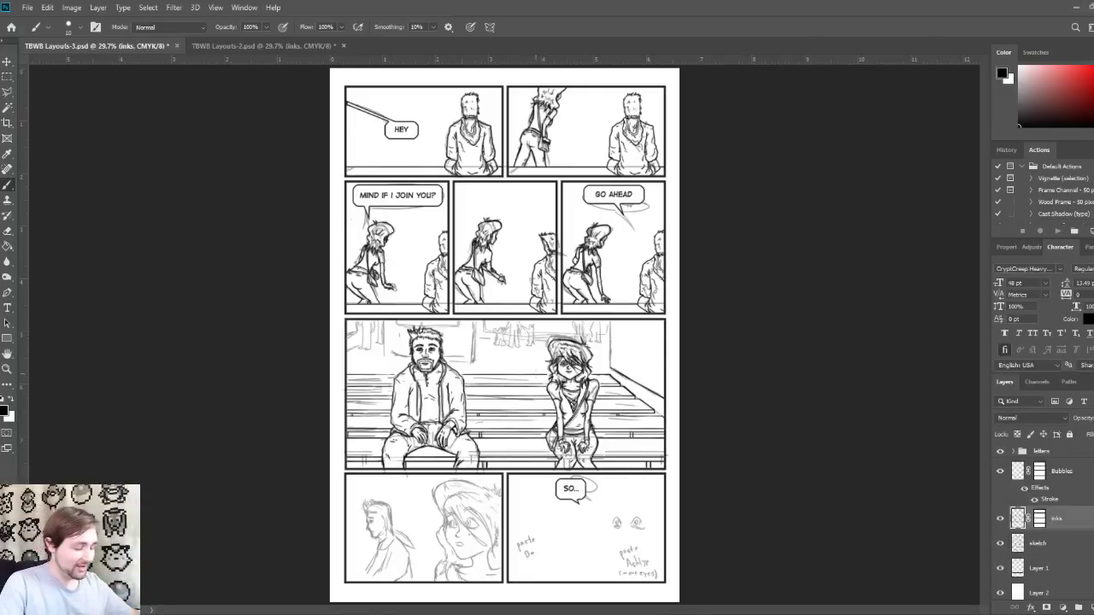
Step: Ink the vertical wall corner line behind the woman in the wide bench panel, ending at the panel's upper border
key(ctrl+equal)
key(ctrl+equal)
key(ctrl+equal)
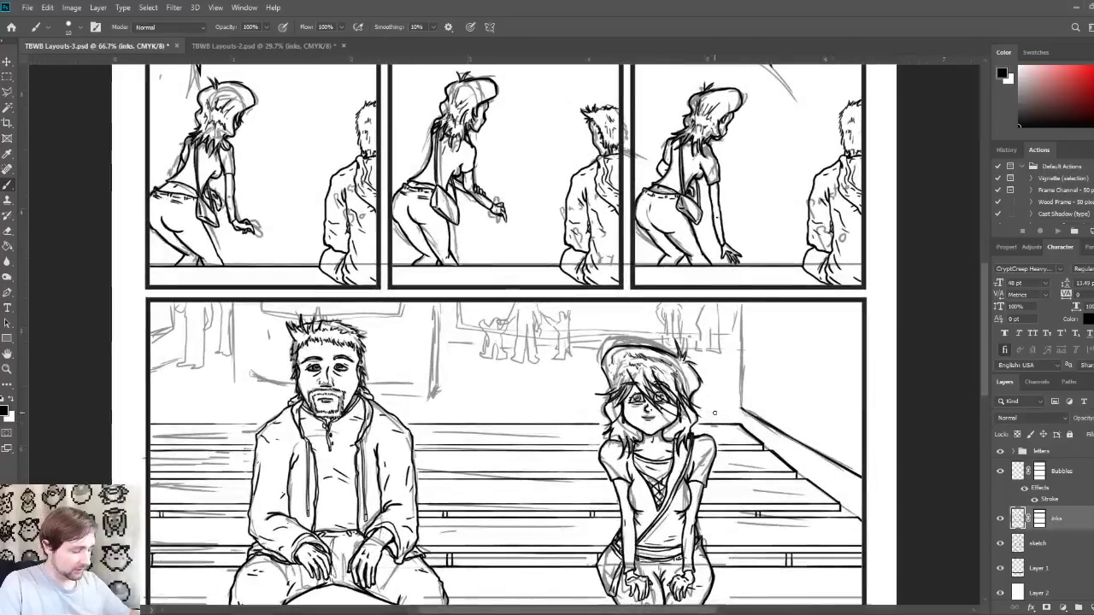
drag(714, 413, 573, 337)
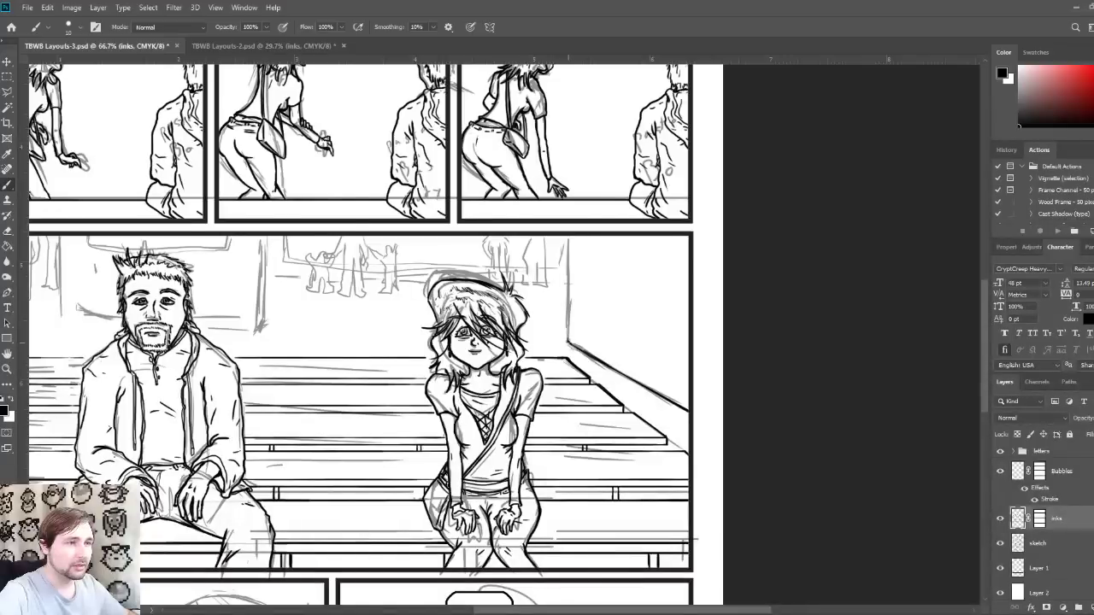
drag(569, 346, 569, 233)
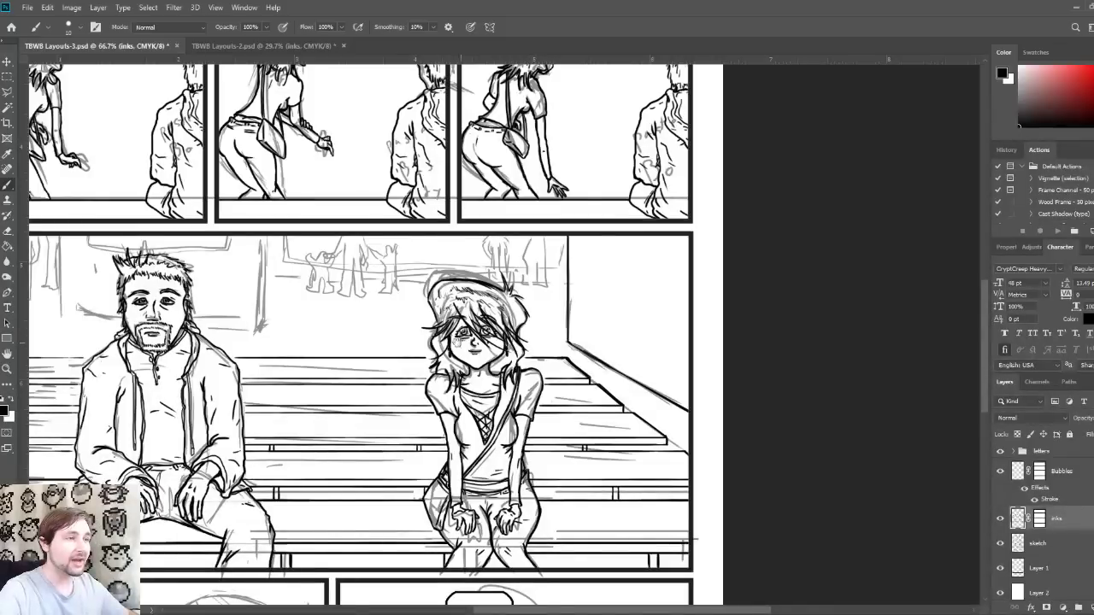
Step: Ink the large board on the wall behind the seated man, with its side edges, doubled far edge and lower edge
drag(345, 341, 574, 346)
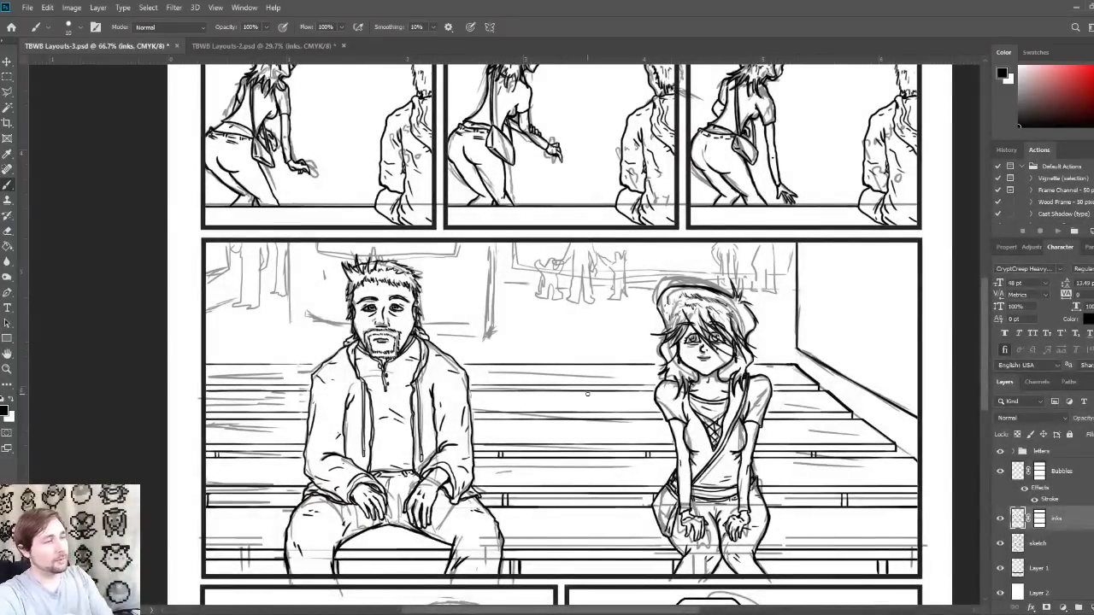
drag(402, 364, 526, 363)
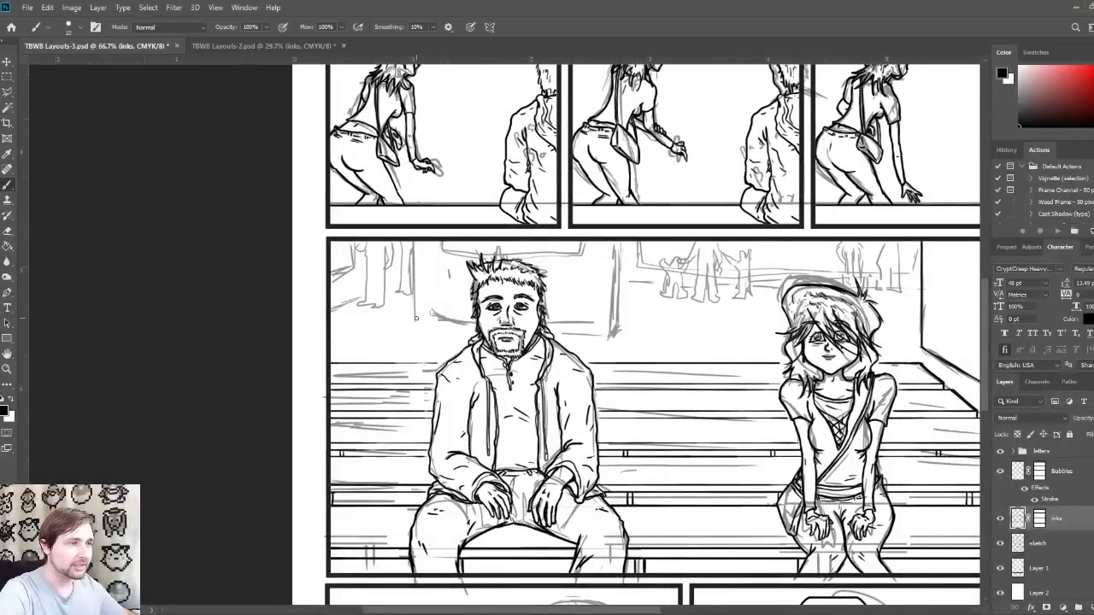
mouse_move(414, 321)
mouse_down()
mouse_move(417, 314)
mouse_move(417, 234)
mouse_up()
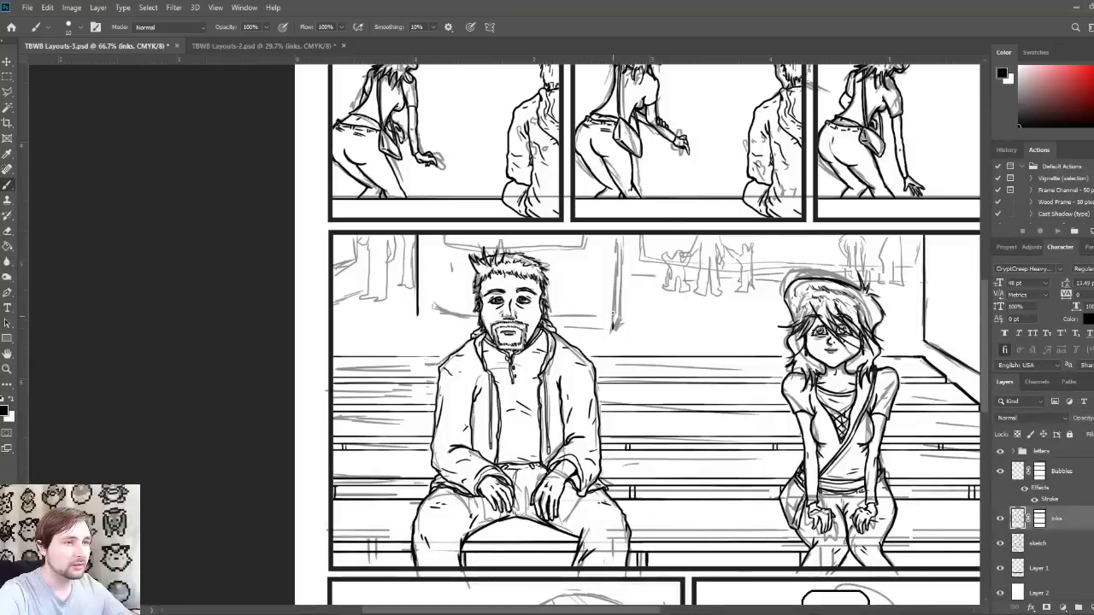
drag(613, 329, 615, 234)
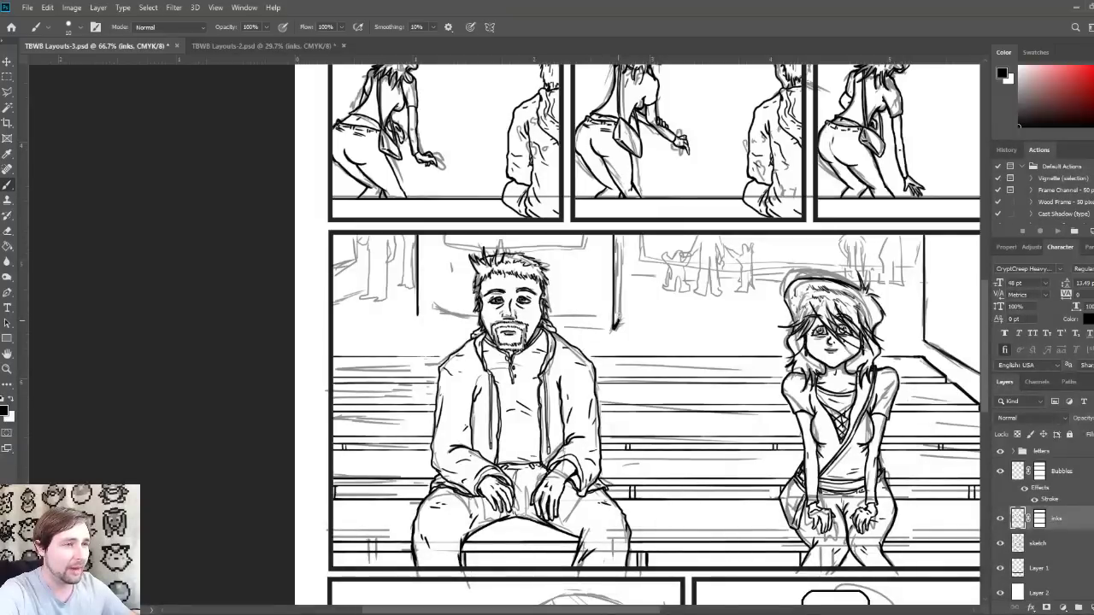
drag(619, 323, 620, 243)
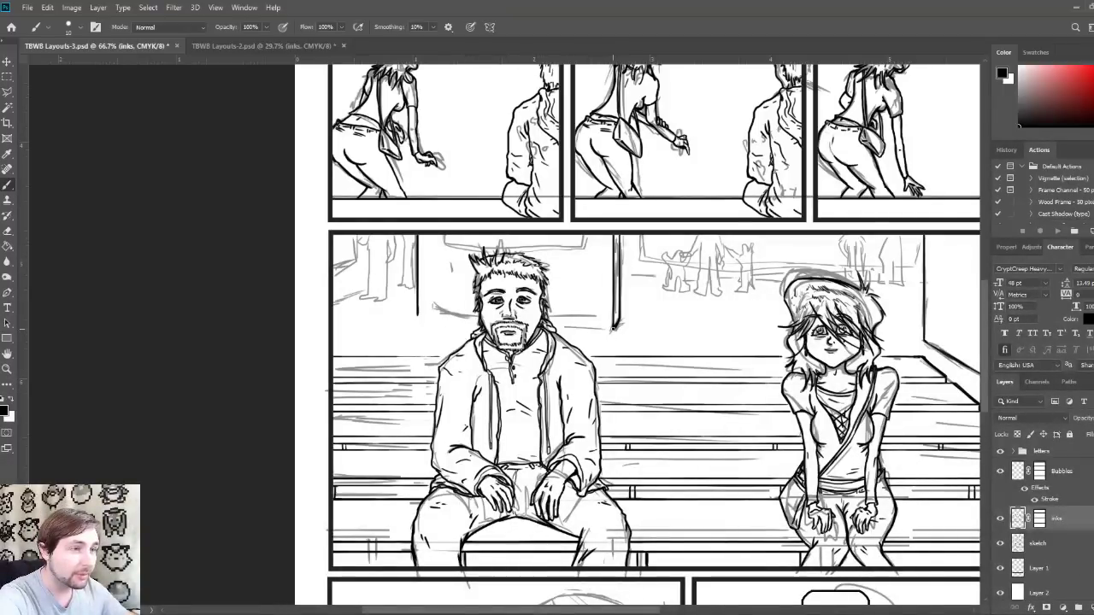
drag(617, 328, 568, 330)
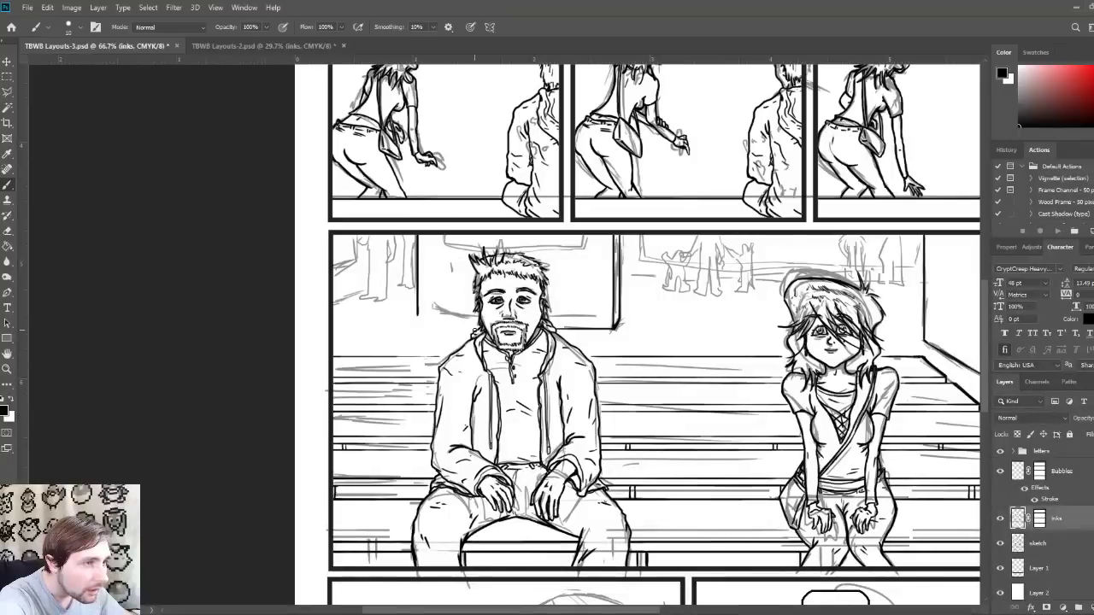
drag(477, 330, 416, 336)
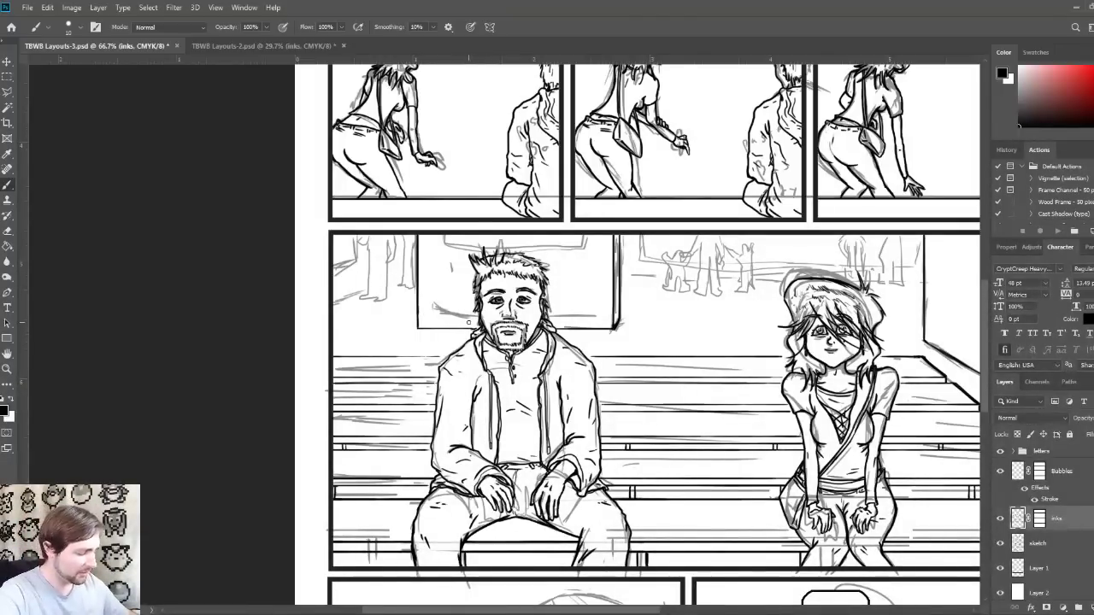
Step: Ink the two partly visible standing background figures between the panel's edge and the board behind the man
key(ctrl+plus)
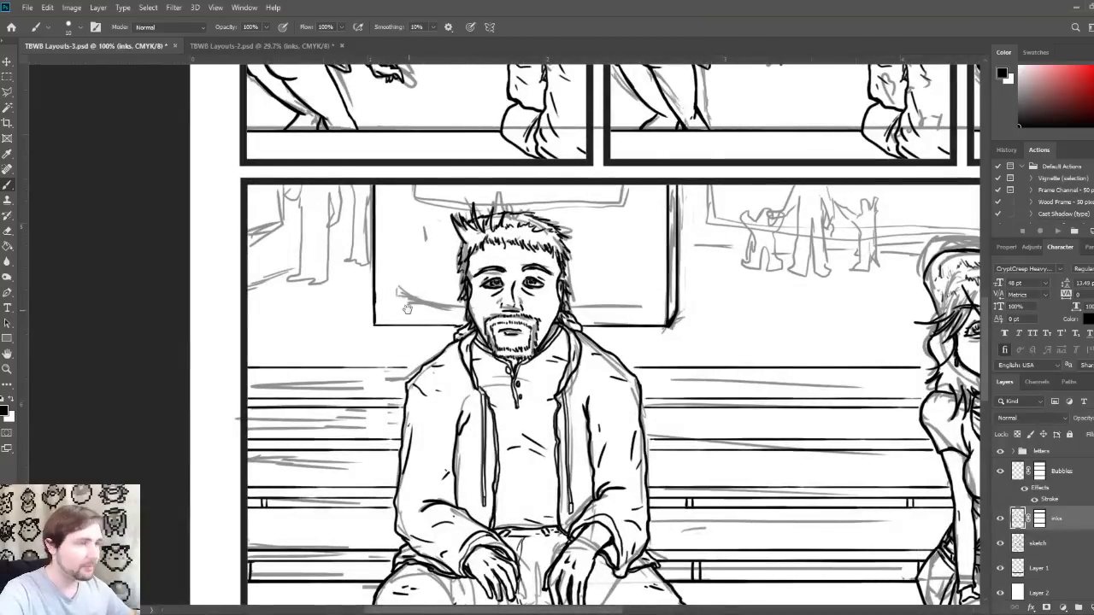
mouse_move(360, 286)
mouse_down()
mouse_move(490, 336)
mouse_move(549, 334)
mouse_up()
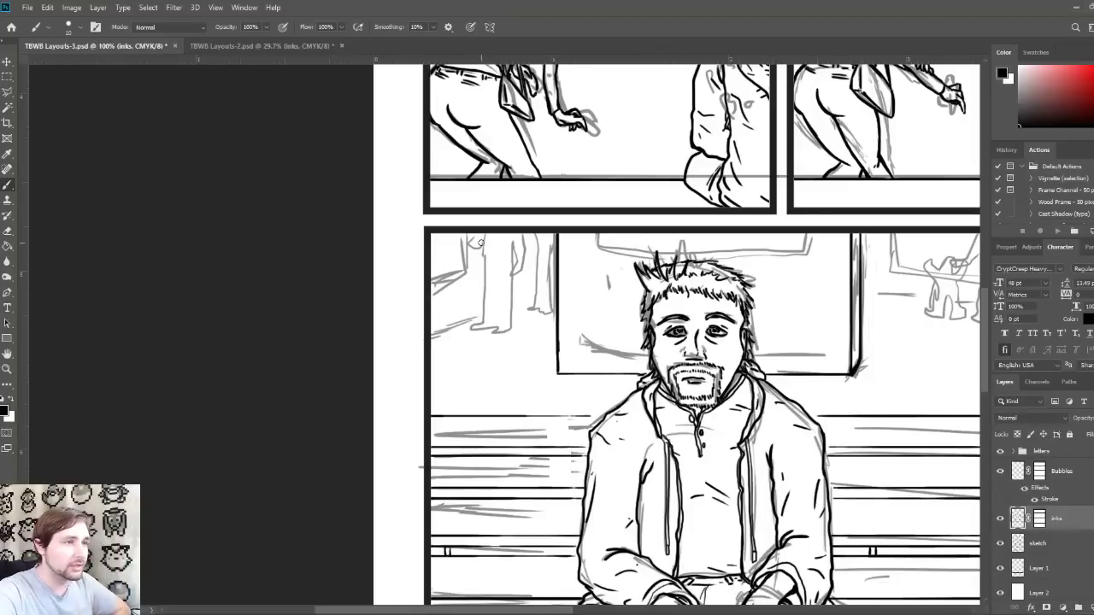
mouse_move(478, 231)
mouse_down()
mouse_move(470, 247)
mouse_move(487, 236)
mouse_move(490, 295)
mouse_move(472, 334)
mouse_move(504, 337)
mouse_move(511, 265)
mouse_move(508, 277)
mouse_move(510, 287)
mouse_move(525, 254)
mouse_move(518, 236)
mouse_move(515, 263)
mouse_move(502, 249)
mouse_up()
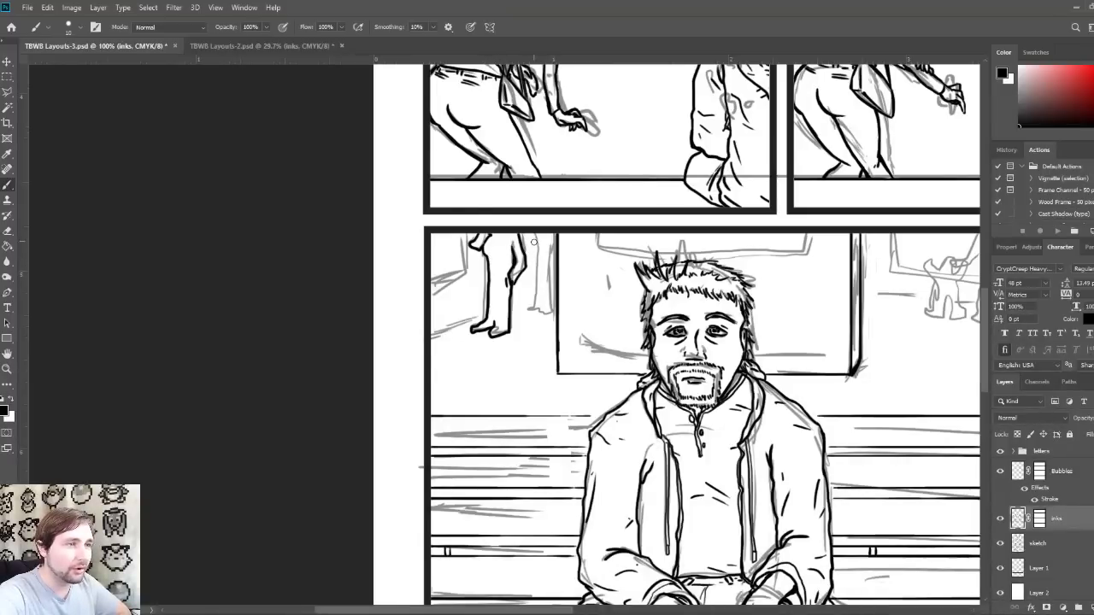
mouse_move(534, 233)
mouse_down()
mouse_move(528, 310)
mouse_move(550, 319)
mouse_move(556, 231)
mouse_up()
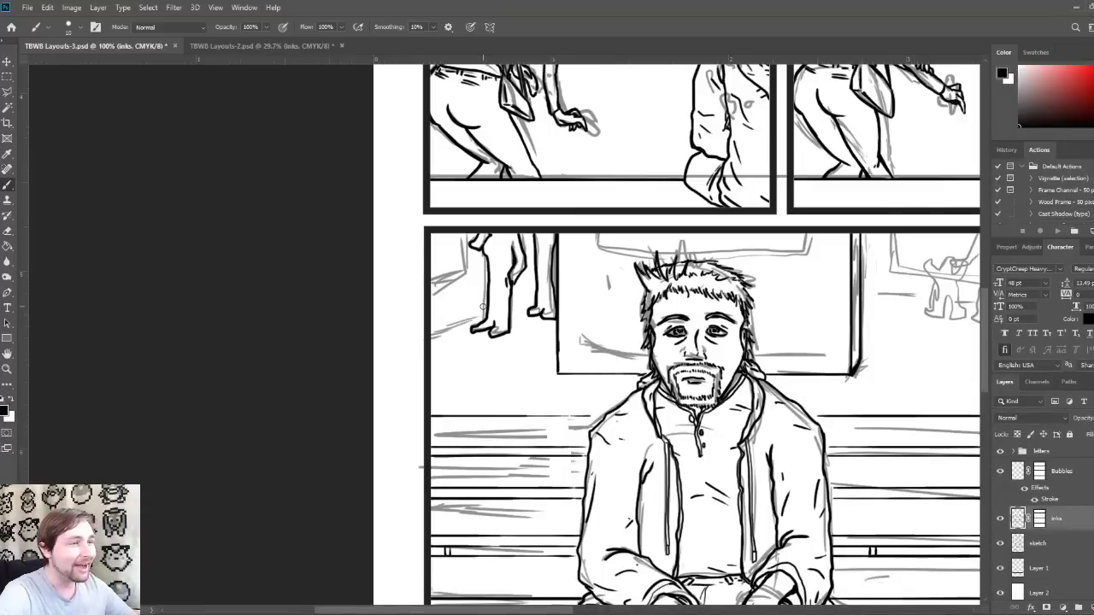
drag(484, 317, 481, 247)
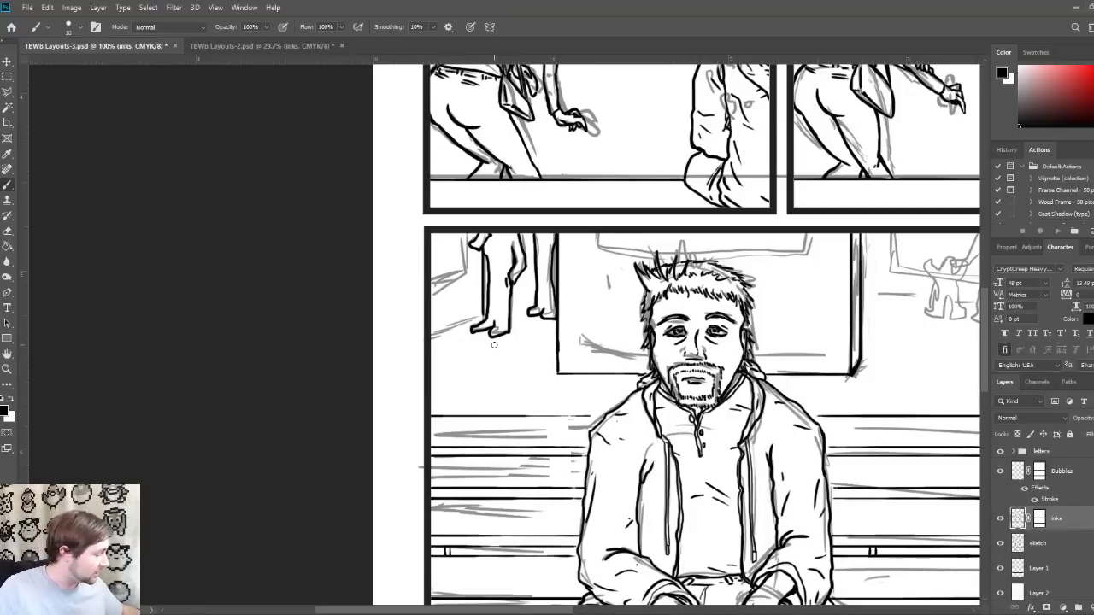
Step: Compare the inked page with the underlying drawing by toggling the inks and sketch layers' visibility, leaving both shown
key(ctrl+0)
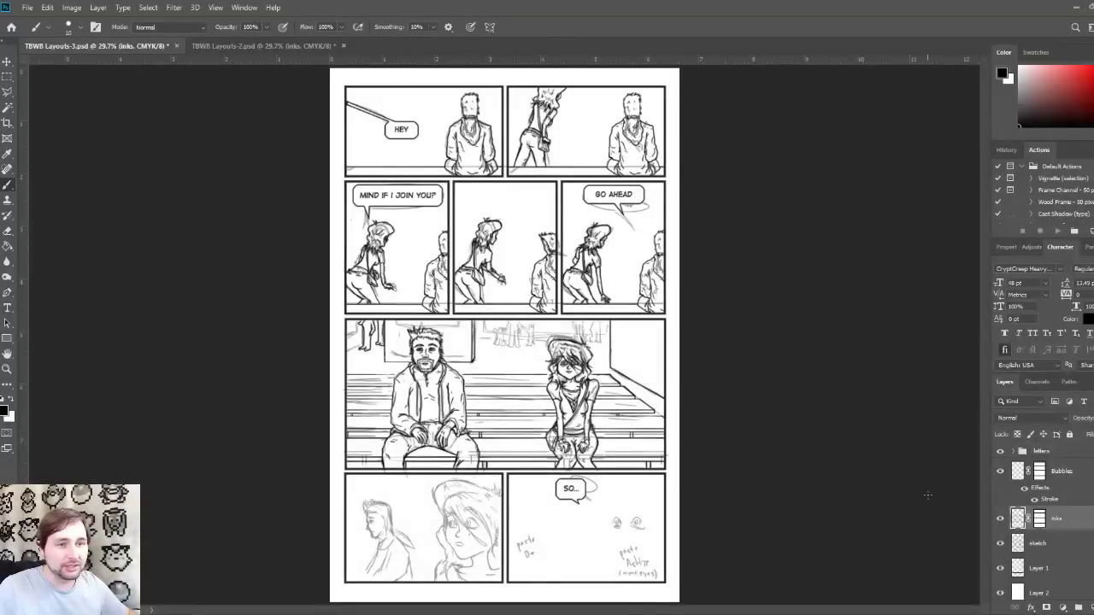
click(1001, 519)
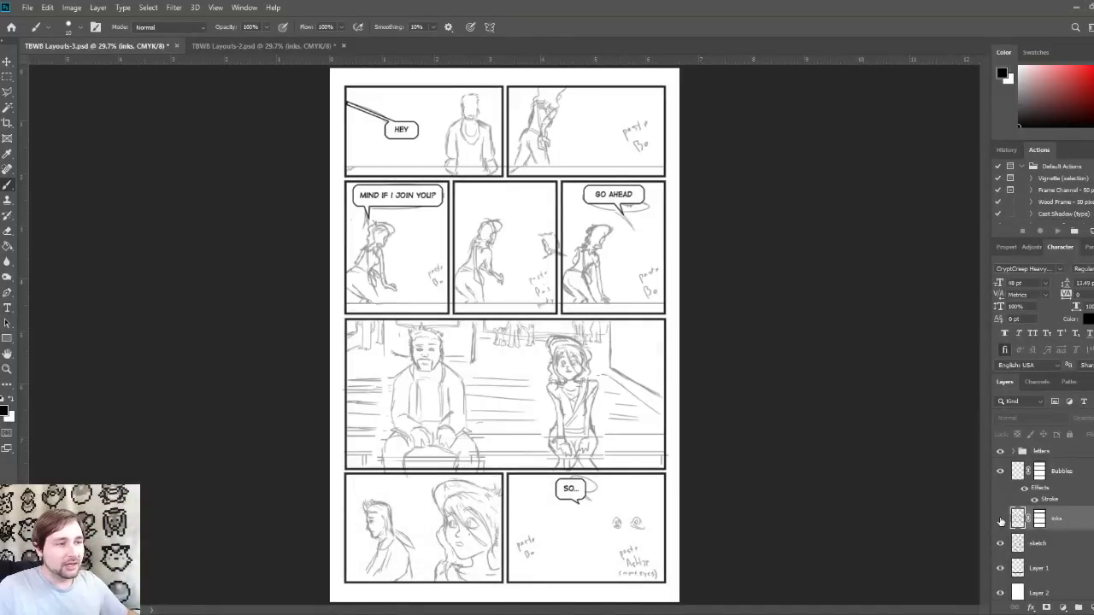
click(1001, 520)
click(1001, 519)
click(1001, 521)
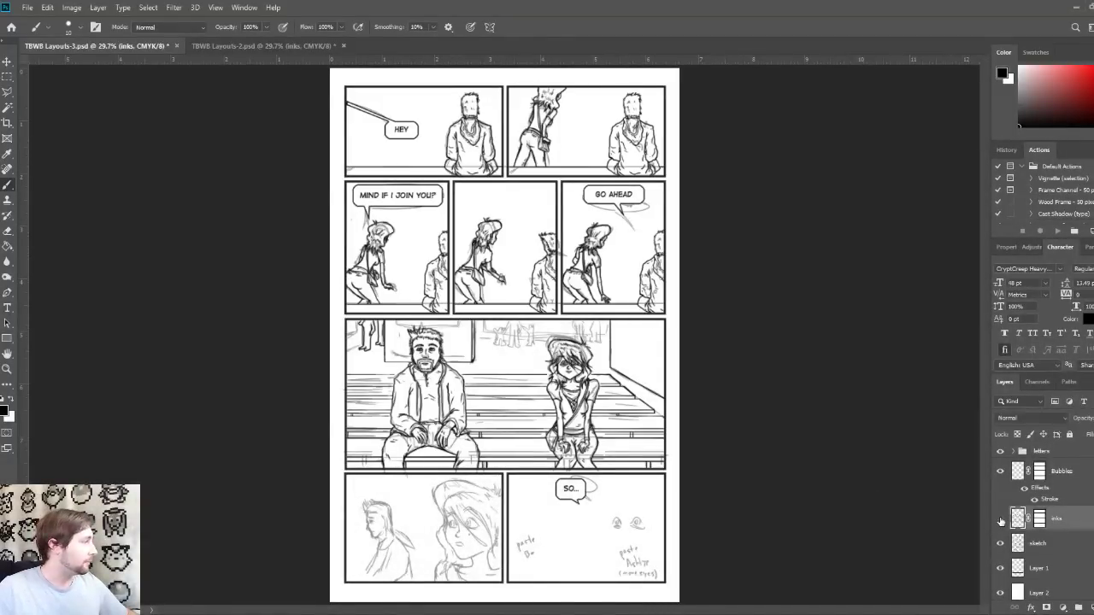
click(1002, 521)
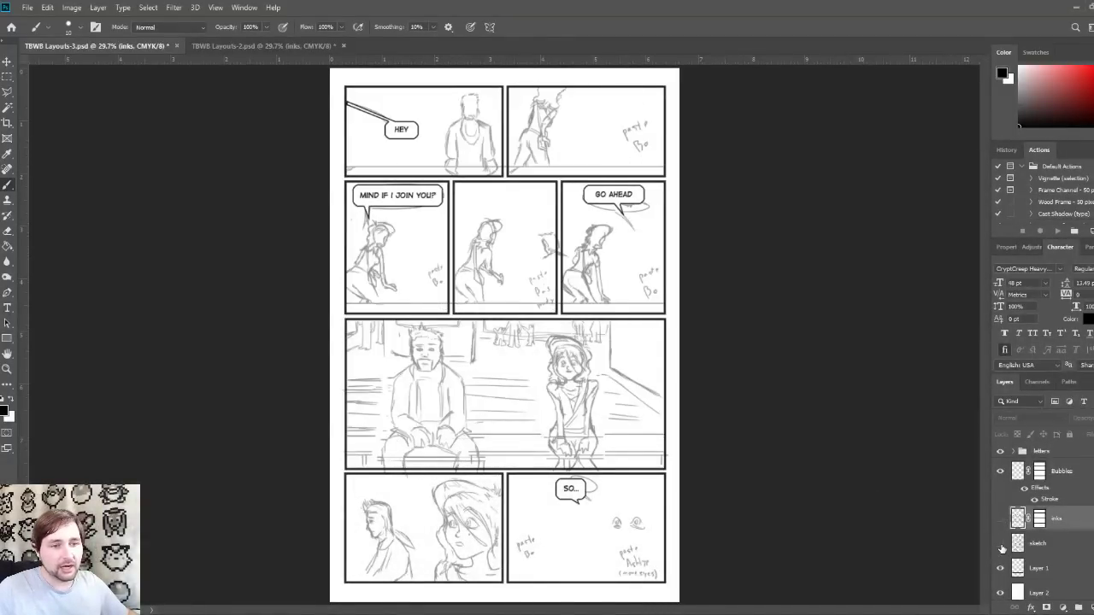
click(1001, 544)
click(1001, 544)
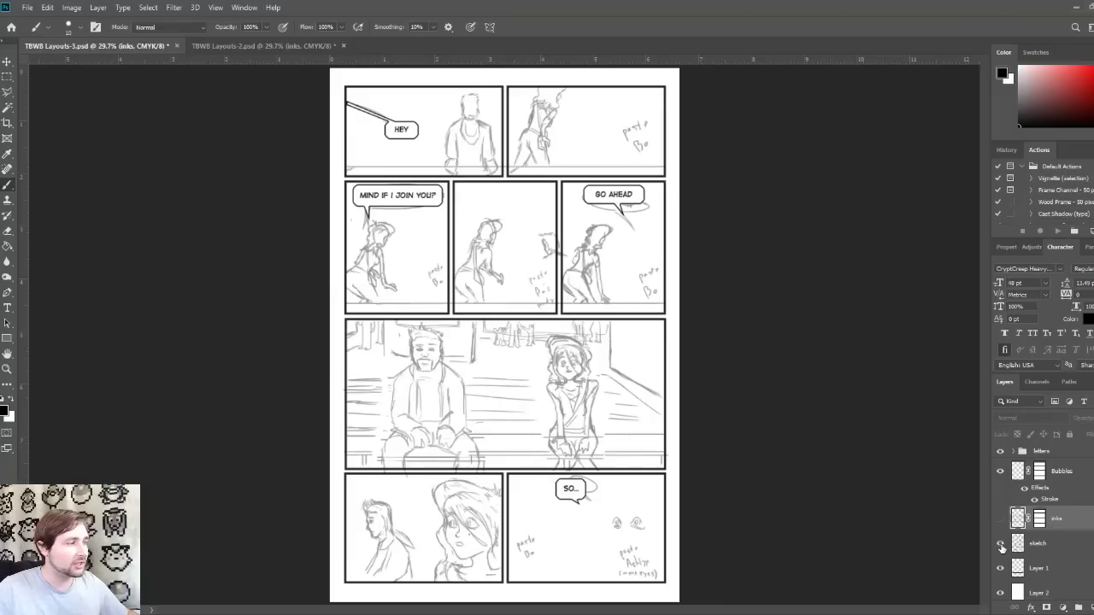
click(1001, 545)
click(1001, 545)
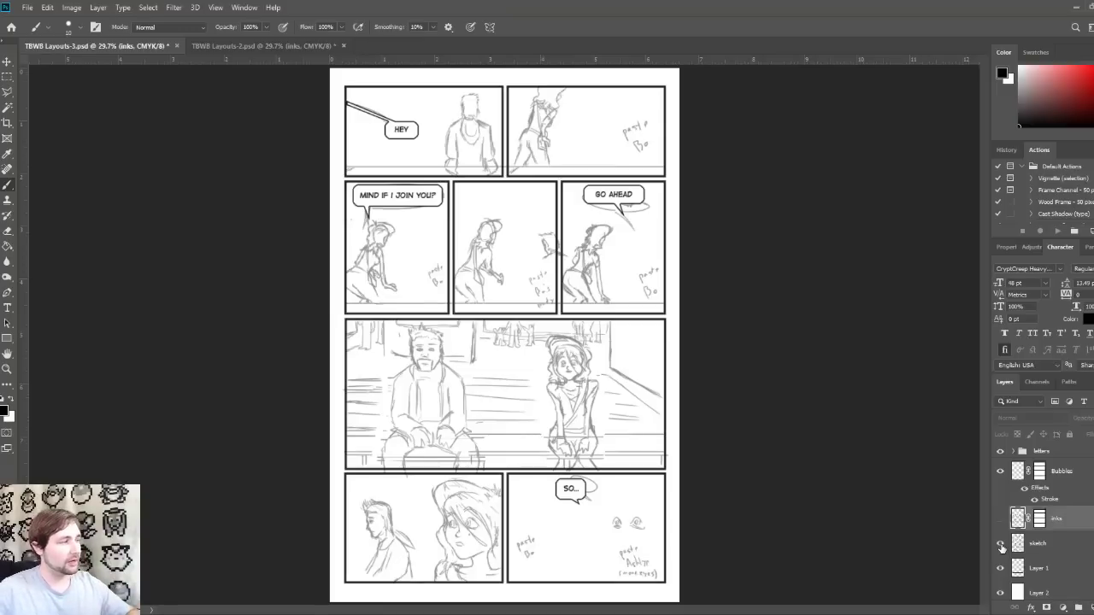
click(1000, 519)
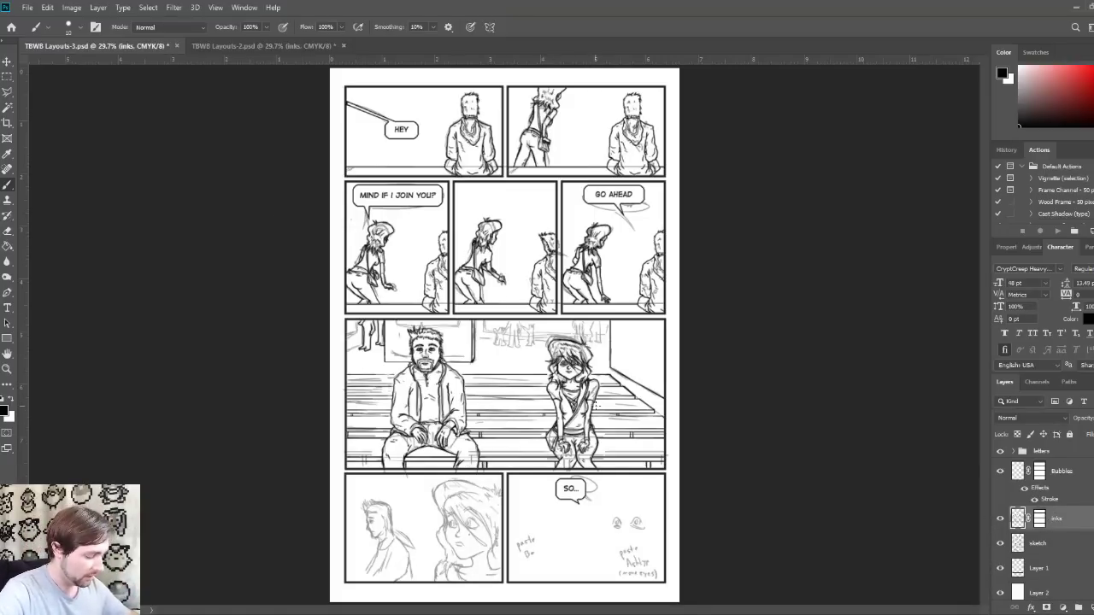
Step: Ink the slanted floor line and the angled wall frame beside the standing background figures at the bench panel's edge
scroll(473, 359, up, 5)
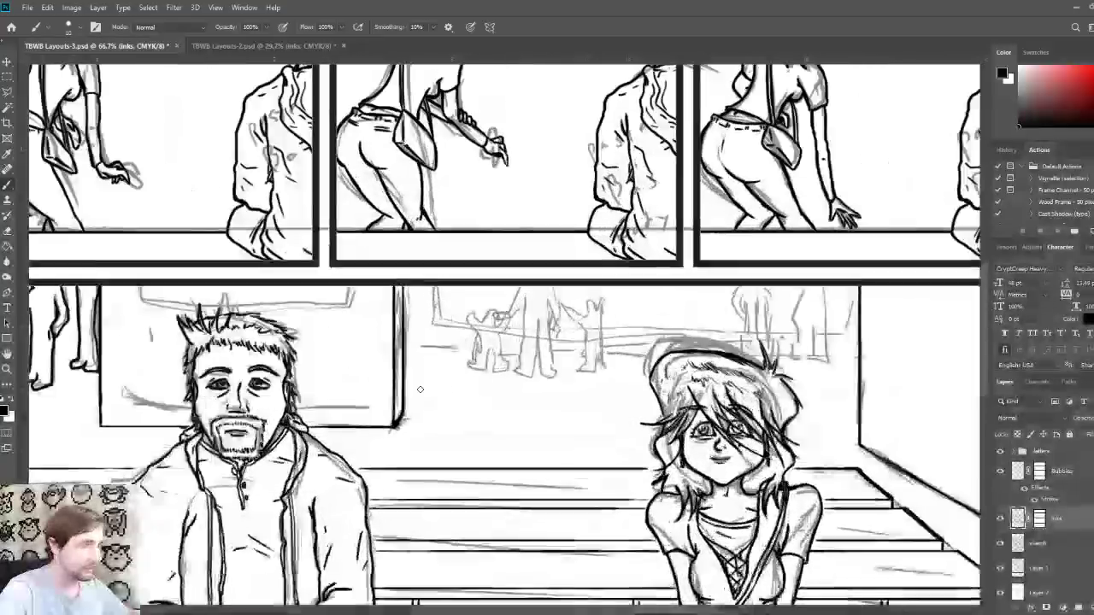
scroll(420, 389, up, 1)
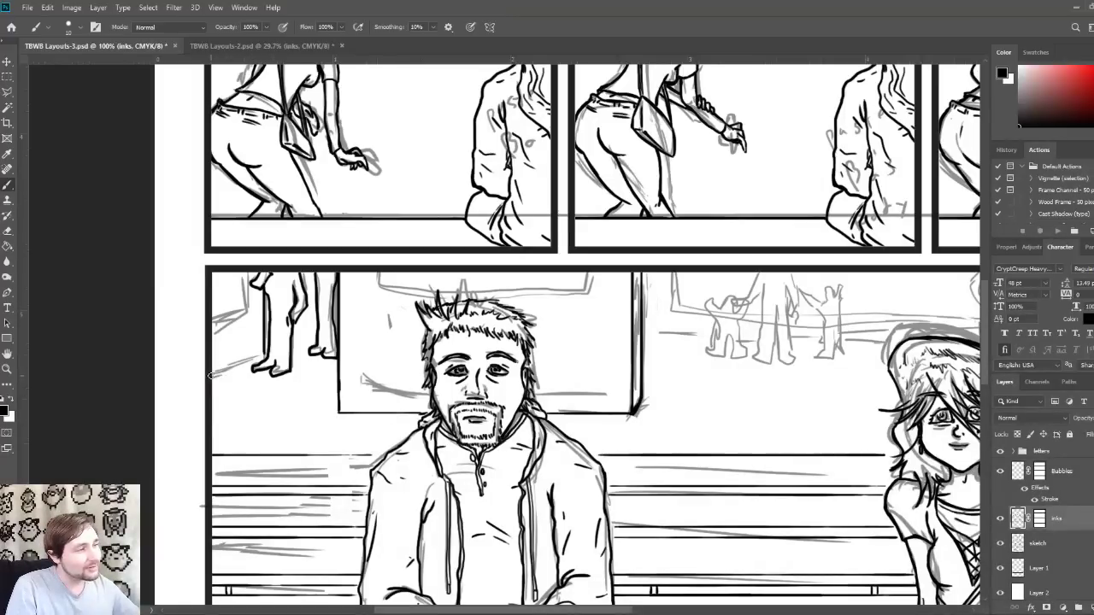
drag(212, 375, 260, 357)
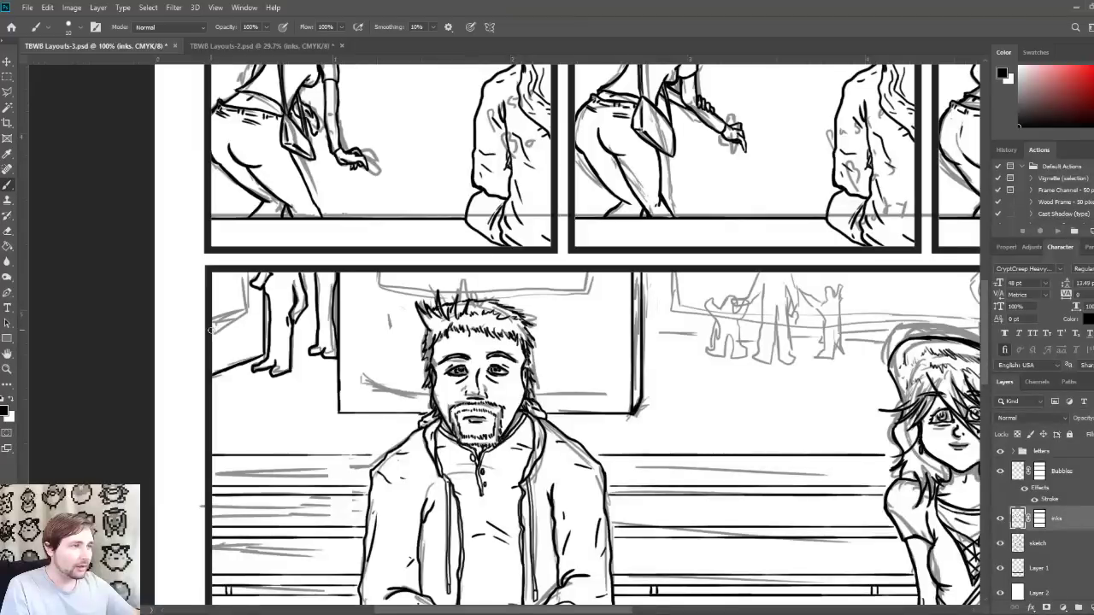
drag(210, 327, 249, 313)
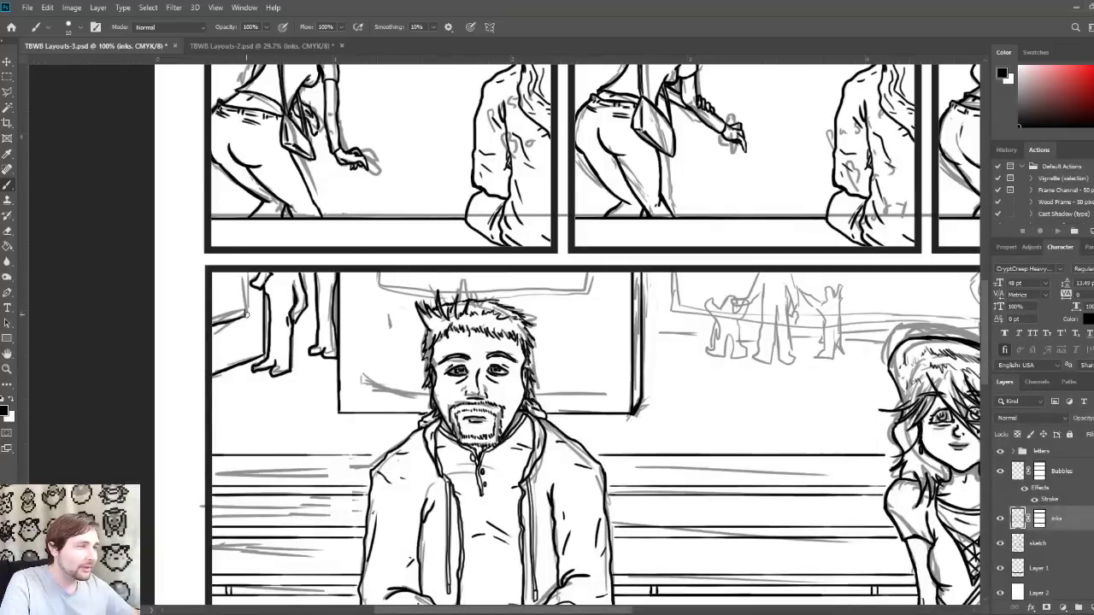
mouse_move(244, 318)
mouse_down()
mouse_move(241, 272)
mouse_move(242, 304)
mouse_move(220, 320)
mouse_move(232, 316)
mouse_up()
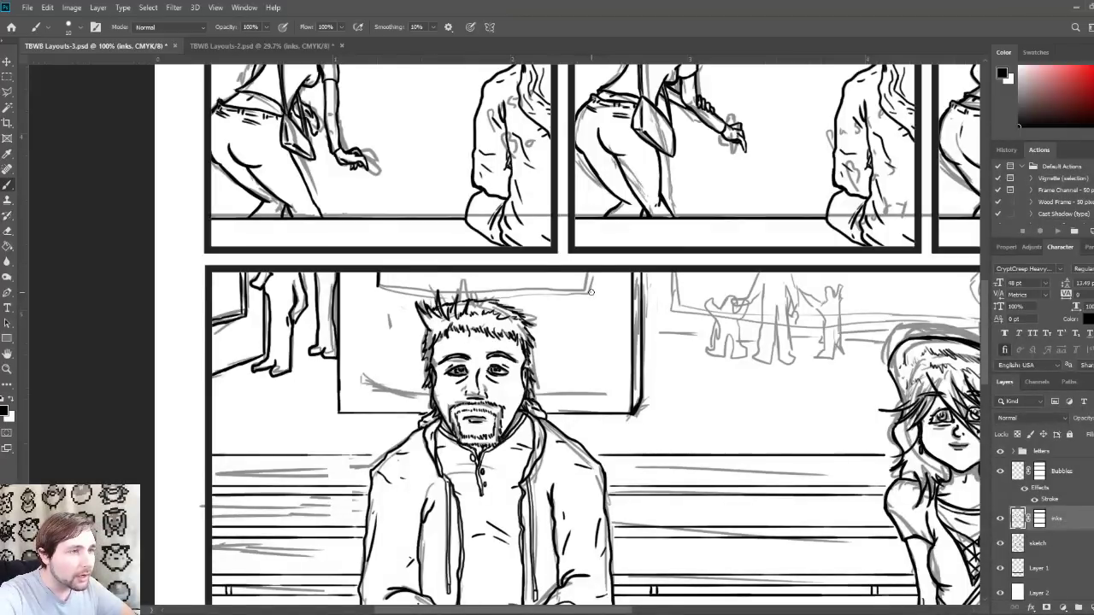
Step: Ink the smaller rectangular frame above the seated man's head with doubled side and lower edges
drag(591, 292, 589, 271)
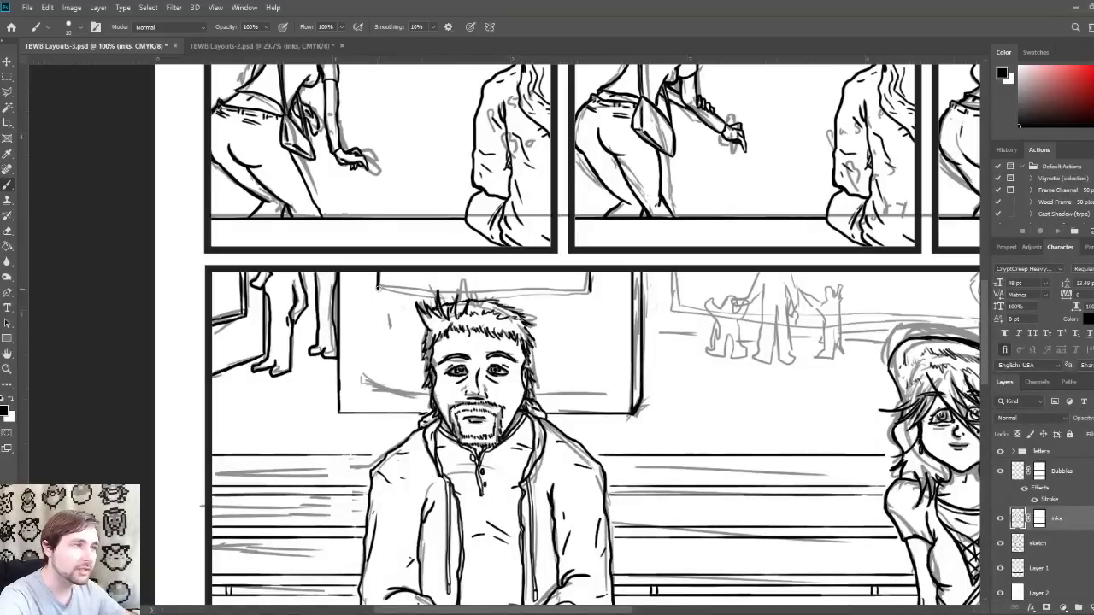
drag(377, 287, 587, 303)
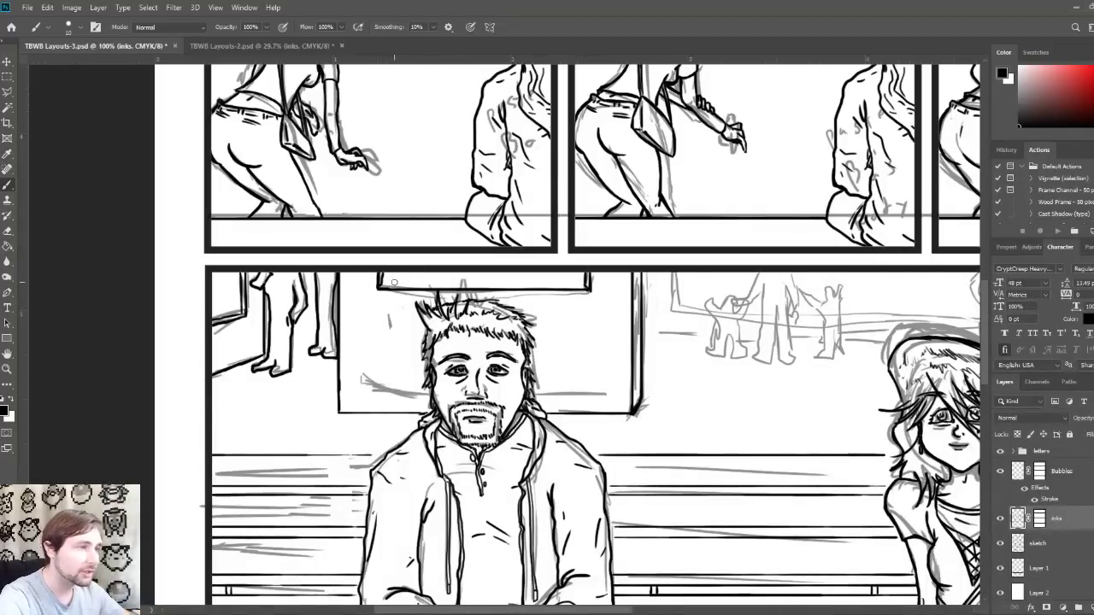
mouse_move(380, 286)
mouse_down()
mouse_move(556, 287)
mouse_move(587, 307)
mouse_up()
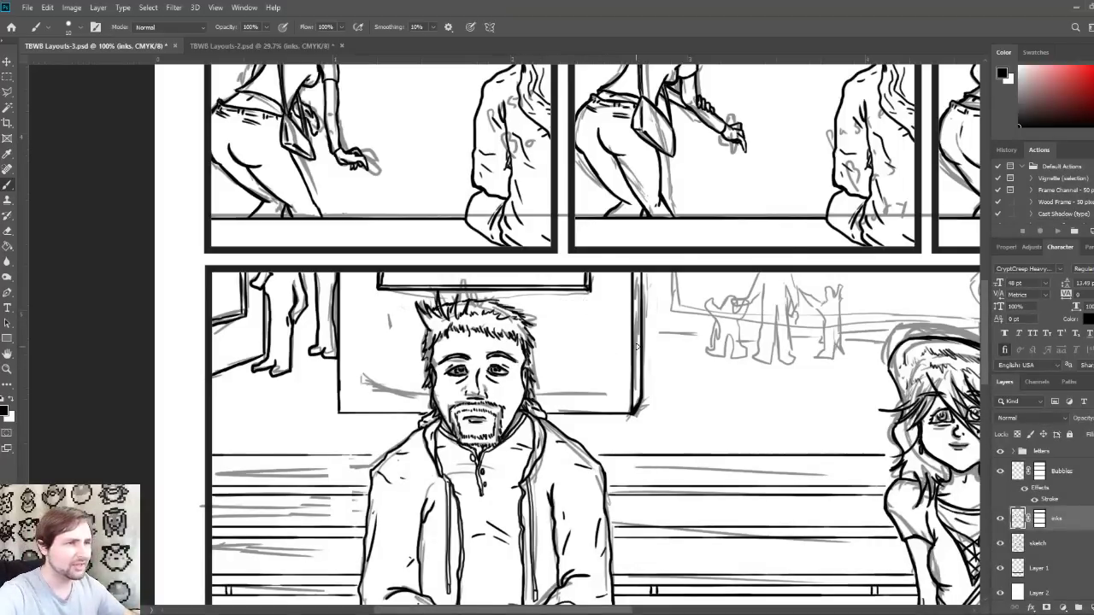
Step: Ink the small child figure with raised arms in the background group between the man and the woman
drag(706, 350, 382, 344)
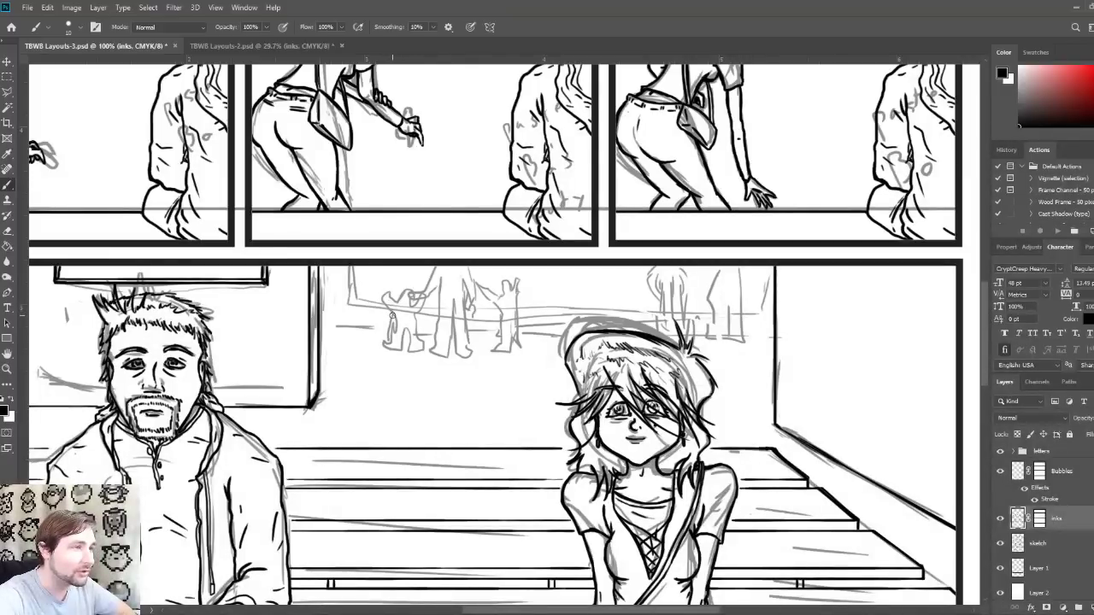
mouse_move(389, 309)
mouse_down()
mouse_move(384, 292)
mouse_move(402, 310)
mouse_move(403, 296)
mouse_move(407, 308)
mouse_move(419, 301)
mouse_move(415, 315)
mouse_move(421, 297)
mouse_move(393, 347)
mouse_move(405, 354)
mouse_move(407, 330)
mouse_move(414, 350)
mouse_move(418, 342)
mouse_up()
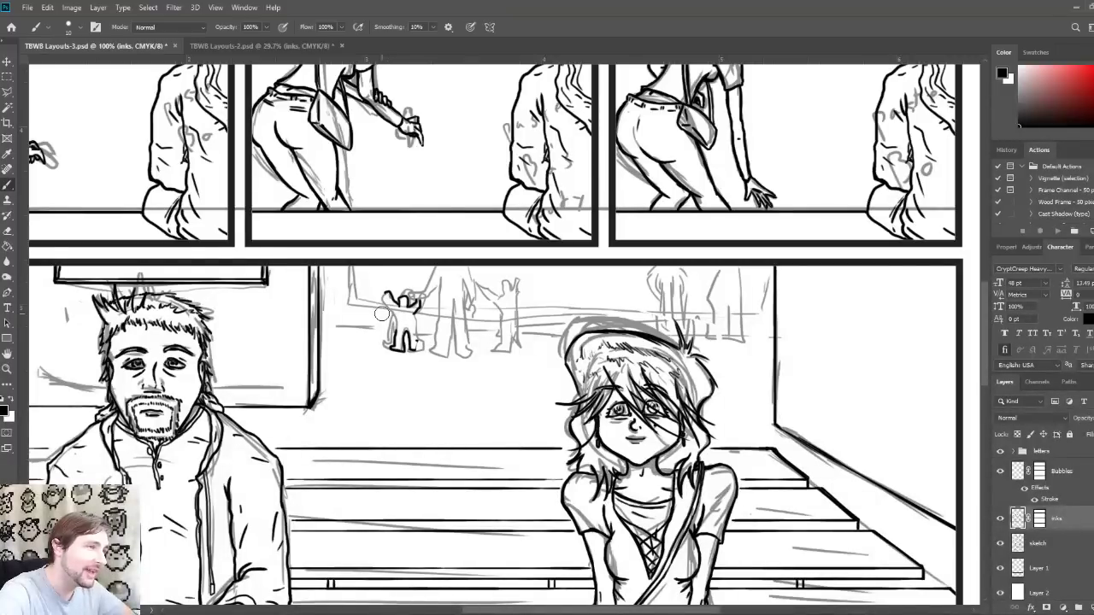
key(bracketleft)
key(bracketleft)
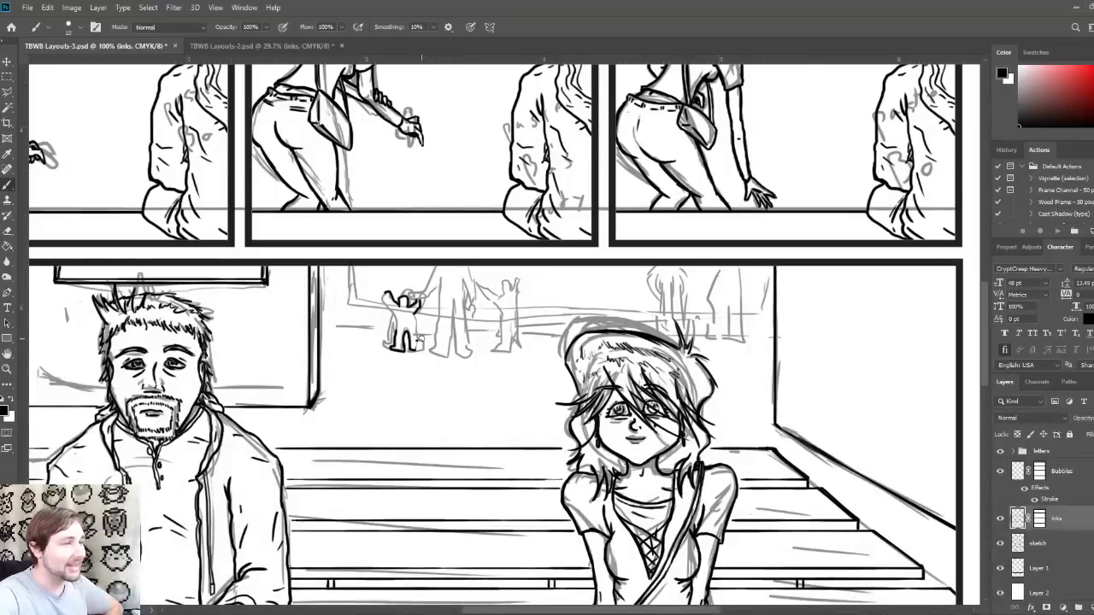
mouse_move(391, 334)
mouse_down()
mouse_move(389, 347)
mouse_move(408, 354)
mouse_up()
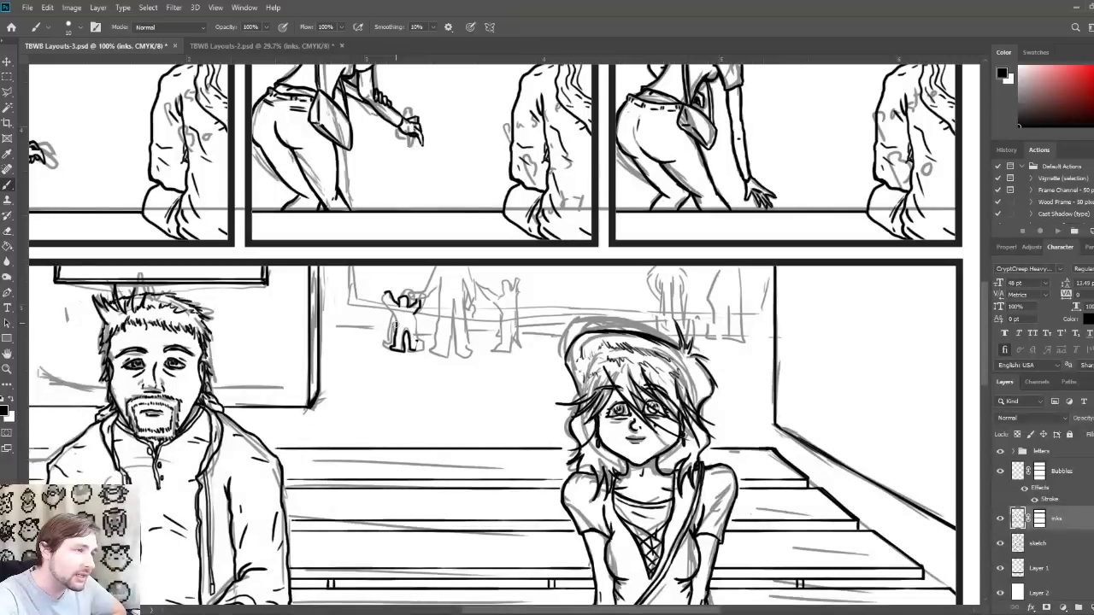
drag(392, 310, 383, 297)
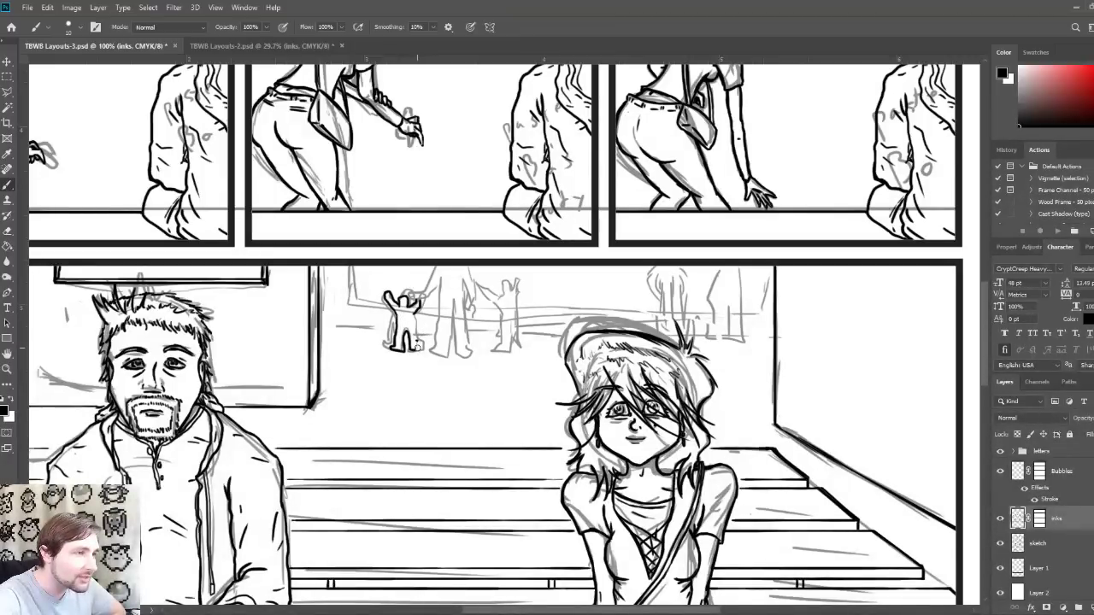
Step: Ink the adult figure holding the small child's hand and the second child with raised arms beside it in the bench panel's background
drag(413, 345, 416, 327)
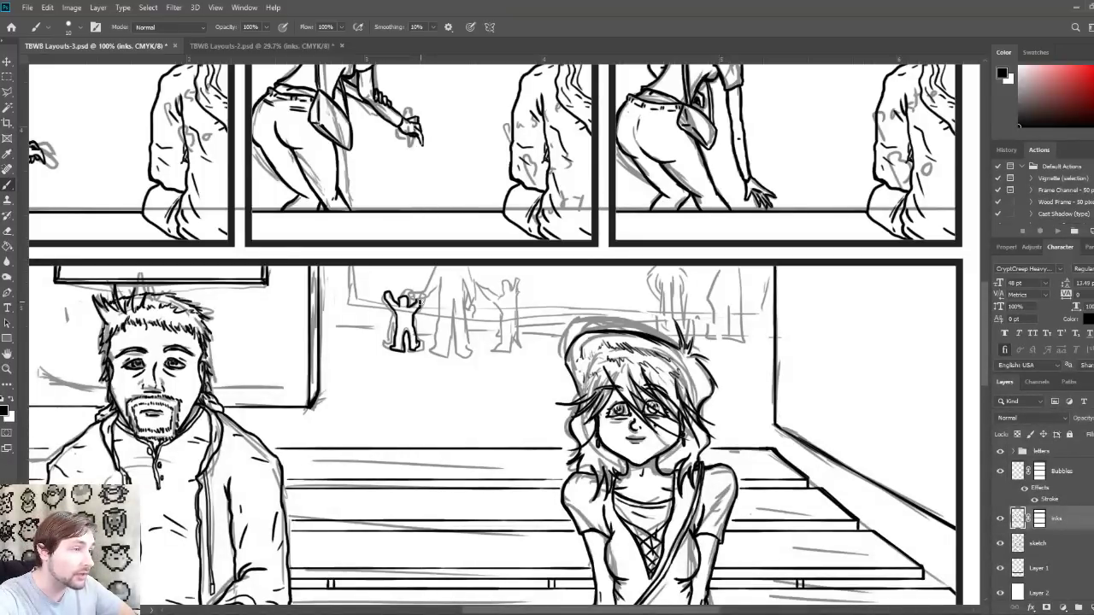
mouse_move(415, 301)
mouse_down()
mouse_move(438, 281)
mouse_move(436, 348)
mouse_move(444, 357)
mouse_move(454, 317)
mouse_move(470, 357)
mouse_move(466, 299)
mouse_move(474, 316)
mouse_move(475, 295)
mouse_move(455, 263)
mouse_up()
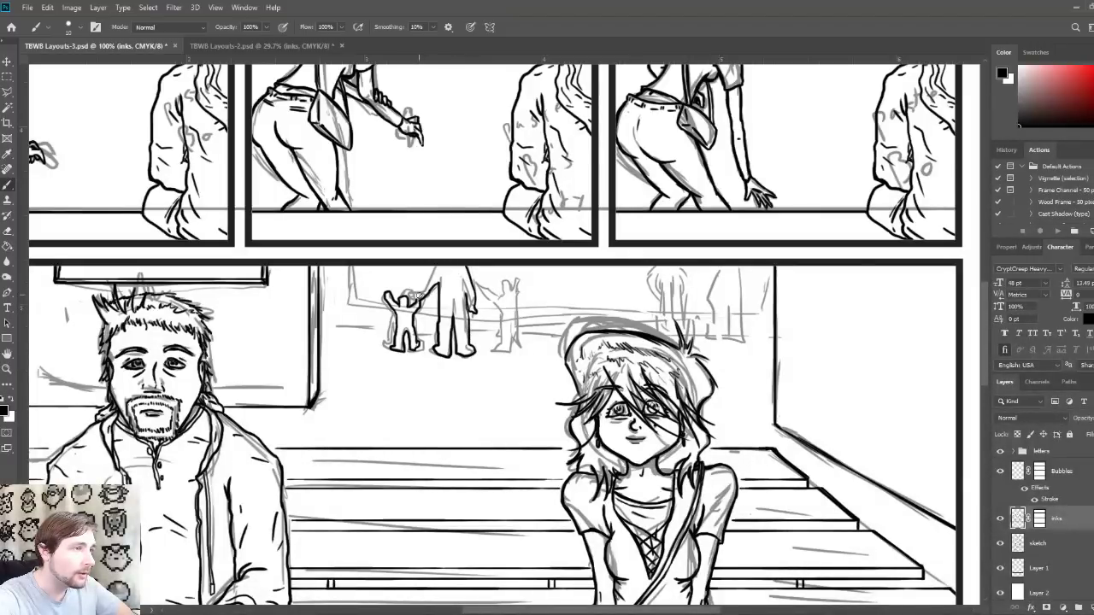
mouse_move(414, 298)
mouse_down()
mouse_move(439, 267)
mouse_move(447, 294)
mouse_move(441, 313)
mouse_move(443, 279)
mouse_move(436, 321)
mouse_move(433, 292)
mouse_up()
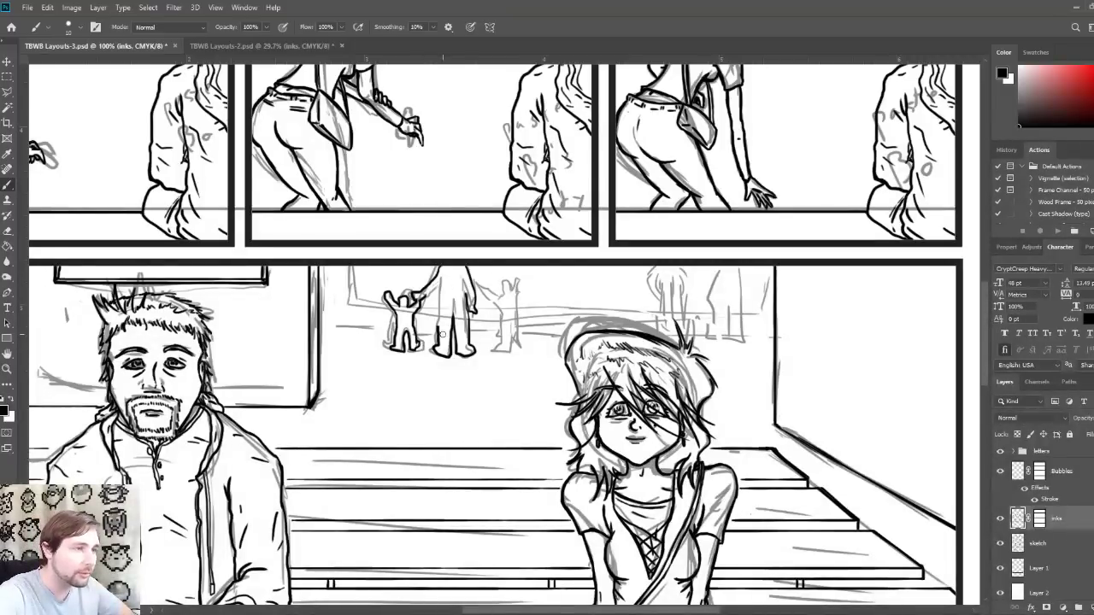
mouse_move(422, 299)
mouse_down()
mouse_move(439, 285)
mouse_move(436, 334)
mouse_up()
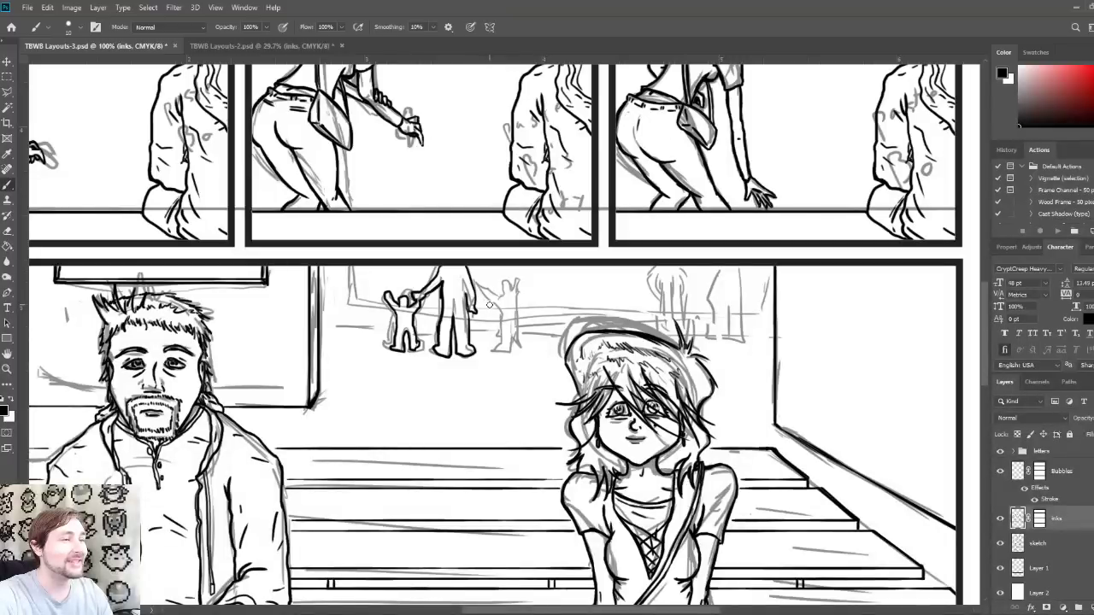
mouse_move(485, 295)
mouse_down()
mouse_move(503, 310)
mouse_move(498, 345)
mouse_move(511, 350)
mouse_move(520, 277)
mouse_move(516, 292)
mouse_move(489, 293)
mouse_up()
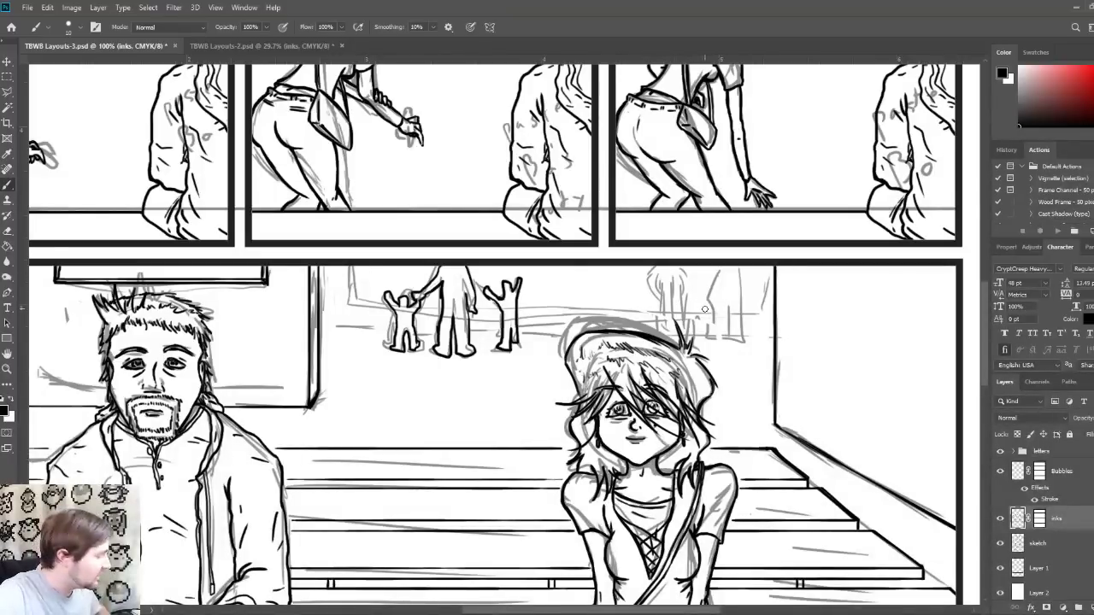
Step: Ink the lone standing figure with a rounded head and bulky torso in the background near the wall corner
scroll(683, 308, right, 2)
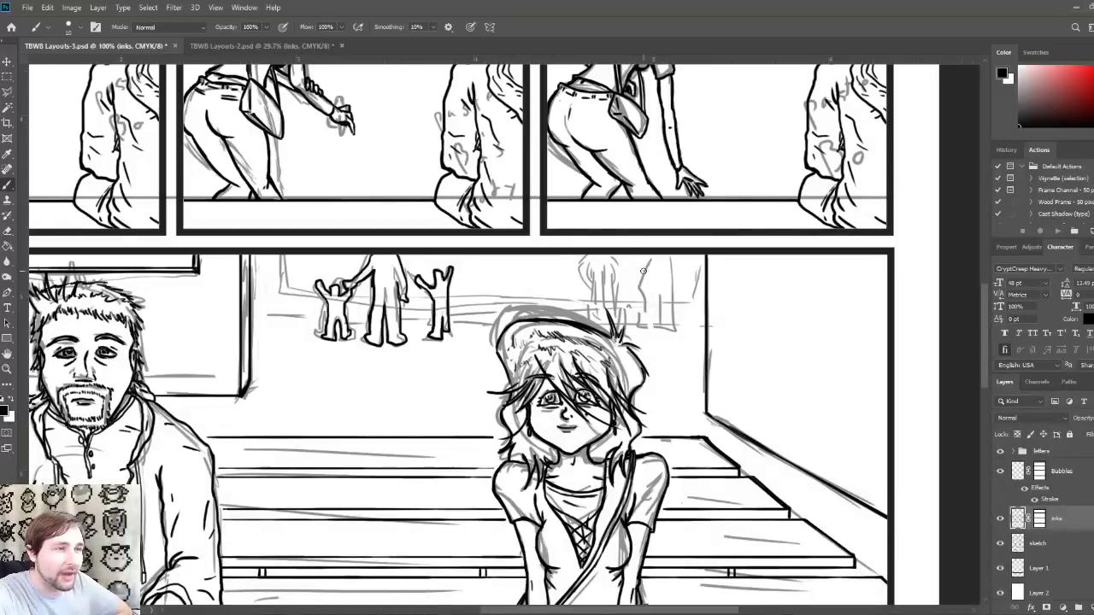
mouse_move(643, 268)
mouse_down()
mouse_move(640, 329)
mouse_move(655, 317)
mouse_move(659, 330)
mouse_move(665, 304)
mouse_up()
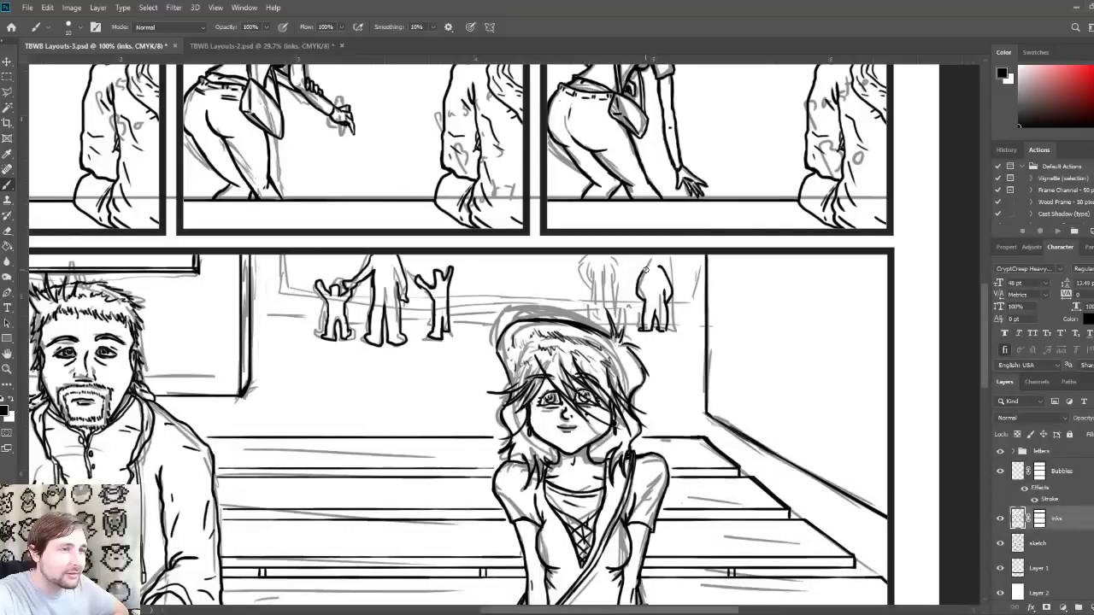
mouse_move(645, 270)
mouse_down()
mouse_move(651, 257)
mouse_move(662, 272)
mouse_move(643, 318)
mouse_move(667, 304)
mouse_up()
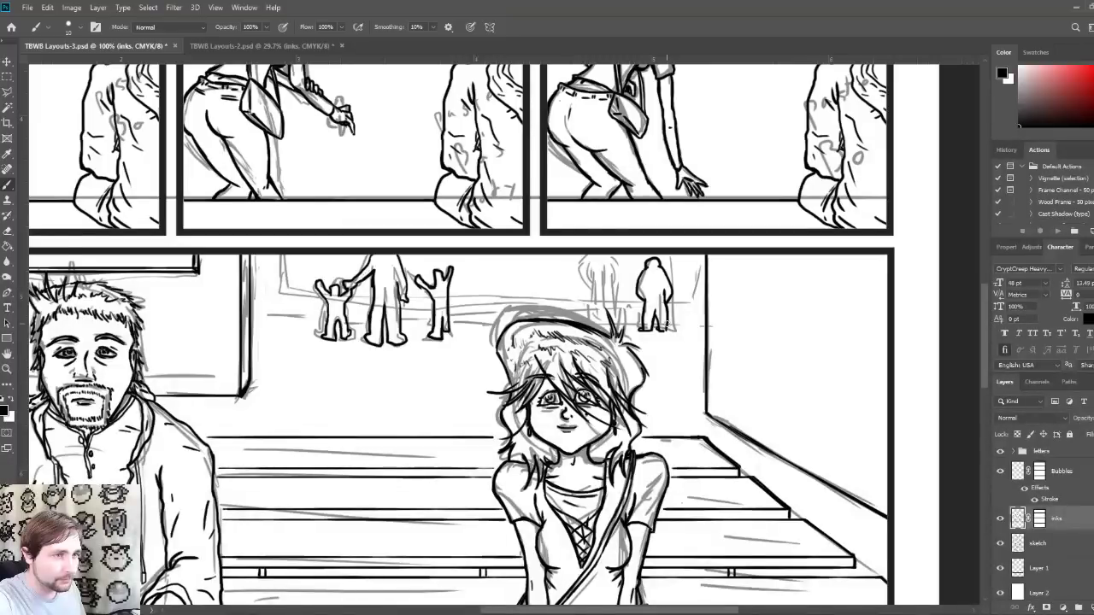
Step: Ink the horizontal floor line behind the distant figures, from the wall corner across to the large frame beside the seated man
mouse_move(666, 323)
mouse_down()
mouse_move(703, 328)
mouse_move(695, 334)
mouse_up()
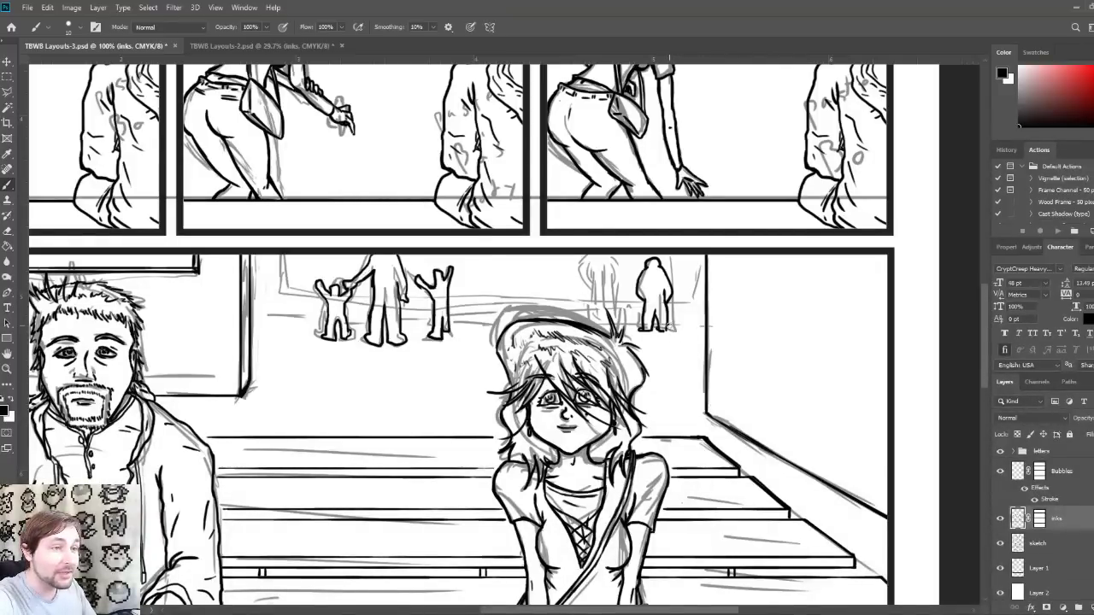
drag(667, 326, 705, 327)
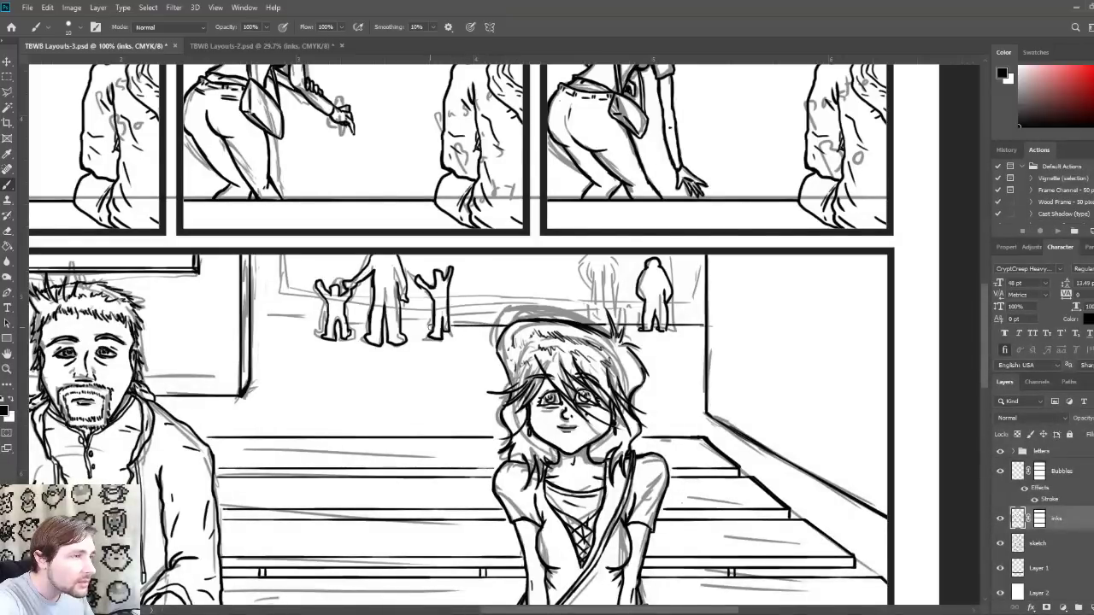
drag(432, 327, 408, 329)
key(ctrl+z)
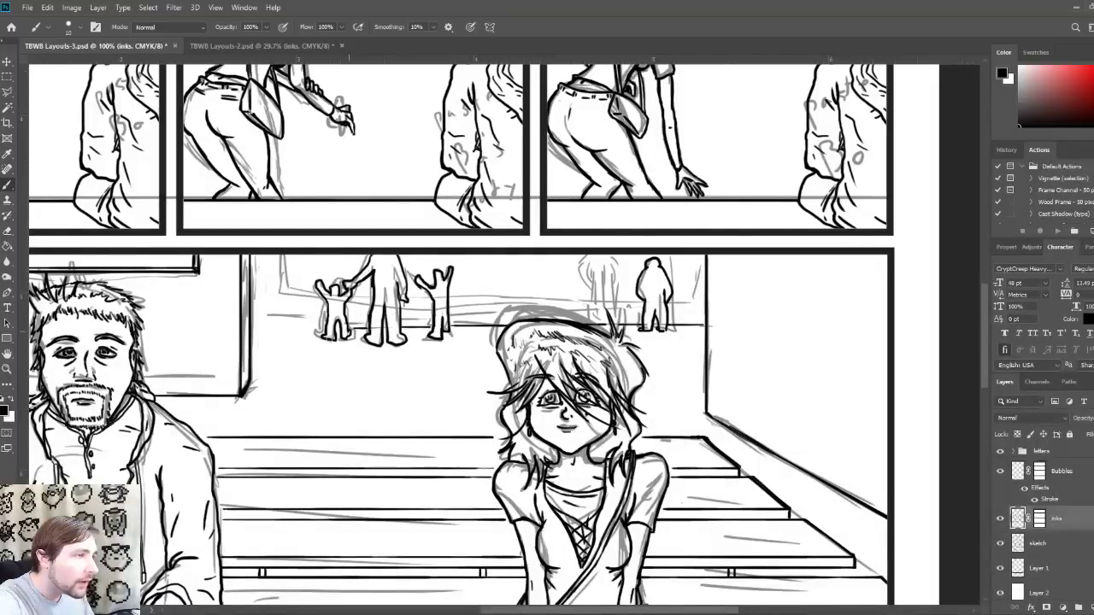
drag(325, 332, 252, 335)
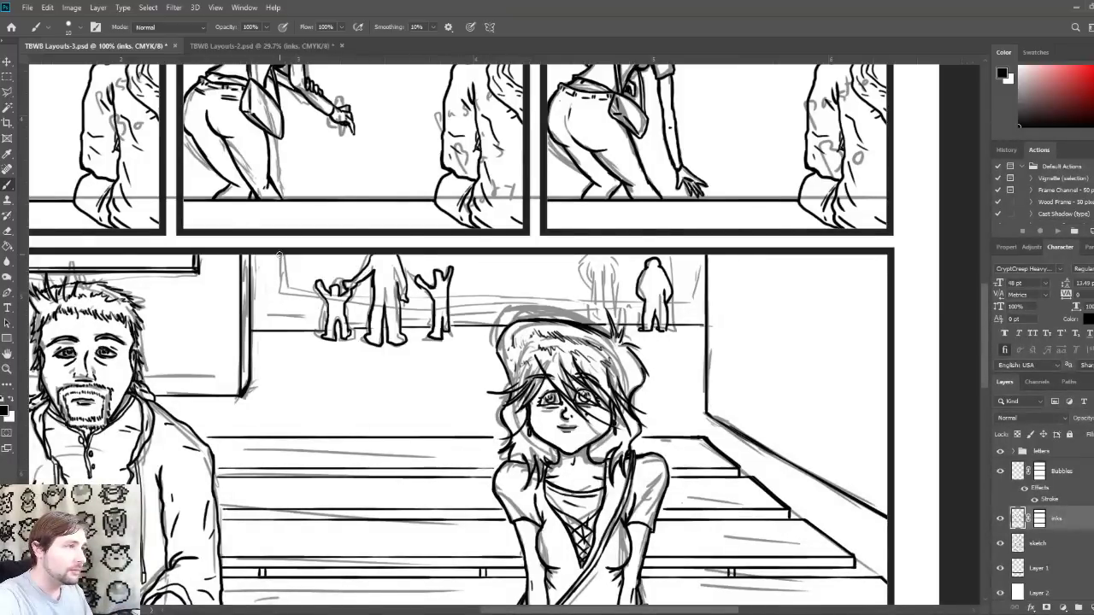
Step: Ink the large wall frame behind the distant figures, with a doubled side edge, the opposite side edge and the lower edge
drag(278, 257, 279, 301)
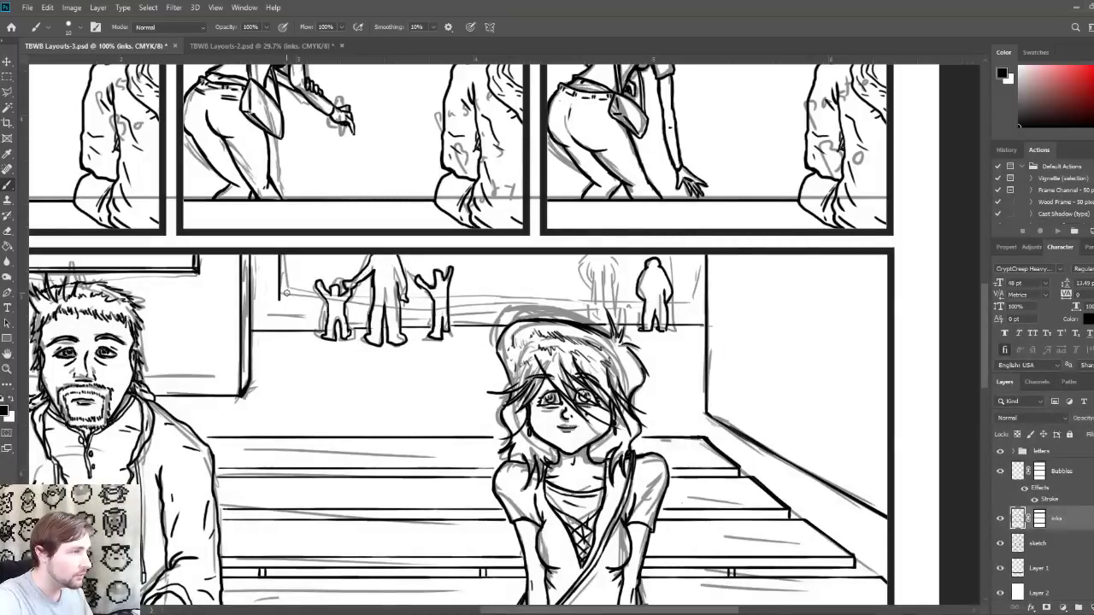
drag(285, 299, 284, 254)
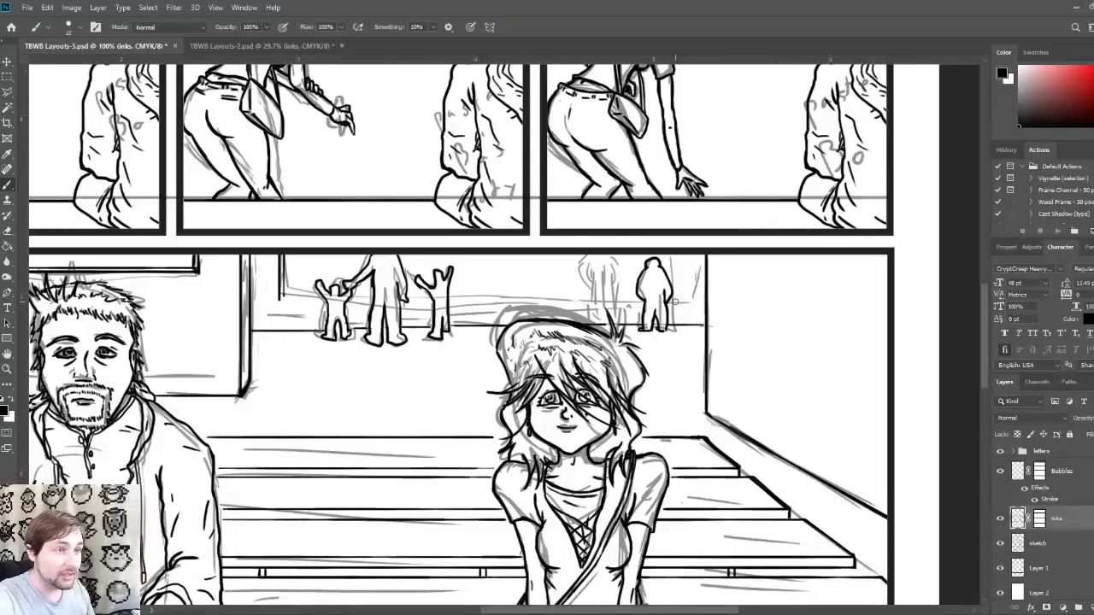
drag(675, 301, 675, 254)
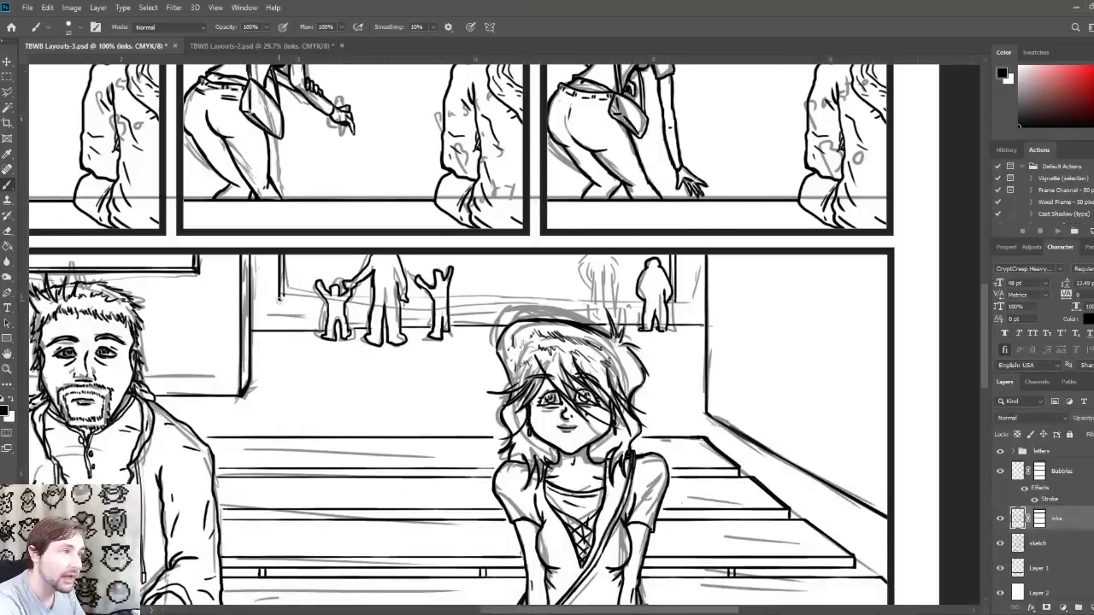
drag(277, 302, 322, 301)
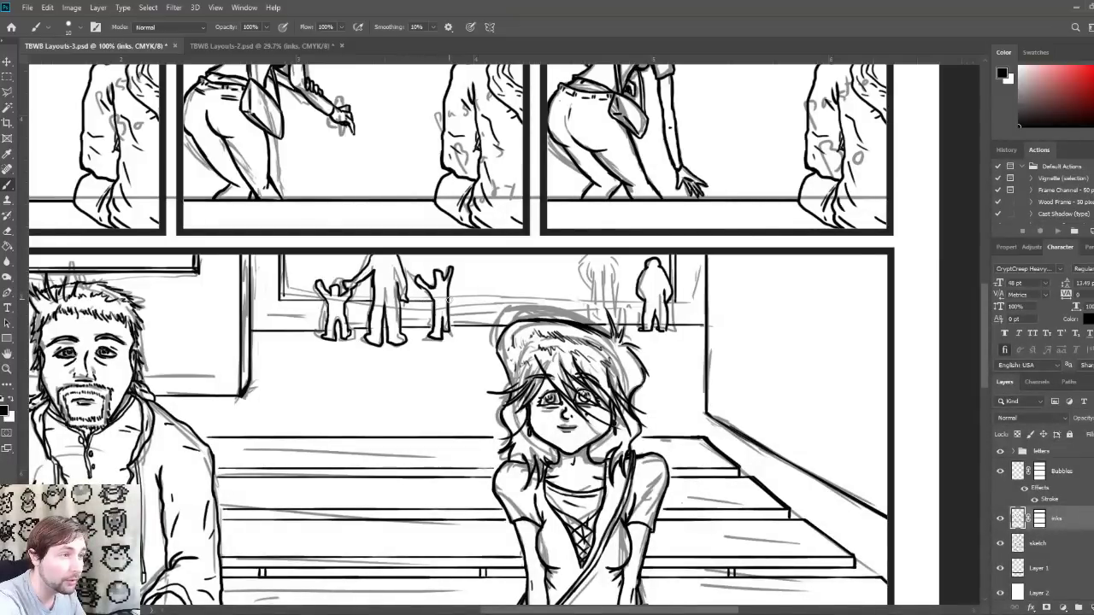
drag(448, 301, 672, 303)
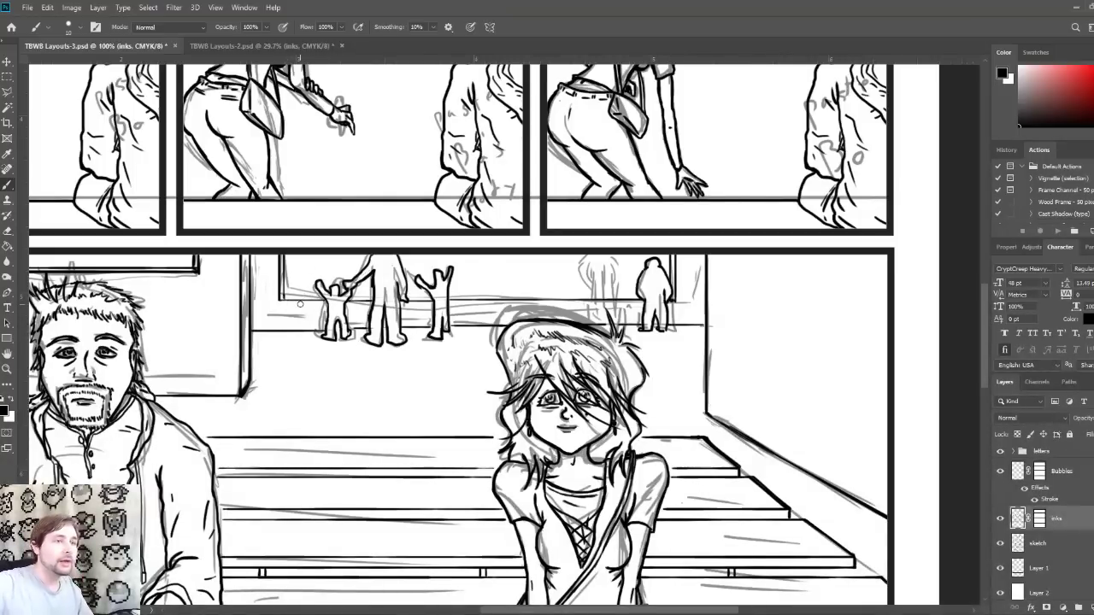
Step: Review the inked bench panel as a whole and examine the two sketched panels and their paste notes at the page's lower end
key(ctrl+minus)
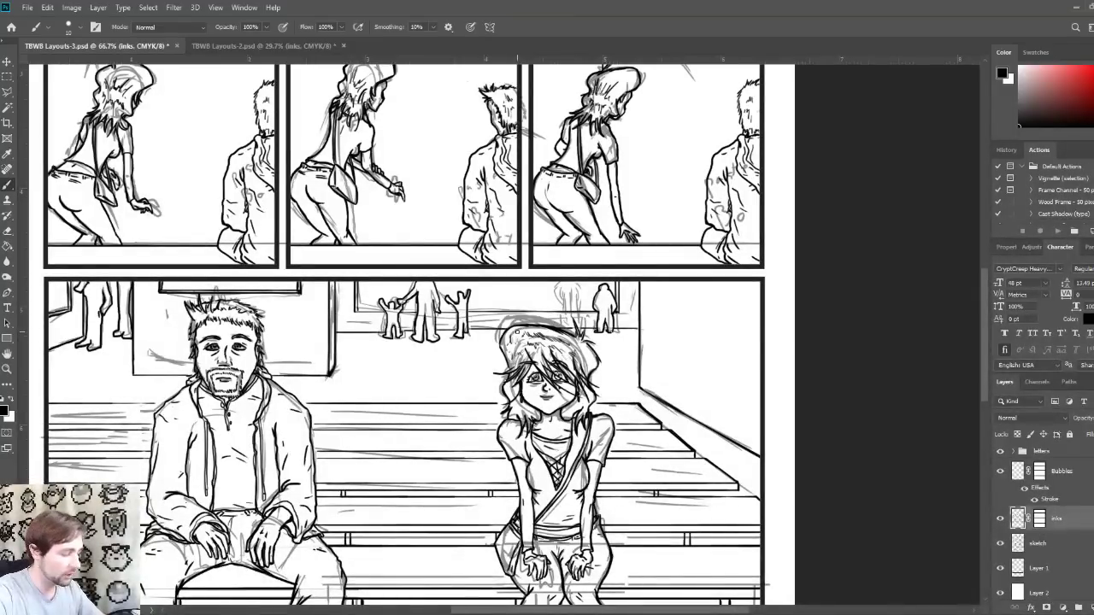
drag(420, 425, 501, 346)
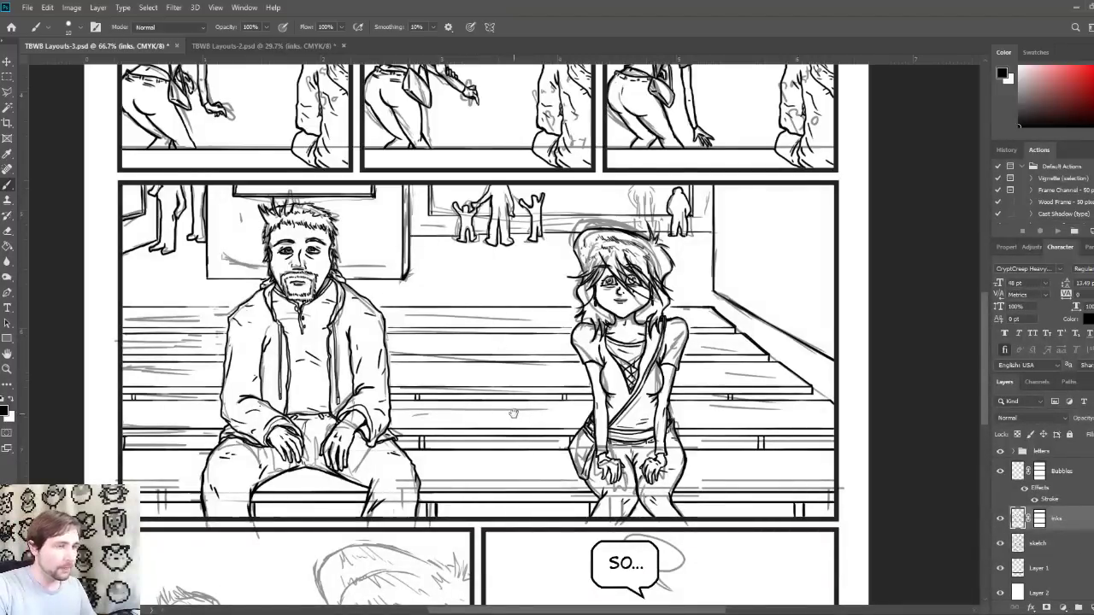
mouse_move(498, 454)
mouse_down()
mouse_move(505, 220)
mouse_move(486, 214)
mouse_up()
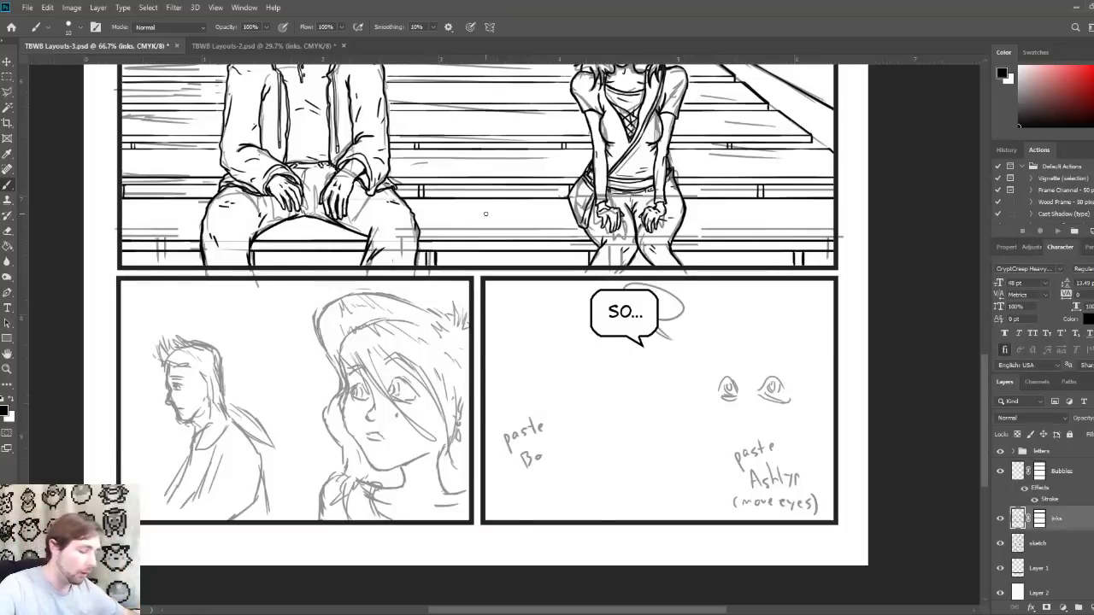
key(ctrl+plus)
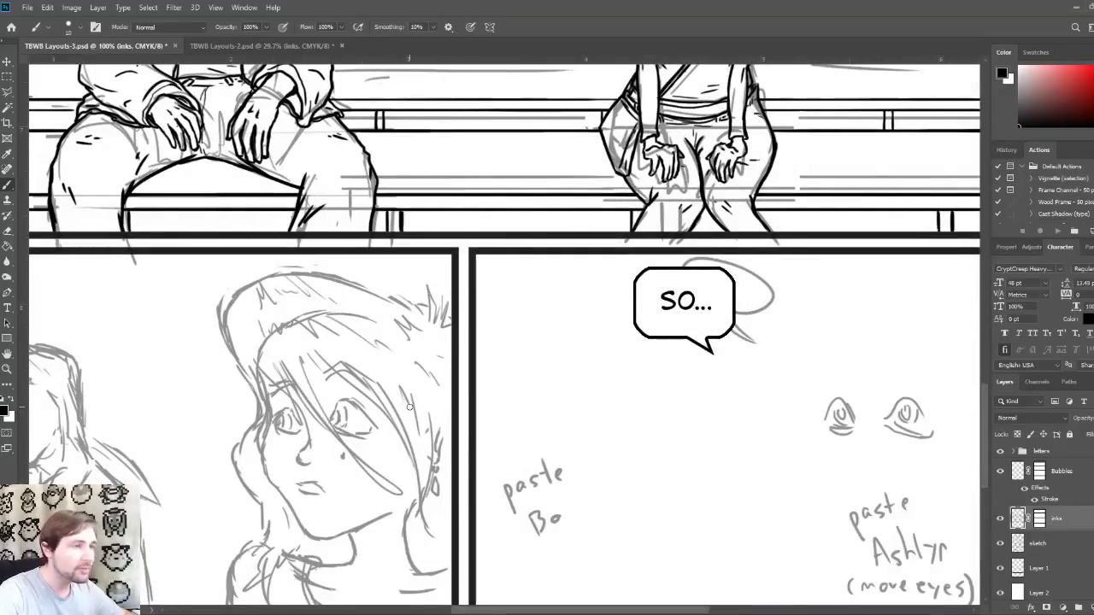
mouse_move(383, 431)
mouse_down()
mouse_move(571, 324)
mouse_move(557, 319)
mouse_move(493, 360)
mouse_move(514, 353)
mouse_move(445, 342)
mouse_up()
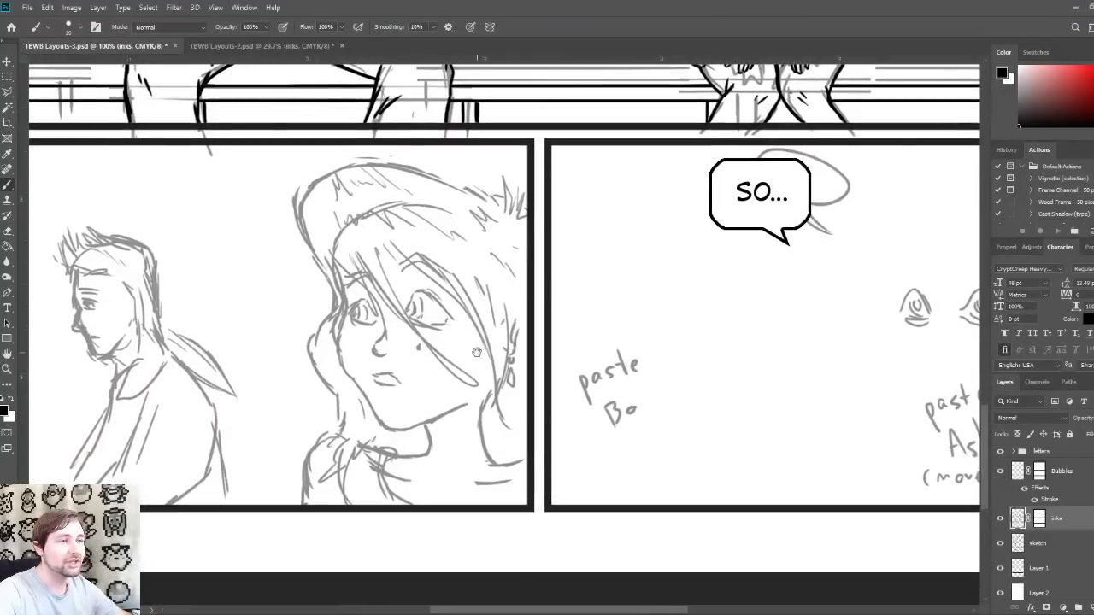
drag(692, 386, 476, 362)
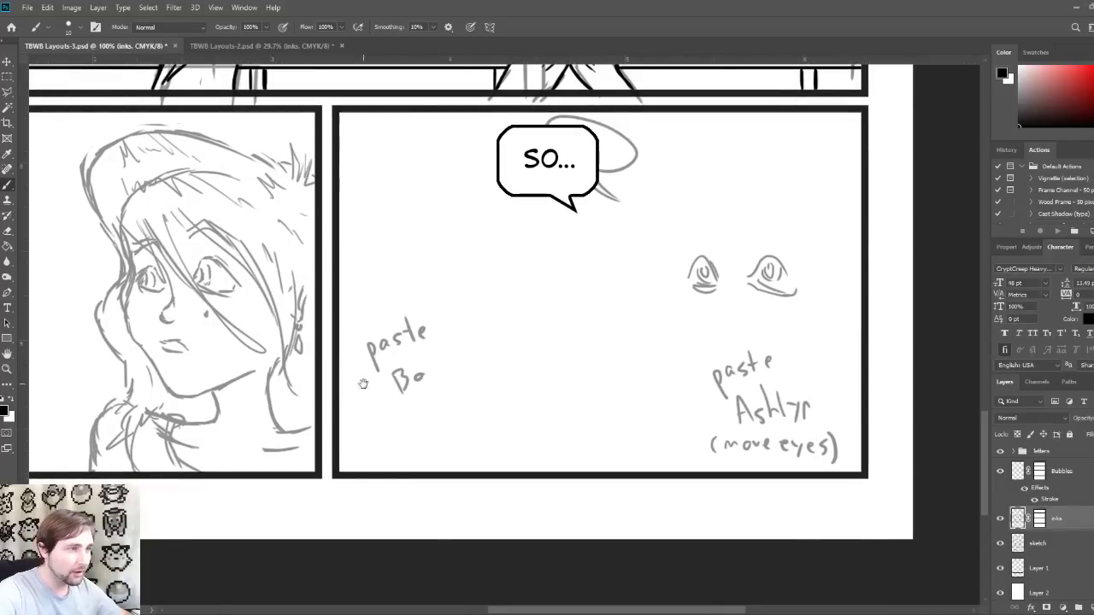
scroll(362, 378, left, 5)
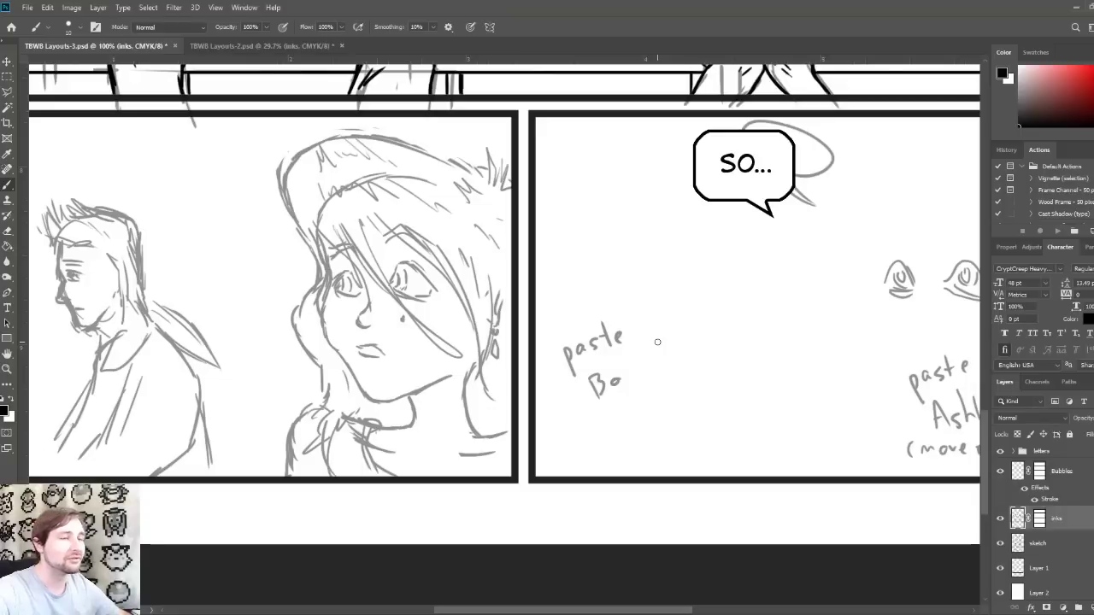
scroll(723, 434, right, 3)
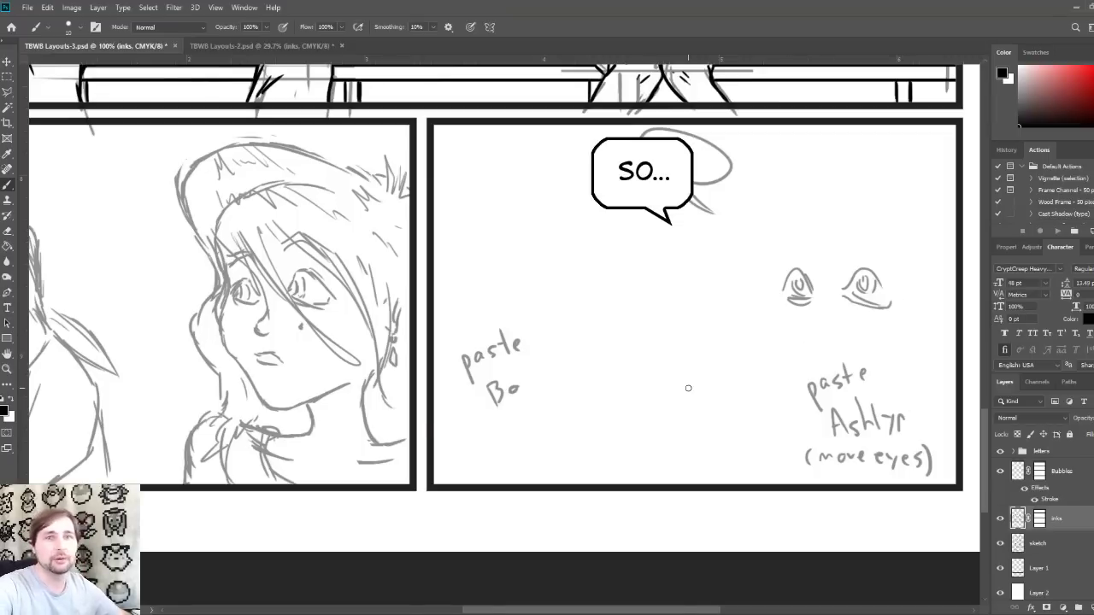
drag(316, 410, 595, 448)
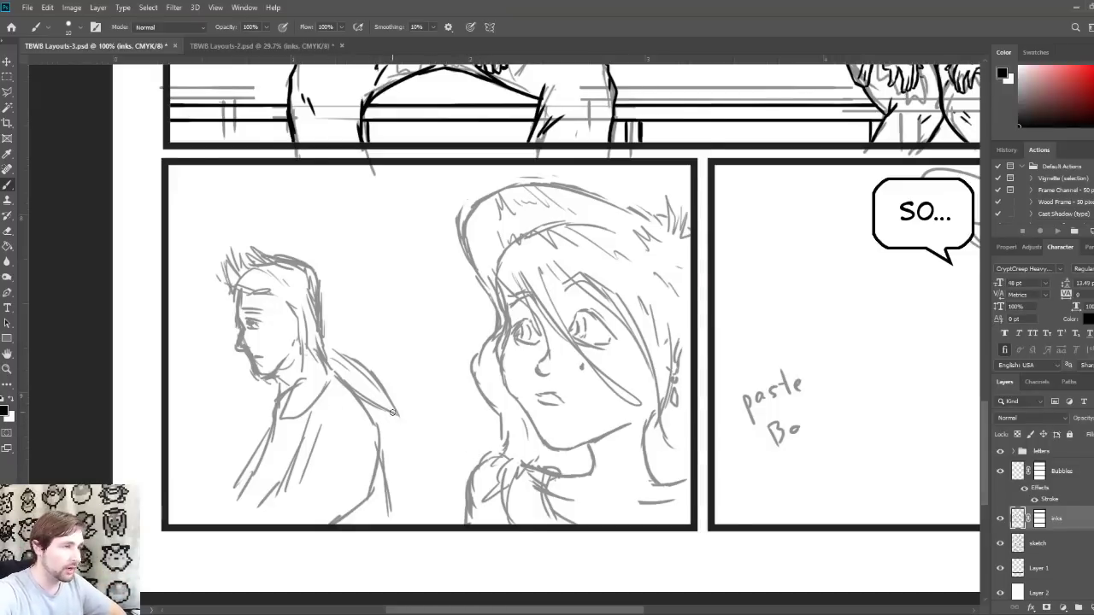
Step: Ink the folded hood and the back outline of the man's jacket in the lower panel showing him in profile
drag(383, 402, 398, 416)
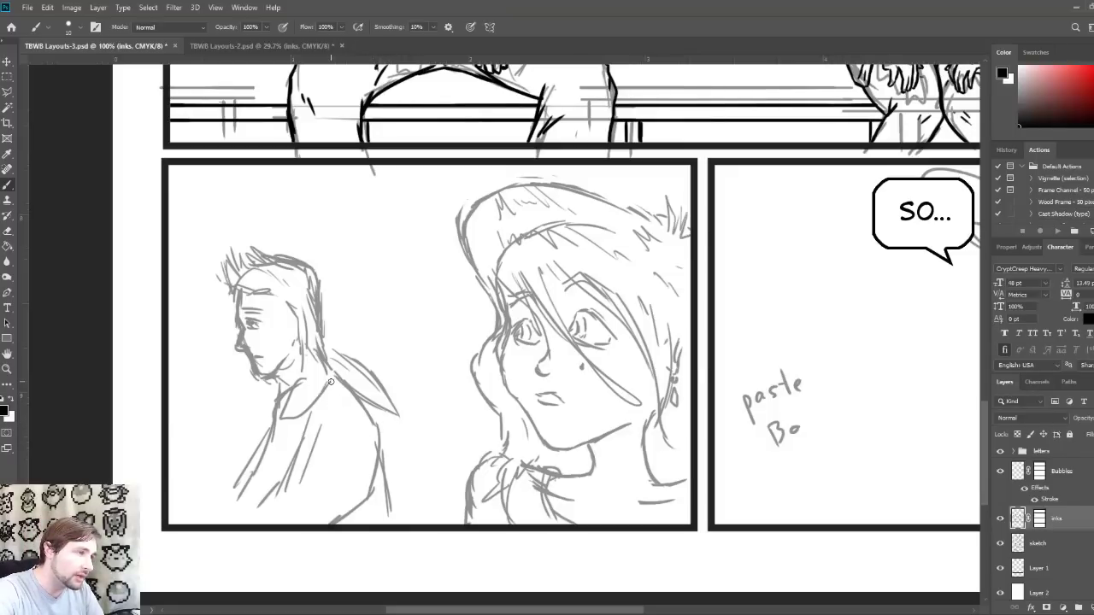
mouse_move(331, 381)
mouse_down()
mouse_move(389, 441)
mouse_move(397, 413)
mouse_move(385, 391)
mouse_move(330, 348)
mouse_move(387, 417)
mouse_move(383, 399)
mouse_move(334, 361)
mouse_move(375, 381)
mouse_move(362, 391)
mouse_move(389, 430)
mouse_up()
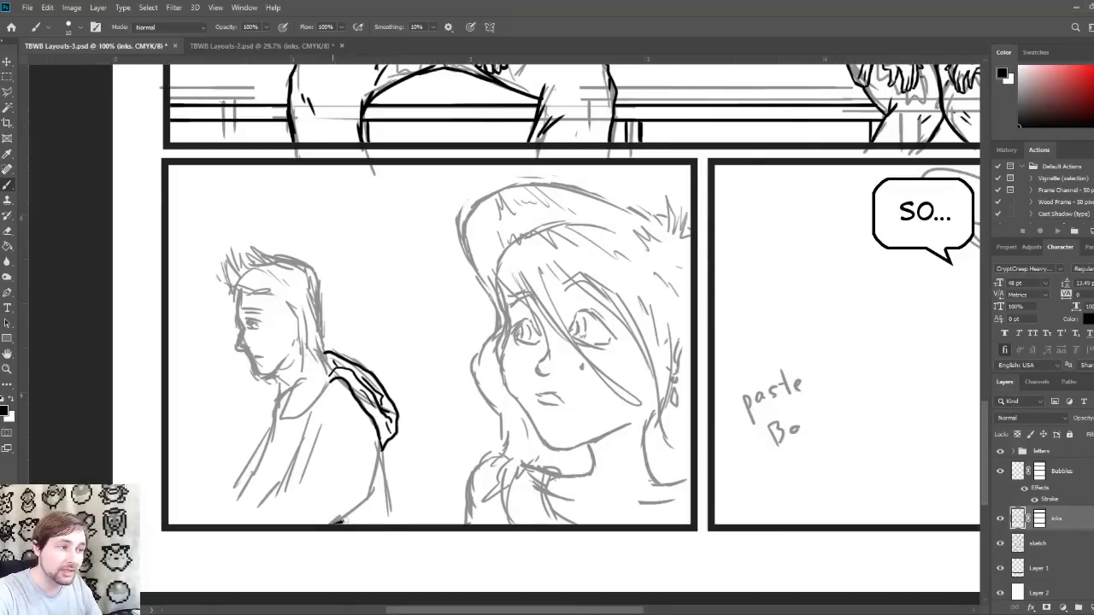
mouse_move(342, 519)
mouse_down()
mouse_move(372, 496)
mouse_move(381, 444)
mouse_move(391, 523)
mouse_move(369, 513)
mouse_move(376, 495)
mouse_up()
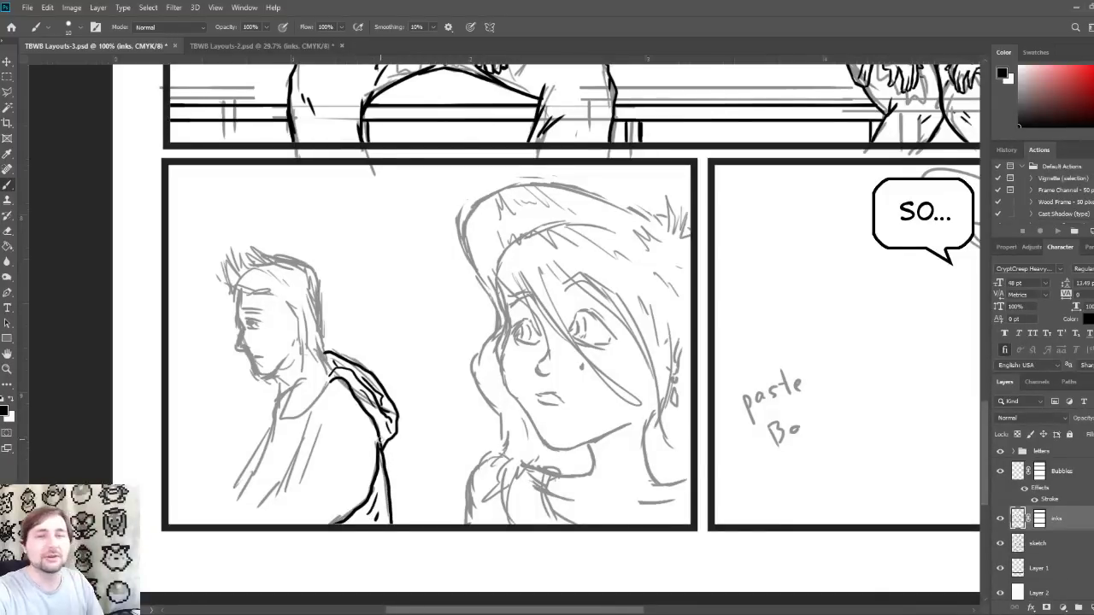
drag(398, 432, 386, 417)
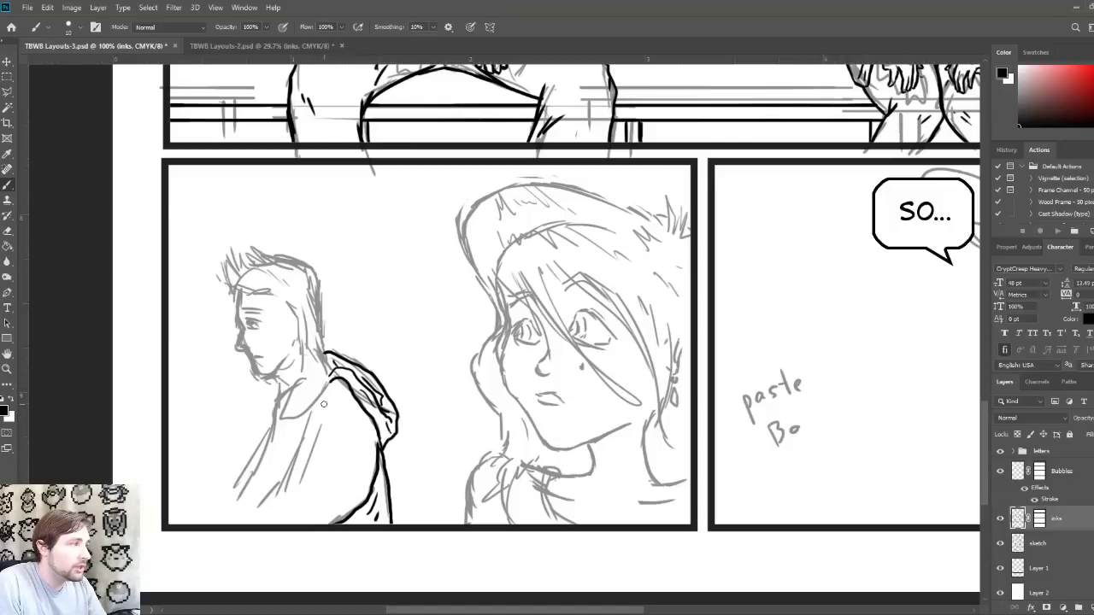
Step: Ink the front edge of the profile man's sleeve, its fold lines and the short line beyond it along the panel's lower border
mouse_move(316, 402)
mouse_down()
mouse_move(273, 511)
mouse_move(272, 499)
mouse_move(256, 523)
mouse_up()
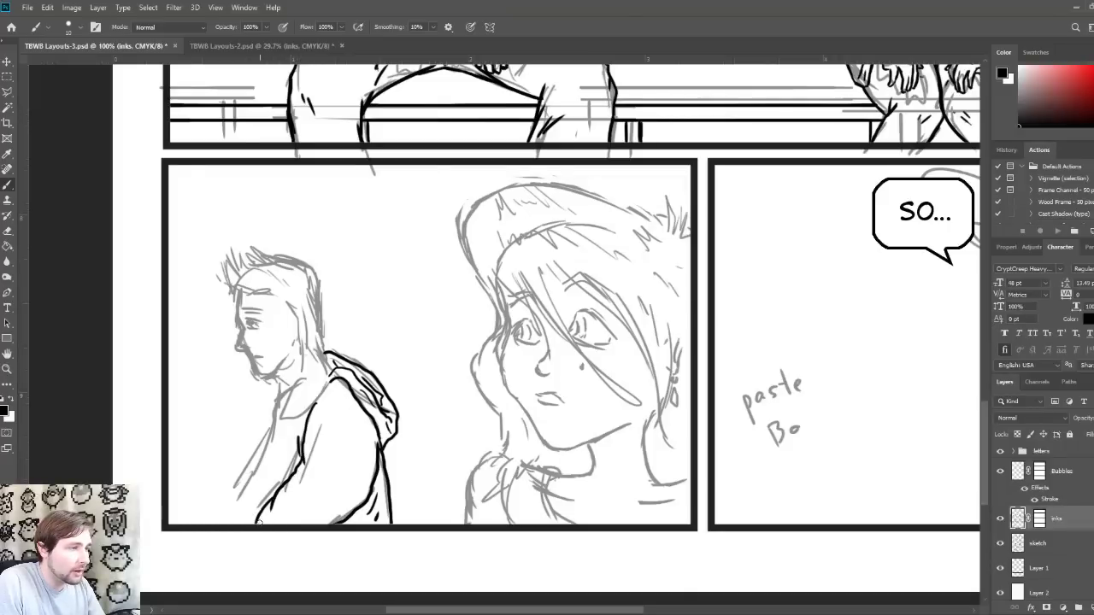
drag(313, 433, 310, 461)
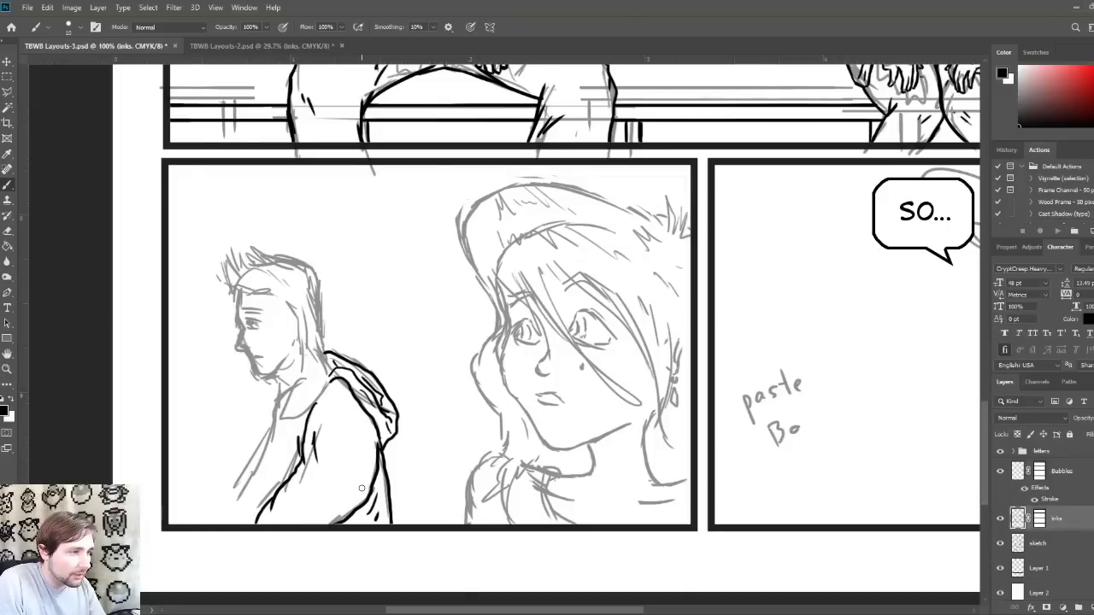
drag(359, 488, 294, 518)
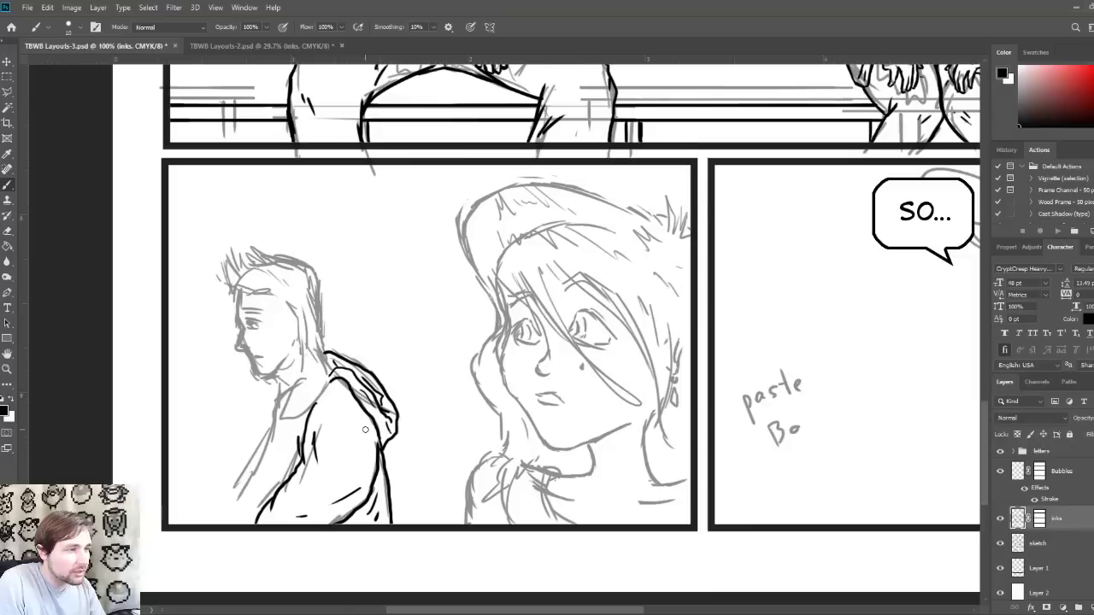
drag(366, 431, 365, 457)
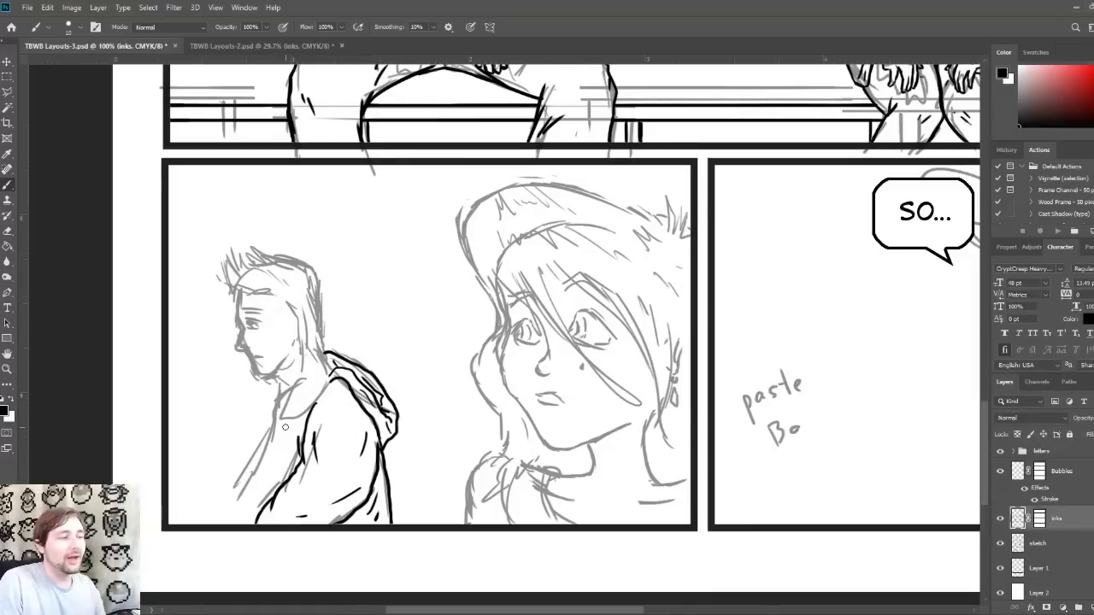
drag(256, 522, 232, 523)
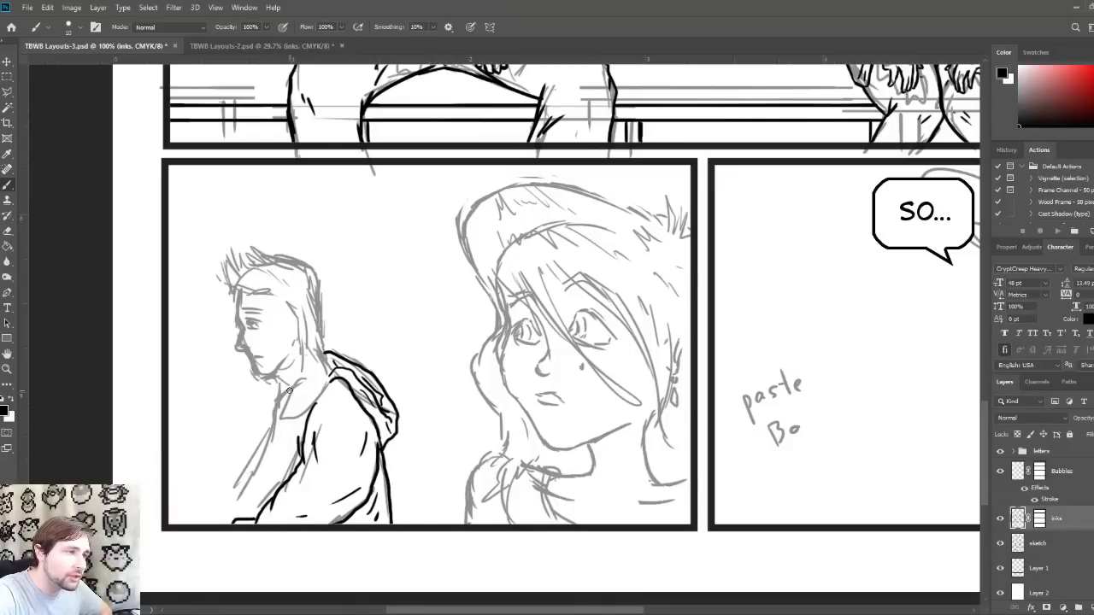
Step: Ink the rest of the profile man's neck and jacket, including the collar, the front opening with its folds and the far sleeve
mouse_move(279, 377)
mouse_down()
mouse_move(295, 400)
mouse_move(290, 390)
mouse_move(280, 419)
mouse_move(300, 414)
mouse_move(332, 374)
mouse_move(325, 362)
mouse_move(327, 383)
mouse_move(325, 359)
mouse_up()
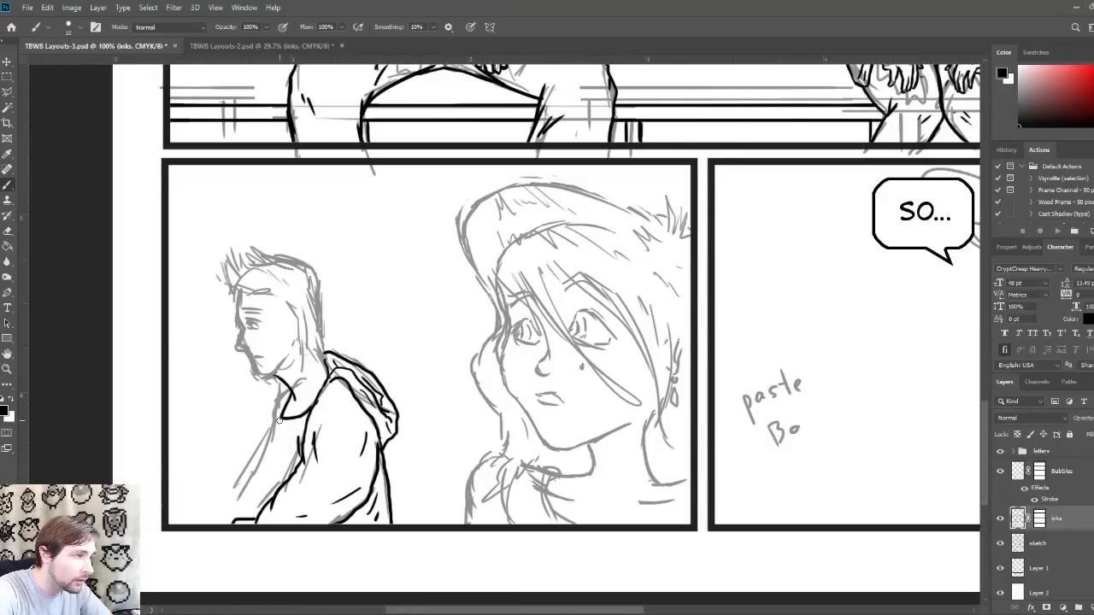
mouse_move(283, 424)
mouse_down()
mouse_move(306, 419)
mouse_move(285, 402)
mouse_move(277, 430)
mouse_up()
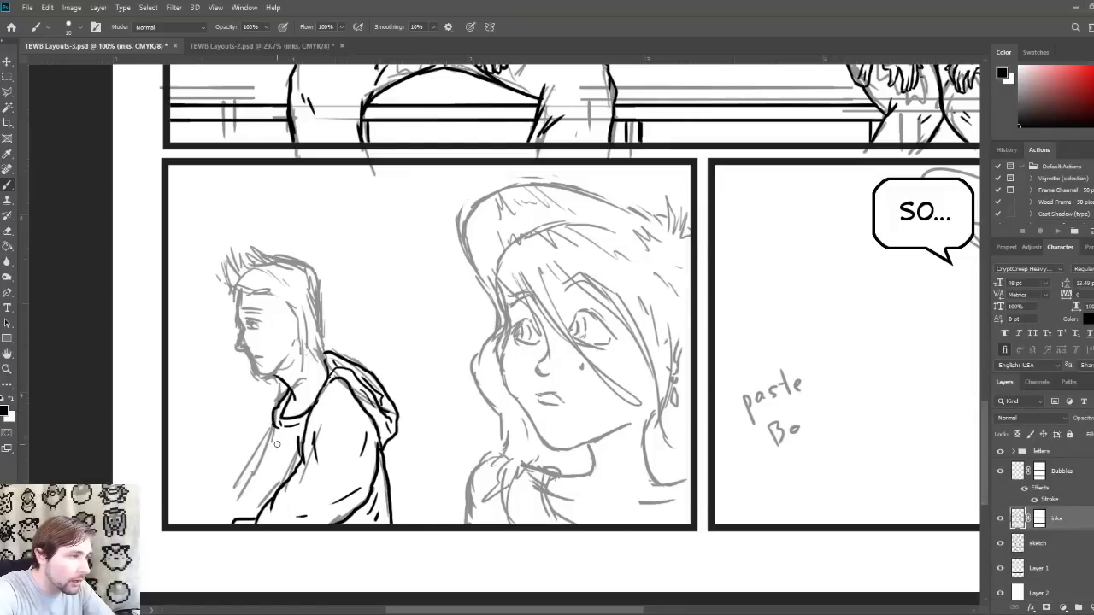
drag(274, 428, 288, 489)
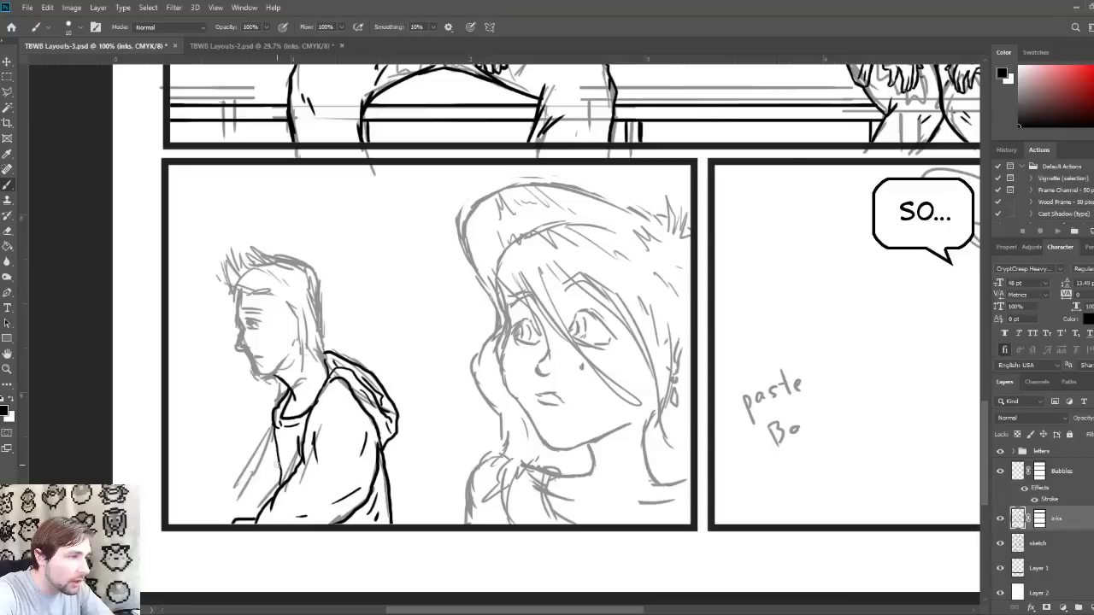
drag(270, 425, 283, 487)
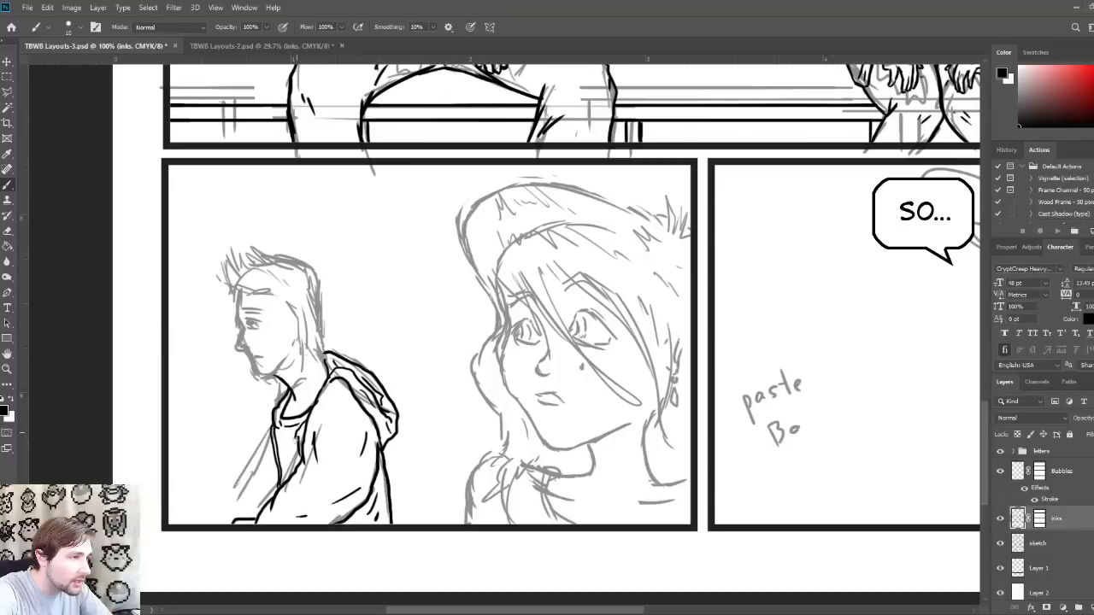
drag(299, 438, 288, 475)
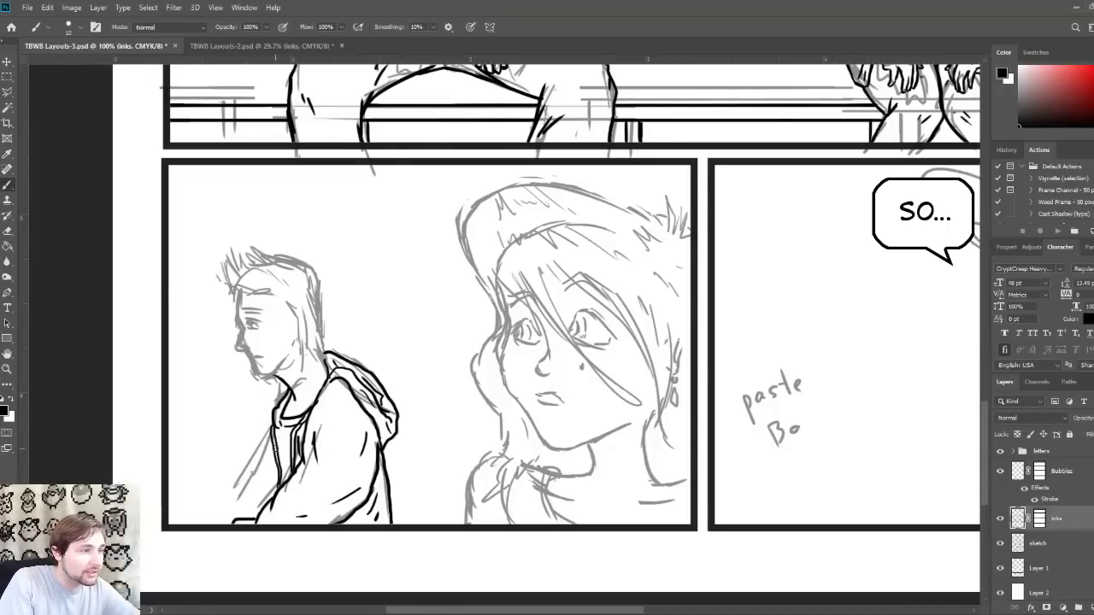
drag(272, 422, 220, 524)
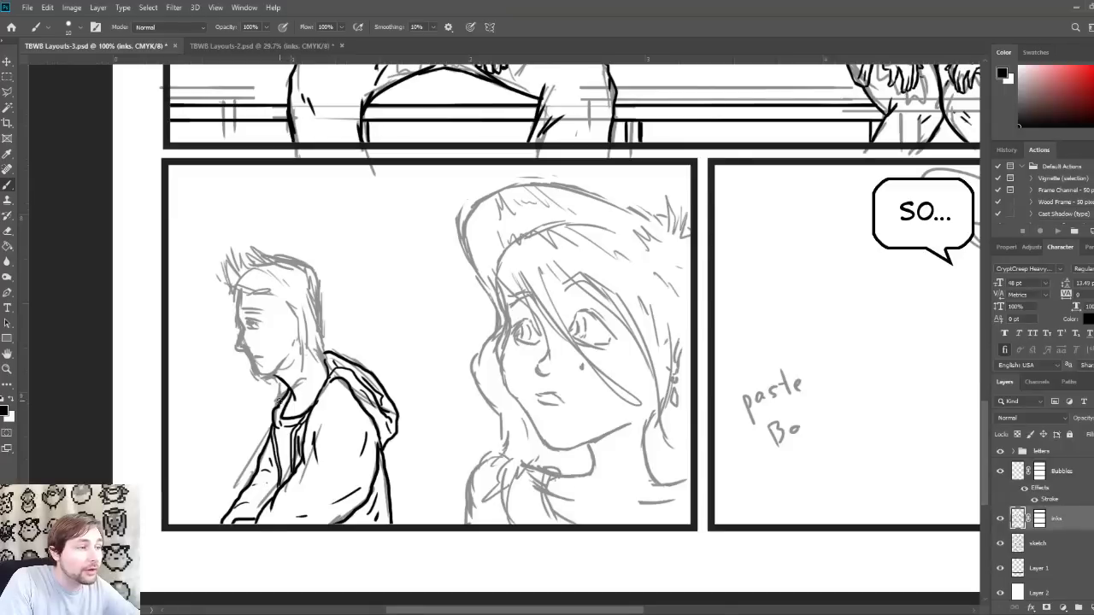
drag(286, 387, 279, 406)
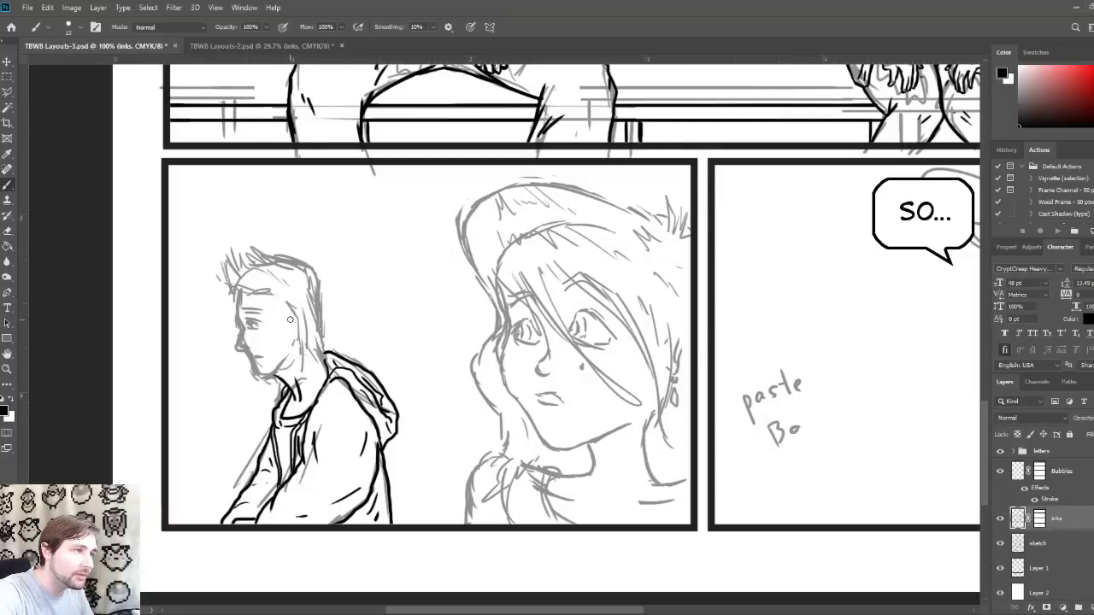
Step: Ink the profile man's ear and spiky hair, from the forehead hairline round to the nape, with short texture strokes inside
drag(292, 315, 295, 340)
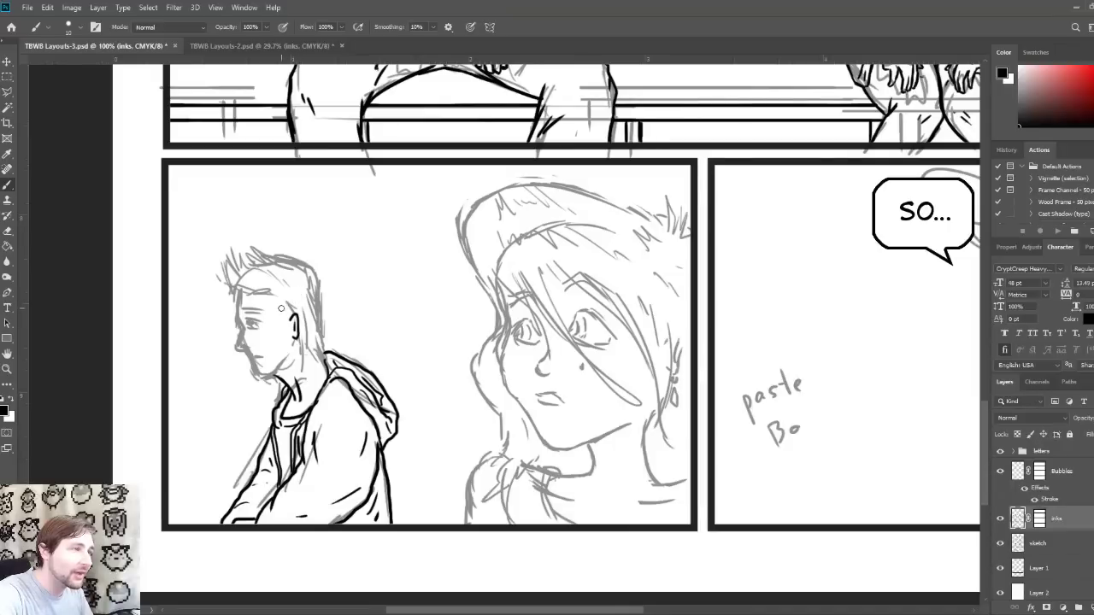
mouse_move(284, 301)
mouse_down()
mouse_move(308, 363)
mouse_move(322, 339)
mouse_move(304, 253)
mouse_up()
mouse_move(283, 291)
mouse_down()
mouse_move(288, 304)
mouse_move(219, 279)
mouse_move(226, 286)
mouse_move(212, 266)
mouse_move(231, 250)
mouse_move(290, 248)
mouse_up()
drag(305, 260, 306, 252)
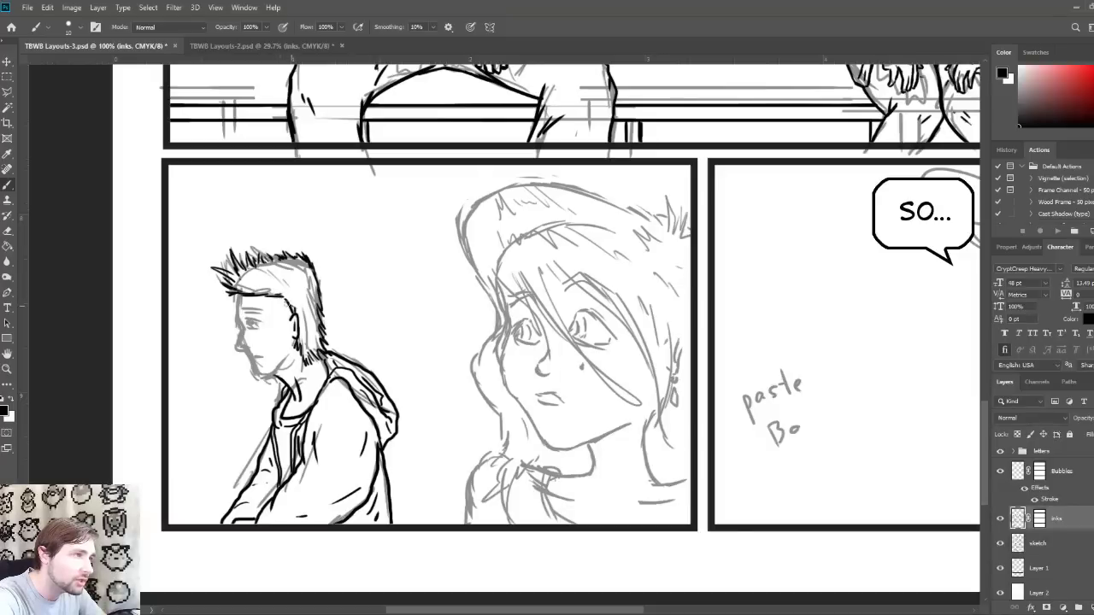
mouse_move(276, 282)
mouse_down()
mouse_move(260, 279)
mouse_move(306, 284)
mouse_up()
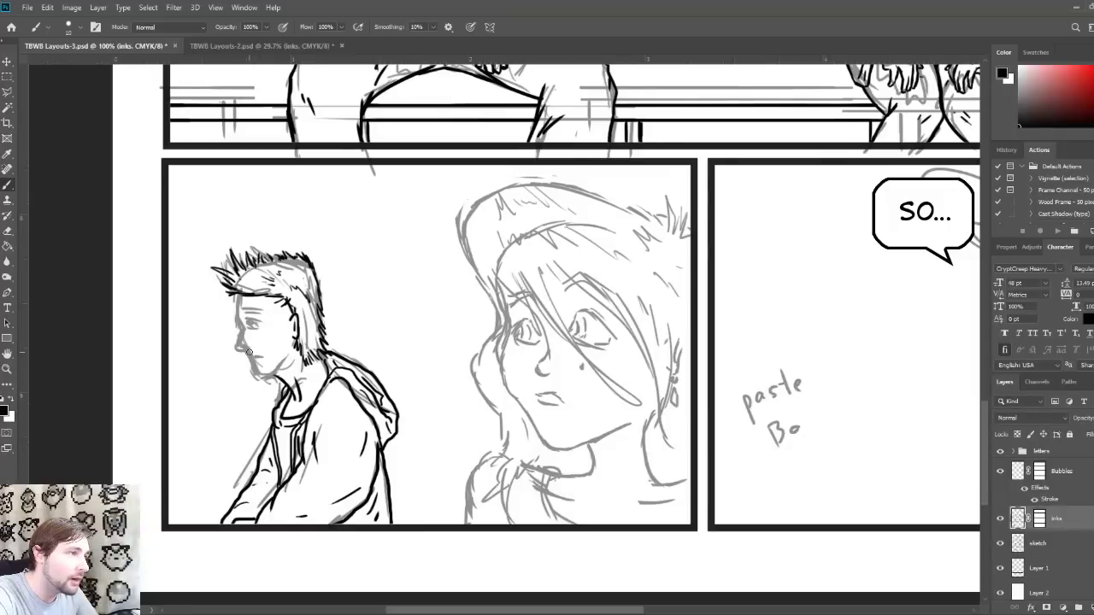
Step: Ink the profile man's moustache and goatee and the contour of his forehead and nose
drag(248, 353, 270, 353)
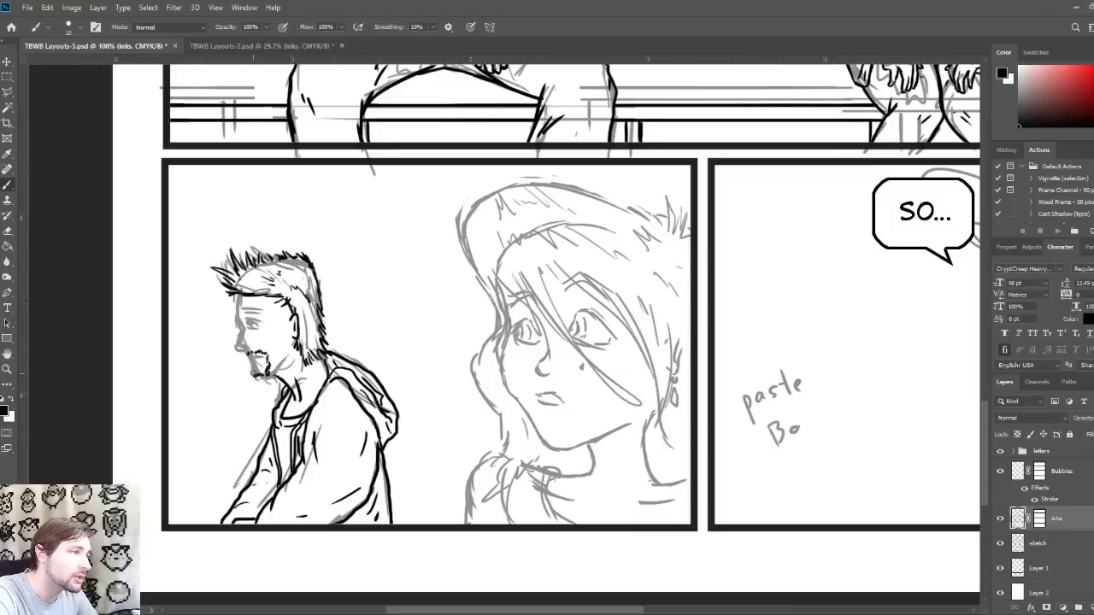
drag(253, 366, 260, 373)
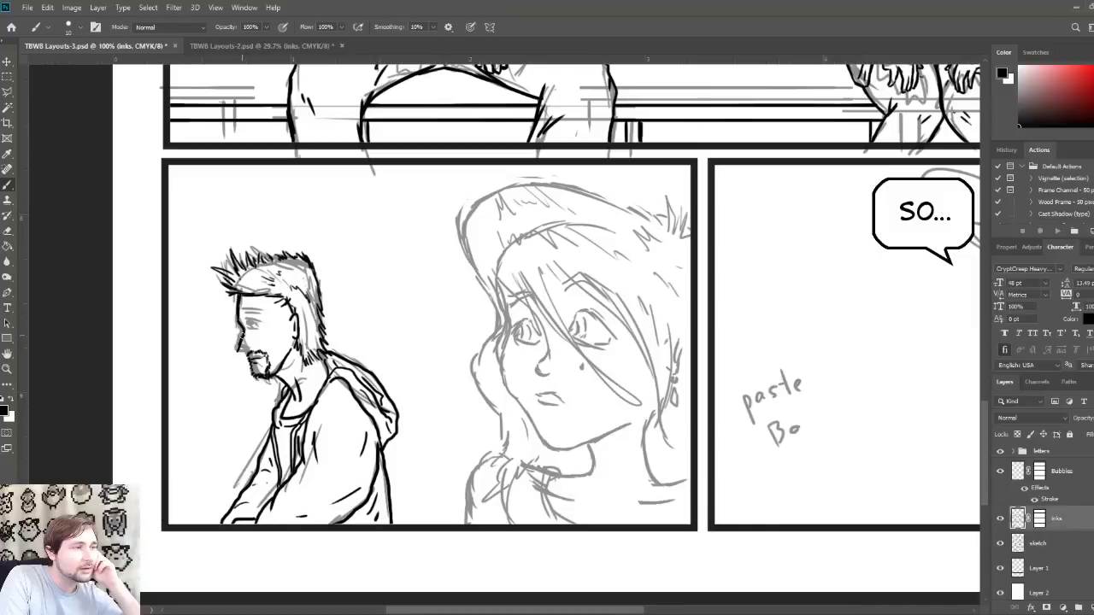
drag(241, 344, 238, 350)
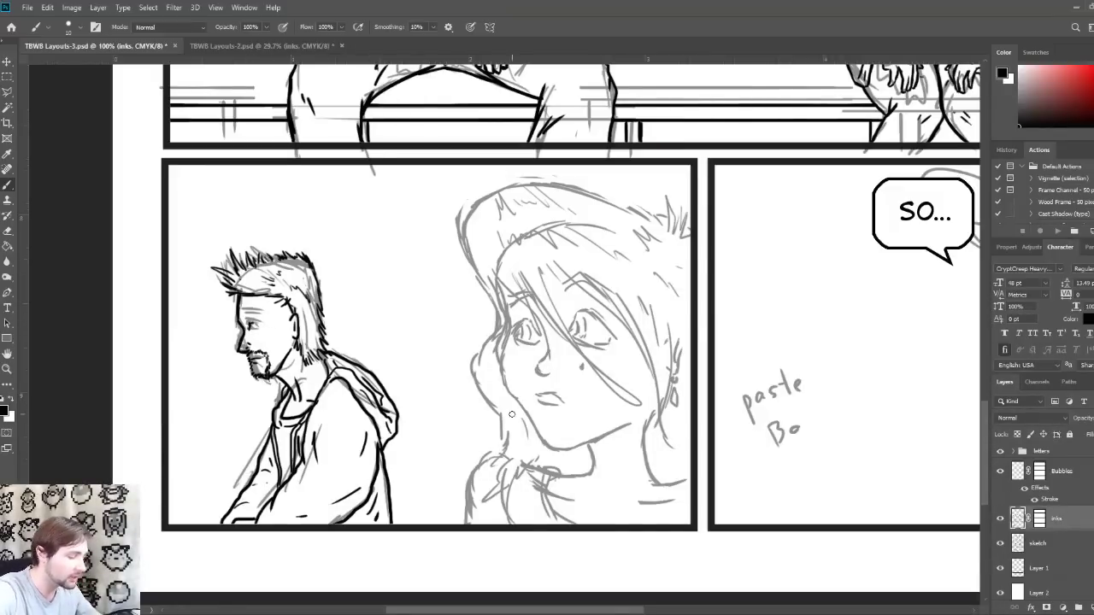
Step: Ink the profile man's eye and eyebrow
drag(448, 249, 449, 259)
drag(452, 578, 396, 286)
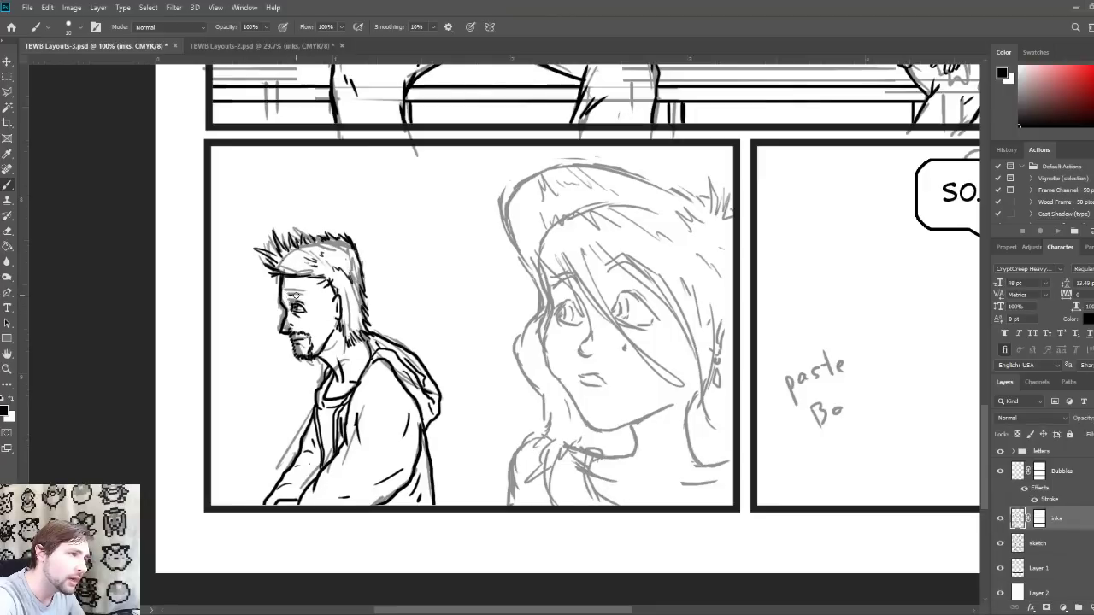
mouse_move(384, 296)
mouse_down()
mouse_move(347, 603)
mouse_move(416, 345)
mouse_move(394, 298)
mouse_up()
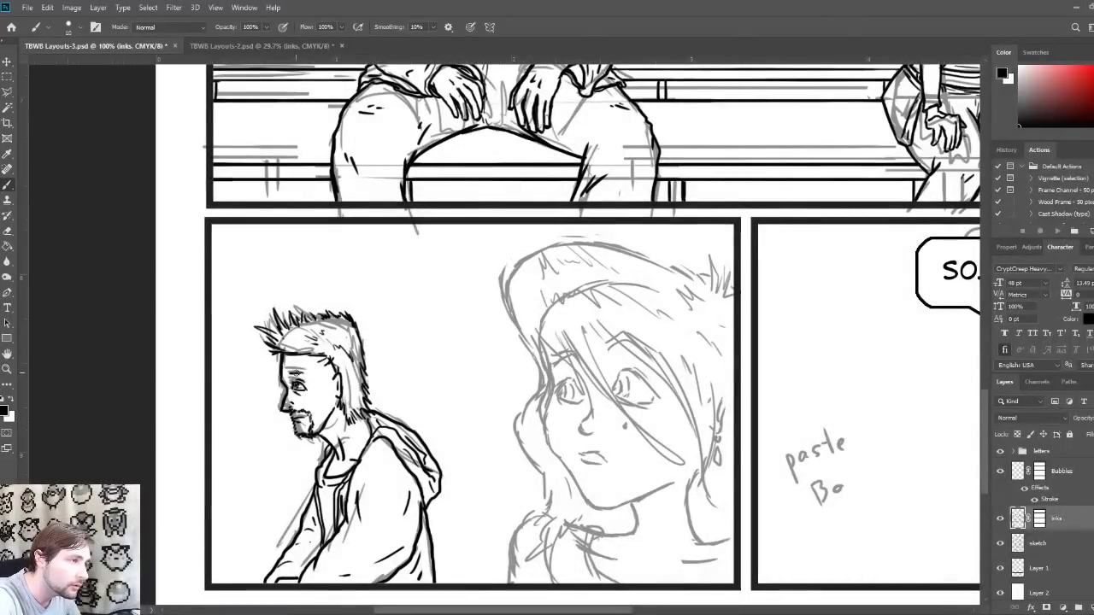
drag(294, 374, 307, 377)
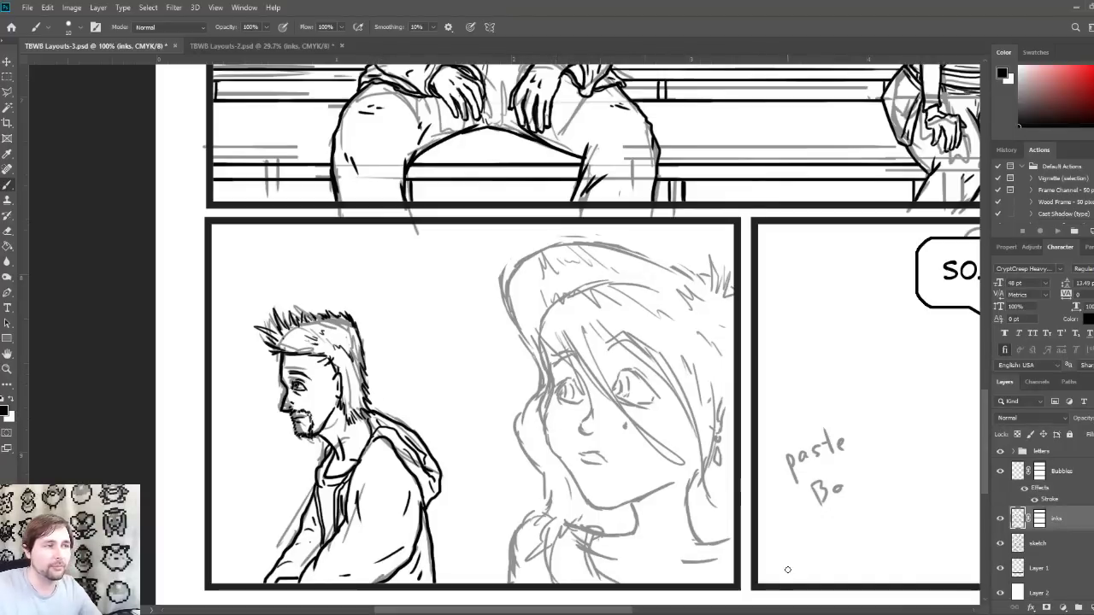
Step: With the sketch layer temporarily hidden, add spikes to the profile man's front hair and rework his solid hairline into short jagged strokes
click(1000, 544)
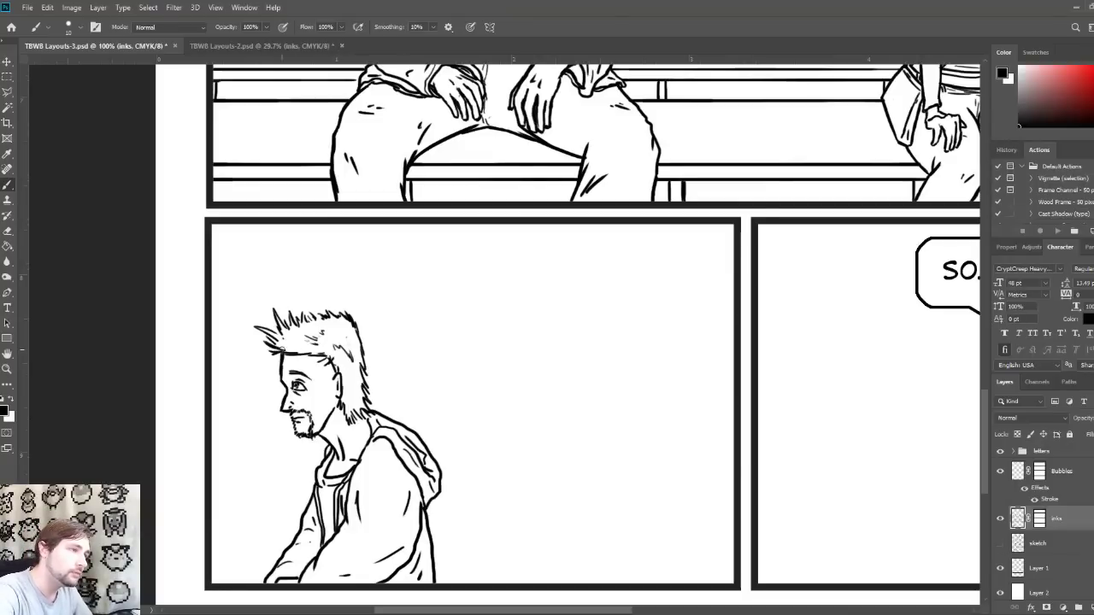
drag(282, 340, 273, 330)
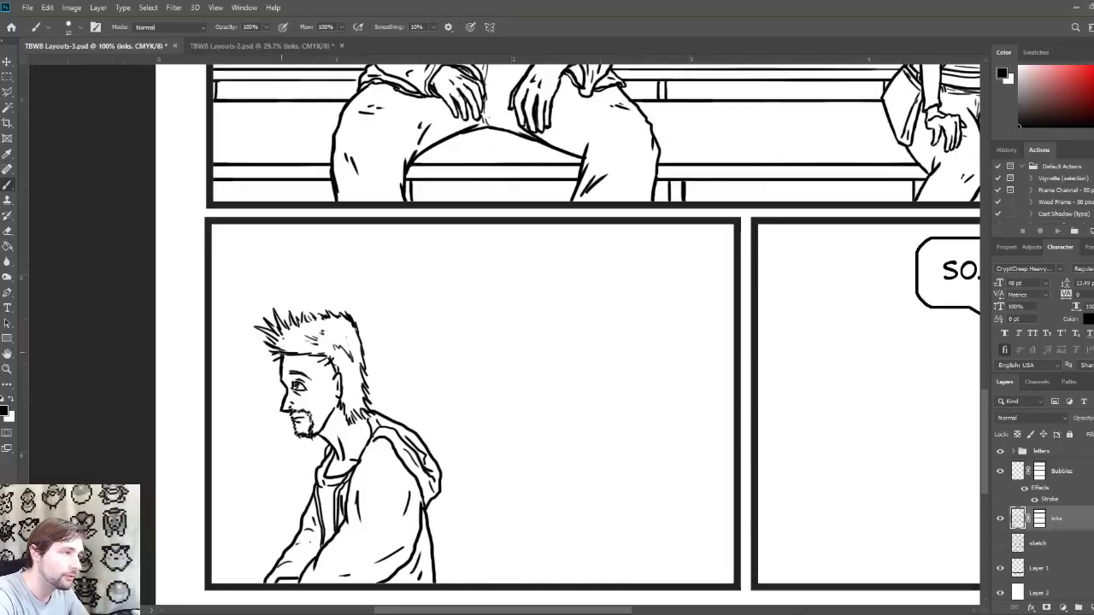
drag(275, 355, 289, 343)
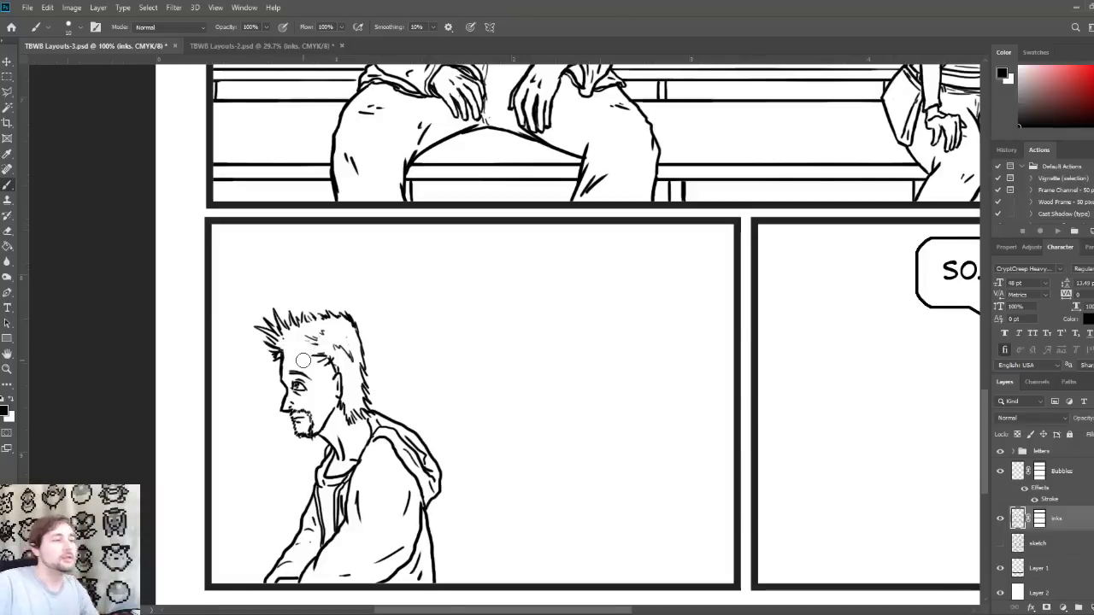
key(bracketleft)
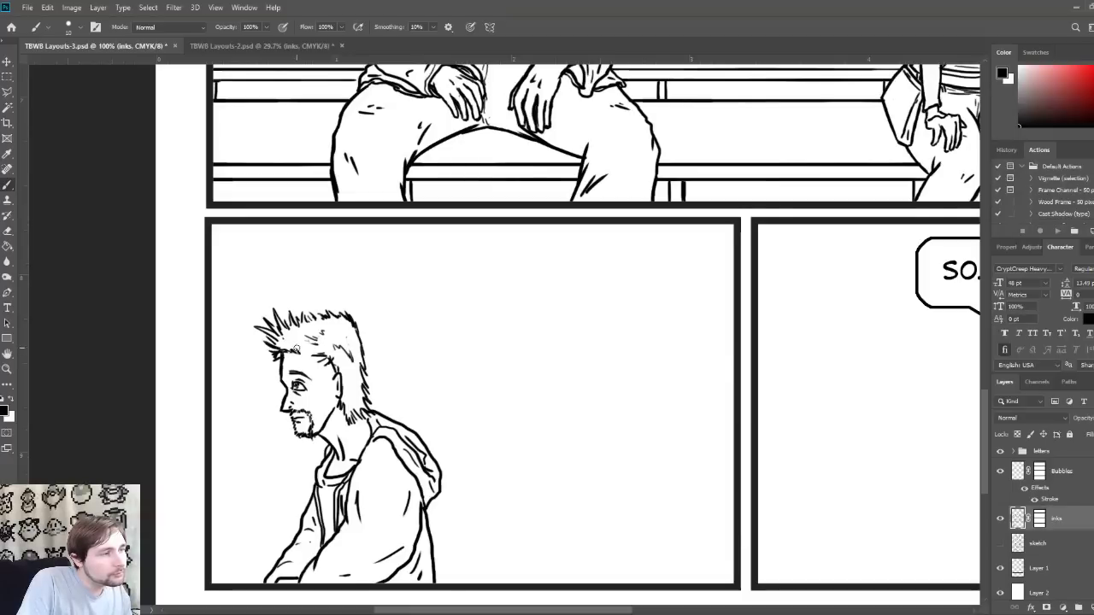
mouse_move(300, 359)
mouse_down()
mouse_move(321, 346)
mouse_move(285, 346)
mouse_up()
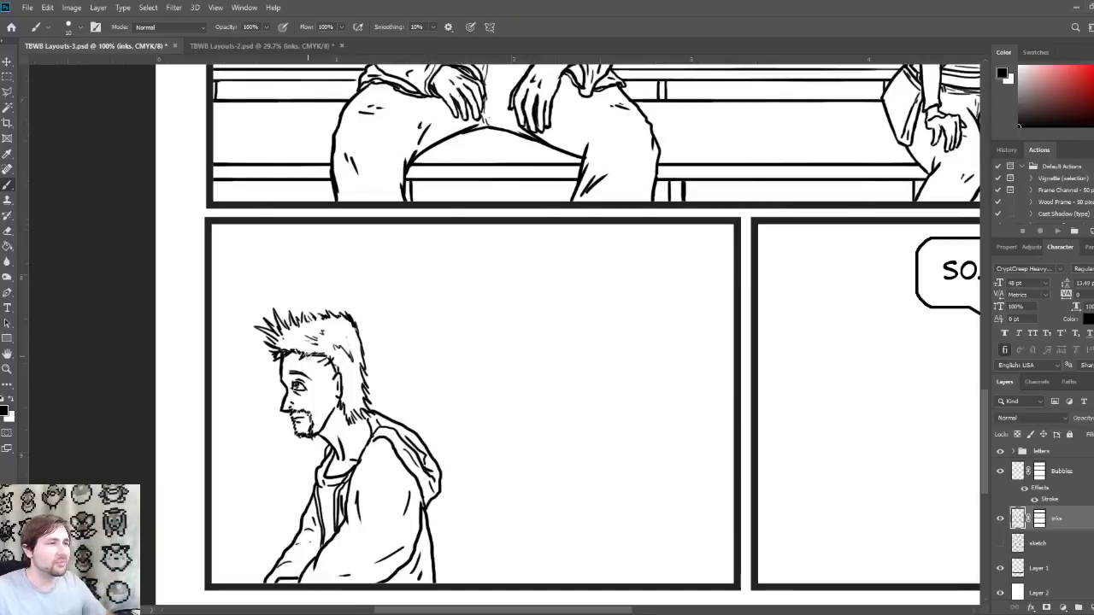
click(1000, 543)
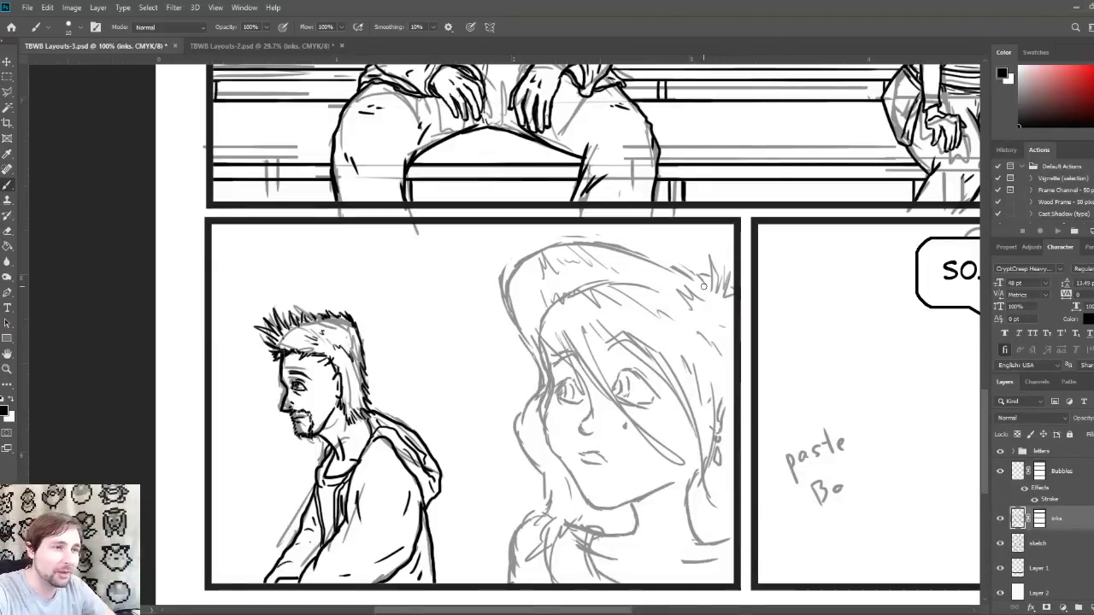
Step: Ink the spiky tuft of hair at the back of the close-up woman's head, beside the panel border
mouse_move(713, 291)
mouse_down()
mouse_move(708, 254)
mouse_move(724, 262)
mouse_up()
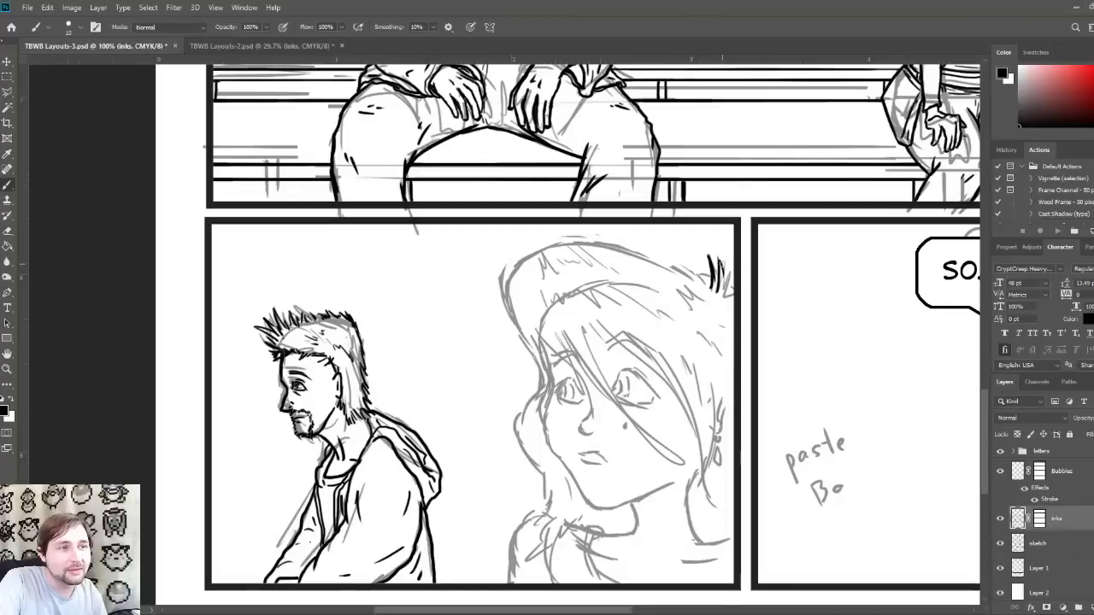
drag(723, 289, 720, 262)
mouse_move(724, 299)
mouse_down()
mouse_move(750, 272)
mouse_move(727, 294)
mouse_up()
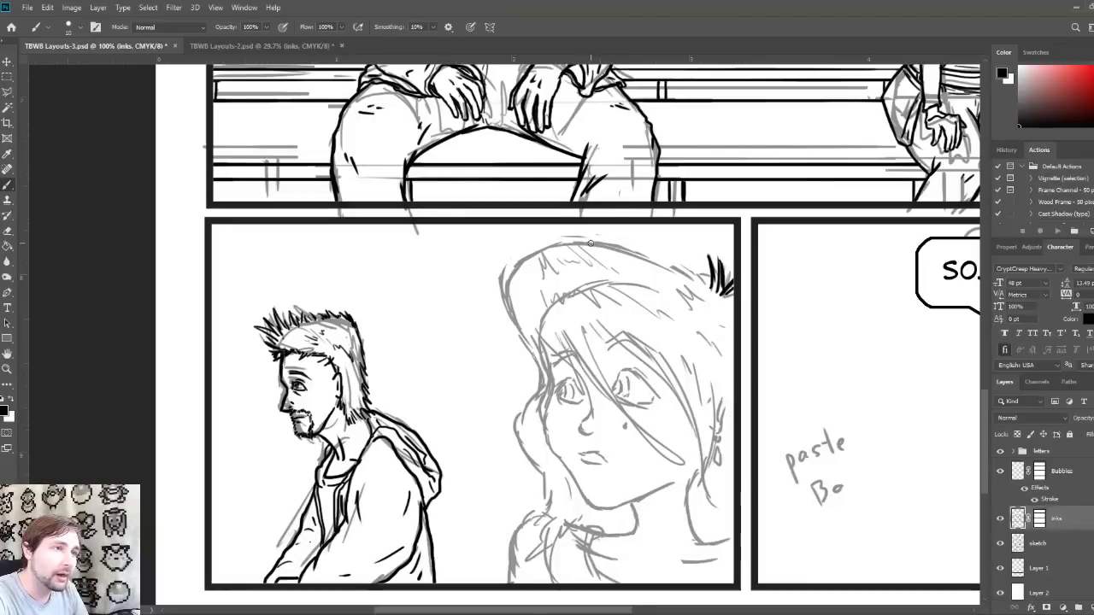
Step: Ink the outer contour of the close-up woman's hair, from the tuft over the crown and down the front to her brow
mouse_move(590, 245)
mouse_down()
mouse_move(674, 270)
mouse_move(666, 258)
mouse_move(705, 288)
mouse_move(669, 265)
mouse_move(706, 284)
mouse_up()
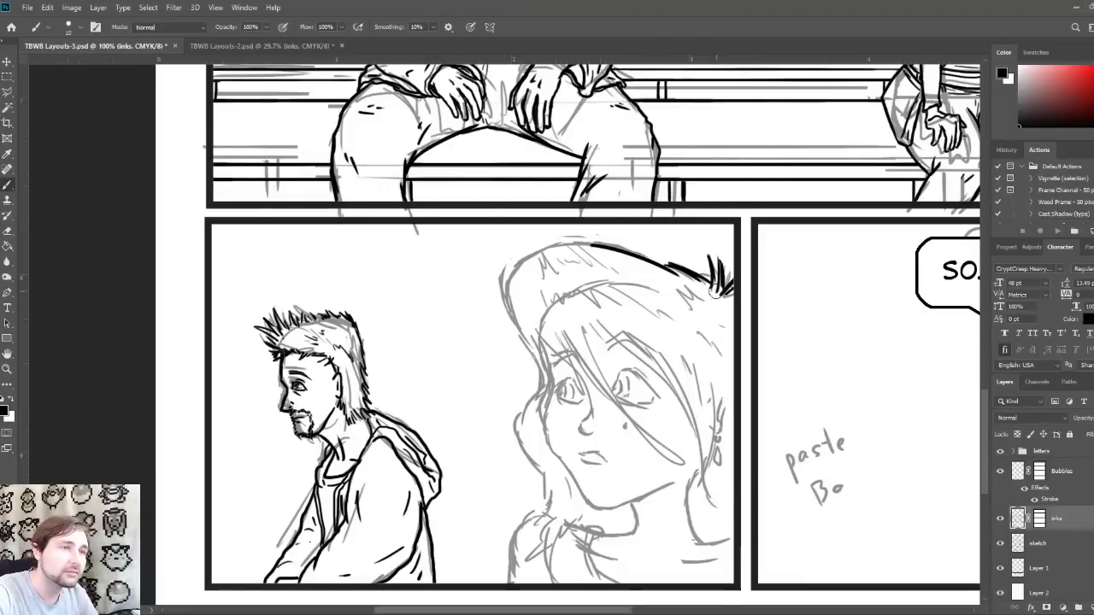
drag(676, 263, 704, 282)
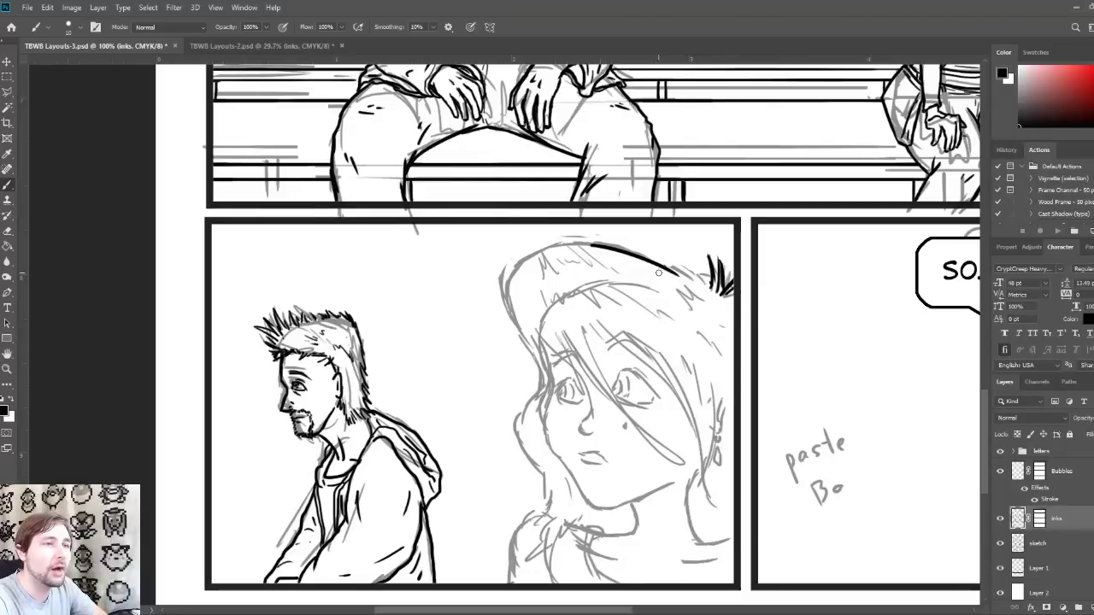
drag(671, 269, 718, 282)
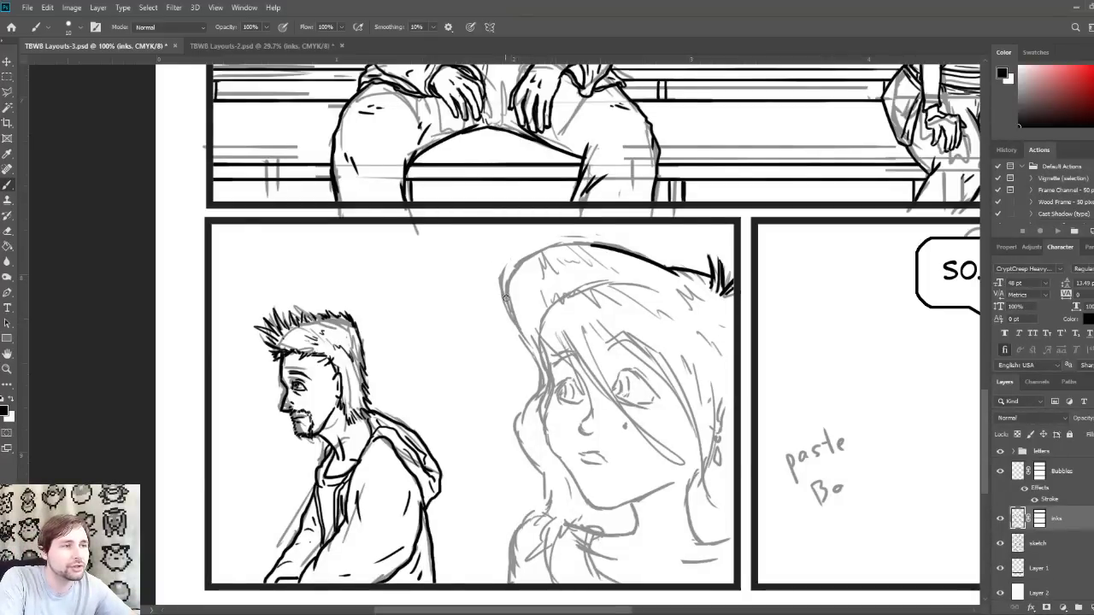
drag(505, 295, 539, 364)
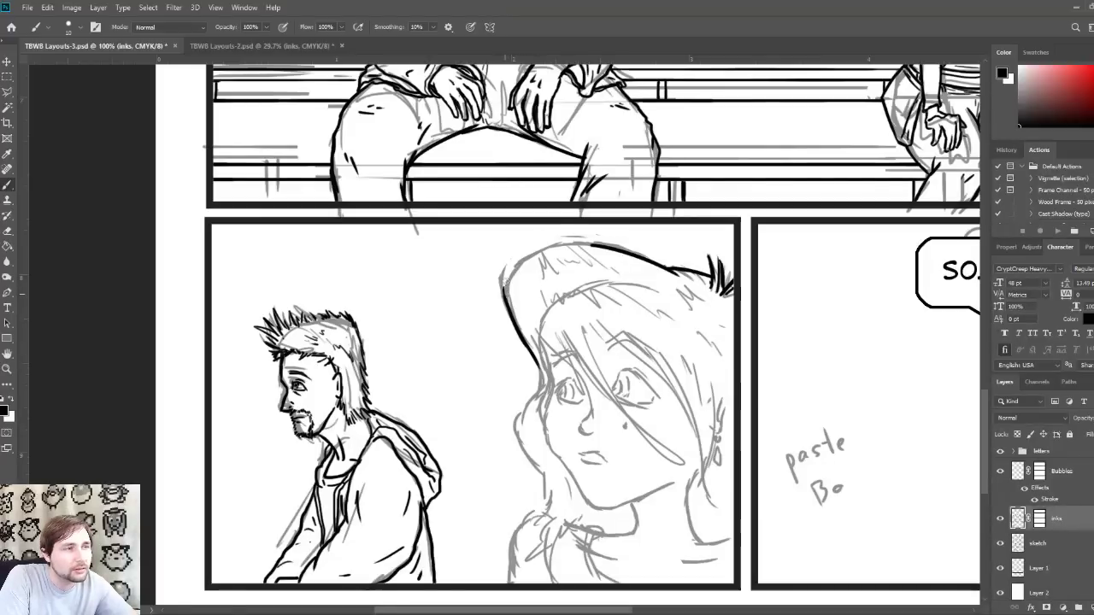
mouse_move(505, 286)
mouse_down()
mouse_move(528, 255)
mouse_move(572, 245)
mouse_up()
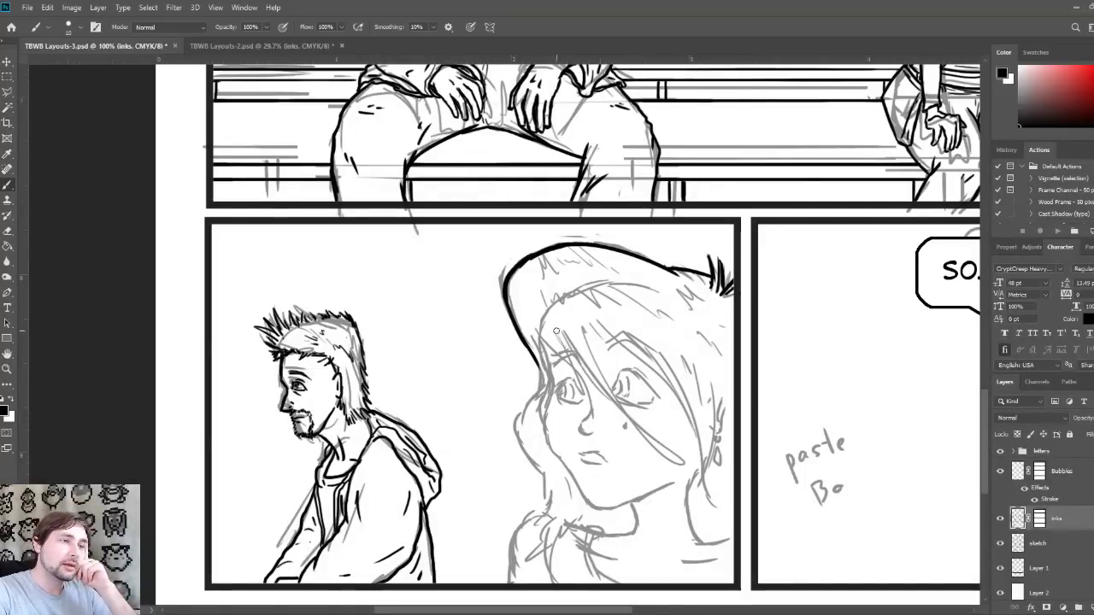
Step: Ink the long hair strands sweeping diagonally across the close-up woman's face and over her near eye
drag(557, 321, 722, 494)
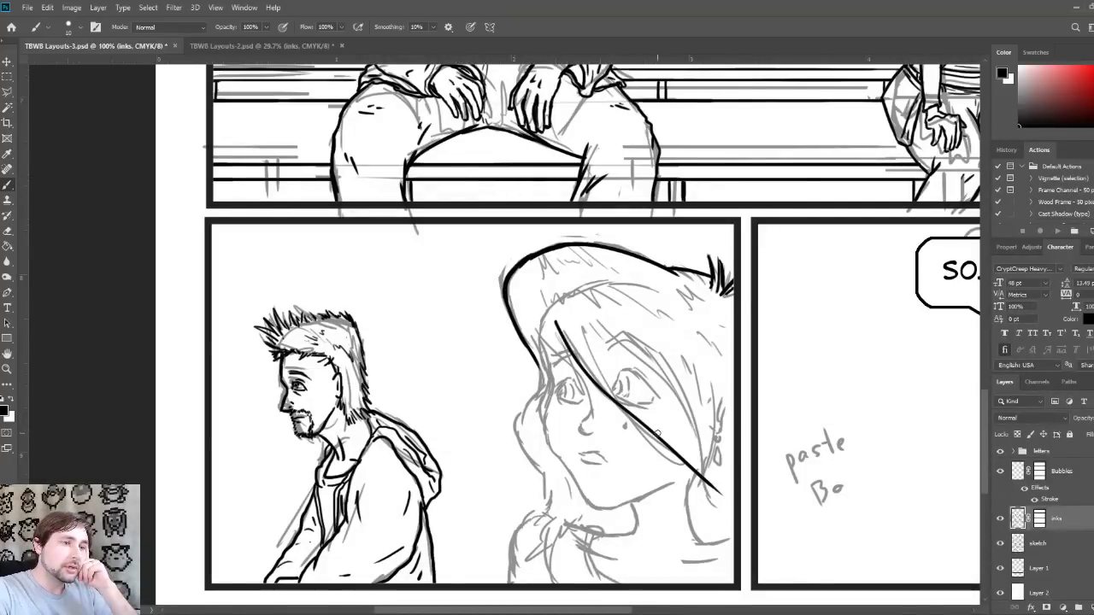
drag(582, 325, 709, 440)
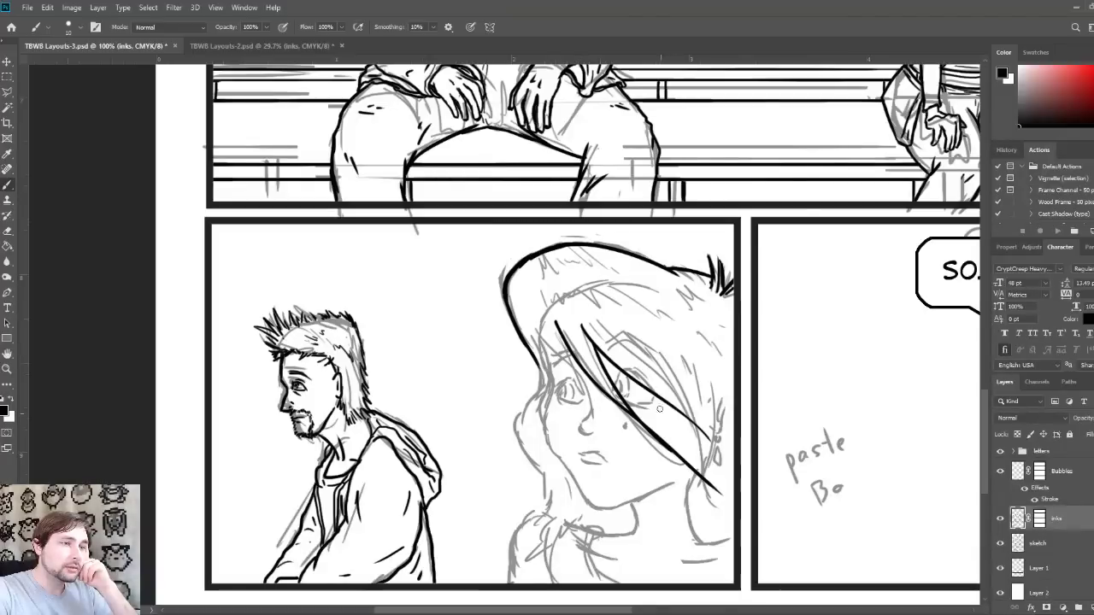
mouse_move(608, 323)
mouse_down()
mouse_move(654, 397)
mouse_move(701, 413)
mouse_up()
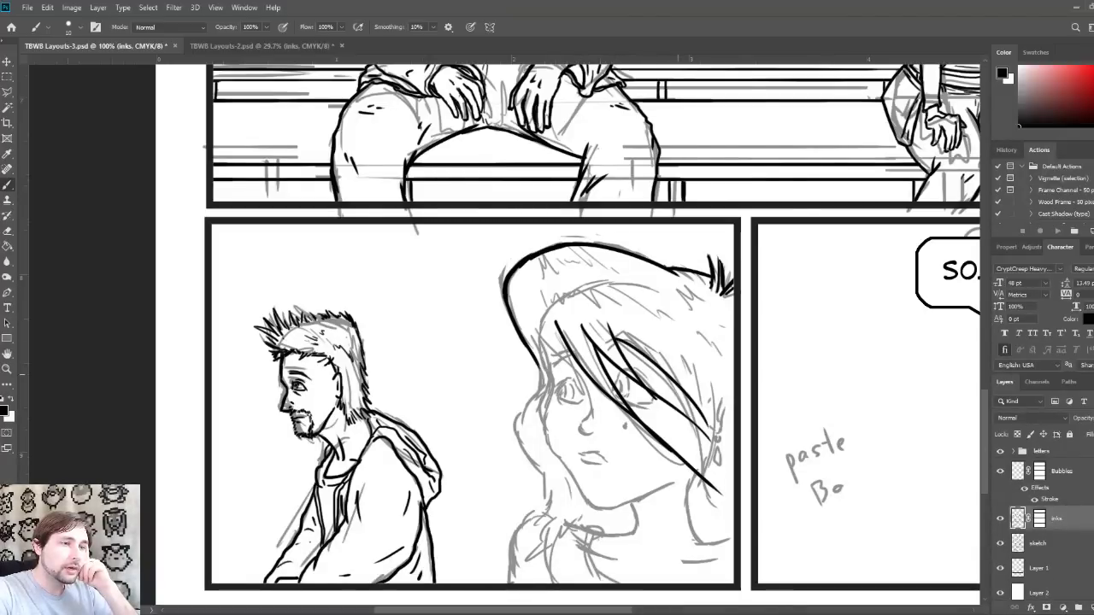
Step: Ink the hair strands beside the close-up woman's earrings and the shorter strands falling over her forehead toward the nose
drag(654, 346, 722, 472)
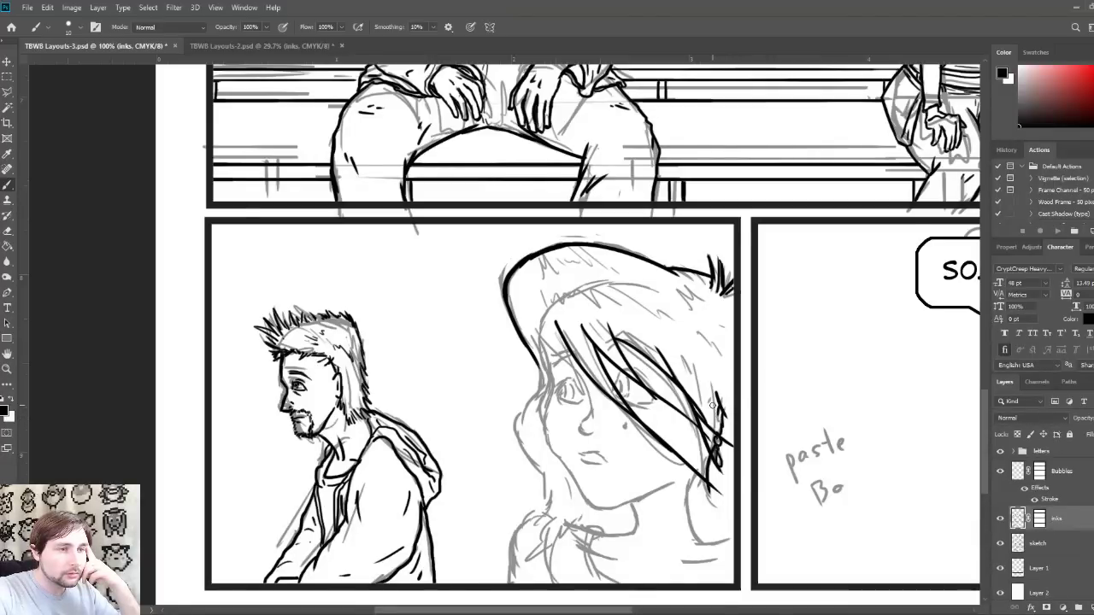
drag(718, 434, 713, 440)
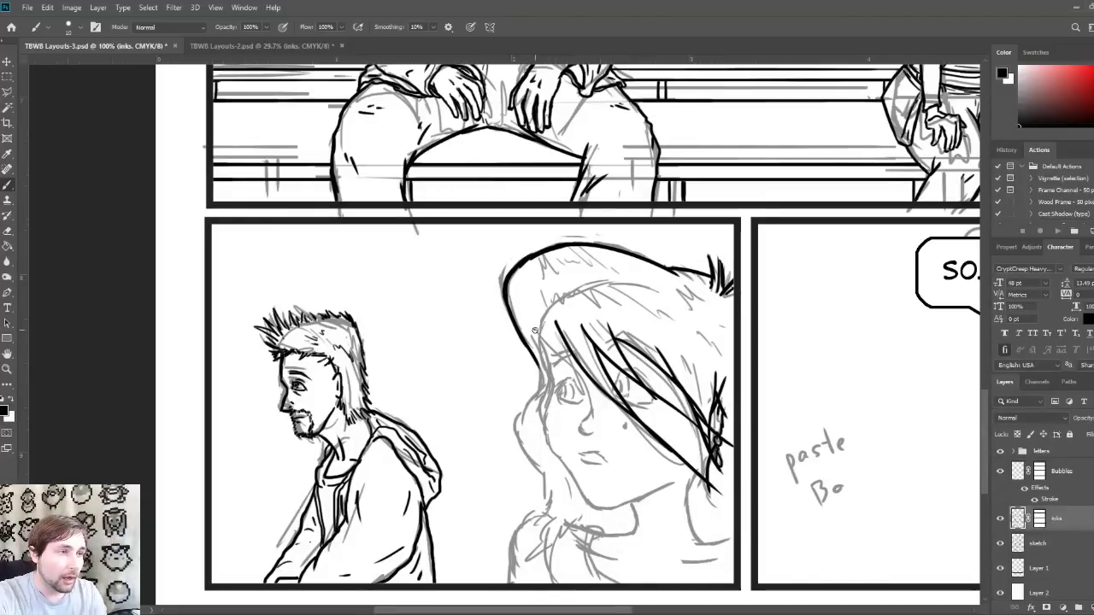
drag(541, 333, 596, 391)
drag(562, 340, 595, 401)
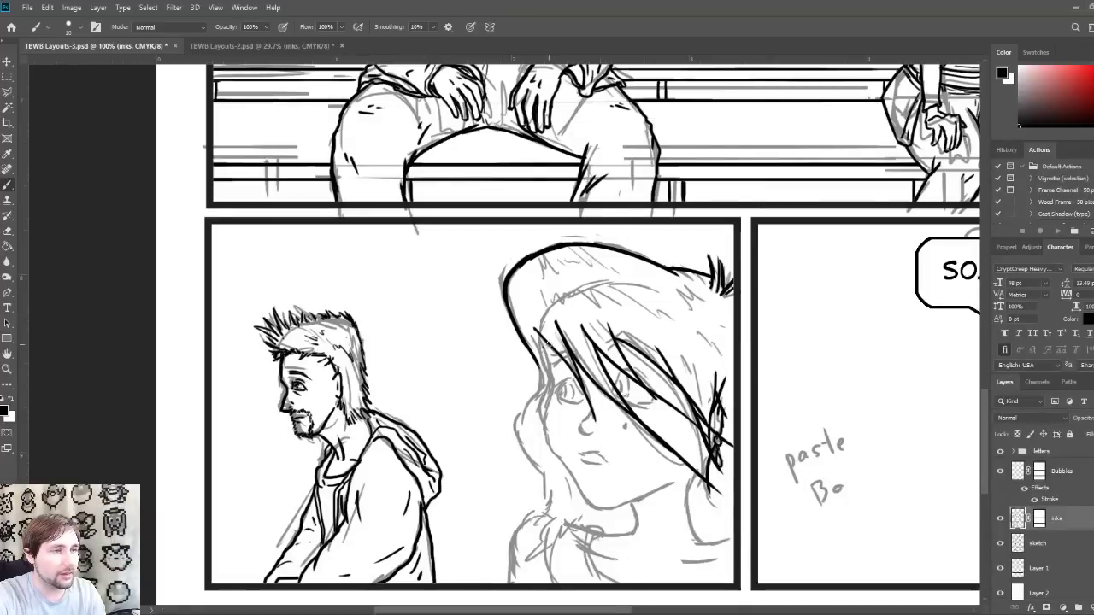
Step: Ink the wispy hair strands flaring out beside the close-up woman's far cheek and the long lock hanging down to her shoulder
drag(549, 345, 511, 439)
mouse_move(544, 358)
mouse_down()
mouse_move(492, 394)
mouse_move(541, 363)
mouse_move(523, 420)
mouse_up()
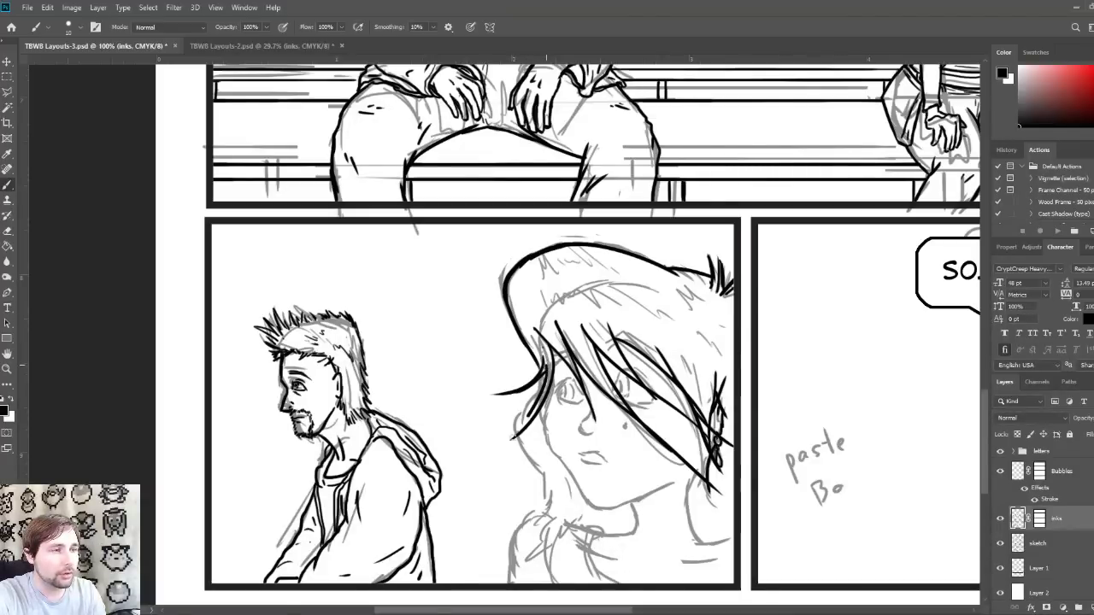
drag(544, 373, 509, 451)
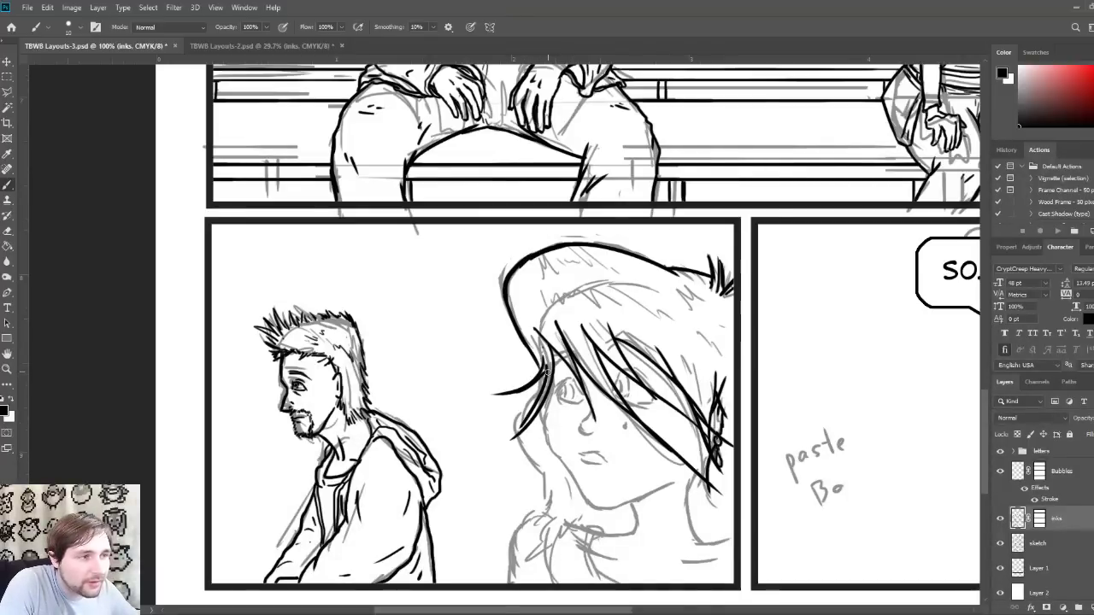
drag(544, 370, 494, 395)
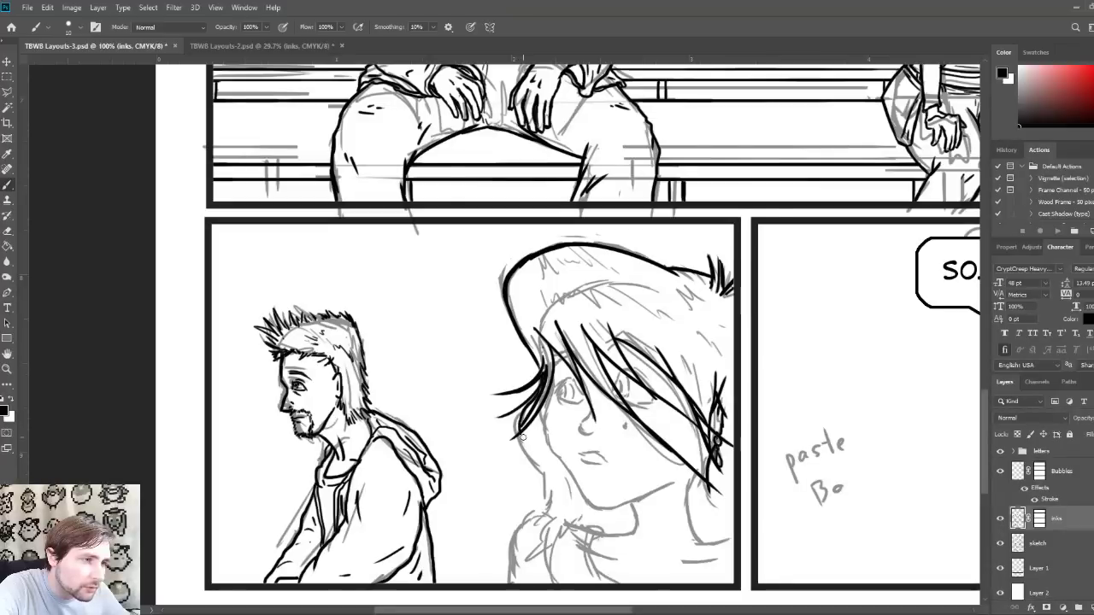
drag(543, 459, 548, 506)
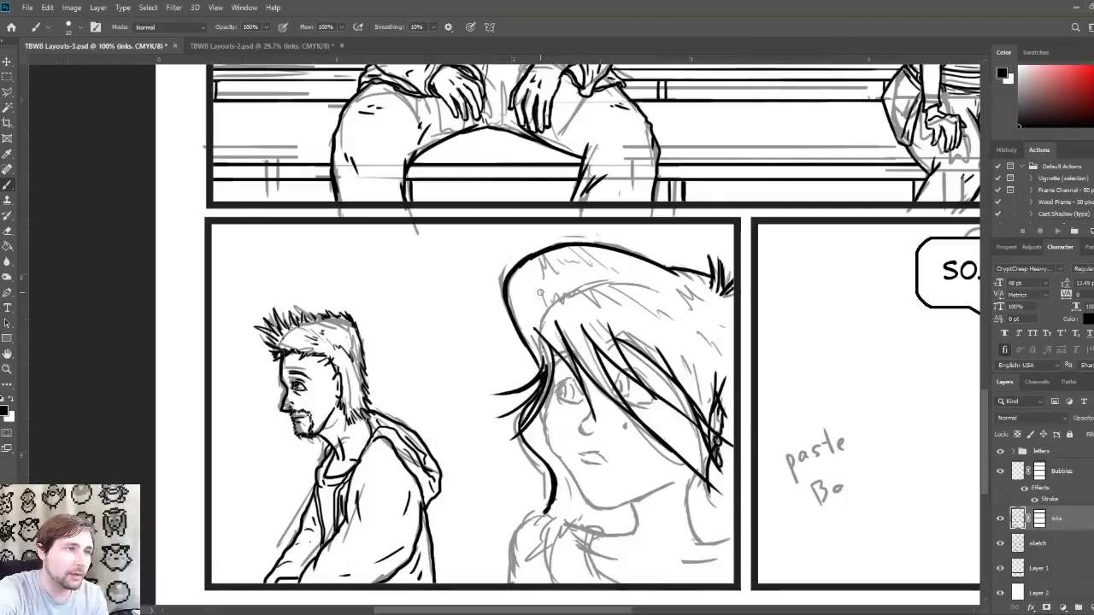
Step: Ink the jagged highlight lines across the crown and back of the close-up woman's hair
mouse_move(540, 295)
mouse_down()
mouse_move(621, 294)
mouse_move(686, 323)
mouse_up()
mouse_move(540, 278)
mouse_down()
mouse_move(570, 260)
mouse_move(587, 275)
mouse_move(601, 259)
mouse_move(665, 285)
mouse_up()
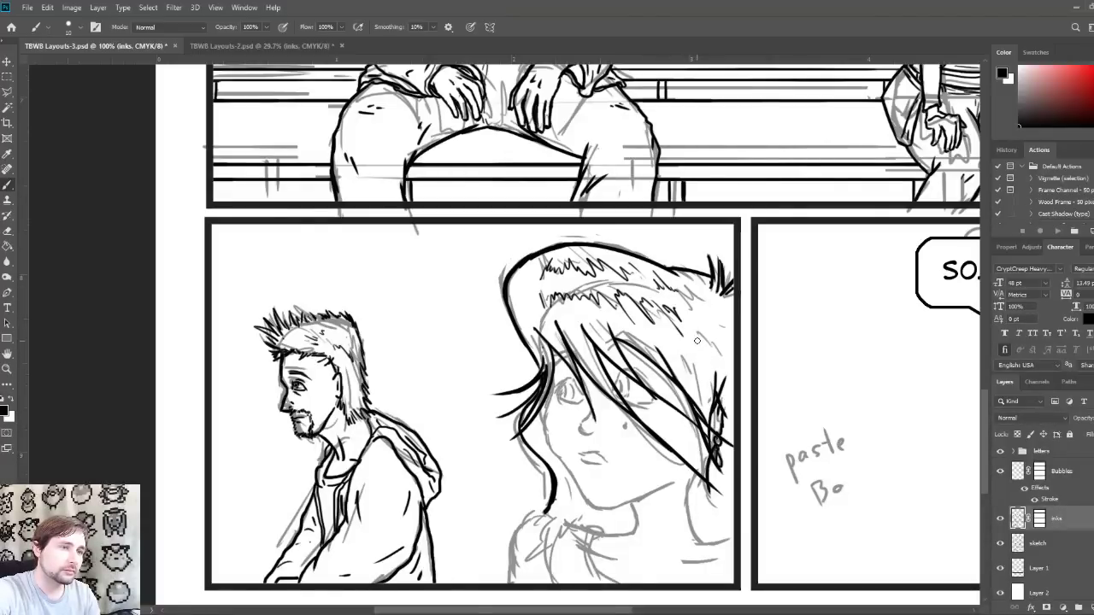
mouse_move(694, 349)
mouse_down()
mouse_move(709, 381)
mouse_move(728, 383)
mouse_up()
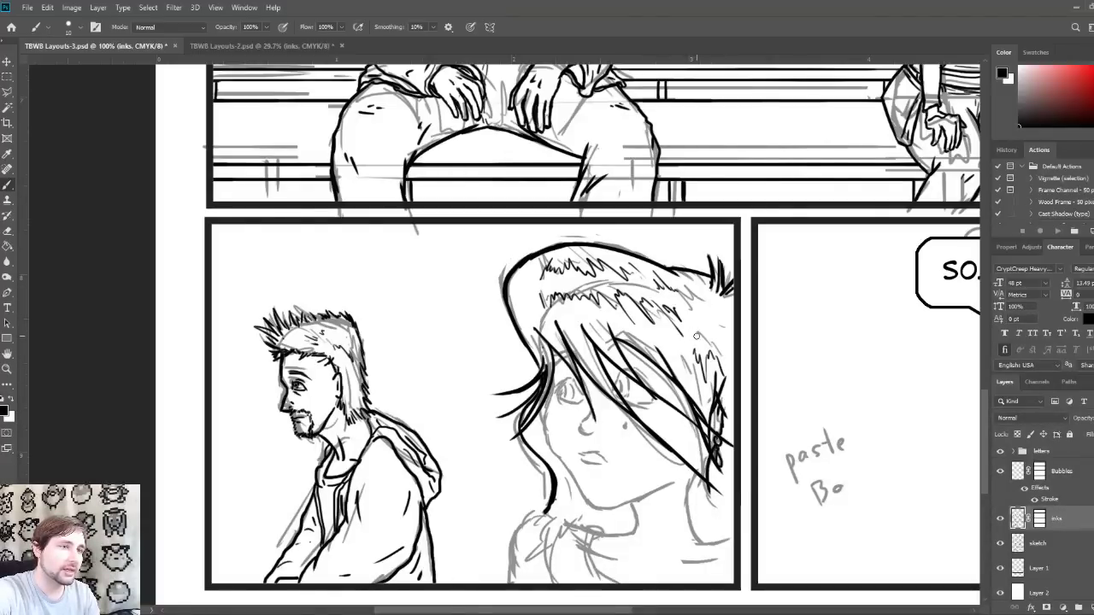
drag(706, 339, 696, 314)
mouse_move(708, 329)
mouse_down()
mouse_move(701, 304)
mouse_move(726, 306)
mouse_up()
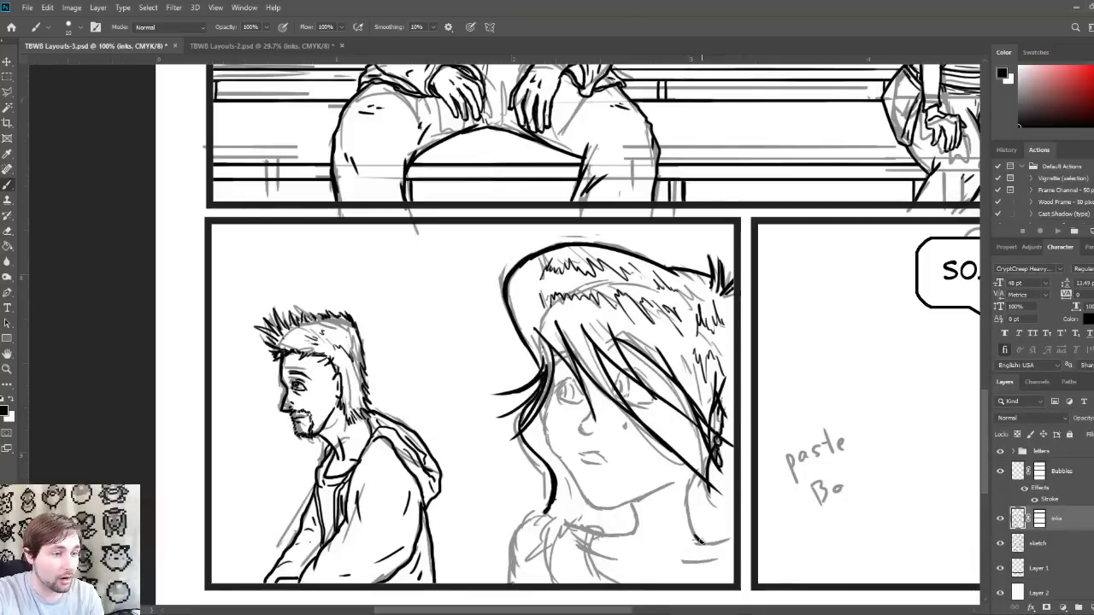
Step: Ink the close-up woman's neck and shoulder line, collarbones and throat mark
mouse_move(688, 520)
mouse_down()
mouse_move(686, 487)
mouse_move(707, 459)
mouse_move(698, 498)
mouse_up()
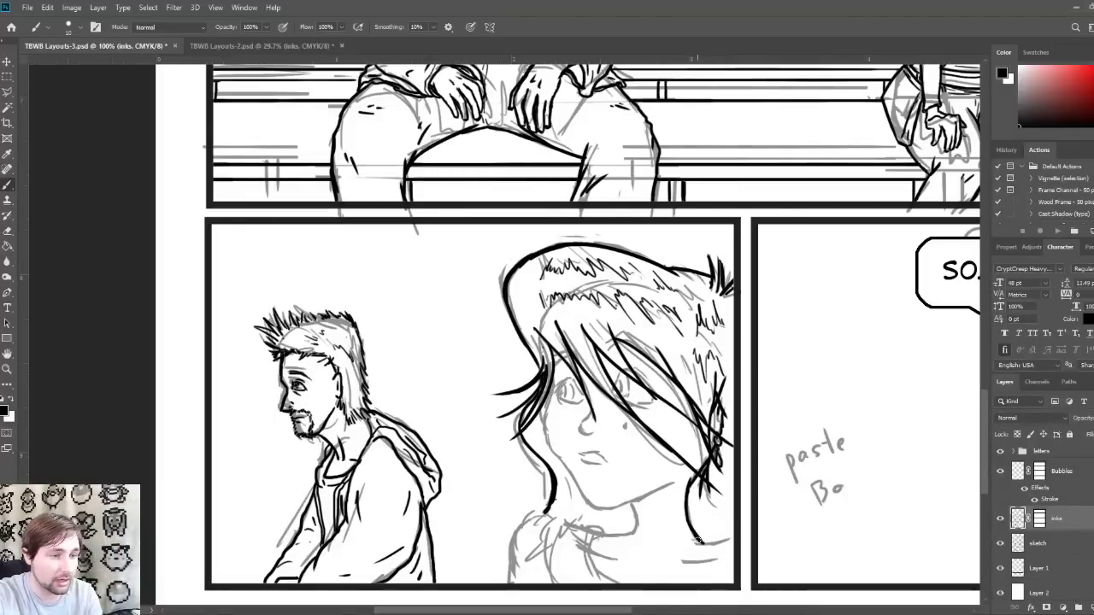
drag(697, 537, 721, 543)
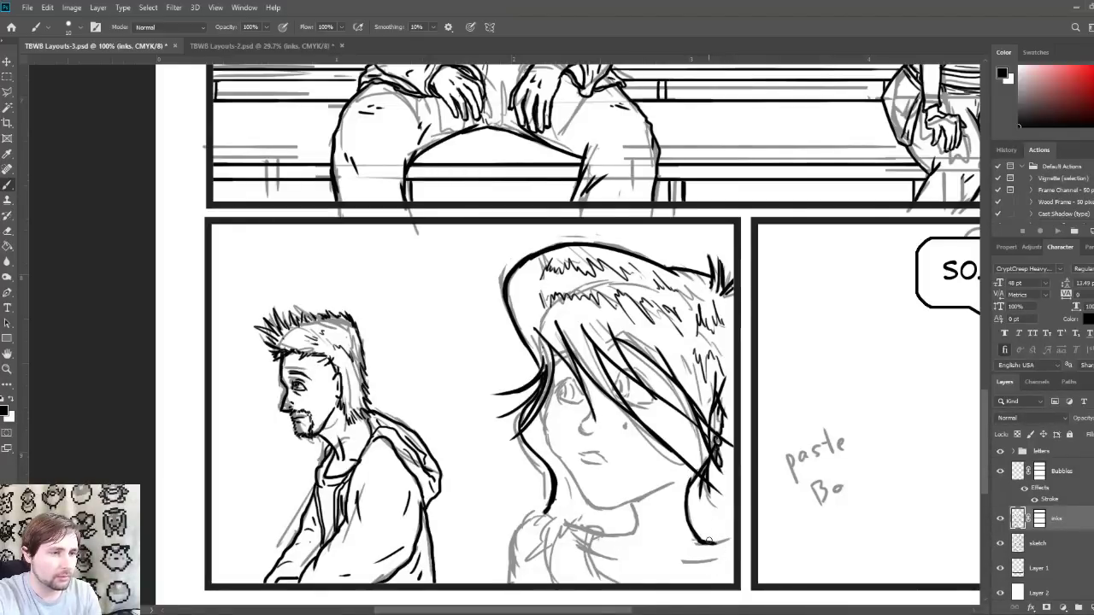
drag(794, 347, 829, 265)
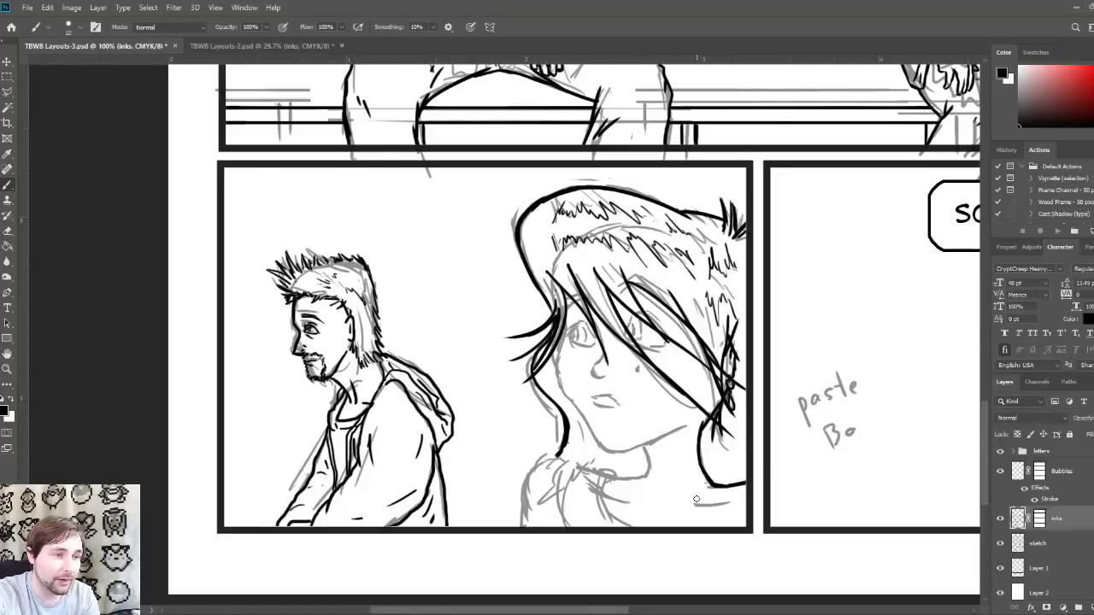
drag(696, 501, 728, 505)
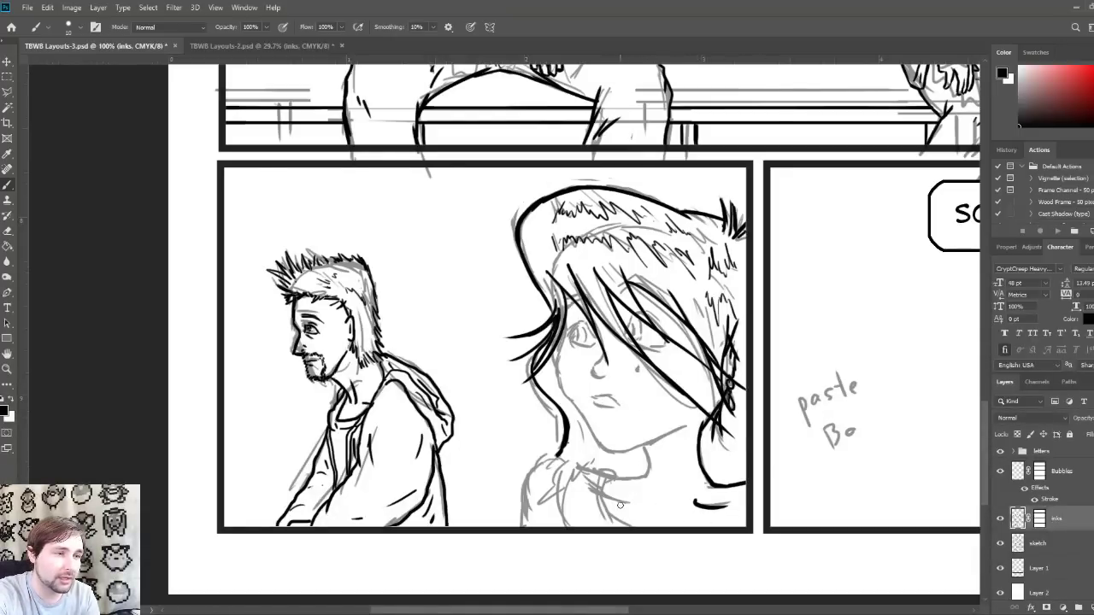
mouse_move(602, 495)
mouse_down()
mouse_move(638, 503)
mouse_move(671, 460)
mouse_up()
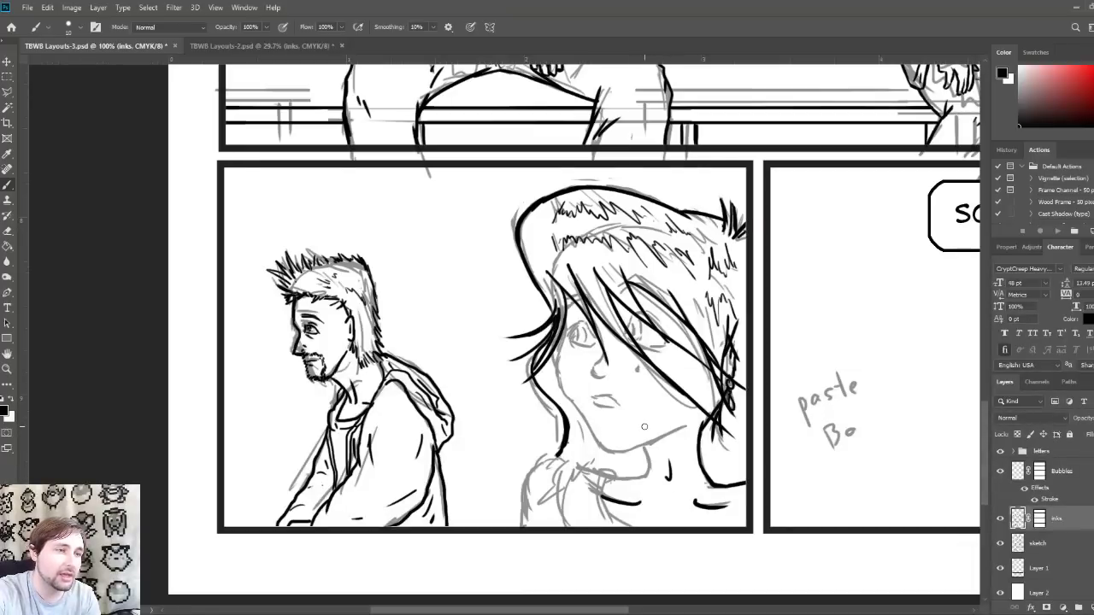
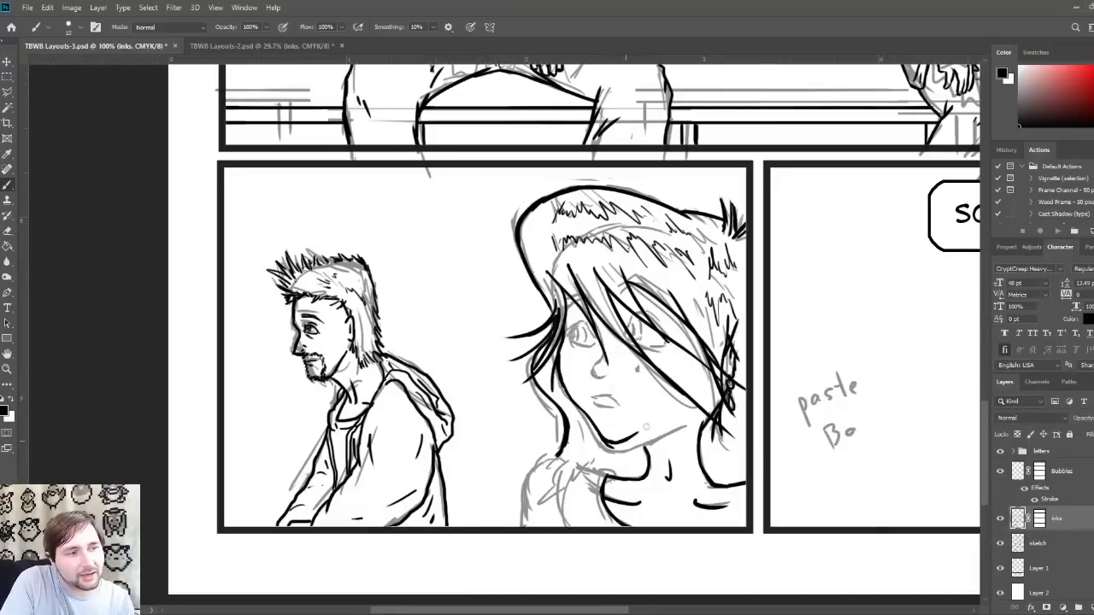
Step: Ink the close-up woman's jawline up from the chin, and check the inks with the sketch layer briefly hidden
drag(630, 438, 663, 424)
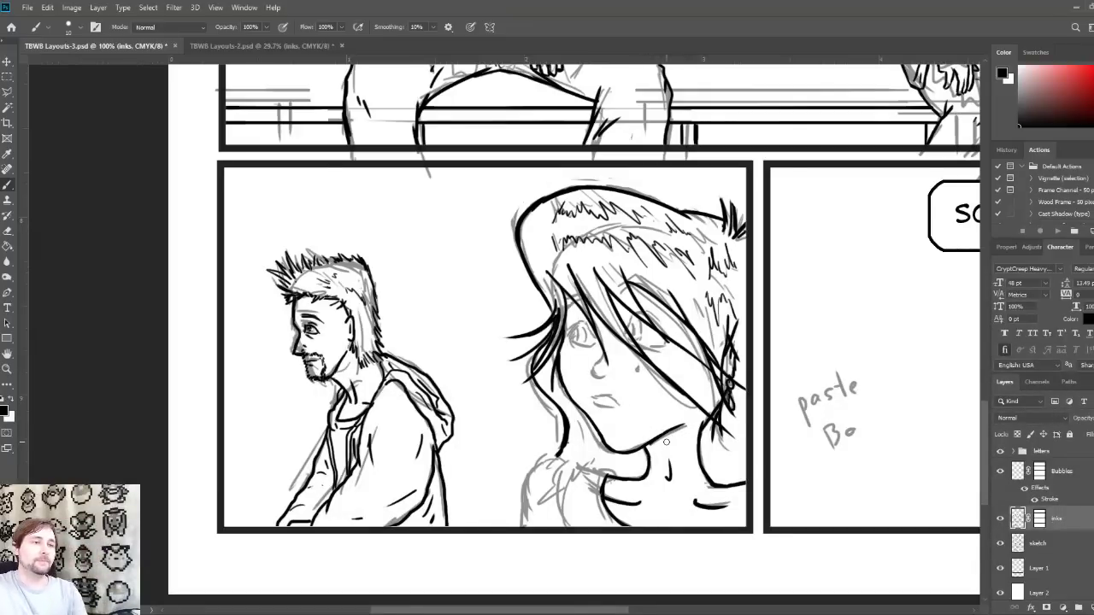
click(1001, 544)
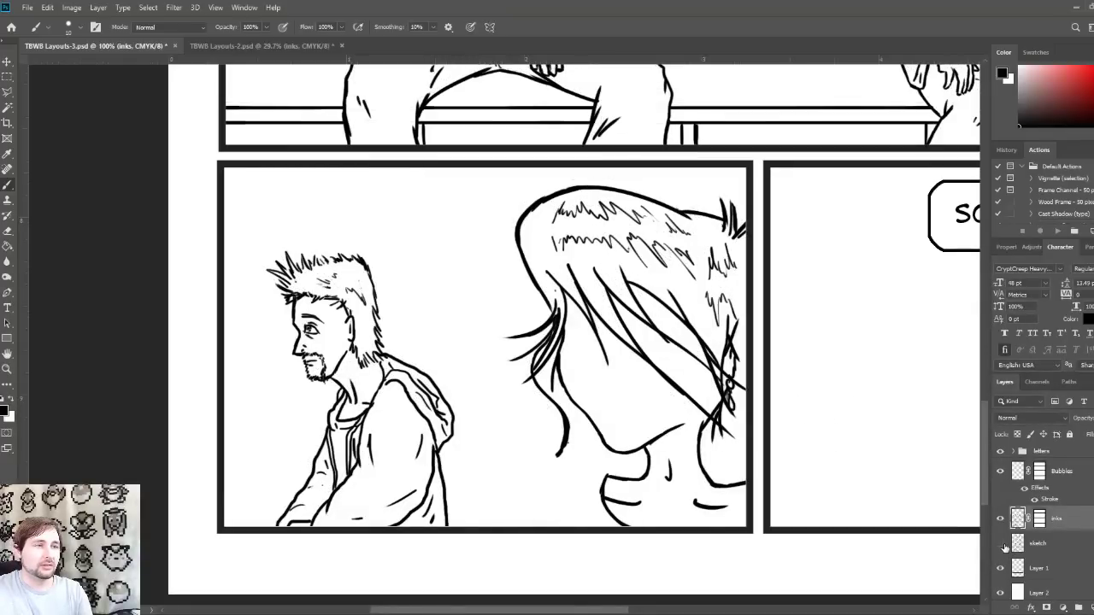
click(1001, 545)
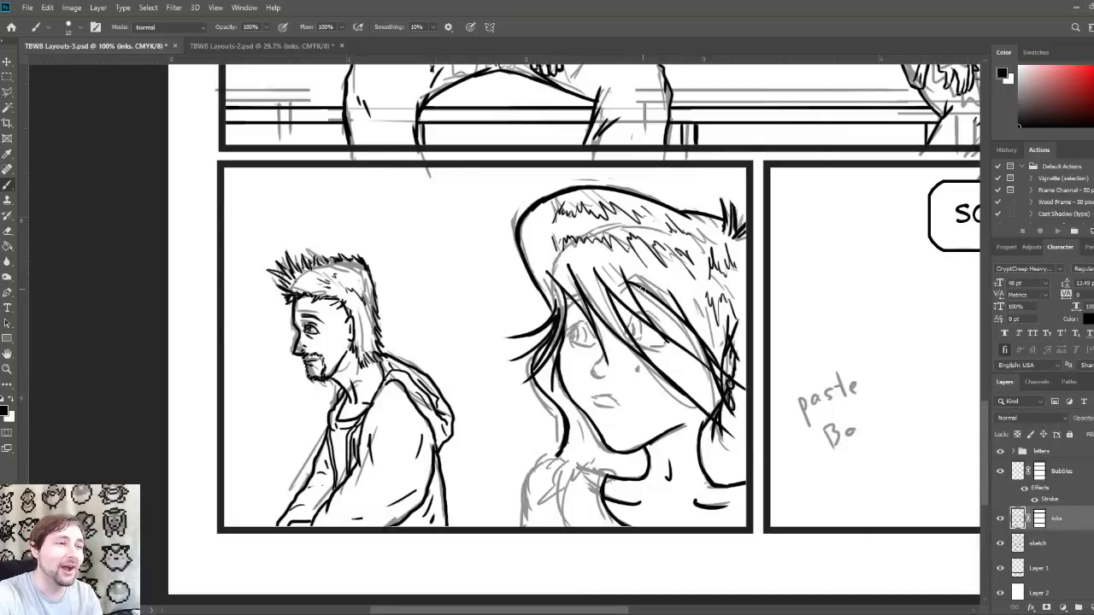
Step: Ink the close-up woman's brow lines beneath the hair strands, her nose, the mole on her cheek and her lips
drag(622, 289, 698, 317)
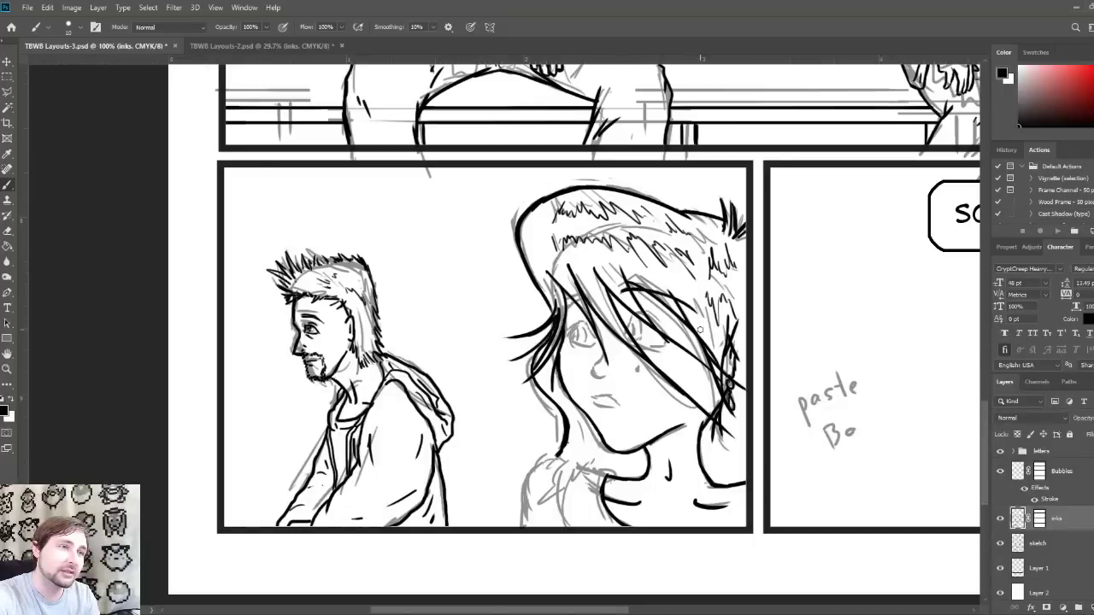
drag(622, 282, 679, 322)
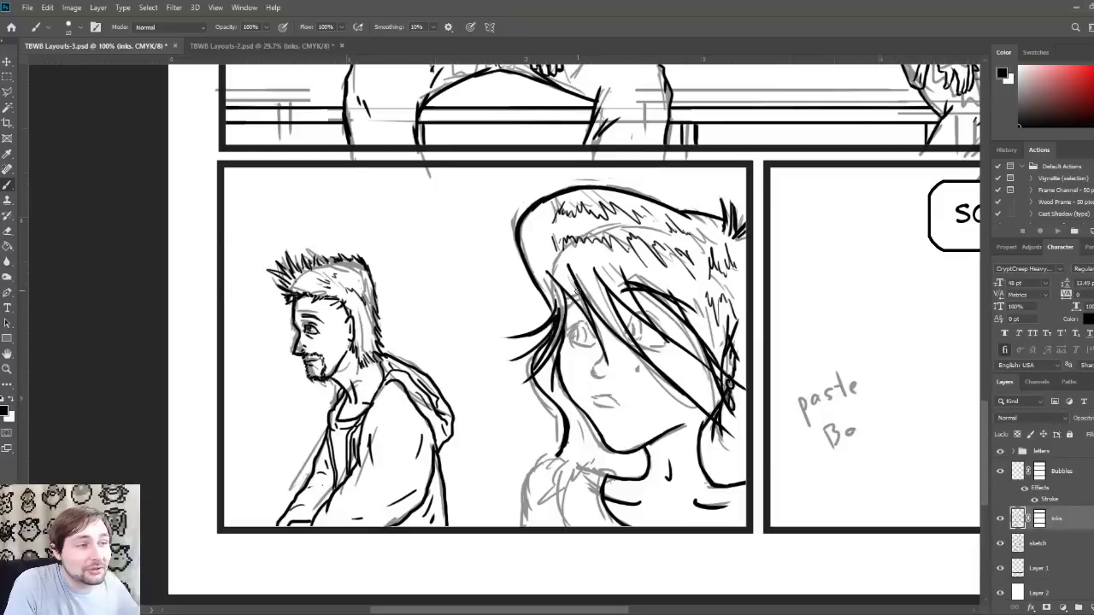
drag(590, 291, 564, 304)
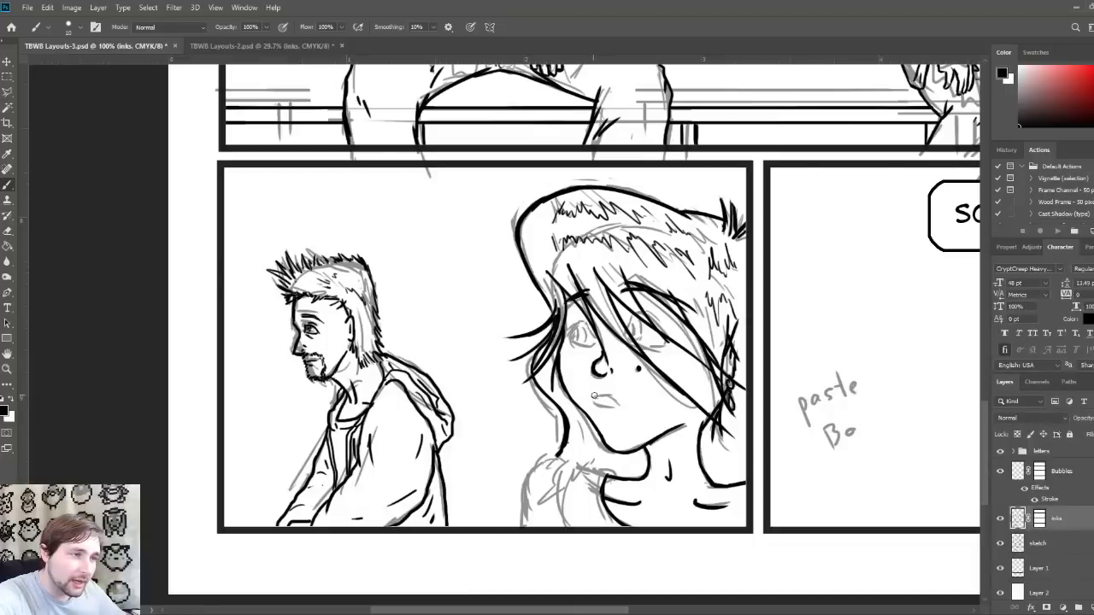
drag(593, 397, 609, 395)
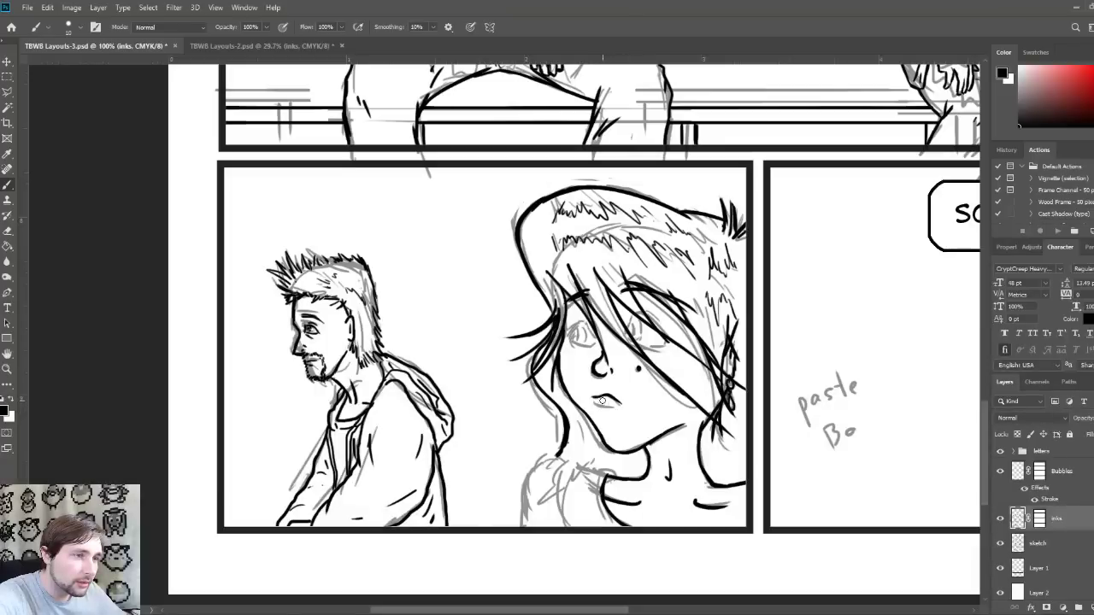
drag(599, 404, 617, 409)
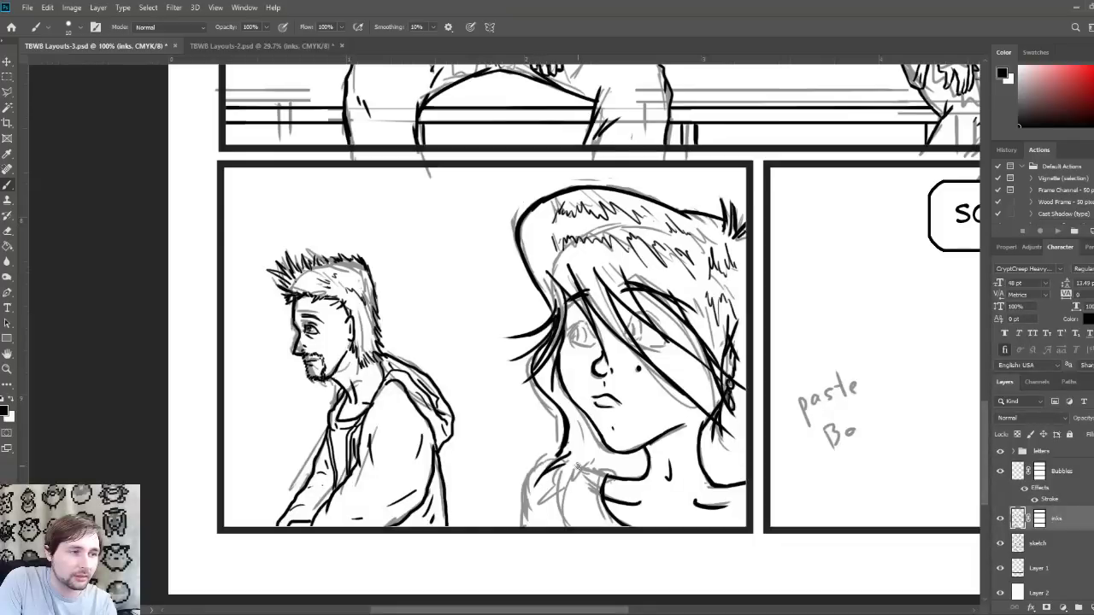
Step: Ink the hair ends falling over the close-up woman's shoulder and the edge of her top below the neckline
mouse_move(567, 460)
mouse_down()
mouse_move(555, 519)
mouse_move(571, 472)
mouse_move(563, 506)
mouse_up()
drag(592, 453, 575, 485)
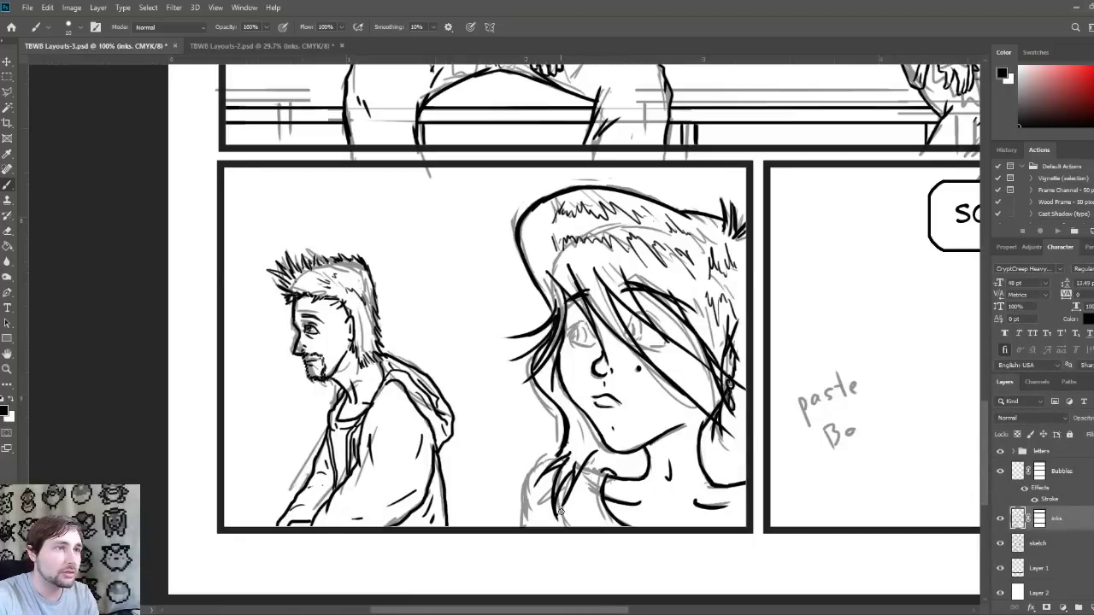
scroll(729, 301, up, 1)
drag(731, 297, 624, 249)
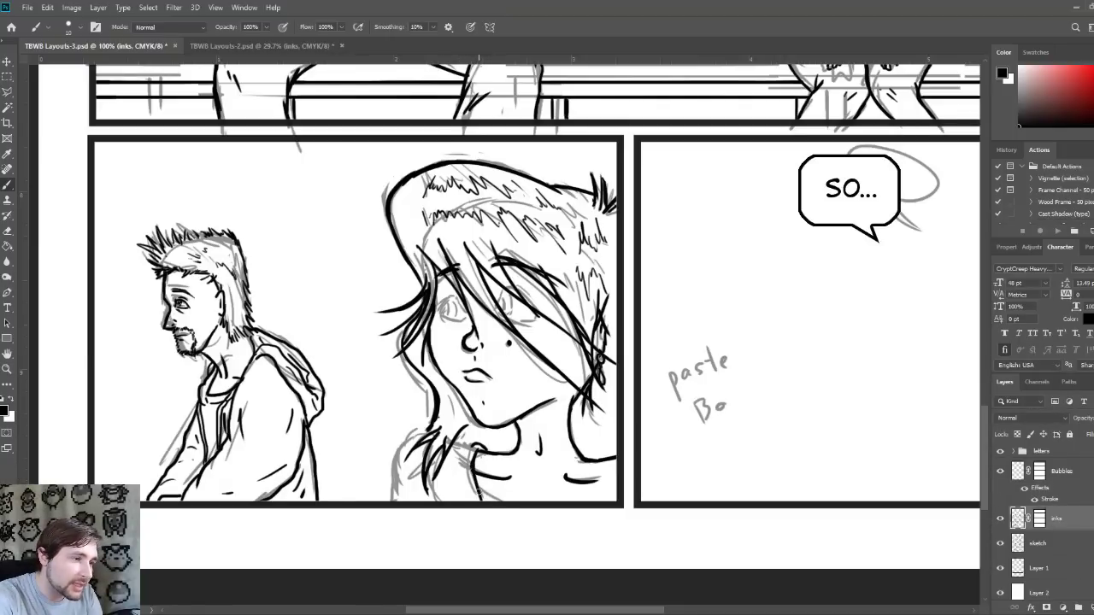
drag(478, 494, 513, 506)
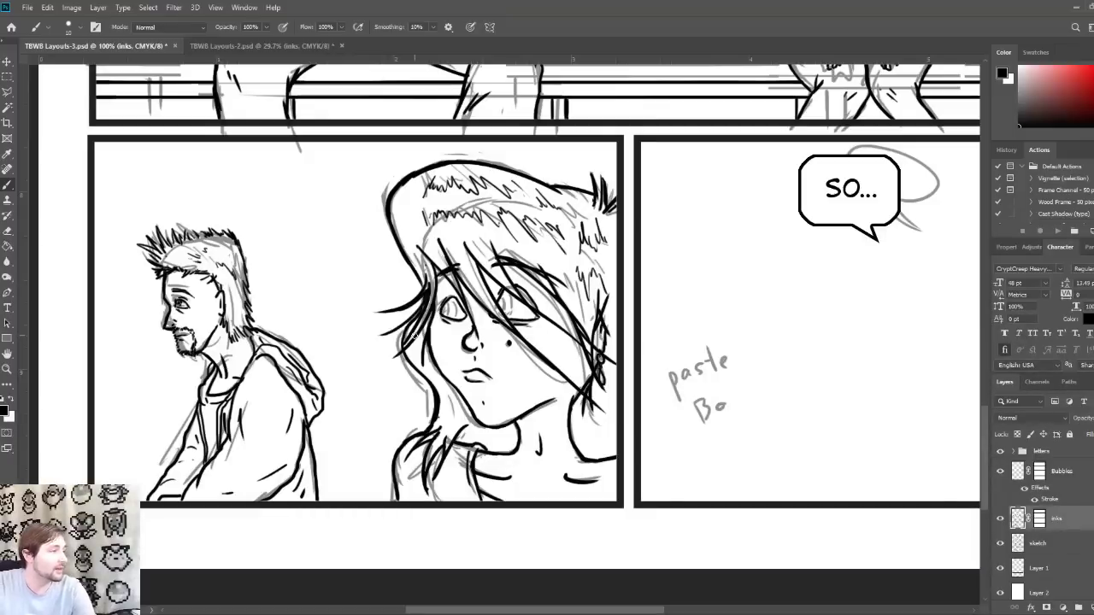
Step: Copy the inked man and woman from the finished panel onto a new layer and move them into the adjacent panel
click(8, 76)
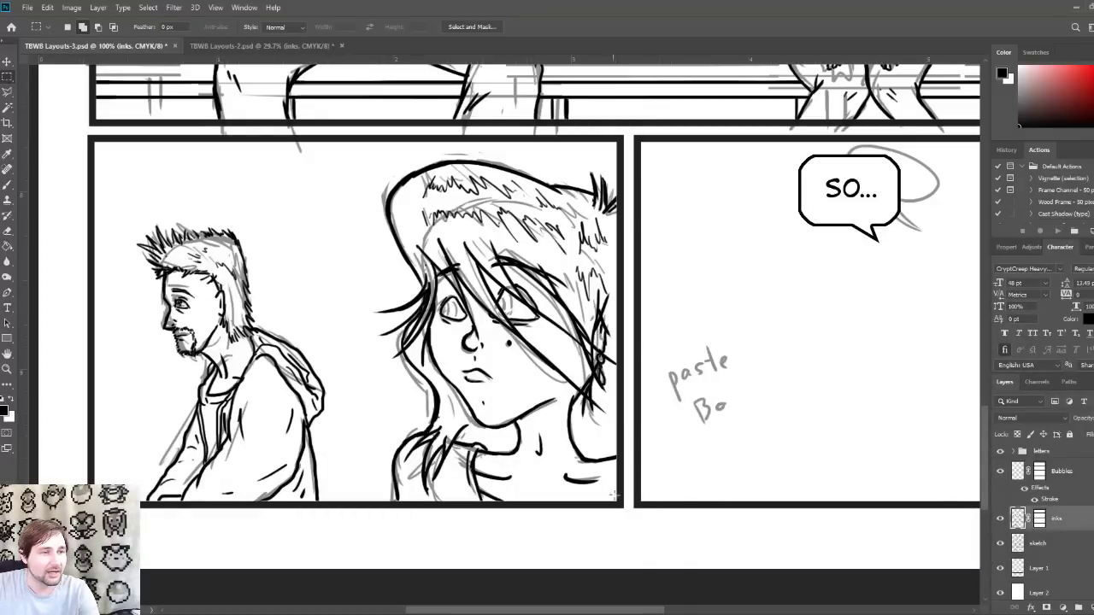
drag(619, 505, 89, 137)
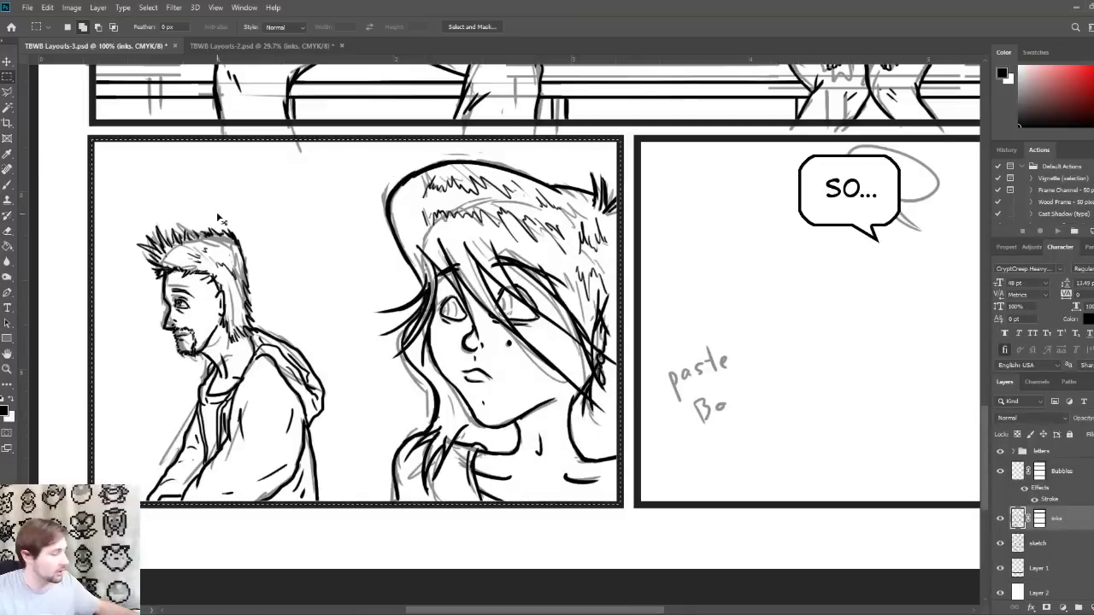
key(ctrl+v)
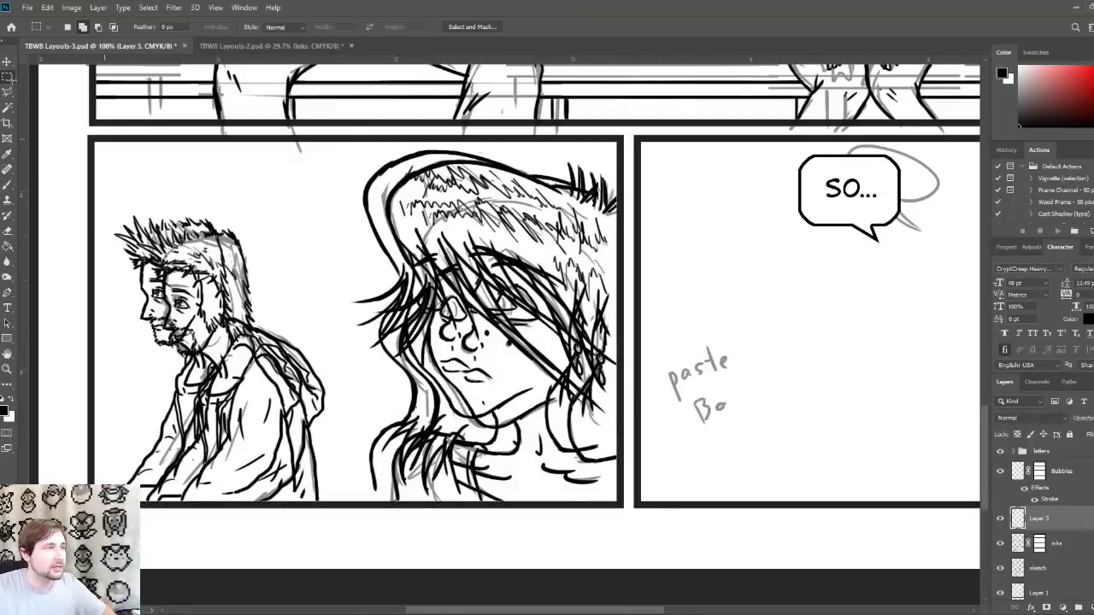
click(7, 61)
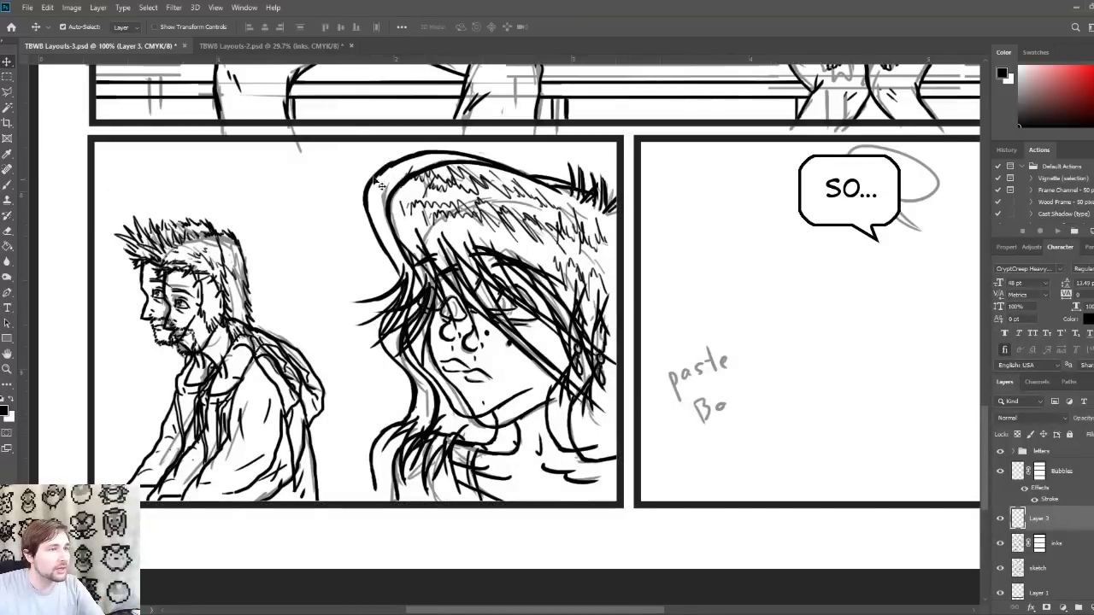
mouse_move(391, 175)
mouse_down()
mouse_move(676, 205)
mouse_move(846, 205)
mouse_move(883, 177)
mouse_move(909, 185)
mouse_up()
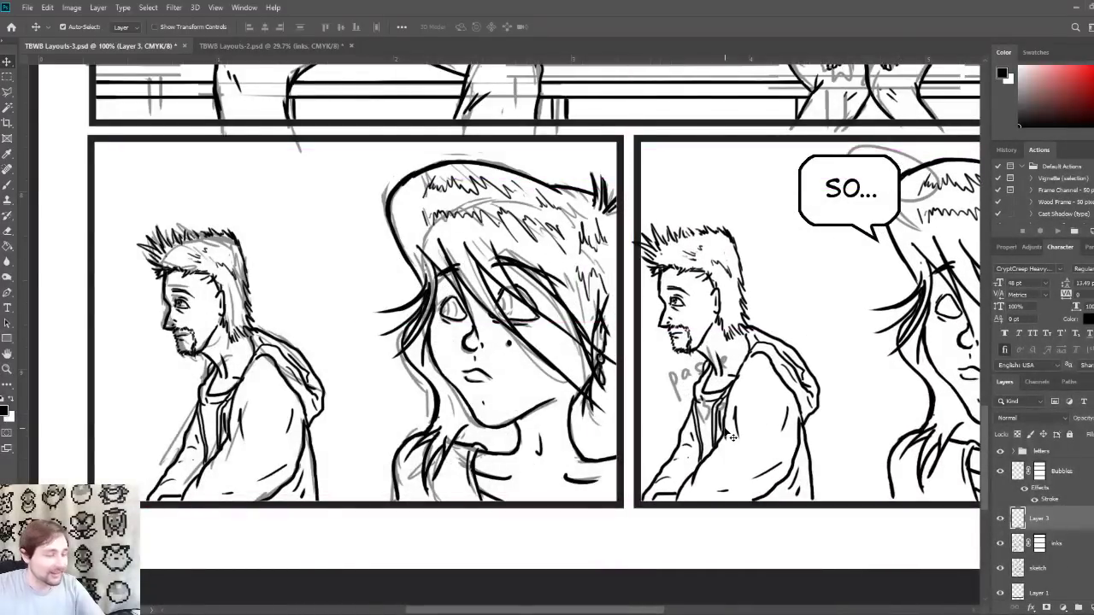
Step: Align the copied figures inside the speech-bubble panel, with the woman against its far border and both figures nudged down to the lower border
drag(734, 435, 427, 426)
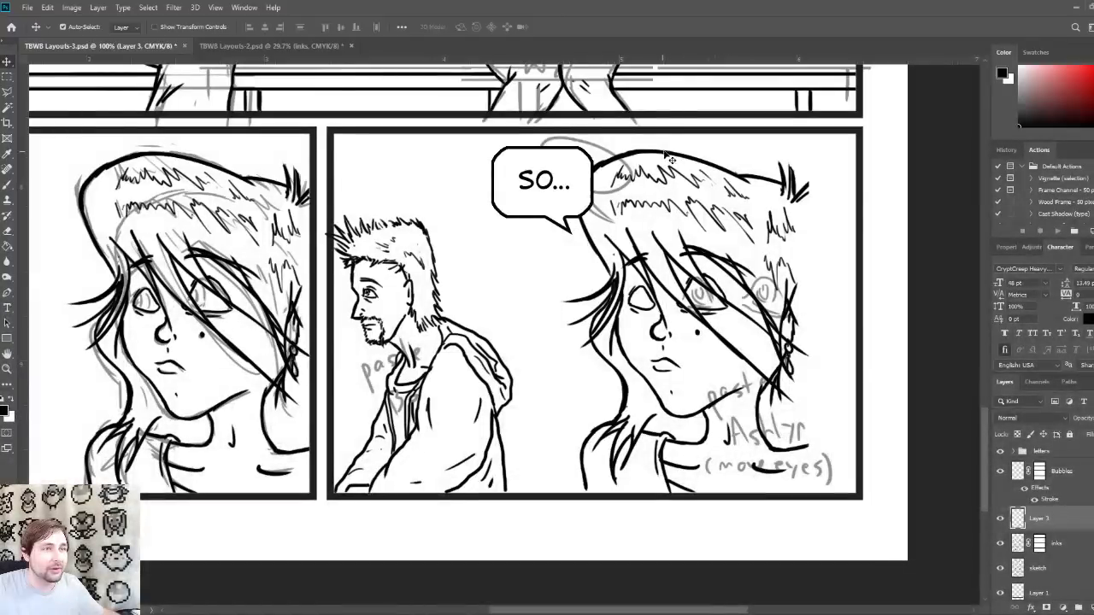
drag(662, 159, 710, 161)
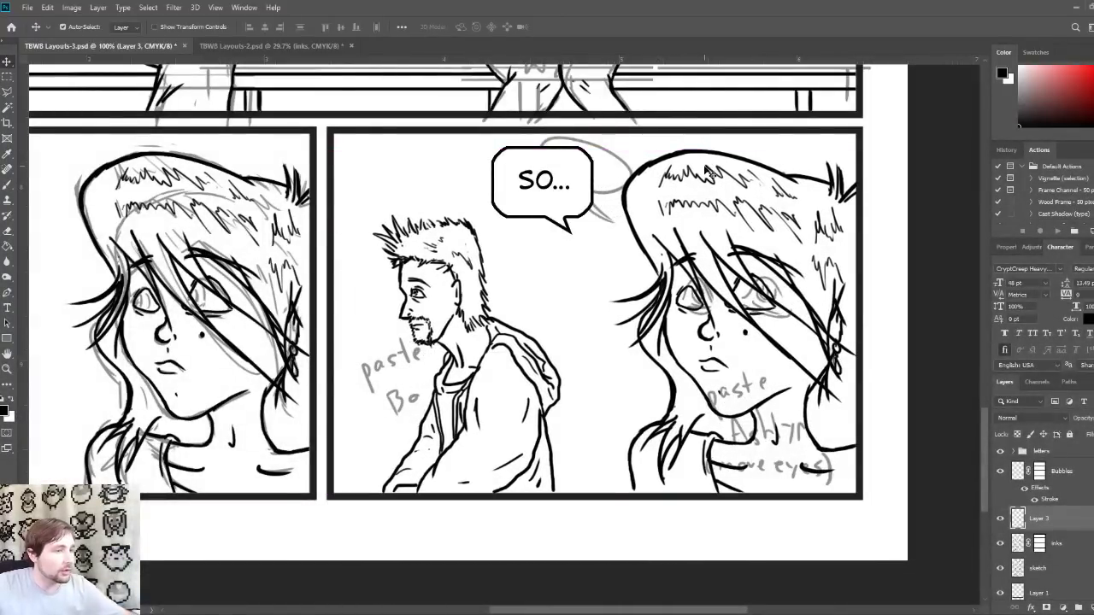
key(Down)
key(Down)
key(Down)
key(Down)
key(Down)
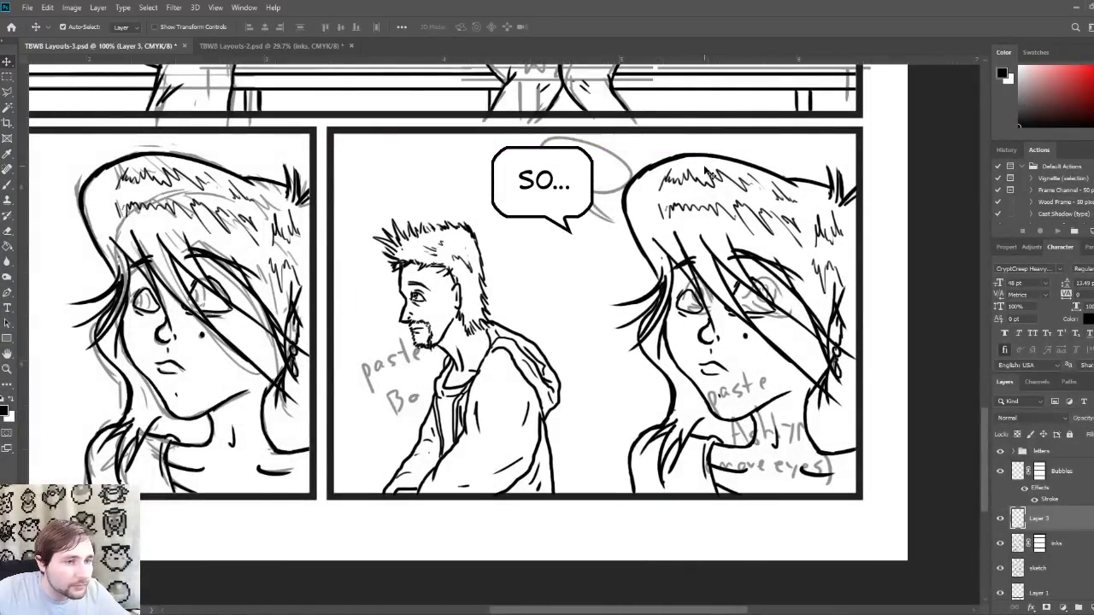
key(Down)
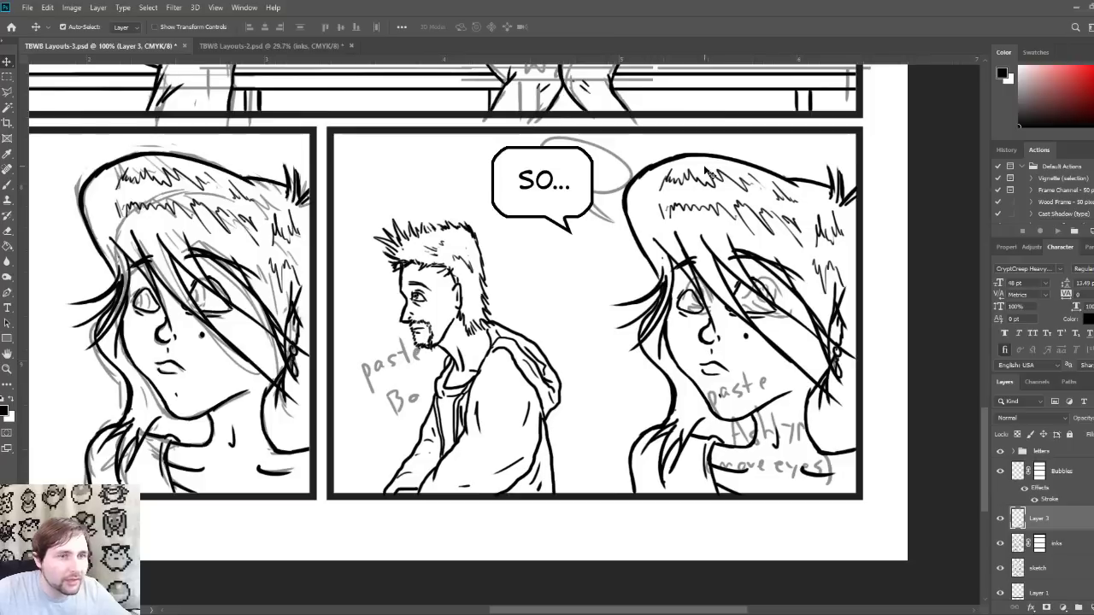
Step: Try to merge the copied figures' layer with the inks layer
shift+click(1080, 551)
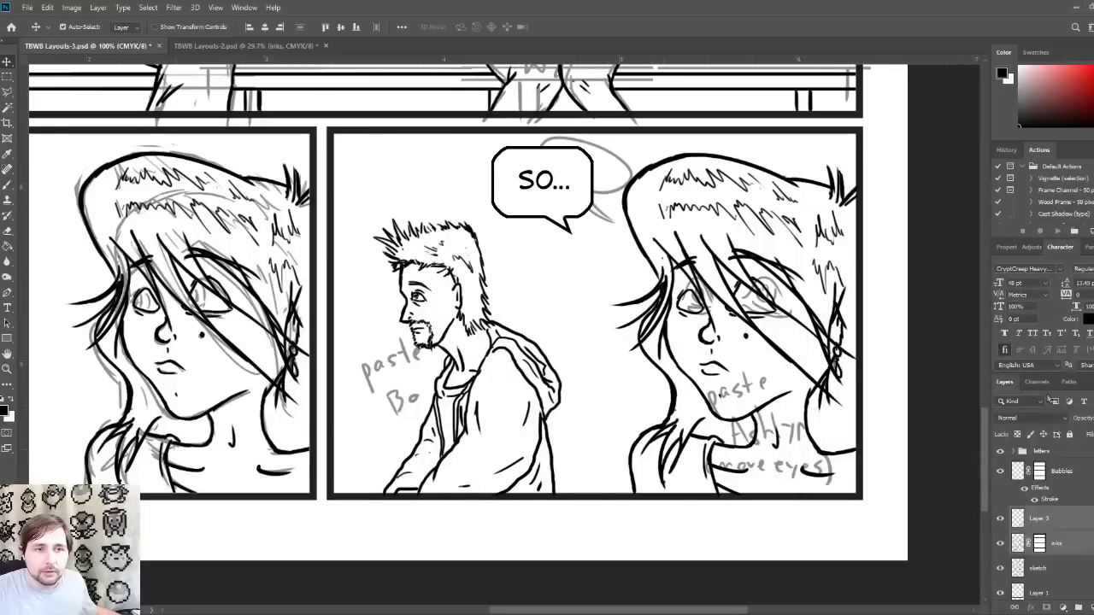
key(ctrl+e)
key(ctrl+z)
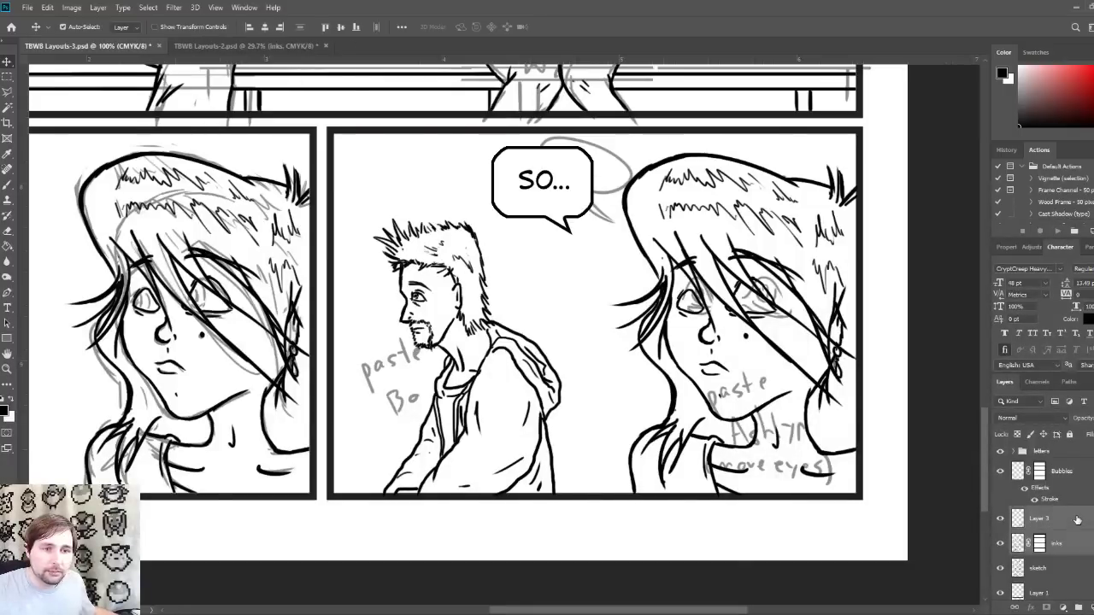
Step: Undo the merge and place the inks layer above Layer 3 in the layer stack
key(ctrl+e)
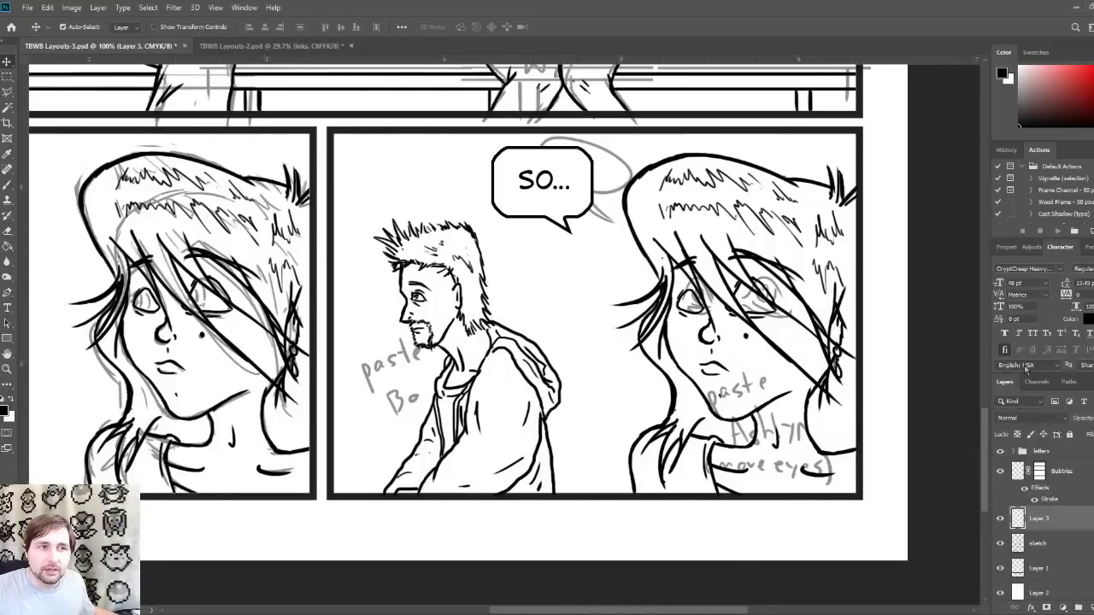
key(ctrl+z)
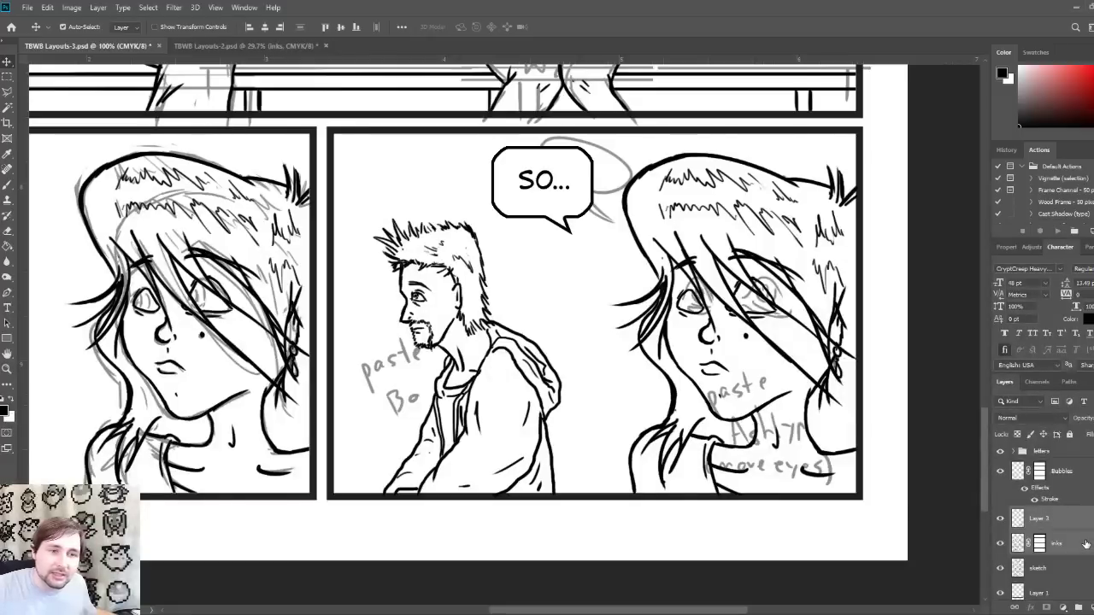
drag(1077, 550, 1084, 518)
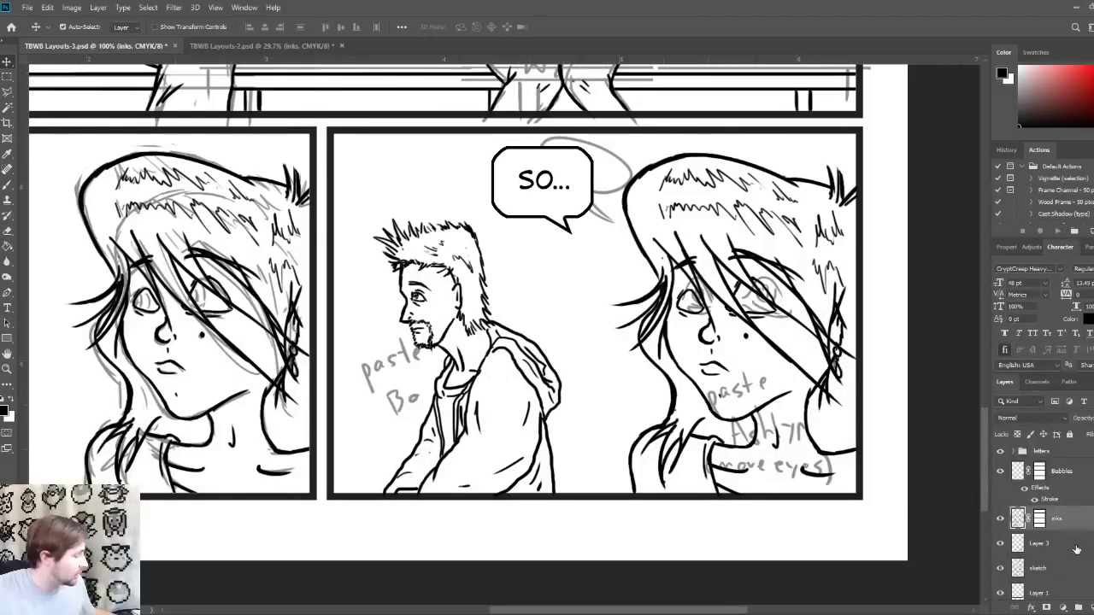
shift+click(1076, 549)
key(ctrl+e)
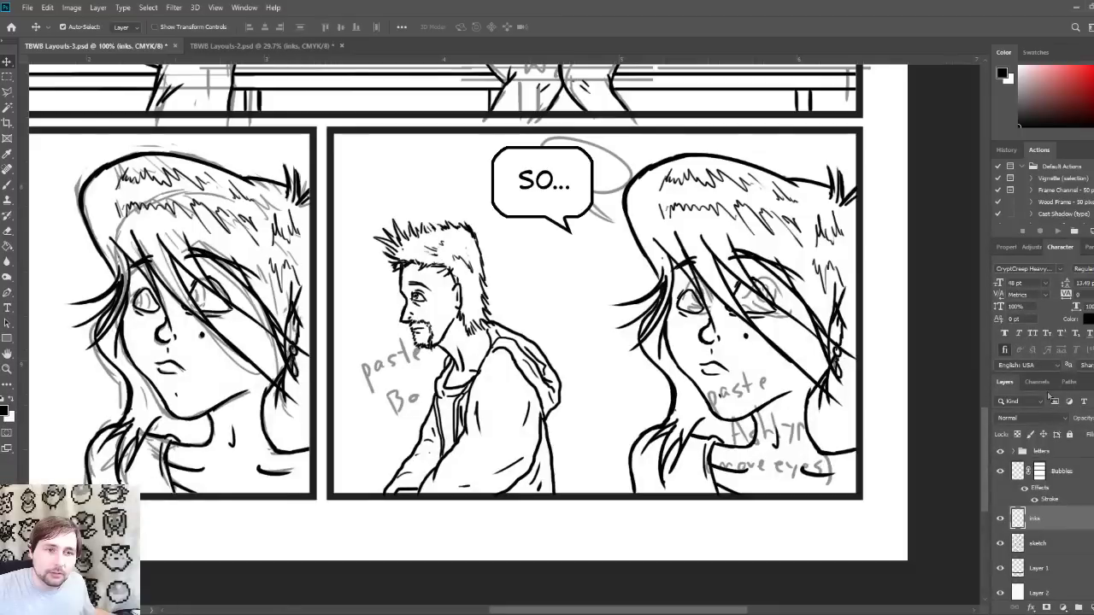
key(ctrl+z)
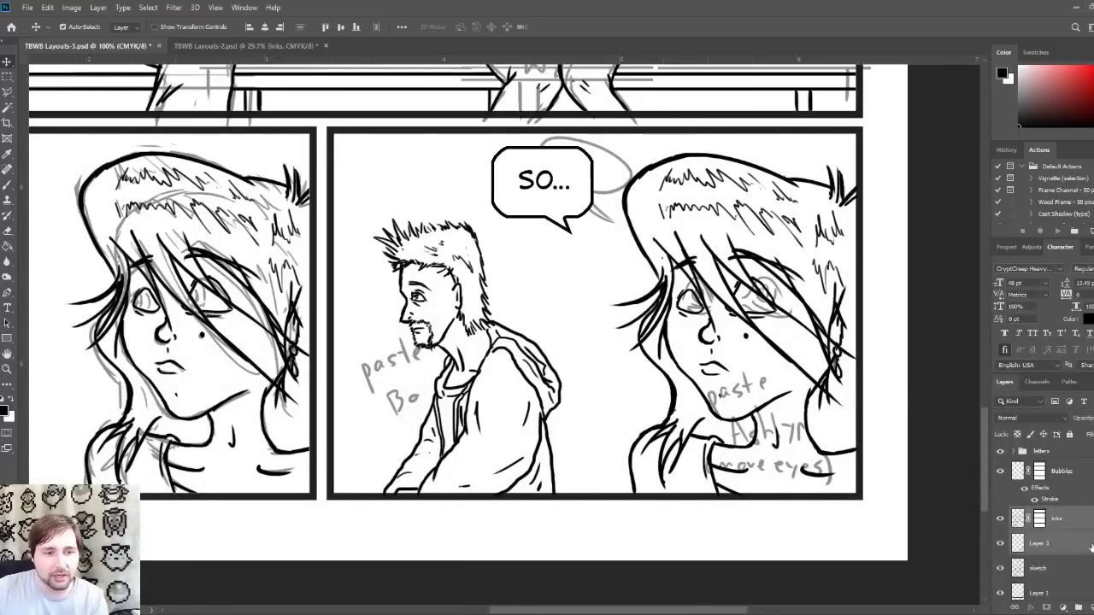
Step: Move the layer mask from inks onto the sketch layer and merge inks with Layer 3
click(1041, 519)
drag(1039, 518, 1040, 567)
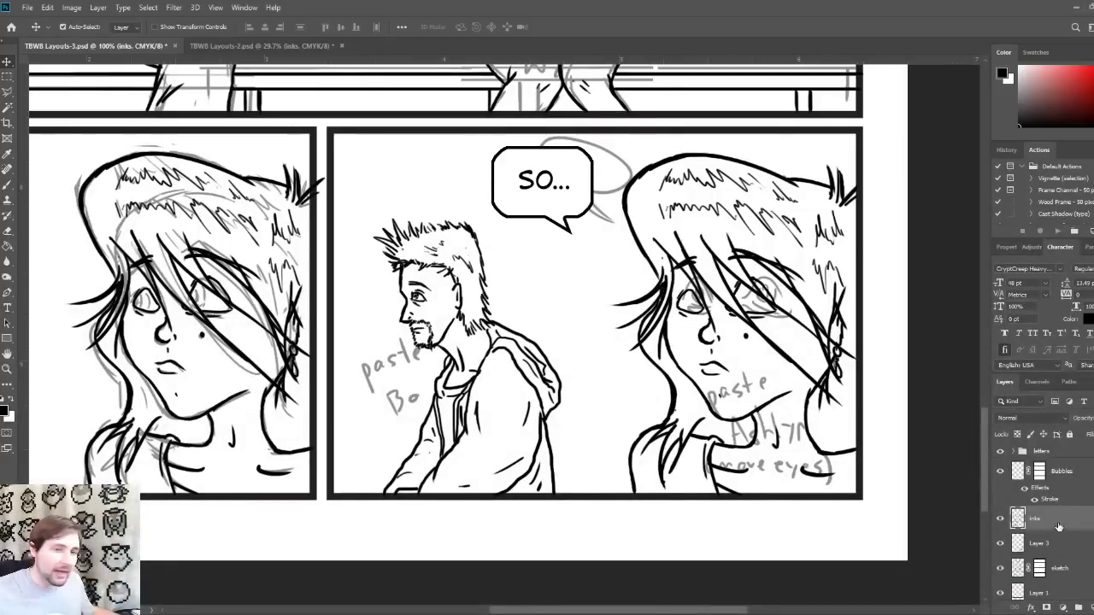
shift+click(1060, 545)
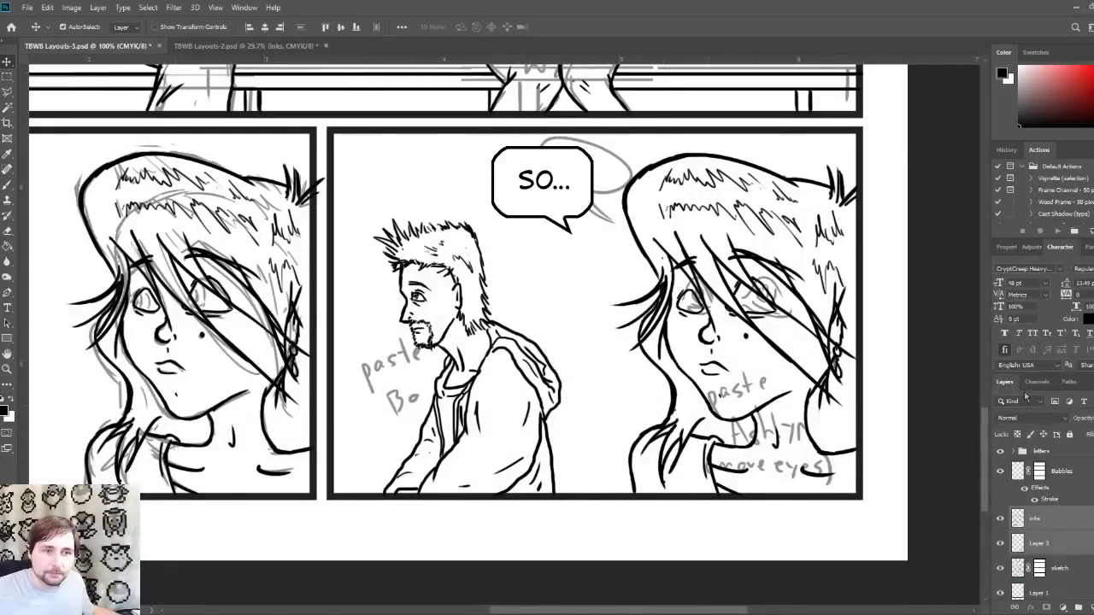
key(ctrl+e)
Step: Move the layer mask from the sketch layer back to inks and make the inks artwork active
click(1040, 545)
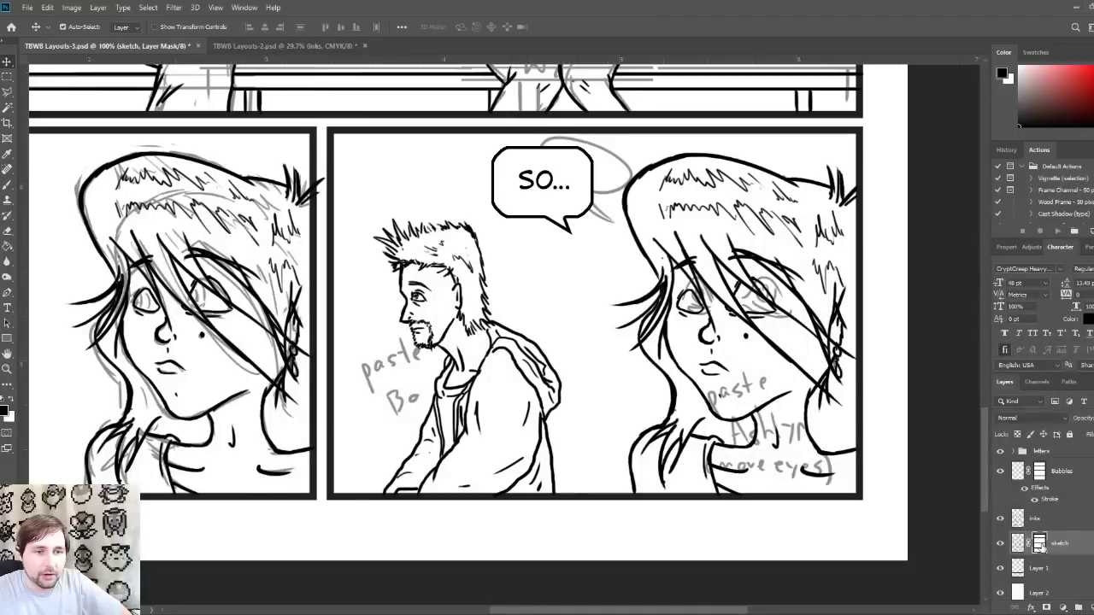
drag(1040, 543, 1039, 525)
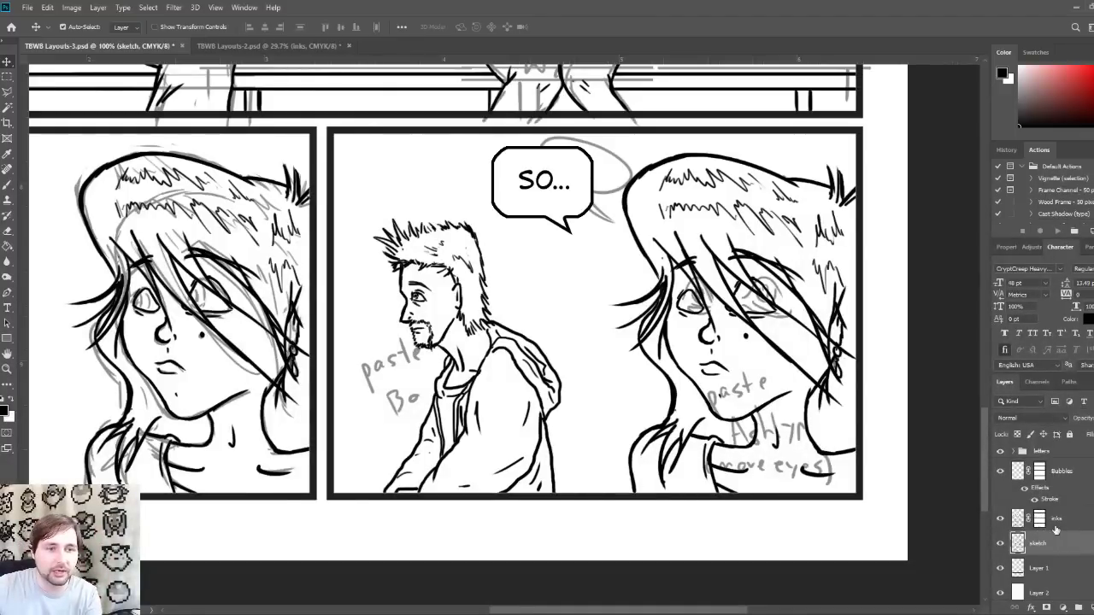
click(1019, 518)
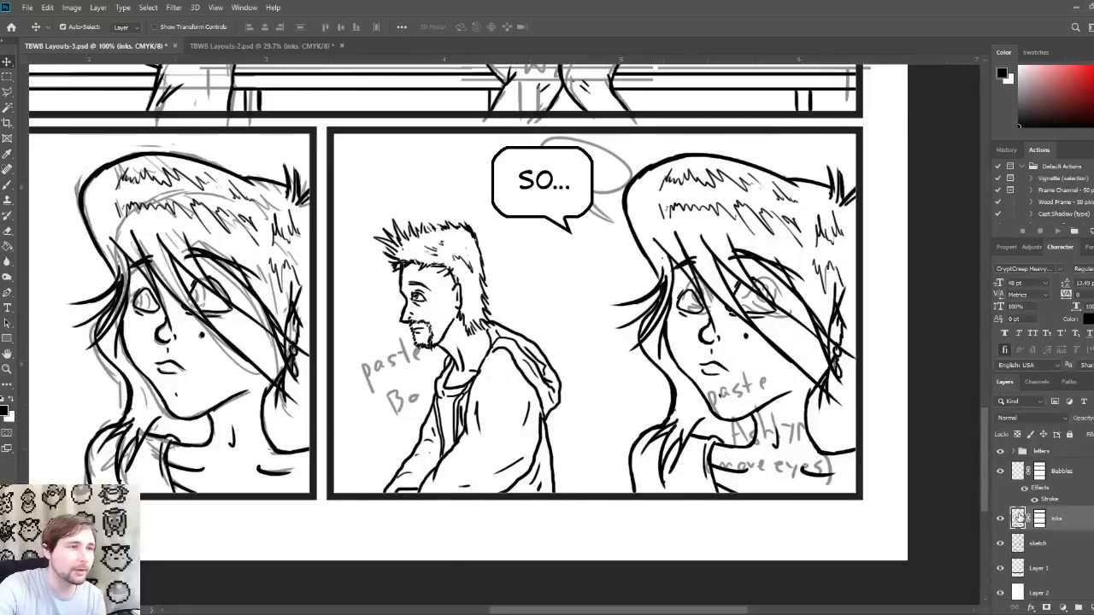
Step: Test the inks mask with large brush scribbles across the panels and gutters, and undo them
key(b)
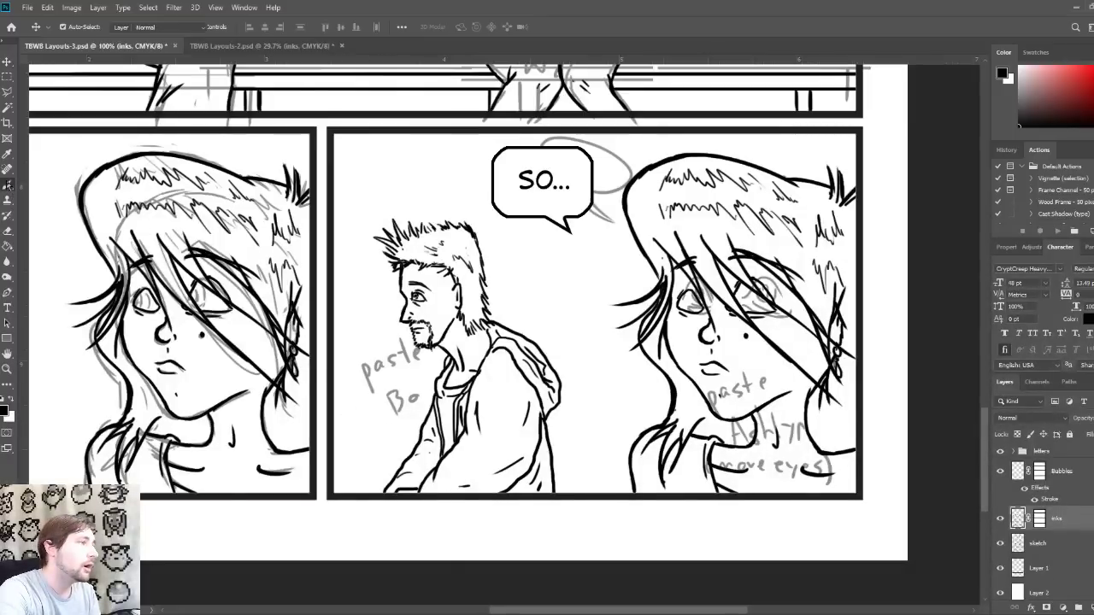
drag(326, 82, 334, 180)
mouse_move(289, 90)
mouse_down()
mouse_move(387, 135)
mouse_move(363, 231)
mouse_move(280, 134)
mouse_move(617, 105)
mouse_move(330, 233)
mouse_move(300, 147)
mouse_move(246, 88)
mouse_move(175, 143)
mouse_move(472, 183)
mouse_move(547, 240)
mouse_up()
drag(564, 331, 631, 438)
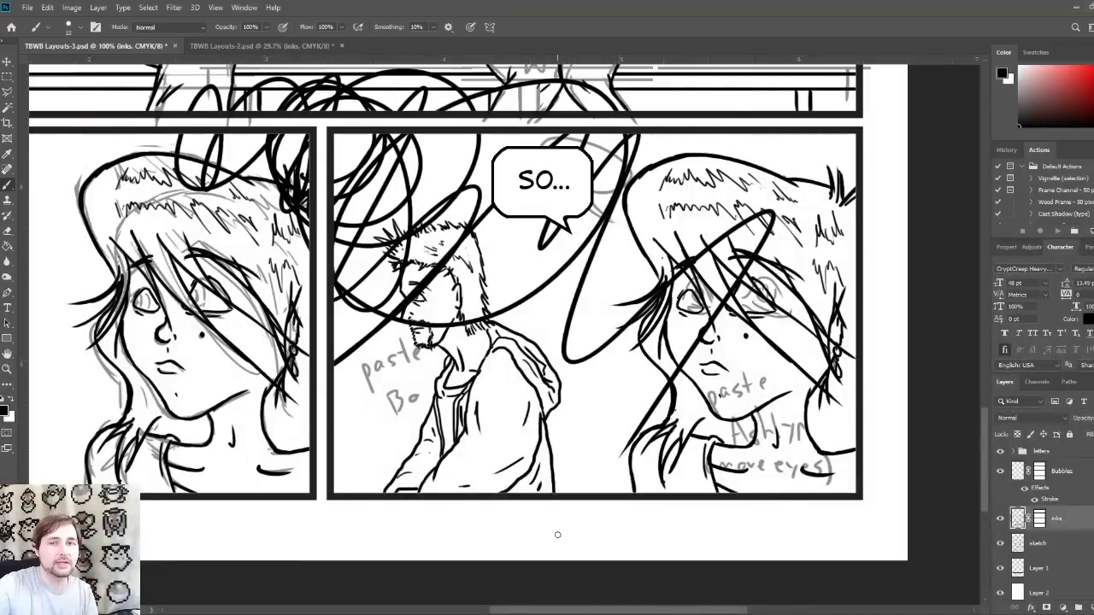
key(ctrl+z)
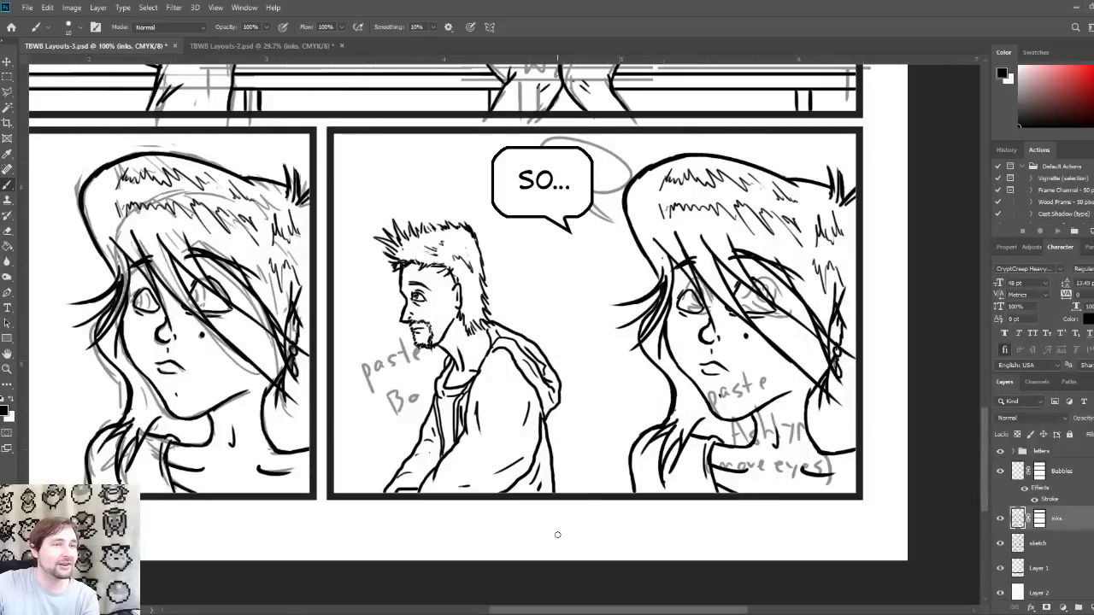
Step: Compare the bottom panels' inks with the sketch layer hidden and shown
click(1001, 544)
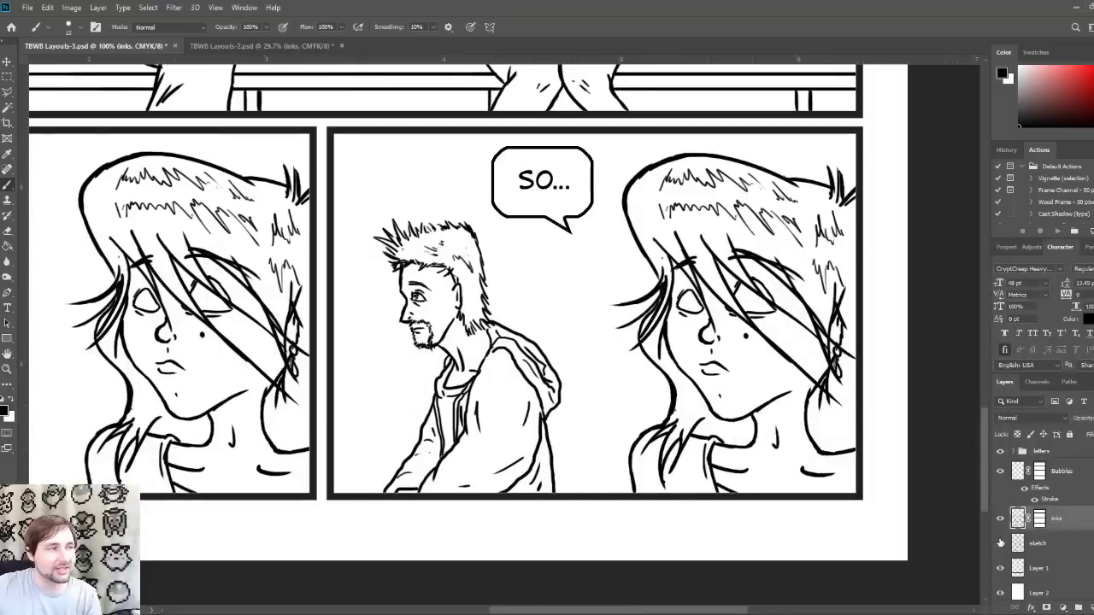
click(1001, 544)
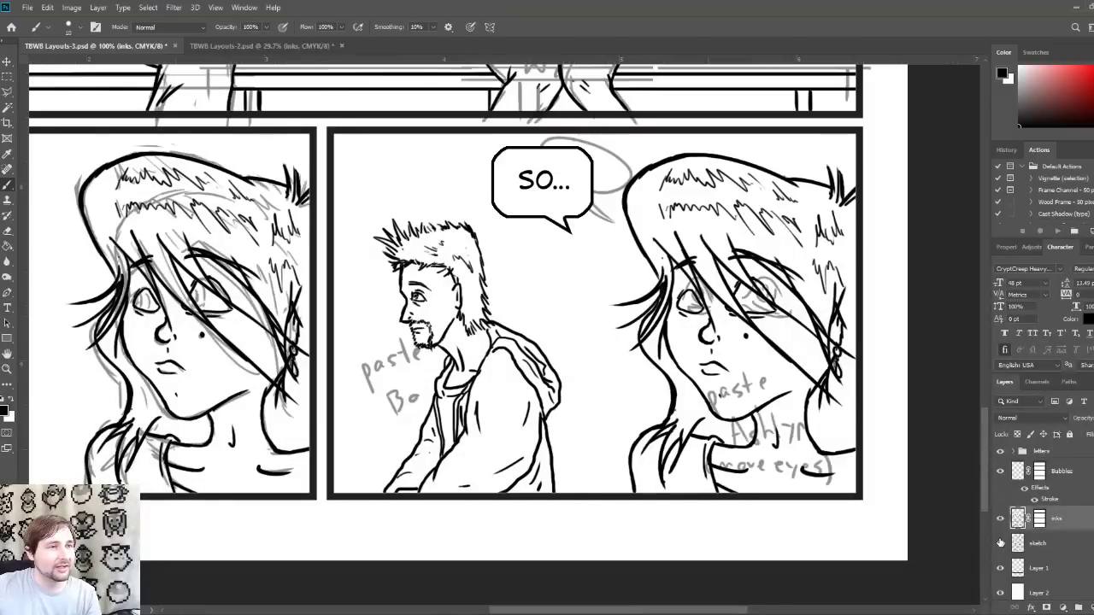
click(1001, 544)
click(1001, 544)
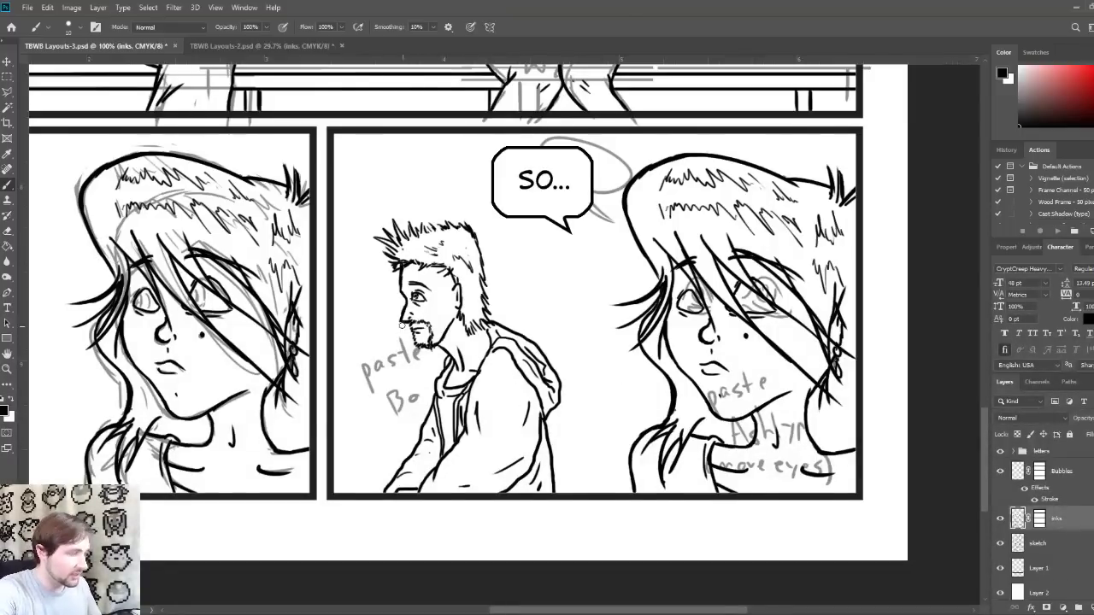
Step: Ink the irises and pupils of the close-up woman in the panel without a speech bubble
drag(386, 323, 705, 343)
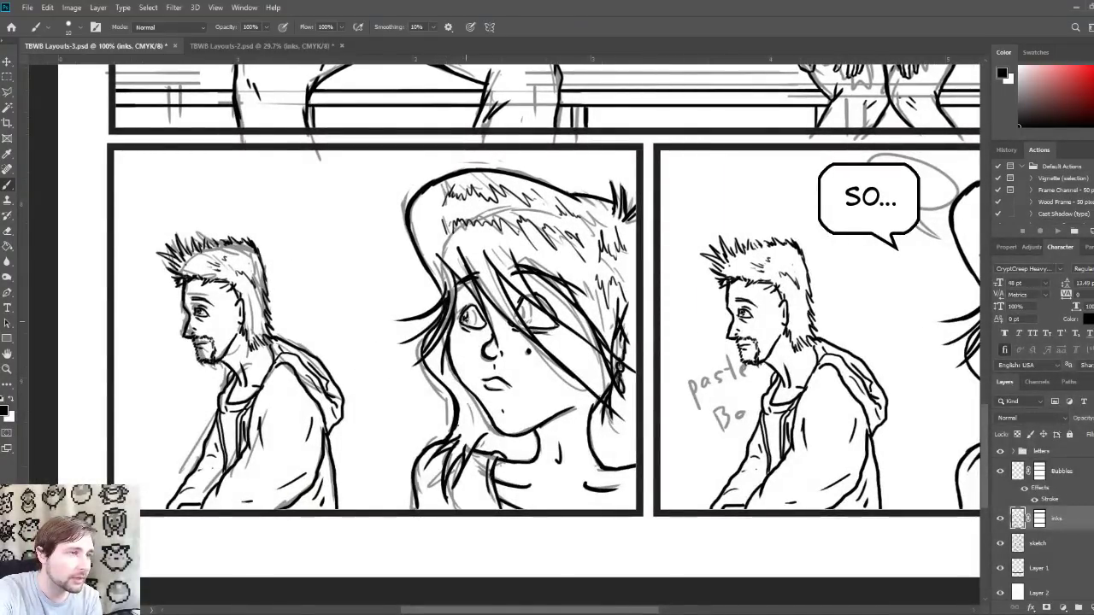
mouse_move(468, 323)
mouse_down()
mouse_move(472, 307)
mouse_move(484, 318)
mouse_up()
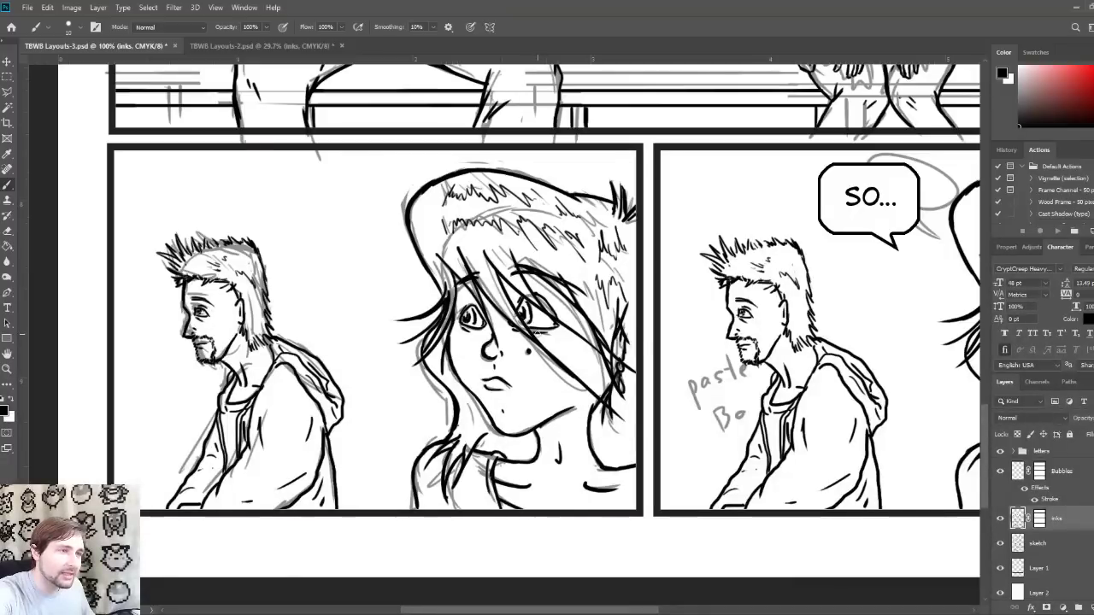
Step: Ink a parted mouth and shifted irises on the copied woman in the "SO..." panel, and hide the sketch layer
drag(671, 373, 357, 358)
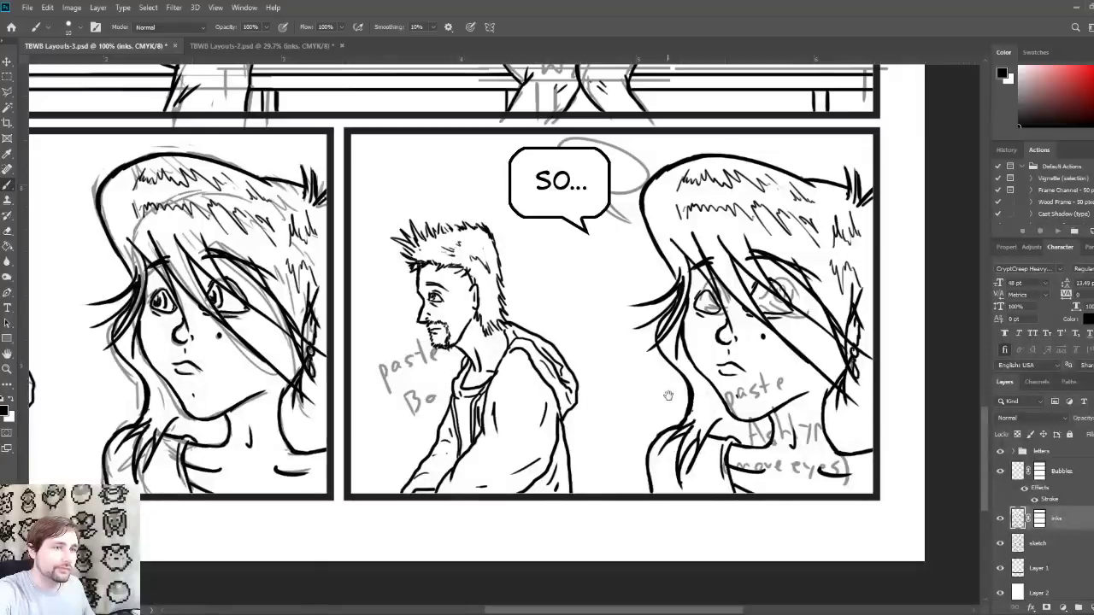
drag(740, 406, 695, 401)
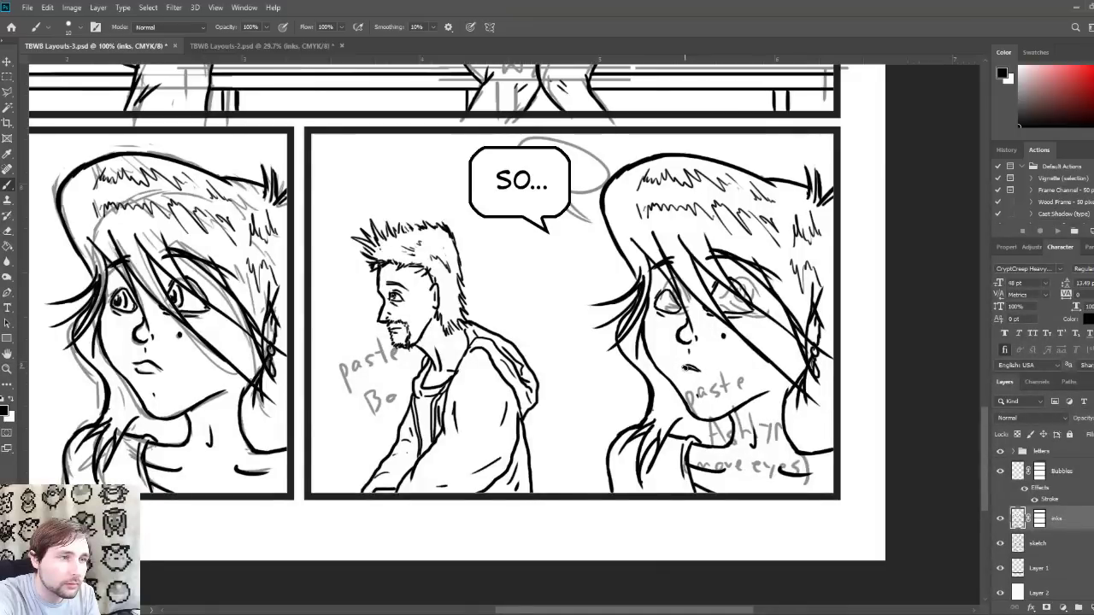
drag(689, 368, 698, 370)
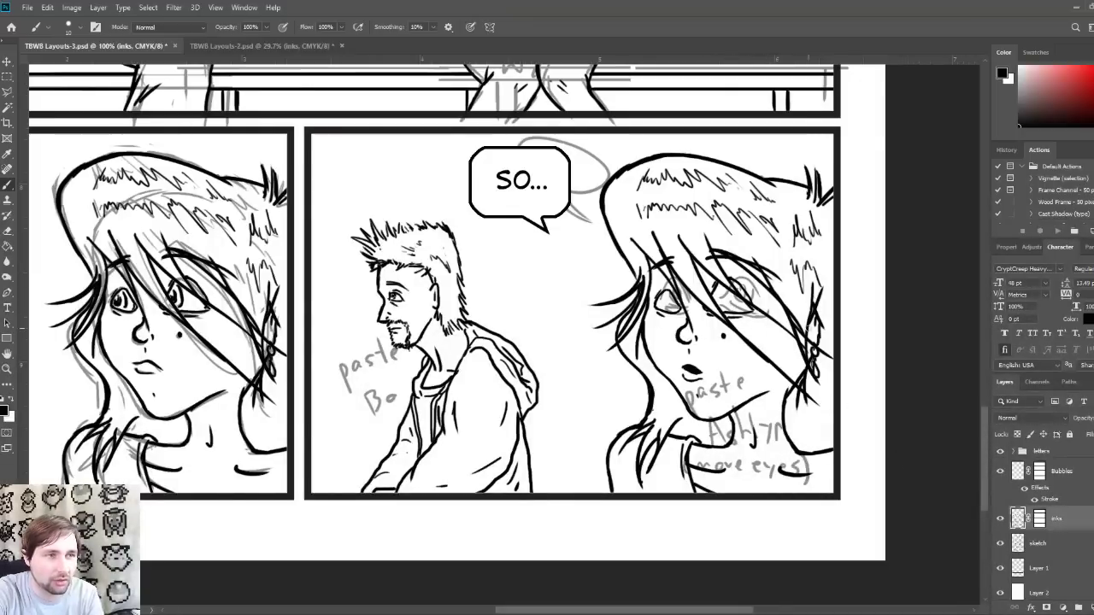
click(1001, 544)
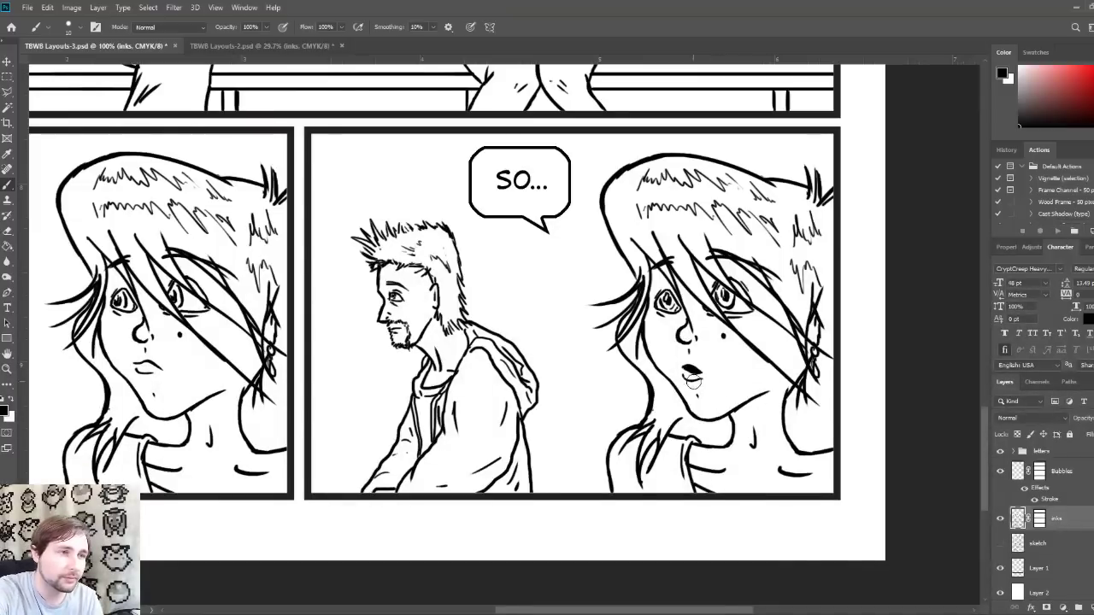
Step: Redraw the copied woman's mouth as a smaller, dark opening with a short lower-lip line
drag(684, 364, 697, 378)
key(bracketleft)
key(bracketleft)
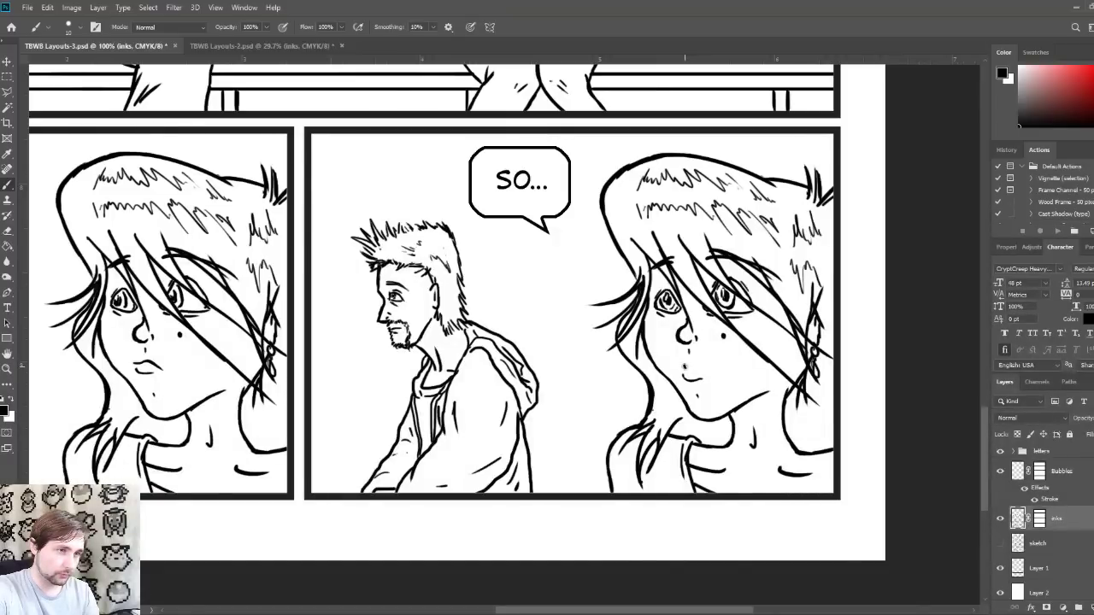
drag(686, 367, 694, 368)
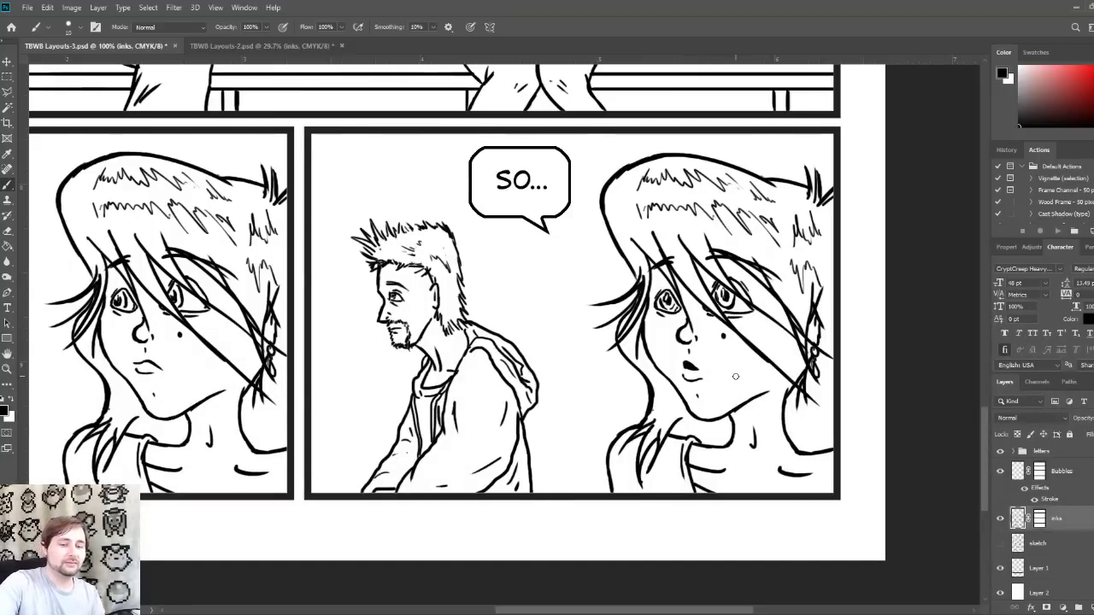
Step: Review the whole page, comparing the inks with the sketch layer shown and hidden
key(ctrl+minus)
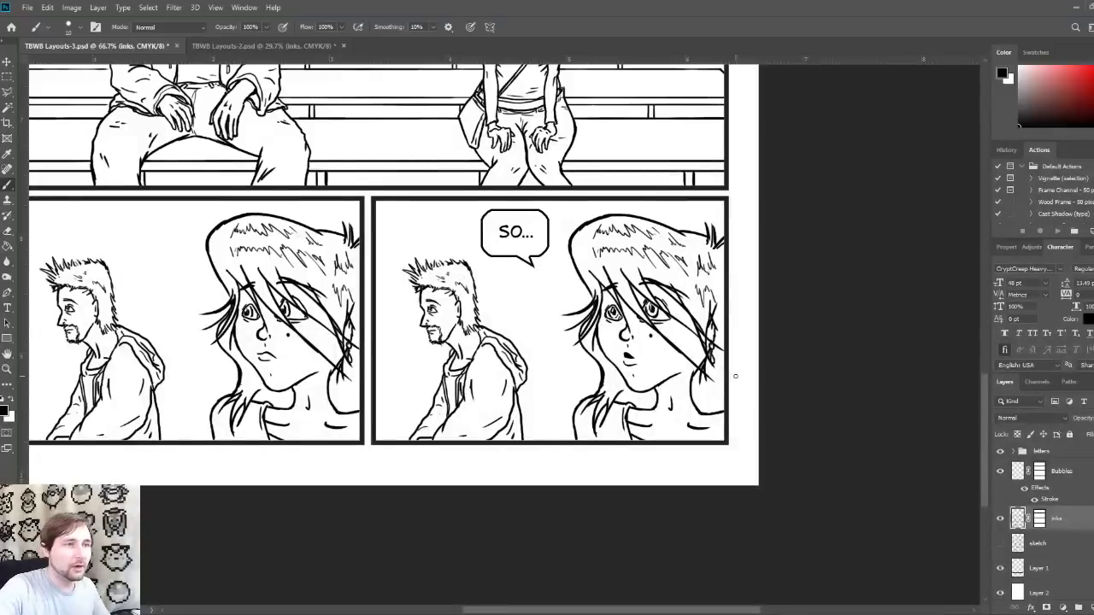
key(ctrl+minus)
key(ctrl+minus)
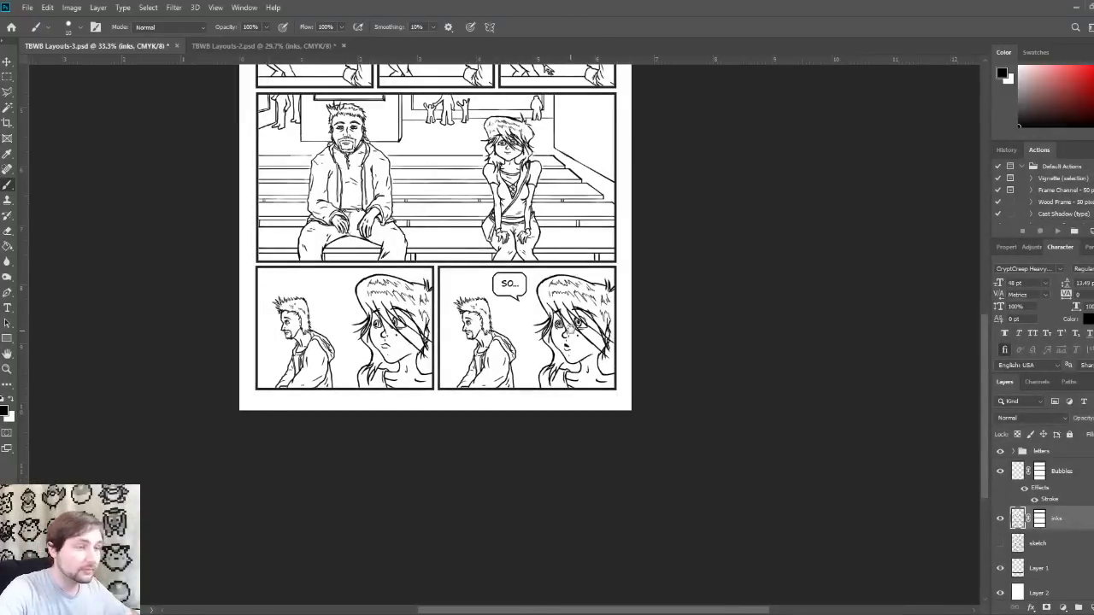
drag(529, 278, 602, 487)
key(ctrl+minus)
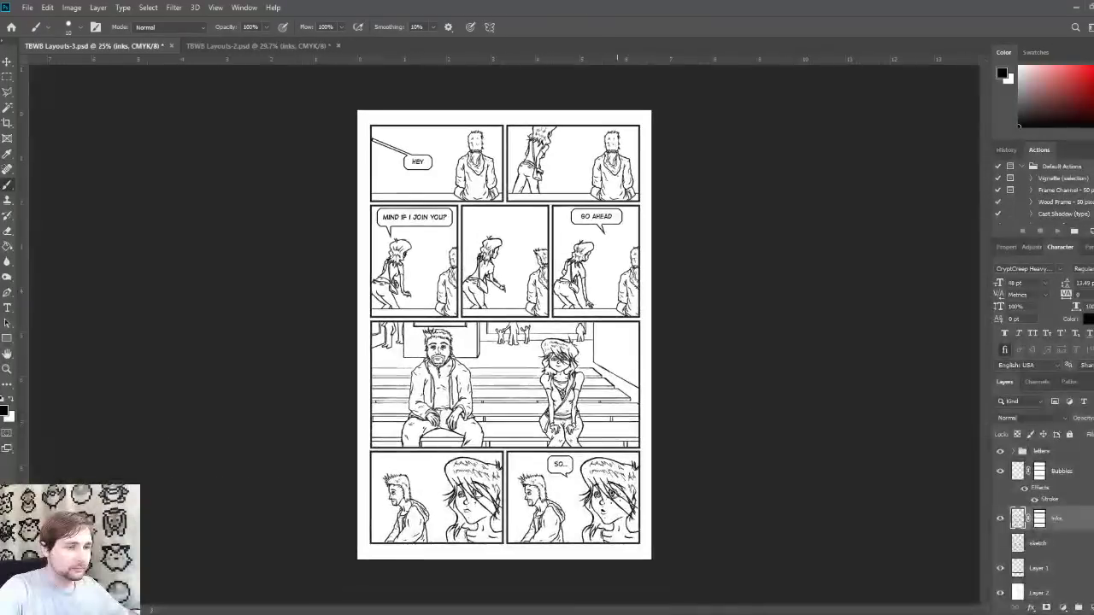
click(1002, 543)
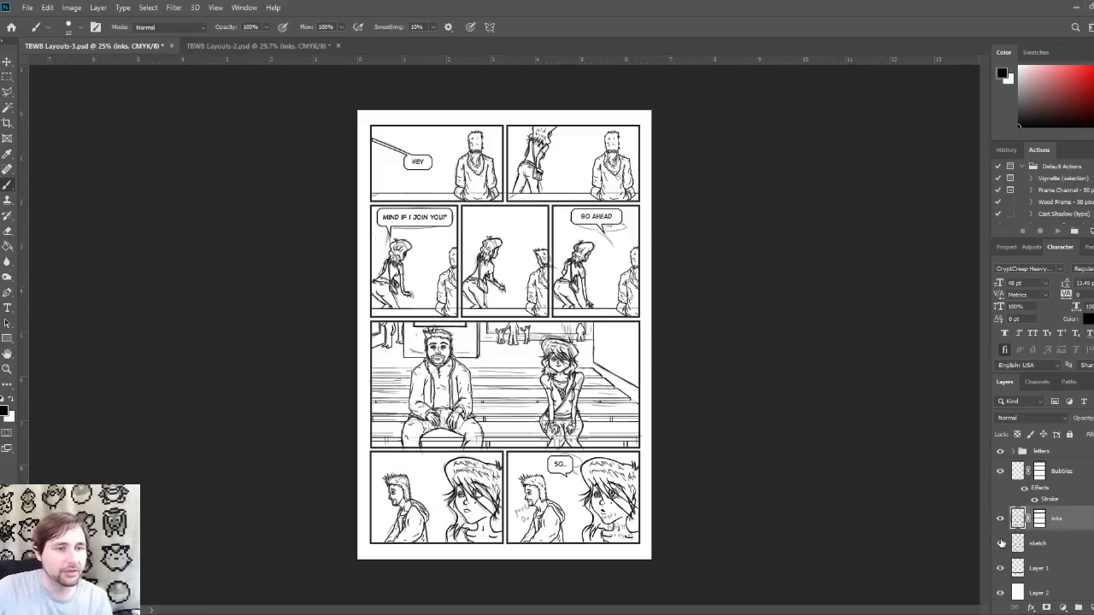
click(1001, 544)
click(1001, 545)
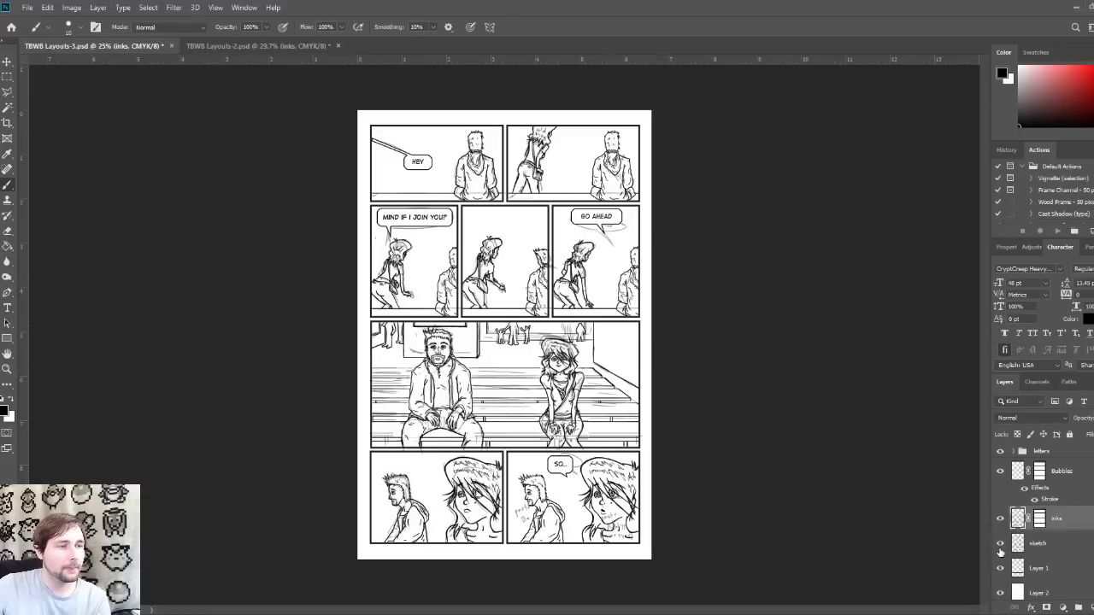
click(1001, 545)
click(1001, 546)
click(1002, 545)
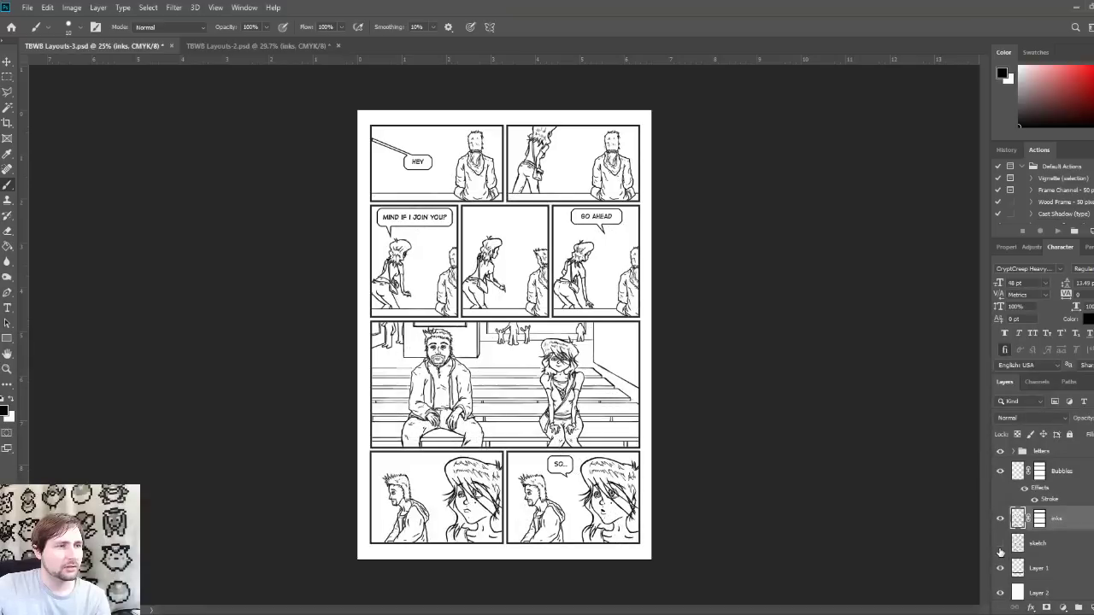
click(1001, 545)
click(1001, 546)
click(1001, 546)
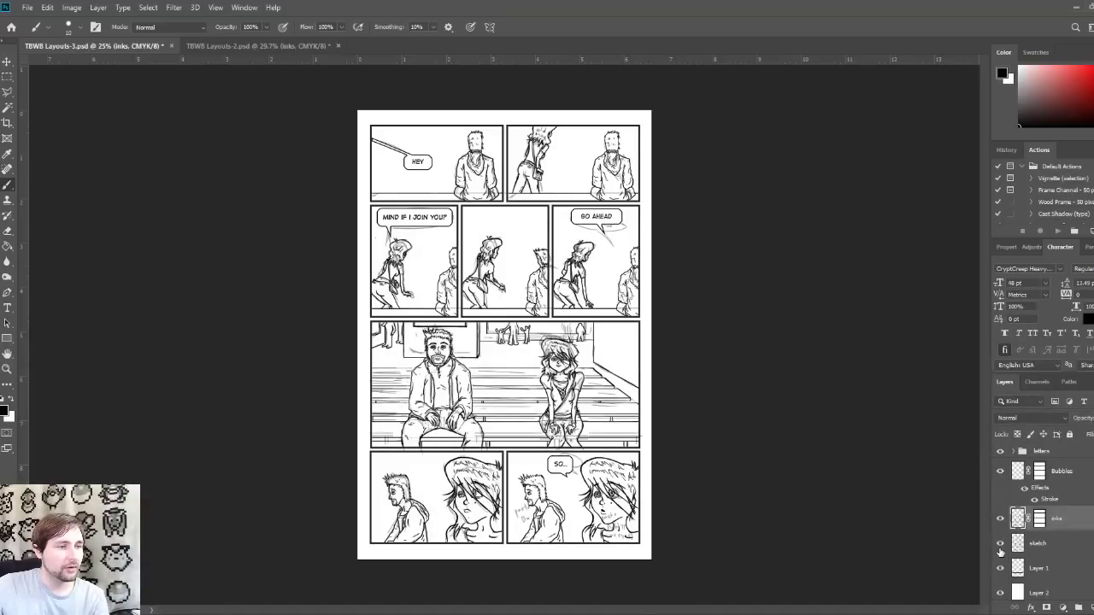
click(1001, 545)
Step: Save the inked comic page
key(ctrl+s)
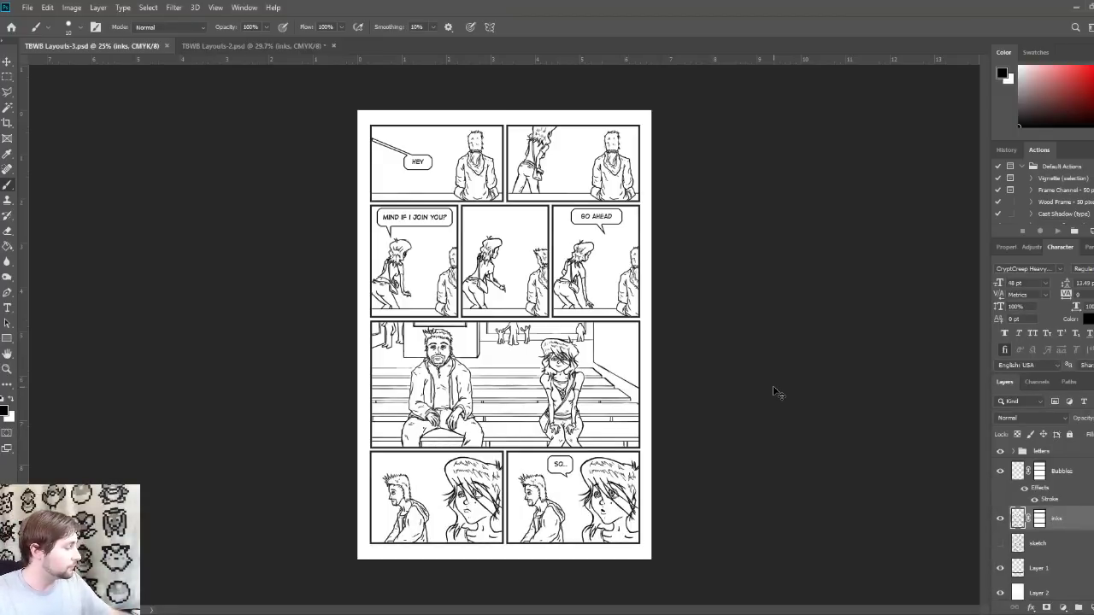
key(ctrl+0)
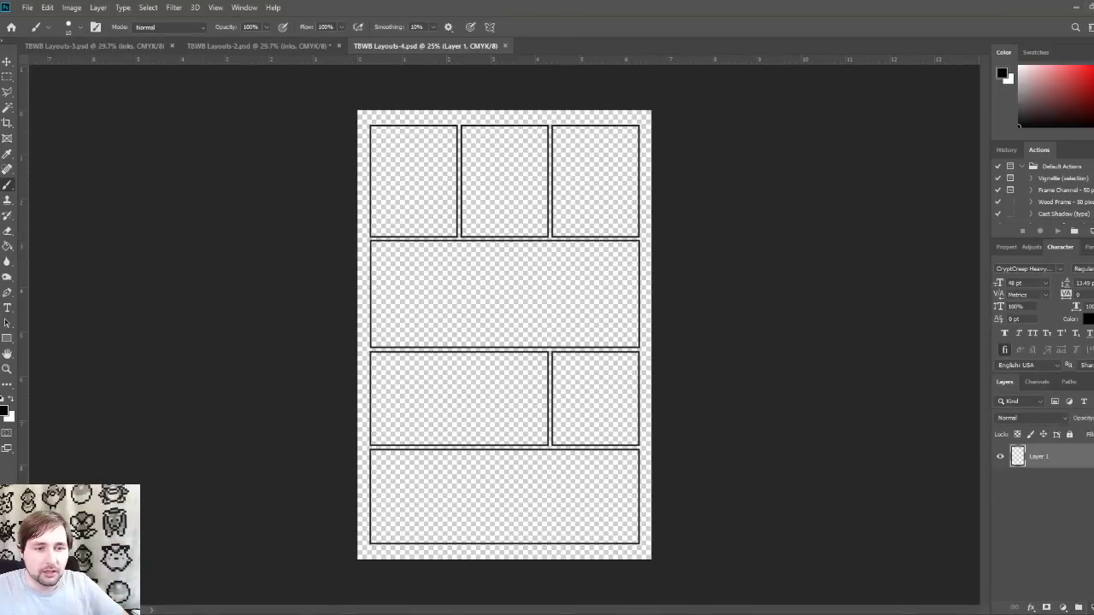
Step: Add a new layer beneath the panel borders, fill it with white, and restore black as the foreground colour
click(1080, 605)
drag(1084, 464, 1088, 510)
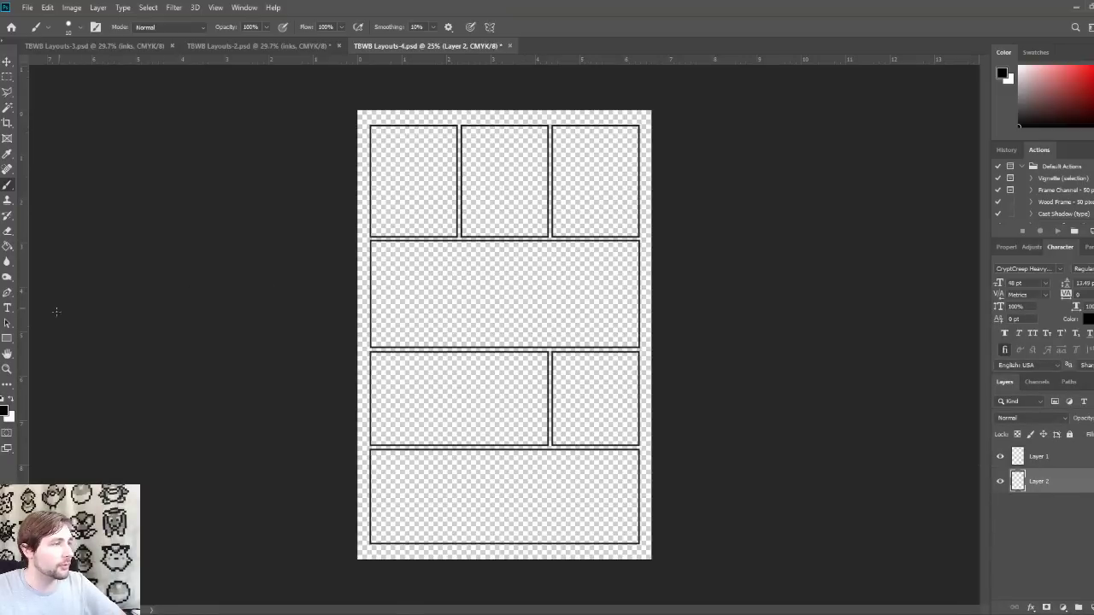
click(11, 399)
key(g)
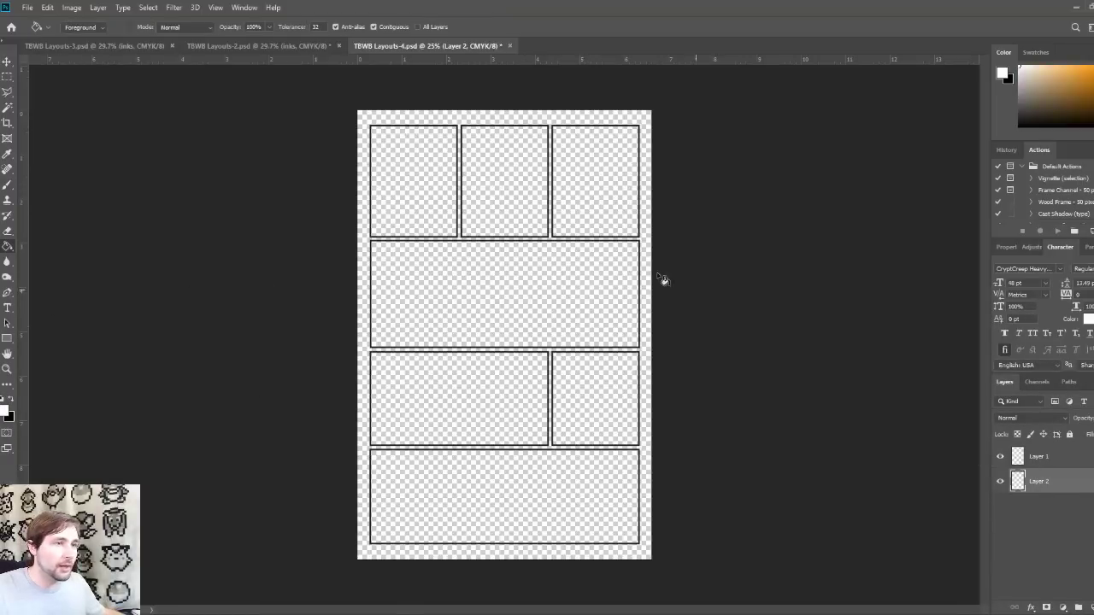
click(588, 257)
key(b)
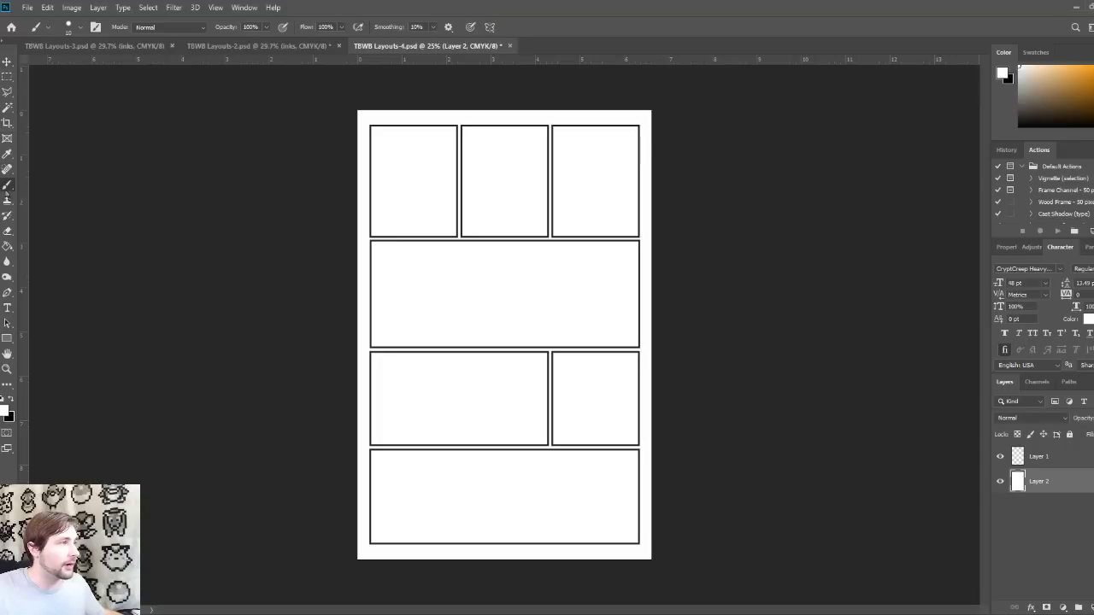
click(11, 399)
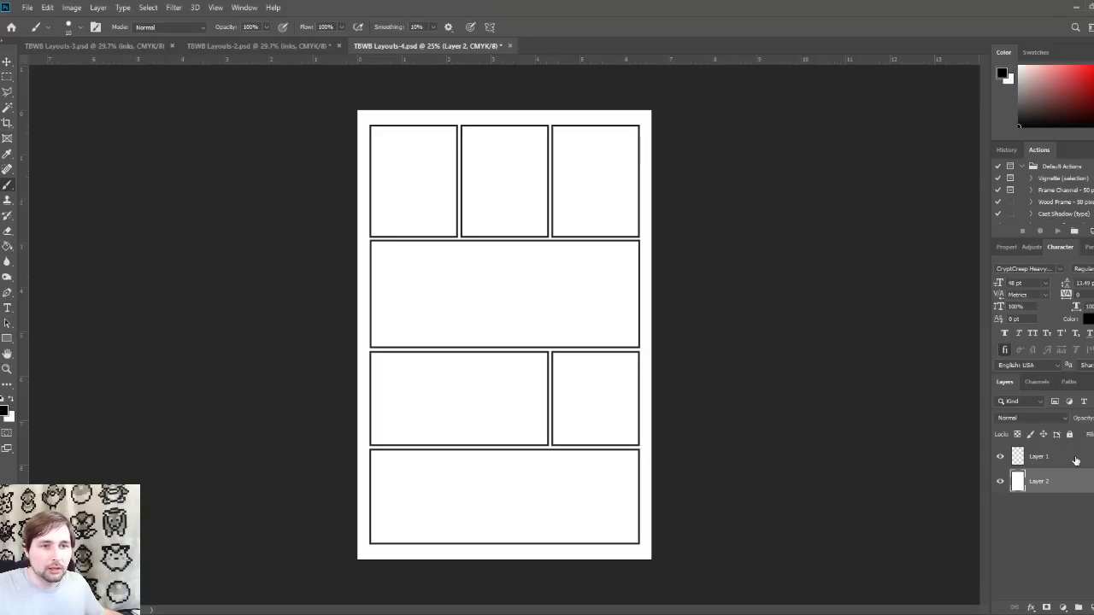
Step: Rename the panel border layer as layouts
click(1076, 461)
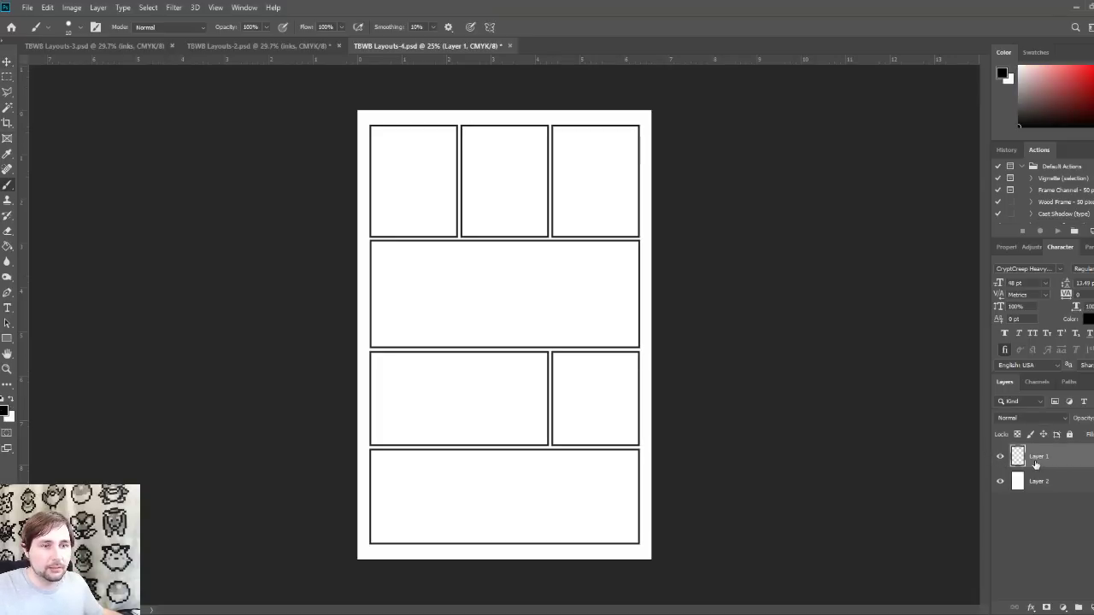
double_click(1037, 458)
text(B)
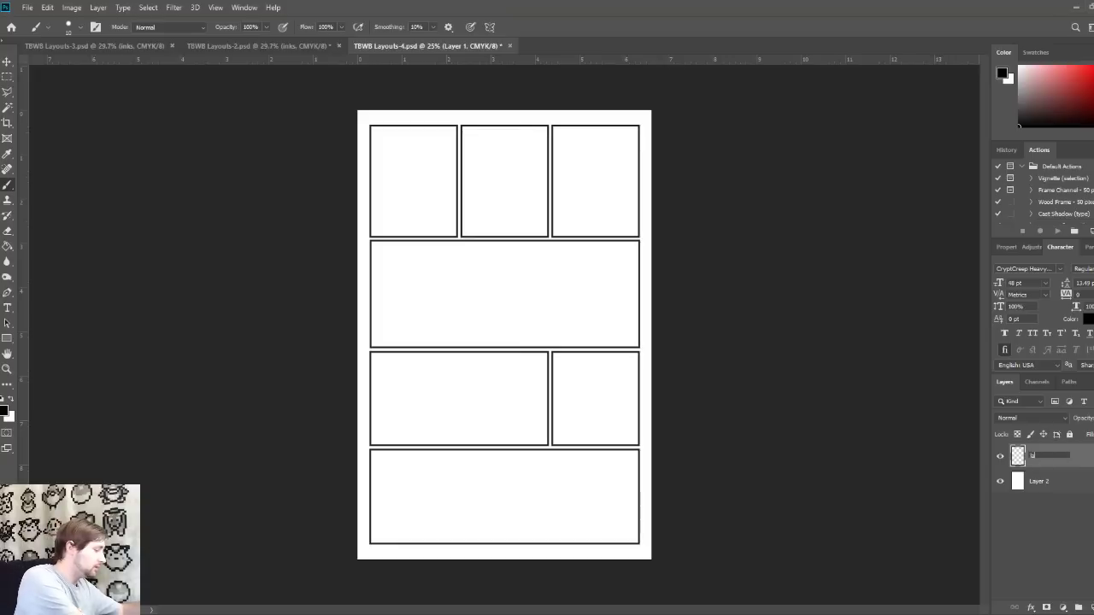
text(ayouts)
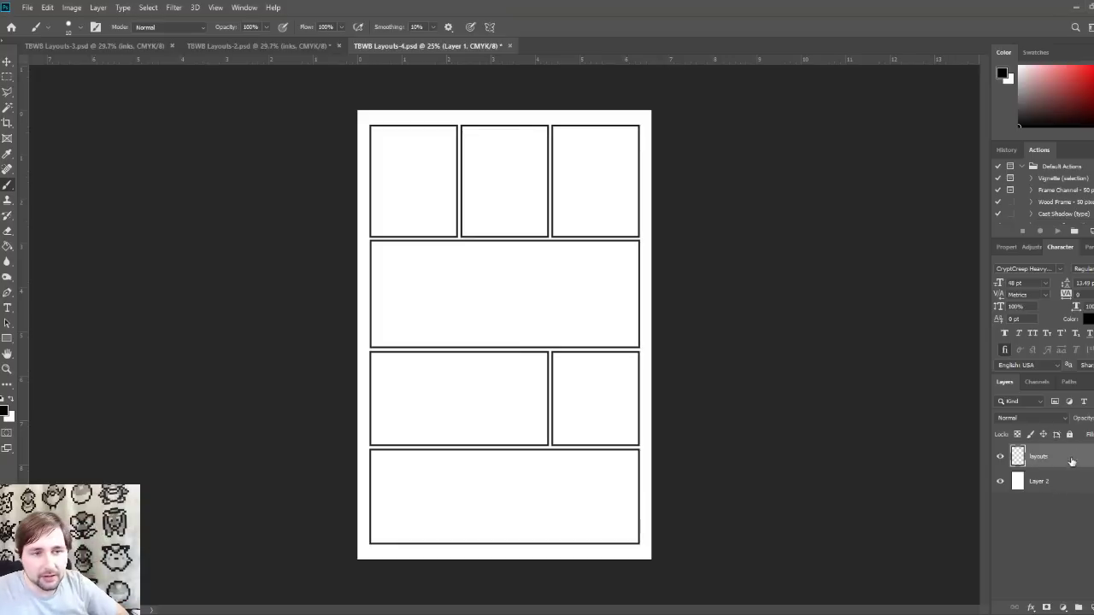
key(Return)
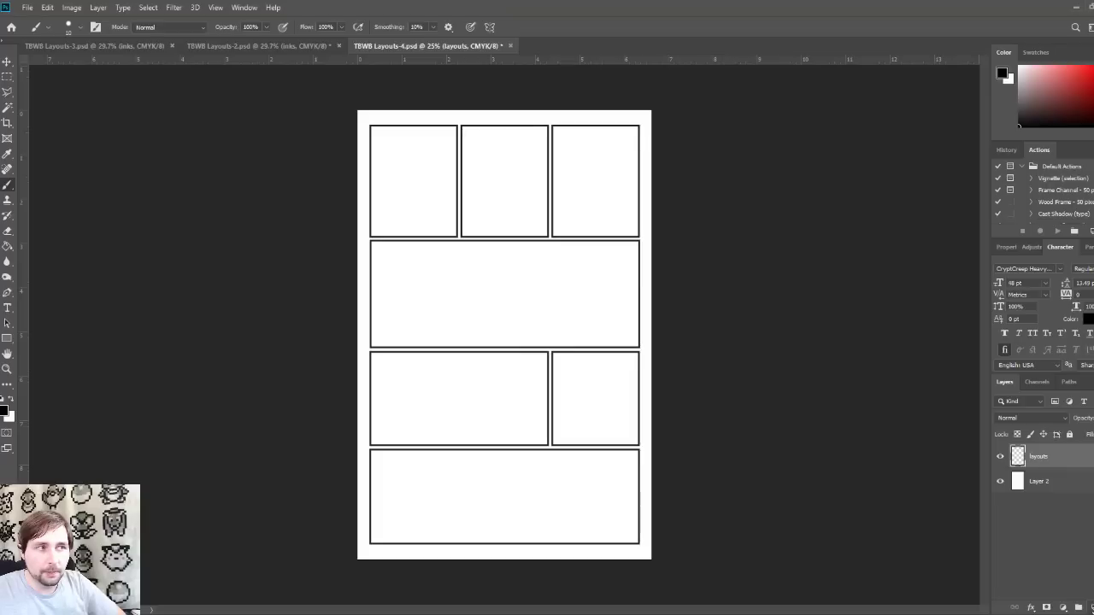
Step: Add a new layer above the layouts layer and name it sketch
key(ctrl+shift+alt+n)
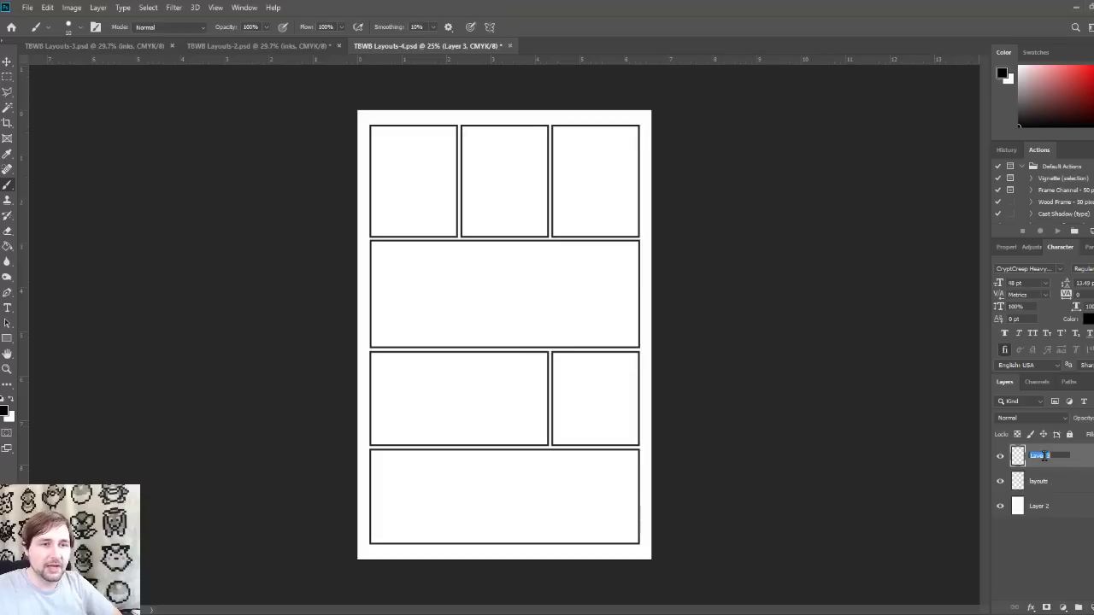
text(sketc)
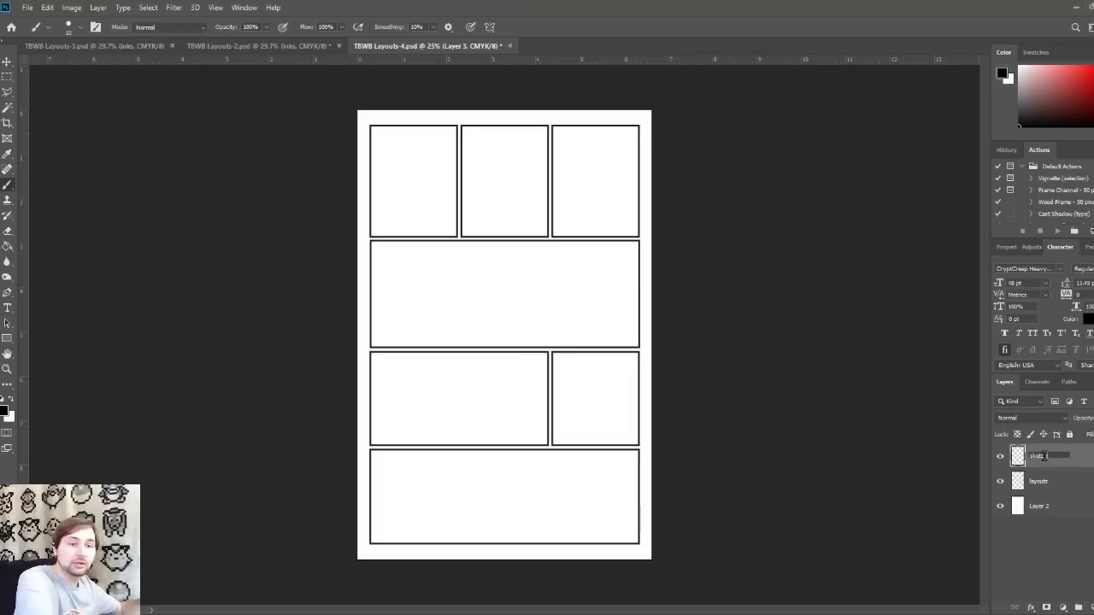
text(h)
key(Return)
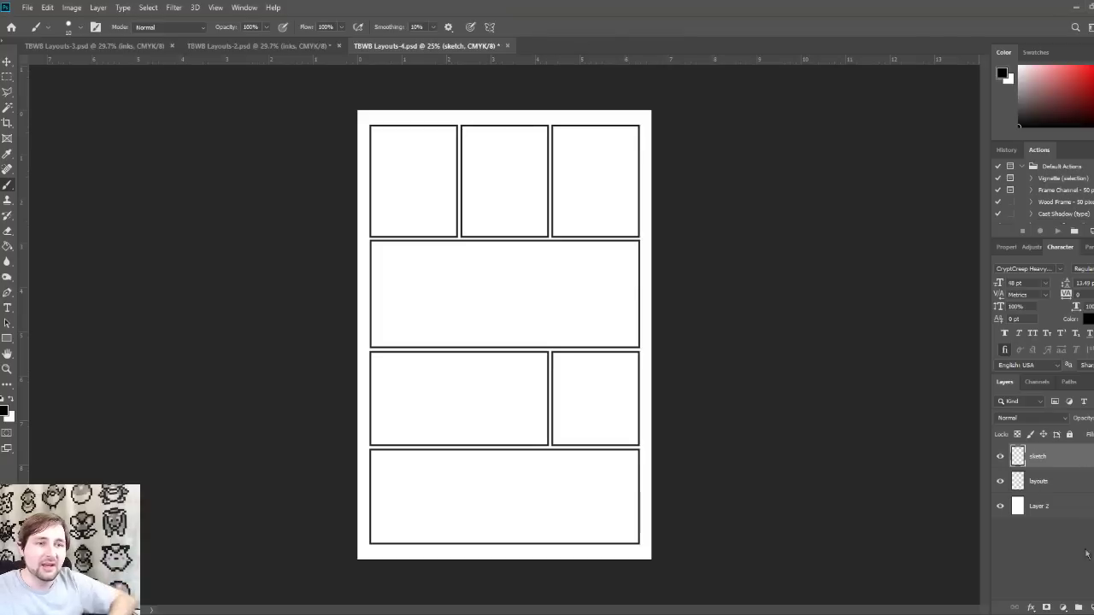
Step: Add another new layer above the sketch layer and name it inks
click(1090, 607)
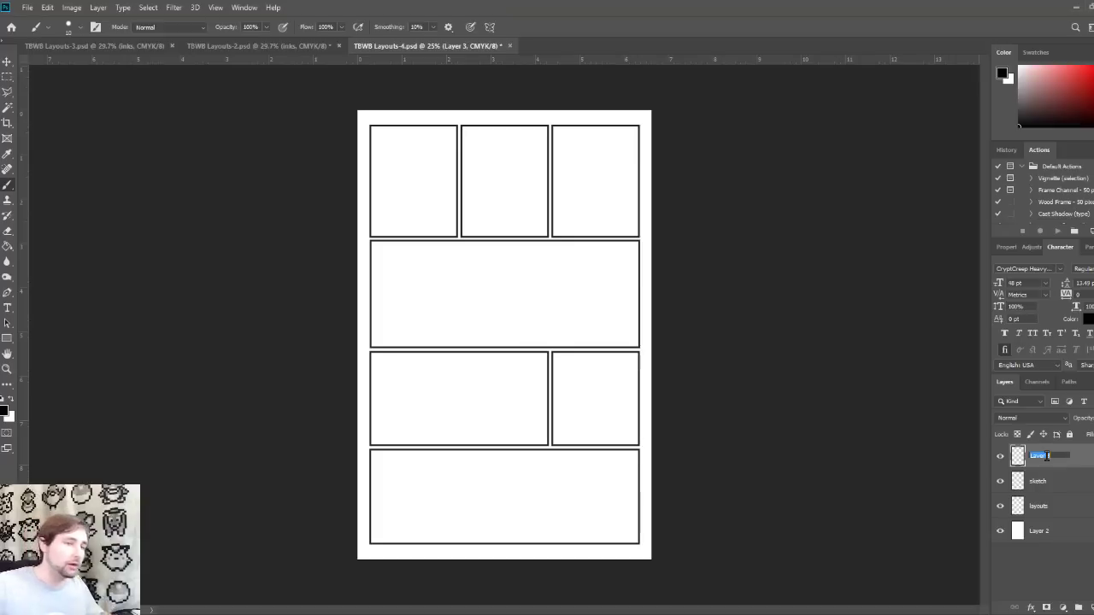
text(inks)
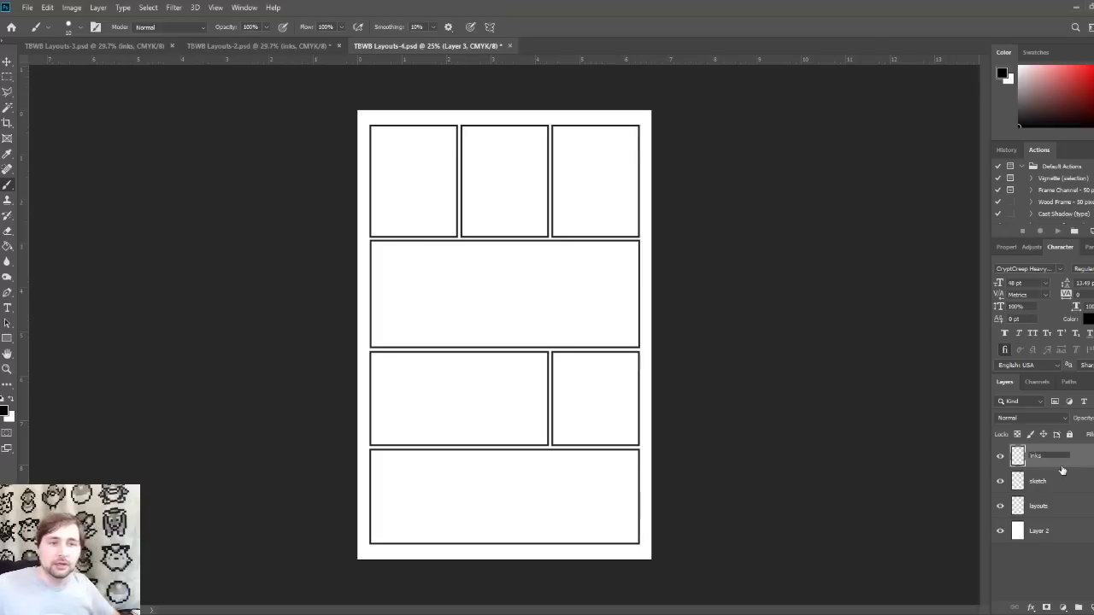
key(Return)
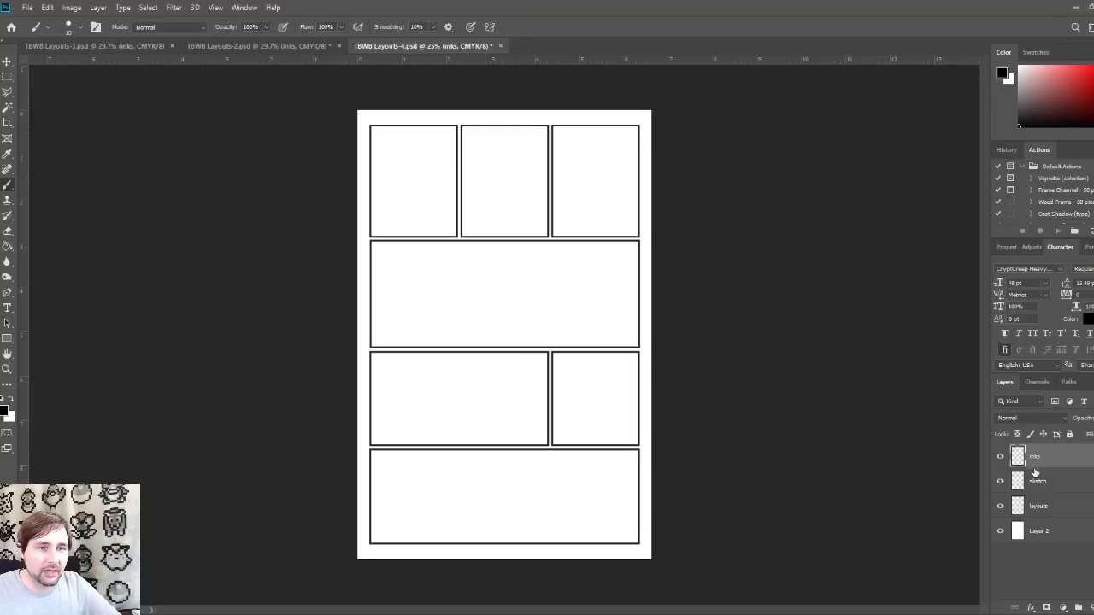
Step: Select the interiors of all seven panels on the layouts layer with the Magic Wand and mask the inks layer to them
click(1068, 511)
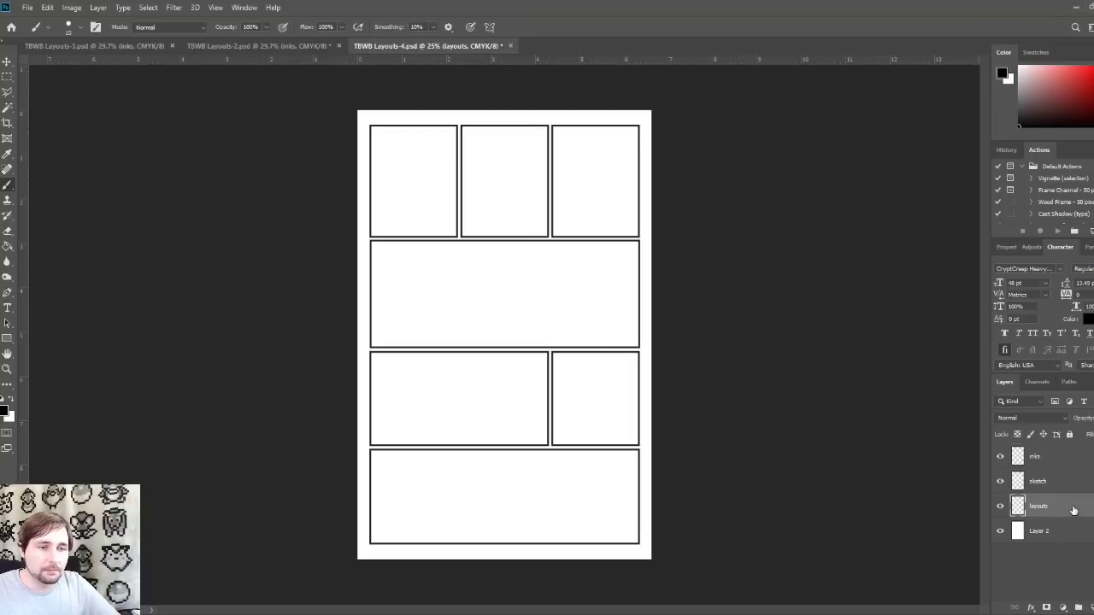
click(7, 107)
click(533, 500)
shift+click(482, 387)
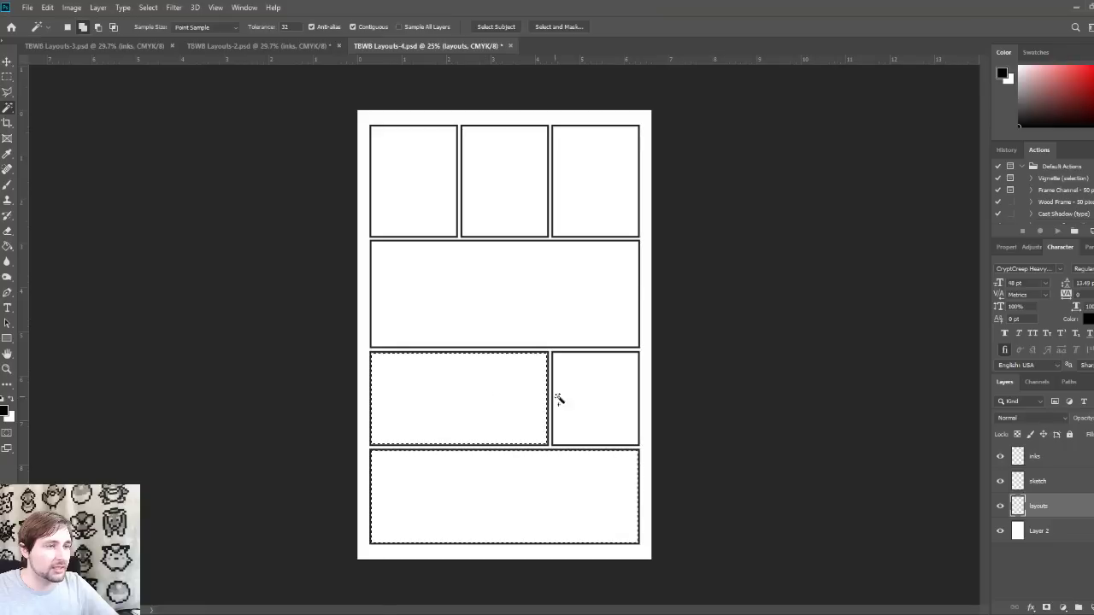
shift+click(560, 398)
shift+click(559, 292)
shift+click(506, 208)
shift+click(577, 195)
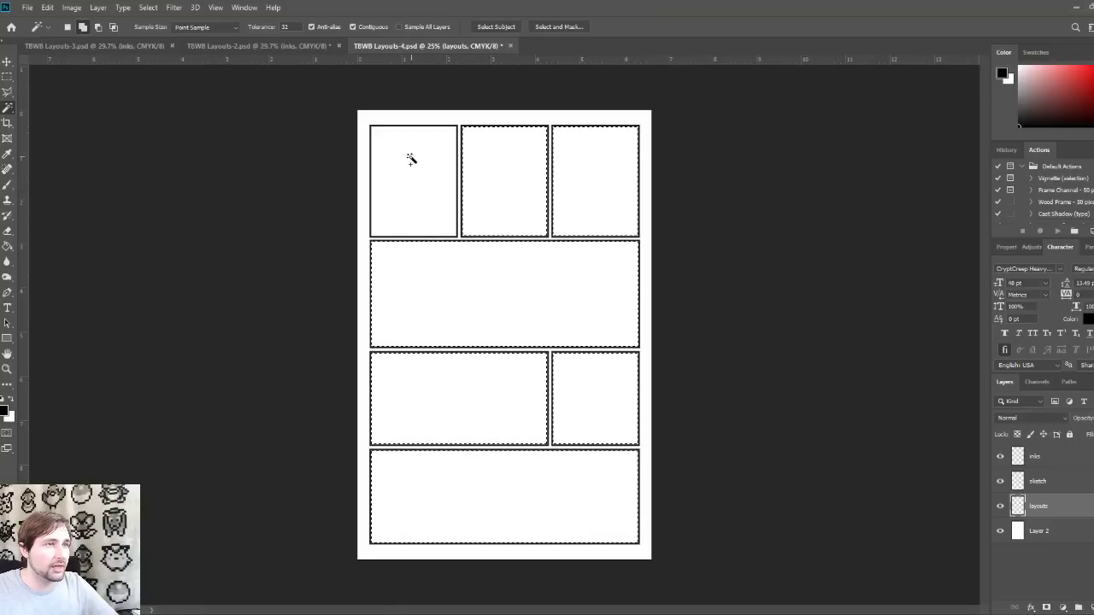
shift+click(409, 163)
click(1047, 457)
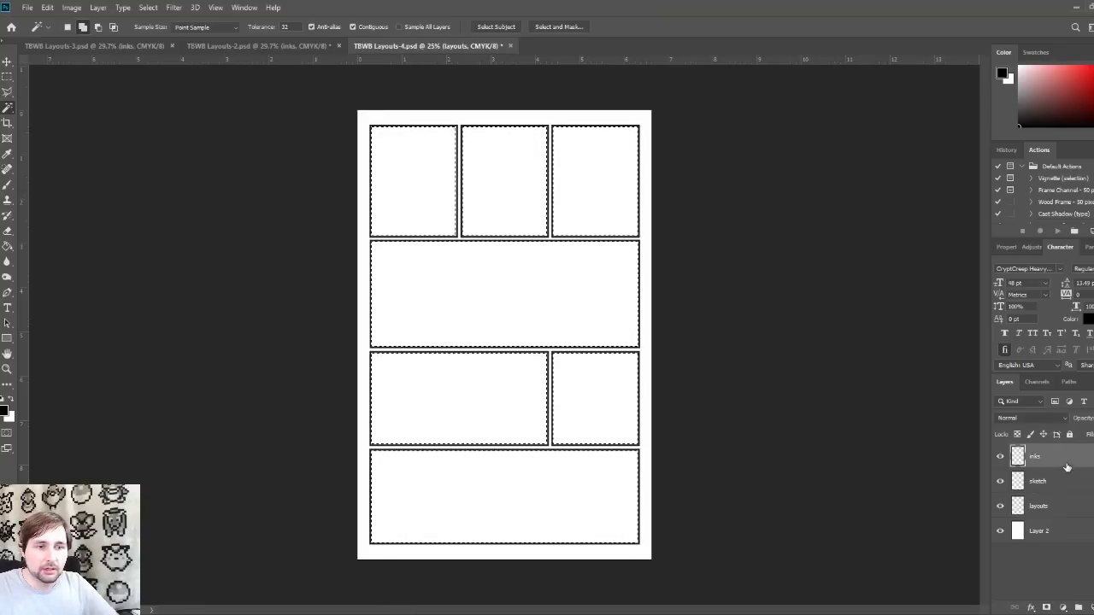
click(1045, 608)
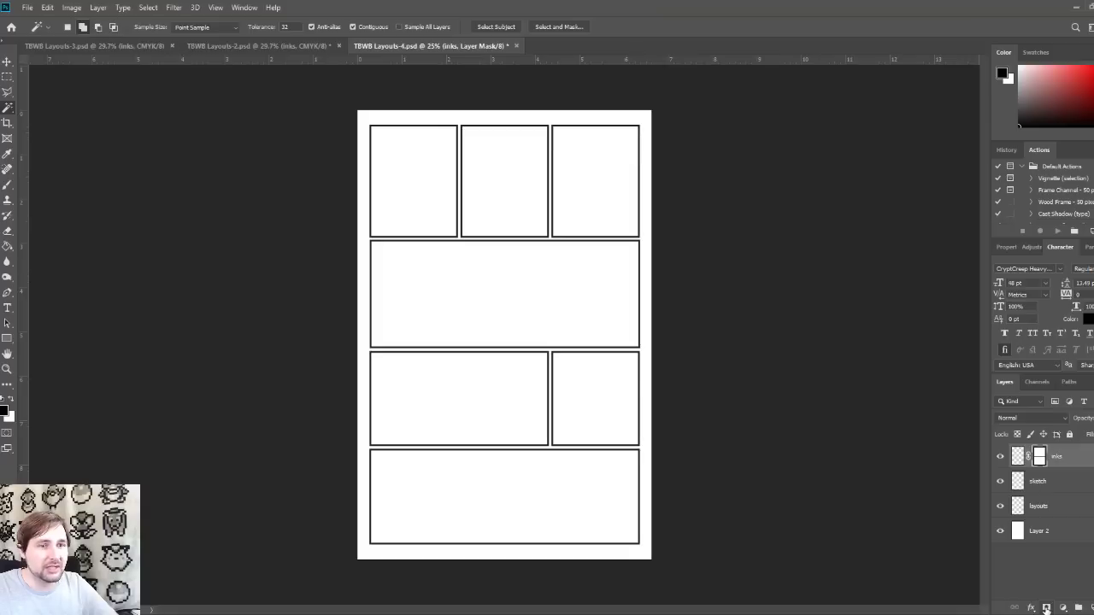
Step: Test the inks layer's mask with a looping brush scribble across the panels and gutters, and undo the stroke
click(8, 185)
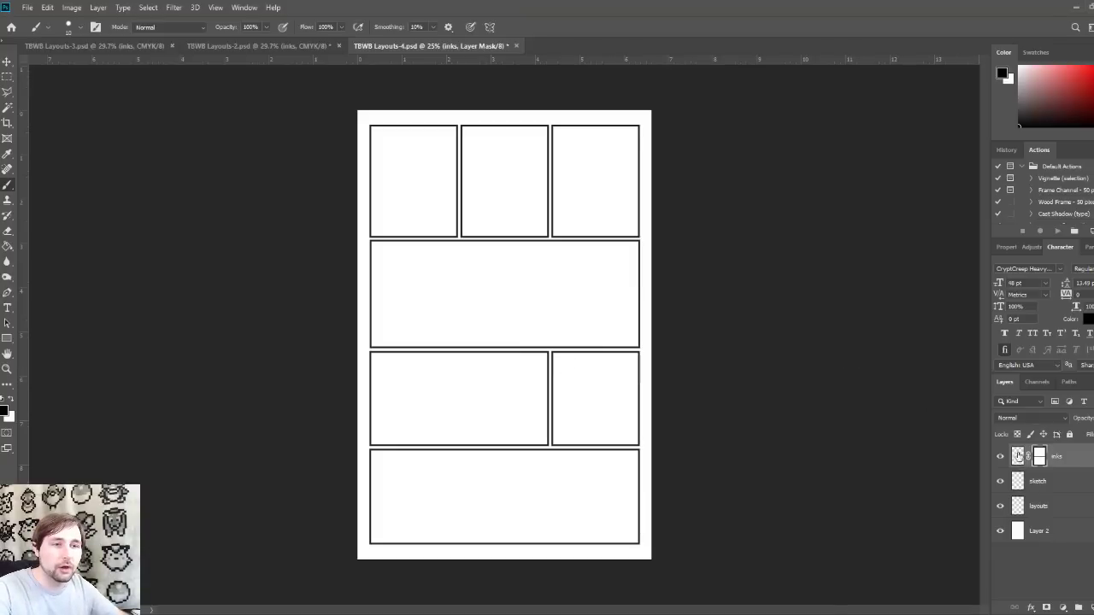
click(1018, 456)
key(h)
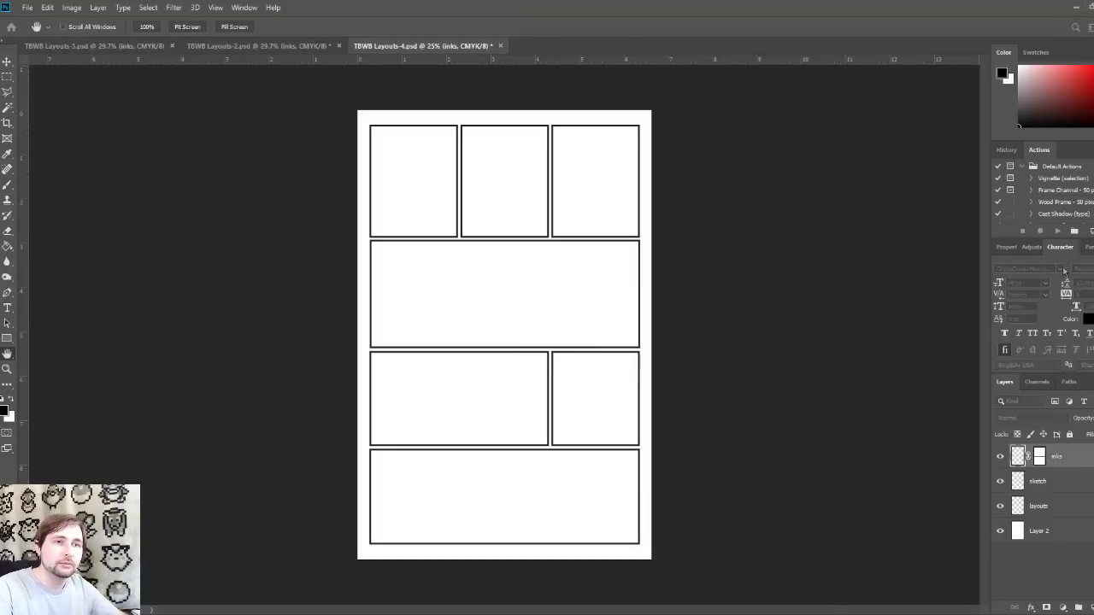
key(b)
click(1018, 481)
click(1018, 456)
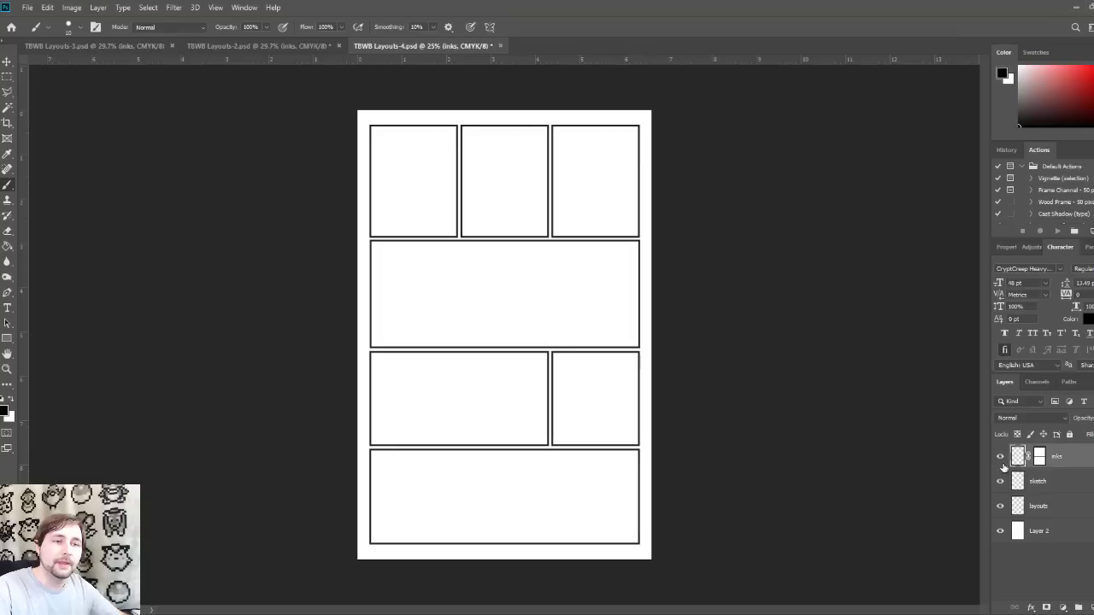
mouse_move(545, 386)
mouse_down()
mouse_move(558, 395)
mouse_move(540, 376)
mouse_move(555, 218)
mouse_move(465, 273)
mouse_move(574, 505)
mouse_move(518, 569)
mouse_up()
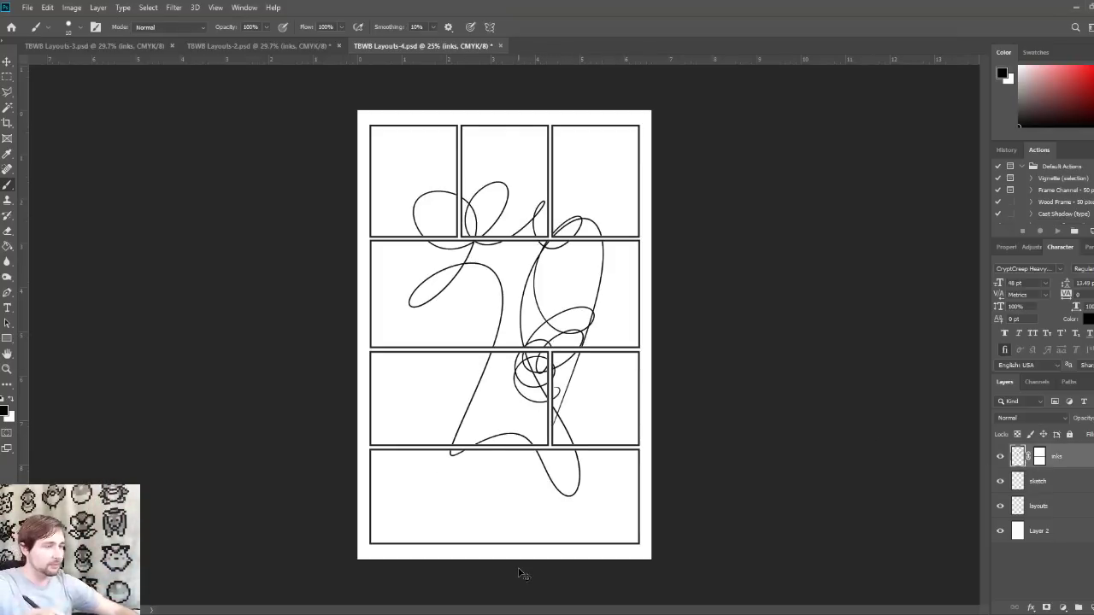
key(ctrl+z)
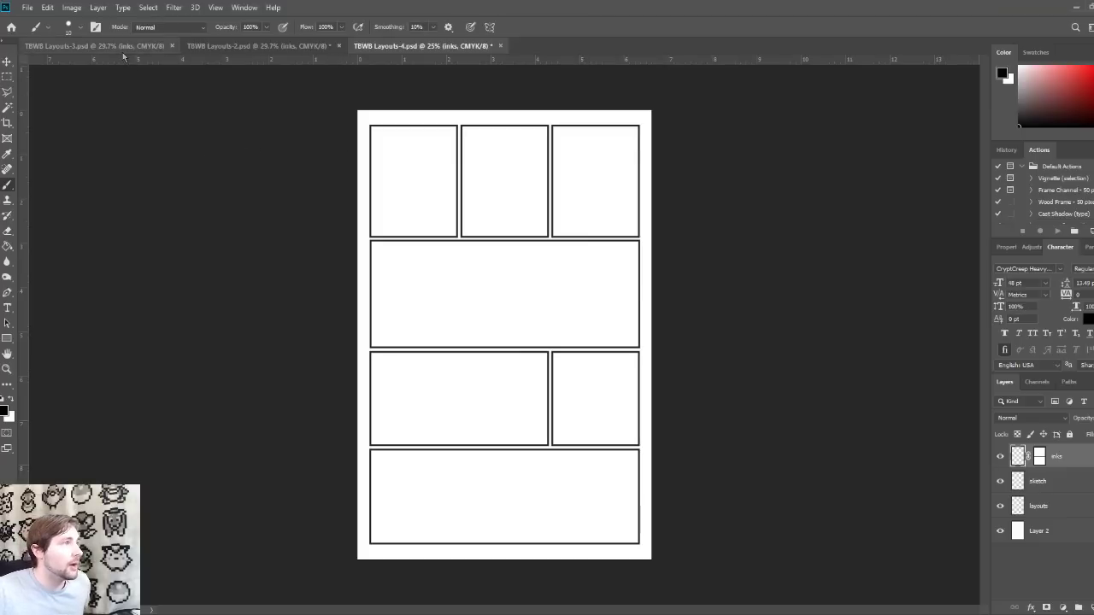
Step: Look over the inked pages TBWB Layouts-3 and TBWB Layouts-2, comparing the latter with its title lettering hidden and shown
click(94, 45)
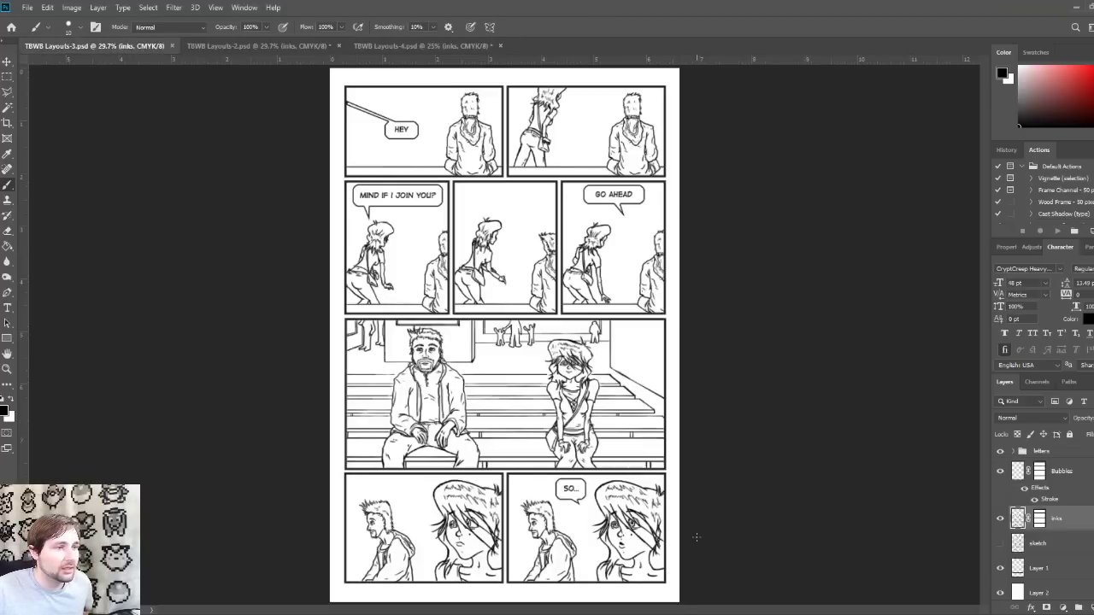
click(257, 45)
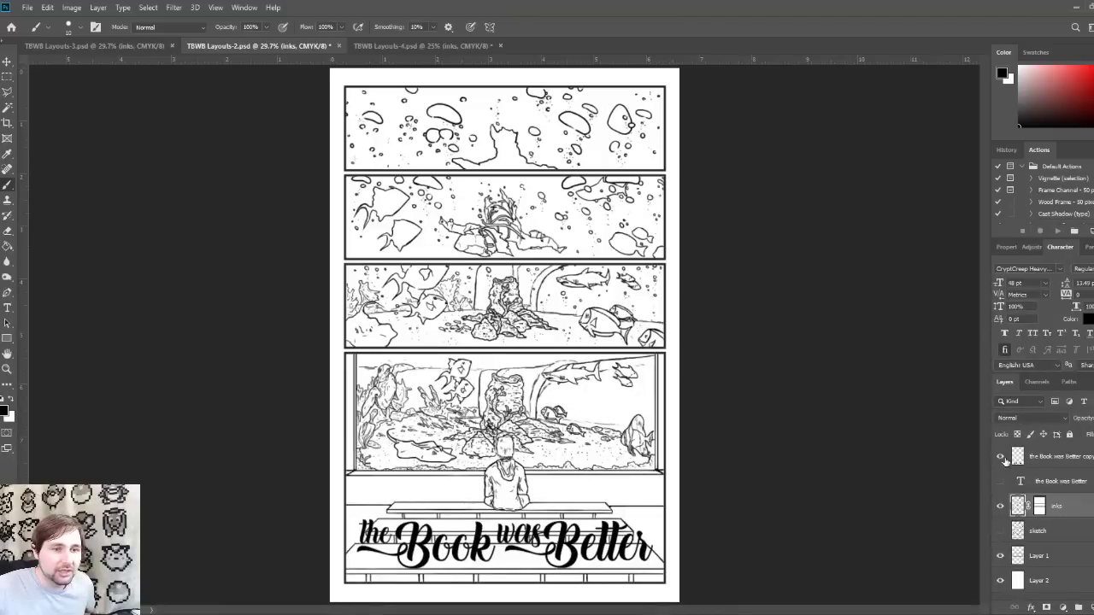
click(1001, 458)
click(1001, 458)
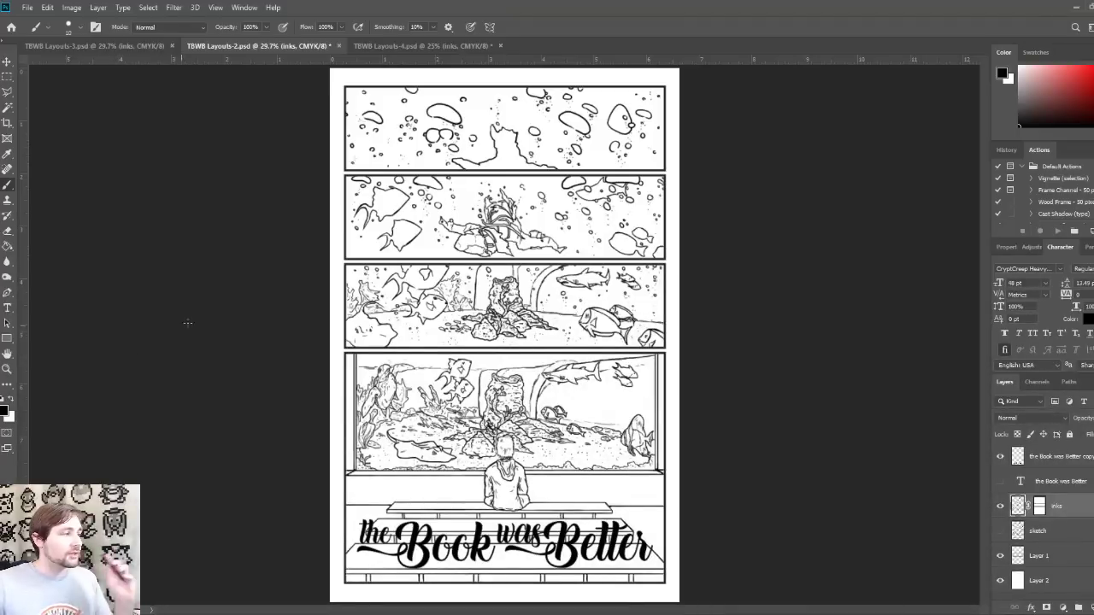
Step: Return to TBWB Layouts-4, fit the whole page in view, and make the sketch layer active
click(388, 48)
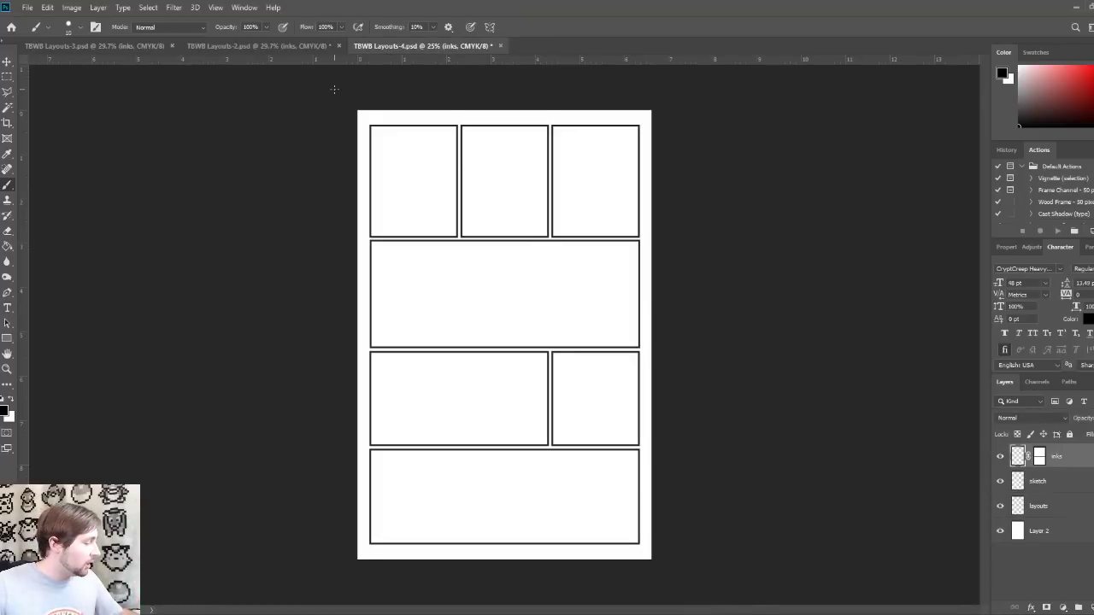
key(ctrl+0)
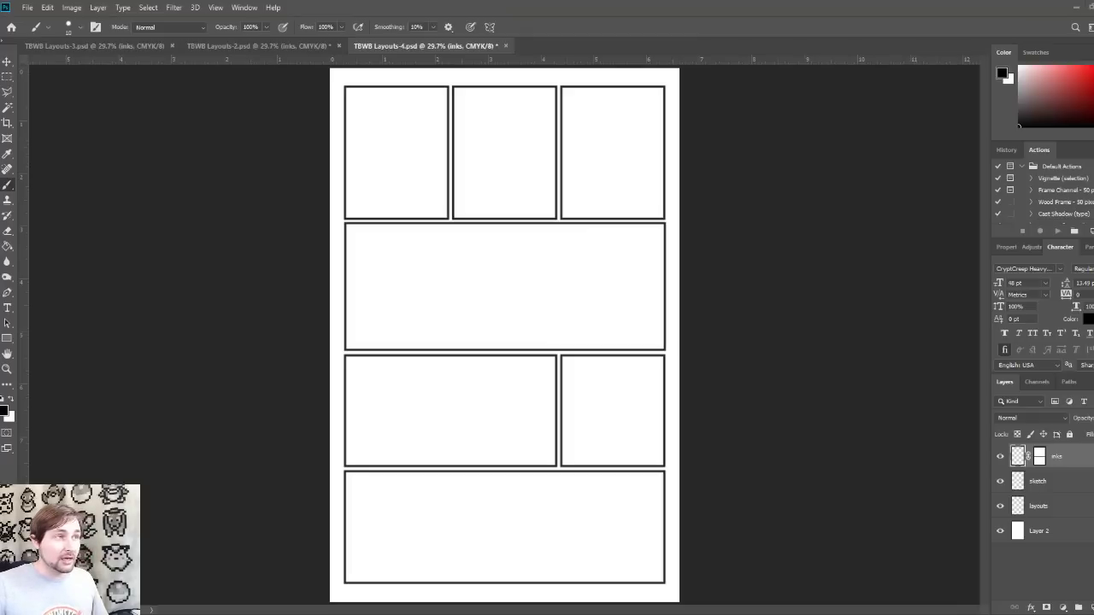
click(1089, 486)
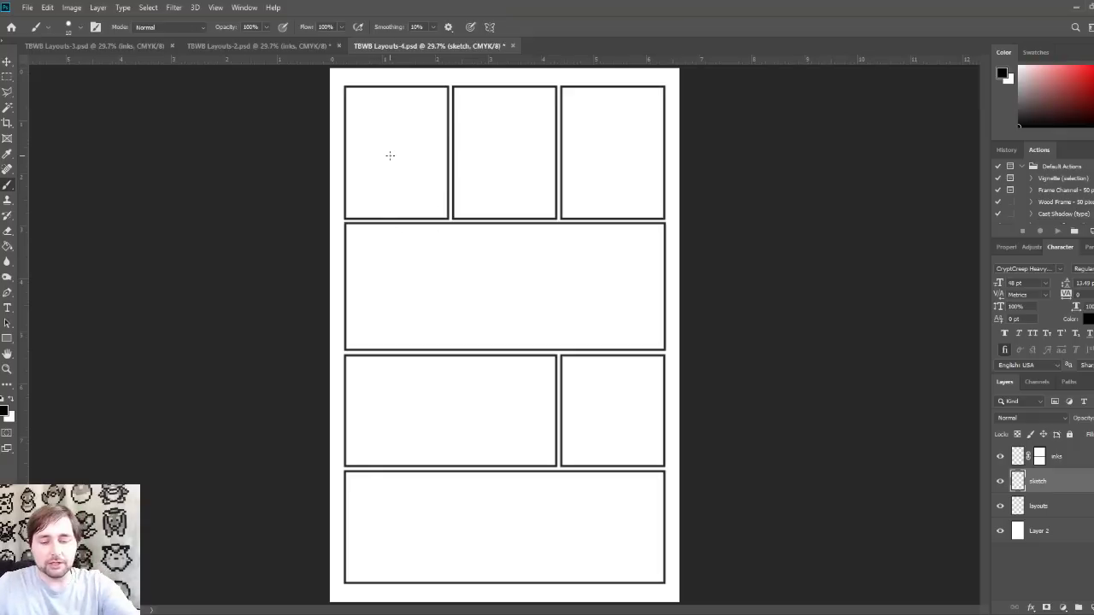
Step: Reorder the open documents so that TBWB Layouts-3 sits between TBWB Layouts-2 and TBWB Layouts-4
click(241, 47)
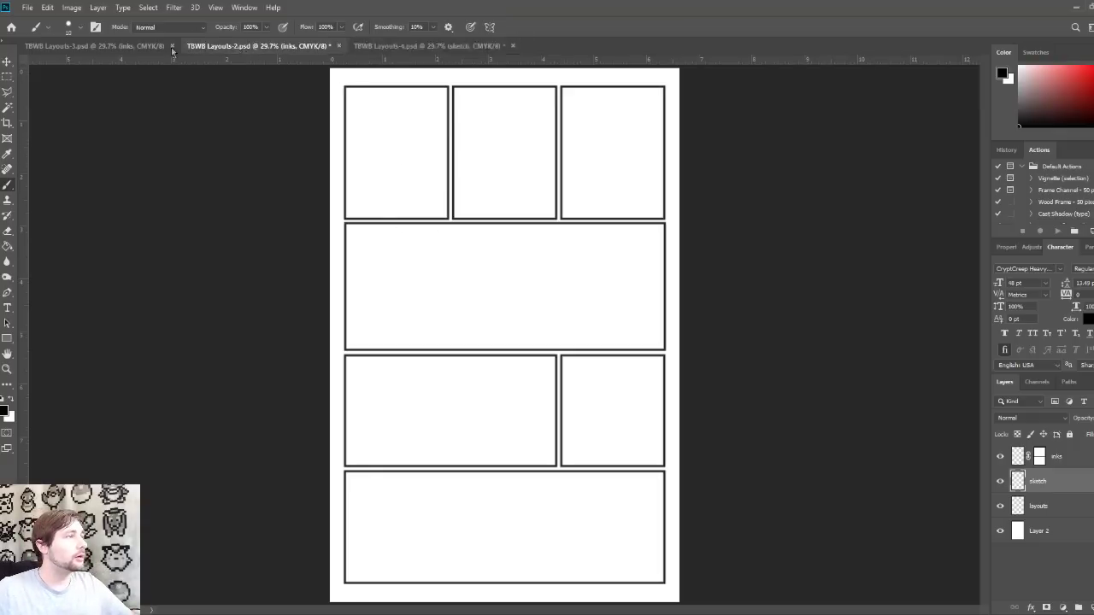
click(122, 48)
key(ctrl+w)
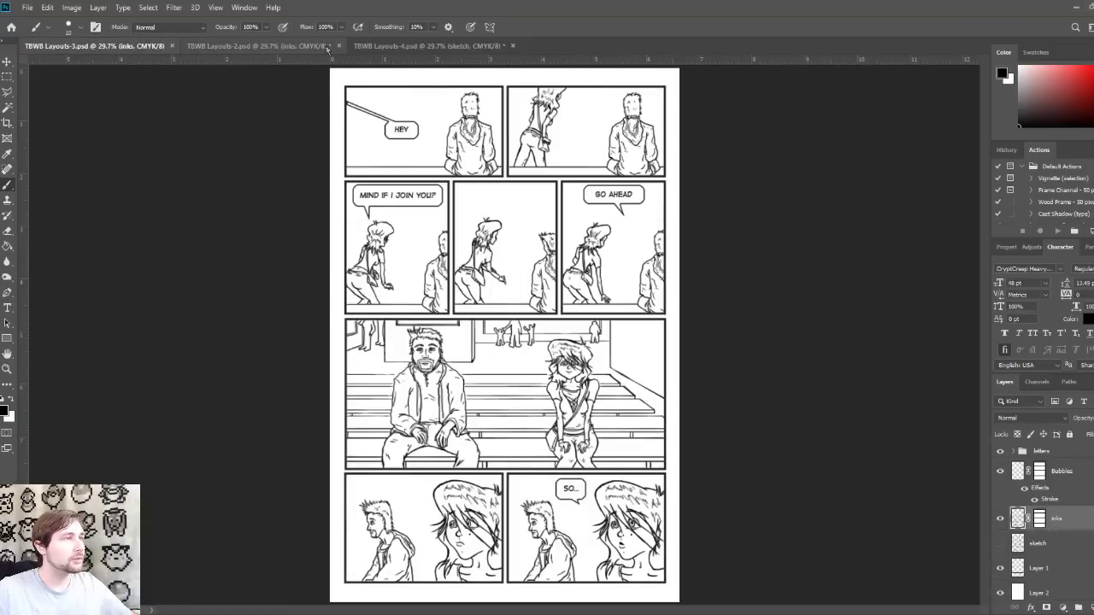
drag(122, 48, 137, 50)
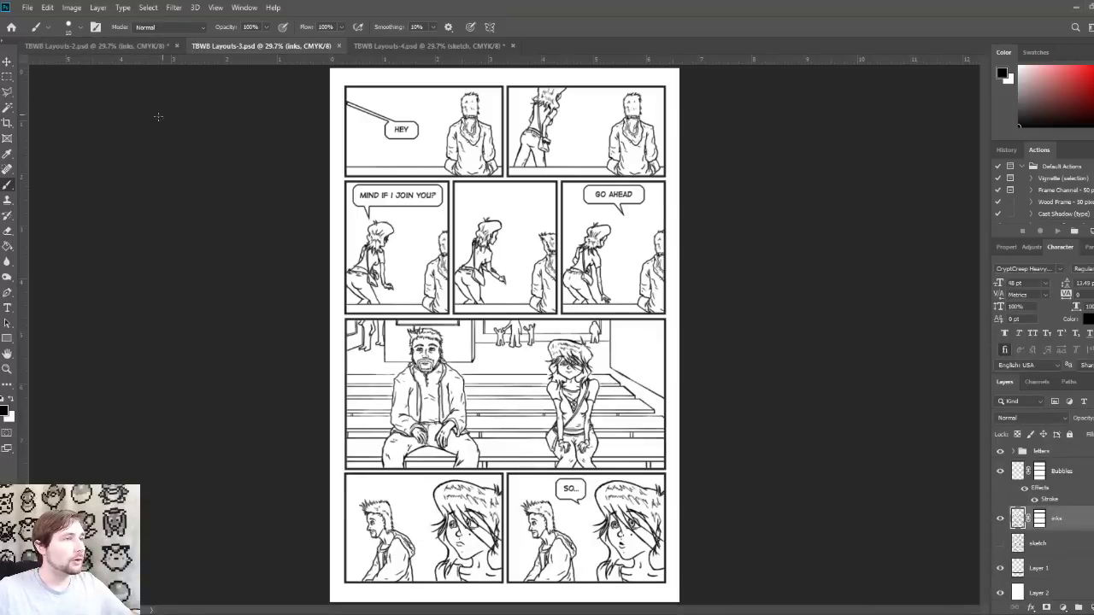
Step: Check the font settings of the "MIND IF I JOIN YOU?" lettering in TBWB Layouts-3, and return to TBWB Layouts-4
click(7, 308)
click(396, 195)
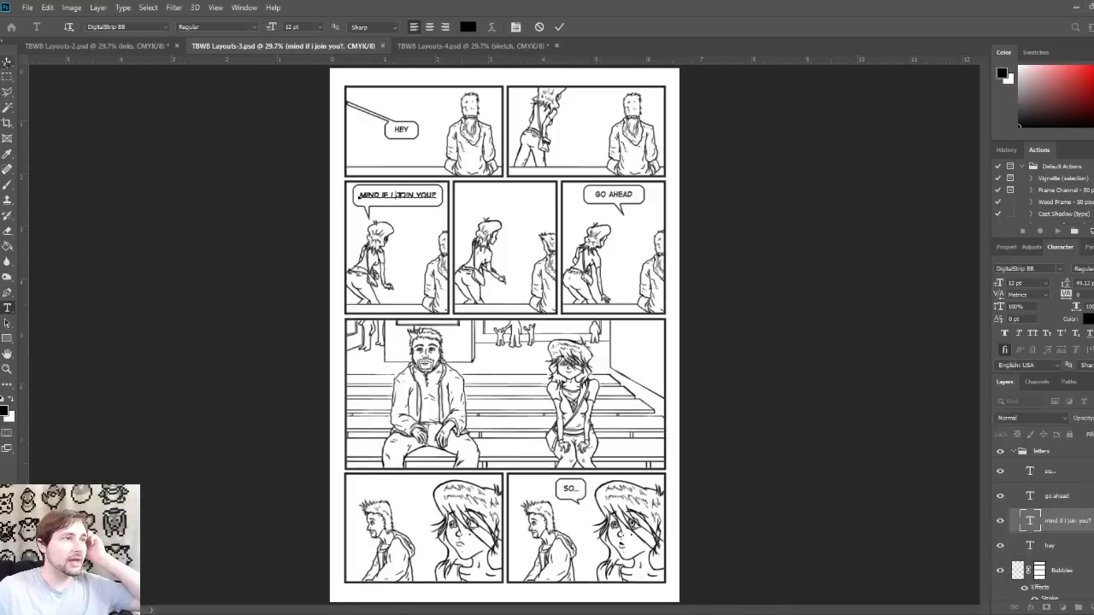
click(7, 62)
click(492, 46)
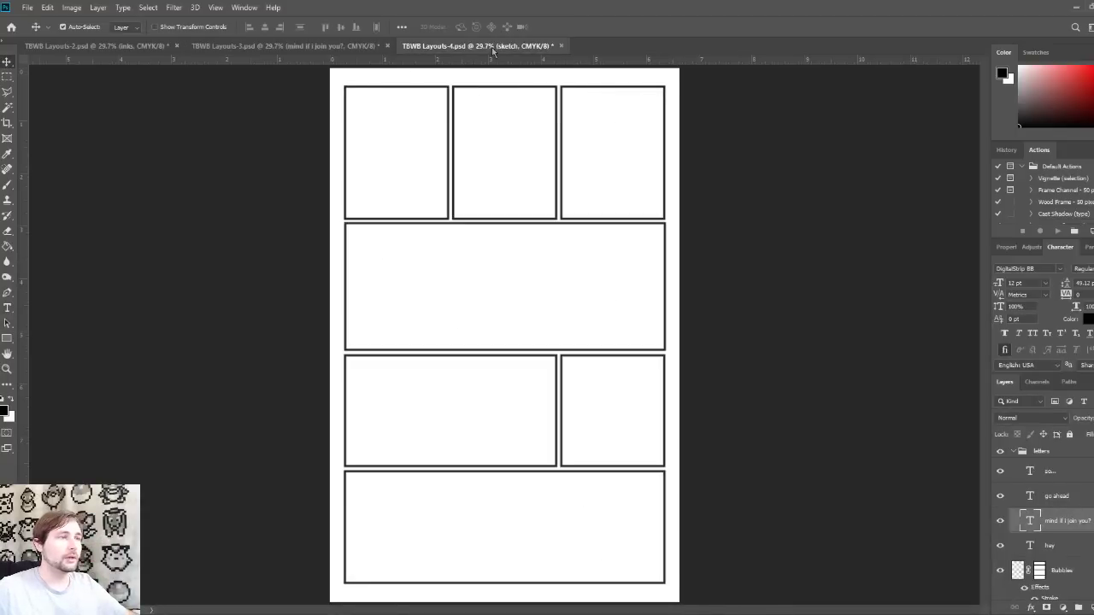
Step: Letter "IS IT JUST ME CRAVING SEAFOOD RIGHT NOW?" in the first panel, copy the text, and undo the typing
click(8, 308)
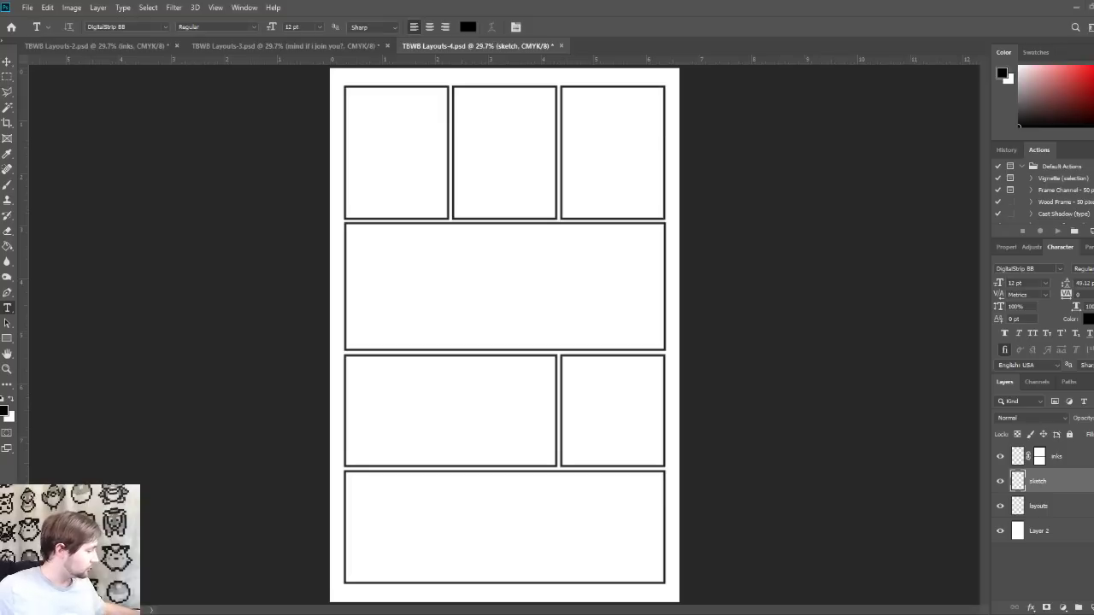
click(354, 102)
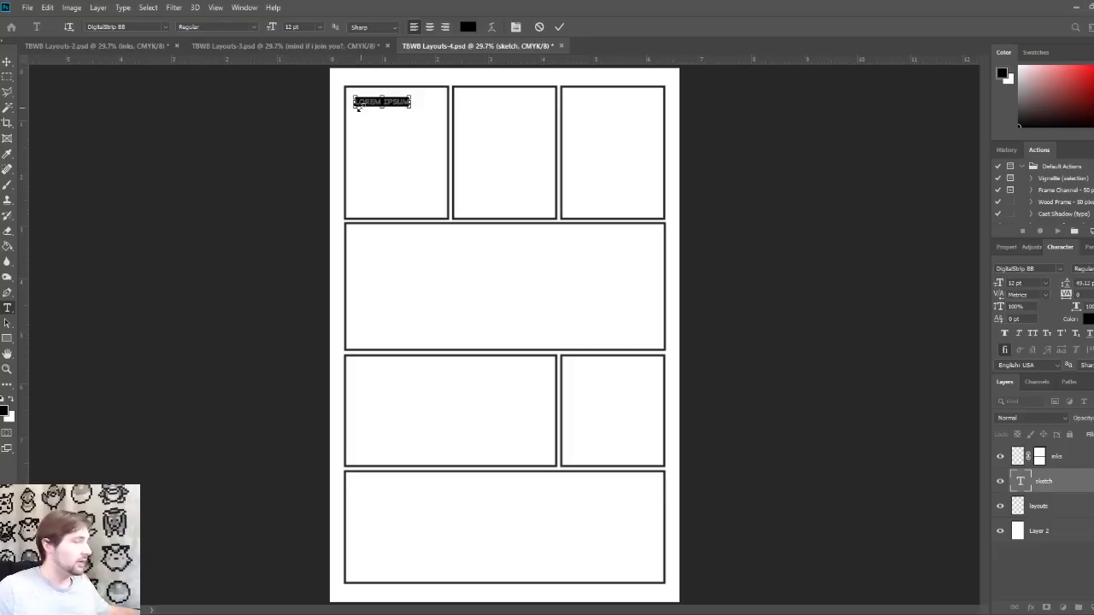
text(IS IT JUST ME CRAVING SEAFOOD RIGHT NOW?)
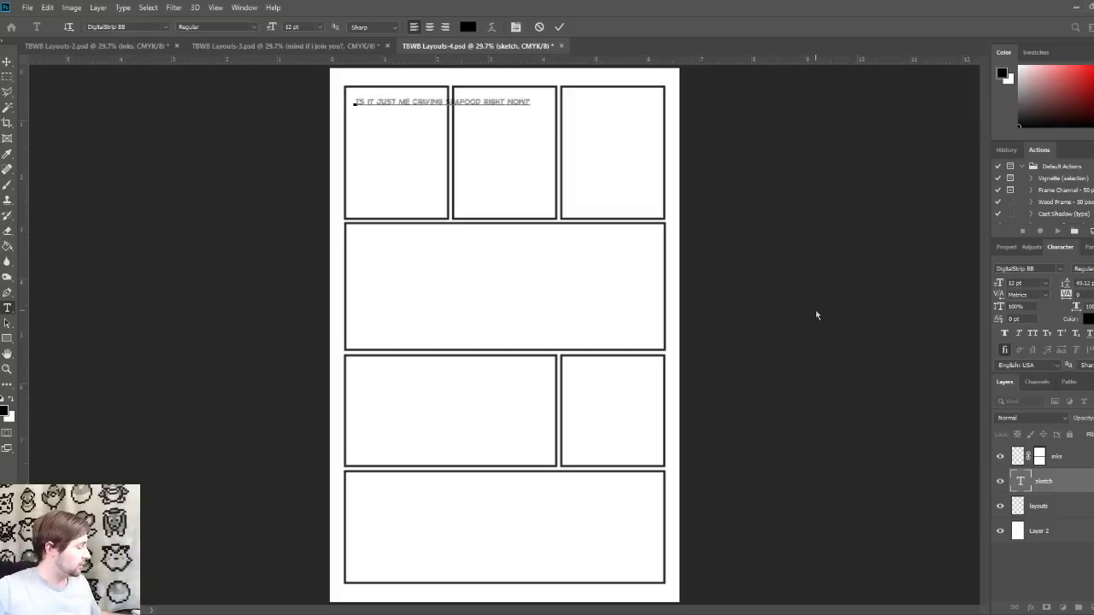
key(ctrl+a)
key(ctrl+c)
key(ctrl+z)
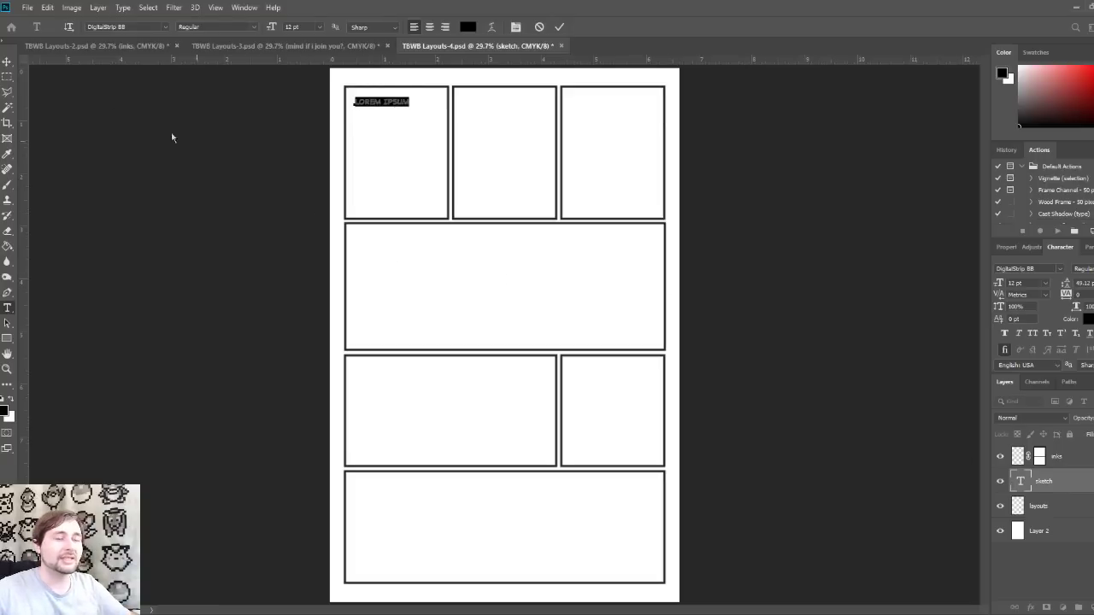
Step: Delete the placeholder text layer and add a blank layer named sketch above the layouts layer
click(7, 61)
mouse_move(1089, 494)
mouse_down()
mouse_move(1032, 609)
mouse_move(1079, 608)
mouse_up()
click(1079, 608)
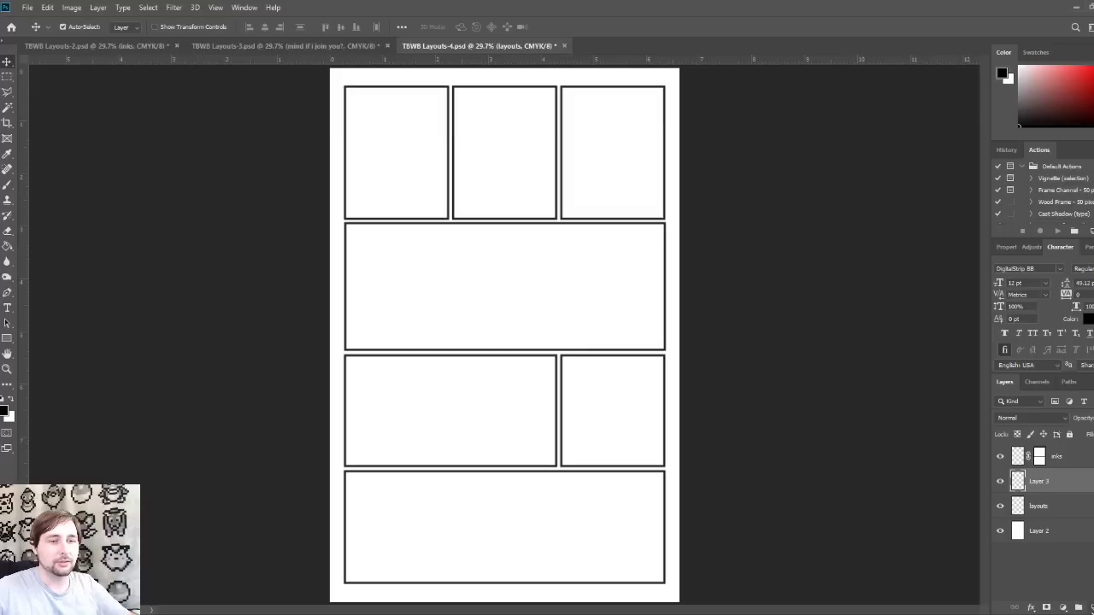
double_click(1041, 482)
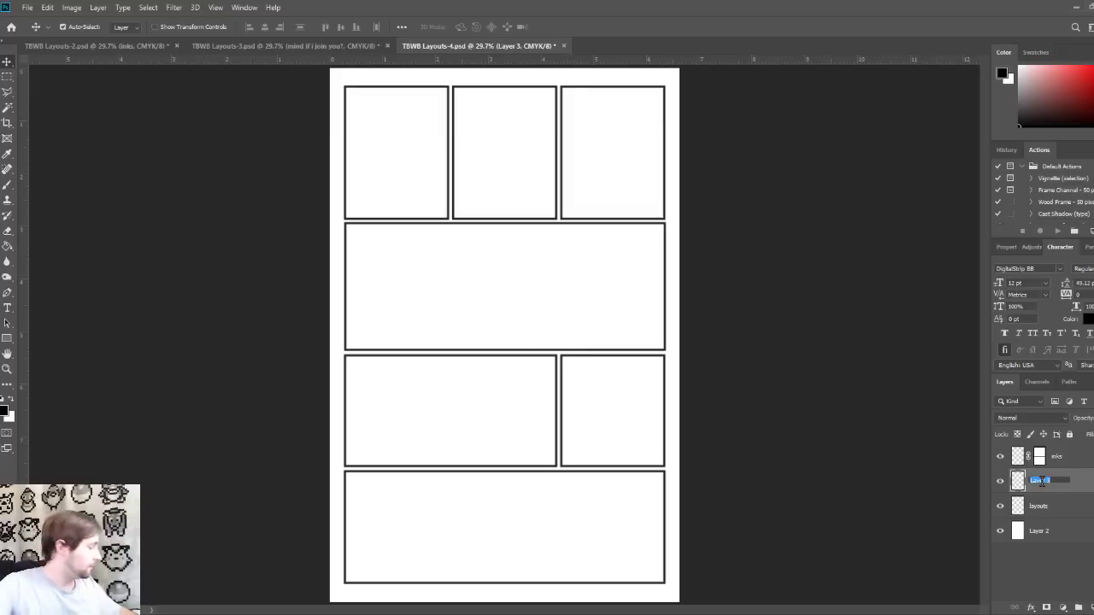
text(sketch)
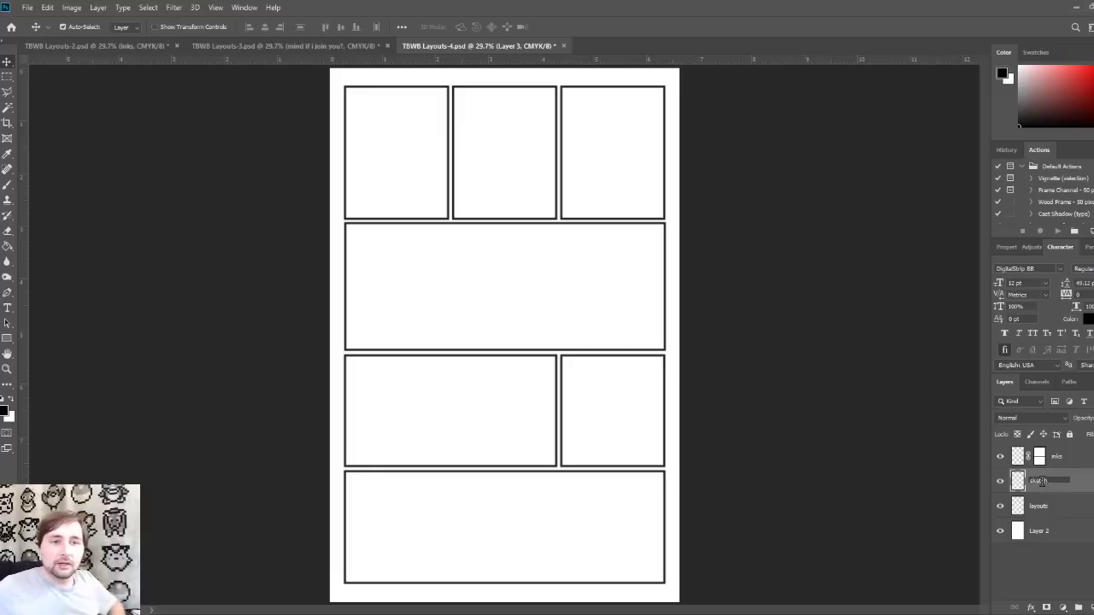
key(Return)
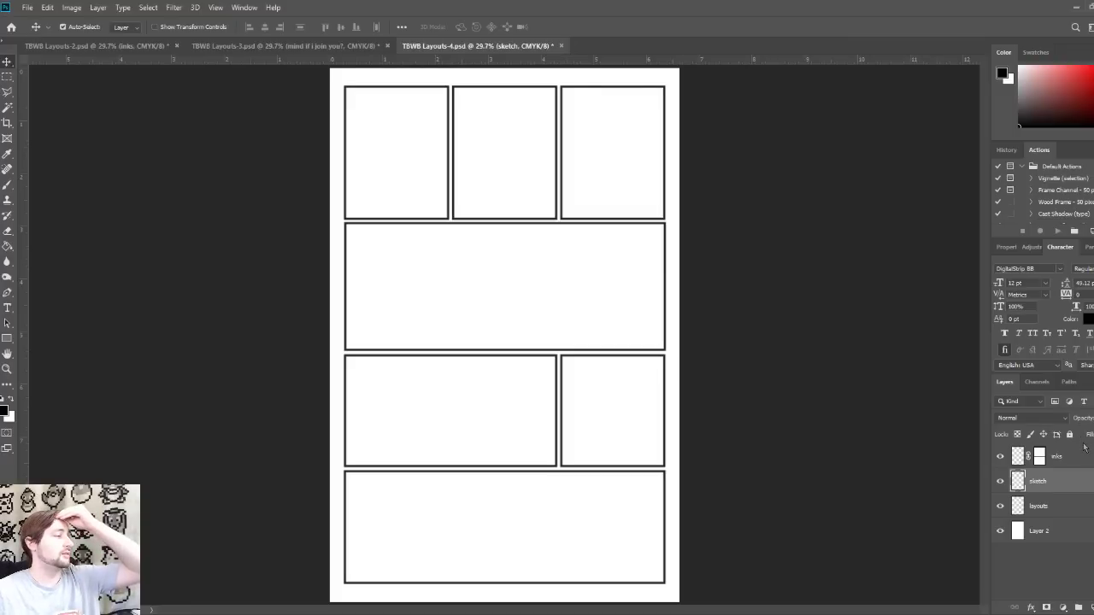
Step: Add a new layer above inks and paste the copied lettering into the first panel, breaking the line after "CRAVING"
click(1089, 460)
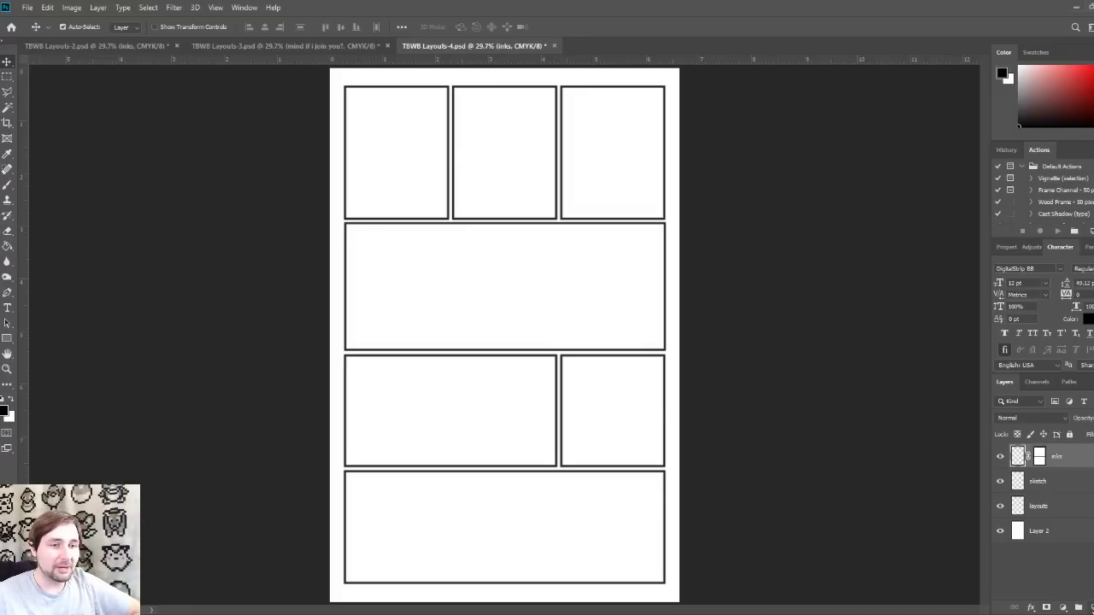
key(ctrl+shift+alt+n)
click(7, 308)
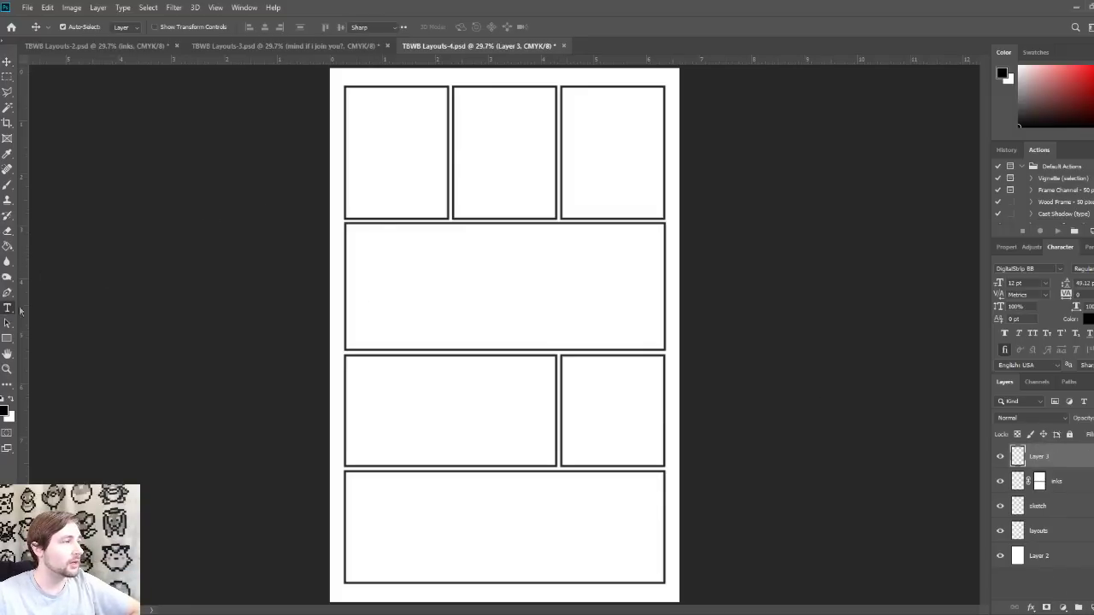
click(356, 99)
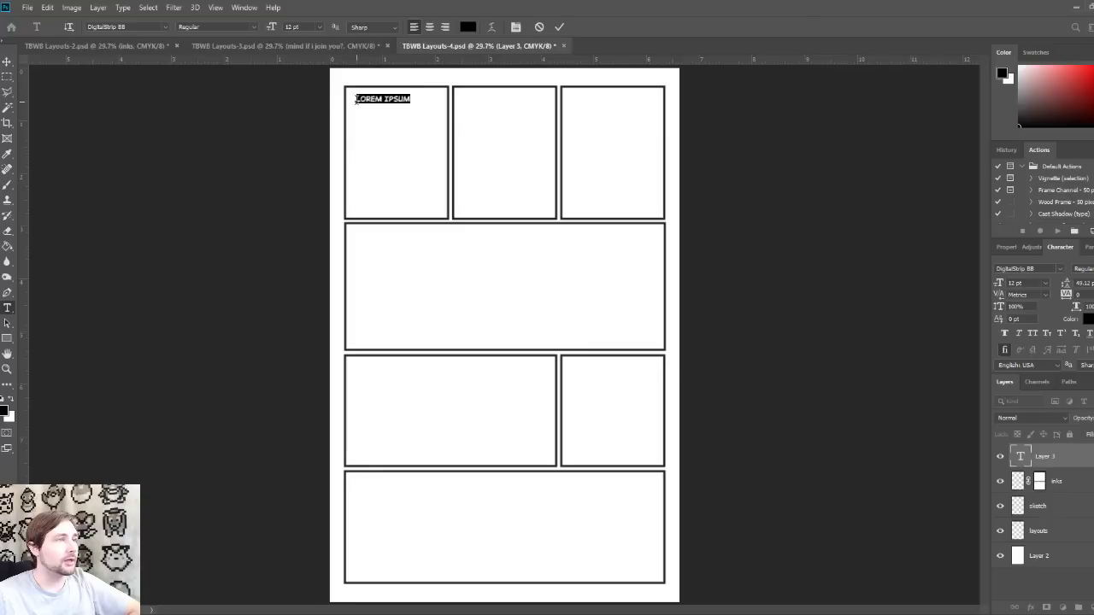
key(ctrl+v)
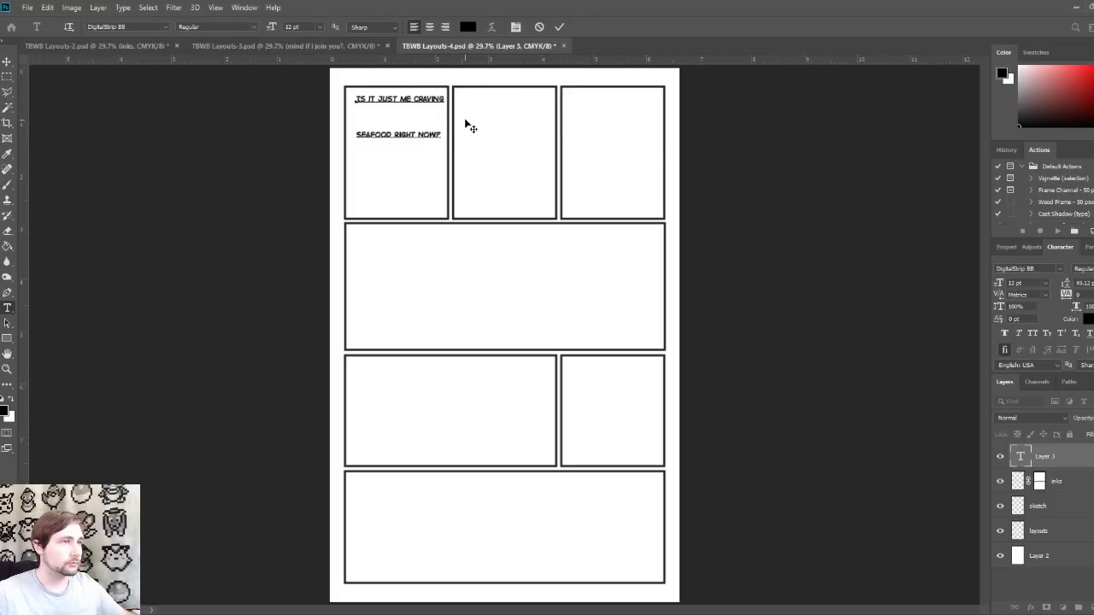
Step: Set the leading of the first panel's lettering to 12 pt and centre its alignment
key(ctrl+a)
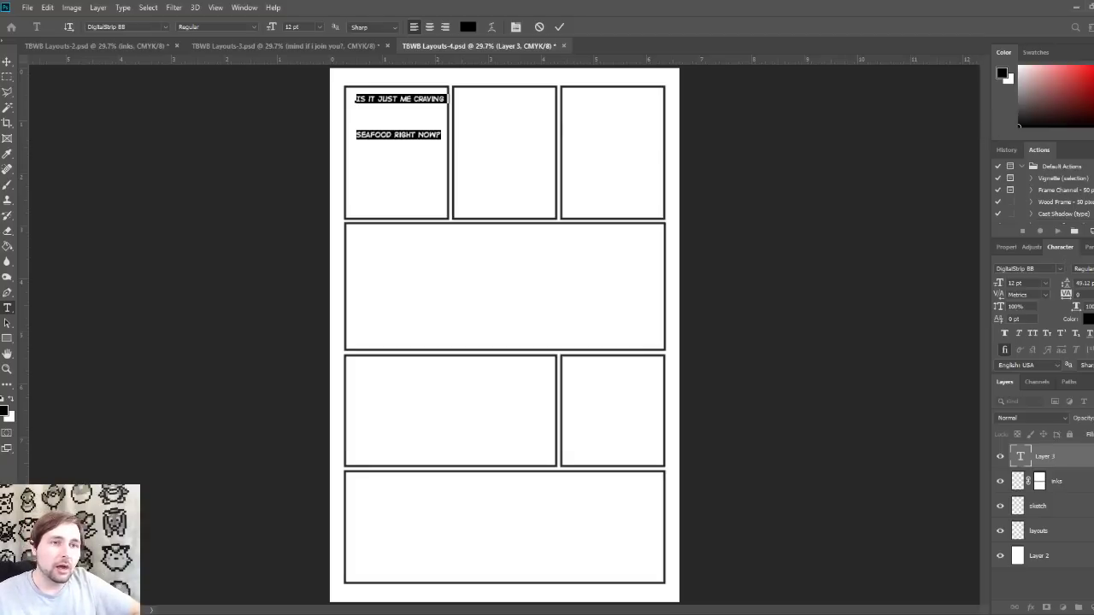
text(11)
key(Return)
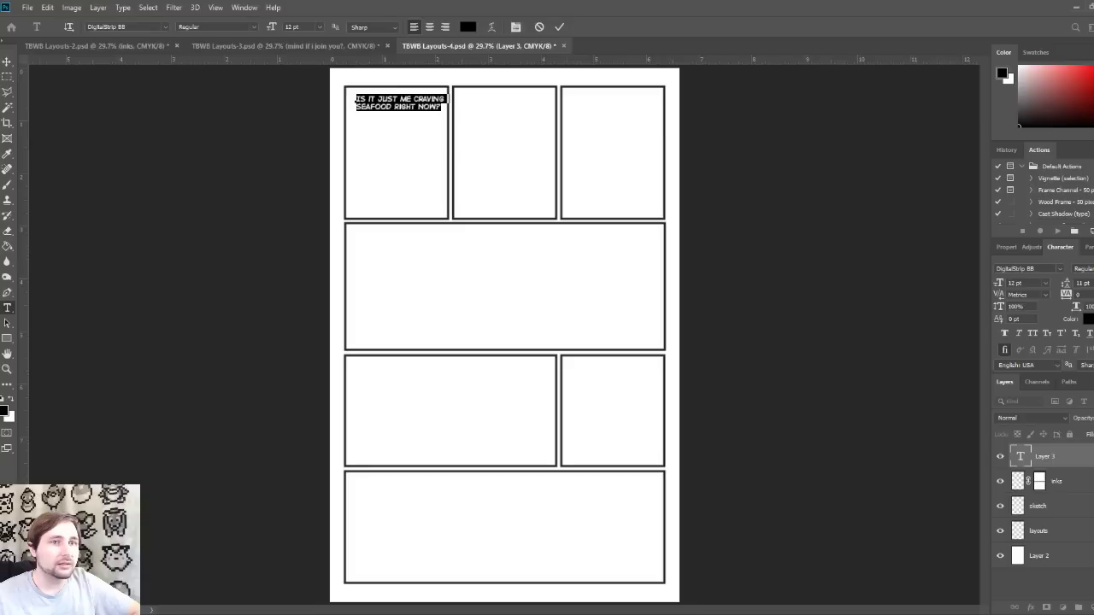
key(Up)
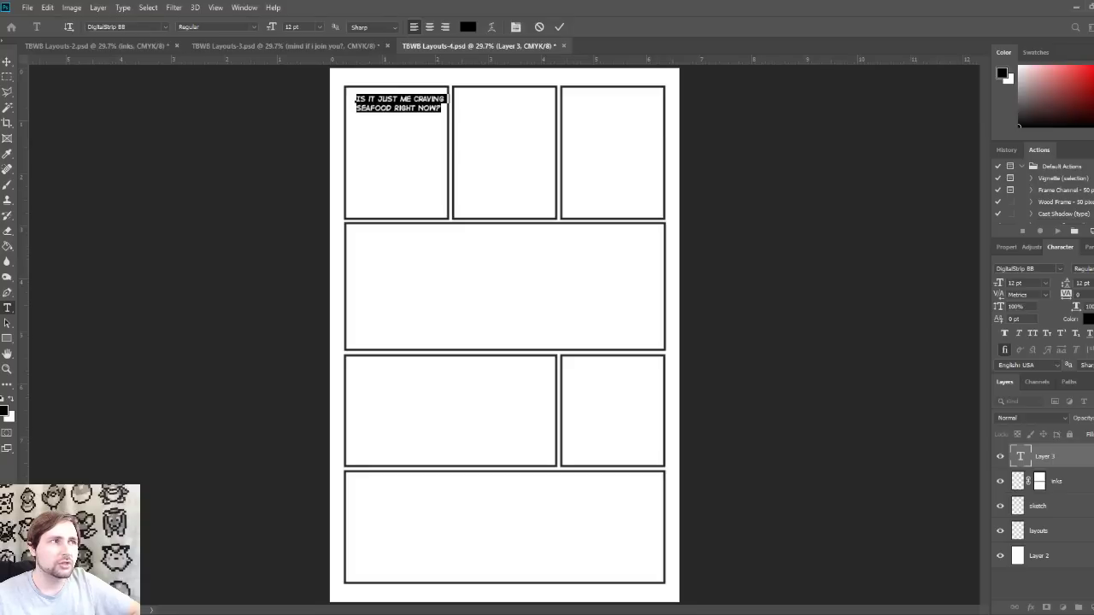
click(429, 26)
Step: Move the seafood lettering inside the first panel and nudge it close to the panel's upper border
click(7, 62)
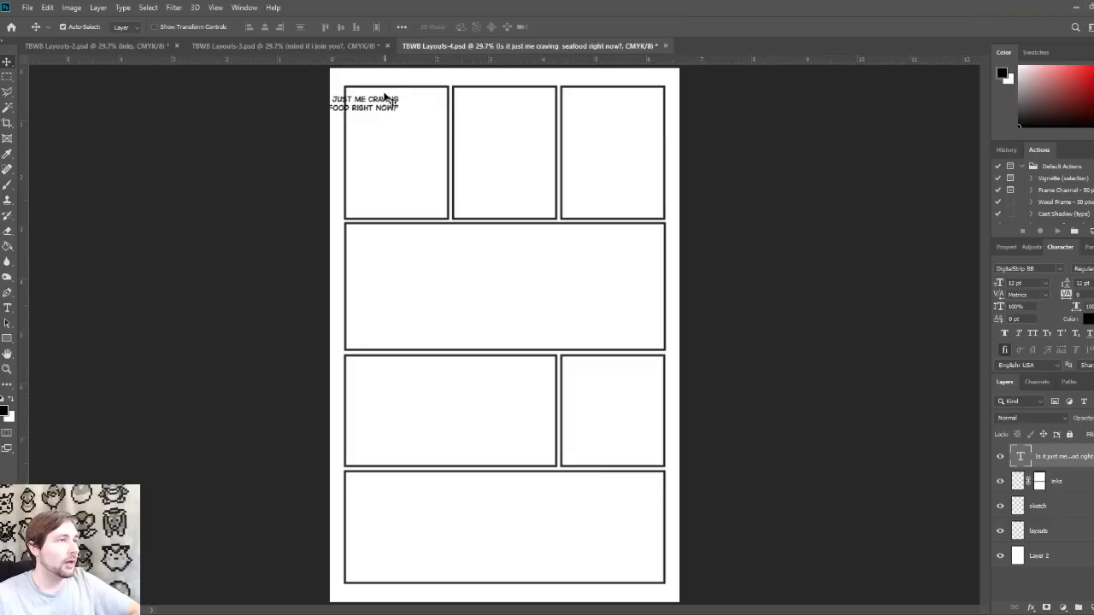
drag(387, 104, 428, 99)
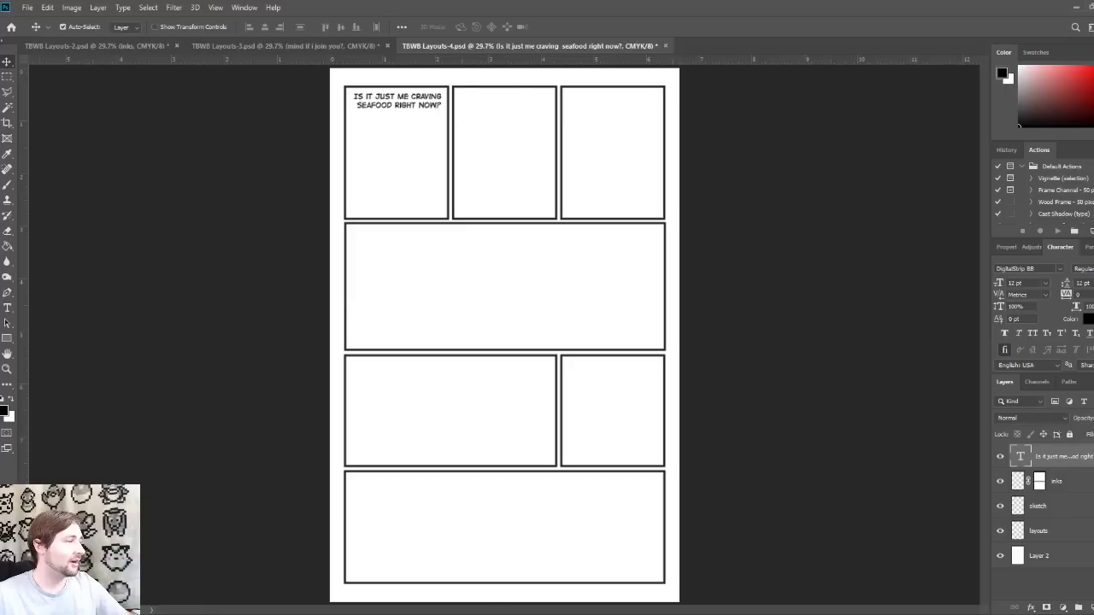
key(Up)
key(Up)
key(Up)
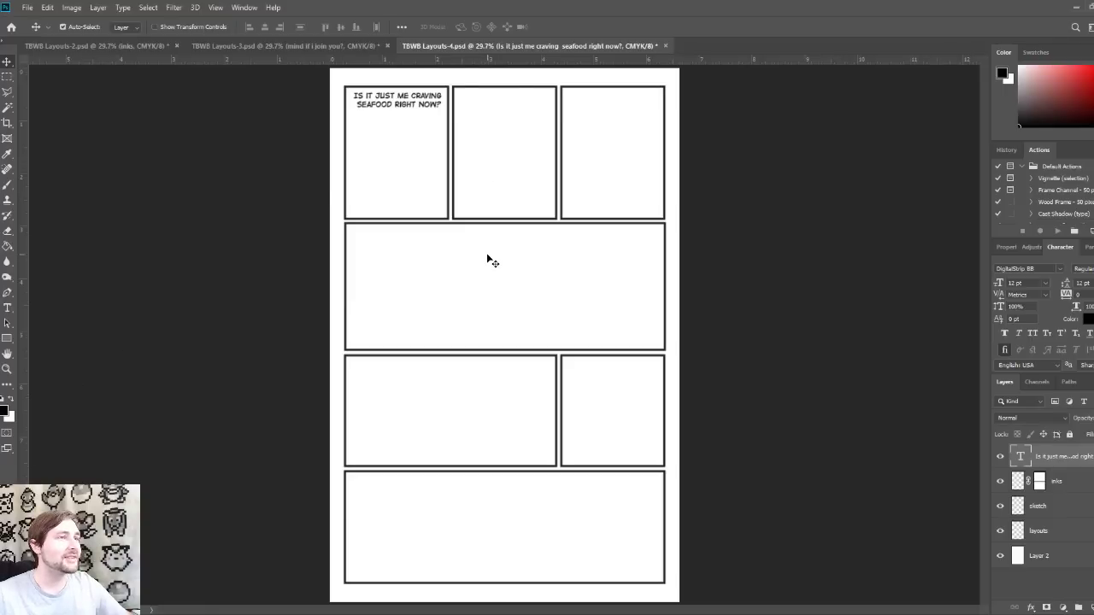
key(Right)
key(Right)
key(Right)
key(Left)
key(Left)
key(Left)
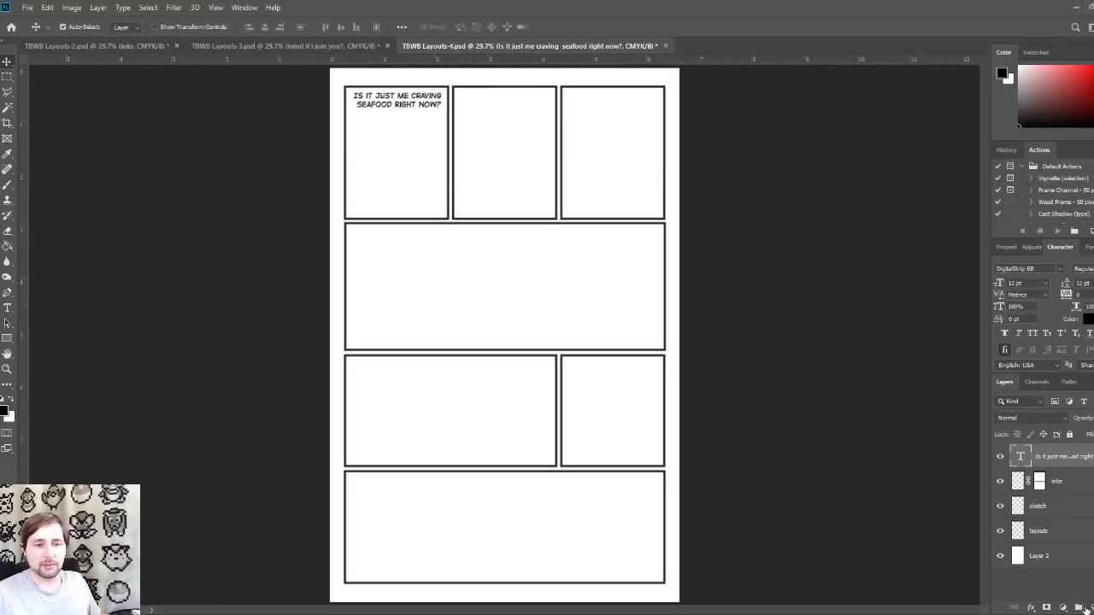
Step: Create a layer group named letters and put the seafood lettering layer inside it
click(1078, 607)
double_click(1047, 452)
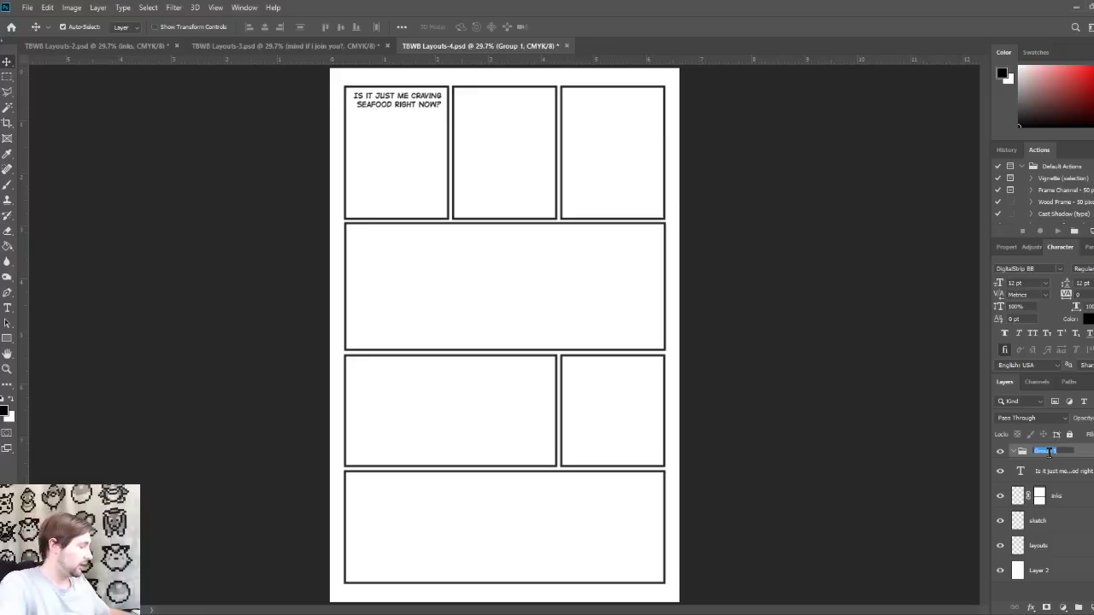
key(BackSpace)
text(let)
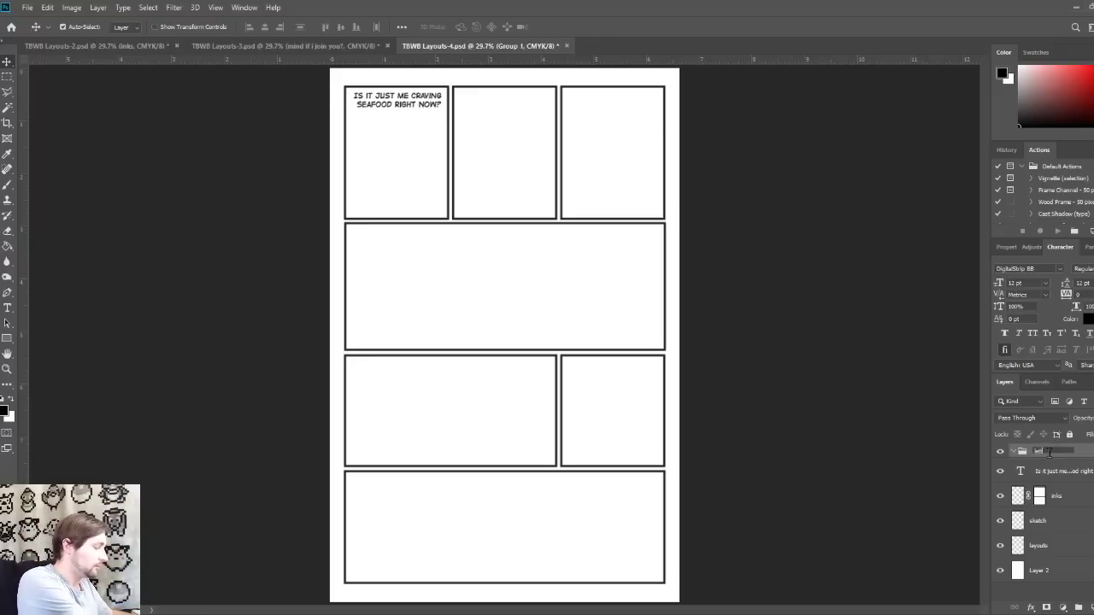
text(ters)
click(1084, 475)
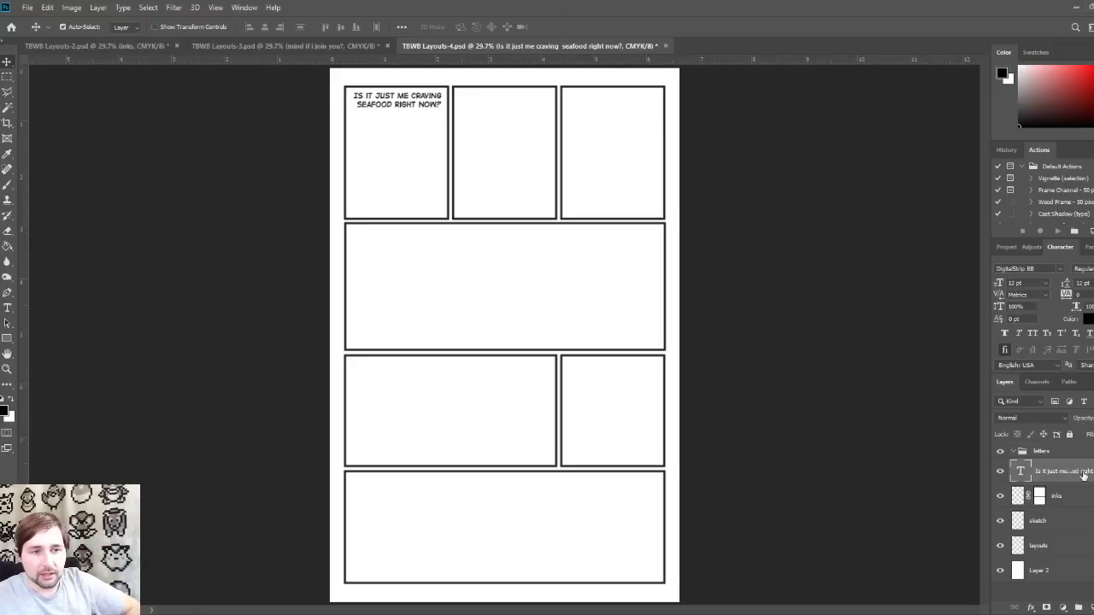
drag(1084, 476, 1079, 458)
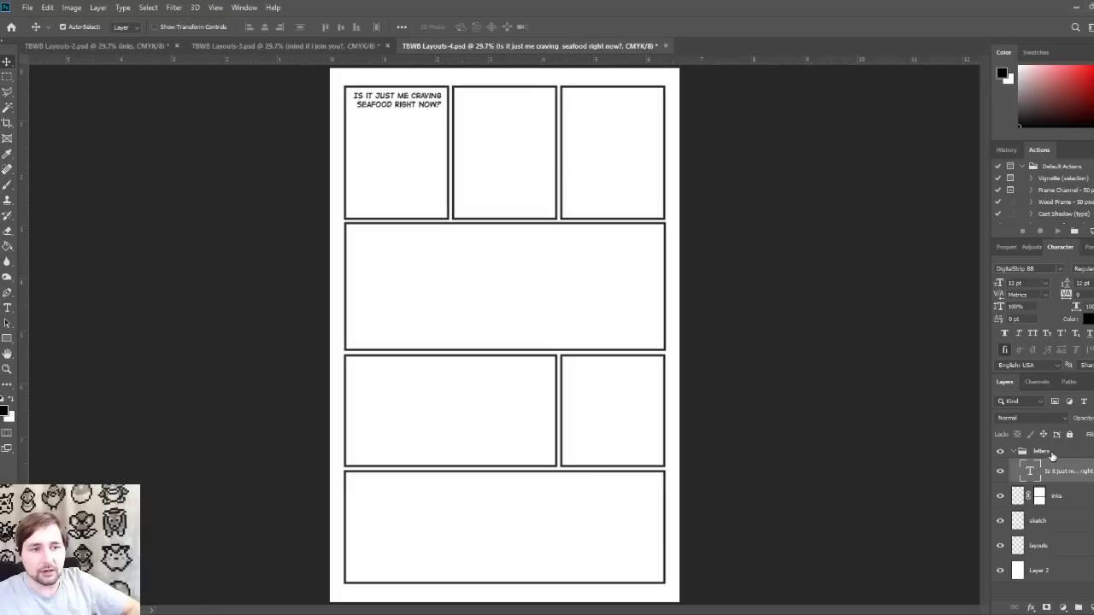
Step: Add the lettering "THIS GUY IN PARTICULAR LOOKS PRETTY DELICIOUS" in the letters group and shift it to start in the second panel
click(1052, 456)
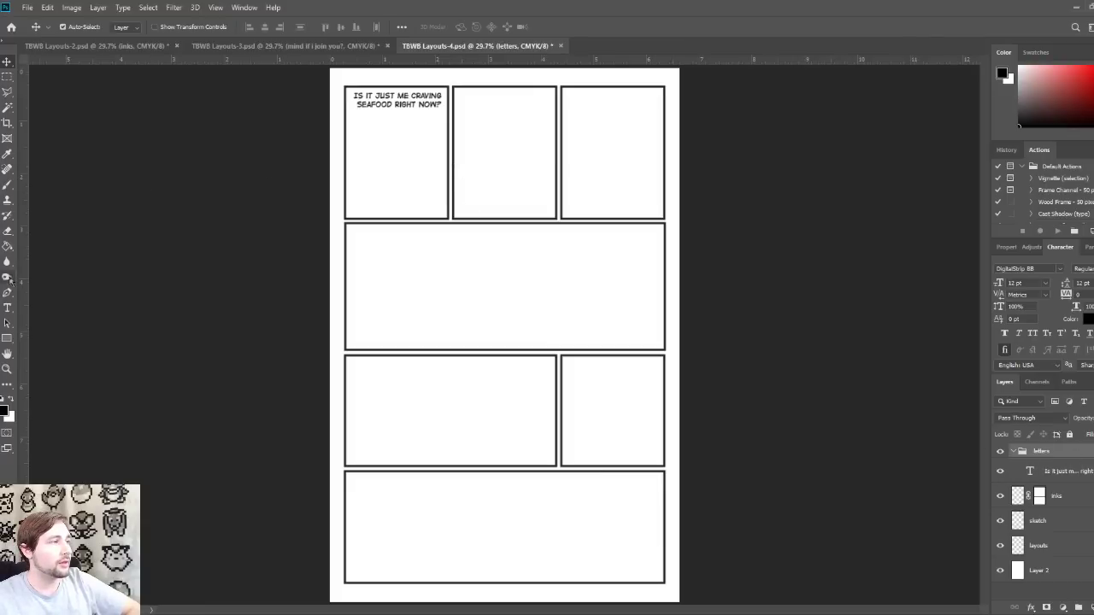
click(7, 307)
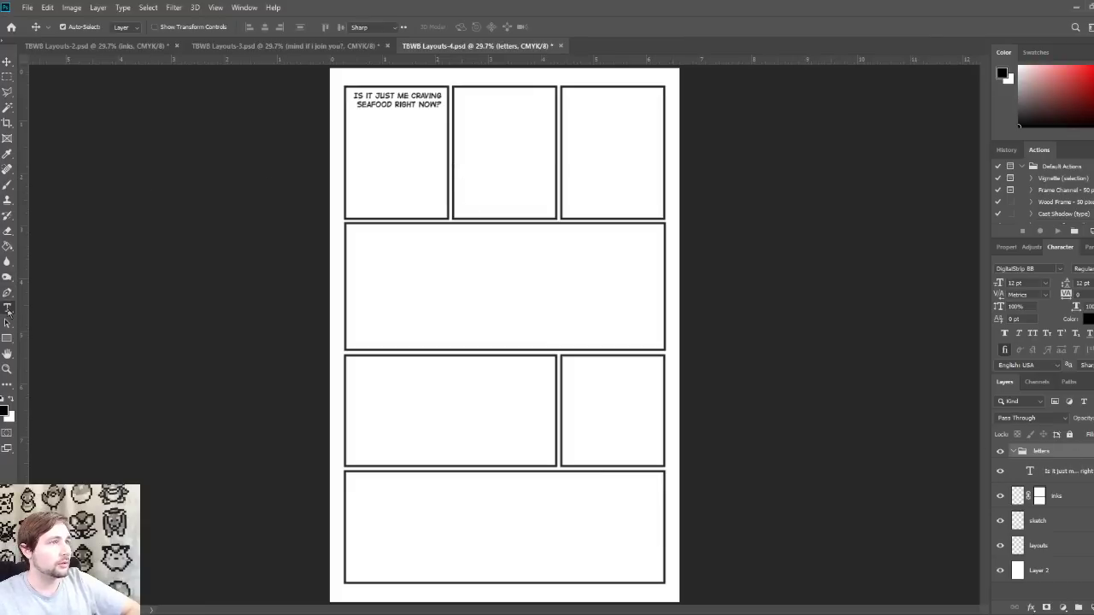
click(467, 100)
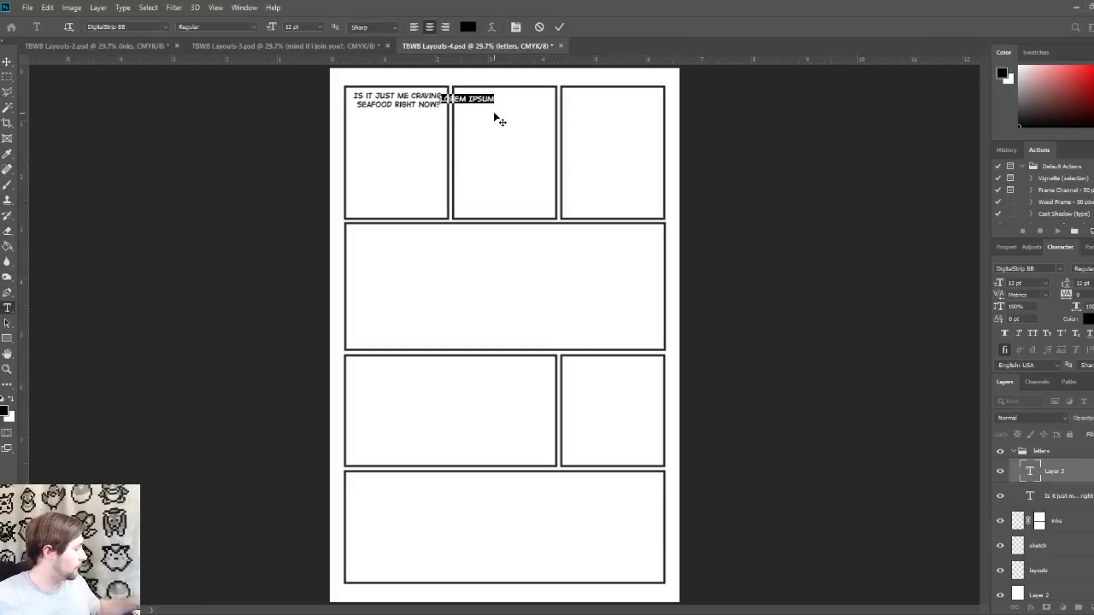
text(THIS GUY IN PARTICULAR LOOKS PRETTY DELICIOUS)
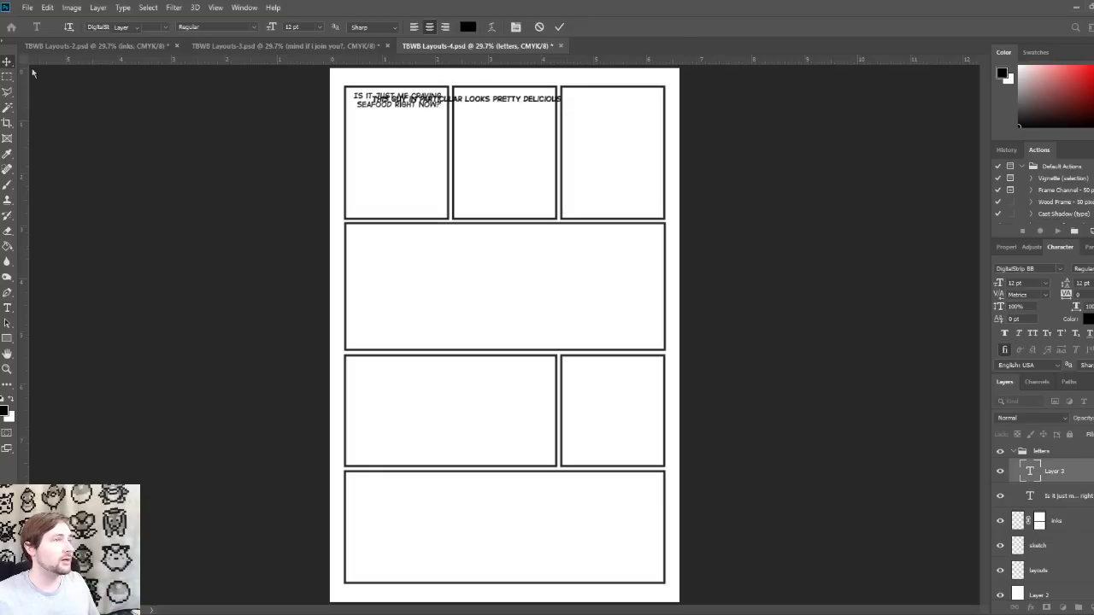
click(7, 61)
drag(502, 101, 586, 102)
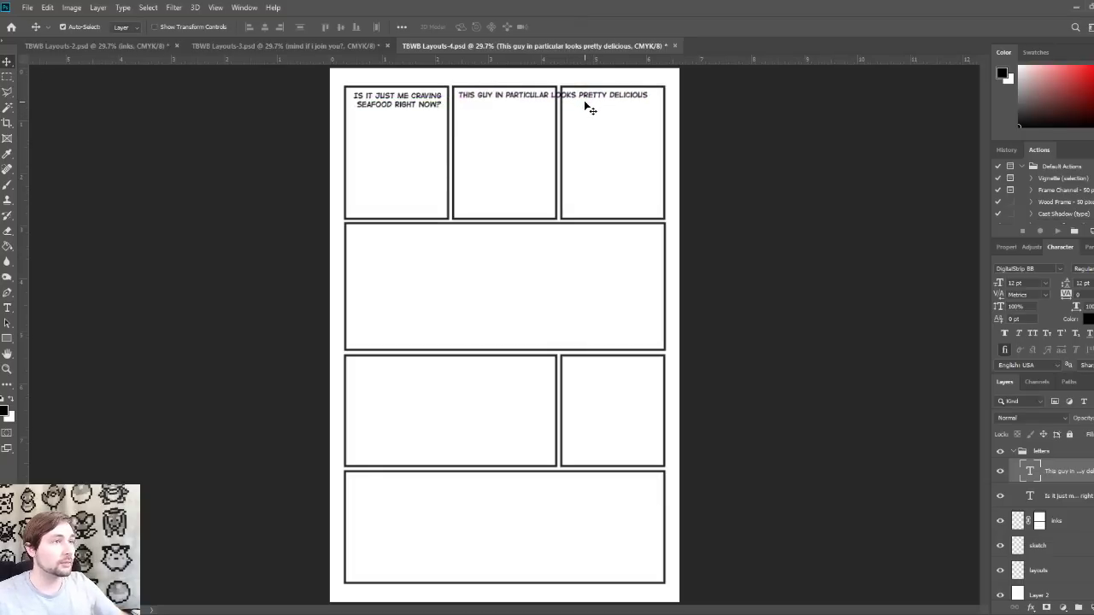
Step: Break the second lettering after "PARTICULAR" and fit it inside the second panel, level with the first panel's lettering
click(7, 308)
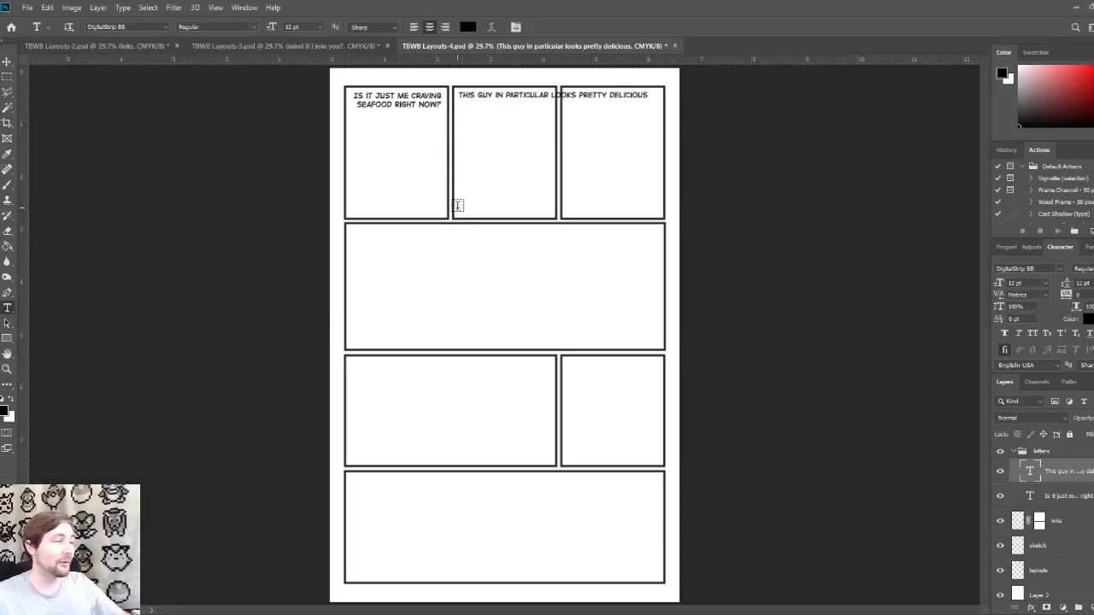
click(551, 92)
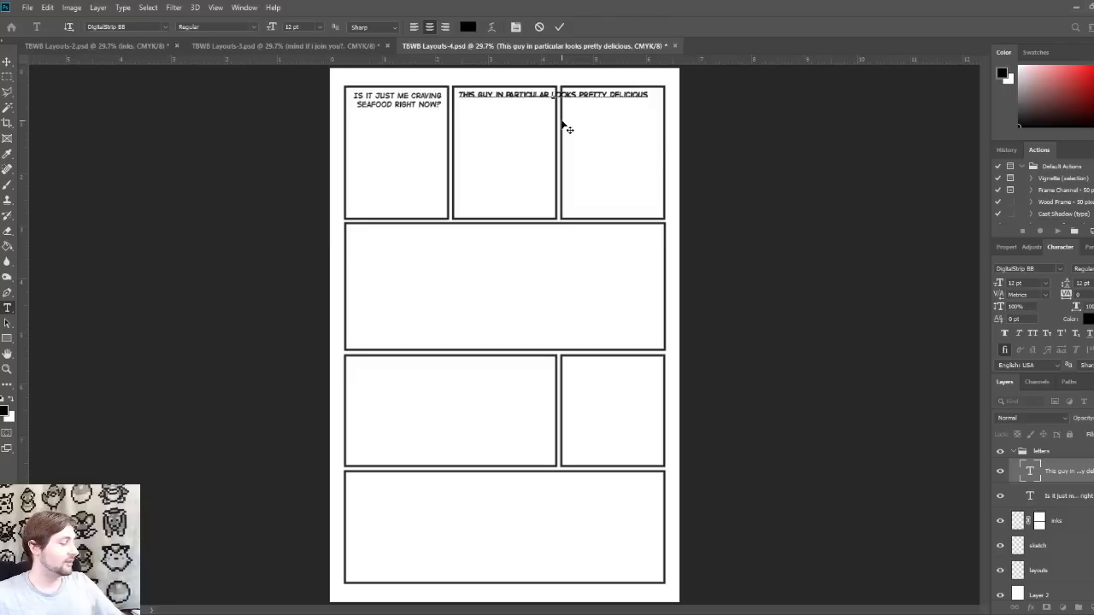
key(Return)
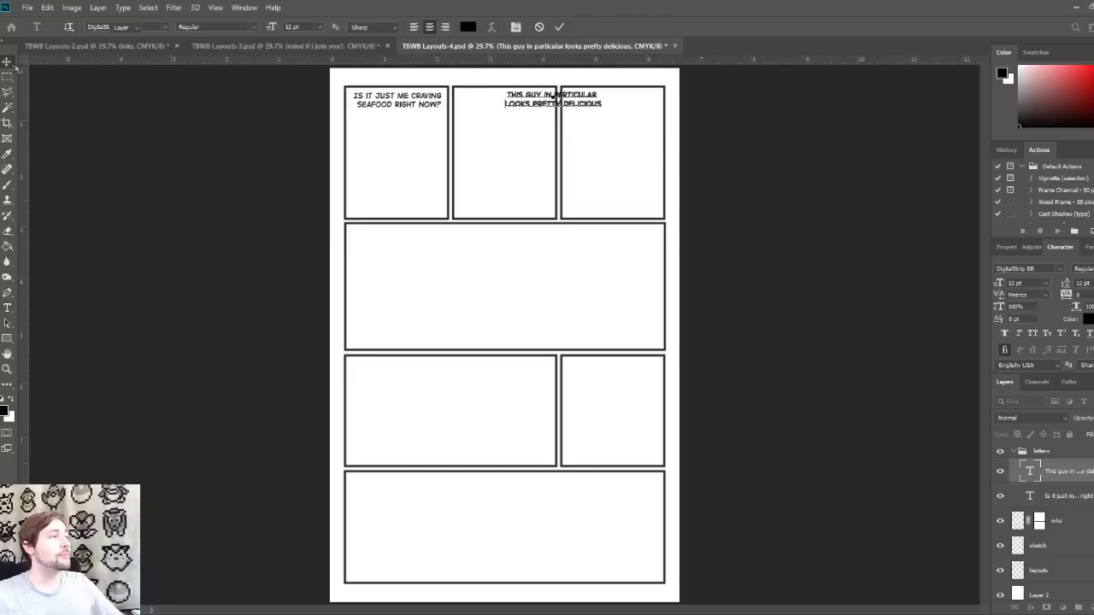
click(7, 61)
drag(580, 110, 535, 108)
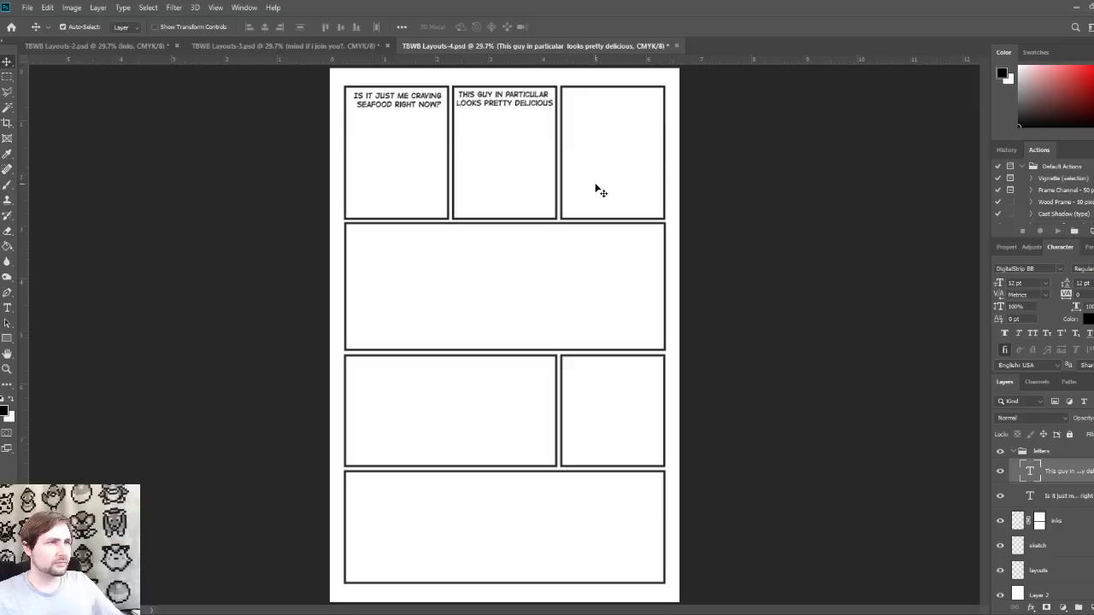
key(Down)
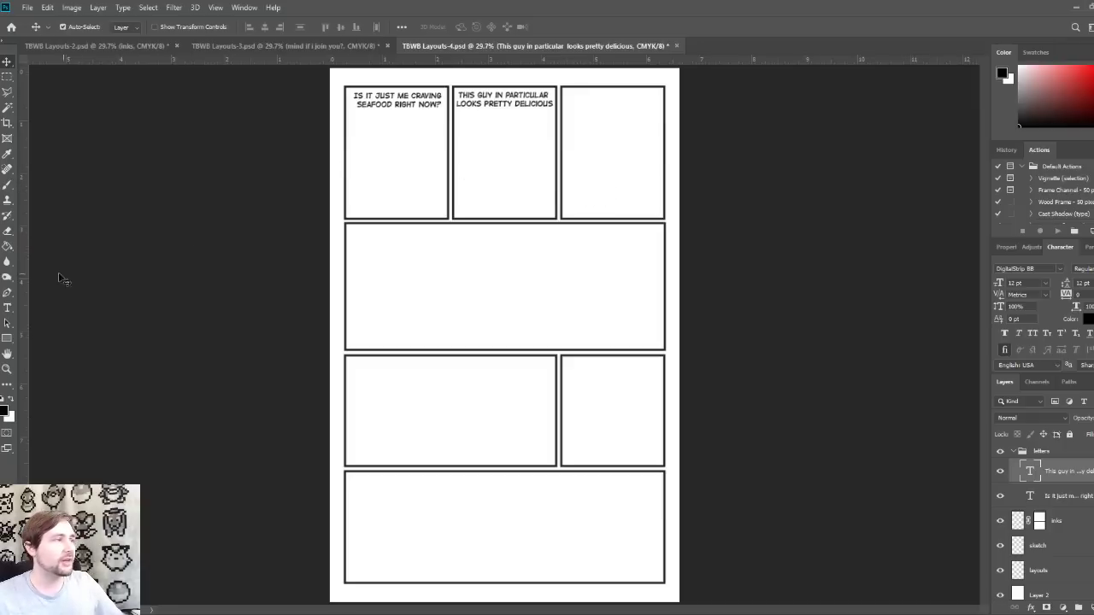
Step: Add a period after "DELICIOUS" in the second panel's lettering
click(7, 308)
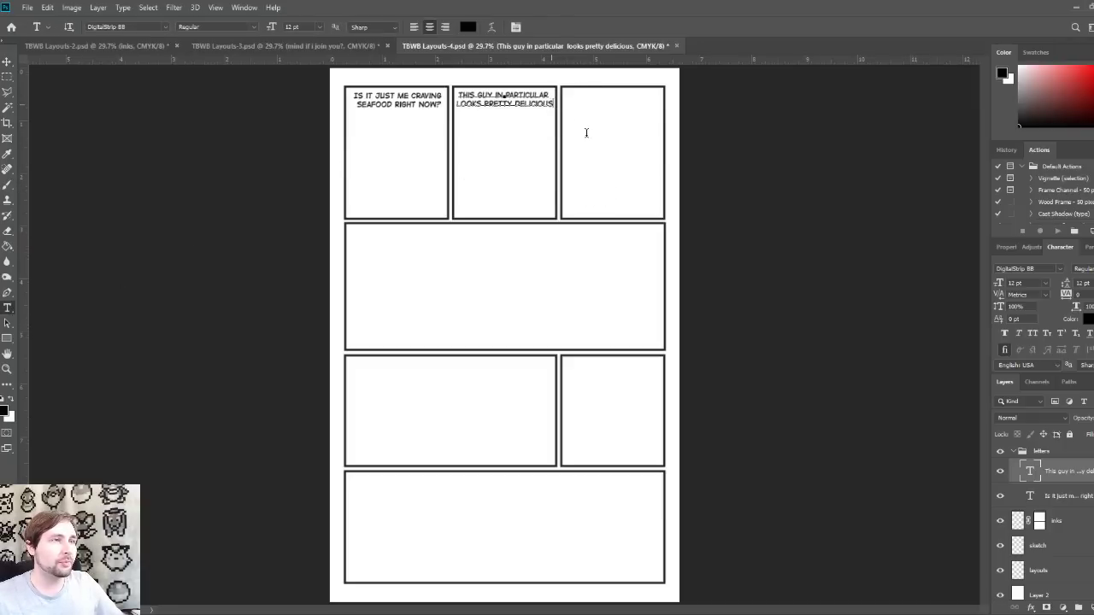
key(Return)
text(.)
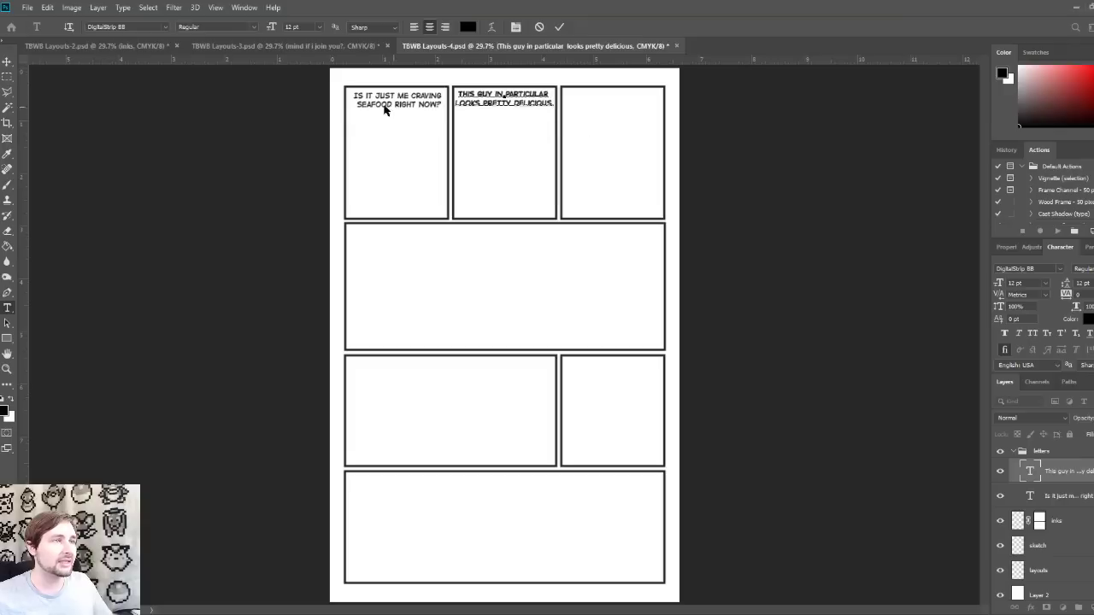
Step: Switch to TBWB Layouts-3 and add a period after both the "HEY" and the "GO AHEAD" lettering
click(7, 61)
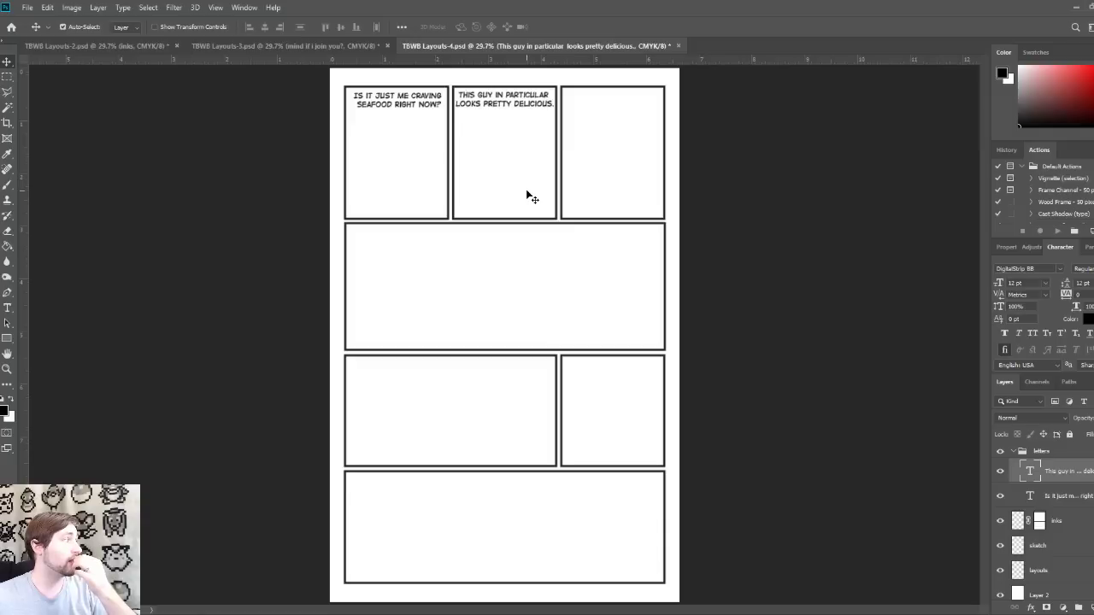
click(325, 45)
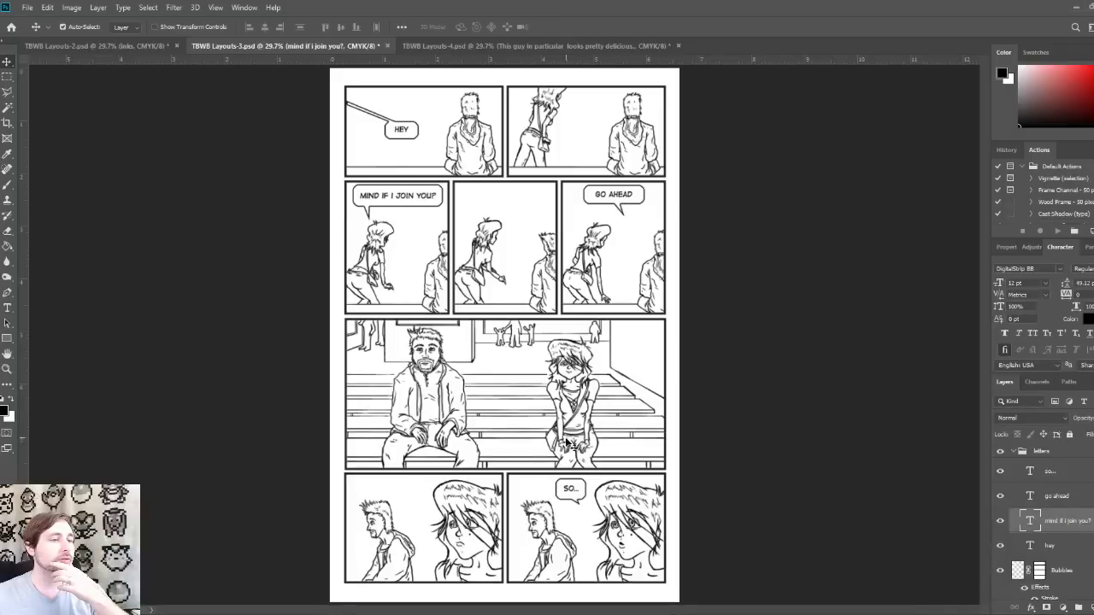
click(480, 47)
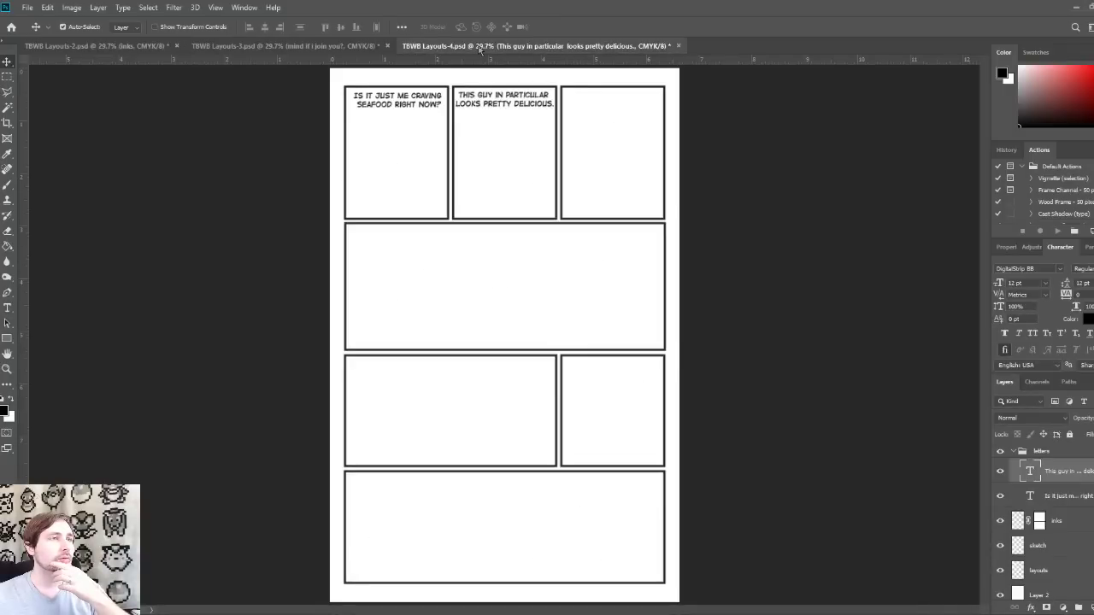
click(326, 47)
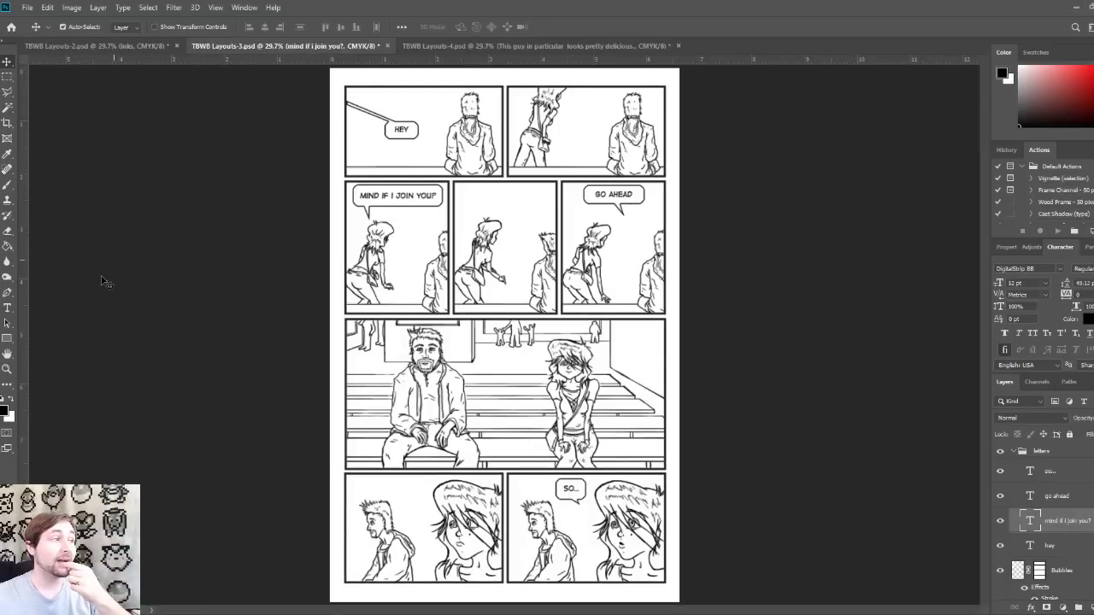
click(8, 308)
click(409, 130)
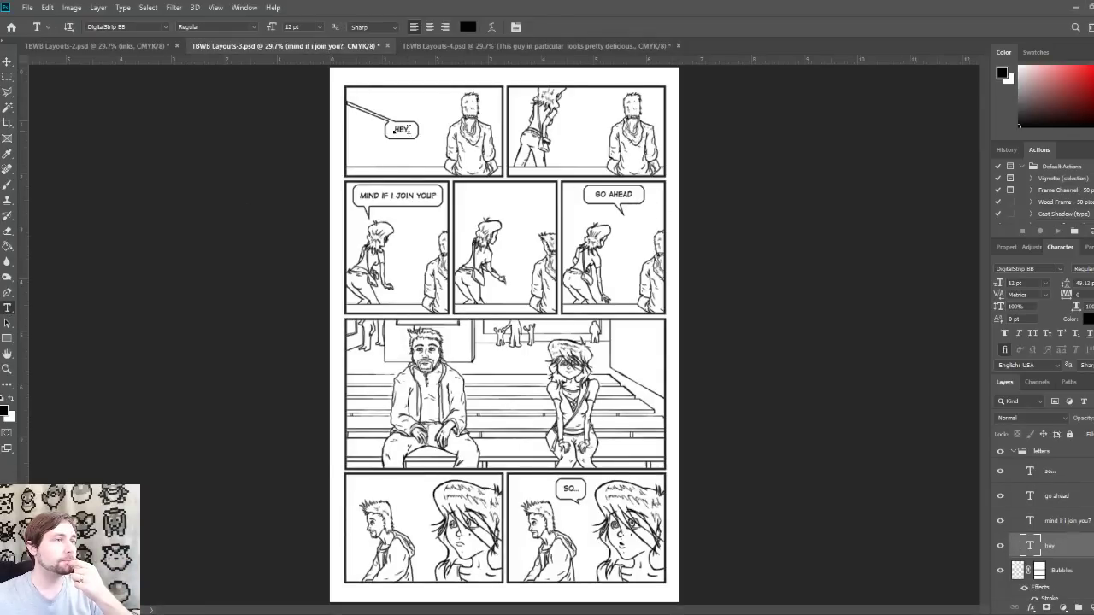
text(.)
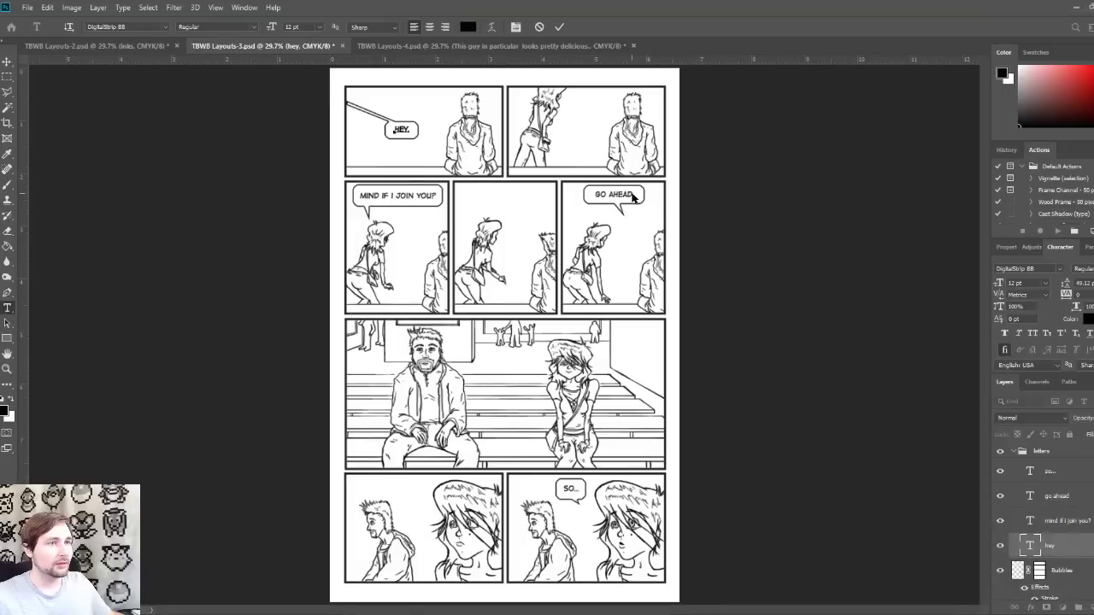
key(ctrl+Return)
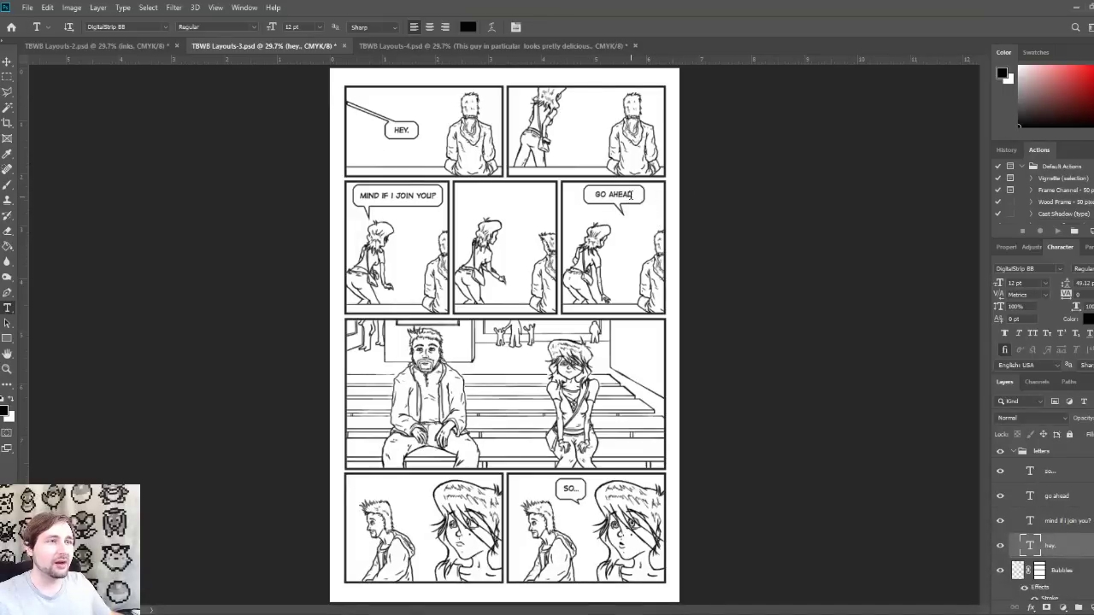
click(633, 196)
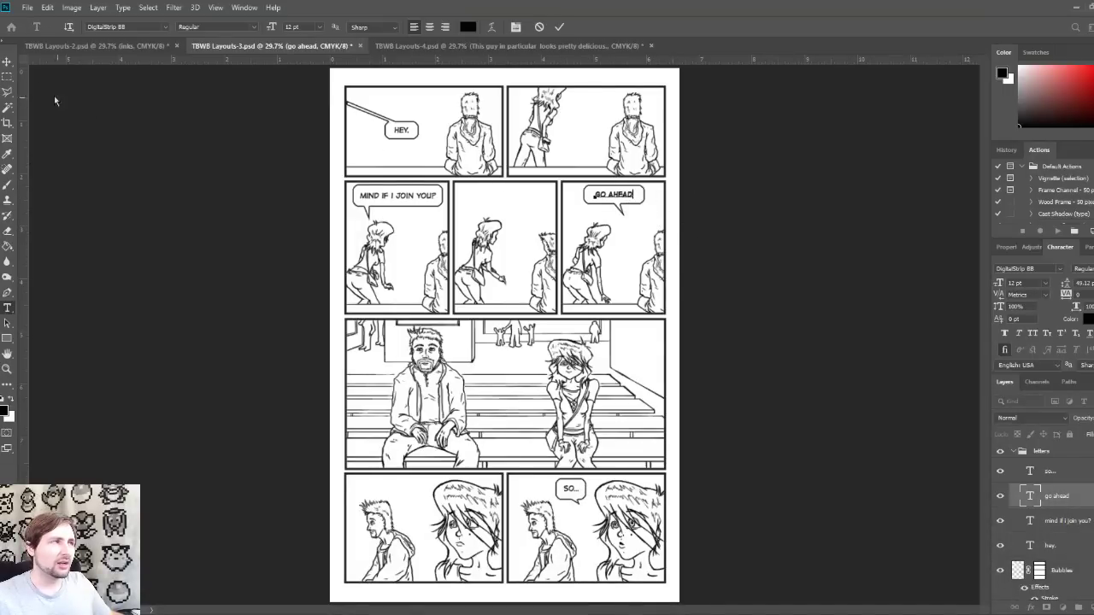
click(7, 62)
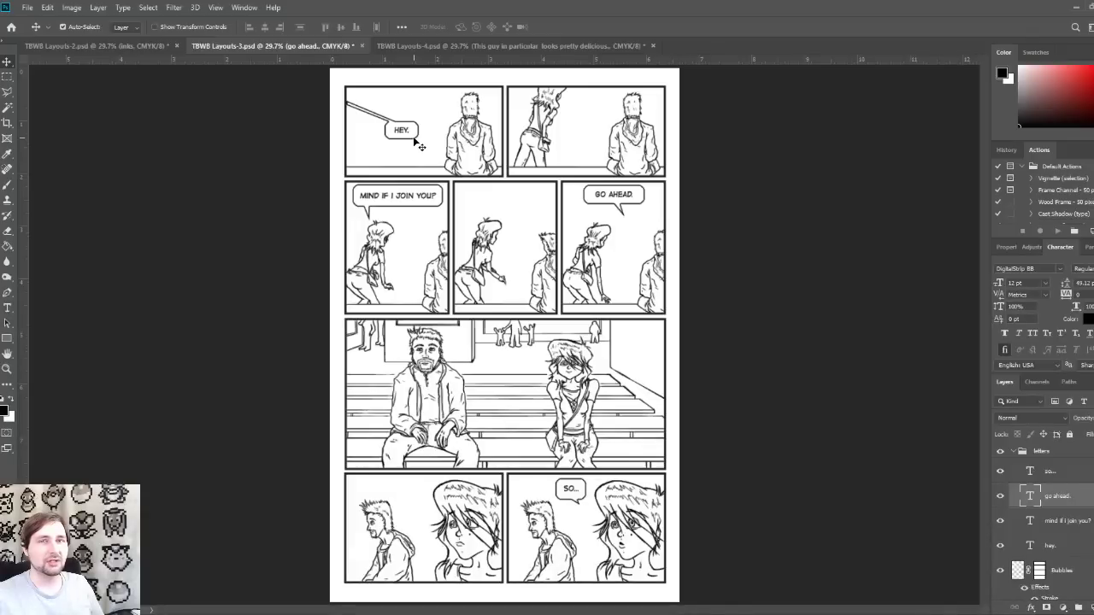
Step: Return to TBWB Layouts-4 and add the lettering "DON'T YOU?" in the lower left of the second panel
click(492, 45)
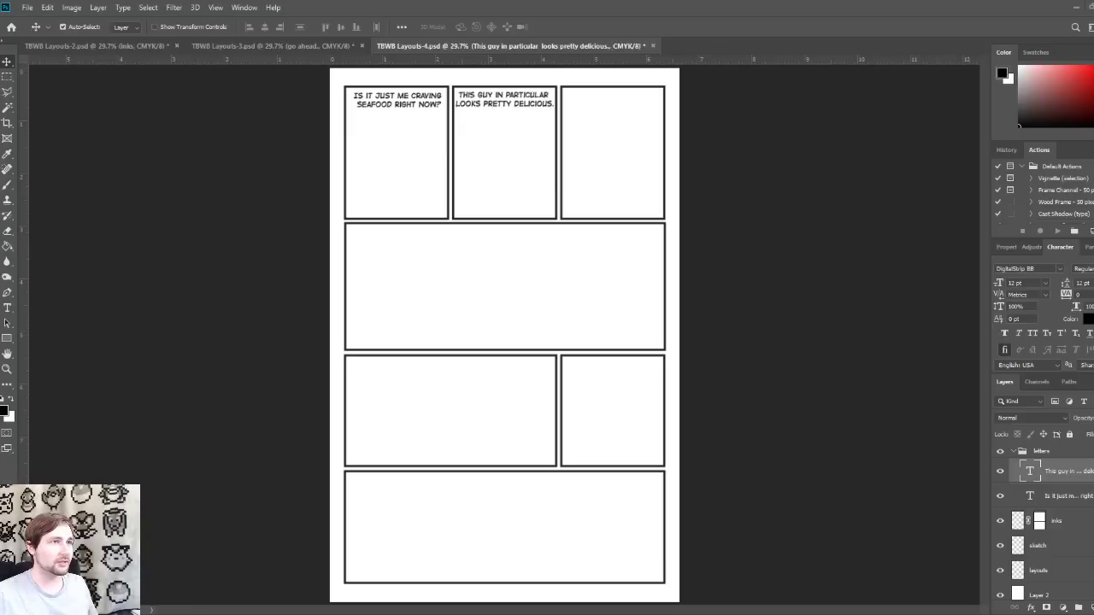
click(8, 308)
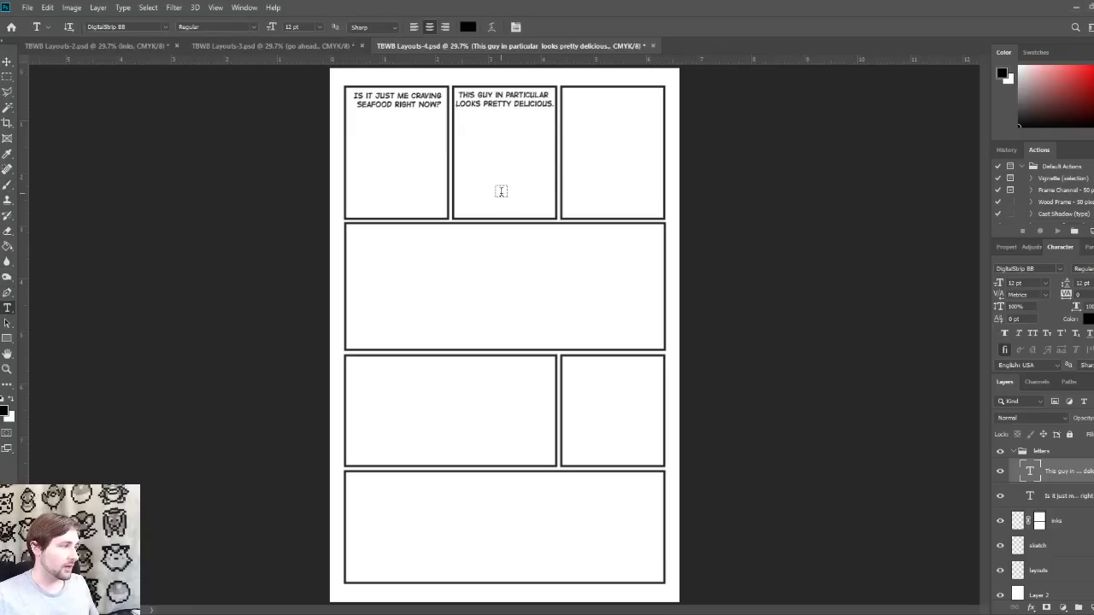
click(464, 160)
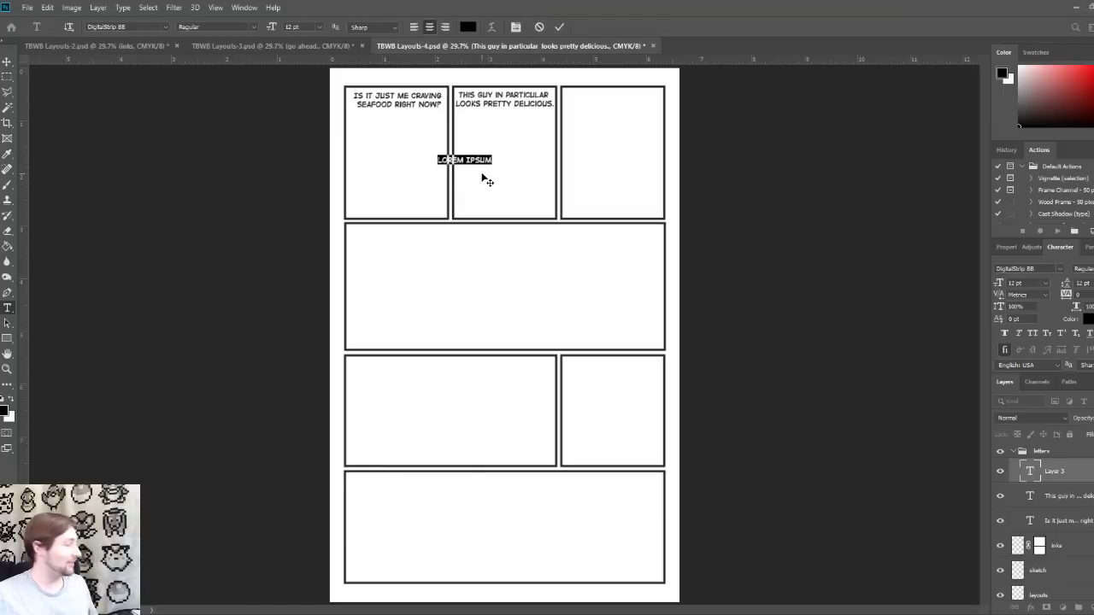
text(DON'T YOU?)
key(ctrl+Return)
key(v)
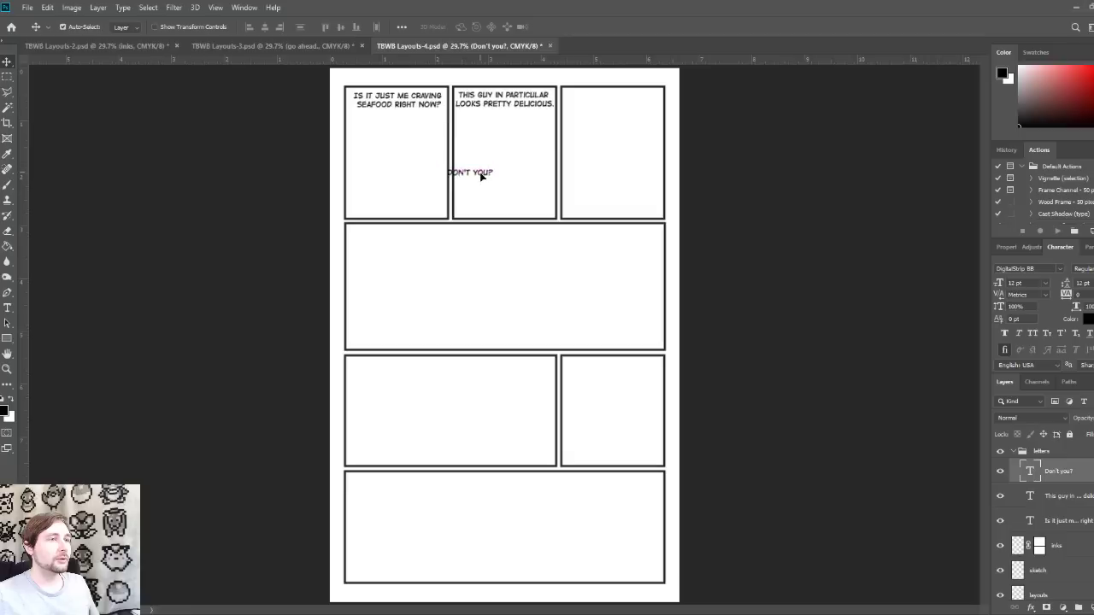
drag(479, 172, 494, 198)
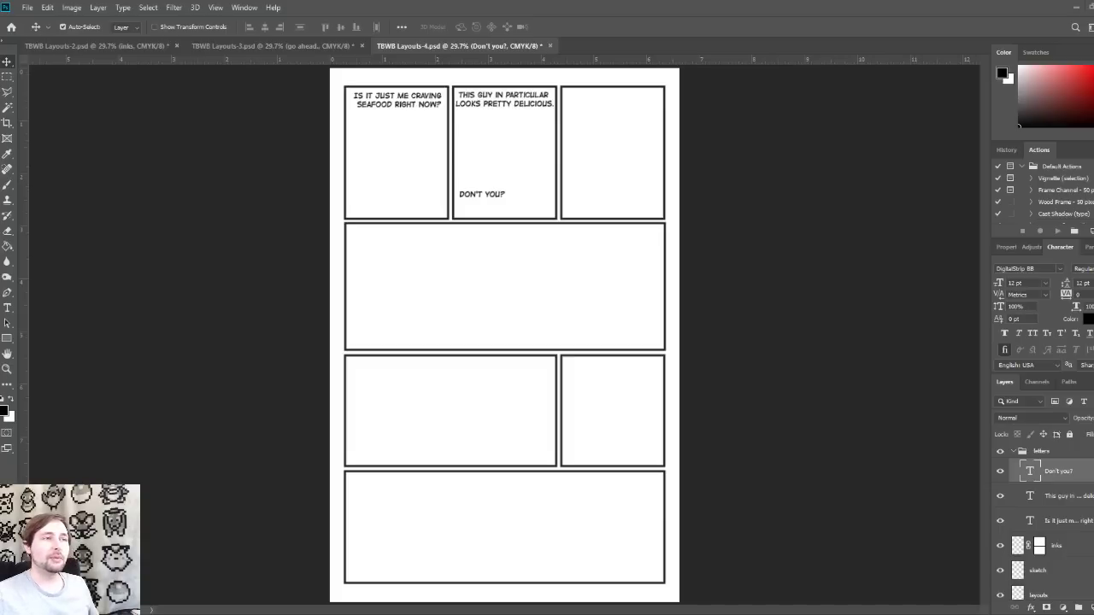
Step: Add the lettering "YES YOU DOOO" in the lower right corner of the second panel, just below "DON'T YOU?"
click(7, 308)
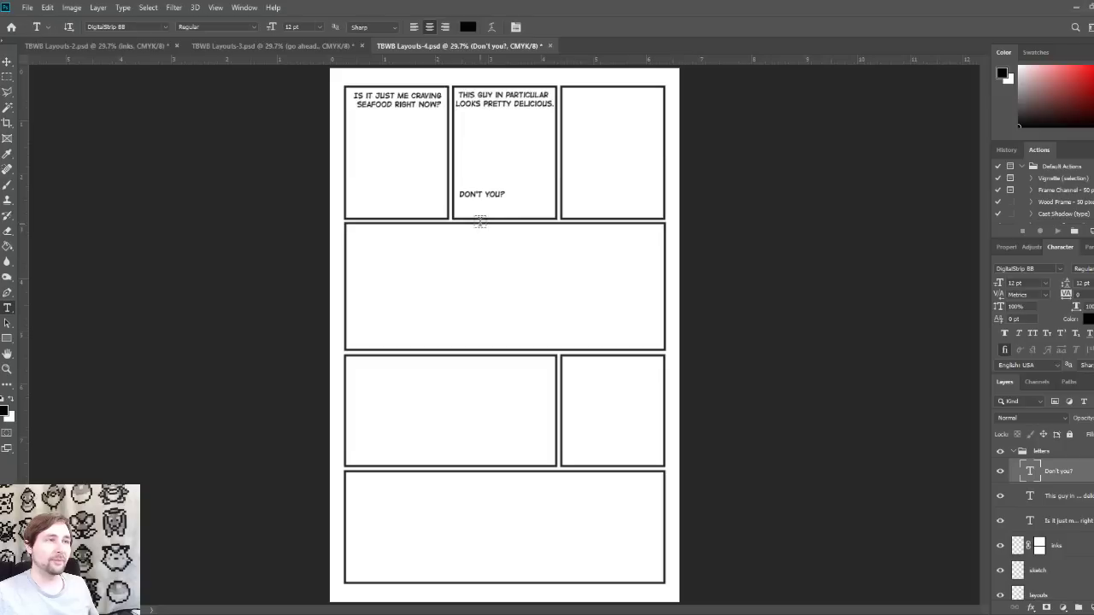
click(496, 214)
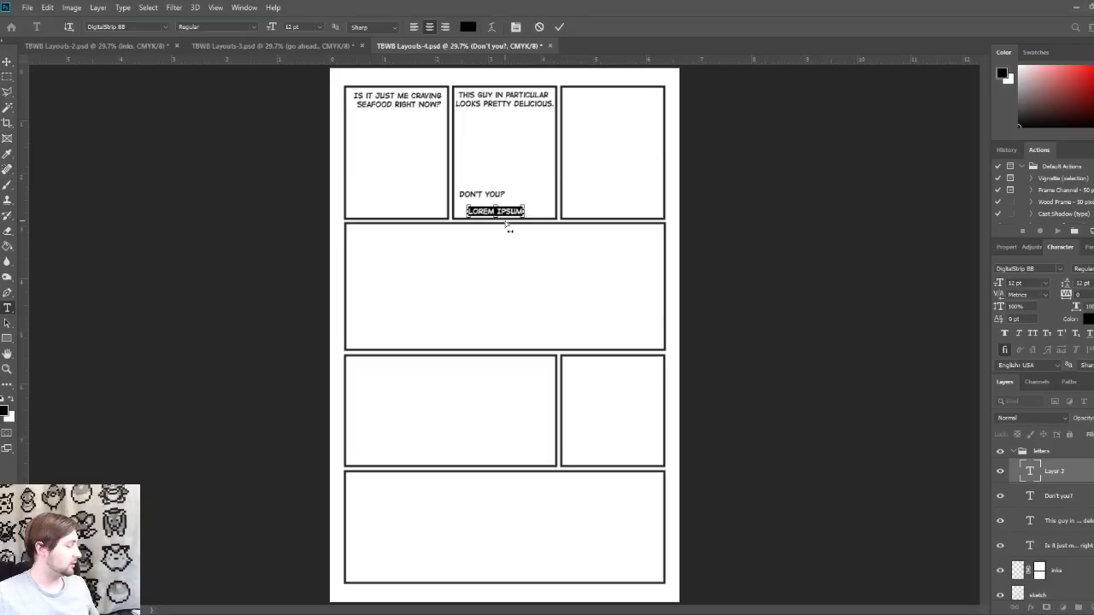
text(Yes you dooo)
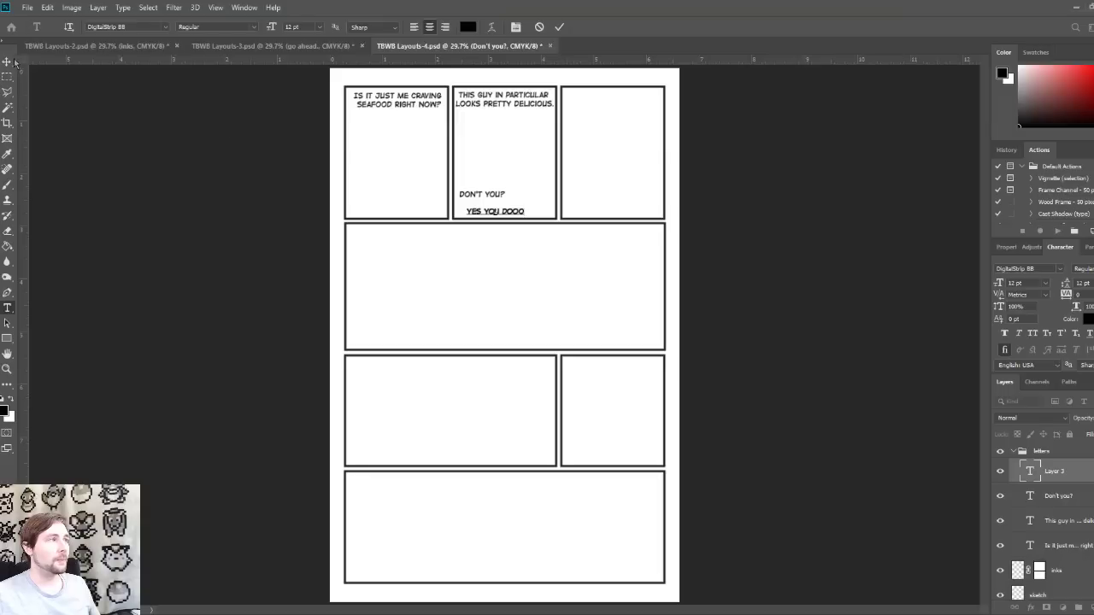
click(6, 62)
drag(515, 212, 540, 214)
key(Up)
key(Up)
key(Up)
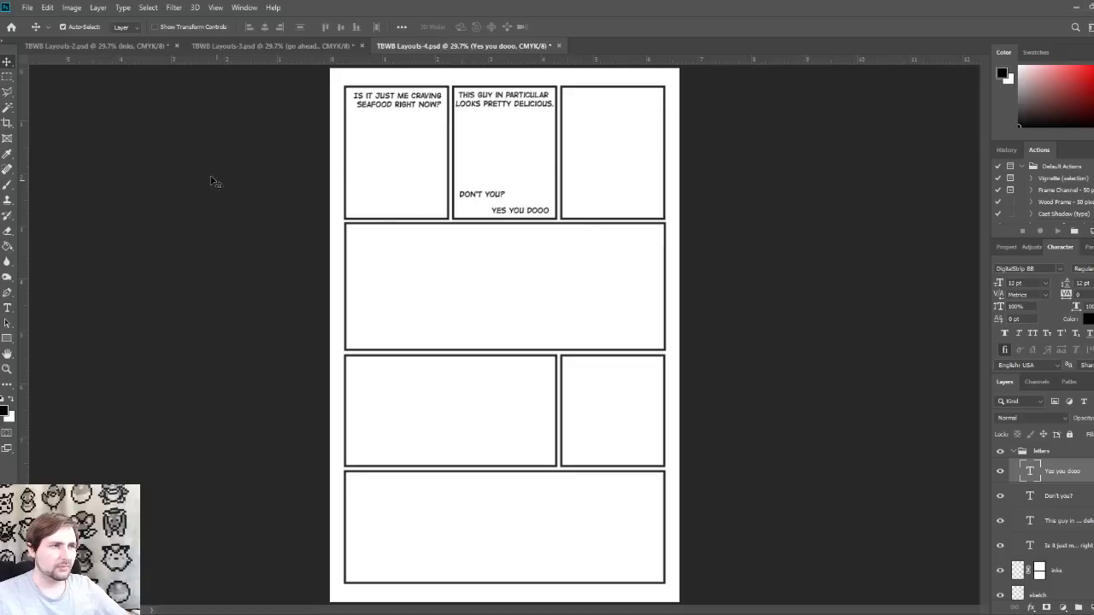
Step: Nudge the "DON'T YOU?" lettering slightly down, closer to the "YES YOU DOOO" line
click(482, 195)
key(Down)
key(Down)
key(Down)
key(Down)
key(Down)
key(Down)
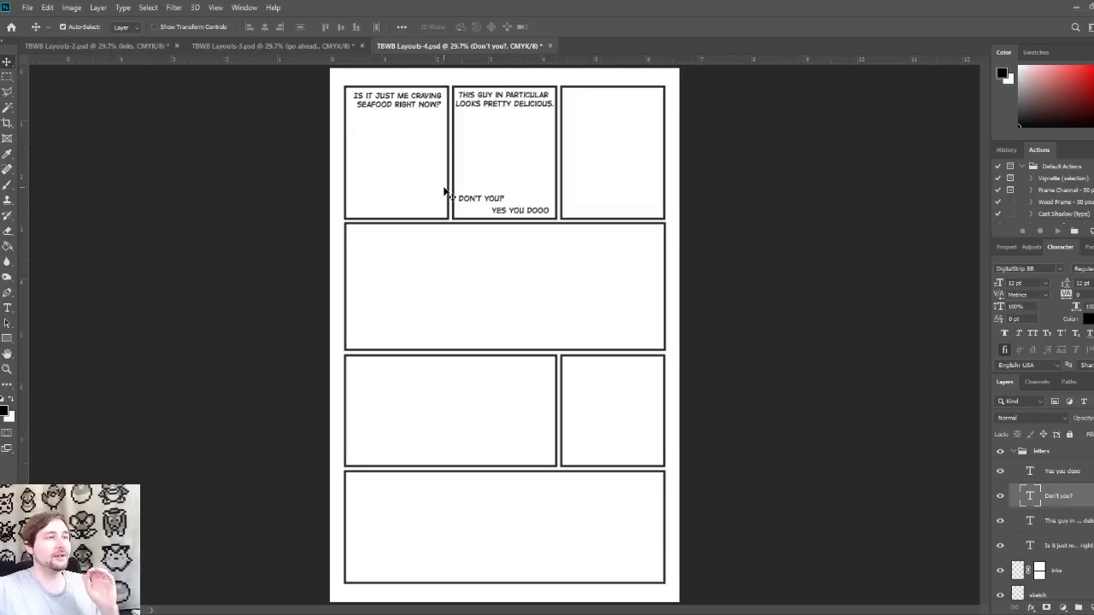
Step: Add a period after "DOOO" in the second panel's lowest lettering
click(7, 308)
click(552, 212)
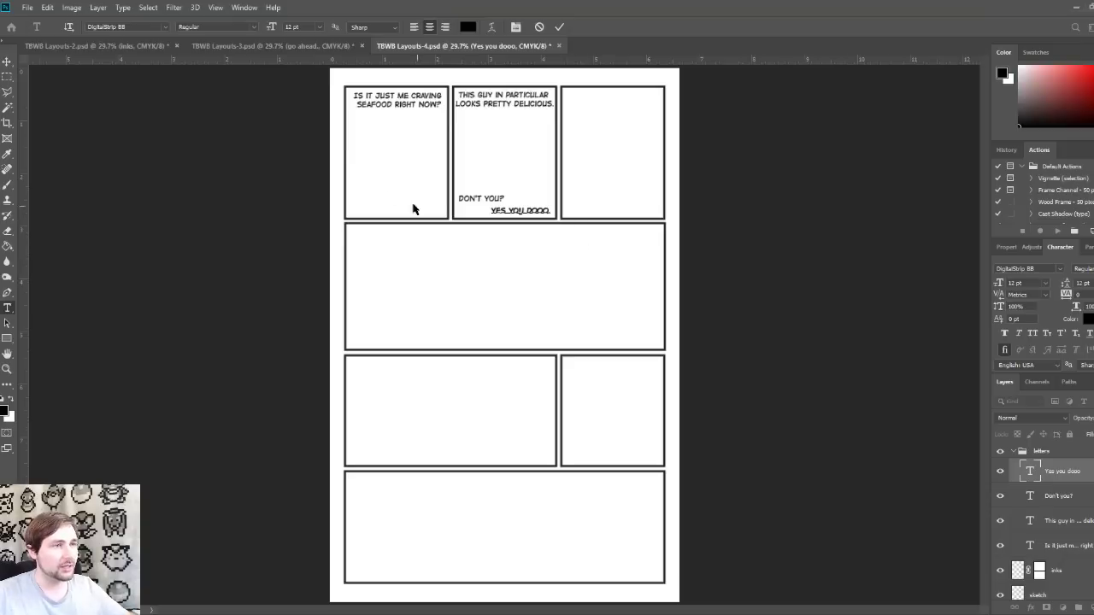
click(8, 62)
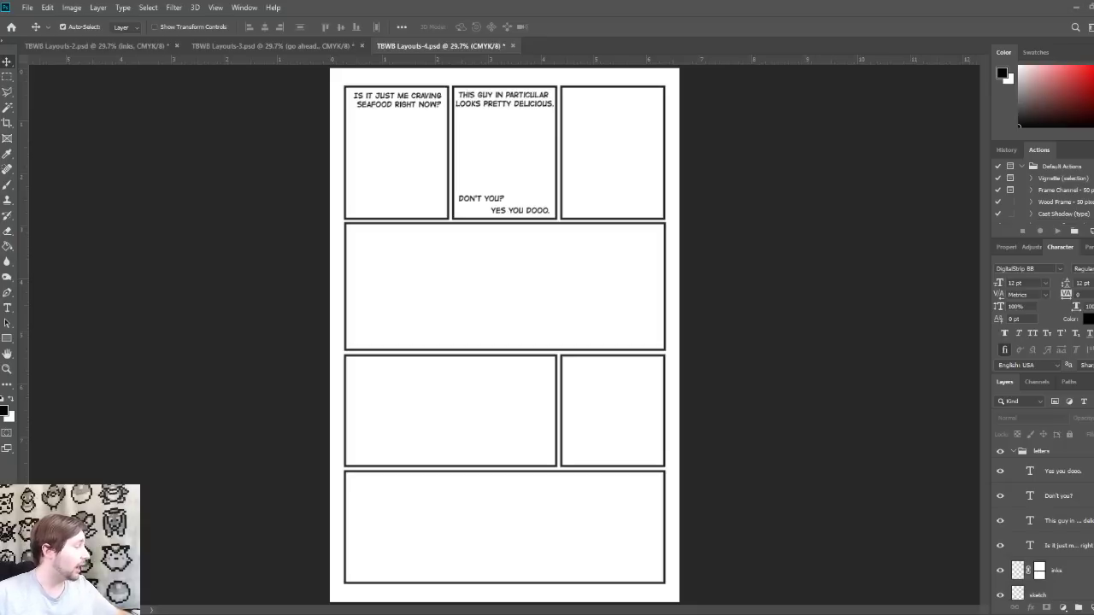
Step: Add the lettering "HONESTLY, I WOULDN'T REALLY EAT THESE GUYS. I ACTUALLY LOVE FISH." and move it into the wide second-row panel
click(10, 310)
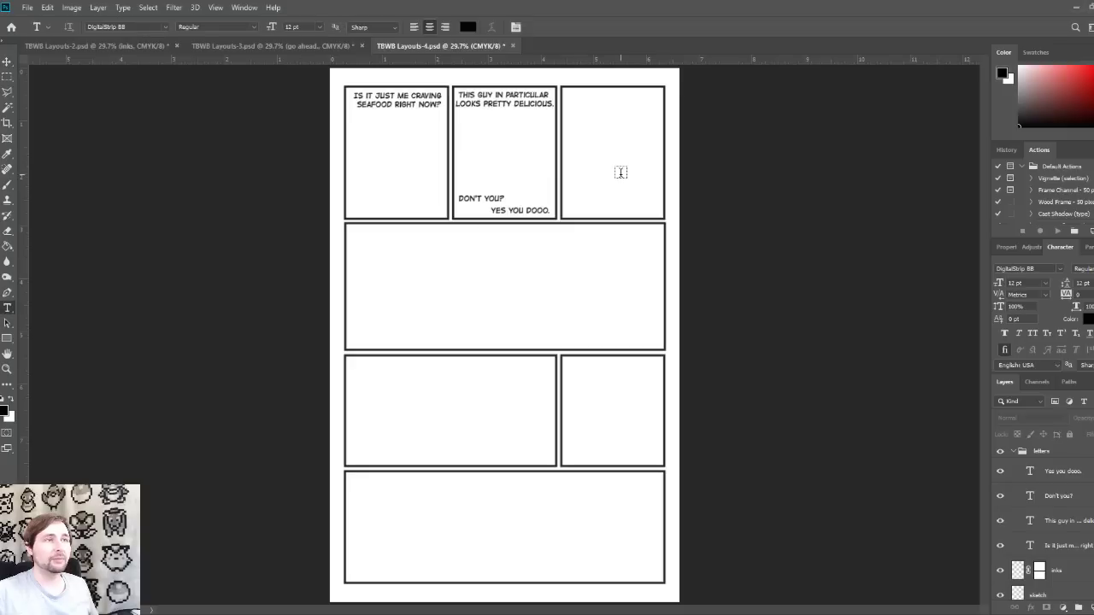
click(567, 96)
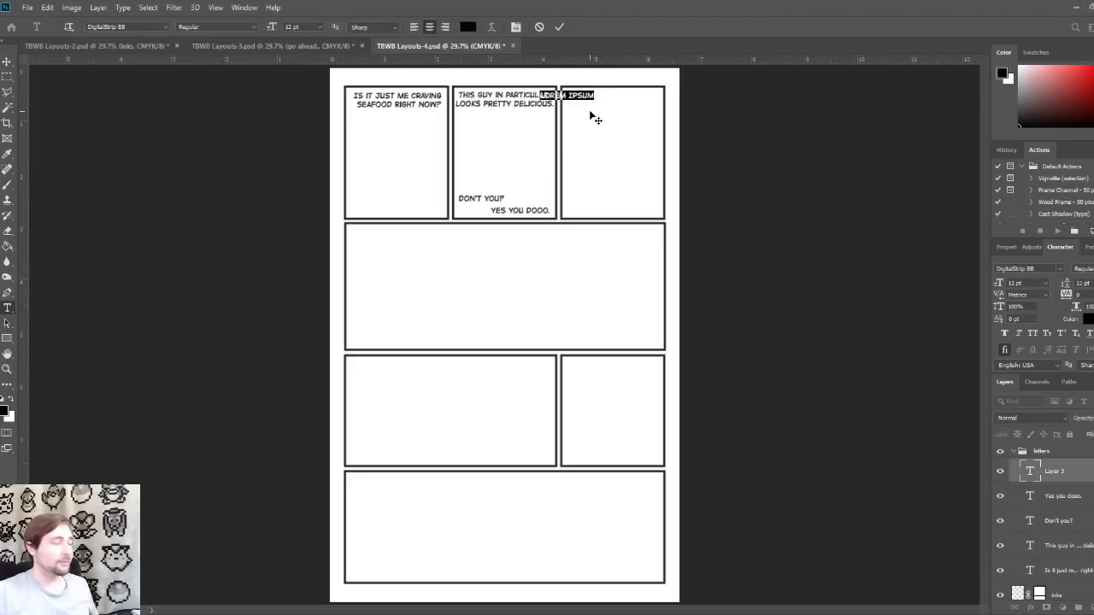
text(HONESTLY, I WOULDN'T REALLY EAT THESE GUYS. I ACTUALLY LOVE)
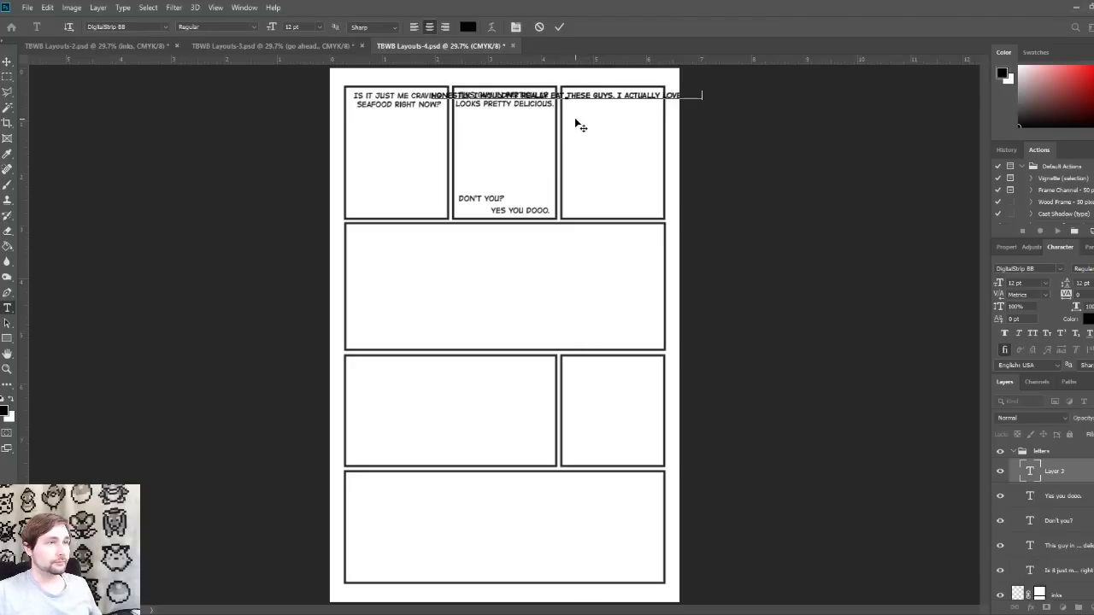
click(7, 62)
drag(641, 98, 577, 233)
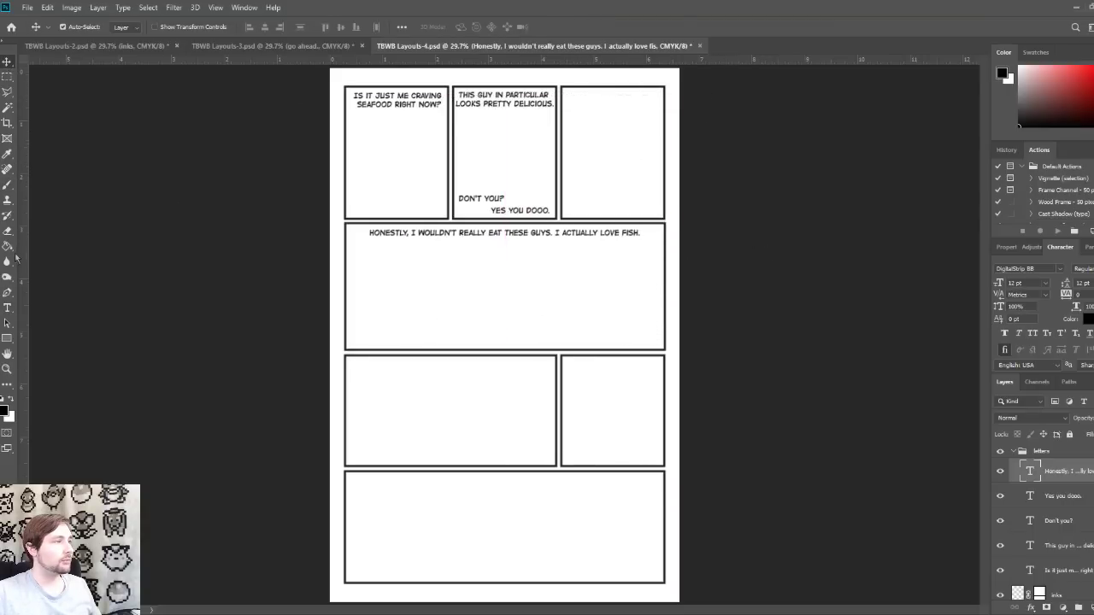
Step: Break the "HONESTLY" lettering into three lines, after "WOULDN'T" and after "GUYS."
click(6, 308)
click(459, 234)
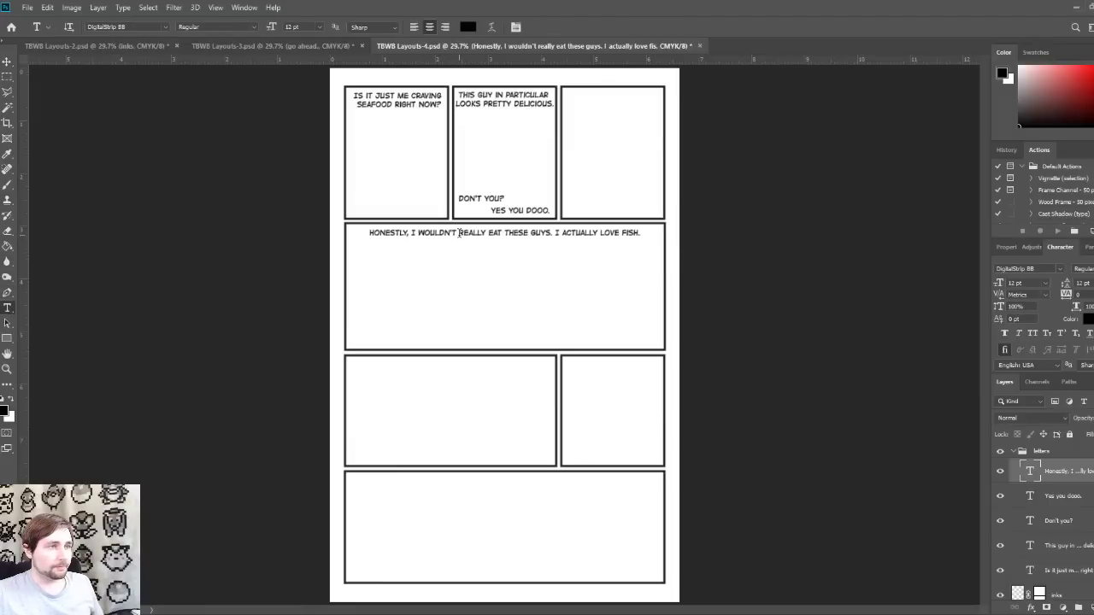
key(Return)
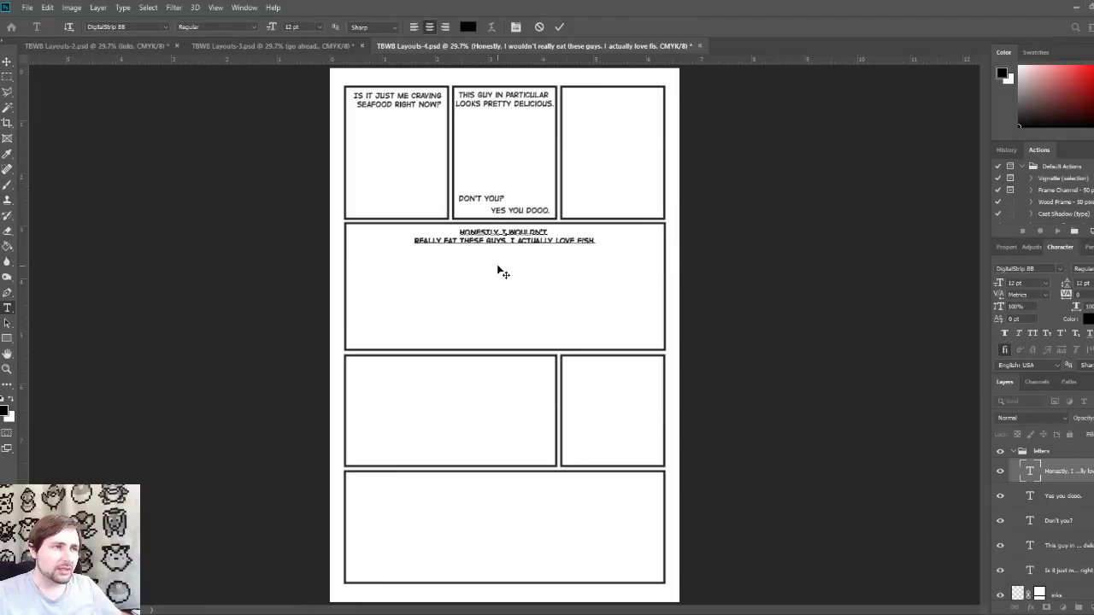
click(508, 241)
key(Return)
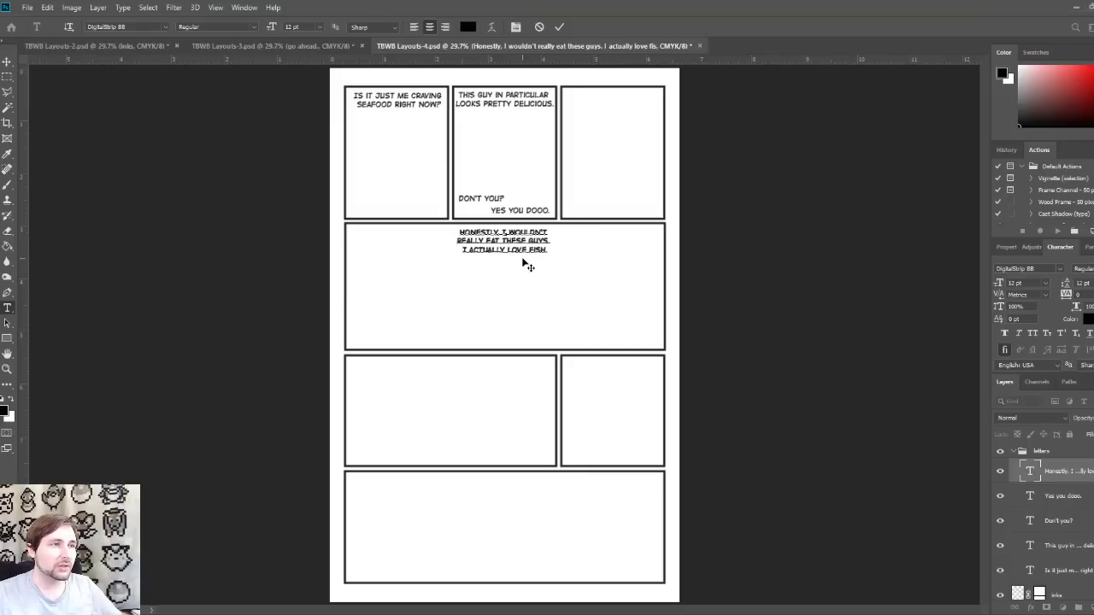
click(8, 63)
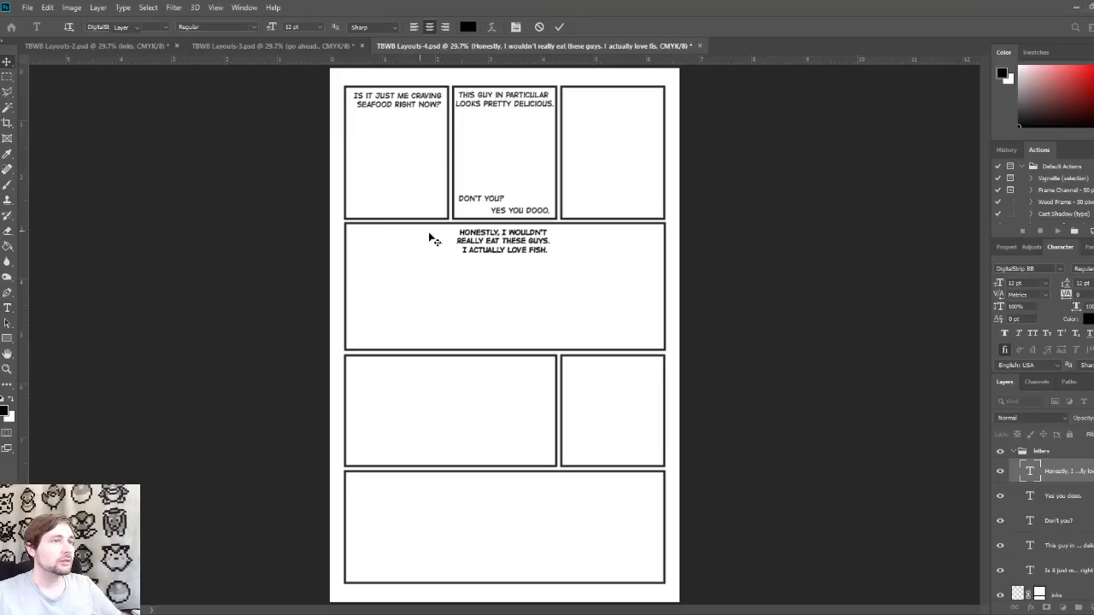
Step: Move the three-line "HONESTLY" lettering to the top of the third panel, level with the second panel's lettering
drag(481, 246, 589, 107)
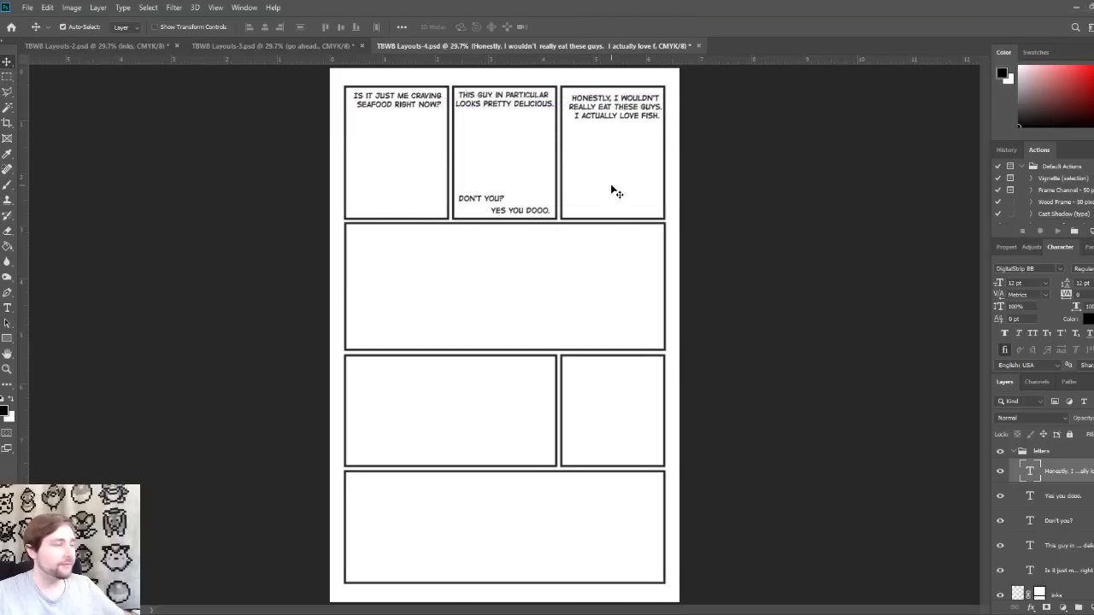
key(Left)
key(Left)
key(Left)
key(Left)
key(Left)
key(Left)
key(Left)
key(Left)
key(Left)
key(Left)
key(Left)
key(Left)
key(Up)
key(Up)
key(Up)
key(Up)
key(Up)
key(Up)
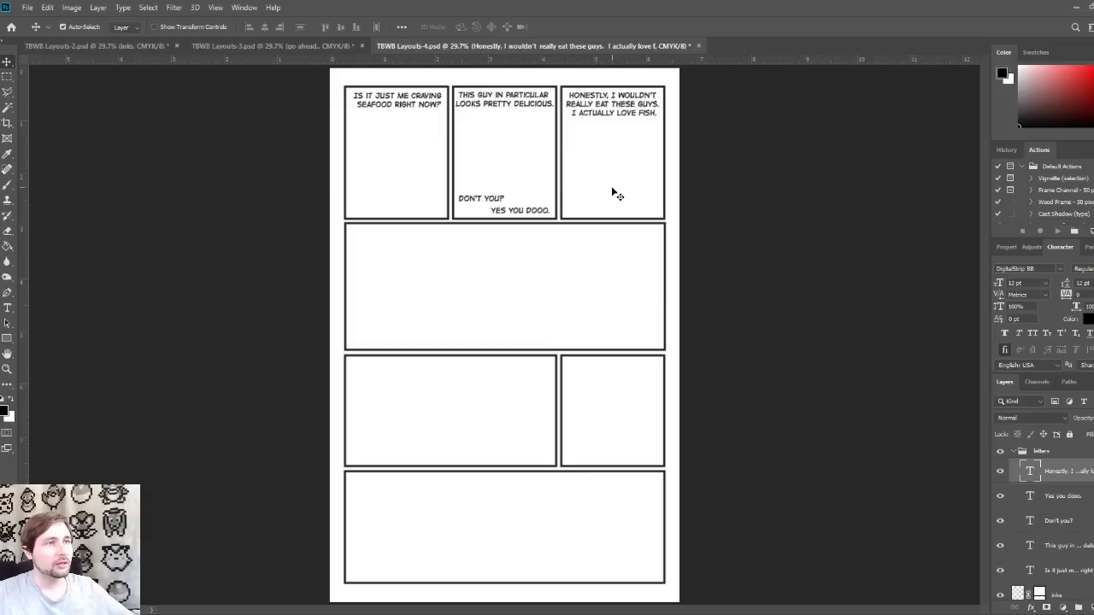
key(Up)
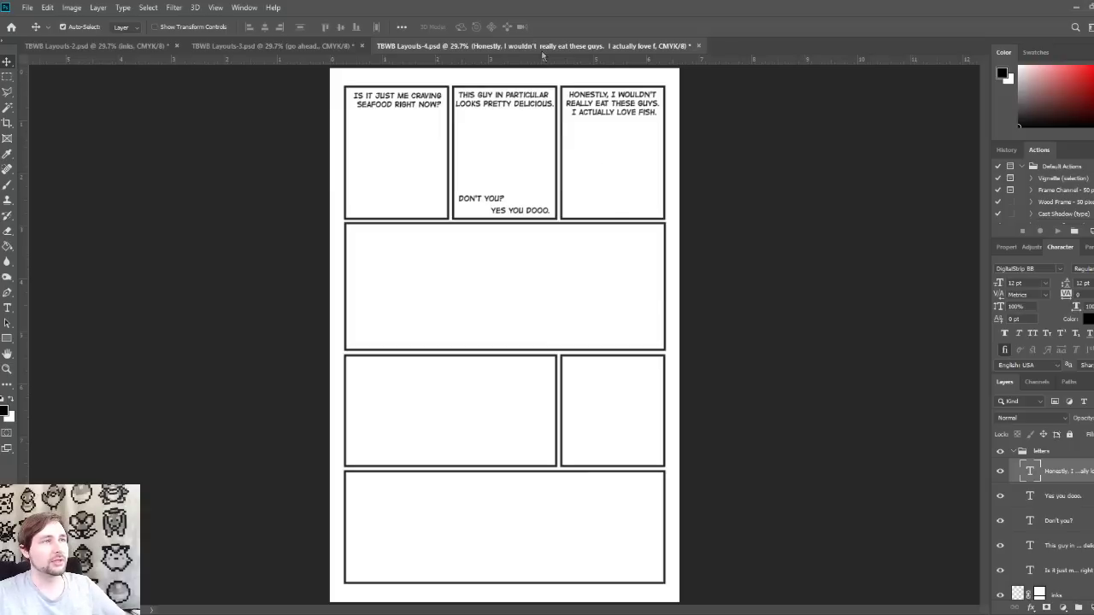
mouse_move(545, 58)
mouse_down()
mouse_move(551, 88)
mouse_move(552, 62)
mouse_up()
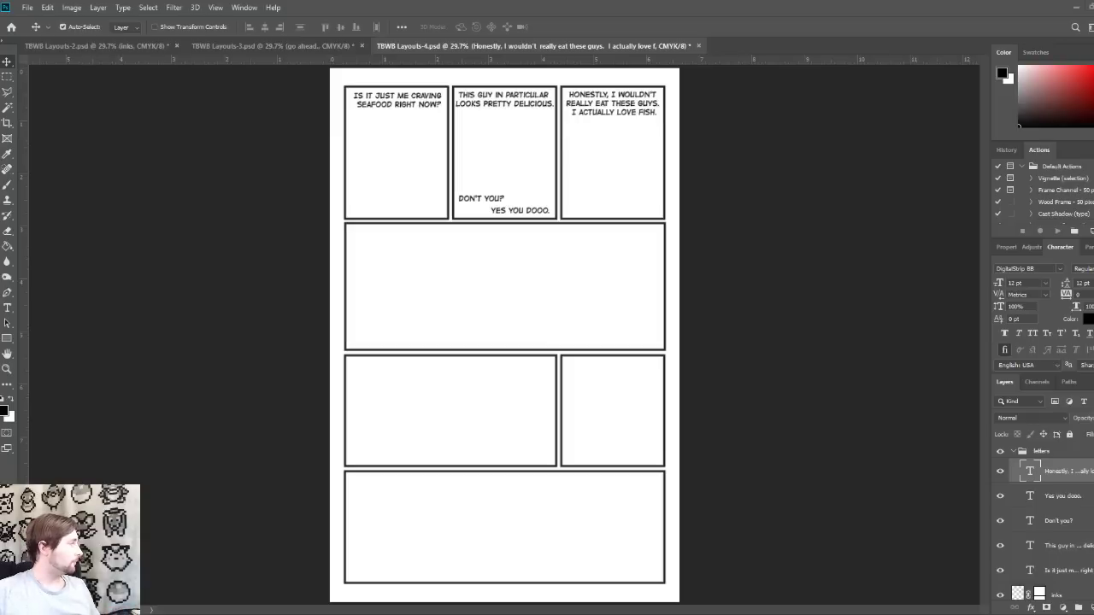
Step: Add the lettering "I EVEN KNOW SOME OF THEM HERE BY NAME. THE BIG TWO PASSING NOW ARE SPIKE AND SWEET PEA." inside the wide second-row panel
click(7, 308)
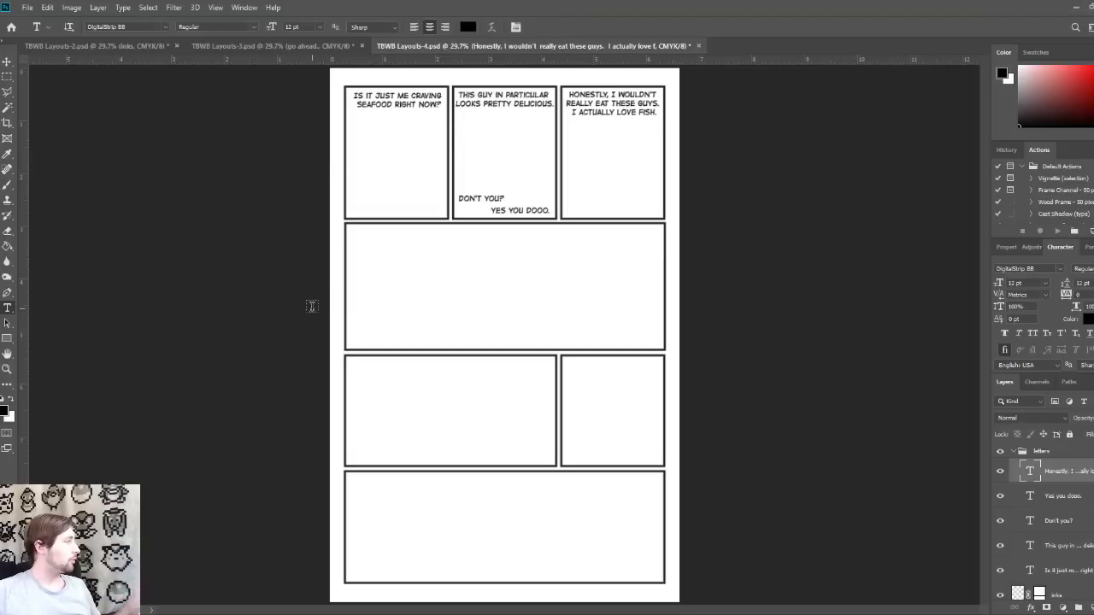
click(357, 235)
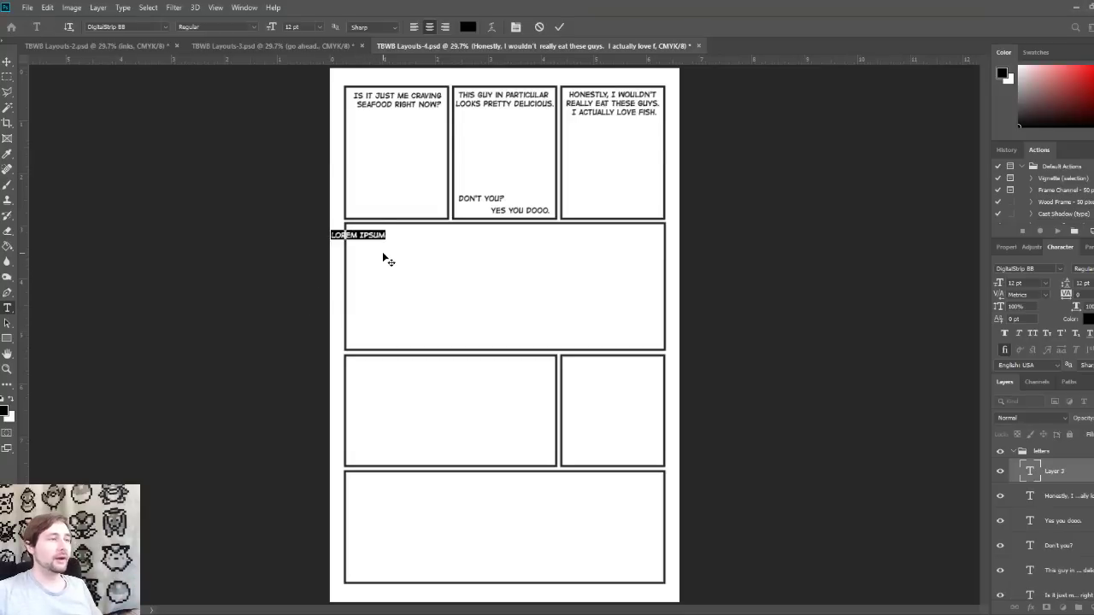
key(ctrl+v)
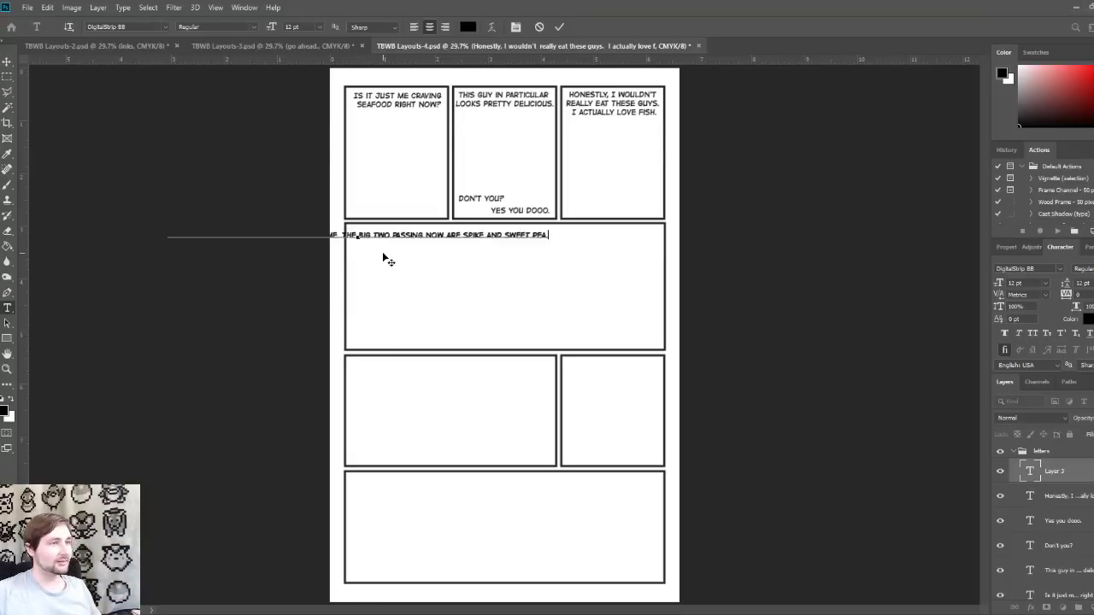
click(7, 64)
drag(405, 237, 581, 239)
Step: Break the "I EVEN KNOW" lettering into two lines after "NAME." and move it to the upper-left corner of the second-row panel
click(6, 308)
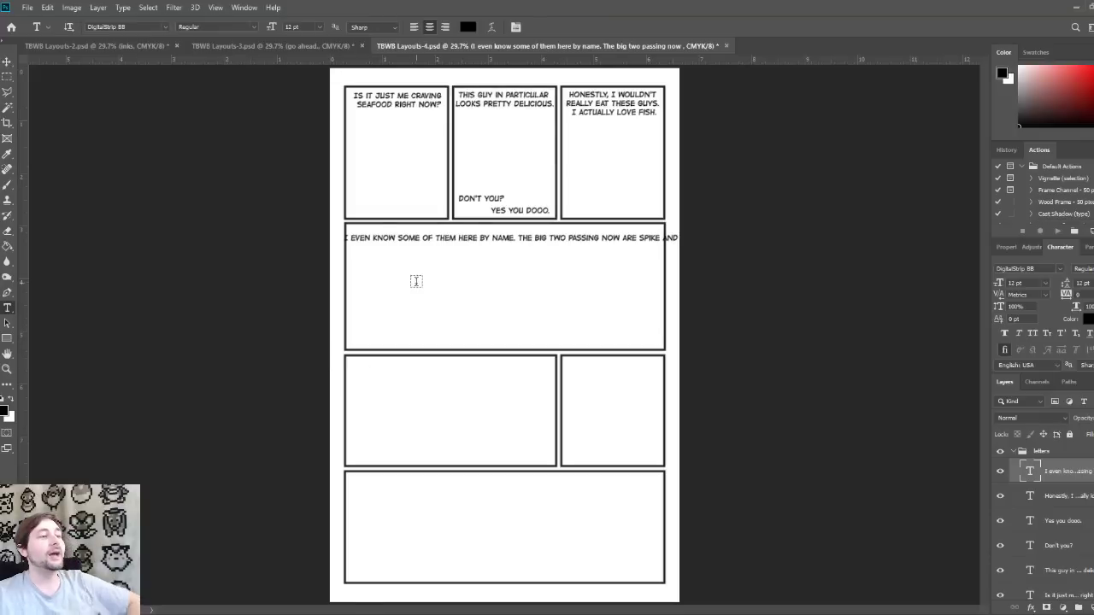
click(520, 240)
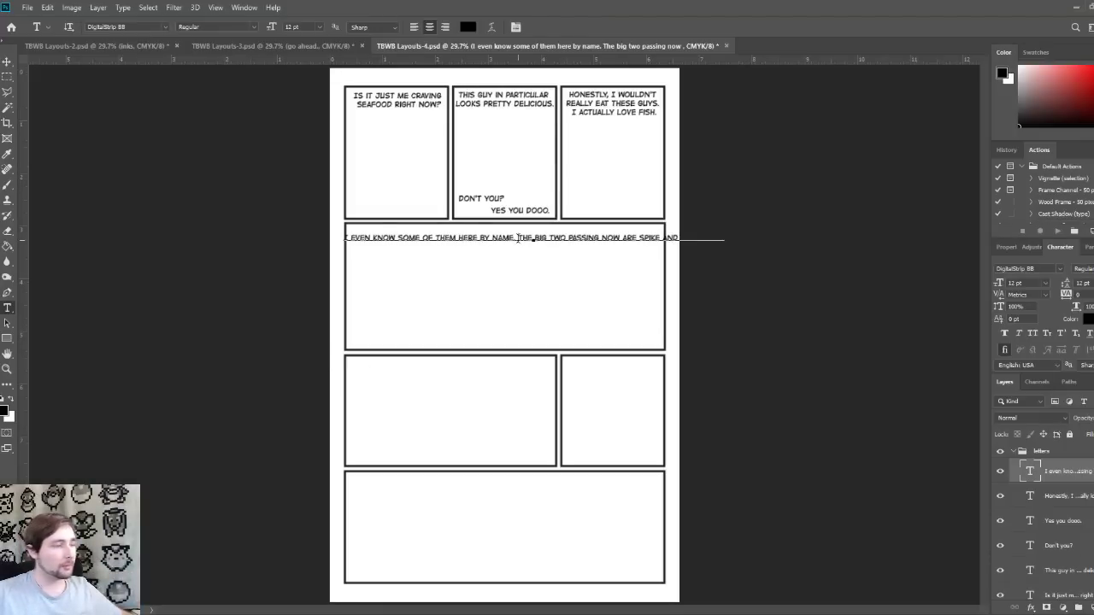
key(Return)
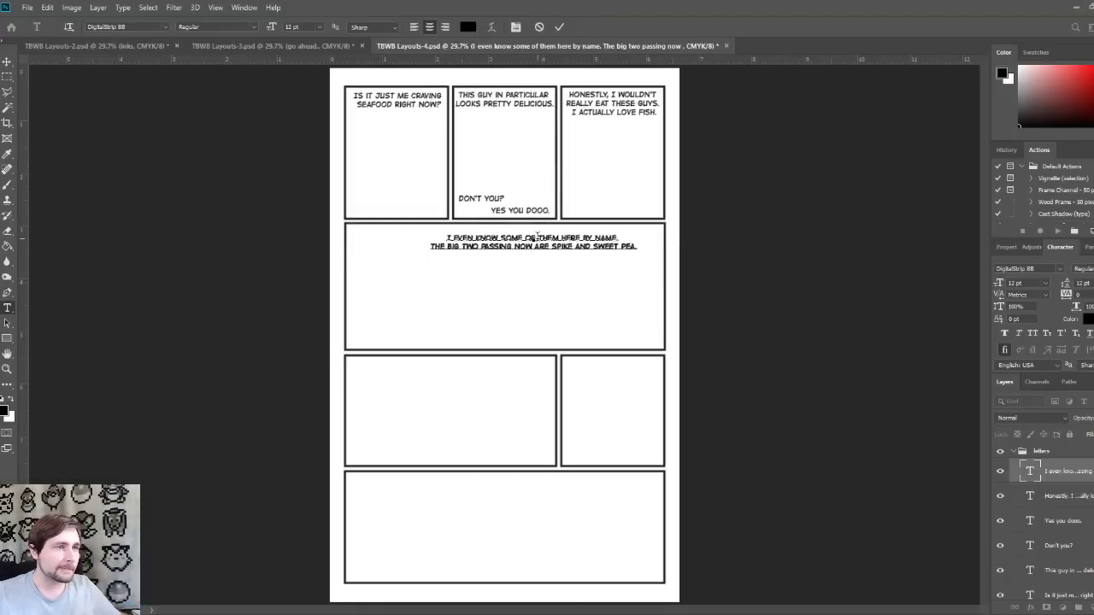
click(11, 62)
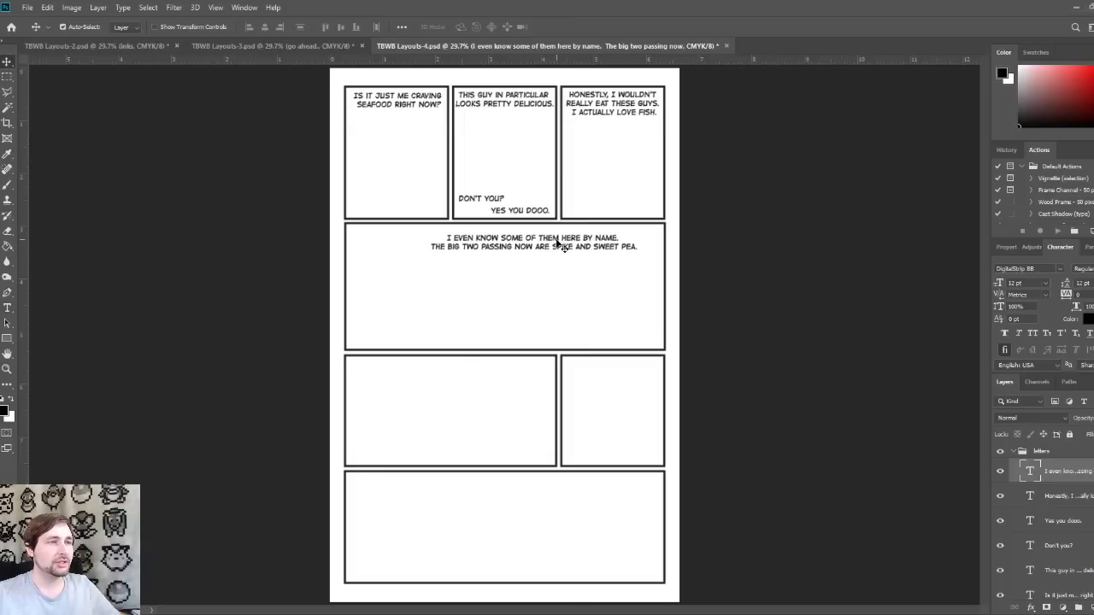
drag(560, 244, 481, 239)
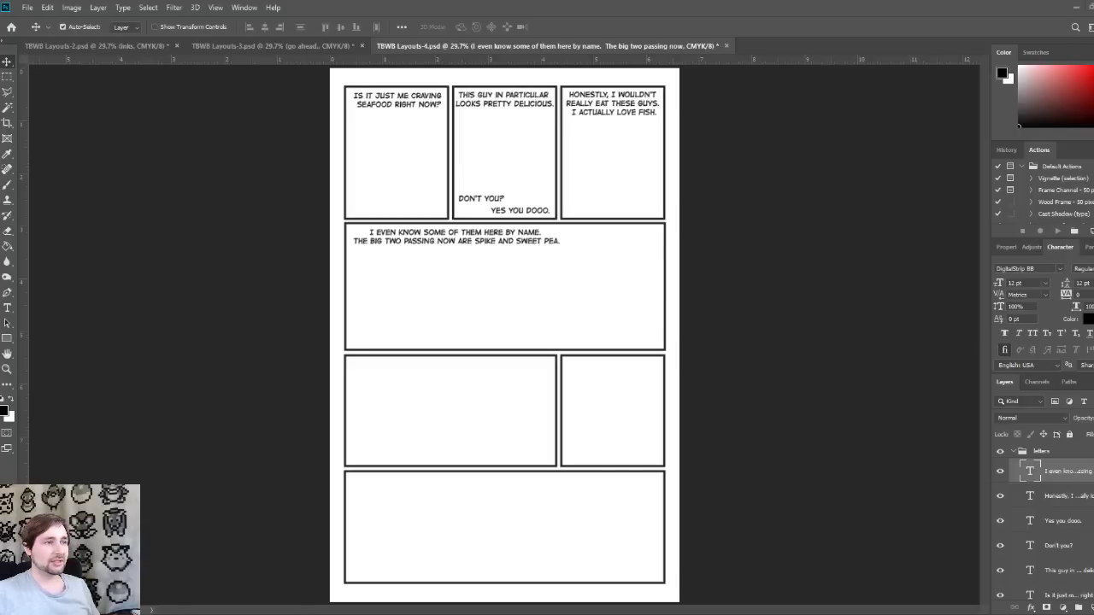
Step: Add "THEY ACTUALLY EAT BETTER THAN WE DO WITH DAILY HELPINGS OF WHOLE LOBSTER FROM THE LOCAL MARKETS.", broken after "BETTER", "DAILY" and "LOBSTER"
click(6, 308)
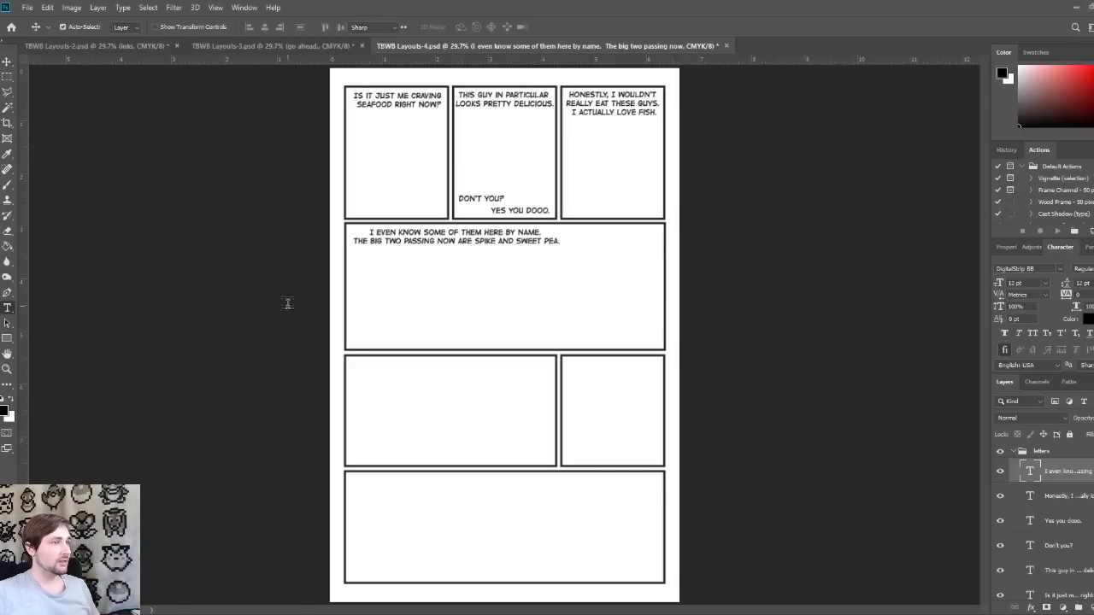
click(414, 286)
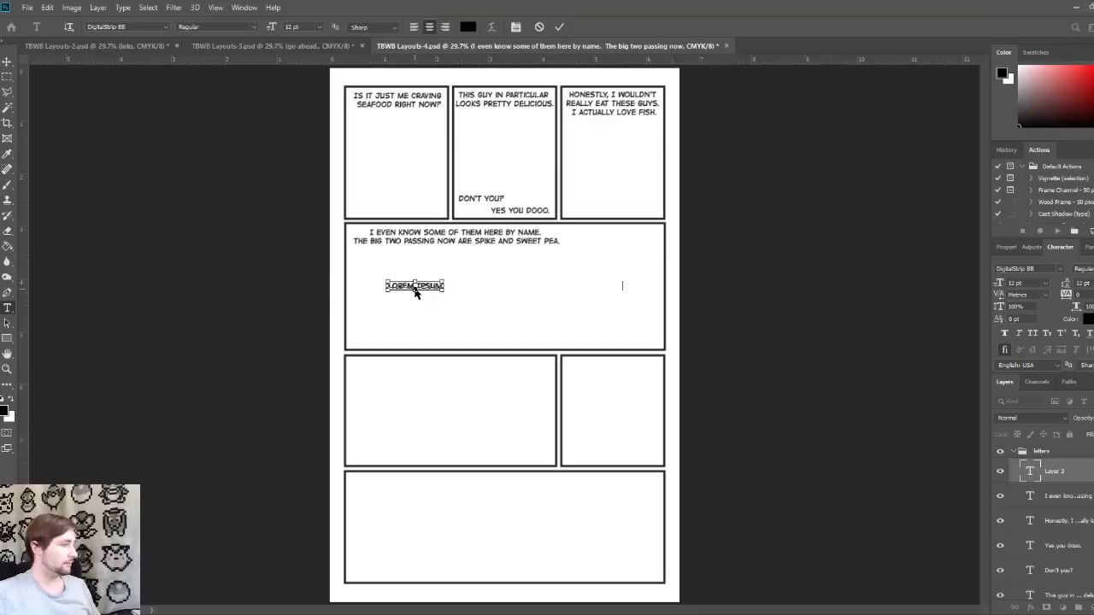
key(ctrl+v)
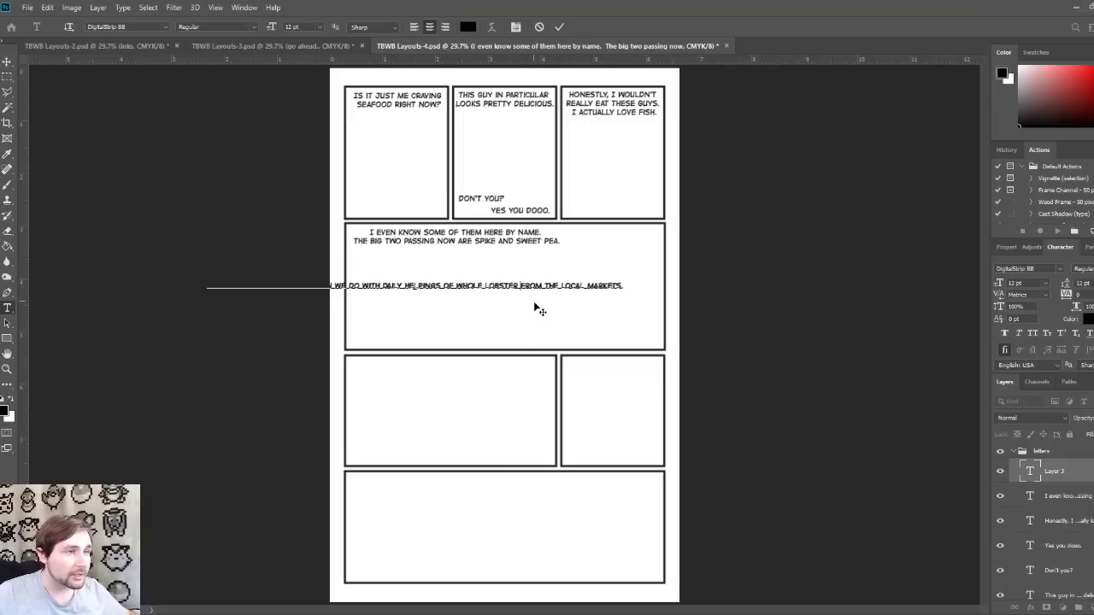
key(Return)
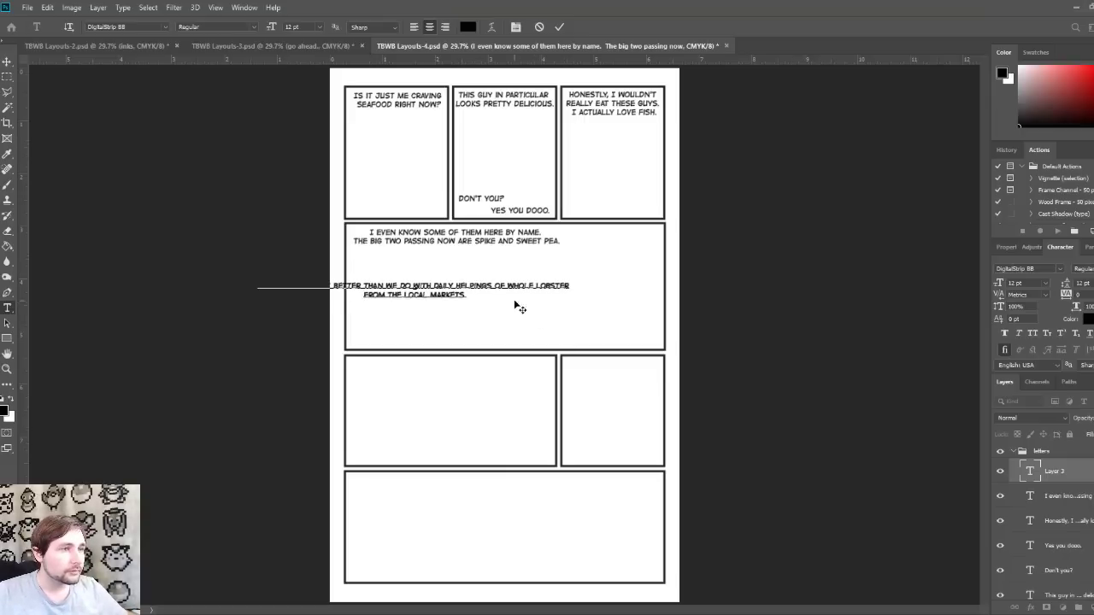
click(458, 285)
key(Return)
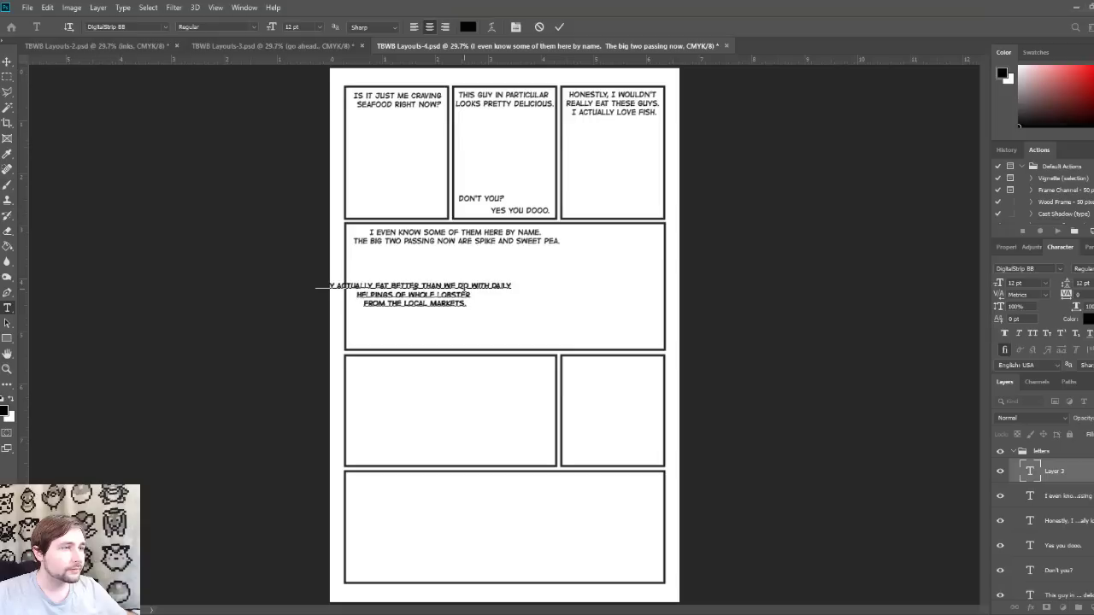
click(421, 286)
key(Return)
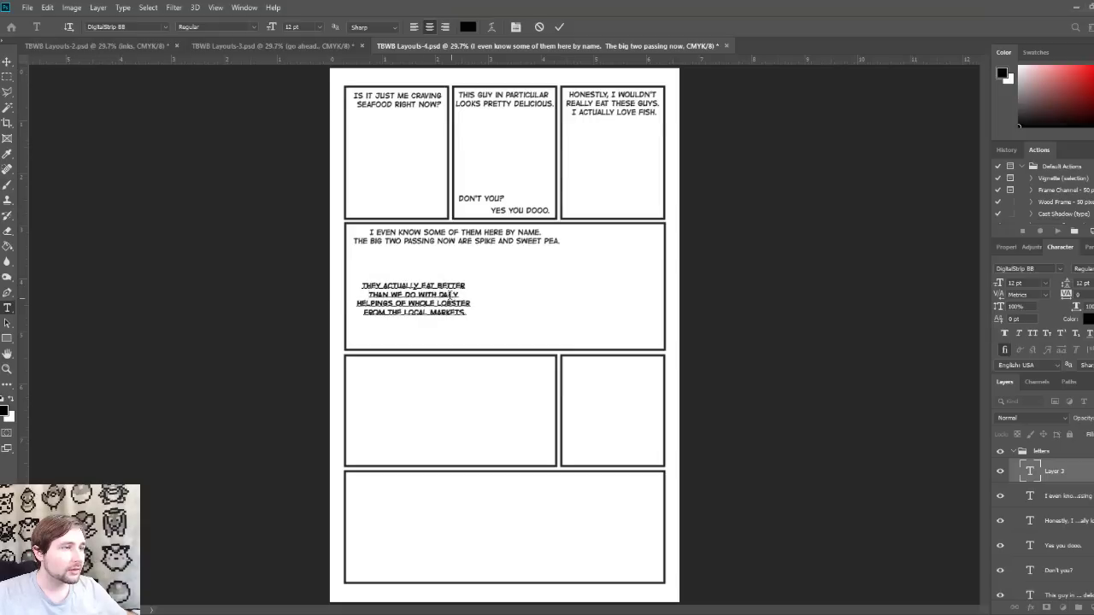
Step: Move the four-line "THEY ACTUALLY EAT BETTER" lettering directly beneath the "I EVEN KNOW" lettering, near the panel's left edge
click(7, 62)
drag(444, 313, 433, 340)
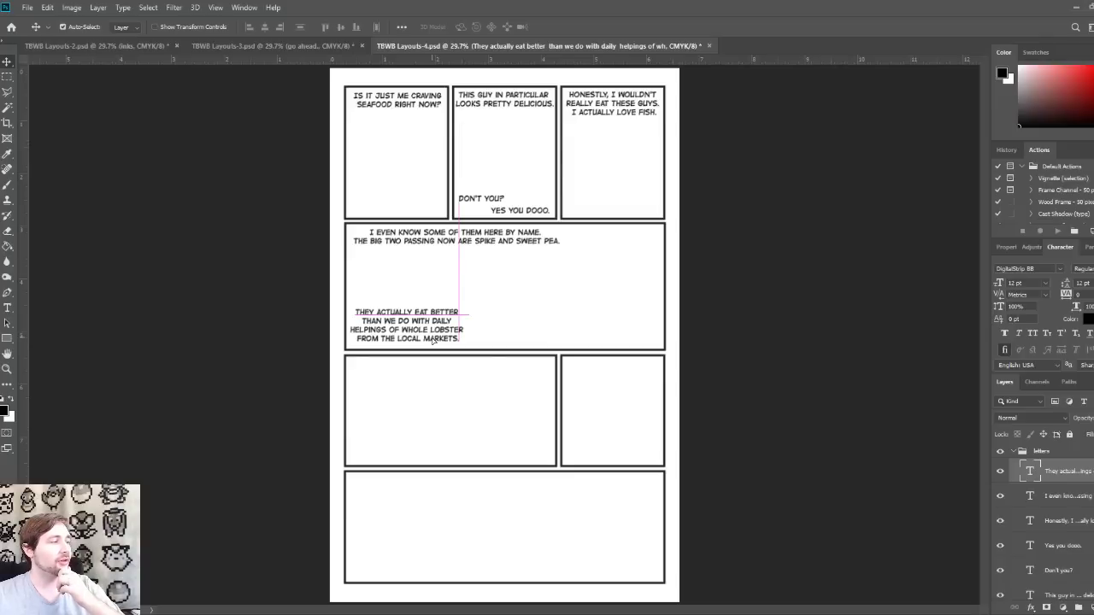
drag(433, 340, 436, 342)
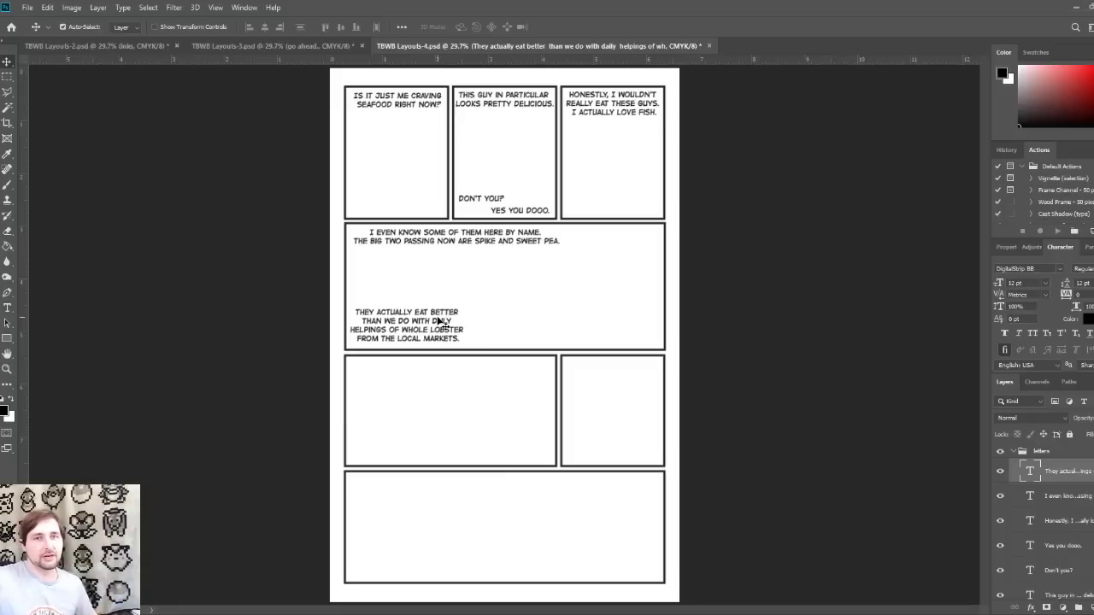
key(Down)
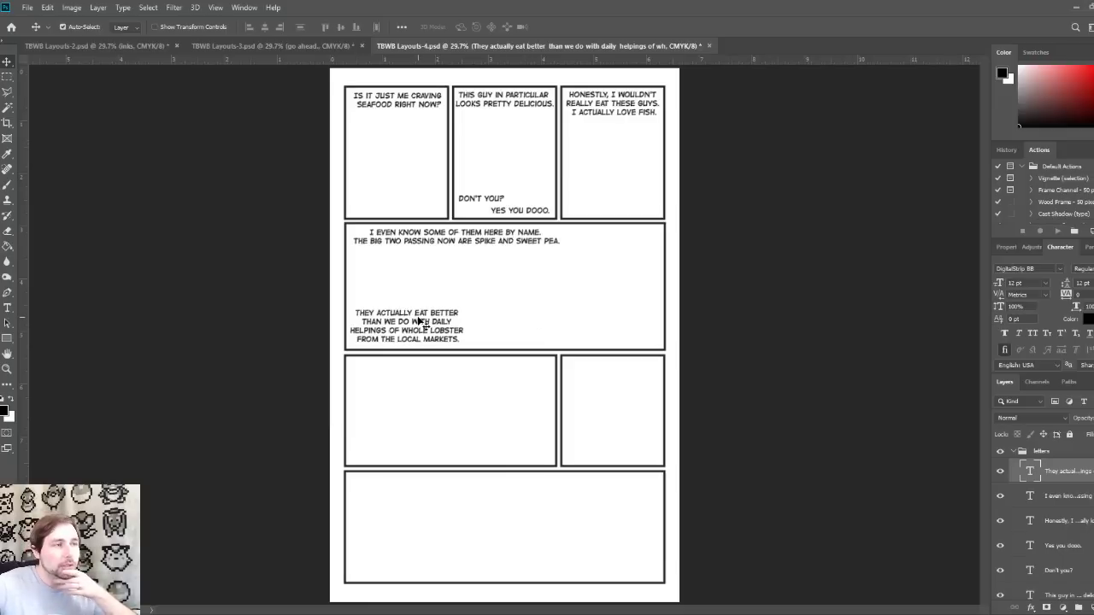
drag(420, 322, 623, 259)
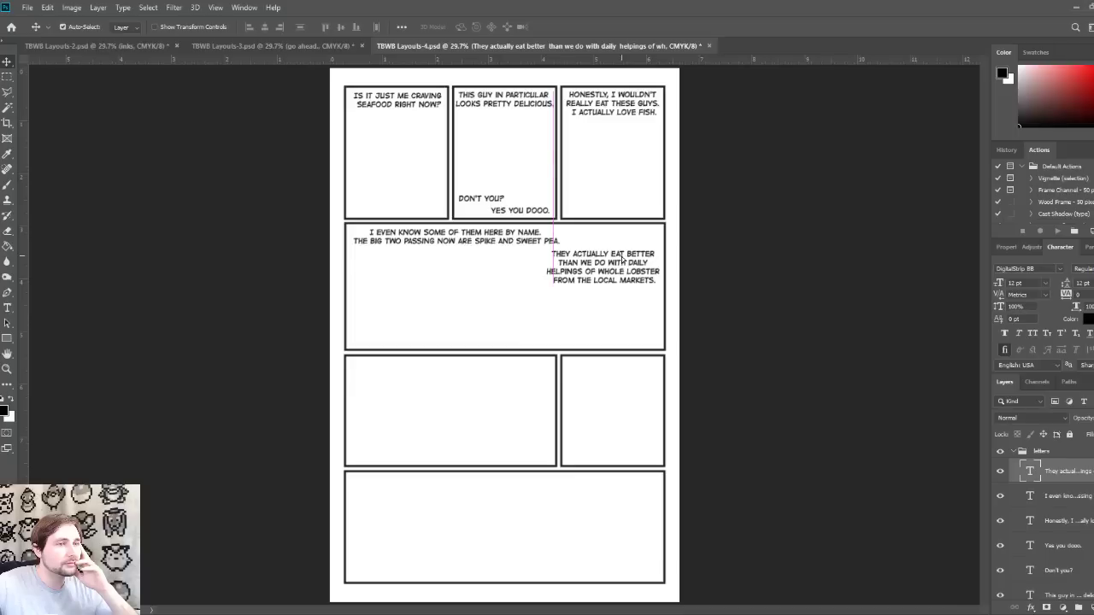
drag(623, 261, 426, 266)
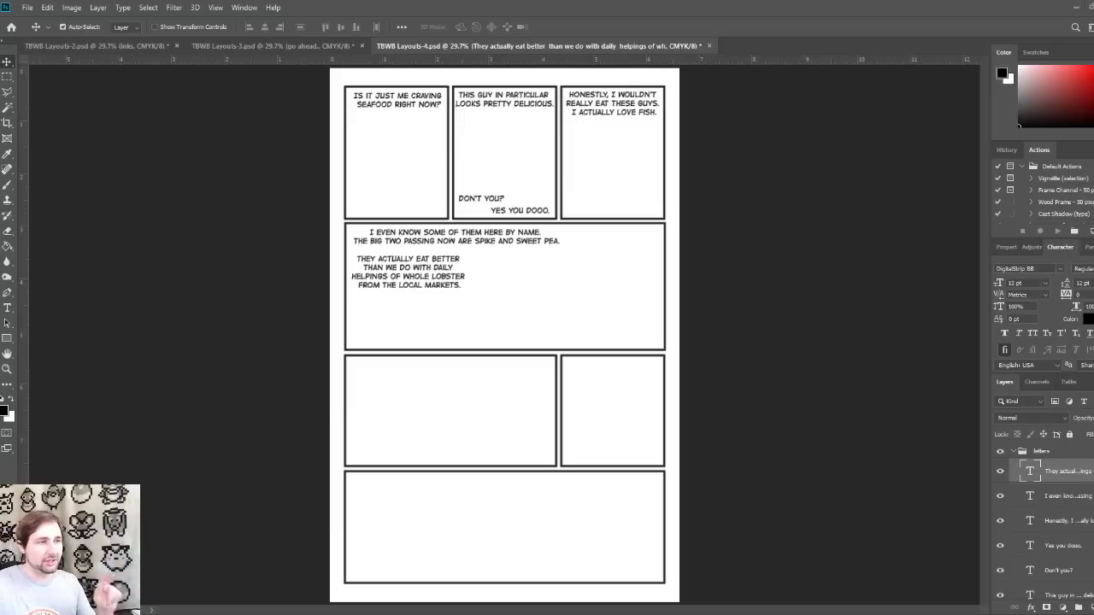
Step: Add the lettering "I DO GET JEALOUS OF THE FISH SOMEDAYS." in the lower middle of the second-row panel
click(8, 308)
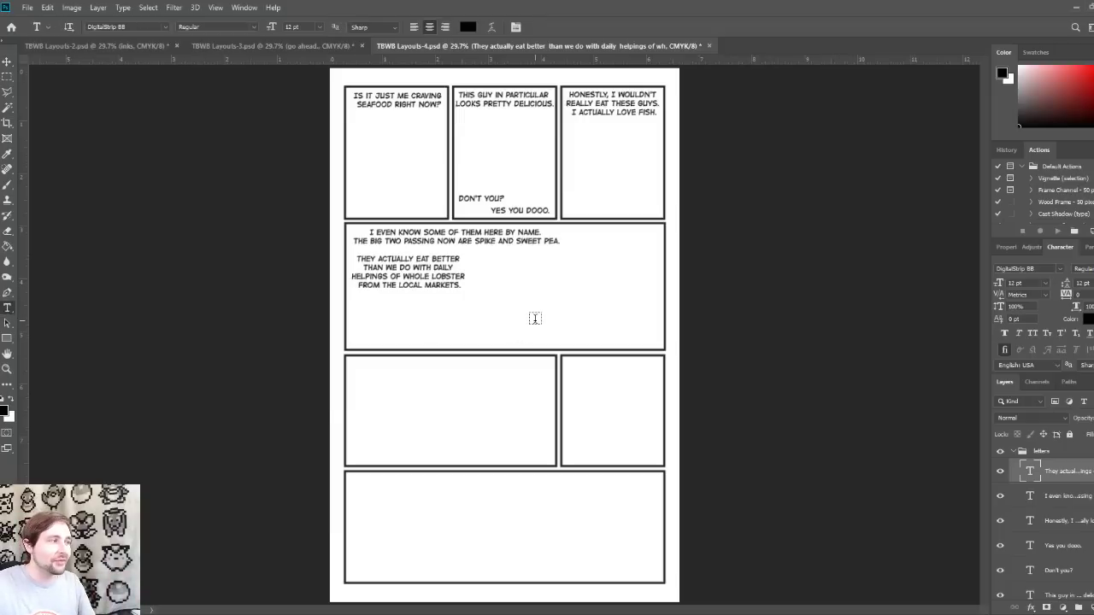
click(376, 313)
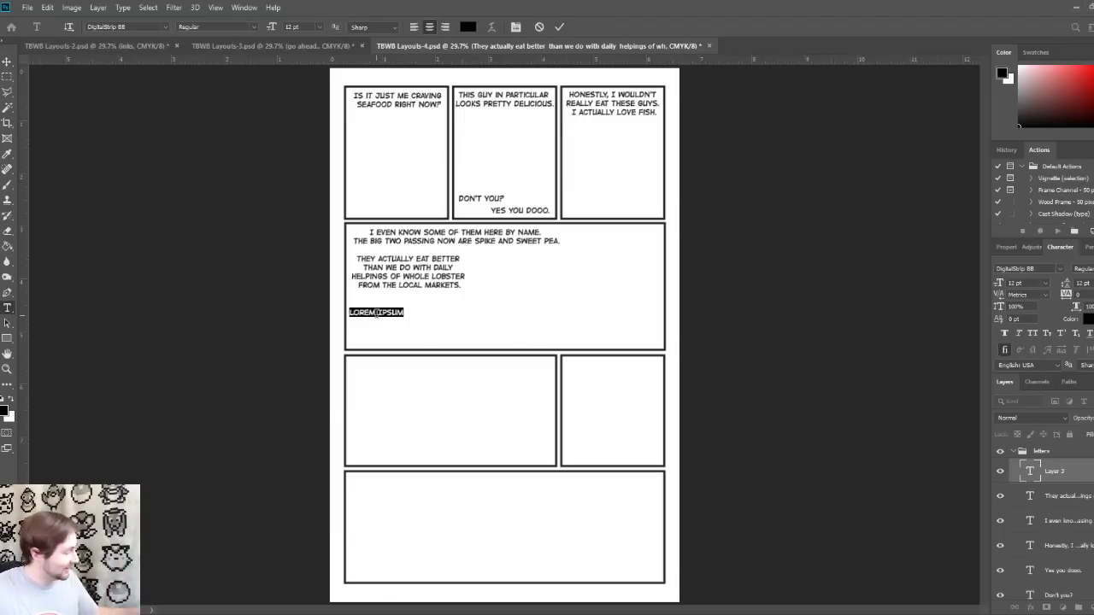
text(I do get jealous of the fish somedays.)
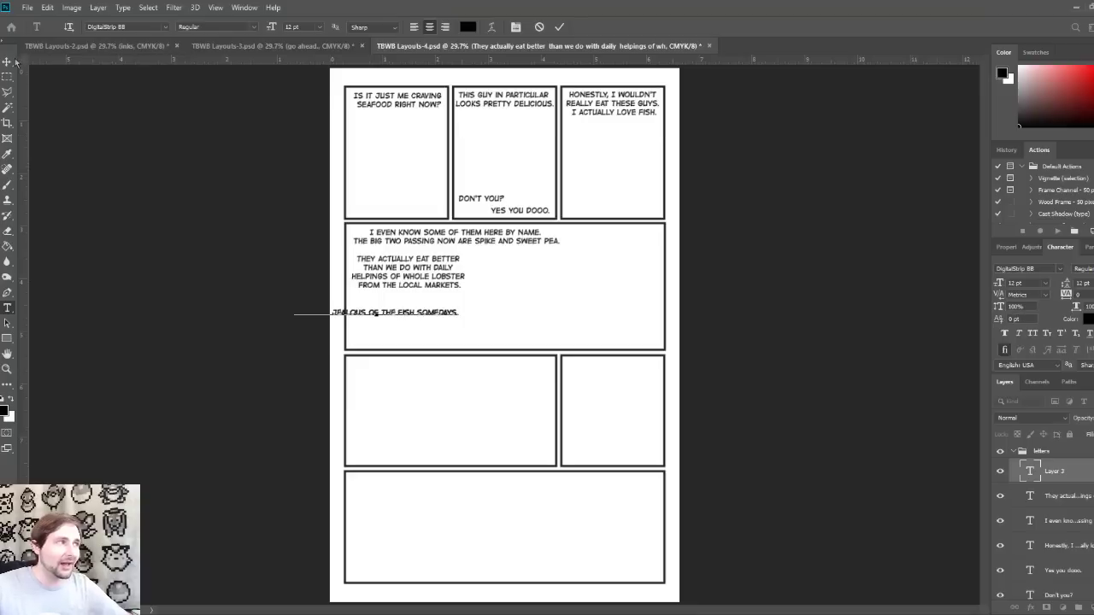
click(7, 62)
drag(398, 317, 536, 314)
Step: Break the "I DO GET JEALOUS" lettering after "OF" and move it beneath the "THEY ACTUALLY EAT BETTER" lettering
click(7, 307)
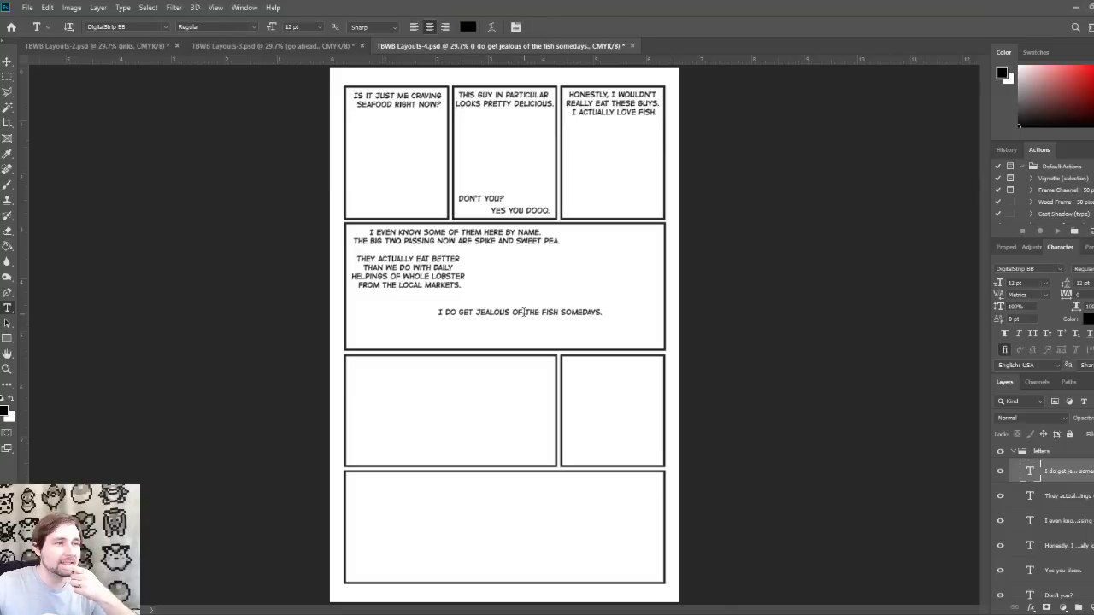
click(525, 312)
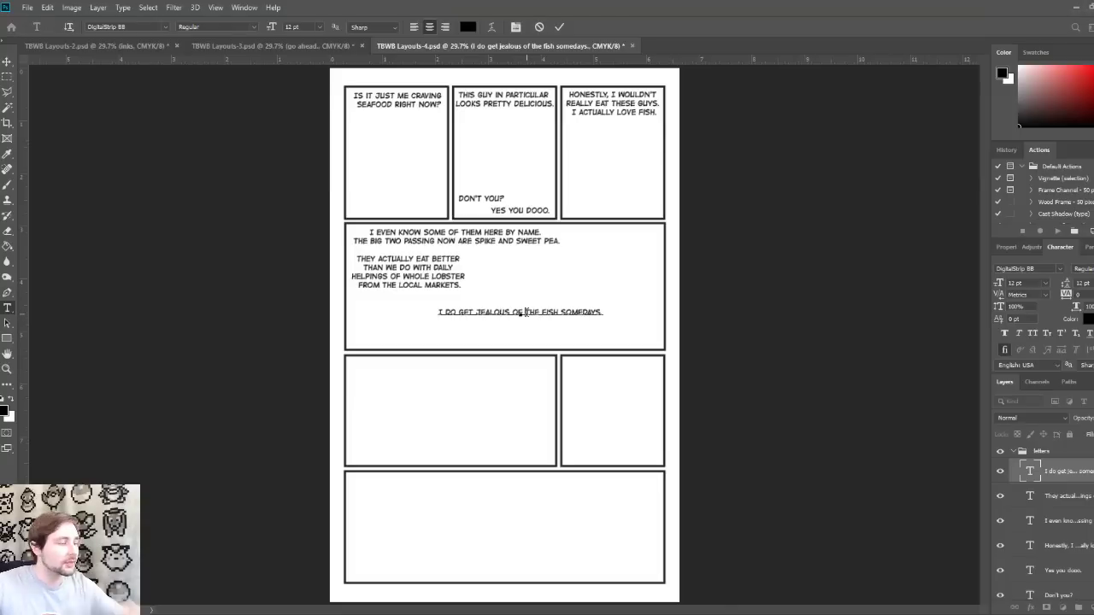
key(Return)
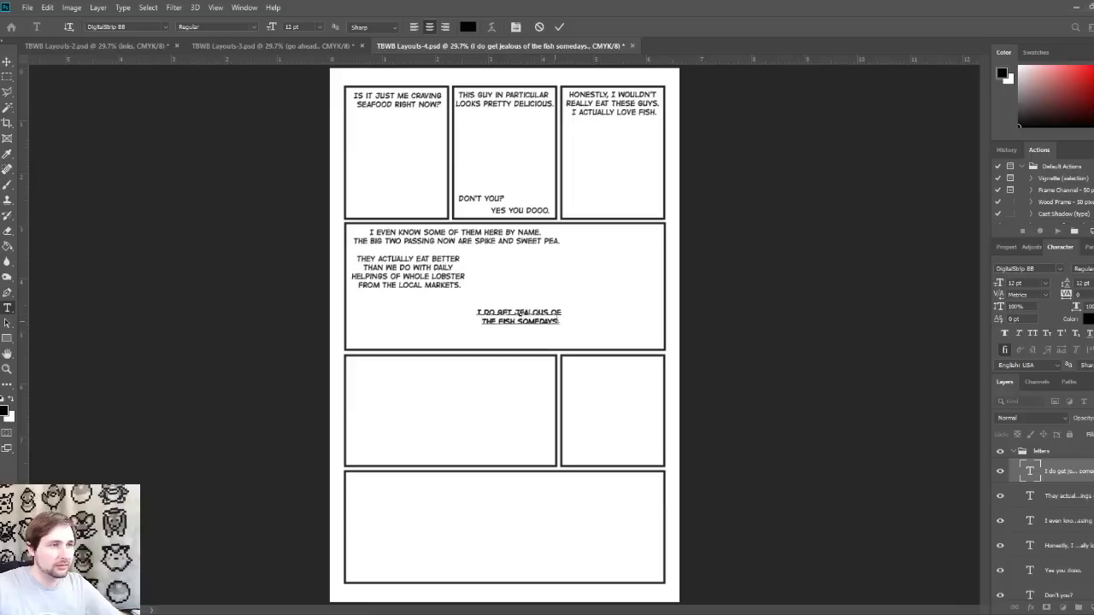
key(BackSpace)
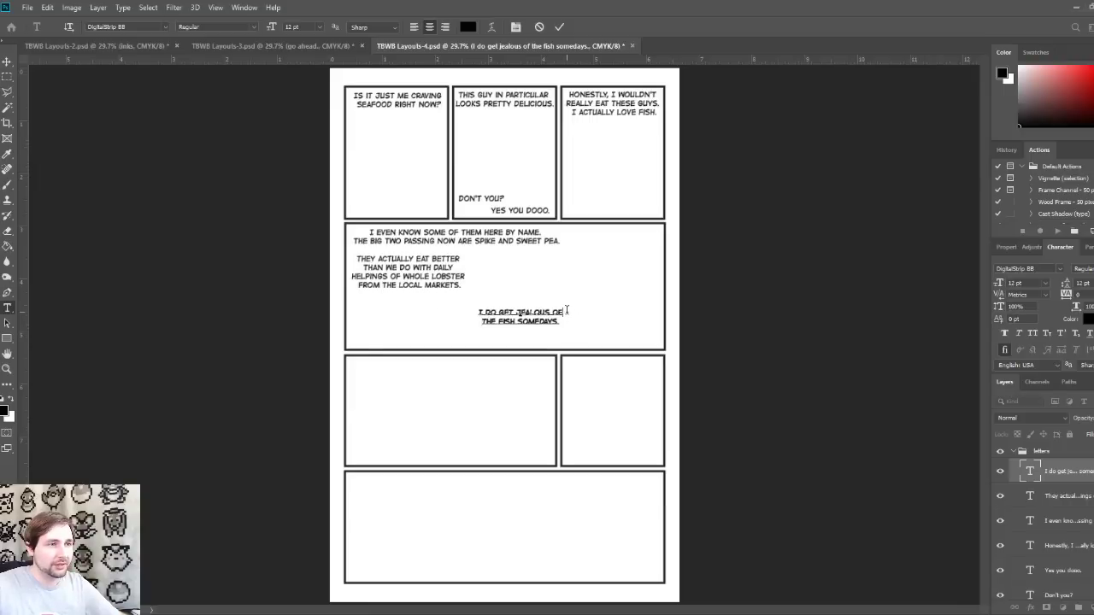
click(6, 61)
drag(543, 315, 424, 306)
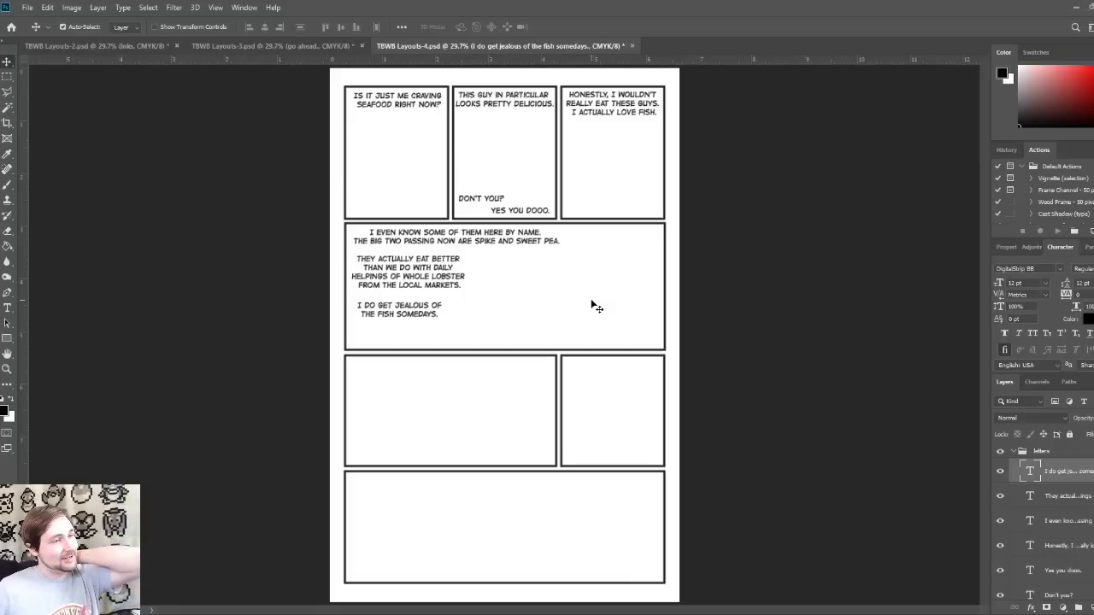
key(Up)
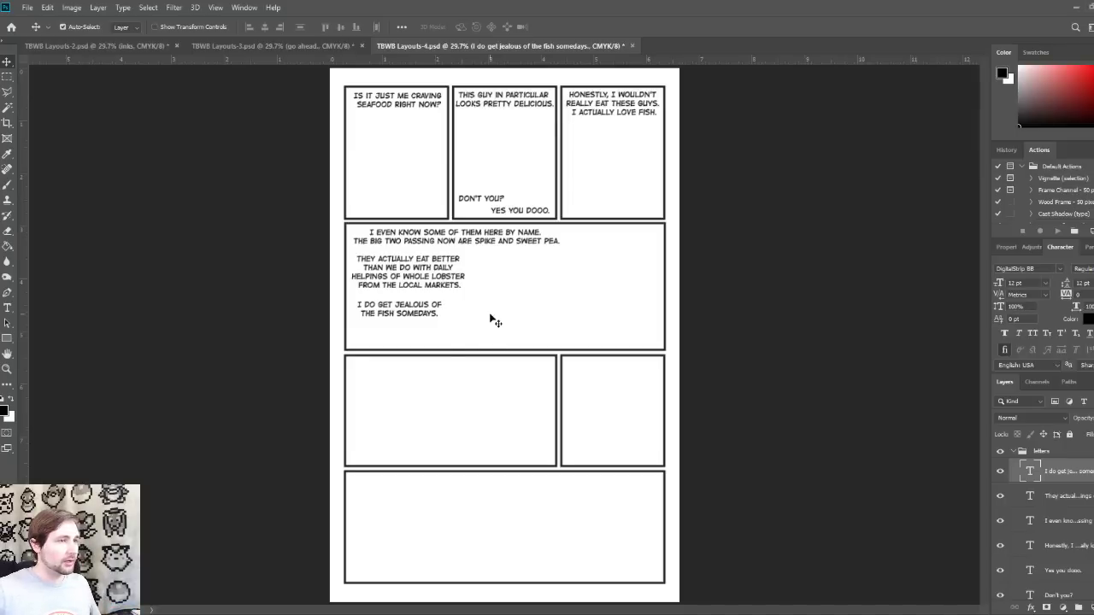
Step: Add the lettering "THEY LIVE SUCH SIMPLE LIVES..." below the "I DO GET JEALOUS" lettering
drag(446, 357, 447, 357)
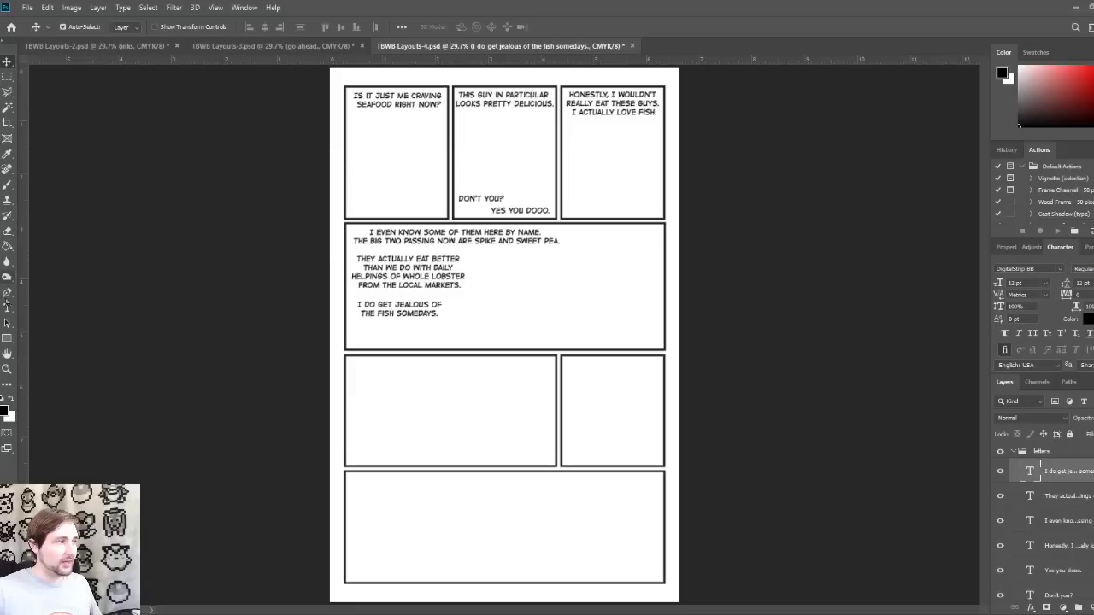
click(7, 308)
click(419, 333)
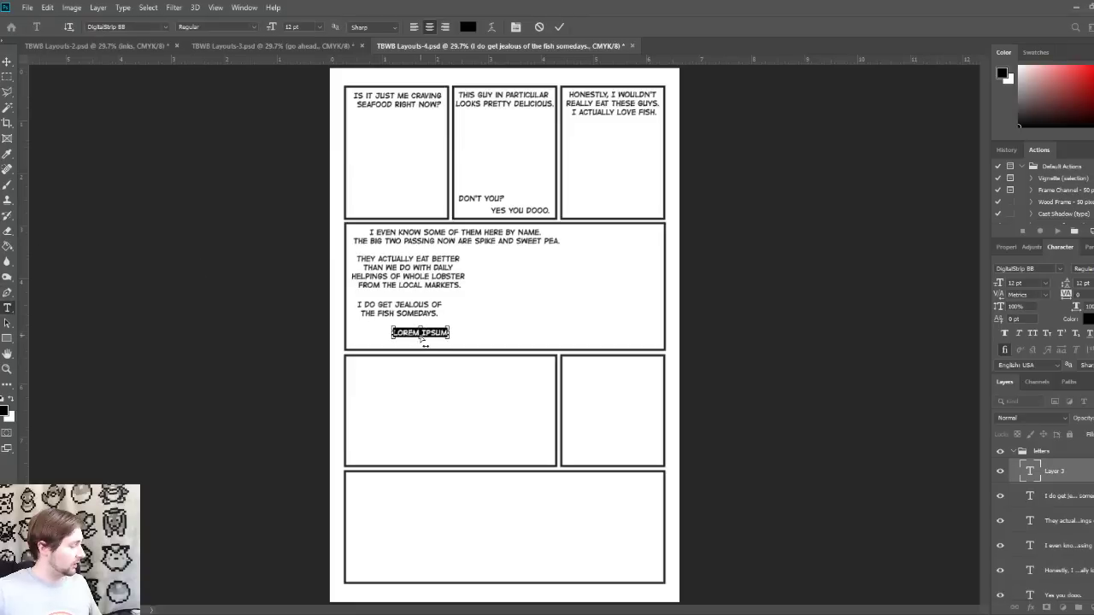
text(THEY LIVE SUCH SIMPLE LIVES...)
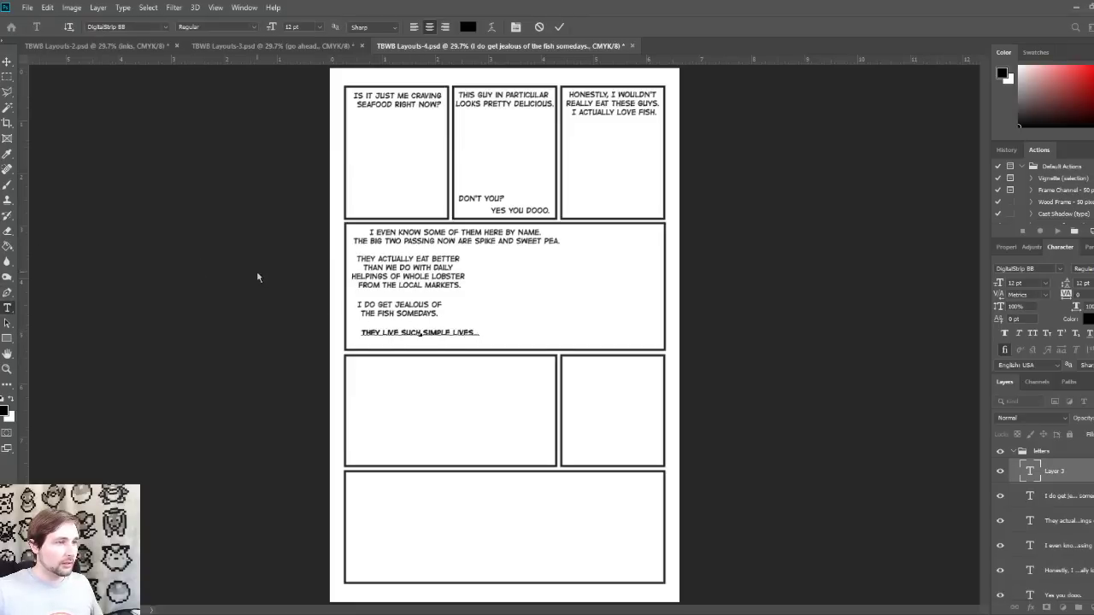
click(7, 61)
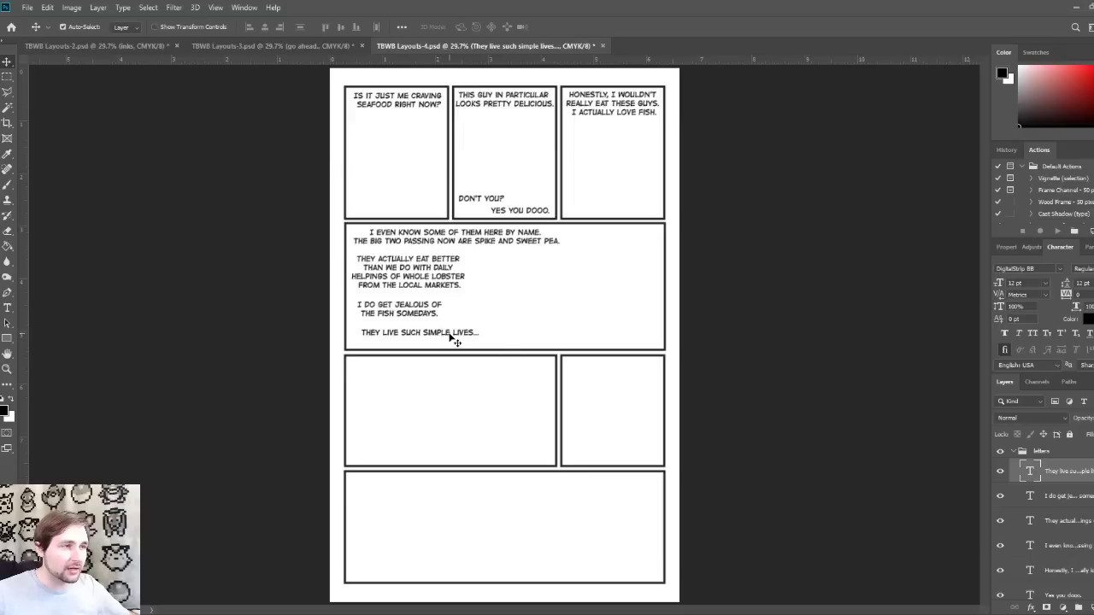
Step: Shift the "I DO GET JEALOUS" lettering slightly right and up, and align the "THEY LIVE SUCH SIMPLE LIVES..." lettering closely beneath it
drag(454, 340, 630, 342)
mouse_move(435, 314)
mouse_down()
mouse_move(512, 340)
mouse_move(438, 344)
mouse_move(435, 315)
mouse_up()
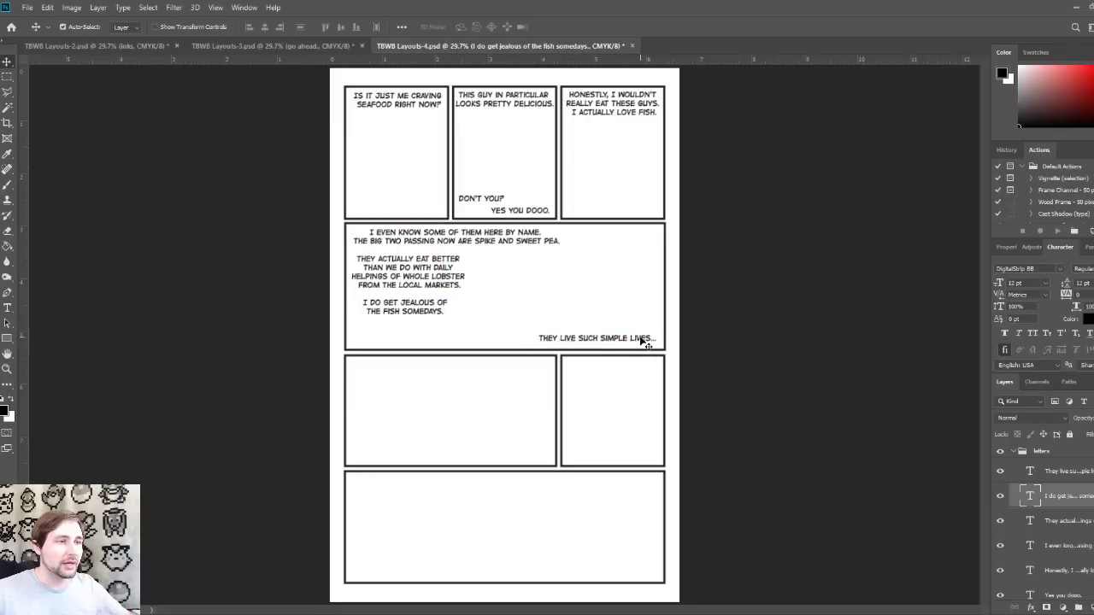
drag(636, 341, 453, 331)
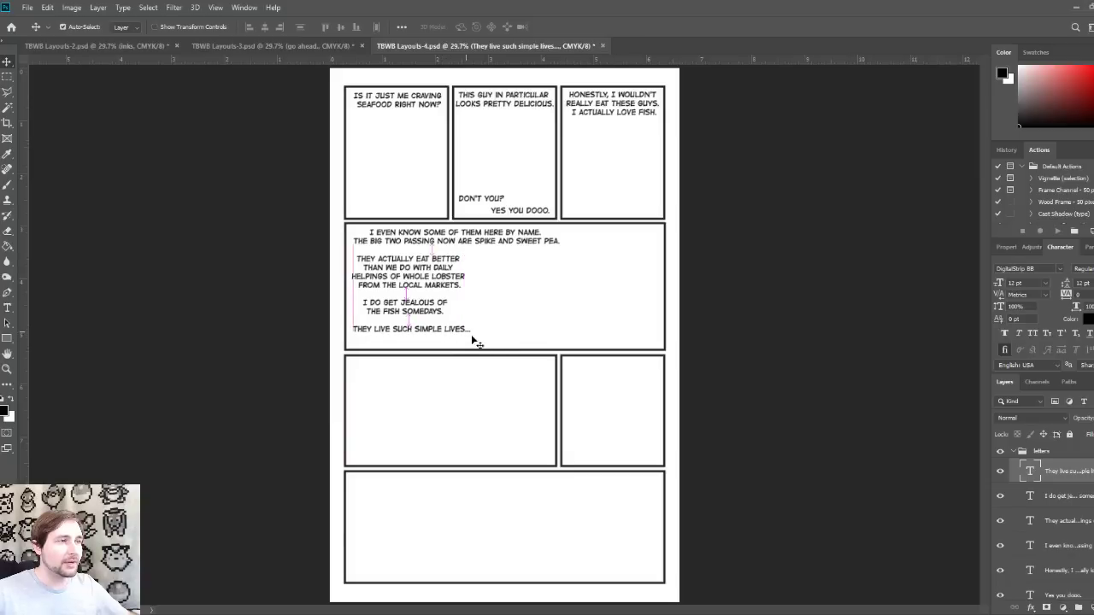
Step: Select the four second-row lettering layers, from "I even know some" to "They live such simple lives", and shift them together slightly down
click(439, 279)
click(1074, 491)
scroll(1077, 500, up, 2)
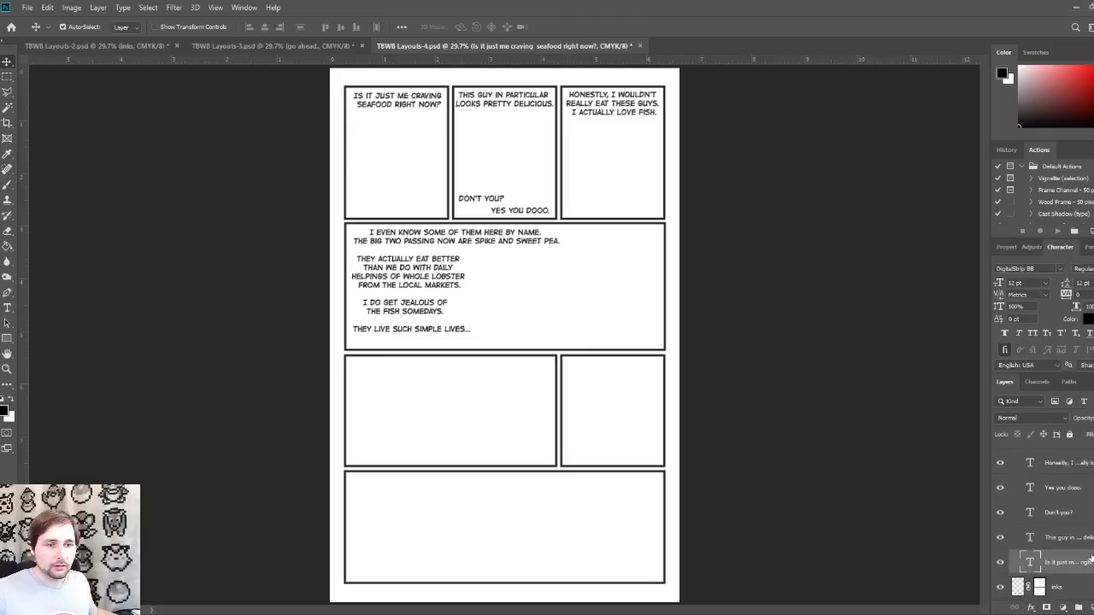
click(1085, 537)
scroll(1086, 537, up, 2)
scroll(1086, 537, up, 1)
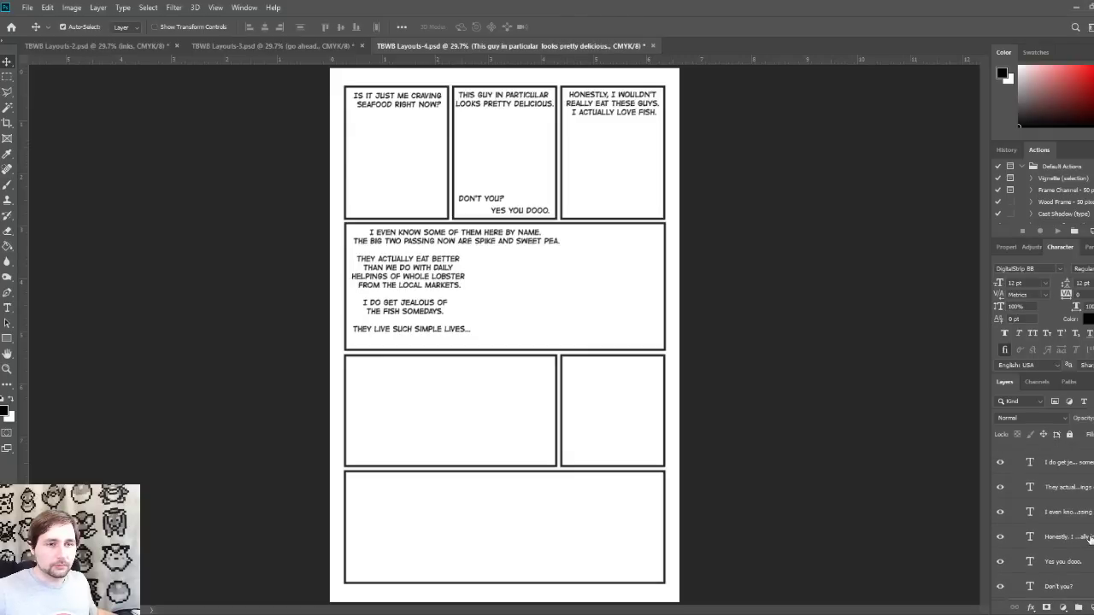
click(1086, 538)
scroll(1088, 540, up, 1)
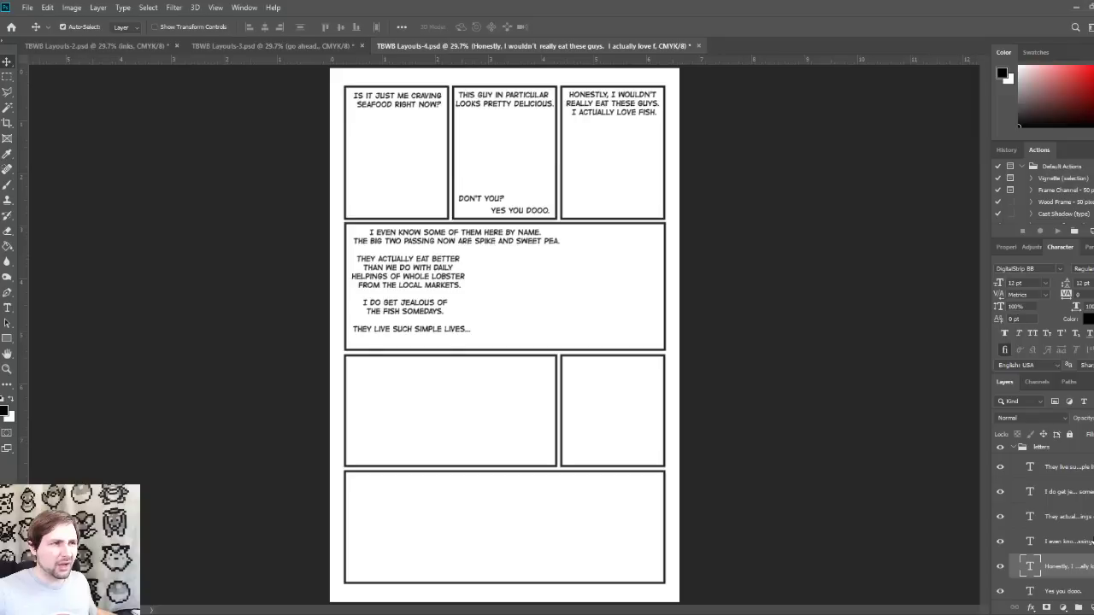
click(1091, 541)
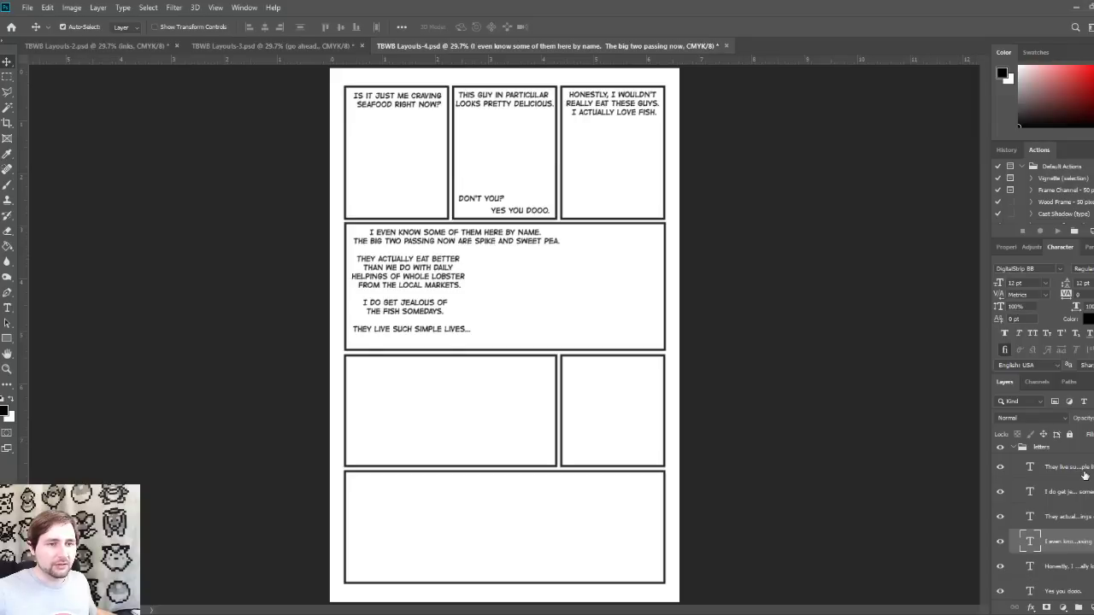
shift+click(1085, 467)
drag(390, 300, 389, 306)
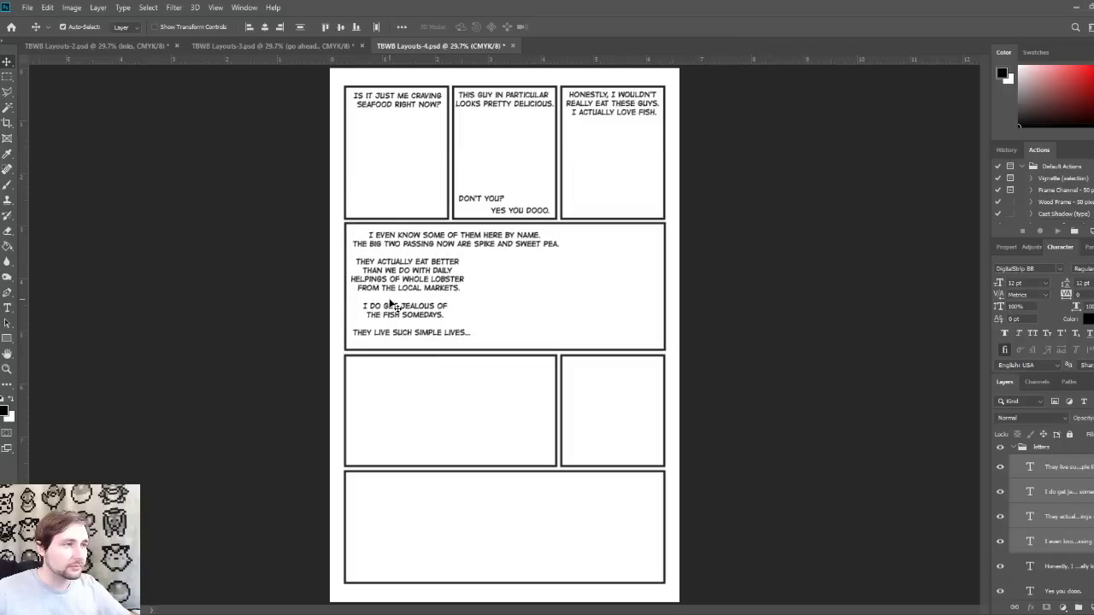
click(744, 311)
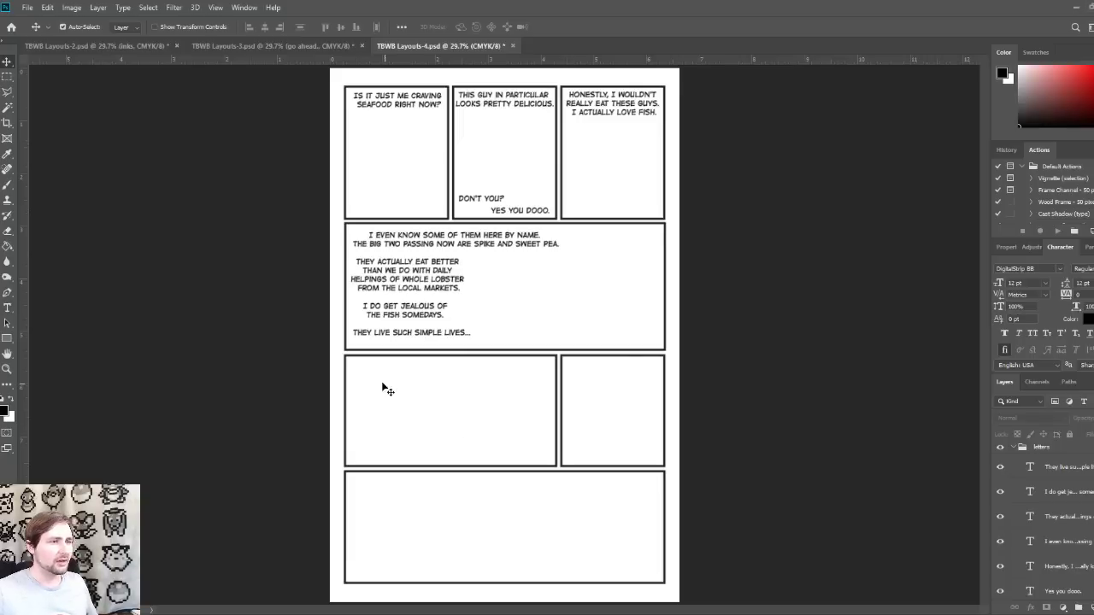
Step: Add the lettering "YOU KNOW, LOBSTER USED TO BE CONSIDERED THE MOST DISGUSTING FOOD YOU COULD EVER EAT." starting inside the wide third-row panel
key(t)
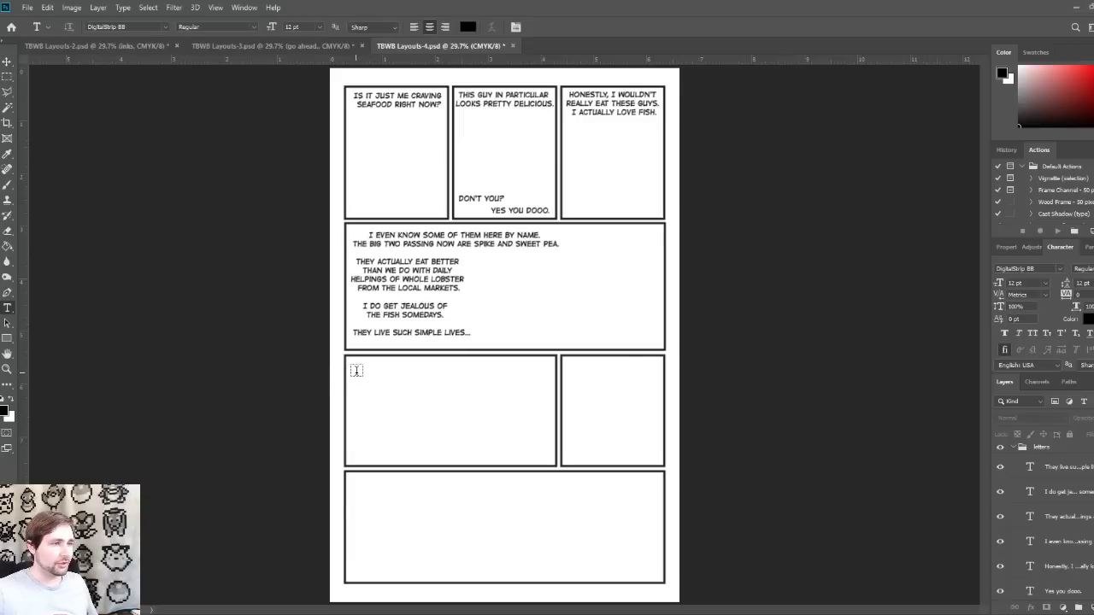
click(356, 370)
key(ctrl+v)
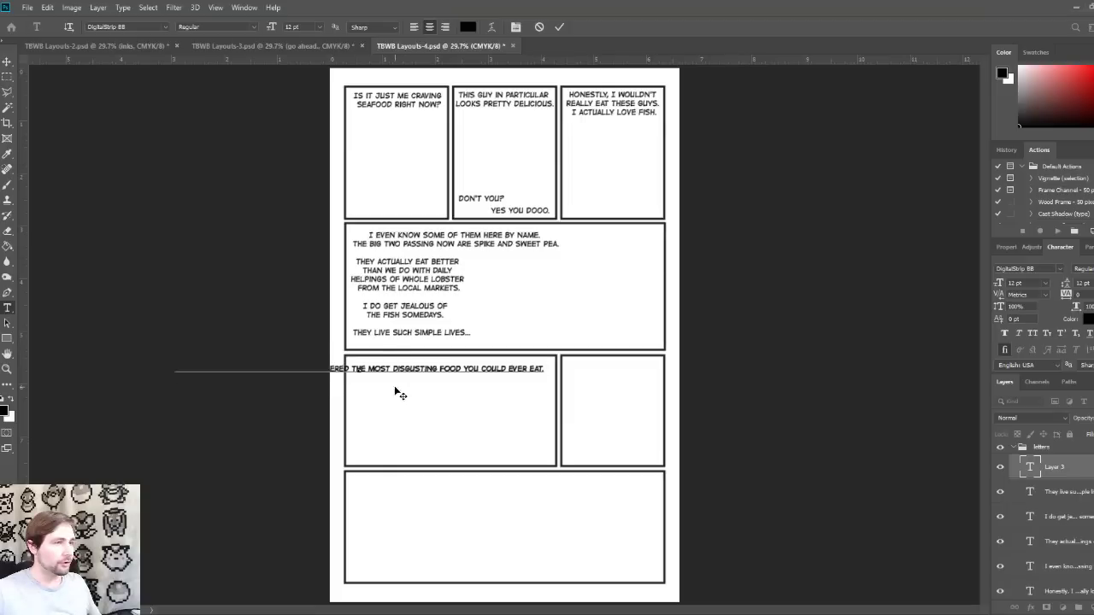
key(ctrl+Return)
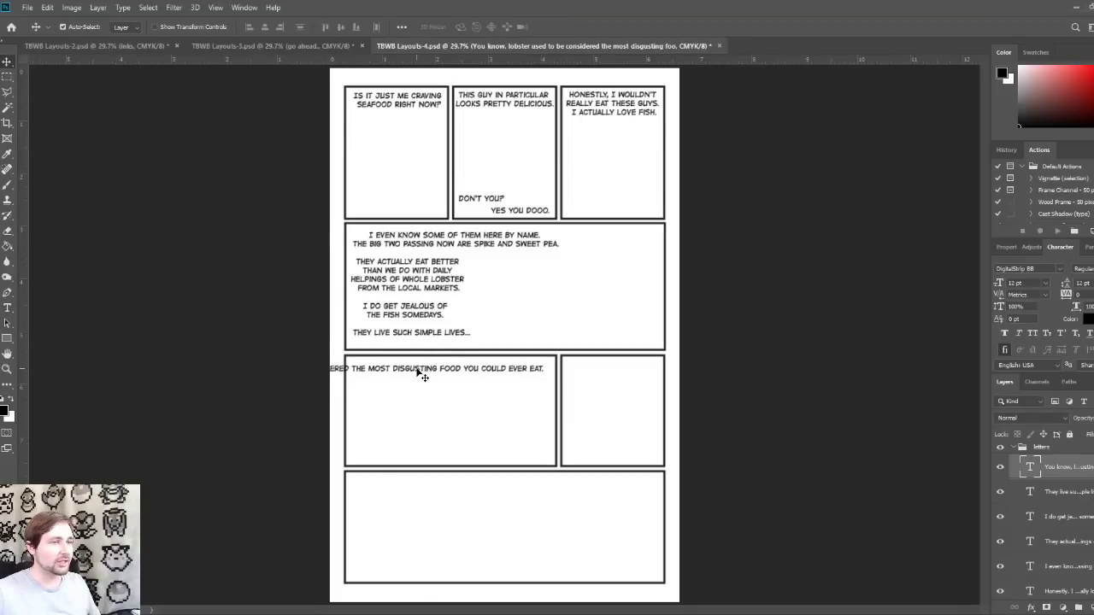
drag(419, 373, 597, 379)
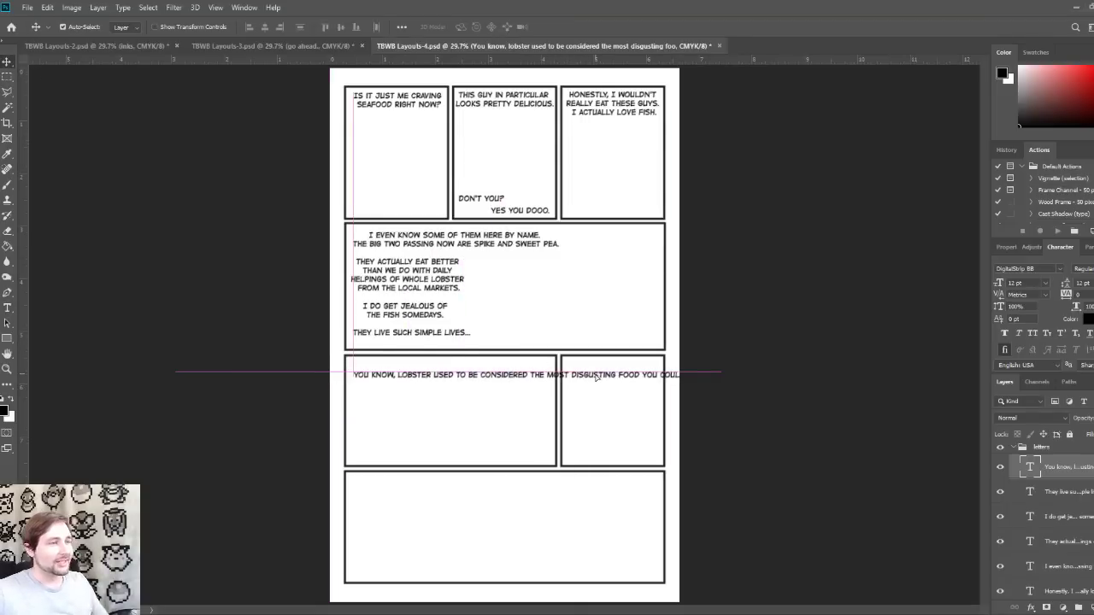
Step: Break the "YOU KNOW, LOBSTER" lettering after "CONSIDERED THE" and move it to the bottom of the wide third-row panel
click(7, 308)
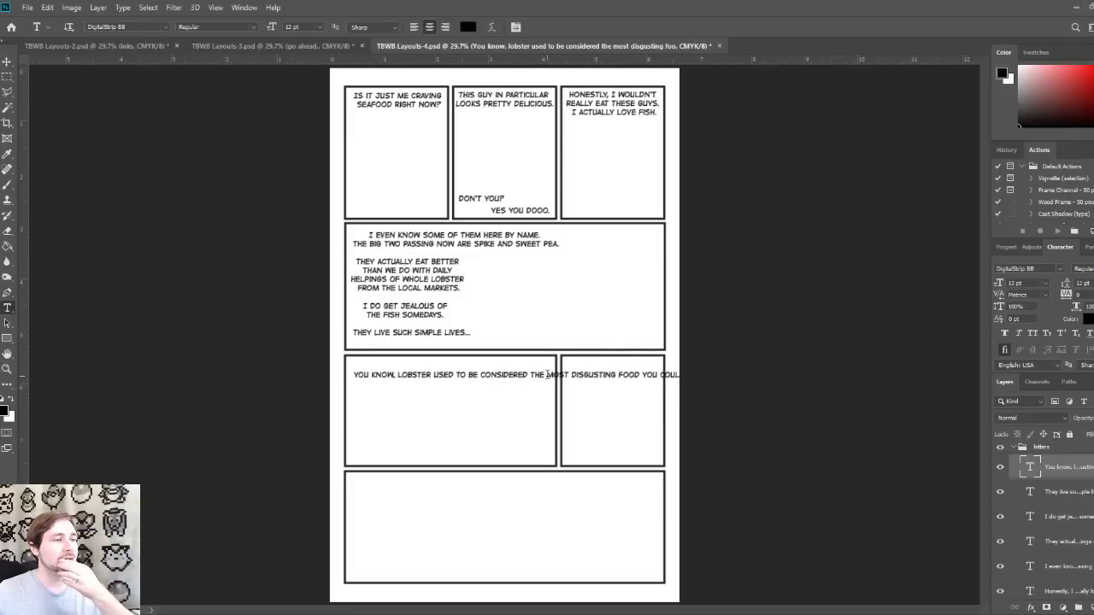
click(547, 374)
key(Return)
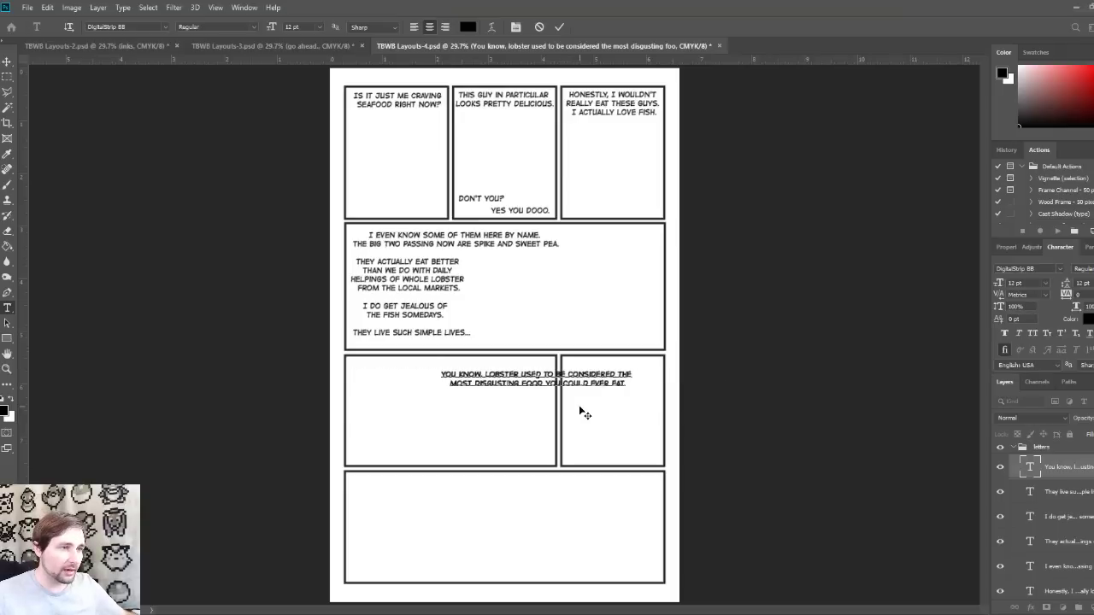
click(7, 61)
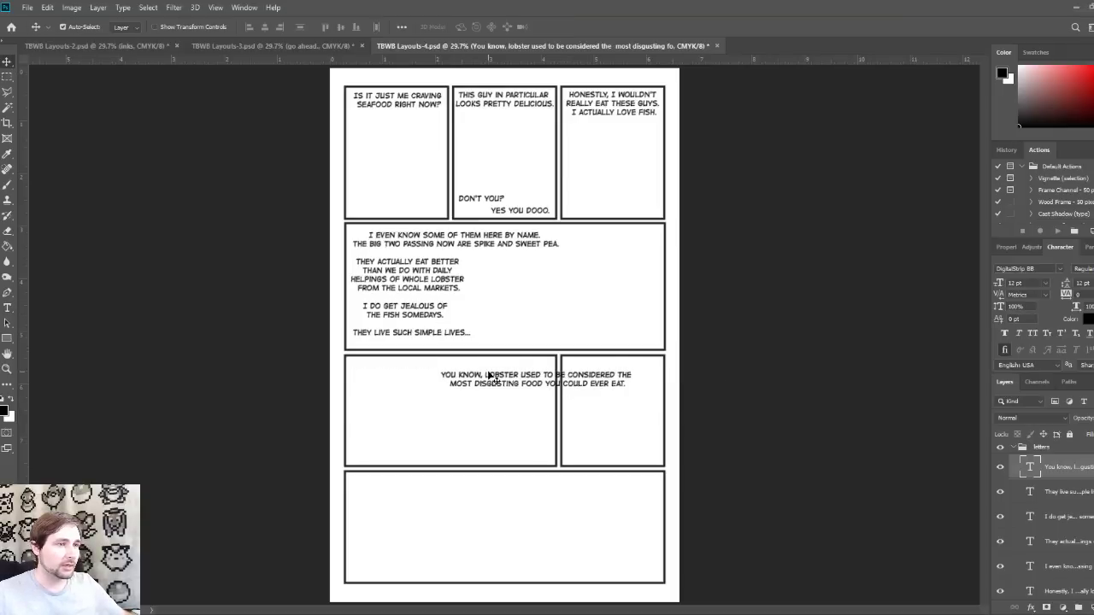
drag(490, 378, 402, 450)
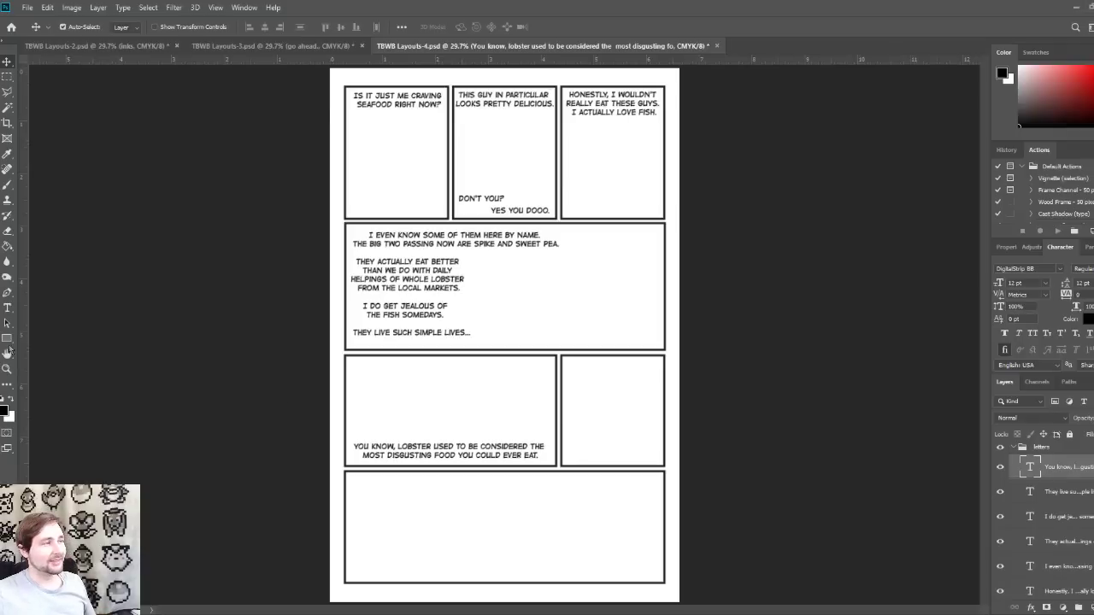
Step: Add the lettering "IT WAS ACTUALLY ONCE CONSIDERED CRUEL AND UNUSUAL PUNISHMENT TO FEED PRISON INMATES LOBSTER MORE THAN ONCE A WEEK" in the wide third-row panel
click(7, 307)
click(497, 379)
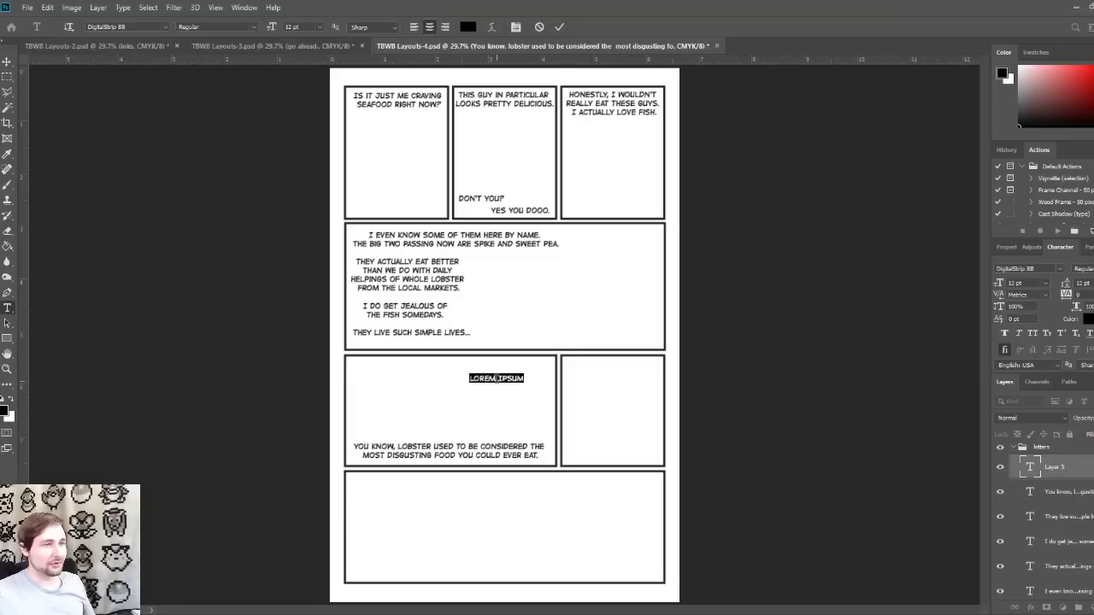
key(ctrl+v)
Step: Break the "IT WAS ACTUALLY ONCE" lettering after ONCE, CRUEL, PUNISHMENT, INMATES and THAN, and move it to the top of the narrow third-row panel
click(513, 379)
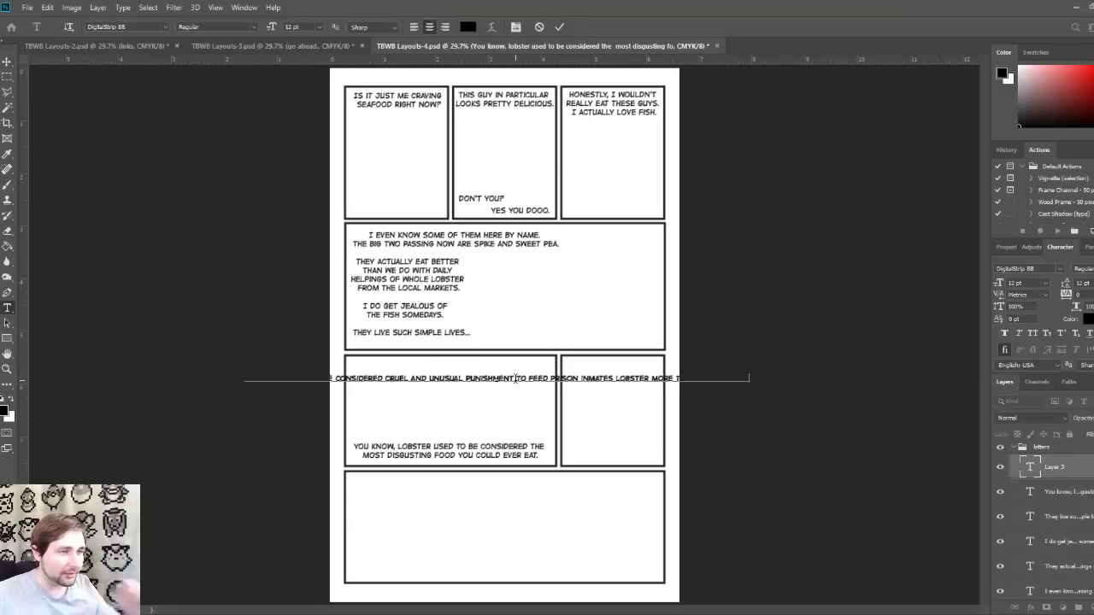
key(Return)
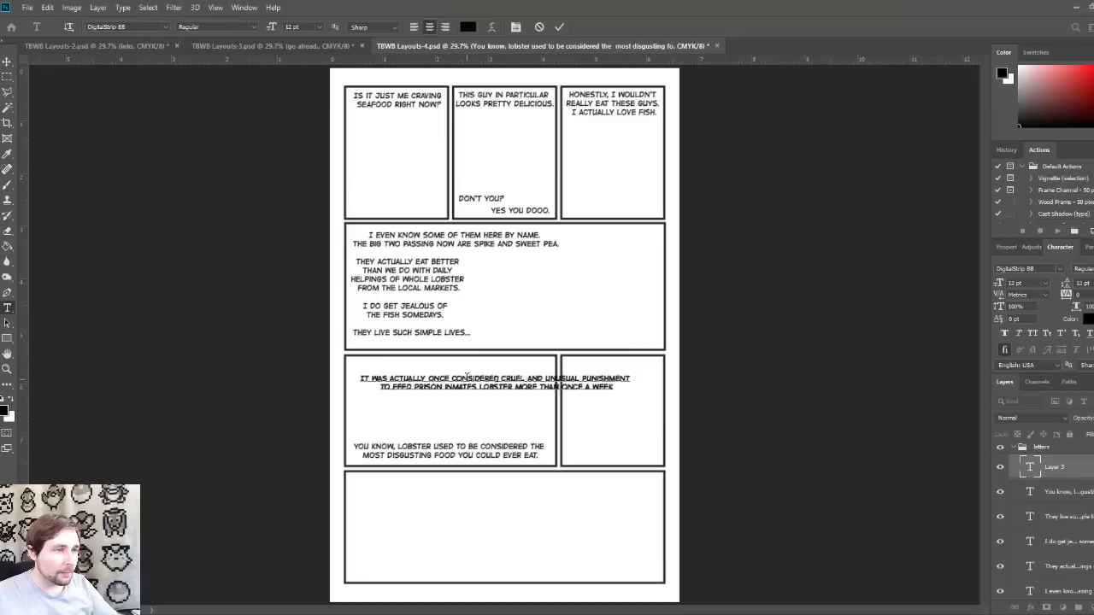
click(452, 378)
key(Return)
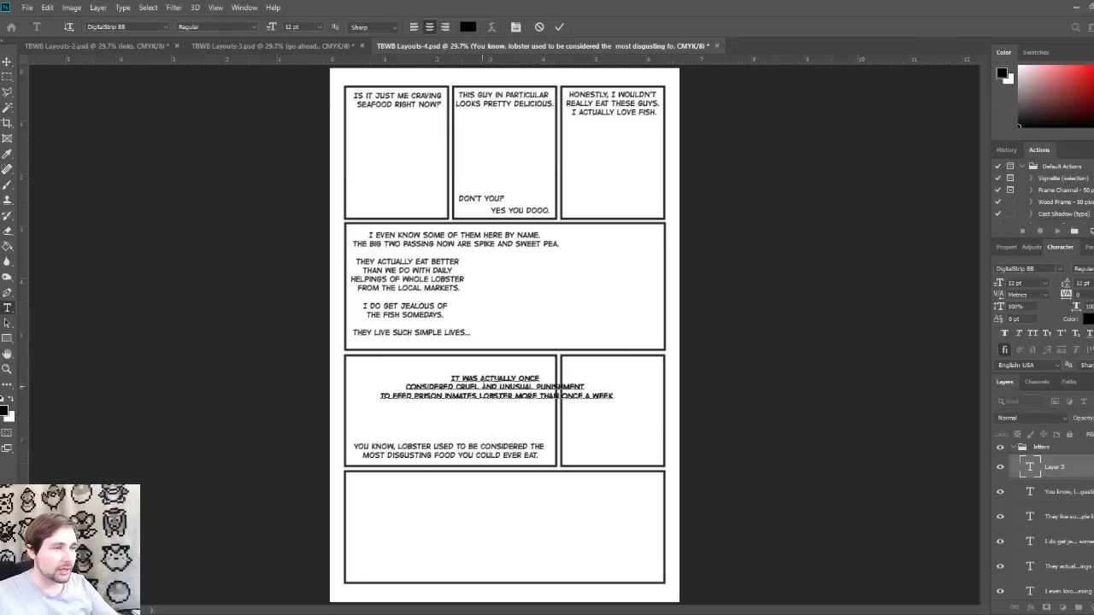
click(483, 386)
key(Return)
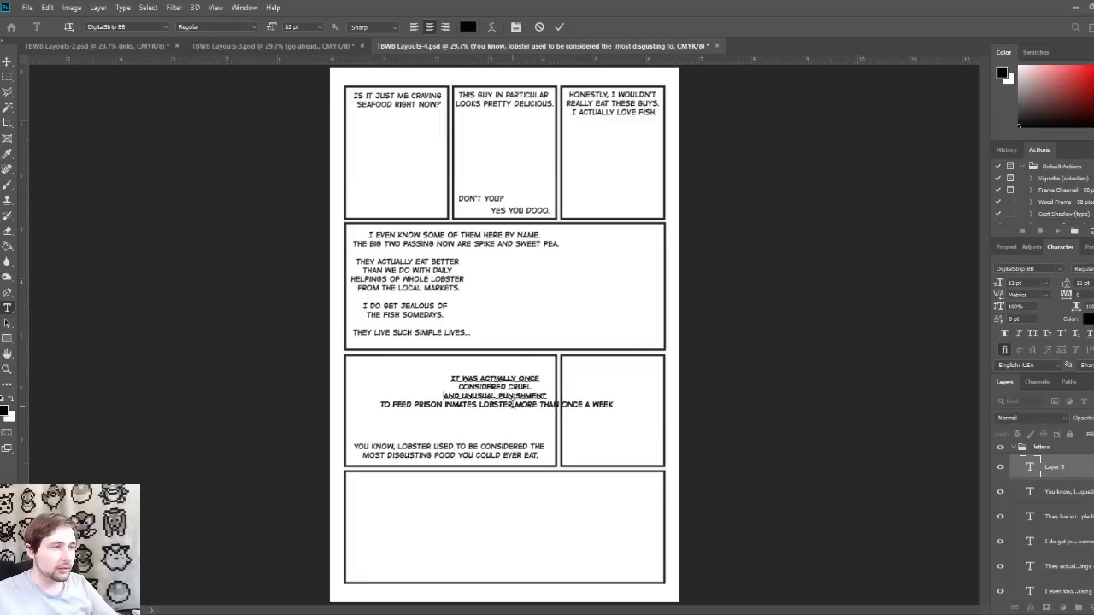
click(479, 405)
key(Return)
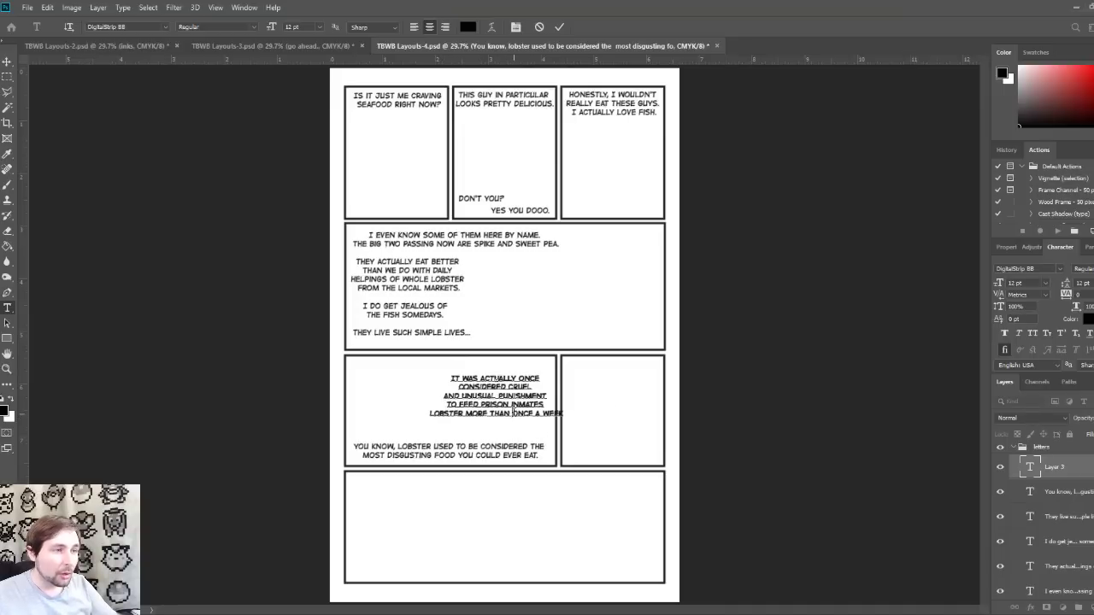
click(513, 413)
key(Return)
click(7, 61)
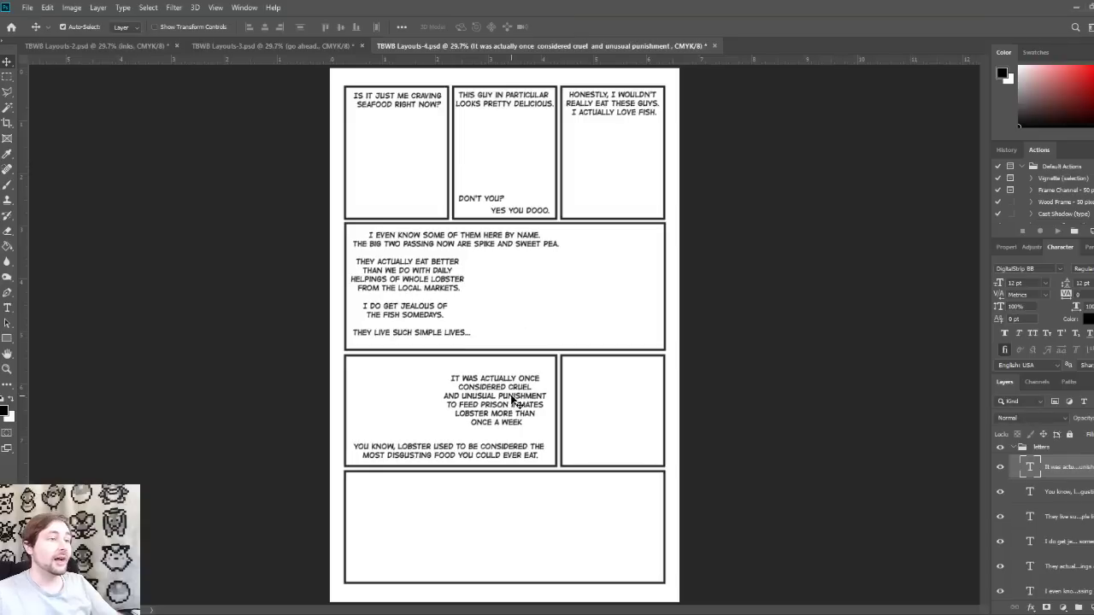
drag(513, 399, 628, 386)
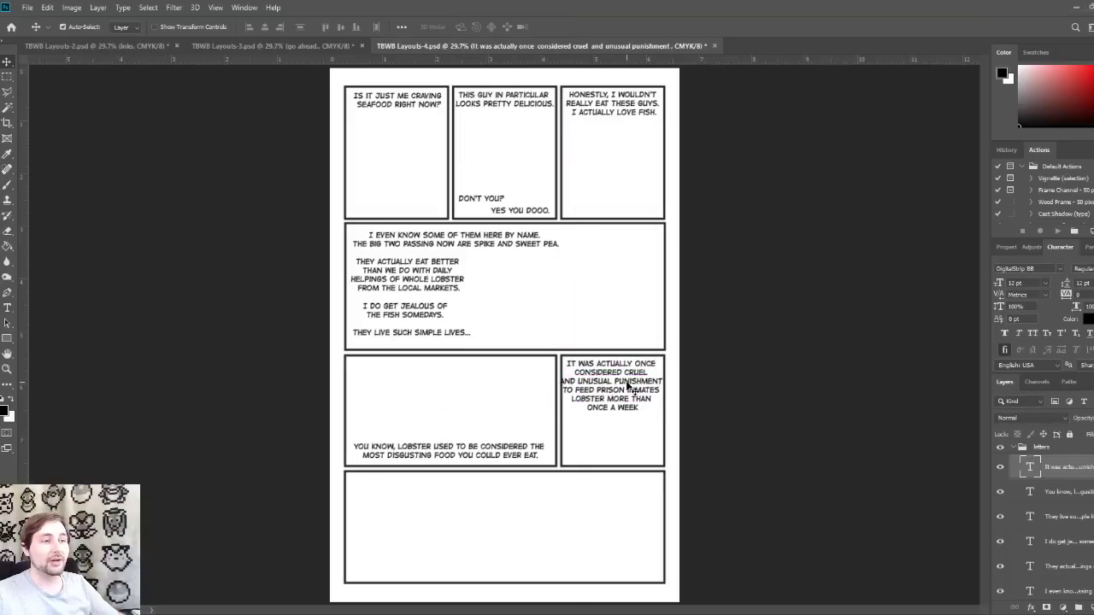
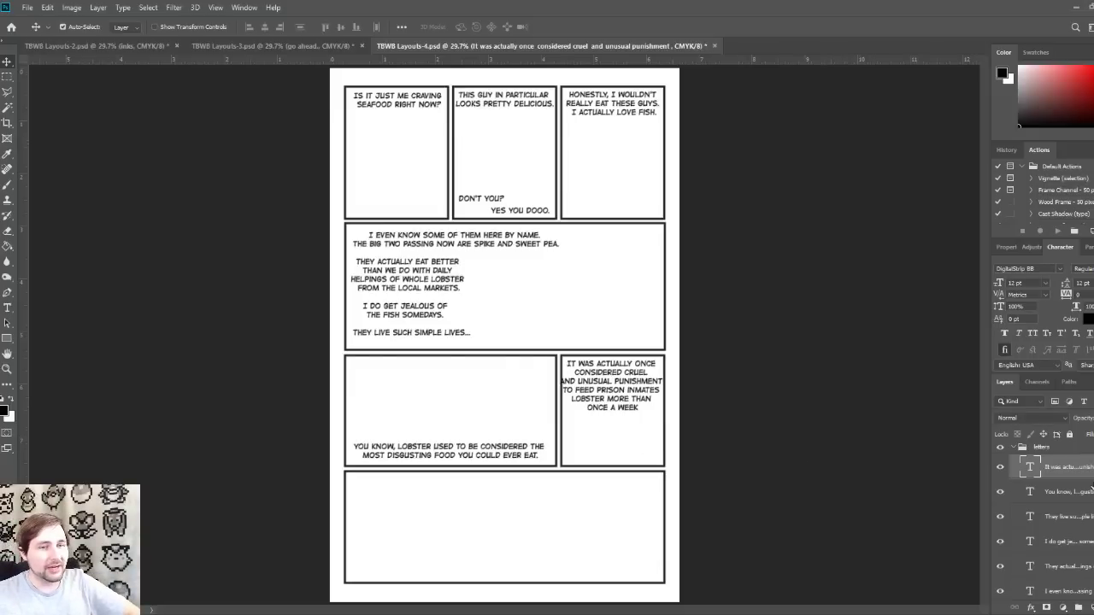
Step: Collapse the letters group and delete the layer mask from the inks layer
click(1014, 449)
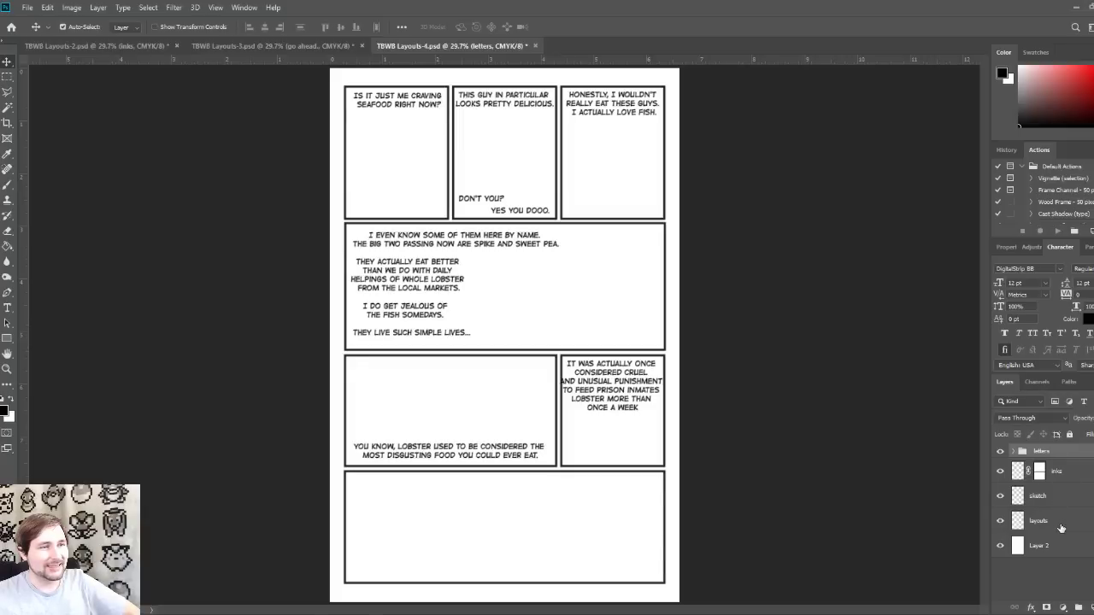
drag(1040, 471, 1093, 537)
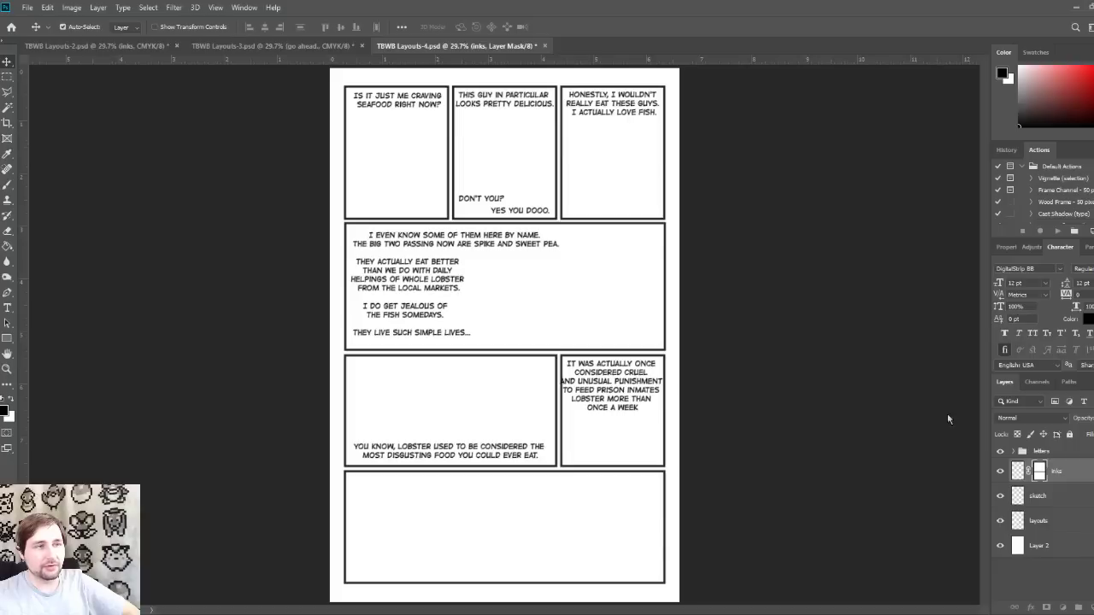
key(Delete)
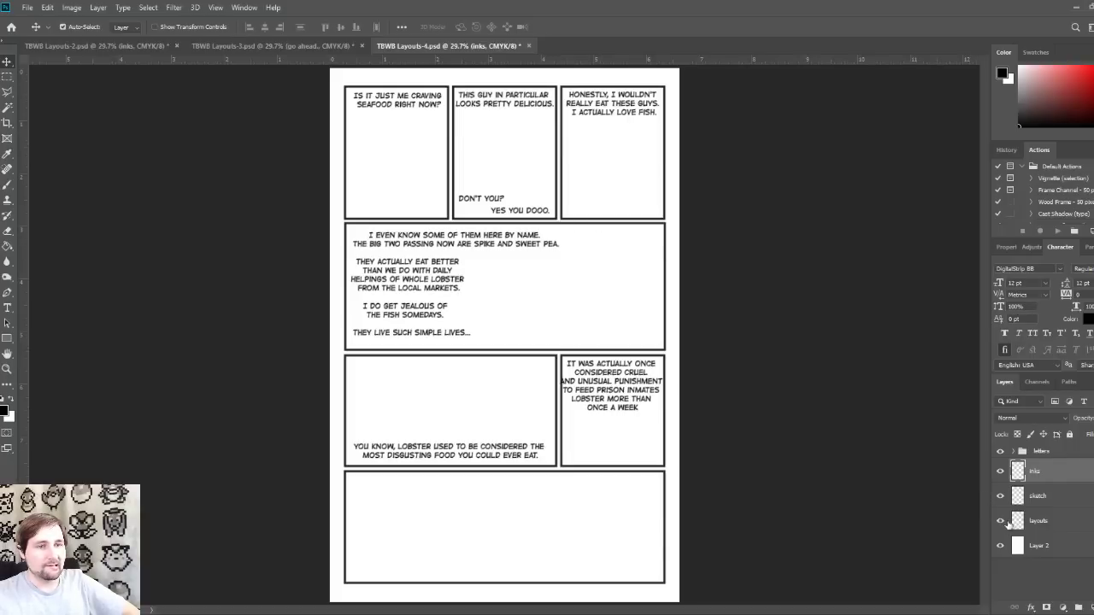
Step: Try to scale down the wide third-row panel frame on the layouts layer to about 91%, and undo it
click(1060, 526)
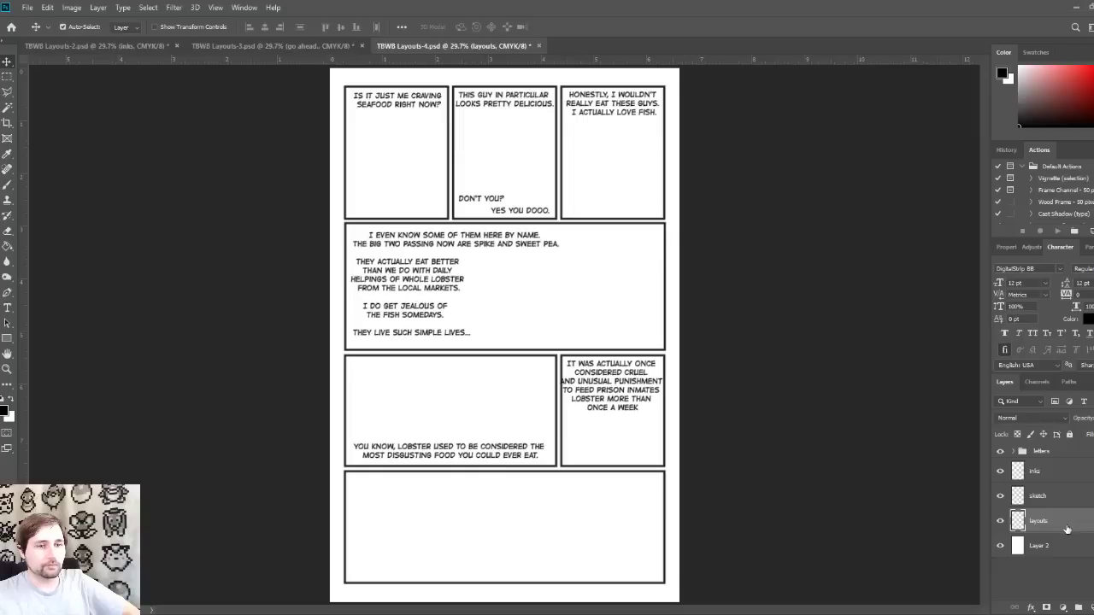
click(7, 76)
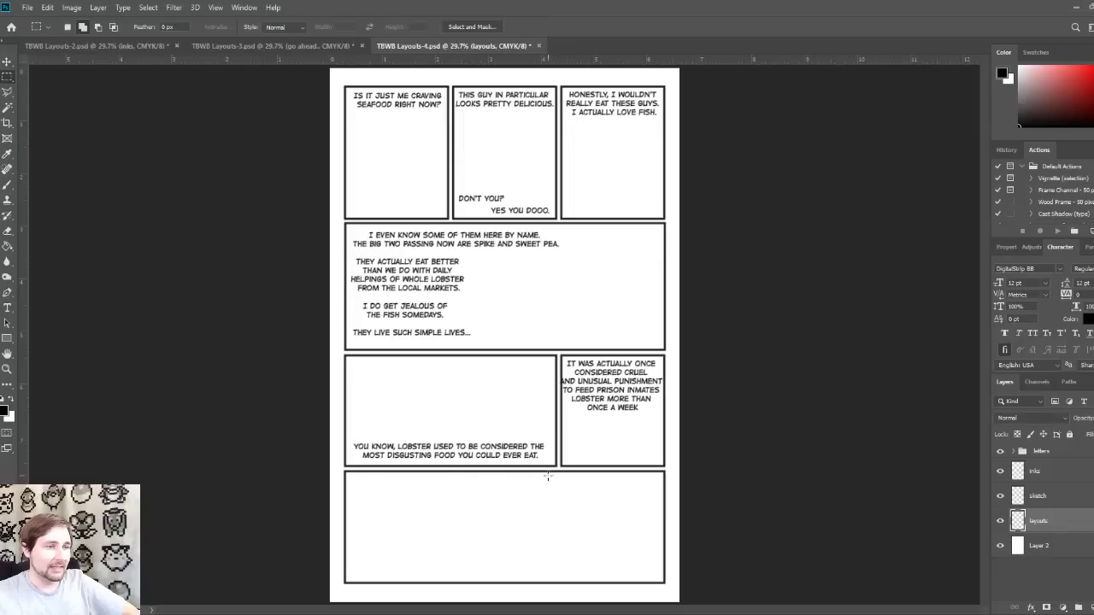
drag(557, 468, 391, 373)
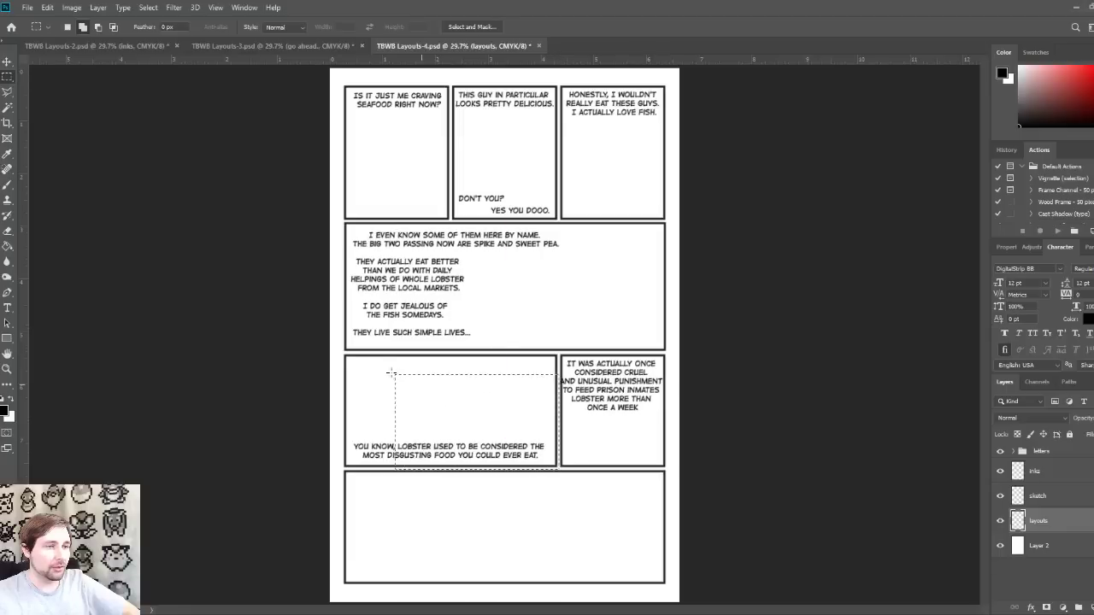
click(337, 351)
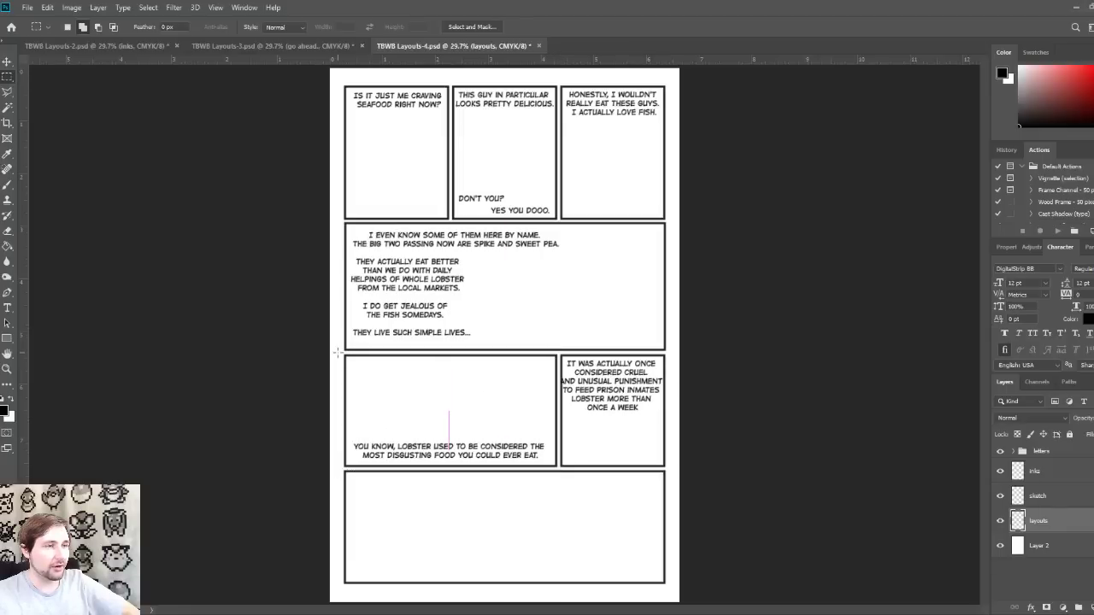
key(ctrl+z)
key(ctrl+t)
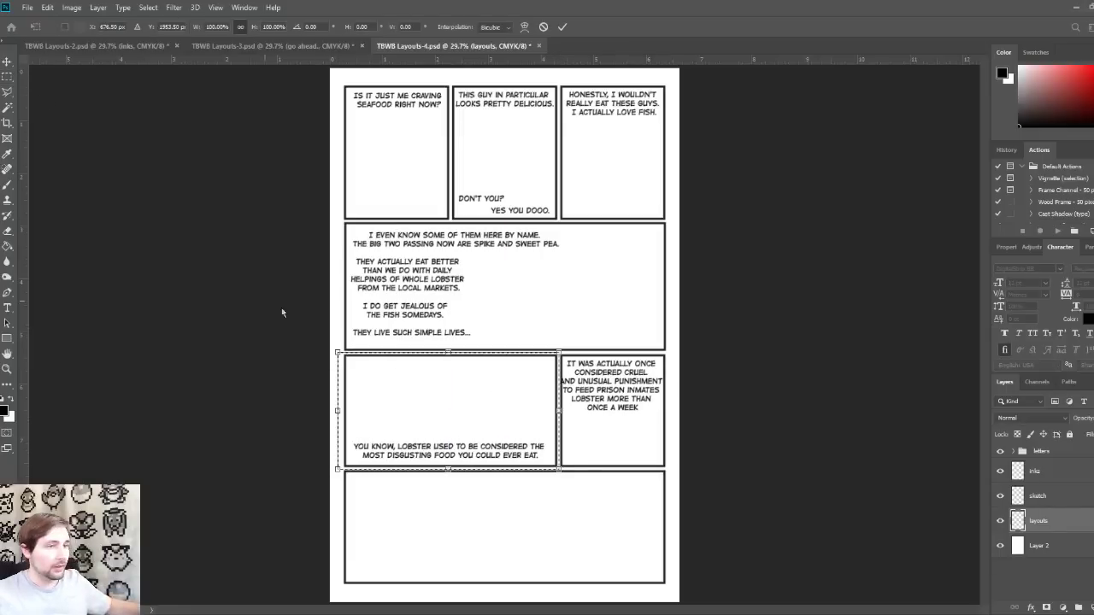
drag(559, 411, 539, 411)
key(Return)
key(ctrl+t)
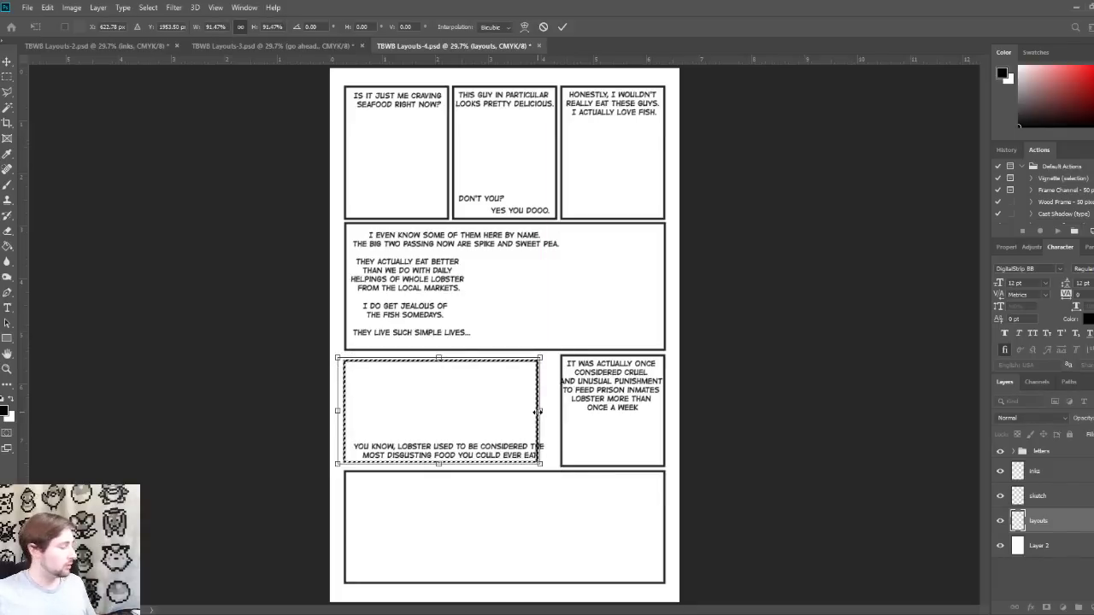
key(ctrl+z)
key(Escape)
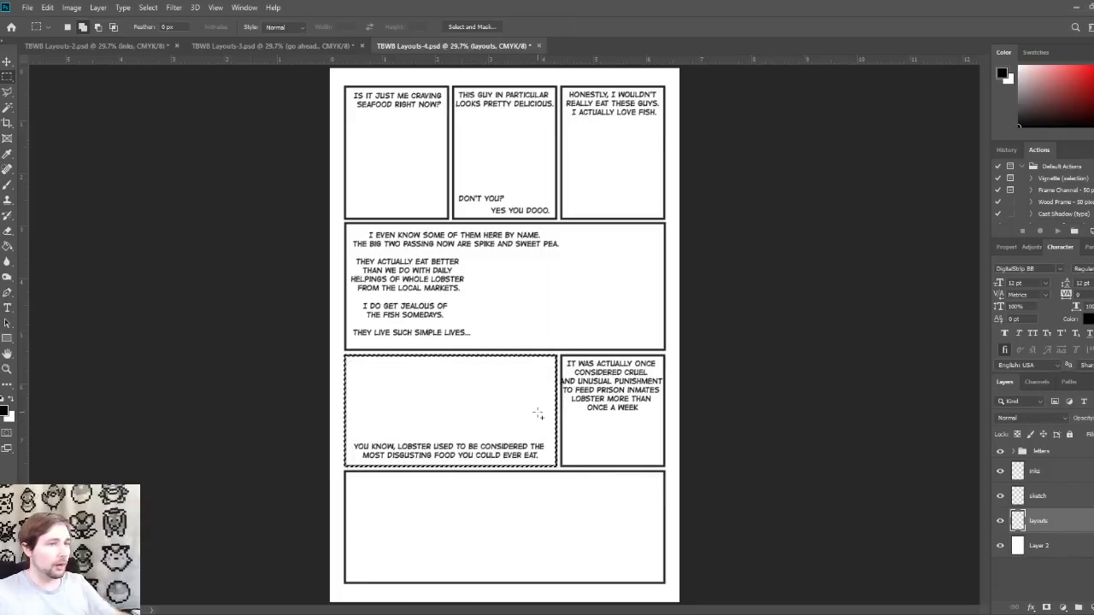
key(ctrl+d)
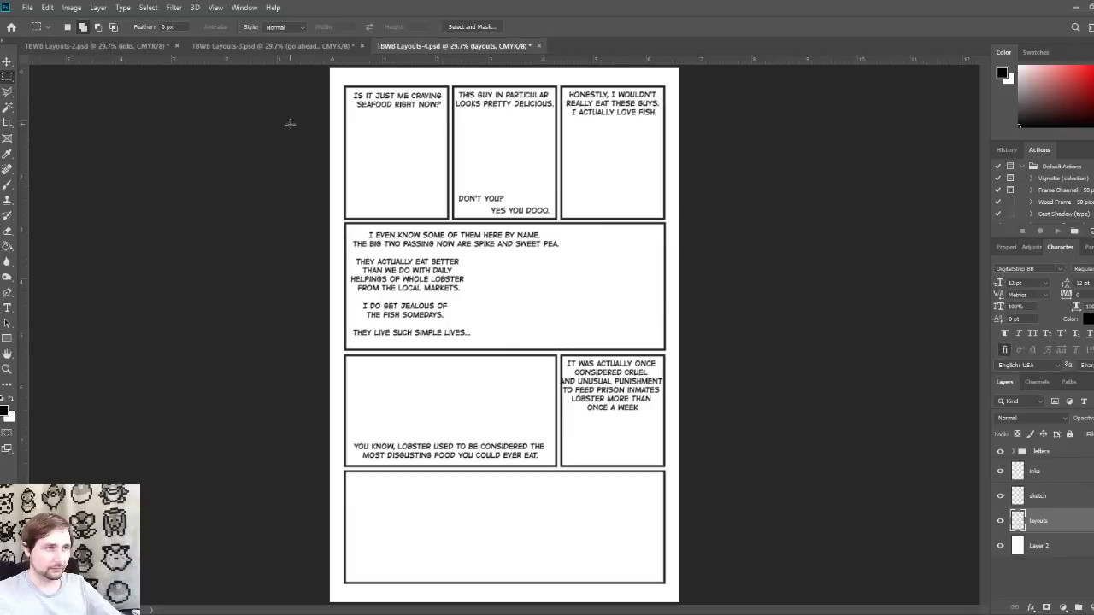
click(7, 63)
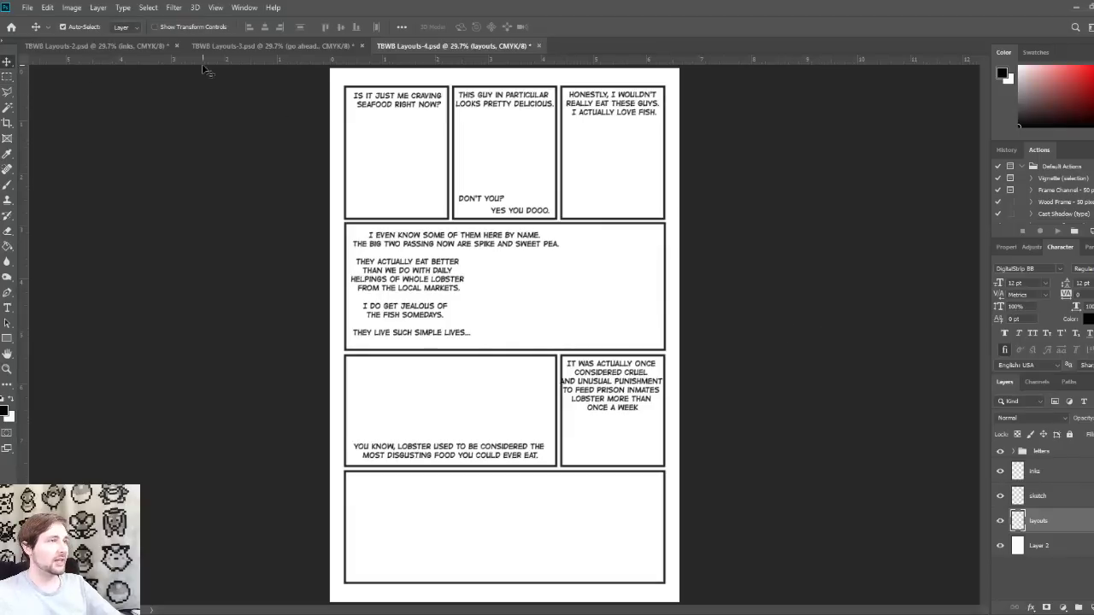
Step: Review the finished page TBWB Layouts-3 for reference and return to TBWB Layouts-4
click(265, 47)
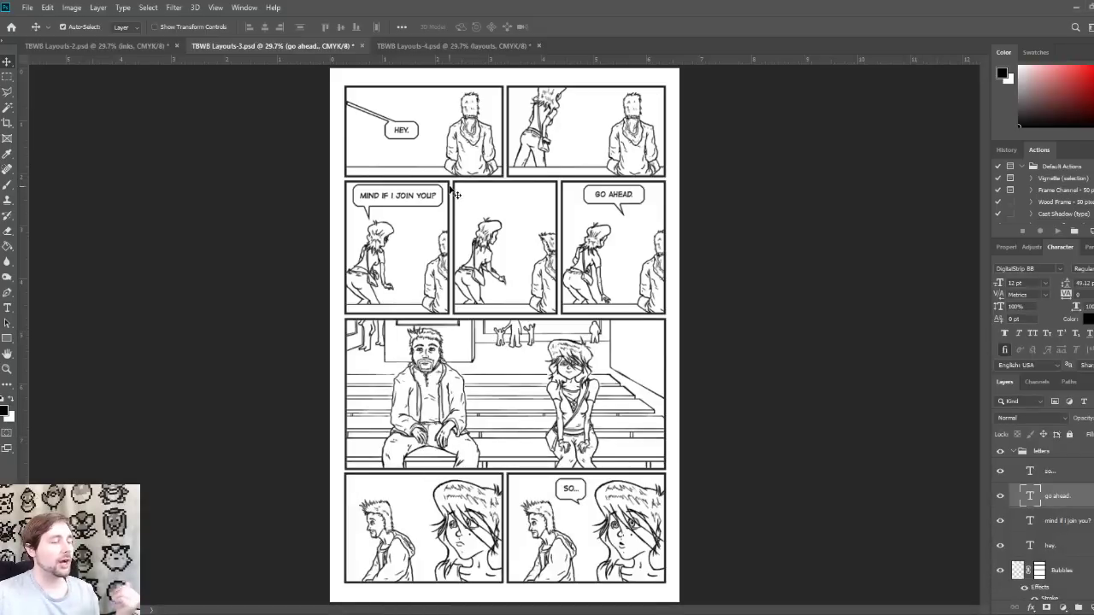
click(448, 47)
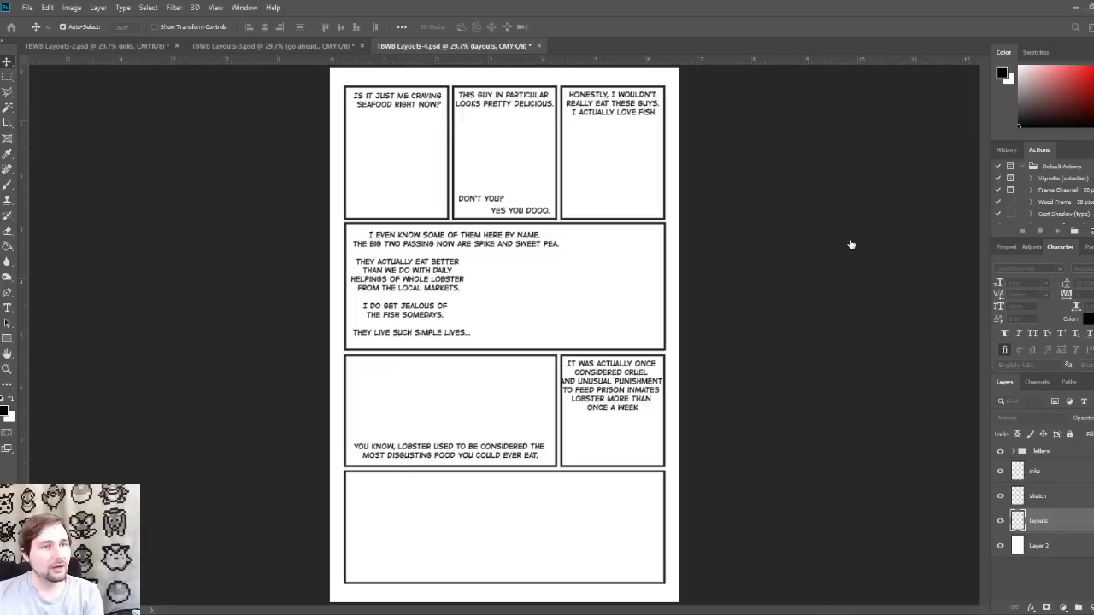
click(954, 402)
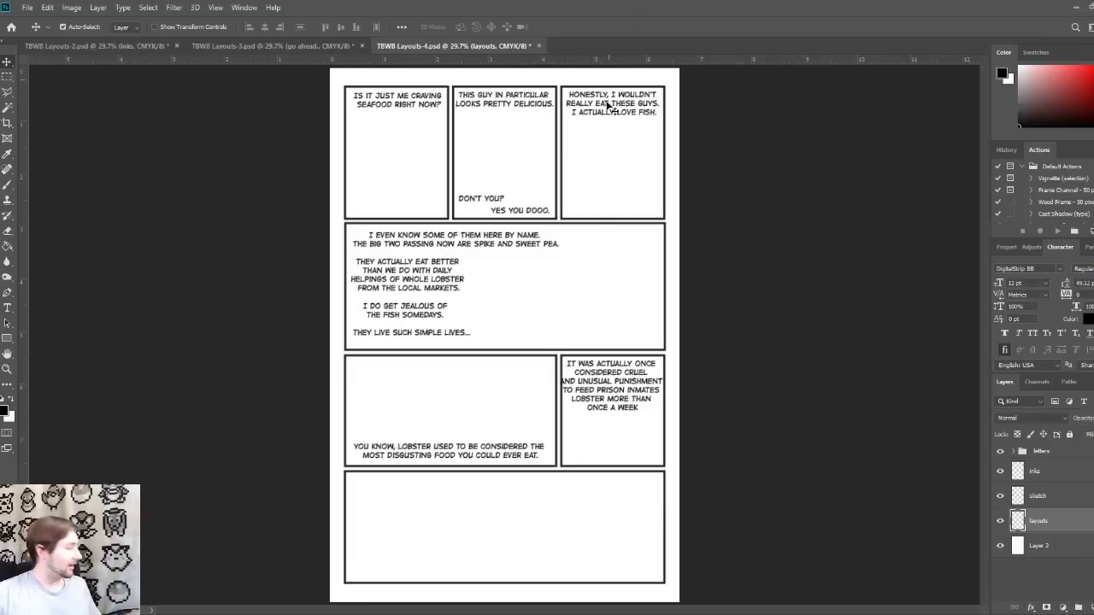
Step: Save the page, place the TBWB Layouts panel frames, and scale them to about 96.5% so they line up with the existing panel borders
key(ctrl+s)
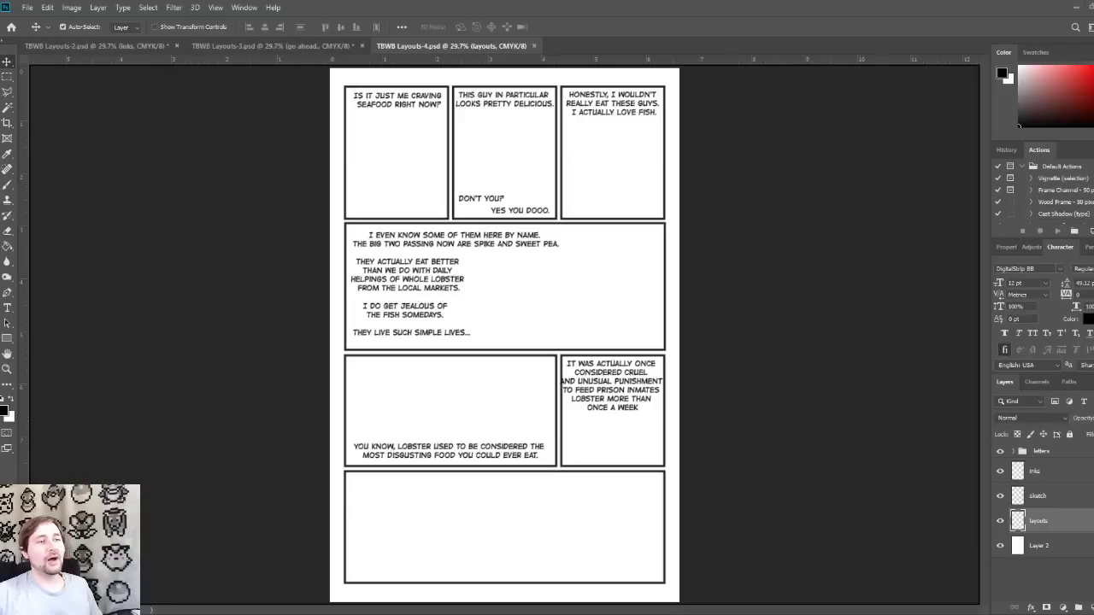
key(space)
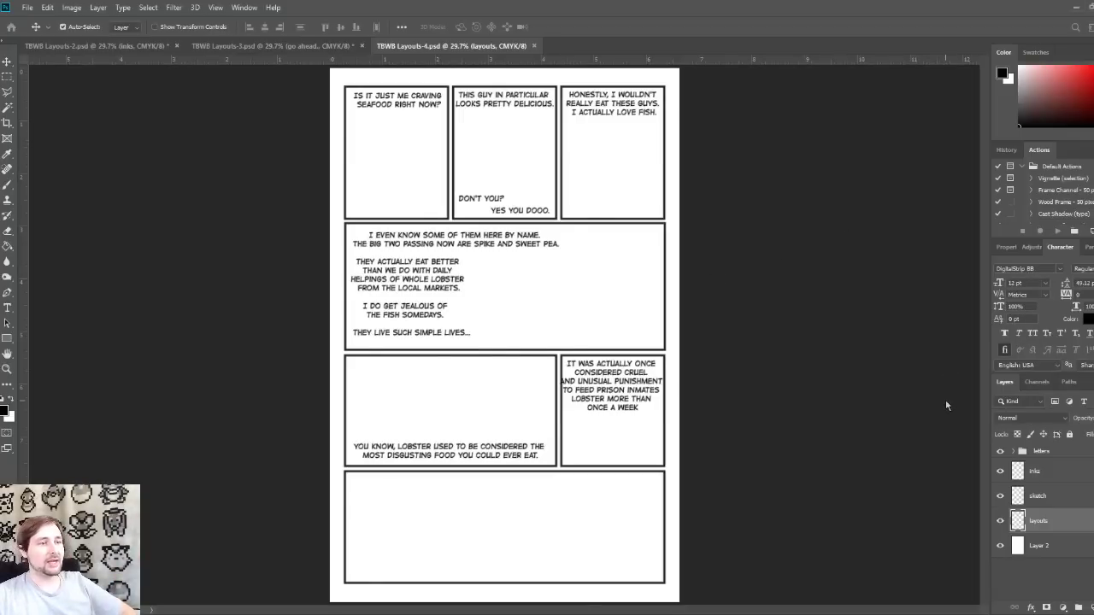
key(ctrl+t)
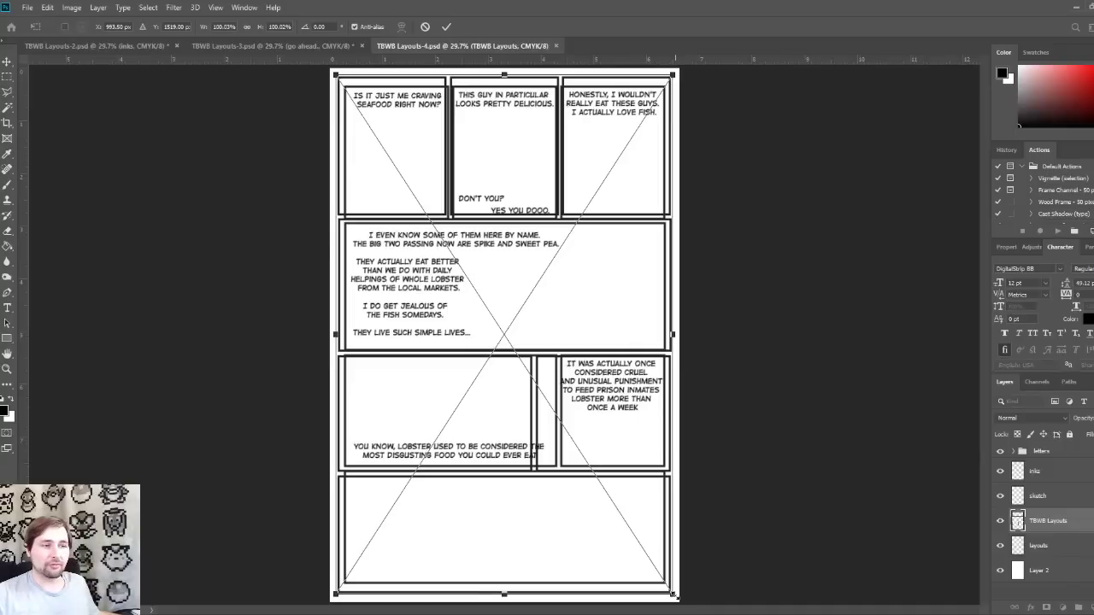
drag(675, 595, 666, 585)
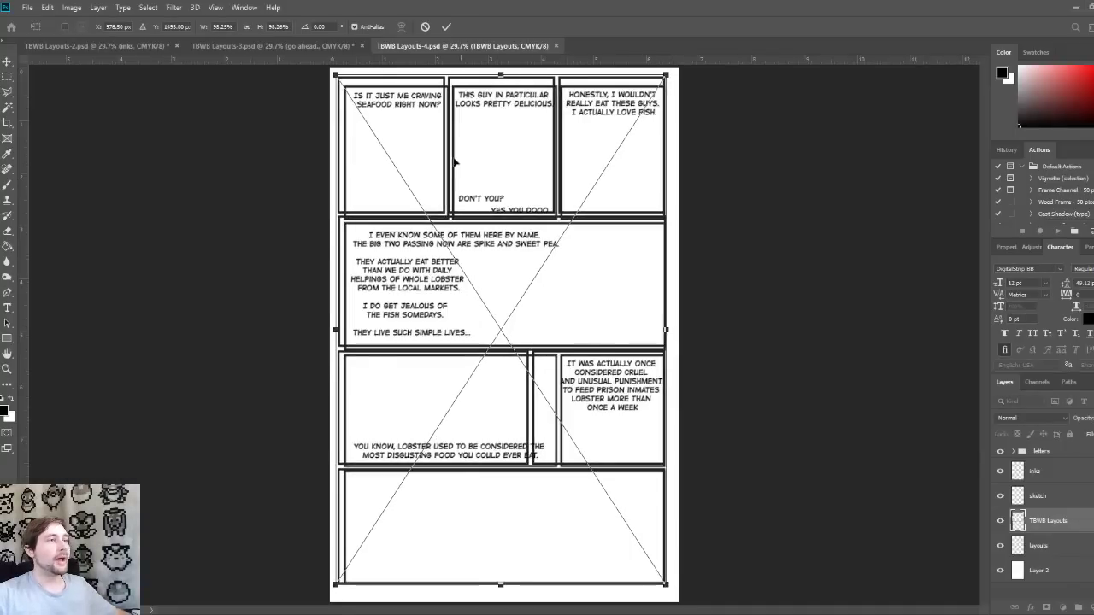
drag(336, 75, 345, 81)
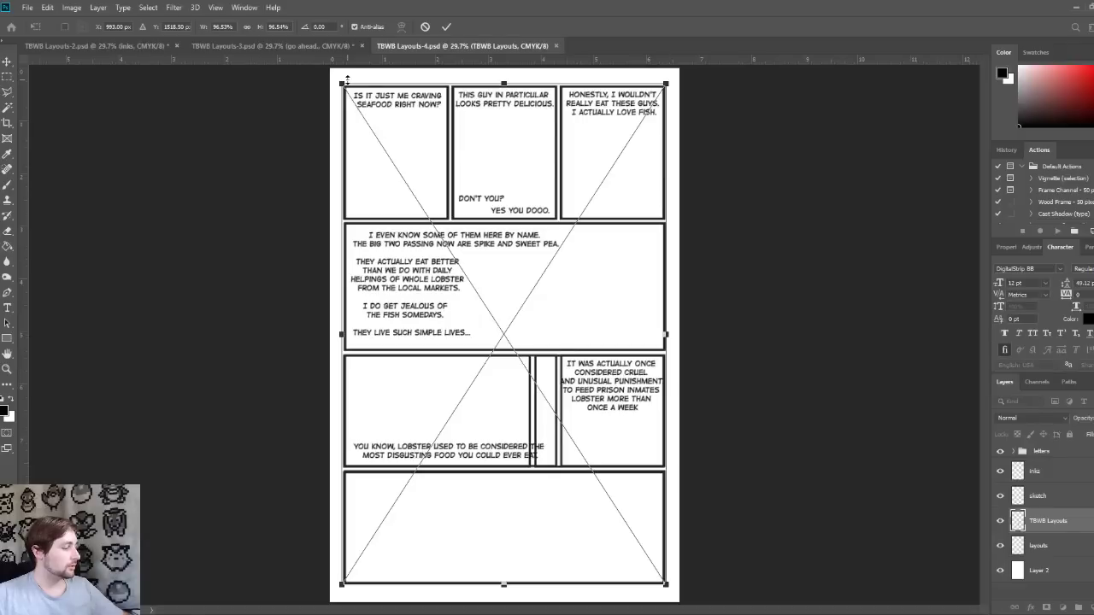
key(Return)
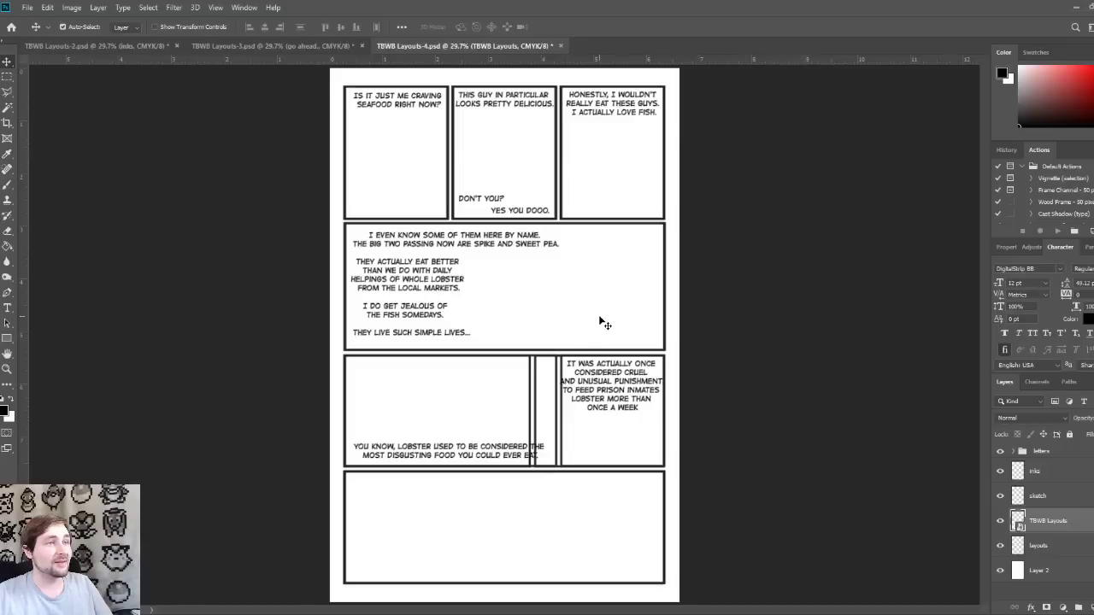
Step: Delete the old layouts layer and make the TBWB Layouts layer active
click(1053, 548)
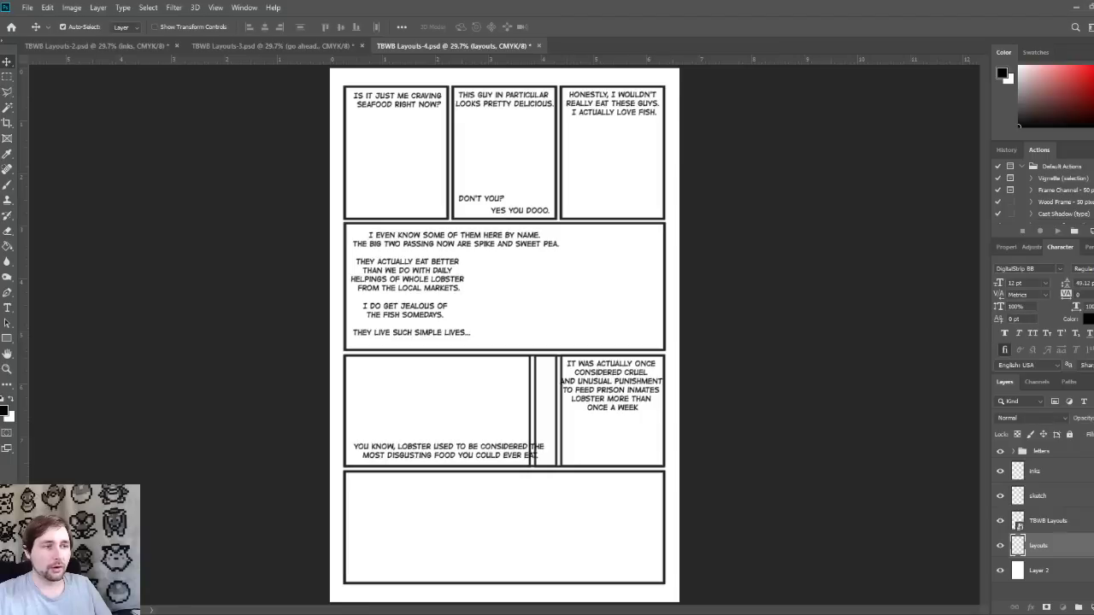
key(Delete)
click(1067, 524)
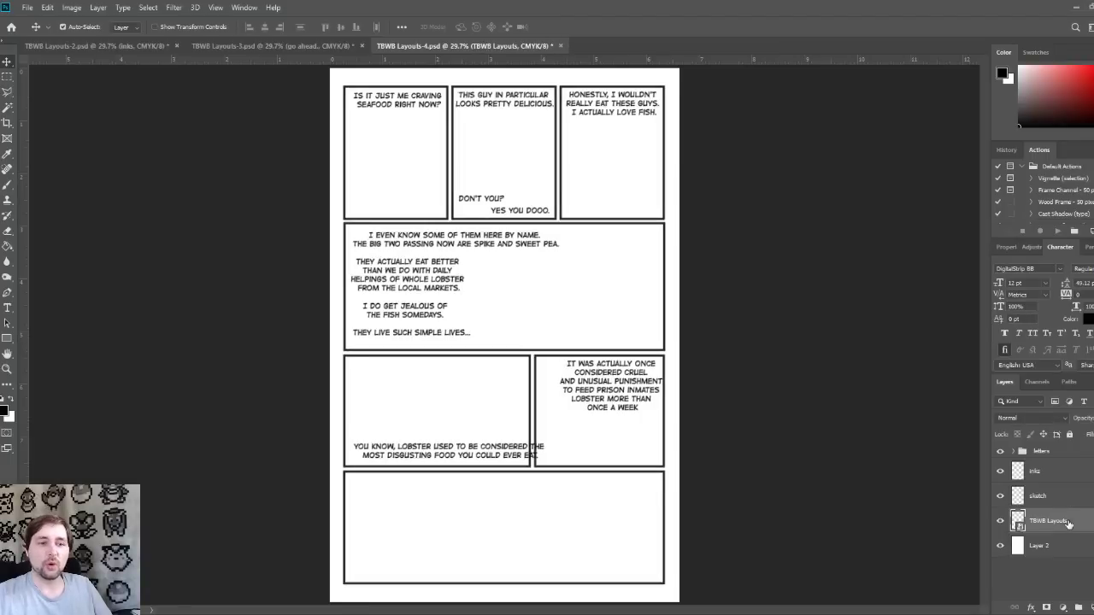
Step: Hide the letters, inks and sketch layers, and select the interiors of all seven comic panels with the Magic Wand
drag(1002, 498, 1005, 455)
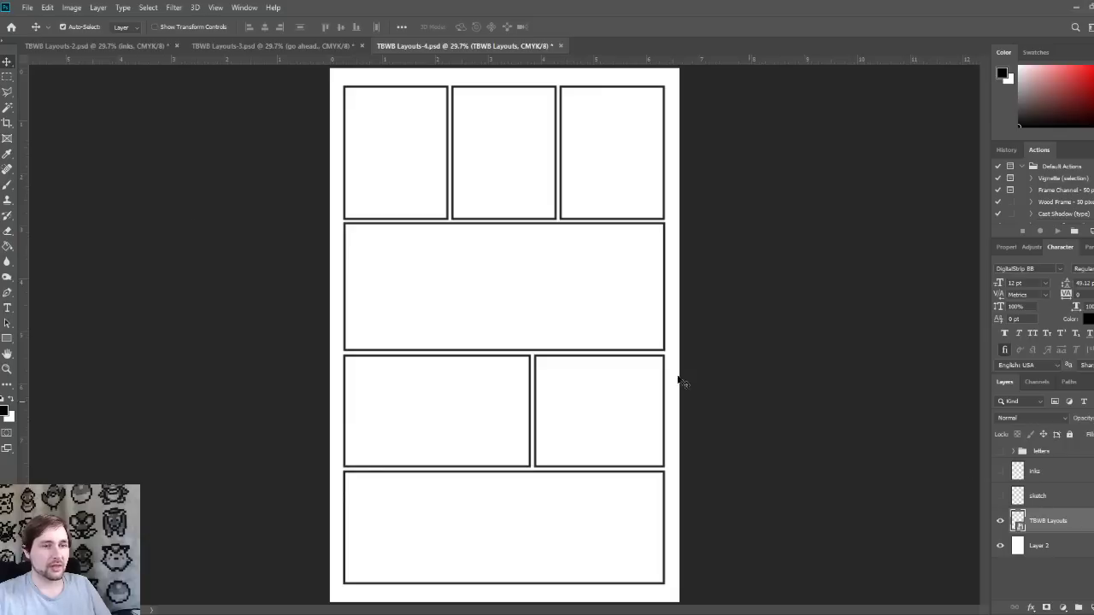
click(7, 108)
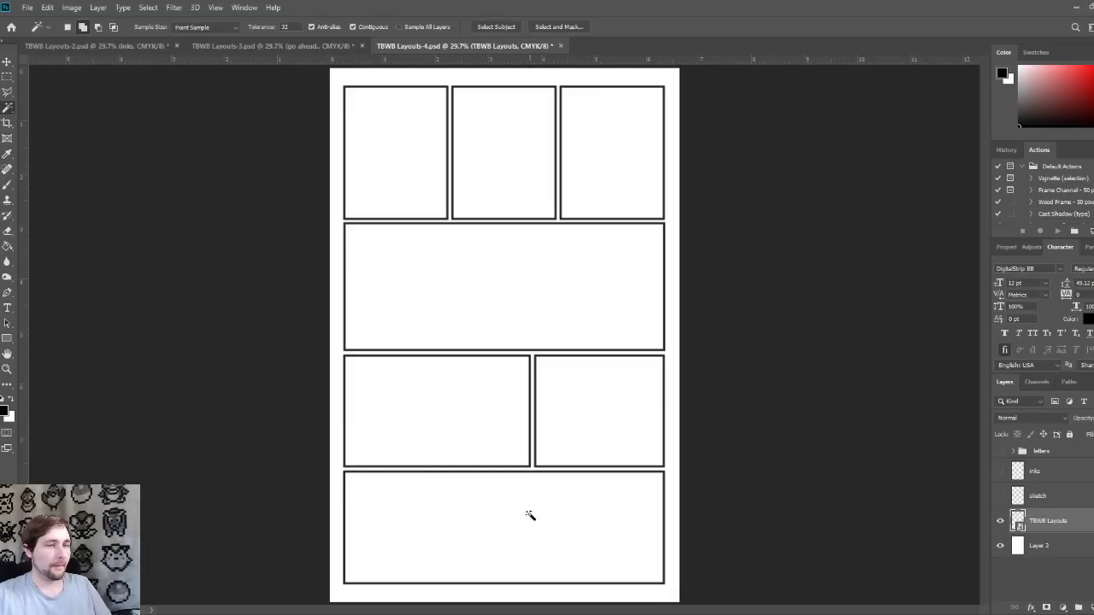
click(527, 513)
shift+click(457, 415)
shift+click(609, 417)
shift+click(593, 253)
shift+click(612, 152)
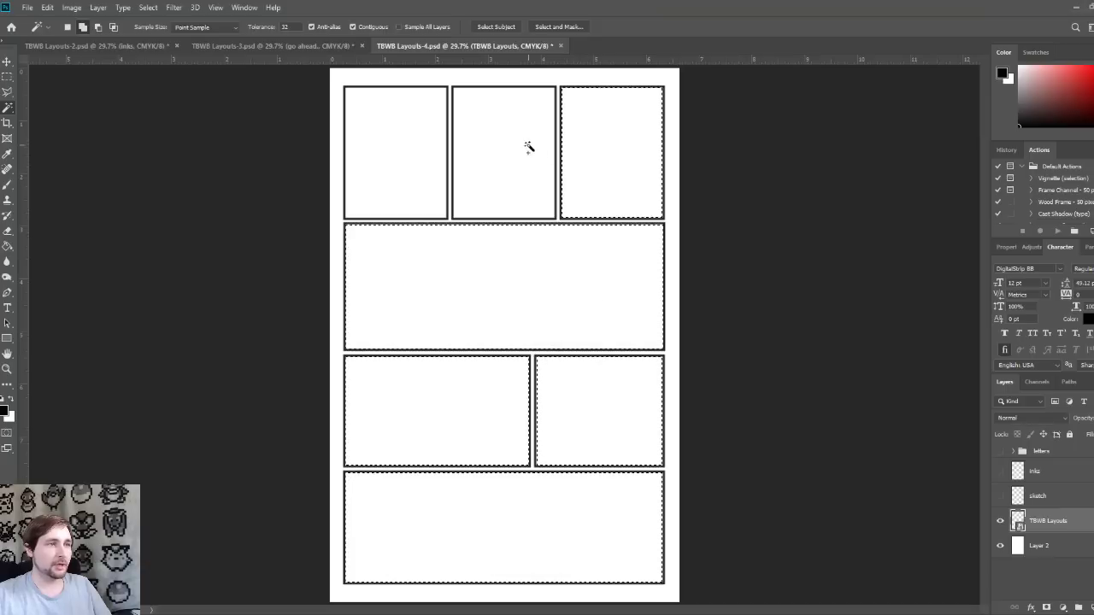
shift+click(528, 144)
shift+click(416, 134)
Step: Add a layer mask to the inks layer from the panel selection, with the inks, sketch and letters layers visible
click(1038, 471)
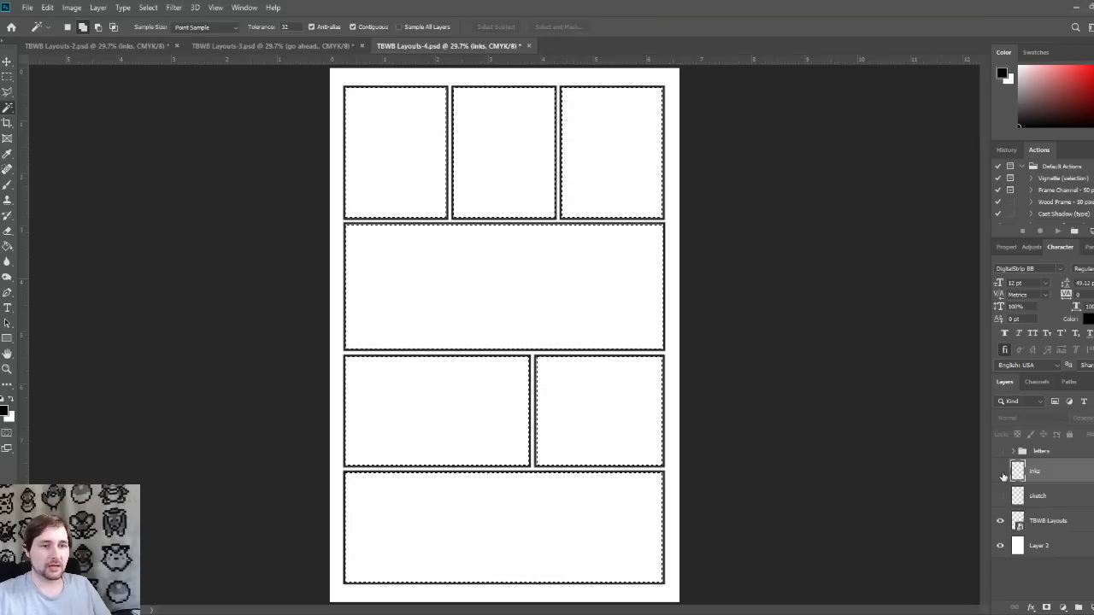
click(1001, 471)
click(1046, 607)
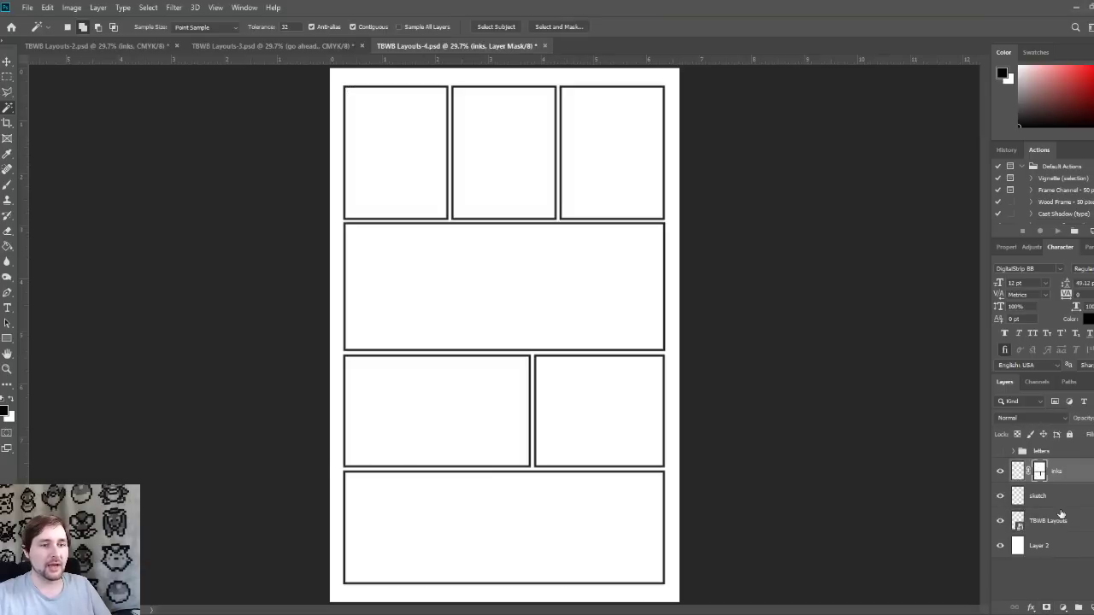
click(1001, 451)
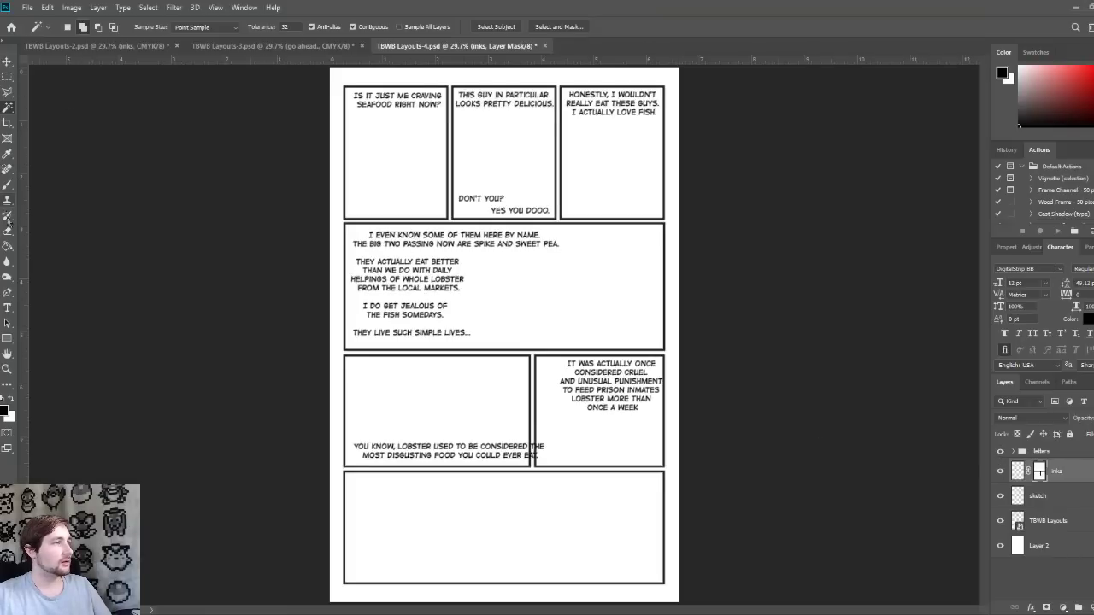
Step: Re-break the "You know, lobster" caption so that "the" begins the second line before "most disgusting food"
click(7, 308)
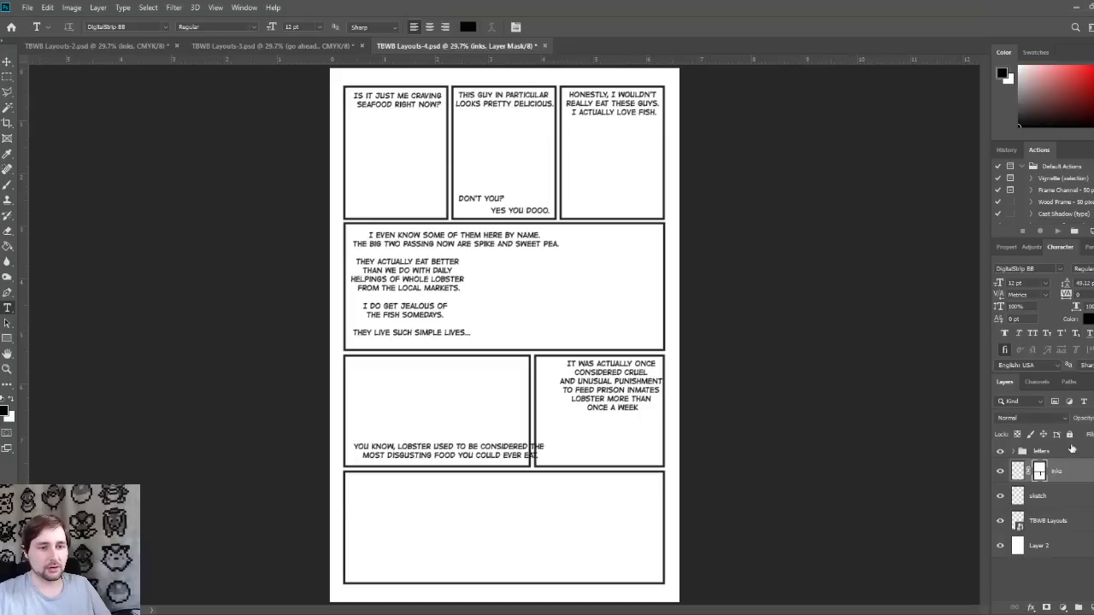
click(1069, 454)
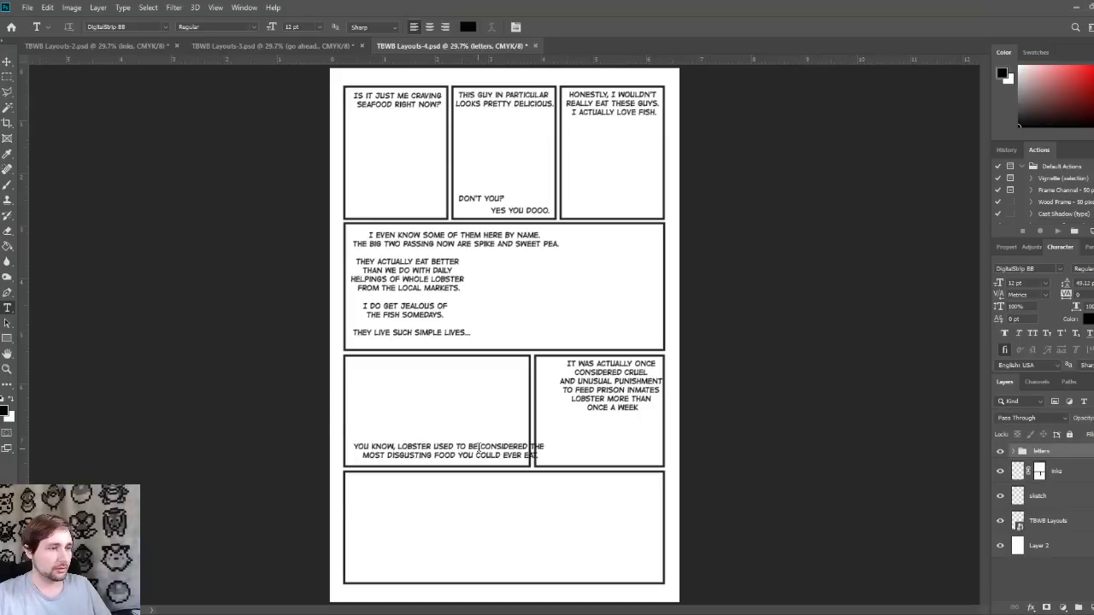
click(531, 447)
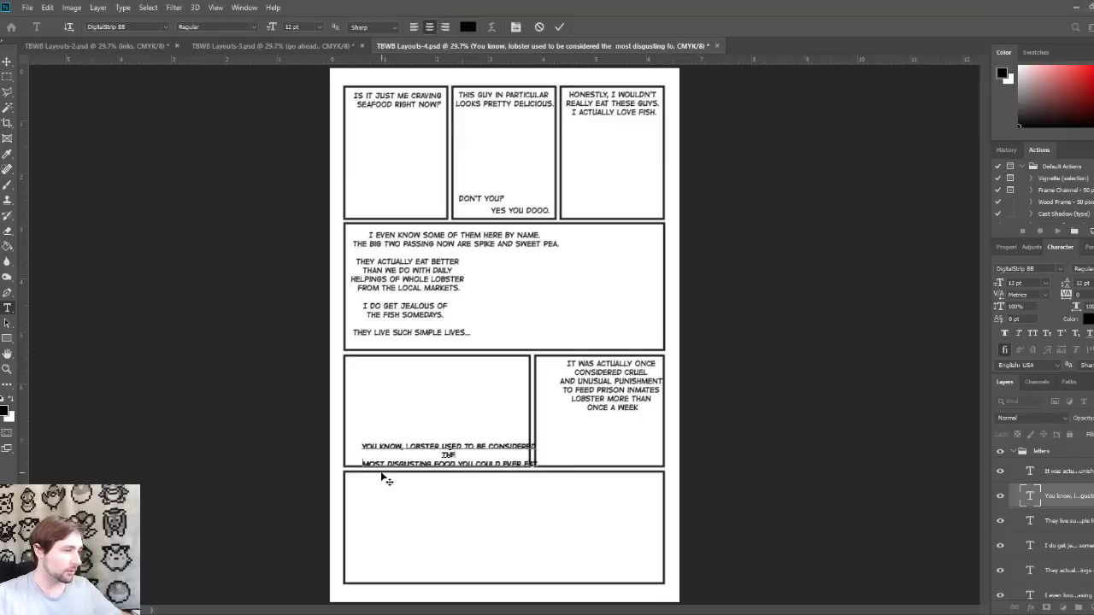
key(Delete)
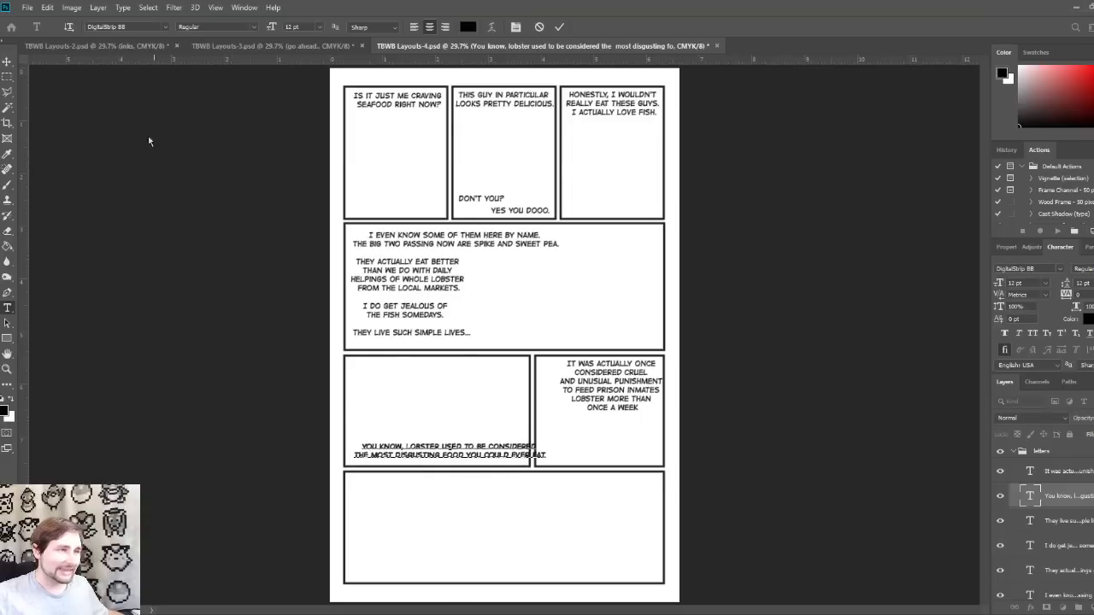
Step: Move the "You know, lobster" caption to the top of its panel and nudge it slightly left
click(7, 63)
drag(483, 453, 476, 373)
key(Left)
key(Left)
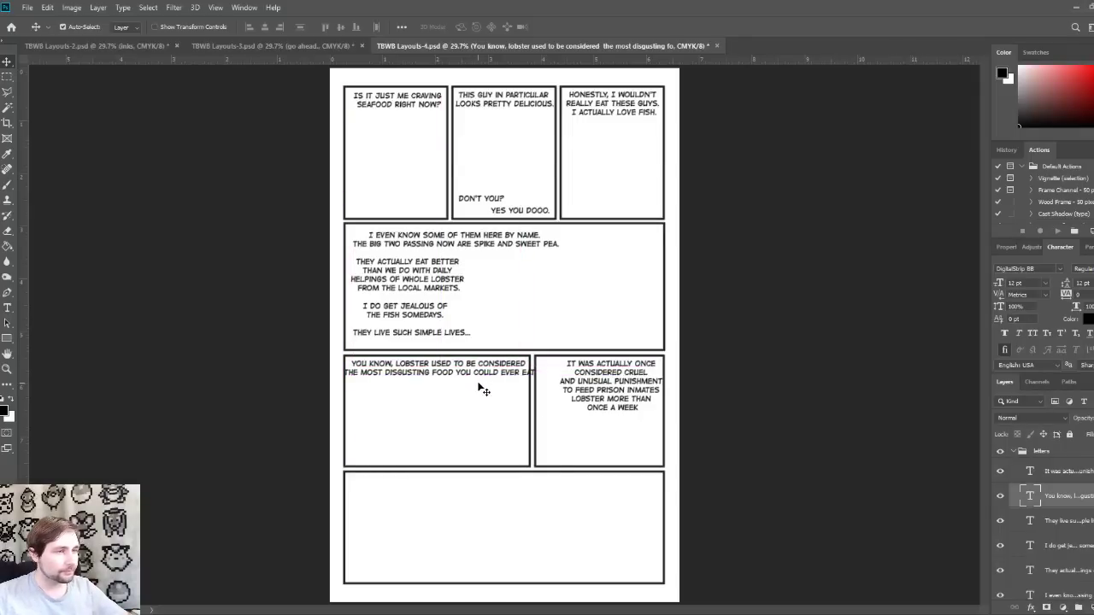
Step: Break the lobster caption after "food" so "you could ever eat." forms a third line
click(7, 308)
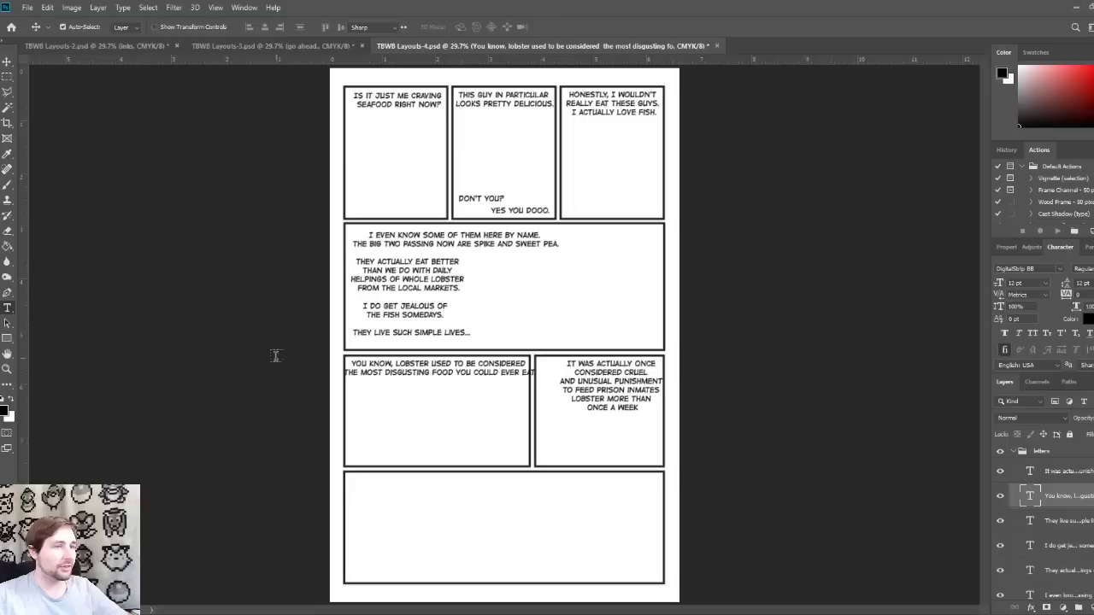
click(456, 373)
key(Return)
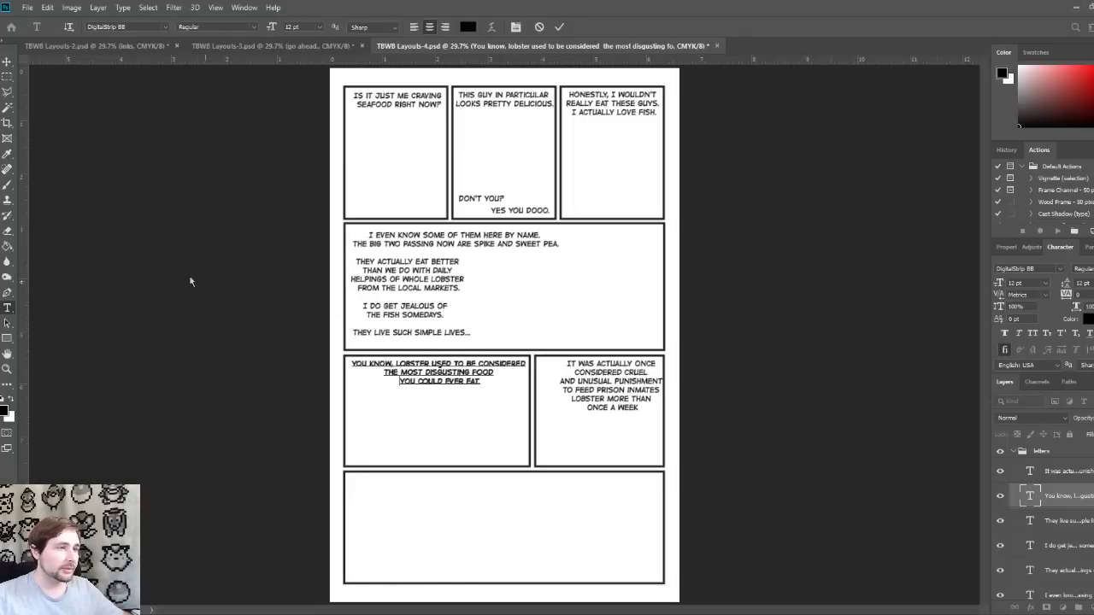
Step: Try breaking the first line of the lobster caption after "used"
click(454, 363)
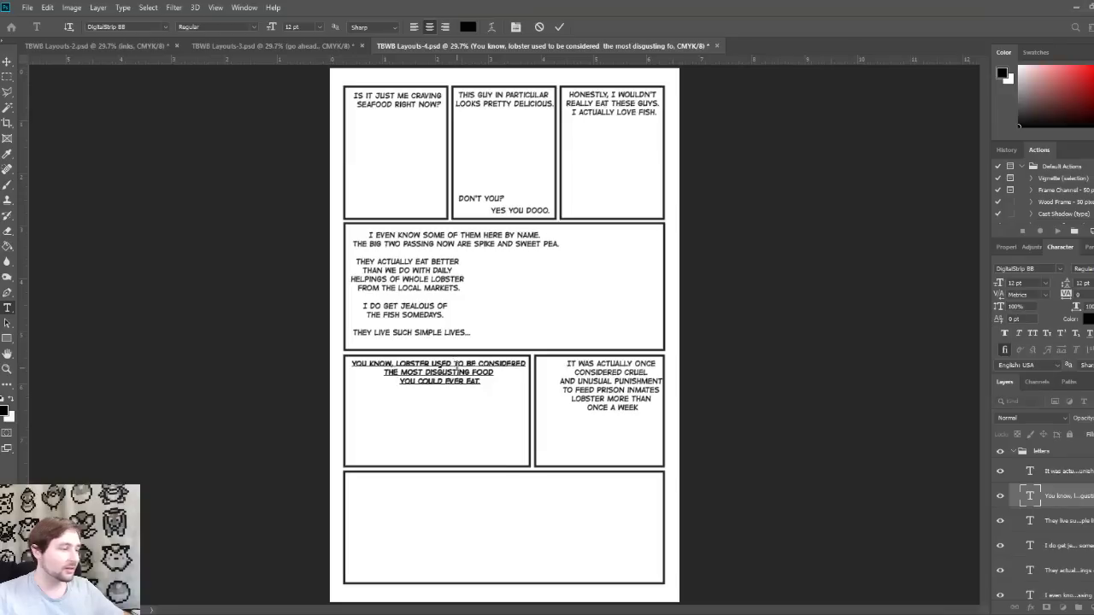
key(Return)
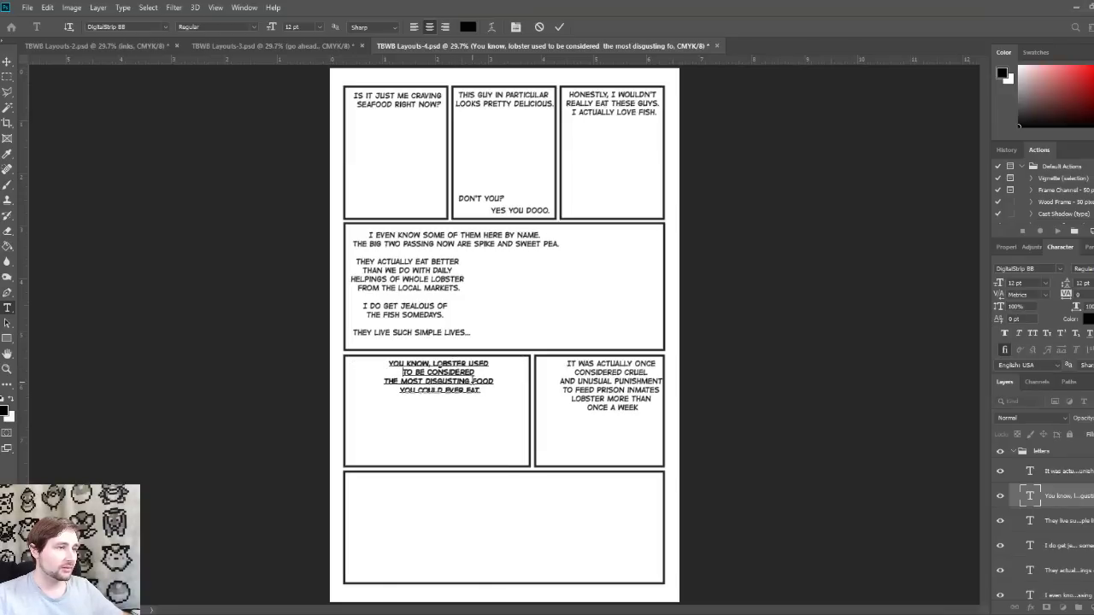
key(BackSpace)
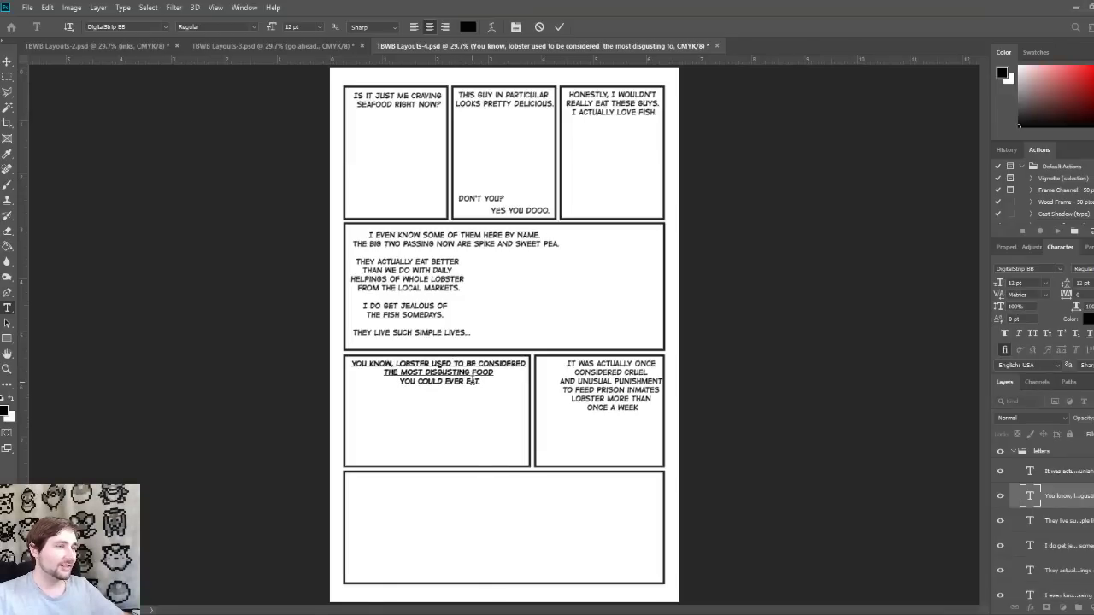
Step: Move the three-line lobster caption down to the bottom of its panel
click(7, 62)
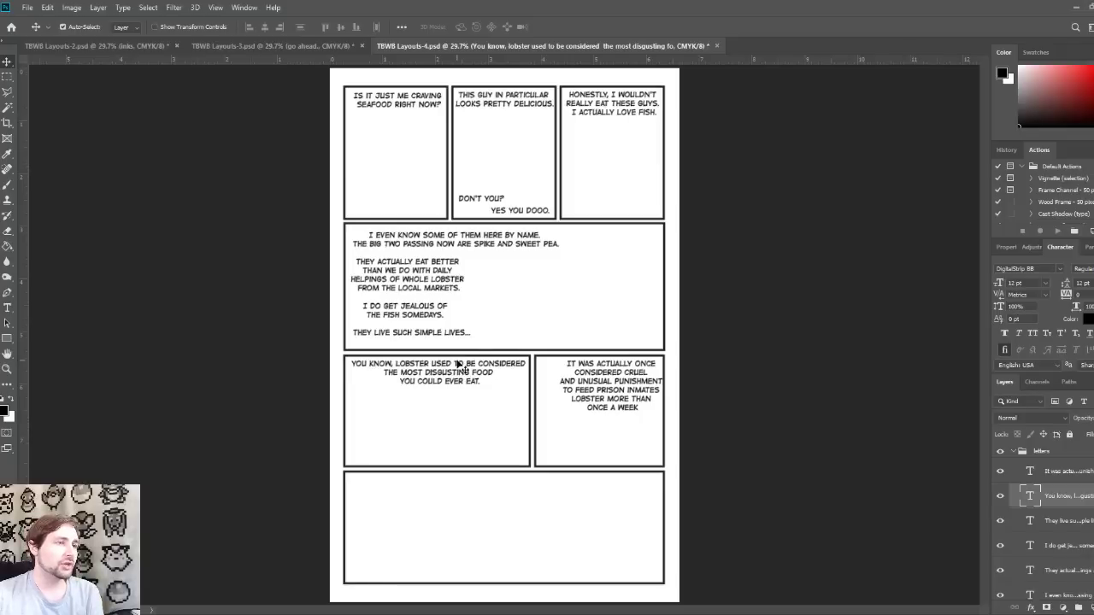
drag(458, 365, 459, 446)
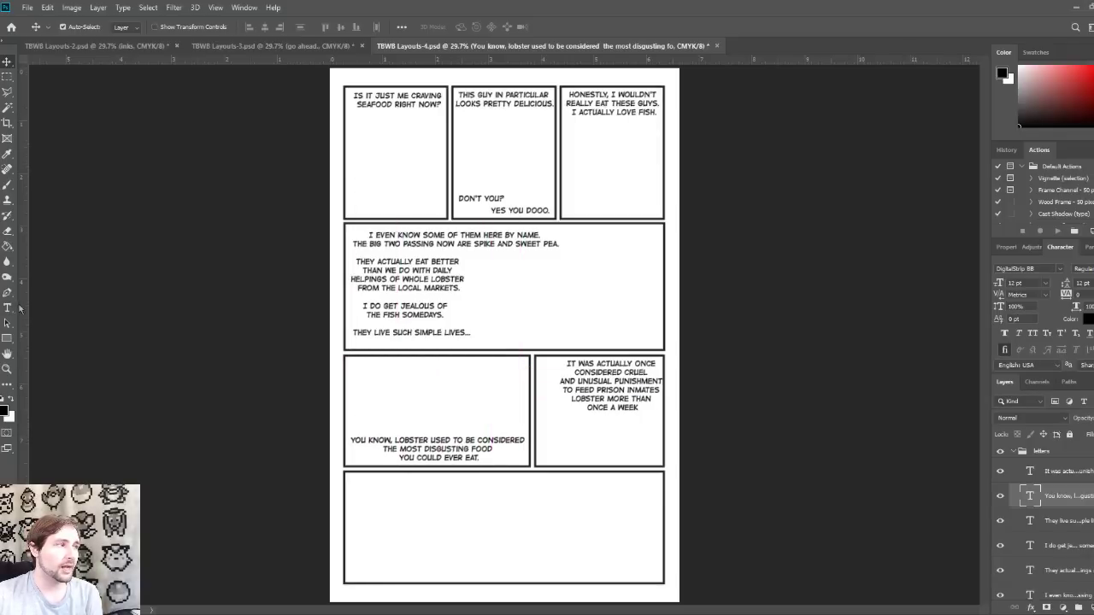
Step: Move "considered" from the lobster caption's first line to the start of the second line, before "the most disgusting food"
click(7, 308)
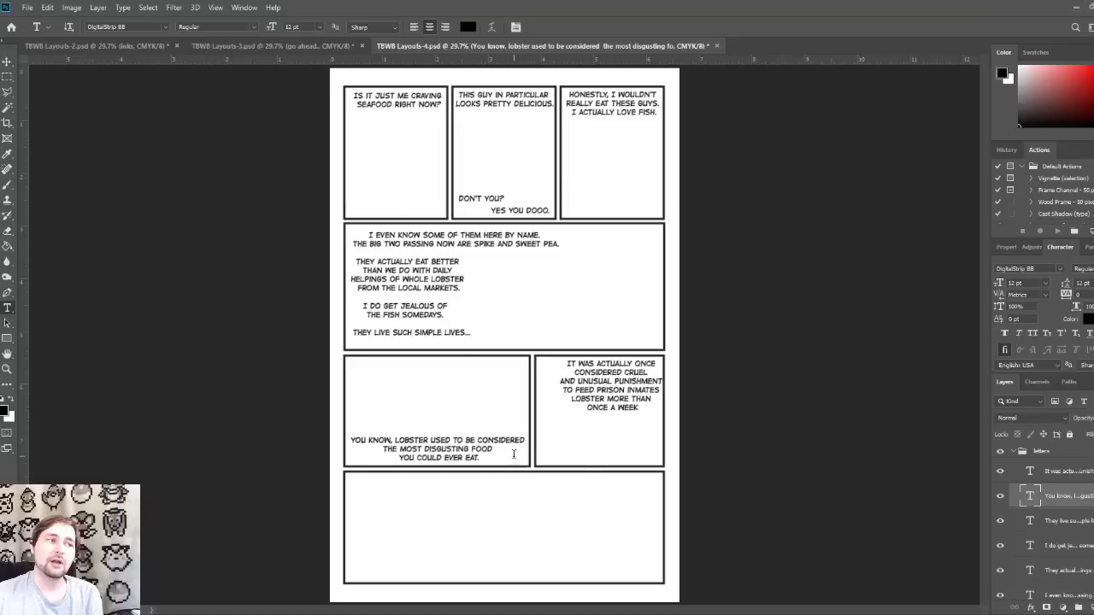
click(493, 448)
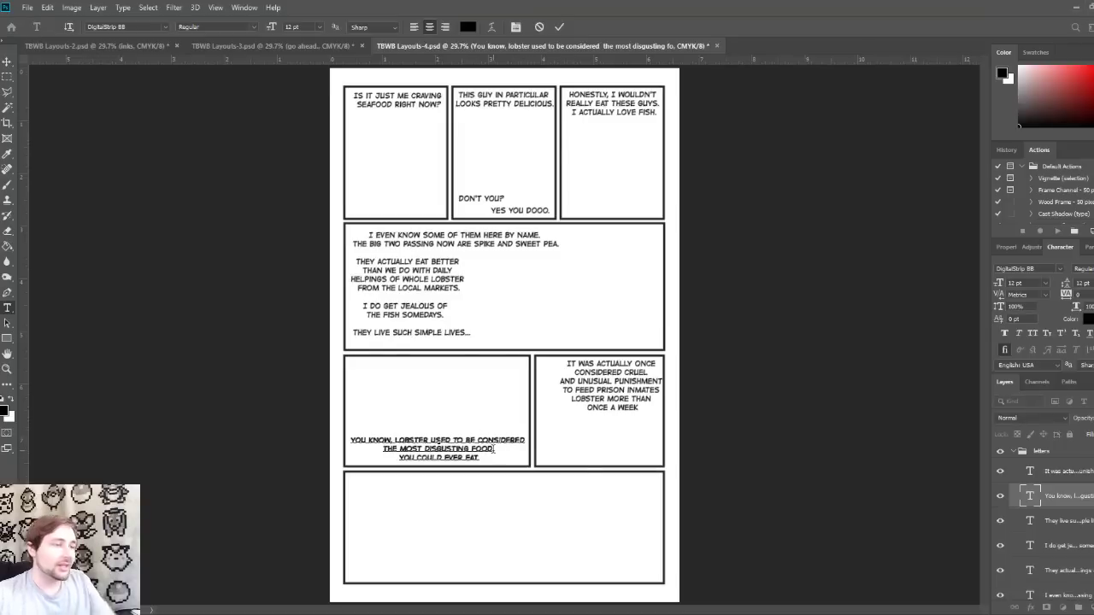
click(476, 441)
key(Return)
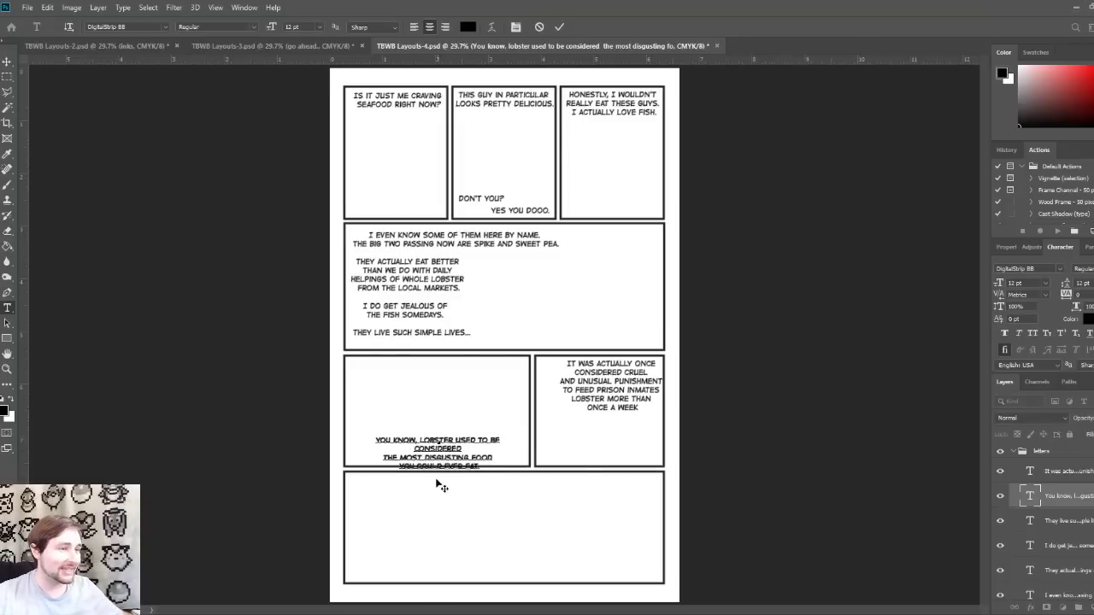
click(385, 458)
key(BackSpace)
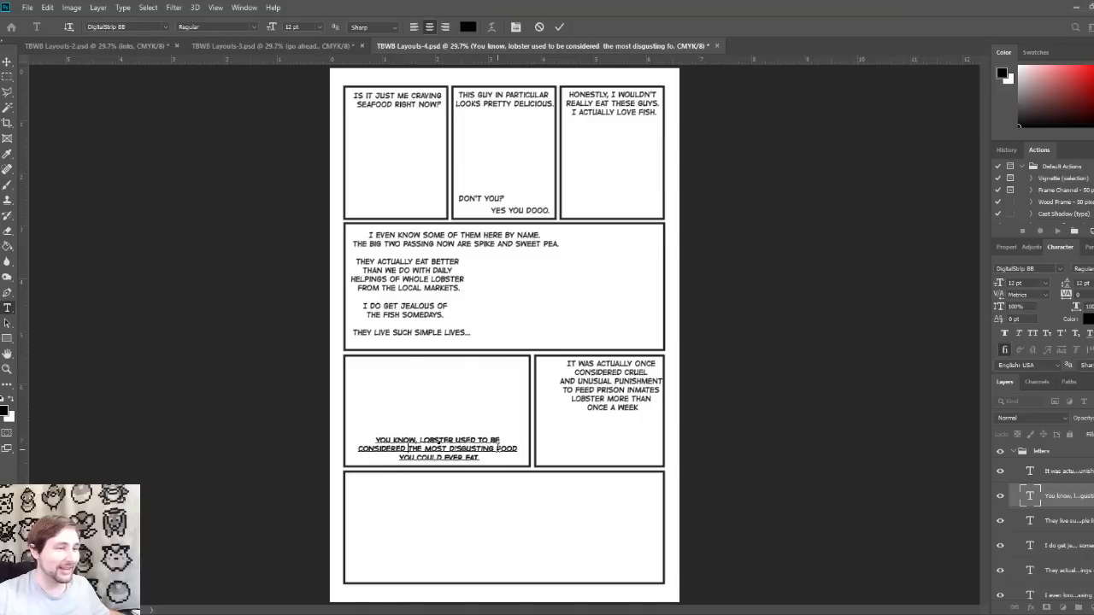
Step: Move "food" to the start of the lobster caption's third line and shift the caption slightly left within the panel's bottom area
click(496, 448)
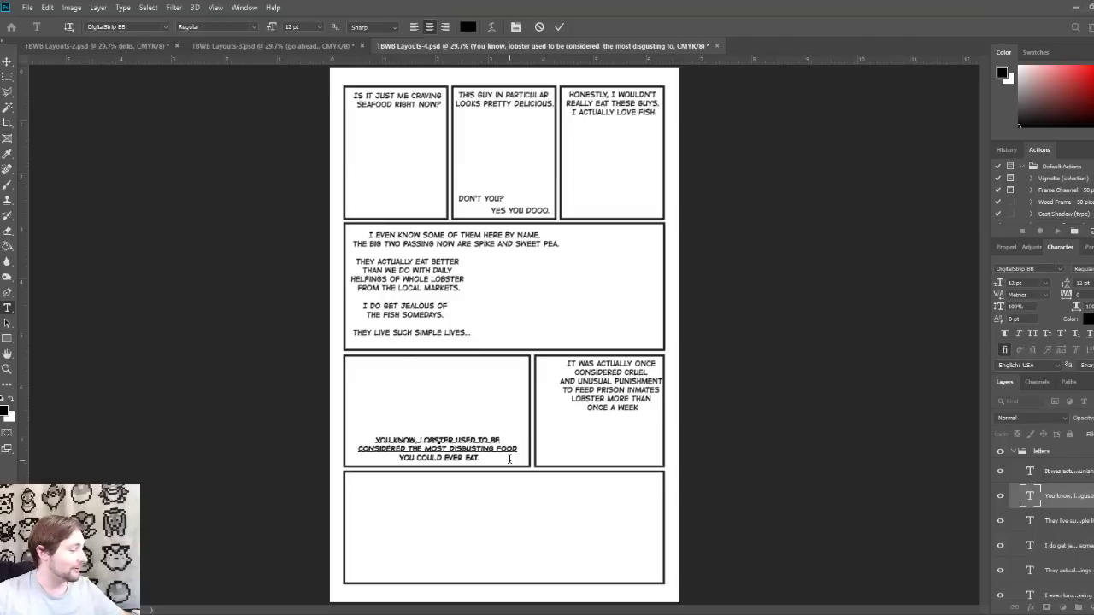
key(Return)
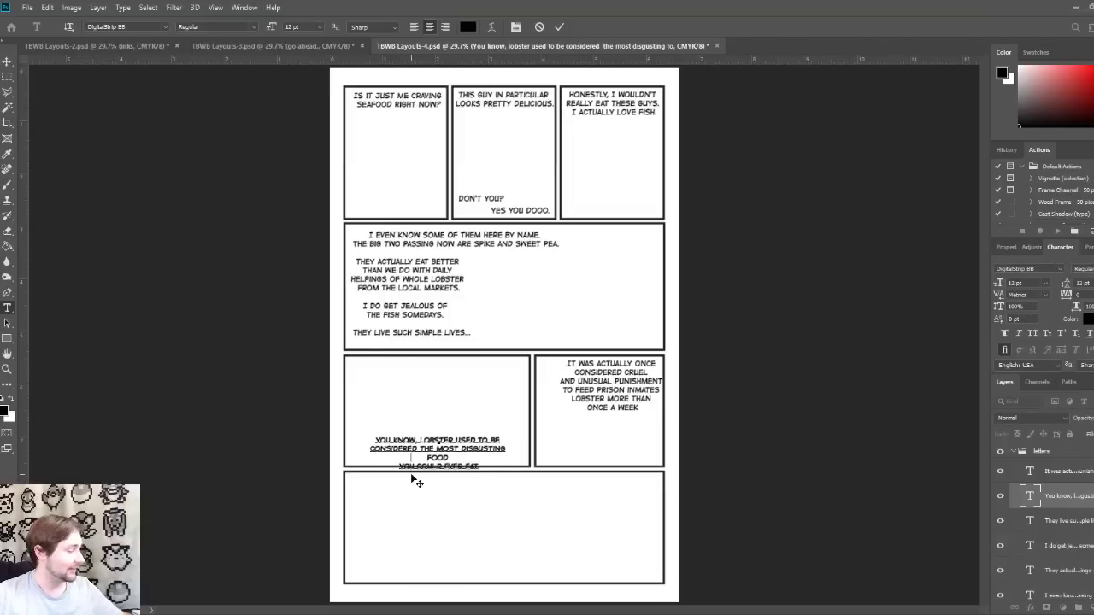
key(BackSpace)
click(6, 62)
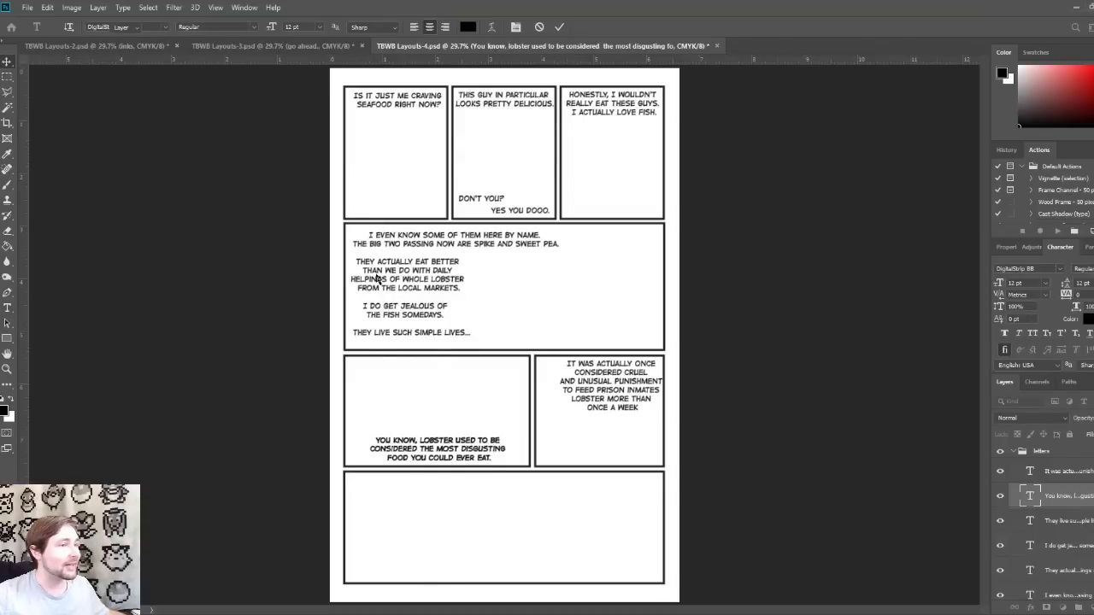
mouse_move(475, 445)
mouse_down()
mouse_move(453, 443)
mouse_move(478, 445)
mouse_move(460, 443)
mouse_move(469, 441)
mouse_up()
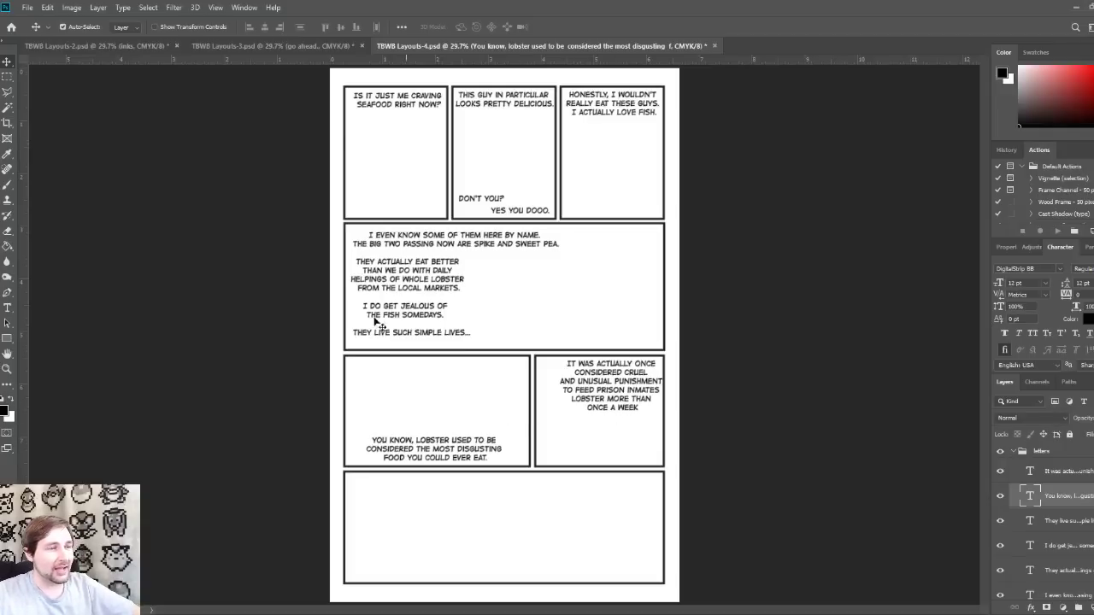
Step: Move the prison inmates caption left, clear of its panel's right border
click(6, 309)
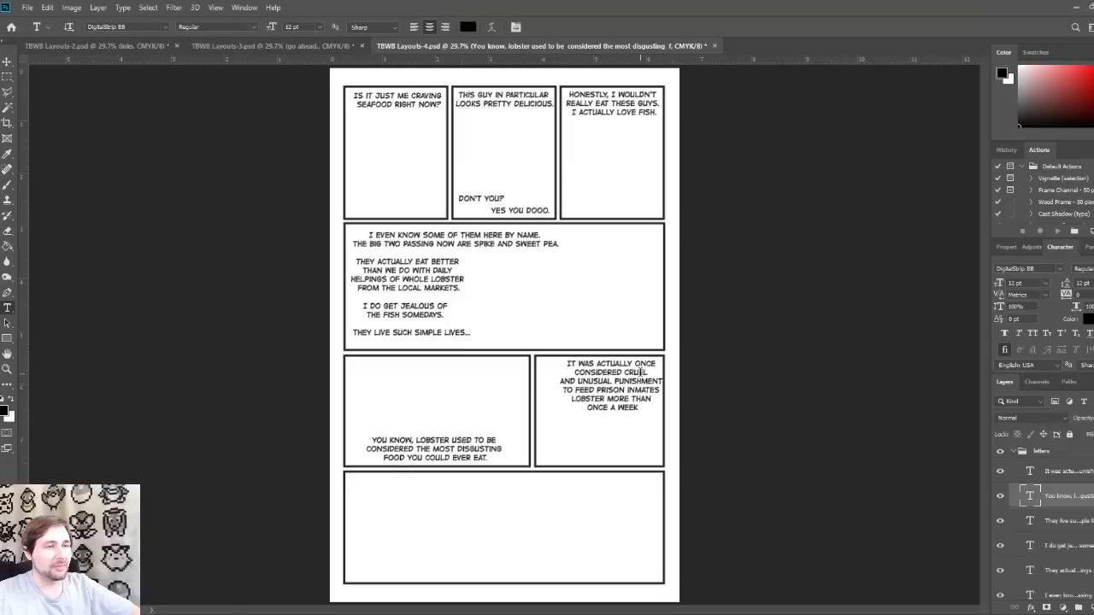
click(7, 62)
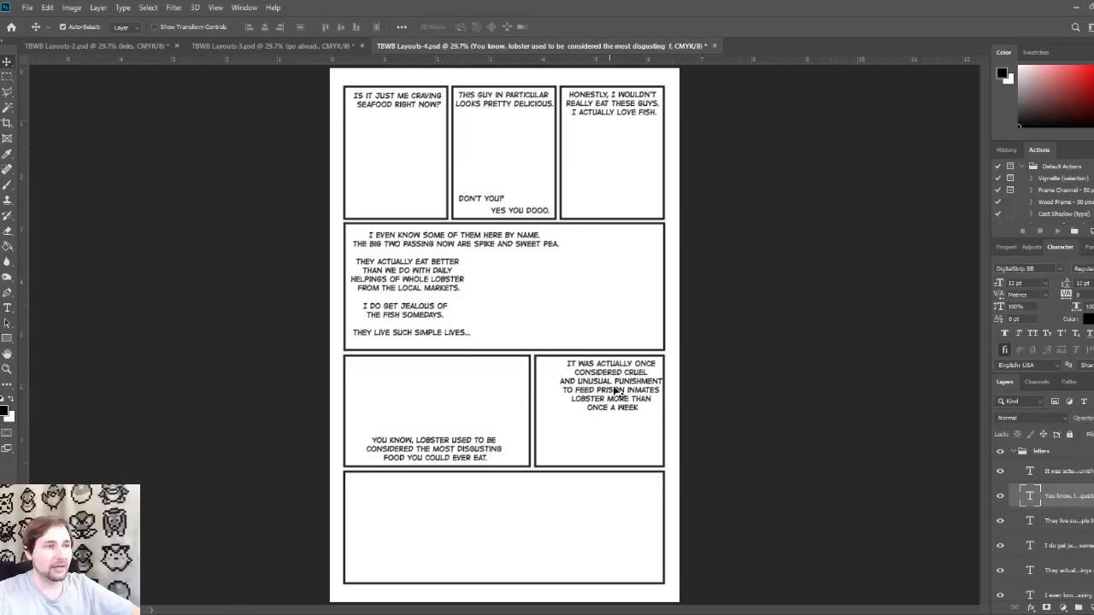
mouse_move(617, 393)
mouse_down()
mouse_move(605, 422)
mouse_move(622, 392)
mouse_move(610, 391)
mouse_up()
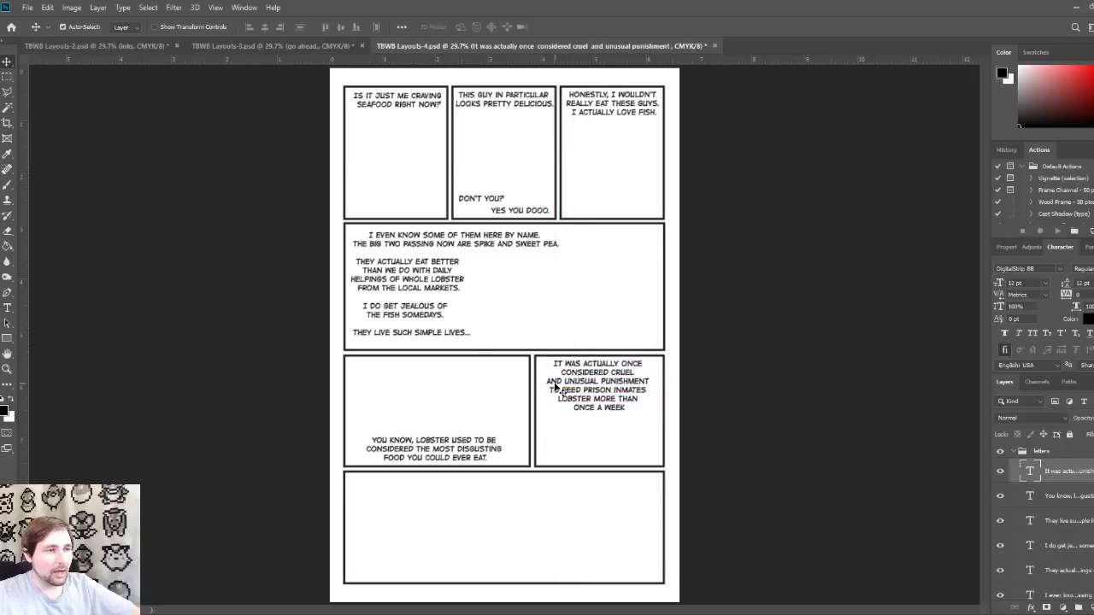
Step: Rebreak the prison inmates caption so "and" ends the second line after "considered cruel" and "unusual punishment" stands alone on the third
click(7, 307)
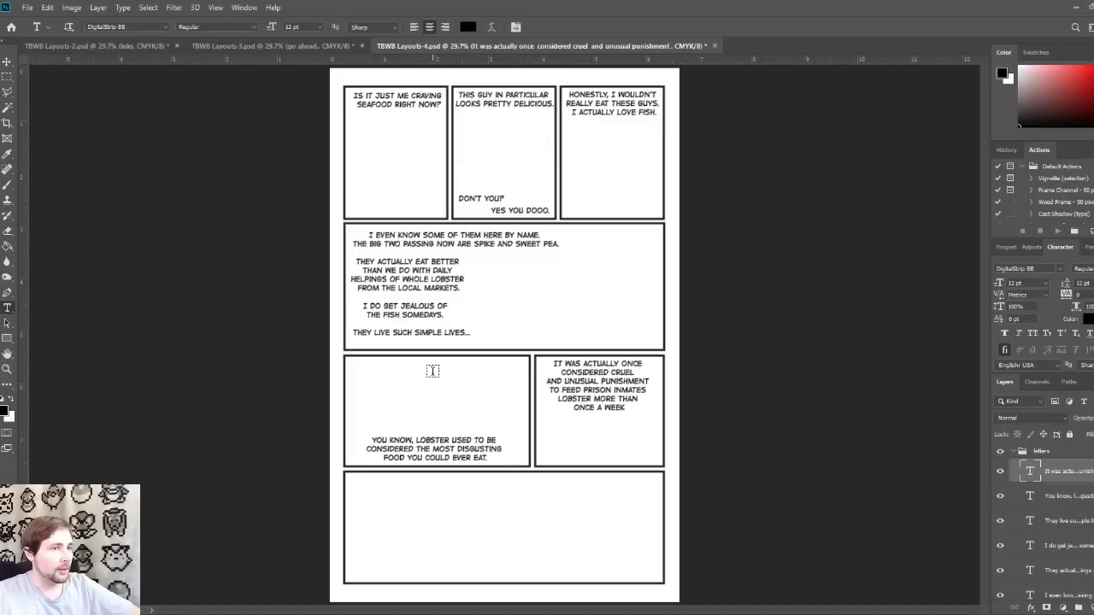
click(546, 383)
key(ctrl+a)
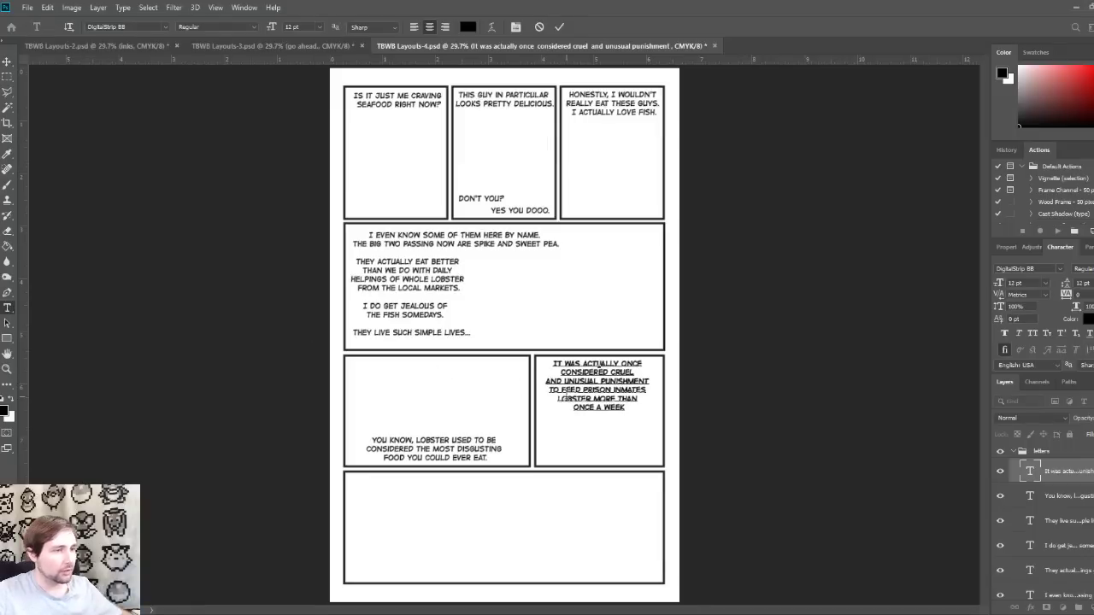
key(BackSpace)
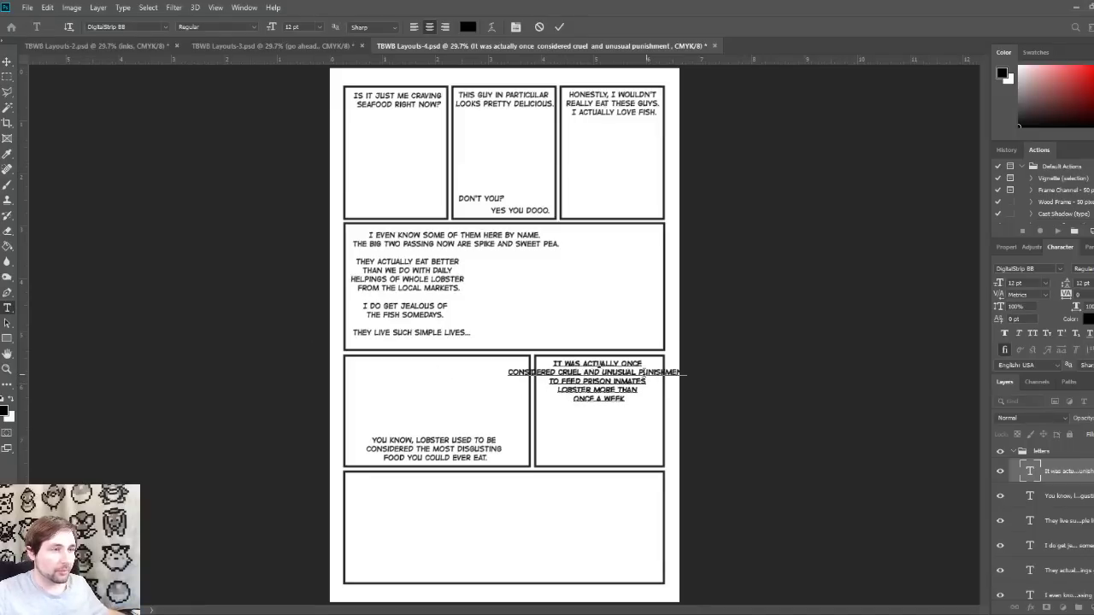
key(Return)
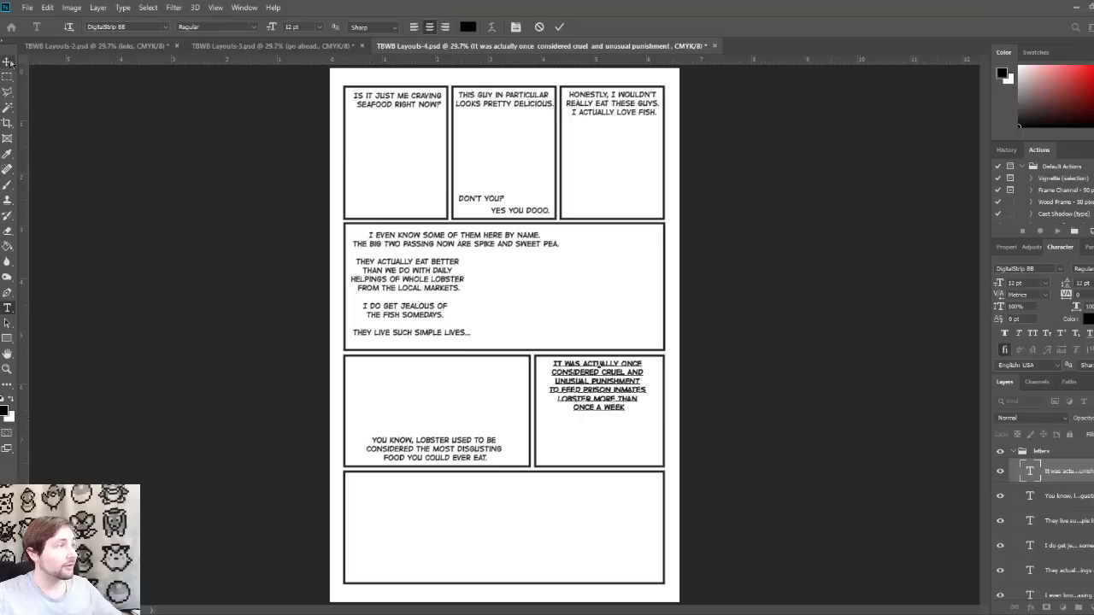
key(ctrl+Return)
Step: Shift the prison inmates caption right, close to its panel's right border, and the lobster caption left, close to its panel's left border
key(v)
drag(617, 393, 631, 393)
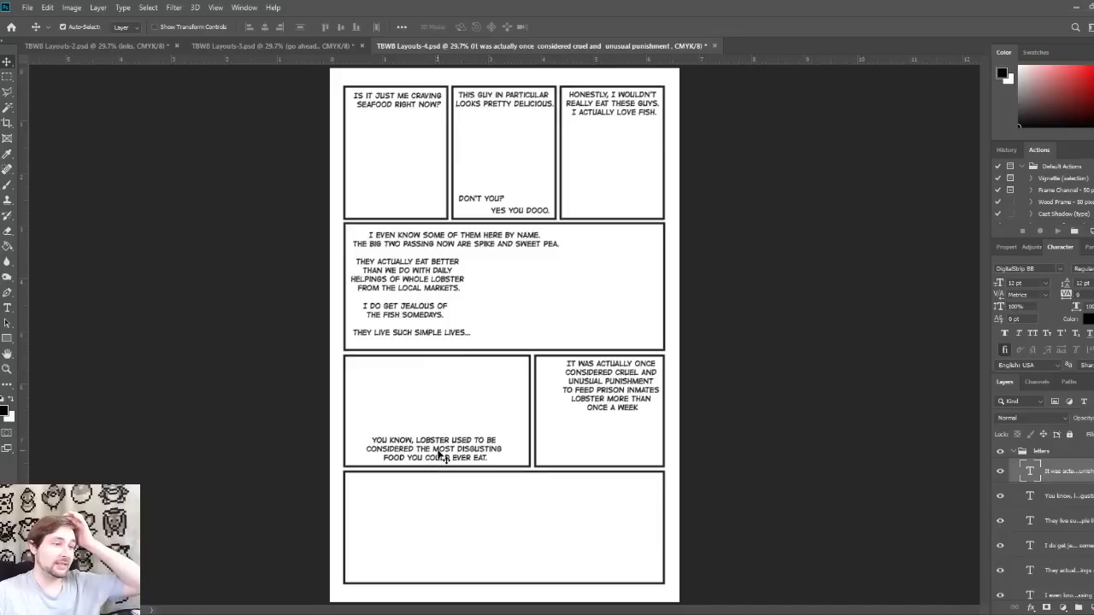
drag(441, 451, 423, 457)
click(717, 393)
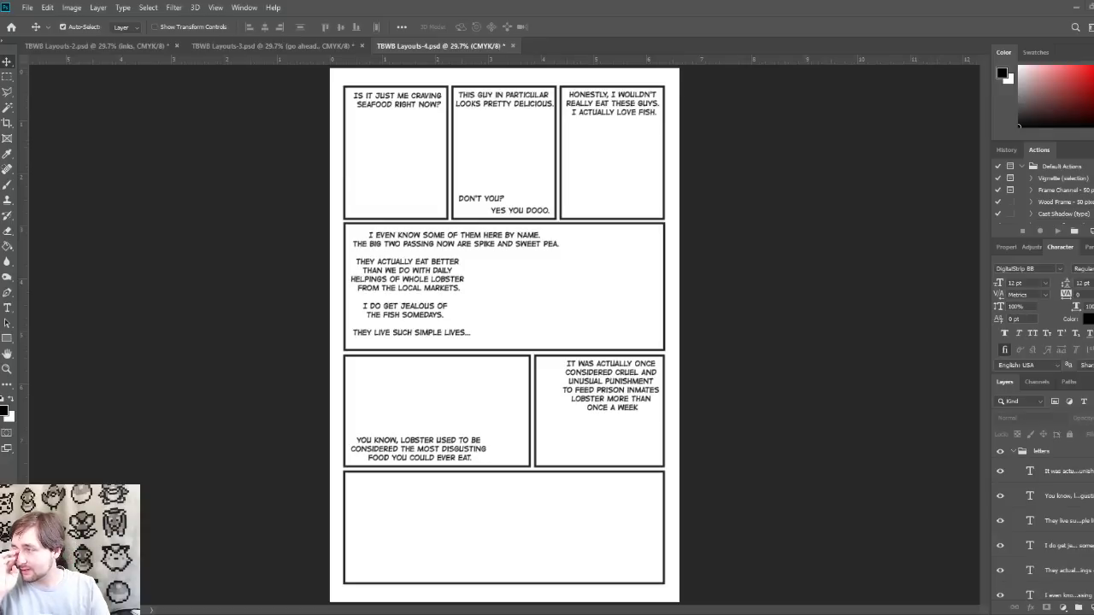
Step: Add a period after "once a week" at the end of the prison inmates caption
click(8, 308)
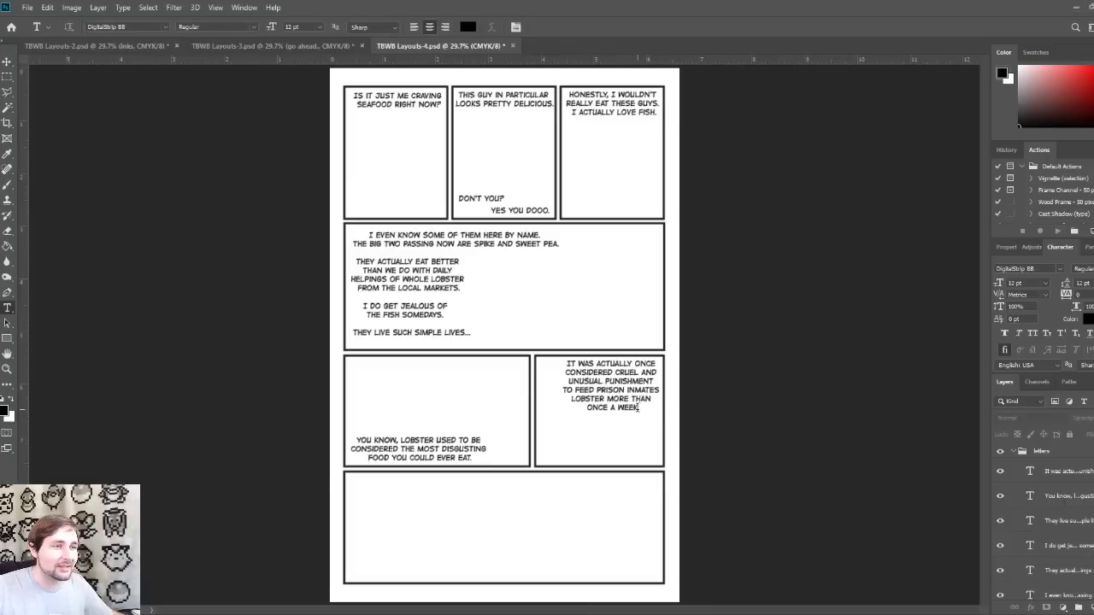
click(662, 426)
text(.)
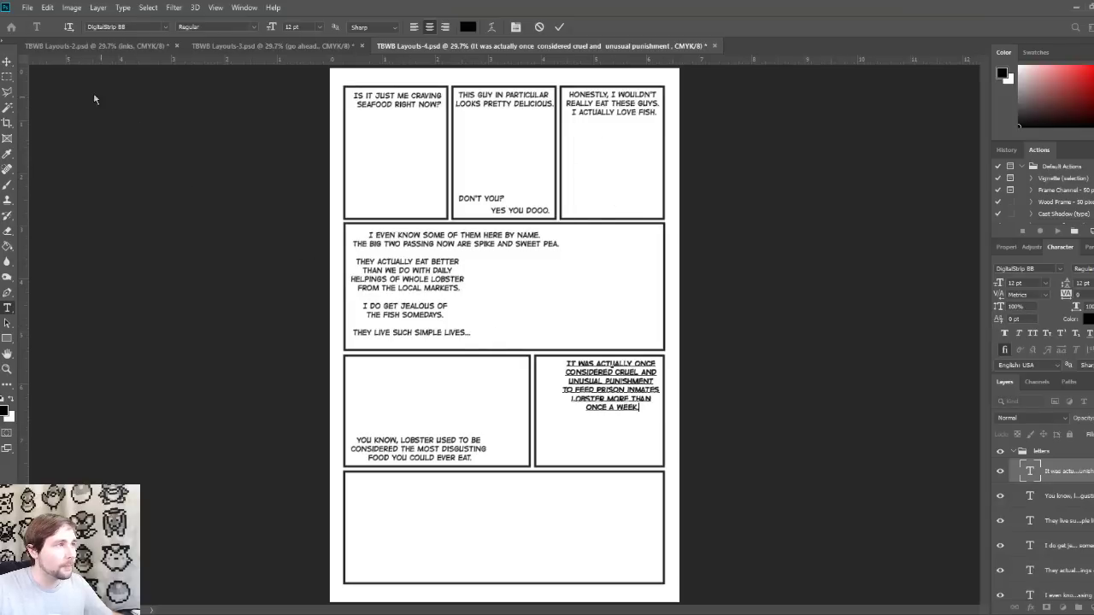
click(7, 63)
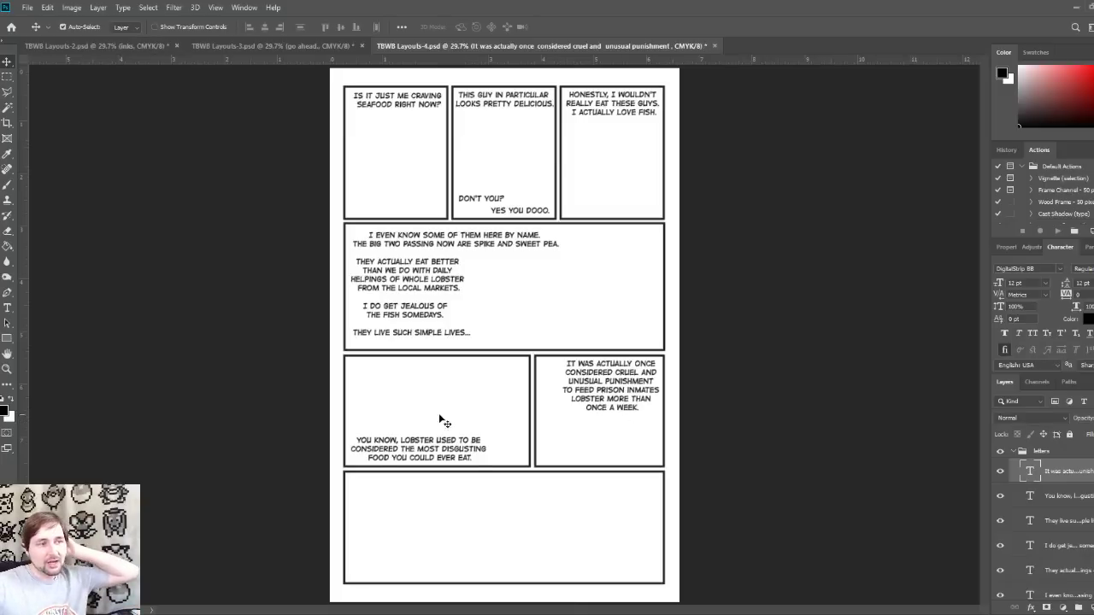
Step: Add the caption "It's incredible how things can change so much over time." centred along the bottom of the last panel
click(6, 310)
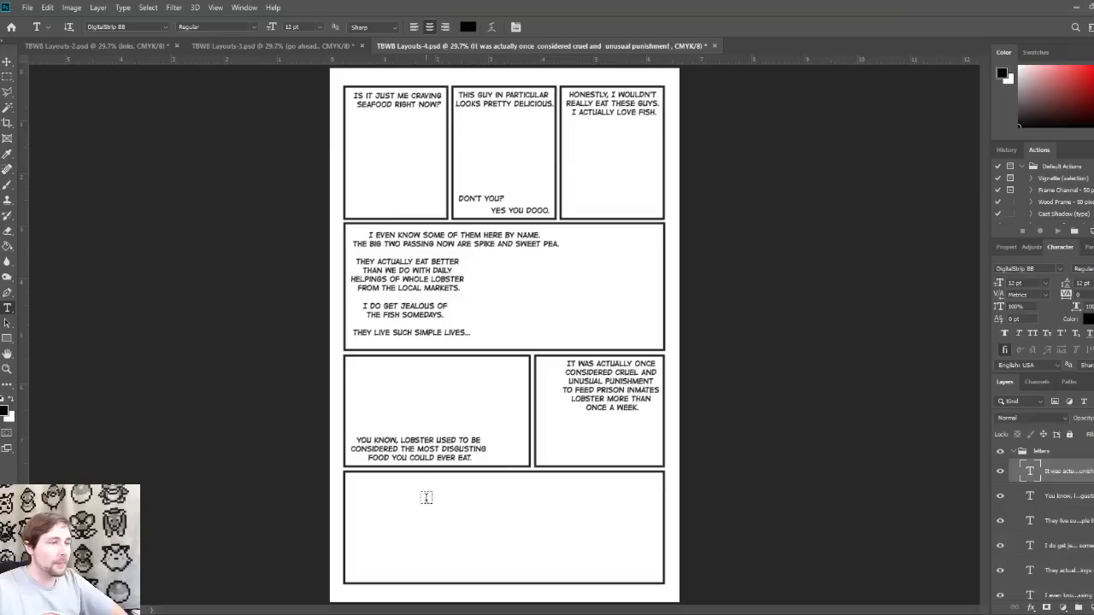
click(367, 559)
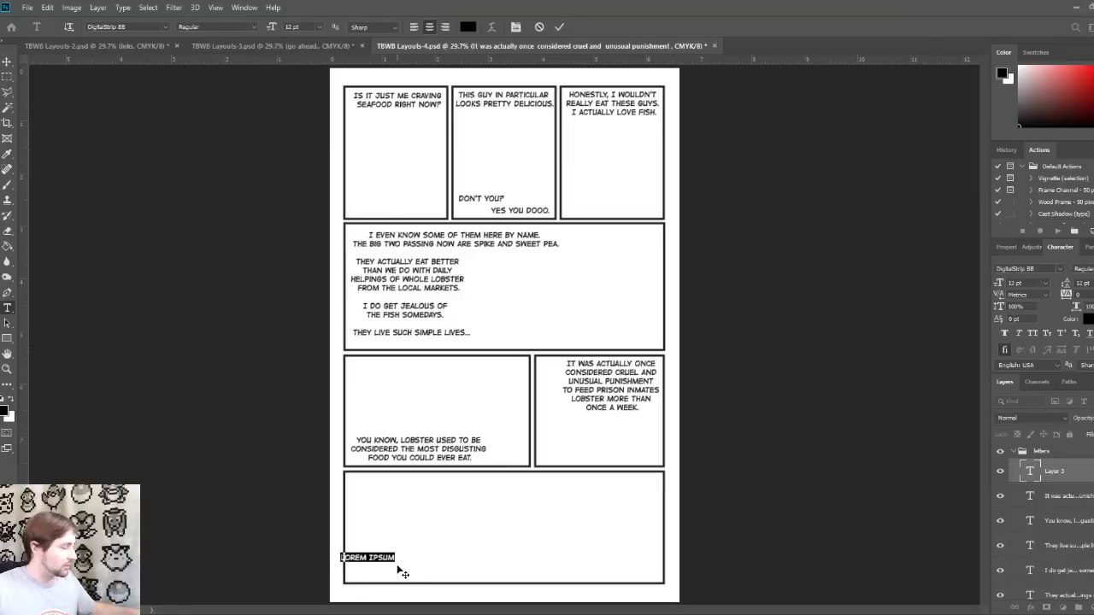
text(THINGS CAN CHANGE SO MUCH OVER TIME.)
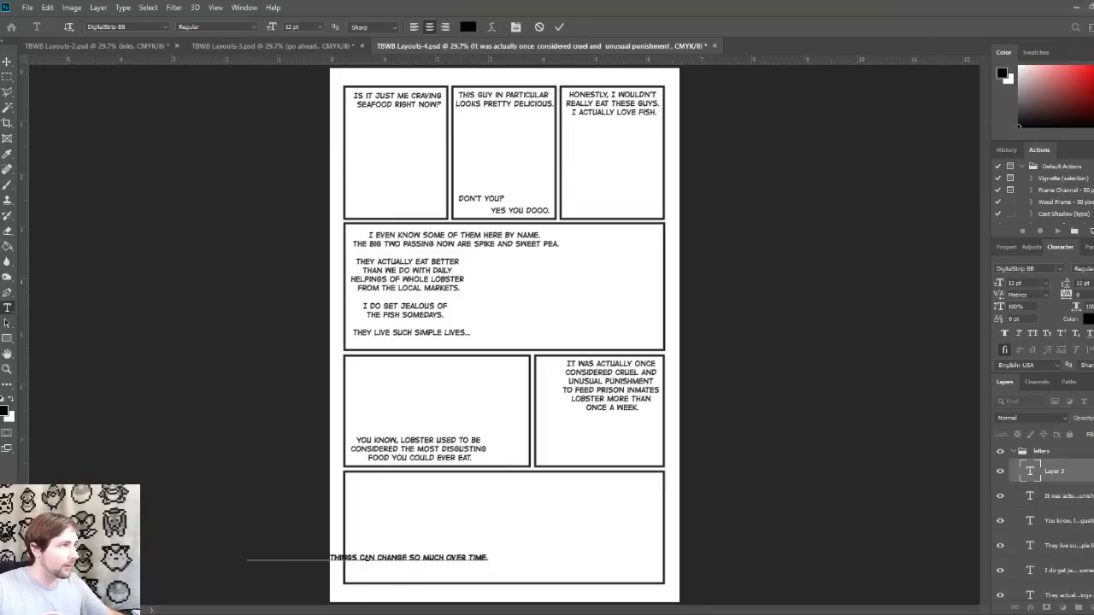
click(6, 61)
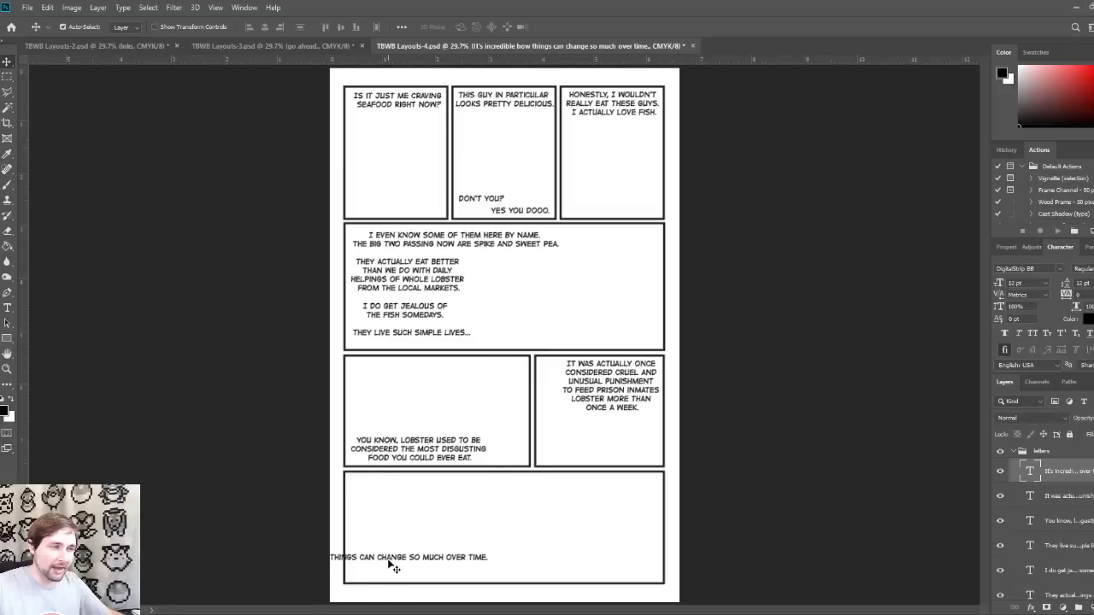
drag(389, 561, 530, 579)
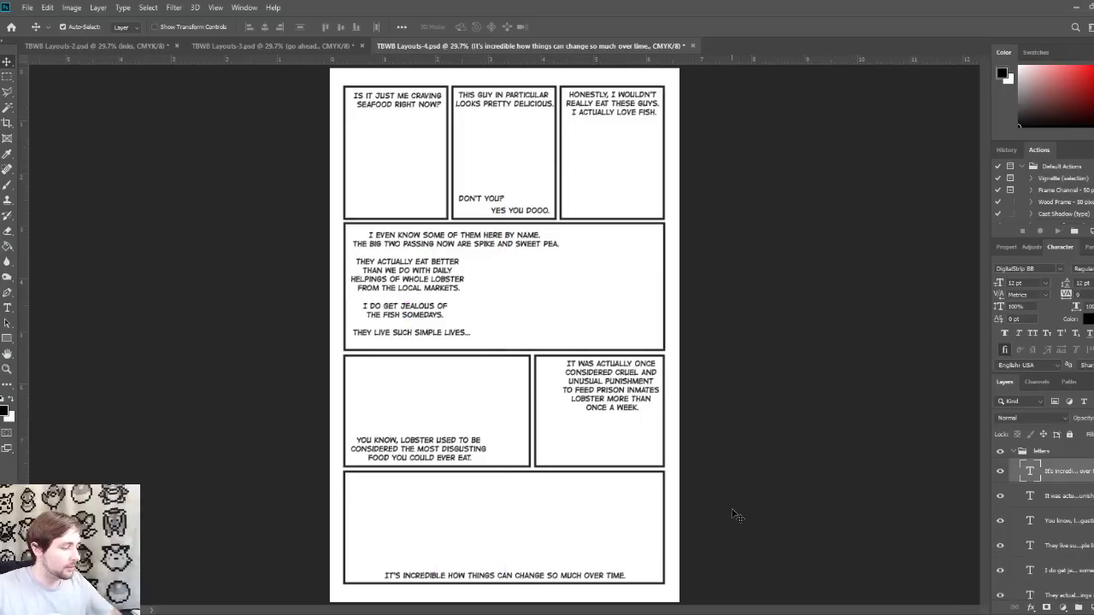
Step: Nudge the last panel's caption slightly left and deselect it
key(Left)
key(Left)
key(Left)
key(Left)
key(Left)
key(Left)
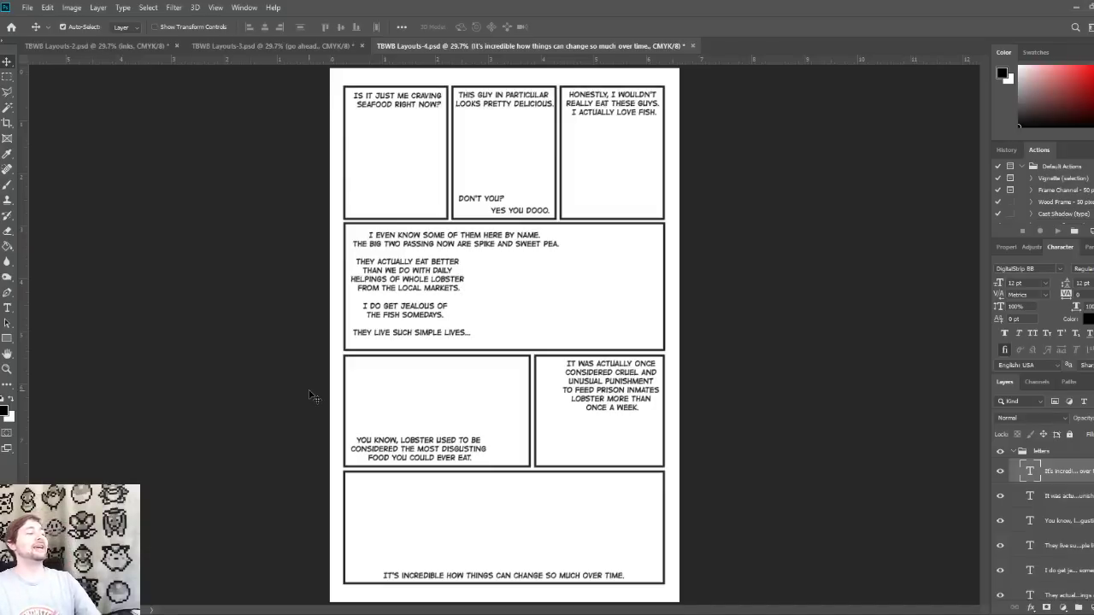
click(836, 303)
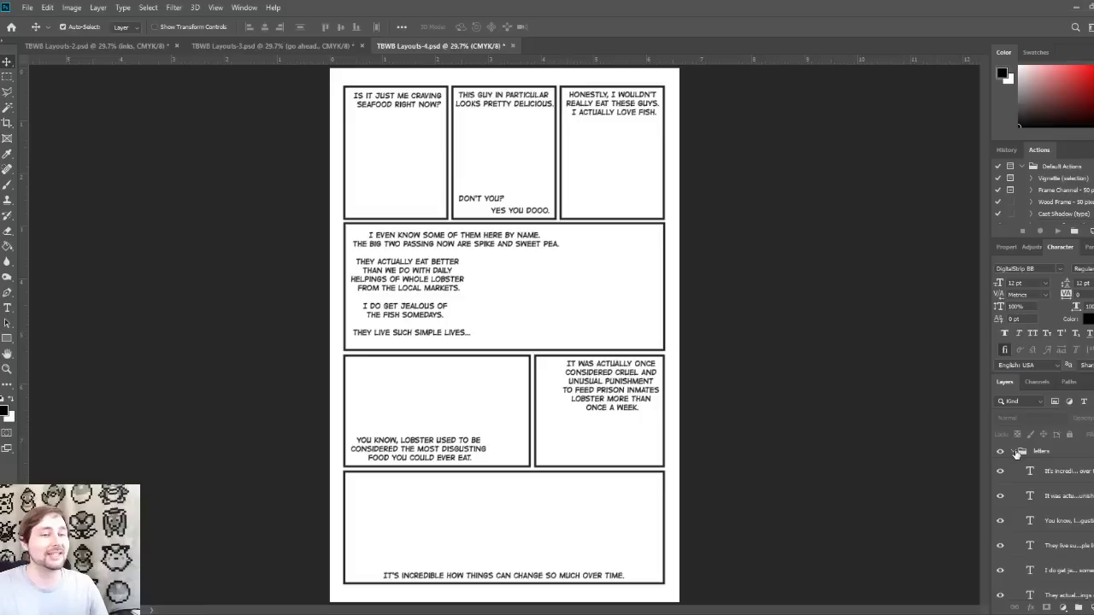
Step: Collapse the letters group and make the sketch layer active for drawing with the Brush tool
click(1014, 451)
click(1089, 481)
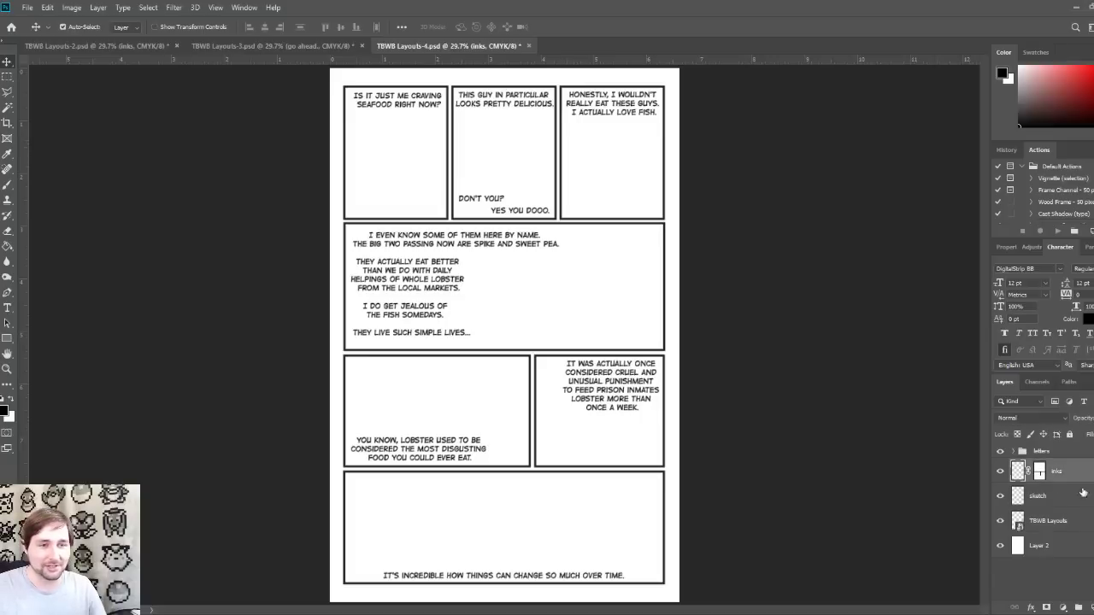
click(1078, 505)
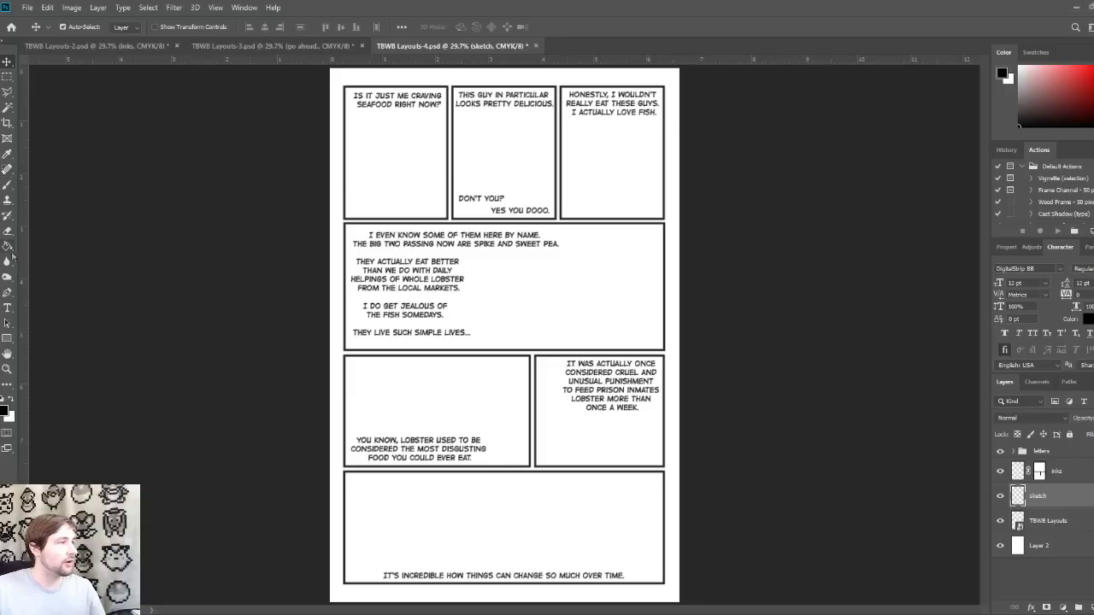
click(7, 184)
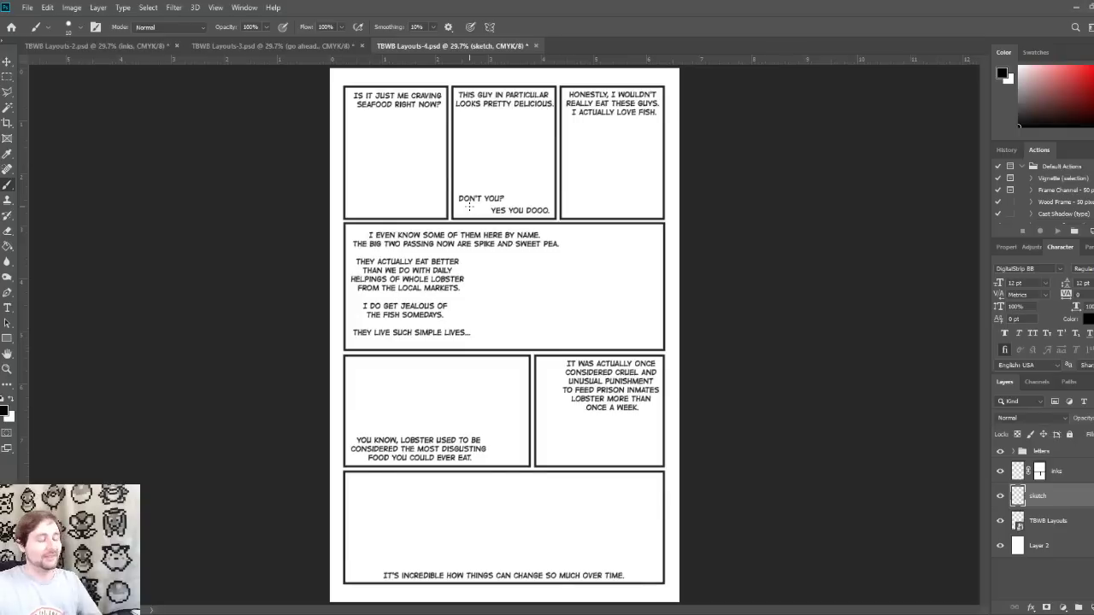
Step: Sketch a rough character bust below the caption in the first panel, with head, wavy hair, collar, shoulders and arms
key(ctrl+plus)
key(ctrl+plus)
key(ctrl+plus)
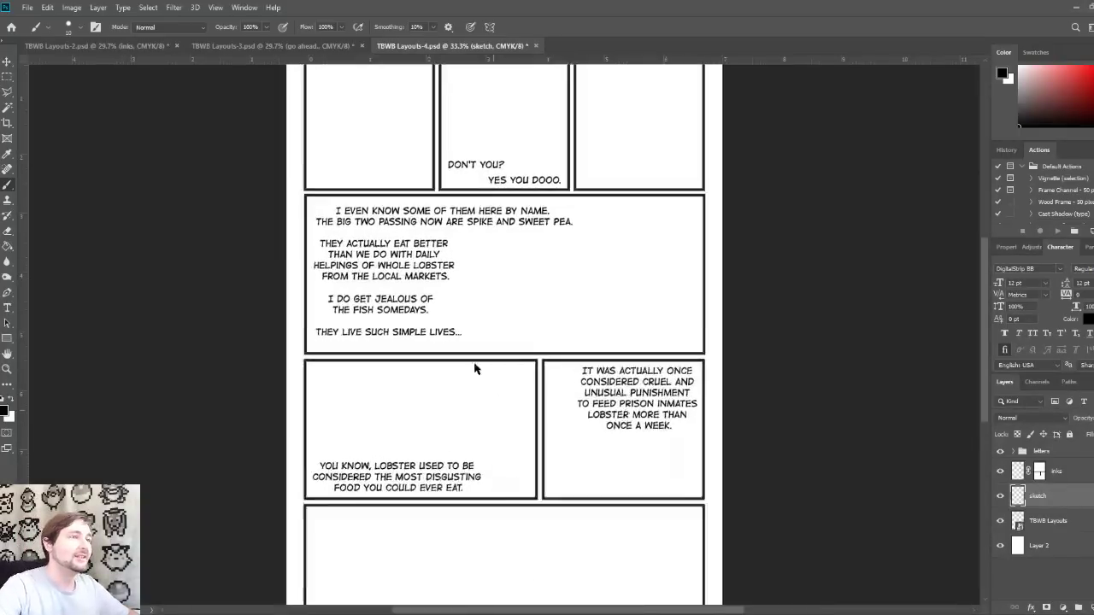
drag(459, 232, 537, 484)
drag(523, 447, 560, 482)
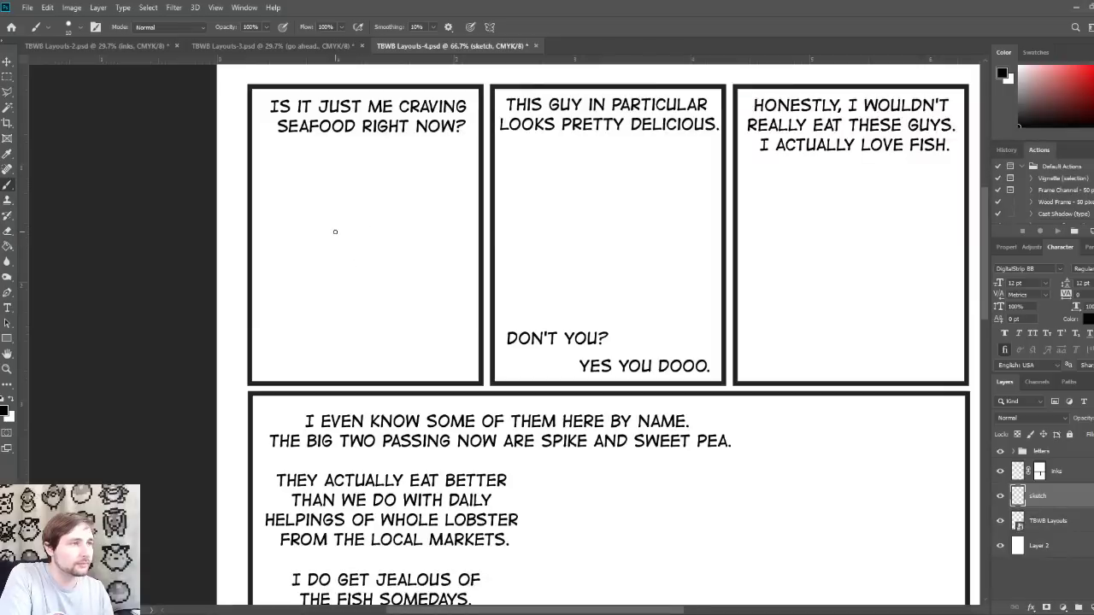
mouse_move(332, 221)
mouse_down()
mouse_move(336, 253)
mouse_move(328, 228)
mouse_move(353, 249)
mouse_move(374, 218)
mouse_move(380, 248)
mouse_up()
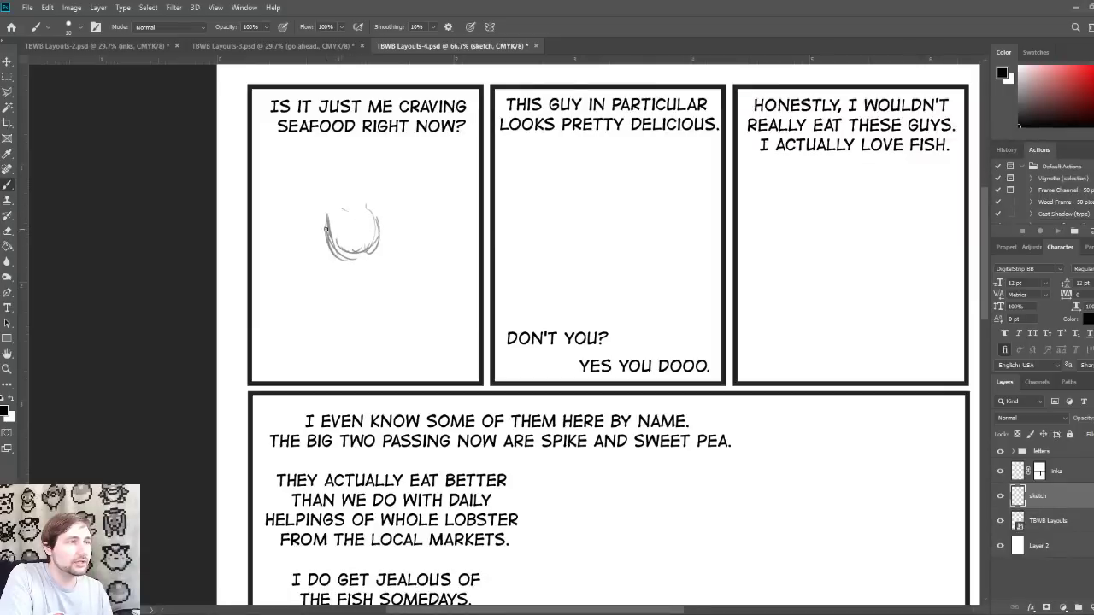
drag(337, 208, 364, 198)
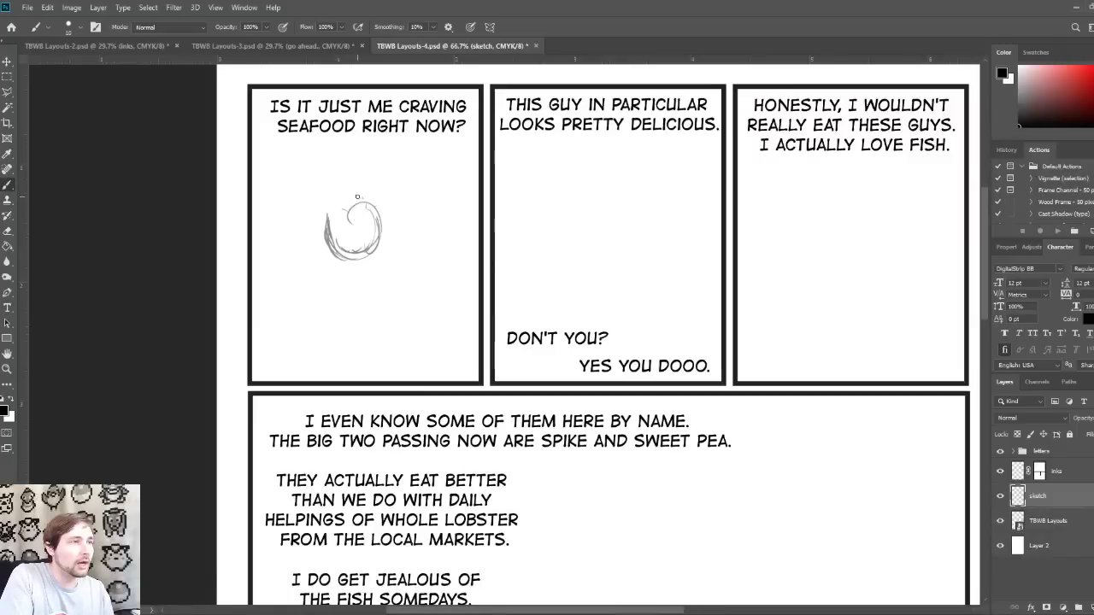
mouse_move(344, 191)
mouse_down()
mouse_move(380, 177)
mouse_move(394, 197)
mouse_move(386, 274)
mouse_up()
mouse_move(341, 193)
mouse_down()
mouse_move(326, 185)
mouse_move(340, 196)
mouse_move(317, 224)
mouse_move(328, 236)
mouse_move(321, 258)
mouse_move(333, 280)
mouse_move(347, 270)
mouse_move(372, 289)
mouse_move(334, 270)
mouse_move(314, 287)
mouse_move(326, 294)
mouse_up()
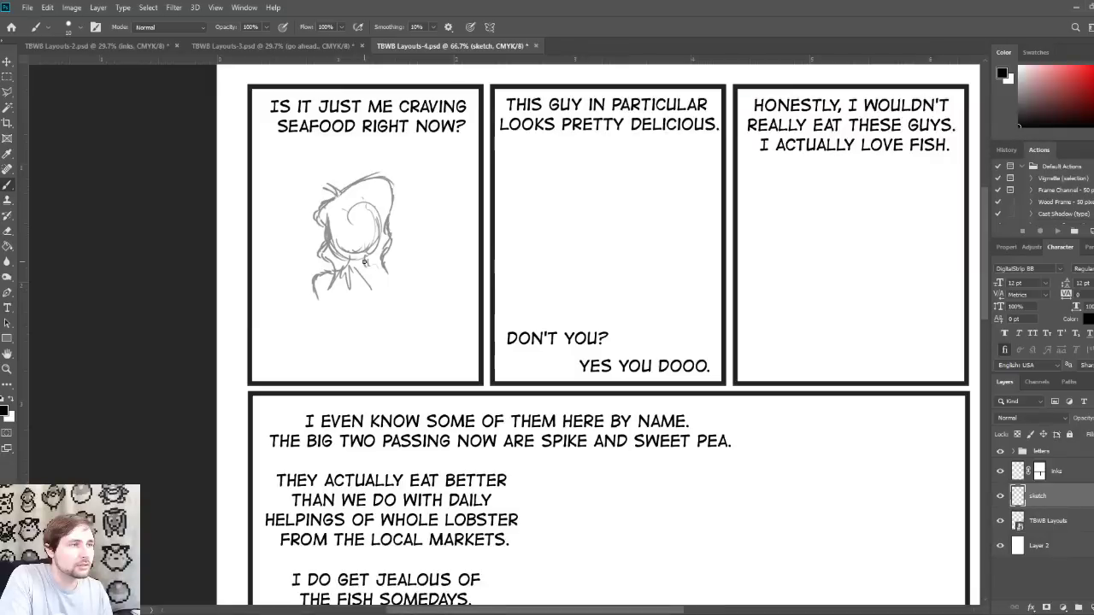
mouse_move(384, 269)
mouse_down()
mouse_move(399, 287)
mouse_move(390, 340)
mouse_up()
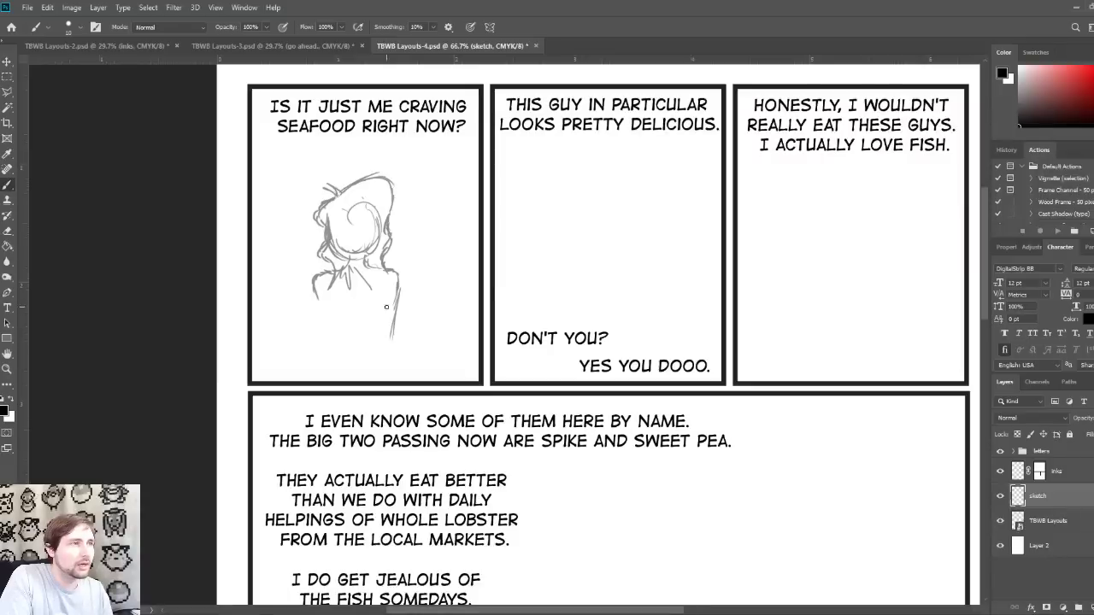
drag(312, 294, 324, 332)
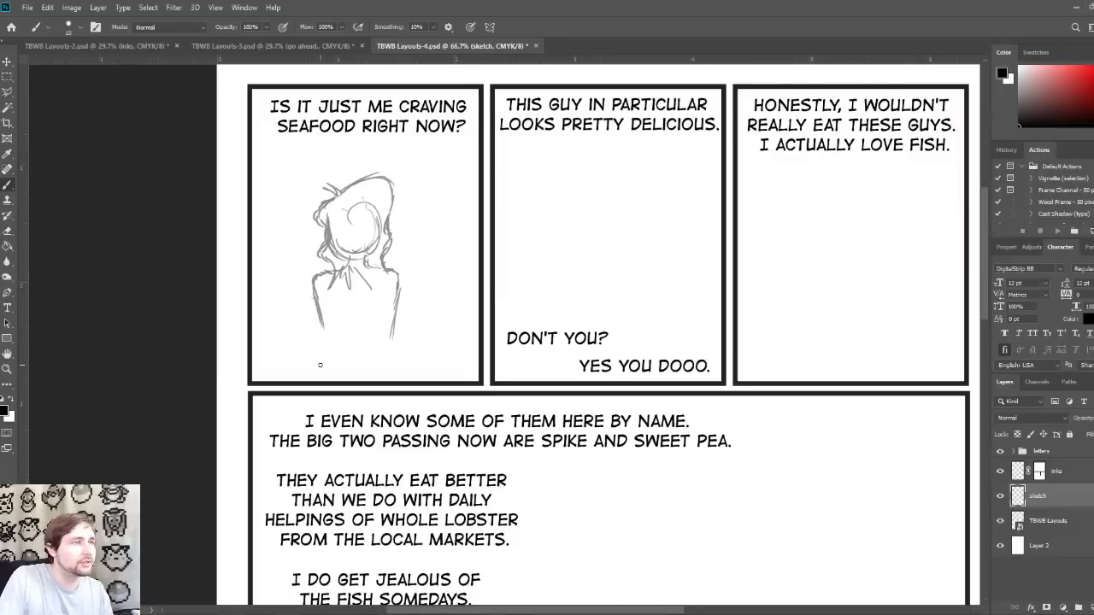
Step: Enlarge the first panel's character sketch to about 140% and position it centred below the caption, with the arms running past the lower border
key(m)
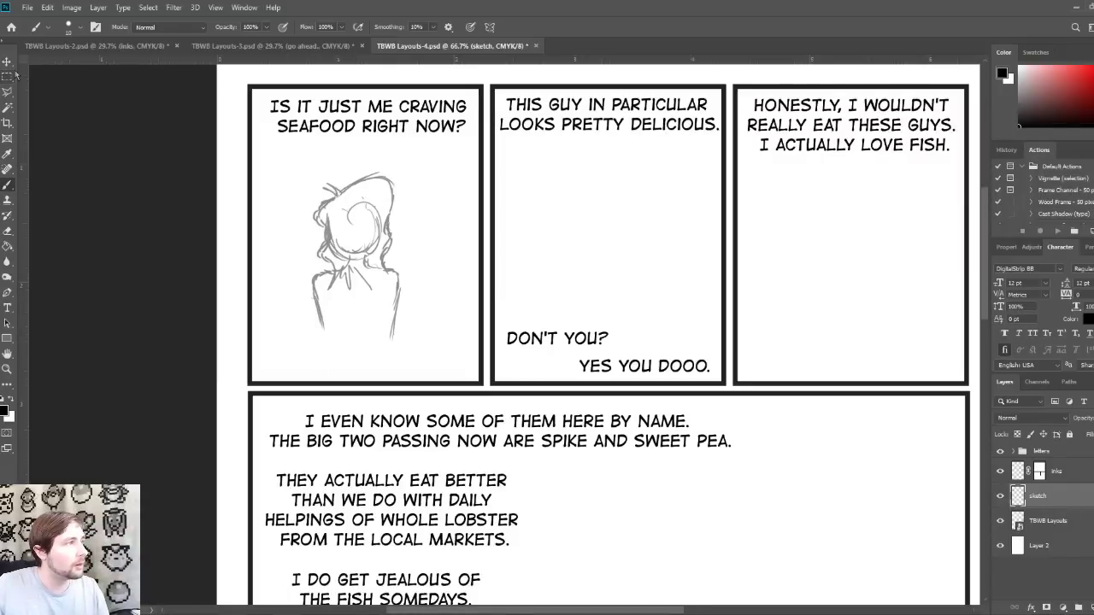
drag(284, 168, 435, 363)
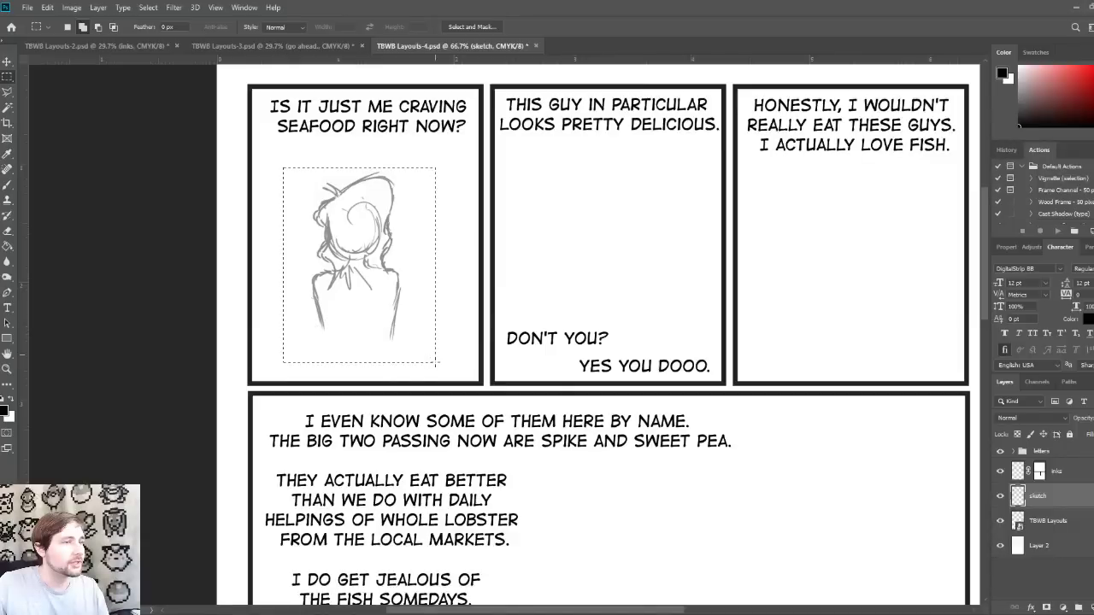
click(7, 61)
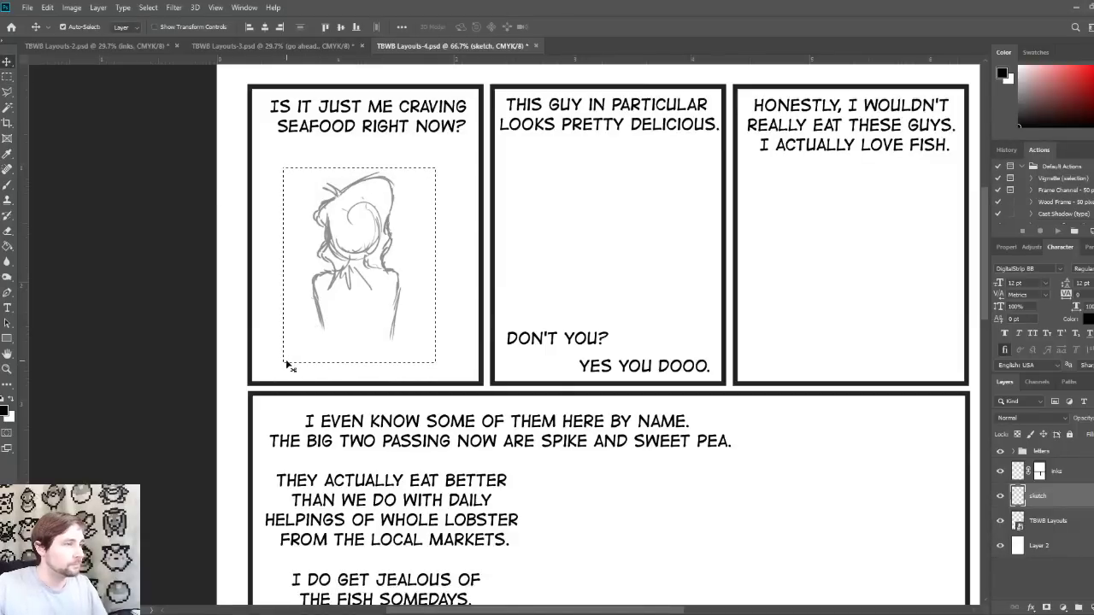
key(ctrl+t)
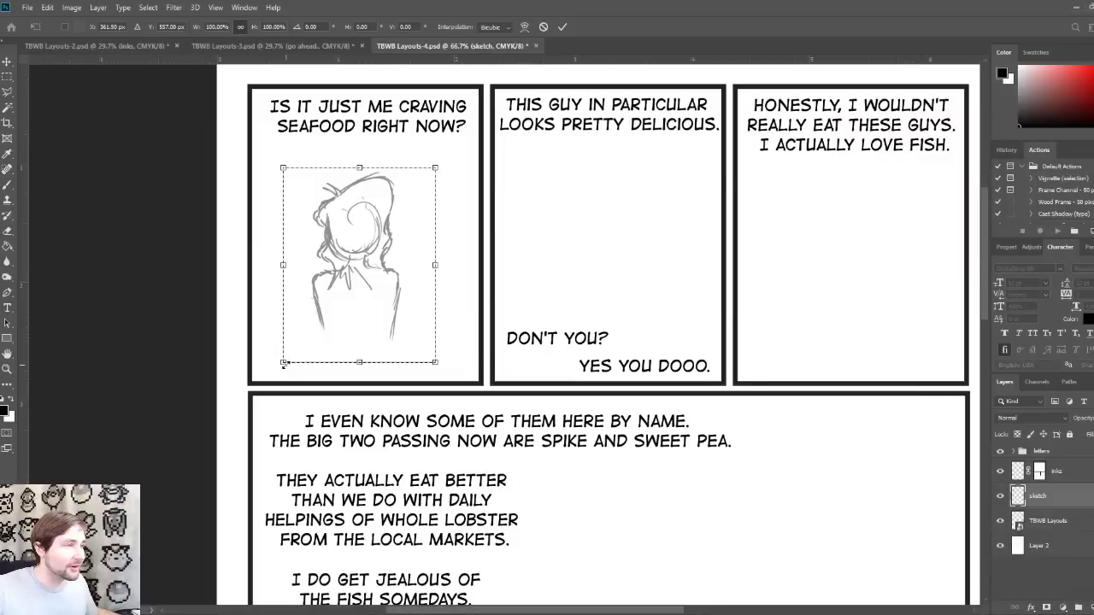
drag(284, 362, 208, 430)
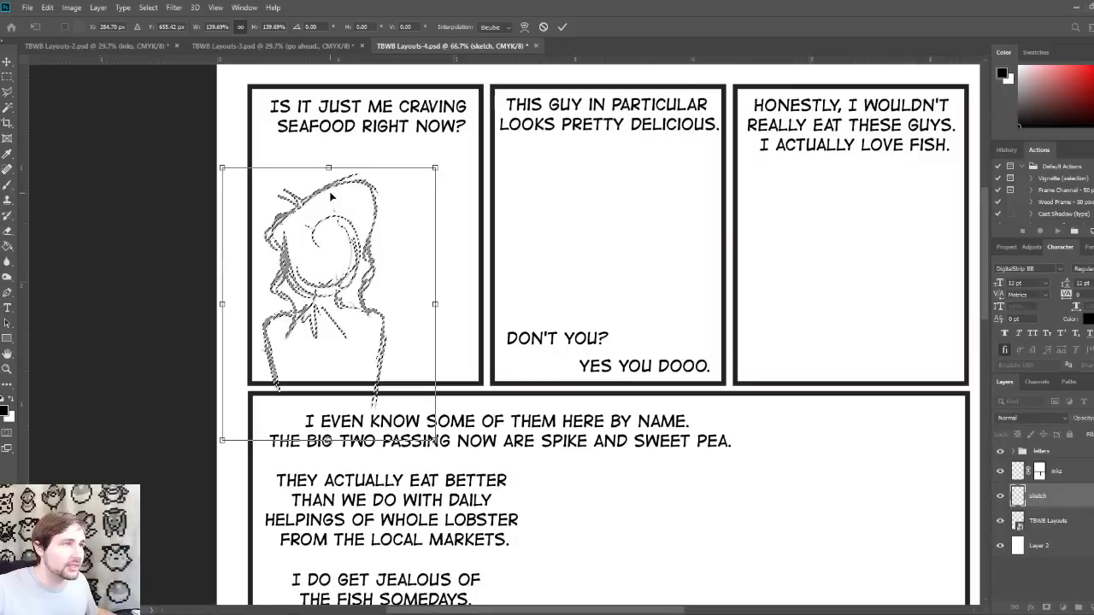
mouse_move(337, 186)
mouse_down()
mouse_move(384, 183)
mouse_move(368, 181)
mouse_up()
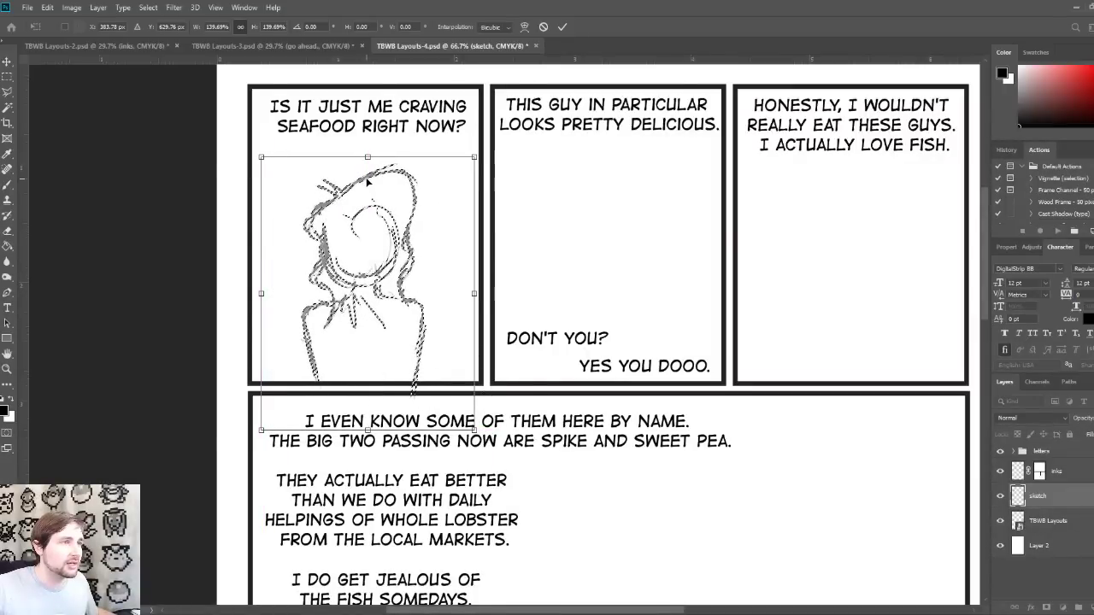
key(Return)
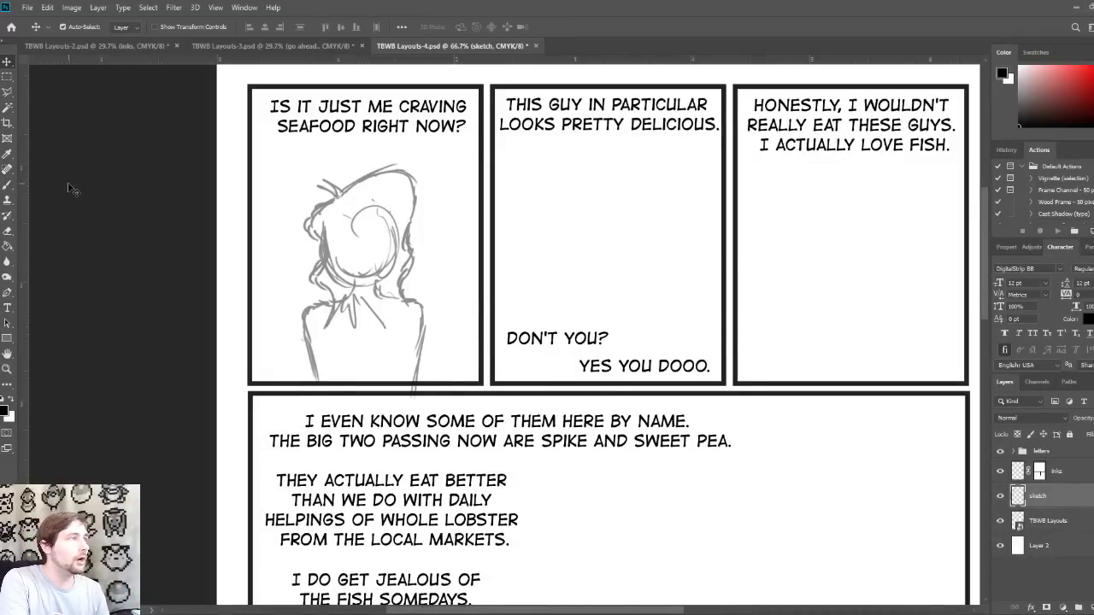
Step: Brush a diagonal strap across the first-panel character's back and add the inner arm and side lines down to the panel border
click(7, 185)
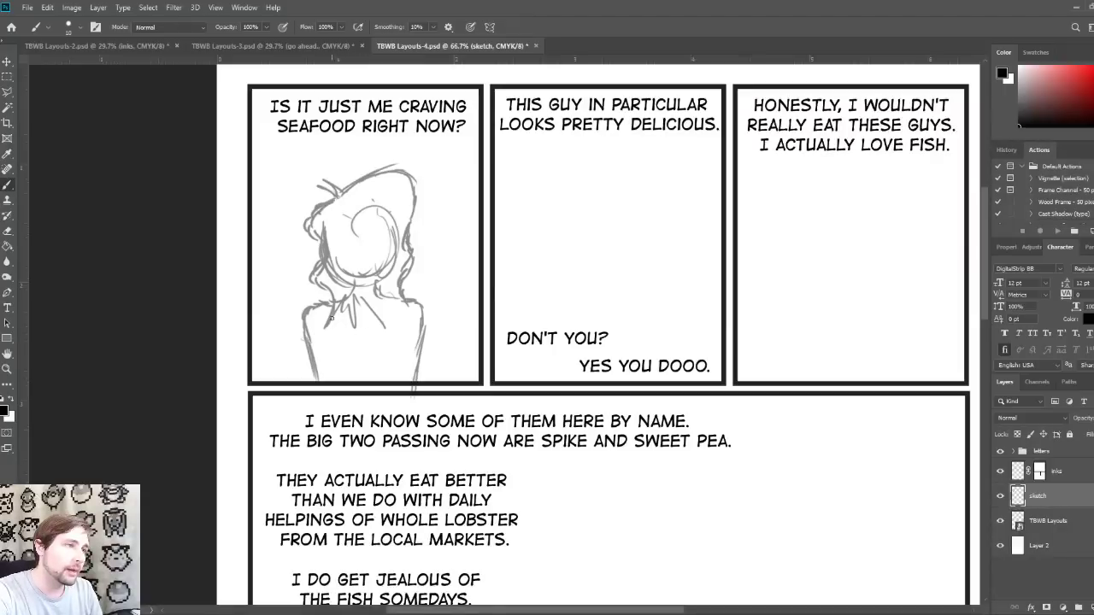
drag(334, 306, 389, 380)
drag(335, 306, 383, 374)
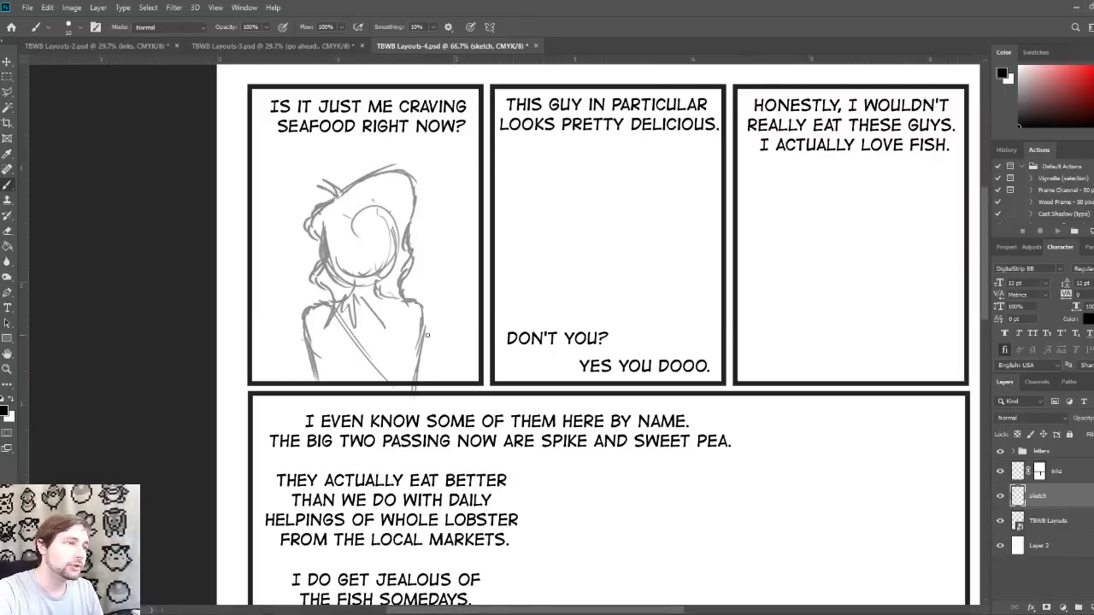
drag(407, 352, 424, 348)
drag(331, 382, 326, 359)
drag(399, 379, 397, 341)
drag(333, 382, 329, 347)
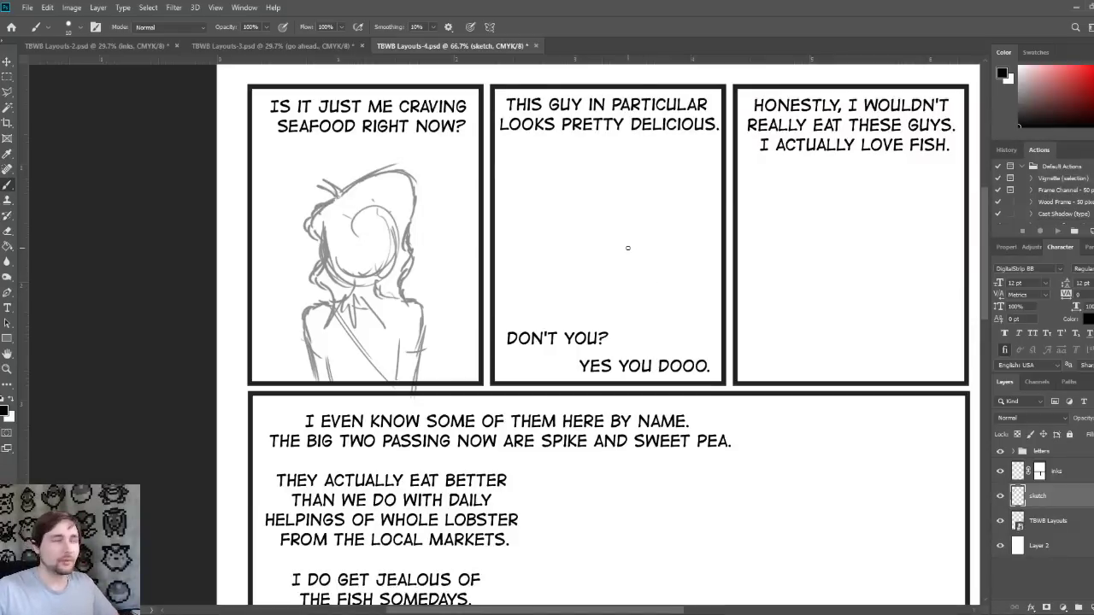
Step: Examine the large striped fish beside the tank's right edge in TBWB Layouts-2.psd as reference, and return to TBWB Layouts-4.psd
key(ctrl+shift+Tab)
key(ctrl+shift+Tab)
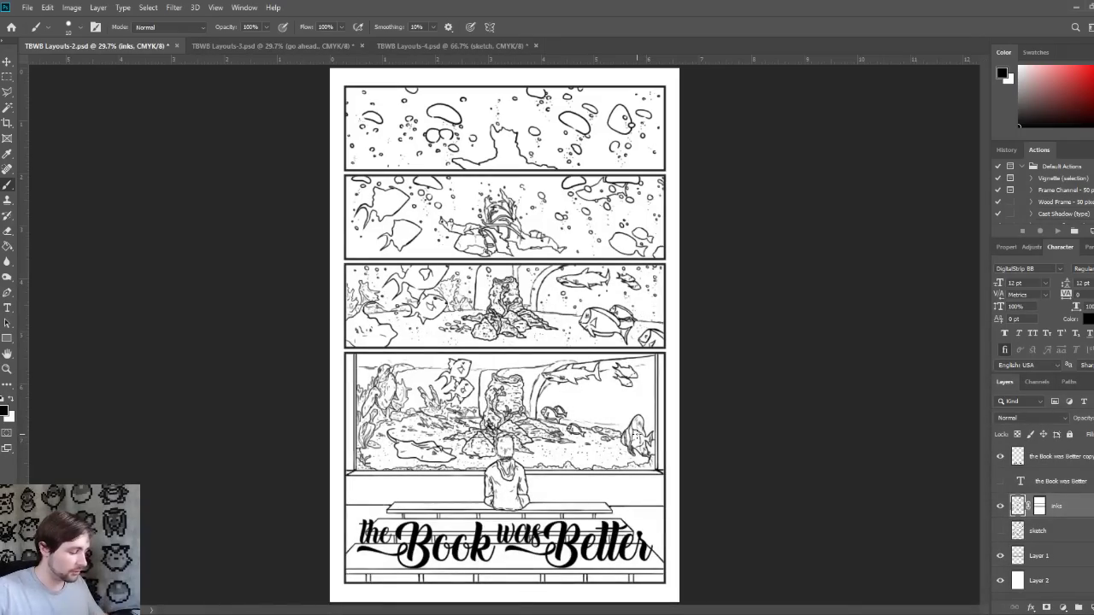
key(ctrl+plus)
key(ctrl+plus)
key(ctrl+plus)
key(ctrl+plus)
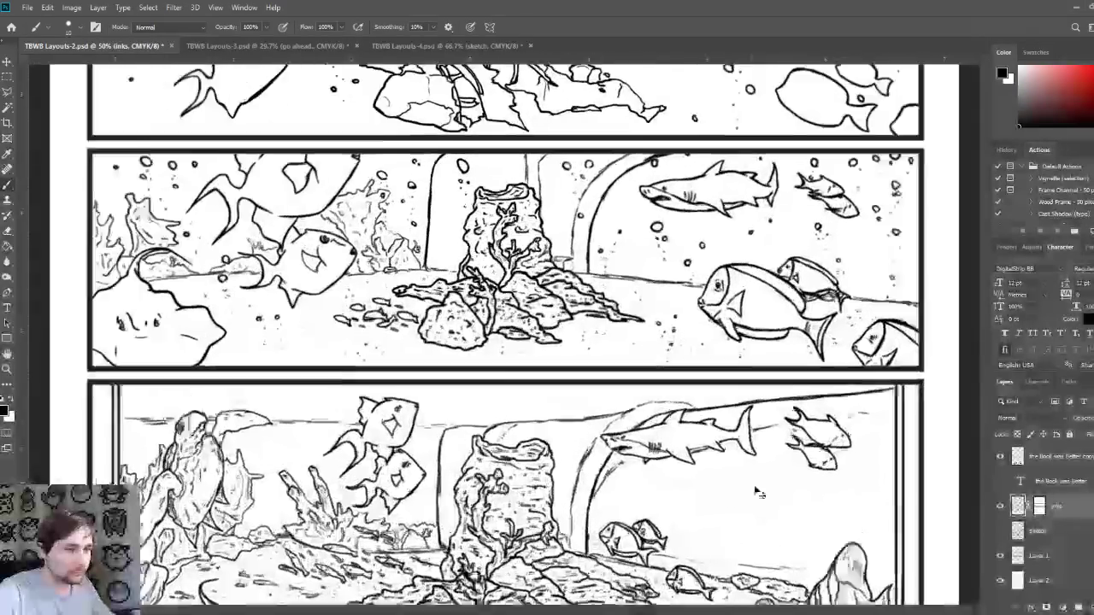
scroll(757, 492, down, 6)
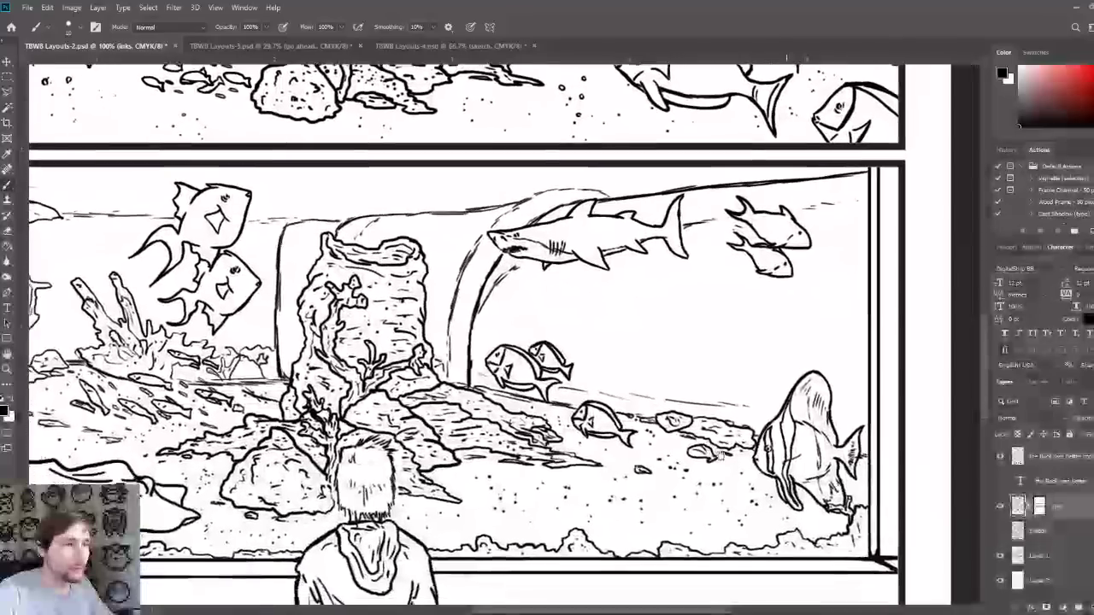
key(ctrl+plus)
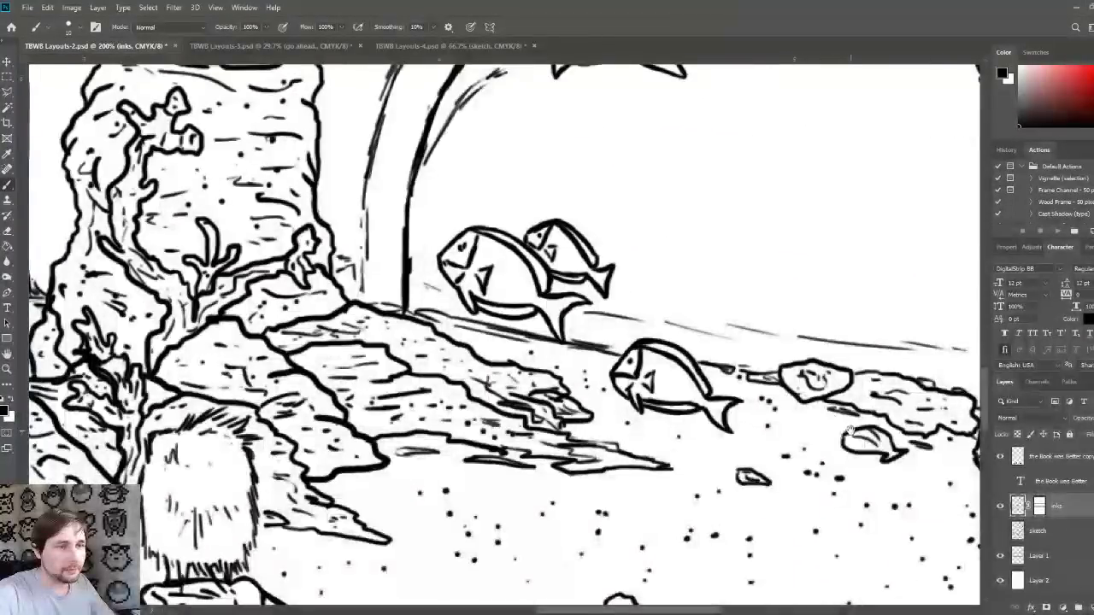
scroll(450, 352, right, 5)
scroll(450, 352, right, 1)
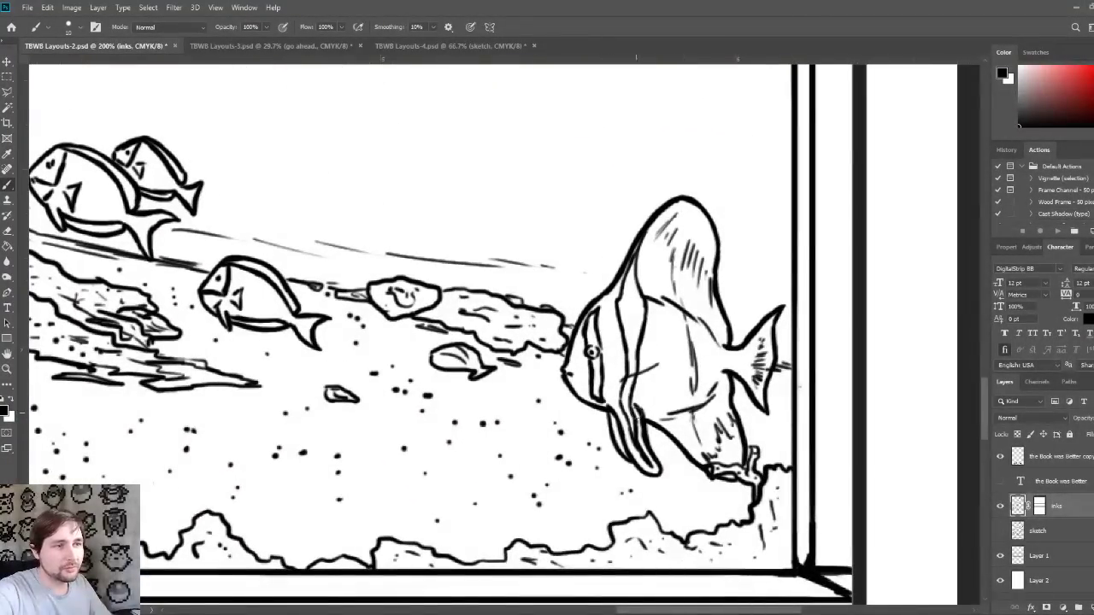
scroll(682, 398, right, 3)
scroll(681, 398, up, 1)
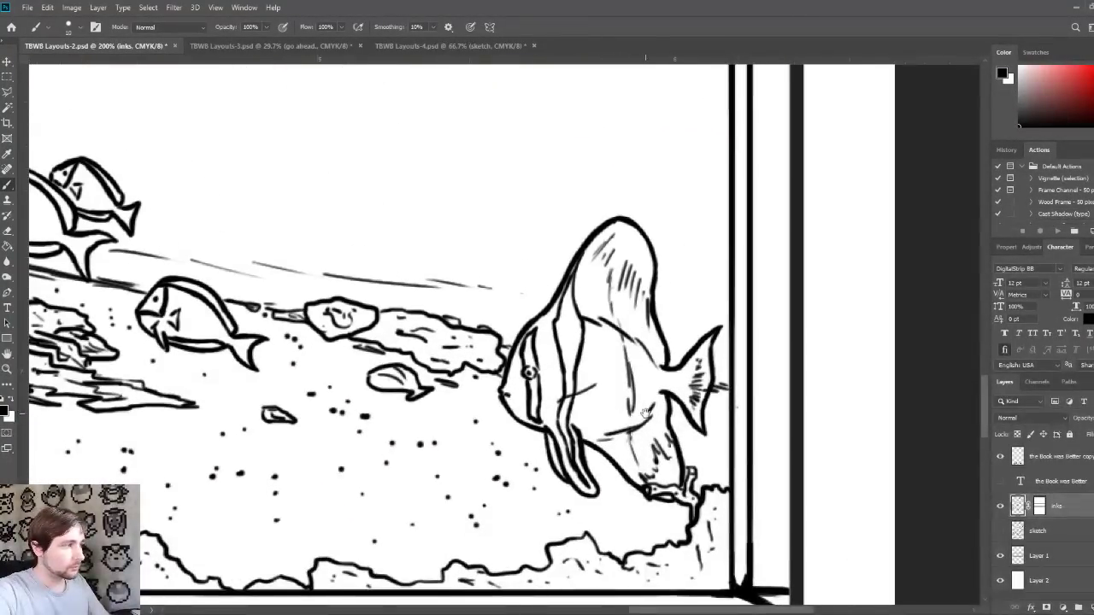
click(452, 46)
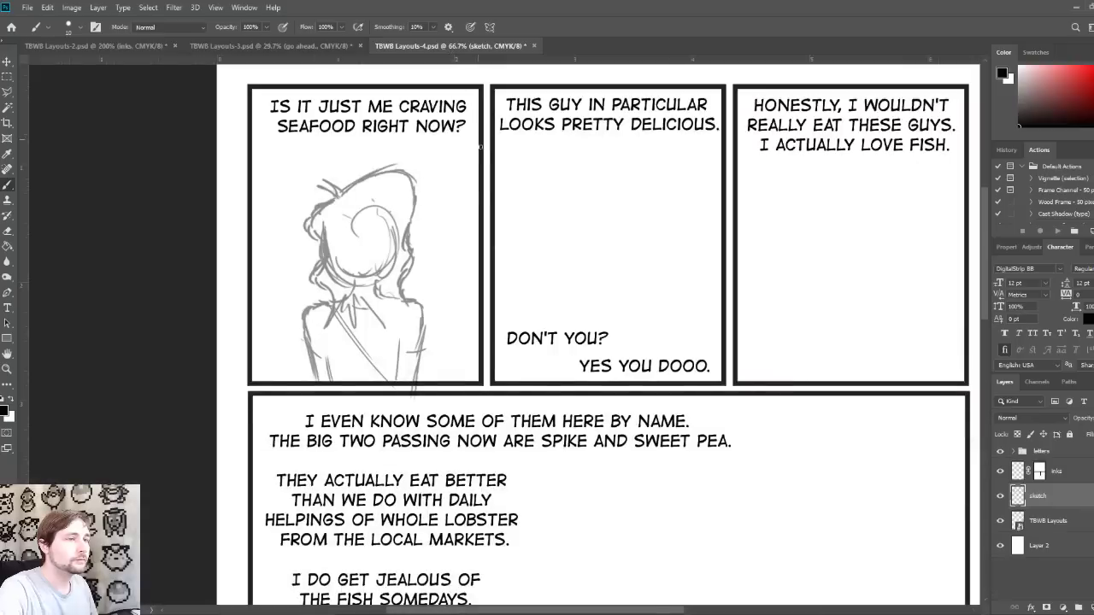
drag(665, 325, 572, 340)
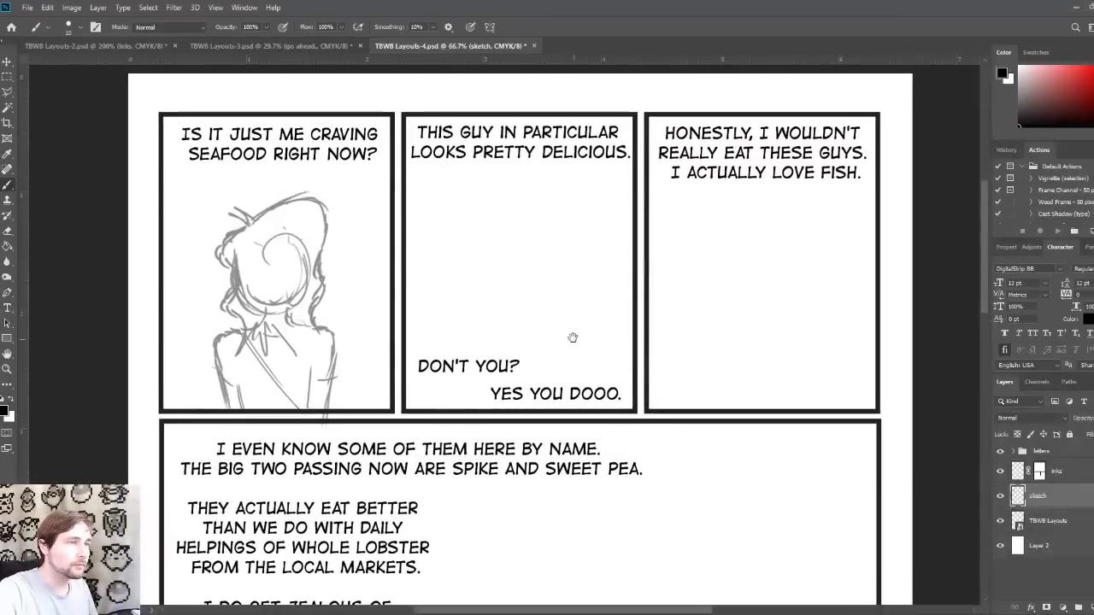
click(94, 48)
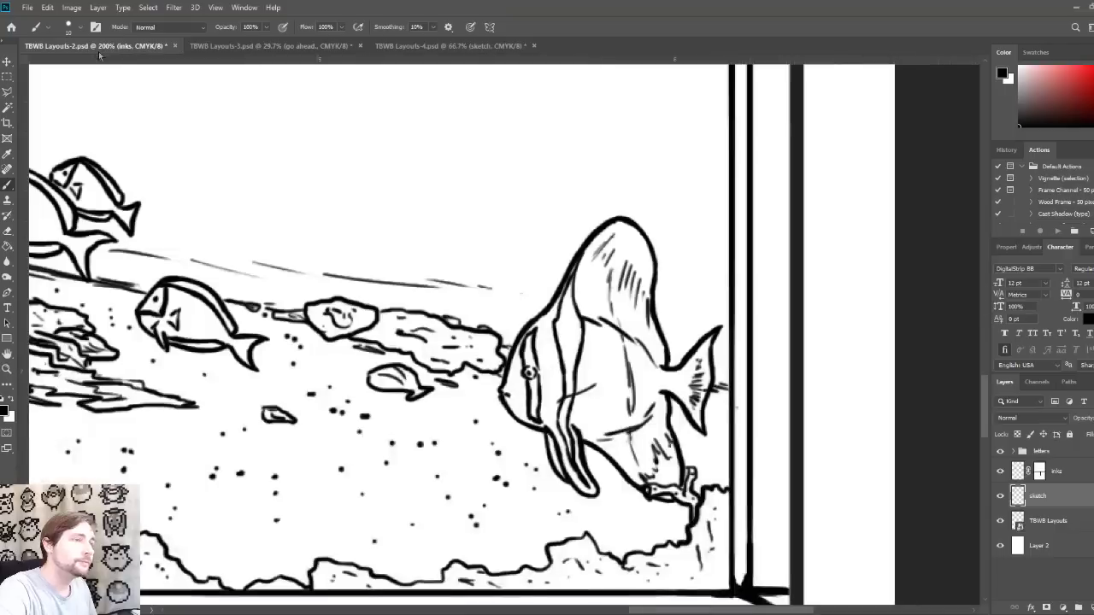
click(425, 46)
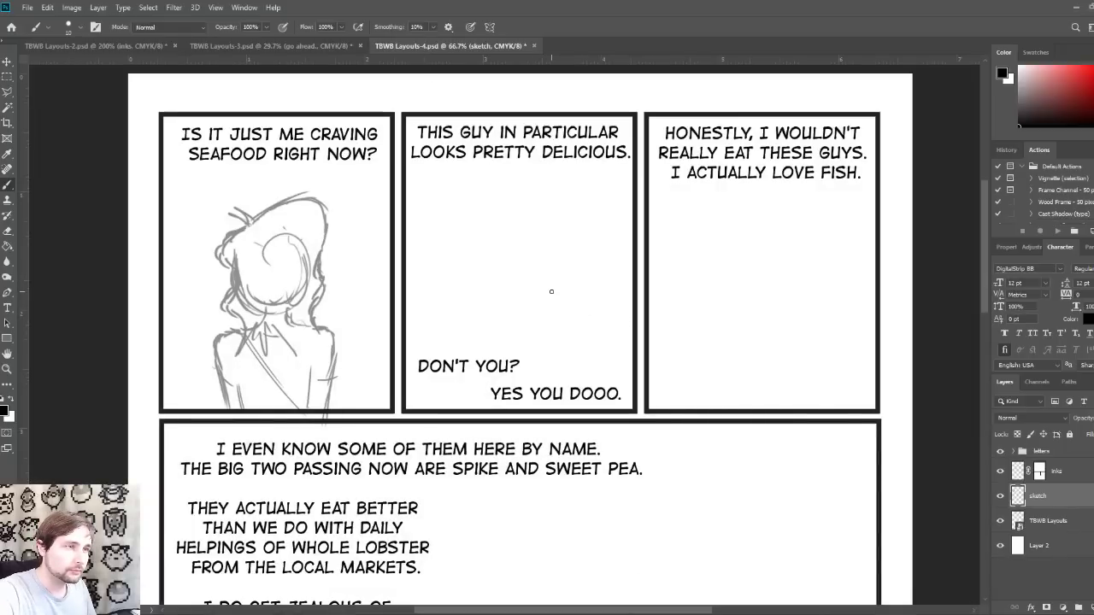
Step: Sketch the left-facing fish's head profile and trailing lower fins along the right side of the second panel
mouse_move(548, 288)
mouse_down()
mouse_move(593, 407)
mouse_move(610, 409)
mouse_move(602, 340)
mouse_up()
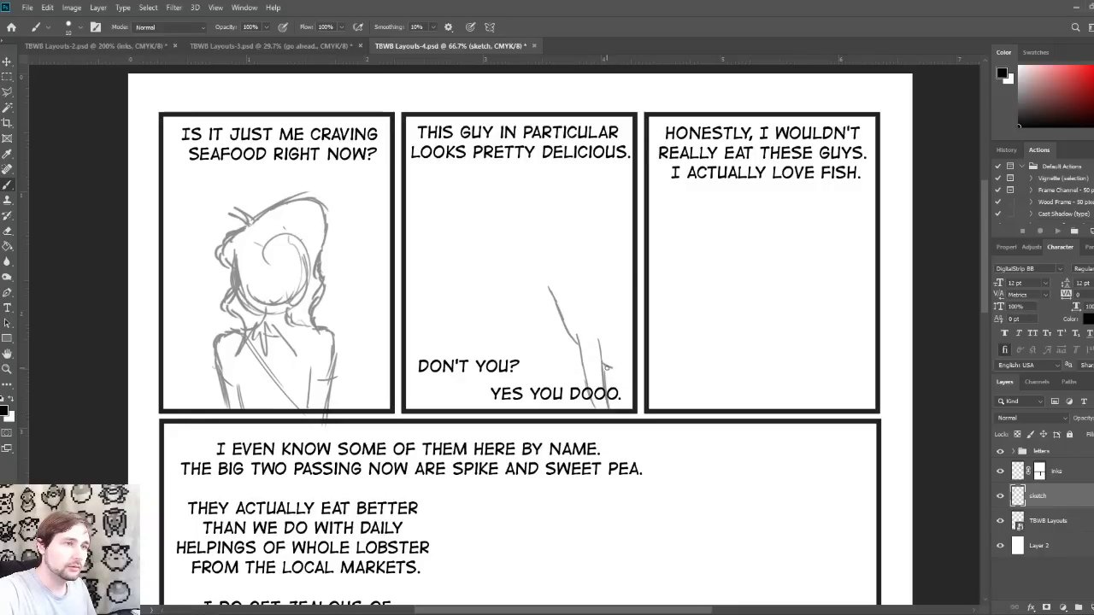
drag(607, 367, 612, 386)
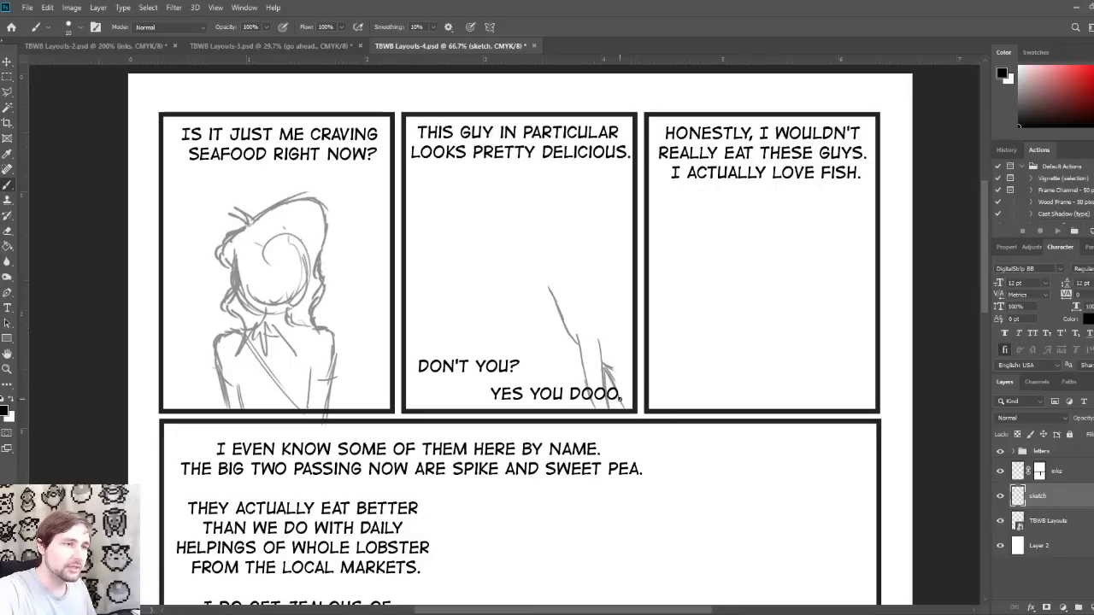
mouse_move(551, 292)
mouse_down()
mouse_move(566, 240)
mouse_move(589, 223)
mouse_up()
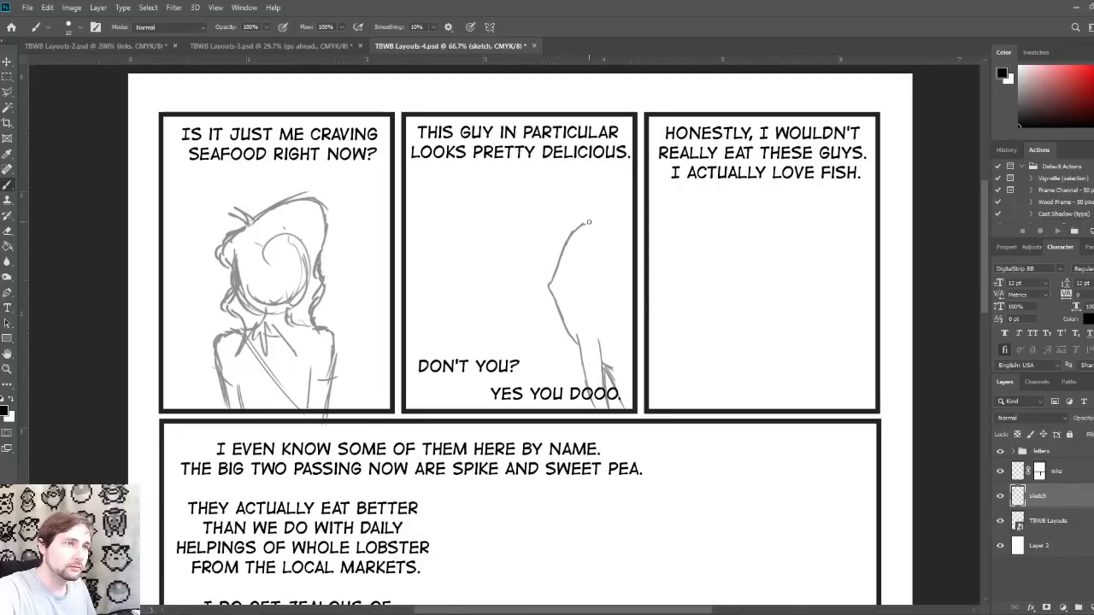
Step: Check the page 2 fish and add the tall upper fin, curved body stripe, eye and mouth to the second panel's fish
key(ctrl+Tab)
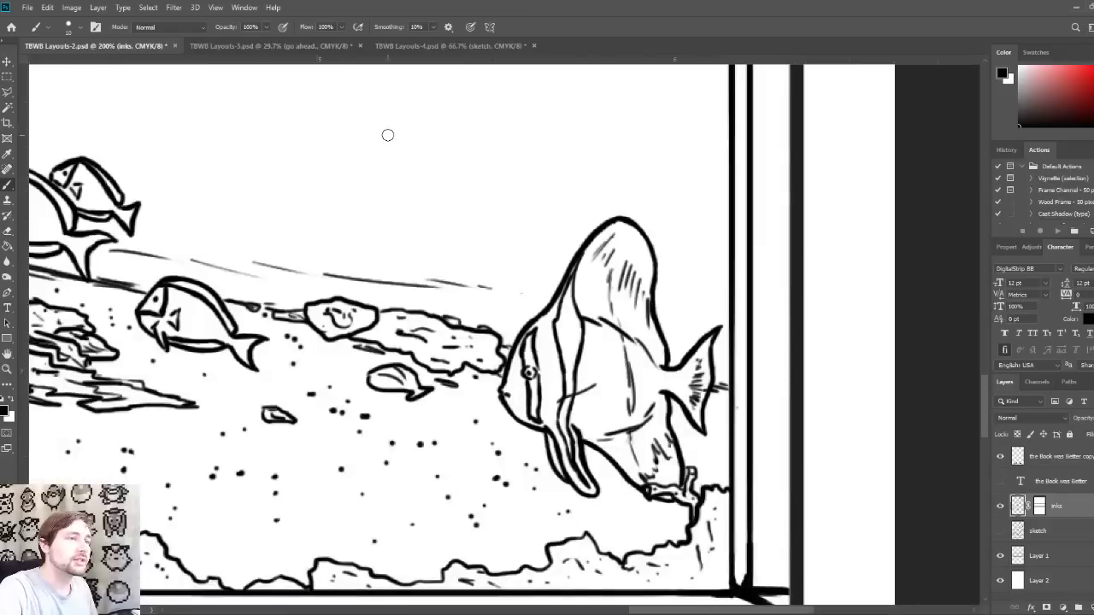
click(450, 50)
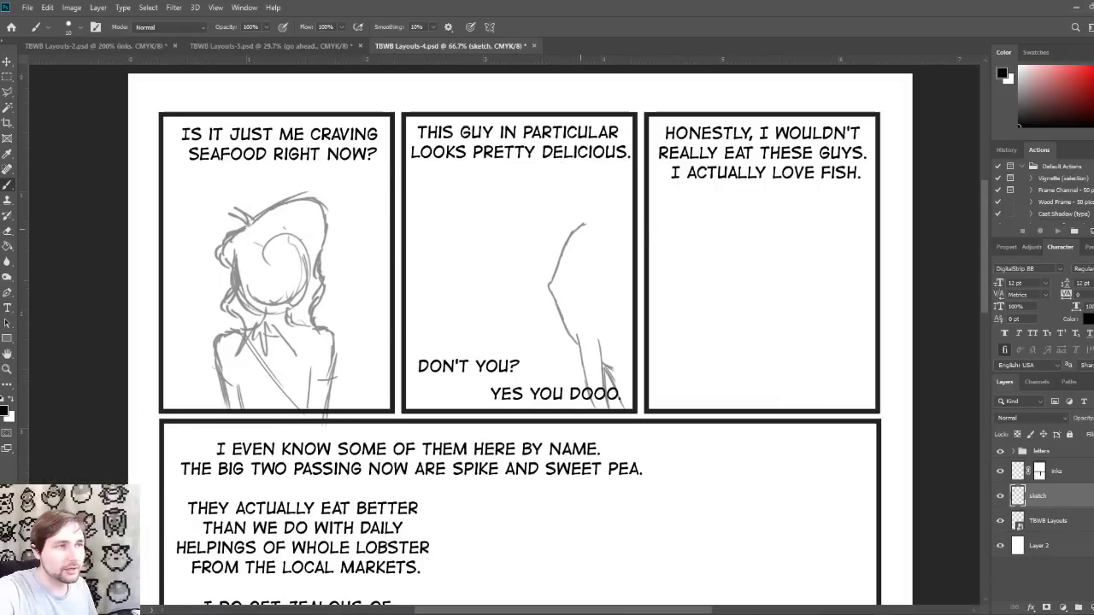
drag(583, 226, 624, 130)
mouse_move(583, 227)
mouse_down()
mouse_move(623, 220)
mouse_move(605, 219)
mouse_move(586, 349)
mouse_up()
mouse_move(604, 224)
mouse_down()
mouse_move(590, 294)
mouse_move(592, 381)
mouse_move(586, 319)
mouse_up()
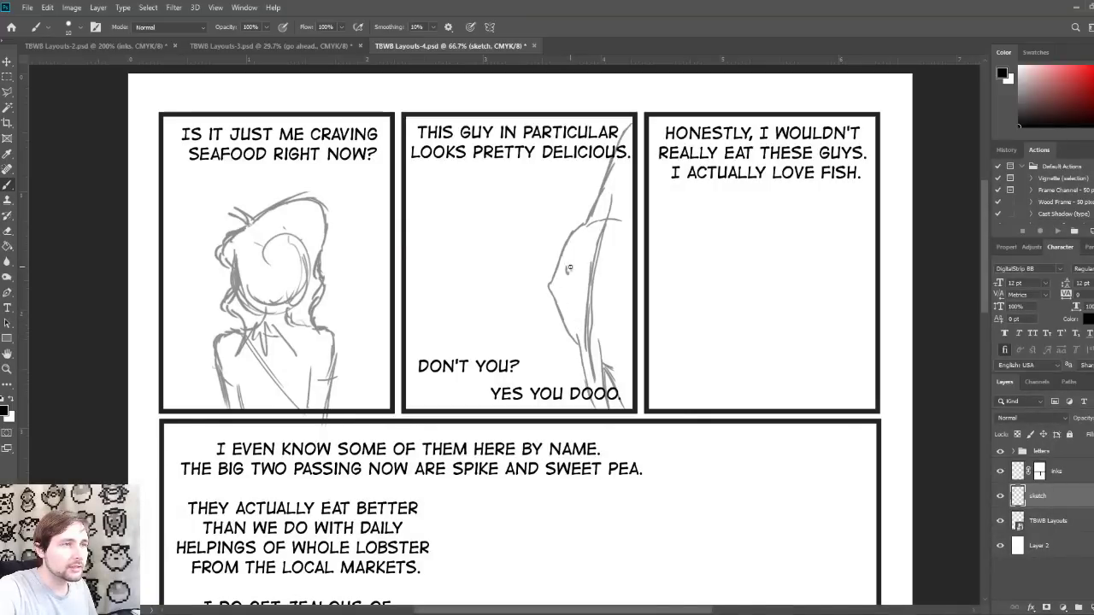
drag(557, 282, 557, 292)
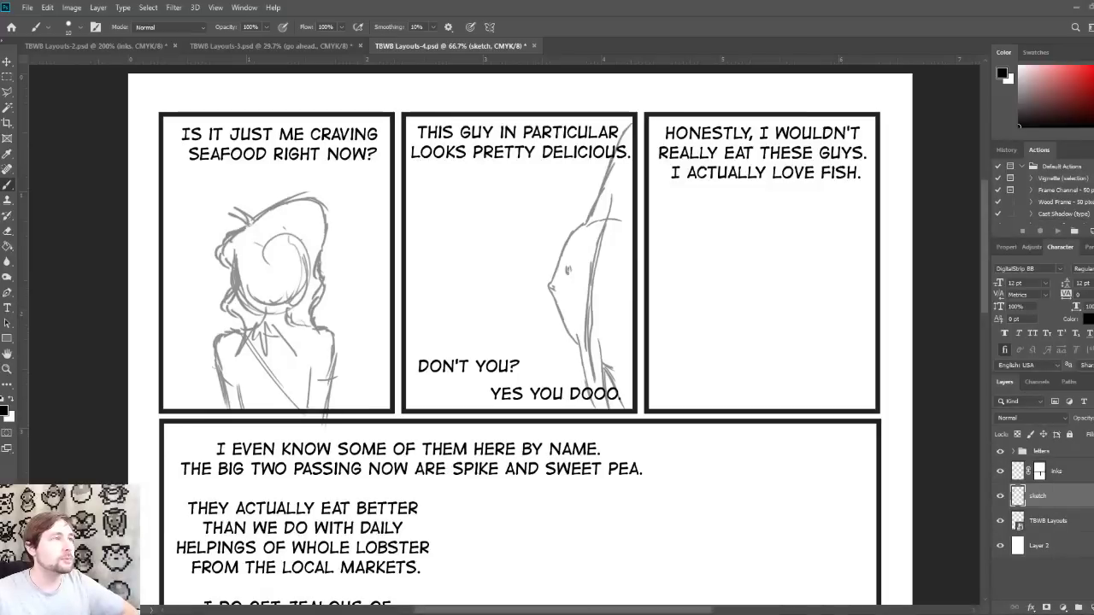
Step: Compare with the page 2 fish and sketch the stripe through the eye, a second body stripe and a side line on the second panel's fish
click(111, 46)
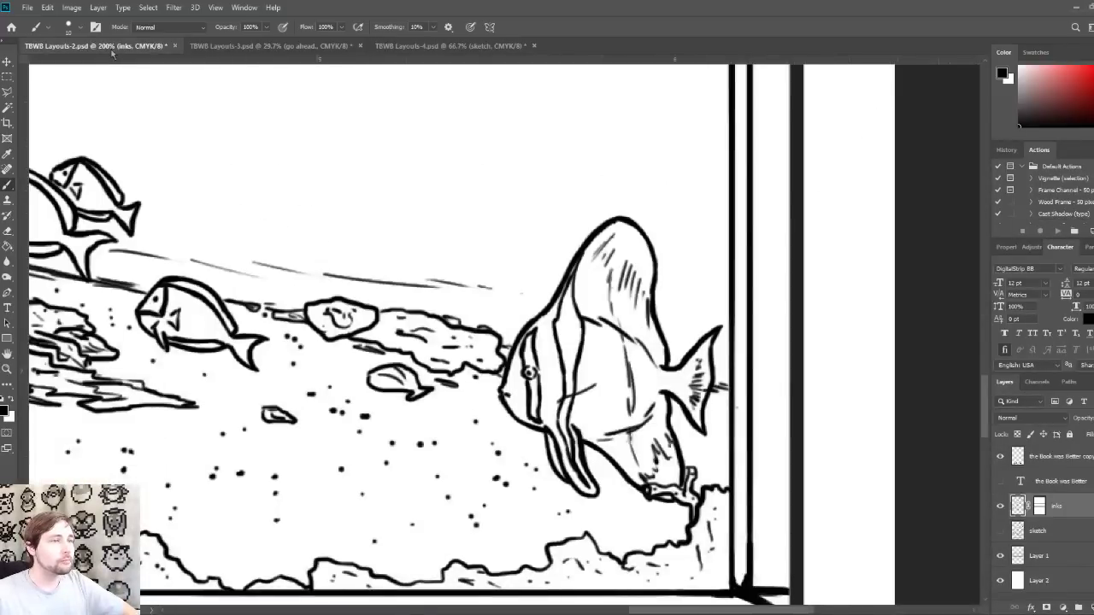
click(440, 46)
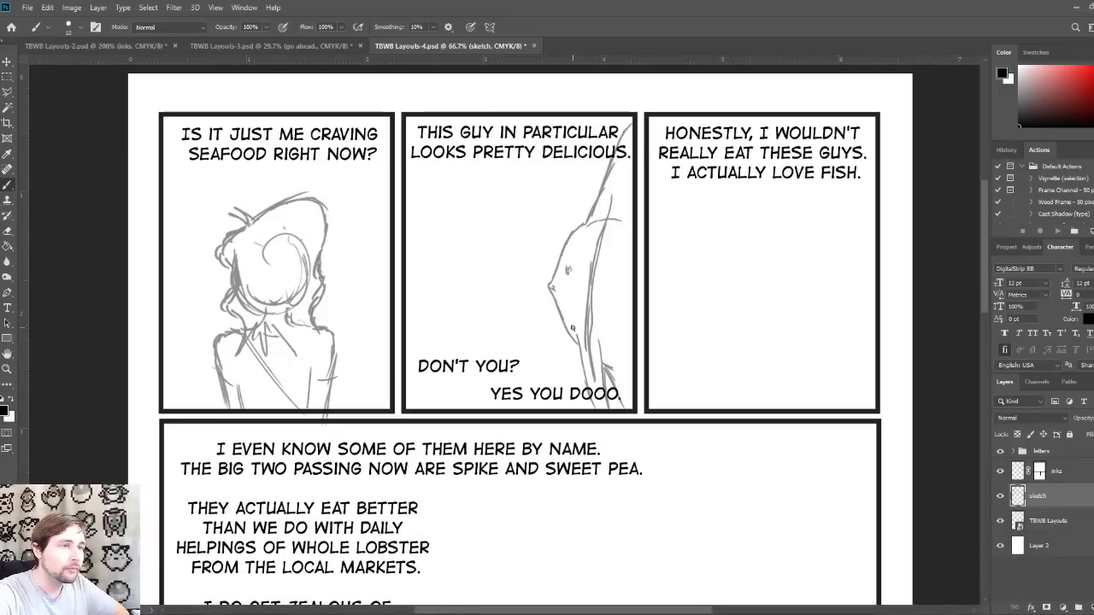
mouse_move(570, 326)
mouse_down()
mouse_move(565, 292)
mouse_move(576, 233)
mouse_move(588, 226)
mouse_move(575, 319)
mouse_up()
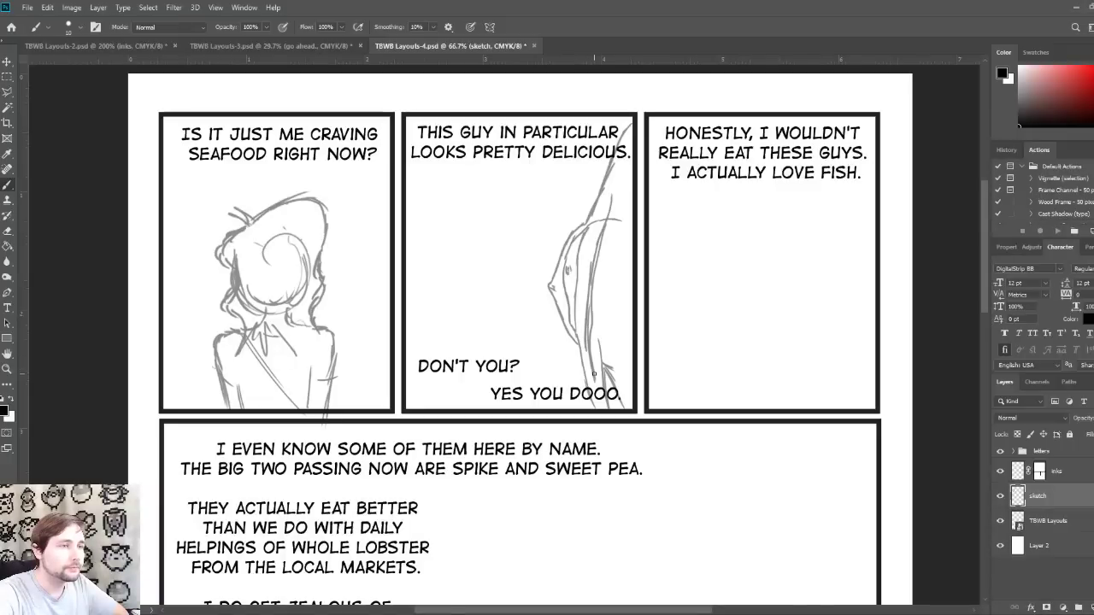
mouse_move(588, 367)
mouse_down()
mouse_move(586, 272)
mouse_move(614, 186)
mouse_move(609, 282)
mouse_move(618, 182)
mouse_move(605, 209)
mouse_move(611, 186)
mouse_move(615, 212)
mouse_up()
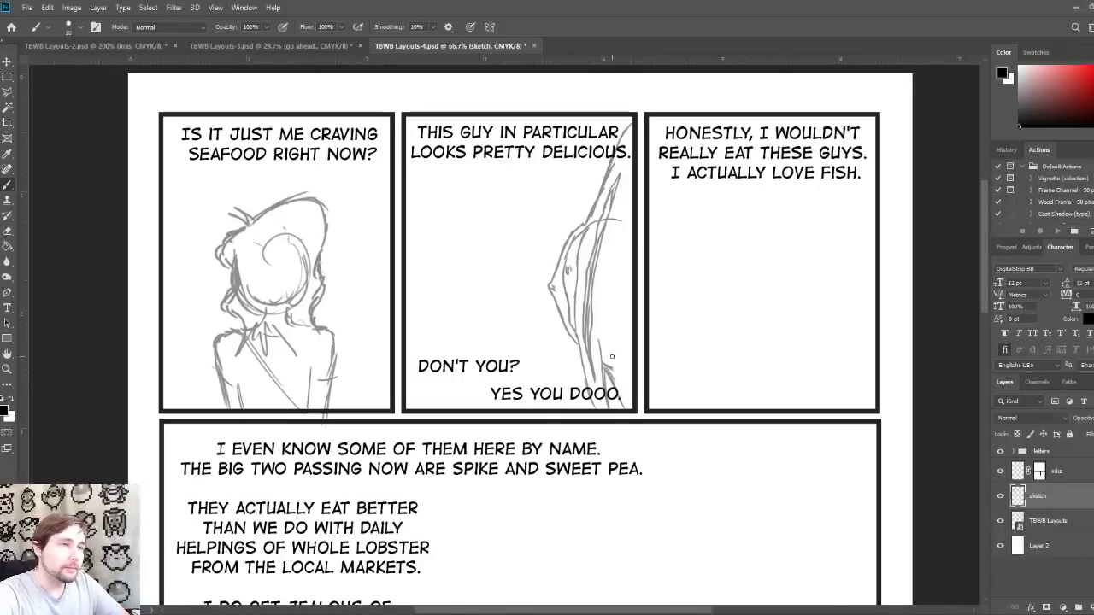
click(88, 48)
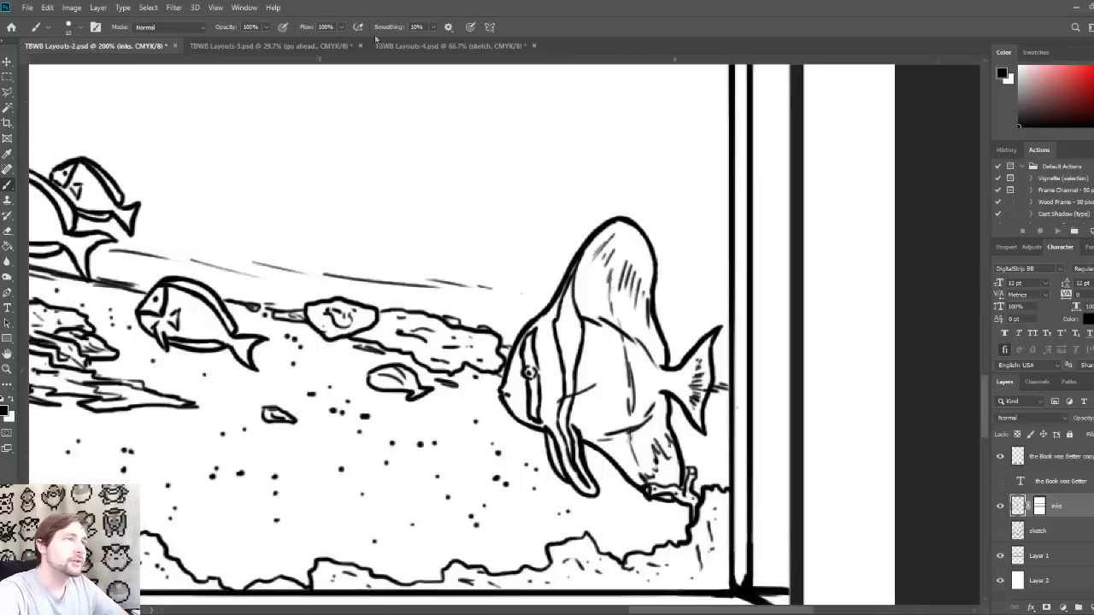
click(446, 48)
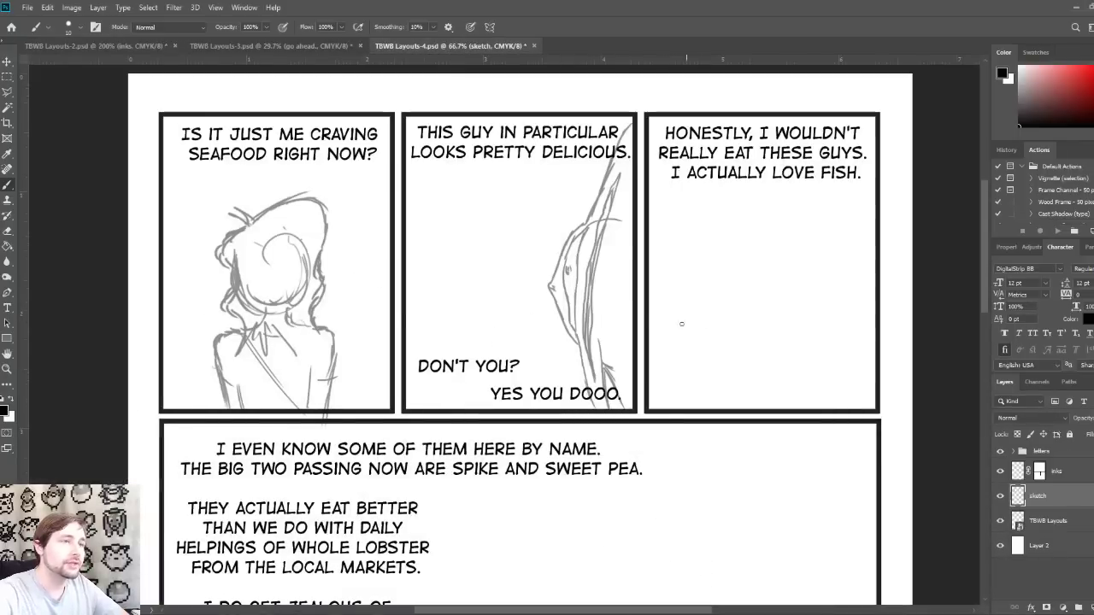
drag(581, 304, 631, 301)
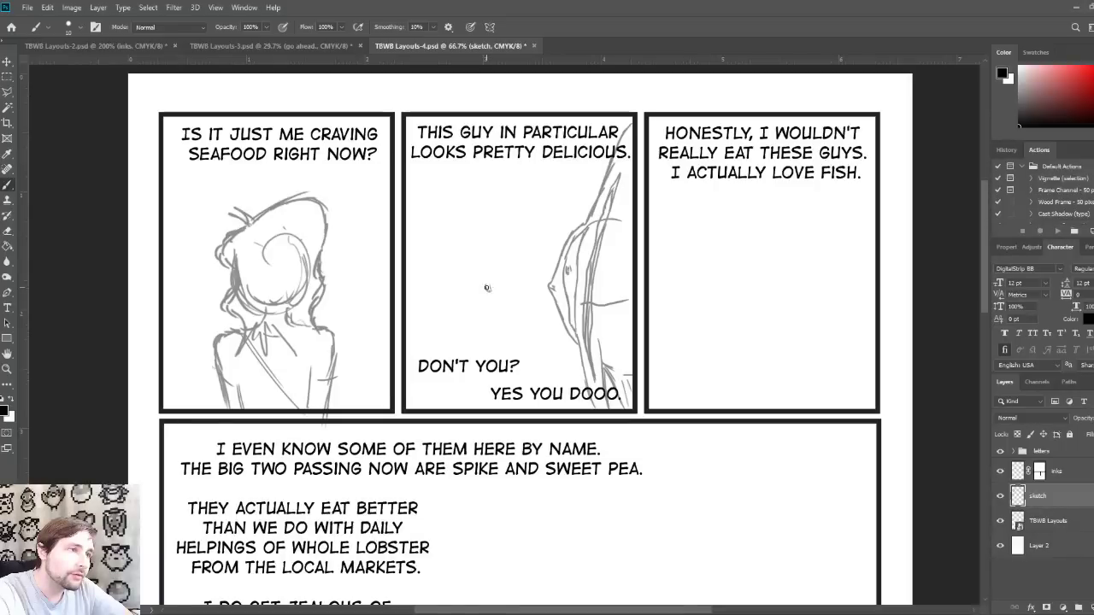
Step: Sketch the character's shoulders, neck and oval head facing the fish in the second panel
mouse_move(484, 289)
mouse_down()
mouse_move(511, 285)
mouse_move(410, 289)
mouse_up()
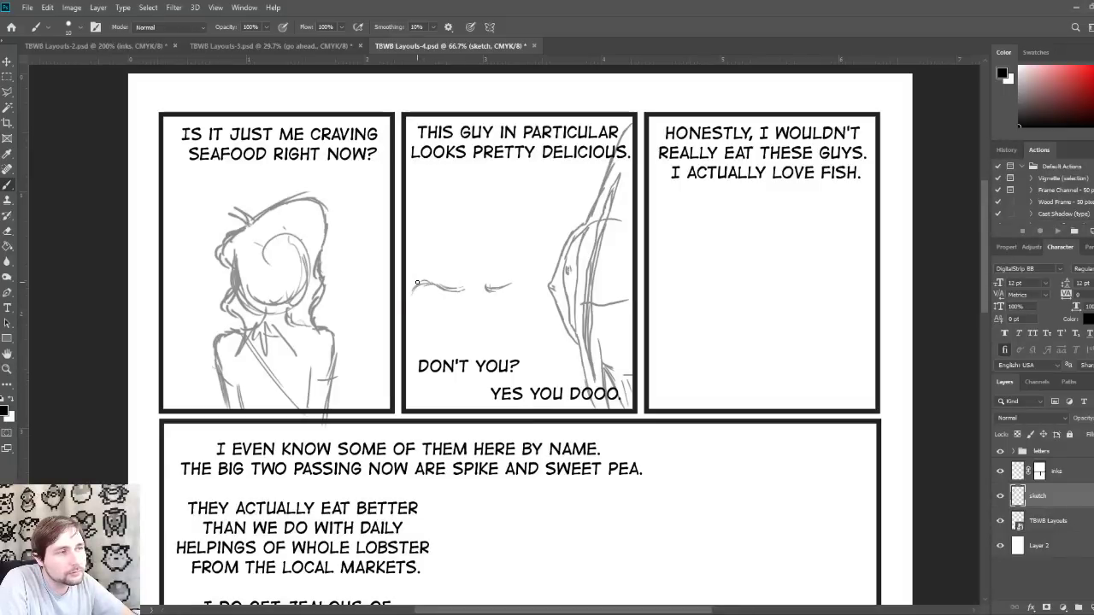
mouse_move(511, 284)
mouse_down()
mouse_move(528, 299)
mouse_move(511, 335)
mouse_up()
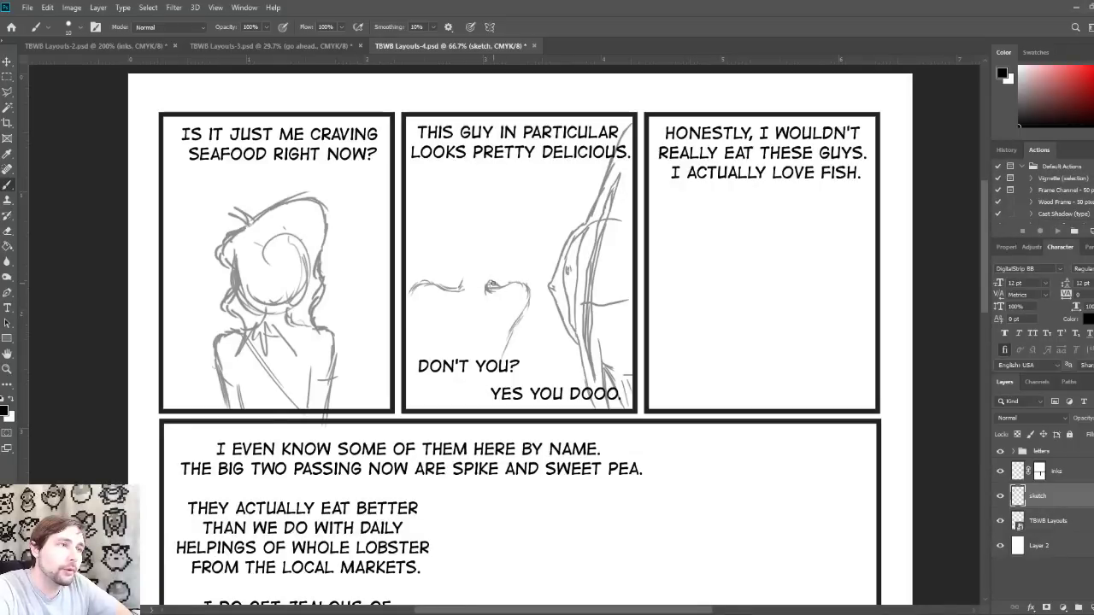
drag(493, 282, 504, 293)
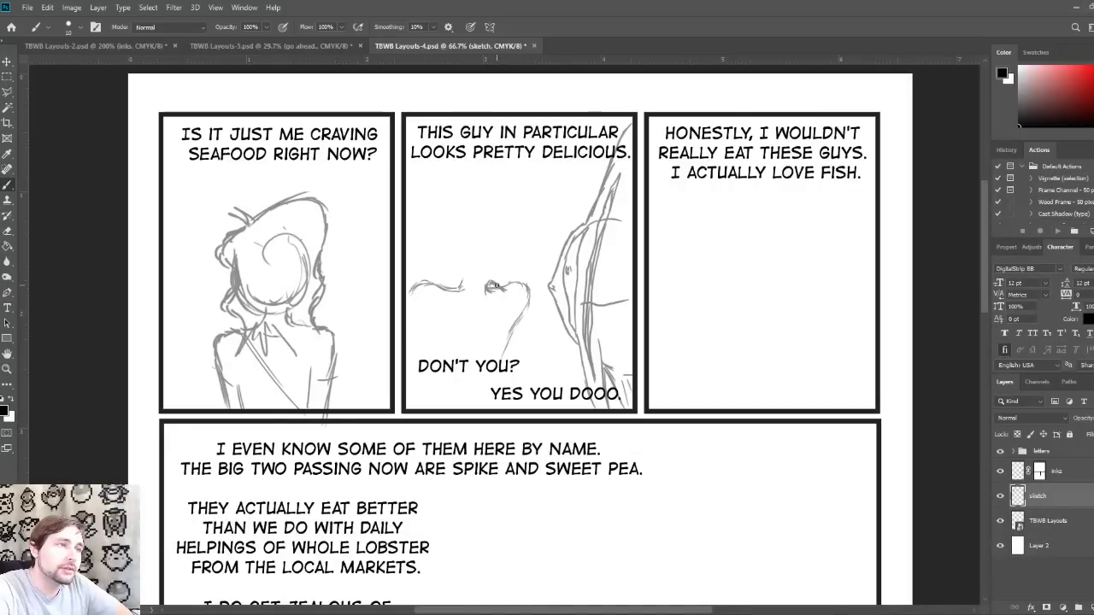
mouse_move(504, 290)
mouse_down()
mouse_move(534, 257)
mouse_move(474, 271)
mouse_move(454, 243)
mouse_move(469, 230)
mouse_move(485, 238)
mouse_move(476, 197)
mouse_move(451, 232)
mouse_move(471, 269)
mouse_up()
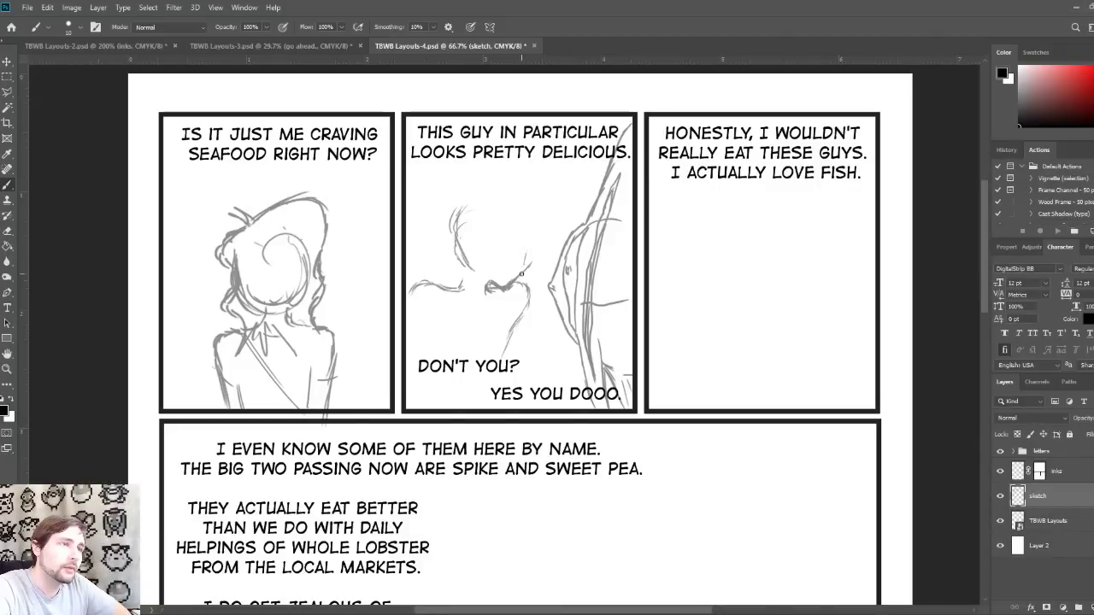
drag(532, 248, 522, 275)
mouse_move(527, 265)
mouse_down()
mouse_move(534, 219)
mouse_move(500, 195)
mouse_move(534, 231)
mouse_move(468, 205)
mouse_up()
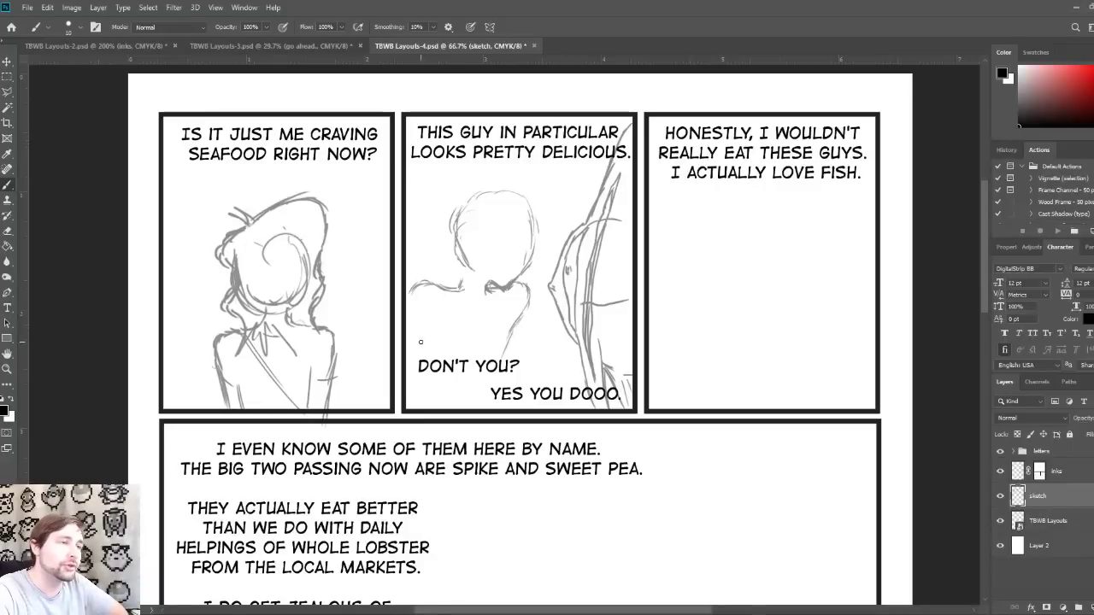
Step: Sketch a pointing hand and a raised open hand for the second panel's character, checking the page 2 tank scene in between
mouse_move(413, 348)
mouse_down()
mouse_move(450, 313)
mouse_move(481, 321)
mouse_up()
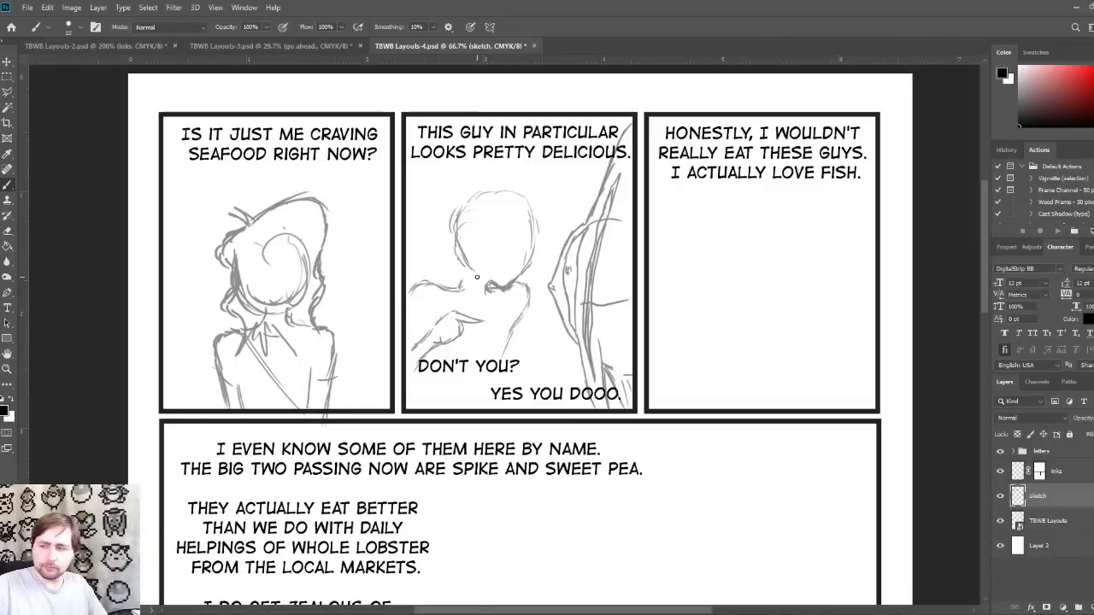
key(ctrl+Tab)
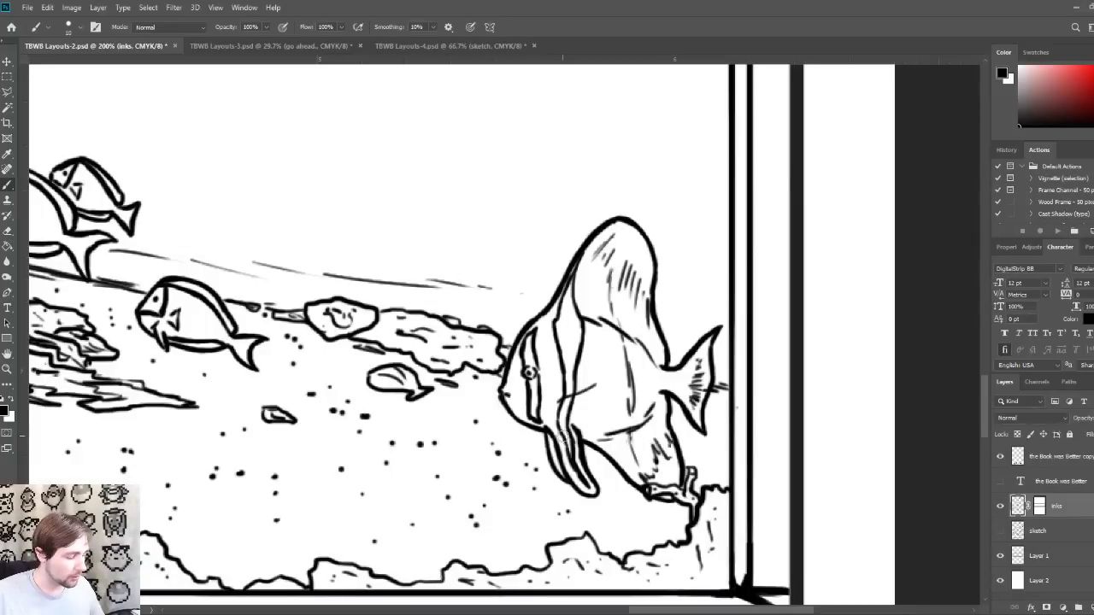
key(ctrl+minus)
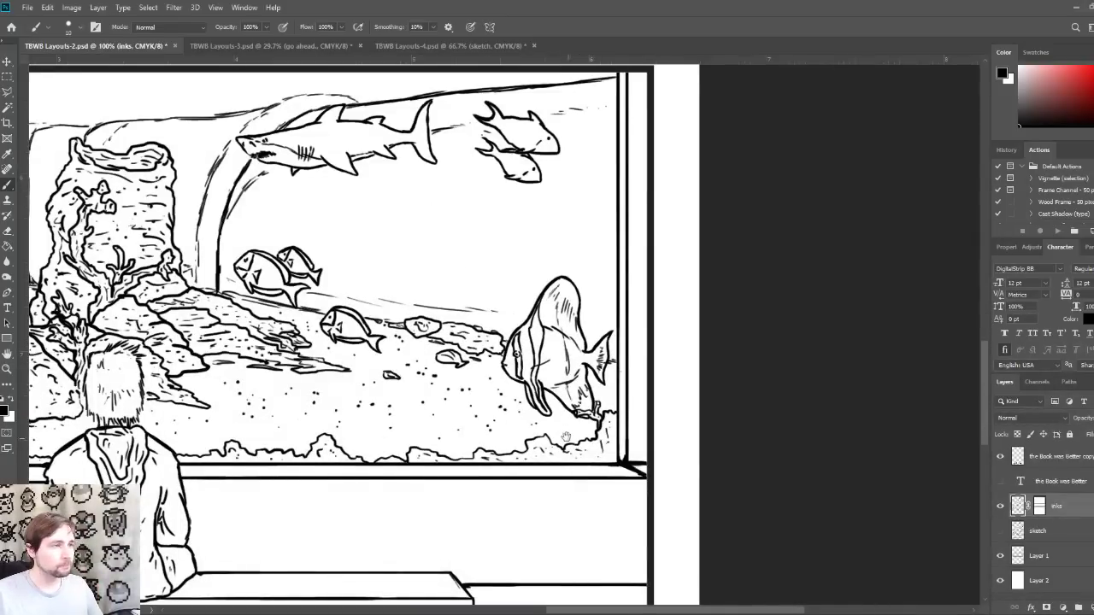
drag(460, 407, 744, 442)
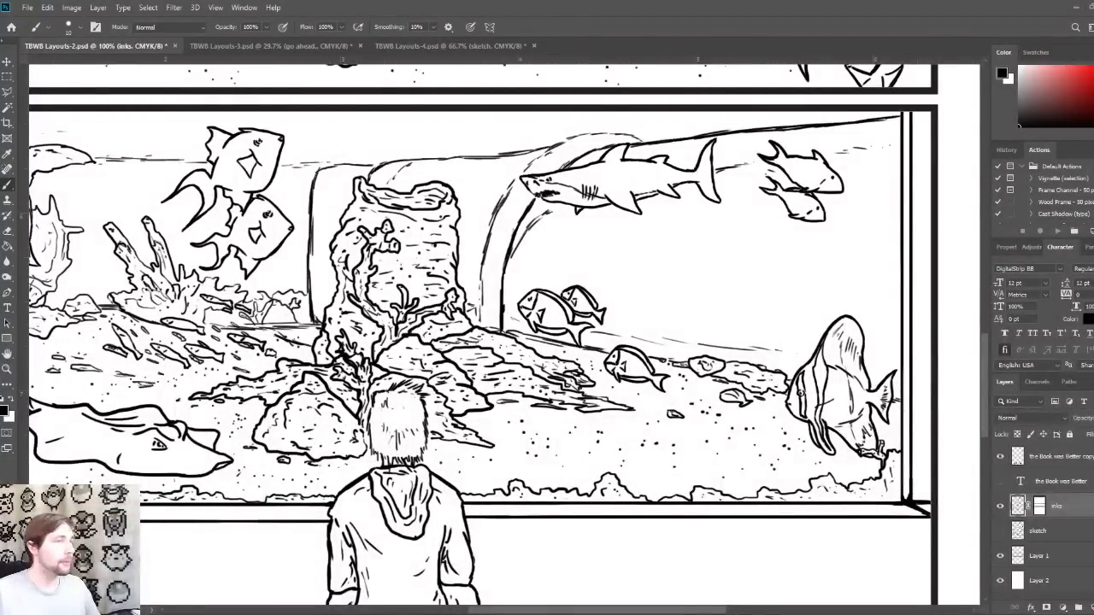
click(430, 49)
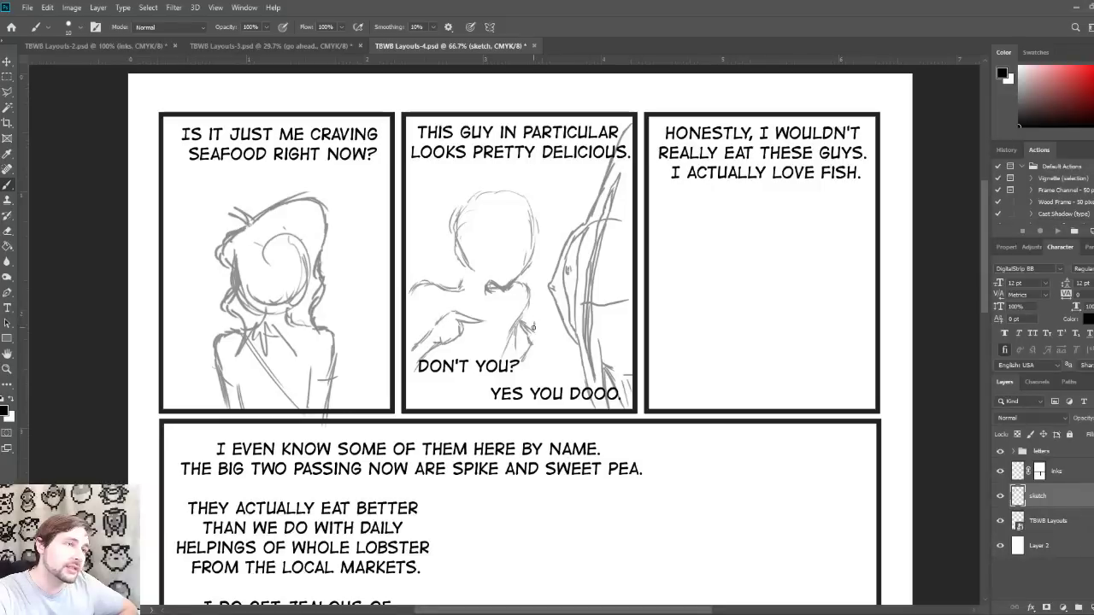
mouse_move(540, 315)
mouse_down()
mouse_move(528, 366)
mouse_move(549, 343)
mouse_move(538, 374)
mouse_move(561, 318)
mouse_move(551, 306)
mouse_up()
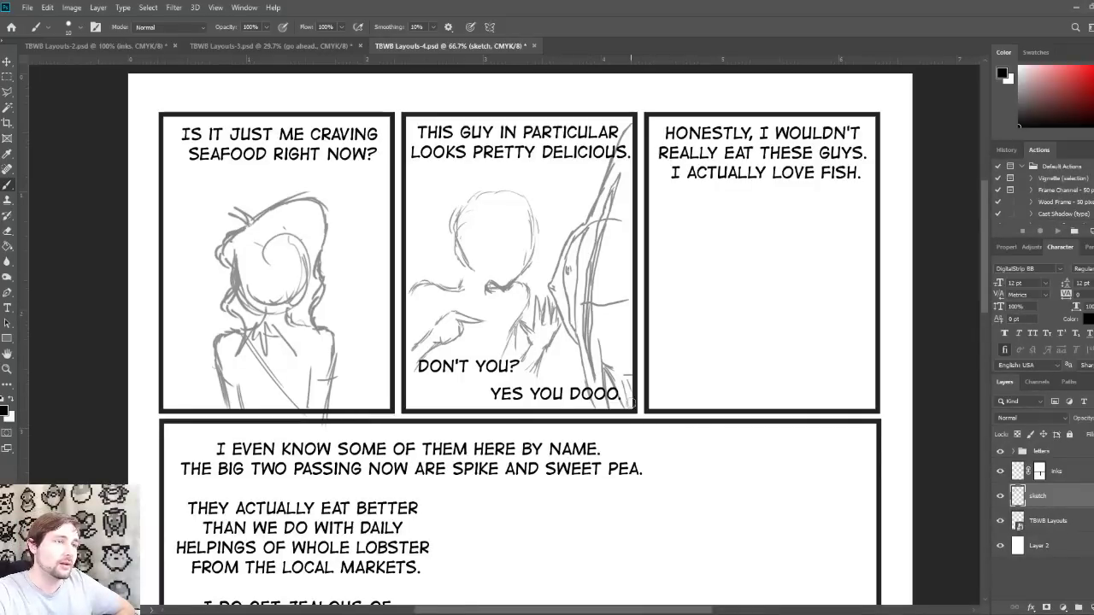
drag(607, 383, 608, 387)
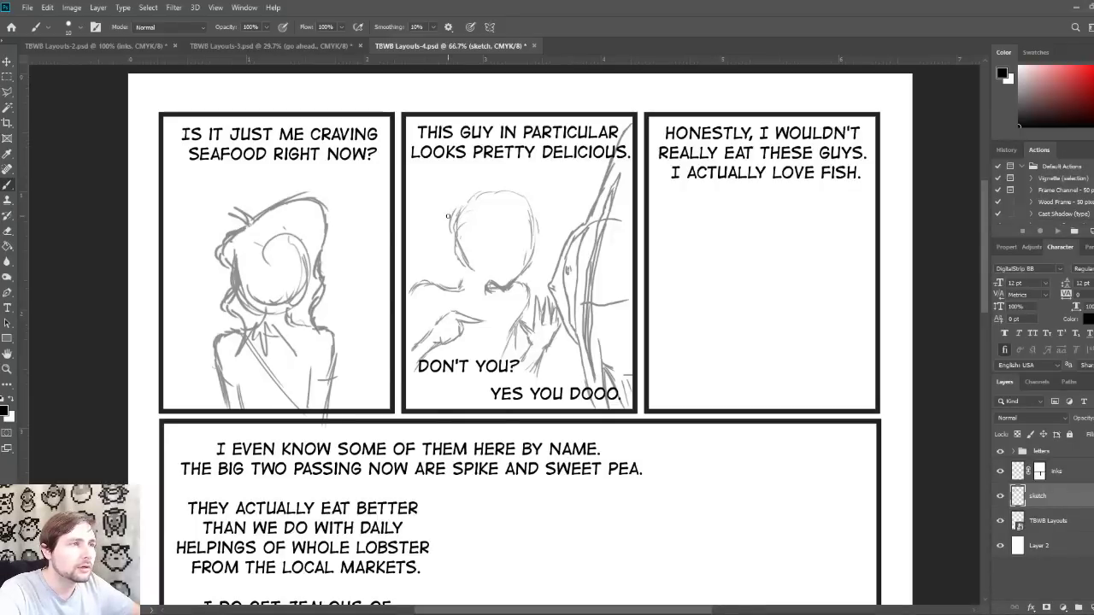
Step: Sketch the beret and the wavy hair down both sides of the second panel character's head
mouse_move(446, 210)
mouse_down()
mouse_move(454, 255)
mouse_move(438, 277)
mouse_move(439, 306)
mouse_move(451, 272)
mouse_up()
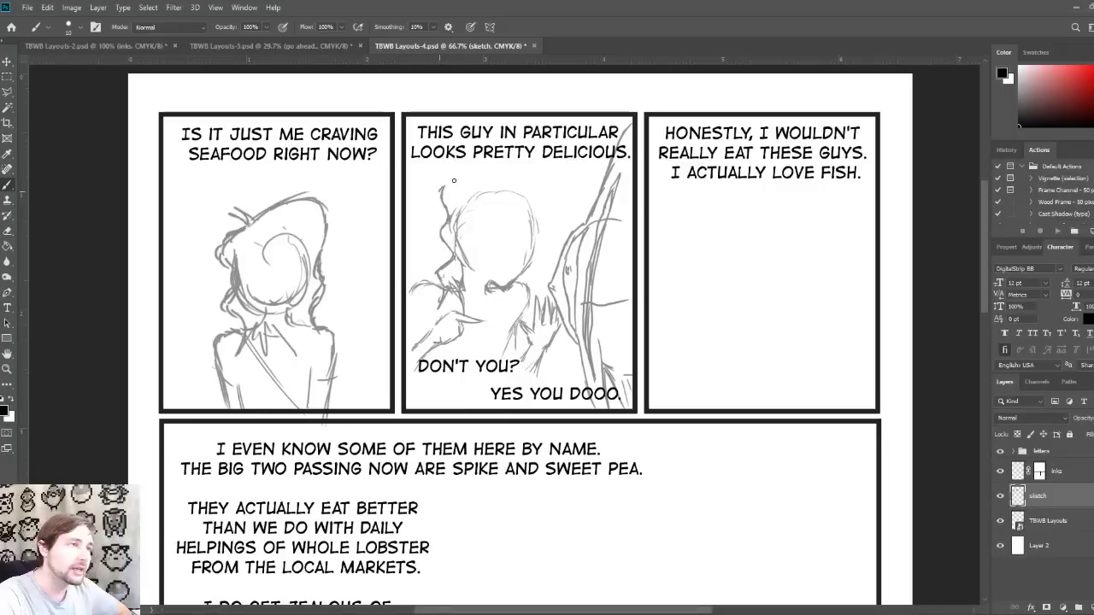
mouse_move(442, 188)
mouse_down()
mouse_move(513, 193)
mouse_move(502, 181)
mouse_move(532, 179)
mouse_move(517, 177)
mouse_move(544, 206)
mouse_up()
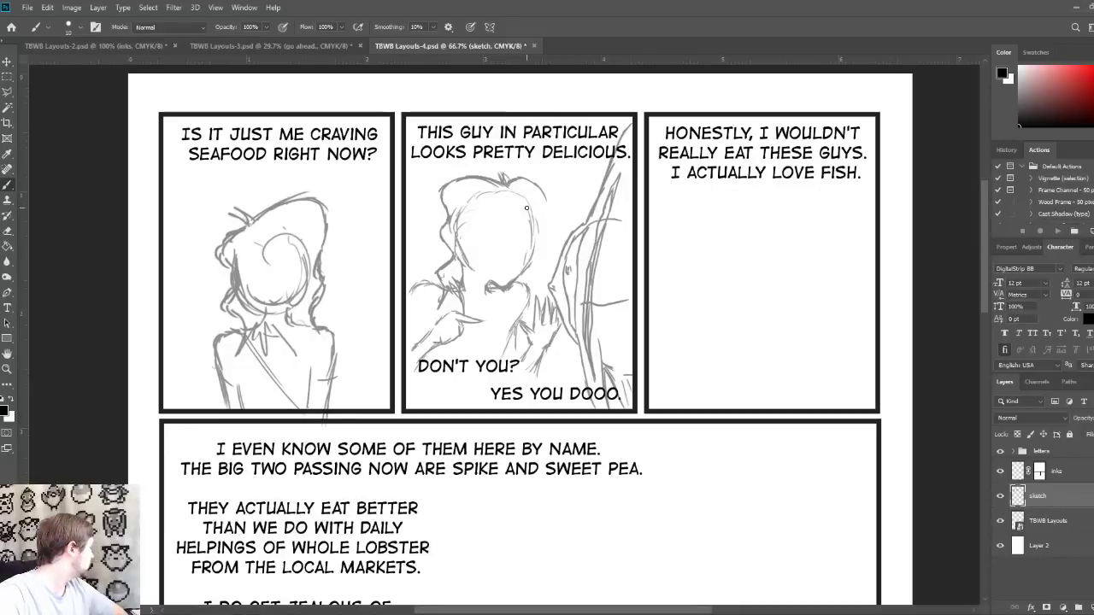
mouse_move(511, 191)
mouse_down()
mouse_move(545, 204)
mouse_move(531, 258)
mouse_move(542, 236)
mouse_move(533, 261)
mouse_up()
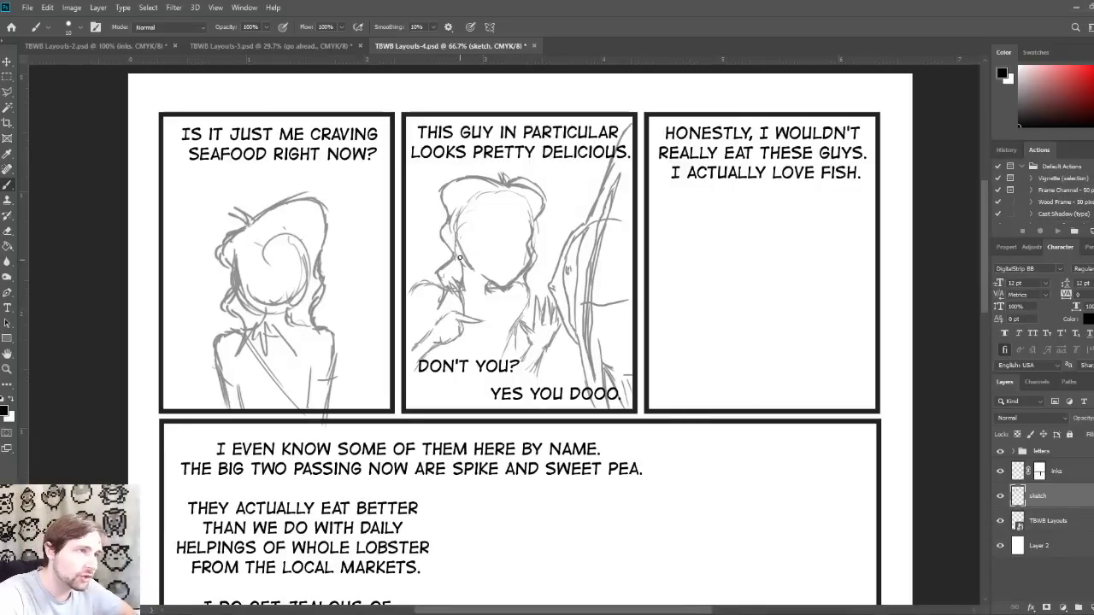
mouse_move(474, 224)
mouse_down()
mouse_move(507, 273)
mouse_move(525, 254)
mouse_move(538, 262)
mouse_move(507, 214)
mouse_move(539, 251)
mouse_up()
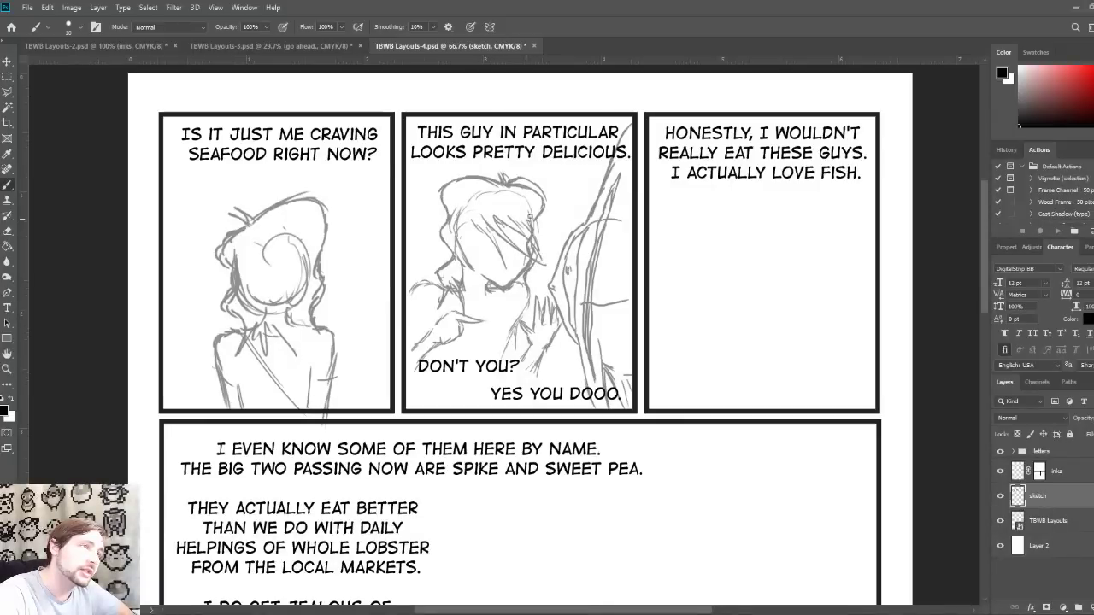
drag(528, 214, 539, 234)
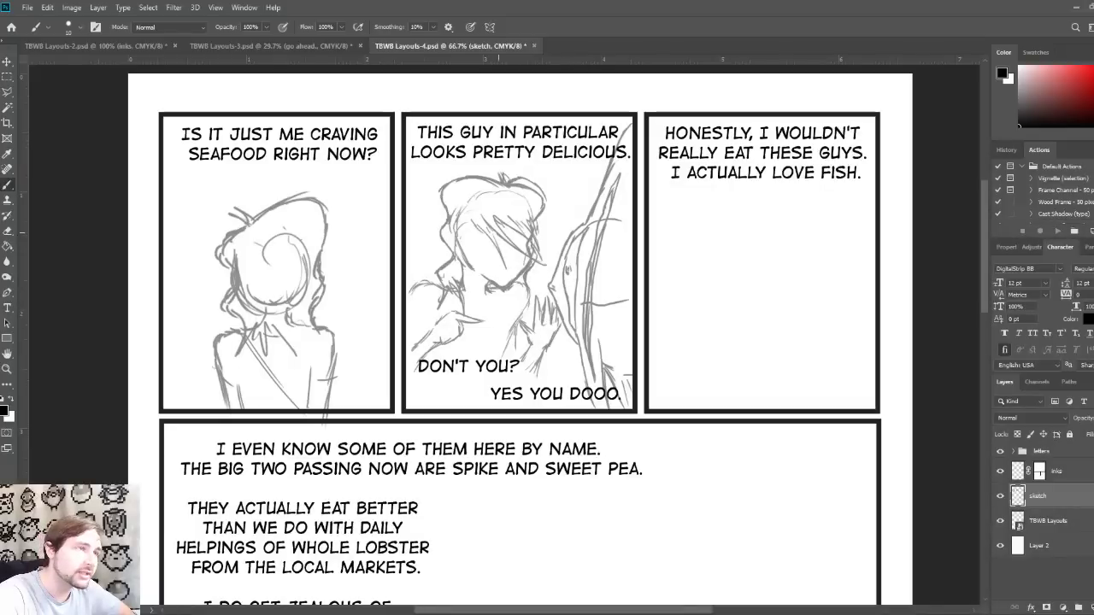
mouse_move(503, 226)
mouse_down()
mouse_move(508, 247)
mouse_move(526, 241)
mouse_up()
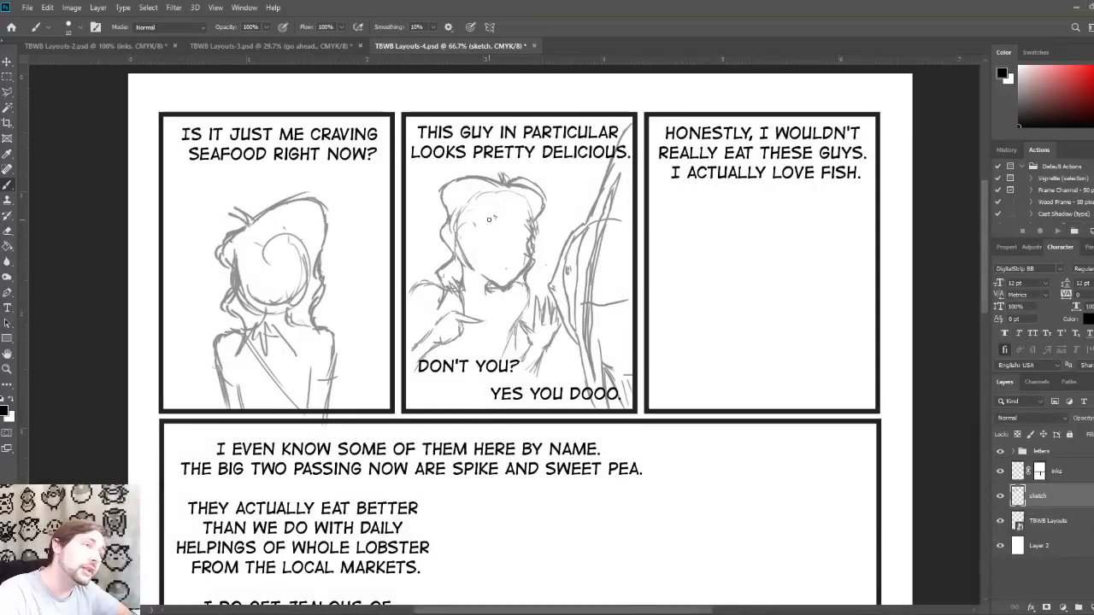
Step: Sketch the parted fringe sweeping across the forehead and loose hair strands on both sides of the second panel character's face
mouse_move(479, 217)
mouse_down()
mouse_move(524, 259)
mouse_move(500, 210)
mouse_move(538, 261)
mouse_up()
mouse_move(518, 220)
mouse_down()
mouse_move(555, 249)
mouse_move(552, 236)
mouse_move(538, 248)
mouse_up()
drag(537, 240, 551, 258)
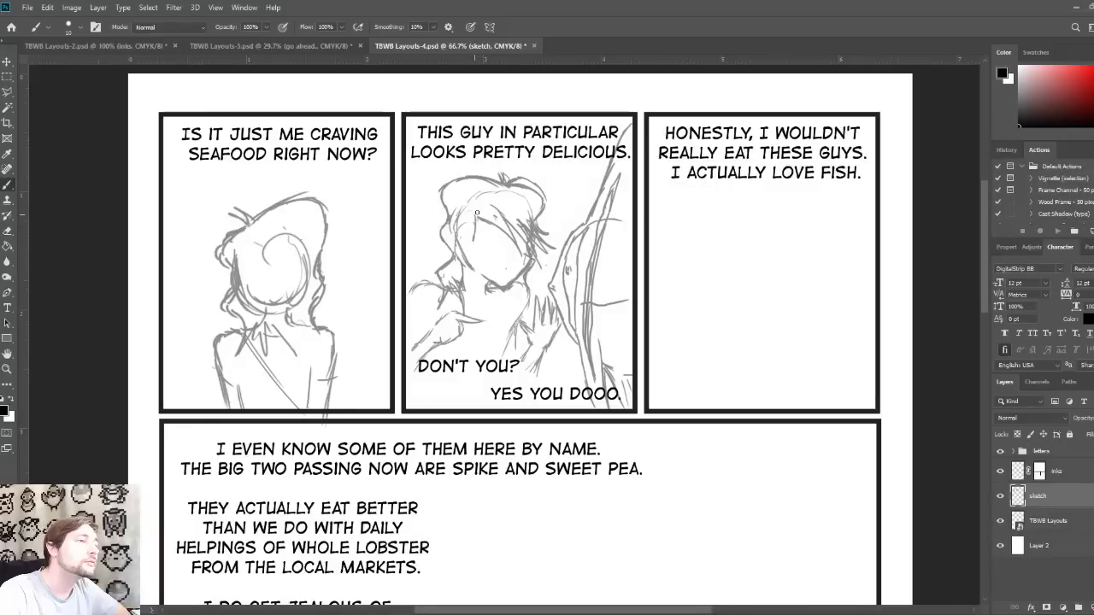
drag(477, 212, 457, 296)
mouse_move(458, 247)
mouse_down()
mouse_move(431, 265)
mouse_move(441, 256)
mouse_up()
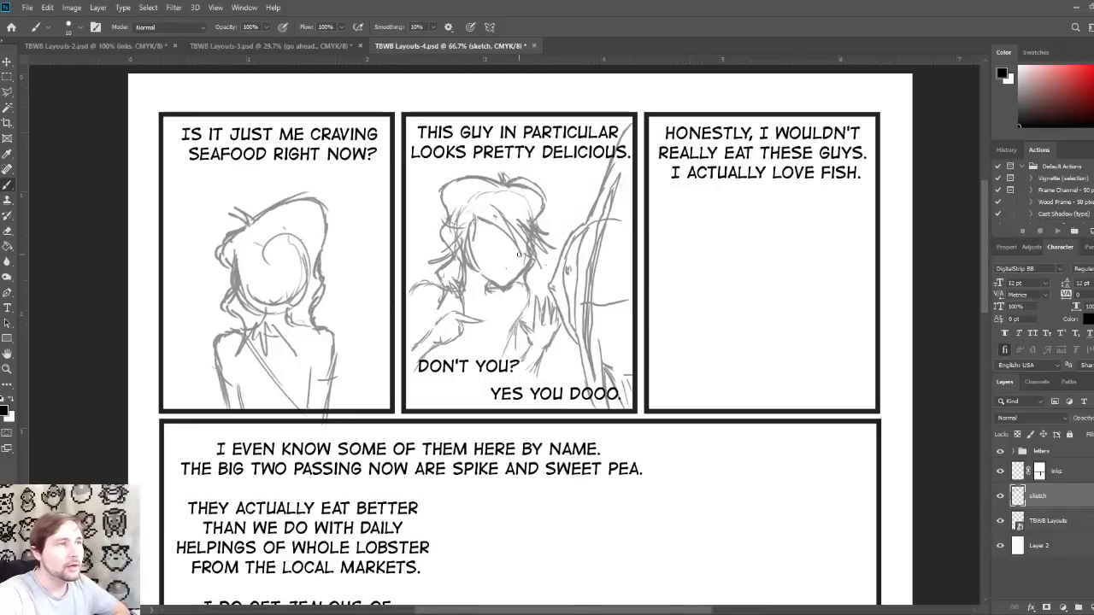
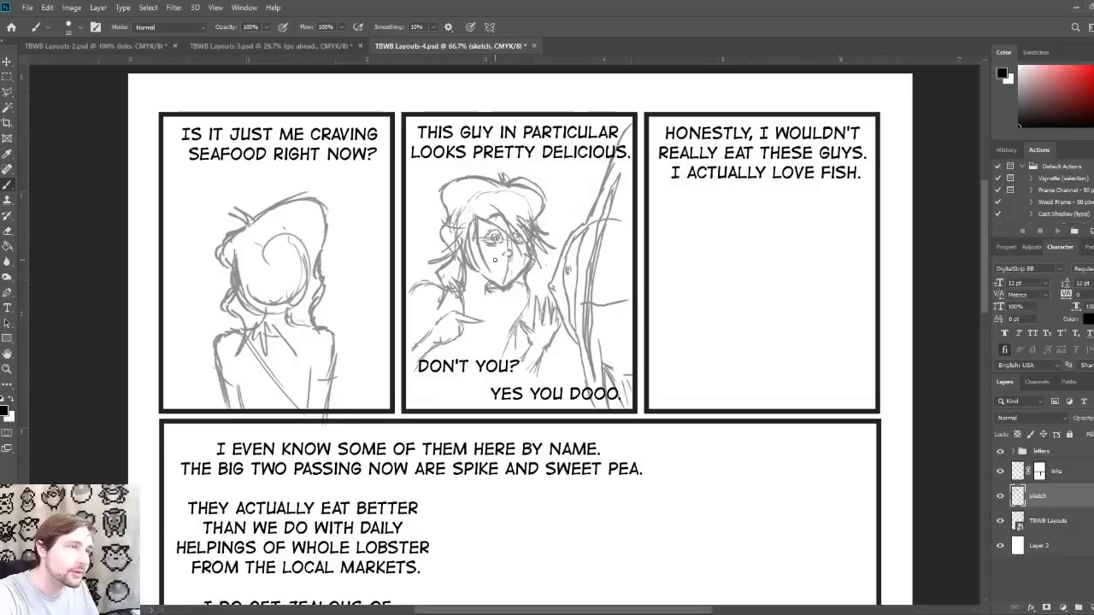
Step: Sketch the second panel character's mouth and replace the pointing hand with a bent arm and raised open hand
drag(493, 262, 500, 256)
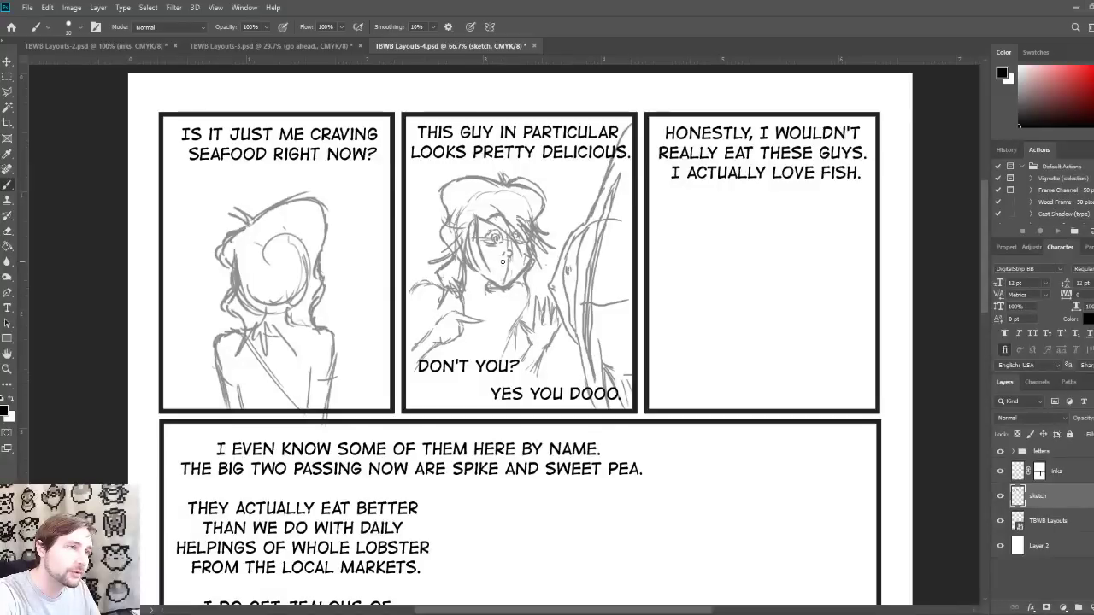
drag(499, 260, 501, 259)
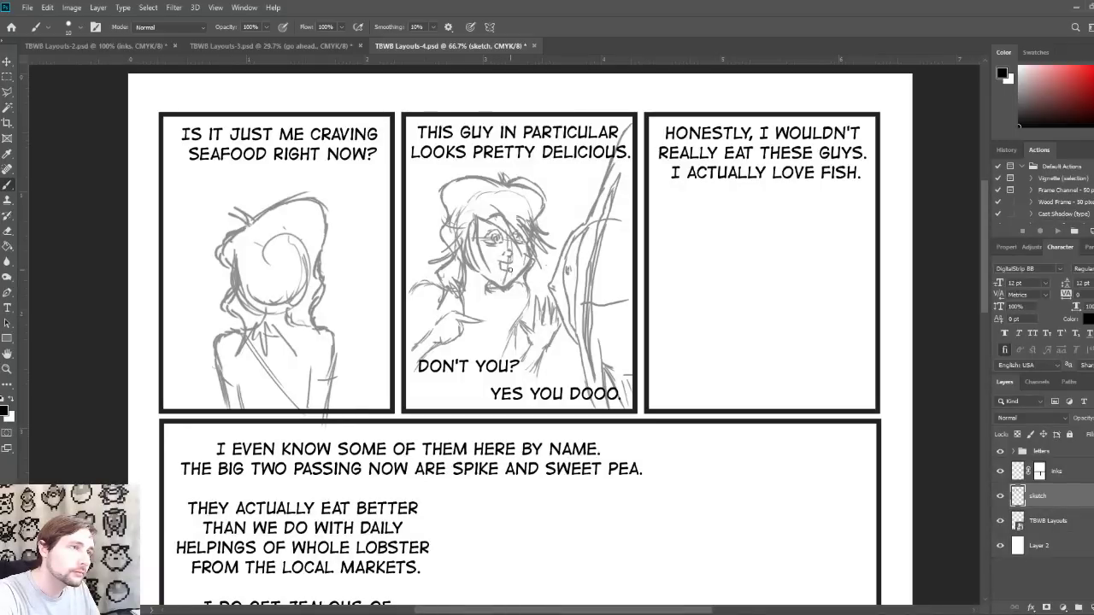
drag(506, 262, 500, 267)
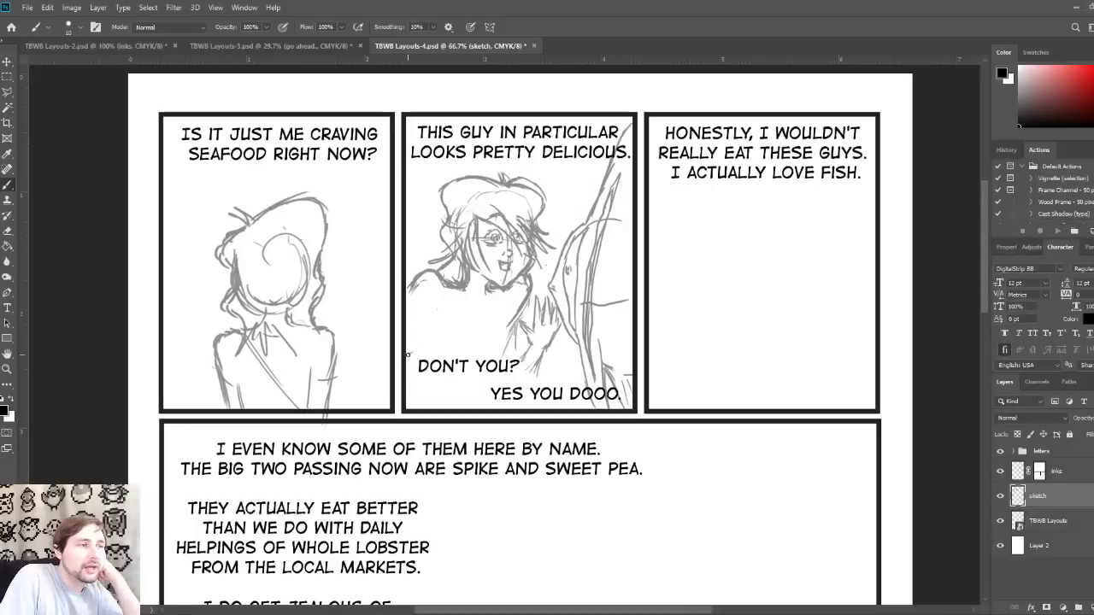
mouse_move(402, 311)
mouse_down()
mouse_move(385, 357)
mouse_move(421, 342)
mouse_up()
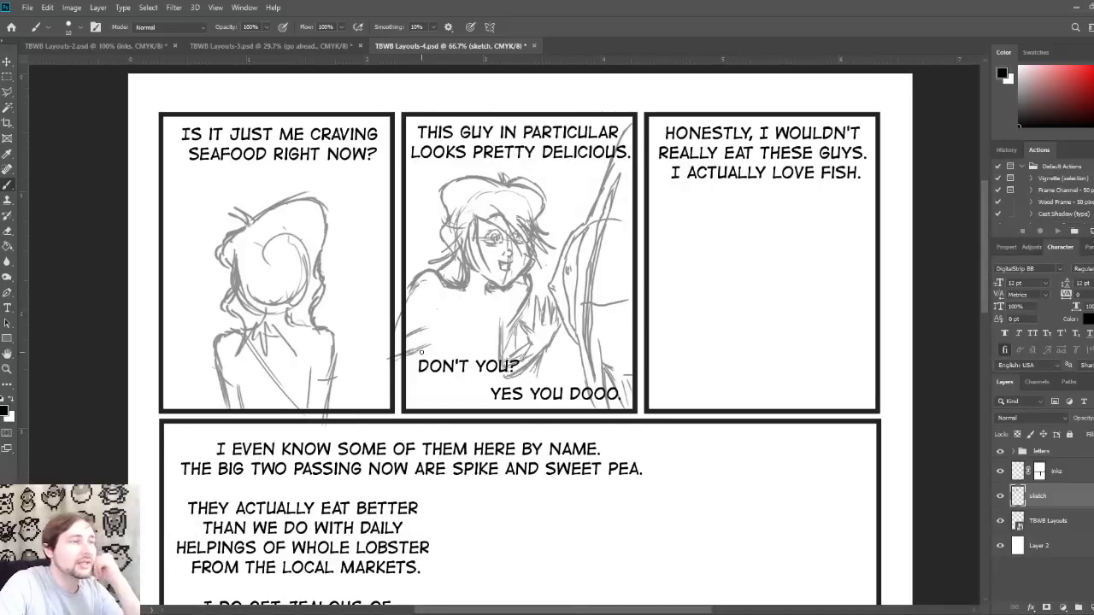
mouse_move(427, 331)
mouse_down()
mouse_move(440, 299)
mouse_move(450, 327)
mouse_move(461, 316)
mouse_move(502, 341)
mouse_move(476, 405)
mouse_up()
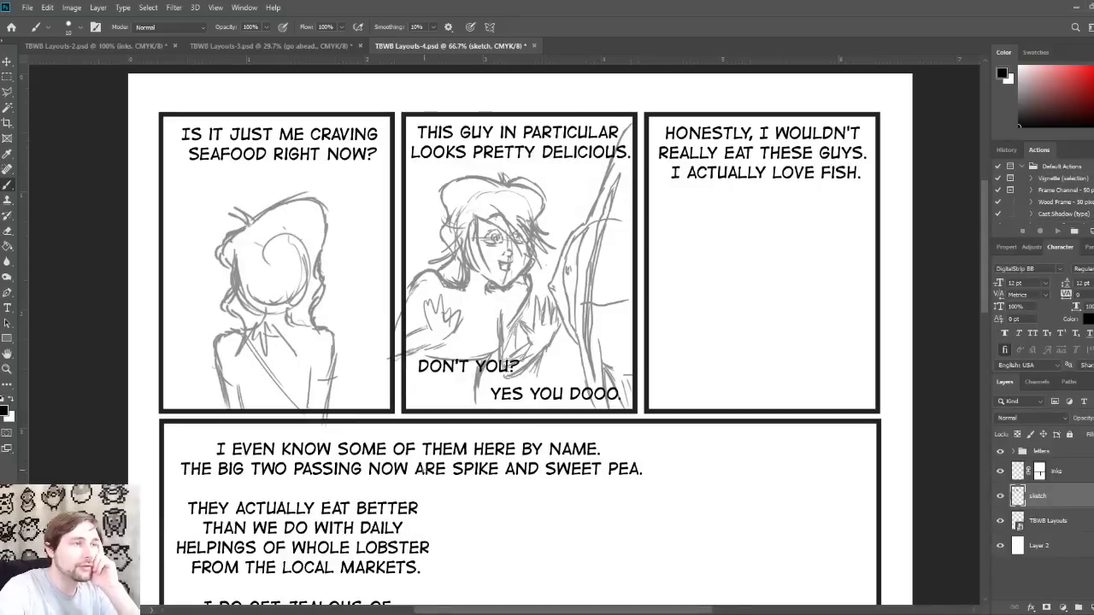
Step: Sketch the second figure's head, neck, broad shoulders and upper arms in the lower half of the third panel
drag(799, 361, 672, 371)
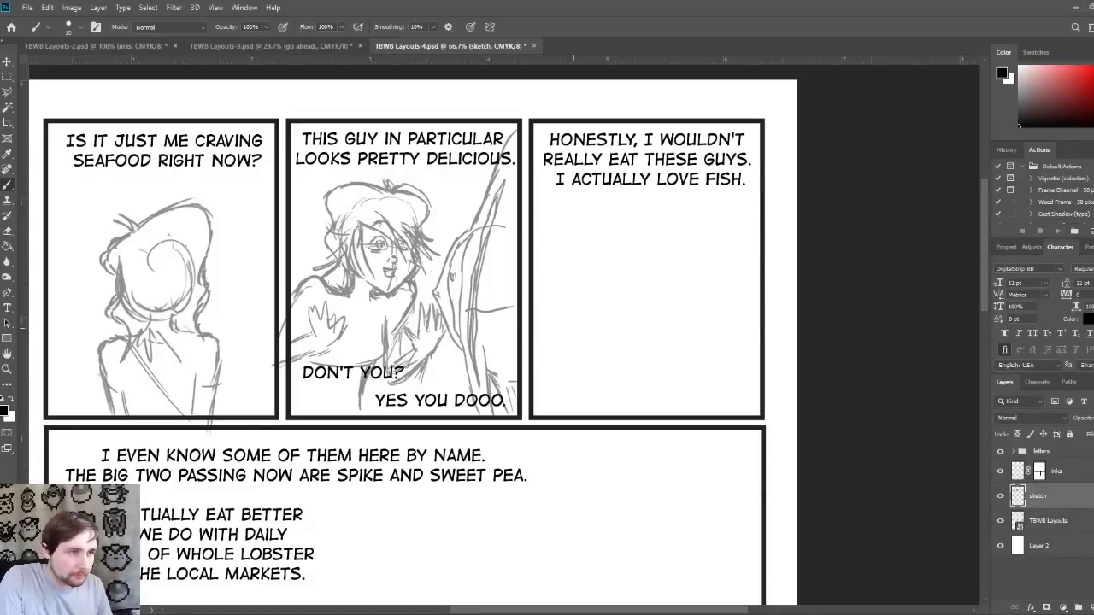
mouse_move(610, 265)
mouse_down()
mouse_move(612, 313)
mouse_move(623, 321)
mouse_move(612, 299)
mouse_move(624, 323)
mouse_move(654, 330)
mouse_move(680, 295)
mouse_move(681, 267)
mouse_move(618, 239)
mouse_move(639, 231)
mouse_move(680, 255)
mouse_move(685, 290)
mouse_up()
drag(651, 229, 631, 230)
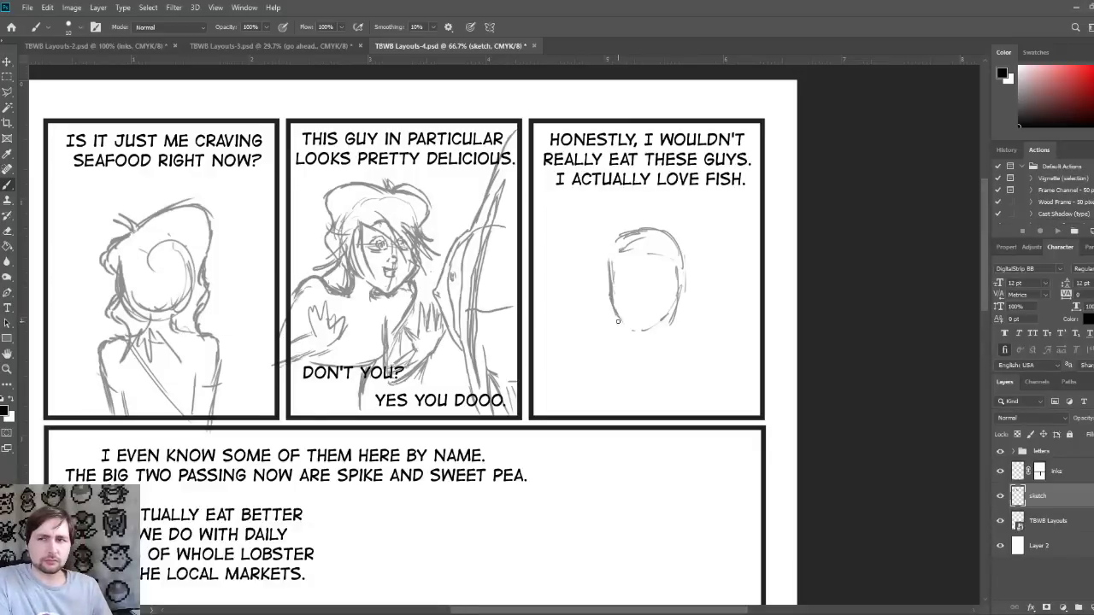
mouse_move(617, 316)
mouse_down()
mouse_move(668, 326)
mouse_move(589, 320)
mouse_move(612, 313)
mouse_move(564, 330)
mouse_move(577, 329)
mouse_move(553, 349)
mouse_move(563, 338)
mouse_move(538, 407)
mouse_up()
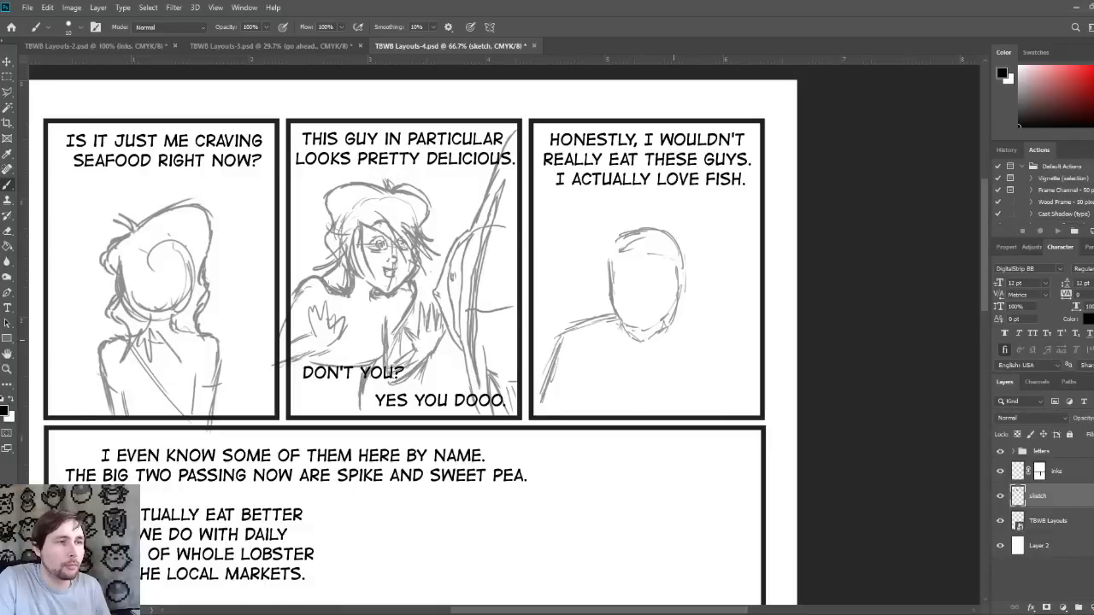
mouse_move(668, 311)
mouse_down()
mouse_move(726, 338)
mouse_move(755, 400)
mouse_up()
mouse_move(725, 332)
mouse_down()
mouse_move(749, 390)
mouse_move(729, 327)
mouse_move(747, 354)
mouse_move(752, 398)
mouse_up()
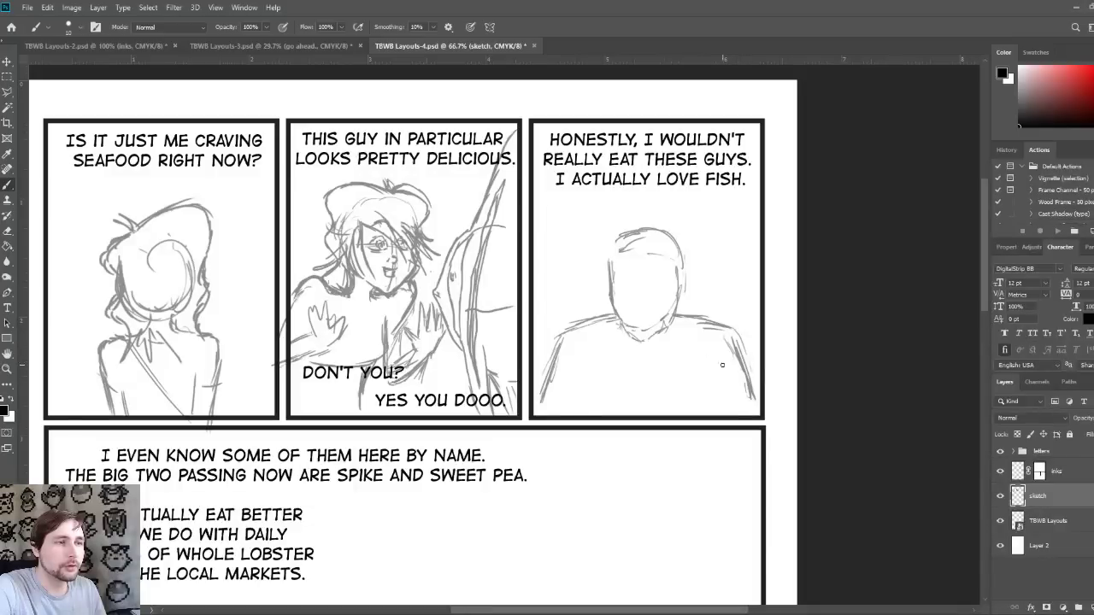
drag(699, 329, 749, 375)
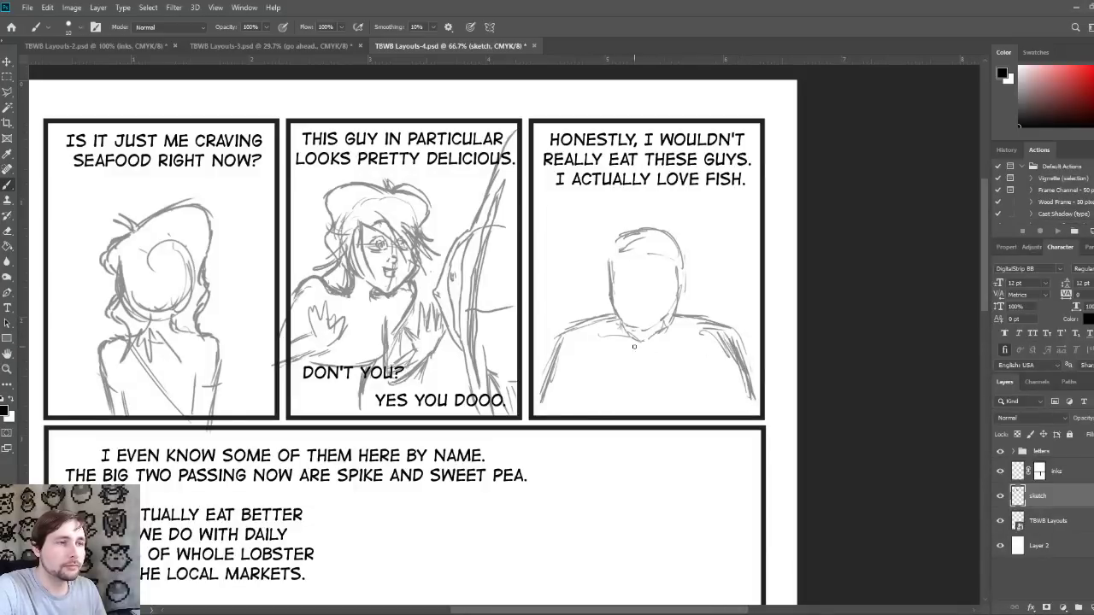
drag(729, 339, 745, 386)
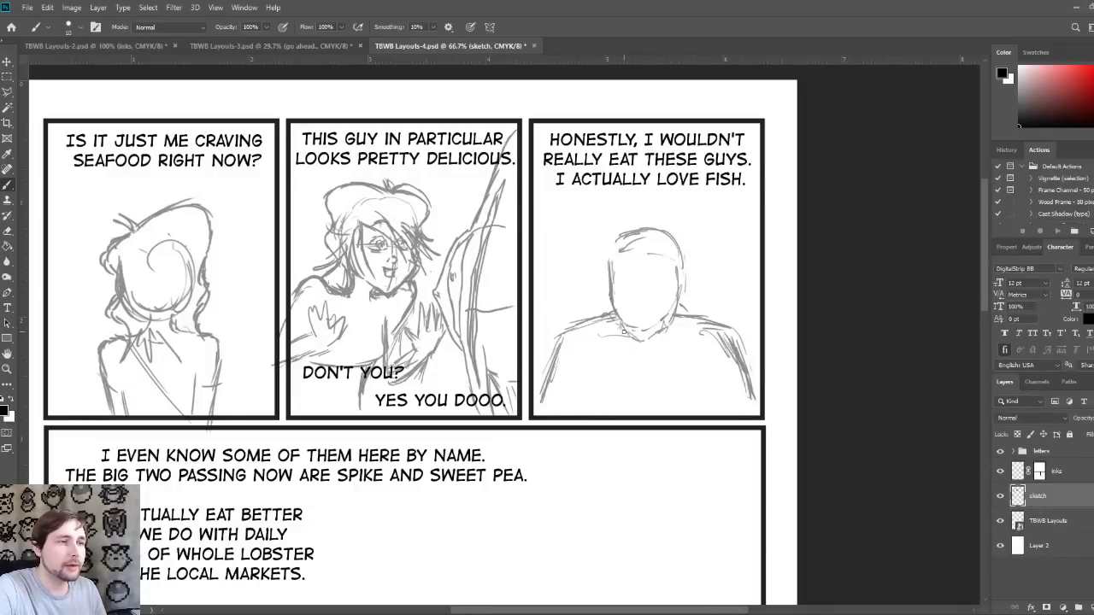
Step: Add the round shirt neckline, open jacket edges and inner arm lines to the third panel's figure
drag(619, 326, 620, 410)
drag(616, 364, 619, 422)
drag(613, 337, 607, 403)
drag(672, 337, 684, 417)
mouse_move(617, 335)
mouse_down()
mouse_move(672, 342)
mouse_move(660, 341)
mouse_up()
drag(572, 394, 575, 417)
drag(598, 350, 585, 383)
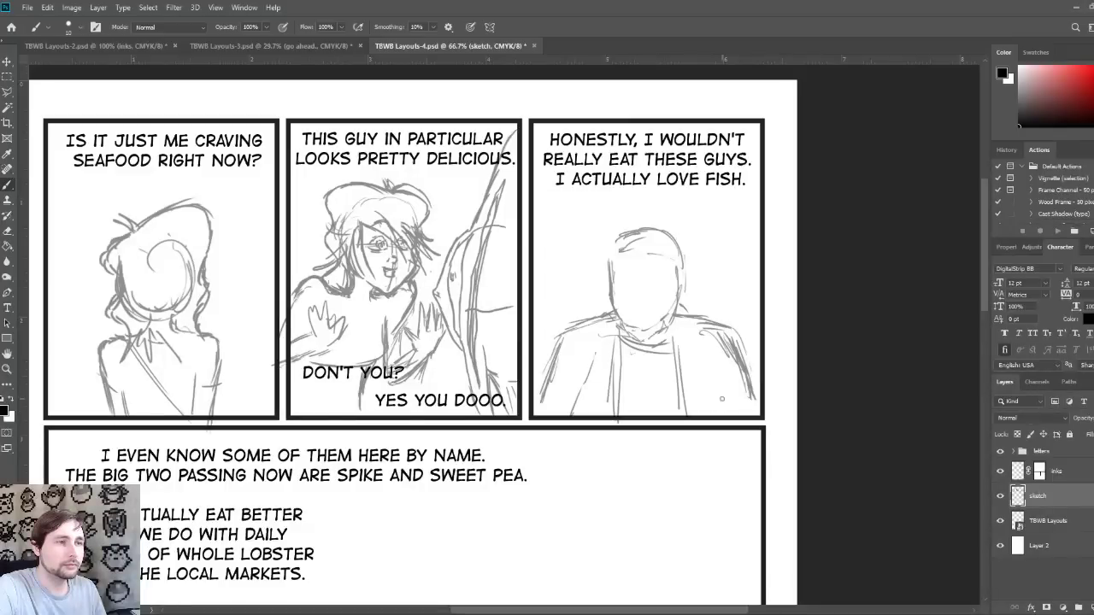
drag(703, 373, 715, 412)
Step: Sketch spiky hair on top of the third panel figure's head and erase most of the spikes above its right side
mouse_move(616, 255)
mouse_down()
mouse_move(608, 221)
mouse_move(667, 214)
mouse_move(684, 248)
mouse_move(641, 259)
mouse_move(598, 245)
mouse_move(609, 256)
mouse_move(599, 205)
mouse_move(696, 244)
mouse_up()
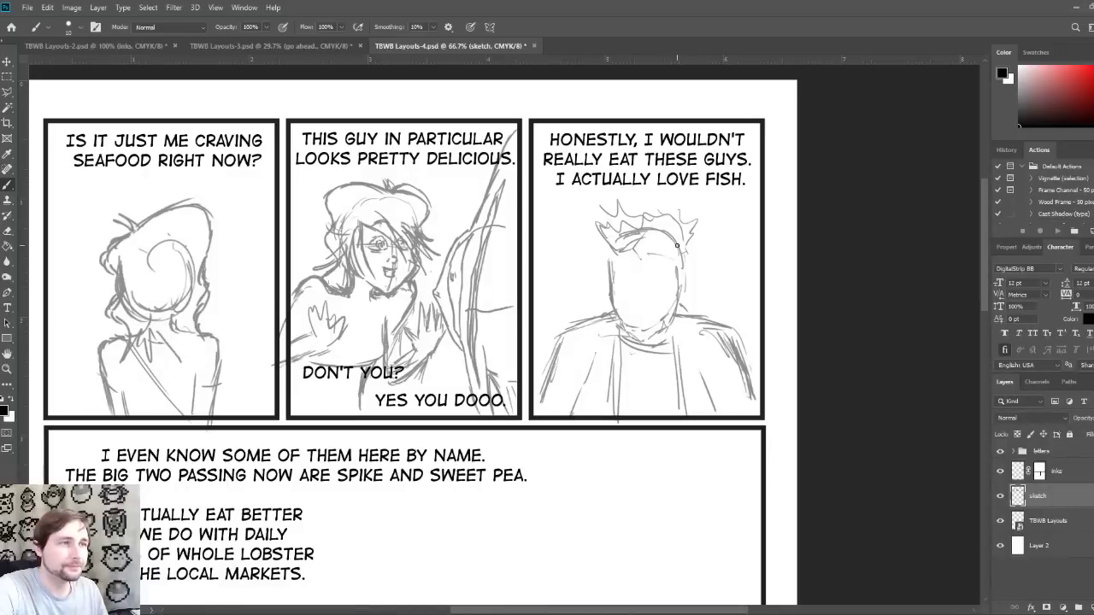
mouse_move(621, 217)
mouse_down()
mouse_move(675, 218)
mouse_move(696, 243)
mouse_move(693, 233)
mouse_up()
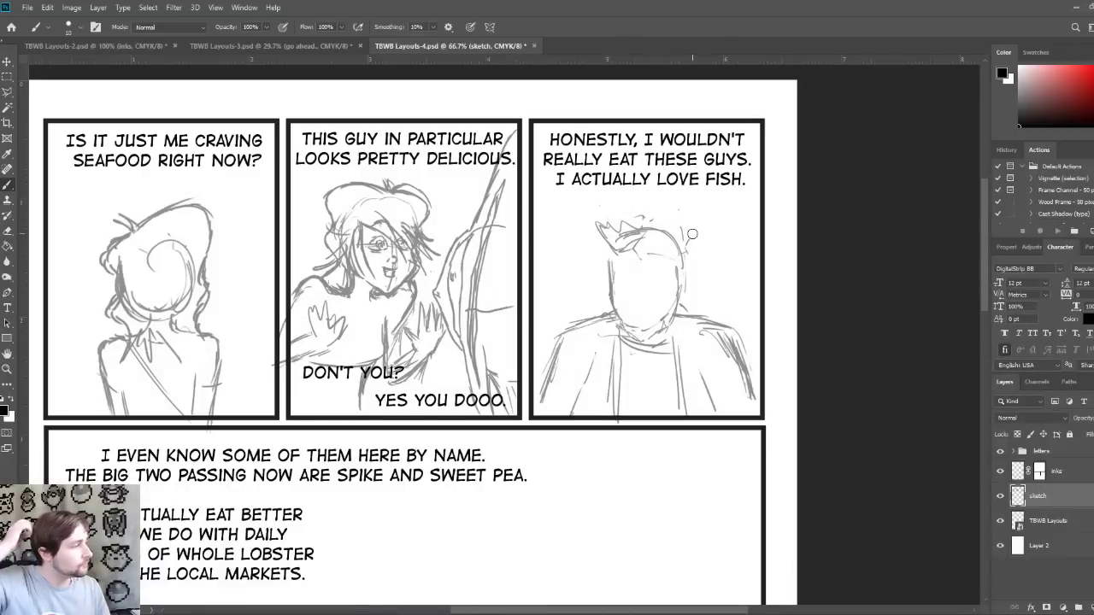
key(bracketleft)
key(bracketleft)
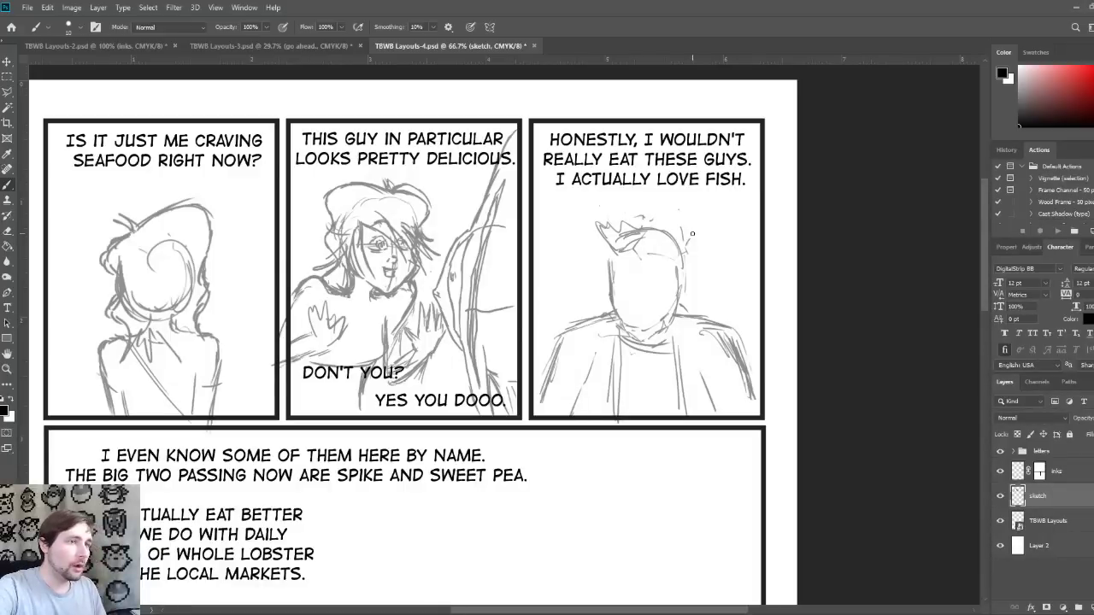
Step: Add a vertical centre line and curved eye line to the third panel's face, with rough eyes, nose and mouth
shift+click(648, 264)
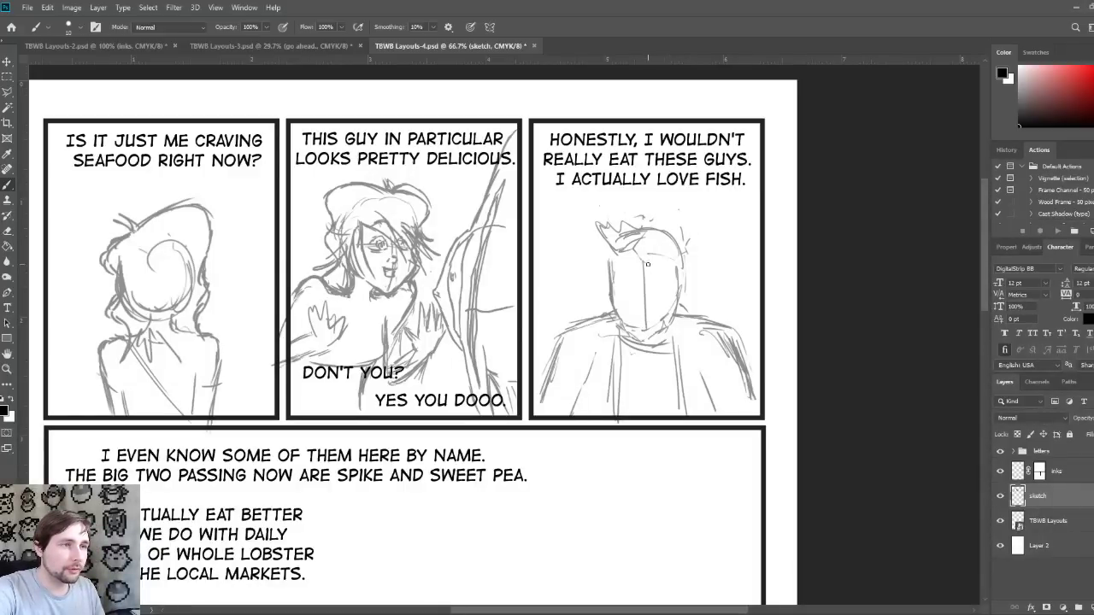
drag(612, 290, 677, 295)
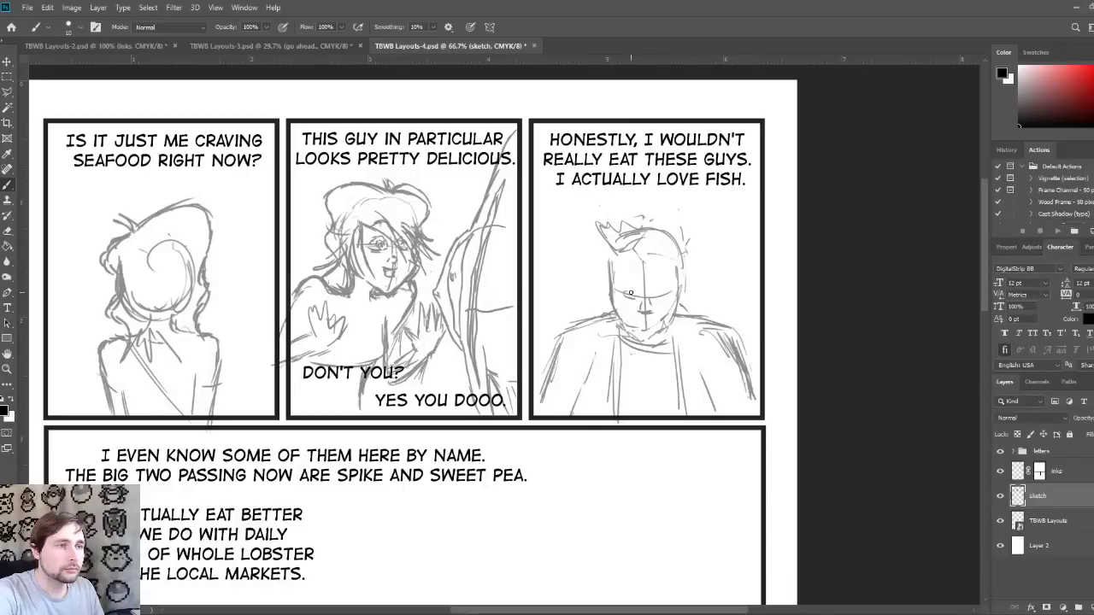
drag(631, 292, 670, 296)
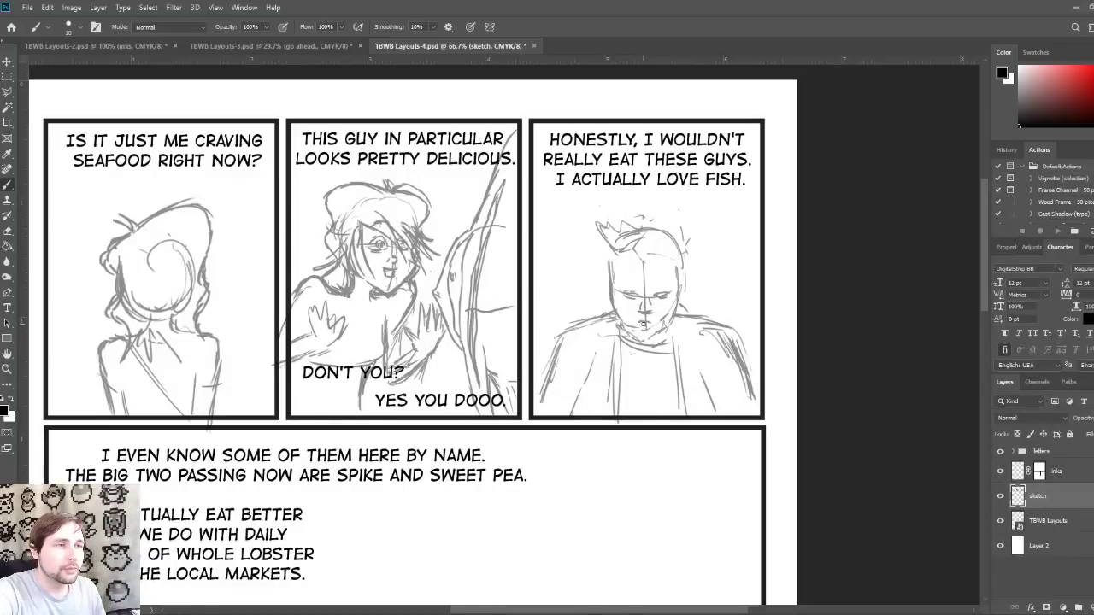
Step: Darken the third panel figure's jawline and erase the stray outline along the left side of the face
mouse_move(633, 332)
mouse_down()
mouse_move(659, 336)
mouse_move(672, 321)
mouse_move(675, 270)
mouse_up()
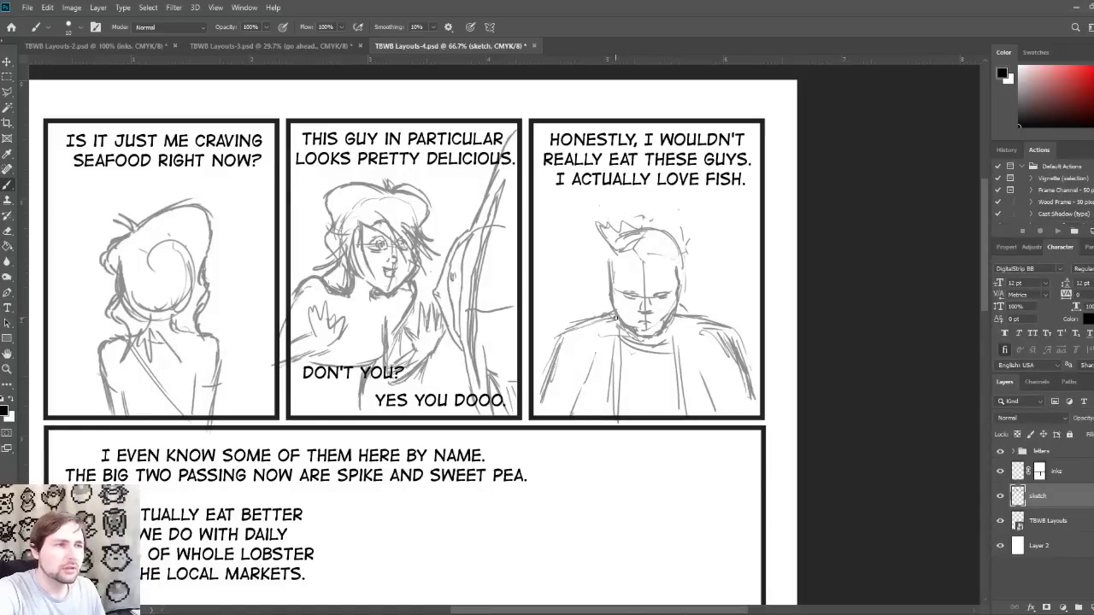
drag(624, 320, 611, 293)
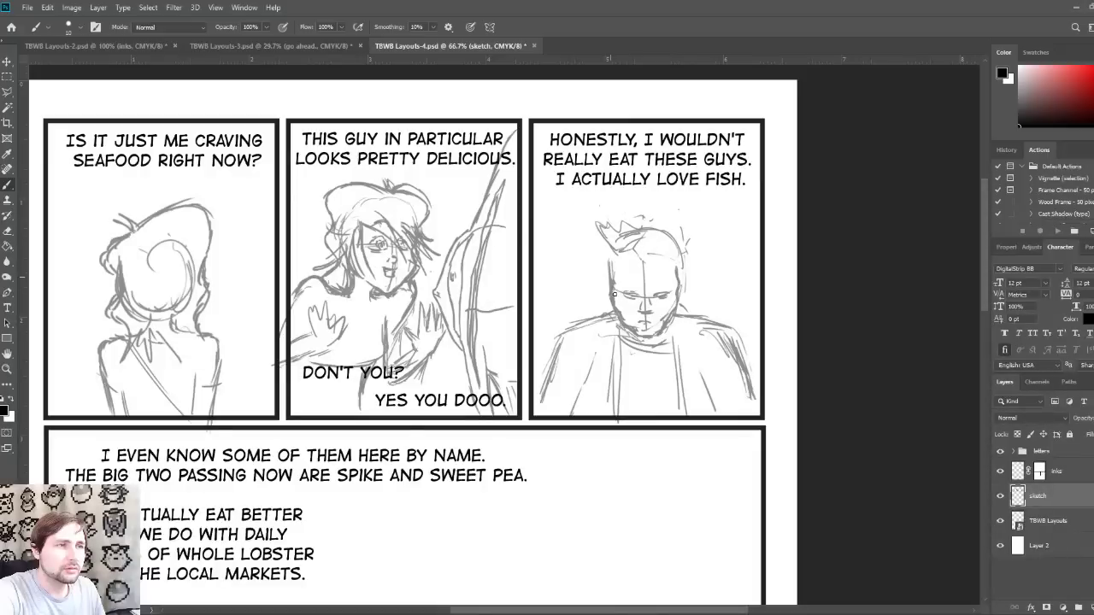
mouse_move(603, 264)
mouse_down()
mouse_move(617, 283)
mouse_move(608, 308)
mouse_up()
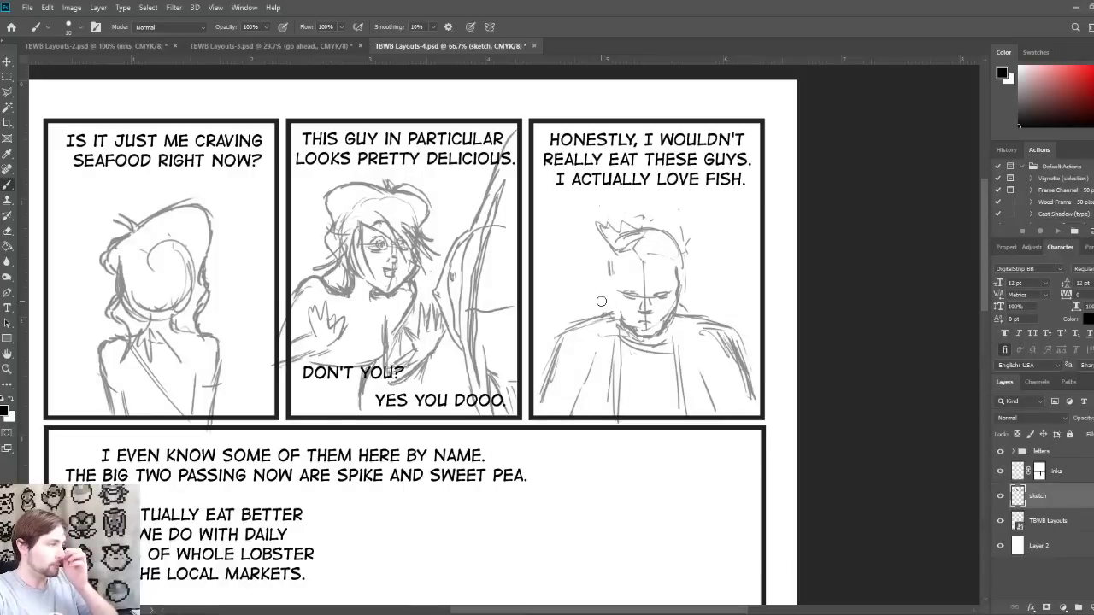
Step: Sketch the third panel figure's eyebrows, hairline and short hair, and add ears on both sides of the face
key(bracketleft)
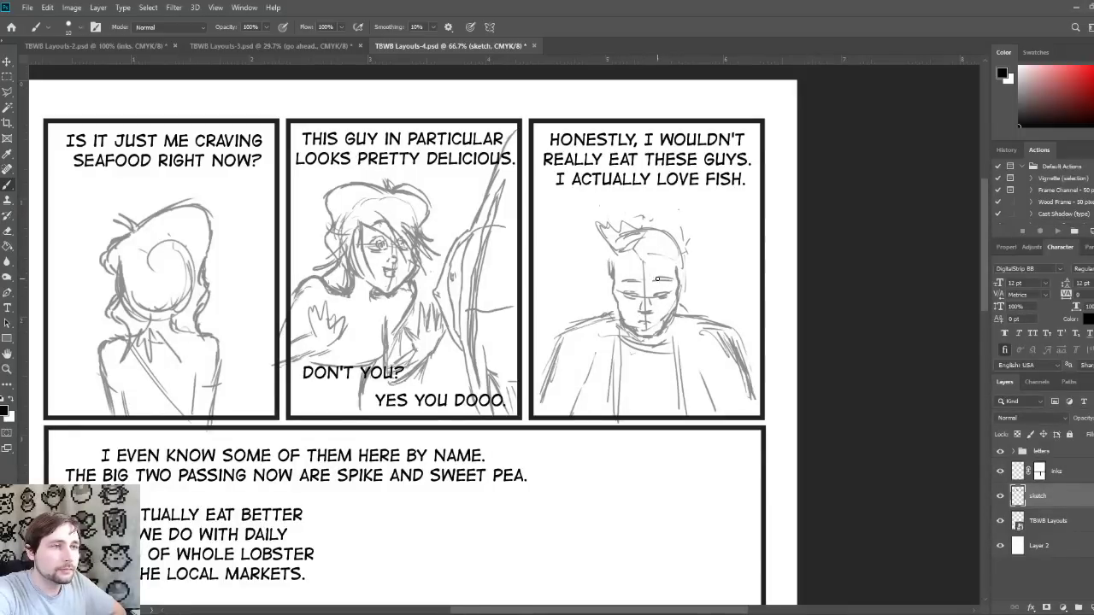
mouse_move(613, 259)
mouse_down()
mouse_move(639, 227)
mouse_move(652, 250)
mouse_move(625, 243)
mouse_move(638, 231)
mouse_move(685, 249)
mouse_move(677, 236)
mouse_move(688, 256)
mouse_move(655, 251)
mouse_move(678, 284)
mouse_up()
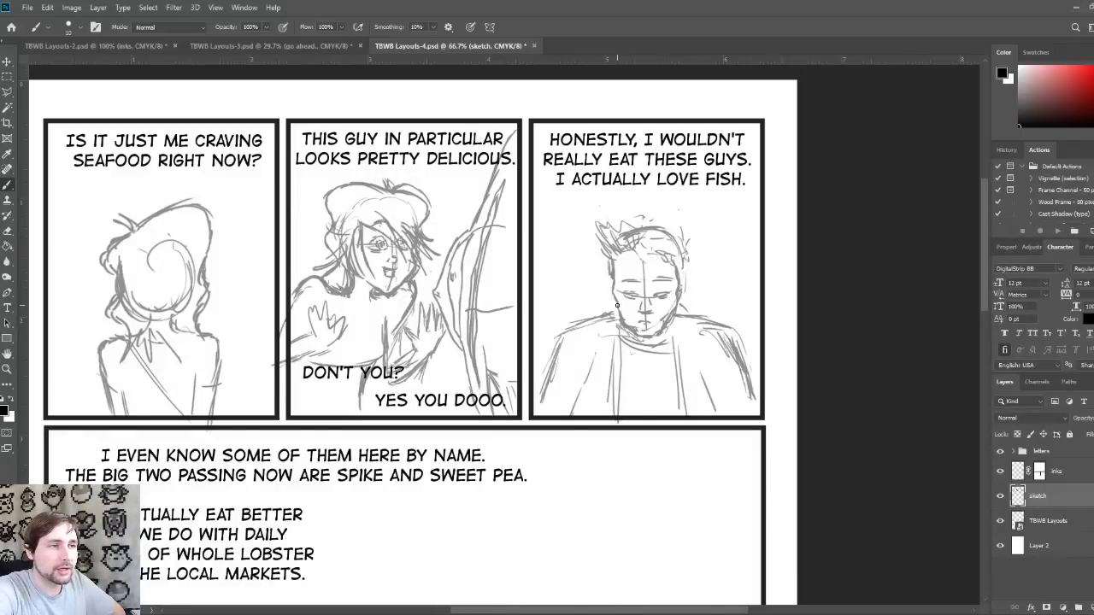
mouse_move(616, 304)
mouse_down()
mouse_move(607, 263)
mouse_move(614, 297)
mouse_up()
mouse_move(686, 303)
mouse_down()
mouse_move(682, 243)
mouse_move(670, 230)
mouse_up()
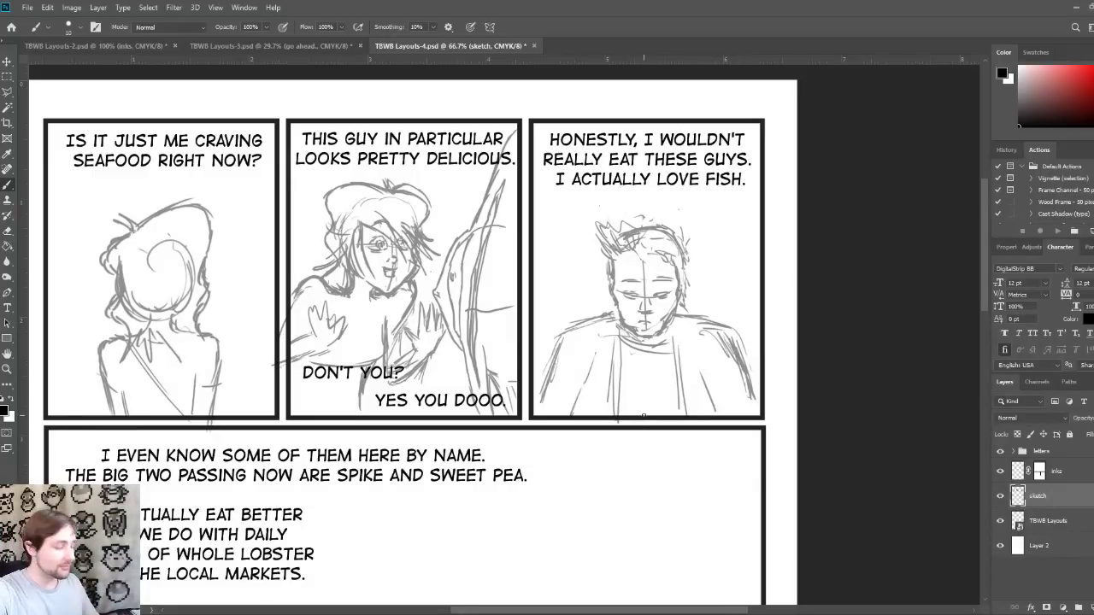
Step: Sketch a large fish's lower head edge, rounded snout and pointed pectoral fins in the wide panel below
mouse_move(574, 444)
mouse_down()
mouse_move(697, 244)
mouse_move(655, 241)
mouse_up()
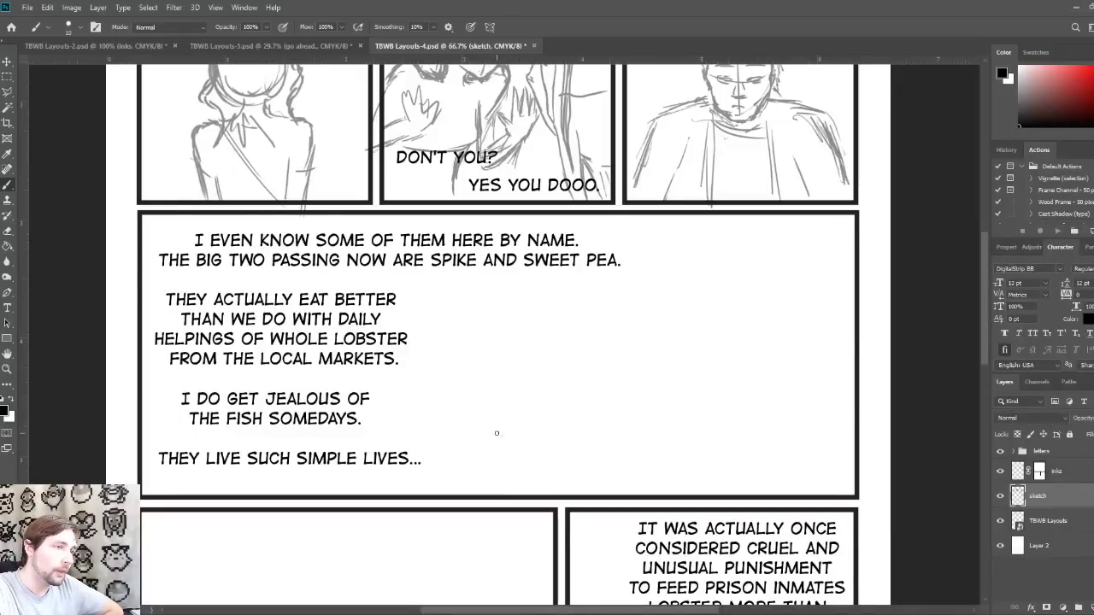
mouse_move(496, 433)
mouse_down()
mouse_move(600, 472)
mouse_move(529, 452)
mouse_move(570, 469)
mouse_move(663, 485)
mouse_move(715, 484)
mouse_move(686, 487)
mouse_move(751, 461)
mouse_move(739, 474)
mouse_move(768, 432)
mouse_up()
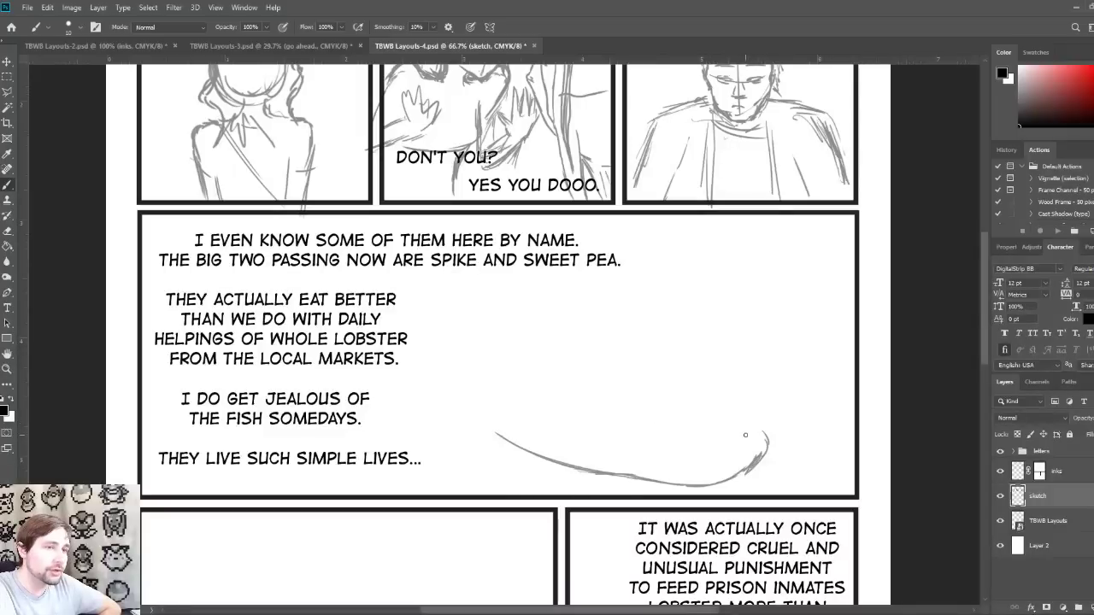
mouse_move(765, 434)
mouse_down()
mouse_move(740, 406)
mouse_move(744, 381)
mouse_move(720, 359)
mouse_move(711, 389)
mouse_move(718, 376)
mouse_up()
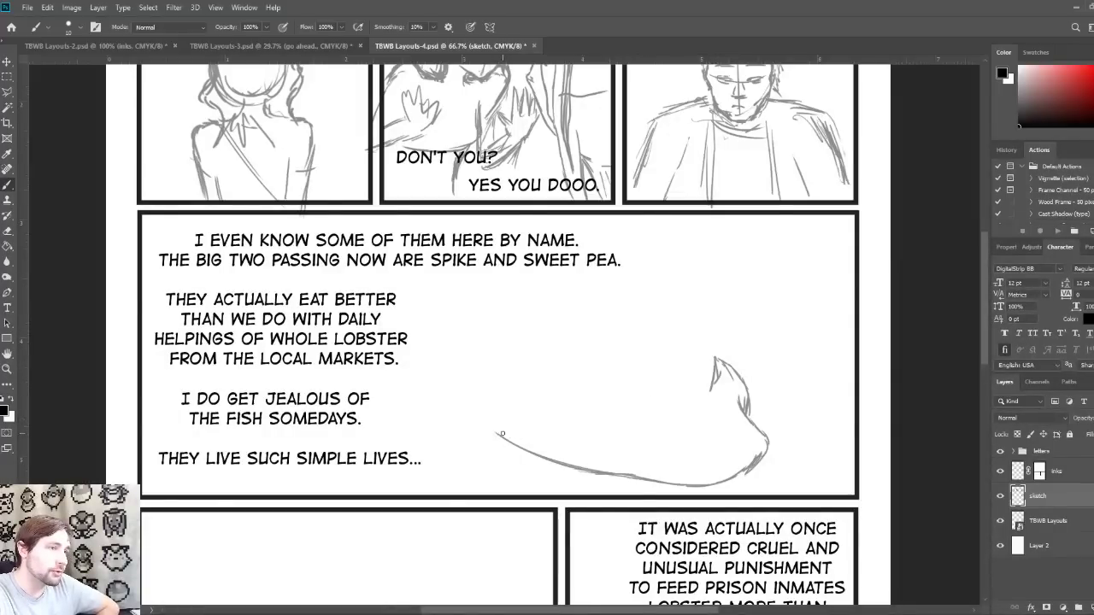
mouse_move(504, 435)
mouse_down()
mouse_move(470, 418)
mouse_move(505, 436)
mouse_move(475, 421)
mouse_move(522, 429)
mouse_move(479, 423)
mouse_move(535, 427)
mouse_move(596, 405)
mouse_up()
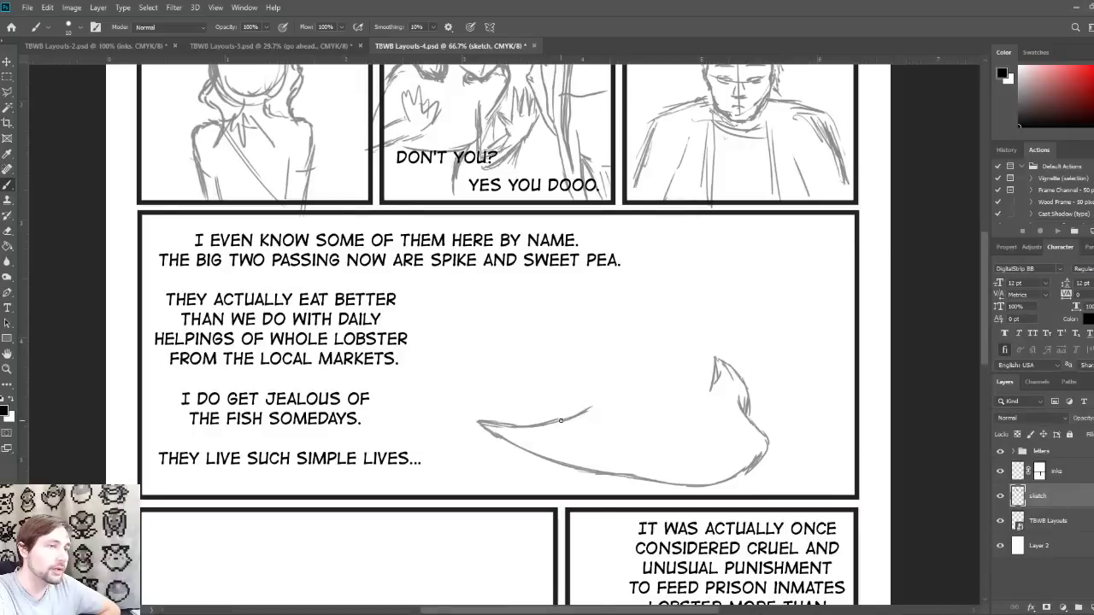
drag(557, 418, 554, 401)
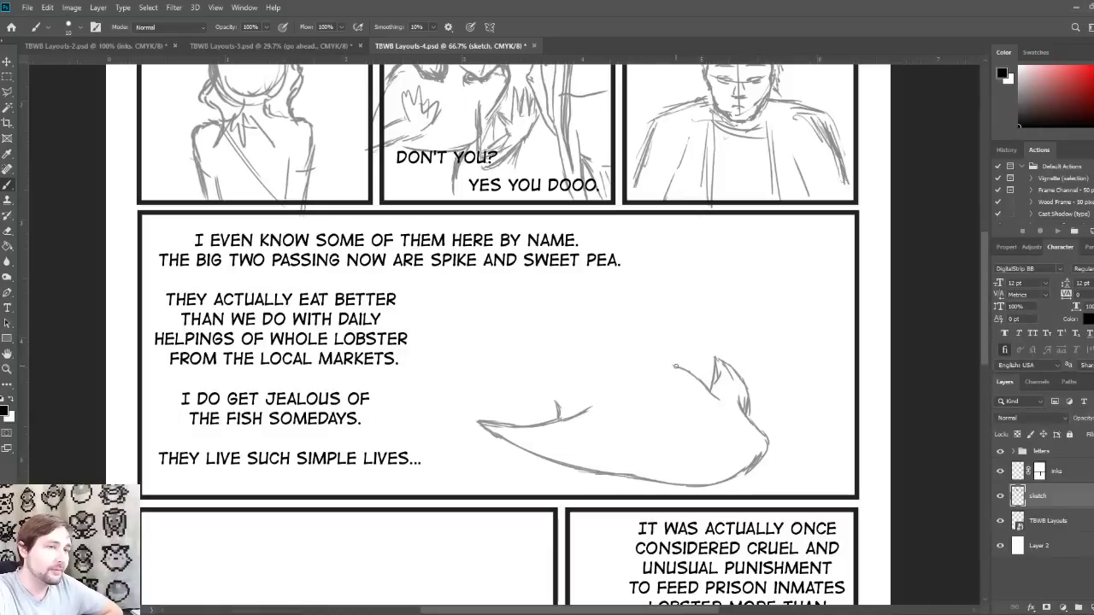
Step: Draw the fish's humped back rising toward the tail with two pointed dorsal fins, and darken its contour
mouse_move(669, 365)
mouse_down()
mouse_move(649, 347)
mouse_move(589, 337)
mouse_up()
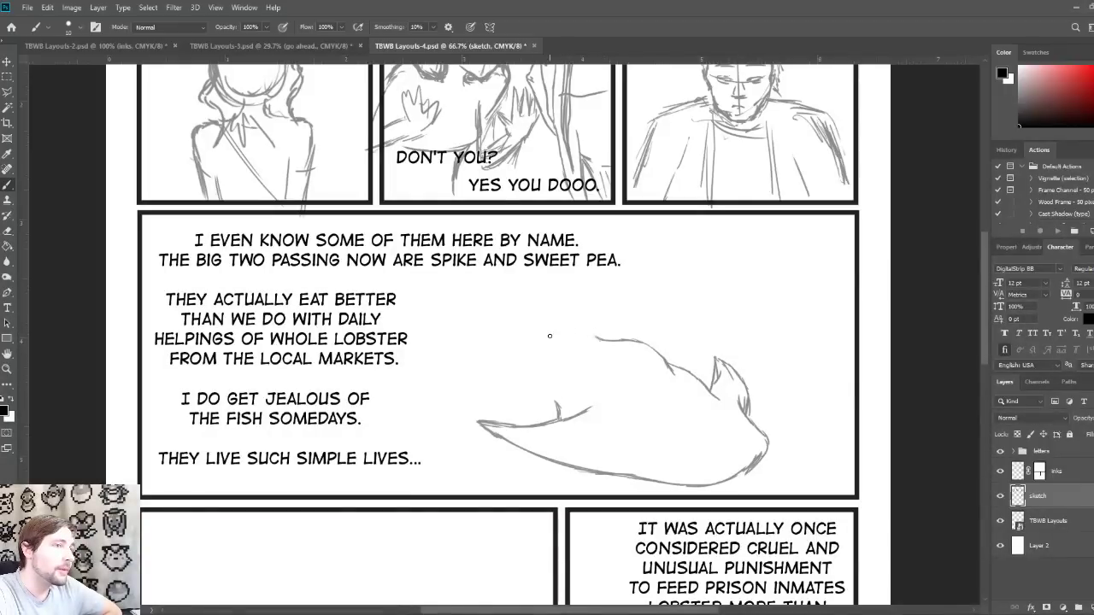
mouse_move(600, 339)
mouse_down()
mouse_move(550, 301)
mouse_move(555, 313)
mouse_move(527, 276)
mouse_move(532, 314)
mouse_move(527, 276)
mouse_move(521, 305)
mouse_move(467, 283)
mouse_move(470, 299)
mouse_up()
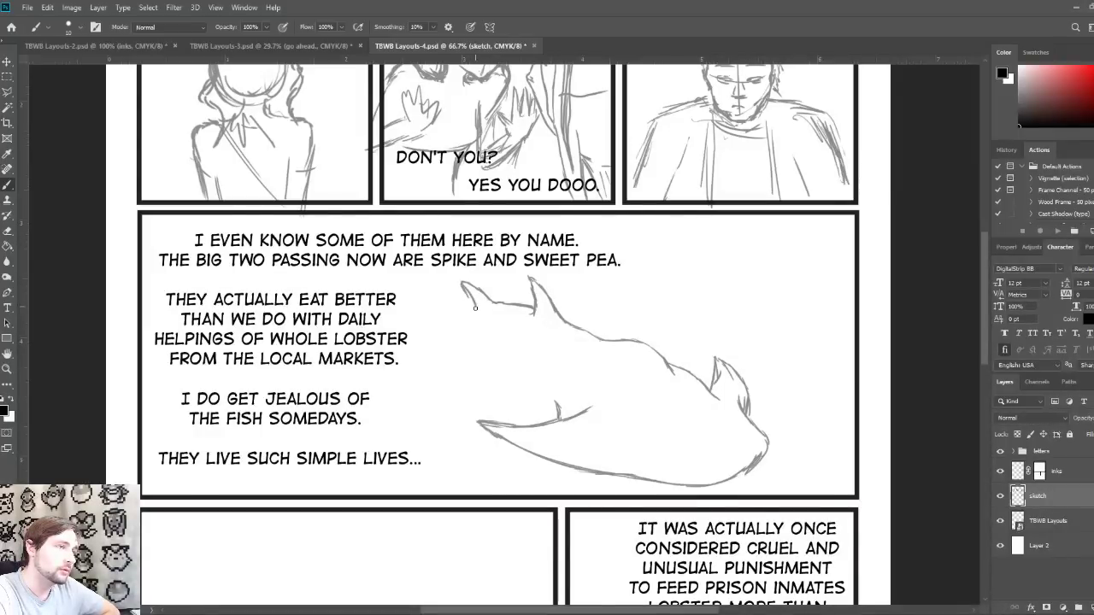
mouse_move(476, 303)
mouse_down()
mouse_move(532, 312)
mouse_move(524, 273)
mouse_move(552, 310)
mouse_up()
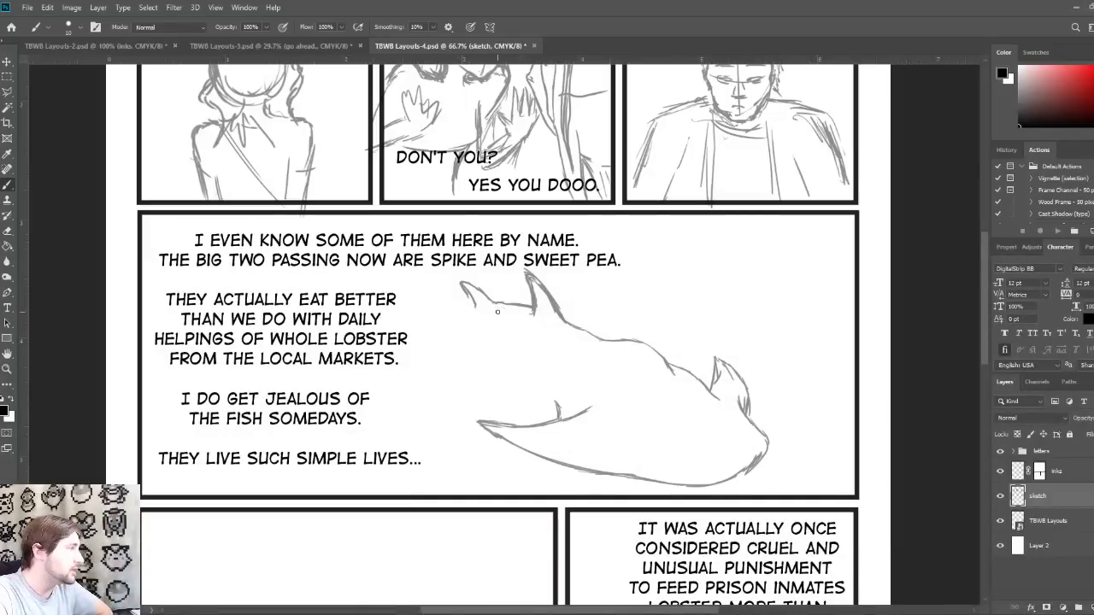
mouse_move(517, 305)
mouse_down()
mouse_move(576, 325)
mouse_move(561, 314)
mouse_move(637, 345)
mouse_up()
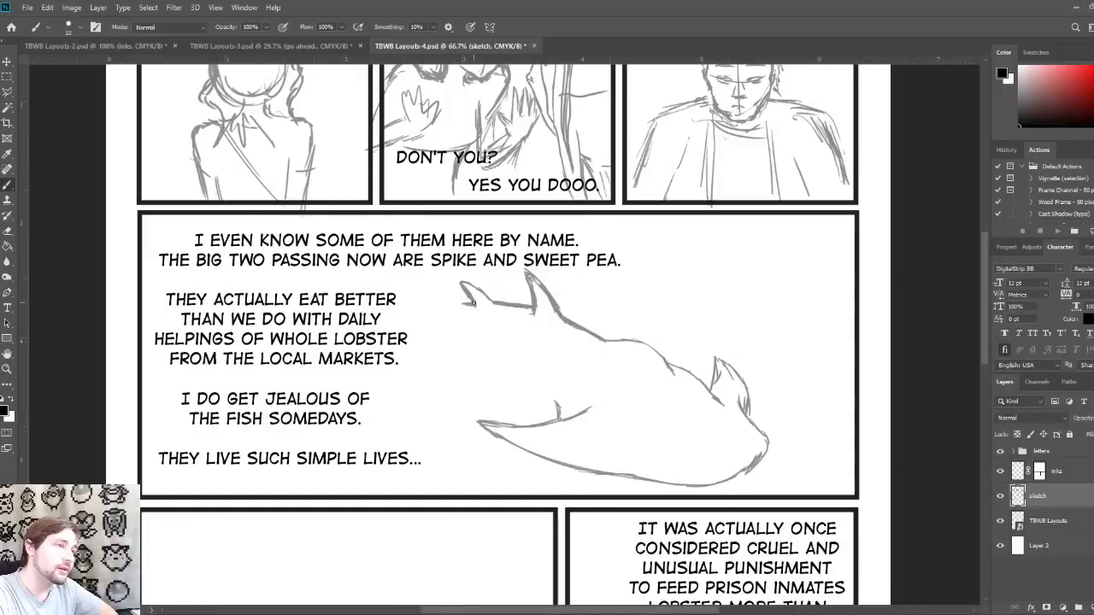
Step: Close the fish's outline with a forked tail fin, tapering underside and pelvic fin, and add two eyes
drag(462, 304, 440, 305)
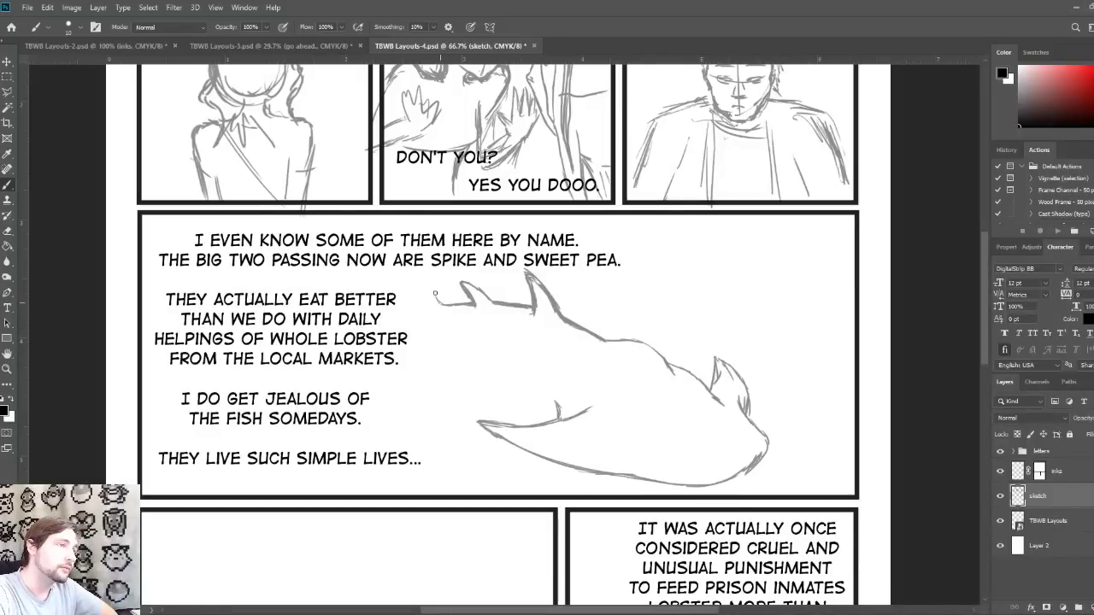
drag(436, 294, 417, 276)
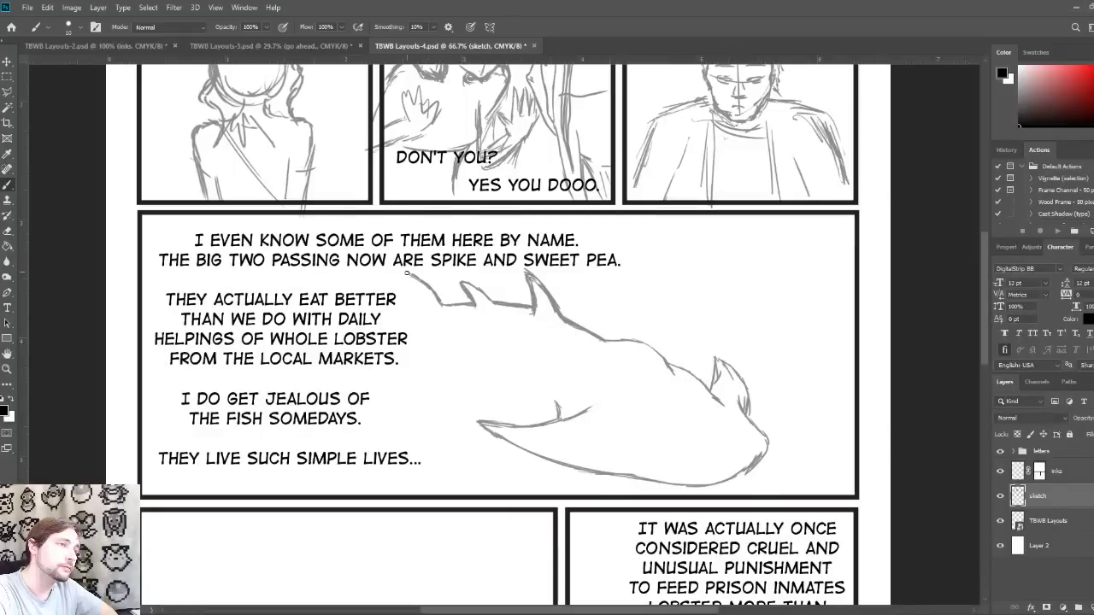
drag(408, 273, 431, 314)
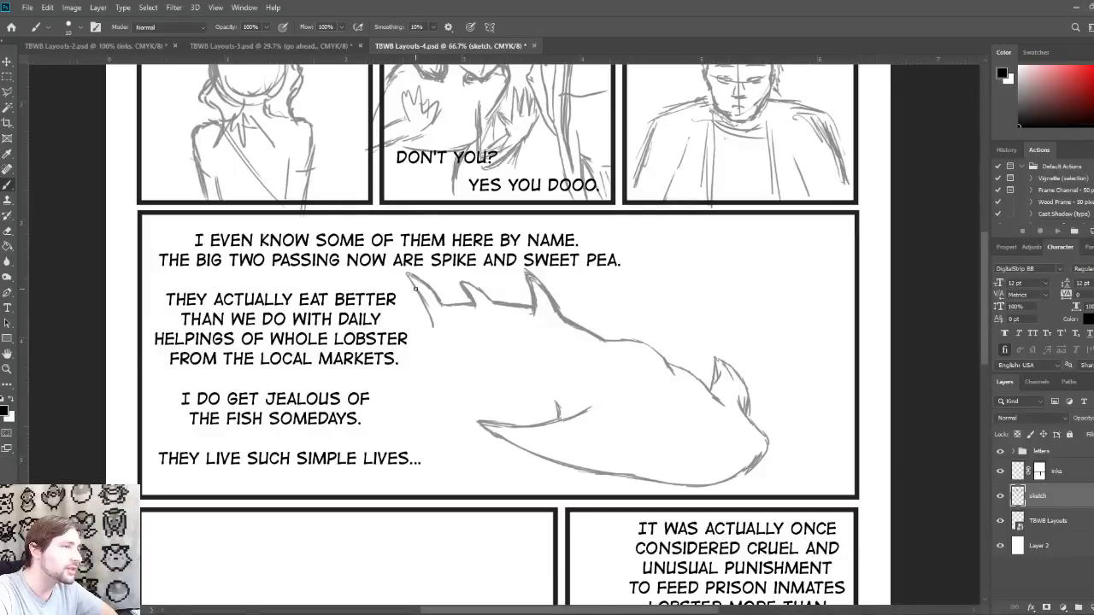
mouse_move(432, 319)
mouse_down()
mouse_move(430, 339)
mouse_move(442, 332)
mouse_up()
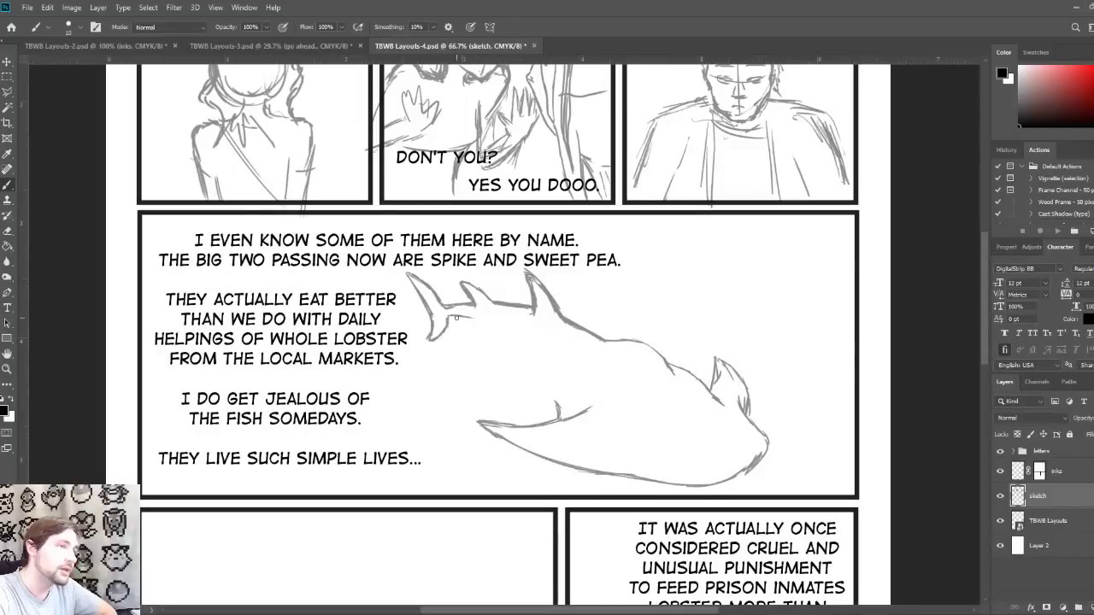
mouse_move(457, 318)
mouse_down()
mouse_move(496, 323)
mouse_move(533, 352)
mouse_up()
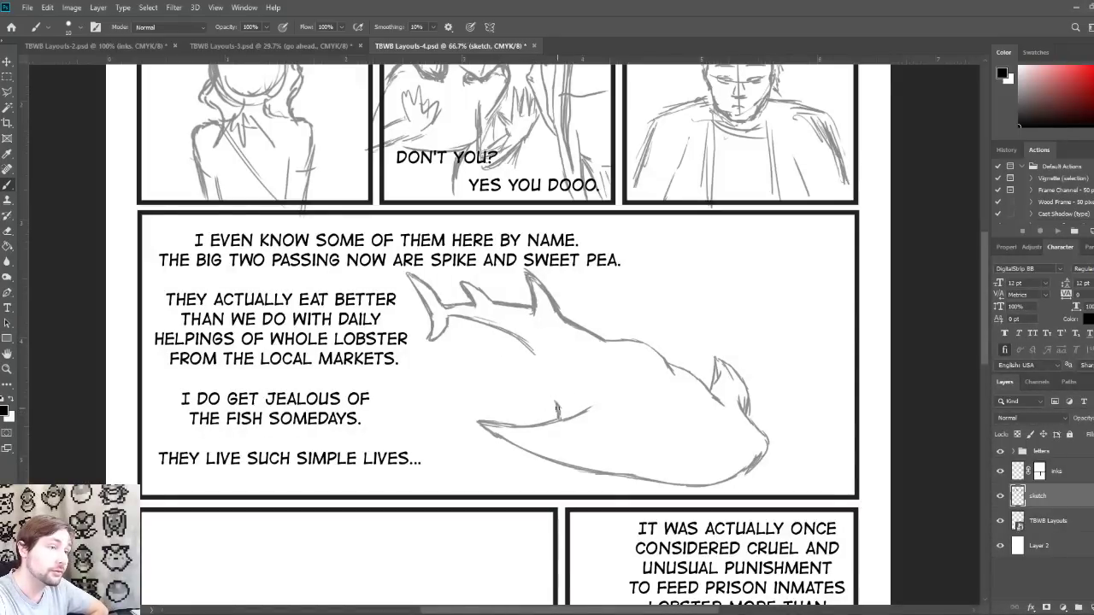
mouse_move(557, 408)
mouse_down()
mouse_move(548, 384)
mouse_move(557, 388)
mouse_move(538, 396)
mouse_move(551, 400)
mouse_move(518, 388)
mouse_move(536, 364)
mouse_move(556, 396)
mouse_up()
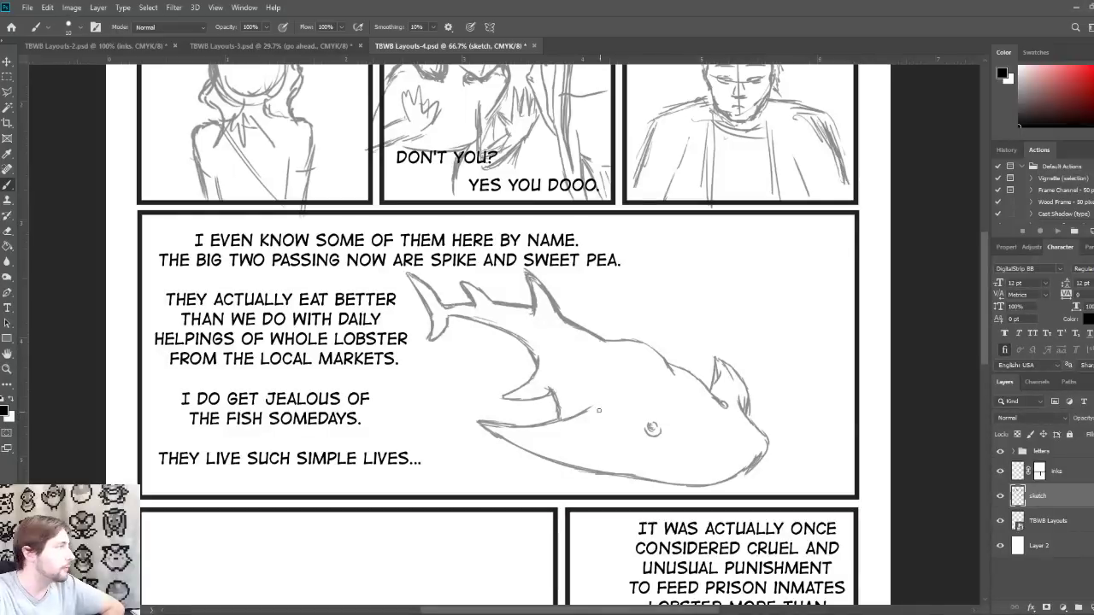
Step: Dot small spots along the fish's rear body, from the pelvic fin up toward the tail
click(582, 400)
click(584, 393)
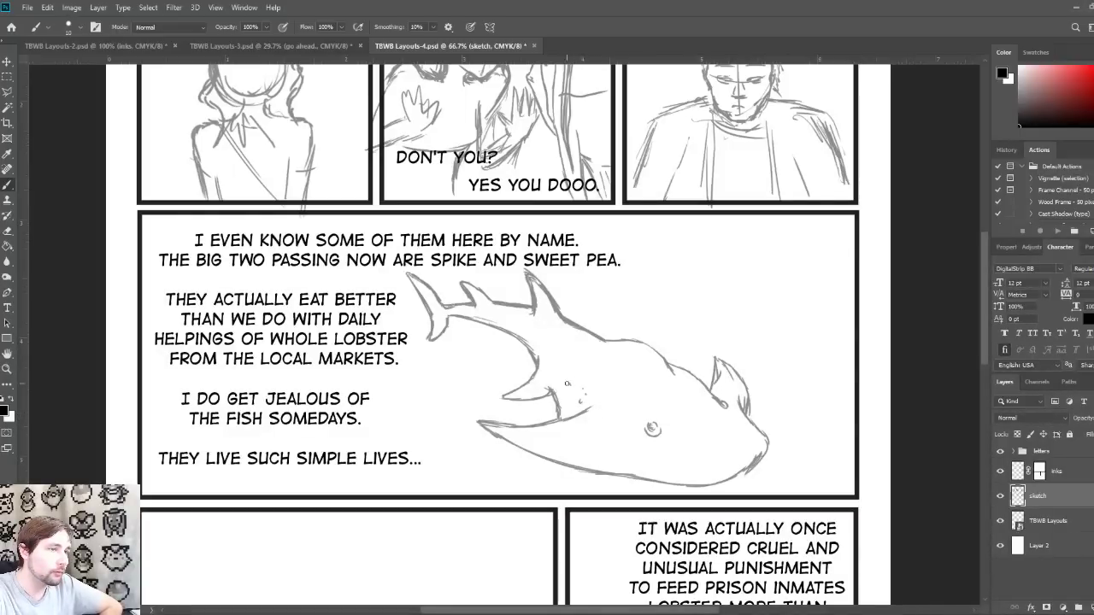
click(583, 366)
click(560, 345)
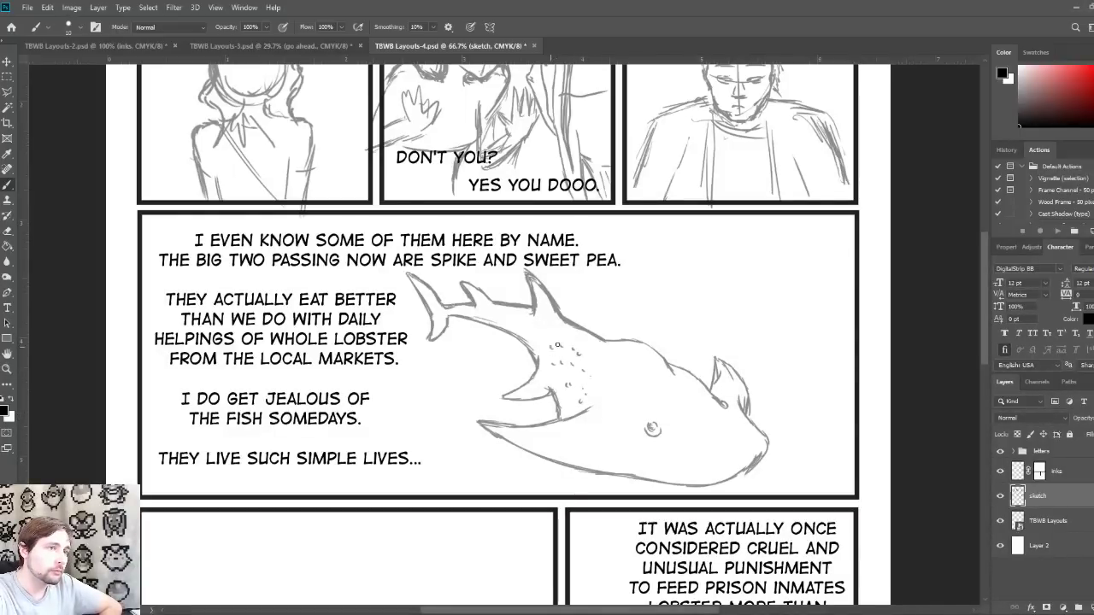
click(522, 317)
click(511, 315)
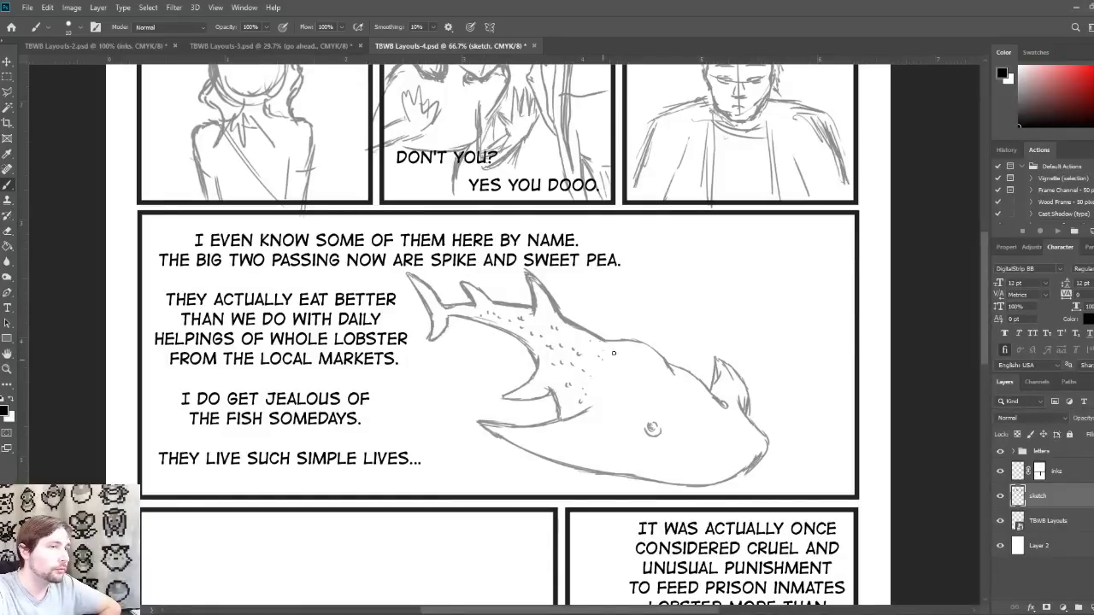
Step: Extend the spots onto the fish's back, and add shoulder ridge lines and a second contour along the lower edge
click(616, 349)
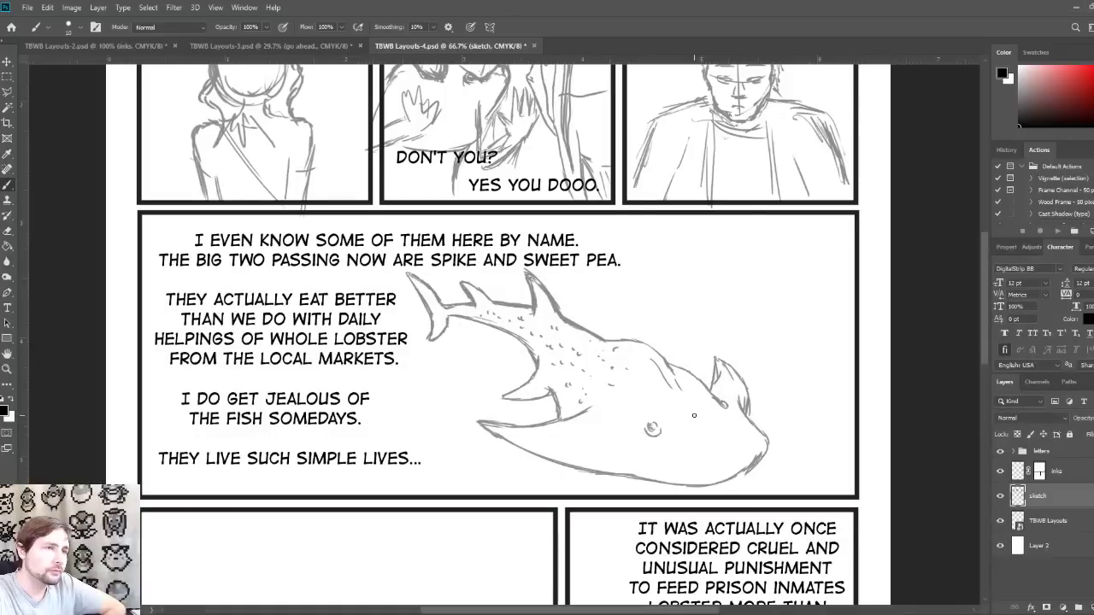
click(608, 390)
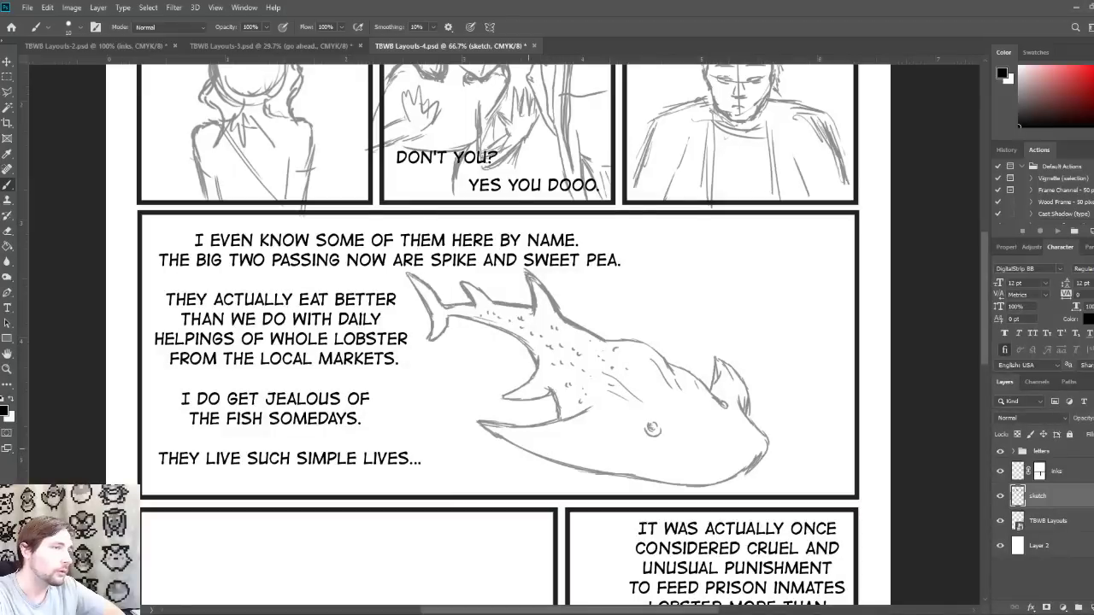
mouse_move(489, 428)
mouse_down()
mouse_move(603, 467)
mouse_move(730, 481)
mouse_up()
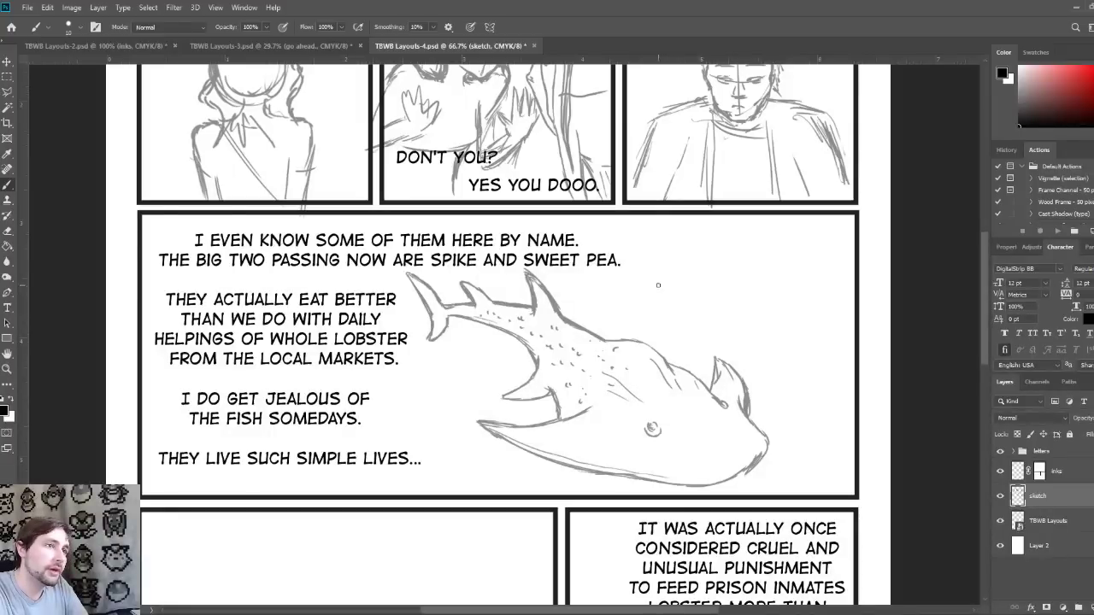
Step: Draw the second fish's head in the wide panel's upper corner, with a long lower jaw, mouth line, rounded snout, sloping forehead and eye
mouse_move(651, 279)
mouse_down()
mouse_move(723, 312)
mouse_move(702, 309)
mouse_move(855, 309)
mouse_up()
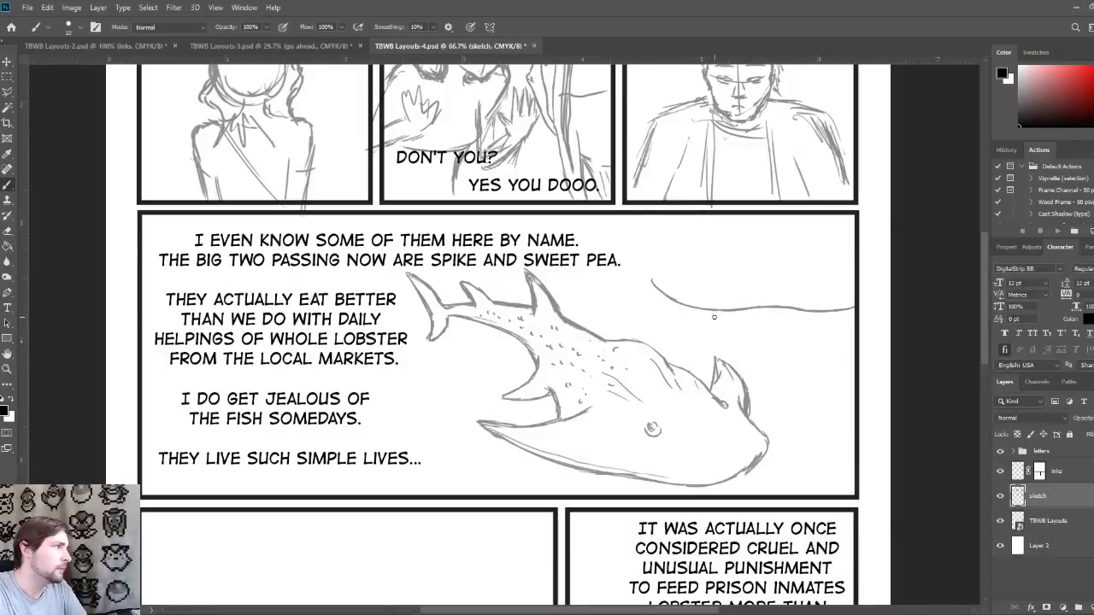
drag(659, 288, 779, 305)
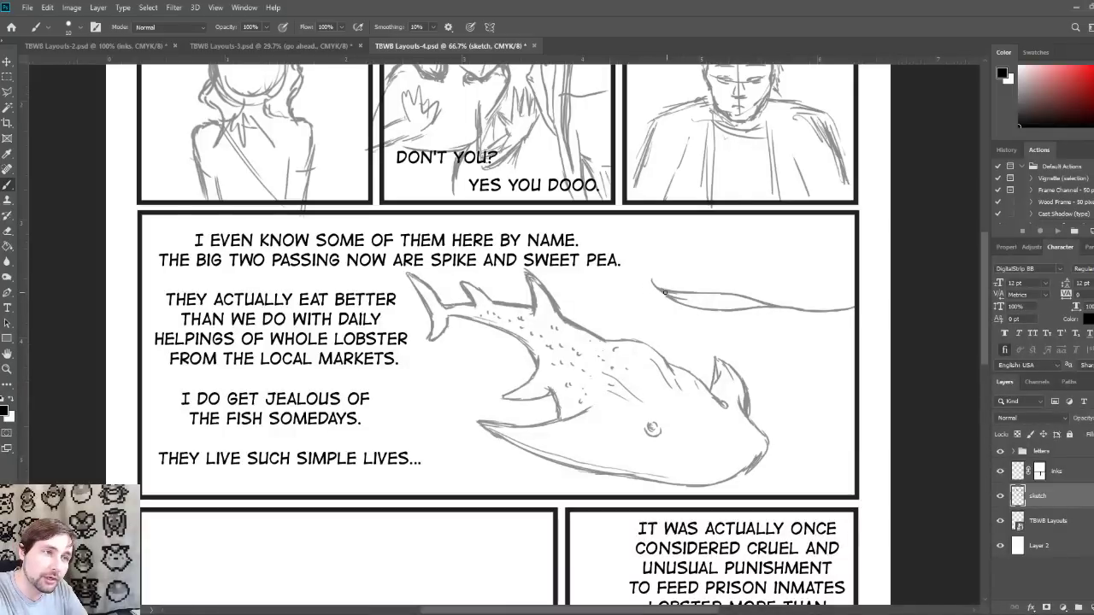
mouse_move(678, 298)
mouse_down()
mouse_move(771, 312)
mouse_move(660, 294)
mouse_move(681, 306)
mouse_move(669, 296)
mouse_move(764, 305)
mouse_move(694, 303)
mouse_up()
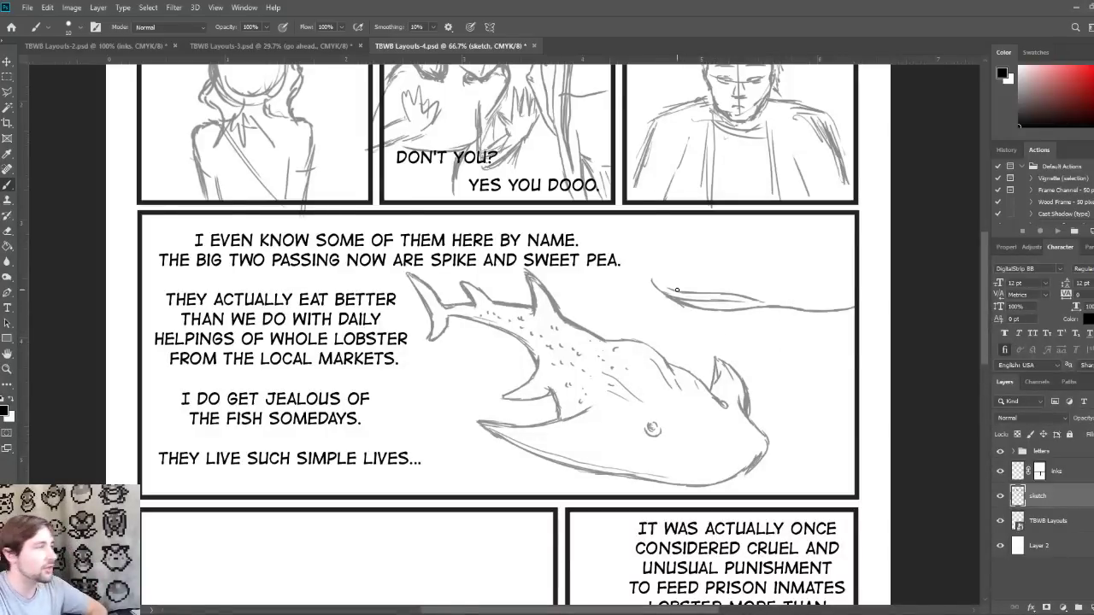
mouse_move(652, 282)
mouse_down()
mouse_move(693, 274)
mouse_move(776, 222)
mouse_move(766, 237)
mouse_move(804, 218)
mouse_move(780, 222)
mouse_move(834, 214)
mouse_up()
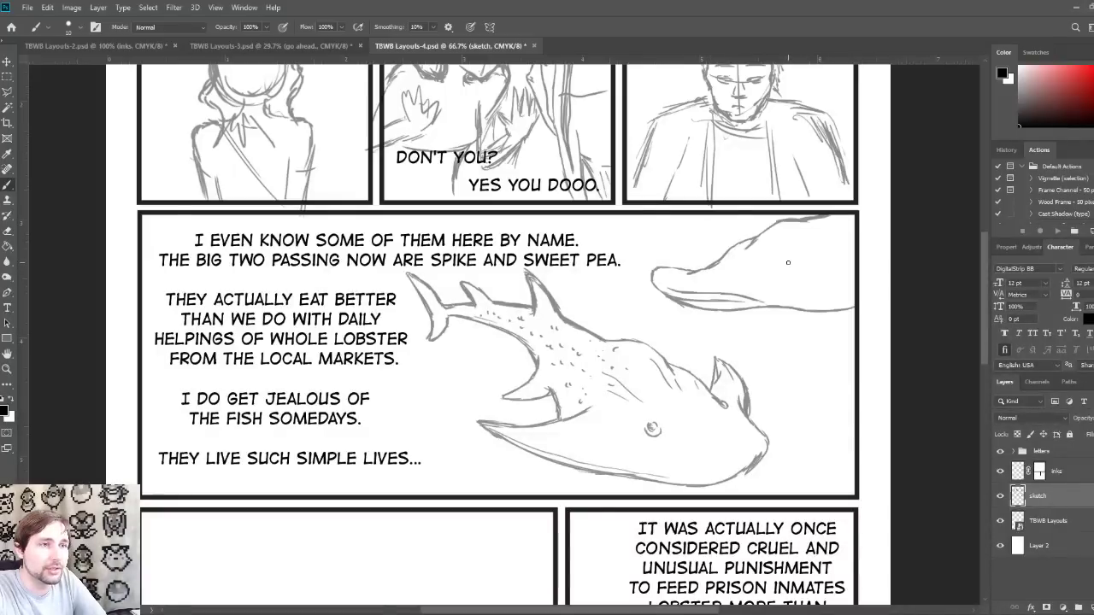
drag(794, 262, 793, 264)
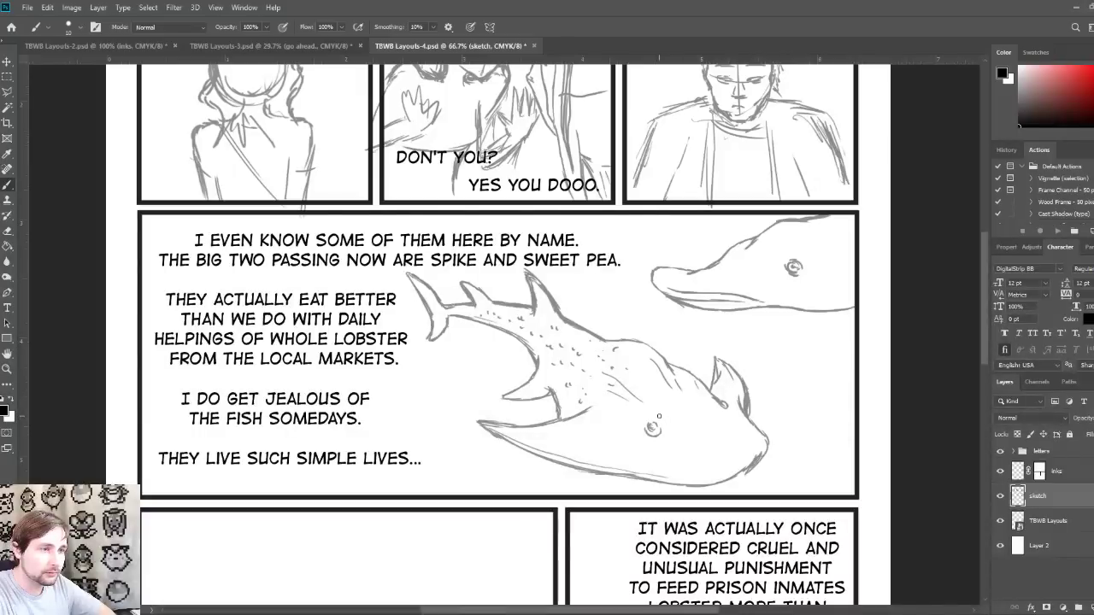
Step: Add ridge lines around the eyes of both fish, and a brow with a few spots on the second fish's head
drag(658, 420, 713, 398)
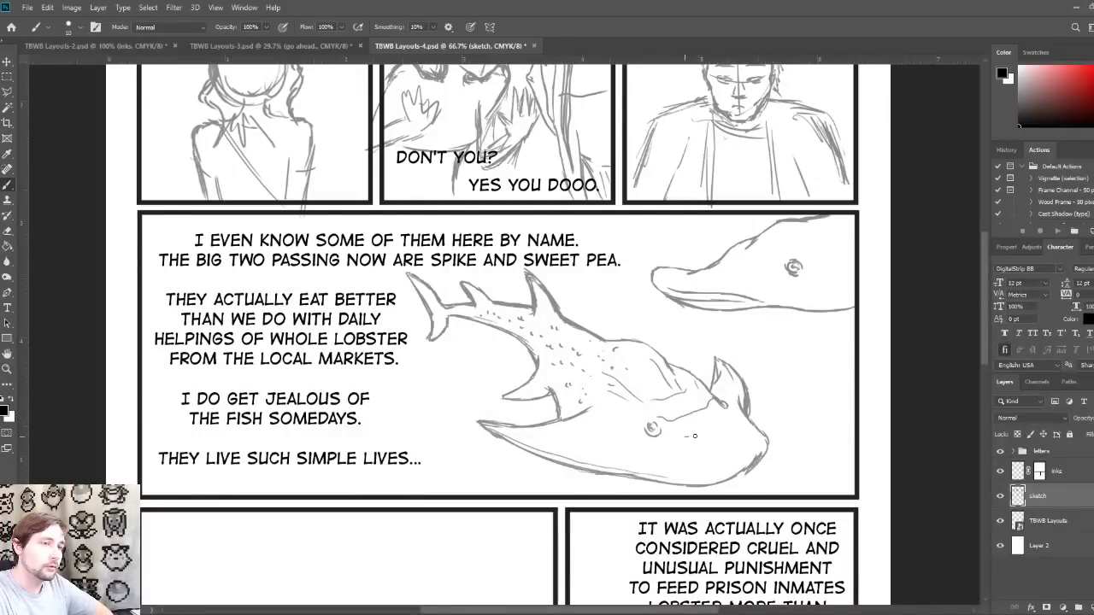
drag(687, 436, 726, 419)
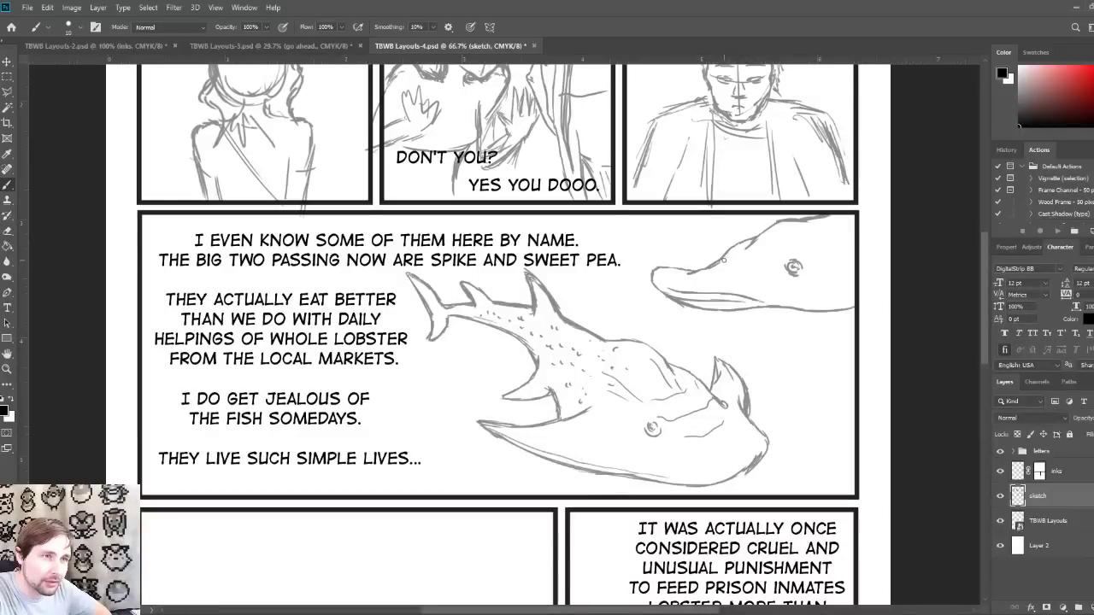
mouse_move(724, 257)
mouse_down()
mouse_move(766, 258)
mouse_move(742, 245)
mouse_move(801, 242)
mouse_up()
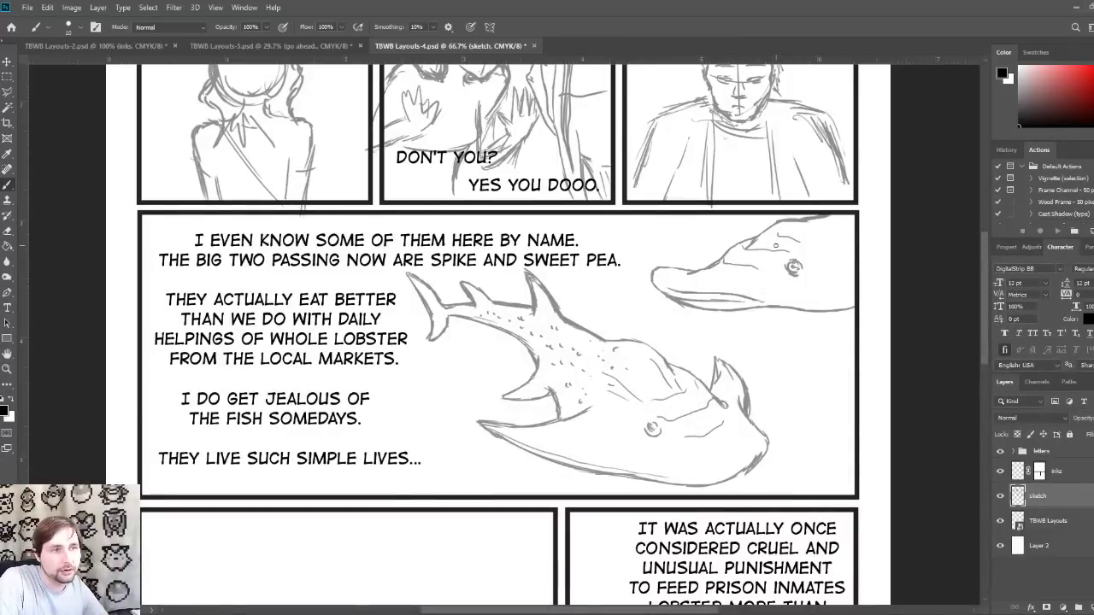
drag(789, 236, 808, 221)
key(ctrl+shift+z)
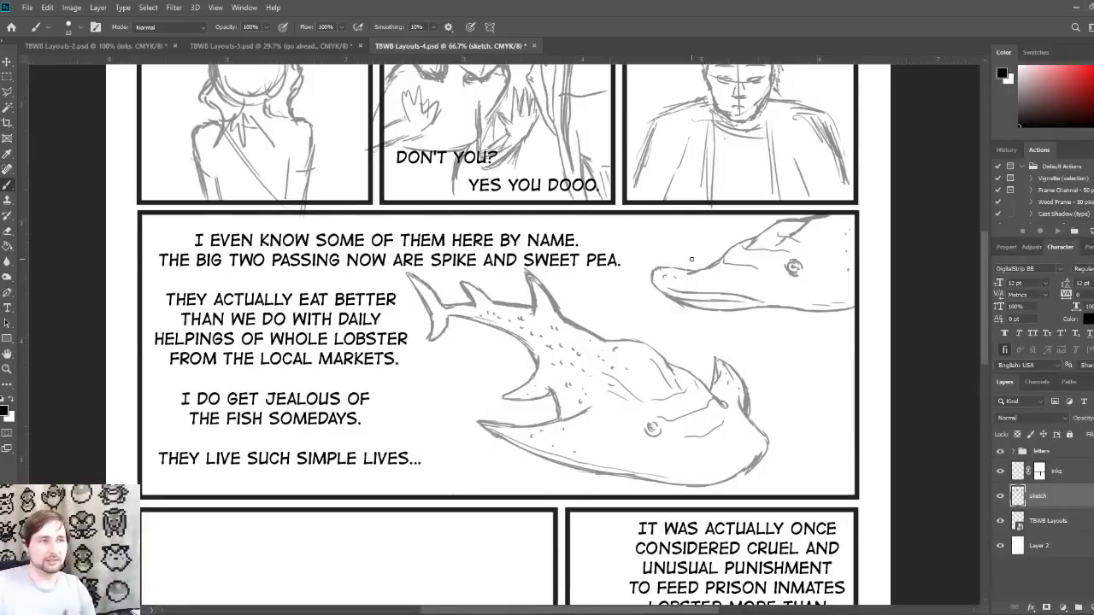
Step: Select the second fish's head and move it inward and down, closer to the first fish, and clear the selection
click(8, 77)
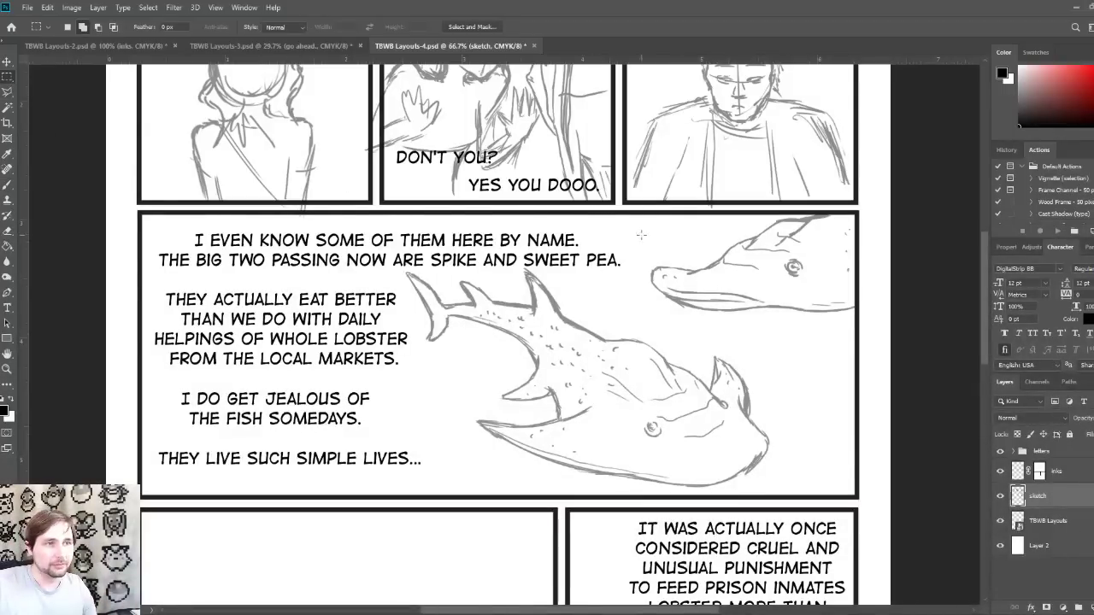
drag(643, 207, 870, 323)
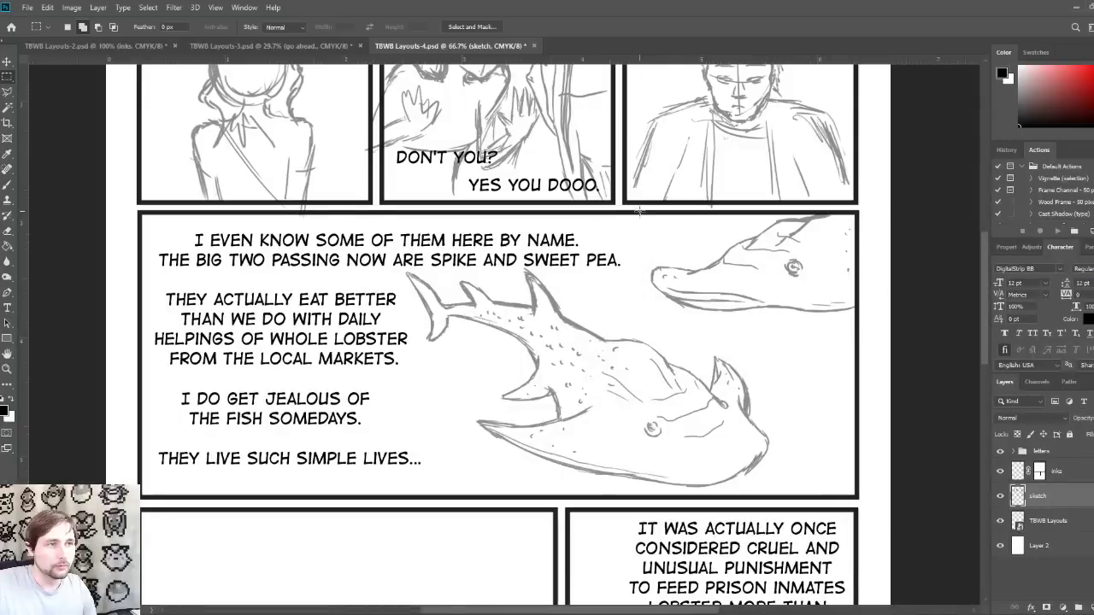
key(v)
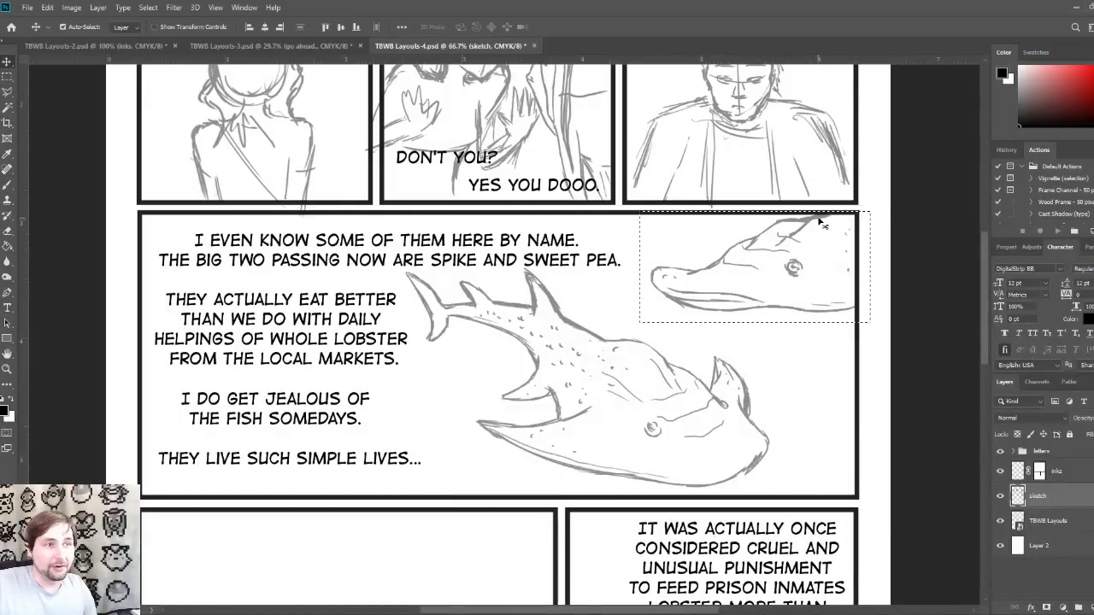
mouse_move(818, 216)
mouse_down()
mouse_move(784, 249)
mouse_move(764, 247)
mouse_up()
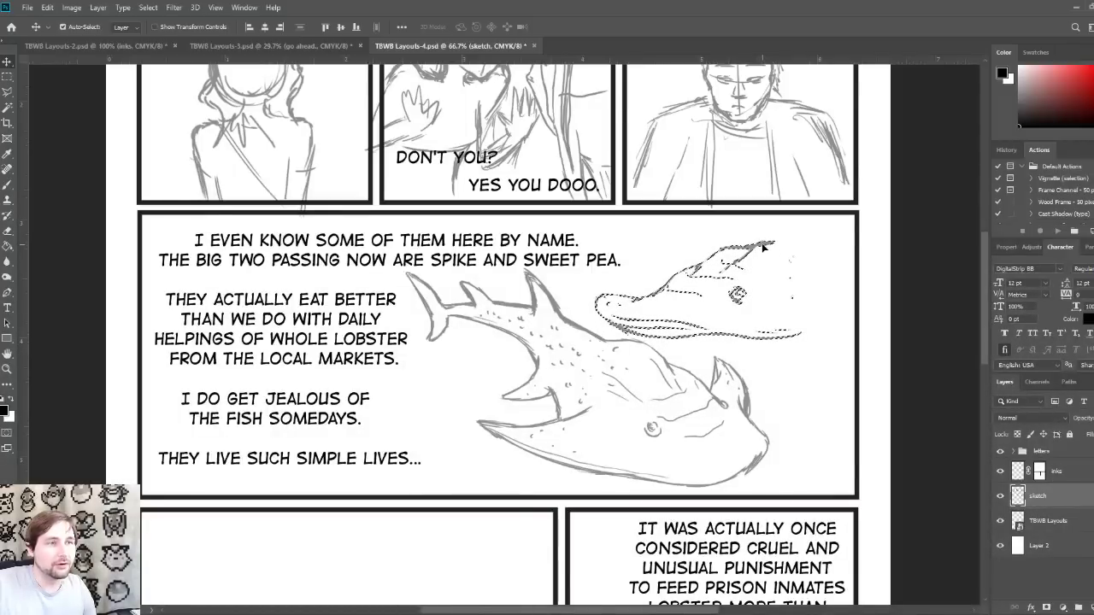
key(ctrl+d)
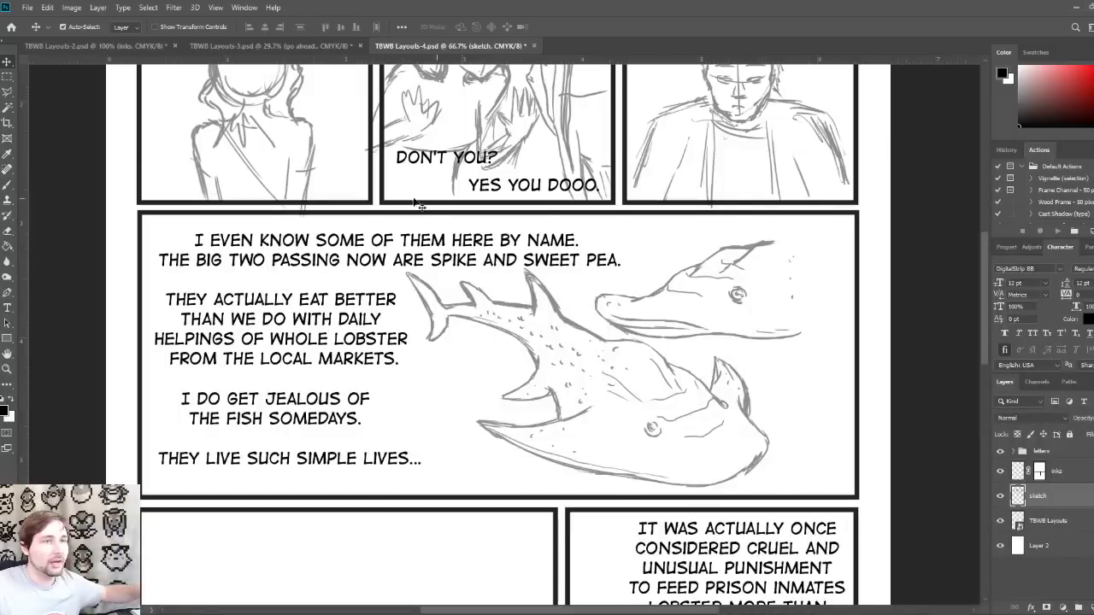
Step: Extend the second fish's body to the panel border with a belly line, side fin and pointed dorsal fins, and dot spots on its back
click(6, 184)
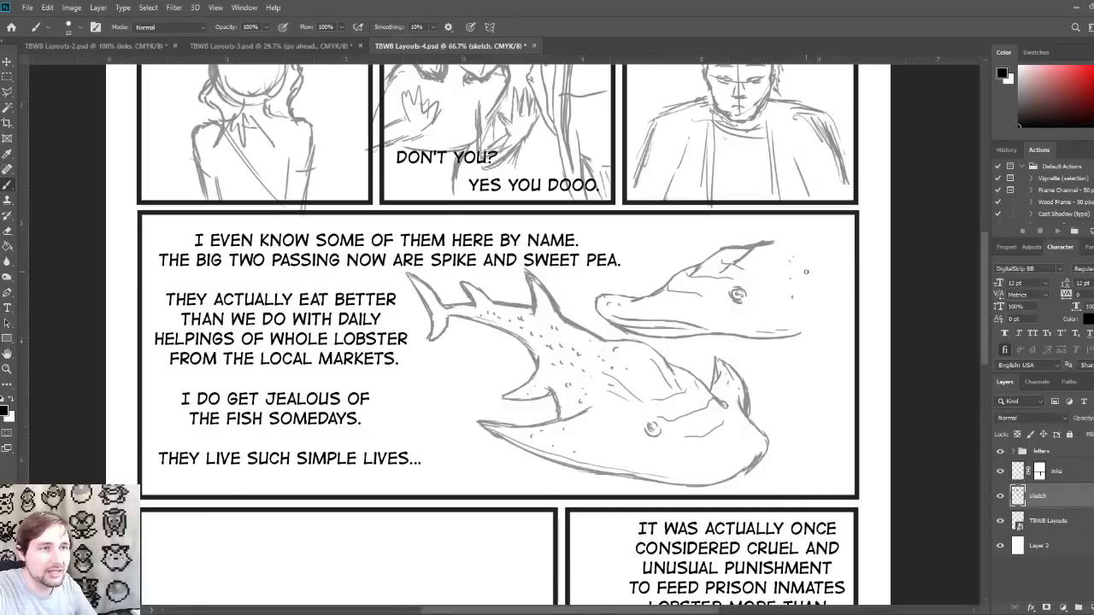
mouse_move(803, 331)
mouse_down()
mouse_move(855, 330)
mouse_move(839, 308)
mouse_move(849, 311)
mouse_move(785, 330)
mouse_up()
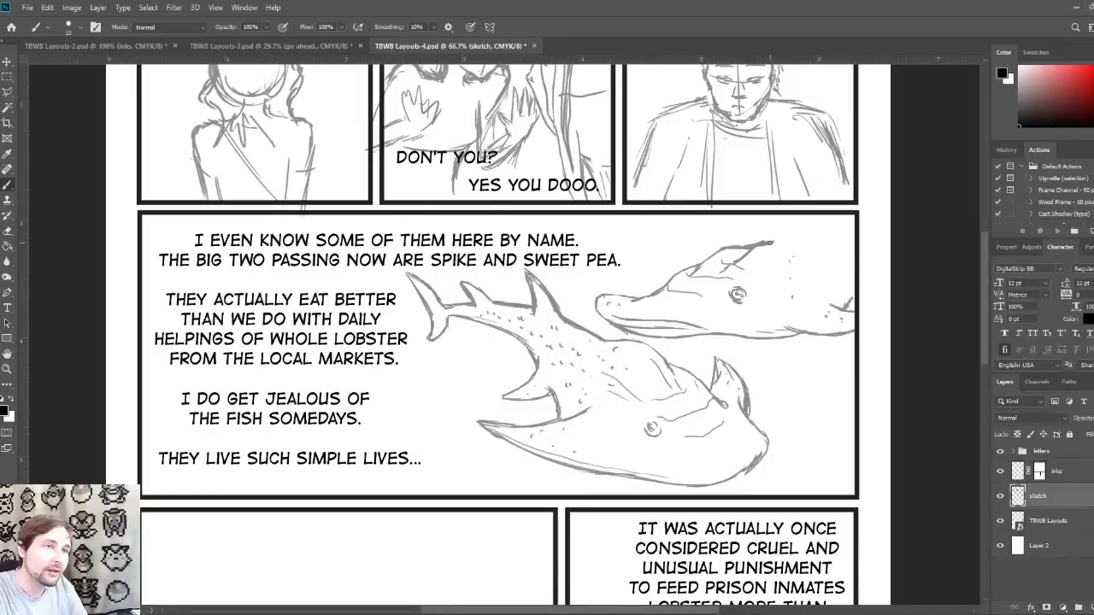
mouse_move(772, 243)
mouse_down()
mouse_move(786, 219)
mouse_move(814, 227)
mouse_move(813, 240)
mouse_move(850, 213)
mouse_move(843, 235)
mouse_move(853, 229)
mouse_move(831, 236)
mouse_move(844, 238)
mouse_up()
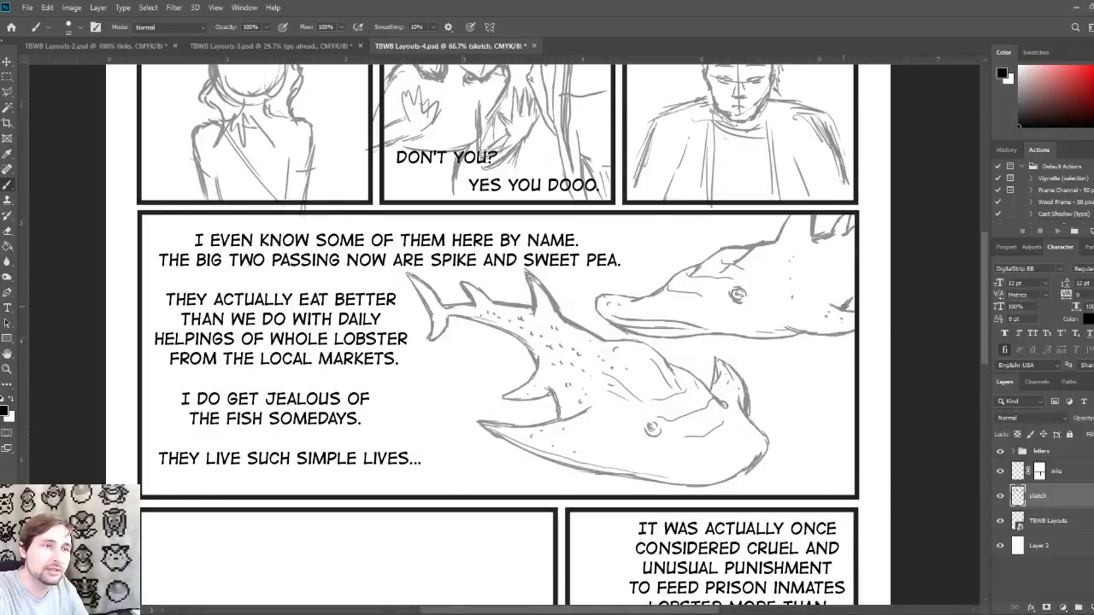
drag(845, 307, 854, 275)
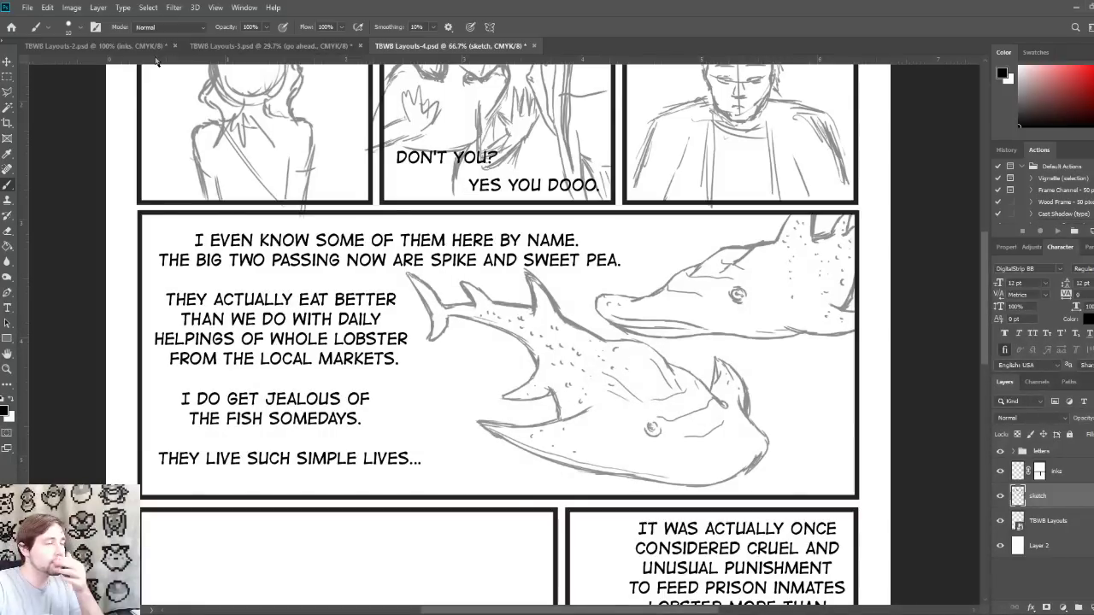
Step: Check the aquarium art on page 2, and sketch jagged coral, small rocks and pebbles around the two fish on page 4
click(128, 45)
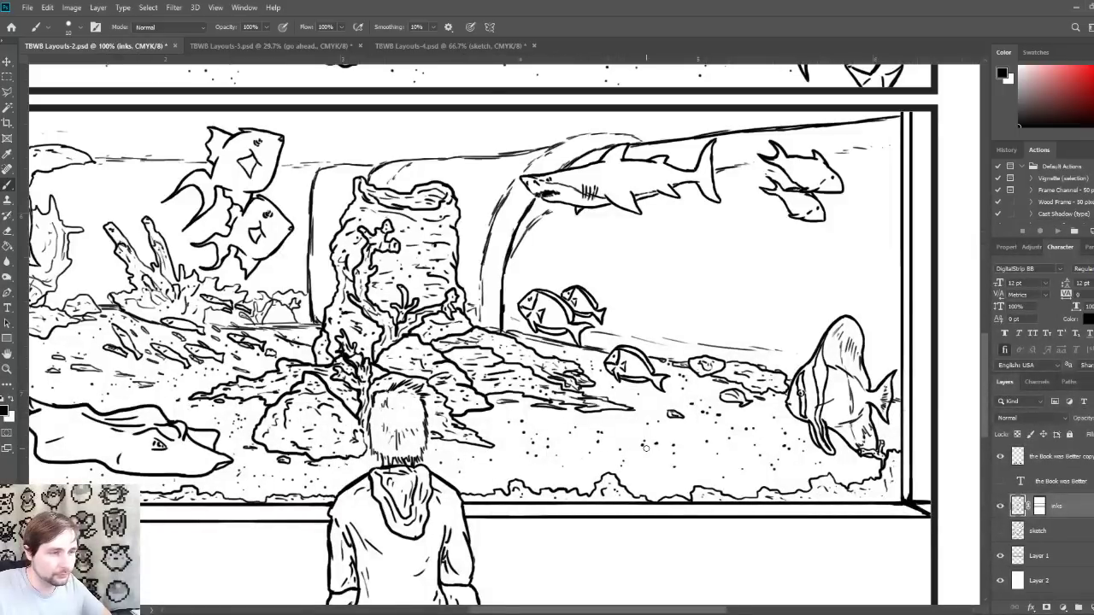
click(413, 47)
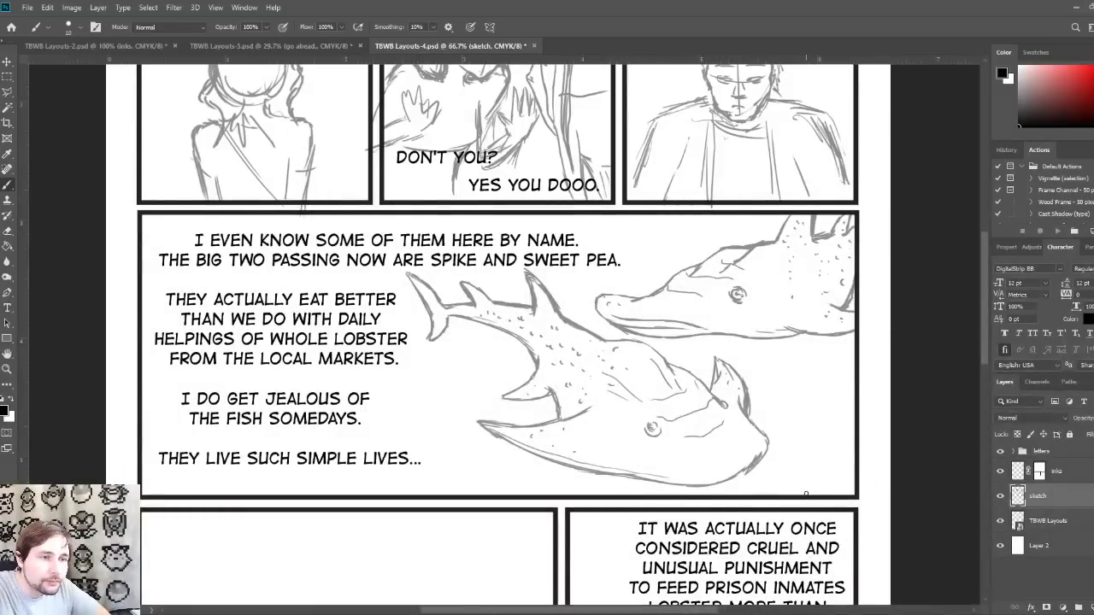
mouse_move(803, 493)
mouse_down()
mouse_move(841, 464)
mouse_move(857, 478)
mouse_up()
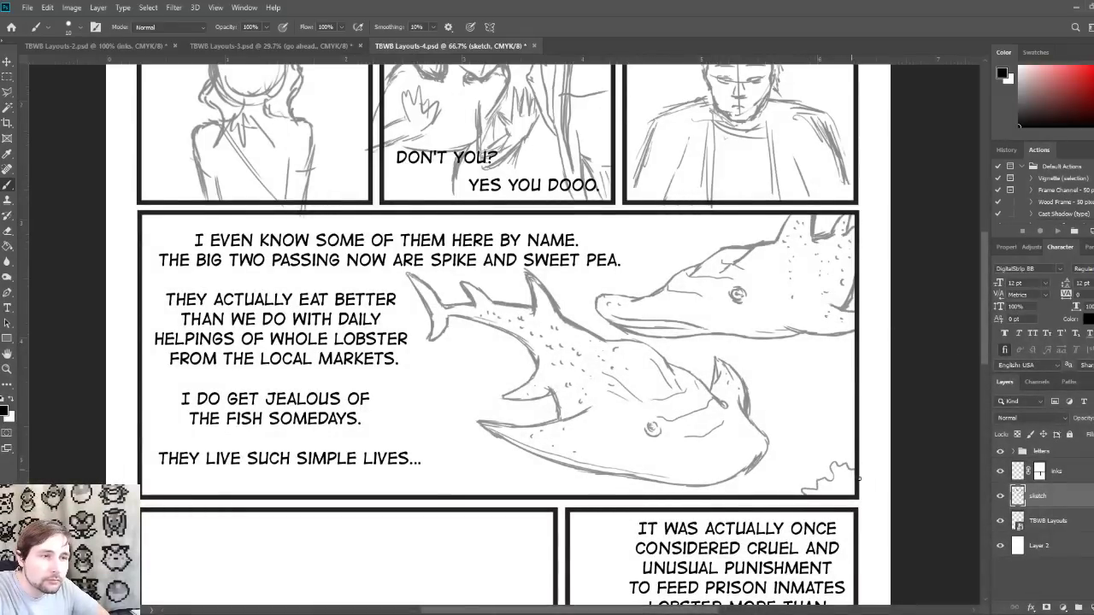
mouse_move(849, 433)
mouse_down()
mouse_move(822, 424)
mouse_move(817, 409)
mouse_move(855, 403)
mouse_move(777, 379)
mouse_up()
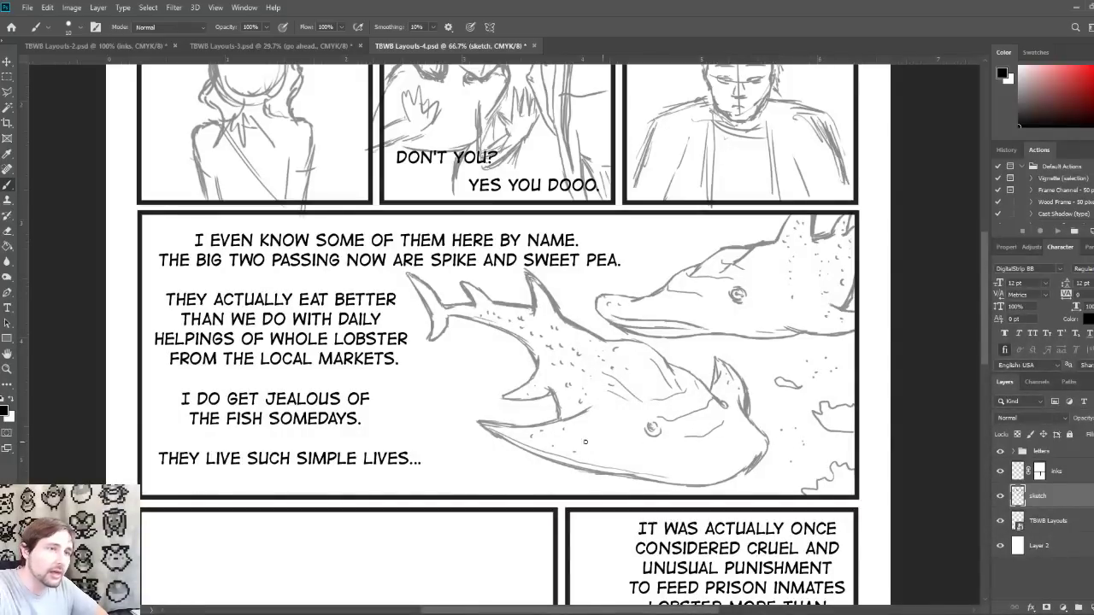
mouse_move(424, 492)
mouse_down()
mouse_move(451, 471)
mouse_move(505, 493)
mouse_up()
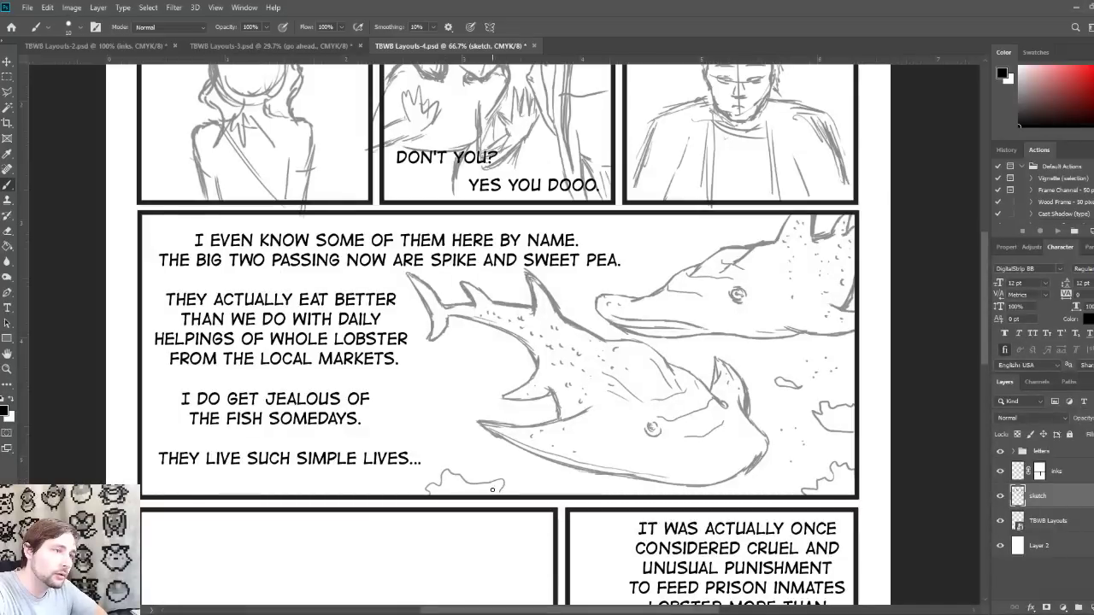
mouse_move(417, 389)
mouse_down()
mouse_move(462, 392)
mouse_move(418, 371)
mouse_move(407, 401)
mouse_move(428, 398)
mouse_up()
click(429, 398)
click(413, 421)
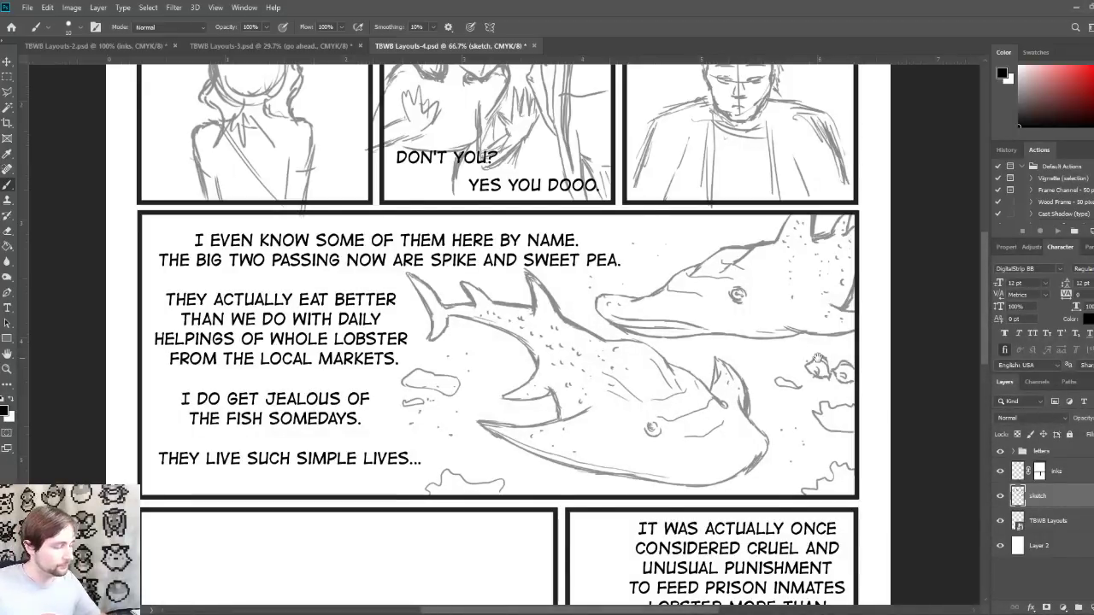
drag(592, 460, 604, 41)
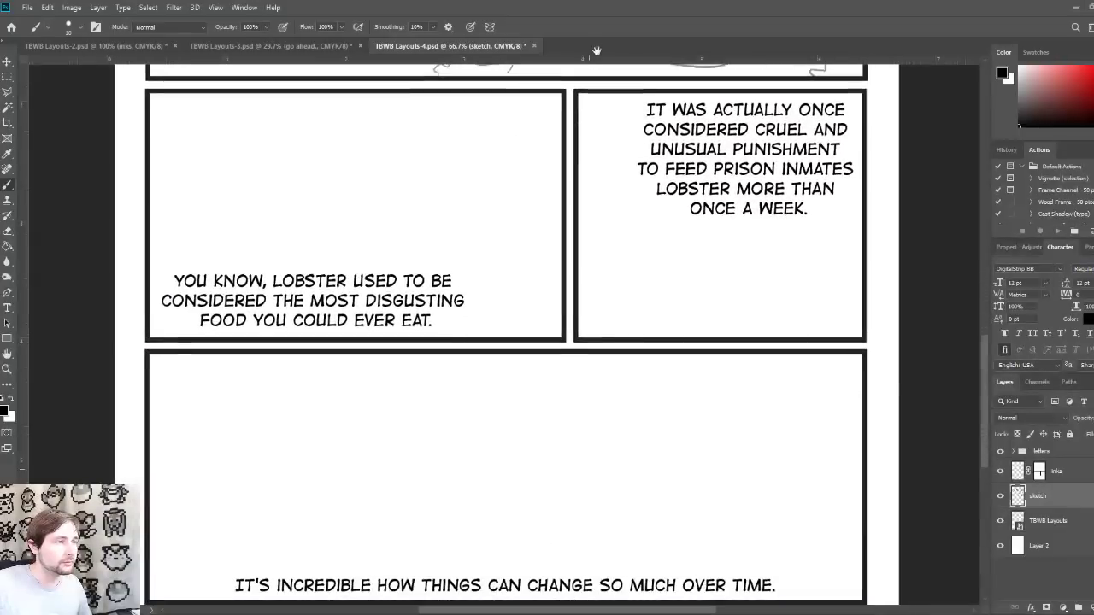
scroll(640, 277, down, 1)
drag(648, 282, 643, 288)
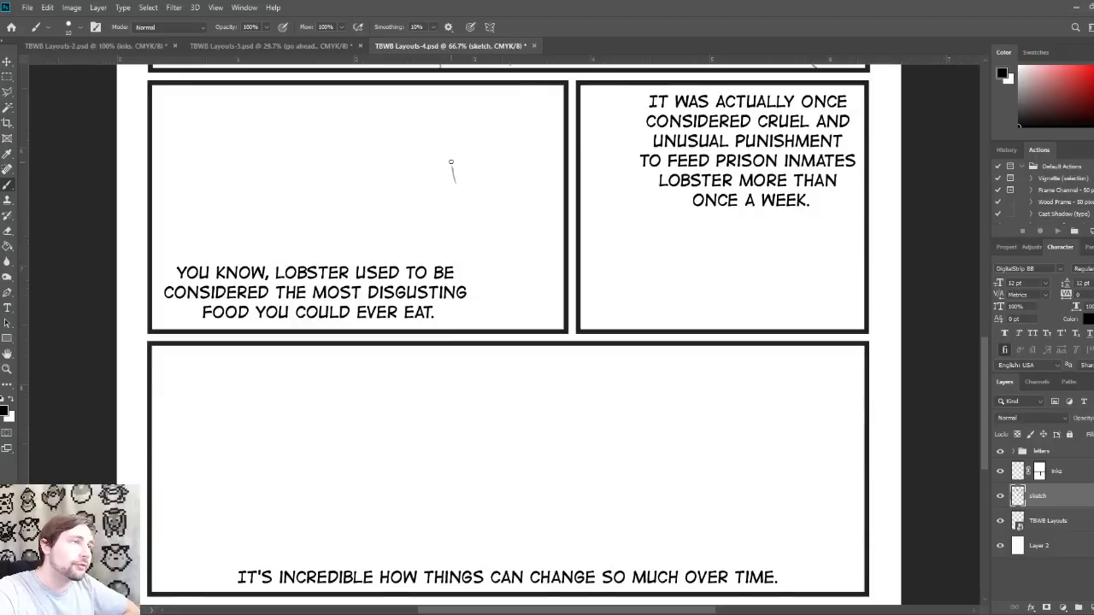
mouse_move(452, 164)
mouse_down()
mouse_move(488, 173)
mouse_move(476, 150)
mouse_move(455, 154)
mouse_move(489, 182)
mouse_move(474, 192)
mouse_move(485, 182)
mouse_move(460, 153)
mouse_move(466, 185)
mouse_move(439, 212)
mouse_up()
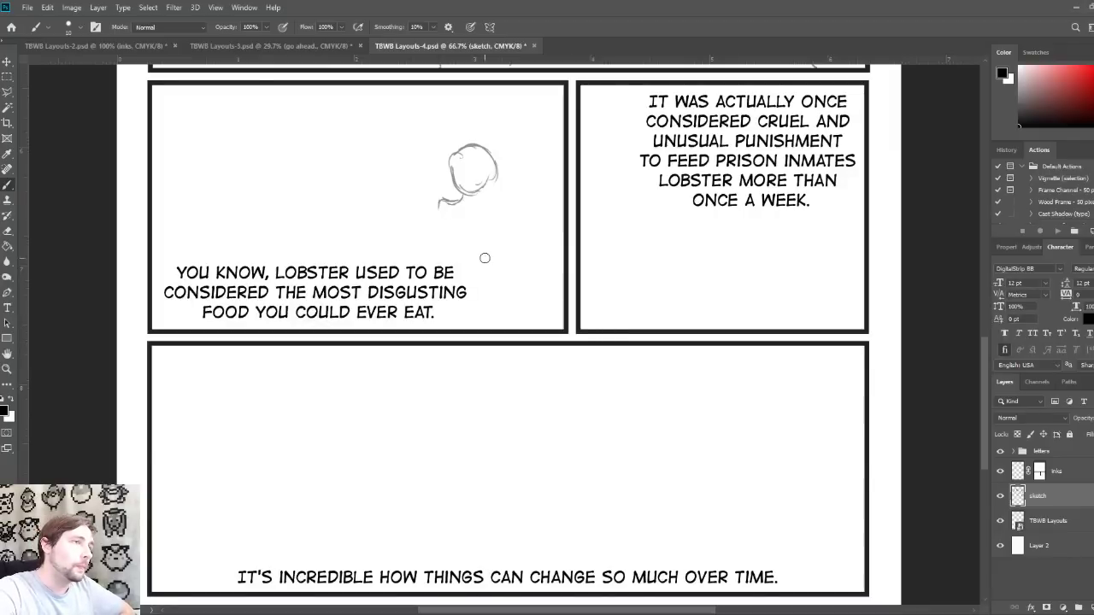
key(ctrl+z)
mouse_move(453, 194)
mouse_down()
mouse_move(451, 162)
mouse_move(461, 208)
mouse_move(479, 203)
mouse_move(476, 152)
mouse_move(462, 157)
mouse_move(493, 182)
mouse_up()
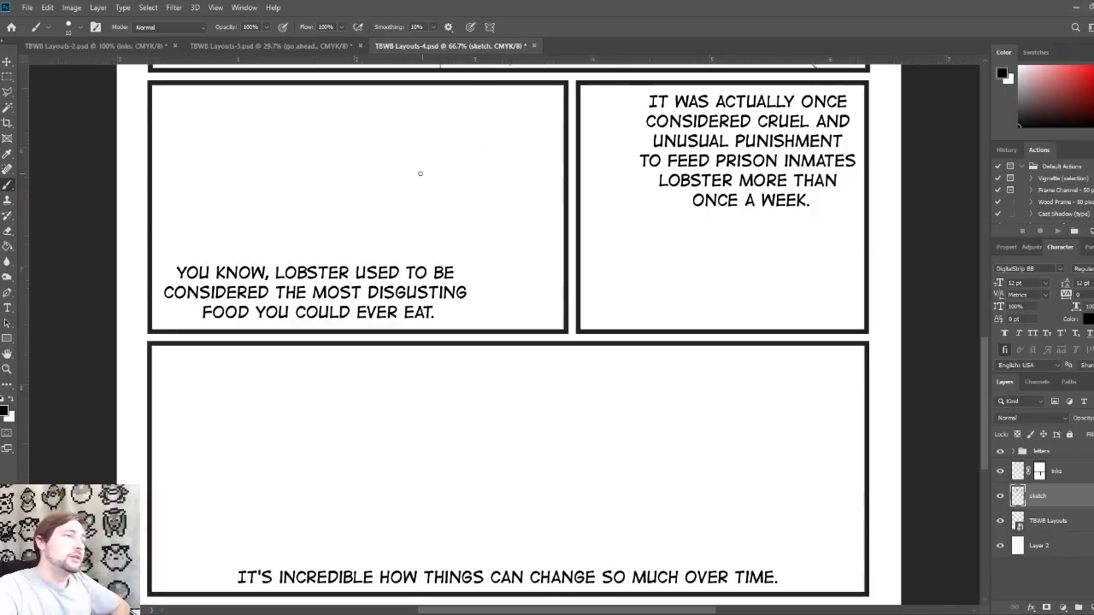
Step: Sketch a figure's round head, neck and sloping shoulder in the lobster panel above the caption, and try a first line for the front arm
mouse_move(410, 141)
mouse_down()
mouse_move(430, 163)
mouse_move(445, 154)
mouse_move(432, 122)
mouse_move(407, 131)
mouse_move(438, 126)
mouse_move(434, 116)
mouse_move(445, 128)
mouse_move(432, 167)
mouse_move(466, 154)
mouse_move(484, 166)
mouse_move(420, 170)
mouse_move(475, 160)
mouse_move(454, 159)
mouse_move(469, 148)
mouse_move(452, 156)
mouse_move(477, 154)
mouse_move(492, 199)
mouse_up()
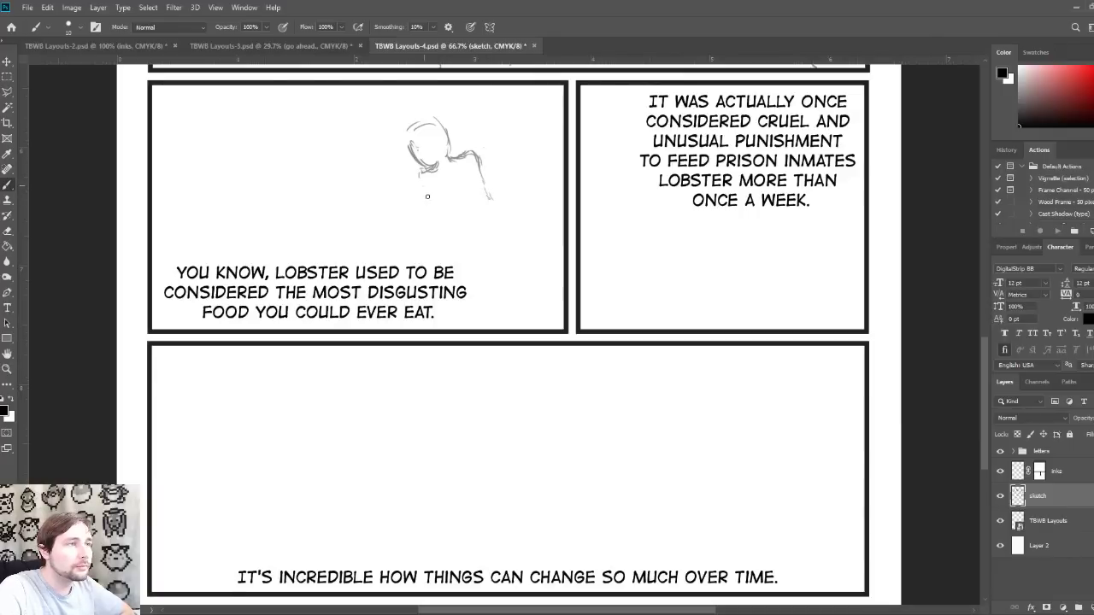
mouse_move(422, 181)
mouse_down()
mouse_move(432, 209)
mouse_move(414, 235)
mouse_move(422, 185)
mouse_up()
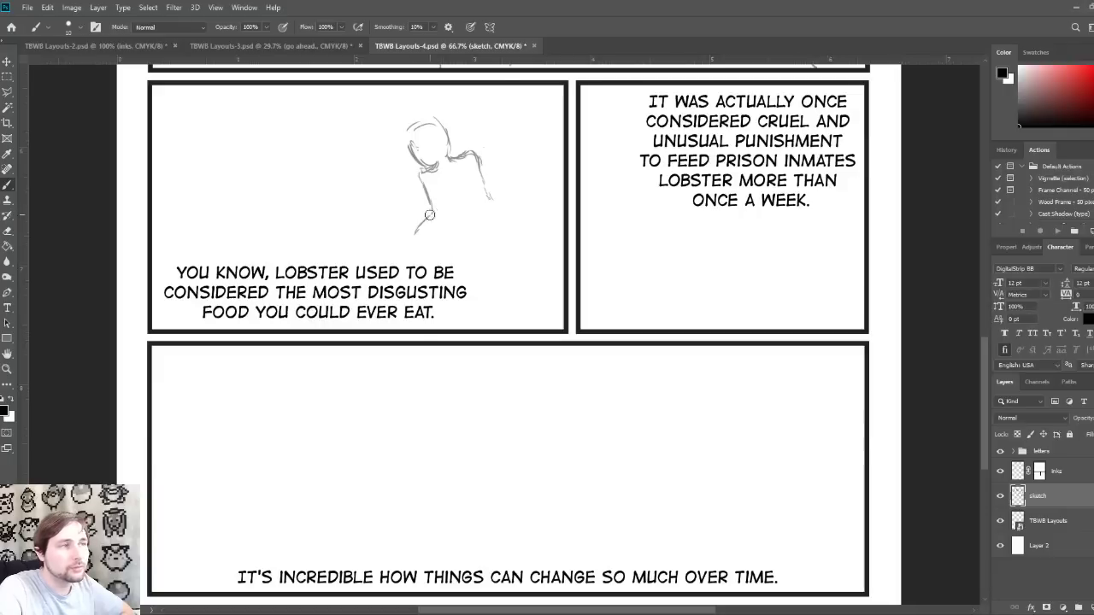
drag(420, 235, 423, 180)
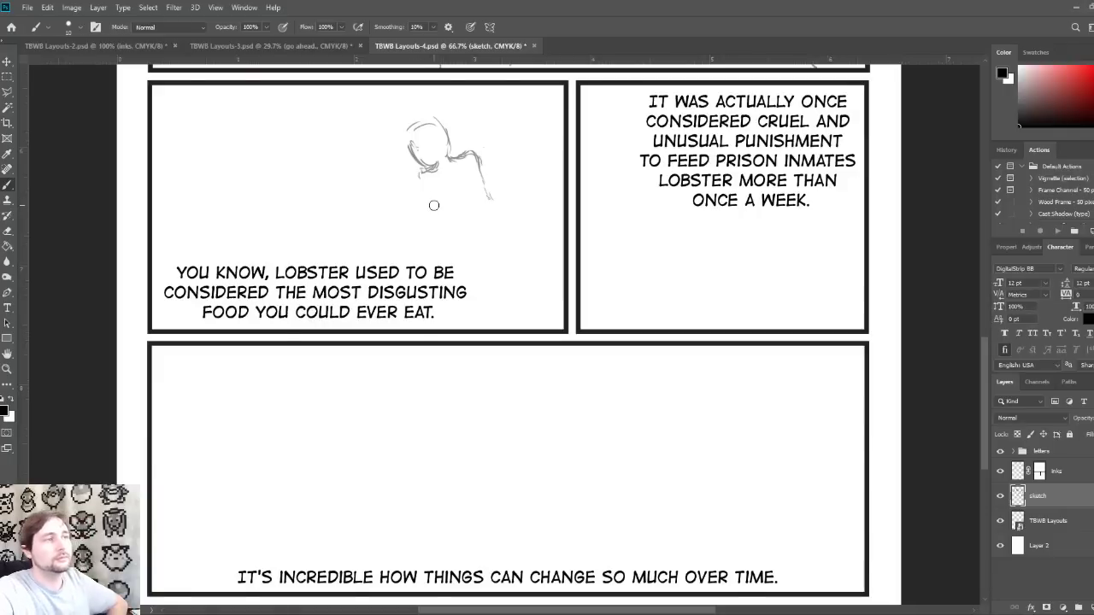
key(bracketleft)
key(bracketleft)
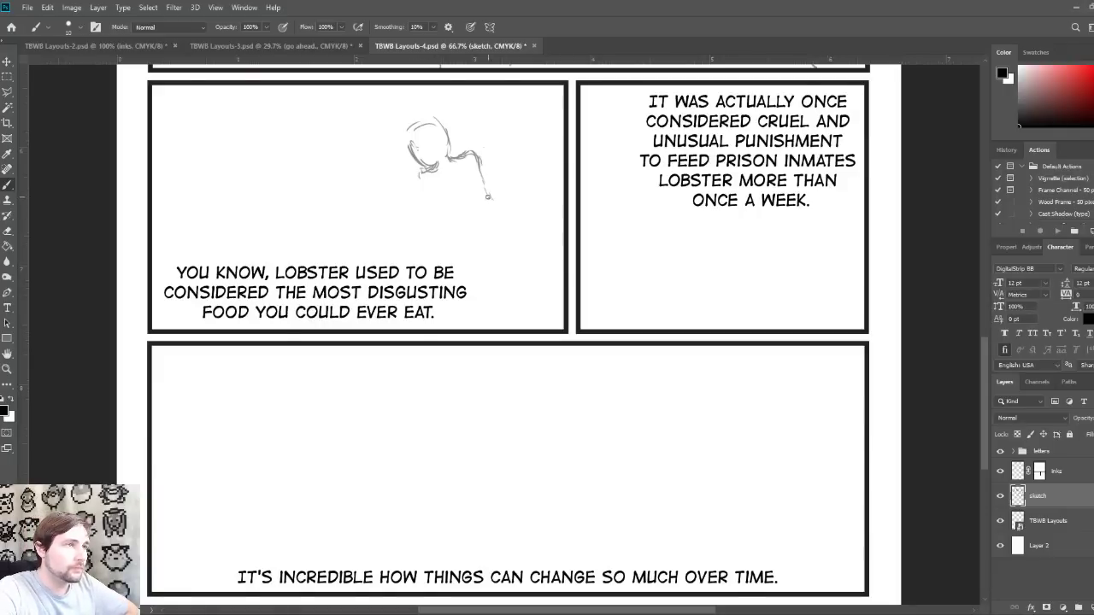
Step: Sketch the lobster panel figure's far arm and chest, cross guidelines on the face, and the front arm down to the wrist
mouse_move(433, 181)
mouse_down()
mouse_move(429, 198)
mouse_move(424, 176)
mouse_move(426, 195)
mouse_move(438, 191)
mouse_move(420, 224)
mouse_up()
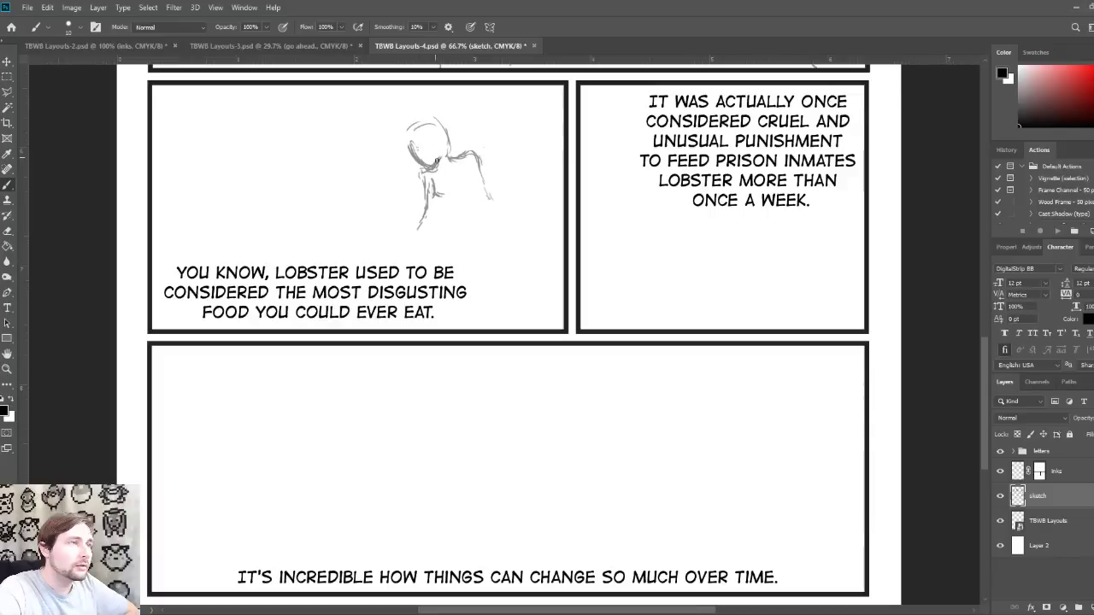
drag(430, 162, 423, 146)
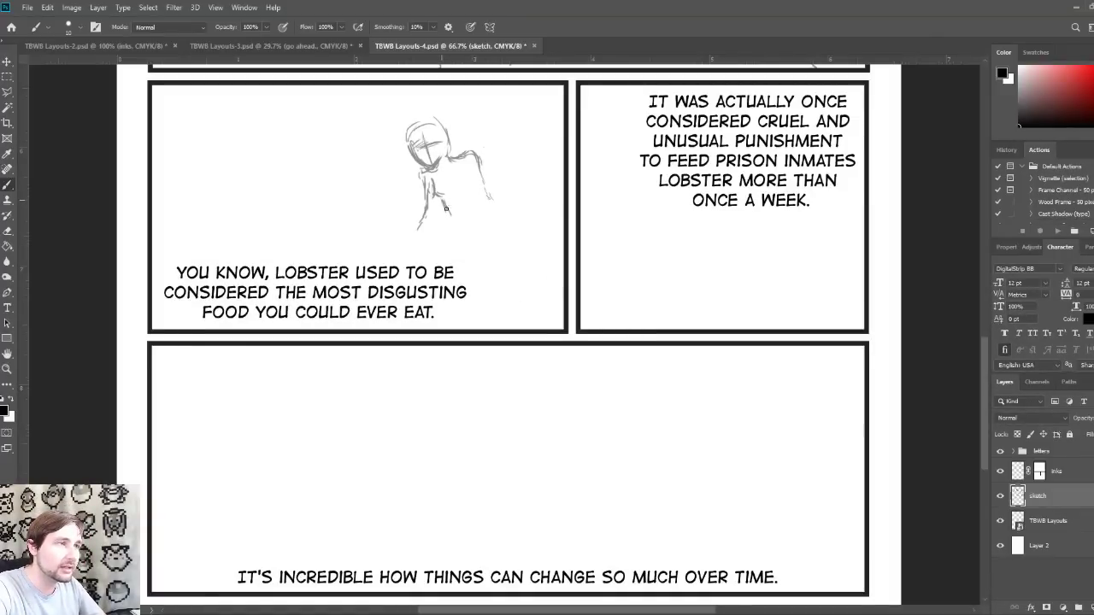
mouse_move(443, 197)
mouse_down()
mouse_move(470, 171)
mouse_move(472, 193)
mouse_move(469, 166)
mouse_move(501, 231)
mouse_up()
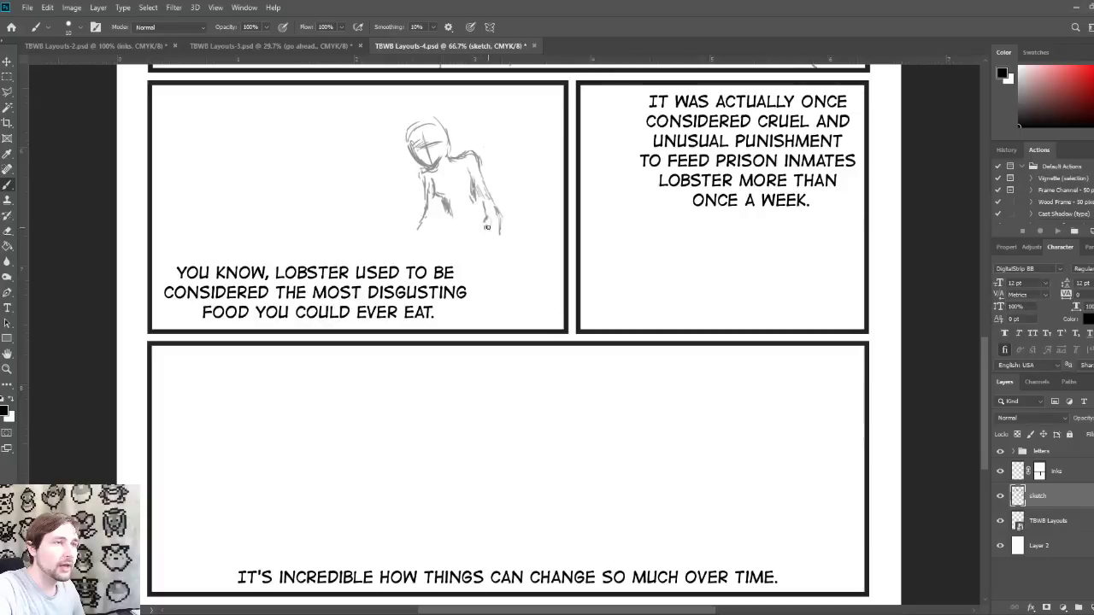
Step: Try a hand at the end of the front arm, and remove it together with the forearm lines
mouse_move(494, 229)
mouse_down()
mouse_move(501, 241)
mouse_move(500, 228)
mouse_up()
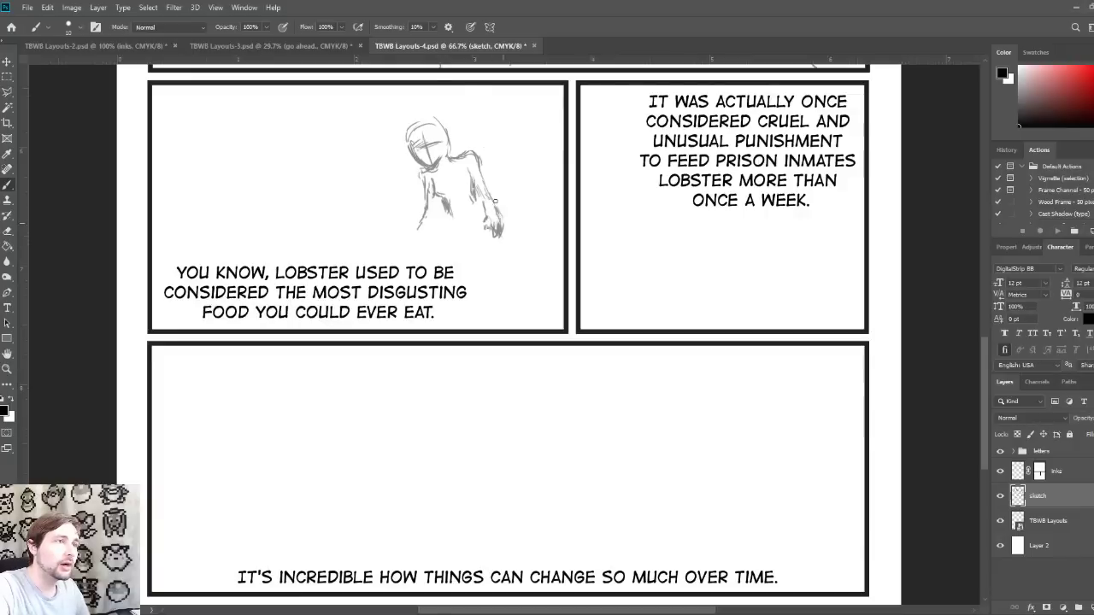
key(ctrl+z)
key(ctrl+z)
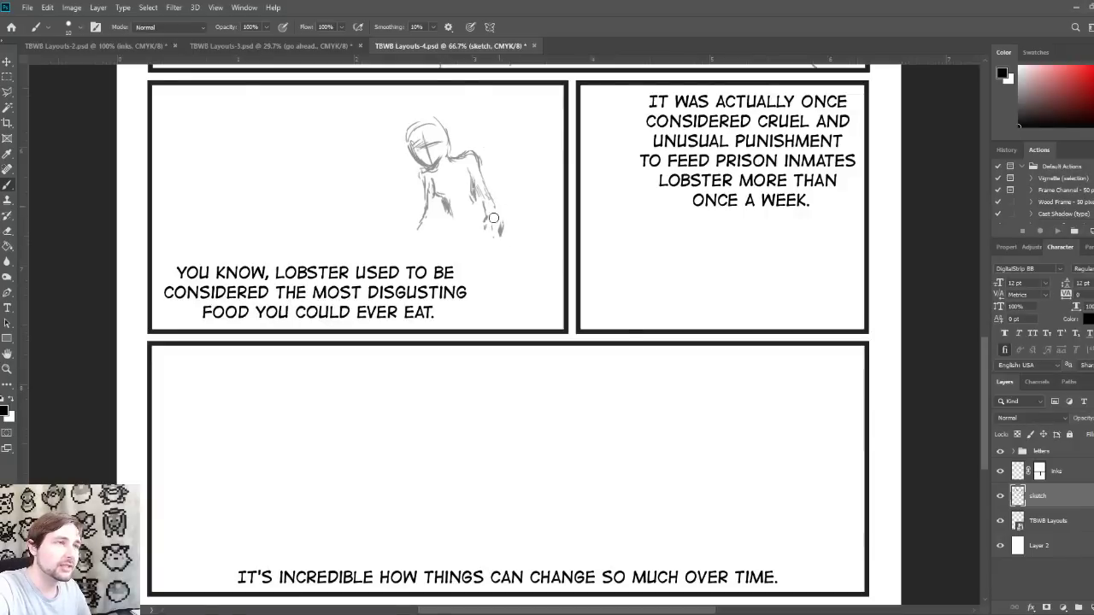
key(ctrl+z)
key(ctrl+z)
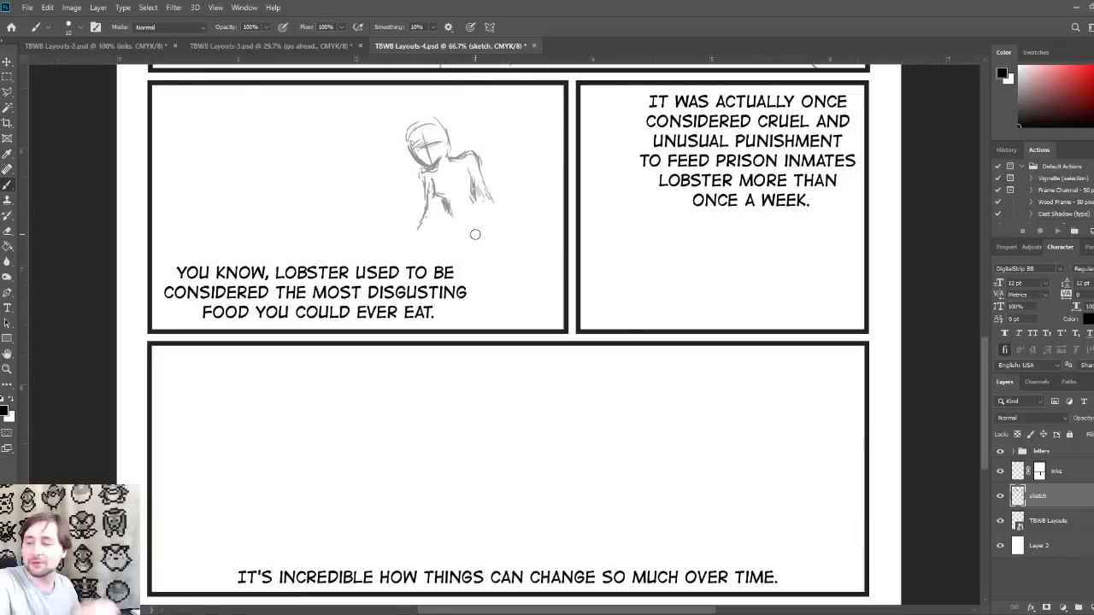
Step: Redraw the figure's front arm with a slim forearm and a hand beside the hip, and shape the waist
key(bracketleft)
key(bracketleft)
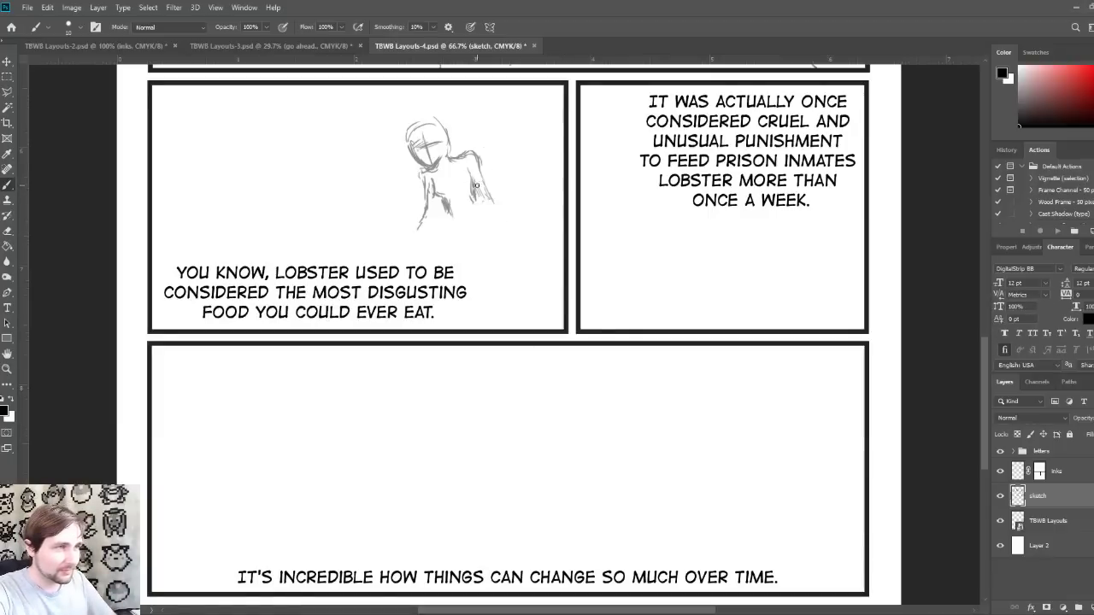
drag(470, 175, 497, 206)
drag(480, 168, 491, 197)
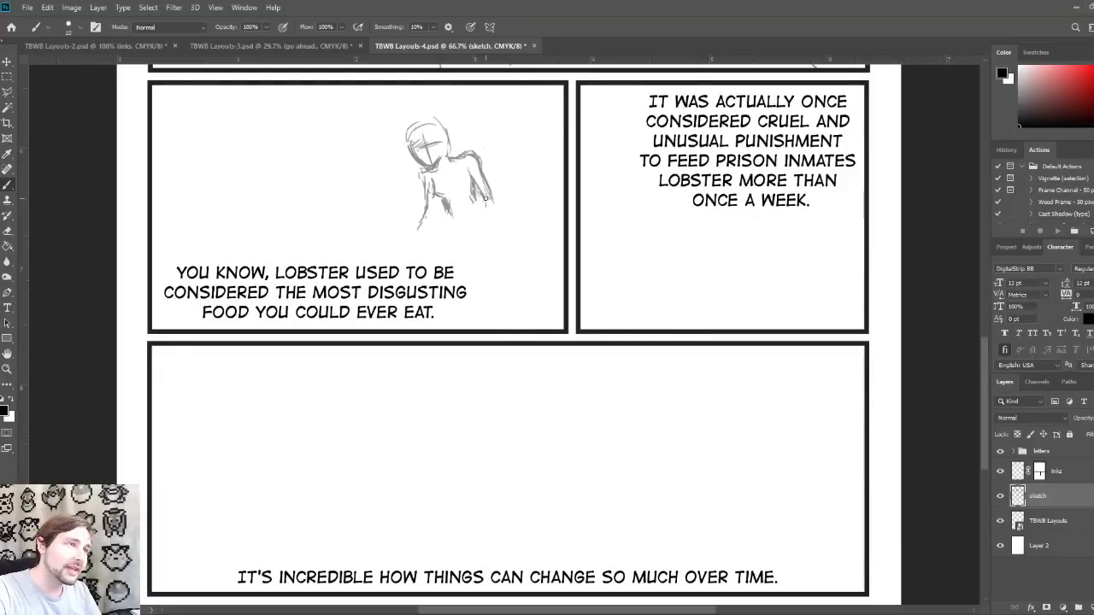
mouse_move(486, 202)
mouse_down()
mouse_move(499, 236)
mouse_move(481, 246)
mouse_move(501, 236)
mouse_up()
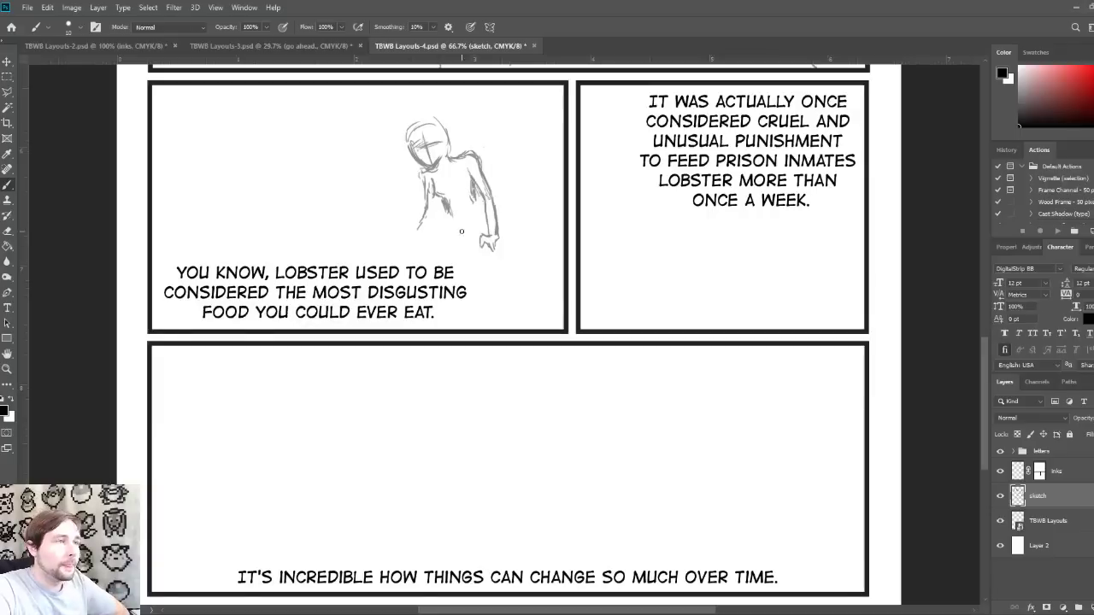
mouse_move(475, 196)
mouse_down()
mouse_move(483, 215)
mouse_move(449, 226)
mouse_up()
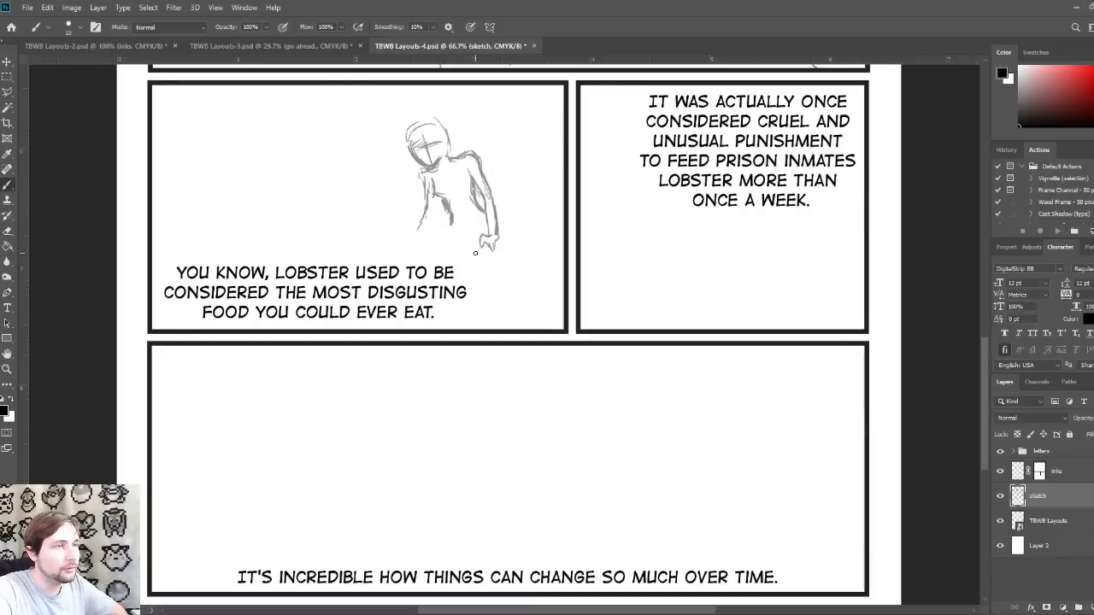
Step: Sketch the figure's hips and two striding legs behind the caption, with a trouser cuff and shoe on the front leg
drag(462, 243, 483, 321)
drag(488, 272, 500, 317)
drag(475, 251, 491, 261)
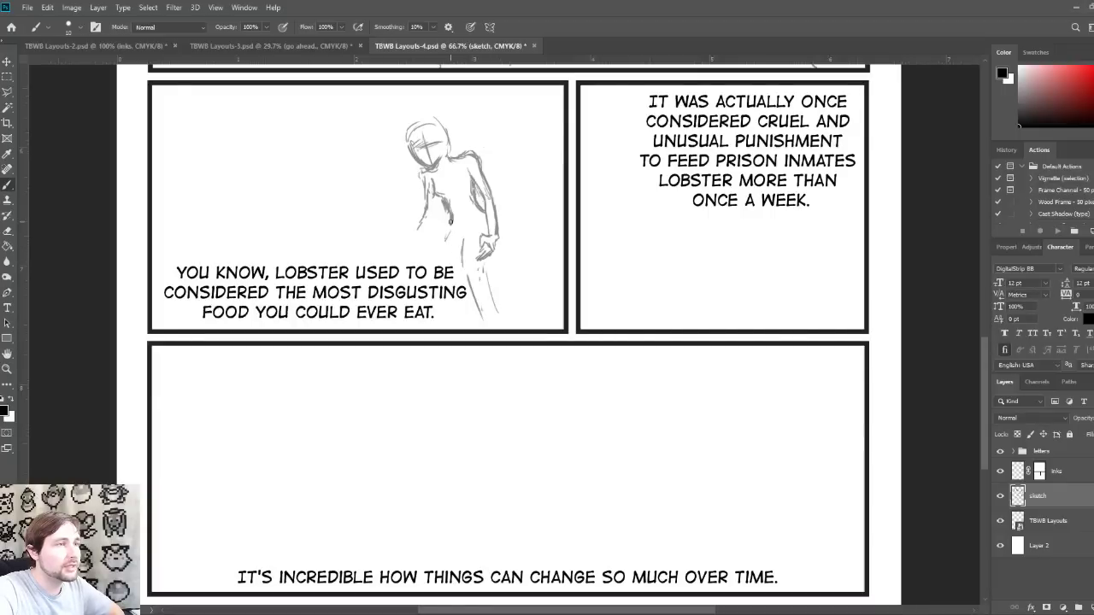
drag(449, 226, 437, 265)
mouse_move(452, 227)
mouse_down()
mouse_move(422, 280)
mouse_move(408, 321)
mouse_up()
mouse_move(436, 289)
mouse_down()
mouse_move(423, 332)
mouse_move(430, 313)
mouse_up()
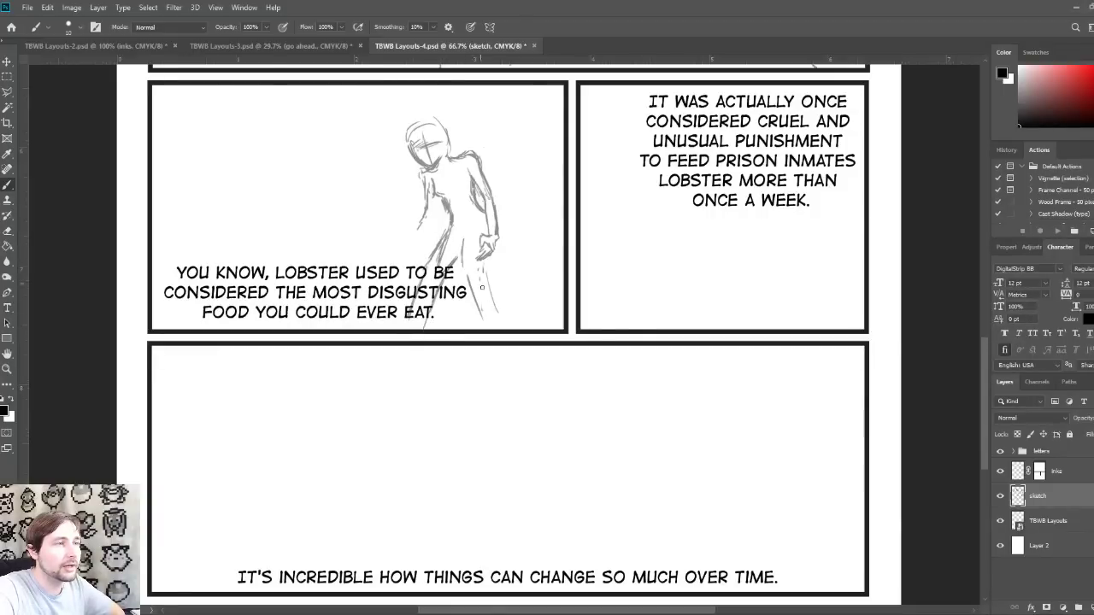
mouse_move(475, 298)
mouse_down()
mouse_move(490, 322)
mouse_move(481, 314)
mouse_up()
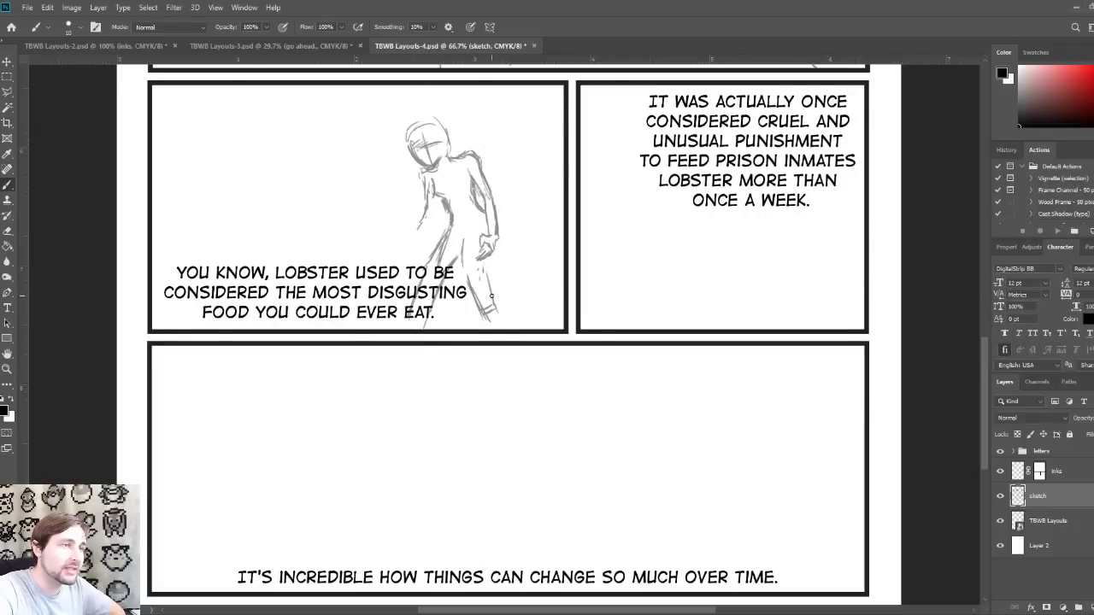
drag(494, 310, 498, 327)
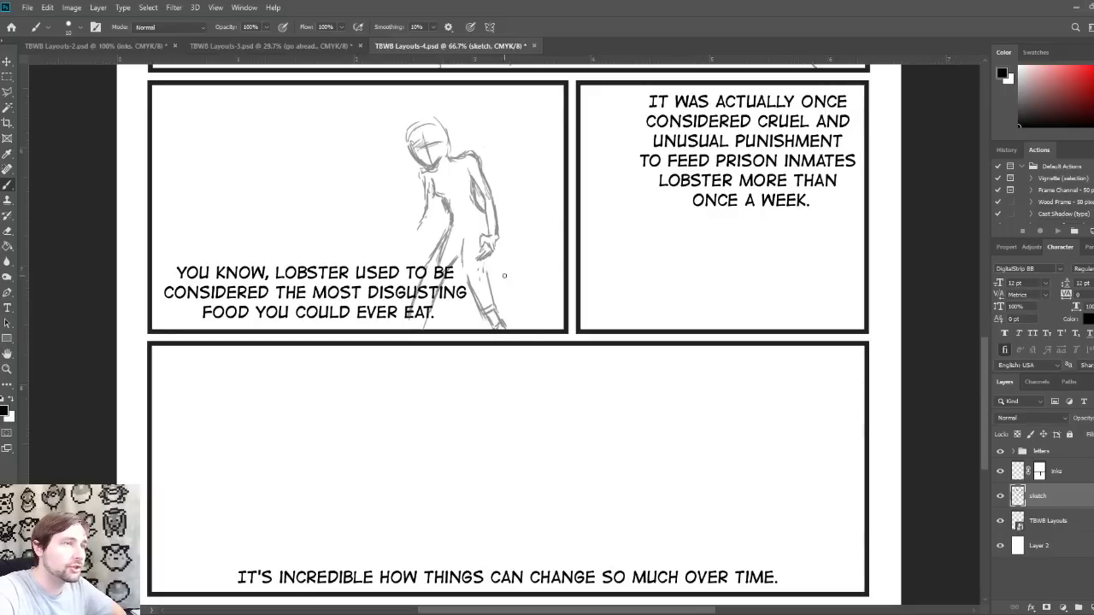
drag(493, 277, 487, 259)
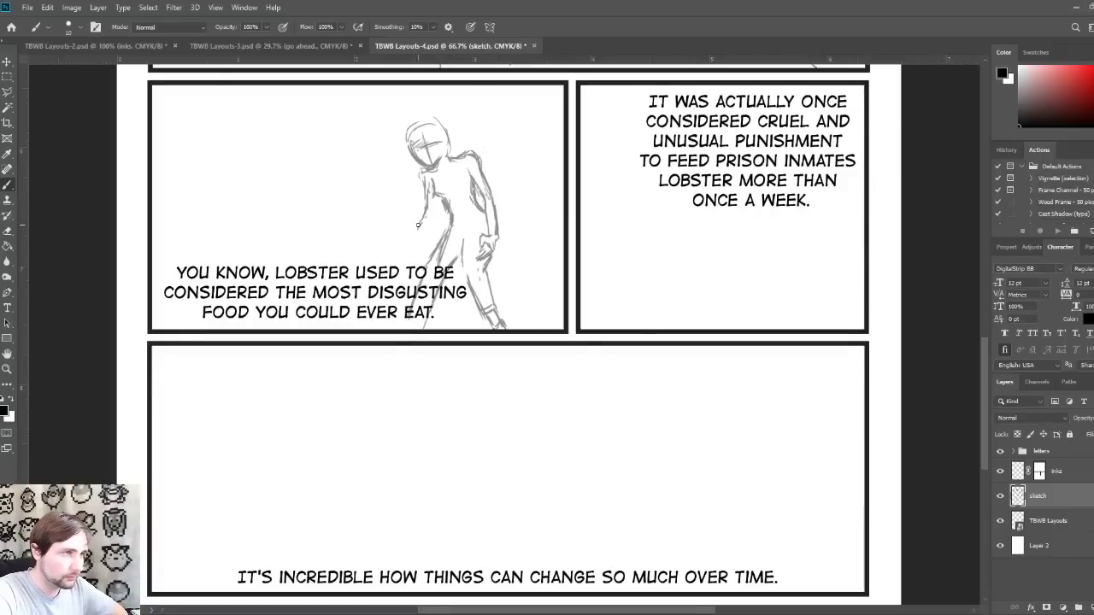
Step: Finish the figure with the far forearm and hand, shaggy shoulder-length hair, a shirt neckline and a waistband
mouse_move(419, 224)
mouse_down()
mouse_move(398, 260)
mouse_move(421, 240)
mouse_move(408, 254)
mouse_up()
drag(411, 251, 433, 207)
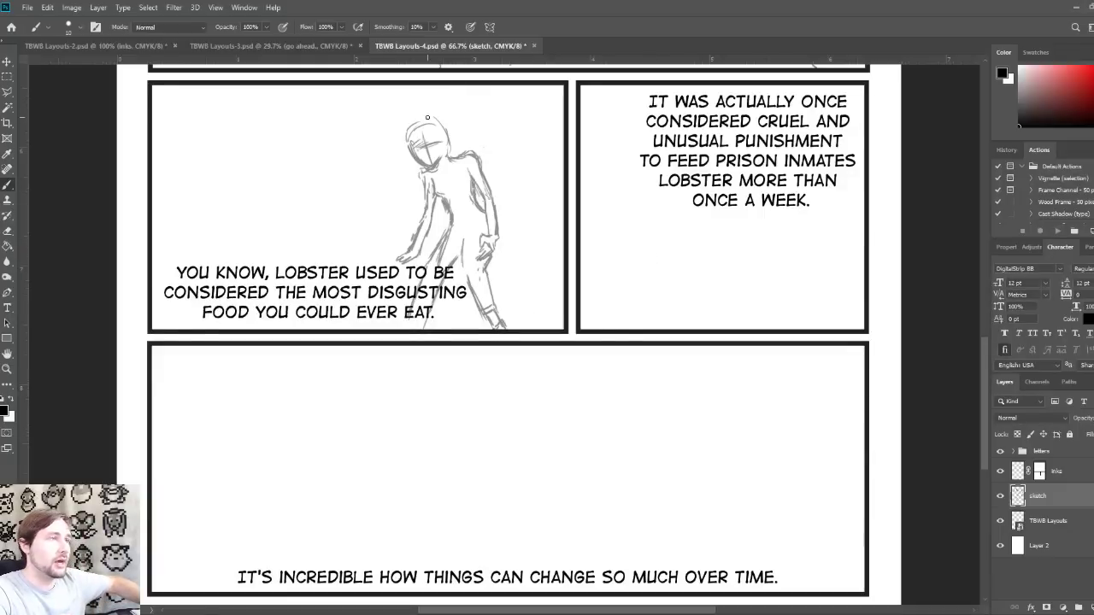
mouse_move(428, 119)
mouse_down()
mouse_move(402, 115)
mouse_move(394, 130)
mouse_move(420, 186)
mouse_up()
mouse_move(426, 120)
mouse_down()
mouse_move(432, 108)
mouse_move(456, 116)
mouse_move(454, 168)
mouse_up()
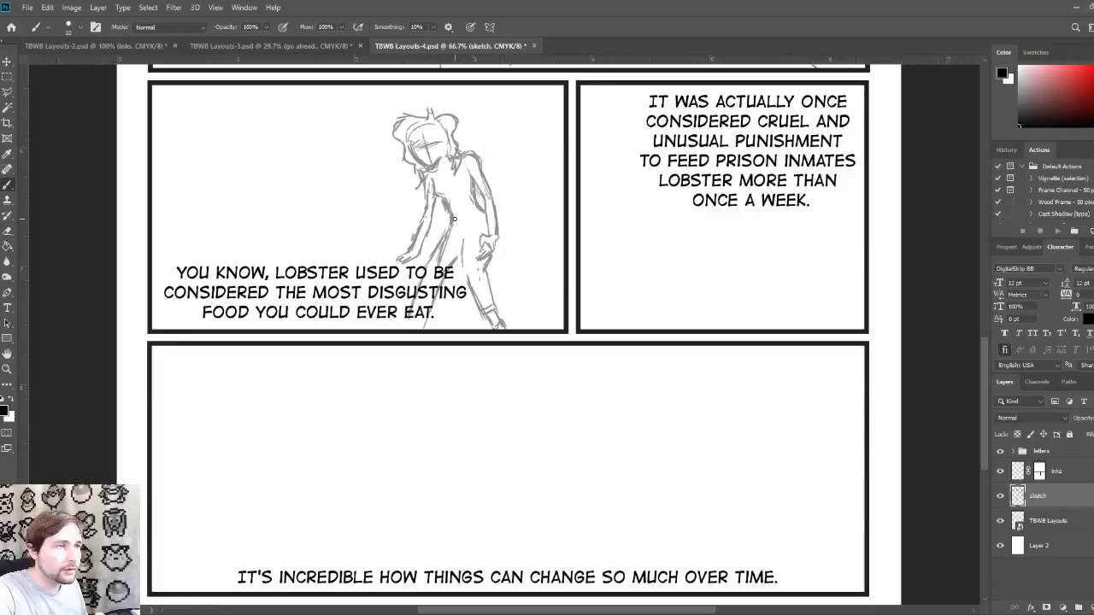
drag(454, 215, 487, 212)
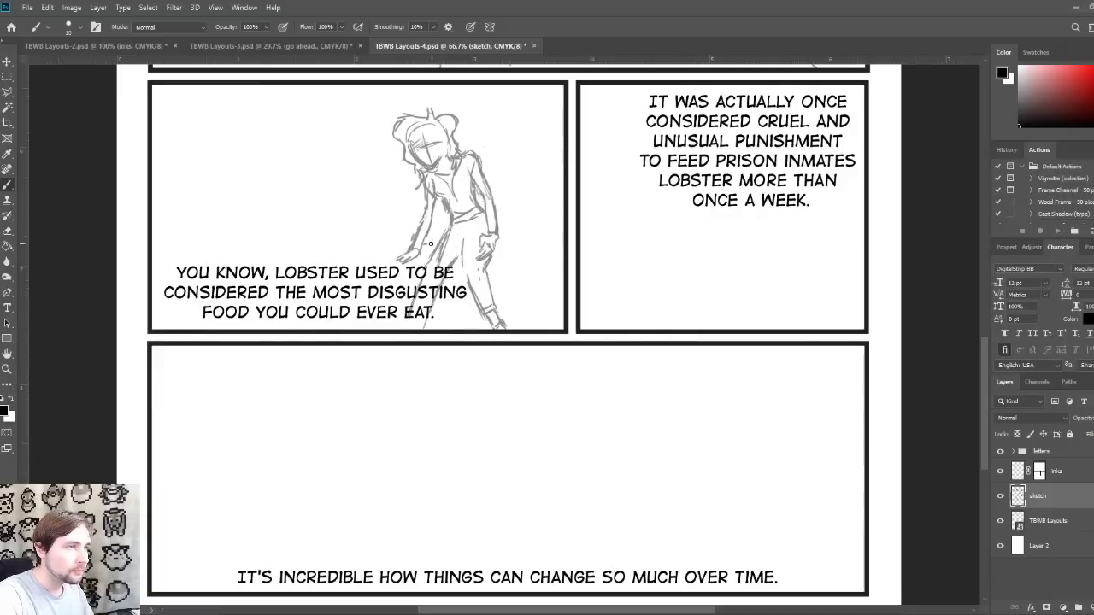
Step: Draw two parallel horizontal bench lines across the full width of the lobster panel, behind the figure
drag(424, 244, 535, 248)
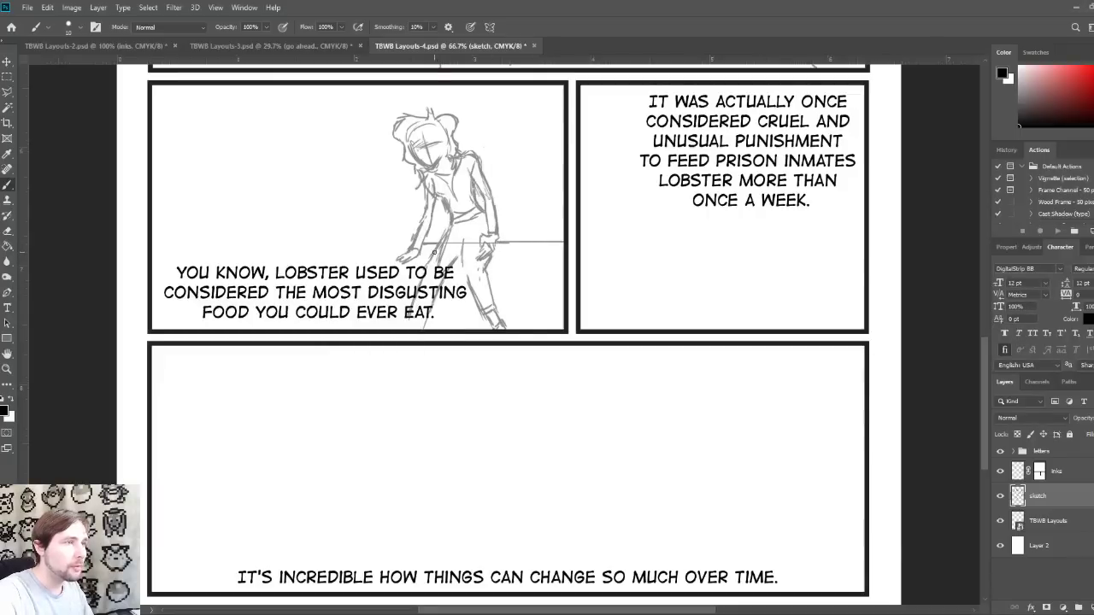
drag(407, 242, 147, 243)
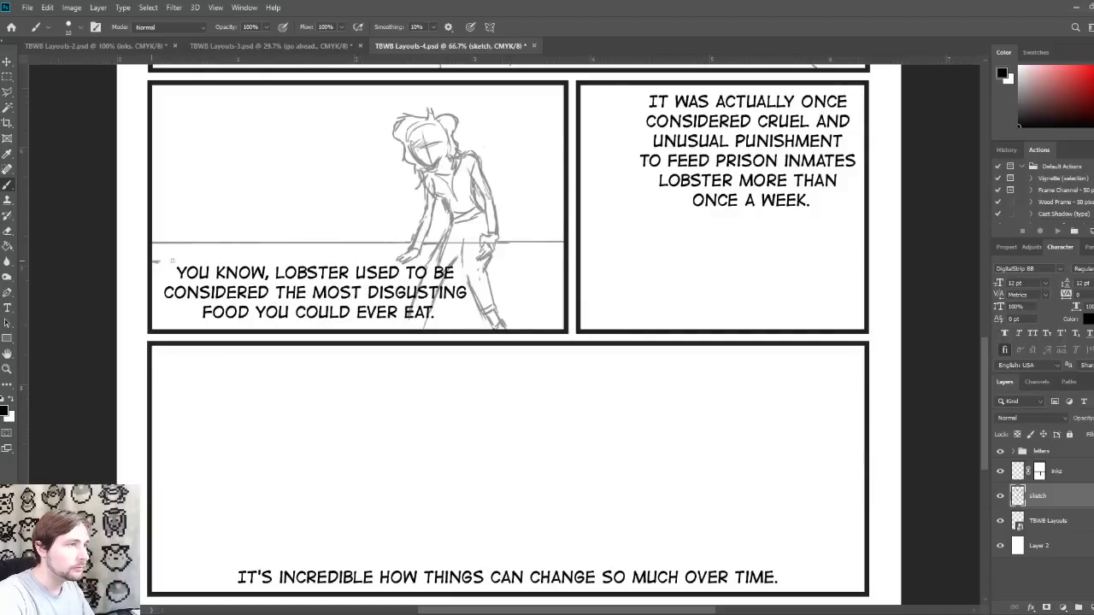
drag(154, 262, 427, 260)
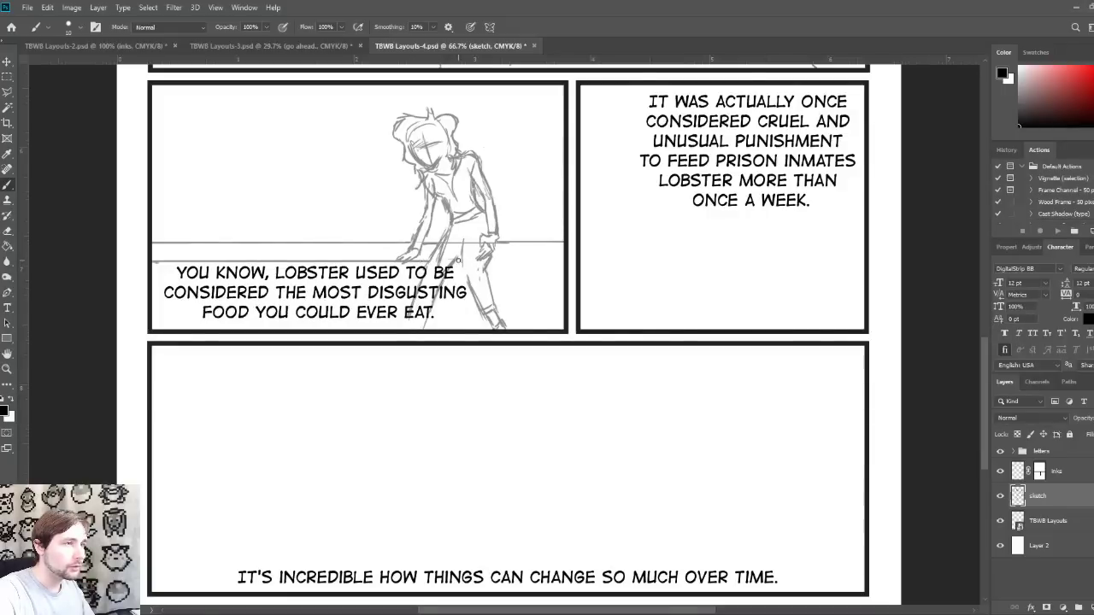
drag(461, 260, 566, 261)
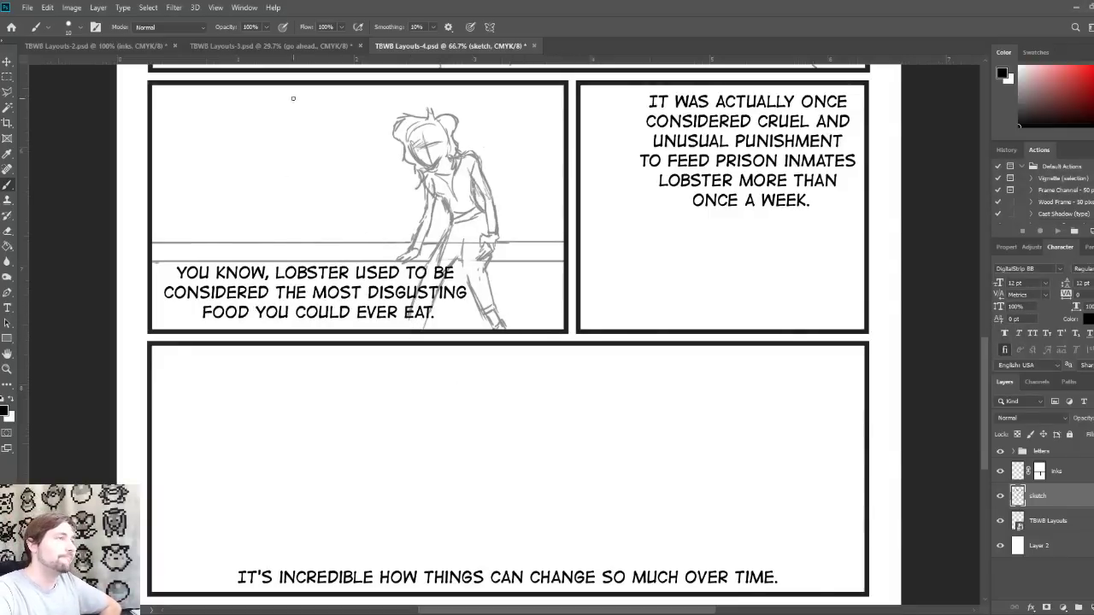
Step: Check the characters on page 3 and the bench scene on page 2, and sketch bangs across the figure's forehead on page 4
click(273, 46)
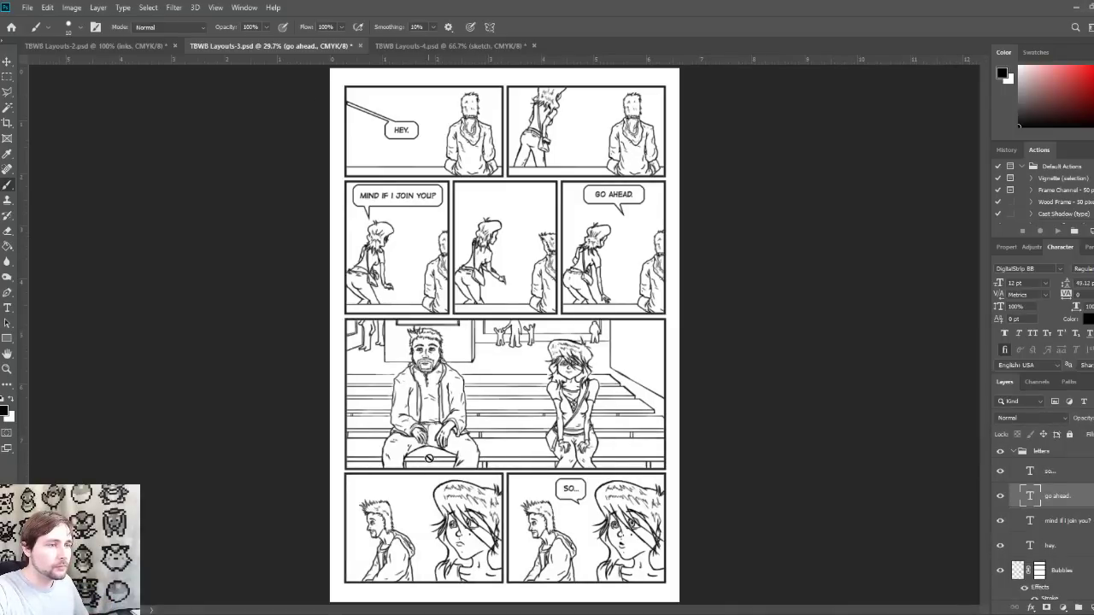
click(436, 46)
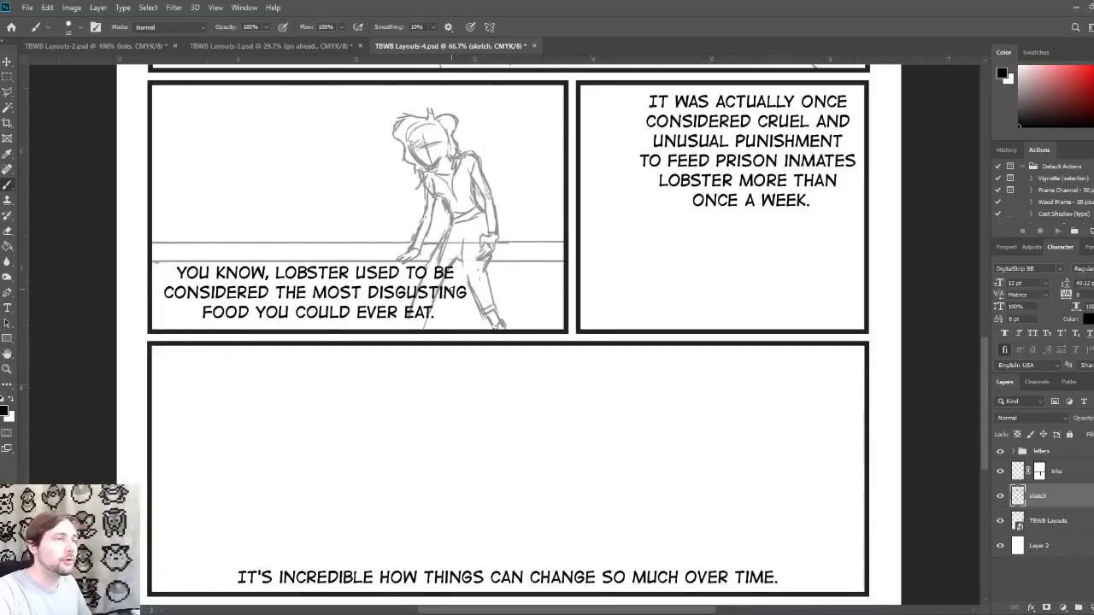
click(85, 45)
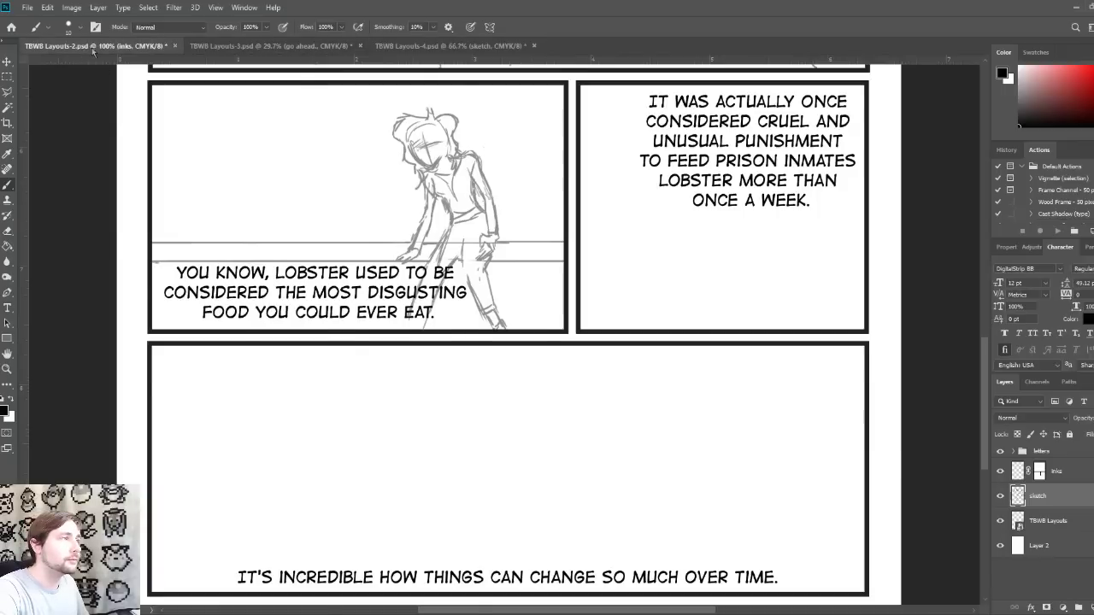
drag(470, 472, 555, 305)
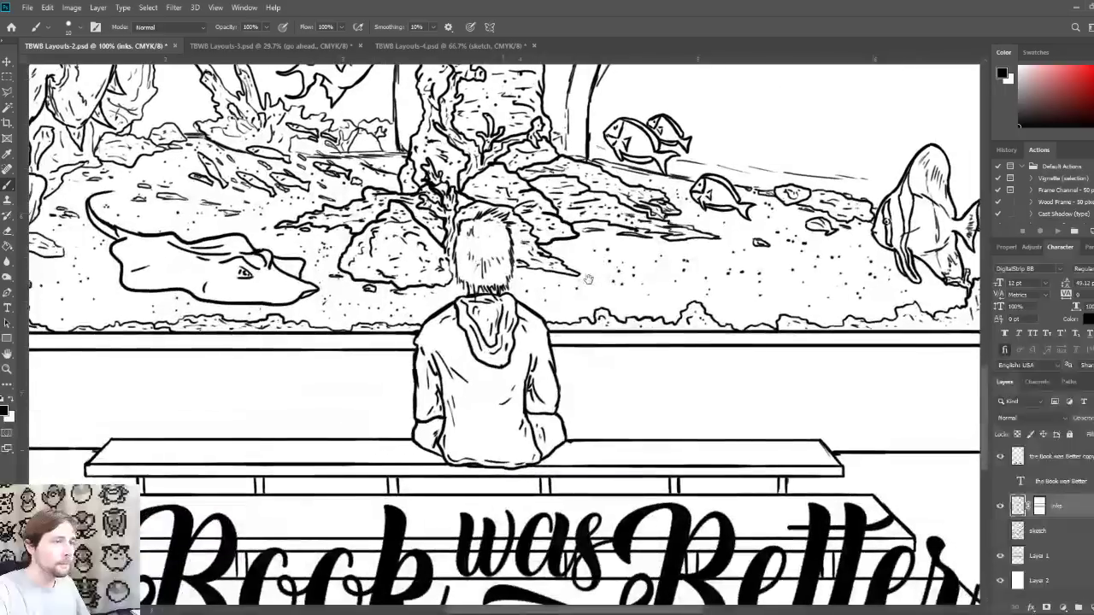
click(429, 47)
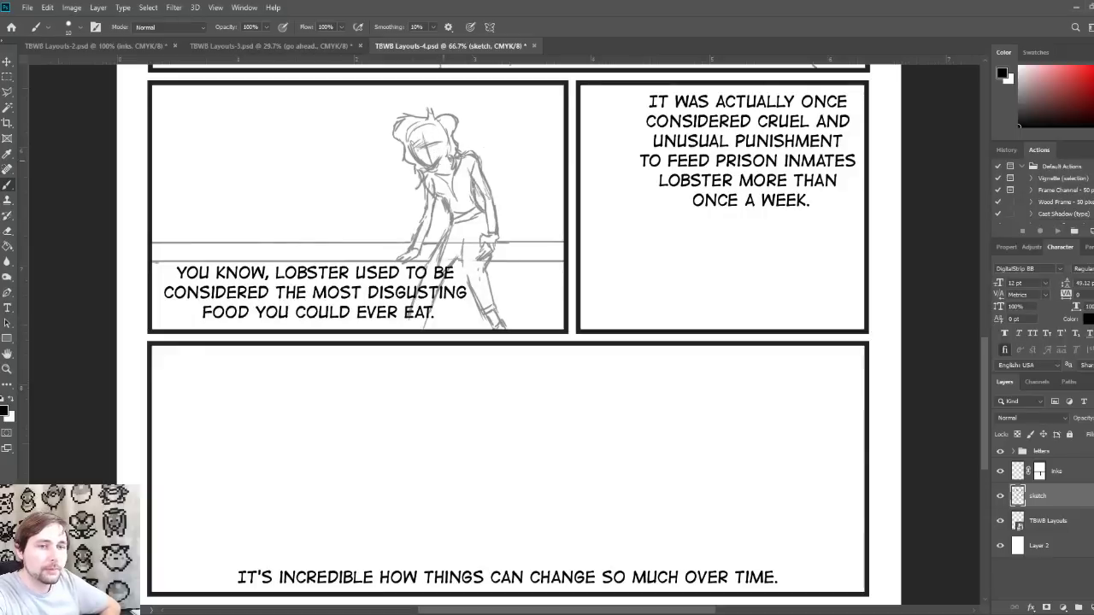
mouse_move(410, 137)
mouse_down()
mouse_move(422, 157)
mouse_move(420, 140)
mouse_move(444, 154)
mouse_move(425, 147)
mouse_up()
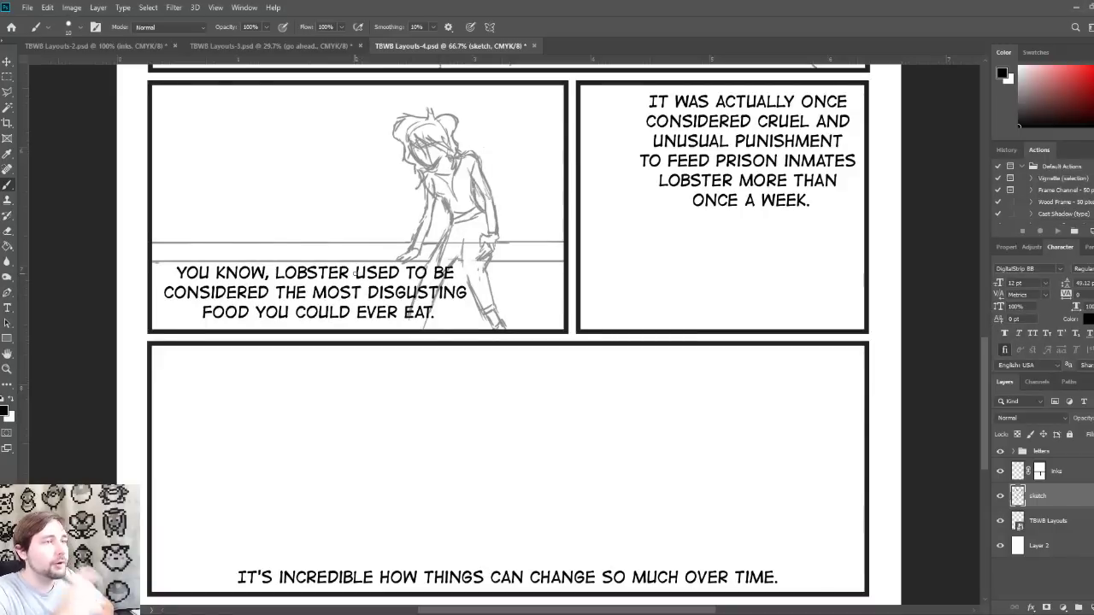
Step: Sketch short horizontal background strokes above the bench lines on both sides of the standing figure
mouse_move(507, 229)
mouse_down()
mouse_move(556, 227)
mouse_move(554, 199)
mouse_up()
mouse_move(287, 221)
mouse_down()
mouse_move(375, 228)
mouse_move(356, 212)
mouse_up()
drag(330, 196, 380, 196)
mouse_move(163, 215)
mouse_down()
mouse_move(183, 215)
mouse_move(182, 201)
mouse_up()
drag(186, 183, 207, 184)
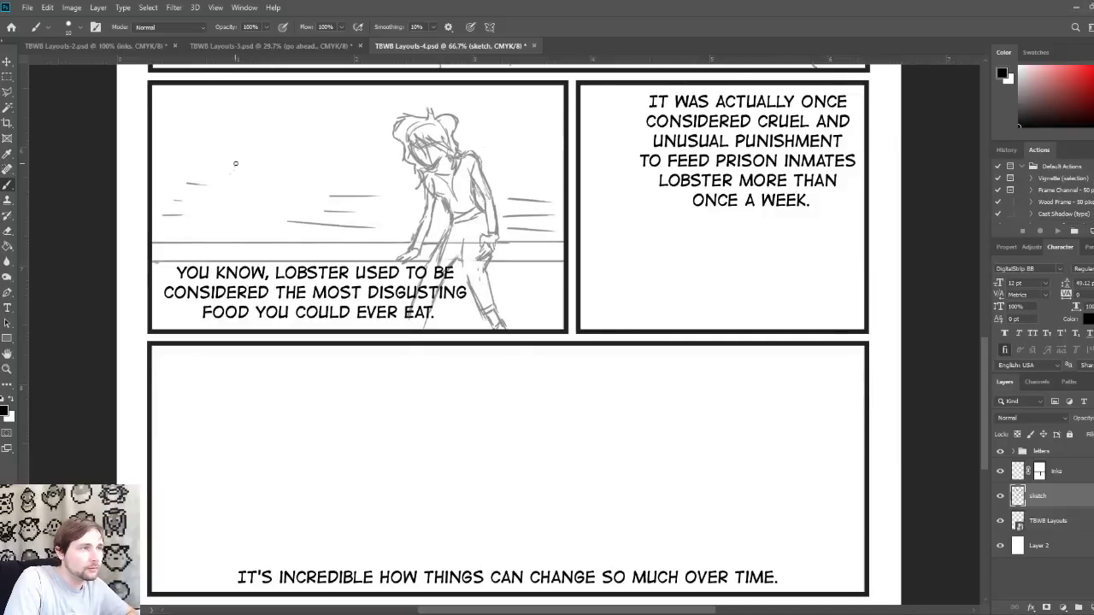
Step: Sketch the spread knees and lower legs of a seated figure on the bench in the lobster panel
drag(234, 165, 231, 168)
drag(214, 232, 190, 258)
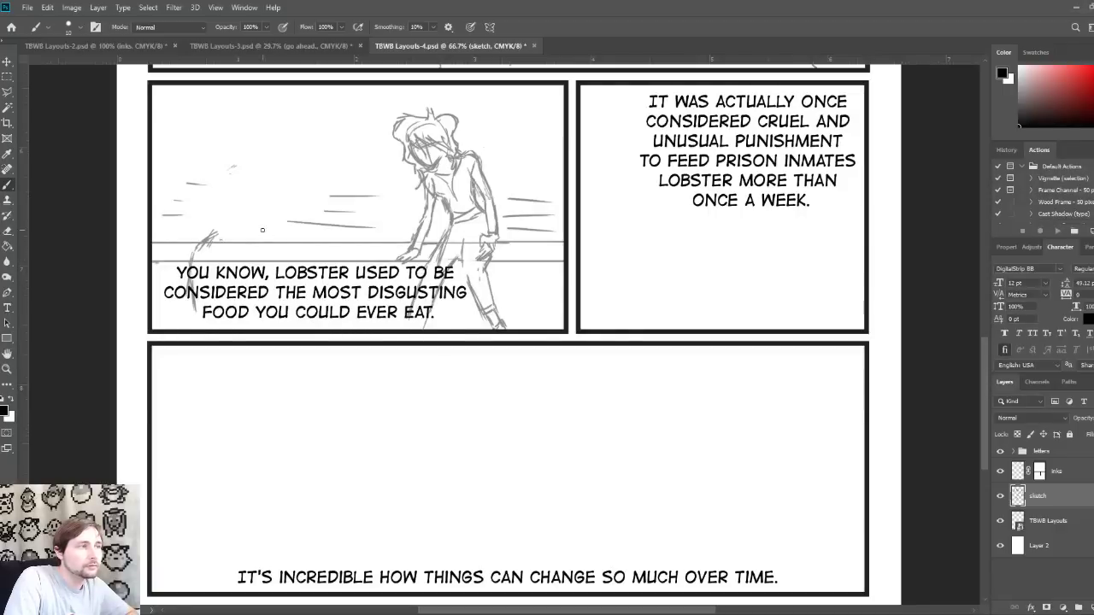
mouse_move(266, 230)
mouse_down()
mouse_move(301, 244)
mouse_move(294, 232)
mouse_move(312, 260)
mouse_up()
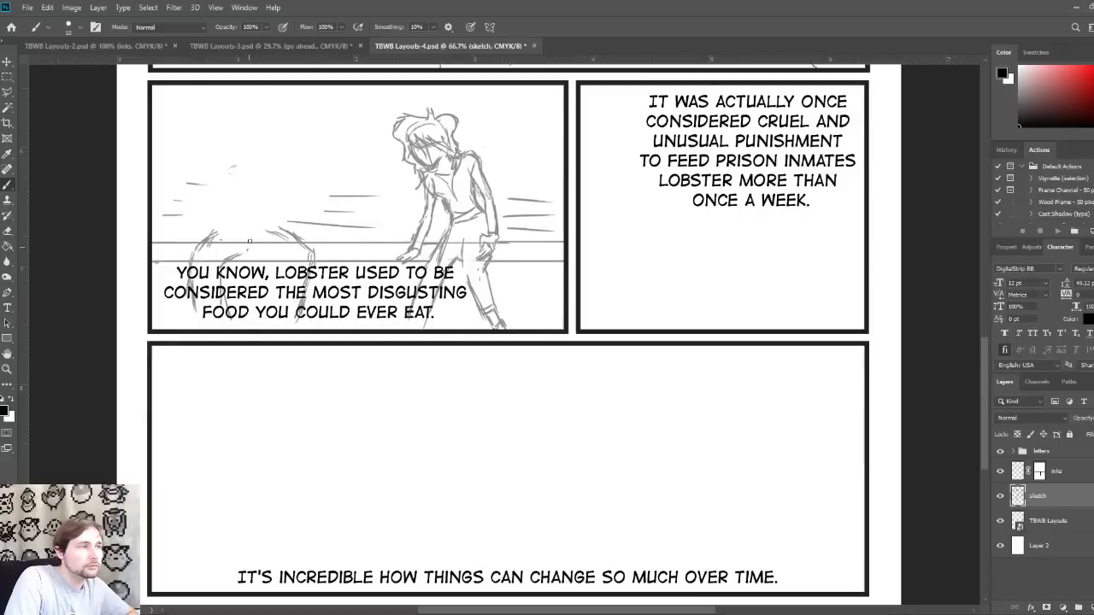
mouse_move(249, 236)
mouse_down()
mouse_move(248, 250)
mouse_move(287, 272)
mouse_move(270, 306)
mouse_up()
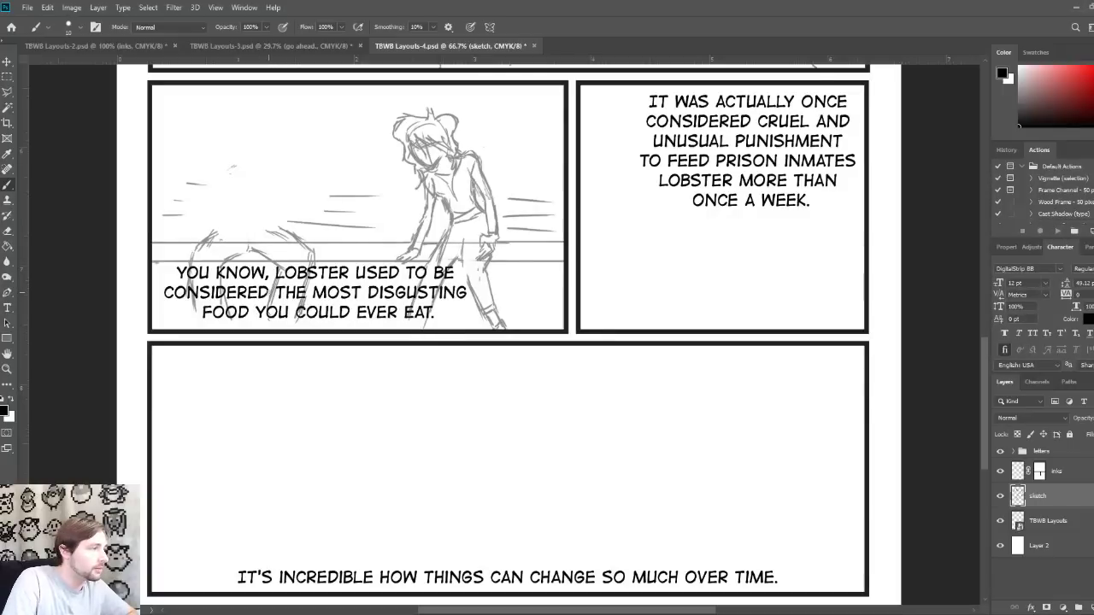
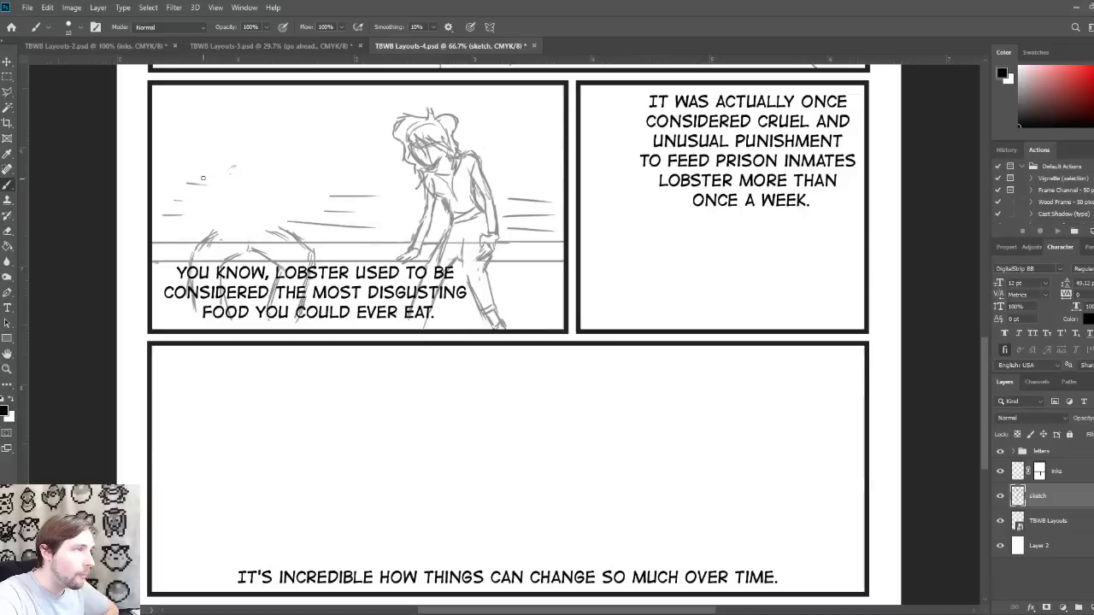
Step: Draw the seated figure's rounded shoulders, outer jacket sleeves and hands resting between the thighs
mouse_move(203, 175)
mouse_down()
mouse_move(197, 227)
mouse_move(226, 251)
mouse_up()
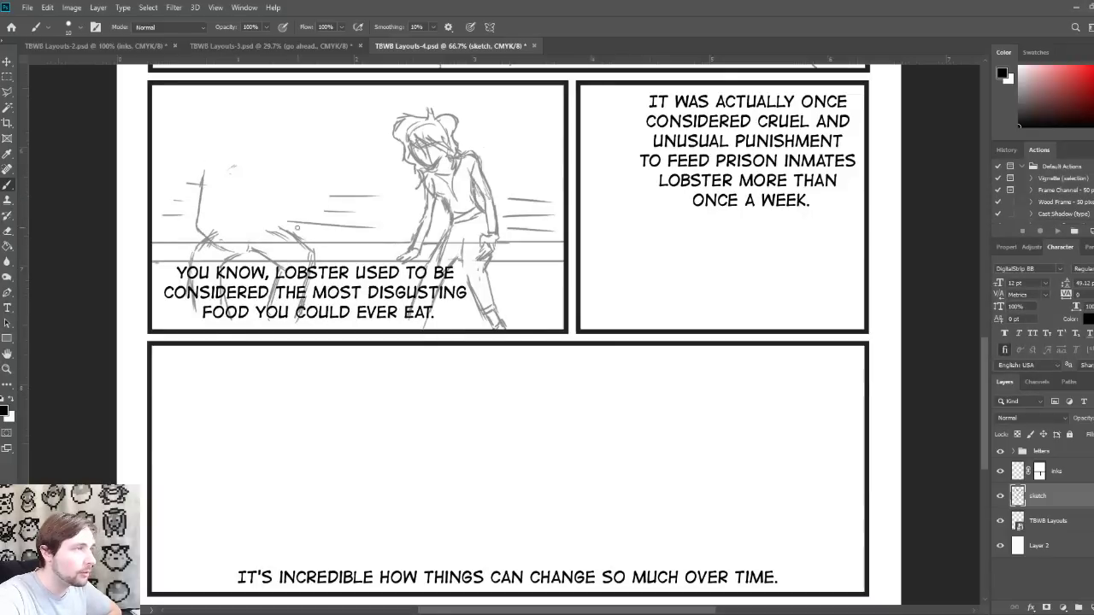
mouse_move(301, 229)
mouse_down()
mouse_move(295, 189)
mouse_move(297, 206)
mouse_up()
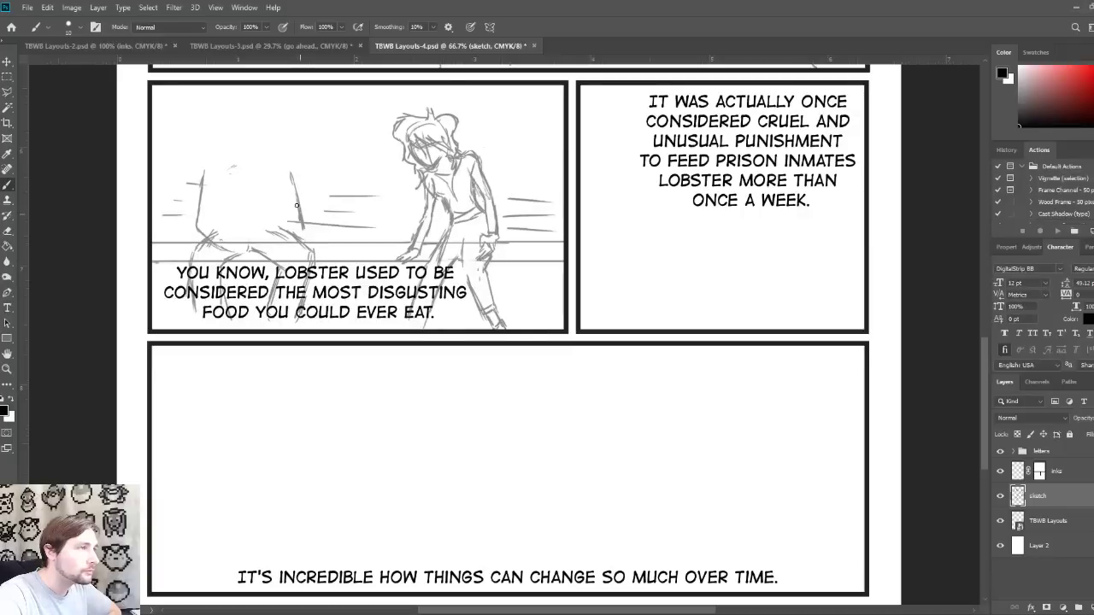
mouse_move(200, 175)
mouse_down()
mouse_move(235, 155)
mouse_move(294, 164)
mouse_move(268, 154)
mouse_move(292, 165)
mouse_move(303, 236)
mouse_move(274, 253)
mouse_move(306, 222)
mouse_up()
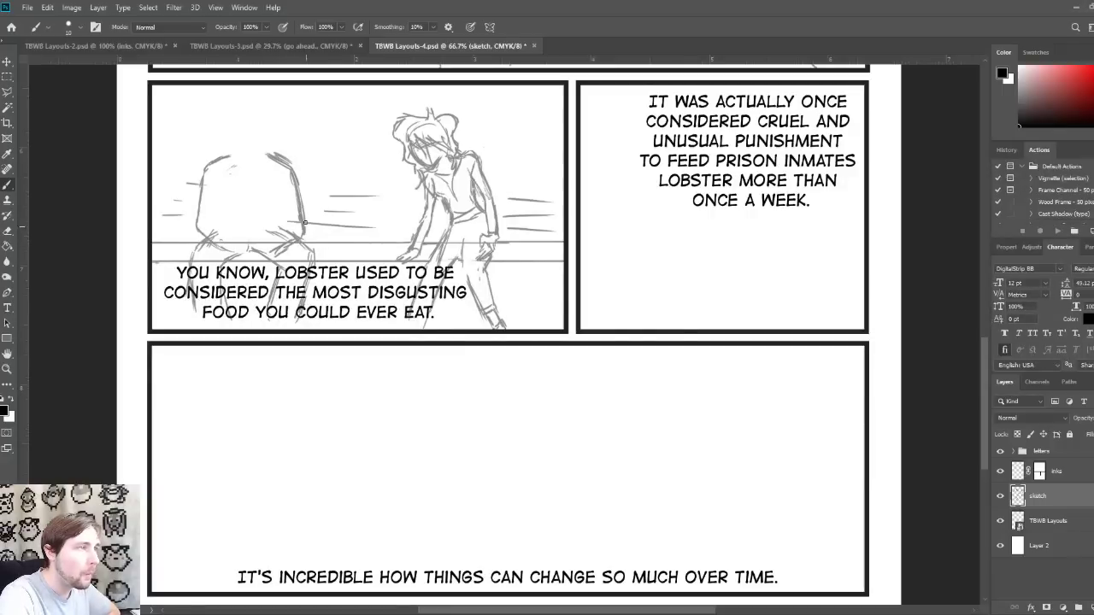
mouse_move(228, 252)
mouse_down()
mouse_move(272, 249)
mouse_move(231, 245)
mouse_move(233, 257)
mouse_move(245, 240)
mouse_move(265, 241)
mouse_move(263, 256)
mouse_up()
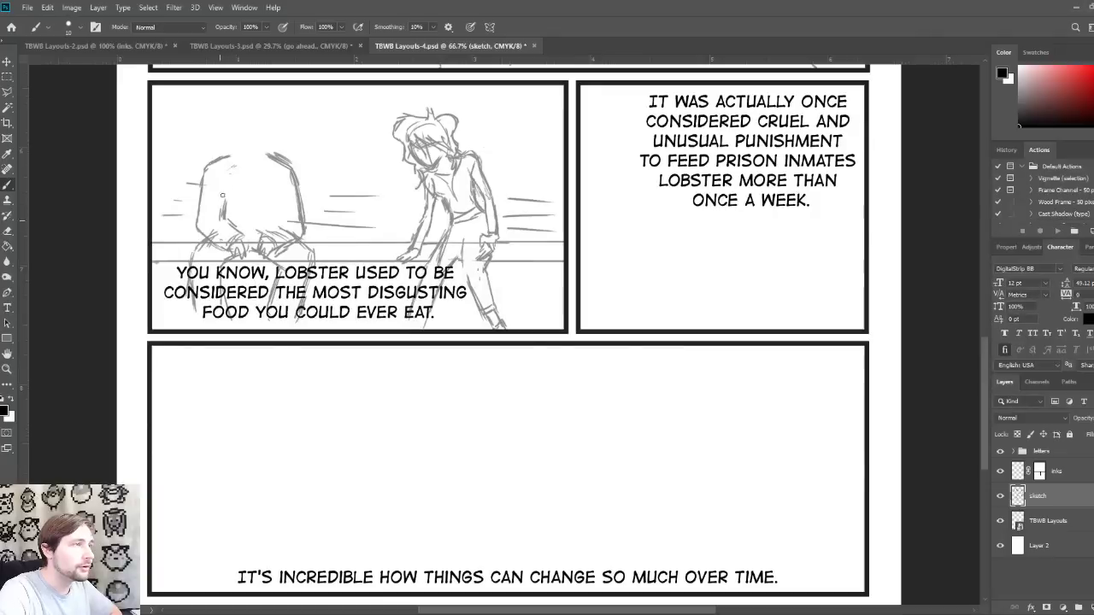
Step: Add the inner sleeve lines, open jacket front and shirt neckline to the seated figure
mouse_move(221, 220)
mouse_down()
mouse_move(227, 180)
mouse_move(238, 224)
mouse_up()
mouse_move(232, 224)
mouse_down()
mouse_move(232, 197)
mouse_move(260, 221)
mouse_up()
drag(259, 168, 267, 156)
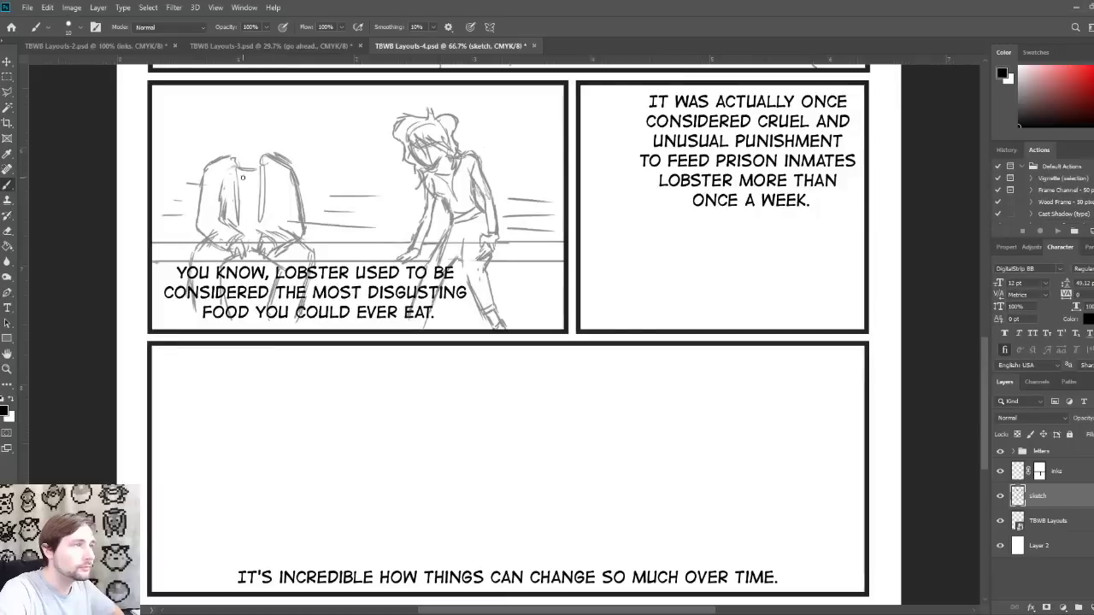
Step: Sketch the seated figure's collar, neck and head with facial features and short spiky hair
drag(251, 190, 247, 174)
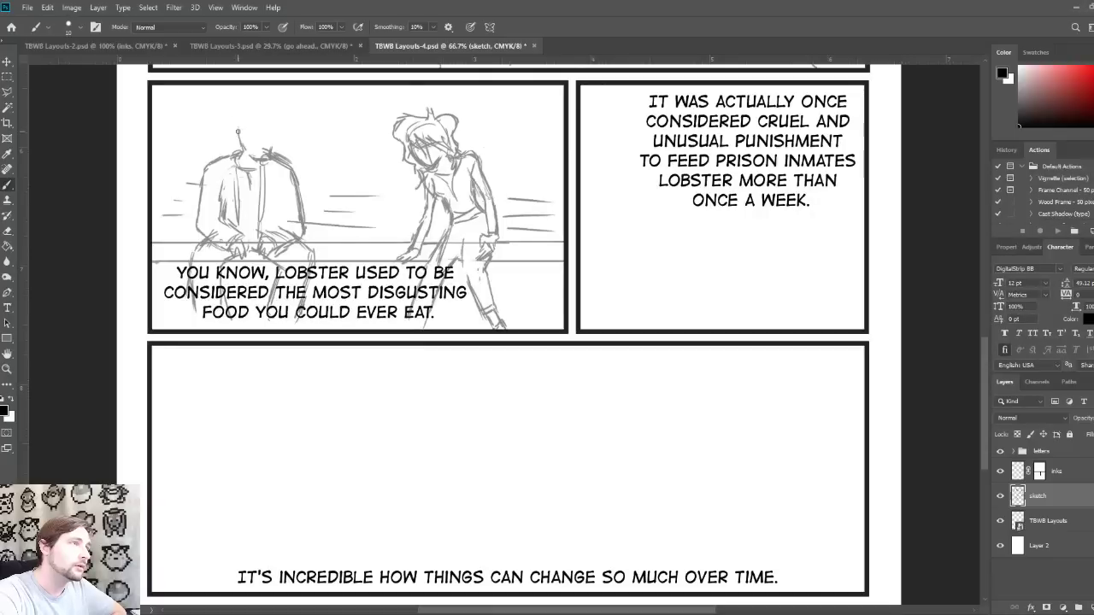
mouse_move(237, 126)
mouse_down()
mouse_move(275, 114)
mouse_move(271, 142)
mouse_move(267, 114)
mouse_up()
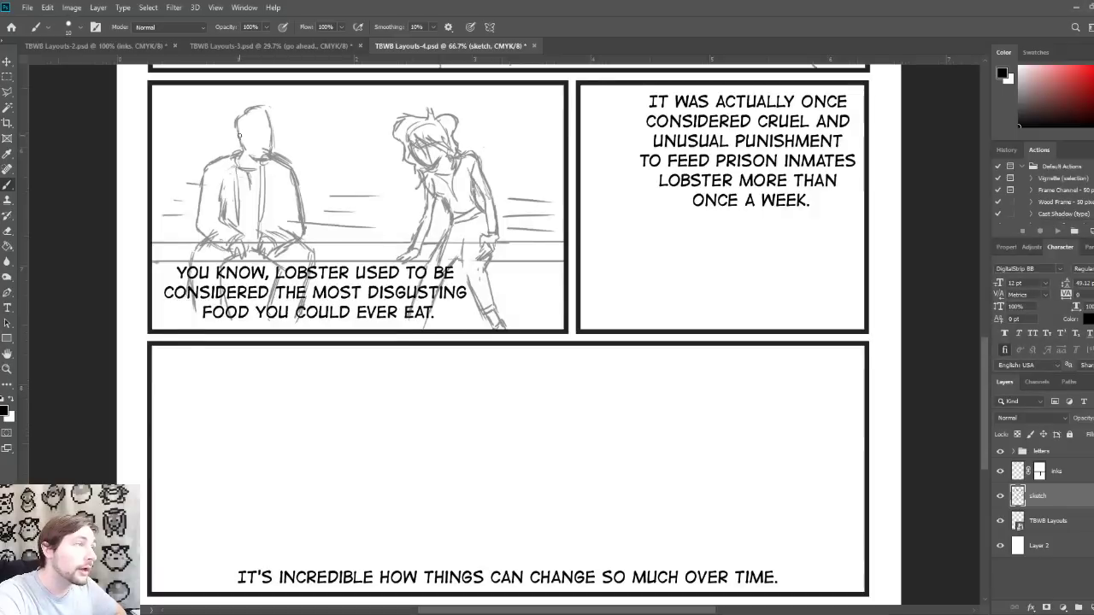
mouse_move(239, 135)
mouse_down()
mouse_move(241, 147)
mouse_move(233, 122)
mouse_move(264, 98)
mouse_move(253, 103)
mouse_move(272, 109)
mouse_move(241, 128)
mouse_move(247, 149)
mouse_move(245, 137)
mouse_up()
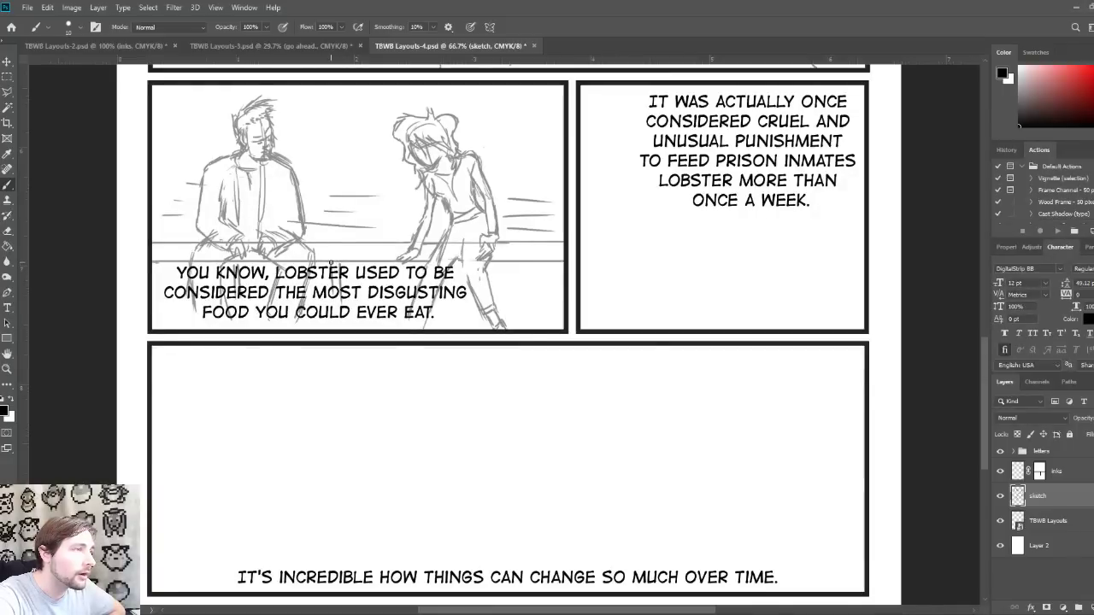
Step: Check the bench scene on page 3 and draw a vertical bench leg beside the standing figure on page 4
click(278, 46)
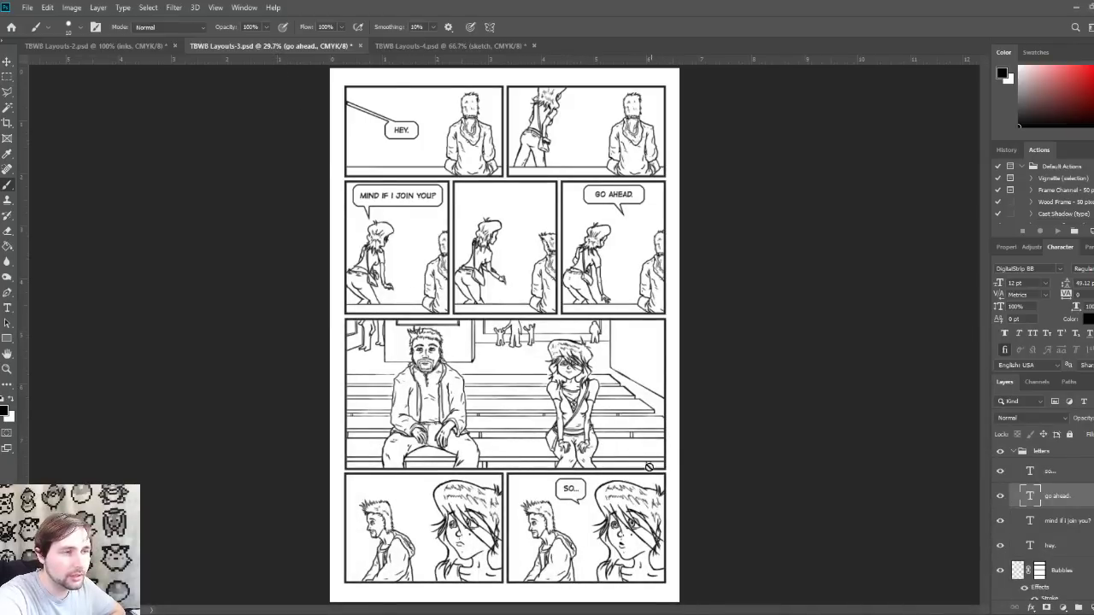
click(422, 46)
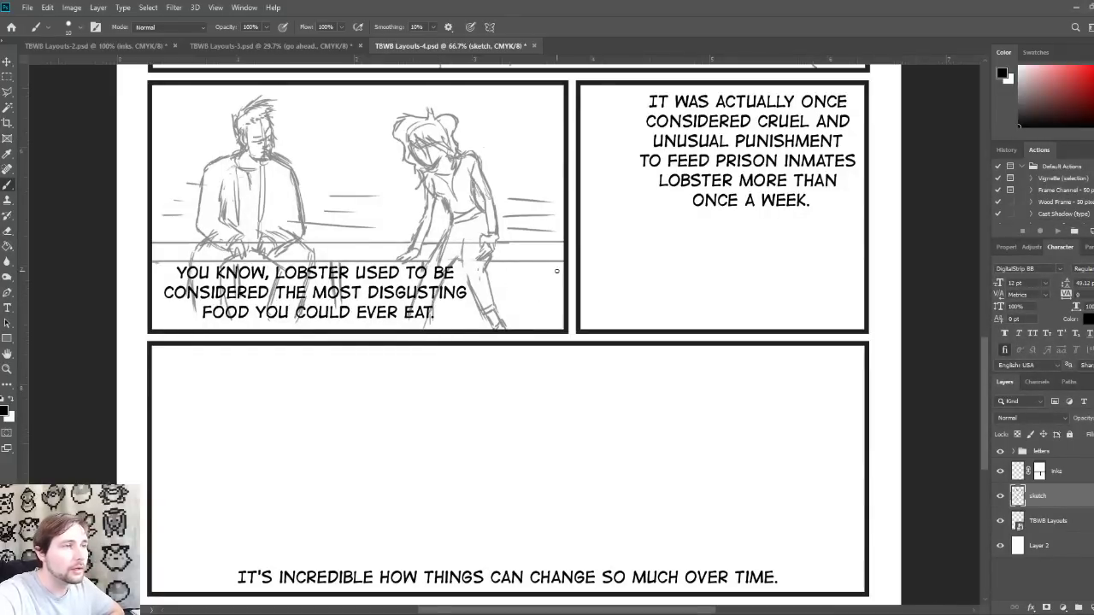
drag(537, 263, 536, 306)
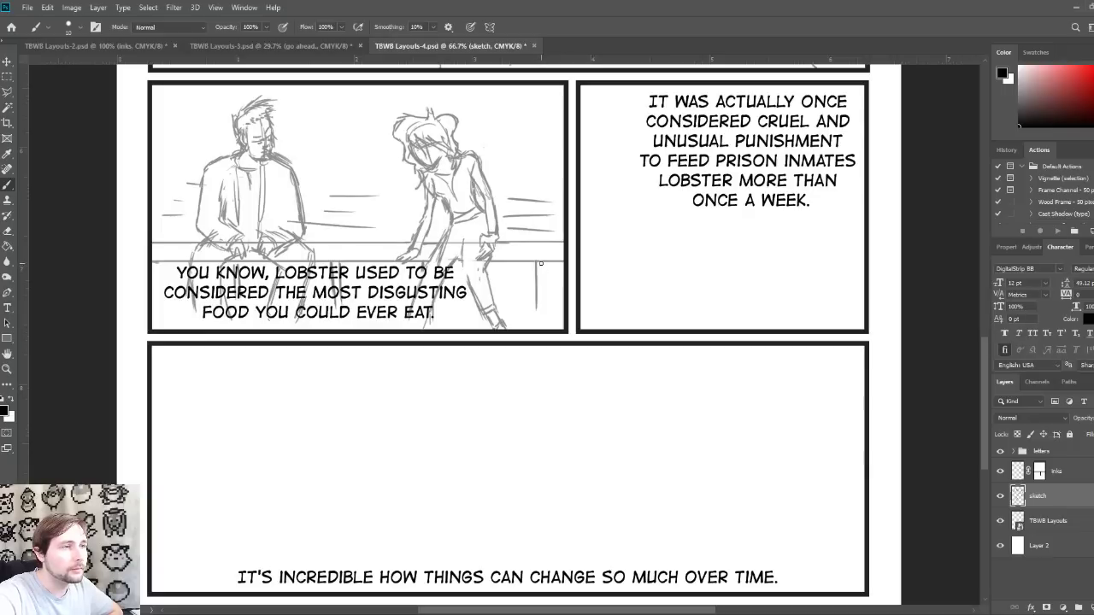
drag(541, 261, 543, 292)
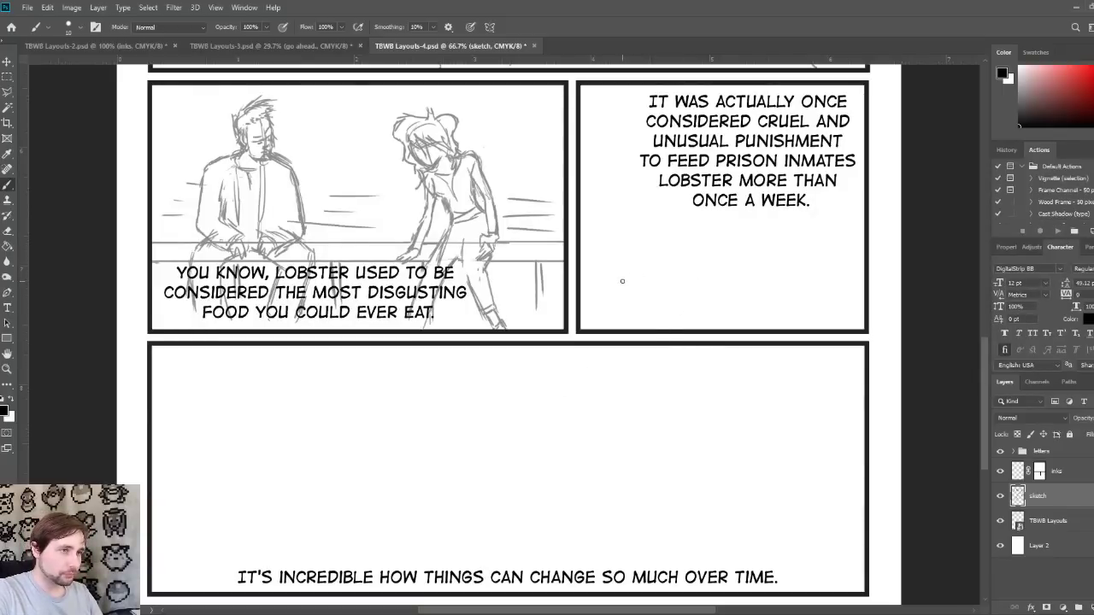
Step: Rough out a rounded foreground form with an inner oval and a curve rising behind it in the prison inmates panel
mouse_move(620, 285)
mouse_down()
mouse_move(633, 260)
mouse_move(620, 292)
mouse_move(662, 294)
mouse_move(670, 278)
mouse_move(642, 258)
mouse_move(660, 261)
mouse_move(635, 252)
mouse_move(652, 240)
mouse_move(696, 256)
mouse_move(699, 291)
mouse_move(637, 300)
mouse_move(694, 310)
mouse_up()
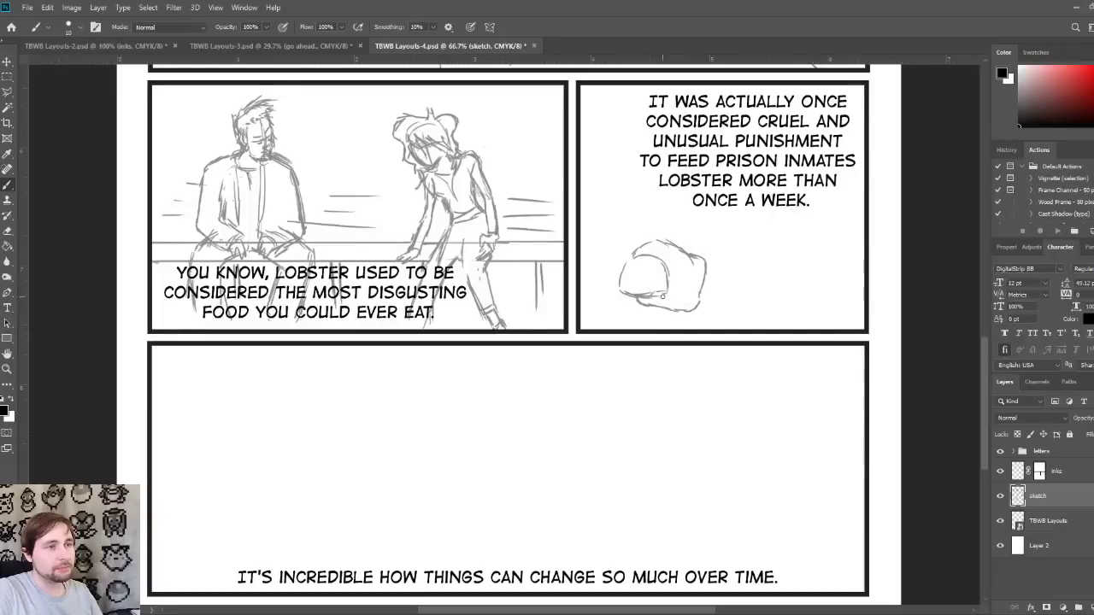
mouse_move(692, 265)
mouse_down()
mouse_move(706, 294)
mouse_move(690, 274)
mouse_move(701, 285)
mouse_move(689, 309)
mouse_move(667, 319)
mouse_move(697, 317)
mouse_move(716, 295)
mouse_up()
mouse_move(654, 222)
mouse_down()
mouse_move(641, 241)
mouse_move(653, 202)
mouse_move(672, 193)
mouse_up()
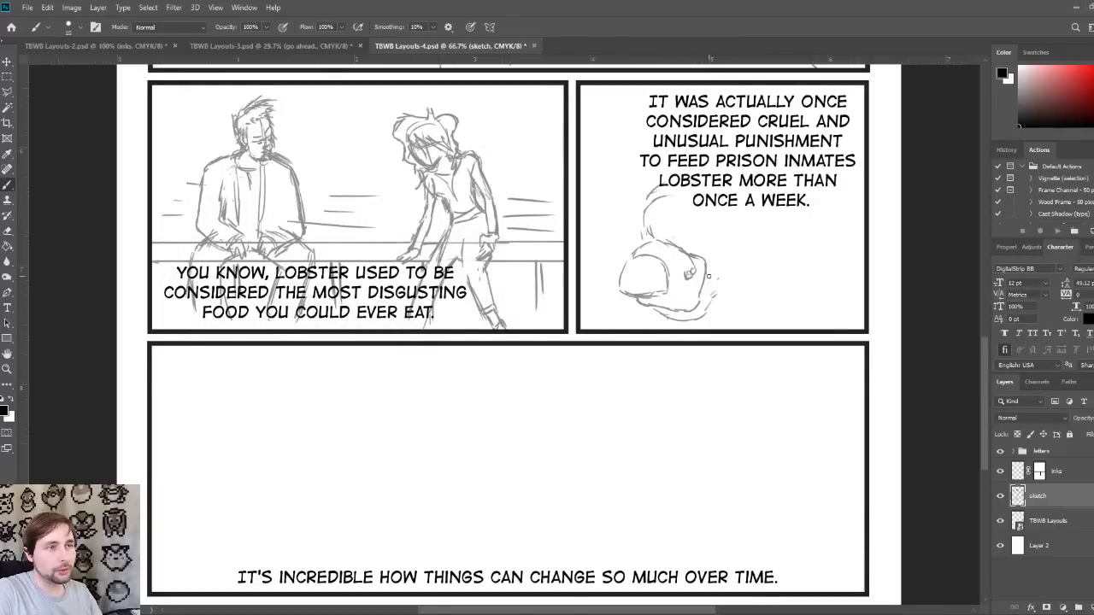
Step: Sketch the large oval body behind the foreground form and a long curved limb reaching the panel's left edge
mouse_move(700, 290)
mouse_down()
mouse_move(802, 277)
mouse_move(835, 239)
mouse_move(819, 206)
mouse_up()
mouse_move(731, 310)
mouse_down()
mouse_move(717, 313)
mouse_move(746, 311)
mouse_move(747, 326)
mouse_move(802, 308)
mouse_move(851, 311)
mouse_up()
mouse_move(643, 244)
mouse_down()
mouse_move(586, 216)
mouse_move(579, 193)
mouse_move(594, 171)
mouse_move(581, 180)
mouse_move(584, 169)
mouse_move(643, 138)
mouse_up()
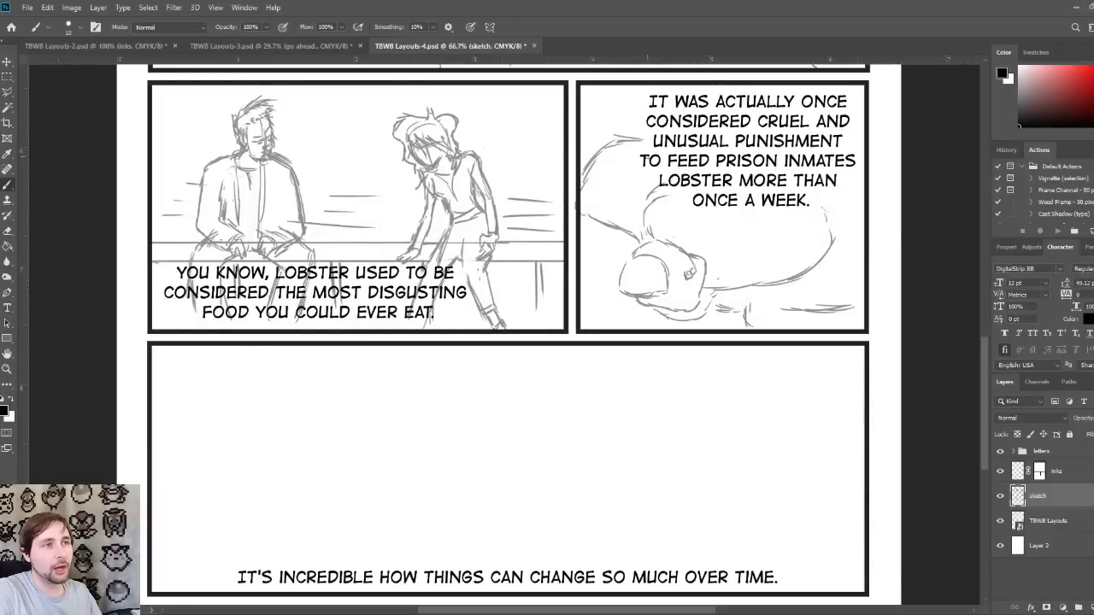
mouse_move(623, 196)
mouse_down()
mouse_move(617, 171)
mouse_move(644, 145)
mouse_up()
Step: Add jagged limb shapes along the oval body's right side, strengthen its lower edge and sketch loose contour lines inside it
mouse_move(779, 303)
mouse_down()
mouse_move(812, 304)
mouse_move(826, 288)
mouse_move(834, 299)
mouse_move(821, 284)
mouse_move(838, 270)
mouse_up()
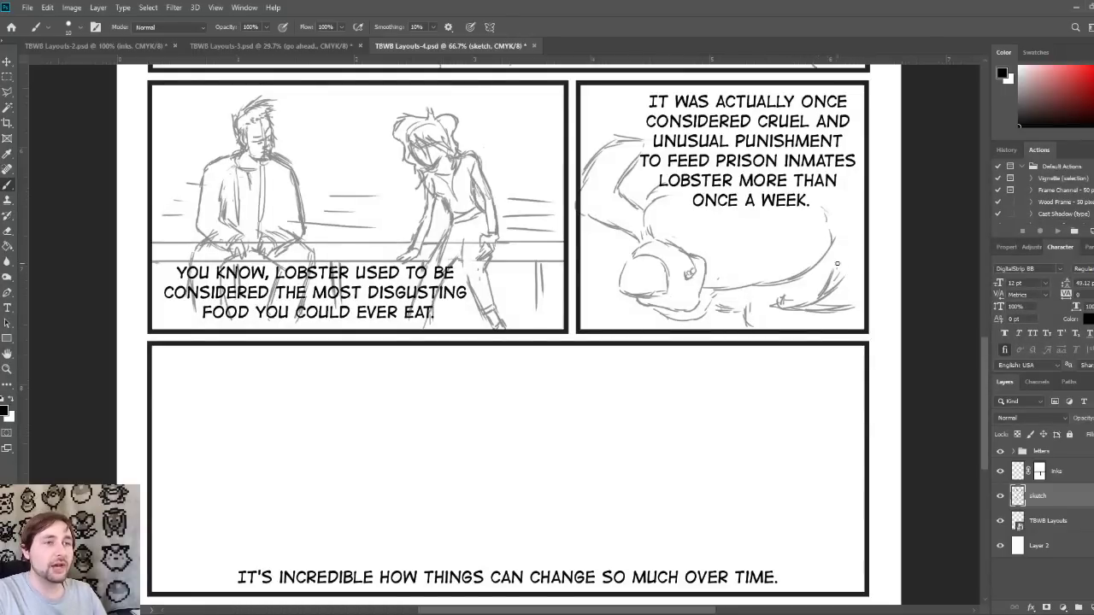
mouse_move(834, 272)
mouse_down()
mouse_move(860, 258)
mouse_move(860, 240)
mouse_move(841, 255)
mouse_move(860, 244)
mouse_up()
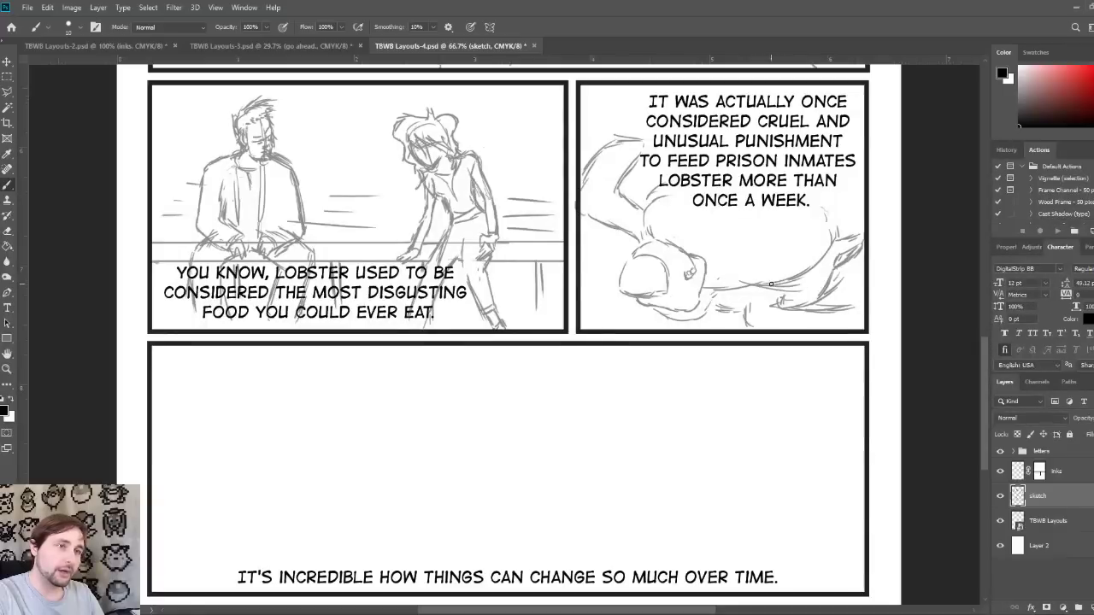
mouse_move(749, 282)
mouse_down()
mouse_move(708, 272)
mouse_move(802, 275)
mouse_move(836, 241)
mouse_move(831, 212)
mouse_move(858, 203)
mouse_move(818, 203)
mouse_move(829, 209)
mouse_move(819, 230)
mouse_up()
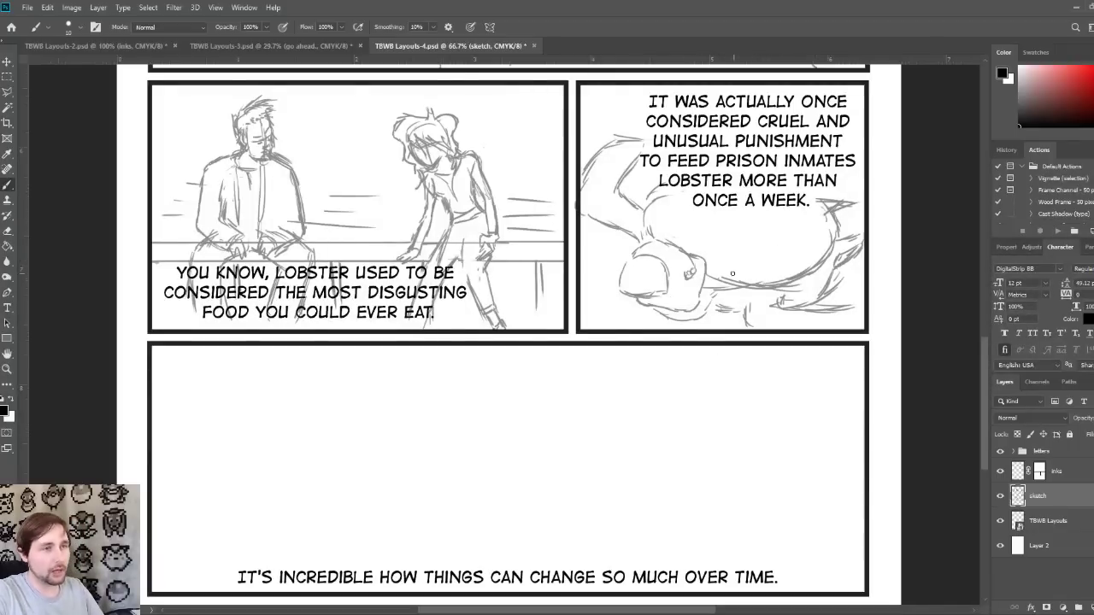
drag(751, 259, 817, 238)
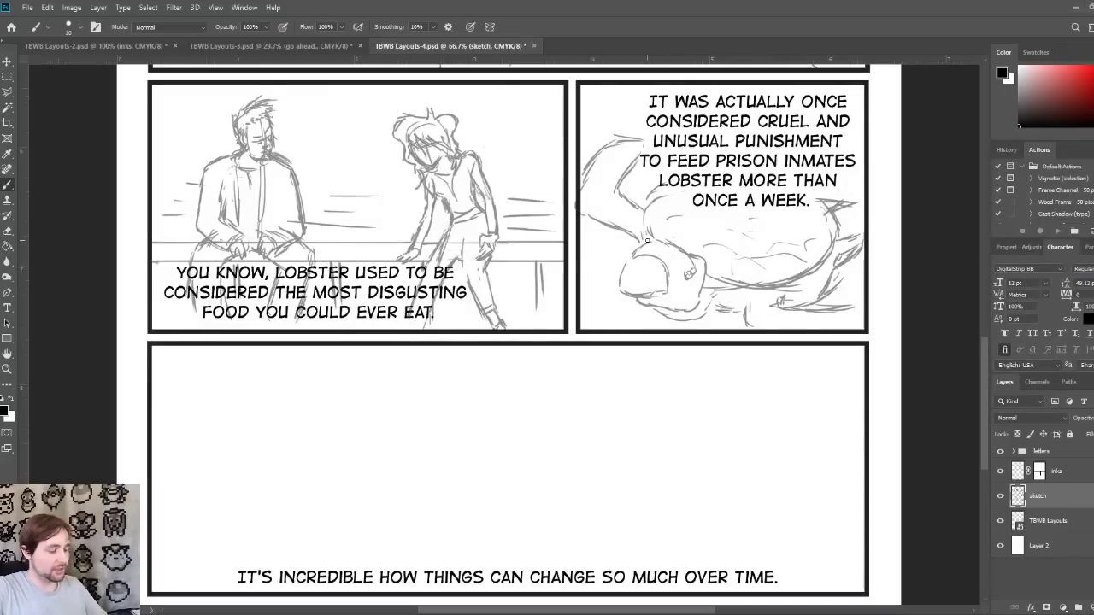
Step: Check the characters on page 3, and sketch a round head, neck and shoulders on the right side of page 4's bottom panel
drag(586, 458, 649, 382)
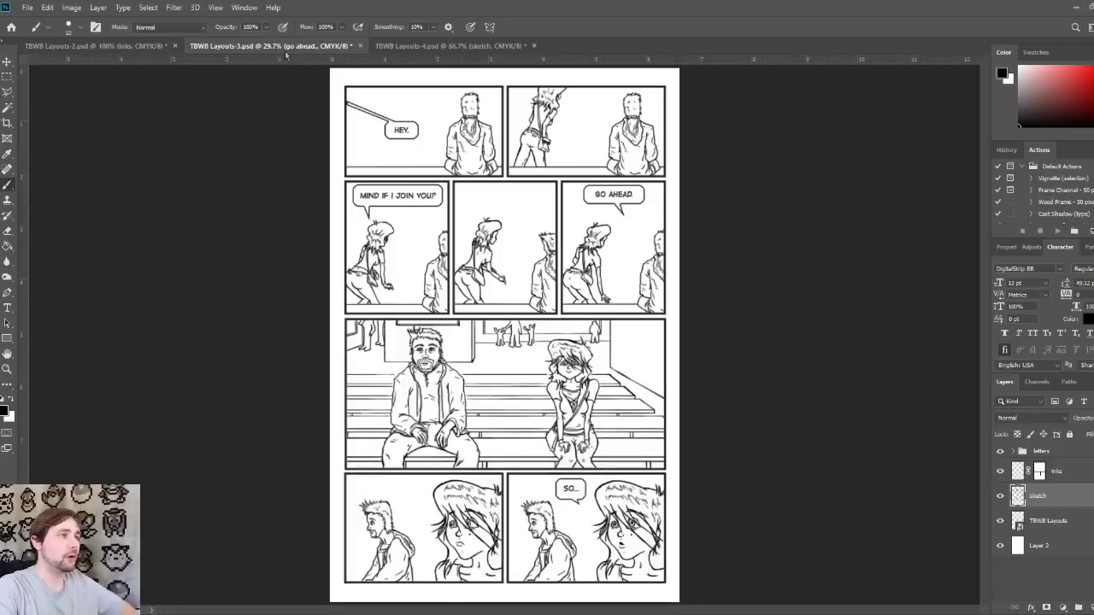
click(282, 45)
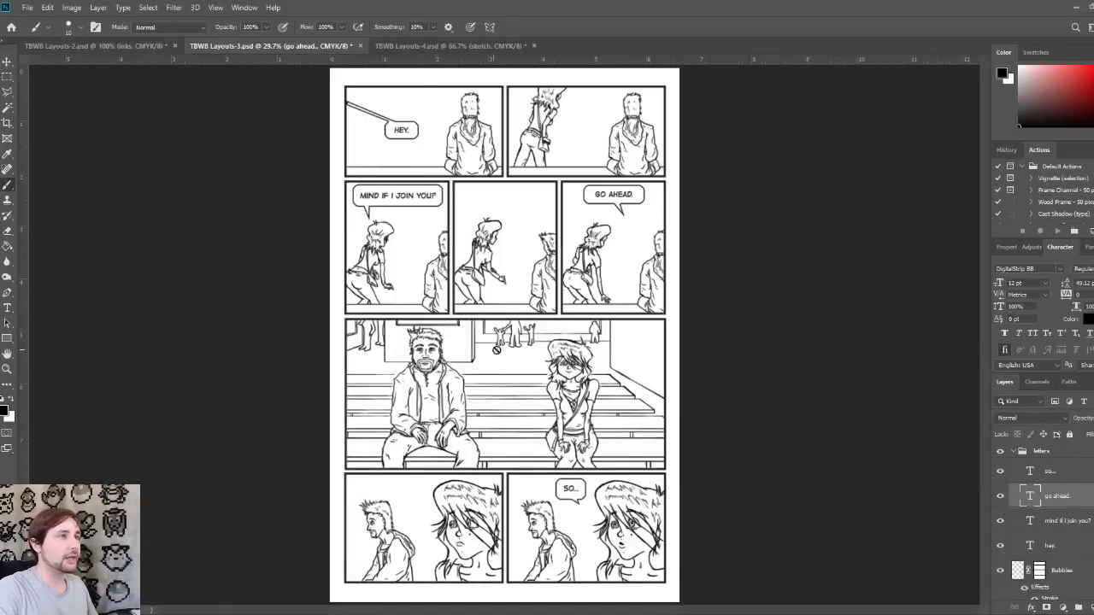
click(450, 45)
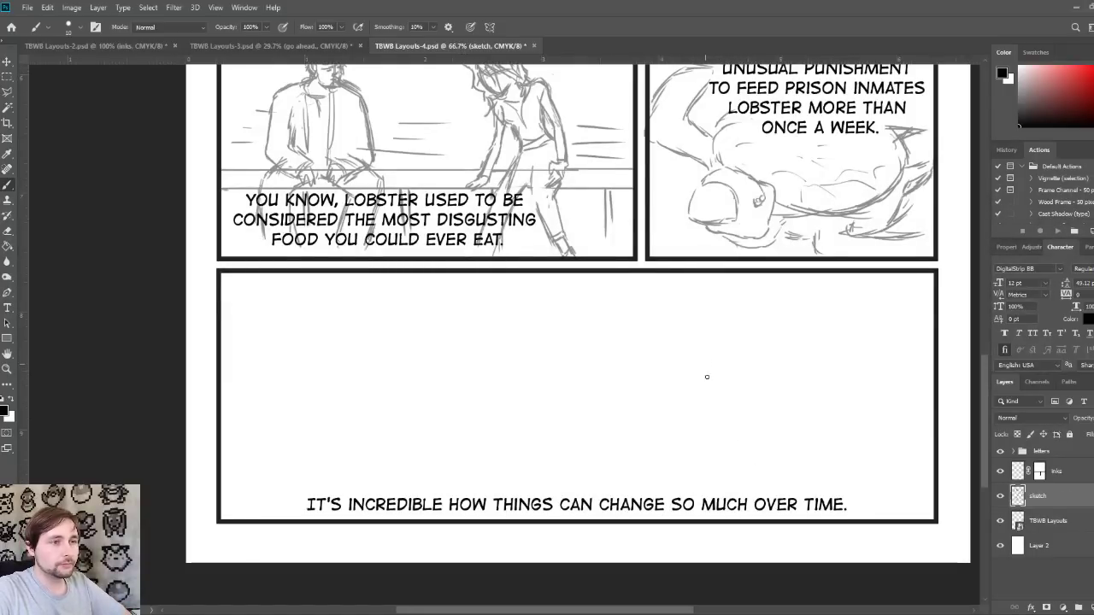
mouse_move(701, 352)
mouse_down()
mouse_move(706, 397)
mouse_move(703, 365)
mouse_move(730, 423)
mouse_move(761, 430)
mouse_move(789, 387)
mouse_up()
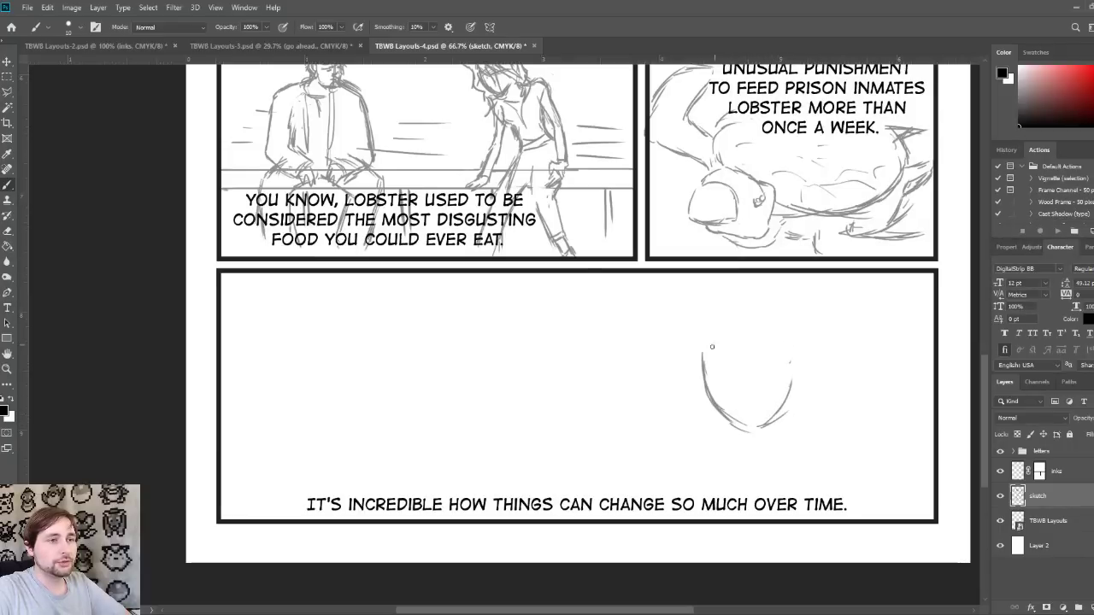
mouse_move(712, 346)
mouse_down()
mouse_move(744, 340)
mouse_move(772, 368)
mouse_move(793, 360)
mouse_move(788, 397)
mouse_up()
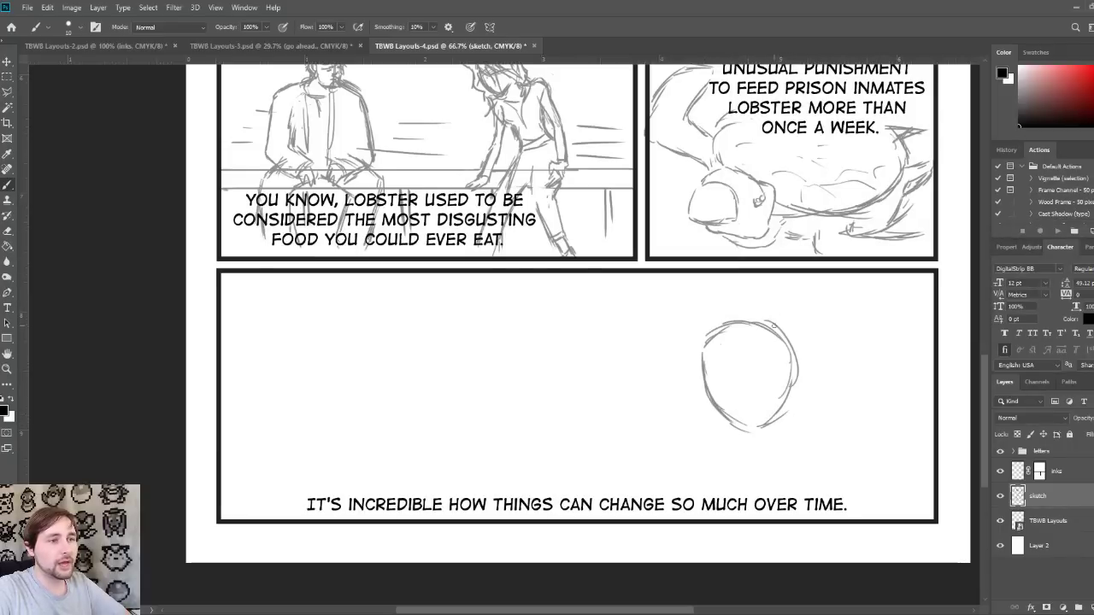
mouse_move(773, 325)
mouse_down()
mouse_move(731, 436)
mouse_move(692, 430)
mouse_move(681, 444)
mouse_move(681, 513)
mouse_up()
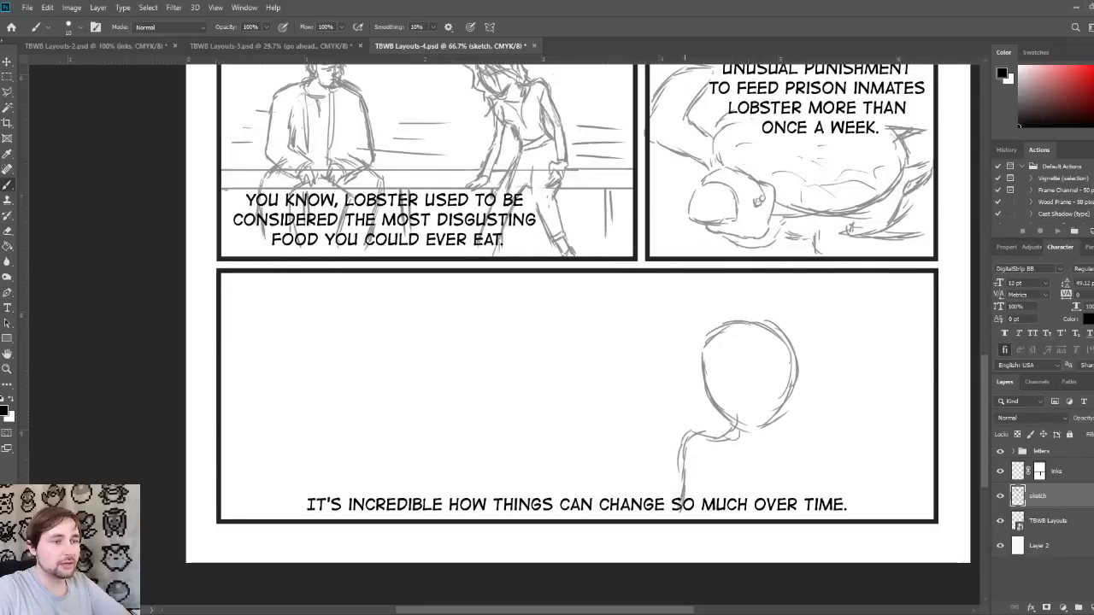
mouse_move(766, 431)
mouse_down()
mouse_move(806, 438)
mouse_move(823, 483)
mouse_move(817, 462)
mouse_up()
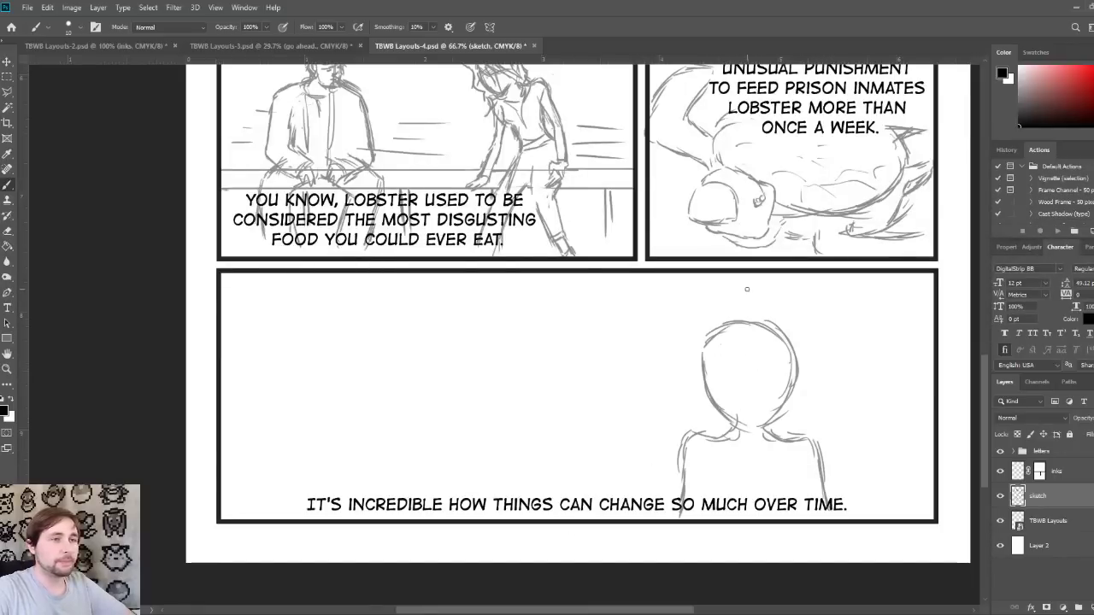
Step: Outline shaggy, shoulder-length hair with a tuft on the crown around the bottom panel figure's head
mouse_move(723, 302)
mouse_down()
mouse_move(755, 309)
mouse_move(710, 303)
mouse_move(690, 331)
mouse_move(699, 360)
mouse_move(683, 383)
mouse_move(706, 451)
mouse_up()
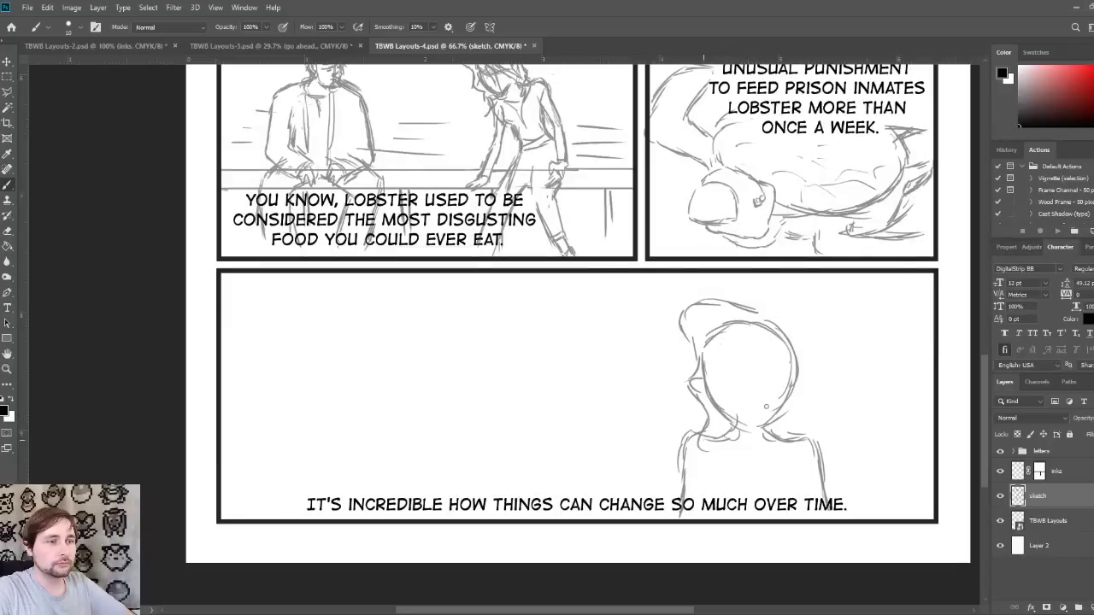
drag(700, 373, 685, 400)
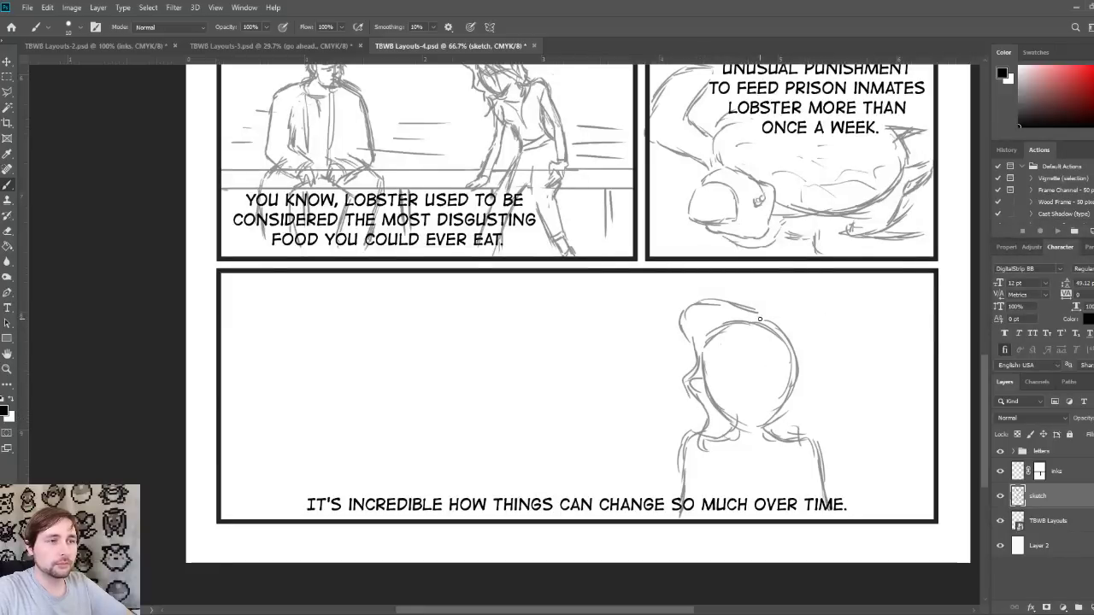
mouse_move(766, 313)
mouse_down()
mouse_move(797, 314)
mouse_move(814, 350)
mouse_move(812, 404)
mouse_move(787, 457)
mouse_move(807, 416)
mouse_up()
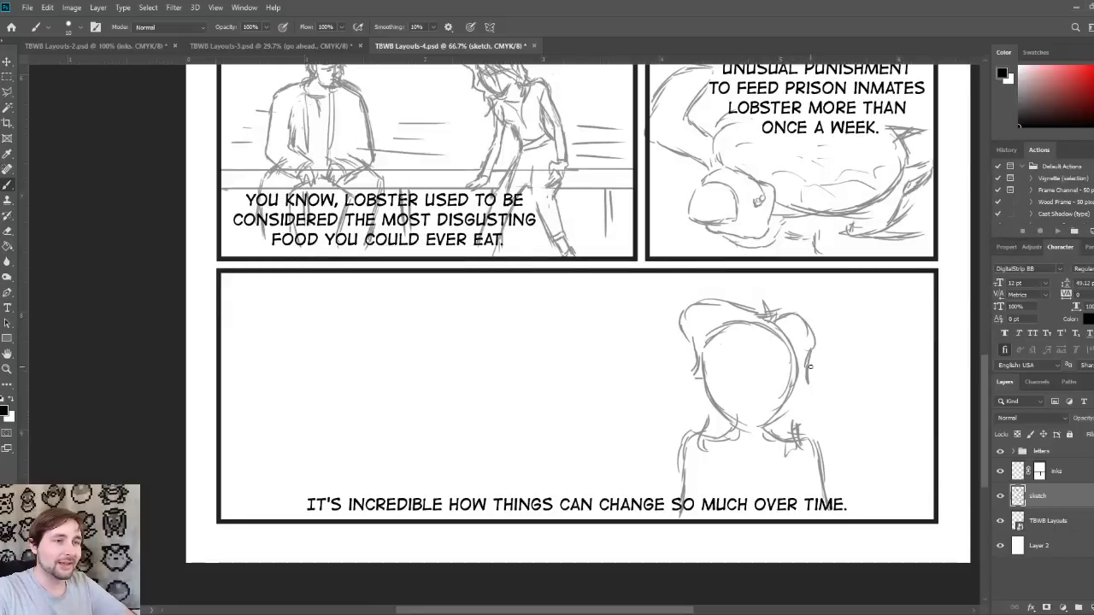
mouse_move(810, 367)
mouse_down()
mouse_move(806, 453)
mouse_move(779, 441)
mouse_up()
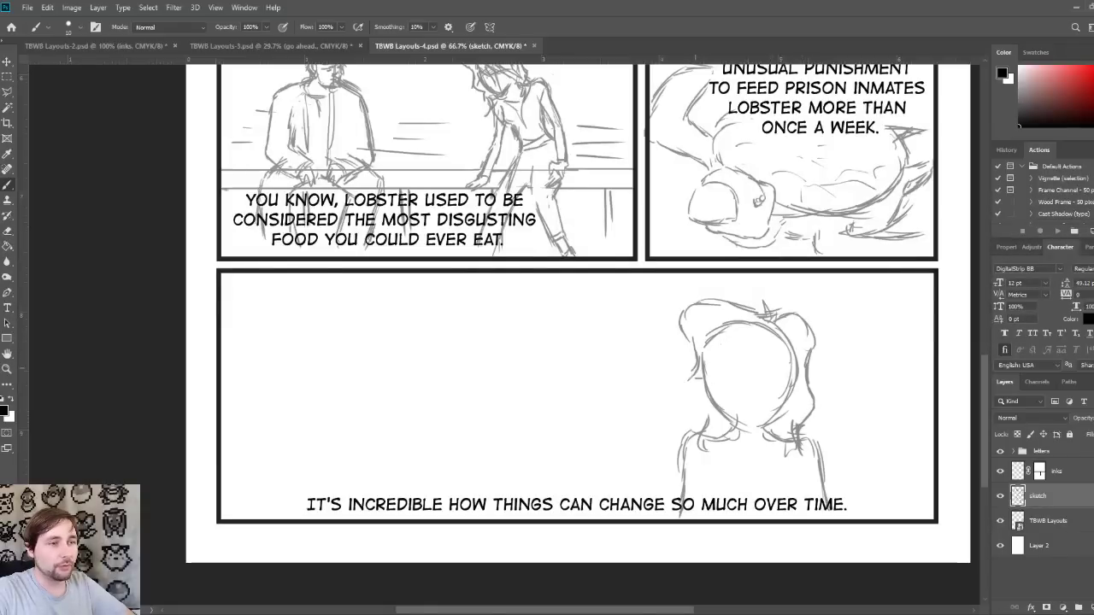
mouse_move(692, 377)
mouse_down()
mouse_move(703, 416)
mouse_move(696, 408)
mouse_move(692, 427)
mouse_move(707, 452)
mouse_move(719, 428)
mouse_move(731, 457)
mouse_up()
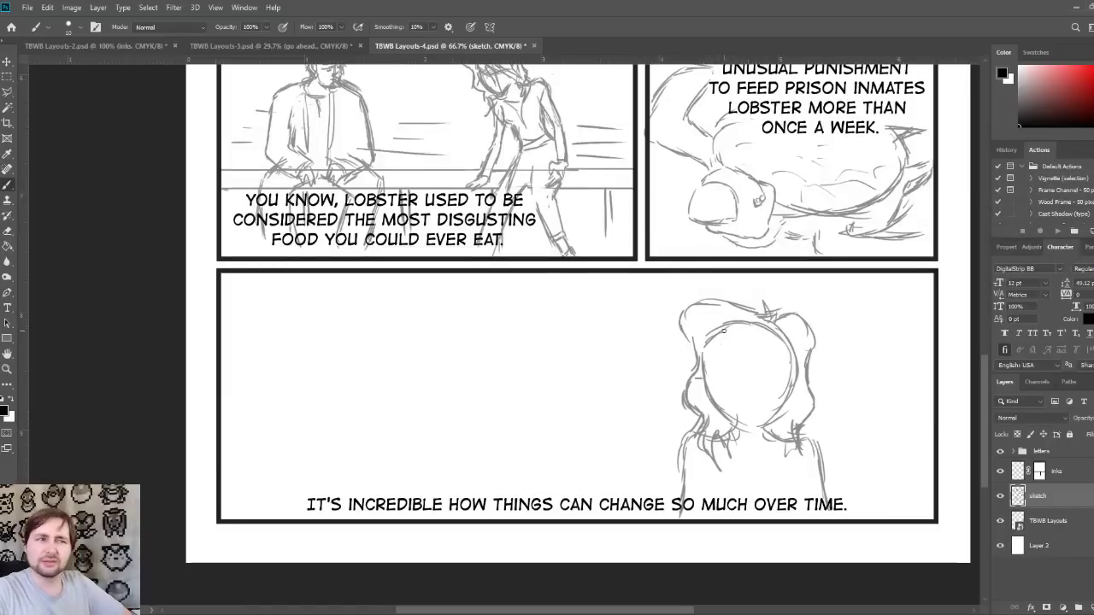
Step: Strengthen the bottom panel figure's hair outline and crown tuft, and sketch a swept fringe across the forehead with loose strands beside the face
mouse_move(731, 305)
mouse_down()
mouse_move(801, 324)
mouse_move(785, 318)
mouse_move(813, 339)
mouse_move(803, 327)
mouse_move(809, 358)
mouse_up()
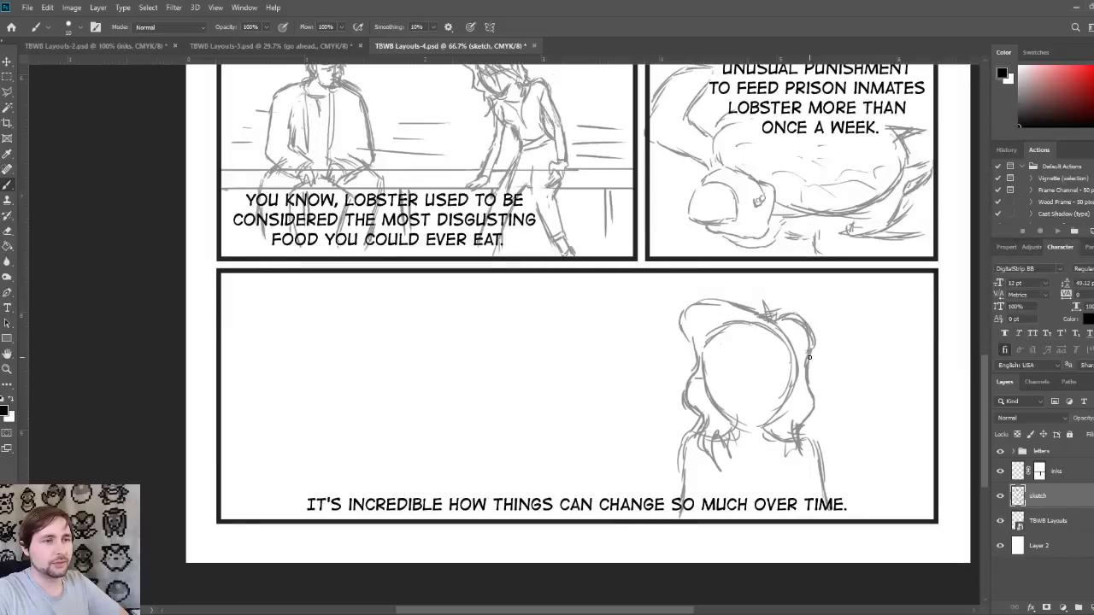
drag(769, 318, 776, 306)
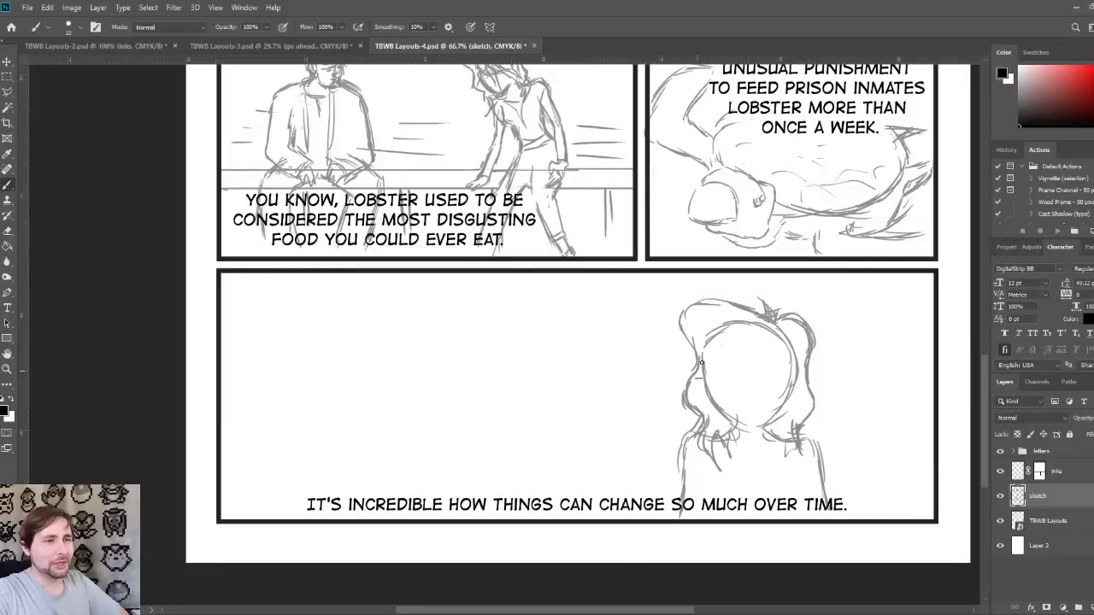
mouse_move(713, 347)
mouse_down()
mouse_move(761, 410)
mouse_move(729, 347)
mouse_move(800, 385)
mouse_move(732, 345)
mouse_move(803, 383)
mouse_up()
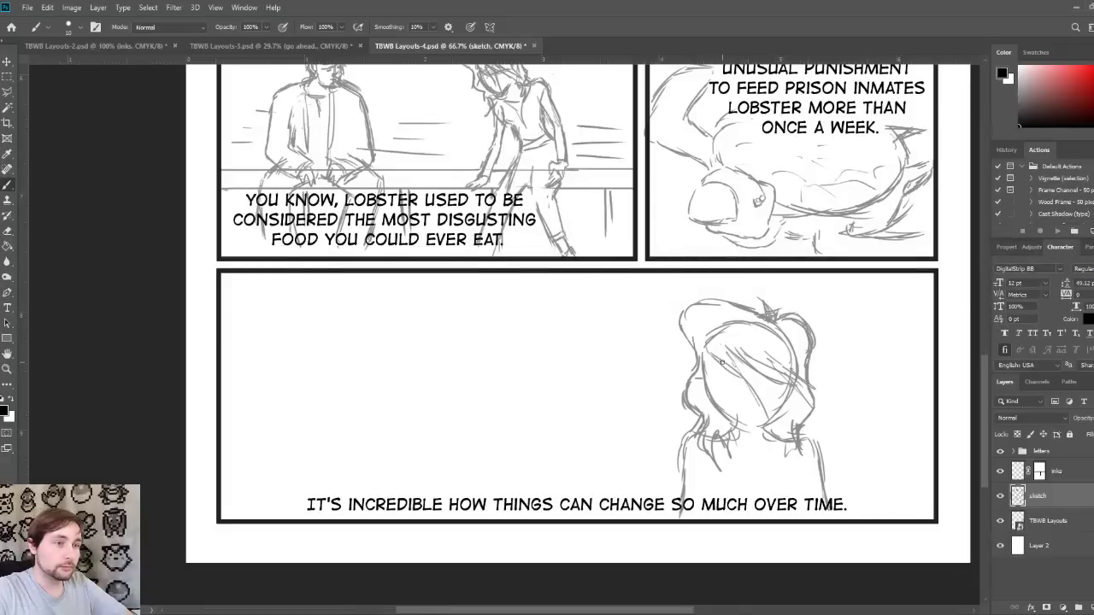
mouse_move(717, 354)
mouse_down()
mouse_move(688, 392)
mouse_move(709, 359)
mouse_move(677, 368)
mouse_move(709, 376)
mouse_move(708, 409)
mouse_move(696, 380)
mouse_up()
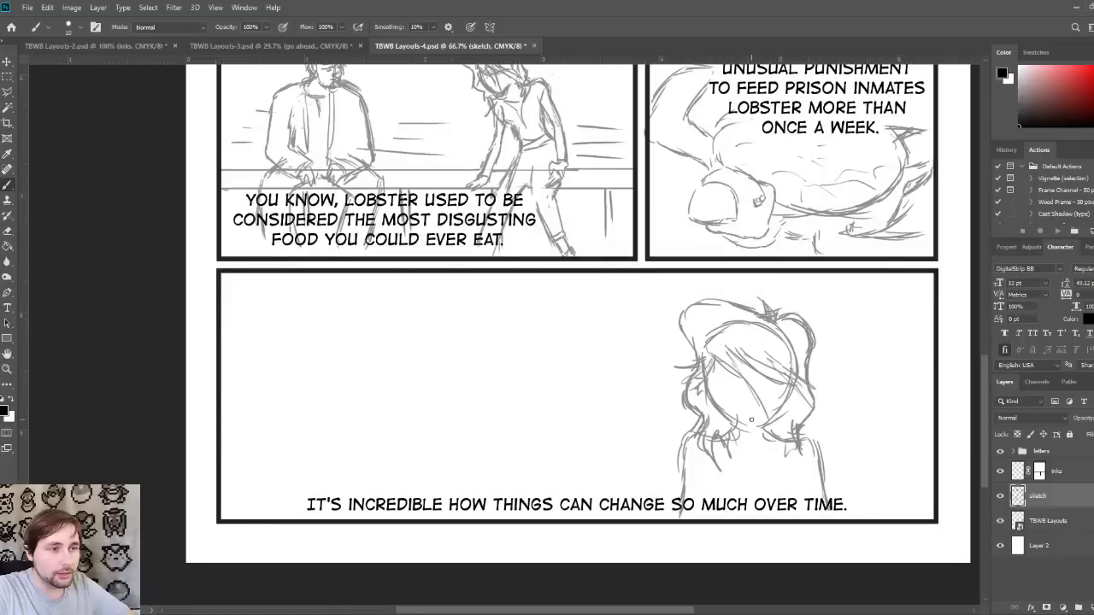
Step: Define the figure's jawline and sketch the nose, mouth and two shaded eyes on the face
drag(746, 369, 749, 422)
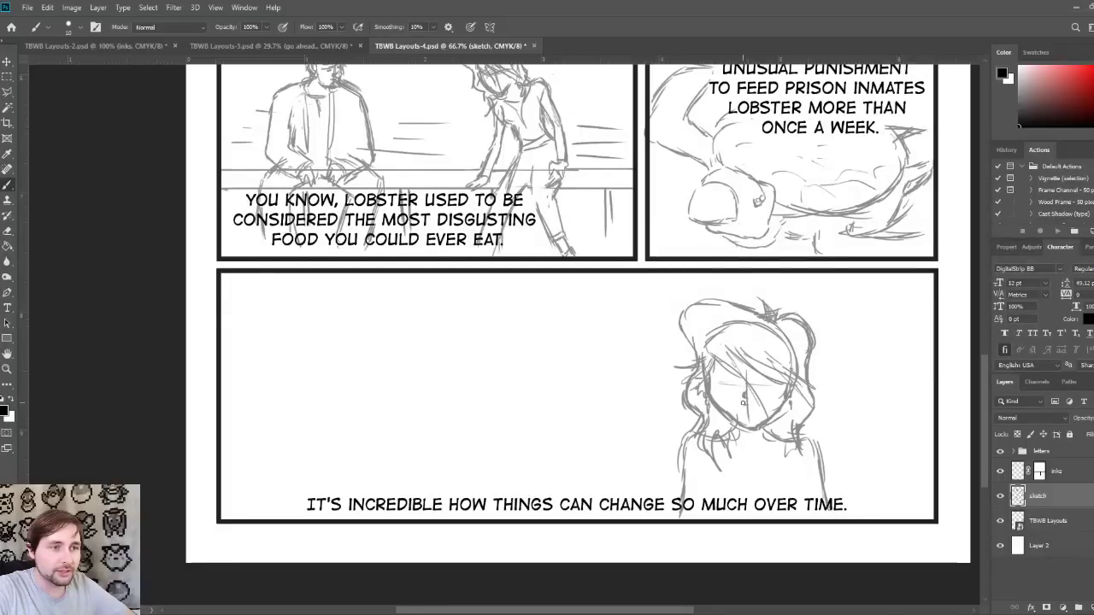
mouse_move(743, 404)
mouse_down()
mouse_move(754, 405)
mouse_move(745, 411)
mouse_up()
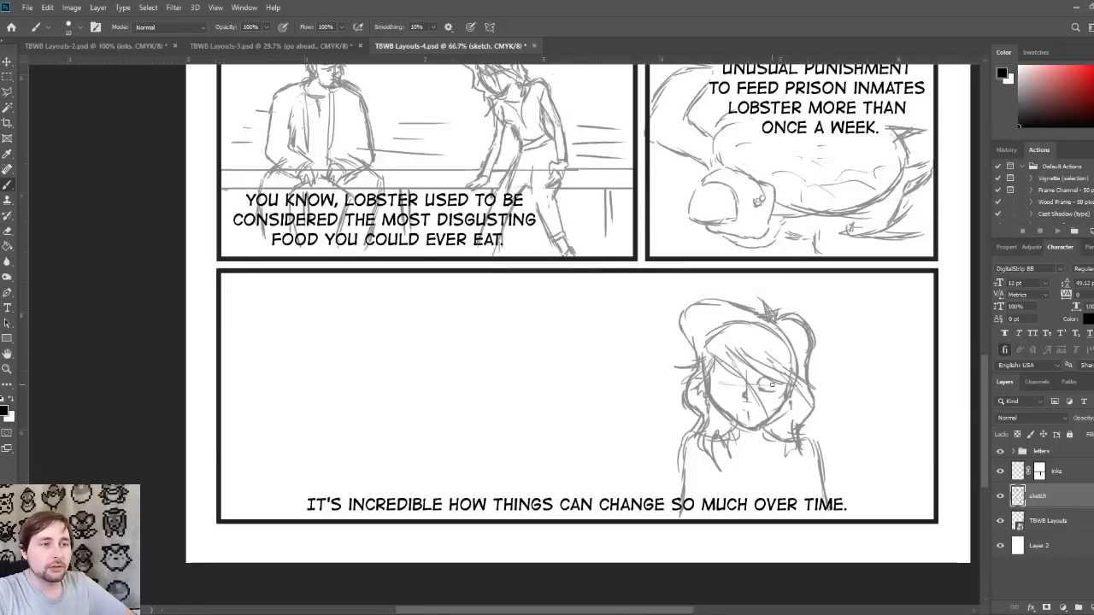
drag(777, 385, 775, 382)
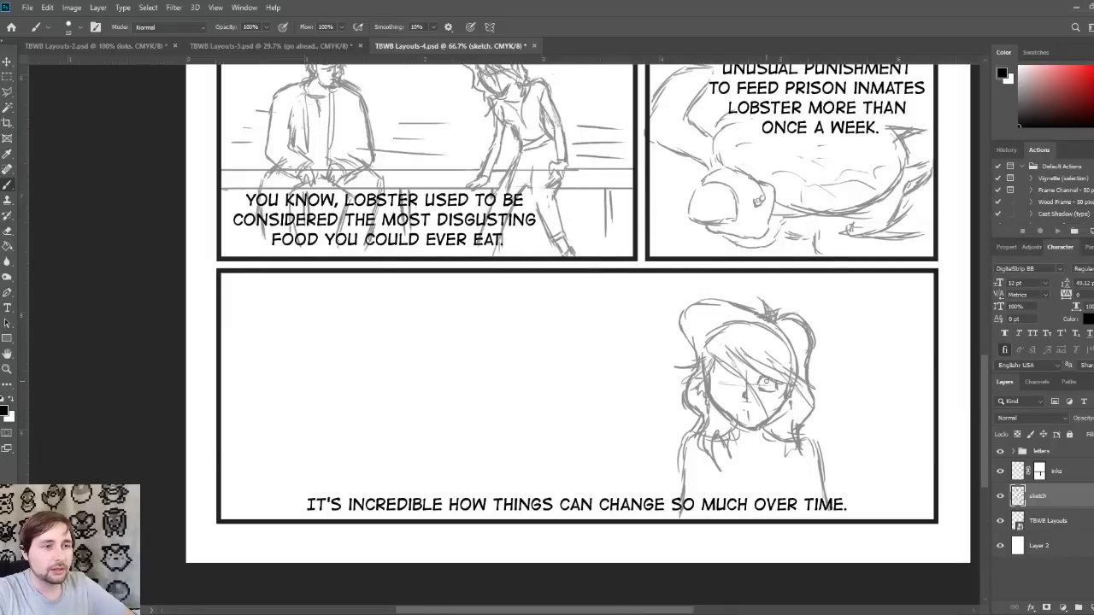
key(ctrl+z)
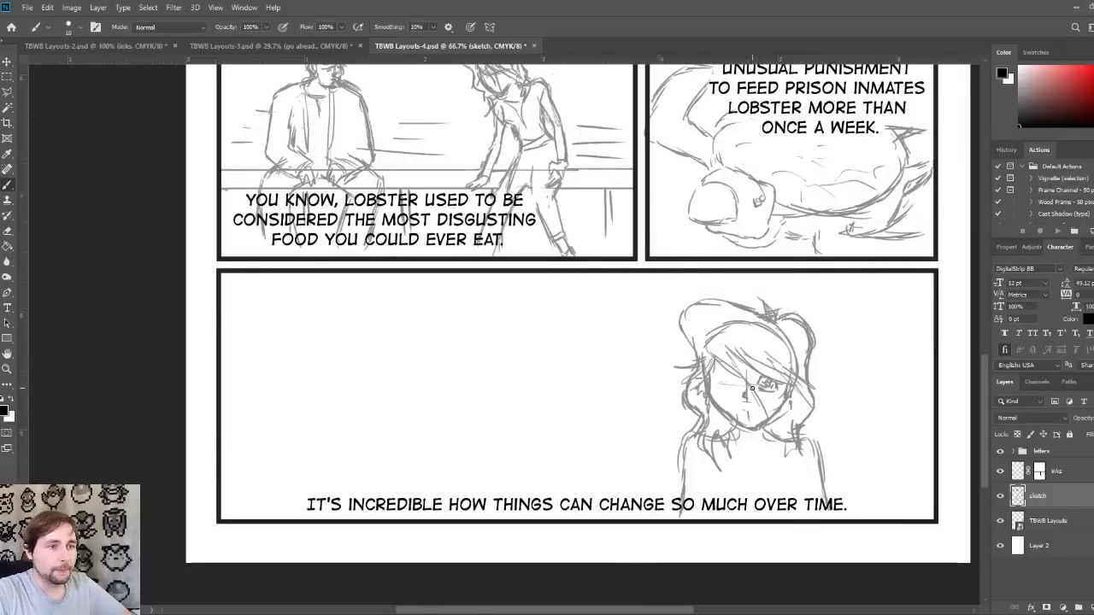
mouse_move(761, 390)
mouse_down()
mouse_move(778, 386)
mouse_move(729, 391)
mouse_move(728, 378)
mouse_up()
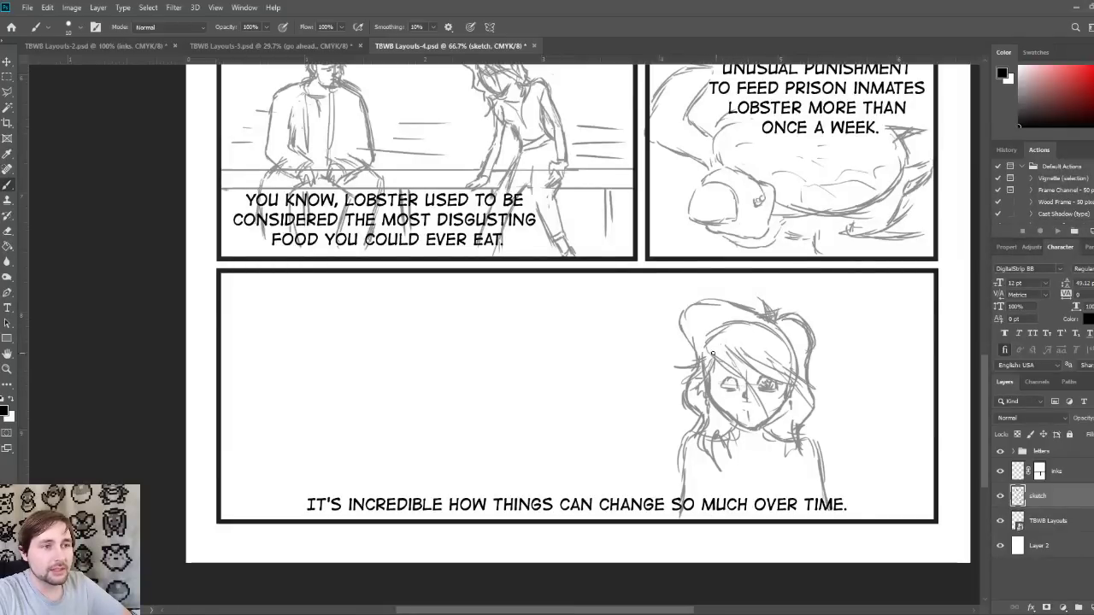
mouse_move(739, 385)
mouse_down()
mouse_move(787, 370)
mouse_move(761, 362)
mouse_up()
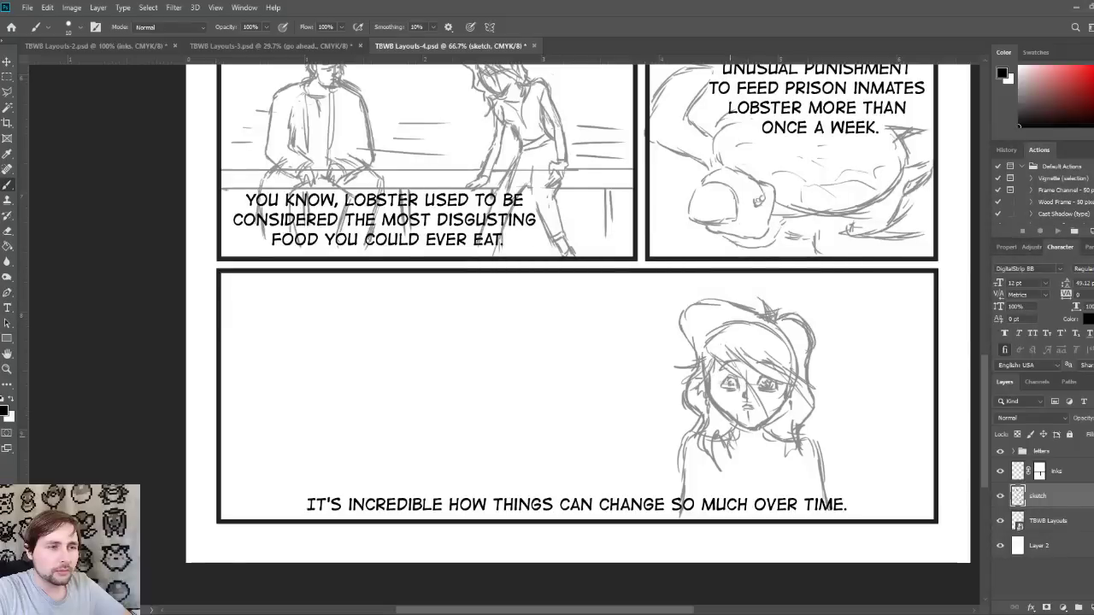
Step: Sketch a V-shaped top with an inner neckline and arm lines on the bottom panel figure, and add the garment opening to the leaning figure above
mouse_move(727, 451)
mouse_down()
mouse_move(761, 512)
mouse_move(777, 440)
mouse_move(742, 518)
mouse_up()
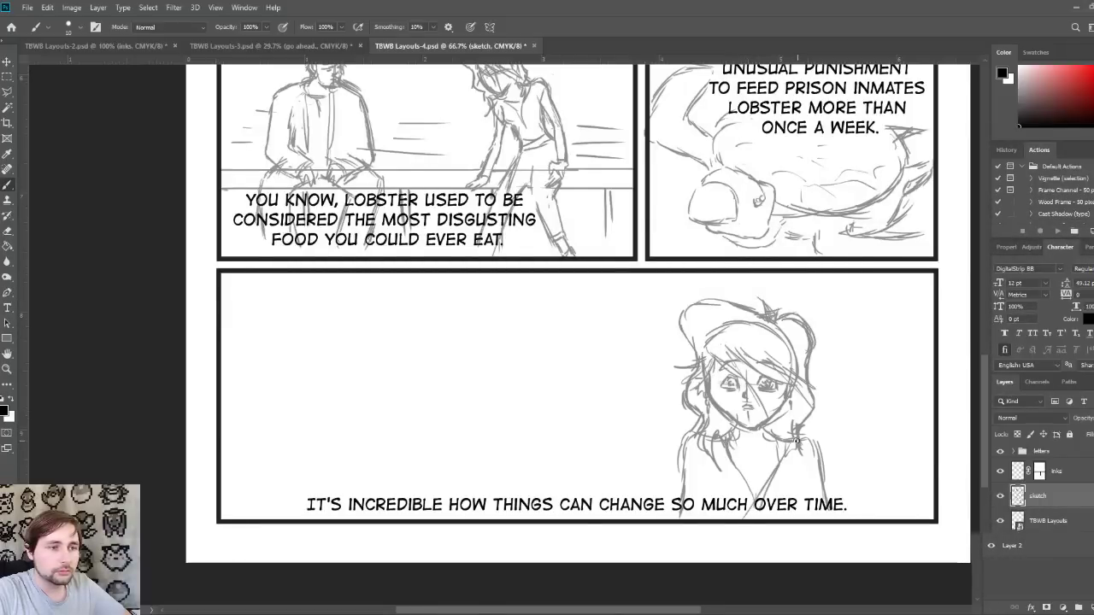
drag(798, 438, 742, 517)
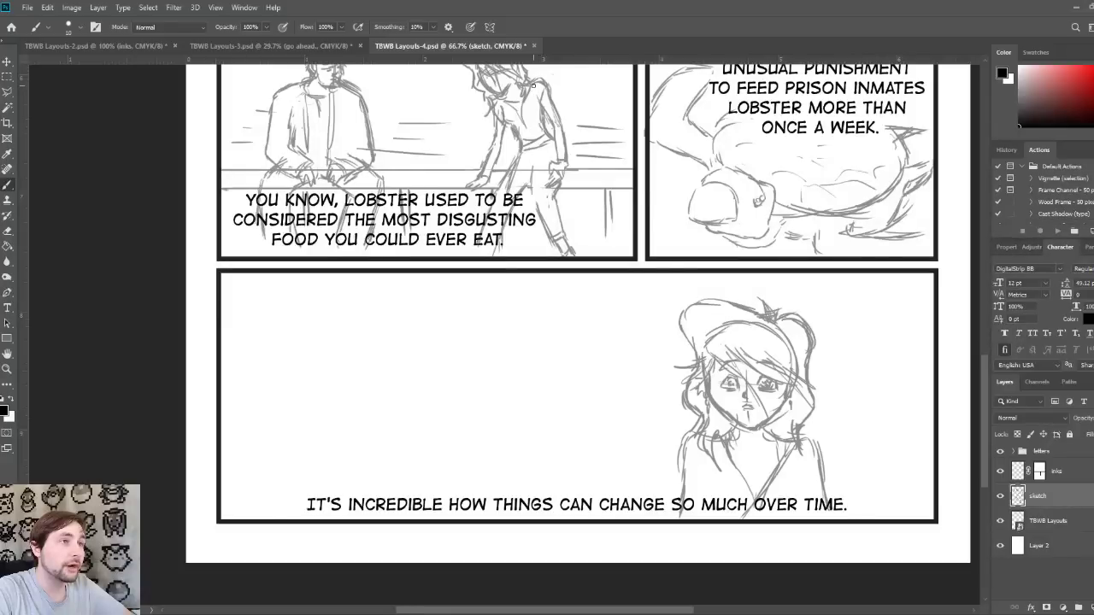
mouse_move(534, 82)
mouse_down()
mouse_move(524, 160)
mouse_move(523, 141)
mouse_move(518, 168)
mouse_up()
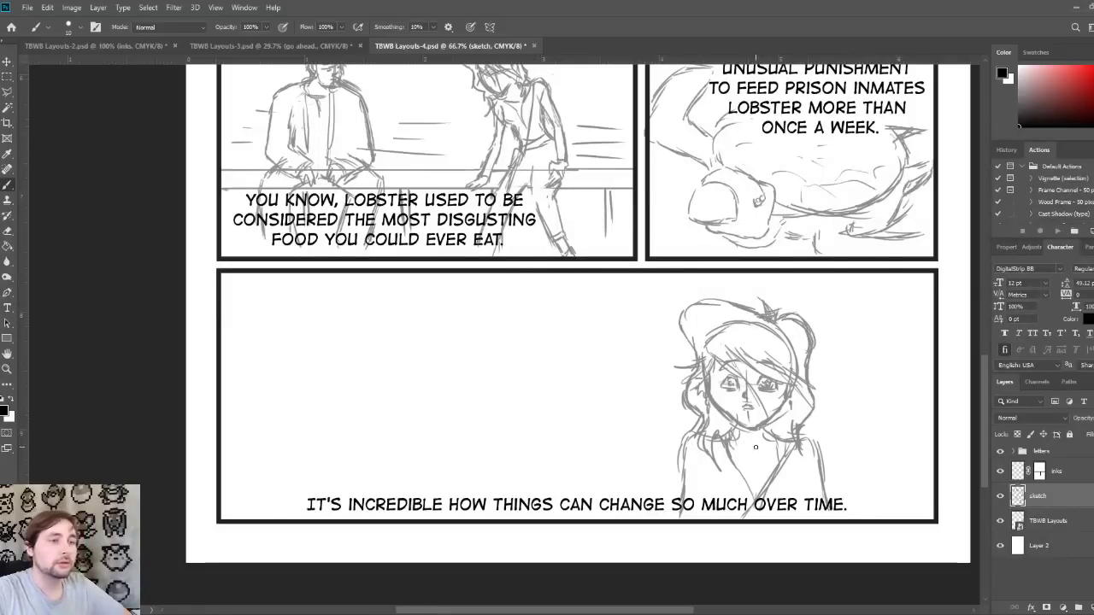
drag(789, 459, 733, 457)
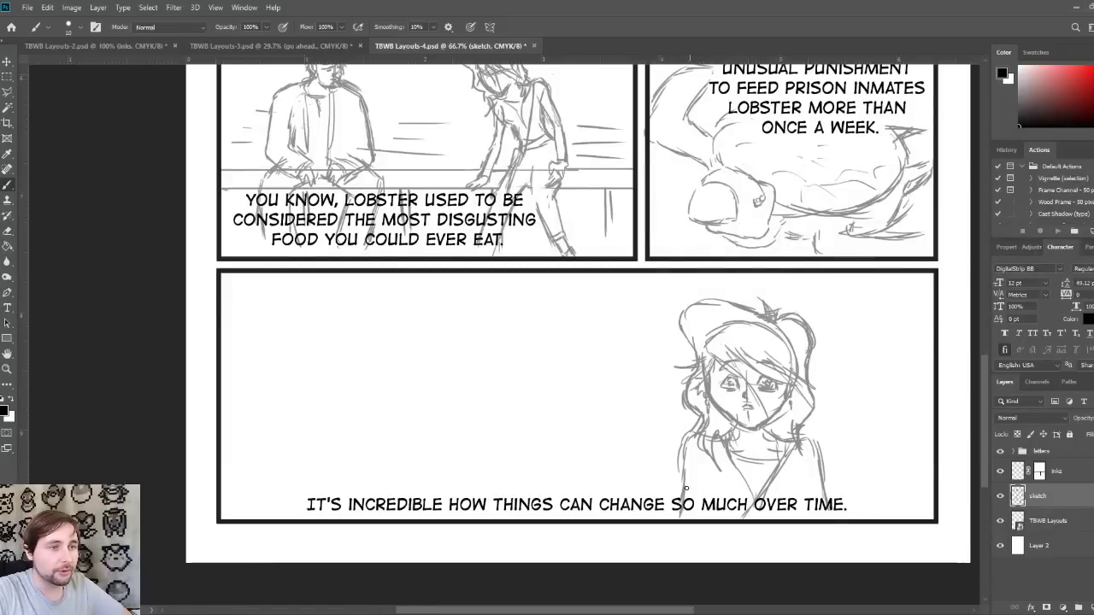
drag(706, 515, 703, 477)
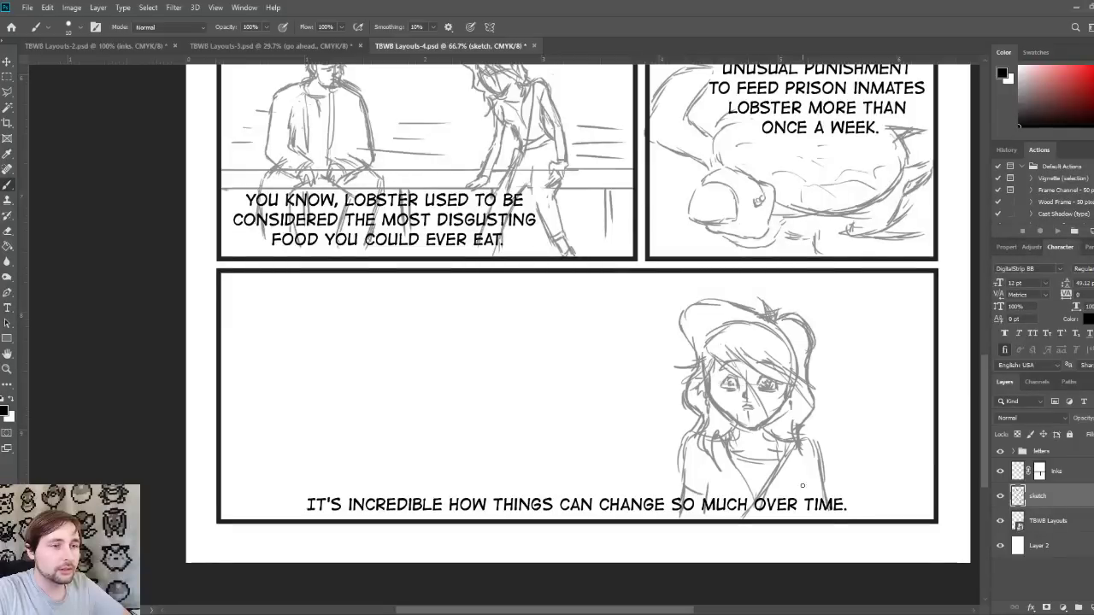
drag(805, 472, 805, 496)
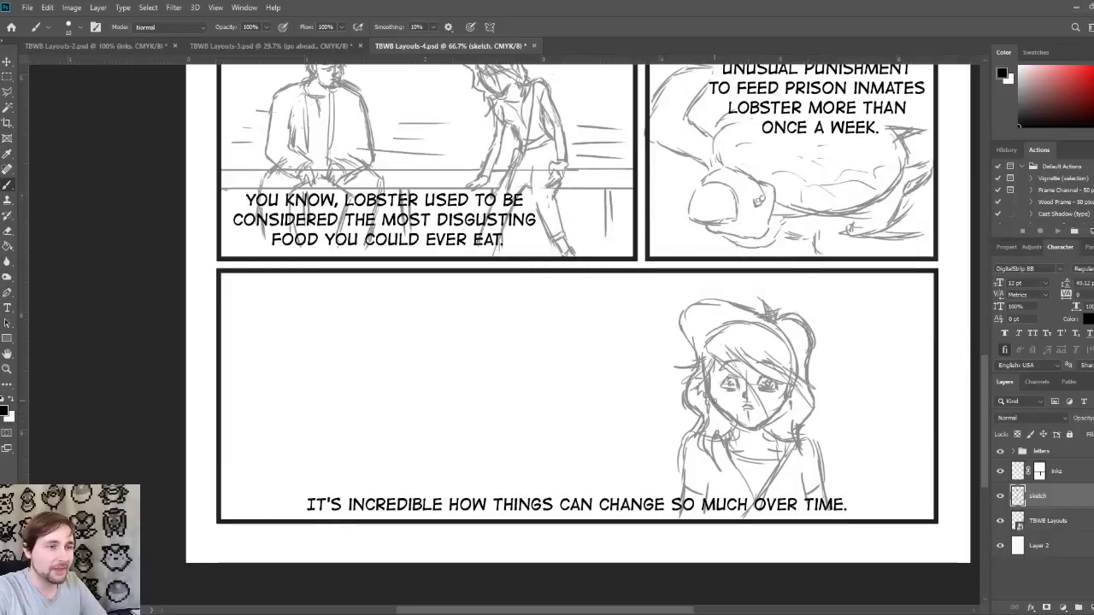
Step: Try a scruffy beard and moustache on the bottom panel figure's face
mouse_move(718, 415)
mouse_down()
mouse_move(742, 442)
mouse_move(758, 441)
mouse_move(774, 435)
mouse_move(786, 398)
mouse_move(754, 419)
mouse_move(719, 408)
mouse_move(761, 409)
mouse_up()
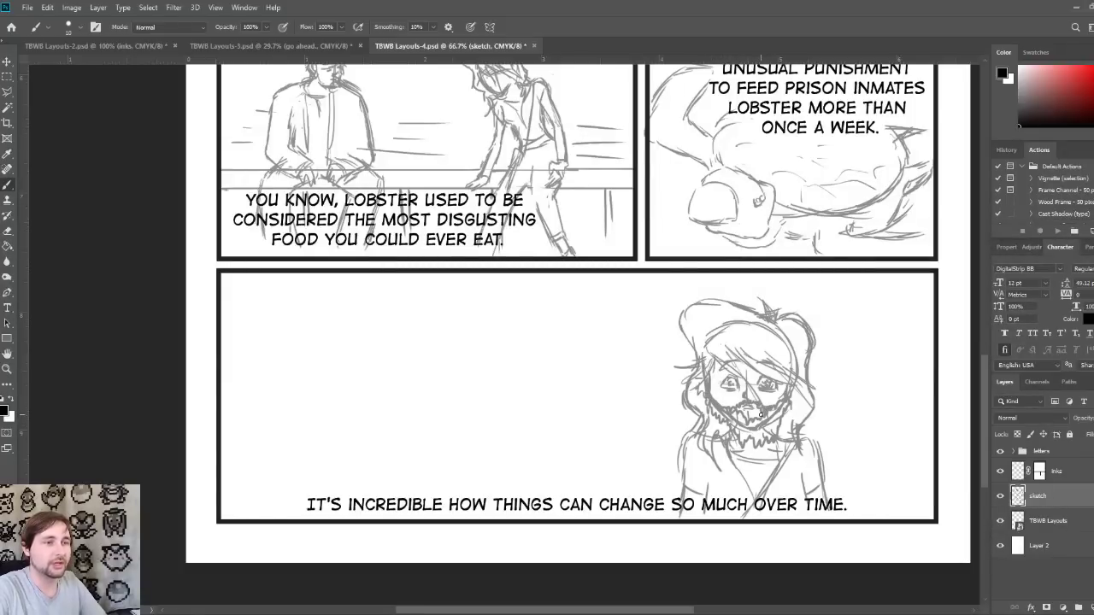
key(ctrl+z)
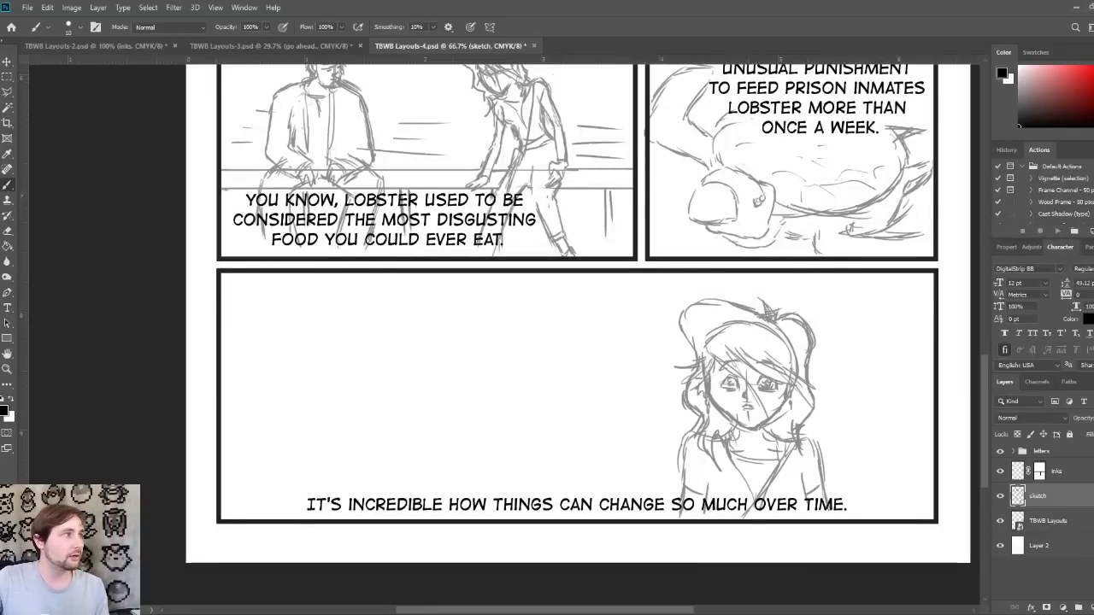
Step: Select the bottom panel figure, scale it up to 113.9% and shift it slightly toward the panel's centre
click(6, 76)
mouse_move(644, 284)
mouse_down()
mouse_move(931, 513)
mouse_move(892, 520)
mouse_up()
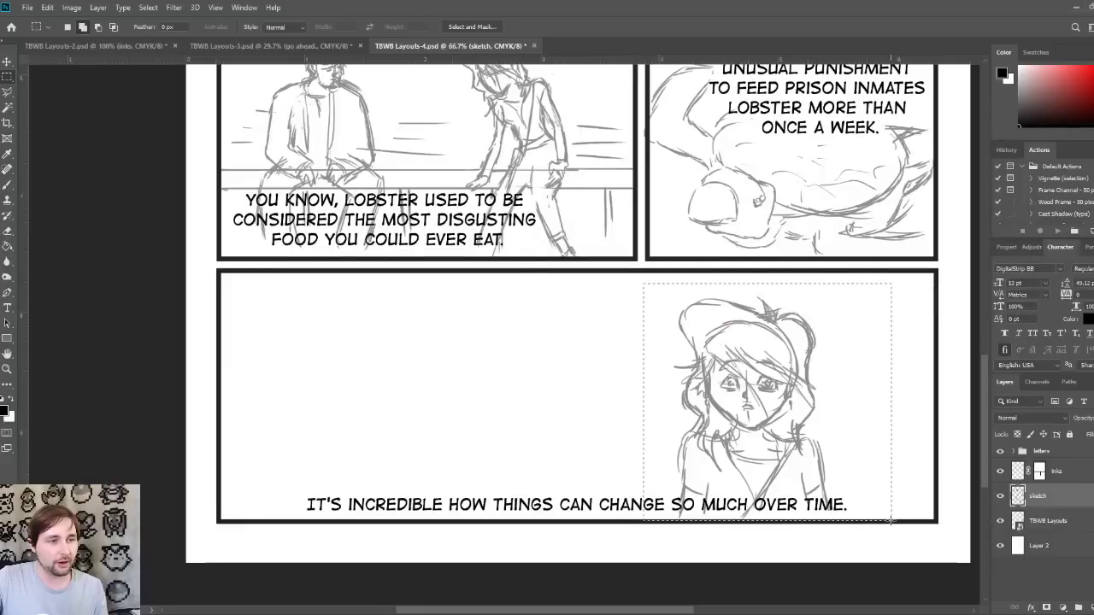
click(6, 62)
key(ctrl+t)
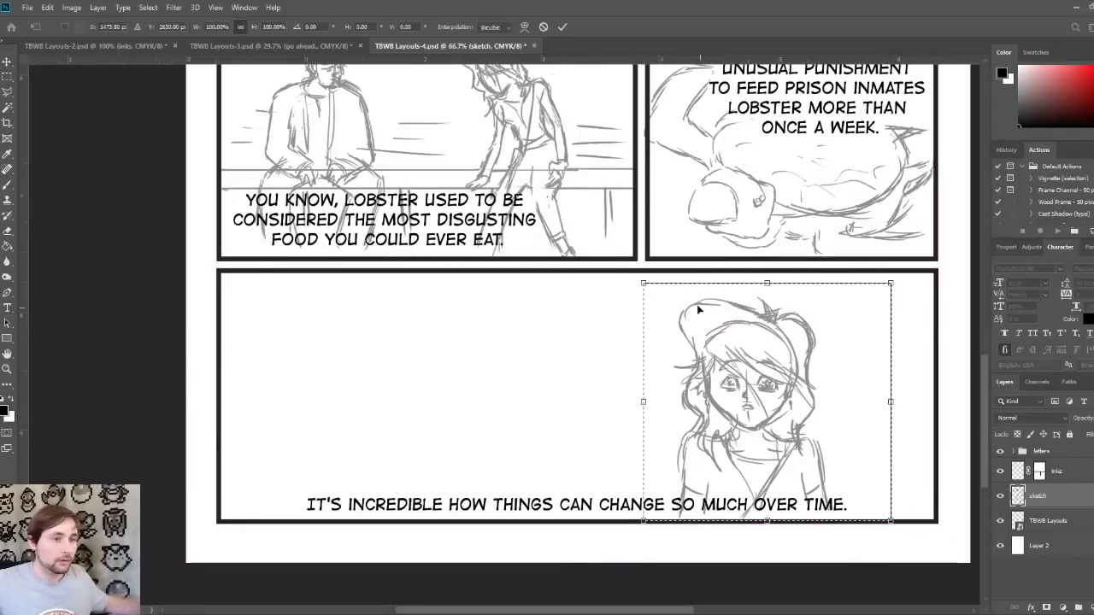
drag(645, 284, 624, 265)
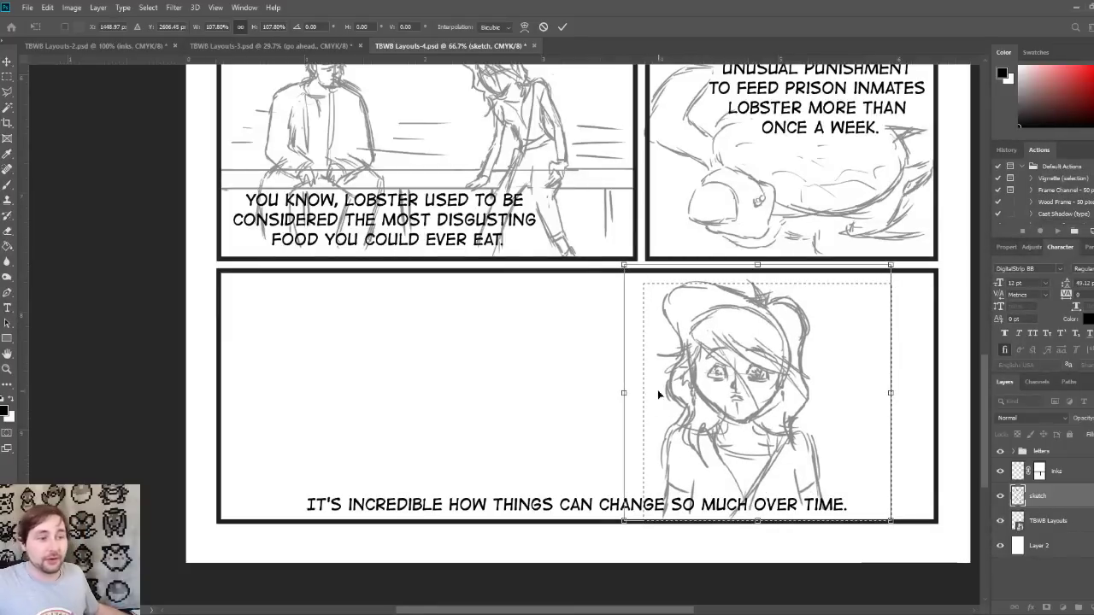
drag(623, 528, 608, 536)
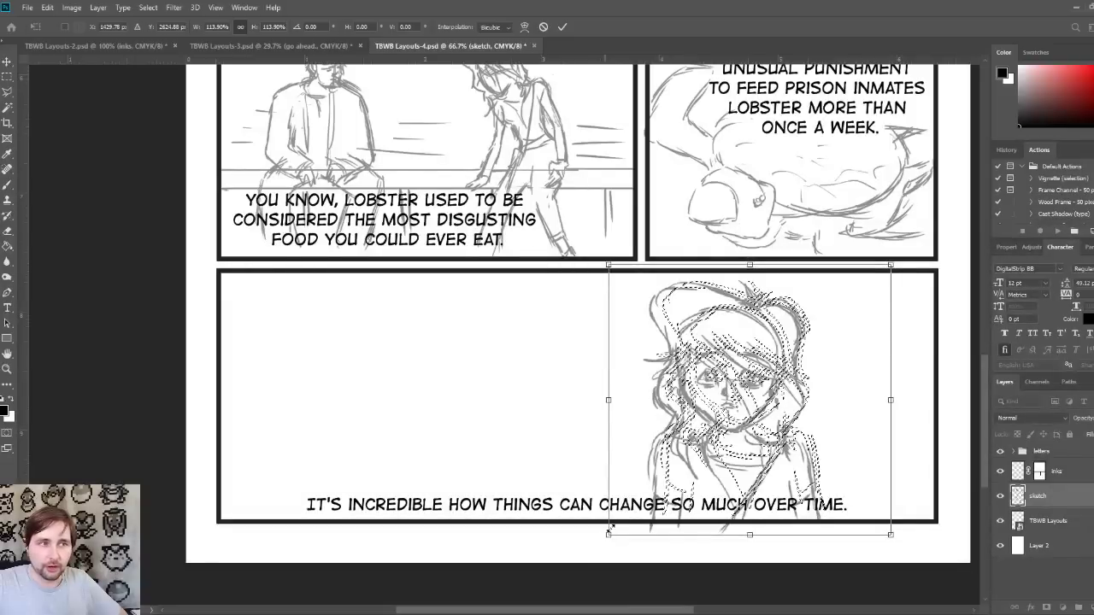
drag(732, 297, 719, 296)
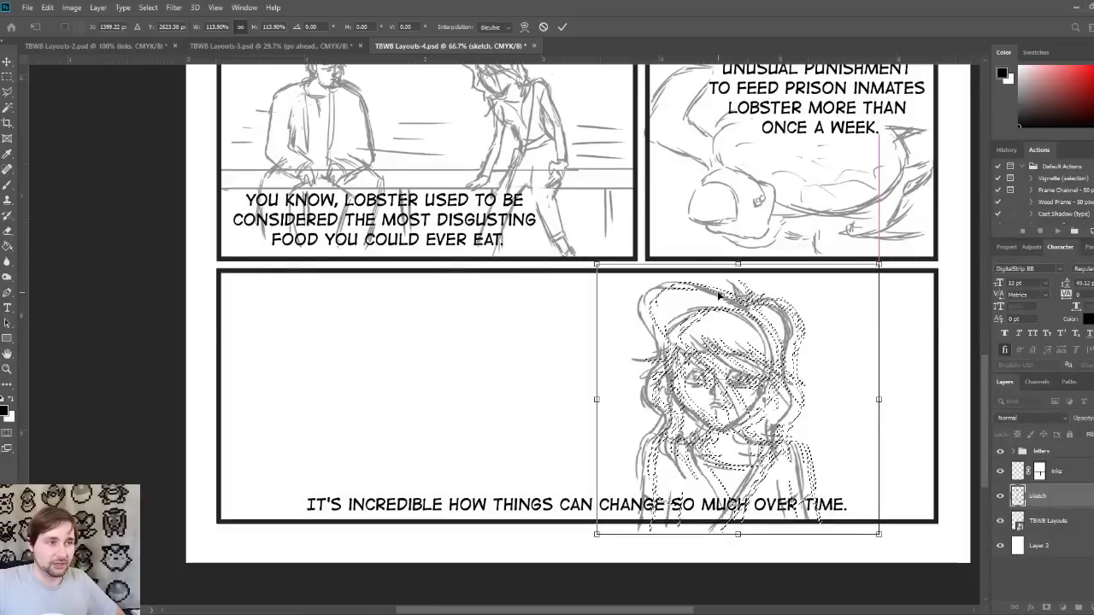
drag(719, 295, 721, 293)
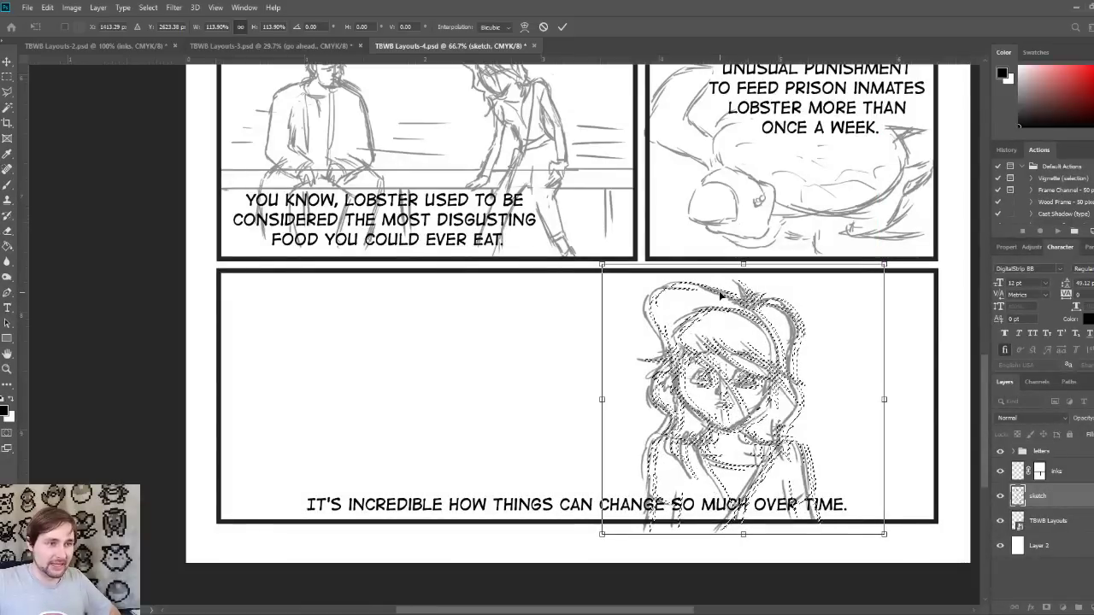
key(Return)
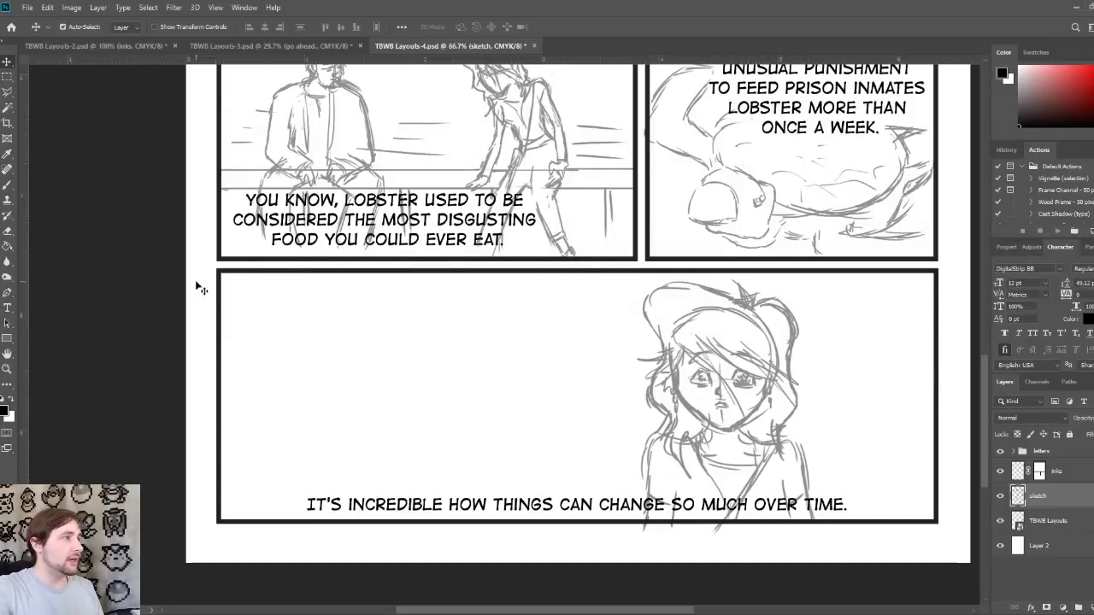
Step: Sketch the sloping shoulders and outer arms of a second figure on the left side of the bottom panel with the Brush
click(8, 184)
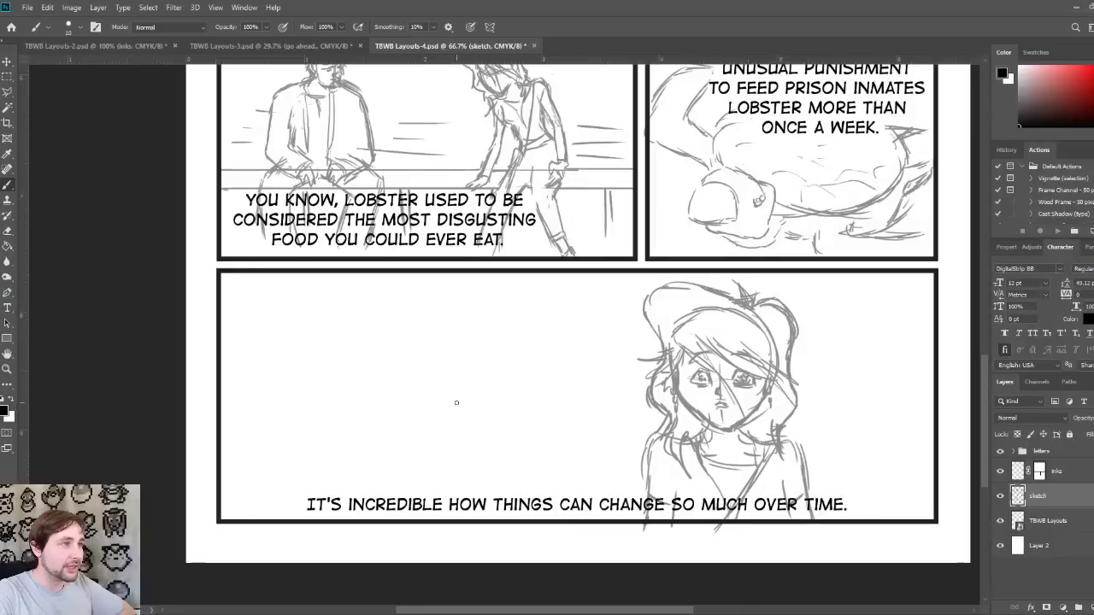
mouse_move(464, 407)
mouse_down()
mouse_move(515, 434)
mouse_move(529, 487)
mouse_up()
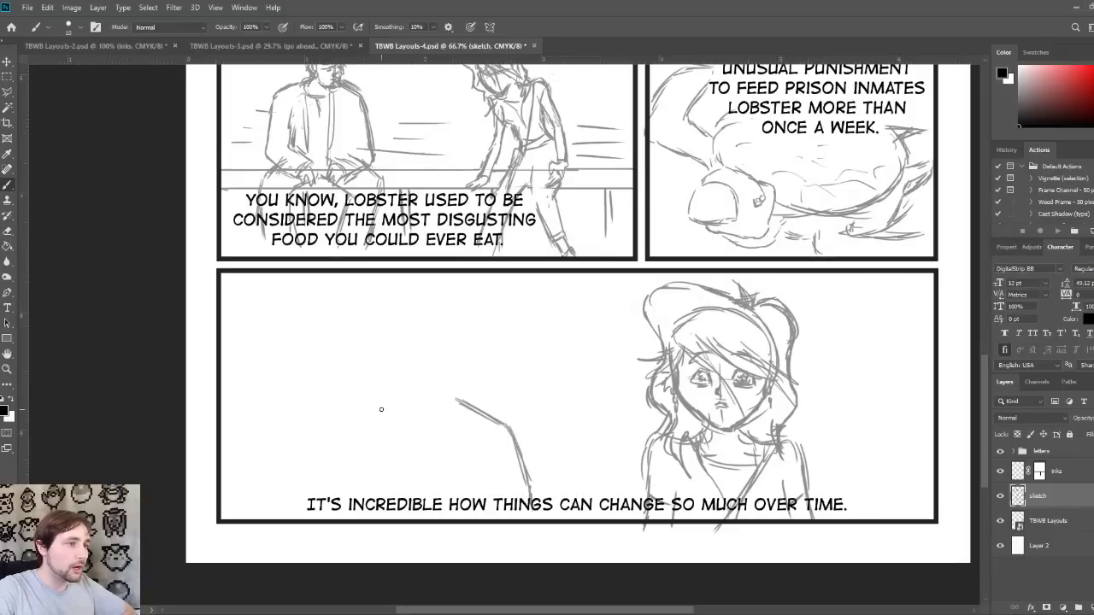
mouse_move(336, 413)
mouse_down()
mouse_move(382, 397)
mouse_move(320, 429)
mouse_move(301, 482)
mouse_up()
drag(316, 434, 295, 519)
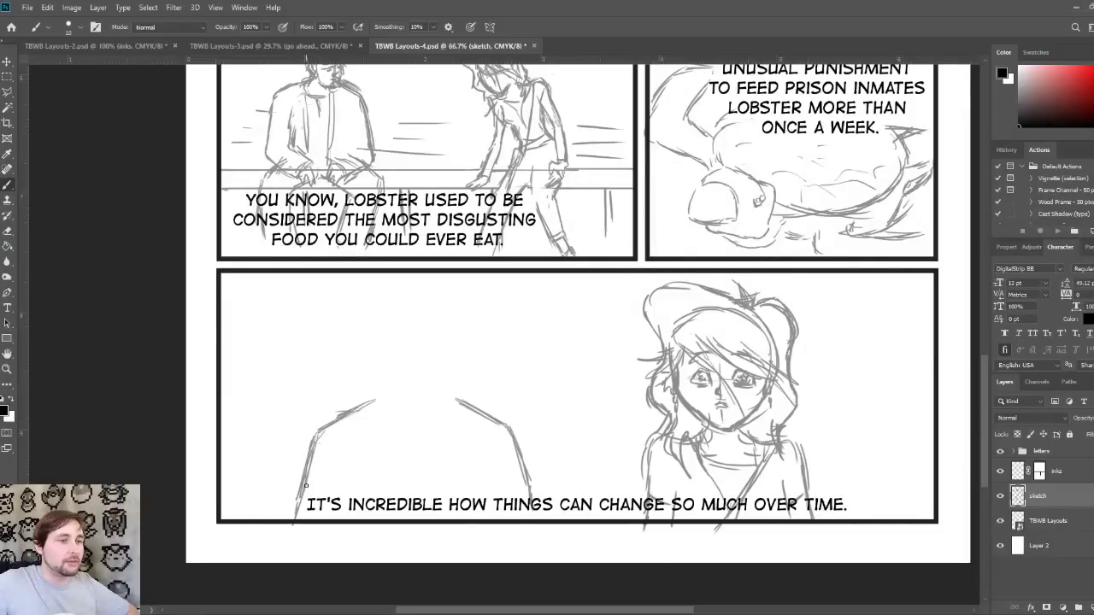
Step: Draw the second figure's open jacket with collar and front edges, inner arm lines and a curved shirt neckline
drag(388, 400, 384, 419)
drag(383, 419, 391, 509)
drag(393, 472, 390, 510)
mouse_move(445, 407)
mouse_down()
mouse_move(454, 397)
mouse_move(434, 503)
mouse_up()
drag(447, 444, 434, 504)
drag(459, 408, 453, 432)
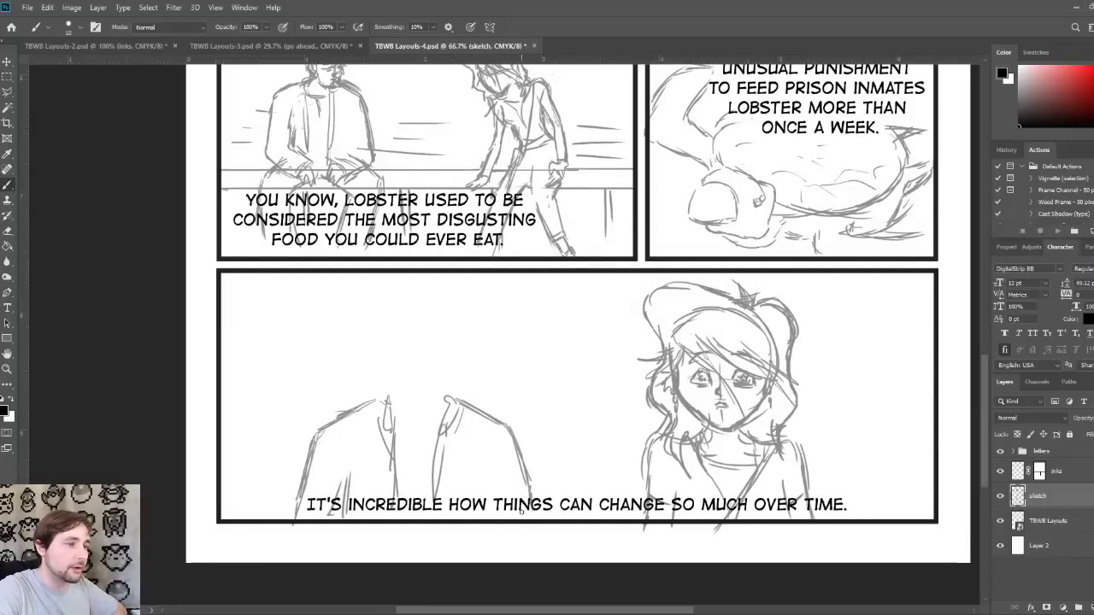
mouse_move(477, 460)
mouse_down()
mouse_move(474, 508)
mouse_move(469, 466)
mouse_up()
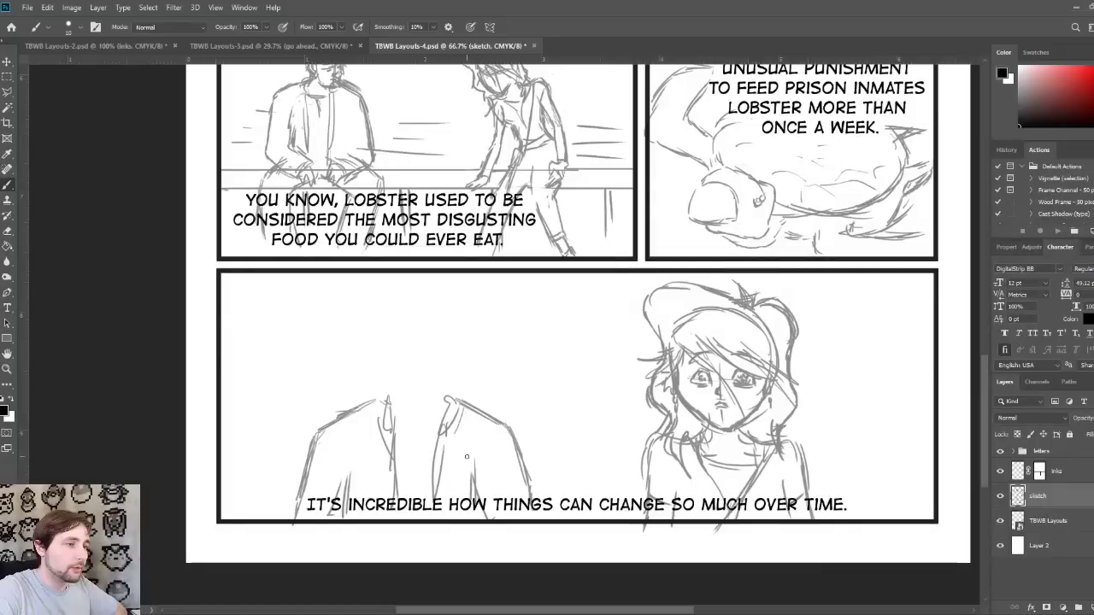
mouse_move(395, 443)
mouse_down()
mouse_move(421, 450)
mouse_move(438, 434)
mouse_move(427, 436)
mouse_up()
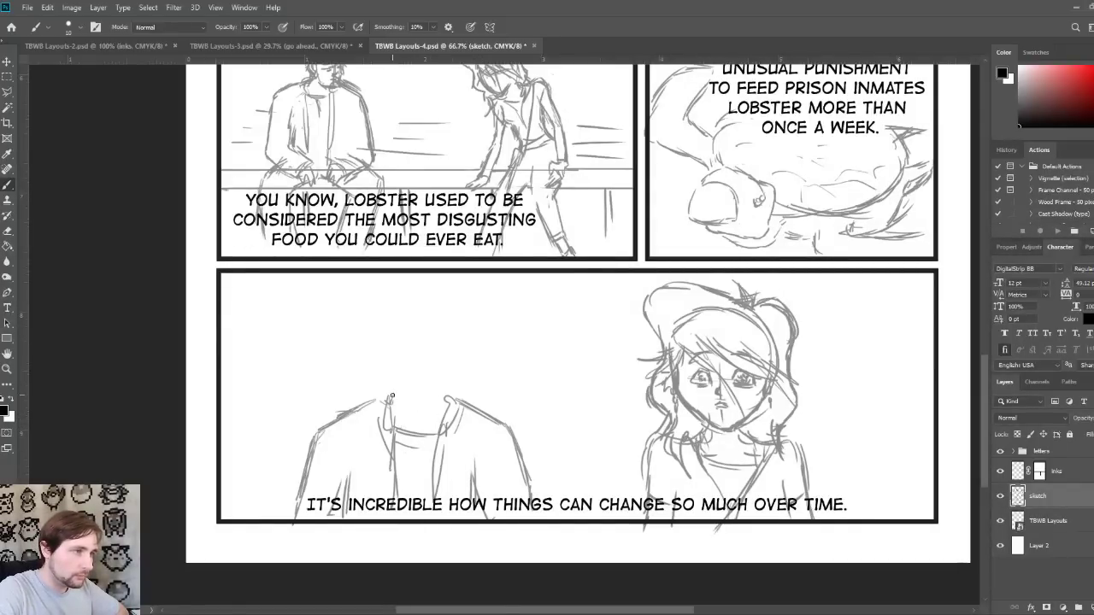
Step: Outline the second figure's head, jaw and neck above the collar, and add an ear
mouse_move(393, 400)
mouse_down()
mouse_move(392, 385)
mouse_move(417, 405)
mouse_move(443, 402)
mouse_move(452, 323)
mouse_up()
mouse_move(391, 381)
mouse_down()
mouse_move(381, 320)
mouse_move(442, 307)
mouse_move(396, 308)
mouse_move(415, 314)
mouse_move(395, 300)
mouse_move(443, 322)
mouse_move(449, 310)
mouse_move(455, 374)
mouse_up()
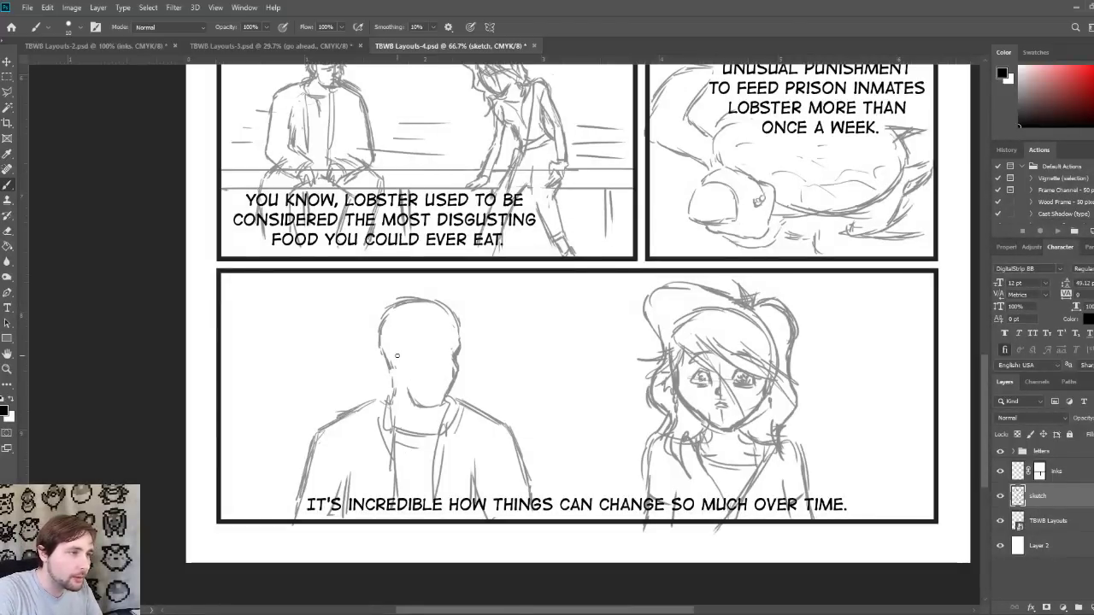
drag(395, 352, 399, 380)
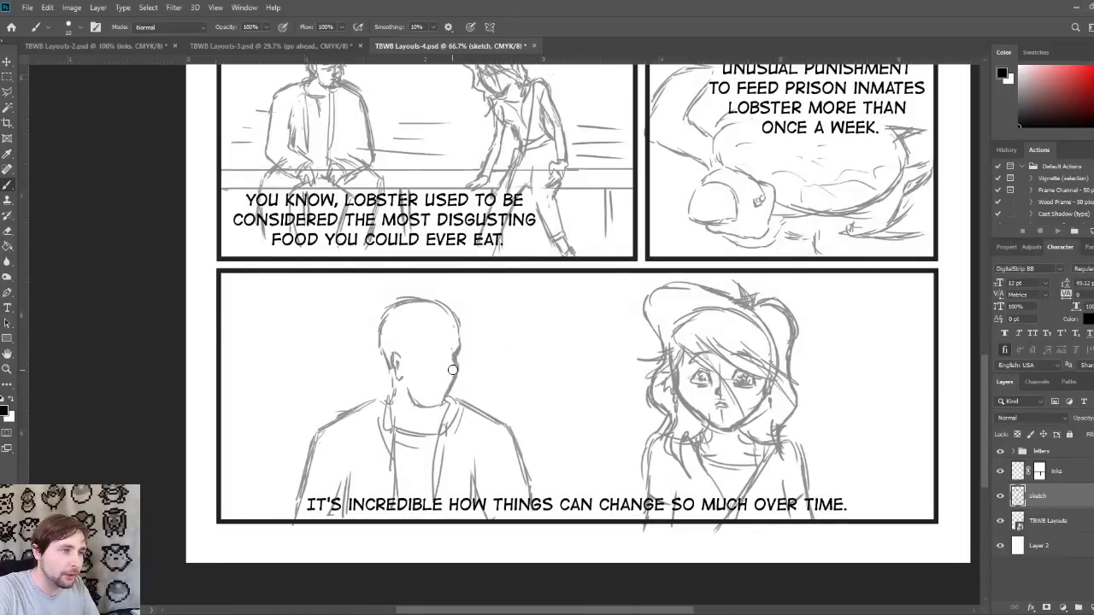
Step: Sketch short, spiky hair with a jagged hairline around the second figure's head
key(bracketleft)
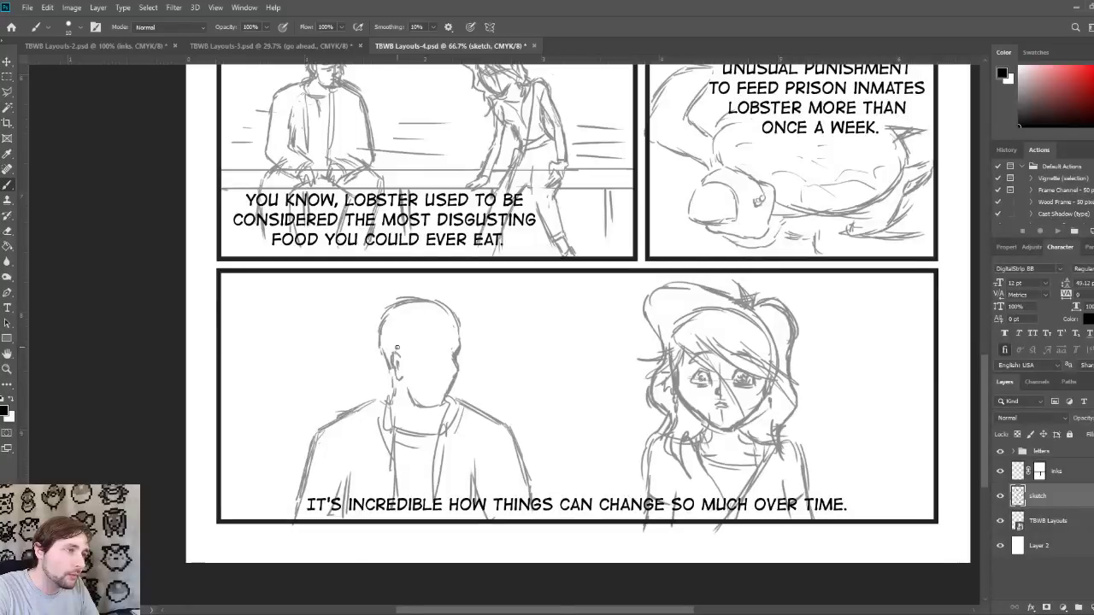
mouse_move(398, 336)
mouse_down()
mouse_move(399, 305)
mouse_move(401, 334)
mouse_move(403, 324)
mouse_move(428, 334)
mouse_move(421, 323)
mouse_move(445, 323)
mouse_move(474, 340)
mouse_move(460, 326)
mouse_move(474, 317)
mouse_move(464, 318)
mouse_move(465, 302)
mouse_move(448, 312)
mouse_move(454, 305)
mouse_move(439, 303)
mouse_move(449, 298)
mouse_move(415, 298)
mouse_move(384, 310)
mouse_move(403, 291)
mouse_move(443, 293)
mouse_up()
mouse_move(387, 313)
mouse_down()
mouse_move(377, 353)
mouse_move(394, 365)
mouse_move(381, 332)
mouse_move(385, 374)
mouse_up()
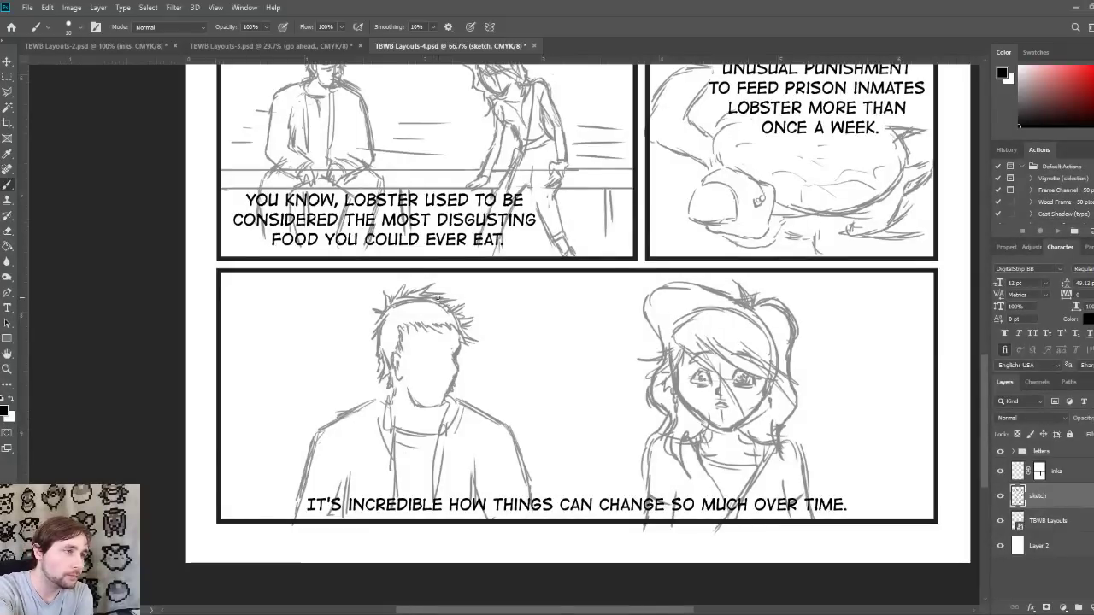
Step: Draw the second figure's nose, then sketch the mouth framed by a mustache and goatee, and add loose hair strokes
mouse_move(432, 297)
mouse_down()
mouse_move(470, 310)
mouse_move(476, 323)
mouse_up()
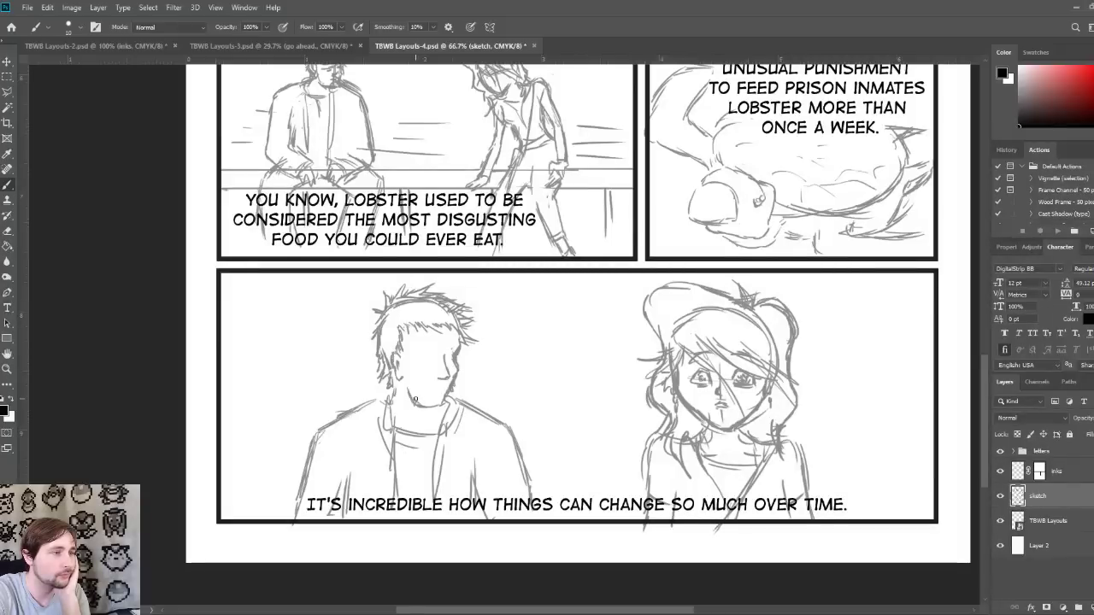
mouse_move(423, 406)
mouse_down()
mouse_move(444, 402)
mouse_move(447, 389)
mouse_move(421, 383)
mouse_move(446, 382)
mouse_up()
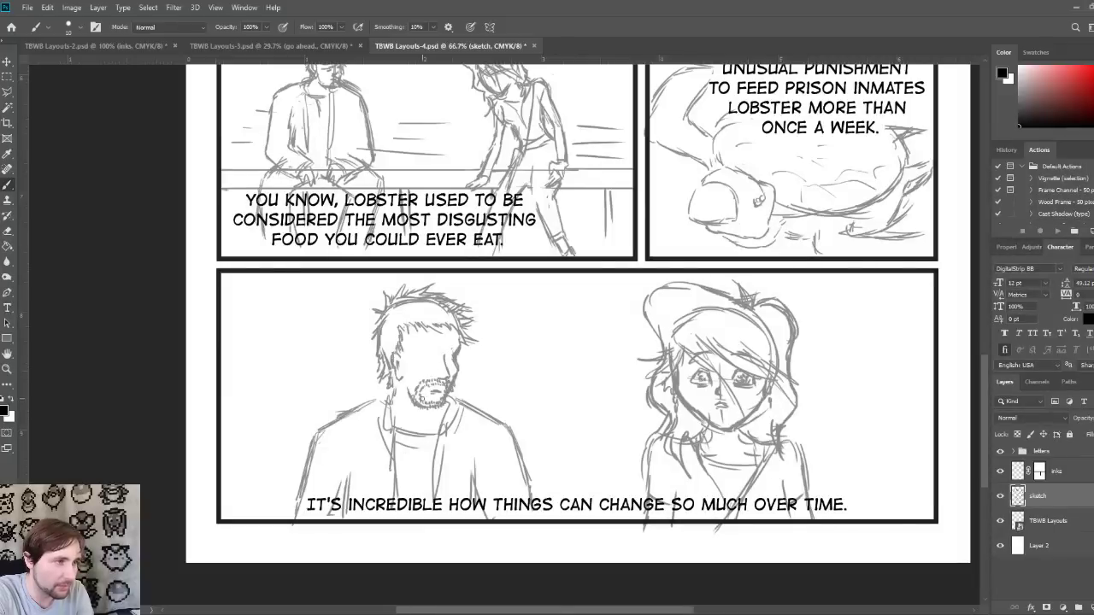
drag(421, 384, 442, 380)
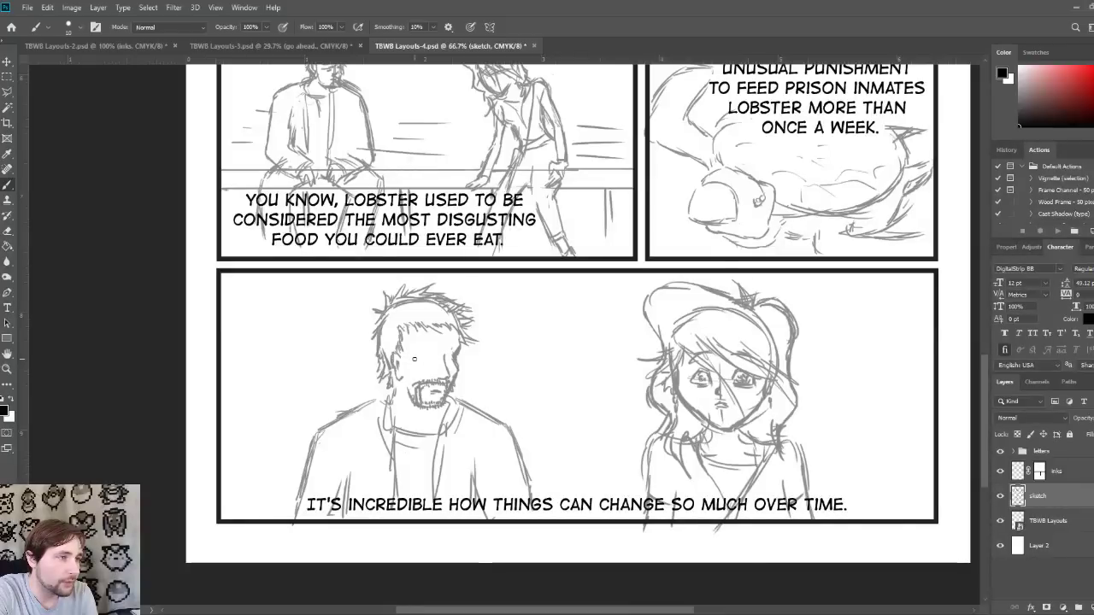
Step: Sketch the second figure's eyes and eyebrows along a light guideline, and add raised collar lines on both sides of the neck
drag(414, 358, 440, 357)
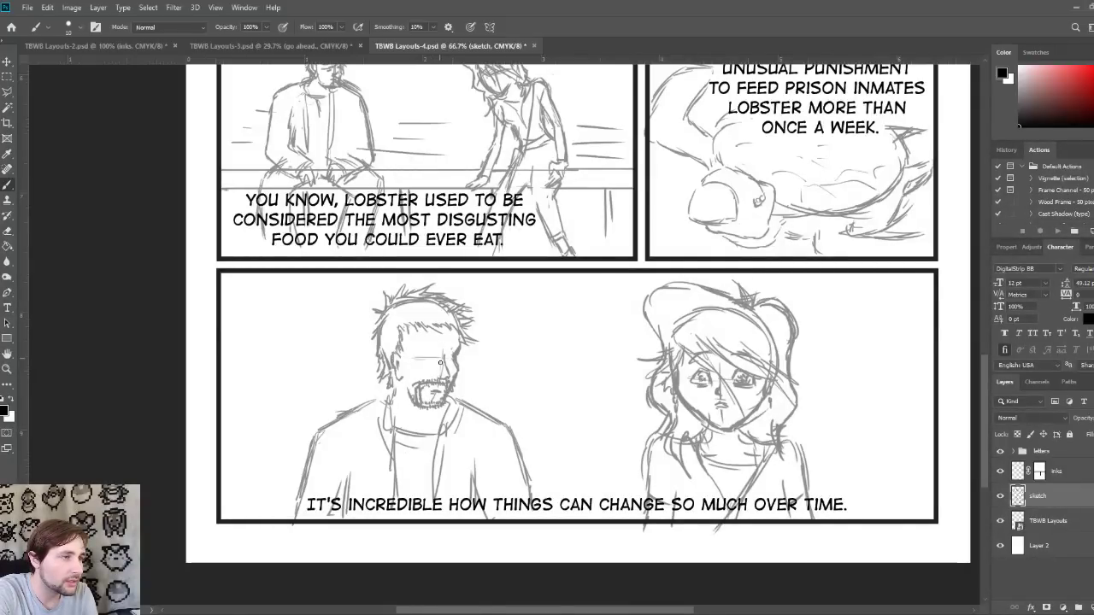
mouse_move(391, 407)
mouse_down()
mouse_move(397, 379)
mouse_move(370, 400)
mouse_up()
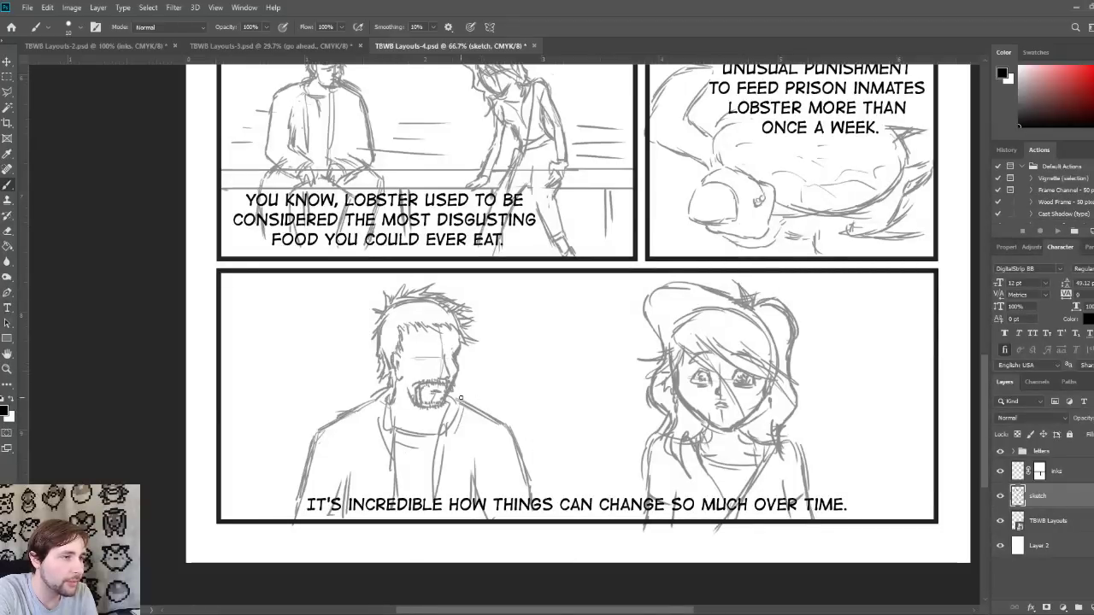
drag(460, 398, 476, 405)
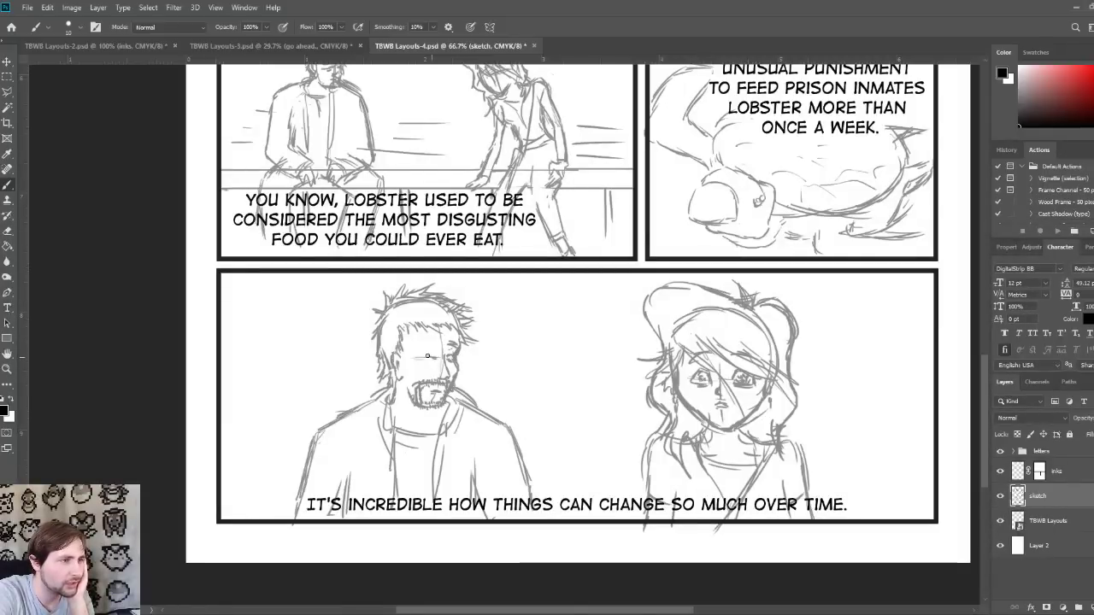
drag(418, 361, 436, 362)
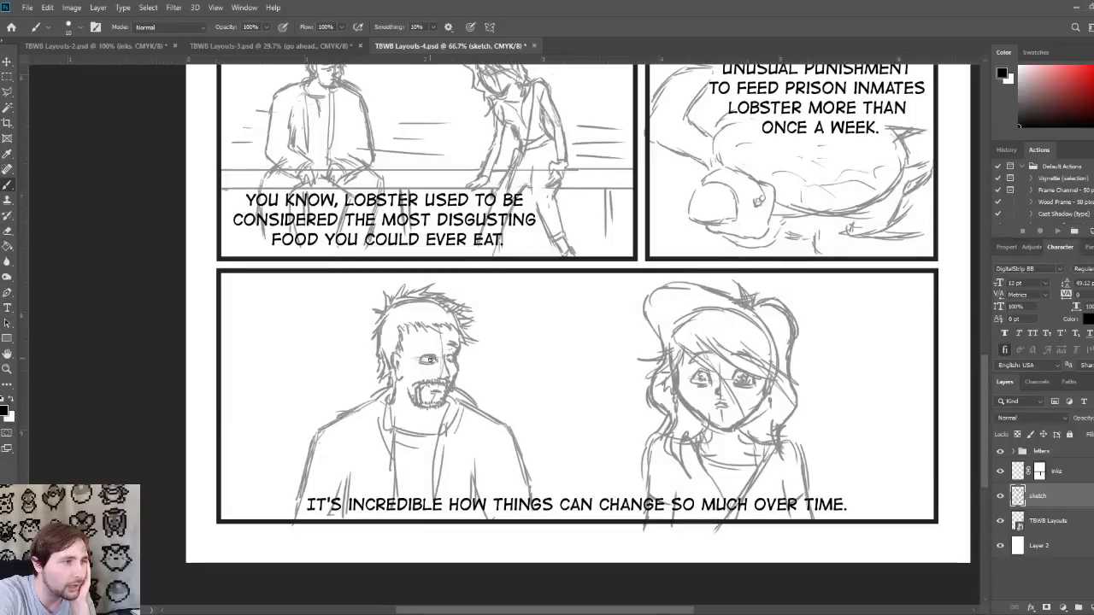
drag(429, 361, 432, 360)
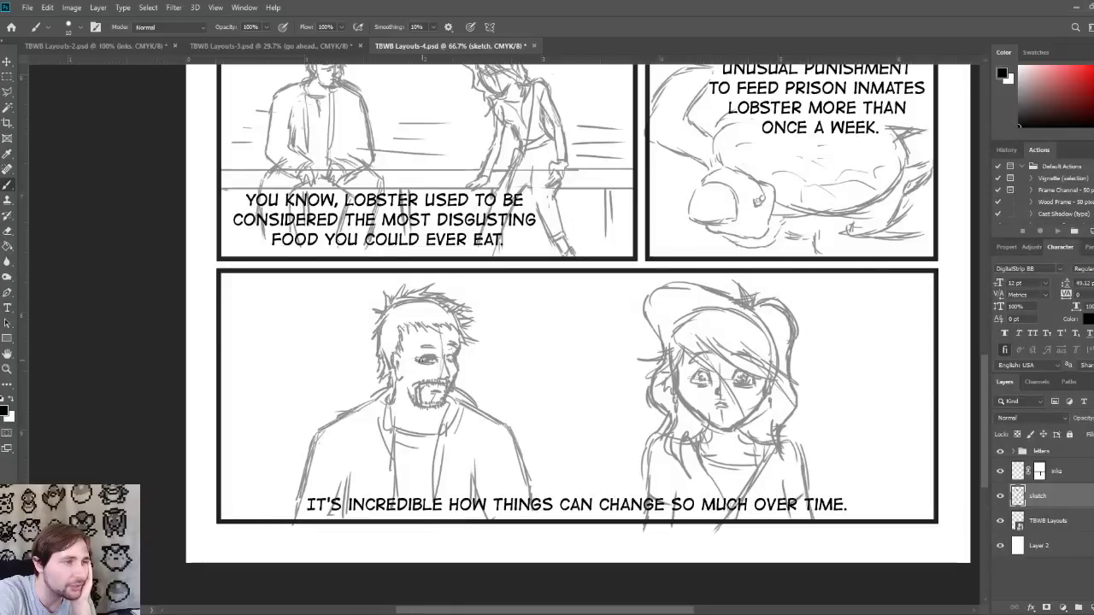
drag(428, 360, 417, 357)
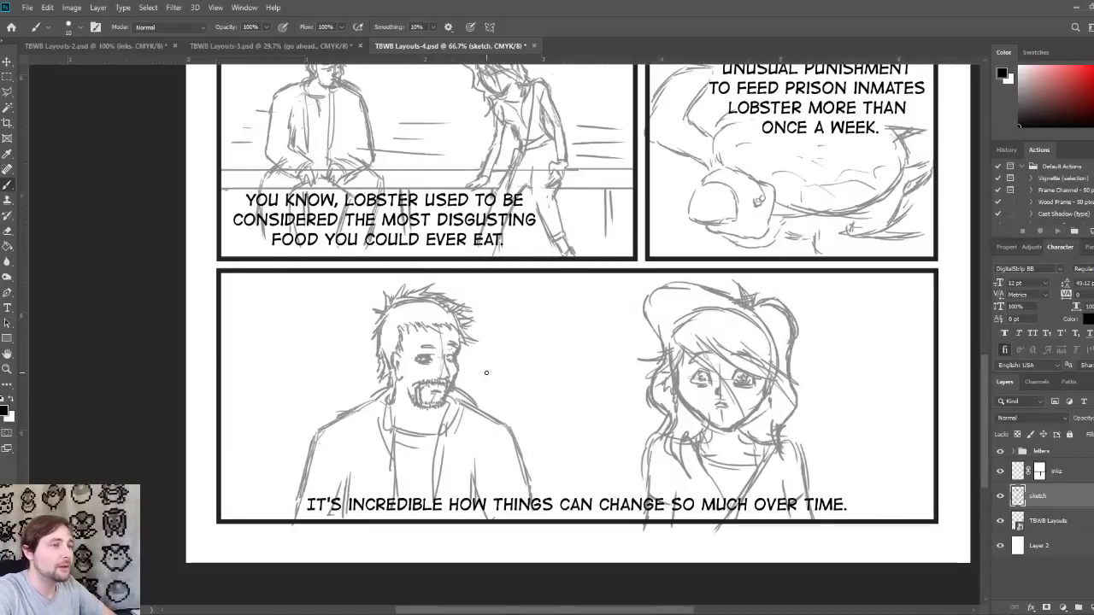
drag(486, 372, 567, 369)
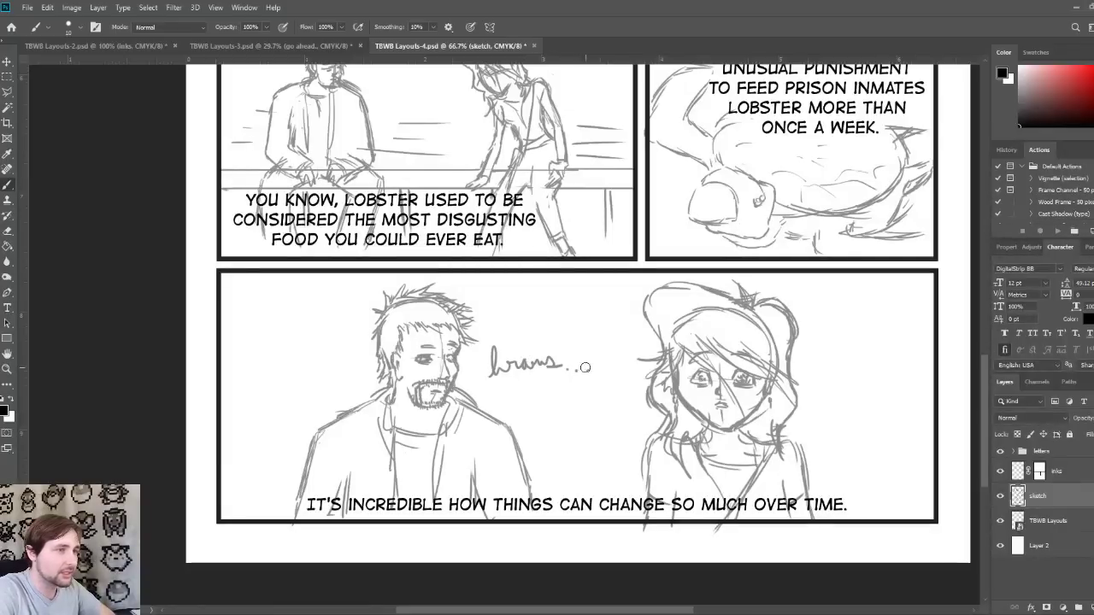
key(ctrl+z)
key(ctrl+z)
mouse_move(582, 374)
mouse_down()
mouse_move(559, 358)
mouse_move(550, 377)
mouse_move(536, 374)
mouse_move(532, 352)
mouse_move(512, 378)
mouse_move(518, 350)
mouse_move(500, 374)
mouse_move(498, 352)
mouse_move(489, 359)
mouse_up()
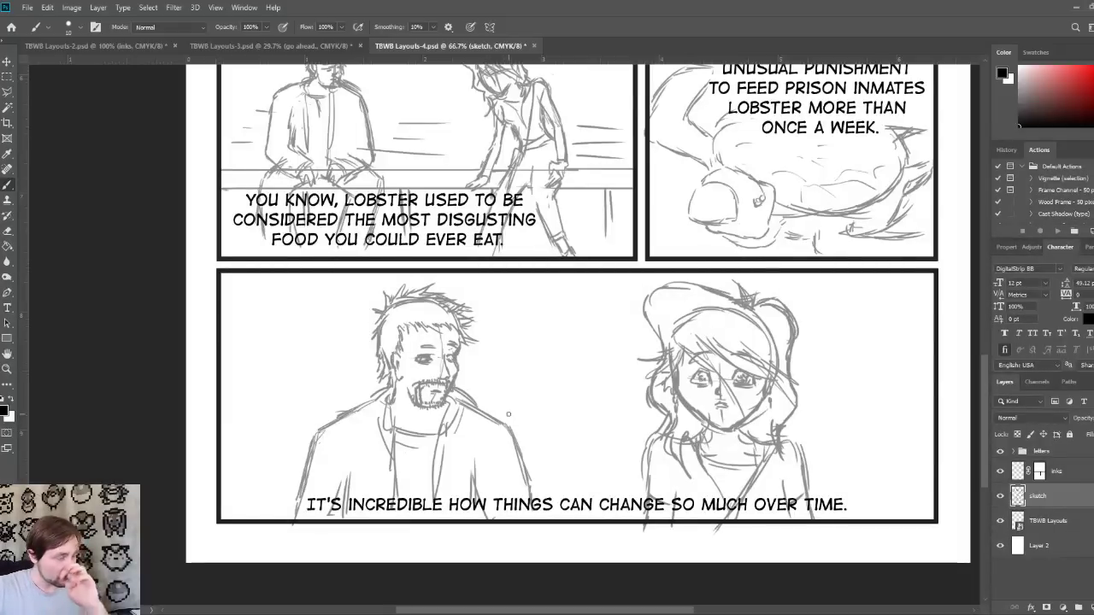
Step: Lasso the second figure's head, scale it up to about 117% and nudge it into place over the neck, then deselect
click(8, 92)
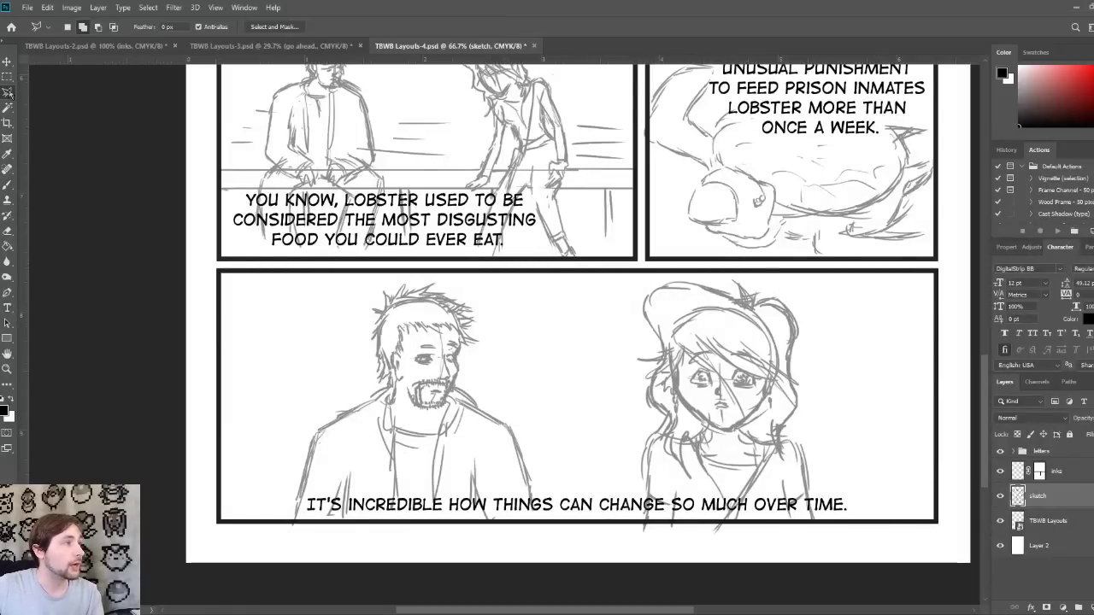
mouse_move(360, 292)
mouse_down()
mouse_move(397, 411)
mouse_move(428, 427)
mouse_move(445, 417)
mouse_move(480, 363)
mouse_move(478, 305)
mouse_move(421, 275)
mouse_move(361, 292)
mouse_up()
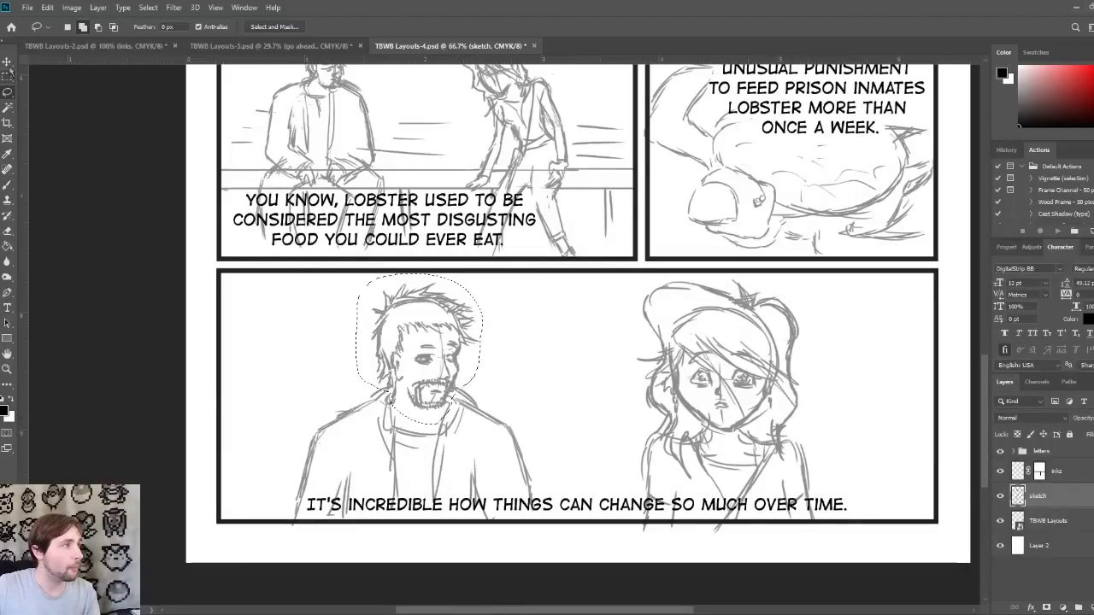
key(v)
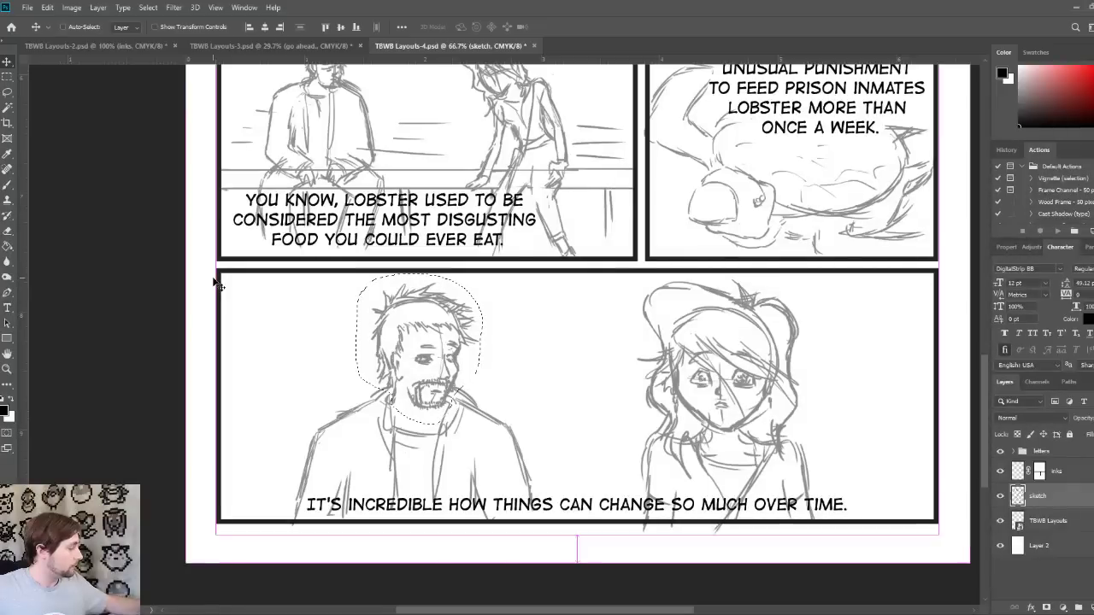
key(ctrl+t)
drag(355, 273, 343, 259)
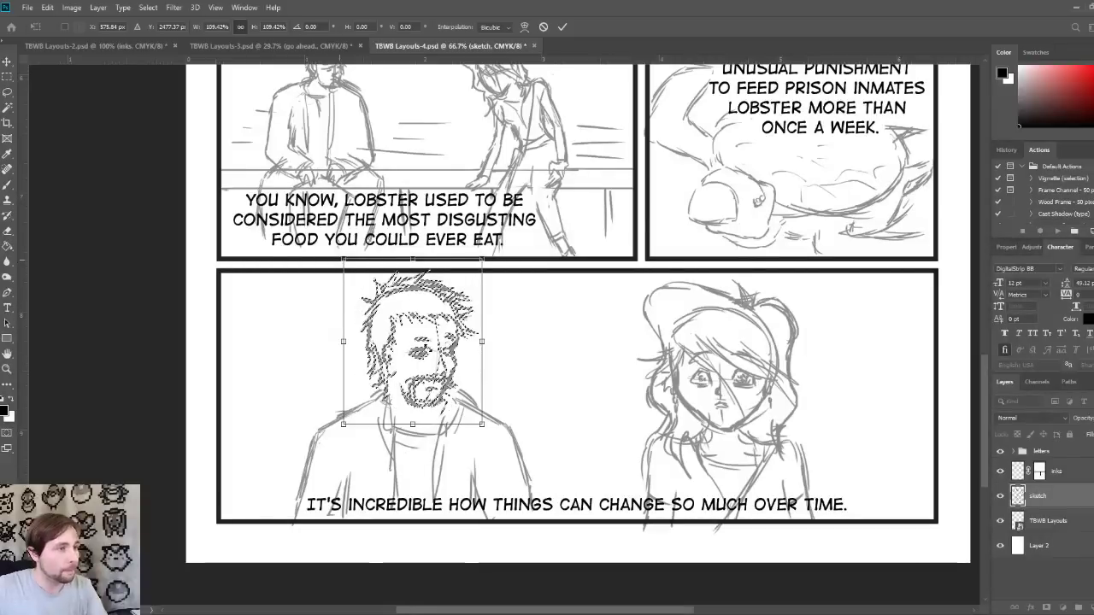
drag(482, 424, 493, 427)
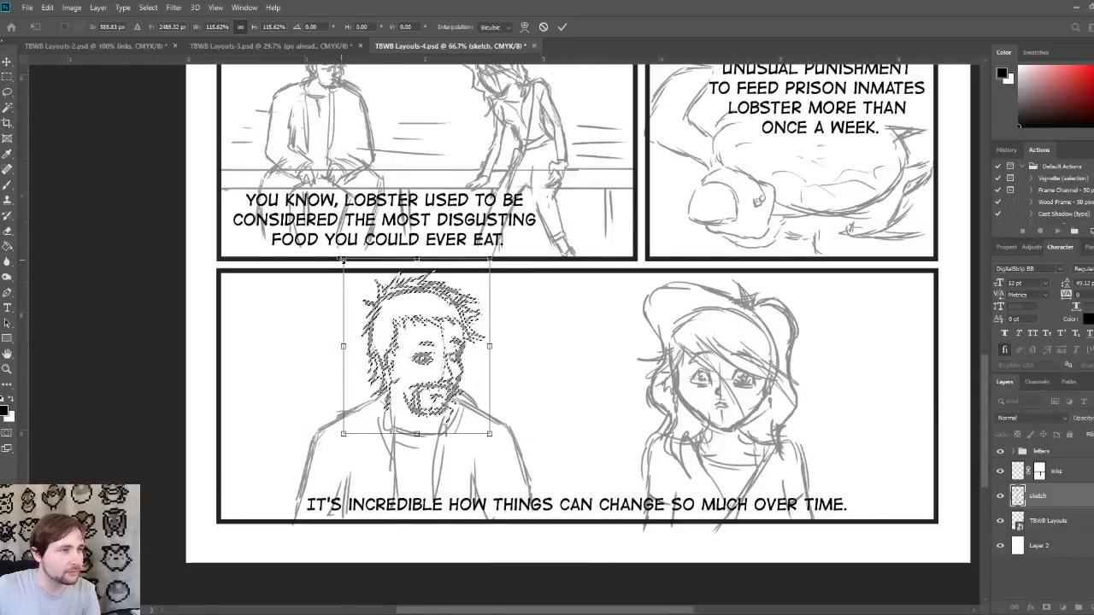
drag(342, 260, 341, 256)
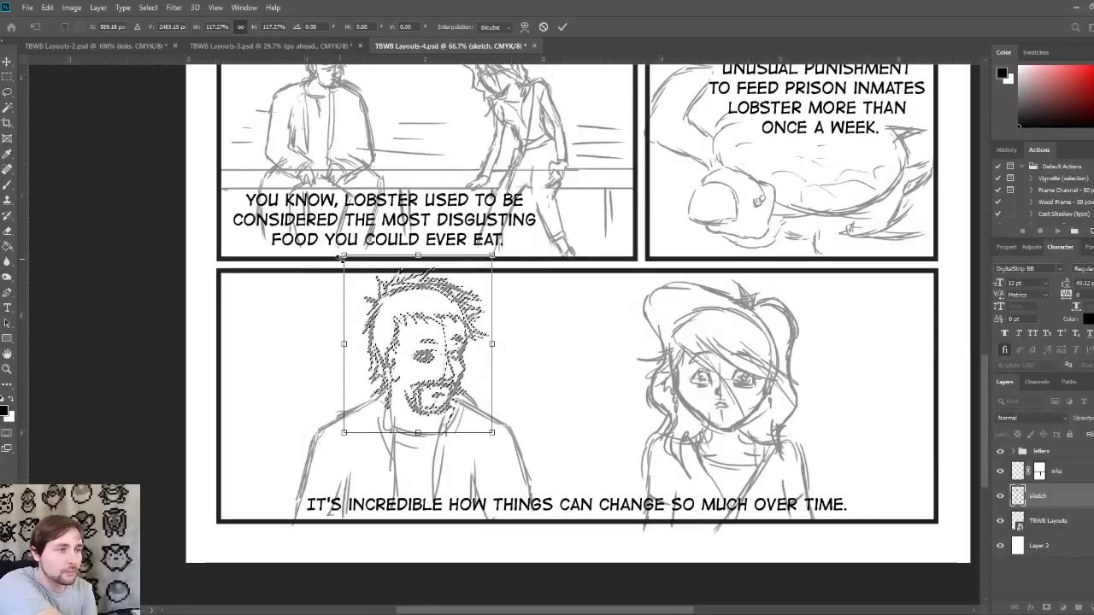
key(Right)
key(Up)
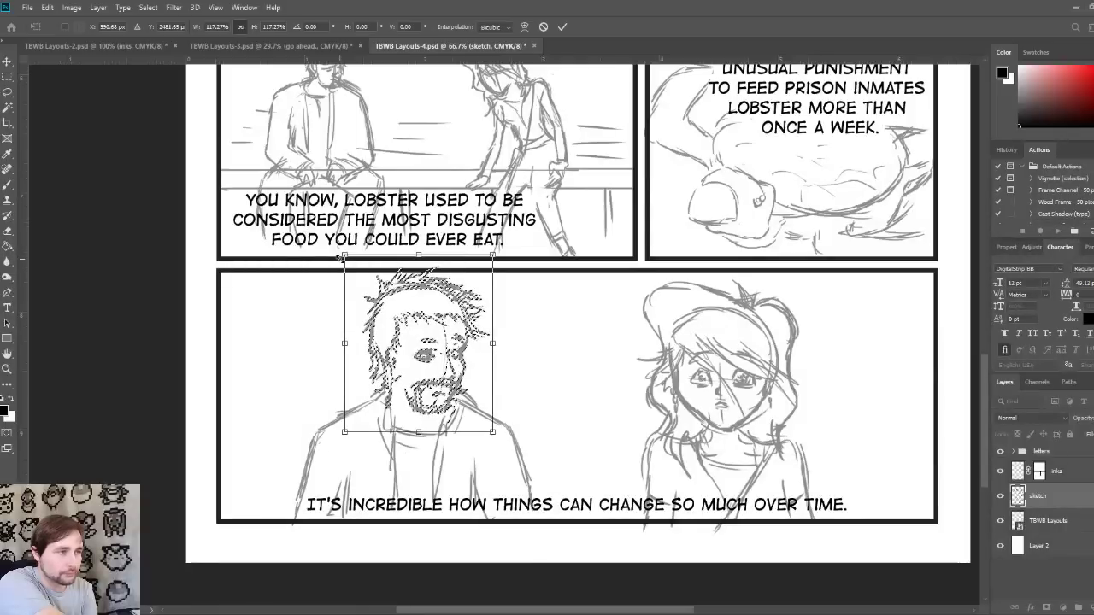
key(Return)
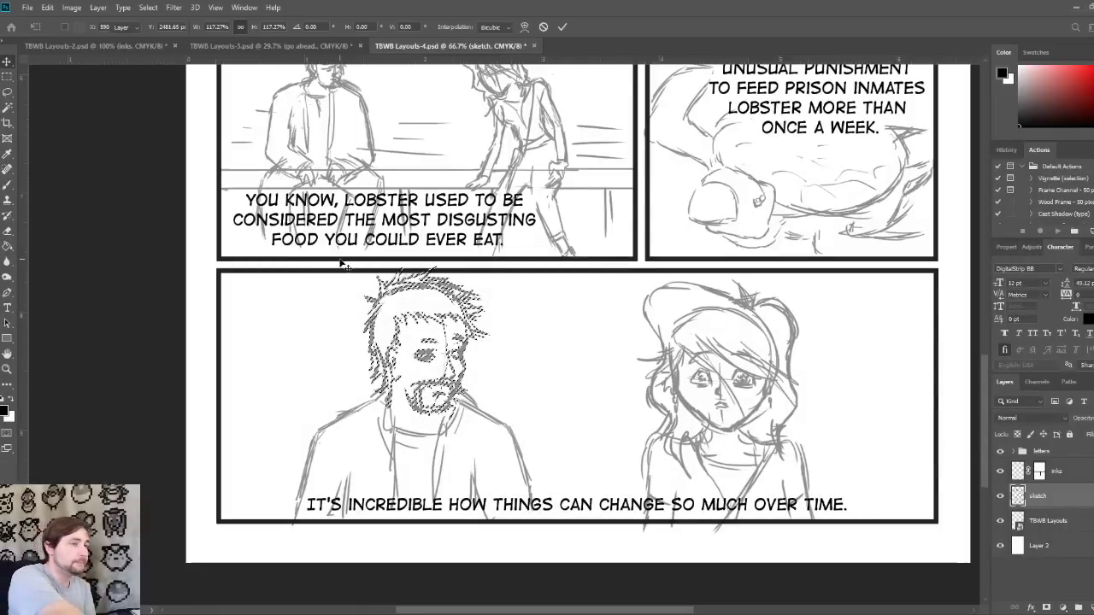
key(ctrl+d)
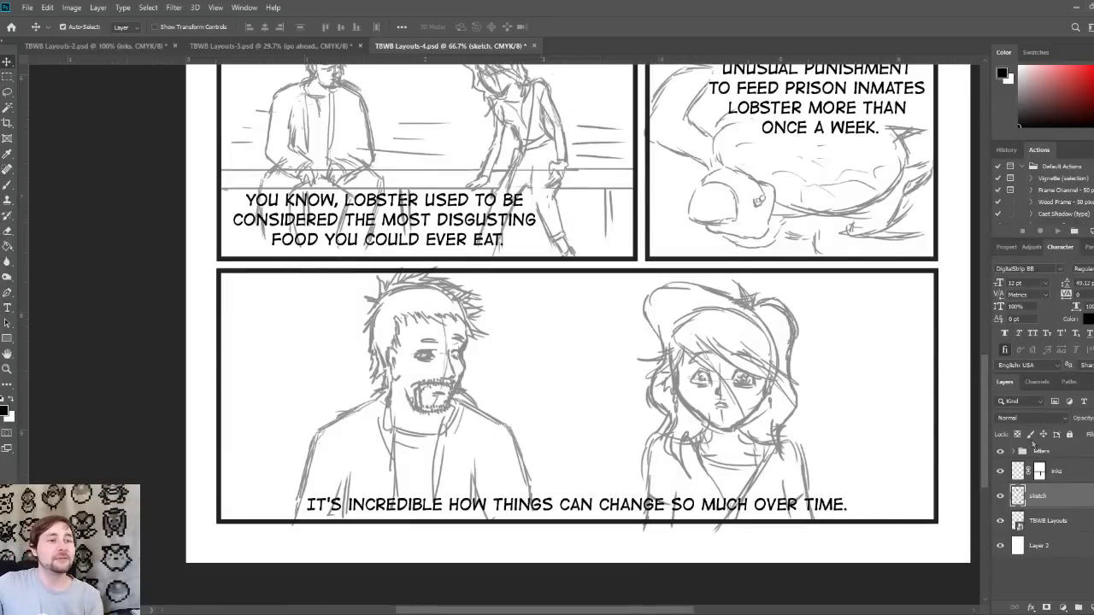
Step: Create a new layer directly above the inks layer and name it "bubbles"
click(1081, 473)
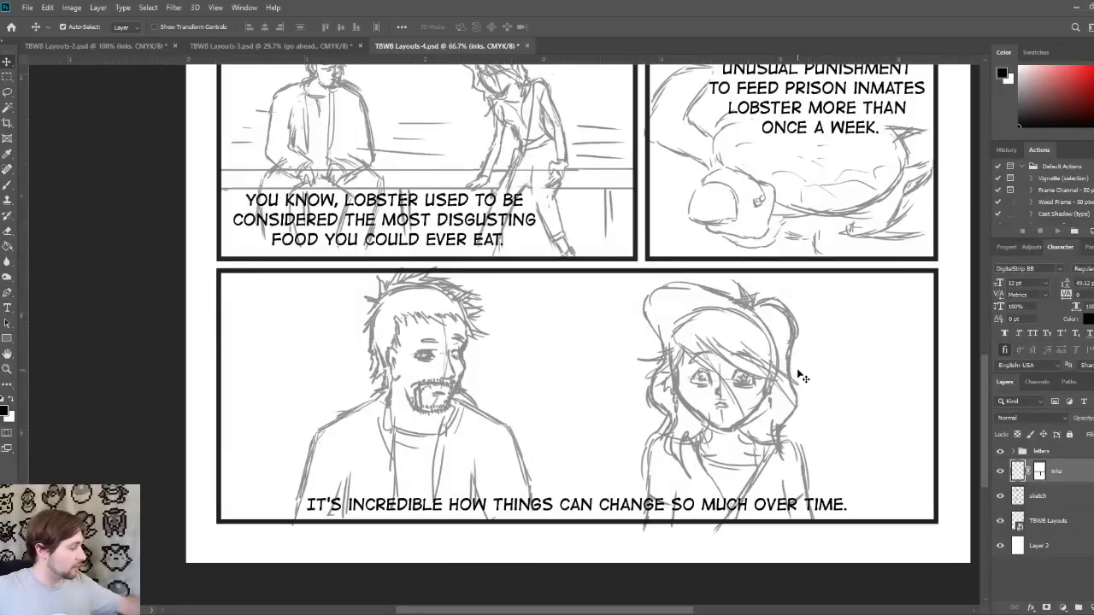
key(ctrl)
key(ctrl+0)
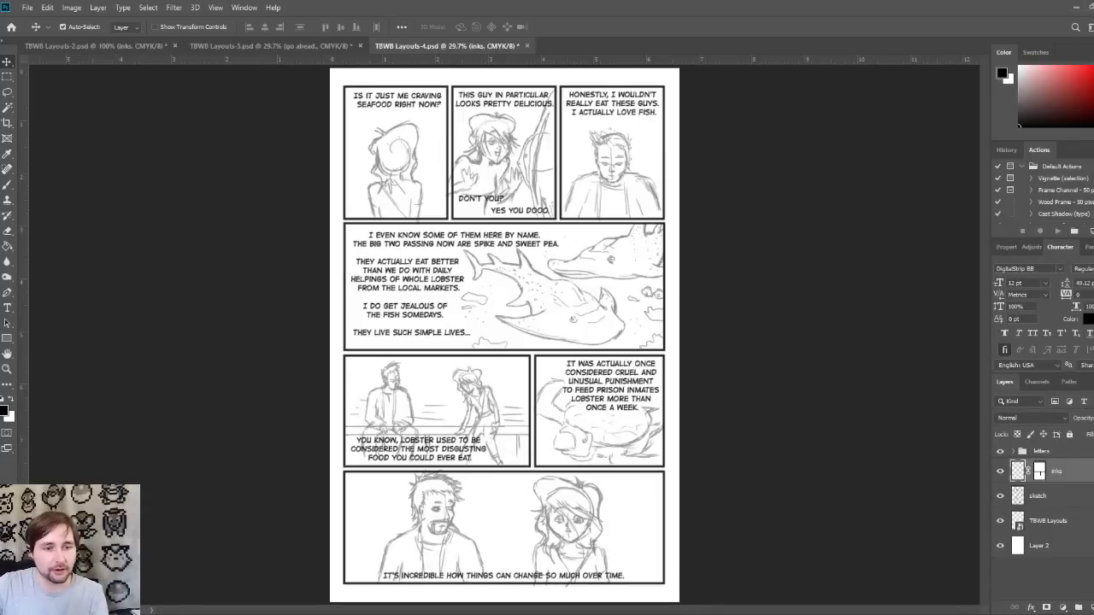
key(ctrl+shift+alt+n)
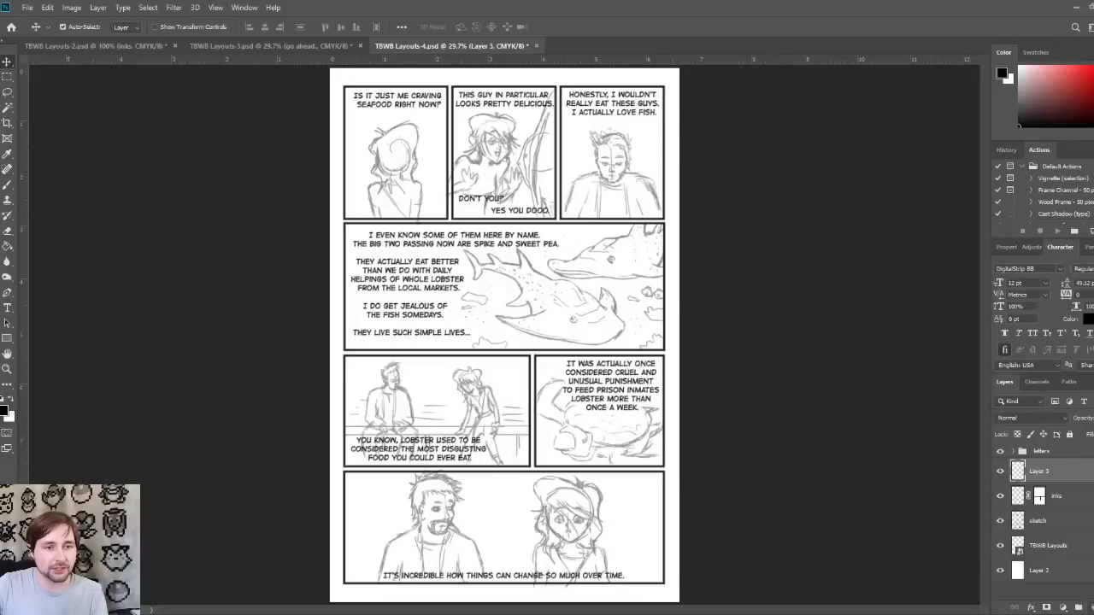
double_click(1039, 470)
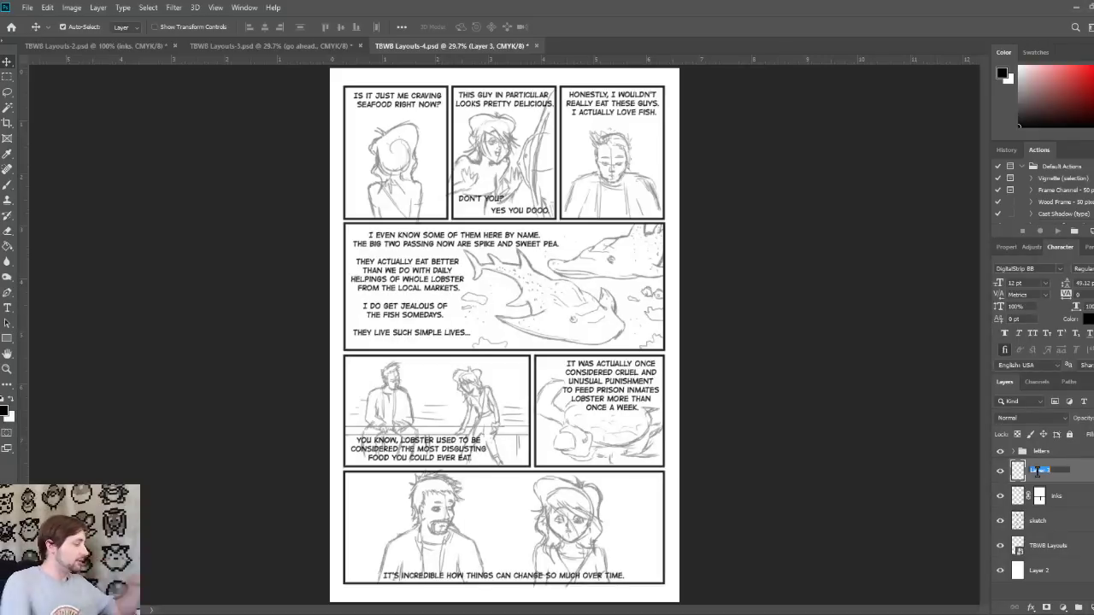
text(bubbles)
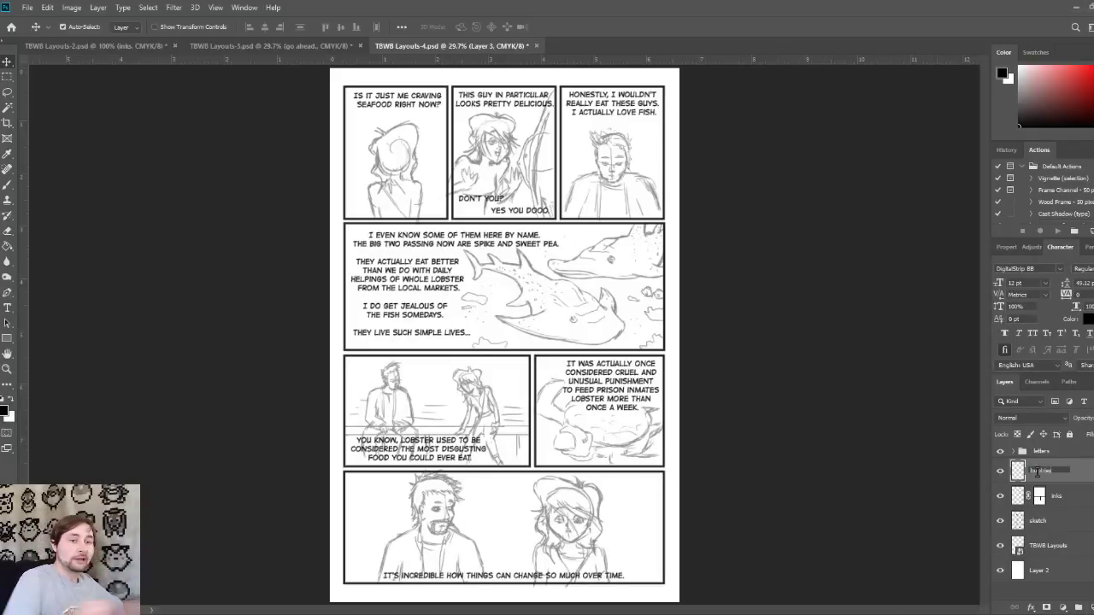
key(Return)
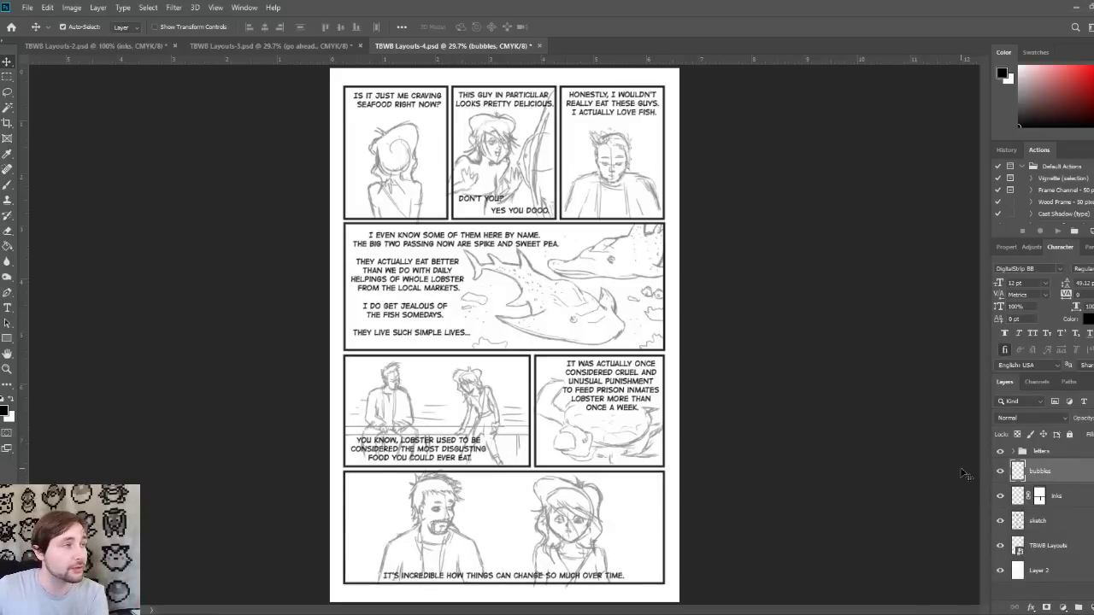
click(7, 77)
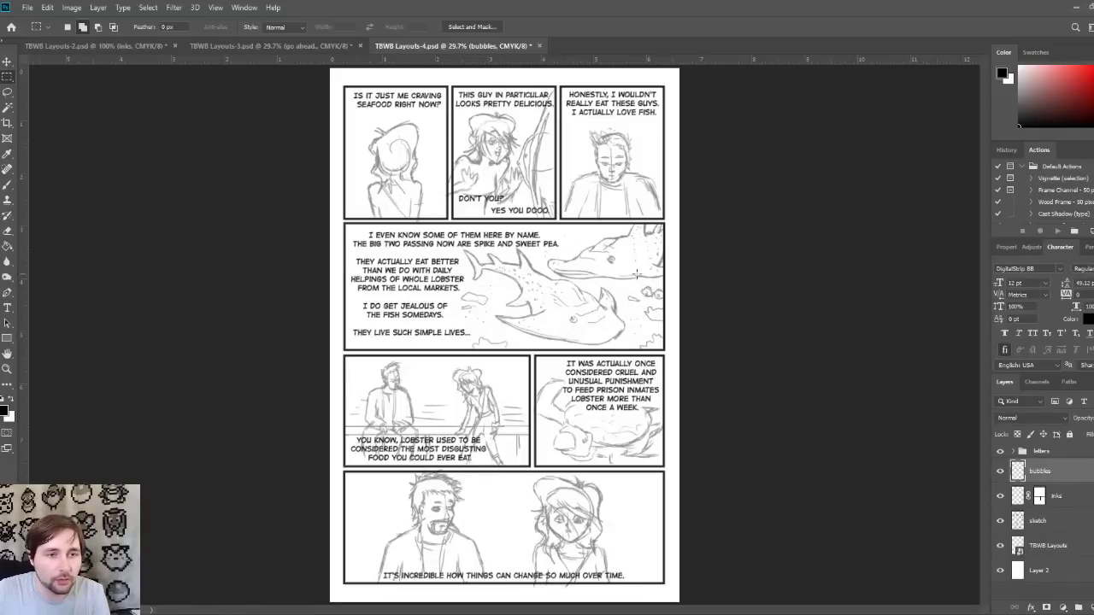
click(7, 62)
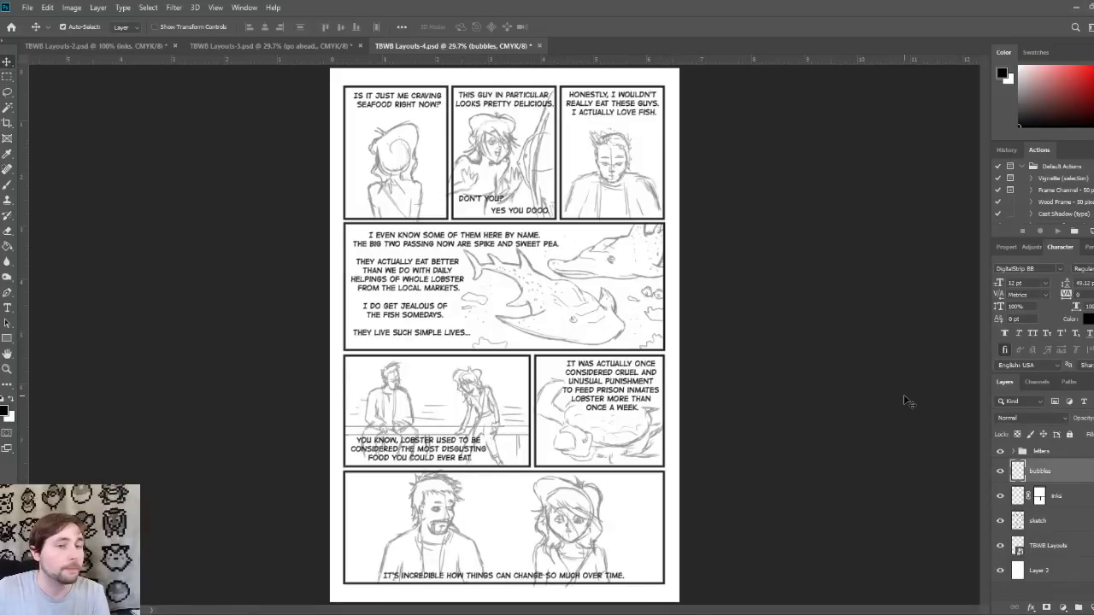
click(1040, 498)
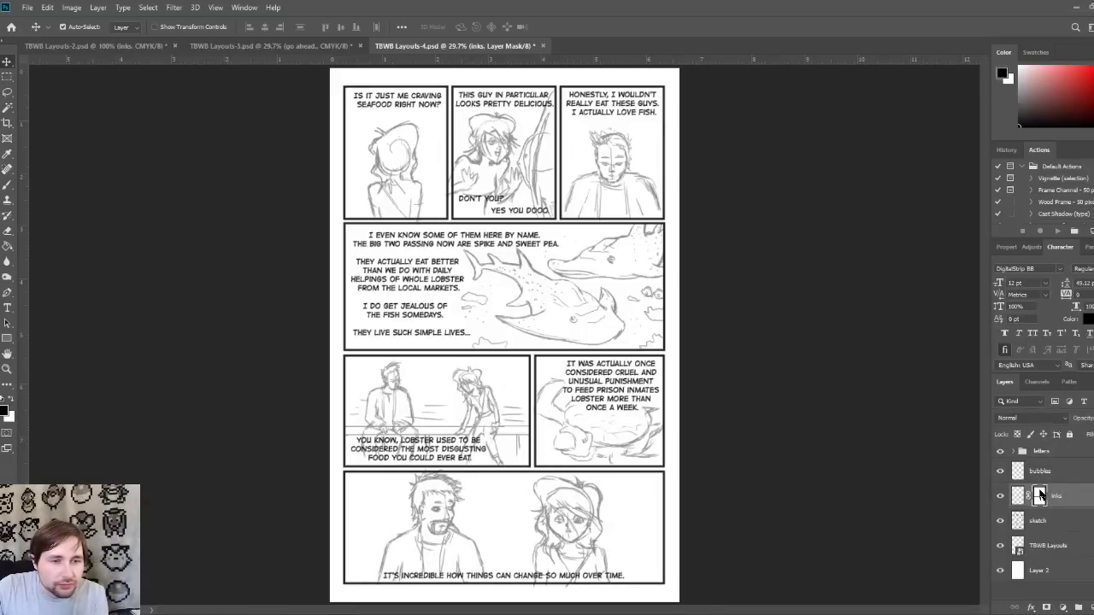
click(1064, 599)
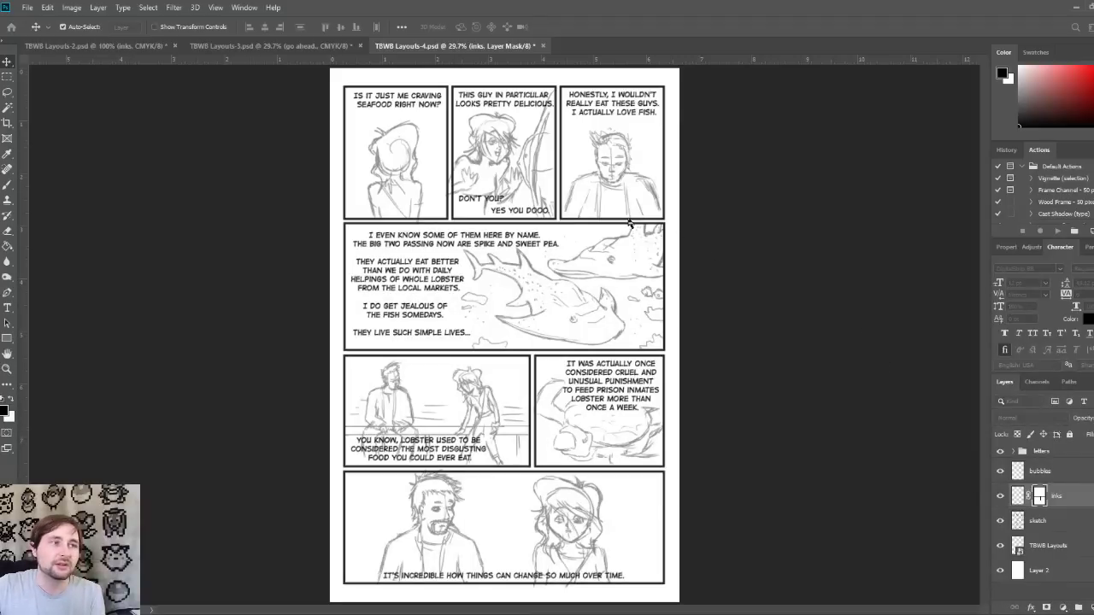
Step: On the bubbles layer, select rectangular areas around all the captions in the three top-row panels with the Rectangular Marquee tool
click(1041, 474)
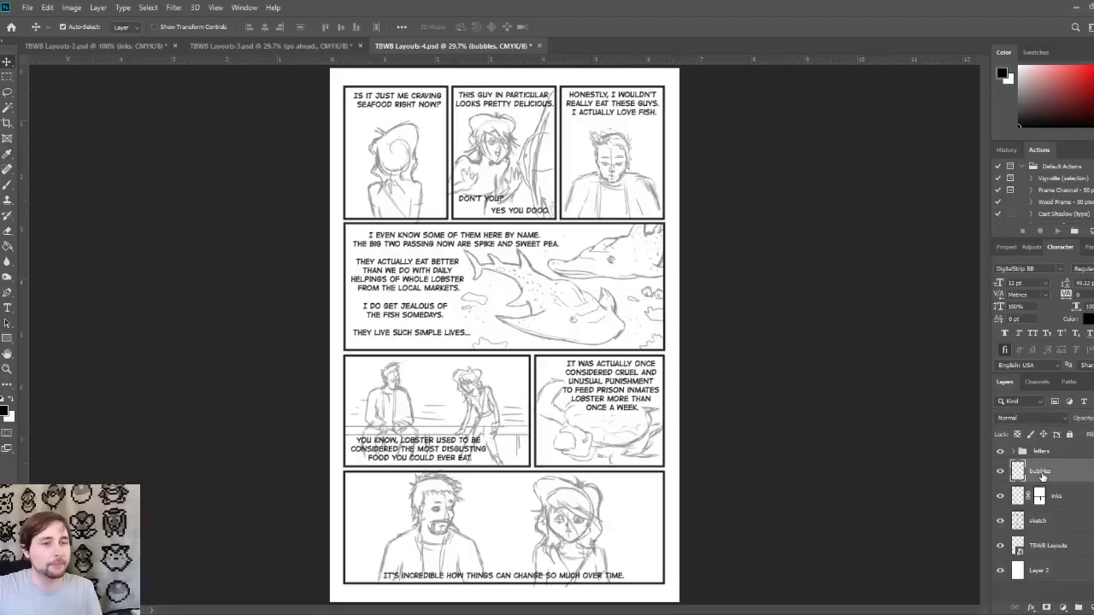
click(7, 77)
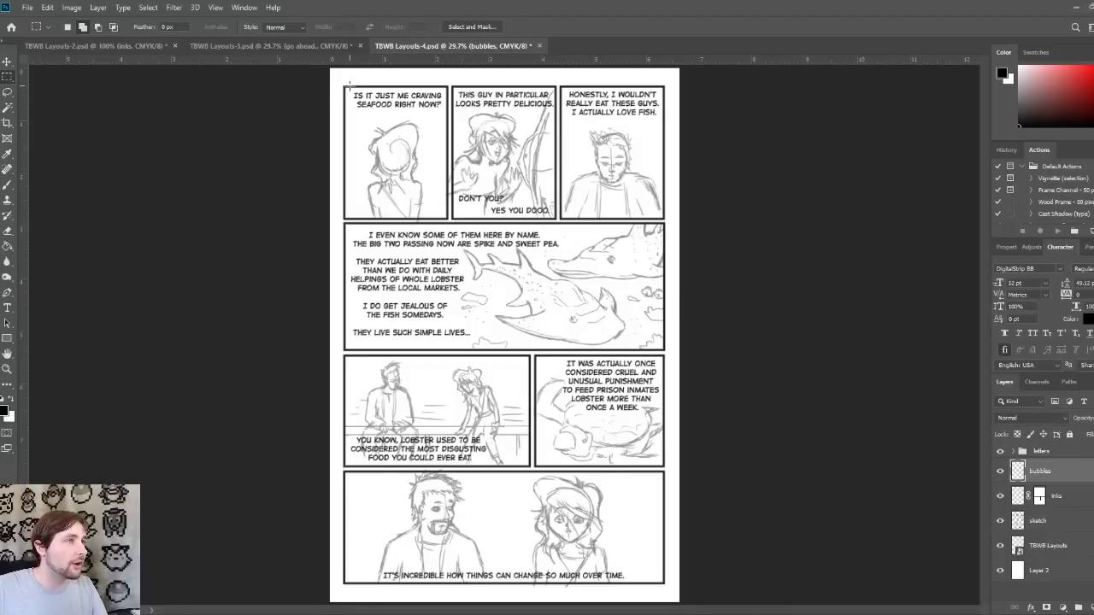
mouse_move(349, 88)
mouse_down()
mouse_move(390, 116)
mouse_move(447, 115)
mouse_move(342, 85)
mouse_up()
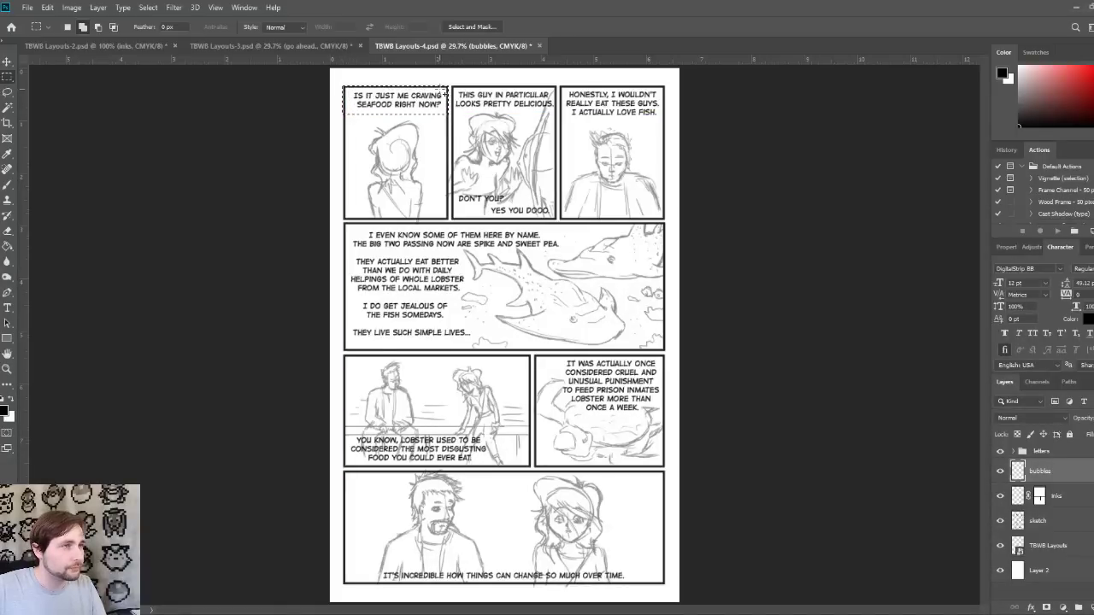
drag(458, 94, 560, 115)
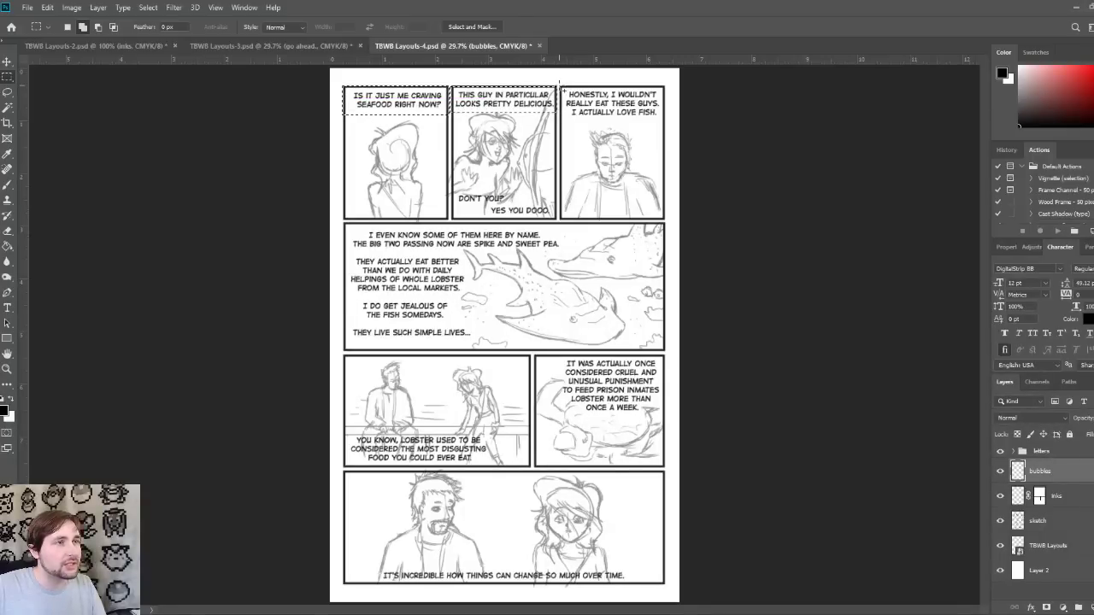
drag(561, 85, 668, 125)
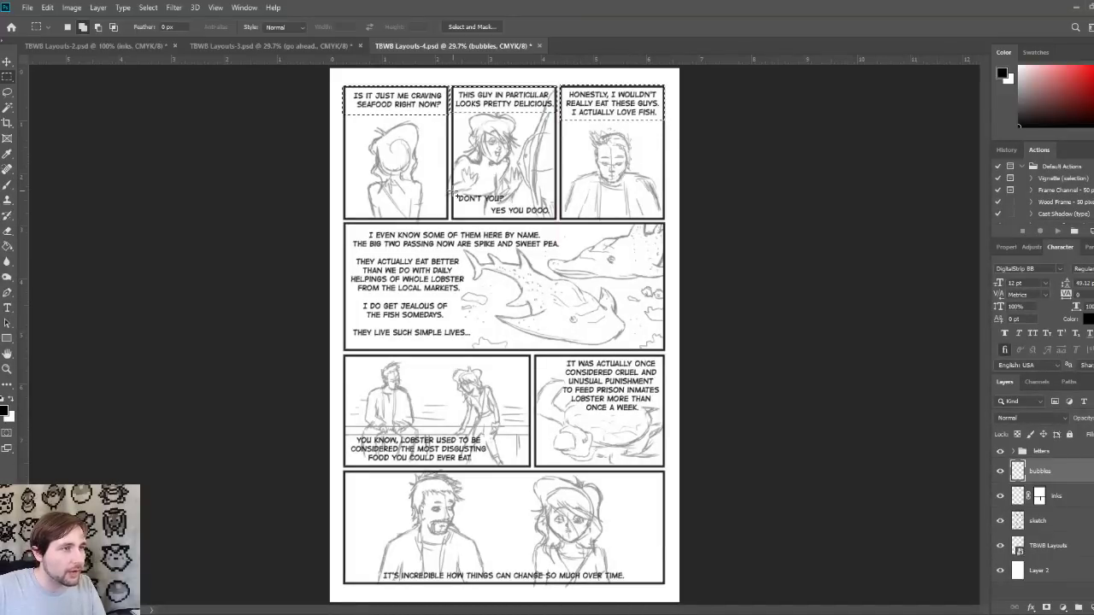
drag(456, 190, 513, 206)
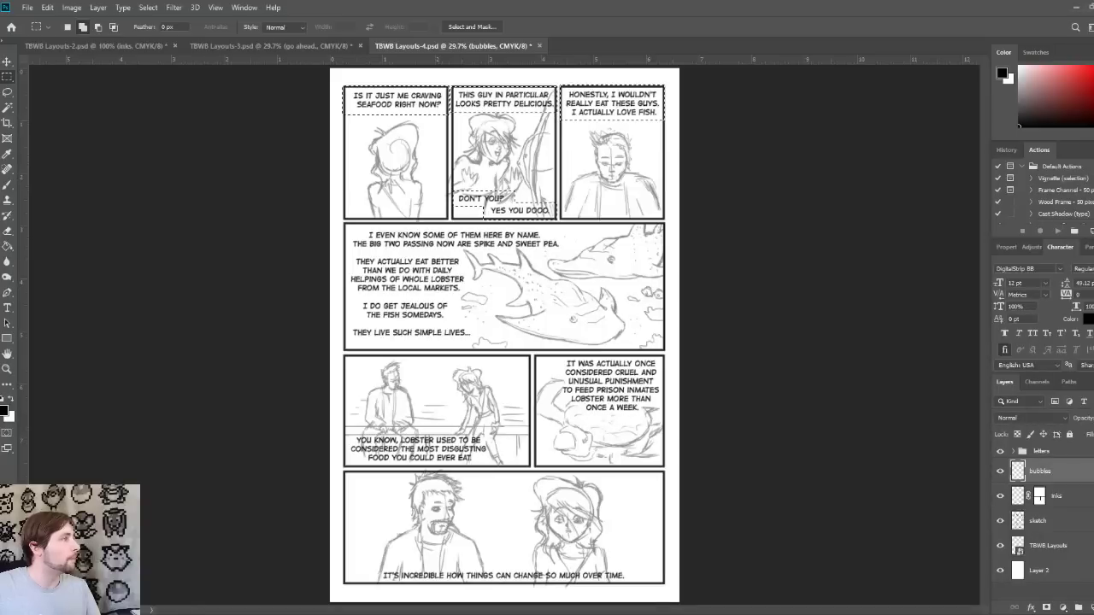
key(ctrl+d)
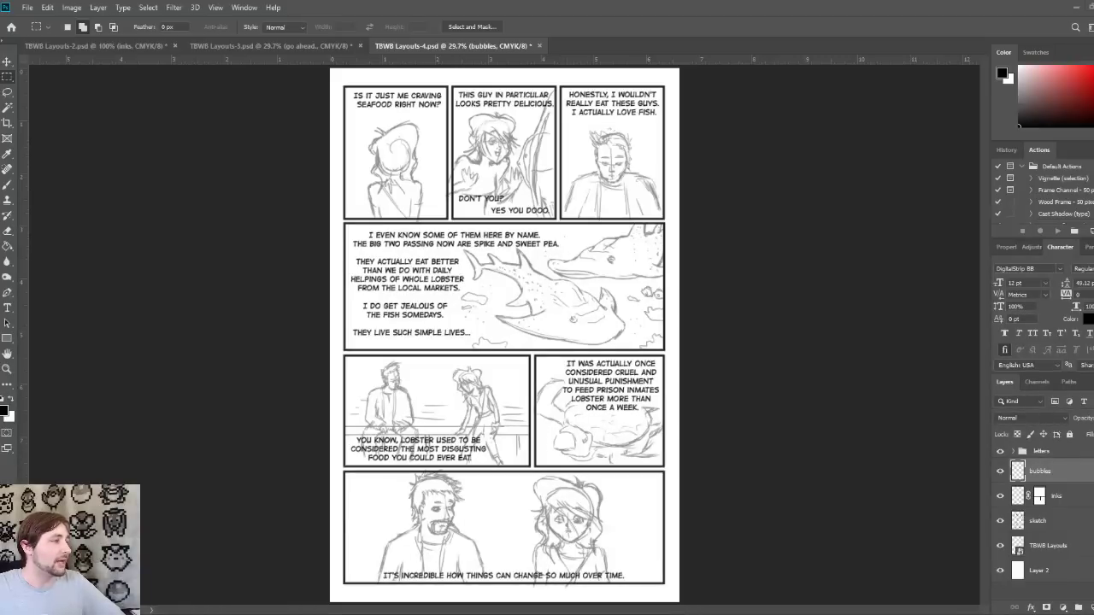
key(ctrl+shift+d)
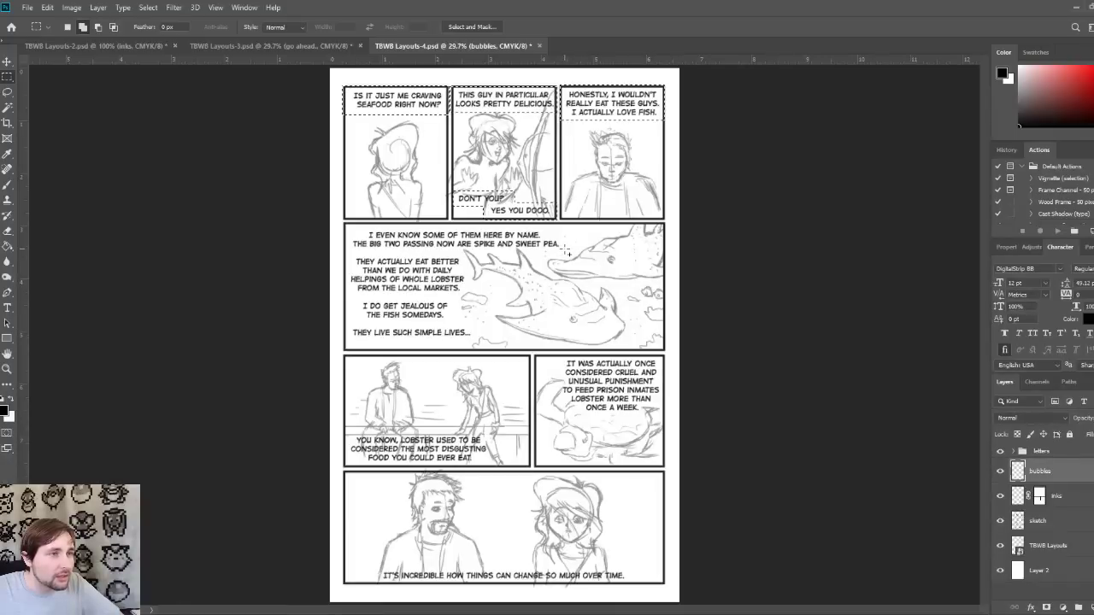
Step: Add separate rectangular areas around the four captions in the wide fish panel to the selection
drag(564, 250, 340, 227)
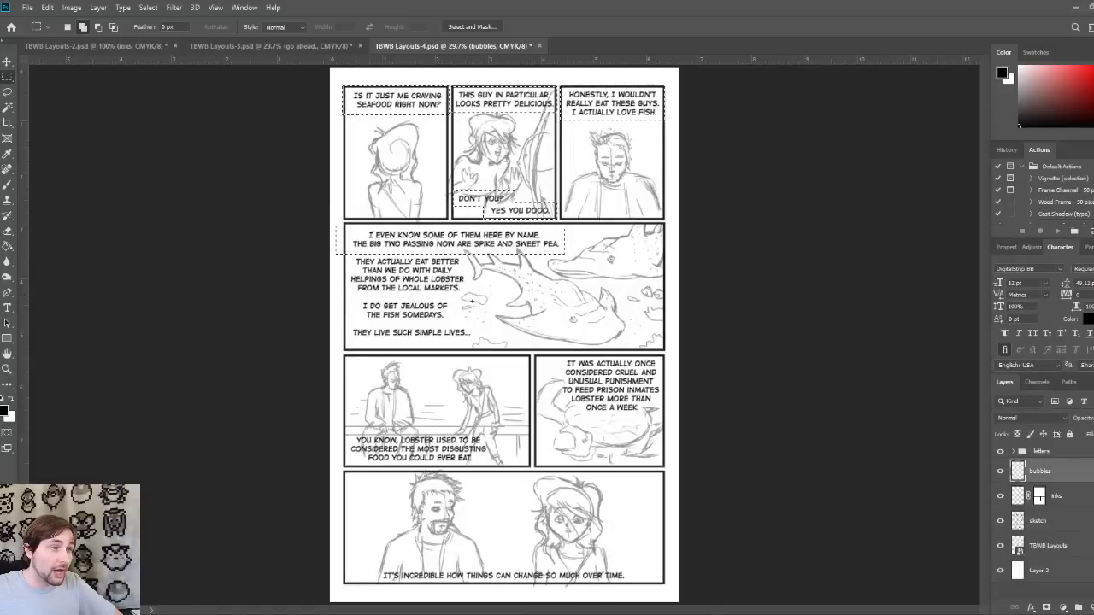
drag(350, 262, 333, 255)
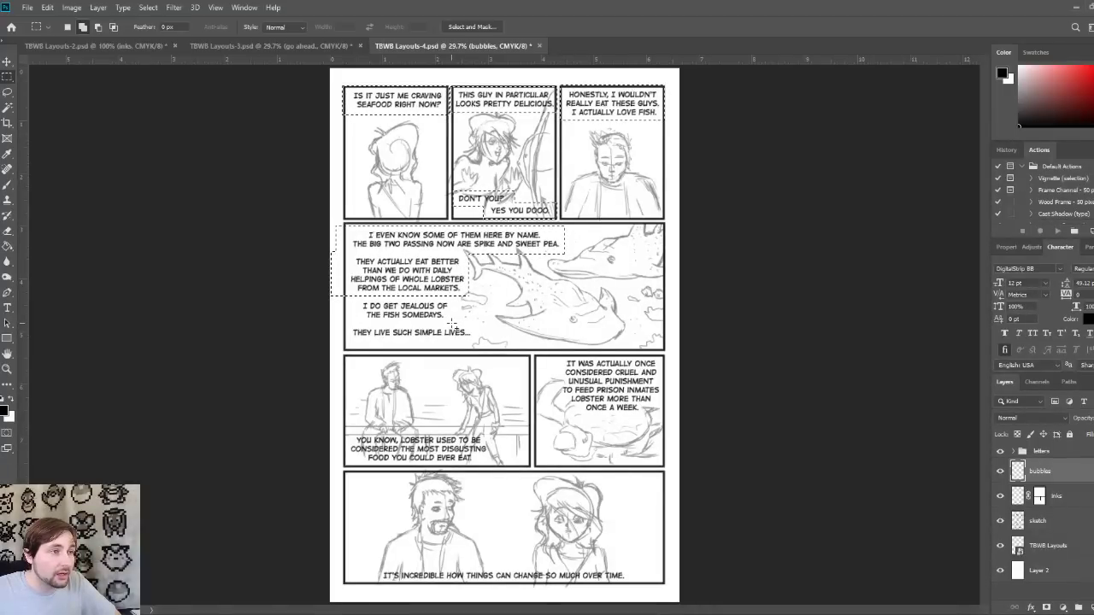
drag(374, 305, 346, 302)
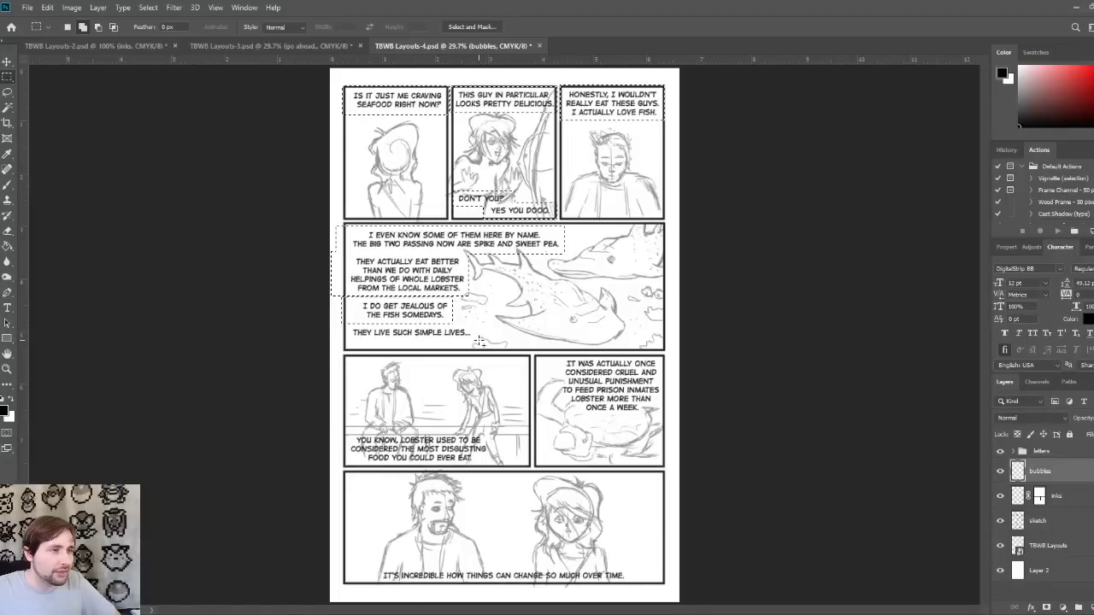
drag(476, 341, 342, 323)
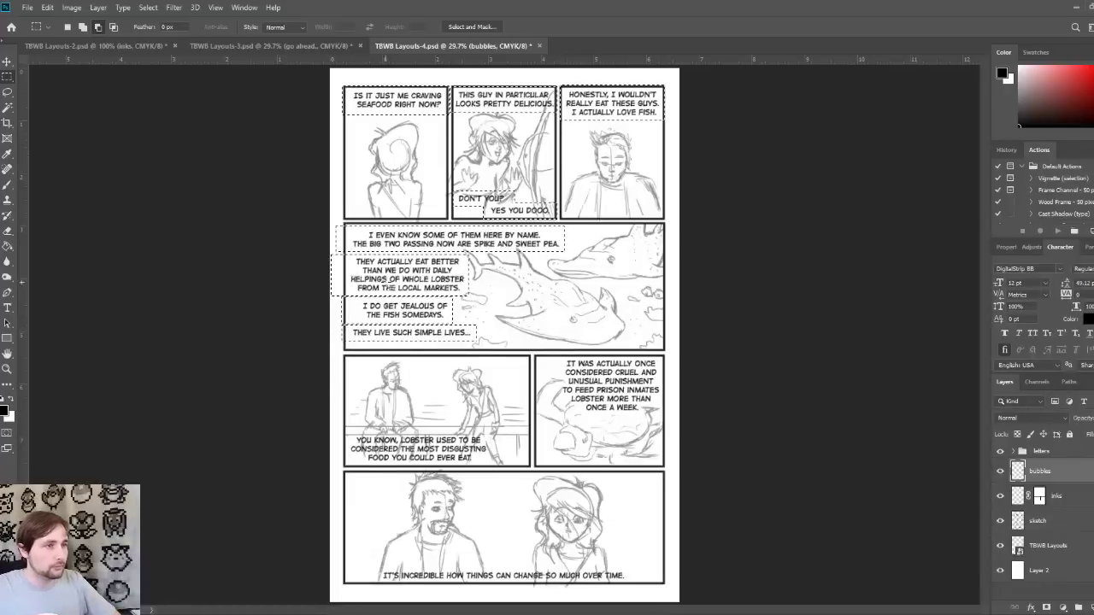
Step: Add rectangular areas around the captions in the three lower panels to the selection, and round the selection's corners
key(shift)
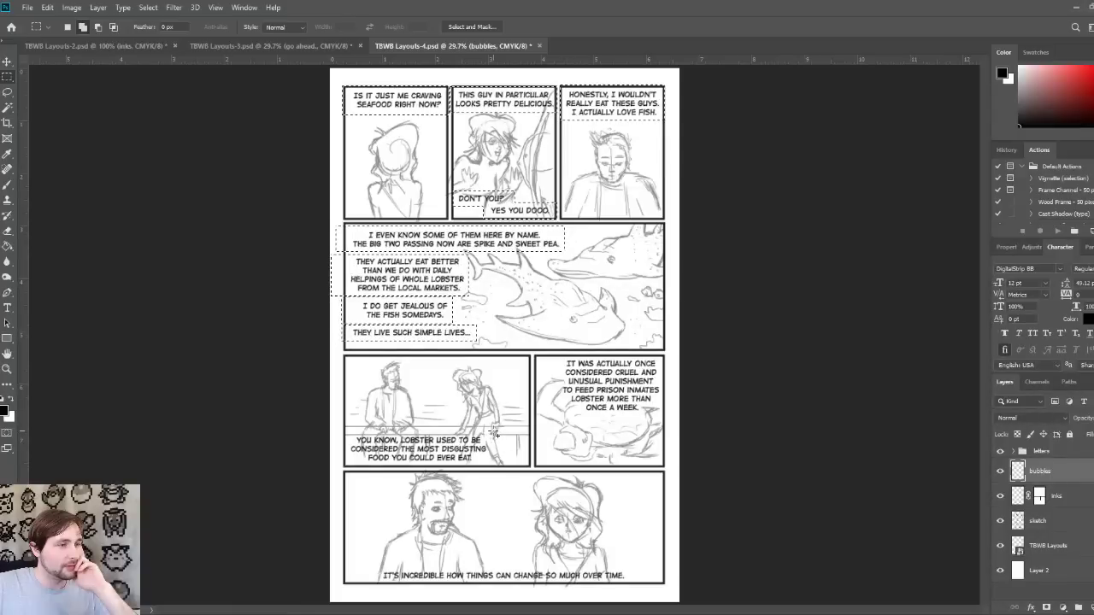
drag(494, 431, 348, 469)
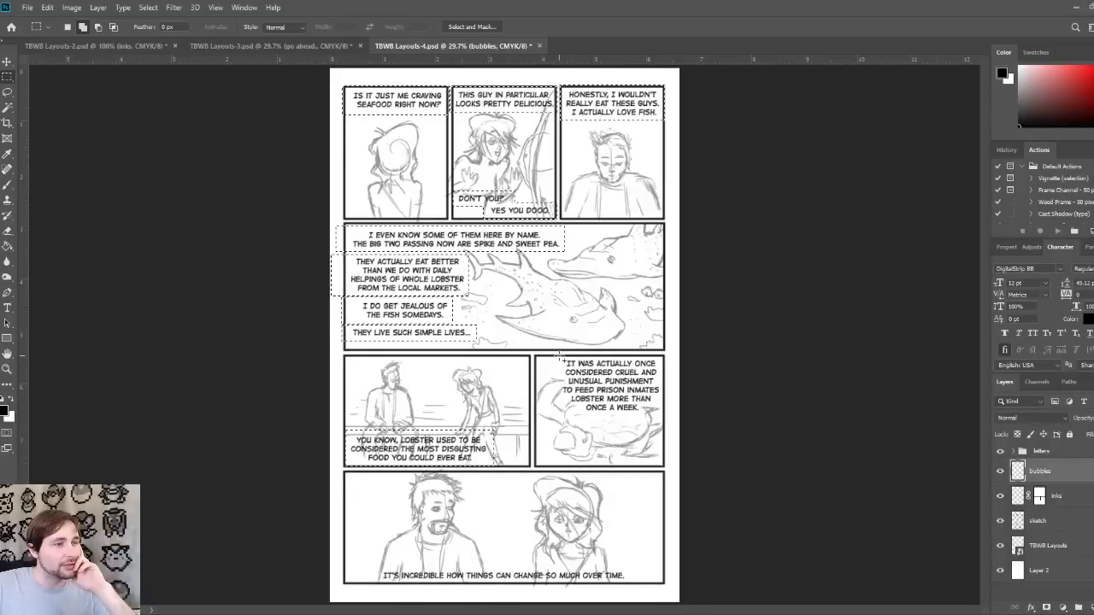
drag(559, 356, 666, 421)
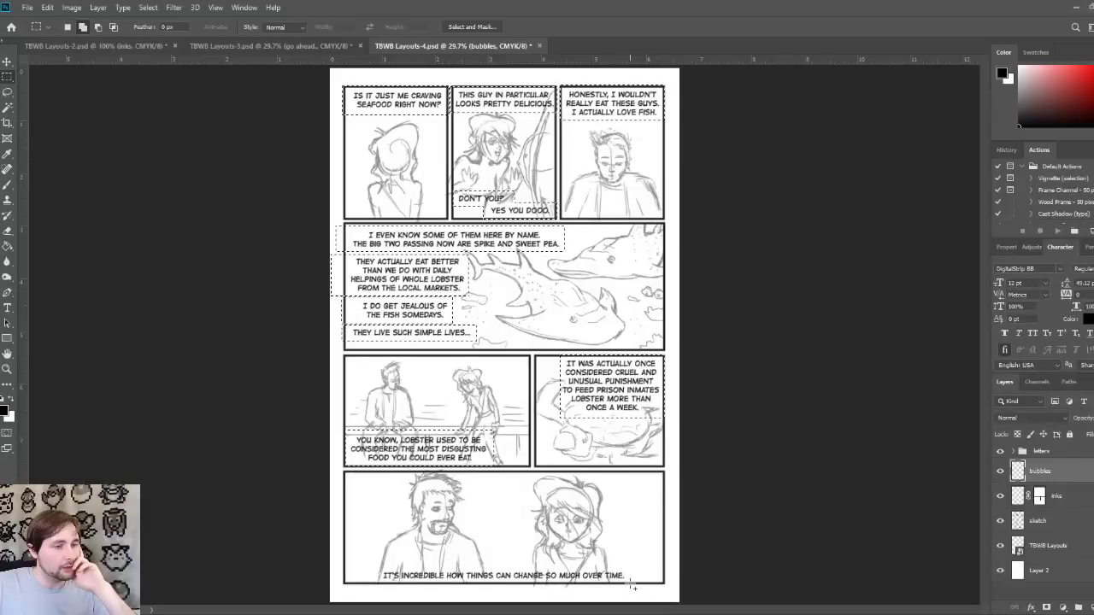
drag(631, 583, 377, 567)
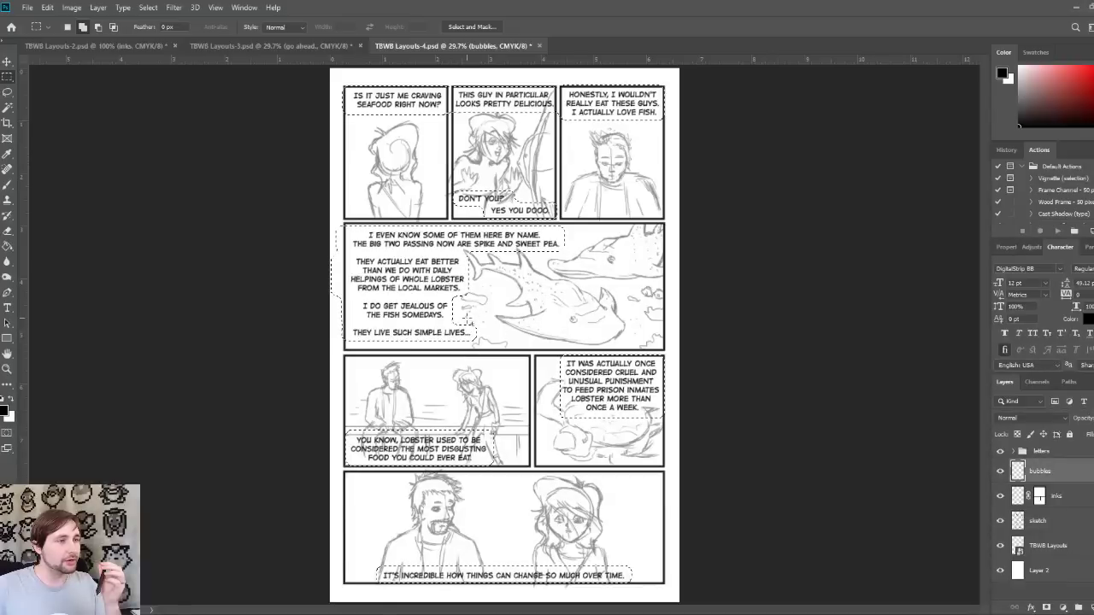
Step: Subtract thin strips between the four captions in the wide fish panel so that each has its own selection outline
click(97, 26)
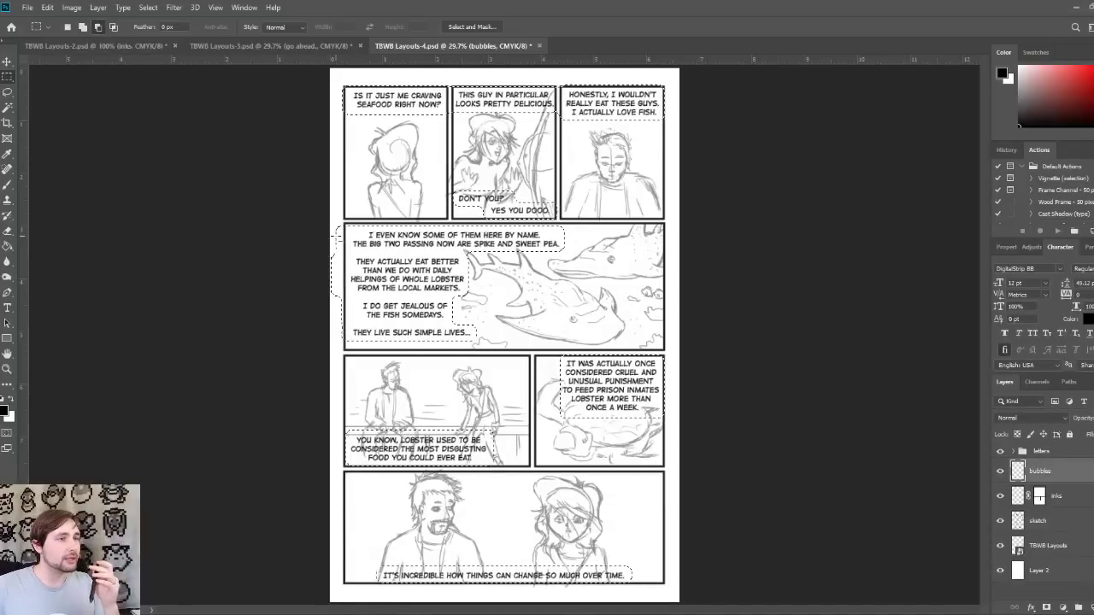
key(ctrl+plus)
key(ctrl+plus)
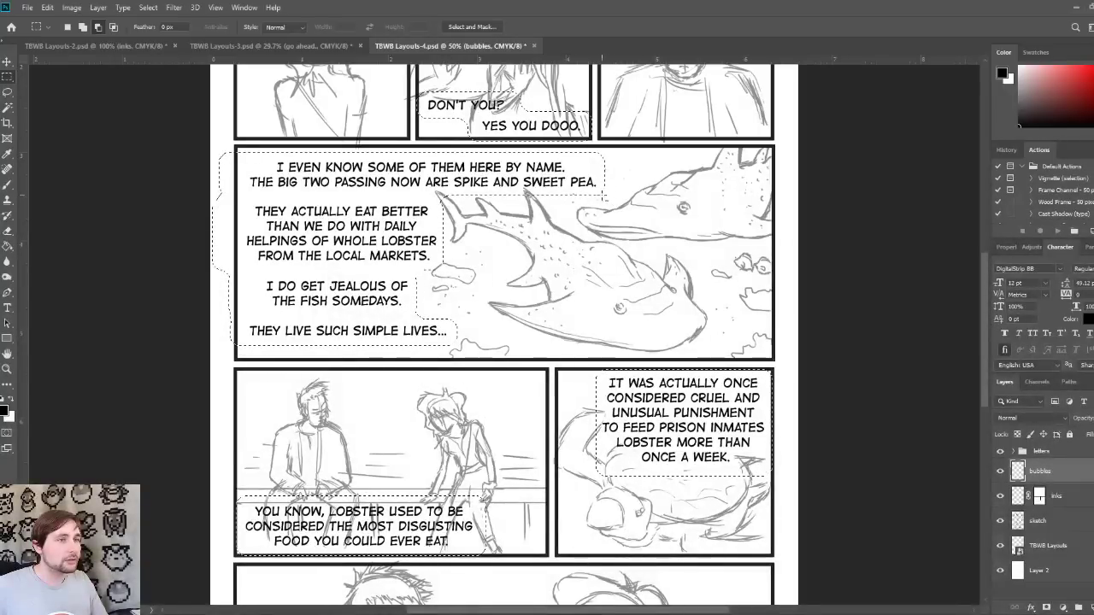
drag(437, 195, 176, 202)
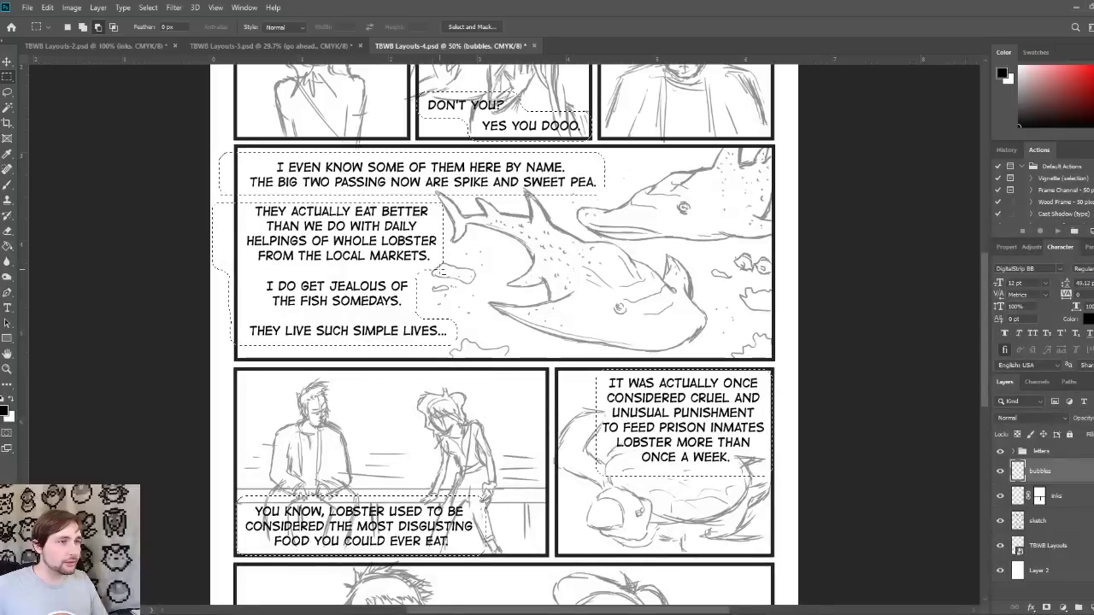
drag(323, 270, 192, 276)
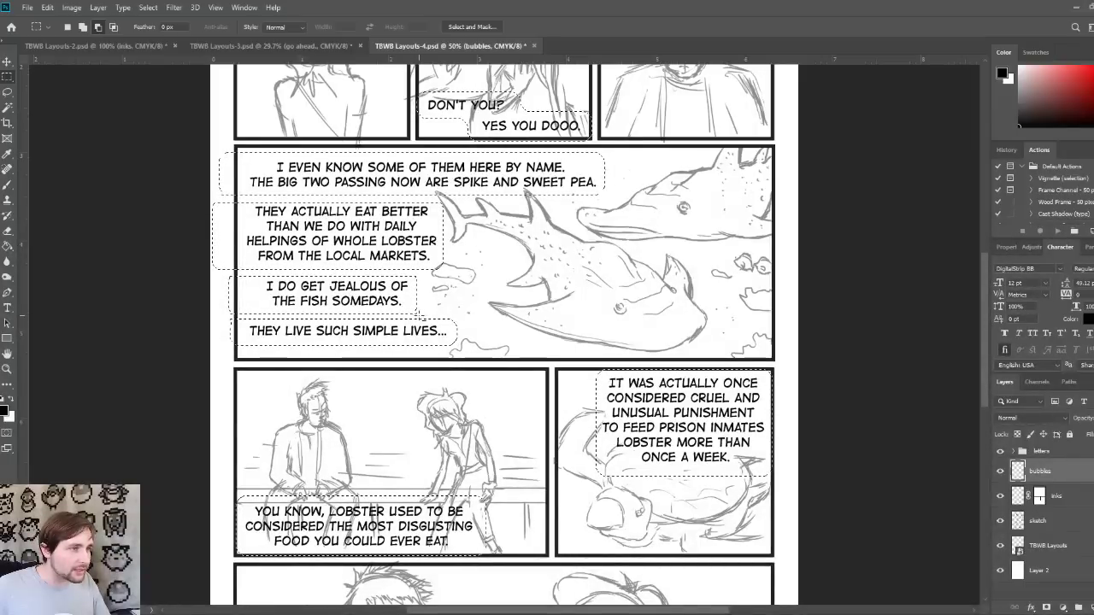
drag(422, 318, 420, 312)
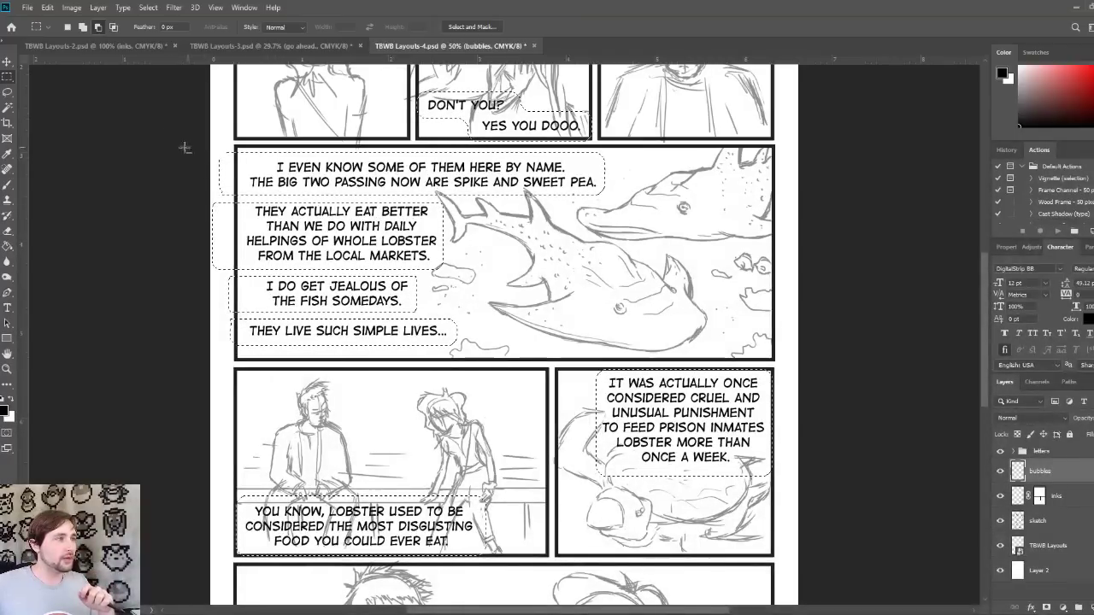
Step: Examine the selection outlines around the captions in the top row of panels
click(83, 27)
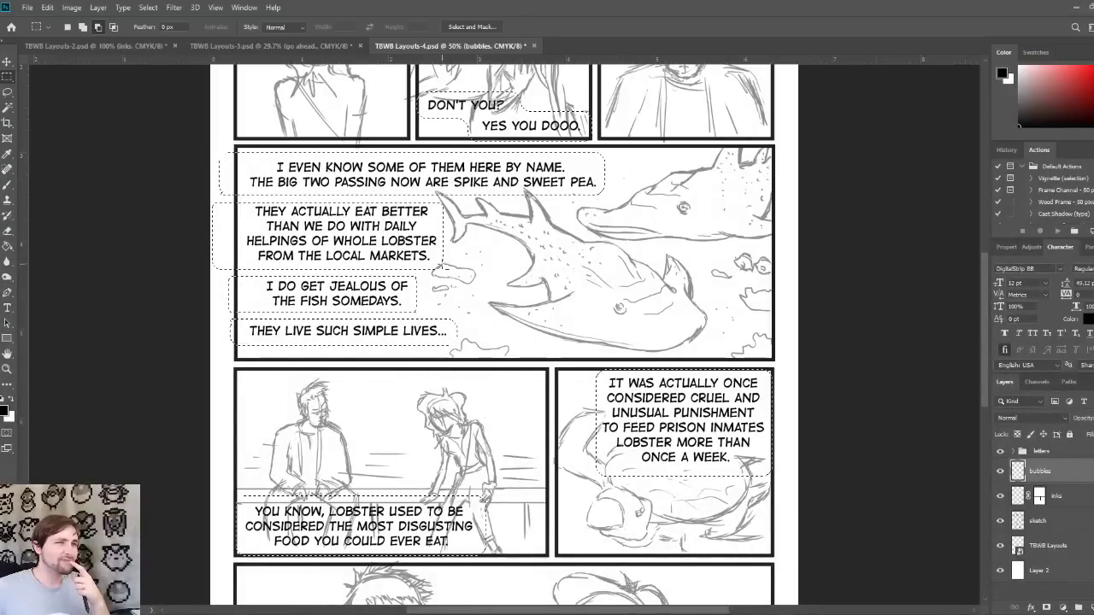
scroll(443, 266, up, 3)
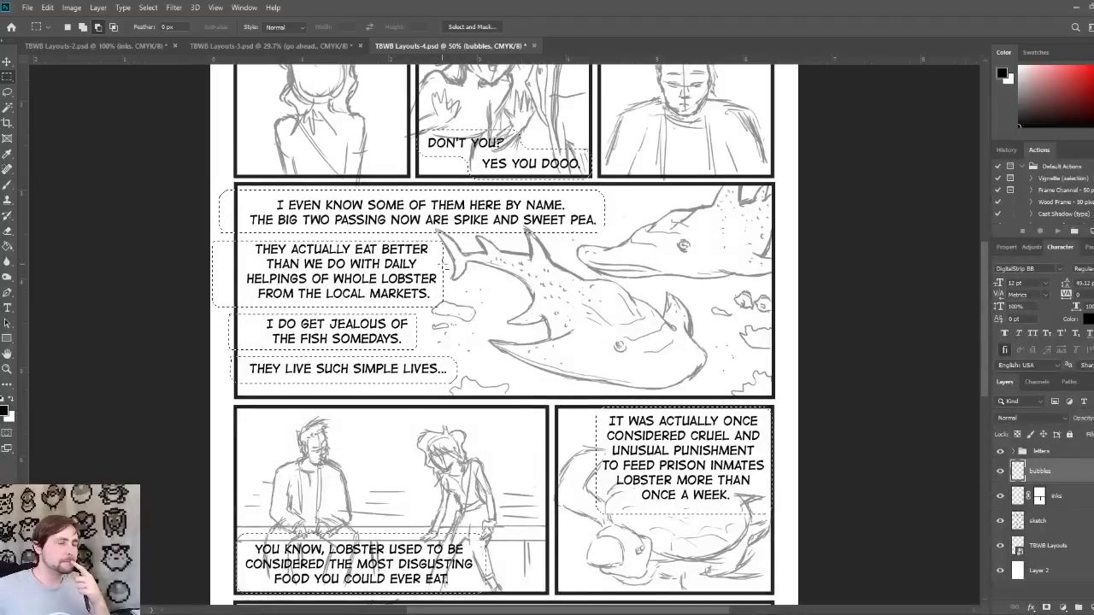
scroll(443, 266, up, 8)
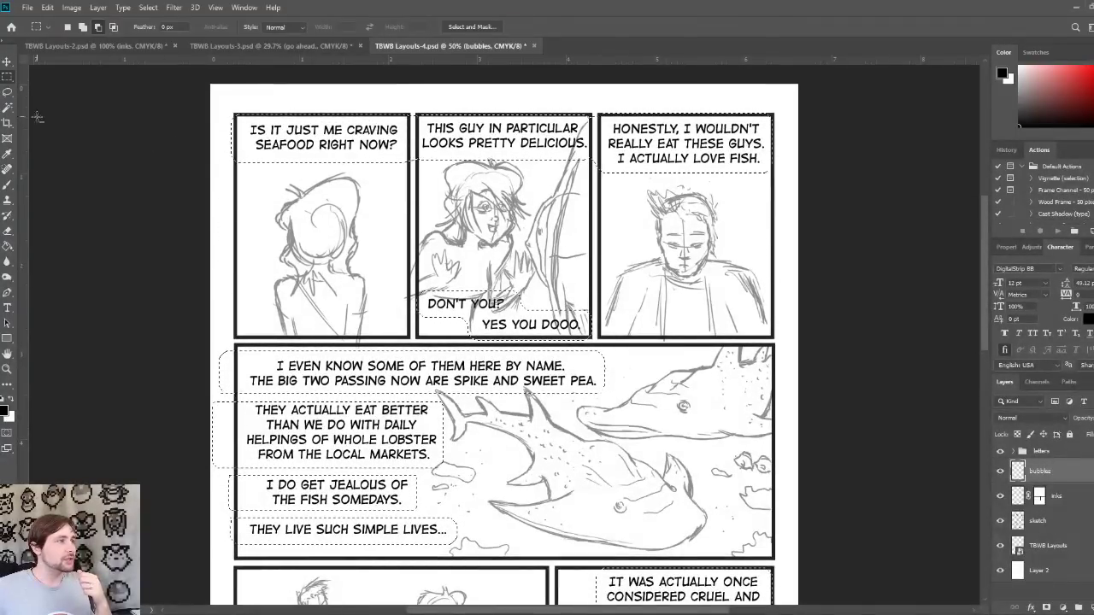
Step: Use the Polygonal Lasso to add speech-bubble tails to the bubble selections in the three top-row panels
click(7, 94)
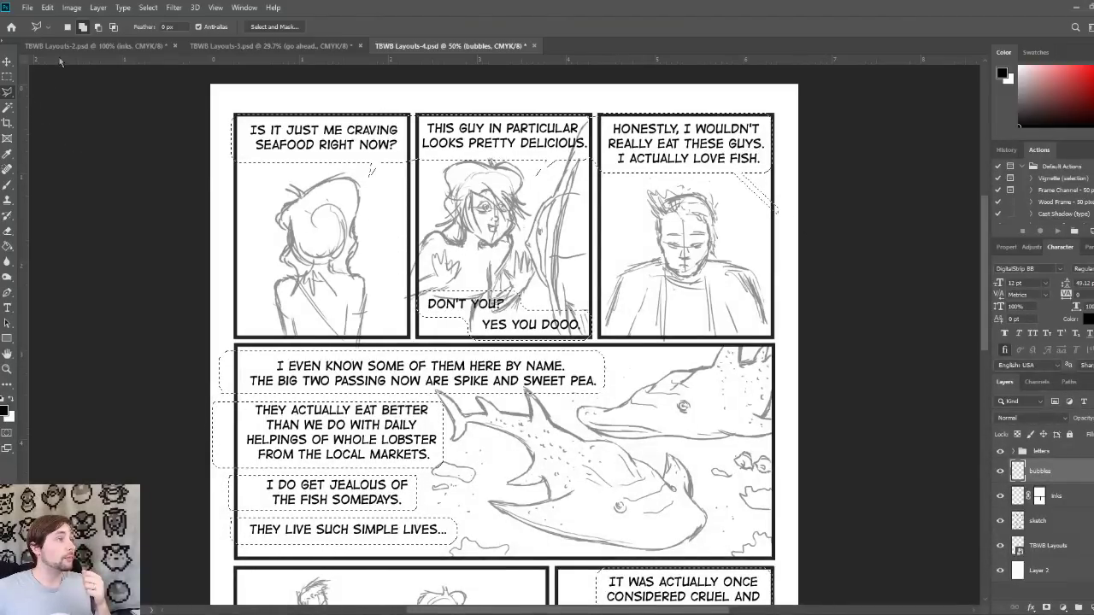
click(7, 79)
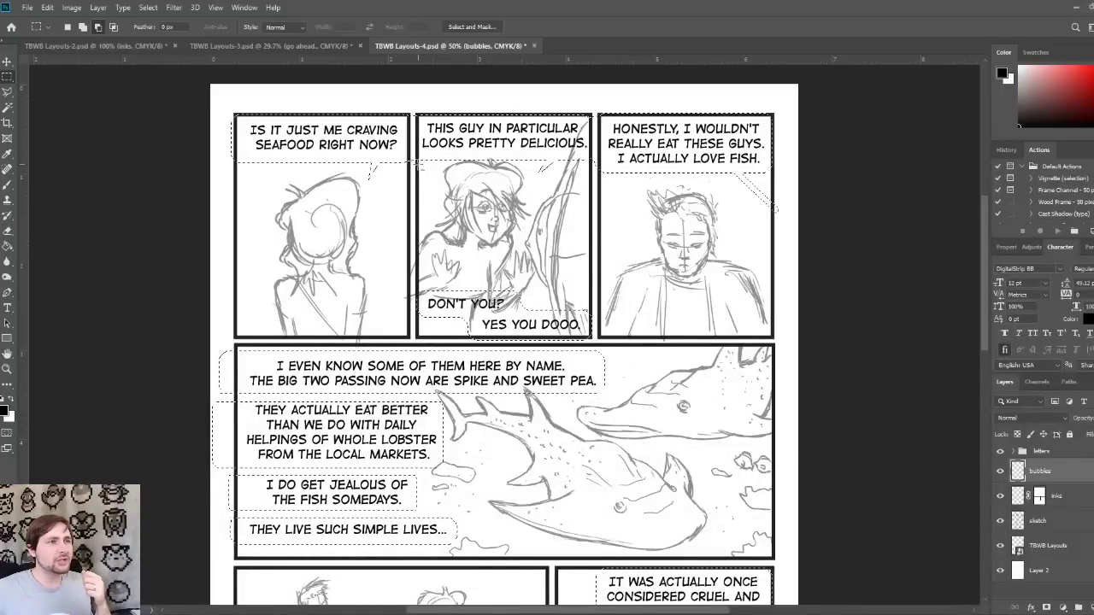
click(7, 91)
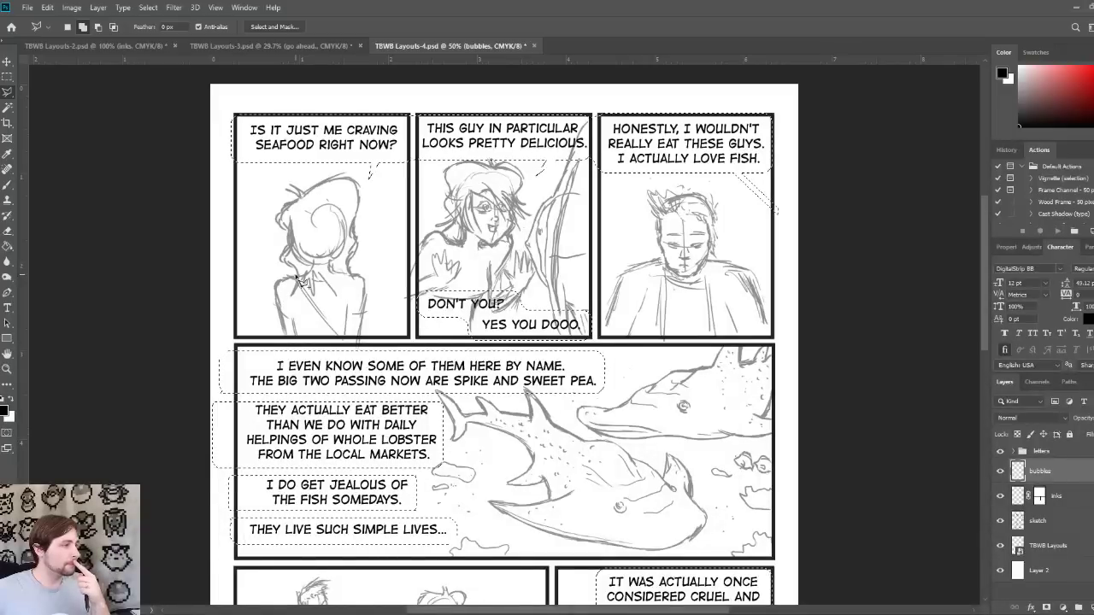
scroll(513, 338, down, 2)
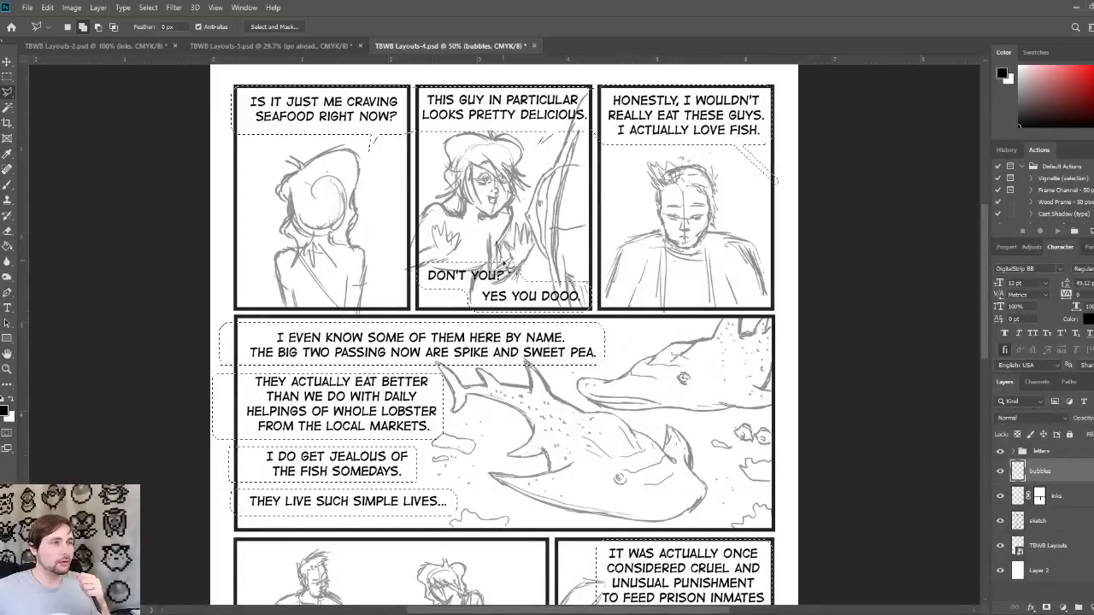
Step: Add connectors between the four stacked bubble selections in the wide fish panel, plus a tail running off the panel's lower-left corner
scroll(540, 346, down, 2)
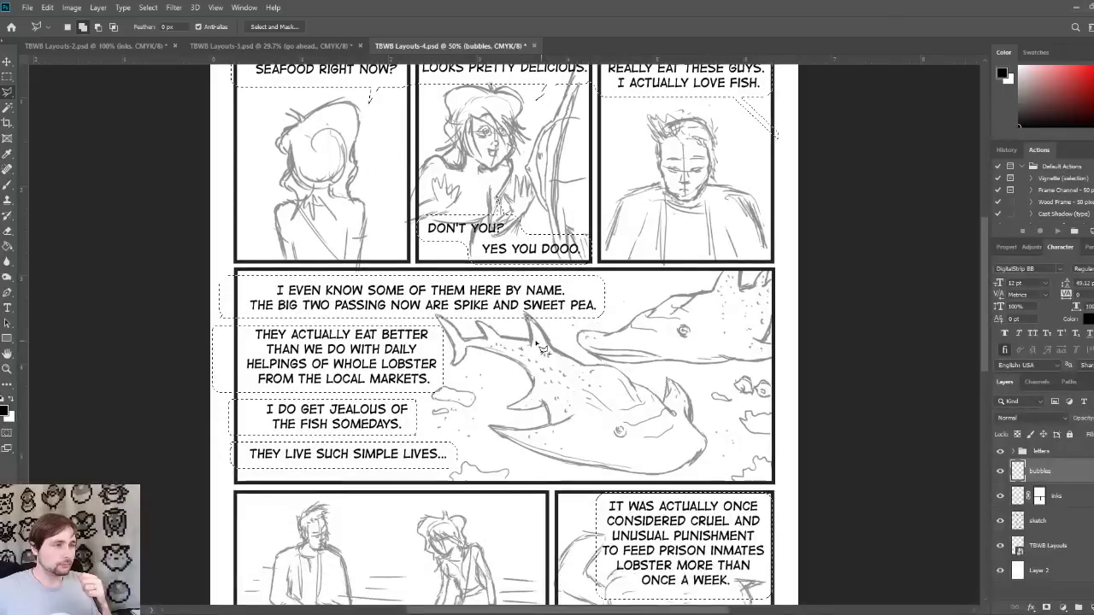
scroll(540, 346, down, 1)
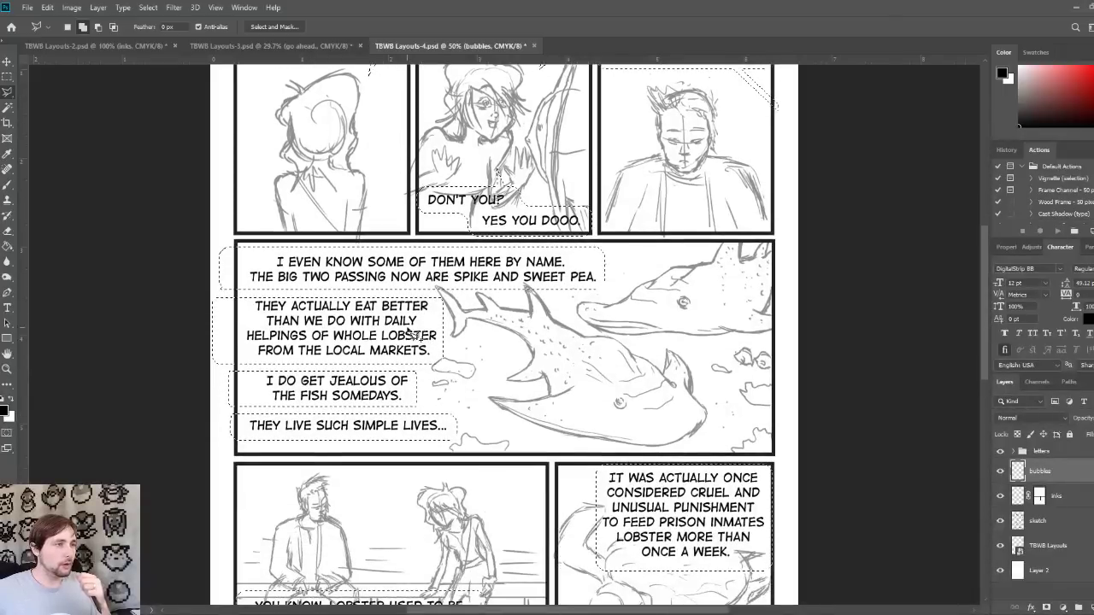
click(428, 284)
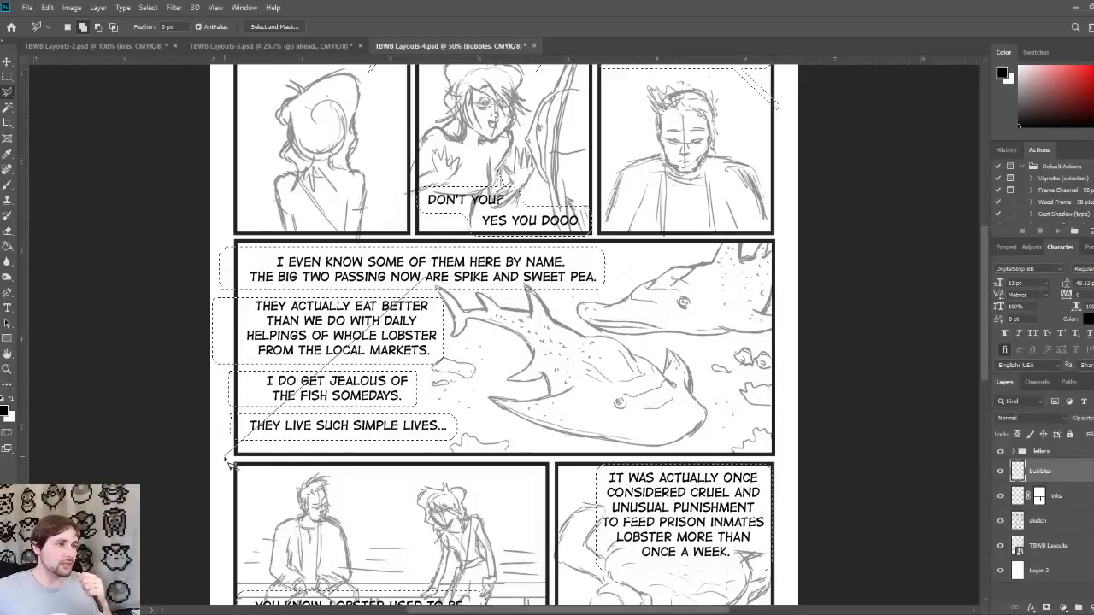
click(228, 454)
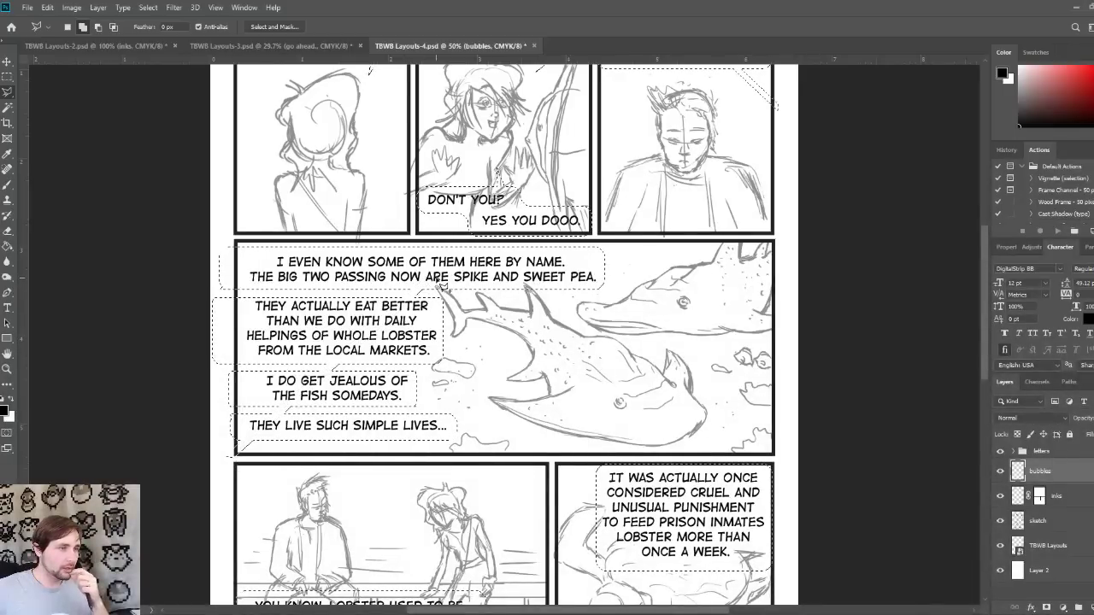
Step: Add tails to the selections of the "You know, lobster", "It was actually once" and "It's incredible" bubbles
scroll(666, 427, down, 2)
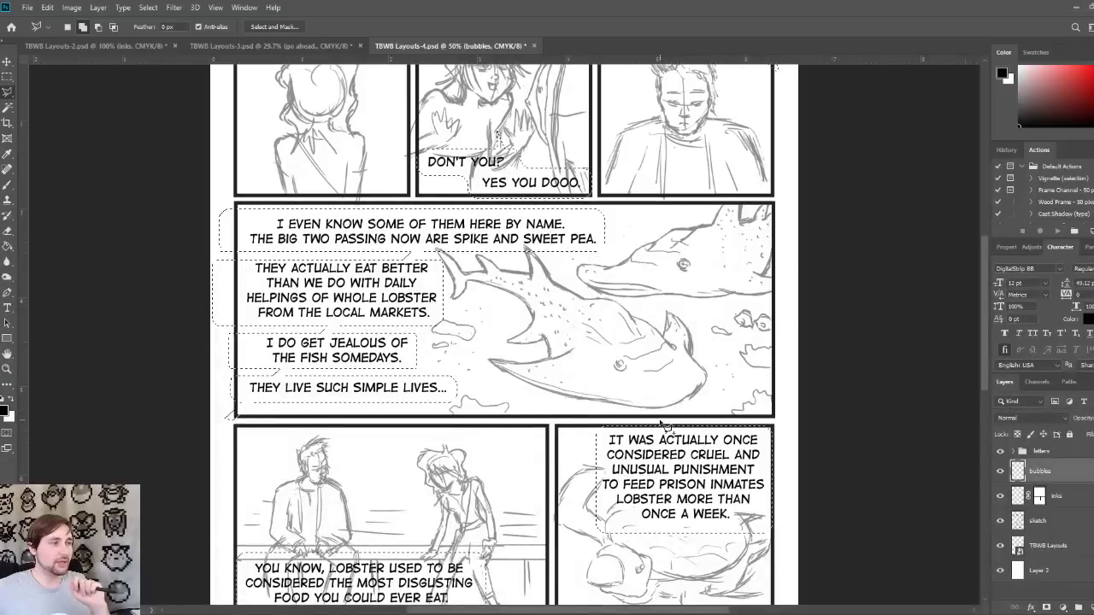
scroll(667, 425, down, 5)
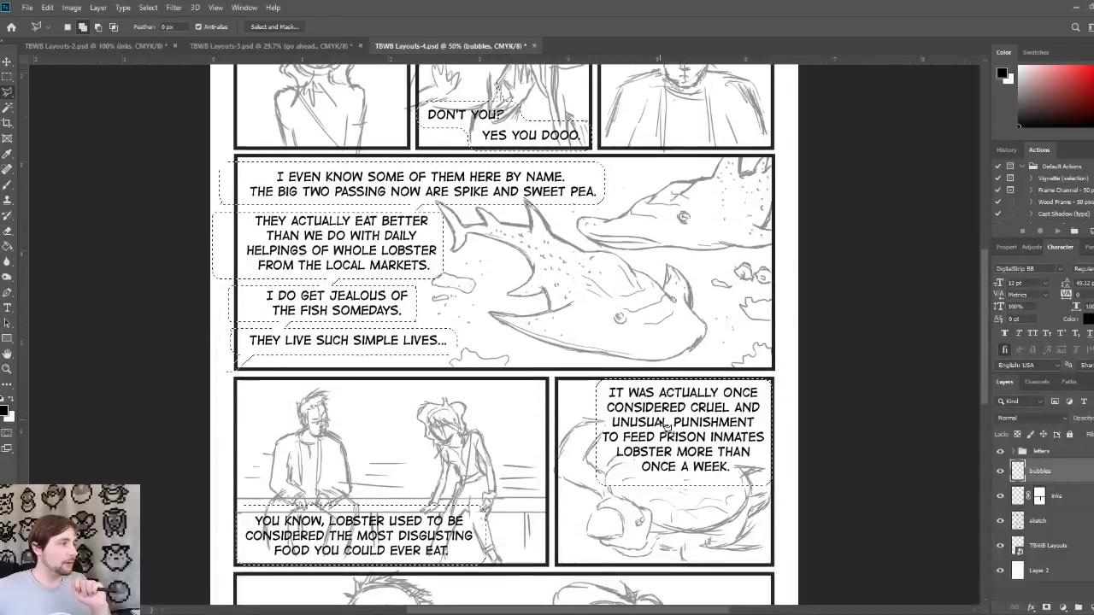
scroll(666, 427, down, 1)
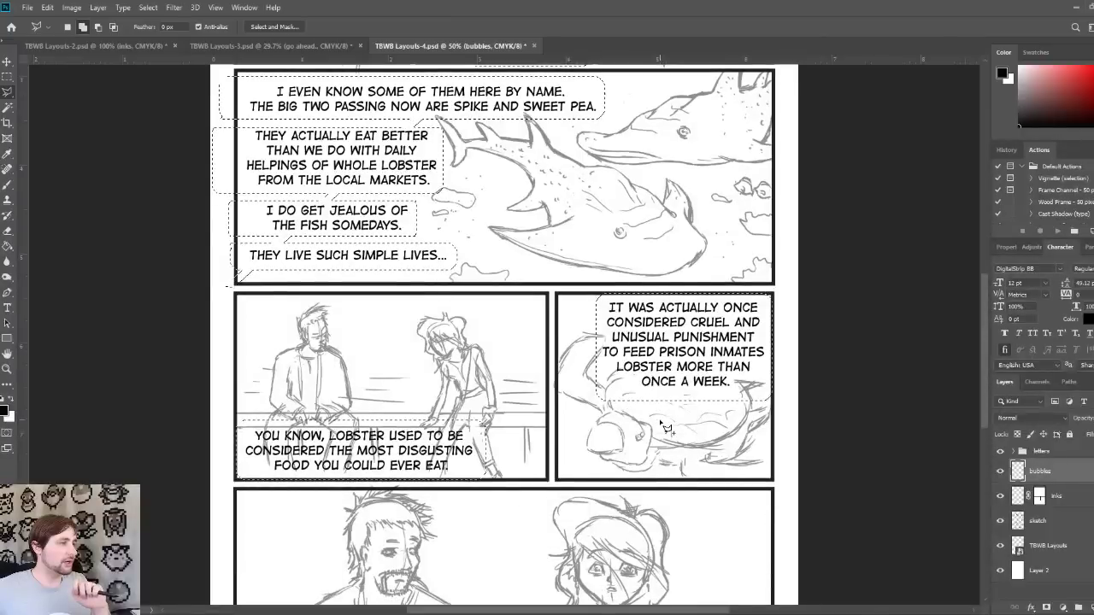
scroll(666, 427, down, 1)
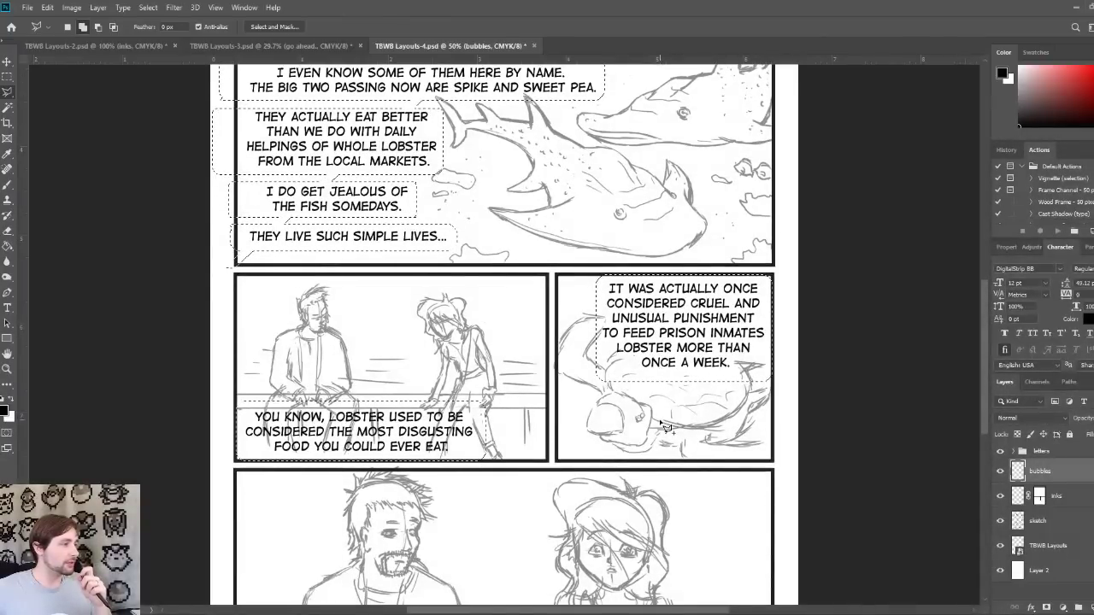
scroll(666, 428, down, 2)
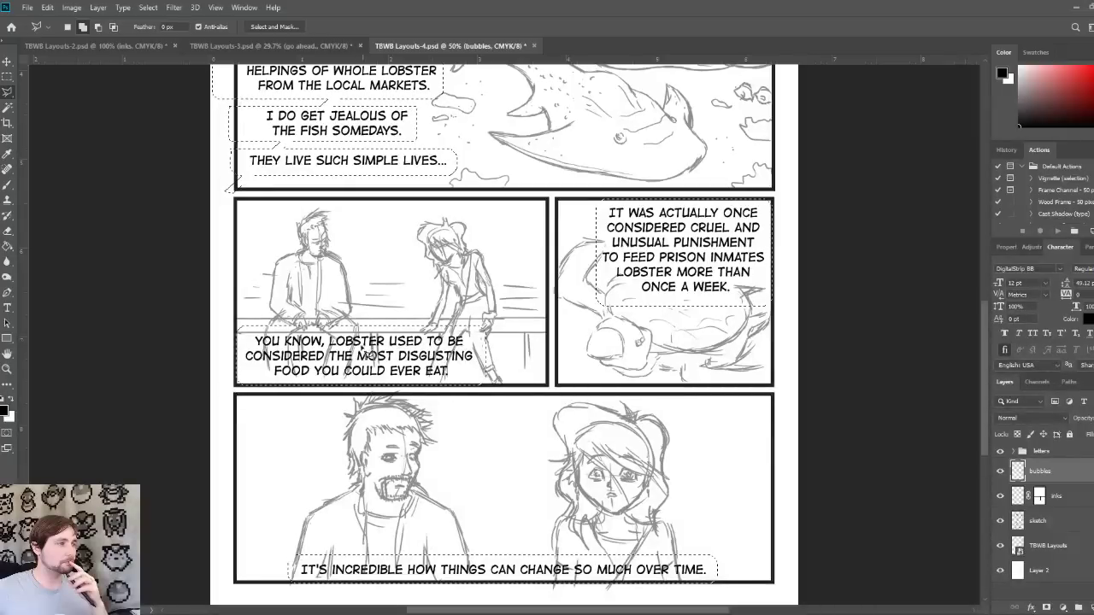
click(378, 335)
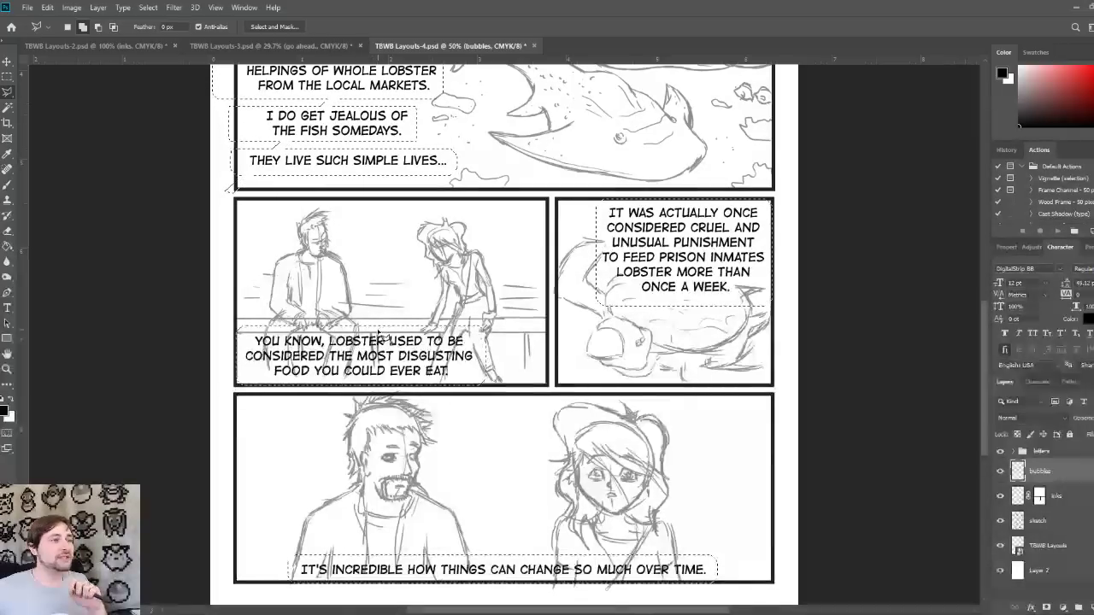
click(414, 290)
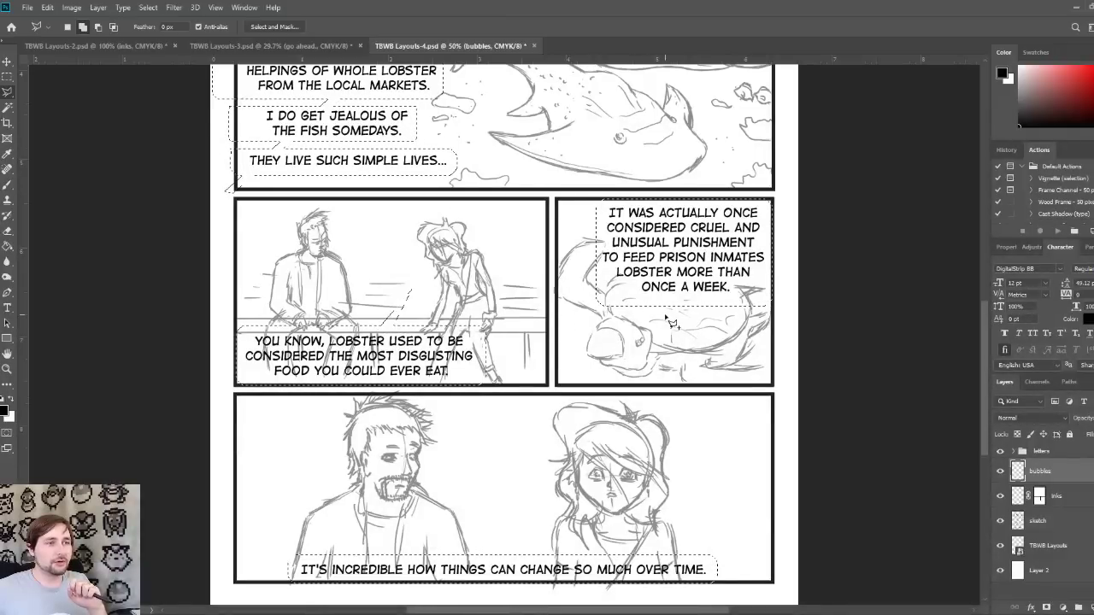
click(779, 347)
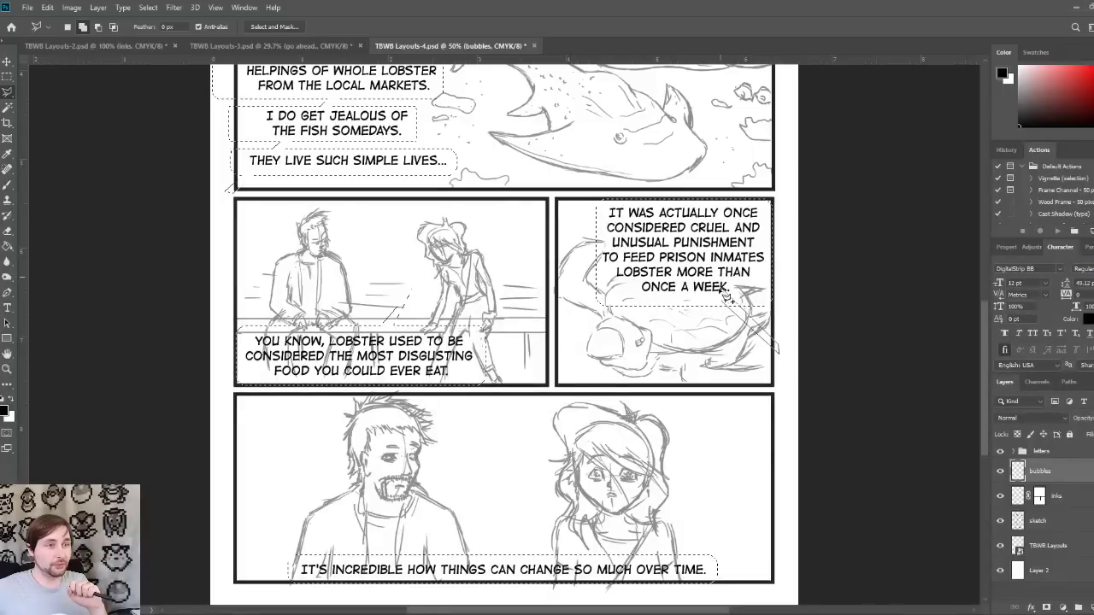
scroll(723, 380, down, 3)
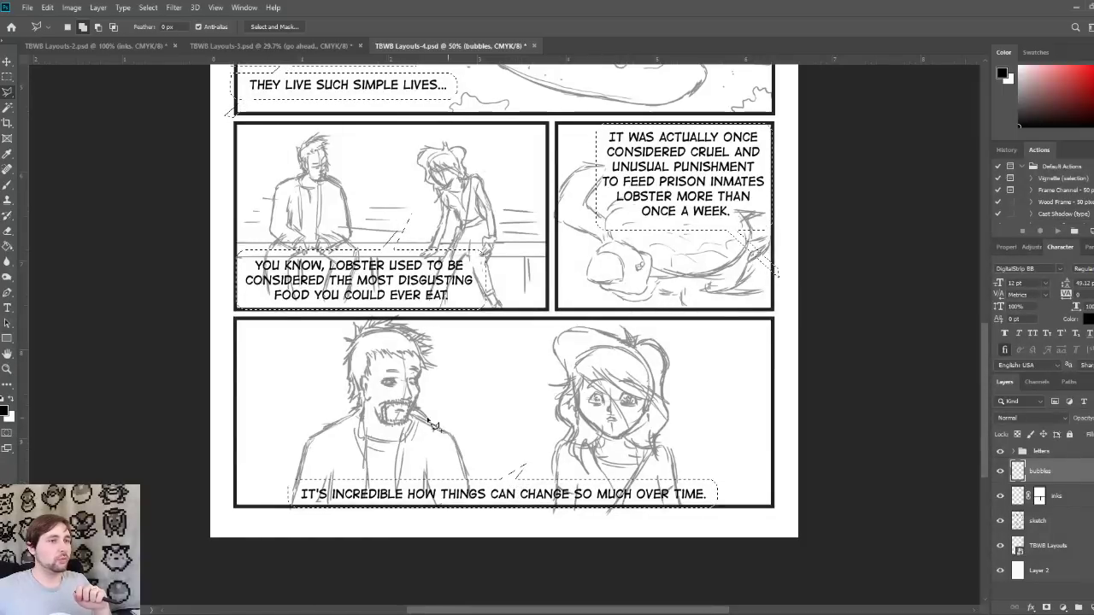
click(6, 61)
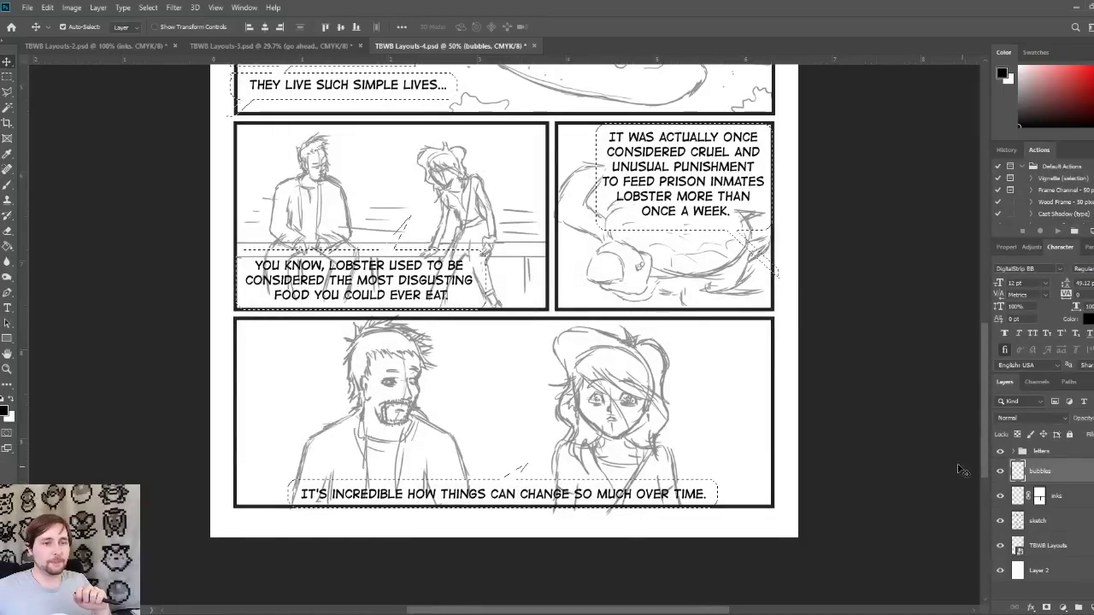
Step: Fill all selected bubble shapes with white on the bubbles layer and deselect
scroll(959, 396, up, 5)
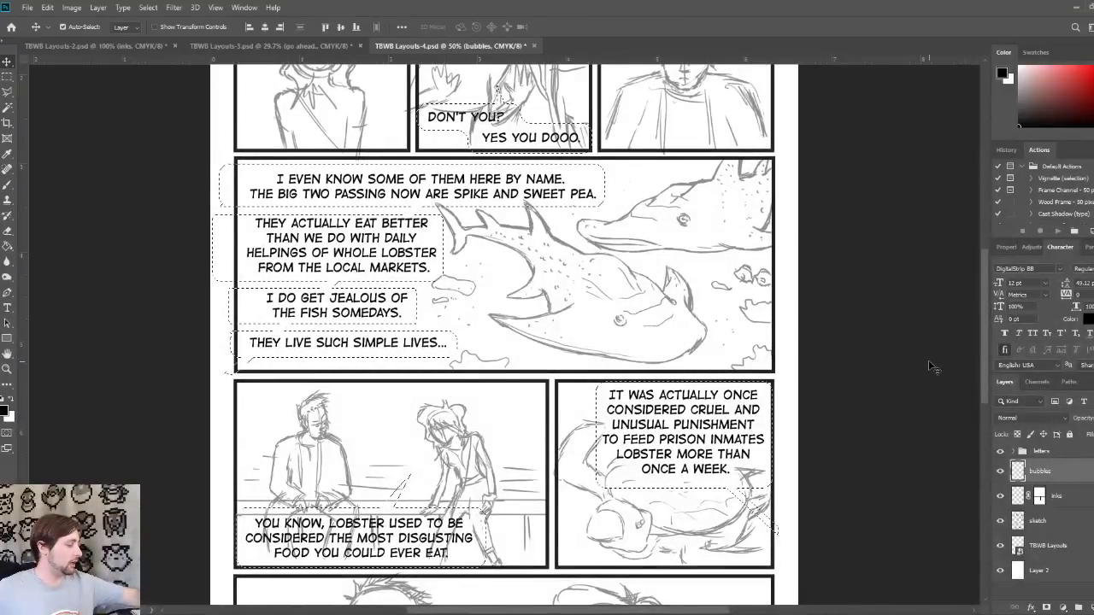
key(ctrl+0)
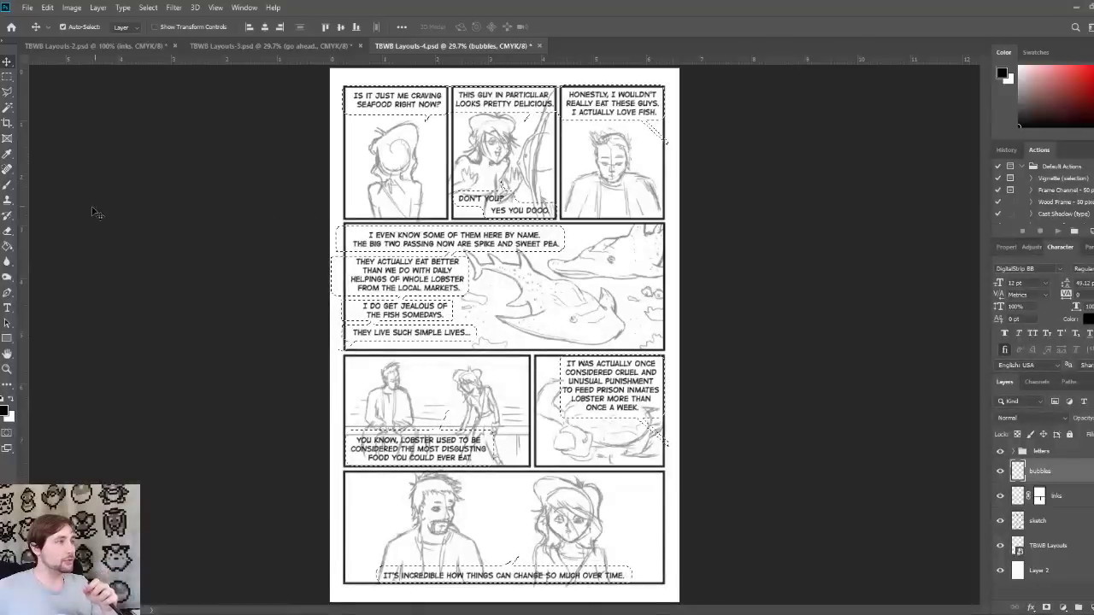
click(12, 398)
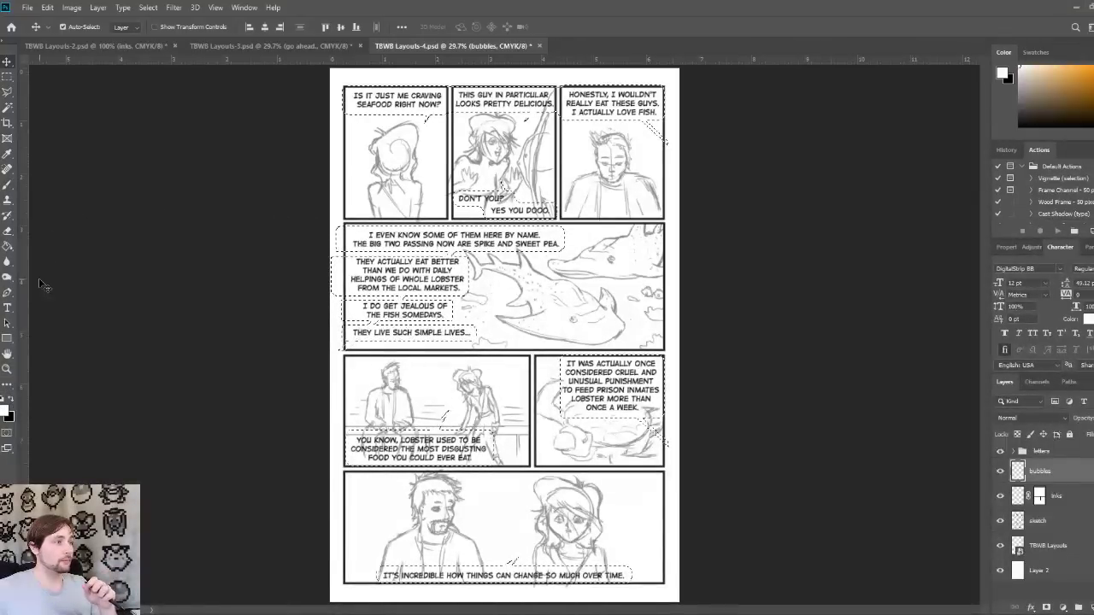
click(7, 246)
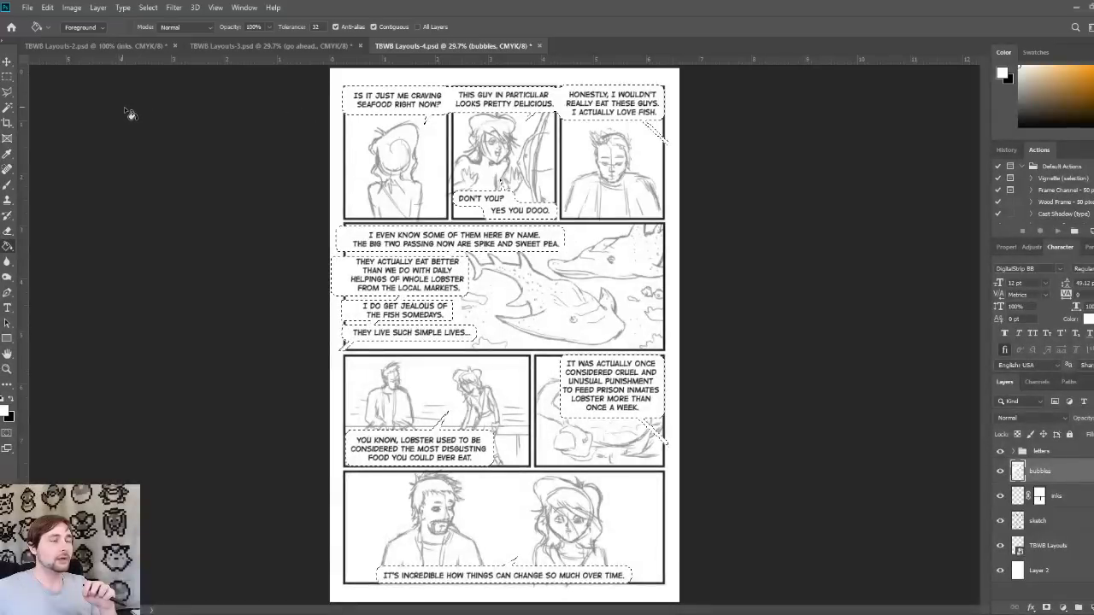
key(v)
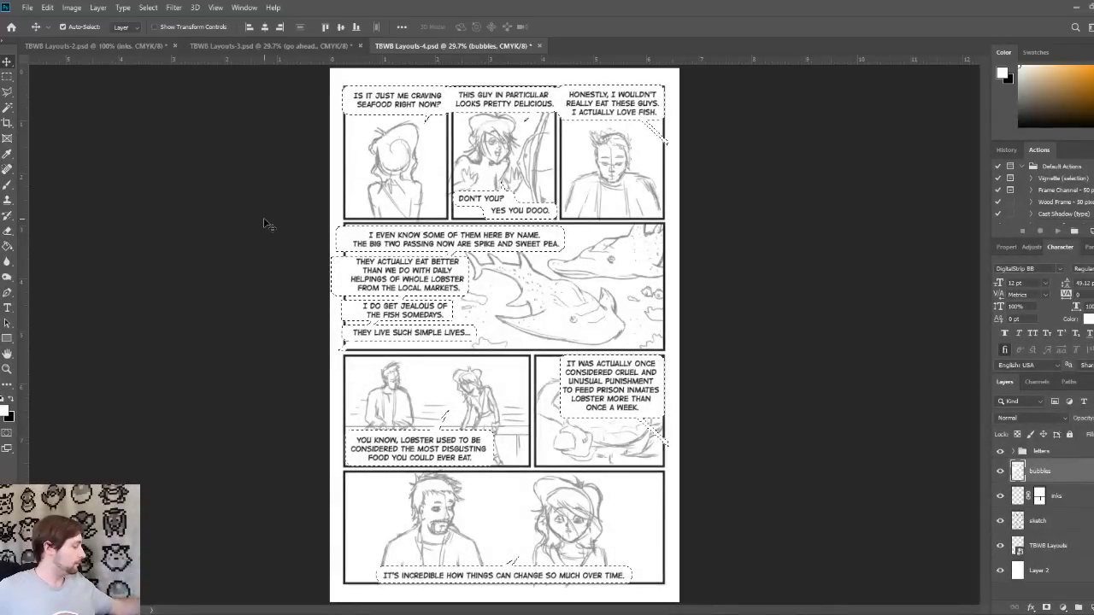
key(ctrl+d)
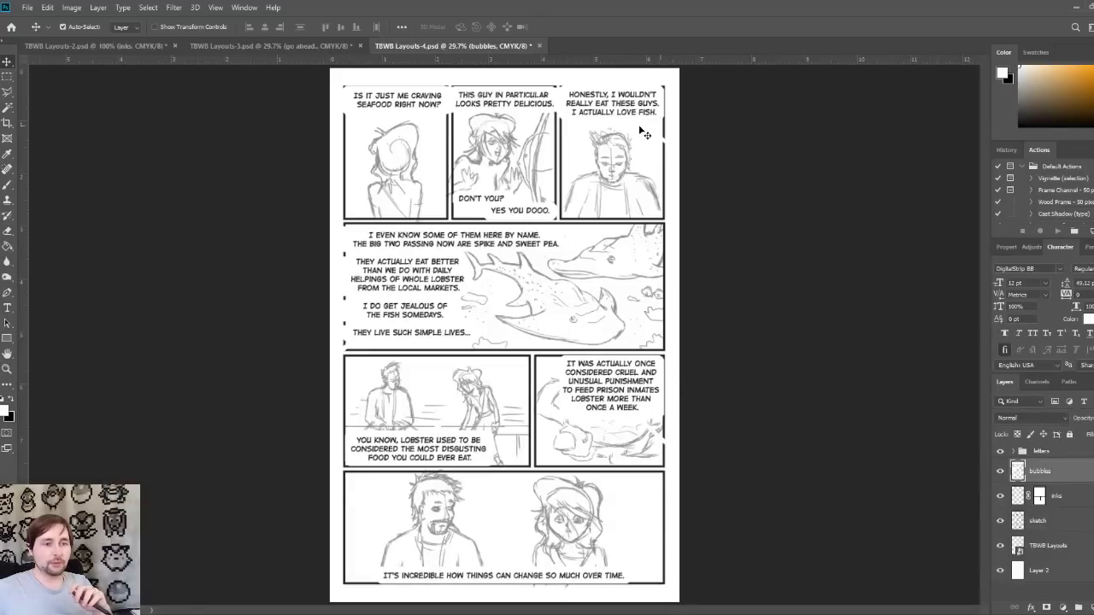
Step: Copy the Stroke layer style from the Bubbles layer in TBWB Layouts-3.psd to the bubbles layer in TBWB Layouts-4.psd
click(276, 46)
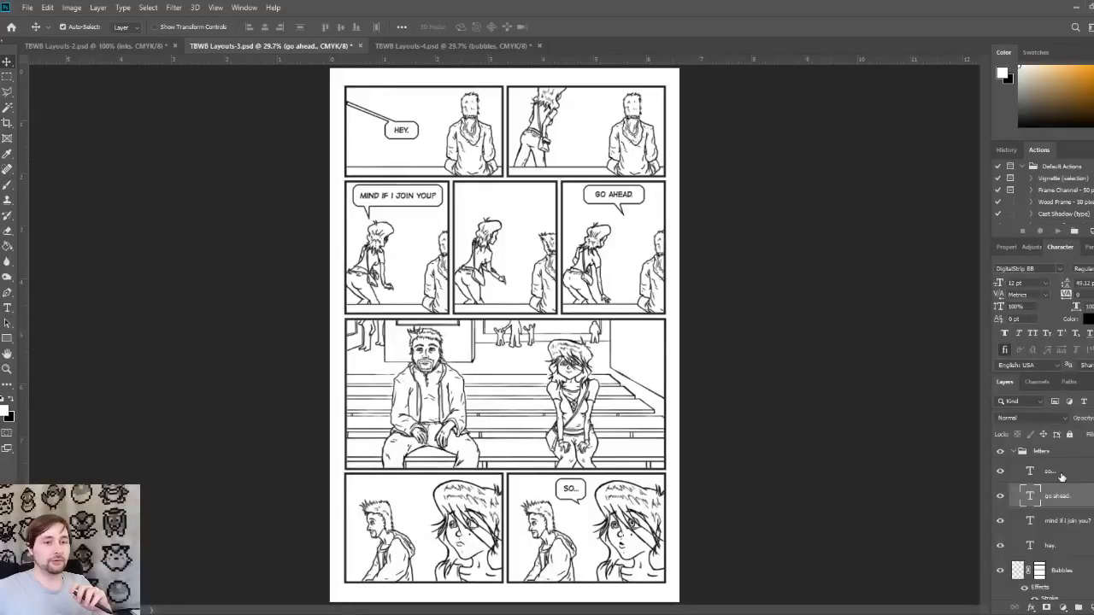
click(1023, 451)
click(1014, 451)
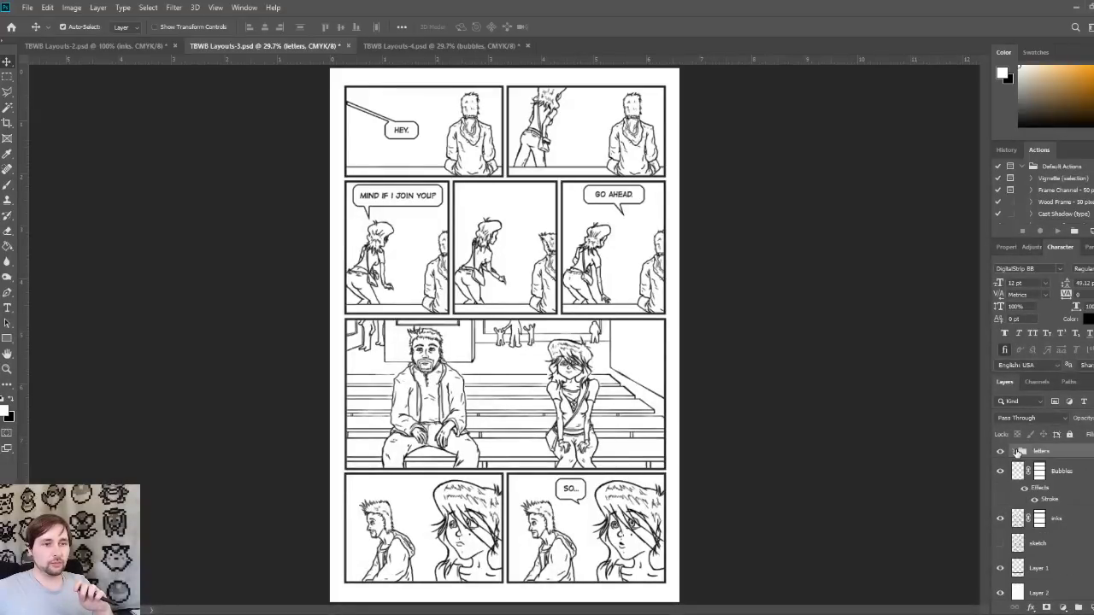
click(1076, 477)
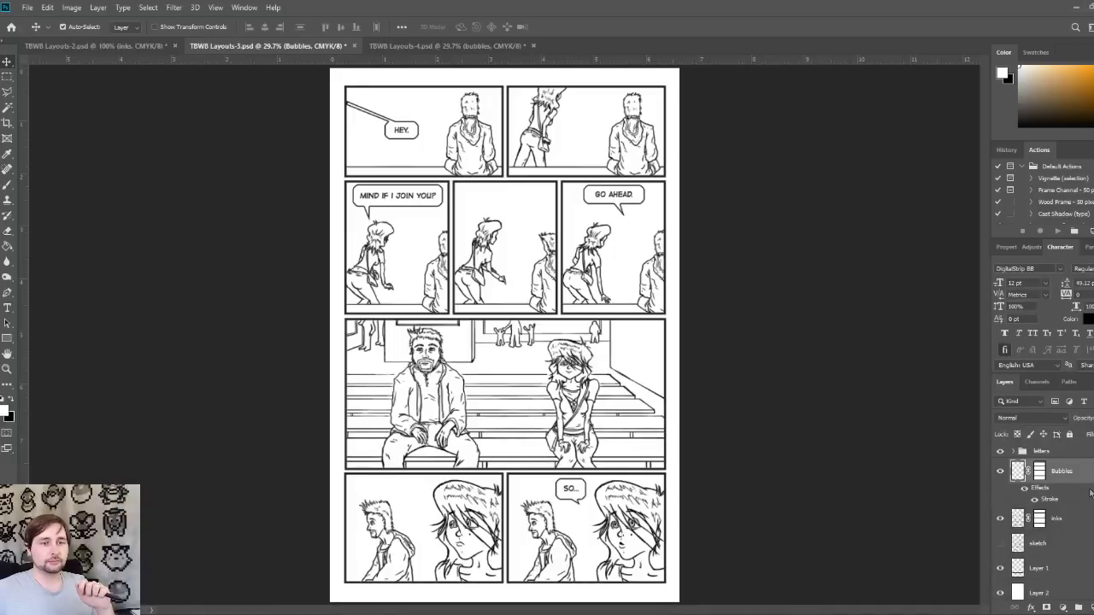
click(380, 45)
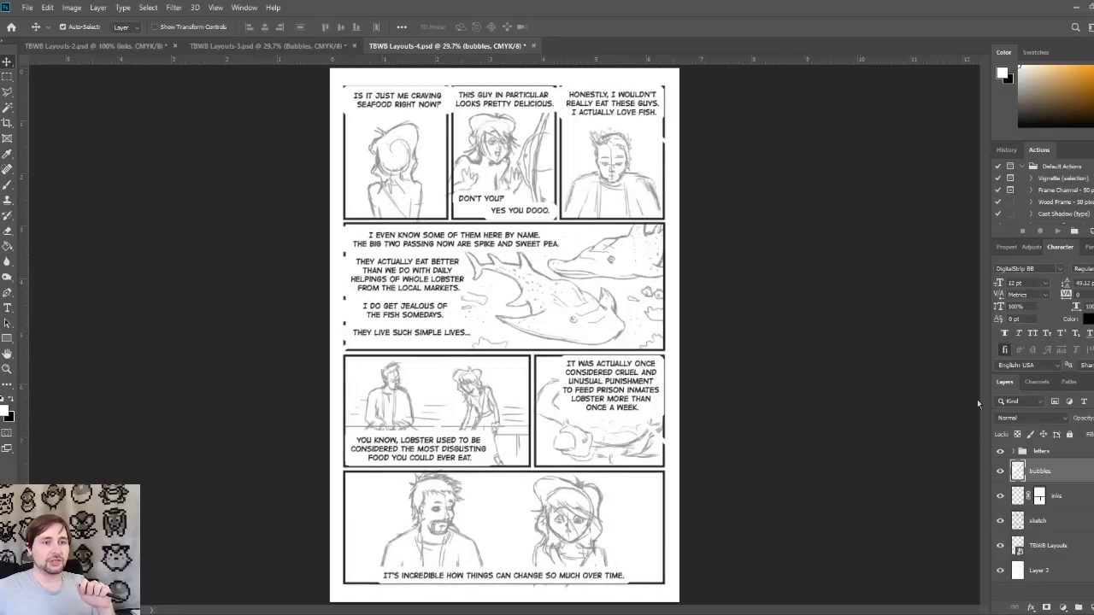
key(ctrl+z)
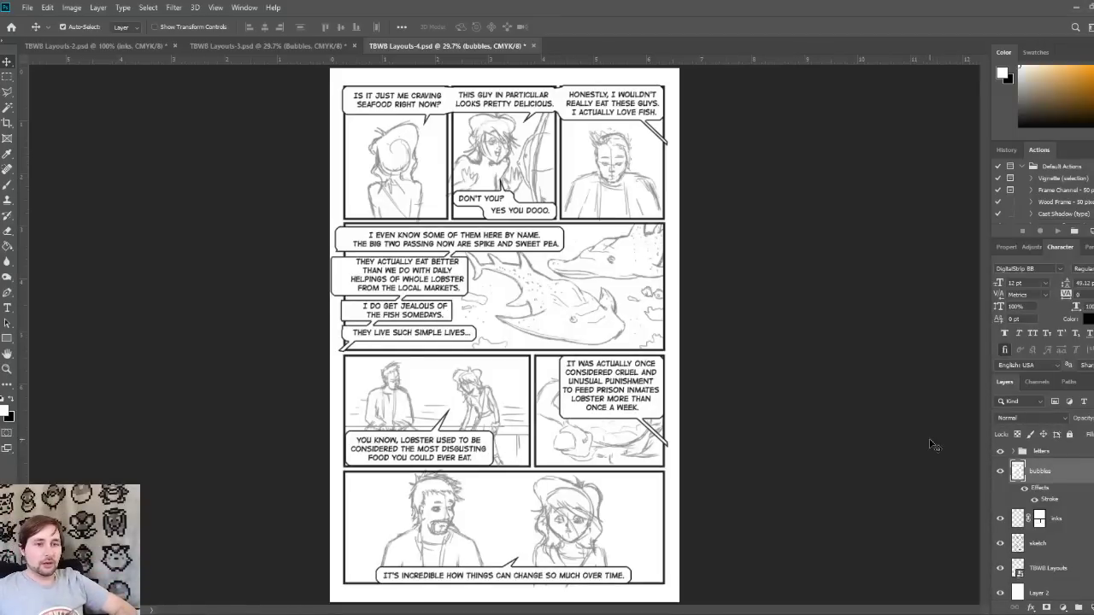
Step: Hide the letters, bubbles, inks and sketch layers, and Magic Wand-select the interiors of all seven panels on the TBWB Layouts layer
drag(1002, 458, 1002, 545)
click(1058, 569)
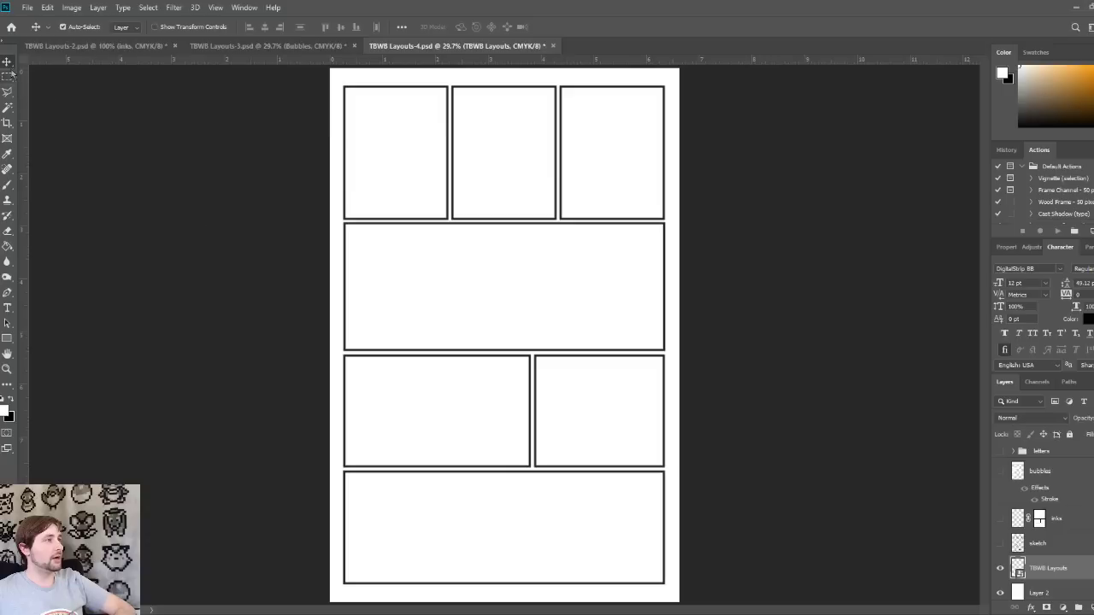
click(7, 108)
click(518, 522)
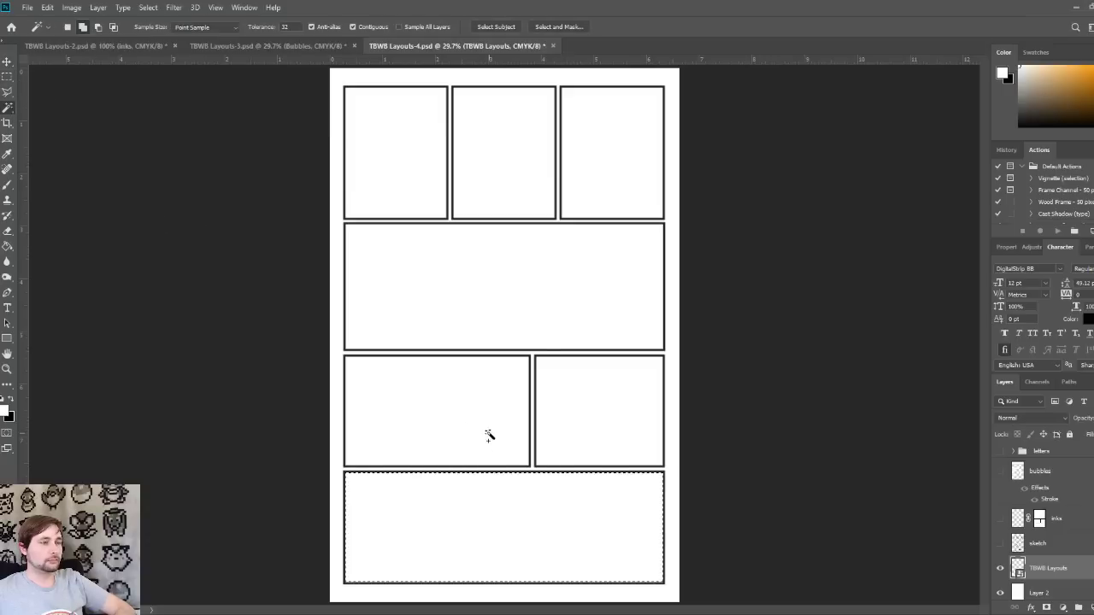
click(488, 435)
click(576, 427)
click(576, 334)
click(601, 181)
click(507, 168)
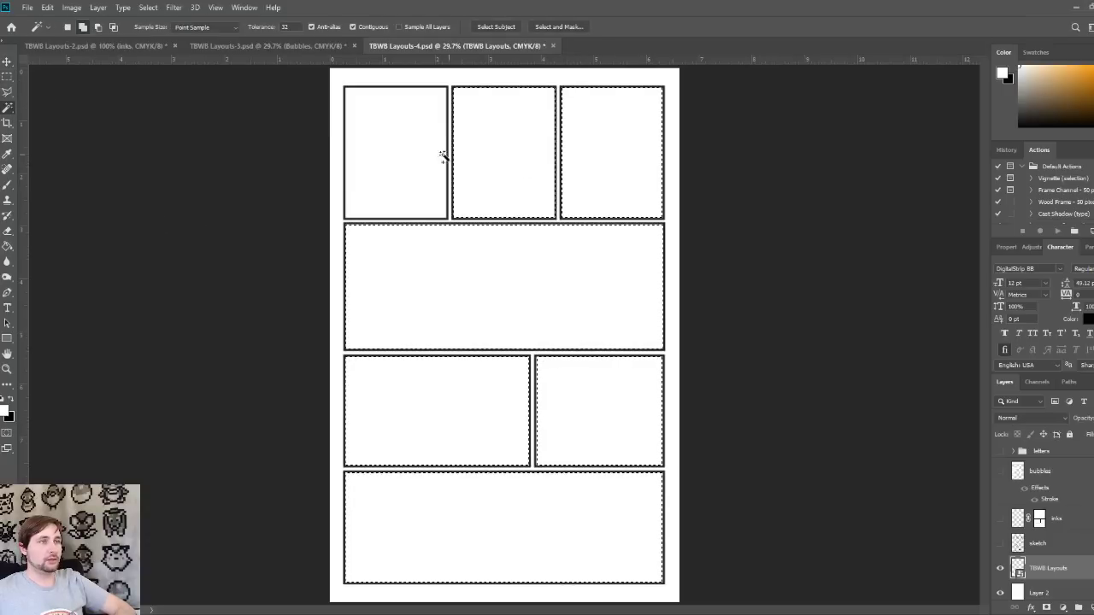
click(428, 159)
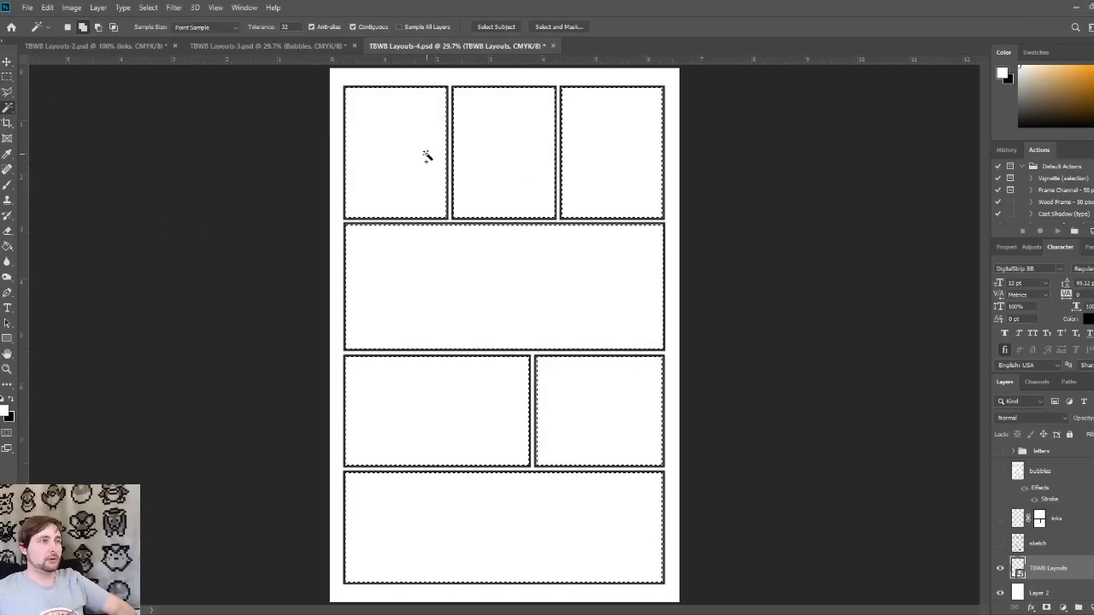
Step: Mask the bubbles layer to the selected panel interiors, and show the sketch, inks and letters layers again
click(7, 62)
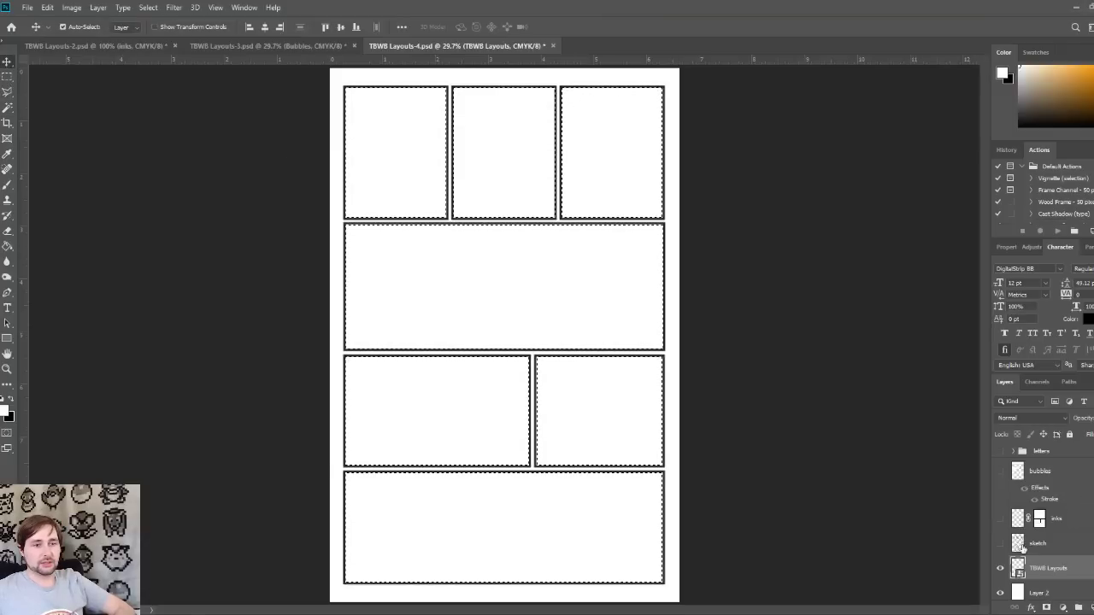
click(1001, 472)
click(1017, 476)
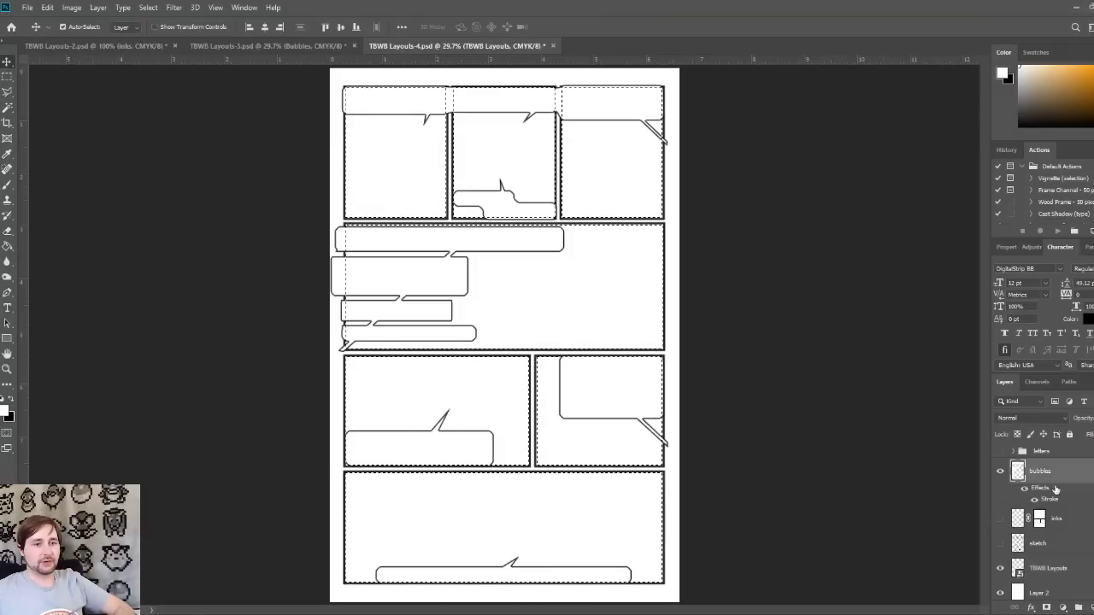
click(1046, 608)
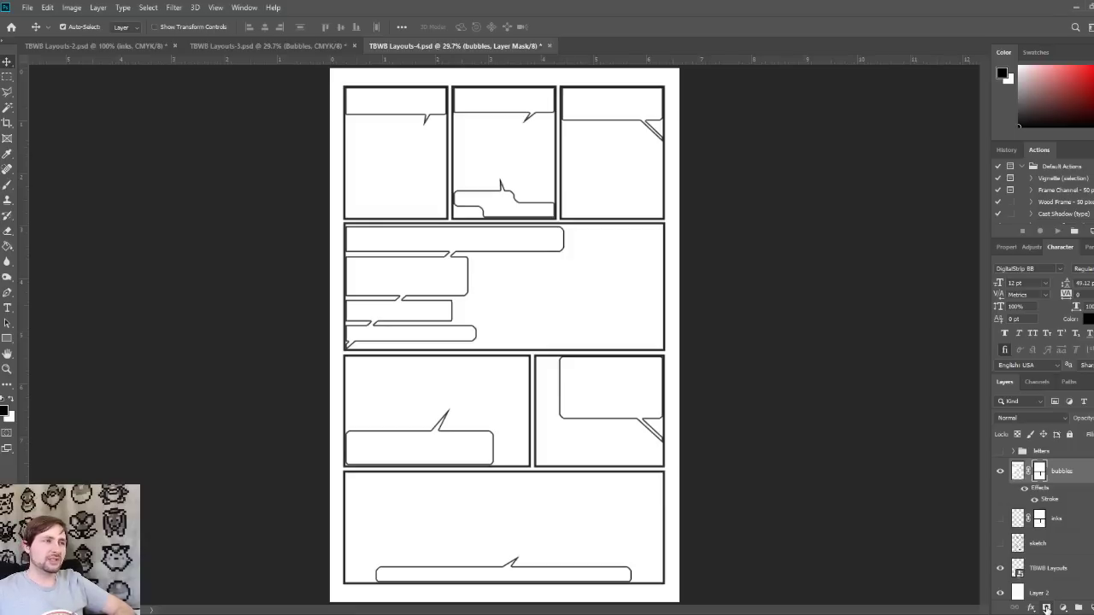
click(1001, 544)
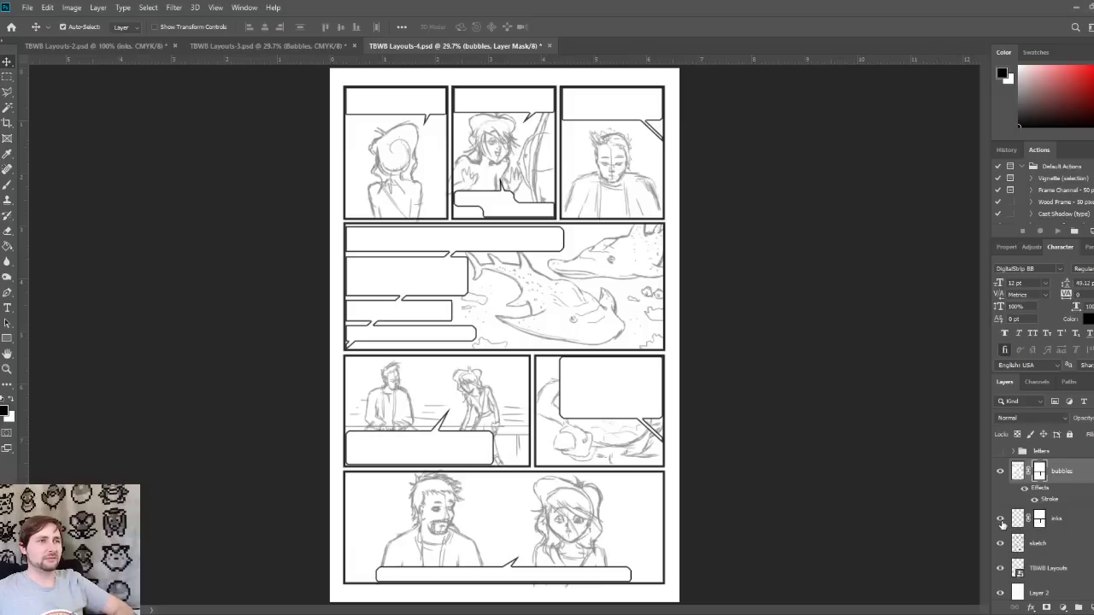
click(1001, 451)
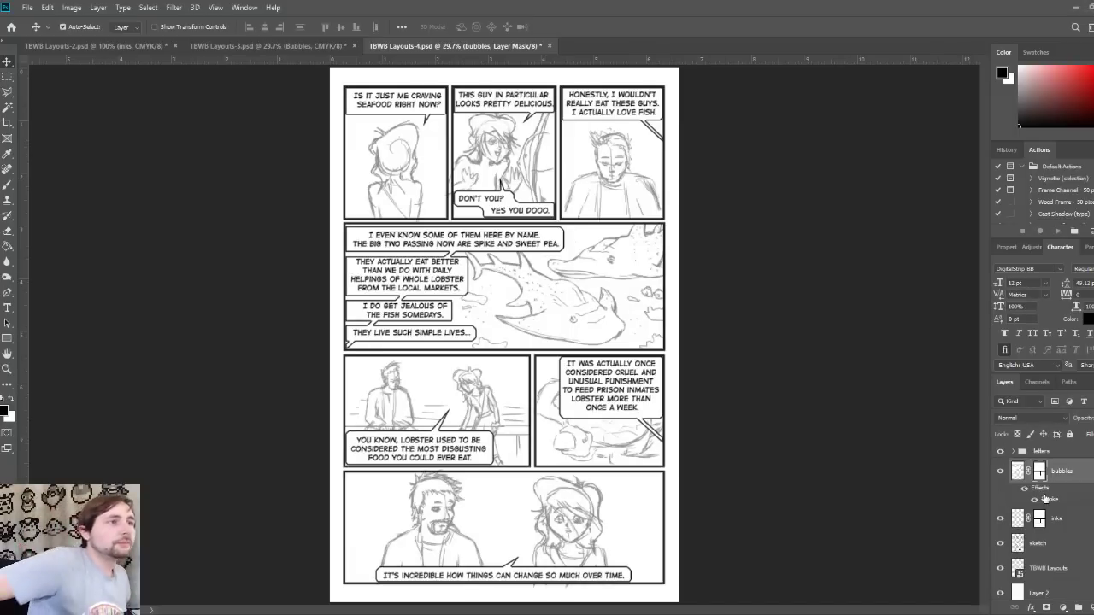
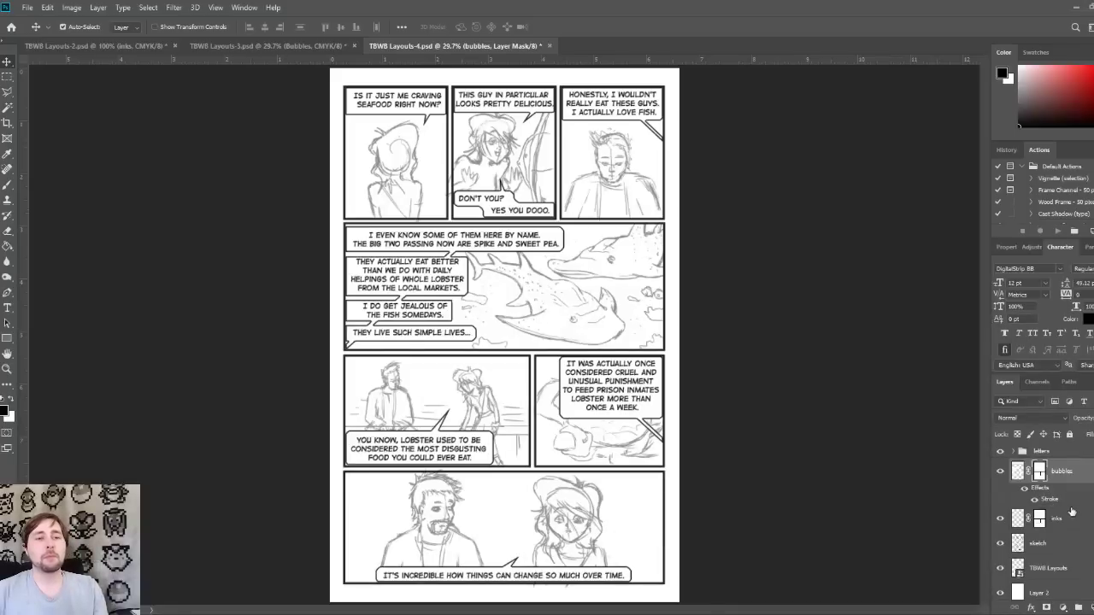
Step: Make the inks layer active and prepare a smaller Brush tip with black as the foreground color for inking the first panel
click(1072, 481)
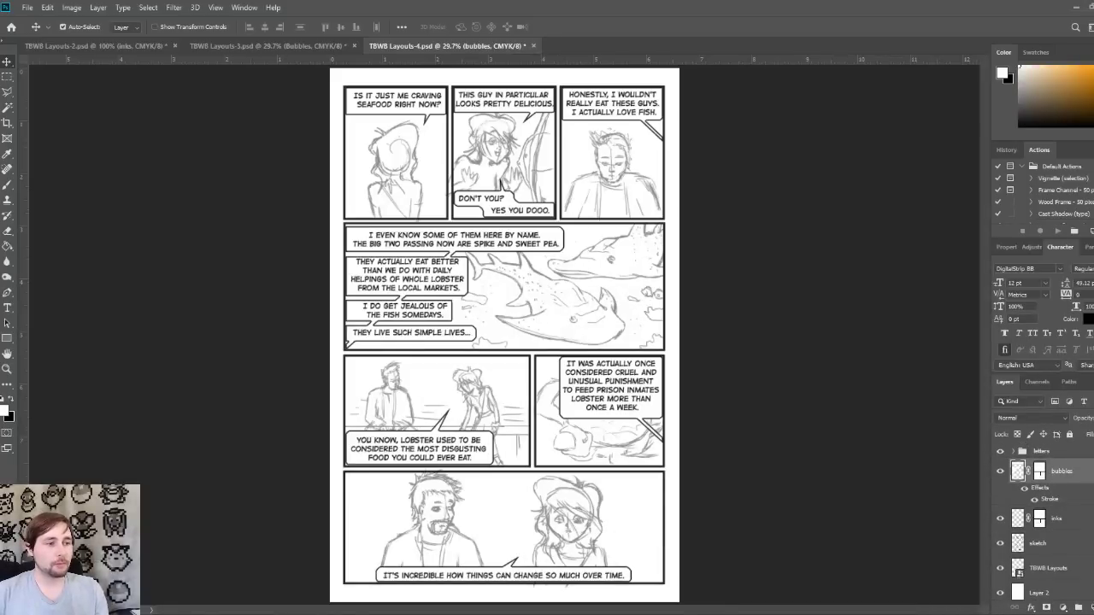
click(1065, 519)
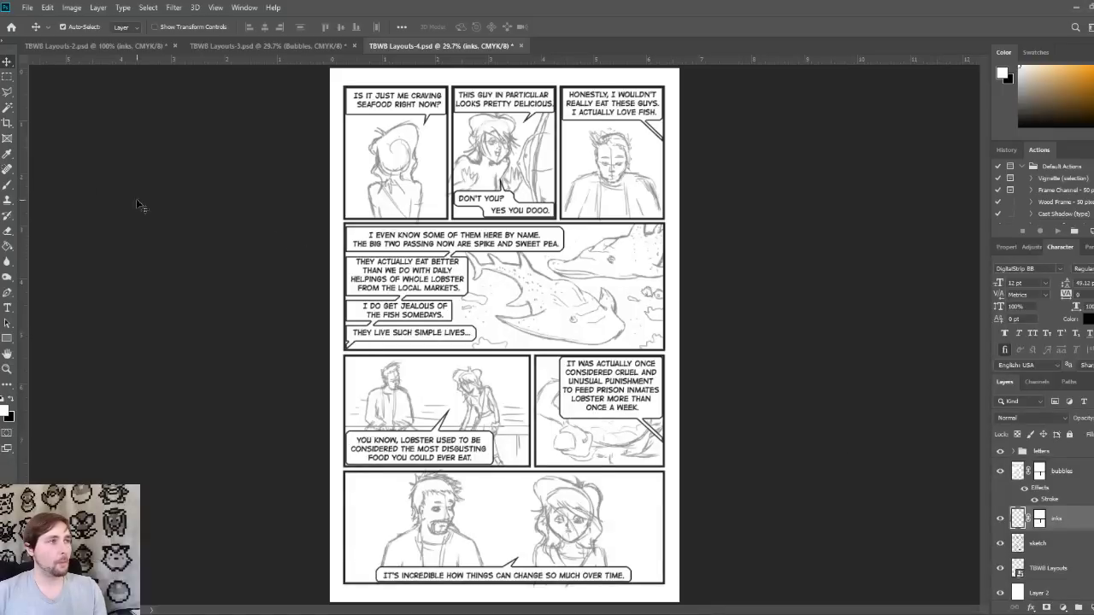
click(8, 188)
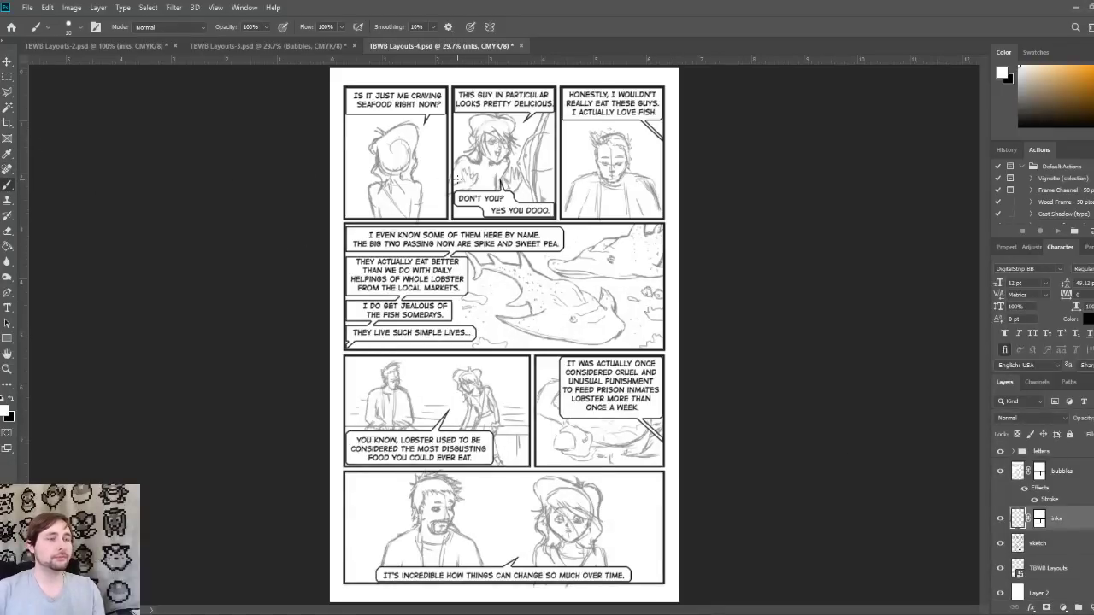
key(ctrl+plus)
key(ctrl+plus)
key(ctrl+plus)
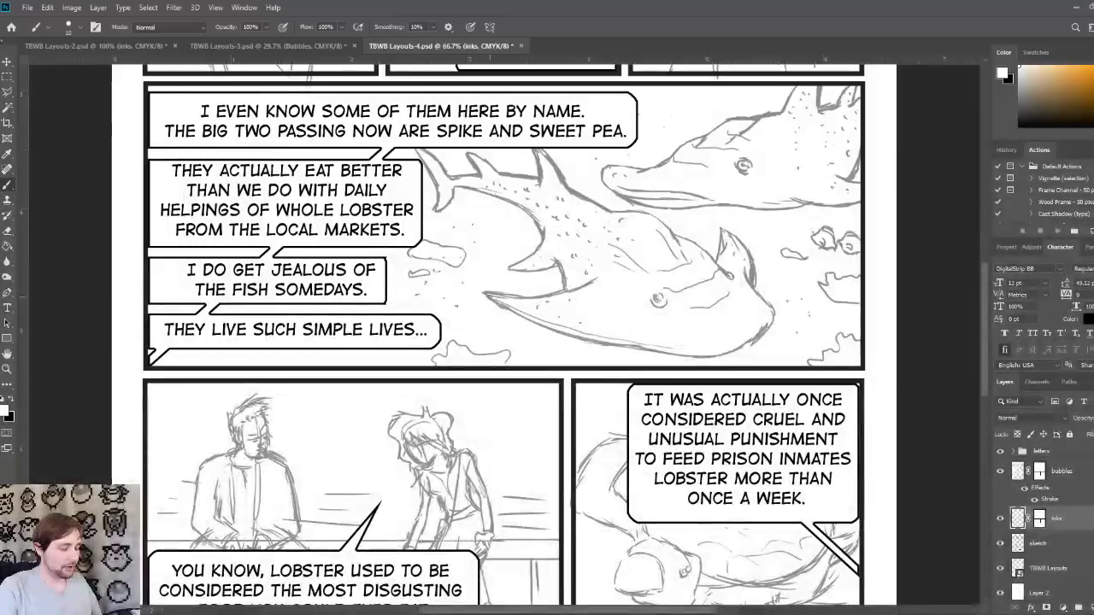
scroll(490, 300, up, 5)
scroll(490, 301, left, 3)
scroll(529, 321, up, 1)
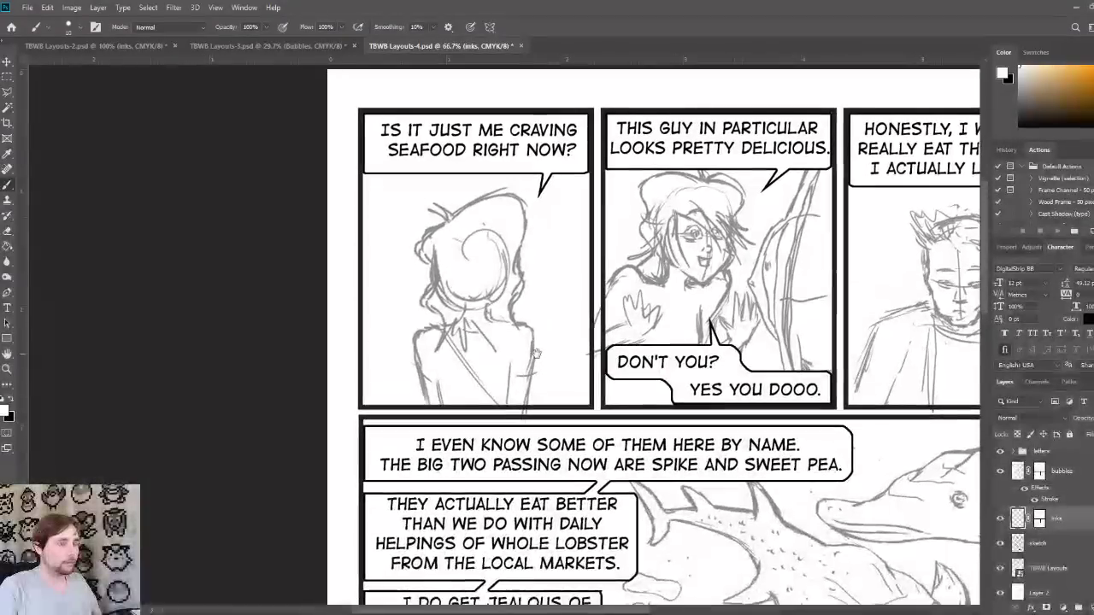
key(ctrl+plus)
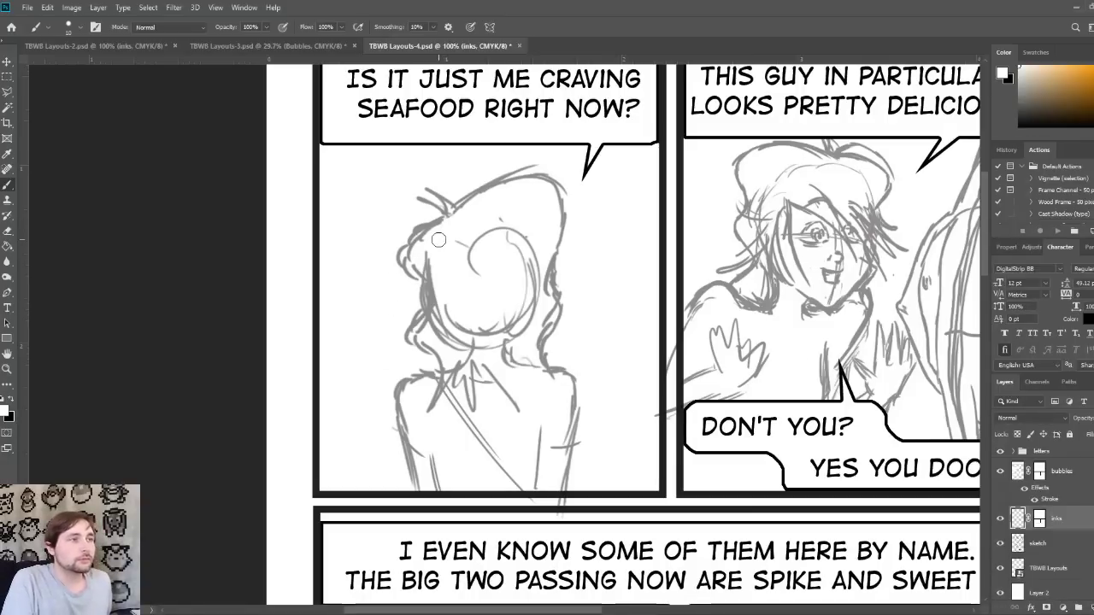
key(bracketleft)
key(bracketleft)
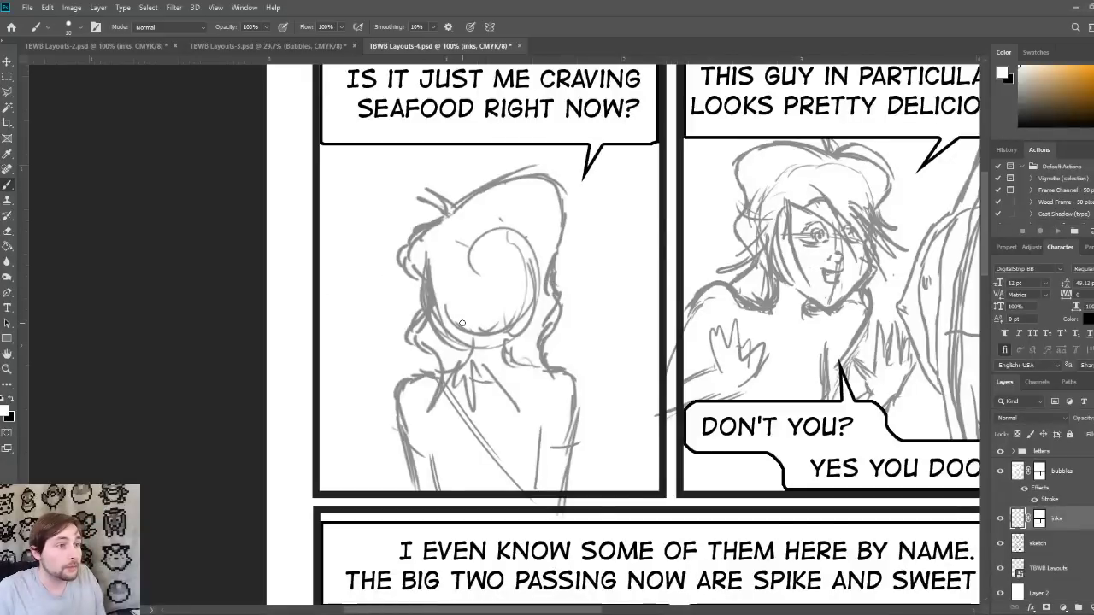
click(13, 399)
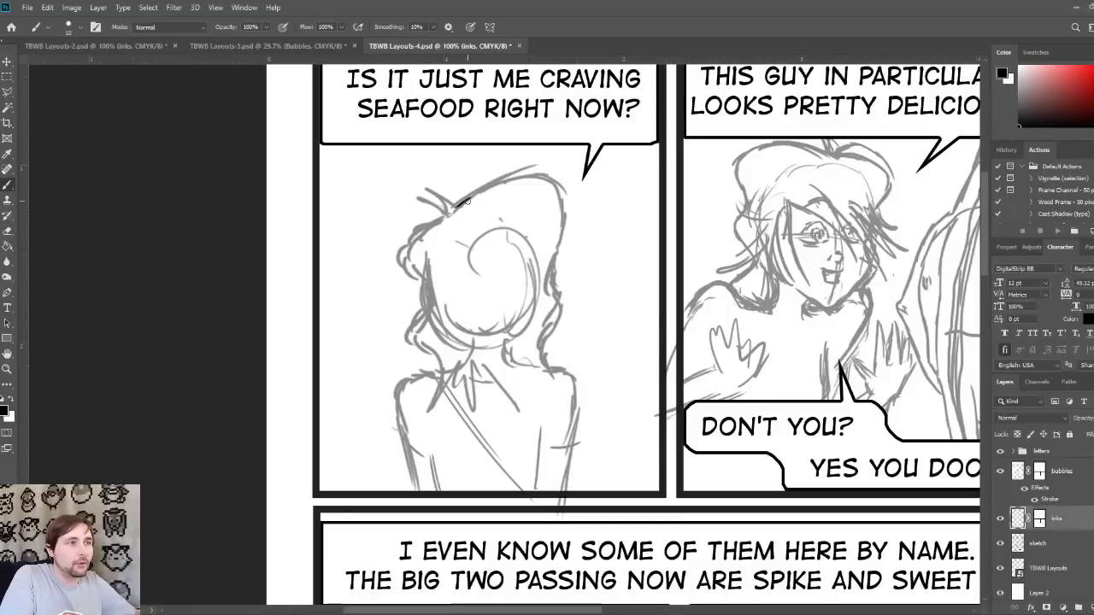
Step: Ink the outer contour of the woman's hair in the first panel, including the small tuft at the crown
mouse_move(455, 210)
mouse_down()
mouse_move(505, 182)
mouse_move(485, 189)
mouse_move(547, 186)
mouse_up()
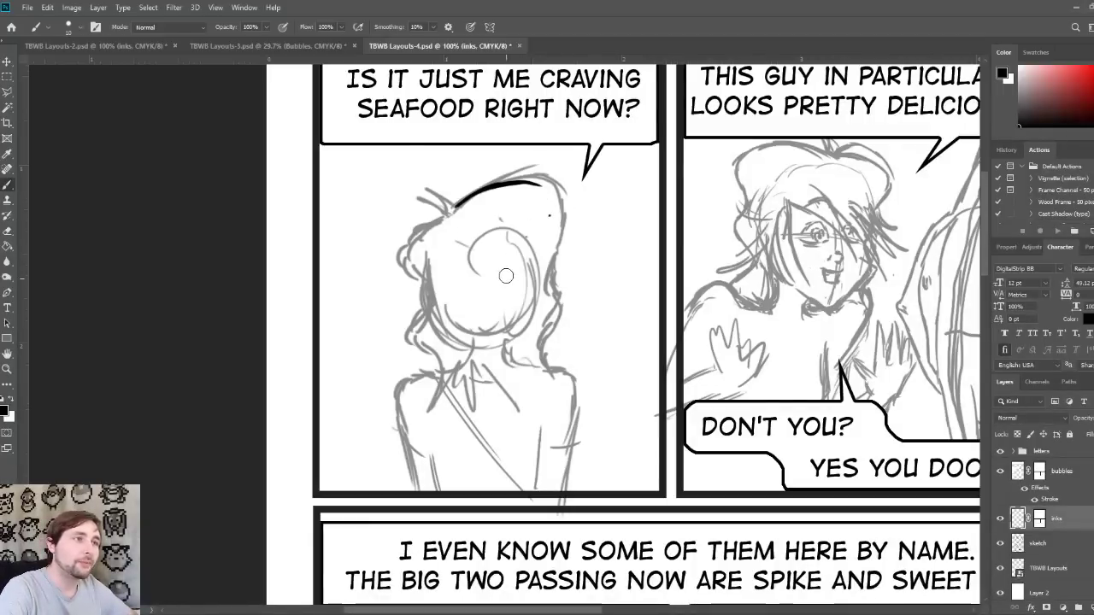
key(bracketright)
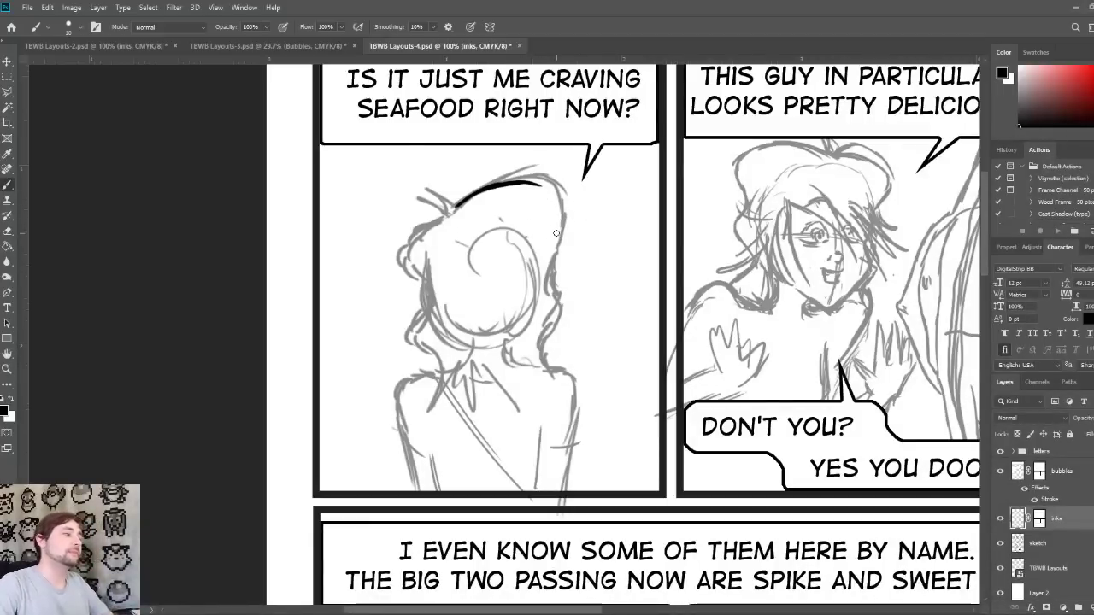
mouse_move(511, 189)
mouse_down()
mouse_move(542, 182)
mouse_move(557, 198)
mouse_up()
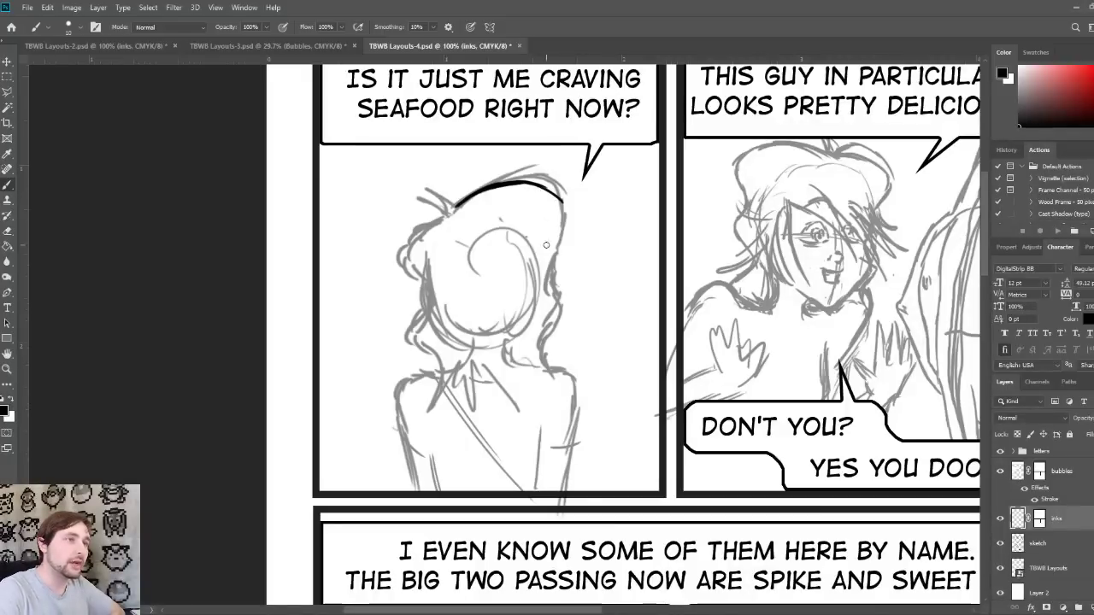
drag(548, 295, 562, 212)
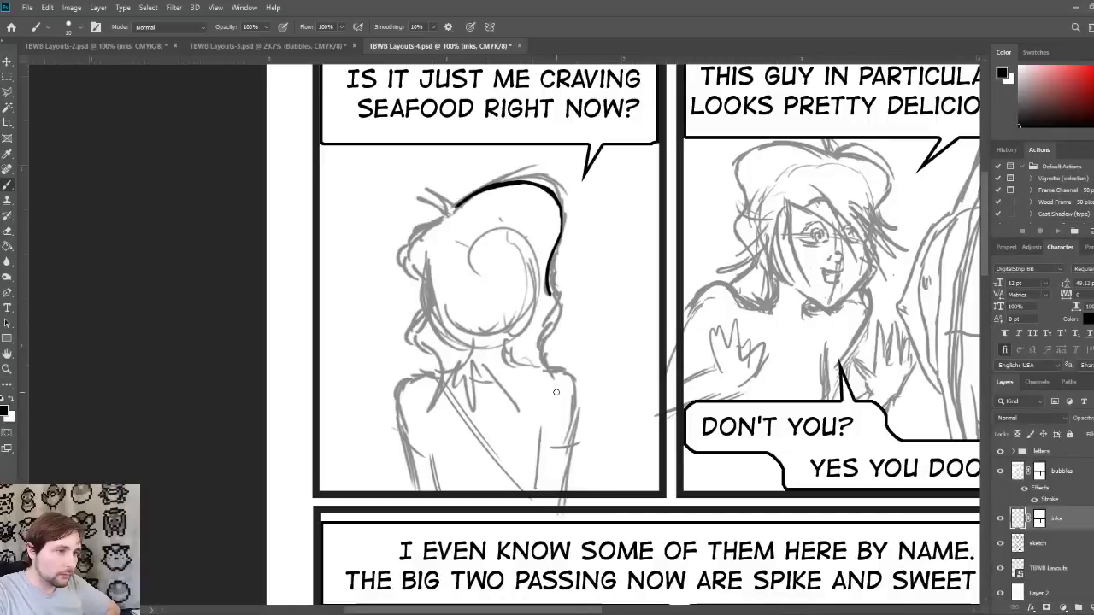
mouse_move(560, 386)
mouse_down()
mouse_move(542, 355)
mouse_move(558, 318)
mouse_move(551, 286)
mouse_up()
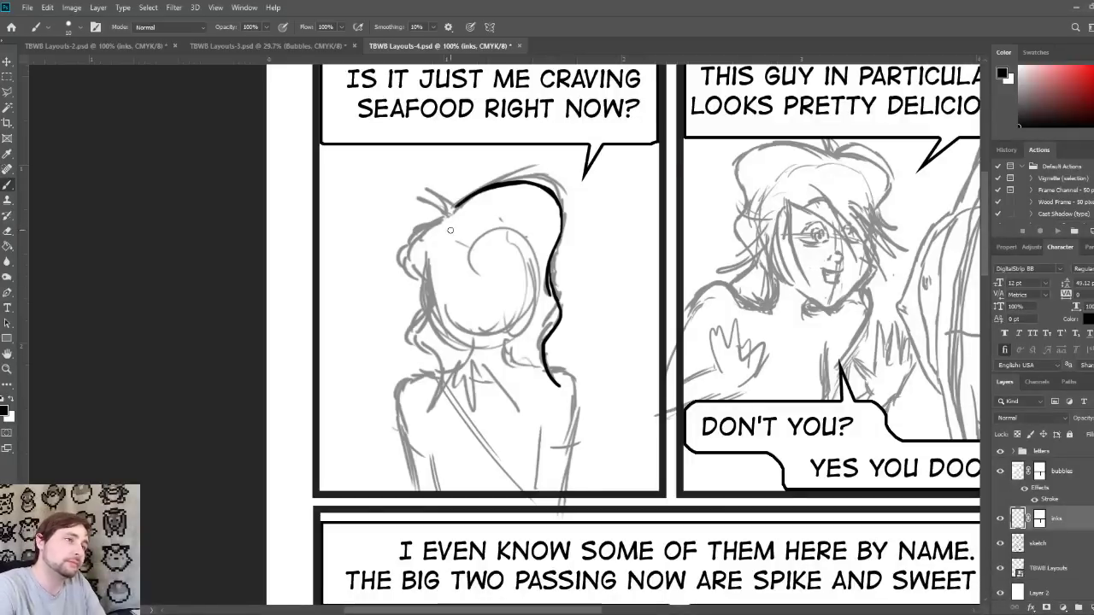
mouse_move(453, 210)
mouse_down()
mouse_move(428, 183)
mouse_move(417, 205)
mouse_move(450, 214)
mouse_up()
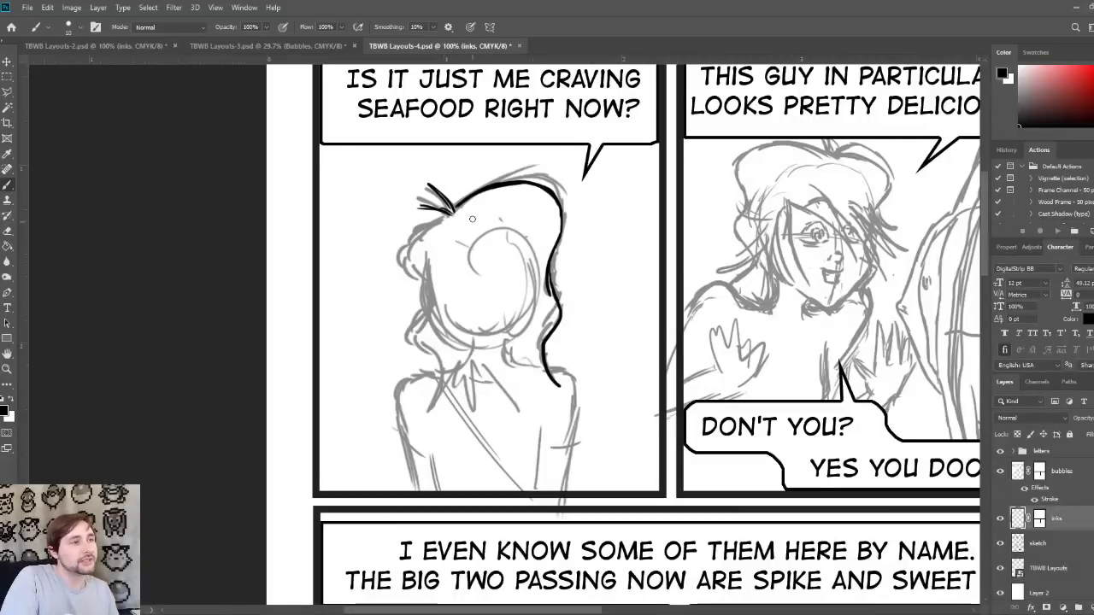
mouse_move(447, 216)
mouse_down()
mouse_move(410, 247)
mouse_move(421, 231)
mouse_move(408, 265)
mouse_move(424, 279)
mouse_move(412, 270)
mouse_move(424, 276)
mouse_move(416, 325)
mouse_up()
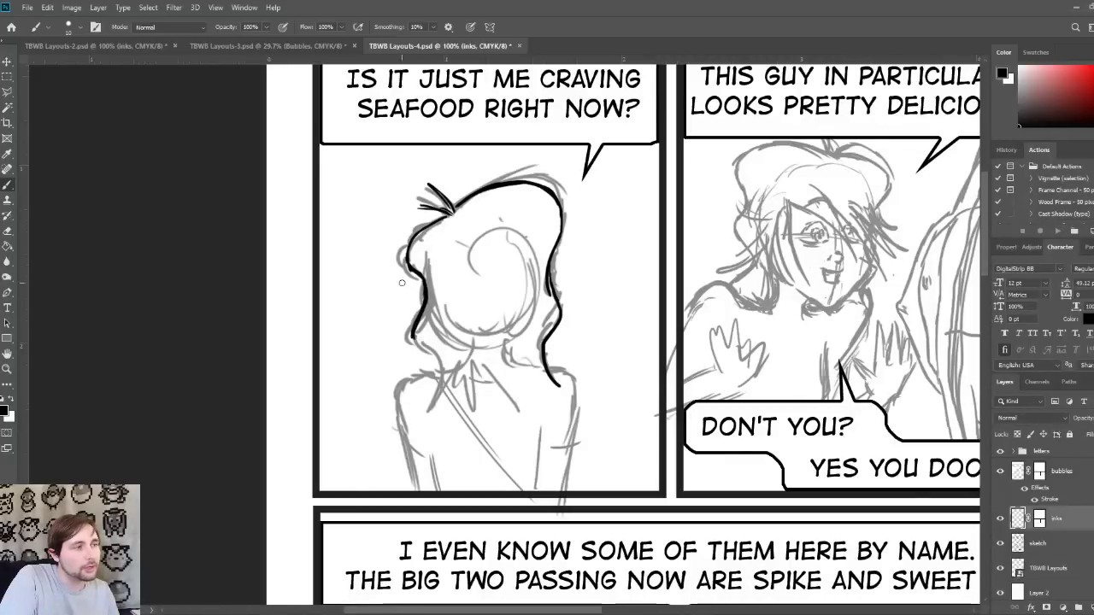
Step: Ink the lower left hair edge and the jagged hair tips across the woman's neck and shoulders in the first panel
mouse_move(416, 330)
mouse_down()
mouse_move(442, 374)
mouse_move(414, 346)
mouse_move(439, 365)
mouse_move(430, 356)
mouse_move(438, 375)
mouse_move(432, 358)
mouse_move(427, 424)
mouse_move(462, 359)
mouse_up()
key(ctrl+z)
mouse_move(451, 420)
mouse_down()
mouse_move(467, 355)
mouse_move(488, 354)
mouse_up()
drag(496, 391, 486, 369)
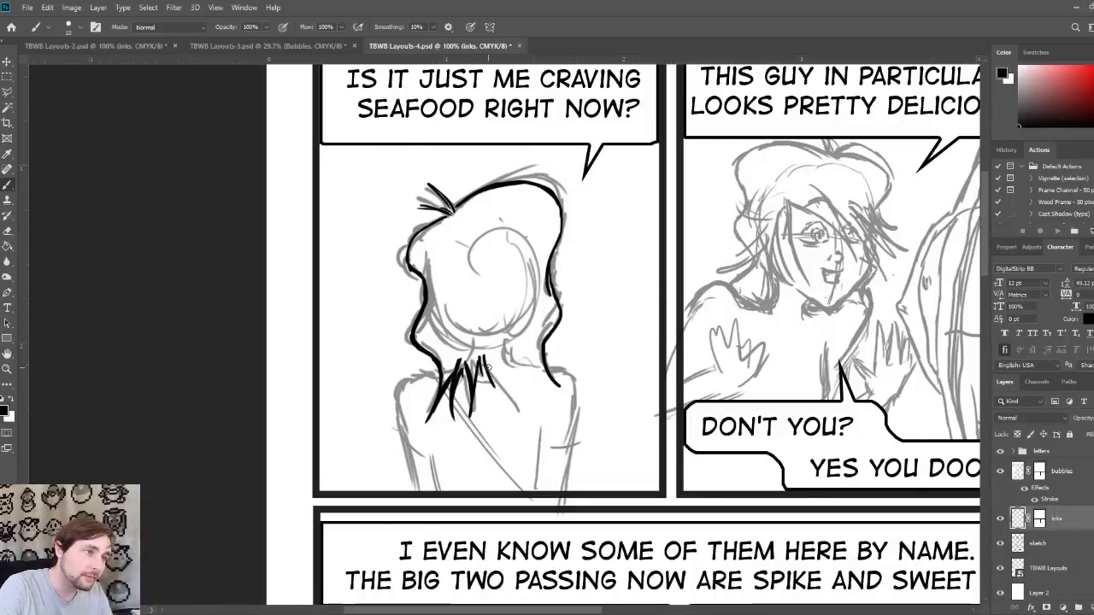
mouse_move(511, 415)
mouse_down()
mouse_move(489, 363)
mouse_move(521, 363)
mouse_up()
drag(564, 407, 535, 366)
mouse_move(548, 380)
mouse_down()
mouse_move(531, 361)
mouse_move(547, 371)
mouse_up()
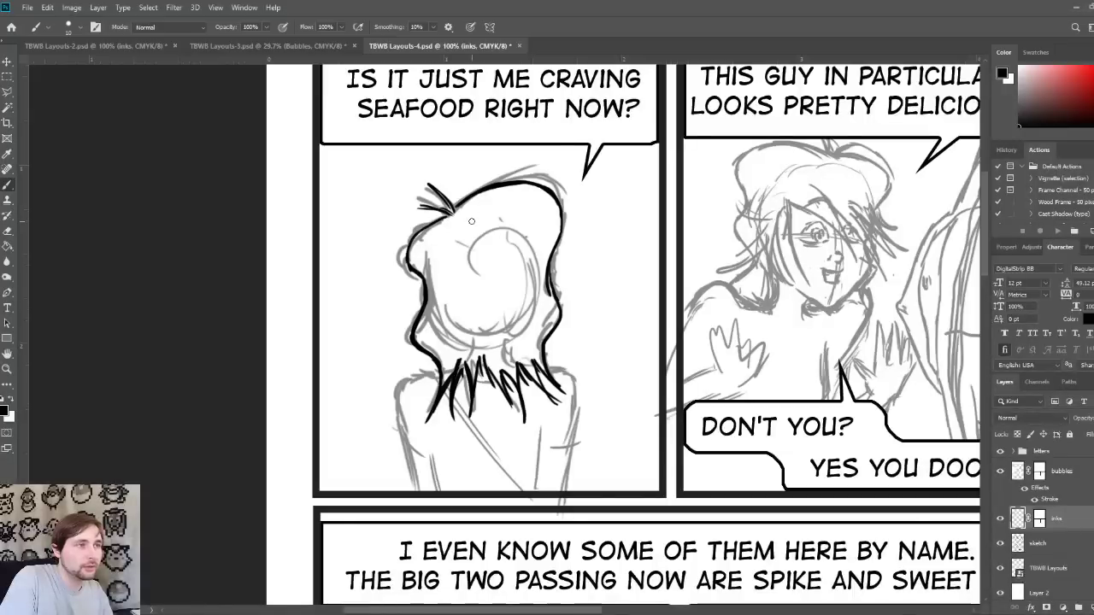
Step: Ink thin zigzag strand lines inside the woman's hair at the crown, middle and lower part of the head
mouse_move(469, 213)
mouse_down()
mouse_move(513, 221)
mouse_move(522, 246)
mouse_up()
mouse_move(457, 222)
mouse_down()
mouse_move(428, 250)
mouse_move(445, 244)
mouse_move(437, 280)
mouse_up()
mouse_move(453, 245)
mouse_down()
mouse_move(475, 257)
mouse_move(472, 280)
mouse_move(501, 273)
mouse_move(511, 297)
mouse_up()
mouse_move(448, 325)
mouse_down()
mouse_move(453, 301)
mouse_move(455, 335)
mouse_move(461, 296)
mouse_up()
mouse_move(465, 332)
mouse_down()
mouse_move(472, 299)
mouse_move(500, 315)
mouse_up()
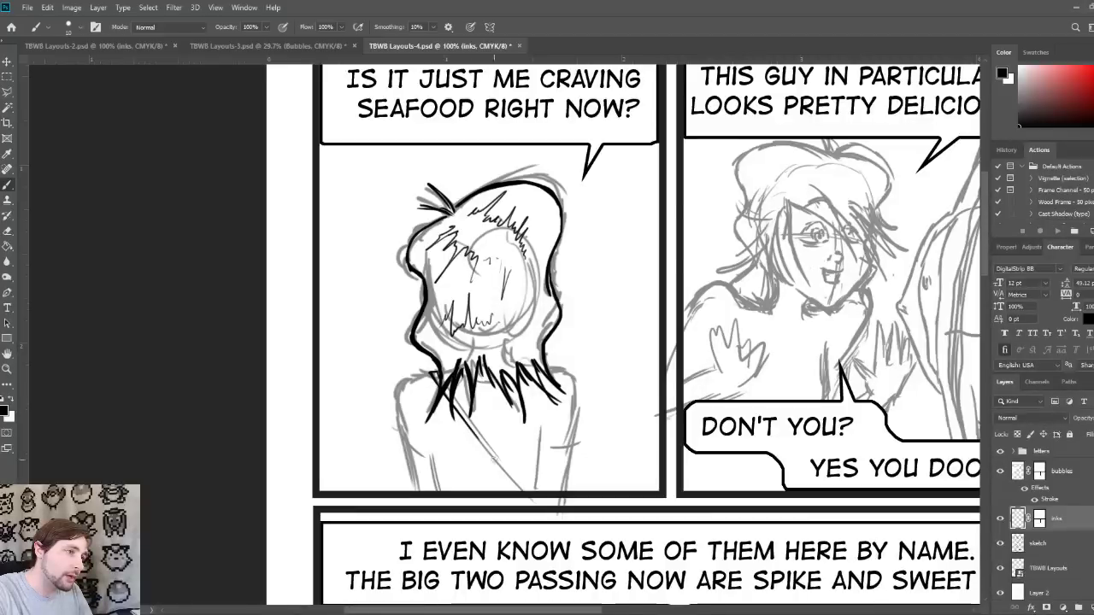
Step: Ink the diagonal strap across the woman's back, plus her shoulders, sleeves, torso sides and arms down to the panel border
drag(464, 423, 513, 487)
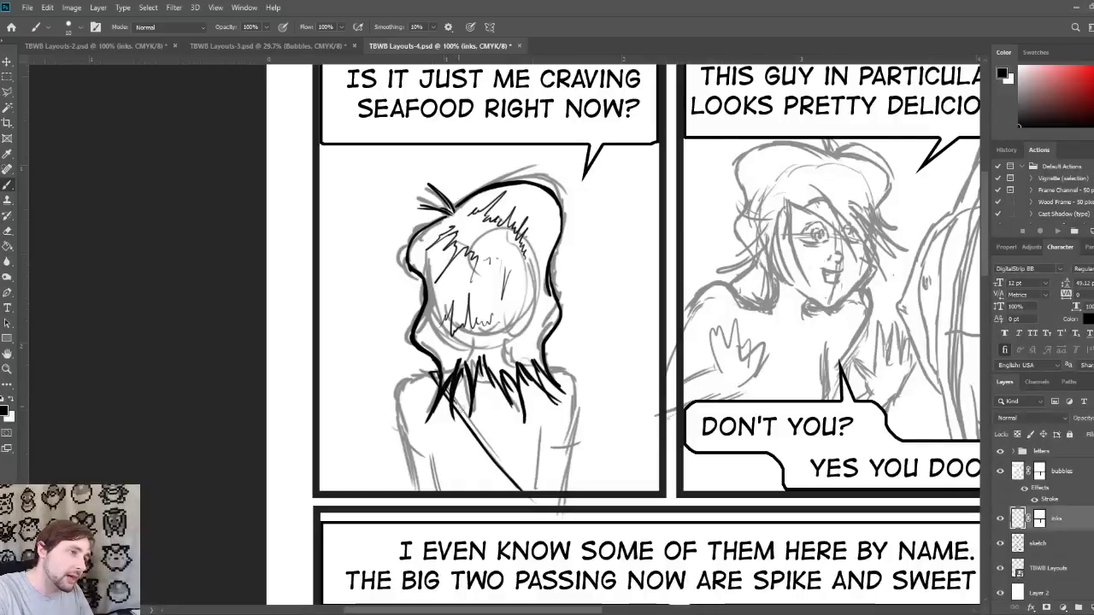
drag(444, 388, 530, 497)
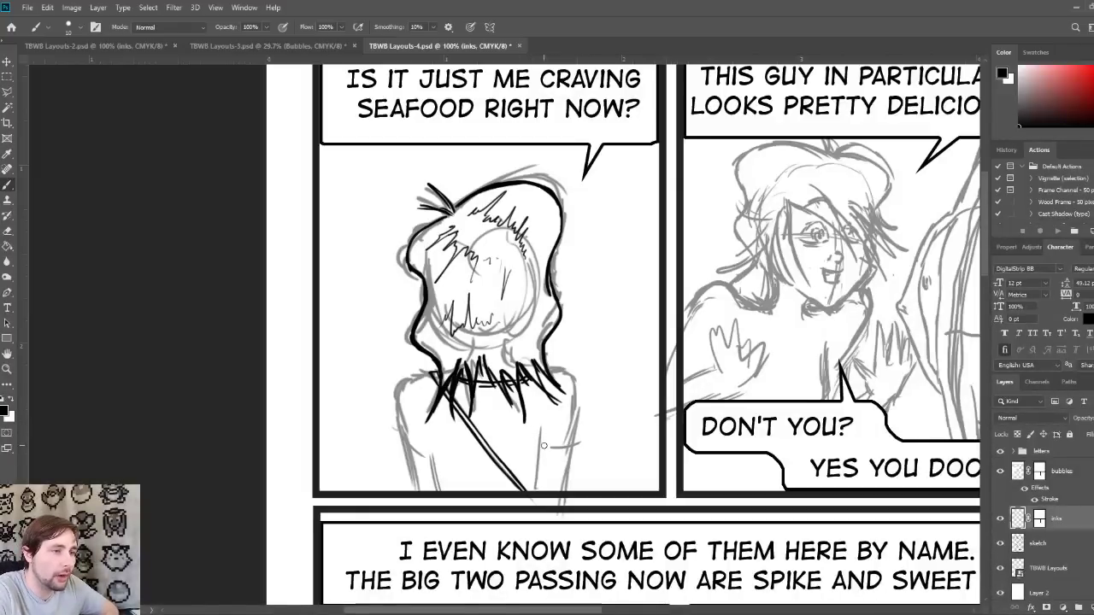
mouse_move(542, 446)
mouse_down()
mouse_move(581, 443)
mouse_move(571, 373)
mouse_move(577, 399)
mouse_move(577, 386)
mouse_up()
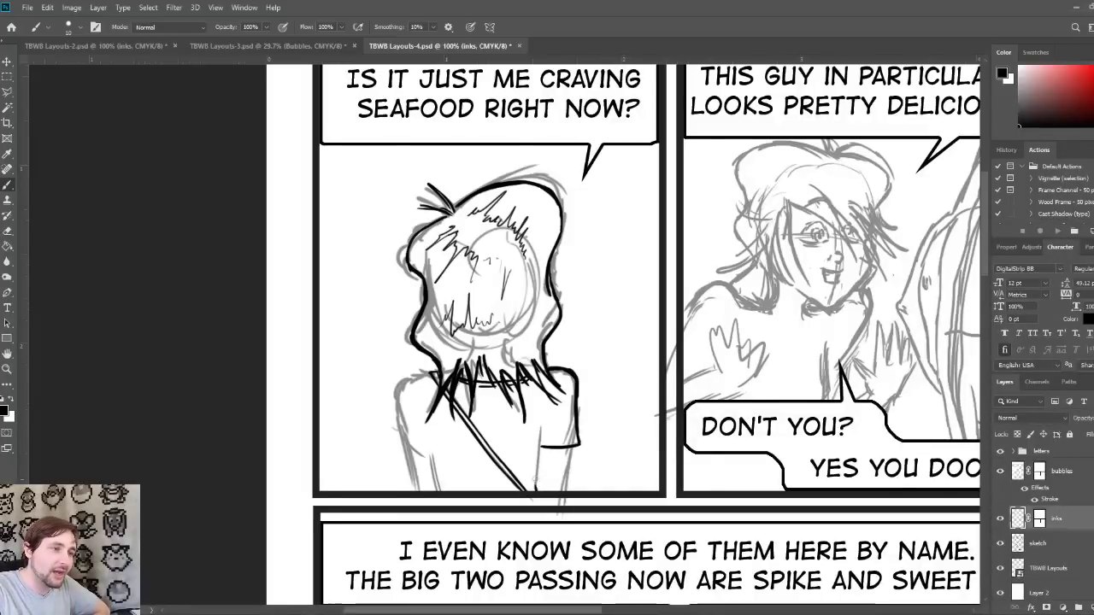
mouse_move(536, 491)
mouse_down()
mouse_move(542, 419)
mouse_move(542, 434)
mouse_up()
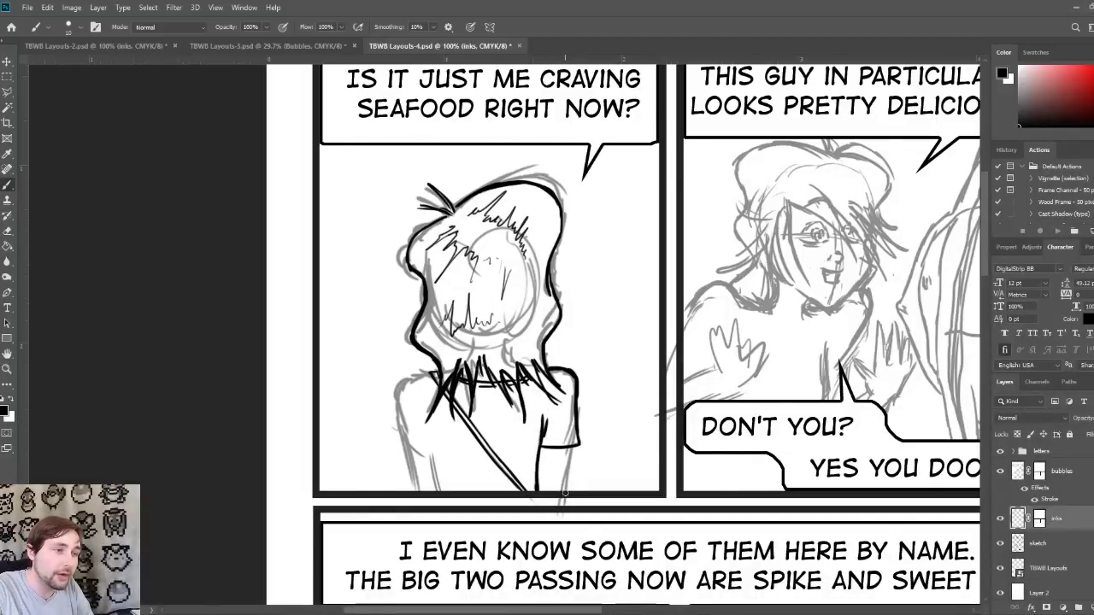
drag(562, 488, 569, 453)
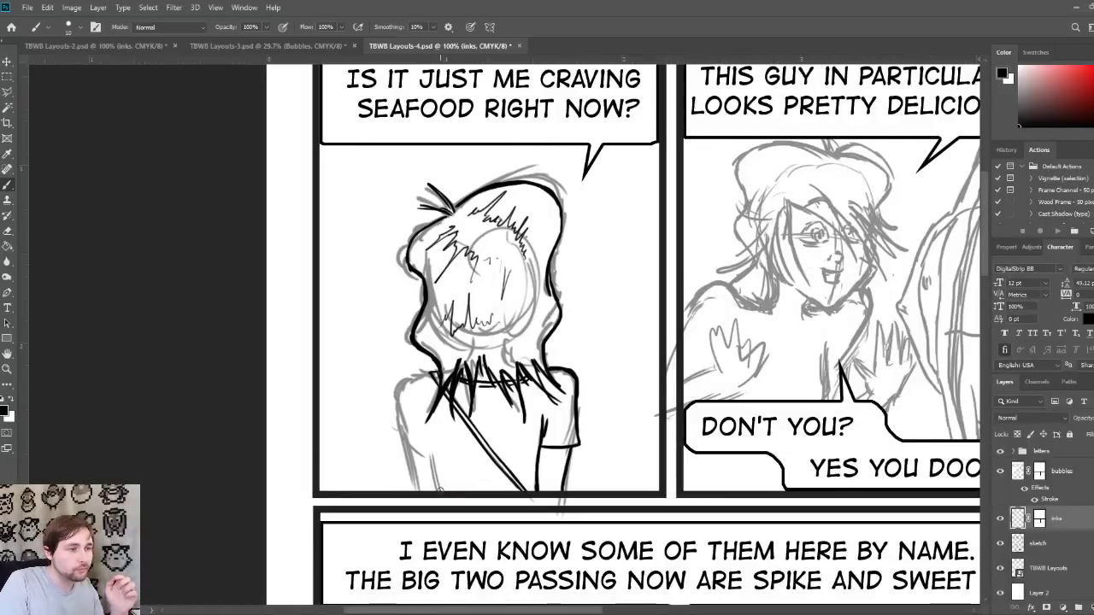
mouse_move(438, 494)
mouse_down()
mouse_move(428, 425)
mouse_move(429, 434)
mouse_up()
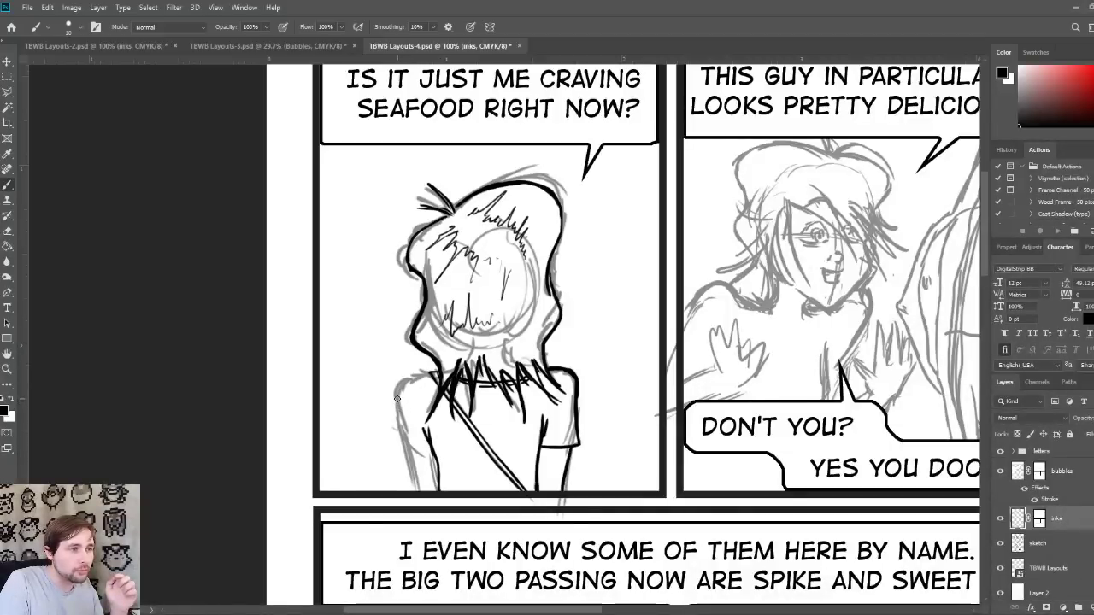
mouse_move(401, 390)
mouse_down()
mouse_move(403, 447)
mouse_move(433, 449)
mouse_up()
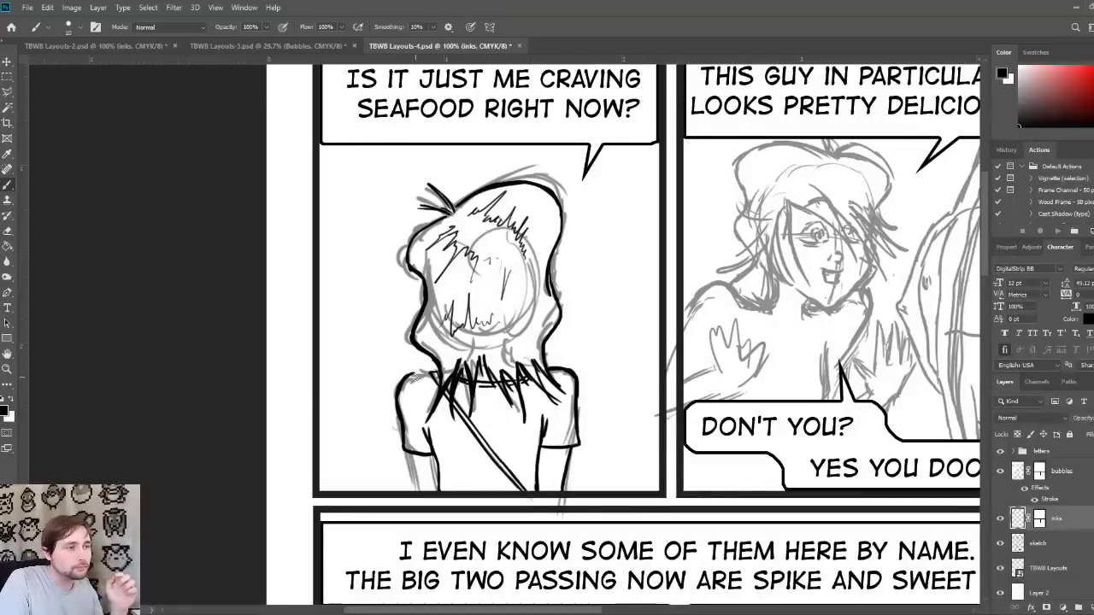
drag(400, 386, 431, 373)
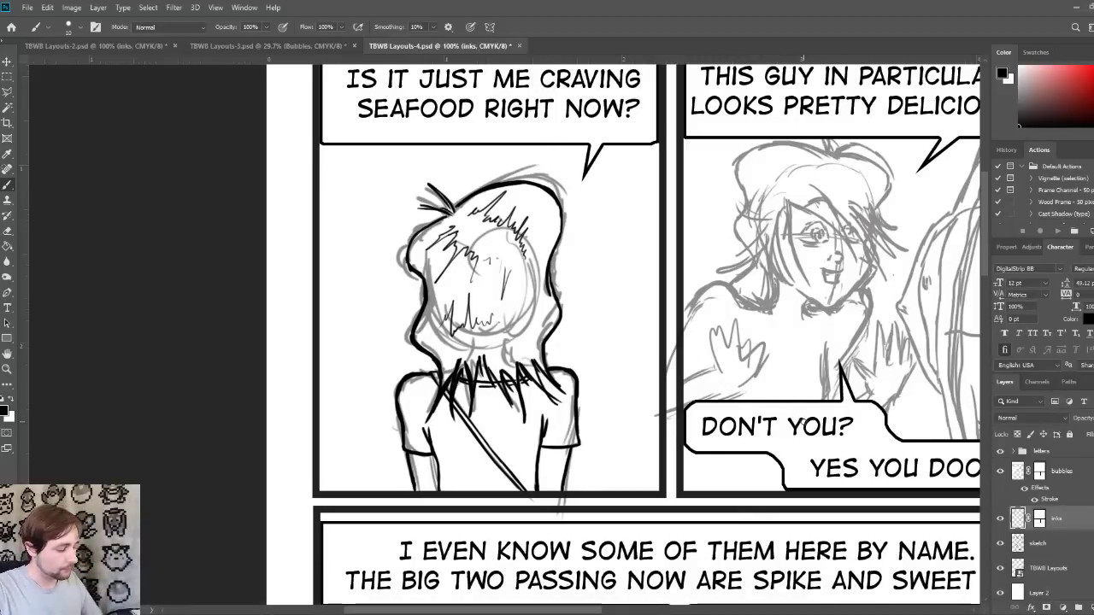
scroll(847, 388, left, 6)
scroll(846, 388, up, 1)
scroll(525, 412, right, 1)
scroll(525, 412, down, 1)
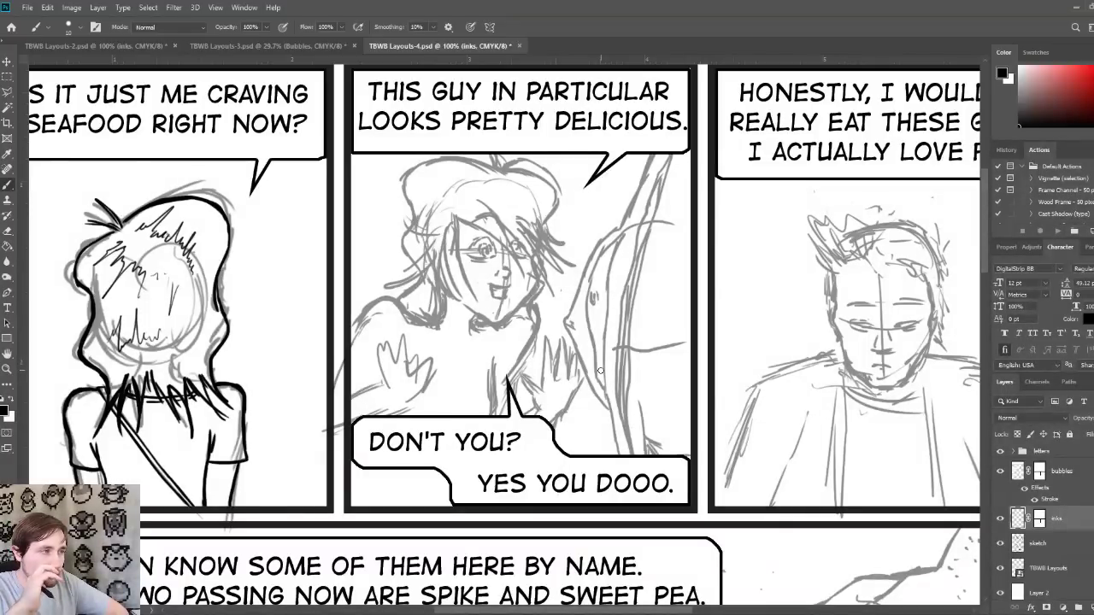
drag(479, 389, 641, 436)
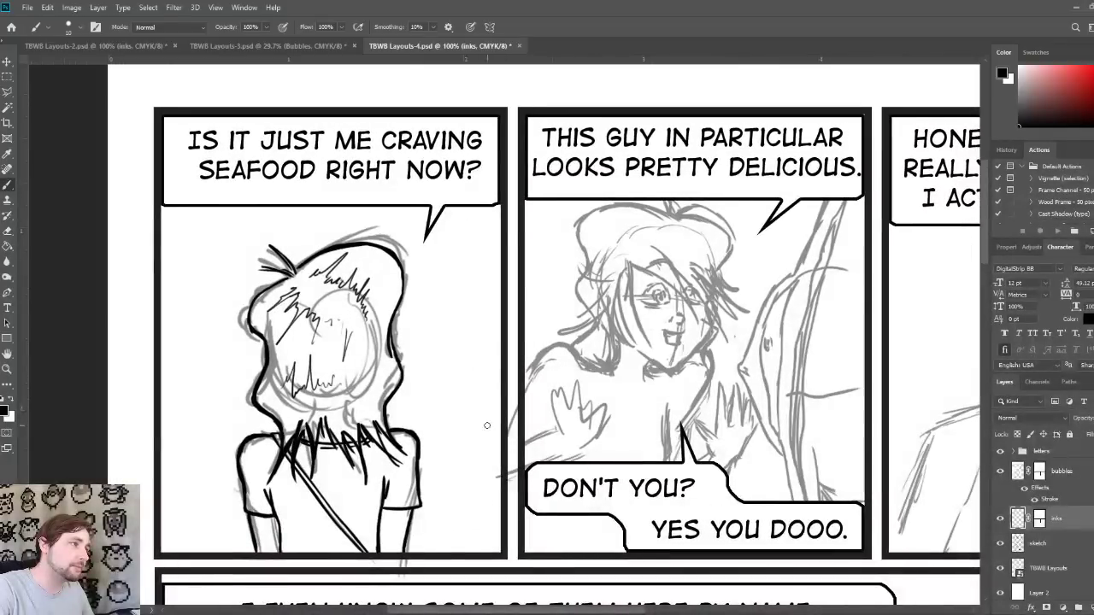
drag(653, 368, 525, 359)
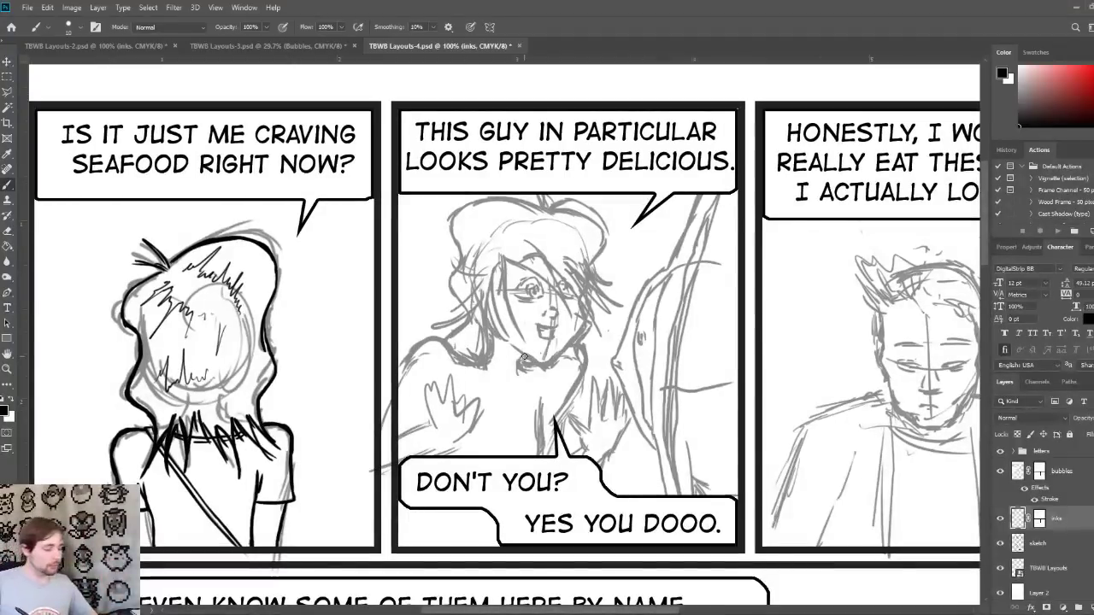
Step: Ink the front contour of the fish in the second panel, plus its lower body edges and the horizontal fin line
scroll(525, 359, down, 1)
scroll(530, 363, down, 1)
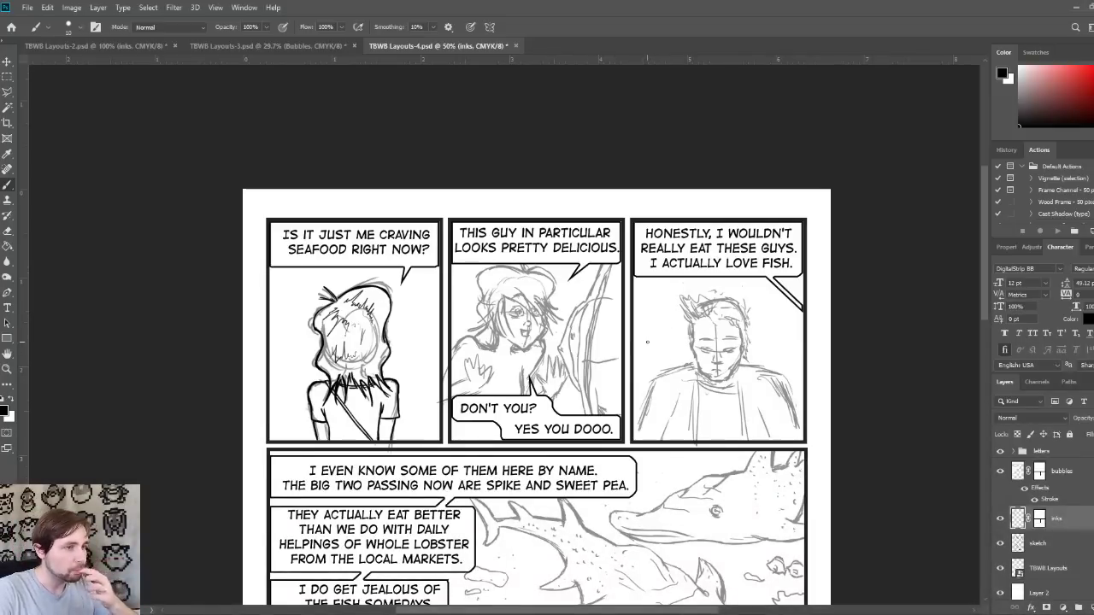
key(ctrl+plus)
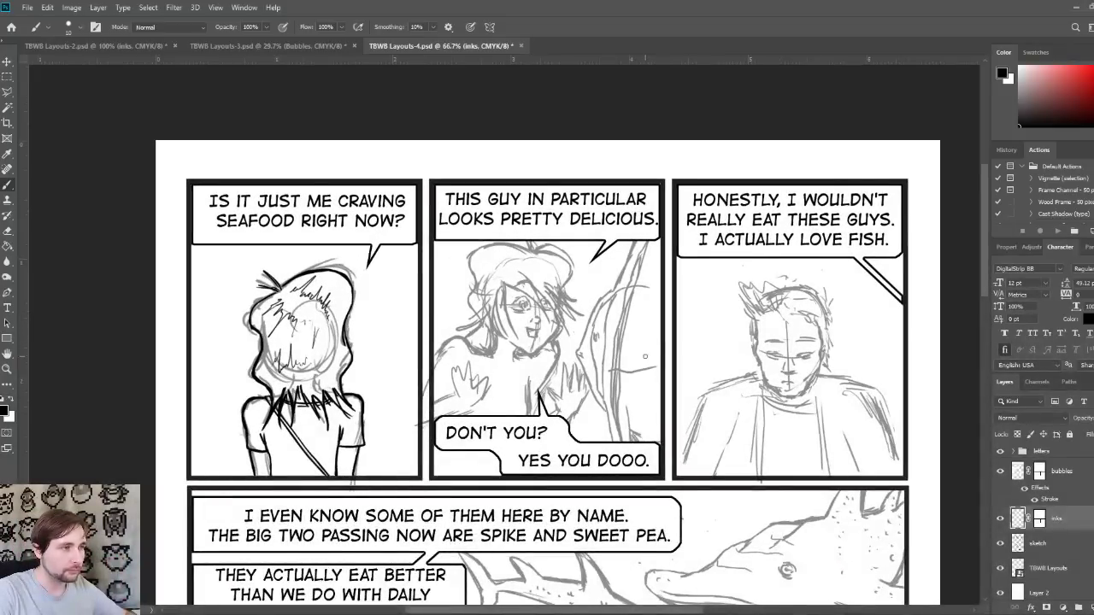
key(ctrl+plus)
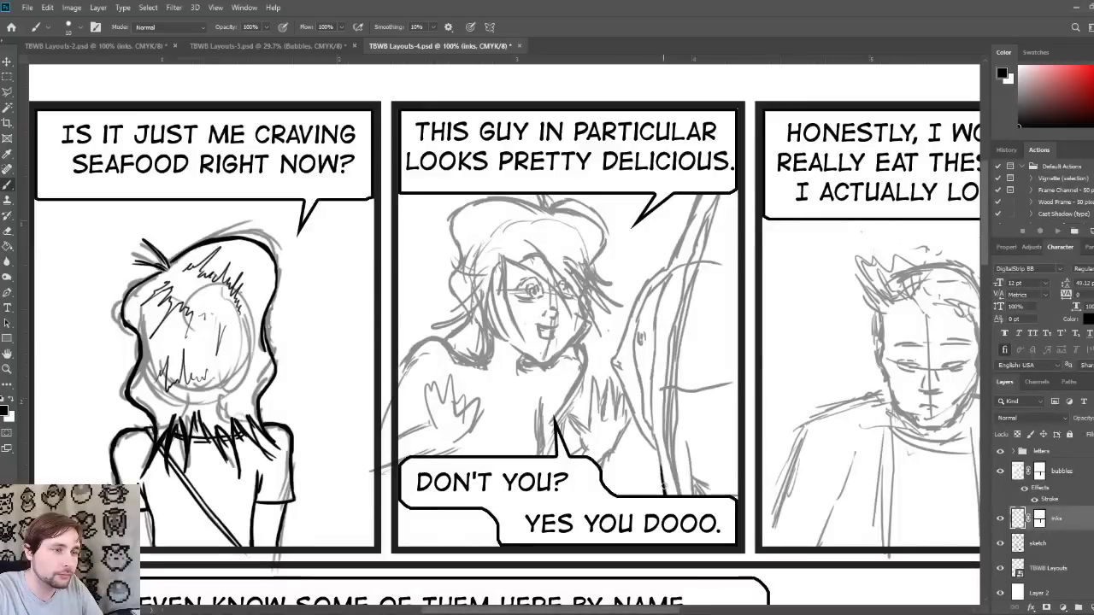
drag(663, 492, 650, 419)
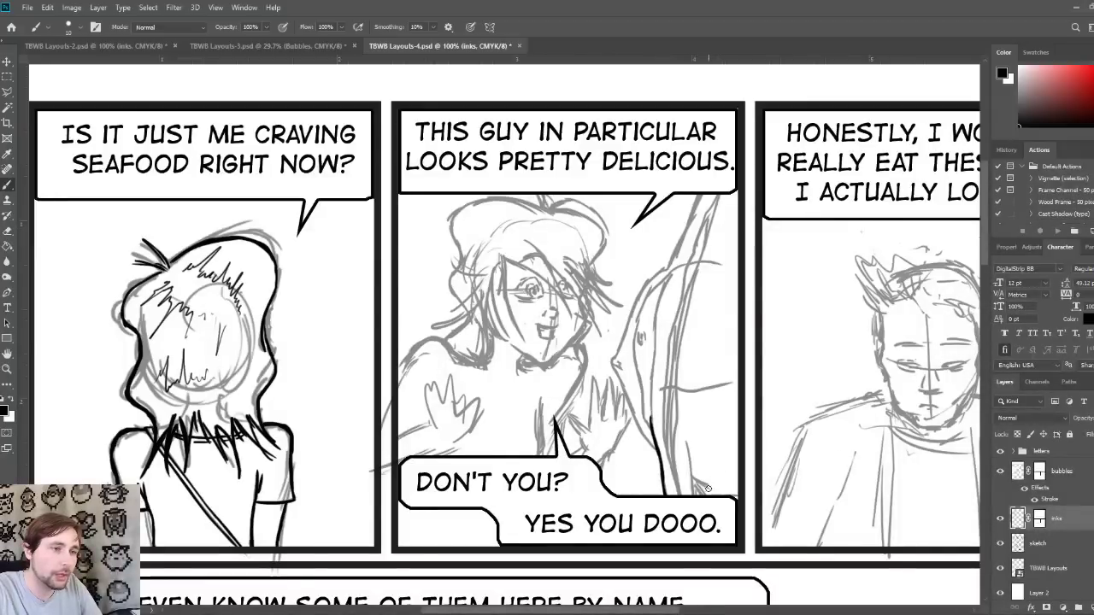
drag(697, 506, 682, 432)
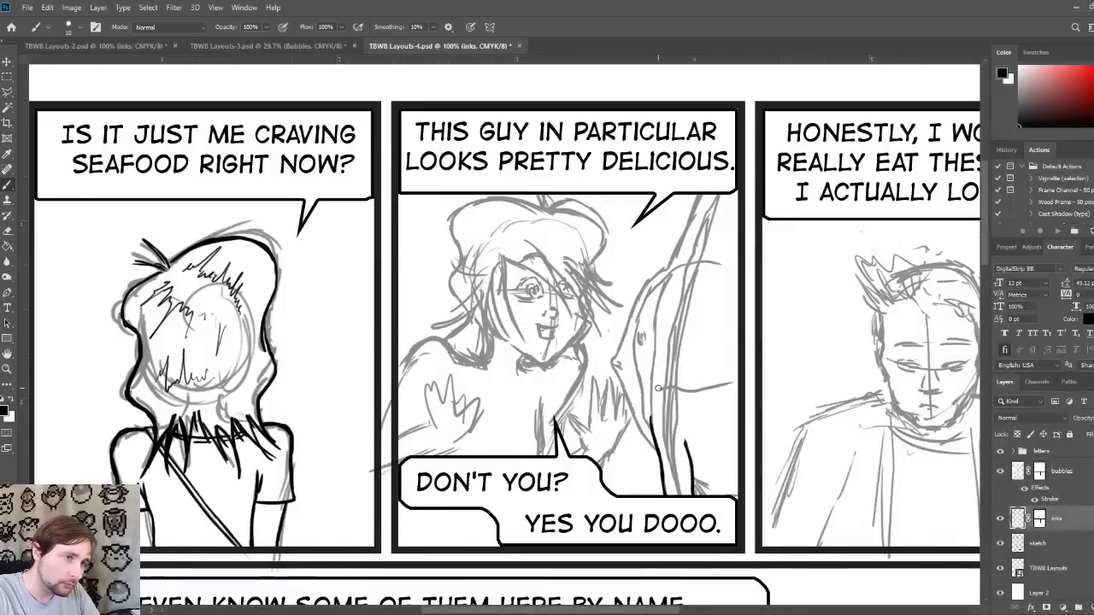
drag(658, 390, 729, 385)
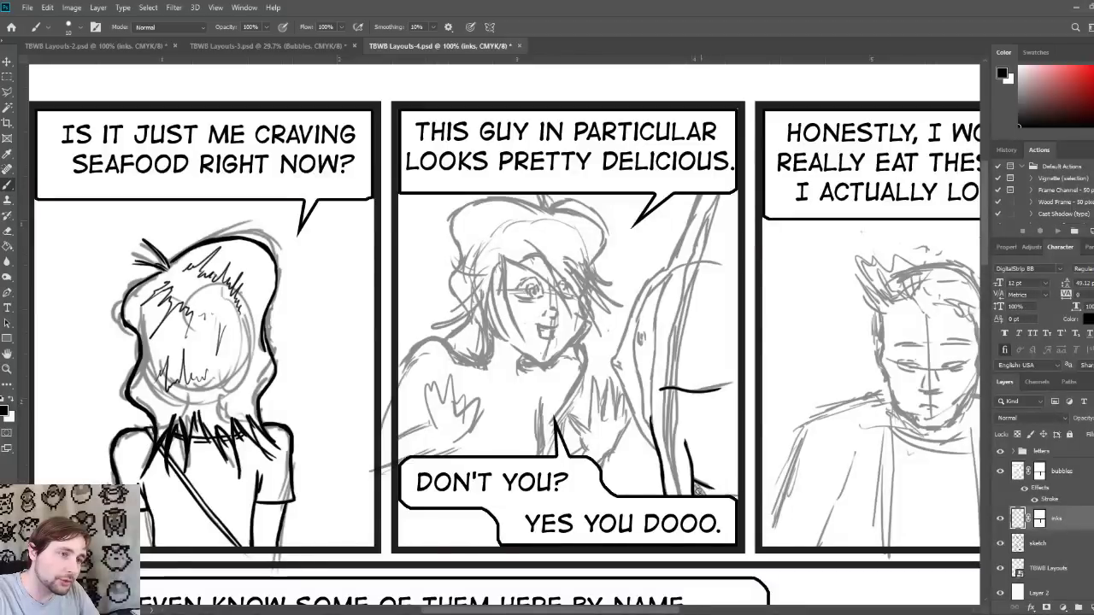
drag(692, 486, 724, 496)
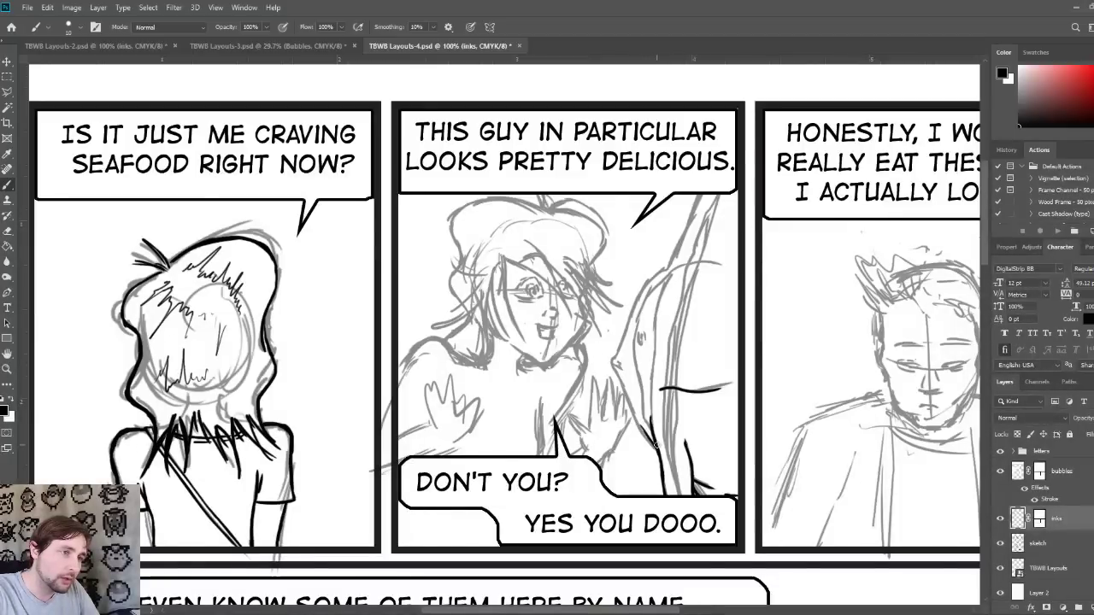
drag(643, 432, 612, 362)
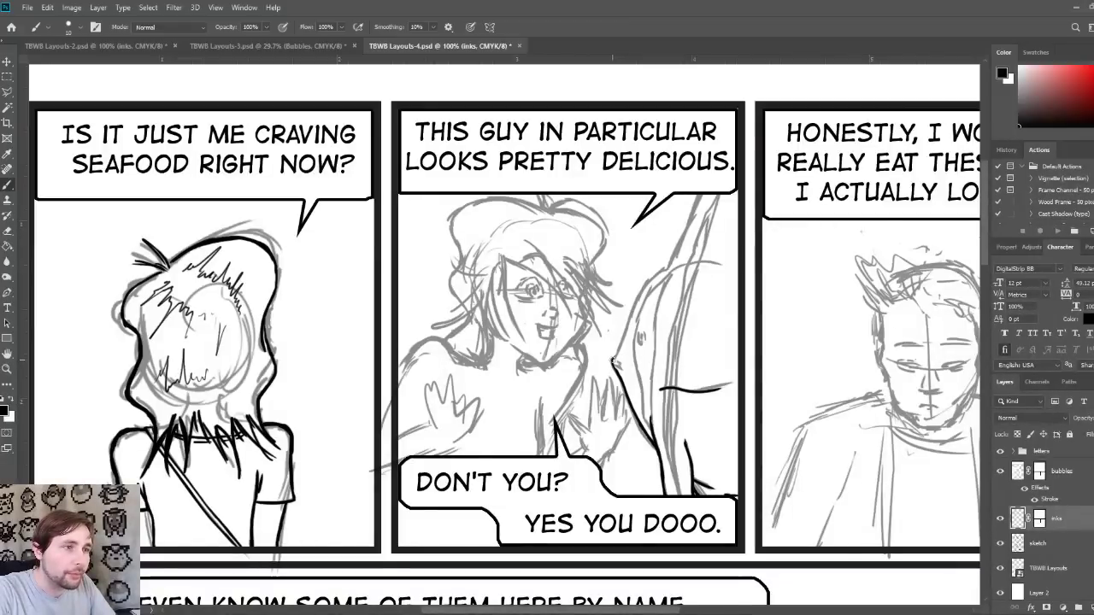
mouse_move(615, 357)
mouse_down()
mouse_move(646, 279)
mouse_move(677, 257)
mouse_move(667, 267)
mouse_move(702, 193)
mouse_up()
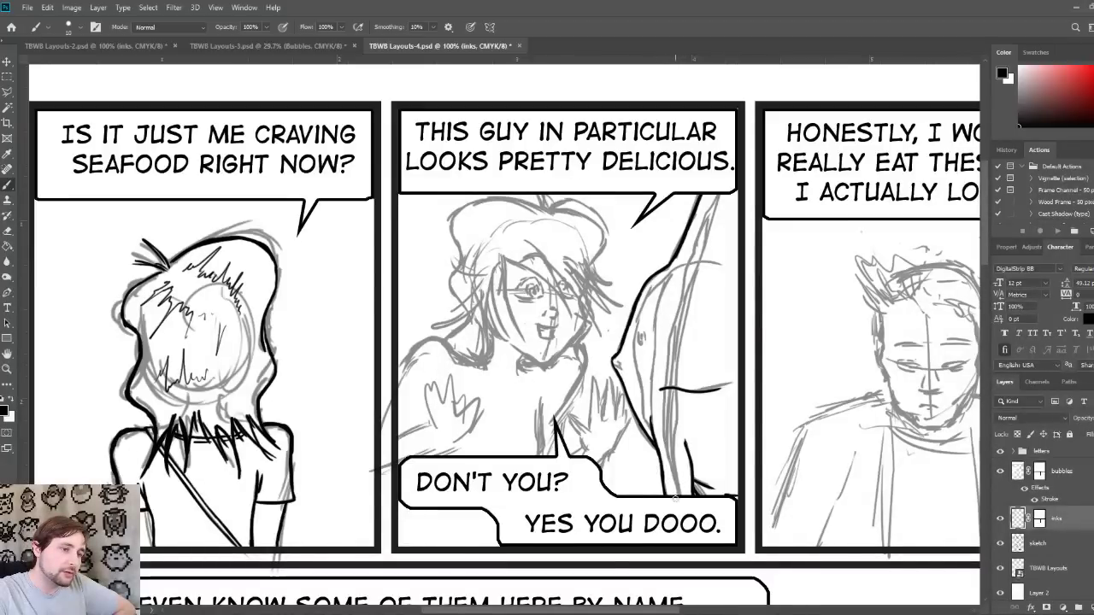
Step: Ink the fish's long vertical stripes, eye, face and gill lines, and its rear edge along the panel border
mouse_move(676, 501)
mouse_down()
mouse_move(662, 366)
mouse_move(693, 359)
mouse_move(663, 385)
mouse_move(668, 327)
mouse_move(692, 207)
mouse_move(707, 245)
mouse_move(697, 249)
mouse_move(721, 187)
mouse_up()
key(e)
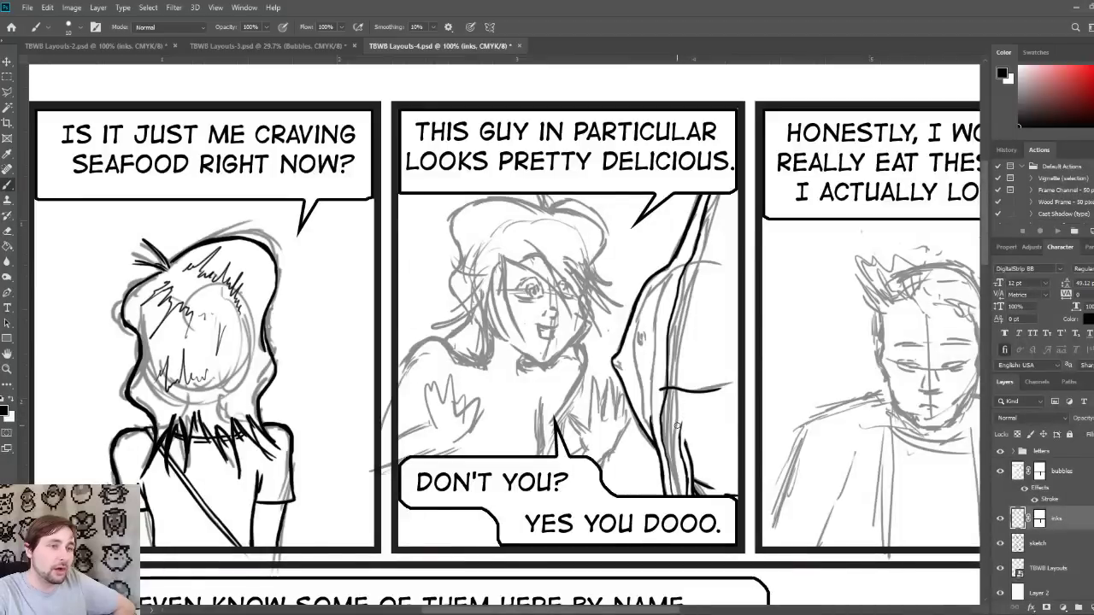
drag(681, 426, 710, 202)
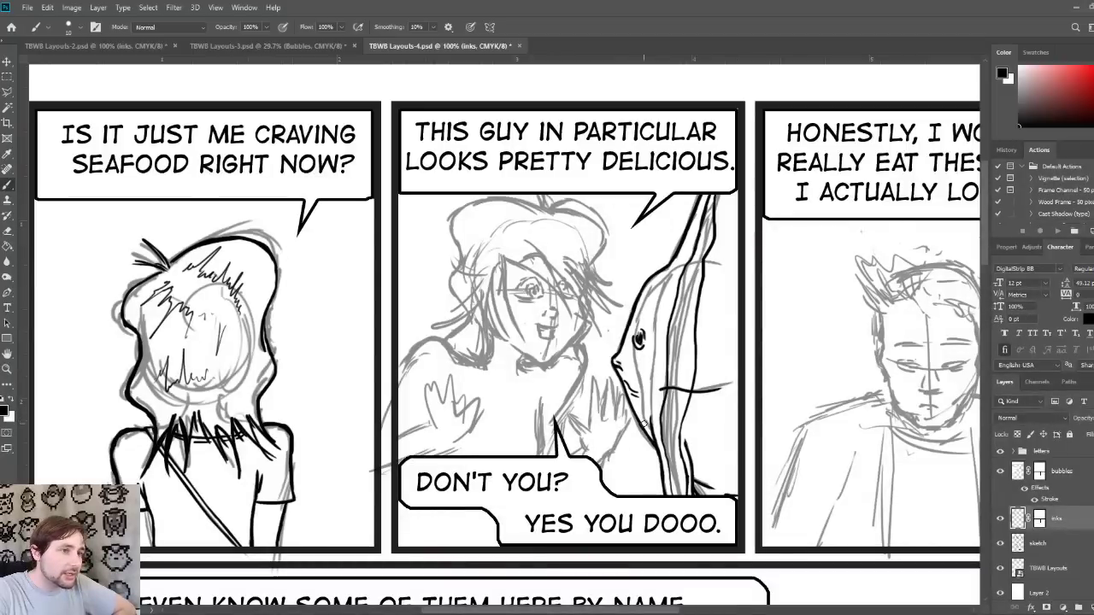
drag(642, 414, 643, 356)
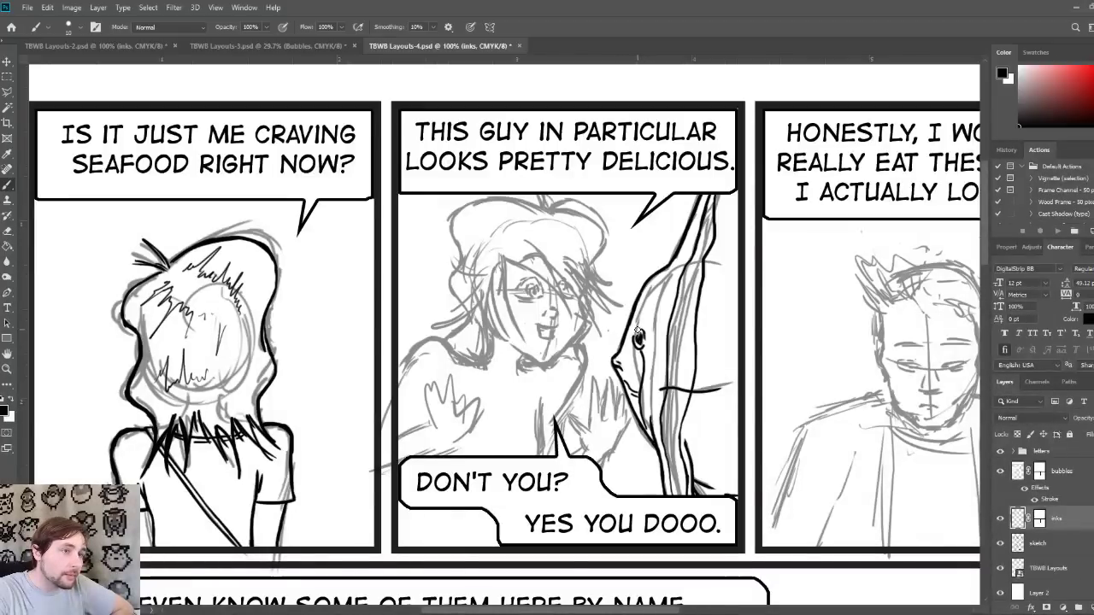
mouse_move(636, 324)
mouse_down()
mouse_move(659, 274)
mouse_move(646, 315)
mouse_move(653, 385)
mouse_up()
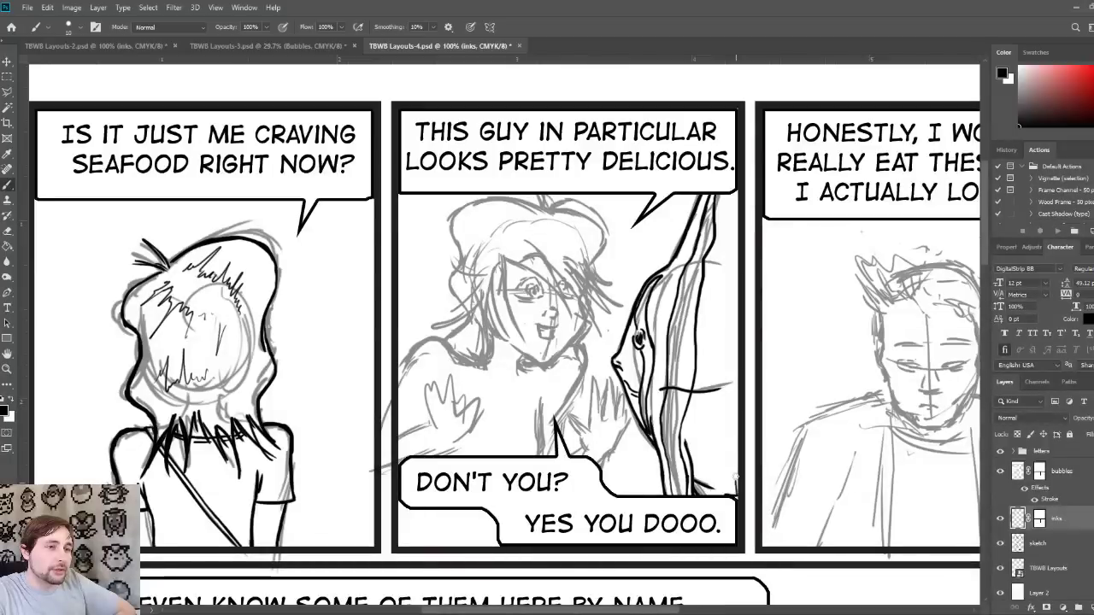
drag(733, 480, 740, 333)
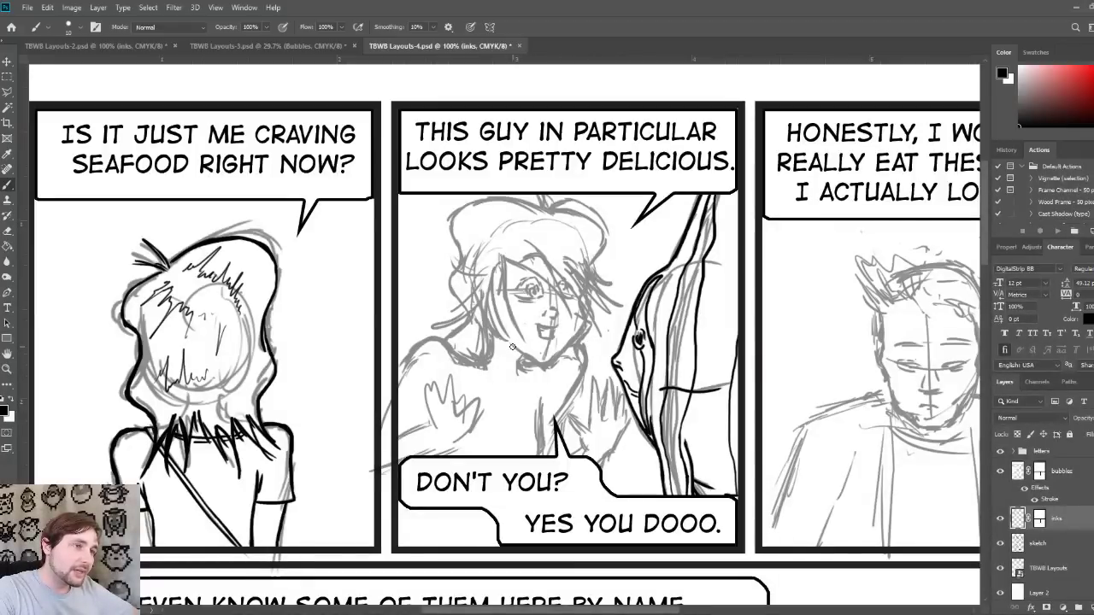
Step: Ink the woman's jaw and chin in the second panel, plus the right crown contour and small tuft of her hair
mouse_move(511, 345)
mouse_down()
mouse_move(544, 365)
mouse_move(552, 355)
mouse_up()
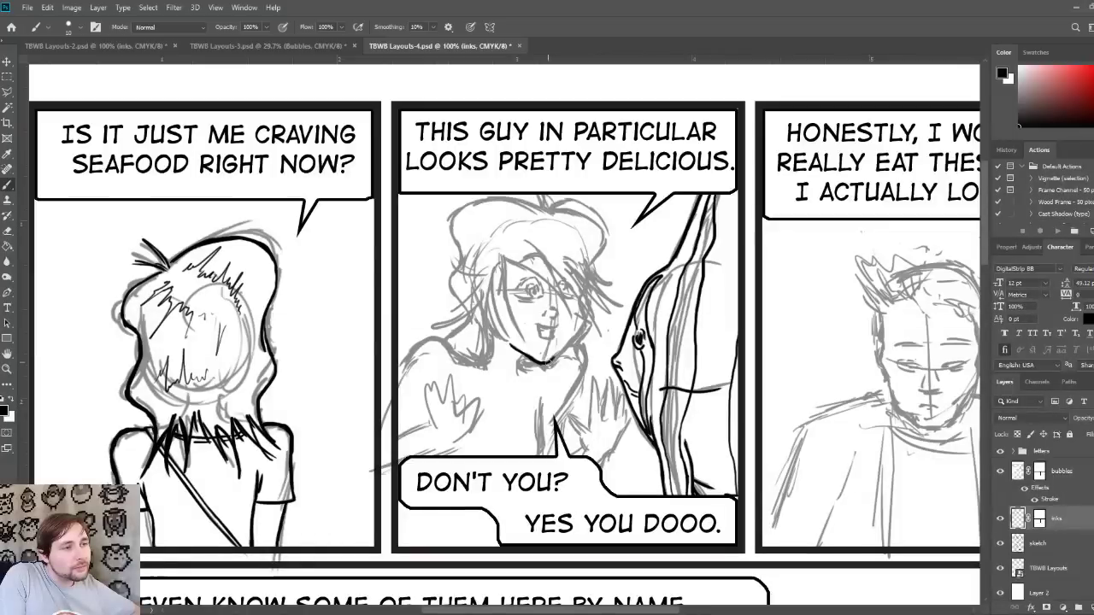
drag(543, 364, 581, 327)
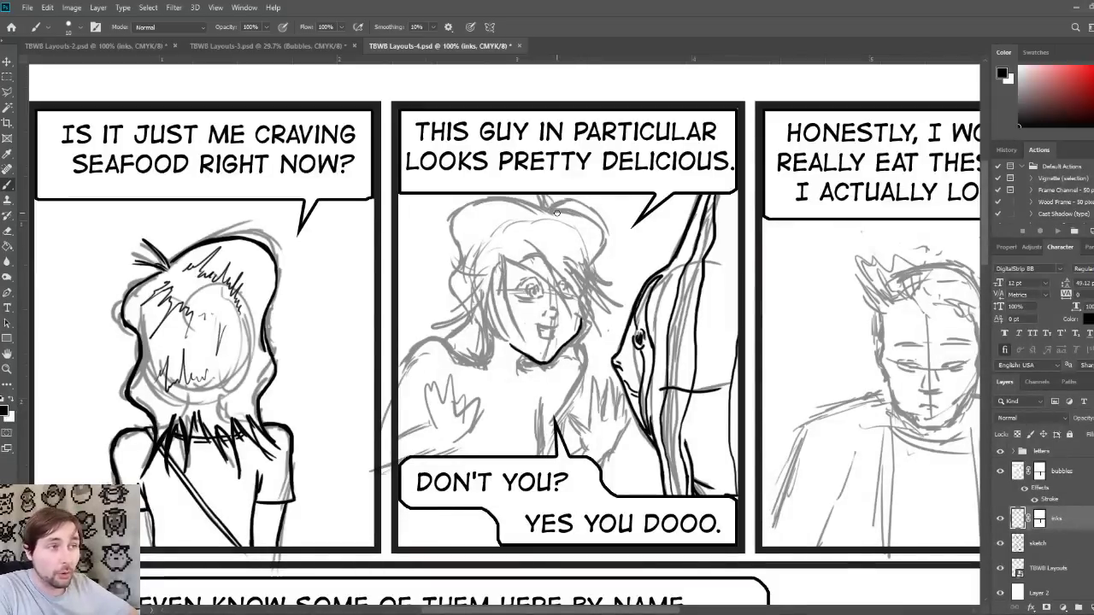
mouse_move(555, 210)
mouse_down()
mouse_move(588, 217)
mouse_move(608, 240)
mouse_move(597, 270)
mouse_up()
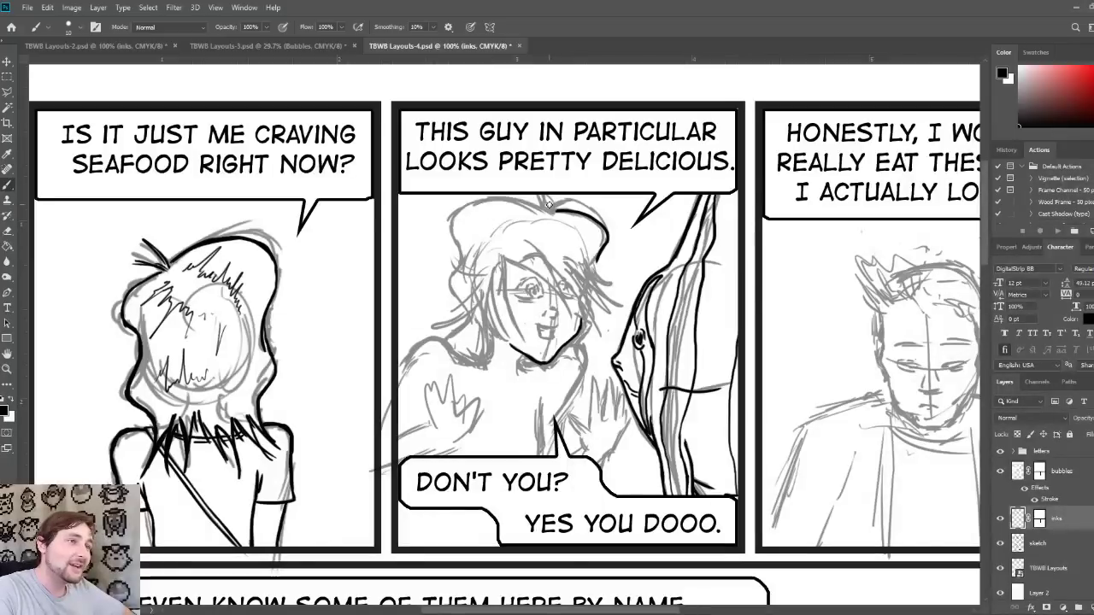
mouse_move(553, 208)
mouse_down()
mouse_move(535, 190)
mouse_move(543, 212)
mouse_up()
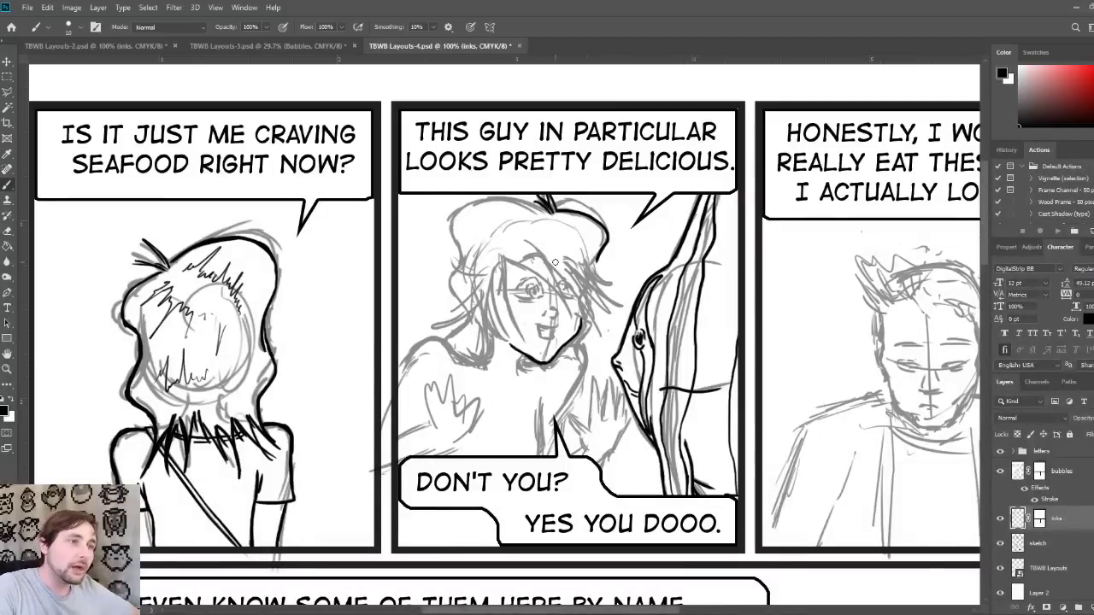
Step: Ink the diagonal fringe strands across the woman's face and the spiky locks on the right side of her head
drag(496, 248, 567, 318)
mouse_move(523, 241)
mouse_down()
mouse_move(587, 332)
mouse_move(554, 282)
mouse_move(588, 323)
mouse_up()
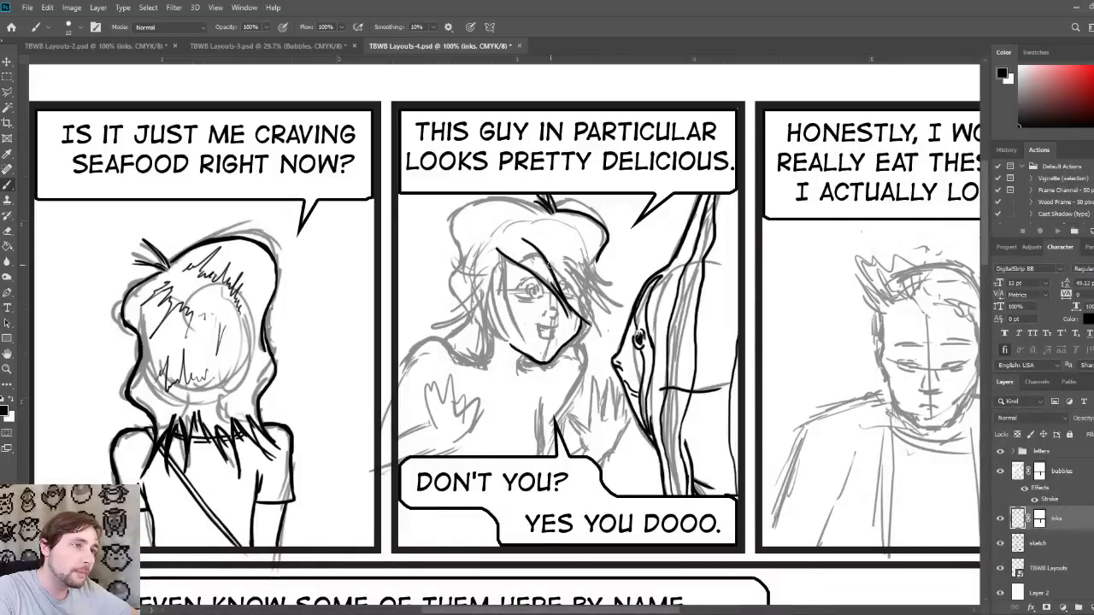
mouse_move(549, 263)
mouse_down()
mouse_move(597, 318)
mouse_move(578, 293)
mouse_up()
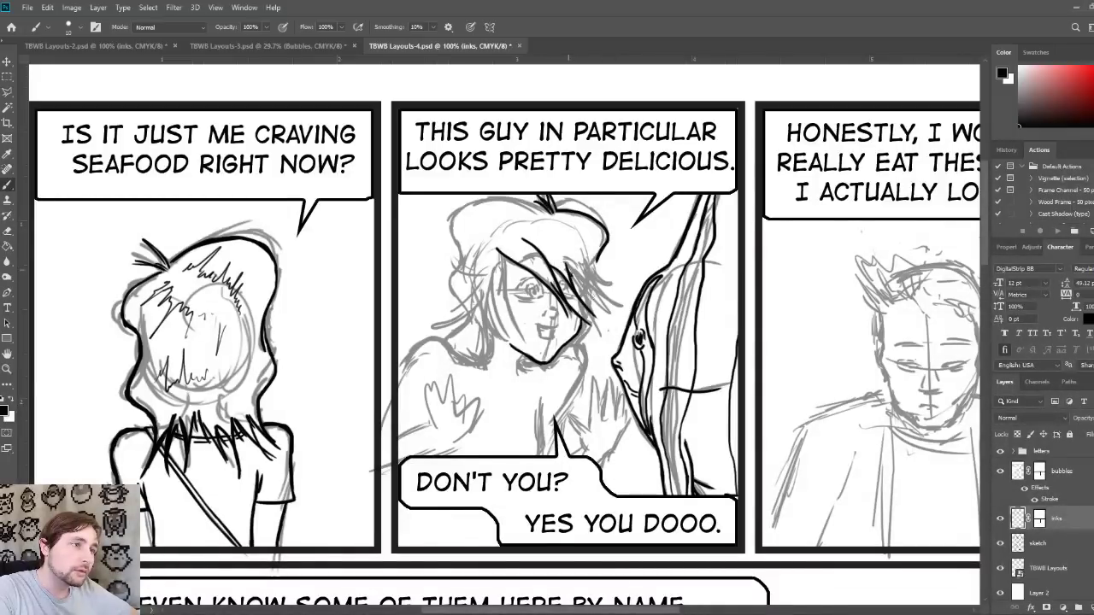
drag(572, 254, 602, 310)
drag(576, 271, 630, 311)
mouse_move(583, 260)
mouse_down()
mouse_move(626, 308)
mouse_move(614, 284)
mouse_up()
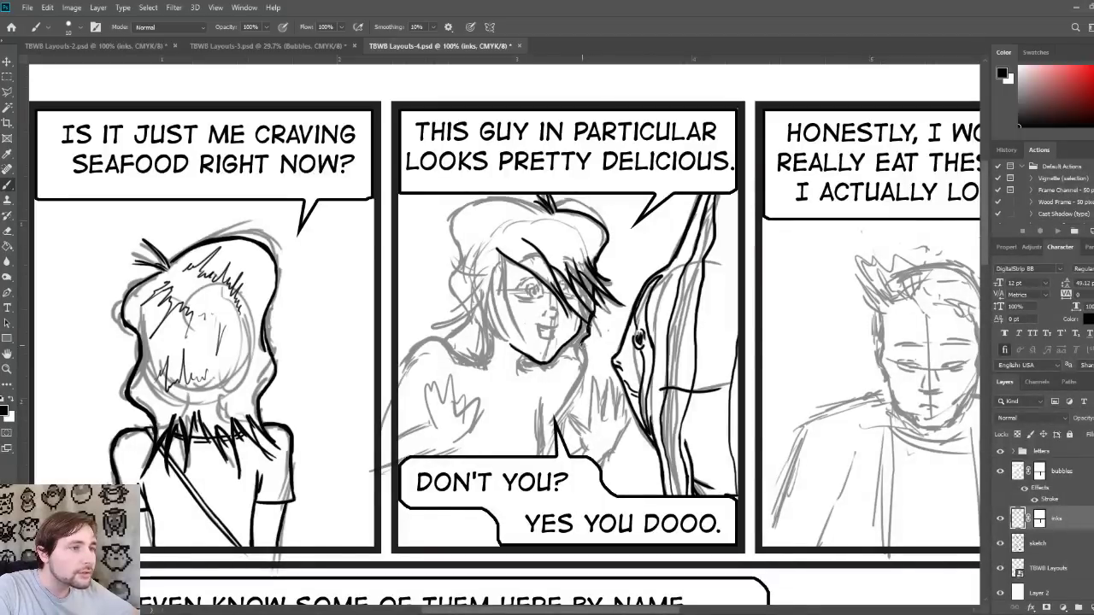
drag(583, 349, 594, 323)
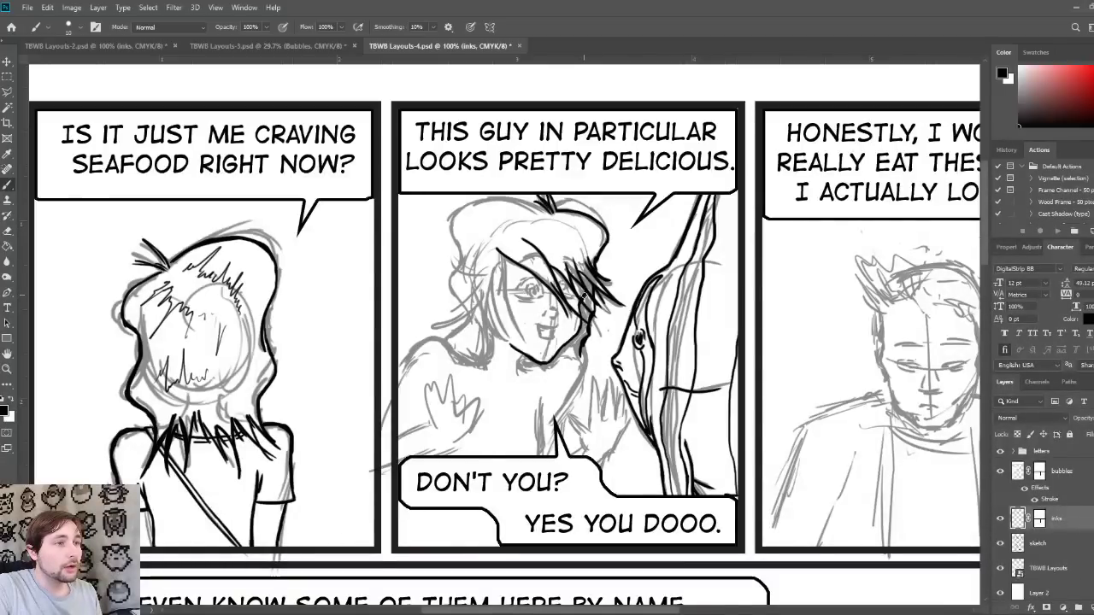
drag(584, 276, 587, 285)
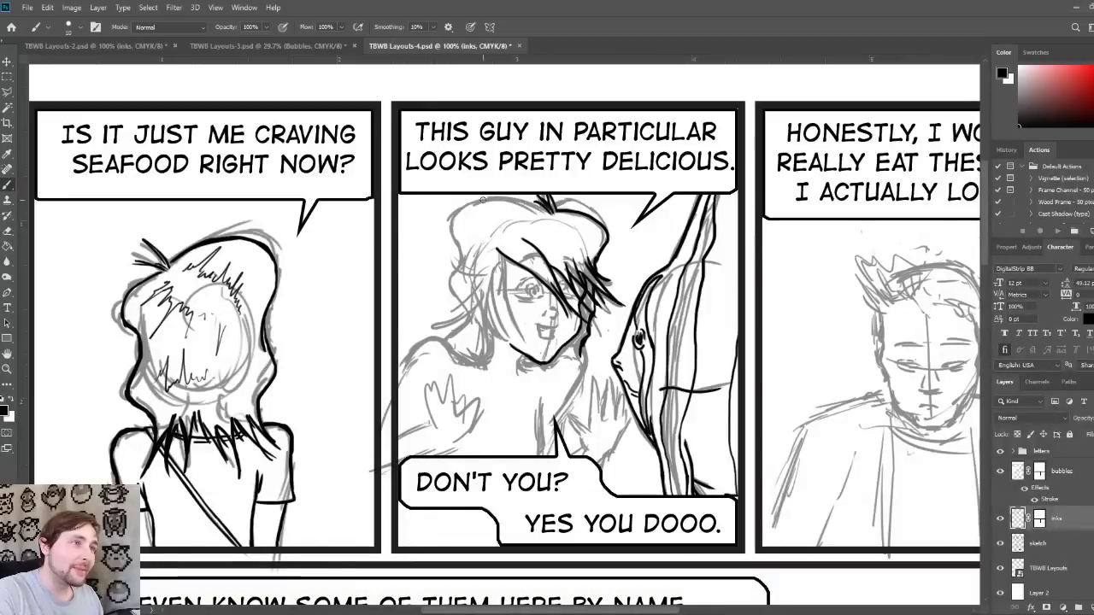
Step: Ink the top and left contour of the woman's hair, with jagged locks framing the left side of her face
drag(484, 199, 560, 221)
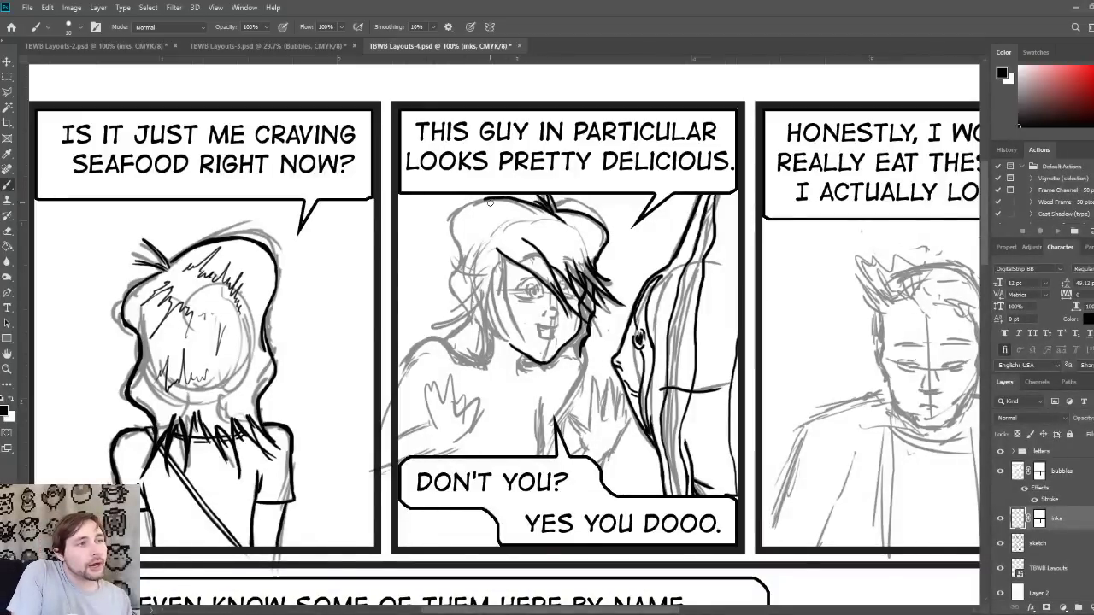
drag(487, 199, 459, 211)
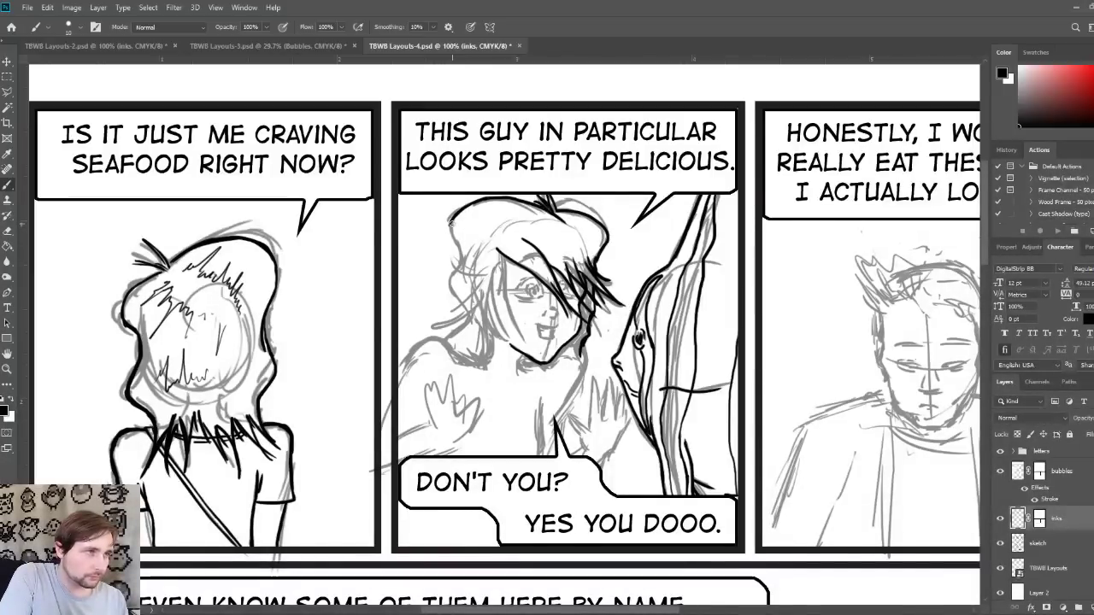
mouse_move(451, 221)
mouse_down()
mouse_move(456, 280)
mouse_move(457, 267)
mouse_move(467, 288)
mouse_move(451, 284)
mouse_move(463, 312)
mouse_up()
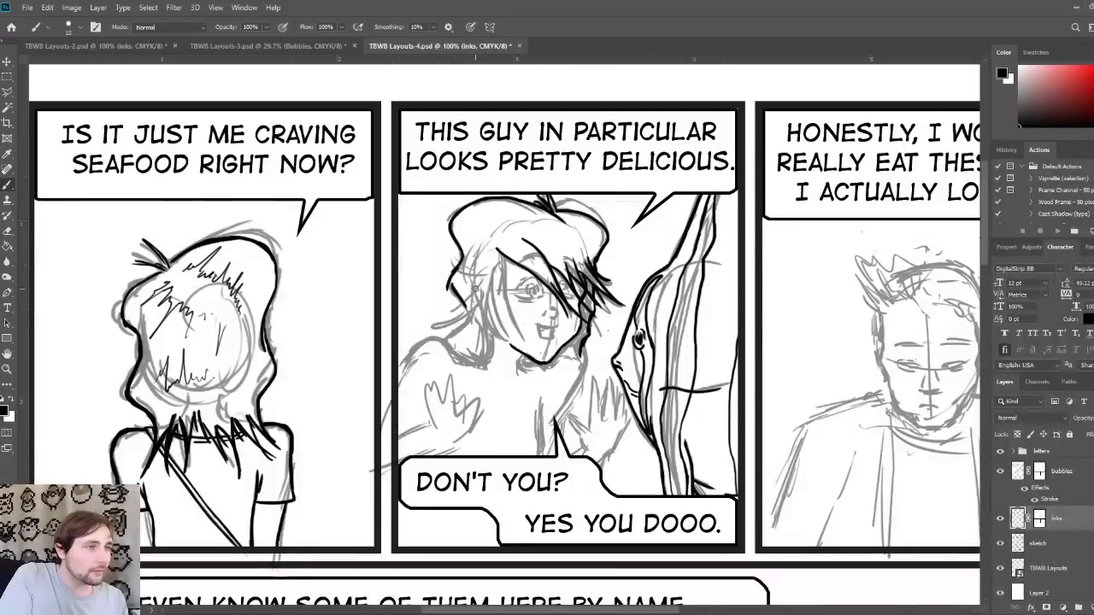
drag(481, 277, 443, 315)
drag(484, 284, 442, 330)
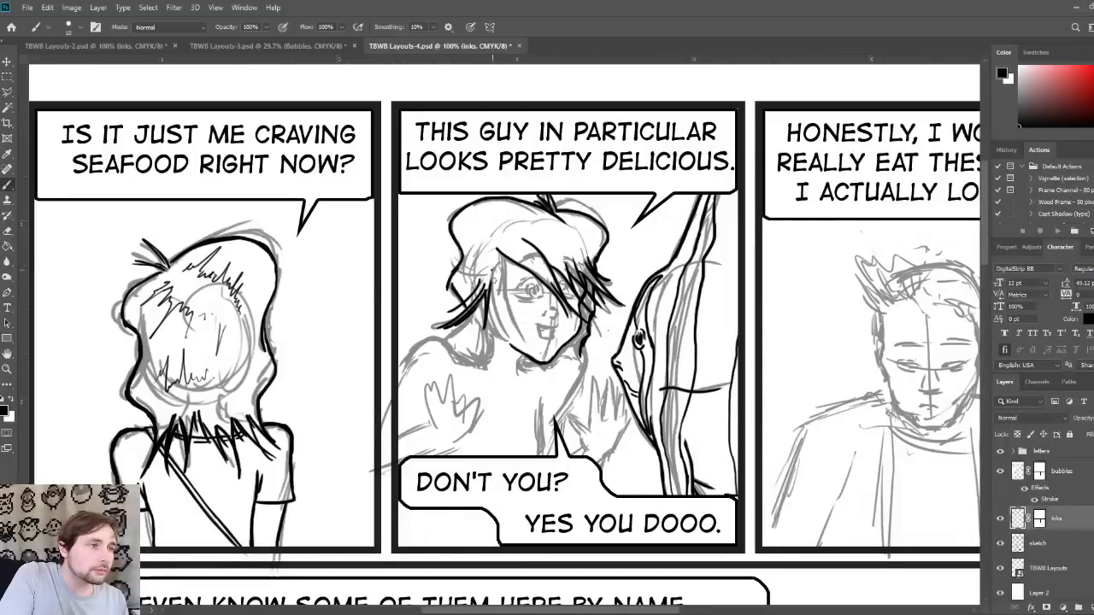
drag(496, 276, 518, 330)
mouse_move(503, 255)
mouse_down()
mouse_move(532, 263)
mouse_move(527, 305)
mouse_move(508, 331)
mouse_move(494, 285)
mouse_move(484, 324)
mouse_move(466, 313)
mouse_move(448, 344)
mouse_up()
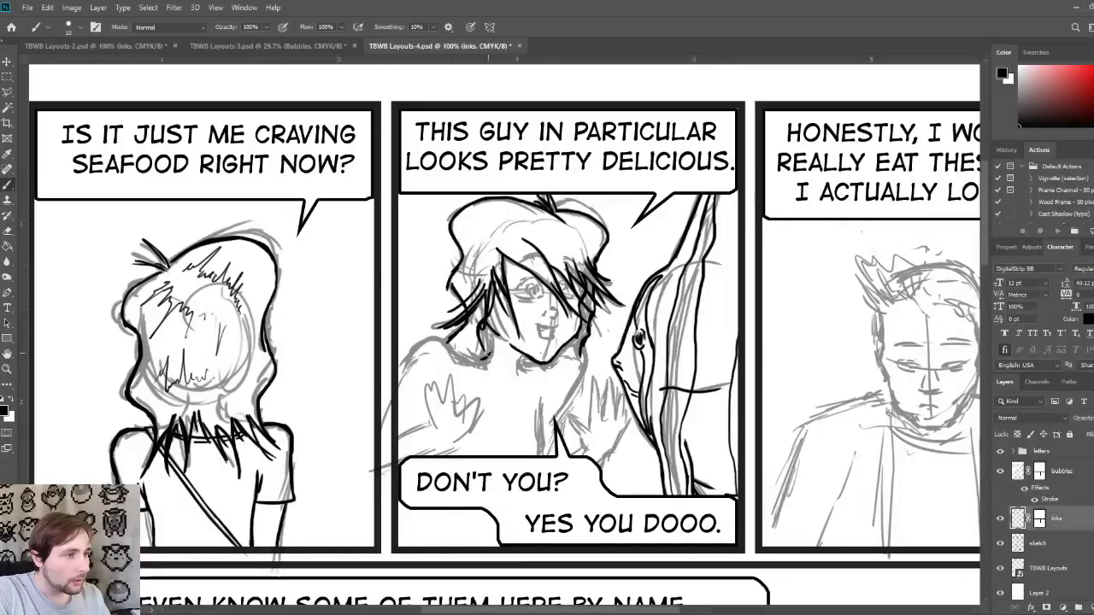
Step: Ink the woman's left shoulder, the collar line beside her hair, and the neck lines under her chin
drag(492, 340, 523, 373)
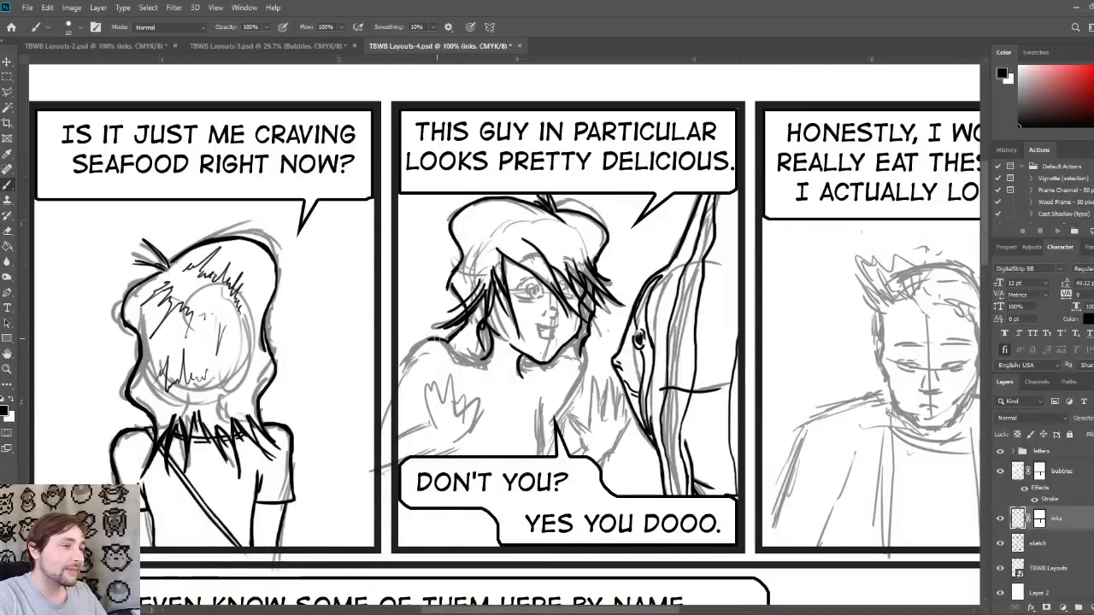
mouse_move(448, 340)
mouse_down()
mouse_move(472, 363)
mouse_move(485, 356)
mouse_up()
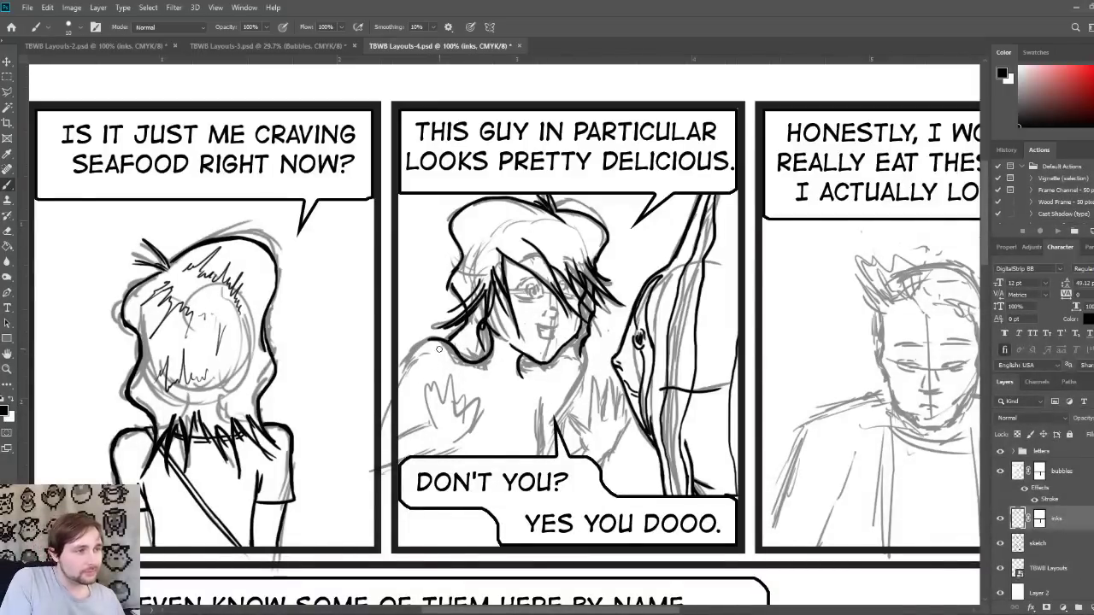
mouse_move(410, 357)
mouse_down()
mouse_move(397, 387)
mouse_move(431, 340)
mouse_move(412, 348)
mouse_move(422, 349)
mouse_up()
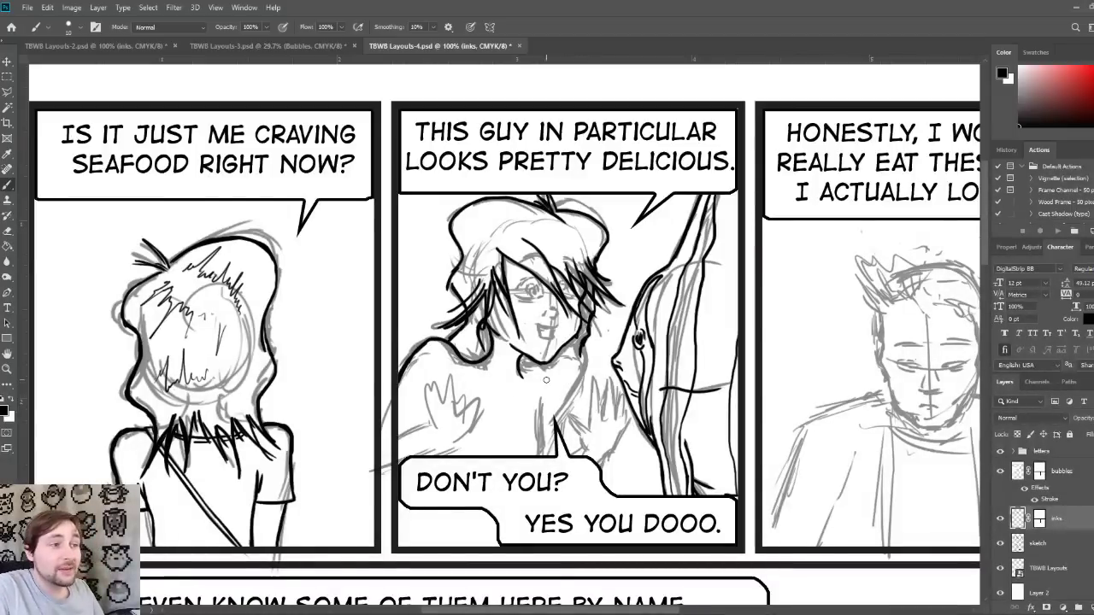
drag(520, 361, 542, 361)
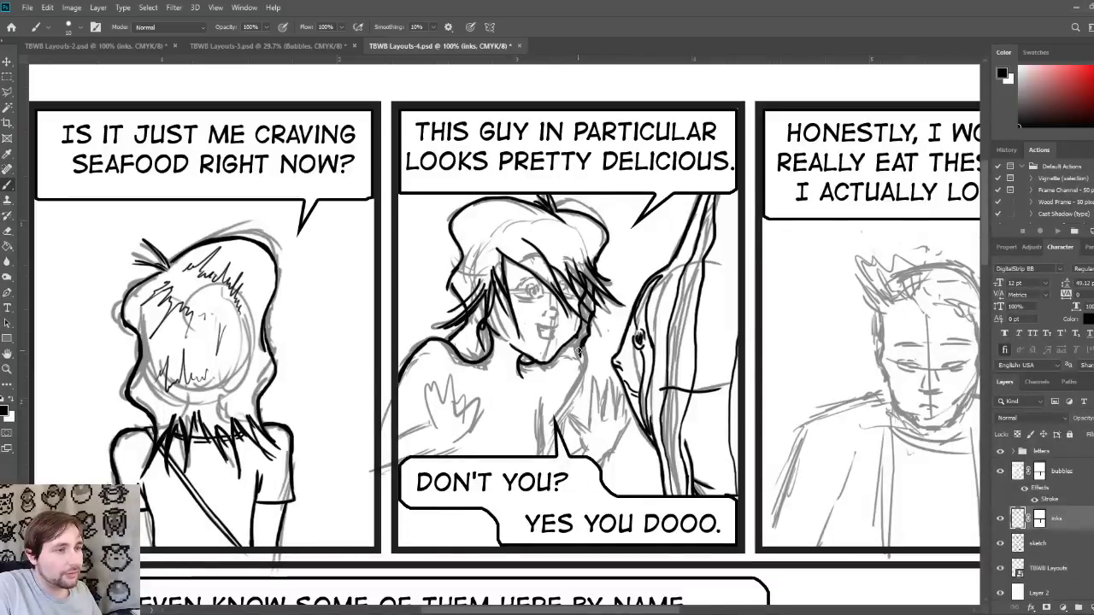
mouse_move(579, 347)
mouse_down()
mouse_move(568, 388)
mouse_move(547, 393)
mouse_up()
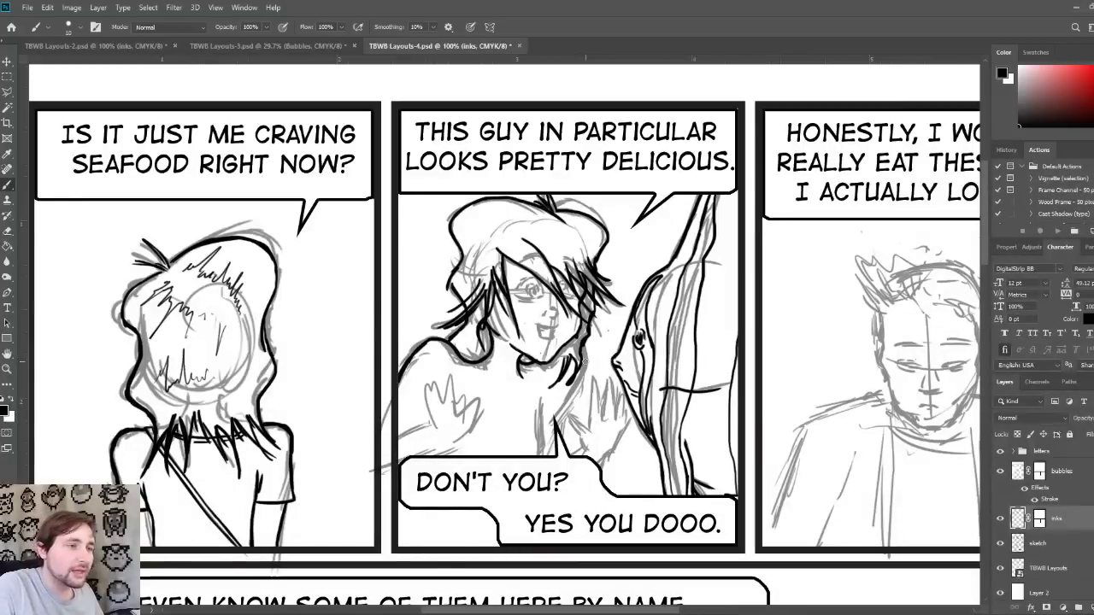
key(ctrl+z)
key(ctrl+z)
key(ctrl+z)
key(ctrl+z)
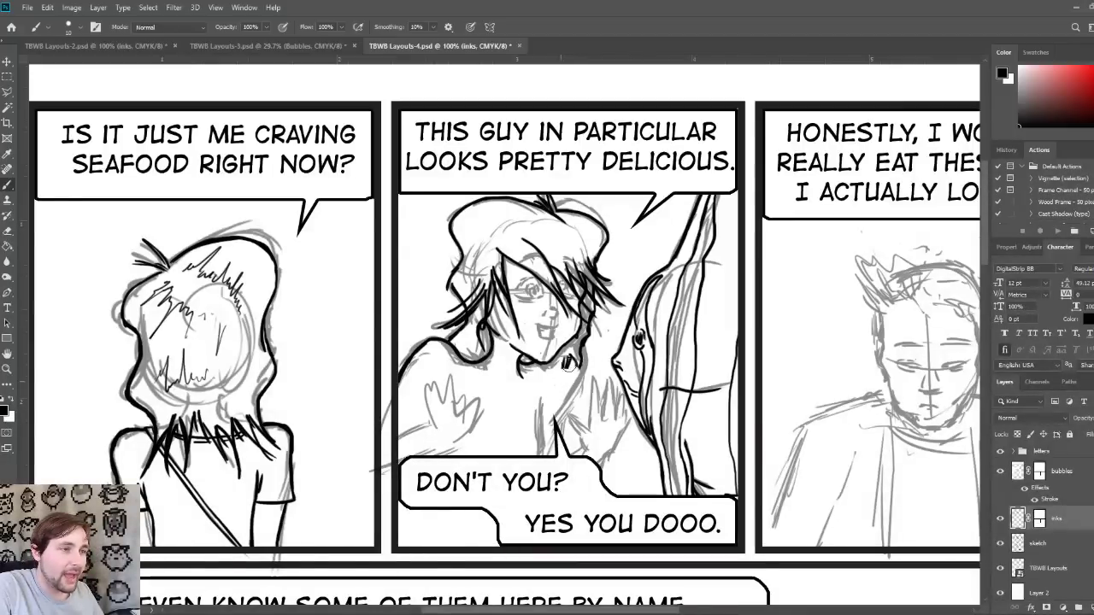
Step: Ink the contour of the woman's shoulder and arm nearest the fish, plus the line on her neck
drag(576, 381, 583, 359)
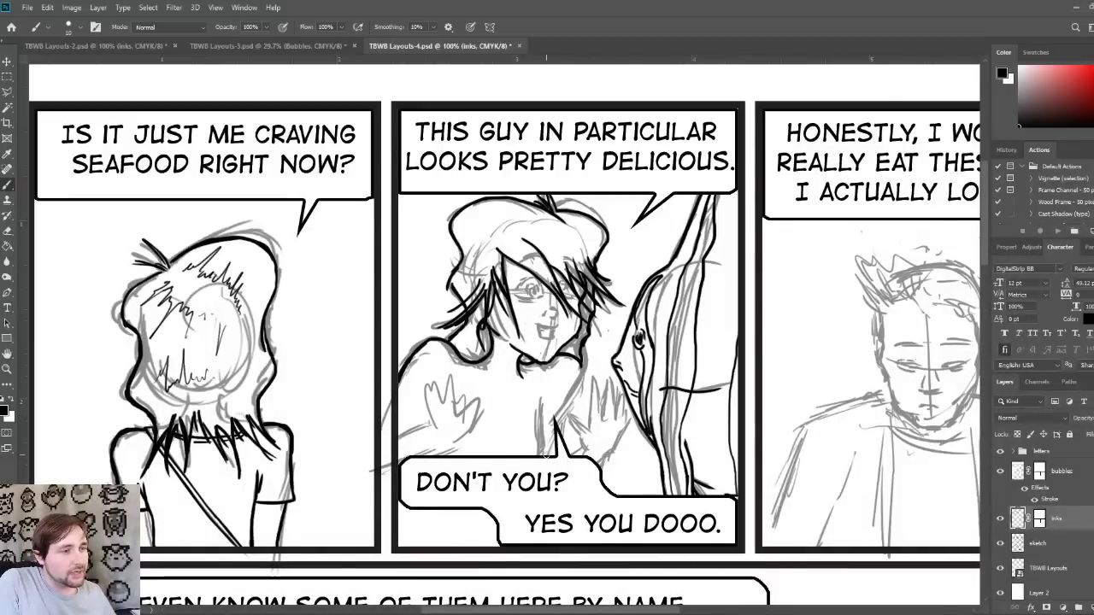
mouse_move(546, 449)
mouse_down()
mouse_move(552, 409)
mouse_move(580, 375)
mouse_up()
drag(555, 412, 580, 368)
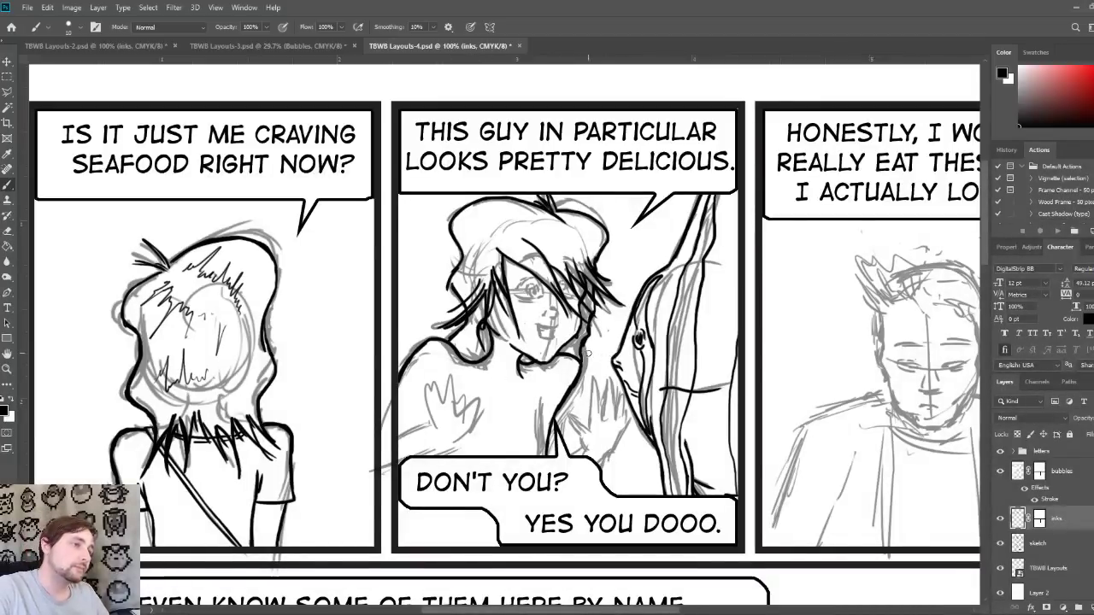
drag(508, 373, 517, 346)
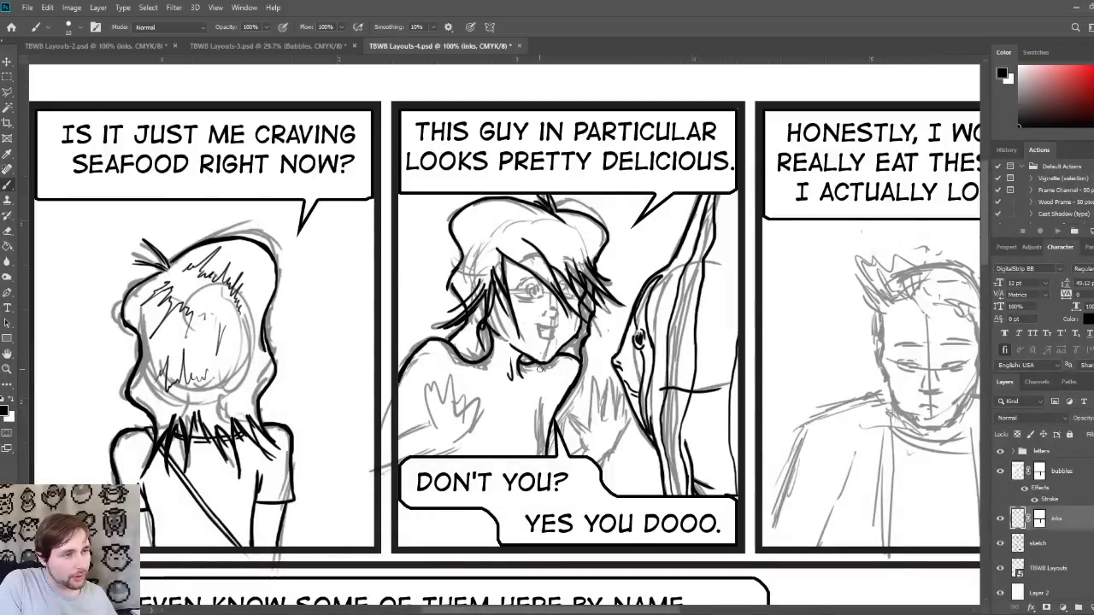
Step: Ink the diagonal bag strap across the woman's chest and the curved neckline and edges of her top
mouse_move(542, 364)
mouse_down()
mouse_move(476, 459)
mouse_move(549, 360)
mouse_up()
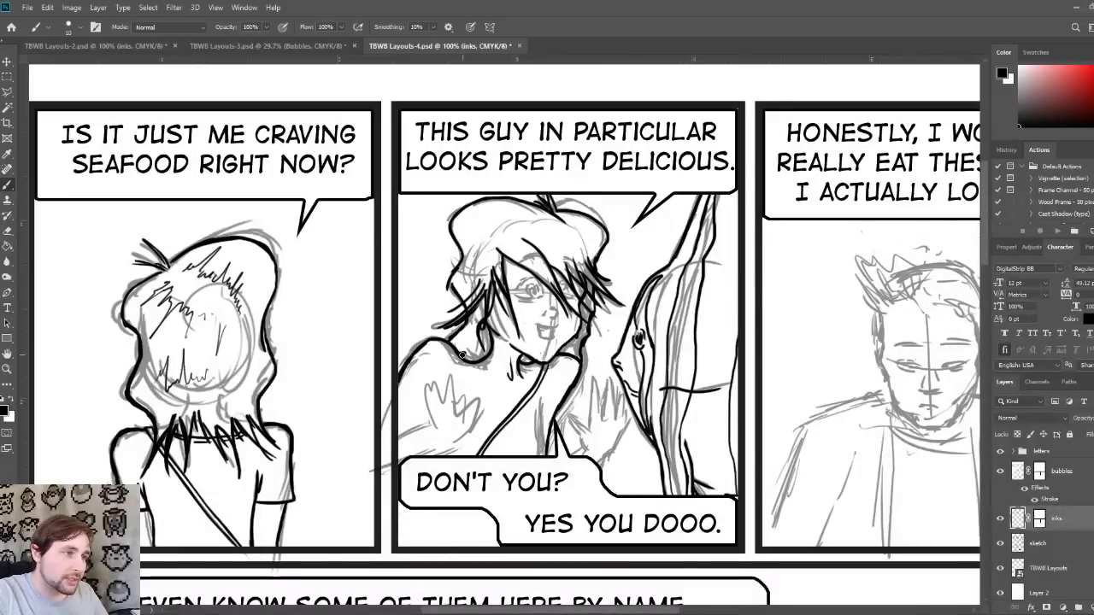
mouse_move(462, 357)
mouse_down()
mouse_move(411, 375)
mouse_move(473, 400)
mouse_move(473, 422)
mouse_move(503, 456)
mouse_move(532, 371)
mouse_up()
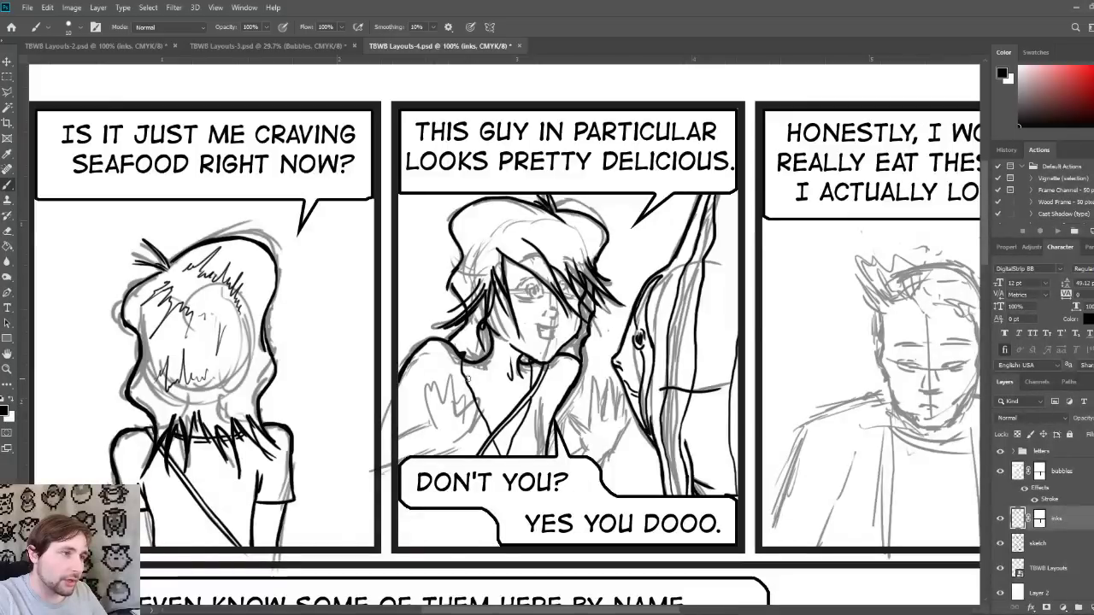
drag(462, 371, 523, 406)
drag(465, 374, 501, 386)
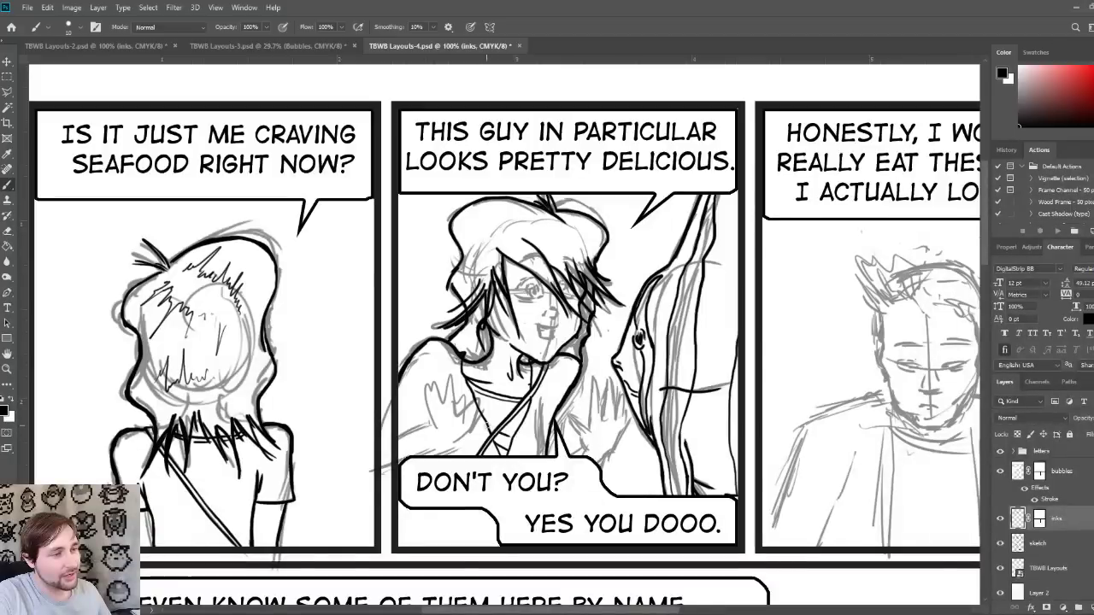
Step: Ink the criss-cross lacing on the front of the woman's top and the fold lines beside the strap
mouse_move(508, 437)
mouse_down()
mouse_move(520, 445)
mouse_move(491, 423)
mouse_up()
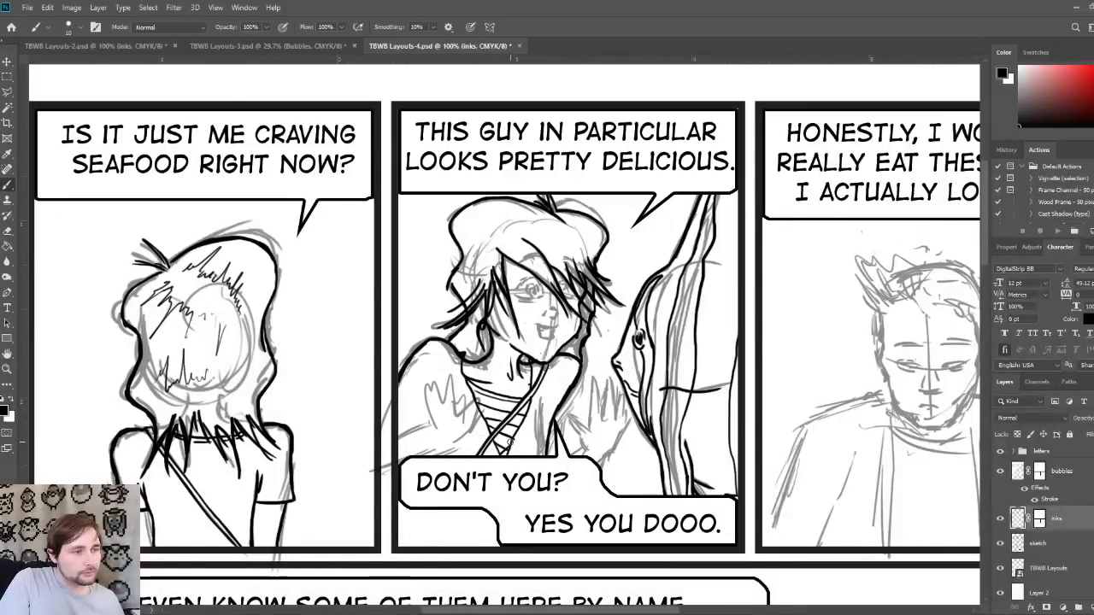
drag(506, 438, 493, 449)
drag(527, 416, 520, 429)
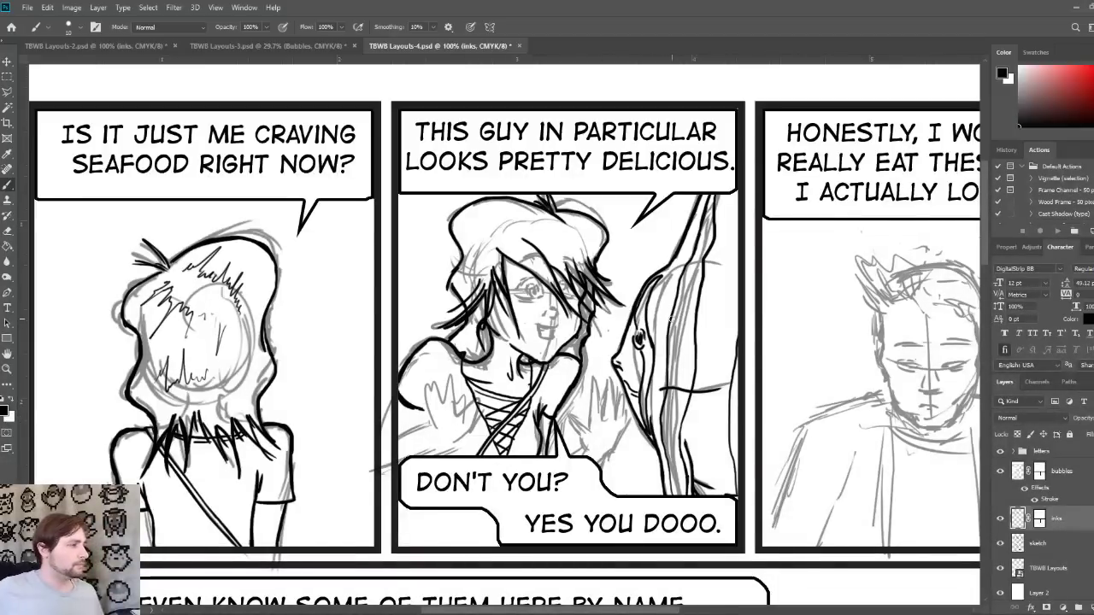
Step: Using the TBWB Layouts-3 page as reference, ink jagged texture strokes across the woman's crown and the outlines of her raised hands
click(231, 47)
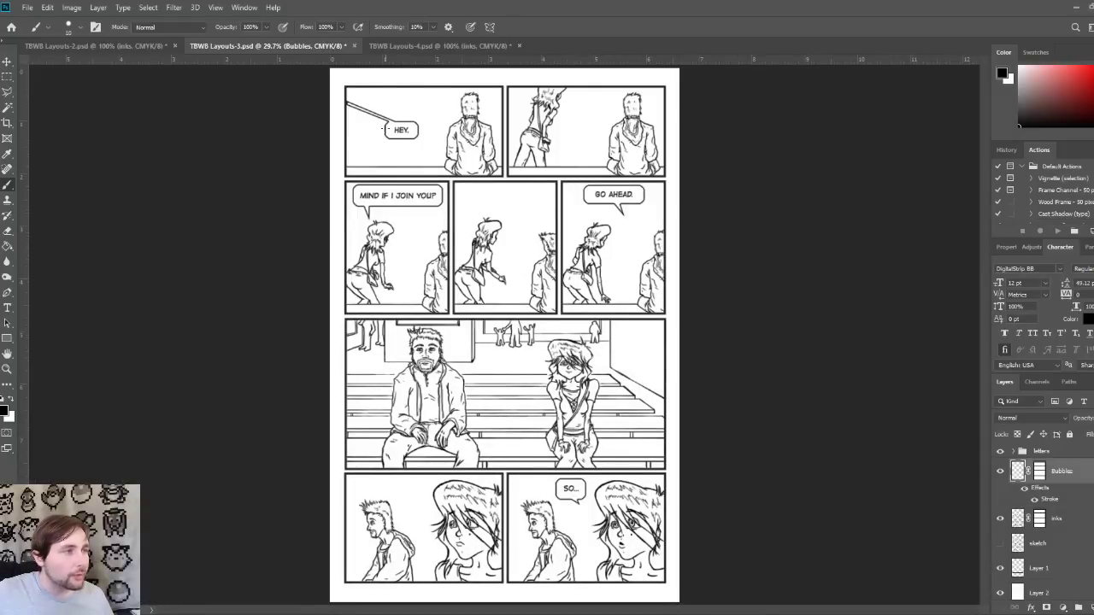
click(467, 48)
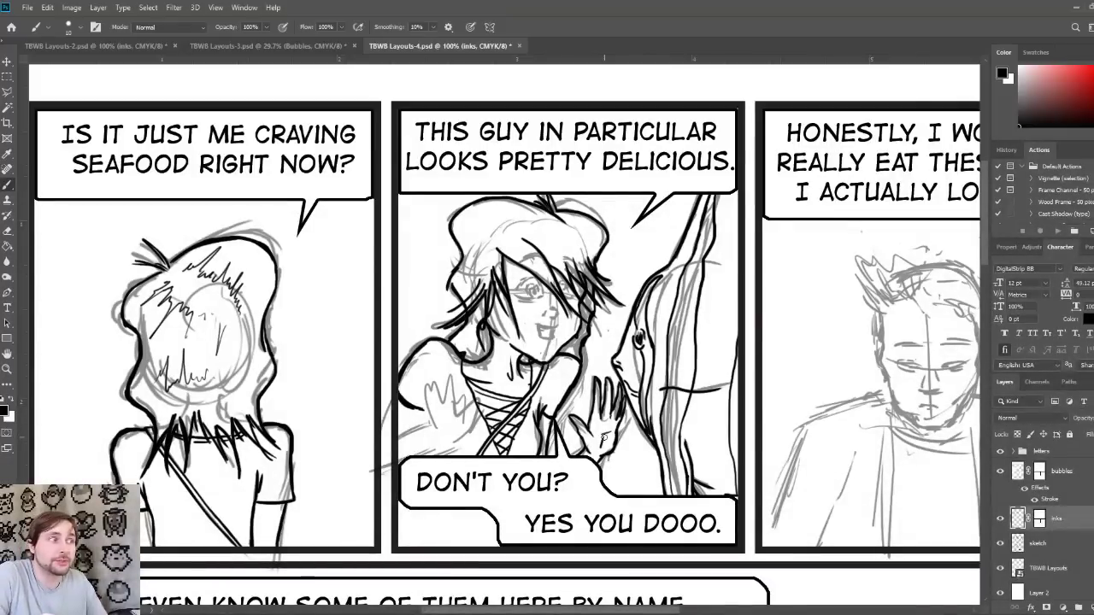
mouse_move(472, 240)
mouse_down()
mouse_move(516, 228)
mouse_move(586, 240)
mouse_up()
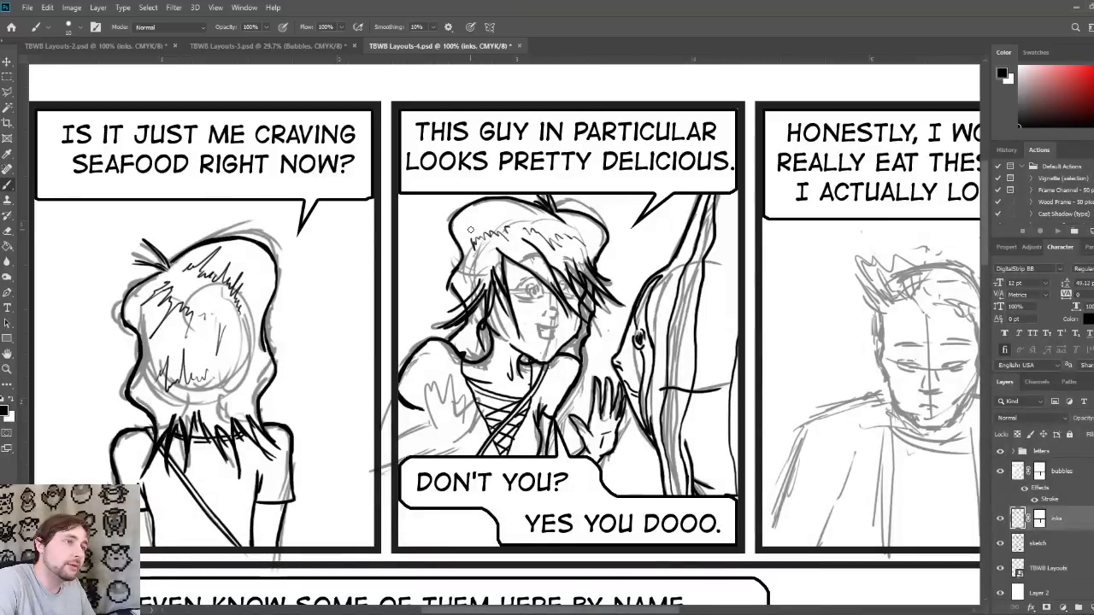
mouse_move(470, 222)
mouse_down()
mouse_move(530, 198)
mouse_move(523, 211)
mouse_move(533, 218)
mouse_move(589, 236)
mouse_up()
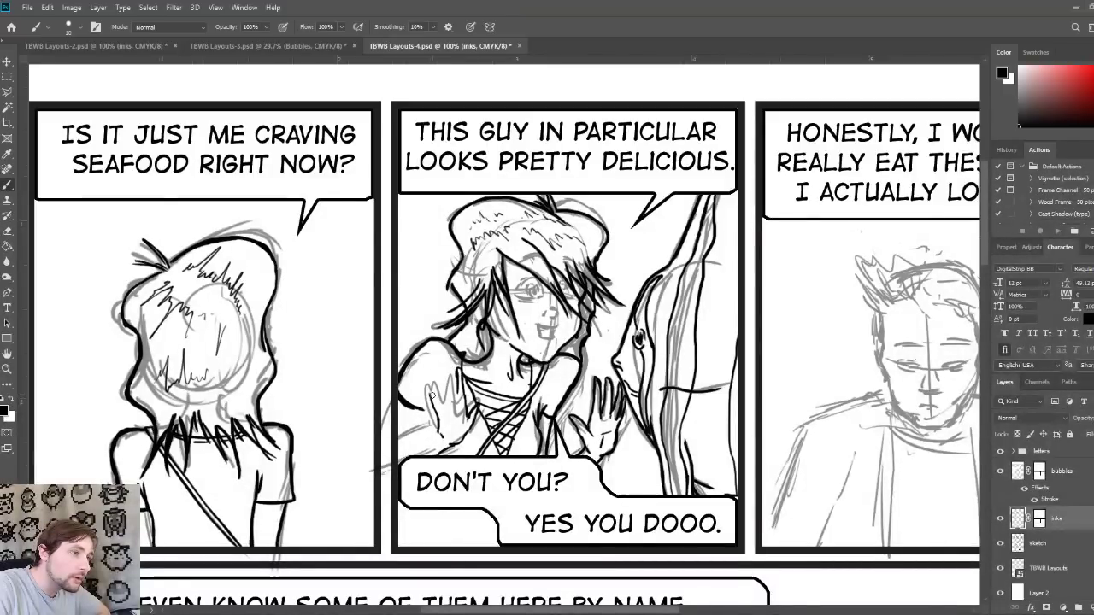
drag(426, 381, 436, 400)
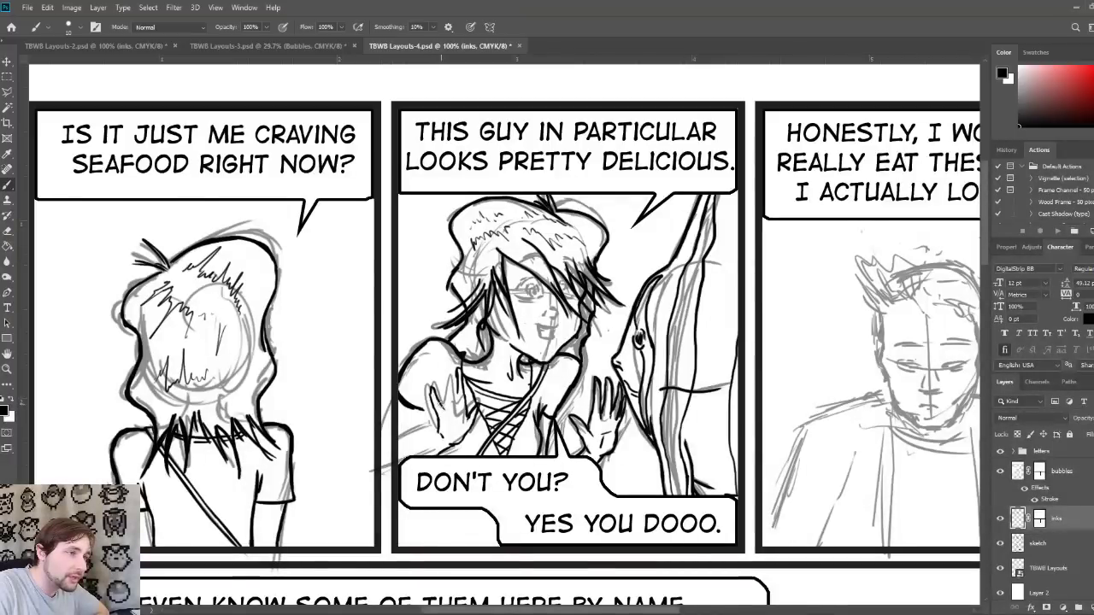
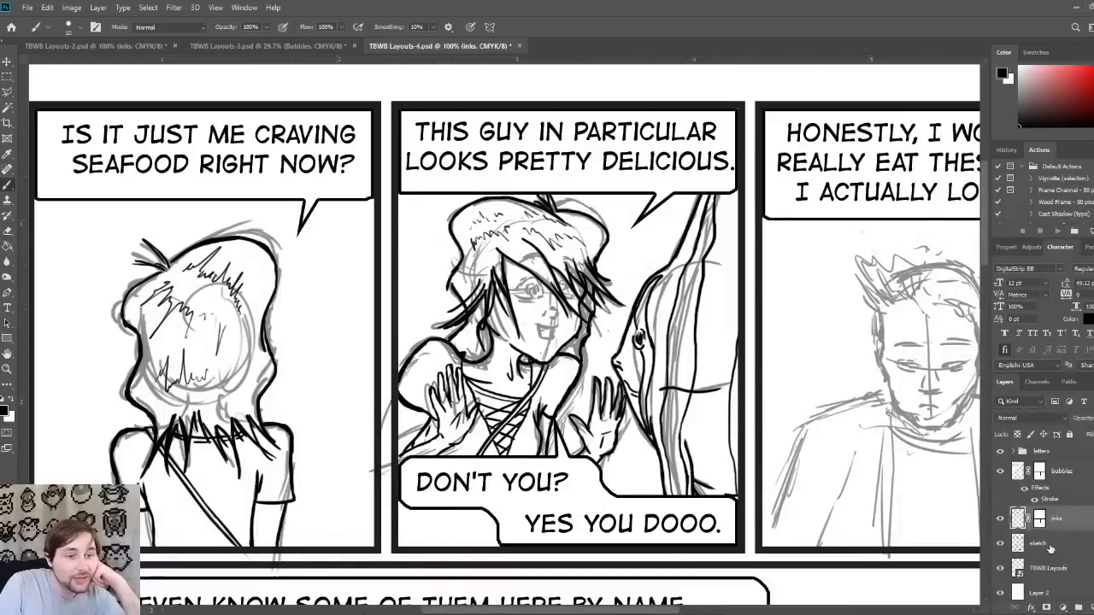
Step: On the sketch layer, rough in the woman's curved waistband in the gap below the "Don't you?" bubble
key(alt+[)
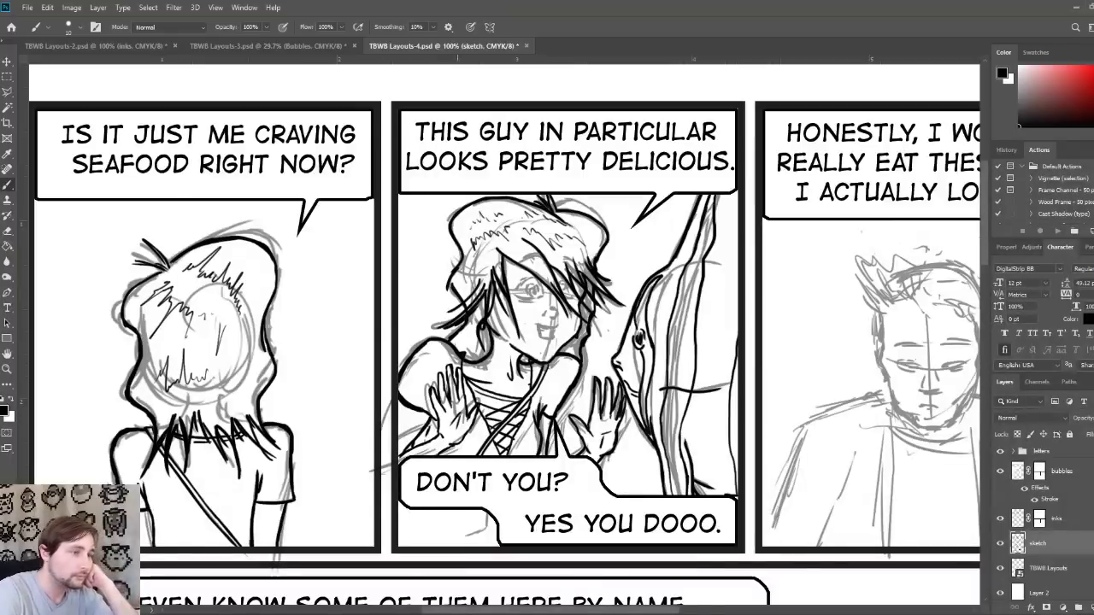
mouse_move(468, 540)
mouse_down()
mouse_move(414, 532)
mouse_move(401, 513)
mouse_up()
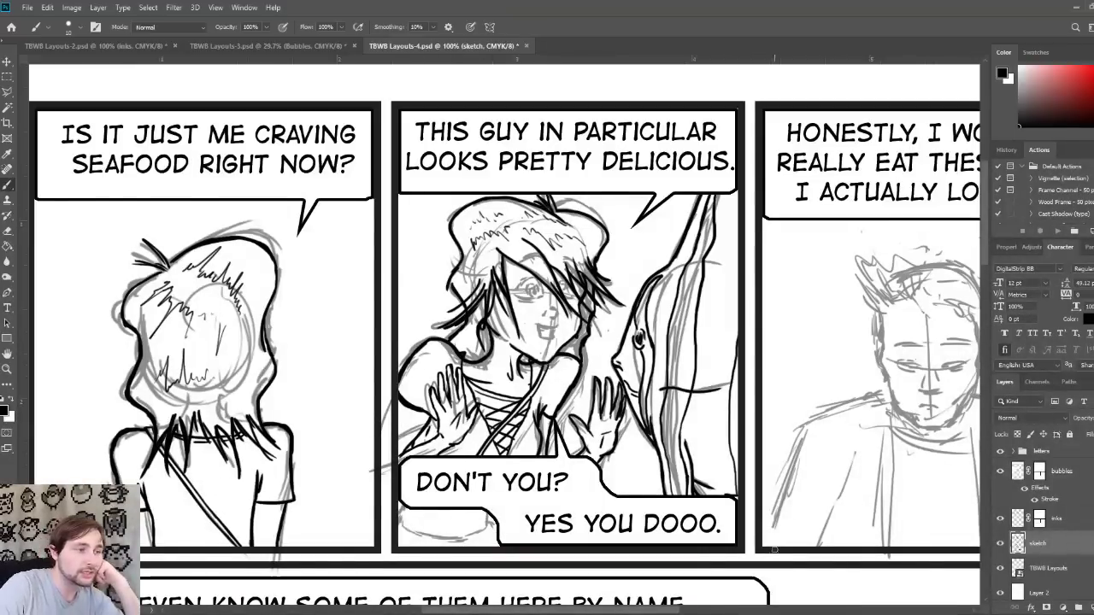
Step: On the inks layer, ink the woman's wrist detail and the curved waistband with its folds below the "Don't you?" bubble
click(1024, 518)
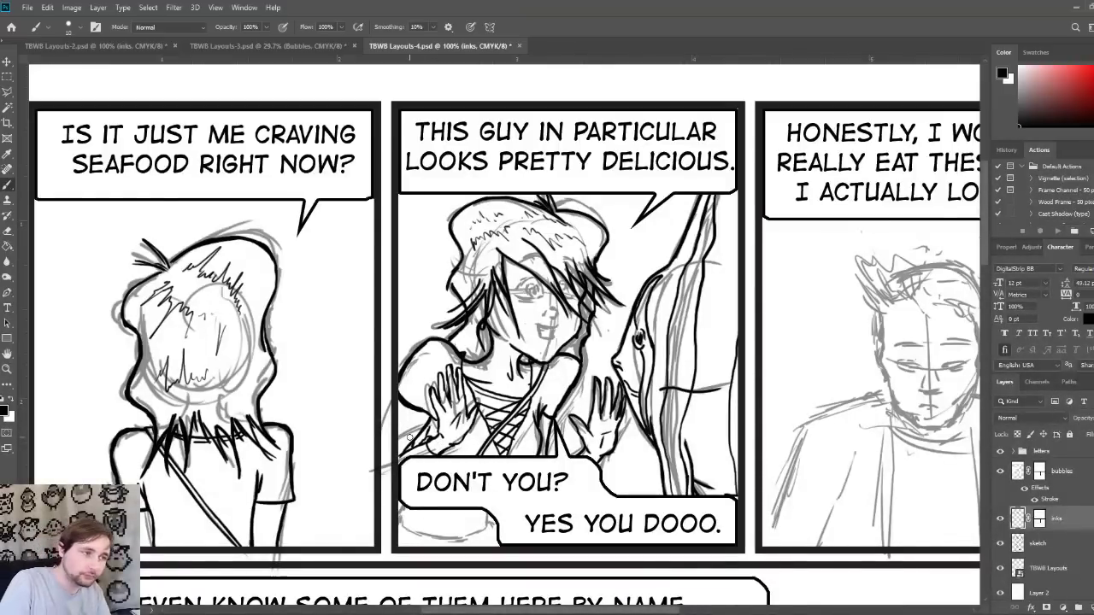
drag(420, 427, 429, 438)
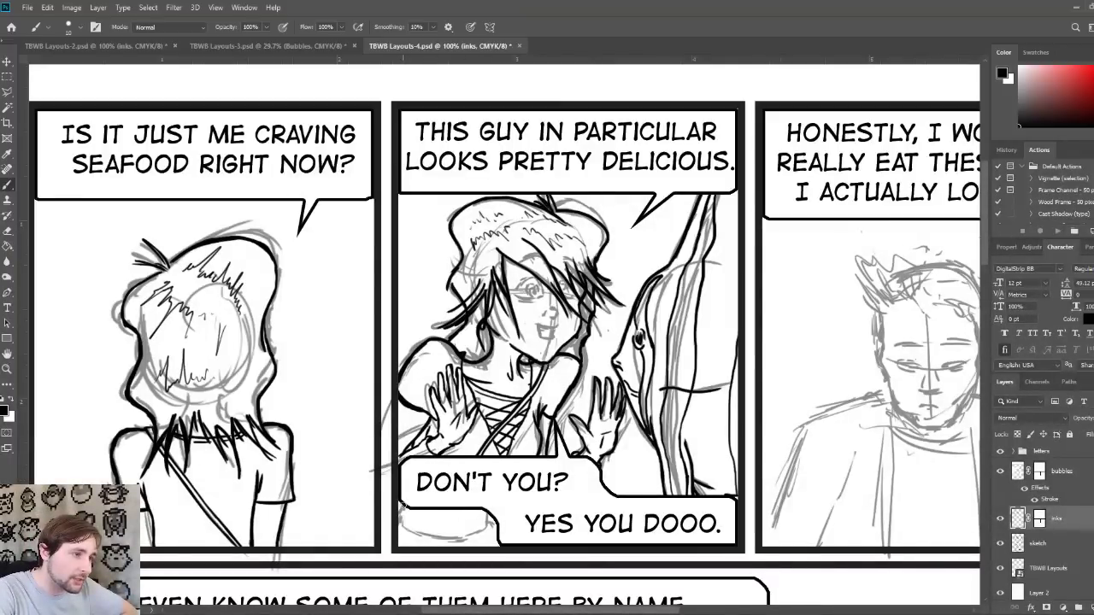
mouse_move(402, 513)
mouse_down()
mouse_move(466, 523)
mouse_move(493, 510)
mouse_up()
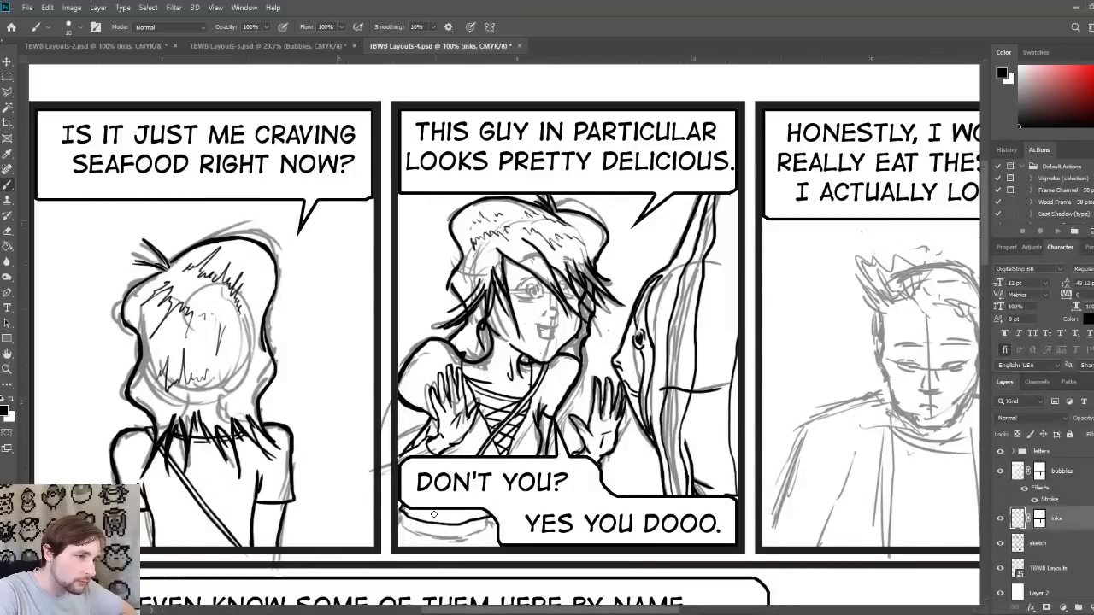
mouse_move(402, 506)
mouse_down()
mouse_move(412, 521)
mouse_move(466, 528)
mouse_up()
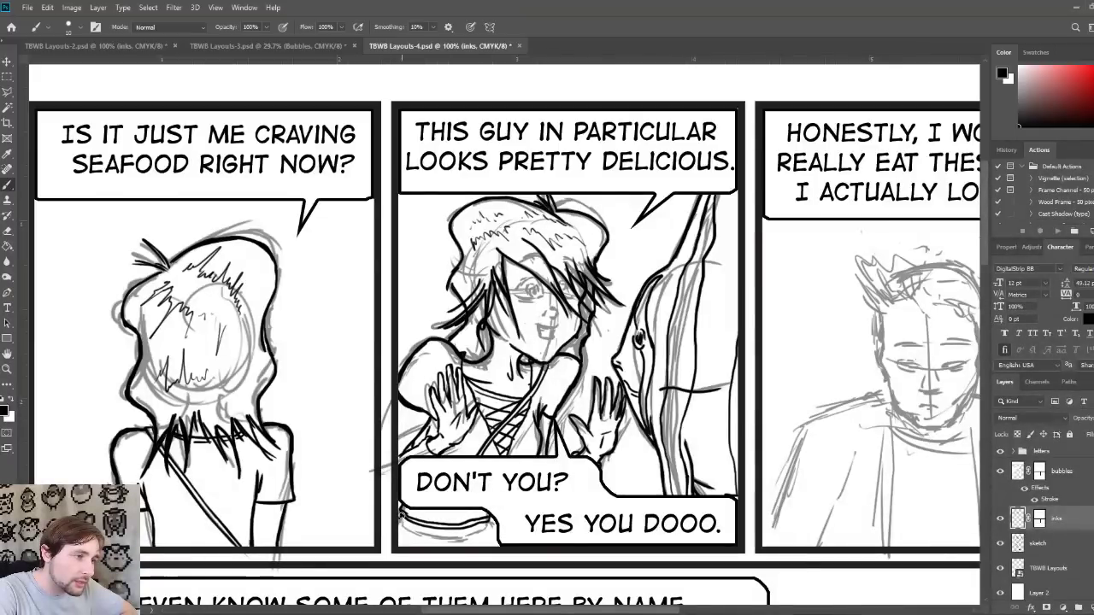
drag(404, 529, 466, 540)
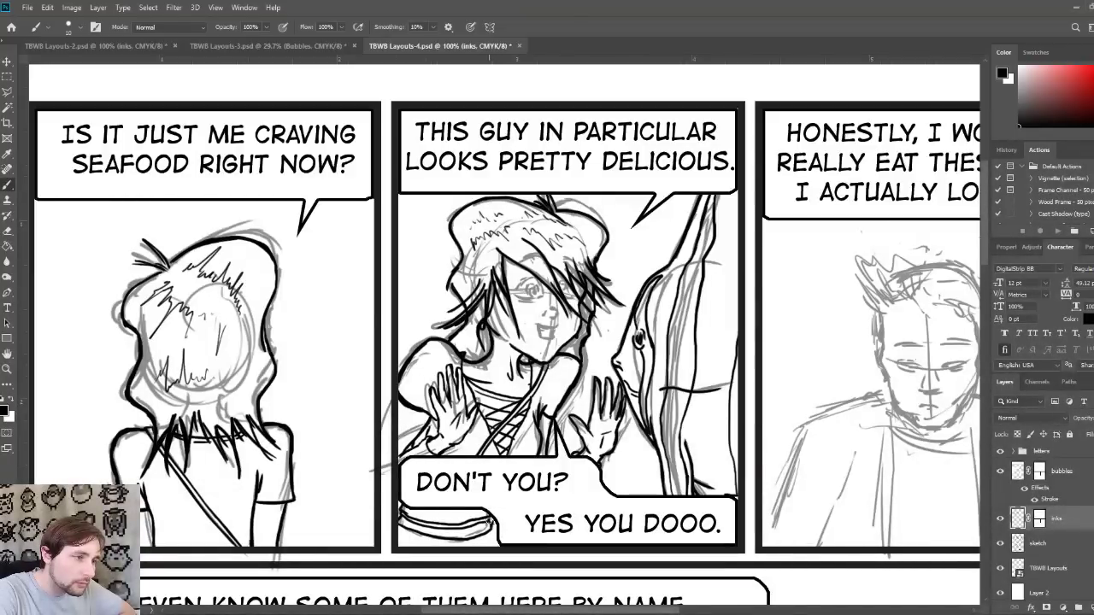
drag(491, 522, 499, 544)
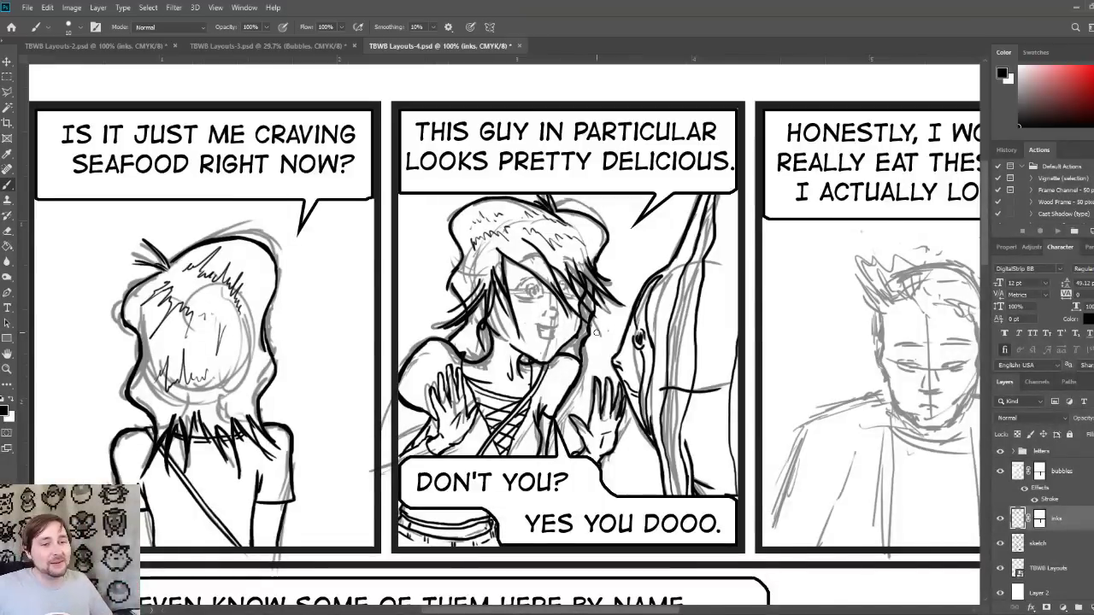
Step: Hide the sketch layer to review the inked panels alone at a smaller scale, and show the sketch again
click(1001, 544)
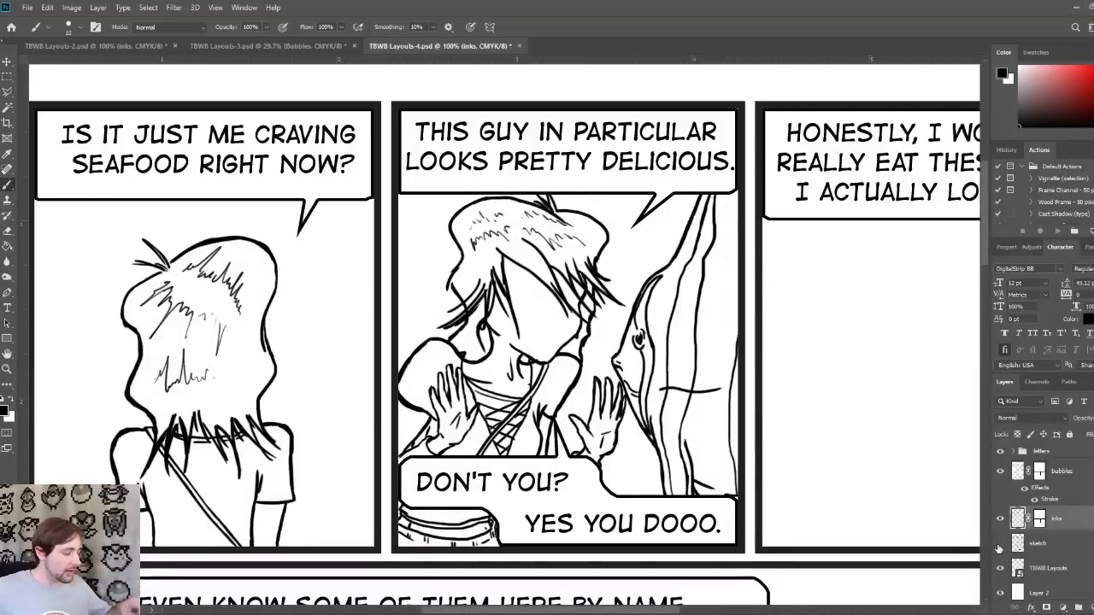
key(ctrl+minus)
key(ctrl+minus)
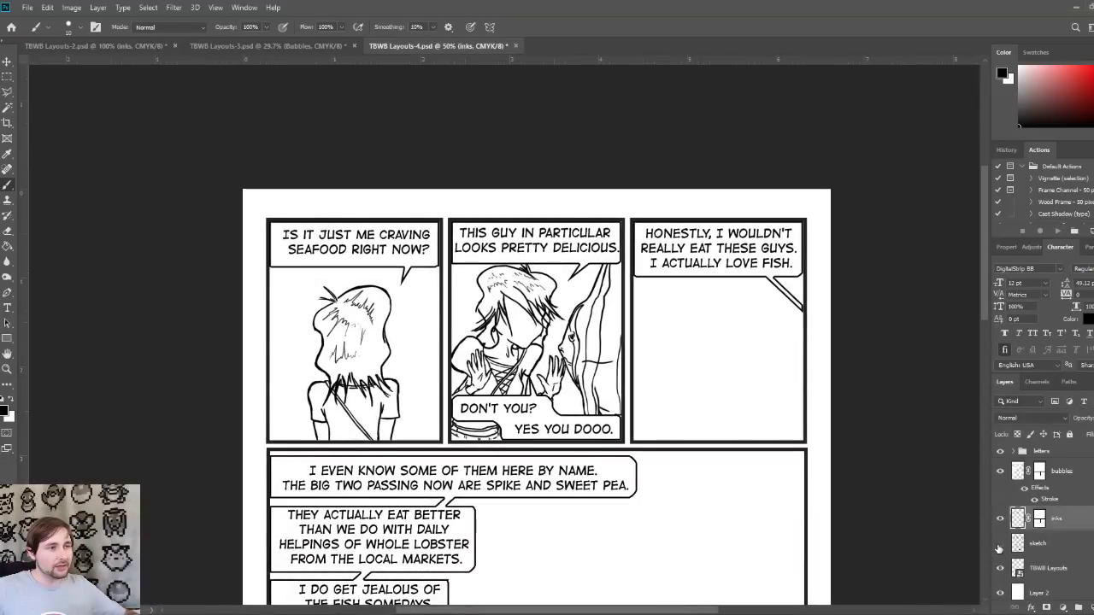
key(ctrl+plus)
key(ctrl+plus)
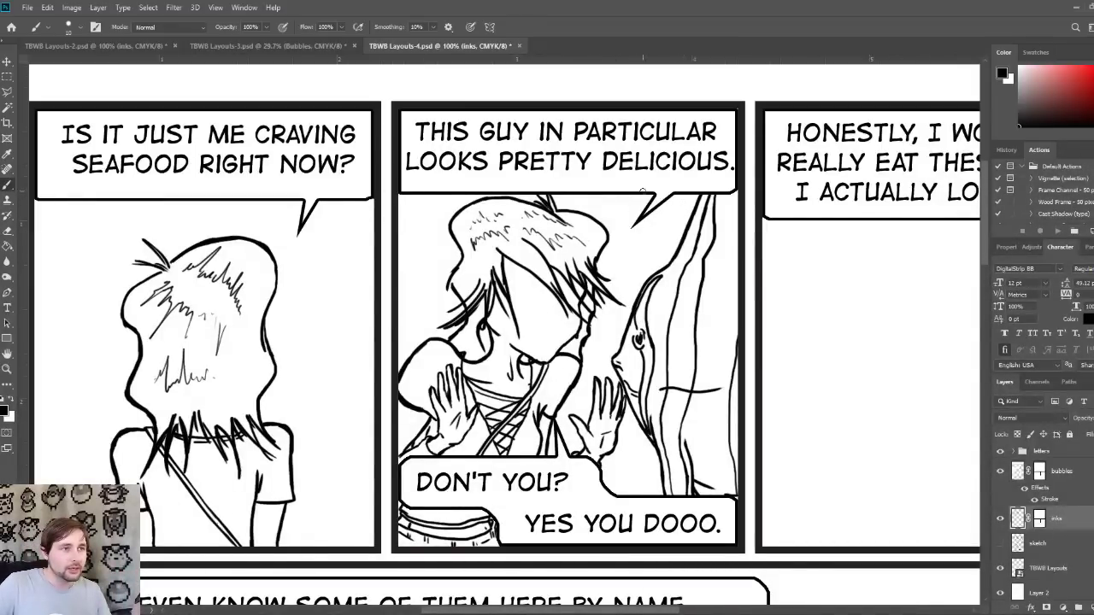
click(1000, 543)
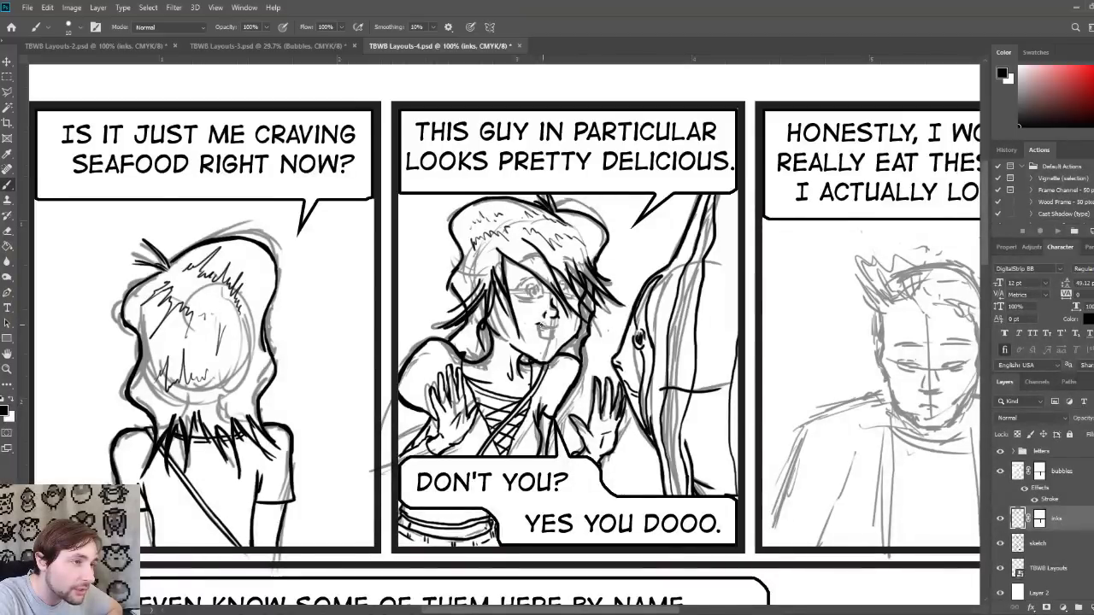
Step: Ink the woman's facial features in panel two, with an open smiling mouth, both eyes and the eyebrow
drag(545, 325, 557, 327)
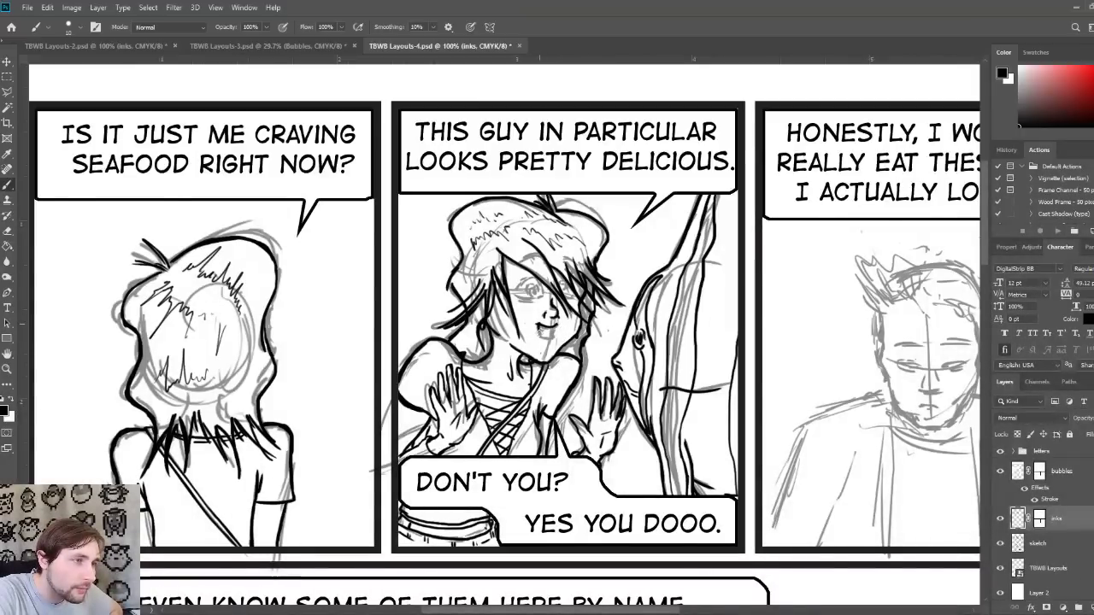
drag(537, 325, 544, 340)
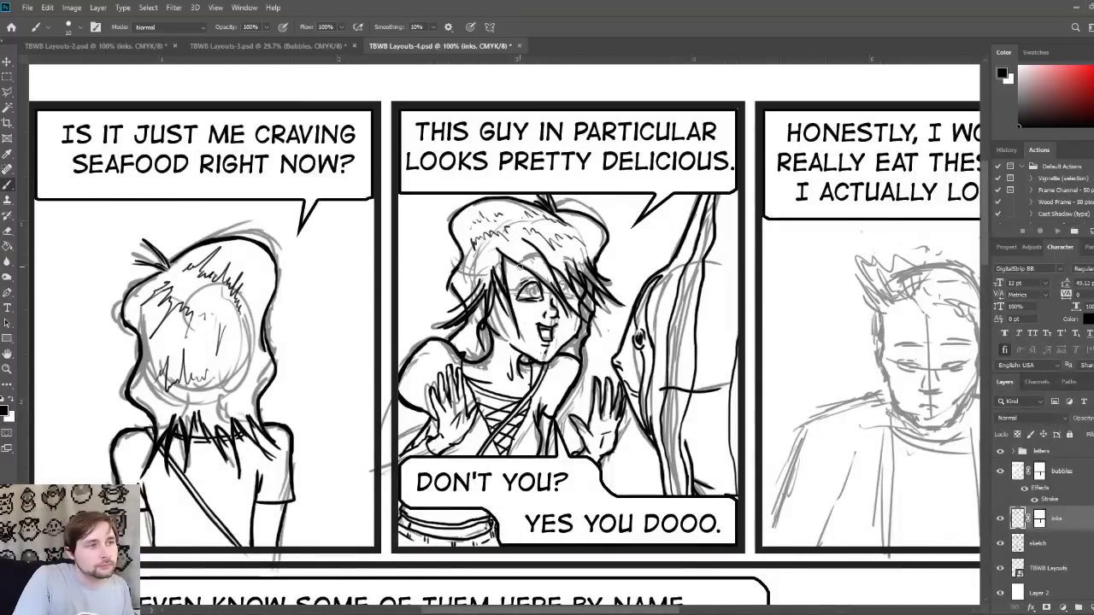
drag(518, 267, 506, 272)
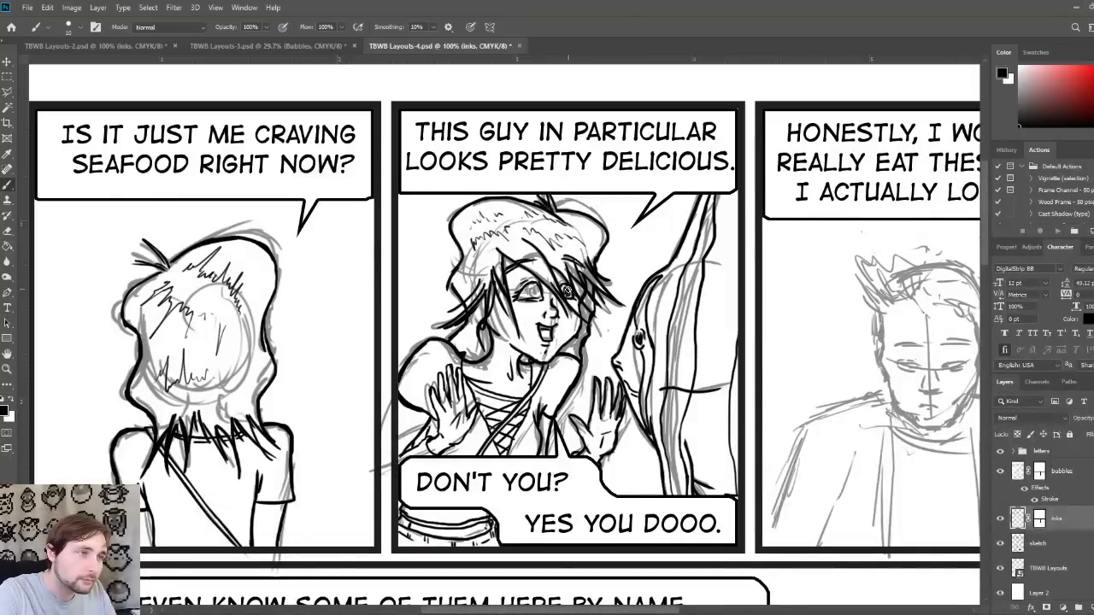
drag(577, 293, 571, 289)
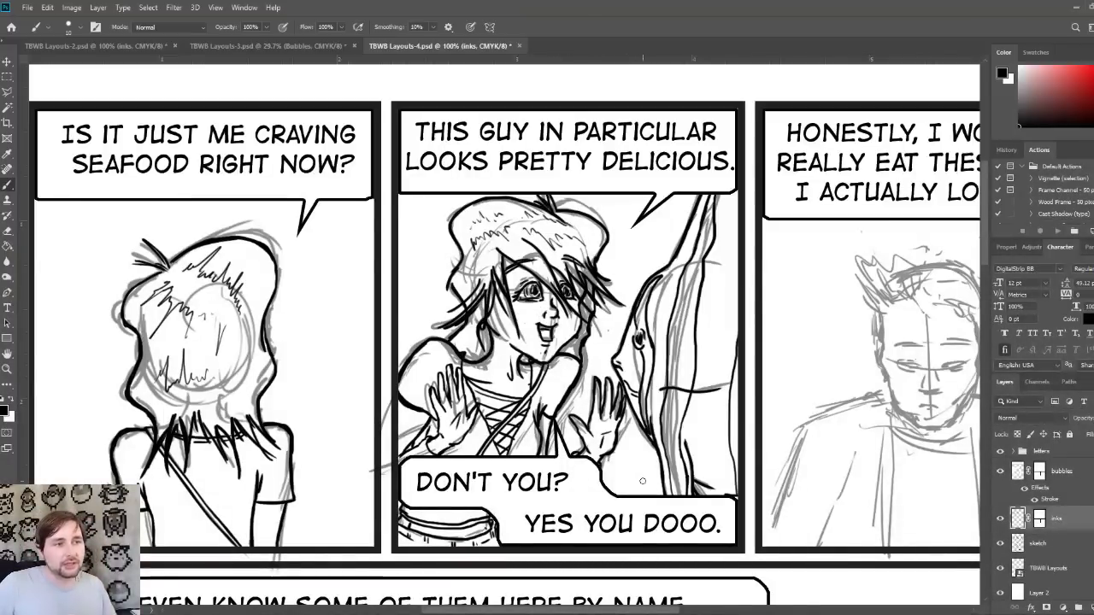
Step: With the sketch layer temporarily hidden, compare the finished second panel with the inked TBWB Layouts-3 page
click(1001, 544)
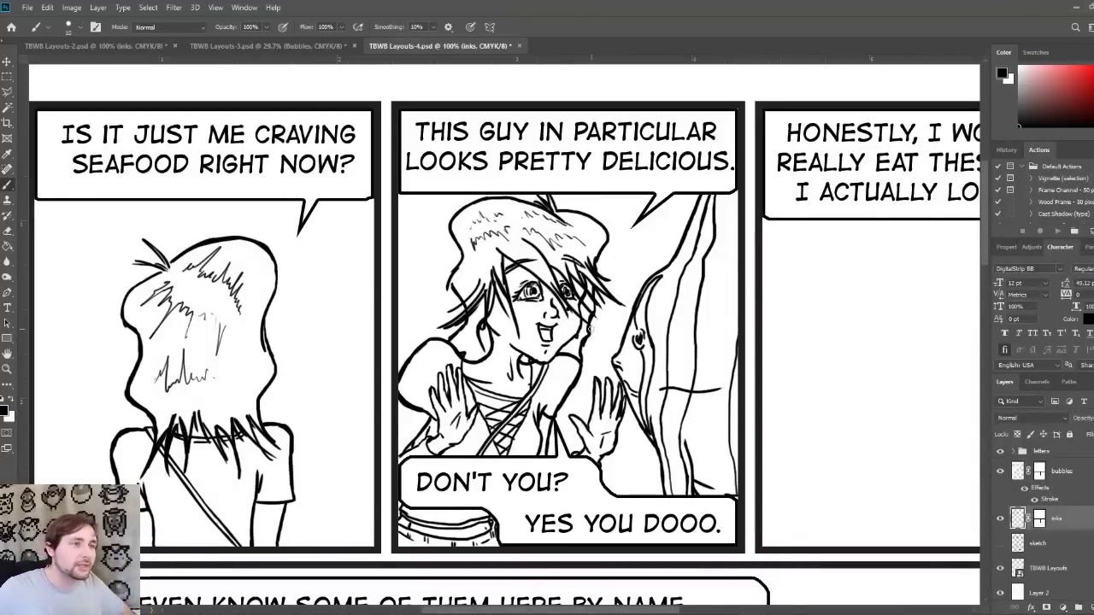
key(ctrl+minus)
key(ctrl+minus)
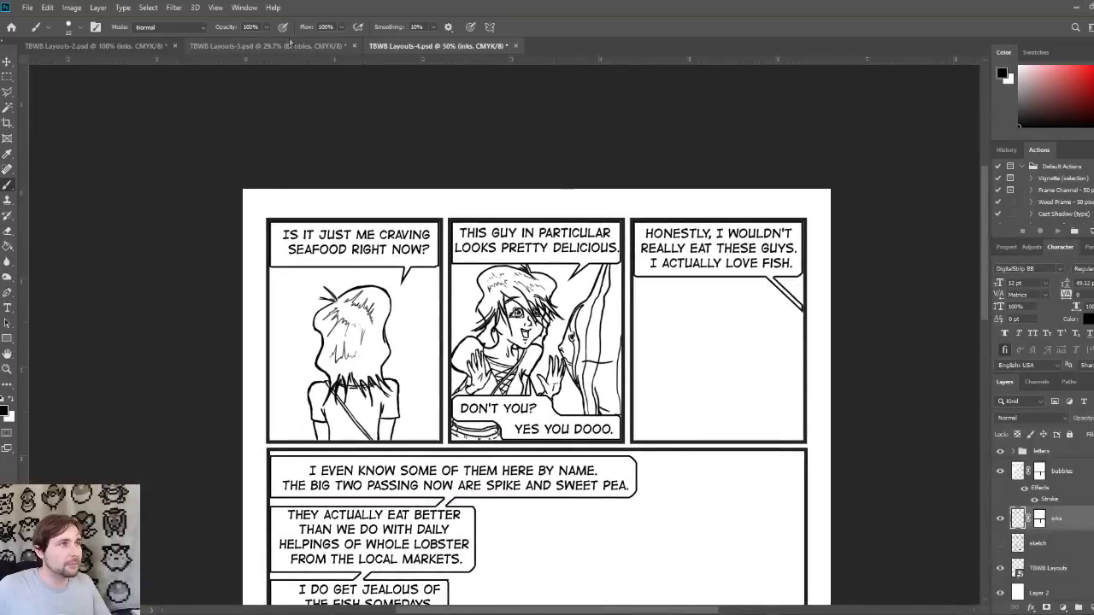
click(289, 46)
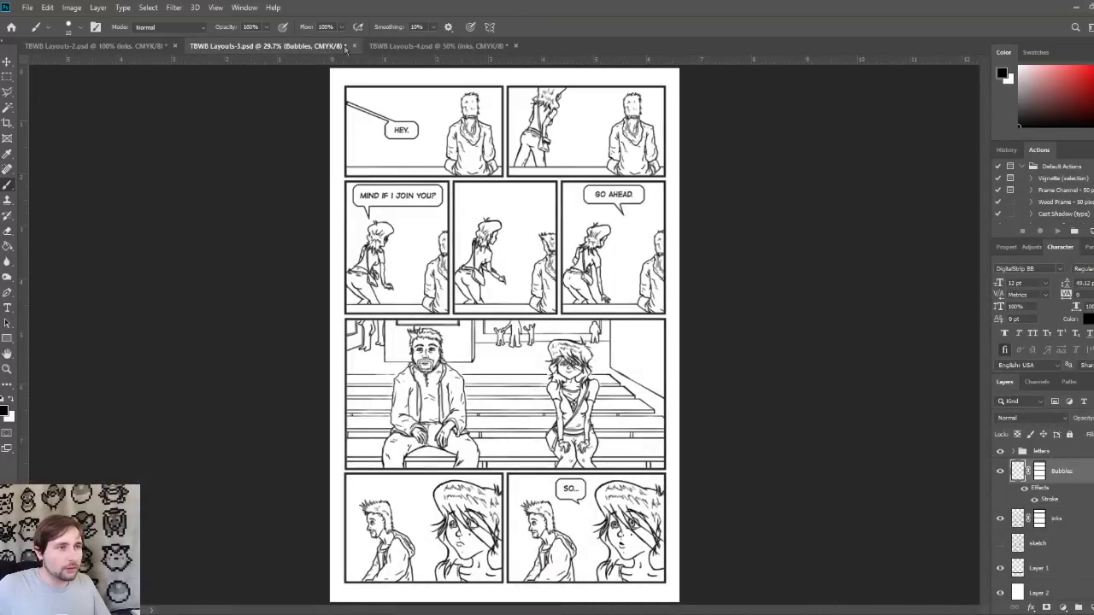
click(432, 45)
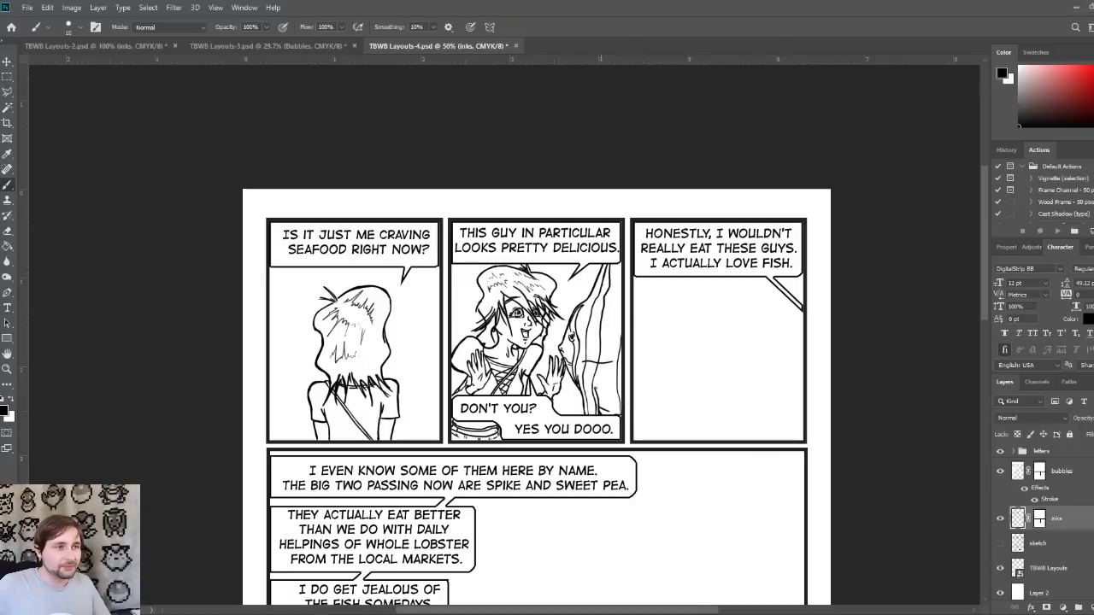
click(1000, 543)
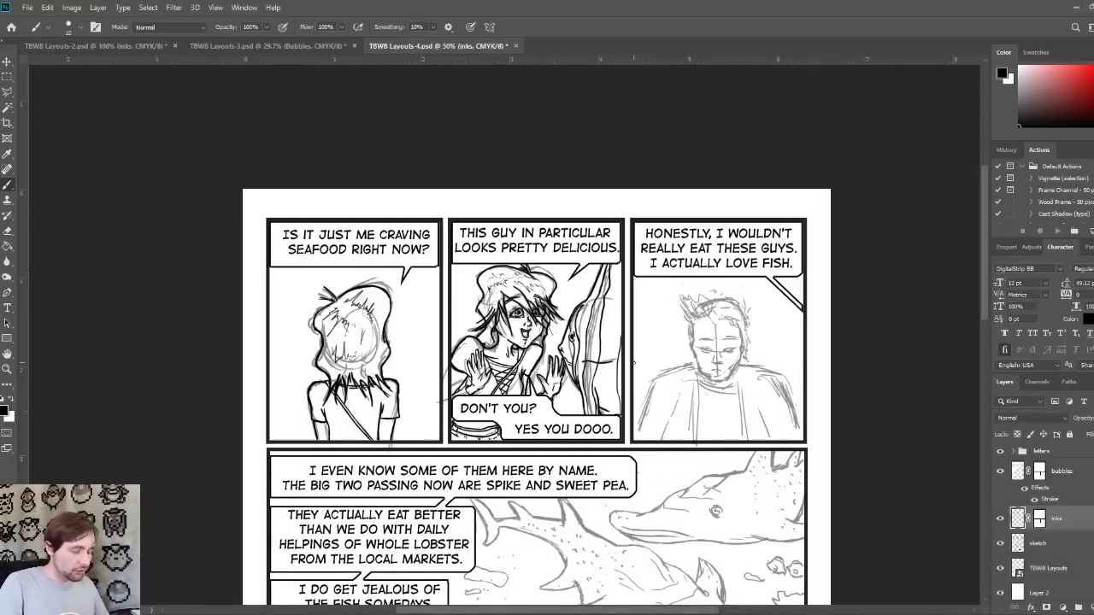
Step: On the inks layer, ink the man's shoulders and the outer edges of both arms in panel three
key(ctrl+plus)
key(ctrl+plus)
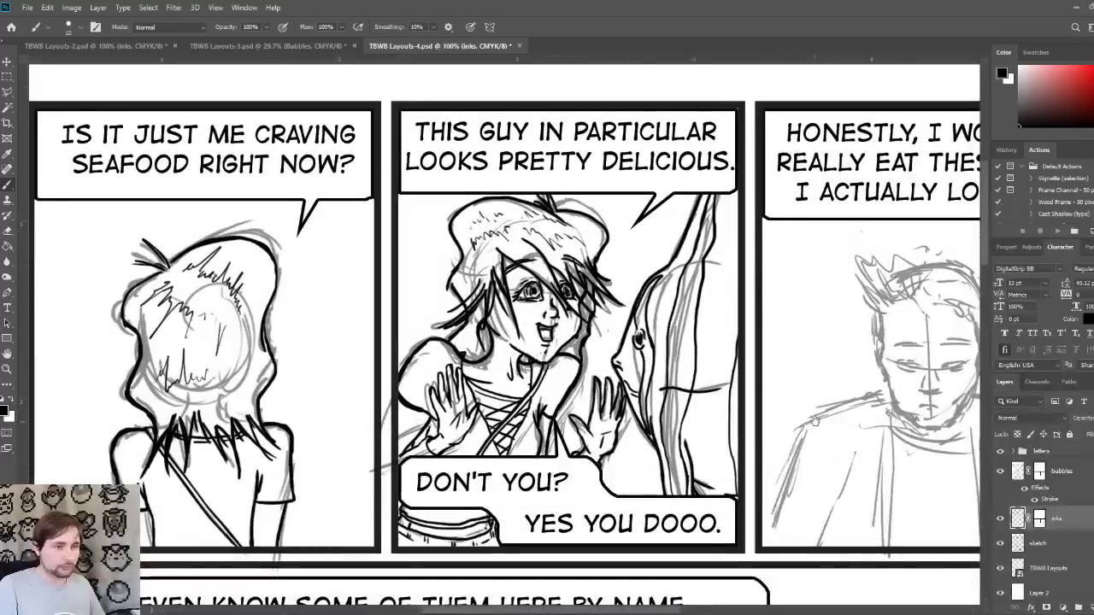
drag(816, 428, 461, 427)
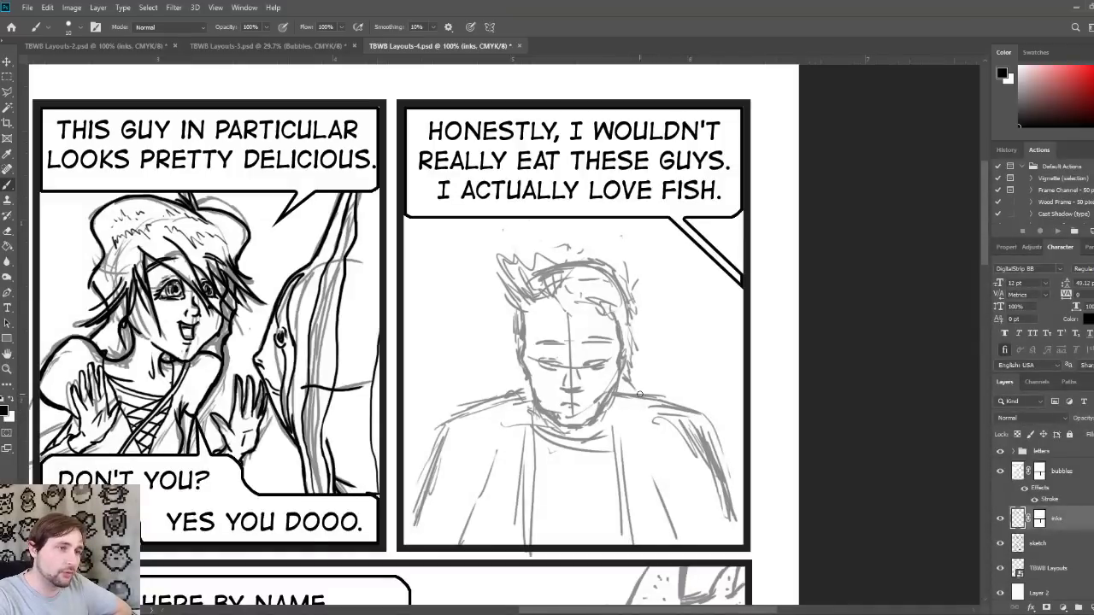
mouse_move(618, 386)
mouse_down()
mouse_move(649, 401)
mouse_move(616, 397)
mouse_move(704, 421)
mouse_move(744, 535)
mouse_up()
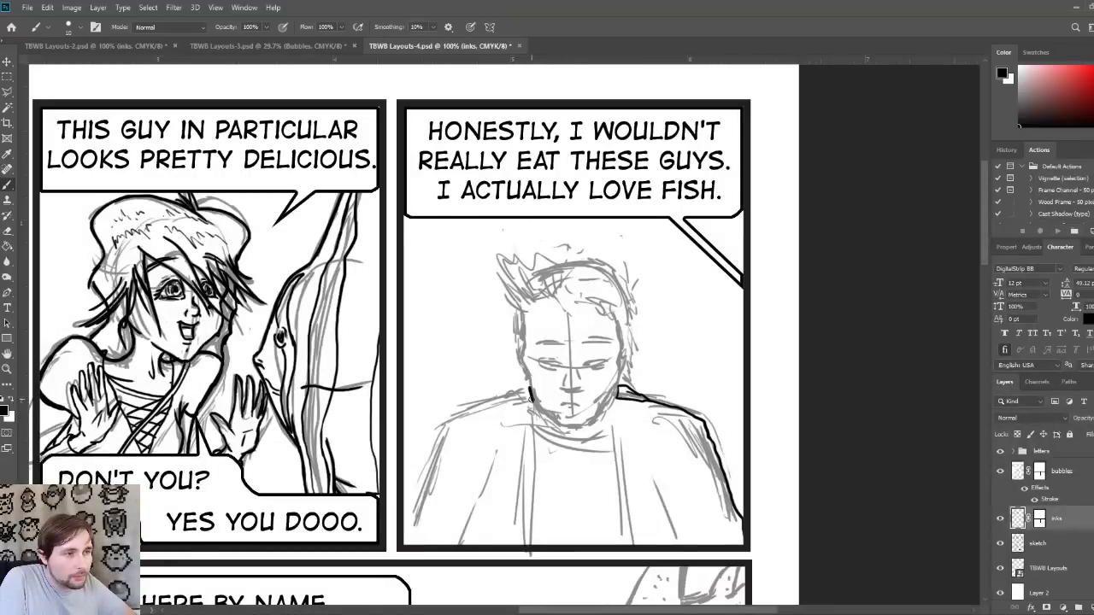
mouse_move(531, 390)
mouse_down()
mouse_move(494, 399)
mouse_move(527, 391)
mouse_move(522, 407)
mouse_move(450, 424)
mouse_move(408, 547)
mouse_up()
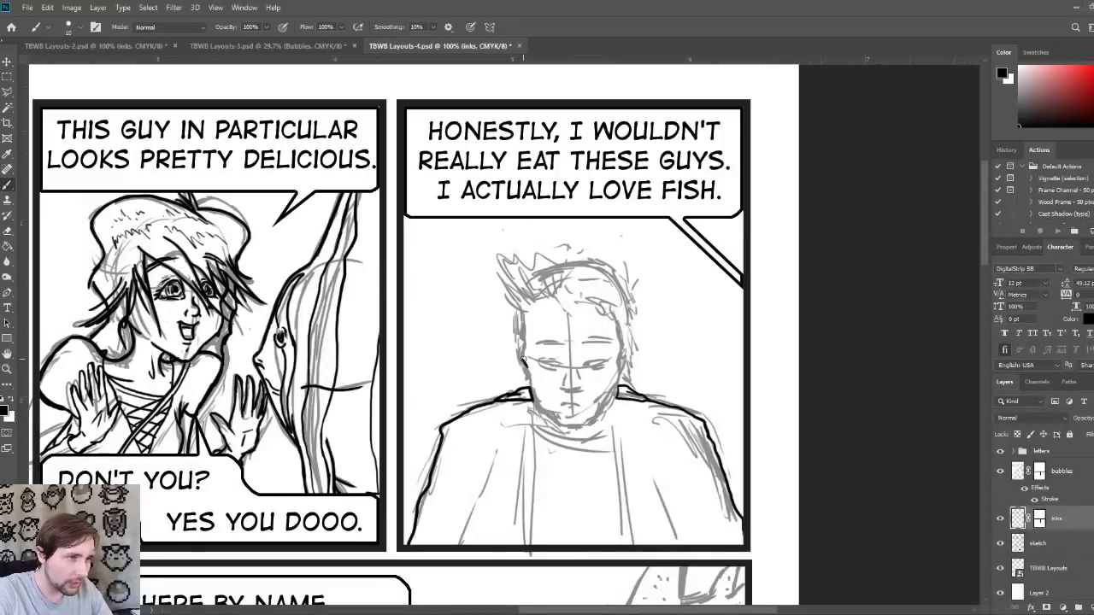
Step: Ink the man's cheek and jaw line on both sides of the face, stopping short of the chin
drag(524, 361, 530, 370)
key(ctrl+z)
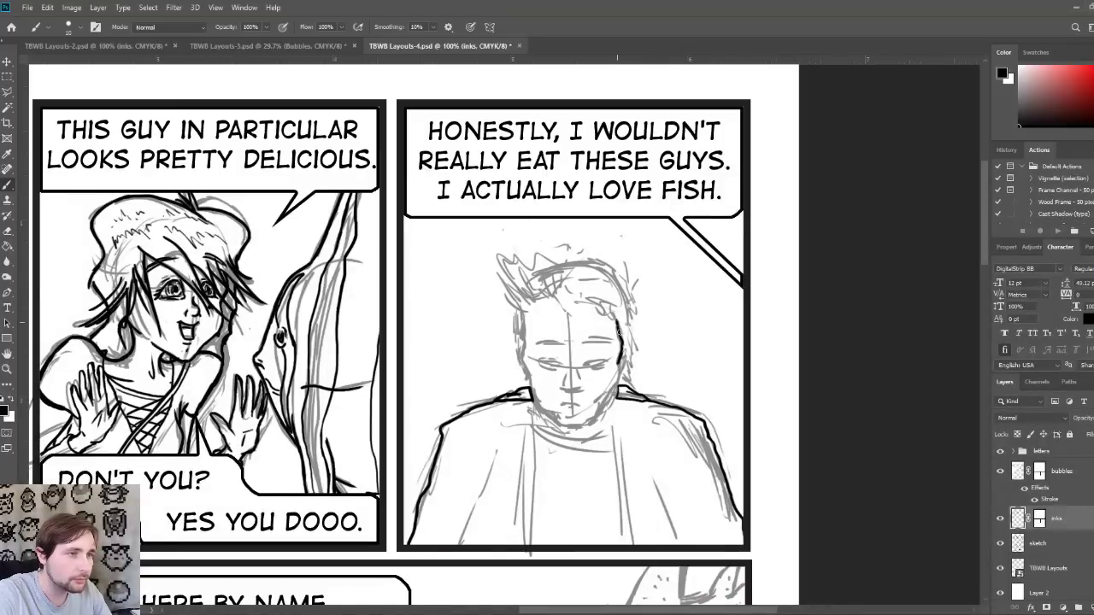
mouse_move(617, 322)
mouse_down()
mouse_move(627, 355)
mouse_move(619, 389)
mouse_up()
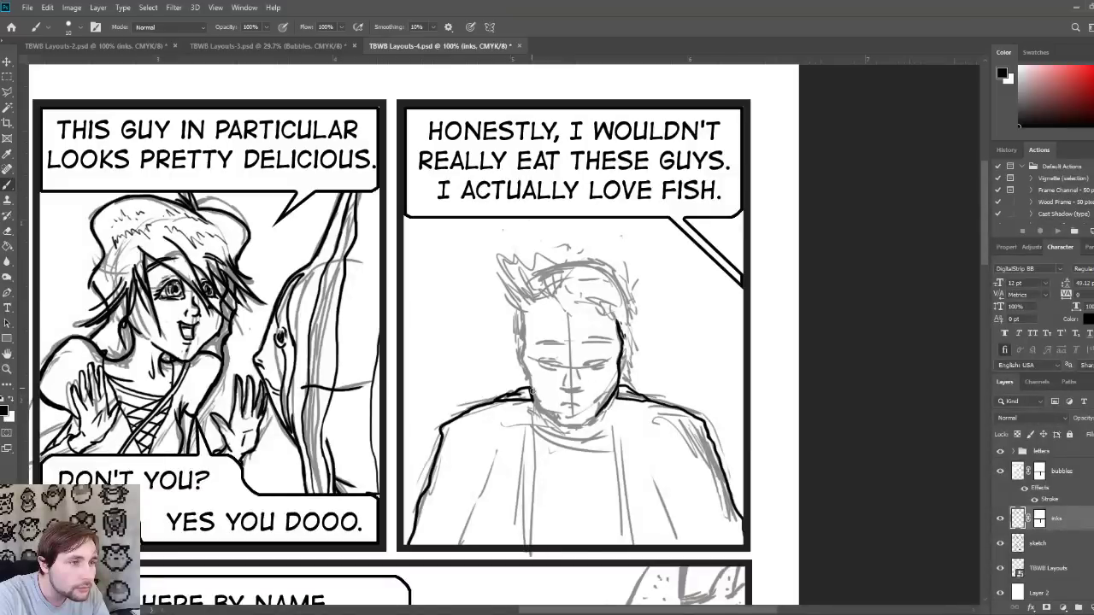
drag(531, 391, 552, 419)
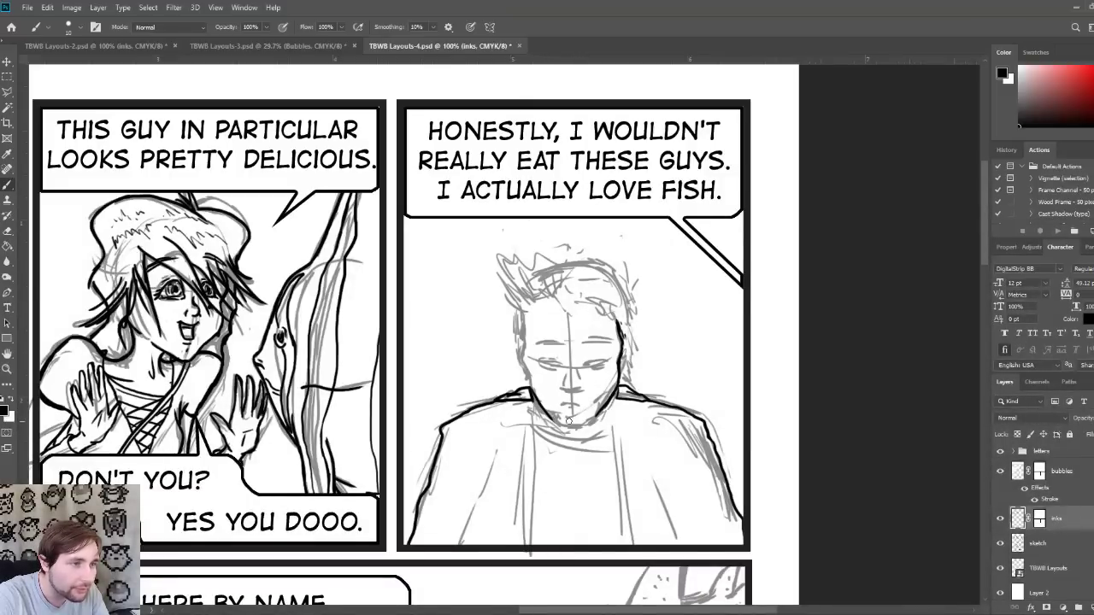
Step: Ink the man's goatee and moustache with short hair strokes, along with his mouth and nose
mouse_move(550, 401)
mouse_down()
mouse_move(565, 430)
mouse_move(597, 422)
mouse_move(589, 398)
mouse_up()
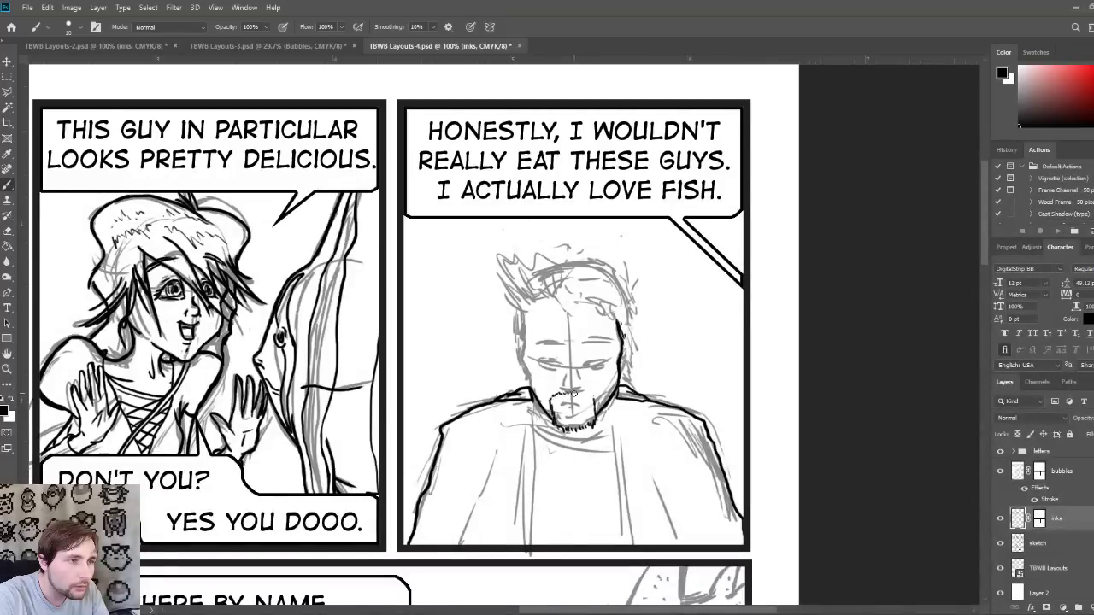
mouse_move(575, 394)
mouse_down()
mouse_move(593, 400)
mouse_move(567, 405)
mouse_move(566, 423)
mouse_move(588, 418)
mouse_move(587, 400)
mouse_move(564, 400)
mouse_move(577, 399)
mouse_up()
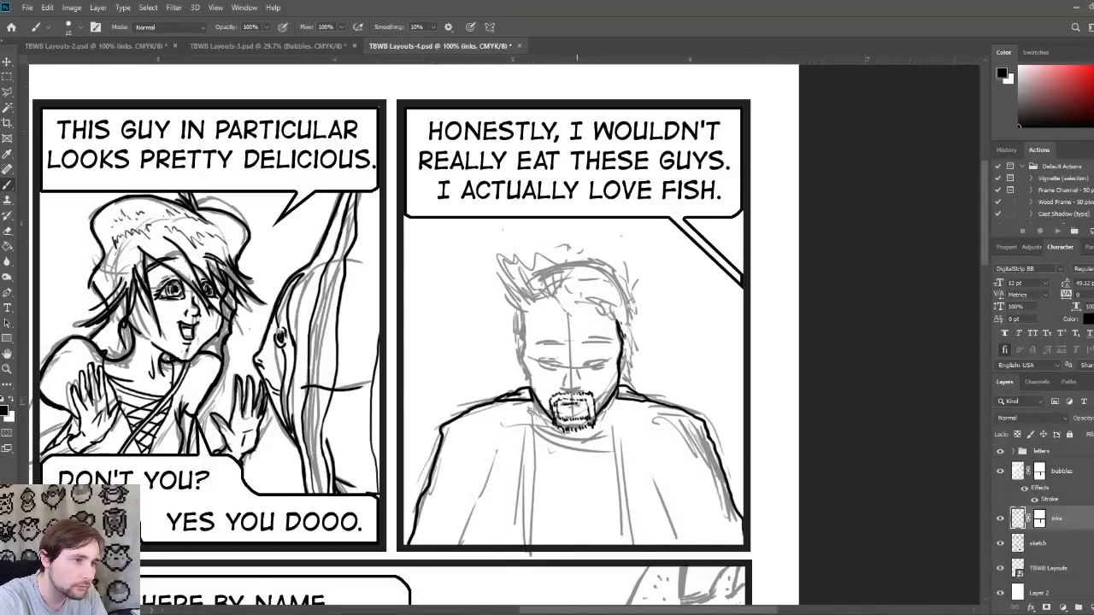
drag(568, 407, 583, 411)
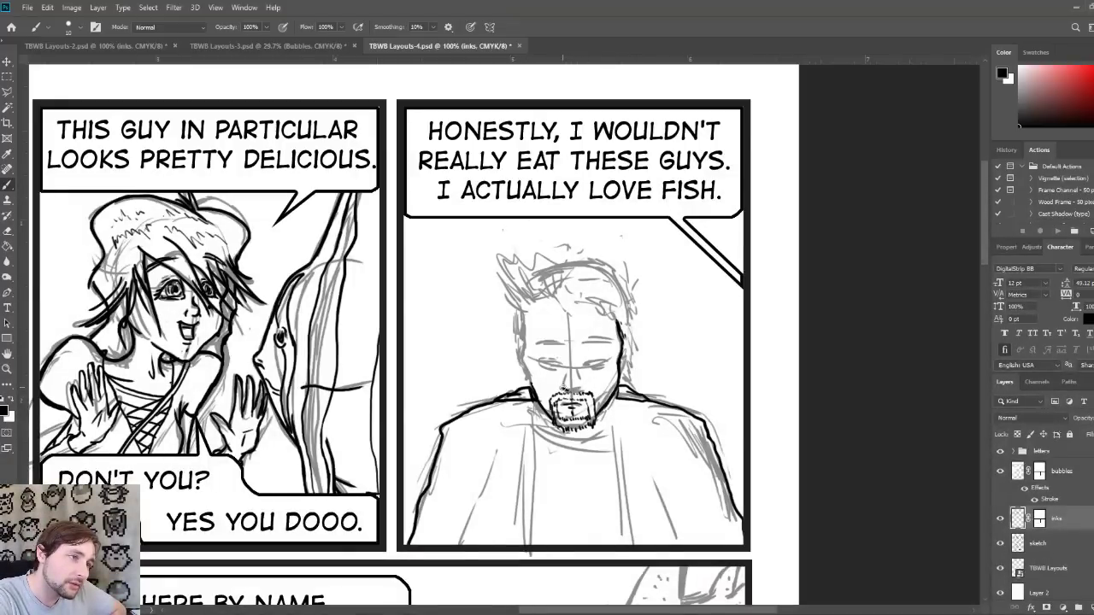
drag(562, 388, 578, 390)
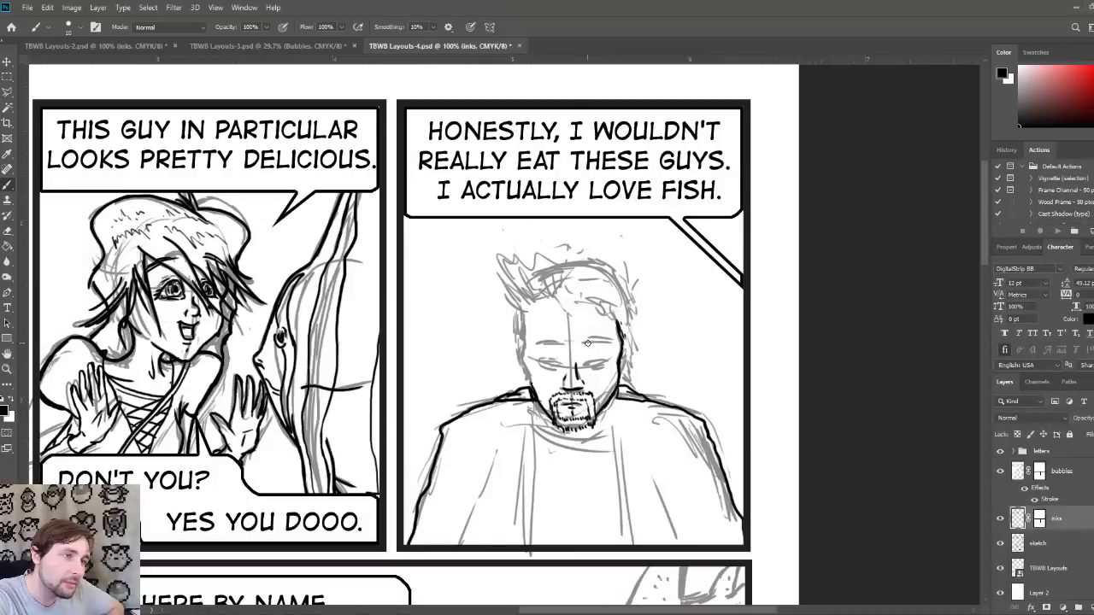
Step: Ink both of the man's eyebrows and strengthen the side of his face from temple to jaw
drag(582, 344, 617, 341)
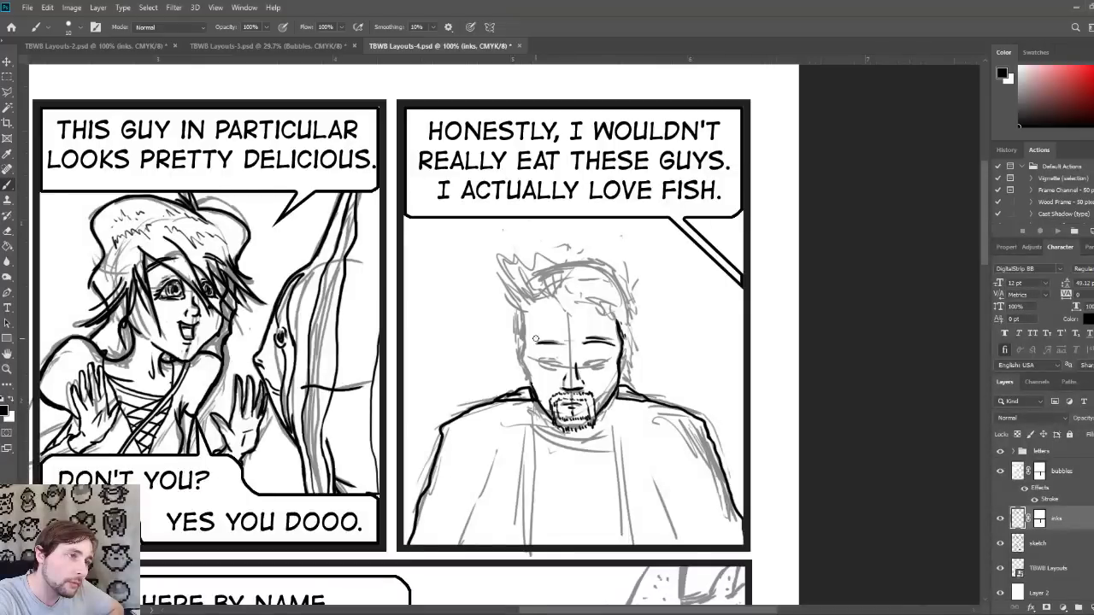
drag(535, 339, 554, 341)
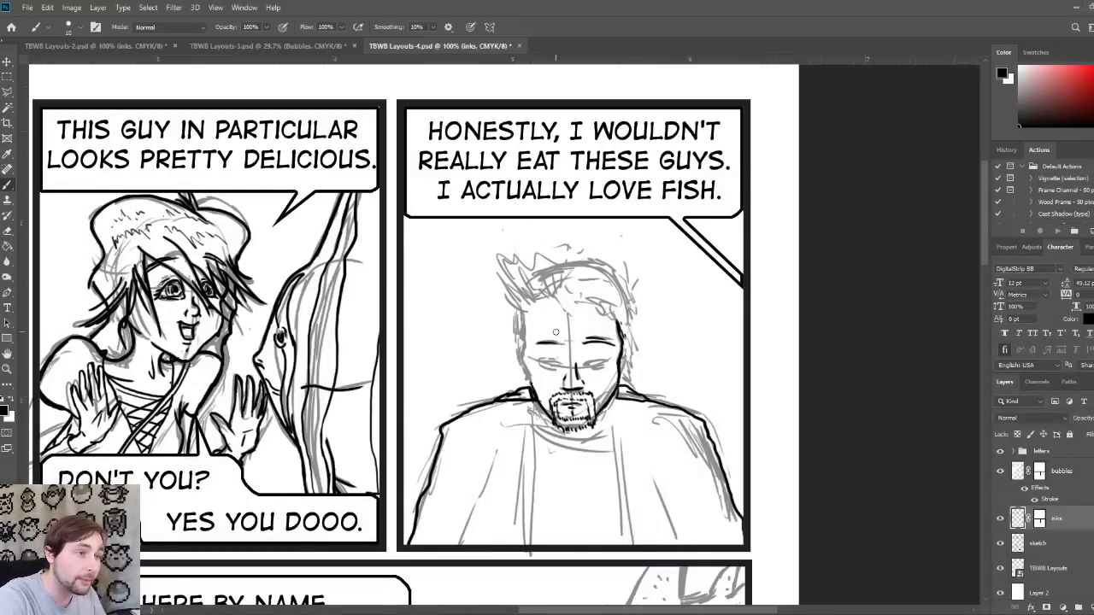
drag(533, 342, 561, 342)
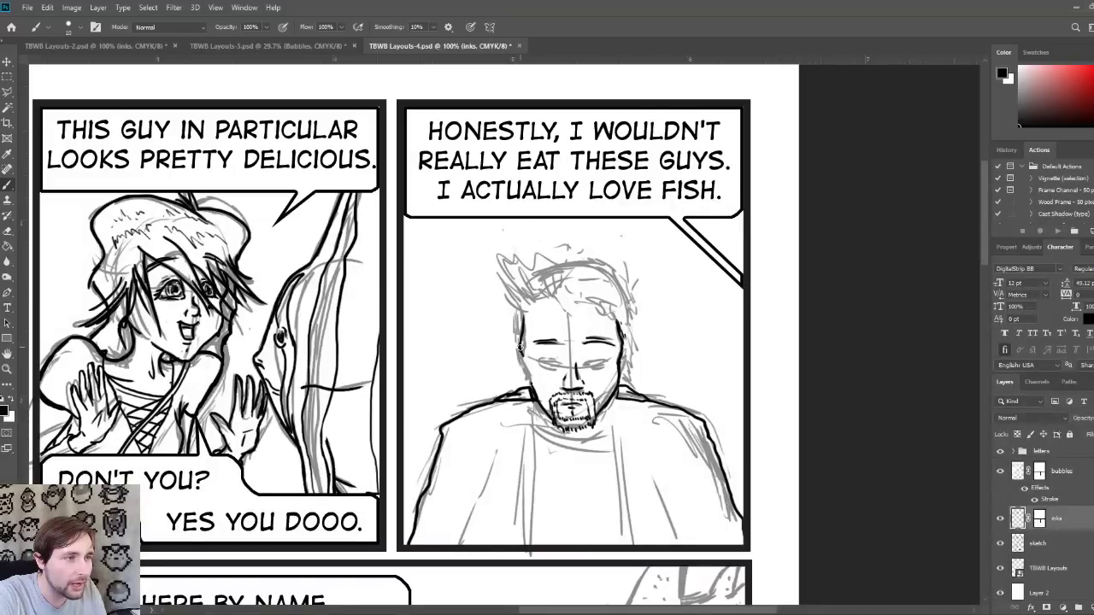
drag(523, 357, 547, 407)
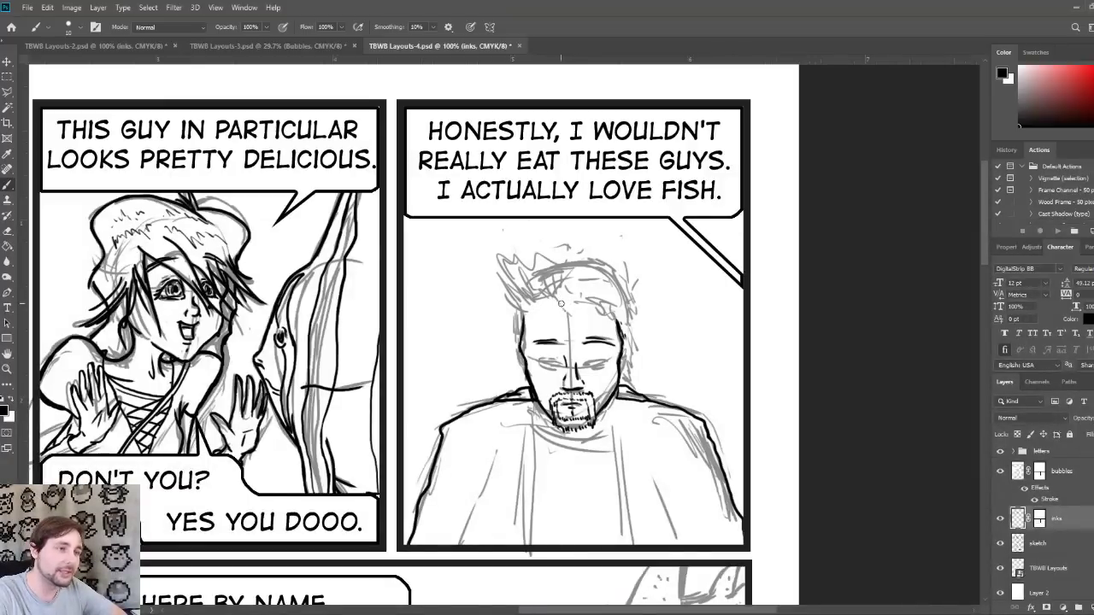
Step: Ink the man's spiky hair with its fringe, sideburns and crown, and draw both half-lidded eyes
mouse_move(579, 320)
mouse_down()
mouse_move(573, 304)
mouse_move(598, 301)
mouse_move(615, 326)
mouse_move(613, 314)
mouse_move(639, 325)
mouse_move(622, 379)
mouse_move(631, 383)
mouse_move(621, 357)
mouse_move(632, 370)
mouse_move(636, 323)
mouse_move(623, 302)
mouse_move(635, 316)
mouse_move(636, 297)
mouse_move(612, 268)
mouse_up()
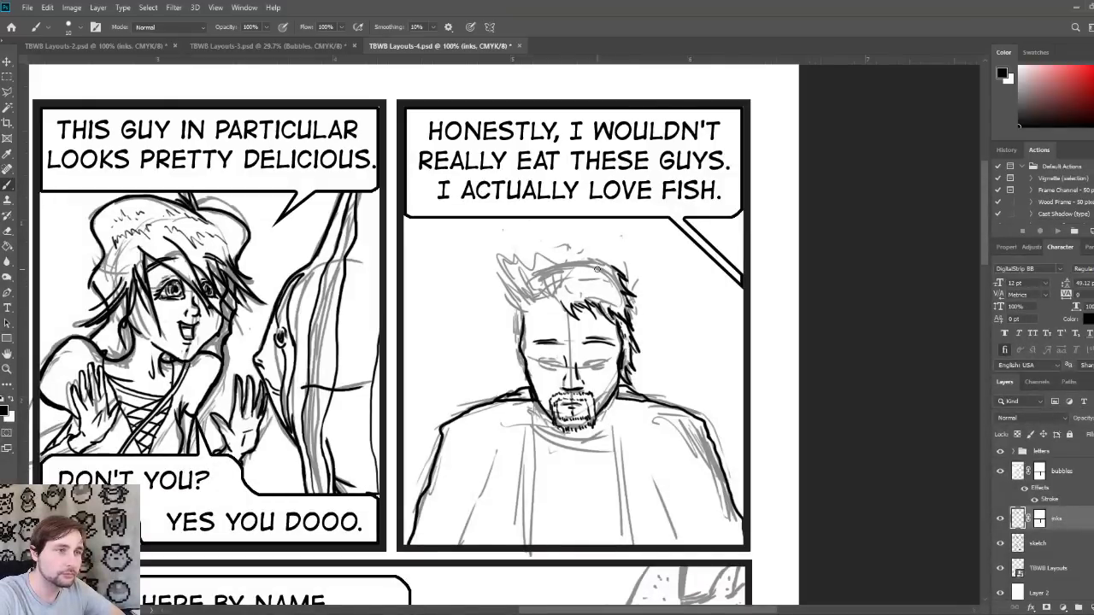
mouse_move(519, 299)
mouse_down()
mouse_move(525, 311)
mouse_move(502, 291)
mouse_move(525, 293)
mouse_move(544, 270)
mouse_move(560, 292)
mouse_move(564, 284)
mouse_move(526, 310)
mouse_move(543, 306)
mouse_up()
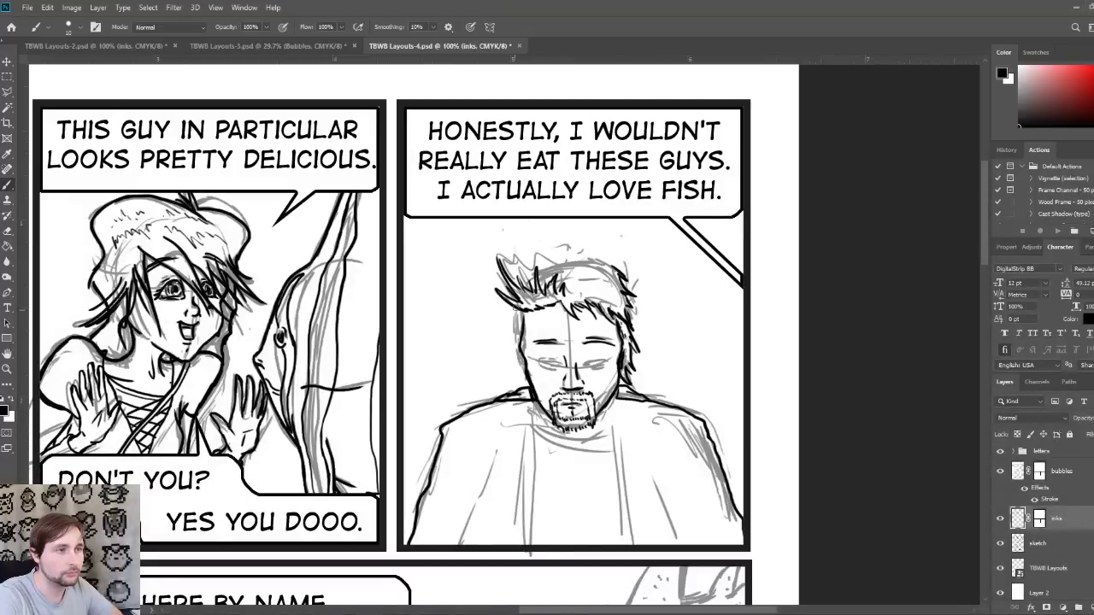
drag(517, 310, 532, 387)
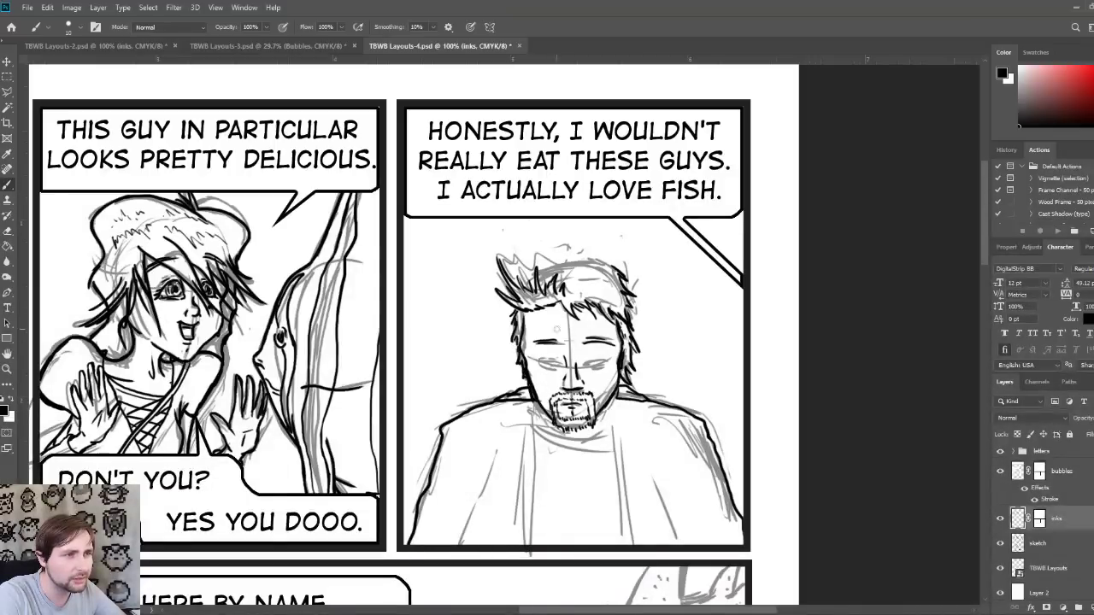
drag(525, 287, 532, 272)
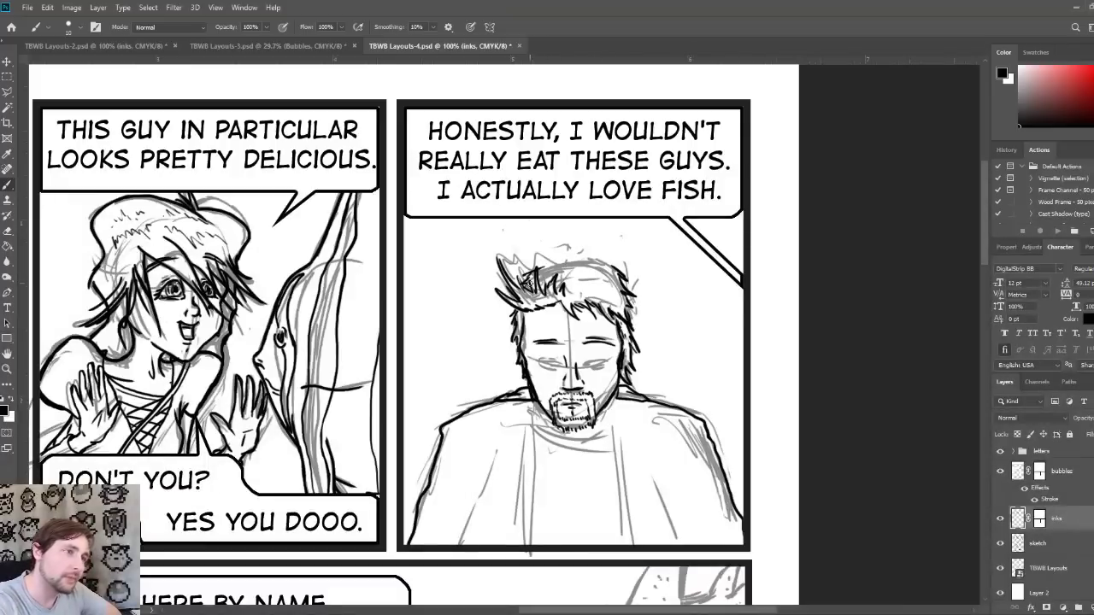
mouse_move(540, 268)
mouse_down()
mouse_move(571, 256)
mouse_move(612, 257)
mouse_up()
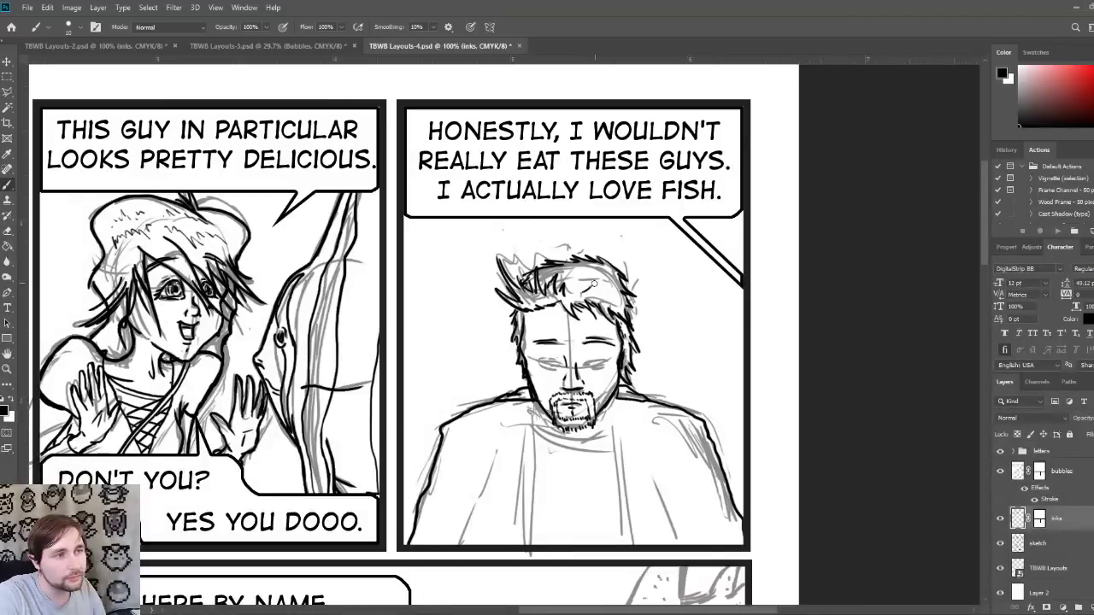
drag(594, 284, 622, 295)
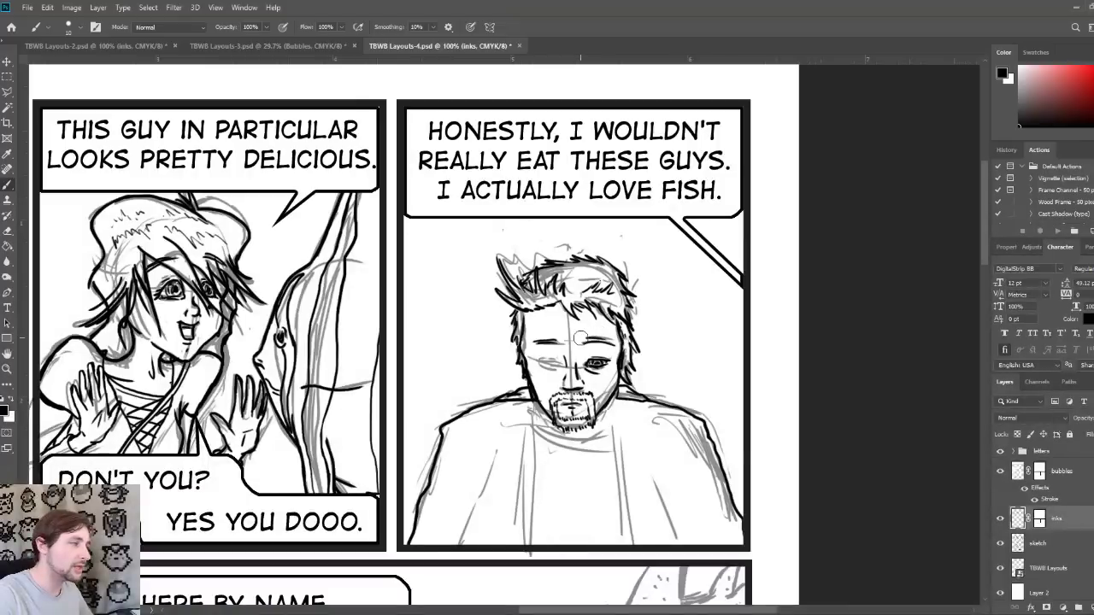
key(bracketleft)
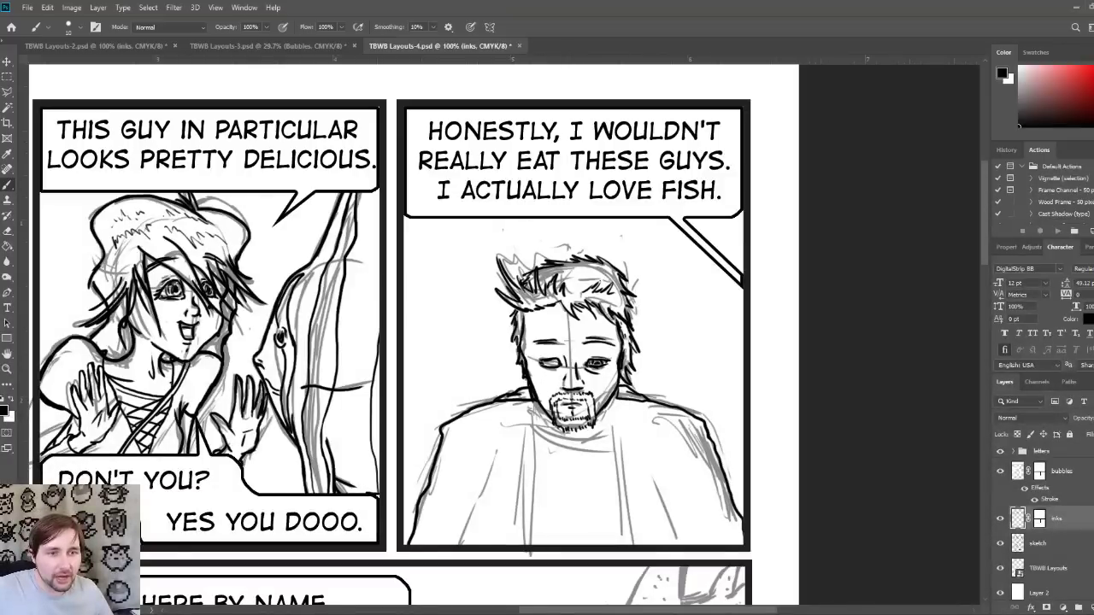
Step: Toggle the sketch and inks layers to review the inked panels alone, leaving both layers visible
click(1001, 544)
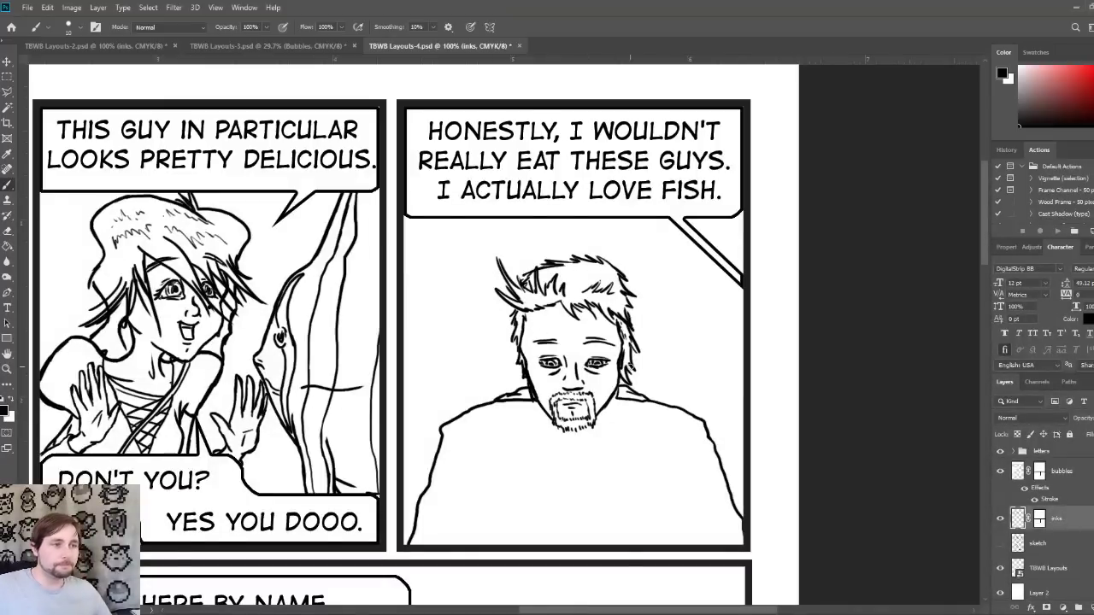
click(1001, 519)
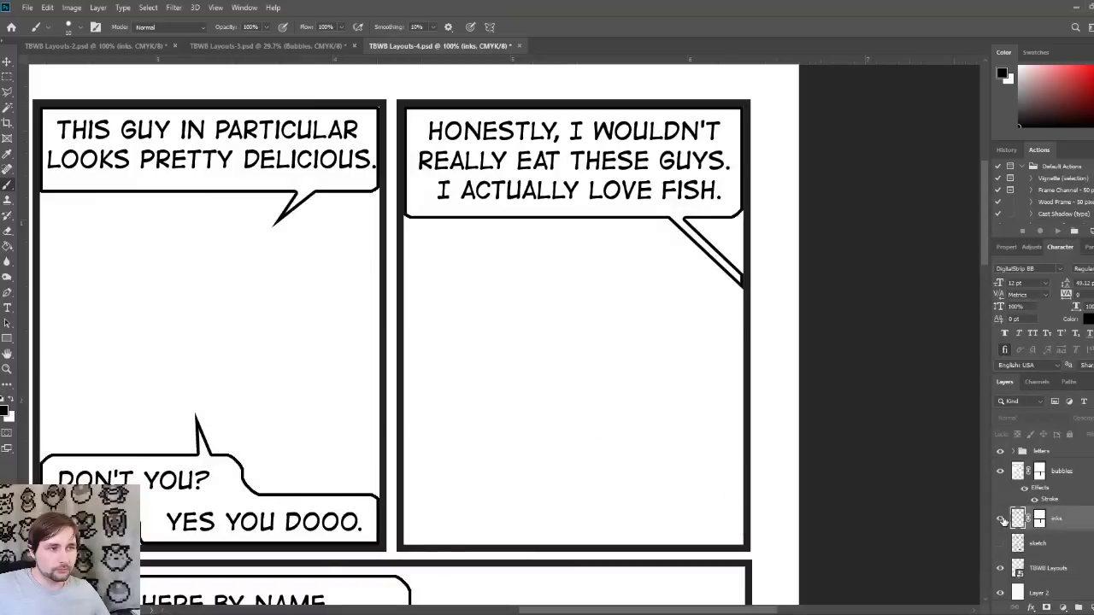
click(1001, 519)
click(1002, 544)
click(1002, 544)
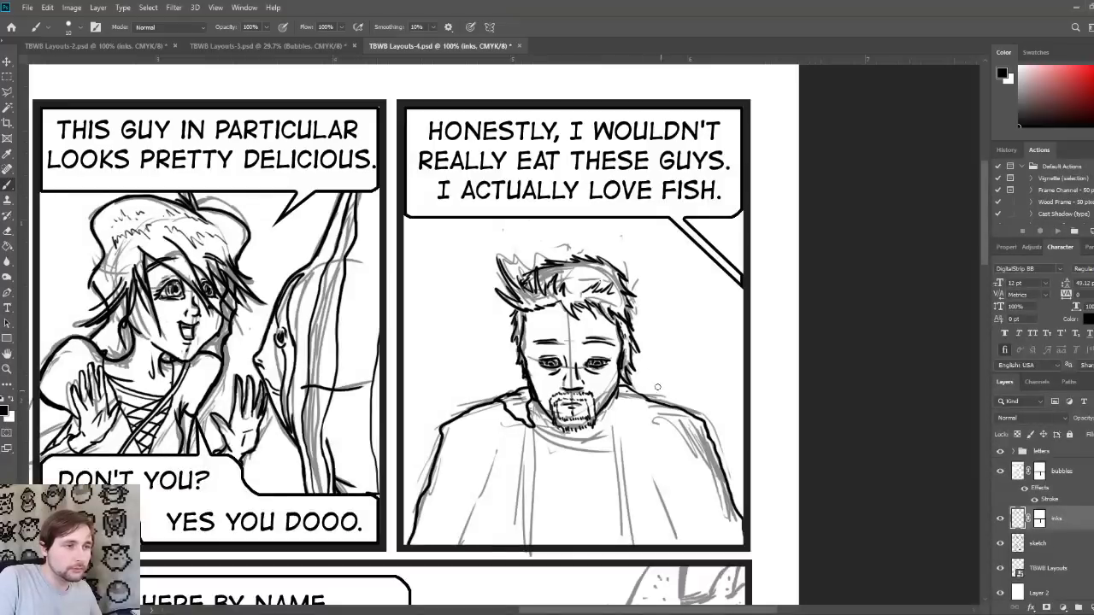
Step: Ink the man's collar beside his neck and the inner edge and folds of the sleeve nearest the panel's right border
mouse_move(619, 395)
mouse_down()
mouse_move(624, 421)
mouse_move(641, 404)
mouse_move(628, 399)
mouse_up()
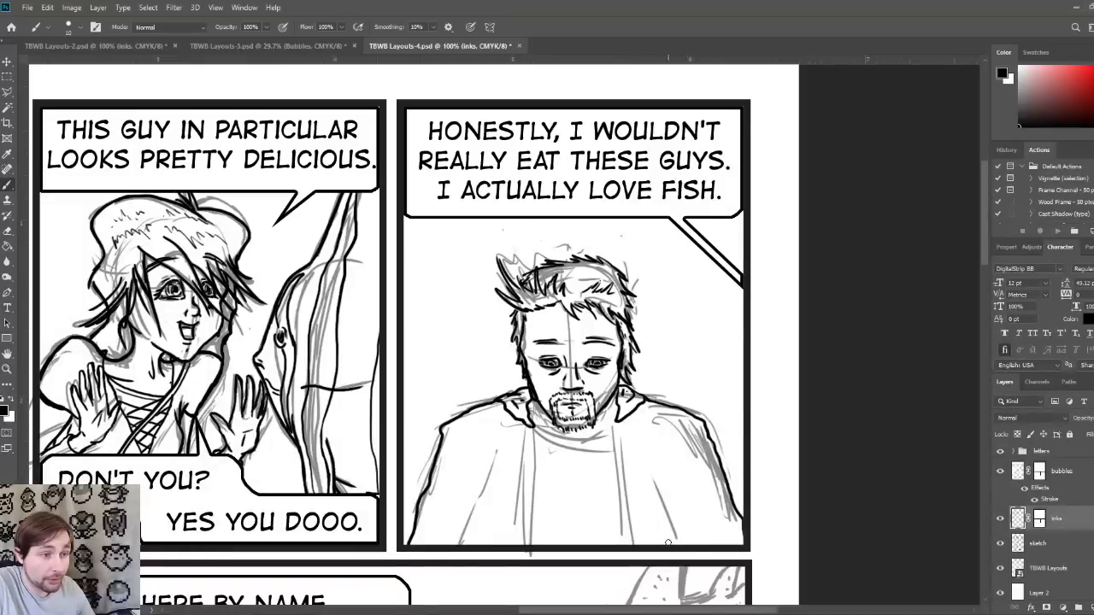
drag(679, 543, 651, 472)
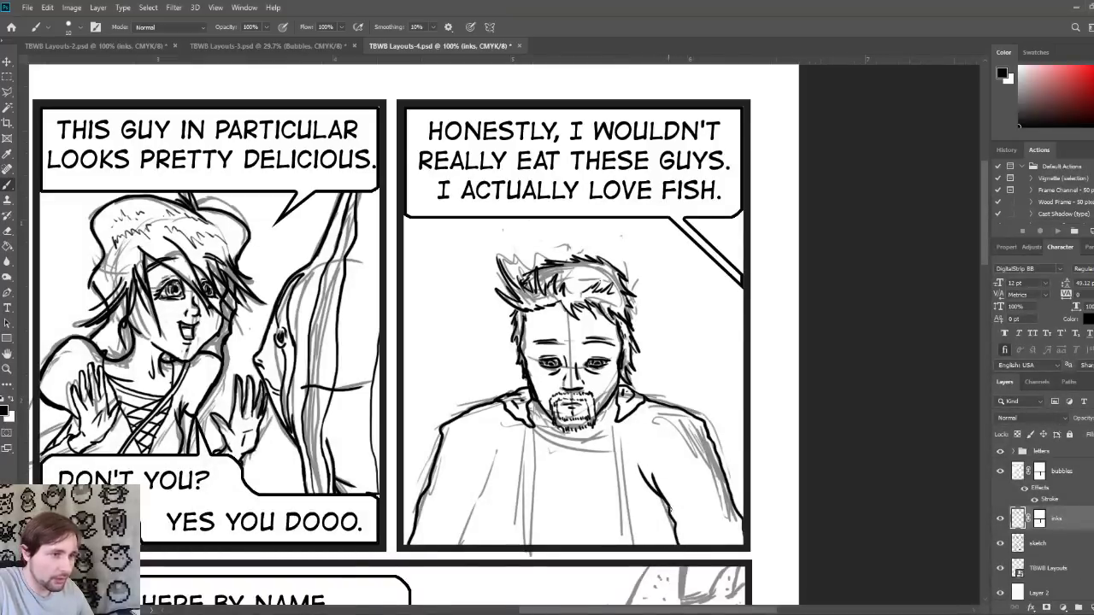
drag(672, 508, 636, 479)
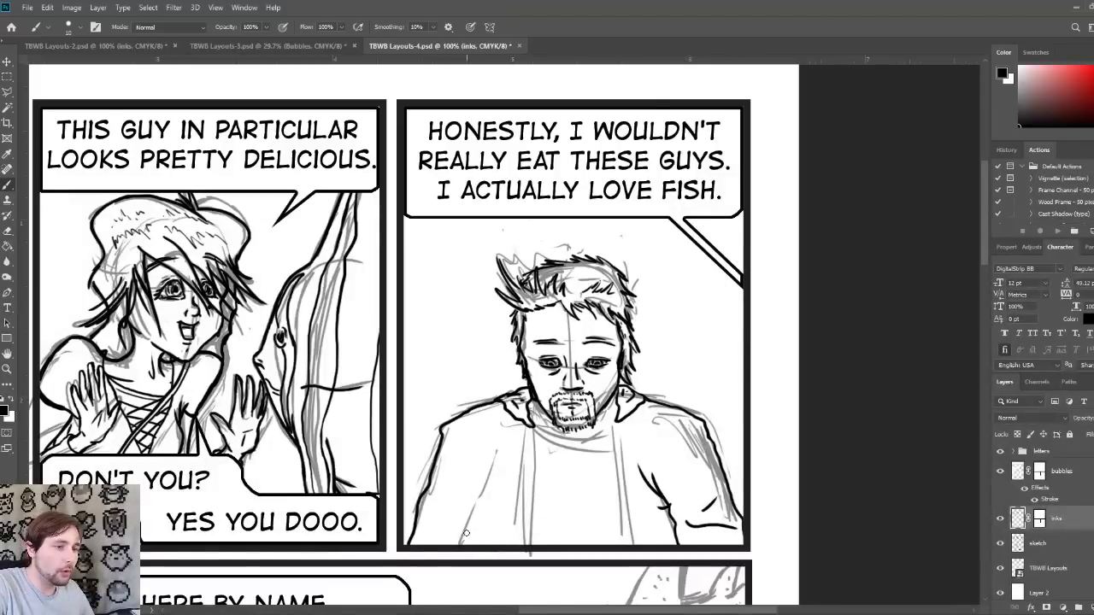
Step: Ink the inner edge of the man's other sleeve, with fold lines at the armpit, elbow and shoulder
drag(464, 546, 487, 440)
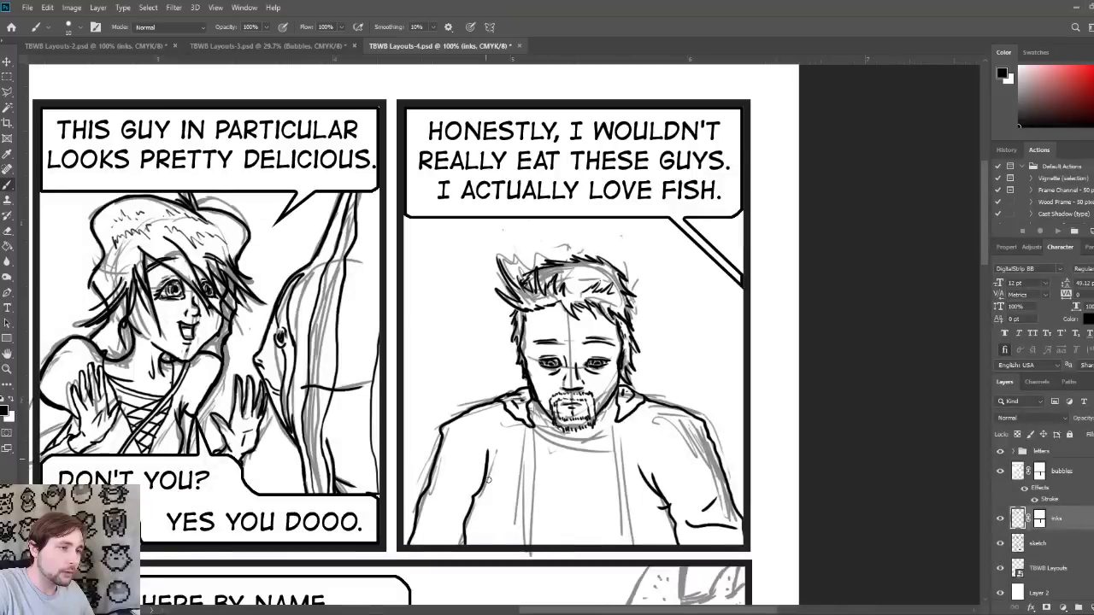
drag(489, 480, 496, 441)
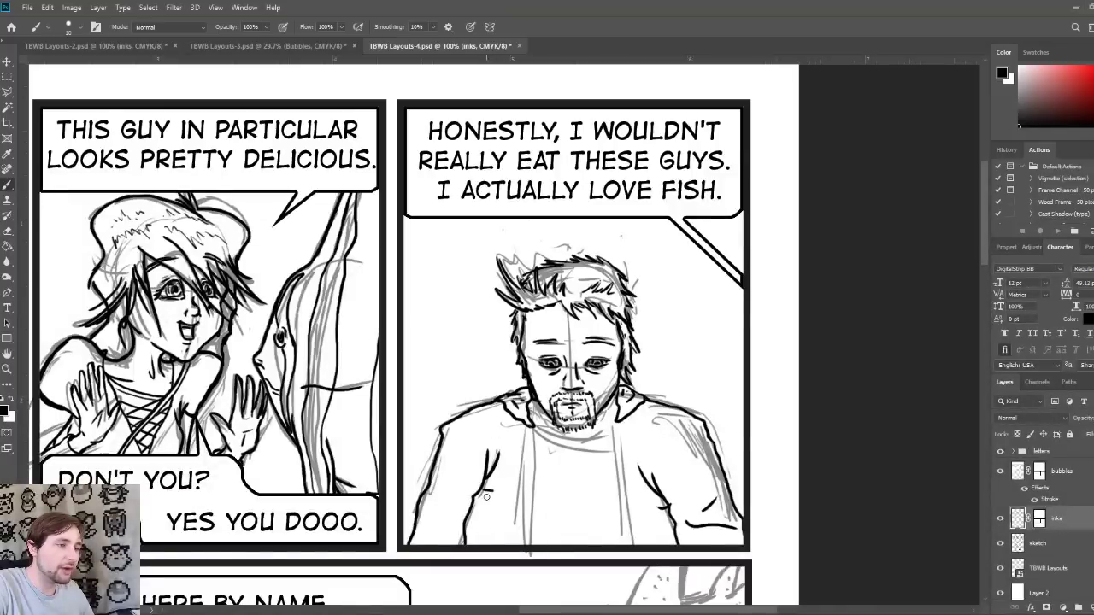
drag(440, 494, 429, 517)
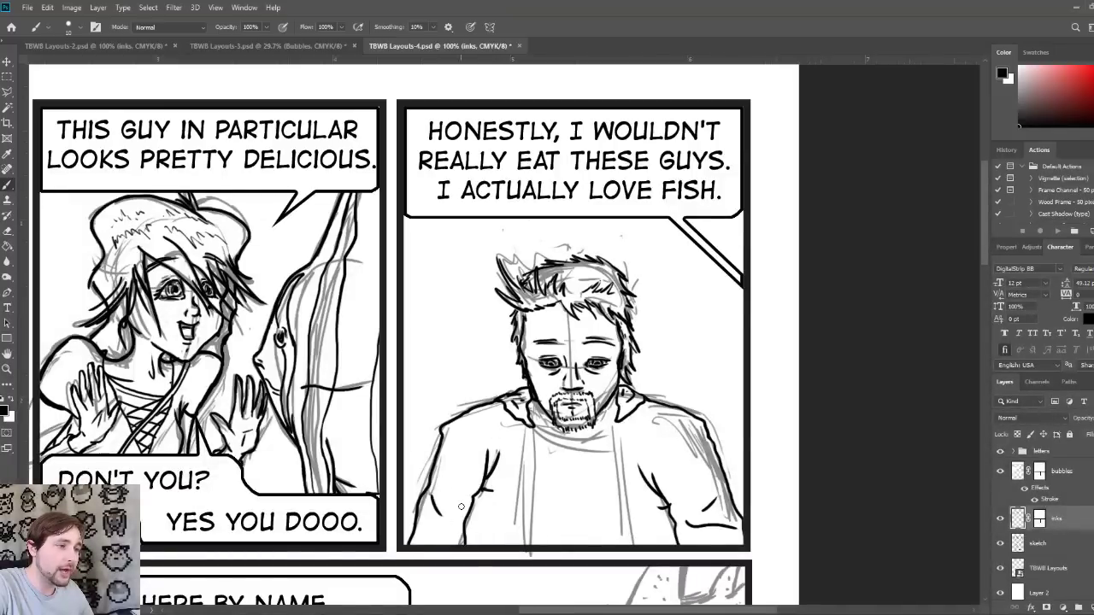
drag(446, 441, 457, 460)
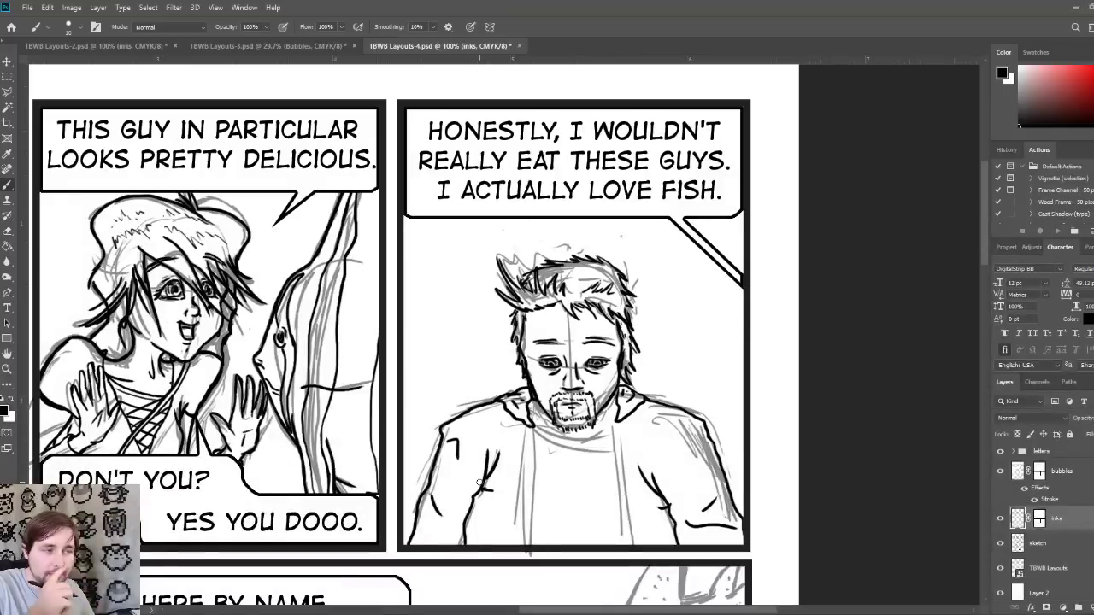
key(ctrl+z)
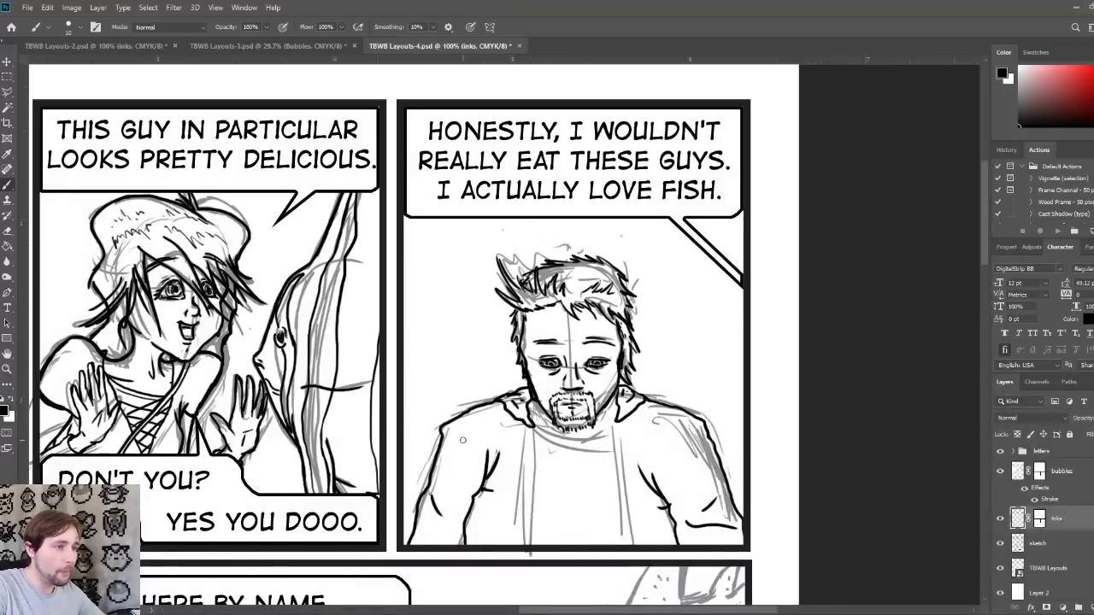
drag(447, 435, 465, 458)
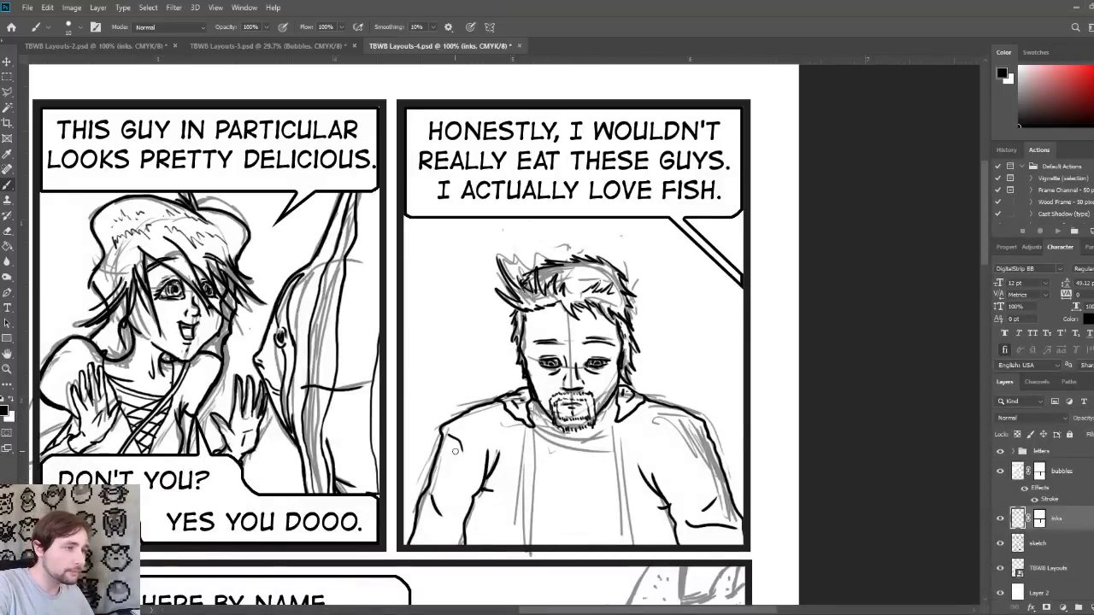
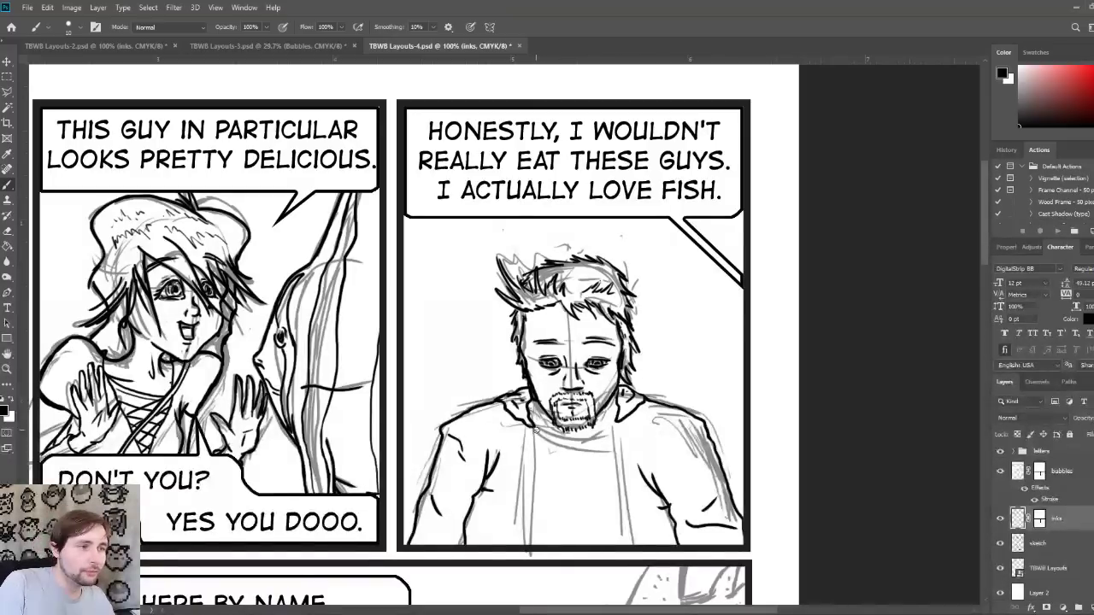
Step: Ink both front edges of the man's open jacket from the collar to the panel's lower border, doubling each with a parallel line
drag(532, 425, 544, 547)
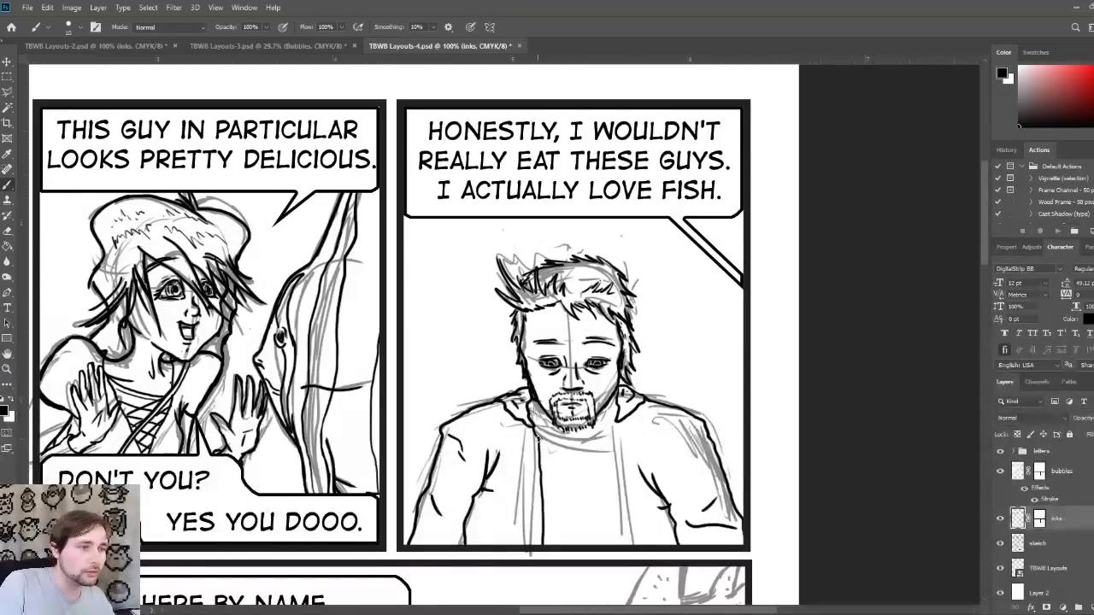
drag(535, 438, 547, 547)
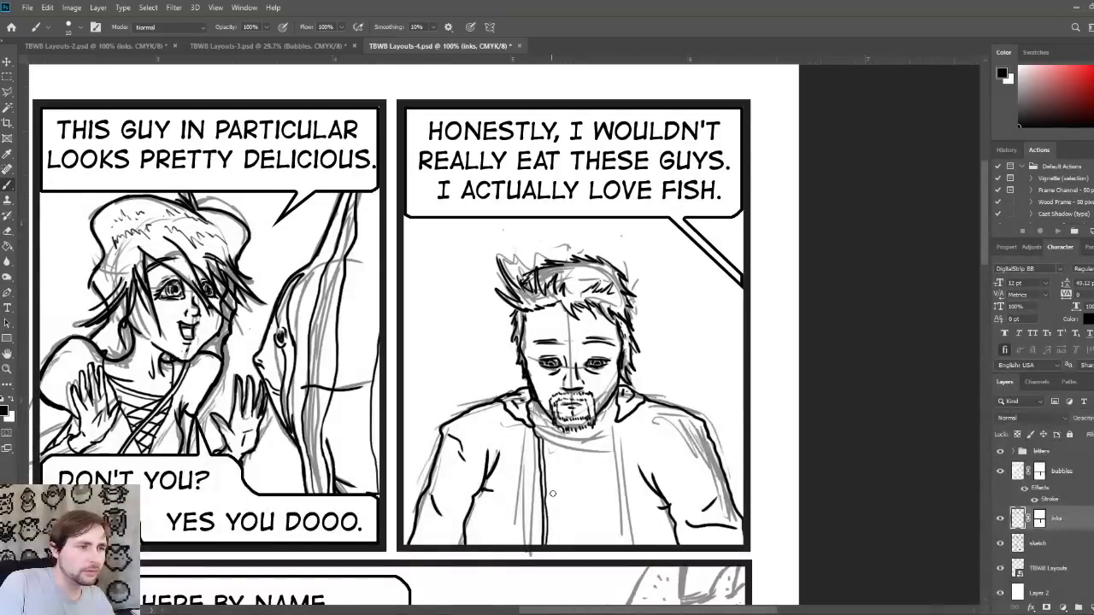
mouse_move(618, 419)
mouse_down()
mouse_move(604, 474)
mouse_move(616, 548)
mouse_up()
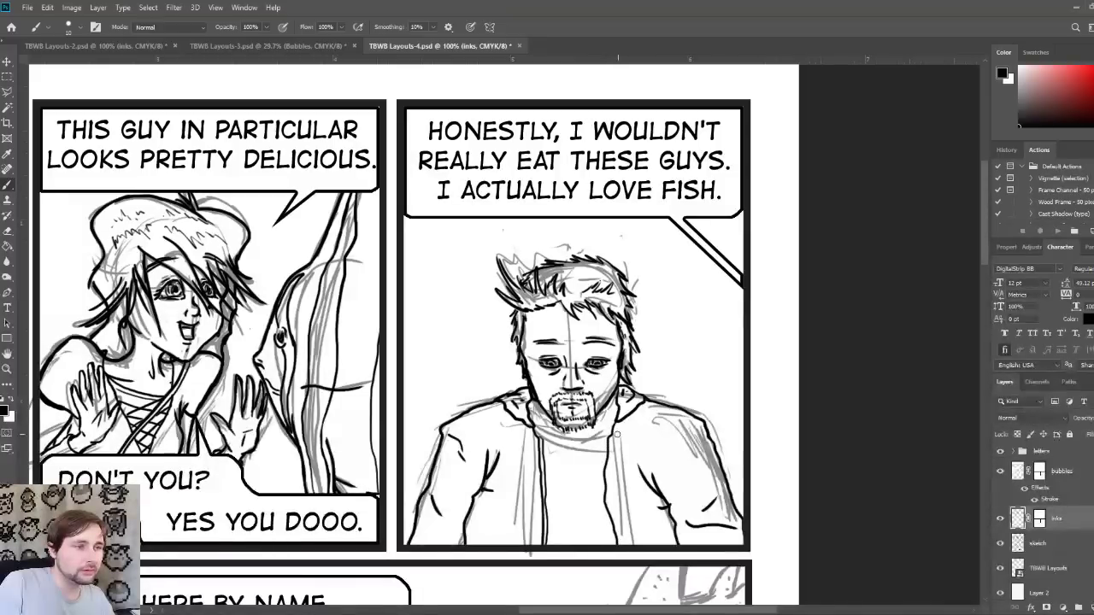
mouse_move(610, 429)
mouse_down()
mouse_move(603, 496)
mouse_move(617, 549)
mouse_up()
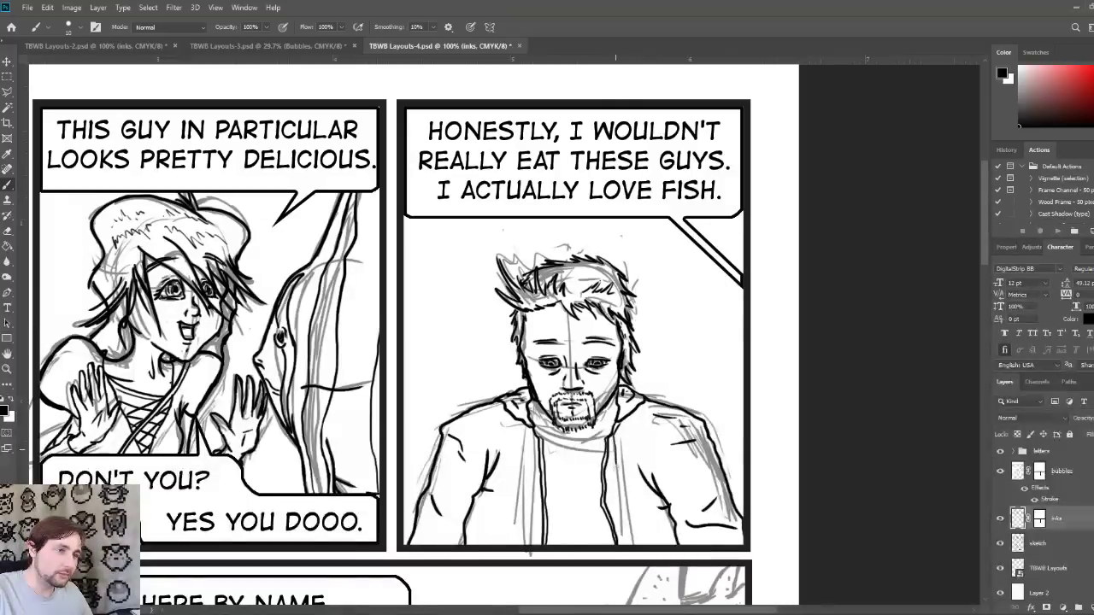
mouse_move(612, 462)
mouse_down()
mouse_move(632, 543)
mouse_move(623, 493)
mouse_up()
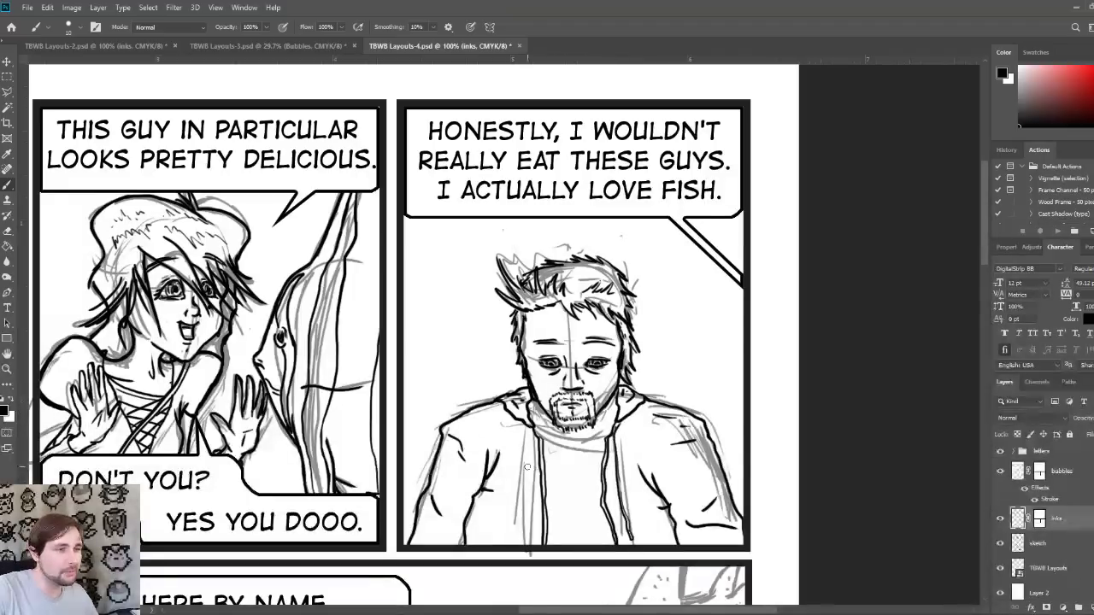
mouse_move(529, 429)
mouse_down()
mouse_move(522, 540)
mouse_move(524, 476)
mouse_up()
drag(523, 519, 528, 426)
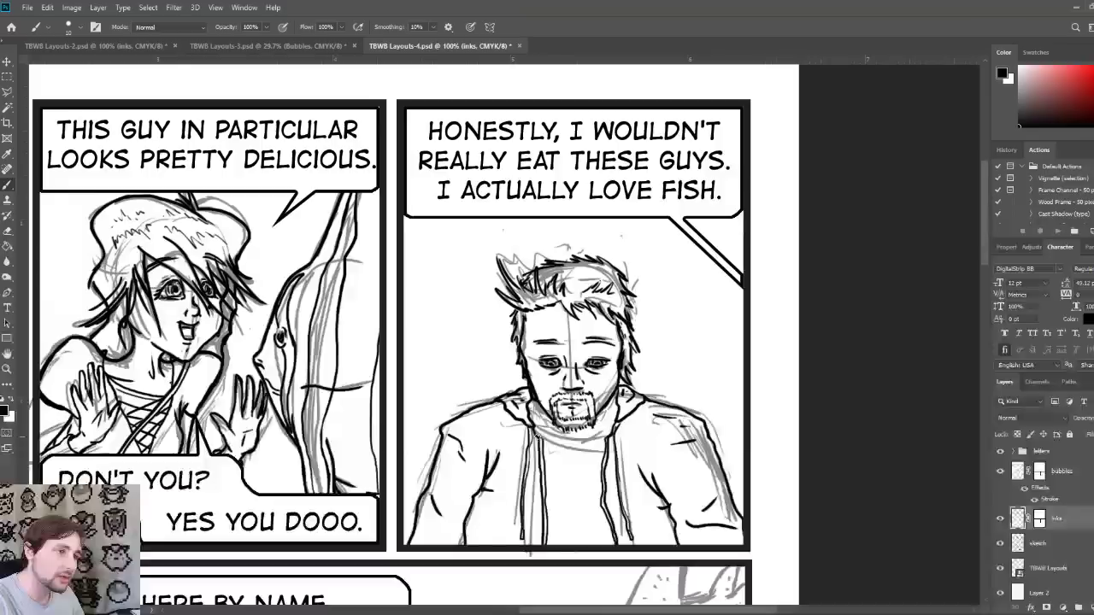
Step: Ink the man's shirt neckline, centre placket and buttons, and check the inks with the sketch layer temporarily hidden
drag(533, 432, 619, 436)
mouse_move(547, 441)
mouse_down()
mouse_move(605, 443)
mouse_move(569, 451)
mouse_up()
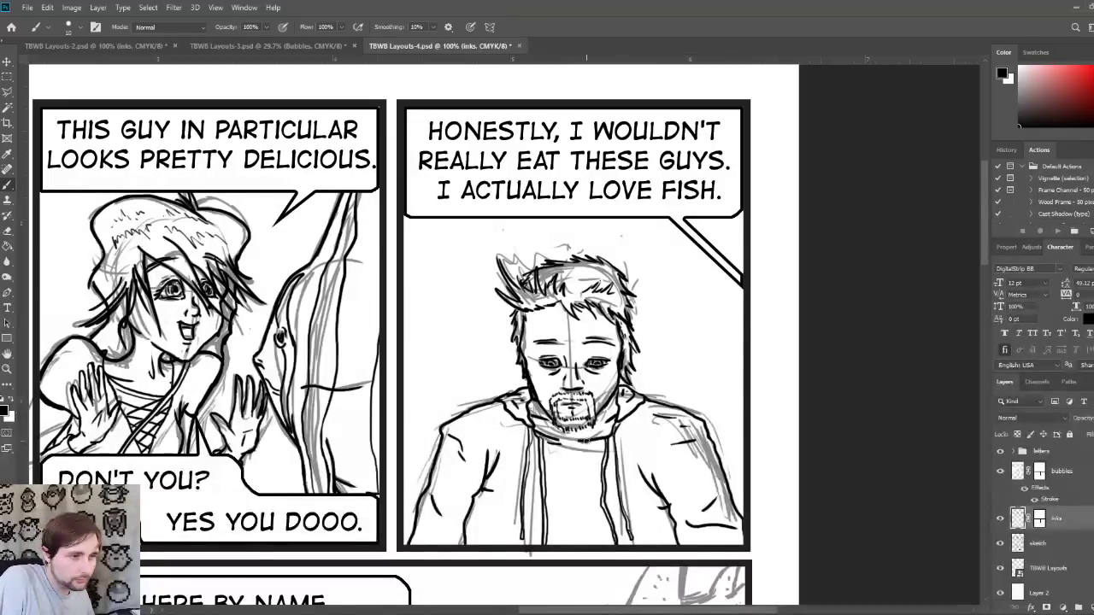
drag(572, 456, 580, 522)
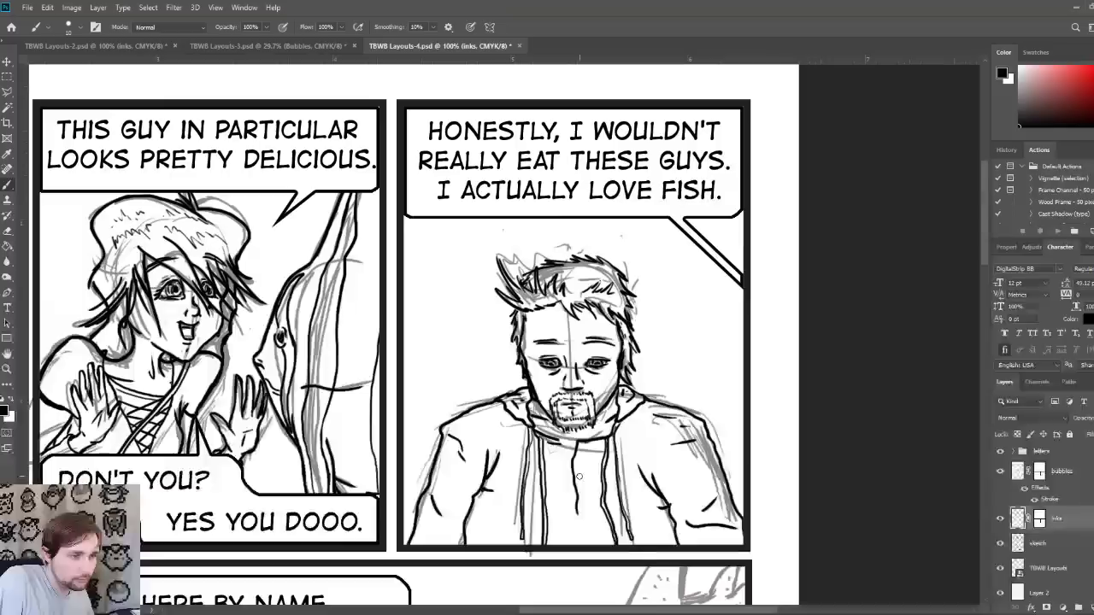
mouse_move(579, 465)
mouse_down()
mouse_move(580, 514)
mouse_move(577, 466)
mouse_up()
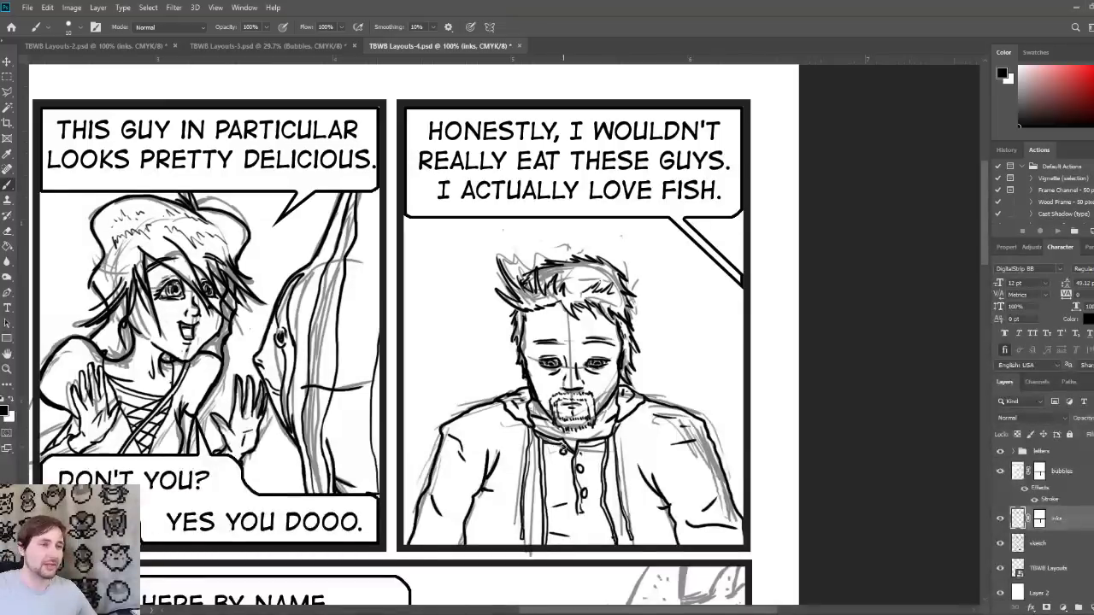
click(1000, 543)
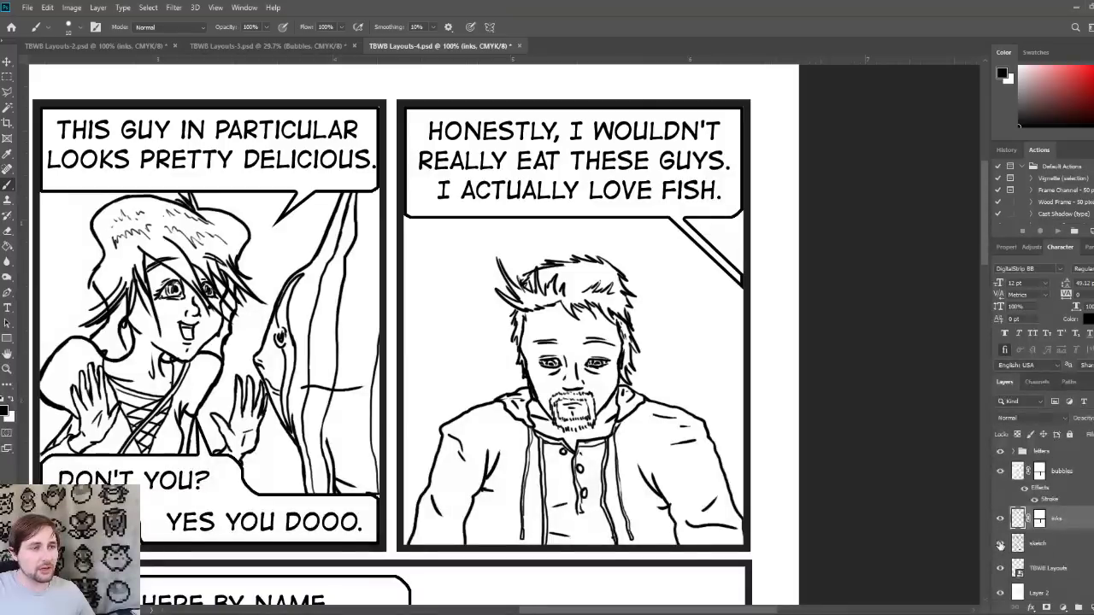
click(1001, 545)
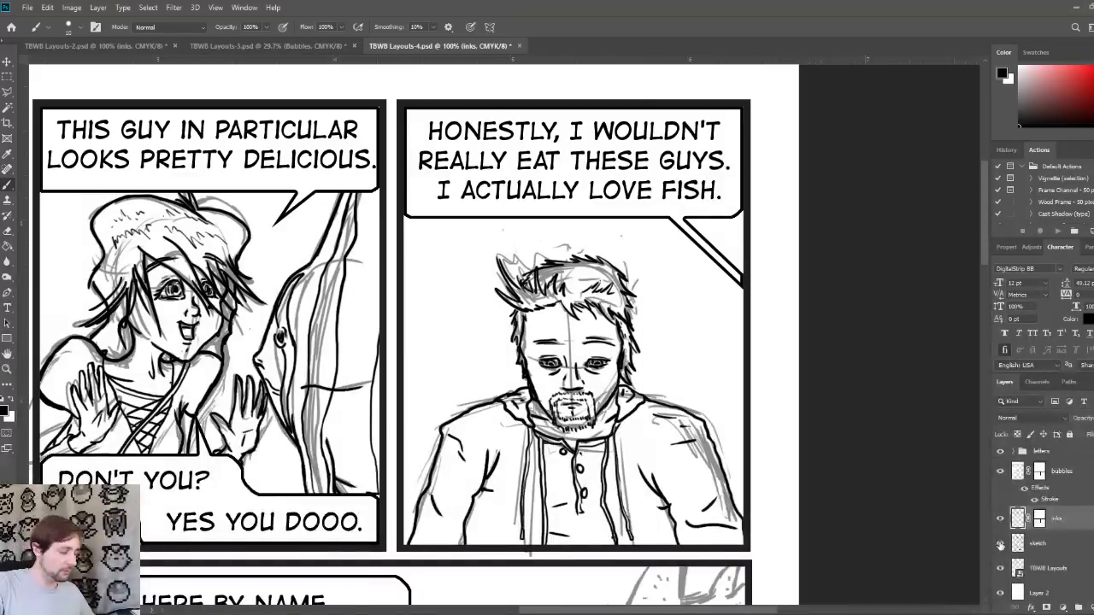
Step: In the wide fish panel, ink the lower fish's head outline with its long near fin and the pointed far fin
drag(336, 531, 240, 329)
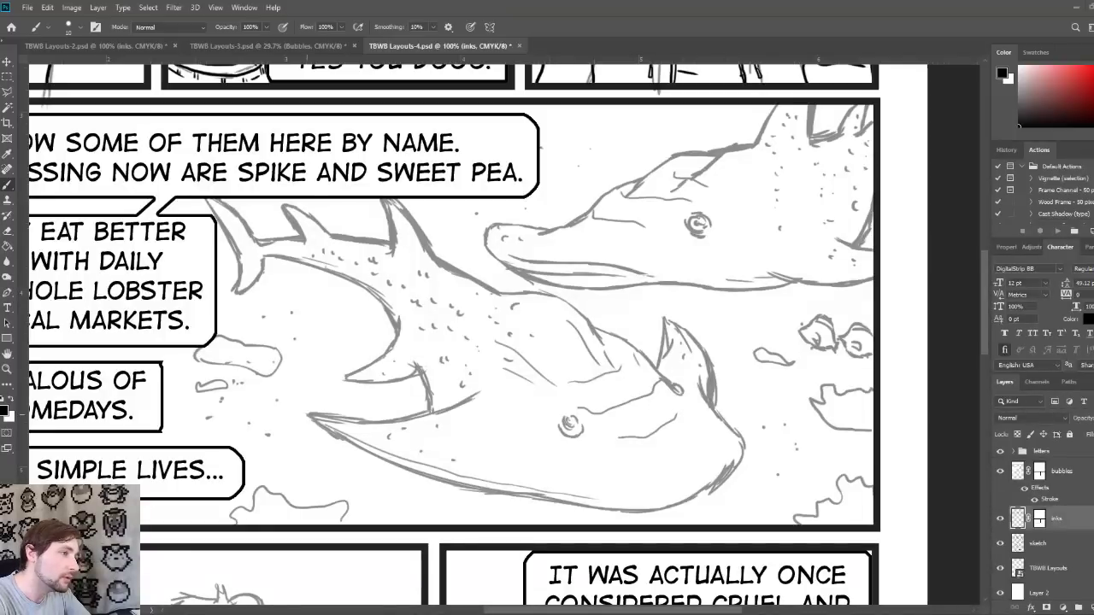
mouse_move(306, 414)
mouse_down()
mouse_move(371, 453)
mouse_move(470, 486)
mouse_move(688, 505)
mouse_up()
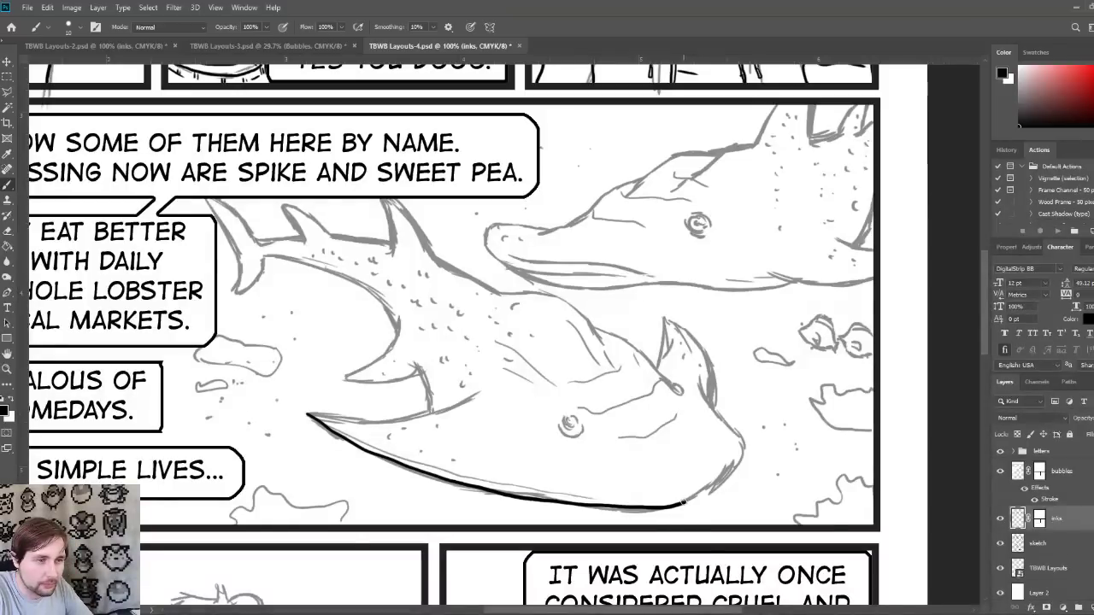
mouse_move(684, 503)
mouse_down()
mouse_move(731, 469)
mouse_move(740, 437)
mouse_move(708, 393)
mouse_move(714, 410)
mouse_move(708, 362)
mouse_move(663, 321)
mouse_up()
key(ctrl+z)
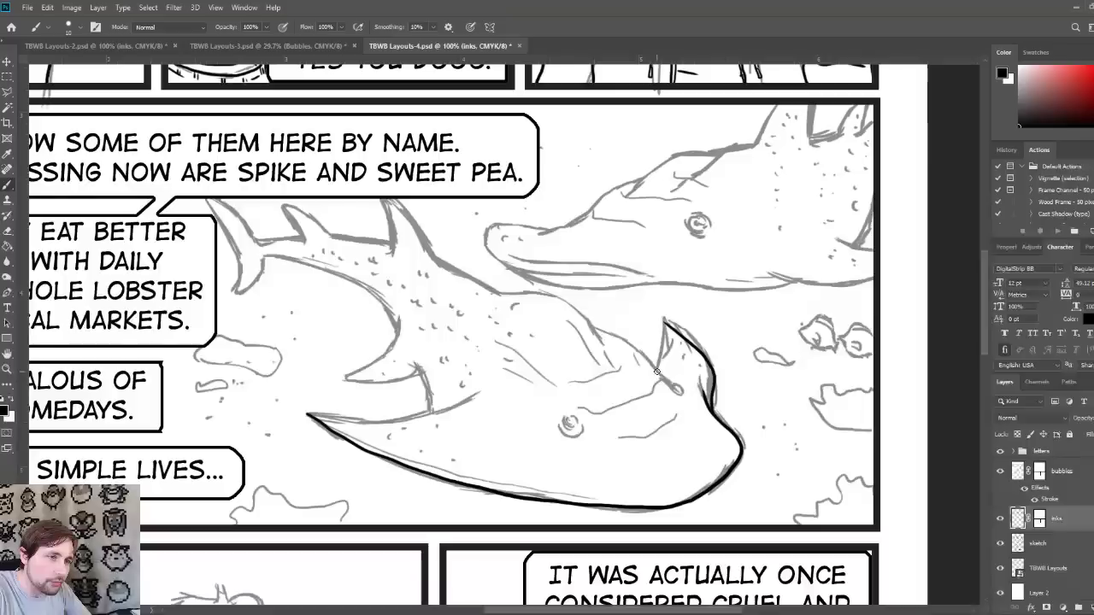
mouse_move(657, 371)
mouse_down()
mouse_move(671, 344)
mouse_move(665, 326)
mouse_up()
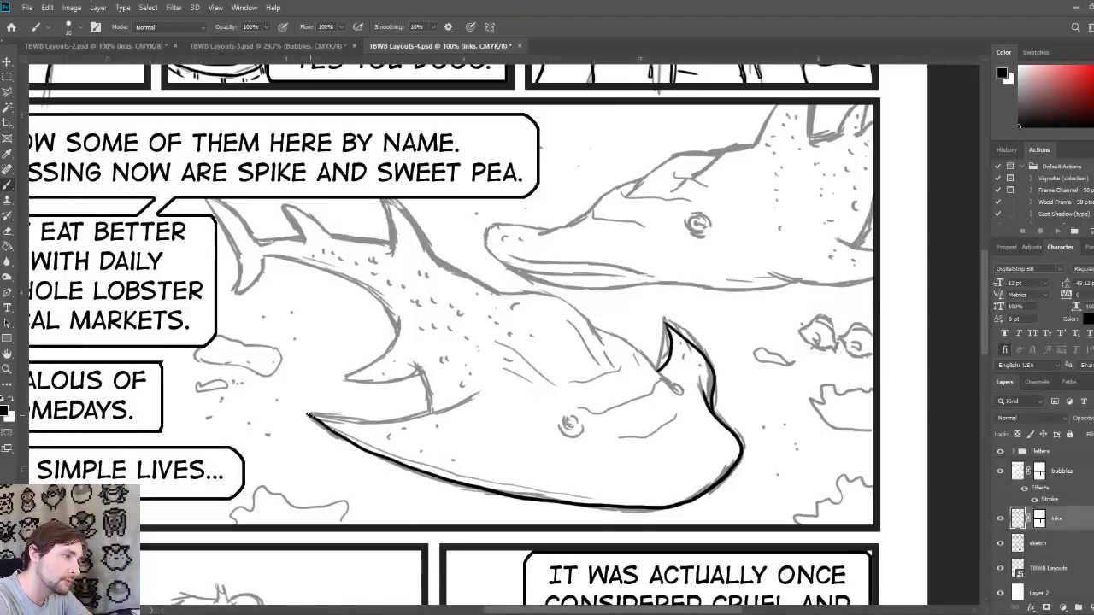
mouse_move(306, 412)
mouse_down()
mouse_move(430, 415)
mouse_move(455, 393)
mouse_up()
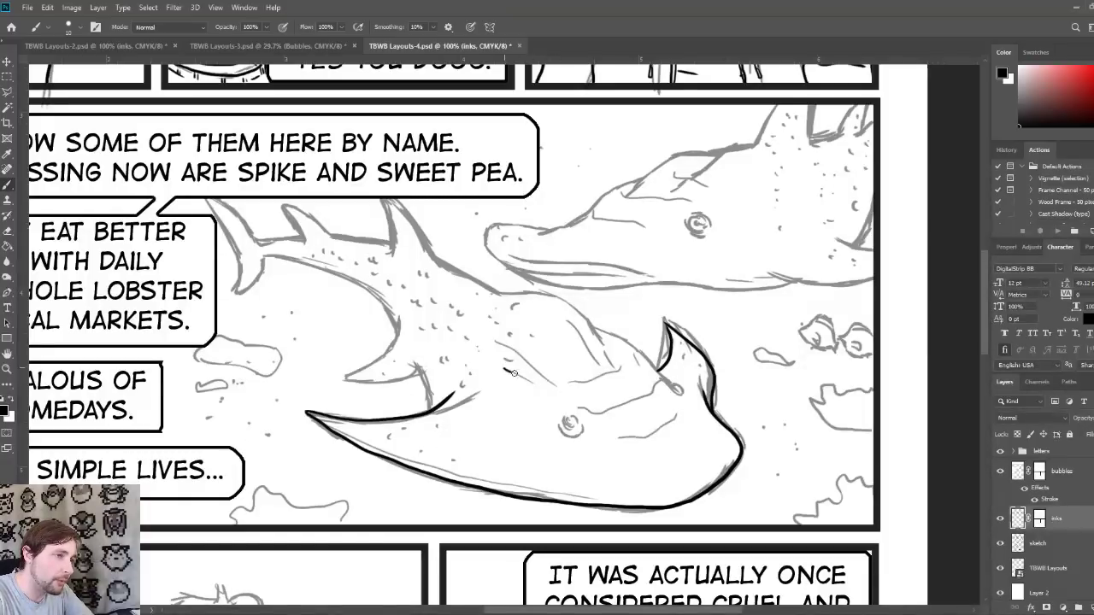
Step: Ink the short fold lines along both sides of the lower fish's back, just behind its head
drag(504, 368, 551, 395)
drag(494, 340, 565, 401)
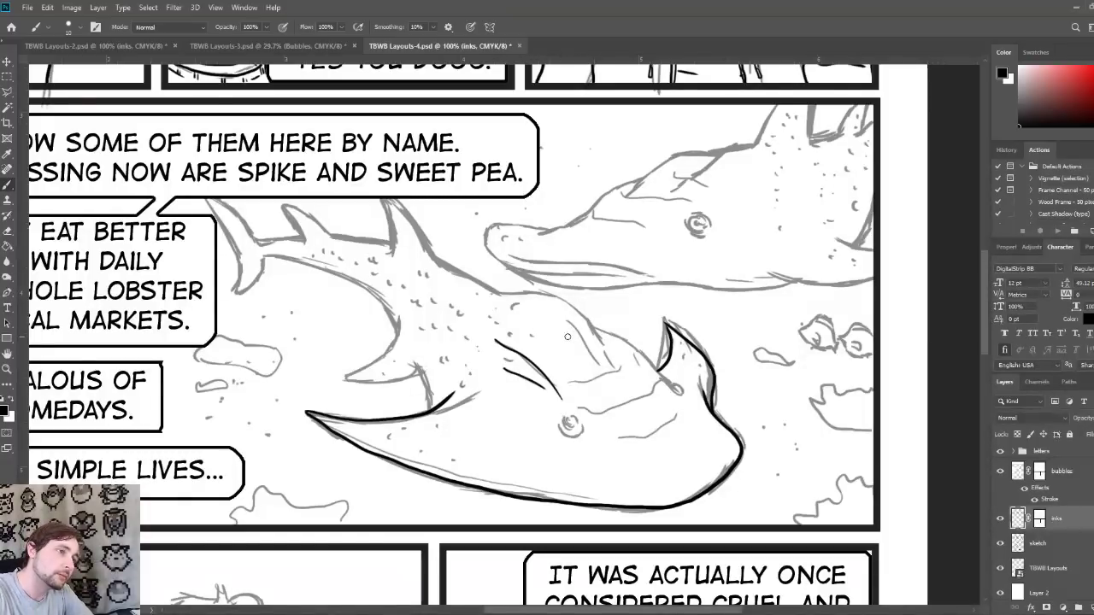
mouse_move(564, 316)
mouse_down()
mouse_move(598, 362)
mouse_move(585, 318)
mouse_up()
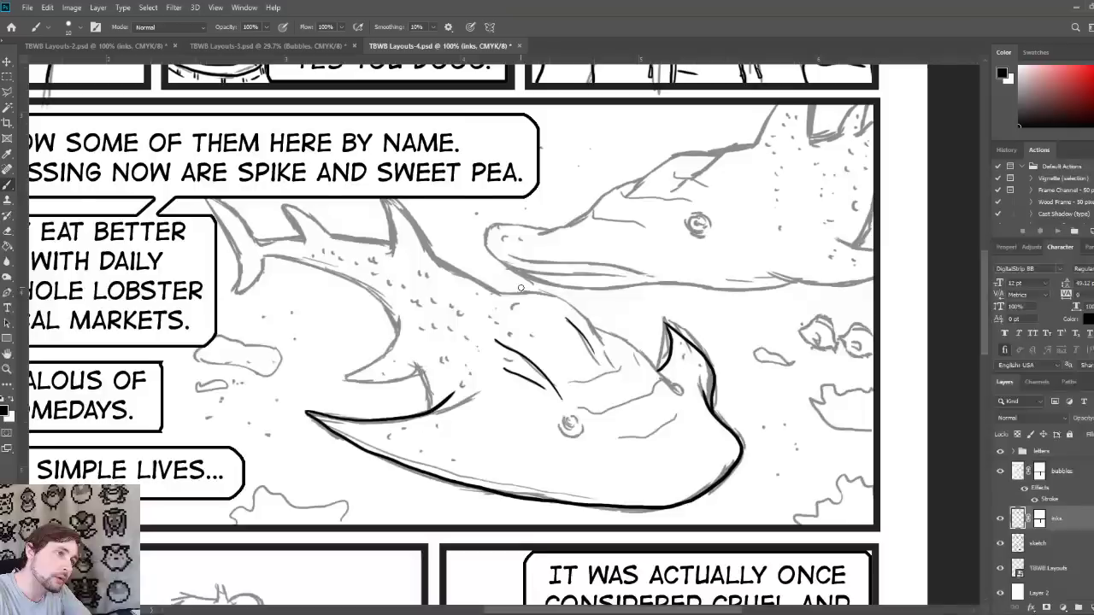
Step: Ink the lower fish's back contour over the hump to the far fin, and the small curl behind its near eye
mouse_move(437, 259)
mouse_down()
mouse_move(502, 301)
mouse_move(575, 313)
mouse_move(603, 344)
mouse_up()
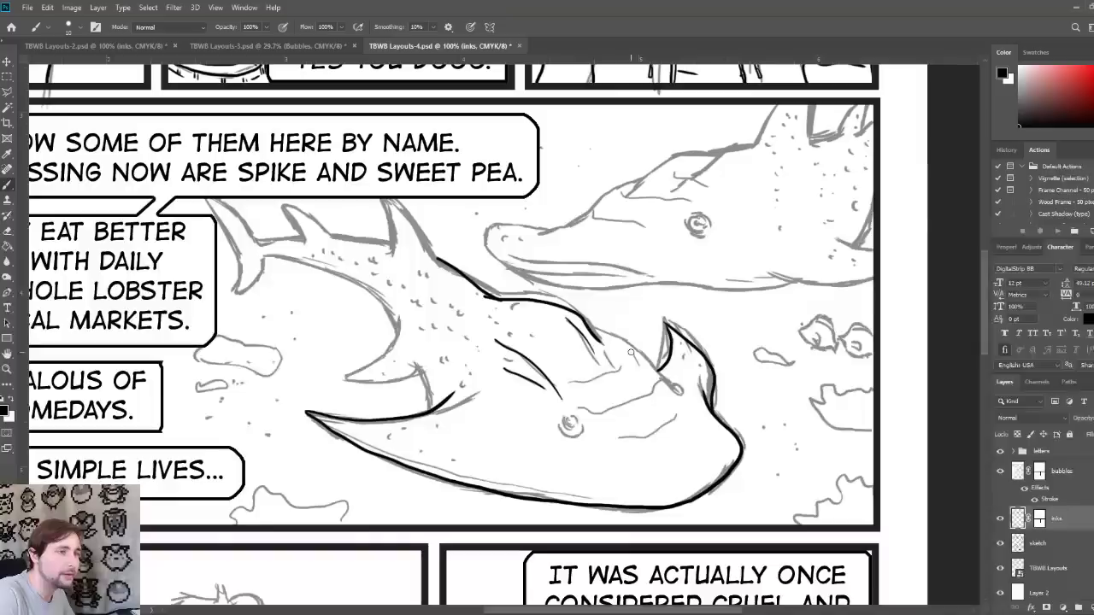
mouse_move(516, 305)
mouse_down()
mouse_move(476, 293)
mouse_move(466, 277)
mouse_move(506, 295)
mouse_move(441, 258)
mouse_move(584, 315)
mouse_move(589, 324)
mouse_move(574, 311)
mouse_move(602, 338)
mouse_move(559, 308)
mouse_up()
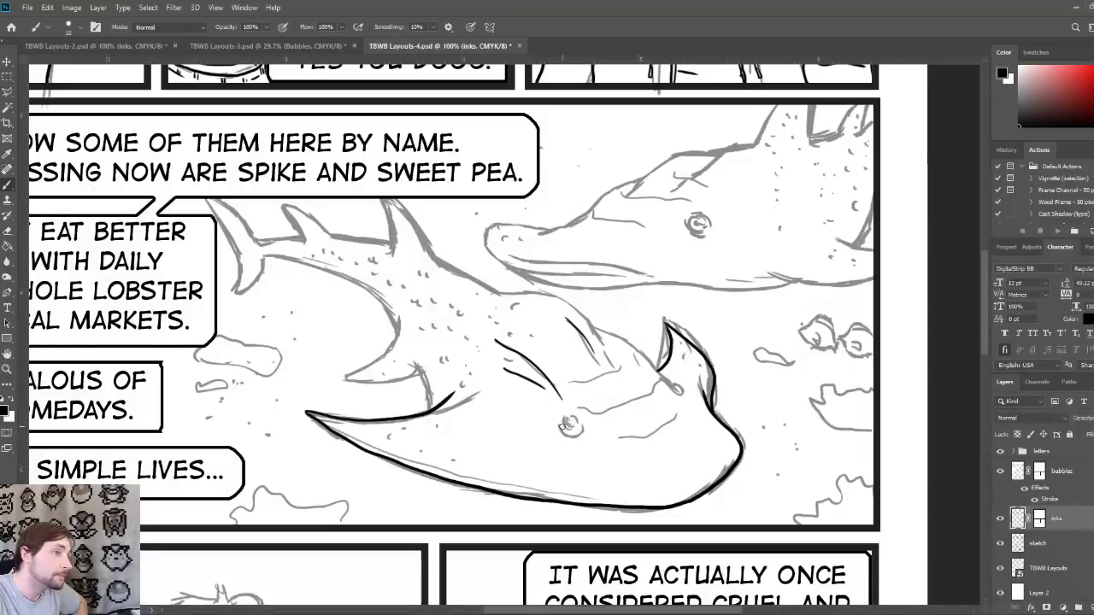
mouse_move(546, 410)
mouse_down()
mouse_move(555, 406)
mouse_move(546, 417)
mouse_up()
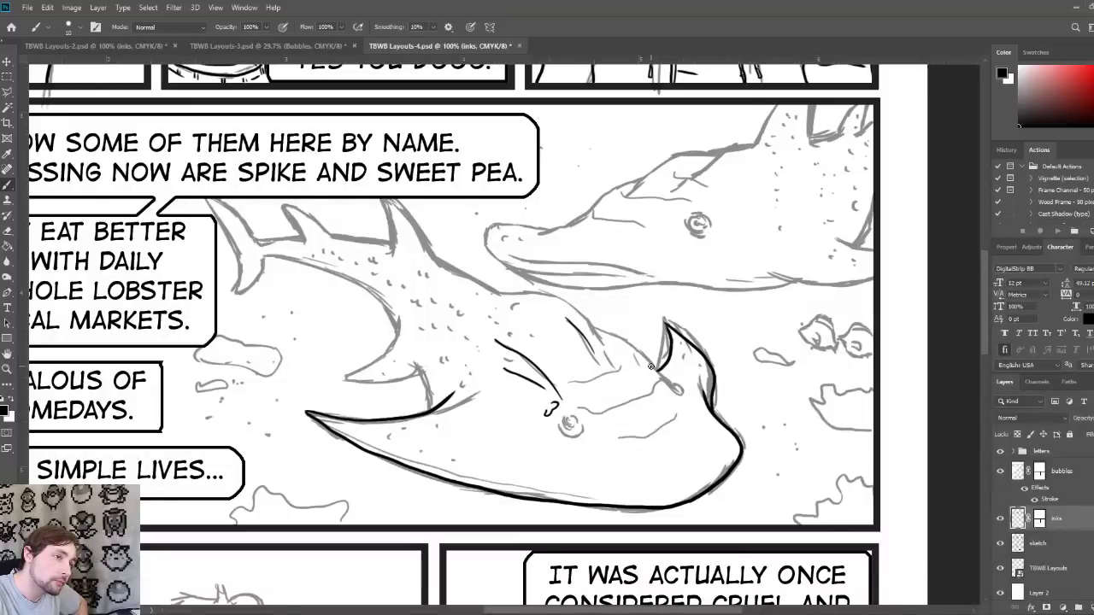
drag(658, 369, 598, 329)
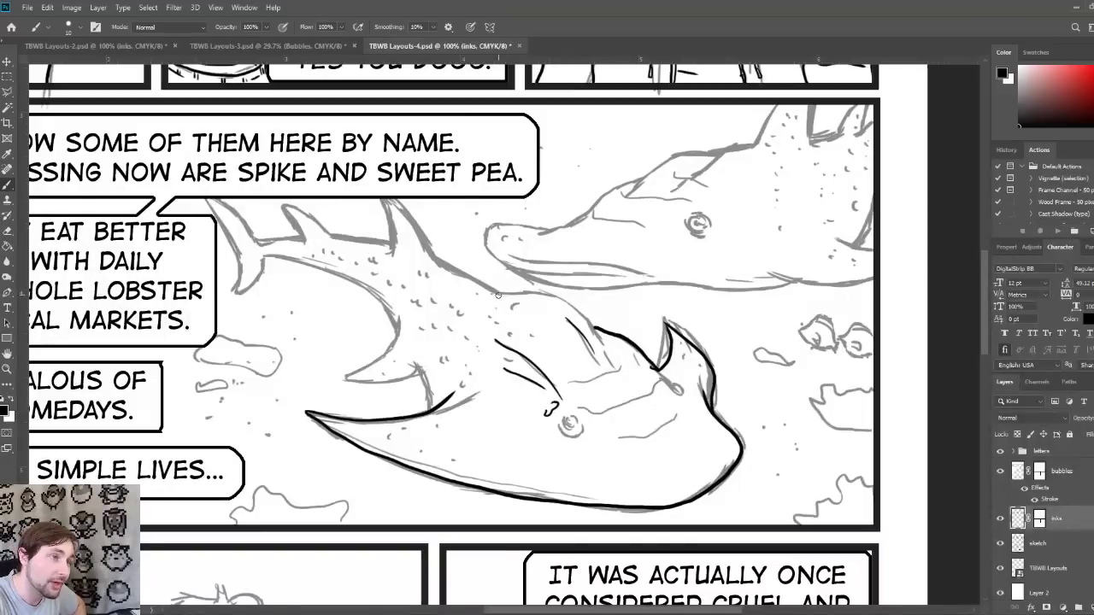
mouse_move(498, 293)
mouse_down()
mouse_move(567, 300)
mouse_move(627, 358)
mouse_up()
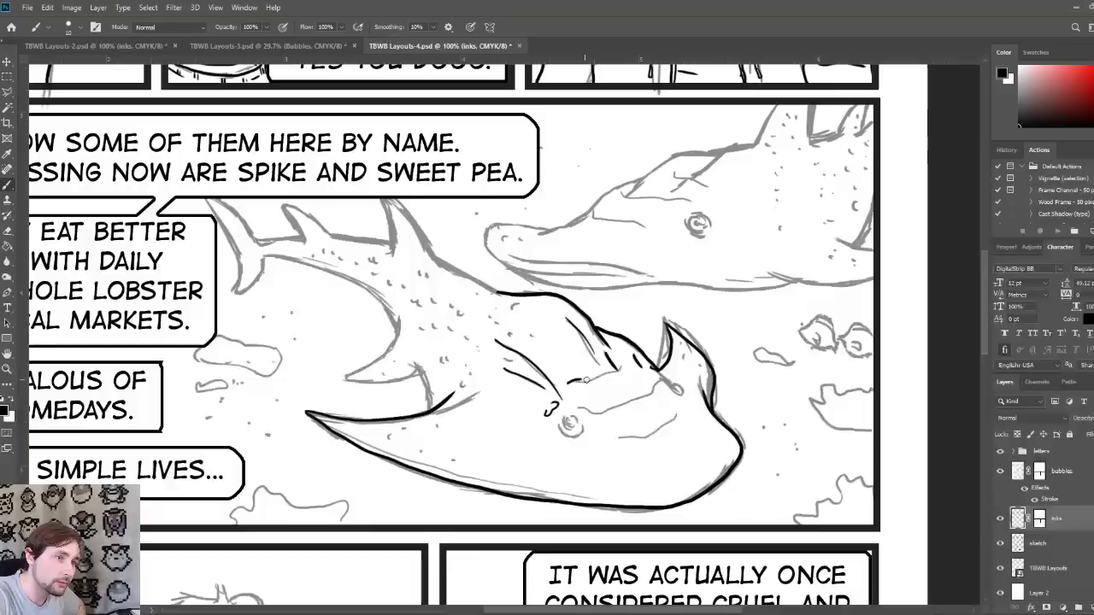
Step: Ink the creases across the top of the lower fish's head and the curved line on its snout with a smaller brush
drag(568, 384, 623, 359)
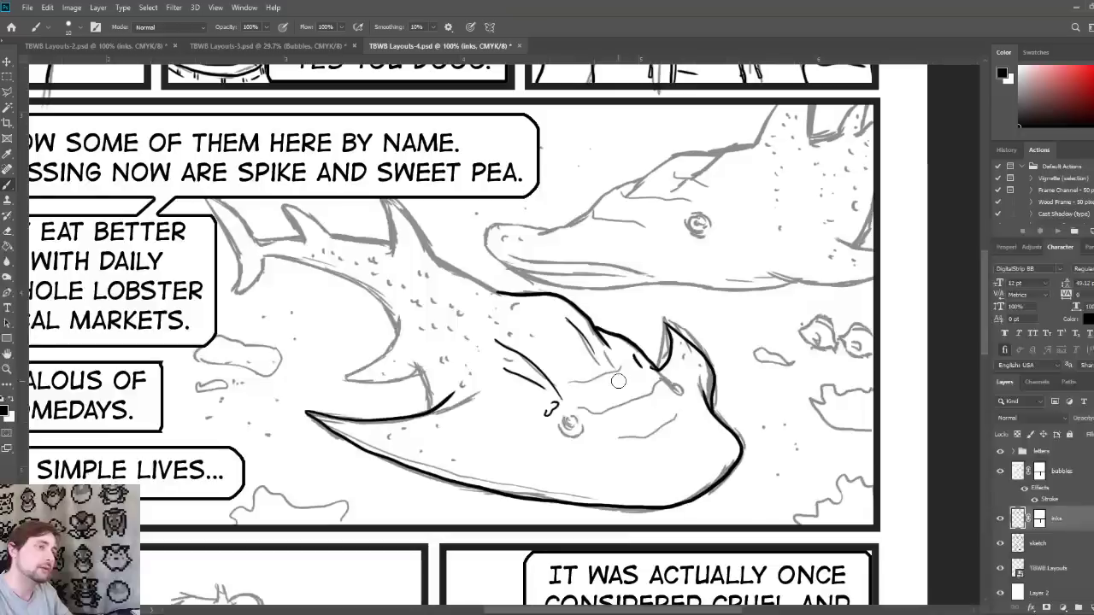
key(bracketleft)
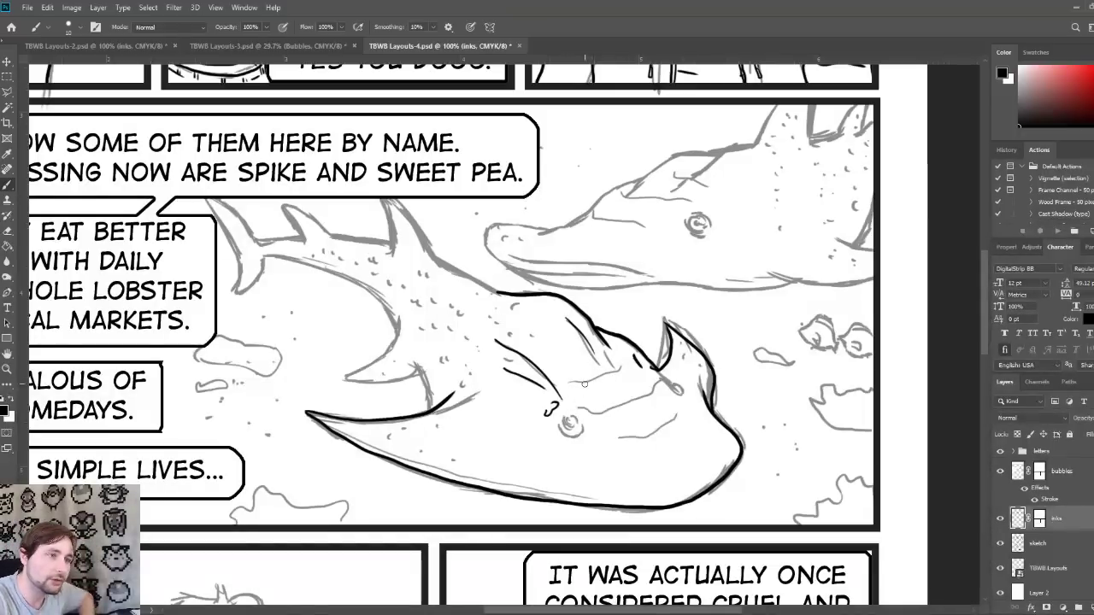
mouse_move(566, 383)
mouse_down()
mouse_move(609, 377)
mouse_move(619, 363)
mouse_up()
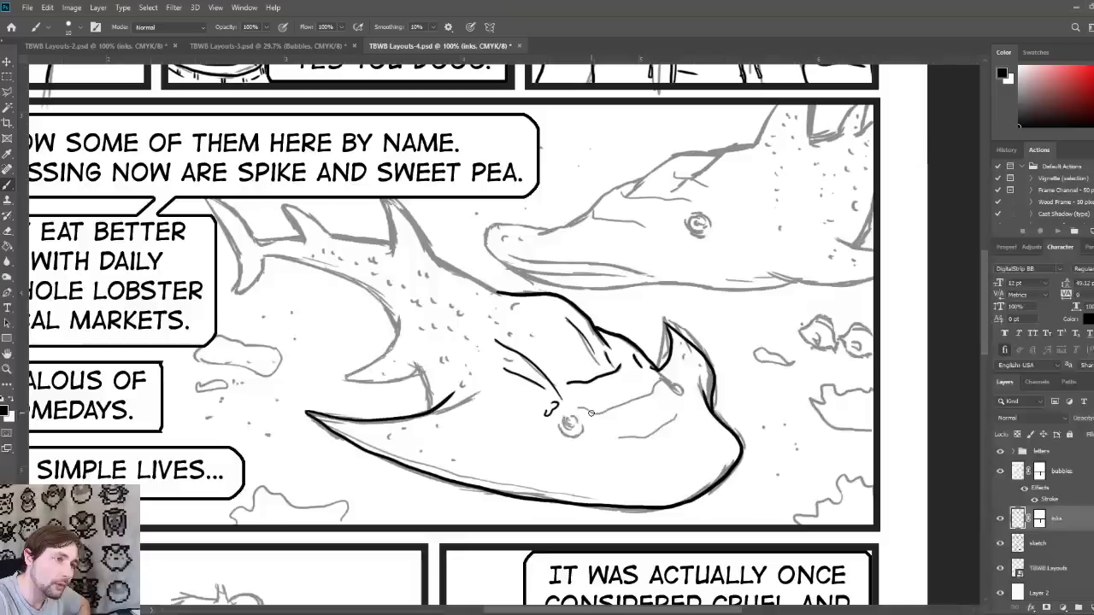
mouse_move(579, 411)
mouse_down()
mouse_move(632, 403)
mouse_move(665, 375)
mouse_up()
mouse_move(617, 438)
mouse_down()
mouse_move(646, 436)
mouse_move(679, 409)
mouse_up()
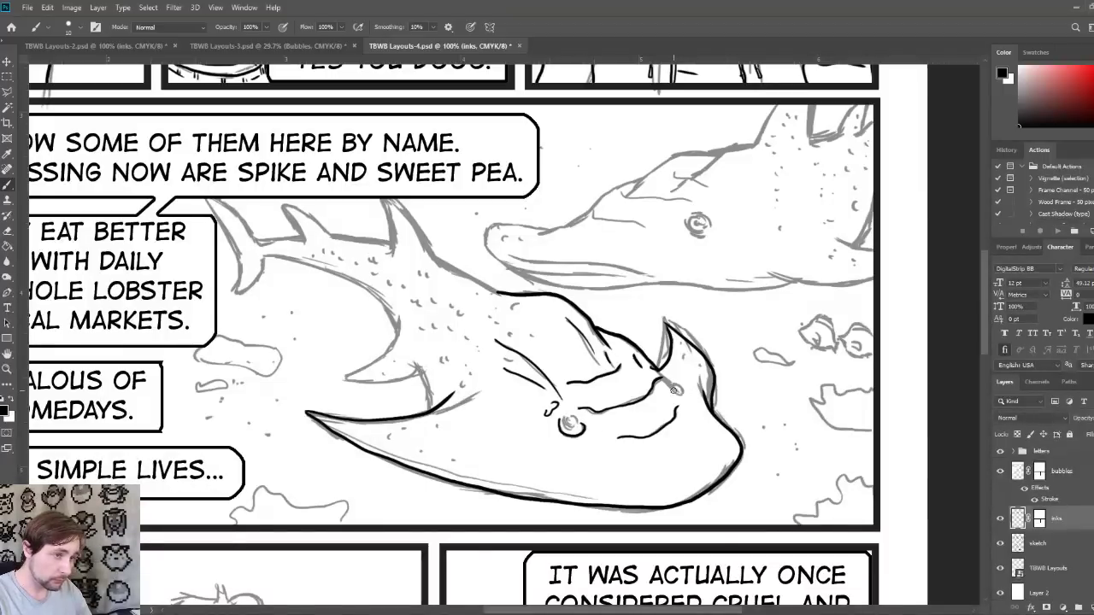
Step: Ink the lower fish's far eye with the ridge leading to it, and the iris and pupil of the near eye
drag(655, 366, 676, 392)
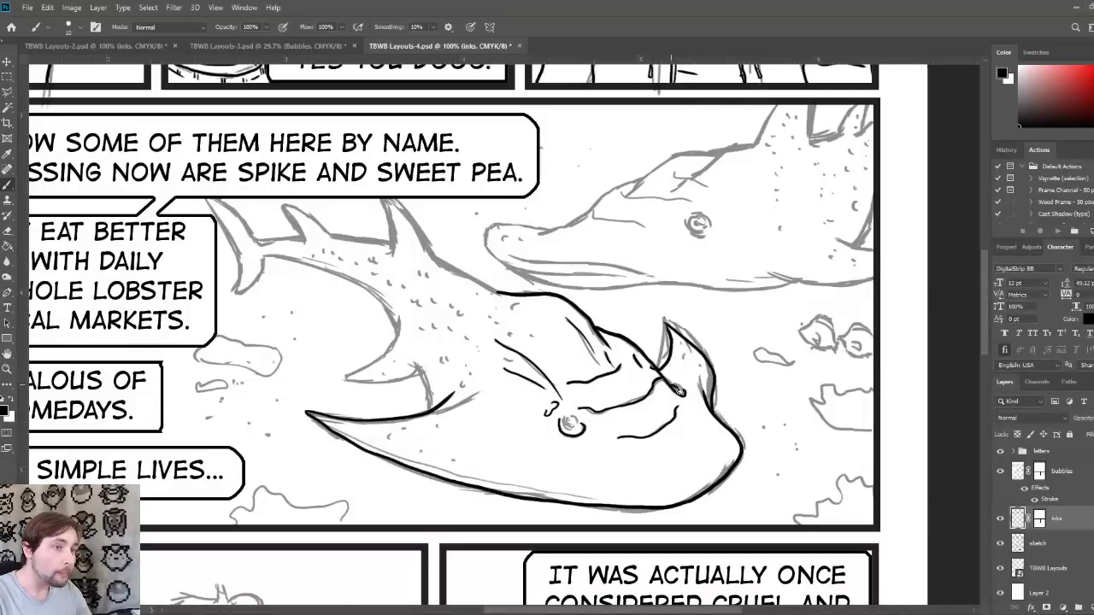
drag(677, 389, 681, 394)
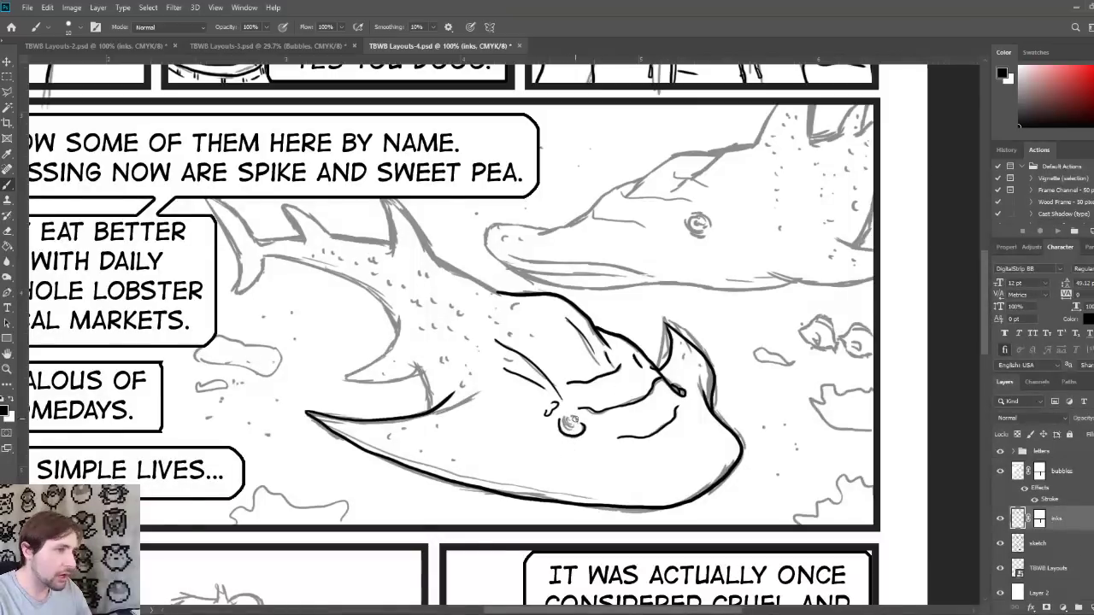
drag(565, 418, 576, 424)
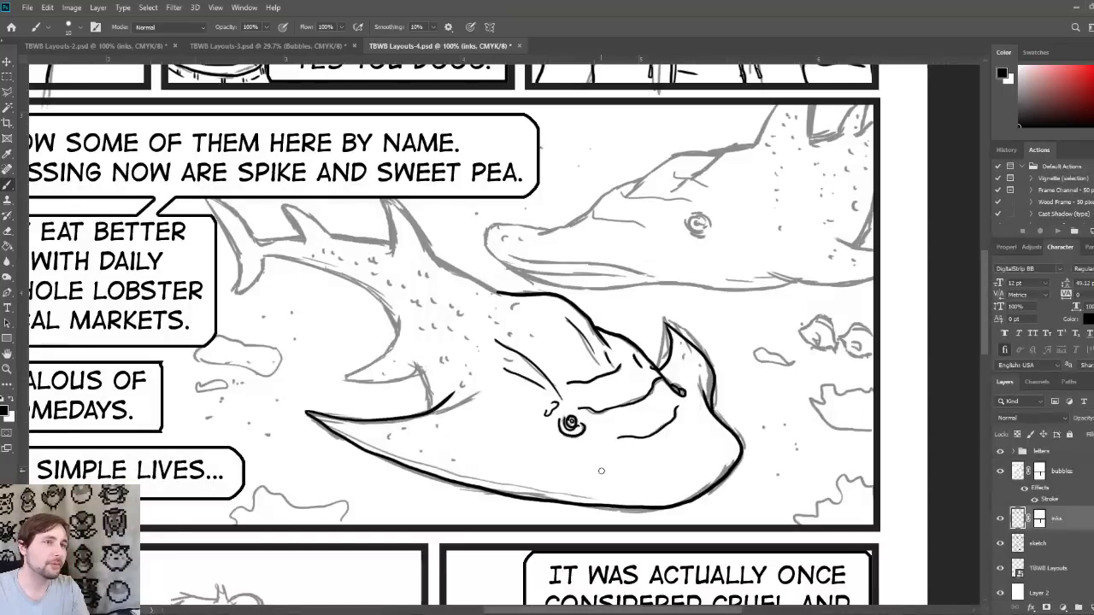
Step: Dot small spots over the lower fish's long near fin and its pointed far fin
click(403, 431)
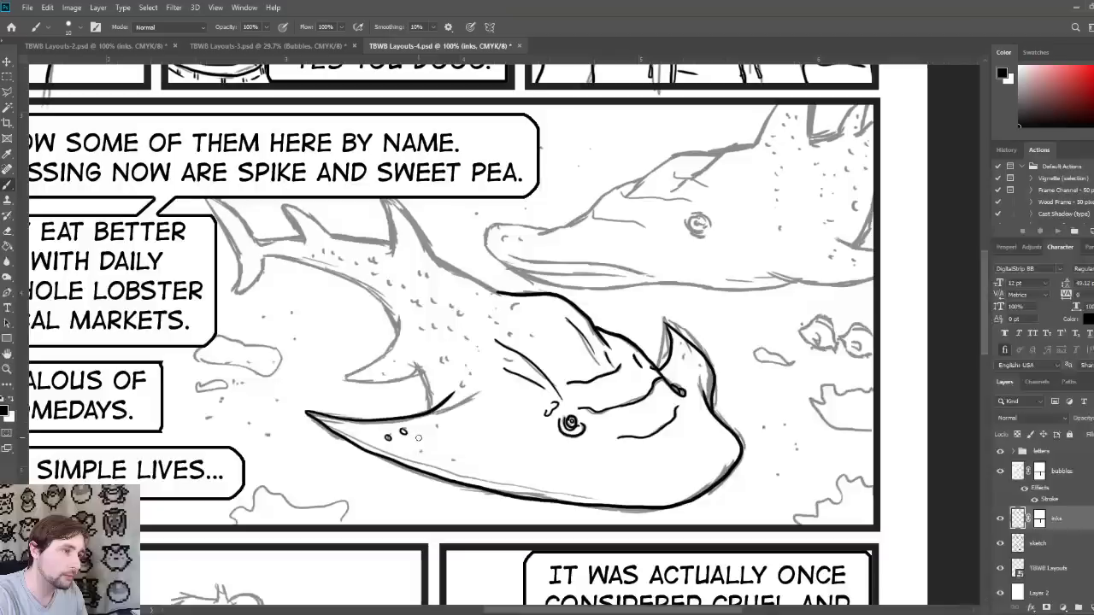
click(407, 440)
click(416, 446)
click(365, 434)
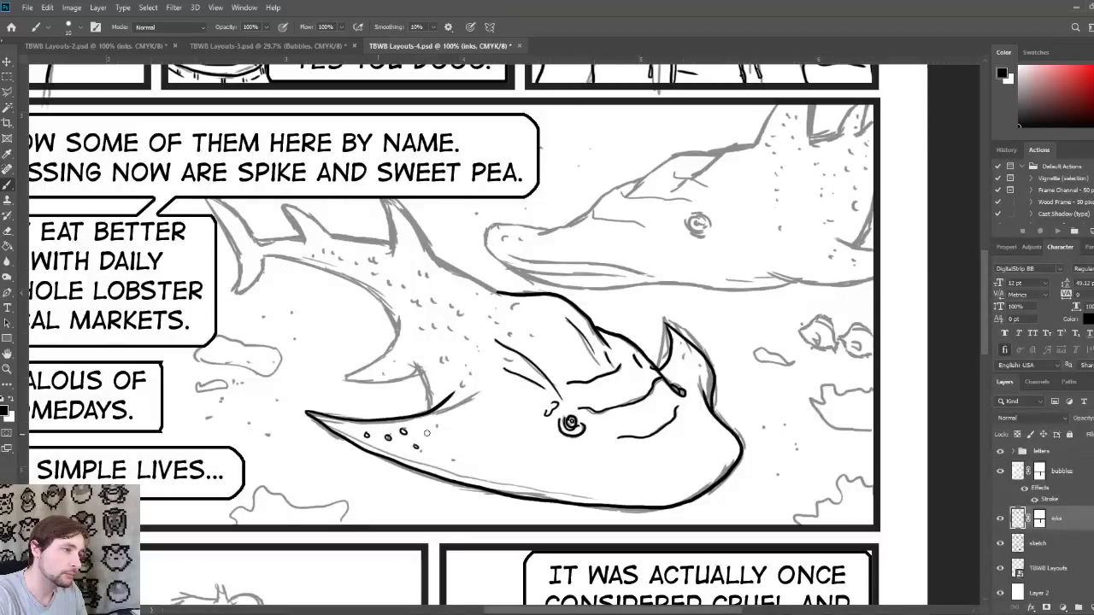
click(445, 459)
click(443, 423)
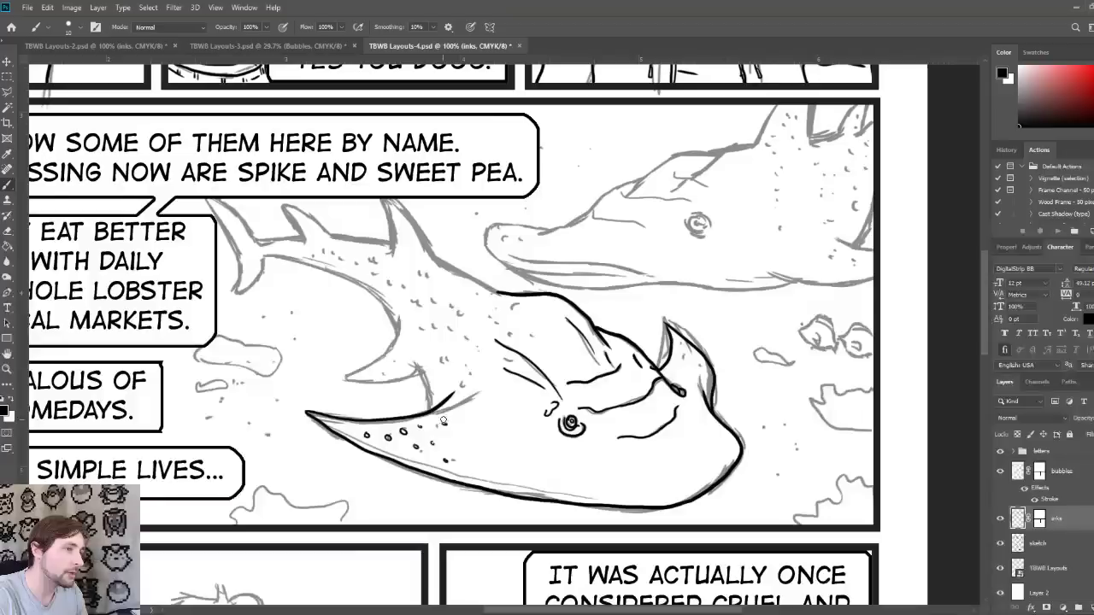
click(681, 360)
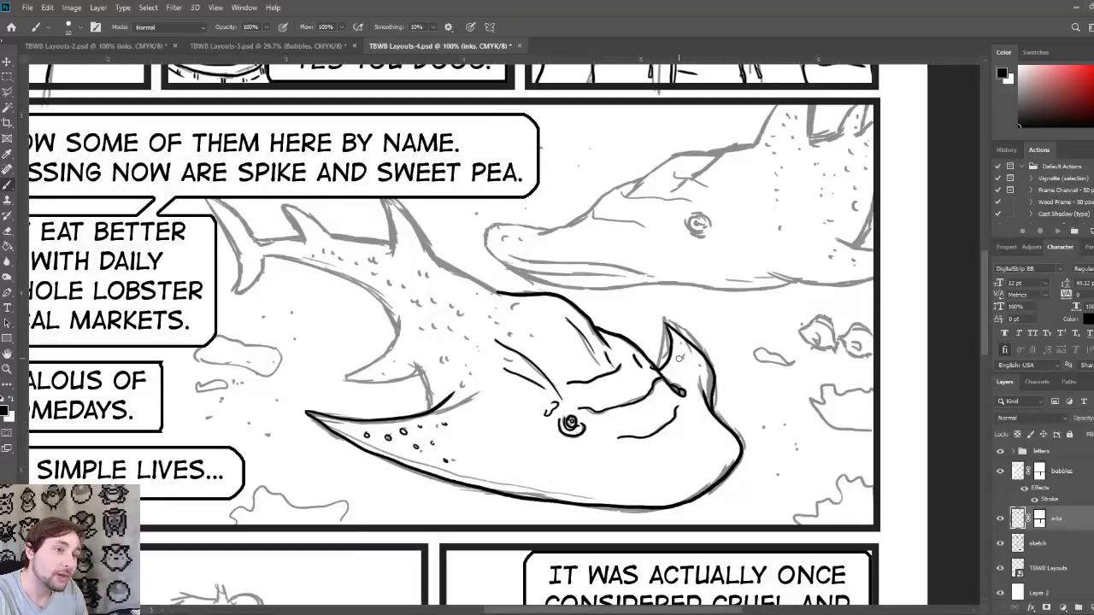
click(677, 340)
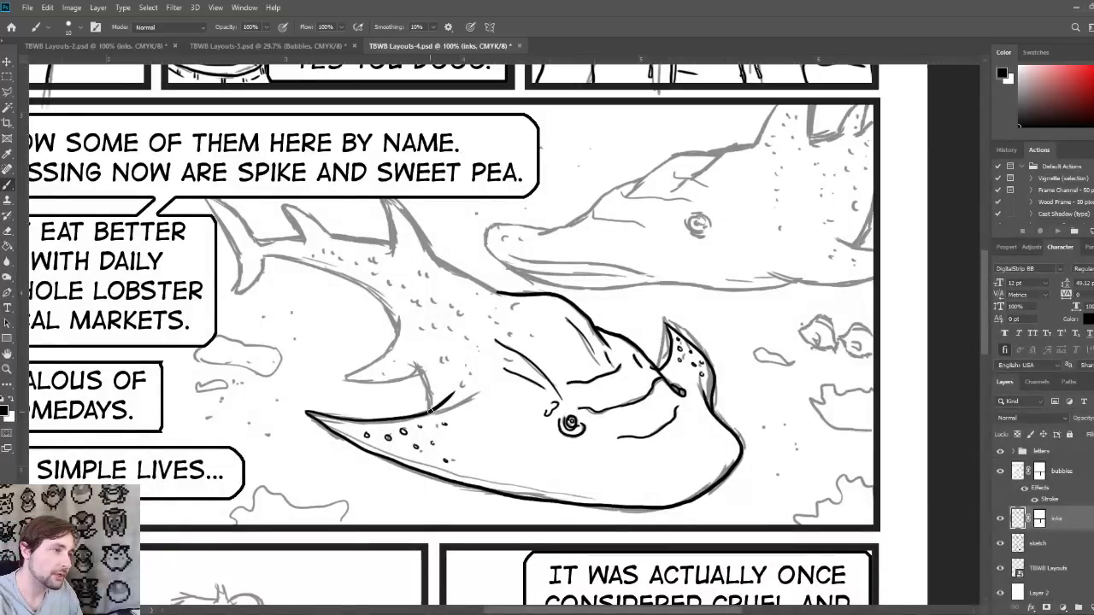
Step: Ink the lower fish's edge behind the near fin, its small rear fin, and the underside of its tail
drag(430, 410, 407, 353)
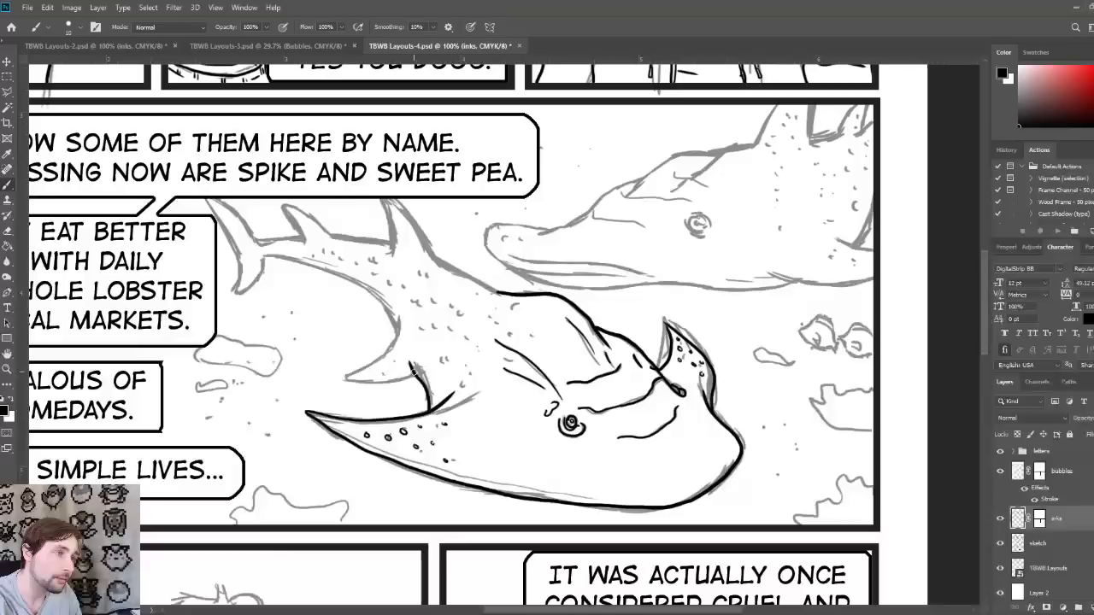
mouse_move(413, 368)
mouse_down()
mouse_move(385, 381)
mouse_move(349, 377)
mouse_move(390, 345)
mouse_move(396, 313)
mouse_move(400, 324)
mouse_up()
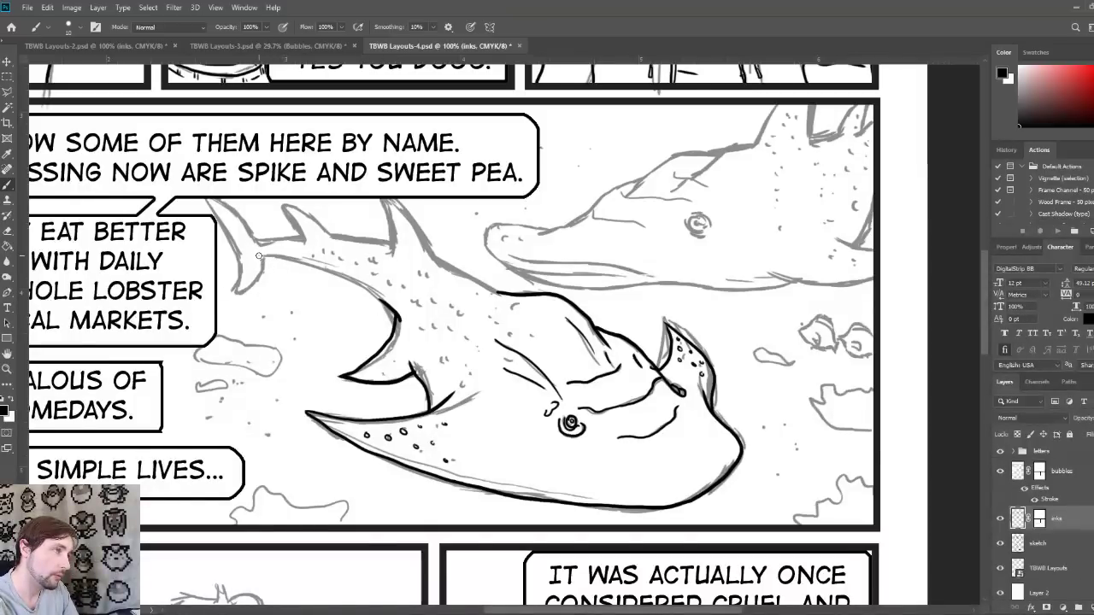
mouse_move(259, 255)
mouse_down()
mouse_move(339, 266)
mouse_move(395, 309)
mouse_up()
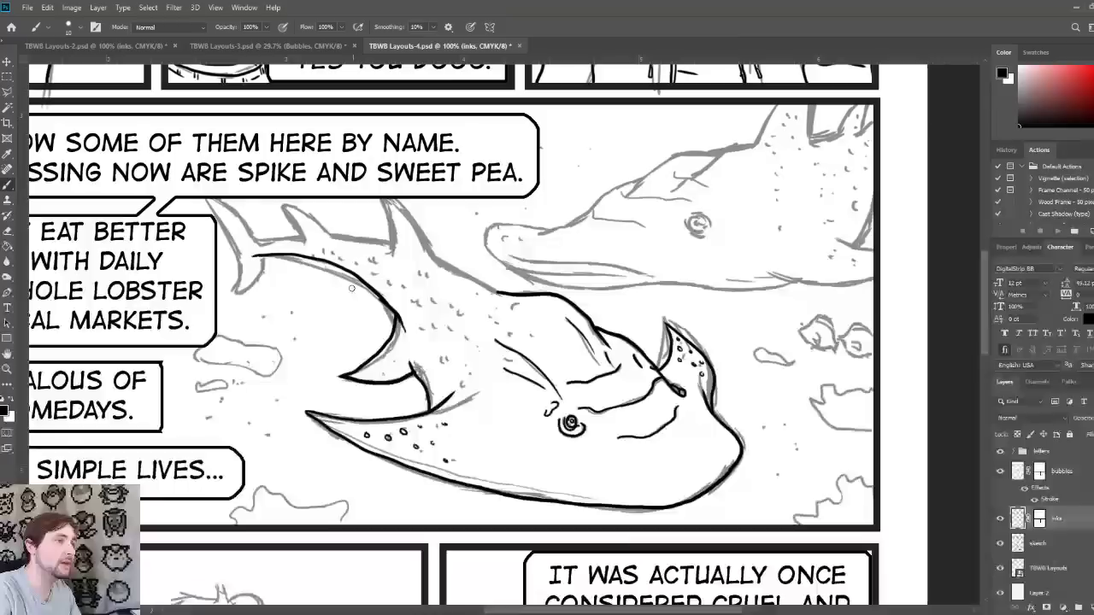
Step: Ink the outline of the lower fish's tail fin, redoing the edge that faces the back
mouse_move(233, 292)
mouse_down()
mouse_move(256, 255)
mouse_move(231, 296)
mouse_up()
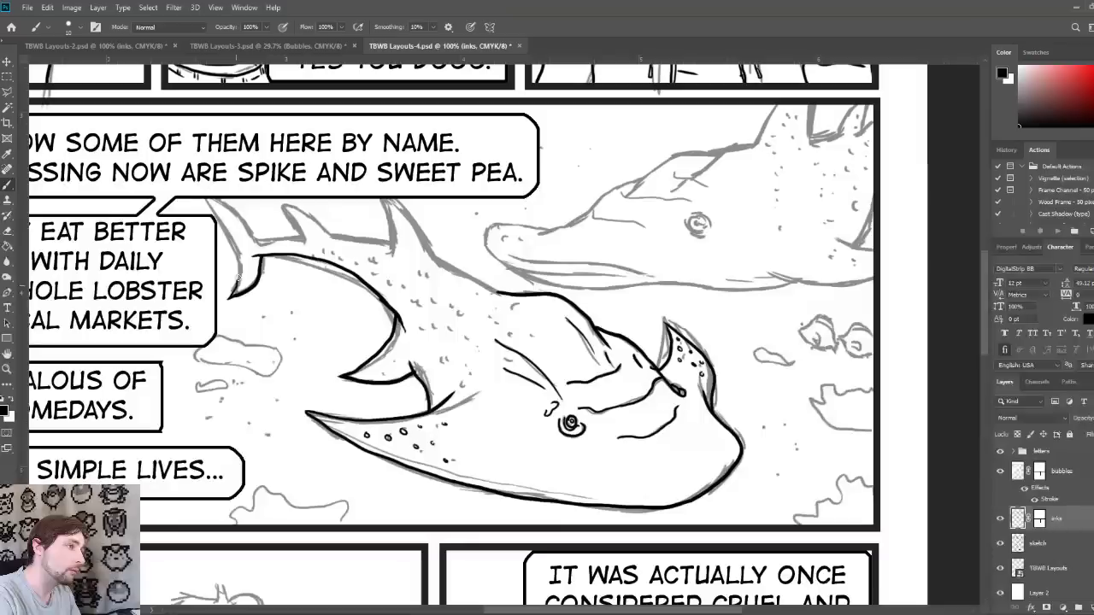
mouse_move(238, 262)
mouse_down()
mouse_move(235, 286)
mouse_move(240, 266)
mouse_move(200, 202)
mouse_up()
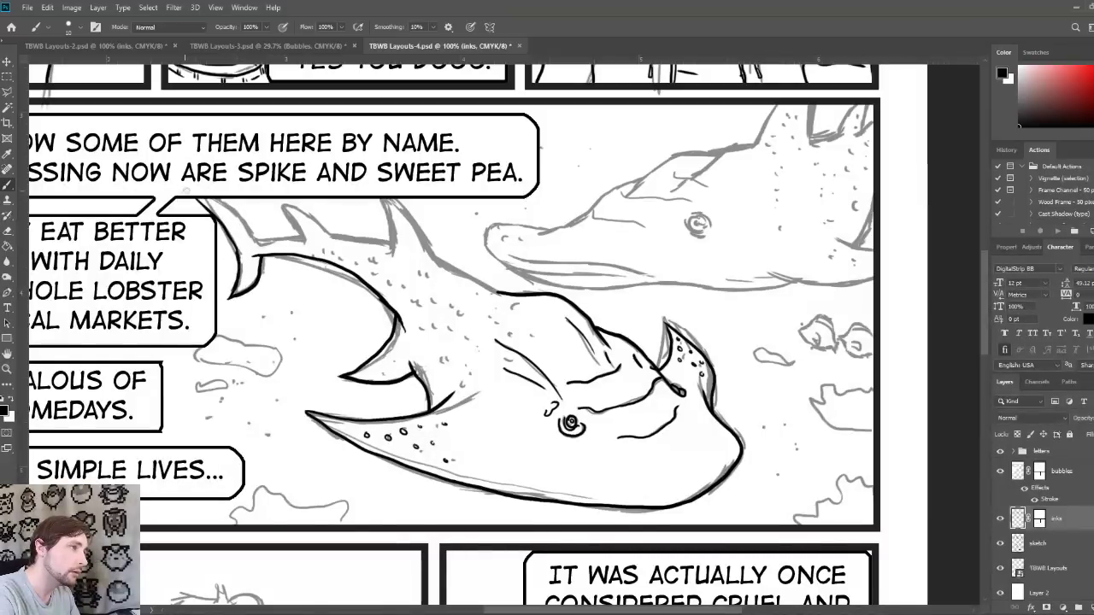
drag(260, 245, 198, 200)
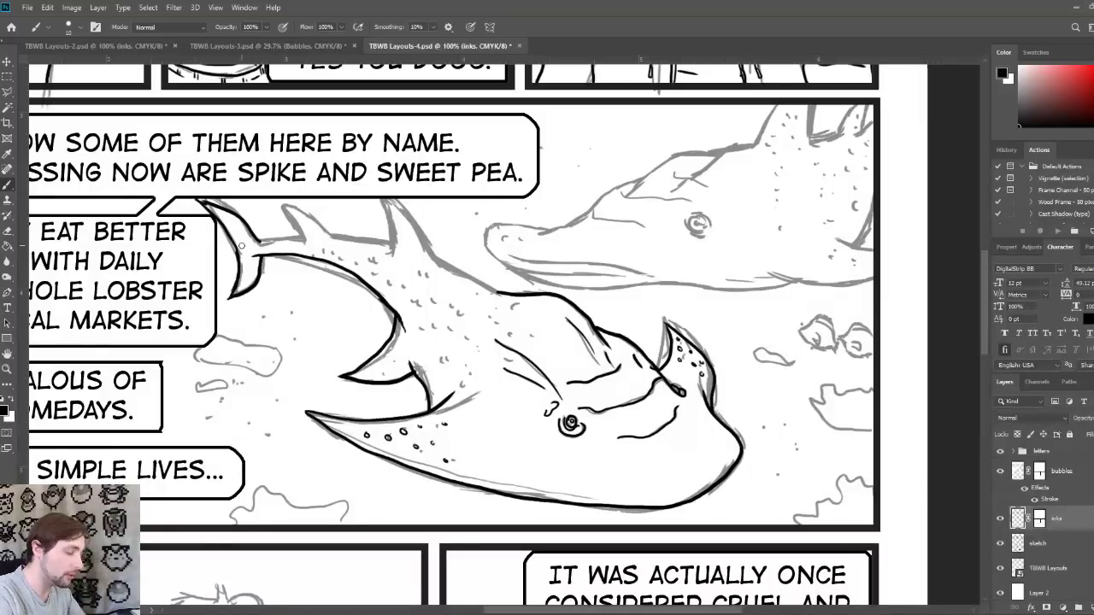
key(ctrl+z)
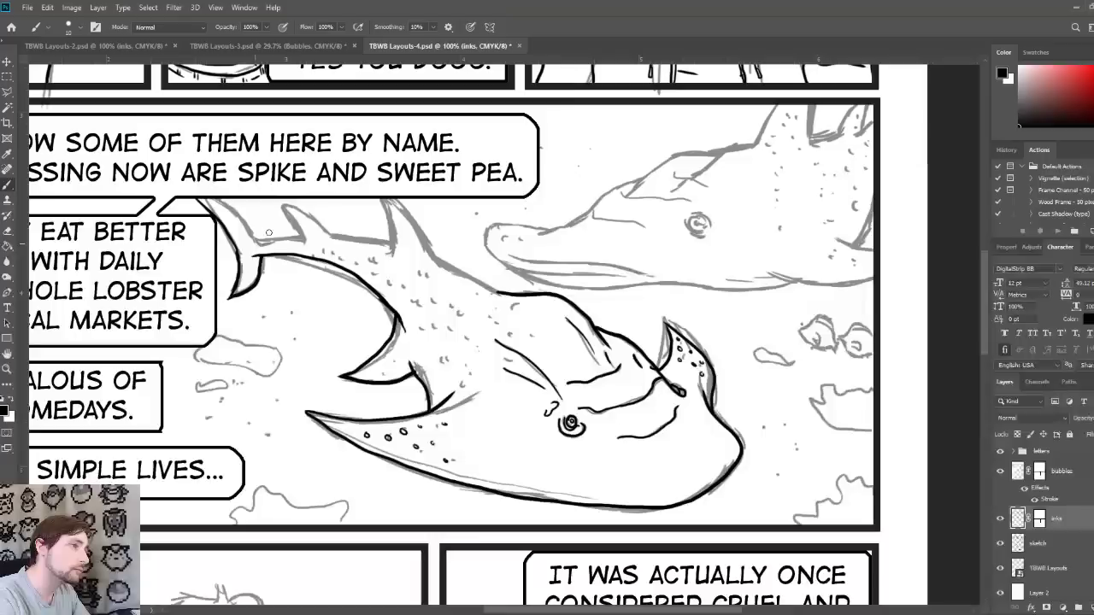
drag(264, 243, 193, 196)
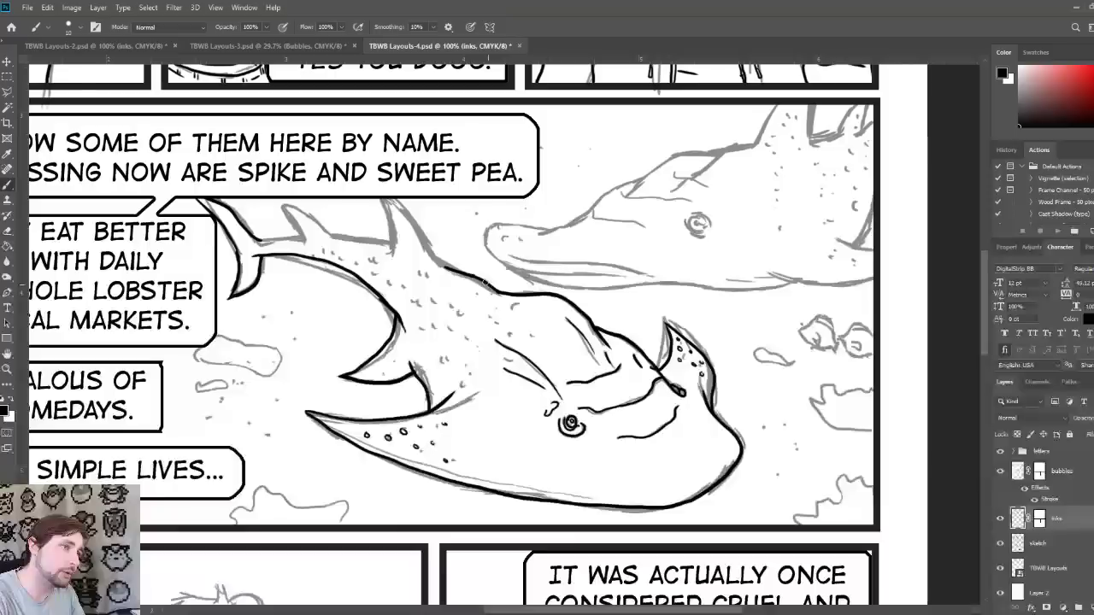
Step: Ink the lower fish's back contour from the hump to the tail fin, including both dorsal fins
drag(471, 274, 500, 292)
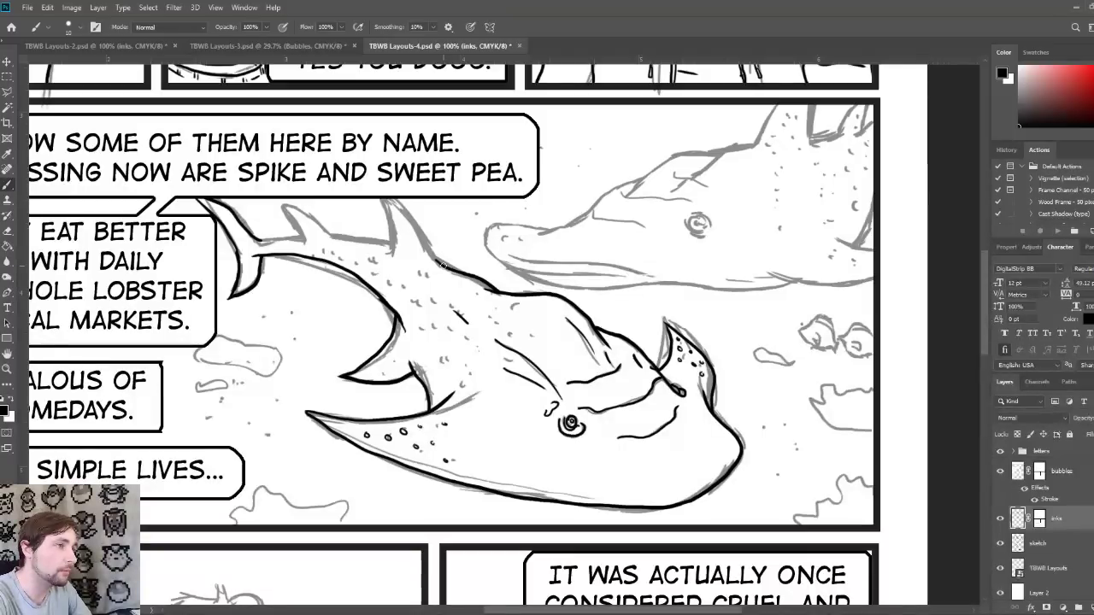
drag(421, 238, 392, 201)
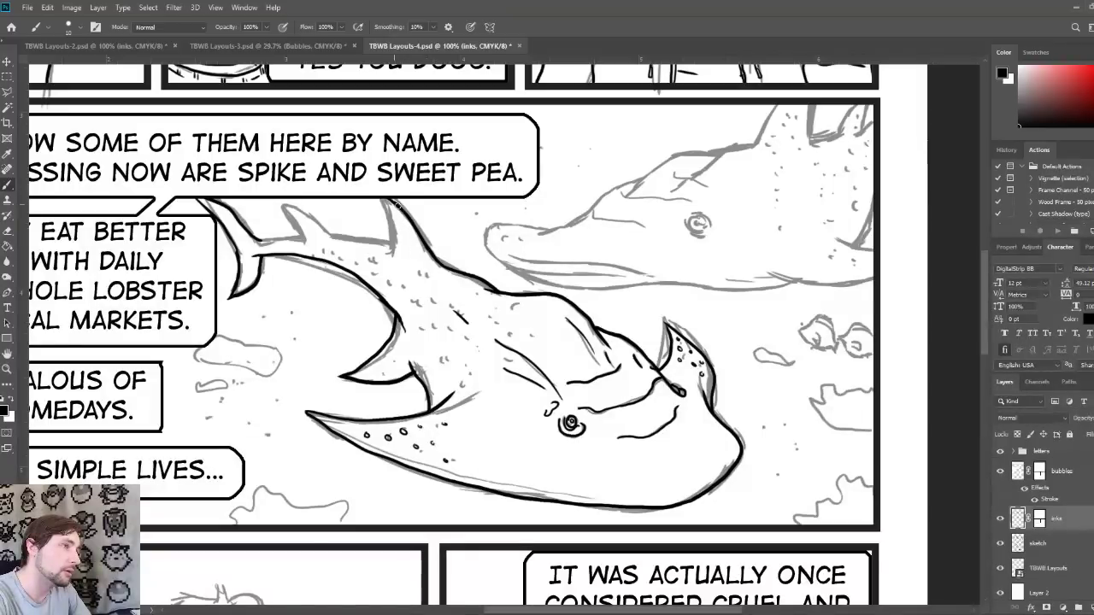
drag(394, 245, 392, 214)
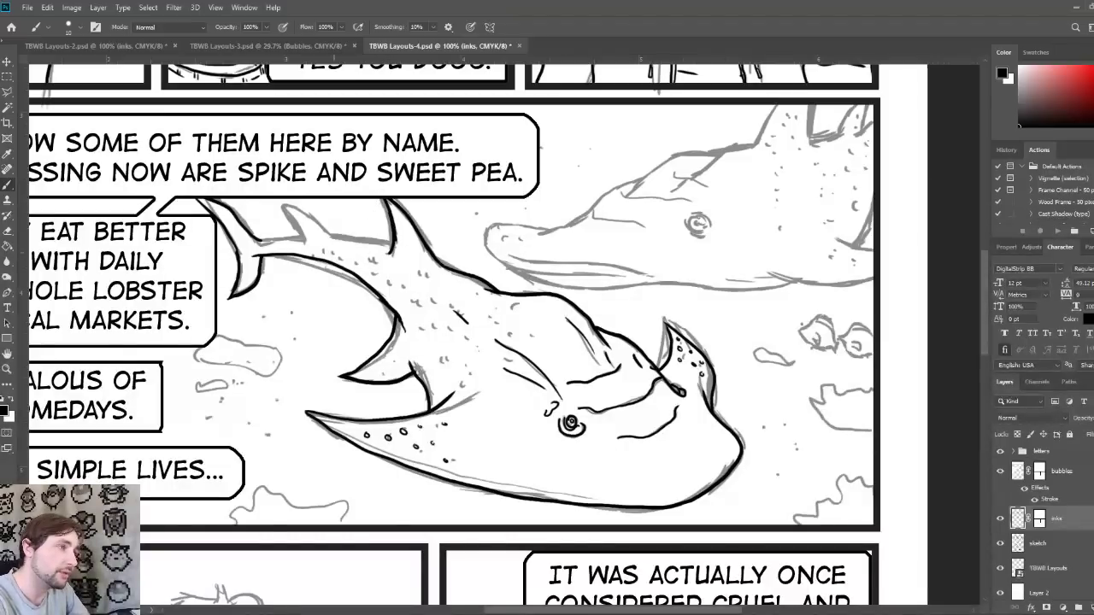
drag(332, 239, 283, 207)
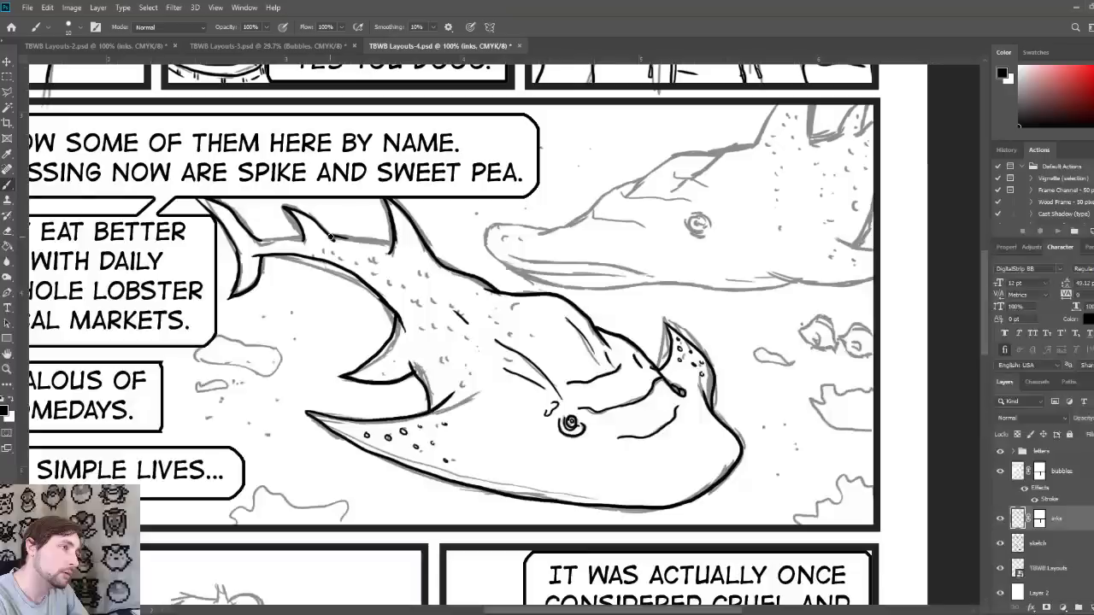
drag(335, 237, 386, 245)
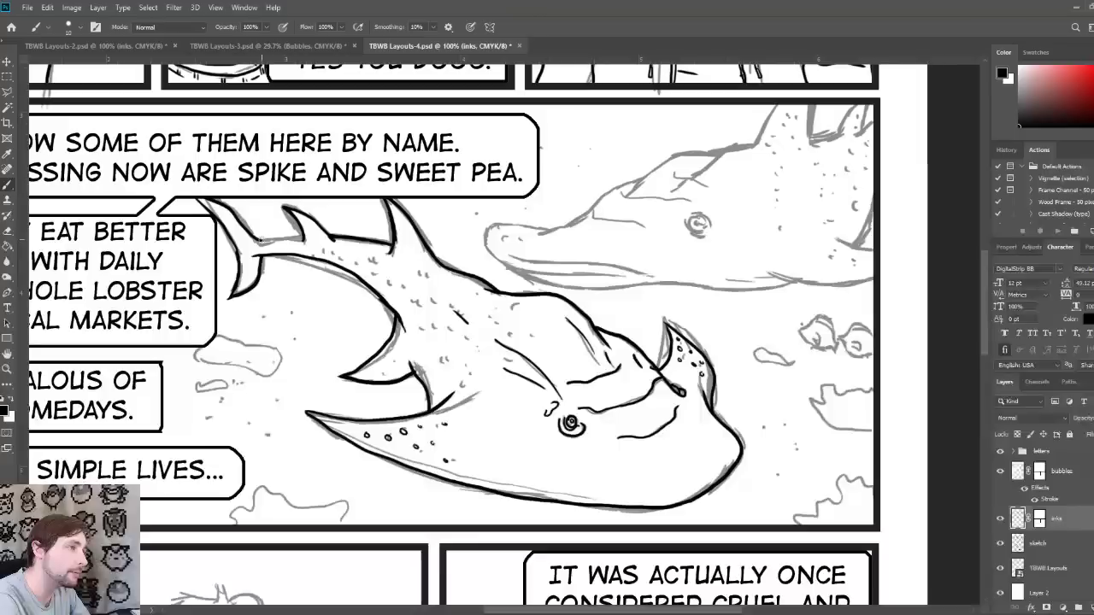
mouse_move(262, 241)
mouse_down()
mouse_move(291, 234)
mouse_move(330, 247)
mouse_up()
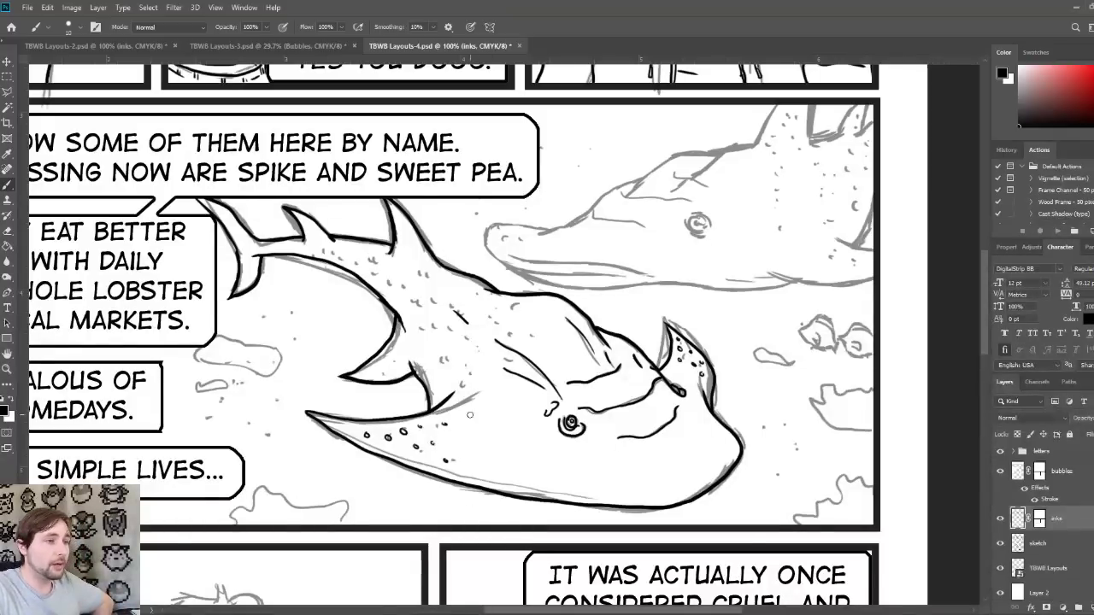
Step: Dot small spots over the lower fish's body, from behind the head along the back and tail, including its small rear fin
drag(460, 380, 465, 383)
click(466, 365)
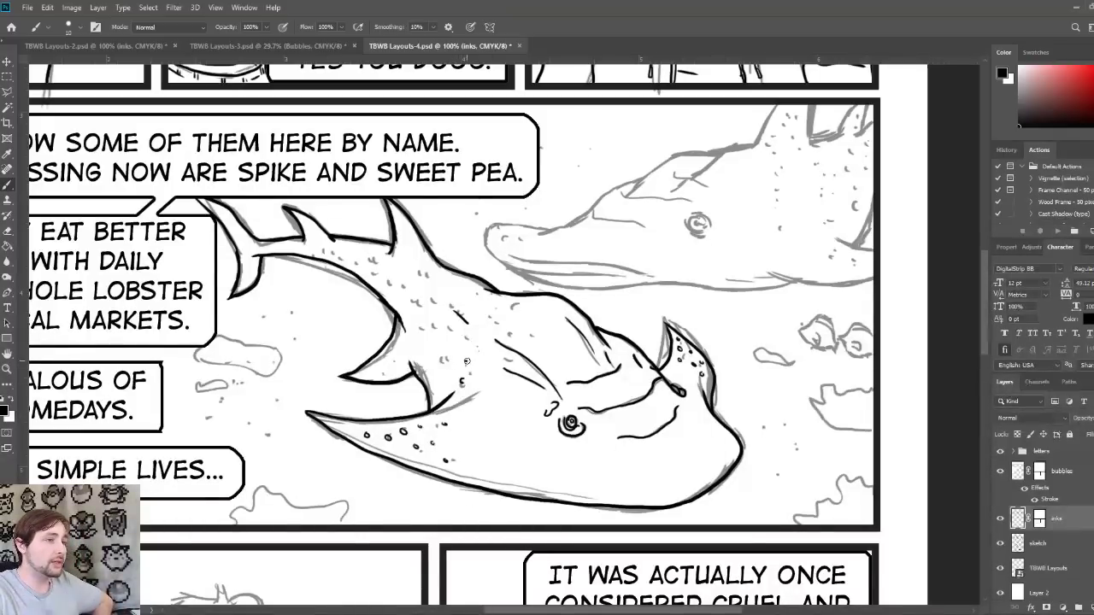
click(442, 359)
click(448, 357)
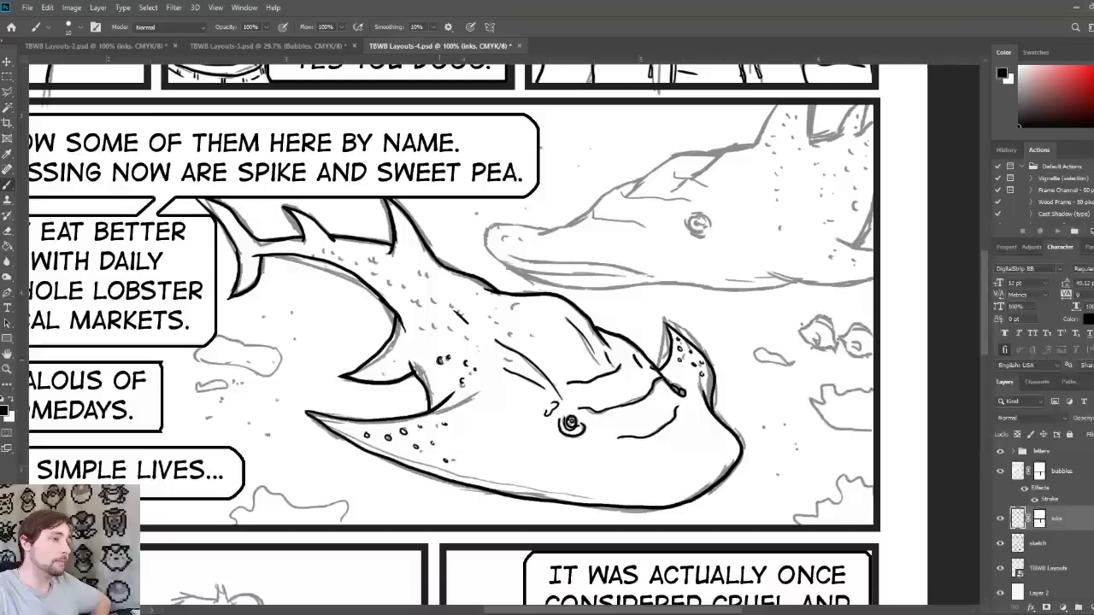
click(434, 341)
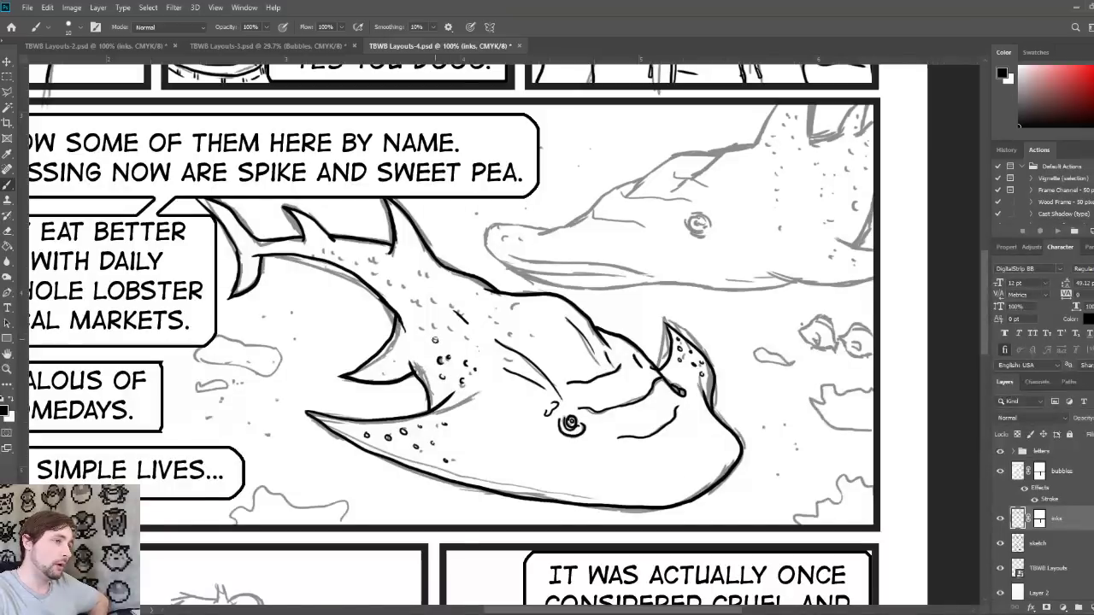
click(459, 334)
click(411, 359)
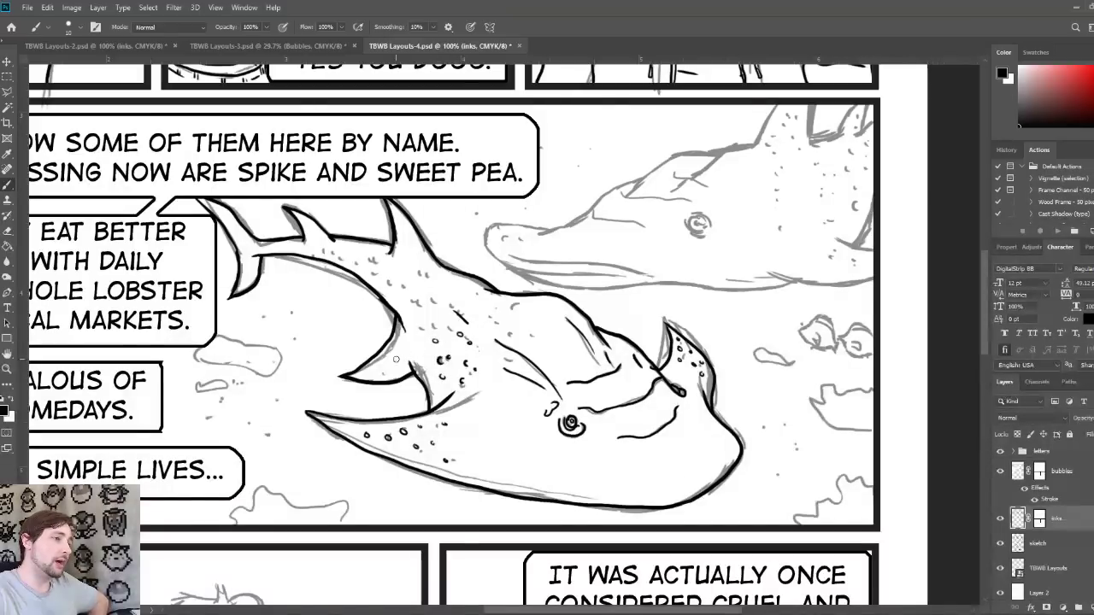
click(395, 361)
click(377, 368)
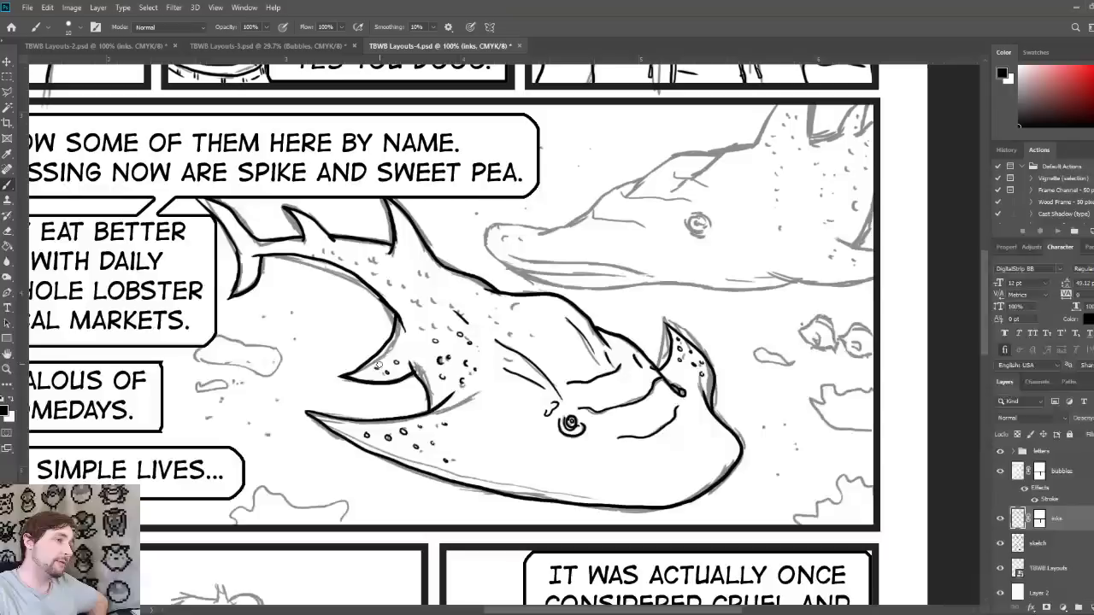
click(420, 328)
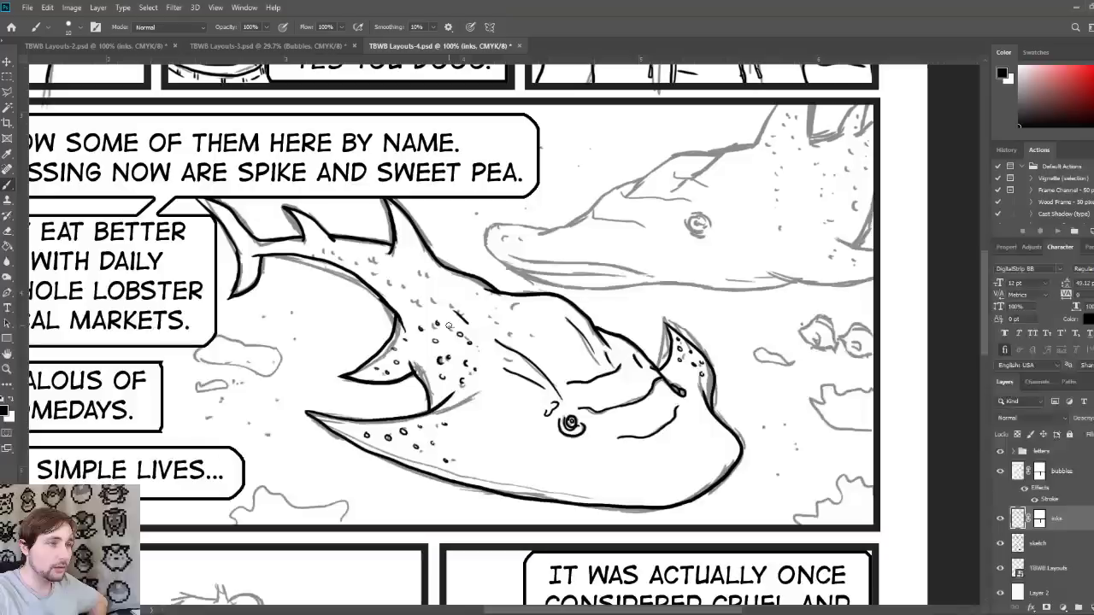
click(451, 327)
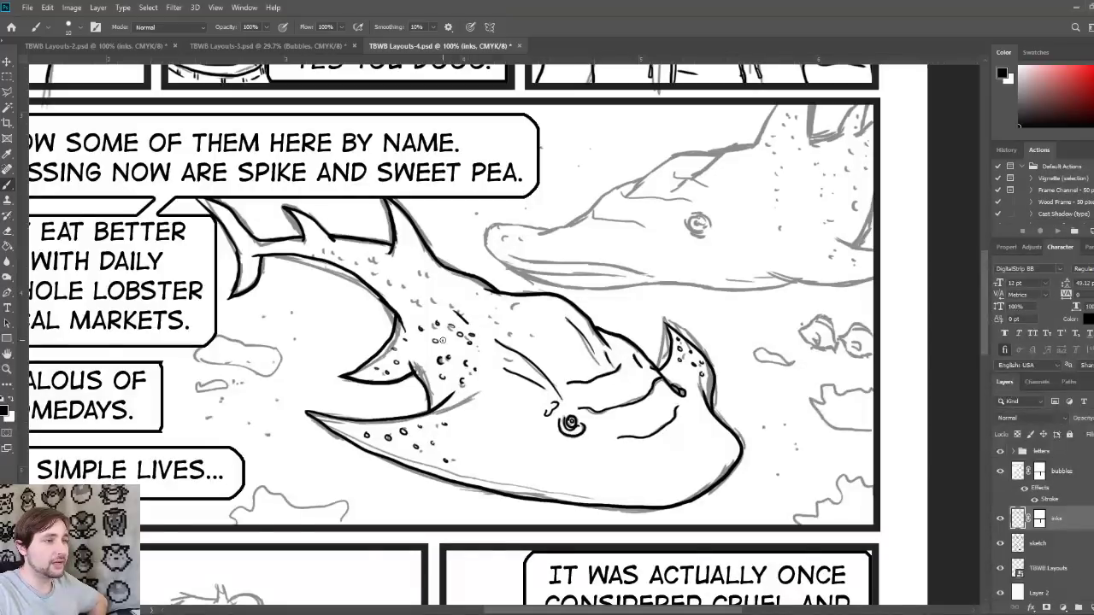
click(443, 341)
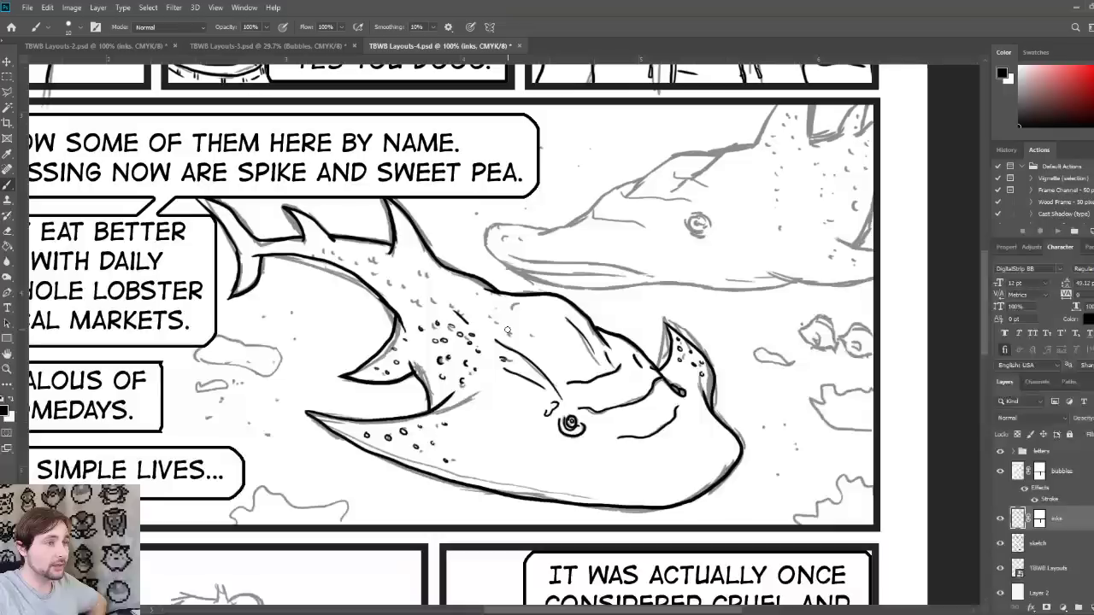
click(509, 333)
click(528, 334)
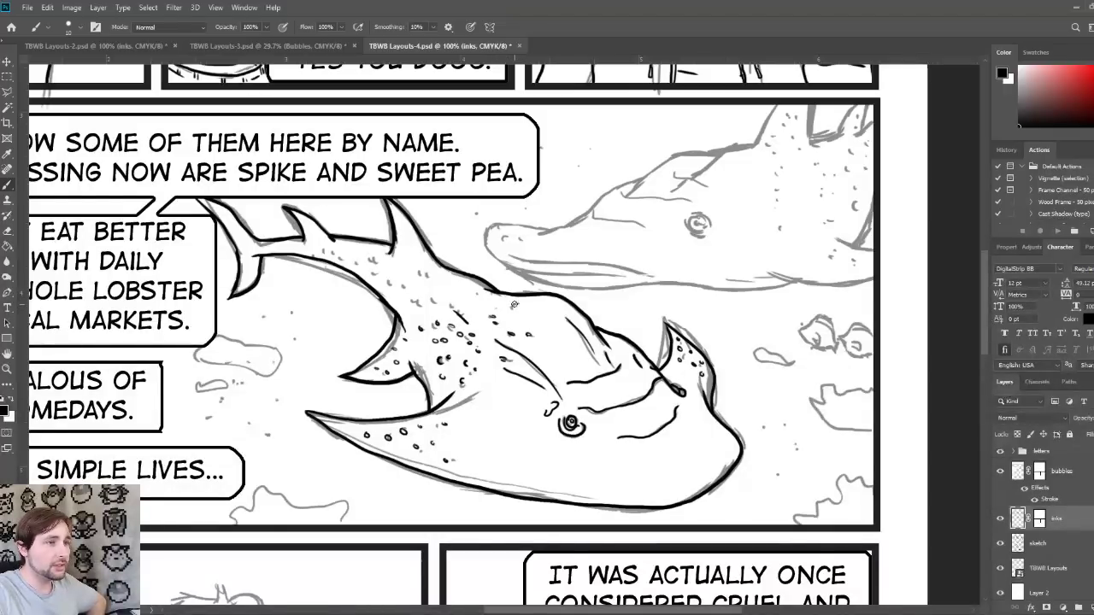
click(516, 304)
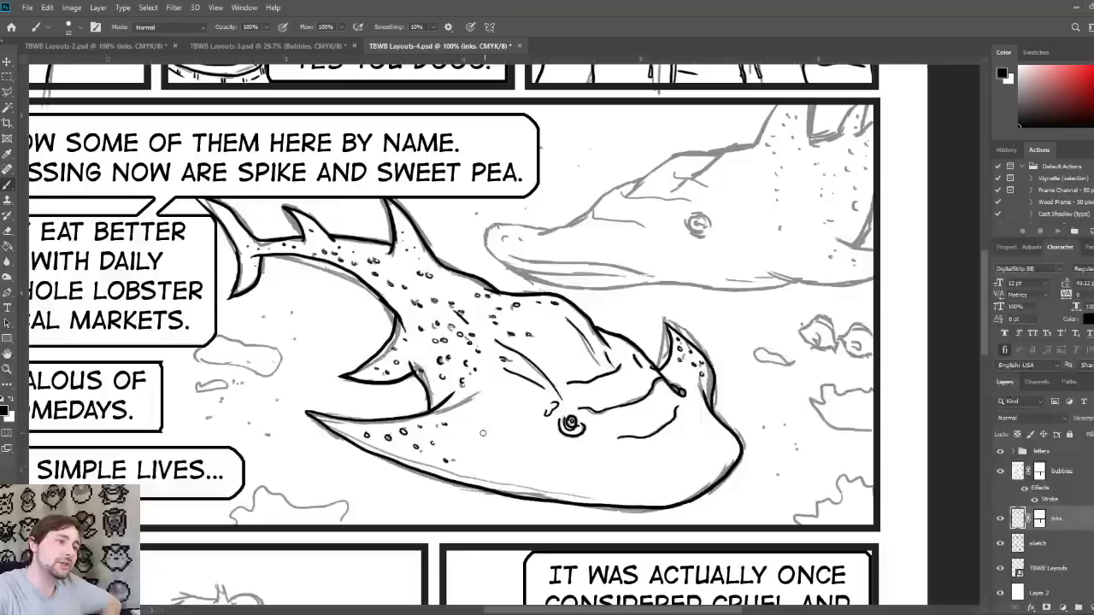
click(465, 418)
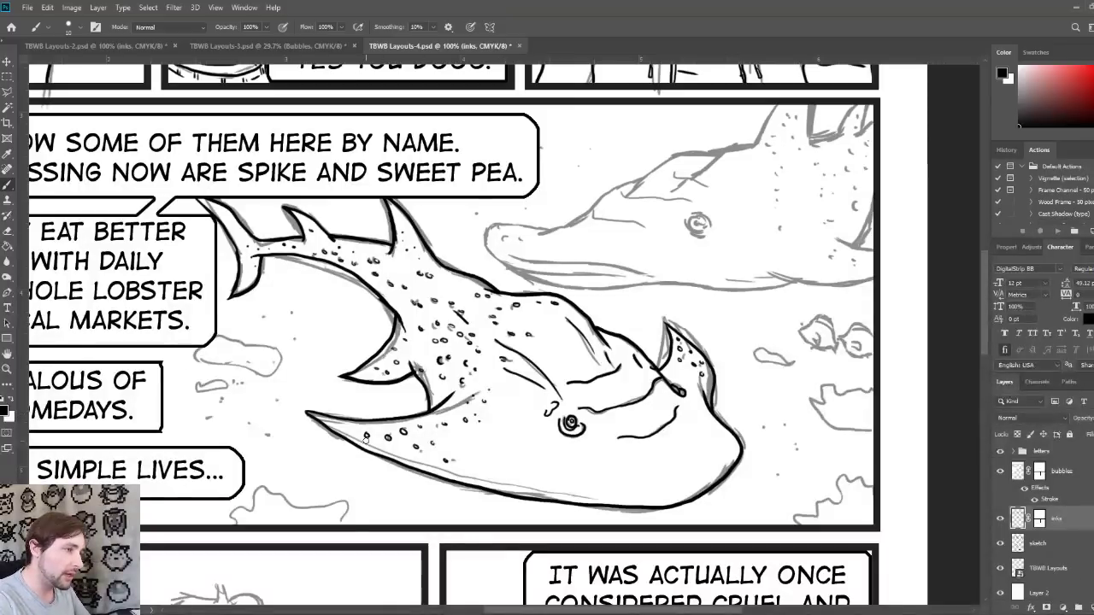
Step: Ink a thin inner line along the lower fish's bottom edge and snout, and check the inks with the sketch layer temporarily hidden
mouse_move(363, 445)
mouse_down()
mouse_move(507, 488)
mouse_move(676, 504)
mouse_up()
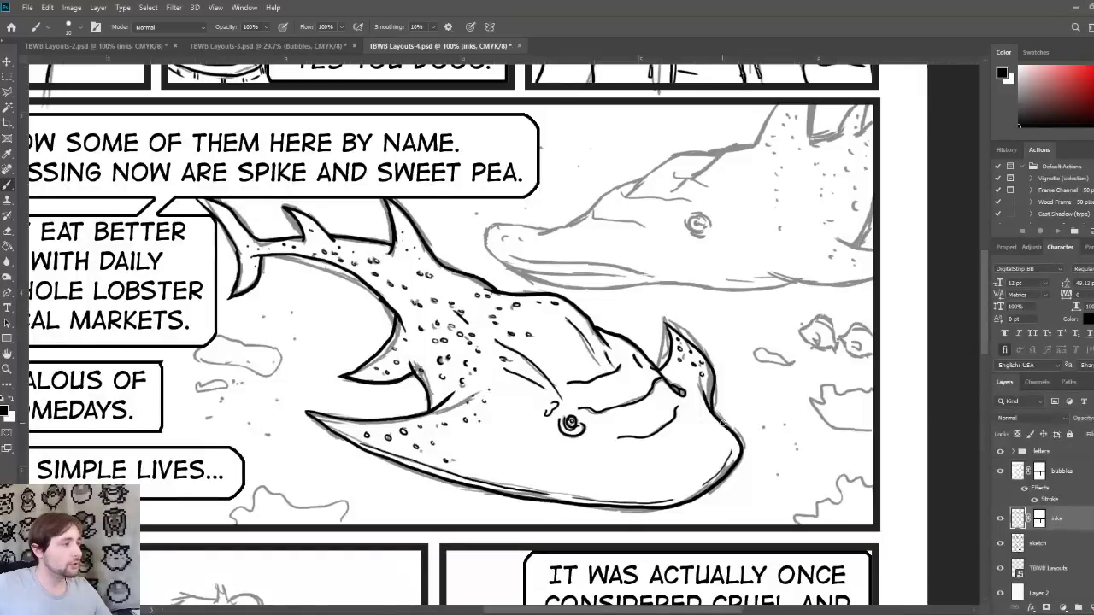
click(1001, 544)
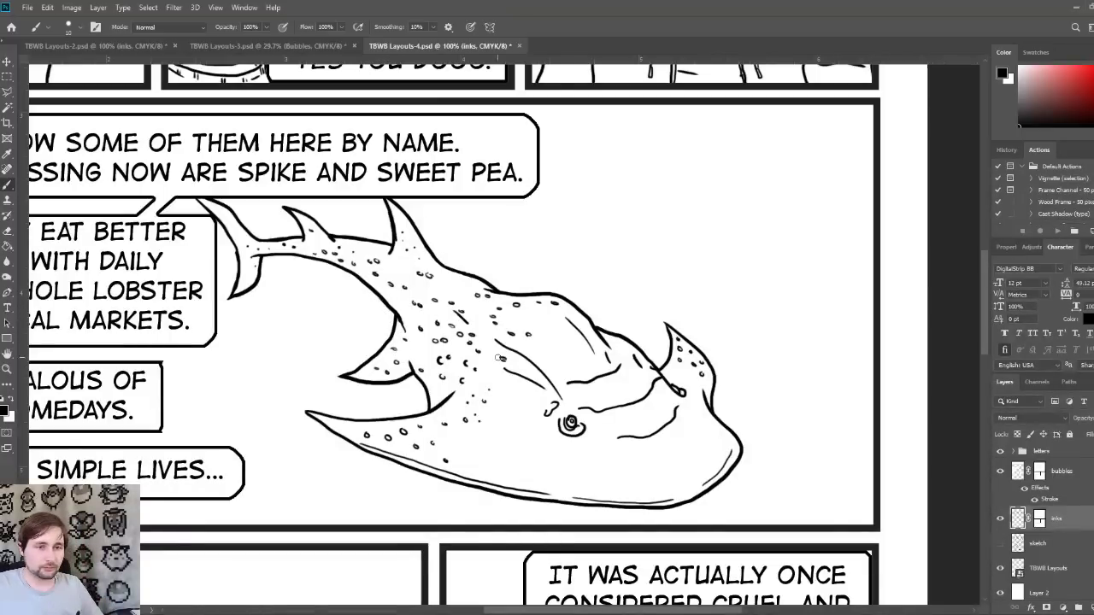
click(1000, 543)
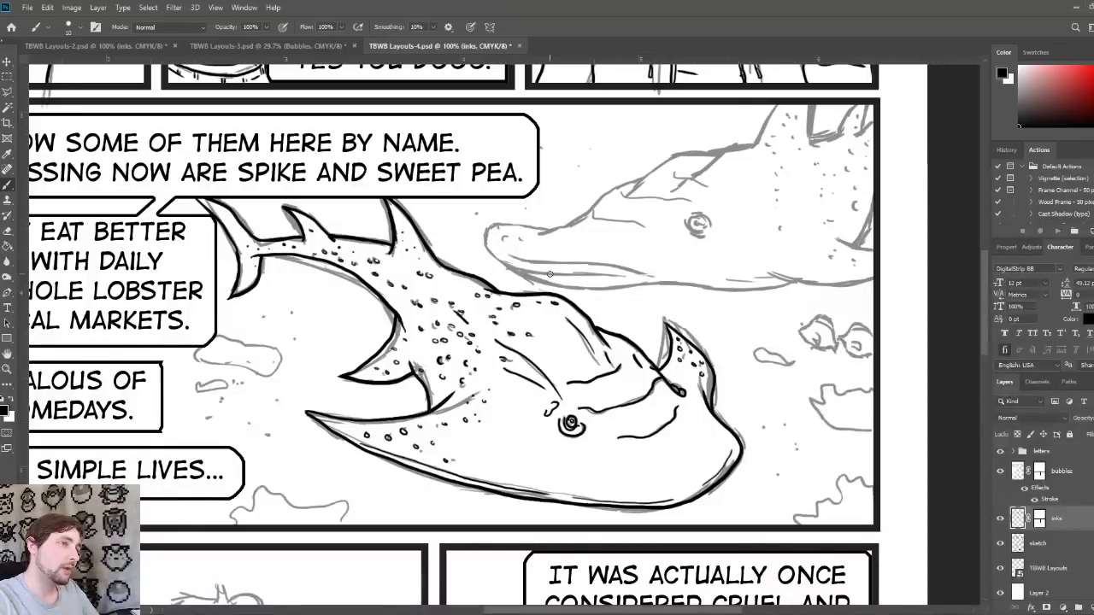
Step: Ink the upper fish's snout, mouth line and lower jaw, and continue its underside to the fin at the panel border
mouse_move(552, 275)
mouse_down()
mouse_move(494, 256)
mouse_move(487, 227)
mouse_move(569, 228)
mouse_up()
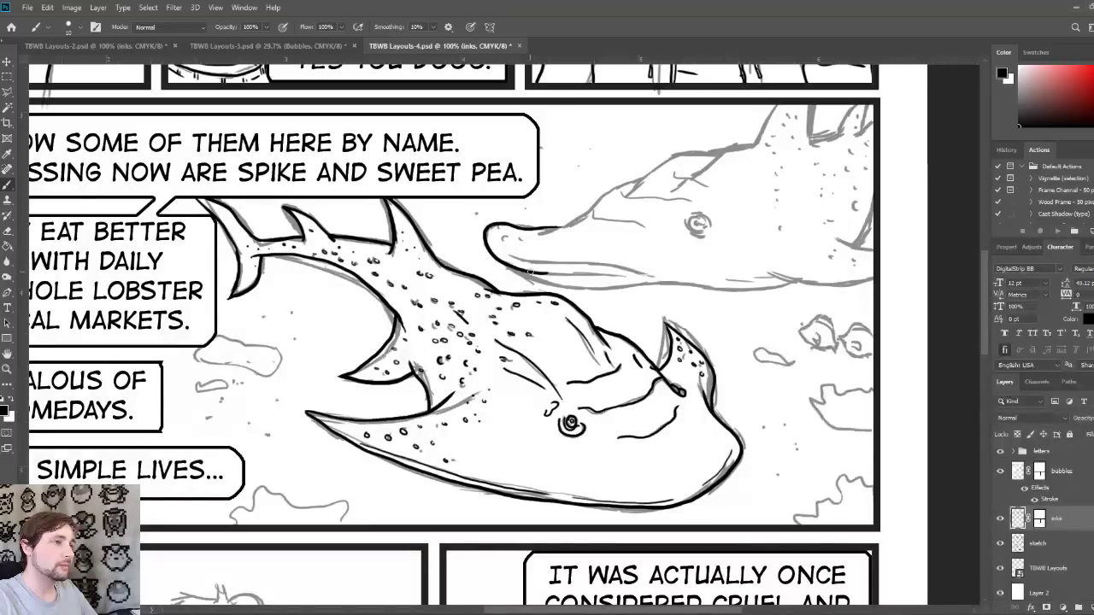
drag(528, 272, 650, 283)
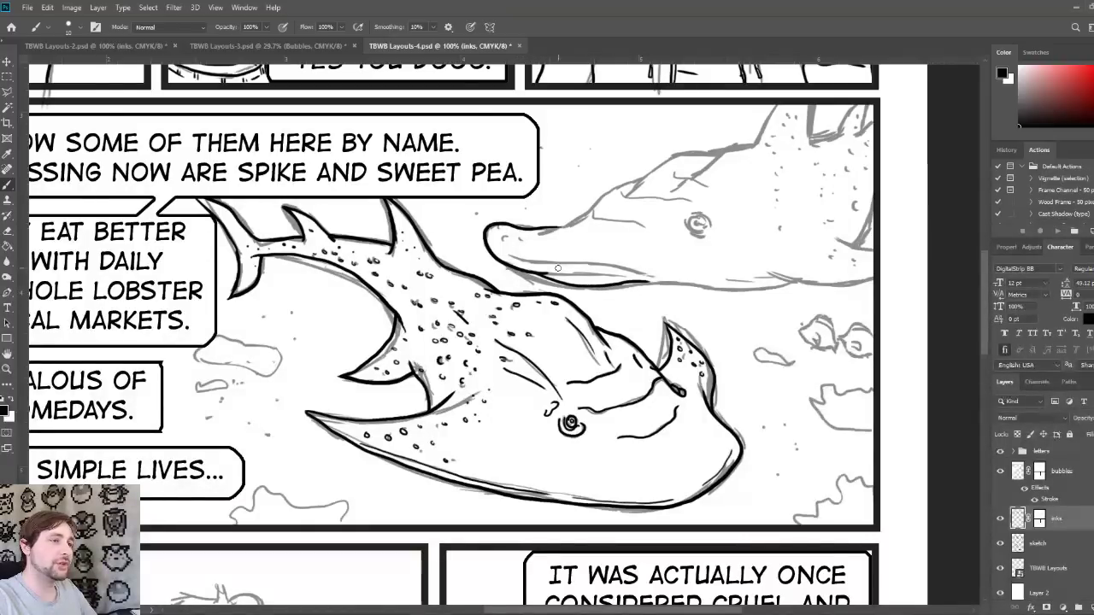
mouse_move(542, 273)
mouse_down()
mouse_move(711, 295)
mouse_move(700, 291)
mouse_move(793, 289)
mouse_up()
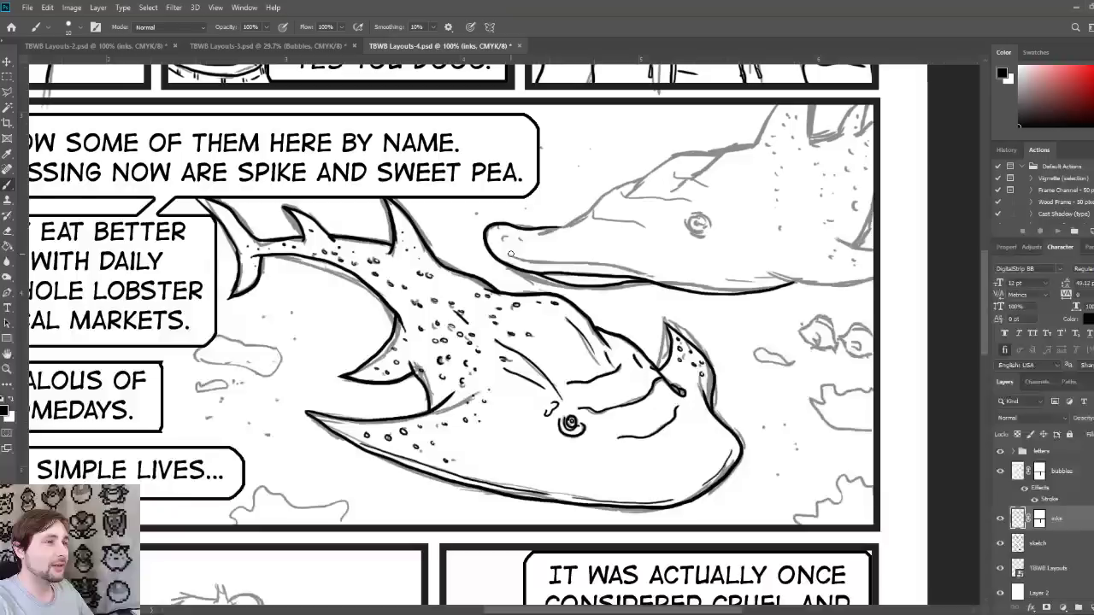
mouse_move(508, 256)
mouse_down()
mouse_move(617, 266)
mouse_move(697, 292)
mouse_up()
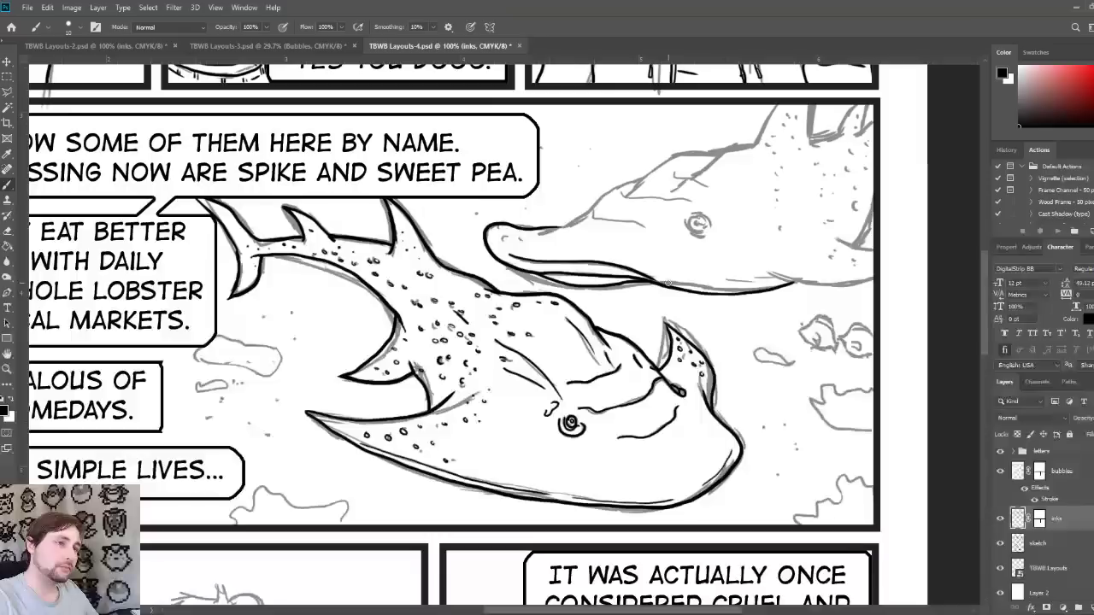
drag(667, 283, 794, 285)
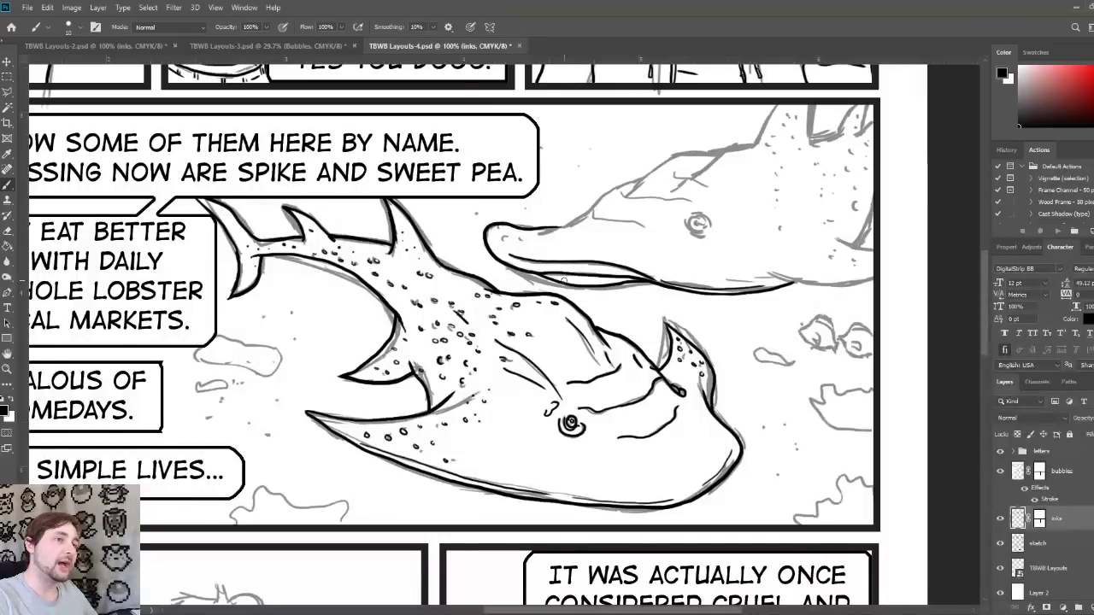
mouse_move(505, 252)
mouse_down()
mouse_move(493, 241)
mouse_move(498, 228)
mouse_up()
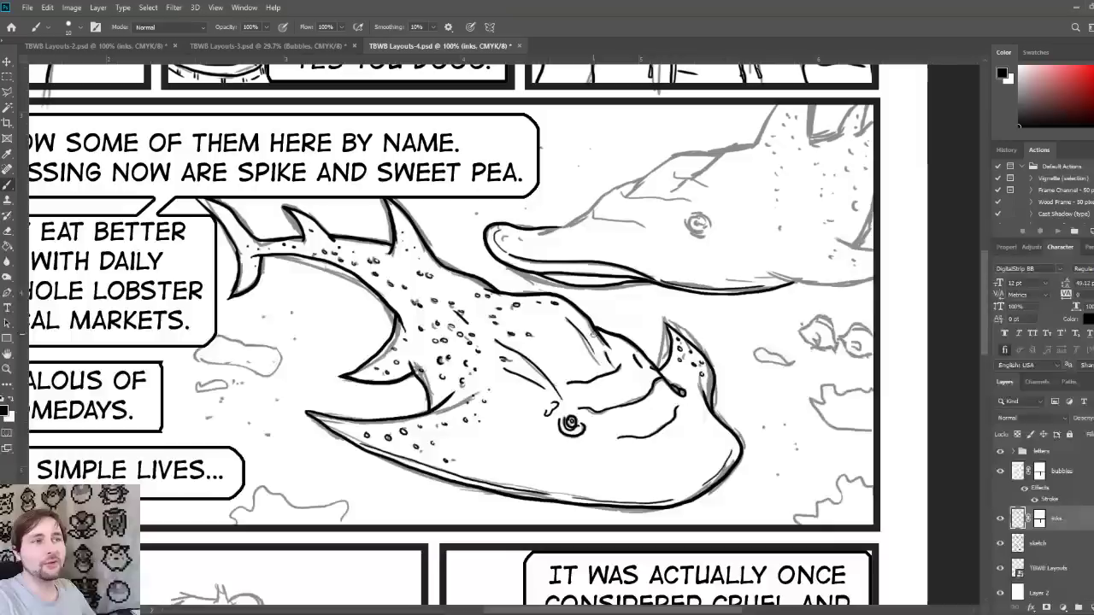
drag(783, 278, 867, 285)
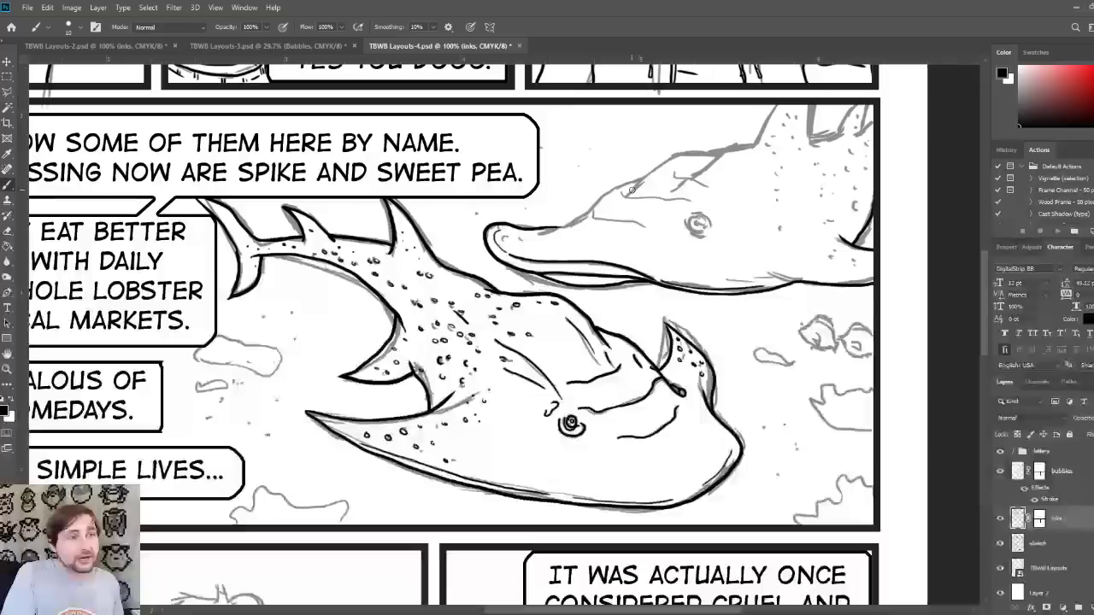
Step: Ink the upper fish's head ridge, its back with the dorsal fins up to the panel border, and the forehead down to the snout
drag(628, 189, 722, 152)
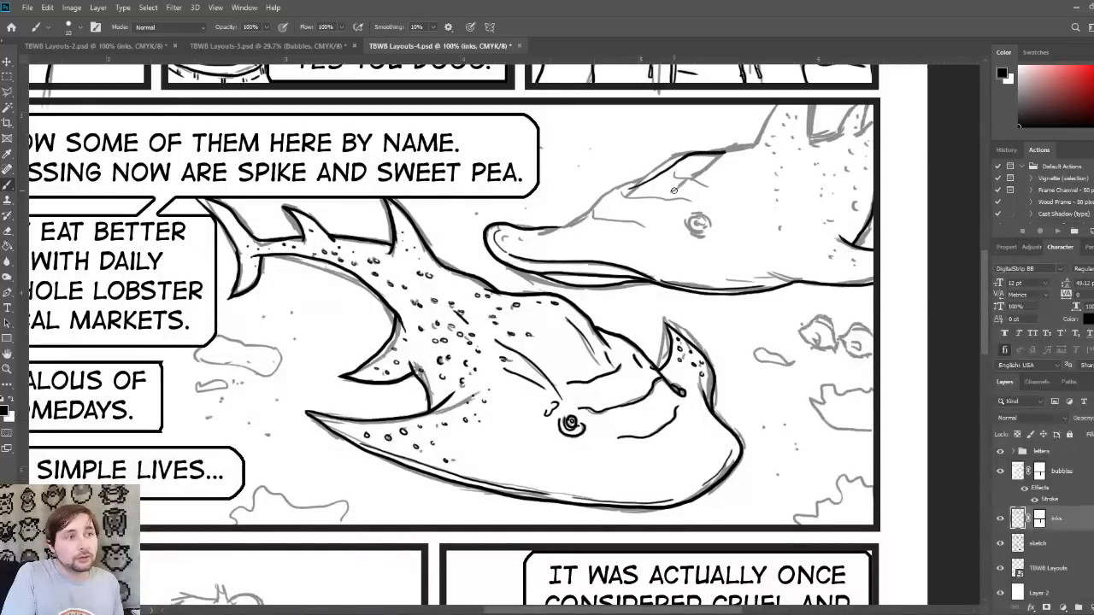
mouse_move(672, 192)
mouse_down()
mouse_move(727, 151)
mouse_move(764, 149)
mouse_move(753, 146)
mouse_move(791, 97)
mouse_up()
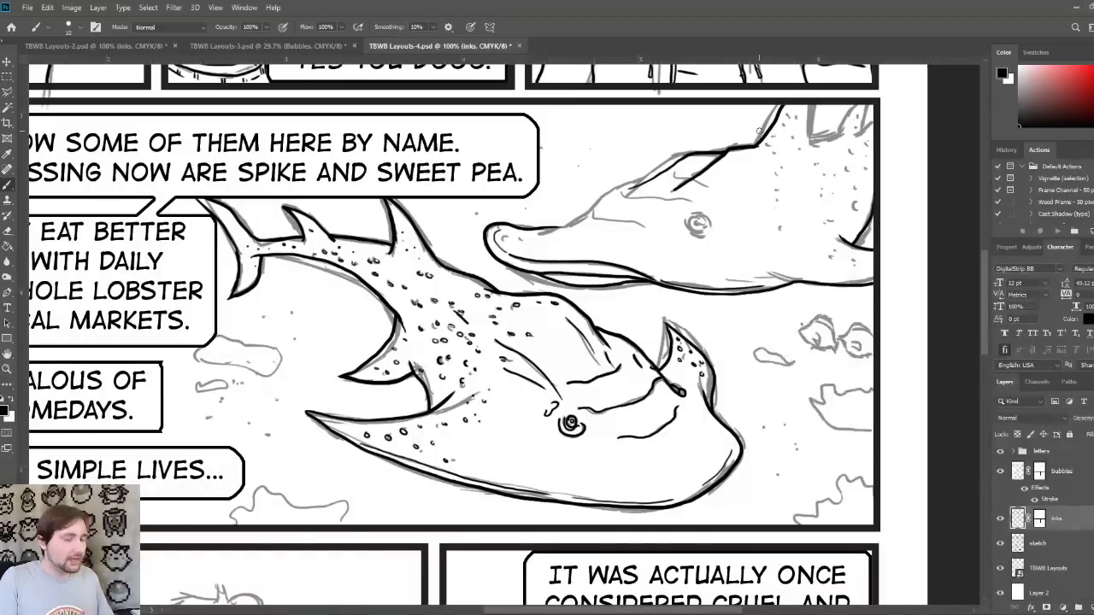
key(ctrl+z)
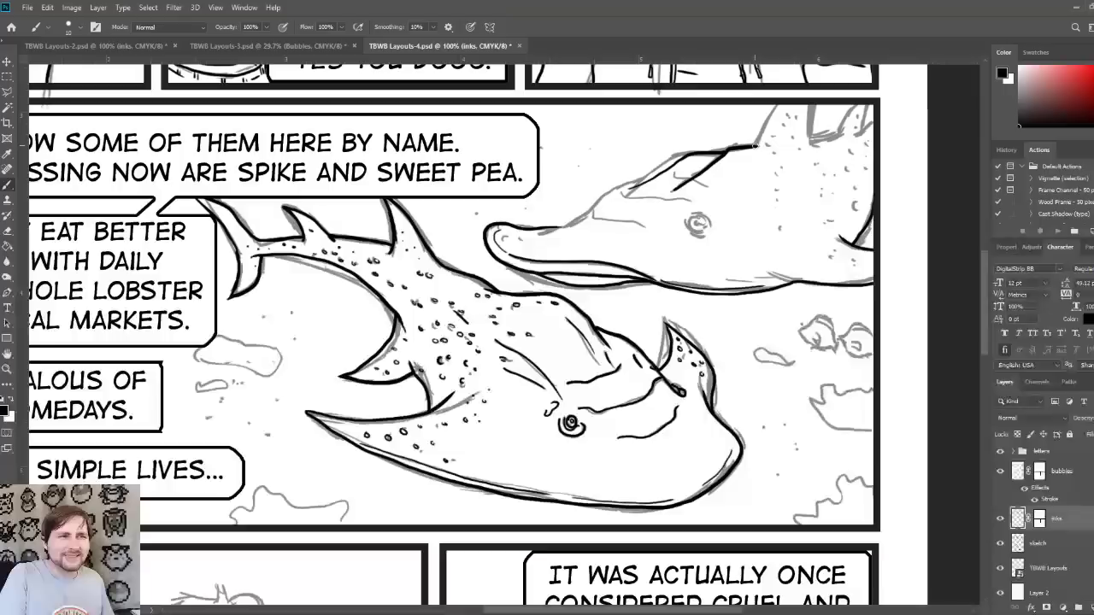
drag(756, 147, 780, 100)
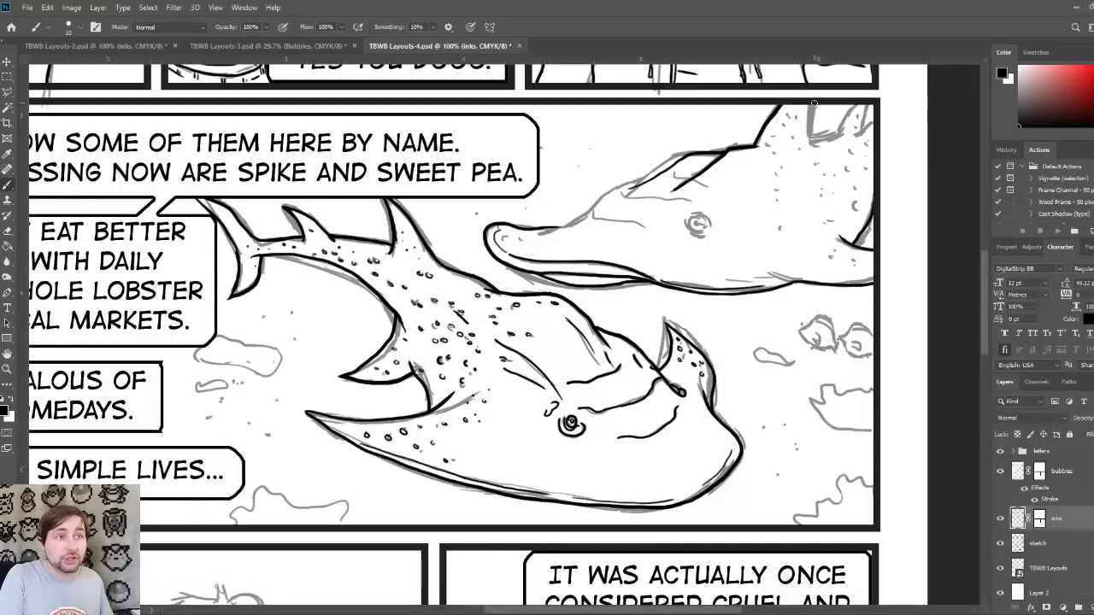
mouse_move(813, 104)
mouse_down()
mouse_move(837, 132)
mouse_move(813, 141)
mouse_move(850, 128)
mouse_move(838, 134)
mouse_move(866, 101)
mouse_move(858, 133)
mouse_move(868, 111)
mouse_move(868, 122)
mouse_move(842, 132)
mouse_move(862, 126)
mouse_up()
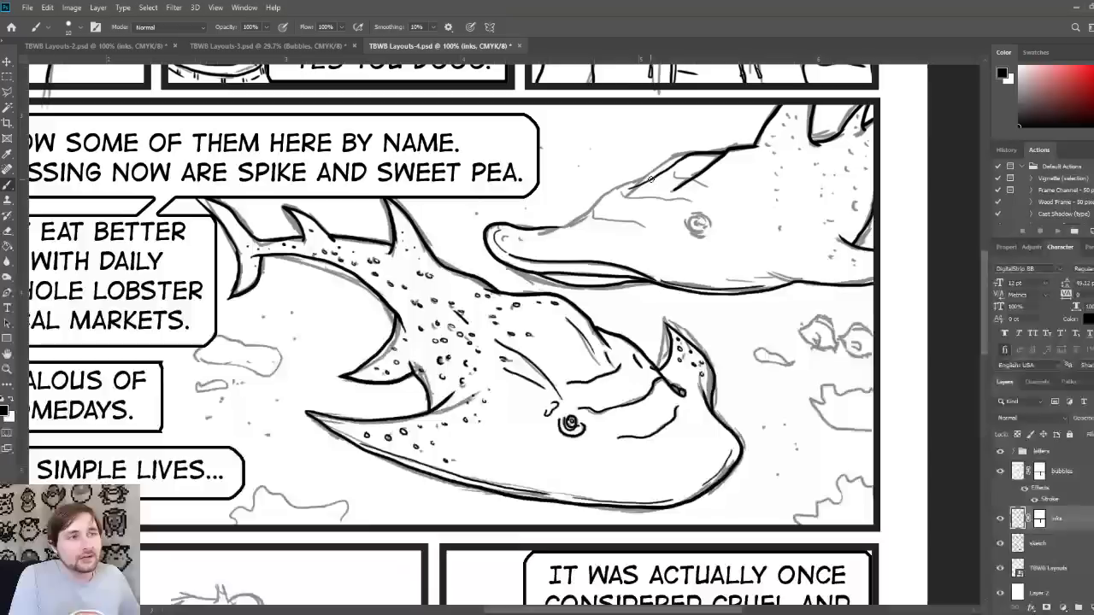
drag(669, 168, 567, 220)
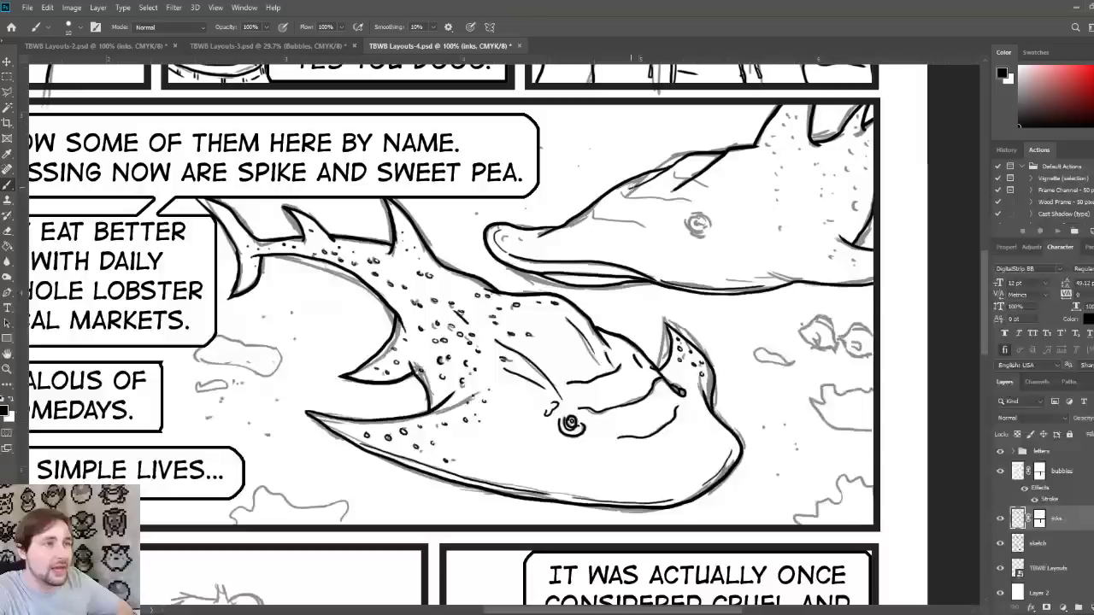
Step: Ink the upper fish's brow and cheek creases and its round eye with the curved lines around it
mouse_move(636, 184)
mouse_down()
mouse_move(621, 197)
mouse_move(671, 201)
mouse_up()
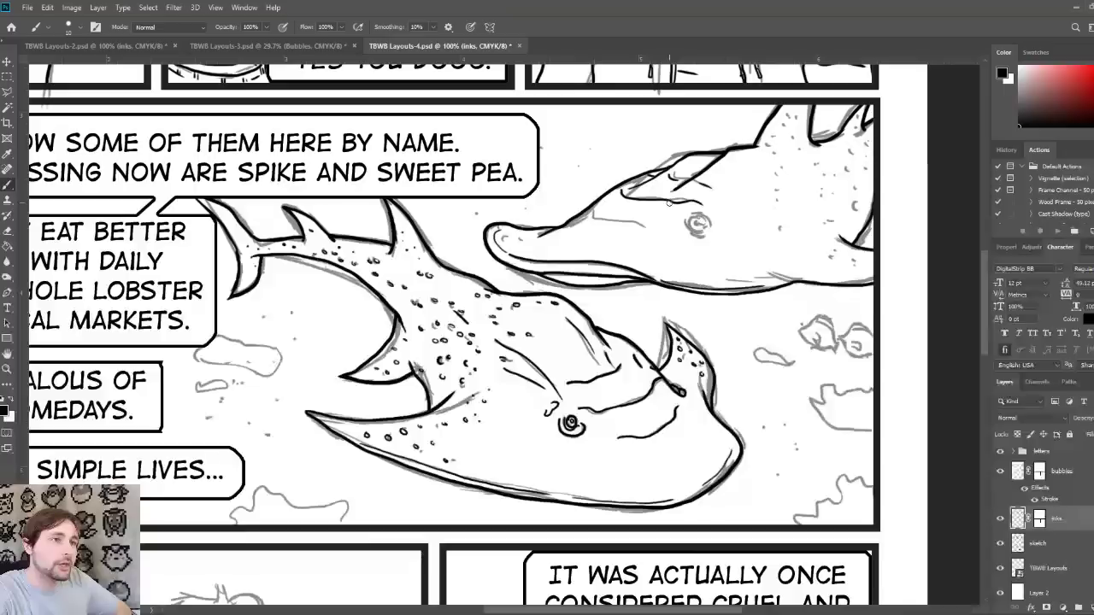
drag(594, 214, 669, 228)
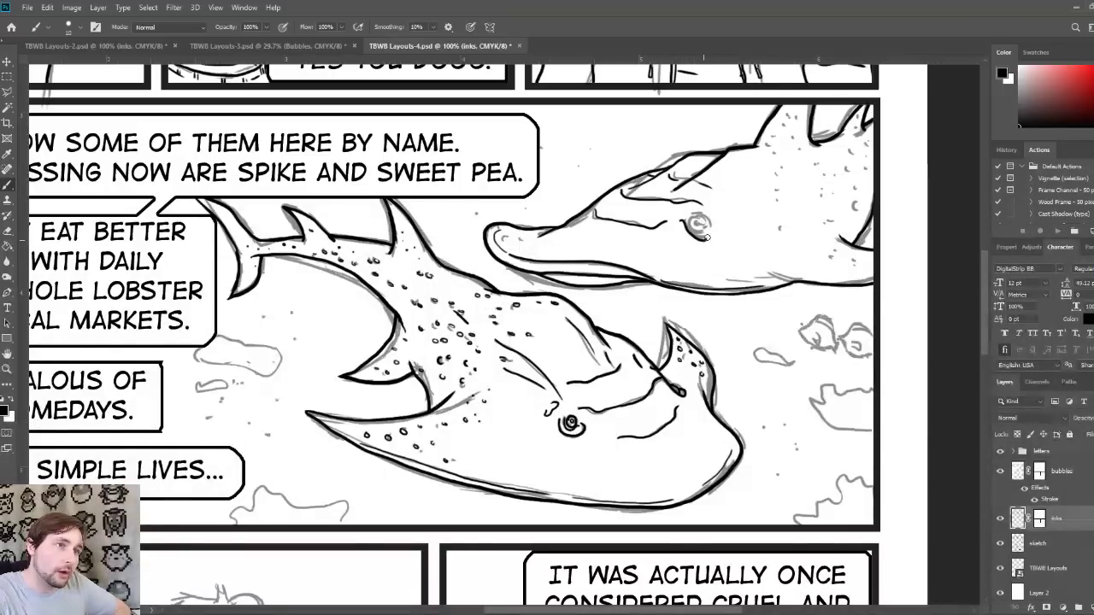
mouse_move(690, 242)
mouse_down()
mouse_move(718, 242)
mouse_move(715, 227)
mouse_move(691, 220)
mouse_move(699, 234)
mouse_up()
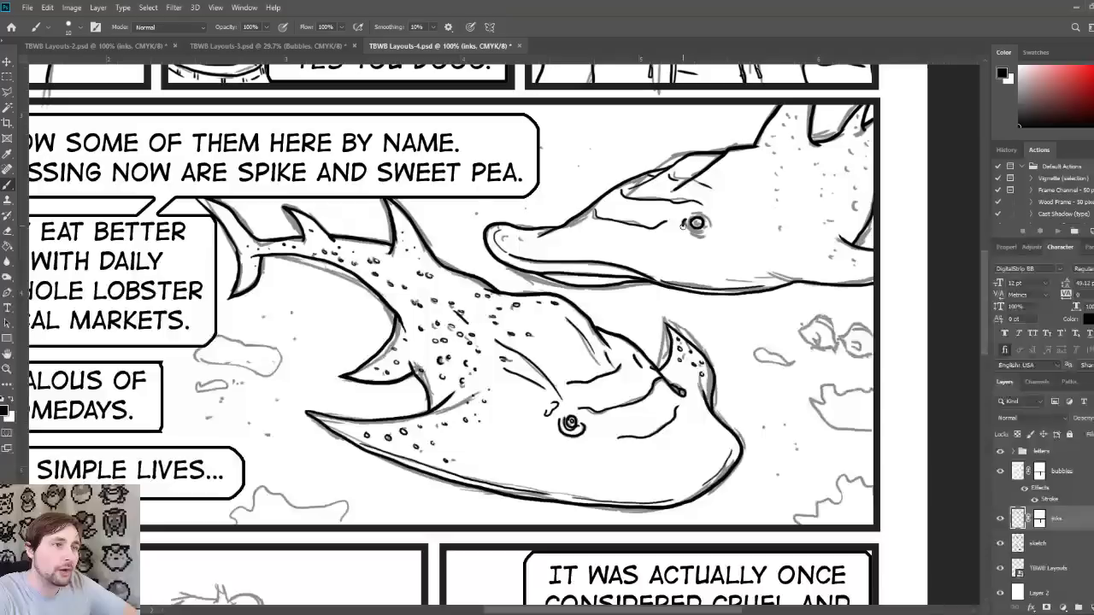
drag(685, 221, 712, 230)
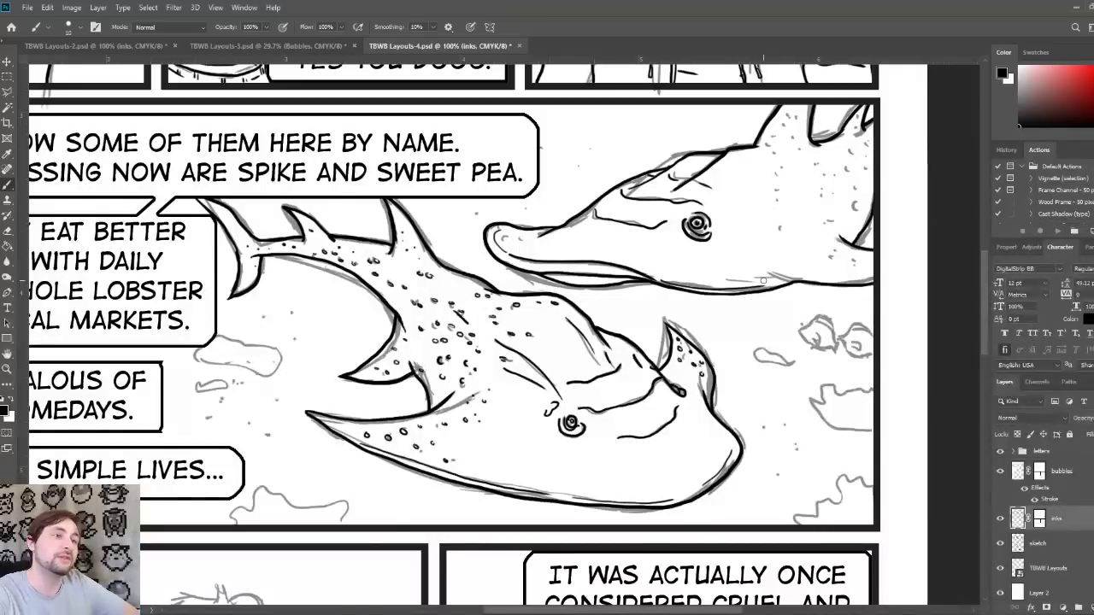
Step: Ink short crease lines along the upper fish's underside, below the dorsal fin and on its flank
drag(731, 280, 786, 289)
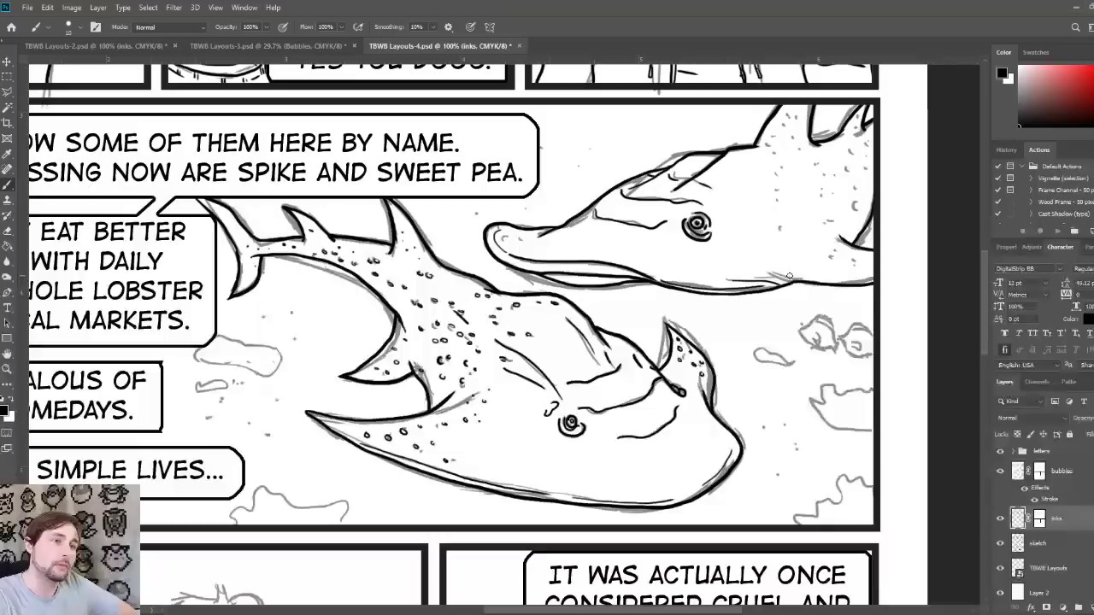
key(ctrl+z)
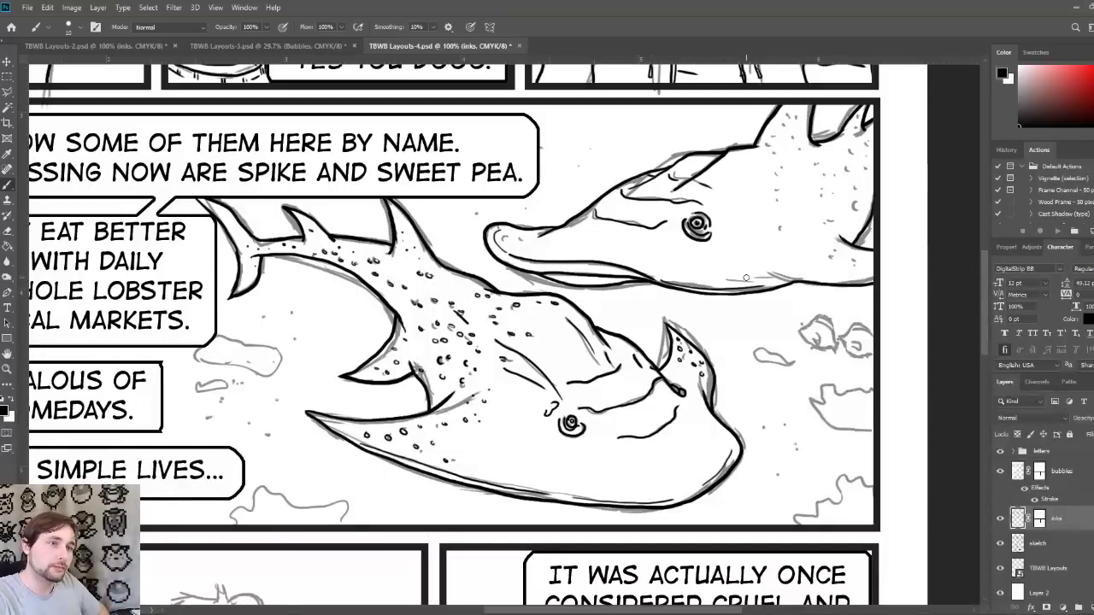
drag(751, 280, 809, 287)
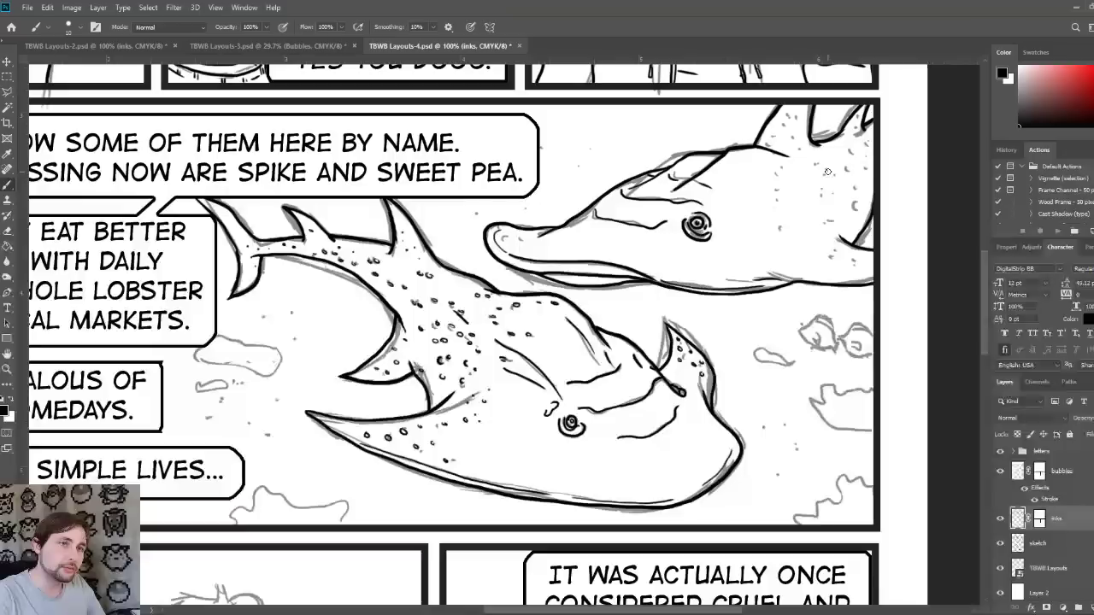
mouse_move(827, 169)
mouse_down()
mouse_move(853, 207)
mouse_move(834, 179)
mouse_up()
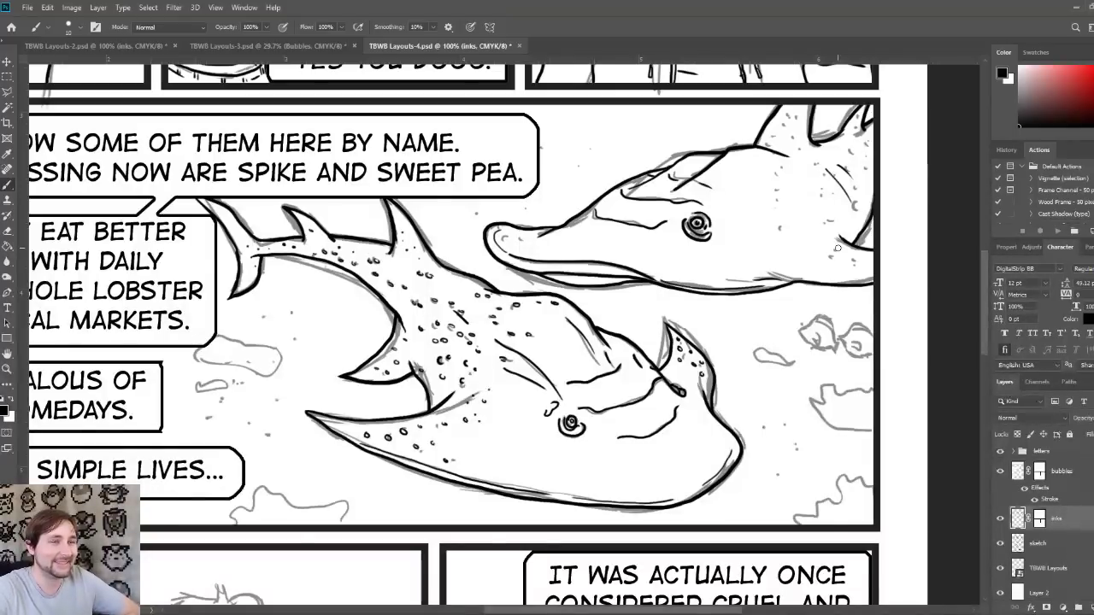
Step: Dot spots over the upper fish's body and fins, and check the inks with the sketch layer temporarily hidden
click(833, 257)
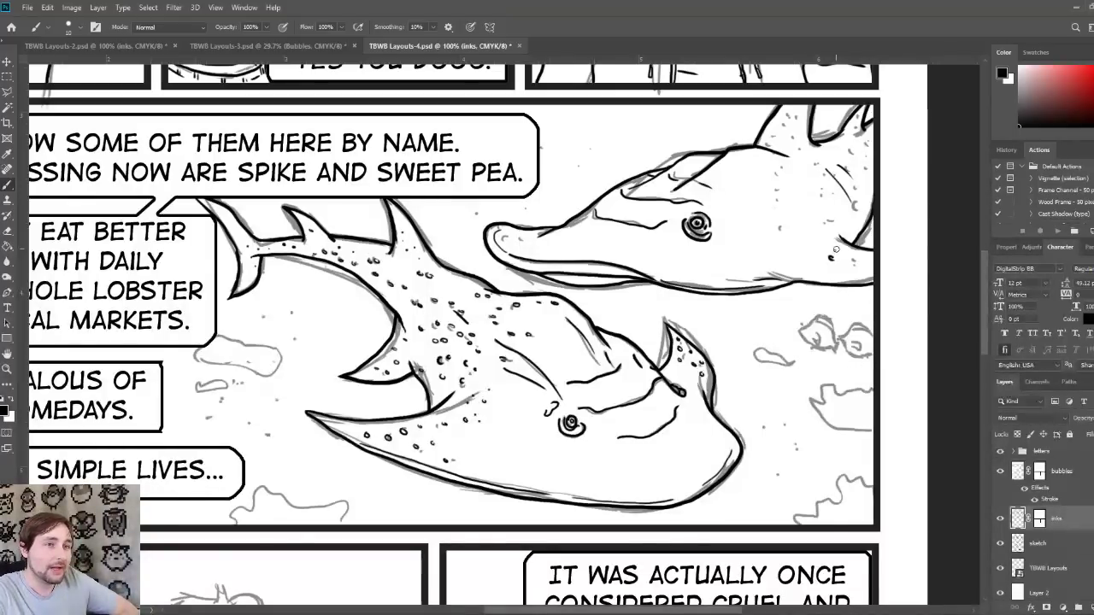
click(855, 263)
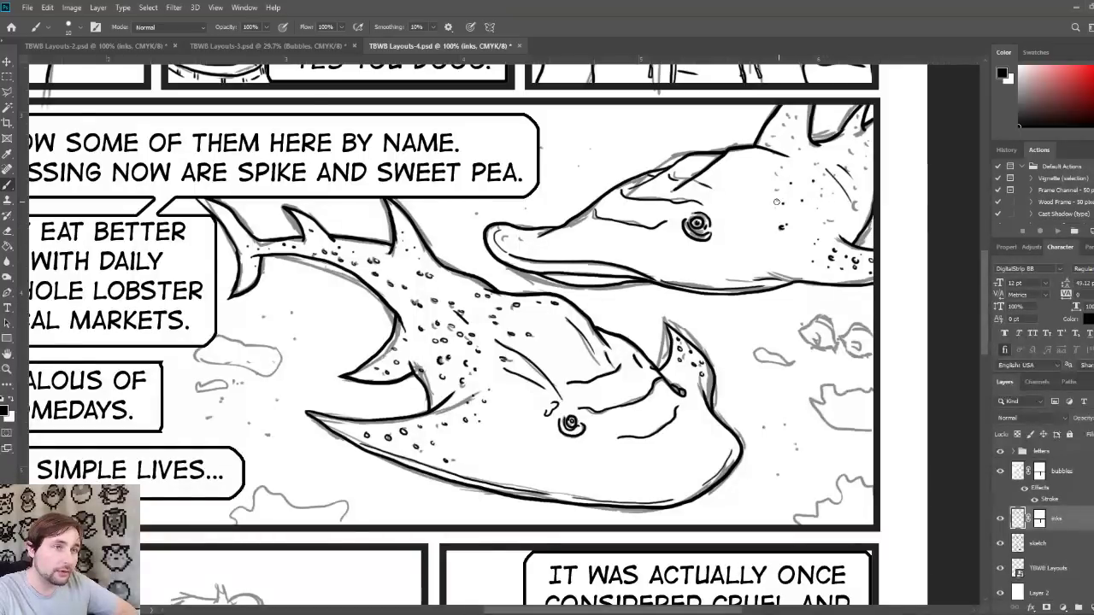
click(778, 200)
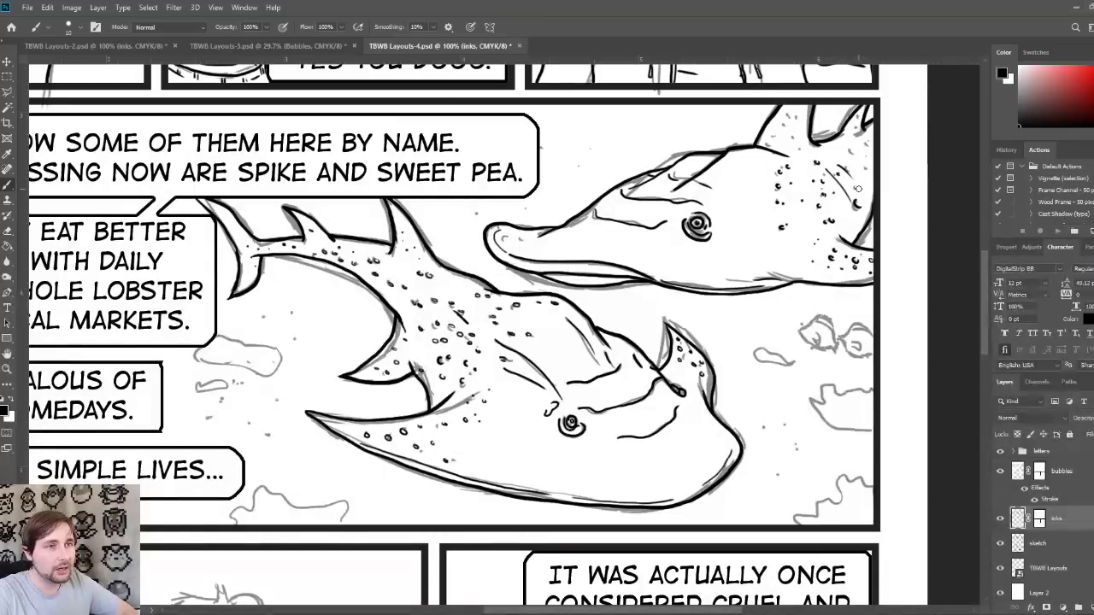
click(857, 204)
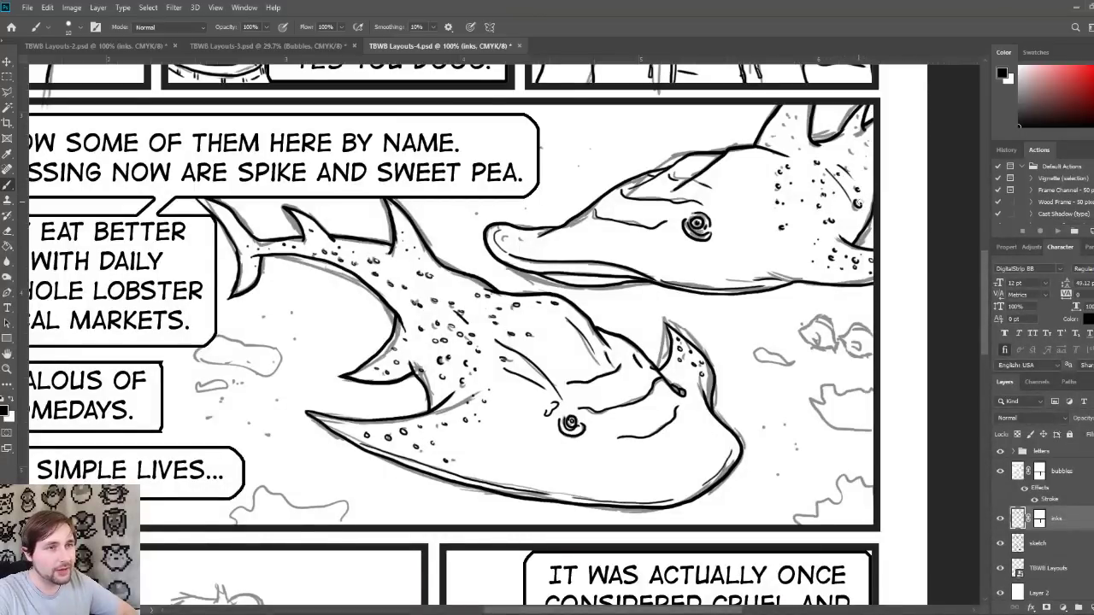
click(853, 155)
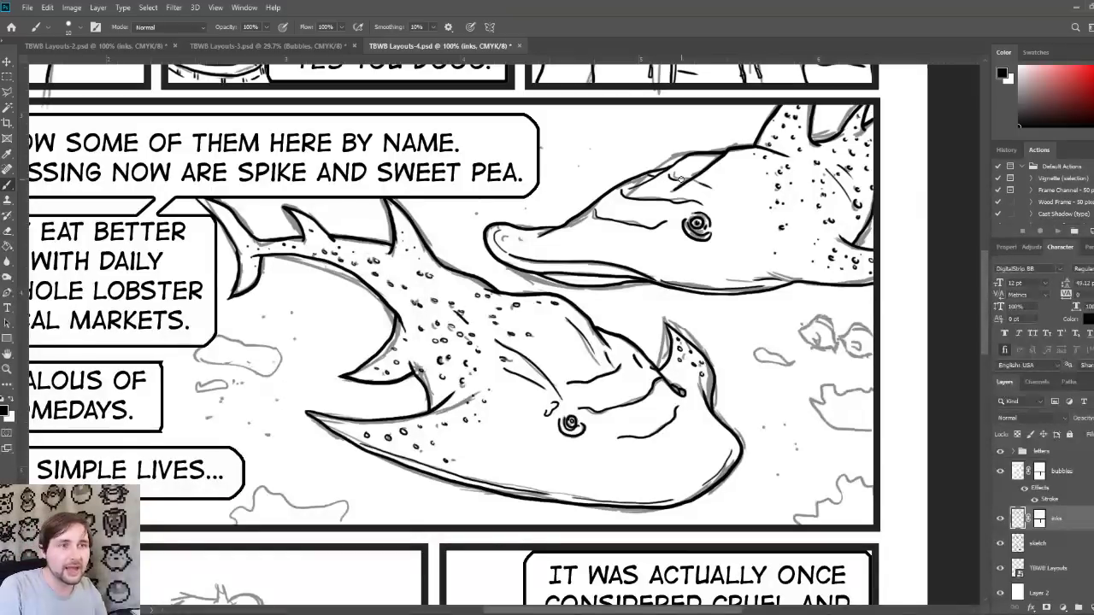
click(1001, 544)
click(1001, 544)
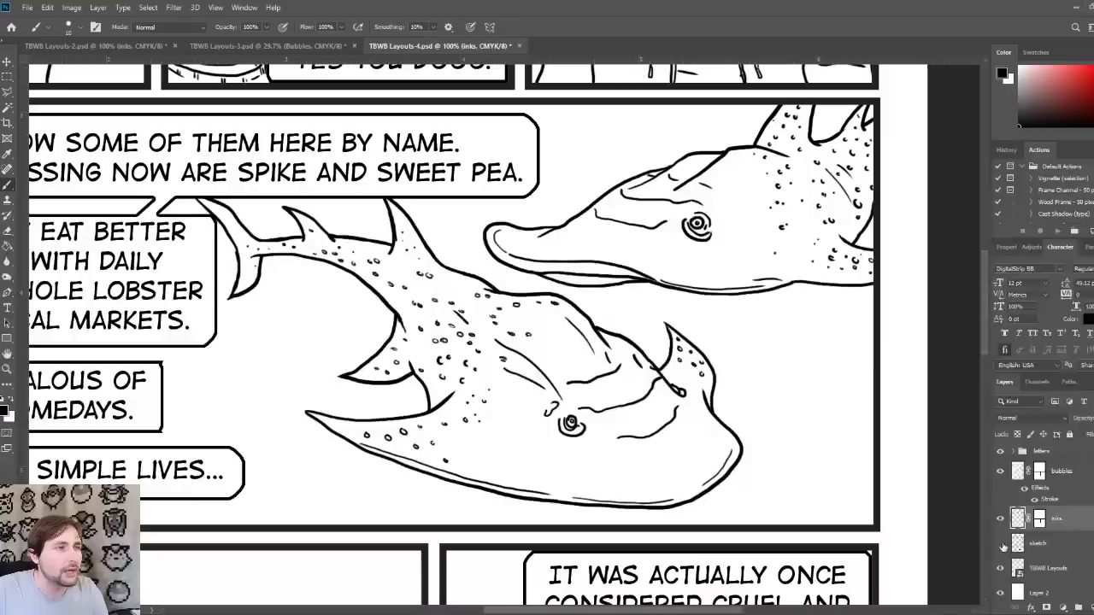
click(1001, 544)
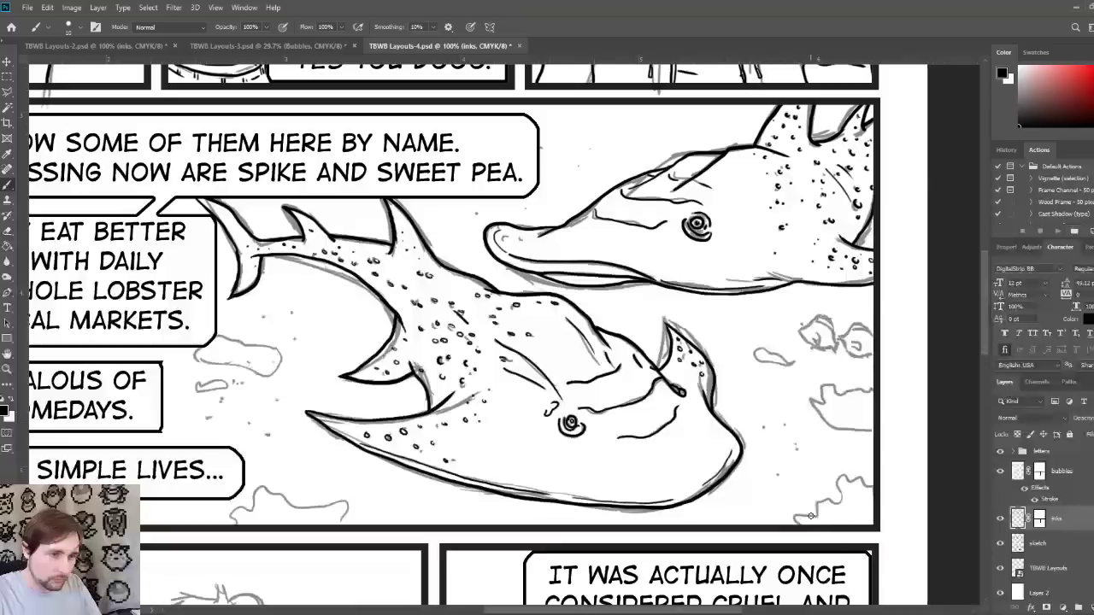
Step: Ink the jagged coral in the fish panel's lower-right corner, including its small surface texture marks
mouse_move(798, 524)
mouse_down()
mouse_move(799, 508)
mouse_move(839, 496)
mouse_move(852, 518)
mouse_move(812, 523)
mouse_move(840, 466)
mouse_move(872, 482)
mouse_move(845, 472)
mouse_move(857, 487)
mouse_move(847, 505)
mouse_move(864, 520)
mouse_up()
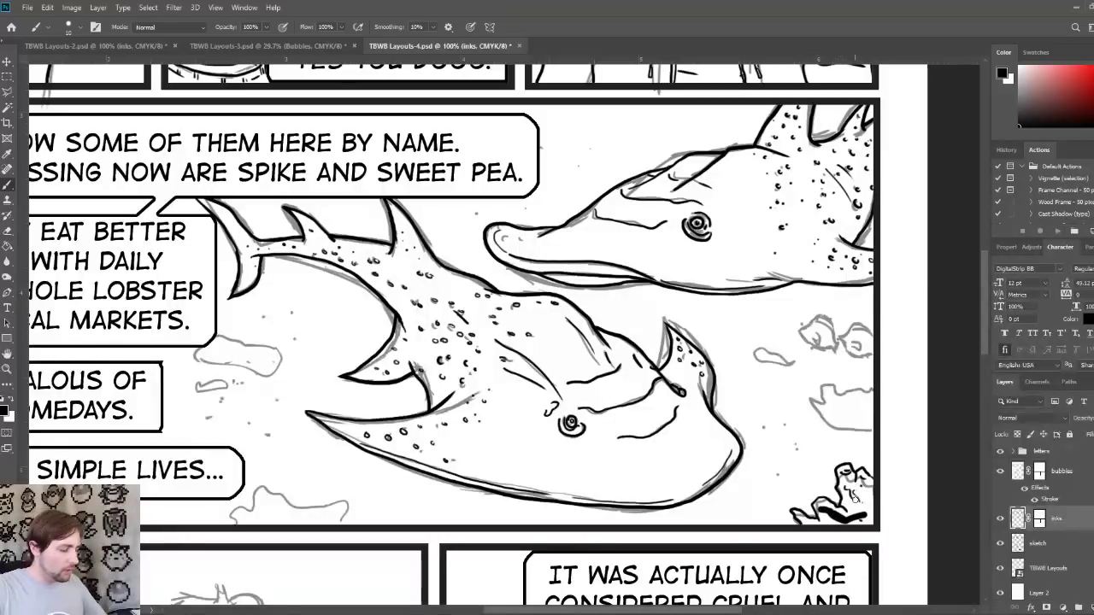
key(ctrl+z)
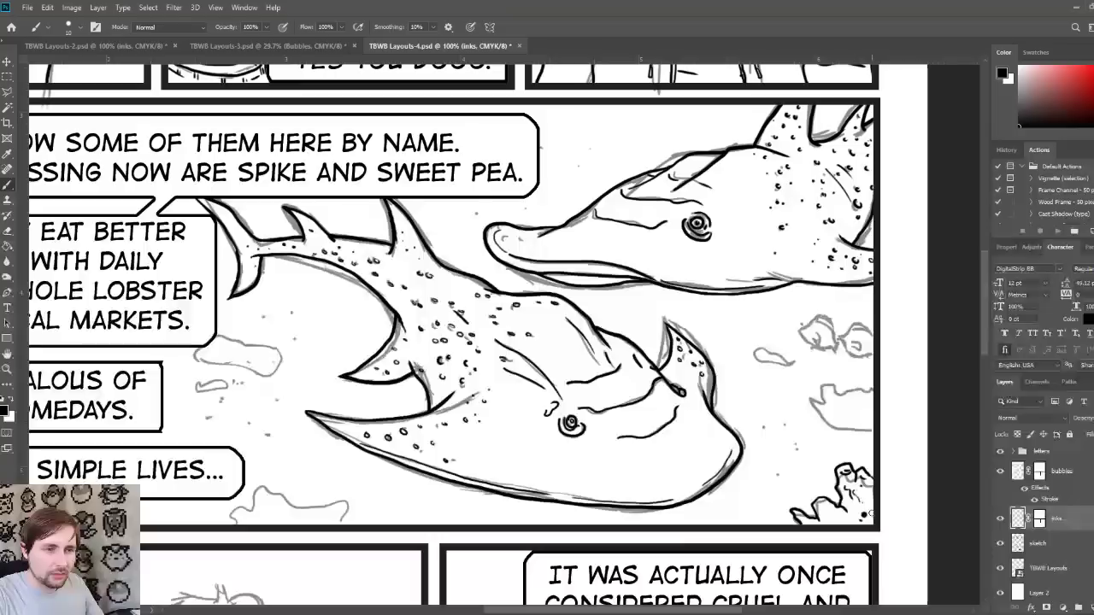
mouse_move(865, 517)
mouse_down()
mouse_move(839, 521)
mouse_move(821, 505)
mouse_move(825, 517)
mouse_move(798, 514)
mouse_up()
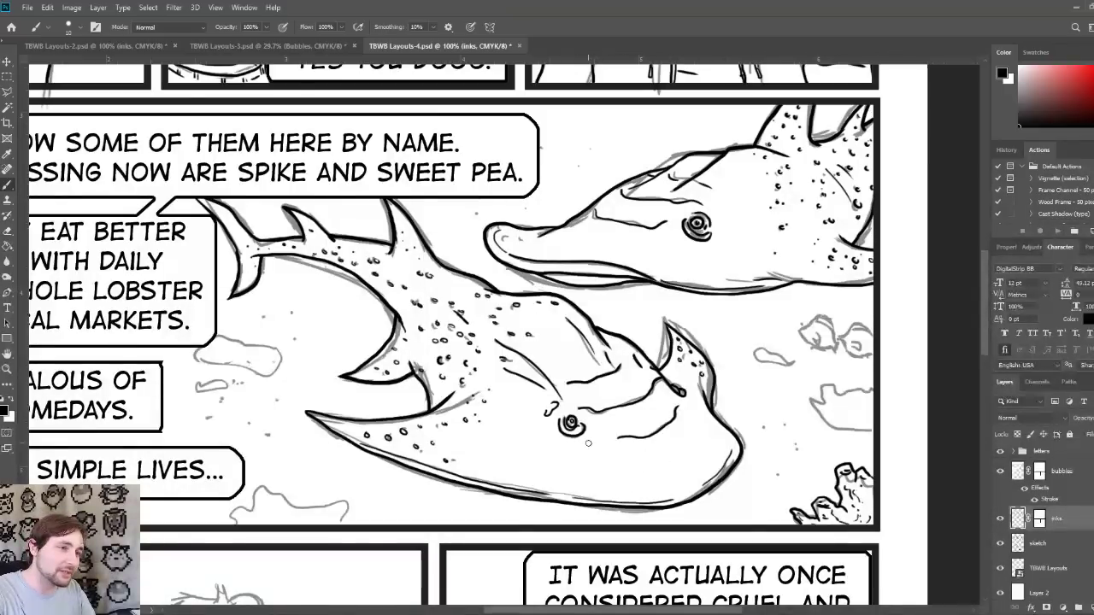
mouse_move(592, 446)
mouse_down()
mouse_move(618, 464)
mouse_move(645, 458)
mouse_move(667, 434)
mouse_move(609, 453)
mouse_up()
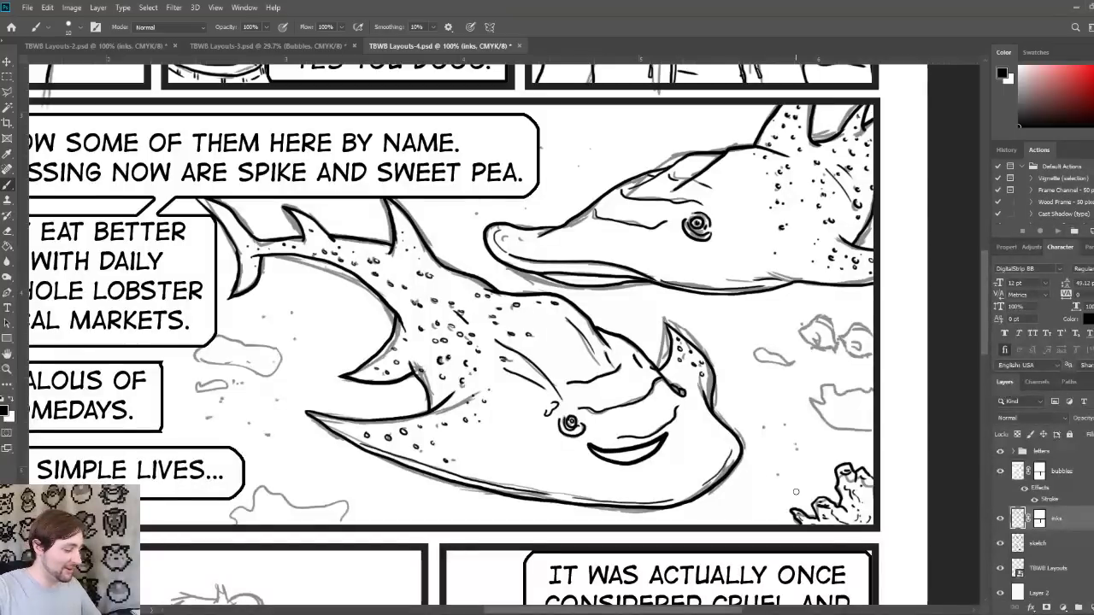
key(ctrl+z)
key(ctrl+z)
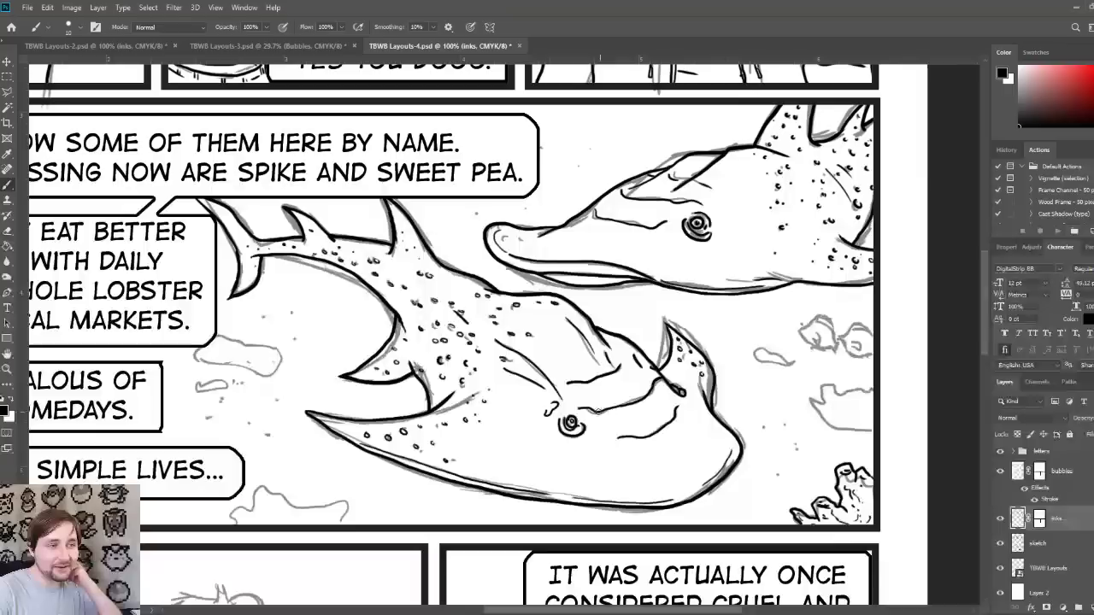
mouse_move(671, 392)
mouse_down()
mouse_move(675, 371)
mouse_move(682, 391)
mouse_up()
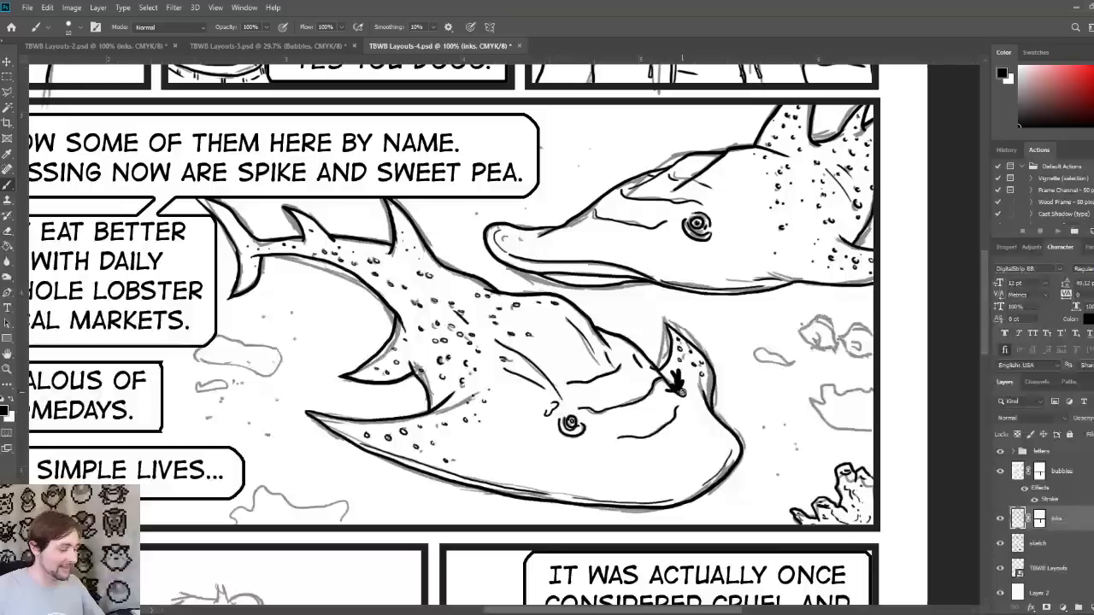
key(ctrl+z)
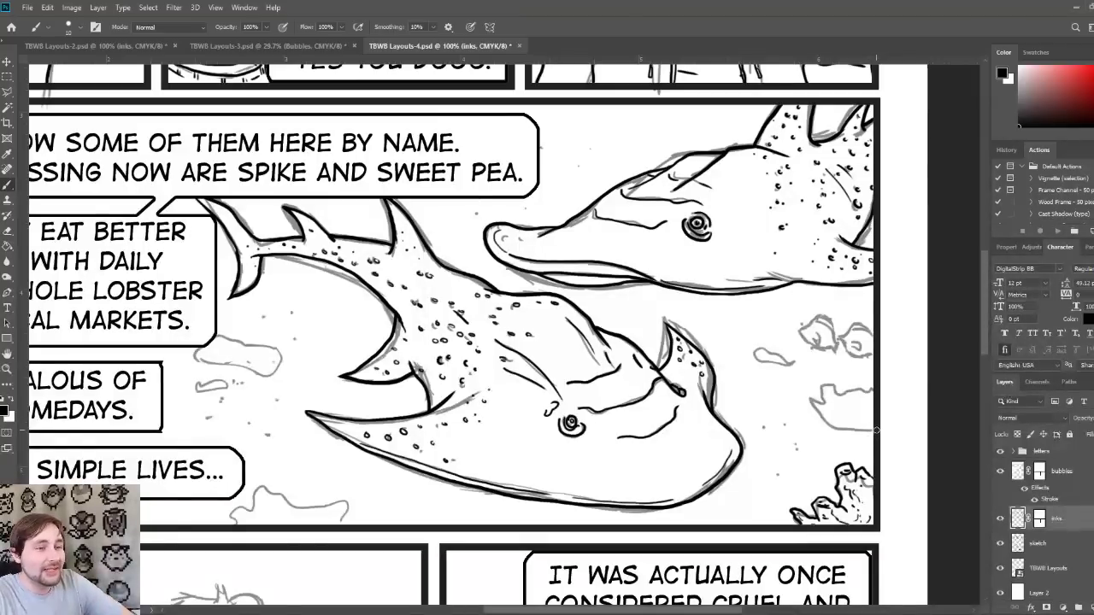
Step: Ink the second coral at the panel's right border and the small flat rock beside the lower fish's far fin
mouse_move(874, 429)
mouse_down()
mouse_move(825, 425)
mouse_move(809, 401)
mouse_move(822, 400)
mouse_move(819, 378)
mouse_move(829, 381)
mouse_move(840, 418)
mouse_move(875, 387)
mouse_up()
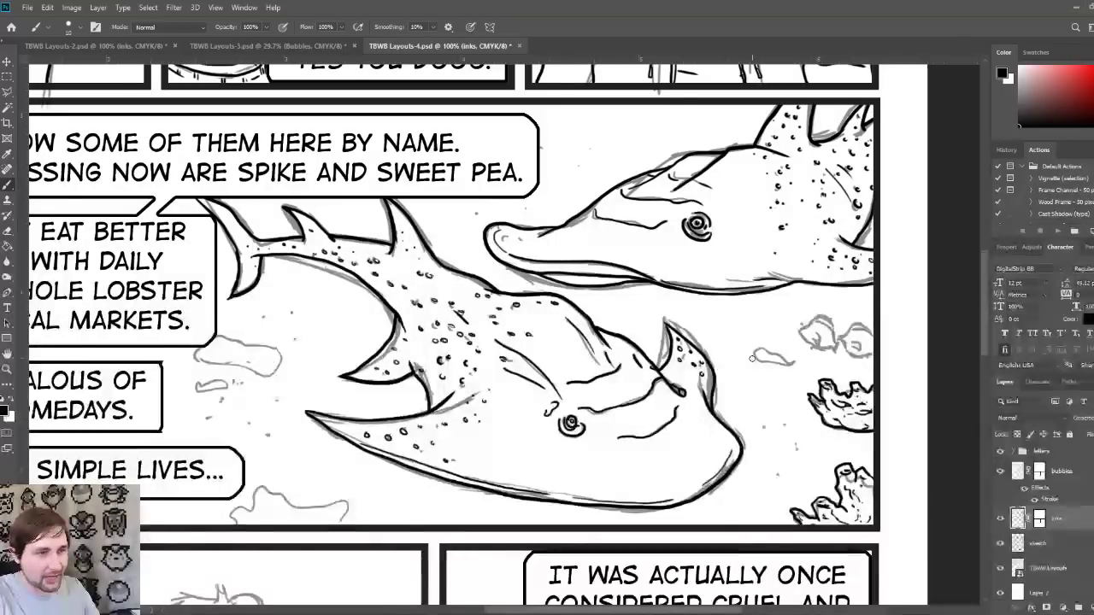
mouse_move(752, 359)
mouse_down()
mouse_move(785, 364)
mouse_move(744, 347)
mouse_move(759, 354)
mouse_up()
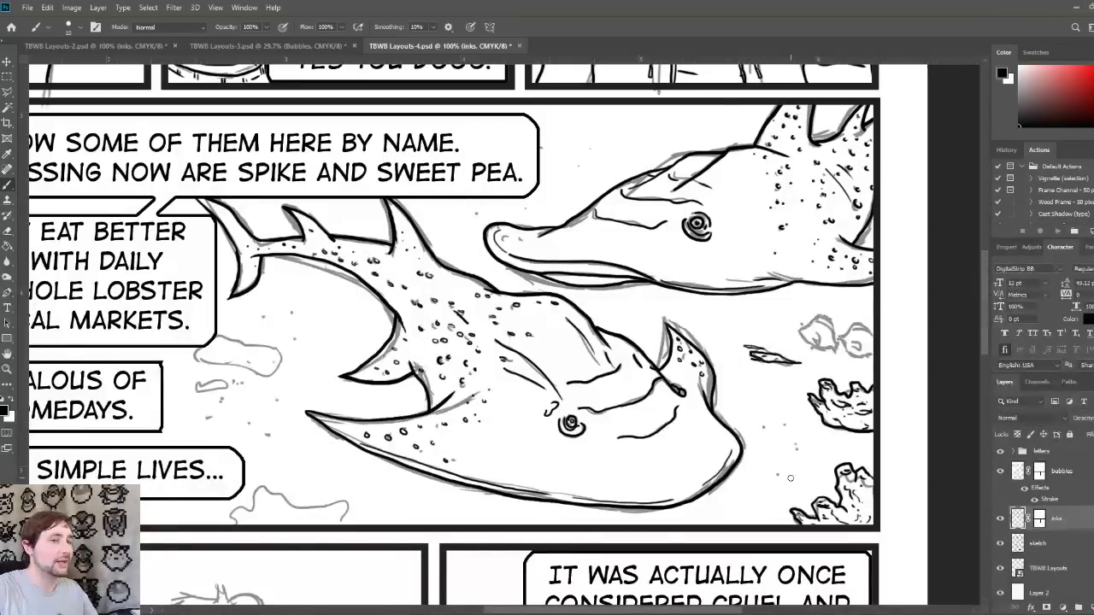
drag(781, 366, 741, 356)
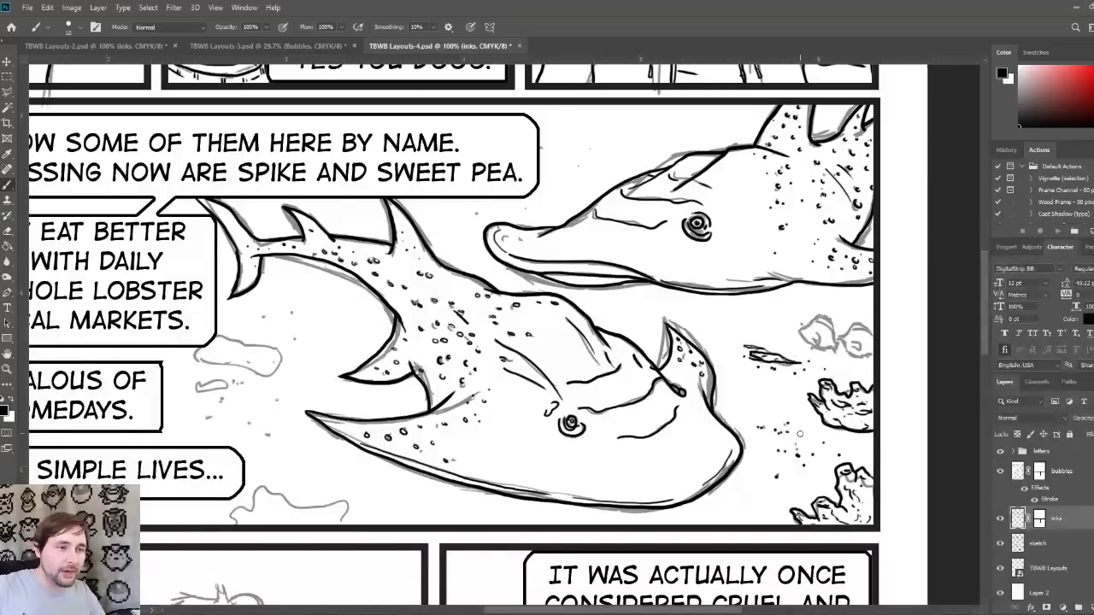
Step: Save the page and dot small sand specks on the seabed around the rock and corals and below the lower fish
drag(775, 399, 750, 396)
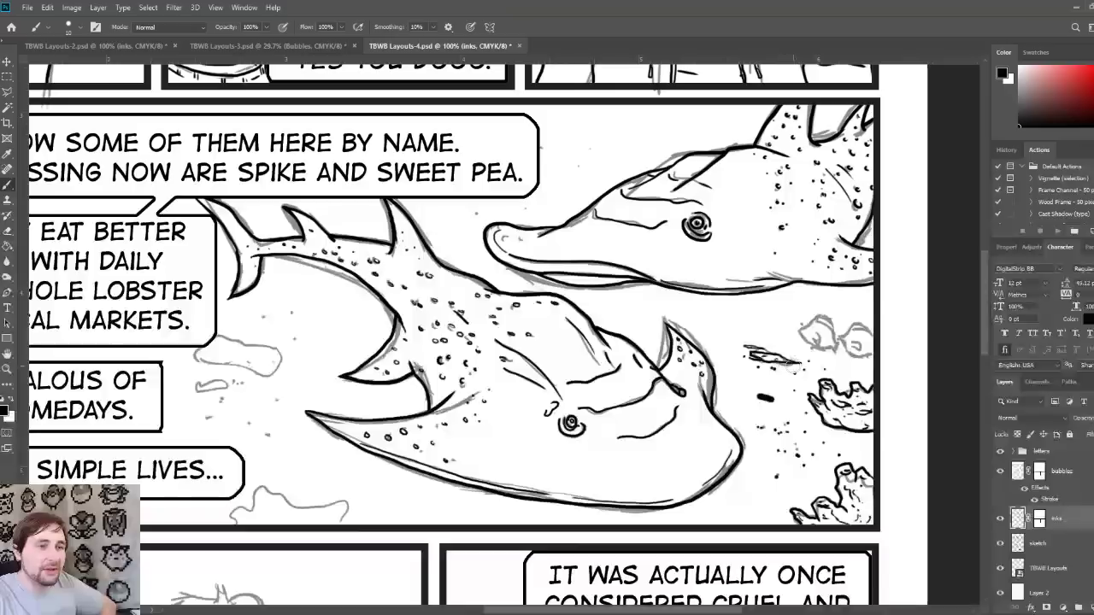
key(ctrl+z)
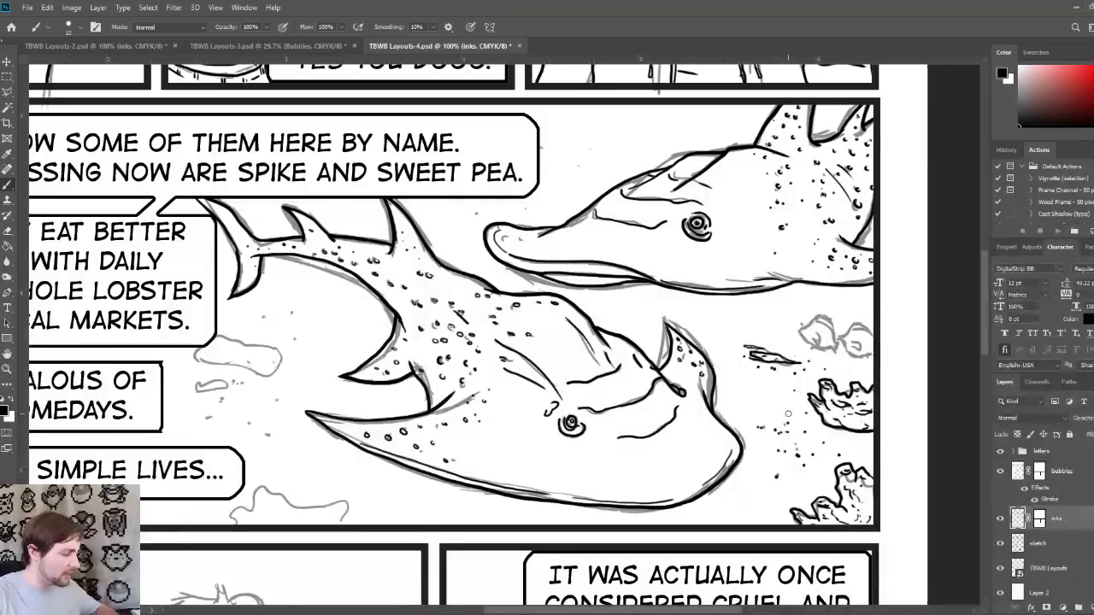
key(ctrl+s)
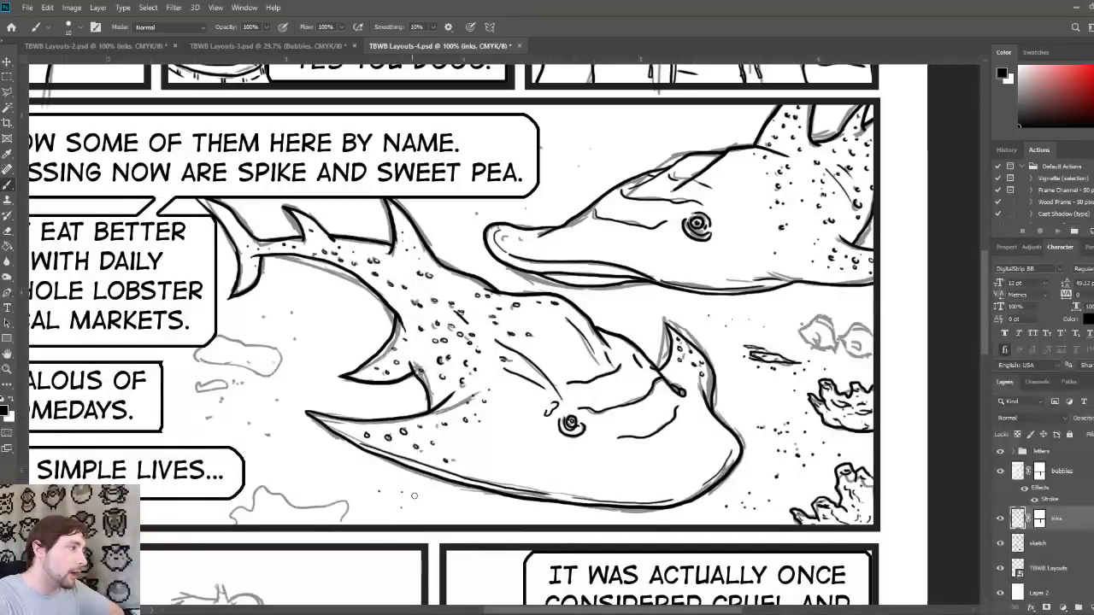
click(380, 493)
click(391, 492)
click(401, 495)
click(417, 494)
click(487, 509)
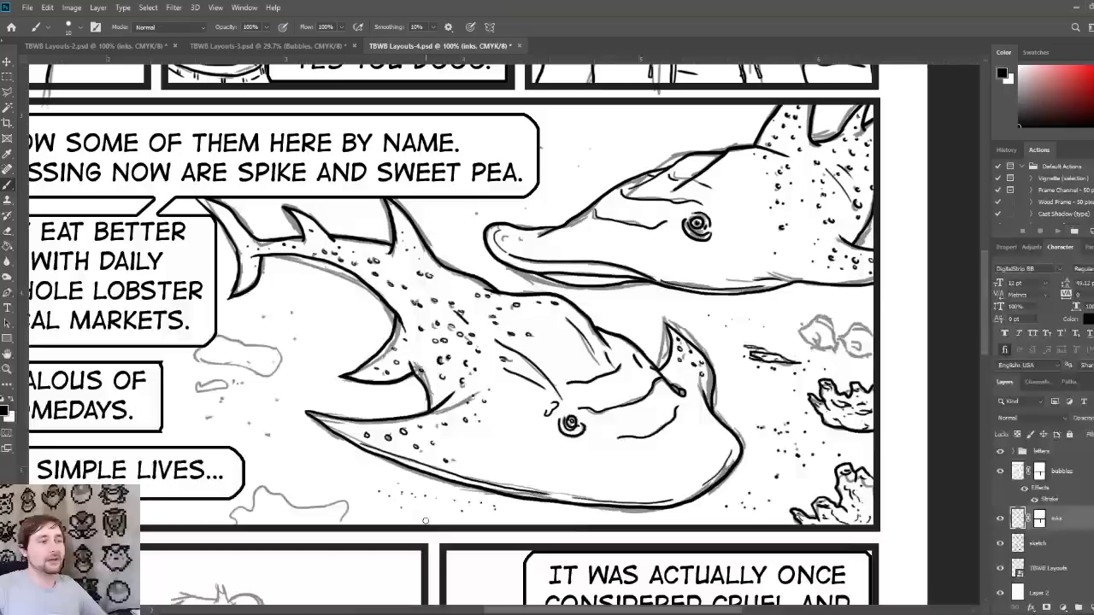
Step: Dot sand specks beneath the lower fish's near fin and ink the two small fish by the panel's right border
click(359, 471)
click(352, 482)
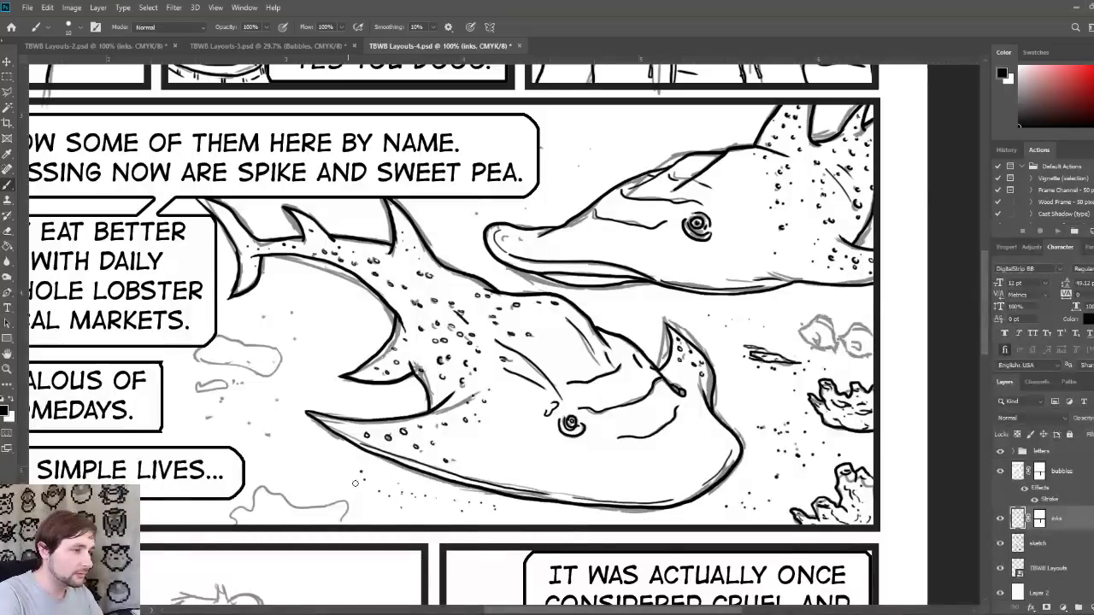
click(371, 488)
click(382, 491)
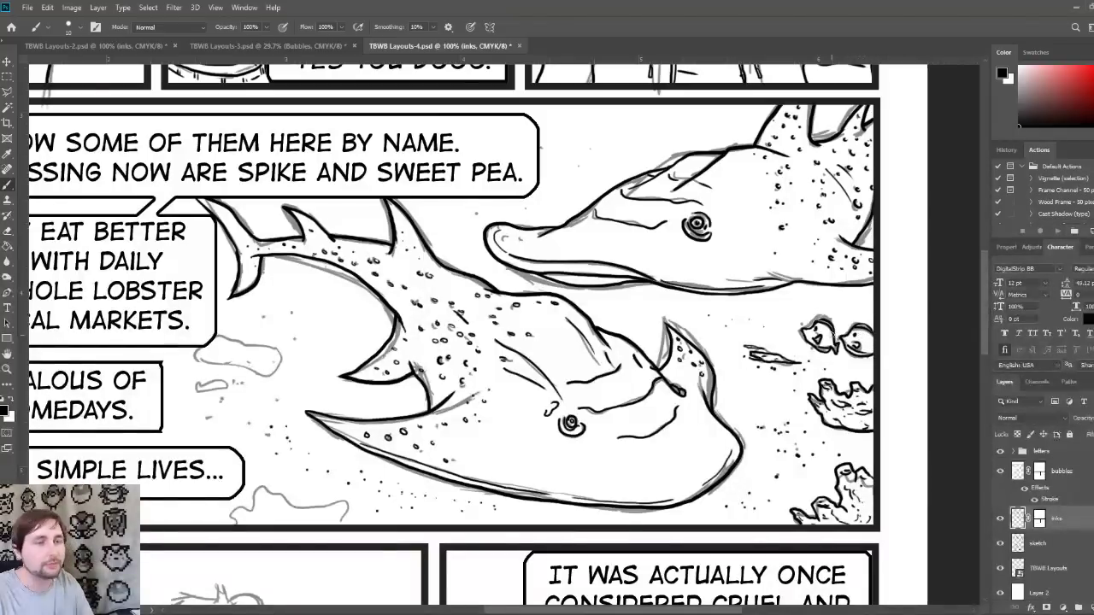
Step: Dot fine specks in the sand above the small flat rock and around the upper fish's snout, undoing the oversized dot
click(751, 322)
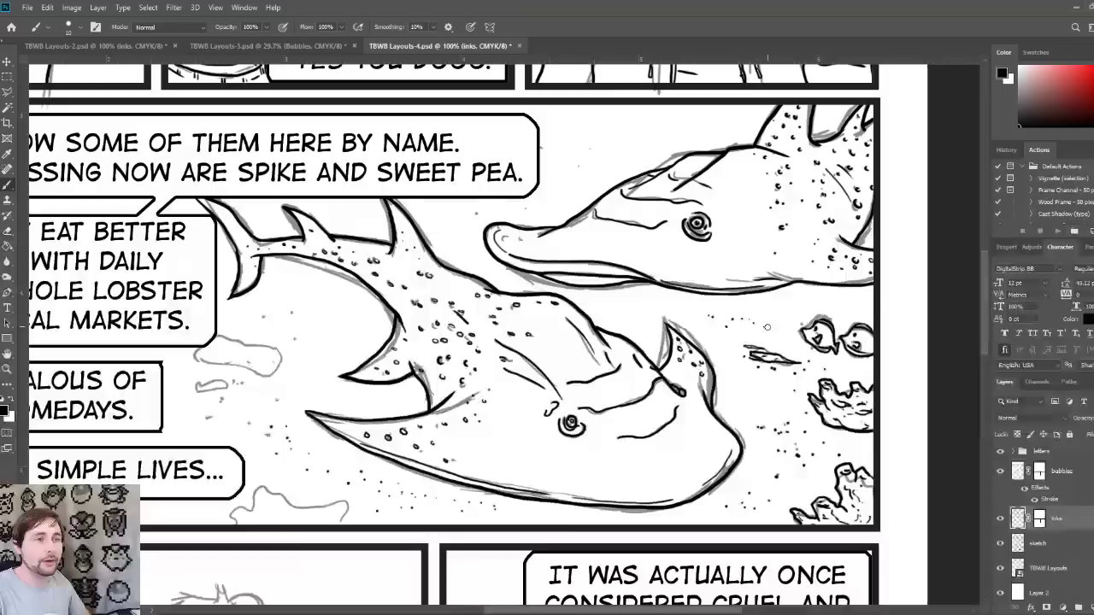
click(767, 327)
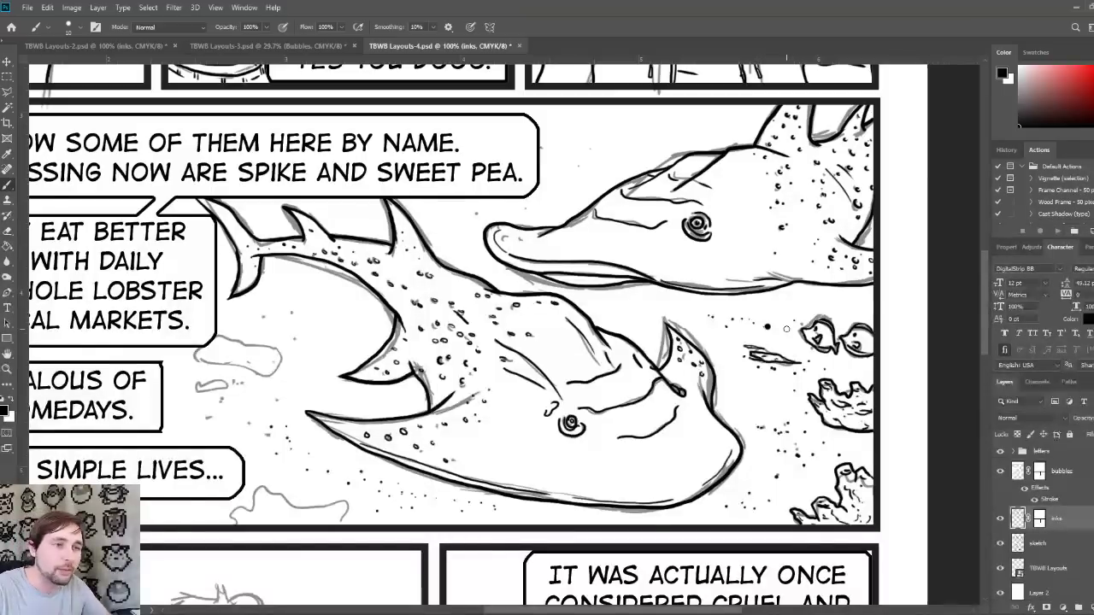
key(ctrl+z)
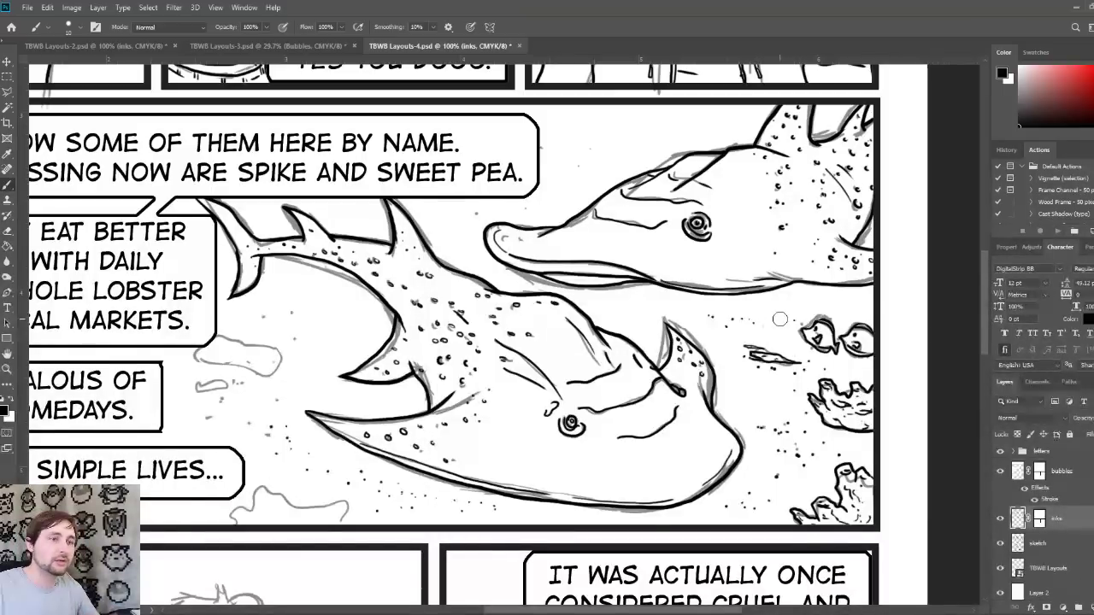
key(bracketleft)
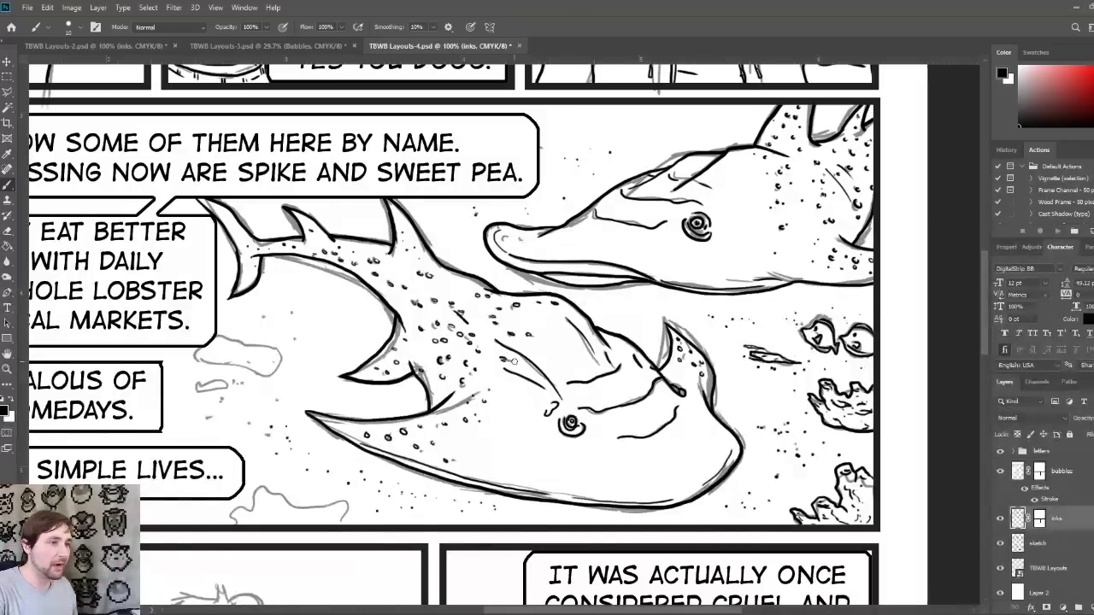
Step: Ink the small flat rock and the branching coral with its surface texture below the lower fish's tail, reworking the coral's first outline
scroll(498, 353, left, 4)
scroll(504, 360, down, 2)
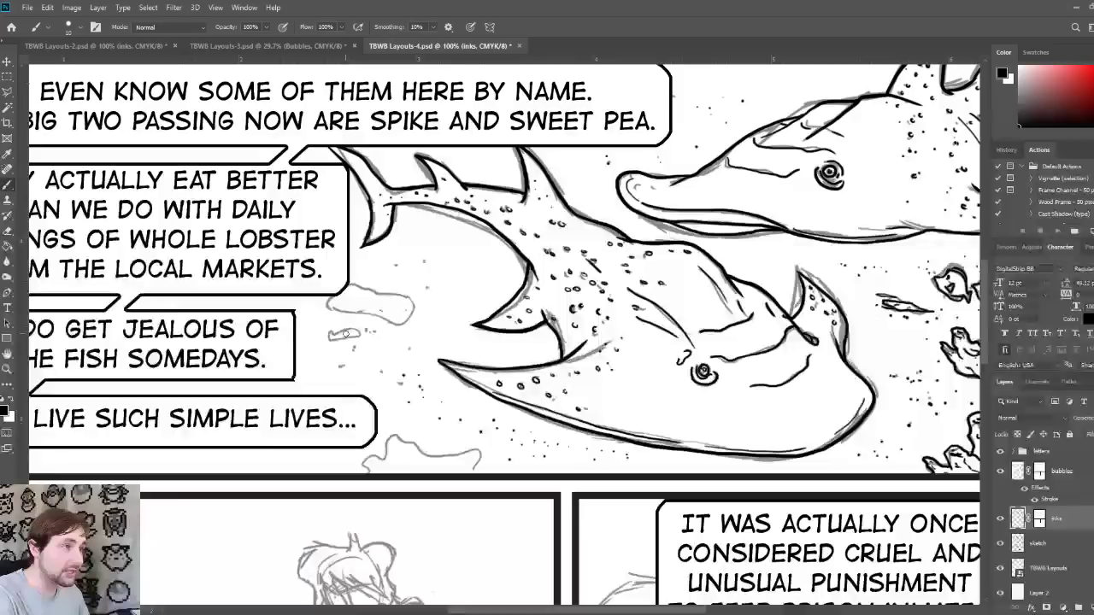
mouse_move(327, 341)
mouse_down()
mouse_move(366, 334)
mouse_move(318, 337)
mouse_move(339, 333)
mouse_move(331, 310)
mouse_move(408, 322)
mouse_move(421, 313)
mouse_move(401, 293)
mouse_move(356, 289)
mouse_move(335, 313)
mouse_move(354, 286)
mouse_up()
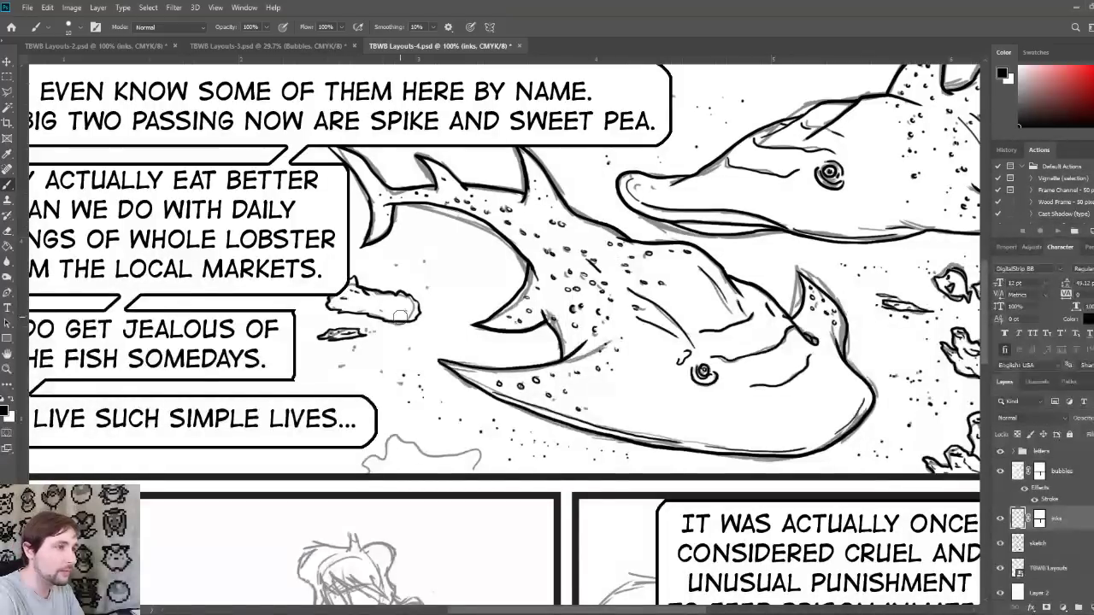
mouse_move(402, 318)
mouse_down()
mouse_move(414, 314)
mouse_move(396, 301)
mouse_up()
key(bracketleft)
key(bracketleft)
key(bracketleft)
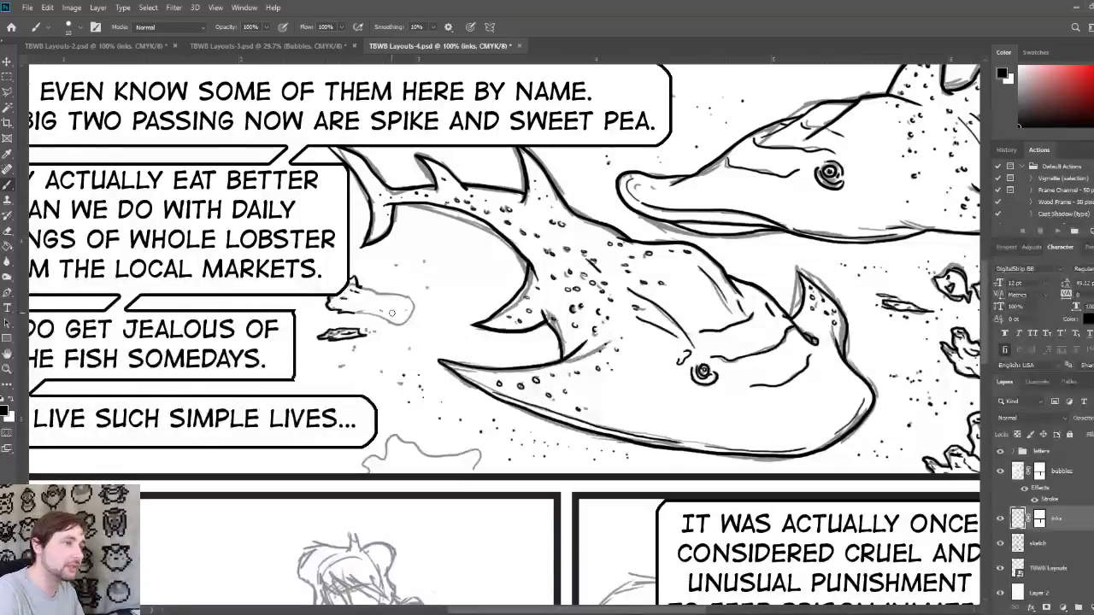
mouse_move(359, 280)
mouse_down()
mouse_move(398, 282)
mouse_move(381, 299)
mouse_move(362, 293)
mouse_move(396, 287)
mouse_move(369, 294)
mouse_move(373, 280)
mouse_move(373, 301)
mouse_move(396, 294)
mouse_move(416, 312)
mouse_move(356, 309)
mouse_move(388, 306)
mouse_up()
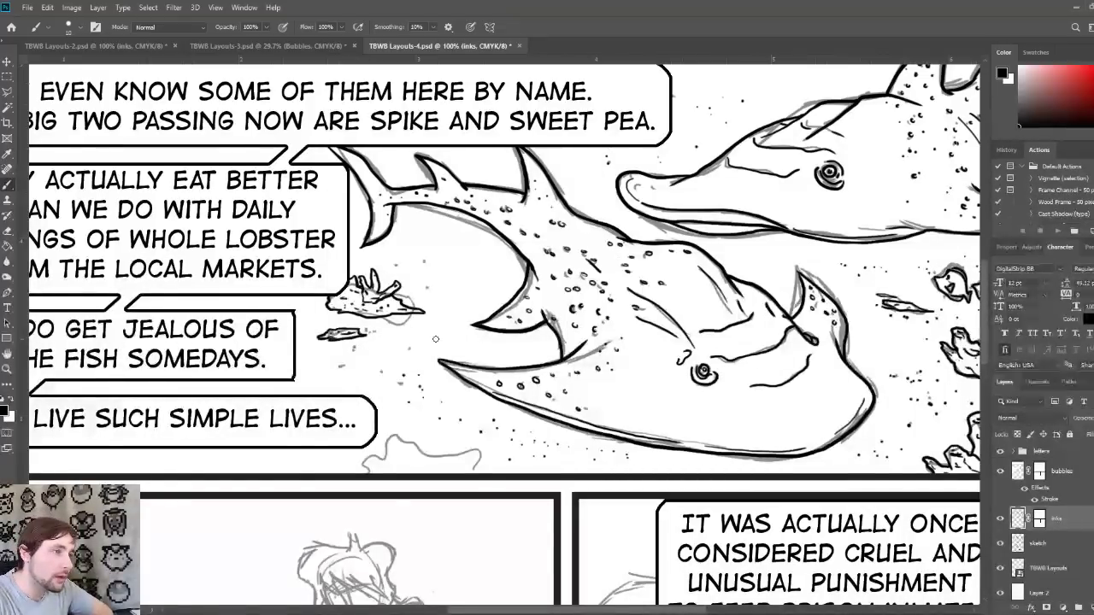
mouse_move(415, 320)
mouse_down()
mouse_move(395, 322)
mouse_move(412, 325)
mouse_up()
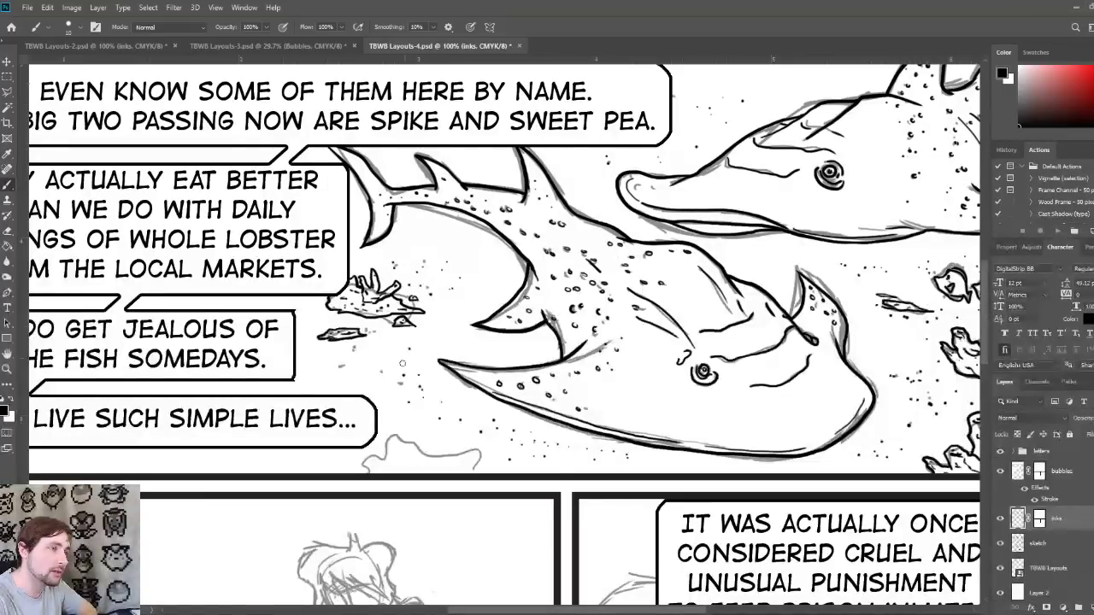
Step: Dot sand specks around the flat rock and ink the jagged coral at the panel's lower edge beside the last speech bubble
click(339, 363)
click(350, 353)
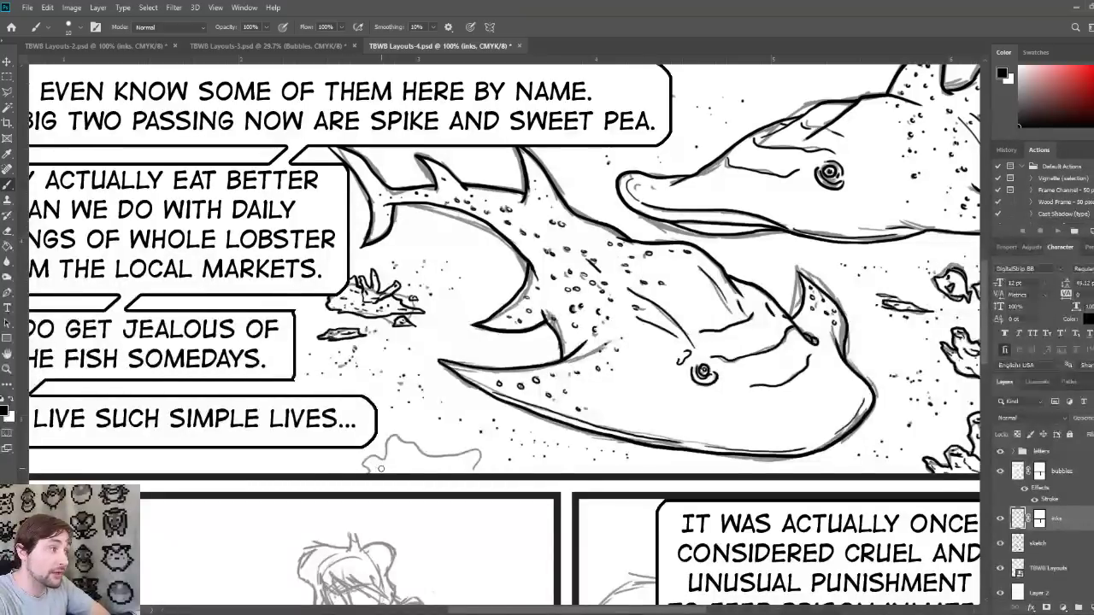
mouse_move(370, 475)
mouse_down()
mouse_move(368, 457)
mouse_move(386, 453)
mouse_move(395, 433)
mouse_move(489, 462)
mouse_move(485, 472)
mouse_move(469, 461)
mouse_move(468, 472)
mouse_move(415, 448)
mouse_up()
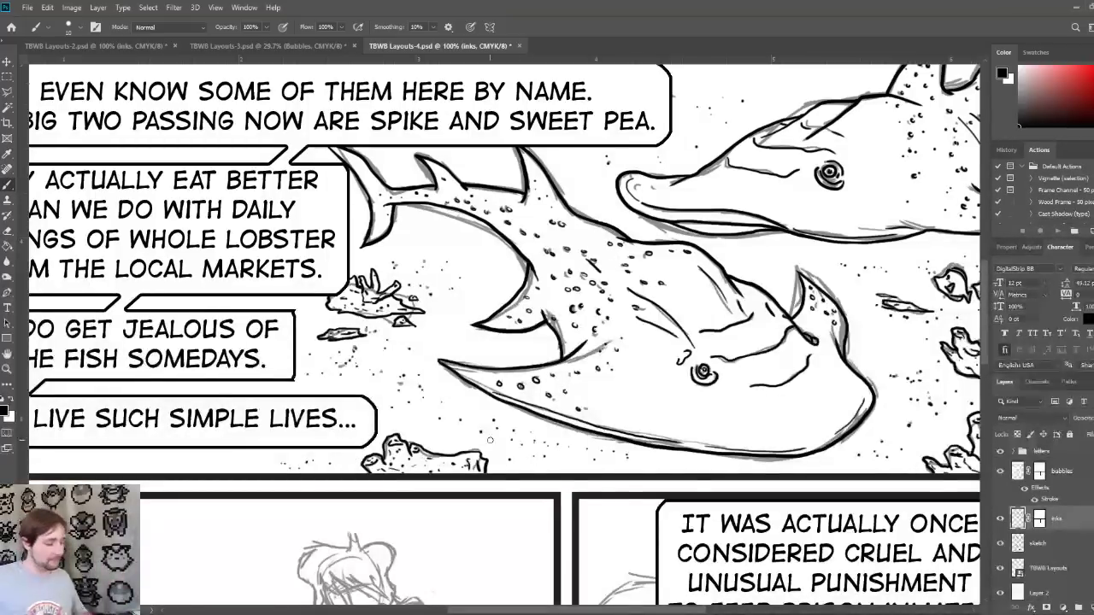
Step: Check the whole fish panel's inks with the sketch layer temporarily hidden
key(ctrl+minus)
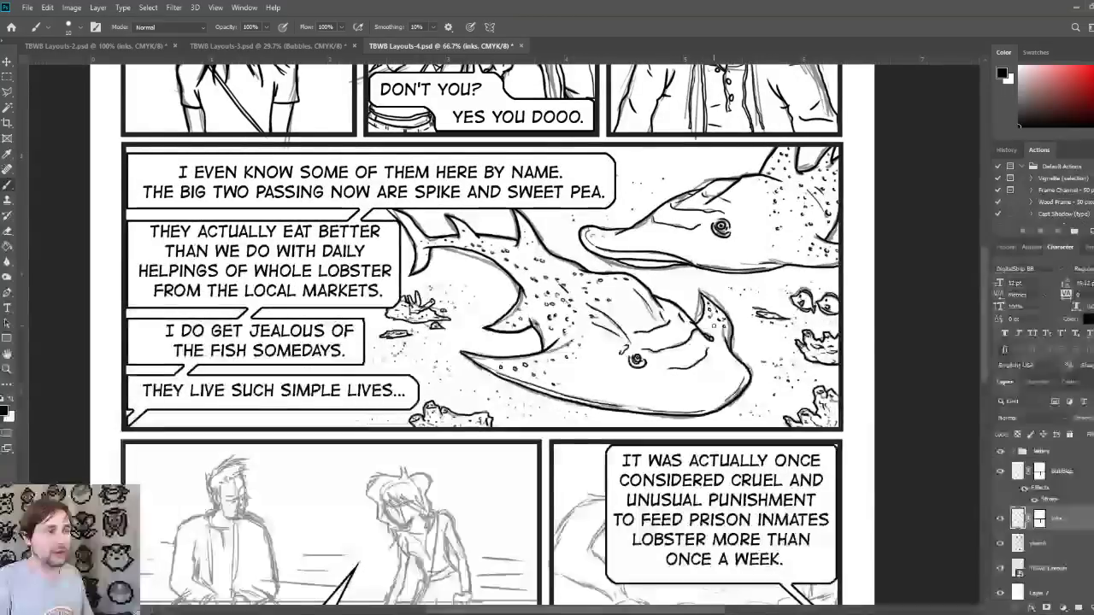
drag(496, 333, 506, 369)
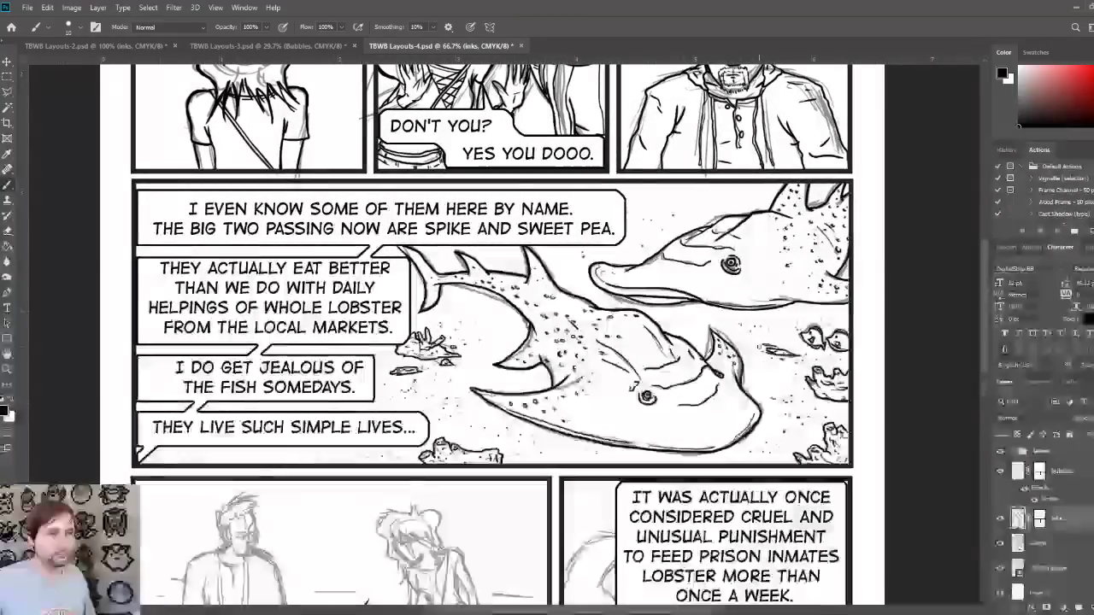
click(1001, 545)
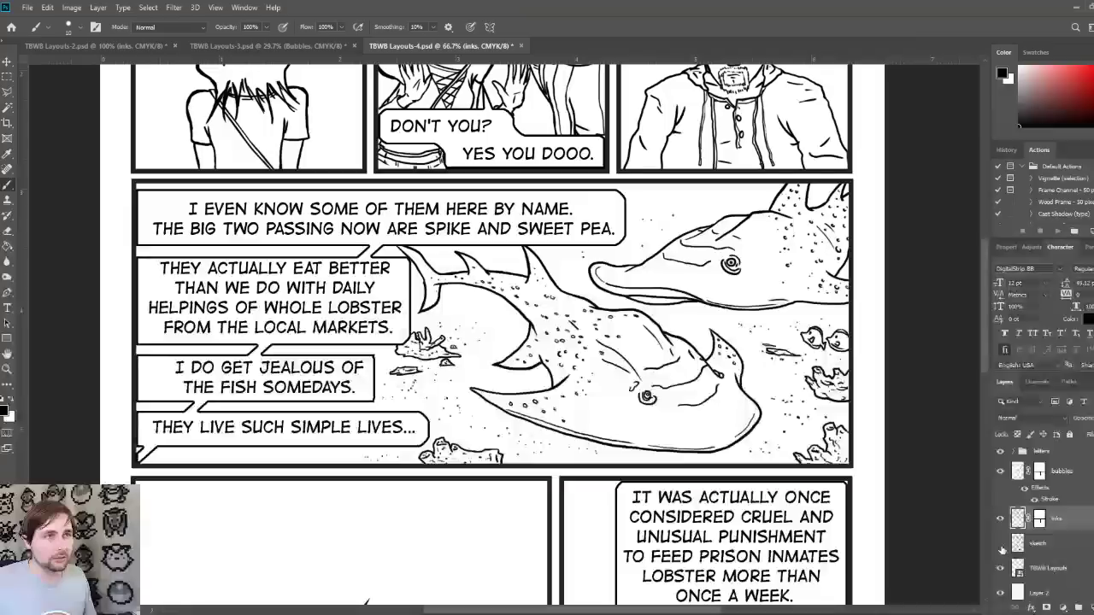
click(1001, 546)
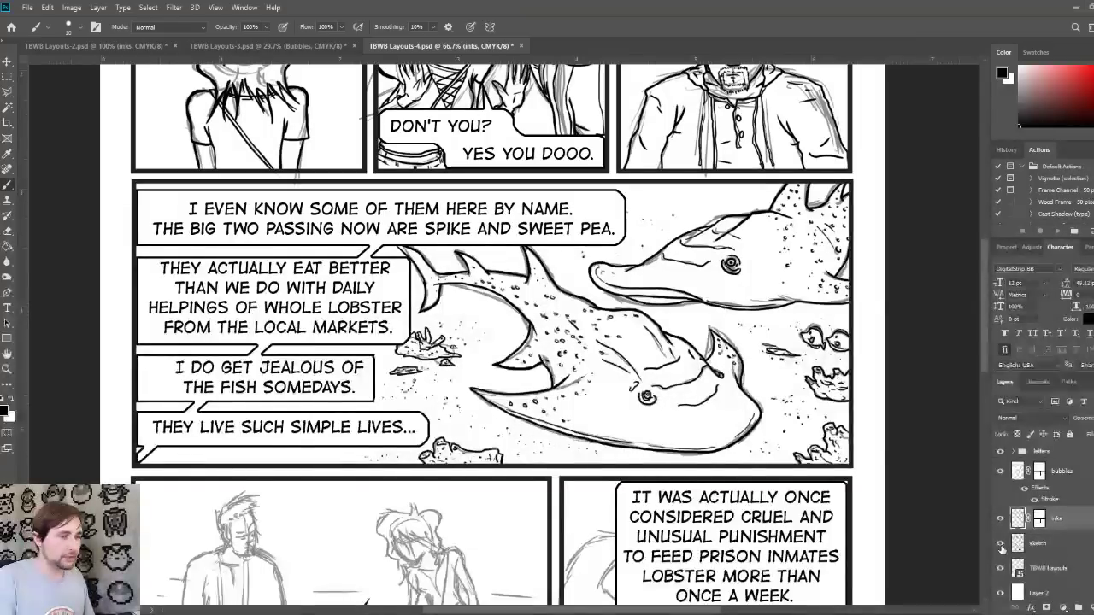
Step: Look over the remaining sketched panels of this page and review the inked pages TBWB Layouts-3 and TBWB Layouts-2
scroll(582, 517, down, 10)
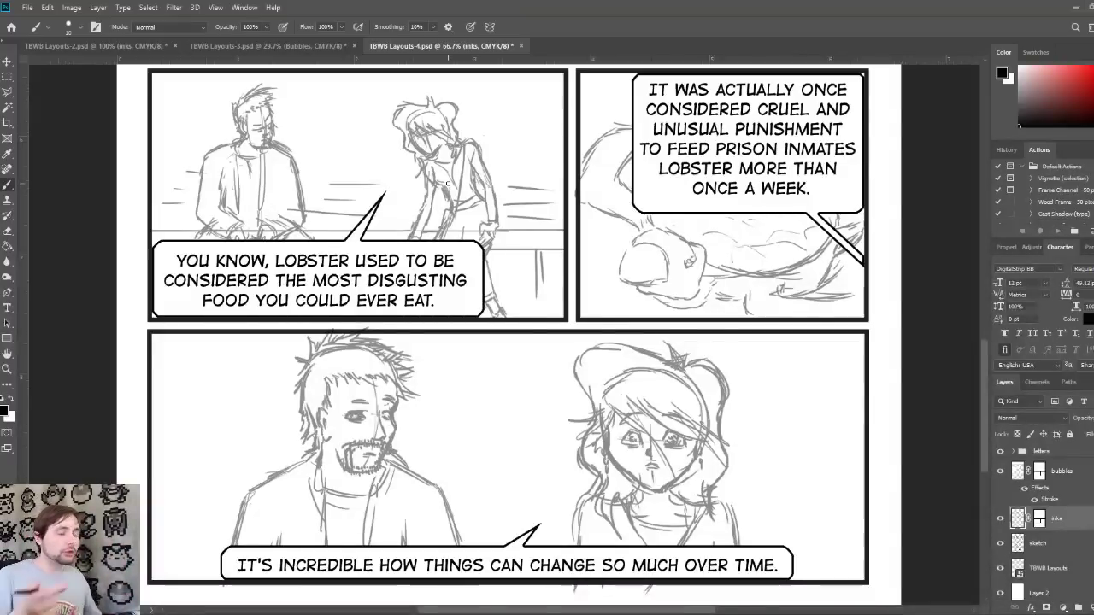
key(ctrl+plus)
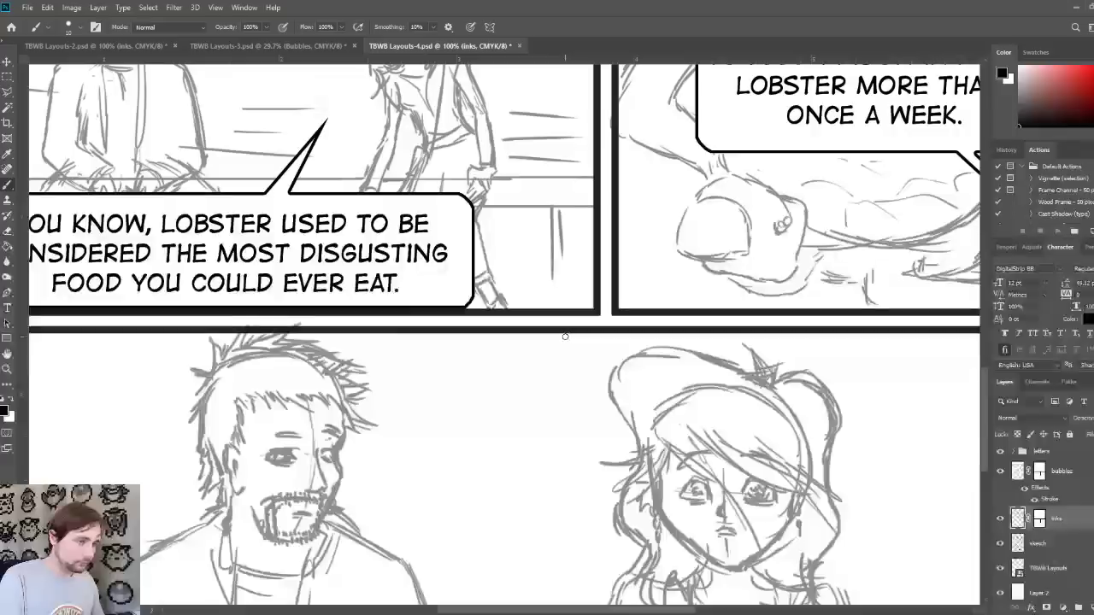
key(ctrl+minus)
key(ctrl+plus)
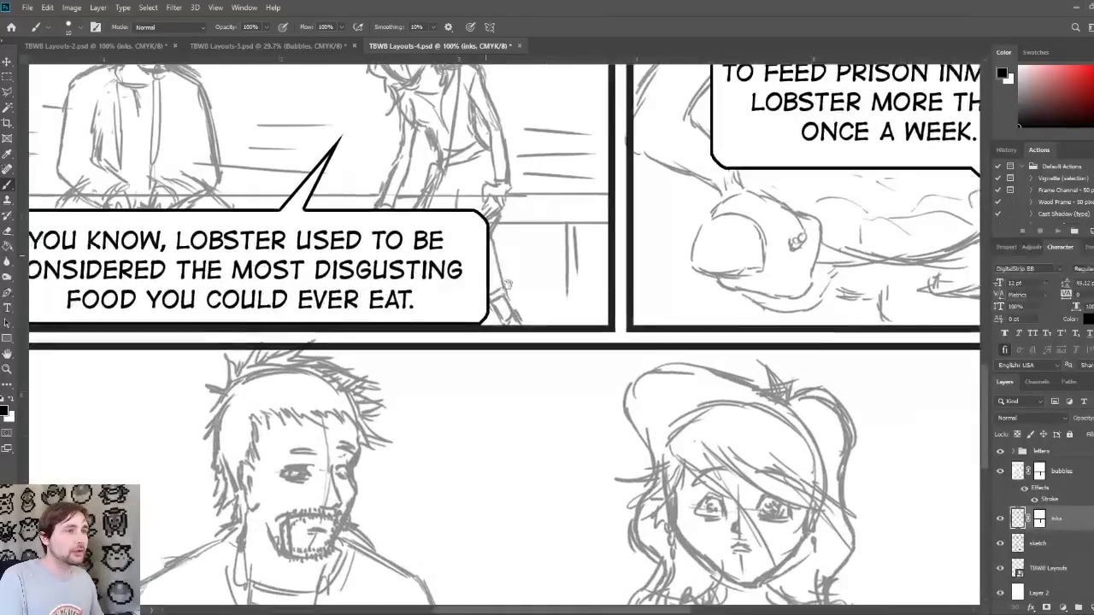
key(ctrl+plus)
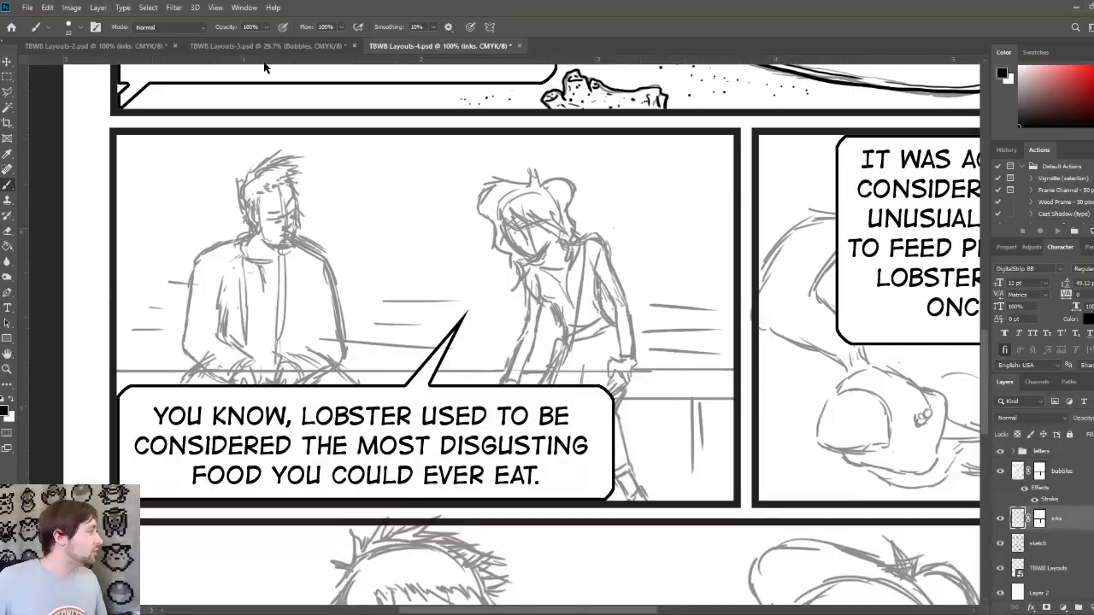
click(240, 47)
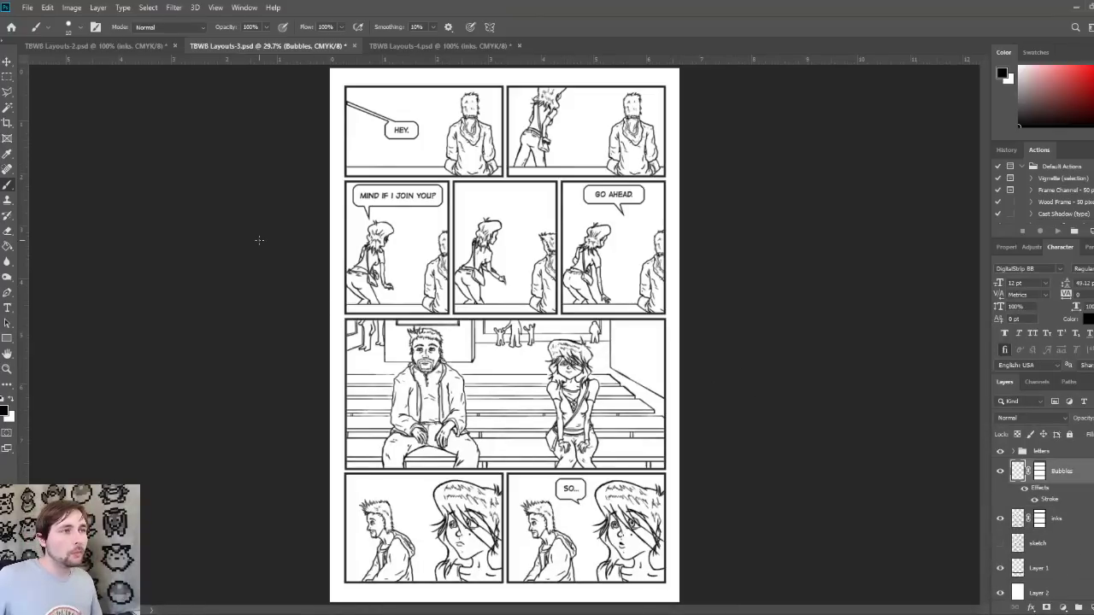
click(111, 47)
key(ctrl+minus)
key(ctrl+minus)
key(ctrl+minus)
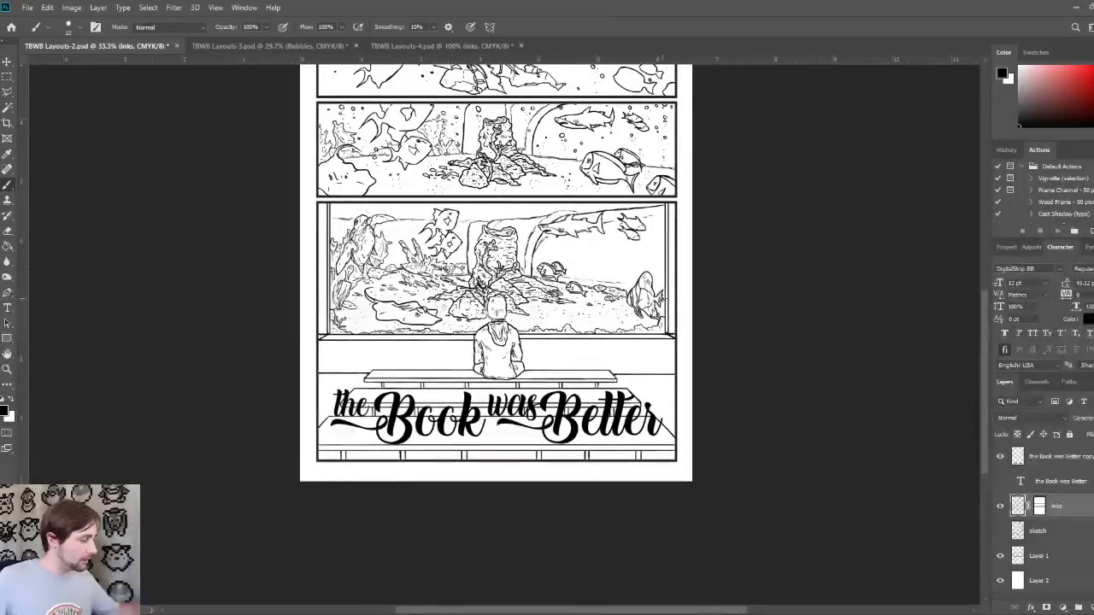
scroll(664, 297, down, 1)
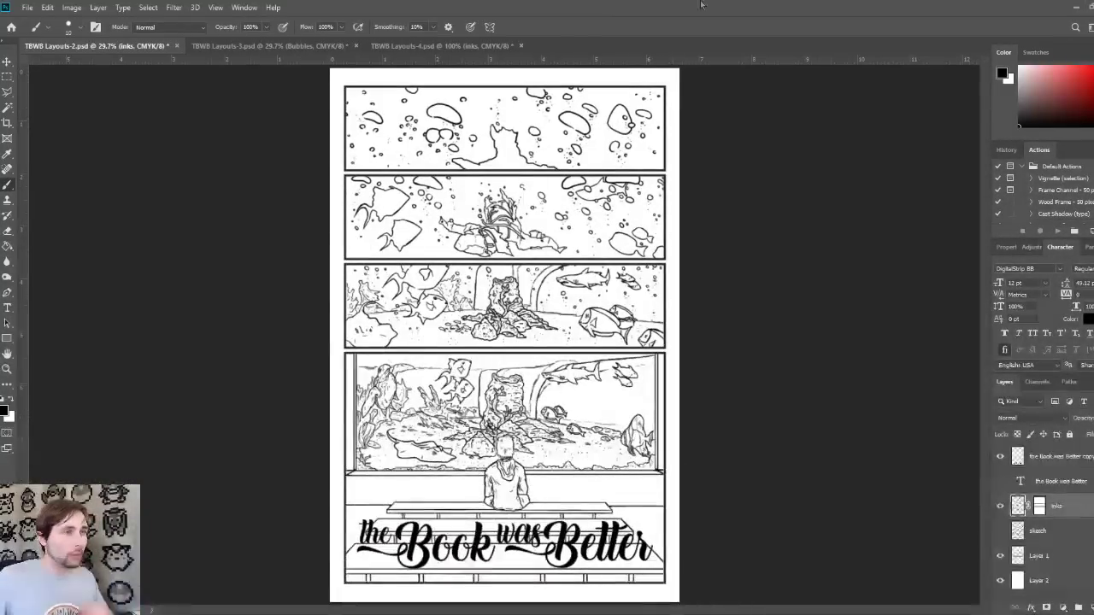
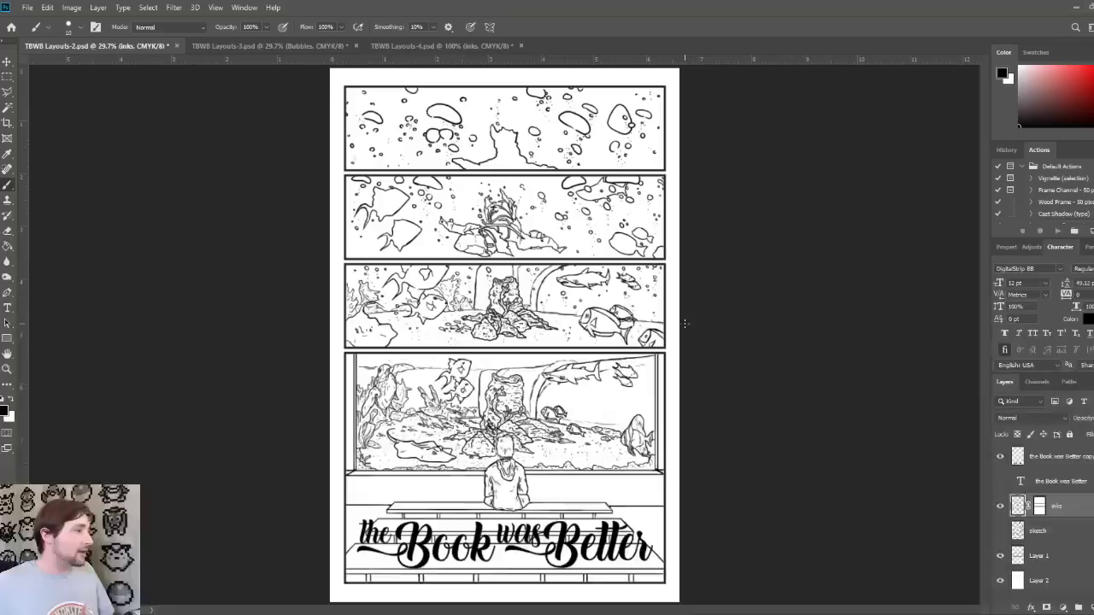
Step: Return to TBWB Layouts-4 and ink the leaning woman's shoulder bag and strap in the panel below the fish
click(443, 46)
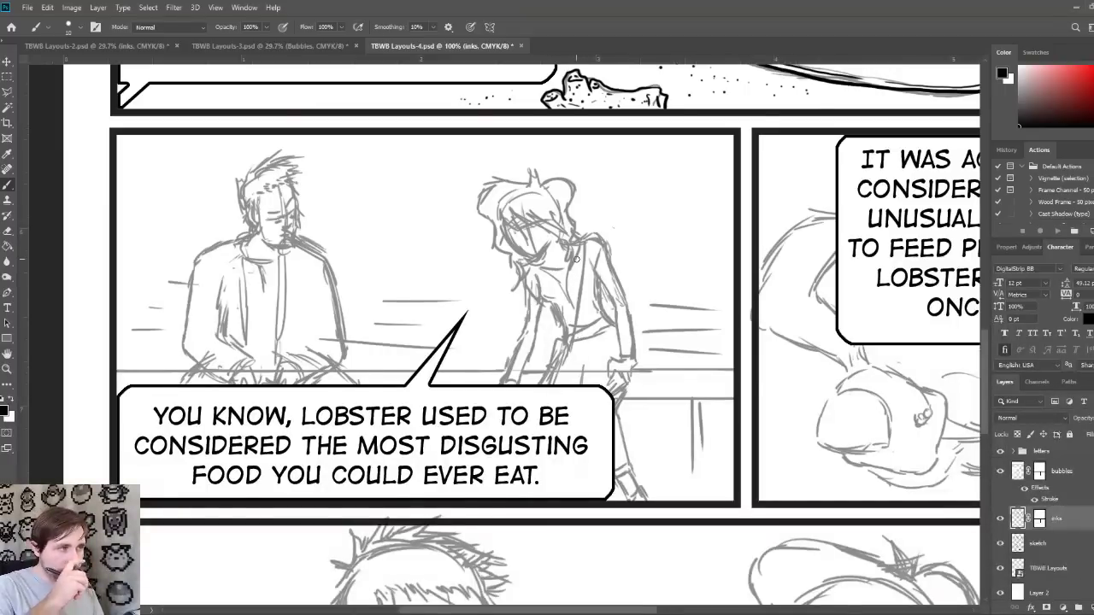
key(ctrl+plus)
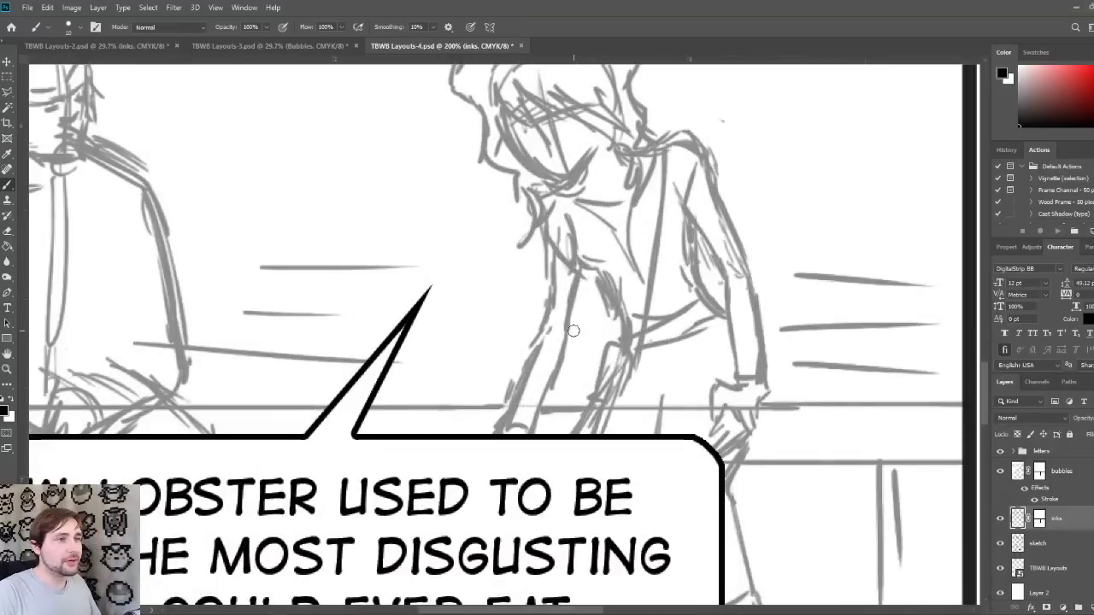
key(ctrl+minus)
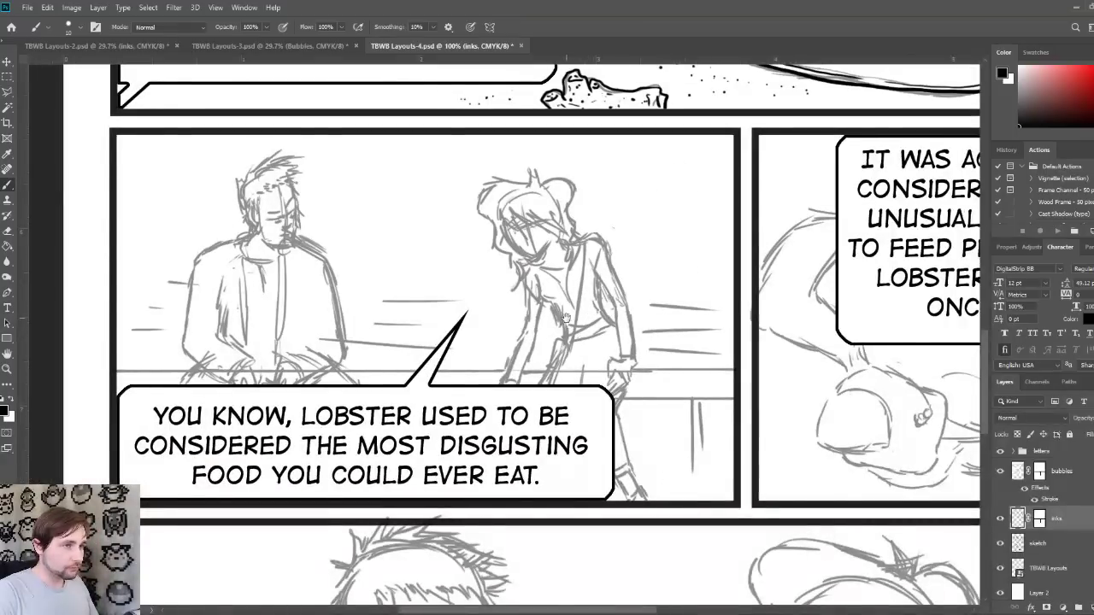
drag(567, 316, 600, 335)
key(ctrl+plus)
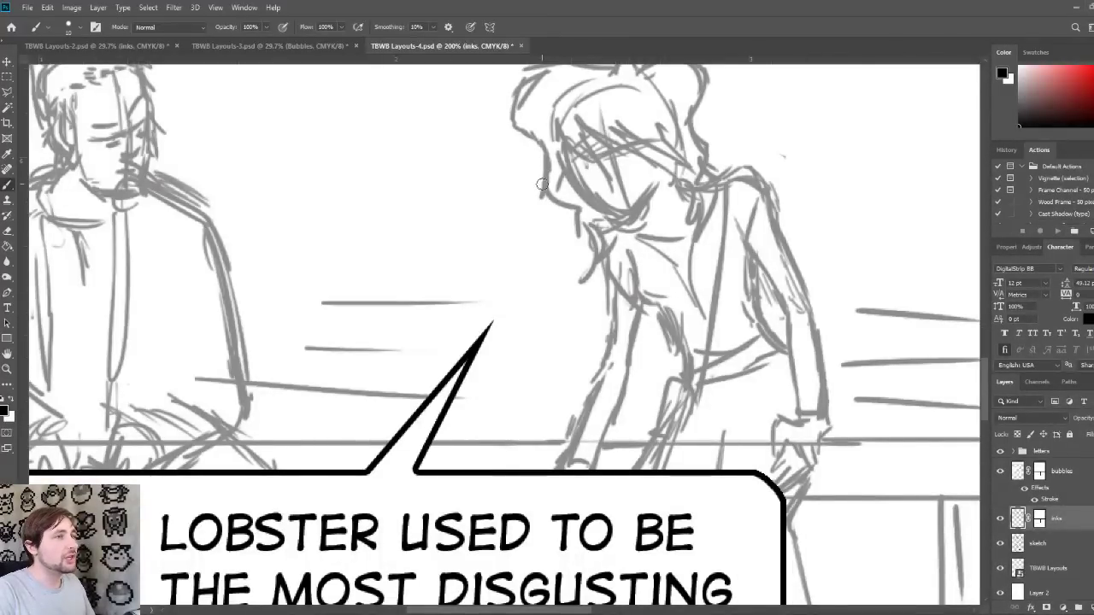
key(ctrl+minus)
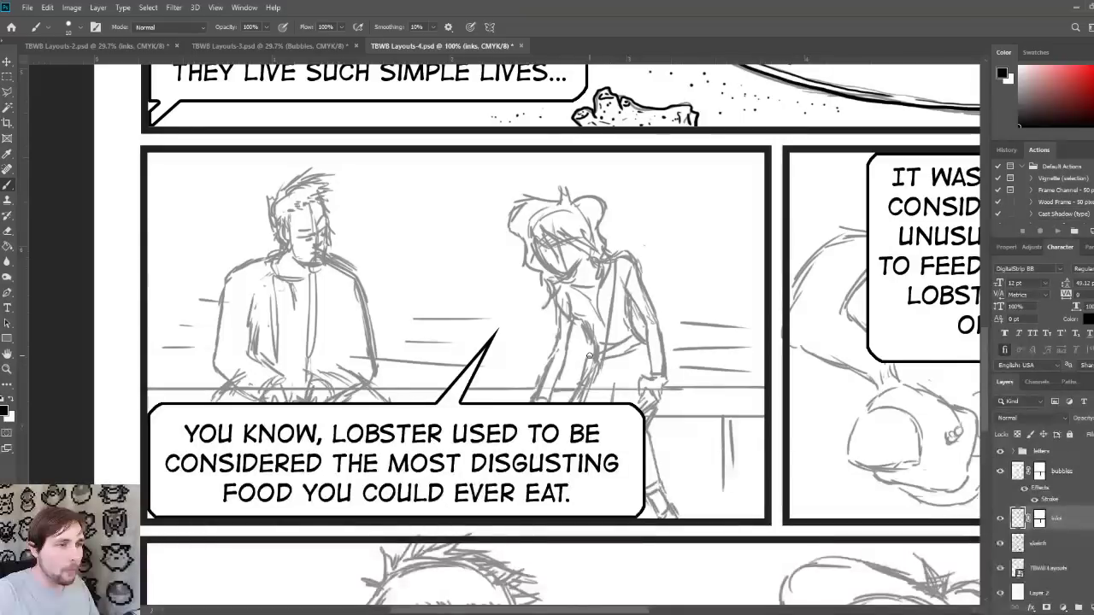
mouse_move(589, 355)
mouse_down()
mouse_move(586, 394)
mouse_move(597, 375)
mouse_move(589, 357)
mouse_move(602, 367)
mouse_move(586, 382)
mouse_move(614, 258)
mouse_up()
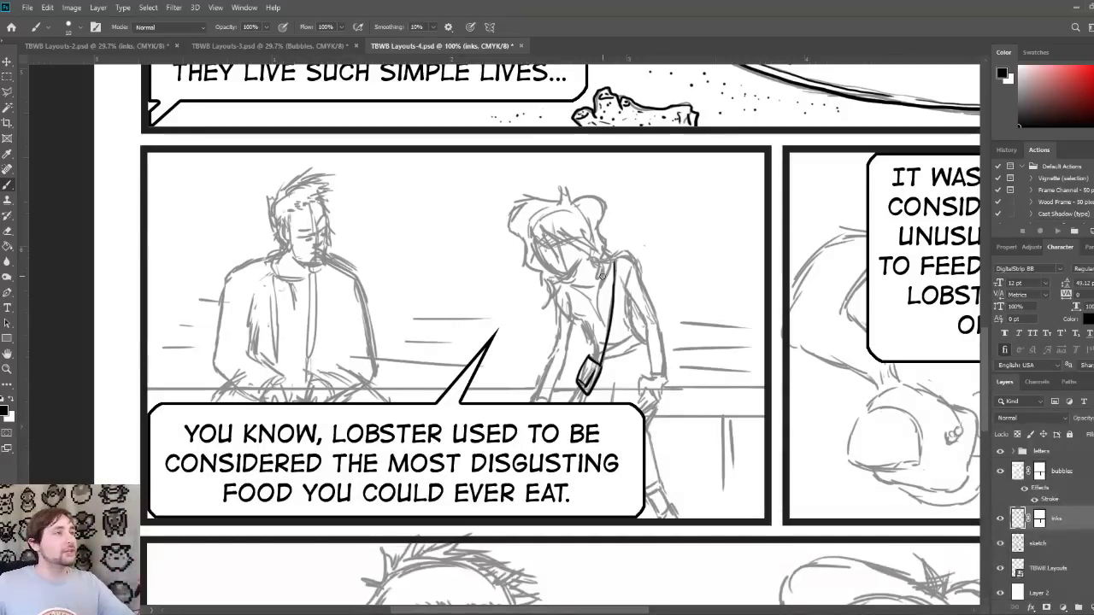
Step: Check the woman's look on page TBWB Layouts-3 and review the lower panels of TBWB Layouts-4 zoomed out
click(277, 48)
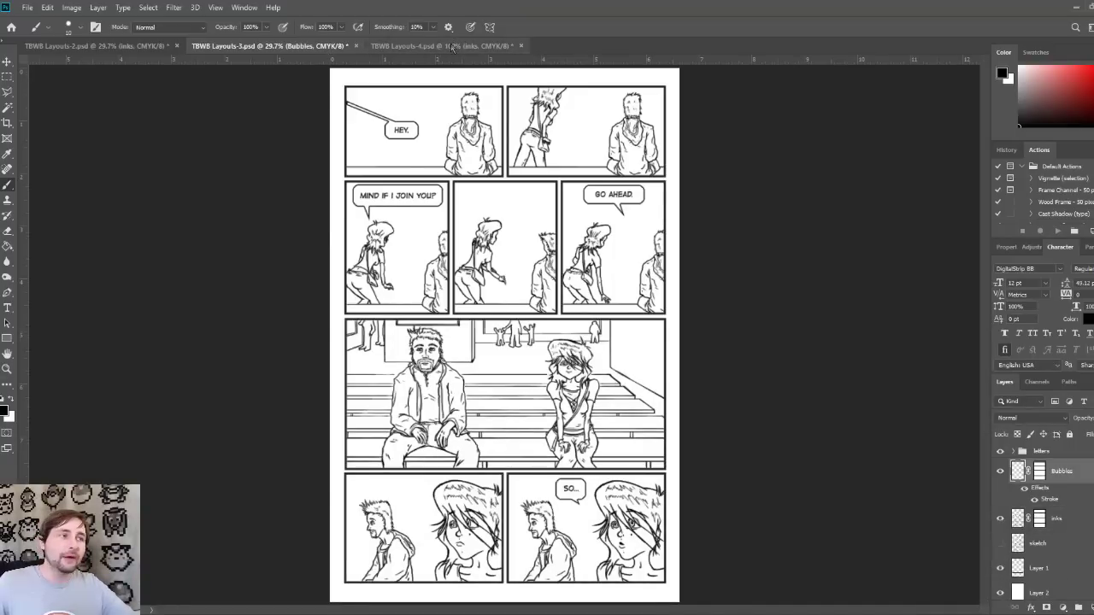
click(442, 46)
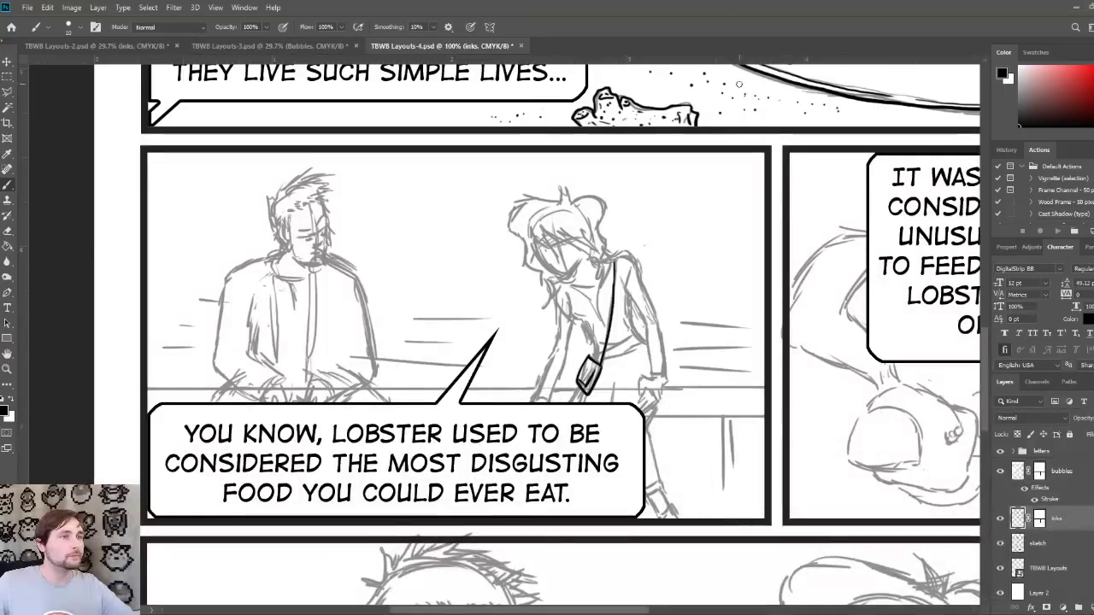
key(ctrl+minus)
key(ctrl+minus)
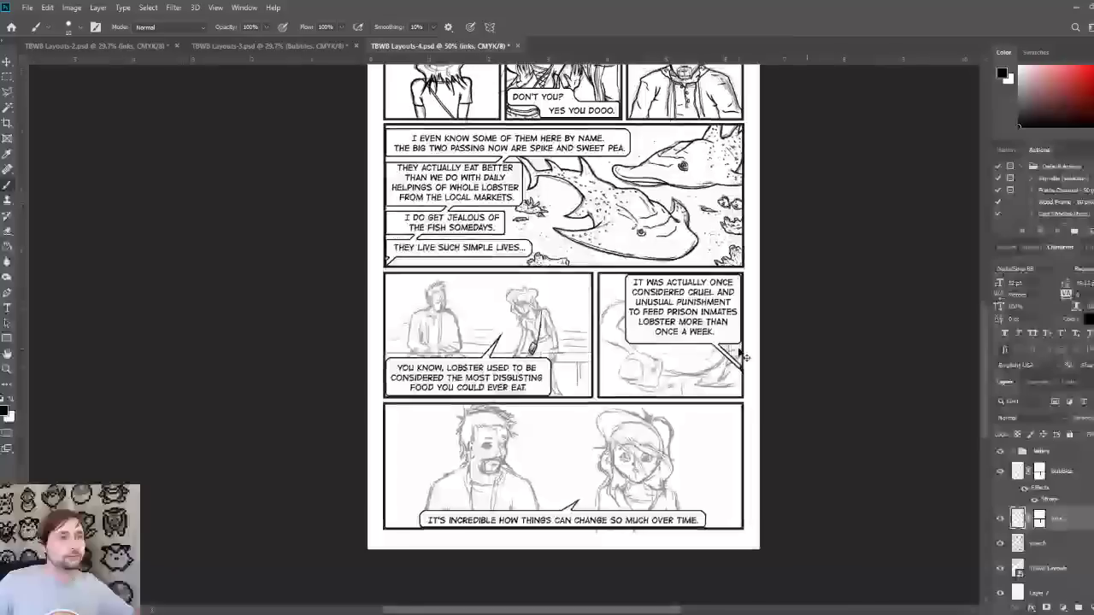
key(ctrl+plus)
key(ctrl+plus)
key(ctrl+plus)
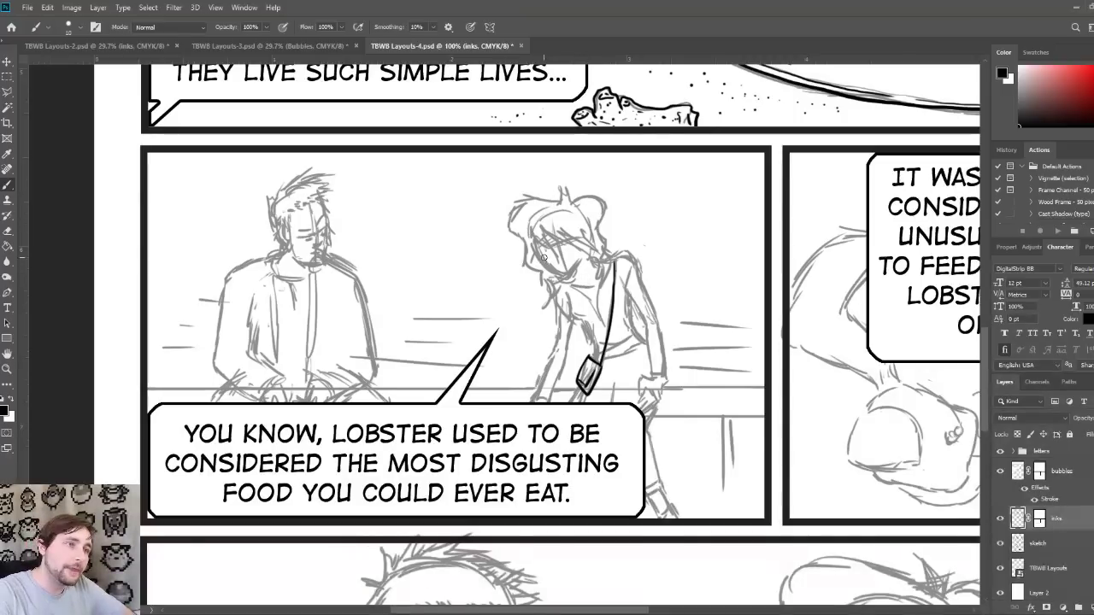
Step: Ink the leaning woman's bangs and loose hair strands, plus her beret's outline, stem and zigzag band pattern
mouse_move(537, 232)
mouse_down()
mouse_move(529, 265)
mouse_move(583, 258)
mouse_move(559, 241)
mouse_move(590, 261)
mouse_move(570, 245)
mouse_move(604, 246)
mouse_up()
mouse_move(579, 232)
mouse_down()
mouse_move(591, 243)
mouse_move(607, 230)
mouse_up()
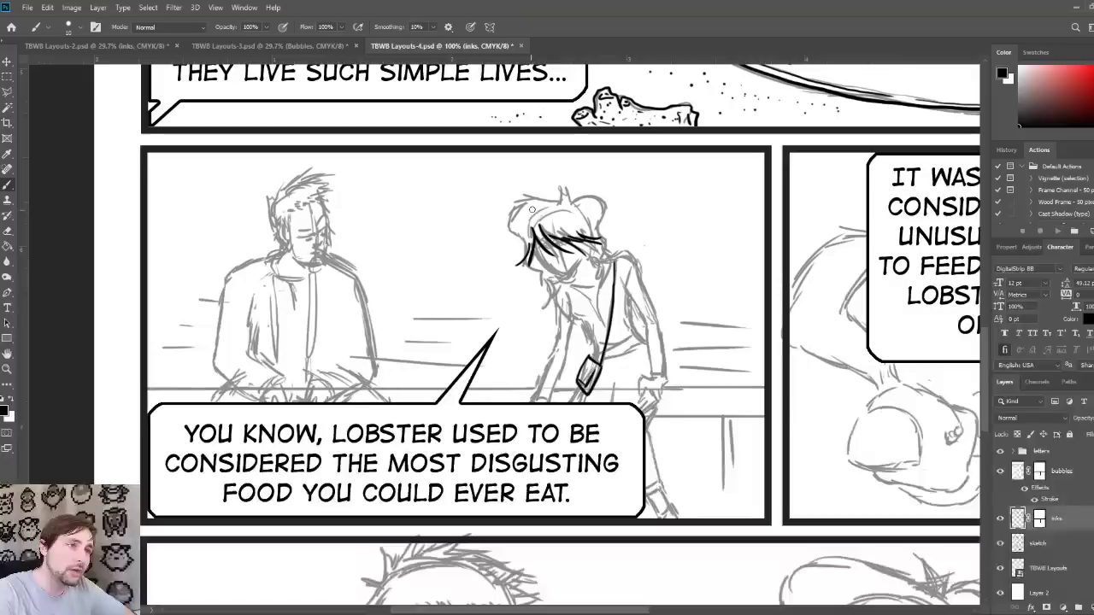
mouse_move(562, 199)
mouse_down()
mouse_move(565, 188)
mouse_move(569, 203)
mouse_move(578, 191)
mouse_move(603, 207)
mouse_move(617, 264)
mouse_up()
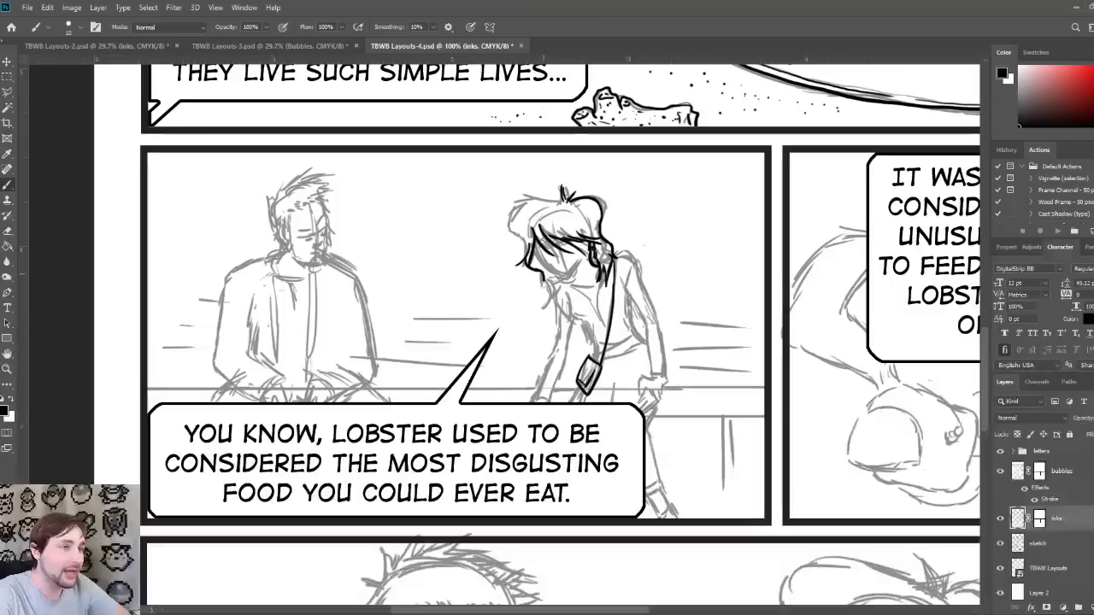
drag(544, 275, 551, 296)
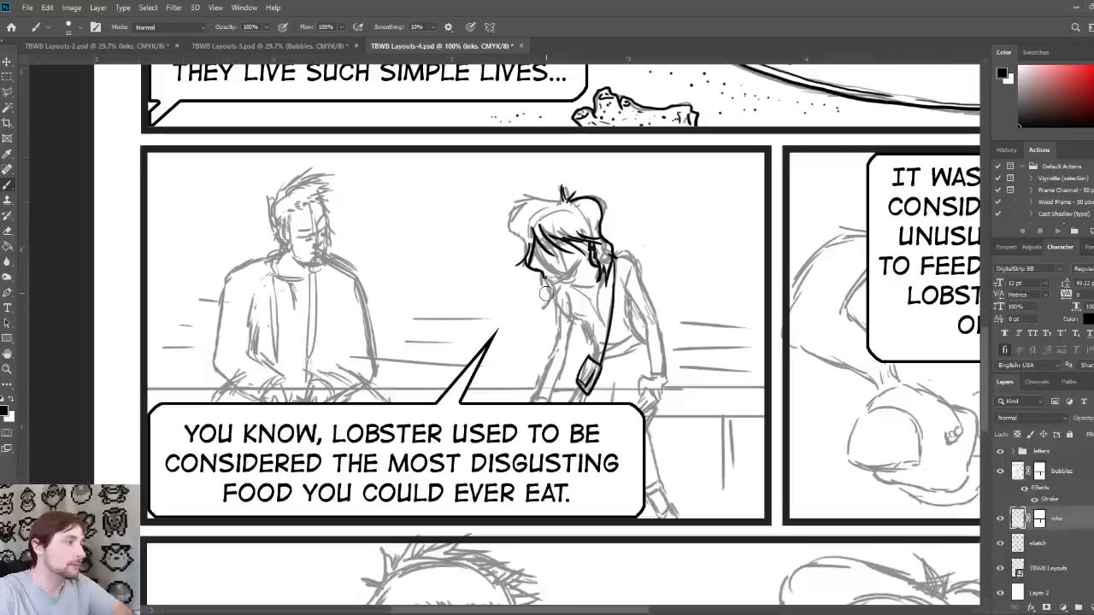
key(bracketleft)
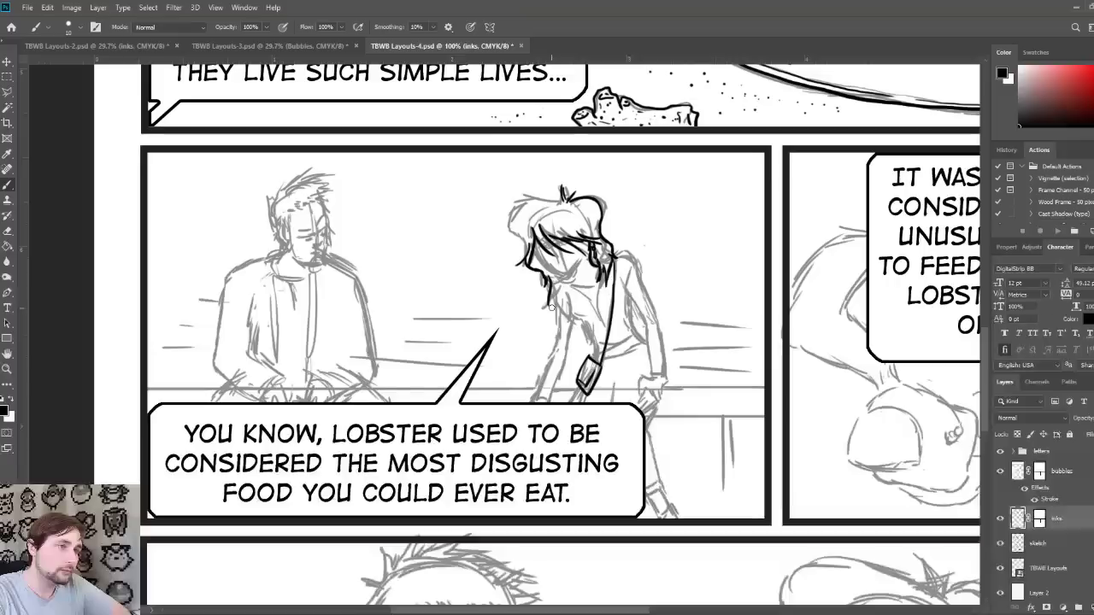
drag(552, 285, 548, 305)
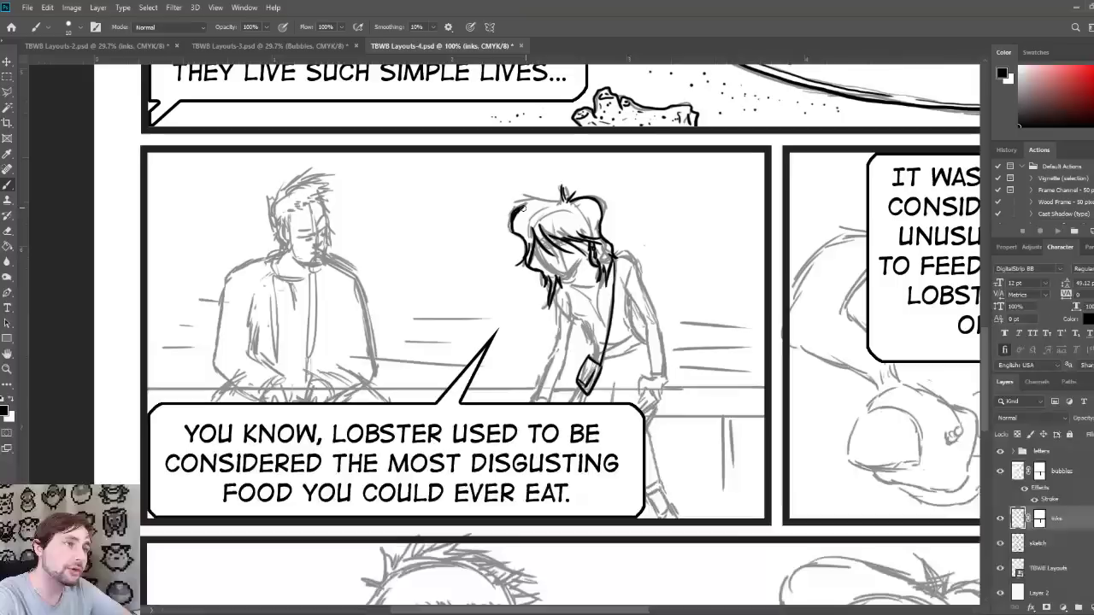
drag(518, 208, 571, 205)
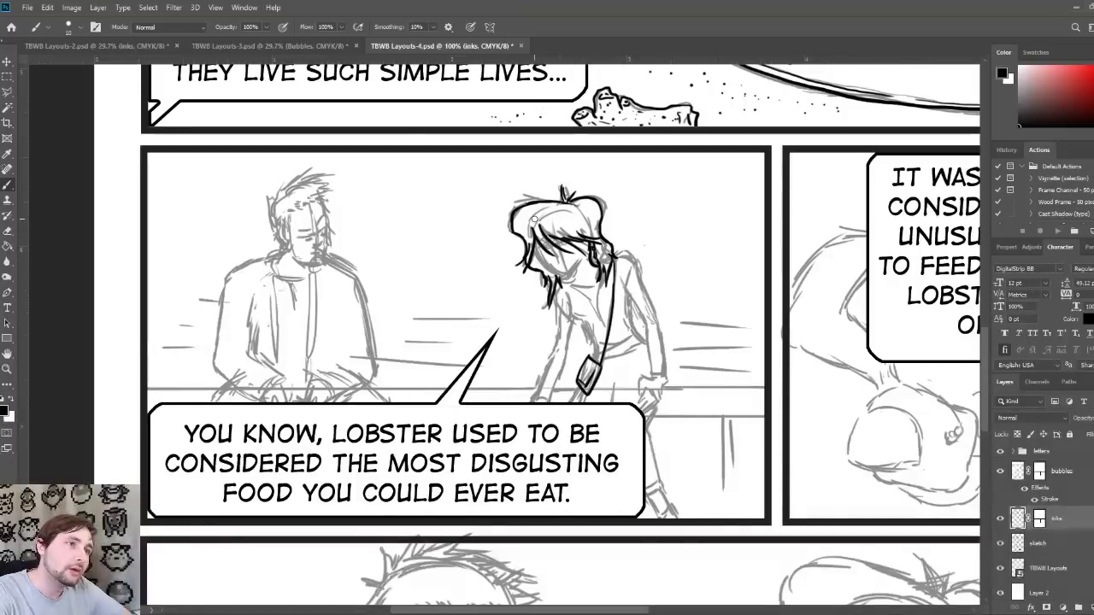
mouse_move(530, 221)
mouse_down()
mouse_move(589, 221)
mouse_move(543, 211)
mouse_move(593, 206)
mouse_move(591, 222)
mouse_move(612, 242)
mouse_up()
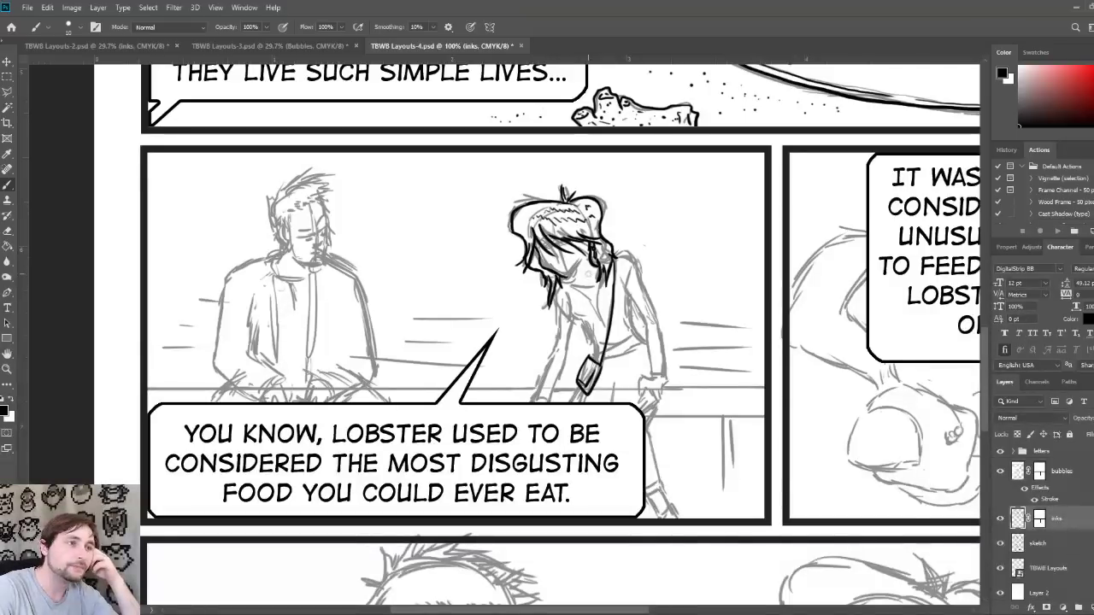
Step: Ink the leaning woman's jawline, mouth, nose and eyes on the inks layer
mouse_move(574, 271)
mouse_down()
mouse_move(568, 280)
mouse_move(578, 263)
mouse_move(543, 269)
mouse_up()
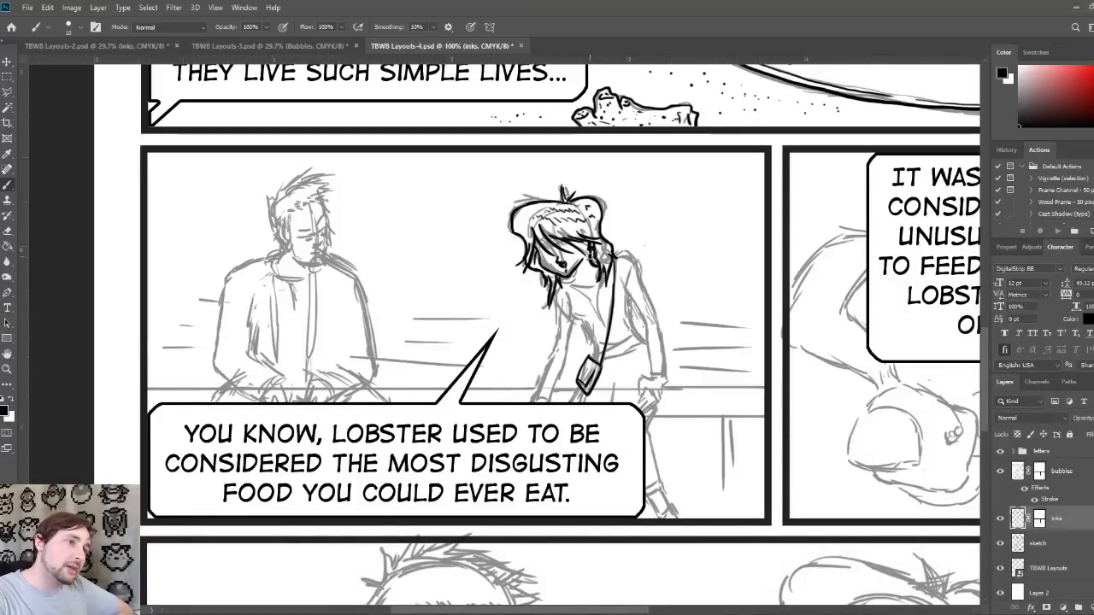
click(1050, 544)
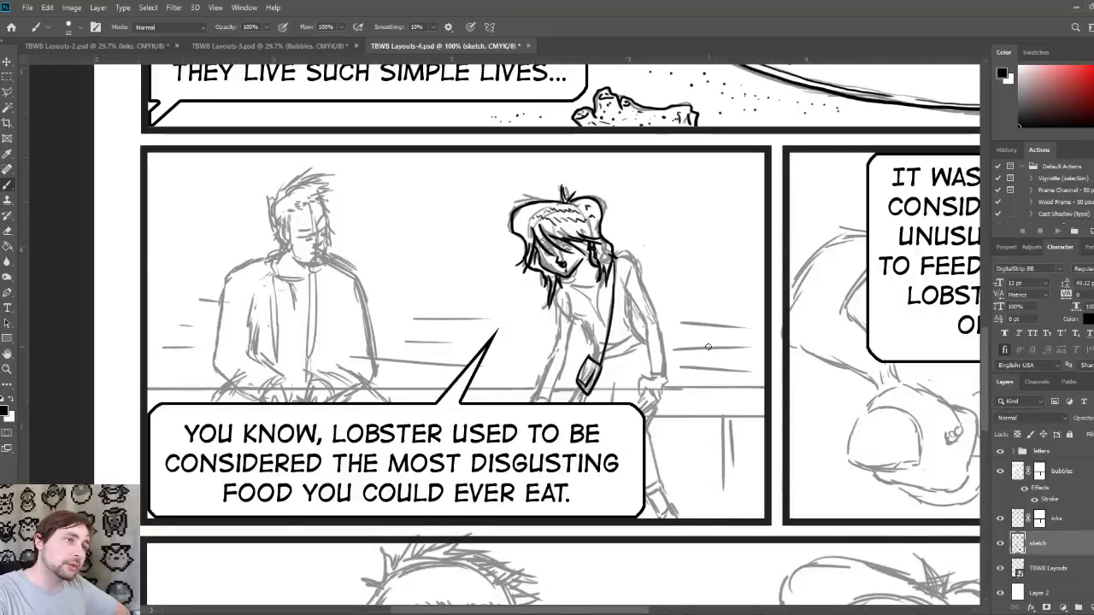
click(1022, 518)
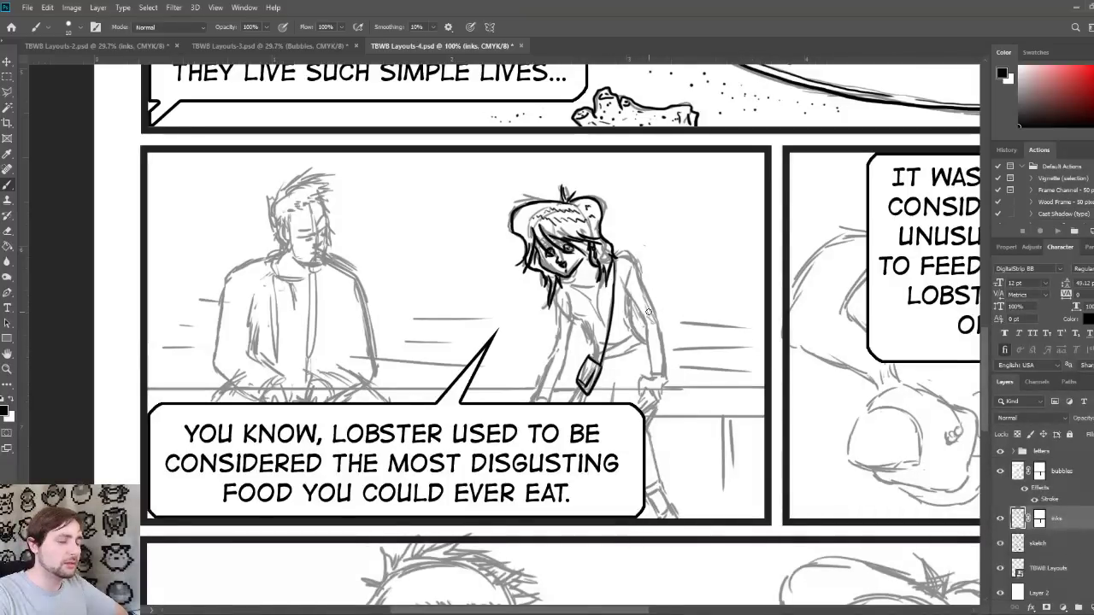
Step: Check the woman's inked head with the sketch layer temporarily hidden, both up close and zoomed out to the page
click(1001, 544)
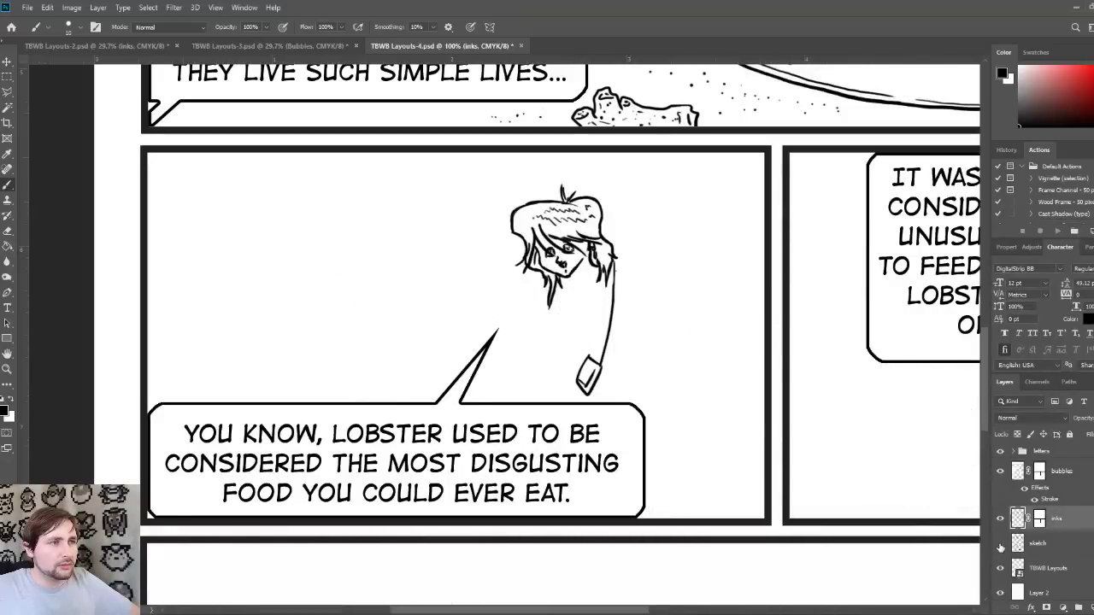
click(1001, 545)
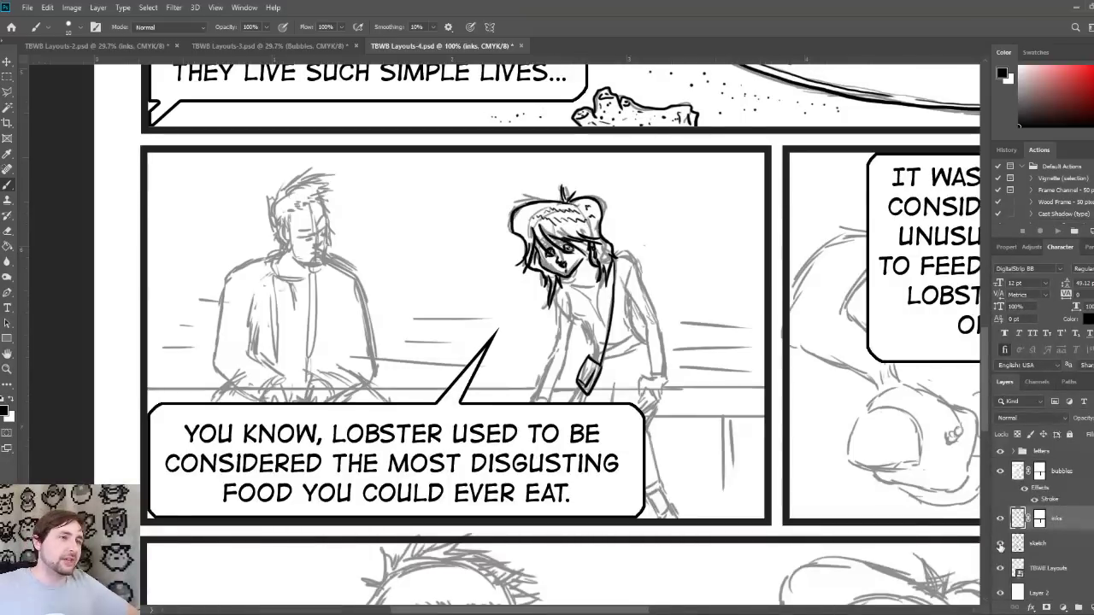
click(1001, 545)
key(ctrl+minus)
key(ctrl+minus)
key(ctrl+minus)
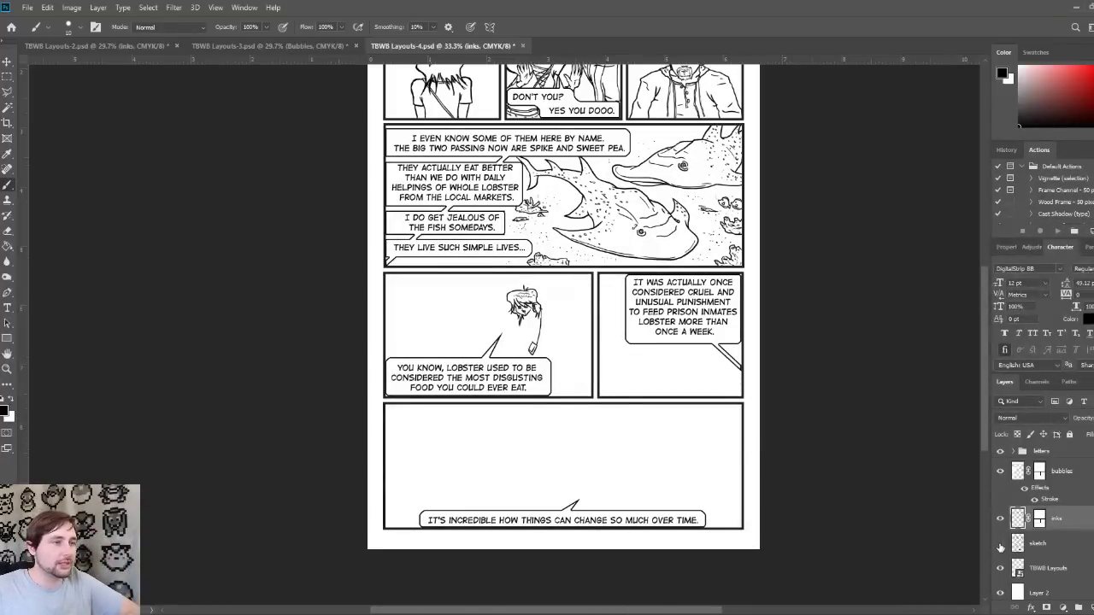
click(1001, 547)
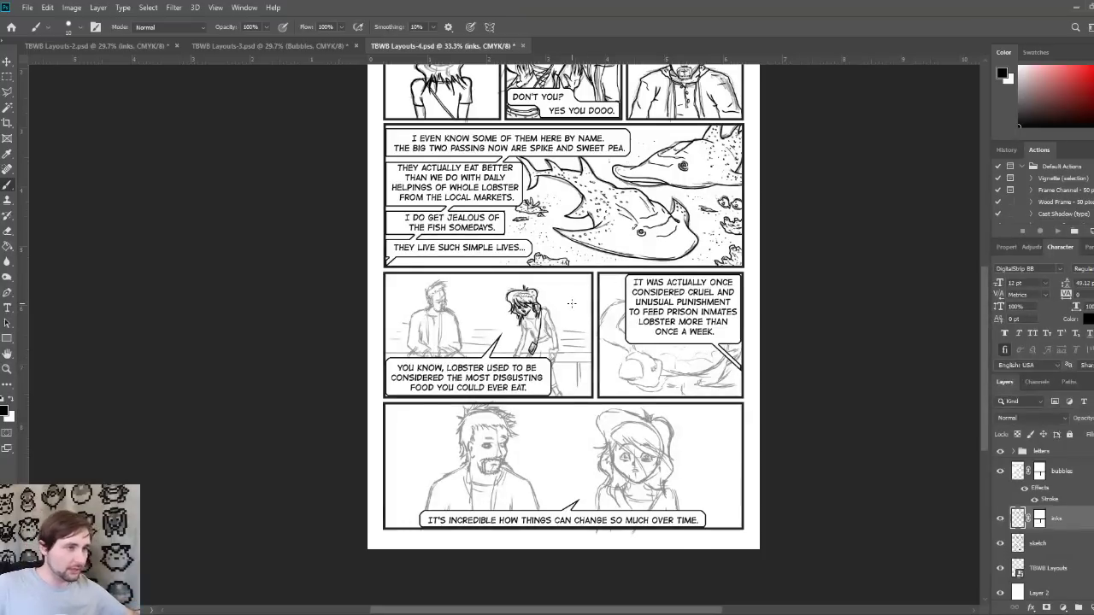
Step: Ink the leaning woman's shoulder, short sleeve, neckline and the front of her top
key(ctrl+plus)
key(ctrl+plus)
key(ctrl+plus)
key(ctrl+plus)
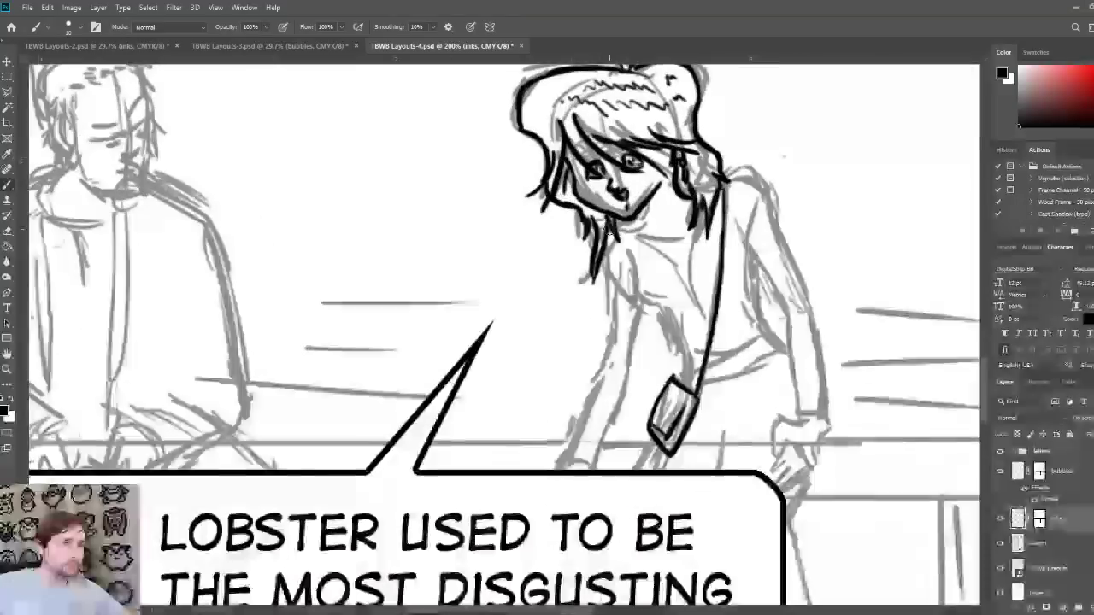
key(ctrl+minus)
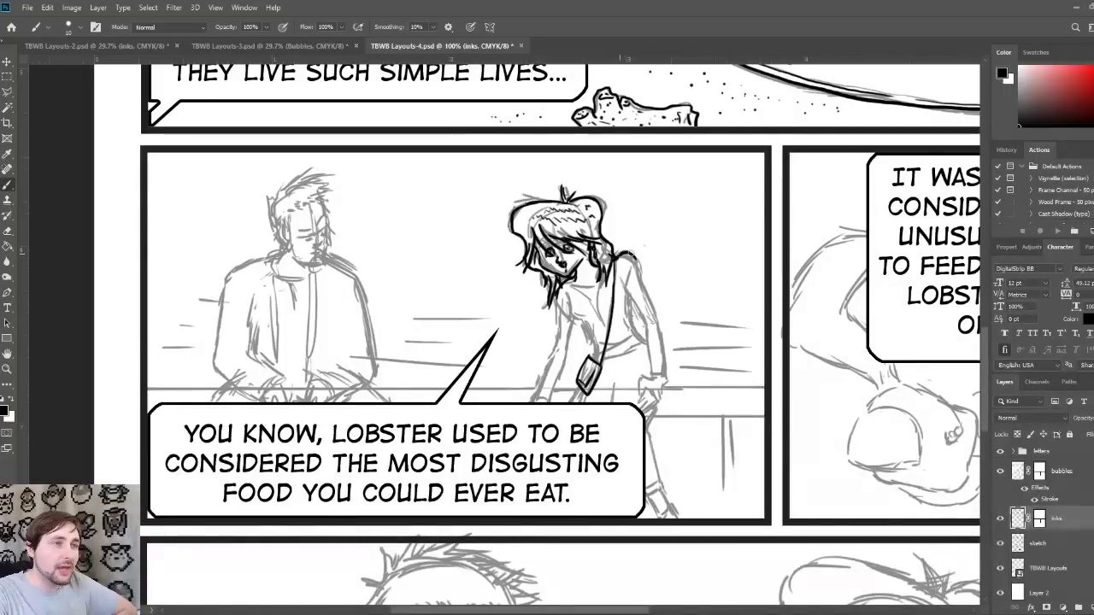
drag(637, 258, 644, 282)
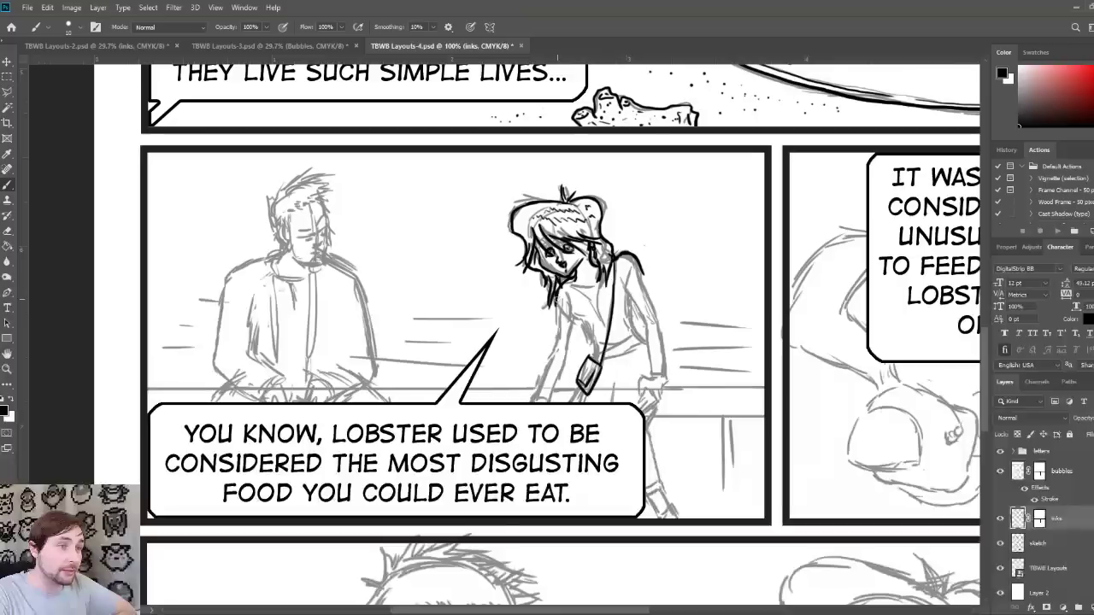
drag(556, 298, 571, 323)
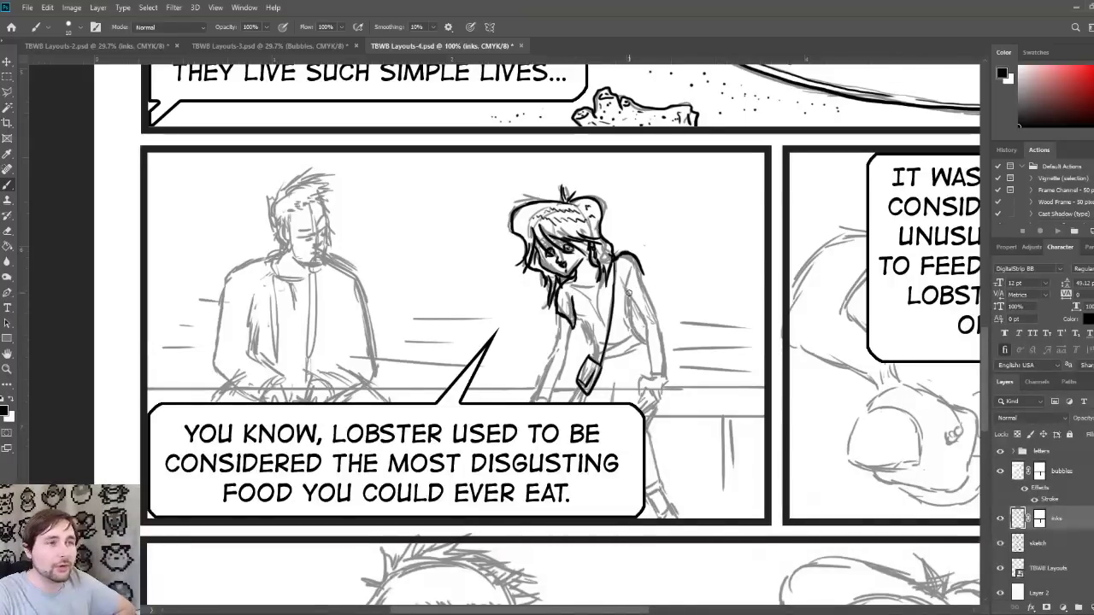
drag(621, 275, 630, 298)
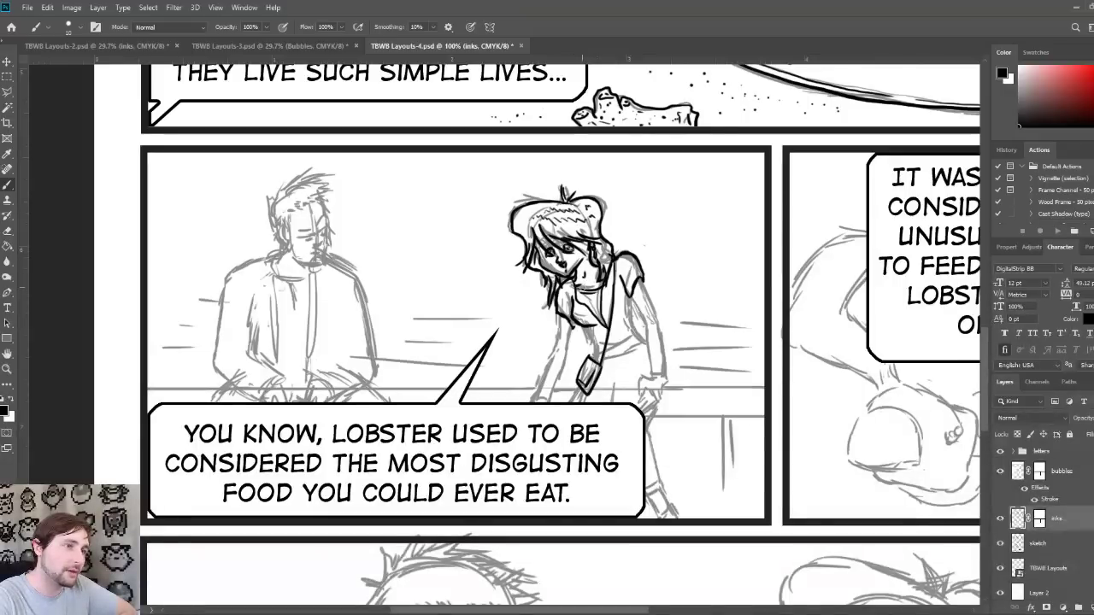
drag(585, 304, 605, 315)
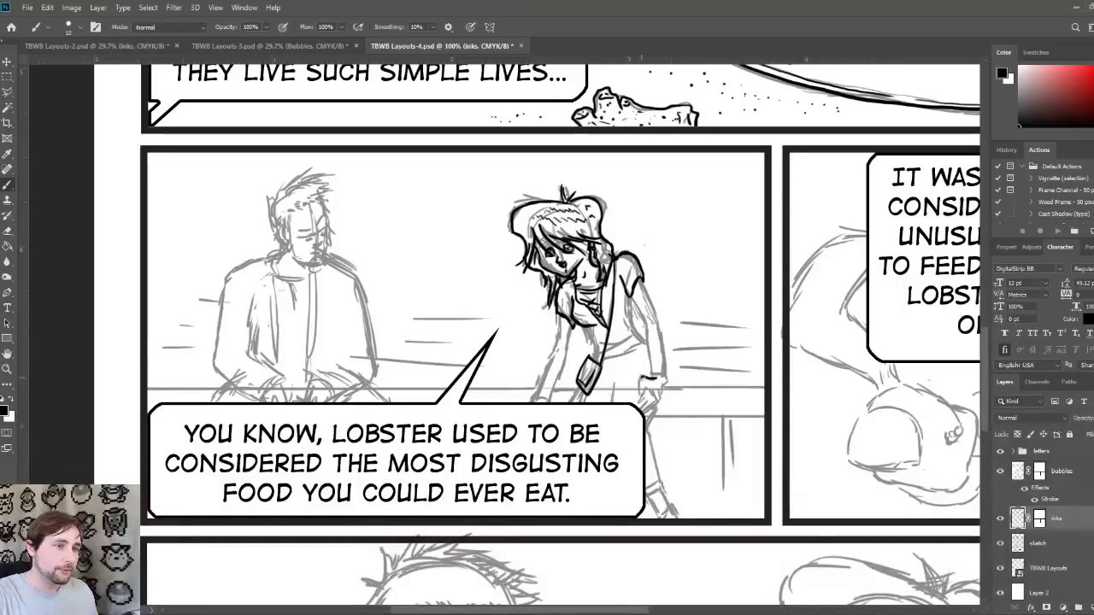
Step: Ink both of the leaning woman's arms, including the hand at her hip and the hand resting on the bench
mouse_move(646, 375)
mouse_down()
mouse_move(646, 402)
mouse_move(663, 407)
mouse_move(670, 384)
mouse_up()
drag(648, 374, 665, 381)
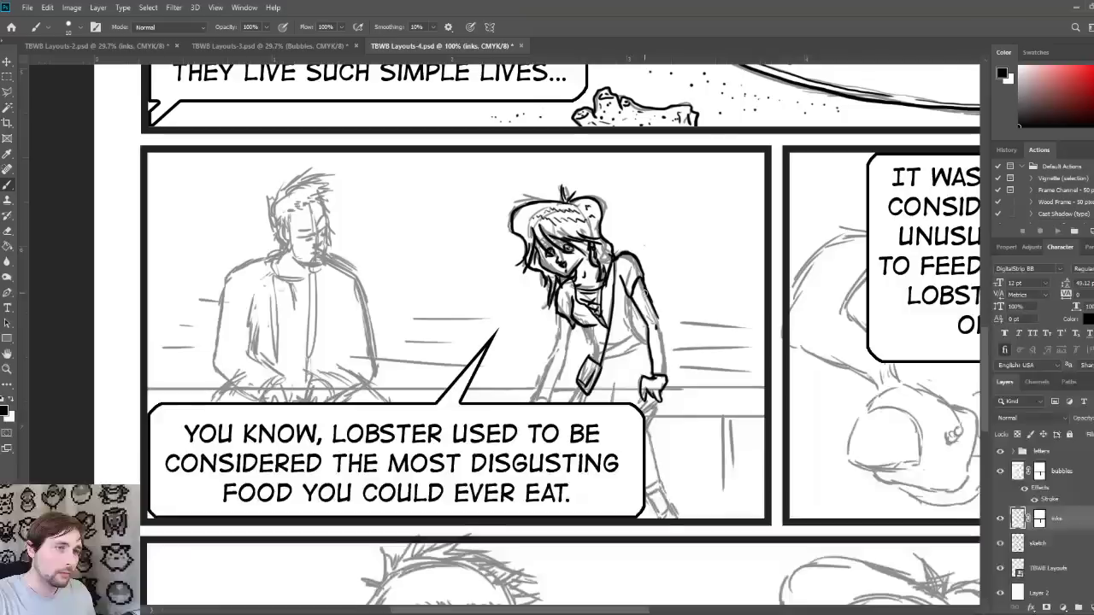
drag(648, 299, 656, 323)
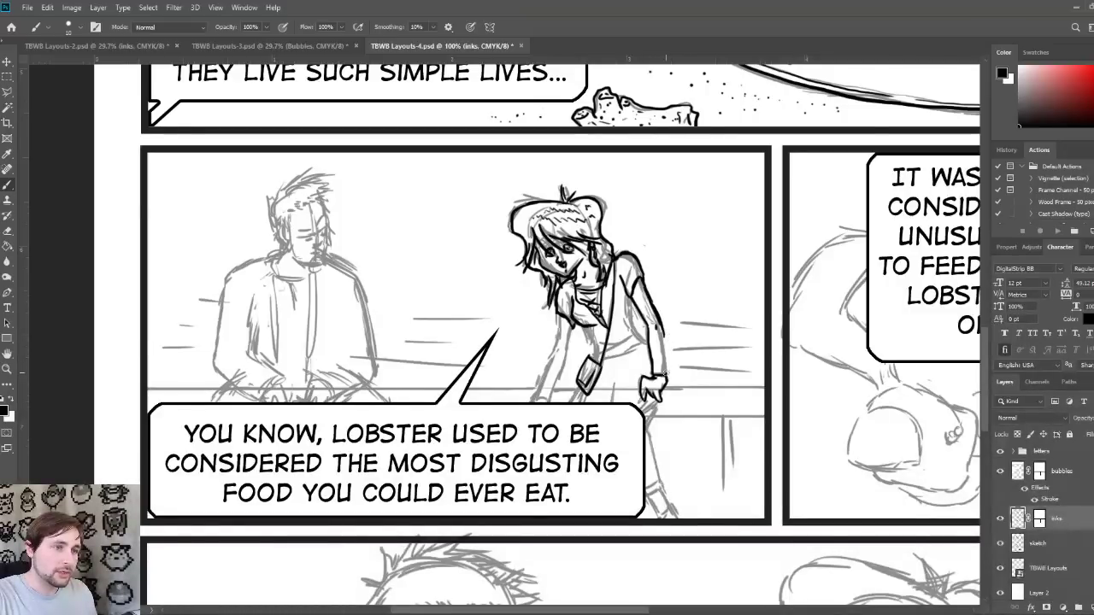
drag(664, 365, 660, 328)
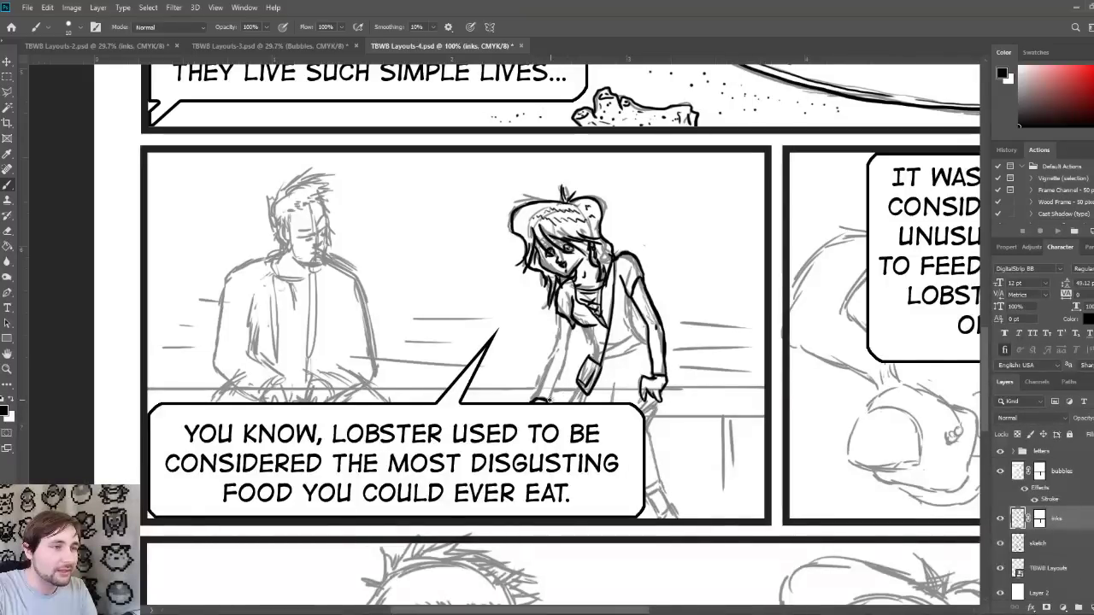
drag(556, 386, 566, 320)
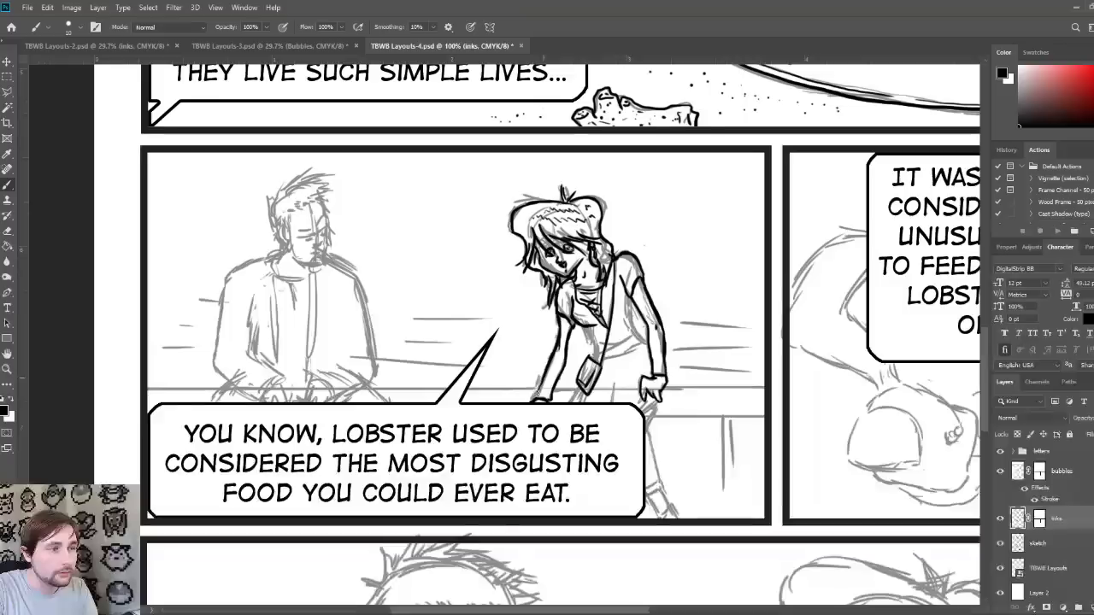
drag(532, 398, 550, 402)
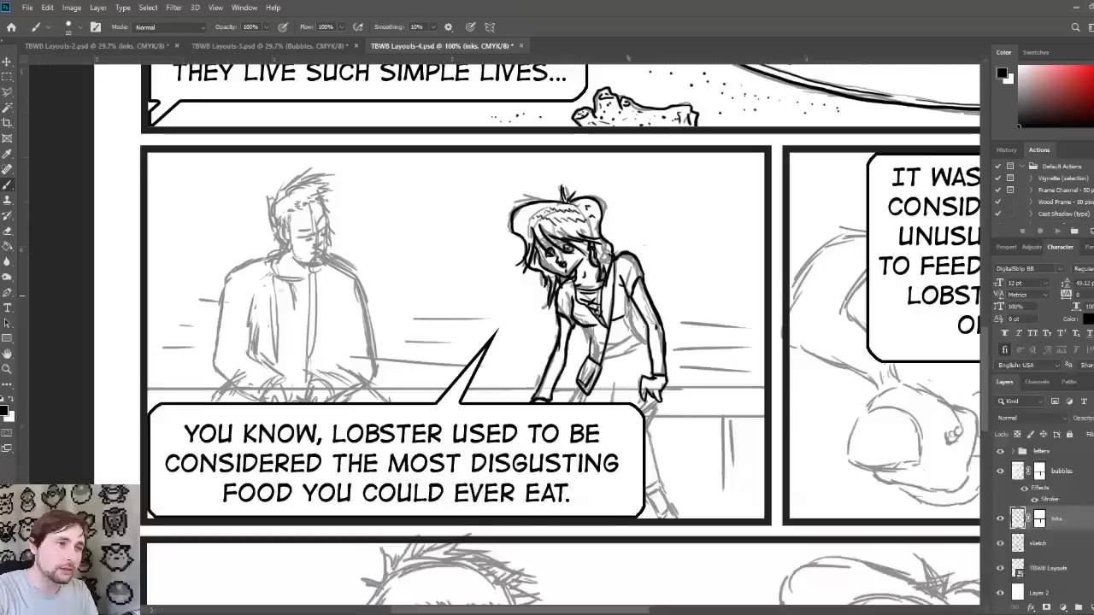
Step: Ink the leaning woman's waist, belt, trousers and the leg and shoe beside the speech bubble
drag(630, 306, 630, 331)
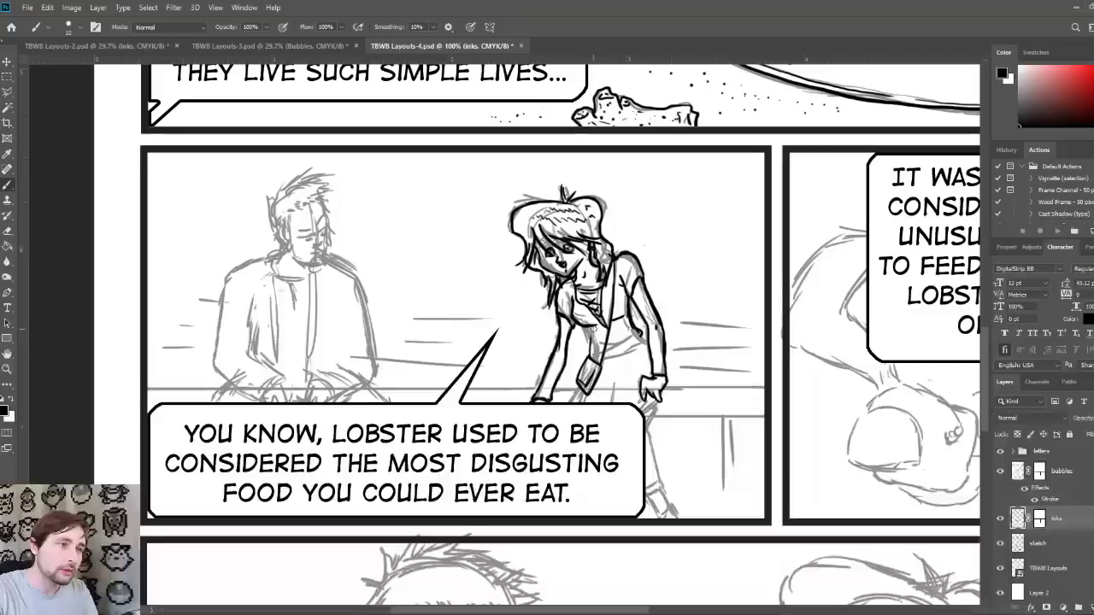
drag(588, 323, 590, 340)
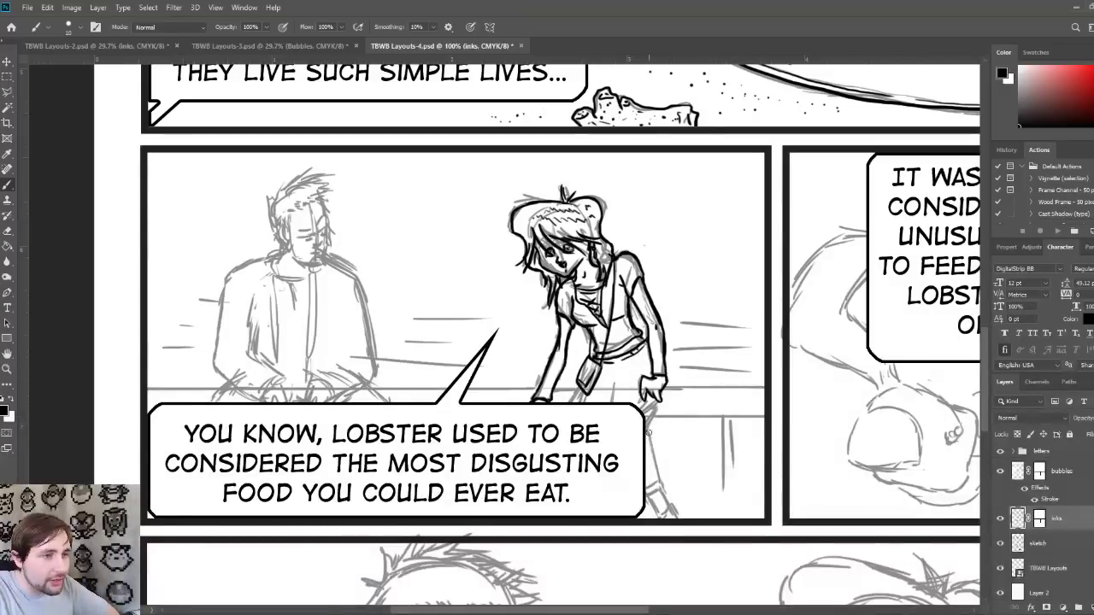
mouse_move(646, 435)
mouse_down()
mouse_move(658, 400)
mouse_move(646, 377)
mouse_up()
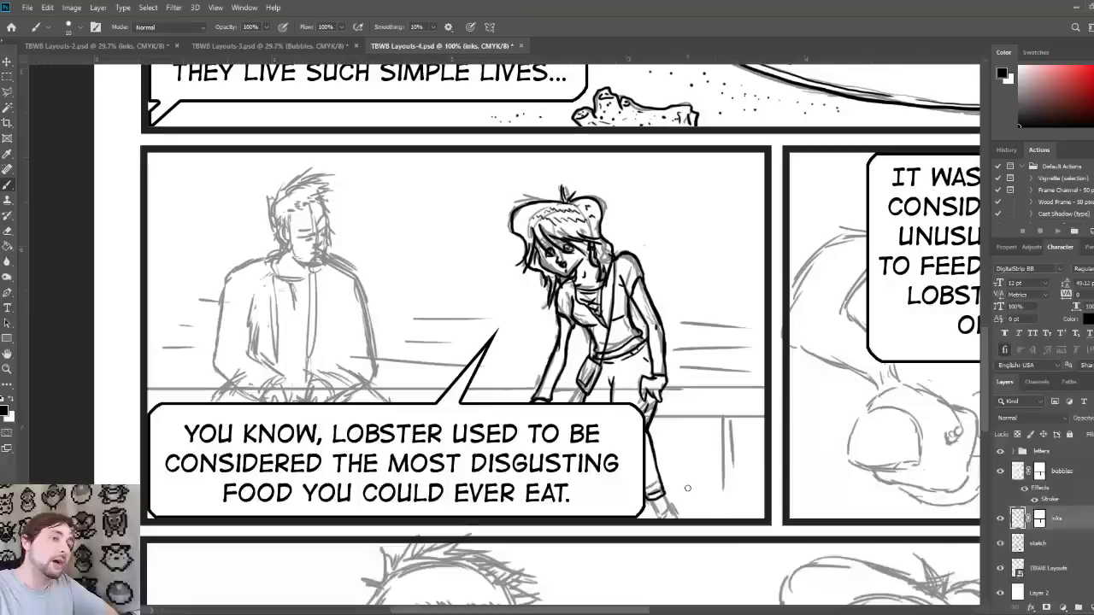
drag(658, 489, 651, 399)
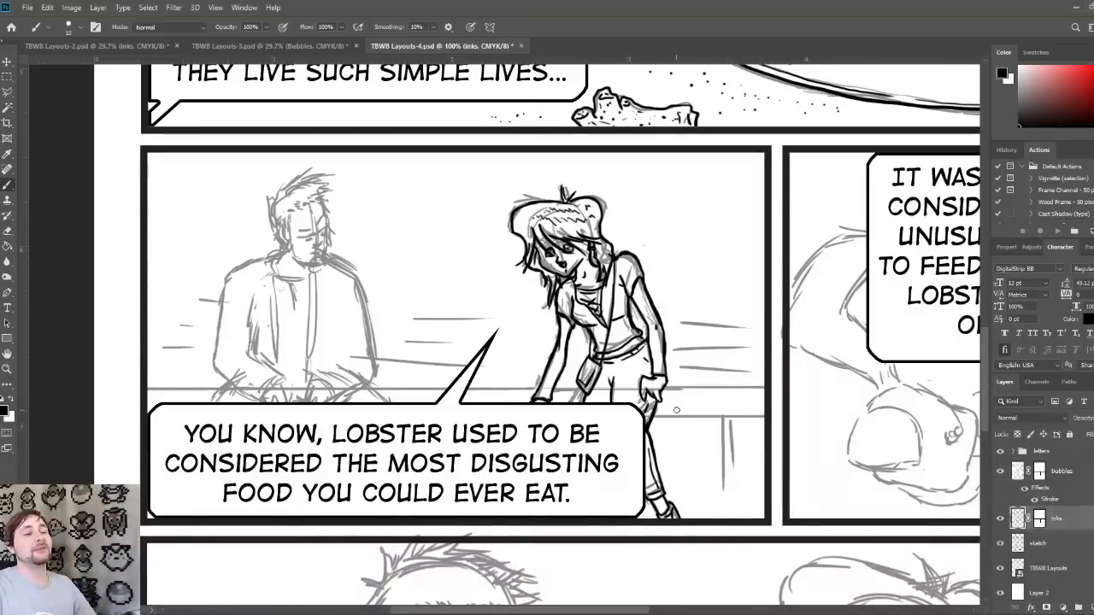
drag(684, 469, 718, 506)
mouse_move(616, 542)
mouse_down()
mouse_move(661, 455)
mouse_move(736, 493)
mouse_move(667, 578)
mouse_move(632, 432)
mouse_up()
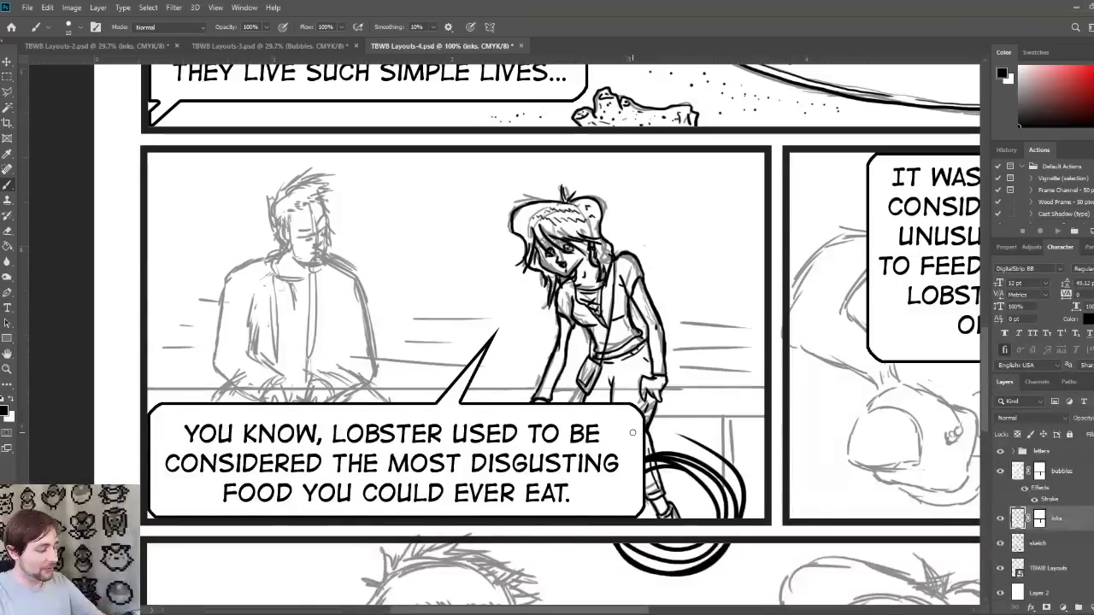
key(ctrl+z)
key(ctrl+z)
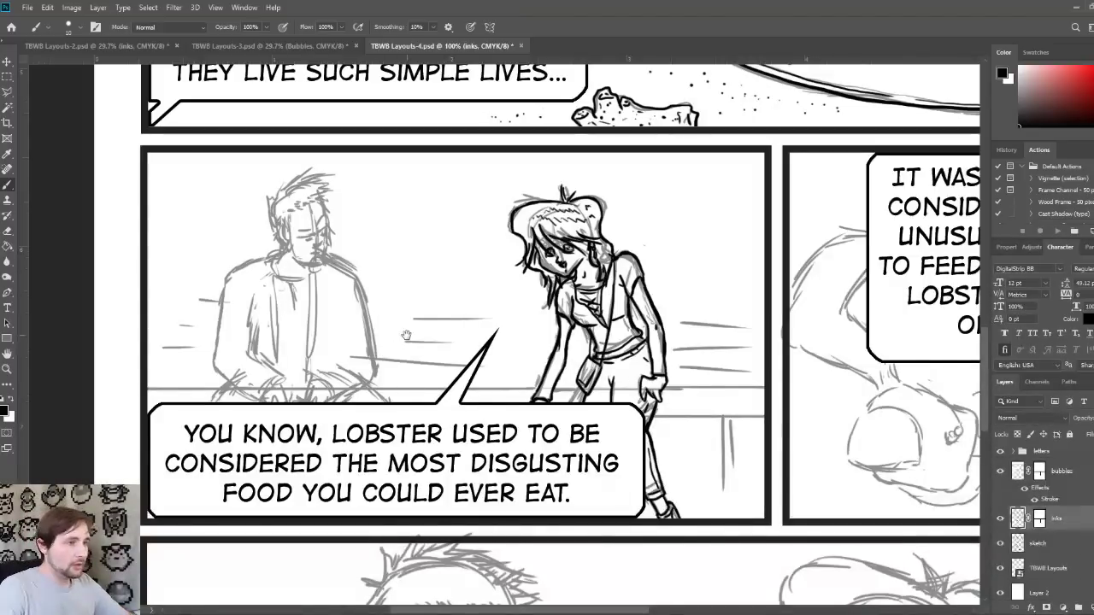
Step: Ink the seated man's jaw, goatee, mouth and the far edge of his face
drag(404, 331, 502, 340)
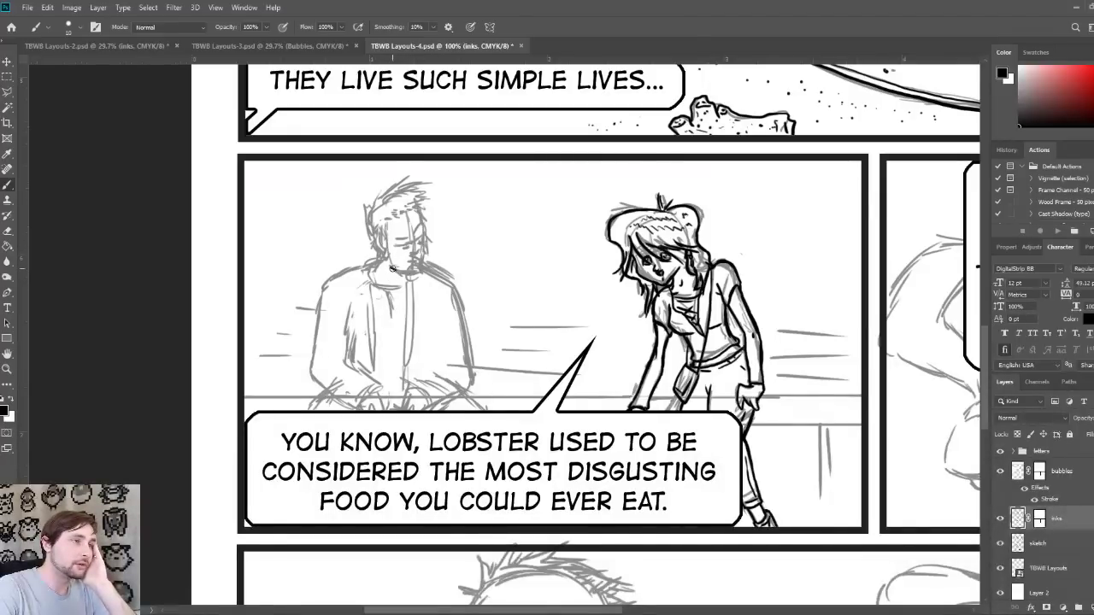
drag(392, 268, 409, 276)
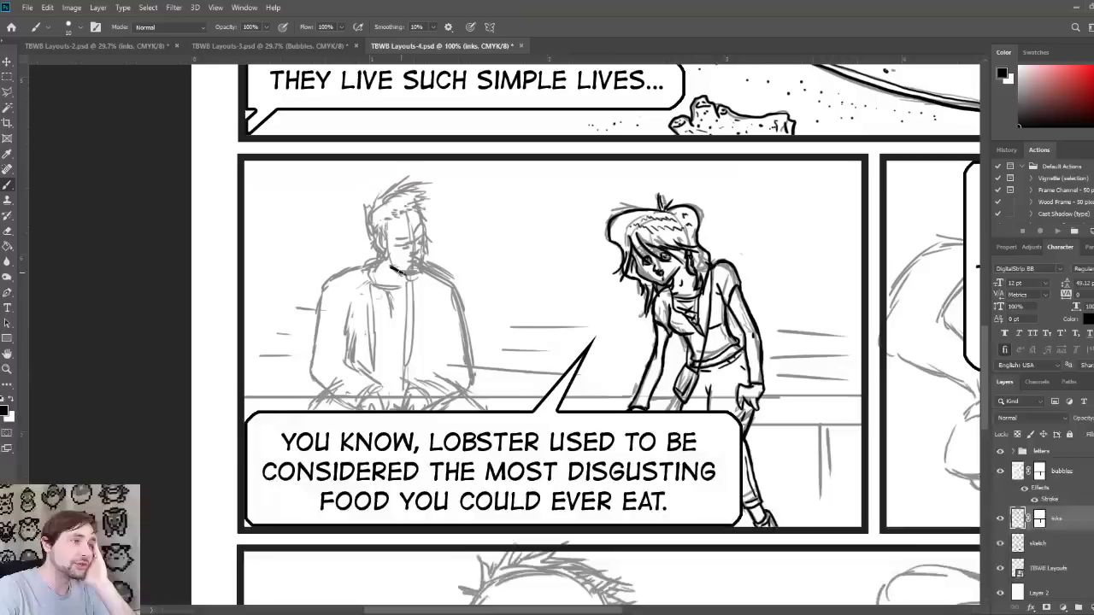
drag(401, 263, 413, 273)
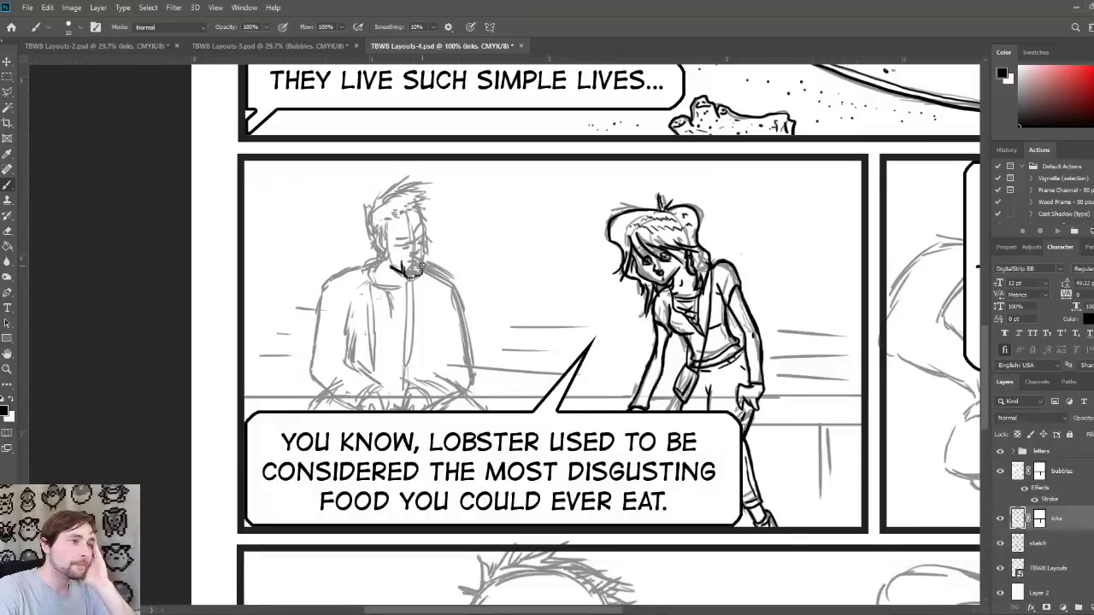
drag(408, 258, 408, 269)
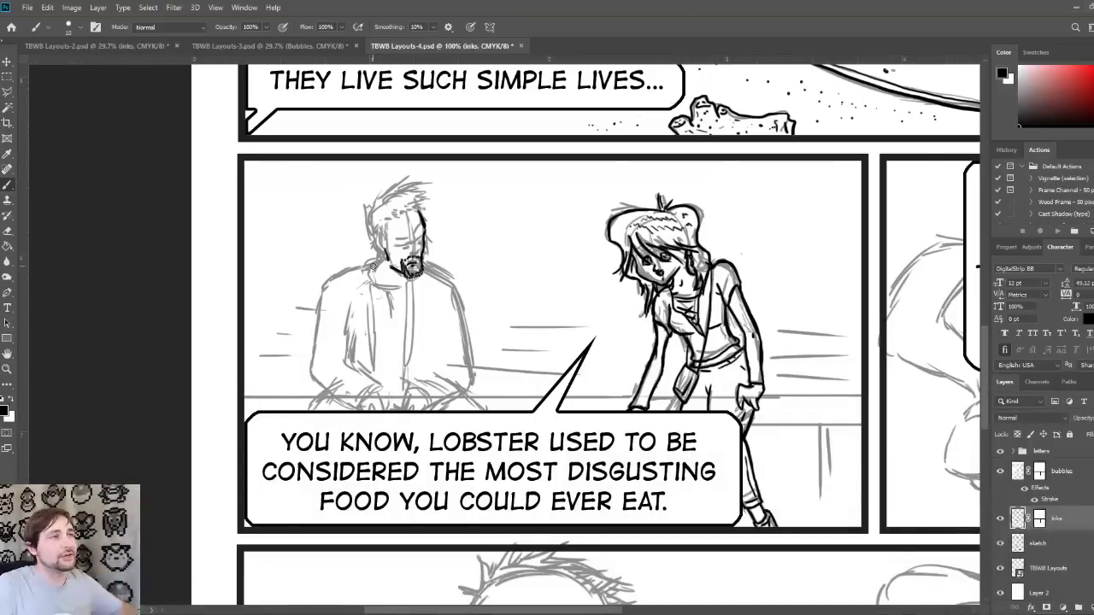
Step: Examine the inked aquarium panels in TBWB Layouts-2.psd up close and as a whole page, and return to TBWB Layouts-4.psd
click(94, 45)
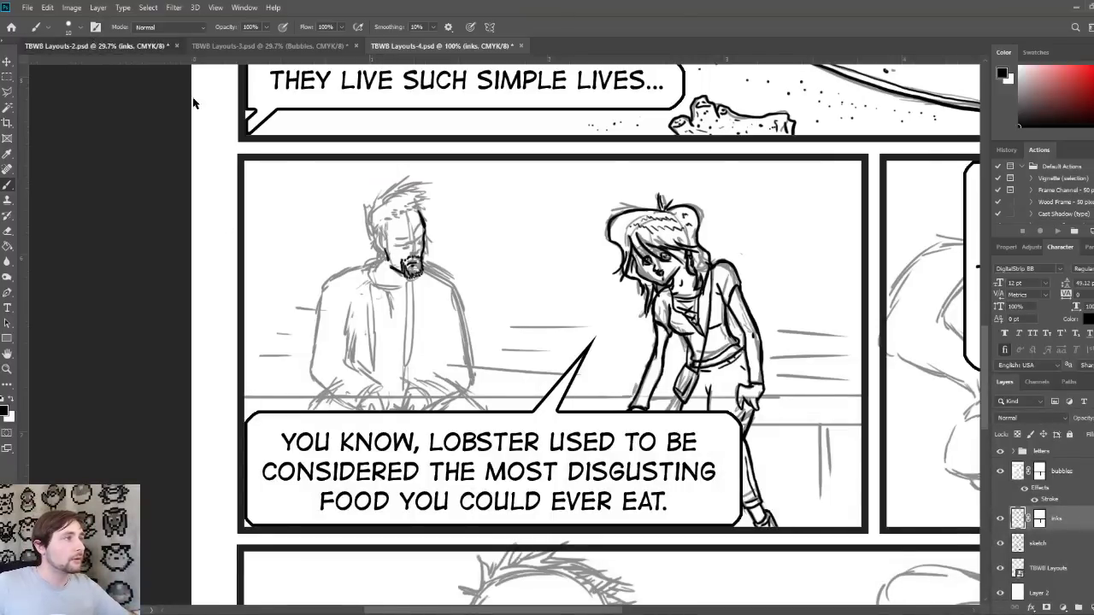
scroll(492, 336, up, 5)
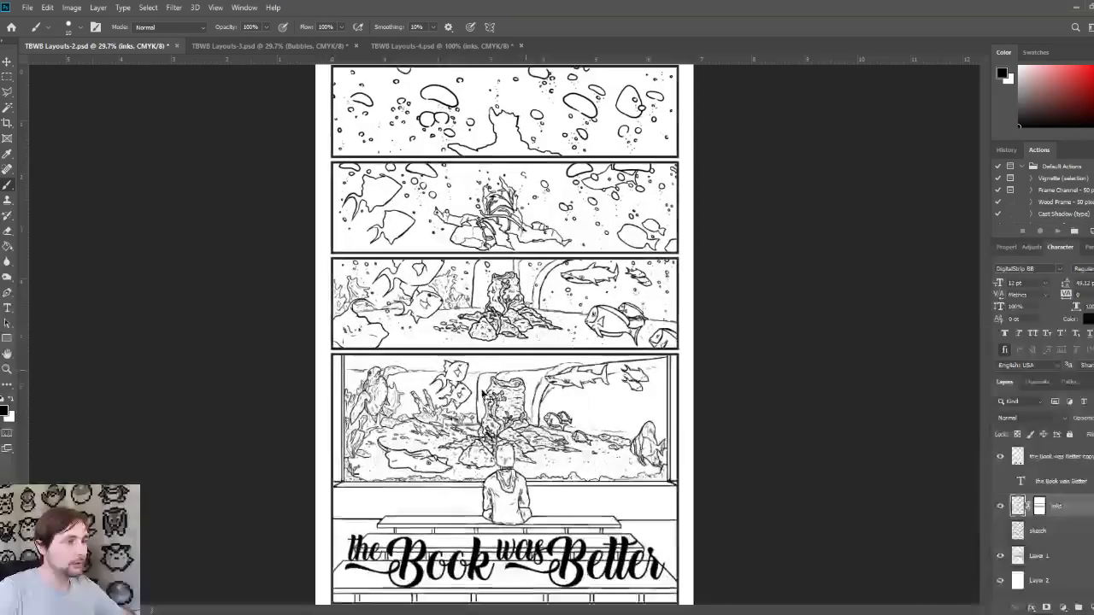
scroll(505, 338, down, 3)
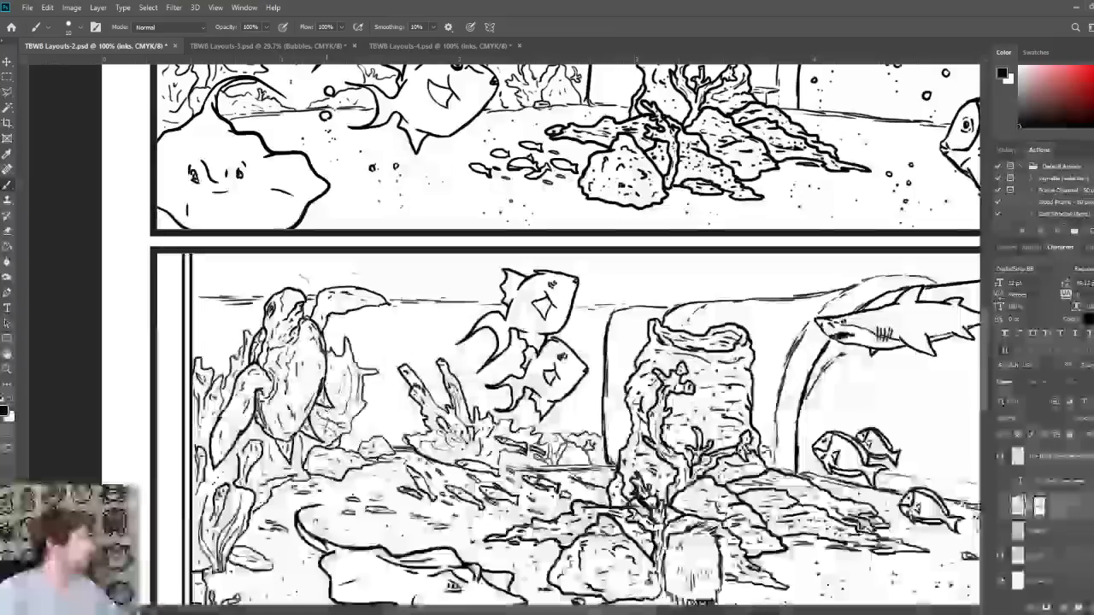
scroll(564, 338, down, 3)
scroll(564, 338, up, 2)
scroll(564, 338, right, 2)
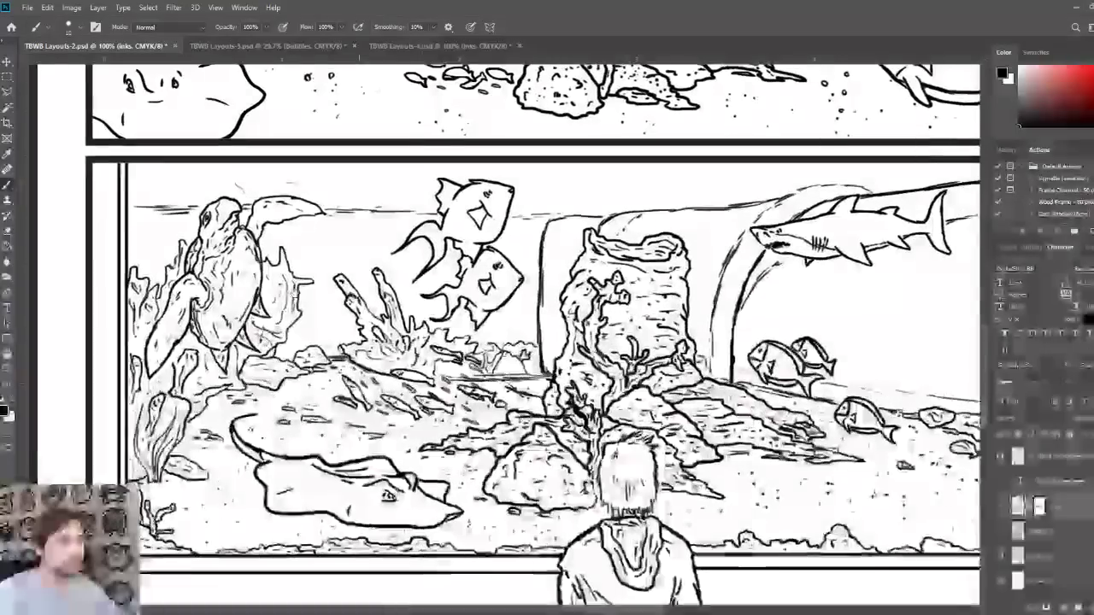
scroll(564, 337, left, 1)
scroll(564, 337, down, 1)
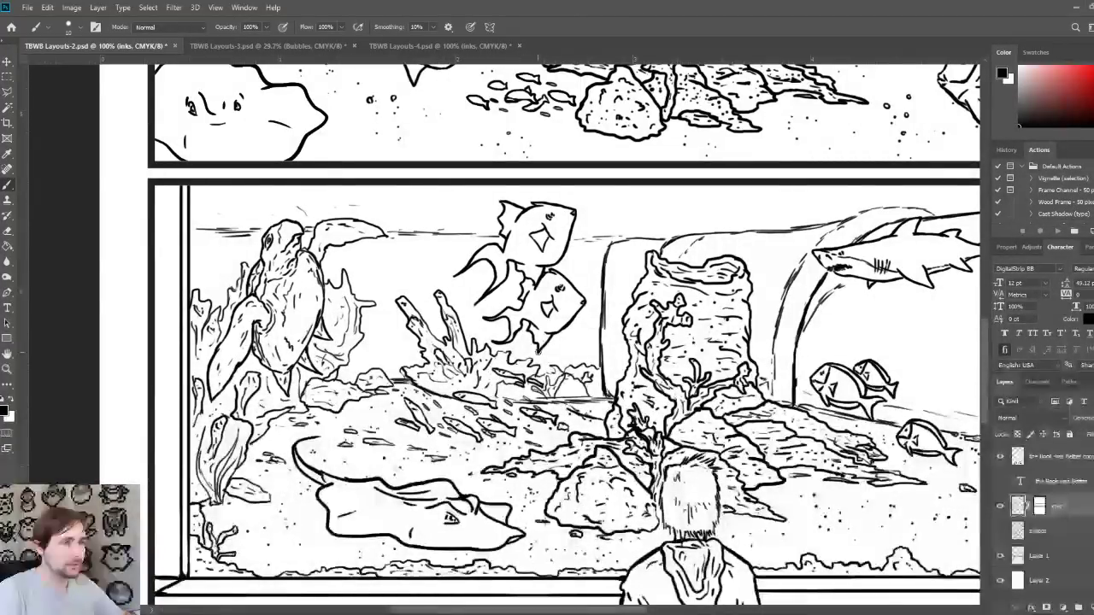
scroll(581, 318, right, 10)
scroll(581, 318, down, 1)
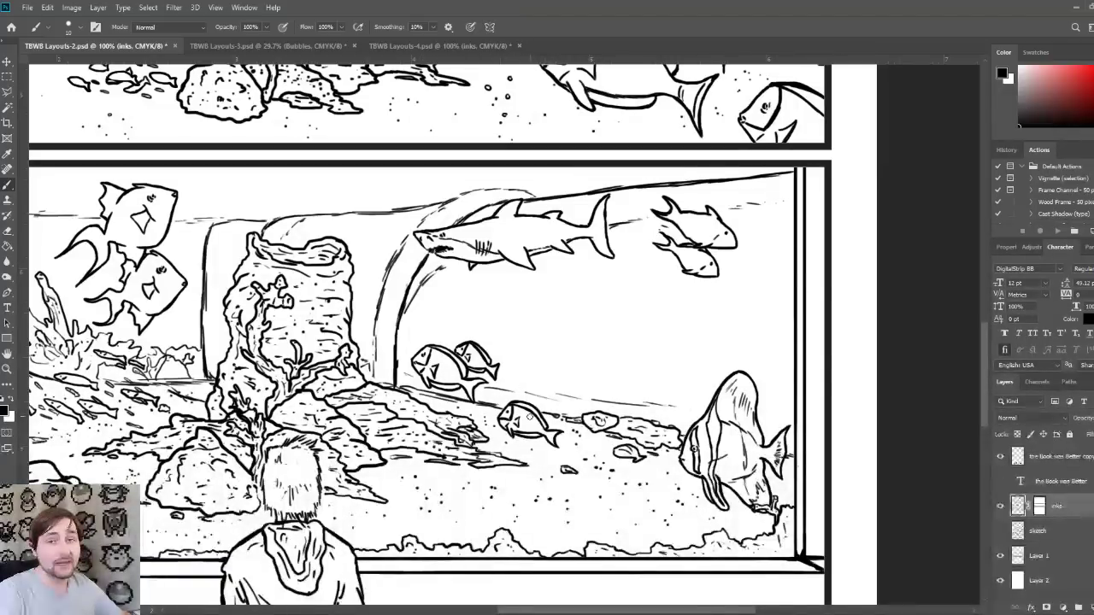
mouse_move(578, 395)
mouse_down()
mouse_move(483, 355)
mouse_move(471, 371)
mouse_up()
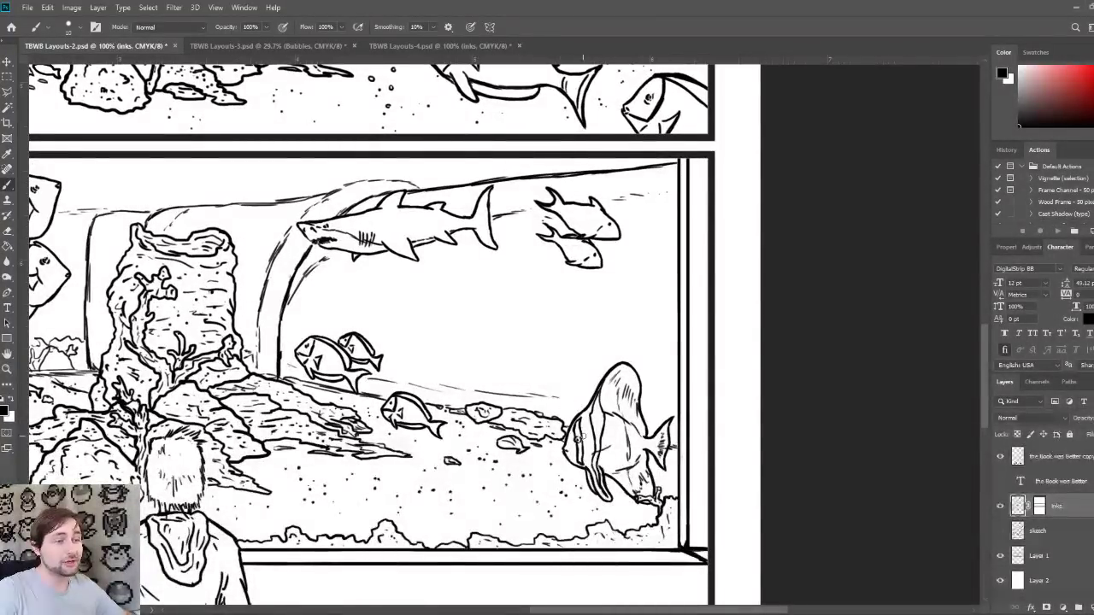
drag(590, 304, 662, 349)
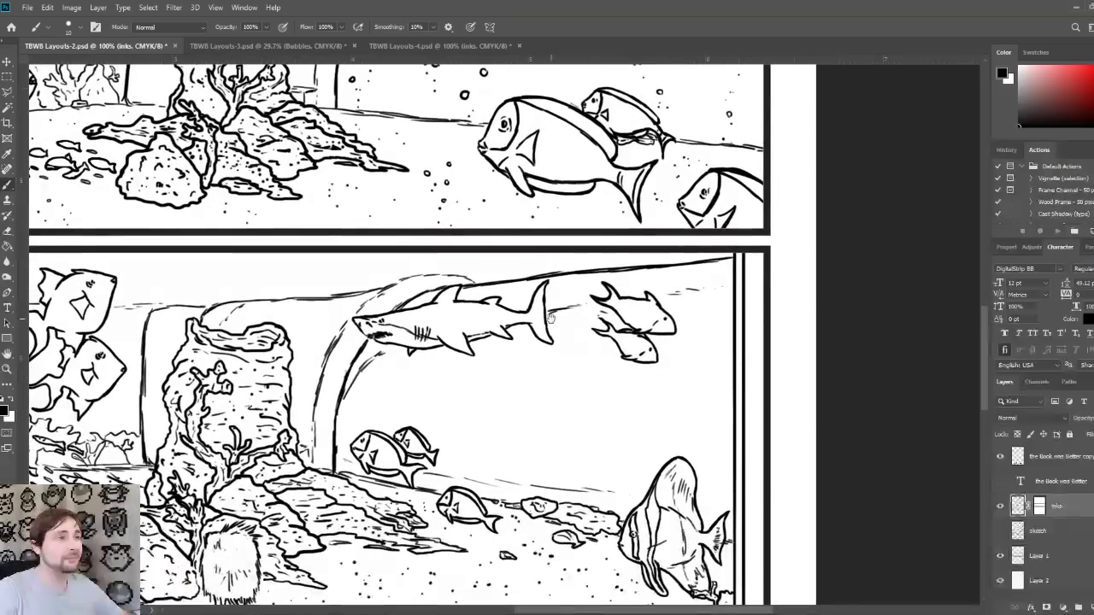
drag(552, 320, 685, 344)
key(ctrl+minus)
key(ctrl+minus)
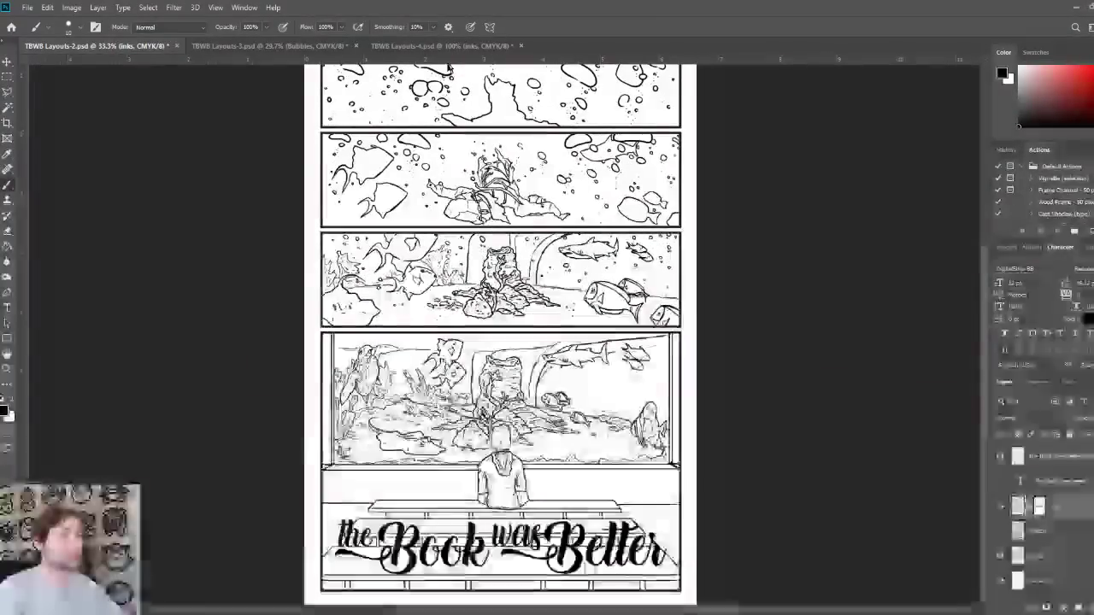
key(ctrl+shift+Tab)
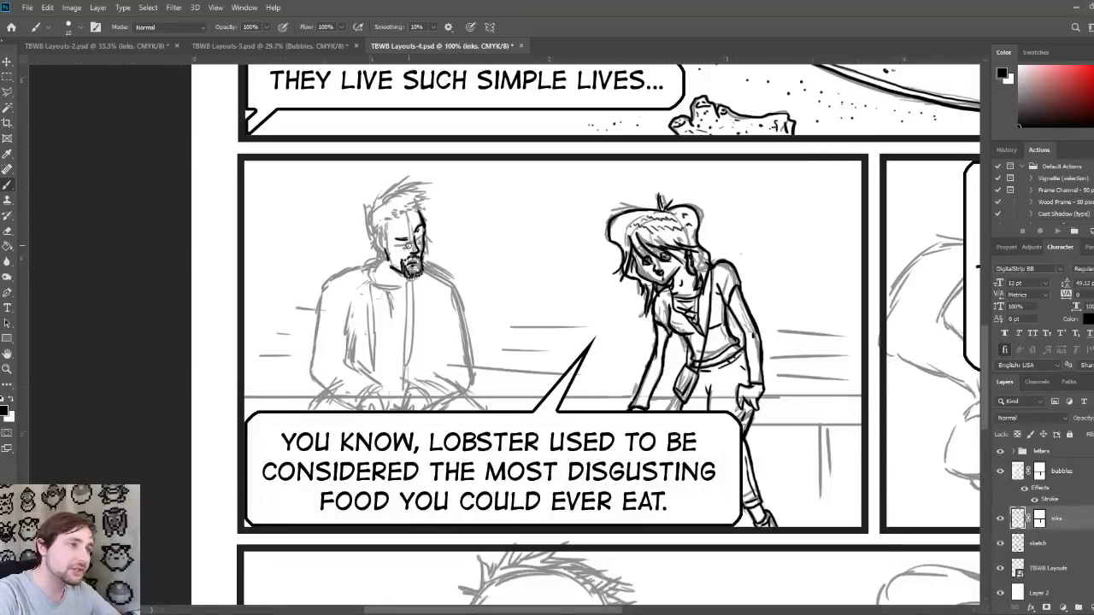
Step: Ink the seated man's facial features, ear and spiky hair over the sketch in the lobster dialogue panel
drag(402, 247, 398, 246)
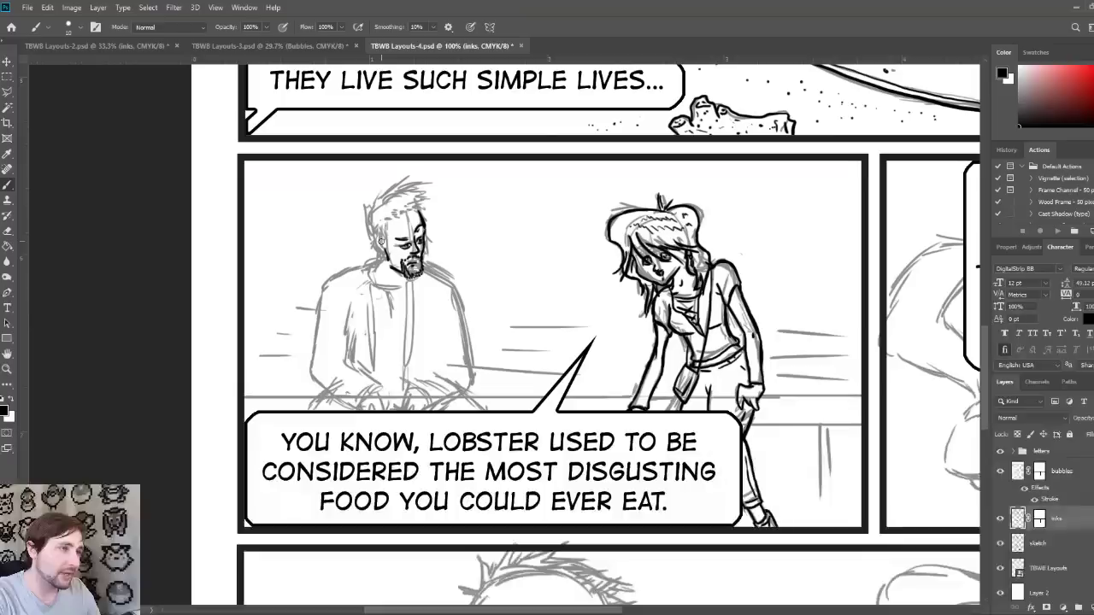
drag(380, 240, 385, 256)
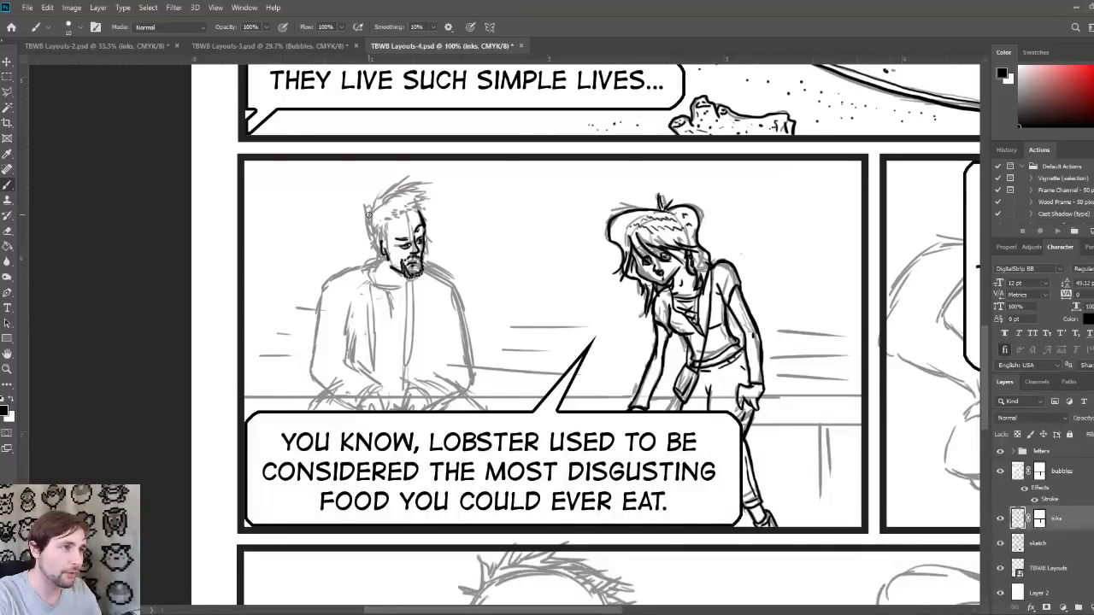
drag(368, 213, 383, 261)
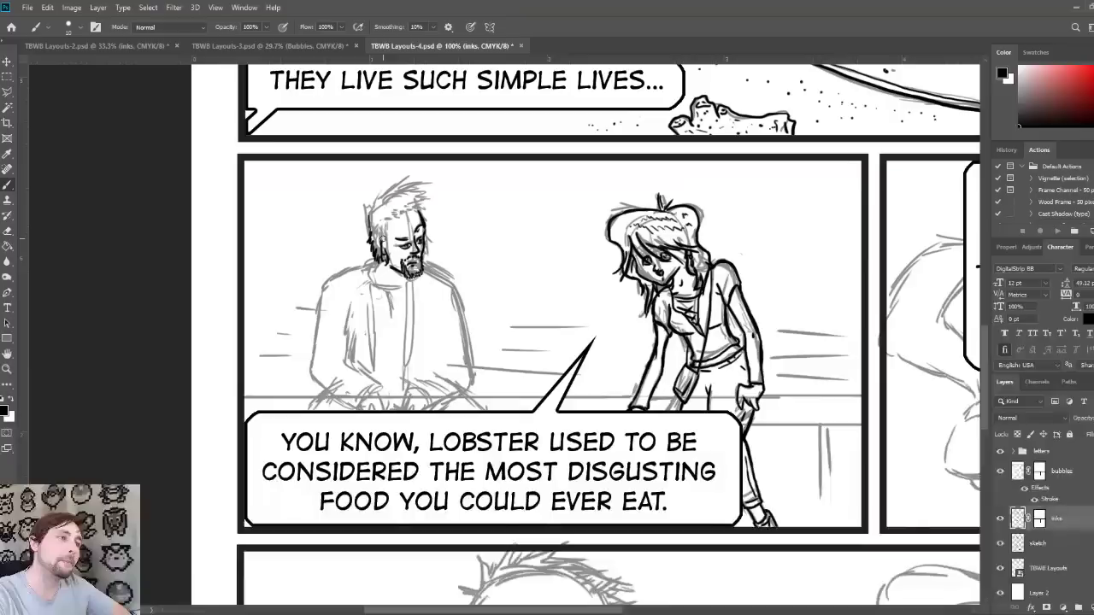
mouse_move(381, 238)
mouse_down()
mouse_move(412, 203)
mouse_move(393, 210)
mouse_move(397, 218)
mouse_move(425, 205)
mouse_move(429, 183)
mouse_move(421, 260)
mouse_up()
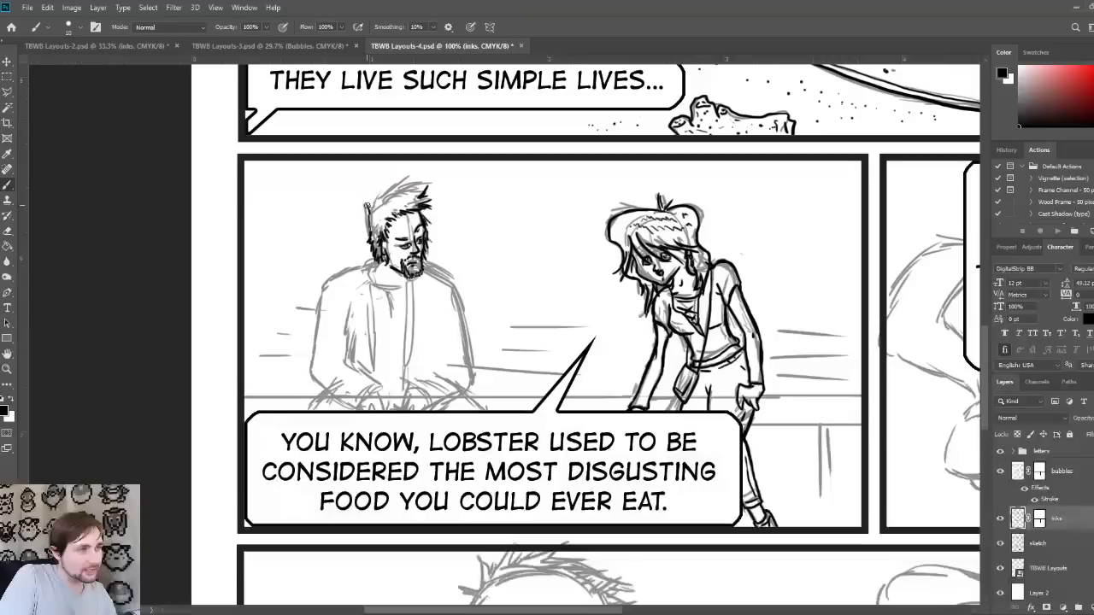
mouse_move(374, 219)
mouse_down()
mouse_move(367, 203)
mouse_move(435, 183)
mouse_up()
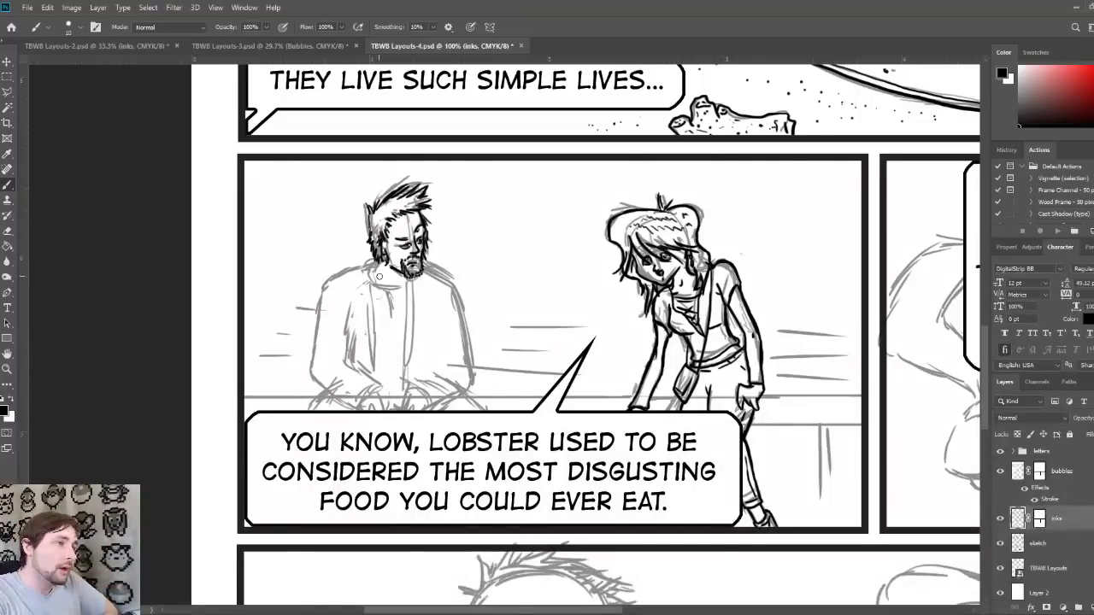
Step: Ink the seated man's jawline and the jacket's collar, shoulders and sleeves, including the inner arm lines
mouse_move(375, 258)
mouse_down()
mouse_move(370, 287)
mouse_move(372, 267)
mouse_up()
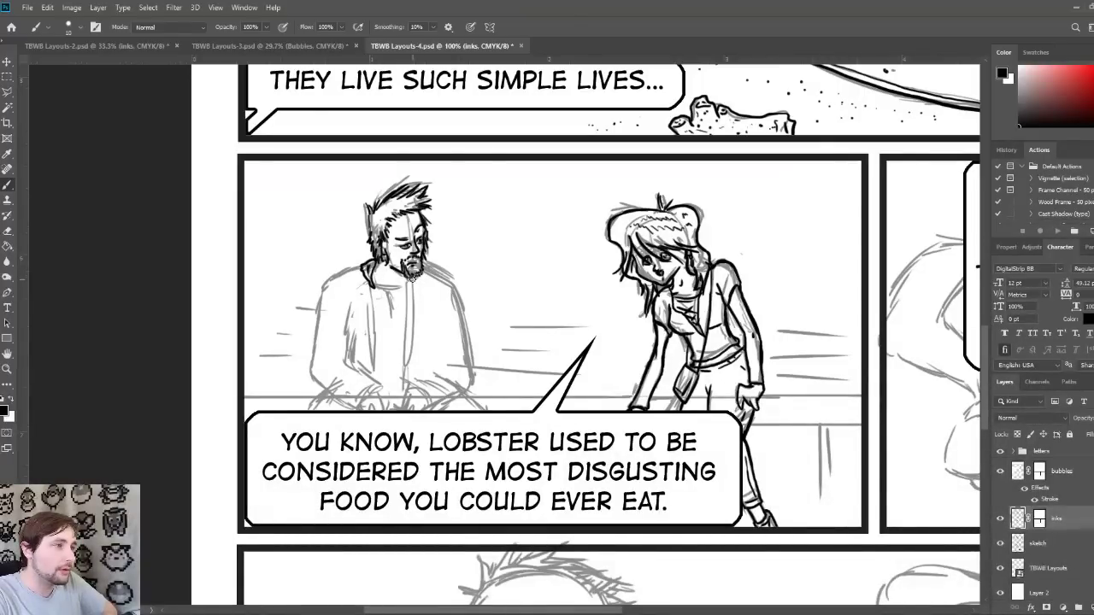
drag(414, 282, 429, 256)
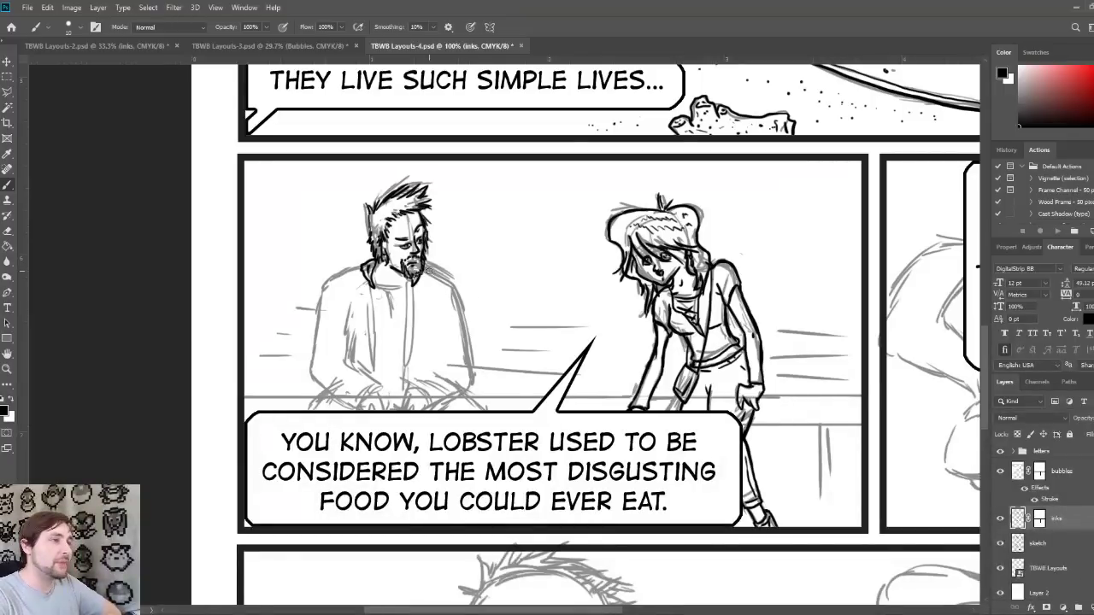
mouse_move(425, 267)
mouse_down()
mouse_move(456, 289)
mouse_move(458, 279)
mouse_move(477, 386)
mouse_up()
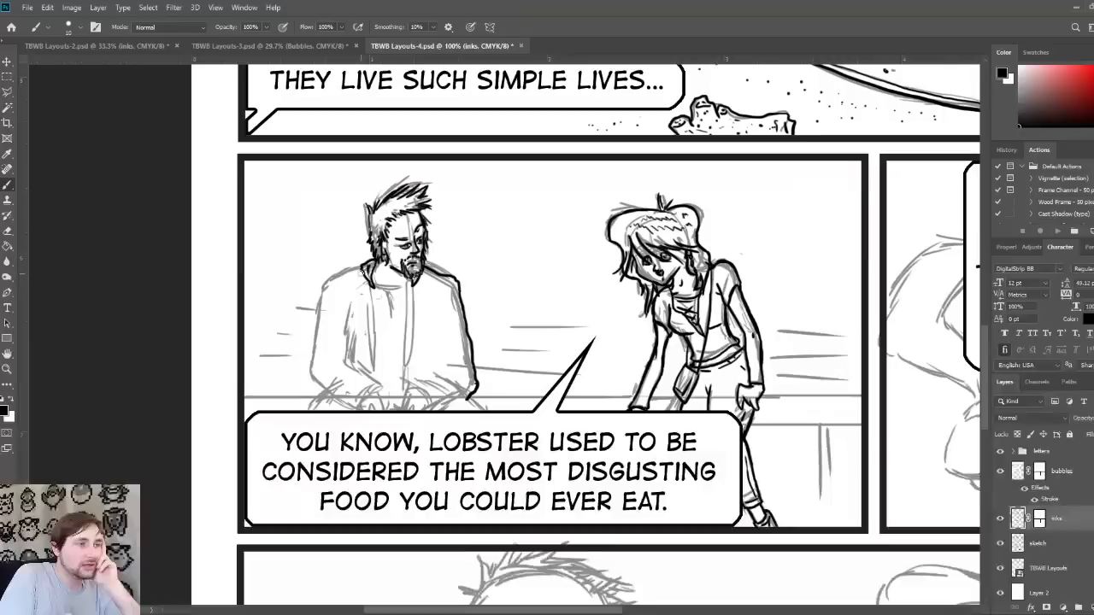
mouse_move(360, 268)
mouse_down()
mouse_move(326, 282)
mouse_move(324, 305)
mouse_up()
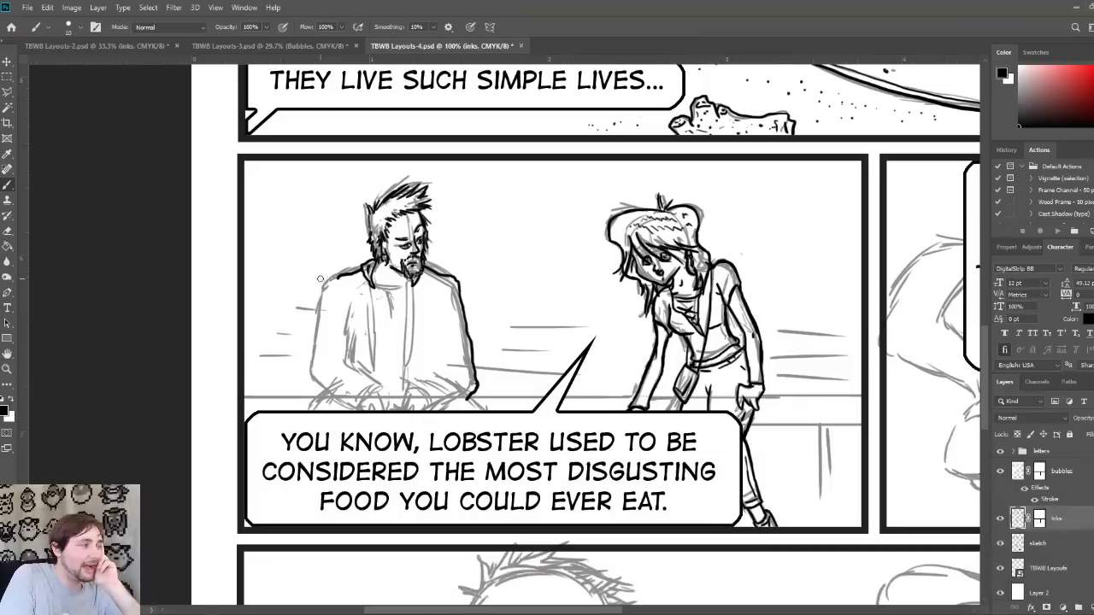
drag(338, 276, 317, 299)
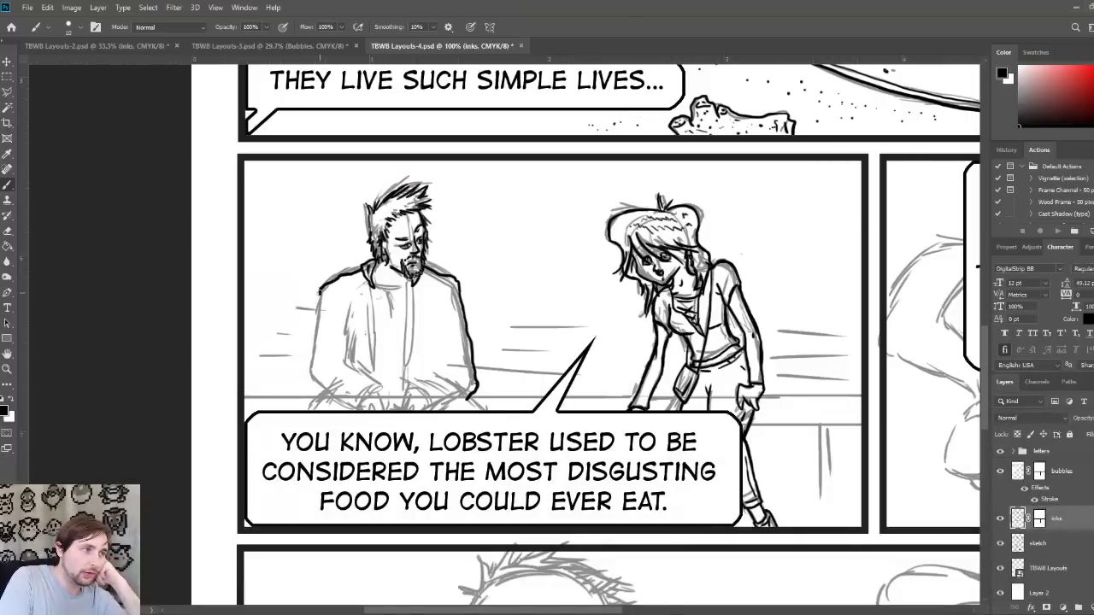
mouse_move(322, 289)
mouse_down()
mouse_move(308, 375)
mouse_move(352, 408)
mouse_up()
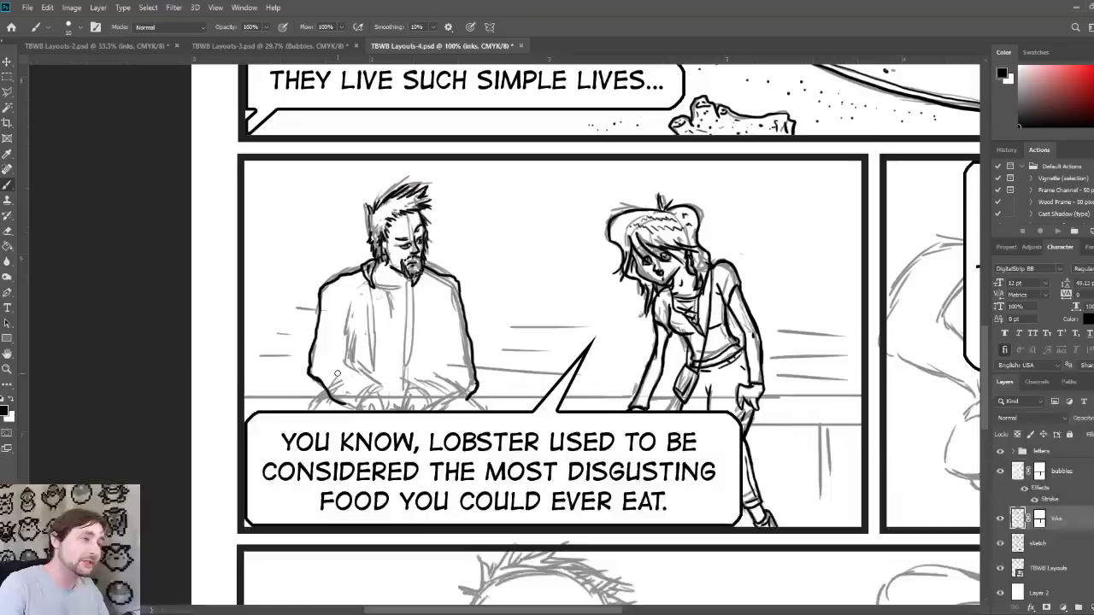
drag(331, 364, 352, 360)
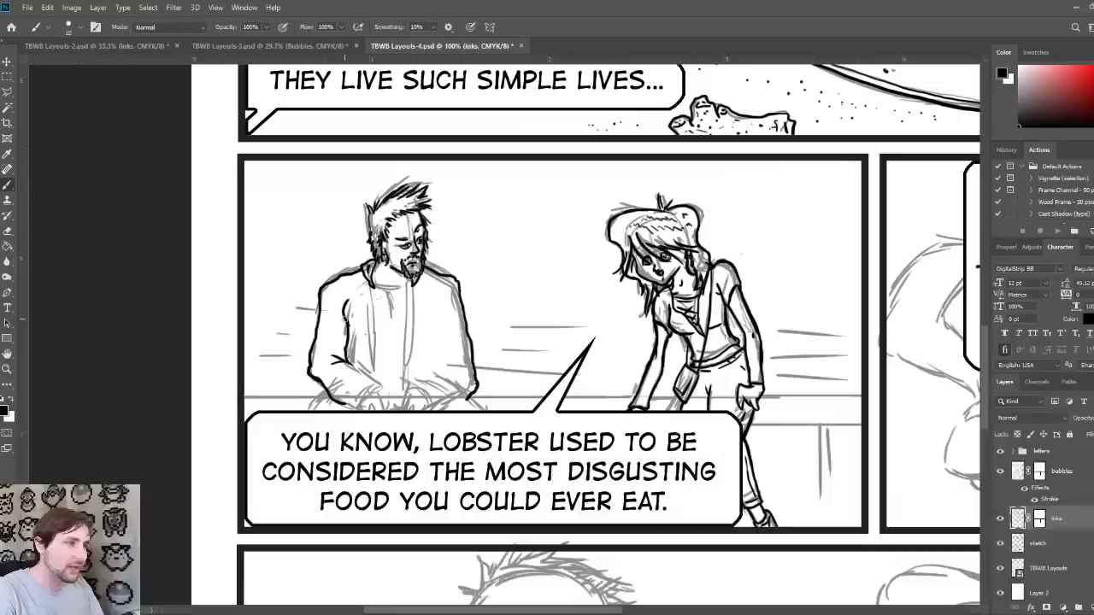
drag(343, 307, 347, 323)
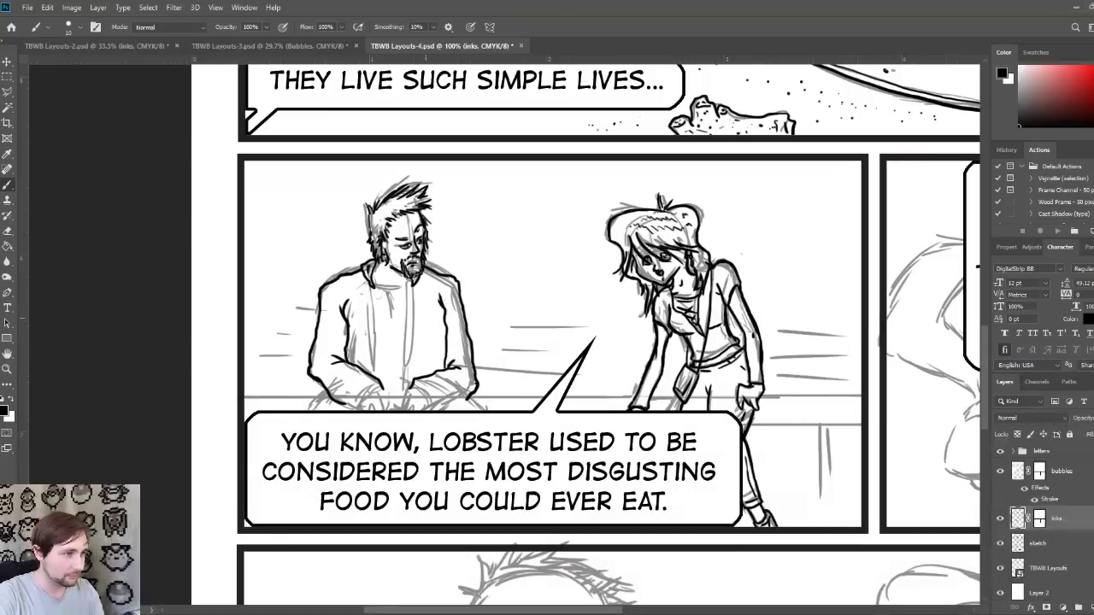
Step: Ink the jacket's front opening and hood drawstrings, and finish the man's torso with fold lines and hands
drag(411, 280, 410, 370)
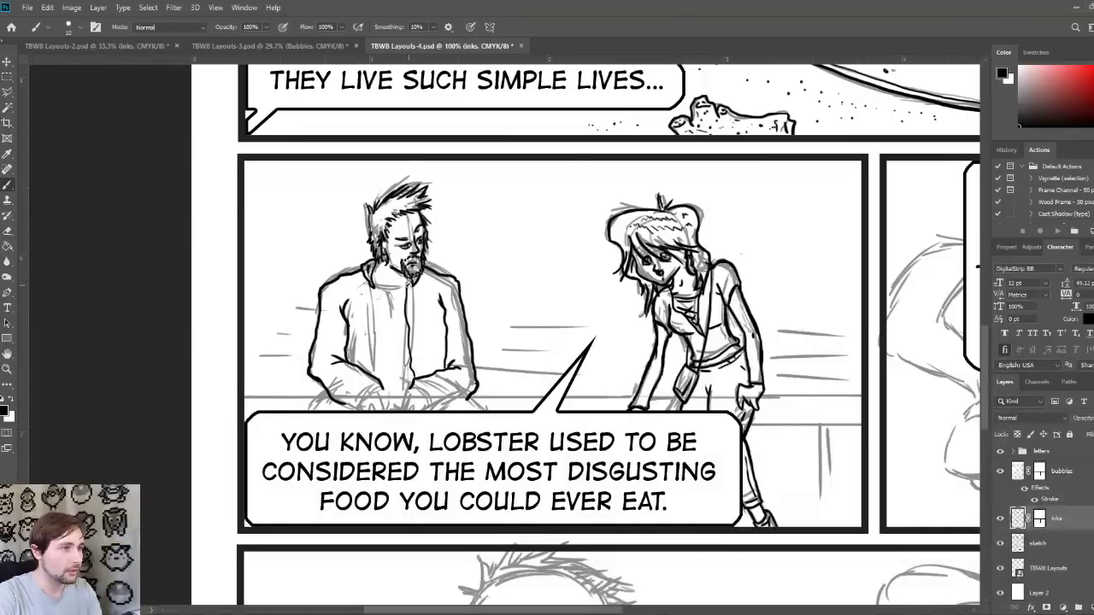
drag(406, 286, 411, 374)
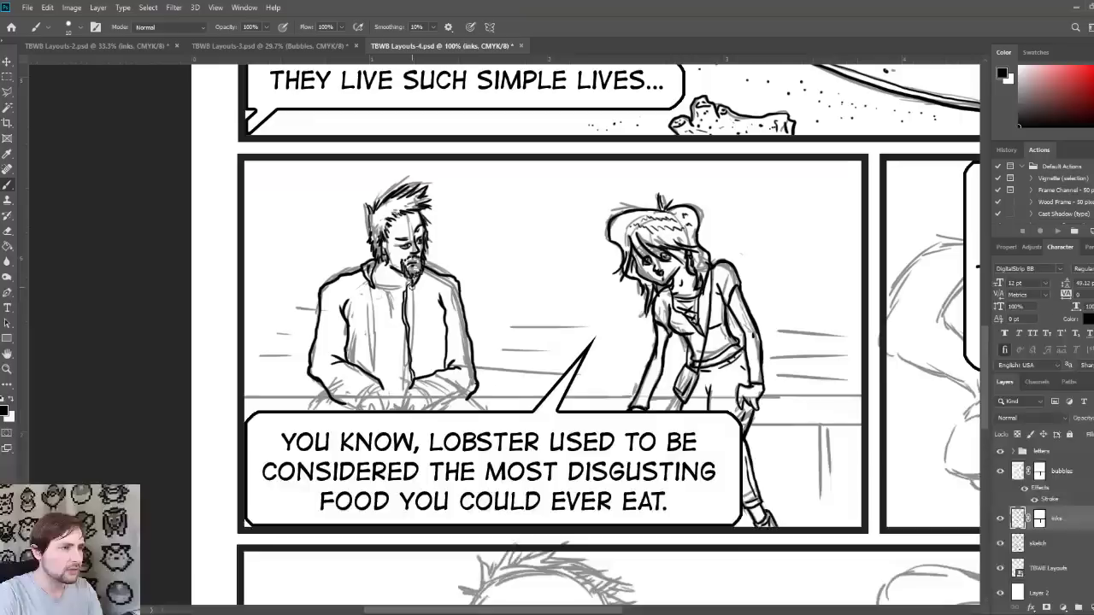
drag(413, 304, 419, 353)
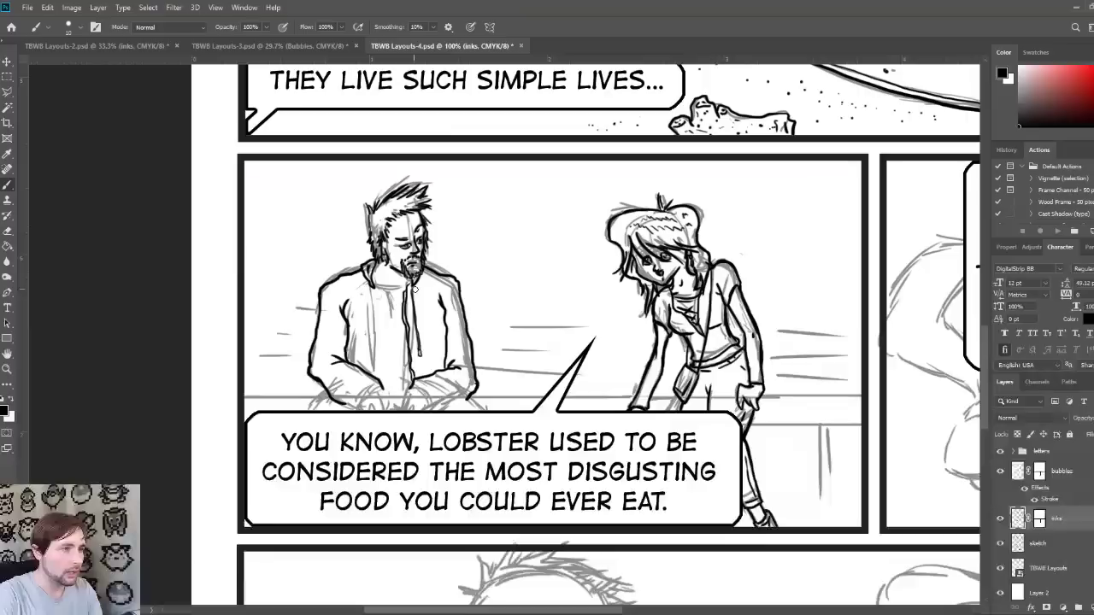
drag(373, 286, 375, 357)
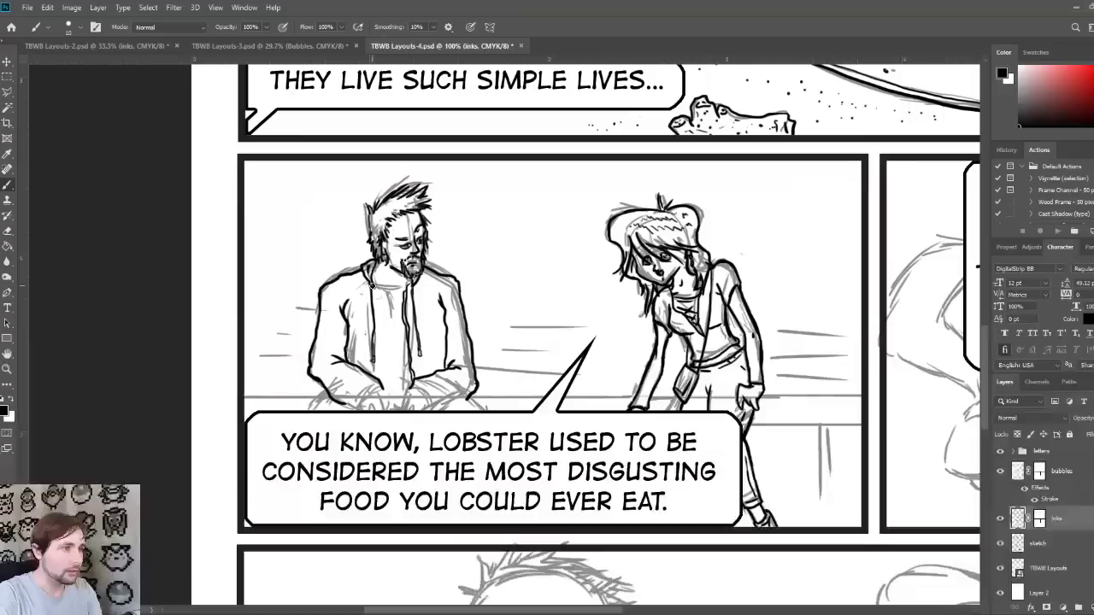
mouse_move(372, 286)
mouse_down()
mouse_move(382, 382)
mouse_move(372, 287)
mouse_move(380, 364)
mouse_move(378, 337)
mouse_up()
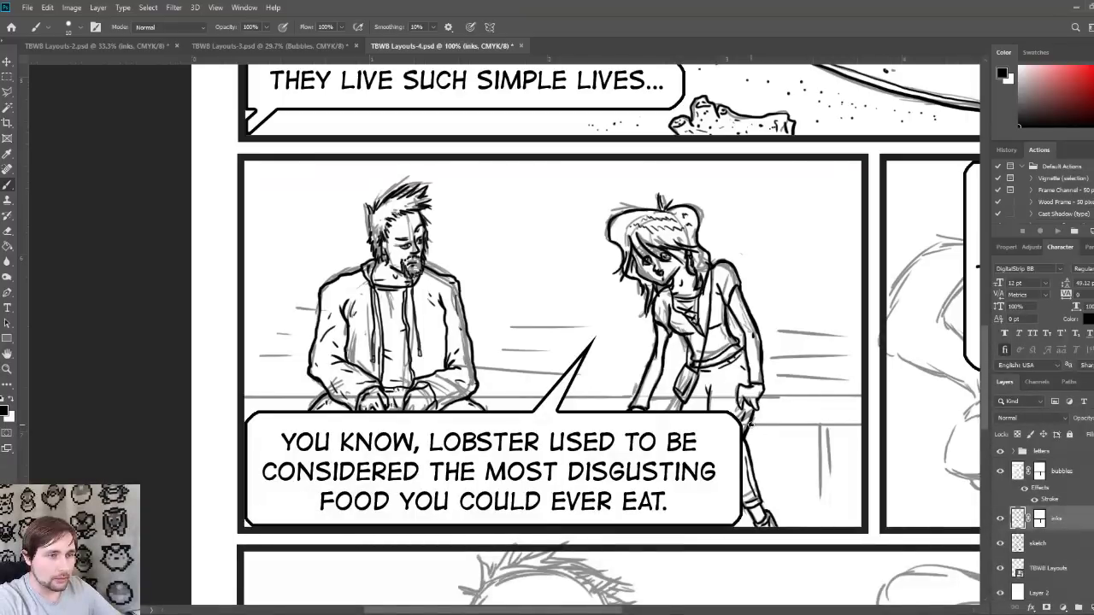
Step: Ink the two horizontal bench edges between the leaning woman and the panel's right border
drag(749, 425, 860, 432)
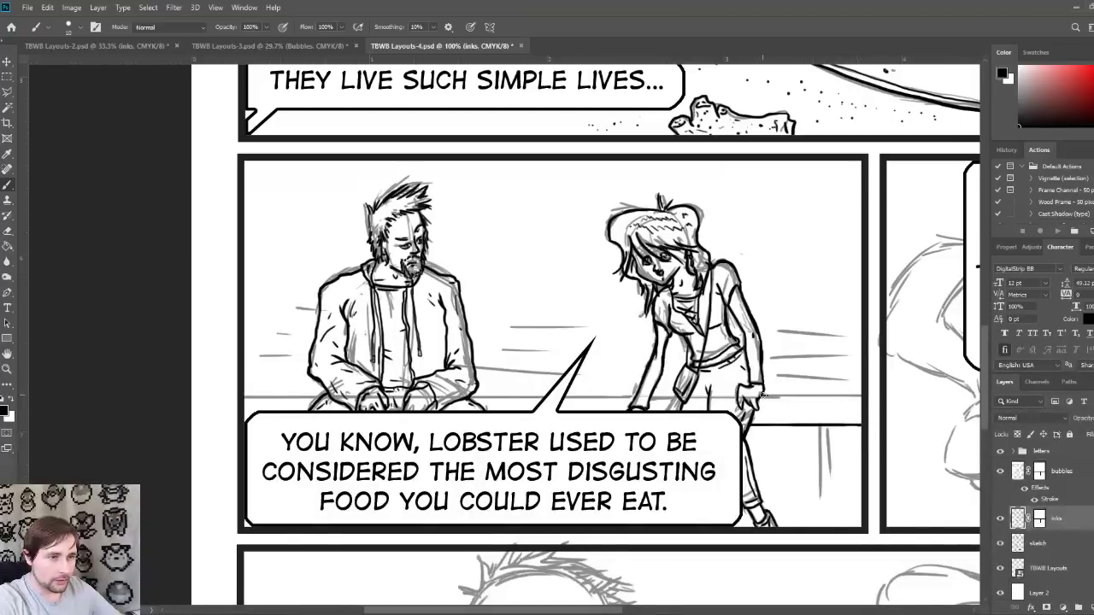
drag(761, 396, 862, 399)
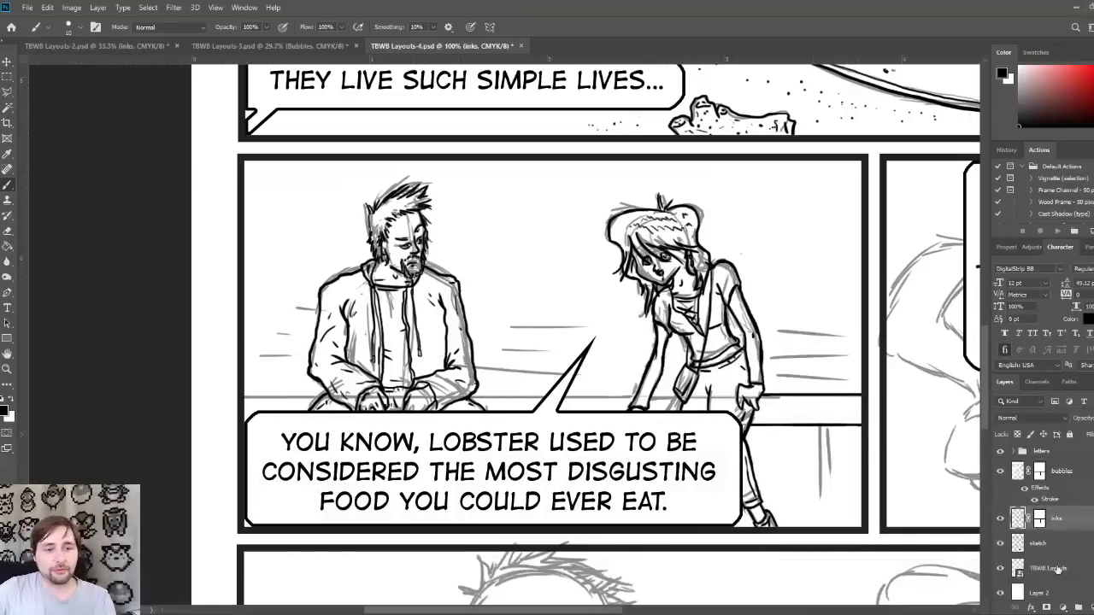
Step: Compare the sketch and inks layers in TBWB Layouts-3.psd by switching their visibility, and return to TBWB Layouts-4.psd
click(280, 46)
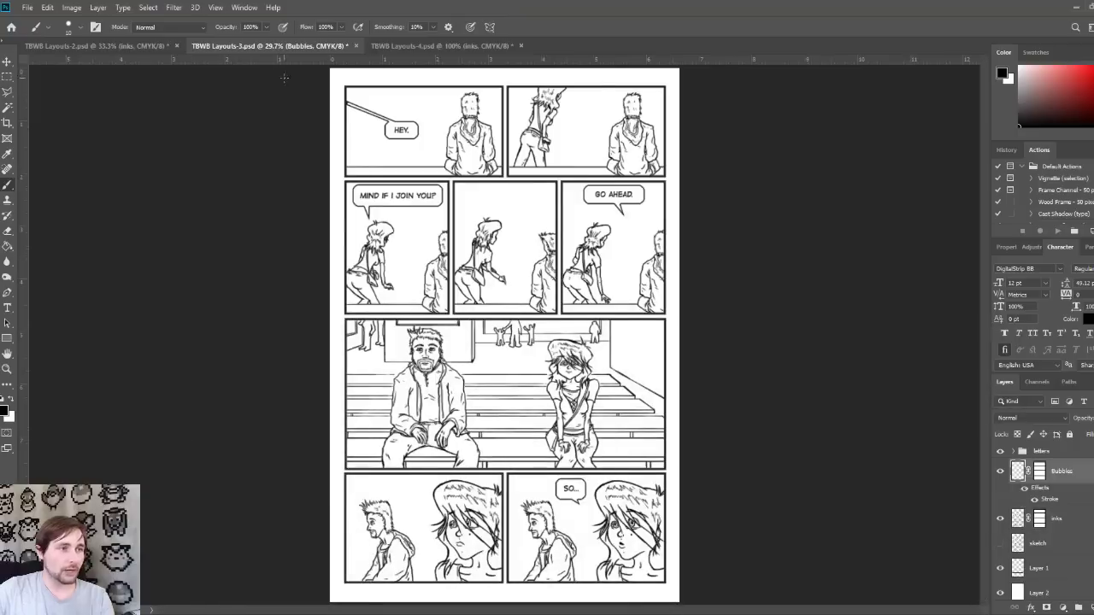
click(1000, 543)
click(1000, 520)
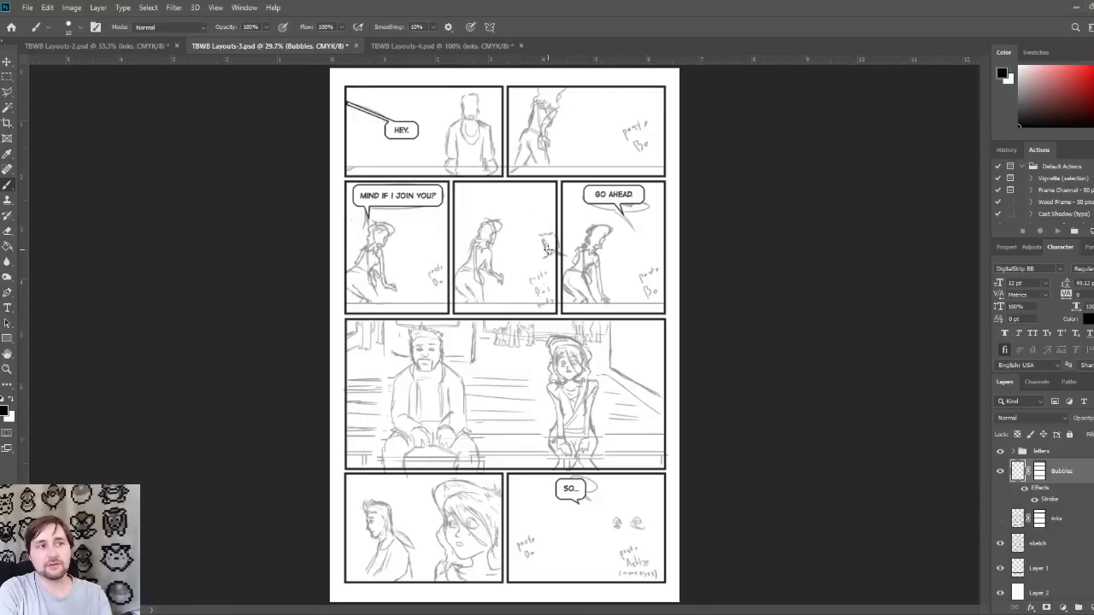
click(1001, 520)
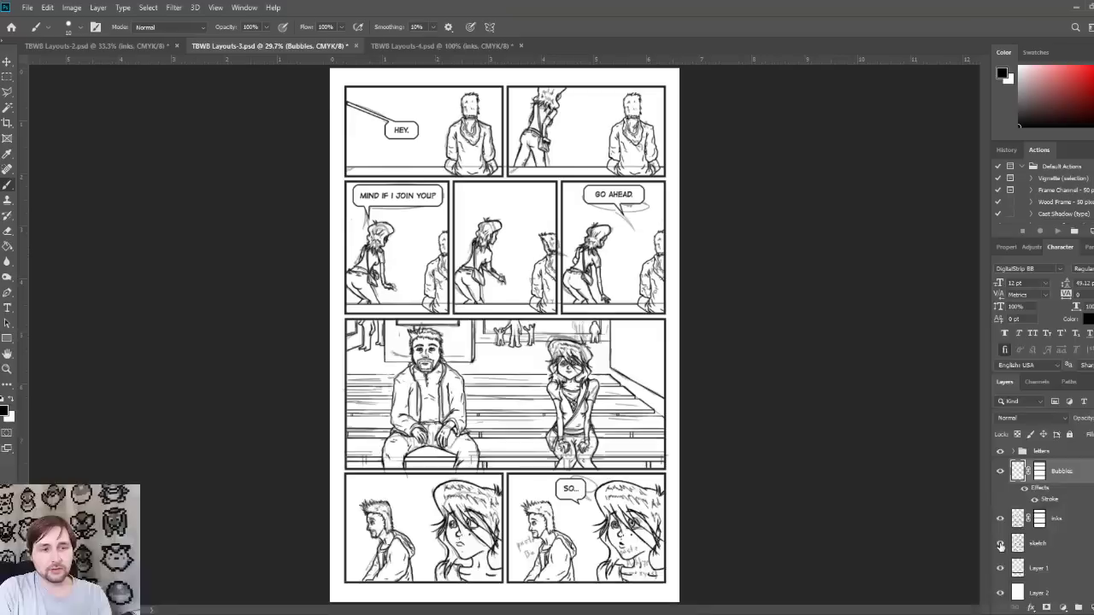
click(1001, 543)
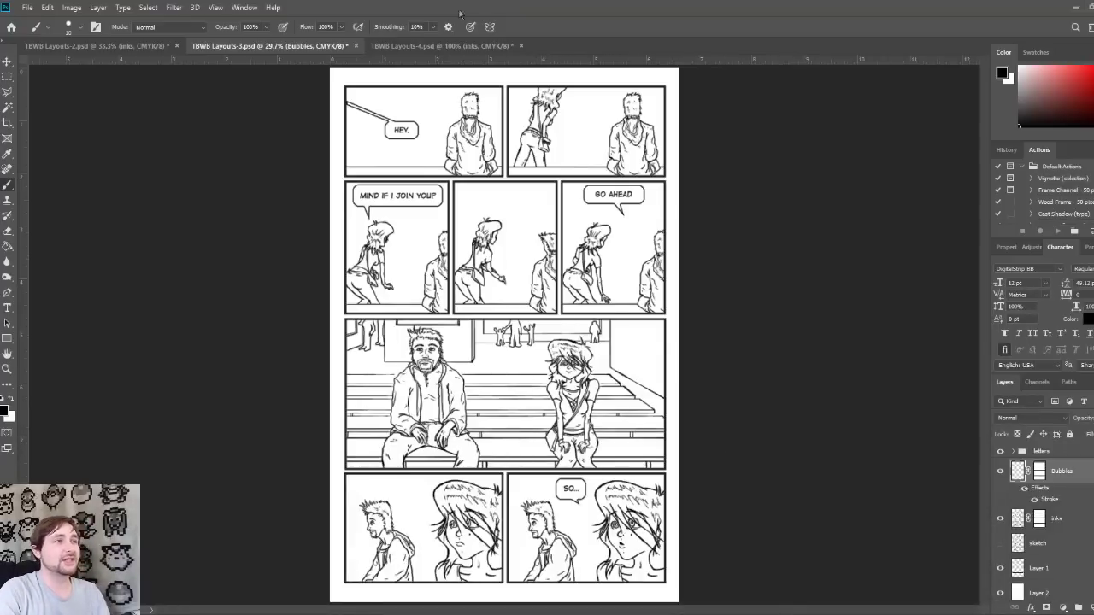
click(454, 46)
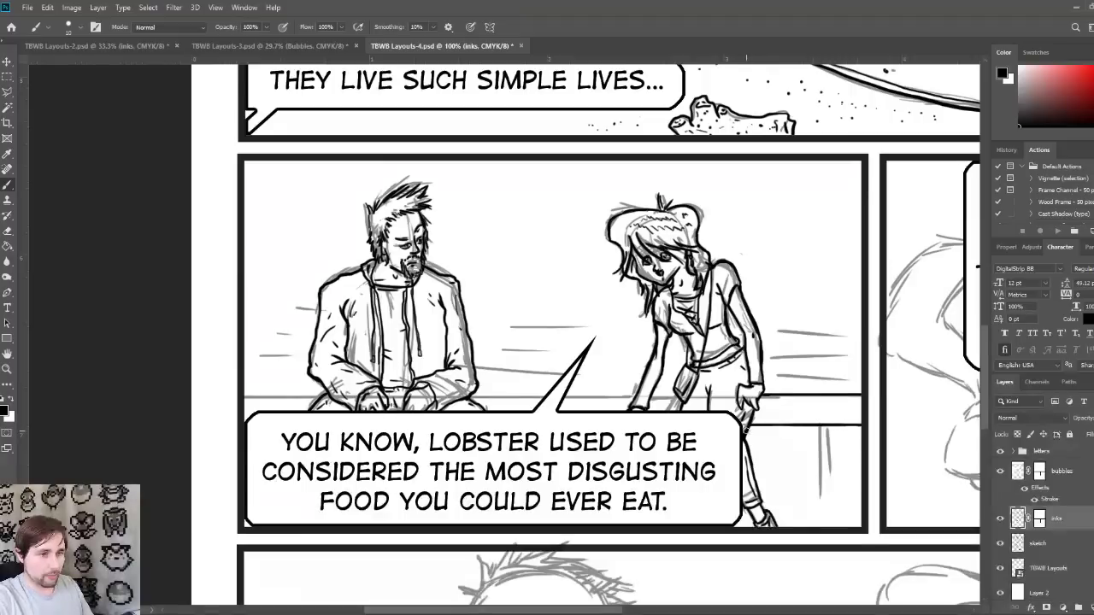
Step: Ink the bench leg beside the woman, and extend the seat's upper edge past the seated man to the panel's left border
mouse_move(747, 431)
mouse_down()
mouse_move(863, 436)
mouse_move(831, 476)
mouse_move(825, 446)
mouse_move(819, 505)
mouse_up()
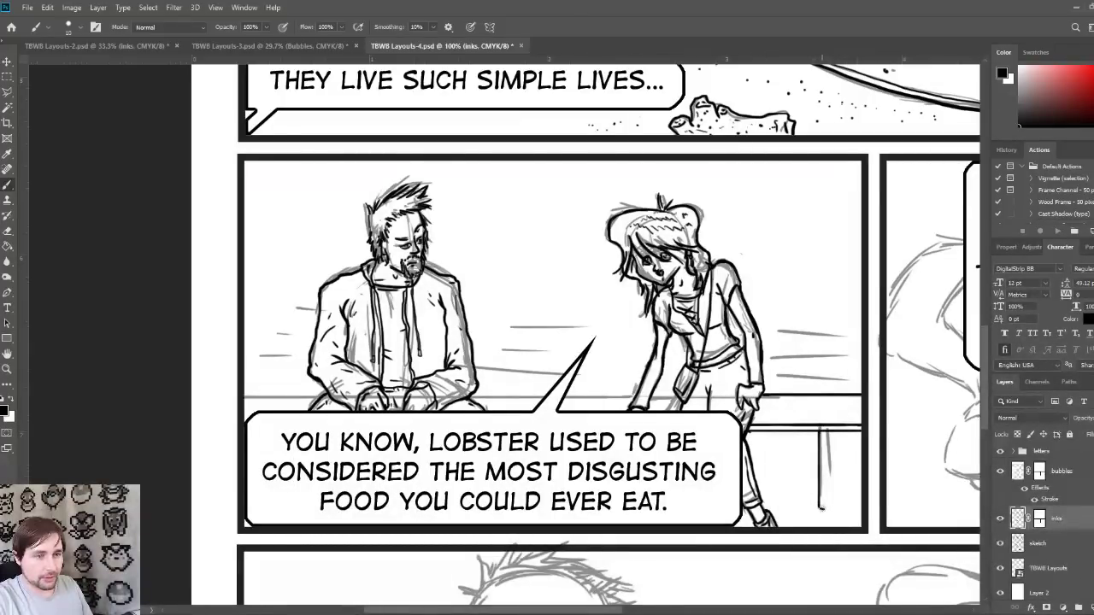
drag(819, 508, 826, 431)
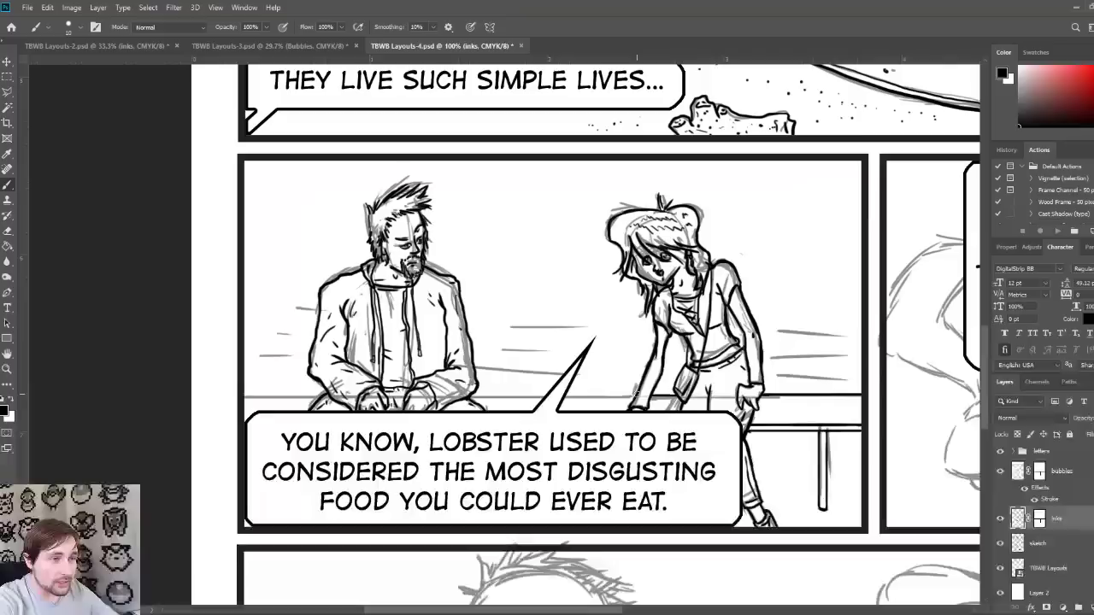
drag(636, 395, 468, 399)
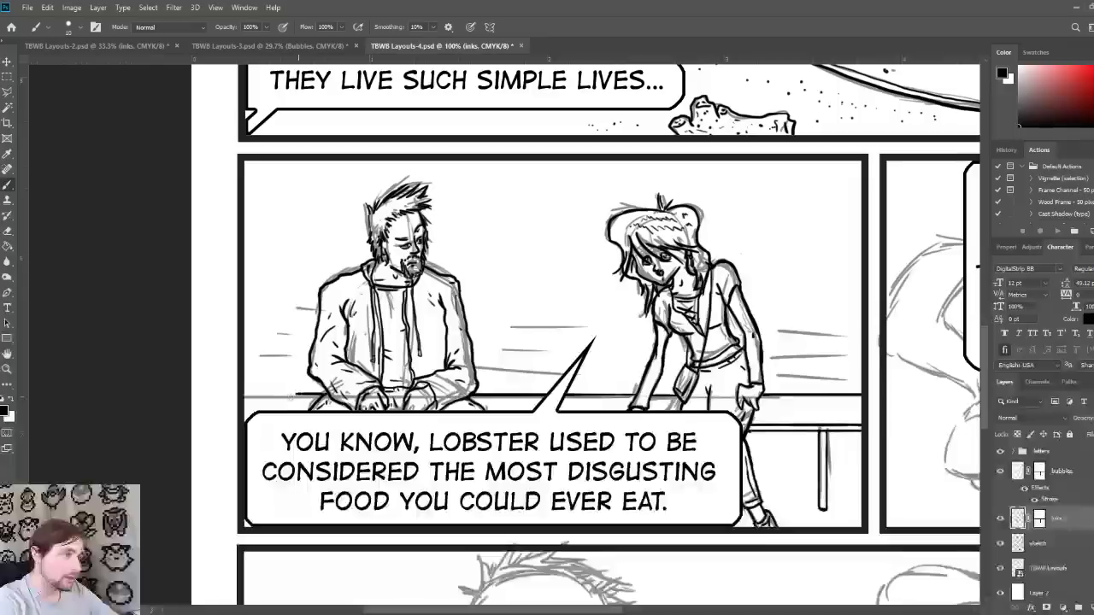
mouse_move(290, 396)
mouse_down()
mouse_move(244, 394)
mouse_move(326, 393)
mouse_up()
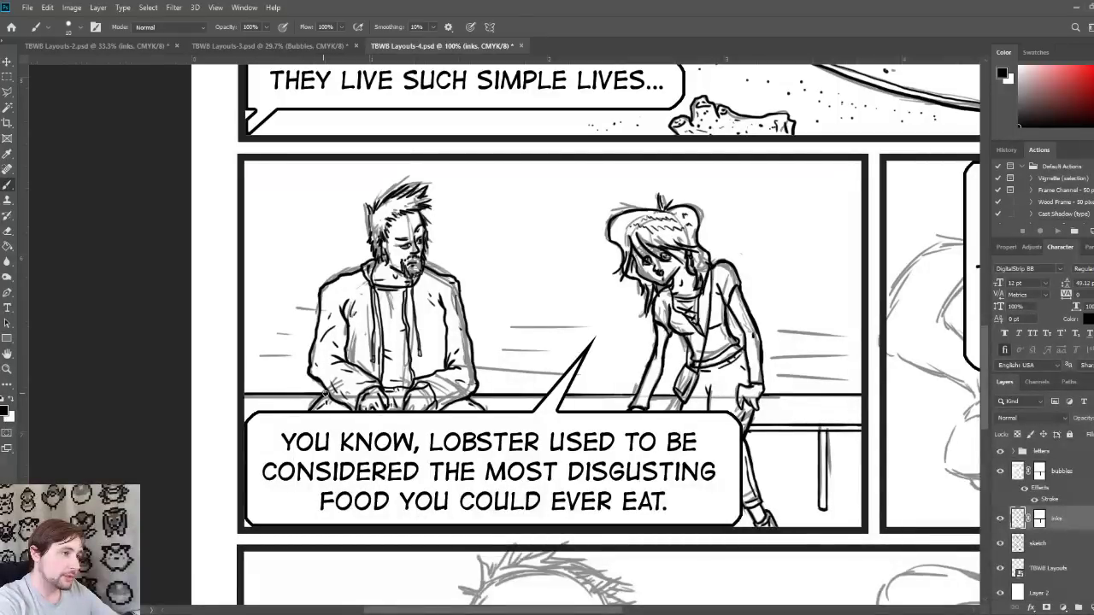
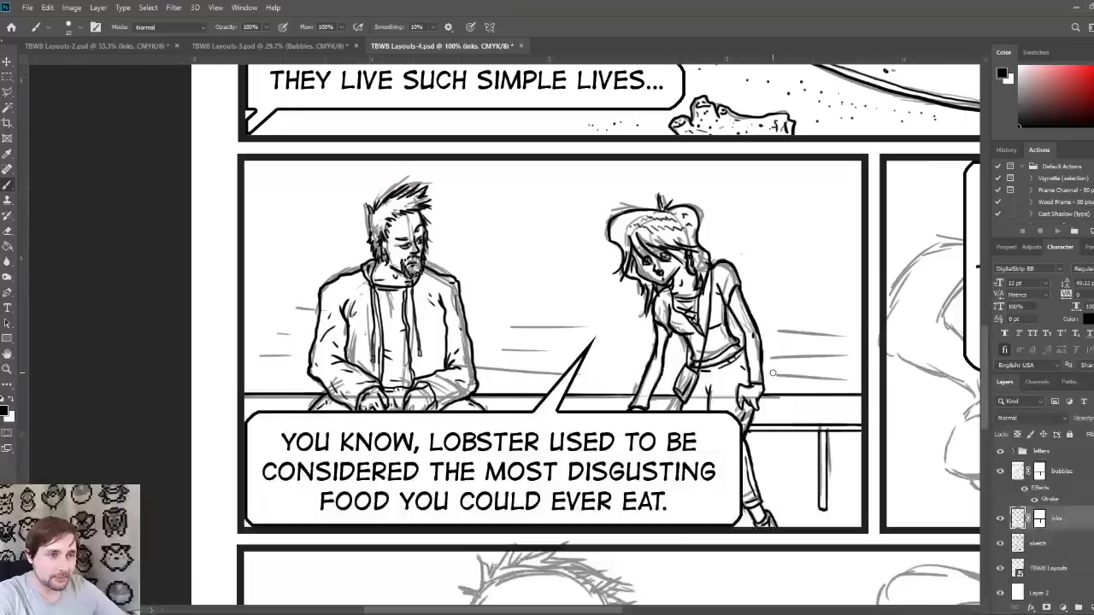
Step: Ink paired horizontal lines for the bench slats between the leaning woman and the panel's right border
drag(773, 373, 836, 376)
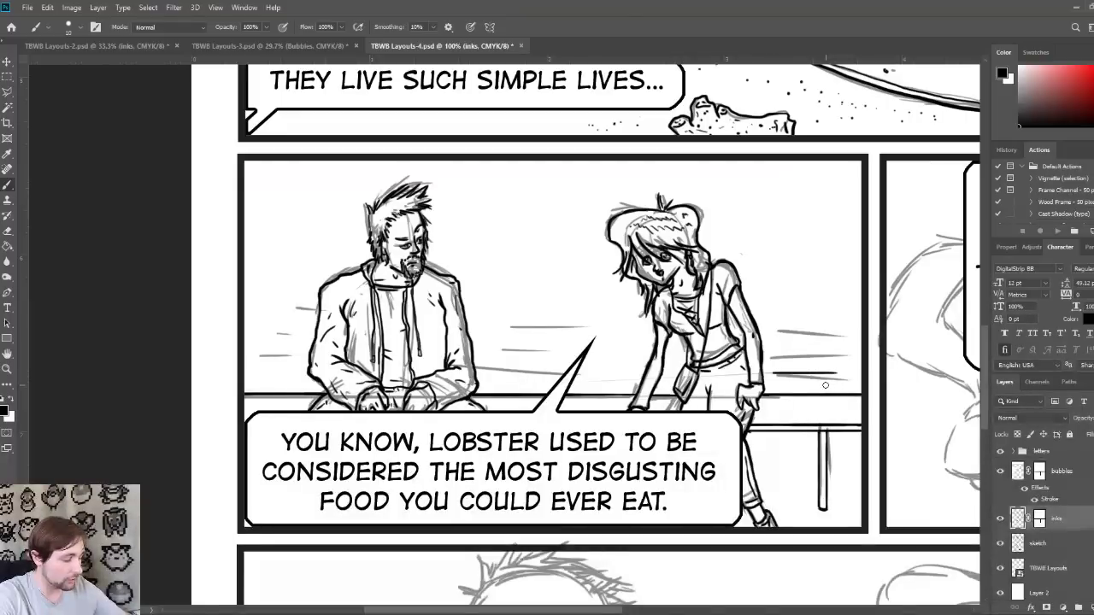
key(ctrl+z)
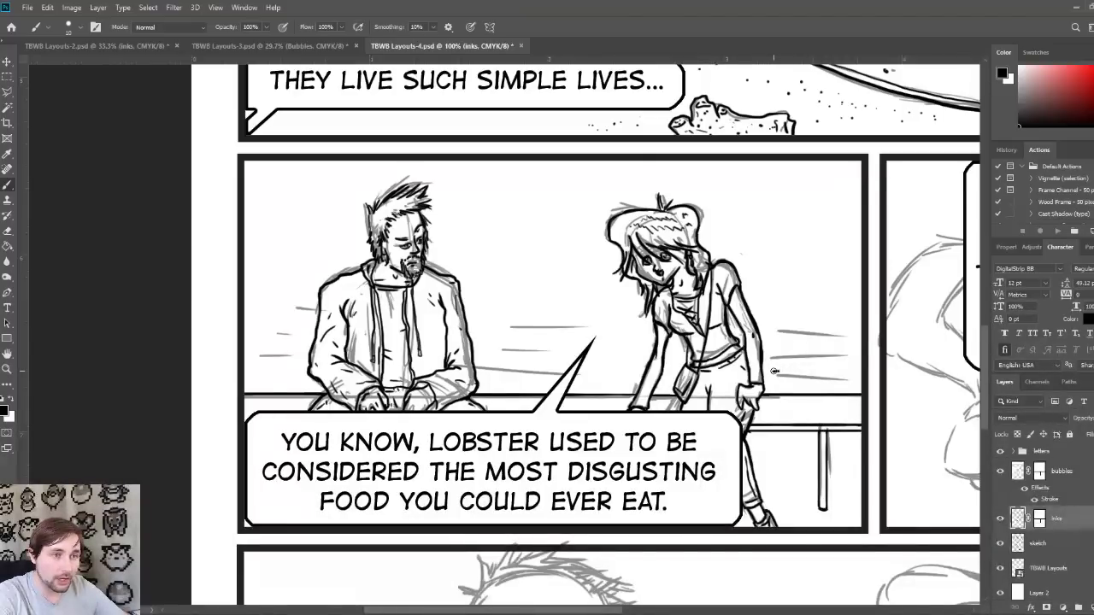
drag(773, 371, 847, 375)
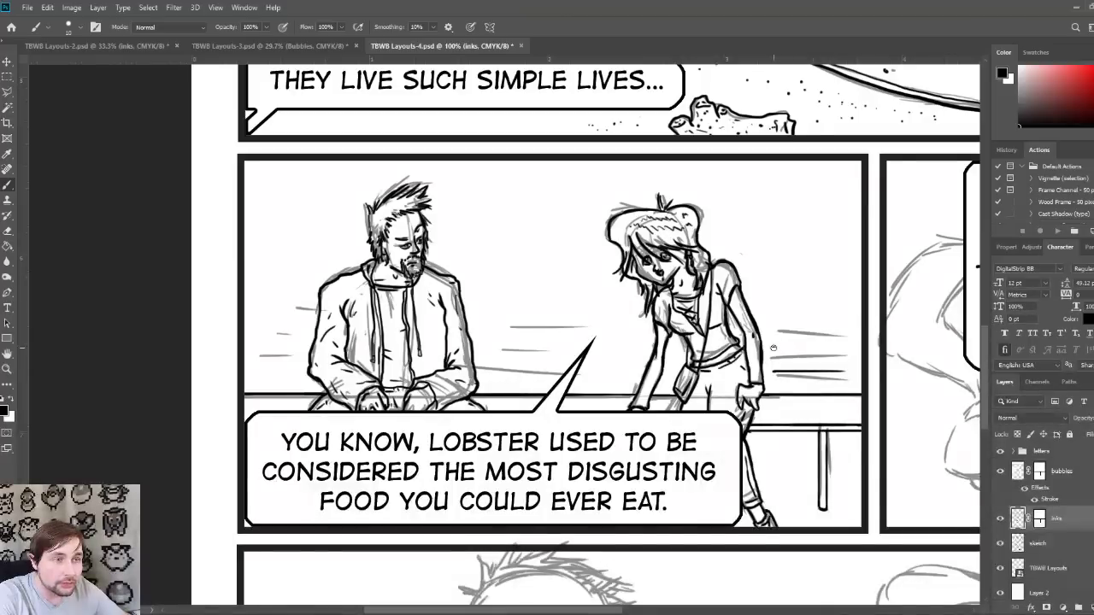
drag(772, 347, 853, 352)
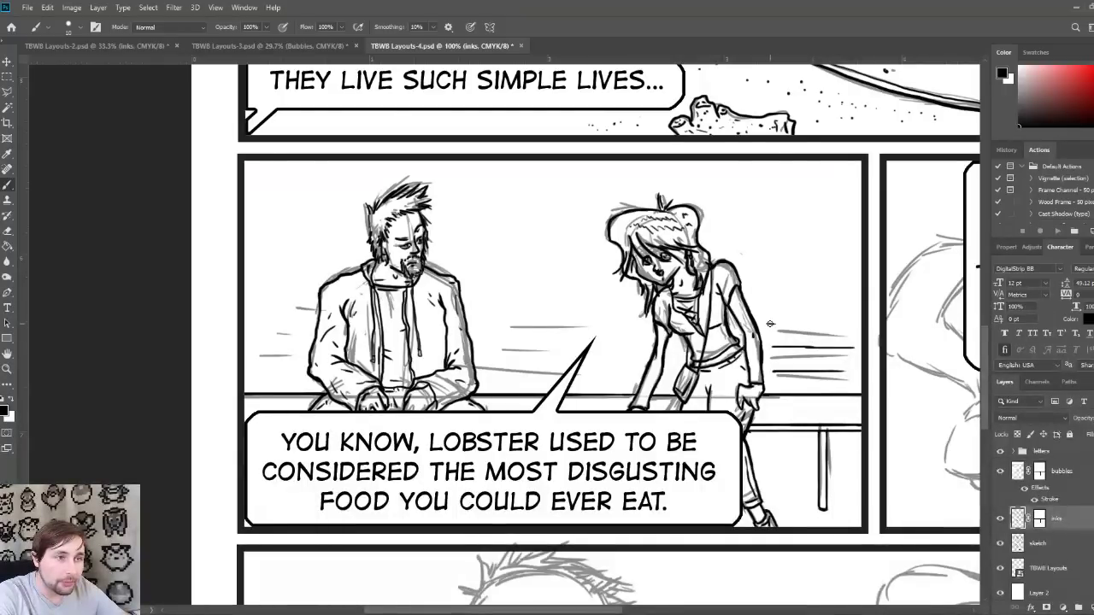
drag(767, 324, 848, 324)
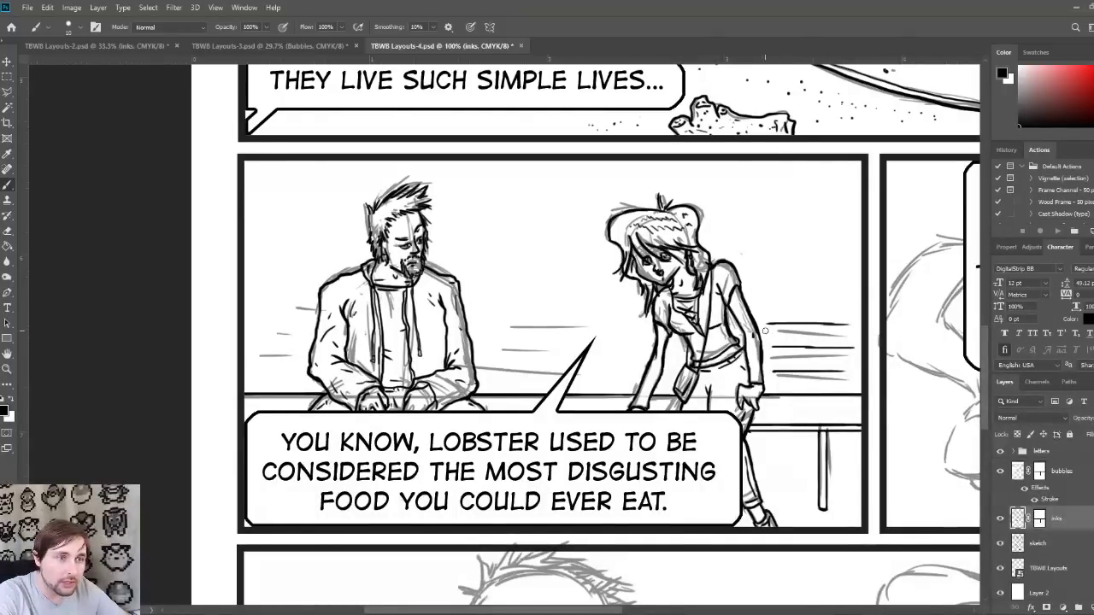
drag(760, 328, 850, 328)
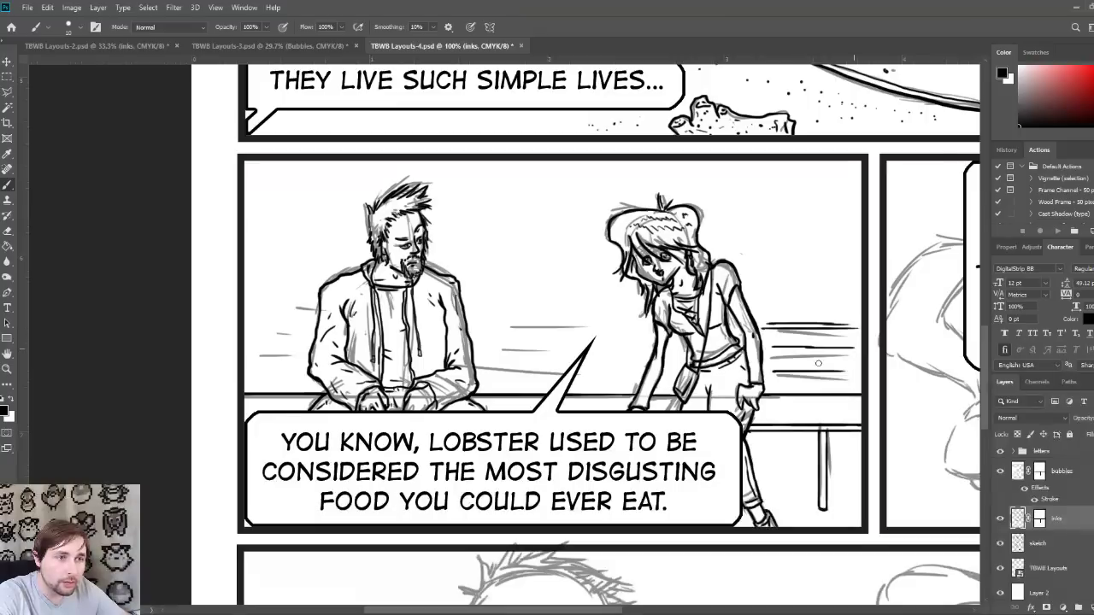
drag(769, 351, 853, 352)
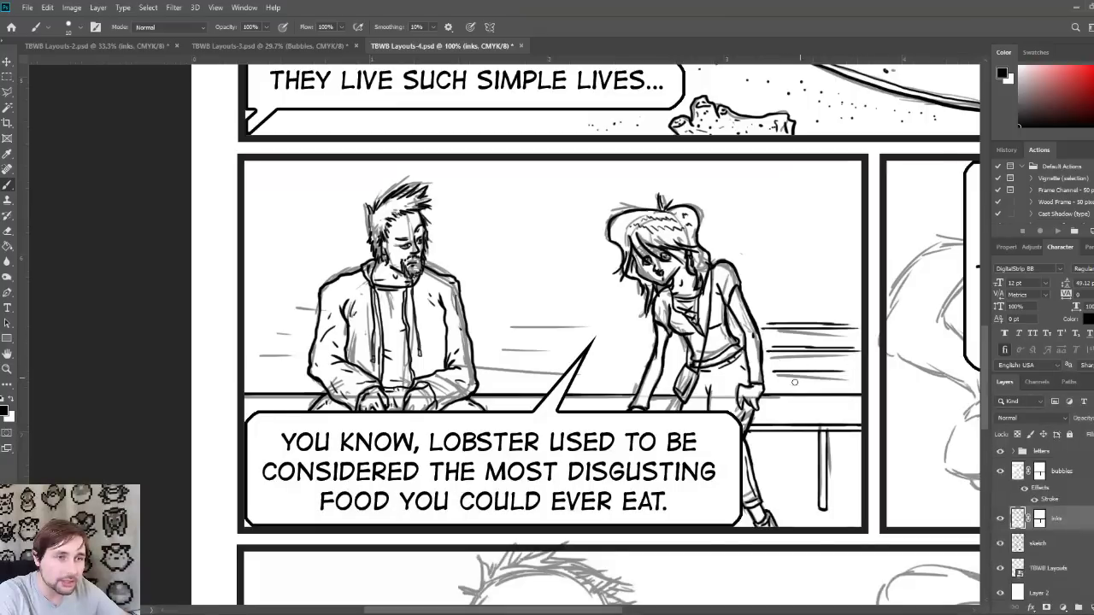
drag(773, 377, 857, 387)
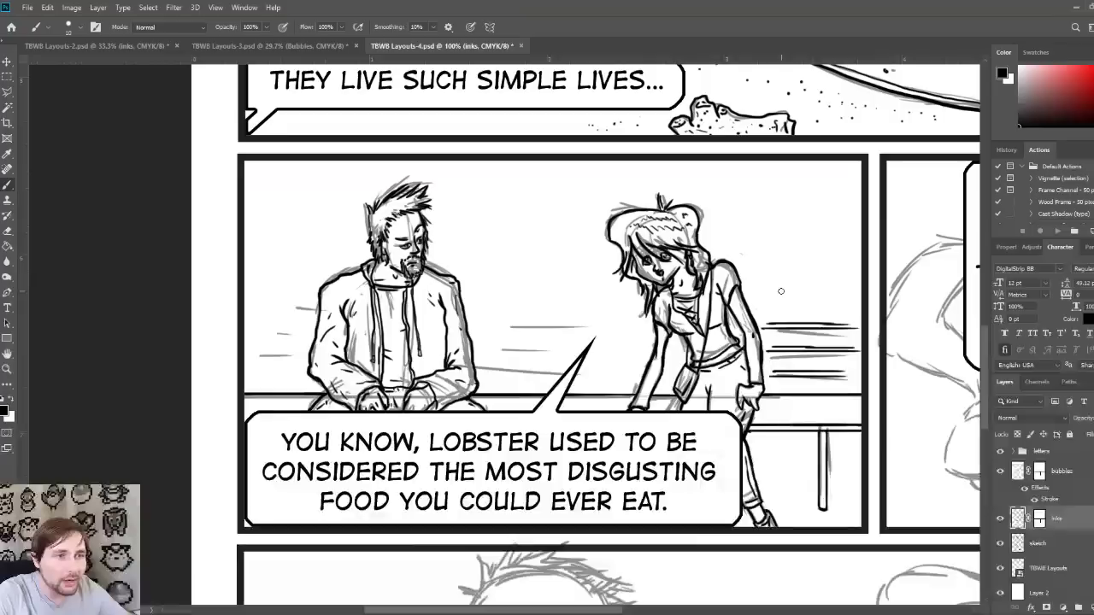
drag(831, 311, 759, 311)
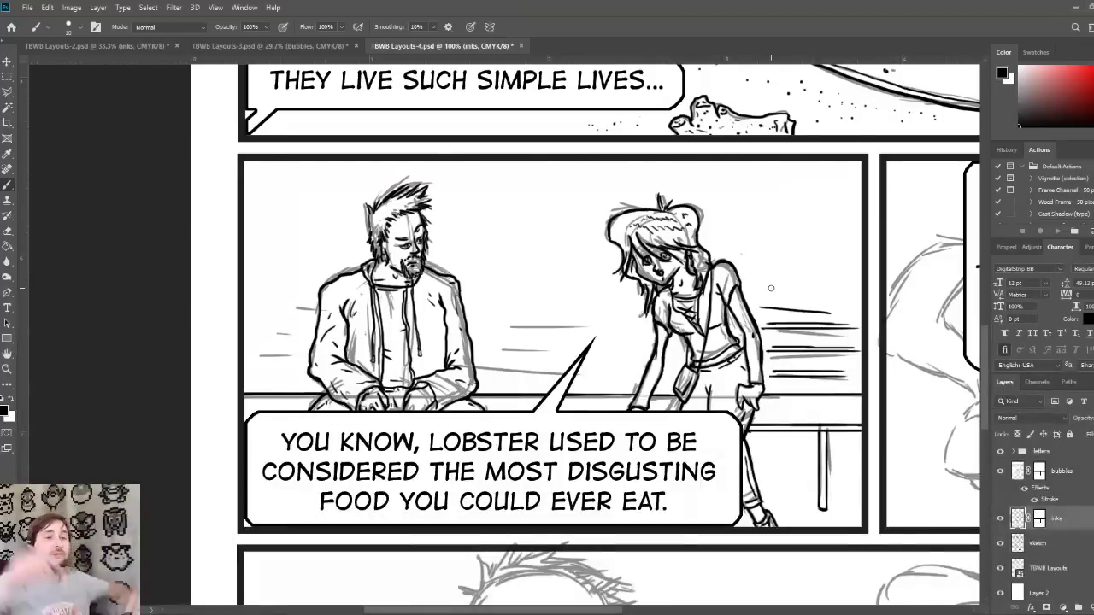
drag(807, 286, 806, 300)
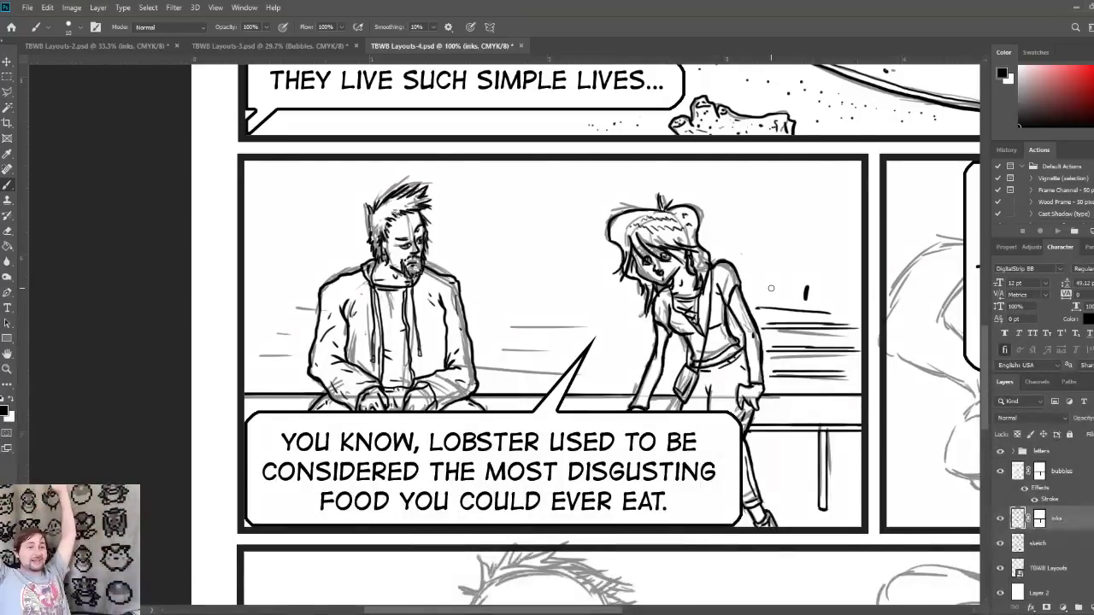
click(757, 308)
click(760, 303)
click(786, 272)
click(792, 274)
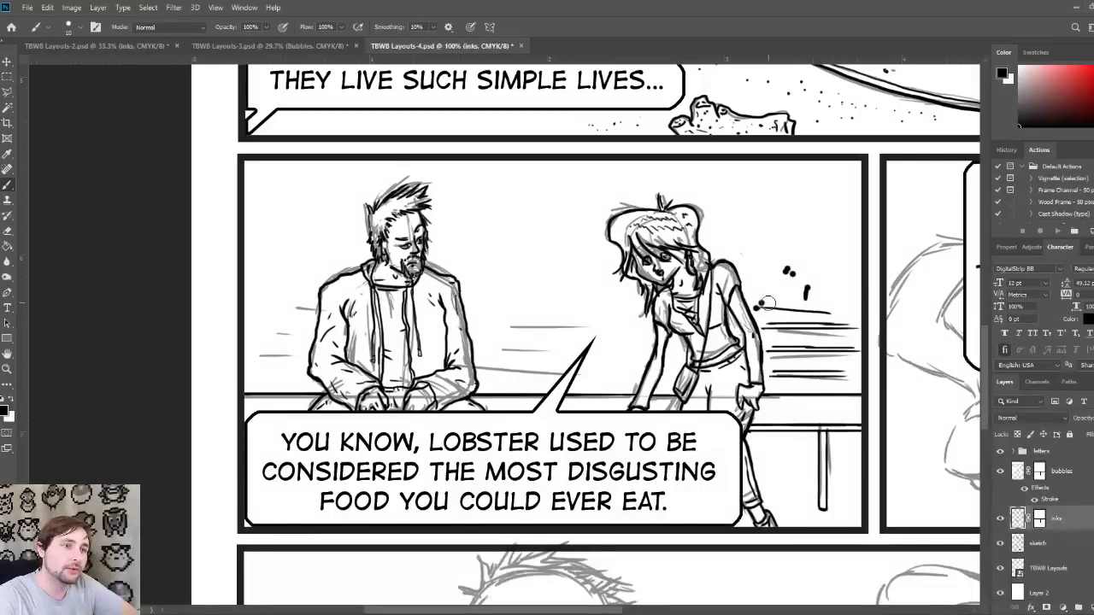
mouse_move(761, 309)
mouse_down()
mouse_move(760, 297)
mouse_move(807, 286)
mouse_move(807, 276)
mouse_up()
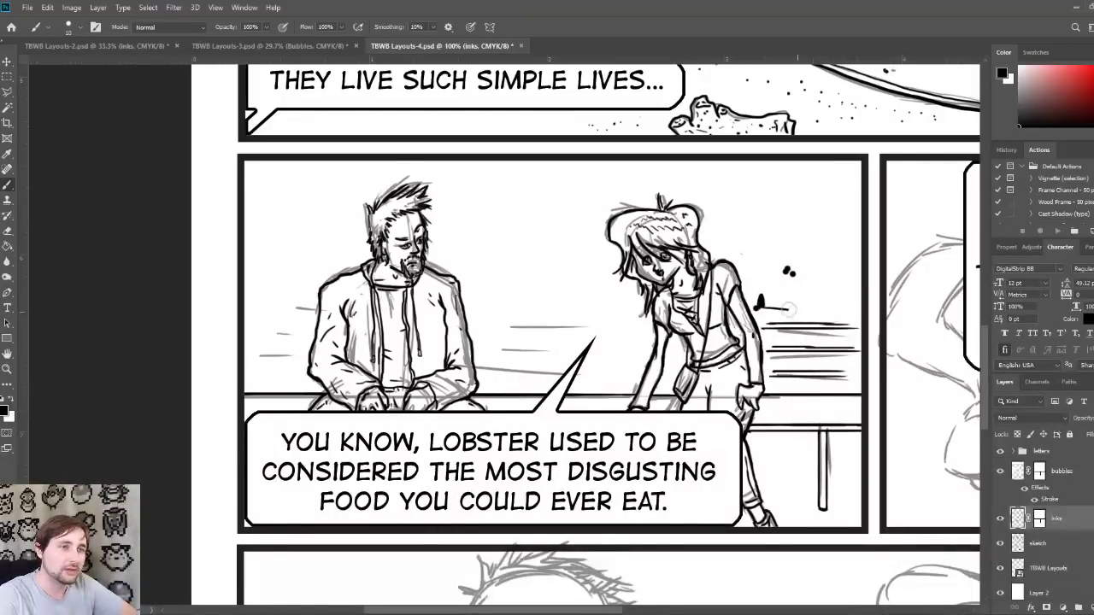
click(759, 300)
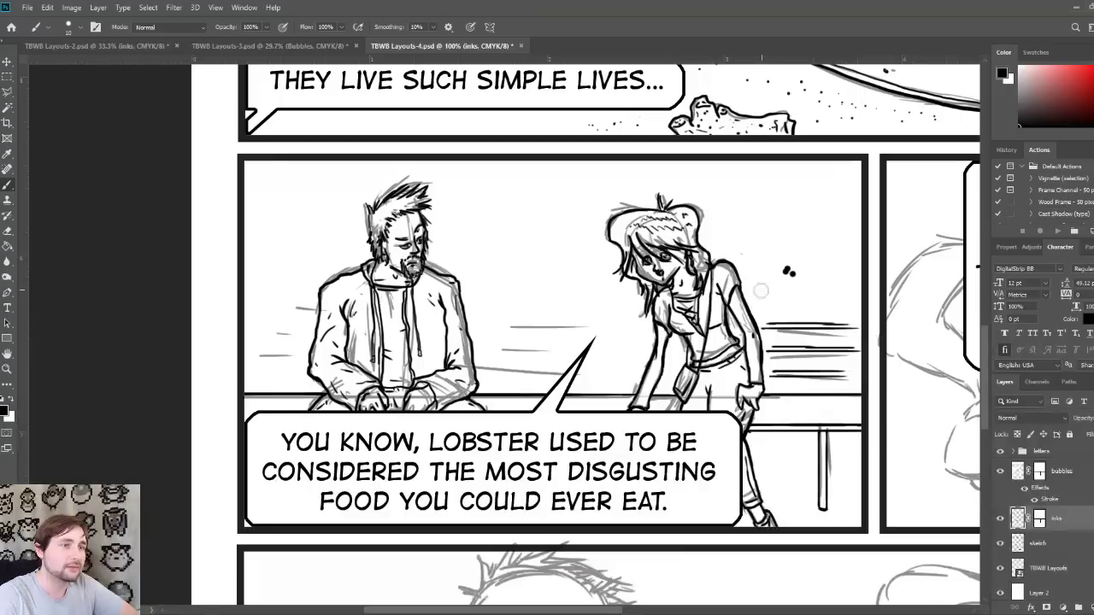
mouse_move(757, 292)
mouse_down()
mouse_move(795, 273)
mouse_move(797, 284)
mouse_up()
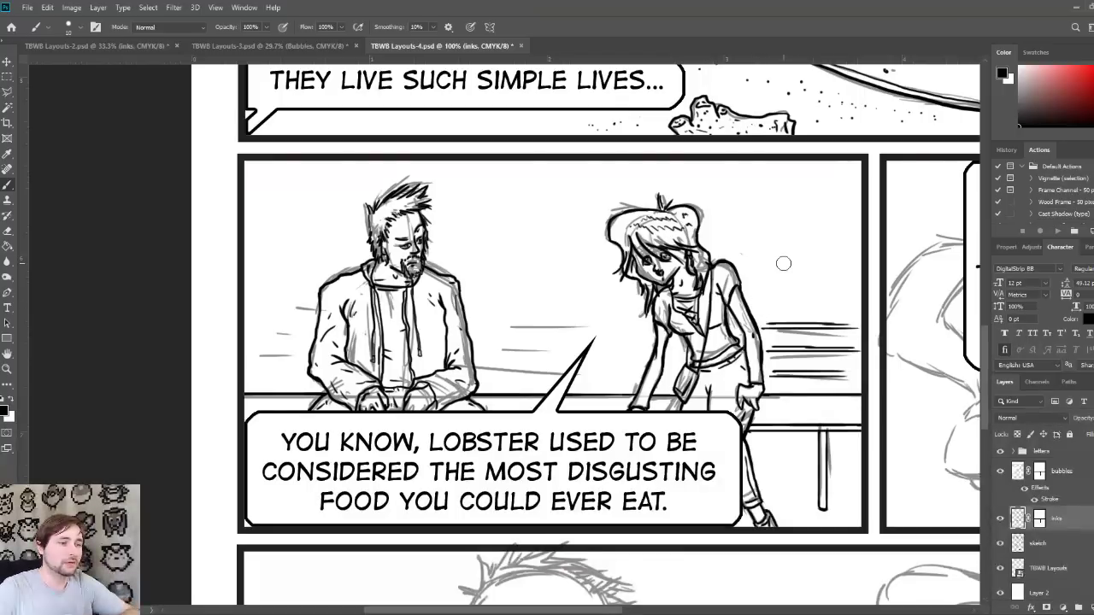
Step: Ink the topmost horizontal bench line across the panel, breaking it behind the woman and the seated man
key(bracketleft)
key(bracketleft)
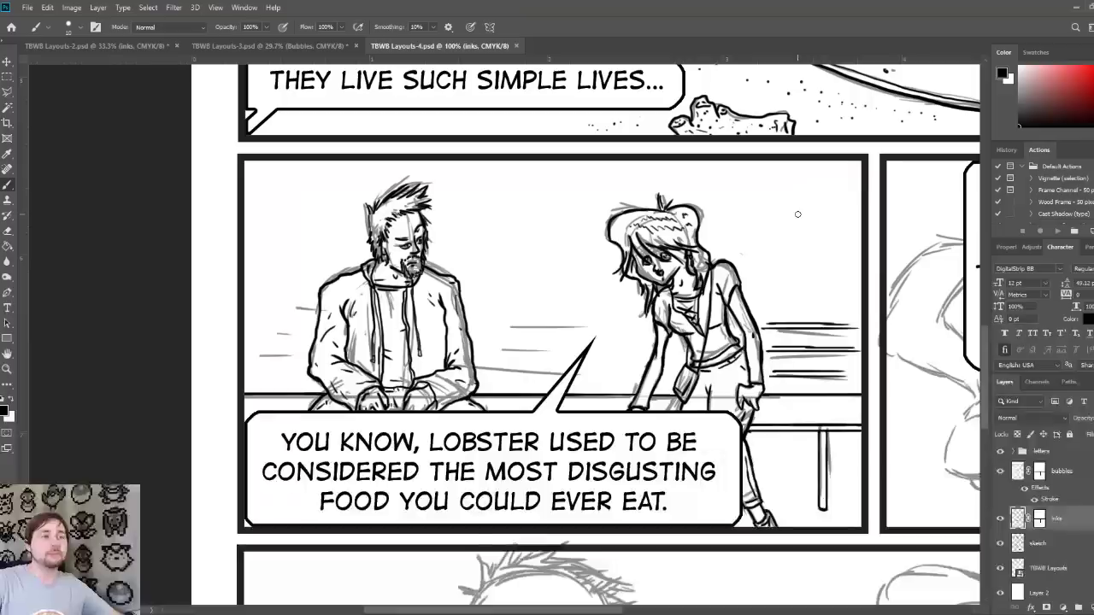
click(762, 307)
drag(762, 306, 857, 307)
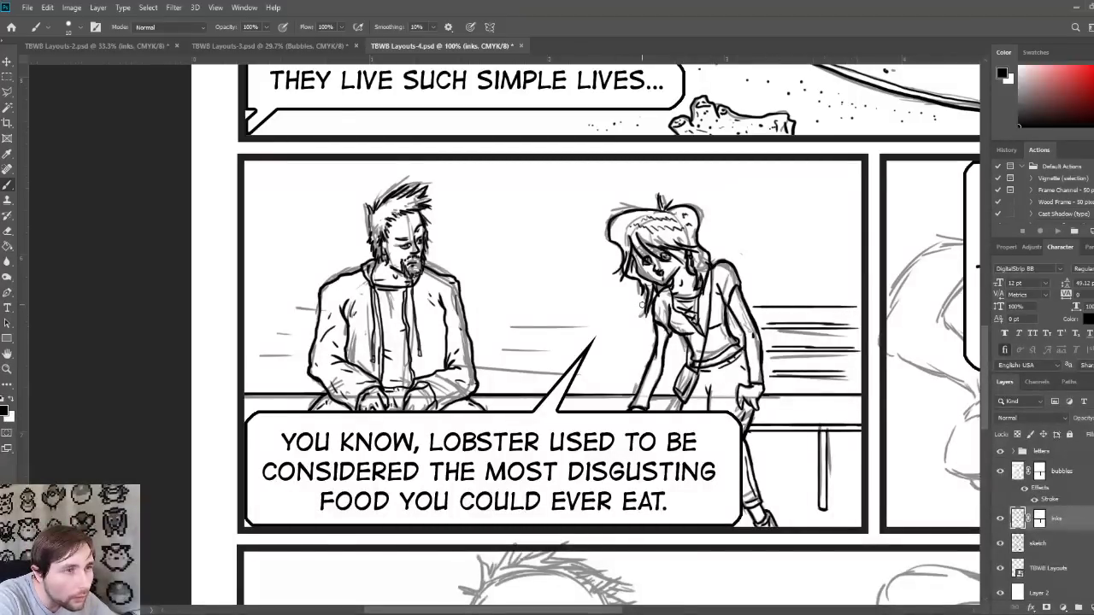
drag(641, 306, 469, 305)
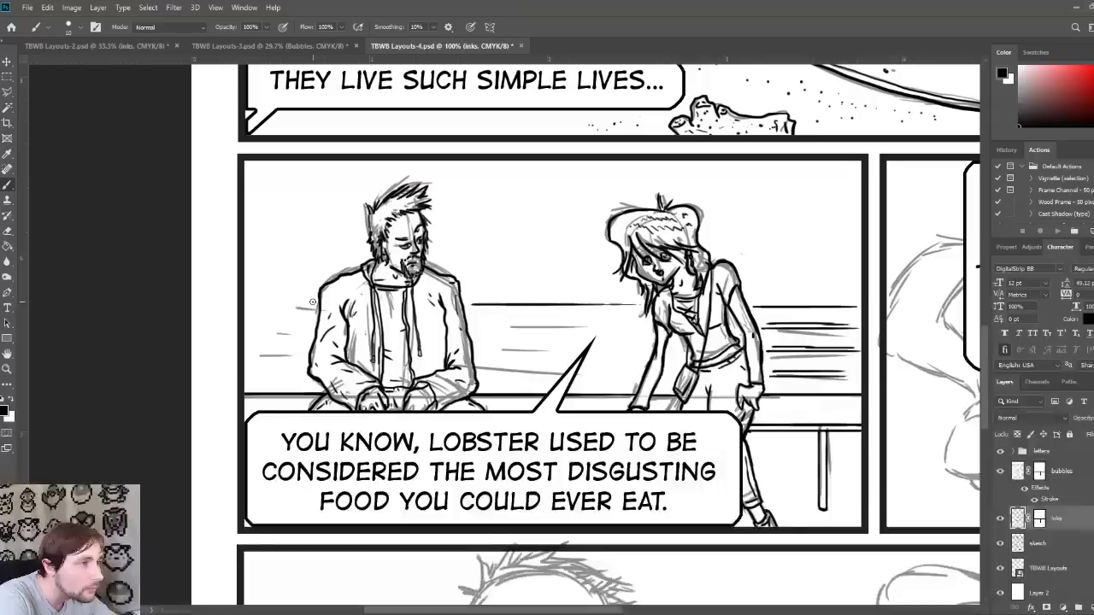
drag(313, 301, 253, 302)
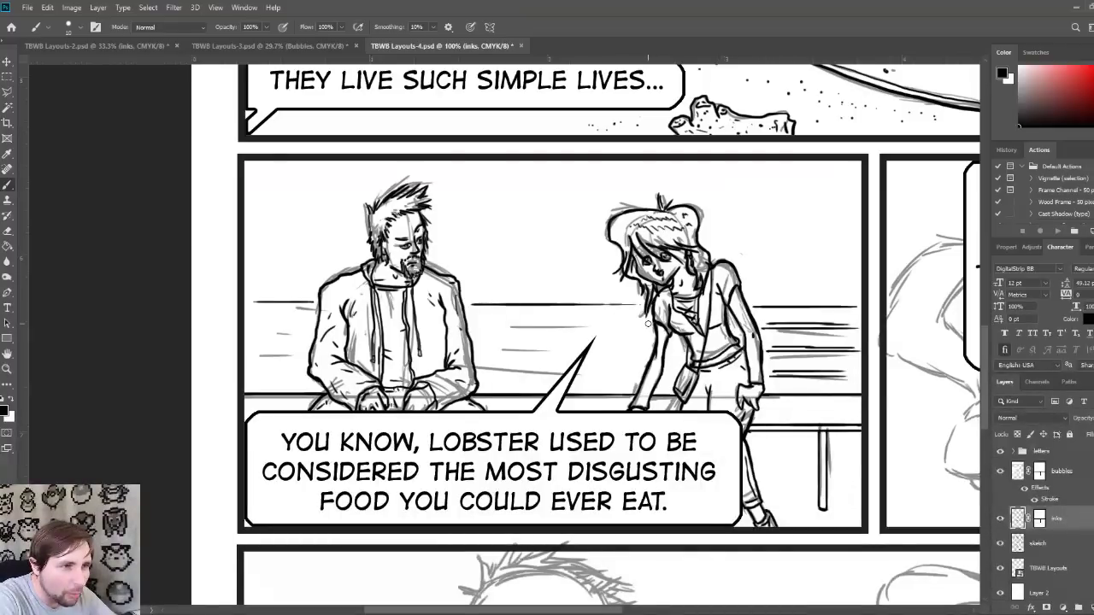
Step: Ink the remaining bench slat lines between the two characters and from the seated man to the panel's left border
drag(647, 325, 472, 324)
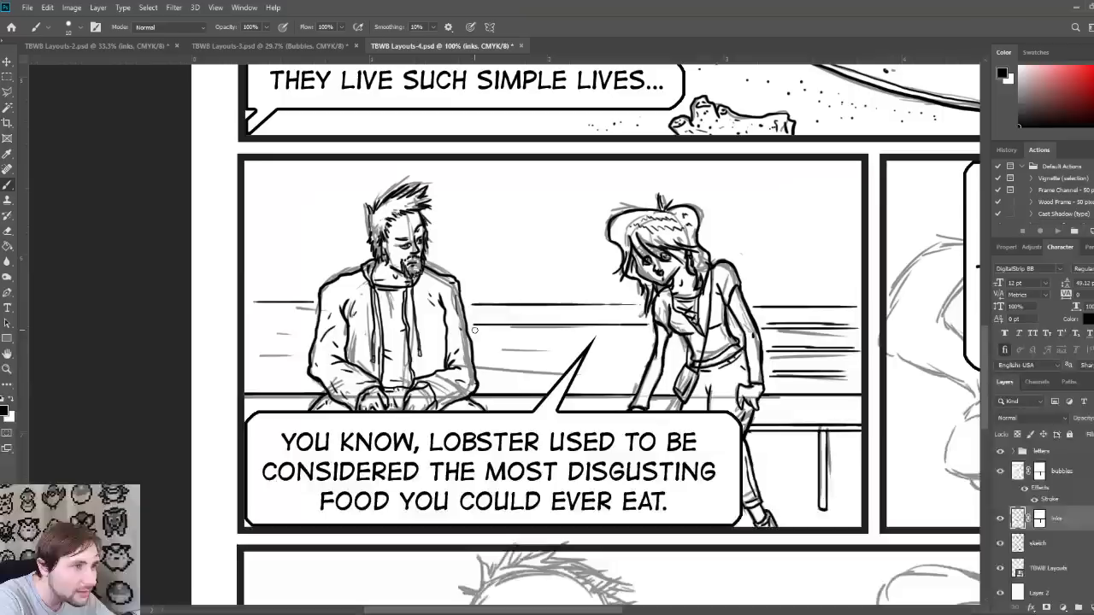
drag(471, 331, 657, 333)
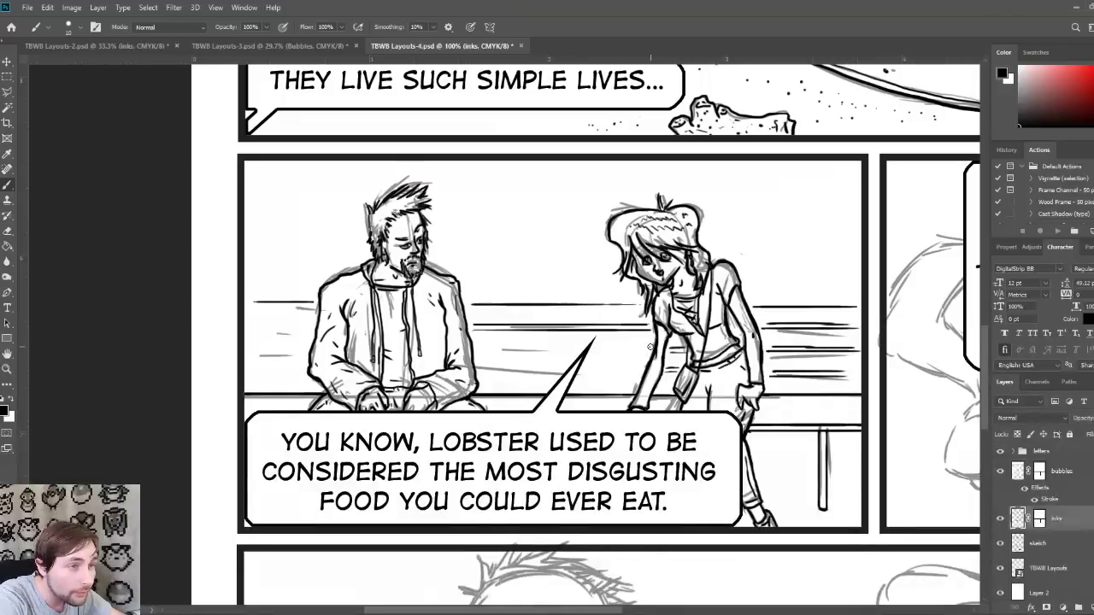
drag(650, 346, 479, 346)
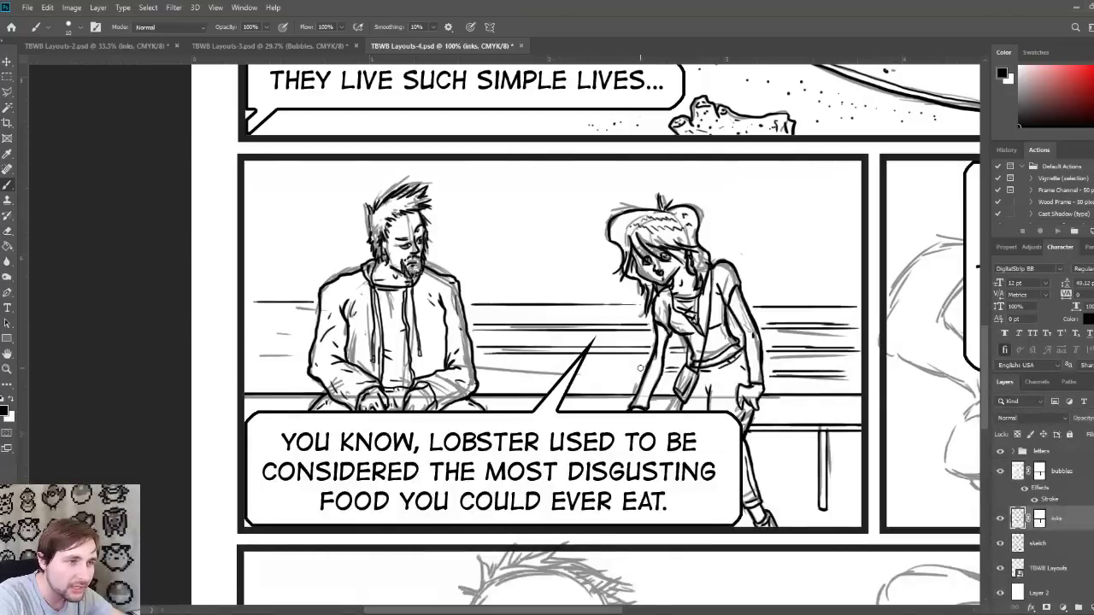
drag(643, 367, 476, 367)
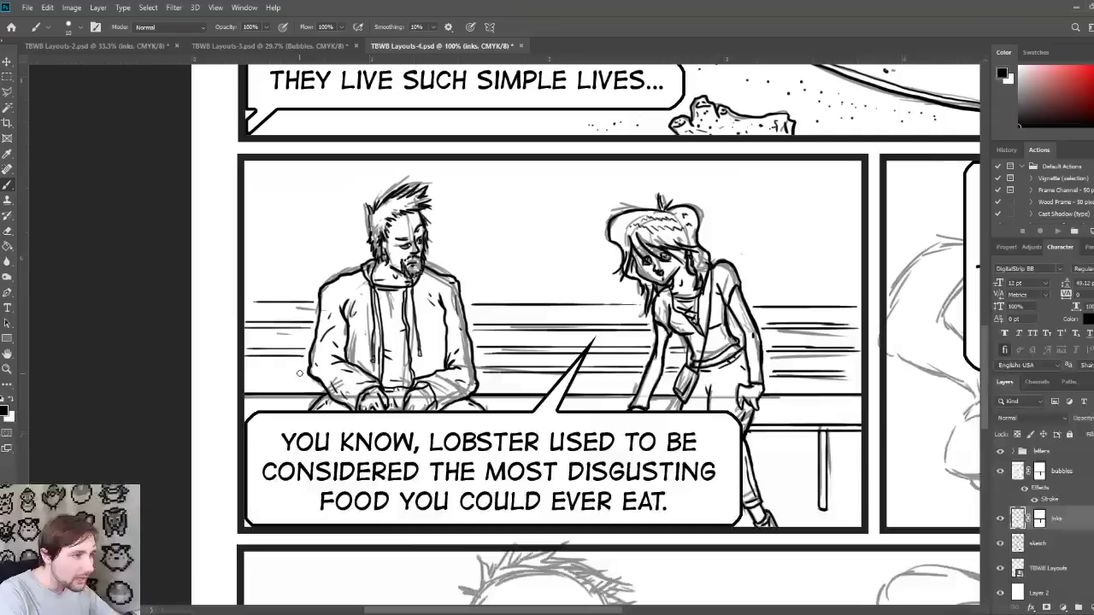
mouse_move(289, 373)
mouse_down()
mouse_move(246, 377)
mouse_move(298, 376)
mouse_up()
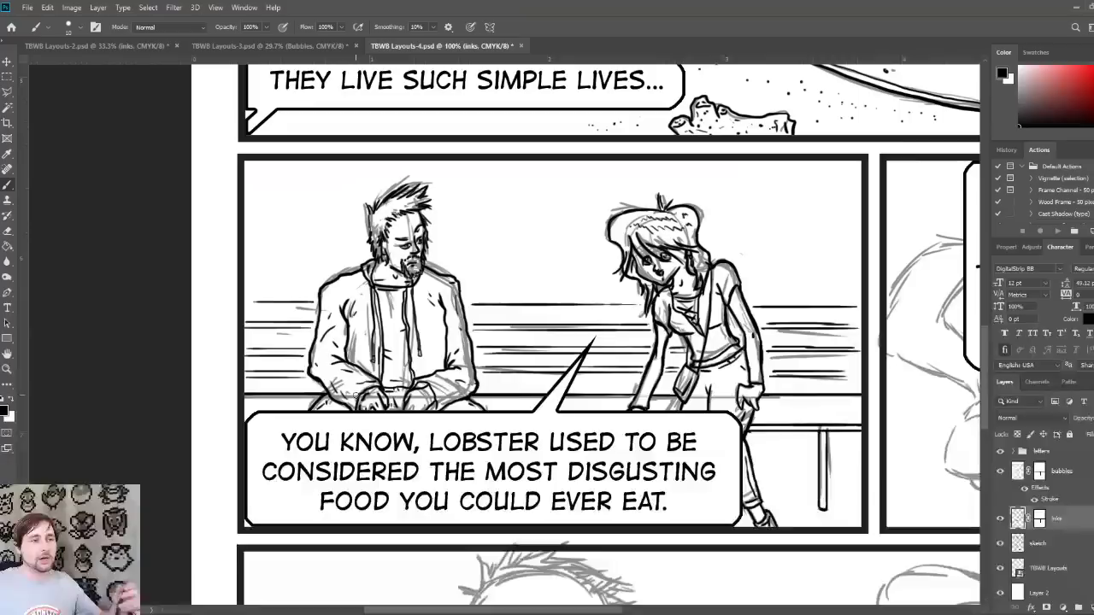
Step: Check the inked bench panel with the sketch layer hidden, and review TBWB Layouts-3.psd and TBWB Layouts-2.psd before returning to TBWB Layouts-4.psd
click(1000, 543)
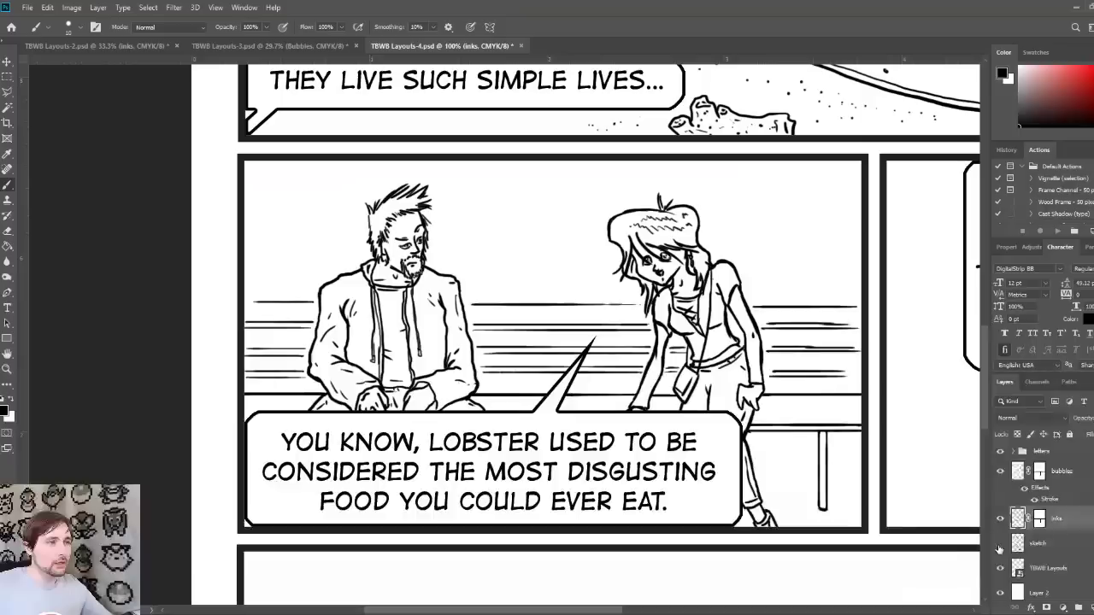
click(1001, 544)
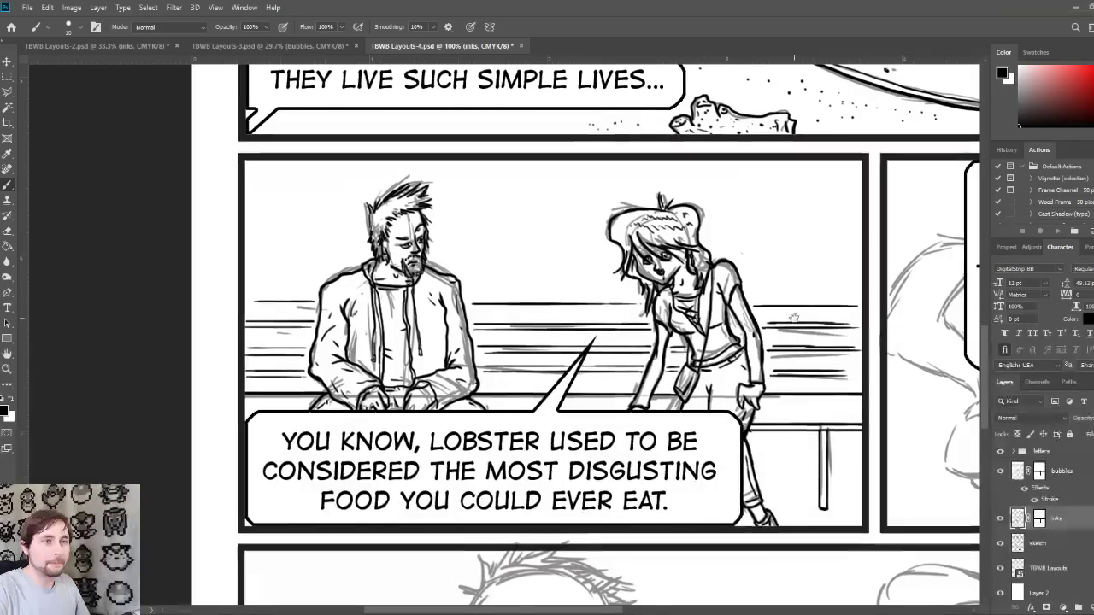
drag(712, 319, 769, 326)
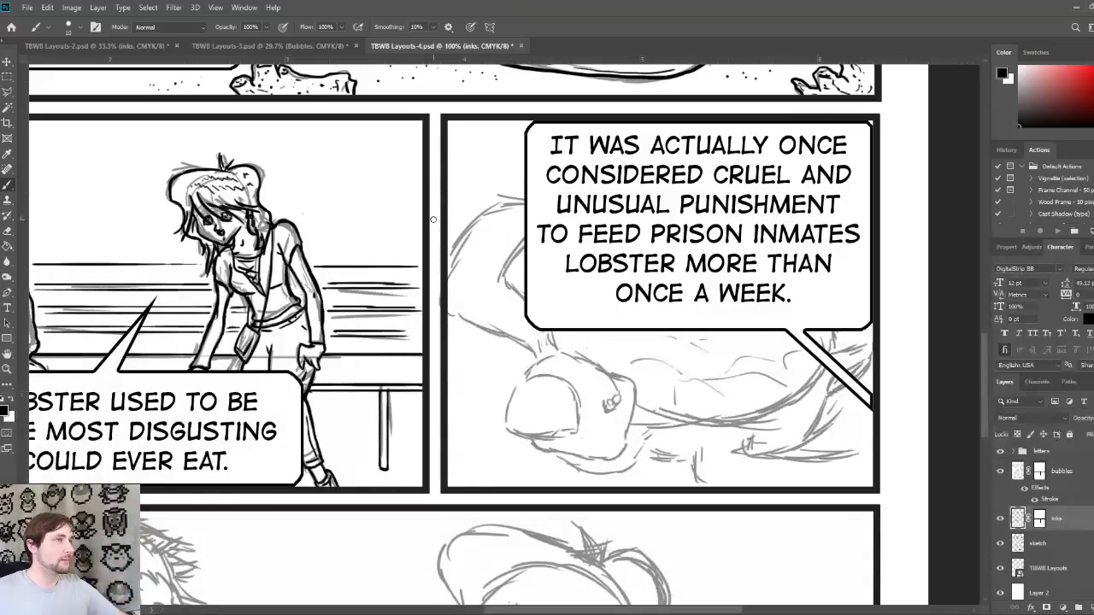
click(281, 46)
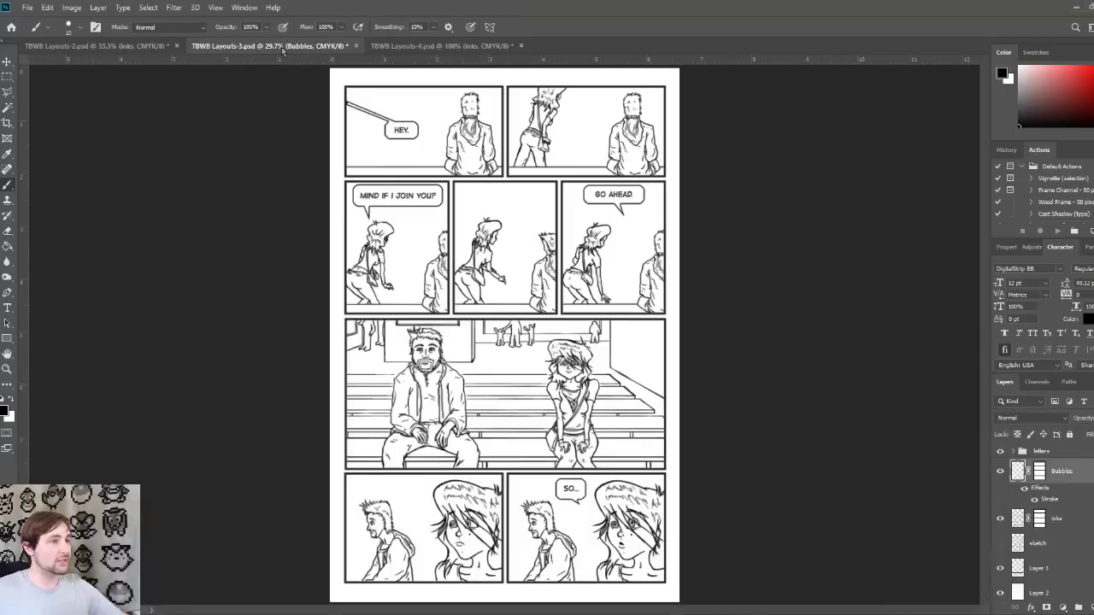
click(129, 46)
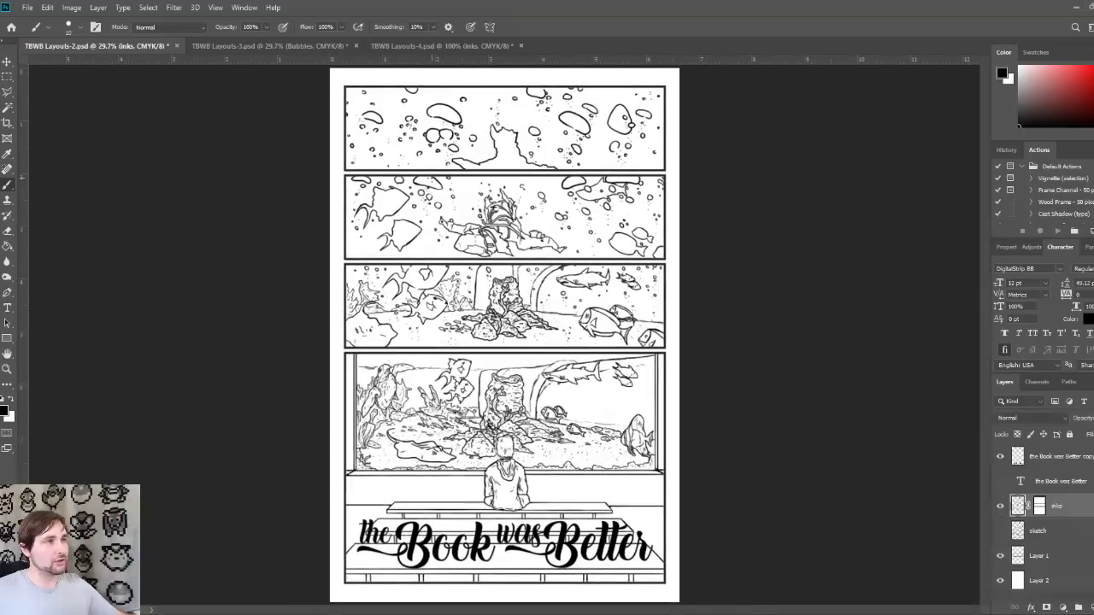
click(434, 46)
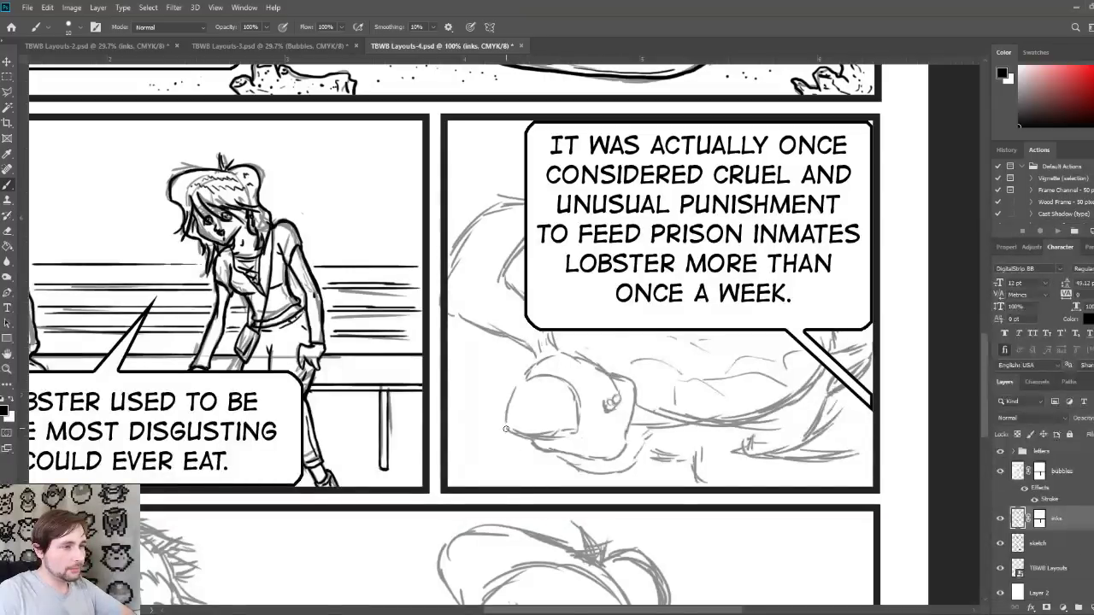
Step: Ink the turtle's snout, mouth line, lower jaw and the underside of its neck in the prison inmates panel
mouse_move(505, 432)
mouse_down()
mouse_move(511, 398)
mouse_move(530, 376)
mouse_move(540, 386)
mouse_up()
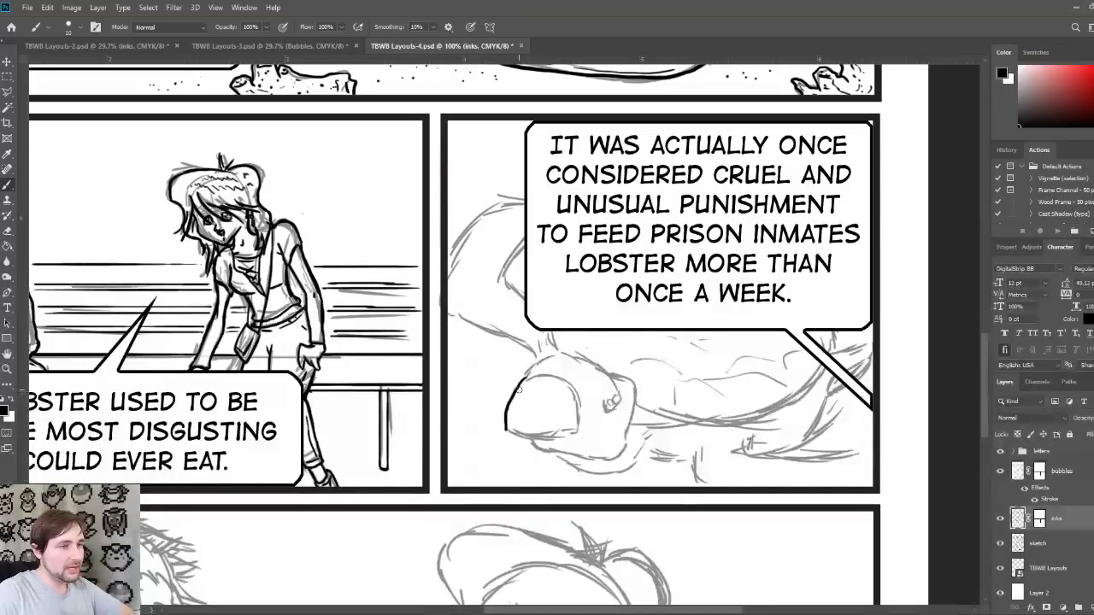
drag(506, 428, 608, 433)
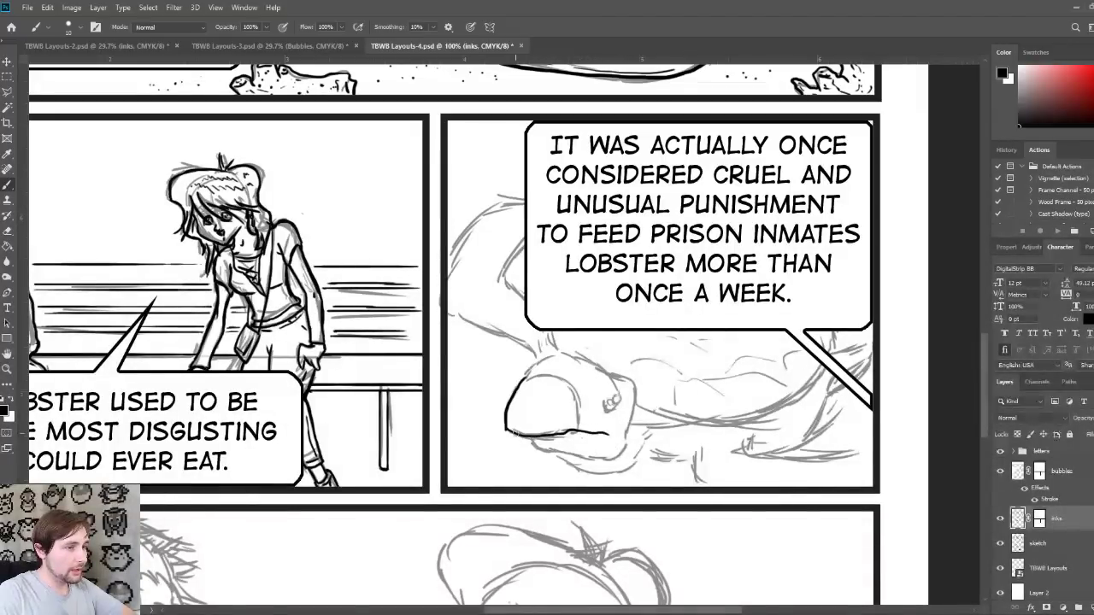
mouse_move(516, 437)
mouse_down()
mouse_move(597, 445)
mouse_move(582, 462)
mouse_move(553, 457)
mouse_move(632, 446)
mouse_up()
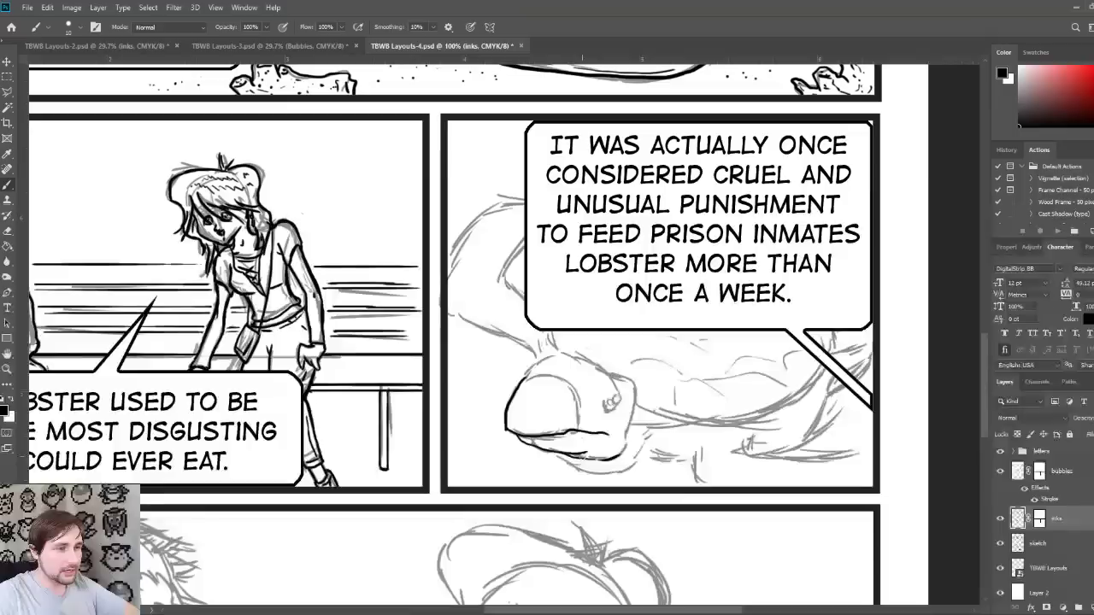
mouse_move(581, 456)
mouse_down()
mouse_move(629, 472)
mouse_move(696, 469)
mouse_up()
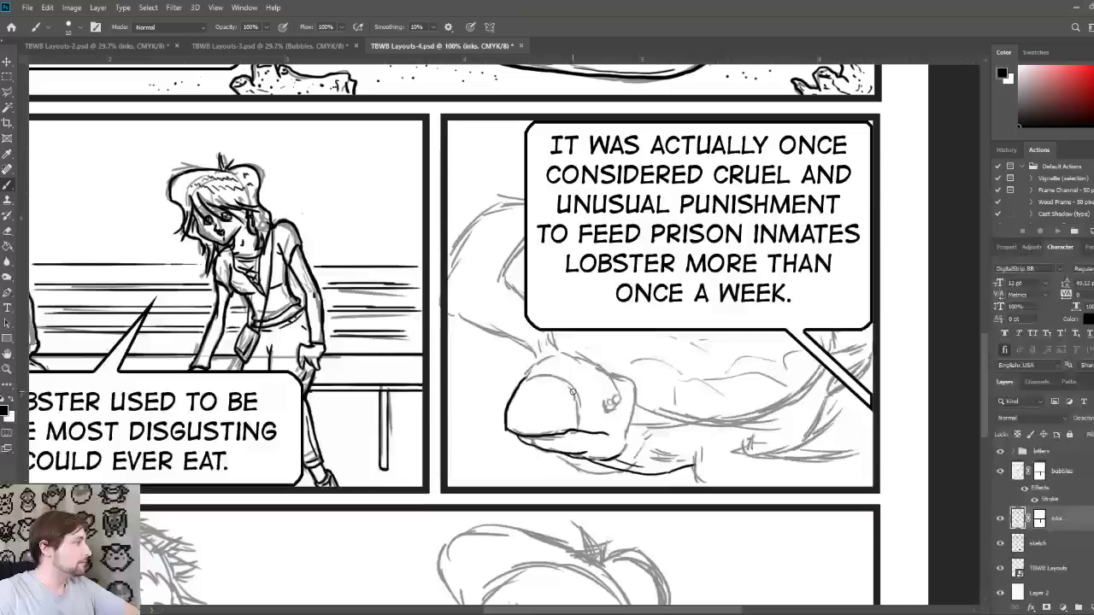
Step: Ink the curved edge of the turtle's beak and add the nostril and crease details on its snout
mouse_move(530, 379)
mouse_down()
mouse_move(576, 386)
mouse_move(585, 440)
mouse_up()
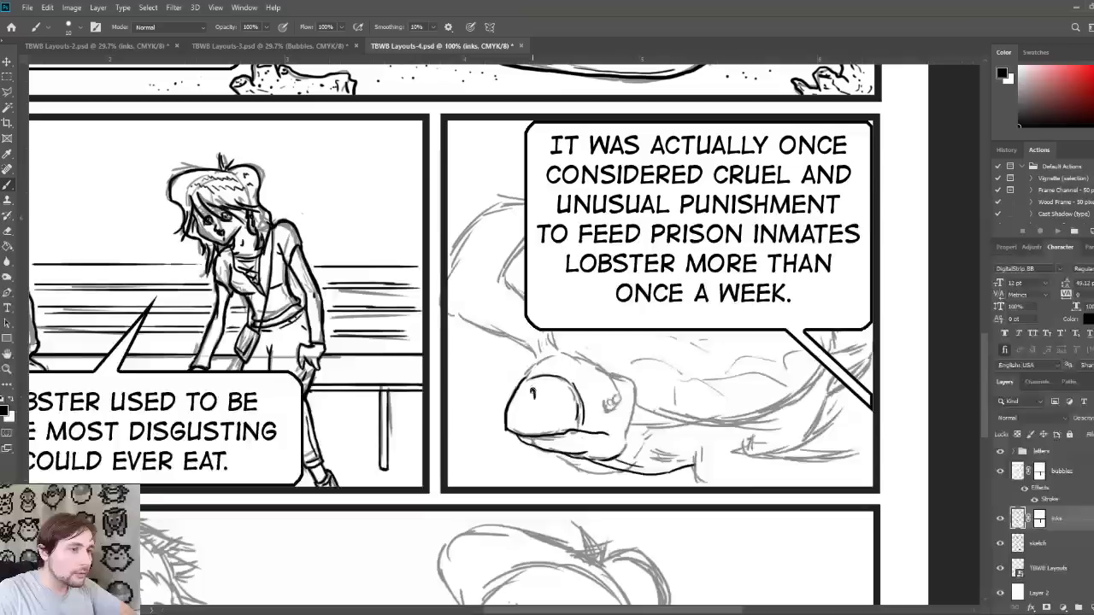
drag(532, 387, 521, 391)
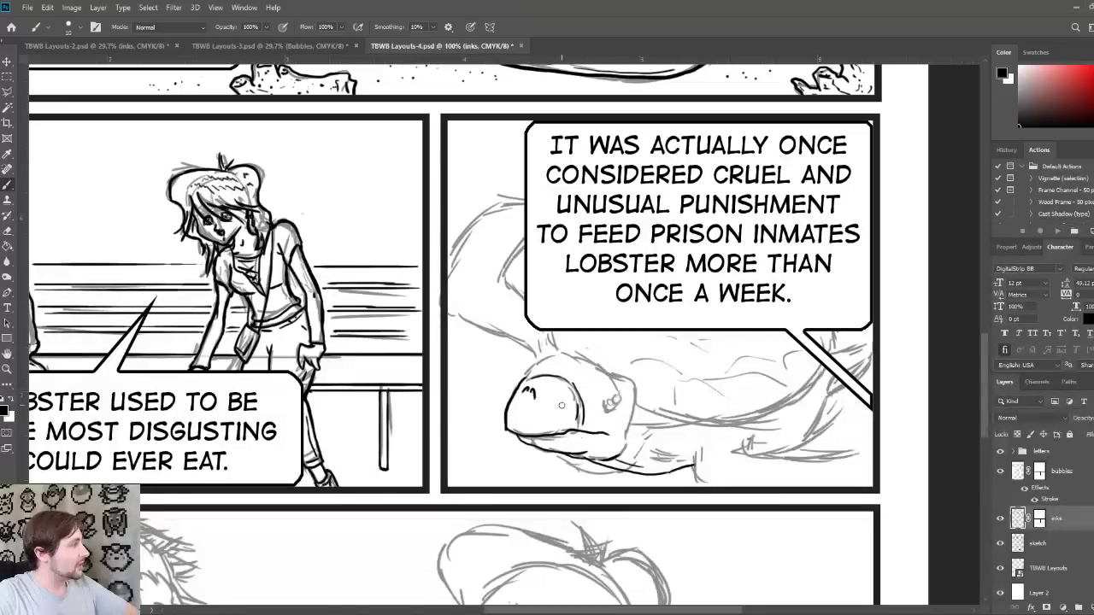
mouse_move(558, 391)
mouse_down()
mouse_move(564, 425)
mouse_move(604, 430)
mouse_move(601, 403)
mouse_move(529, 372)
mouse_move(525, 384)
mouse_up()
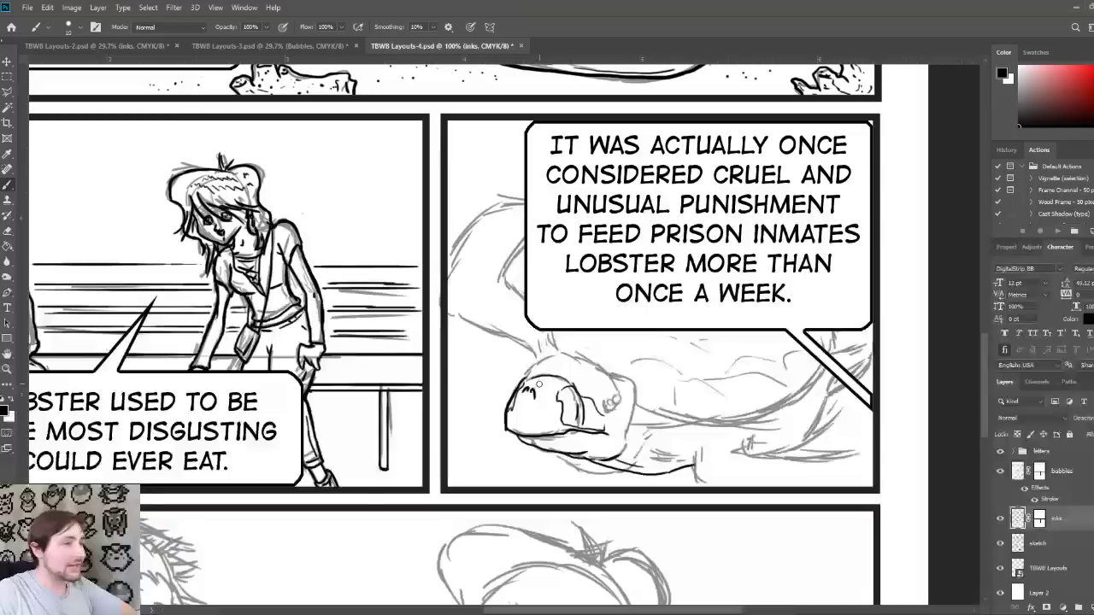
drag(523, 397, 516, 415)
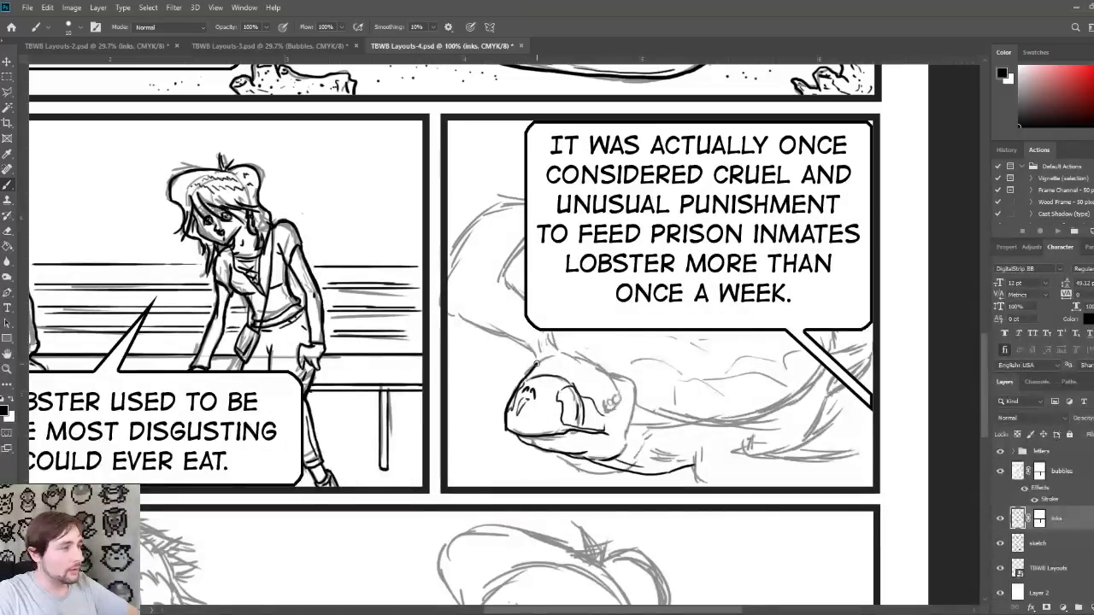
Step: Ink the top and back of the turtle's head, its neck folds, and the edges of its front flipper
mouse_move(538, 361)
mouse_down()
mouse_move(604, 371)
mouse_move(634, 393)
mouse_up()
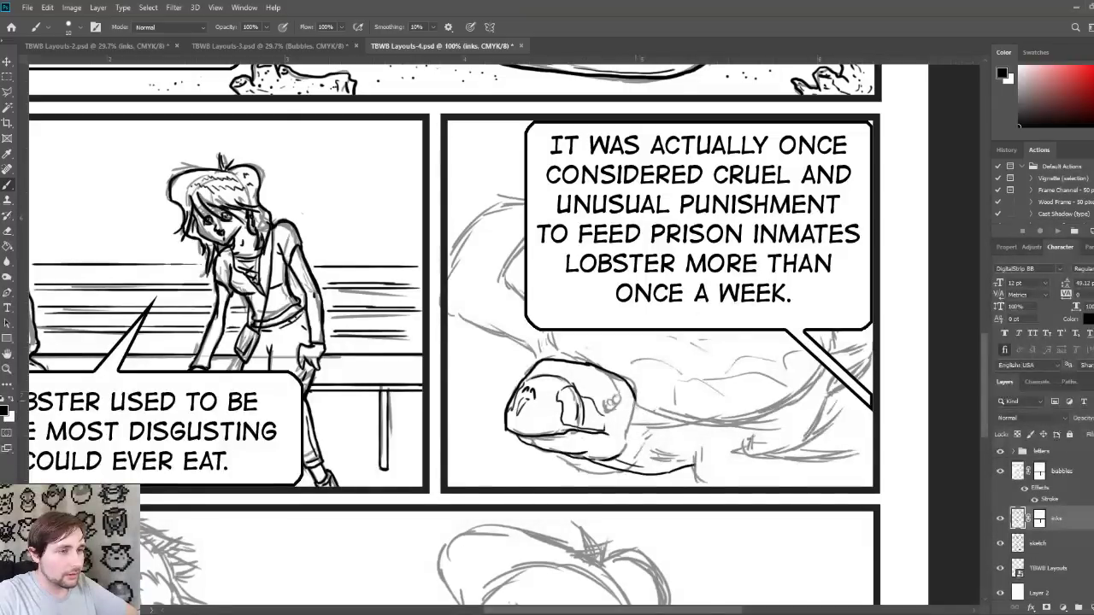
mouse_move(635, 395)
mouse_down()
mouse_move(630, 436)
mouse_move(649, 449)
mouse_up()
drag(637, 407, 675, 428)
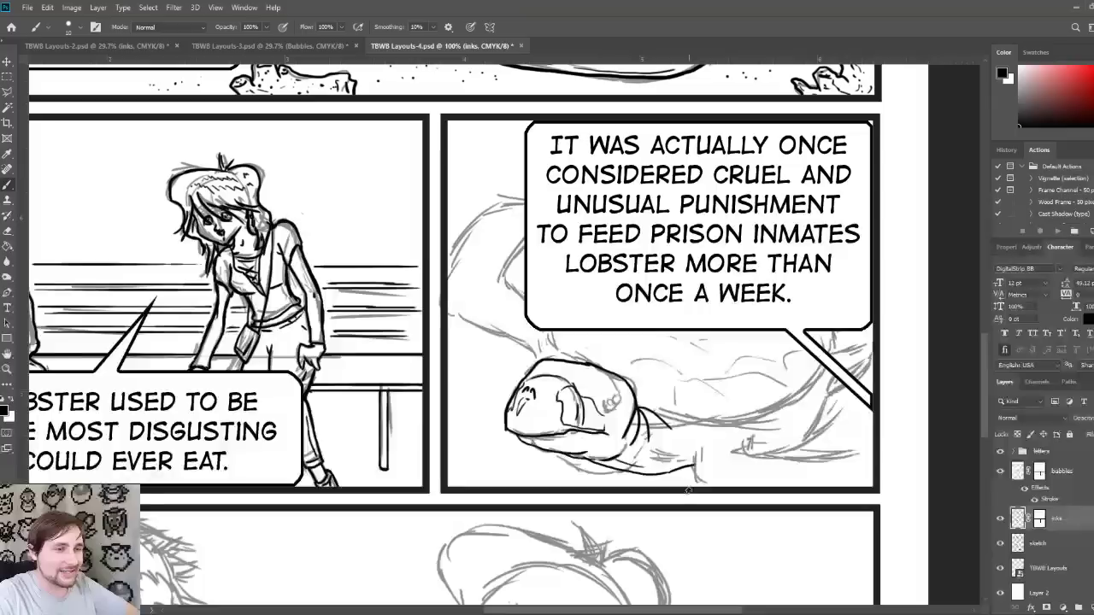
mouse_move(646, 464)
mouse_down()
mouse_move(691, 462)
mouse_move(698, 443)
mouse_move(693, 465)
mouse_move(752, 450)
mouse_move(731, 437)
mouse_move(751, 465)
mouse_move(708, 484)
mouse_up()
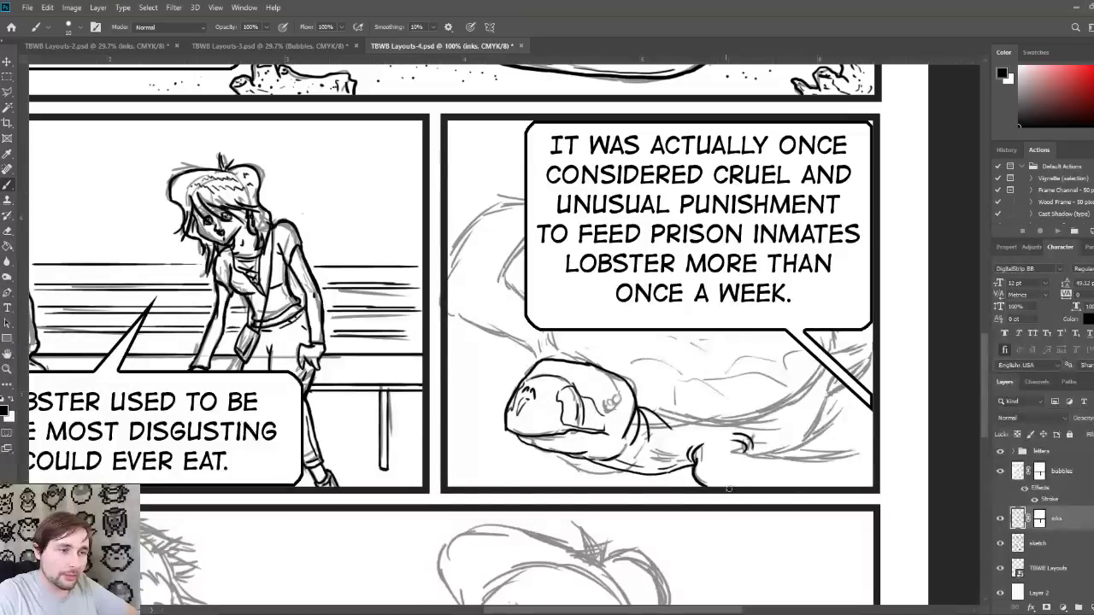
mouse_move(741, 447)
mouse_down()
mouse_move(807, 459)
mouse_move(874, 451)
mouse_up()
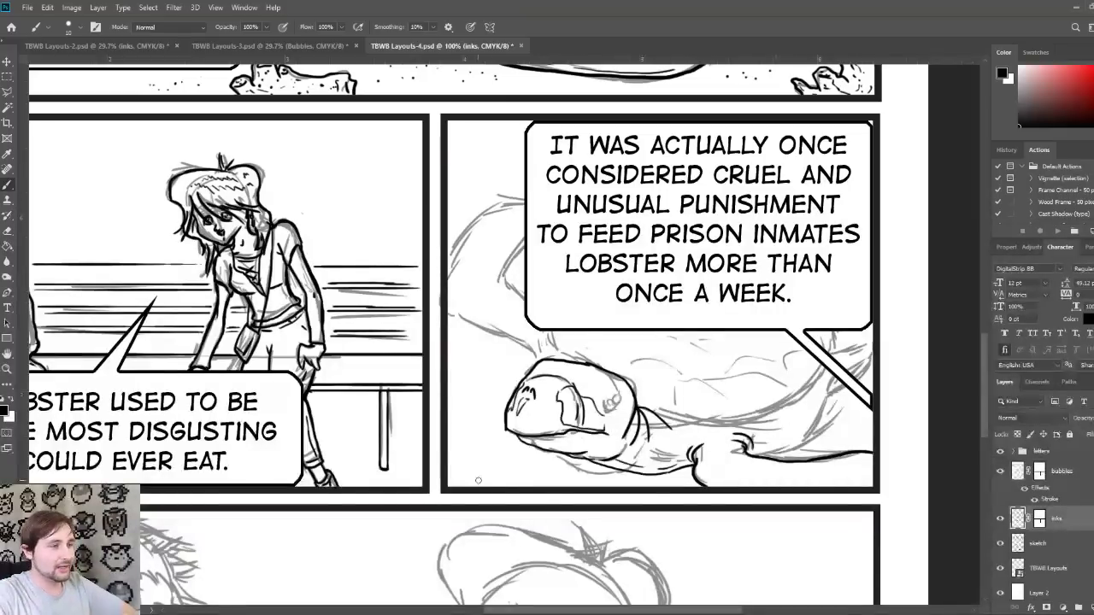
Step: Ink the turtle's eye and the scale markings across the top of its head
mouse_move(468, 468)
mouse_down()
mouse_move(393, 466)
mouse_move(456, 479)
mouse_up()
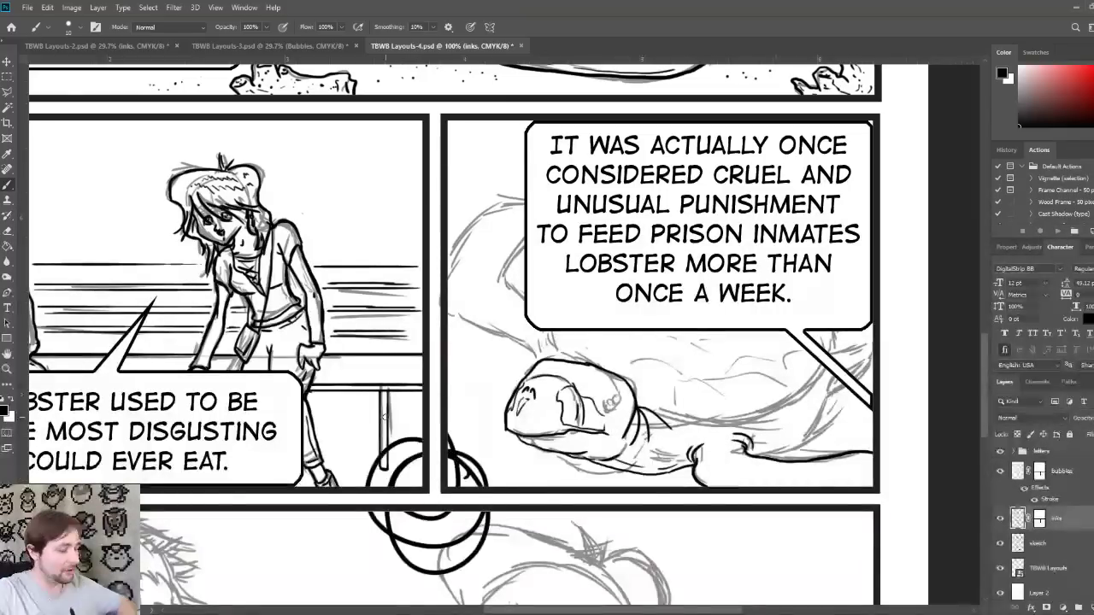
key(ctrl+z)
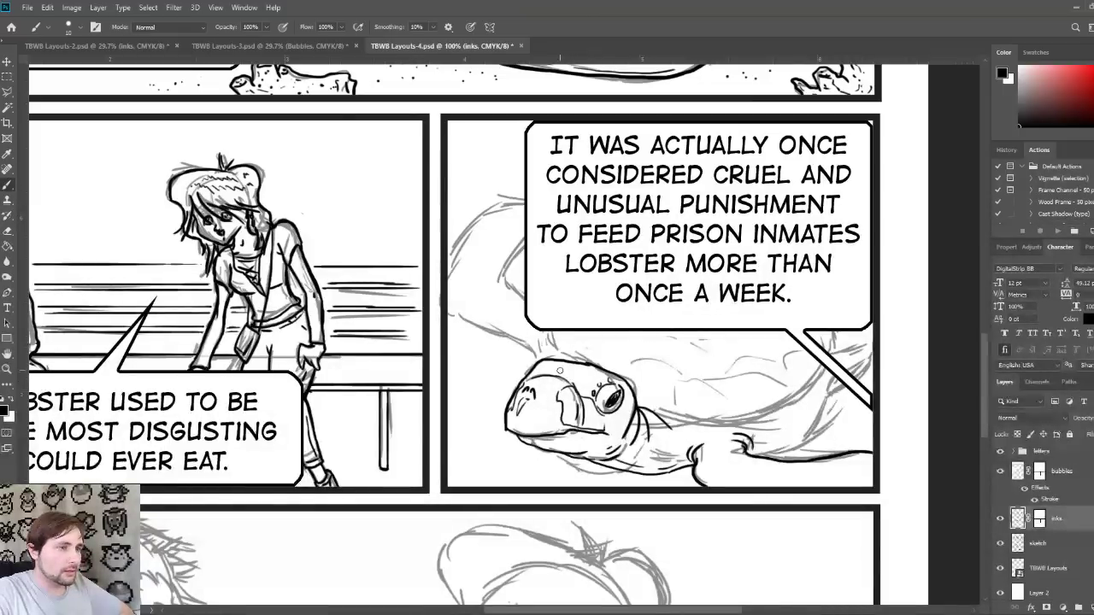
mouse_move(557, 372)
mouse_down()
mouse_move(568, 385)
mouse_move(571, 373)
mouse_move(586, 386)
mouse_move(580, 369)
mouse_move(604, 378)
mouse_up()
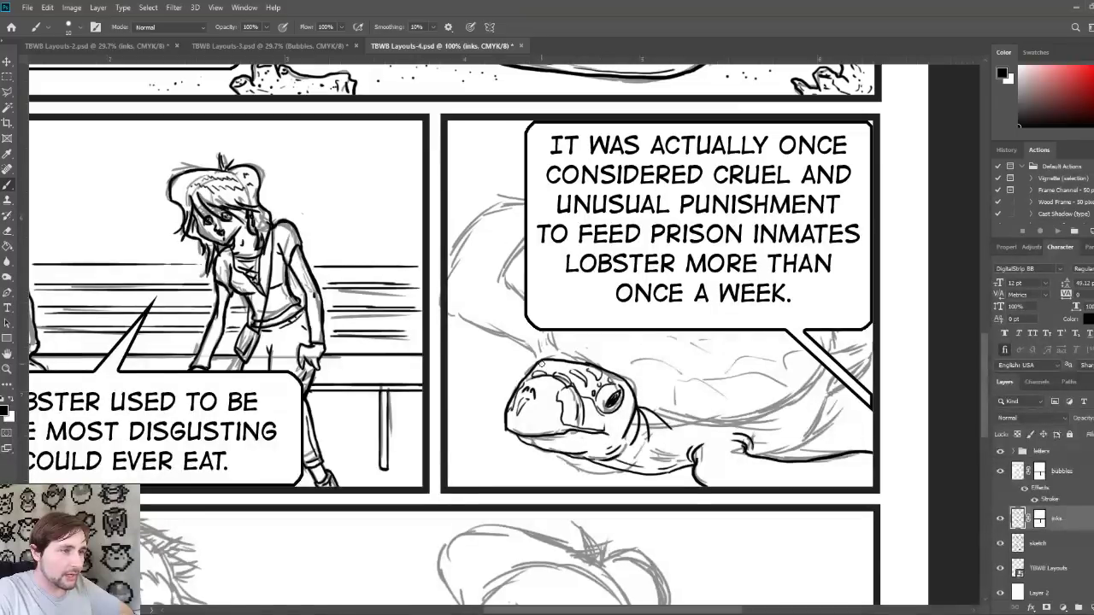
drag(541, 365, 554, 365)
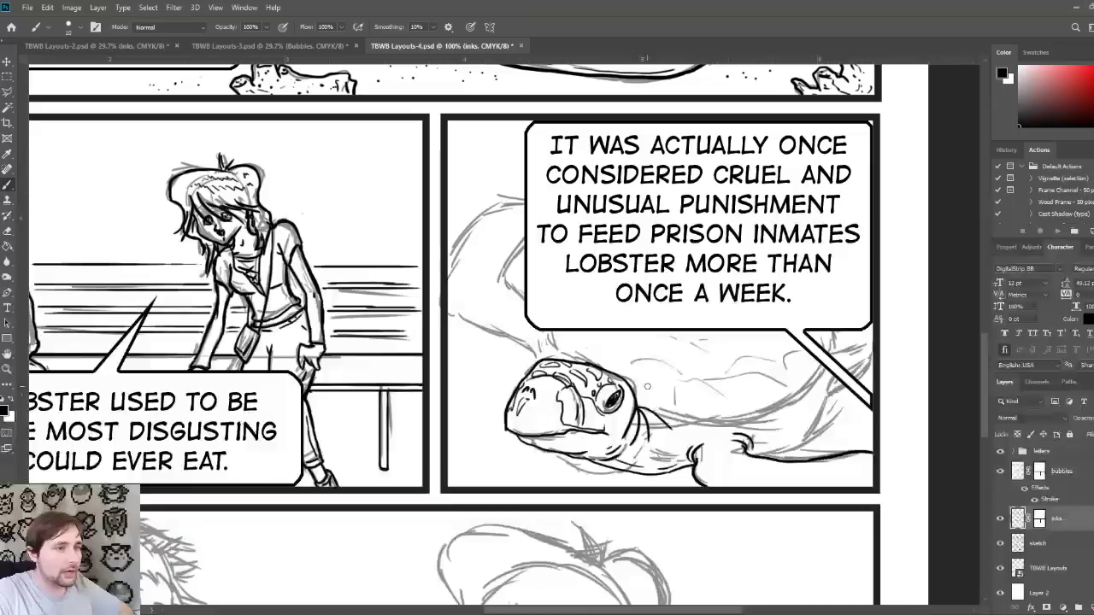
drag(650, 423, 643, 432)
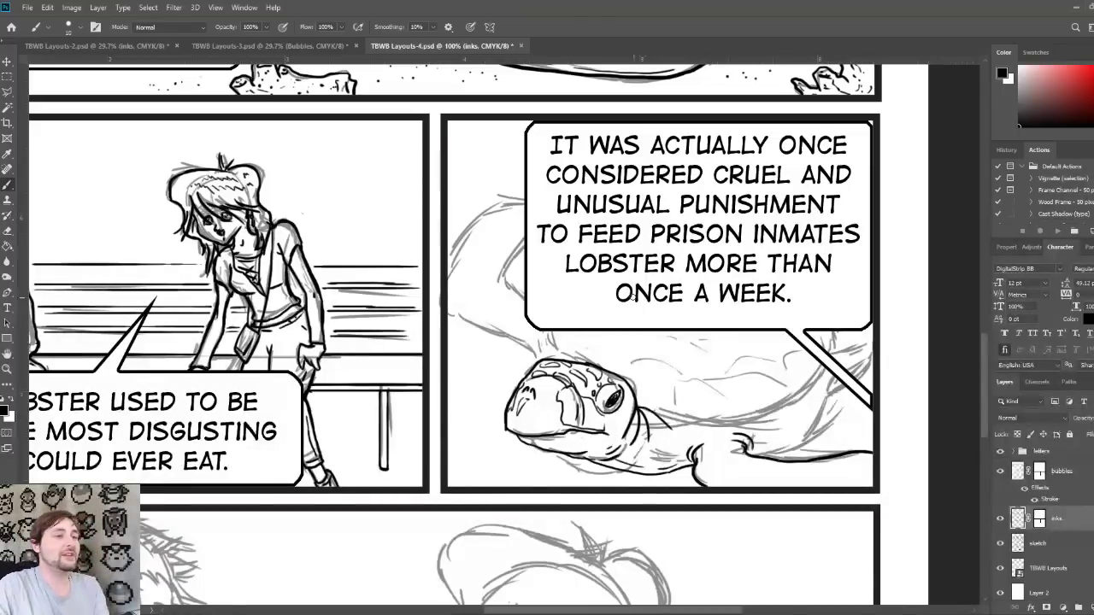
mouse_move(622, 376)
mouse_down()
mouse_move(634, 353)
mouse_move(629, 390)
mouse_up()
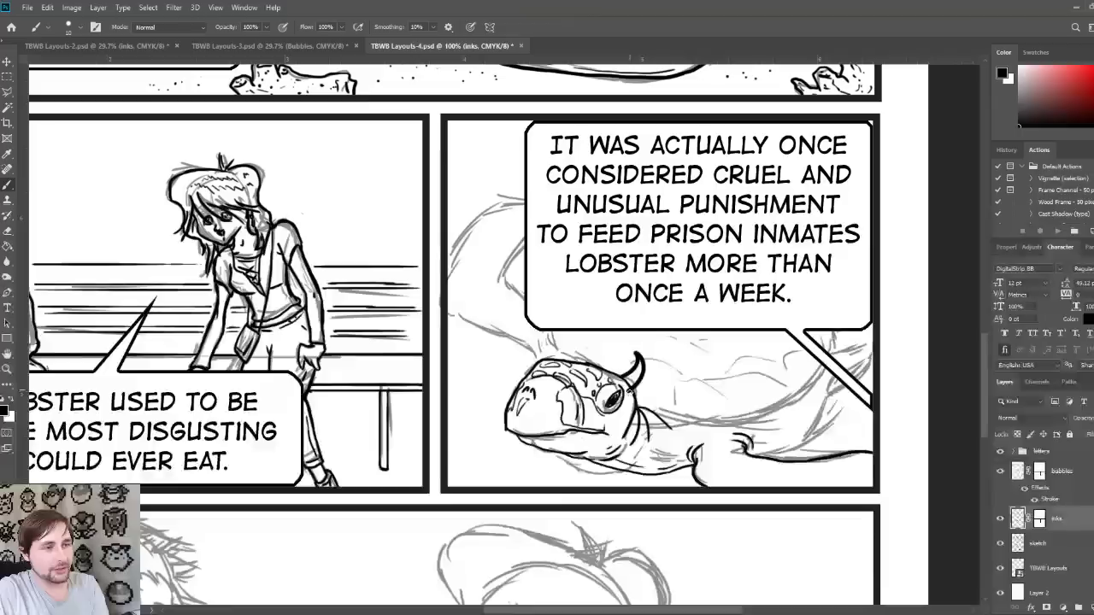
mouse_move(566, 363)
mouse_down()
mouse_move(575, 333)
mouse_move(582, 361)
mouse_up()
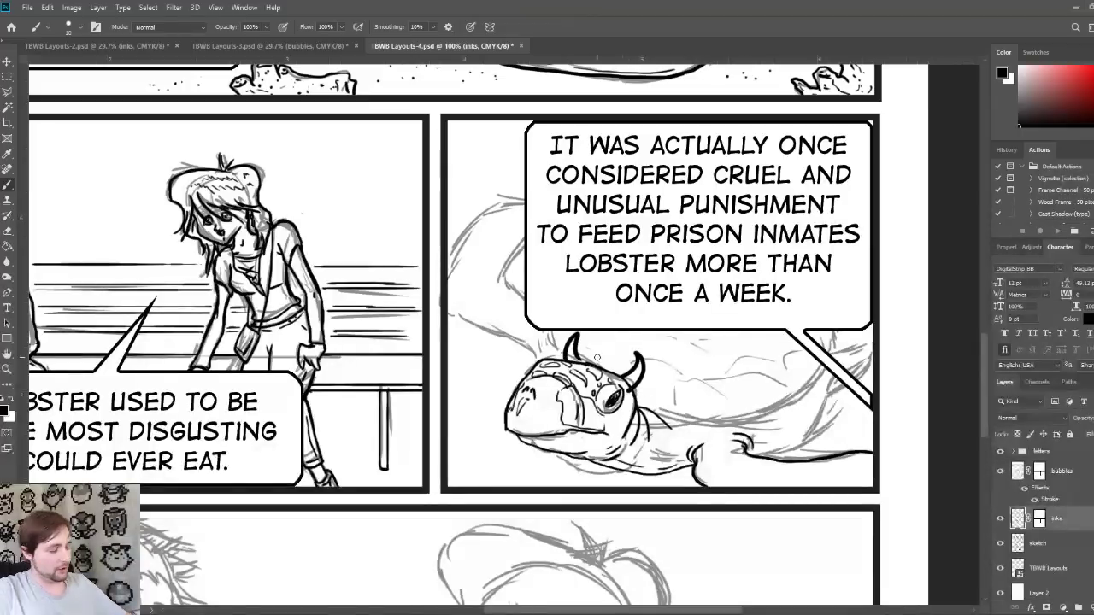
key(ctrl+z)
key(ctrl+z)
key(ctrl+z)
key(ctrl+z)
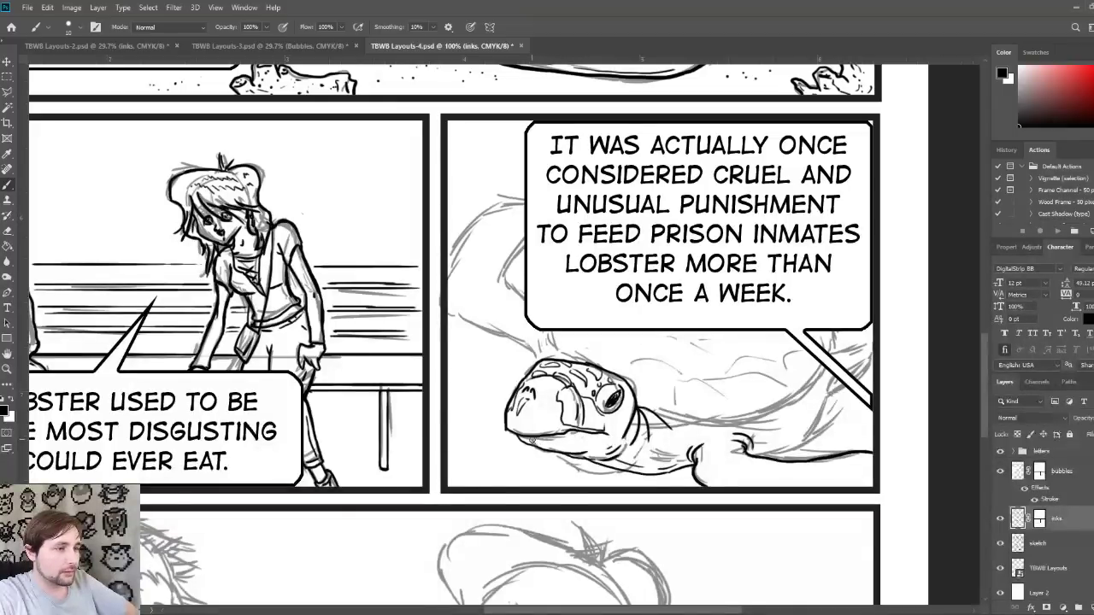
mouse_move(545, 441)
mouse_down()
mouse_move(591, 436)
mouse_move(616, 451)
mouse_up()
key(ctrl+z)
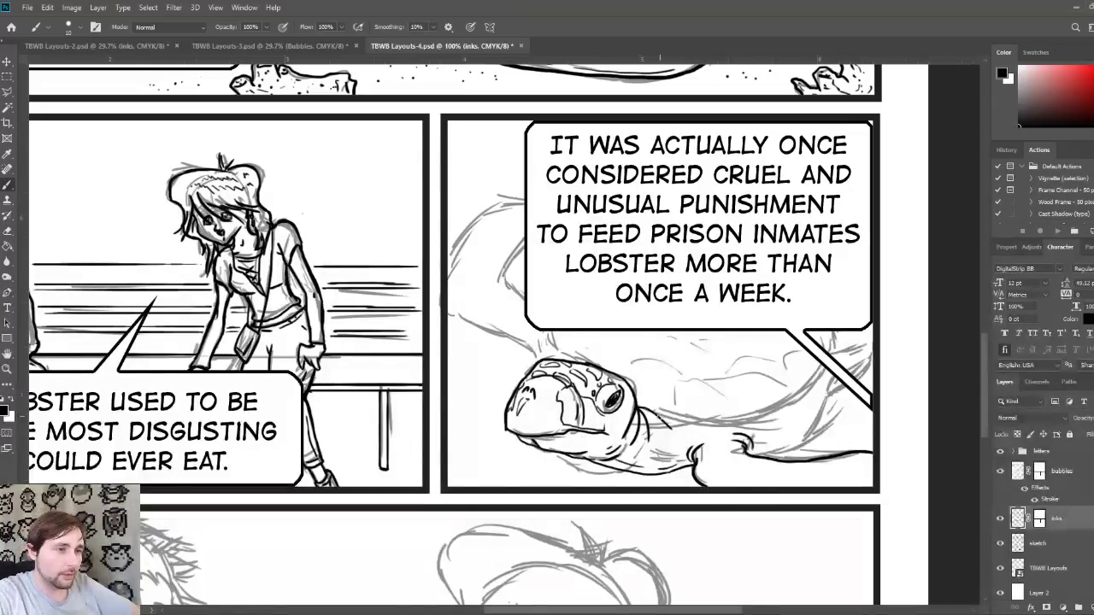
Step: Ink the lower edge of the turtle's shell and the body behind the flipper, and add scale patches to the front flipper
mouse_move(654, 416)
mouse_down()
mouse_move(757, 419)
mouse_move(821, 385)
mouse_move(836, 337)
mouse_up()
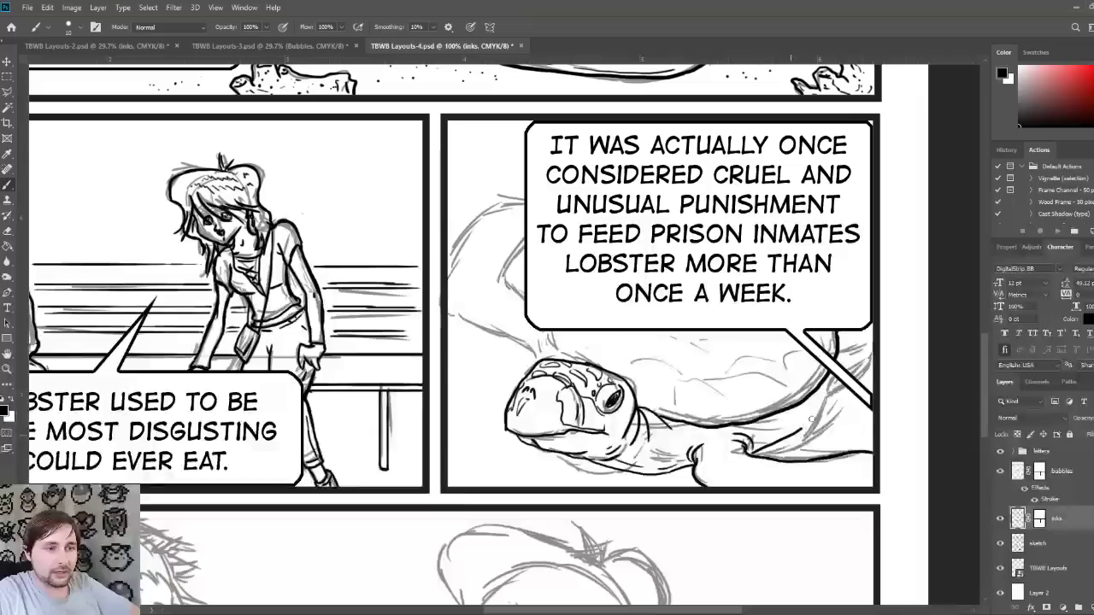
drag(754, 448, 831, 395)
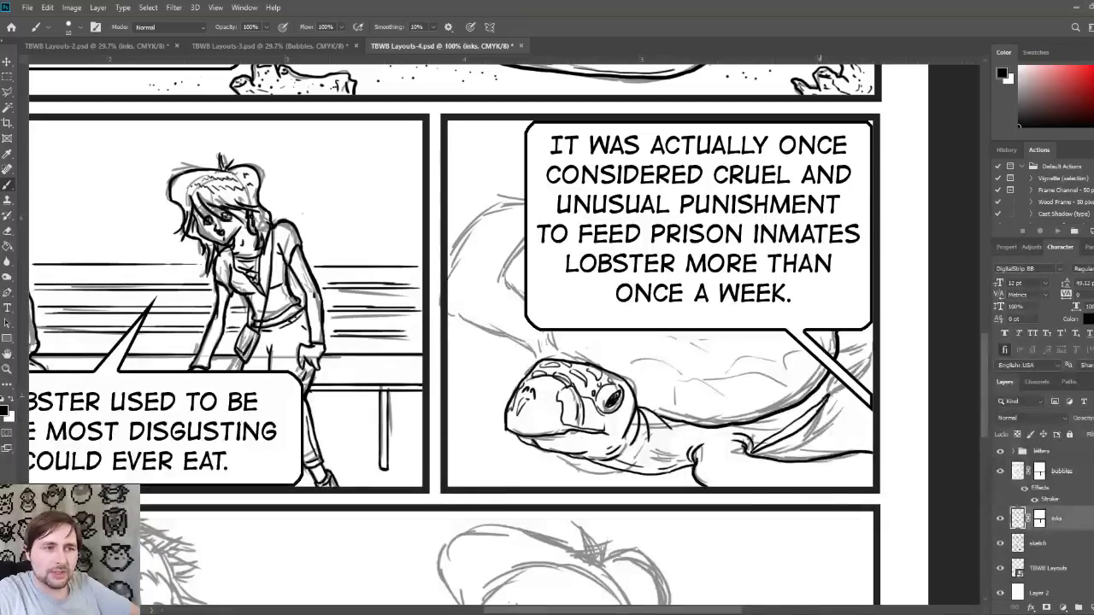
drag(824, 410, 837, 346)
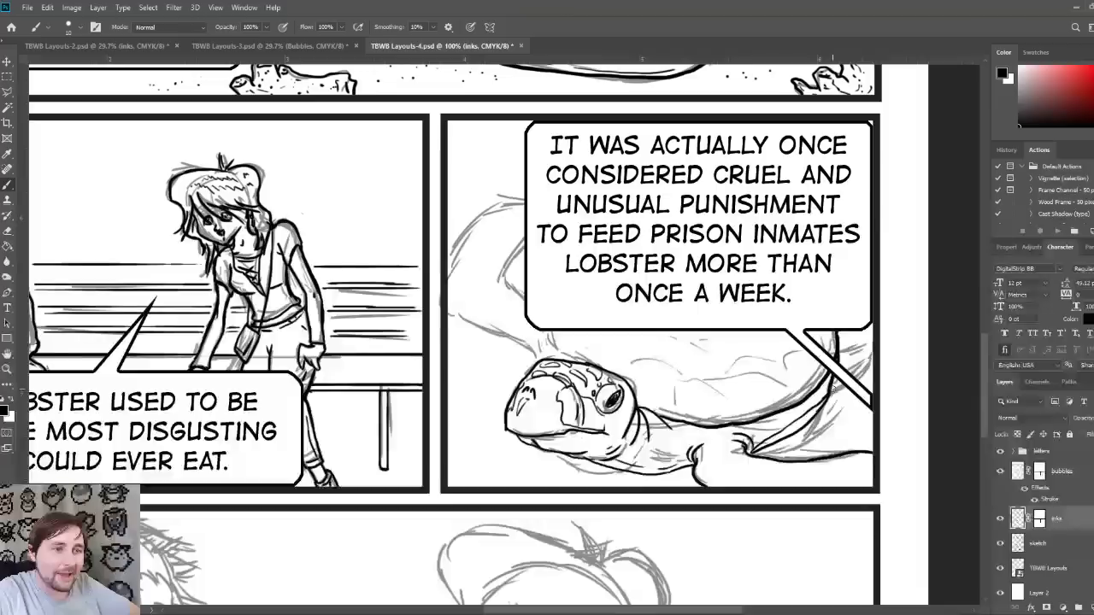
mouse_move(829, 395)
mouse_down()
mouse_move(873, 349)
mouse_move(843, 354)
mouse_move(838, 385)
mouse_move(863, 352)
mouse_up()
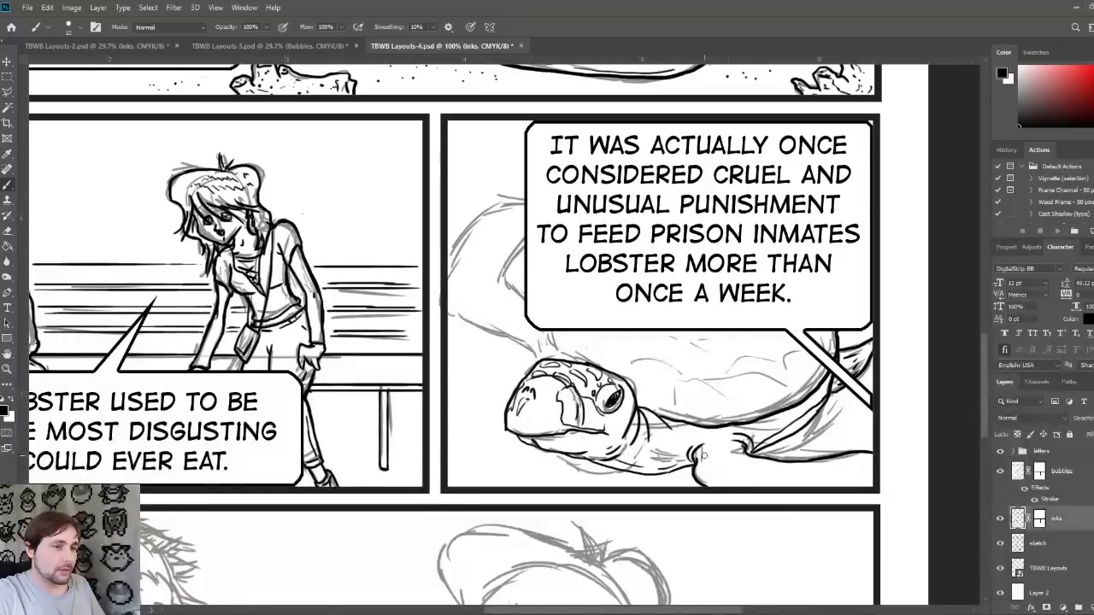
mouse_move(706, 453)
mouse_down()
mouse_move(723, 480)
mouse_move(717, 458)
mouse_move(729, 453)
mouse_move(707, 451)
mouse_move(741, 479)
mouse_move(754, 471)
mouse_move(738, 460)
mouse_move(773, 468)
mouse_move(750, 483)
mouse_move(795, 470)
mouse_up()
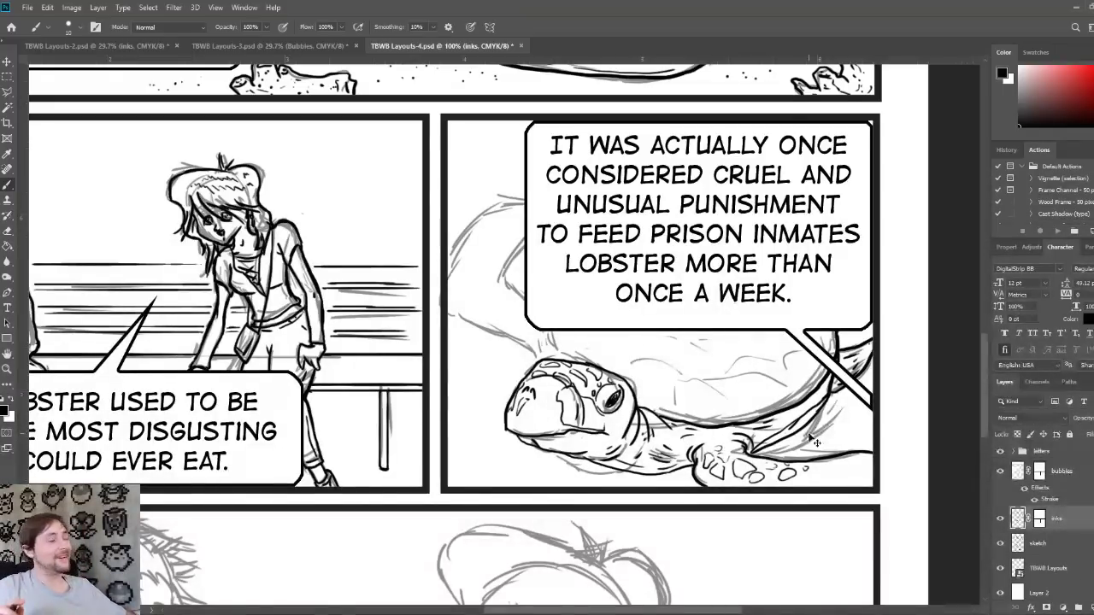
Step: Review the whole page and the turtle panel, and compare with TBWB Layouts-2.psd before returning to TBWB Layouts-4.psd
key(ctrl+minus)
key(ctrl+minus)
key(ctrl+minus)
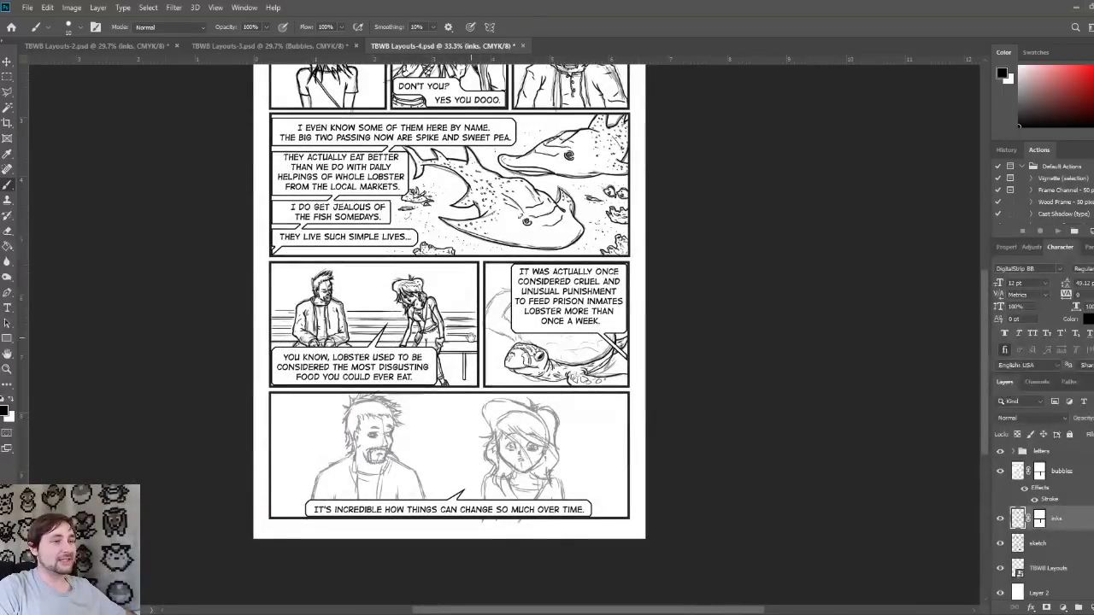
drag(471, 338, 547, 413)
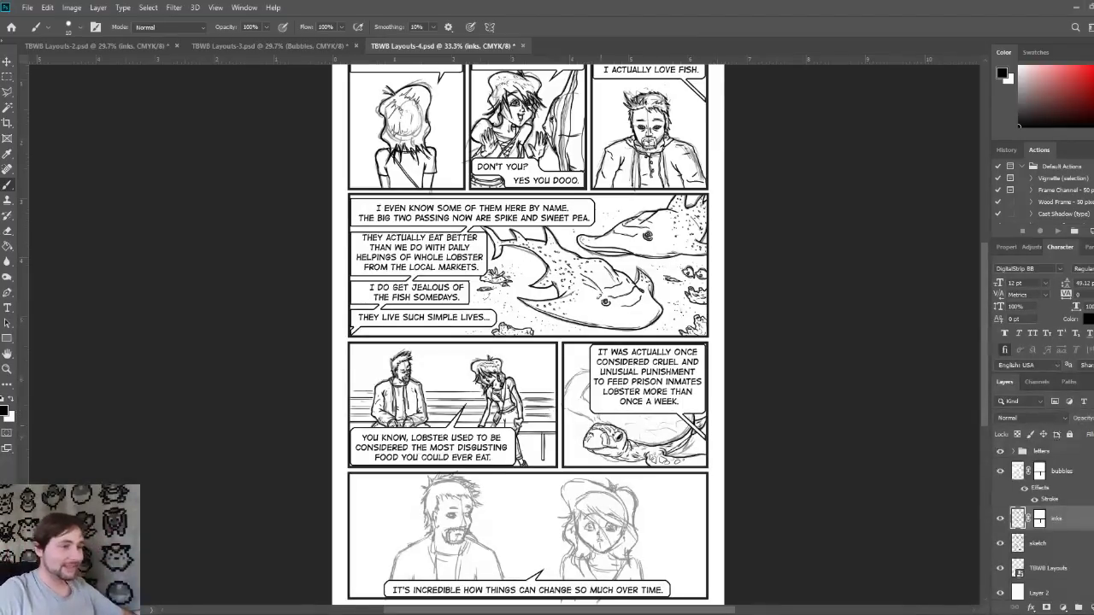
key(ctrl+plus)
key(ctrl+plus)
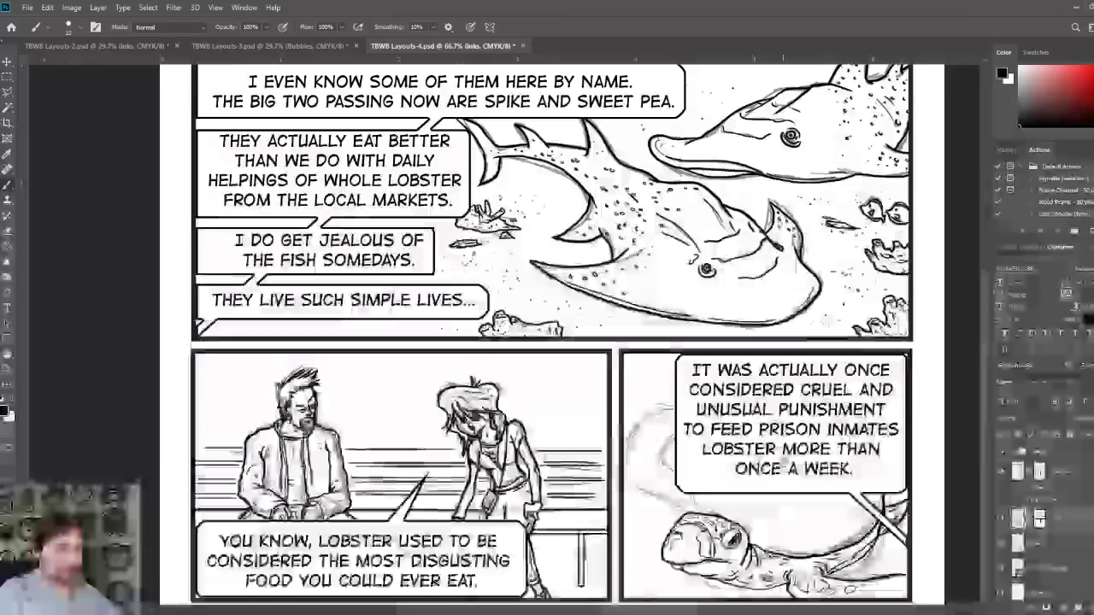
scroll(547, 342, down, 3)
key(ctrl+plus)
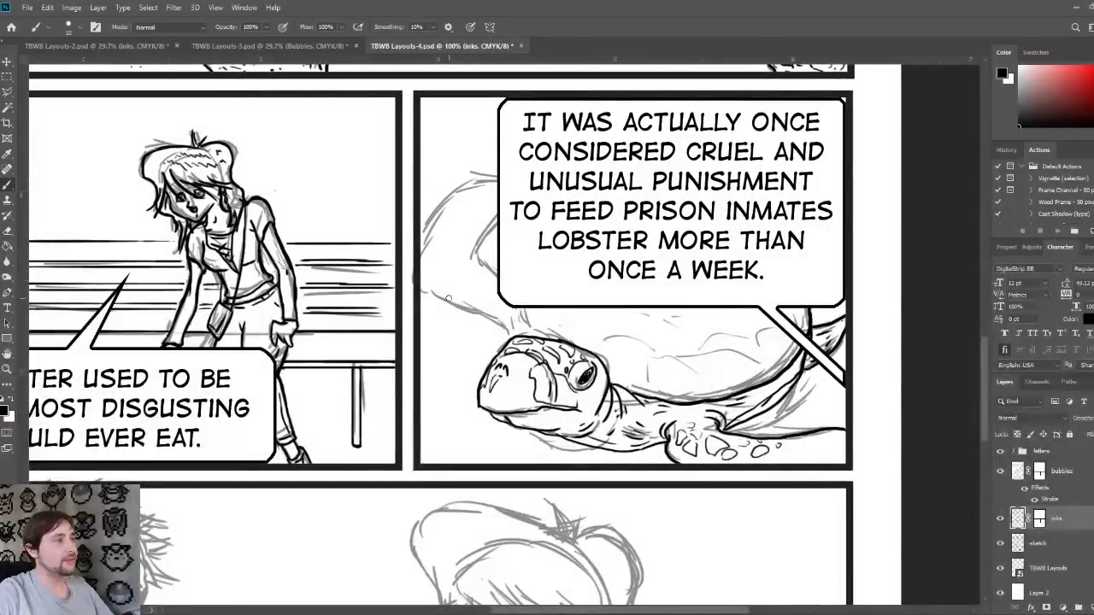
click(121, 46)
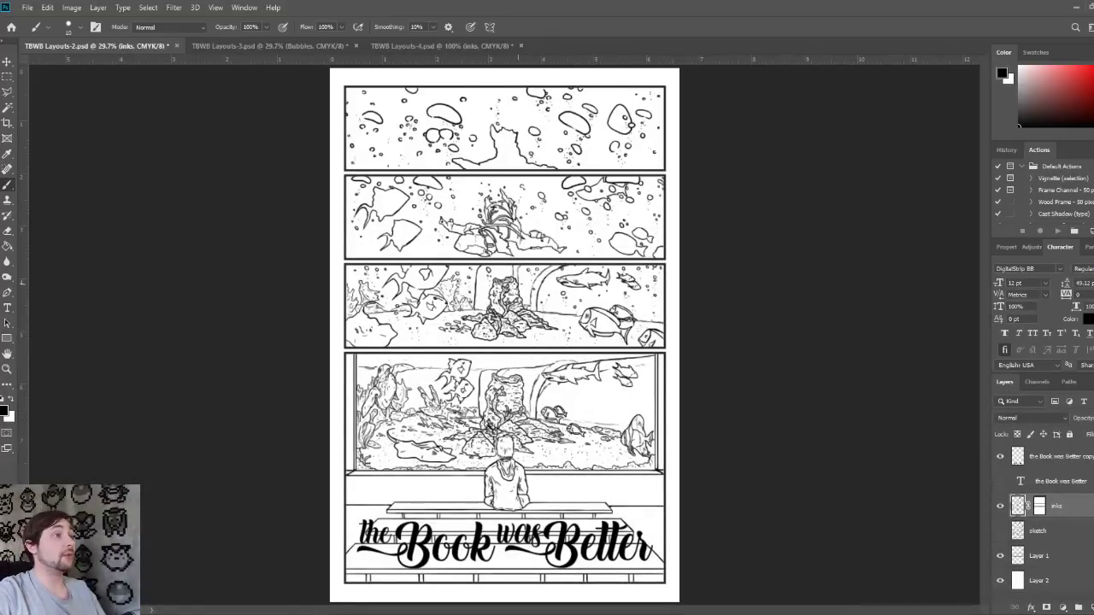
click(460, 46)
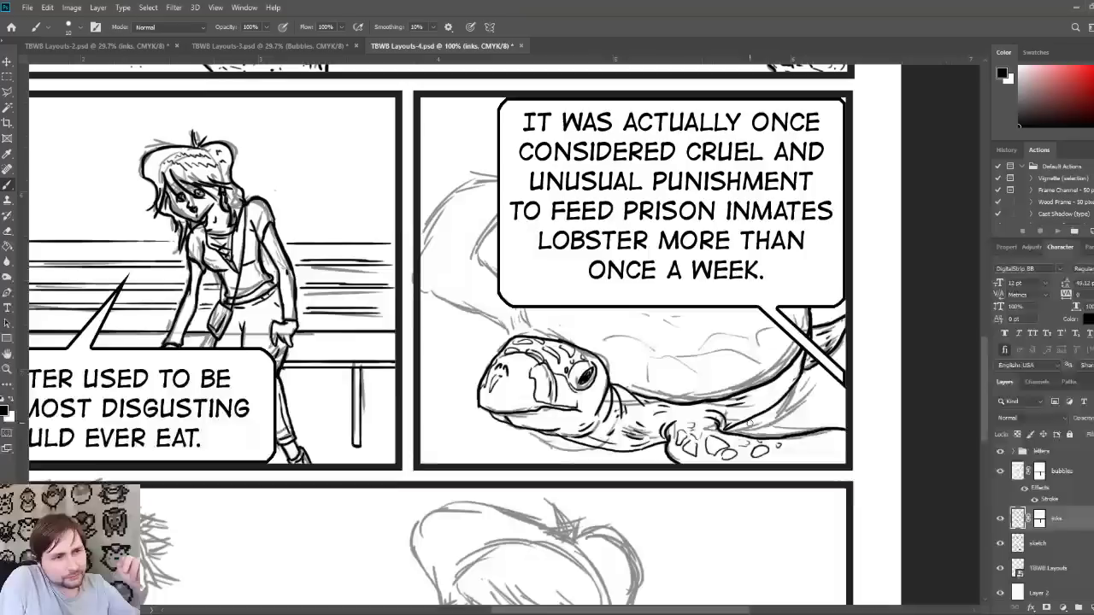
Step: Ink the segmented rim of the turtle's shell and the plate lines across the shell's surface
mouse_move(734, 421)
mouse_down()
mouse_move(805, 368)
mouse_move(767, 390)
mouse_up()
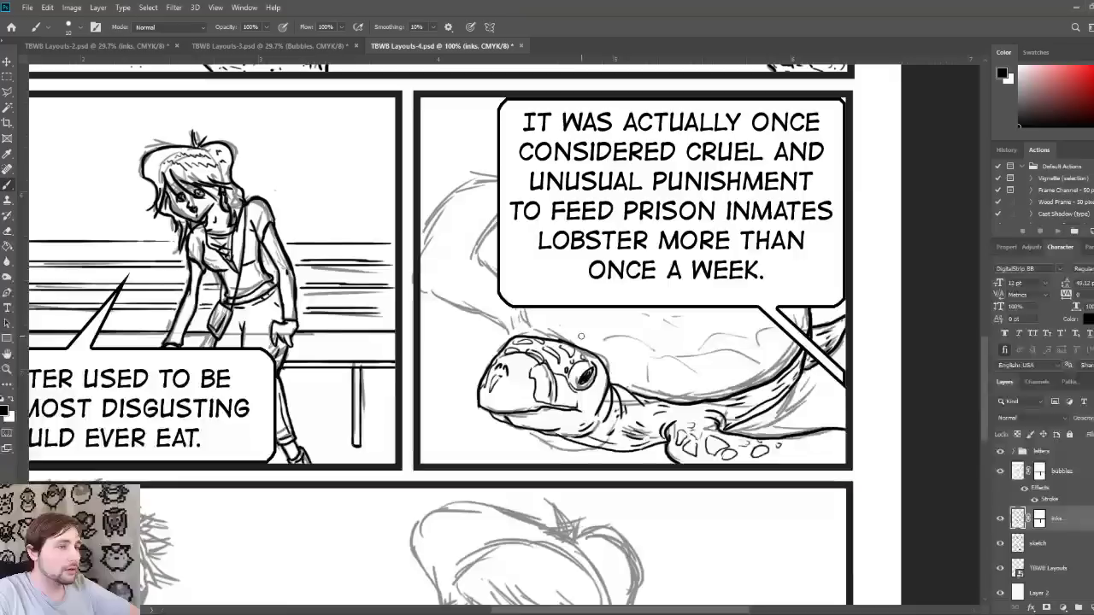
mouse_move(586, 337)
mouse_down()
mouse_move(619, 358)
mouse_move(680, 368)
mouse_move(764, 348)
mouse_up()
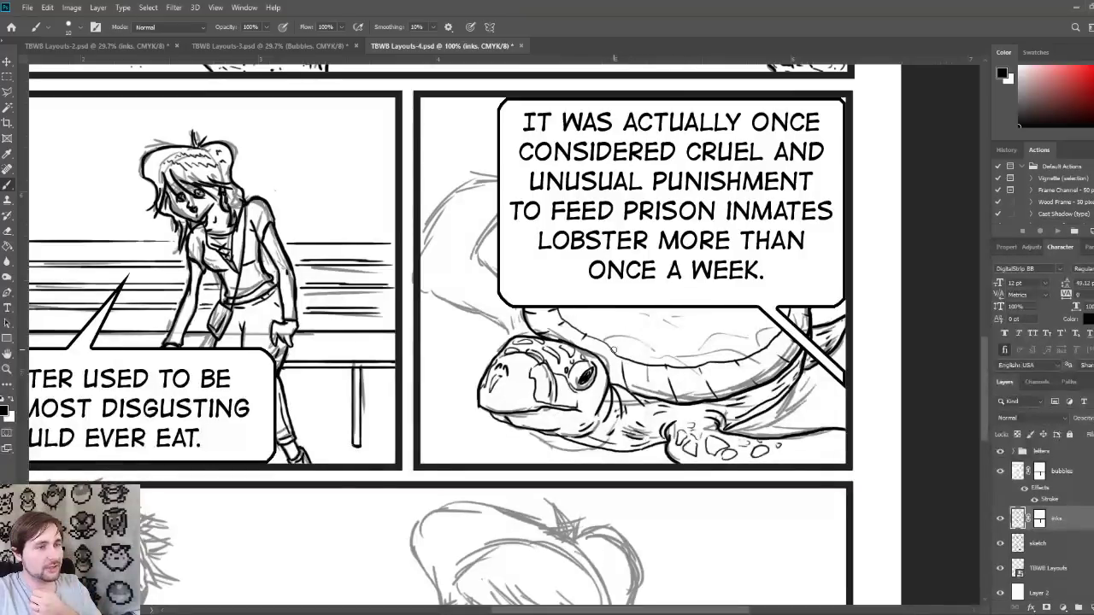
mouse_move(615, 352)
mouse_down()
mouse_move(665, 318)
mouse_move(708, 338)
mouse_move(689, 320)
mouse_up()
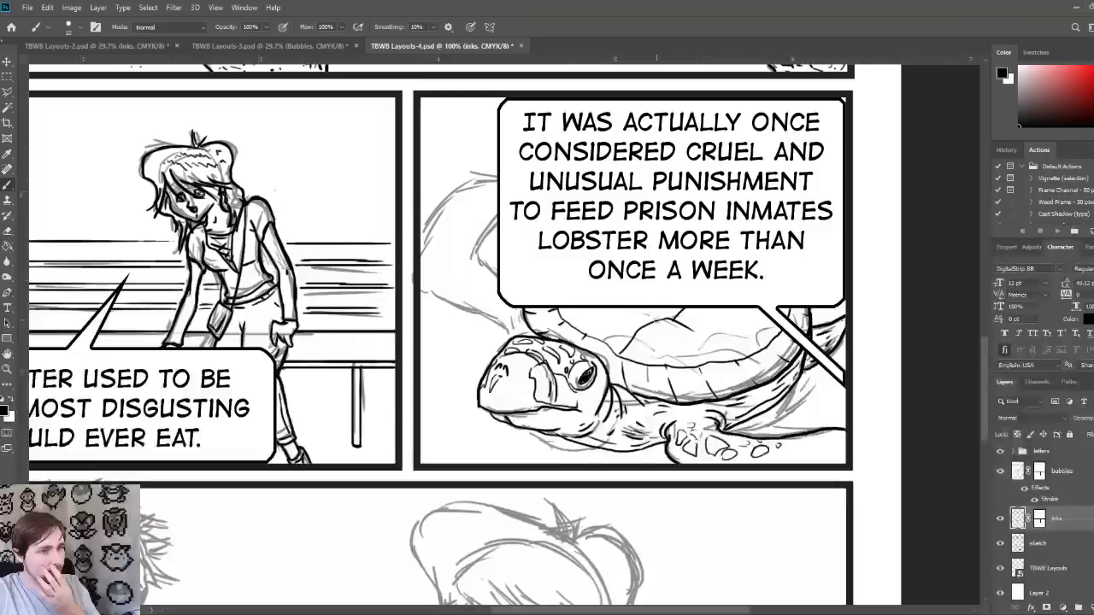
drag(571, 322, 592, 304)
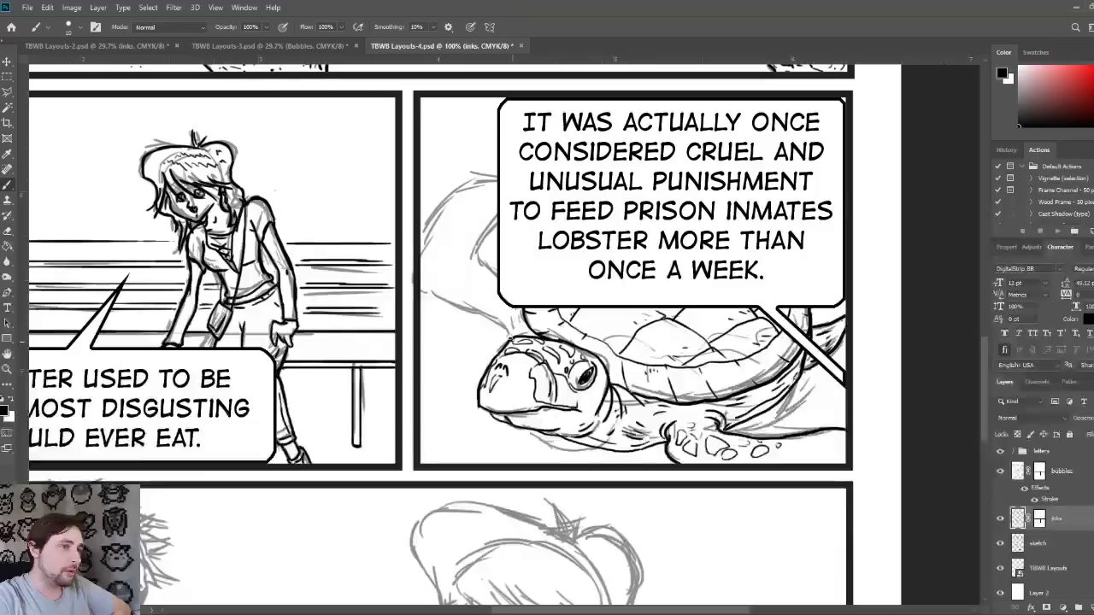
Step: Ink the outline of the turtle's raised far flipper and cover it with small scale patches
drag(509, 332, 419, 282)
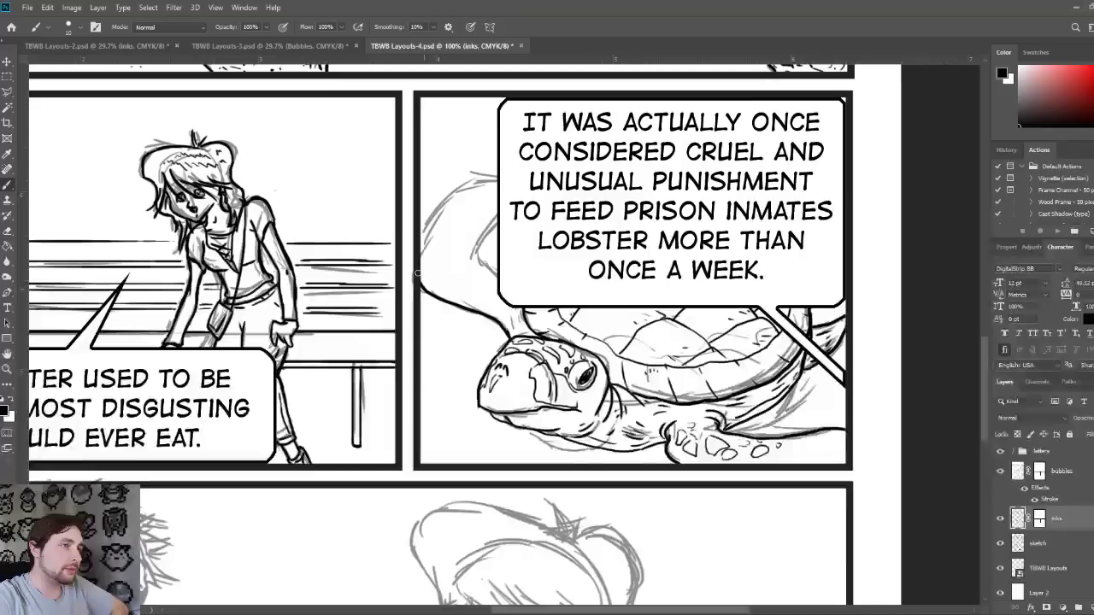
mouse_move(422, 248)
mouse_down()
mouse_move(450, 184)
mouse_move(502, 179)
mouse_move(485, 231)
mouse_move(492, 275)
mouse_up()
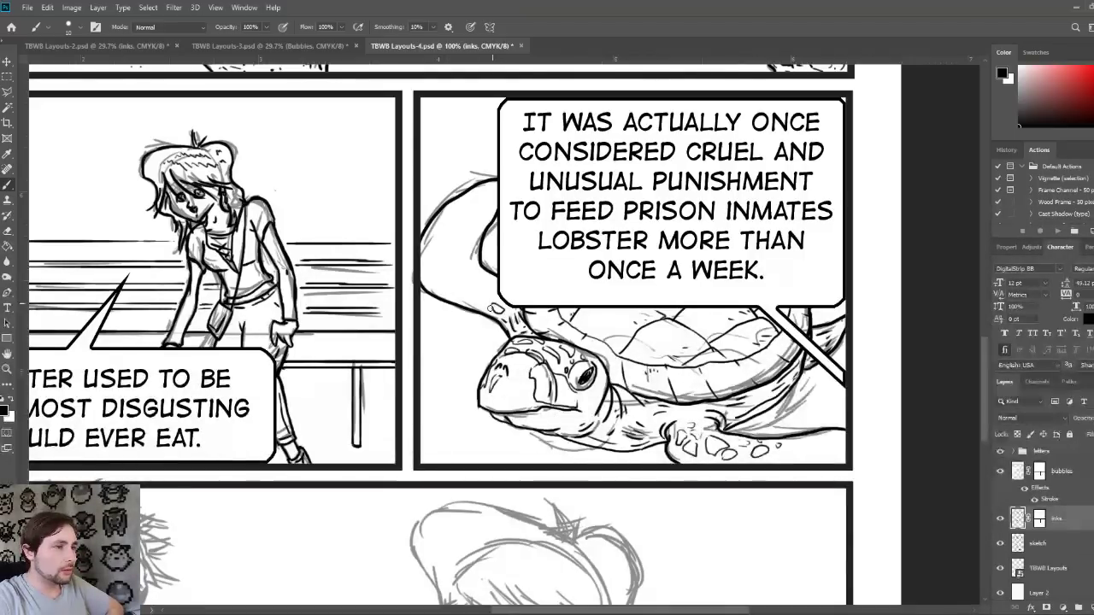
mouse_move(481, 299)
mouse_down()
mouse_move(466, 298)
mouse_move(479, 284)
mouse_up()
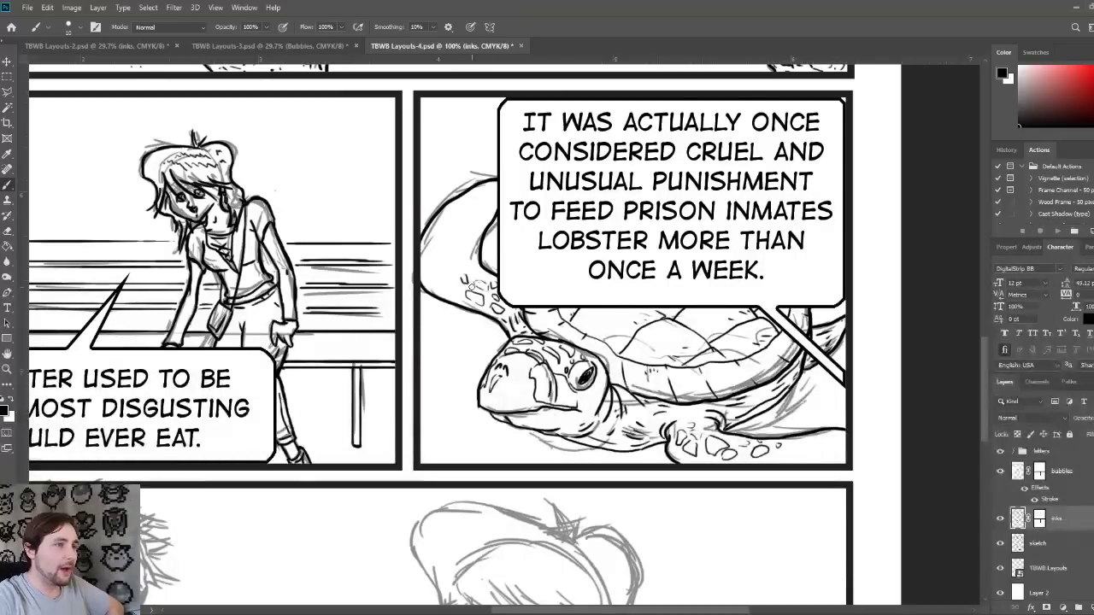
mouse_move(451, 287)
mouse_down()
mouse_move(457, 294)
mouse_move(448, 277)
mouse_move(440, 282)
mouse_move(465, 265)
mouse_move(483, 273)
mouse_move(458, 293)
mouse_move(479, 312)
mouse_move(461, 305)
mouse_up()
drag(503, 317, 494, 315)
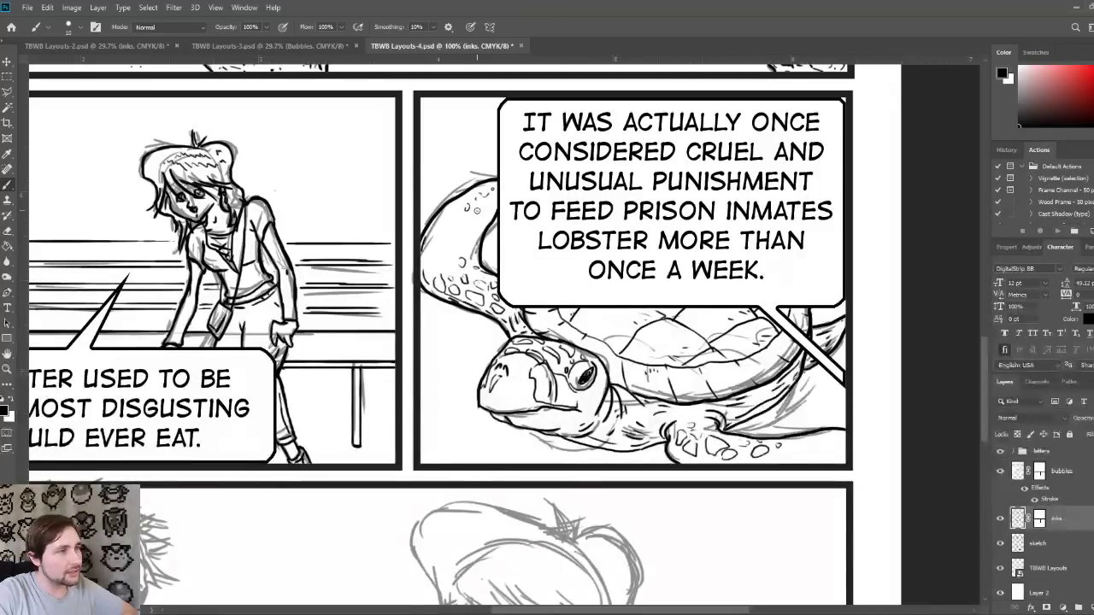
mouse_move(462, 219)
mouse_down()
mouse_move(470, 231)
mouse_move(460, 224)
mouse_up()
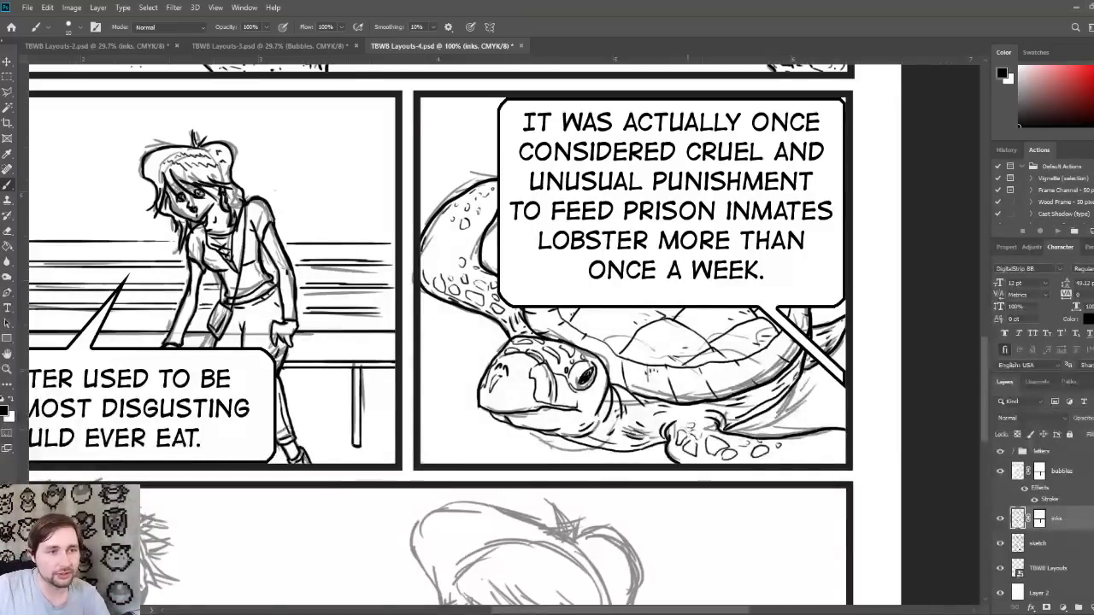
Step: Check the turtle inks with the sketch layer hidden, show the sketch again, and view more of the page
click(1001, 543)
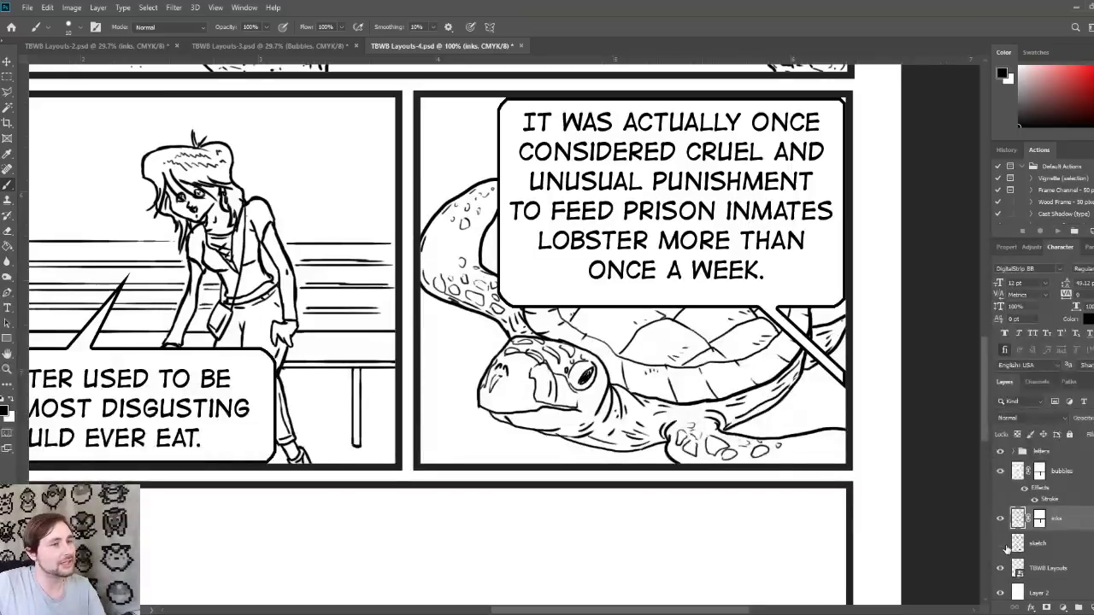
click(1001, 544)
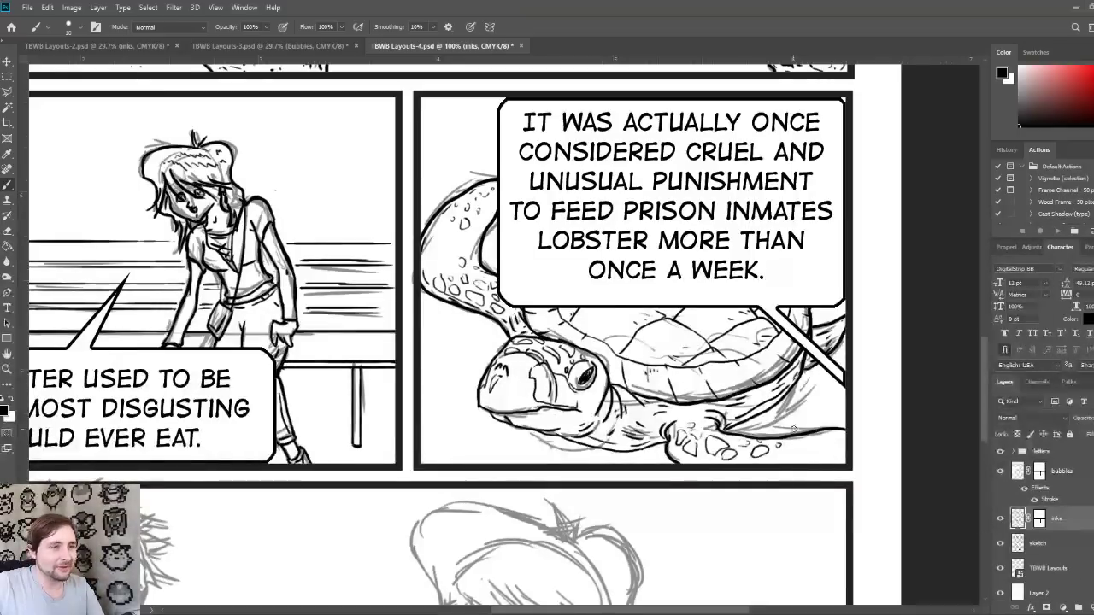
key(ctrl+minus)
key(ctrl+minus)
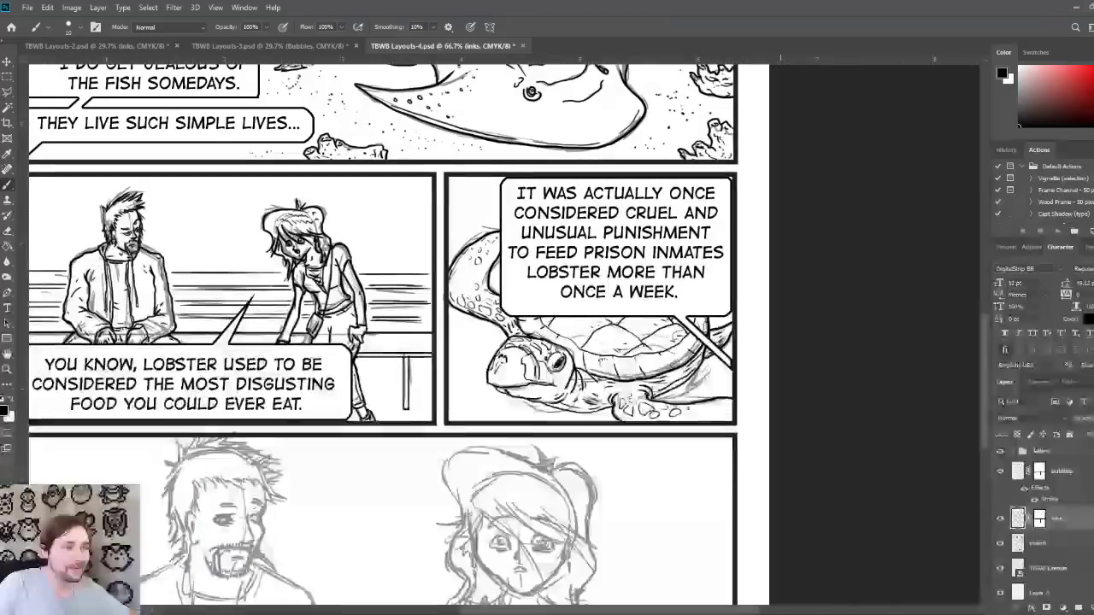
scroll(505, 333, up, 1)
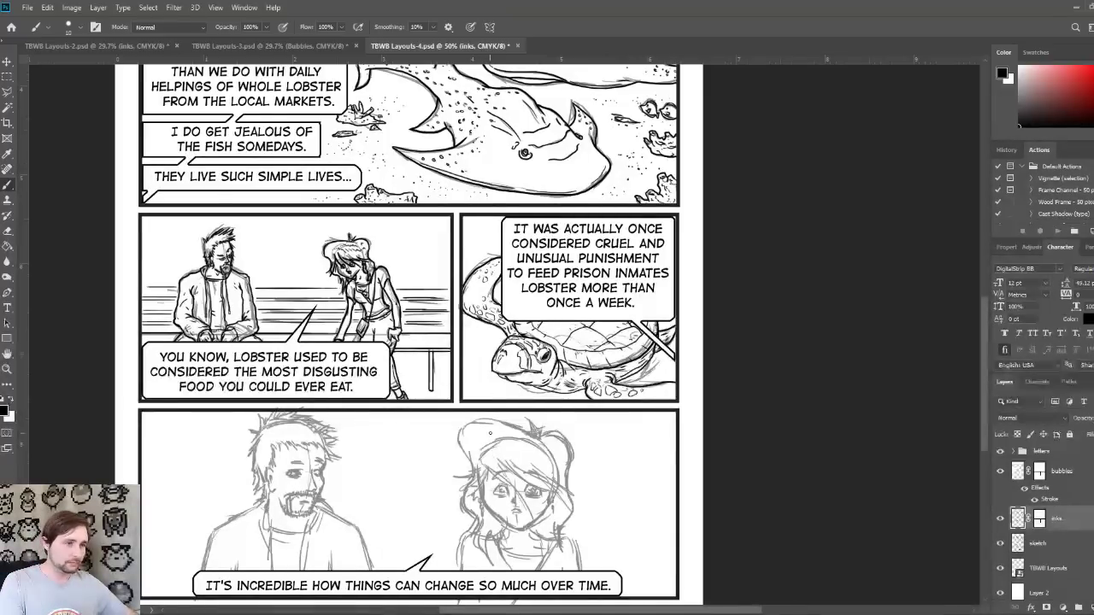
Step: Ink the man's goatee with short hair strokes and his mouth in the bottom panel
drag(492, 433, 578, 345)
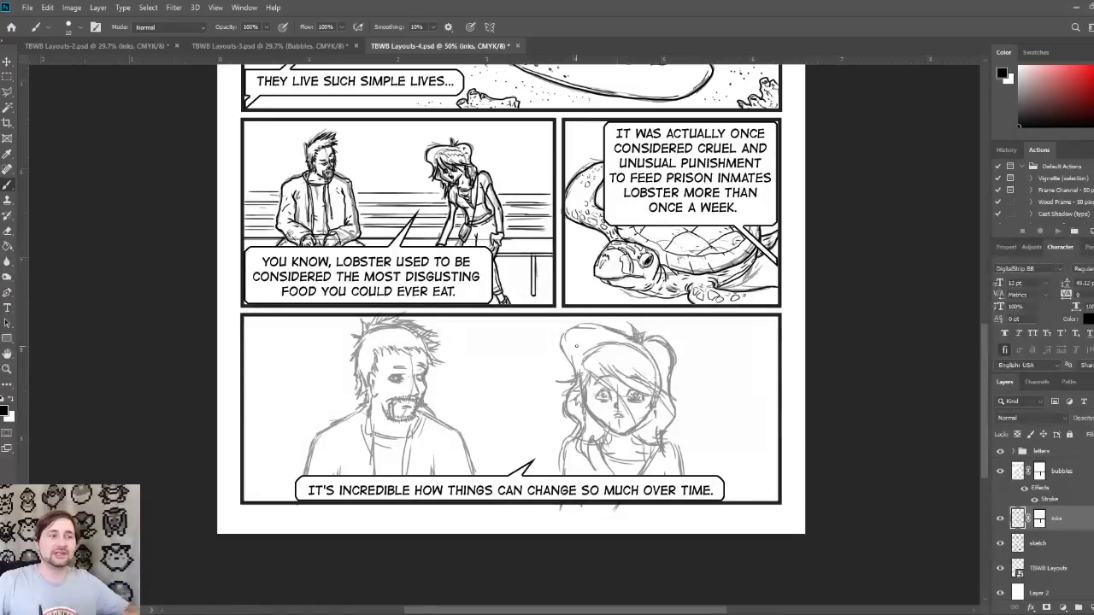
key(ctrl+plus)
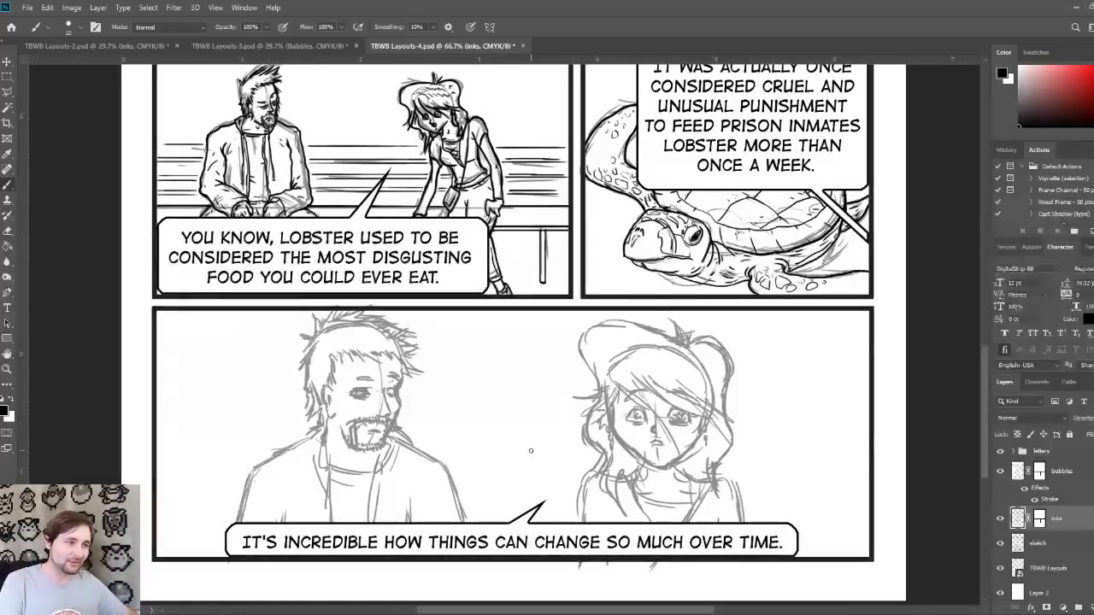
key(ctrl+plus)
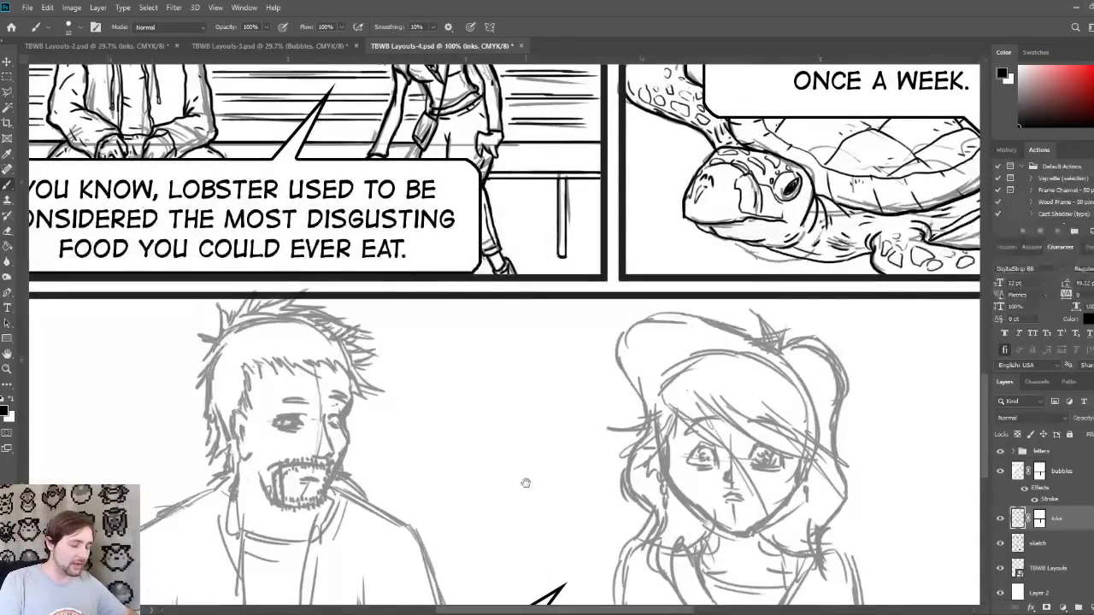
mouse_move(524, 482)
mouse_down()
mouse_move(518, 435)
mouse_move(587, 375)
mouse_move(550, 385)
mouse_up()
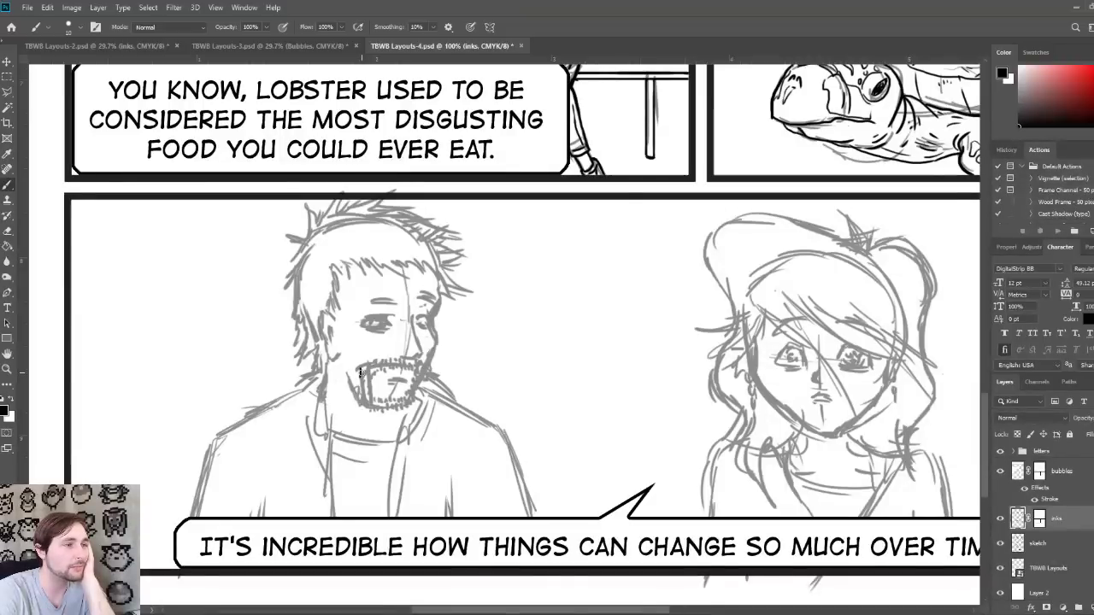
mouse_move(360, 372)
mouse_down()
mouse_move(374, 412)
mouse_move(408, 412)
mouse_move(417, 358)
mouse_up()
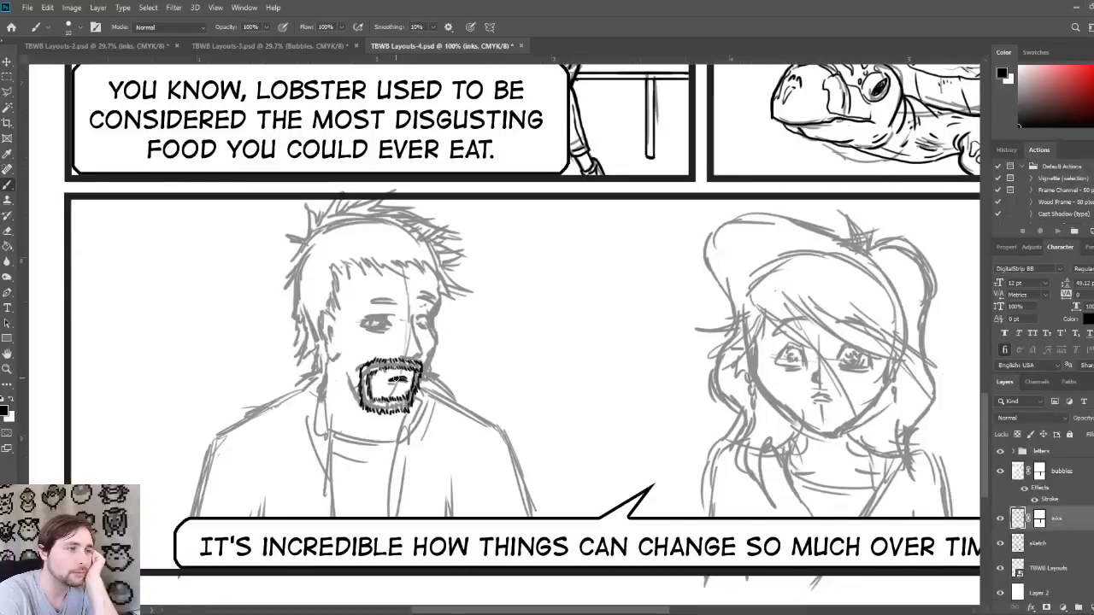
drag(395, 380, 407, 379)
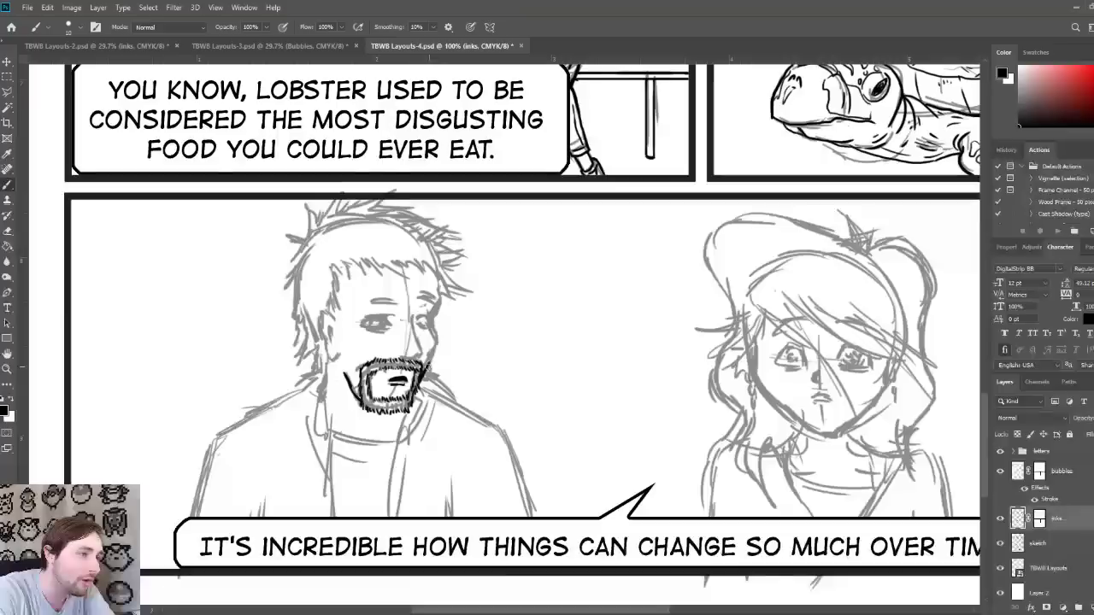
Step: Ink the man's jaw, the far side of his face, his ear, nose and eyebrows
drag(423, 372, 432, 357)
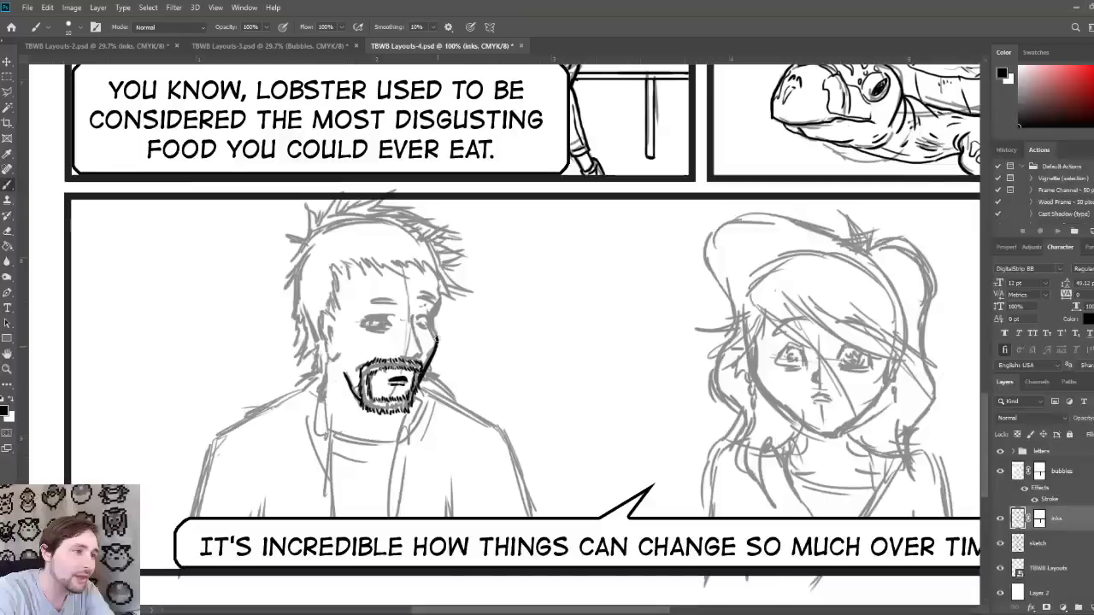
drag(436, 339, 439, 290)
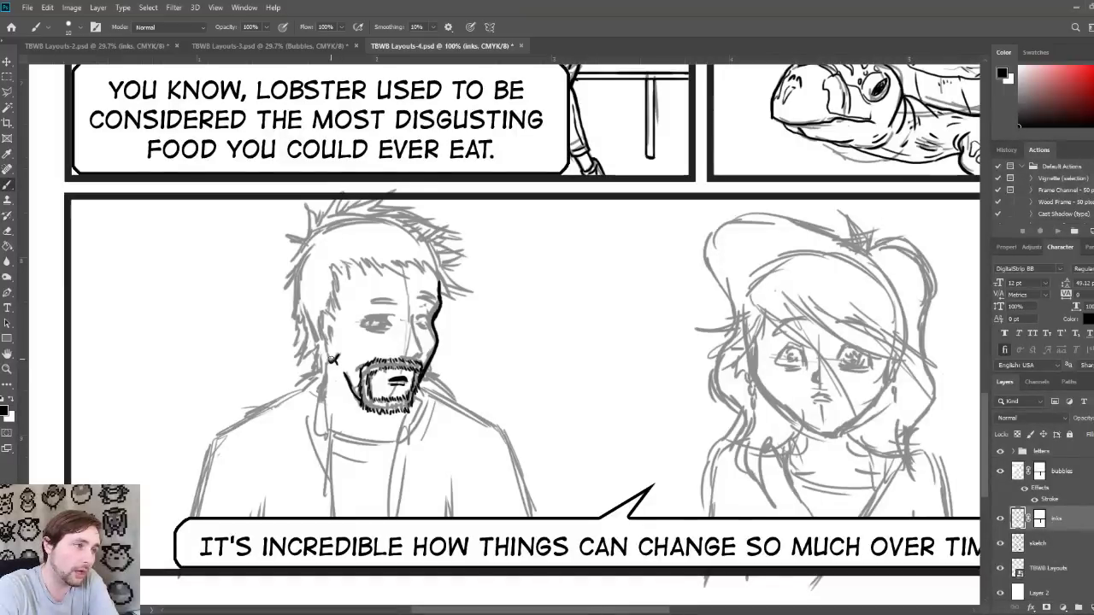
mouse_move(329, 350)
mouse_down()
mouse_move(334, 363)
mouse_move(326, 309)
mouse_move(334, 359)
mouse_up()
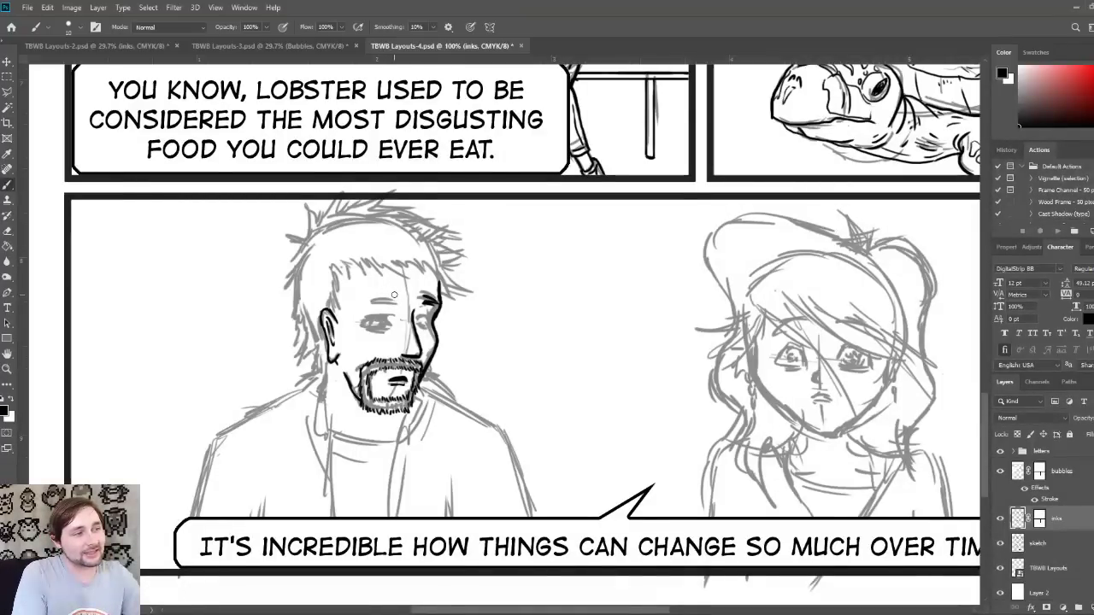
drag(395, 296, 358, 306)
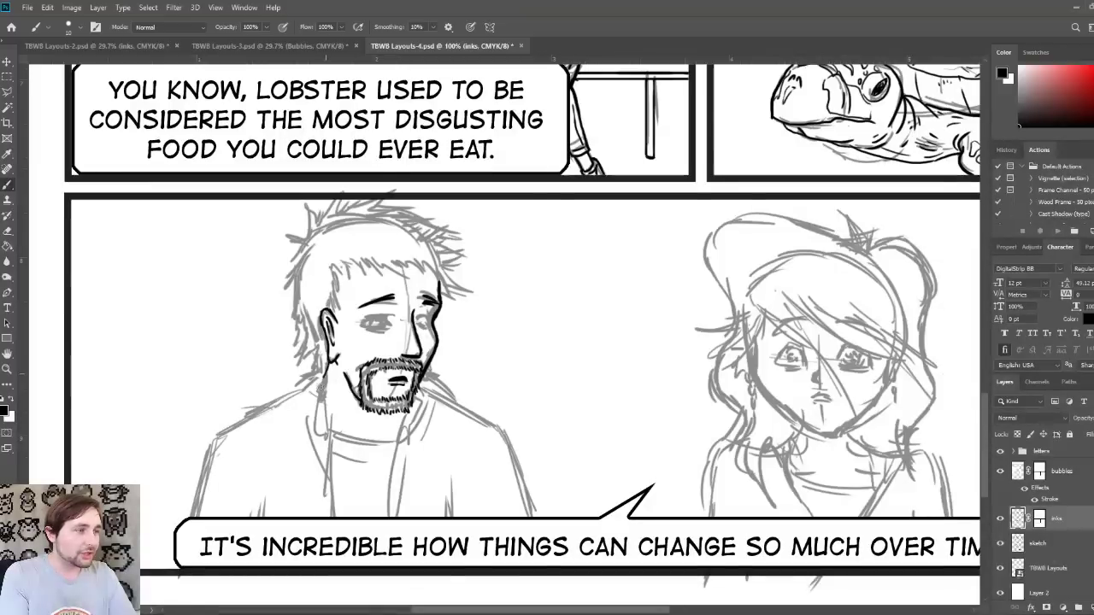
Step: Ink the man's spiky hair behind the ear, along the fringe, up the back of the head and over the crown
drag(323, 369, 304, 378)
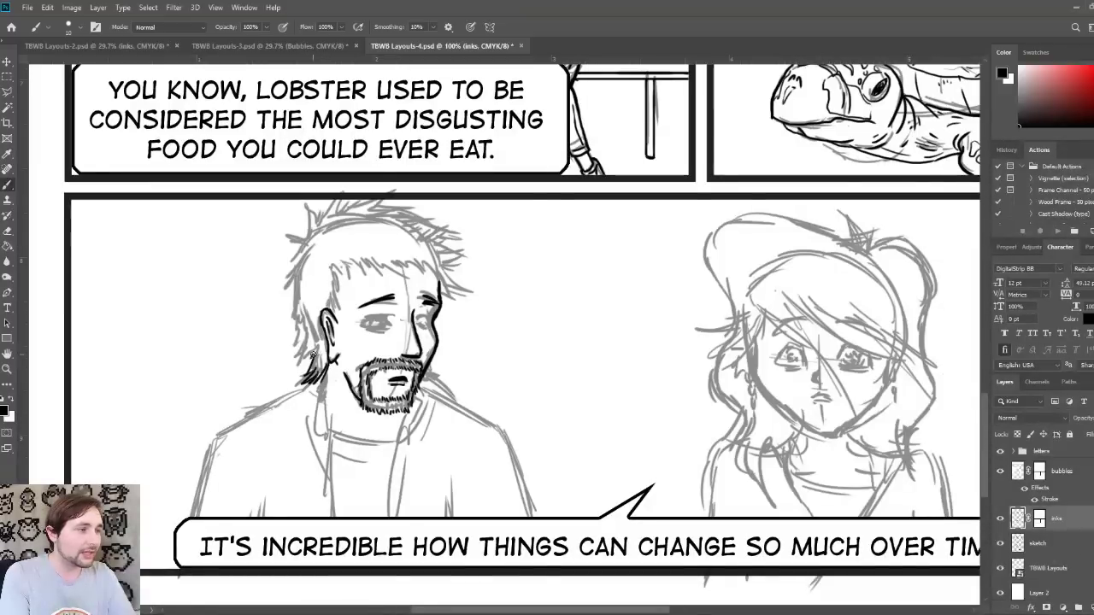
mouse_move(315, 336)
mouse_down()
mouse_move(302, 368)
mouse_move(300, 346)
mouse_move(322, 373)
mouse_up()
drag(326, 335, 319, 361)
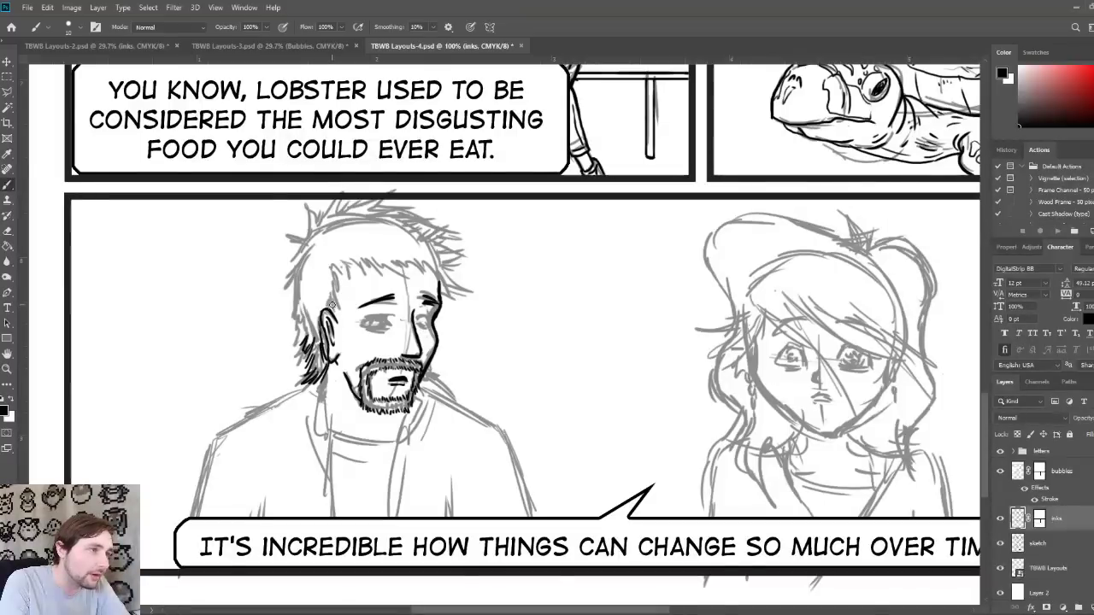
mouse_move(339, 265)
mouse_down()
mouse_move(372, 257)
mouse_move(345, 256)
mouse_move(365, 272)
mouse_move(353, 257)
mouse_move(379, 265)
mouse_move(390, 254)
mouse_move(459, 291)
mouse_move(448, 294)
mouse_move(448, 272)
mouse_move(467, 253)
mouse_up()
mouse_move(439, 261)
mouse_down()
mouse_move(467, 254)
mouse_move(451, 250)
mouse_move(457, 233)
mouse_up()
drag(313, 349, 299, 331)
drag(308, 342, 298, 322)
drag(306, 334, 299, 318)
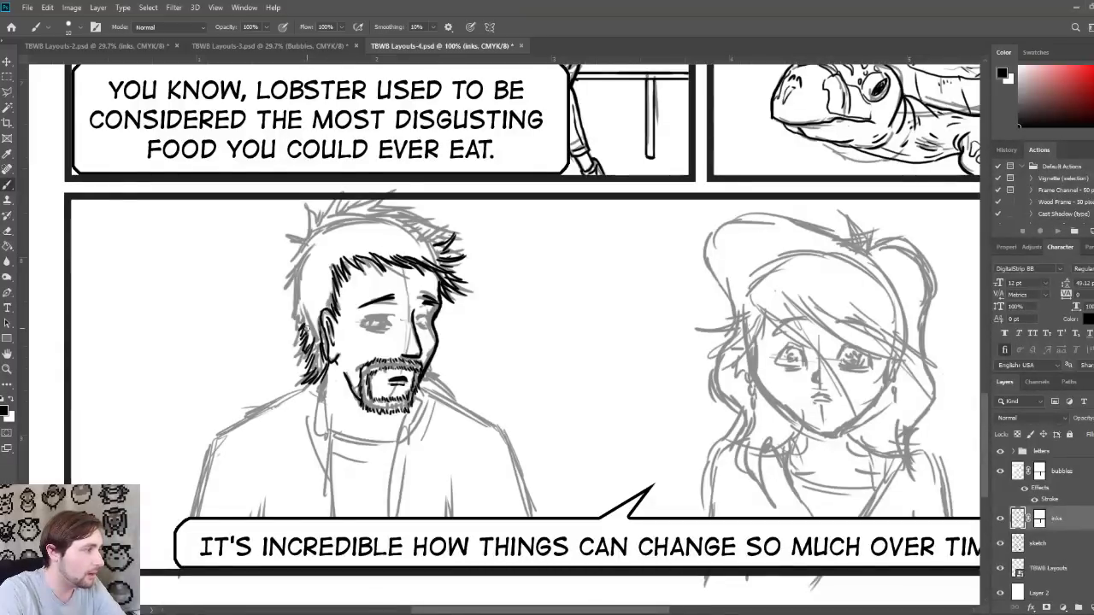
mouse_move(301, 323)
mouse_down()
mouse_move(302, 253)
mouse_move(298, 261)
mouse_move(292, 238)
mouse_move(303, 243)
mouse_move(331, 196)
mouse_move(327, 216)
mouse_move(348, 195)
mouse_move(406, 206)
mouse_move(372, 218)
mouse_move(356, 206)
mouse_move(428, 219)
mouse_up()
mouse_move(419, 212)
mouse_down()
mouse_move(457, 234)
mouse_move(462, 245)
mouse_move(450, 247)
mouse_up()
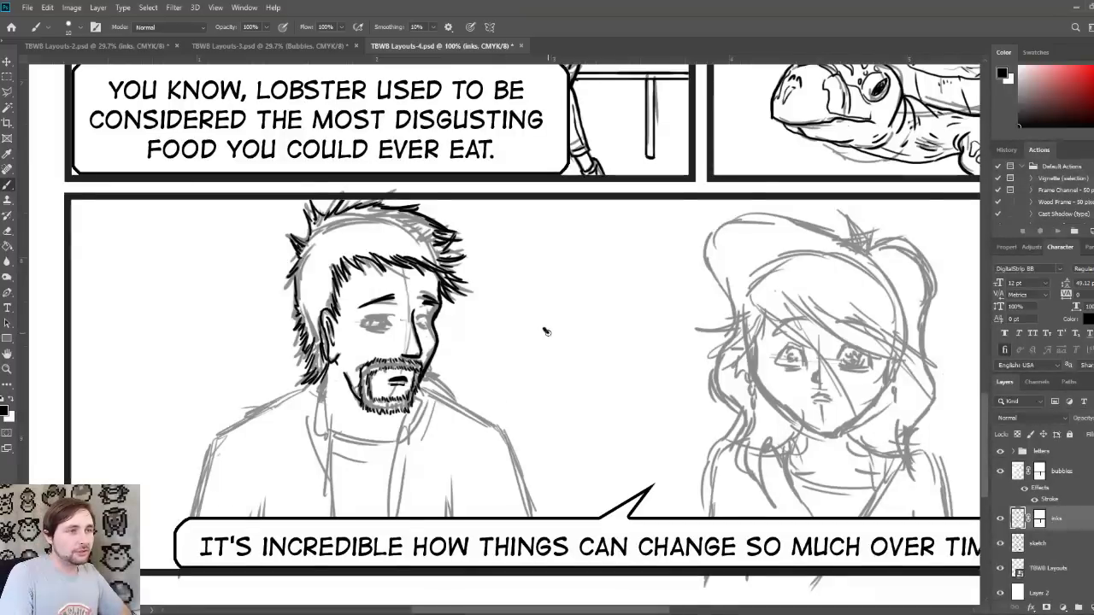
mouse_move(542, 332)
mouse_down()
mouse_move(592, 259)
mouse_move(605, 302)
mouse_move(575, 290)
mouse_move(551, 307)
mouse_move(544, 333)
mouse_up()
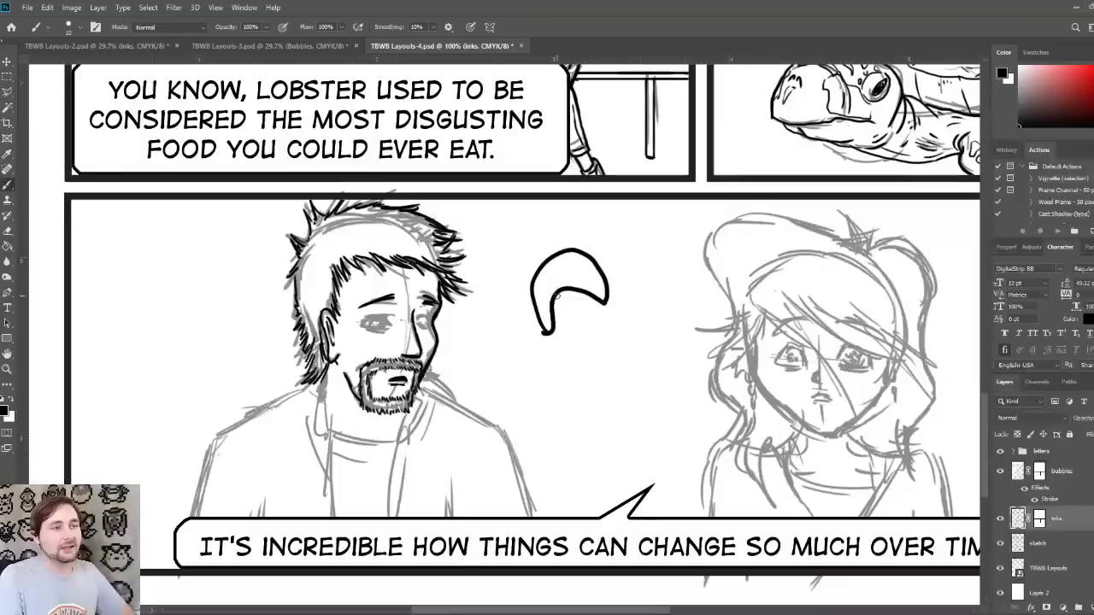
mouse_move(556, 292)
mouse_down()
mouse_move(572, 346)
mouse_move(598, 347)
mouse_move(608, 305)
mouse_up()
mouse_move(578, 339)
mouse_down()
mouse_move(593, 348)
mouse_move(579, 334)
mouse_move(578, 344)
mouse_up()
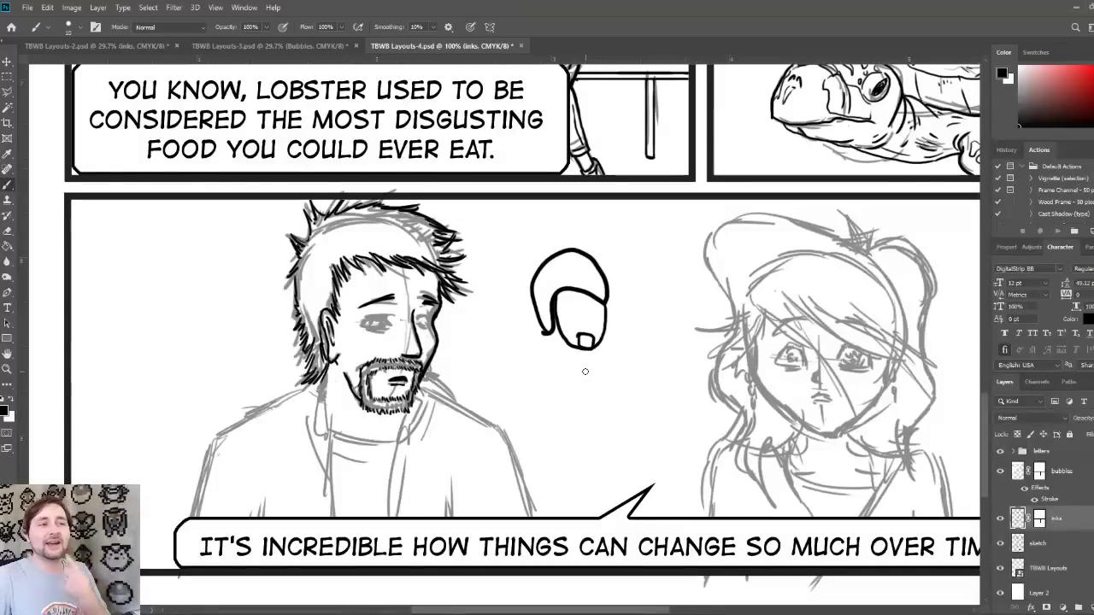
click(579, 309)
click(591, 312)
drag(573, 318, 596, 321)
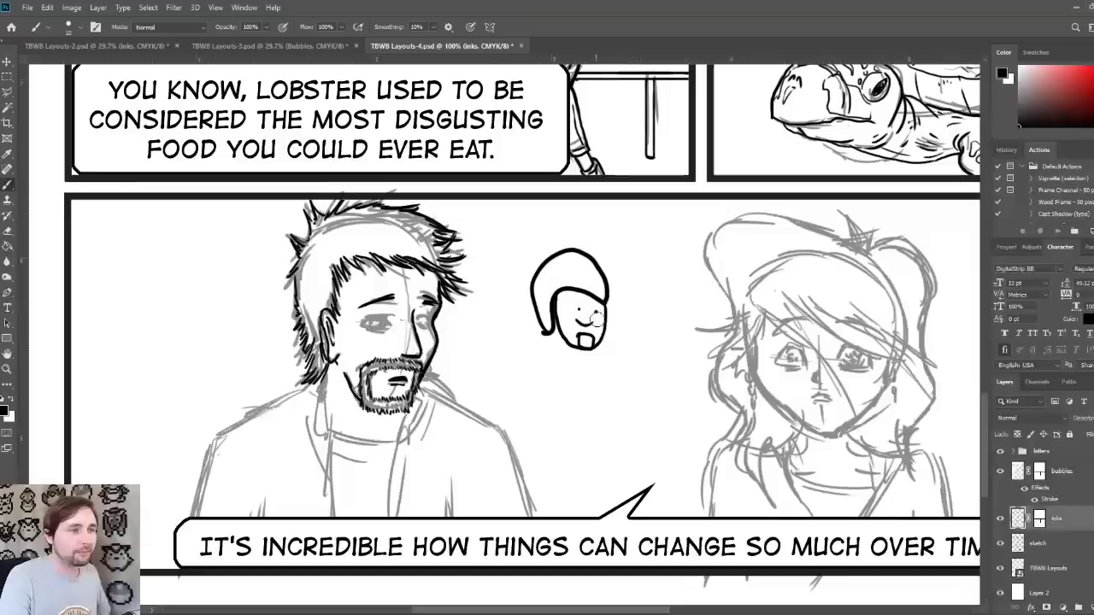
mouse_move(540, 338)
mouse_down()
mouse_move(542, 250)
mouse_move(587, 362)
mouse_move(584, 331)
mouse_move(591, 351)
mouse_move(605, 343)
mouse_move(612, 292)
mouse_up()
Step: Ink loose strands inside the man's hair, and draw his far eye and nostril
key(bracketleft)
key(bracketleft)
key(bracketleft)
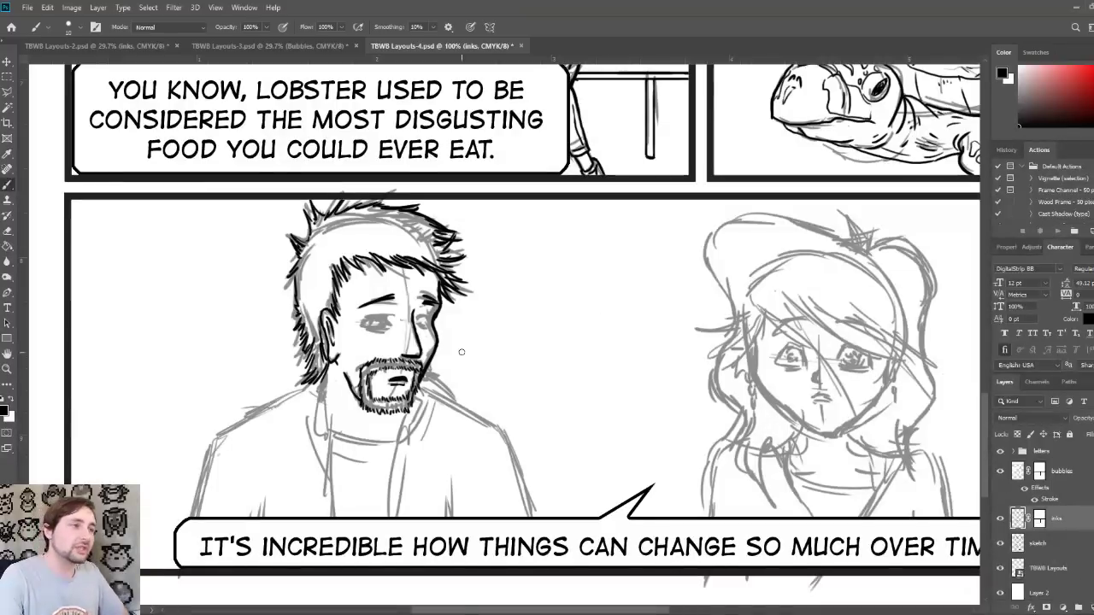
drag(357, 236, 414, 223)
drag(307, 279, 311, 292)
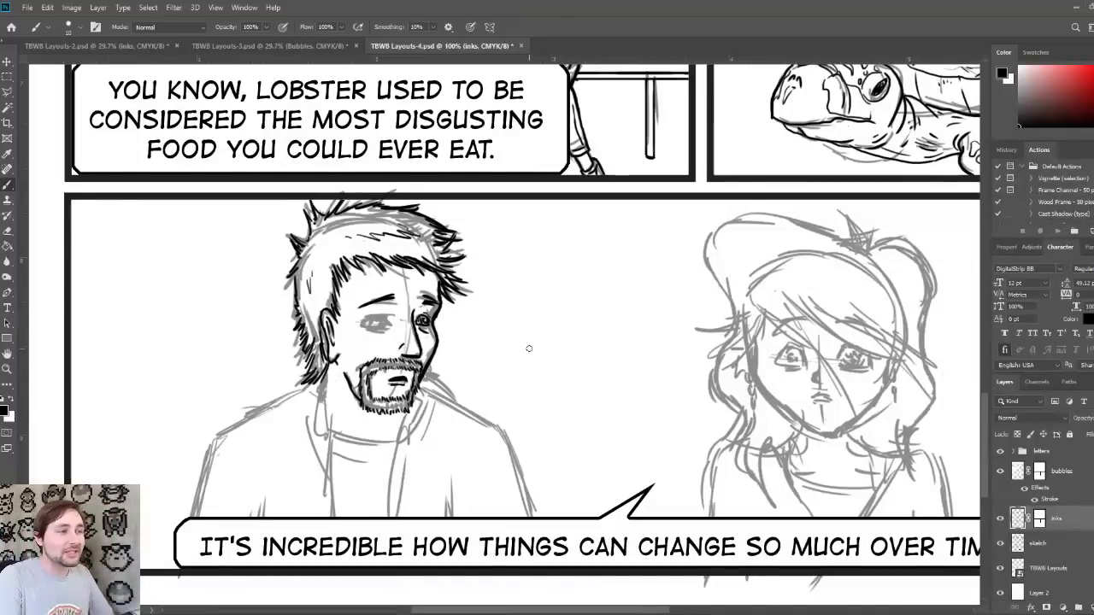
mouse_move(542, 354)
mouse_down()
mouse_move(527, 296)
mouse_move(556, 274)
mouse_move(586, 283)
mouse_move(599, 315)
mouse_move(562, 318)
mouse_move(542, 359)
mouse_up()
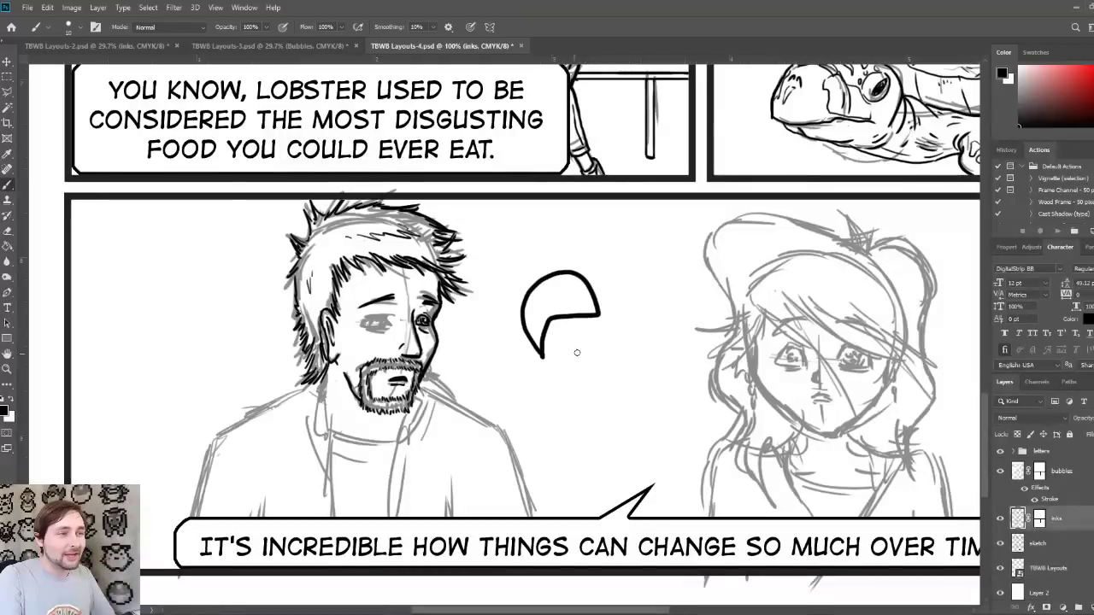
mouse_move(551, 321)
mouse_down()
mouse_move(556, 361)
mouse_move(579, 368)
mouse_move(601, 360)
mouse_move(590, 318)
mouse_move(575, 371)
mouse_move(592, 361)
mouse_move(571, 332)
mouse_up()
drag(581, 326, 589, 337)
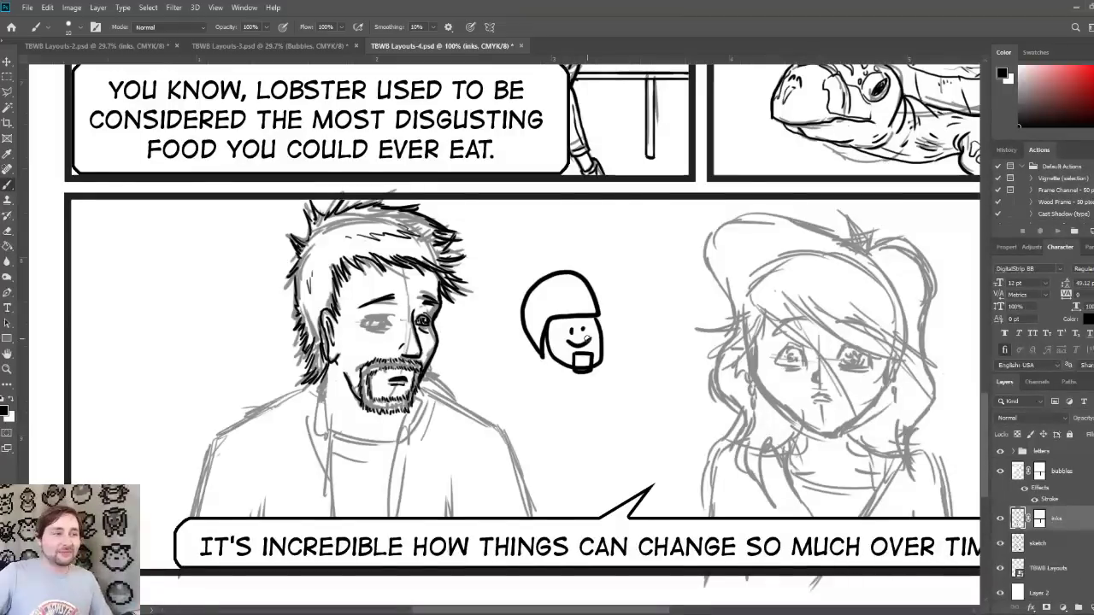
mouse_move(525, 296)
mouse_down()
mouse_move(544, 371)
mouse_move(556, 335)
mouse_up()
mouse_move(541, 260)
mouse_down()
mouse_move(552, 254)
mouse_move(593, 357)
mouse_move(601, 331)
mouse_move(569, 303)
mouse_up()
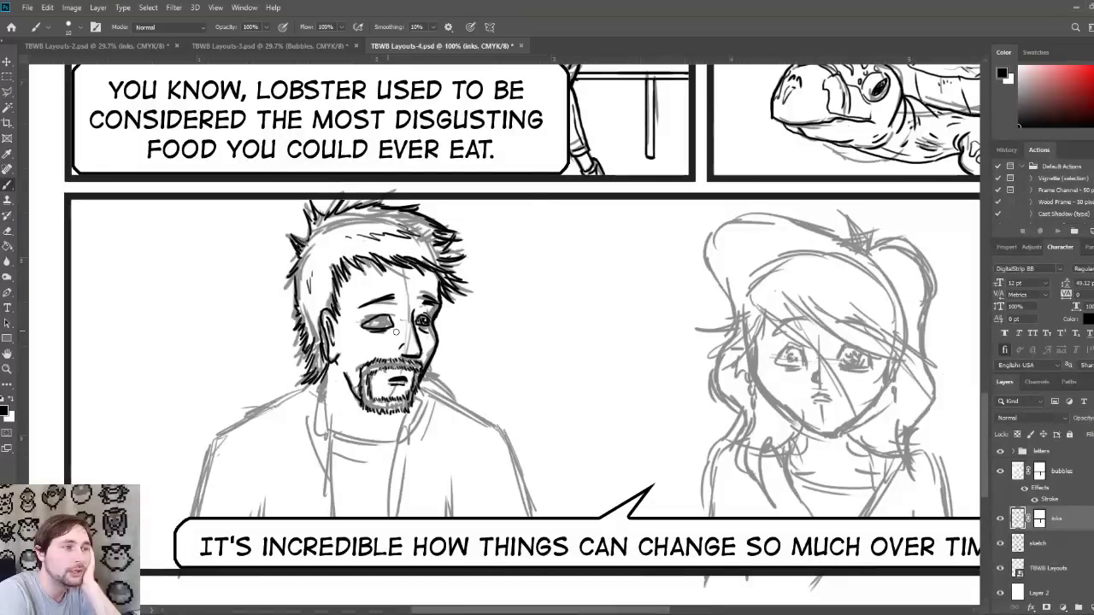
Step: Ink the man's near eye, and the far side of his jacket collar and front opening
drag(395, 329, 373, 336)
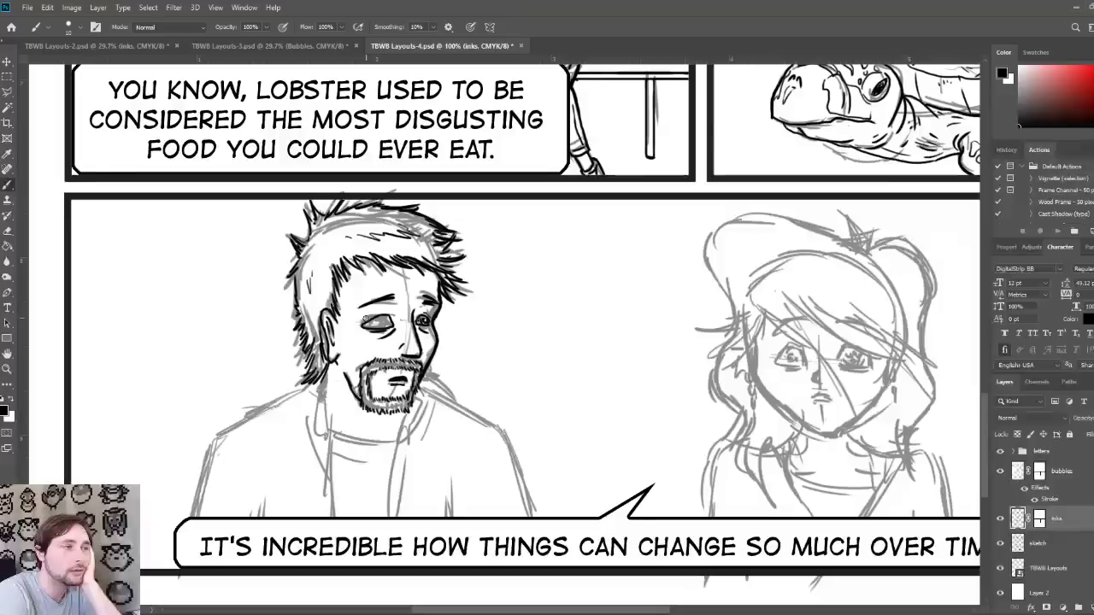
key(ctrl+z)
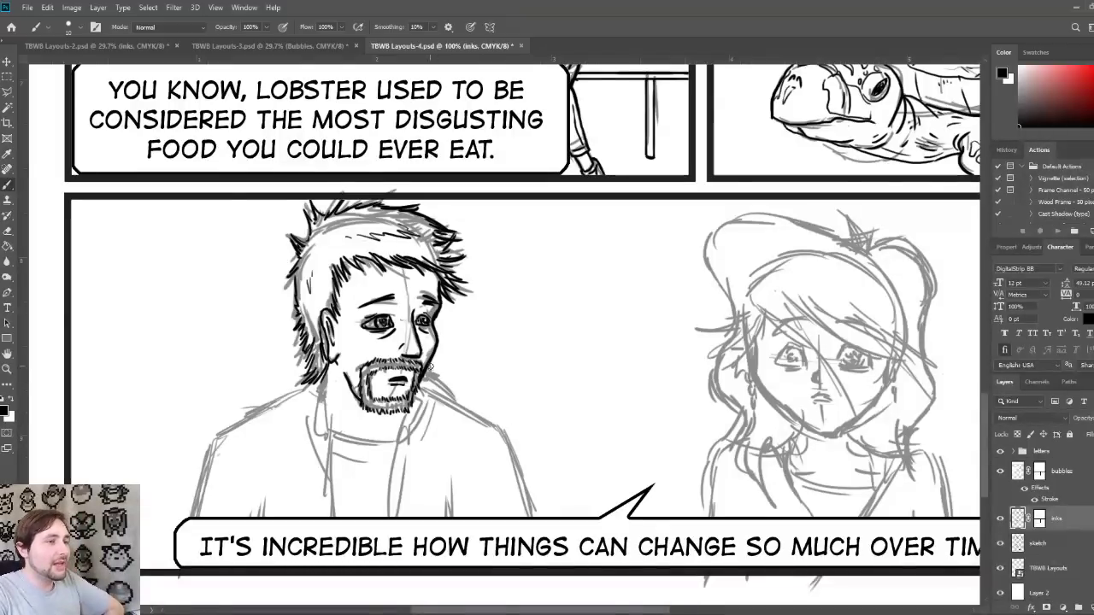
mouse_move(438, 374)
mouse_down()
mouse_move(462, 406)
mouse_move(410, 426)
mouse_move(447, 383)
mouse_up()
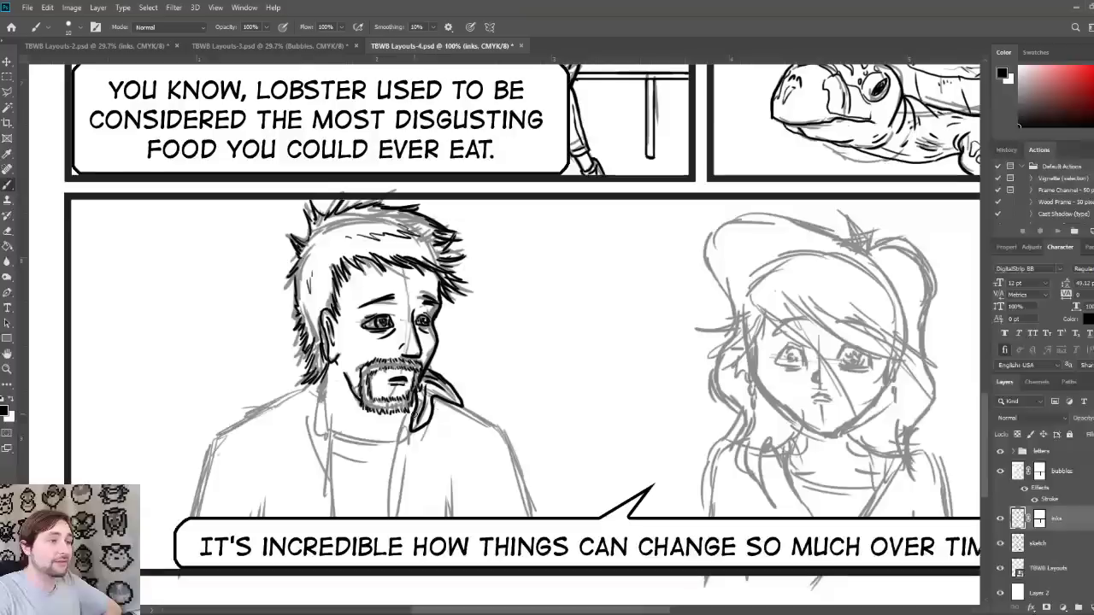
mouse_move(410, 427)
mouse_down()
mouse_move(393, 491)
mouse_move(402, 453)
mouse_move(412, 544)
mouse_move(407, 470)
mouse_up()
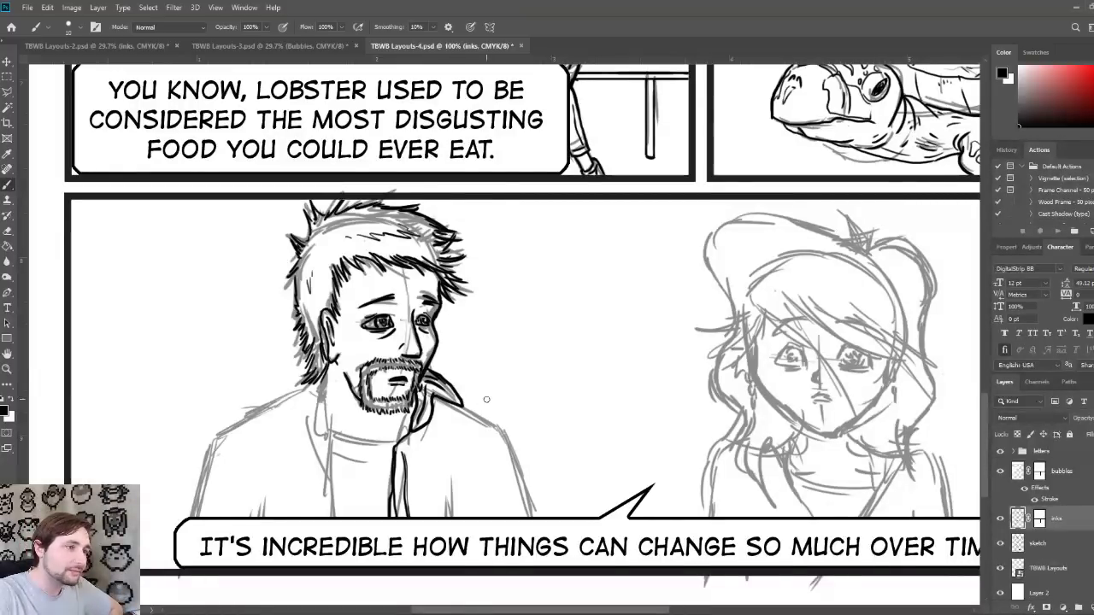
Step: Ink the man's far shoulder and sleeve, with short fold lines on that side of the jacket
mouse_move(492, 425)
mouse_down()
mouse_move(518, 451)
mouse_move(540, 517)
mouse_up()
drag(513, 457, 528, 489)
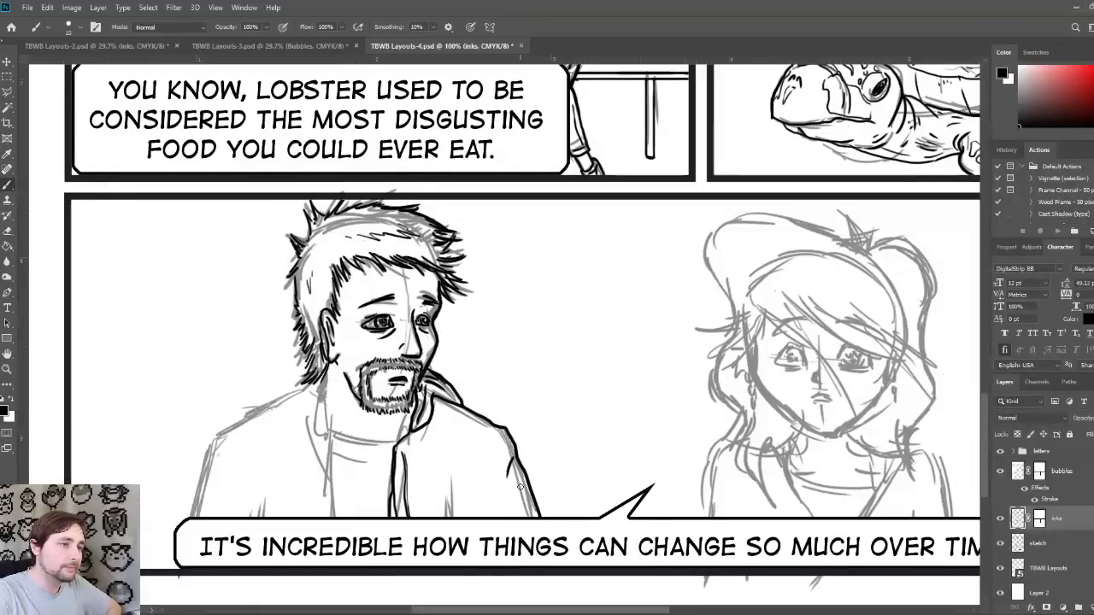
mouse_move(451, 516)
mouse_down()
mouse_move(443, 472)
mouse_move(485, 426)
mouse_up()
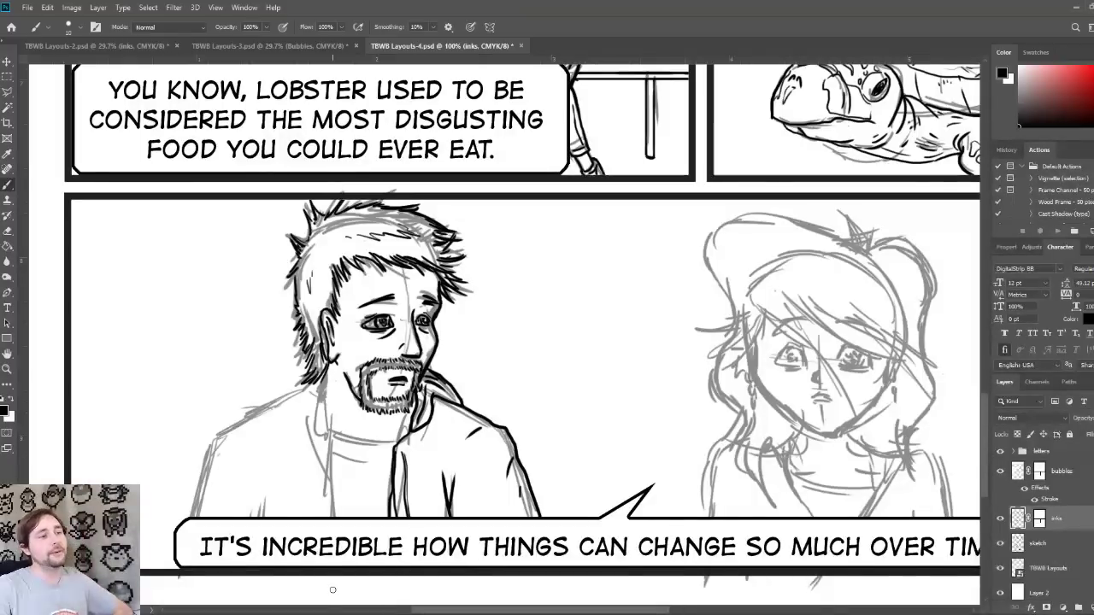
drag(421, 495, 441, 515)
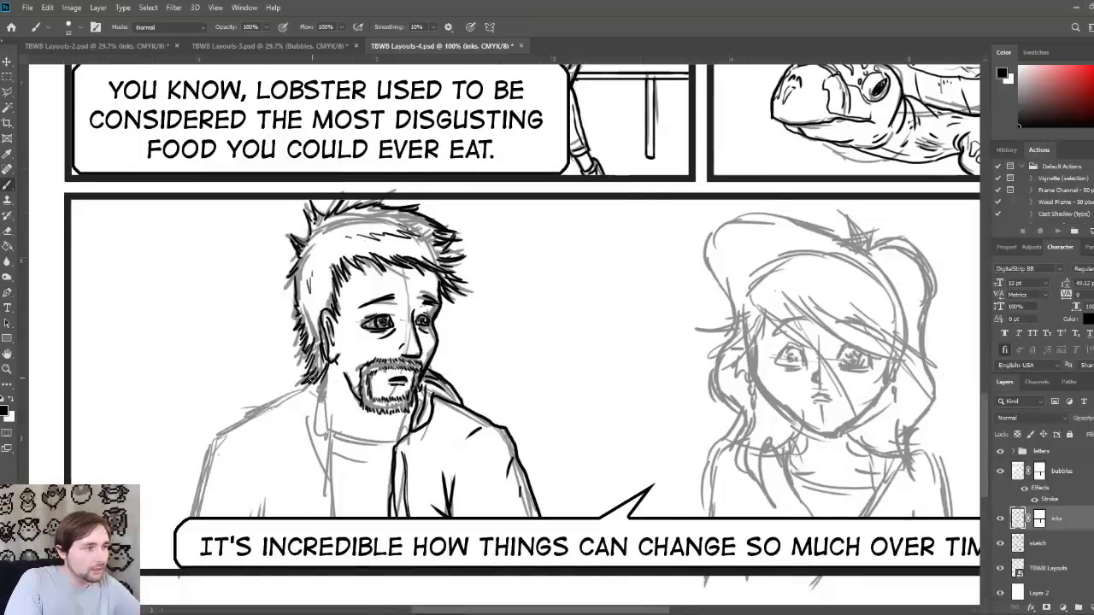
Step: Ink the near side of the man's jacket collar and the doubled front edge running down from it
mouse_move(316, 377)
mouse_down()
mouse_move(277, 402)
mouse_move(296, 409)
mouse_move(306, 433)
mouse_move(322, 409)
mouse_move(310, 400)
mouse_up()
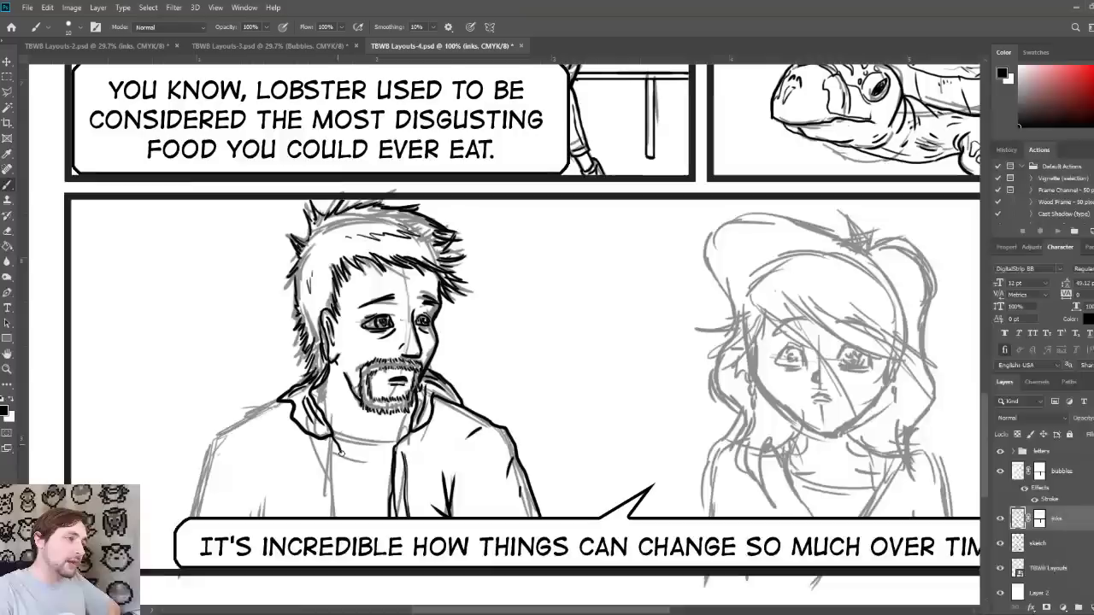
mouse_move(337, 451)
mouse_down()
mouse_move(341, 533)
mouse_move(325, 444)
mouse_up()
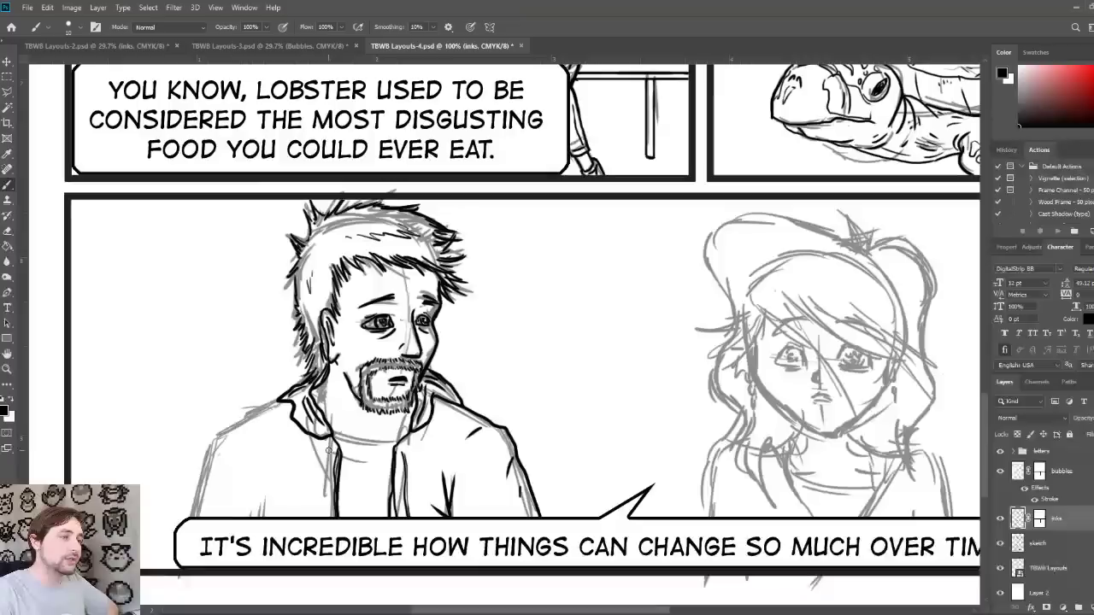
mouse_move(328, 518)
mouse_down()
mouse_move(326, 464)
mouse_move(323, 516)
mouse_up()
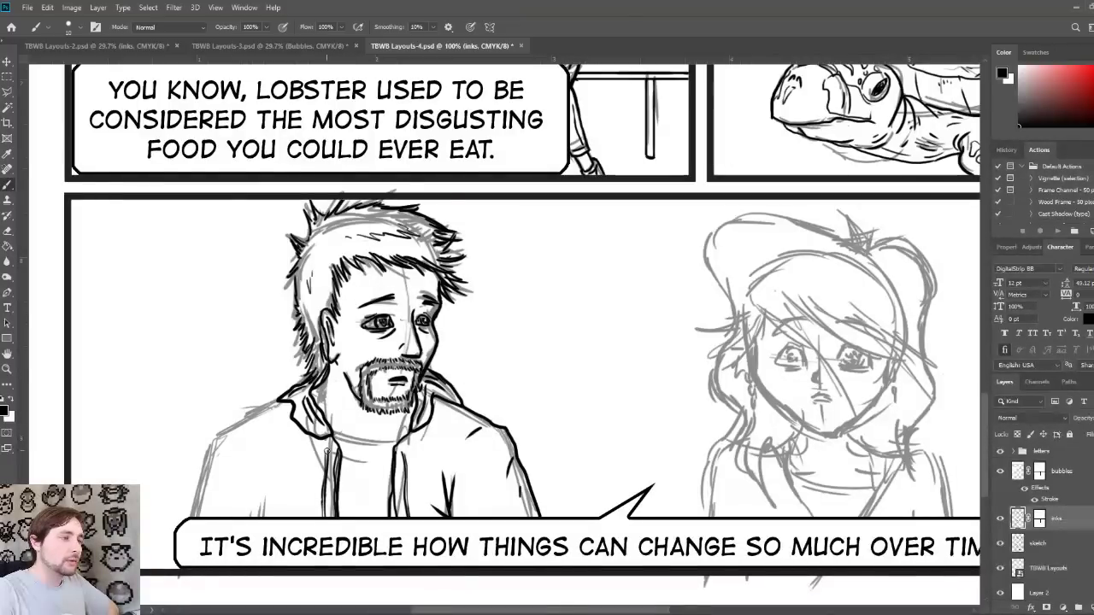
drag(329, 454, 324, 436)
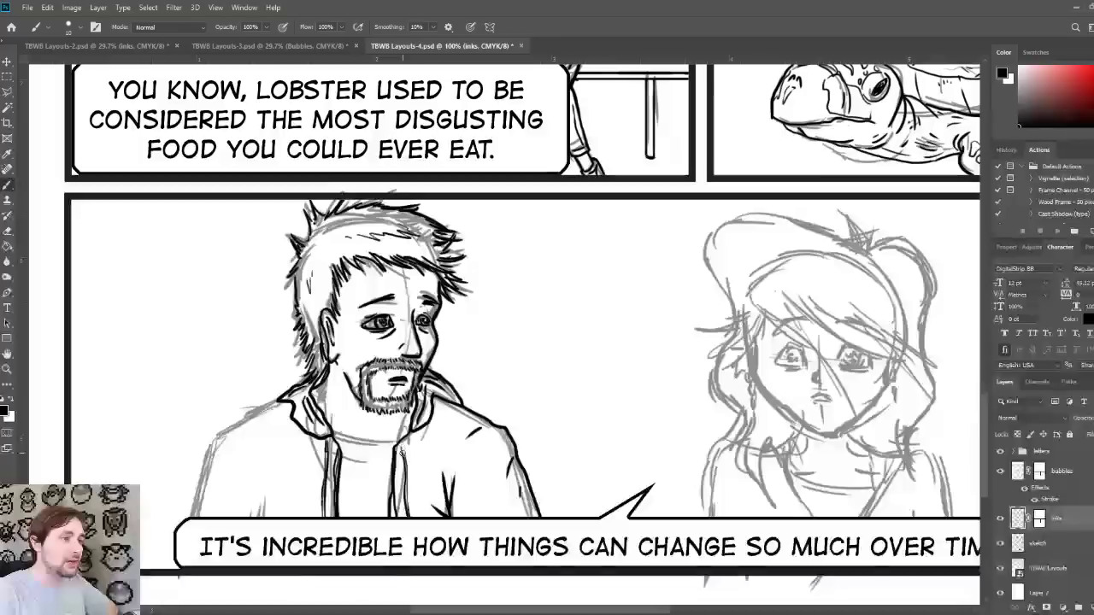
drag(330, 458, 326, 439)
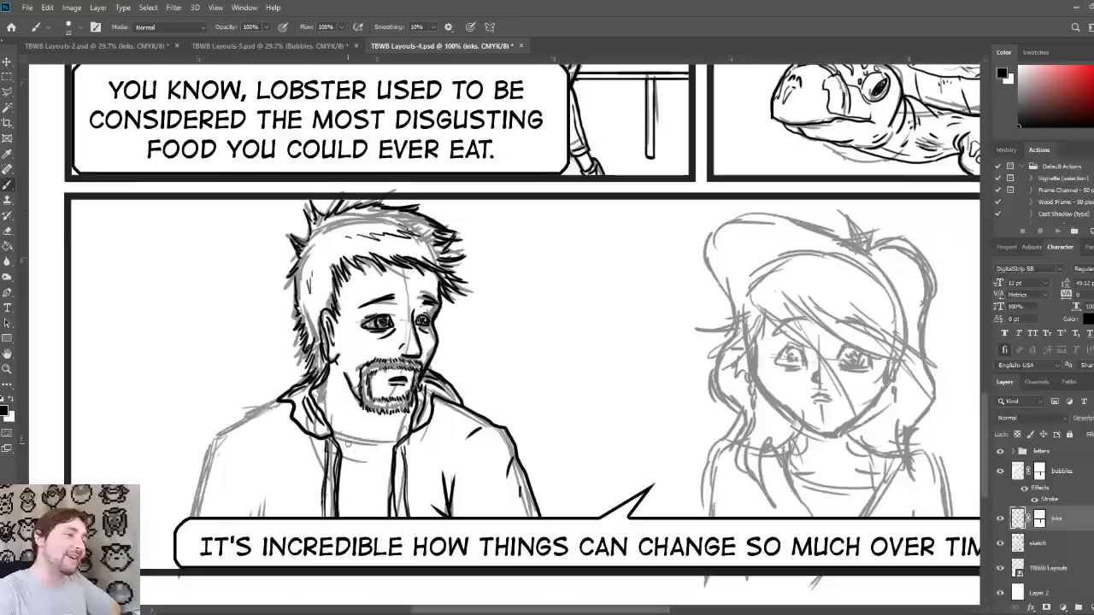
Step: Ink the neckline and buttoned placket of the shirt inside the man's open jacket
drag(328, 428, 393, 451)
drag(332, 438, 373, 451)
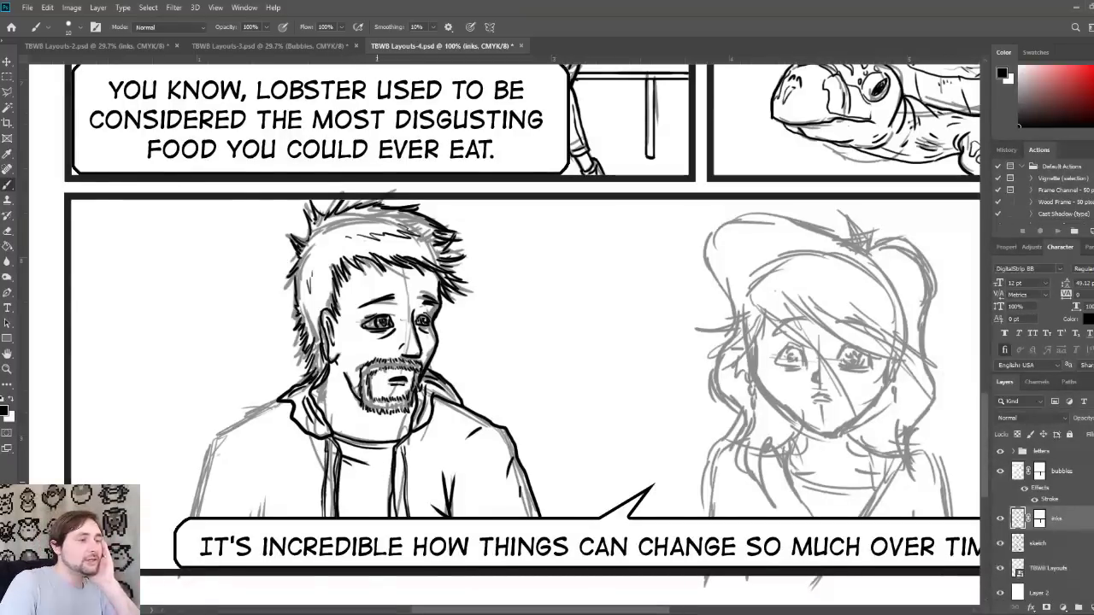
key([)
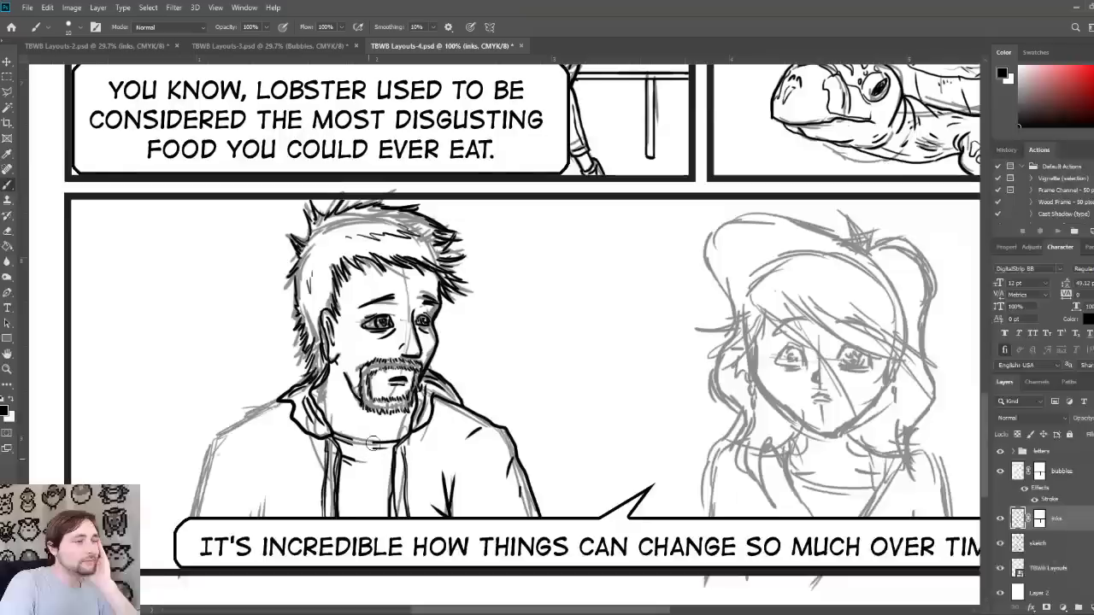
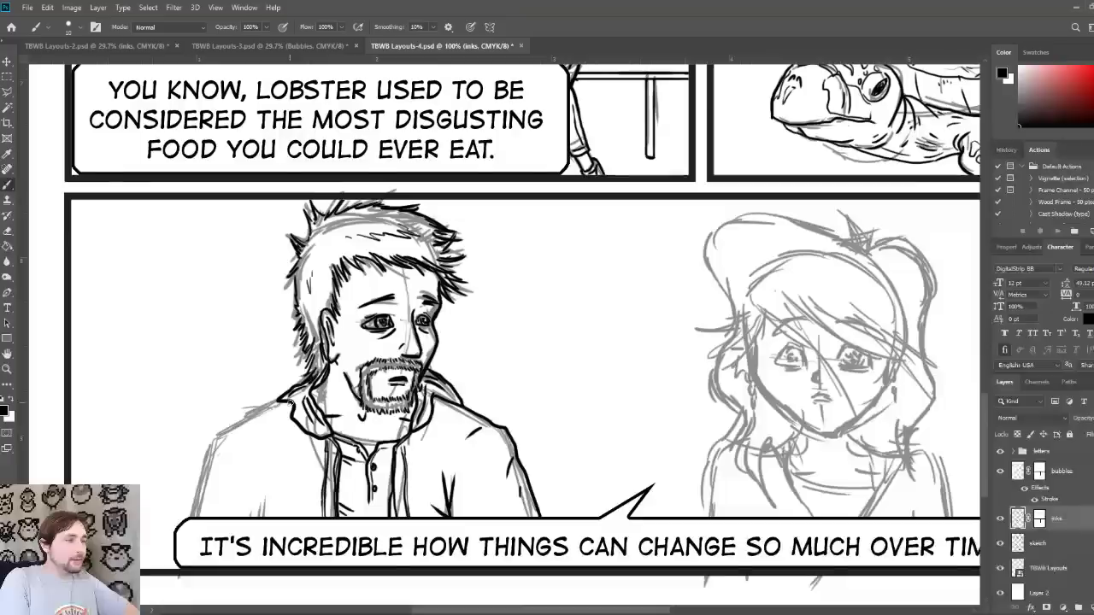
Step: Ink the man's near shoulder and sleeve, adding fold lines at the armpit and below the shoulder
mouse_move(282, 400)
mouse_down()
mouse_move(205, 435)
mouse_move(196, 547)
mouse_up()
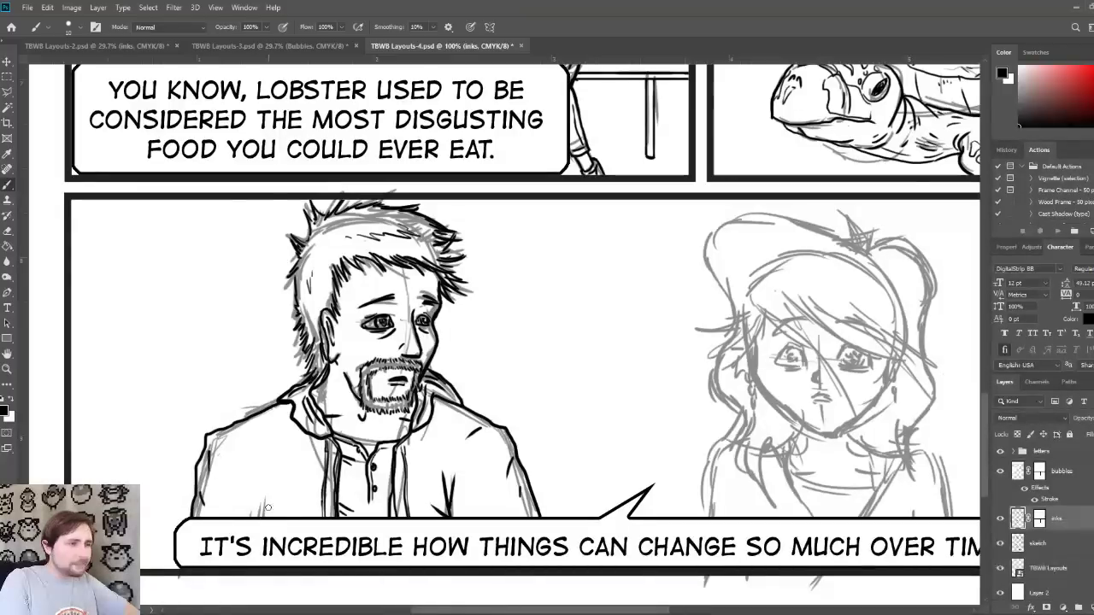
drag(260, 517, 271, 487)
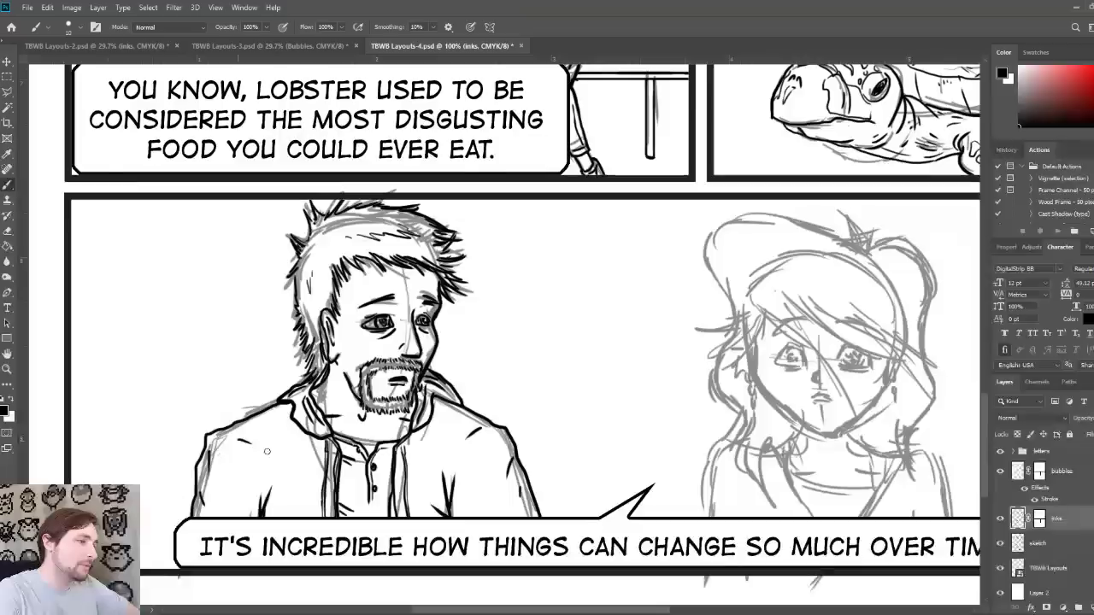
drag(239, 440, 284, 445)
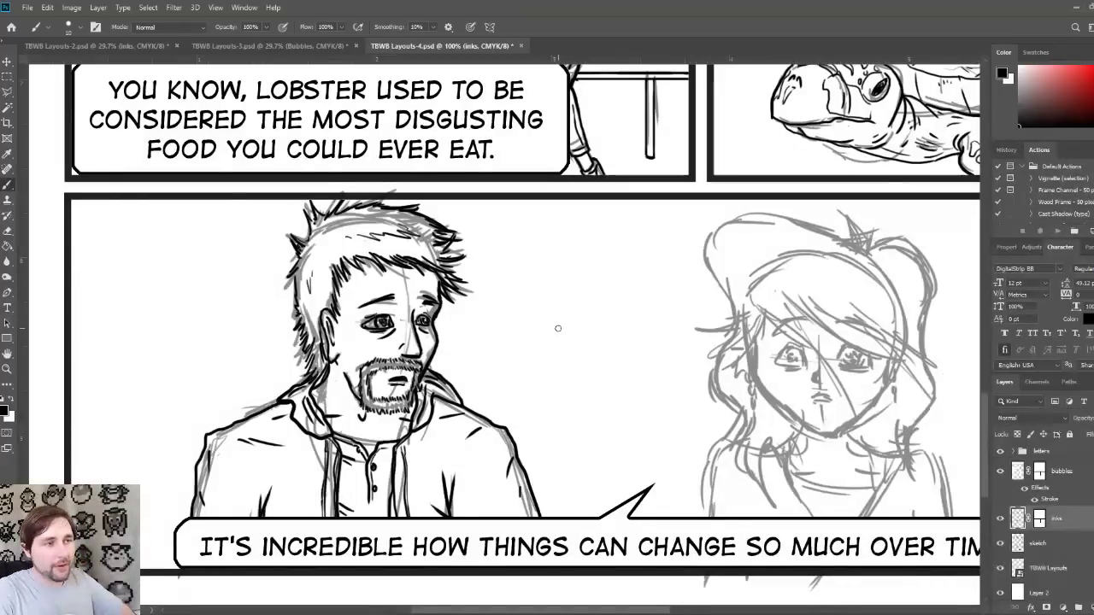
Step: Doodle a small rubber duck in the empty space between the man and the woman, and erase it
mouse_move(559, 312)
mouse_down()
mouse_move(567, 363)
mouse_move(620, 359)
mouse_move(636, 335)
mouse_move(608, 329)
mouse_move(636, 333)
mouse_move(628, 327)
mouse_move(587, 309)
mouse_move(557, 314)
mouse_move(536, 291)
mouse_move(574, 272)
mouse_move(590, 306)
mouse_up()
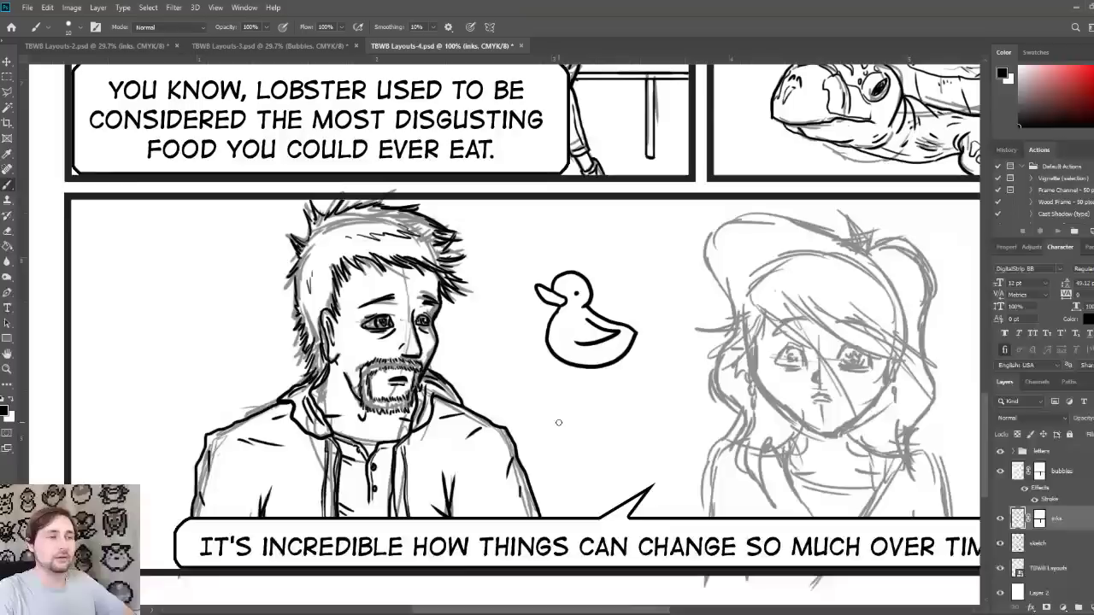
key(e)
mouse_move(577, 323)
mouse_down()
mouse_move(551, 337)
mouse_move(531, 281)
mouse_up()
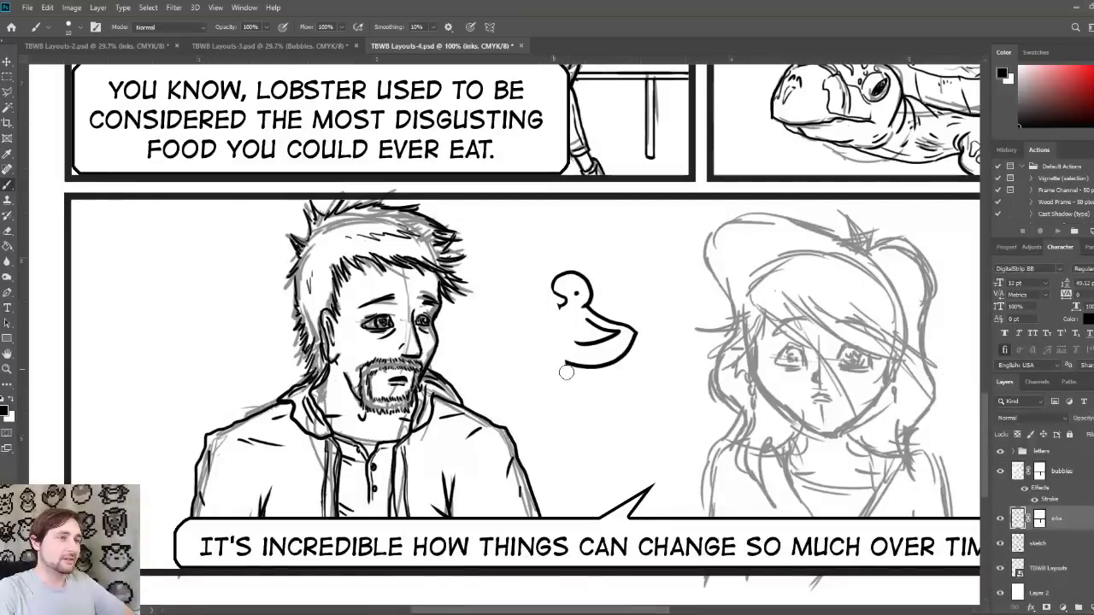
mouse_move(567, 366)
mouse_down()
mouse_move(560, 298)
mouse_move(574, 308)
mouse_move(567, 264)
mouse_move(640, 345)
mouse_up()
key(b)
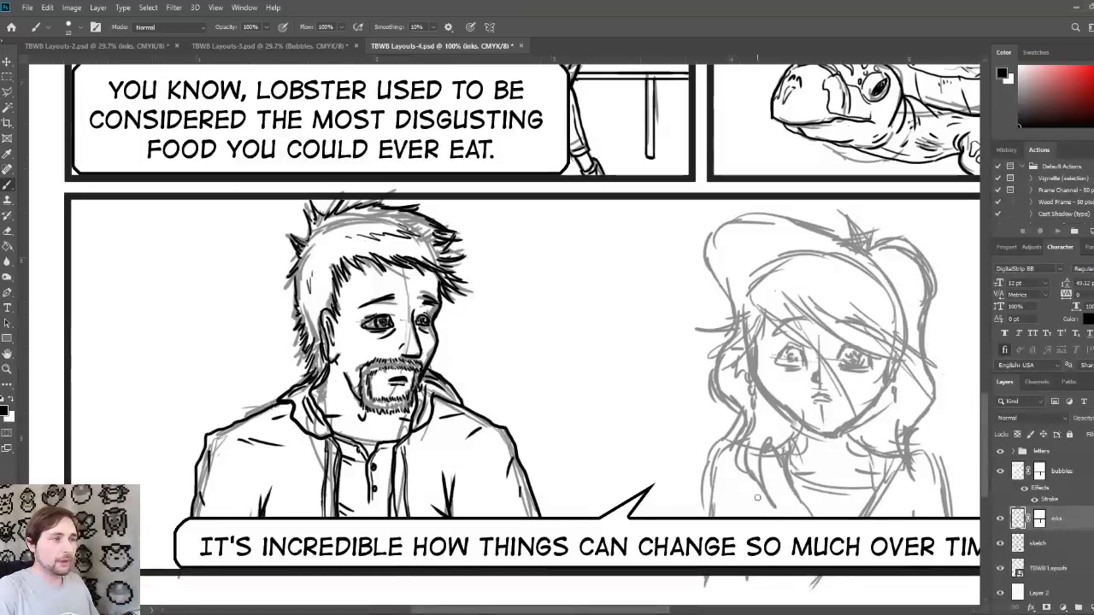
Step: Toggle the sketch layer's visibility to check the man's finished inks
click(1001, 544)
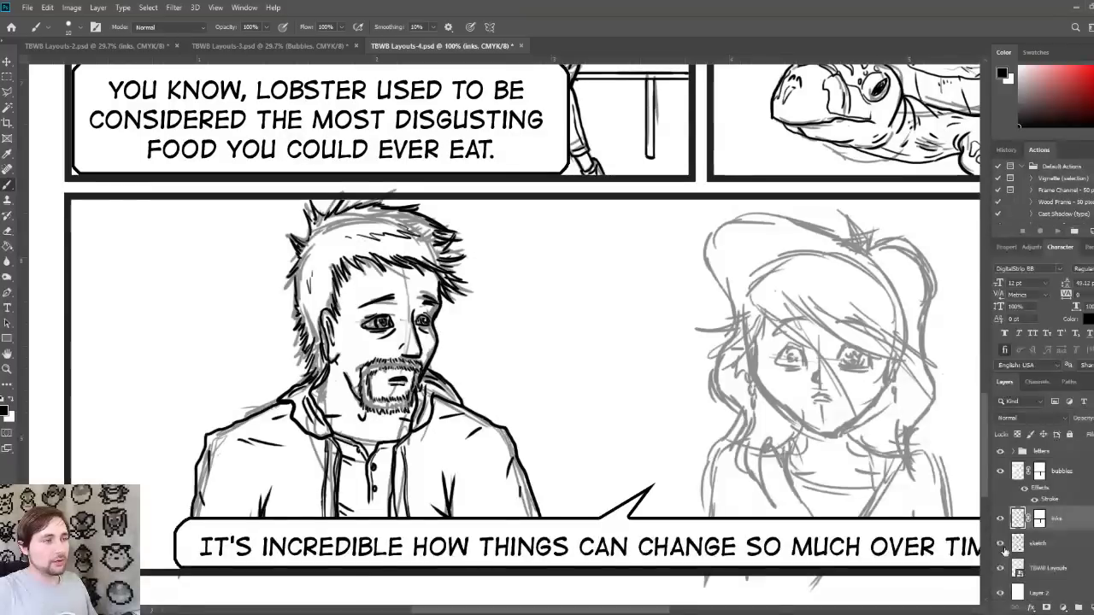
click(1003, 547)
click(1004, 552)
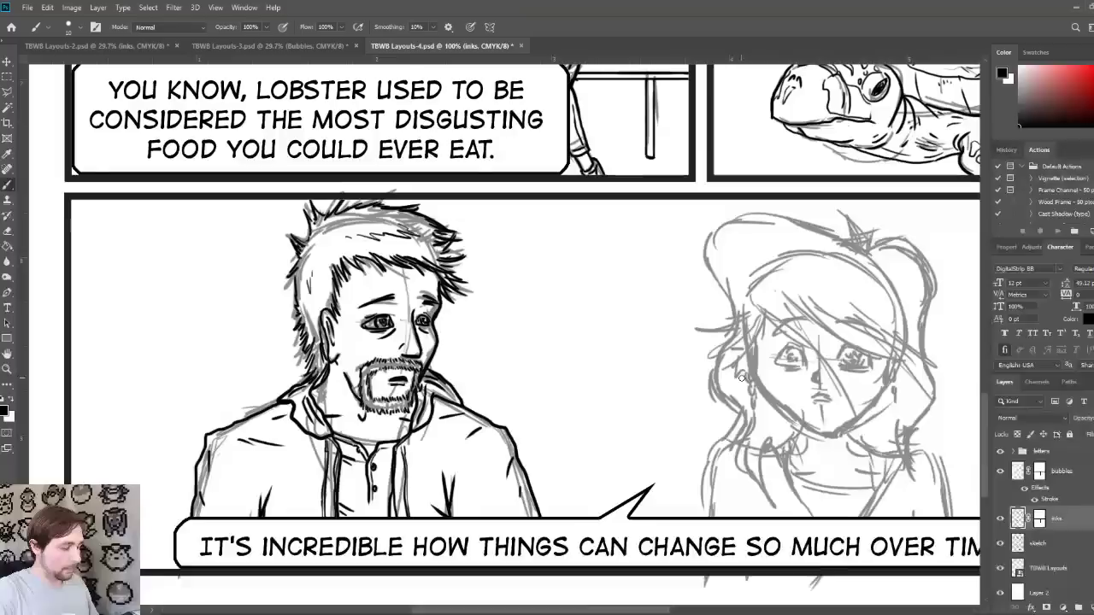
Step: Ink the spiky tuft on top of the woman's head in the bottom panel
scroll(773, 391, right, 1)
scroll(777, 392, right, 5)
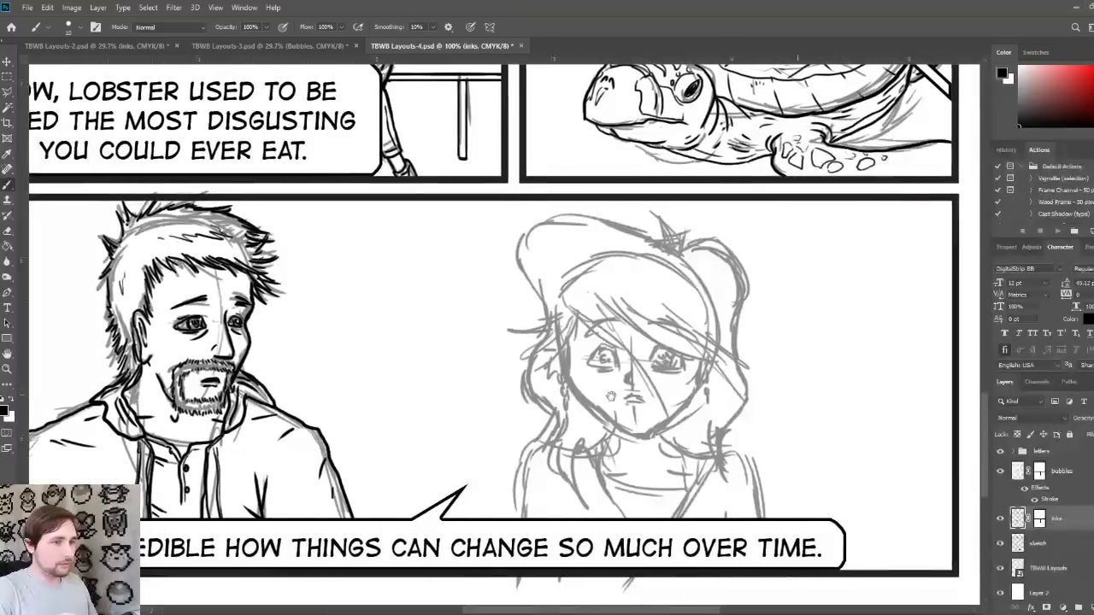
scroll(705, 425, left, 1)
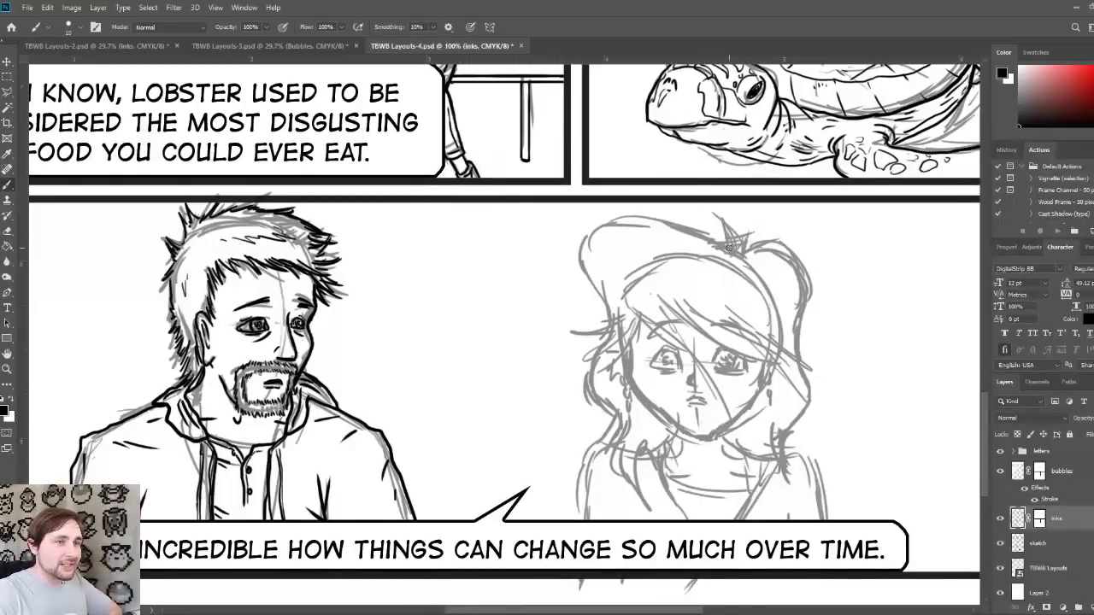
mouse_move(729, 253)
mouse_down()
mouse_move(718, 220)
mouse_move(731, 224)
mouse_up()
drag(740, 260, 744, 235)
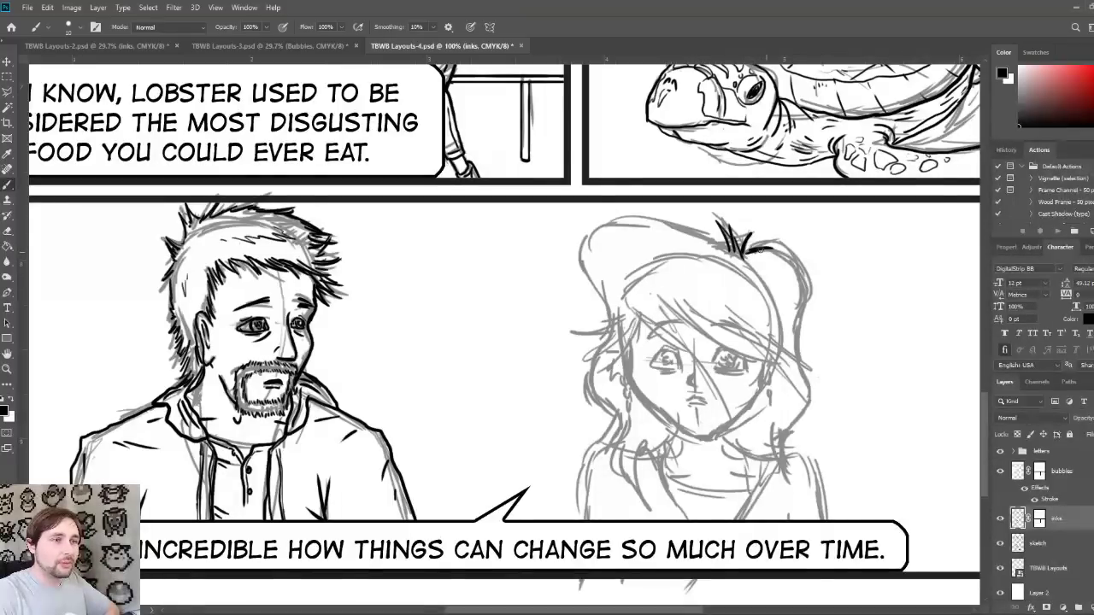
drag(767, 250, 786, 262)
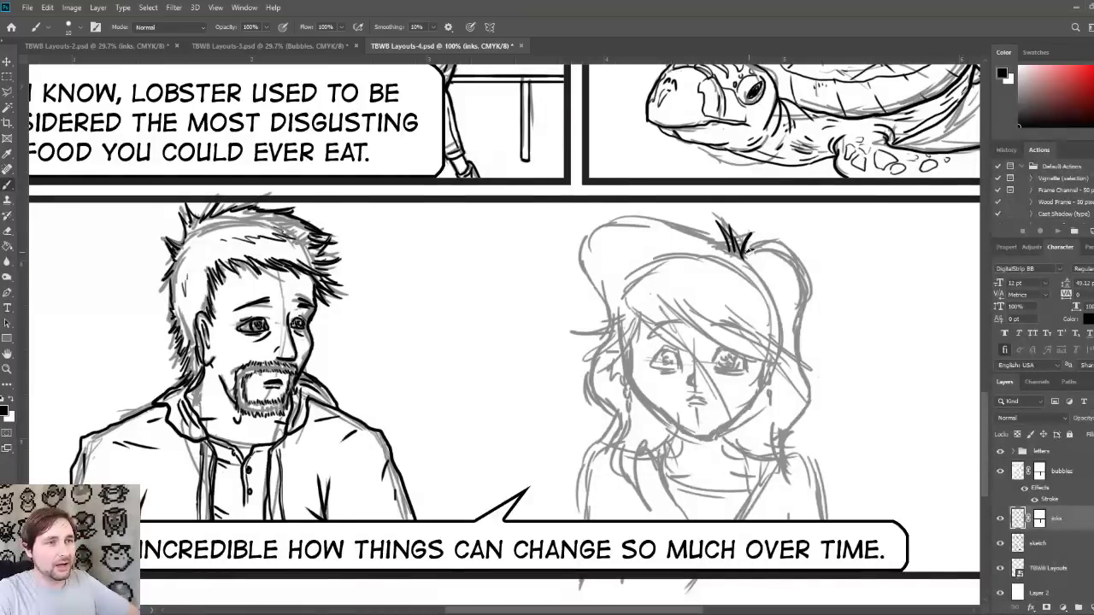
mouse_move(772, 257)
mouse_down()
mouse_move(802, 278)
mouse_move(779, 259)
mouse_move(801, 305)
mouse_up()
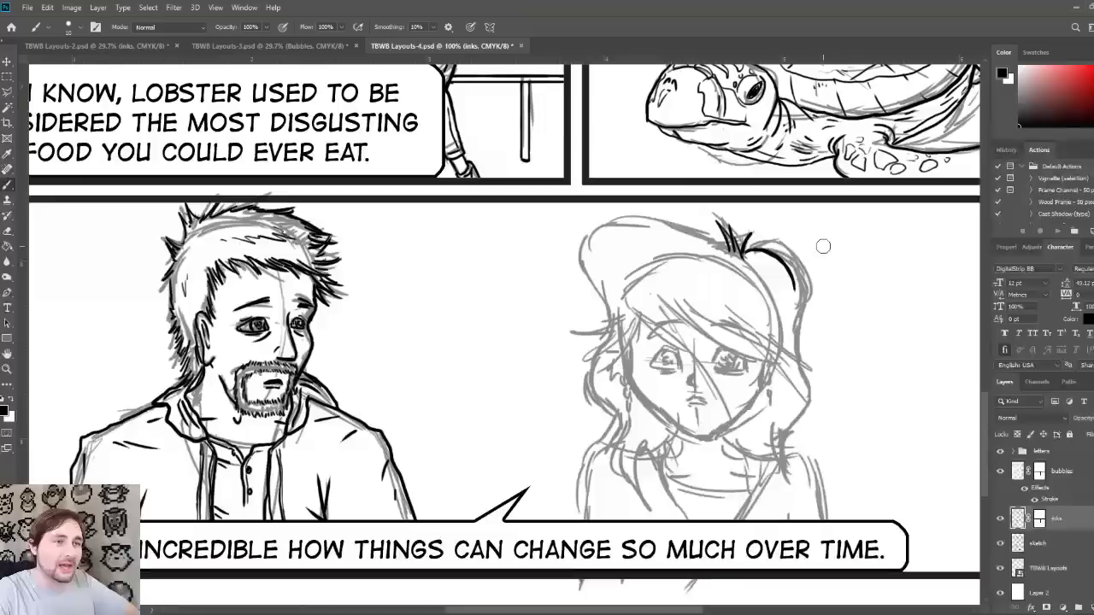
key(ctrl+z)
key(ctrl+z)
key(ctrl+z)
key(ctrl+z)
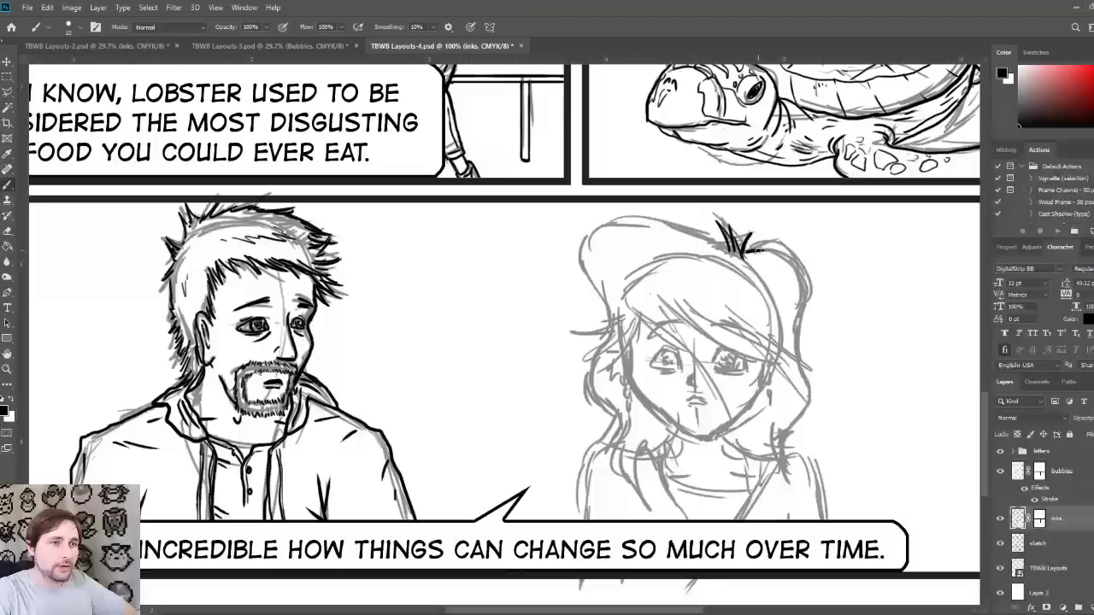
Step: Ink the woman's outer contour from the tuft down past her cheek, and the pointed hair tips at her shoulder
mouse_move(749, 250)
mouse_down()
mouse_move(806, 290)
mouse_move(808, 266)
mouse_move(793, 265)
mouse_move(815, 303)
mouse_move(794, 317)
mouse_move(805, 300)
mouse_move(791, 328)
mouse_move(804, 303)
mouse_move(797, 364)
mouse_move(792, 333)
mouse_move(799, 358)
mouse_move(789, 346)
mouse_move(807, 386)
mouse_up()
mouse_move(790, 345)
mouse_down()
mouse_move(807, 407)
mouse_move(780, 456)
mouse_up()
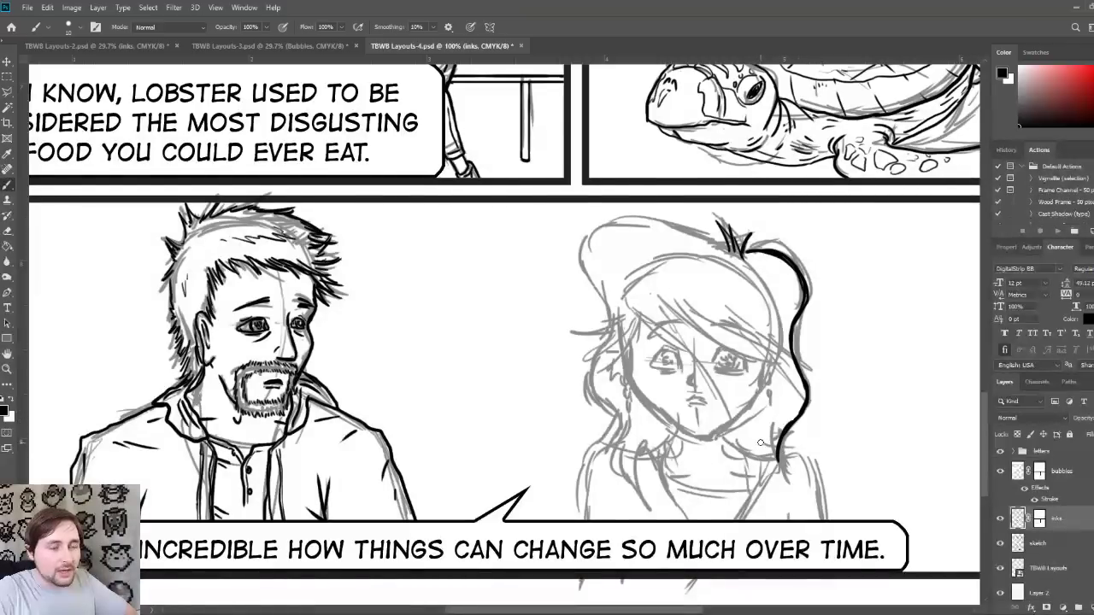
mouse_move(769, 430)
mouse_down()
mouse_move(780, 466)
mouse_move(743, 448)
mouse_move(746, 494)
mouse_move(763, 444)
mouse_move(785, 469)
mouse_move(760, 455)
mouse_move(754, 489)
mouse_up()
drag(762, 439, 753, 454)
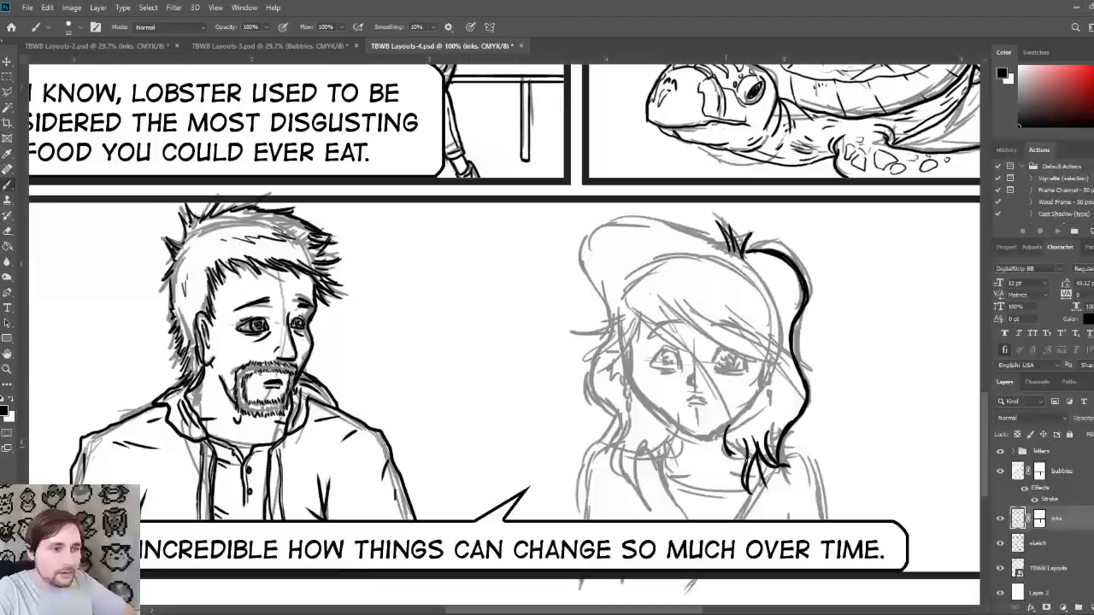
drag(727, 449, 746, 454)
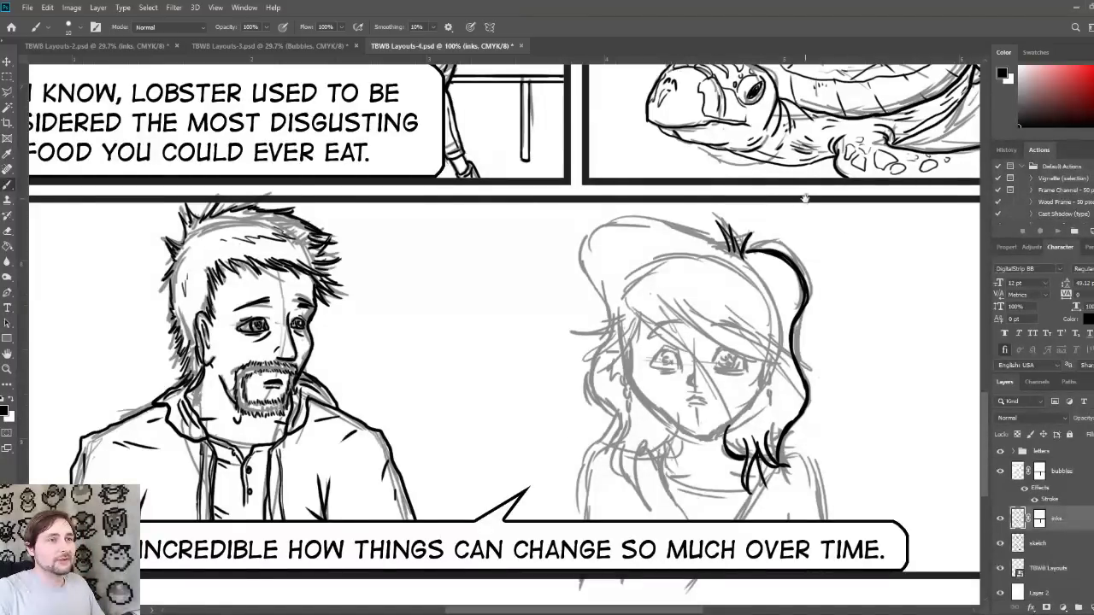
Step: Examine the inked woman in the panel above as a reference for the bottom panel's figure
drag(807, 199, 588, 474)
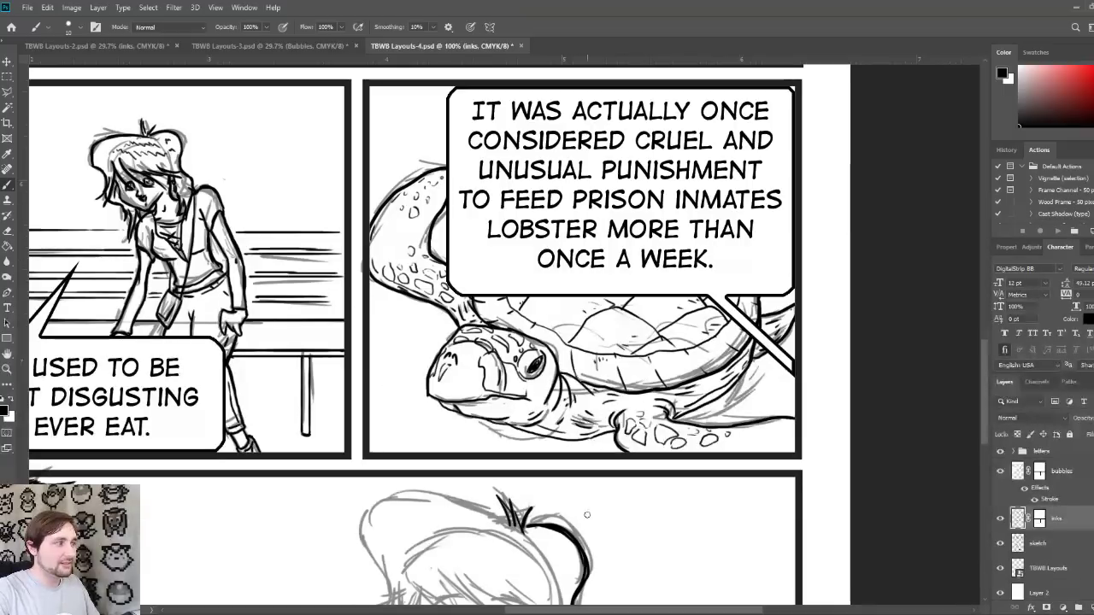
drag(557, 562, 761, 209)
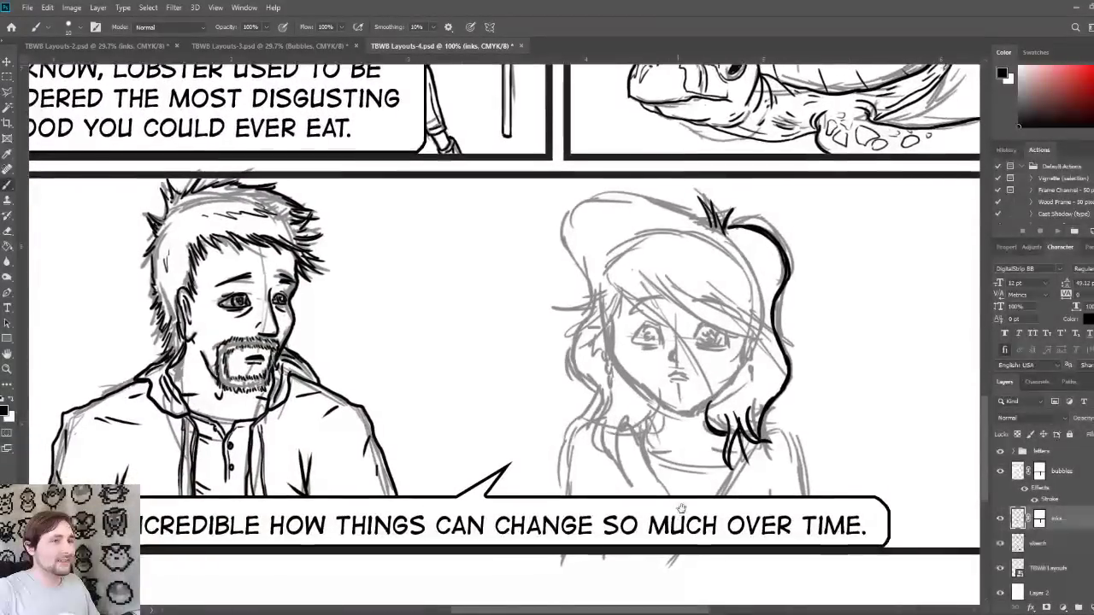
drag(650, 508, 591, 550)
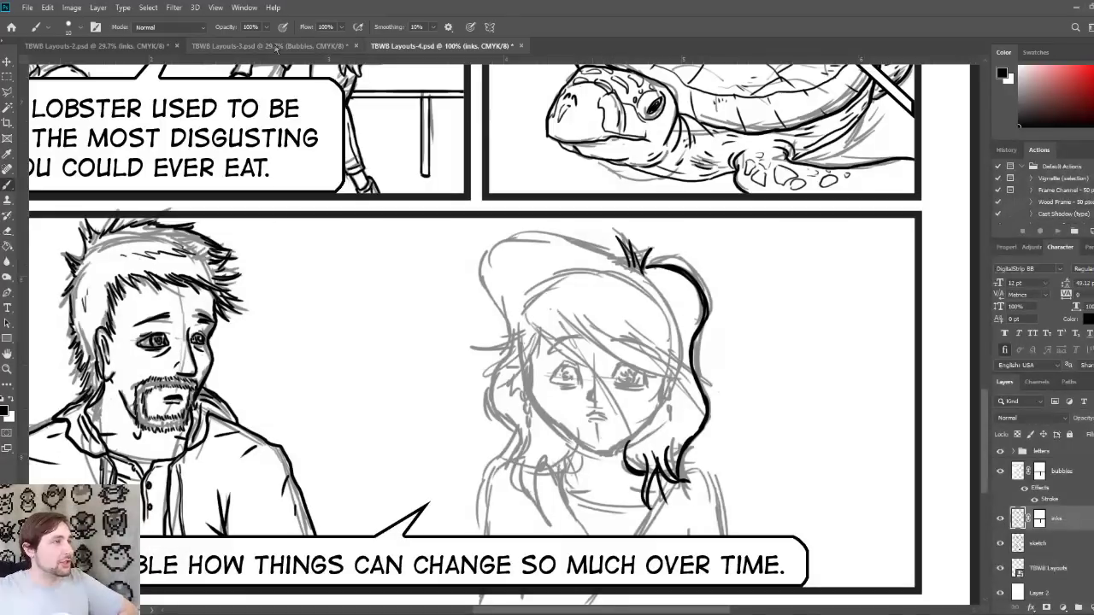
Step: Look over the inked pages TBWB Layouts-3.psd and TBWB Layouts-2.psd, then return to TBWB Layouts-4.psd
click(276, 46)
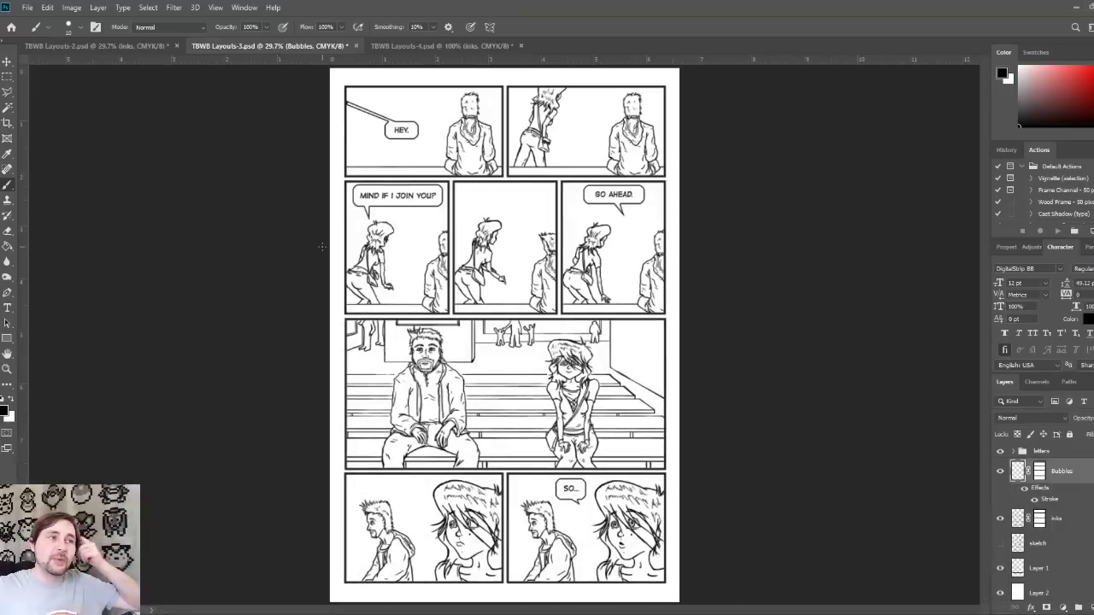
click(100, 46)
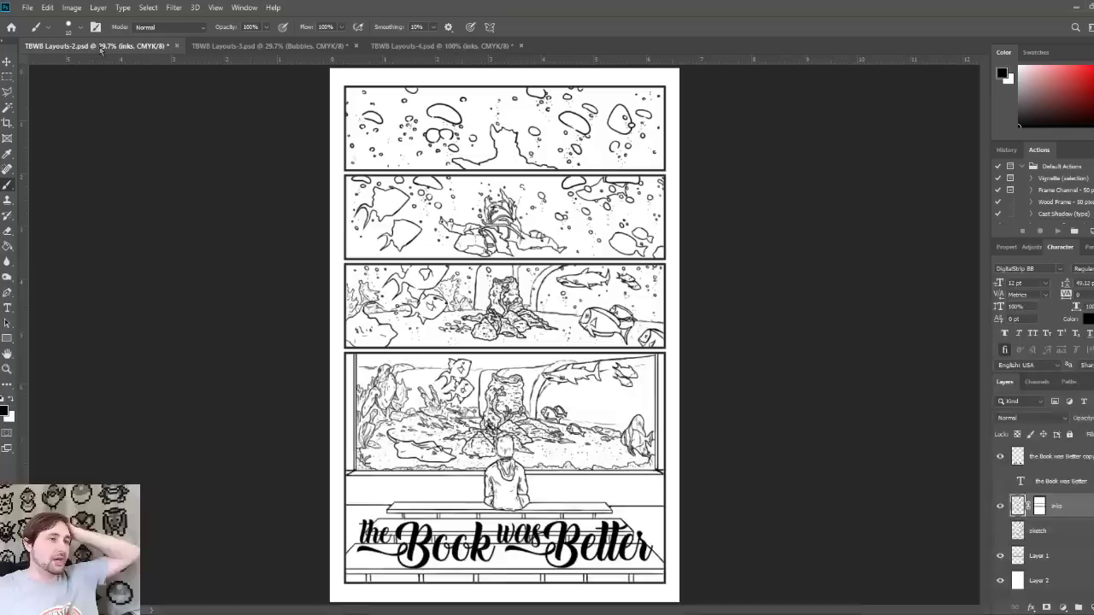
click(440, 46)
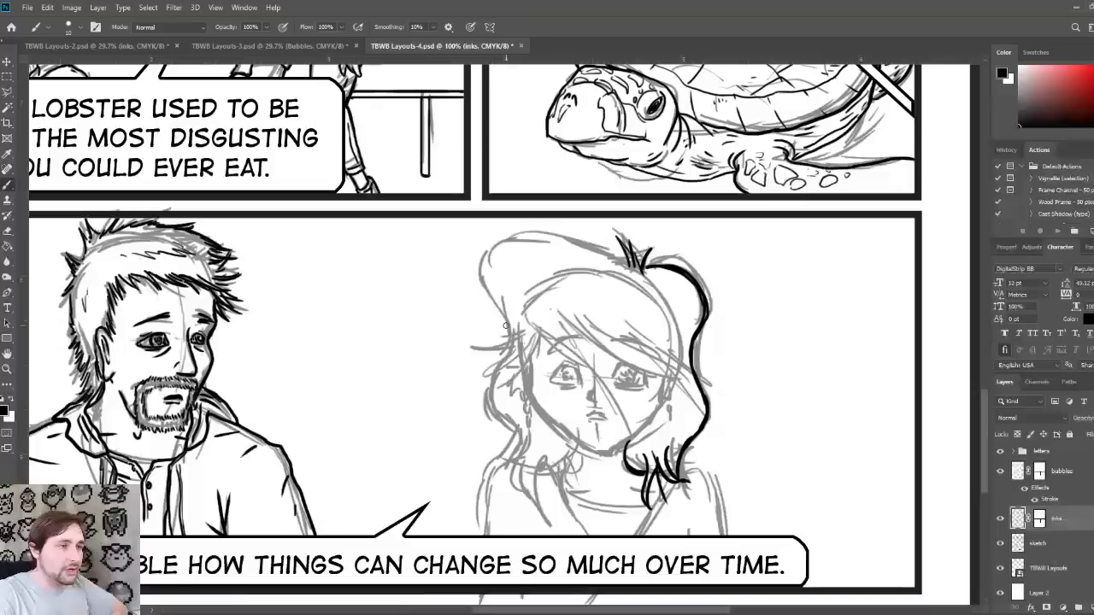
Step: Ink the crown outline of the woman's hair and the overlapping bangs sweeping diagonally across her face
mouse_move(508, 342)
mouse_down()
mouse_move(501, 276)
mouse_move(497, 283)
mouse_move(535, 242)
mouse_move(601, 249)
mouse_move(585, 249)
mouse_move(643, 281)
mouse_up()
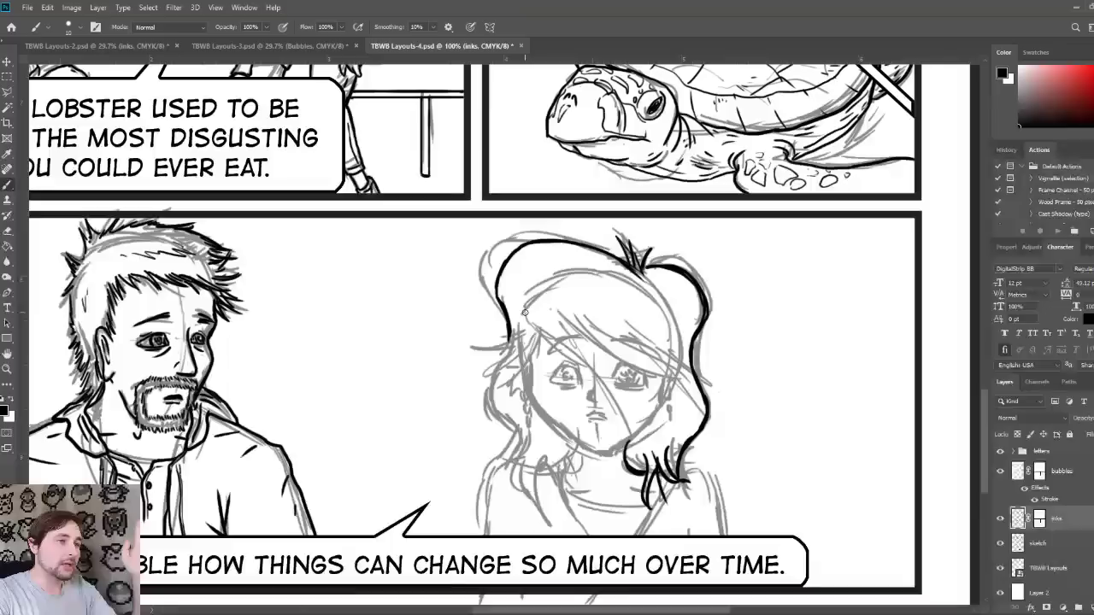
drag(523, 309, 616, 387)
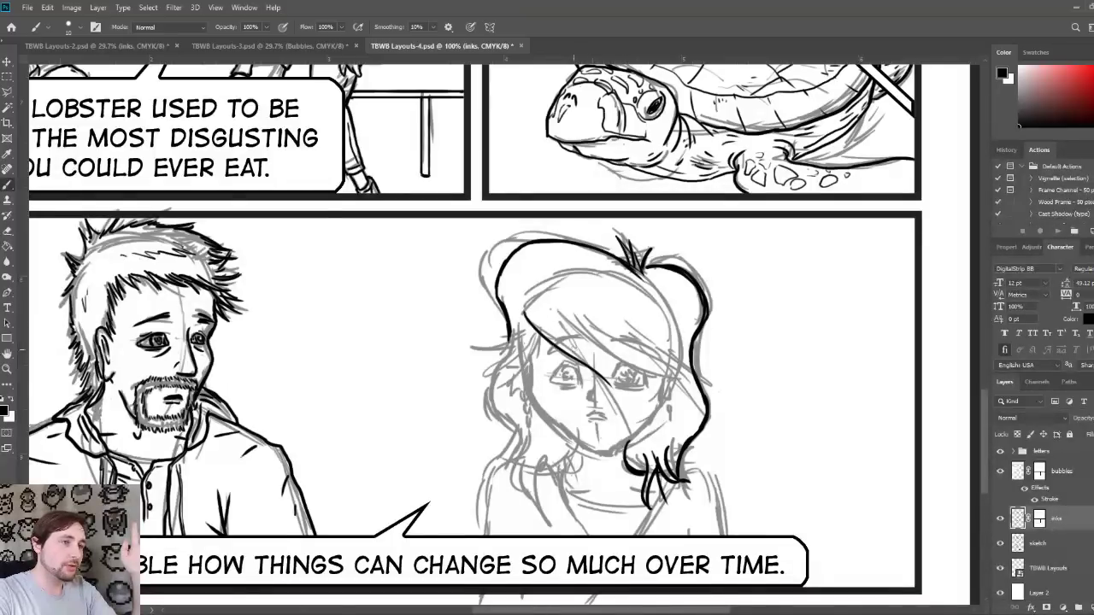
mouse_move(569, 347)
mouse_down()
mouse_move(628, 405)
mouse_move(640, 448)
mouse_up()
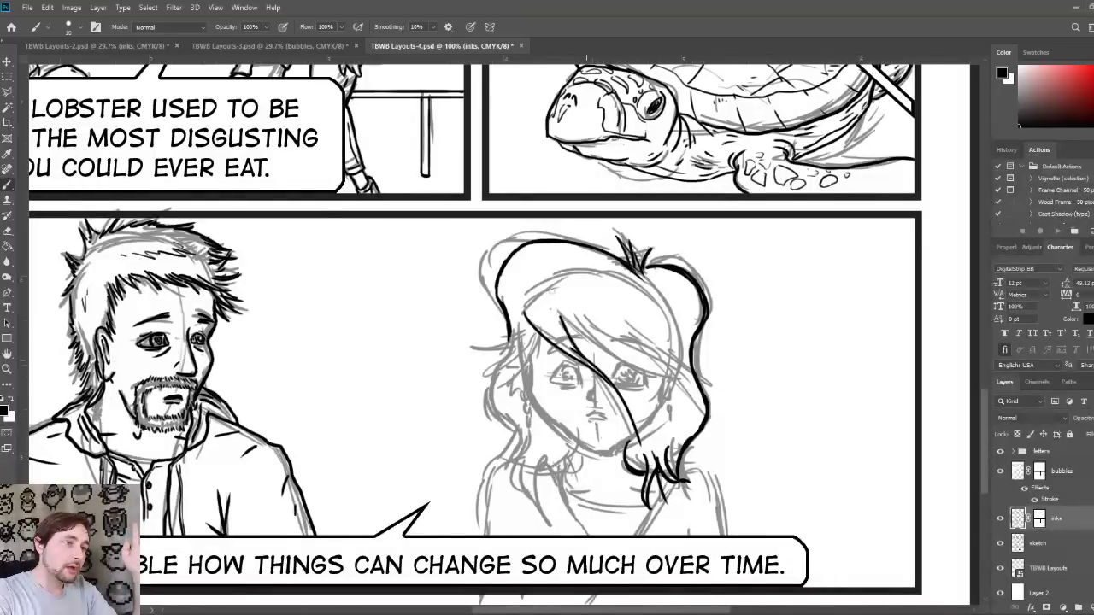
drag(560, 314, 680, 384)
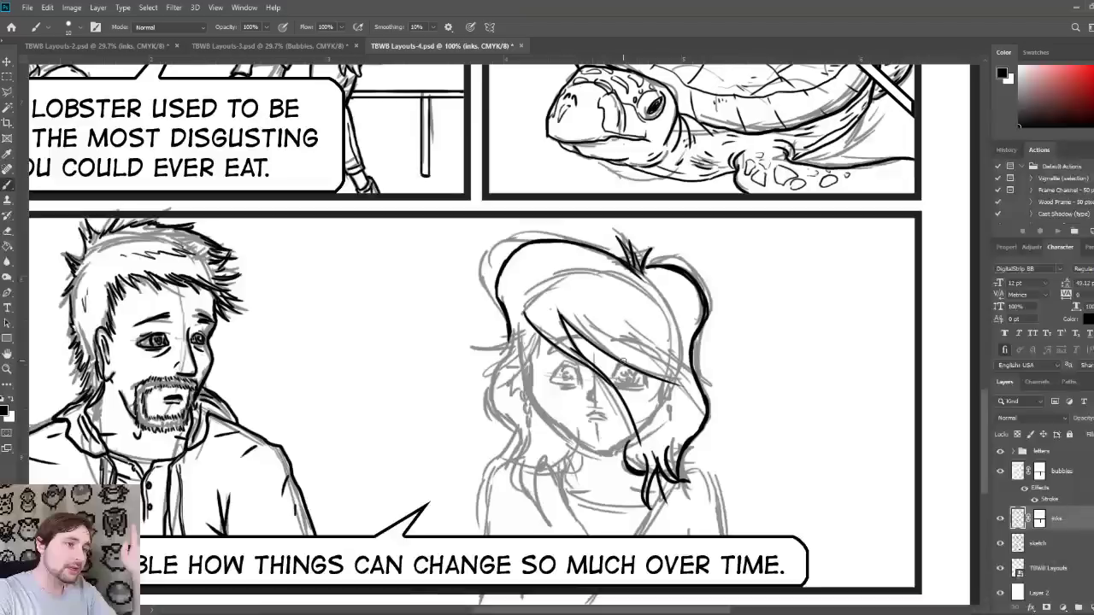
drag(585, 314, 628, 367)
drag(590, 323, 723, 404)
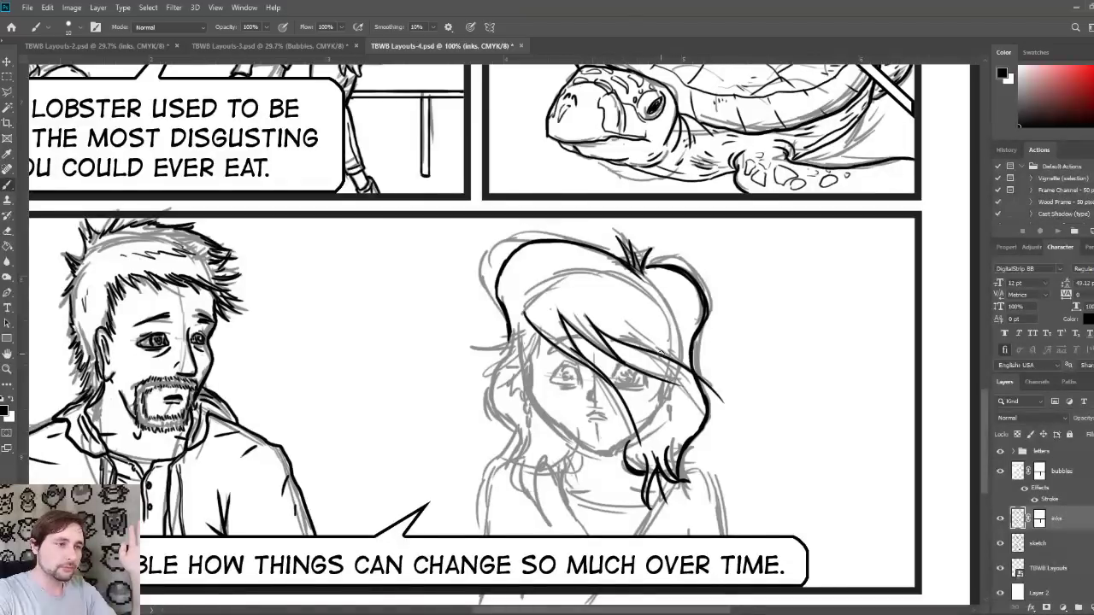
mouse_move(635, 318)
mouse_down()
mouse_move(665, 354)
mouse_move(688, 418)
mouse_up()
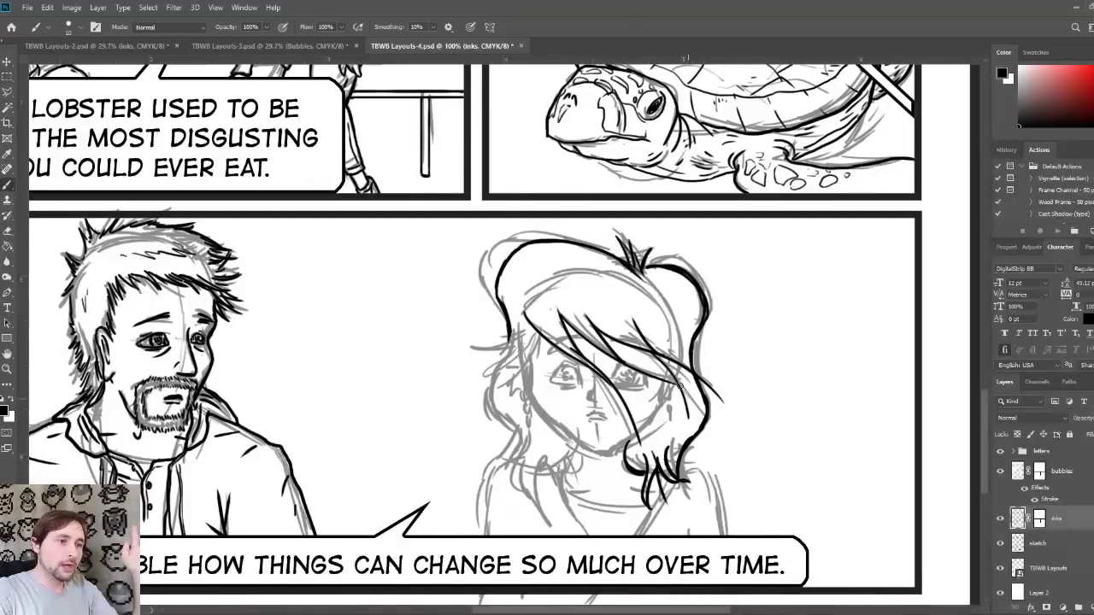
drag(672, 330, 682, 395)
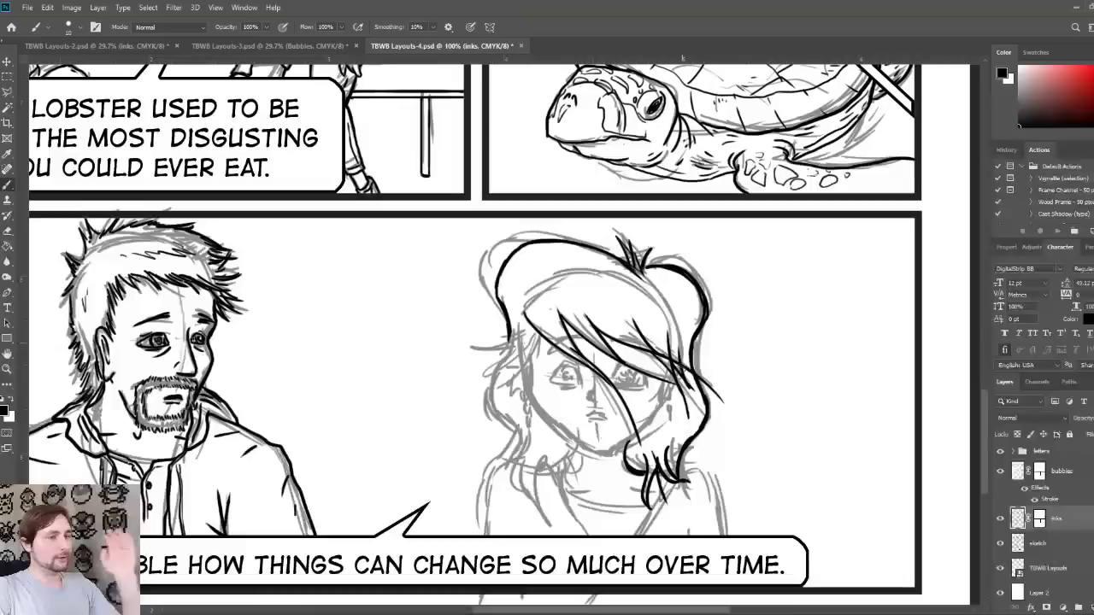
mouse_move(677, 364)
mouse_down()
mouse_move(711, 374)
mouse_move(680, 321)
mouse_up()
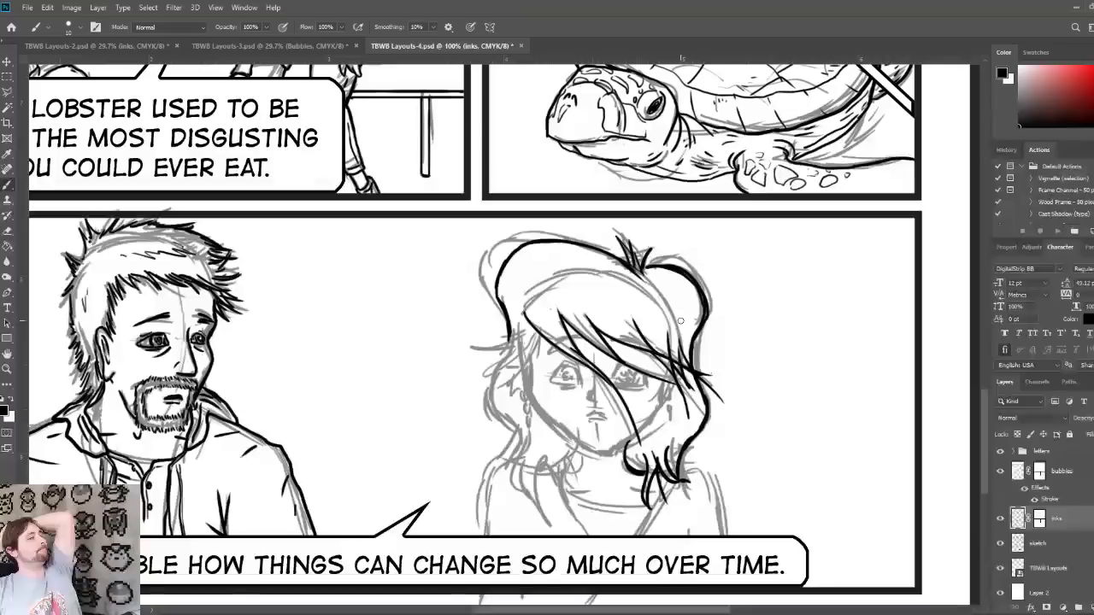
Step: Ink jagged sheen lines across the crown of the woman's hair and reinforce the long strand of her bangs
mouse_move(537, 297)
mouse_down()
mouse_move(617, 300)
mouse_move(662, 327)
mouse_up()
mouse_move(519, 283)
mouse_down()
mouse_move(525, 263)
mouse_move(564, 260)
mouse_move(658, 300)
mouse_move(677, 287)
mouse_move(674, 315)
mouse_move(691, 327)
mouse_move(681, 293)
mouse_up()
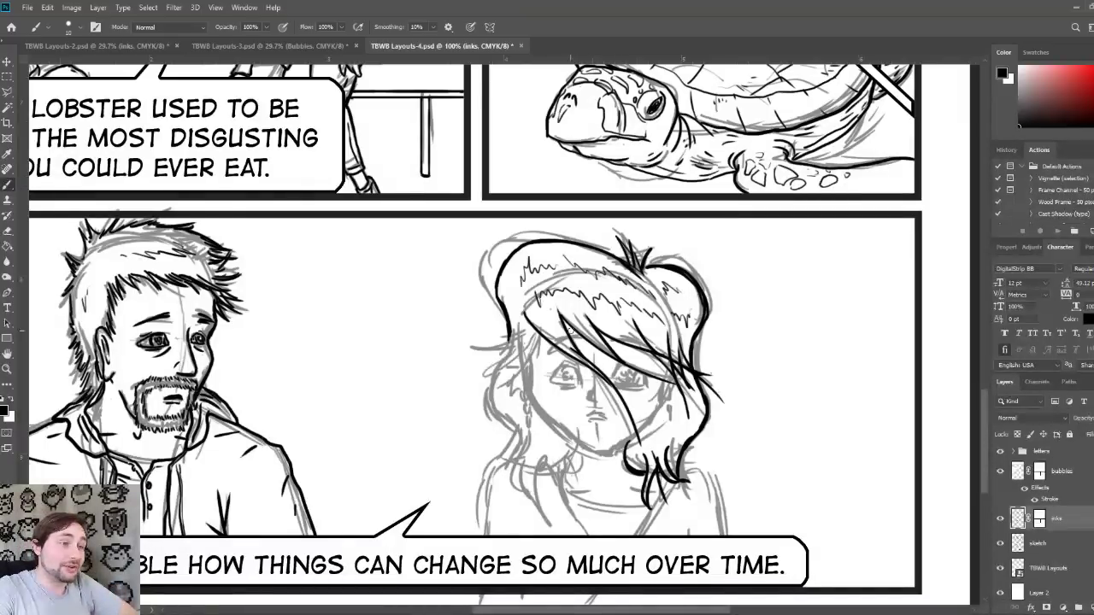
drag(561, 314, 649, 411)
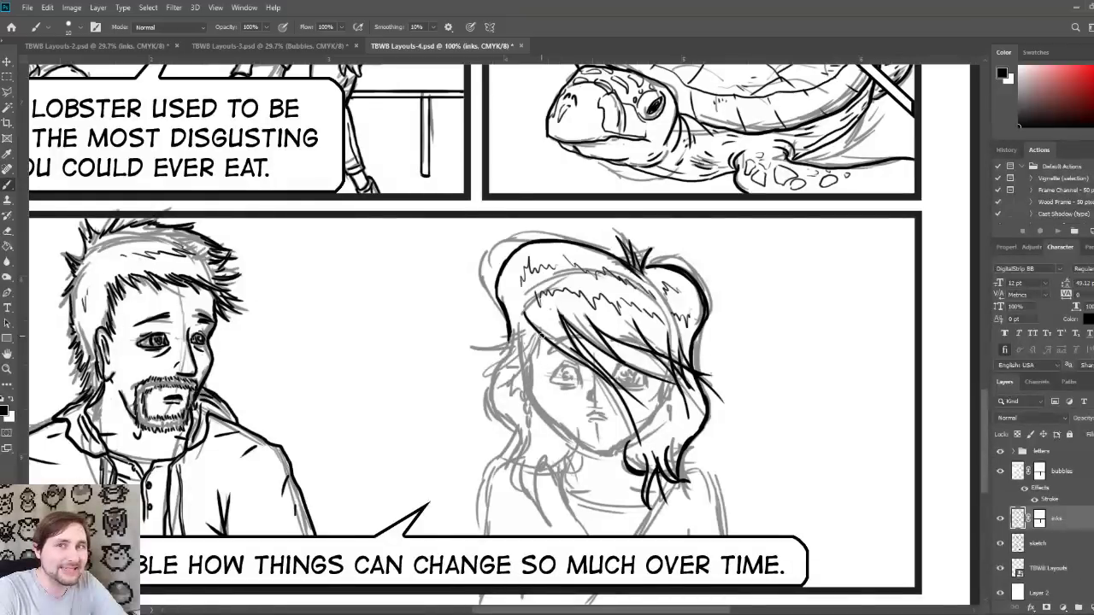
Step: Ink the flicked strands beside the woman's temple, the wavy hair contour below them and the pointed tips at her shoulder
mouse_move(542, 335)
mouse_down()
mouse_move(528, 365)
mouse_move(475, 397)
mouse_up()
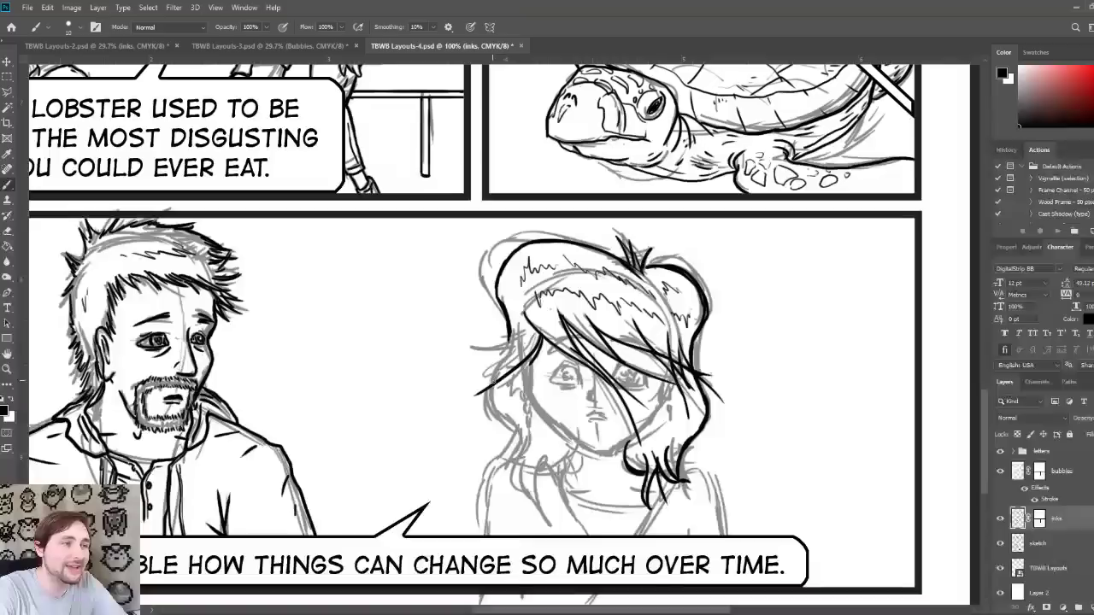
mouse_move(497, 378)
mouse_down()
mouse_move(519, 354)
mouse_move(481, 371)
mouse_move(516, 336)
mouse_move(479, 356)
mouse_up()
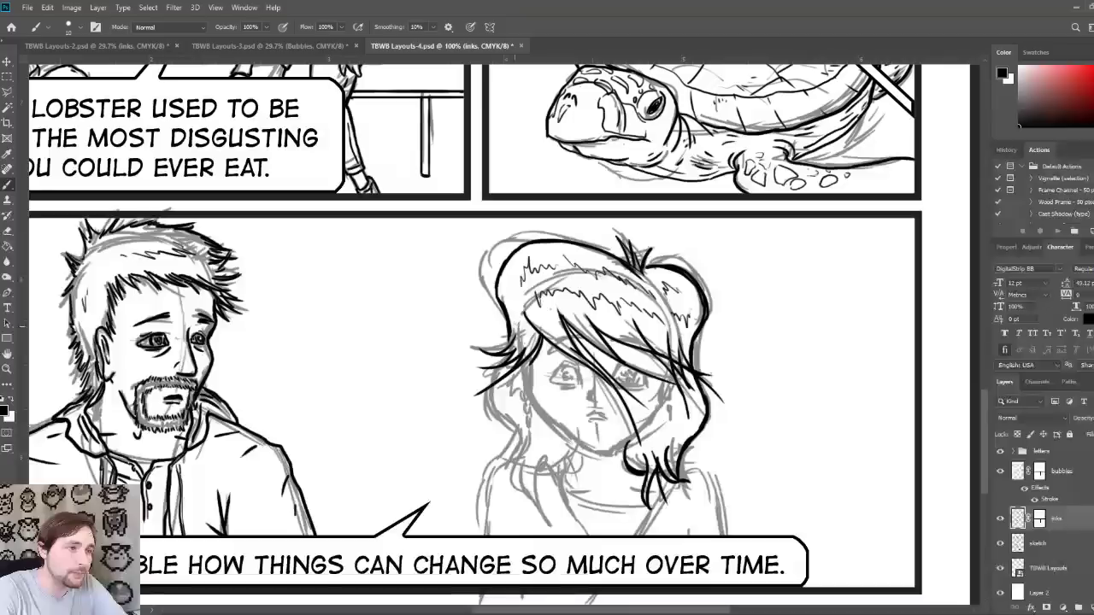
mouse_move(516, 323)
mouse_down()
mouse_move(496, 421)
mouse_move(491, 402)
mouse_move(507, 419)
mouse_move(485, 468)
mouse_up()
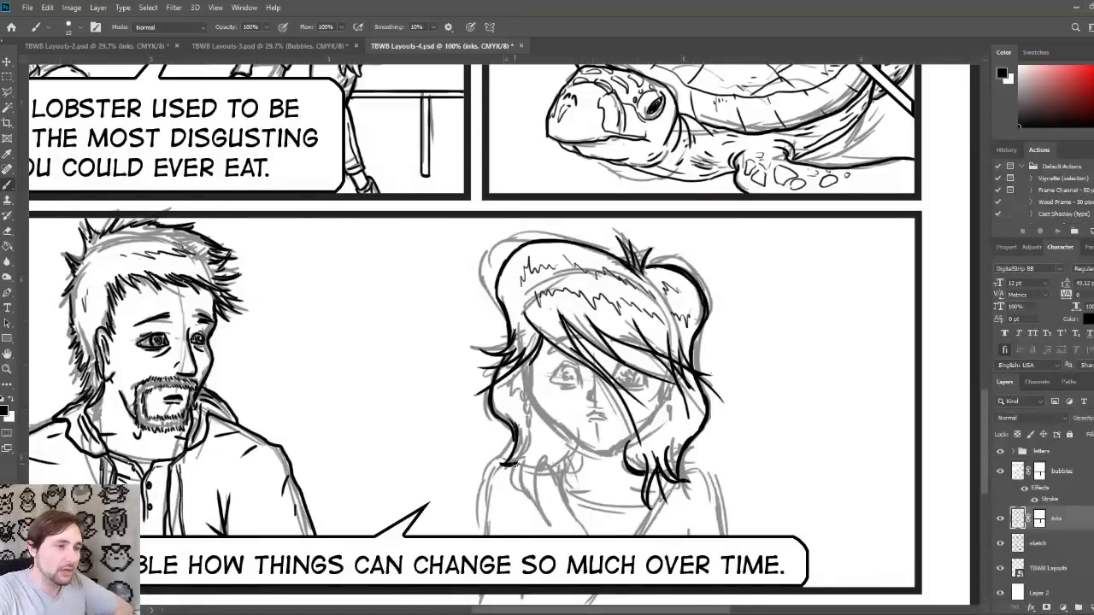
mouse_move(521, 457)
mouse_down()
mouse_move(507, 487)
mouse_move(528, 459)
mouse_move(535, 505)
mouse_up()
drag(556, 468, 546, 493)
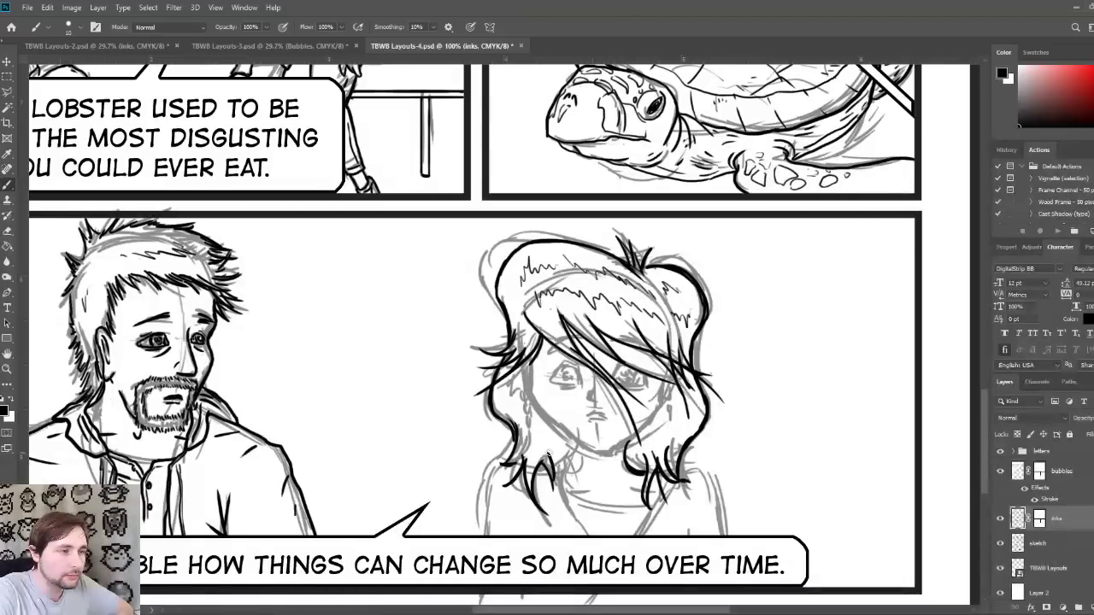
drag(558, 450, 547, 486)
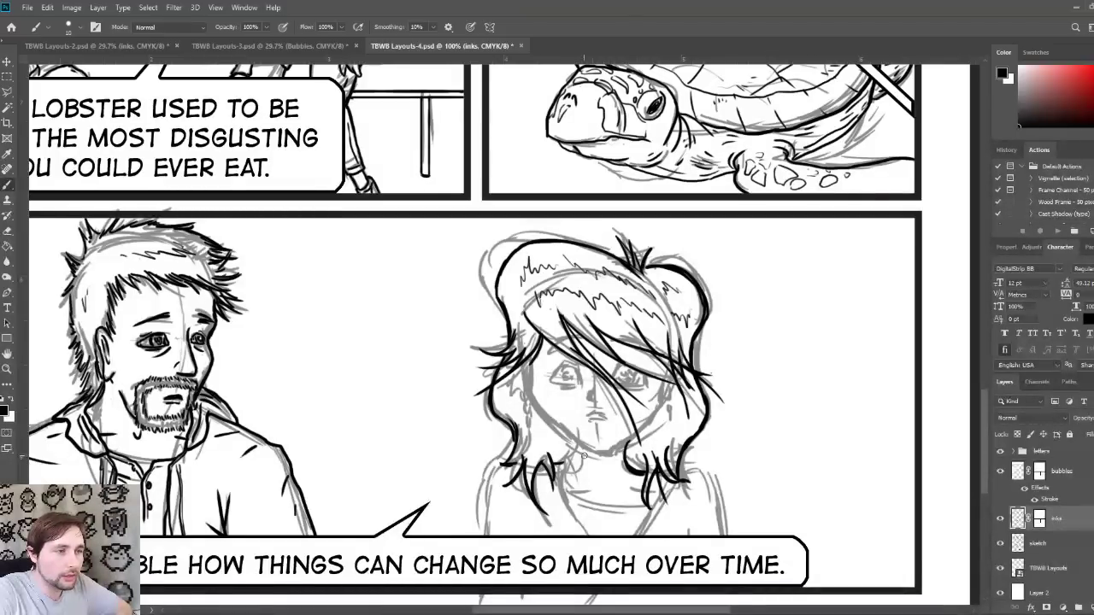
Step: Ink the woman's neck, shoulders and upper arms down to the speech bubble, plus the crossed straps and neckline of her top
mouse_move(577, 450)
mouse_down()
mouse_move(562, 495)
mouse_move(579, 503)
mouse_move(563, 491)
mouse_move(661, 510)
mouse_up()
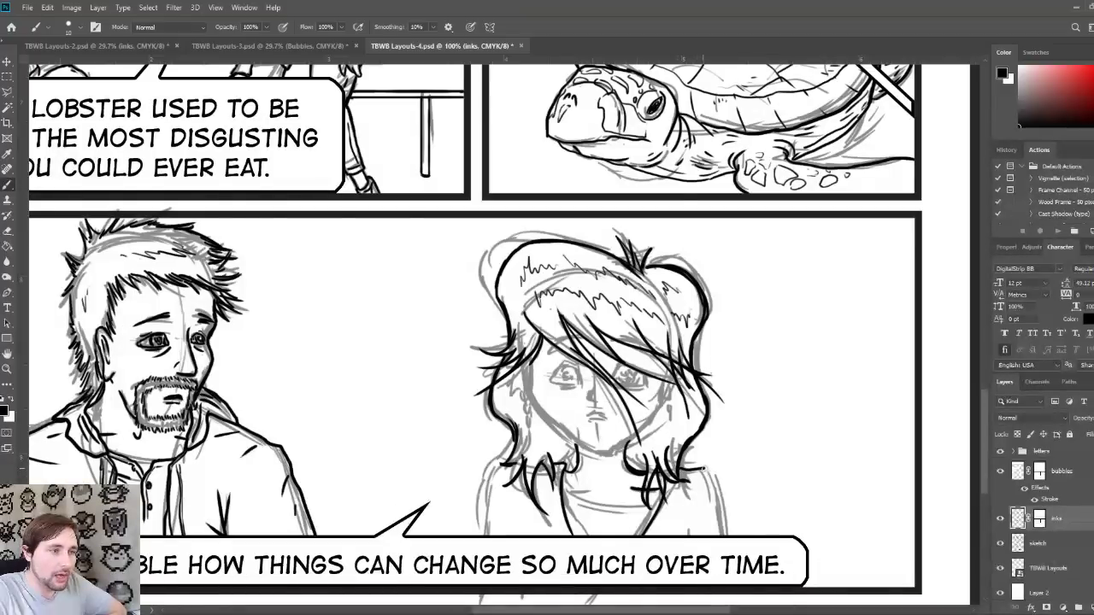
drag(719, 480, 725, 554)
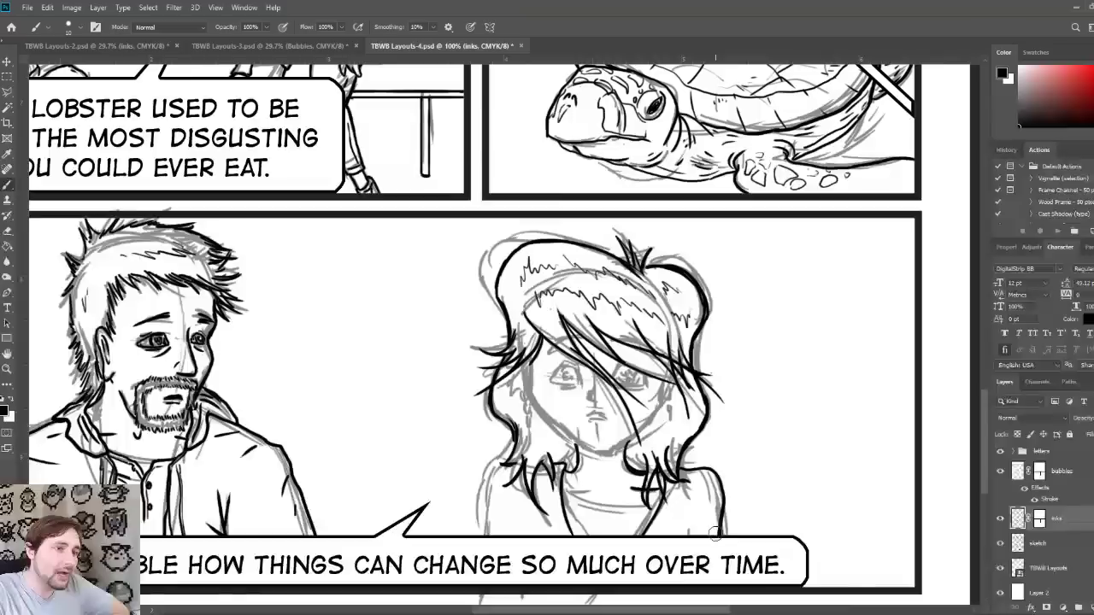
key(ctrl+z)
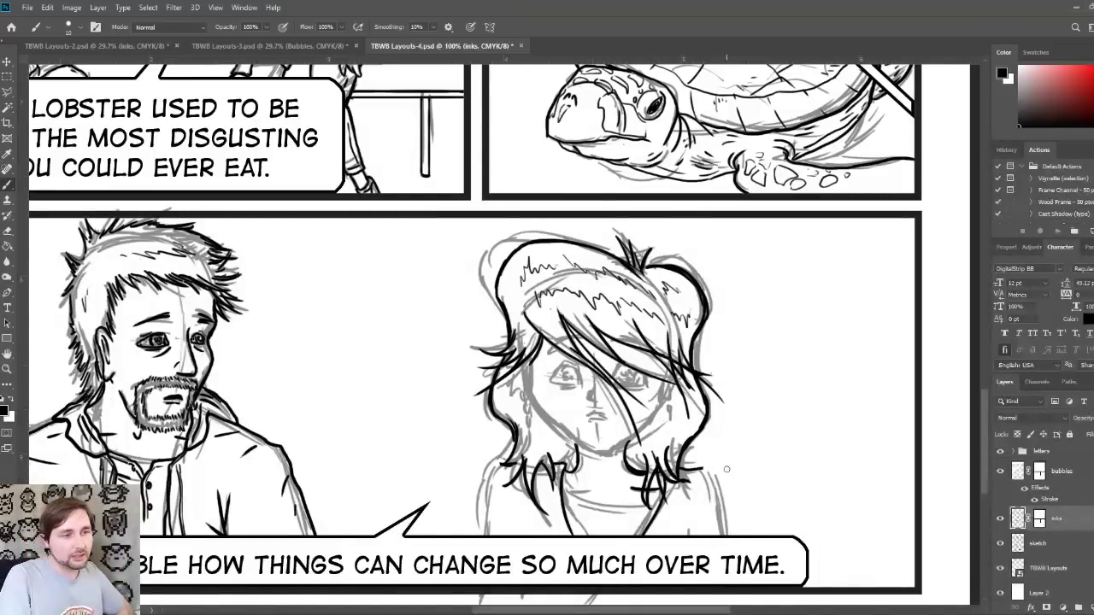
mouse_move(703, 469)
mouse_down()
mouse_move(731, 480)
mouse_move(723, 528)
mouse_up()
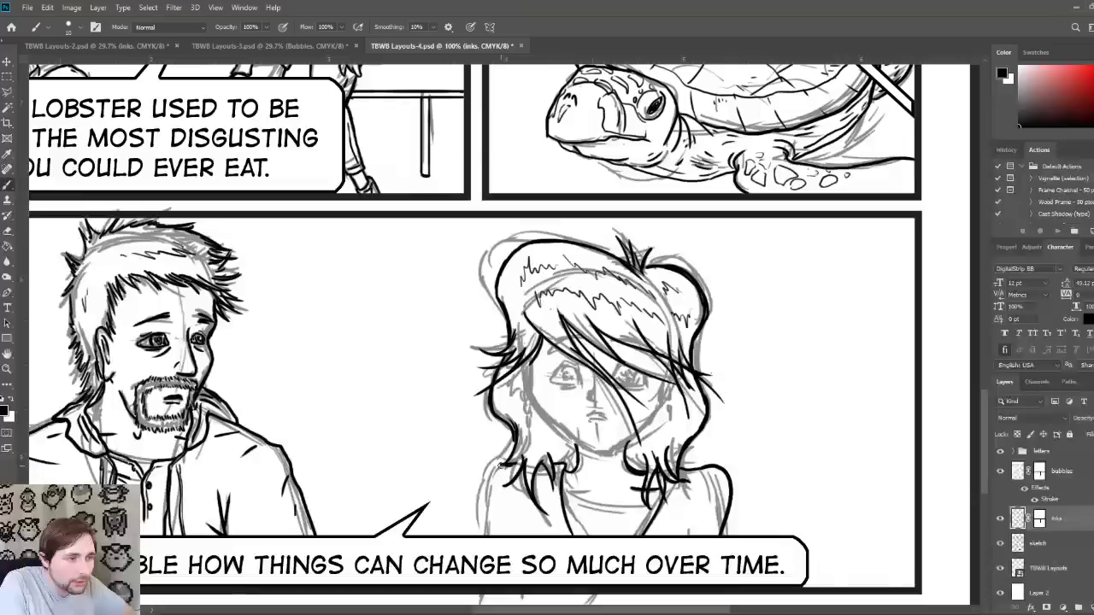
drag(490, 462, 468, 527)
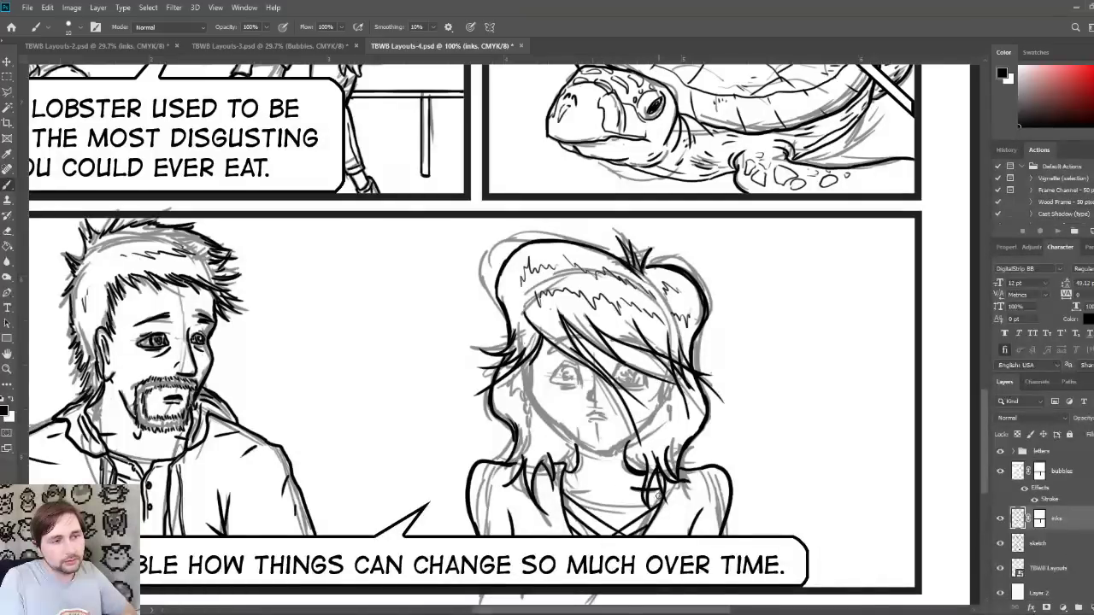
drag(578, 540, 676, 492)
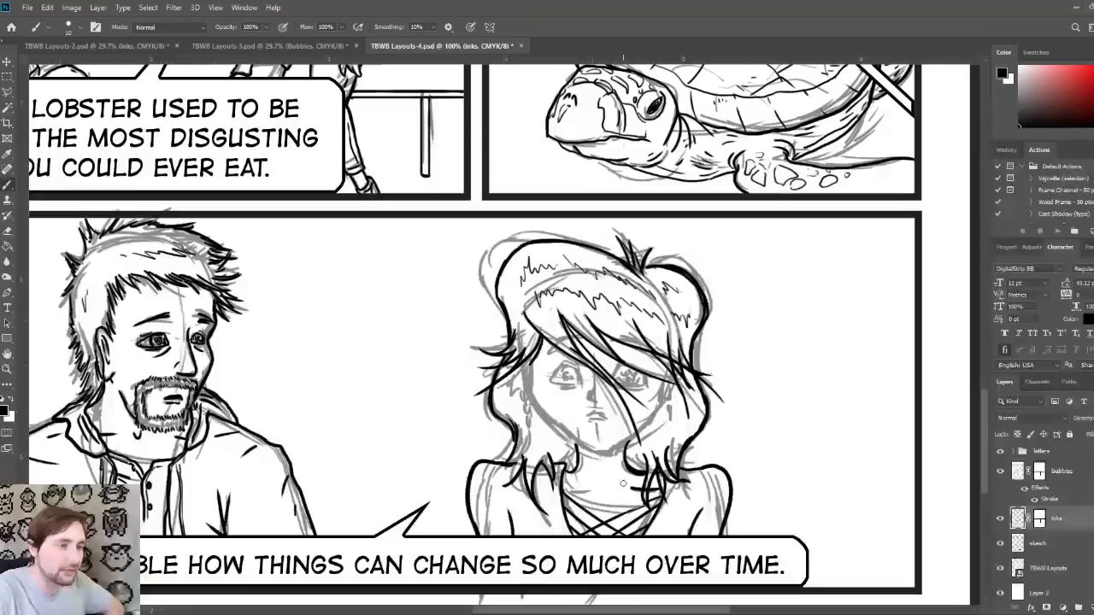
mouse_move(561, 493)
mouse_down()
mouse_move(602, 506)
mouse_move(663, 500)
mouse_move(570, 504)
mouse_up()
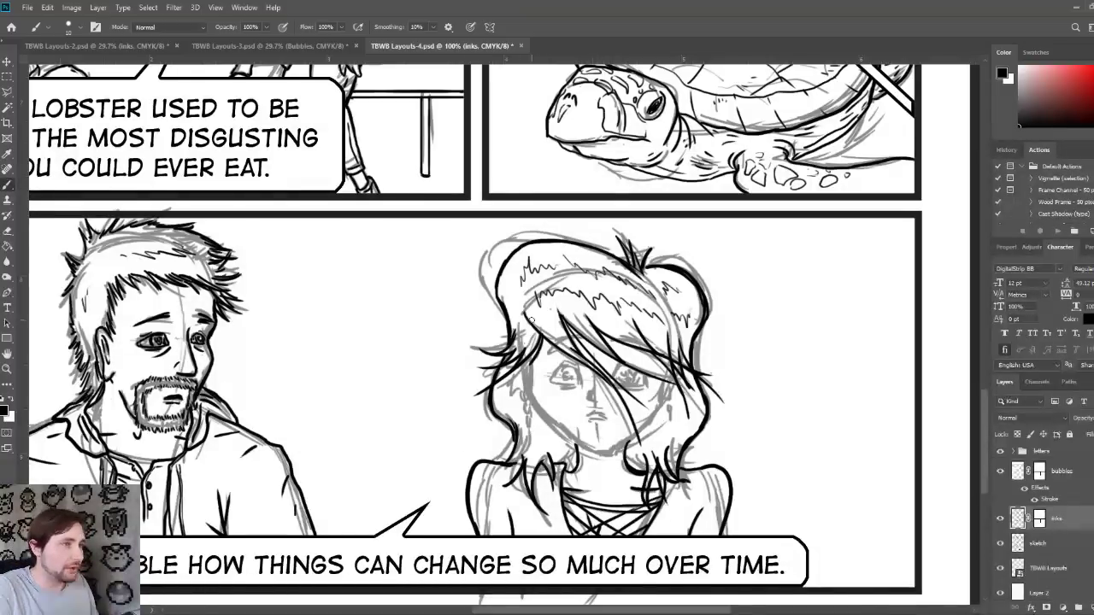
drag(541, 308, 609, 413)
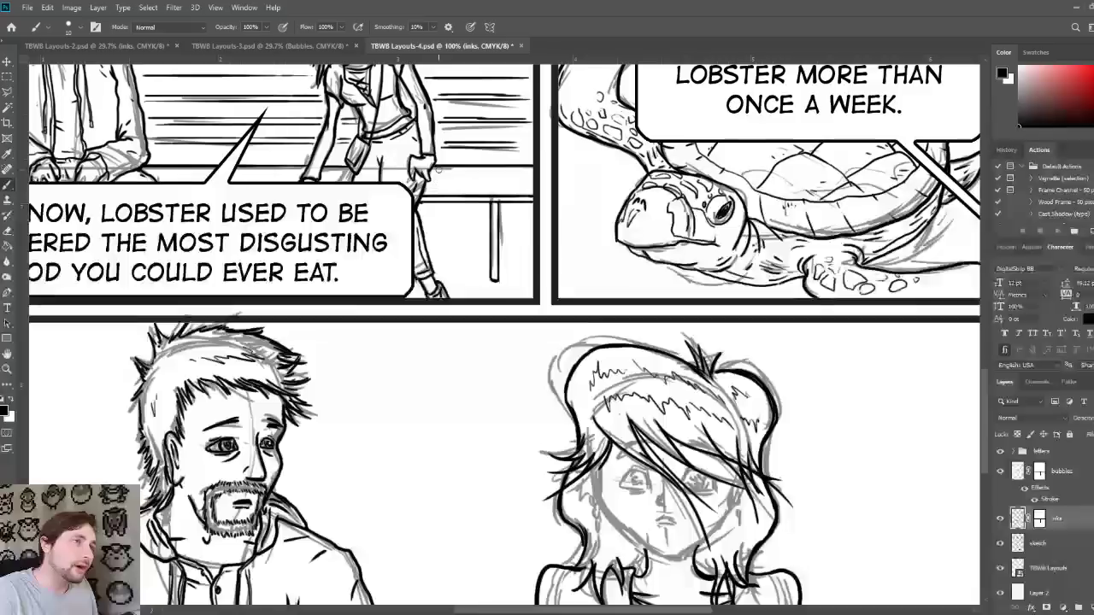
mouse_move(400, 139)
mouse_down()
mouse_move(465, 183)
mouse_move(427, 135)
mouse_move(462, 205)
mouse_move(388, 183)
mouse_up()
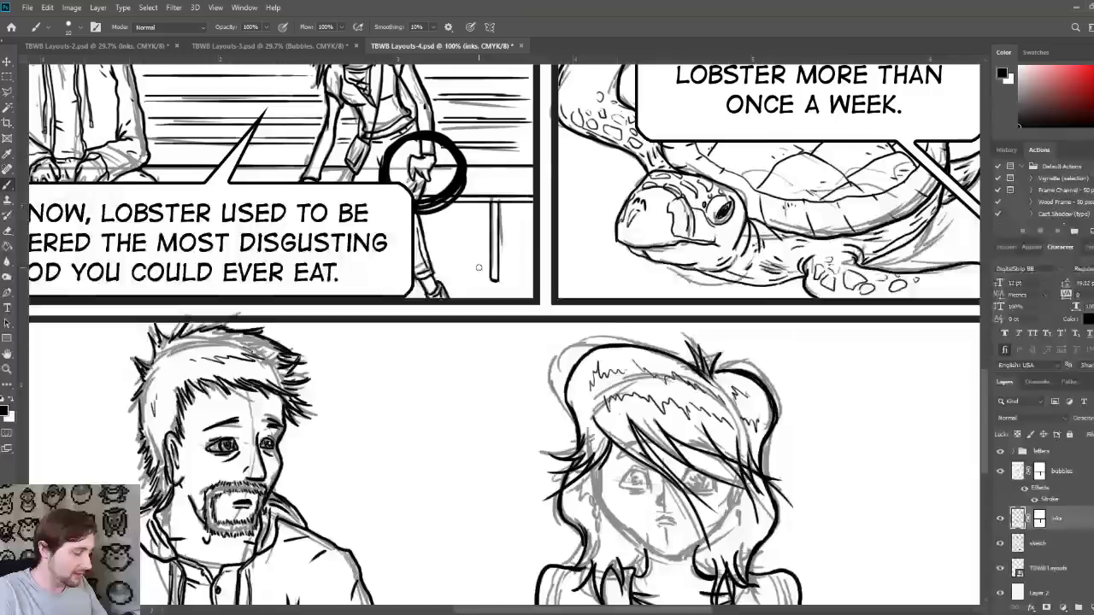
key(ctrl+z)
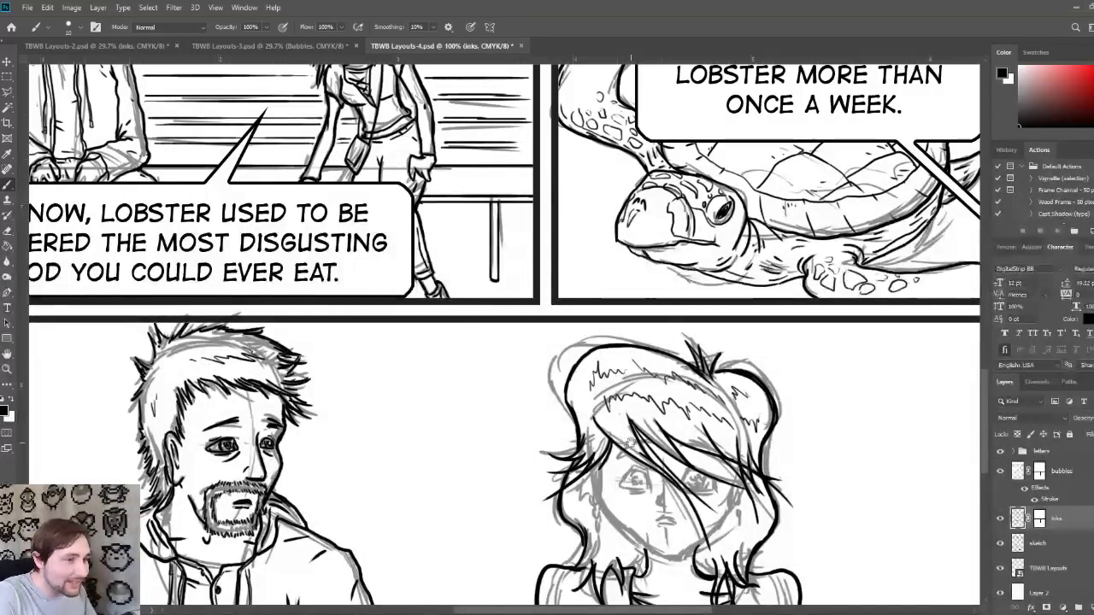
Step: Ink the woman's face contour, both dangling earrings, nose and slightly open mouth in the bottom panel
drag(588, 432, 586, 322)
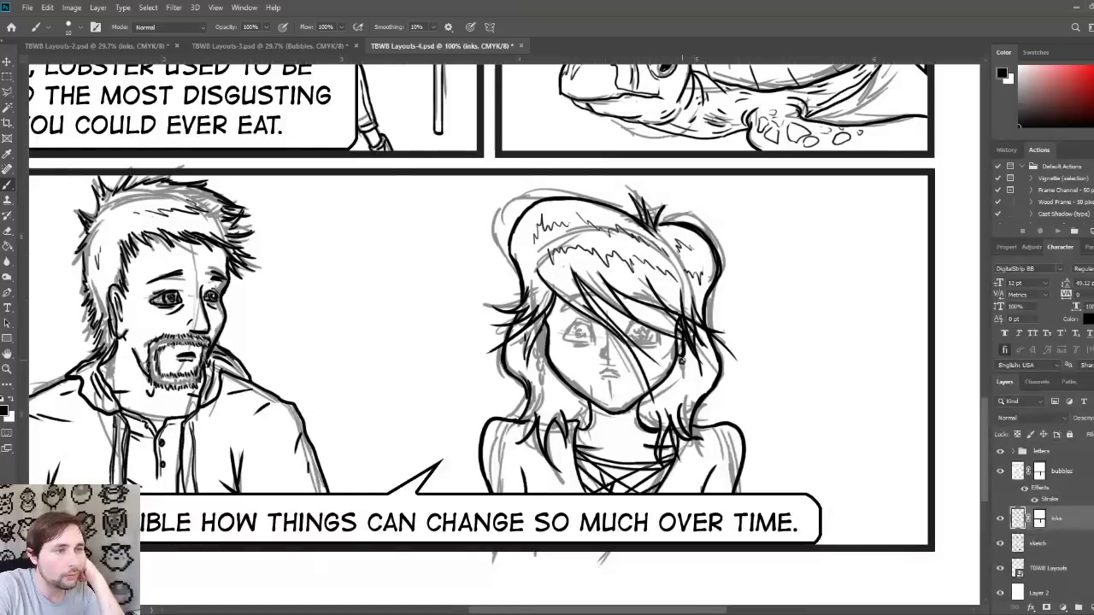
drag(682, 362, 684, 376)
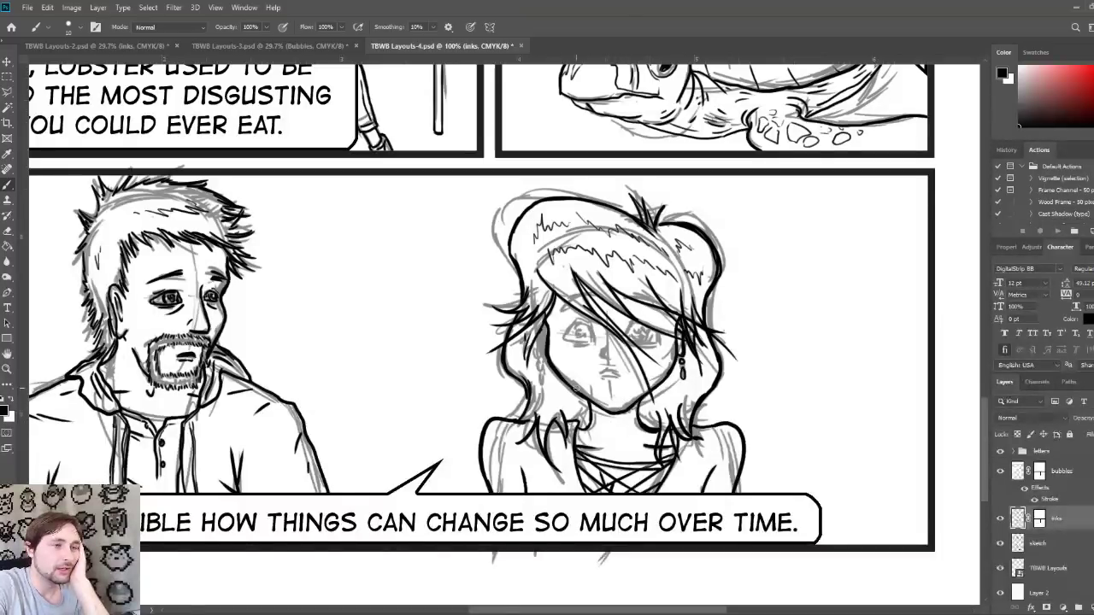
mouse_move(577, 386)
mouse_down()
mouse_move(565, 376)
mouse_move(570, 390)
mouse_move(619, 410)
mouse_move(654, 383)
mouse_move(660, 363)
mouse_move(566, 374)
mouse_move(568, 386)
mouse_up()
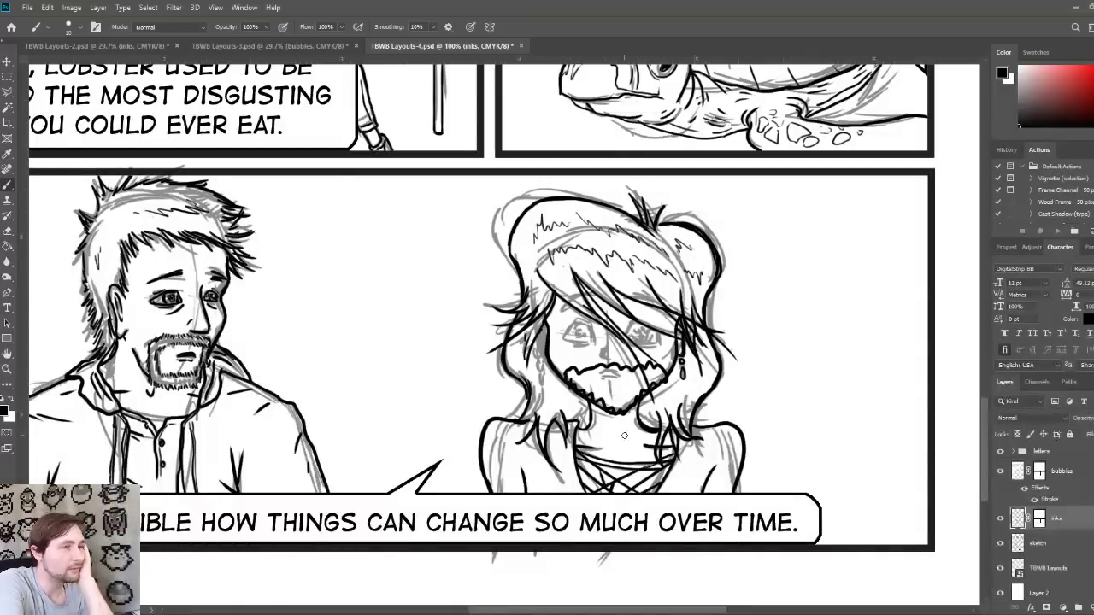
key(ctrl+z)
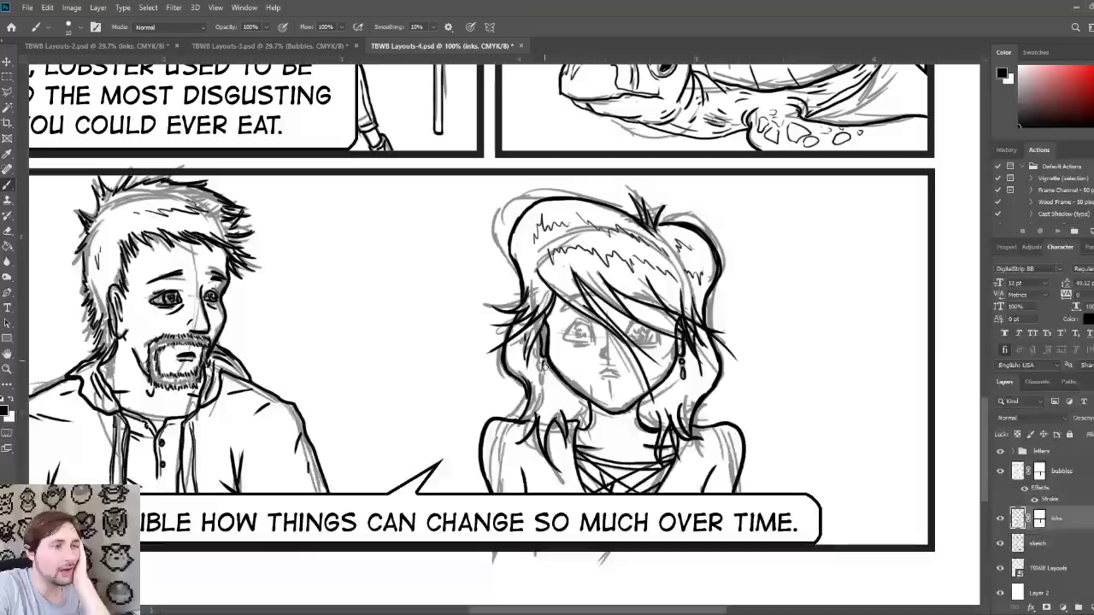
drag(542, 368, 544, 384)
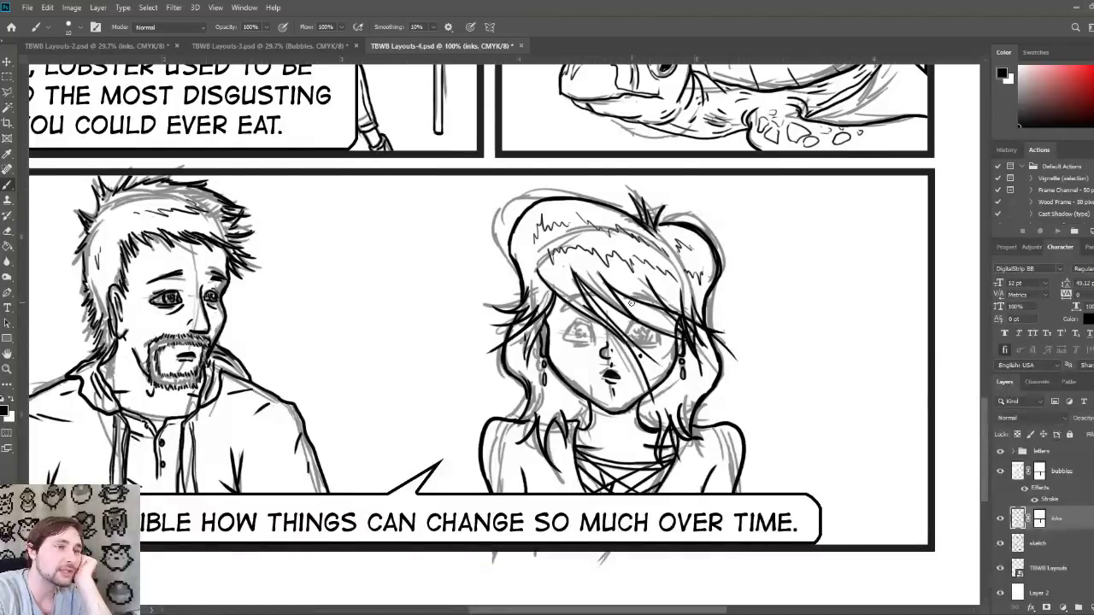
Step: Ink the woman's eye partly covered by the bangs, with its lids, iris and dark pupil
drag(631, 301, 674, 327)
drag(631, 300, 673, 328)
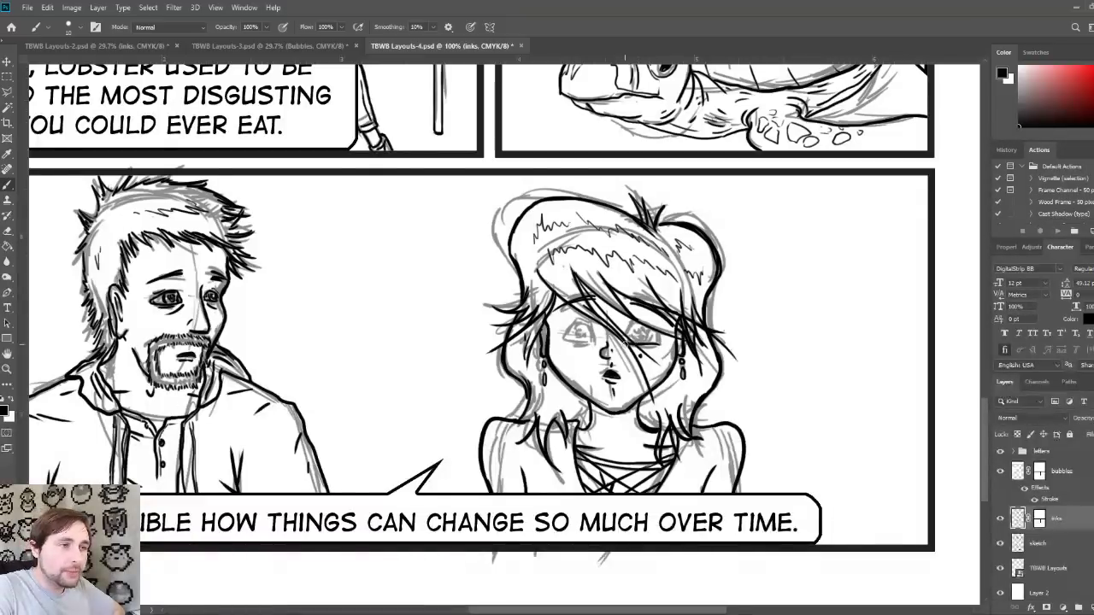
drag(624, 337, 624, 339)
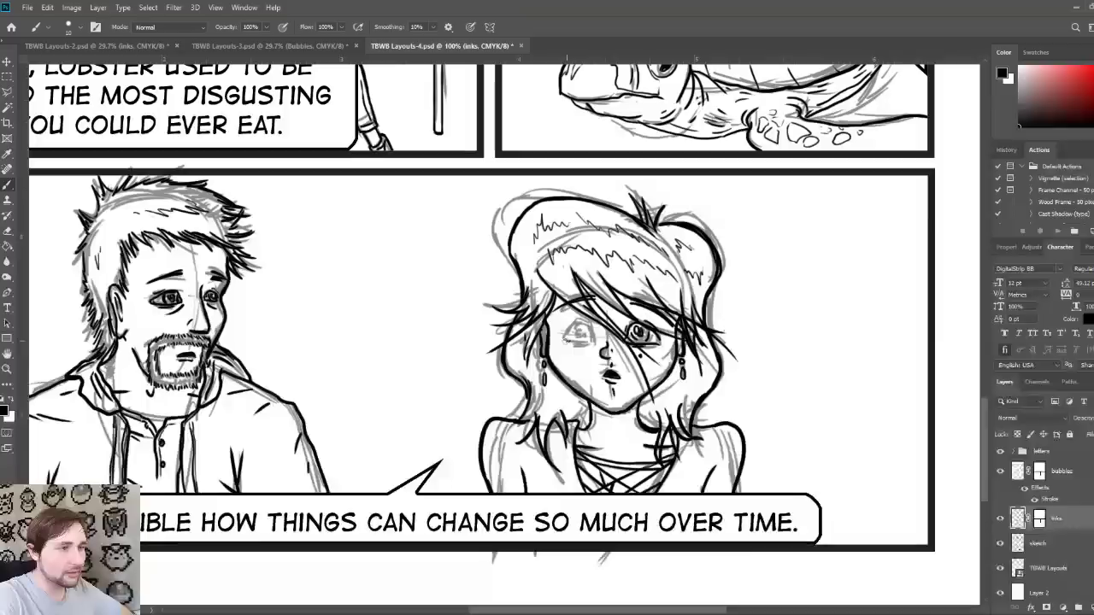
Step: Ink the woman's uncovered eye in the bottom panel, with its upper and lower lids, iris, pupil and corner lashes
drag(562, 340, 586, 338)
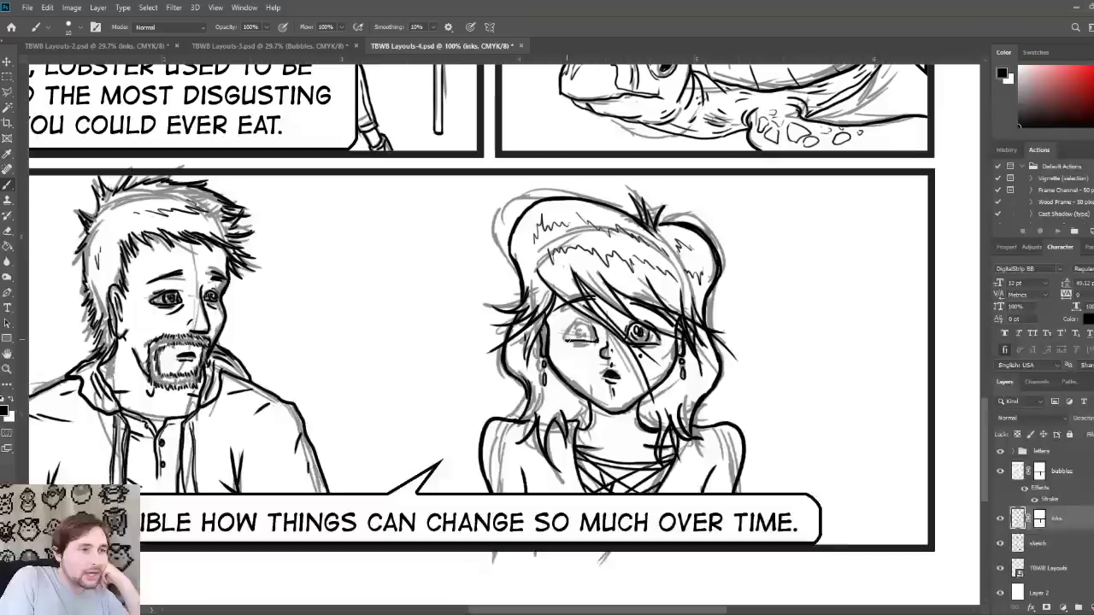
drag(570, 333, 578, 322)
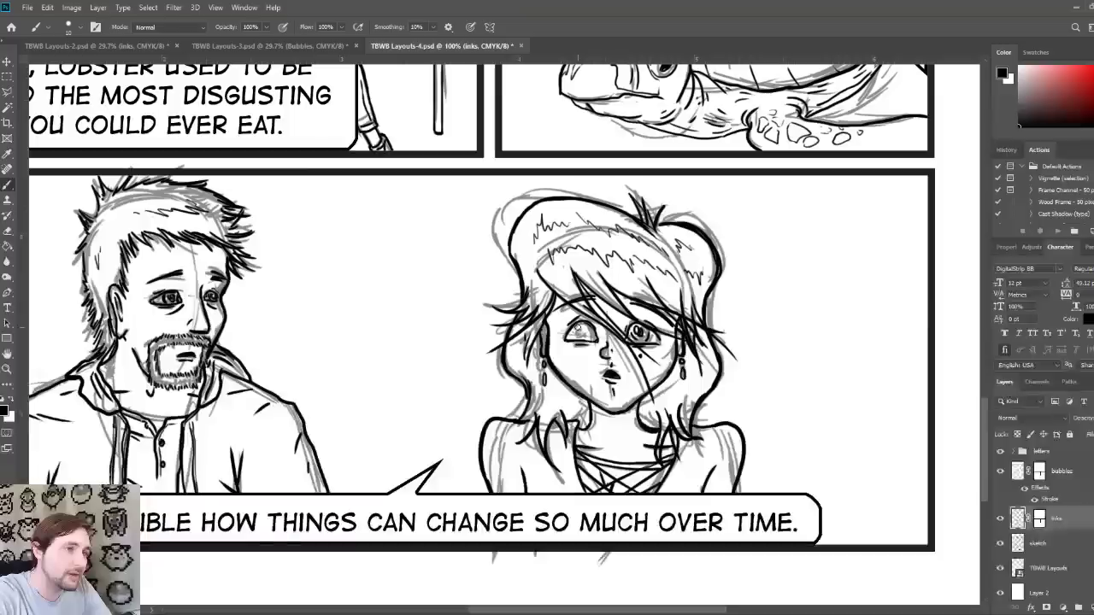
drag(576, 327, 587, 324)
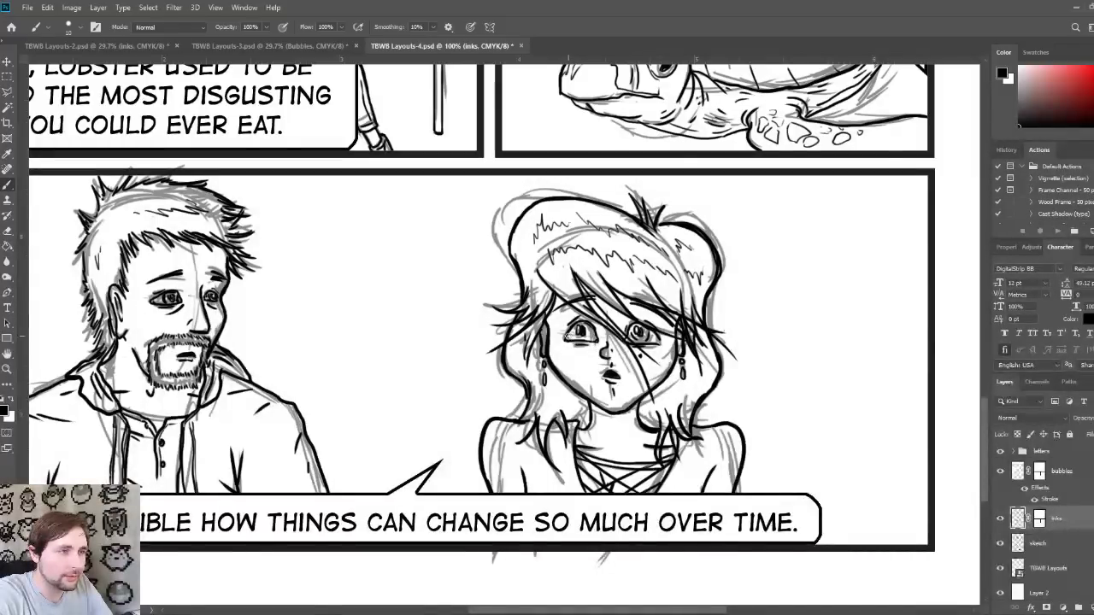
click(569, 337)
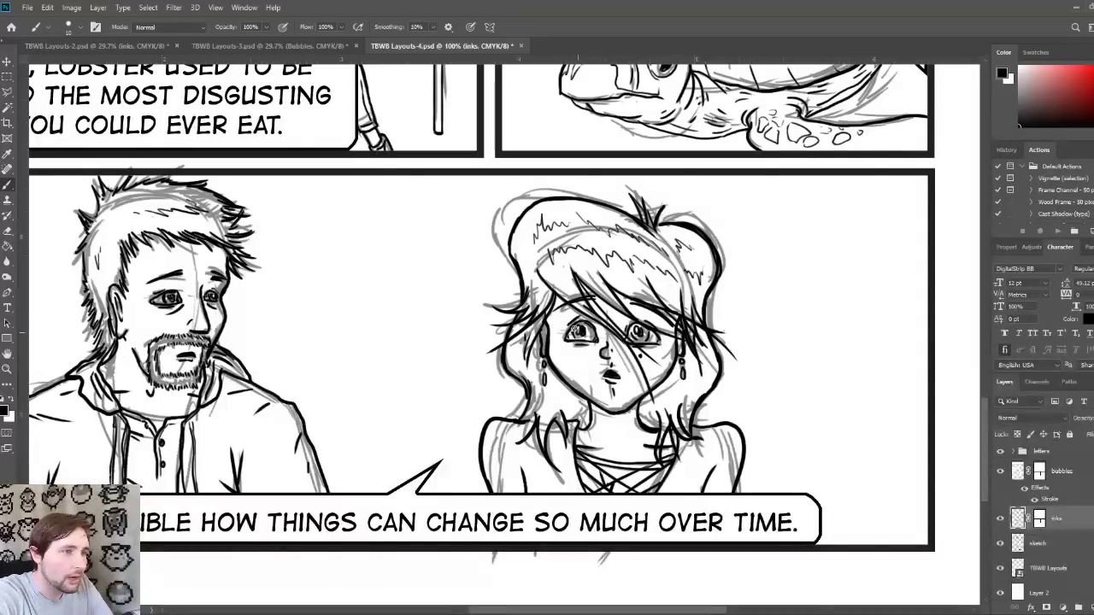
click(572, 332)
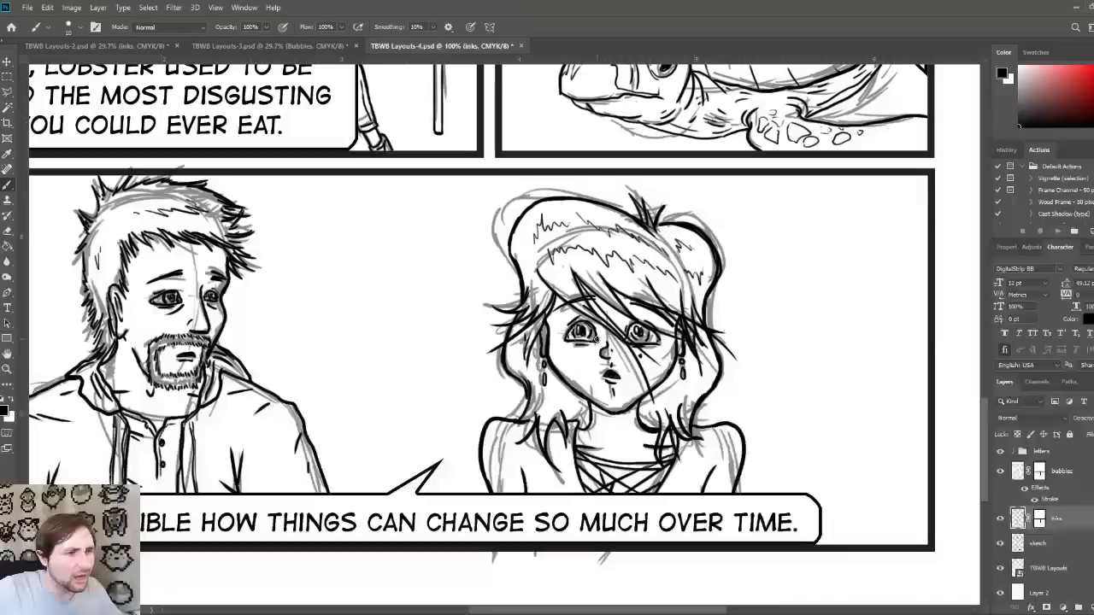
click(1001, 544)
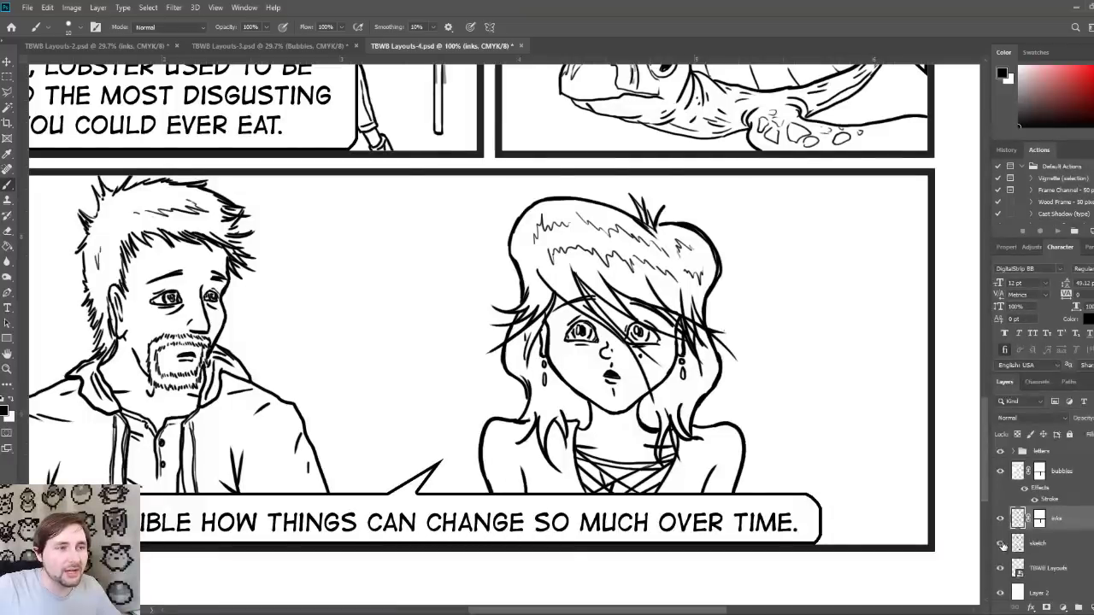
click(1002, 544)
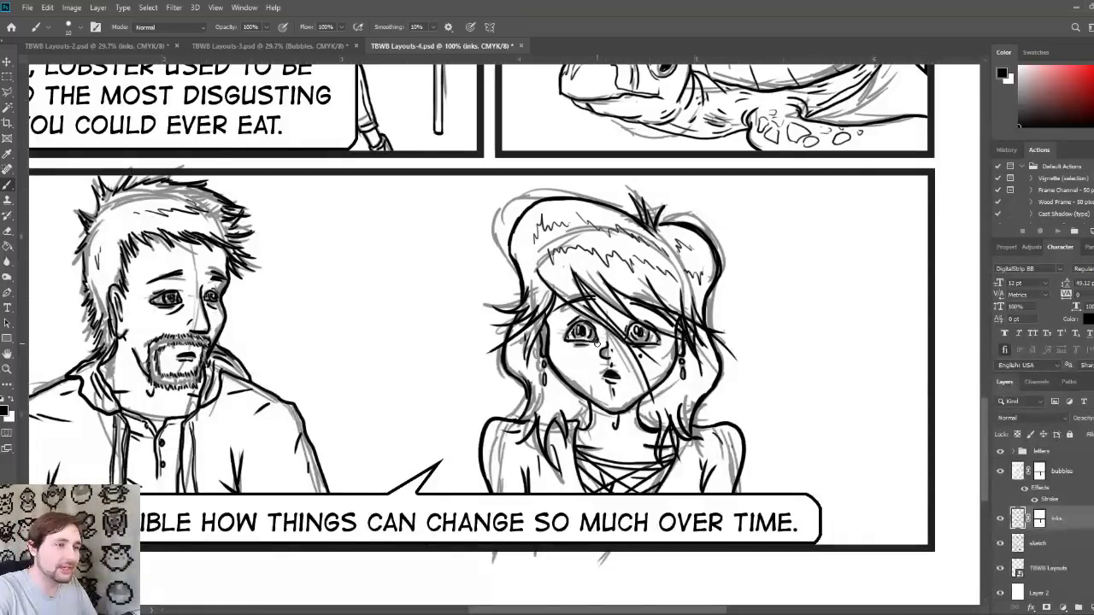
mouse_move(599, 343)
mouse_down()
mouse_move(562, 340)
mouse_move(581, 317)
mouse_move(602, 338)
mouse_move(592, 347)
mouse_up()
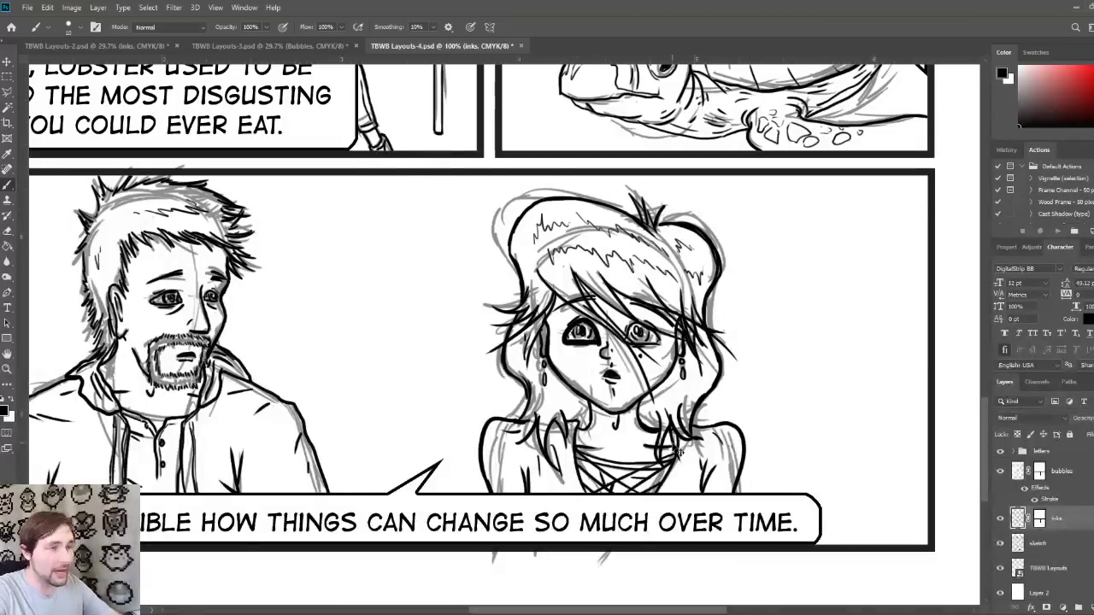
key(ctrl+z)
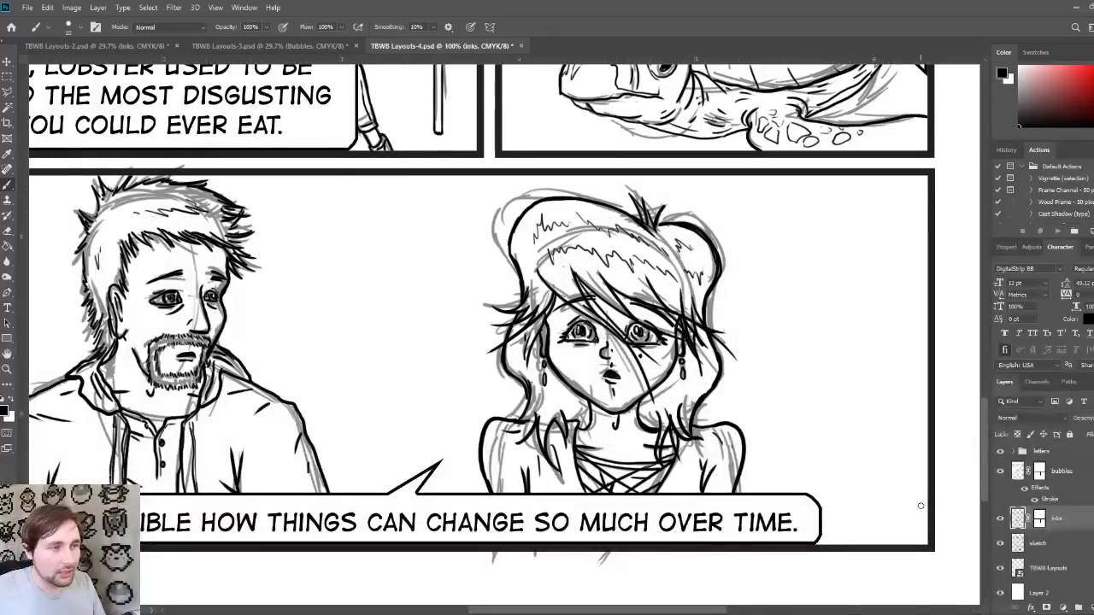
Step: Hide the sketch layer and review the inks across the whole page
click(1001, 543)
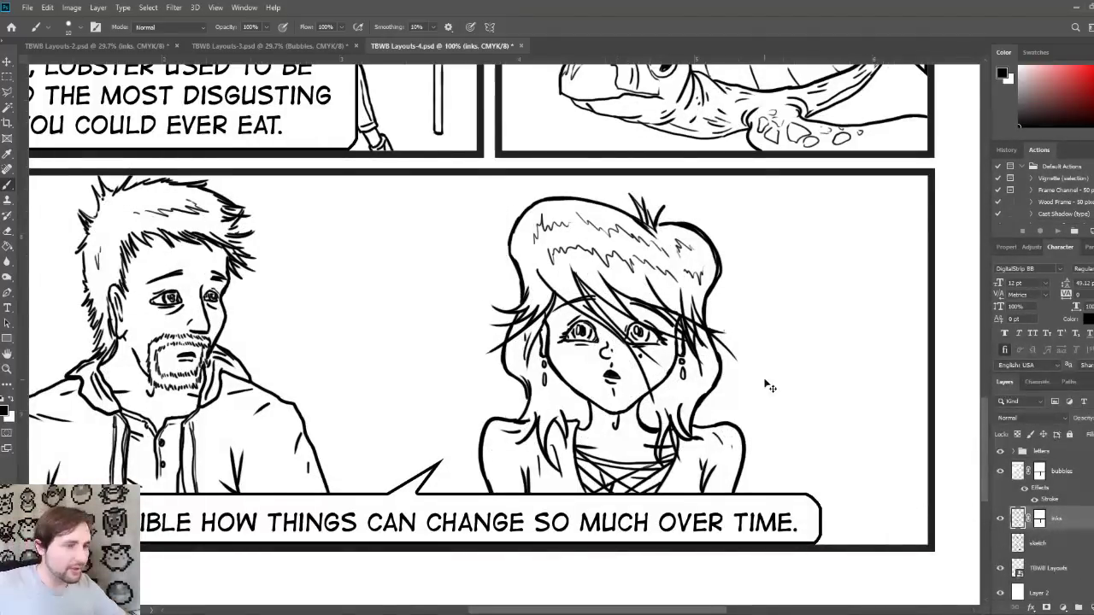
key(ctrl+minus)
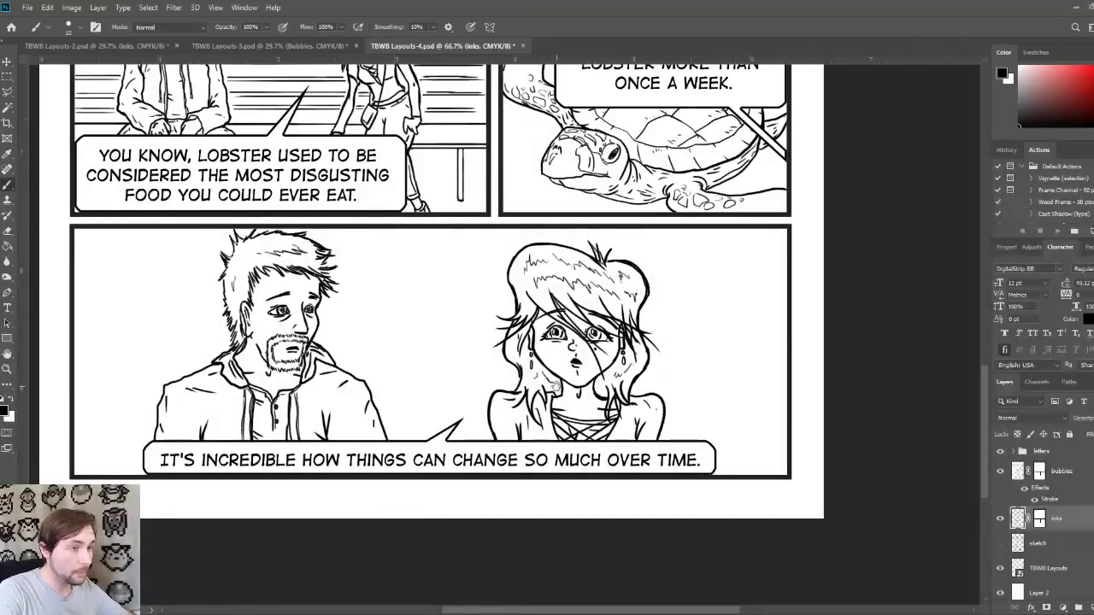
scroll(558, 386, down, 2)
scroll(587, 470, down, 2)
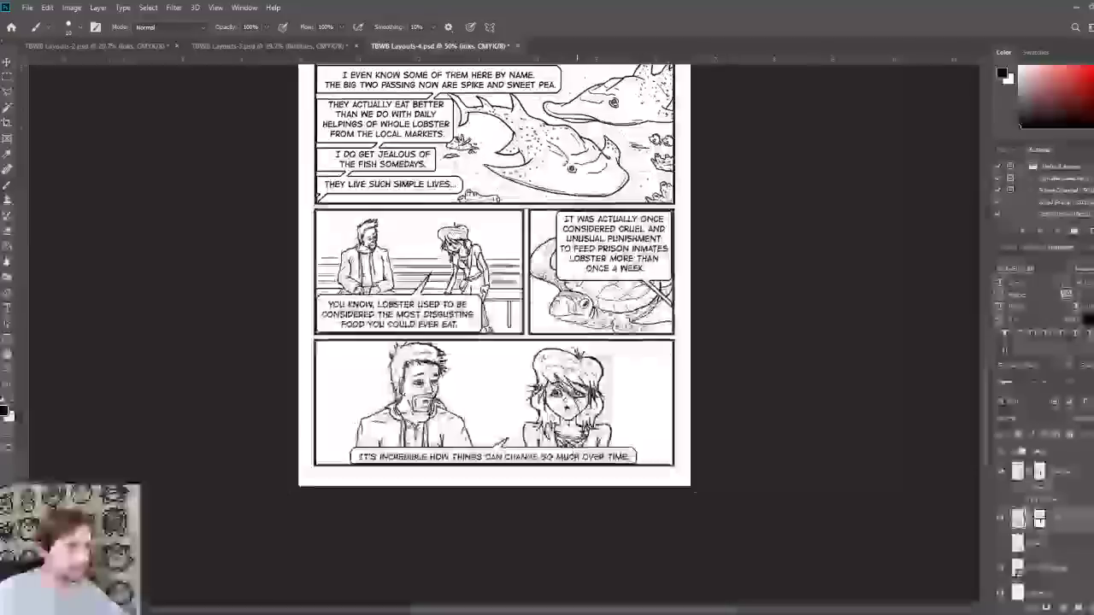
scroll(588, 471, up, 3)
scroll(499, 497, down, 1)
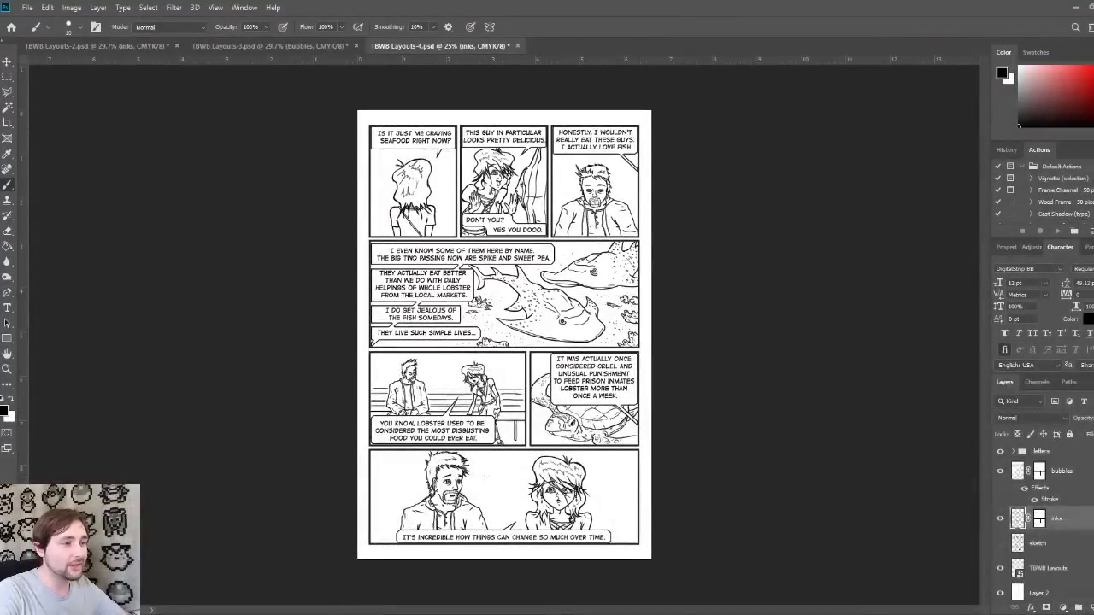
Step: Scribble a short wavy test stroke between the man and the woman, undo it and save the page
drag(475, 484, 516, 480)
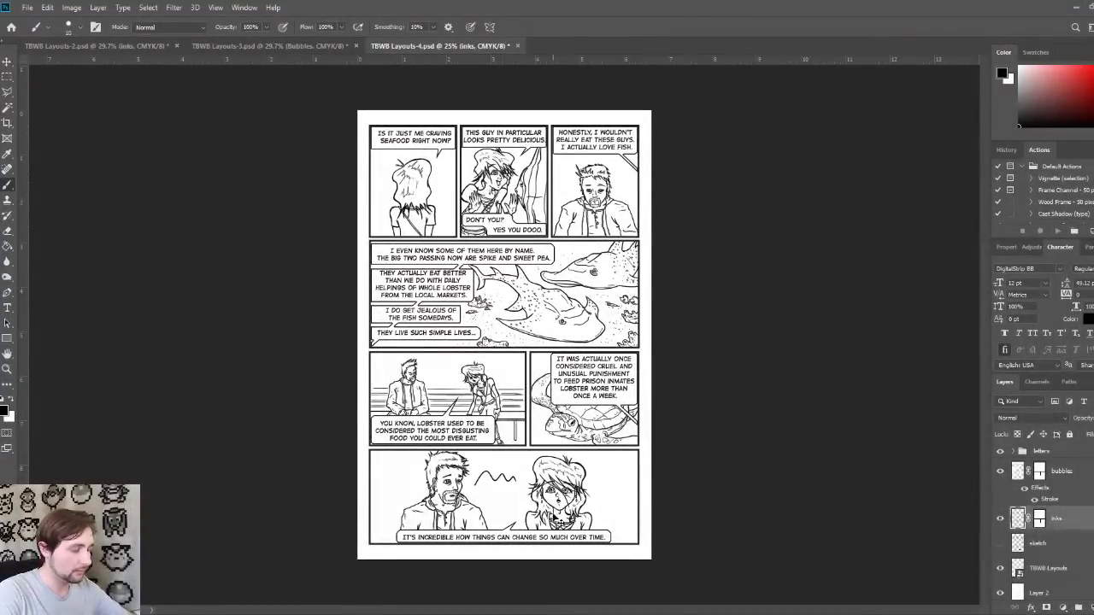
key(ctrl+z)
key(ctrl+s)
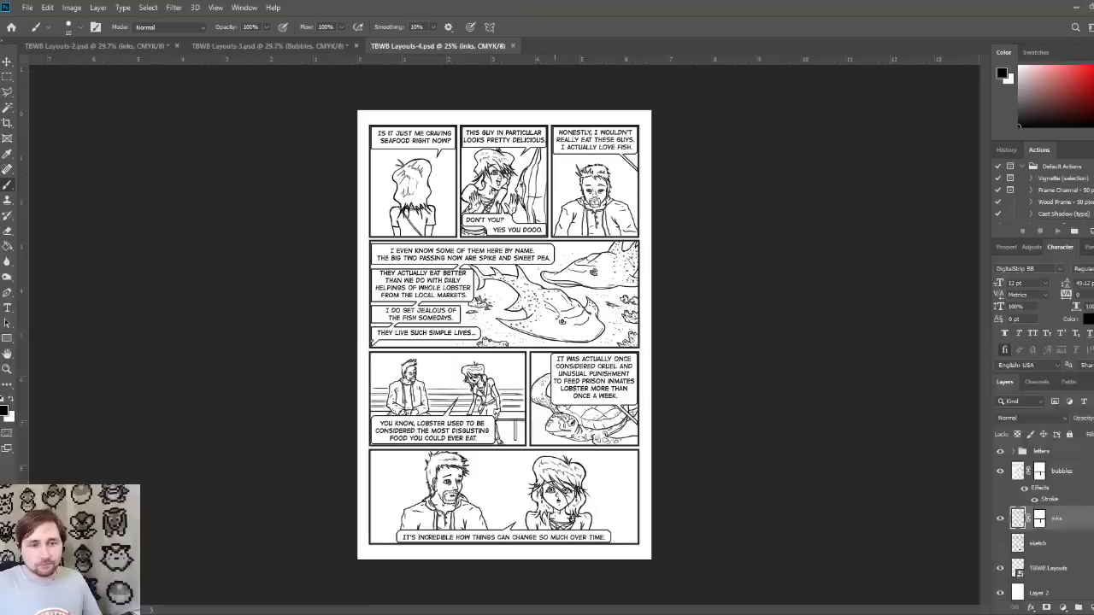
Step: Show the sketch layer again and compare the full page with the inks layer hidden and visible
click(1001, 543)
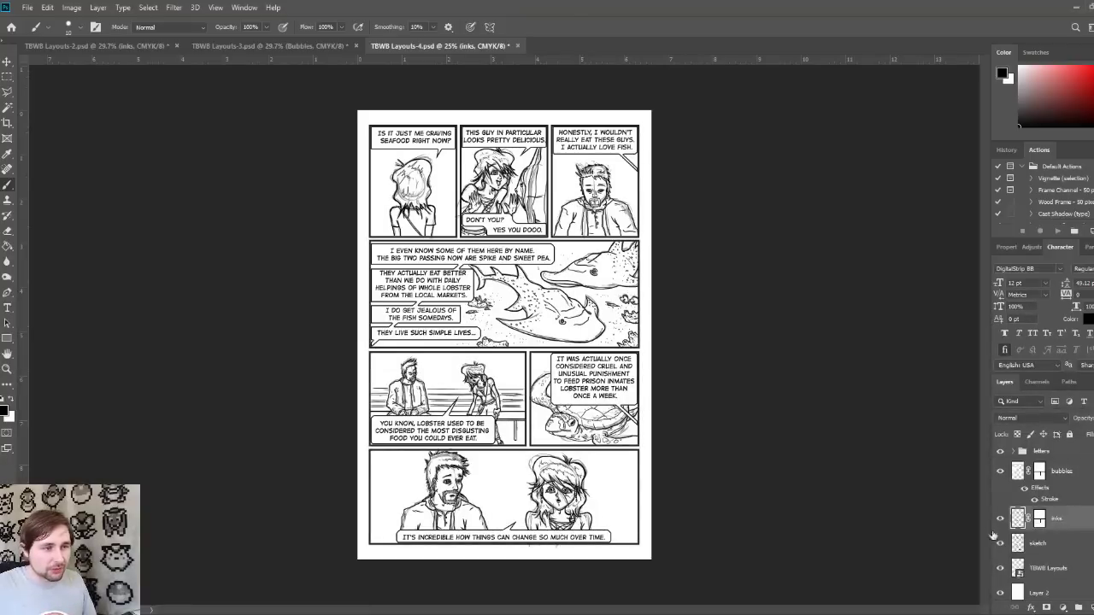
click(1000, 519)
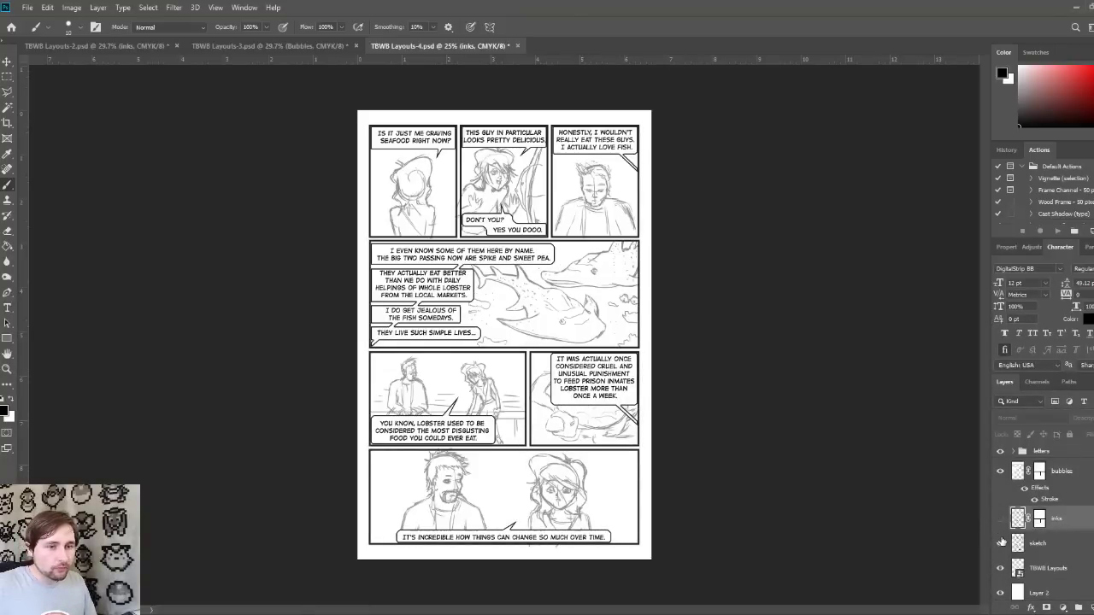
click(1001, 543)
click(1002, 543)
click(1001, 520)
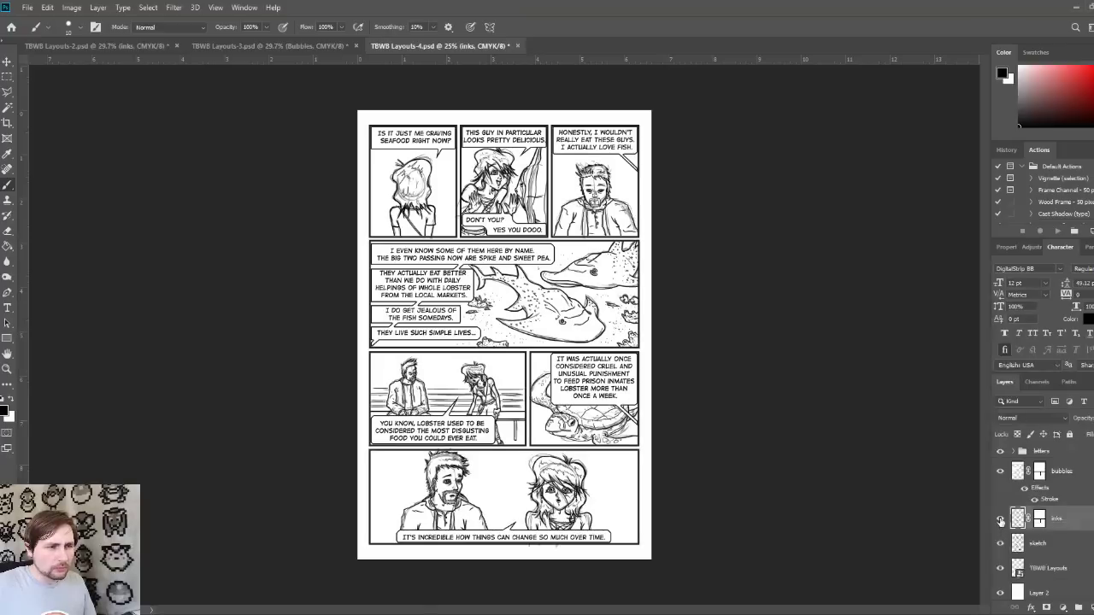
click(1001, 519)
click(1001, 520)
click(1001, 520)
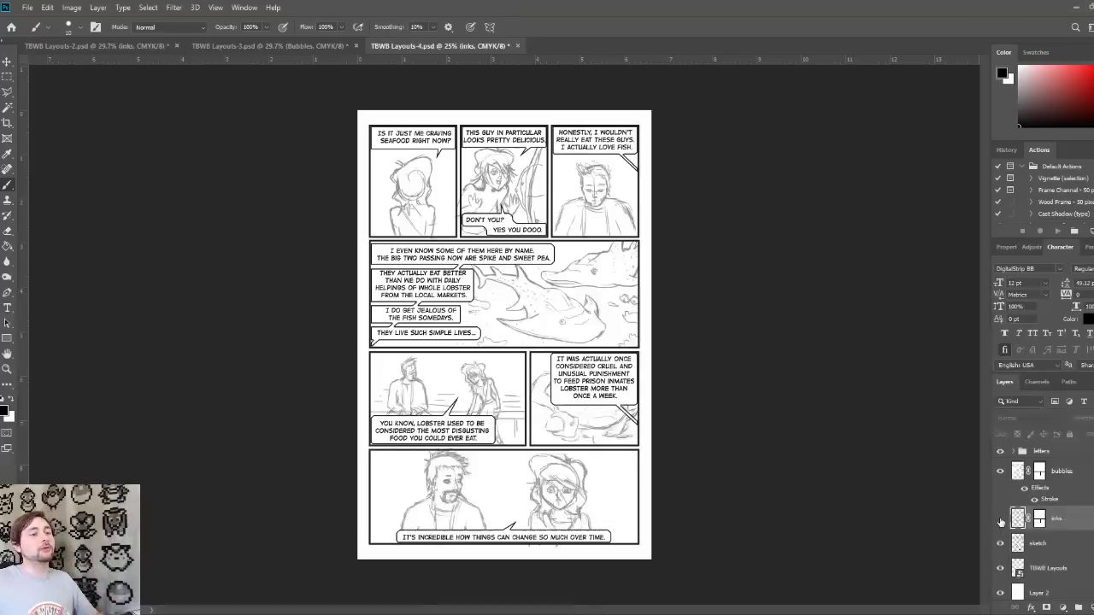
click(1001, 520)
click(1001, 520)
click(1001, 520)
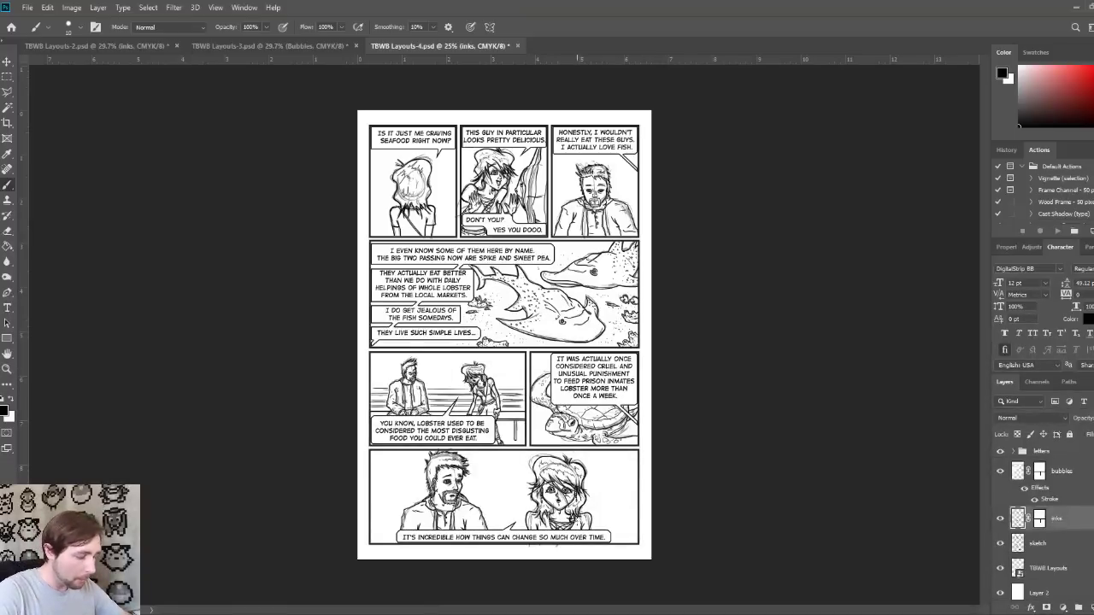
Step: Compare the bottom panel's inked figures with their sketch up close, with the inks layer hidden and visible
key(ctrl+plus)
key(ctrl+plus)
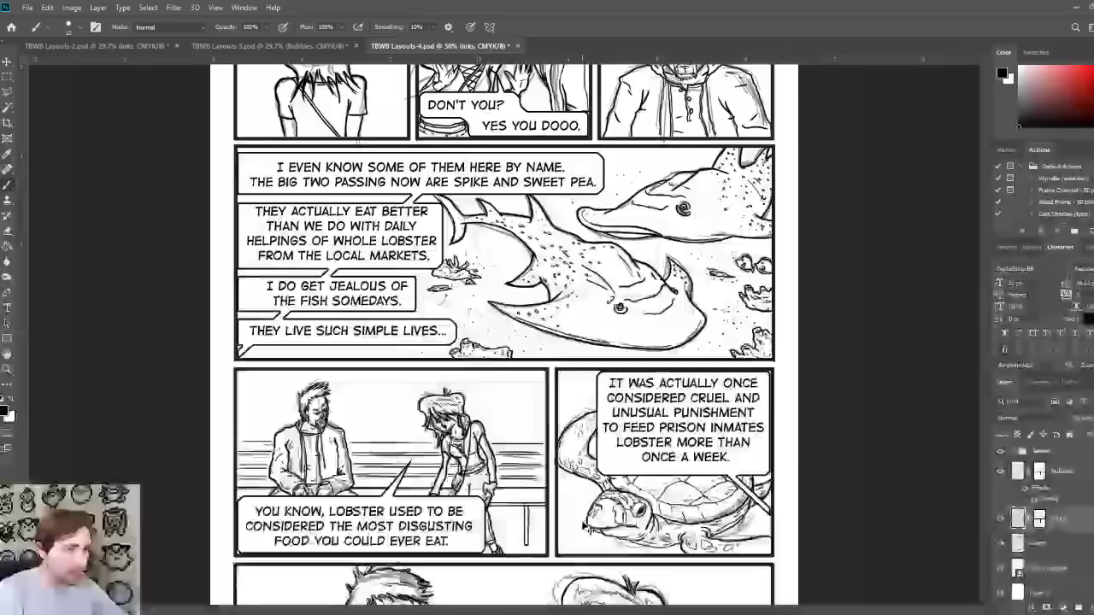
key(ctrl+plus)
scroll(504, 334, down, 5)
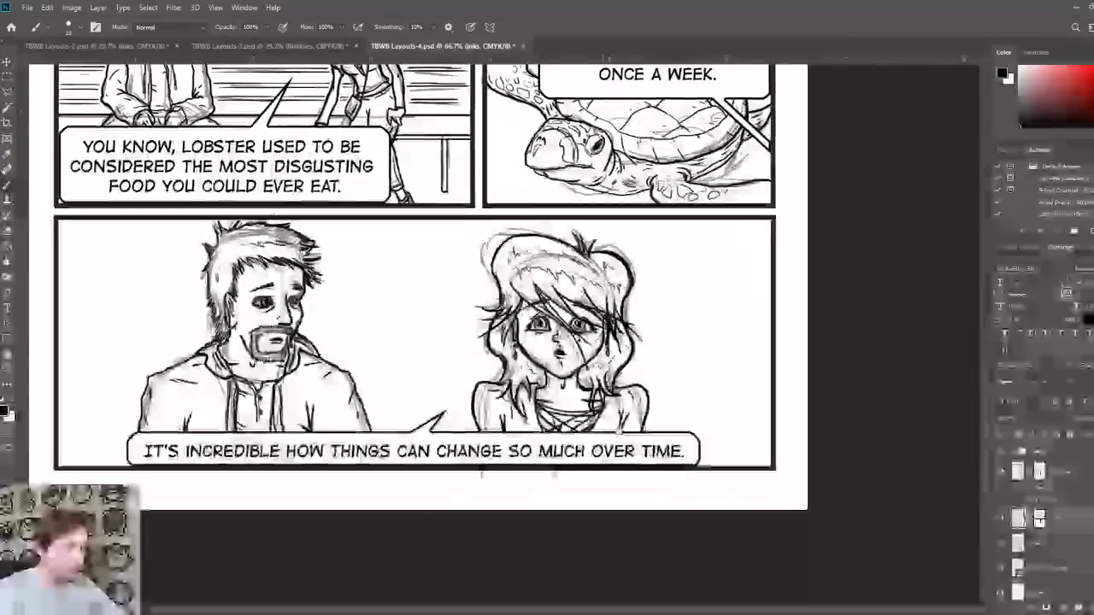
key(ctrl+plus)
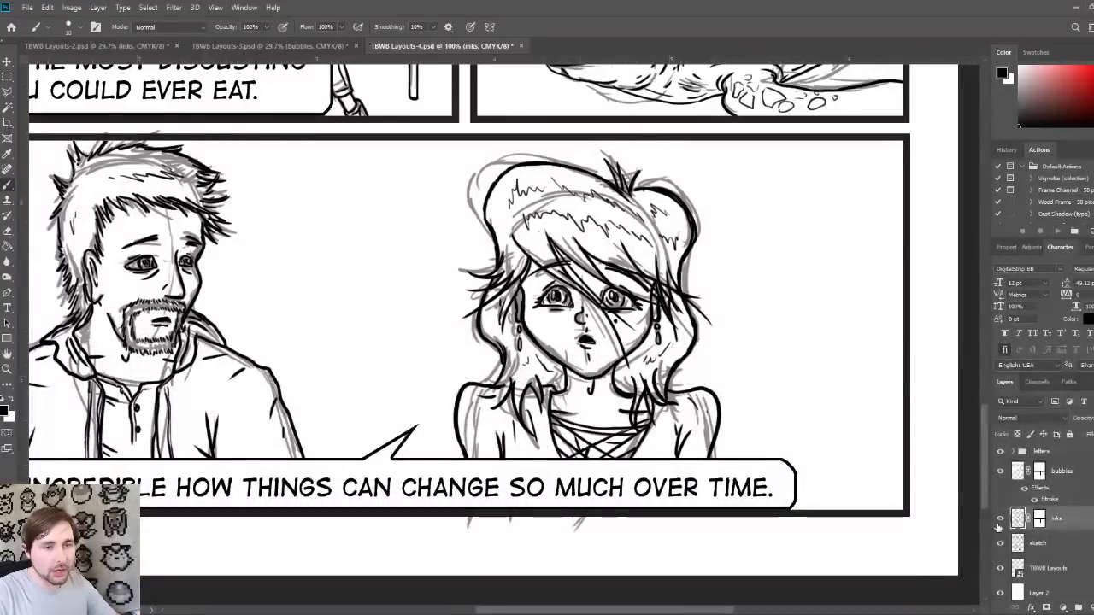
click(1000, 518)
click(1000, 519)
click(1001, 519)
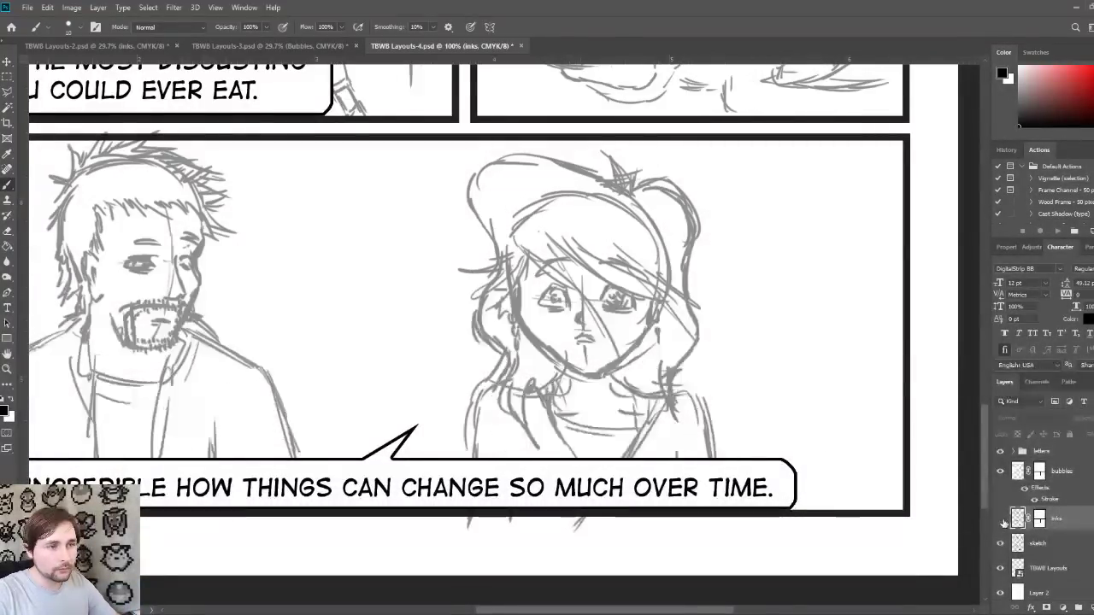
click(1001, 519)
click(1002, 519)
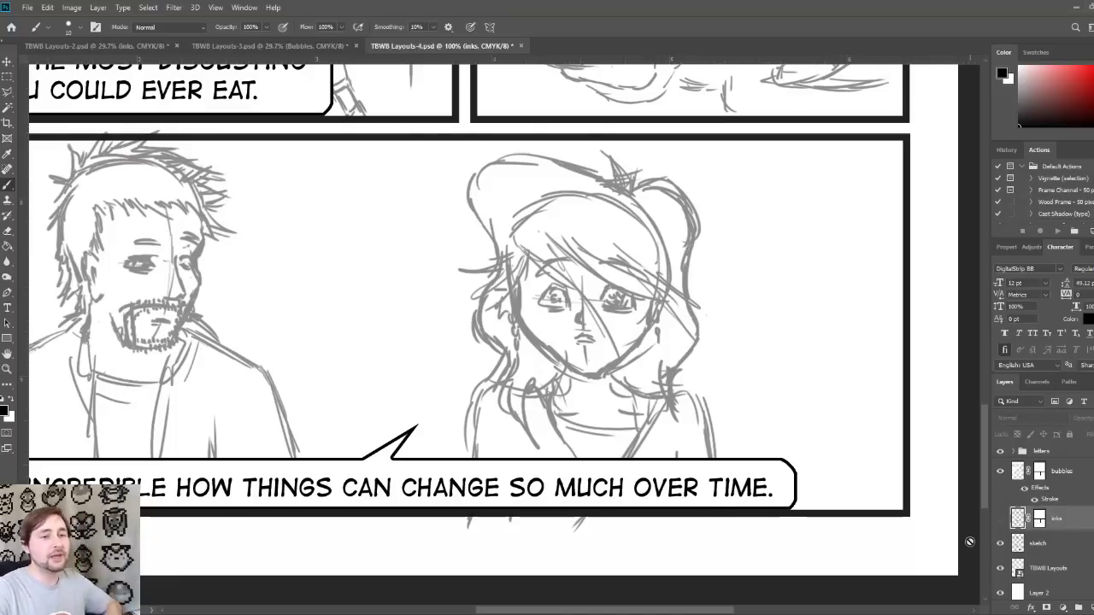
click(1001, 519)
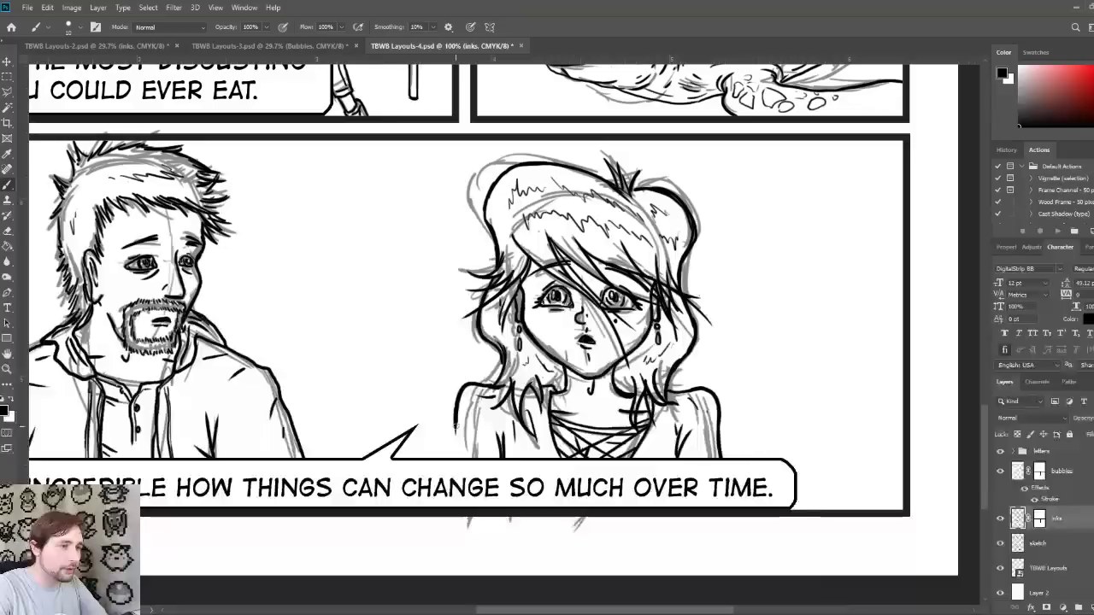
Step: Extend the ink line of the woman's outer arm down to the speech bubble, save the page and check it without the sketch
drag(456, 419, 451, 458)
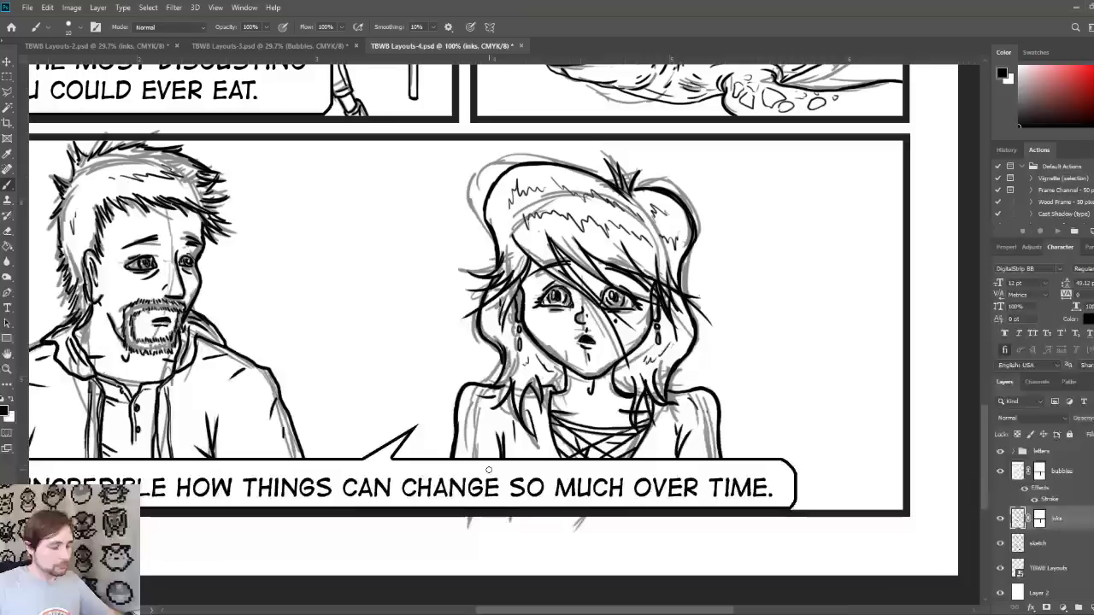
key(ctrl+s)
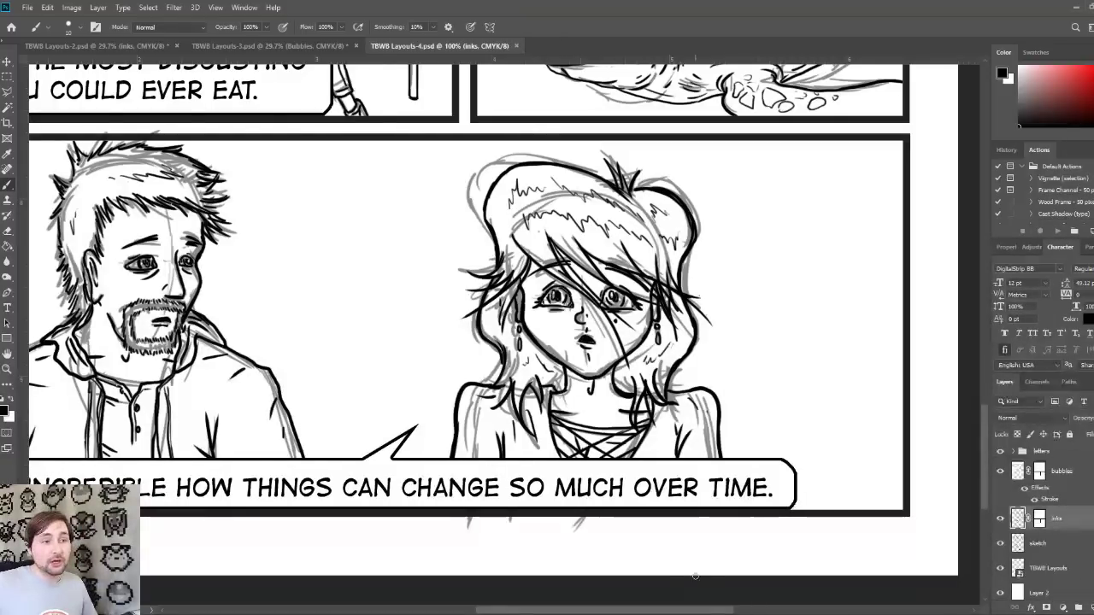
click(1001, 544)
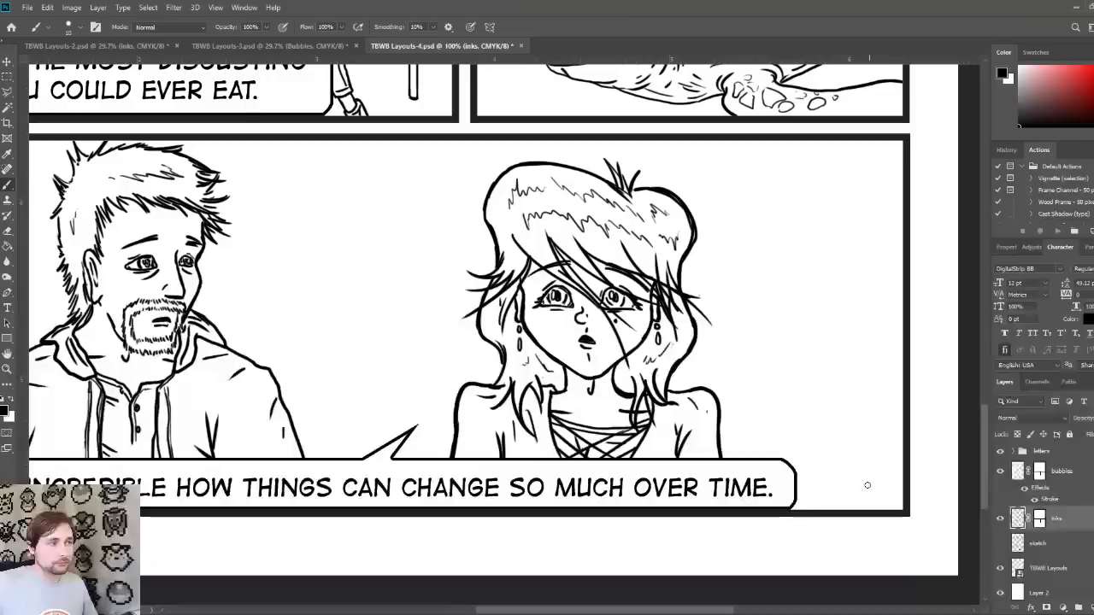
click(1001, 543)
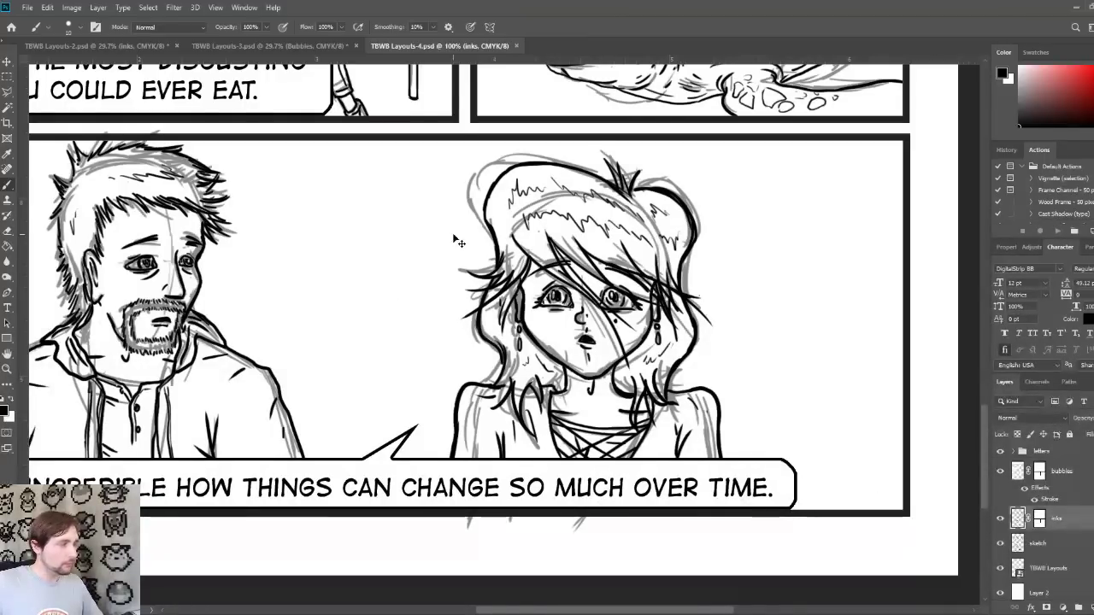
scroll(453, 234, down, 5)
scroll(453, 235, down, 3)
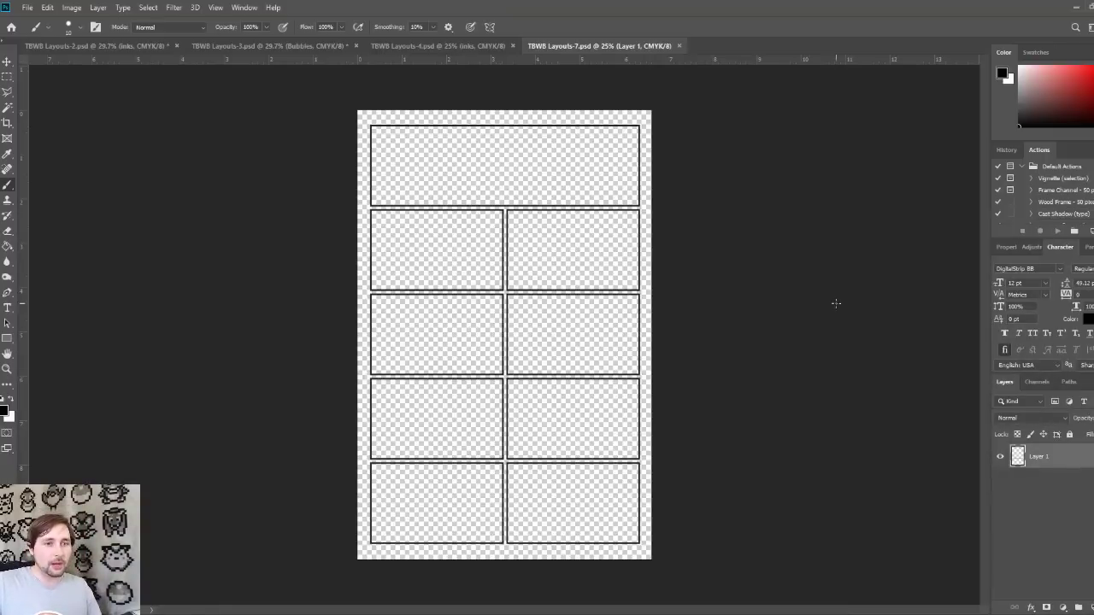
Step: Add a new layer beneath the panel borders in TBWB Layouts-7.psd and fill it with white
click(1078, 607)
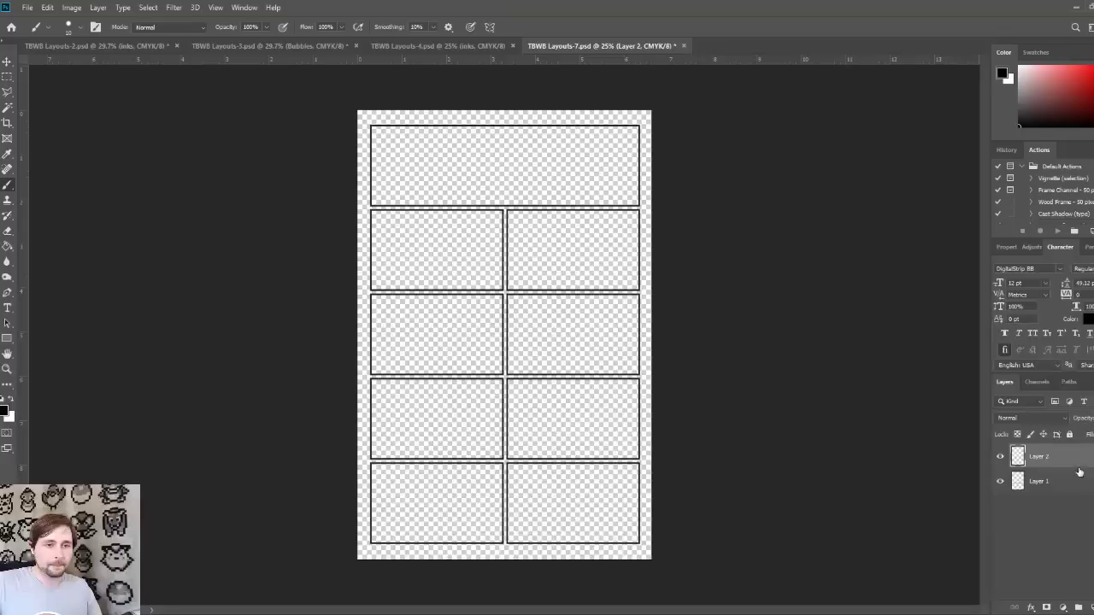
drag(1079, 471, 1073, 496)
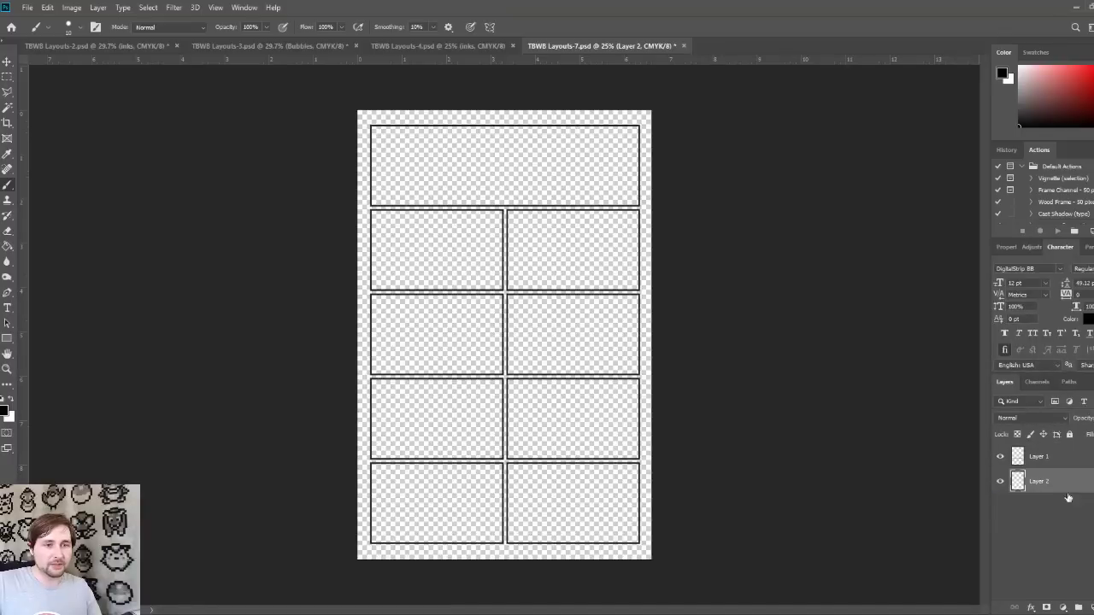
click(12, 401)
key(g)
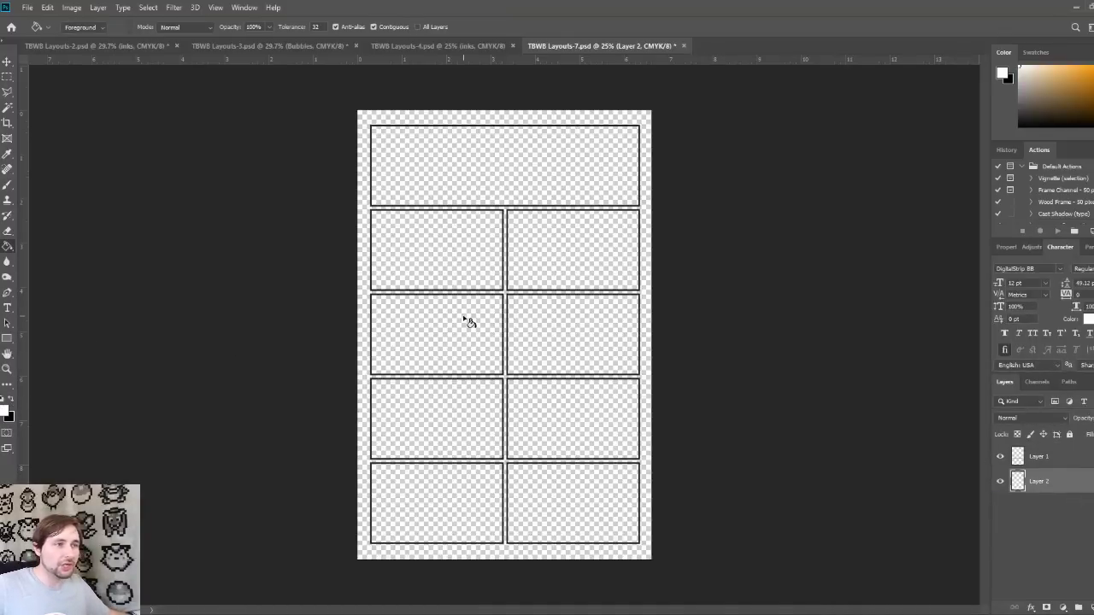
click(469, 322)
key(b)
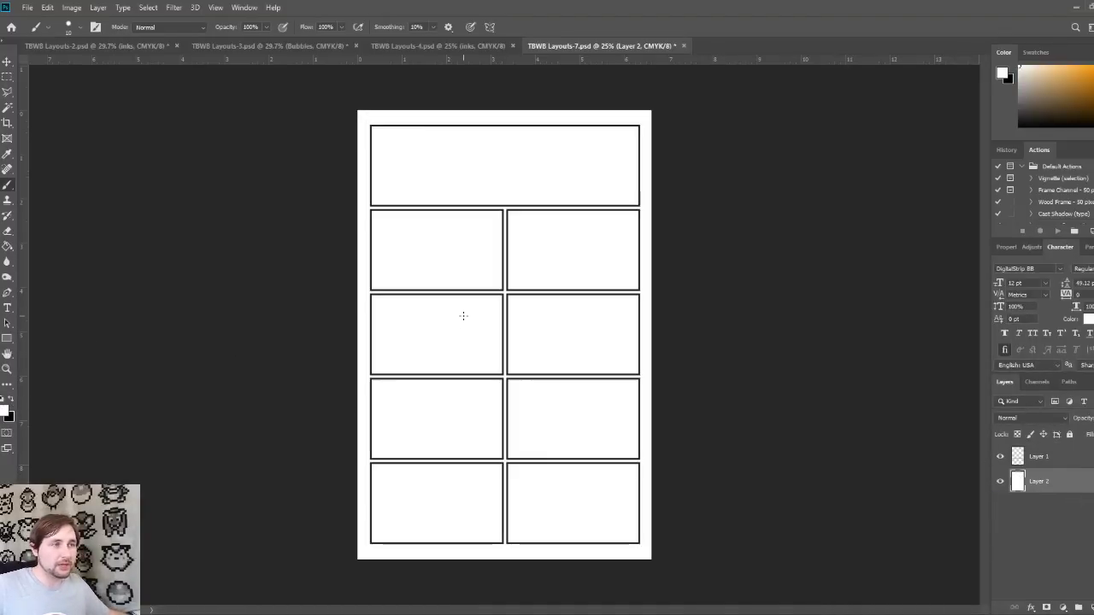
Step: Restore black as the foreground colour and add two new layers above the panel borders, named sketch and inks
click(12, 399)
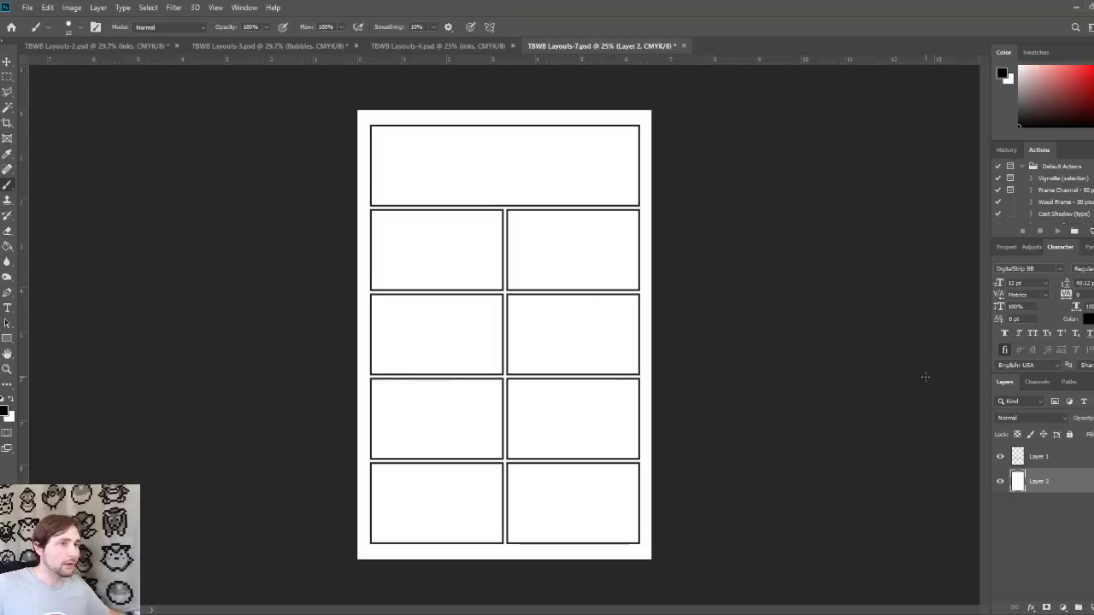
click(1062, 462)
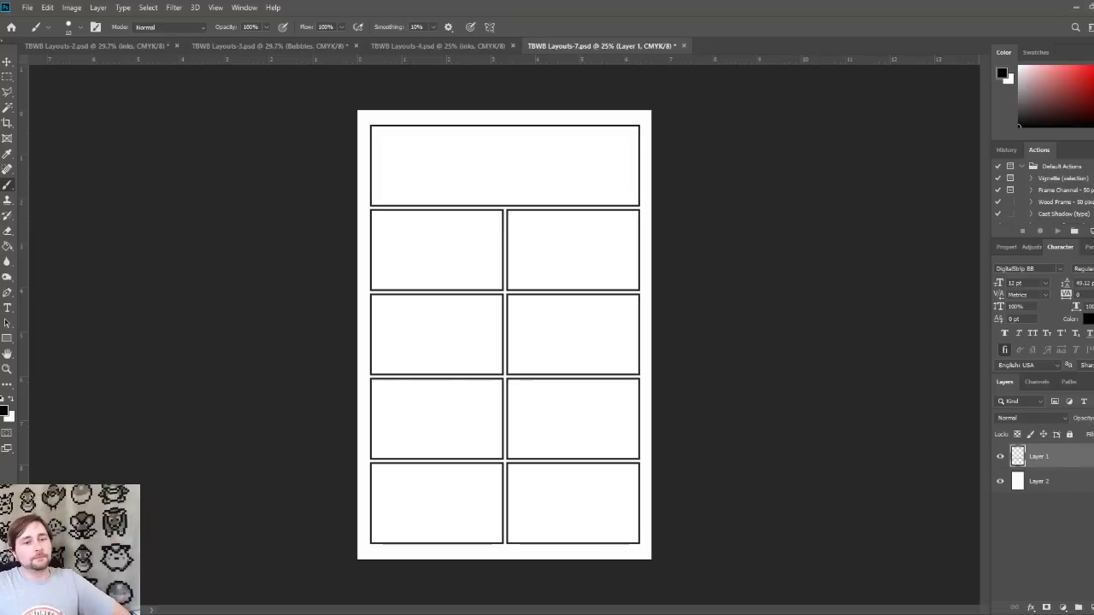
click(1091, 608)
click(1091, 608)
click(1042, 485)
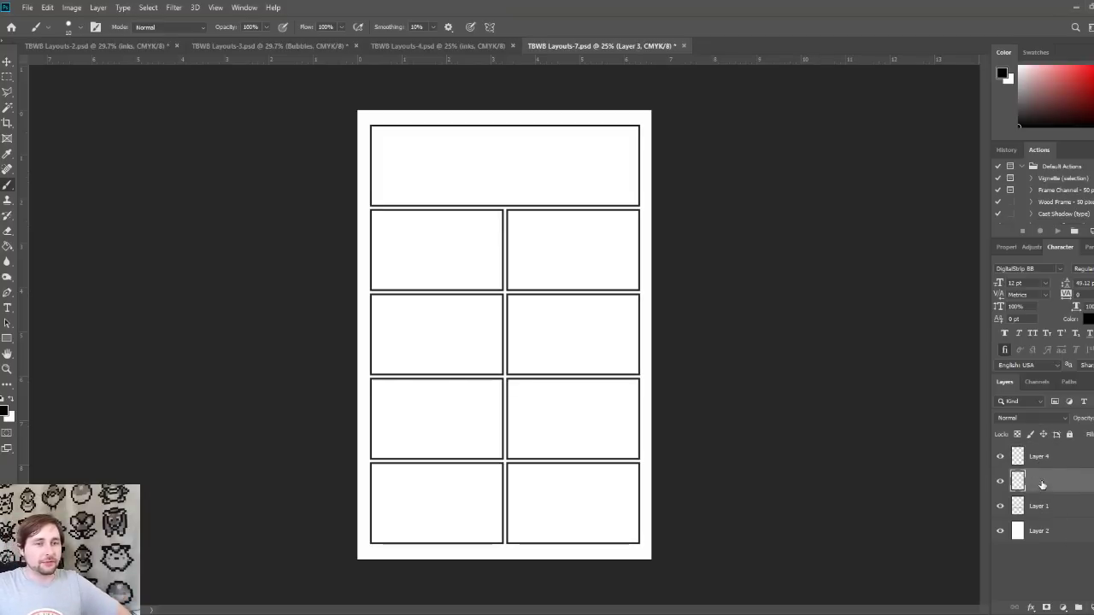
double_click(1040, 482)
text(sketch)
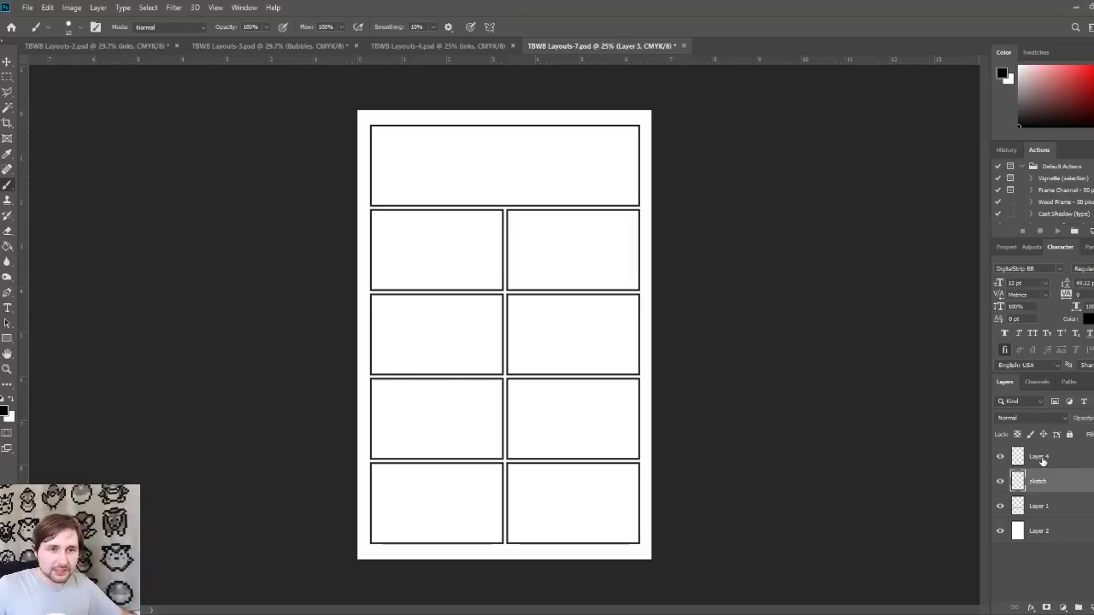
double_click(1039, 457)
text(inks)
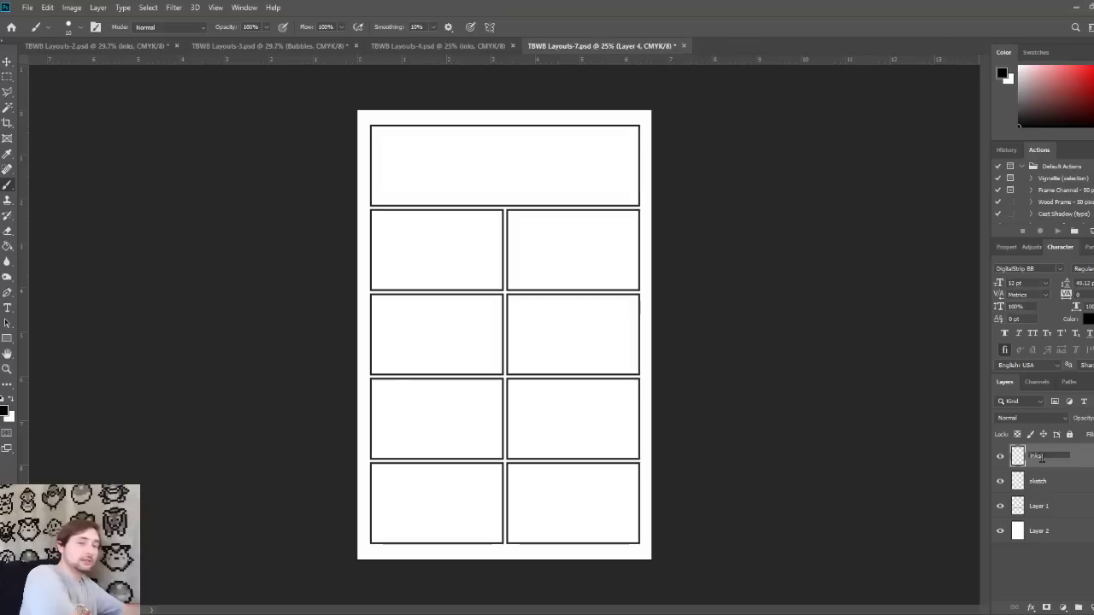
Step: Rename the panel border layer, Layer 1, as layout
click(1044, 509)
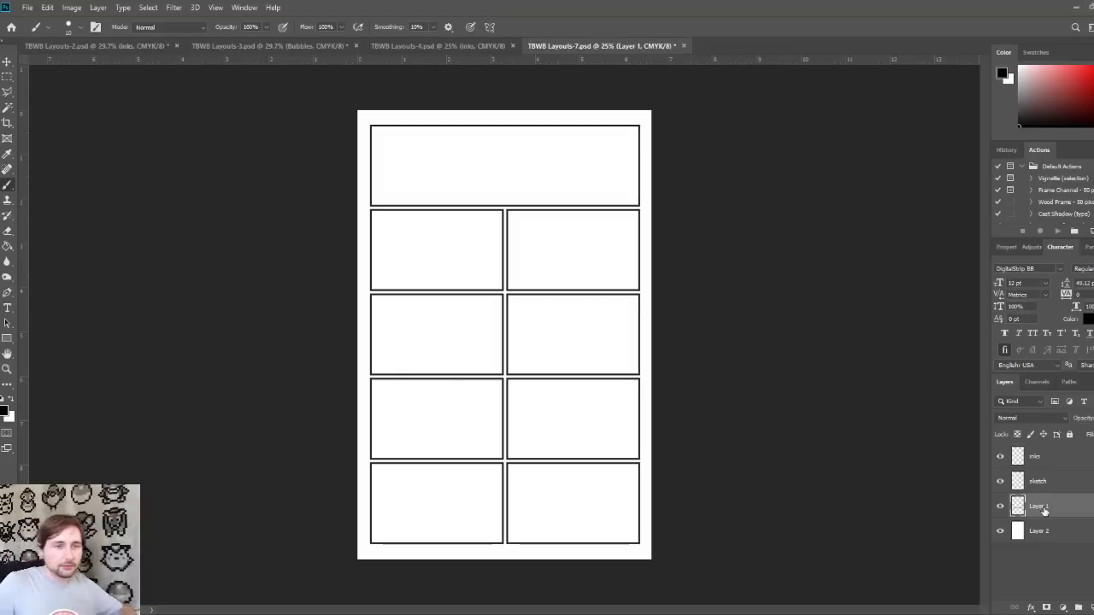
double_click(1041, 506)
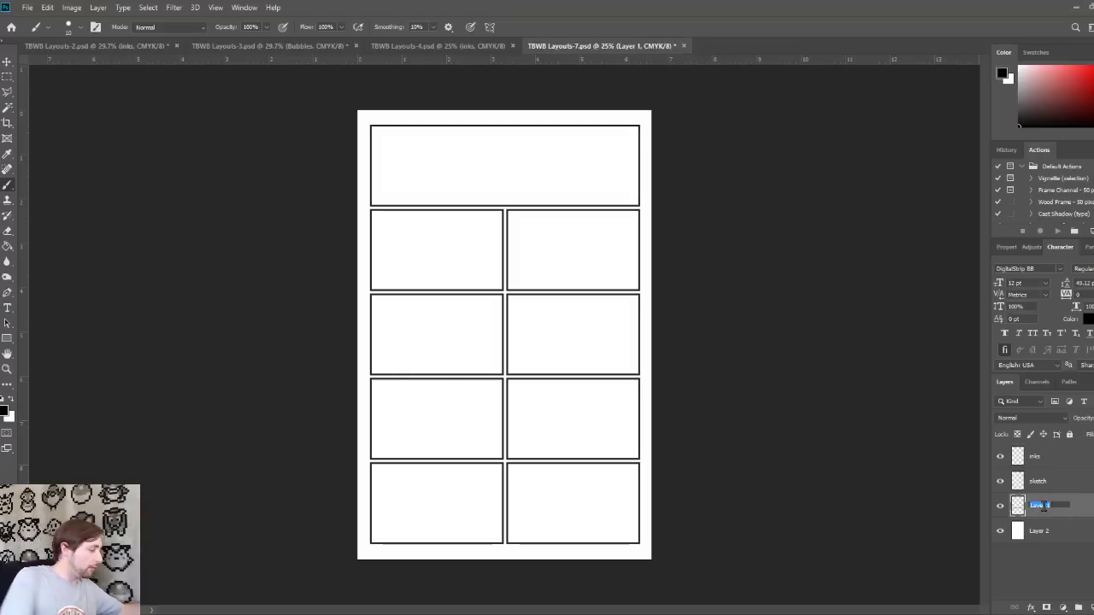
text(layout)
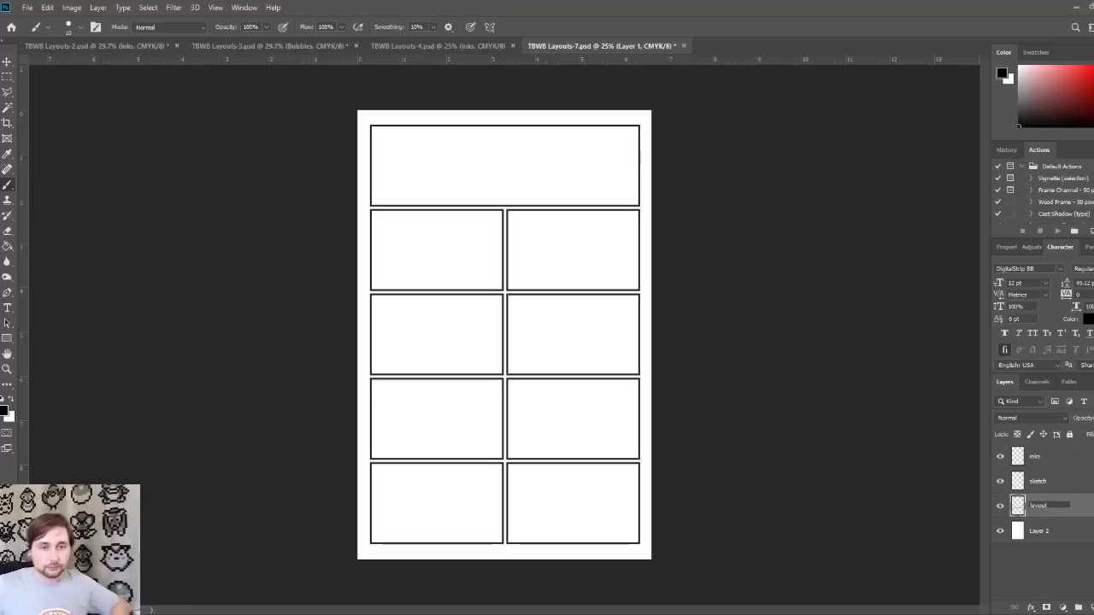
click(1066, 486)
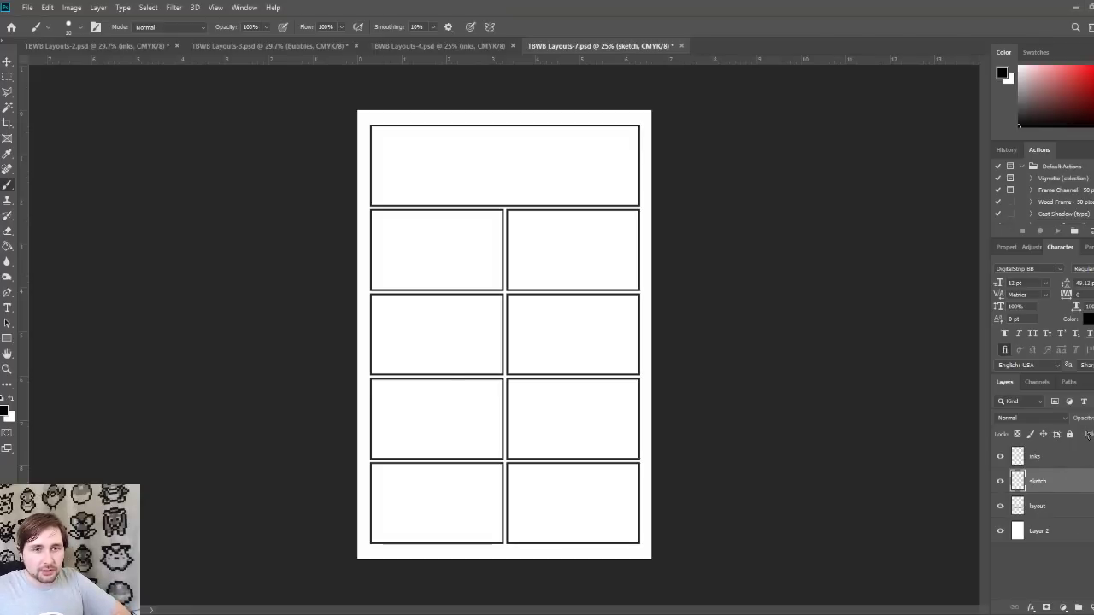
click(1087, 466)
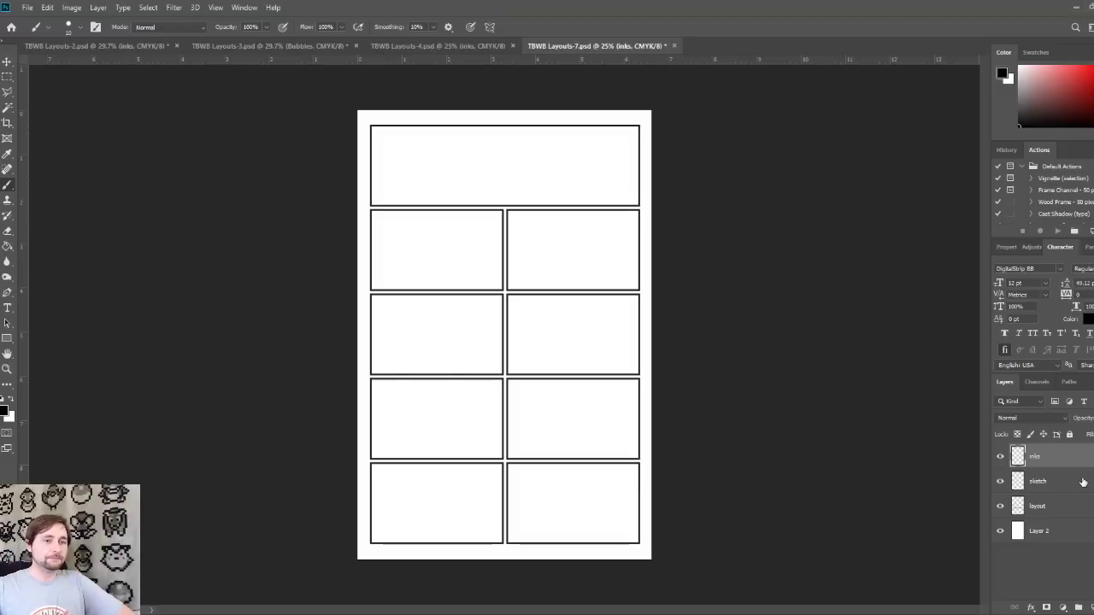
Step: Select the insides of all nine panels together with the Magic Wand, working on the layout layer
click(1071, 511)
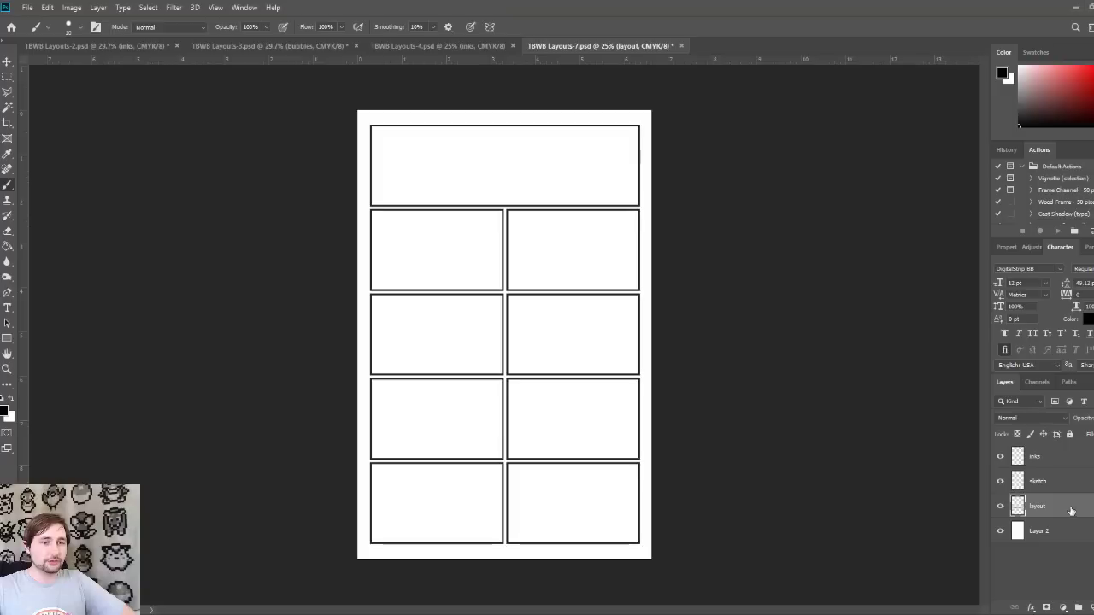
key(w)
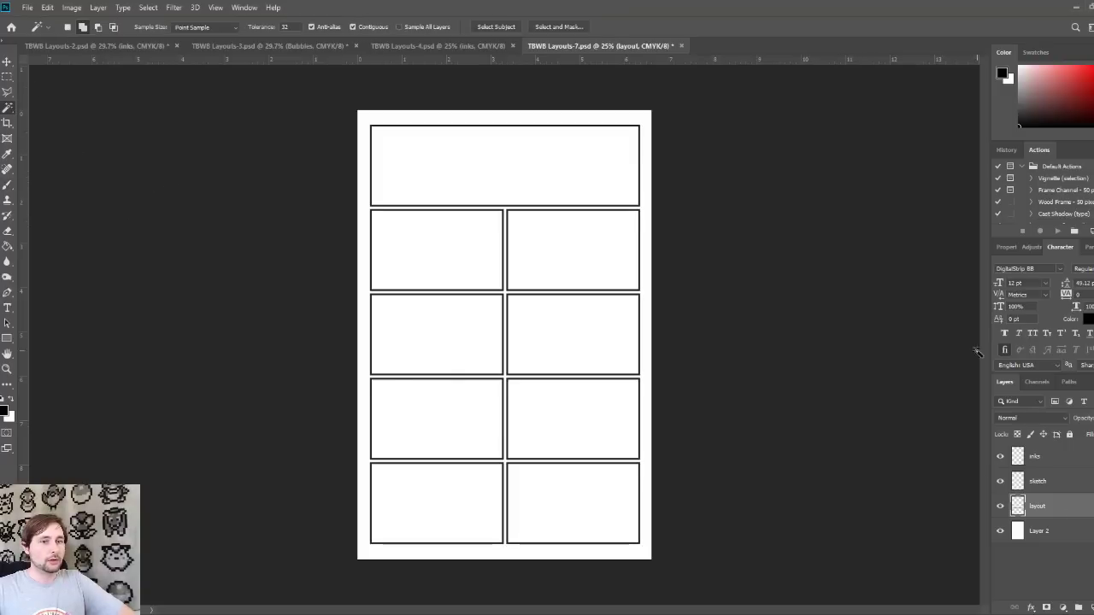
click(1084, 459)
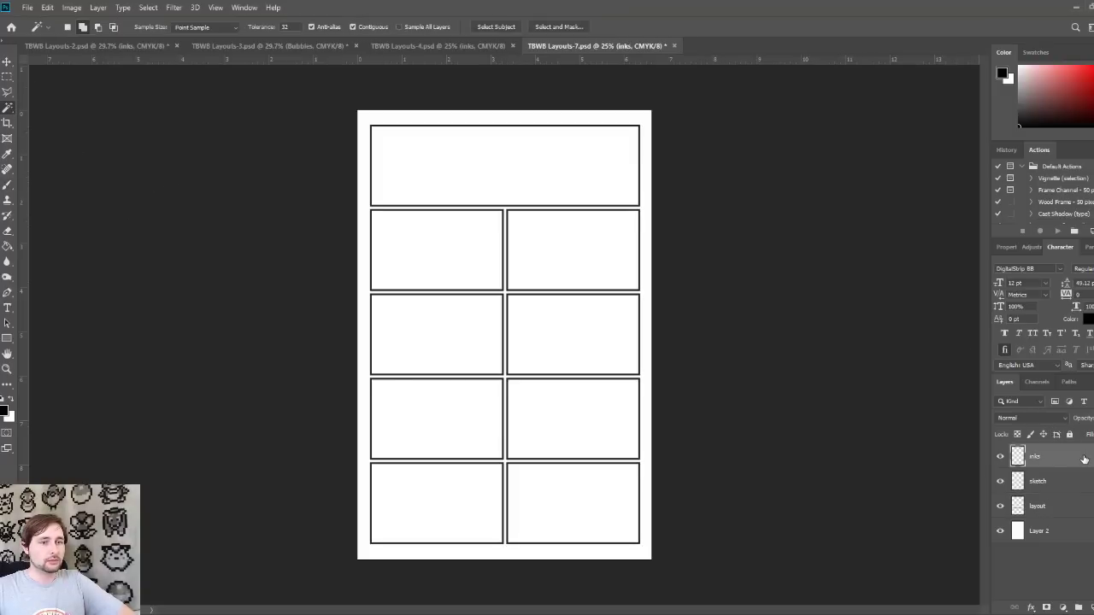
click(1092, 506)
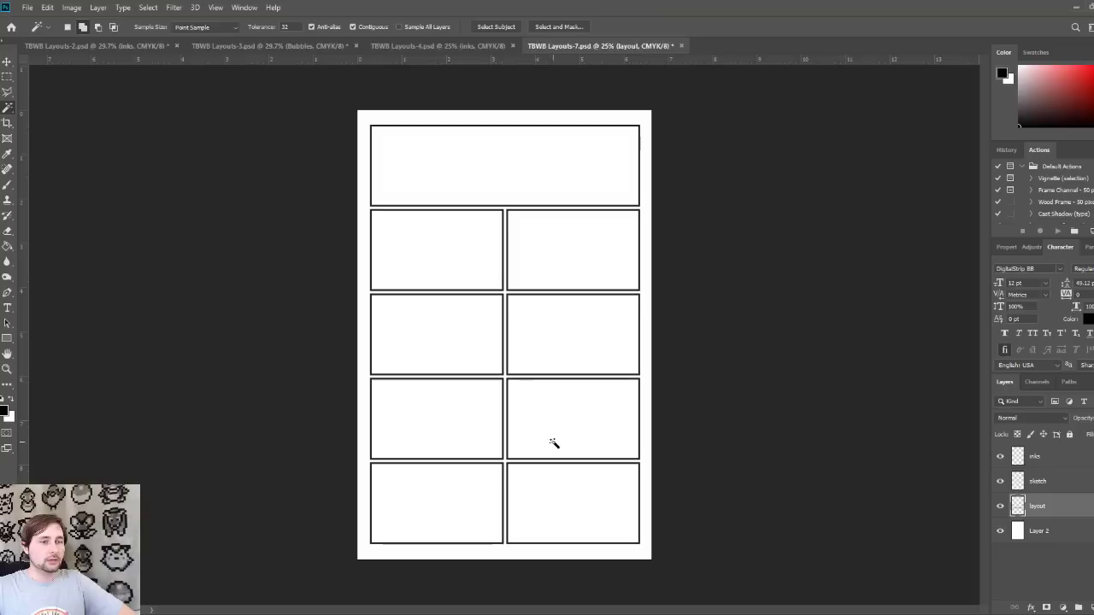
click(479, 491)
shift+click(589, 494)
shift+click(471, 432)
shift+click(574, 424)
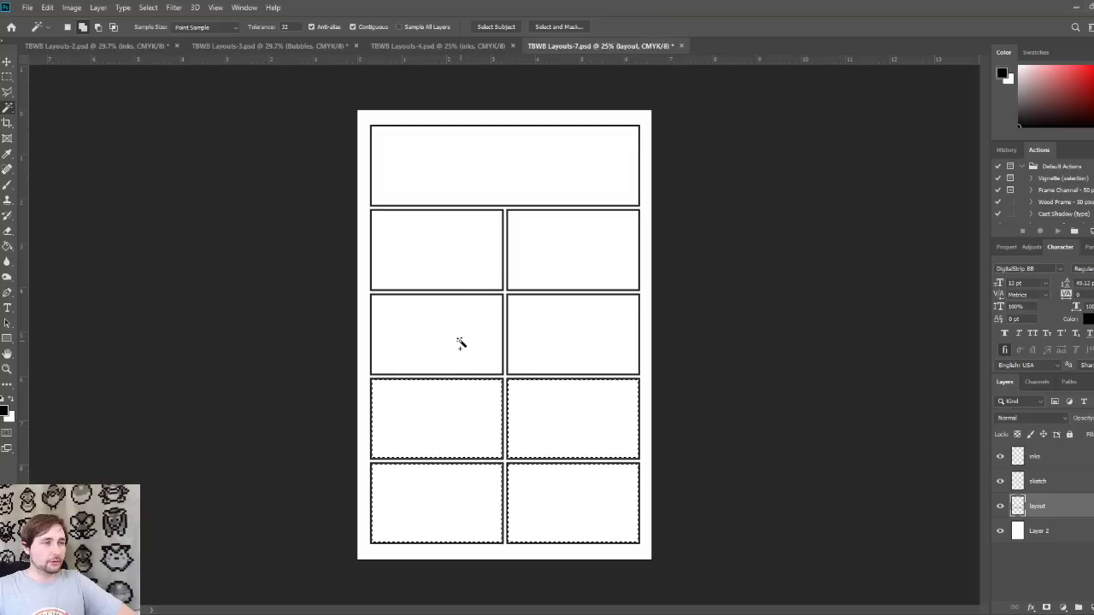
shift+click(459, 341)
shift+click(513, 322)
shift+click(459, 272)
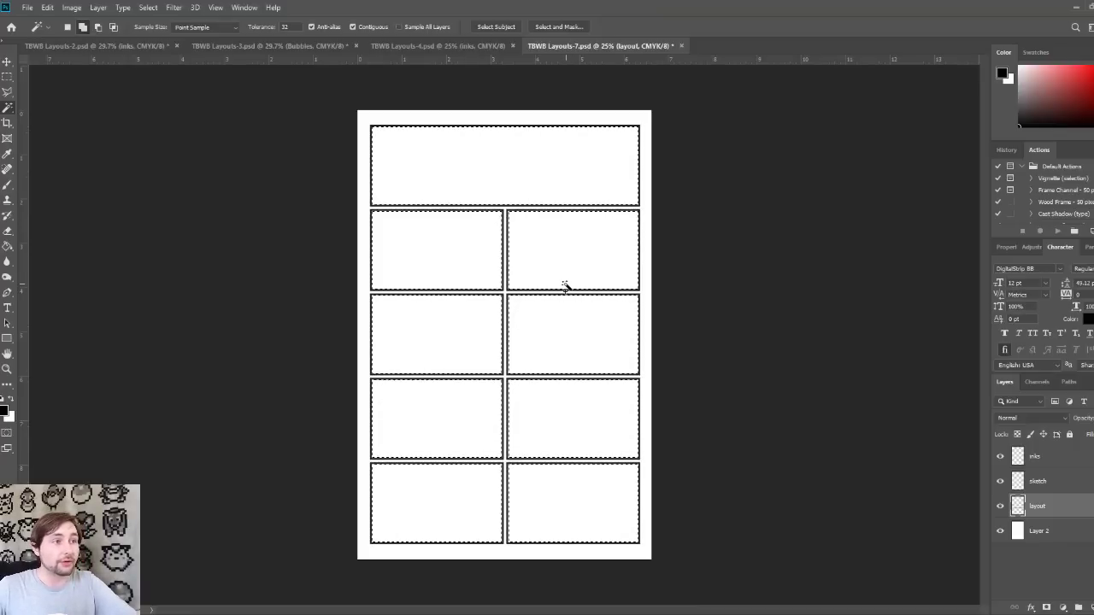
Step: Add a layer mask to the inks layer from the panel selection and switch to the Brush tool
click(1075, 466)
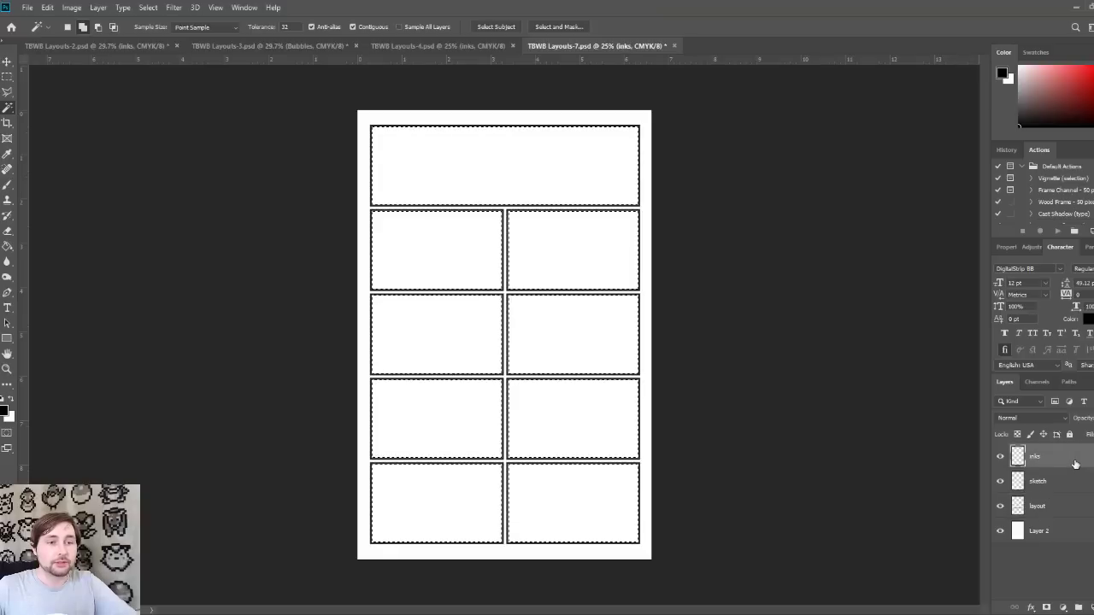
click(1047, 607)
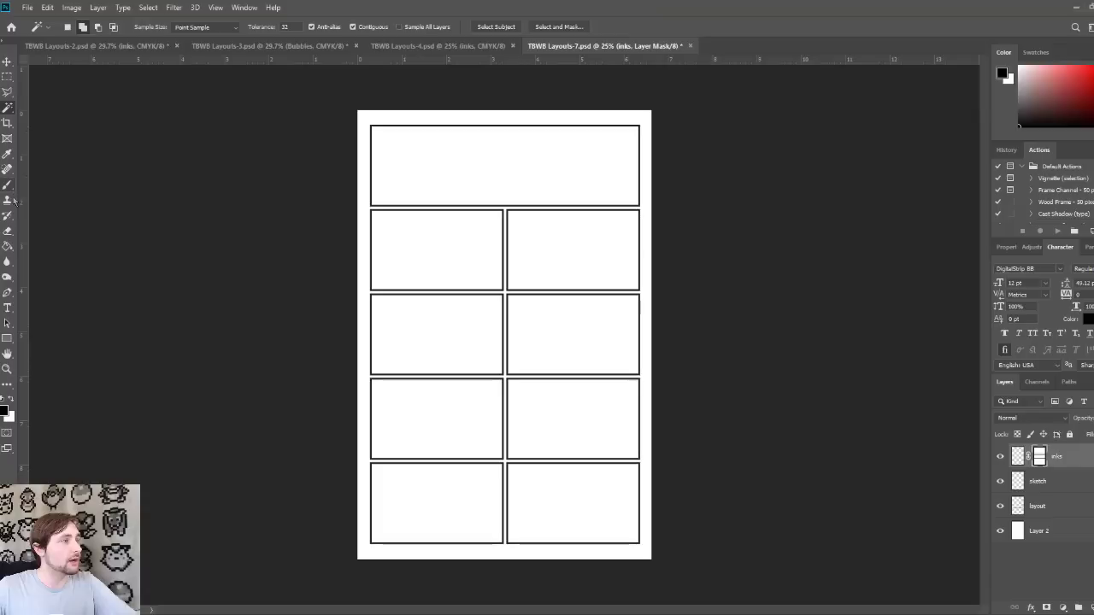
key(b)
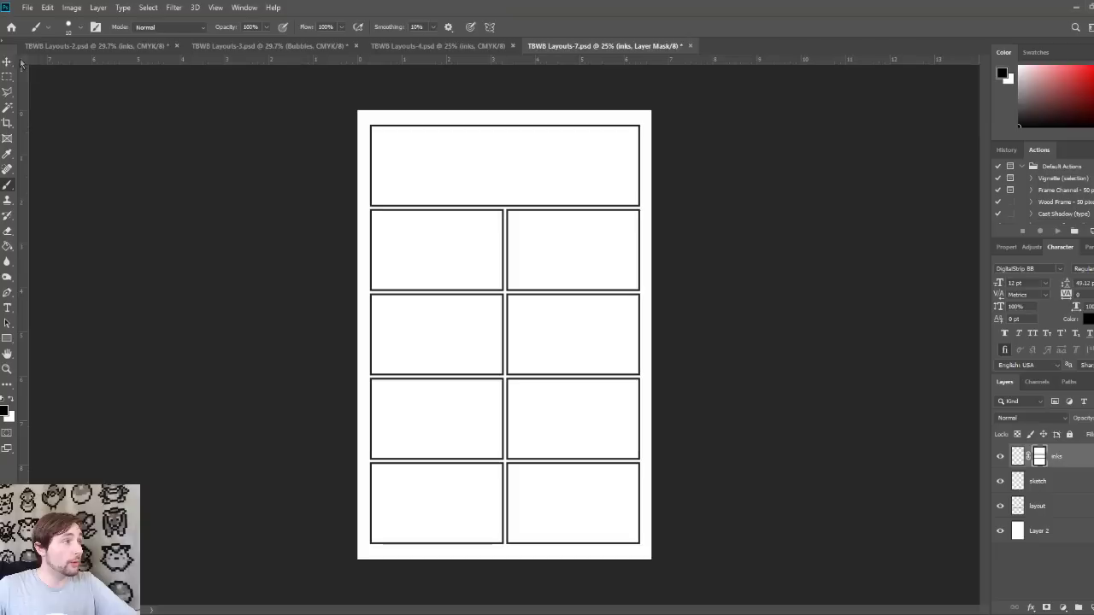
Step: Add the dialogue line "You come here by yourself?" in the second row's right panel and place it along the panel's bottom edge
key(v)
key(ctrl+shift+alt+n)
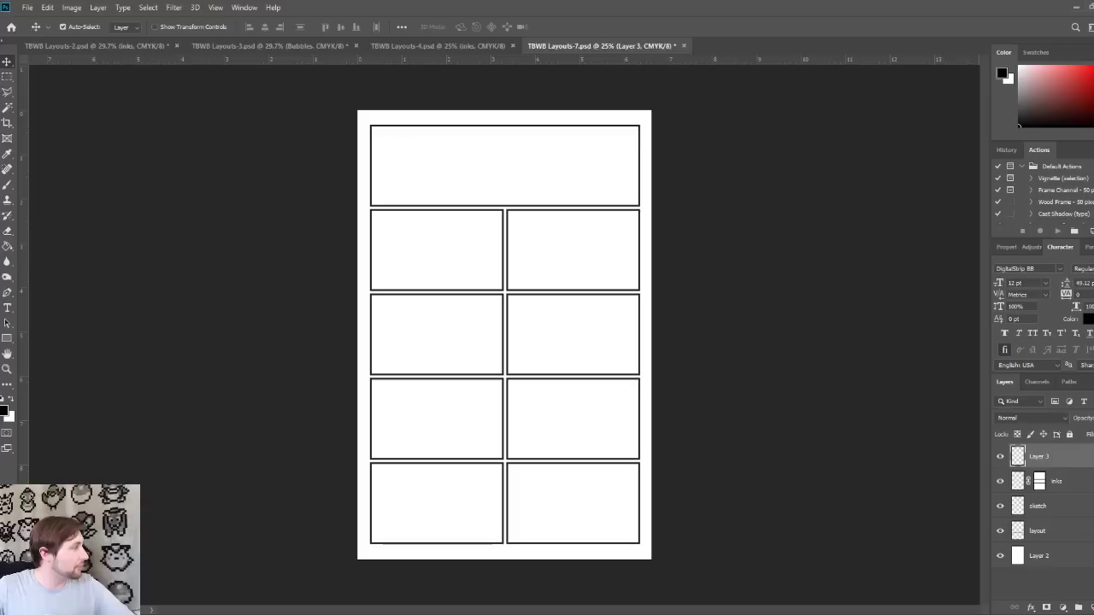
click(548, 271)
click(6, 309)
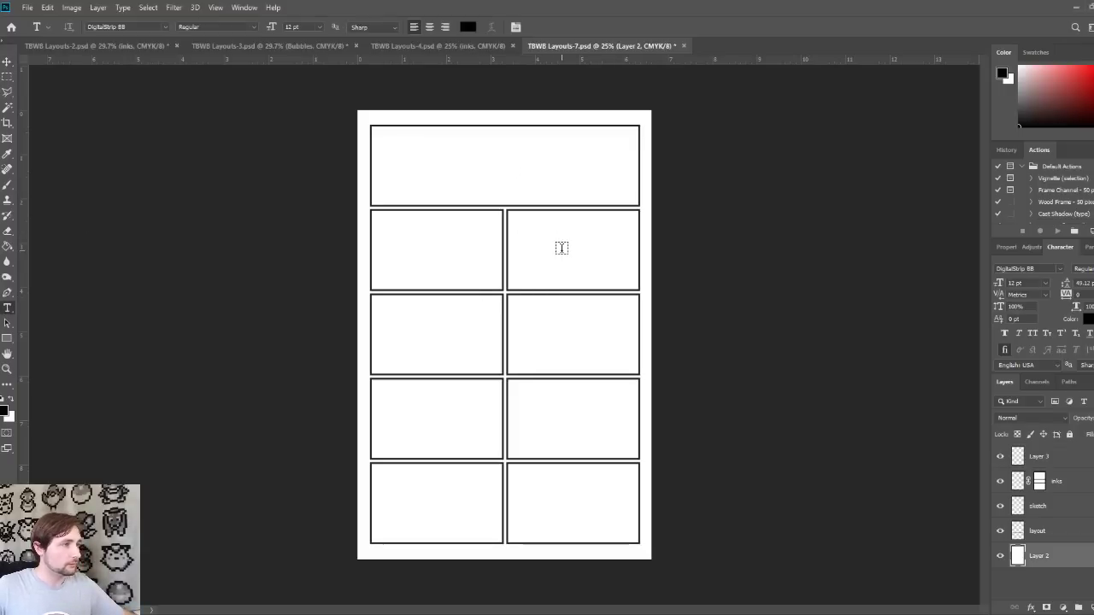
click(521, 236)
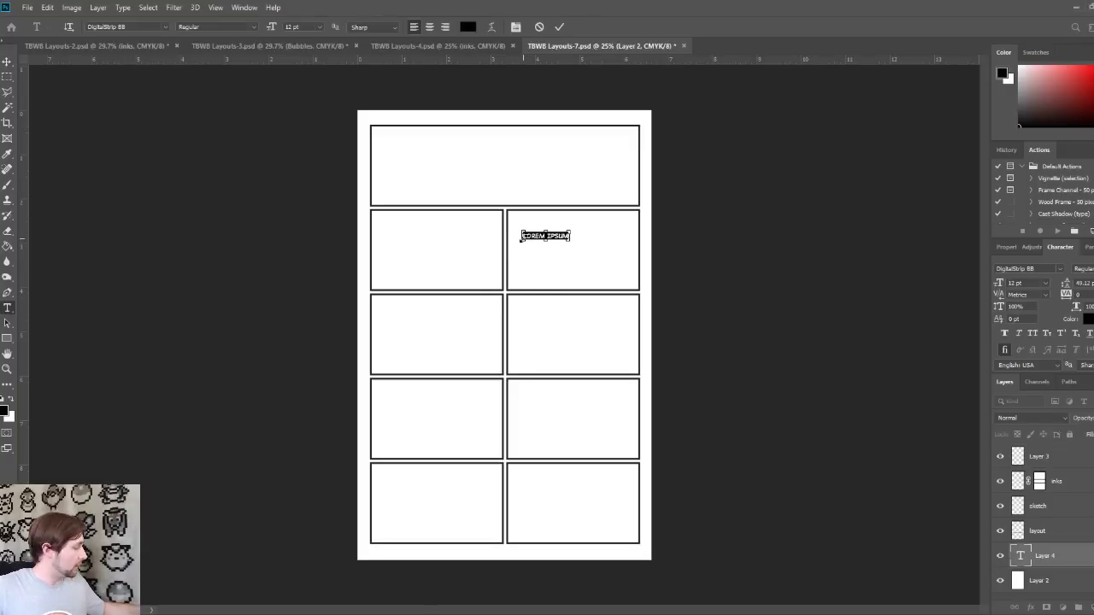
text(YOU COME HERE BY YOURSELF?)
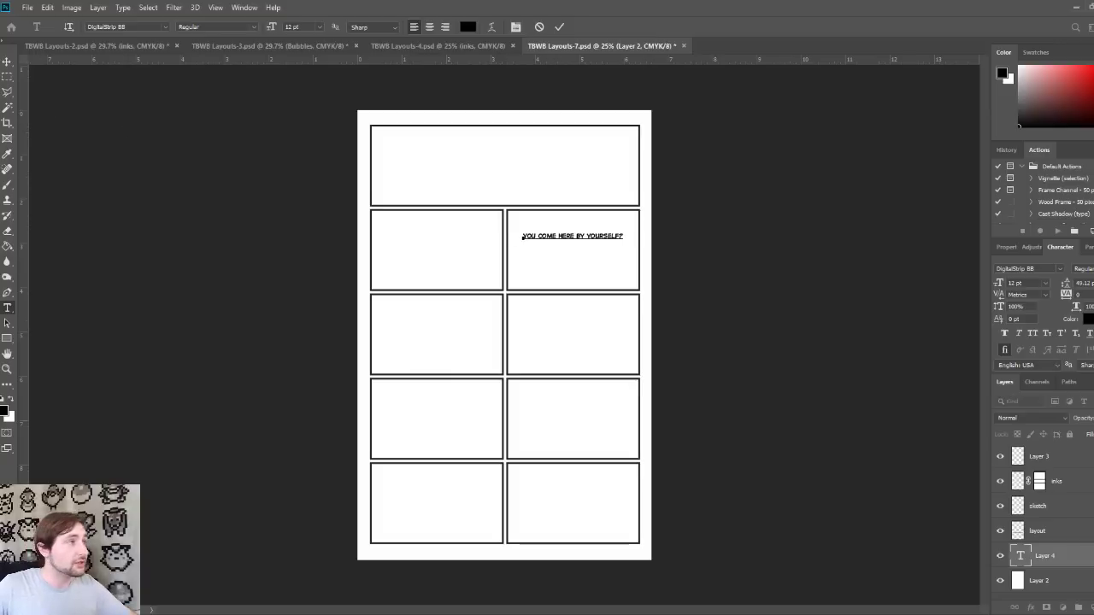
click(6, 62)
drag(567, 237, 569, 287)
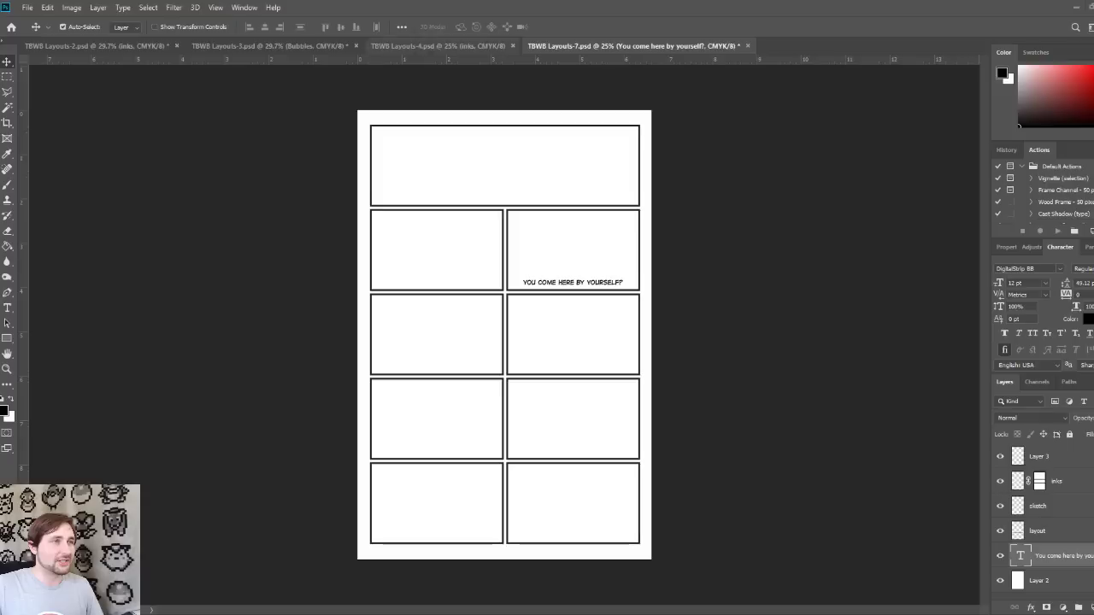
Step: Using TBWB Layouts-4.psd as reference, move the dialogue text layer to the top of the TBWB Layouts-7.psd layer stack and delete the empty Layer 3
click(444, 46)
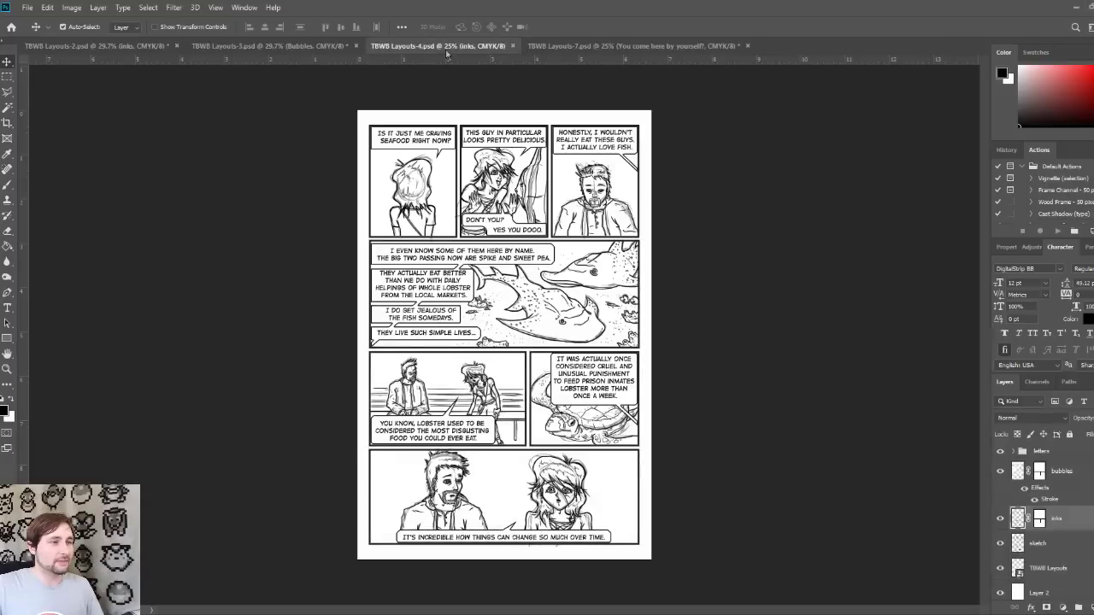
click(650, 47)
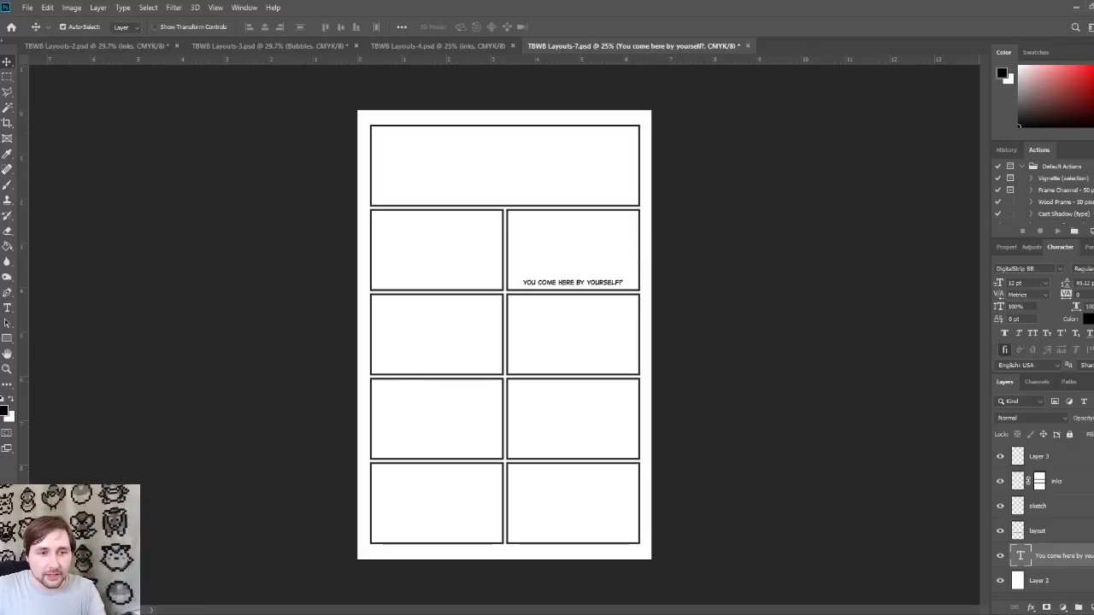
click(1001, 555)
click(1001, 556)
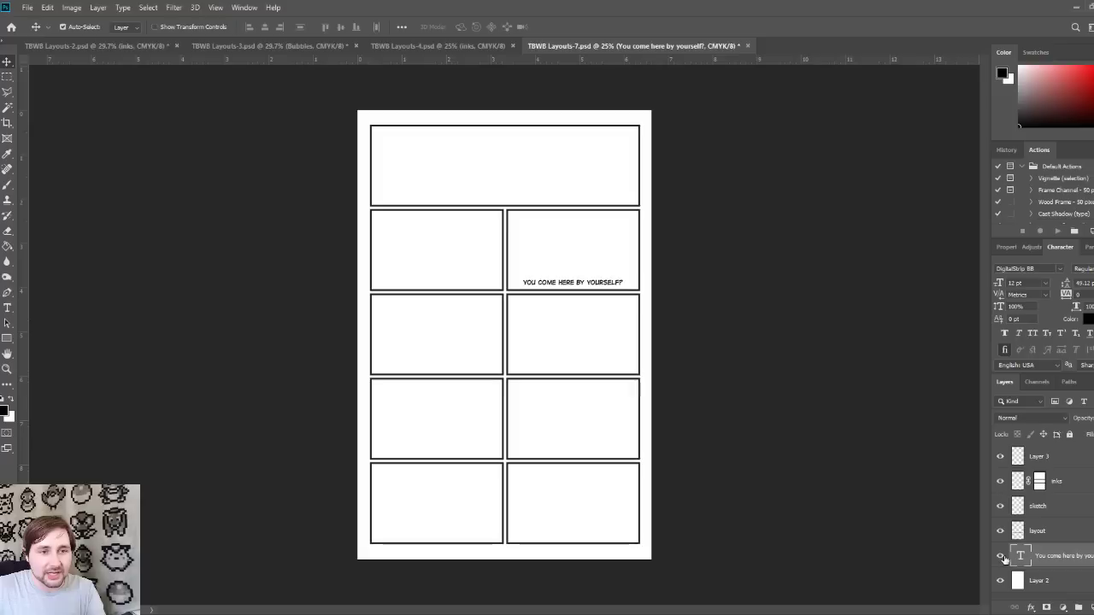
drag(1085, 560, 1085, 451)
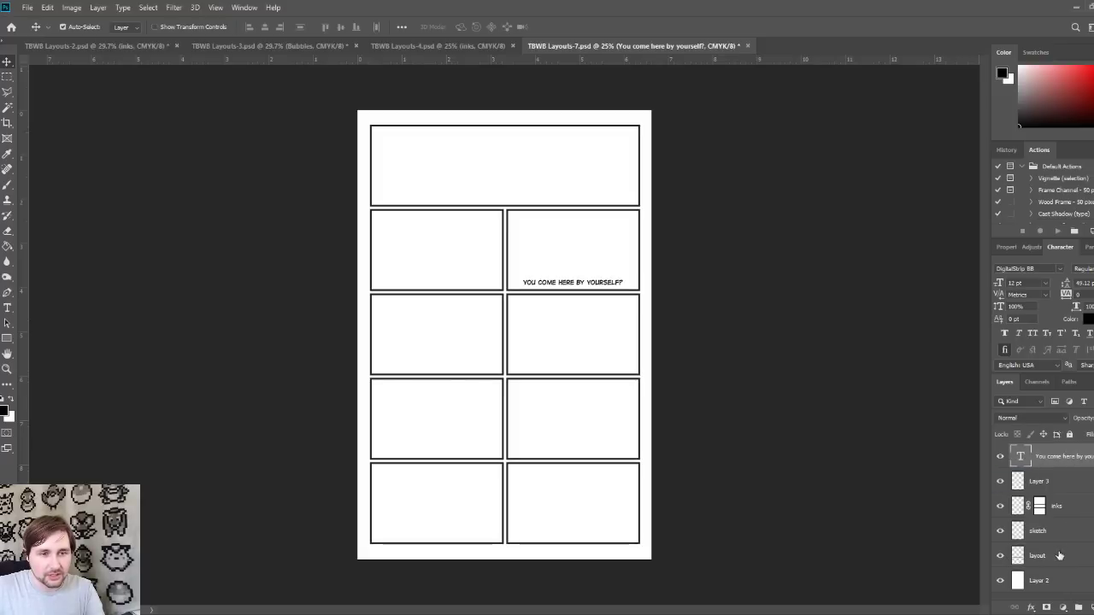
click(1068, 488)
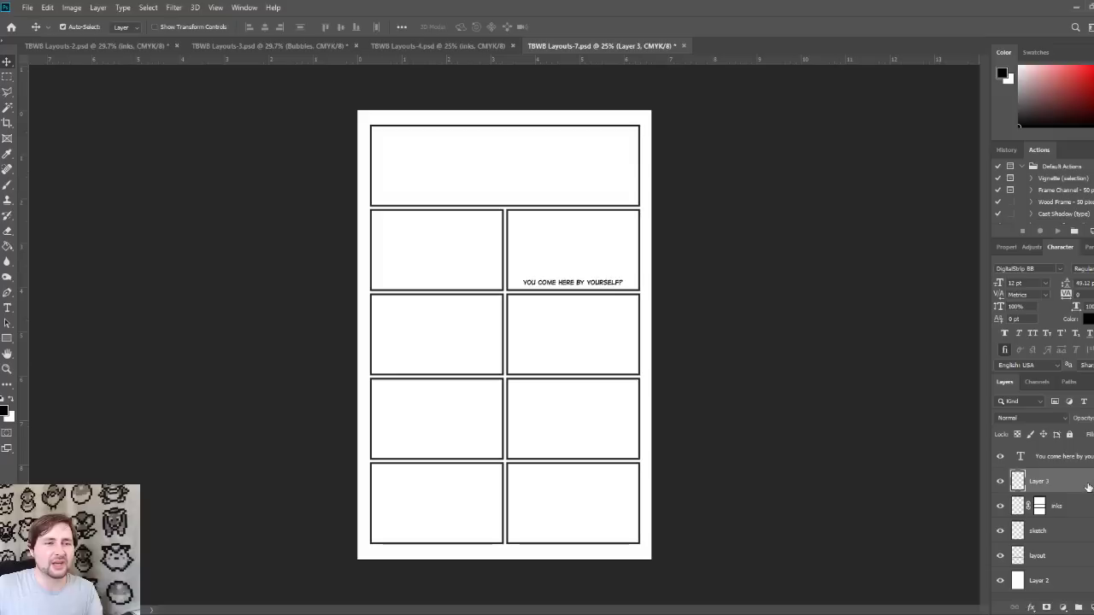
key(Delete)
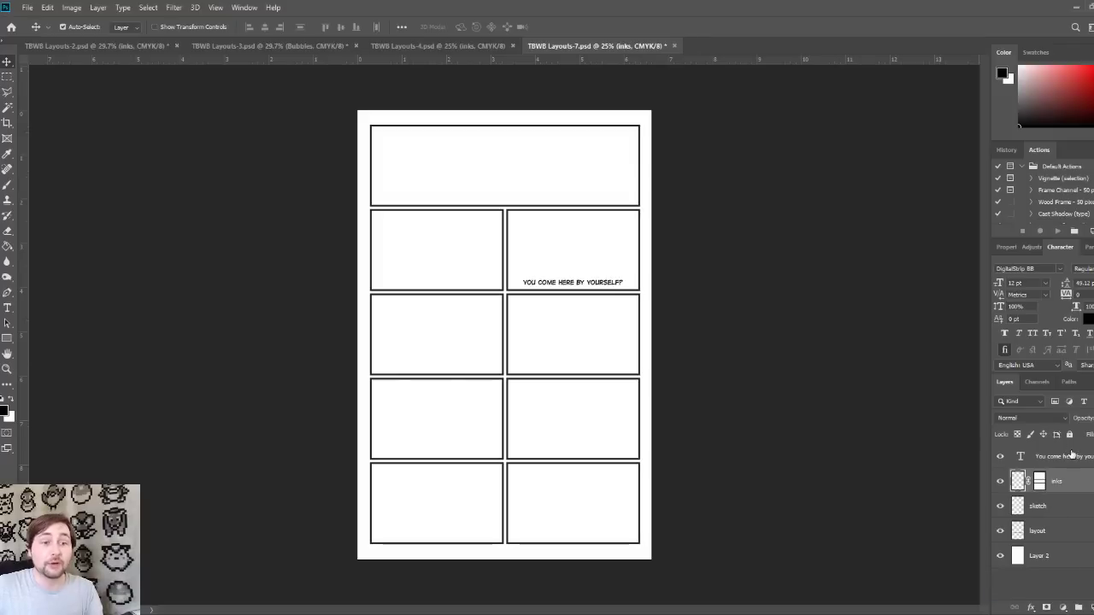
Step: Create a layer group named letters and put the dialogue text layer inside it
click(1072, 454)
click(1079, 606)
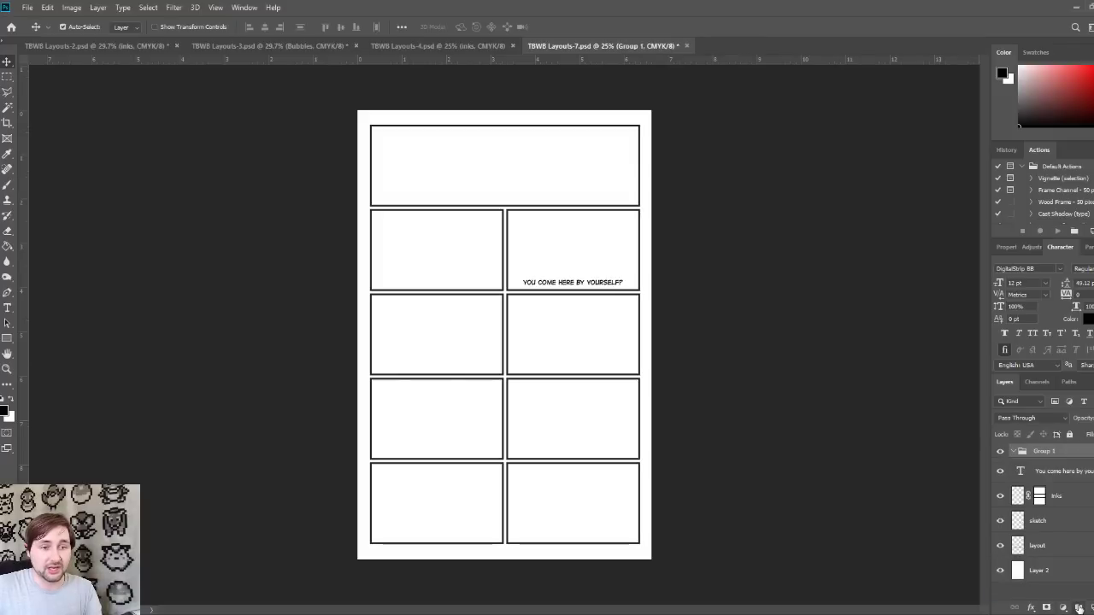
drag(1065, 479, 1066, 452)
click(1066, 451)
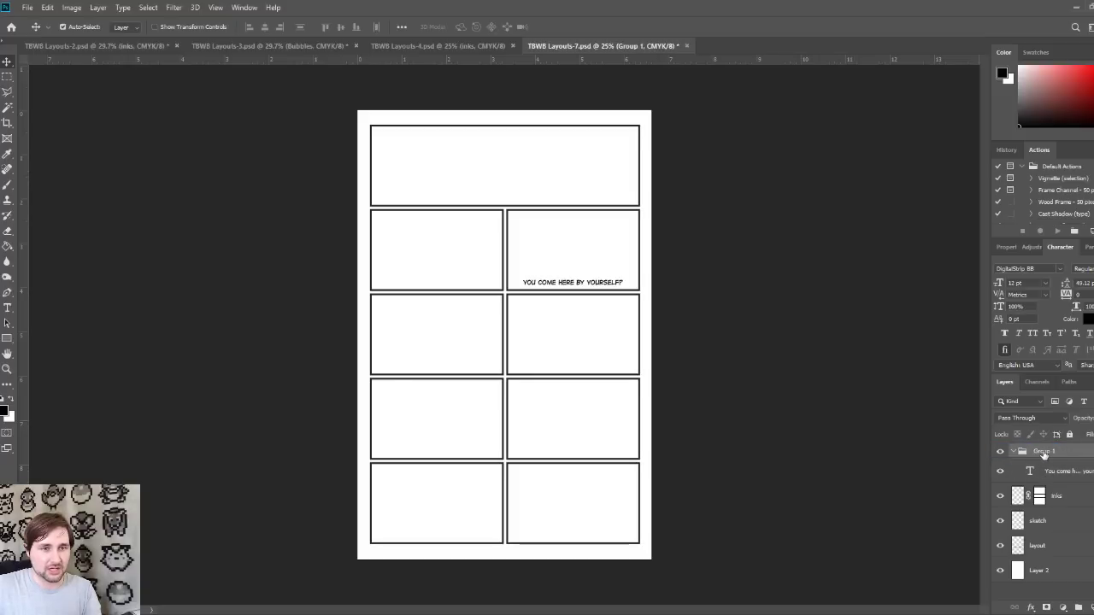
double_click(1042, 450)
text(Text)
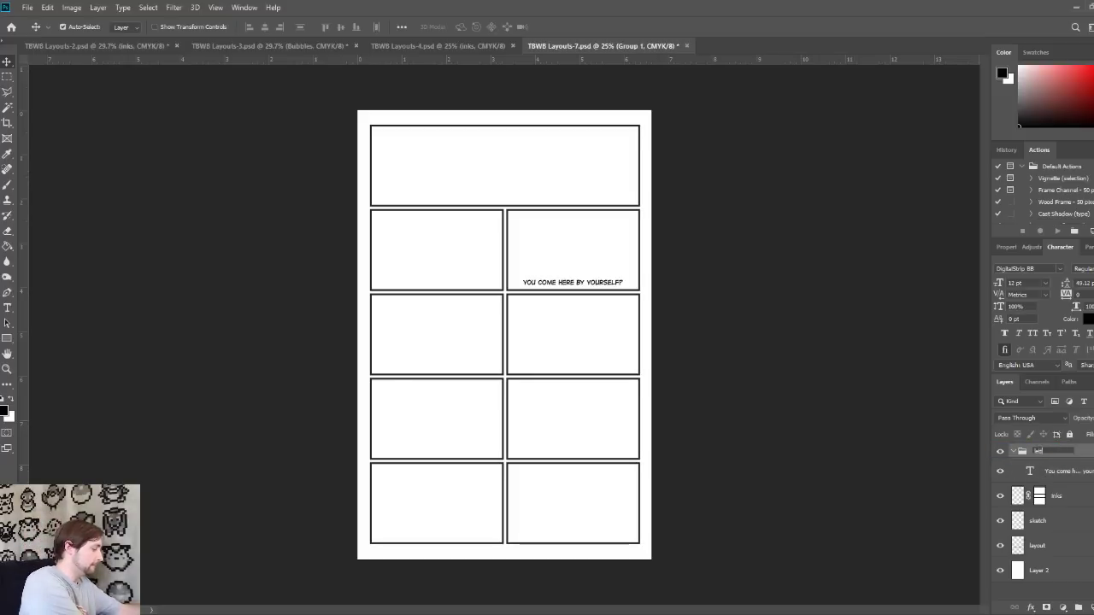
click(1091, 479)
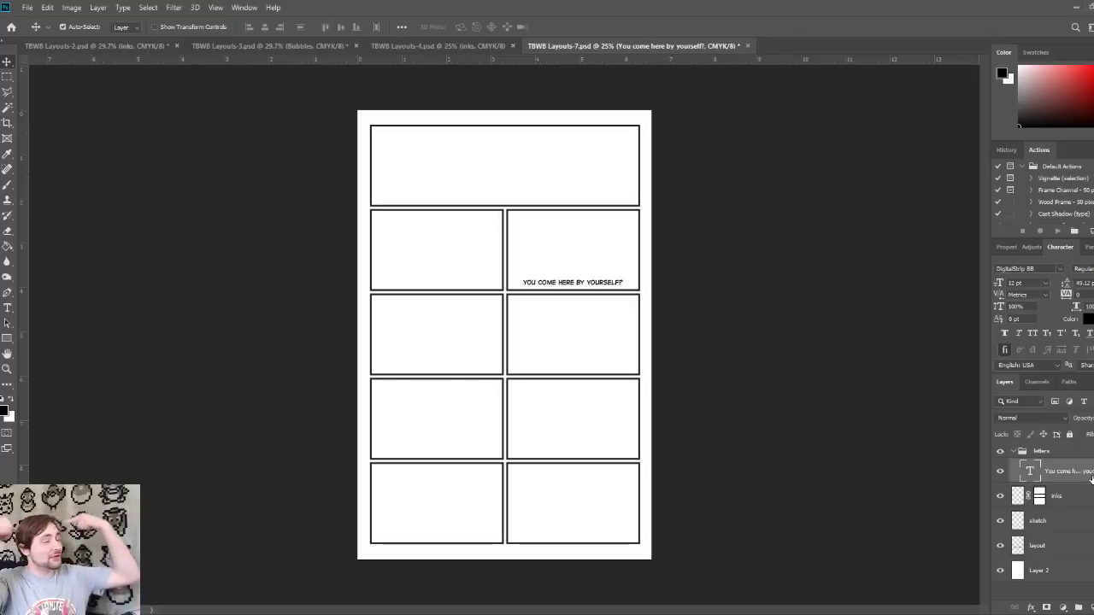
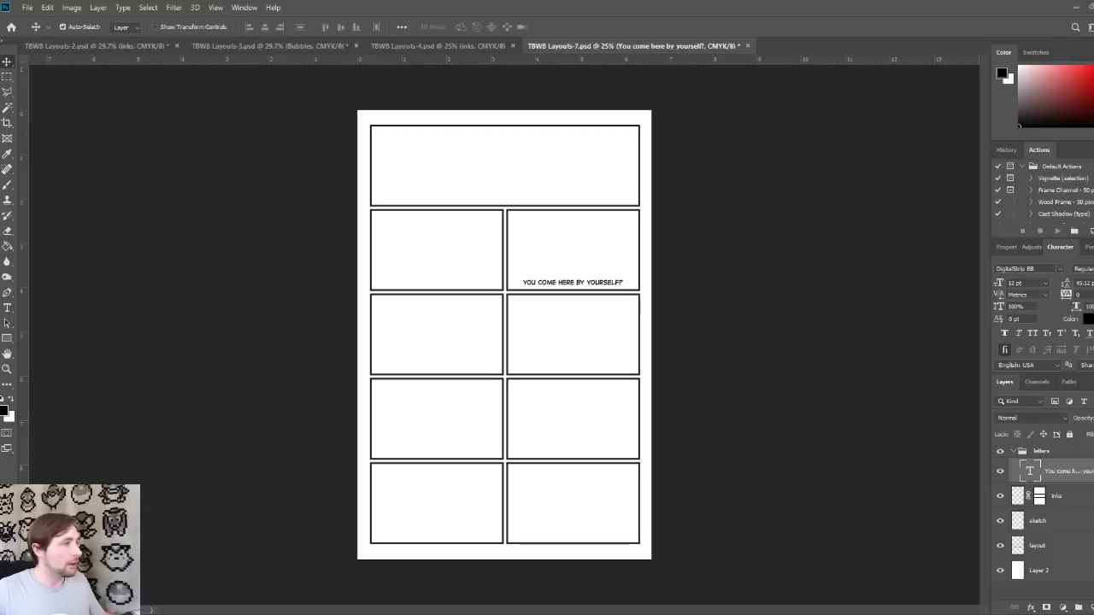
Step: Add the dialogue line "Not normally no." in the third row's left panel and place it in the panel's upper-left corner
key(t)
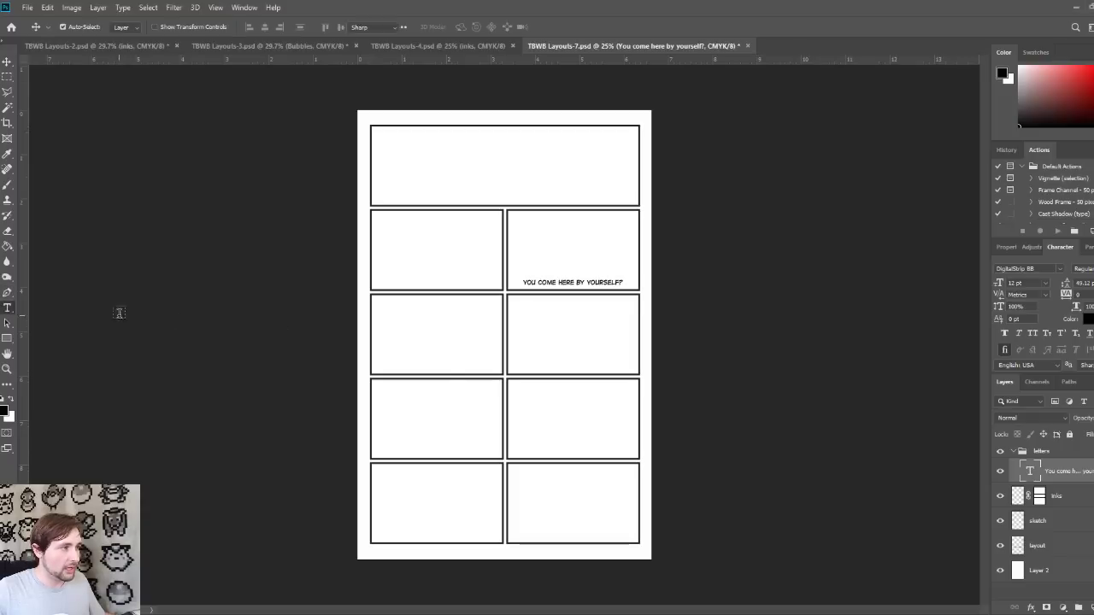
click(386, 313)
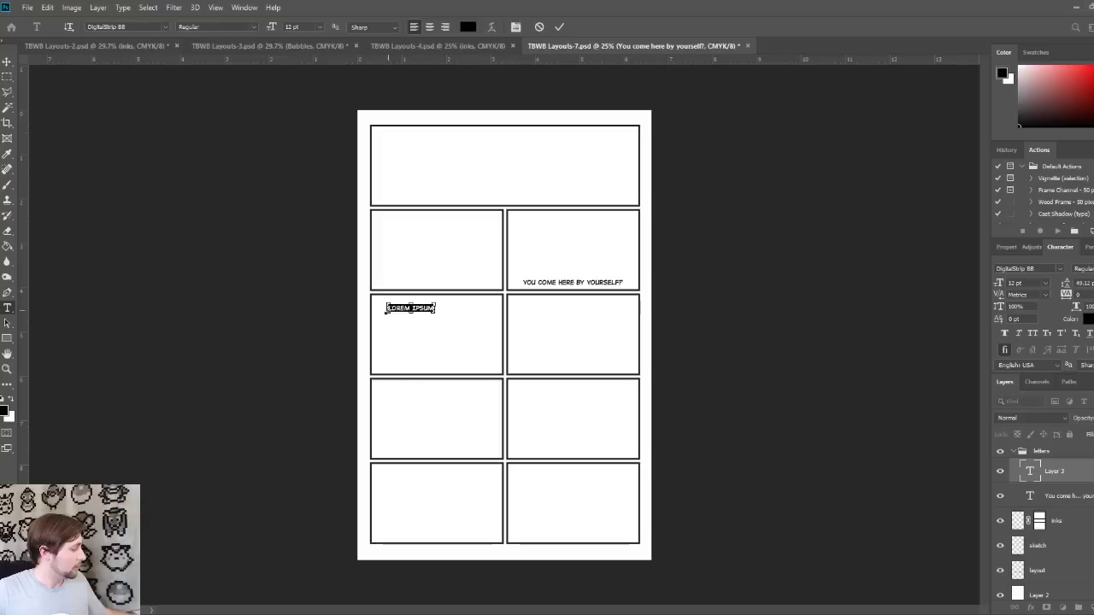
text(NOT NORMALLY NO.)
click(8, 62)
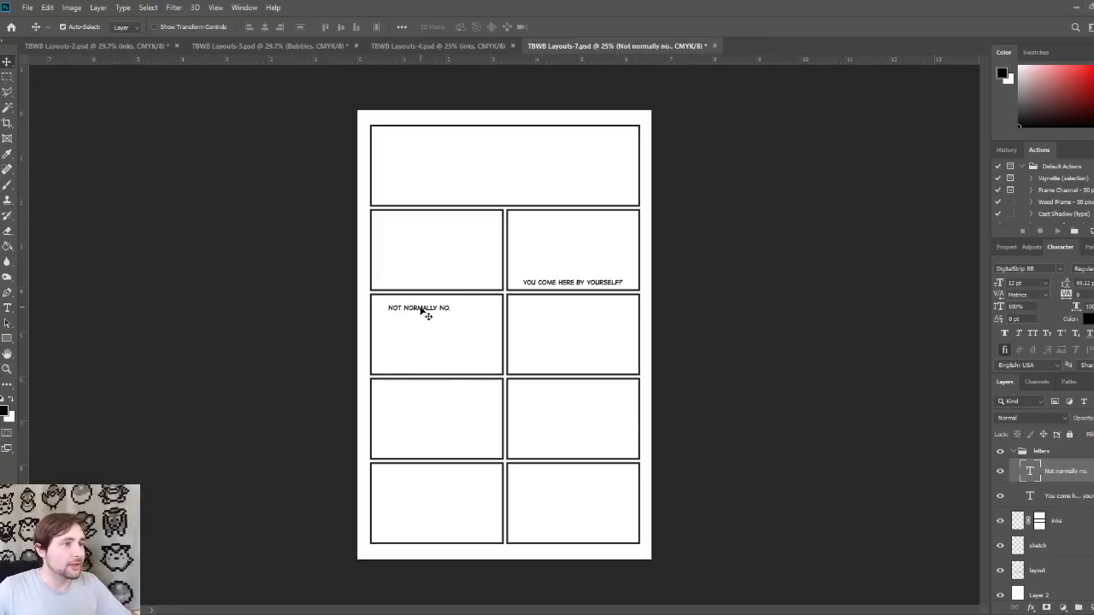
drag(422, 309, 417, 304)
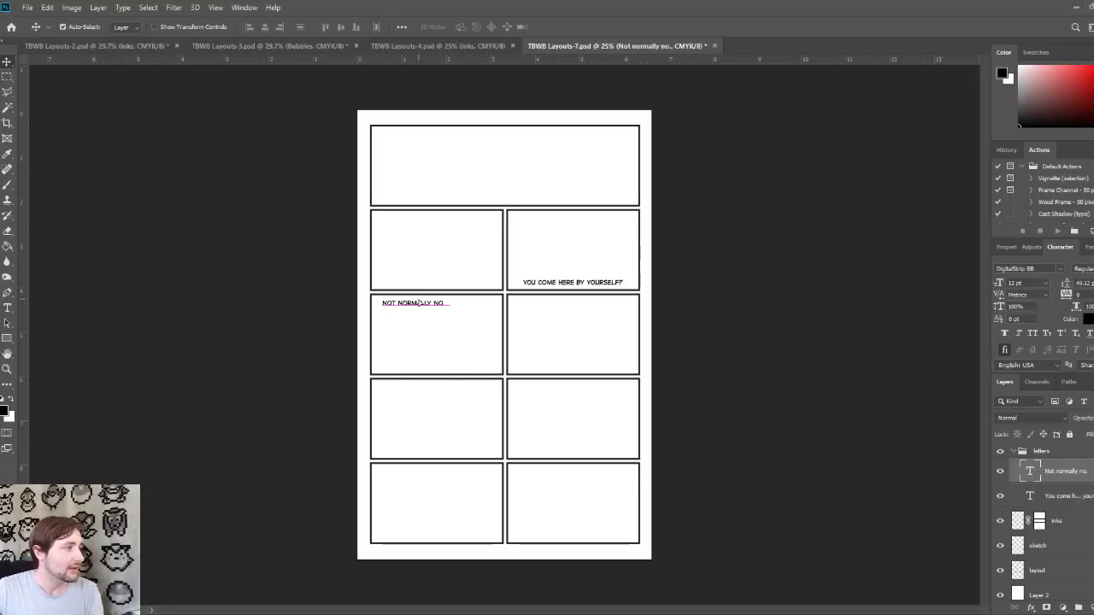
key(Left)
key(Left)
key(Left)
key(Left)
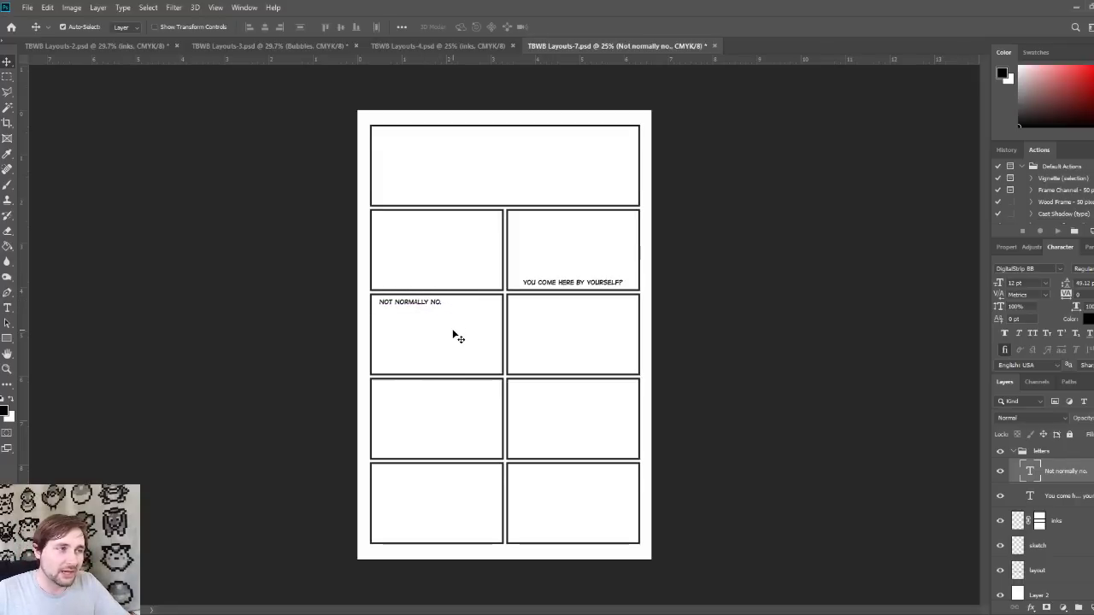
key(Left)
key(Left)
key(Left)
key(Left)
key(Left)
key(Left)
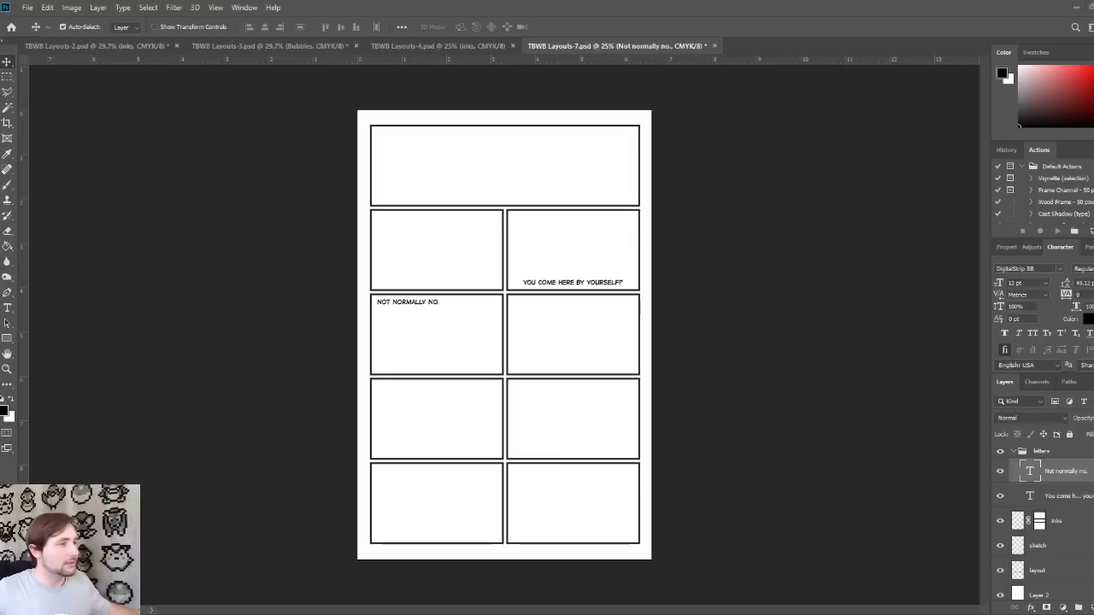
Step: Add the line "I'm just... I'm just trying to get out of the house today.", broken before "get", with 12 pt leading
click(7, 308)
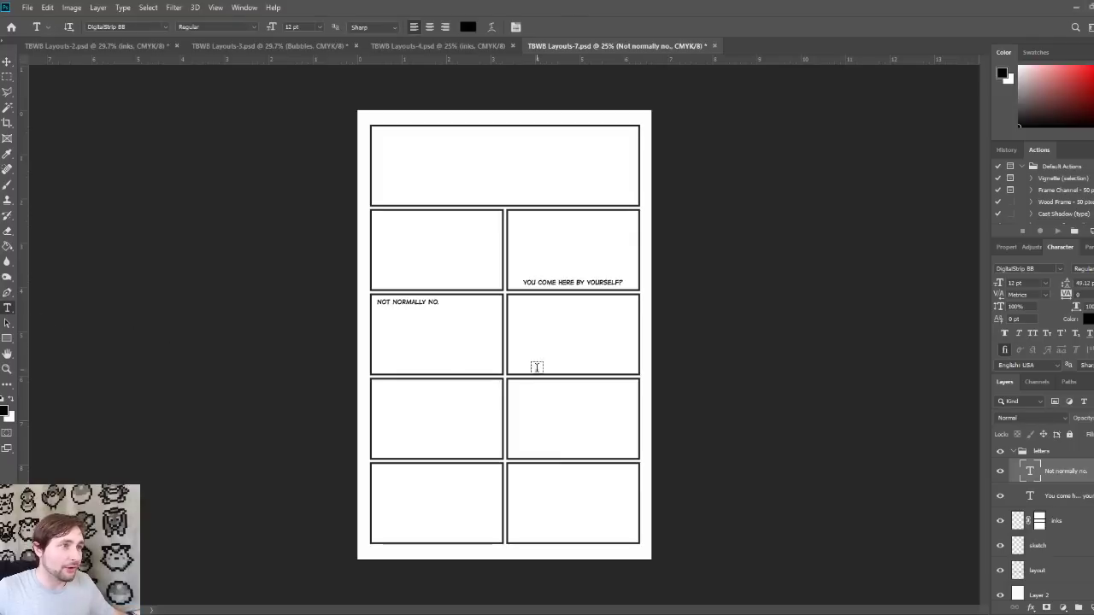
click(391, 360)
text(I'M JUST... I'M JUST TRYING TO GET OUT OF THE HOUSE TODAY)
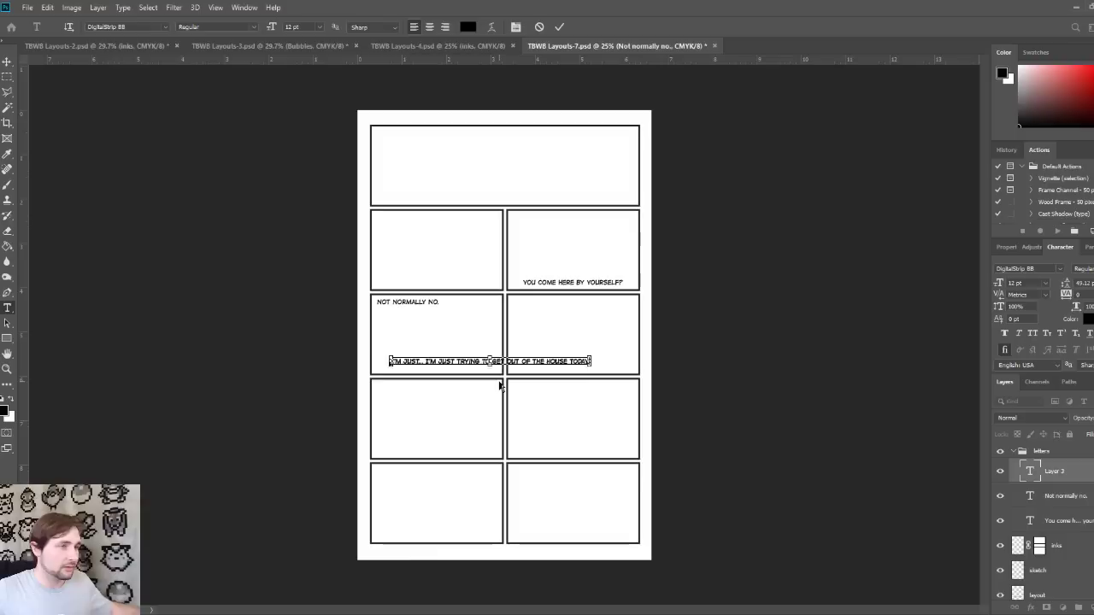
text(.)
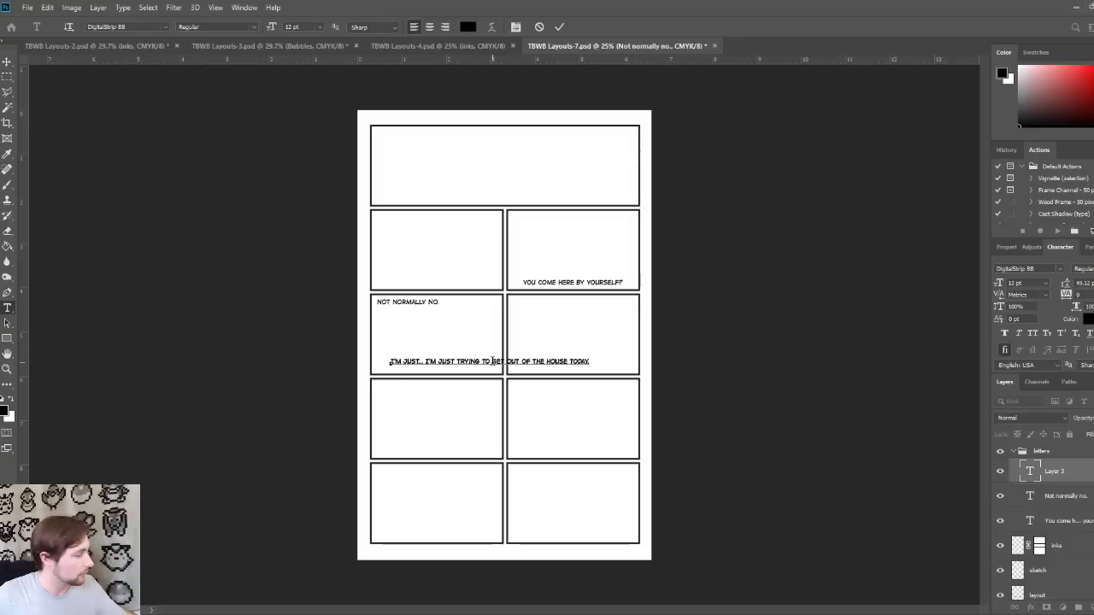
click(492, 361)
key(Return)
key(ctrl+a)
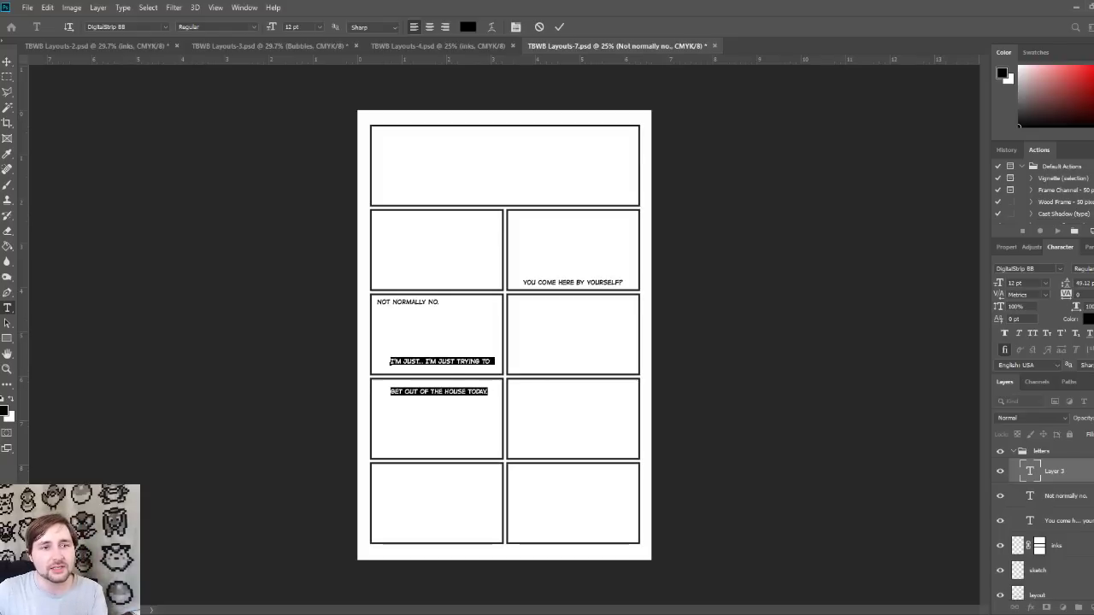
text(12)
key(Return)
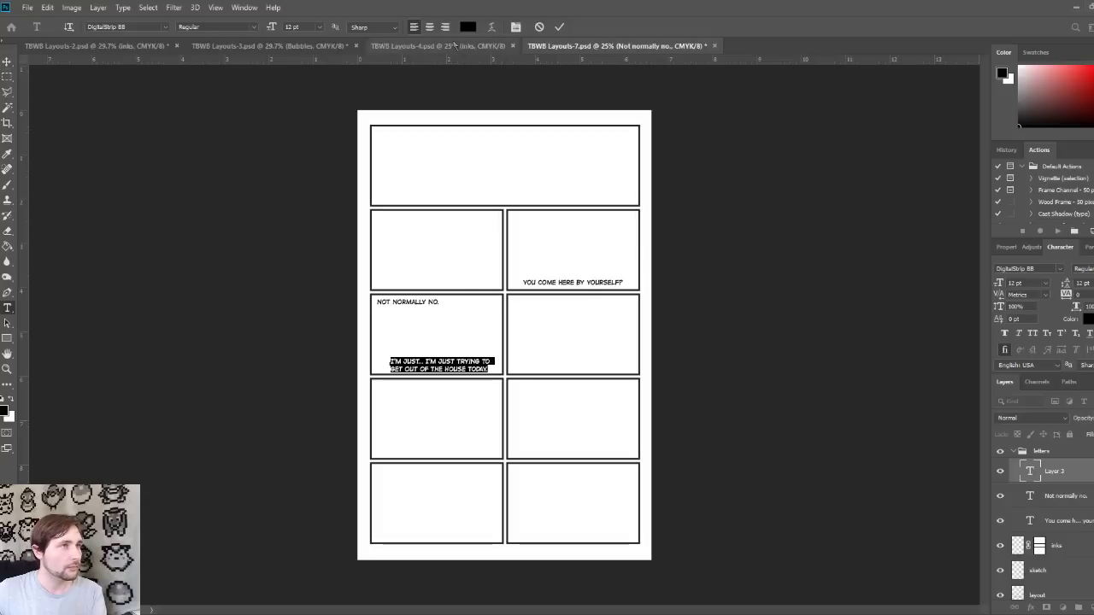
Step: Center-align the two-line dialogue and place it in the lower-right corner of the third row's left panel
click(430, 26)
click(7, 62)
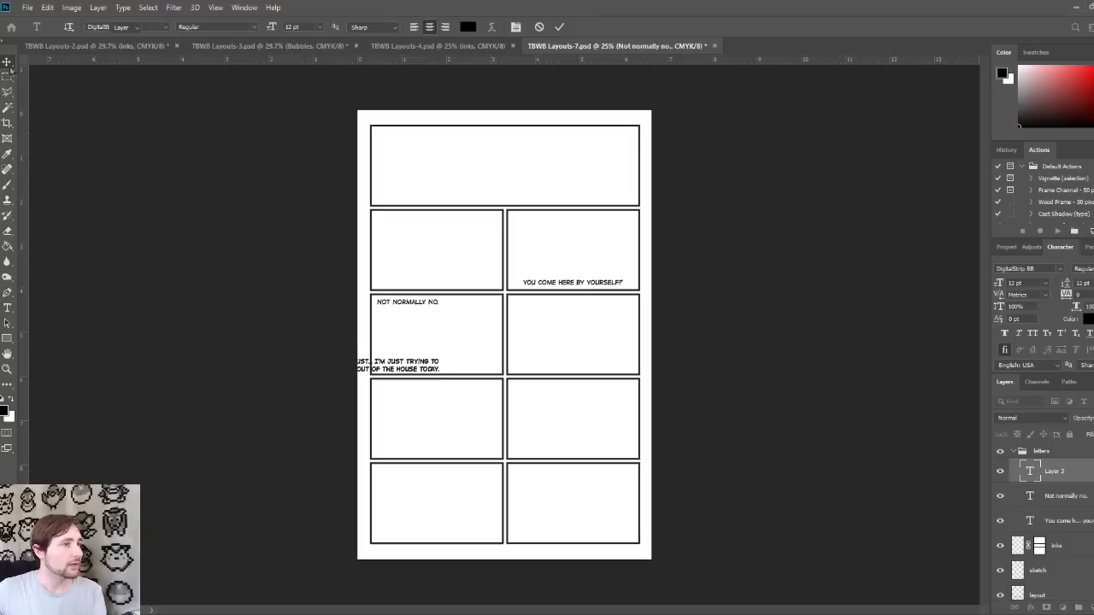
drag(405, 366, 446, 366)
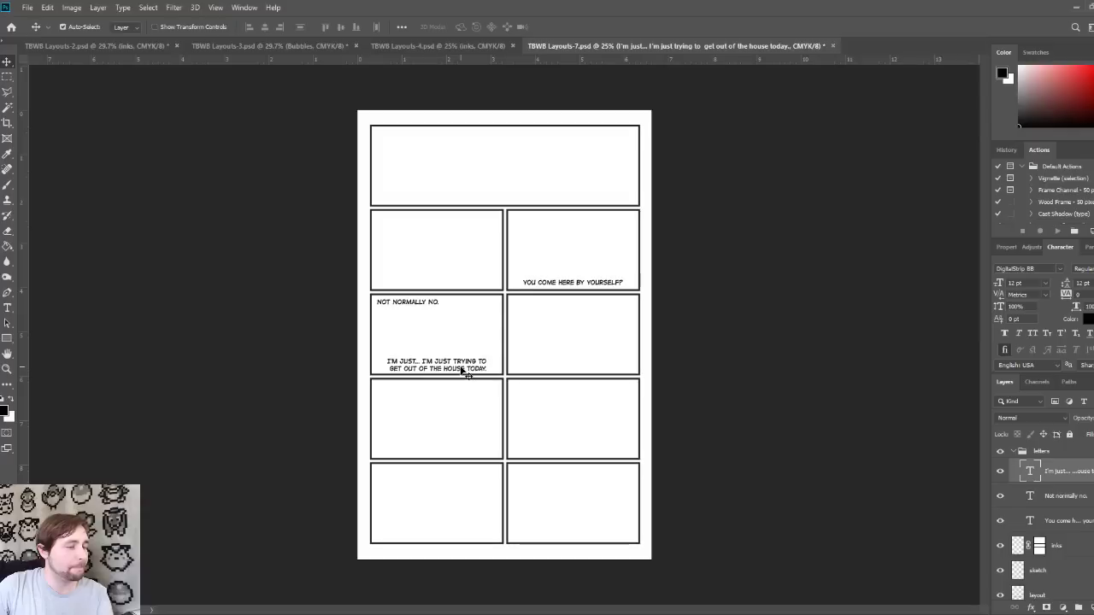
drag(474, 371, 487, 368)
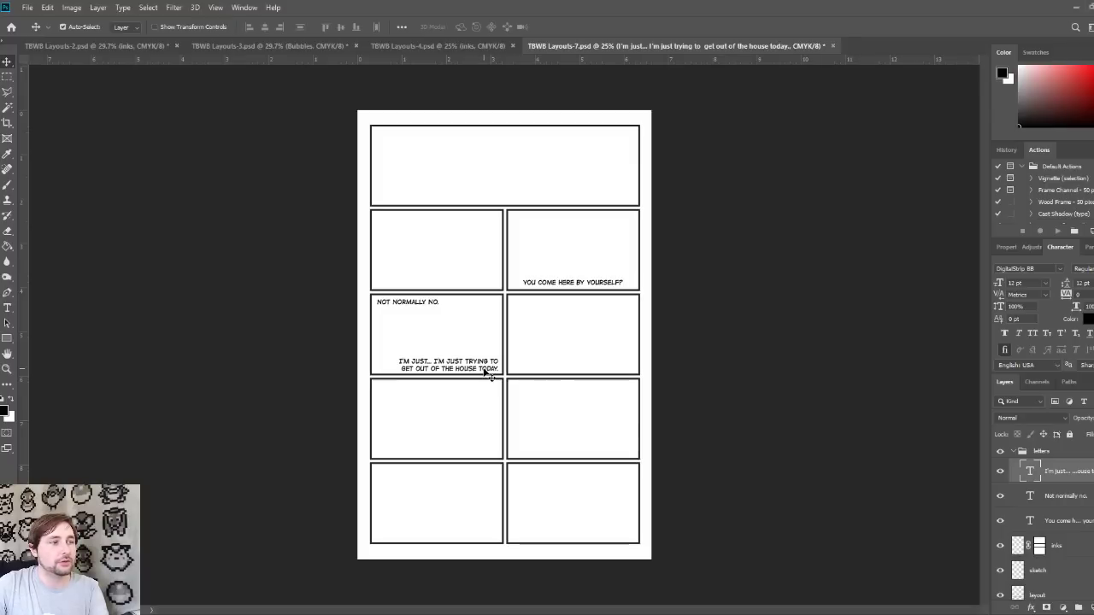
Step: Move both third-row dialogue texts into the right panel, keeping them in its upper-left and lower-right corners
drag(488, 373, 630, 376)
drag(417, 306, 551, 309)
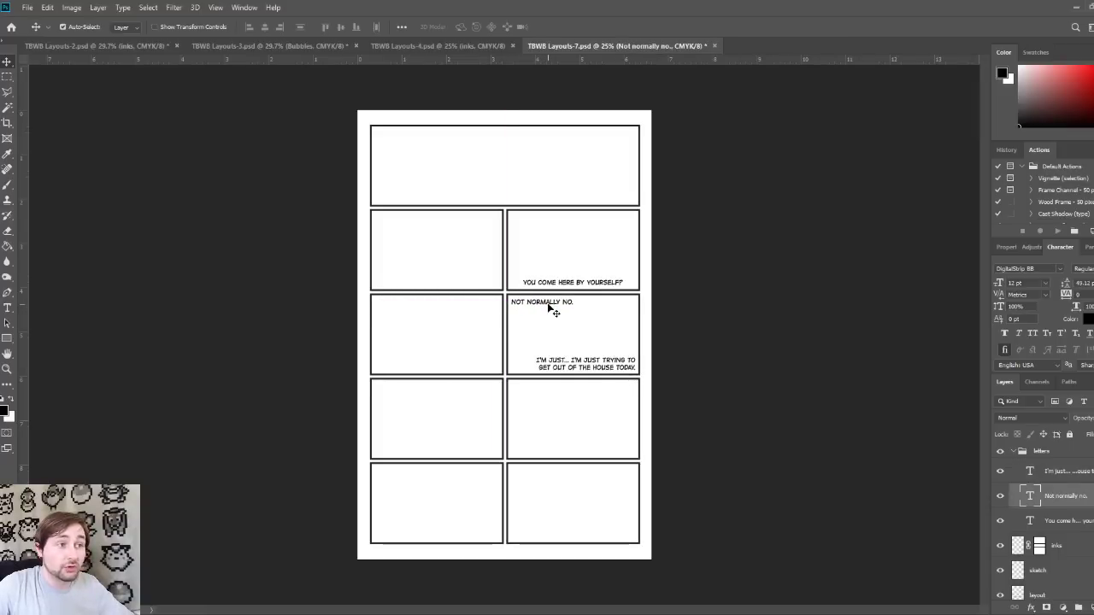
key(Right)
key(Right)
key(Right)
key(Right)
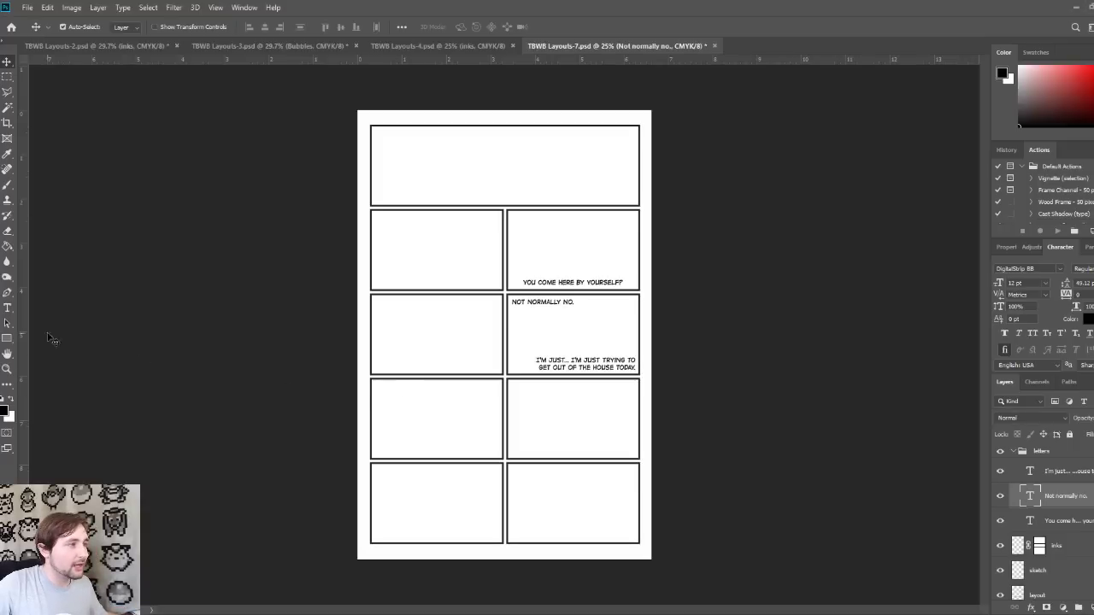
Step: Add an ellipsis "..." as a new text layer near the top of the fourth row's left panel
click(8, 308)
click(402, 390)
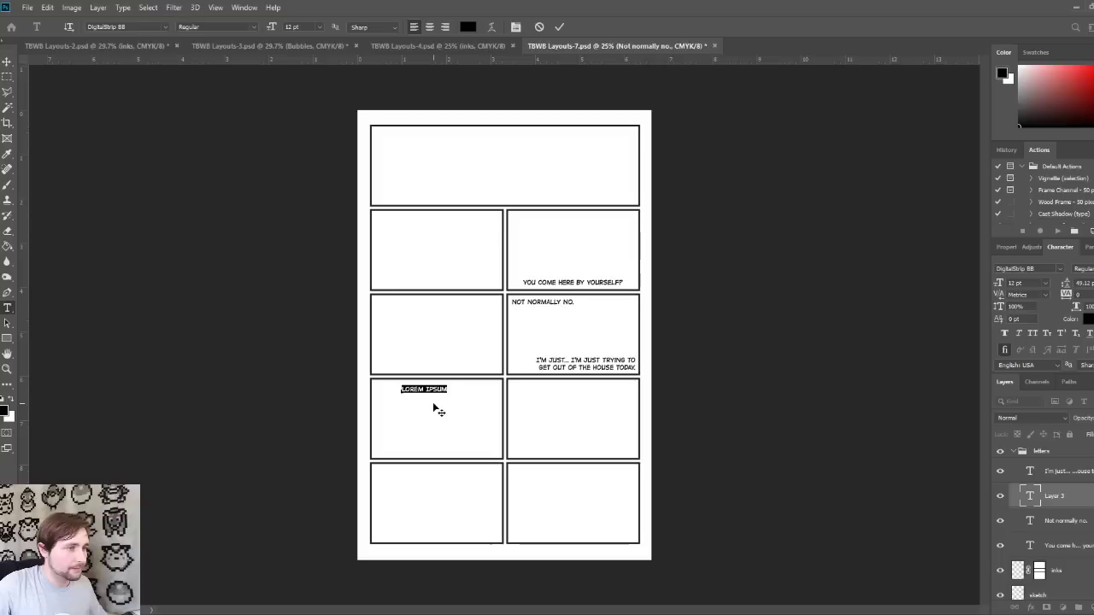
text(-)
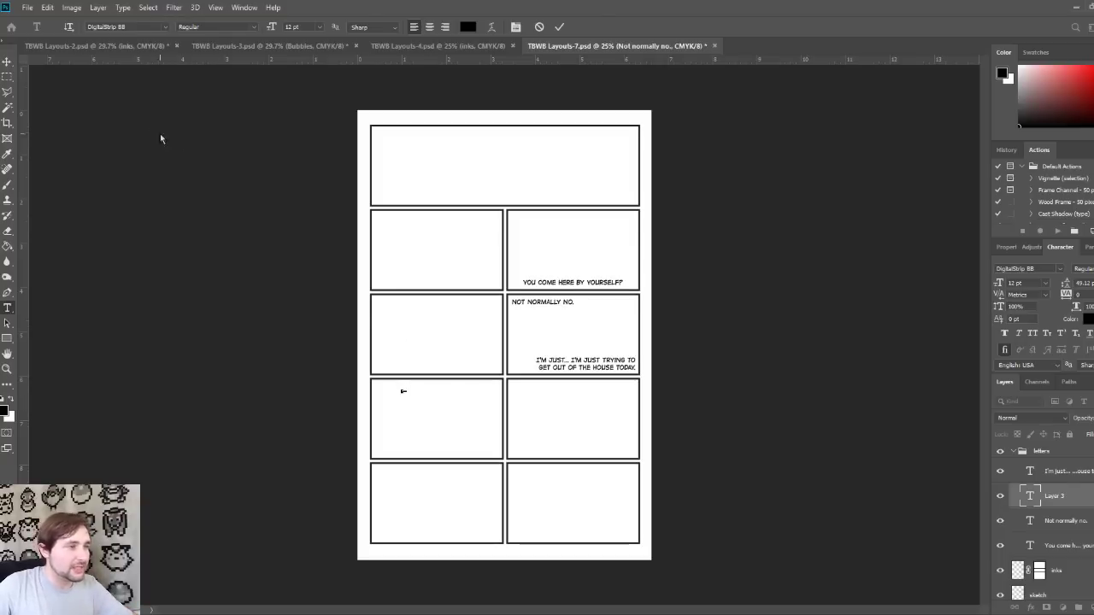
click(8, 62)
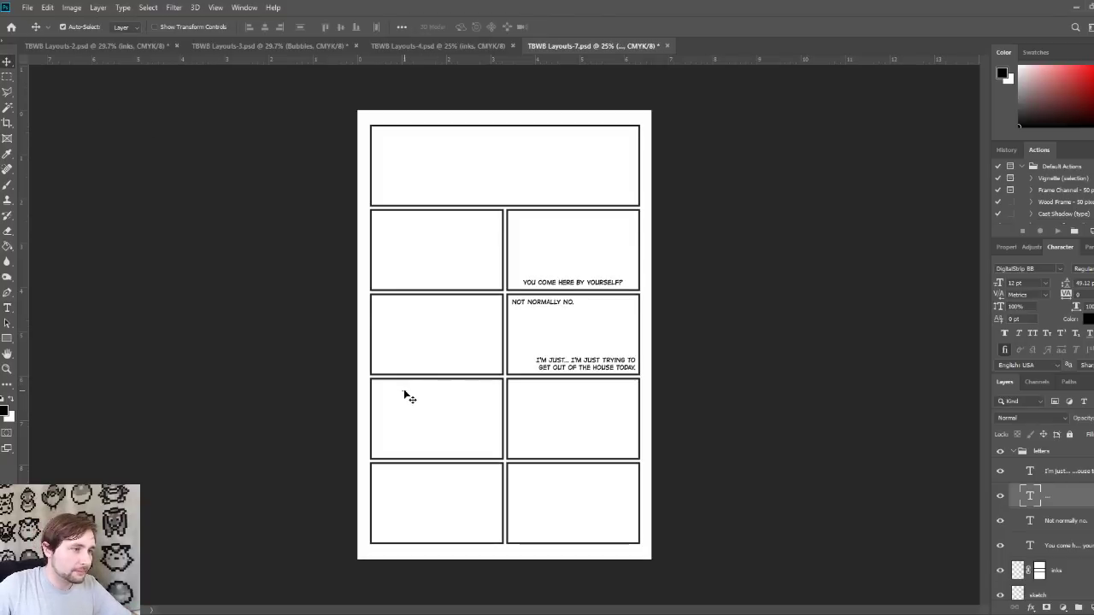
drag(405, 393, 419, 396)
key(ctrl+z)
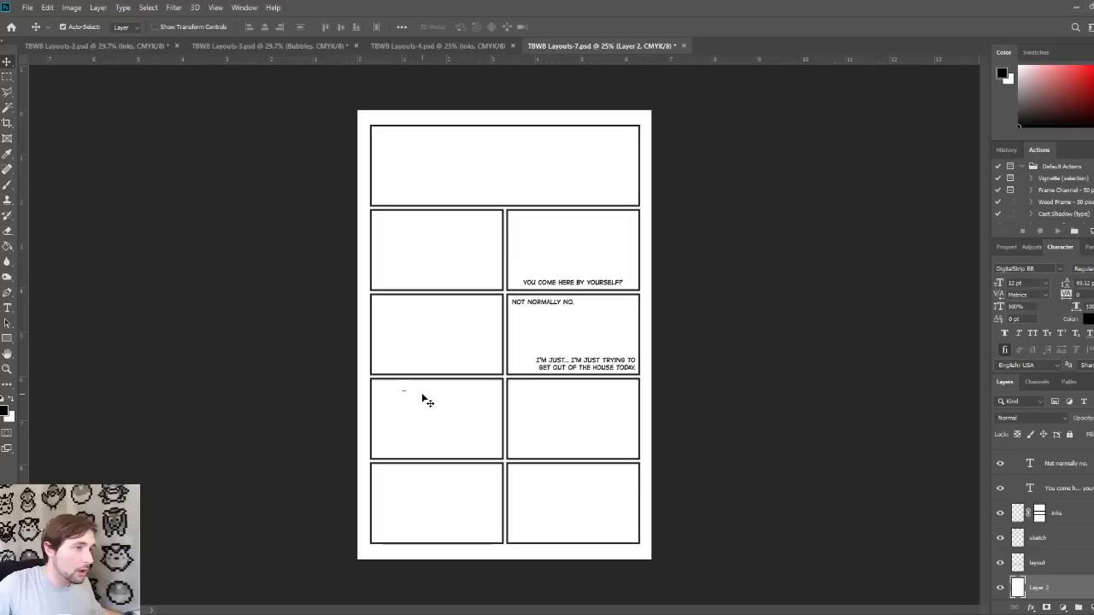
key(ctrl+z)
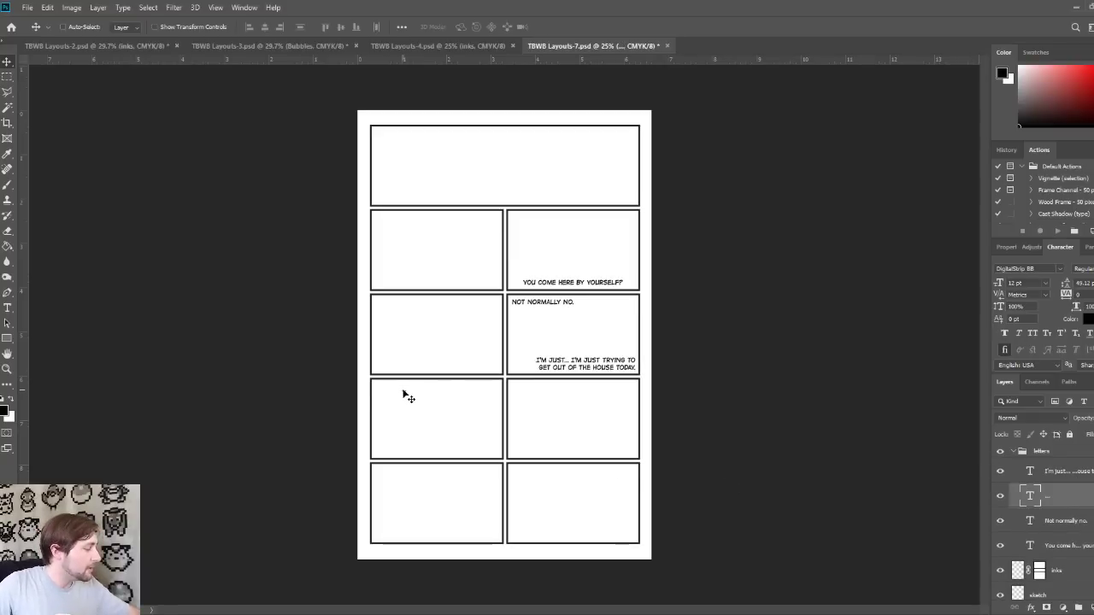
Step: Select the ellipsis text layer and move it up and to the right, close to the panel's top edge
key(ctrl+plus)
mouse_move(374, 416)
mouse_down()
mouse_move(396, 418)
mouse_move(383, 418)
mouse_up()
scroll(1088, 481, up, 2)
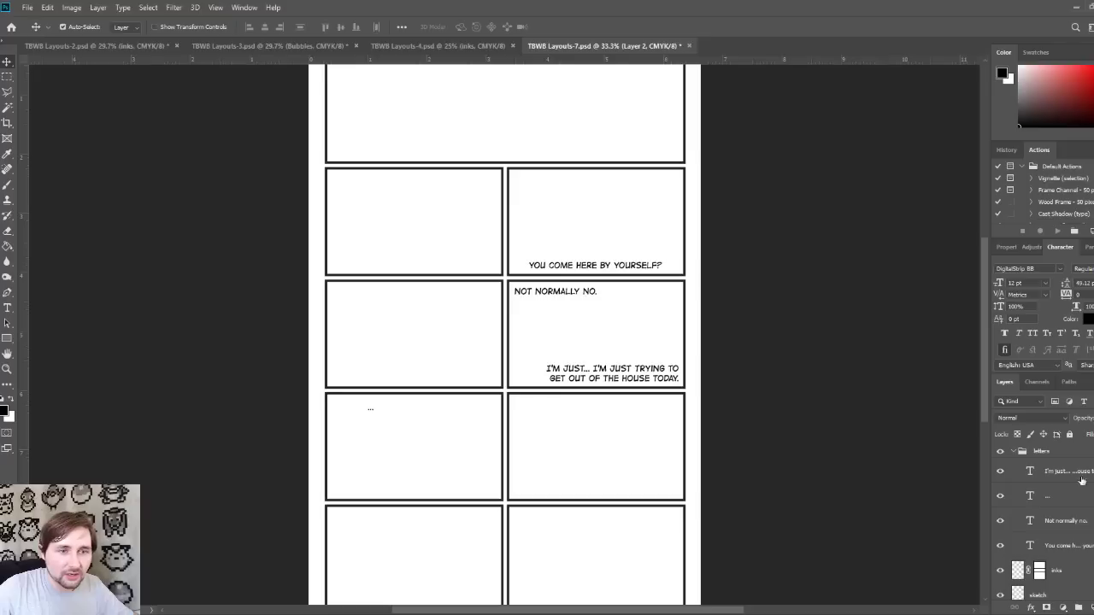
click(1082, 495)
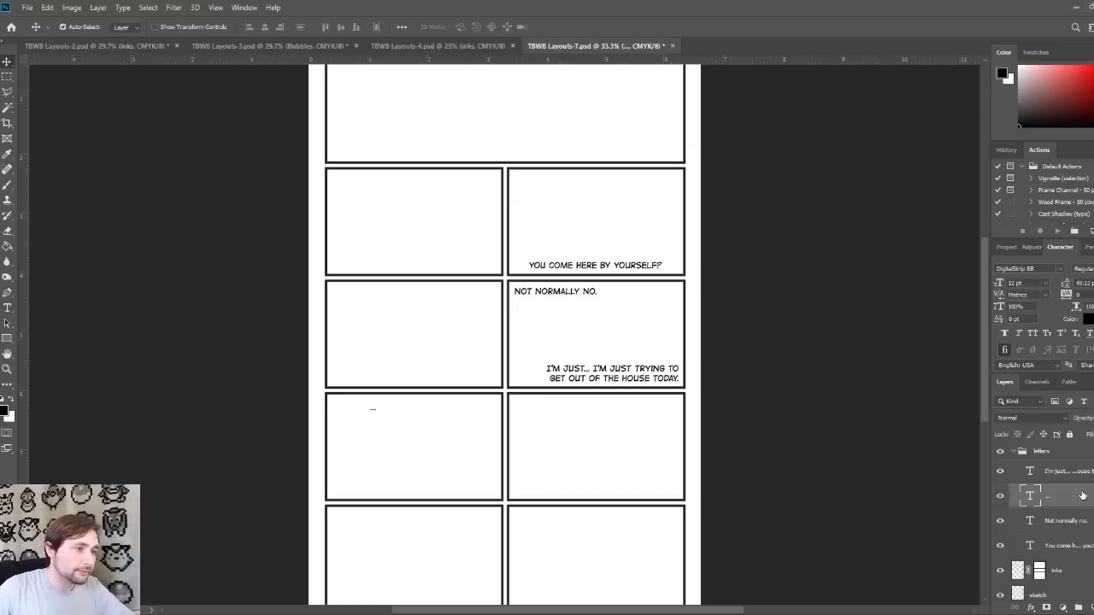
drag(718, 476, 728, 477)
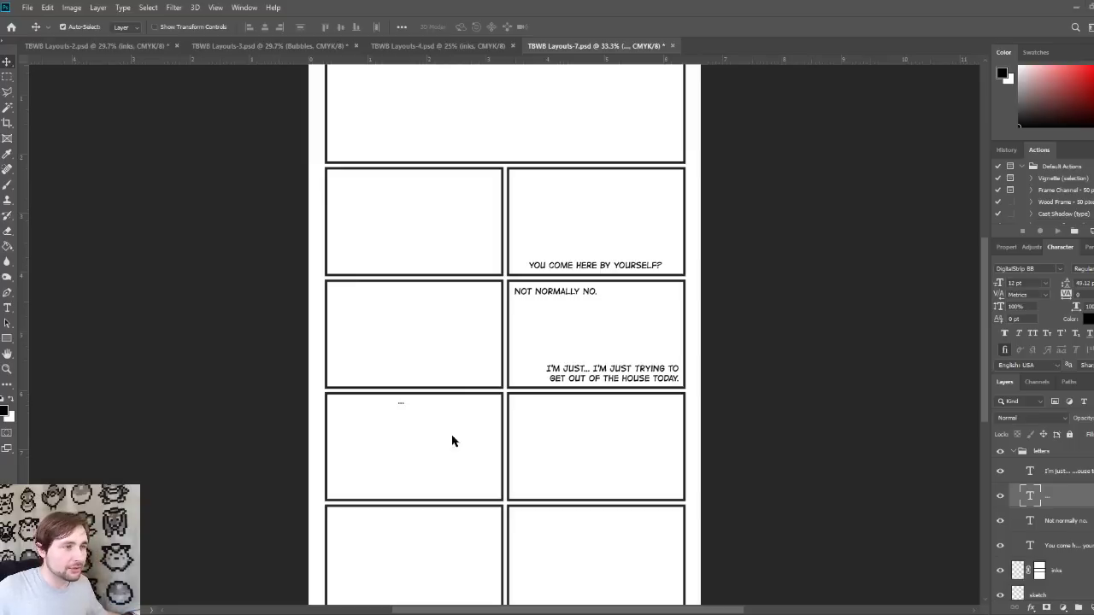
Step: Add the dialogue line "Me too." below the ellipsis in the fourth row's left panel
click(7, 307)
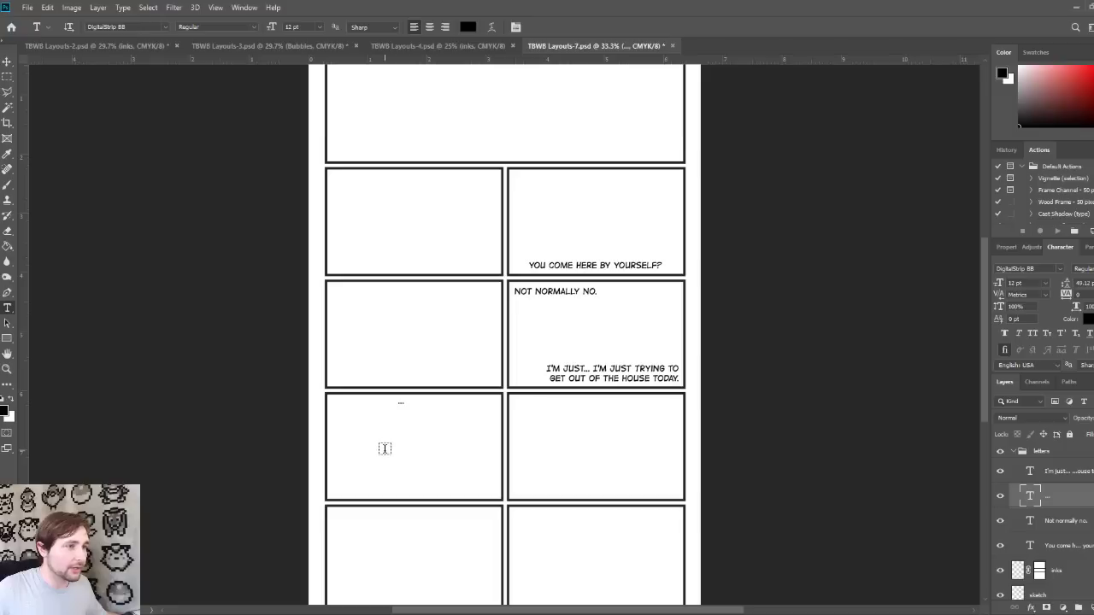
click(399, 427)
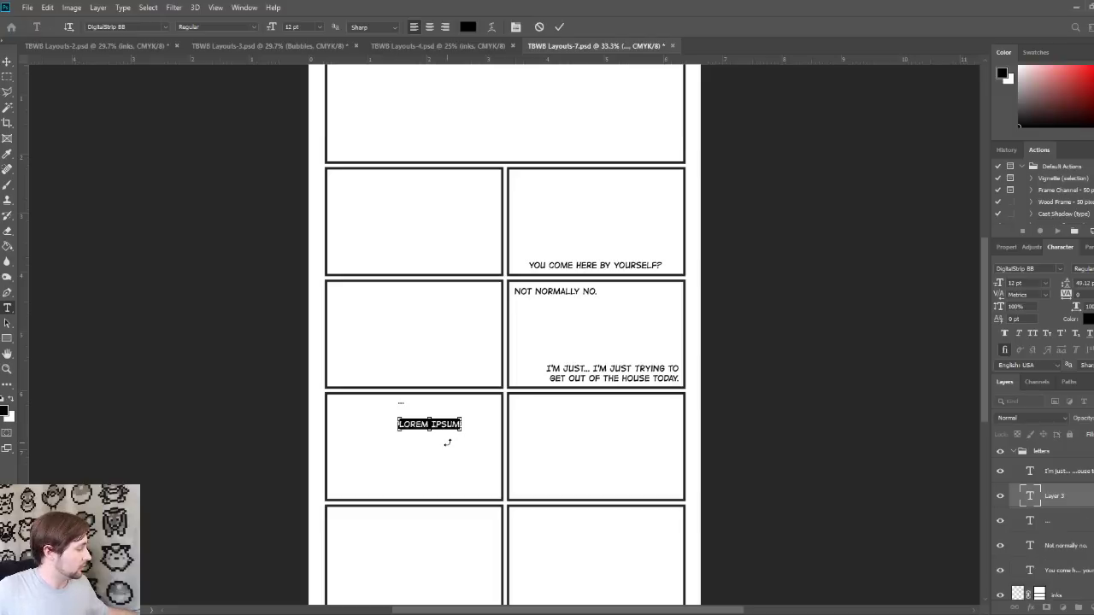
text(Me too.)
click(6, 61)
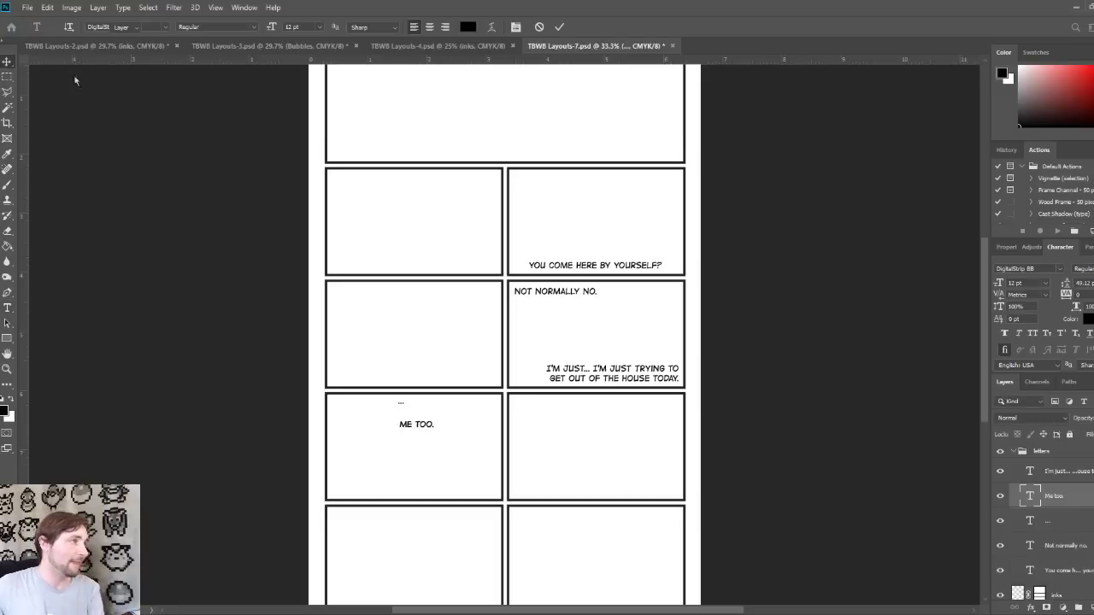
Step: Nudge the "Me too." text down to just below the middle of its panel
key(Up)
key(Up)
key(Up)
key(Up)
key(Up)
key(Up)
key(Up)
key(Up)
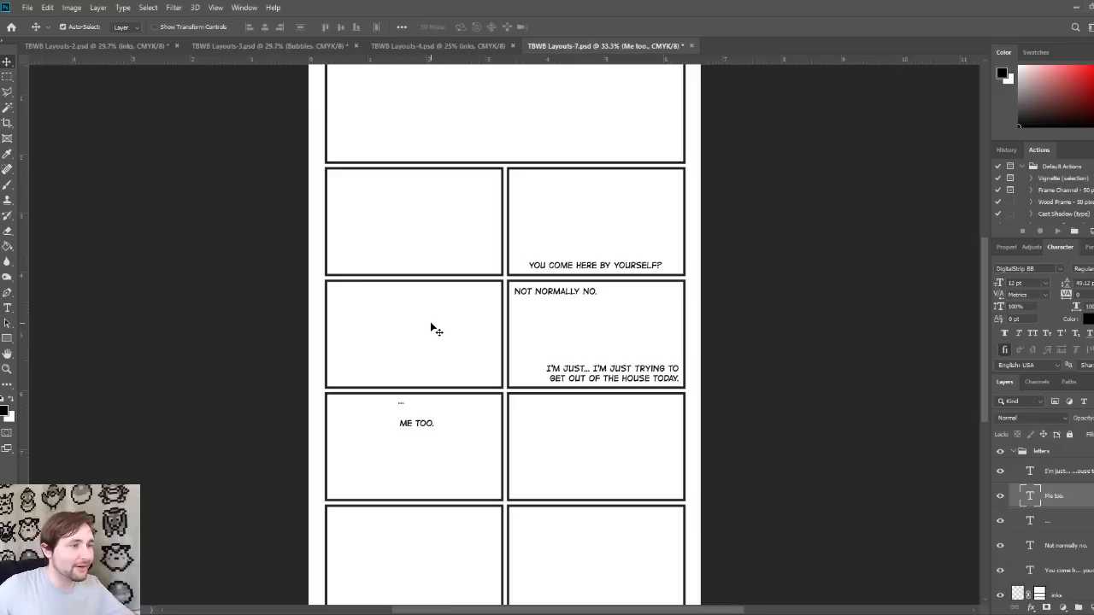
key(Down)
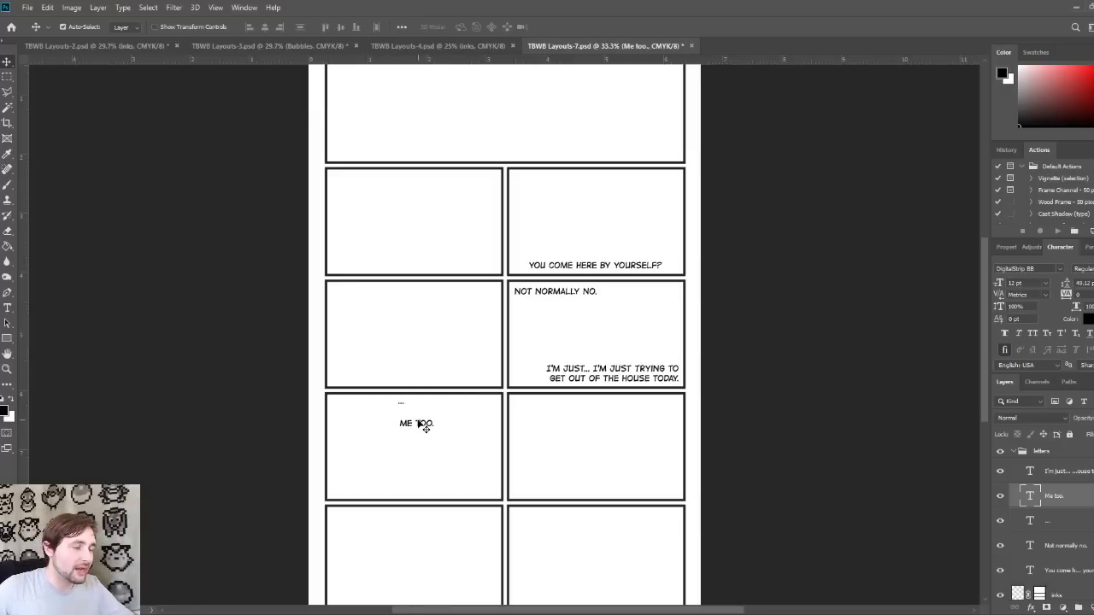
key(shift+Down)
key(shift+Down)
key(shift+Down)
key(shift+Down)
key(shift+Down)
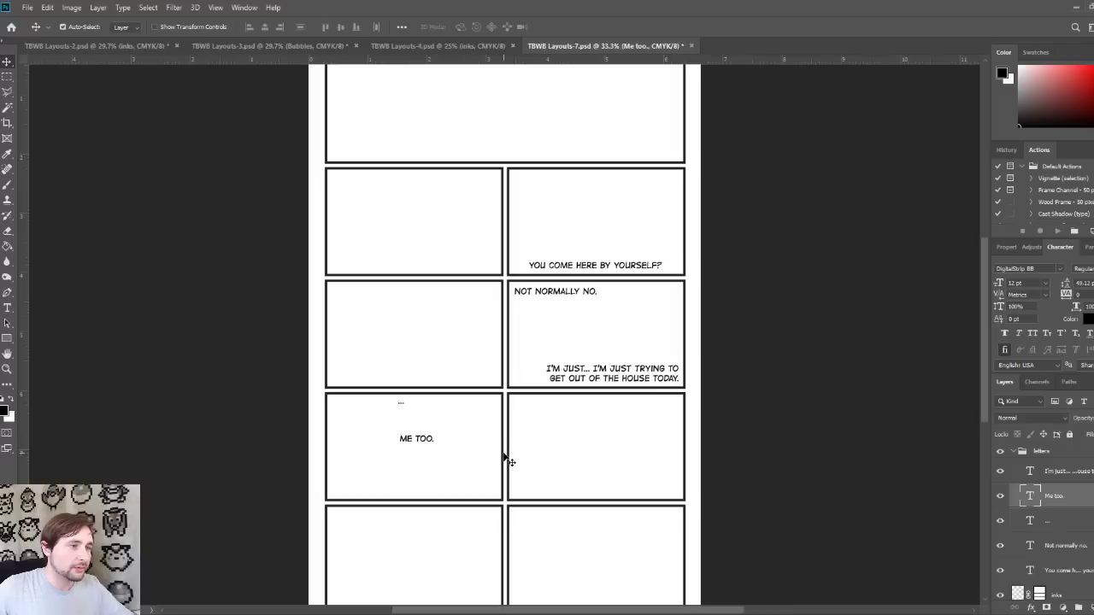
key(shift+Down)
key(shift+Down)
key(shift+Down)
key(shift+Down)
key(shift+Down)
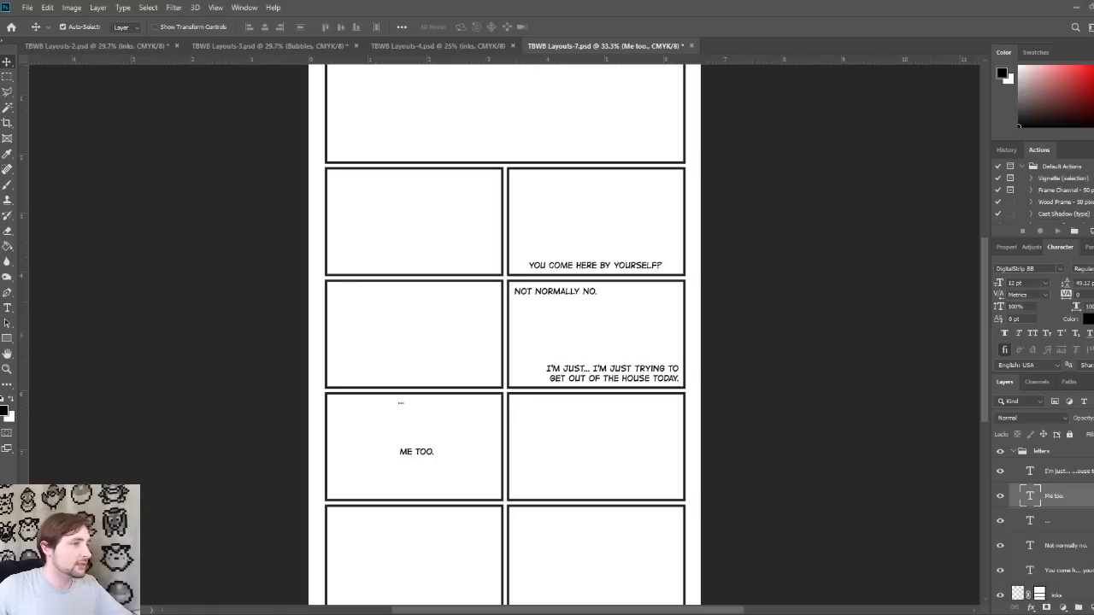
Step: Paste the line "Okay, this spider-fish makes me feel all kinds of uncomfortable." as new text in the fourth row's right panel
scroll(505, 335, down, 3)
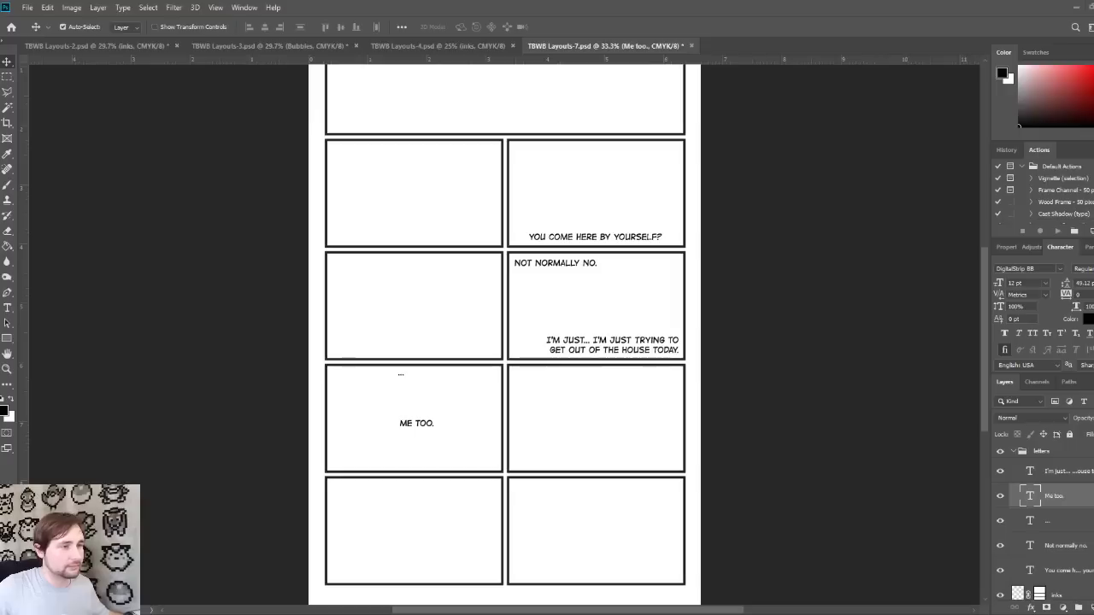
click(8, 308)
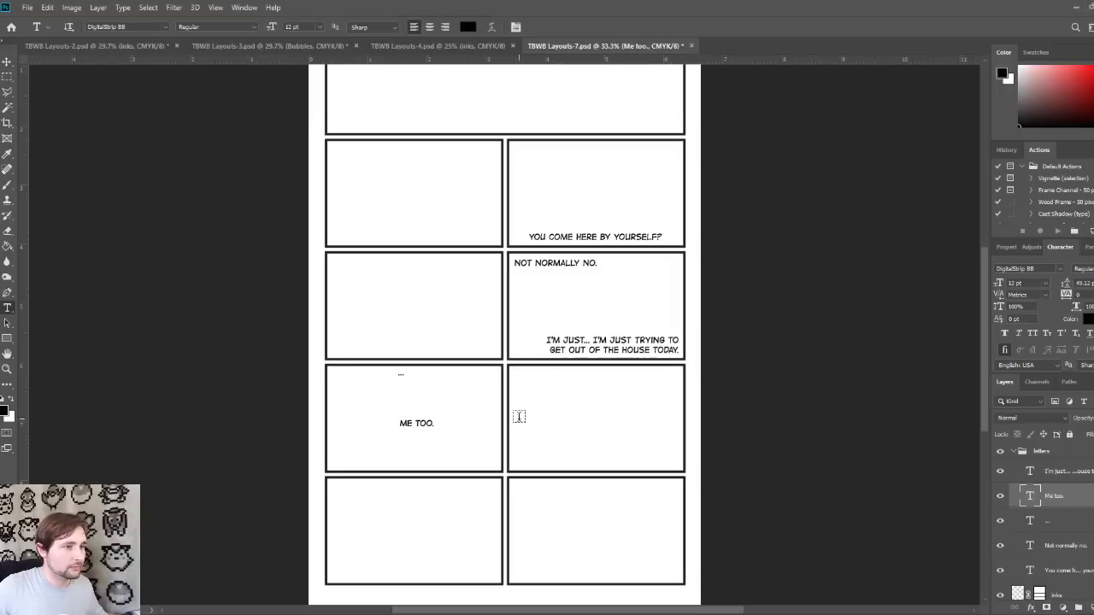
click(553, 430)
key(ctrl+v)
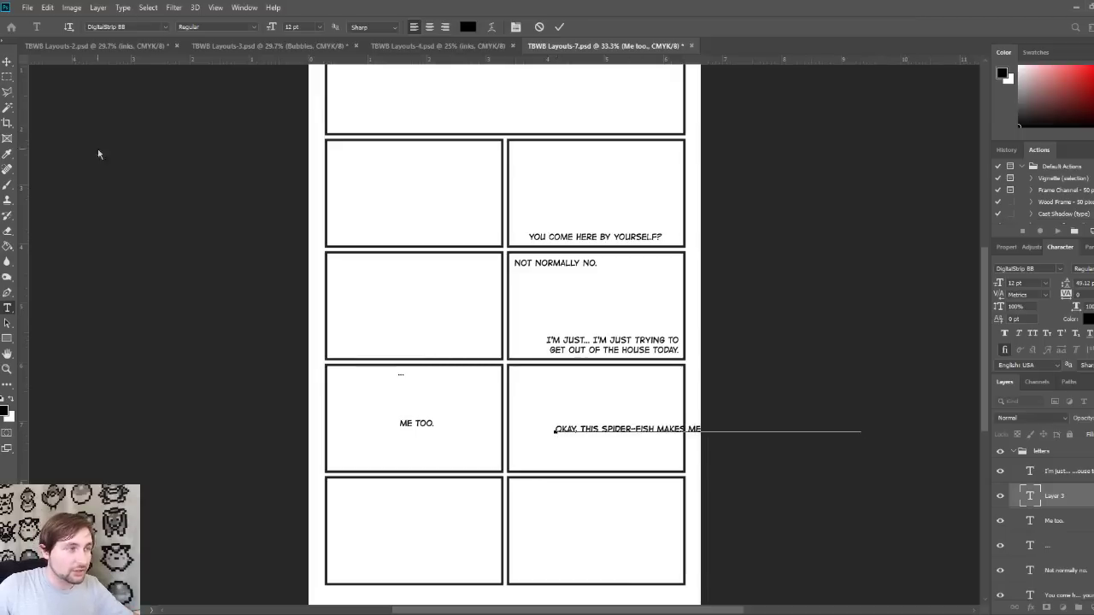
click(8, 62)
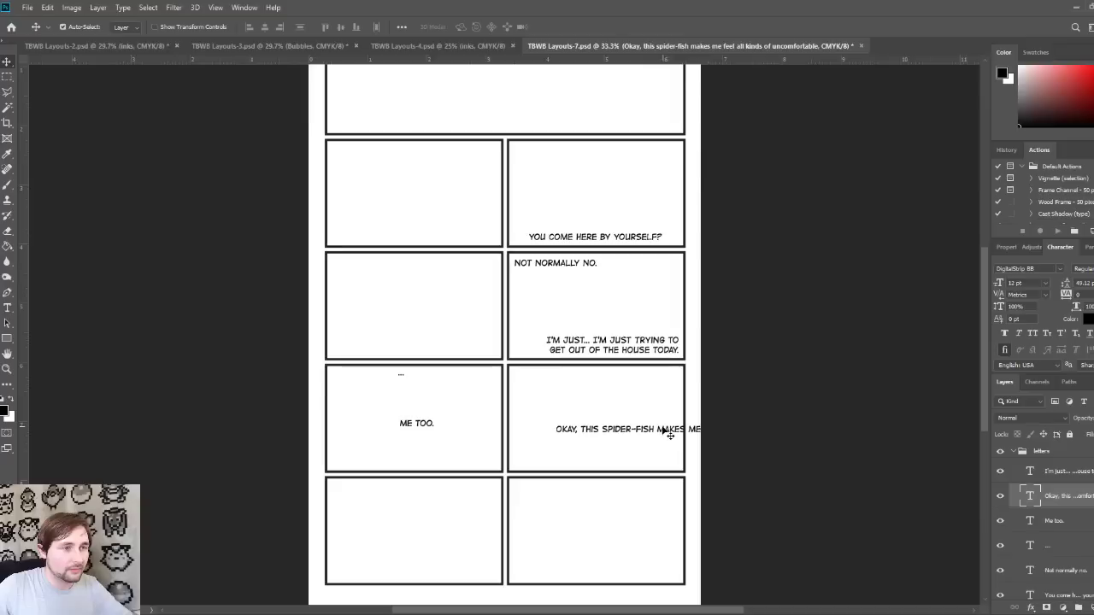
Step: Move the spider-fish line down to the bottom row and break it into two lines after "makes me"
drag(664, 432, 473, 521)
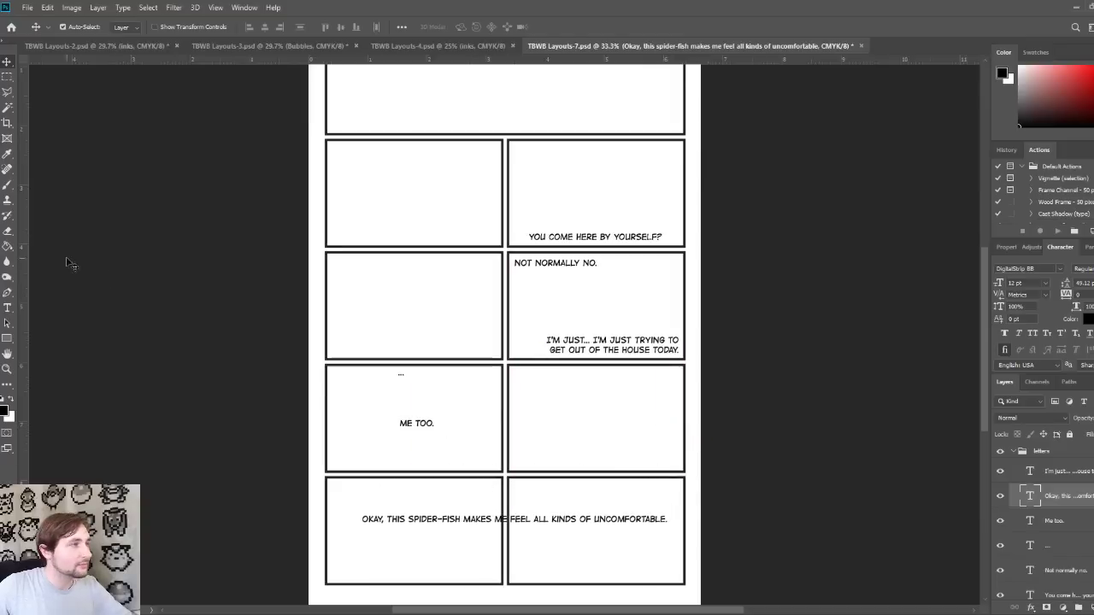
click(8, 309)
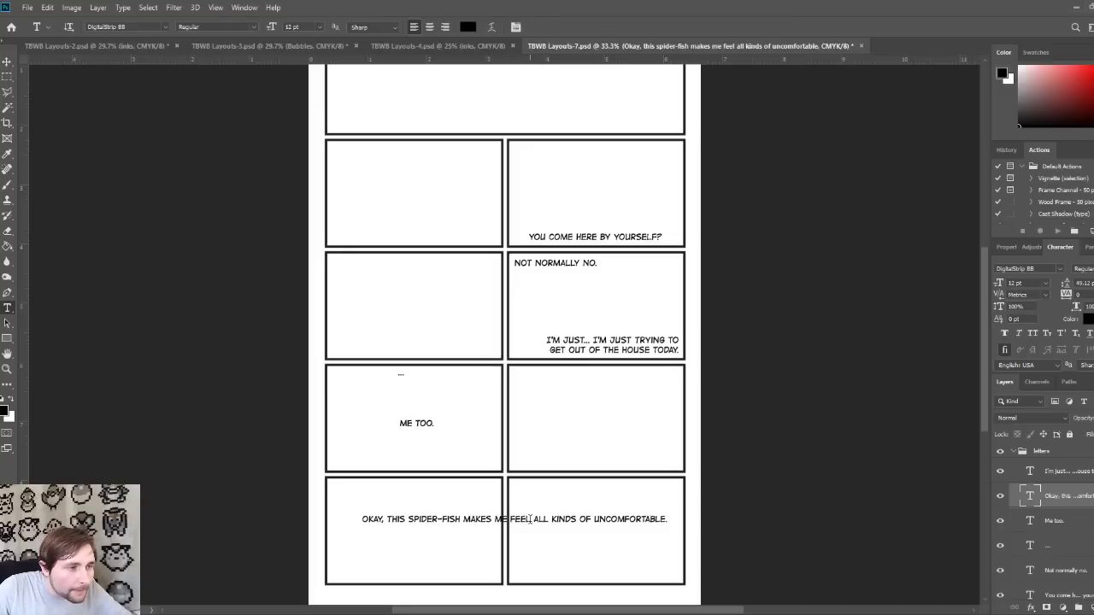
click(511, 519)
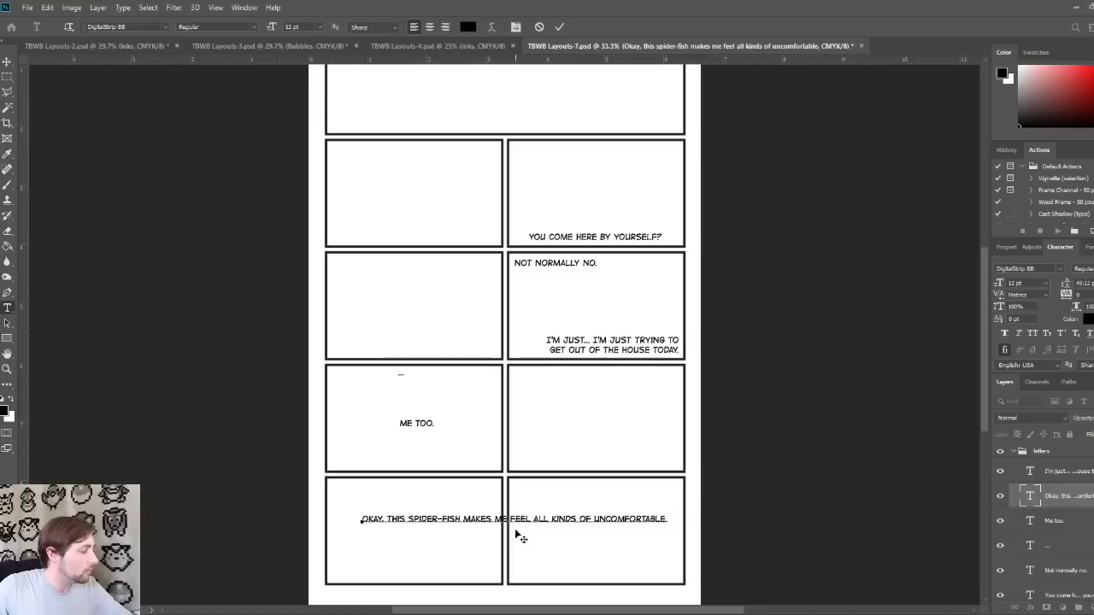
key(Return)
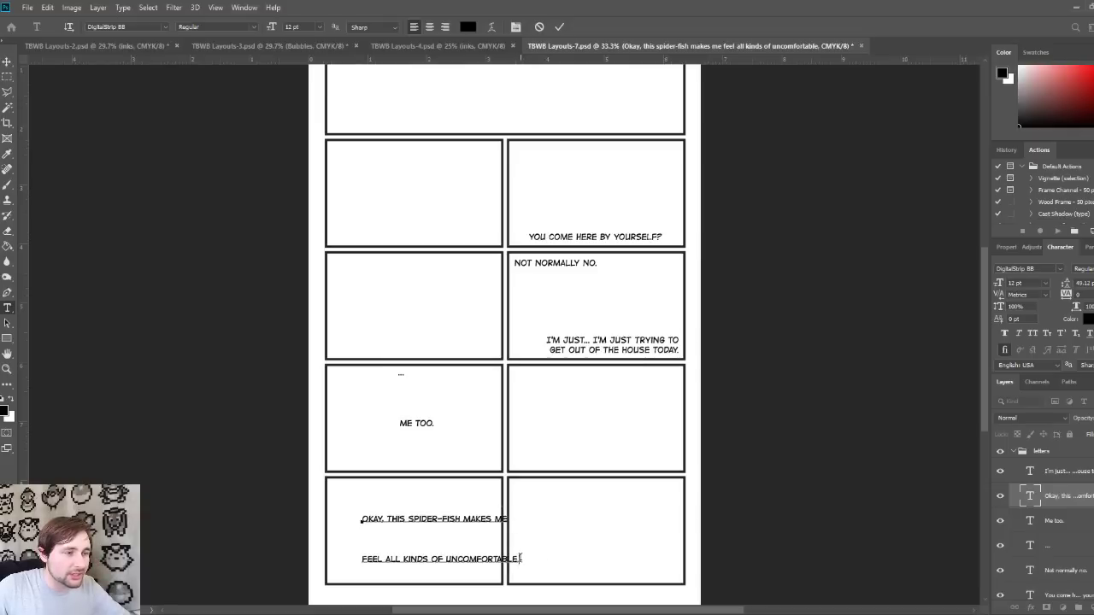
Step: Set the spider-fish text's leading to 12 pt and center-align its two lines
key(ctrl+a)
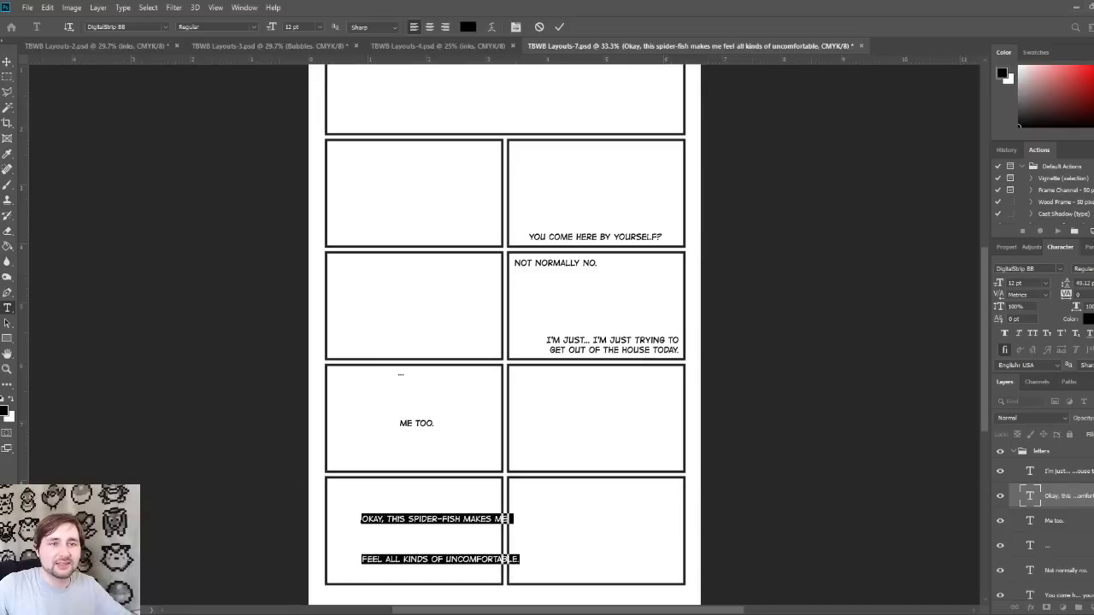
click(1084, 283)
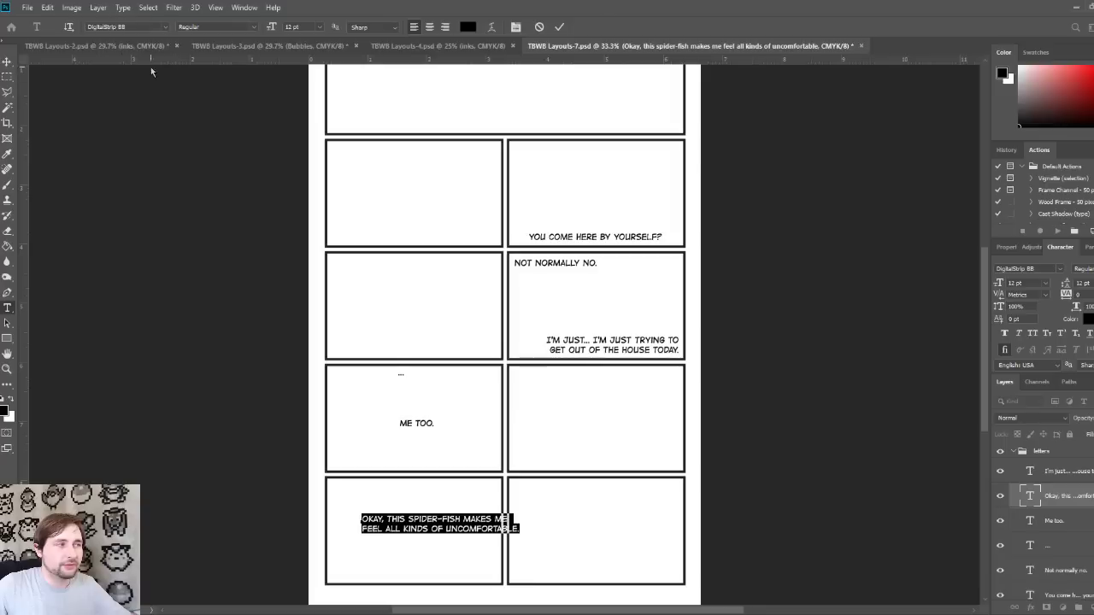
click(429, 27)
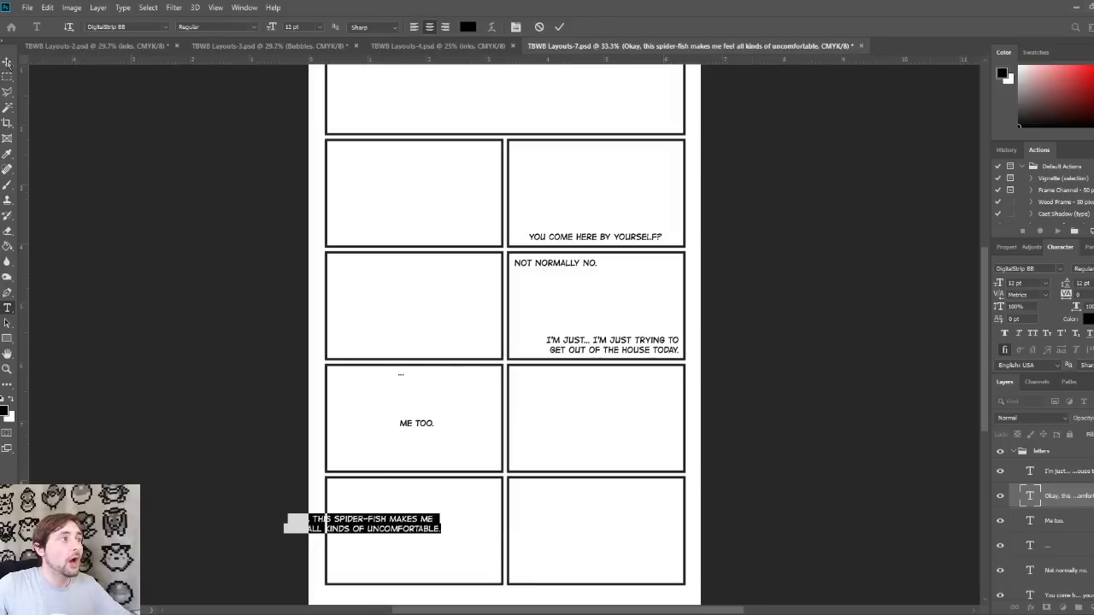
click(6, 62)
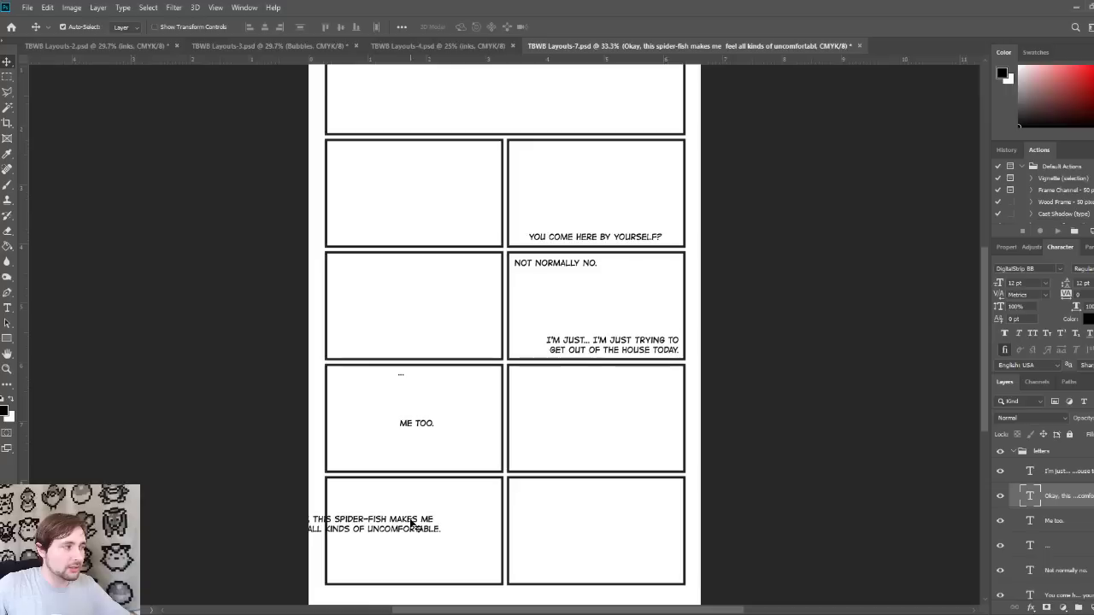
Step: Move the spider-fish text into the fourth row's right panel, just above its lower edge
drag(411, 520, 648, 457)
key(Down)
key(Down)
key(Down)
key(Down)
key(Down)
key(Down)
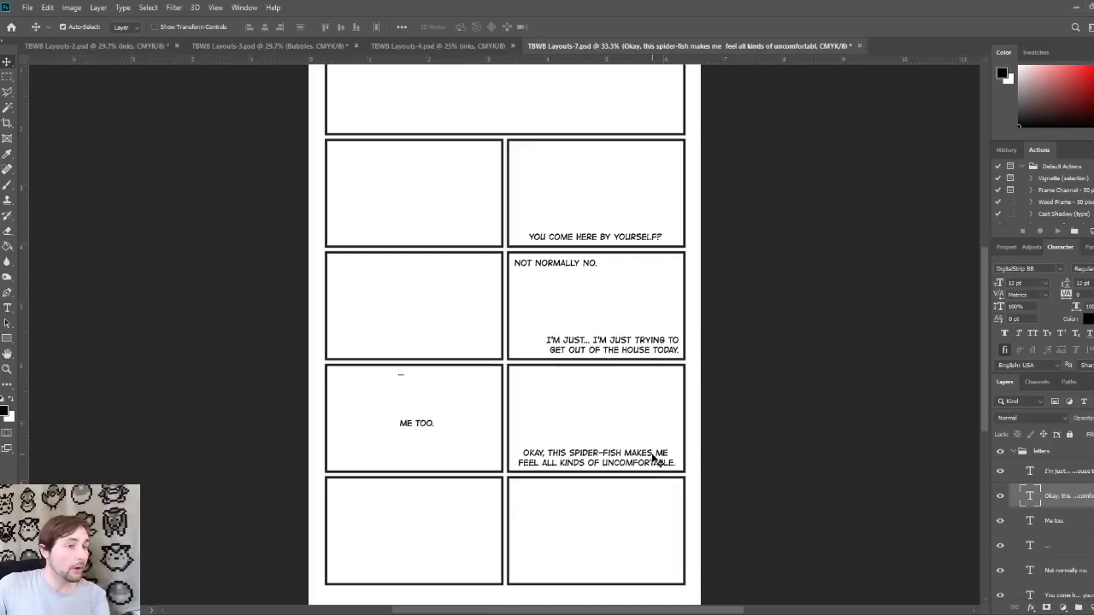
Step: Move the spider-fish text to the lower edge of the bottom row's left panel, fine-tune its height, and deselect it
drag(654, 454, 466, 567)
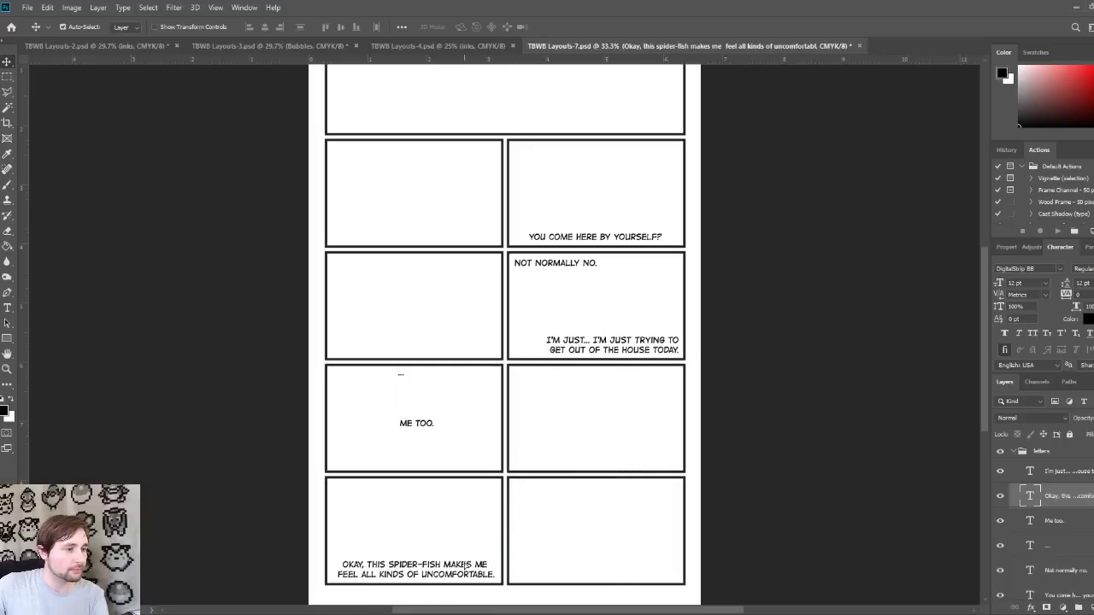
key(Down)
key(Down)
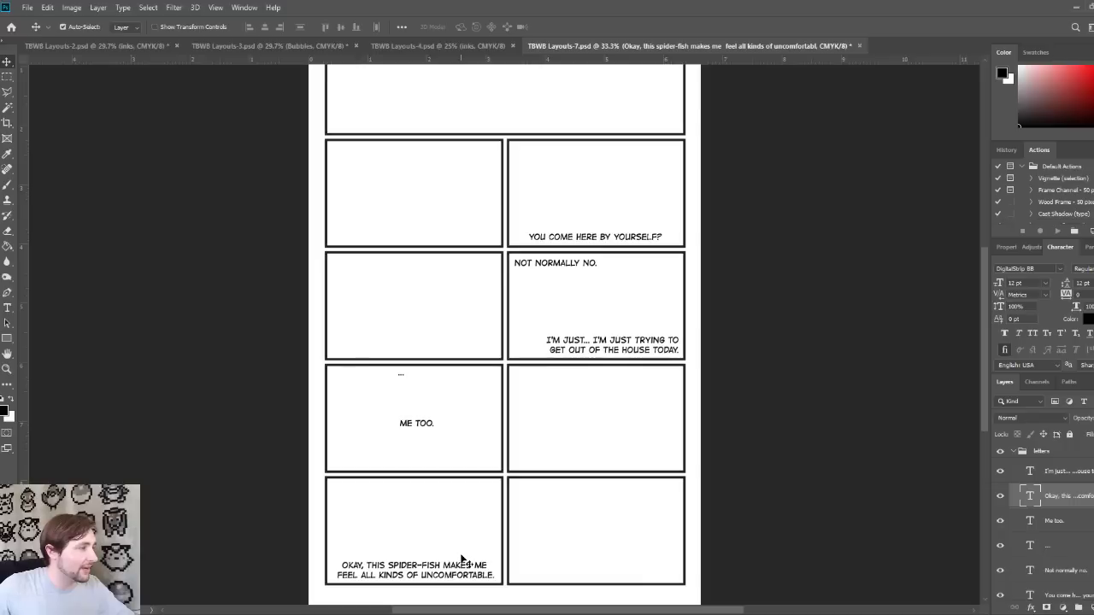
key(Down)
key(Down)
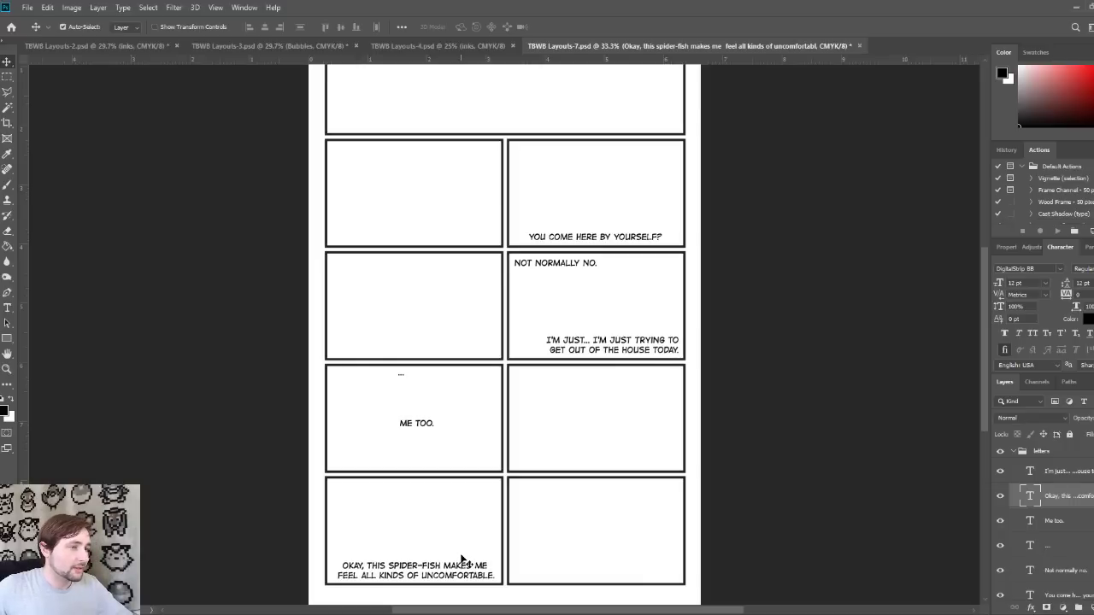
key(Up)
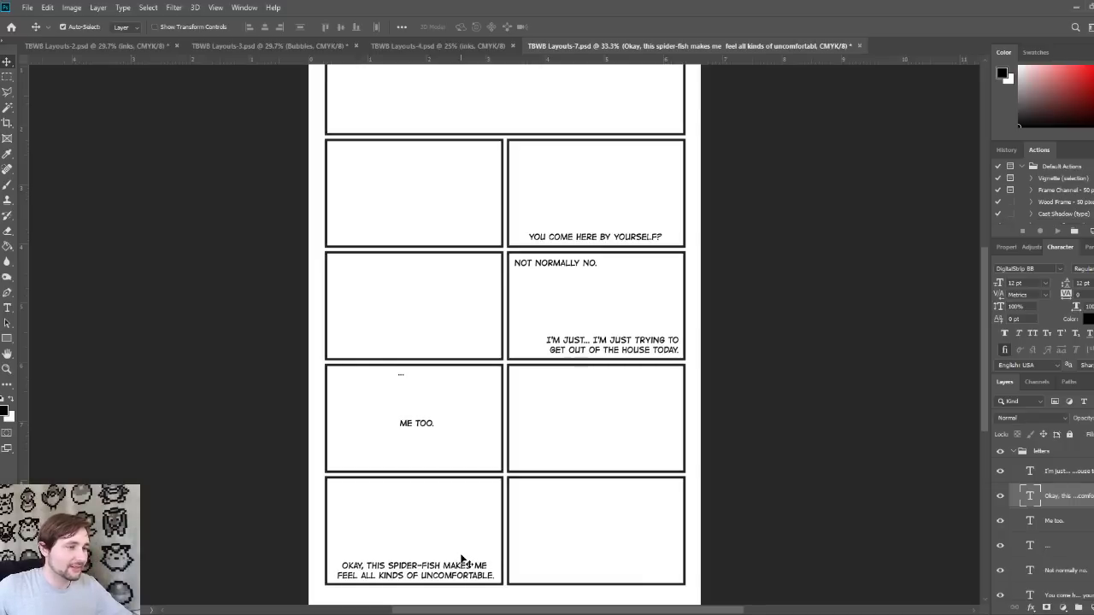
click(771, 435)
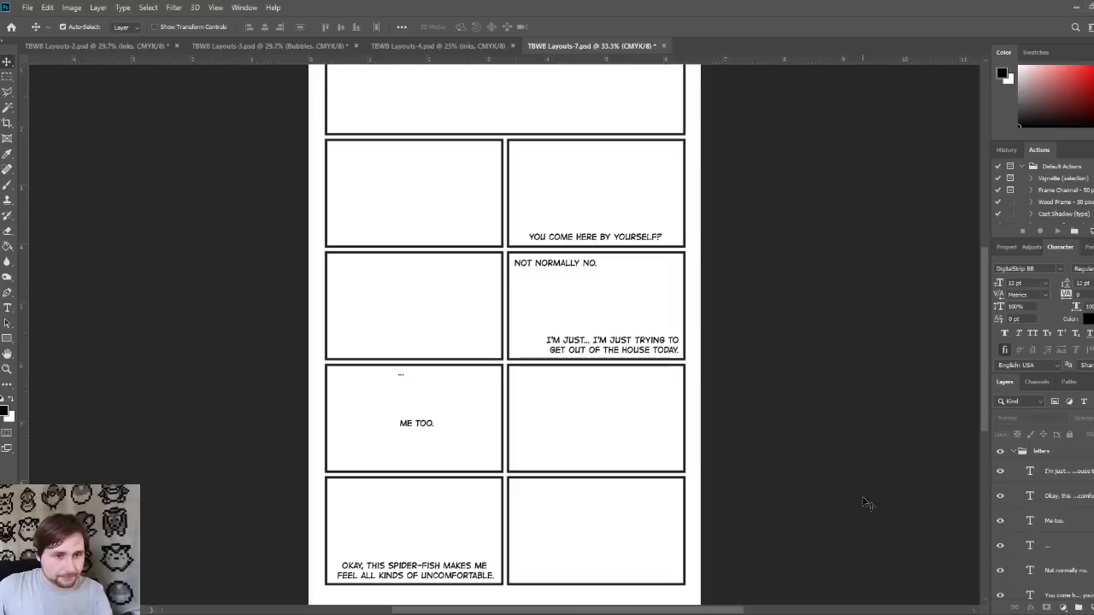
Step: Paste the scripted line about the "slippery dick" fish and the sea robin as new text in the bottom row
scroll(1068, 484, down, 1)
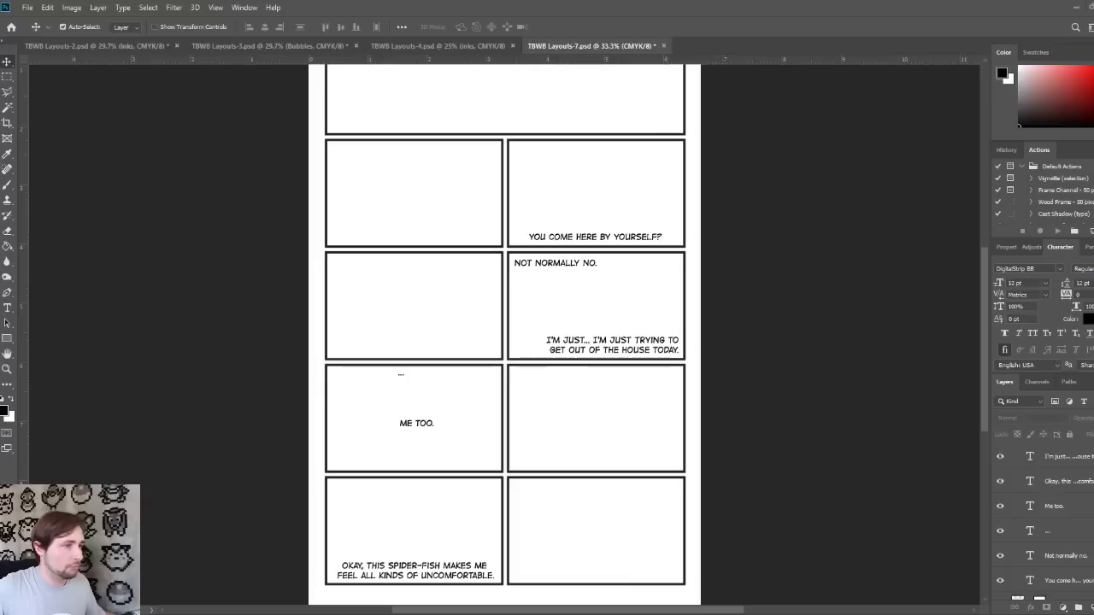
click(362, 495)
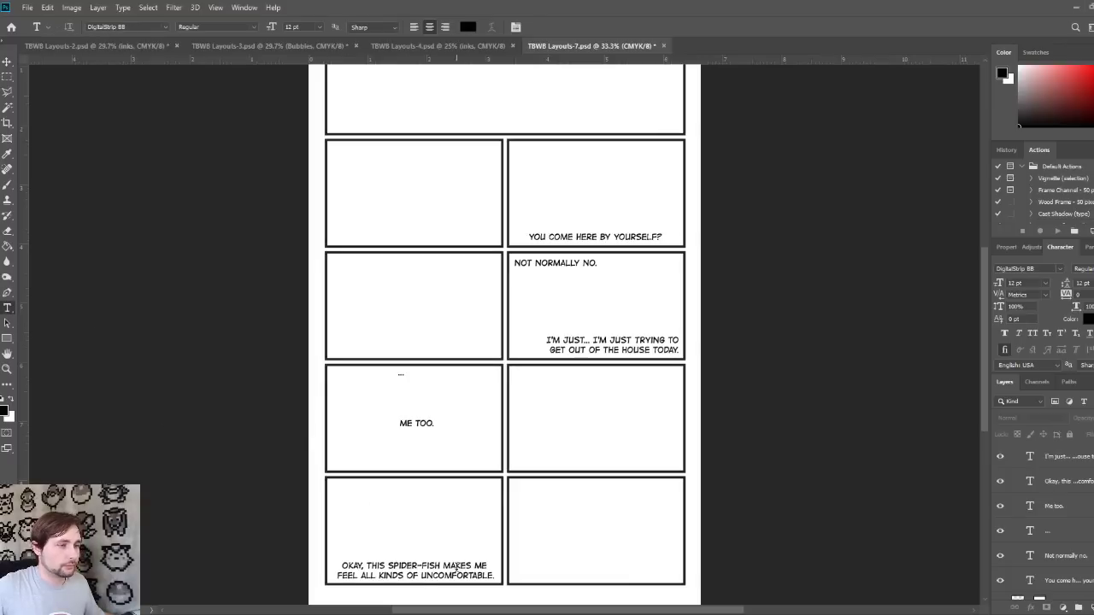
click(8, 62)
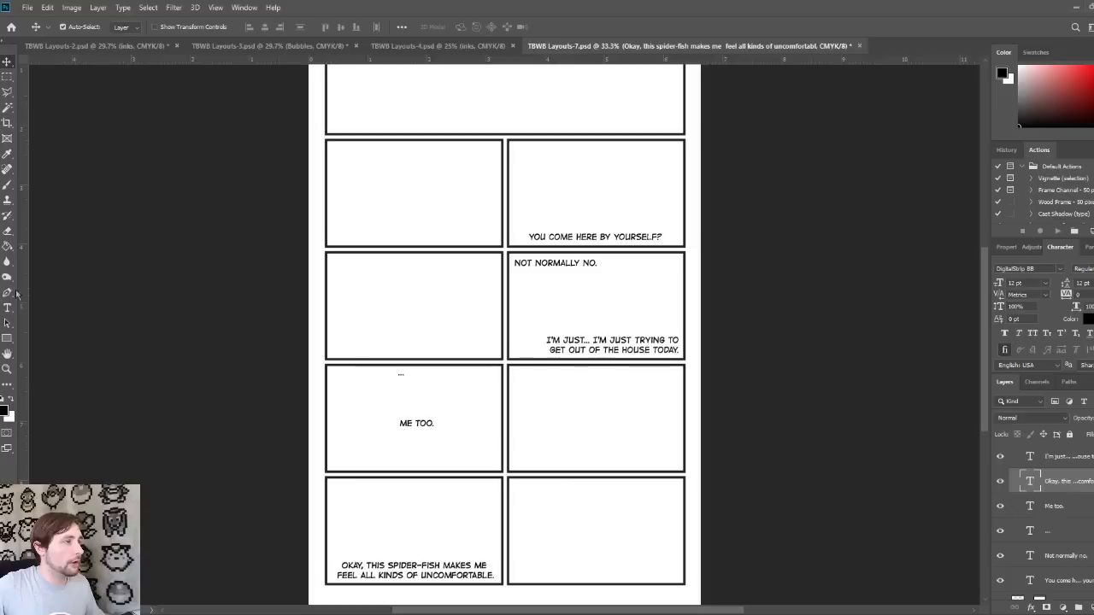
key(t)
click(518, 532)
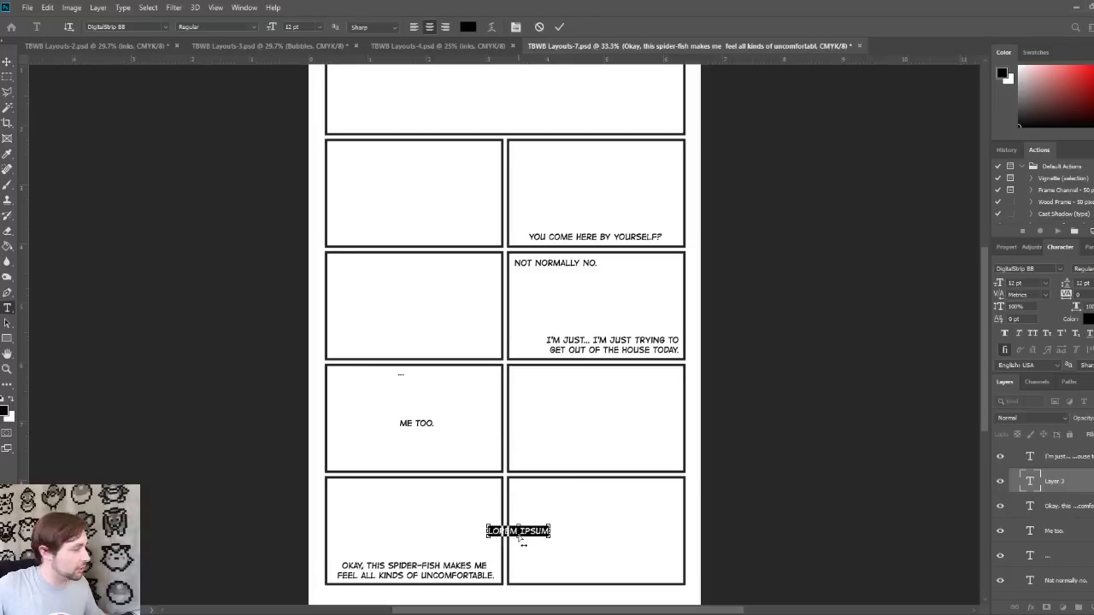
key(ctrl+v)
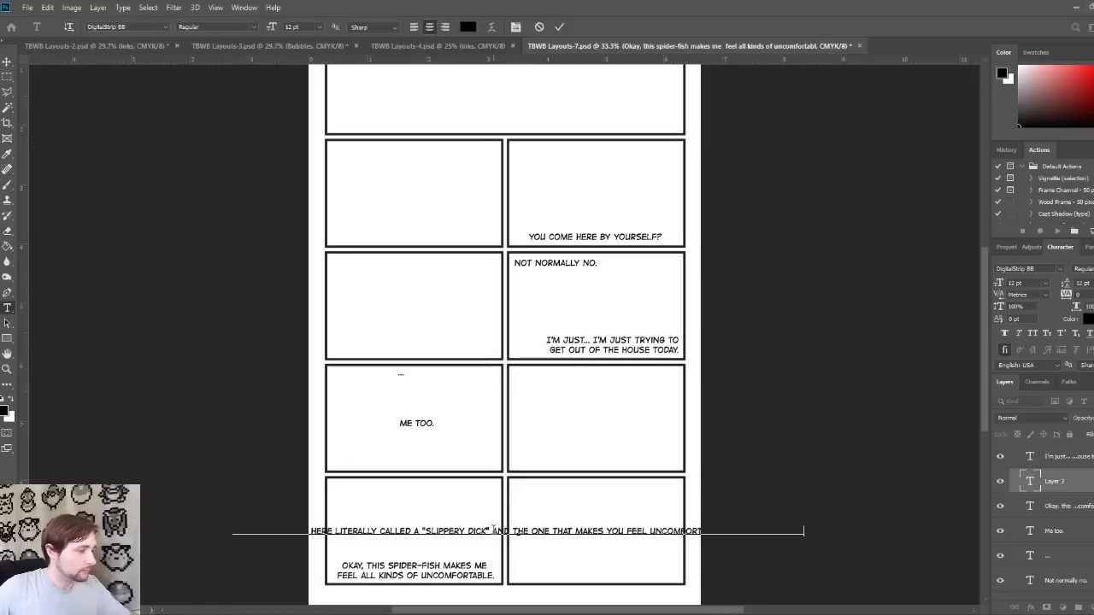
Step: Break the pasted fish line into four lines after "literally", "slippery dick" and "you feel"
click(493, 531)
key(Return)
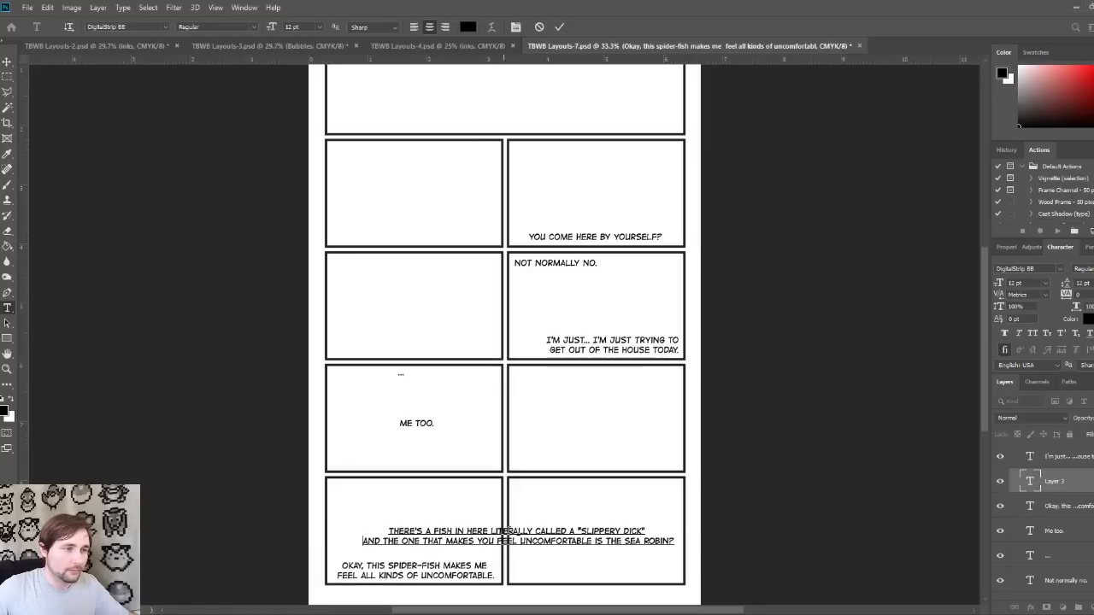
click(536, 531)
key(Return)
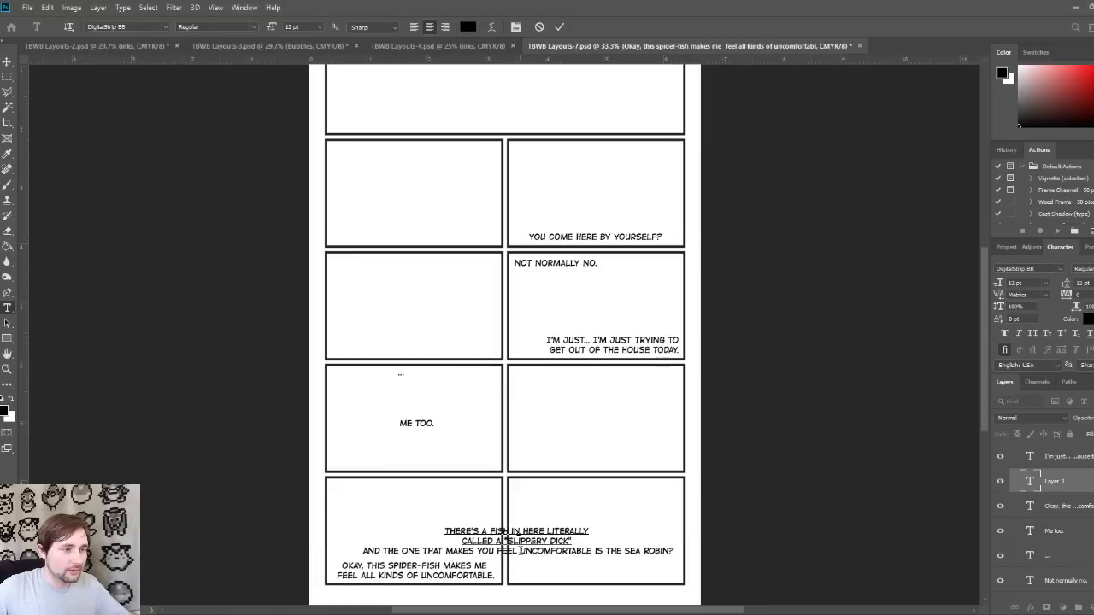
click(520, 551)
key(Return)
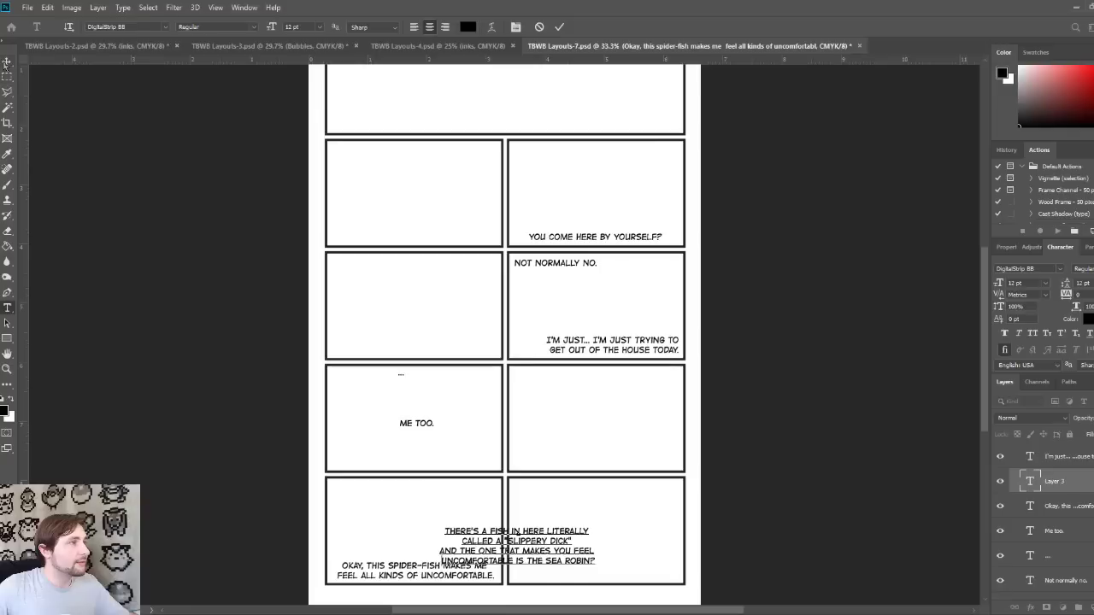
key(ctrl+Return)
key(v)
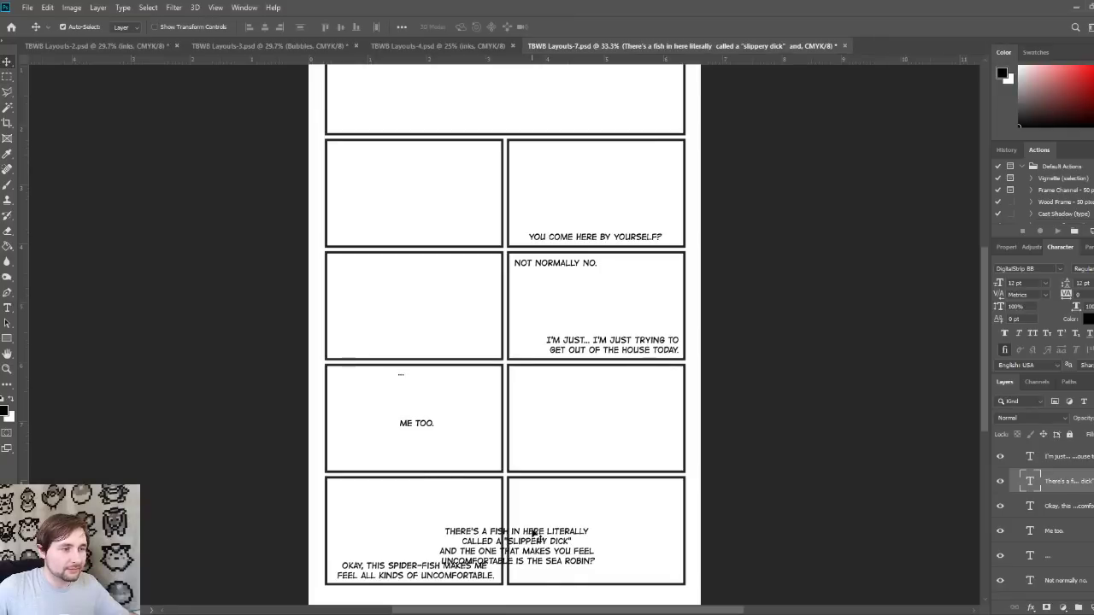
Step: Move the four-line fish text into the bottom row's right panel and nudge it down to just above the lower edge
drag(534, 533, 612, 489)
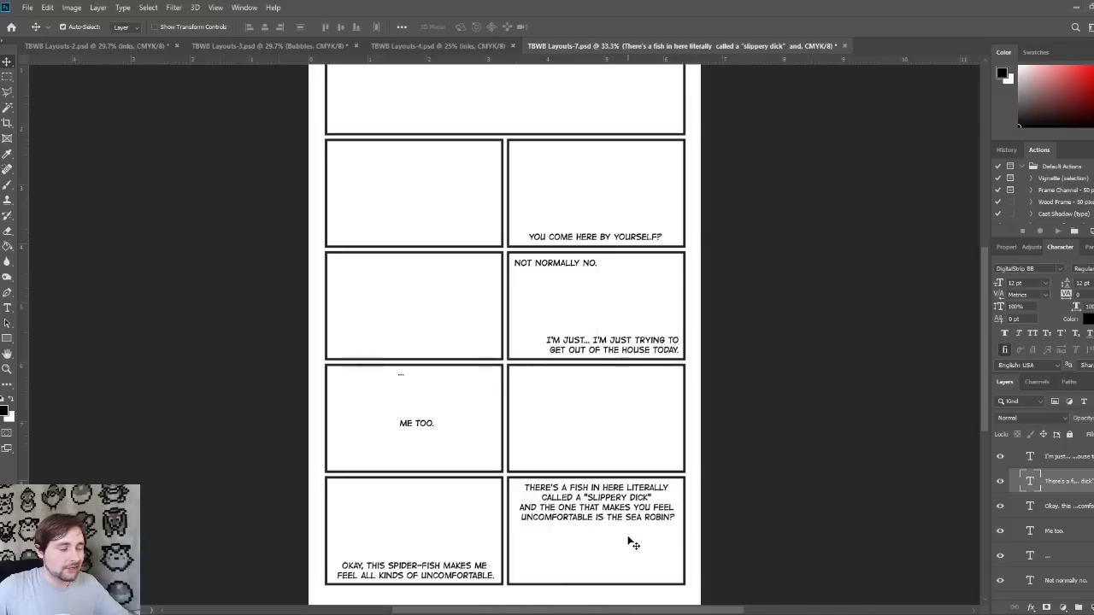
key(shift+Down)
key(shift+Down)
key(shift+Down)
key(shift+Down)
key(shift+Down)
key(shift+Down)
key(shift+Down)
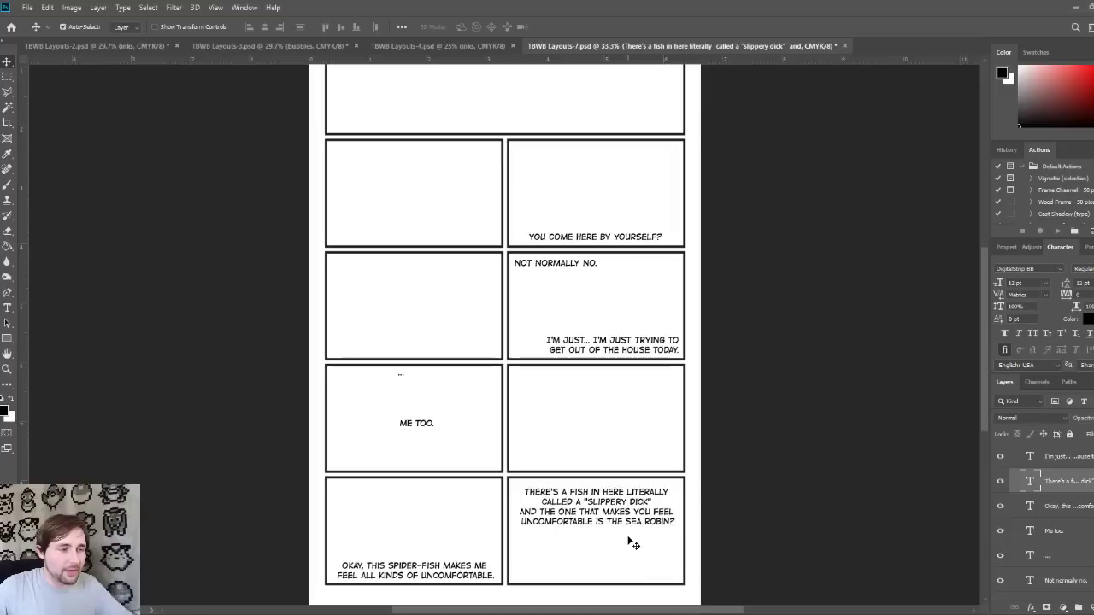
key(shift+Down)
key(shift+Down)
key(shift+Down)
key(shift+Down)
key(shift+Down)
key(shift+Down)
key(shift+Down)
key(shift+Down)
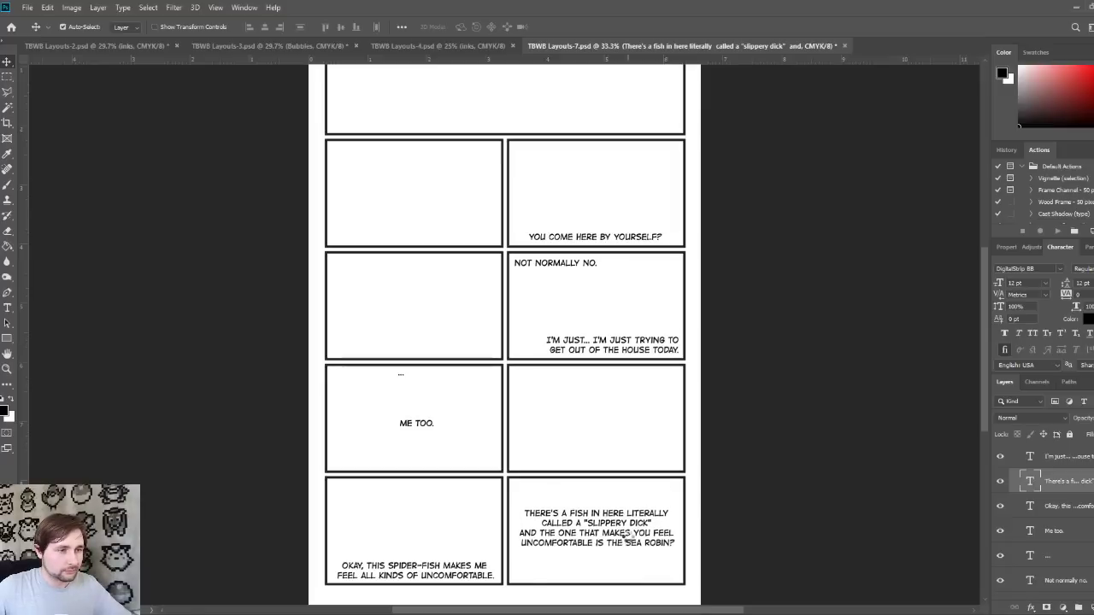
key(shift+Down)
key(shift+Down)
key(shift+Down)
key(shift+Down)
key(shift+Down)
key(shift+Down)
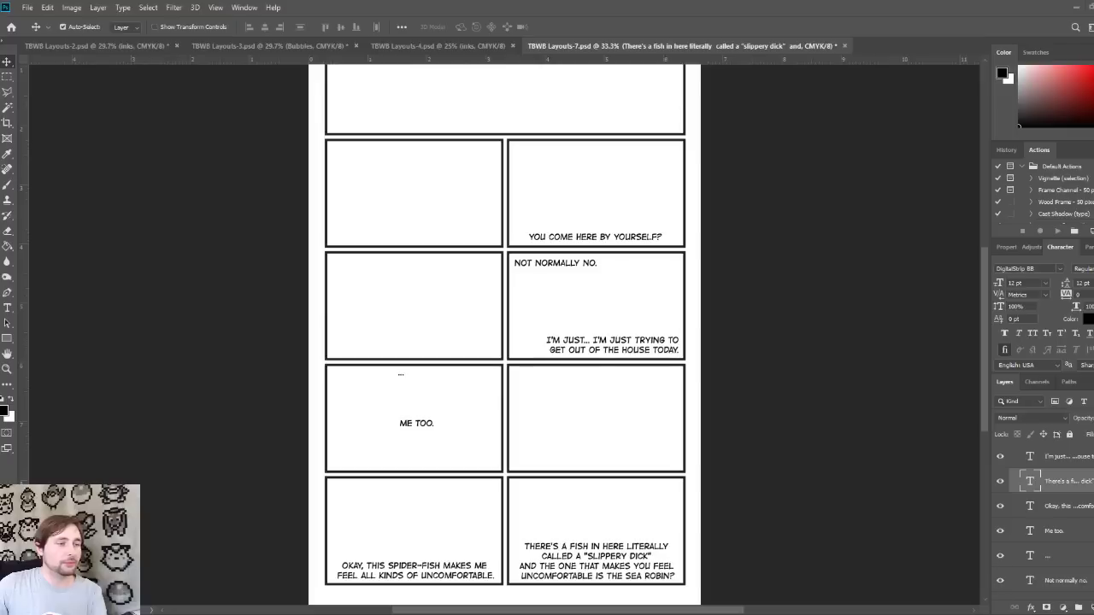
Step: Collapse the letters group and add a new layer named "bubbles" directly above the inks layer
scroll(1043, 513, up, 1)
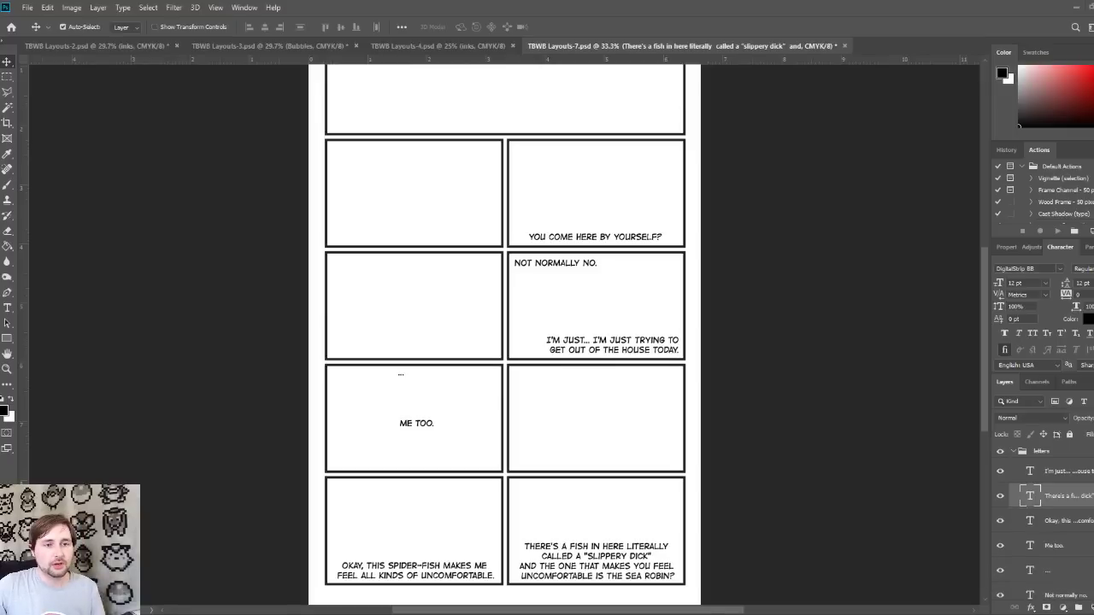
click(1014, 452)
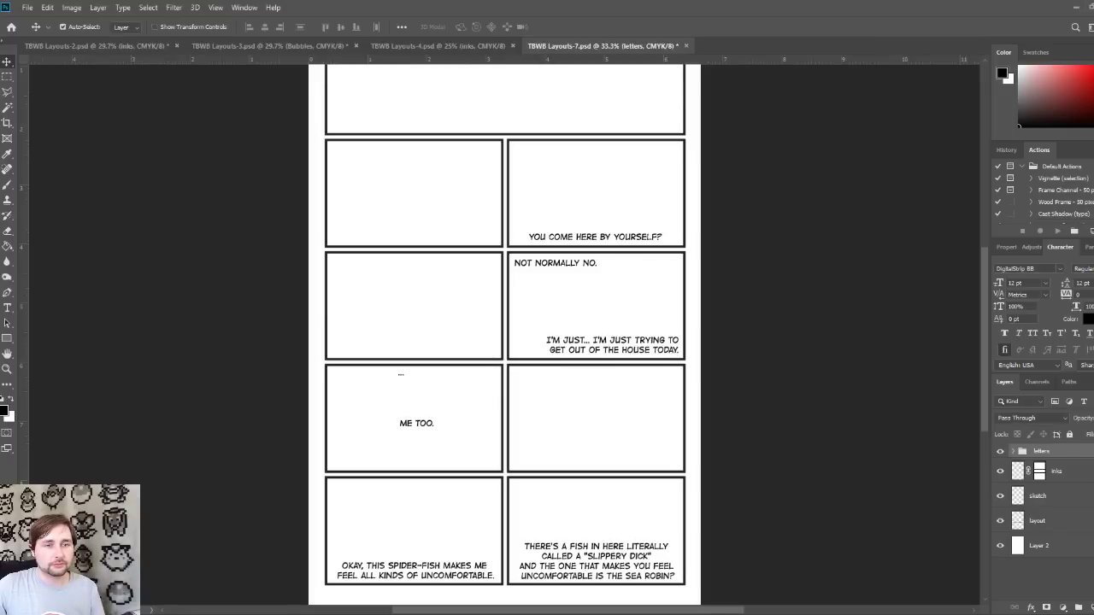
click(1086, 475)
key(ctrl+shift+alt+n)
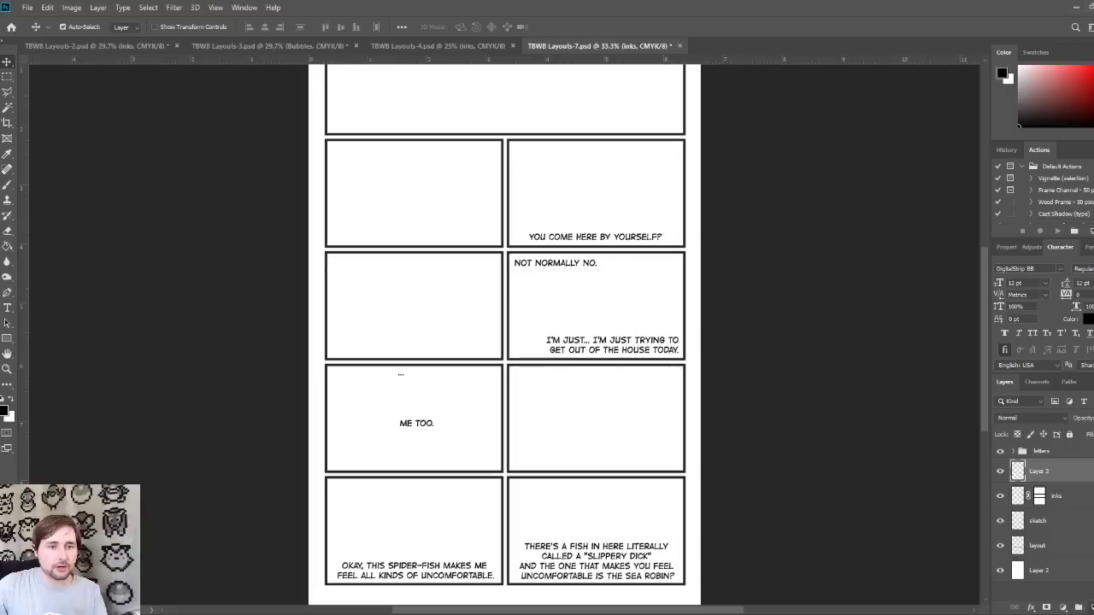
double_click(1039, 470)
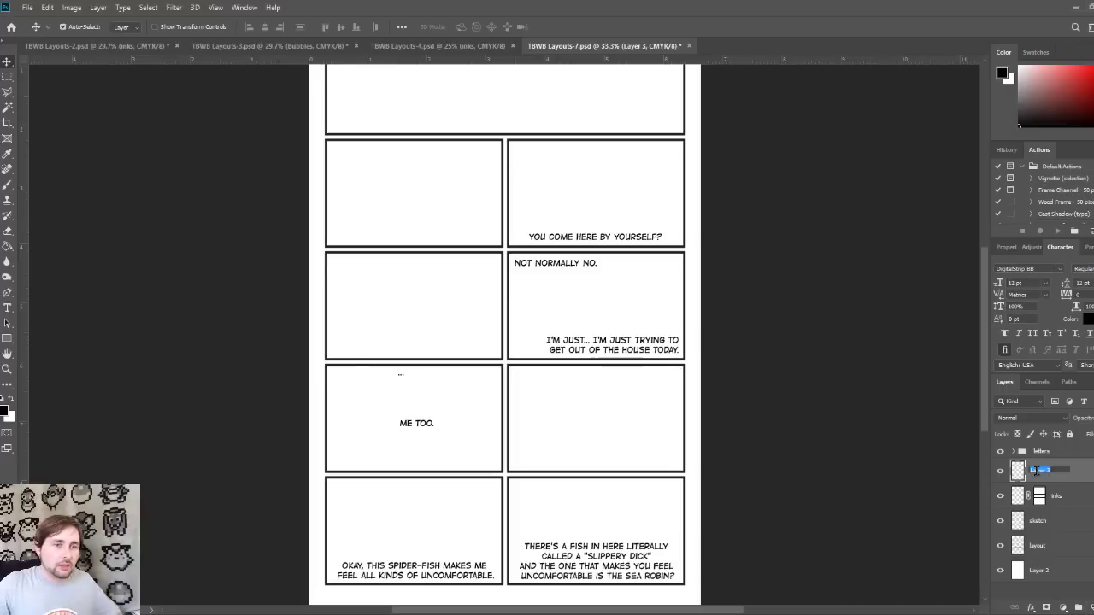
text(bubbl)
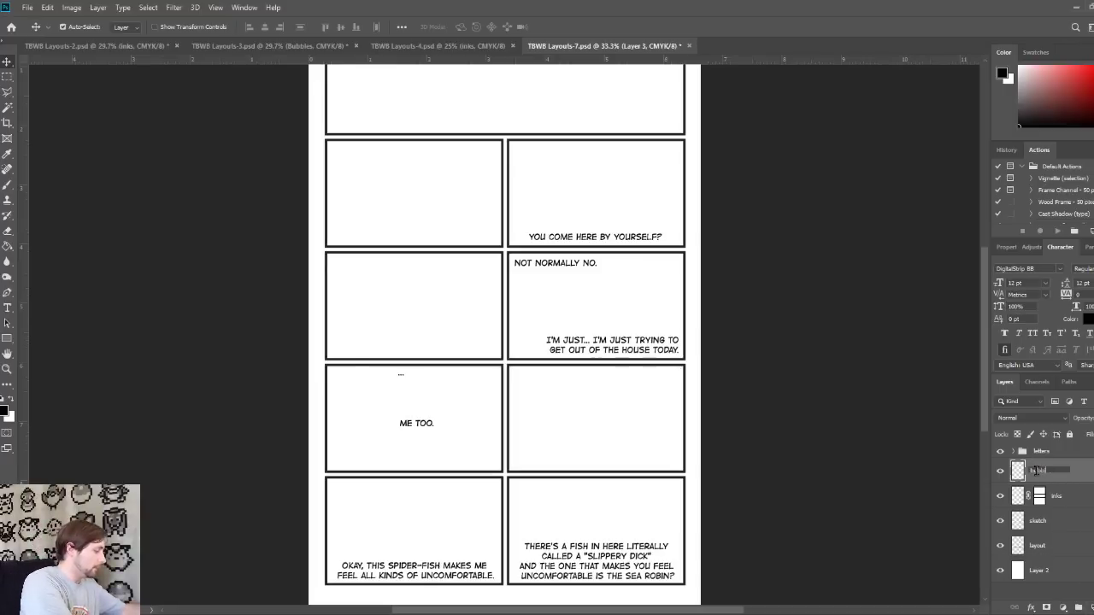
text(es)
click(1080, 502)
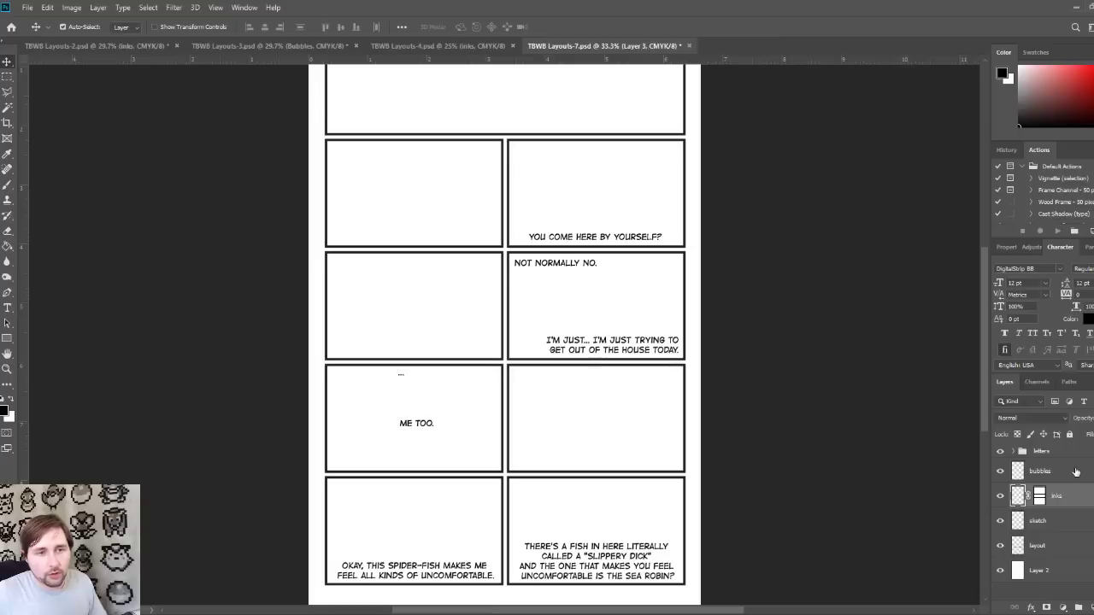
Step: Make the sketch layer active and bring the page's top panels into view
click(1059, 471)
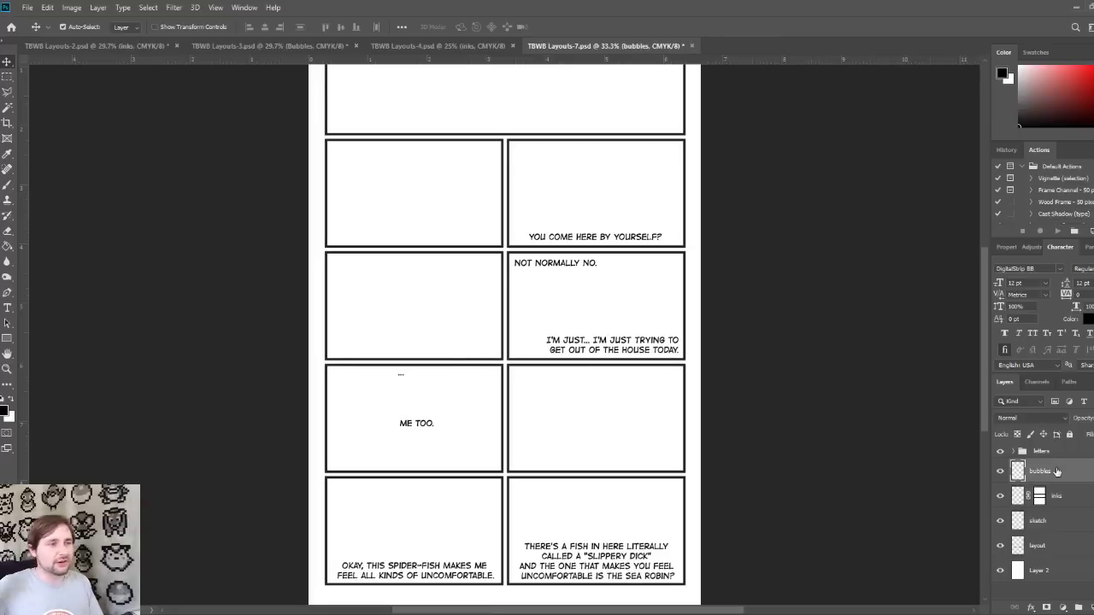
scroll(867, 435, up, 2)
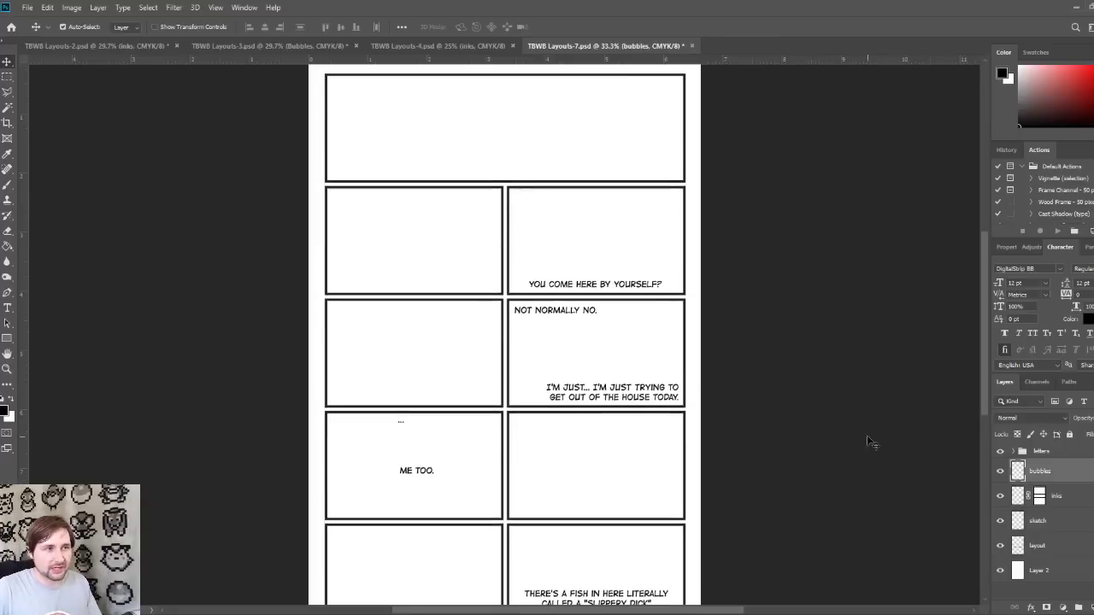
click(1066, 527)
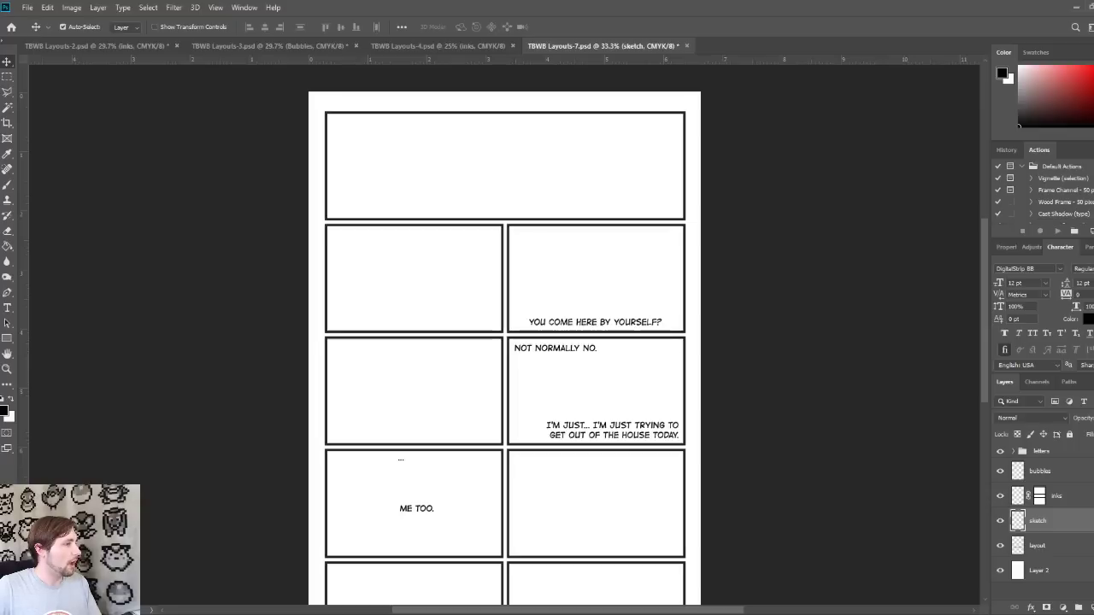
key(ctrl)
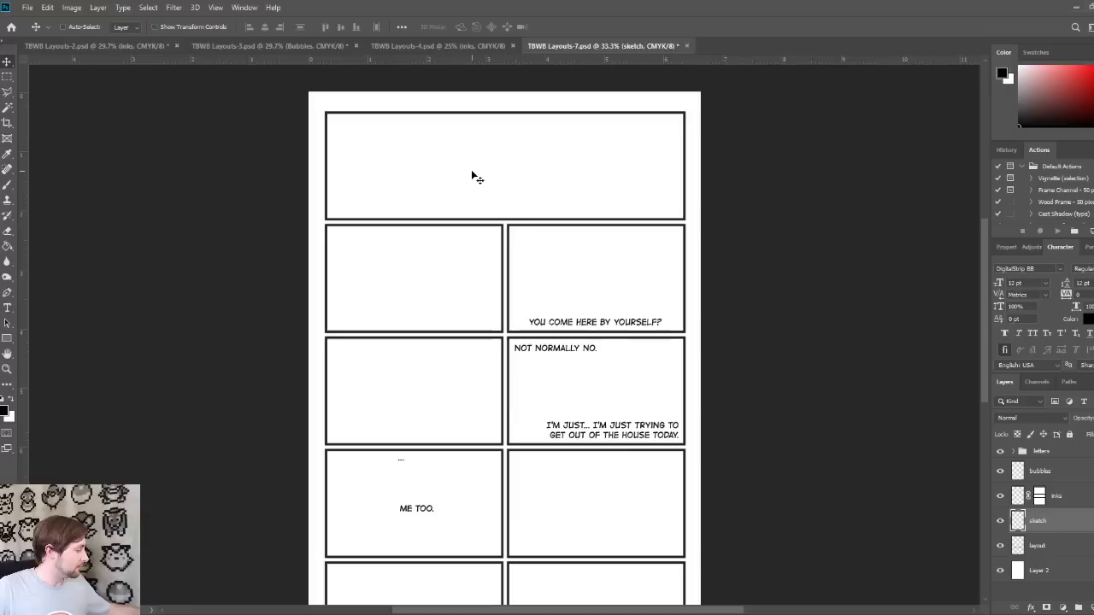
Step: Make Layer 2 active and save the TBWB Layouts-7 document
ctrl+click(567, 179)
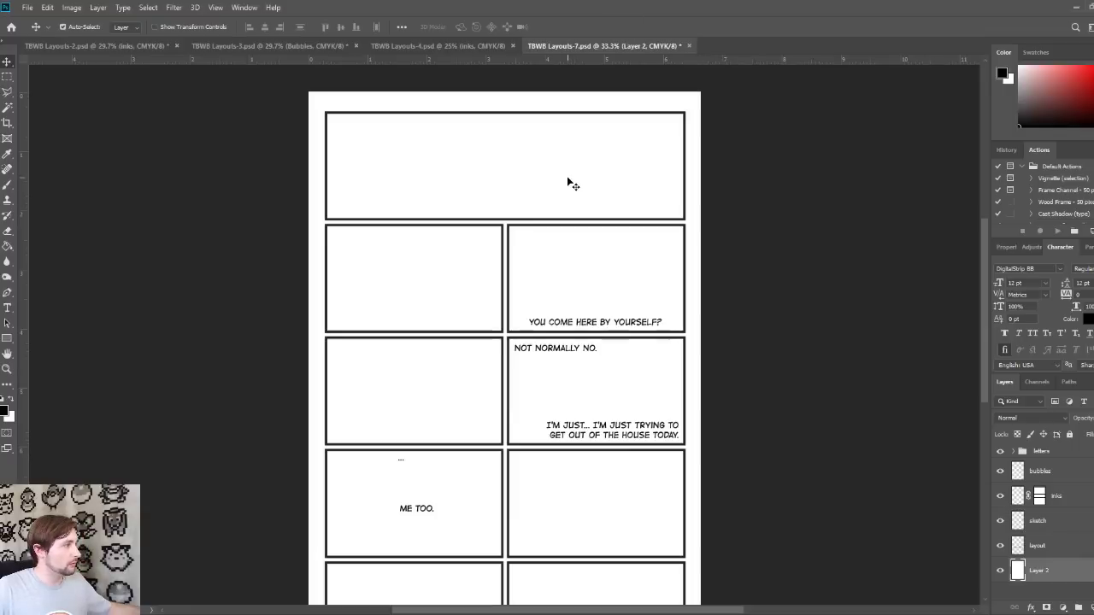
key(ctrl)
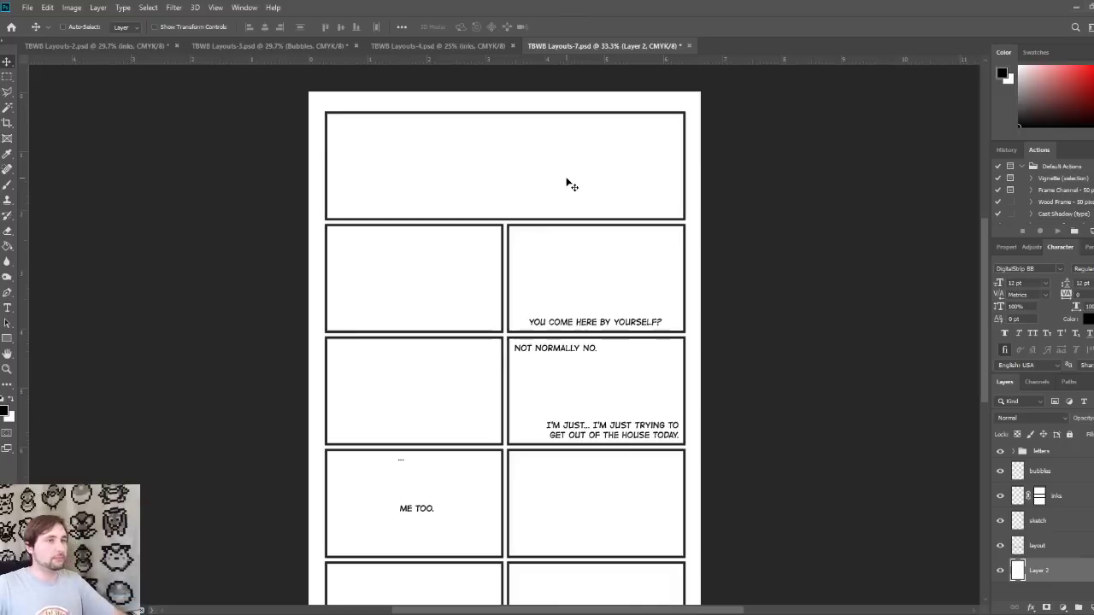
key(ctrl+s)
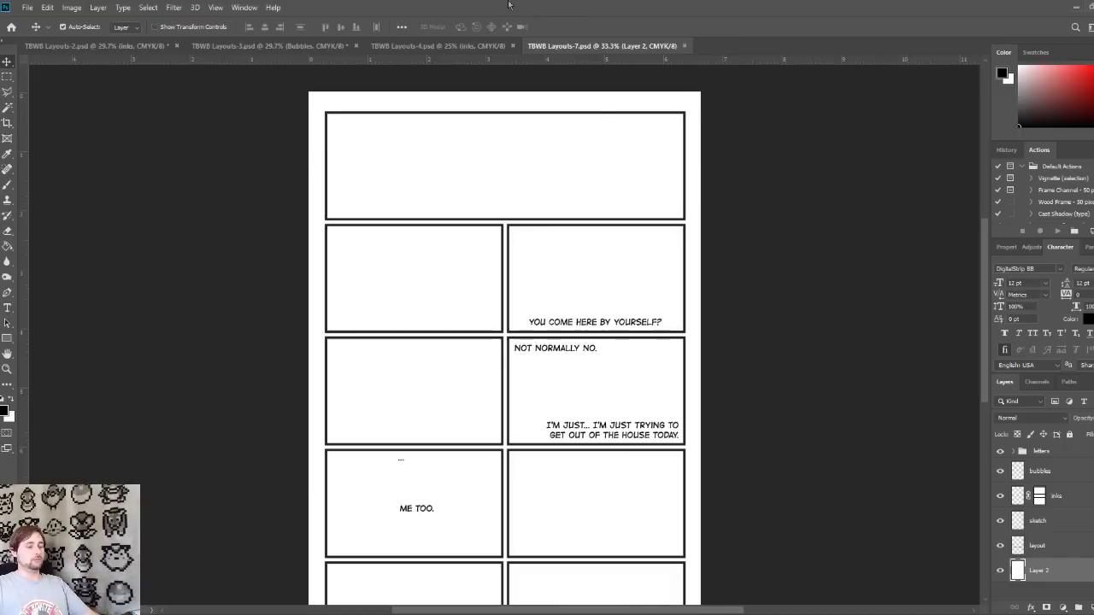
Step: Examine the empty top panels of TBWB Layouts-7 and the inked artwork in TBWB Layouts-2 for reference
key(ctrl+plus)
key(ctrl+plus)
drag(552, 206, 546, 379)
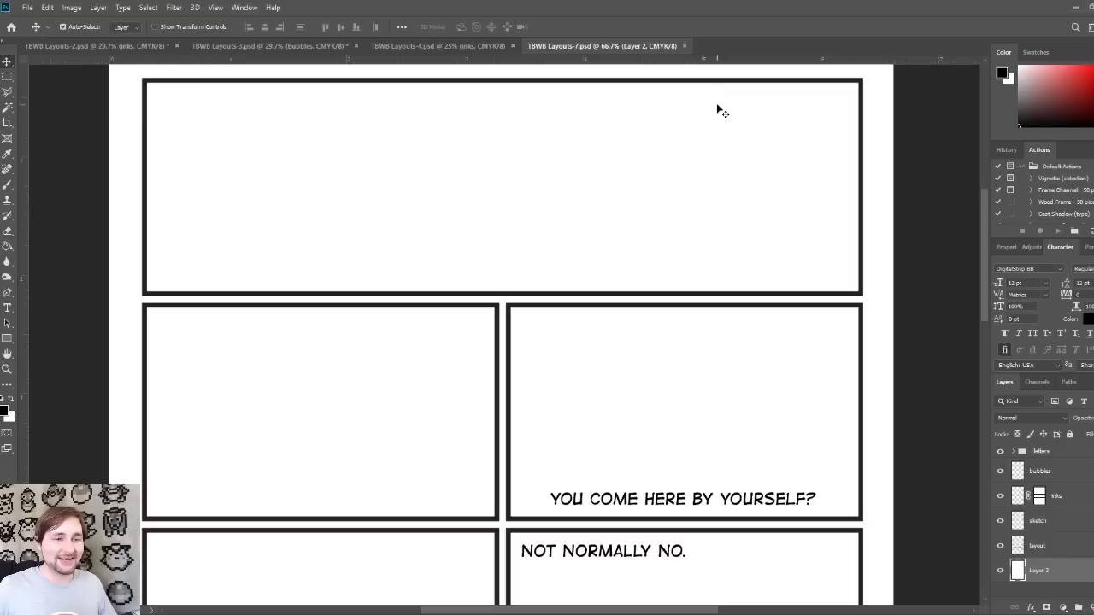
scroll(857, 430, up, 2)
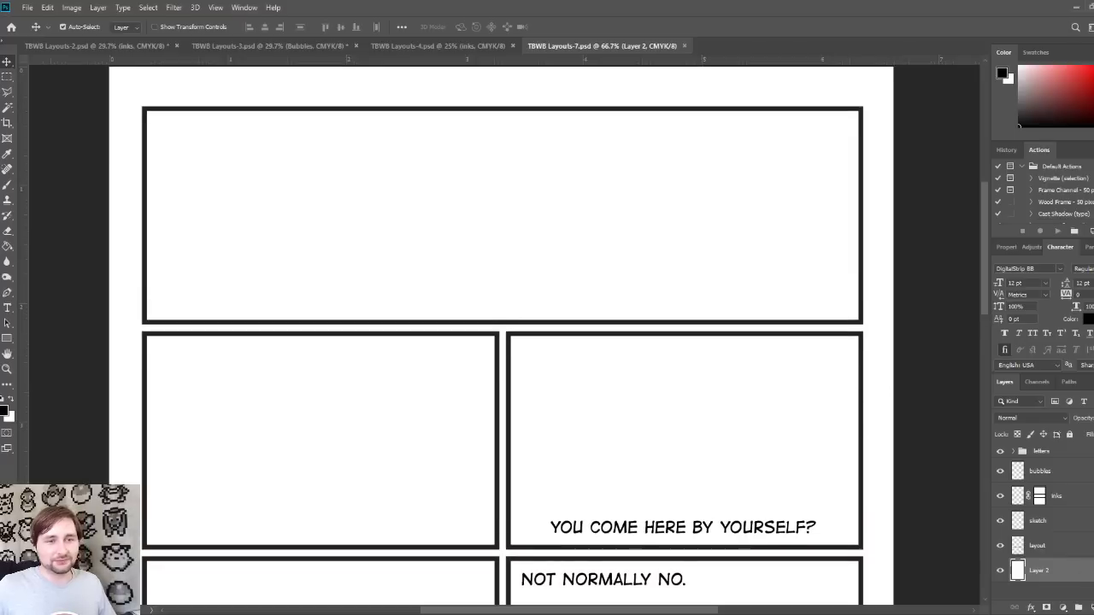
click(1067, 549)
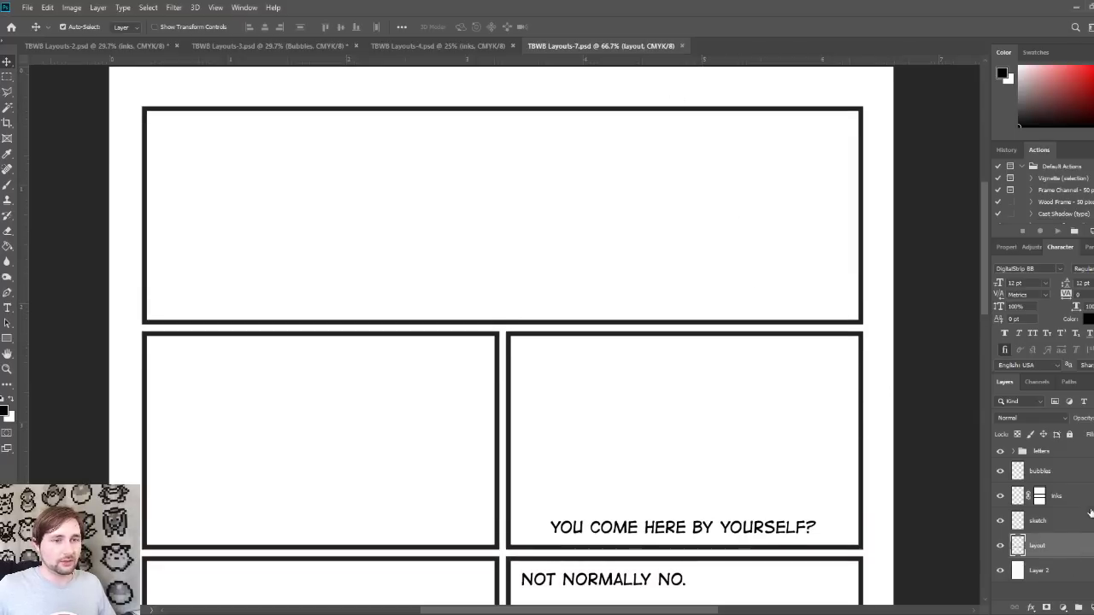
click(123, 47)
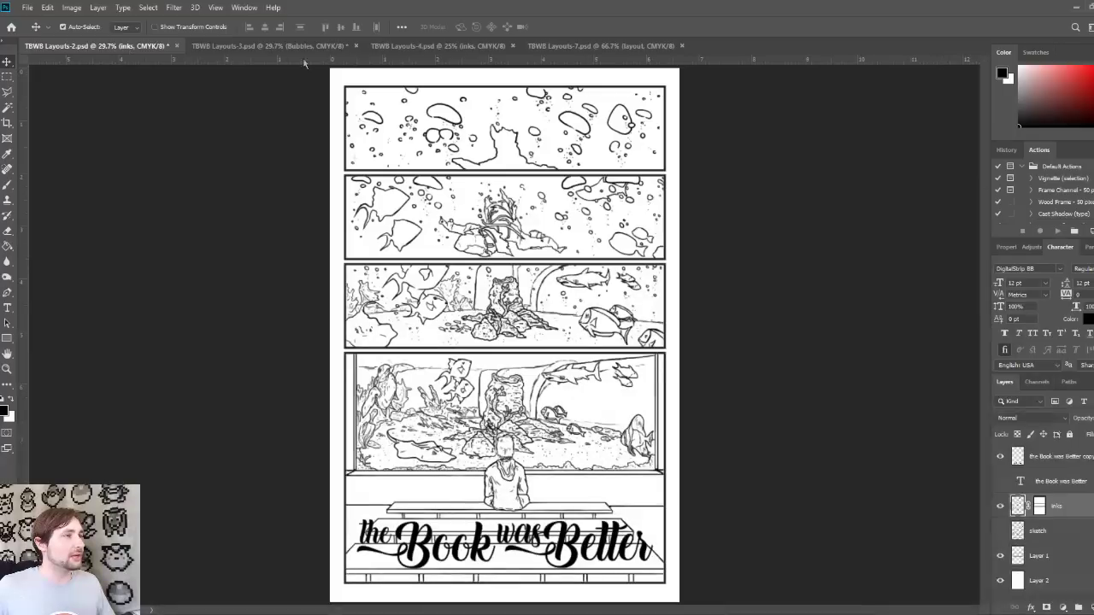
click(605, 46)
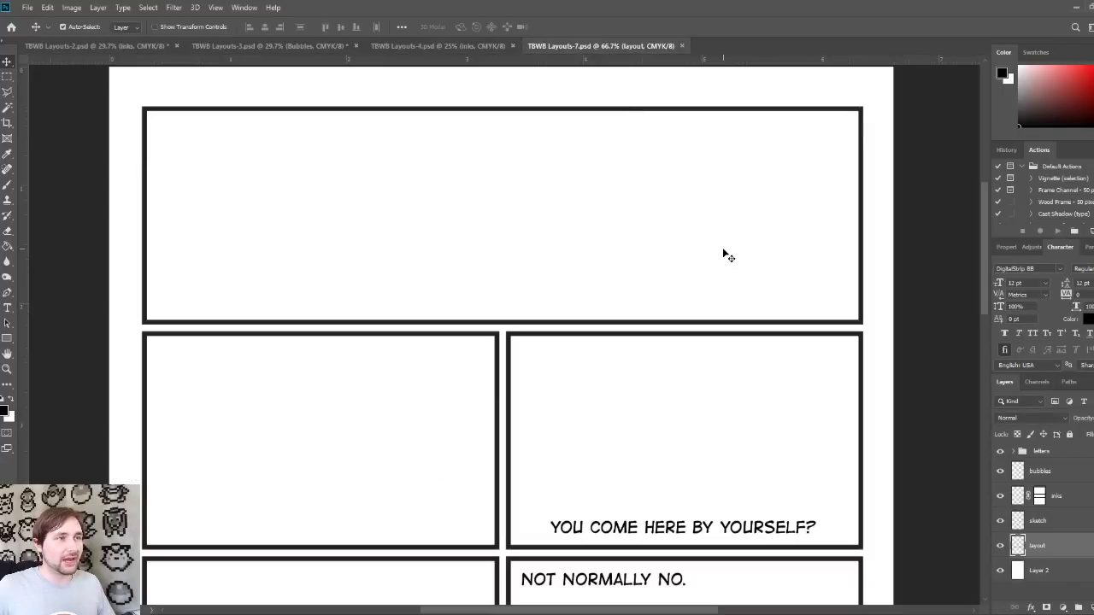
Step: Brush a rough figure with swept hair, a raised open hand and a loose torso on the sketch layer, in the wide top panel
click(1079, 521)
click(1000, 522)
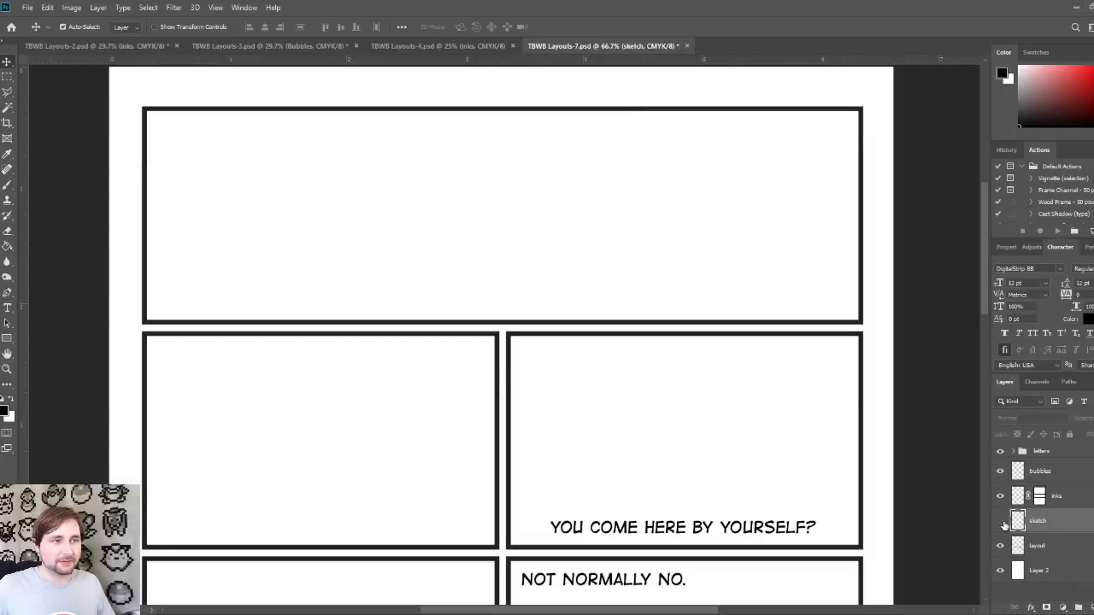
click(431, 216)
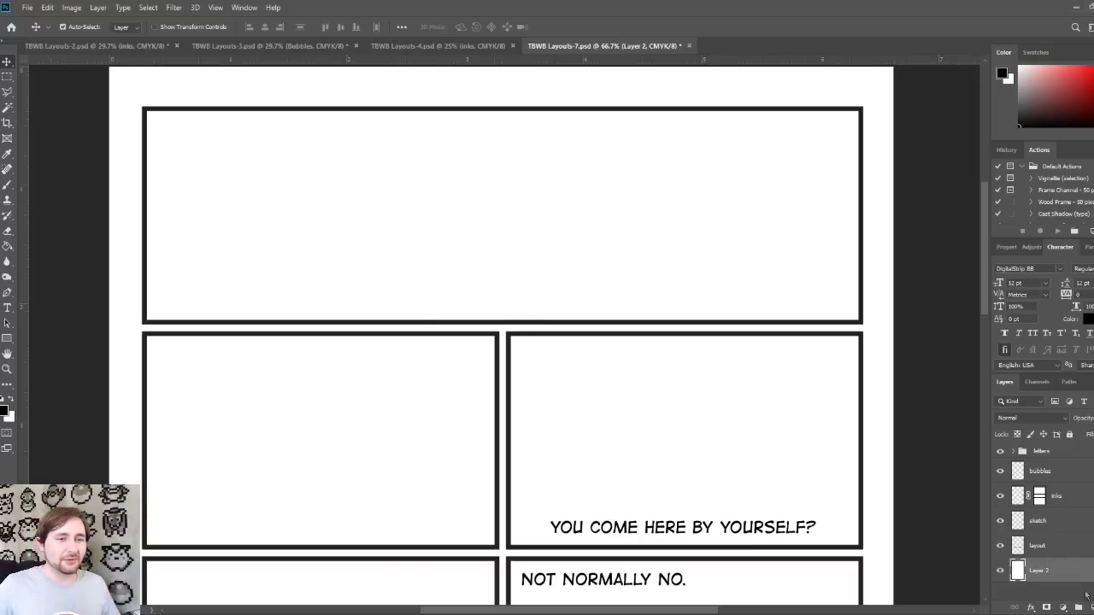
click(1074, 521)
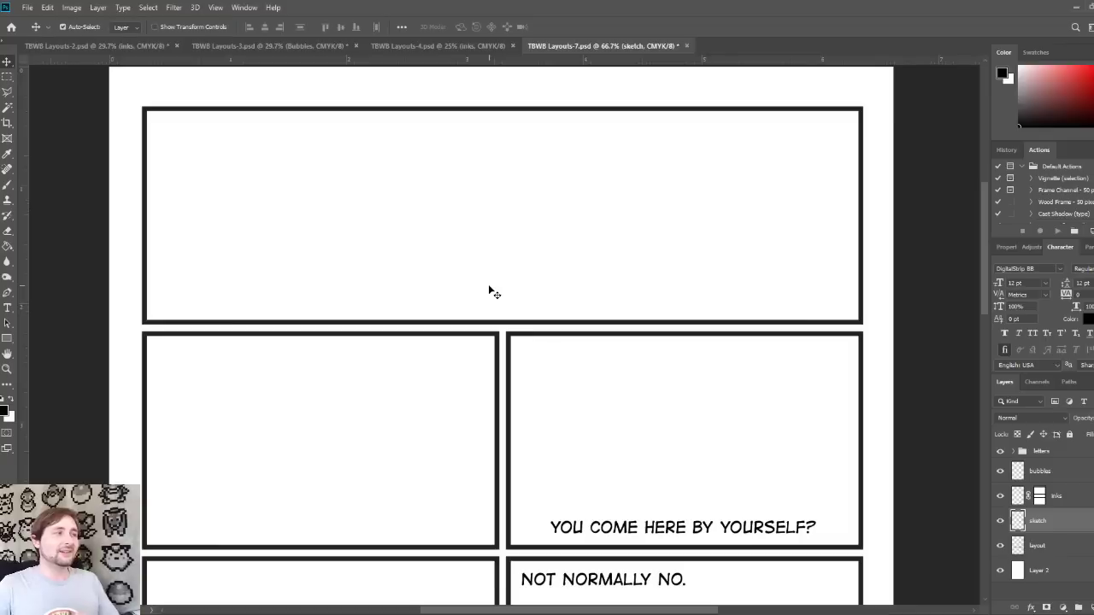
click(8, 185)
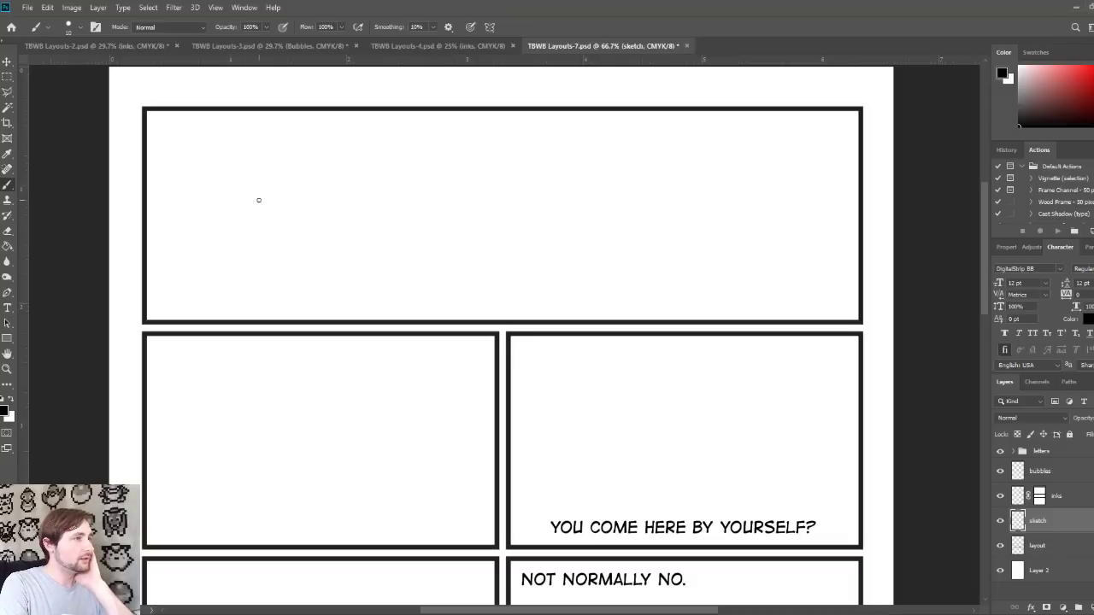
mouse_move(255, 189)
mouse_down()
mouse_move(267, 218)
mouse_move(298, 224)
mouse_move(301, 178)
mouse_move(286, 169)
mouse_move(310, 186)
mouse_move(307, 208)
mouse_move(253, 181)
mouse_move(244, 162)
mouse_move(294, 158)
mouse_move(328, 193)
mouse_move(315, 236)
mouse_up()
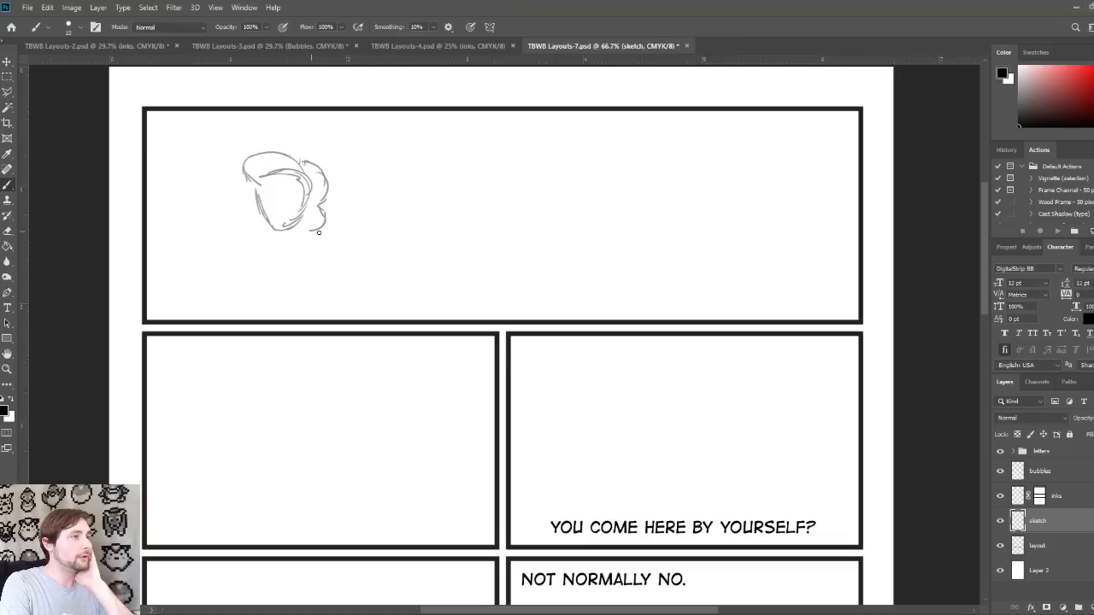
mouse_move(257, 183)
mouse_down()
mouse_move(247, 208)
mouse_move(266, 224)
mouse_move(245, 227)
mouse_move(221, 229)
mouse_move(208, 198)
mouse_move(204, 226)
mouse_move(233, 270)
mouse_up()
mouse_move(321, 248)
mouse_down()
mouse_move(304, 278)
mouse_move(318, 280)
mouse_up()
mouse_move(329, 208)
mouse_down()
mouse_move(323, 232)
mouse_move(335, 252)
mouse_up()
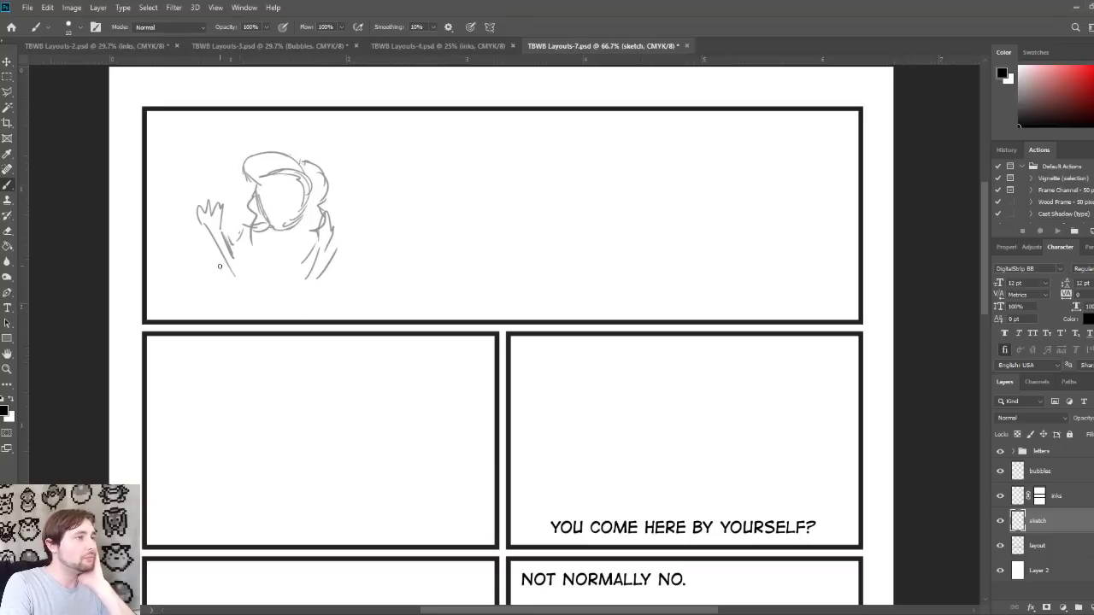
mouse_move(245, 275)
mouse_down()
mouse_move(262, 253)
mouse_move(294, 282)
mouse_move(328, 275)
mouse_move(267, 309)
mouse_up()
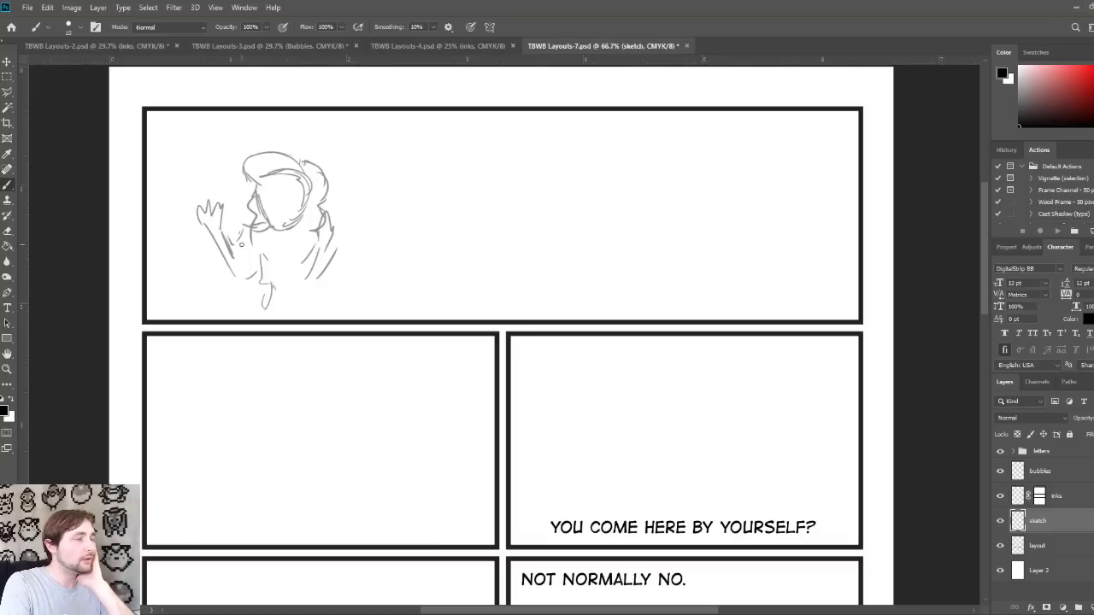
Step: Move the sketched figure closer to the middle of the top panel, scale it to about 113%, and clear the selection
click(7, 78)
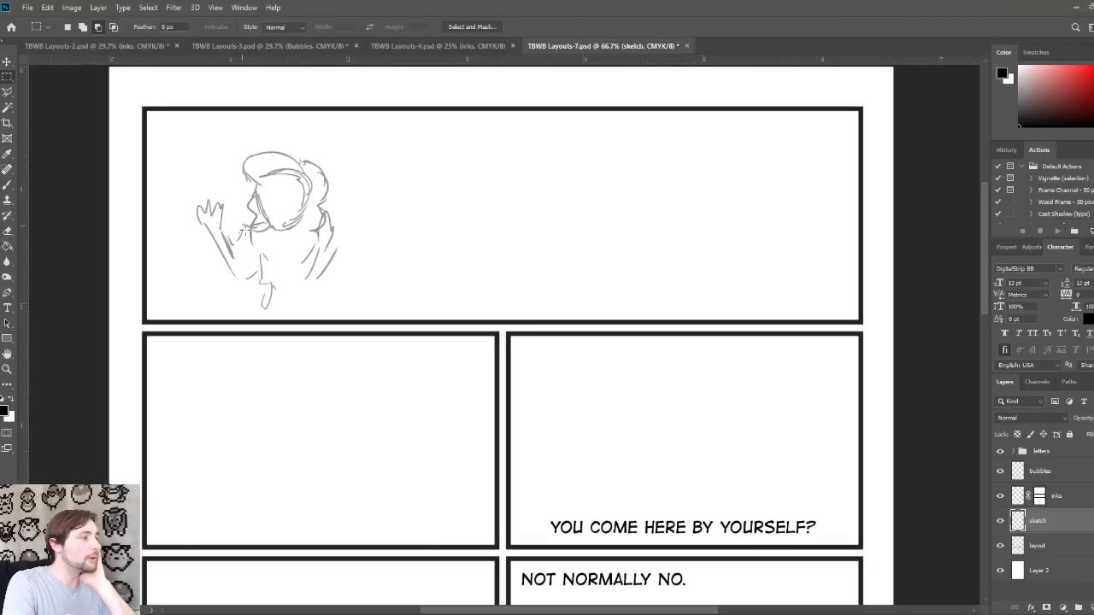
drag(173, 145, 379, 313)
click(7, 61)
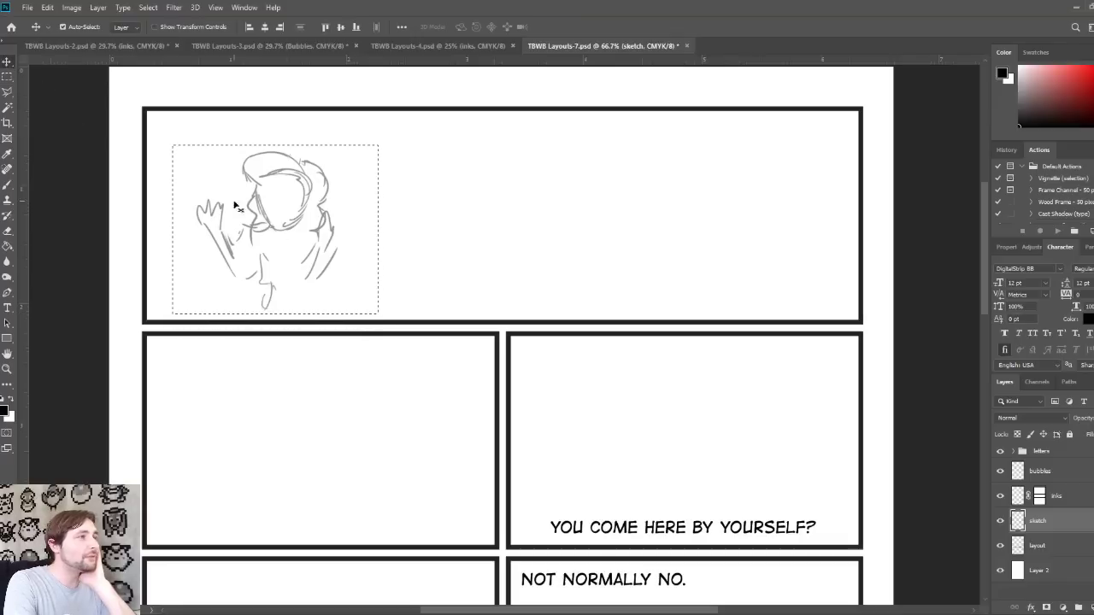
drag(227, 245, 345, 250)
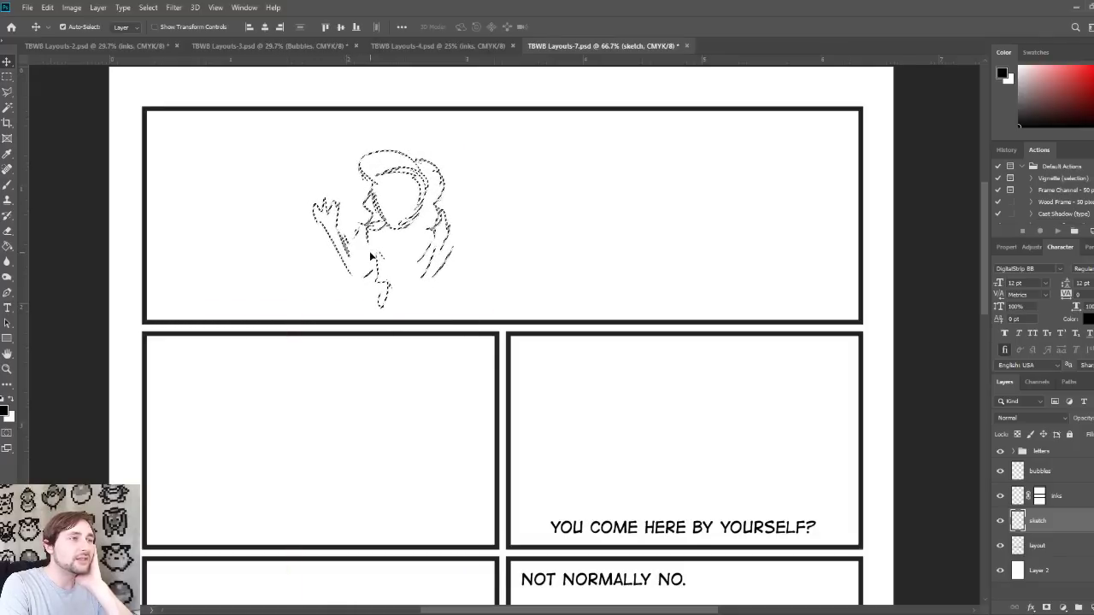
key(ctrl+t)
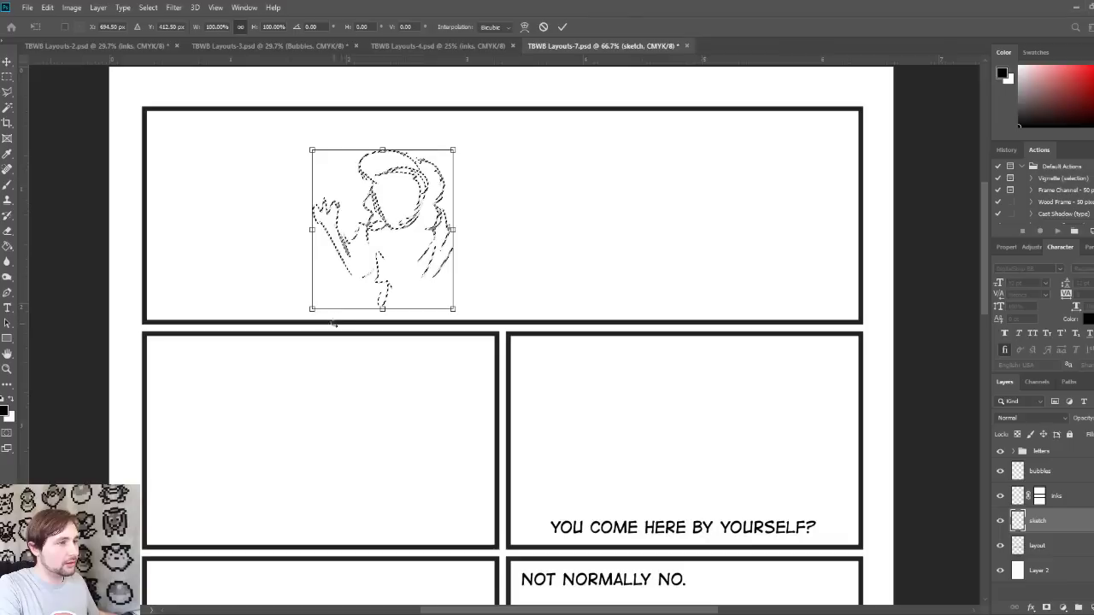
drag(299, 321, 293, 328)
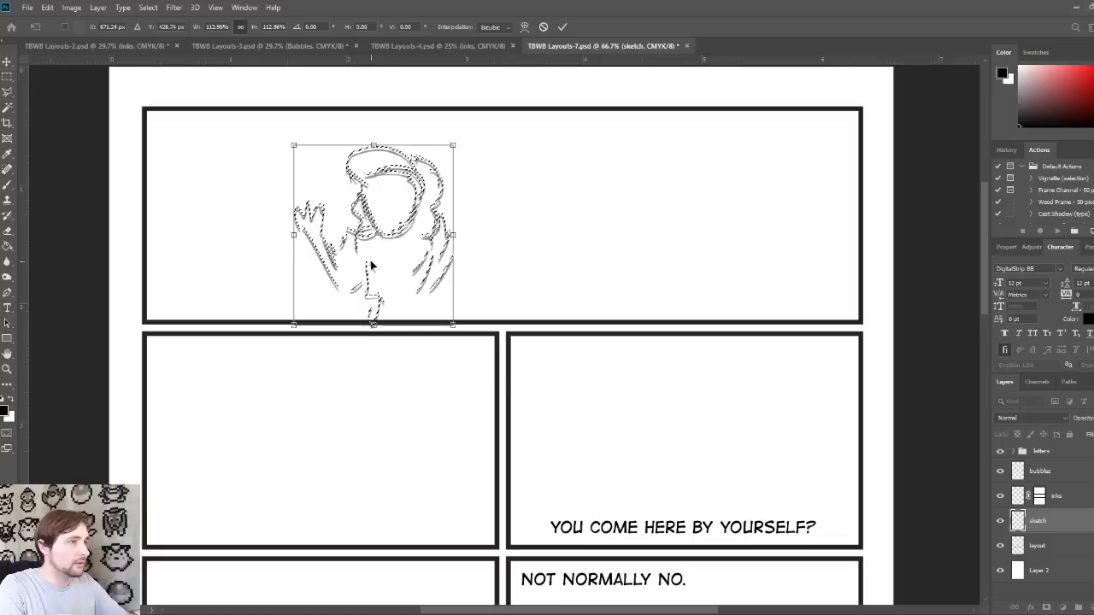
drag(372, 278, 372, 271)
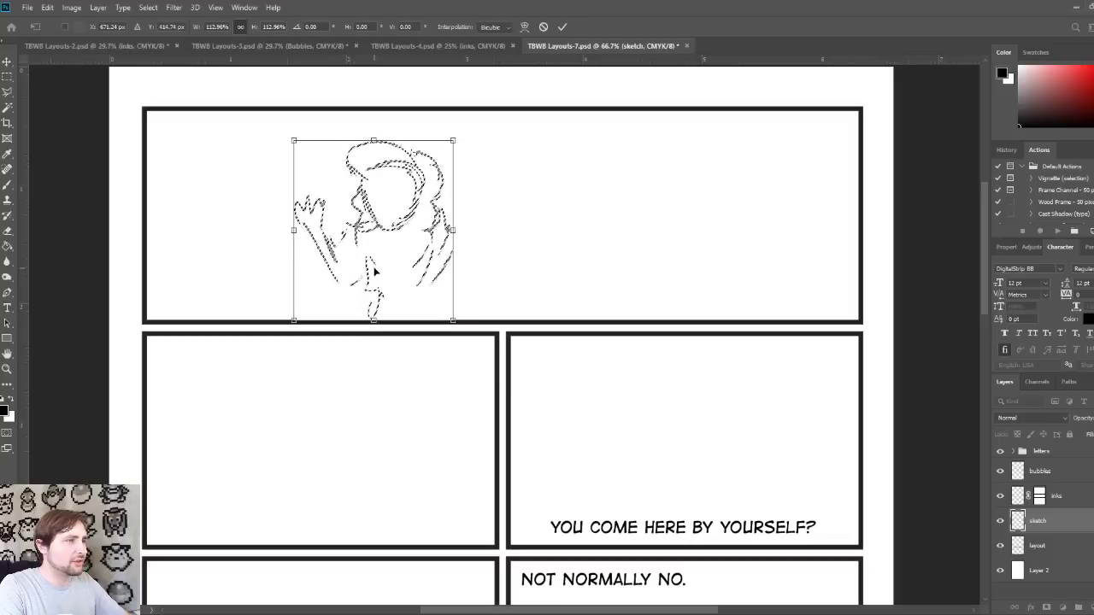
key(Return)
key(ctrl+d)
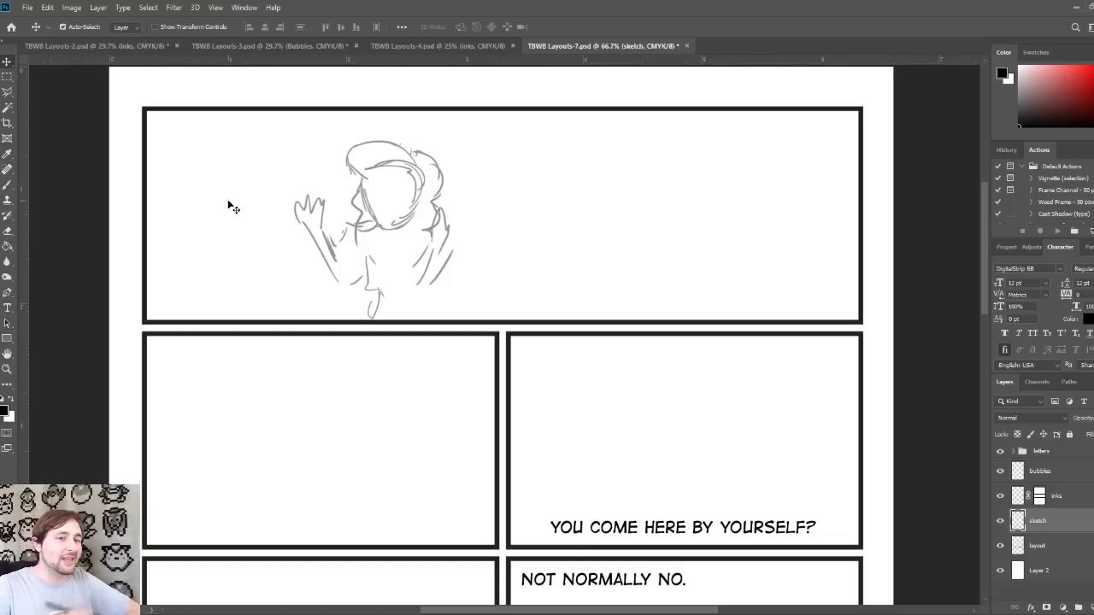
Step: Add face guidelines and shading, collar strokes and lower torso lines to the figure in the top panel
click(7, 184)
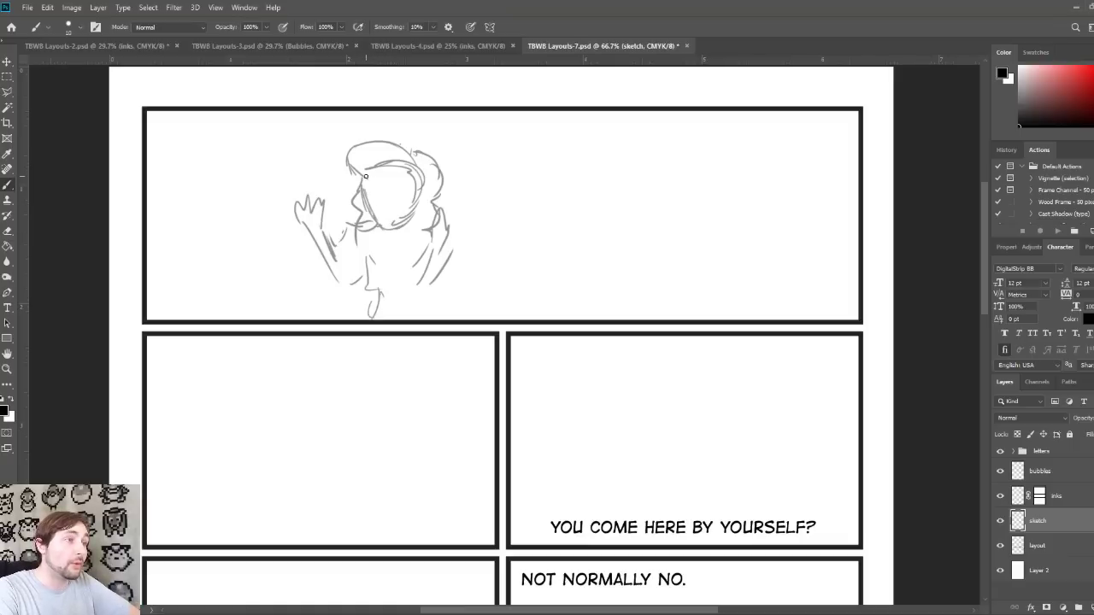
mouse_move(372, 182)
mouse_down()
mouse_move(414, 230)
mouse_move(393, 186)
mouse_move(419, 203)
mouse_move(377, 191)
mouse_move(390, 229)
mouse_up()
mouse_move(387, 164)
mouse_down()
mouse_move(392, 193)
mouse_move(371, 199)
mouse_move(398, 200)
mouse_up()
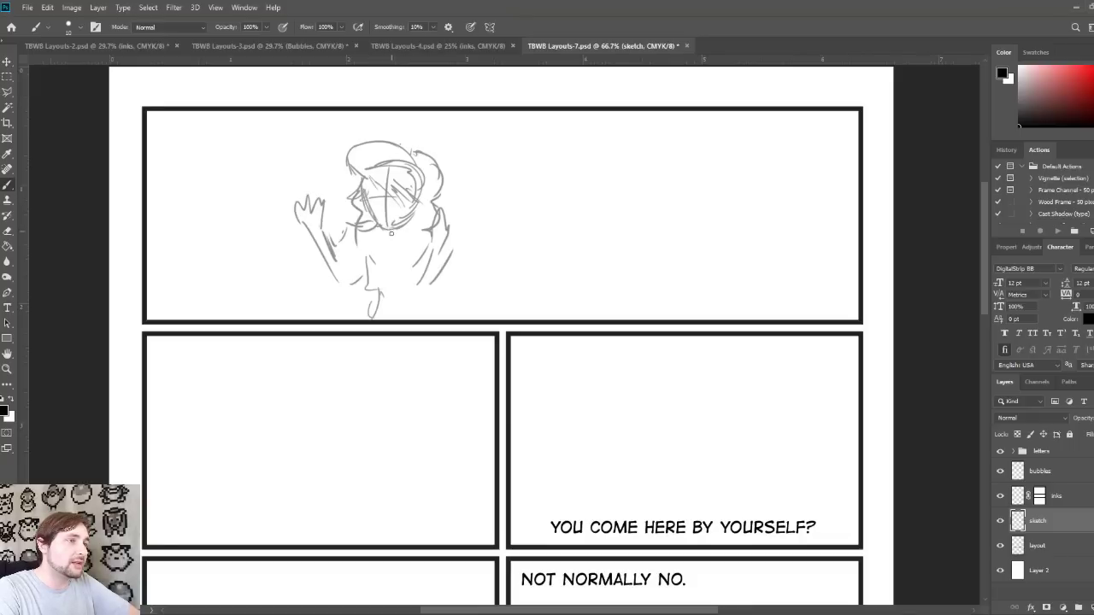
mouse_move(417, 214)
mouse_down()
mouse_move(359, 218)
mouse_move(410, 223)
mouse_move(410, 235)
mouse_move(425, 219)
mouse_move(409, 221)
mouse_move(448, 224)
mouse_up()
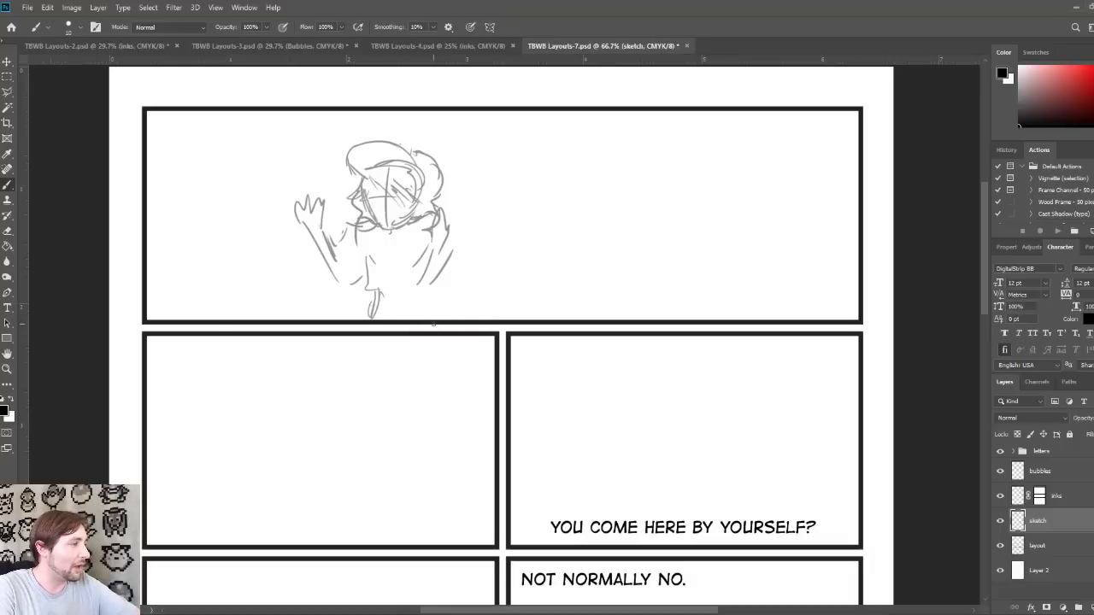
mouse_move(420, 318)
mouse_down()
mouse_move(421, 303)
mouse_move(374, 318)
mouse_move(410, 313)
mouse_up()
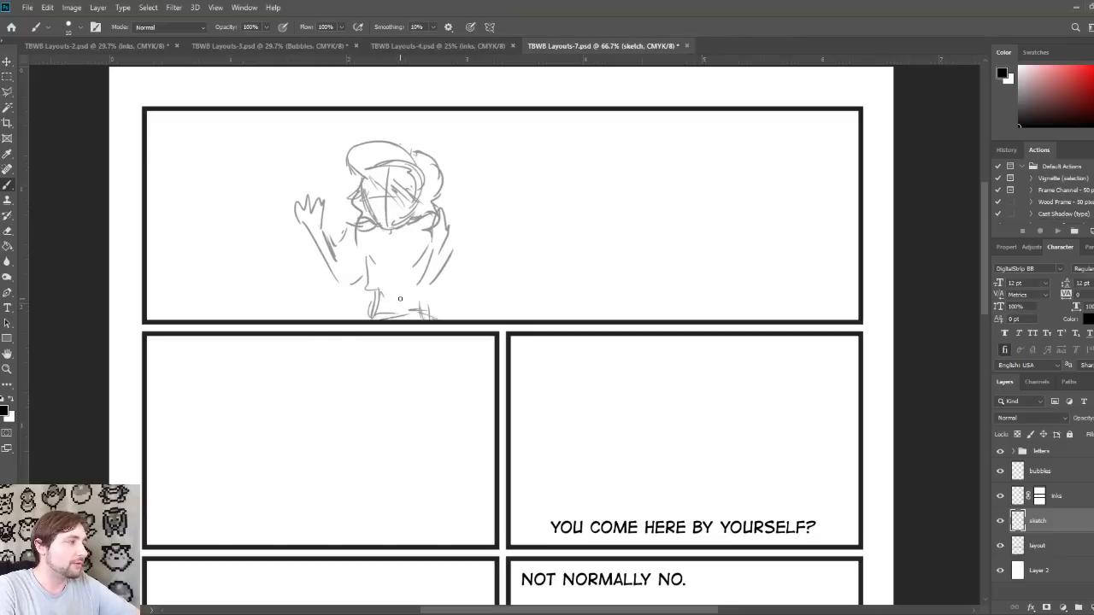
Step: Hide the sketch layer in TBWB Layouts-4 to examine the clean inks of the woman and turtle panels
click(440, 46)
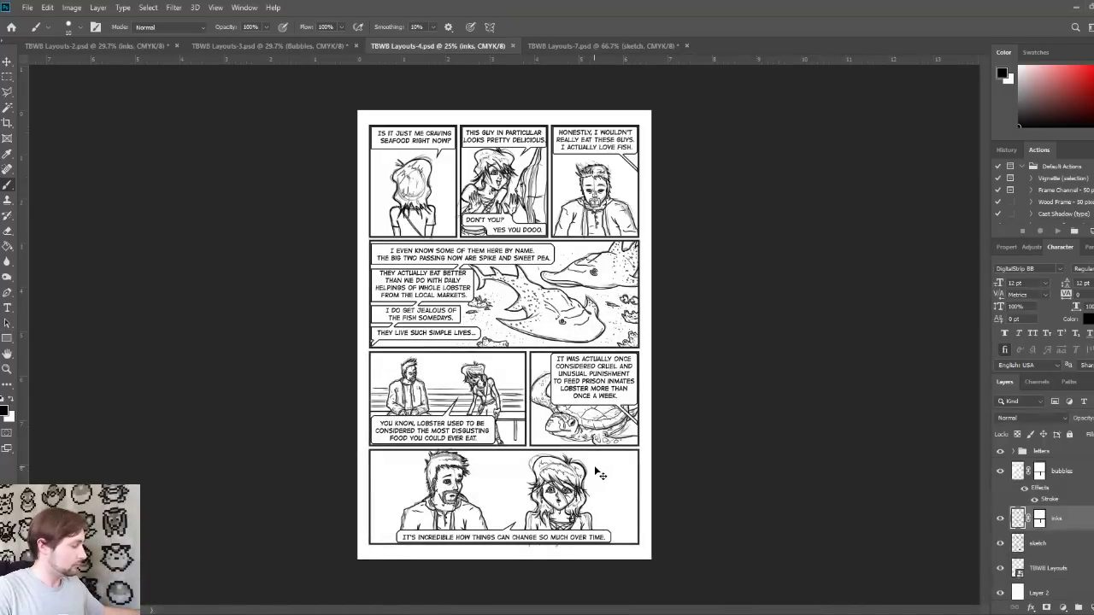
key(ctrl+equal)
key(ctrl+equal)
key(ctrl+equal)
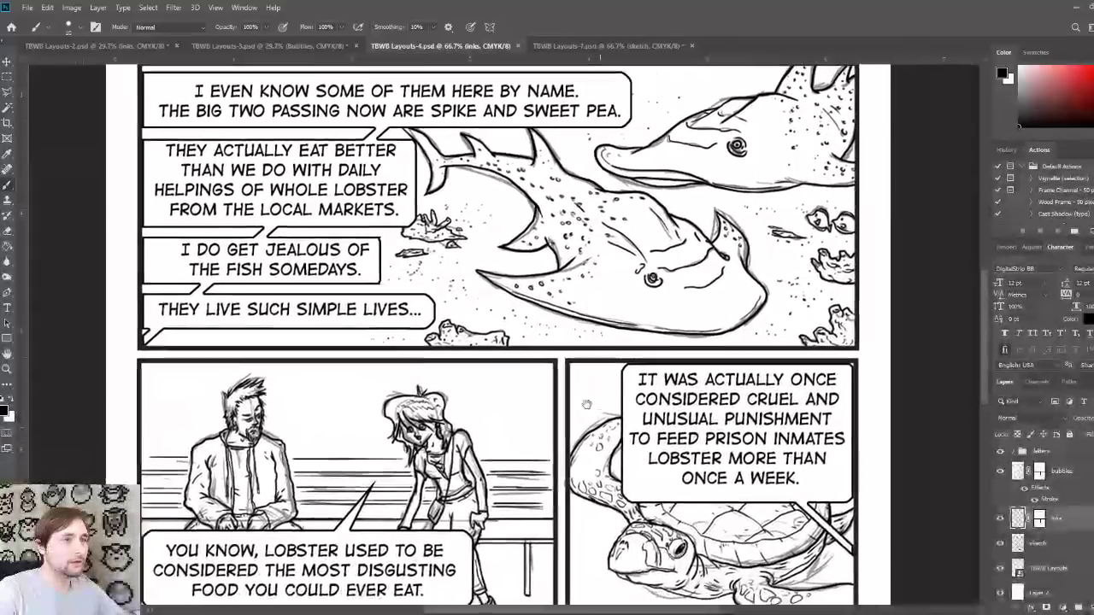
drag(586, 404, 564, 186)
key(ctrl+equal)
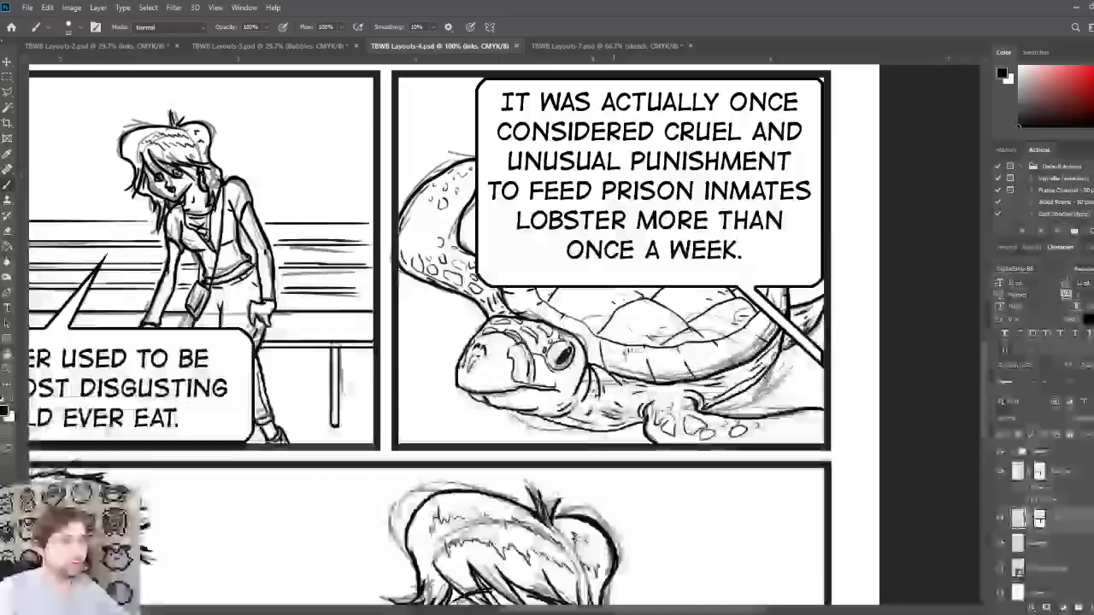
click(1000, 543)
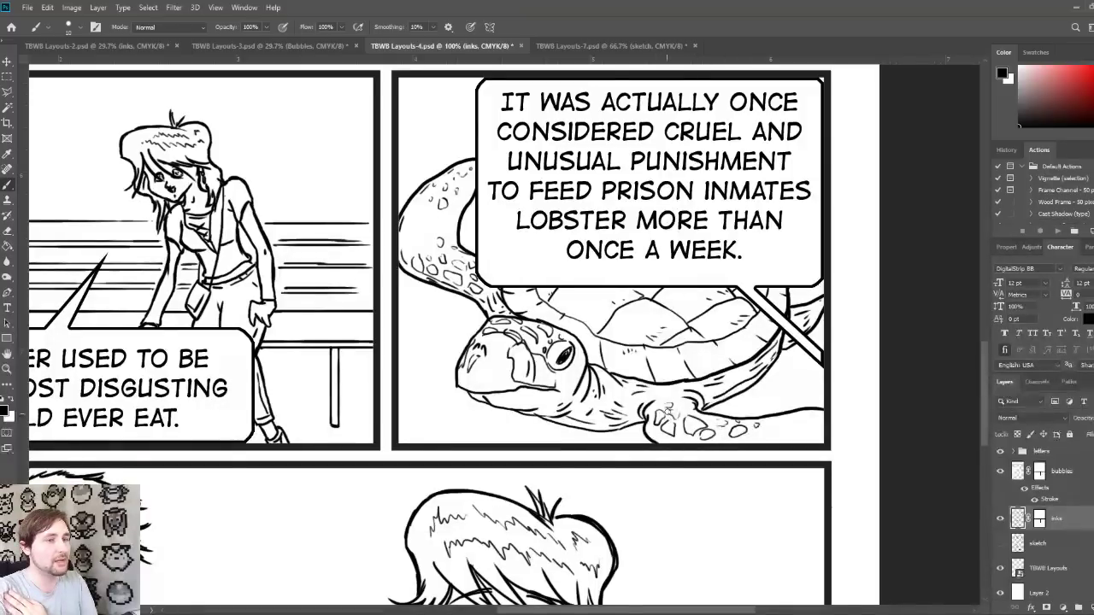
Step: Return to TBWB Layouts-7, hide its sketch layer and letters group, and make the layout layer active
click(615, 45)
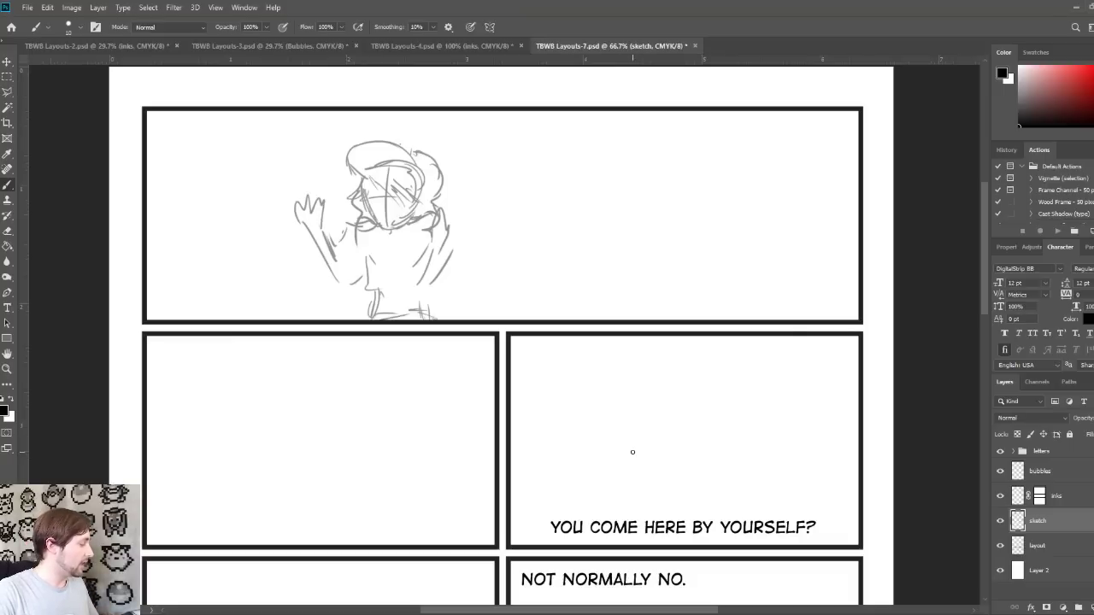
key(ctrl+minus)
key(ctrl+minus)
key(ctrl+minus)
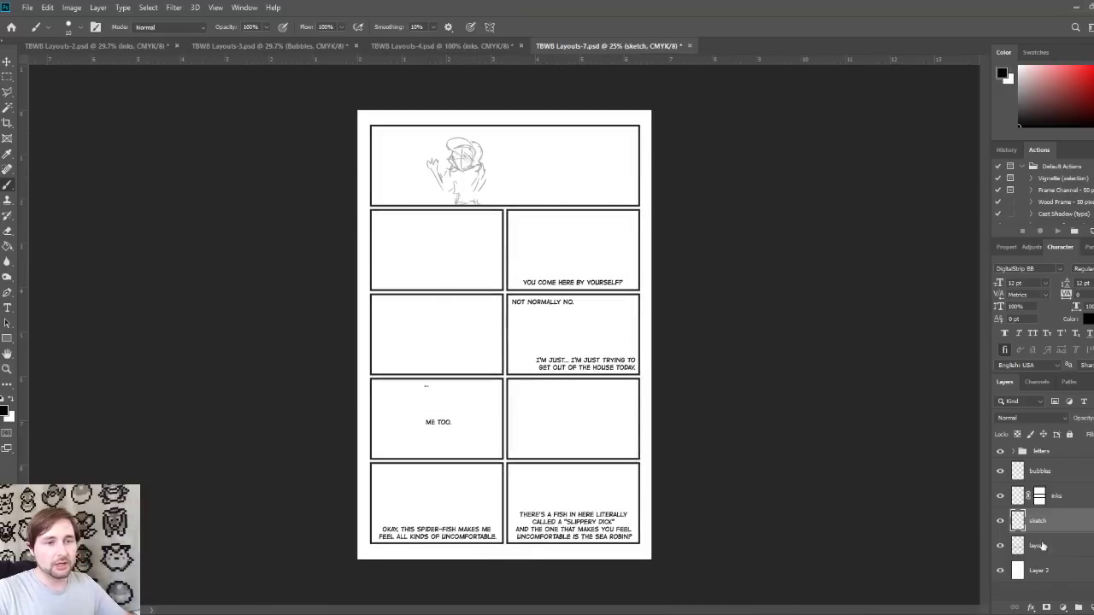
click(1000, 520)
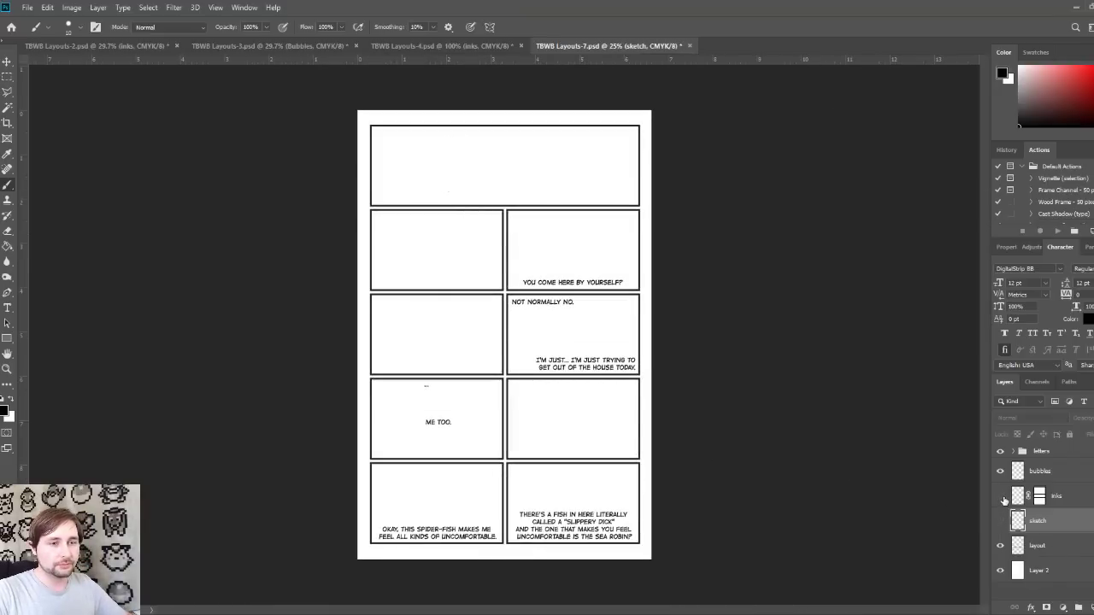
click(1000, 451)
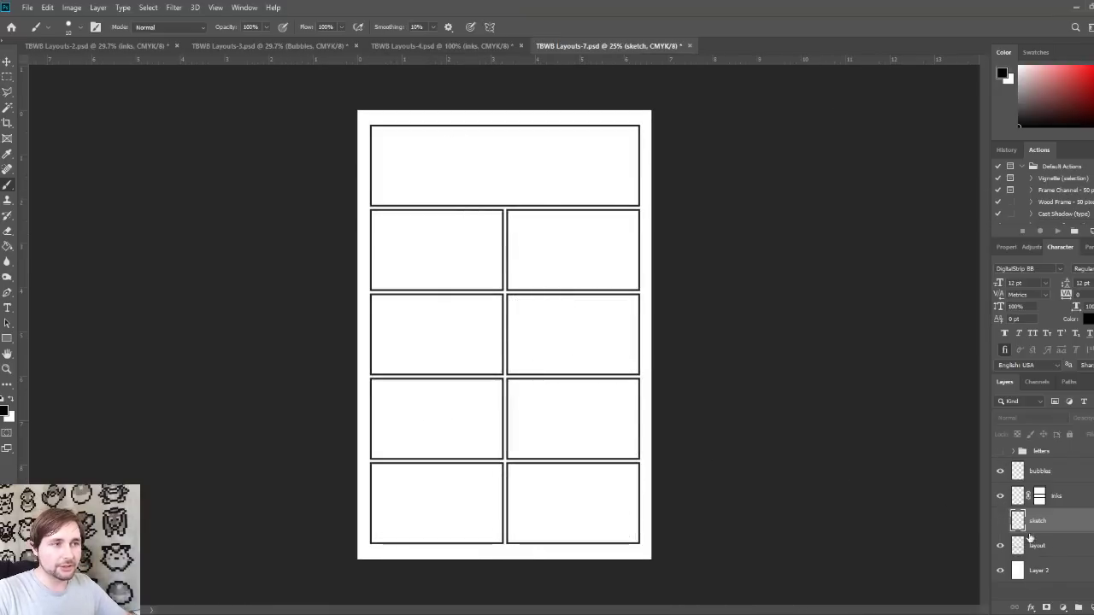
click(1044, 546)
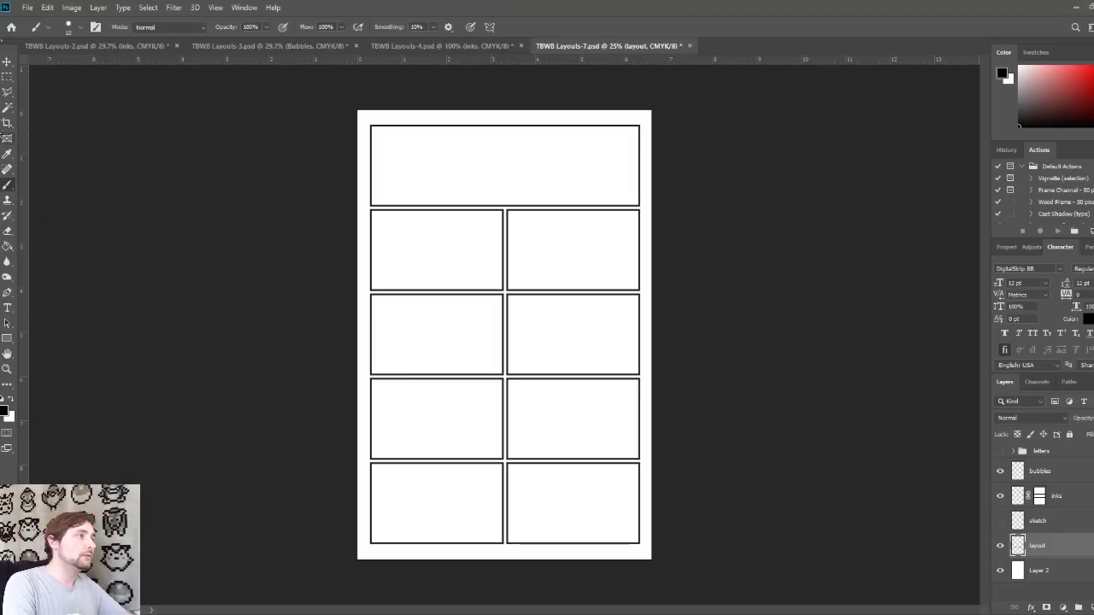
Step: Select the interiors of all nine panels on the layout layer with the Magic Wand, adding each panel to the selection
click(7, 109)
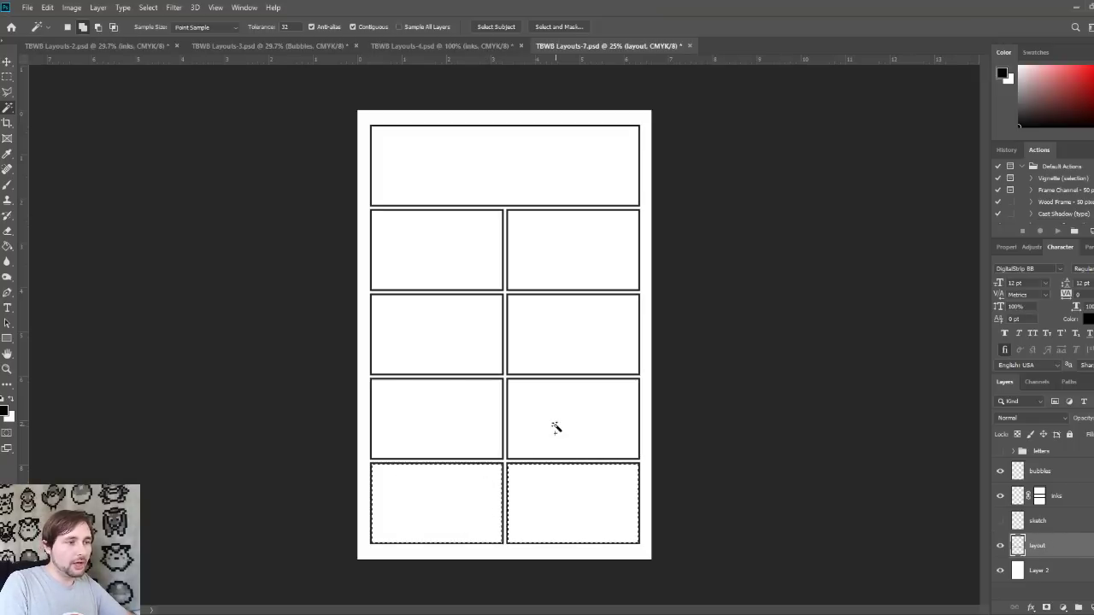
shift+click(464, 417)
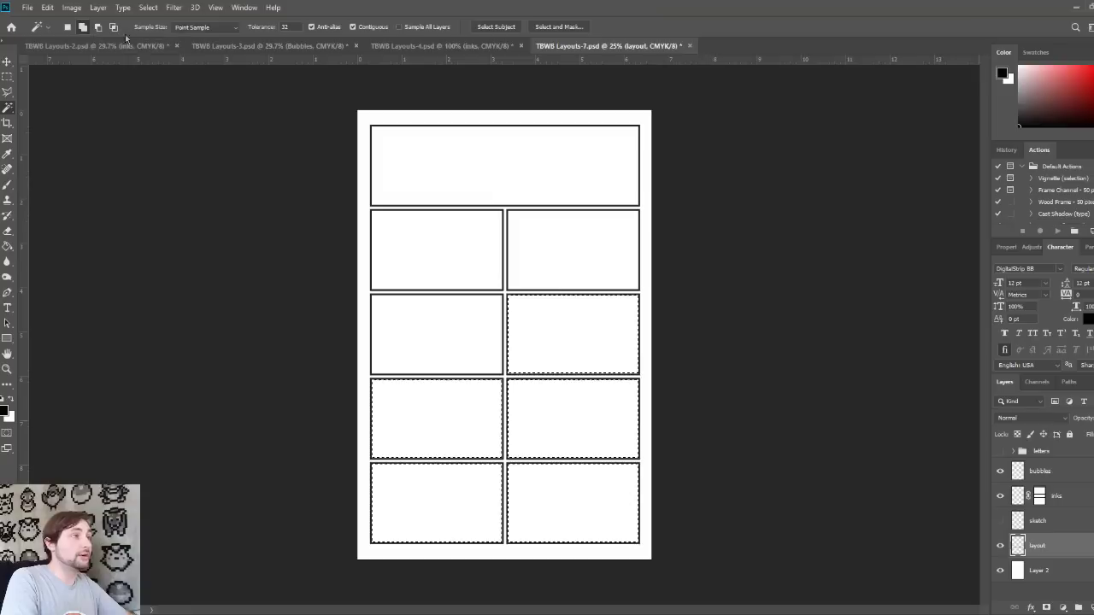
click(82, 28)
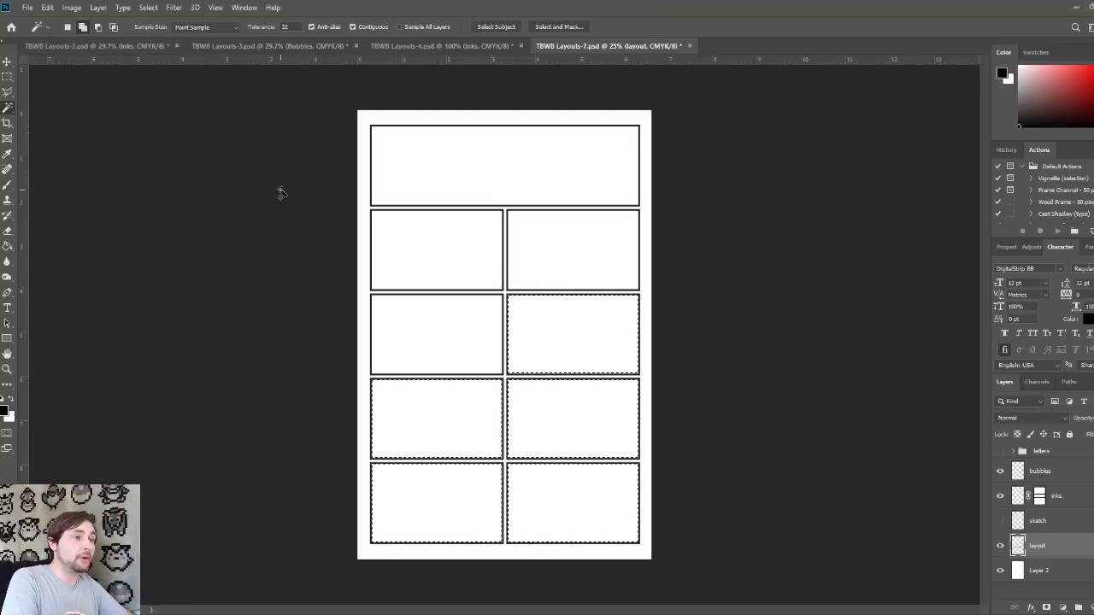
click(549, 268)
click(444, 245)
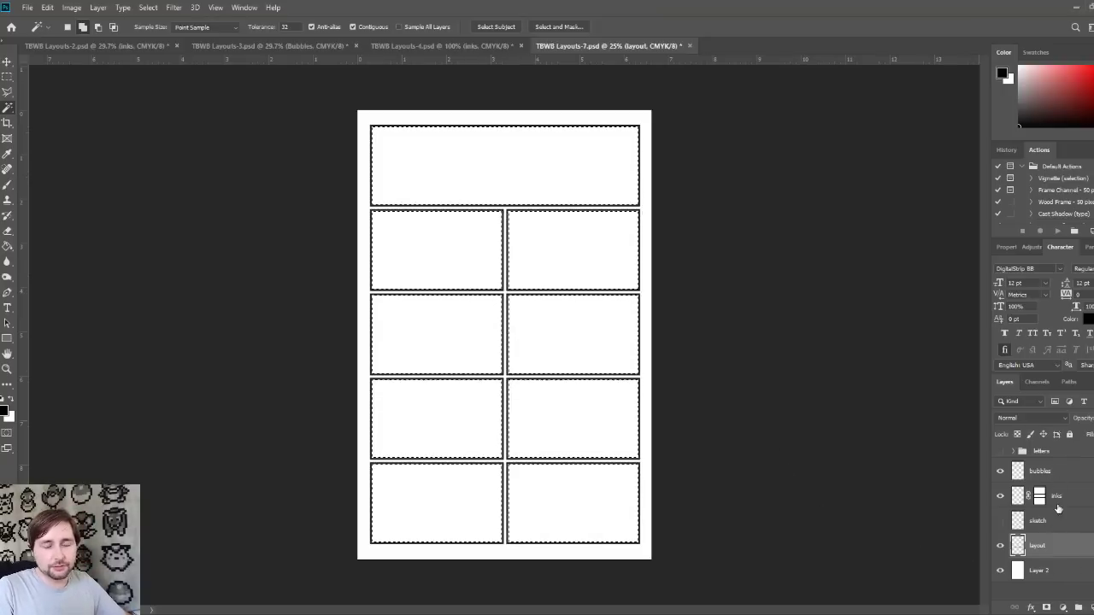
Step: Show the sketch layer and add a layer mask to it from the selected panel interiors
click(1008, 522)
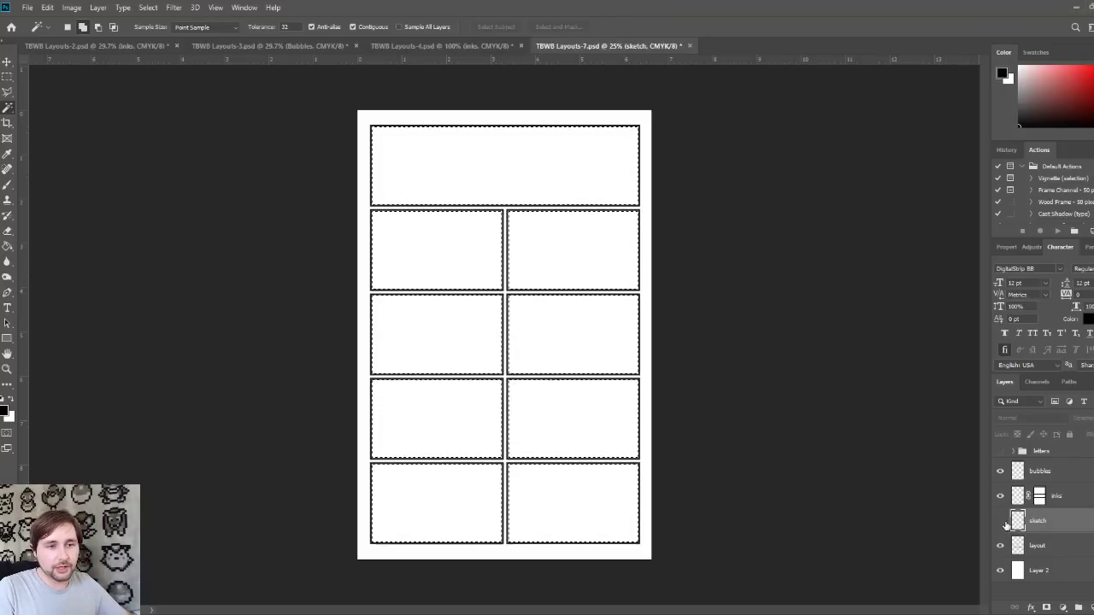
click(1002, 521)
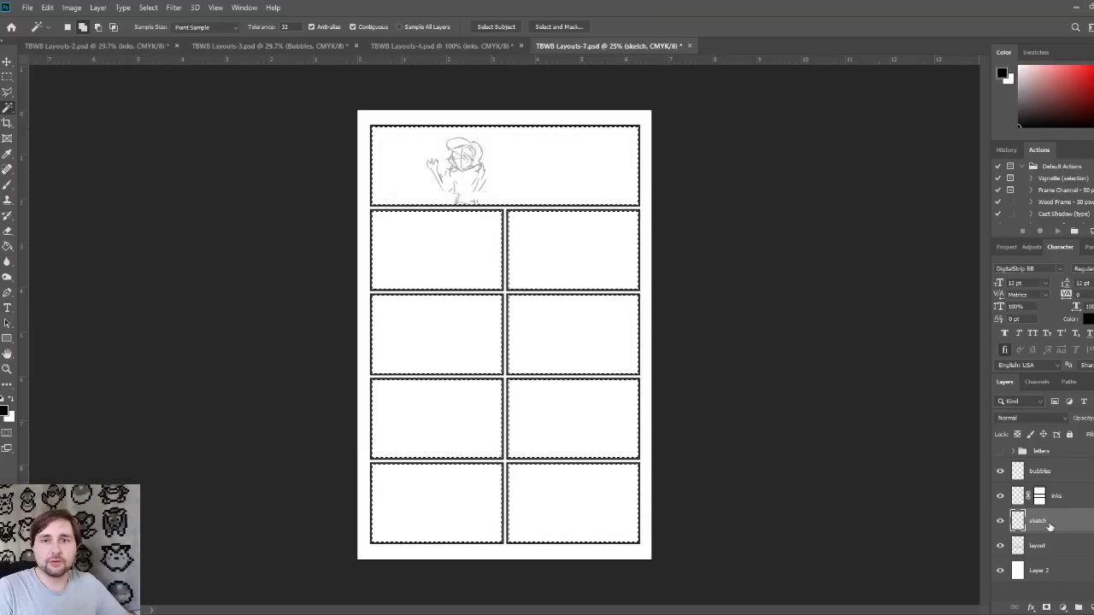
click(1046, 607)
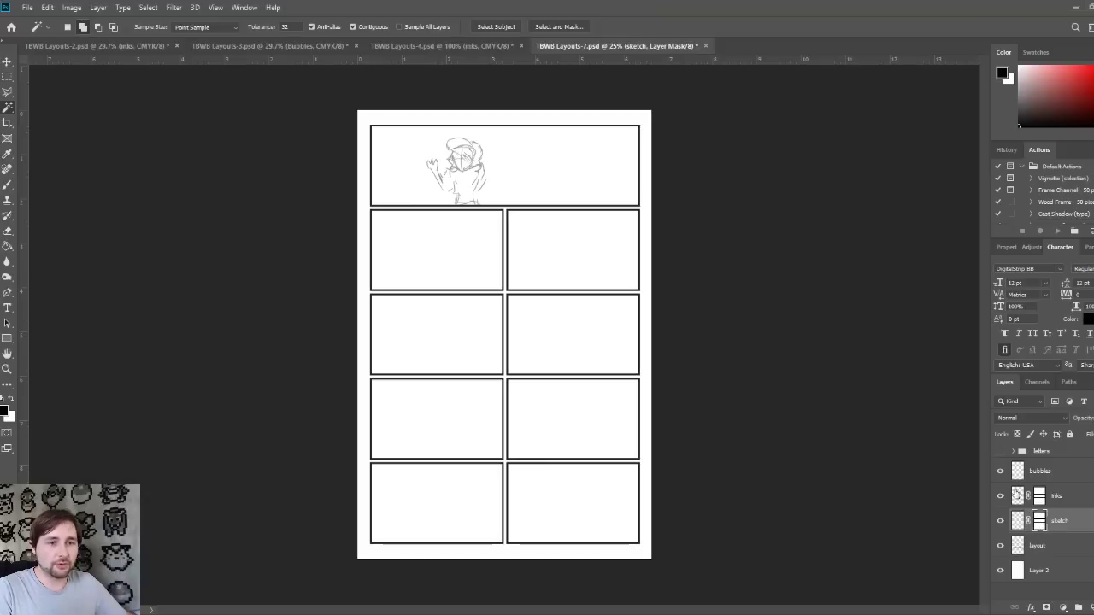
Step: Test the mask on the inks layer with a looping brush scribble across the panels, and undo the scribble
click(1017, 501)
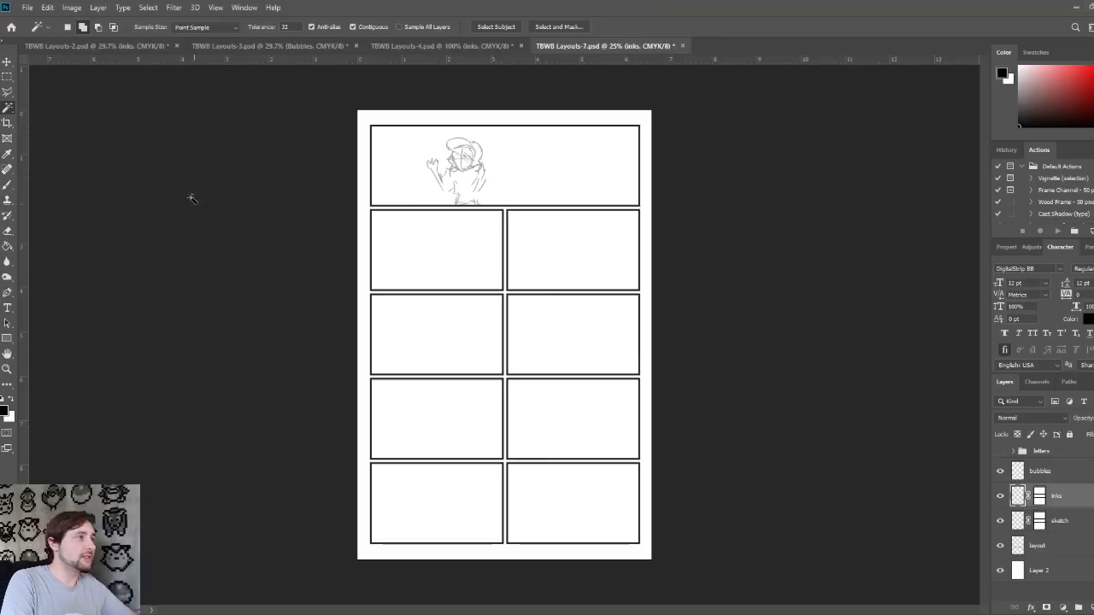
click(8, 184)
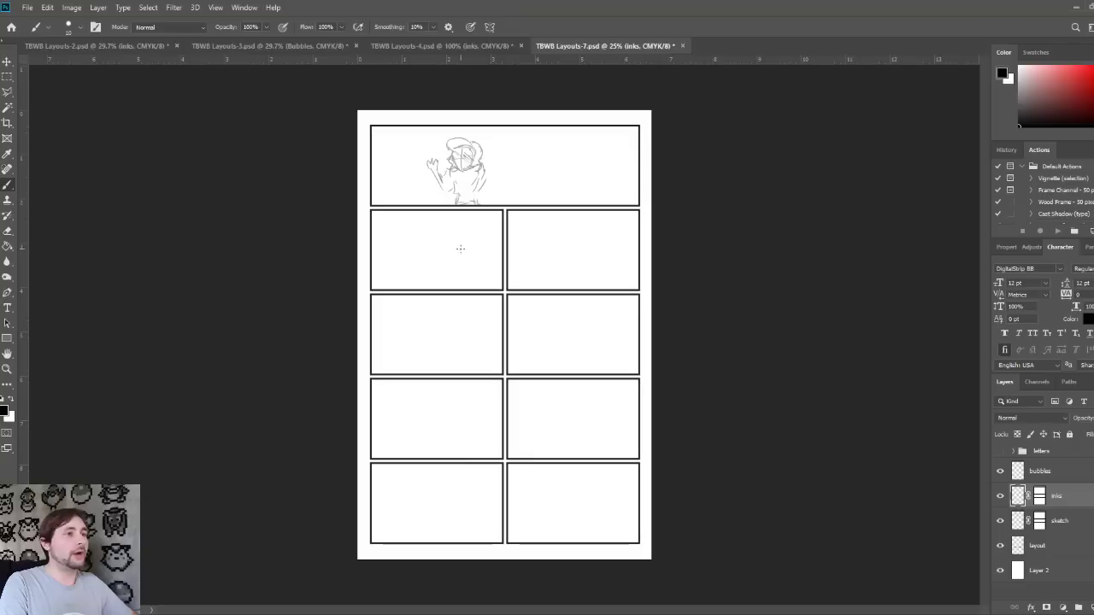
mouse_move(489, 200)
mouse_down()
mouse_move(495, 241)
mouse_move(480, 270)
mouse_move(475, 373)
mouse_move(543, 388)
mouse_move(513, 389)
mouse_move(415, 318)
mouse_move(534, 350)
mouse_move(358, 327)
mouse_move(582, 239)
mouse_move(639, 438)
mouse_up()
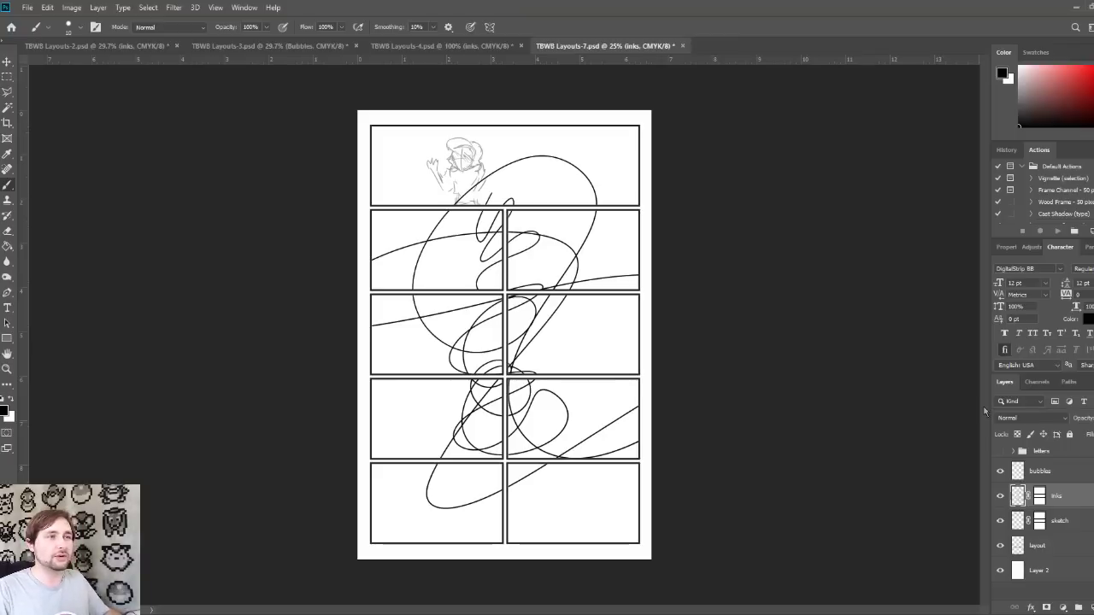
key(ctrl+z)
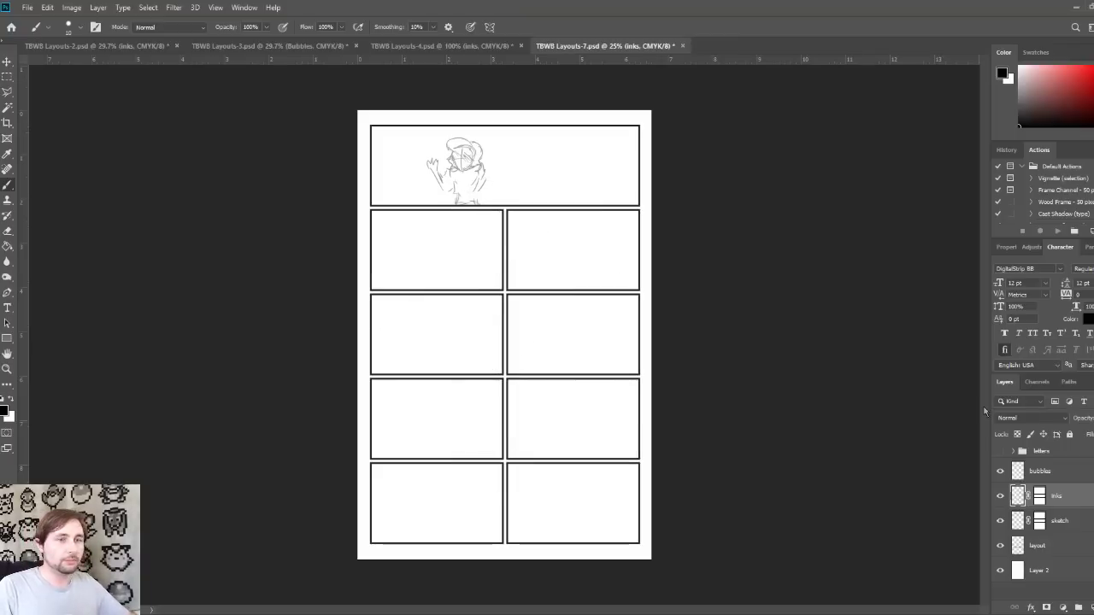
Step: On the sketch layer, rough in a large fish's snout, belly, back and upper fin edge opposite the figure in the top panel
click(1091, 520)
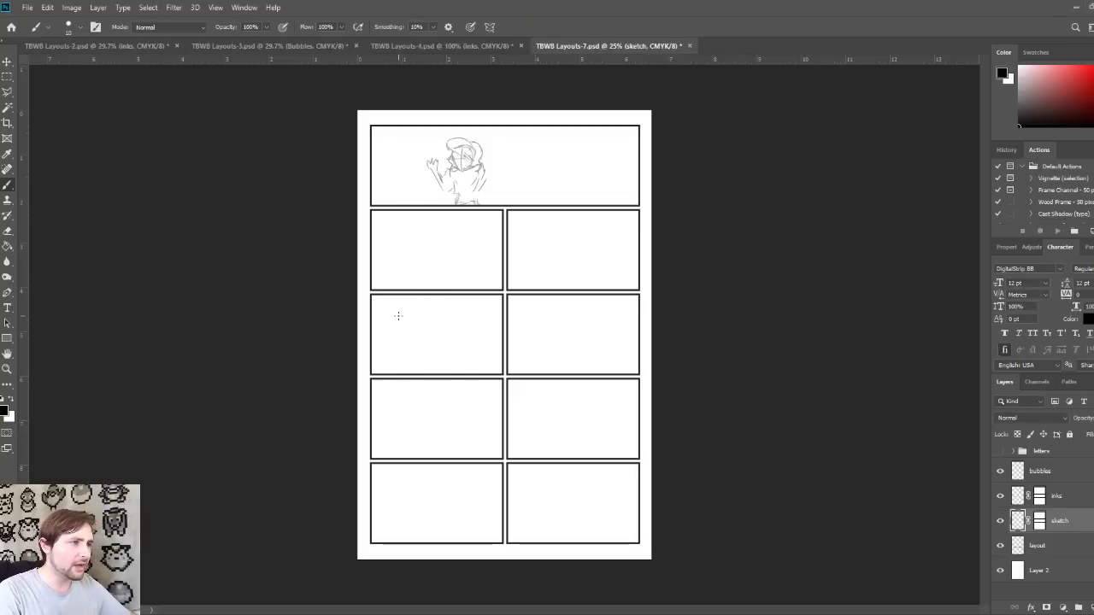
key(ctrl+plus)
key(ctrl+plus)
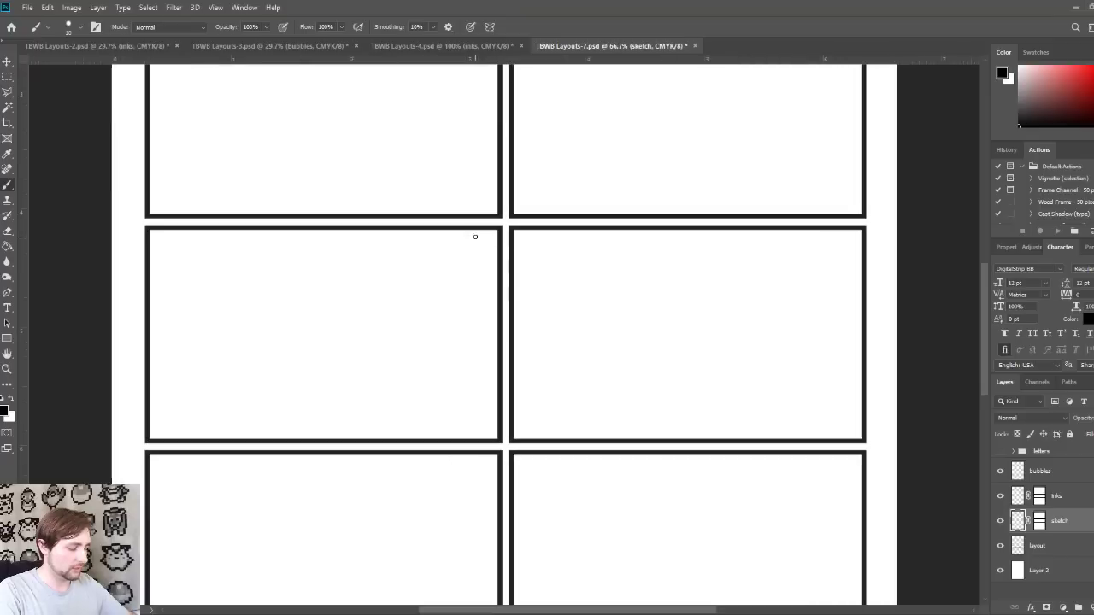
scroll(474, 213, up, 3)
mouse_move(491, 220)
mouse_down()
mouse_move(420, 379)
mouse_move(488, 342)
mouse_up()
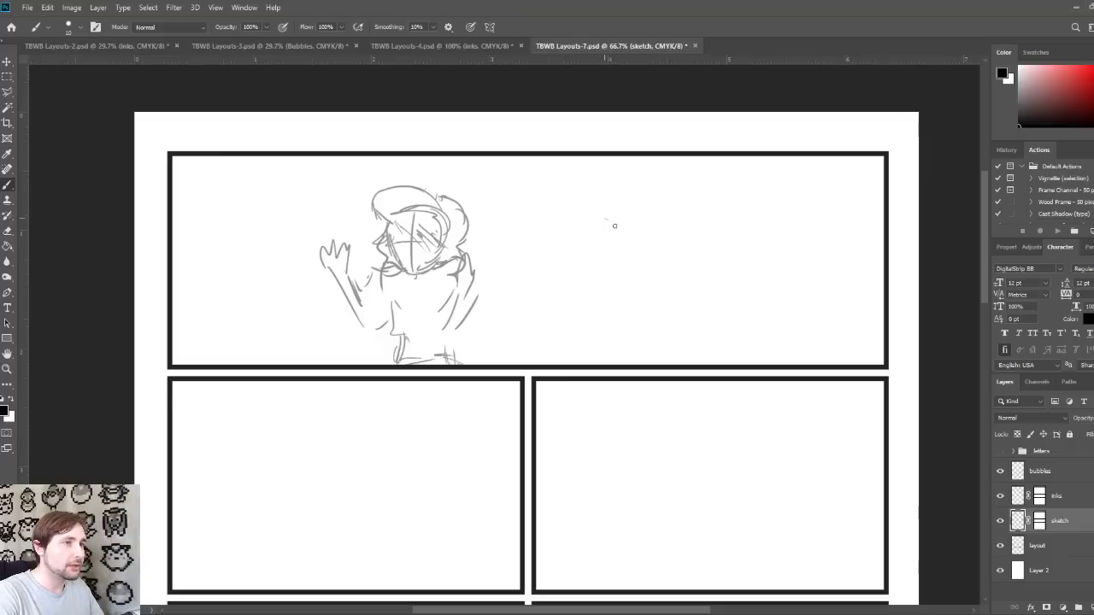
mouse_move(604, 220)
mouse_down()
mouse_move(663, 282)
mouse_move(709, 303)
mouse_move(658, 261)
mouse_move(733, 301)
mouse_move(679, 264)
mouse_up()
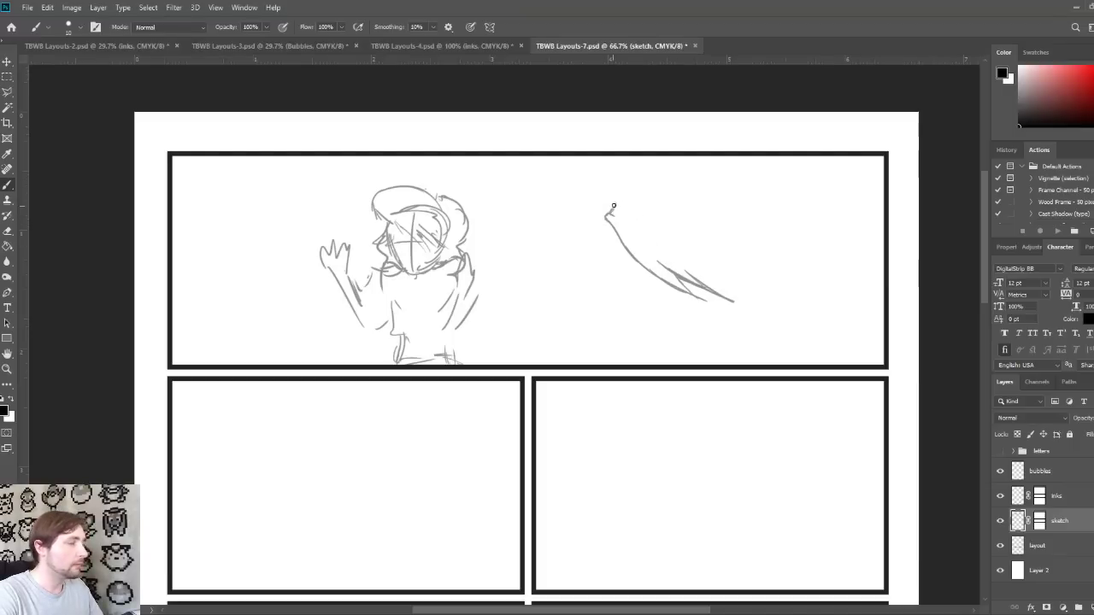
drag(612, 209, 650, 165)
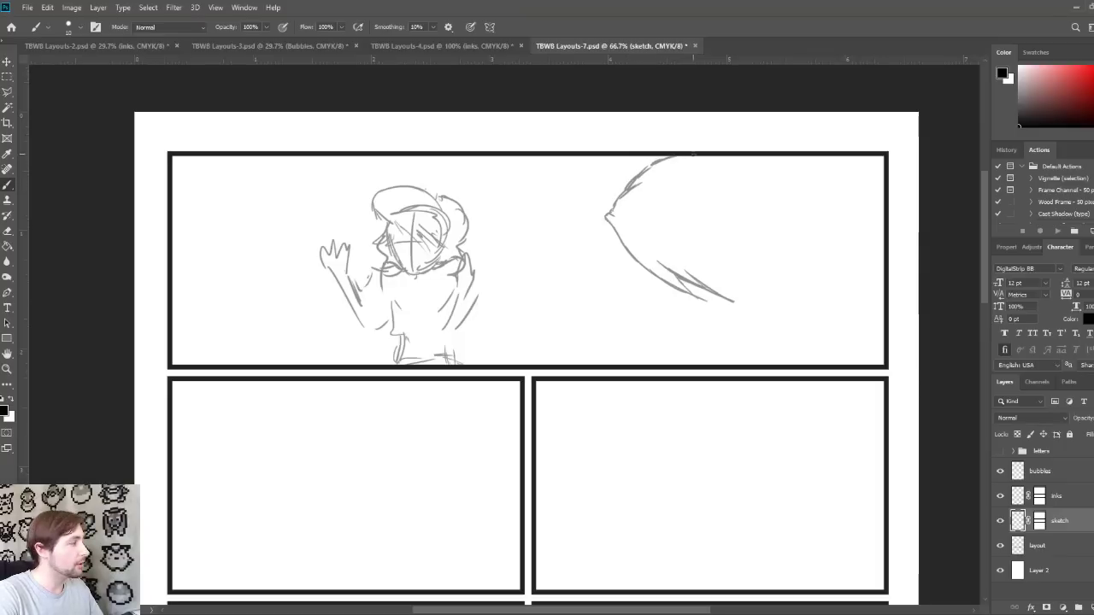
drag(787, 156, 829, 205)
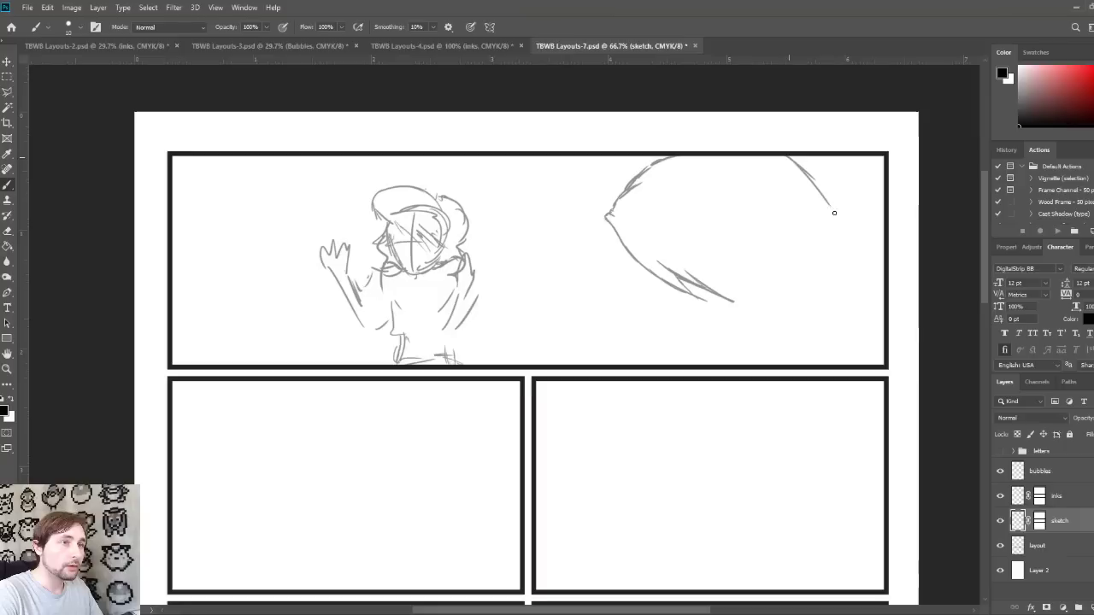
mouse_move(768, 157)
mouse_down()
mouse_move(819, 199)
mouse_move(812, 183)
mouse_up()
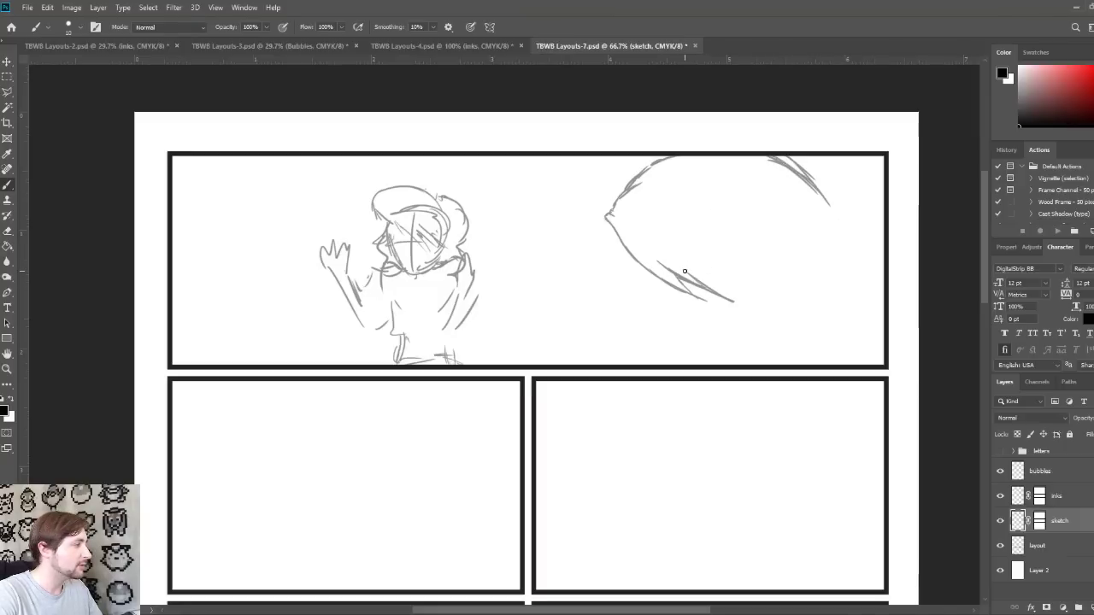
Step: Sketch the fish's long trailing lower fin and rounded tail, and draw the inner contour separating the body from the fins
drag(686, 270, 841, 318)
drag(754, 282, 797, 294)
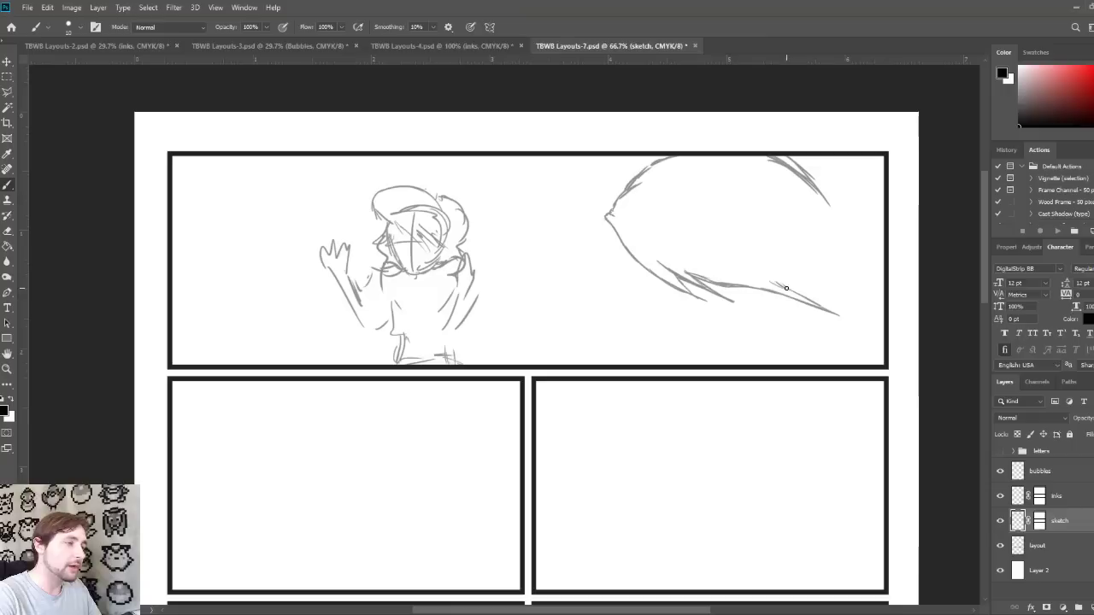
mouse_move(777, 277)
mouse_down()
mouse_move(801, 231)
mouse_move(821, 242)
mouse_move(796, 227)
mouse_move(838, 250)
mouse_move(843, 226)
mouse_move(829, 211)
mouse_move(793, 216)
mouse_move(803, 200)
mouse_move(797, 209)
mouse_move(773, 160)
mouse_up()
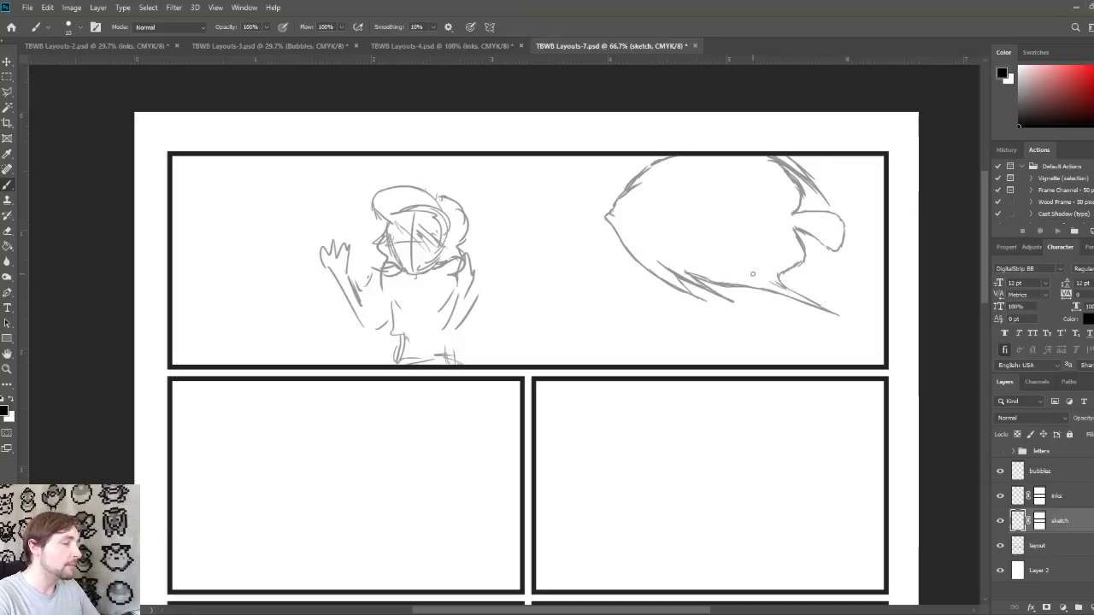
mouse_move(708, 274)
mouse_down()
mouse_move(746, 269)
mouse_move(780, 236)
mouse_up()
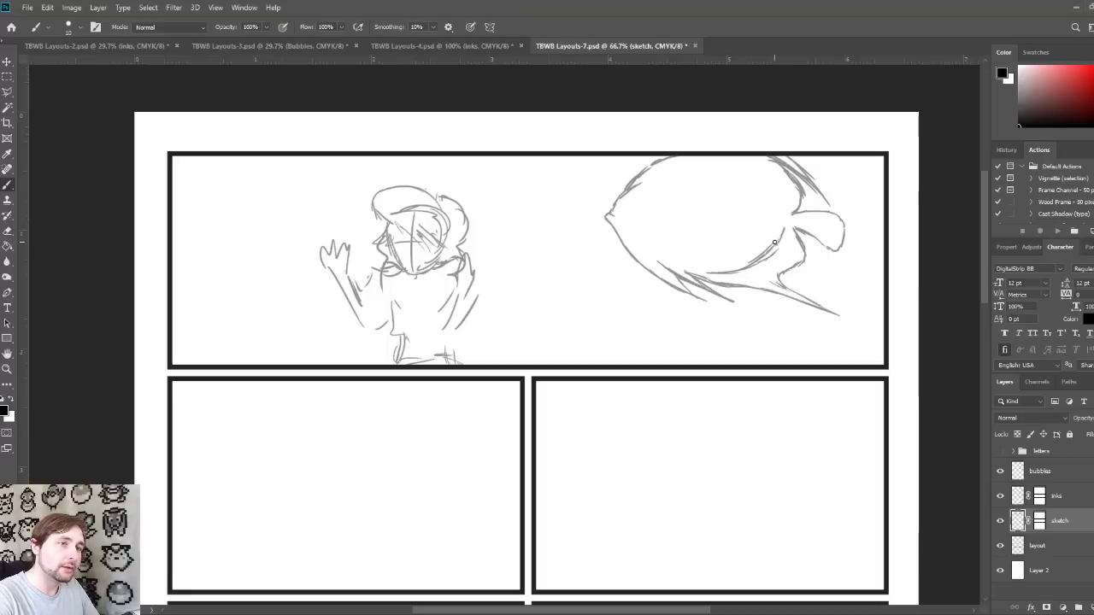
drag(781, 239, 776, 244)
drag(720, 163, 769, 188)
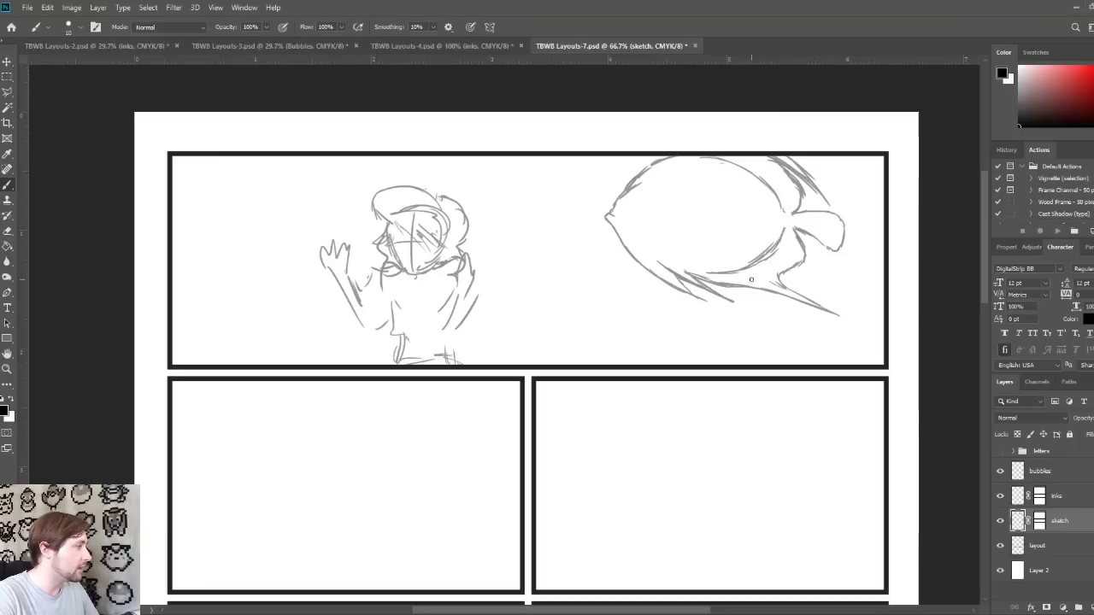
drag(734, 278, 773, 265)
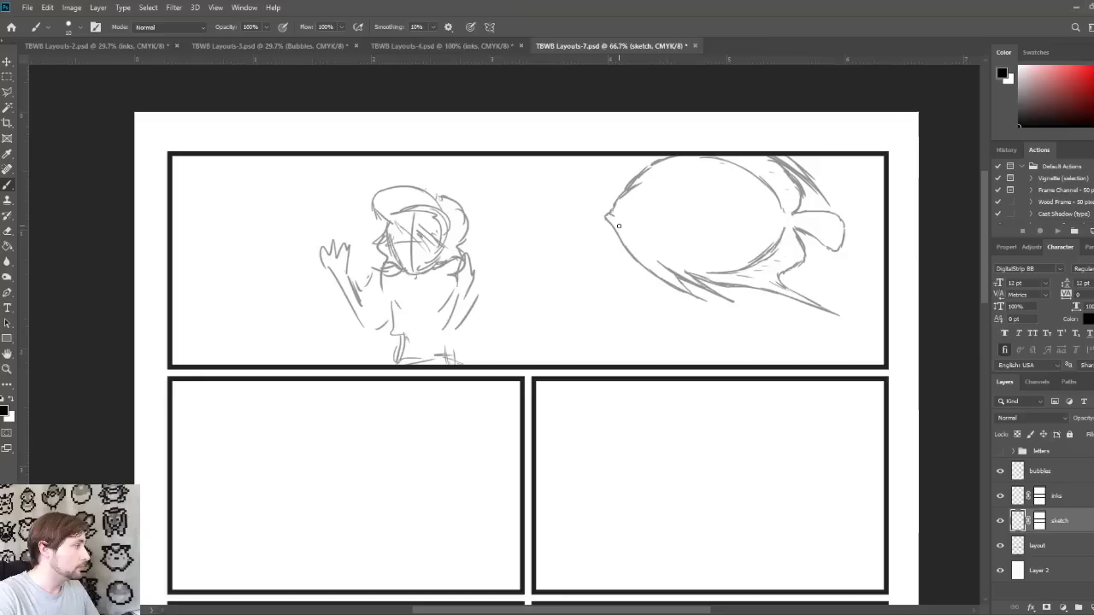
Step: Draw the fish's gill curve, brow, eye, mouth and side fin, and extend the line below its cheek
mouse_move(615, 224)
mouse_down()
mouse_move(637, 231)
mouse_move(657, 196)
mouse_up()
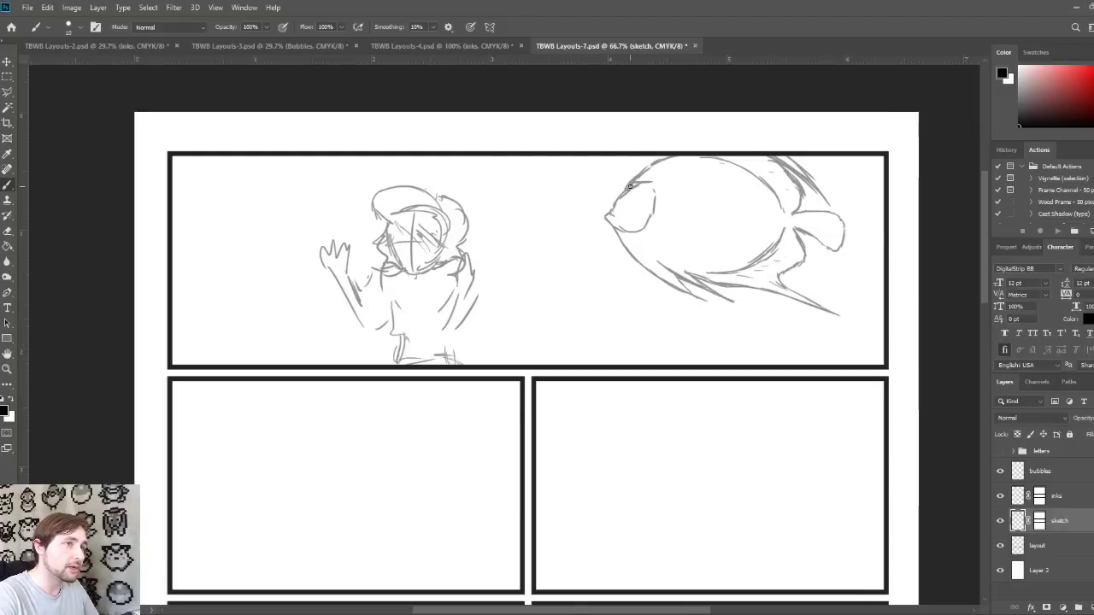
drag(633, 184, 660, 178)
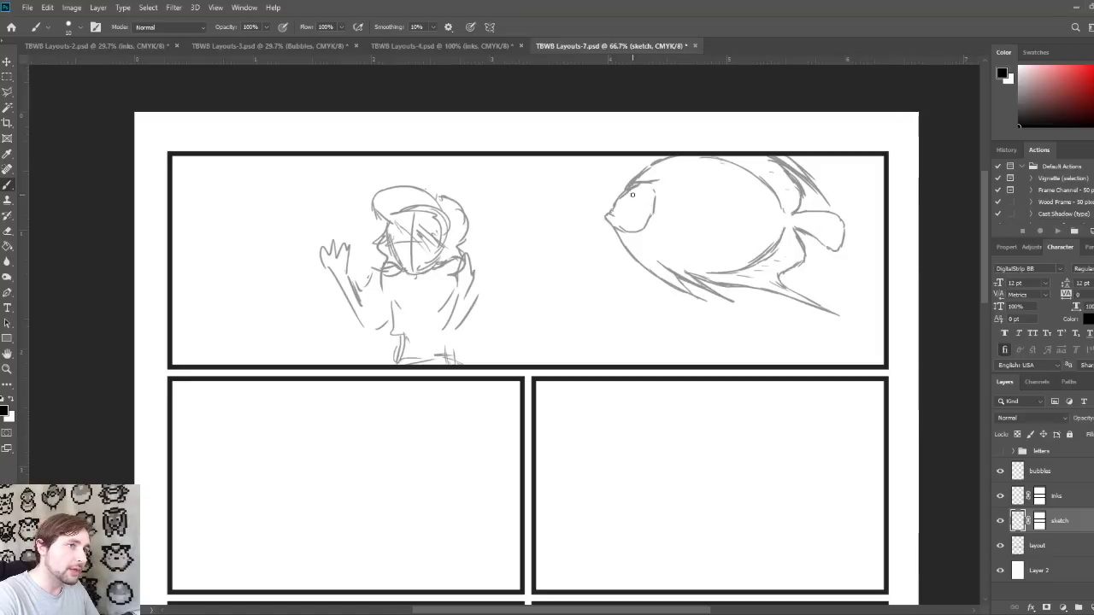
drag(630, 196, 633, 199)
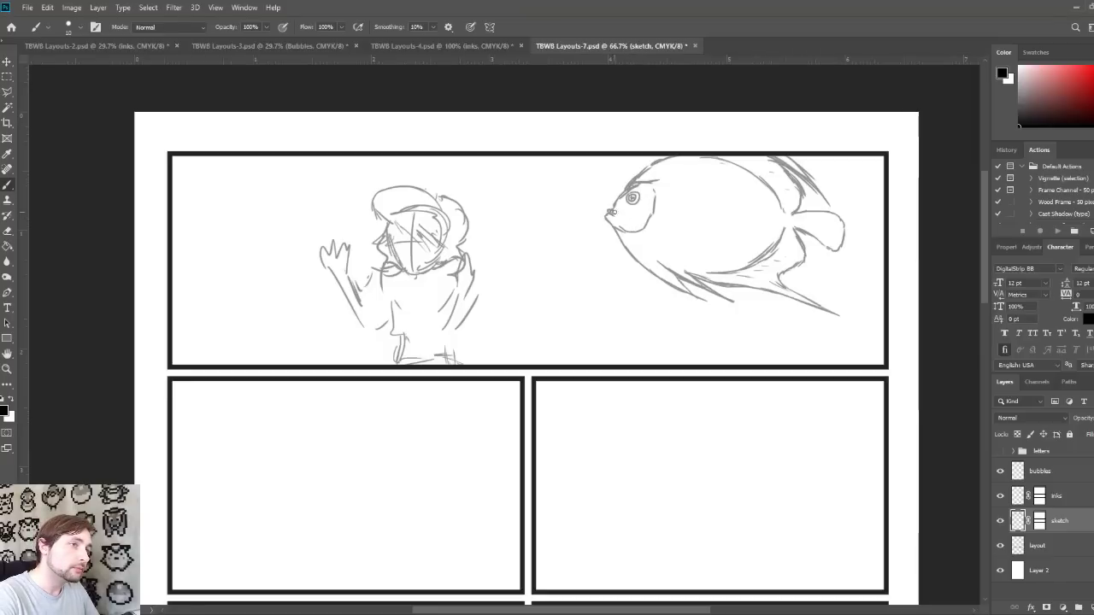
drag(612, 213, 616, 209)
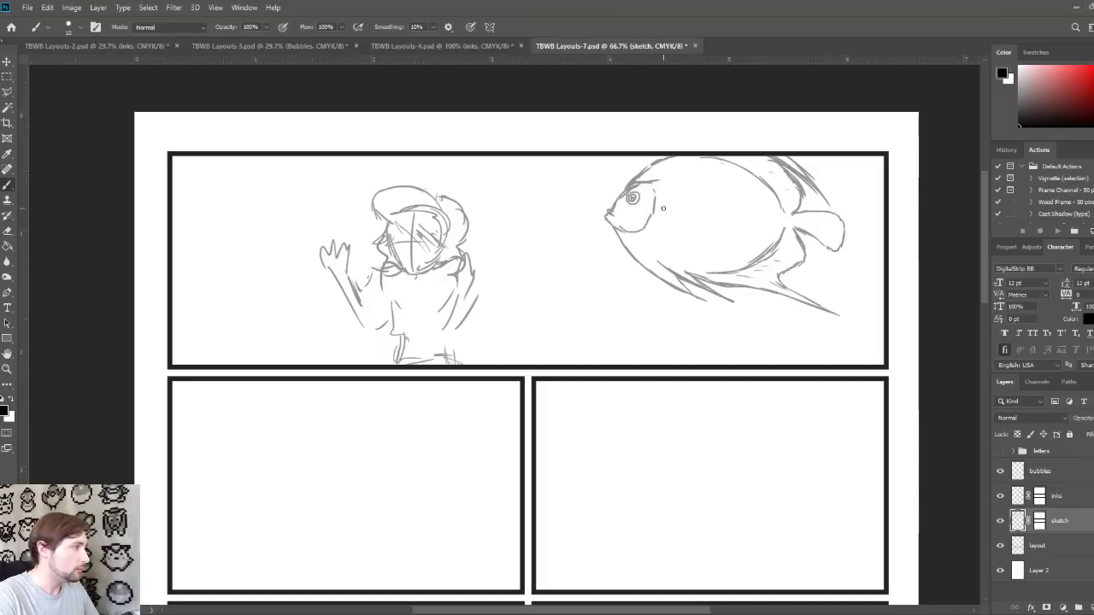
mouse_move(665, 210)
mouse_down()
mouse_move(682, 196)
mouse_move(673, 223)
mouse_move(686, 197)
mouse_move(689, 214)
mouse_move(665, 225)
mouse_move(681, 226)
mouse_up()
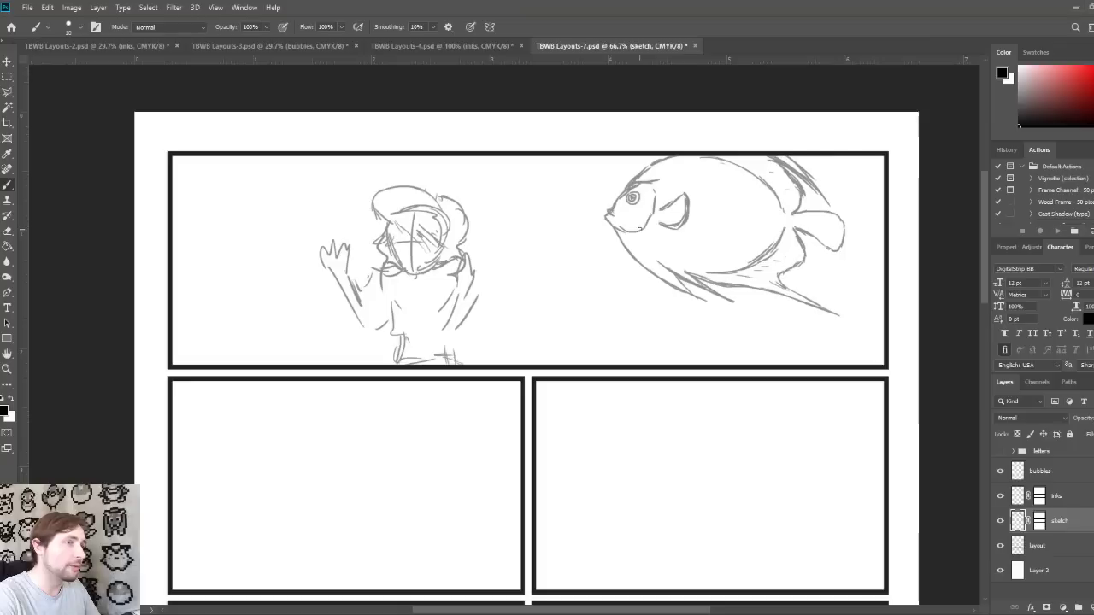
drag(637, 230, 652, 236)
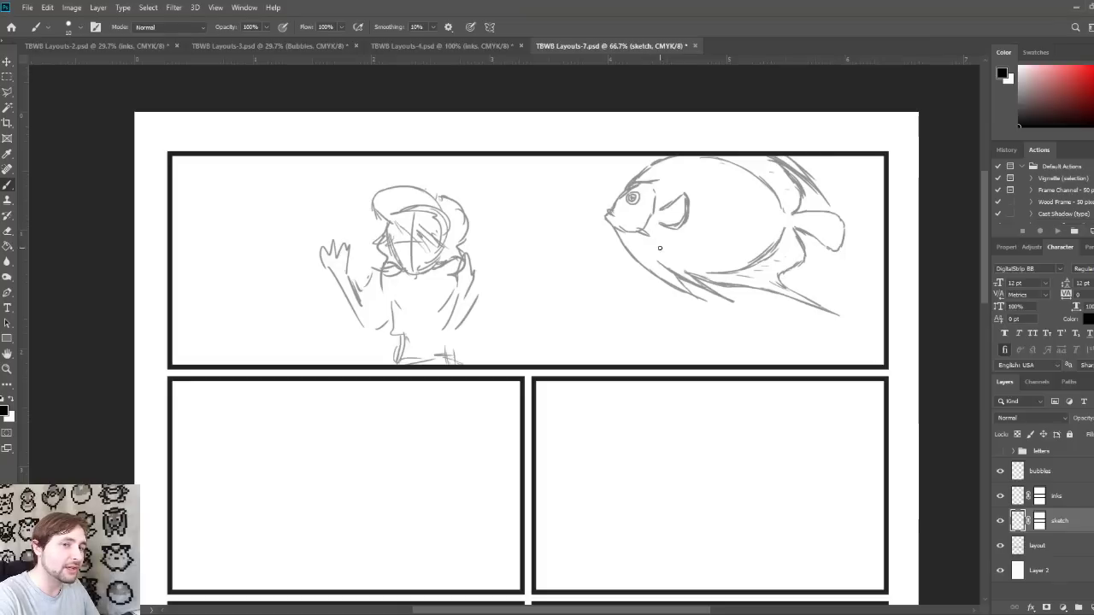
Step: Show the letters group and add small speckles on the fish's body around the side fin
click(1005, 451)
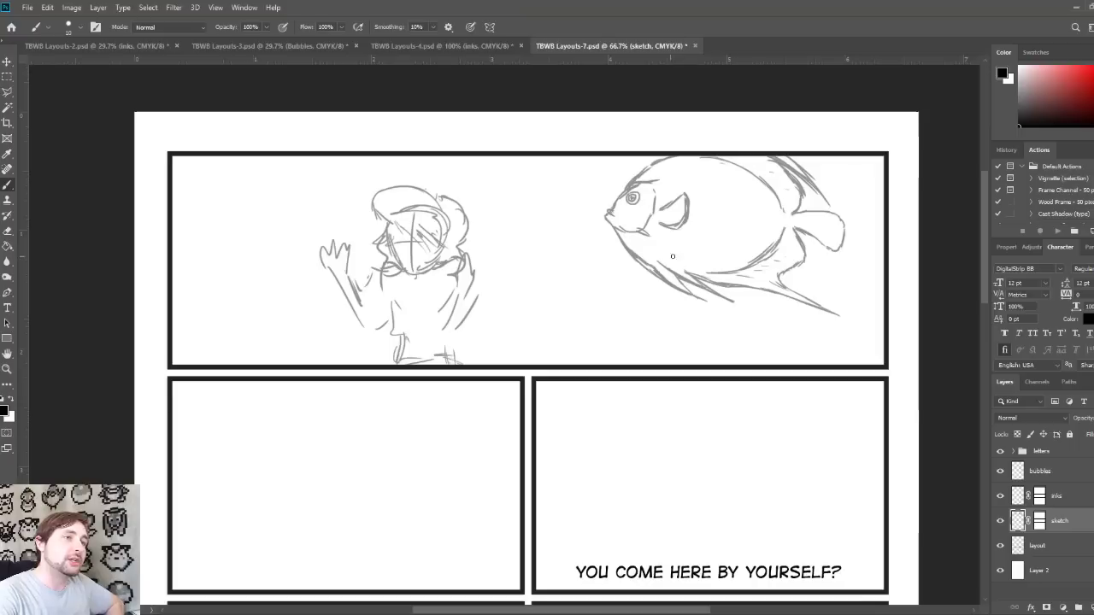
drag(675, 239, 689, 222)
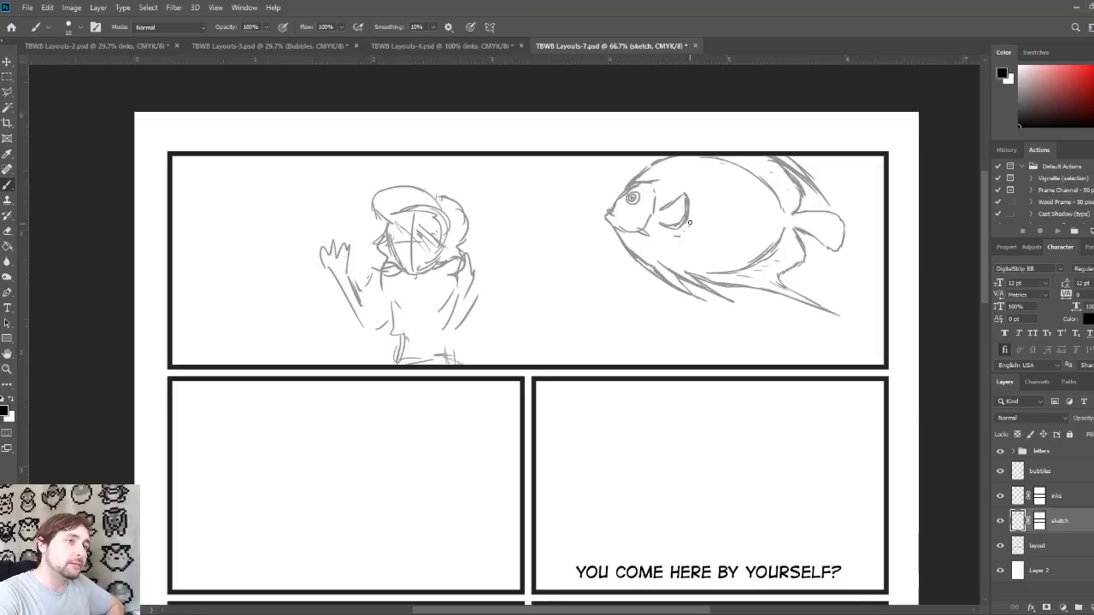
click(682, 176)
click(706, 221)
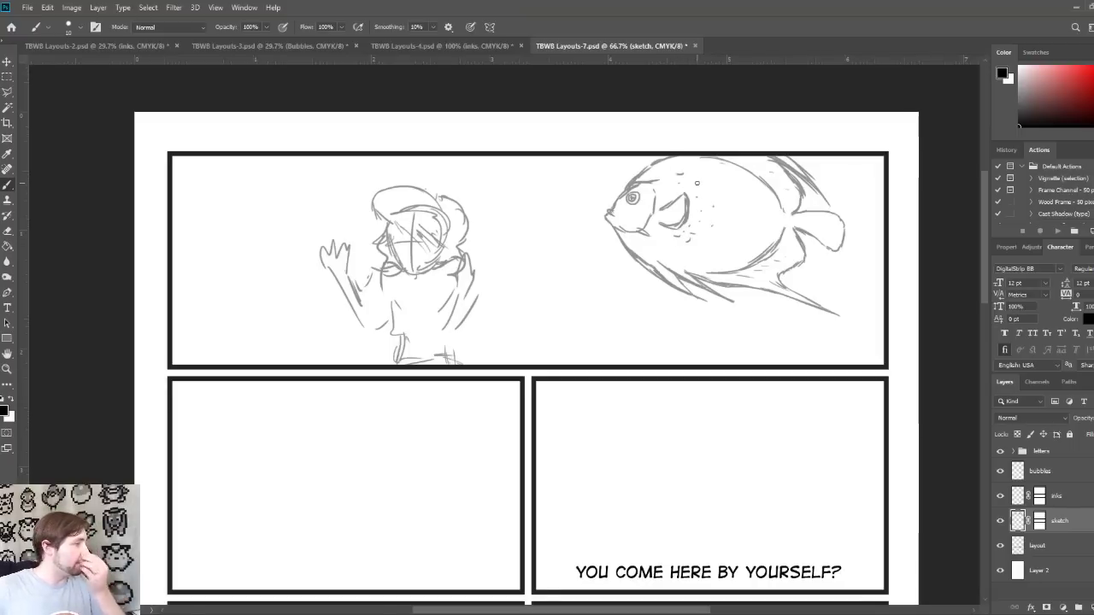
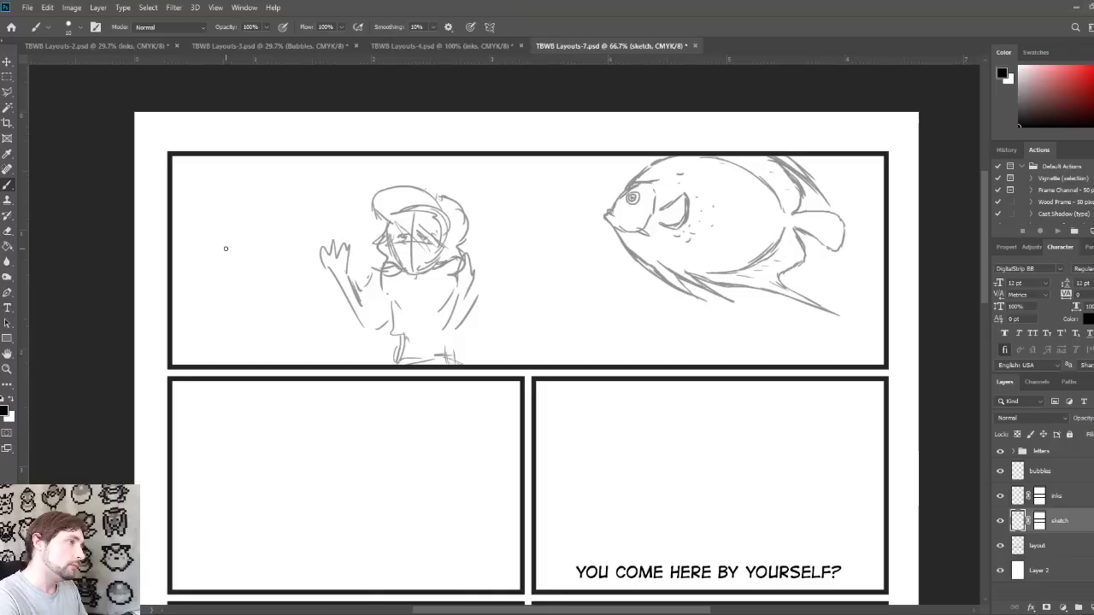
Step: Outline a second fish's belly, blunt snout and back above the figure's raised hand in the top panel
mouse_move(224, 248)
mouse_down()
mouse_move(279, 241)
mouse_move(325, 216)
mouse_up()
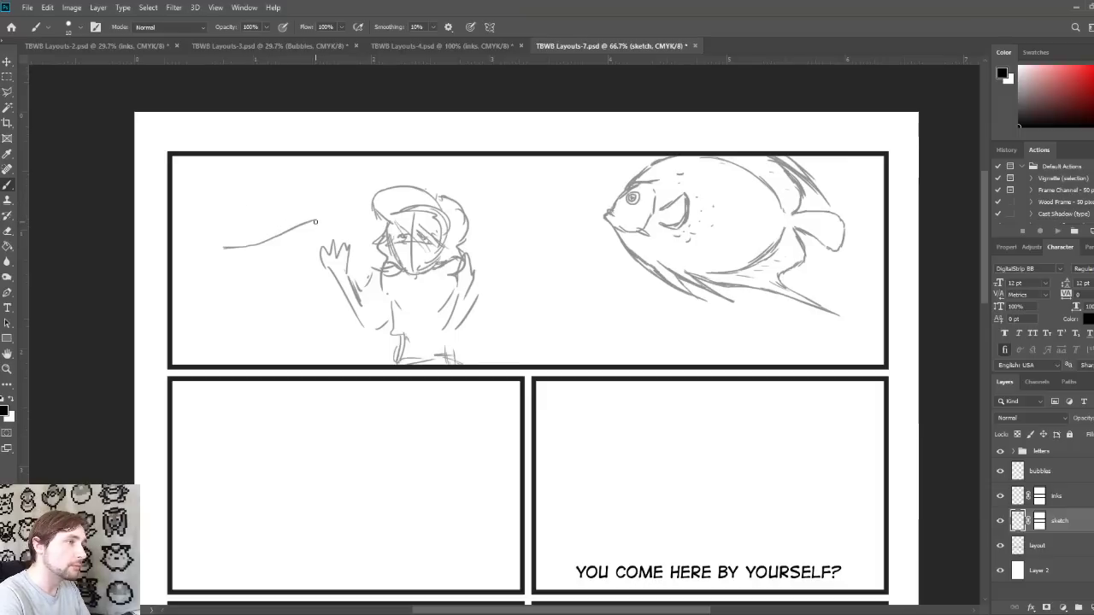
drag(317, 219, 328, 175)
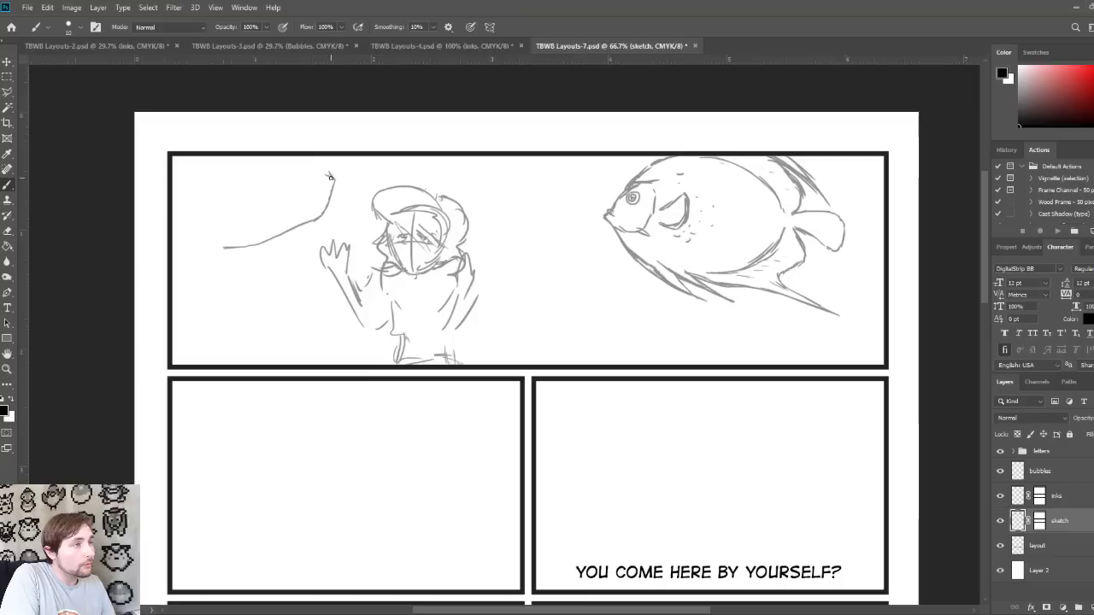
drag(335, 180, 315, 160)
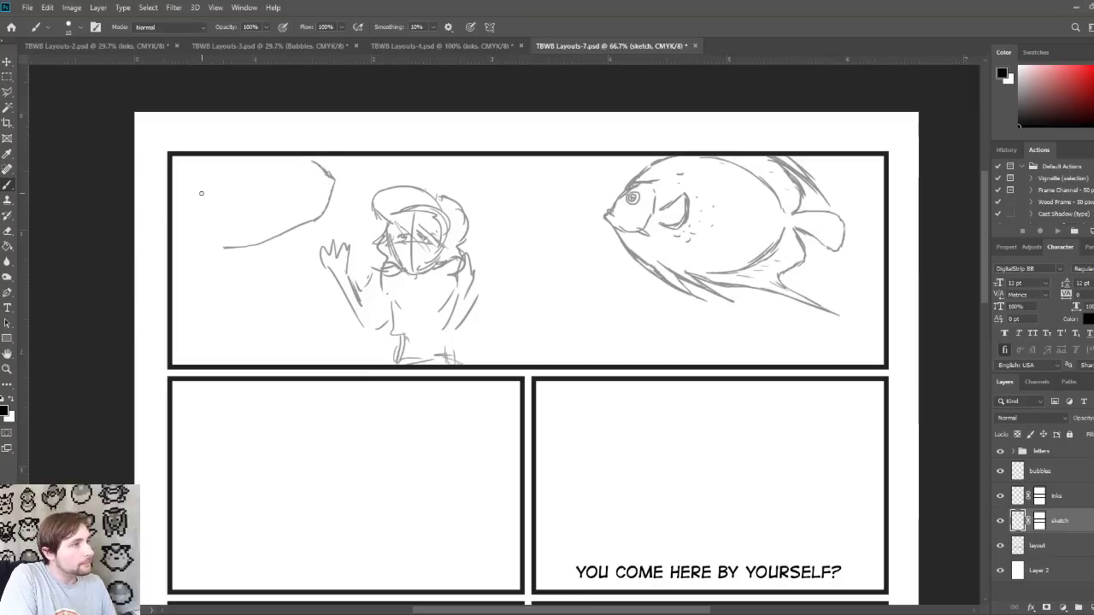
mouse_move(194, 192)
mouse_down()
mouse_move(275, 157)
mouse_move(318, 163)
mouse_up()
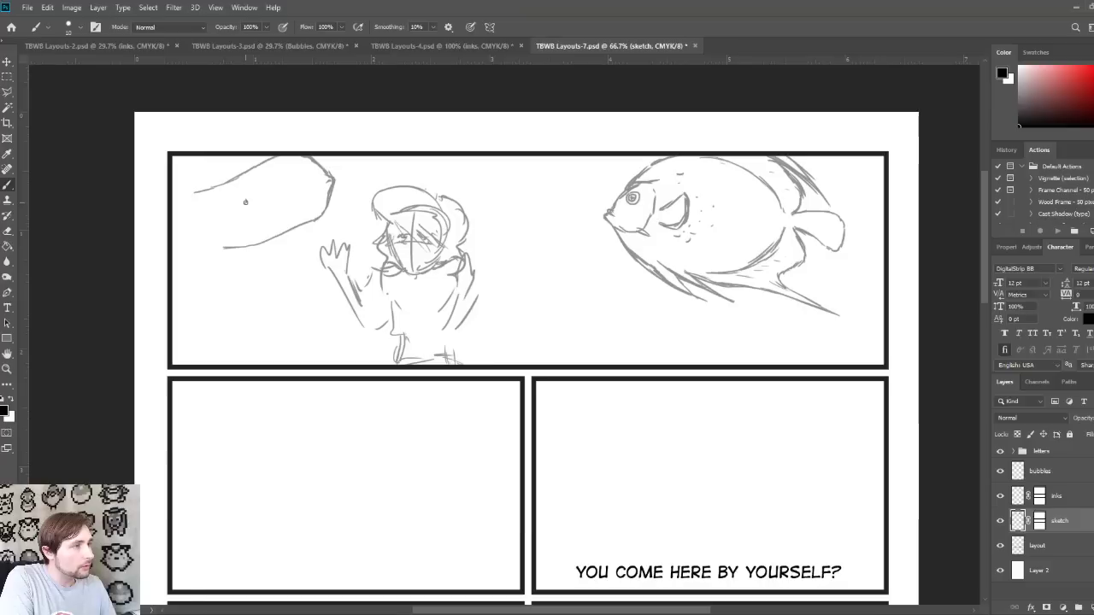
Step: Sketch the second fish's forked tail, with a jagged inner edge joining the upper and lower tail tips
mouse_move(247, 202)
mouse_down()
mouse_move(227, 217)
mouse_move(239, 231)
mouse_move(250, 219)
mouse_up()
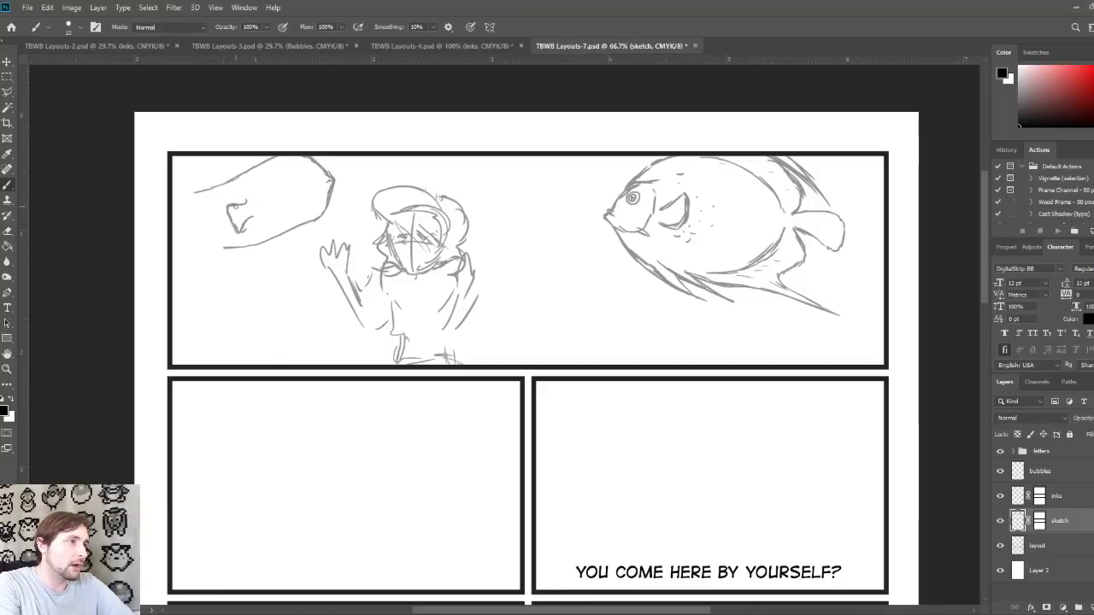
drag(248, 218, 239, 231)
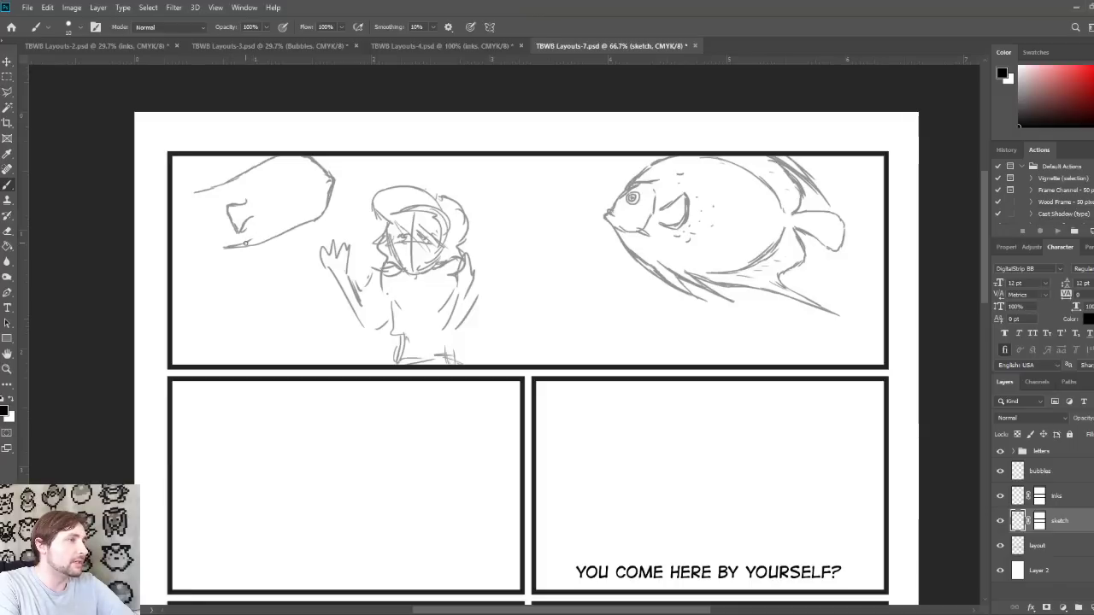
drag(248, 240, 253, 218)
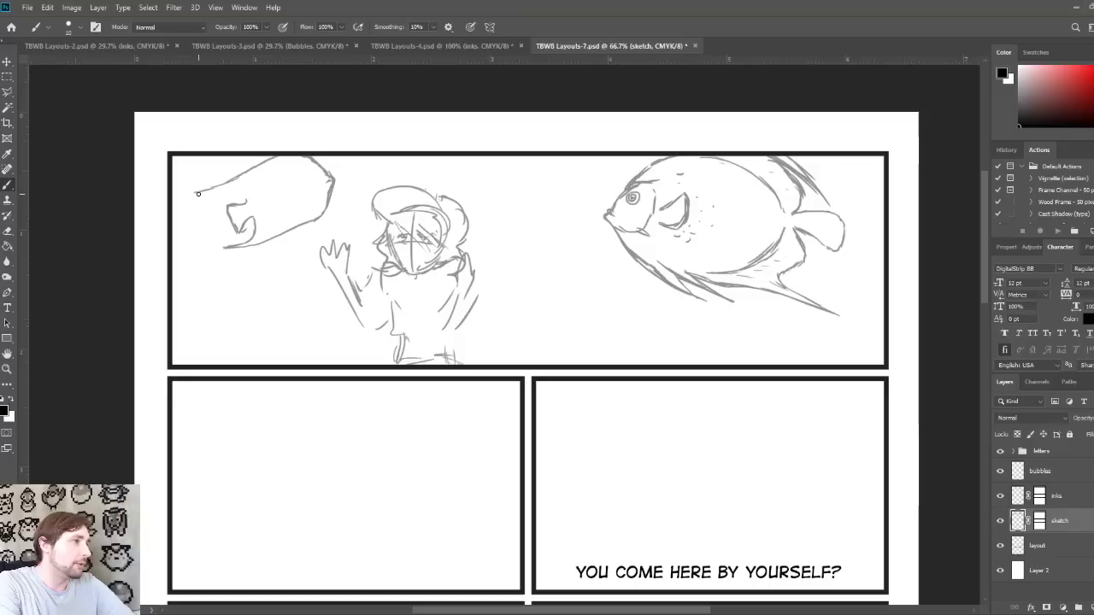
mouse_move(195, 192)
mouse_down()
mouse_move(230, 186)
mouse_move(241, 203)
mouse_up()
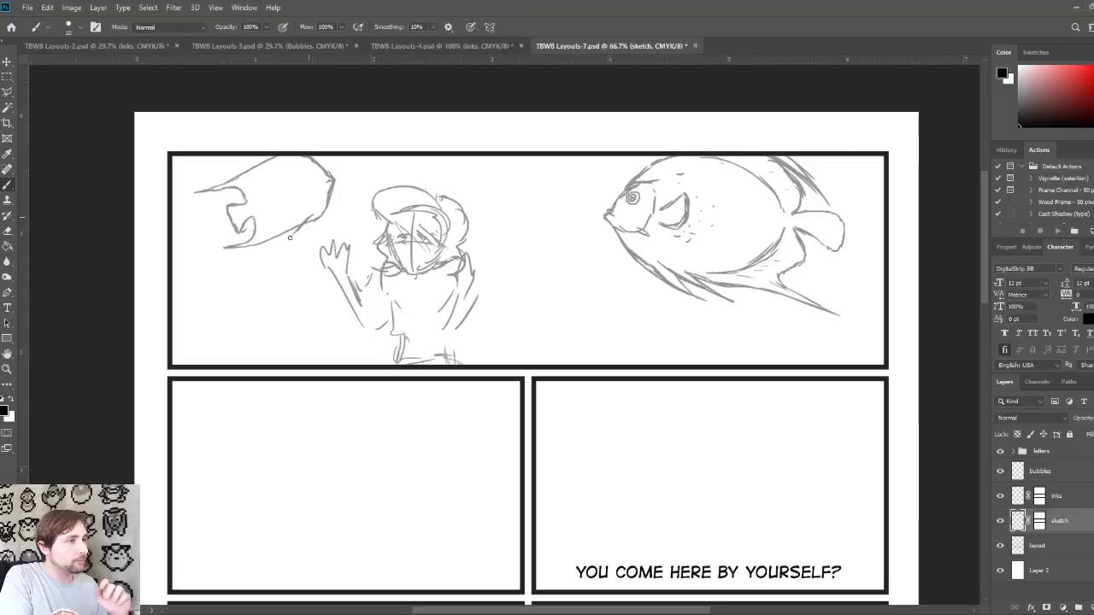
Step: Add a pointed lower fin, an eye and a small side fin to the second fish
mouse_move(311, 222)
mouse_down()
mouse_move(294, 253)
mouse_move(287, 244)
mouse_up()
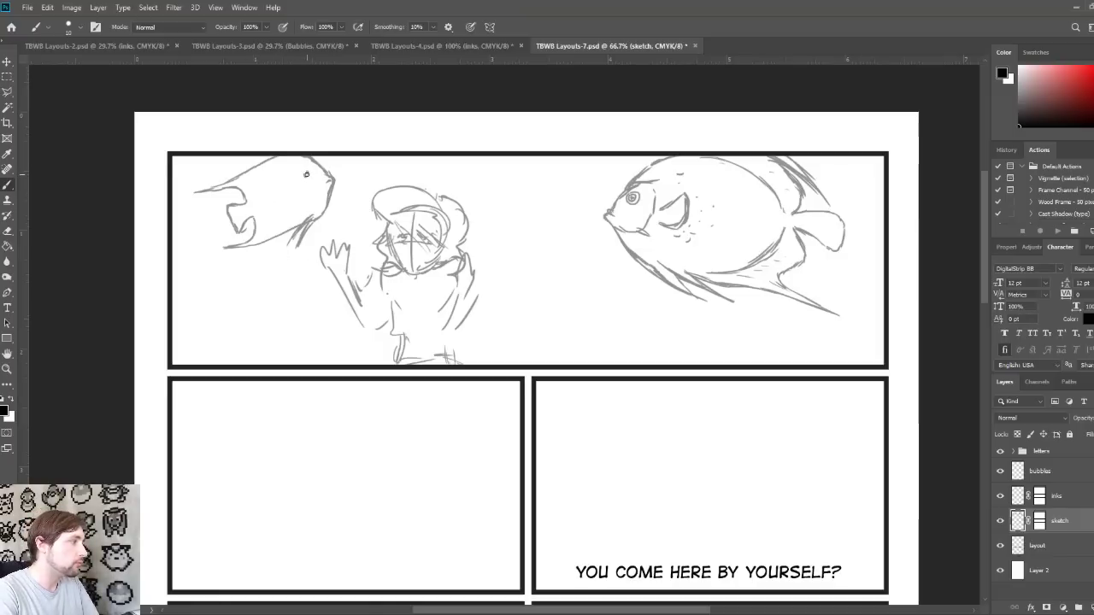
drag(306, 177, 309, 176)
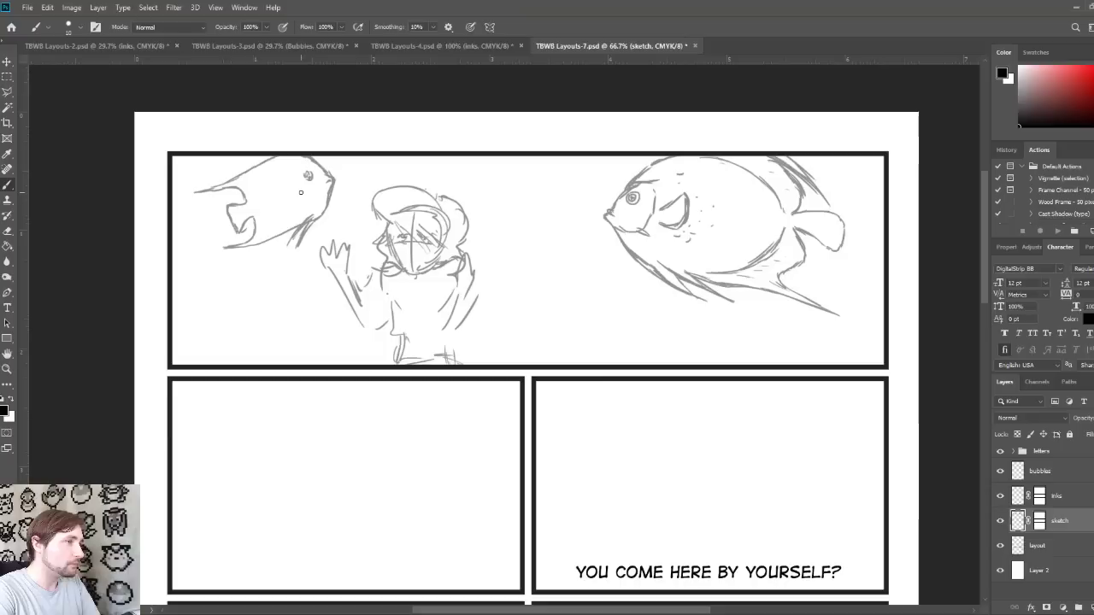
mouse_move(300, 193)
mouse_down()
mouse_move(279, 188)
mouse_move(290, 206)
mouse_move(301, 198)
mouse_up()
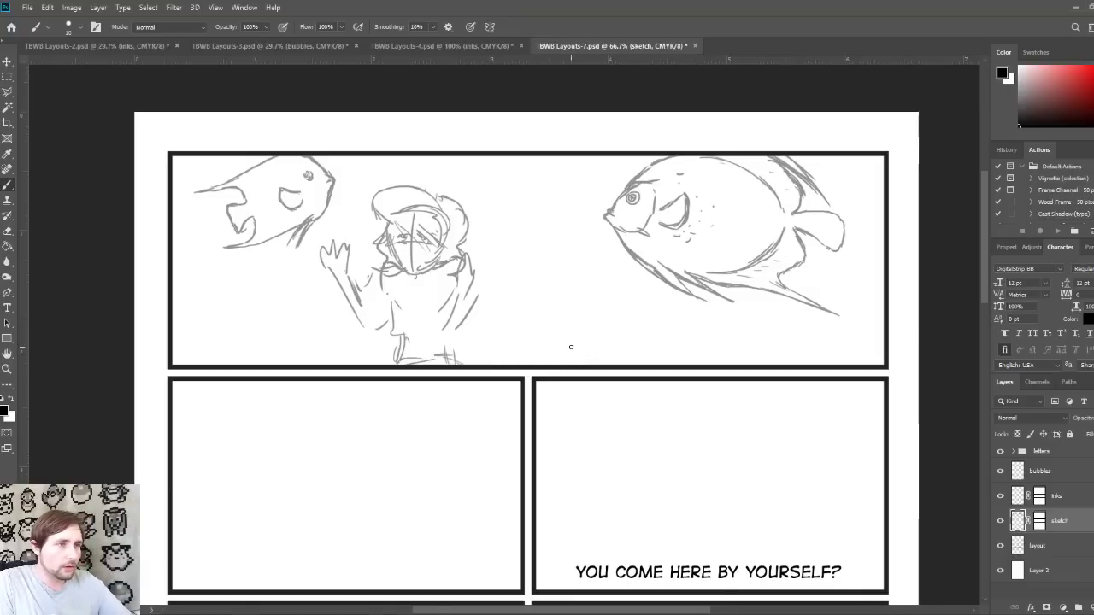
Step: Sketch a small fish below the large fish's snout, with a spiky top fin, fanned lower fins, curved tail and eye
mouse_move(564, 336)
mouse_down()
mouse_move(606, 341)
mouse_move(604, 362)
mouse_move(629, 360)
mouse_move(640, 353)
mouse_move(634, 344)
mouse_move(612, 345)
mouse_move(609, 359)
mouse_move(612, 343)
mouse_move(628, 346)
mouse_move(614, 336)
mouse_move(667, 328)
mouse_up()
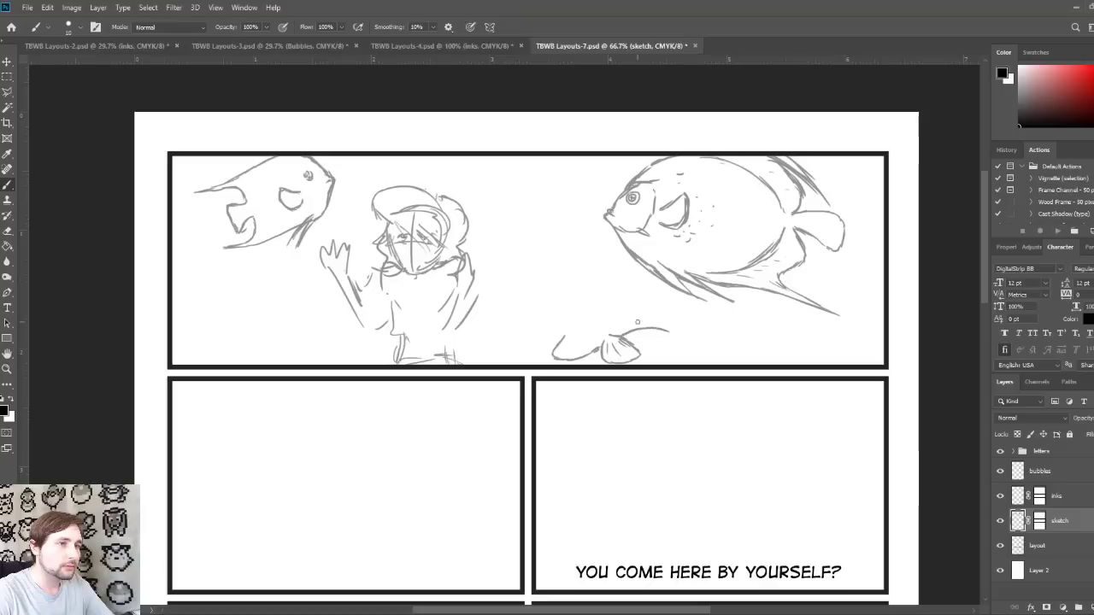
mouse_move(567, 333)
mouse_down()
mouse_move(617, 299)
mouse_move(615, 313)
mouse_move(645, 311)
mouse_move(694, 337)
mouse_move(675, 322)
mouse_up()
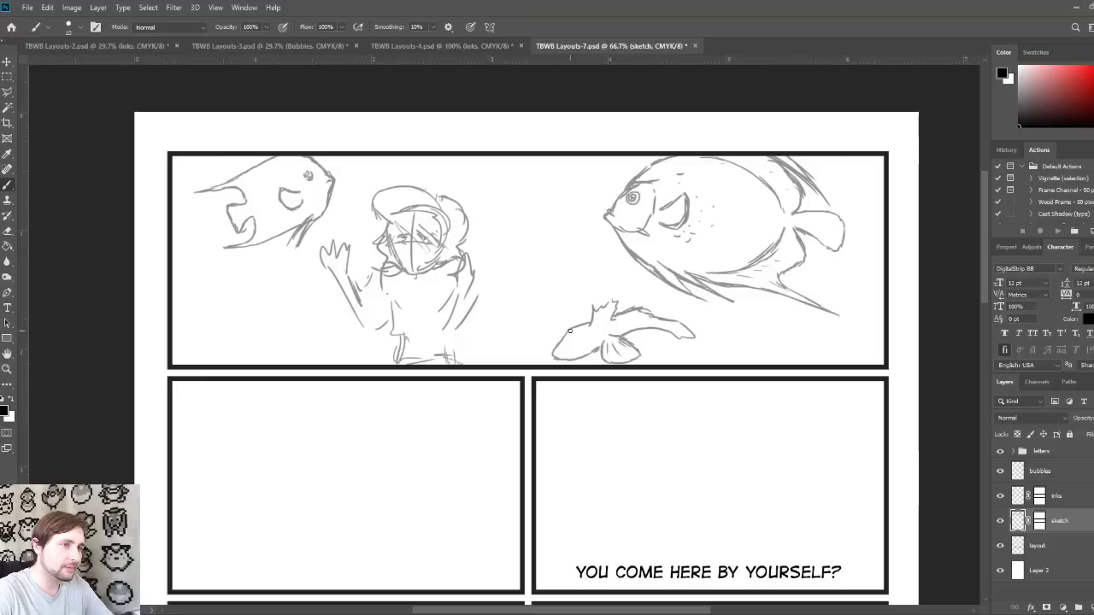
drag(572, 328, 560, 331)
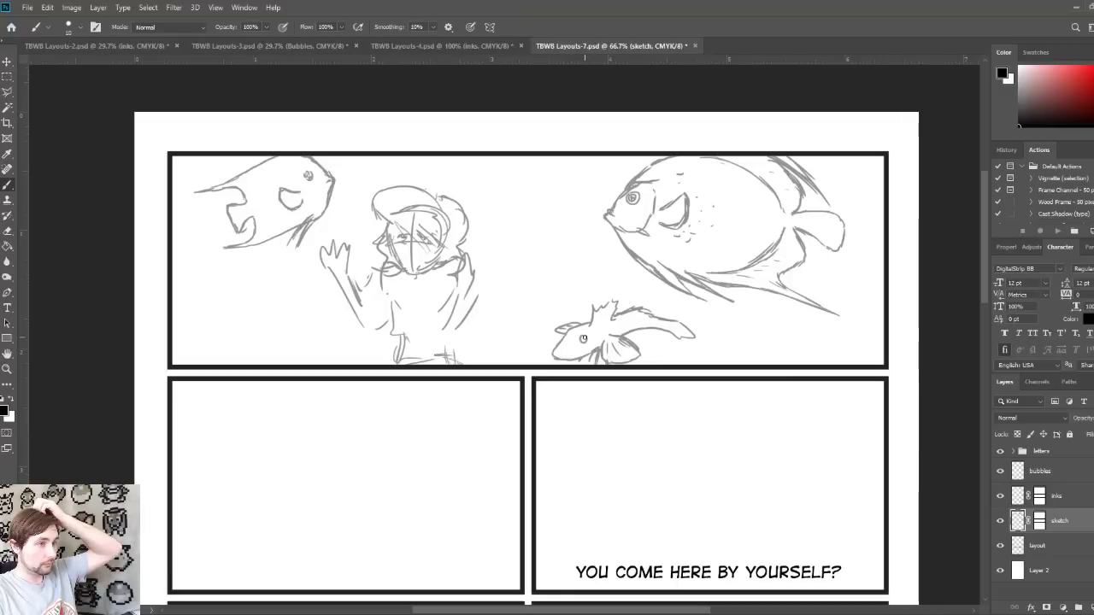
click(568, 329)
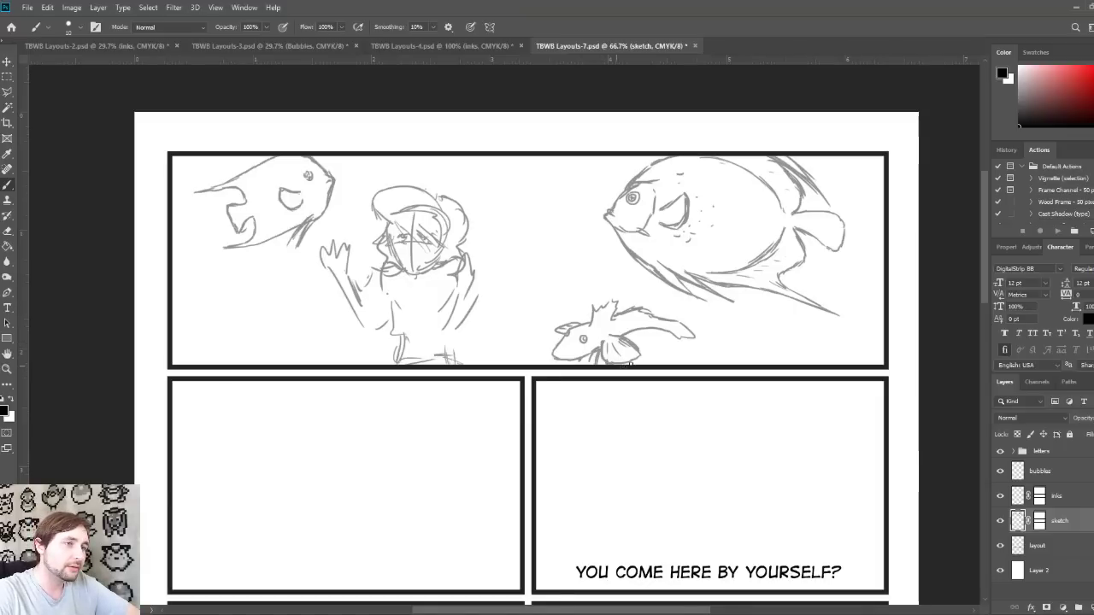
mouse_move(631, 364)
mouse_down()
mouse_move(656, 357)
mouse_move(646, 344)
mouse_move(656, 359)
mouse_move(646, 347)
mouse_move(626, 350)
mouse_move(634, 344)
mouse_up()
key(ctrl+z)
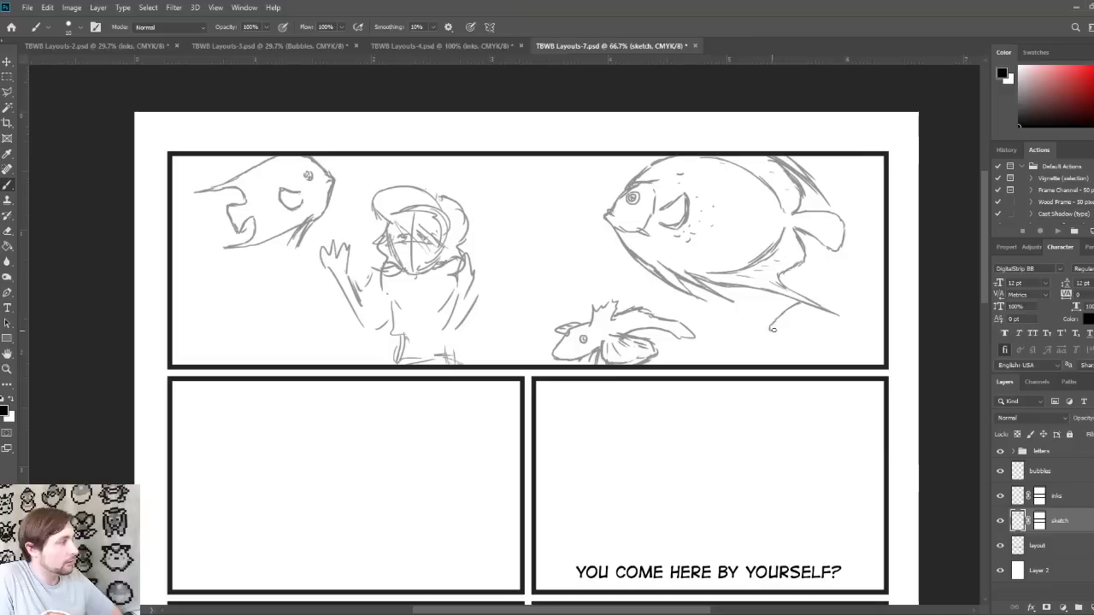
Step: Draw a small slender fish with an eye beneath the tip of the large fish's trailing lower fin
mouse_move(772, 324)
mouse_down()
mouse_move(771, 350)
mouse_move(787, 328)
mouse_move(778, 331)
mouse_move(825, 301)
mouse_up()
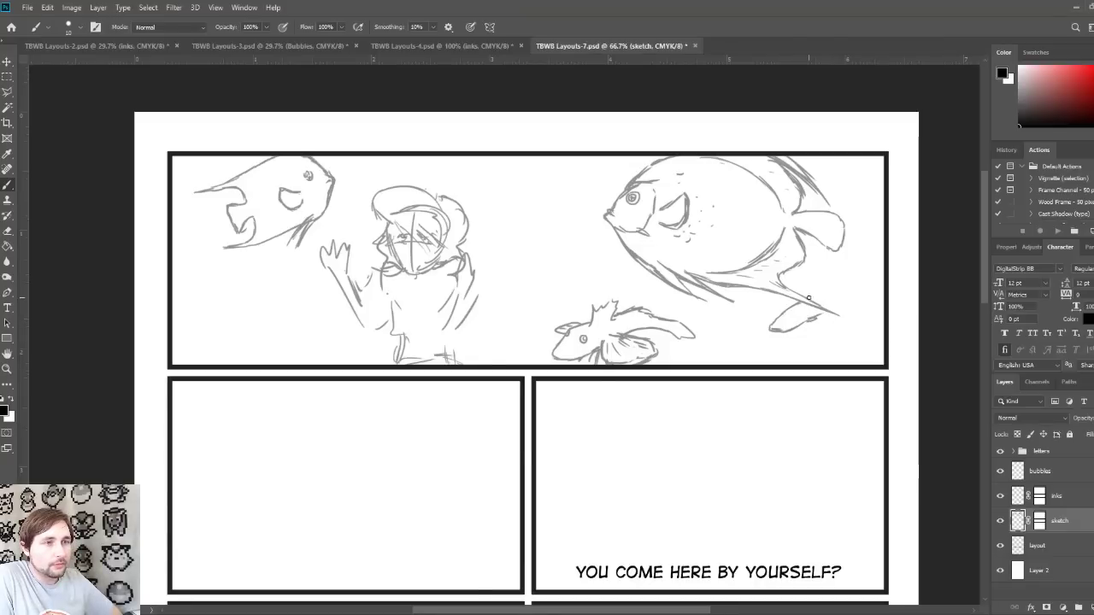
mouse_move(812, 299)
mouse_down()
mouse_move(843, 296)
mouse_move(827, 313)
mouse_move(844, 311)
mouse_up()
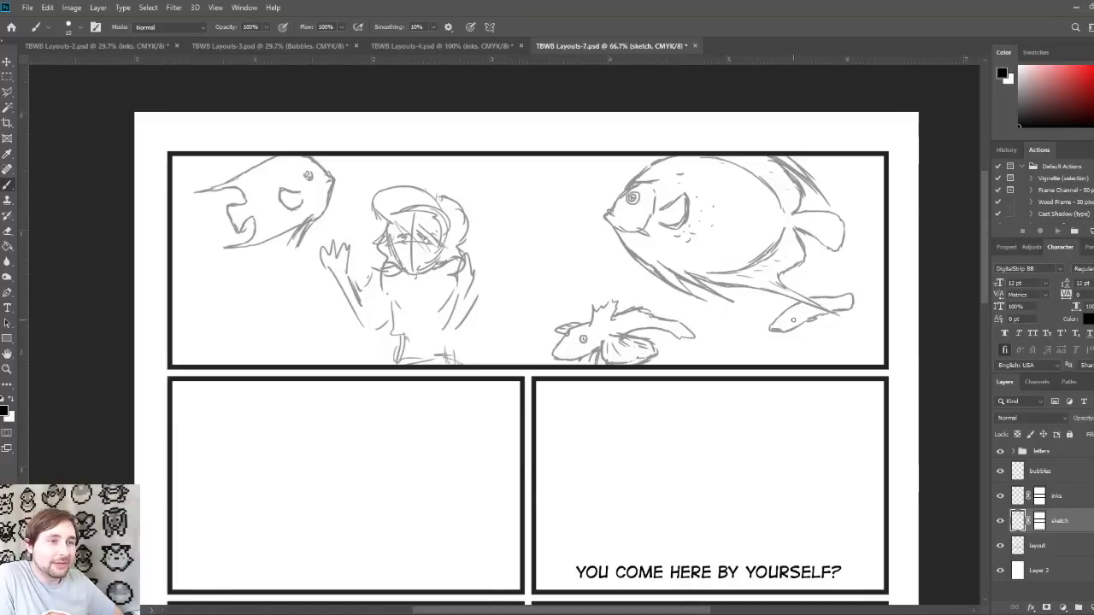
drag(784, 322, 788, 322)
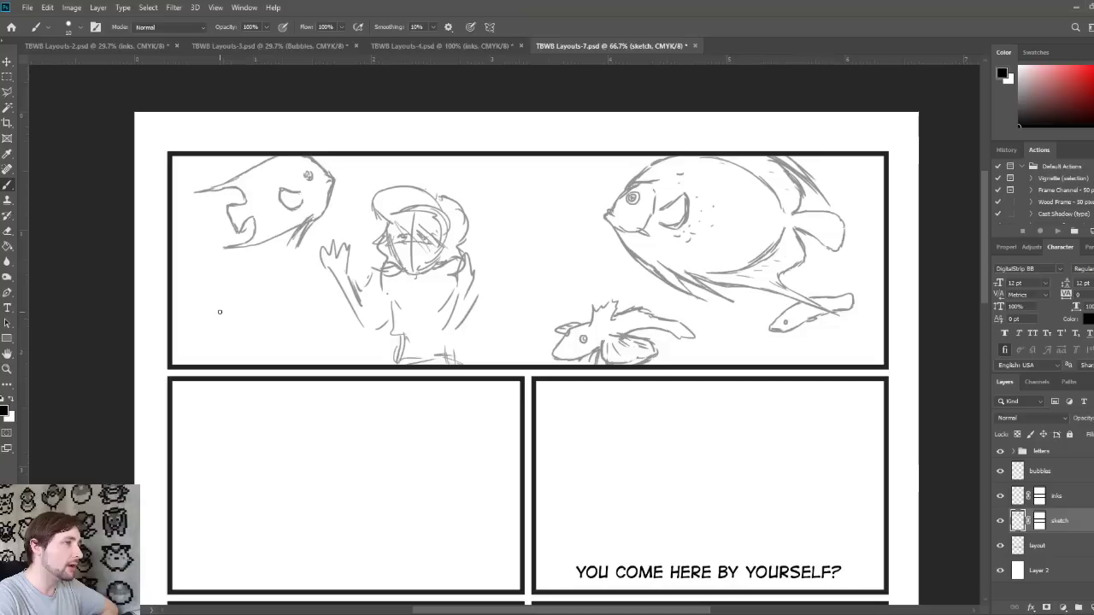
Step: Draw two small slender fish swimming diagonally below the second fish, with fin lines and eyes
mouse_move(214, 310)
mouse_down()
mouse_move(216, 298)
mouse_move(235, 321)
mouse_move(272, 325)
mouse_move(256, 311)
mouse_up()
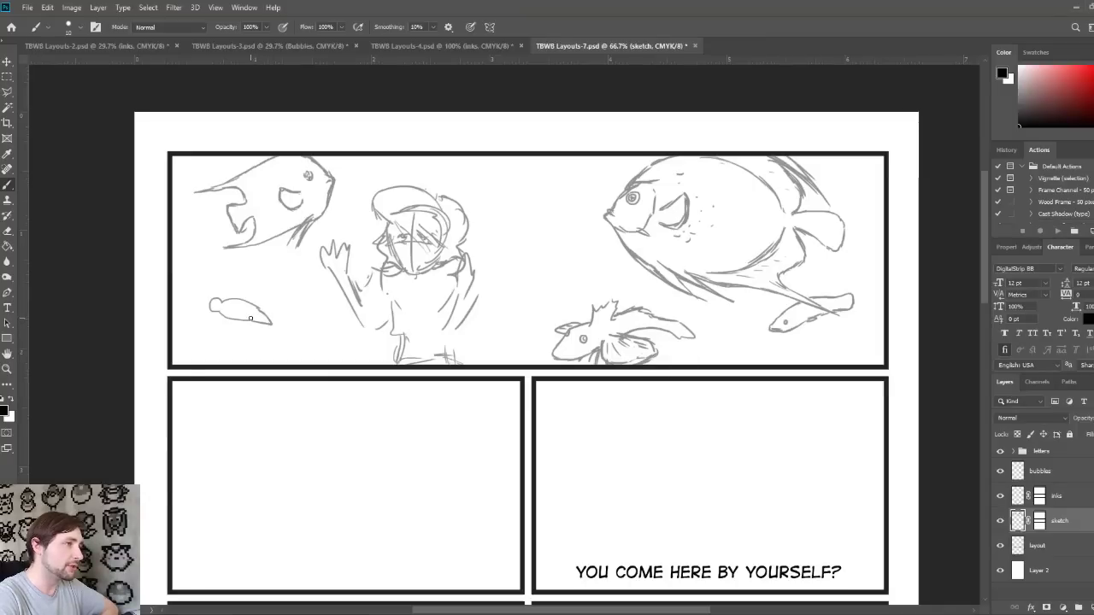
drag(228, 303, 247, 303)
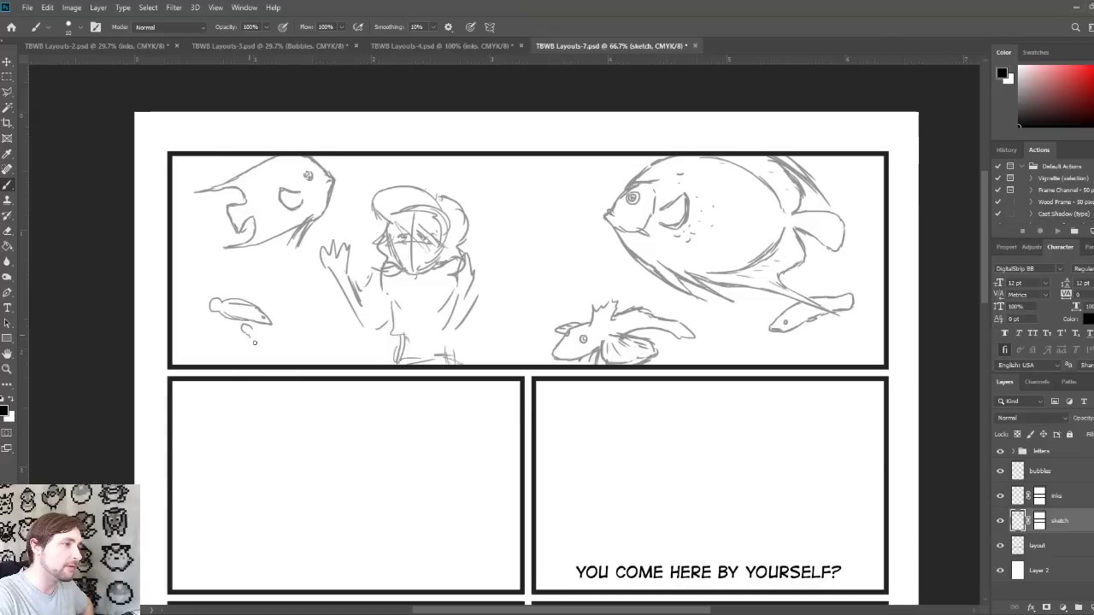
mouse_move(248, 336)
mouse_down()
mouse_move(288, 355)
mouse_move(257, 332)
mouse_move(272, 335)
mouse_move(298, 357)
mouse_move(272, 351)
mouse_move(270, 330)
mouse_move(288, 342)
mouse_up()
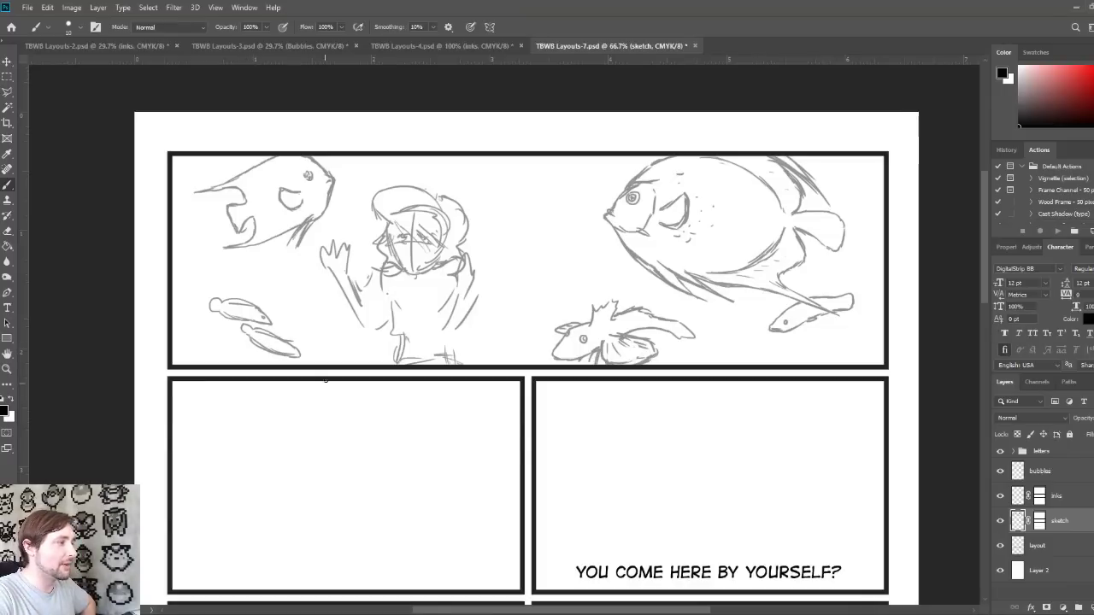
drag(238, 304, 261, 318)
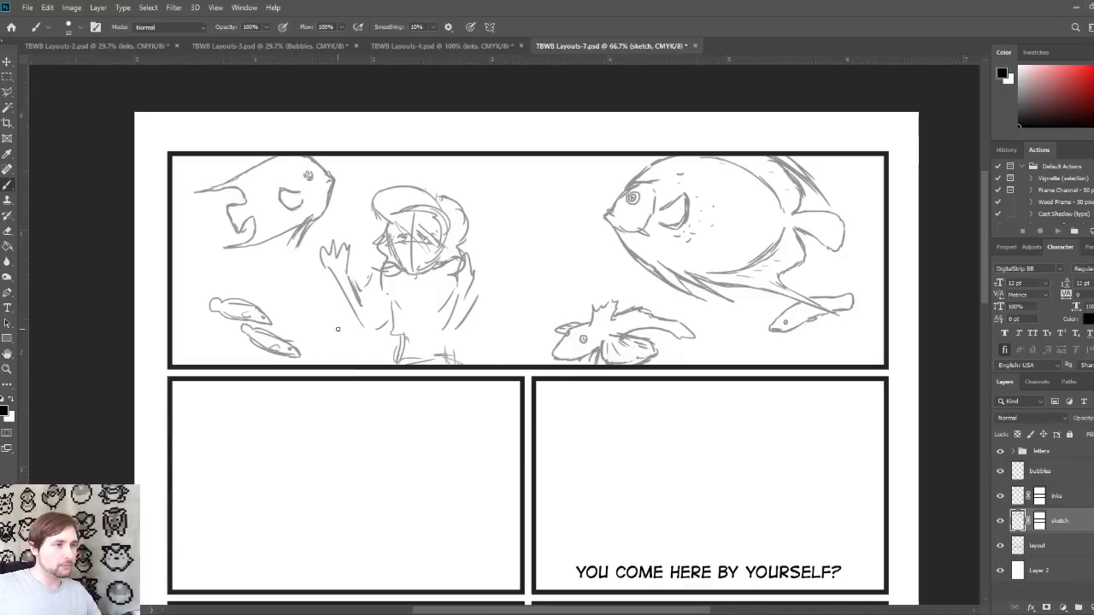
Step: Review the inked pages TBWB Layouts-2, Layouts-3 and Layouts-4 in full, and return to TBWB Layouts-7
click(98, 45)
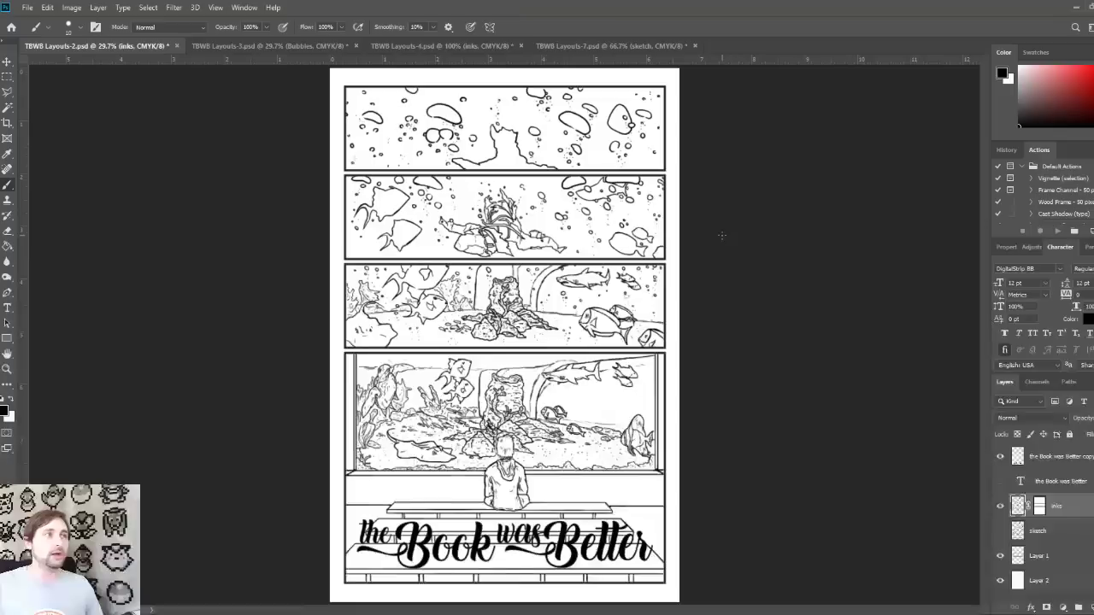
click(256, 46)
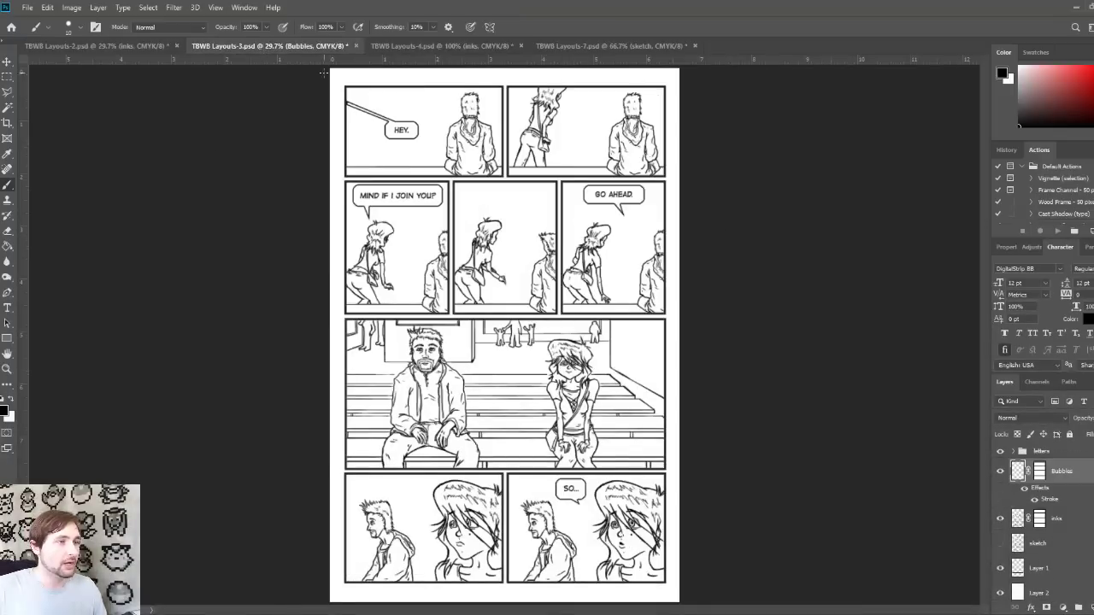
click(425, 50)
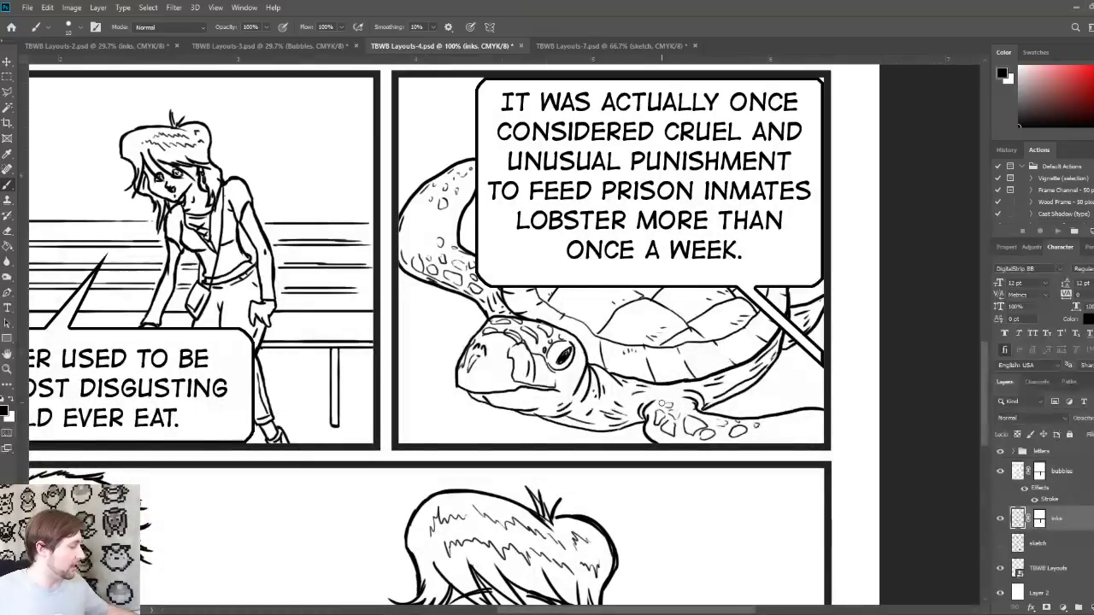
key(ctrl+0)
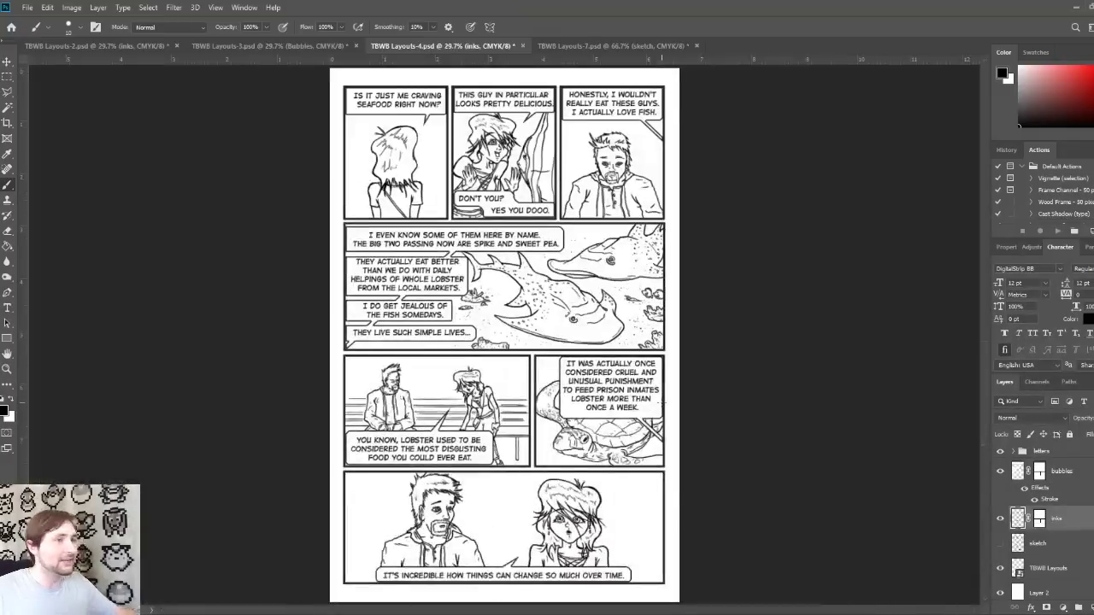
click(595, 47)
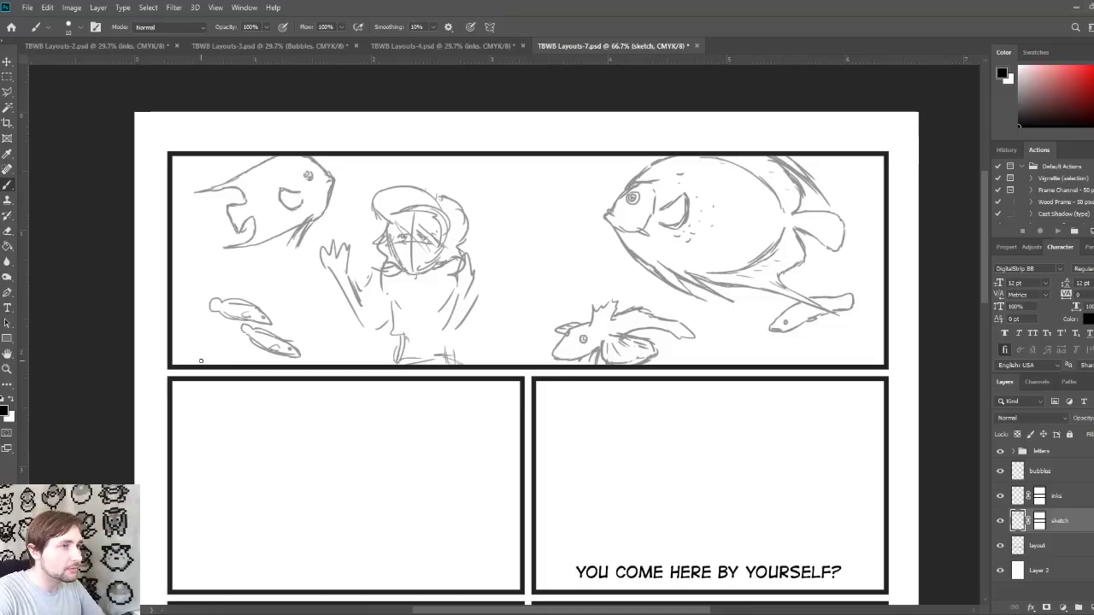
Step: Sketch coral along the panel's edge and floor on the figure's side, a seabed line, and a vertical double line behind the fish
mouse_move(176, 363)
mouse_down()
mouse_move(229, 363)
mouse_move(199, 359)
mouse_move(208, 336)
mouse_move(205, 320)
mouse_move(180, 329)
mouse_up()
mouse_move(173, 284)
mouse_down()
mouse_move(188, 256)
mouse_move(180, 171)
mouse_up()
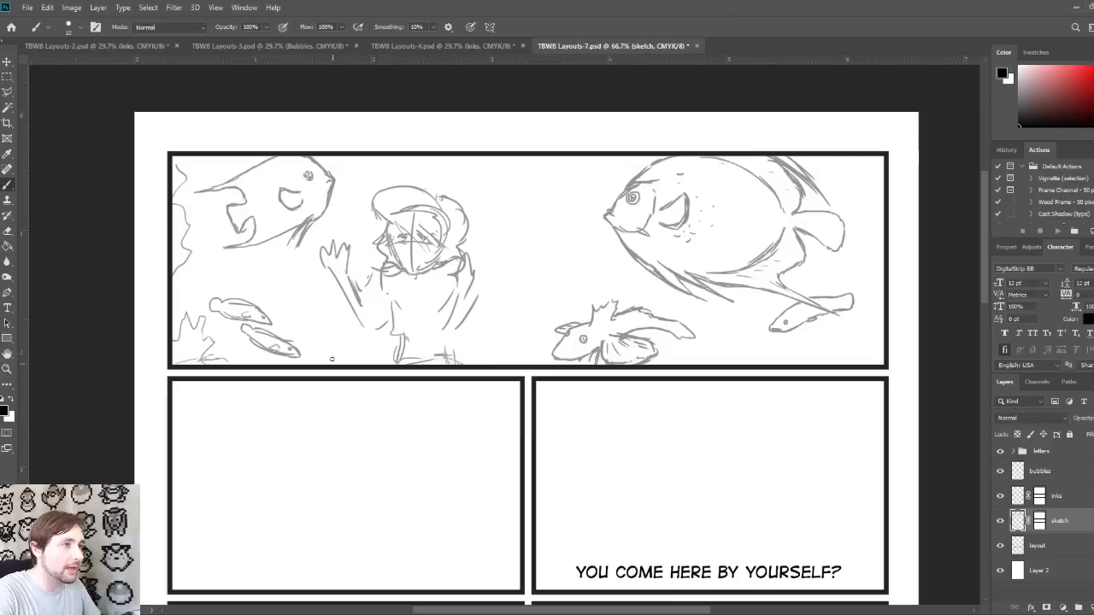
mouse_move(359, 350)
mouse_down()
mouse_move(329, 360)
mouse_move(327, 351)
mouse_up()
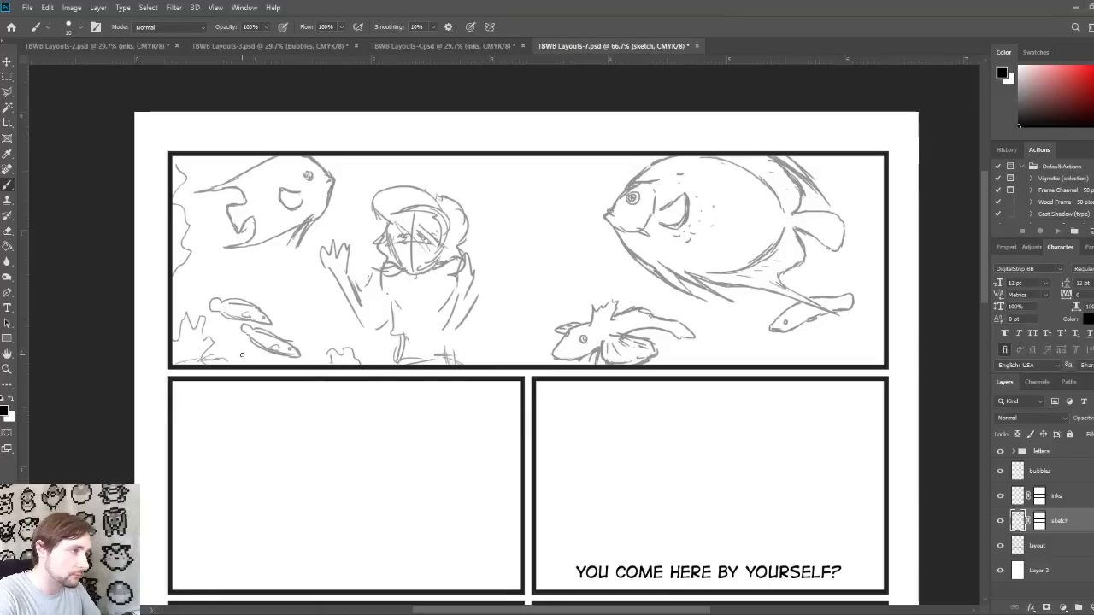
drag(240, 356, 408, 363)
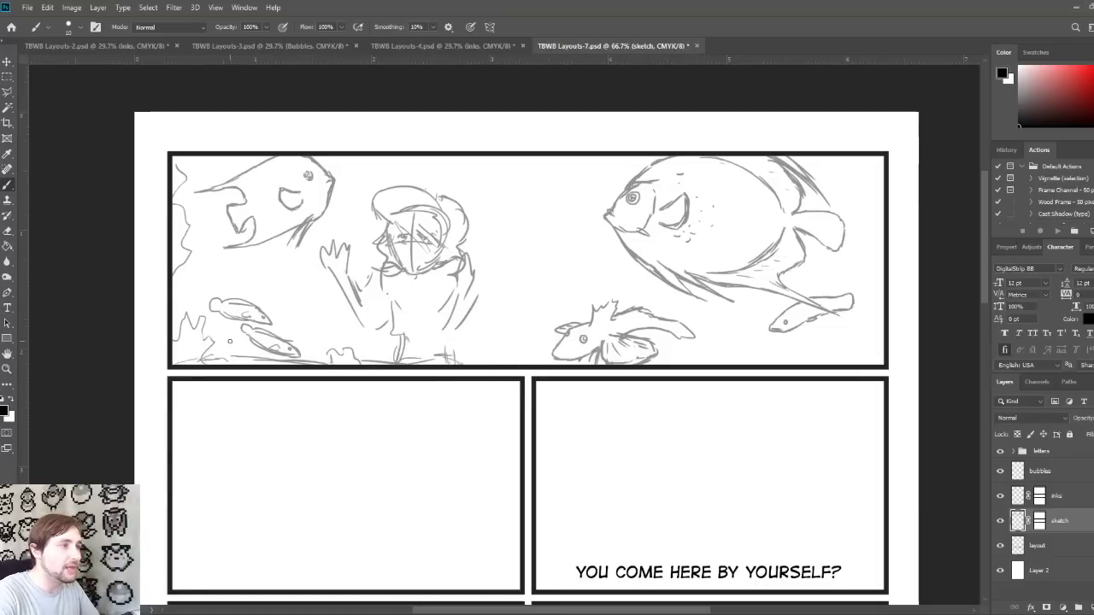
mouse_move(233, 328)
mouse_down()
mouse_move(235, 354)
mouse_move(229, 159)
mouse_up()
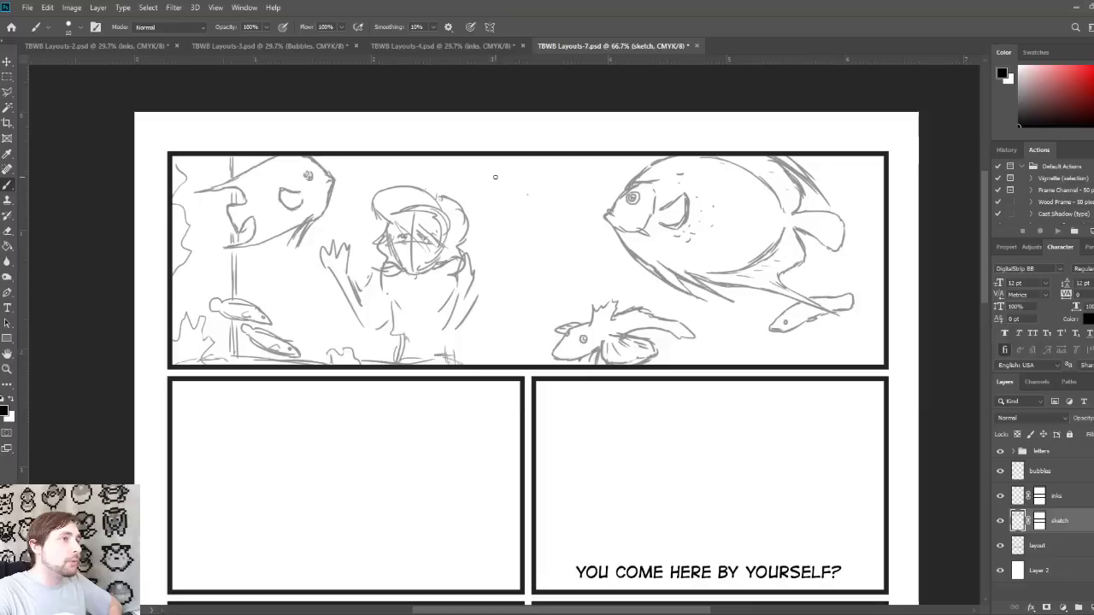
Step: Draw a thin wavy eel-like shape between the figure and the large fish, and branching coral on the floor beneath the large fish
drag(486, 173, 588, 255)
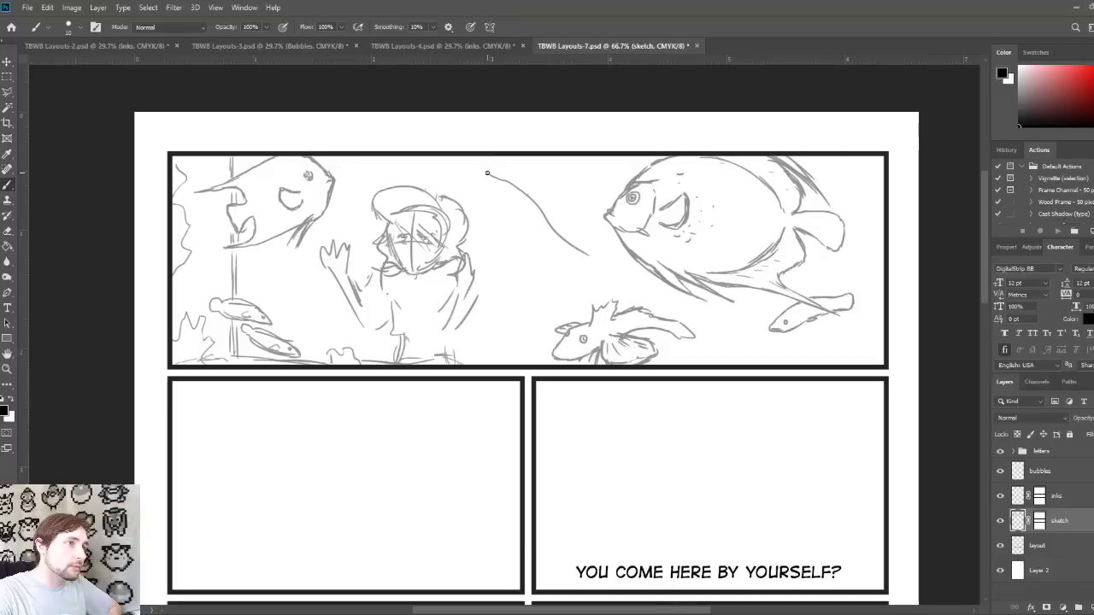
drag(494, 183, 596, 264)
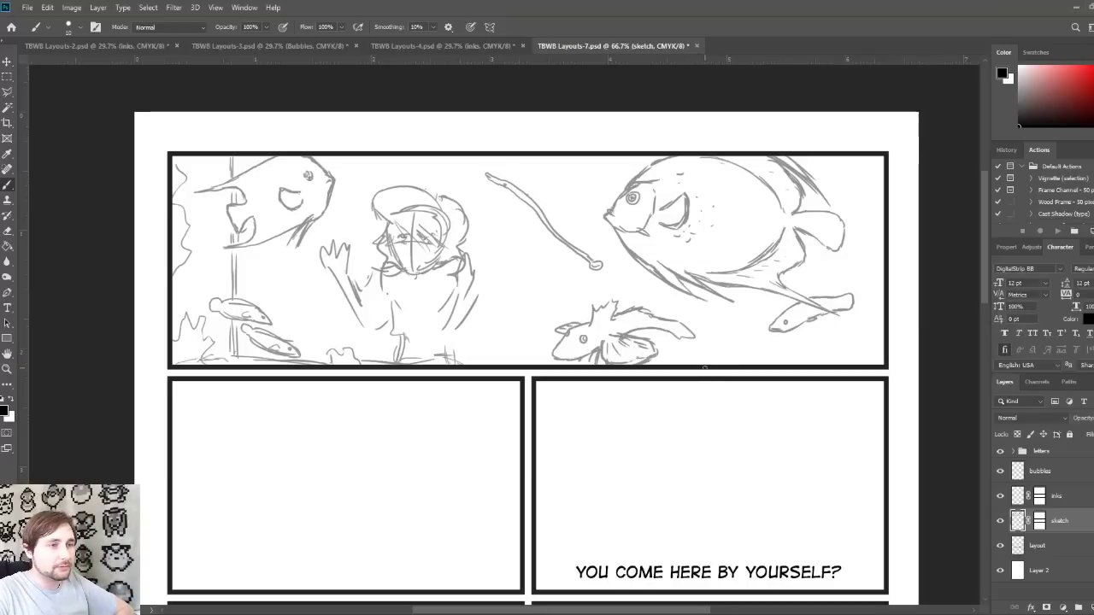
mouse_move(704, 365)
mouse_down()
mouse_move(716, 339)
mouse_move(735, 356)
mouse_move(758, 347)
mouse_move(751, 372)
mouse_move(763, 329)
mouse_up()
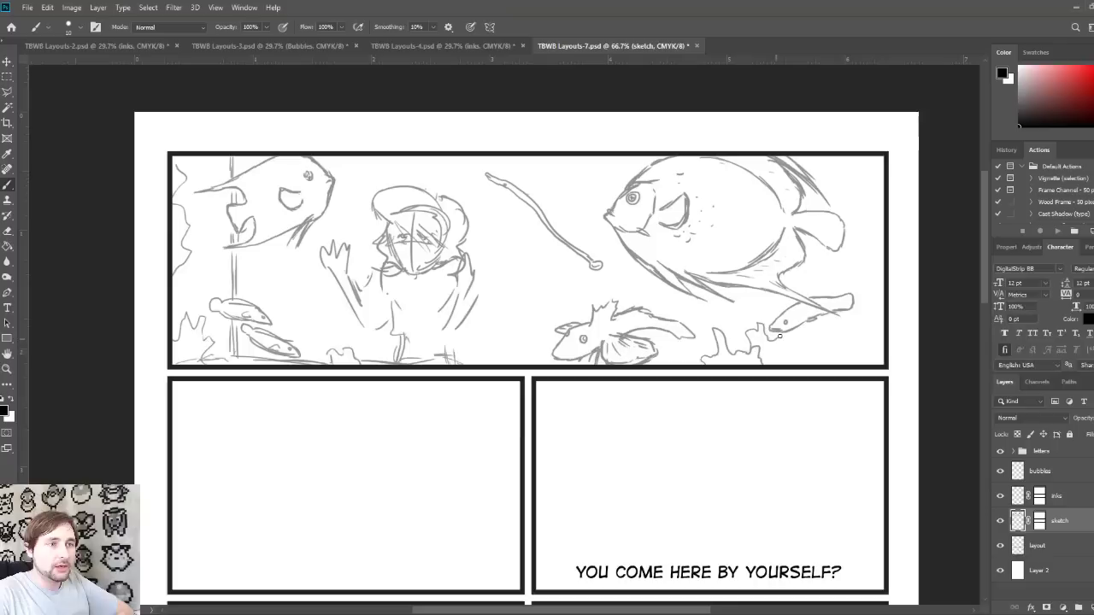
Step: Sketch wavy coral up the top panel's edge behind the large fish, and a small branching coral beside the finned fish on the floor
mouse_move(794, 367)
mouse_down()
mouse_move(838, 310)
mouse_move(843, 253)
mouse_move(853, 263)
mouse_move(866, 239)
mouse_move(844, 213)
mouse_move(857, 208)
mouse_move(849, 190)
mouse_move(874, 156)
mouse_move(874, 195)
mouse_up()
drag(868, 252, 872, 285)
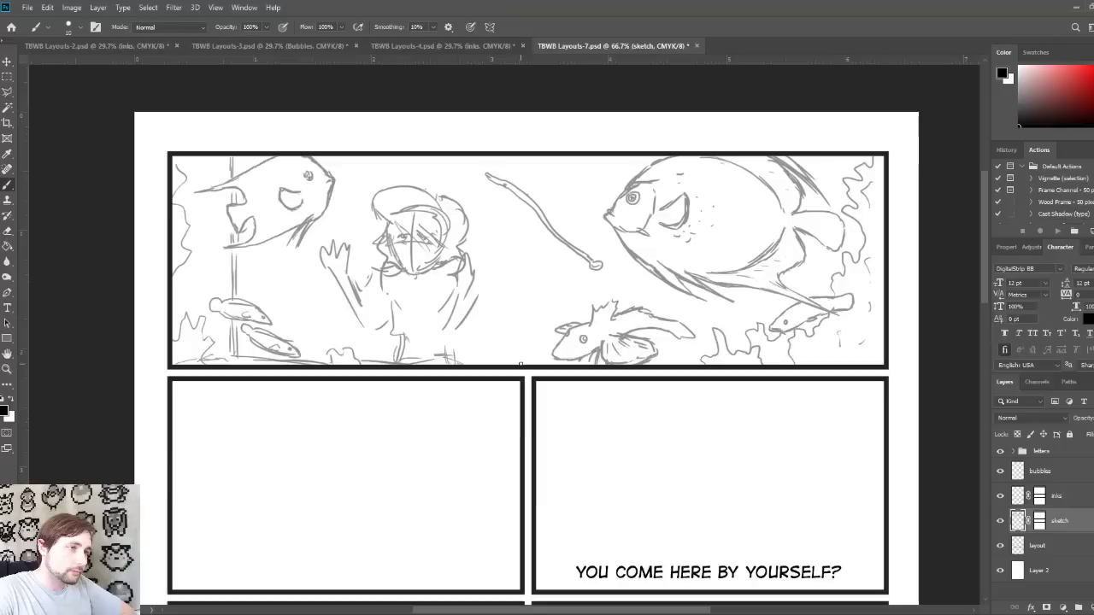
mouse_move(519, 359)
mouse_down()
mouse_move(519, 332)
mouse_move(539, 356)
mouse_up()
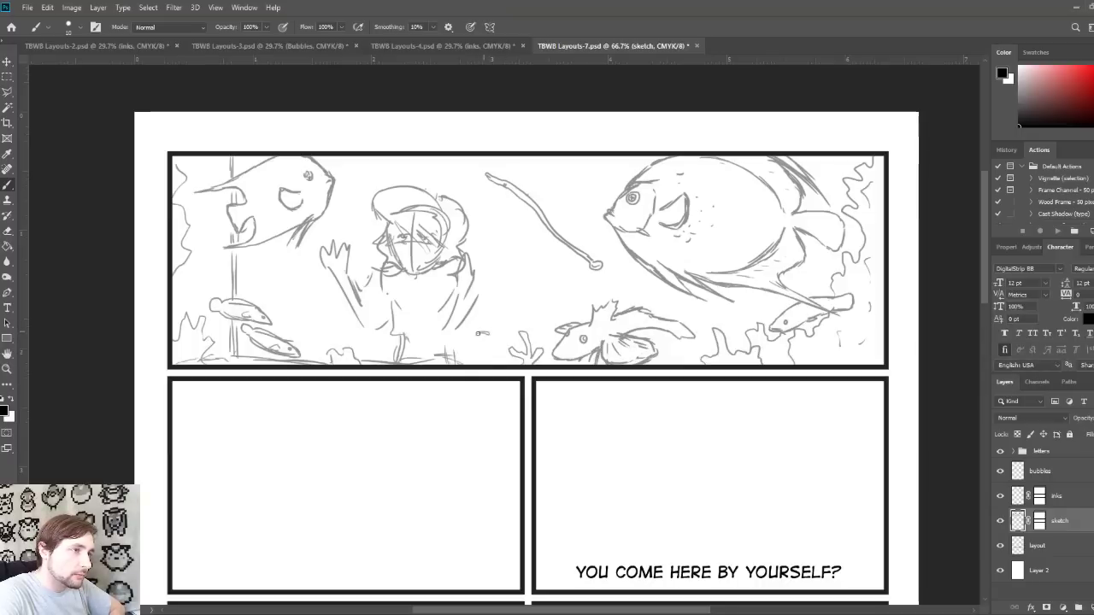
Step: Draw a school of tiny oval fish between the figure and the small branching coral in the top panel
mouse_move(495, 330)
mouse_down()
mouse_move(508, 334)
mouse_move(492, 342)
mouse_move(494, 315)
mouse_up()
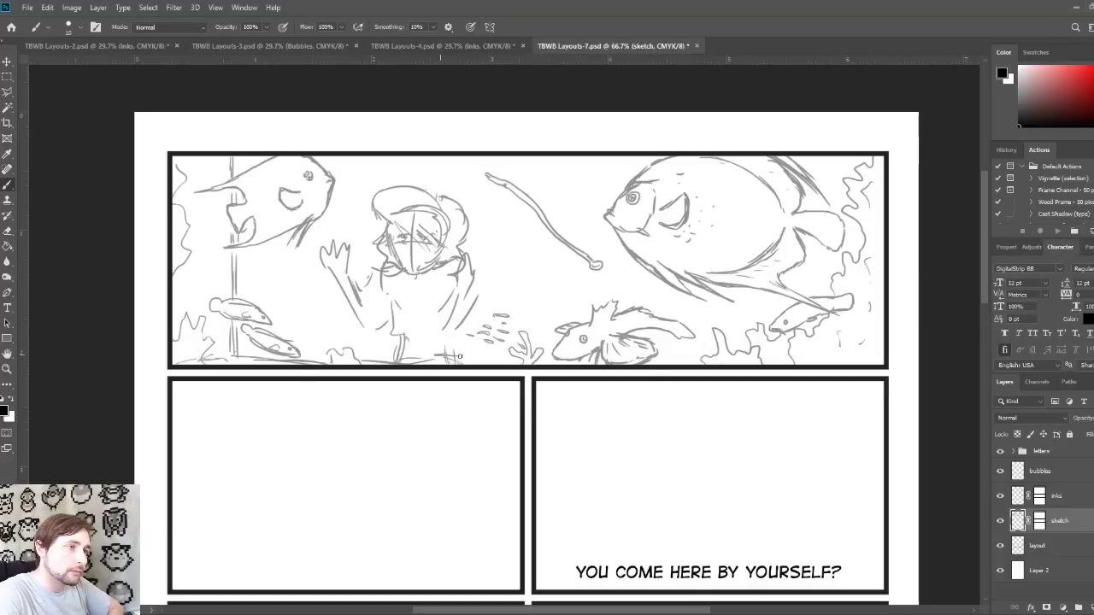
drag(484, 351, 472, 354)
drag(470, 342, 459, 346)
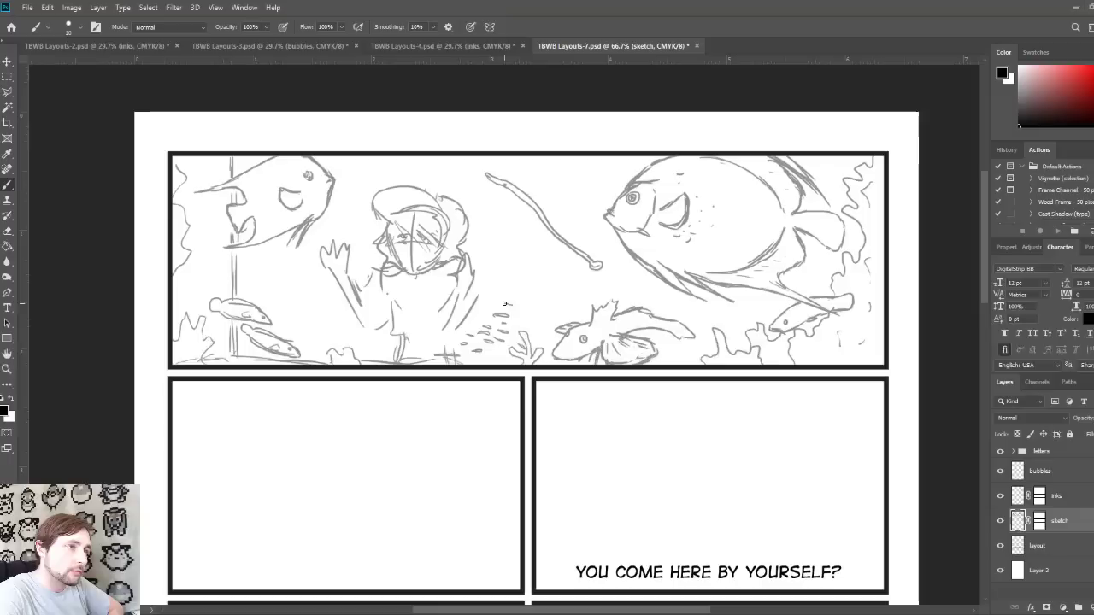
mouse_move(493, 304)
mouse_down()
mouse_move(522, 323)
mouse_move(483, 311)
mouse_move(528, 297)
mouse_move(503, 293)
mouse_move(557, 305)
mouse_move(530, 309)
mouse_move(537, 338)
mouse_up()
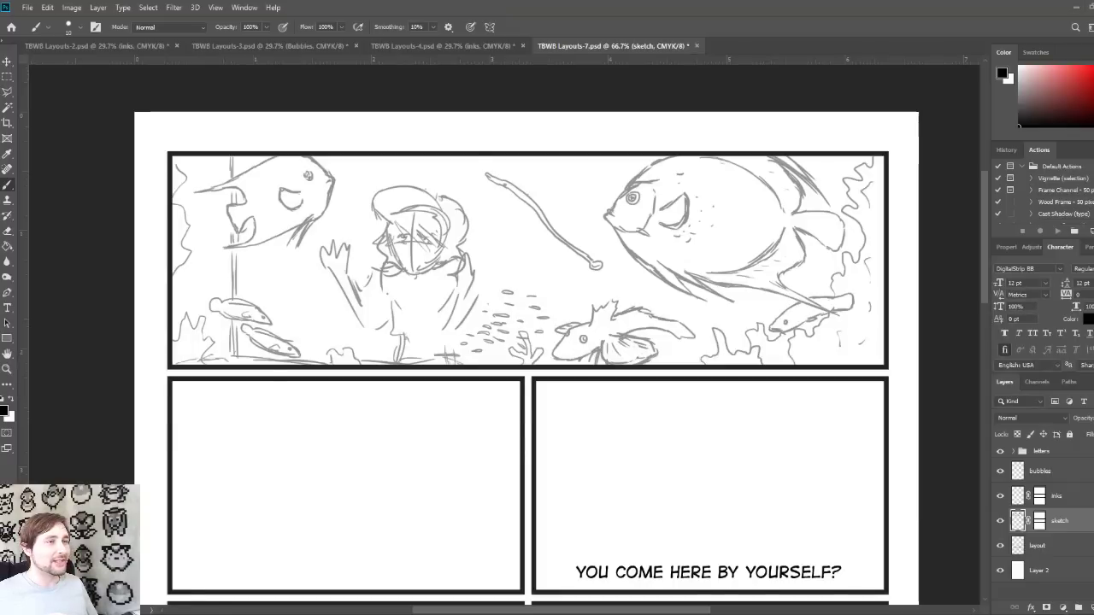
scroll(527, 342, down, 3)
scroll(526, 342, down, 2)
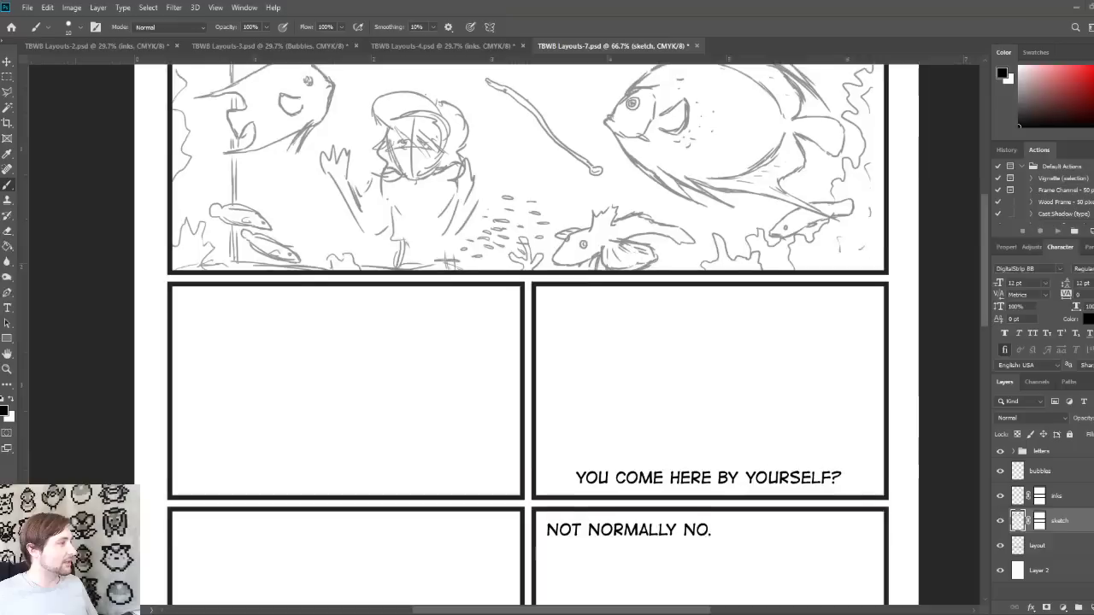
scroll(527, 342, up, 3)
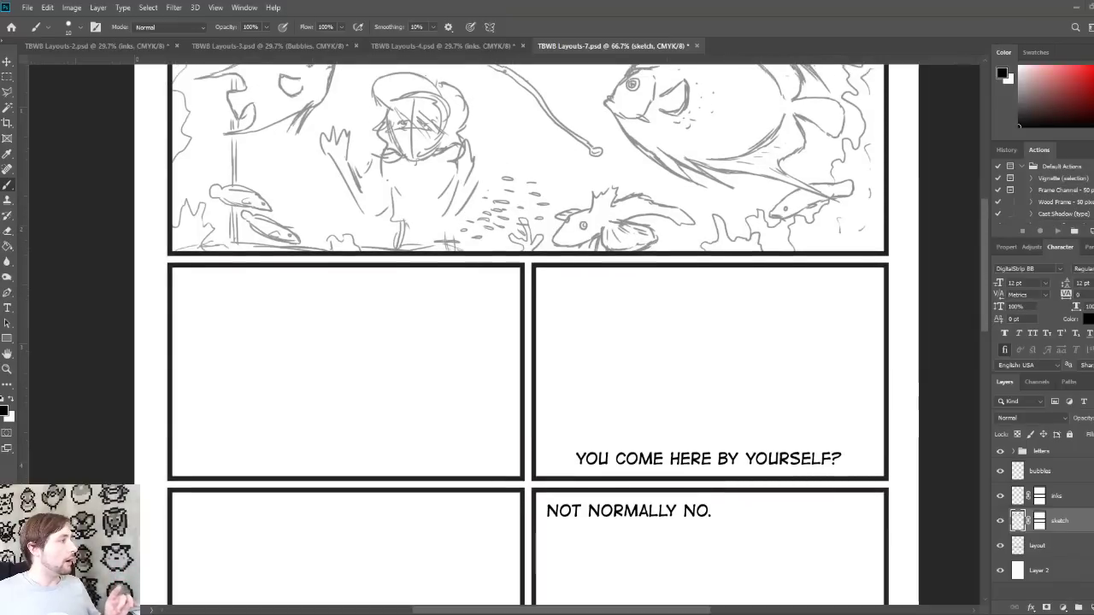
scroll(527, 341, up, 1)
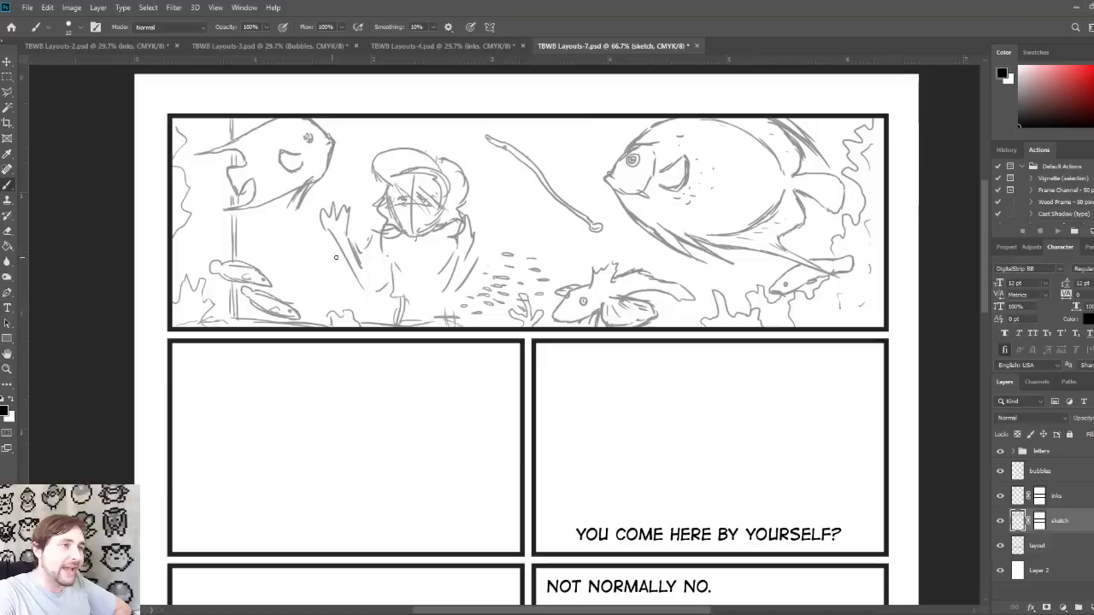
click(6, 77)
click(8, 85)
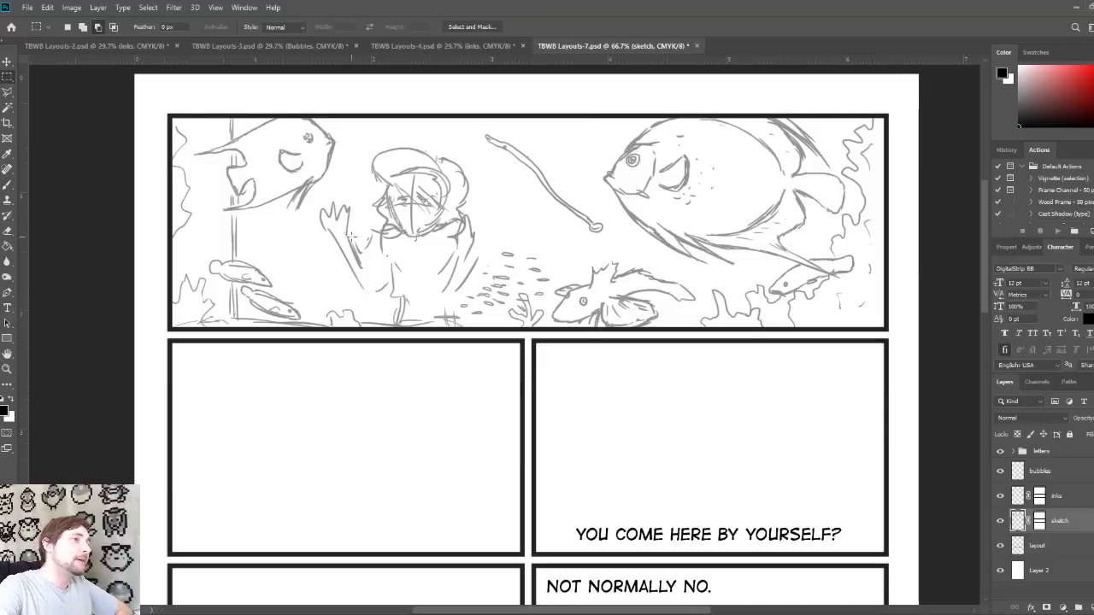
Step: Sketch the figure's head with cap, hair, face guidelines and shoulders in the first panel of the second row, using the brush
click(7, 184)
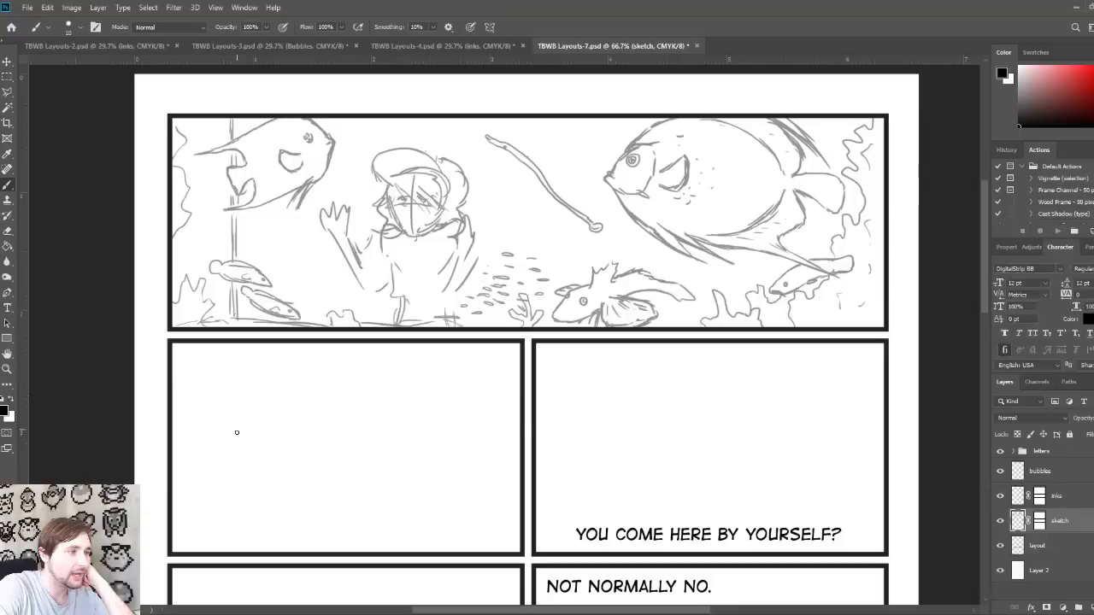
mouse_move(234, 429)
mouse_down()
mouse_move(264, 435)
mouse_move(261, 424)
mouse_move(235, 433)
mouse_move(244, 404)
mouse_move(271, 429)
mouse_move(240, 405)
mouse_move(230, 414)
mouse_move(225, 401)
mouse_move(242, 386)
mouse_move(282, 404)
mouse_move(290, 417)
mouse_move(275, 451)
mouse_move(227, 435)
mouse_move(228, 479)
mouse_move(275, 476)
mouse_up()
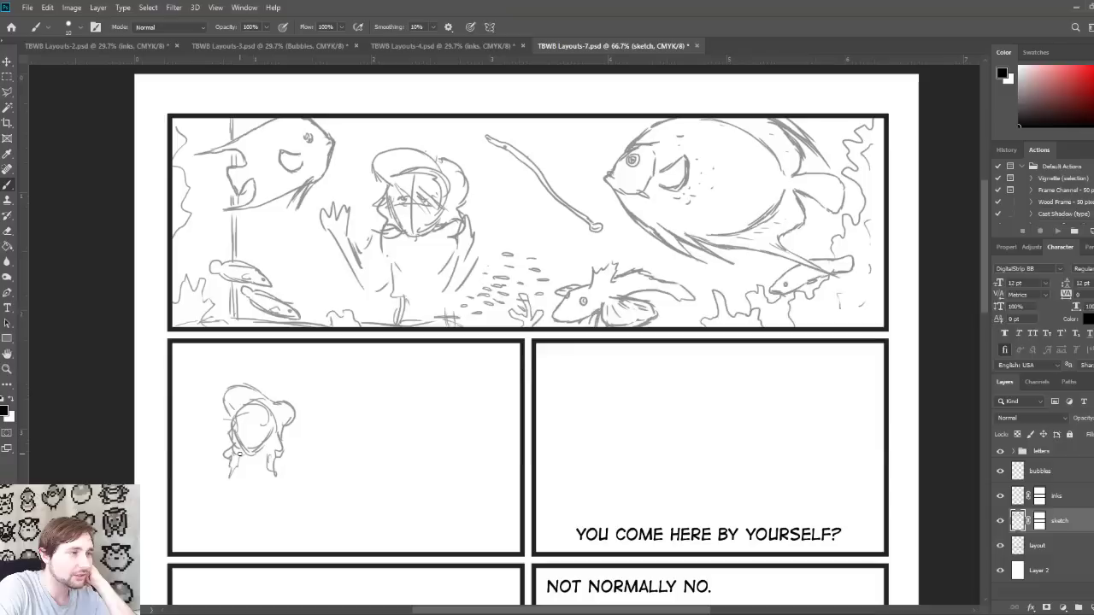
drag(220, 447, 217, 475)
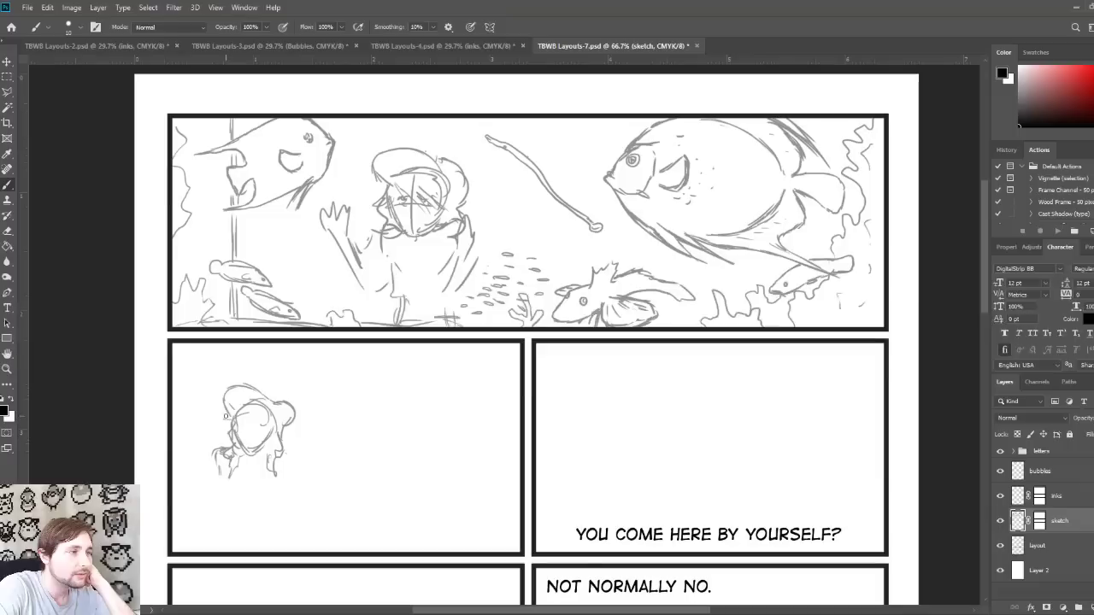
mouse_move(231, 428)
mouse_down()
mouse_move(238, 417)
mouse_move(286, 429)
mouse_move(297, 488)
mouse_move(292, 465)
mouse_up()
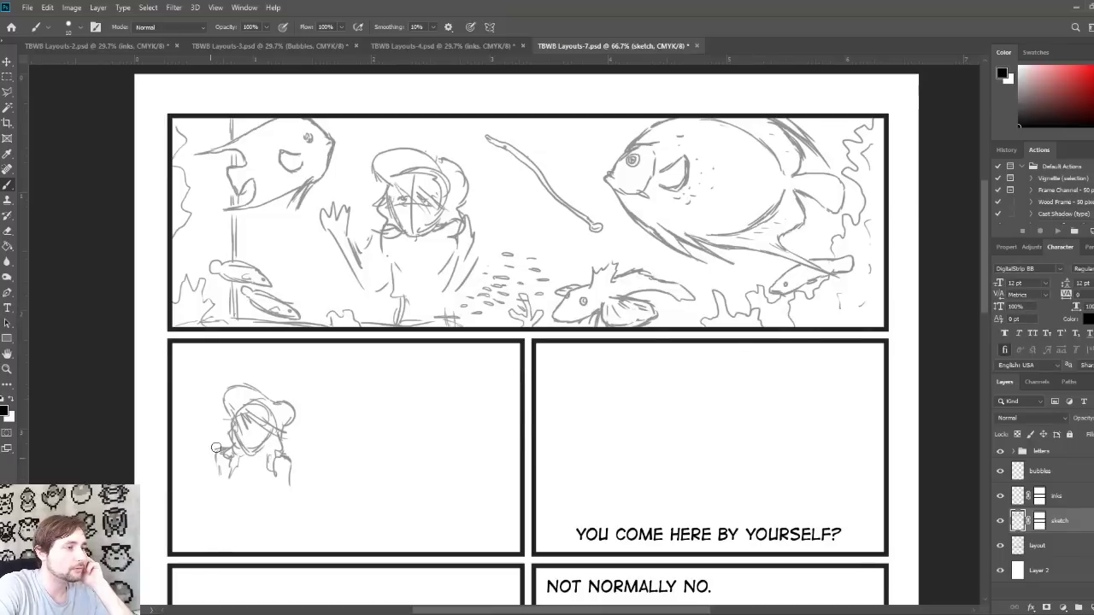
Step: Draw both of the figure's arms bent upward with open hands on either side of the body
key(bracketleft)
key(bracketleft)
key(bracketleft)
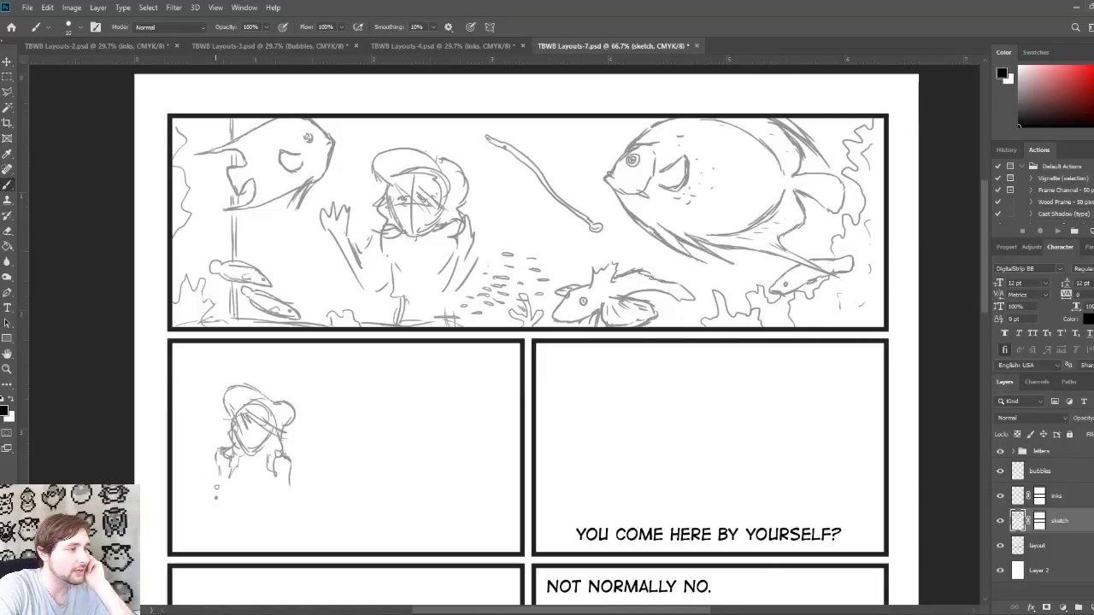
drag(214, 496, 213, 479)
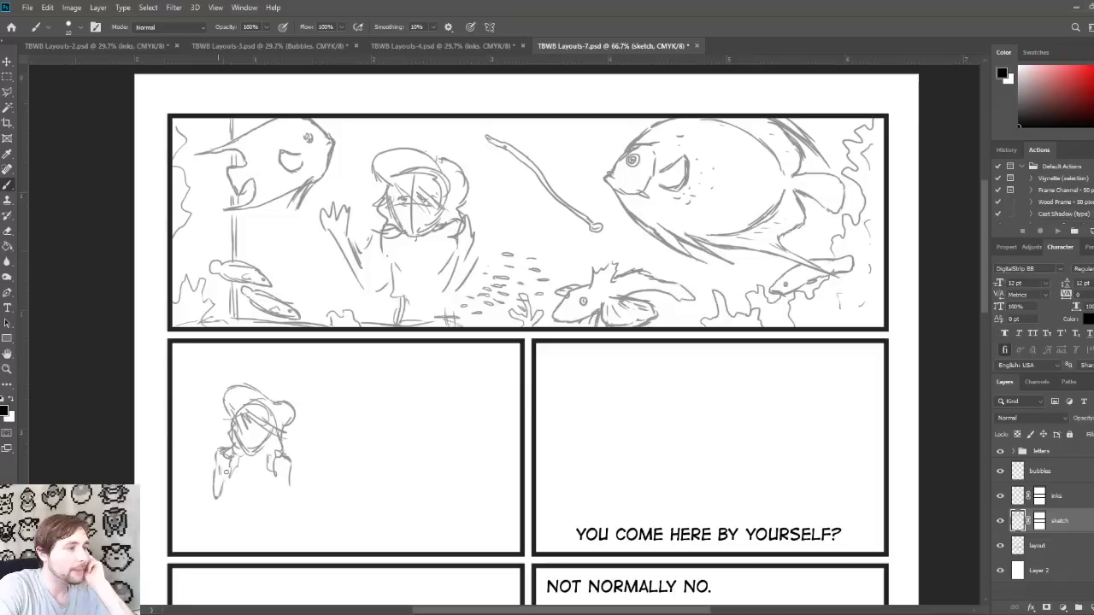
mouse_move(195, 478)
mouse_down()
mouse_move(213, 500)
mouse_move(215, 490)
mouse_up()
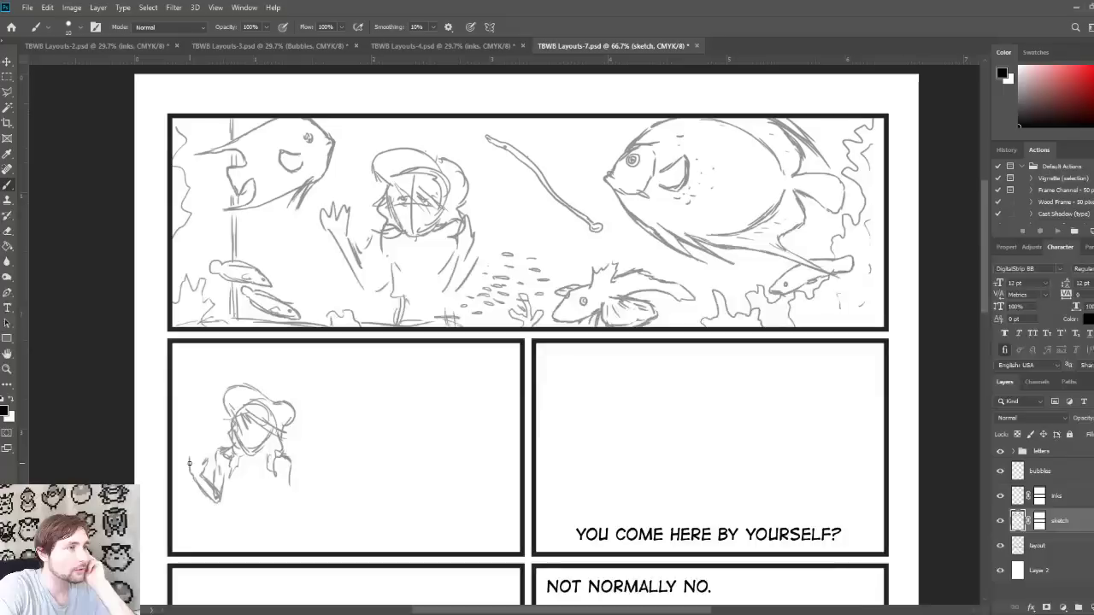
drag(189, 454, 206, 457)
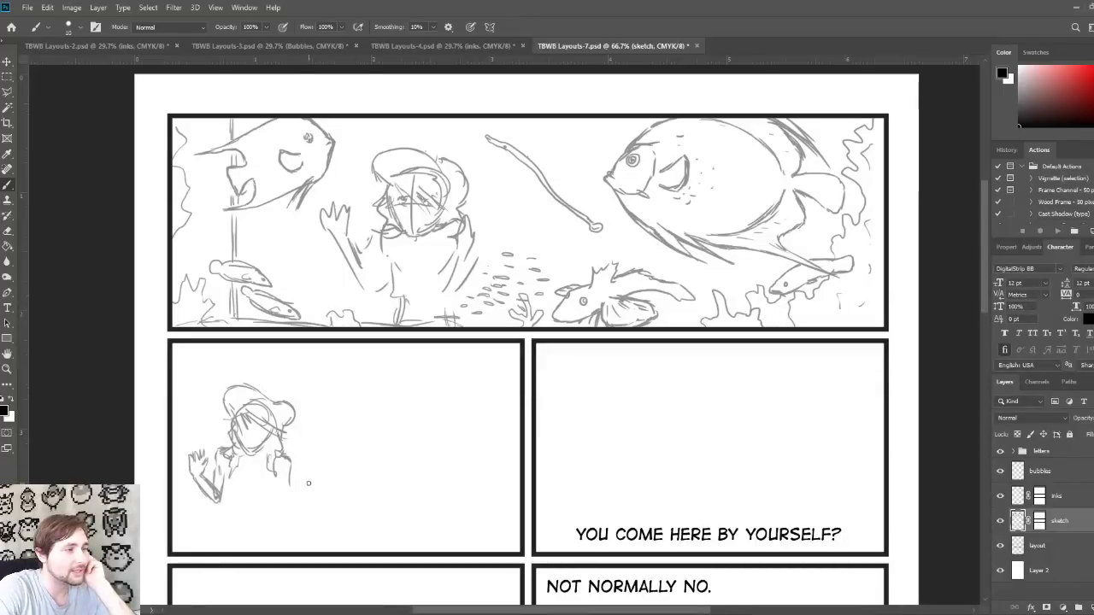
mouse_move(282, 484)
mouse_down()
mouse_move(287, 503)
mouse_move(290, 472)
mouse_up()
drag(290, 479, 304, 467)
mouse_move(304, 481)
mouse_down()
mouse_move(311, 470)
mouse_move(293, 508)
mouse_up()
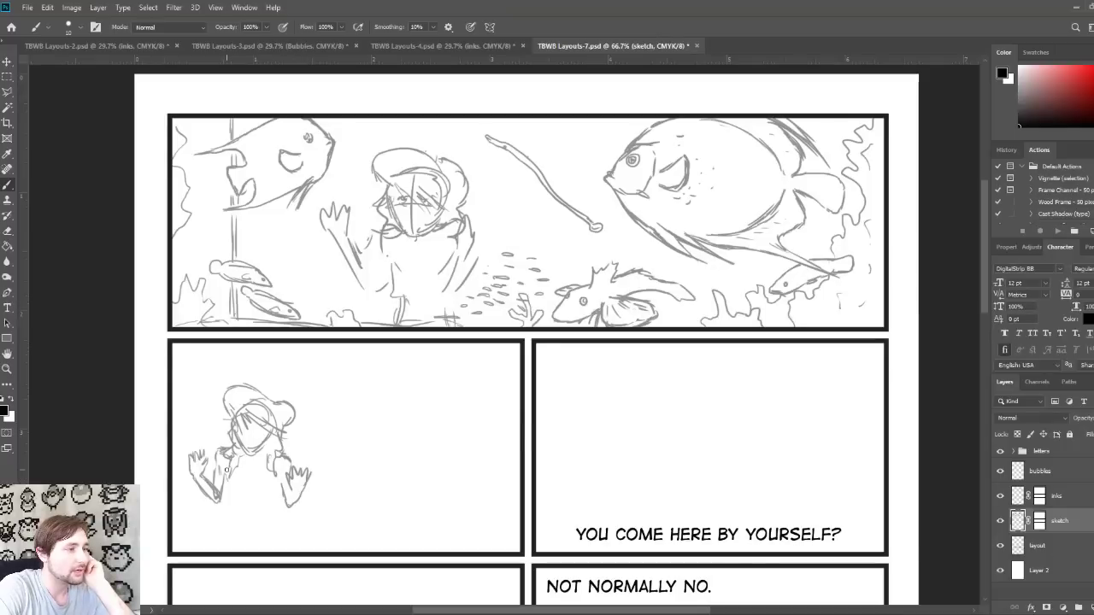
Step: Refine the figure's shoulder and sleeve, and draw the torso with a shirt hem and the start of the legs
mouse_move(227, 476)
mouse_down()
mouse_move(253, 484)
mouse_move(223, 467)
mouse_move(217, 480)
mouse_move(229, 451)
mouse_up()
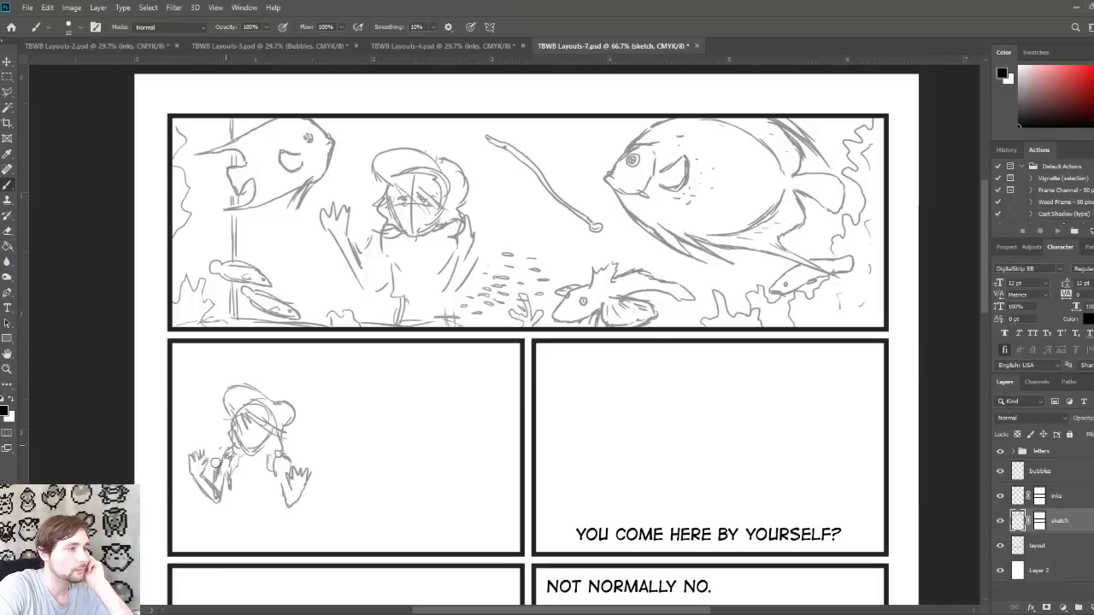
key(bracketleft)
key(bracketleft)
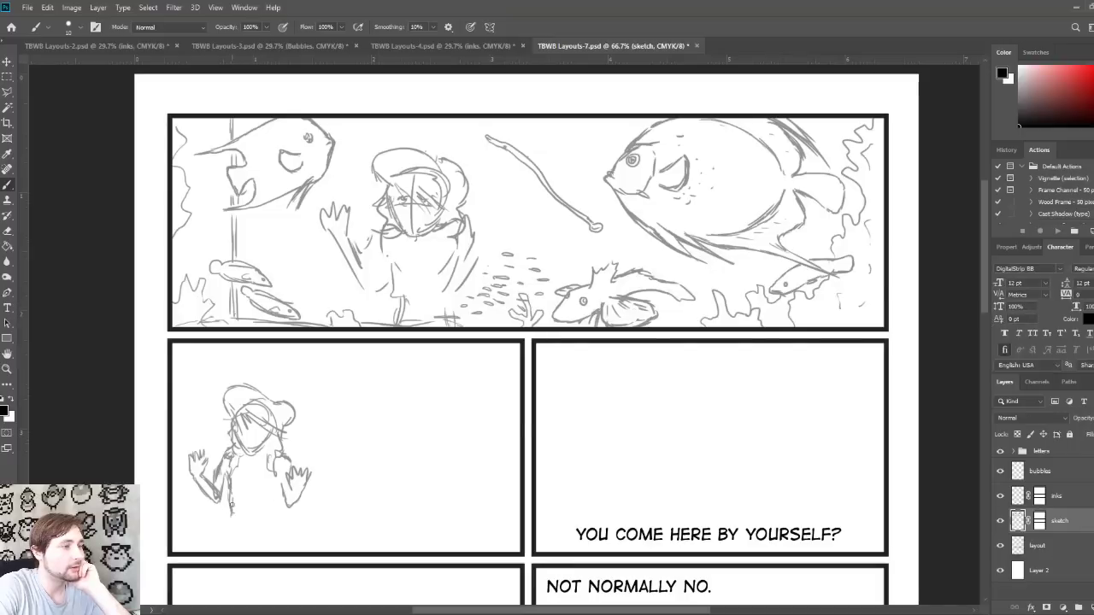
mouse_move(231, 511)
mouse_down()
mouse_move(231, 523)
mouse_move(281, 530)
mouse_move(279, 486)
mouse_up()
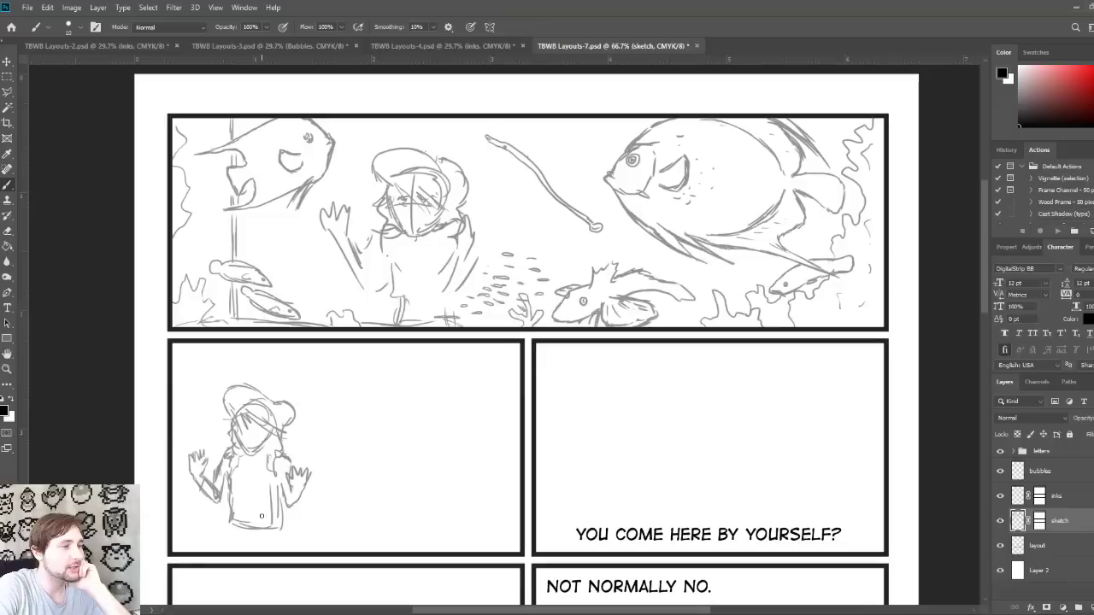
drag(231, 523, 230, 536)
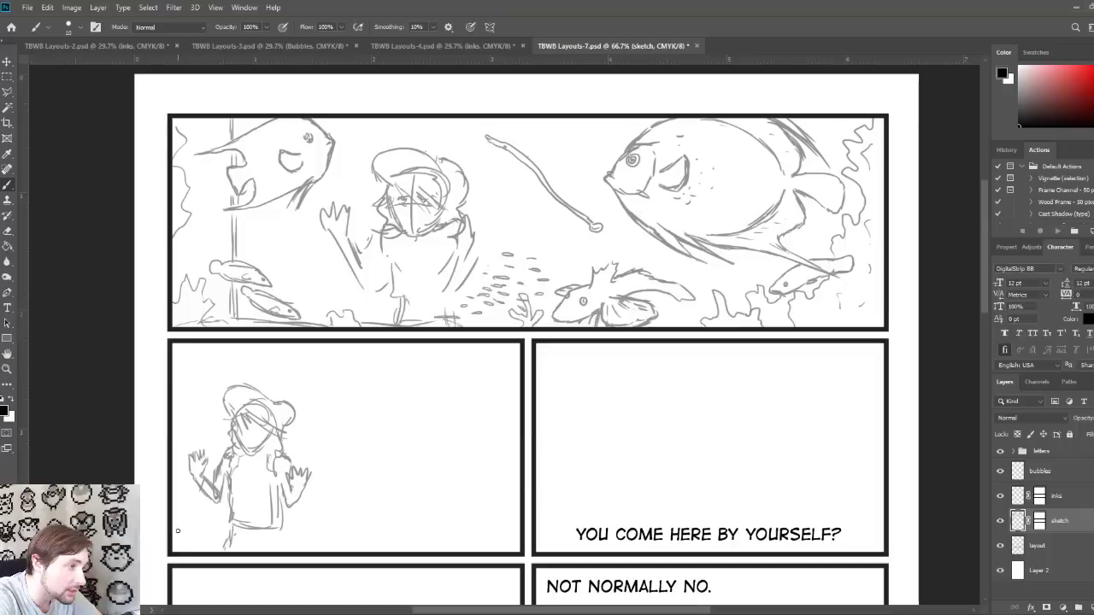
Step: Draw a straight horizontal ledge line across the full width of the panel just below the figure's shirt
mouse_move(174, 532)
mouse_down()
mouse_move(227, 537)
mouse_move(174, 530)
mouse_move(283, 540)
mouse_up()
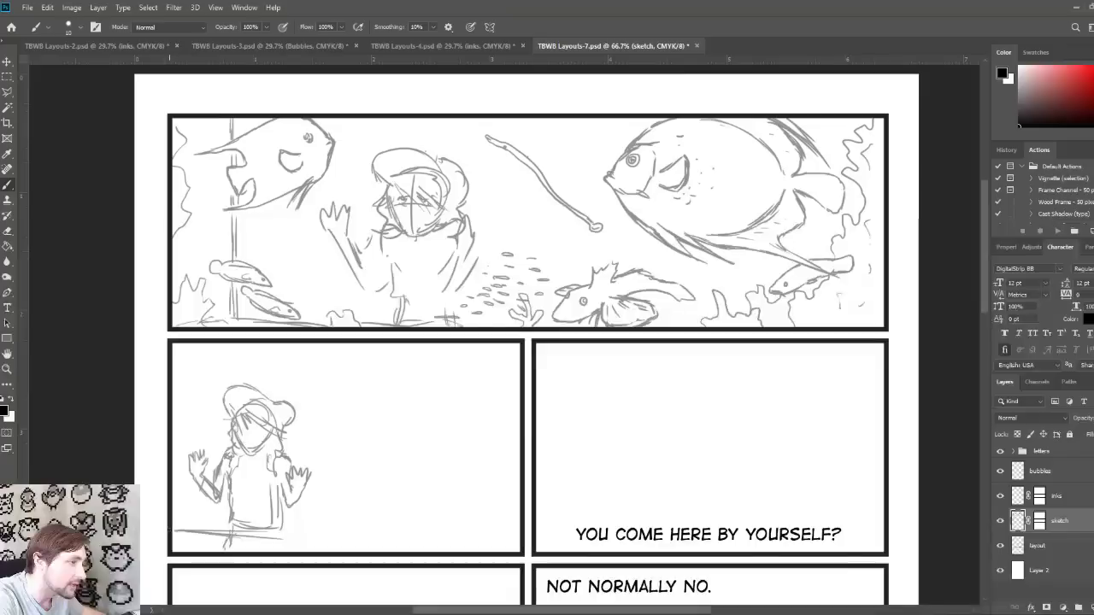
drag(171, 530, 315, 530)
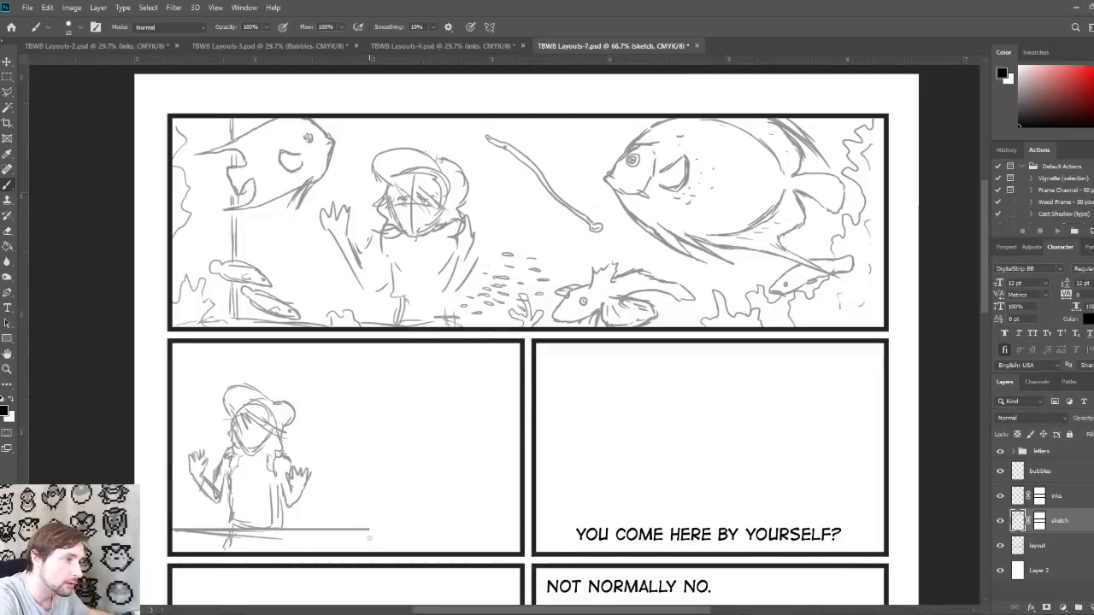
key(ctrl+z)
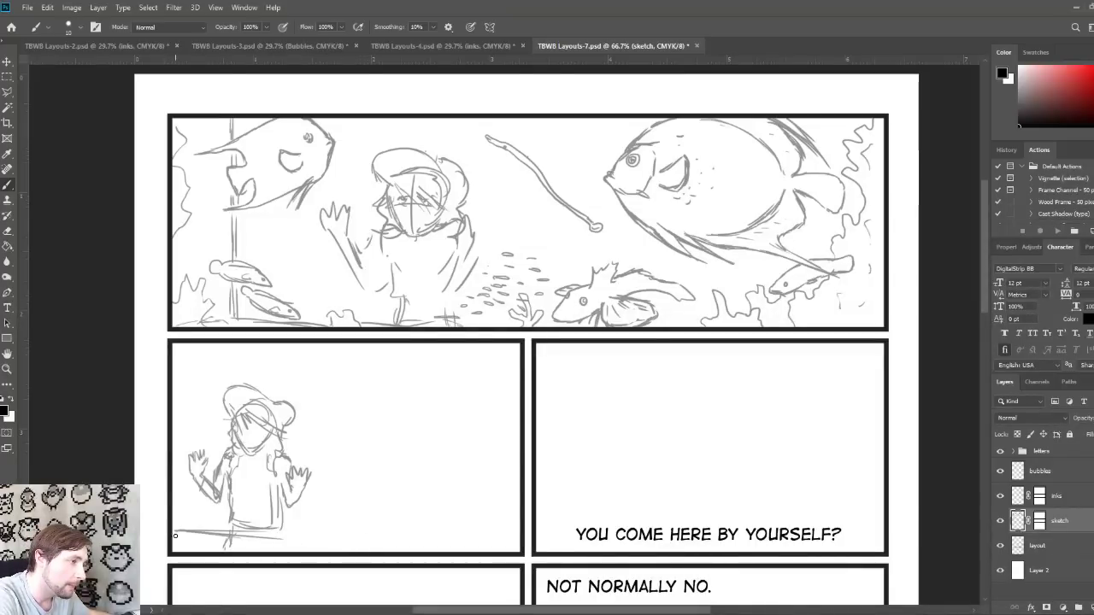
drag(172, 537, 514, 539)
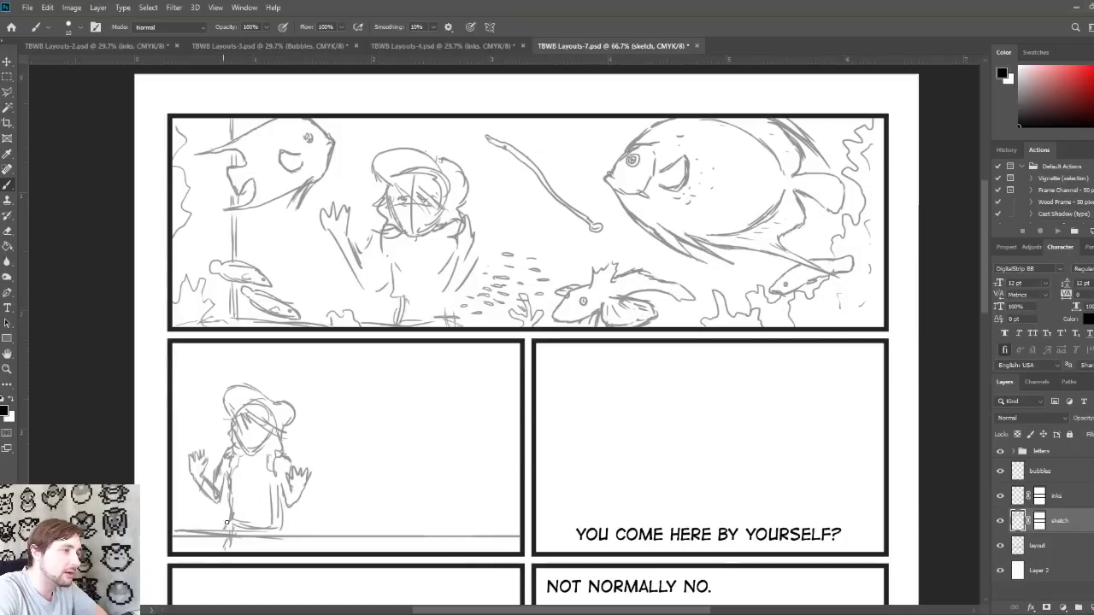
Step: Rework the figure's shirt hem and hips above the ledge line, and clear the leg strokes below it
mouse_move(230, 509)
mouse_down()
mouse_move(283, 514)
mouse_move(240, 522)
mouse_up()
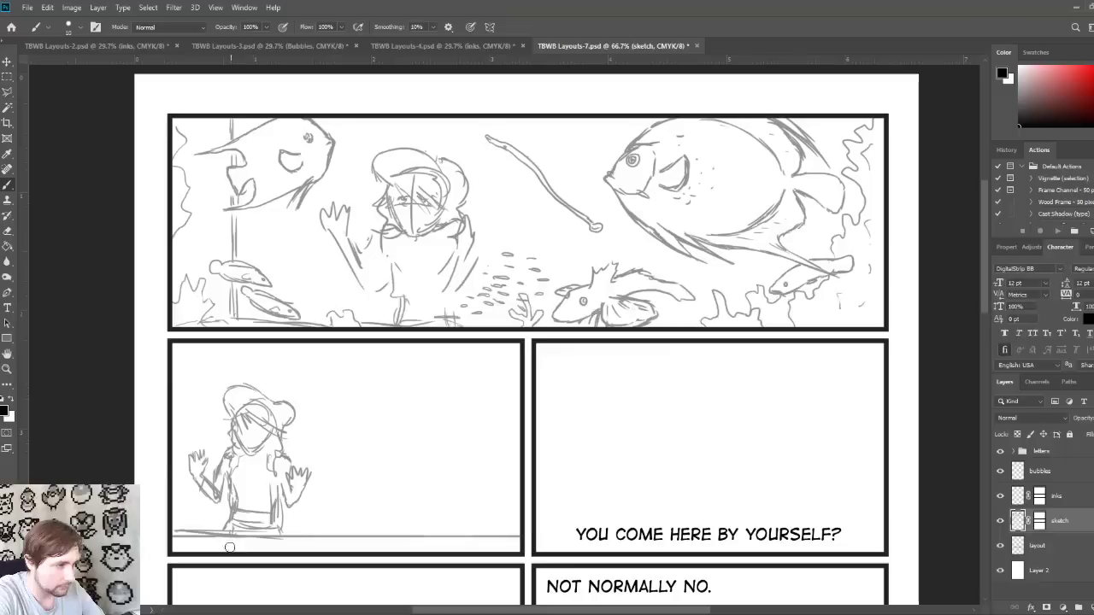
key(bracketleft)
key(bracketleft)
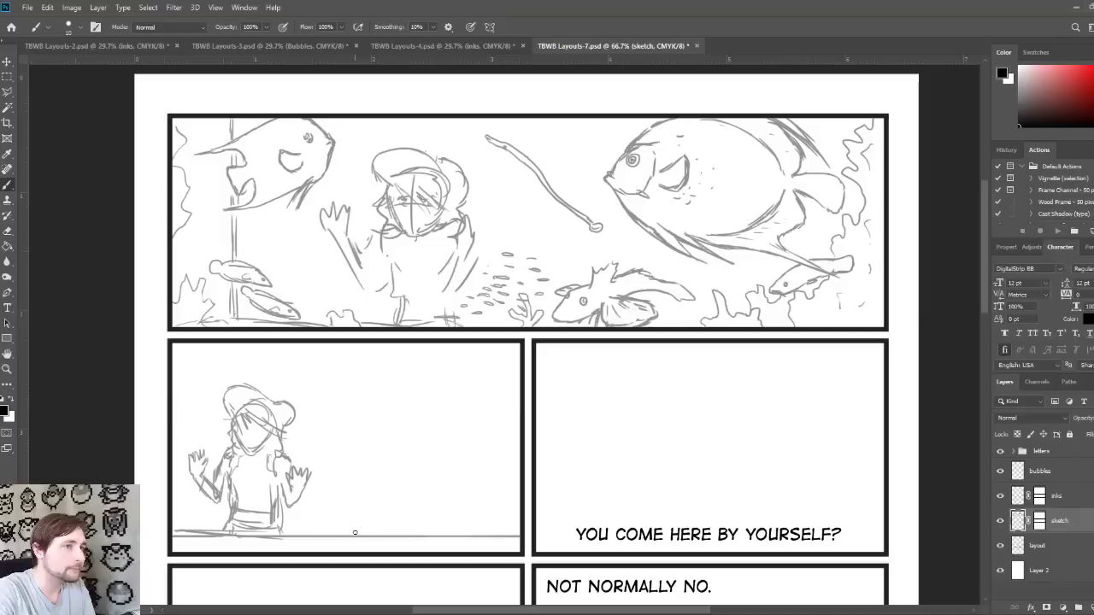
Step: Sketch branching coral on the ledge, a wavy seabed line along the panel floor, and more coral in the far corner
mouse_move(352, 544)
mouse_down()
mouse_move(359, 513)
mouse_move(363, 535)
mouse_move(371, 520)
mouse_move(361, 532)
mouse_up()
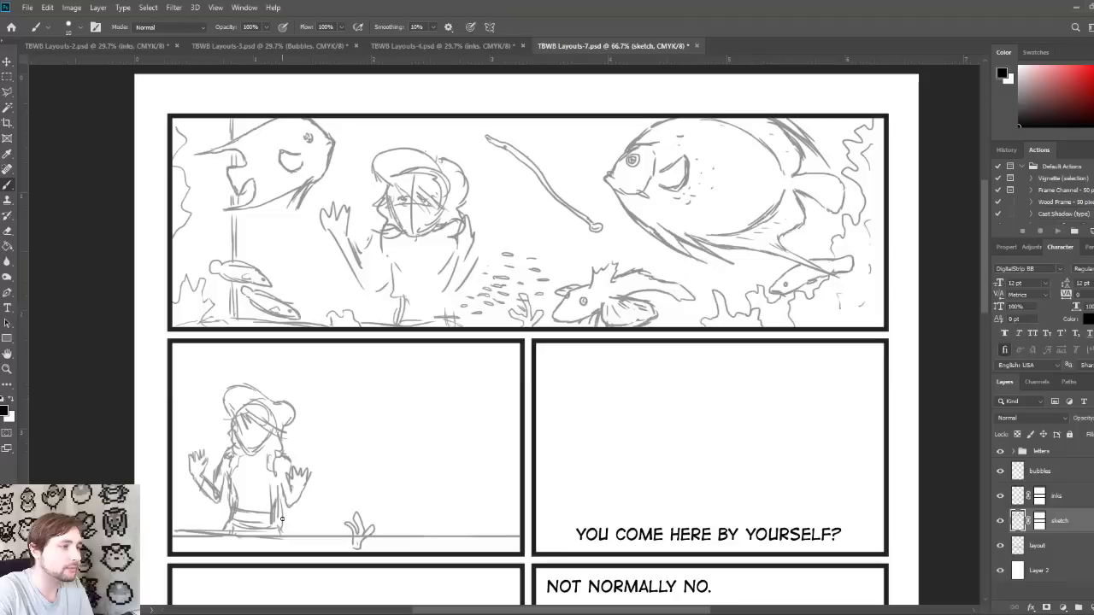
mouse_move(347, 546)
mouse_down()
mouse_move(283, 530)
mouse_move(250, 540)
mouse_move(188, 531)
mouse_move(227, 544)
mouse_move(213, 544)
mouse_move(184, 522)
mouse_up()
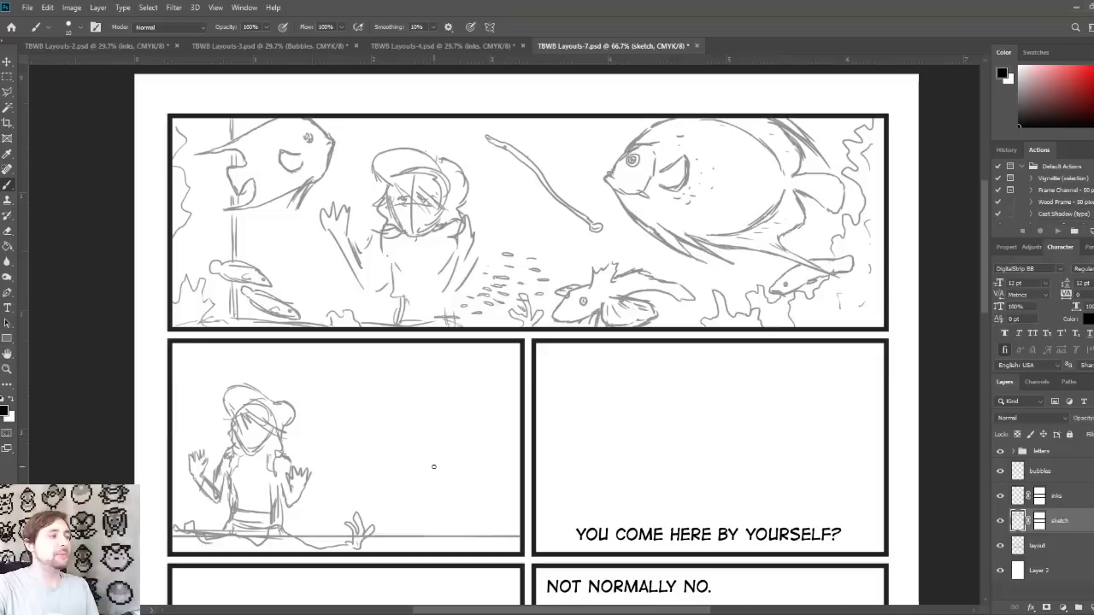
mouse_move(364, 545)
mouse_down()
mouse_move(491, 542)
mouse_move(482, 547)
mouse_move(478, 528)
mouse_move(497, 540)
mouse_move(517, 513)
mouse_up()
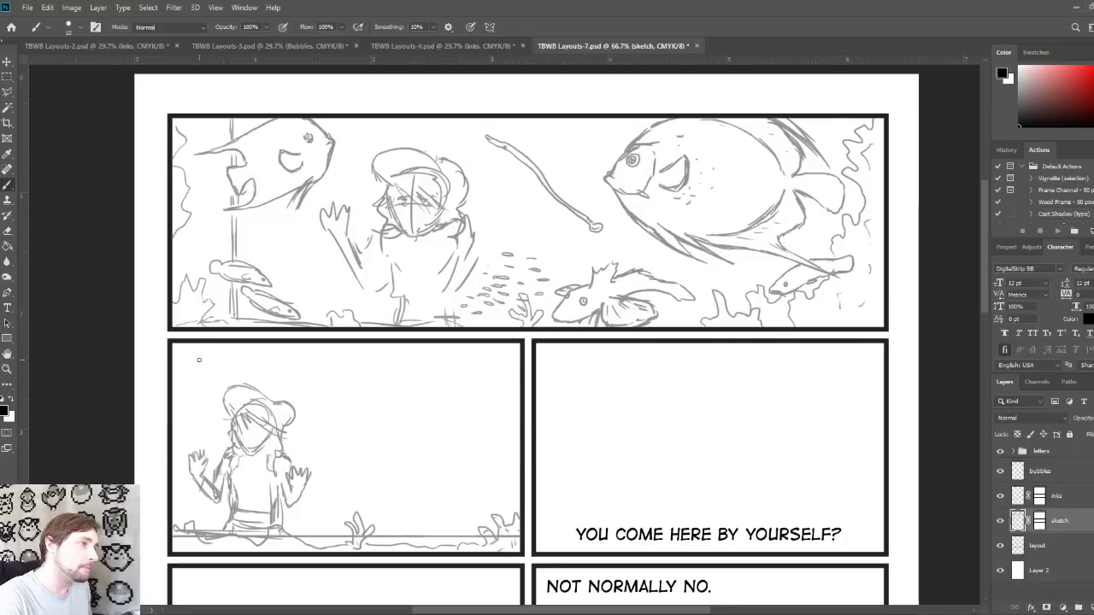
Step: Sketch a fish above the figure's hat in the second-row panel, with its tail, body stripe, side fin, eye and mouth
mouse_move(200, 359)
mouse_down()
mouse_move(229, 347)
mouse_move(276, 358)
mouse_up()
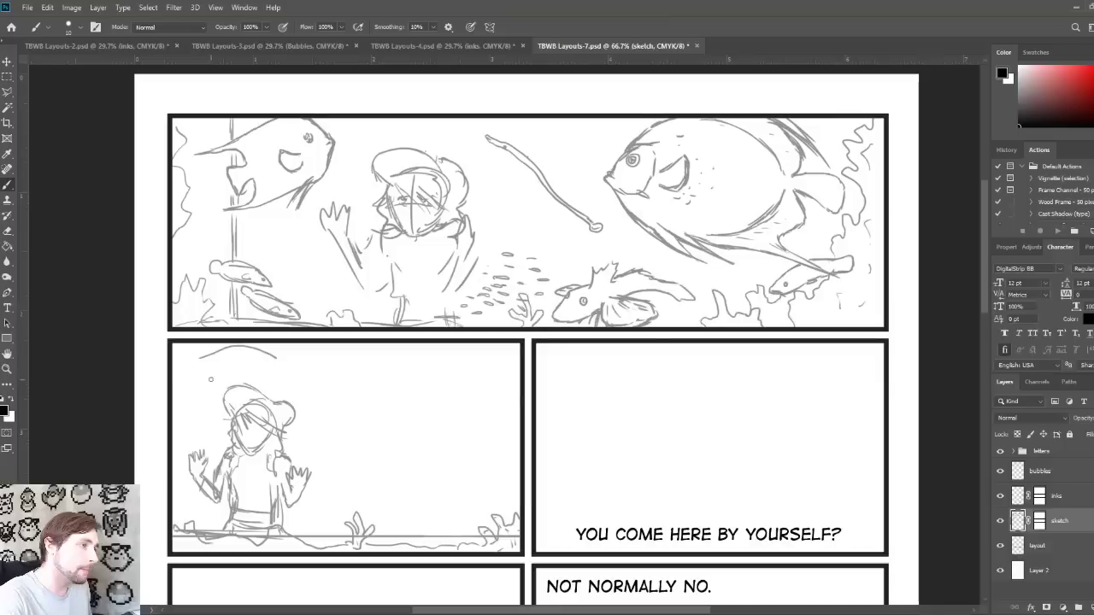
mouse_move(205, 382)
mouse_down()
mouse_move(280, 386)
mouse_move(290, 378)
mouse_move(264, 350)
mouse_up()
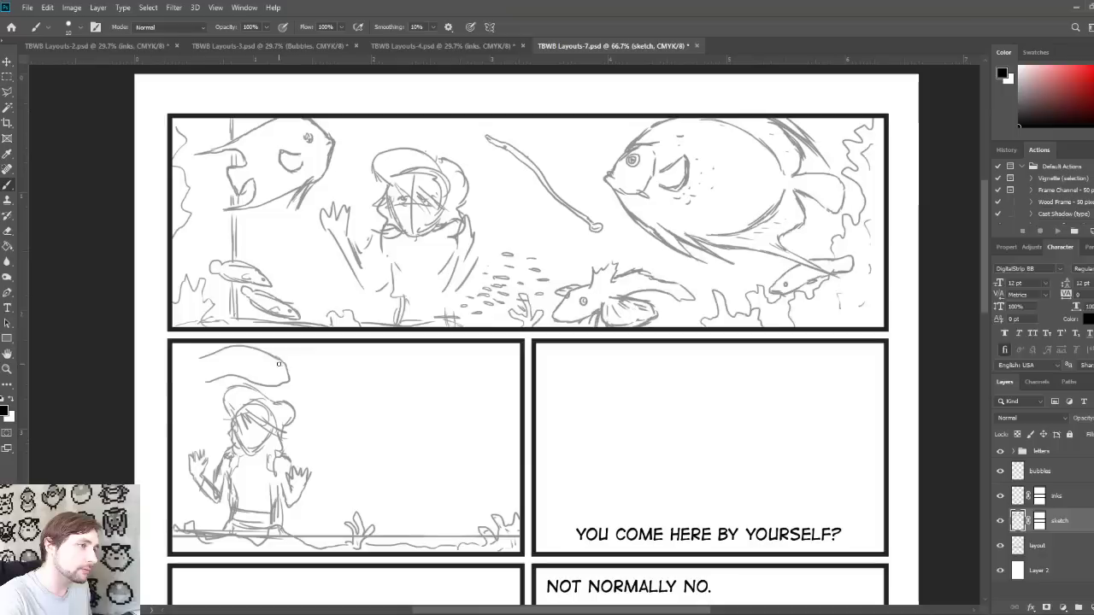
drag(205, 381, 222, 373)
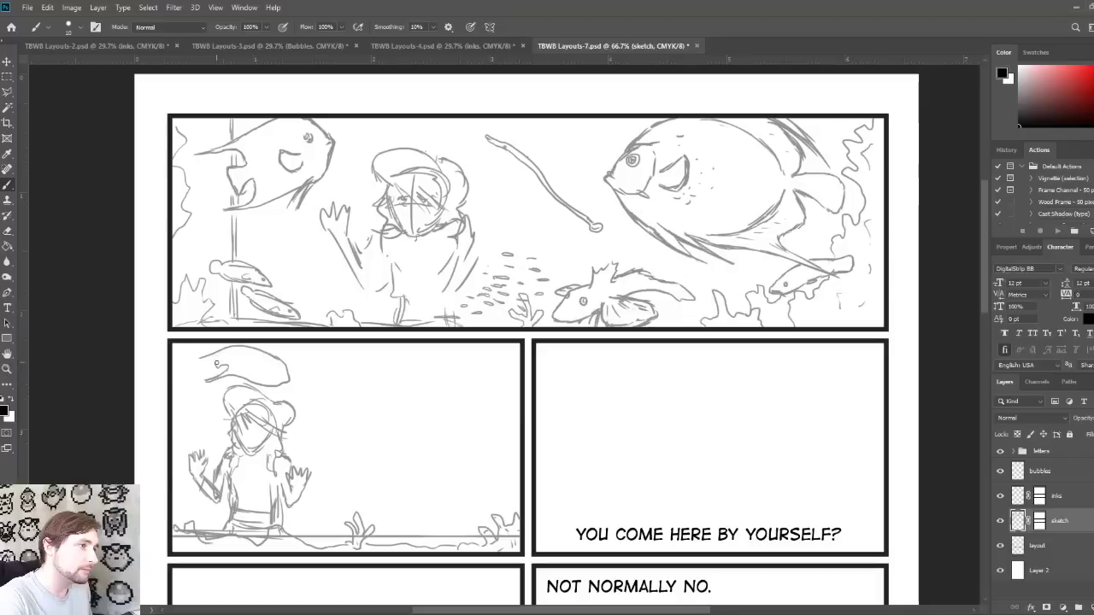
mouse_move(220, 367)
mouse_down()
mouse_move(227, 358)
mouse_move(215, 357)
mouse_up()
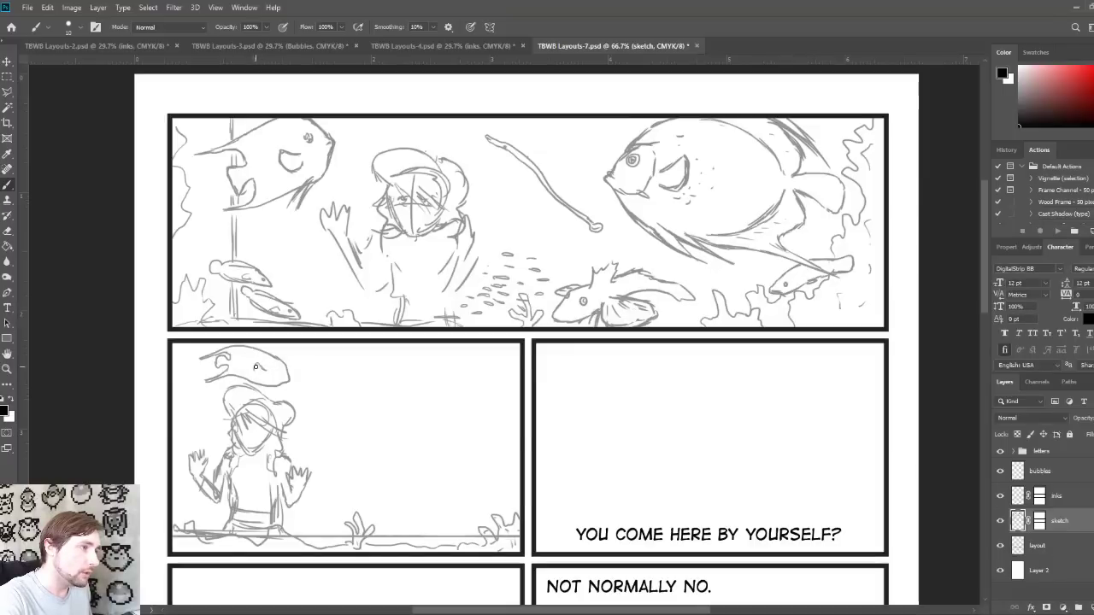
drag(259, 365, 261, 374)
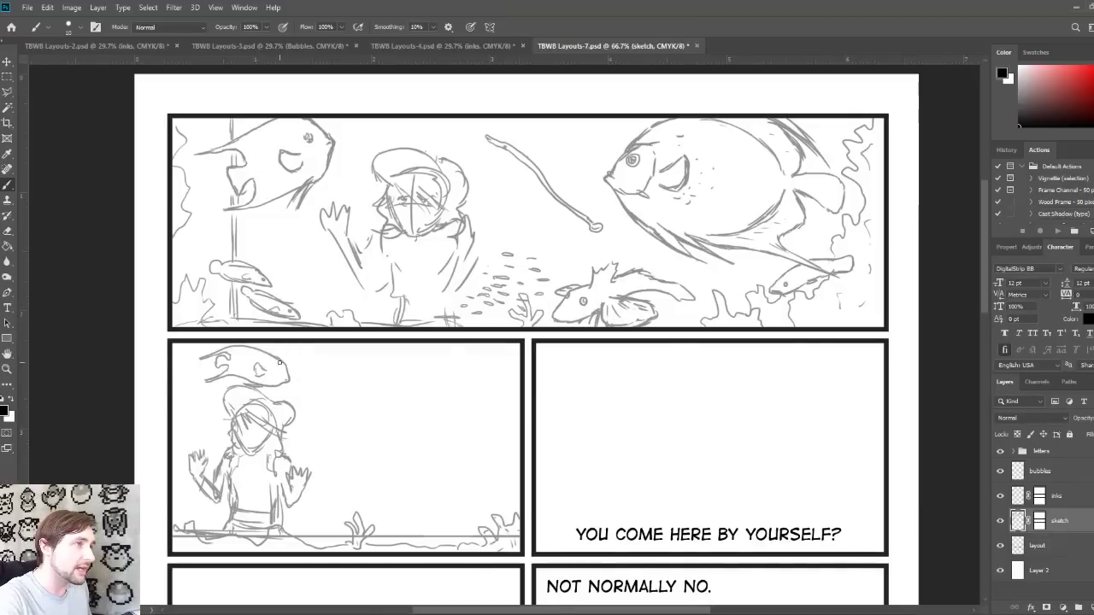
drag(273, 366, 275, 370)
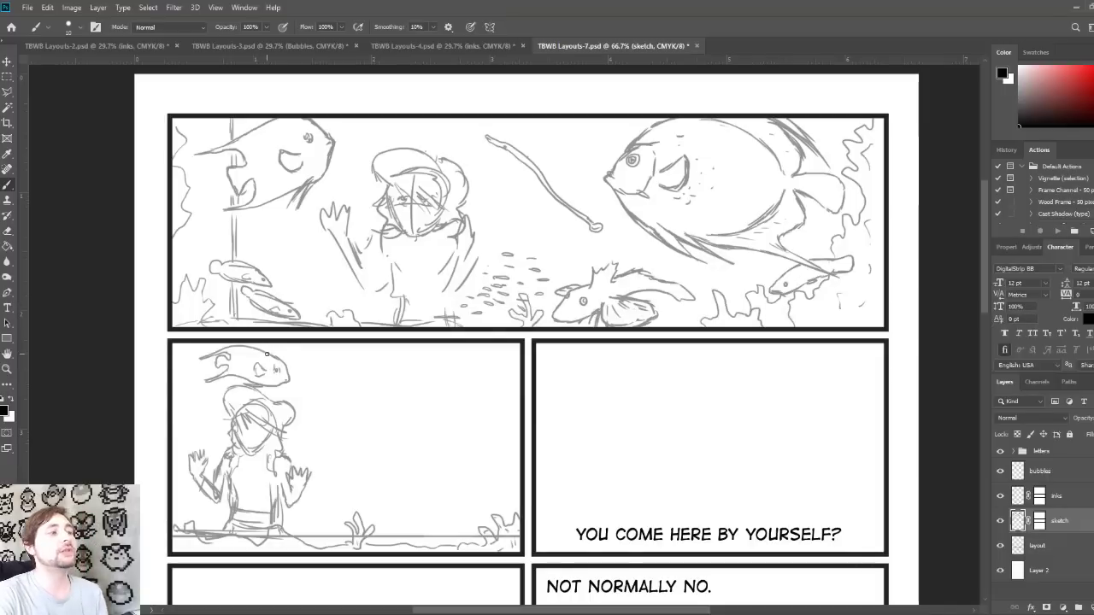
click(286, 363)
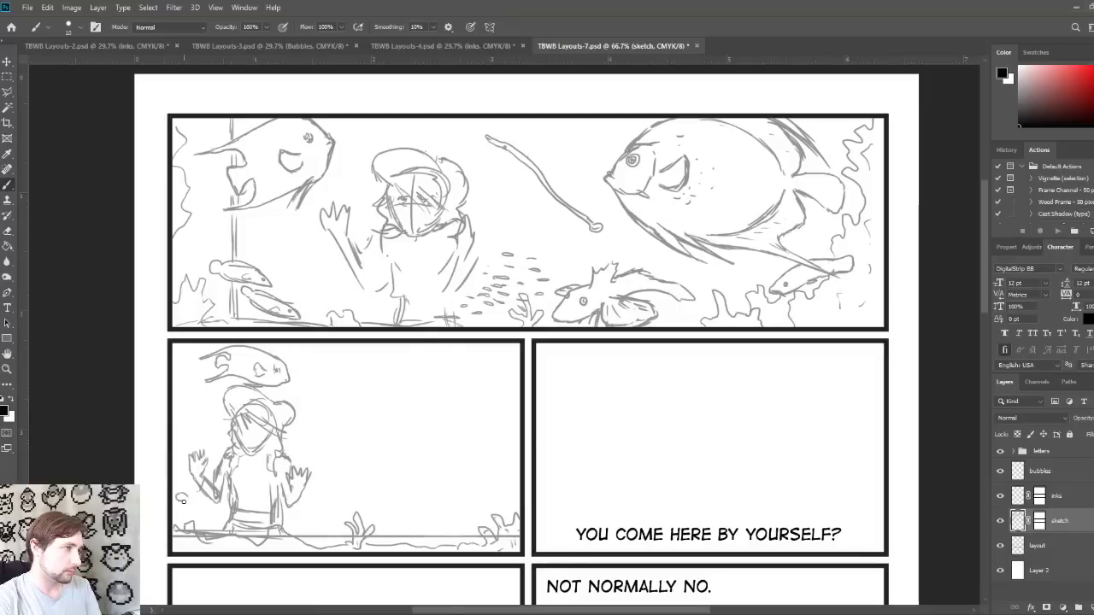
Step: Sketch one small fish beneath the figure's raised hand and another across the ledge in front of the shirt hem
mouse_move(184, 501)
mouse_down()
mouse_move(221, 511)
mouse_move(190, 503)
mouse_move(205, 508)
mouse_up()
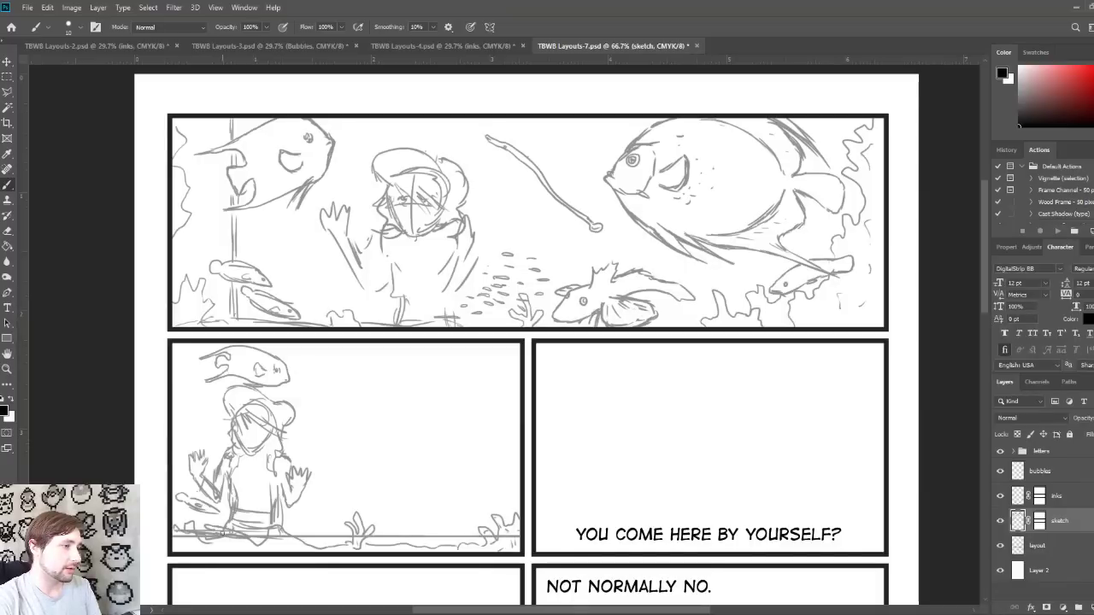
mouse_move(248, 539)
mouse_down()
mouse_move(219, 538)
mouse_move(245, 526)
mouse_up()
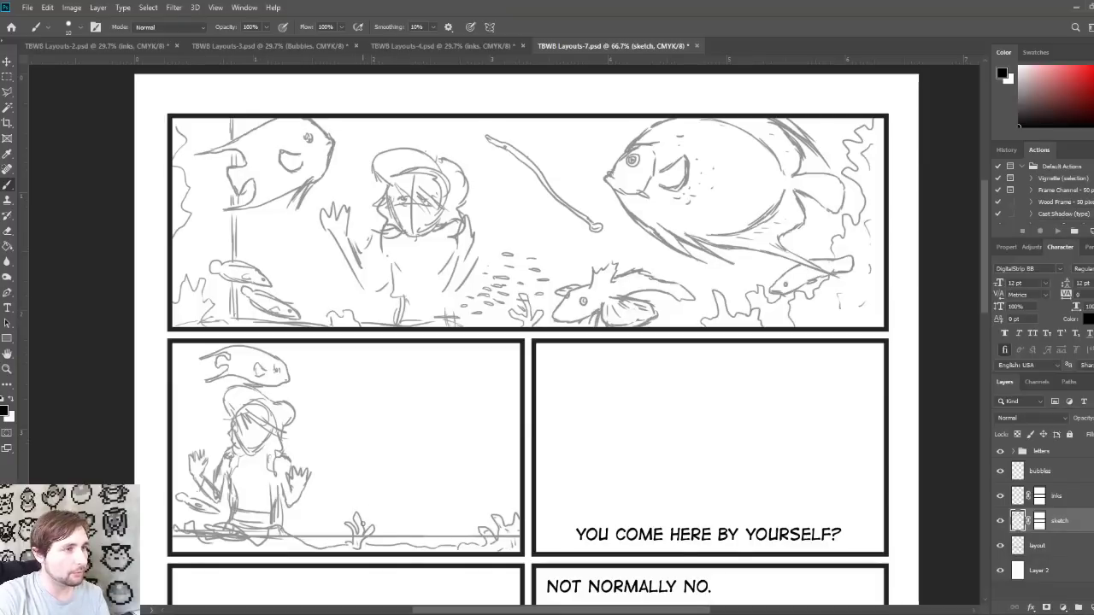
Step: Sketch a school of tiny fish above the middle coral and a spiny fish lying along the seabed beneath it
drag(379, 508, 423, 517)
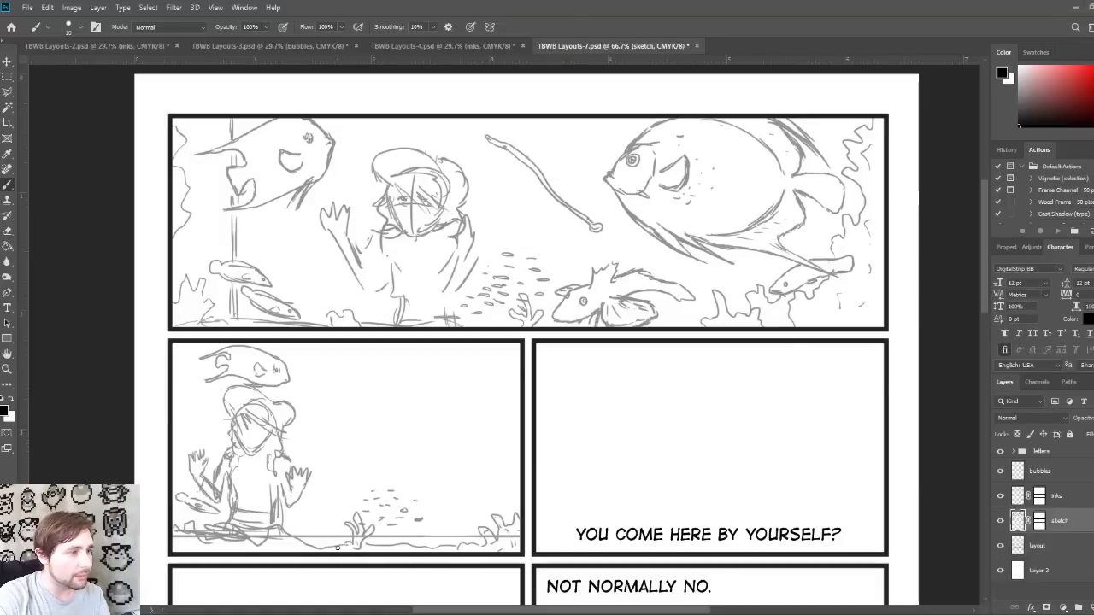
mouse_move(342, 541)
mouse_down()
mouse_move(387, 535)
mouse_move(358, 543)
mouse_move(379, 529)
mouse_move(441, 548)
mouse_move(352, 549)
mouse_up()
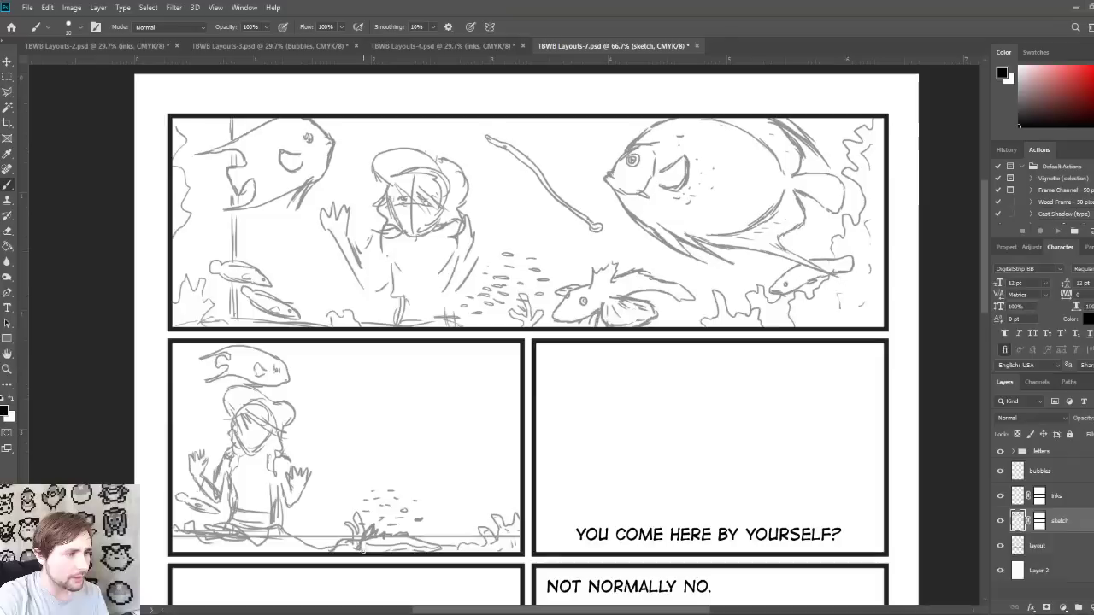
mouse_move(412, 554)
mouse_down()
mouse_move(378, 548)
mouse_move(410, 551)
mouse_up()
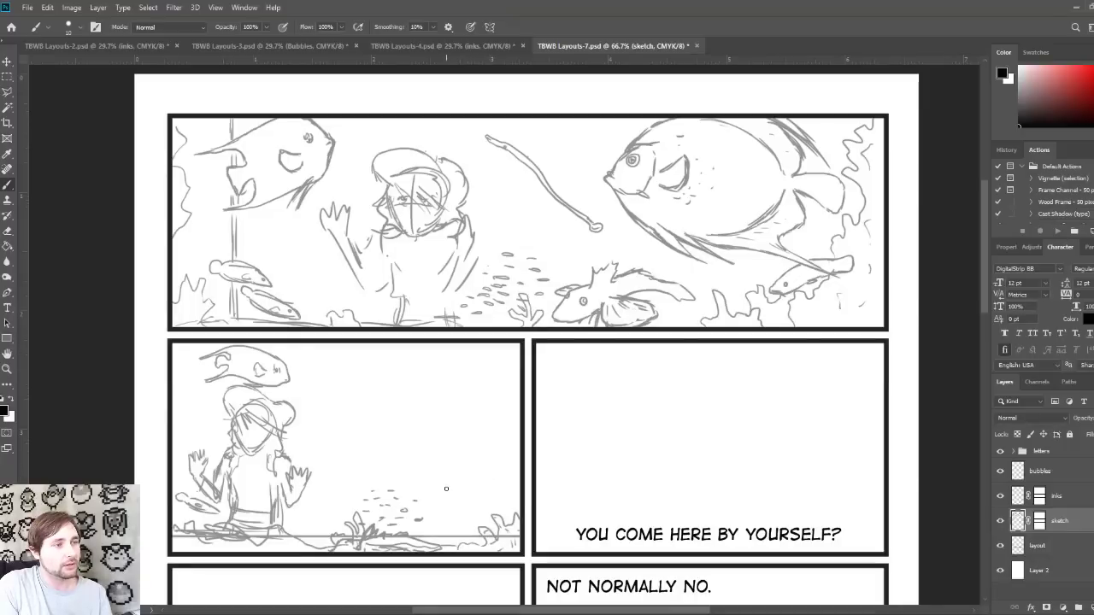
Step: Sketch a slim slanted fish above the corner coral and a curved eel with a rounded head beside the figure
mouse_move(445, 489)
mouse_down()
mouse_move(510, 460)
mouse_move(487, 484)
mouse_move(448, 488)
mouse_up()
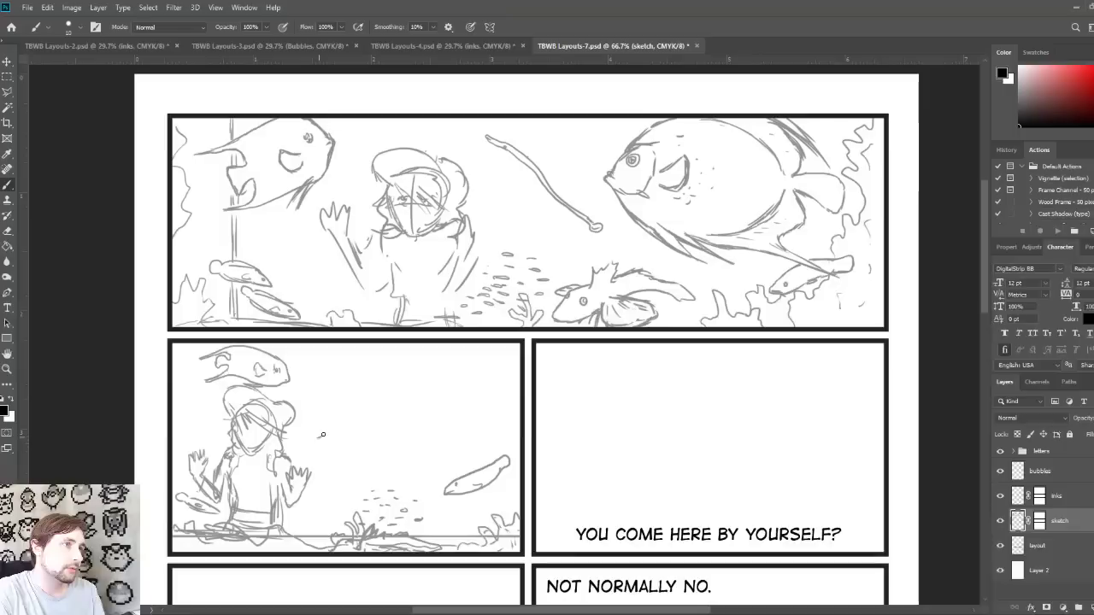
mouse_move(317, 438)
mouse_down()
mouse_move(339, 395)
mouse_move(381, 400)
mouse_up()
mouse_move(316, 438)
mouse_down()
mouse_move(350, 389)
mouse_move(368, 387)
mouse_move(383, 405)
mouse_up()
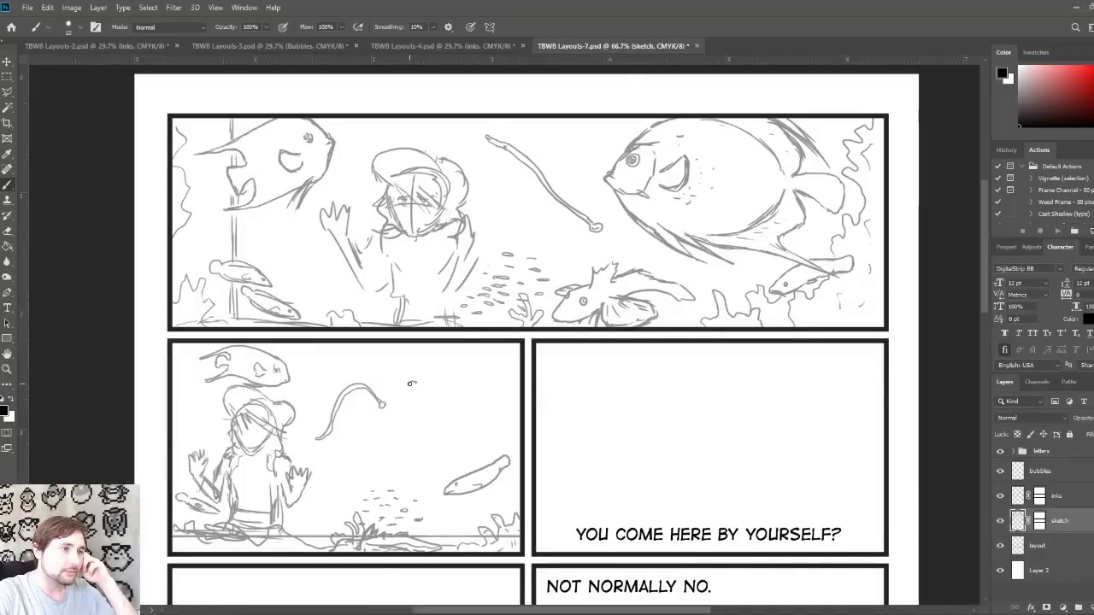
Step: Sketch a large round fish at the panel's upper edge, with belly fins, tail, side fin, trailing top fin, face and stripes
mouse_move(409, 387)
mouse_down()
mouse_move(427, 419)
mouse_move(462, 425)
mouse_move(443, 437)
mouse_move(462, 435)
mouse_up()
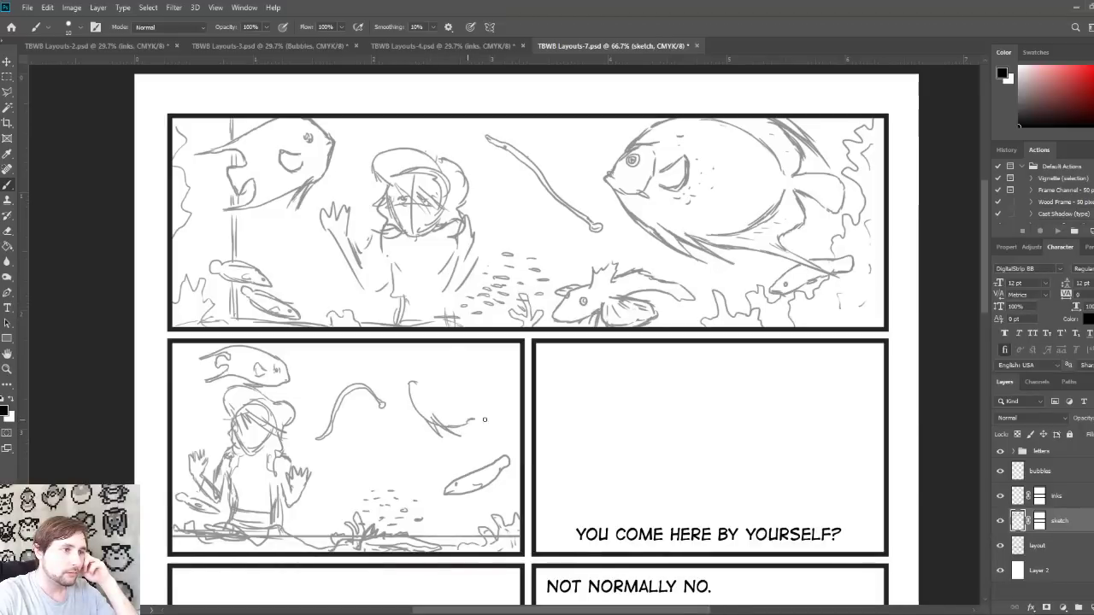
mouse_move(470, 424)
mouse_down()
mouse_move(495, 435)
mouse_move(474, 417)
mouse_move(492, 390)
mouse_up()
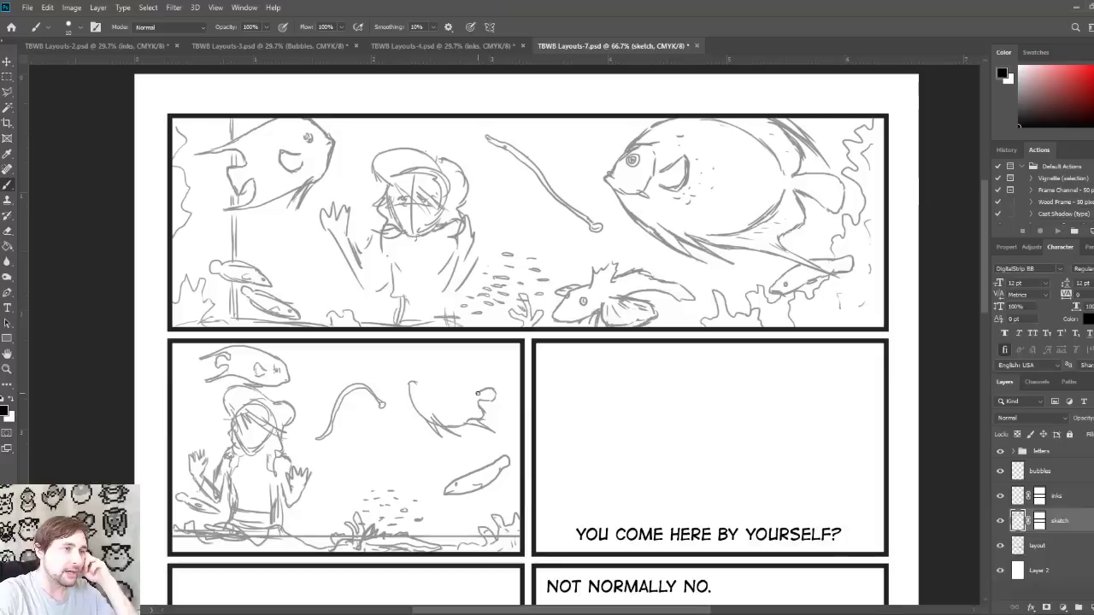
mouse_move(479, 389)
mouse_down()
mouse_move(439, 354)
mouse_move(409, 380)
mouse_move(438, 344)
mouse_up()
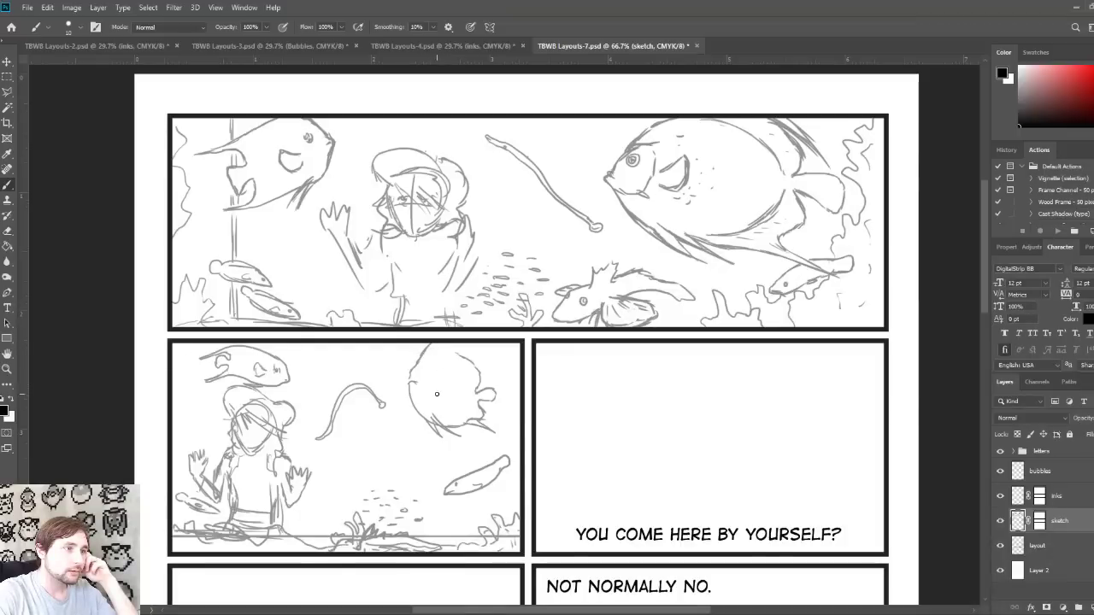
mouse_move(441, 393)
mouse_down()
mouse_move(434, 366)
mouse_move(453, 392)
mouse_up()
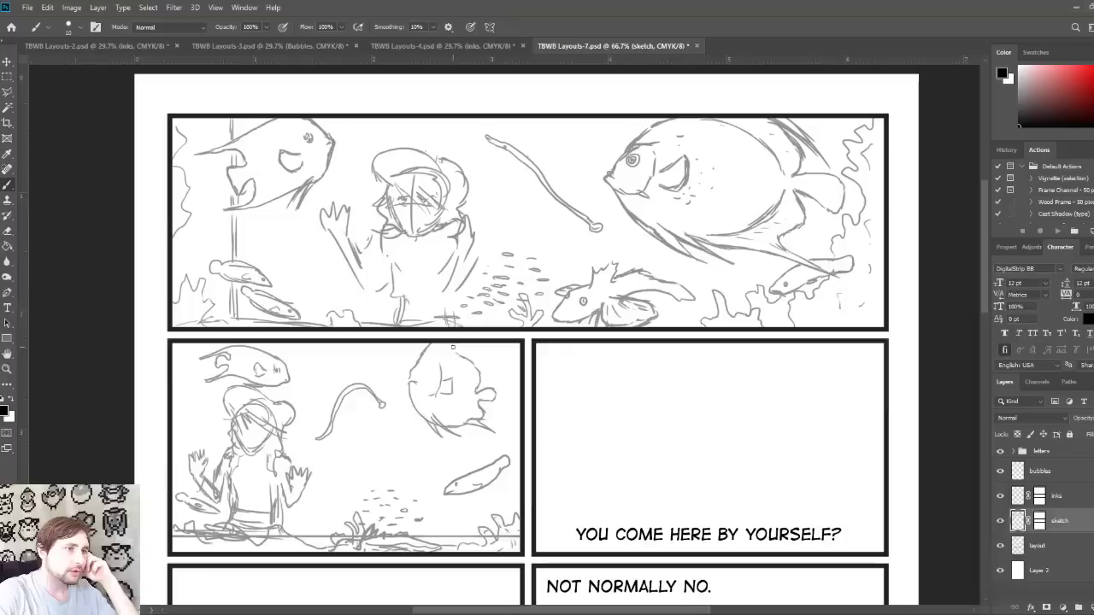
mouse_move(467, 344)
mouse_down()
mouse_move(483, 361)
mouse_move(469, 358)
mouse_up()
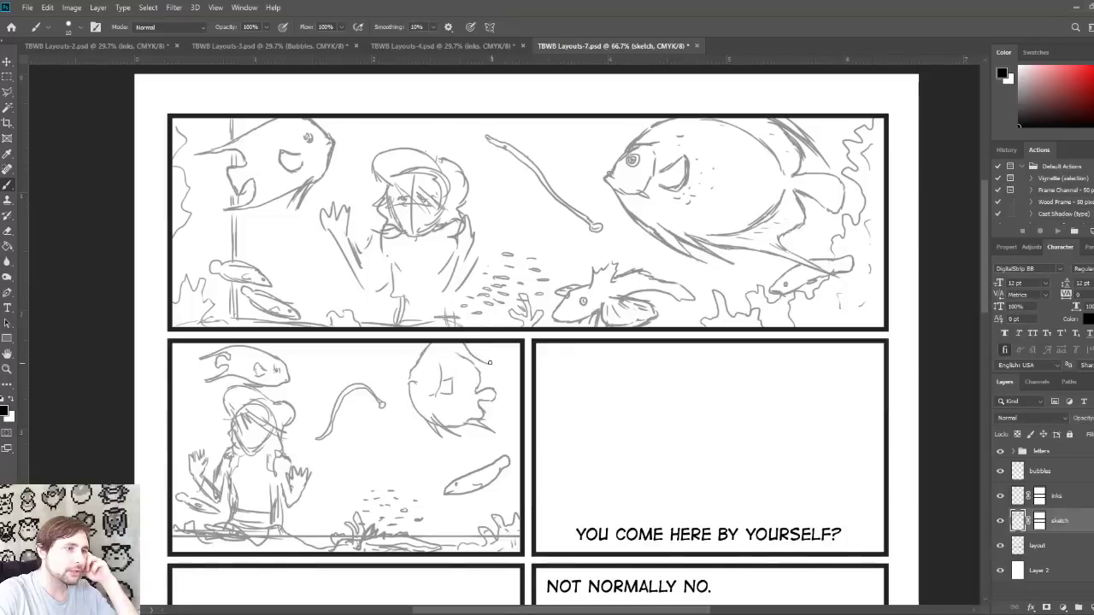
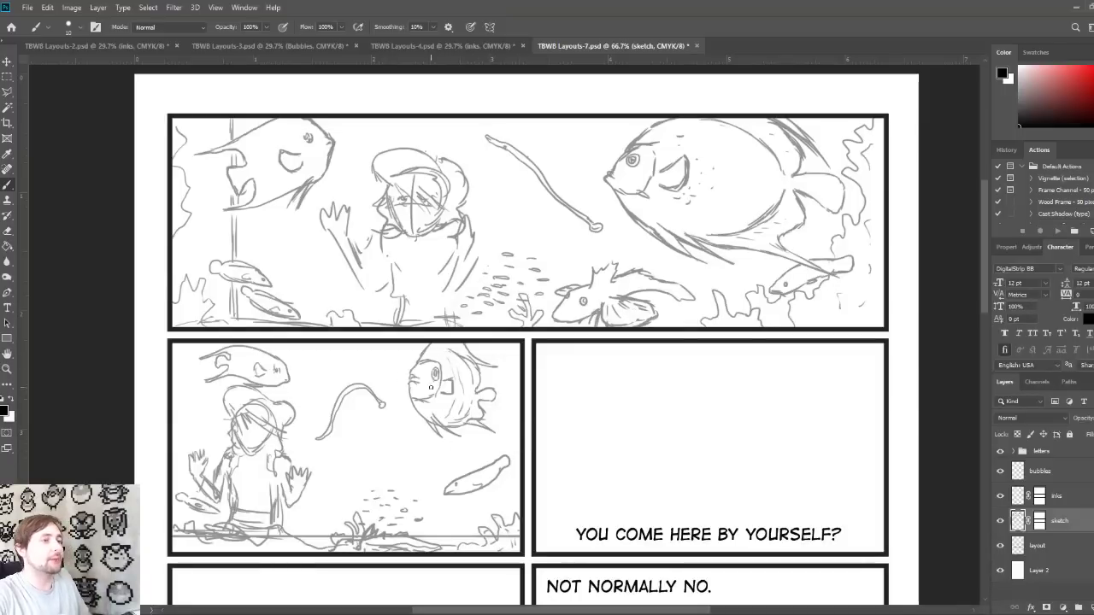
Step: Select the large round fish with a rectangular marquee, move it slightly toward the eel, and clear the selection
click(7, 76)
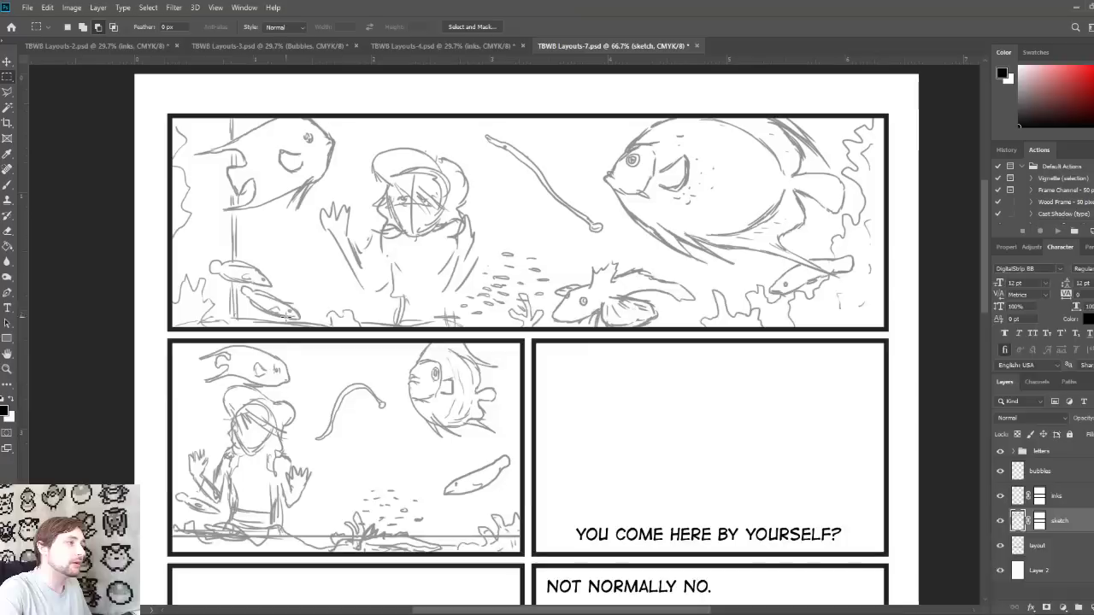
drag(426, 371, 395, 338)
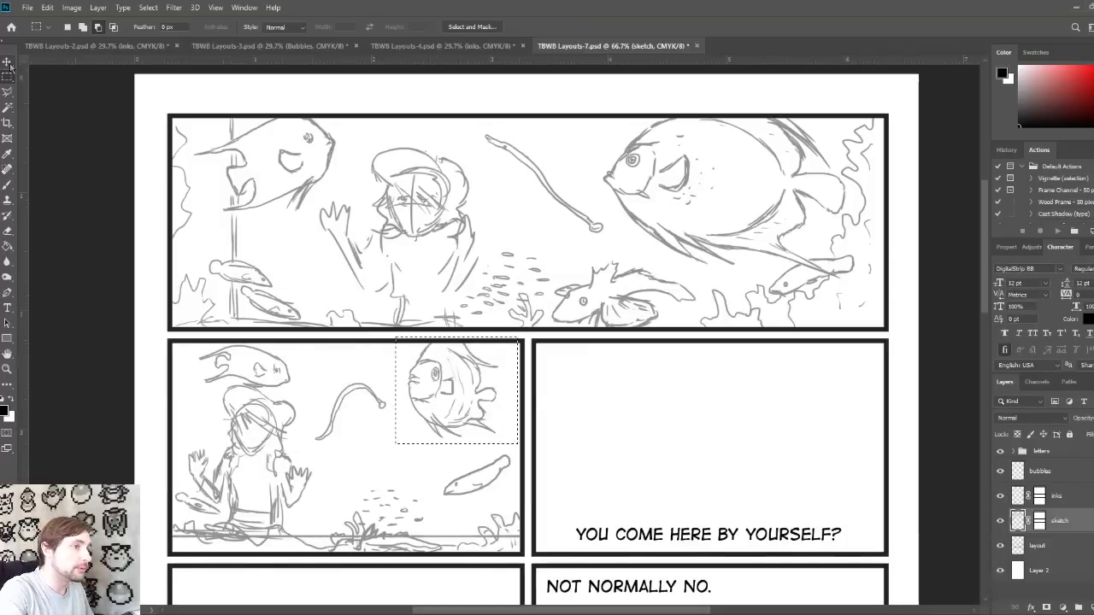
click(7, 61)
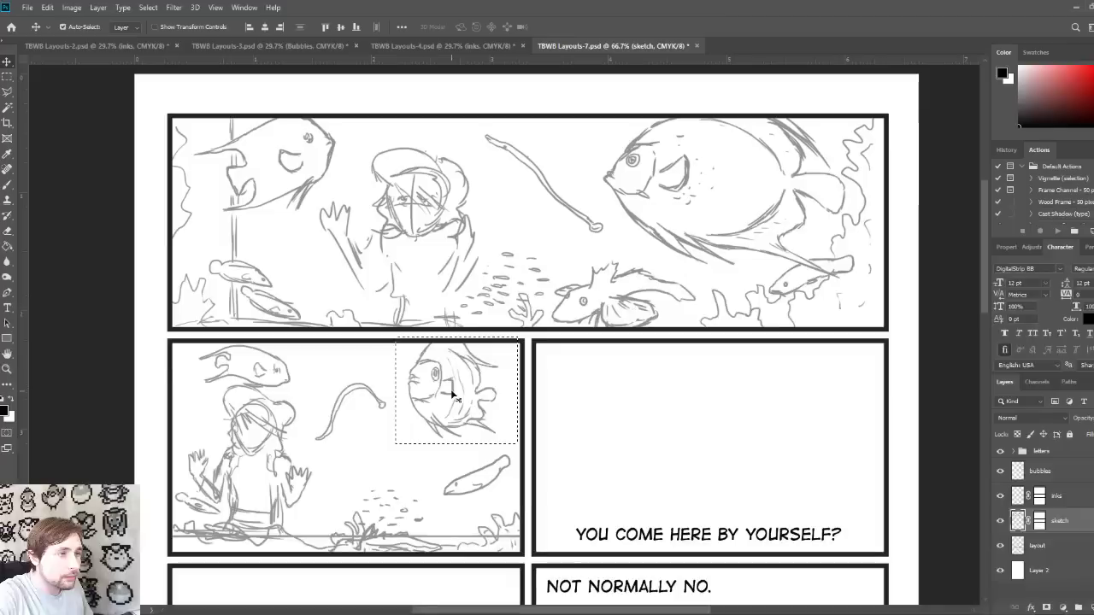
drag(455, 394, 432, 390)
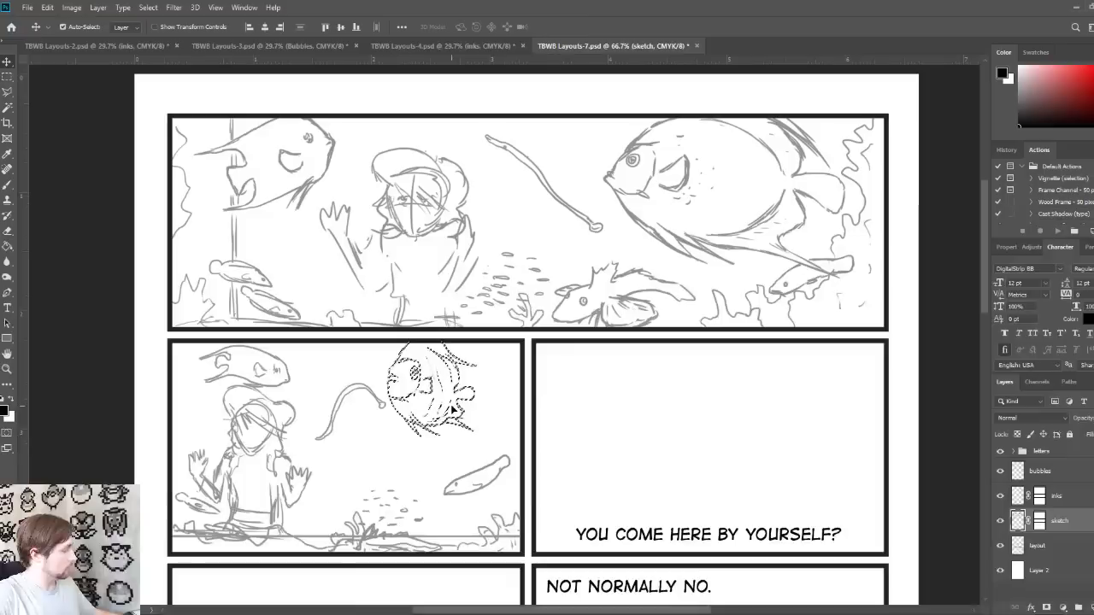
key(ctrl+d)
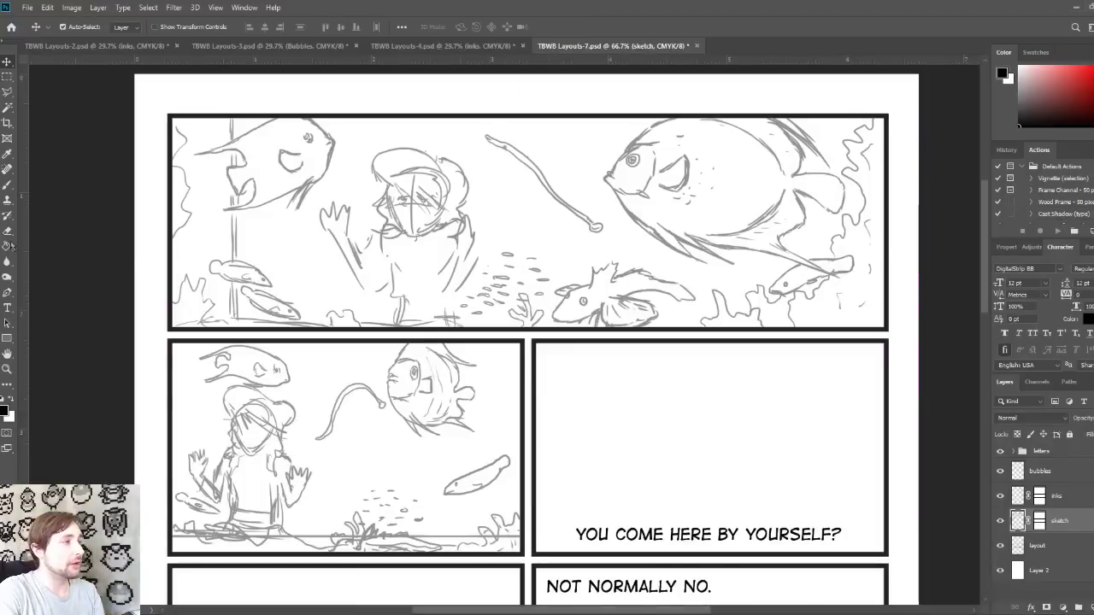
Step: Sketch a second figure's head with hair and face guidelines at the panel's far edge, and add face guidelines to the hatted figure
click(7, 183)
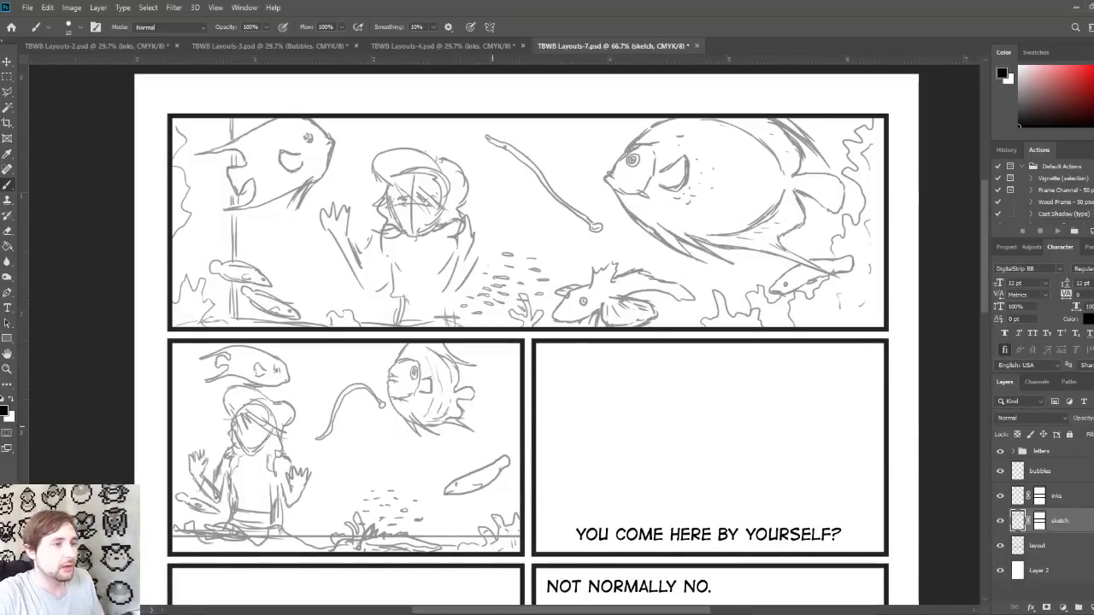
mouse_move(491, 417)
mouse_down()
mouse_move(501, 435)
mouse_move(493, 428)
mouse_move(507, 433)
mouse_move(514, 428)
mouse_move(490, 396)
mouse_move(493, 384)
mouse_move(513, 384)
mouse_move(499, 375)
mouse_move(490, 399)
mouse_move(486, 390)
mouse_move(515, 380)
mouse_move(517, 389)
mouse_move(488, 392)
mouse_move(511, 432)
mouse_up()
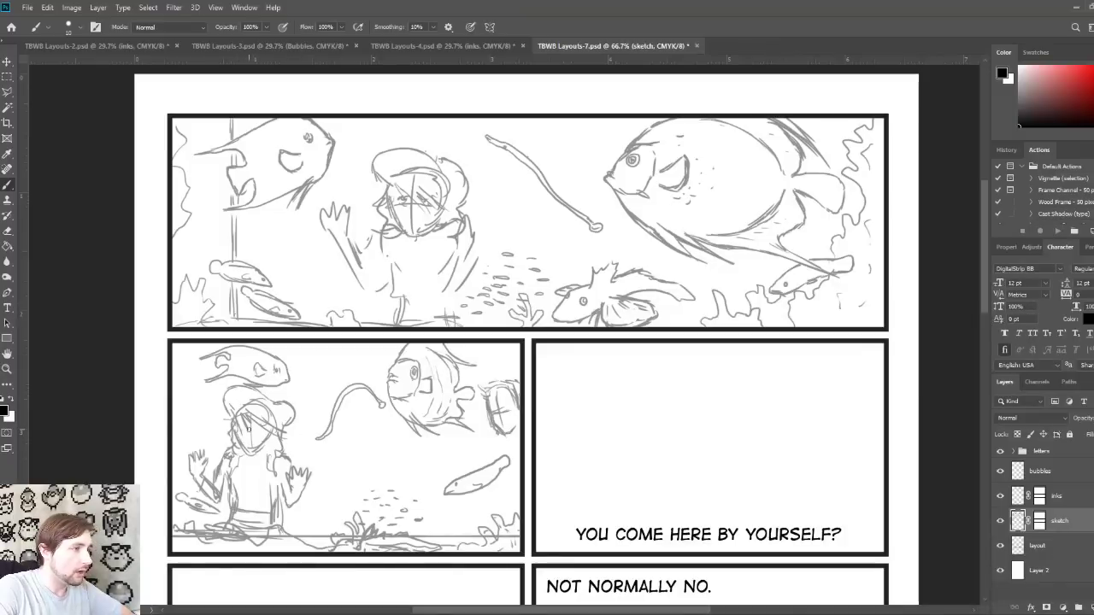
drag(241, 430, 266, 432)
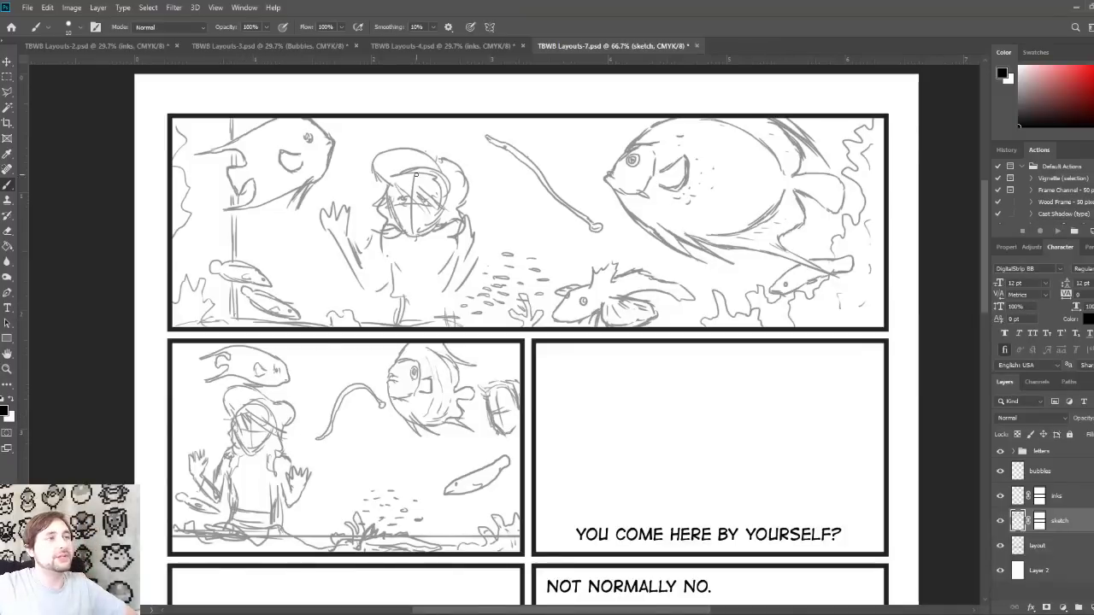
Step: Review the finished pages TBWB Layouts-4, TBWB Layouts-3 and TBWB Layouts-2, and return to TBWB Layouts-7
click(436, 47)
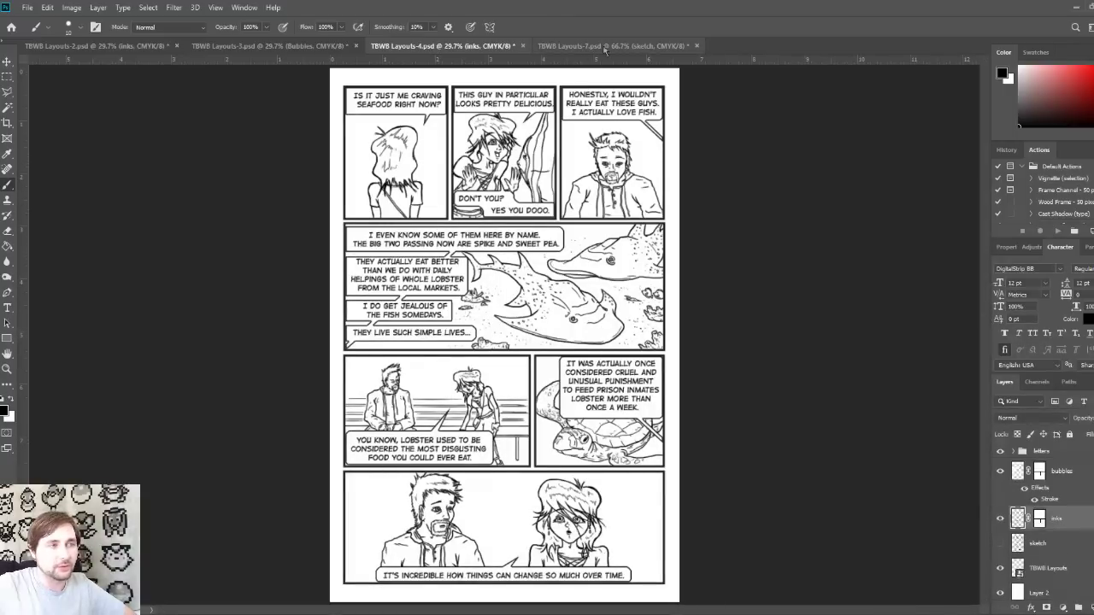
key(ctrl+shift+Tab)
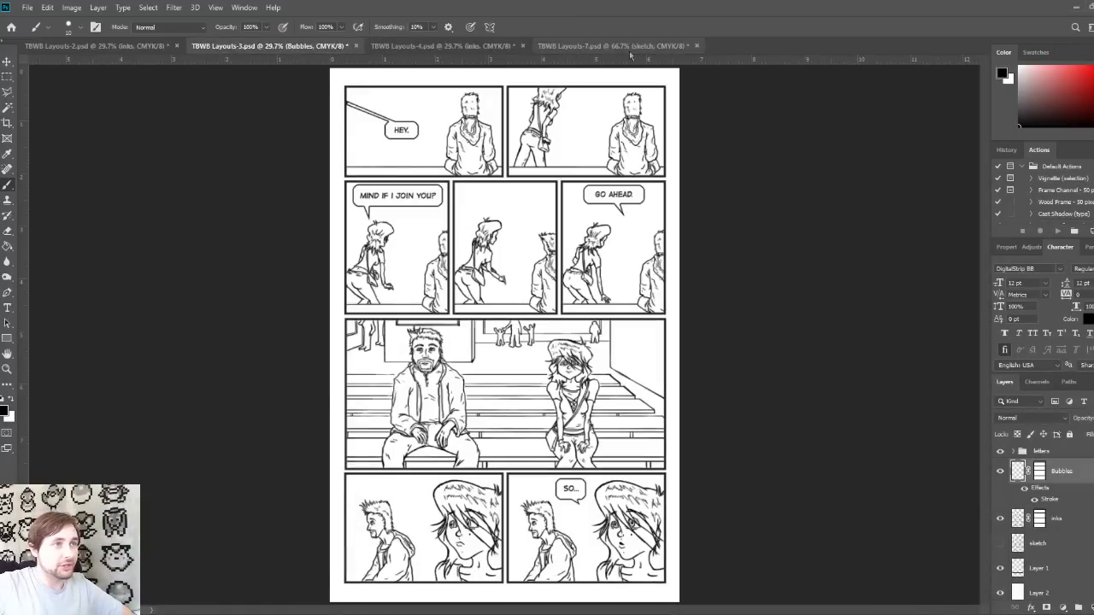
click(114, 47)
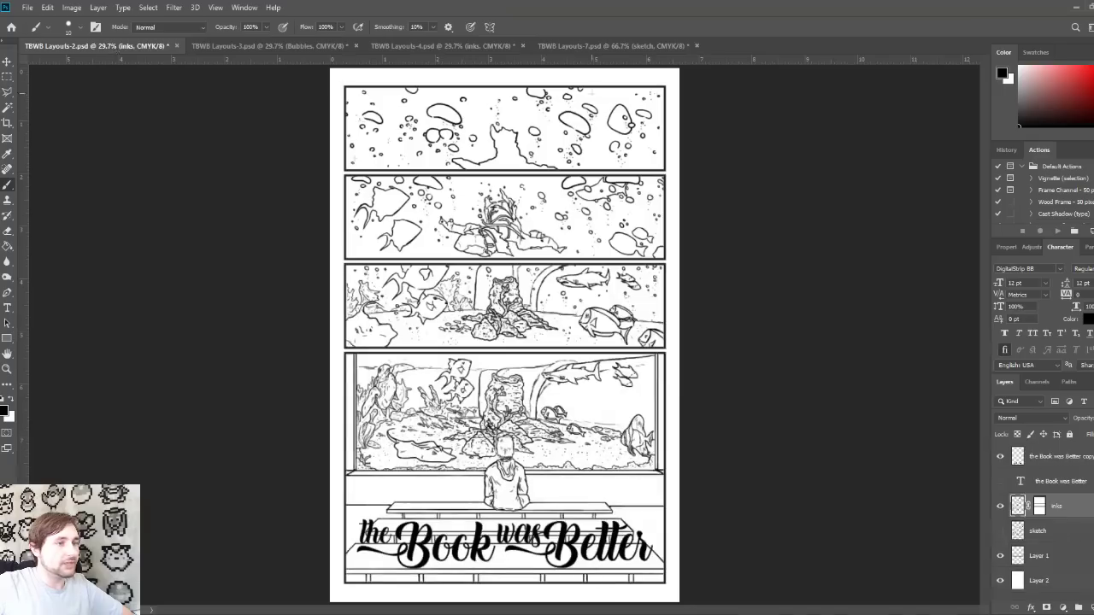
click(624, 49)
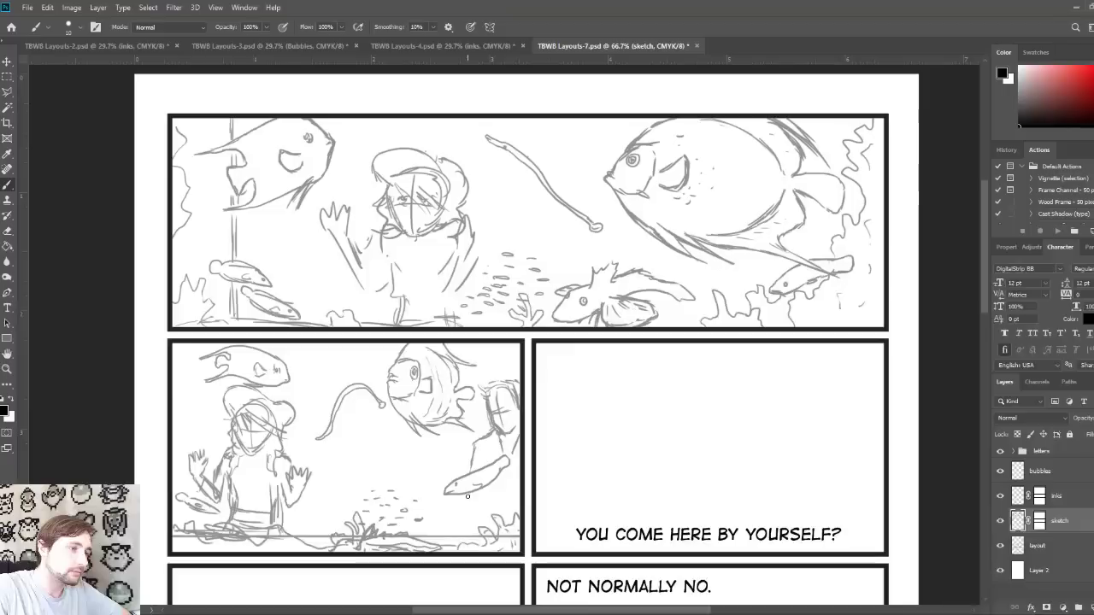
Step: Sketch the second figure's arm, torso and lower body behind the slim slanted fish, down to the corner coral
mouse_move(468, 497)
mouse_down()
mouse_move(452, 526)
mouse_move(466, 502)
mouse_move(454, 522)
mouse_move(465, 535)
mouse_move(445, 532)
mouse_move(470, 540)
mouse_move(519, 512)
mouse_move(472, 531)
mouse_move(509, 462)
mouse_up()
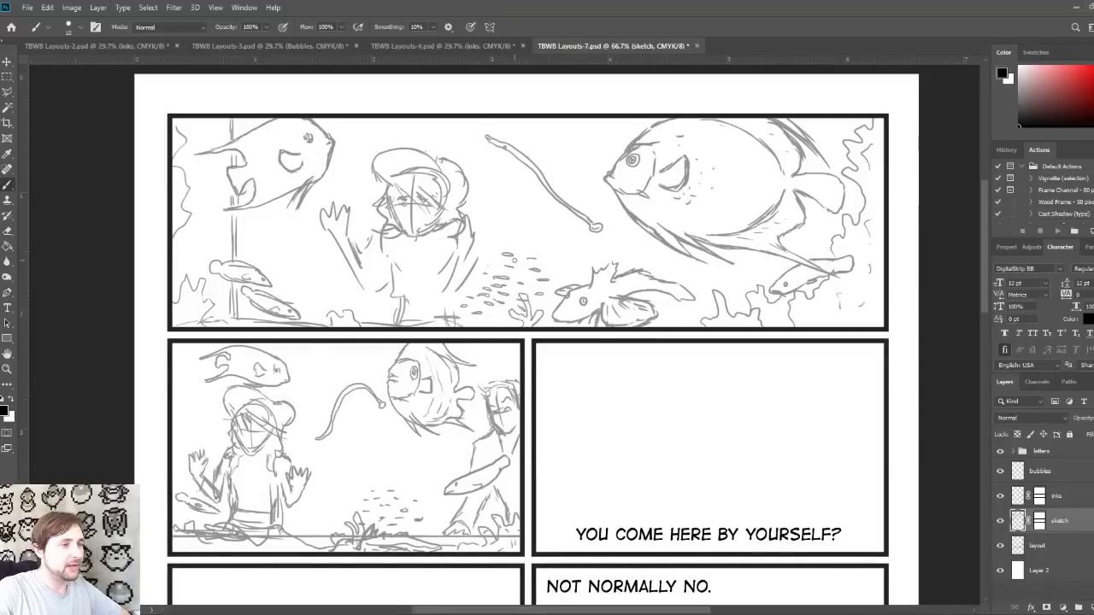
mouse_move(731, 408)
mouse_down()
mouse_move(716, 398)
mouse_move(725, 398)
mouse_up()
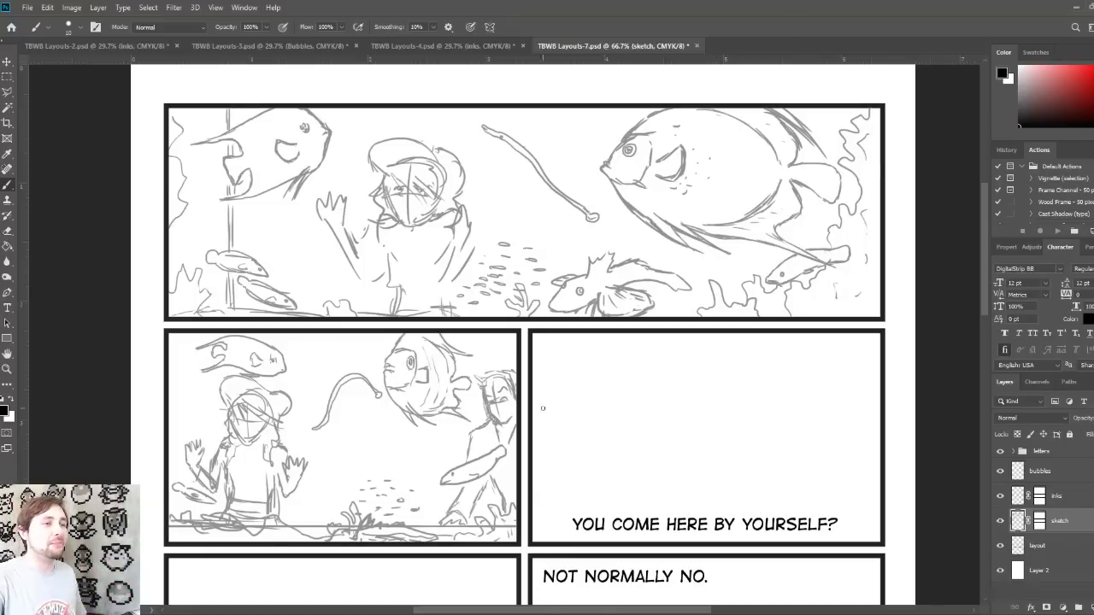
drag(709, 447, 684, 374)
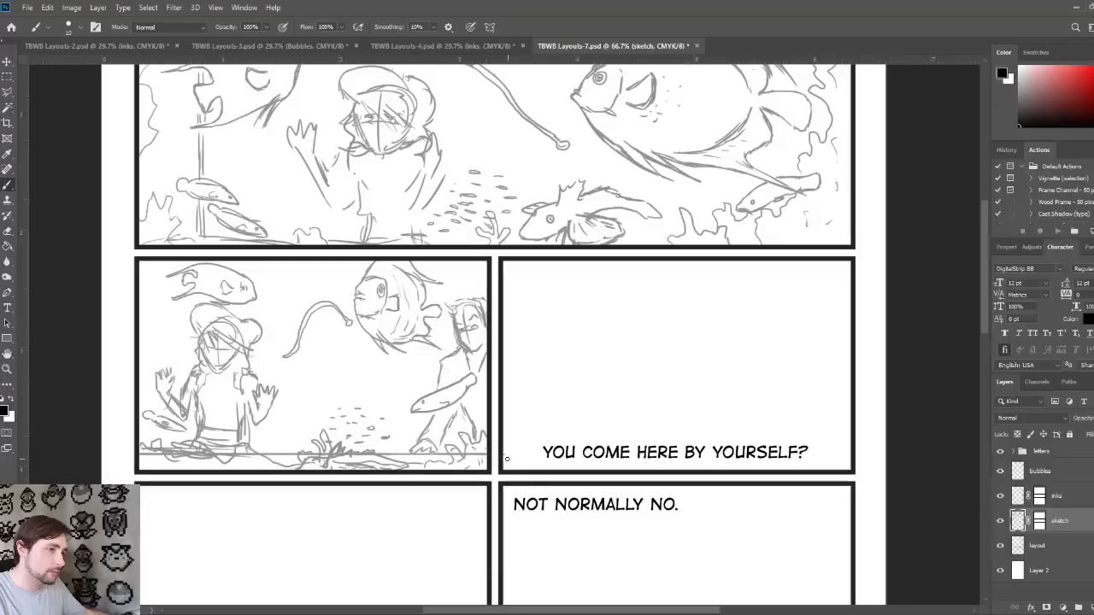
Step: Draw a floor line across the empty second-row panel and handwrite a note to paste the character with "(eyes move)"
mouse_move(503, 456)
mouse_down()
mouse_move(676, 474)
mouse_move(852, 457)
mouse_up()
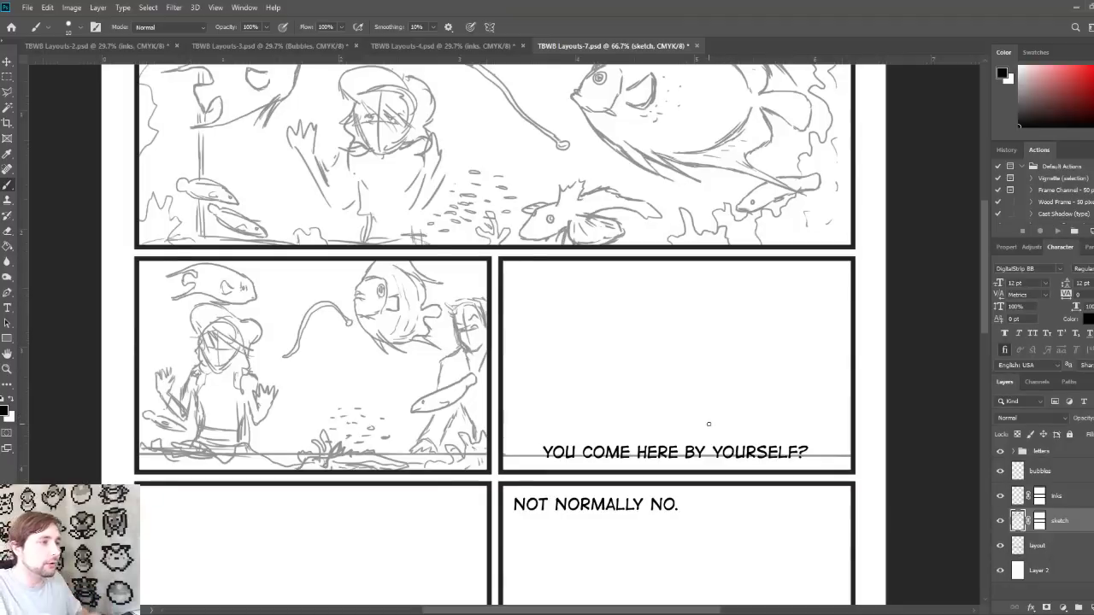
mouse_move(567, 372)
mouse_down()
mouse_move(568, 384)
mouse_move(600, 365)
mouse_move(574, 407)
mouse_move(604, 398)
mouse_up()
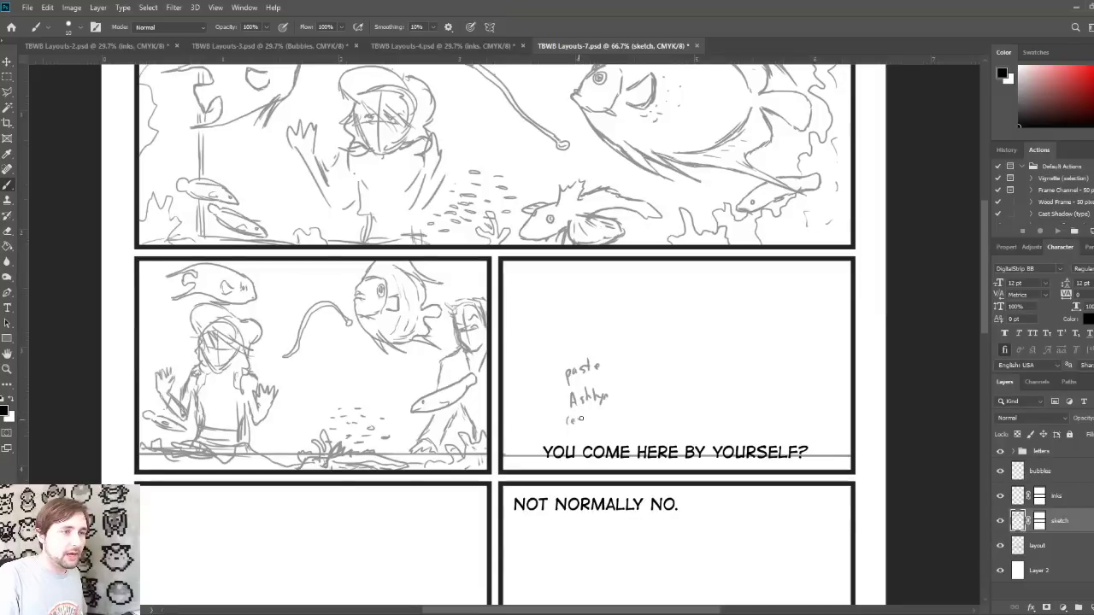
mouse_move(580, 419)
mouse_down()
mouse_move(620, 418)
mouse_move(615, 409)
mouse_up()
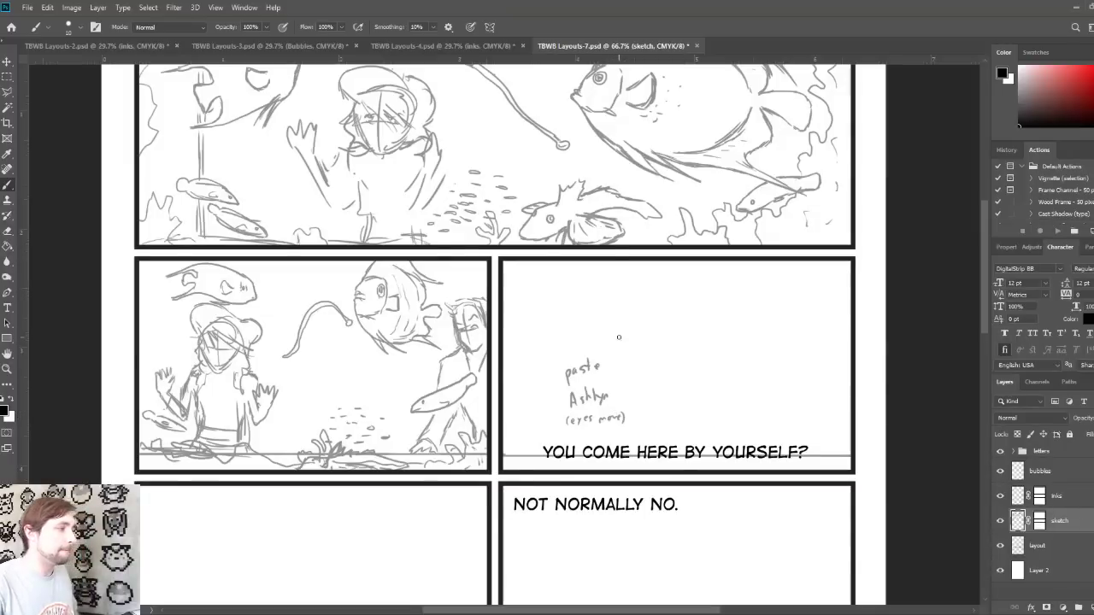
drag(582, 343, 591, 342)
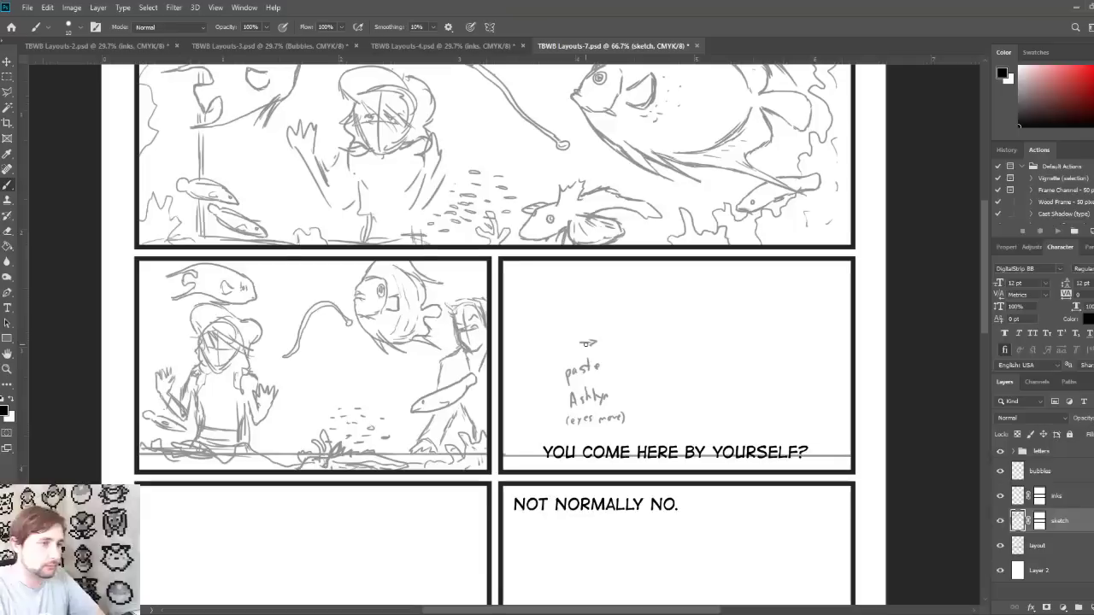
key(ctrl+z)
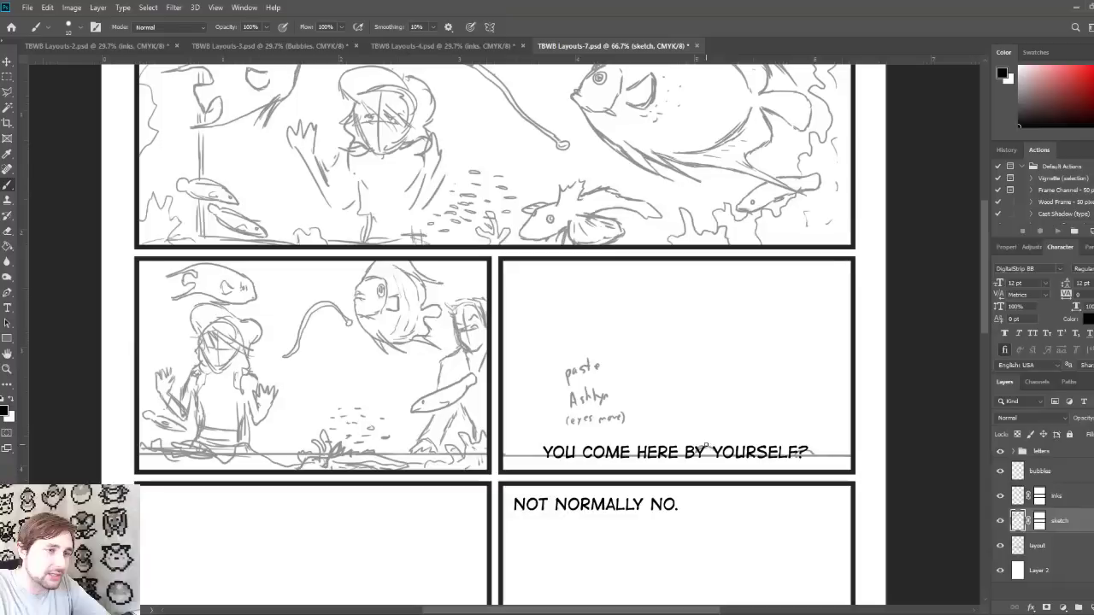
Step: Sketch a figure's torso beside the note, with shoulders, arms, an open jacket and a shirt neckline, down to the floor line
drag(704, 445, 725, 368)
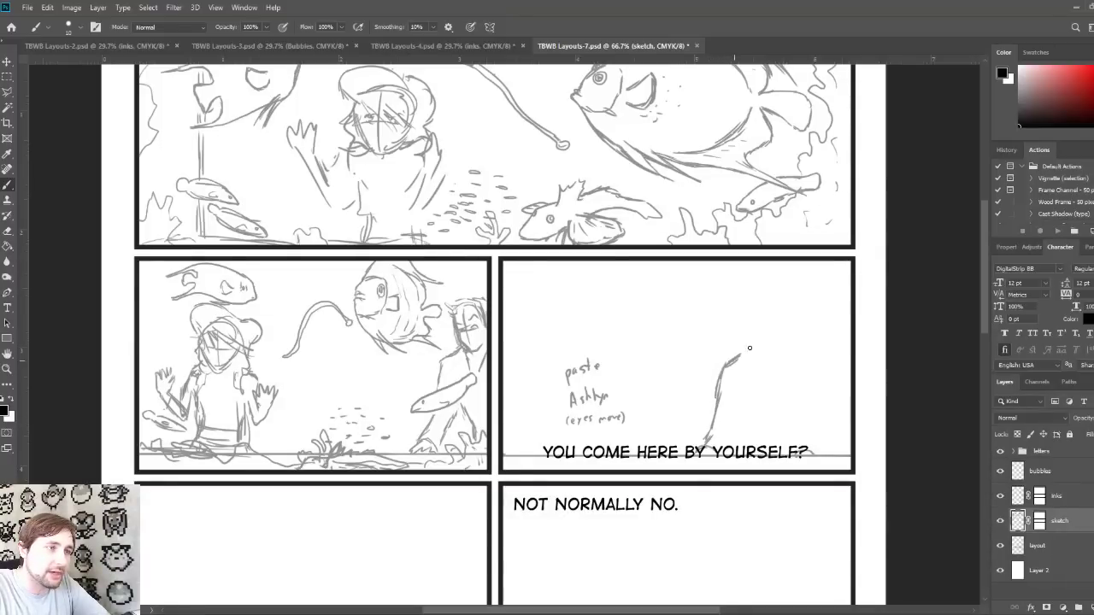
mouse_move(790, 348)
mouse_down()
mouse_move(815, 386)
mouse_move(821, 458)
mouse_move(791, 417)
mouse_up()
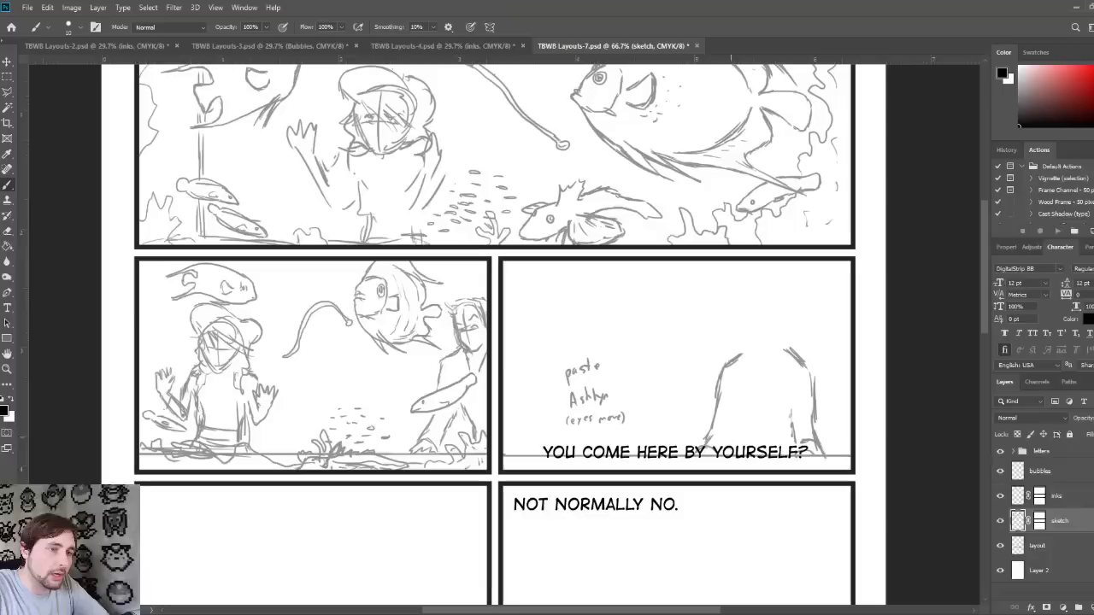
mouse_move(713, 448)
mouse_down()
mouse_move(742, 386)
mouse_move(741, 435)
mouse_move(810, 437)
mouse_move(775, 434)
mouse_move(756, 446)
mouse_move(751, 435)
mouse_move(749, 448)
mouse_move(779, 450)
mouse_up()
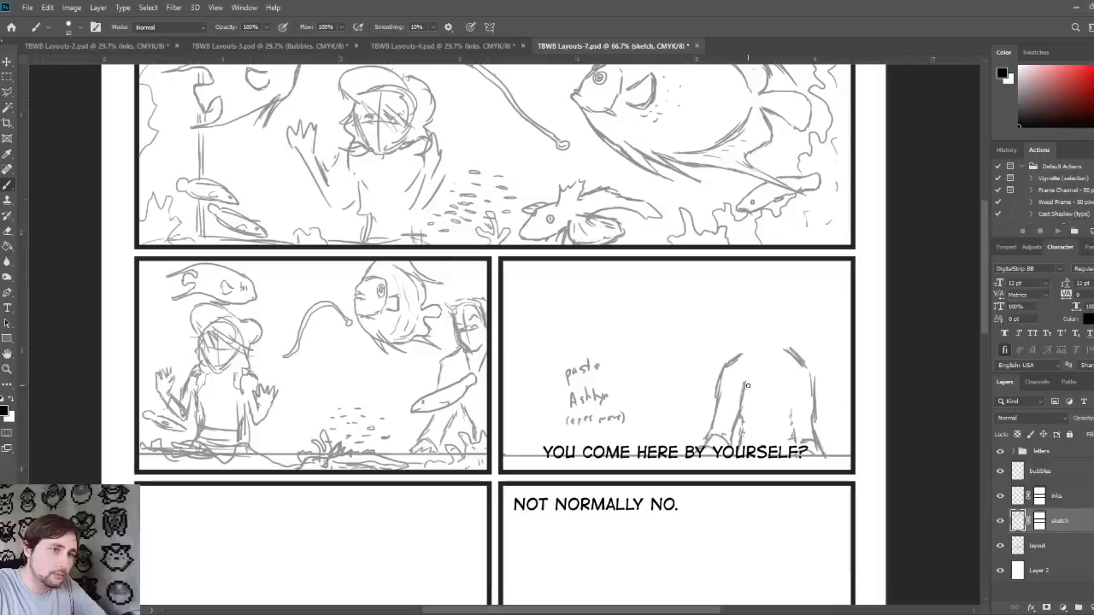
drag(752, 360, 760, 436)
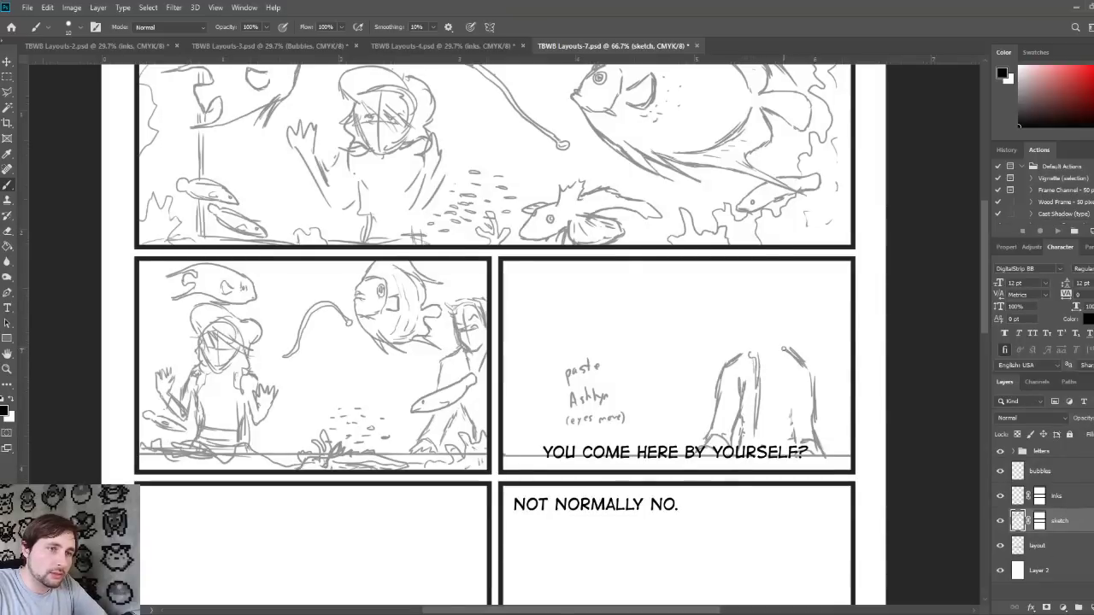
drag(784, 352, 781, 434)
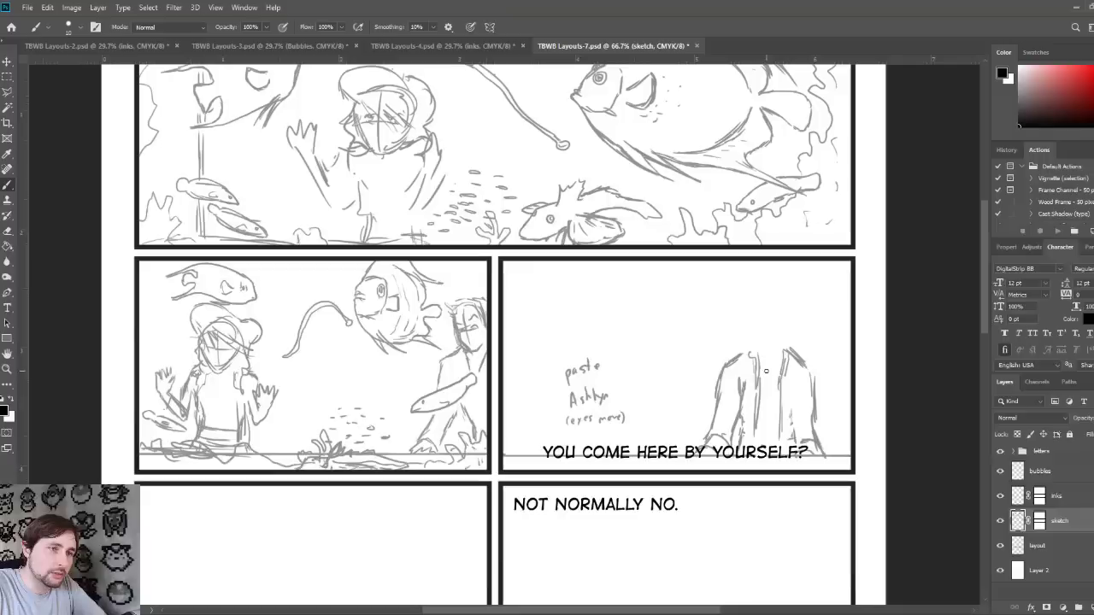
mouse_move(775, 364)
mouse_down()
mouse_move(756, 368)
mouse_move(758, 345)
mouse_up()
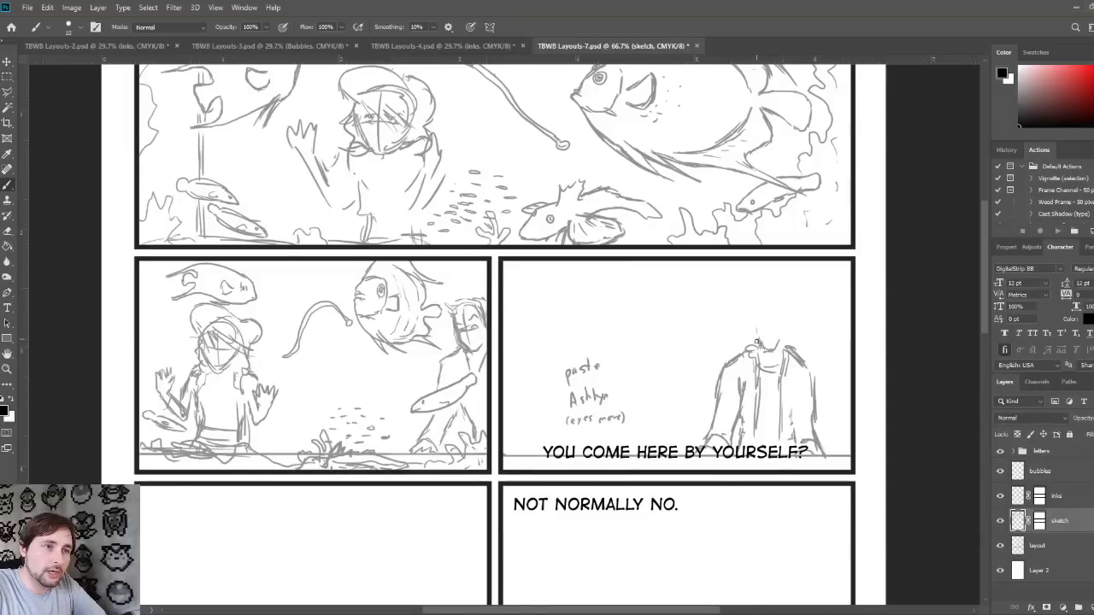
Step: Sketch the jacketed figure's jaw, head and short tousled hair, and add face guidelines
drag(756, 342, 762, 351)
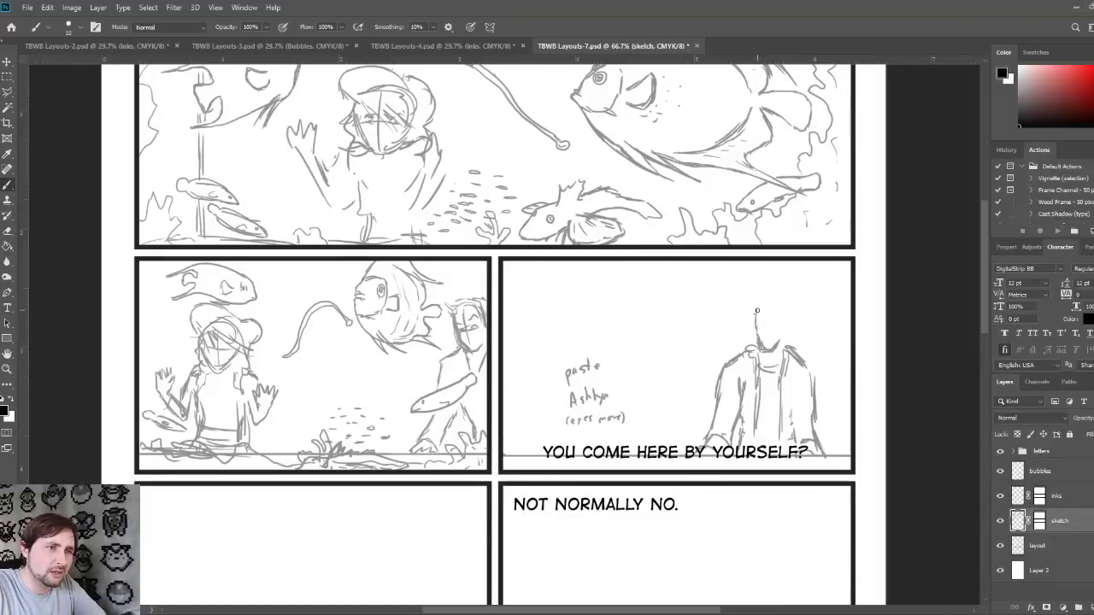
mouse_move(758, 311)
mouse_down()
mouse_move(788, 310)
mouse_move(781, 336)
mouse_up()
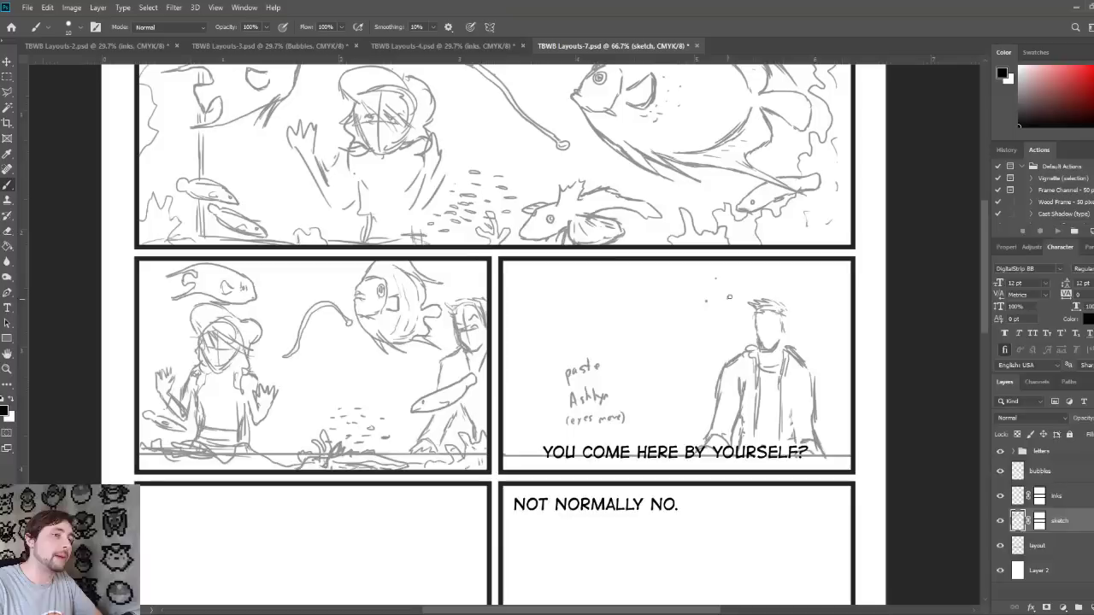
drag(746, 279, 699, 320)
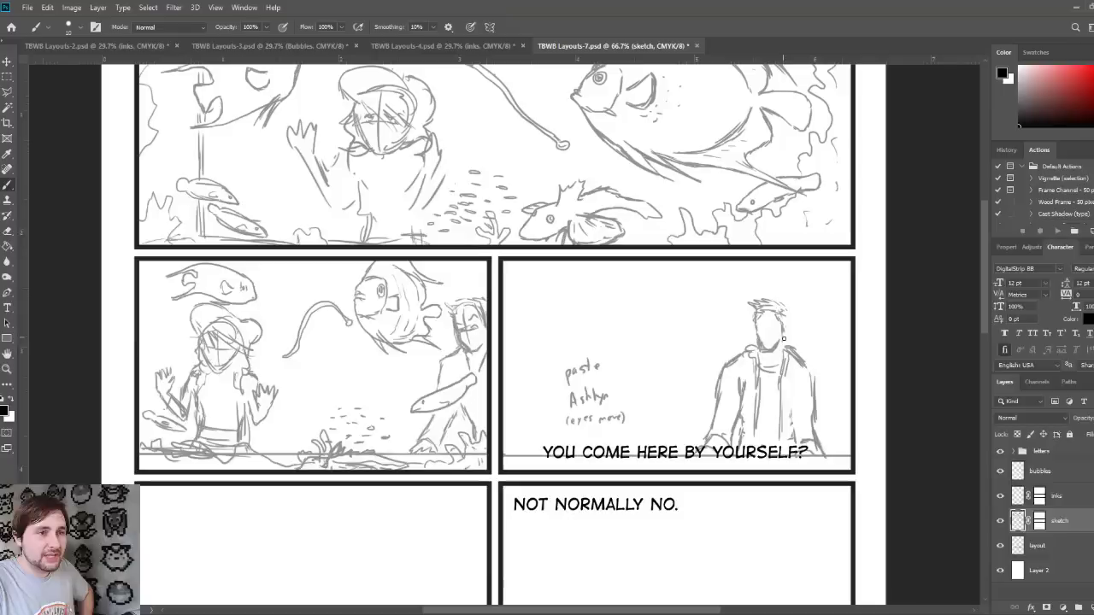
mouse_move(783, 336)
mouse_down()
mouse_move(787, 306)
mouse_move(754, 306)
mouse_move(756, 342)
mouse_up()
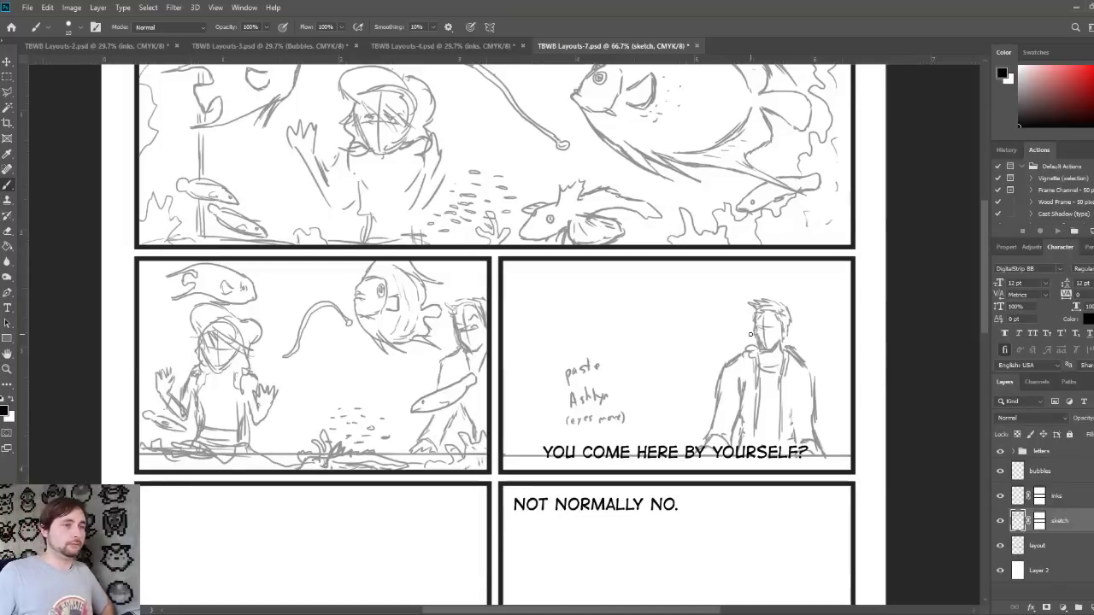
Step: Select the jacketed figure's head with the Polygonal Lasso, enlarge it slightly with Free Transform, and clear the selection
key(m)
click(7, 76)
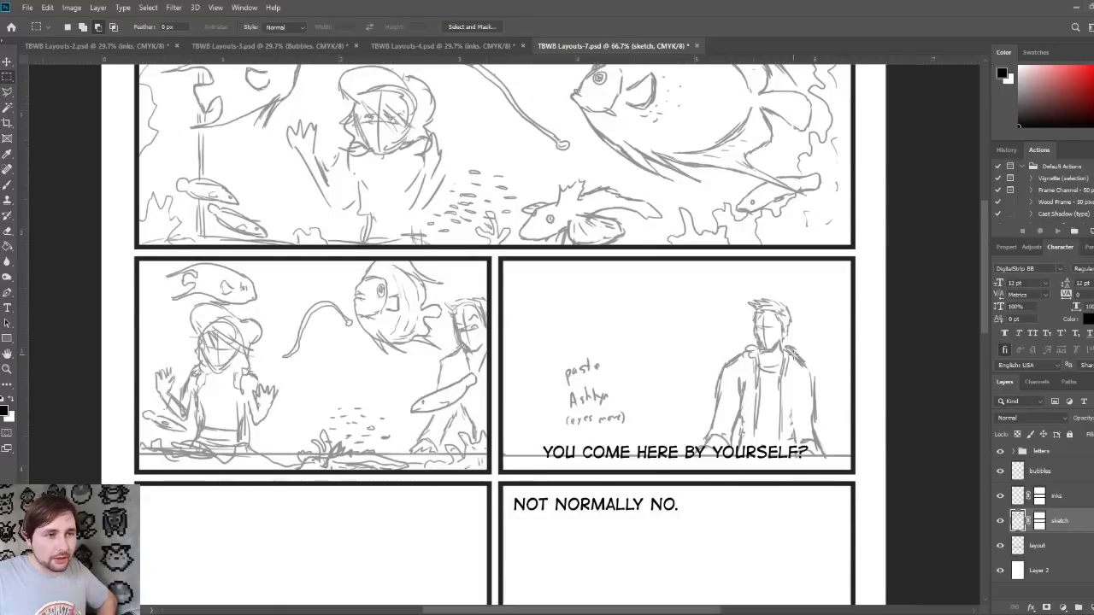
click(7, 91)
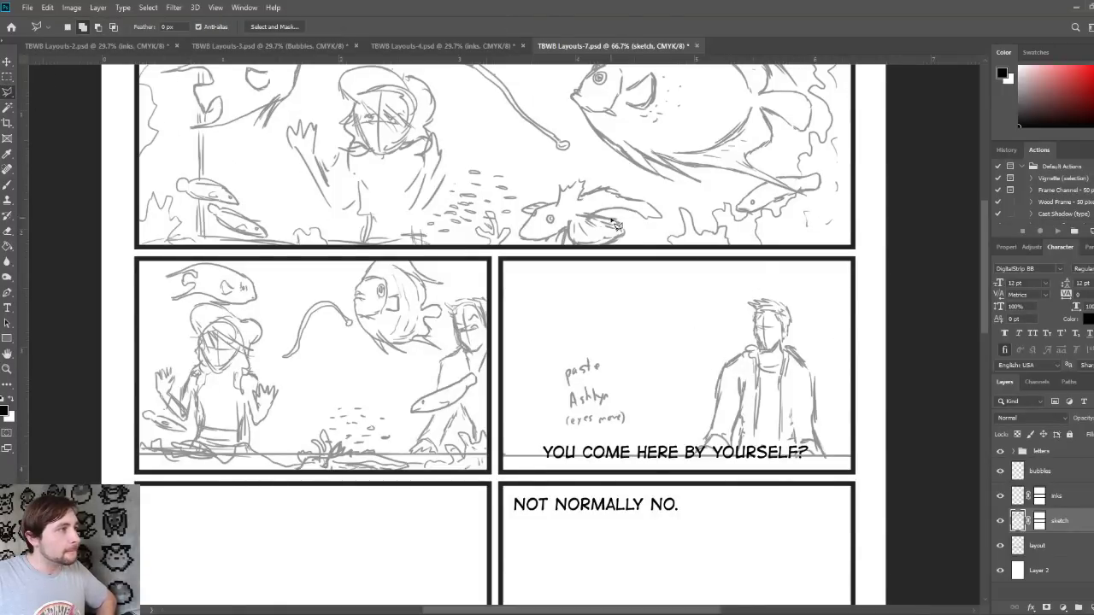
click(742, 296)
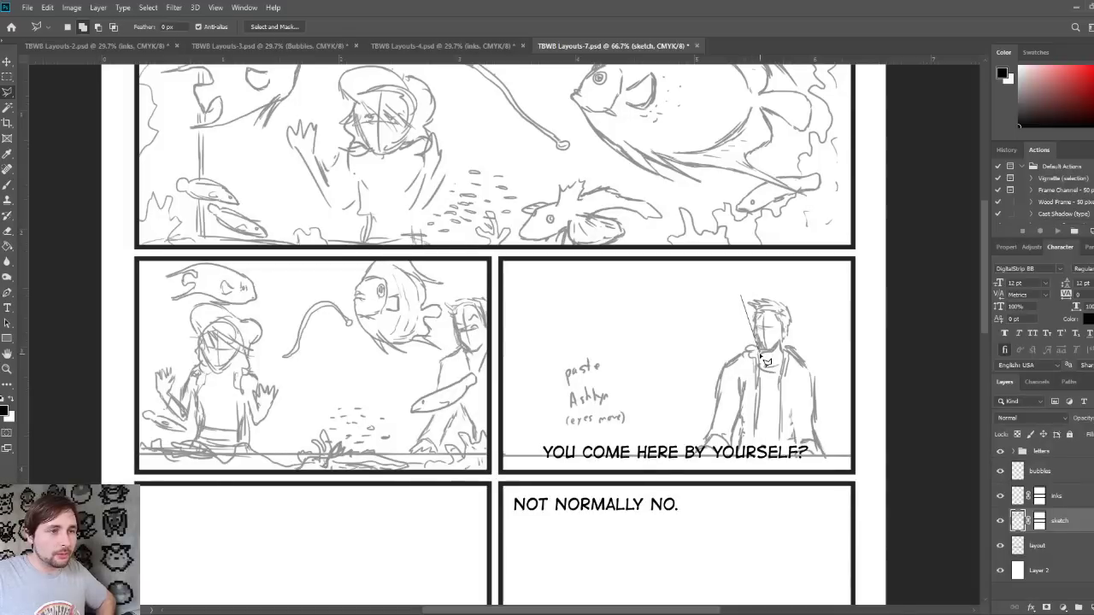
click(758, 353)
click(798, 334)
click(801, 286)
click(766, 282)
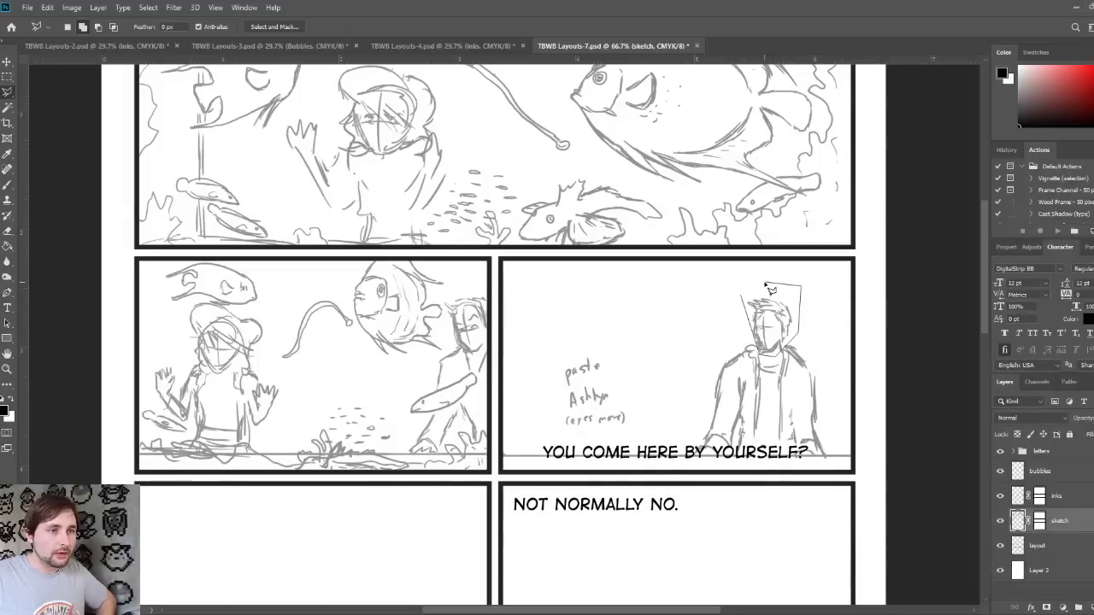
double_click(772, 290)
key(ctrl+t)
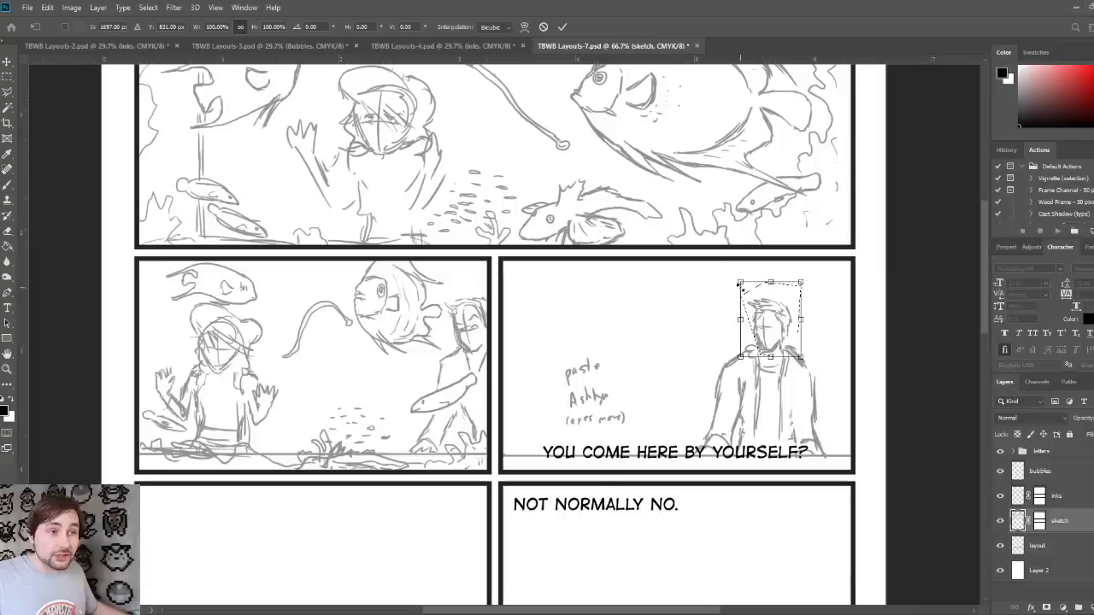
drag(740, 280, 727, 274)
key(Return)
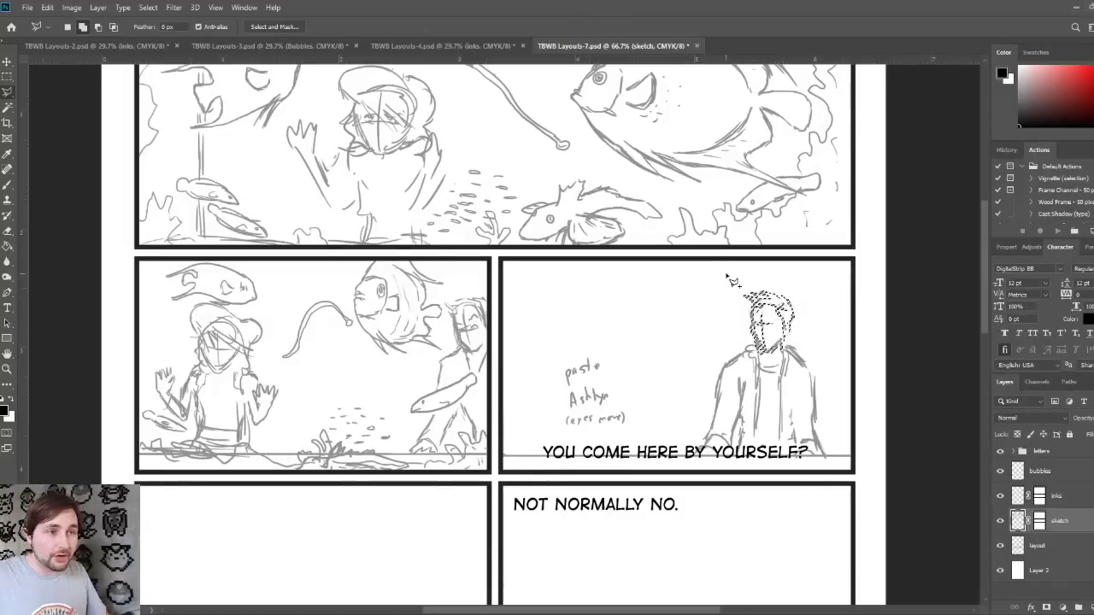
key(ctrl+d)
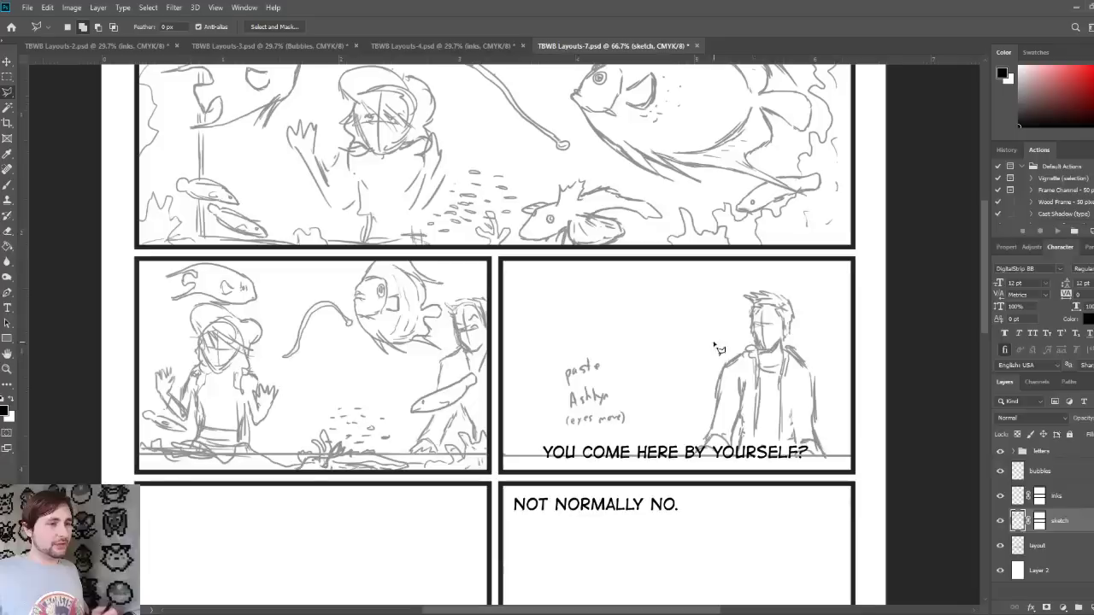
Step: Sketch two slim fish between the note and the jacketed figure, and a school of tiny fish across the jacket
click(7, 184)
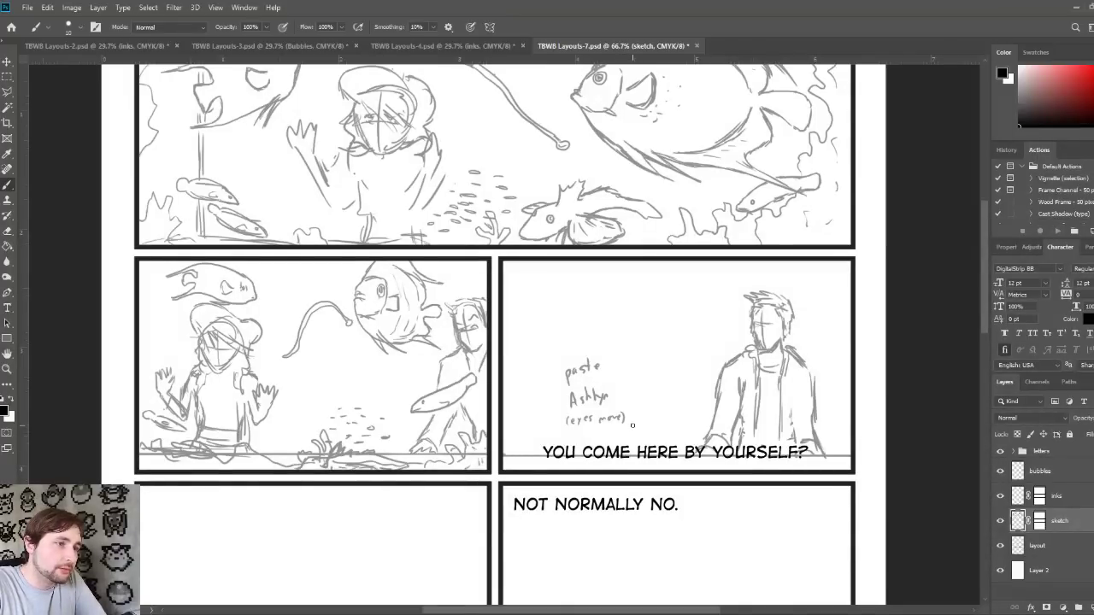
mouse_move(632, 425)
mouse_down()
mouse_move(670, 431)
mouse_move(646, 426)
mouse_up()
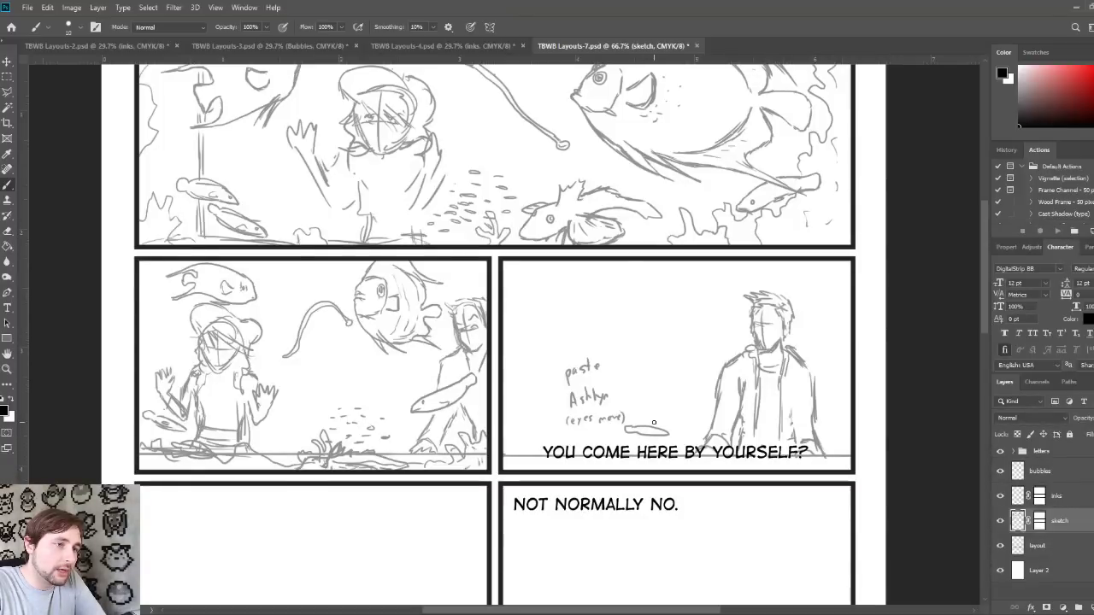
drag(653, 418, 697, 420)
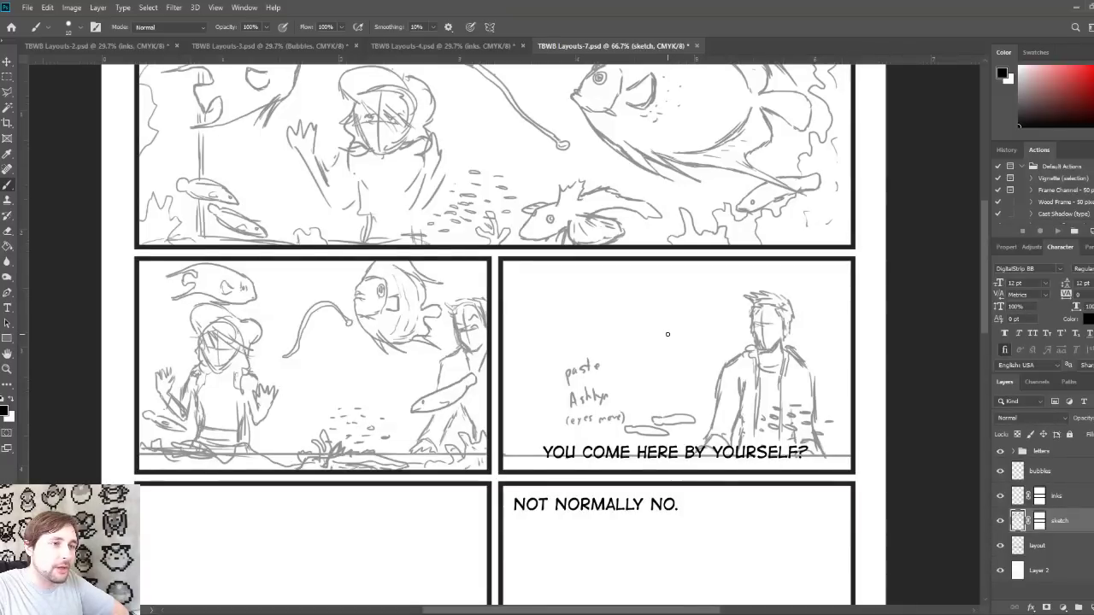
Step: Sketch a large round fish beside the jacketed figure's head, cropped by the panel's upper border, with mouth, eye, fins and stripes
mouse_move(669, 334)
mouse_down()
mouse_move(665, 350)
mouse_move(678, 348)
mouse_move(705, 300)
mouse_up()
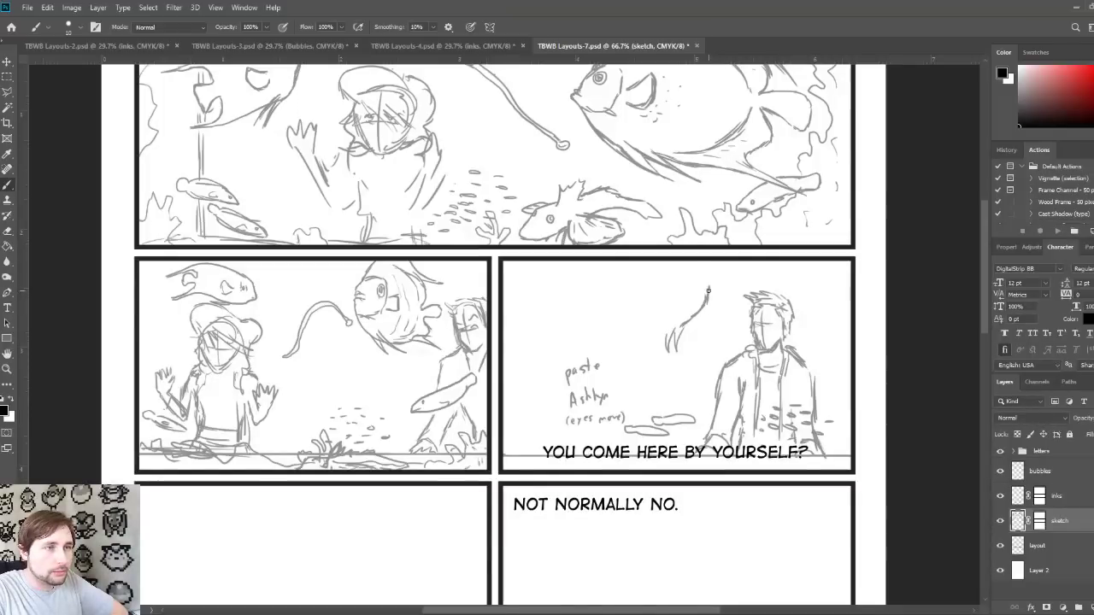
drag(706, 299, 701, 279)
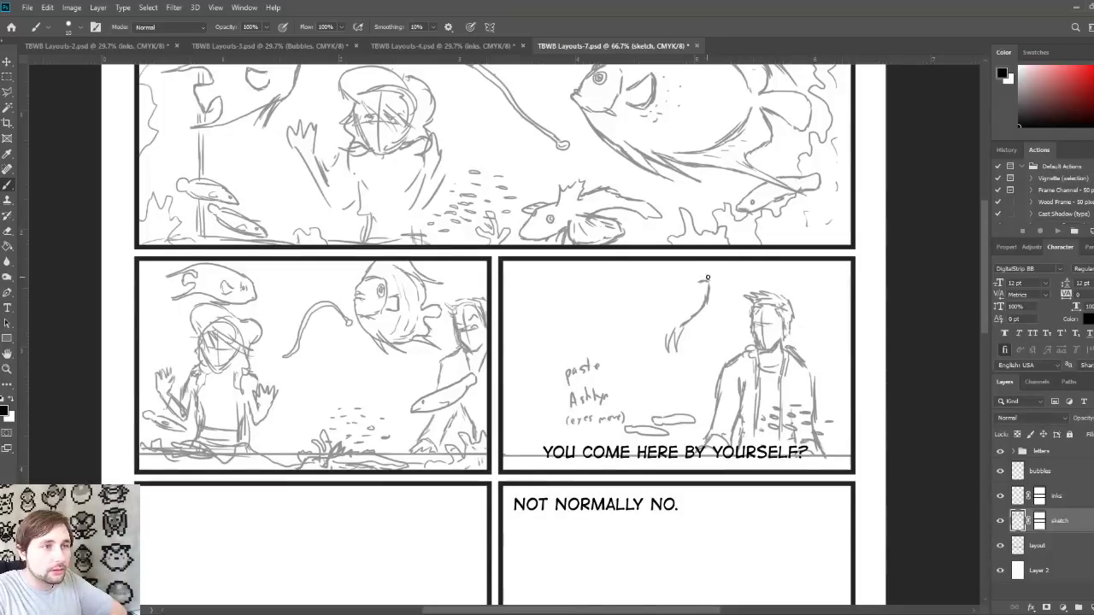
drag(706, 275, 703, 264)
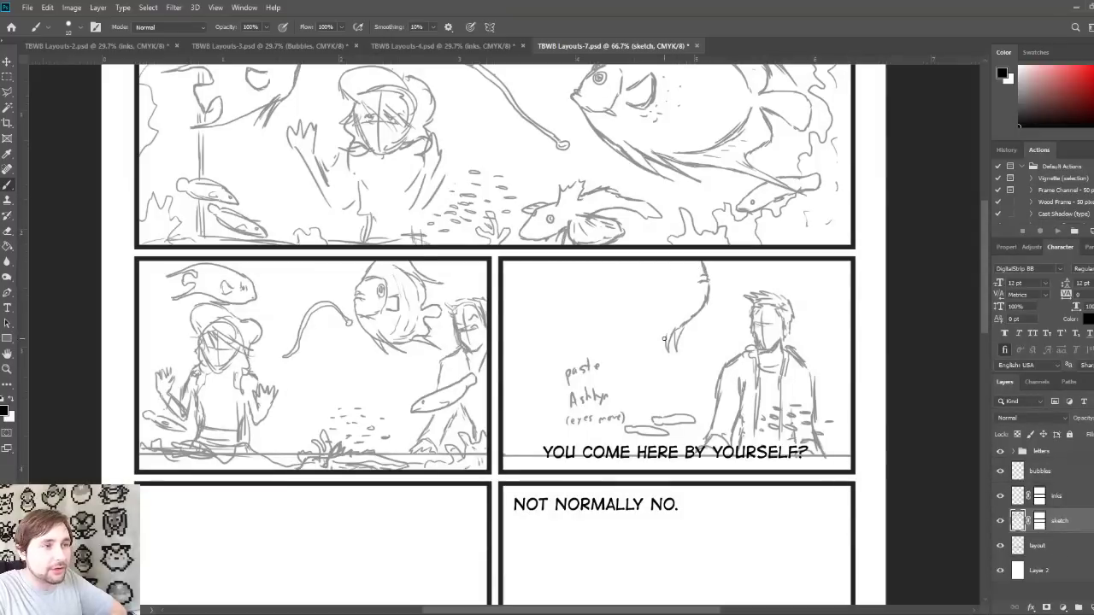
drag(652, 318, 652, 265)
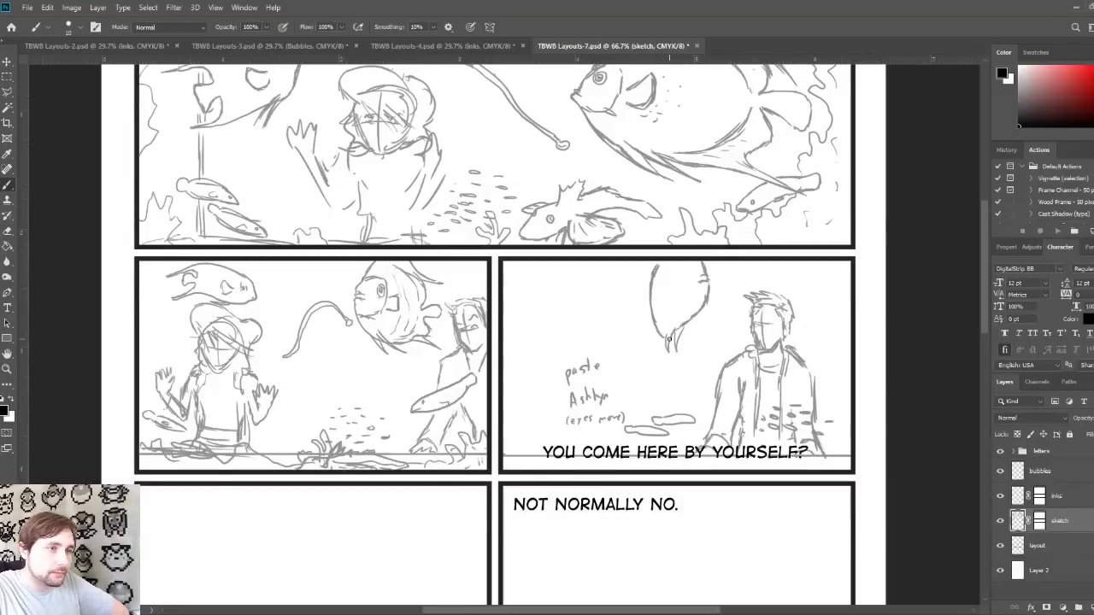
mouse_move(670, 341)
mouse_down()
mouse_move(708, 346)
mouse_move(693, 329)
mouse_up()
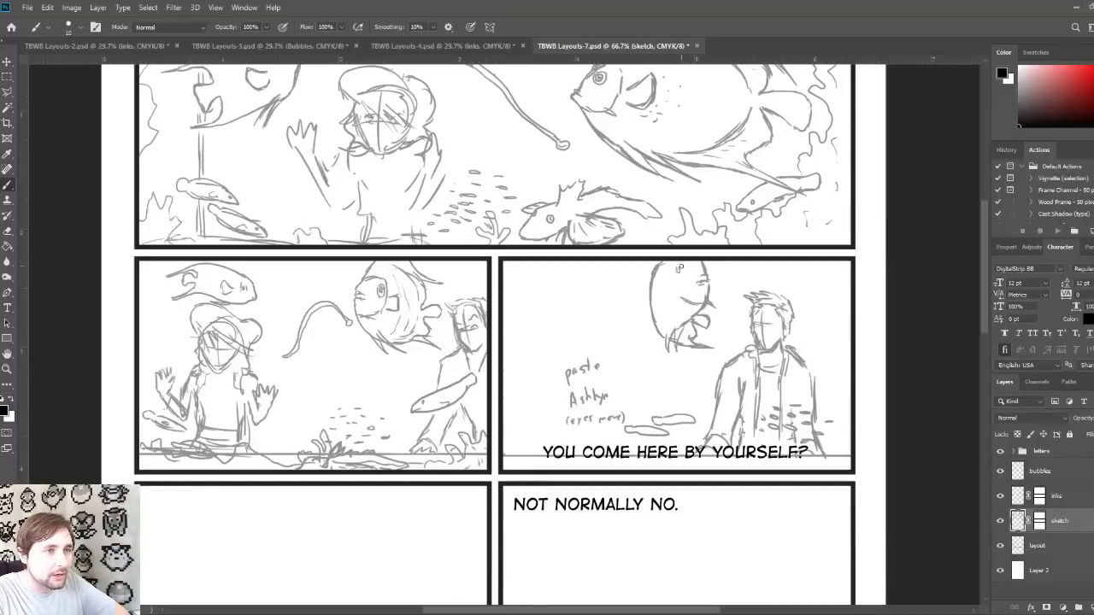
drag(677, 268, 680, 272)
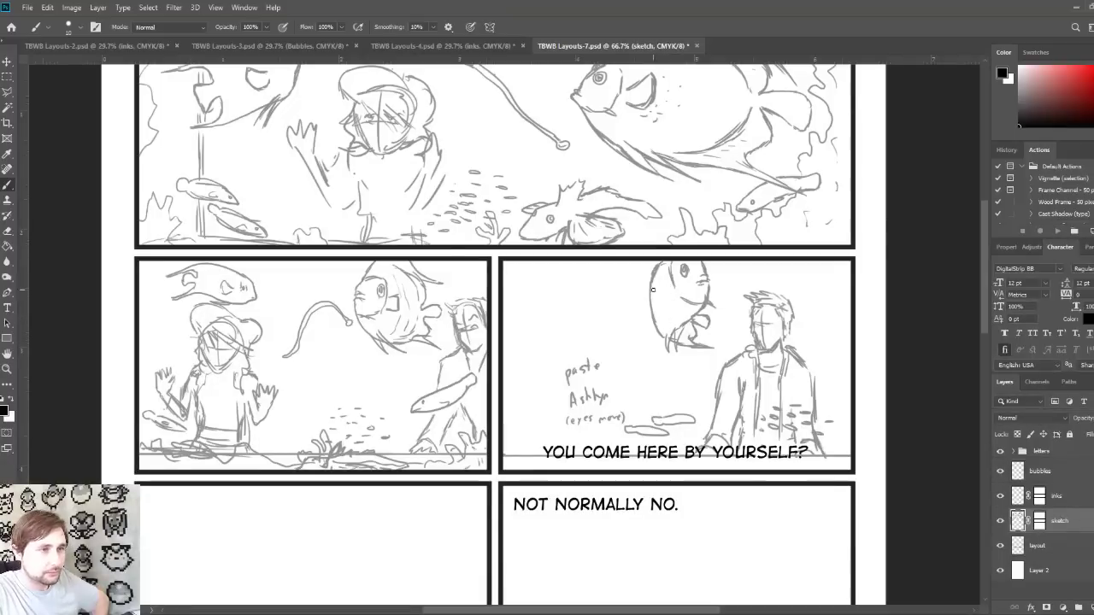
drag(646, 288, 648, 311)
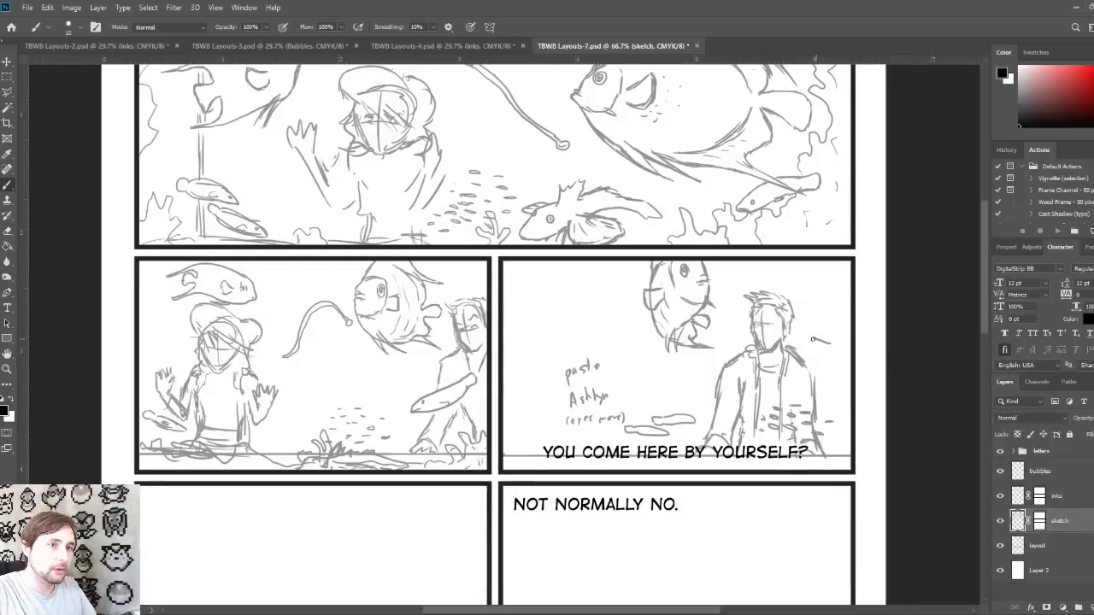
Step: Sketch a small slanted fish beyond the jacketed figure's shoulder and an eel entering from the panel's opposite edge
mouse_move(818, 337)
mouse_down()
mouse_move(811, 344)
mouse_move(843, 362)
mouse_up()
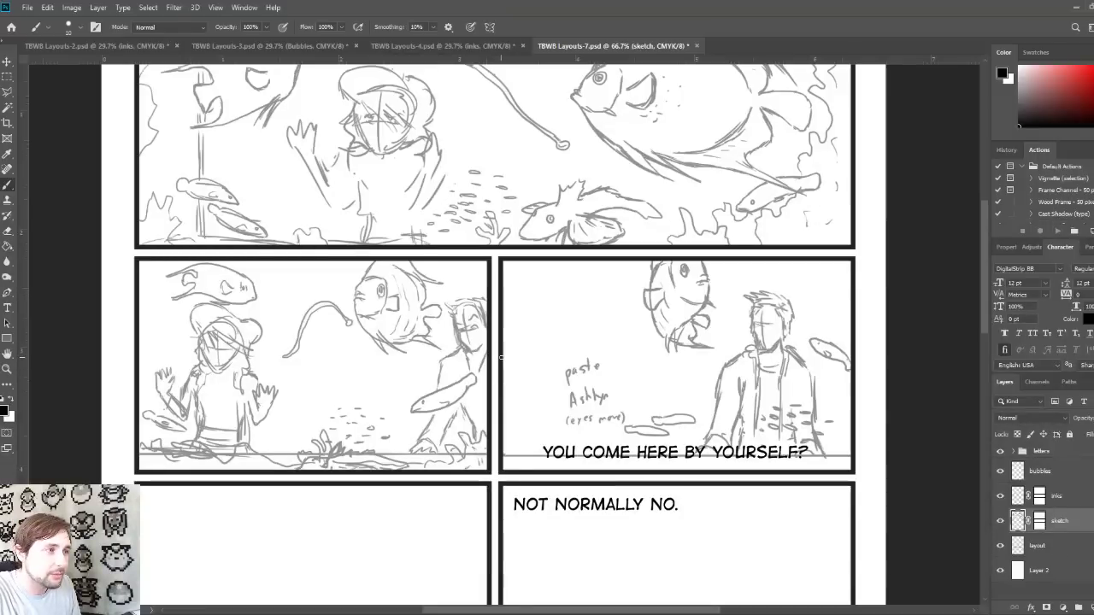
mouse_move(503, 358)
mouse_down()
mouse_move(541, 390)
mouse_move(569, 377)
mouse_move(526, 389)
mouse_up()
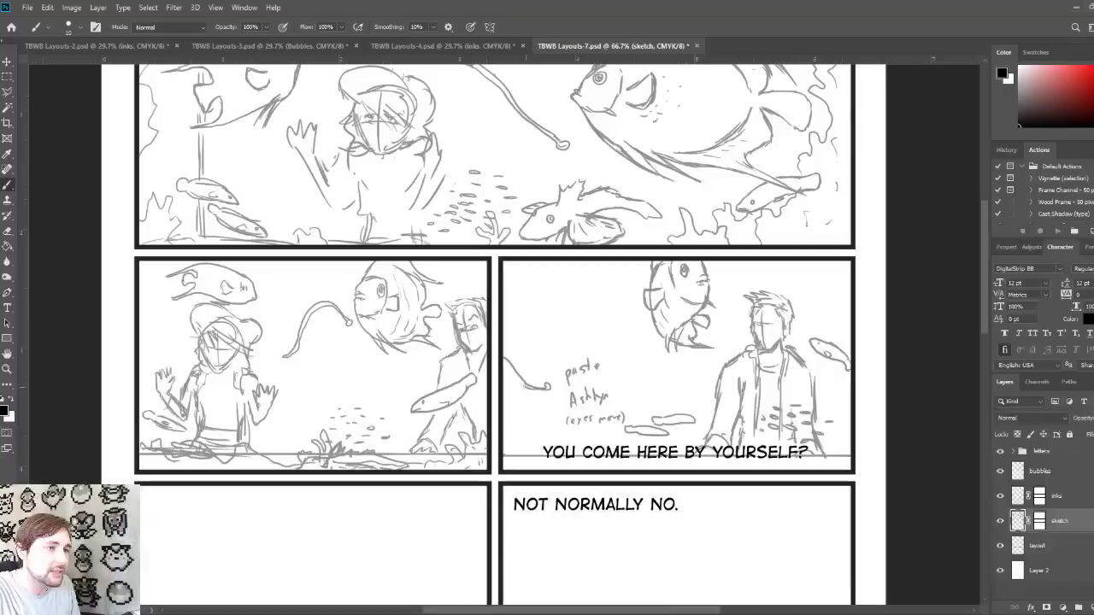
drag(601, 364, 605, 367)
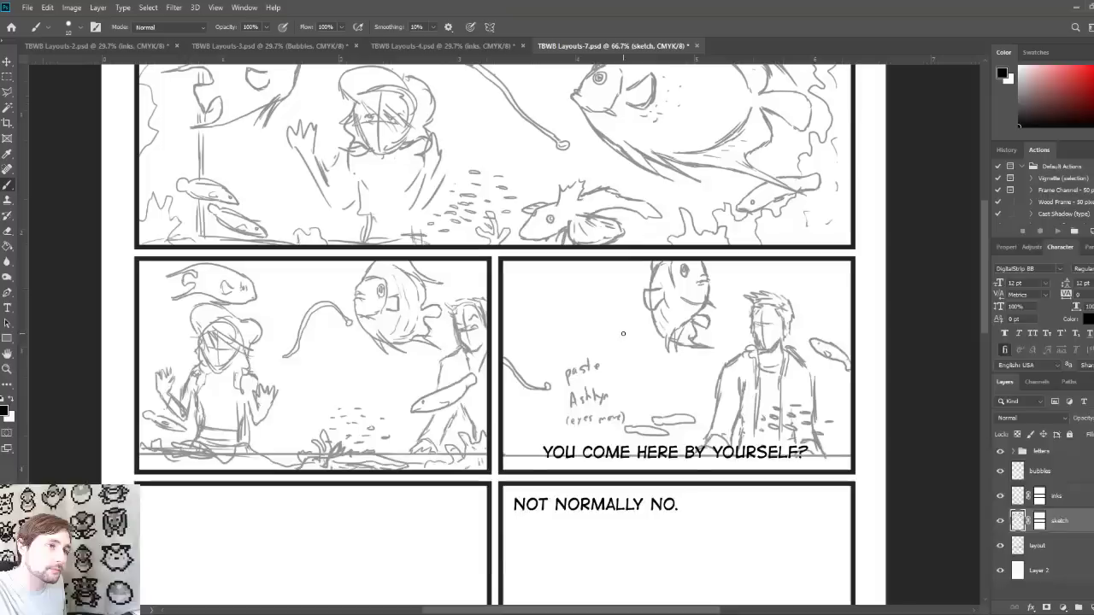
Step: Sketch a downward-swimming fish beneath the large striped fish in the "You come here by yourself?" panel, with tail, fins and an eye
mouse_move(626, 334)
mouse_down()
mouse_move(675, 387)
mouse_move(702, 383)
mouse_move(686, 345)
mouse_move(628, 333)
mouse_move(649, 359)
mouse_up()
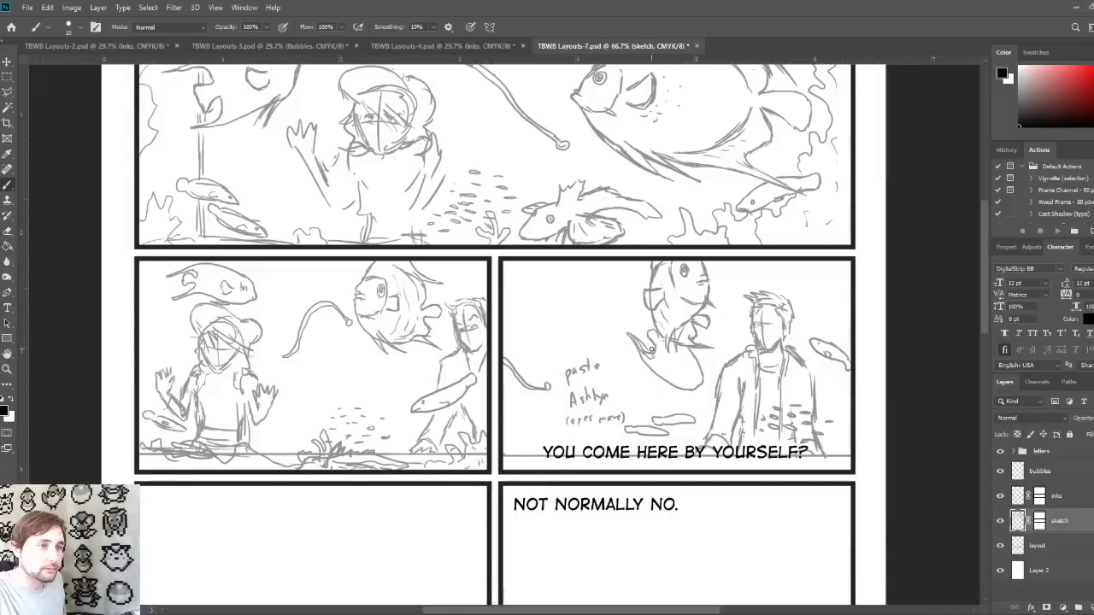
drag(653, 353, 647, 340)
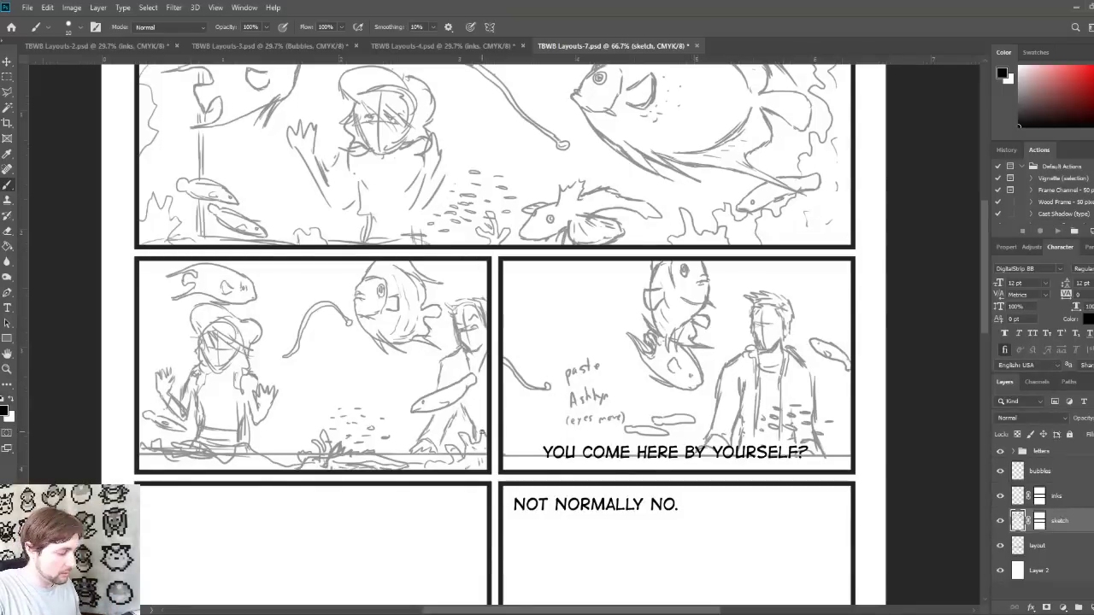
Step: Handwrite a note in the empty third-row panel to paste the hatted character there, ending with "(change expression)"
drag(470, 597, 543, 442)
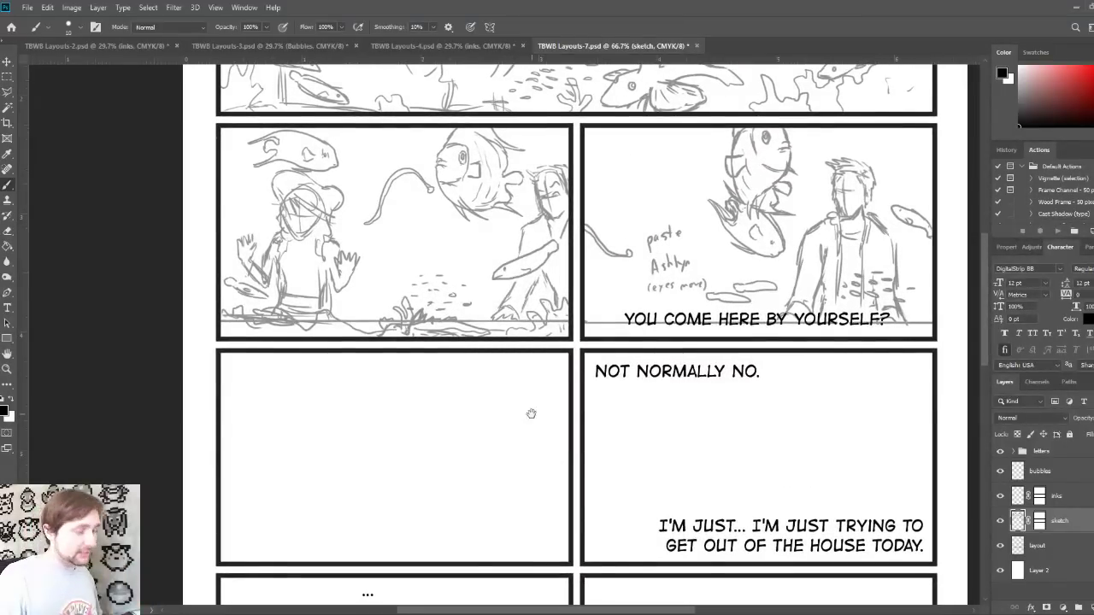
drag(532, 413, 496, 343)
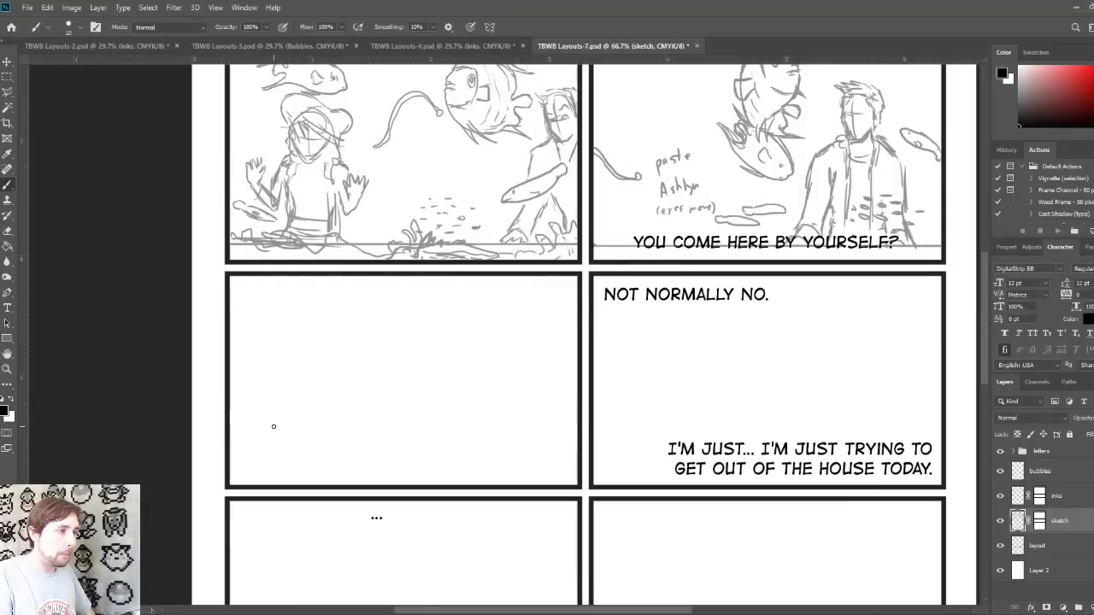
drag(270, 409, 288, 420)
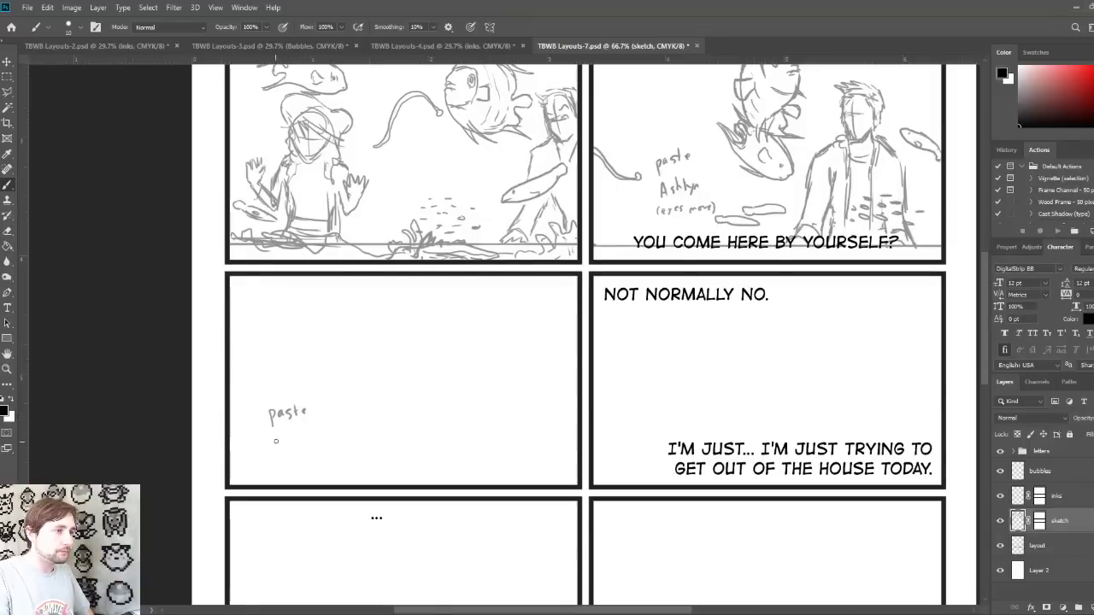
drag(273, 449, 301, 448)
mouse_move(305, 440)
mouse_down()
mouse_move(316, 448)
mouse_move(269, 467)
mouse_move(298, 464)
mouse_move(297, 478)
mouse_up()
mouse_move(304, 466)
mouse_down()
mouse_move(284, 470)
mouse_move(381, 461)
mouse_up()
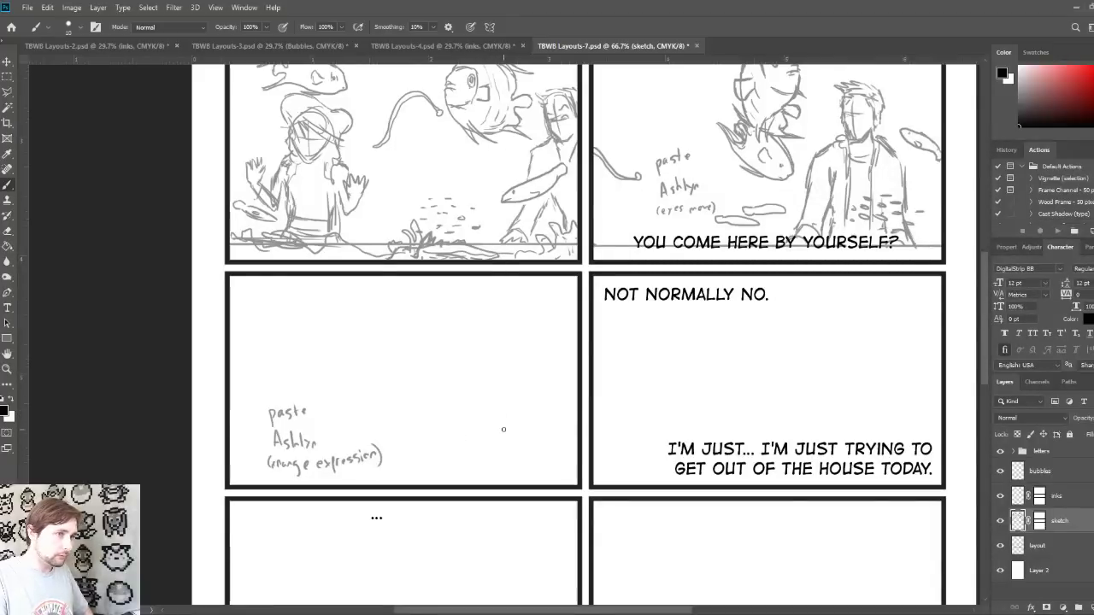
Step: Handwrite a second paste note for the jacketed character near the same panel's opposite edge, with "change expression" in parentheses
mouse_move(498, 398)
mouse_down()
mouse_move(499, 413)
mouse_move(513, 409)
mouse_move(496, 385)
mouse_move(523, 386)
mouse_up()
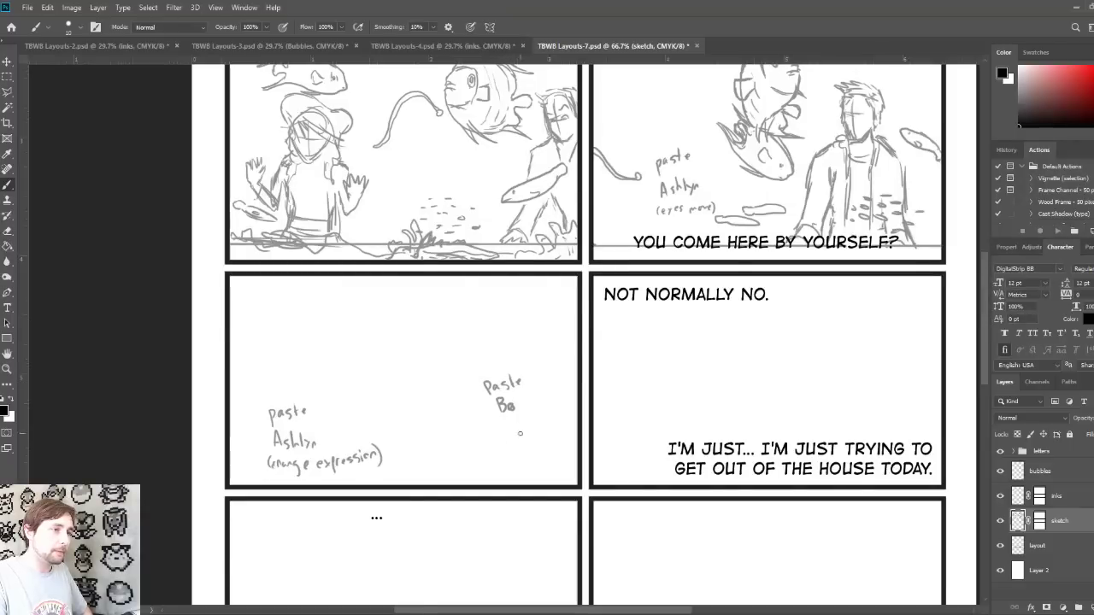
mouse_move(504, 428)
mouse_down()
mouse_move(542, 423)
mouse_move(509, 455)
mouse_move(520, 458)
mouse_move(561, 442)
mouse_up()
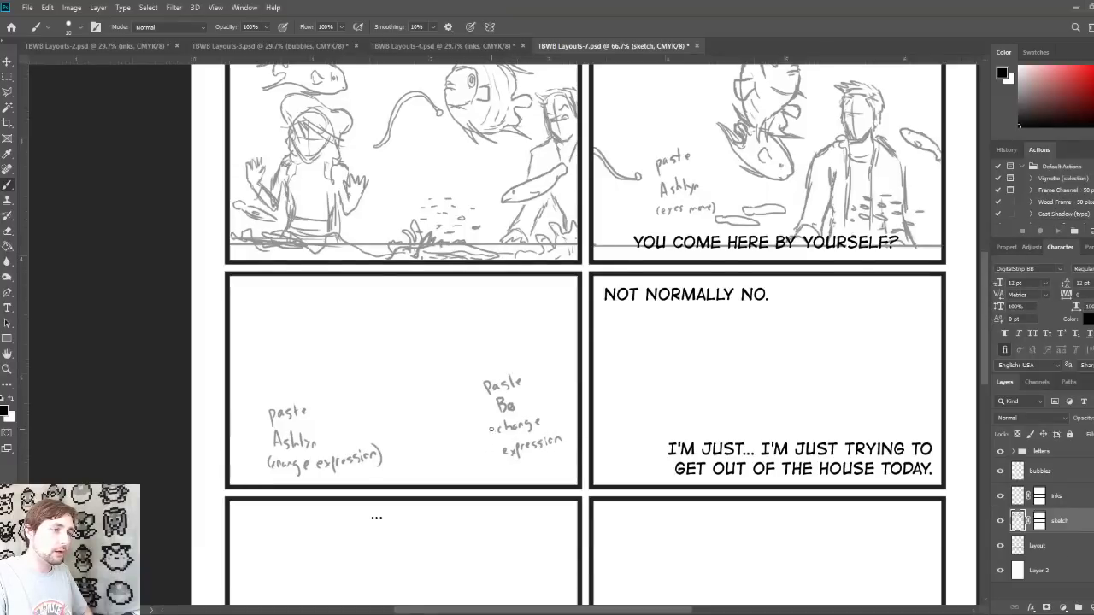
drag(493, 424, 491, 453)
drag(557, 419, 560, 442)
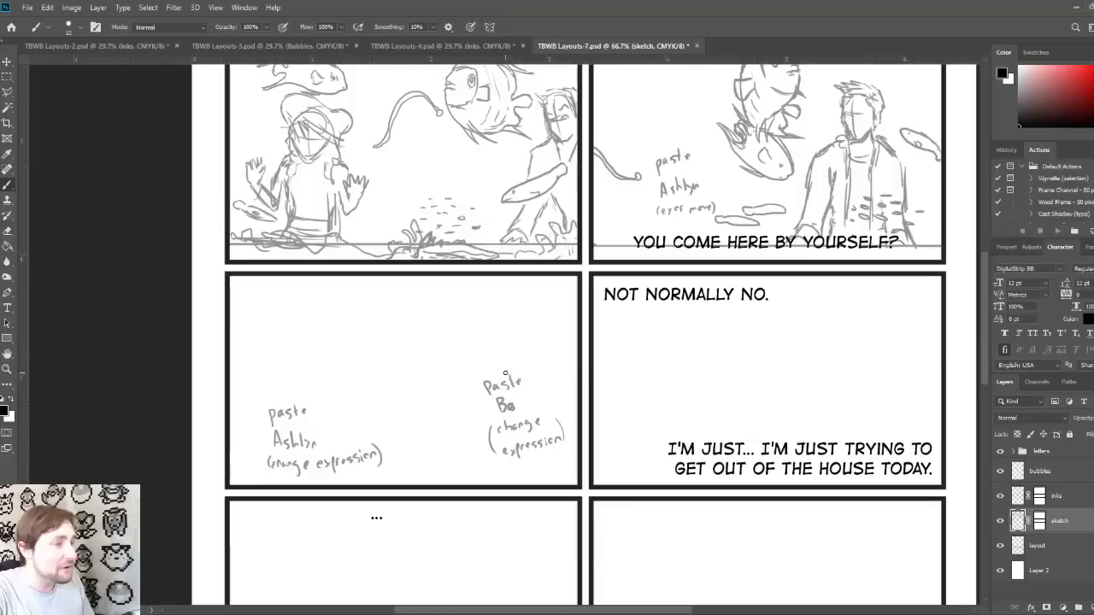
Step: Sketch a small round fish between the two paste notes, with a curled tail, side fin and face
drag(533, 370, 494, 419)
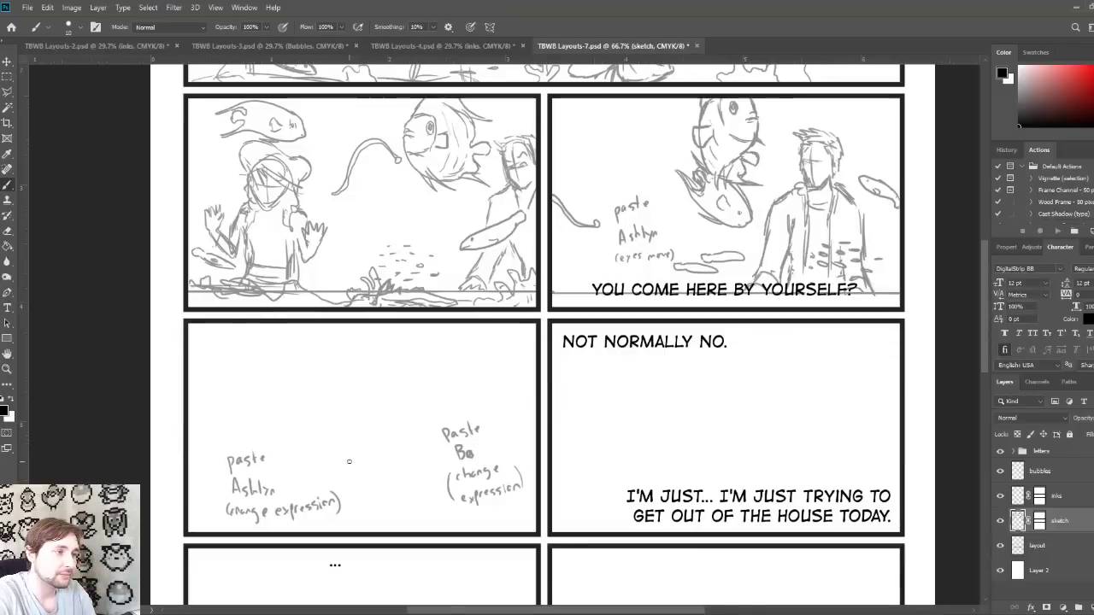
mouse_move(347, 460)
mouse_down()
mouse_move(357, 481)
mouse_move(389, 486)
mouse_move(357, 445)
mouse_up()
mouse_move(389, 486)
mouse_down()
mouse_move(405, 458)
mouse_move(402, 435)
mouse_move(381, 424)
mouse_move(387, 437)
mouse_up()
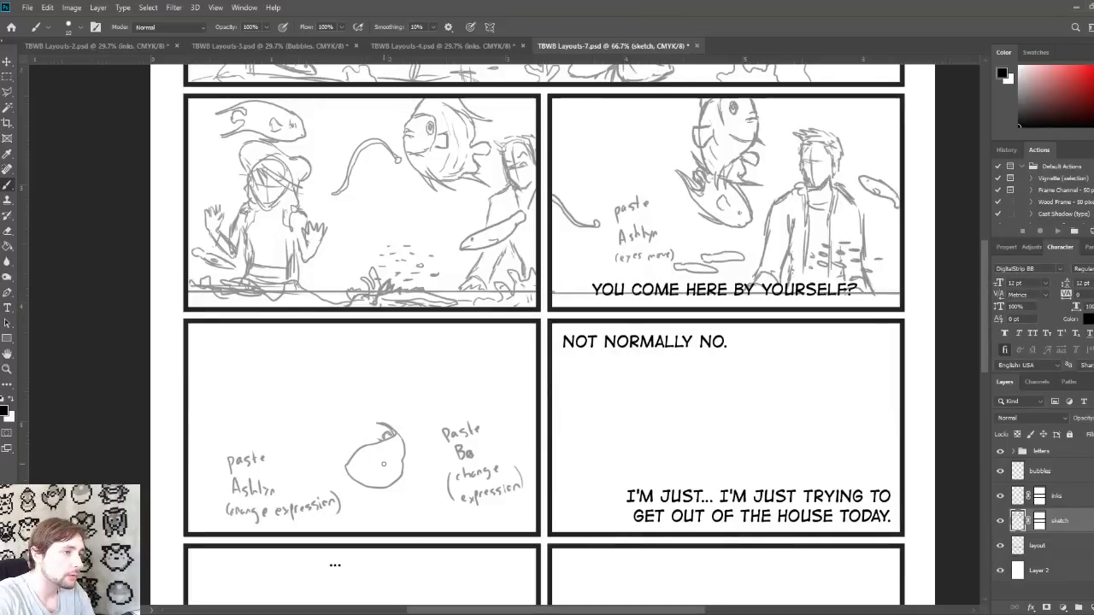
drag(393, 456, 385, 472)
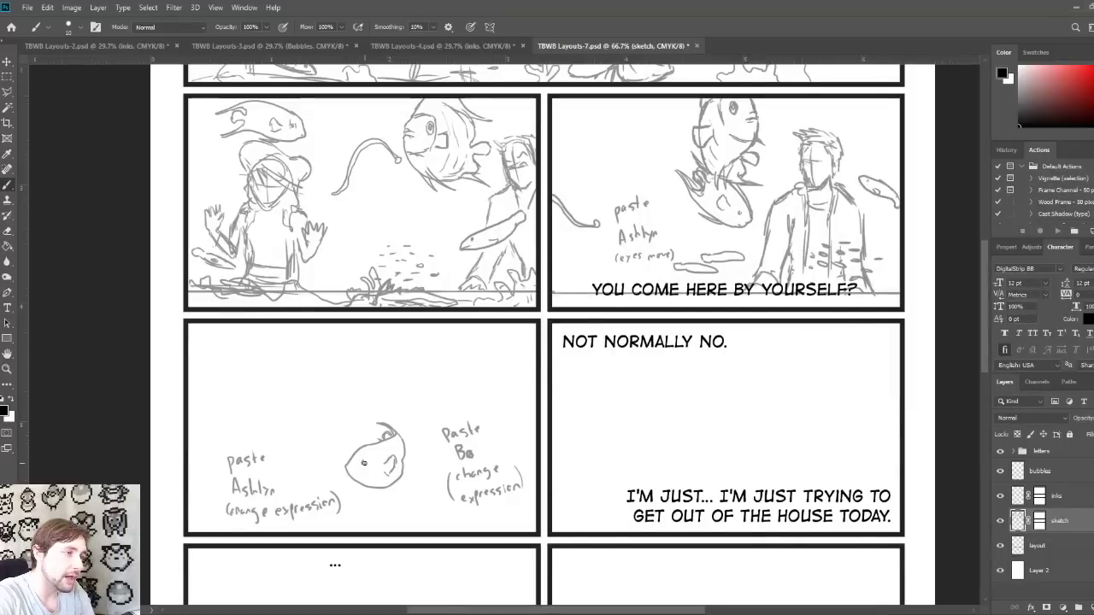
drag(366, 466, 365, 462)
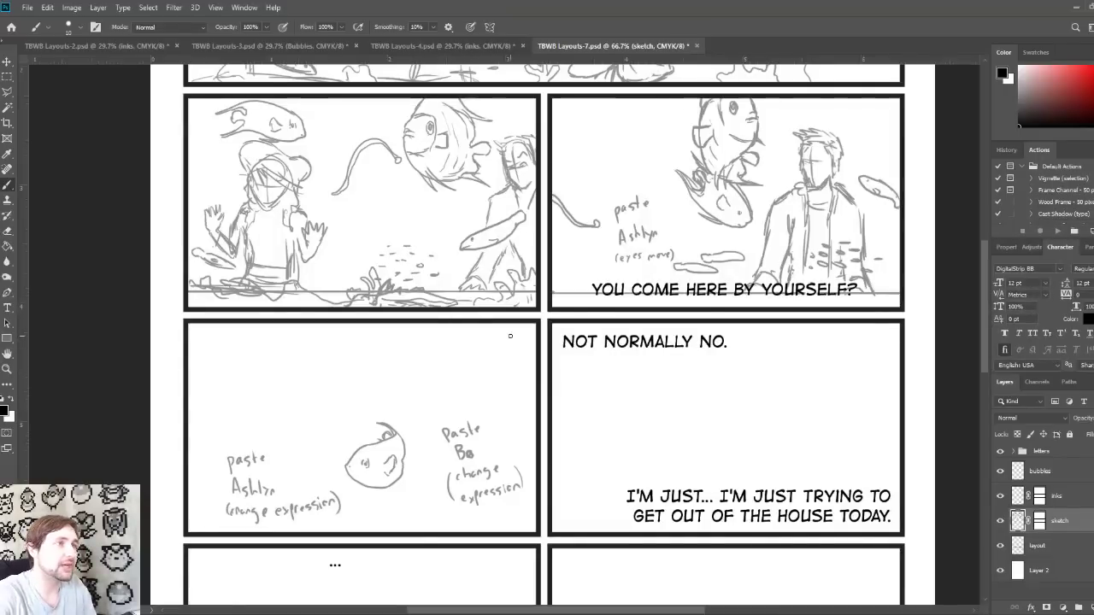
Step: Sketch the underside of a large fish cropped by the third-row panel's upper border, with trailing fins and shading strokes
mouse_move(601, 359)
mouse_down()
mouse_move(610, 583)
mouse_move(642, 368)
mouse_up()
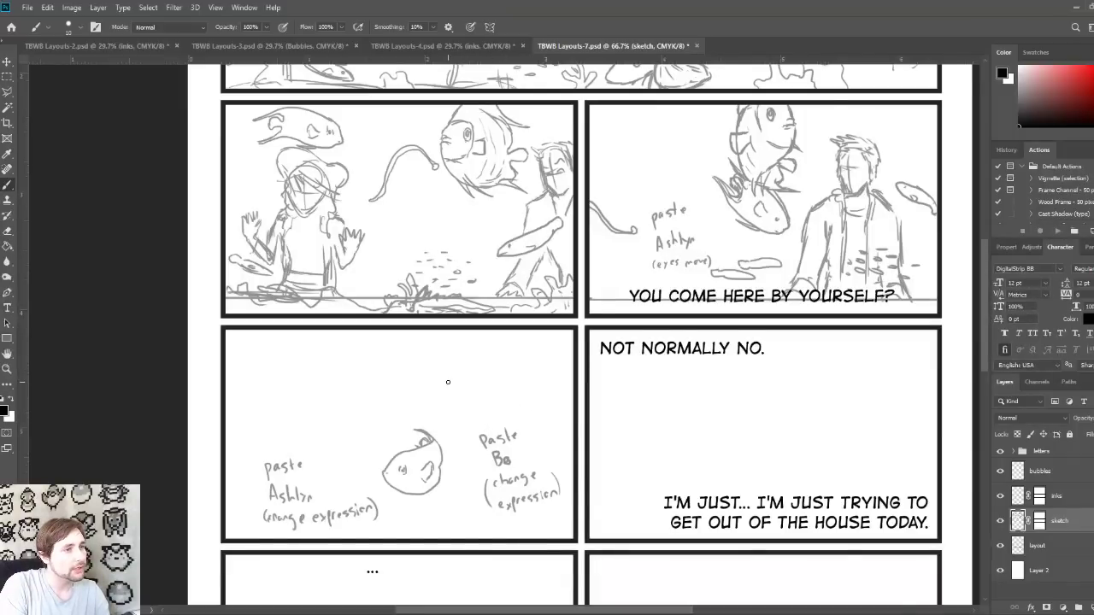
mouse_move(445, 382)
mouse_down()
mouse_move(489, 354)
mouse_move(446, 368)
mouse_up()
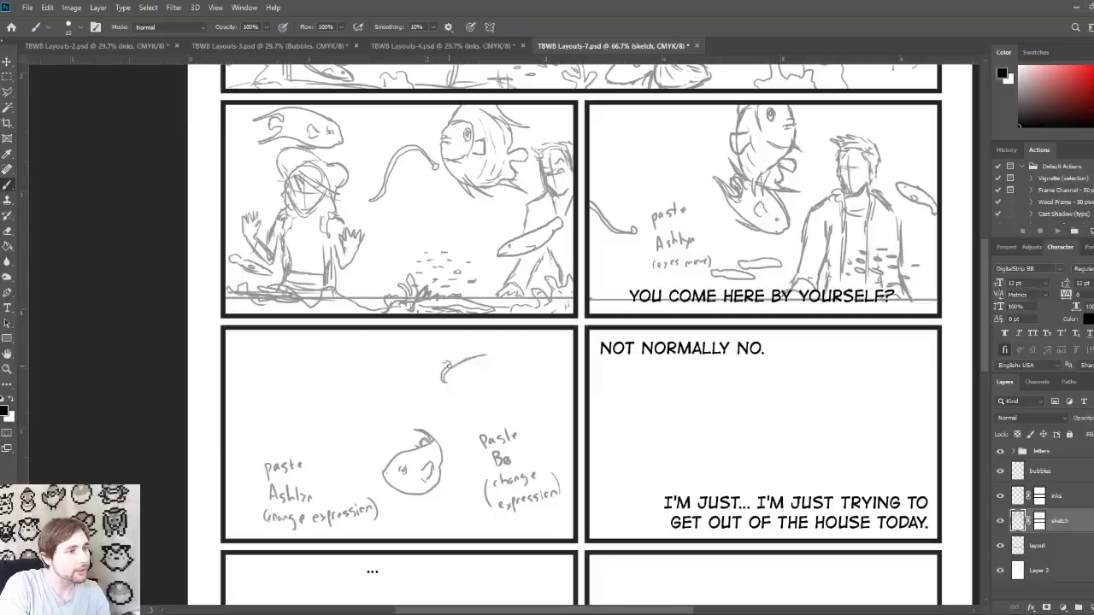
drag(447, 369, 422, 329)
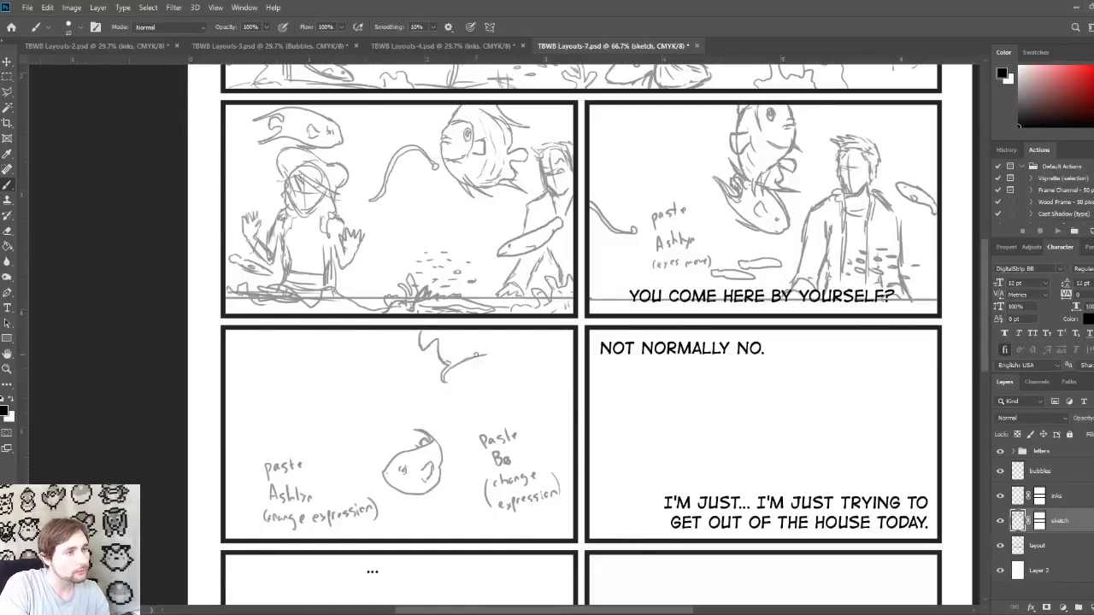
mouse_move(482, 353)
mouse_down()
mouse_move(520, 341)
mouse_move(489, 356)
mouse_move(544, 340)
mouse_move(512, 361)
mouse_move(547, 346)
mouse_move(592, 395)
mouse_move(517, 345)
mouse_move(562, 330)
mouse_up()
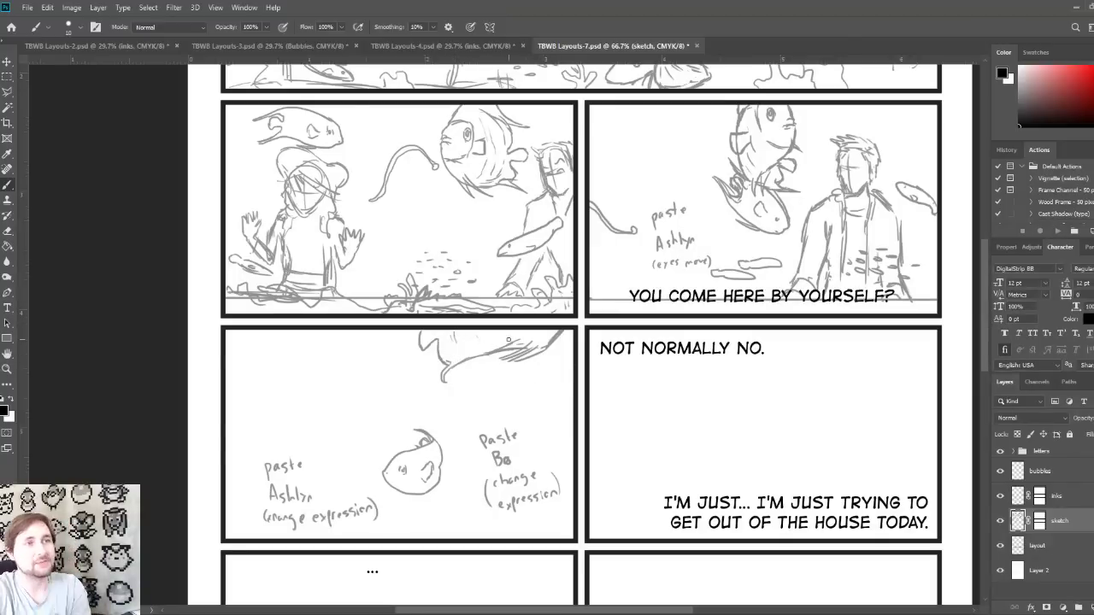
Step: Sketch a long wavy eel with a rounded head above the hatted character's paste note, across from the large cropped fish
scroll(597, 330, up, 5)
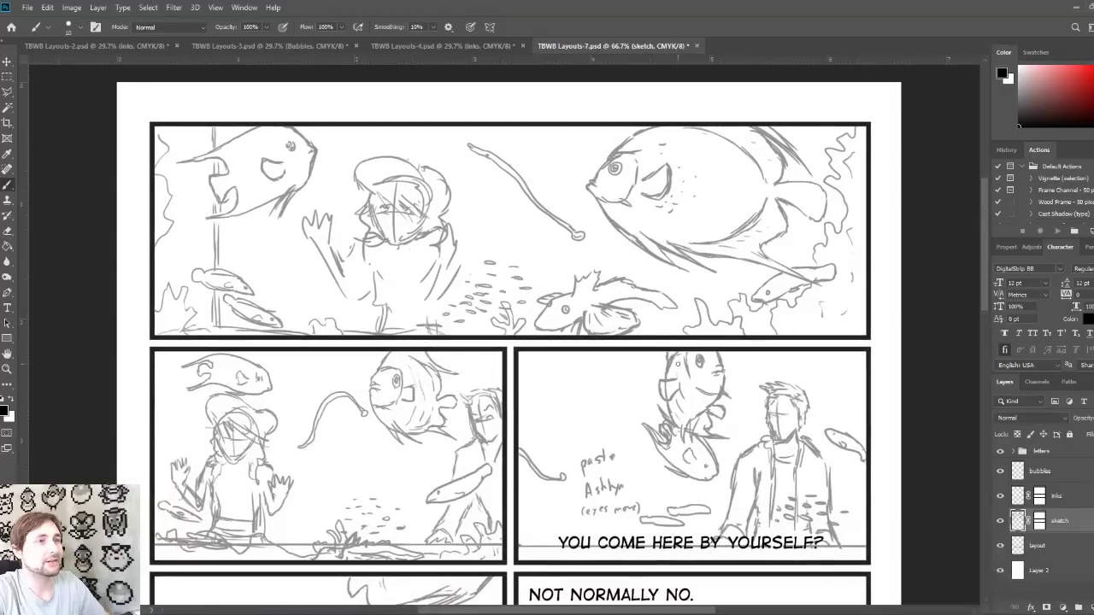
drag(470, 527, 536, 254)
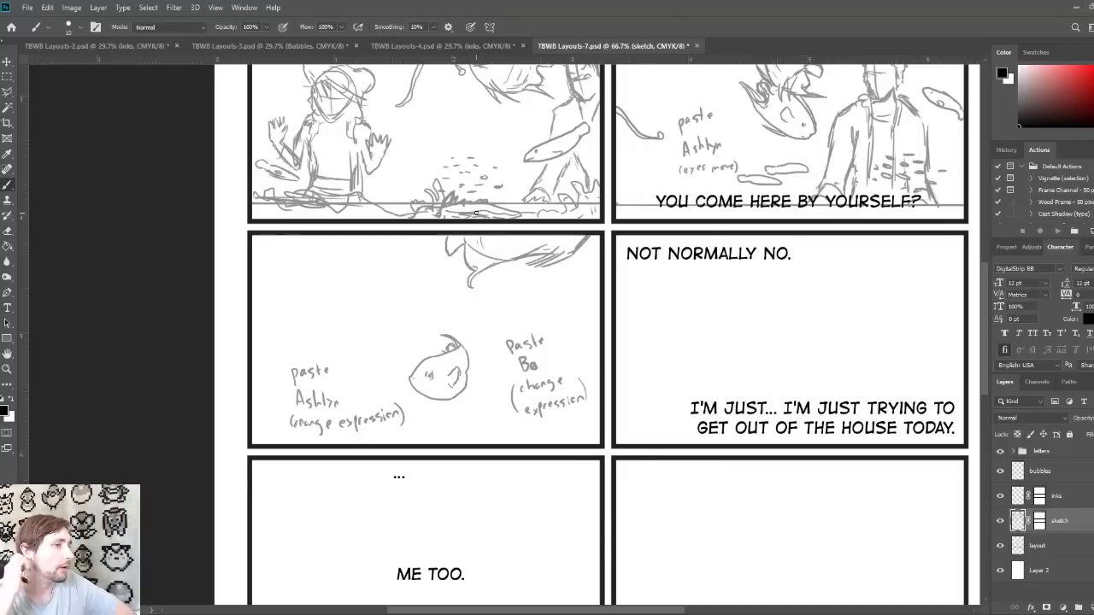
drag(571, 339, 533, 457)
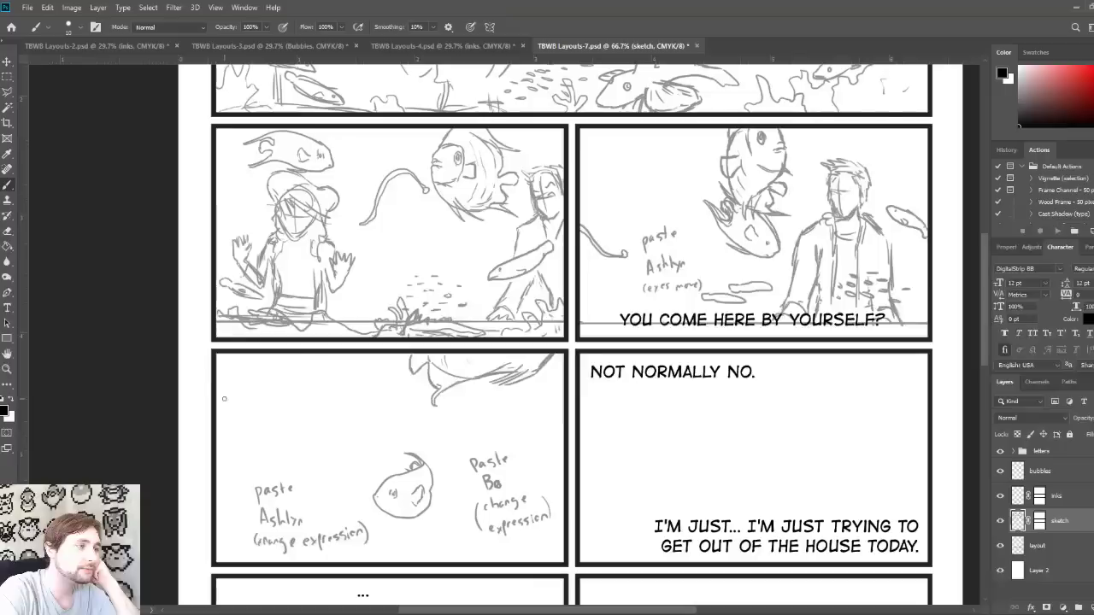
mouse_move(225, 398)
mouse_down()
mouse_move(278, 369)
mouse_move(322, 388)
mouse_move(350, 379)
mouse_move(300, 385)
mouse_up()
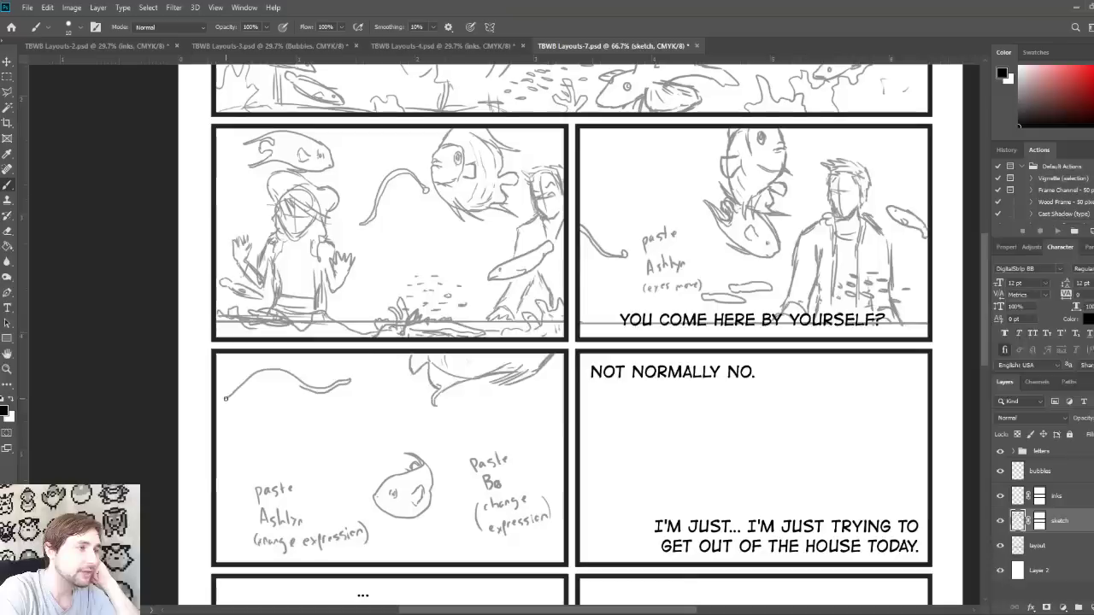
mouse_move(222, 400)
mouse_down()
mouse_move(261, 371)
mouse_move(299, 384)
mouse_up()
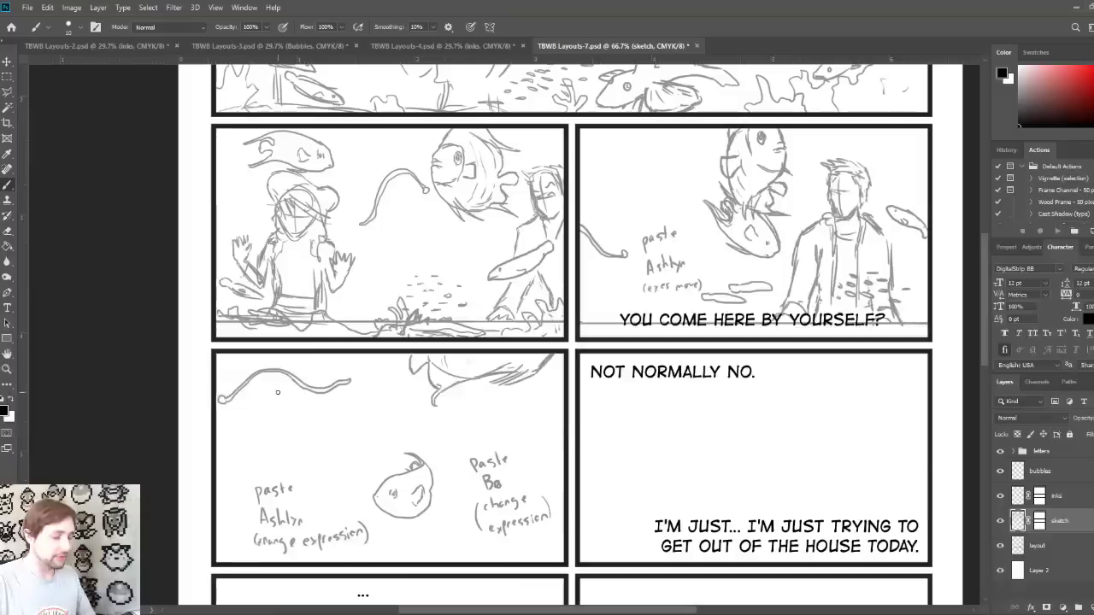
Step: Sketch a small fish below the large cropped fish and three slim slanted fish beneath the round one
drag(479, 424, 460, 415)
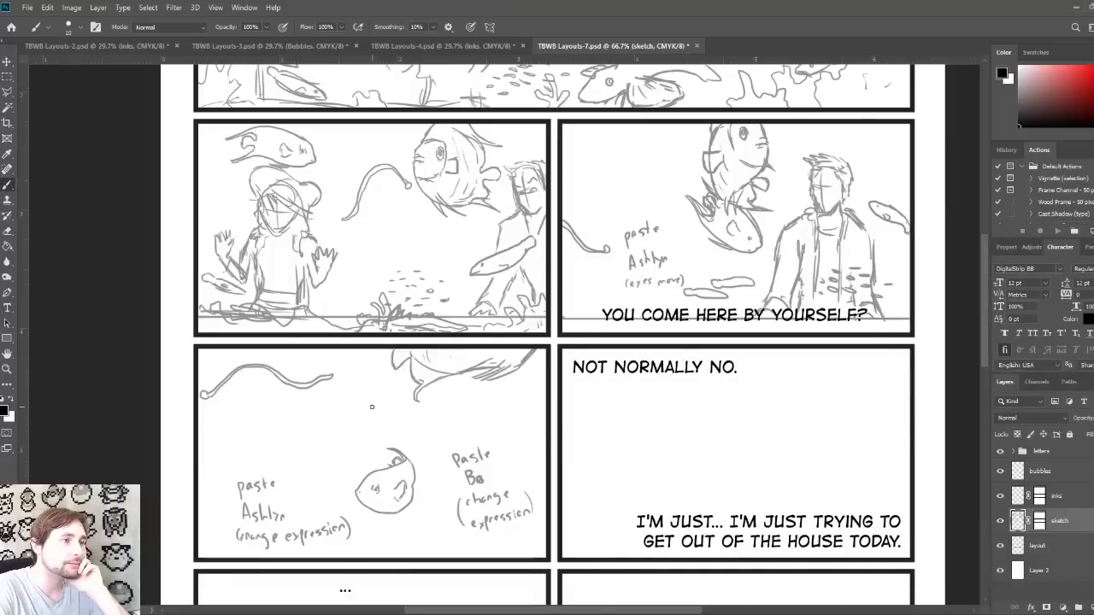
mouse_move(372, 407)
mouse_down()
mouse_move(410, 418)
mouse_move(429, 409)
mouse_move(382, 402)
mouse_move(417, 407)
mouse_move(402, 410)
mouse_up()
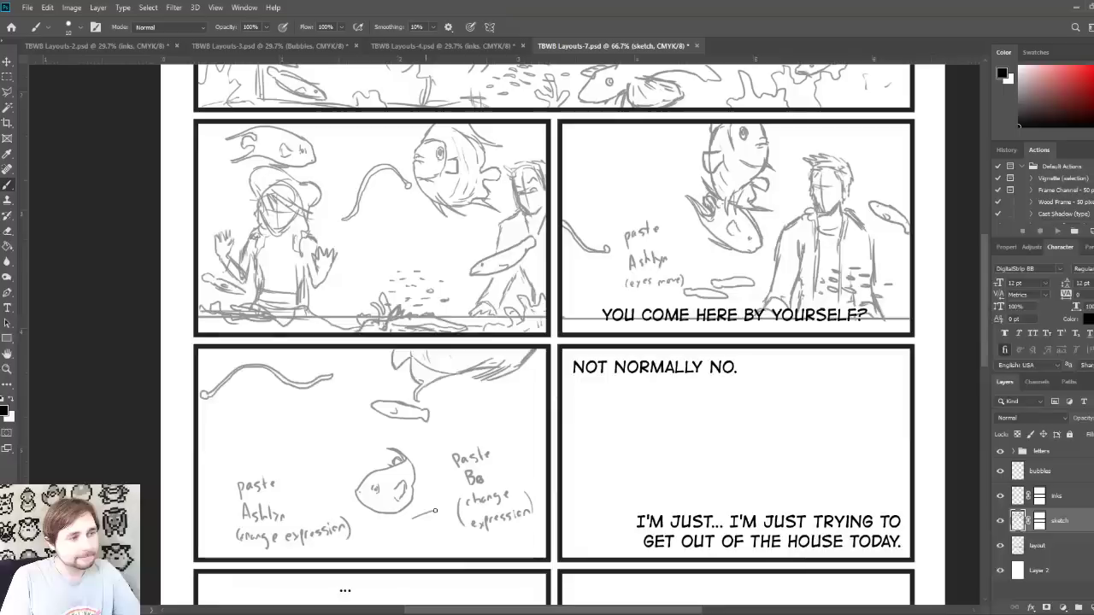
drag(441, 510, 399, 541)
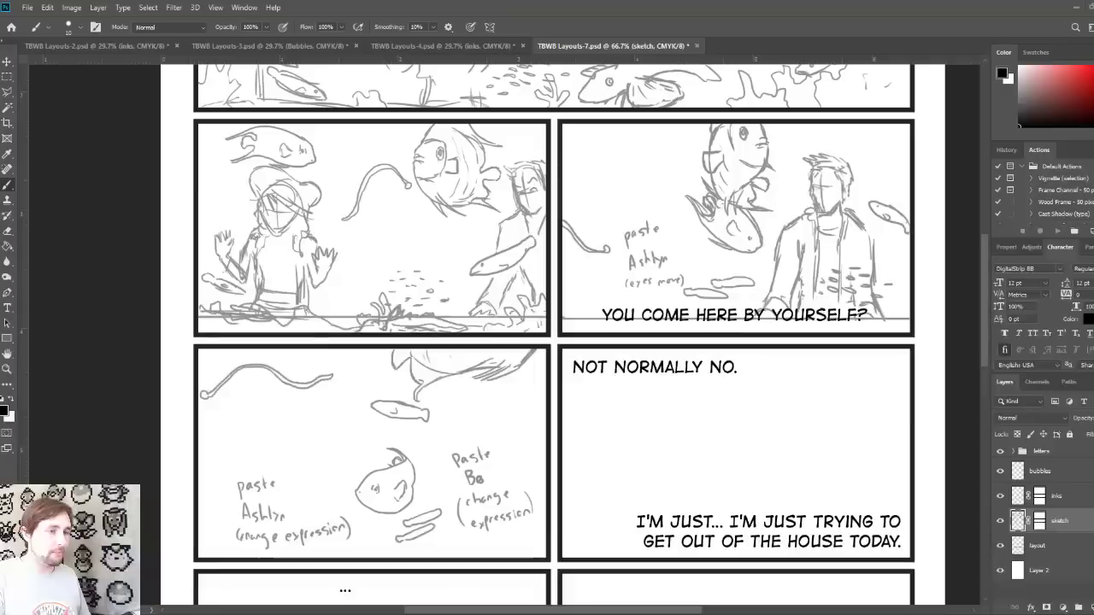
Step: Sketch a figure's shoulders and arms in the "Not normally no." panel, with one hand raised and the other in front of the chest
drag(753, 425, 563, 505)
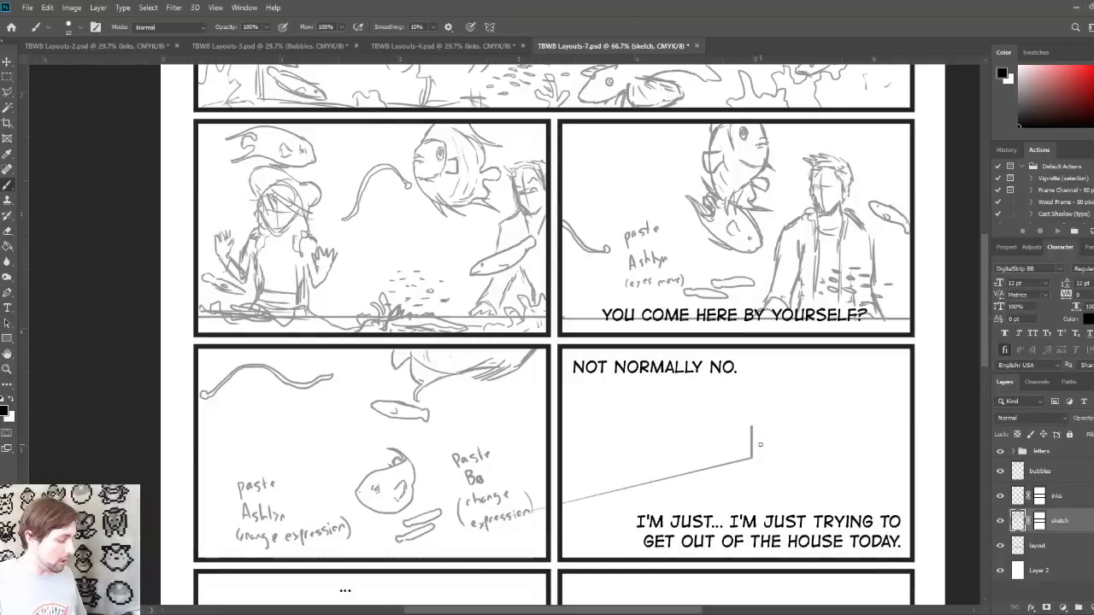
key(ctrl+z)
mouse_move(760, 450)
mouse_down()
mouse_move(748, 433)
mouse_move(755, 385)
mouse_up()
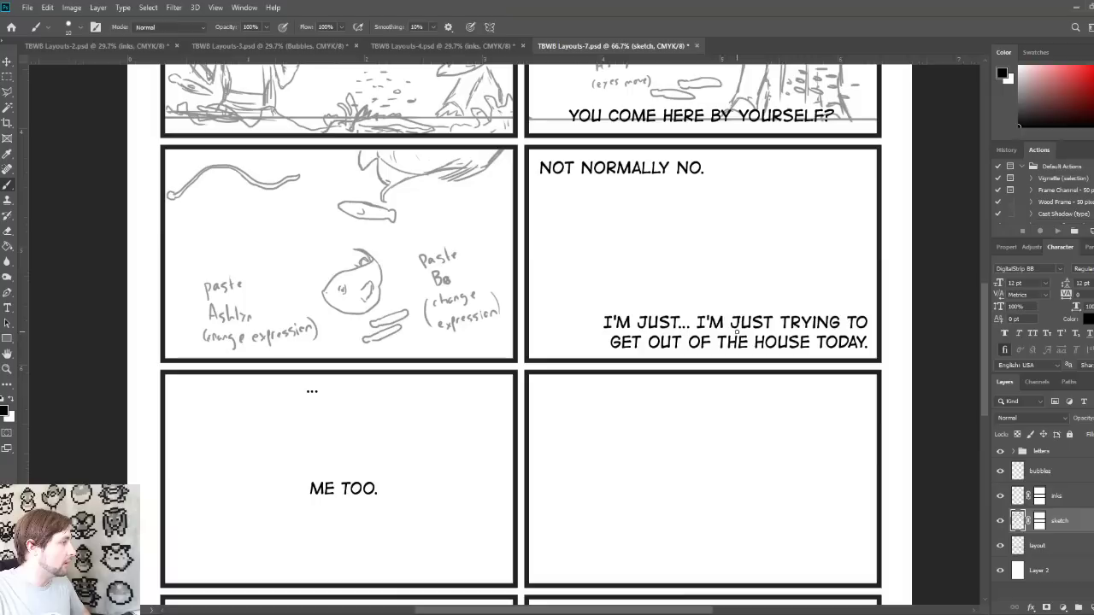
mouse_move(712, 416)
mouse_down()
mouse_move(721, 163)
mouse_move(708, 400)
mouse_up()
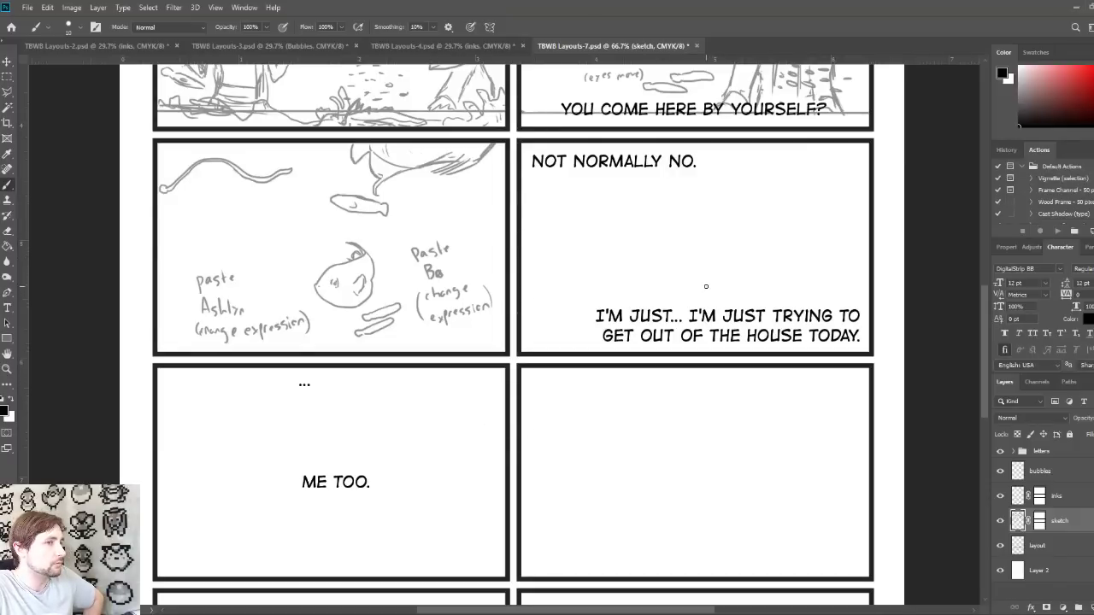
drag(705, 283, 691, 393)
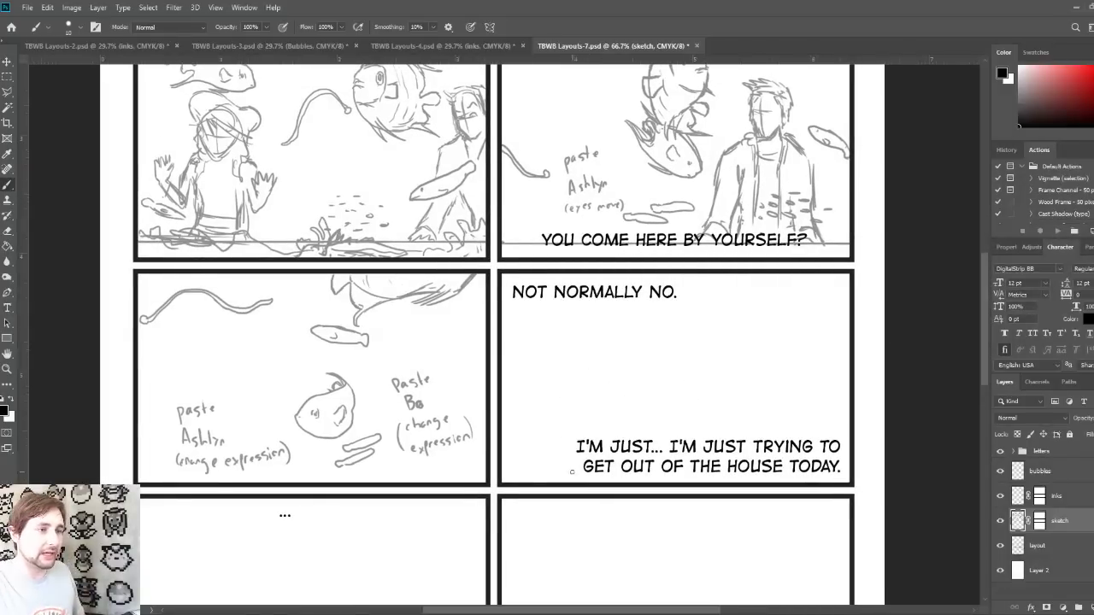
mouse_move(571, 481)
mouse_down()
mouse_move(532, 425)
mouse_move(535, 377)
mouse_move(554, 406)
mouse_move(564, 390)
mouse_move(567, 422)
mouse_move(593, 458)
mouse_move(582, 451)
mouse_move(609, 476)
mouse_move(601, 457)
mouse_move(615, 417)
mouse_move(639, 403)
mouse_move(626, 407)
mouse_move(710, 396)
mouse_move(774, 430)
mouse_up()
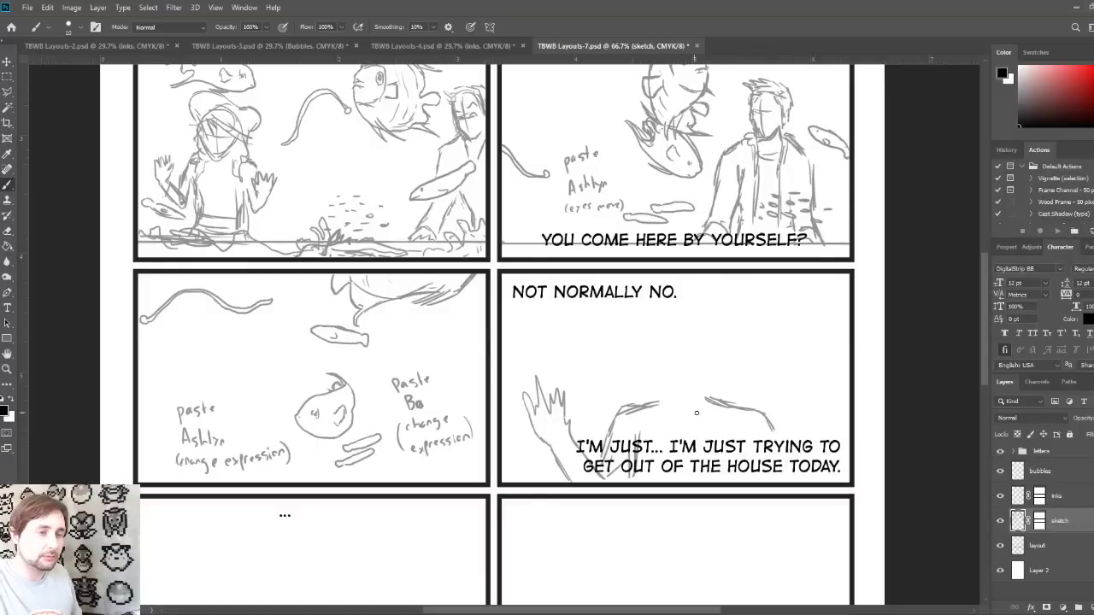
mouse_move(701, 440)
mouse_down()
mouse_move(745, 434)
mouse_move(770, 468)
mouse_move(778, 424)
mouse_move(781, 477)
mouse_up()
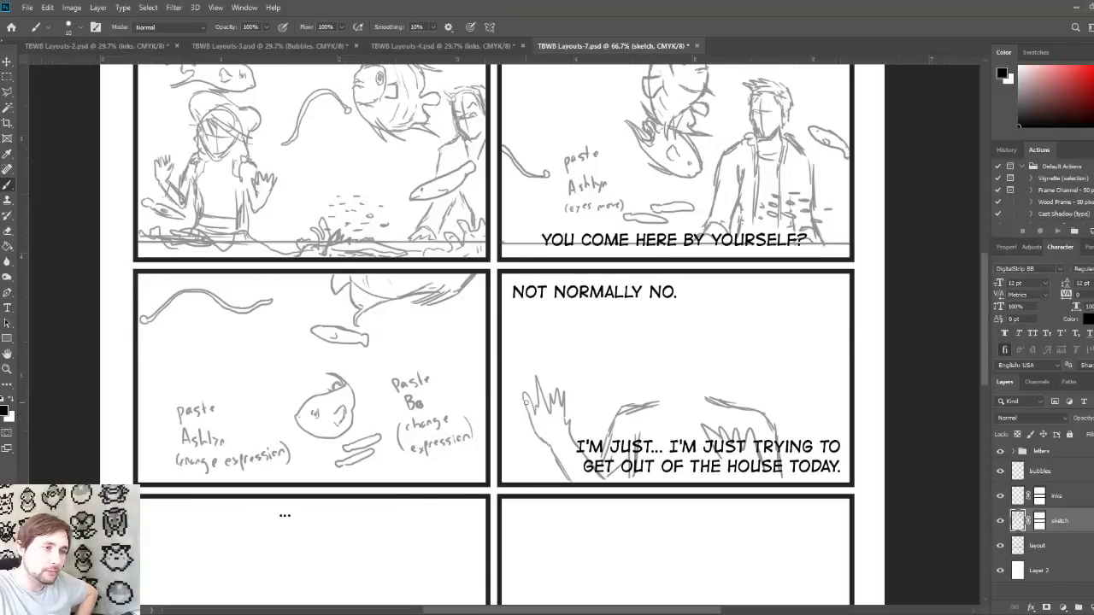
mouse_move(528, 402)
mouse_down()
mouse_move(537, 423)
mouse_move(542, 408)
mouse_move(565, 415)
mouse_up()
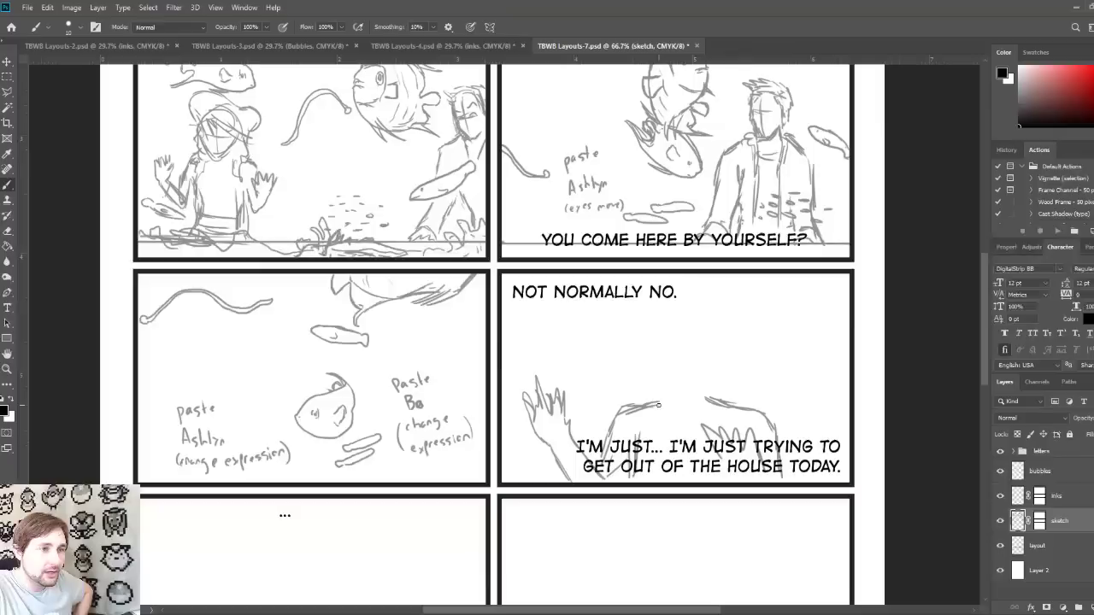
Step: Sketch the figure's neck, round head, hat and wavy hair falling to the shoulders on both sides of the face
mouse_move(658, 407)
mouse_down()
mouse_move(710, 400)
mouse_move(660, 377)
mouse_move(649, 389)
mouse_move(670, 408)
mouse_move(709, 382)
mouse_move(668, 383)
mouse_move(704, 390)
mouse_move(715, 376)
mouse_move(712, 396)
mouse_move(720, 353)
mouse_up()
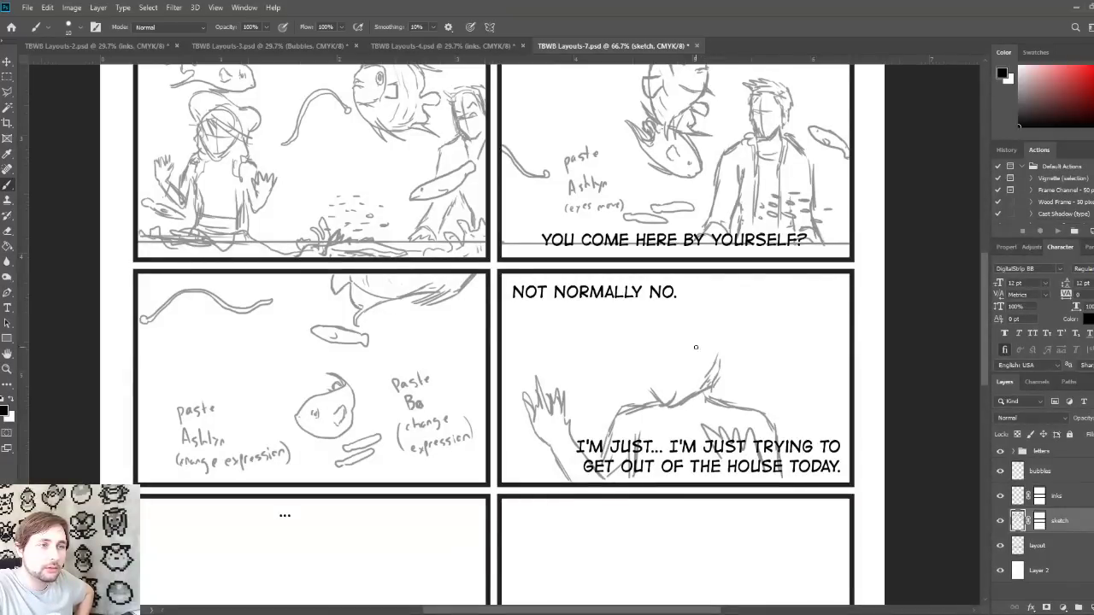
mouse_move(654, 385)
mouse_down()
mouse_move(639, 364)
mouse_move(659, 333)
mouse_move(683, 348)
mouse_move(682, 322)
mouse_move(710, 326)
mouse_move(707, 313)
mouse_move(726, 367)
mouse_up()
mouse_move(723, 327)
mouse_down()
mouse_move(643, 313)
mouse_move(634, 334)
mouse_move(619, 308)
mouse_move(706, 302)
mouse_move(740, 314)
mouse_move(758, 330)
mouse_move(736, 362)
mouse_move(742, 400)
mouse_up()
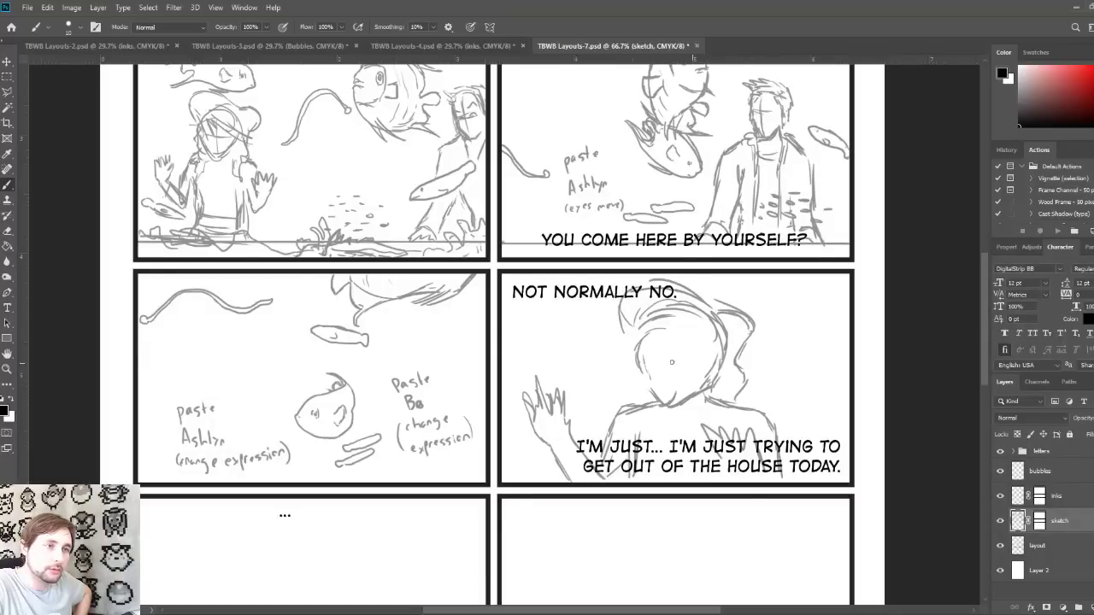
mouse_move(633, 349)
mouse_down()
mouse_move(633, 384)
mouse_move(626, 377)
mouse_move(656, 417)
mouse_up()
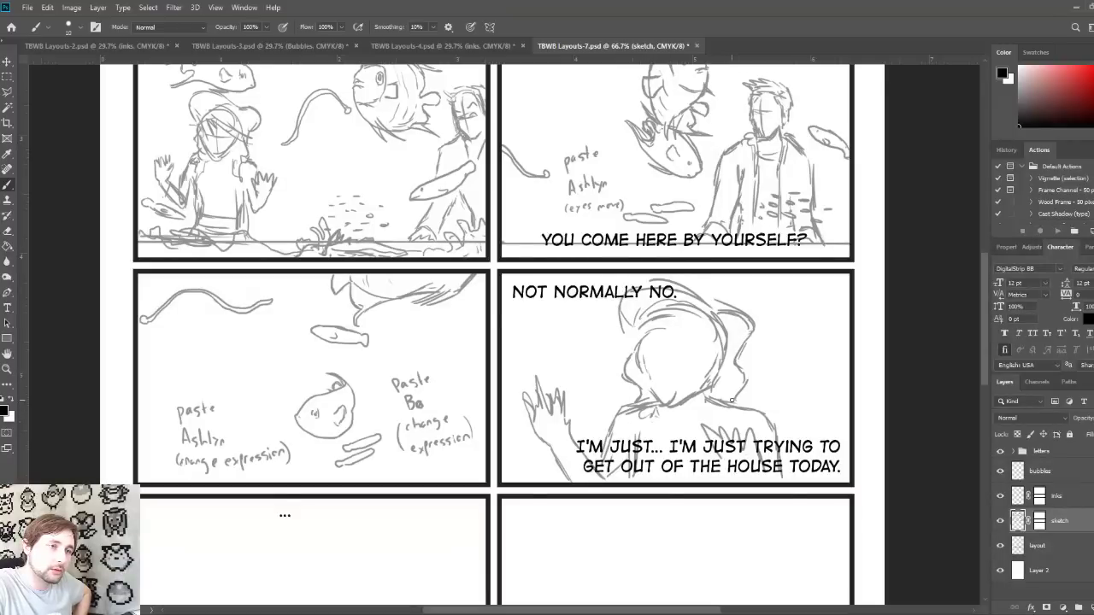
Step: Sketch the facial features of the figure in the "Not normally no." panel, add hair strands across the face and refine the hair at the shoulder
drag(732, 399, 745, 432)
mouse_move(672, 397)
mouse_down()
mouse_move(671, 365)
mouse_move(667, 392)
mouse_up()
mouse_move(682, 314)
mouse_down()
mouse_move(646, 361)
mouse_move(720, 370)
mouse_move(644, 365)
mouse_move(720, 364)
mouse_move(665, 368)
mouse_up()
mouse_move(647, 365)
mouse_down()
mouse_move(692, 369)
mouse_move(670, 383)
mouse_up()
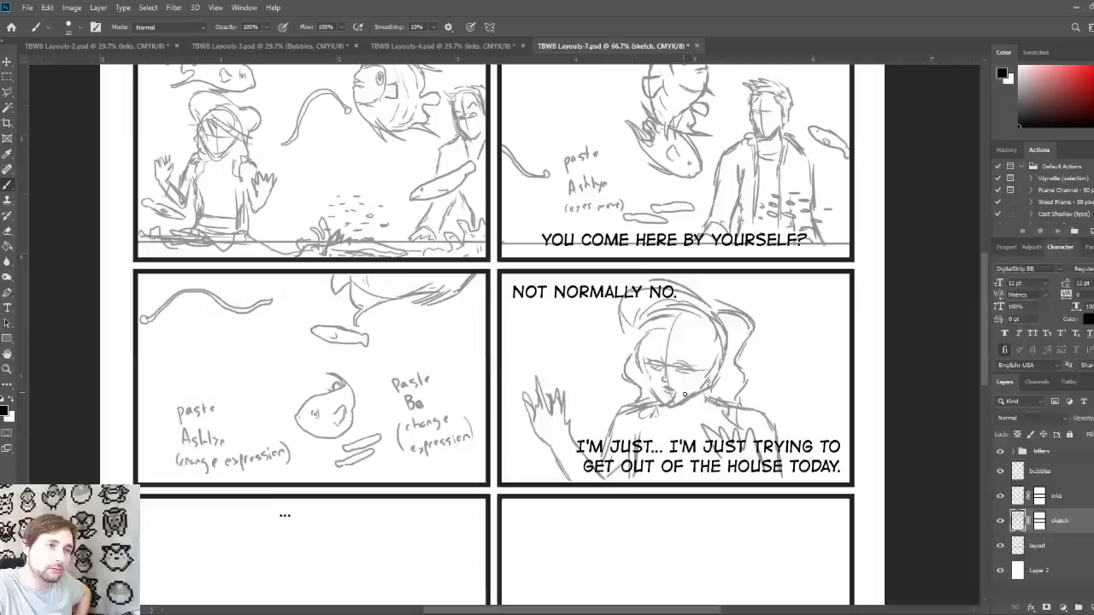
mouse_move(650, 319)
mouse_down()
mouse_move(644, 330)
mouse_move(715, 391)
mouse_move(669, 342)
mouse_move(720, 352)
mouse_up()
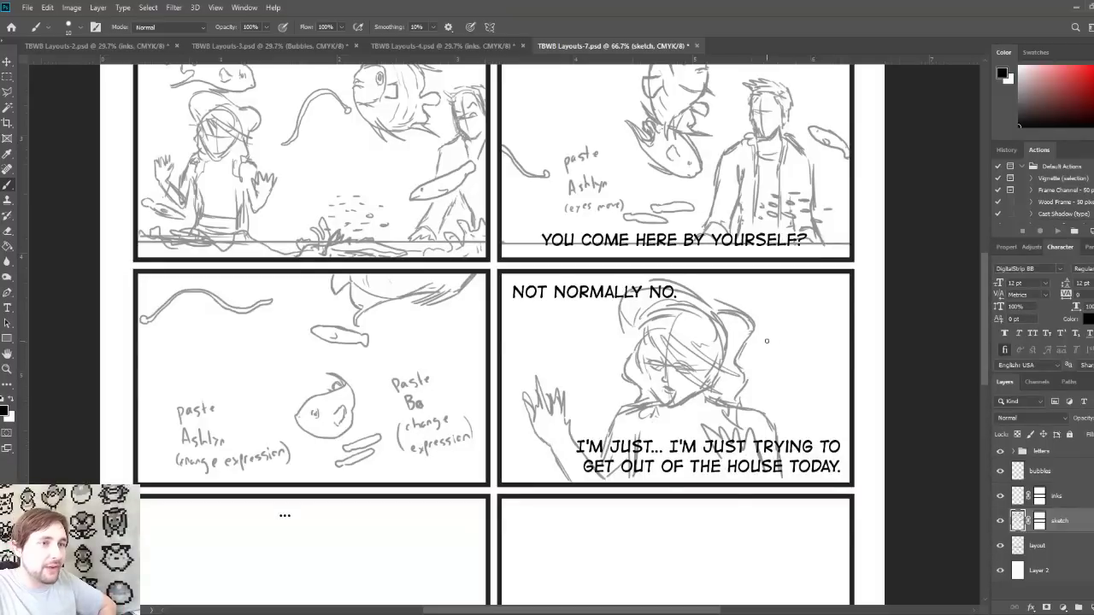
Step: Sketch a slim slanted fish on one side of the figure's head and a curved eel above the raised hand
mouse_move(765, 343)
mouse_down()
mouse_move(838, 372)
mouse_move(832, 355)
mouse_up()
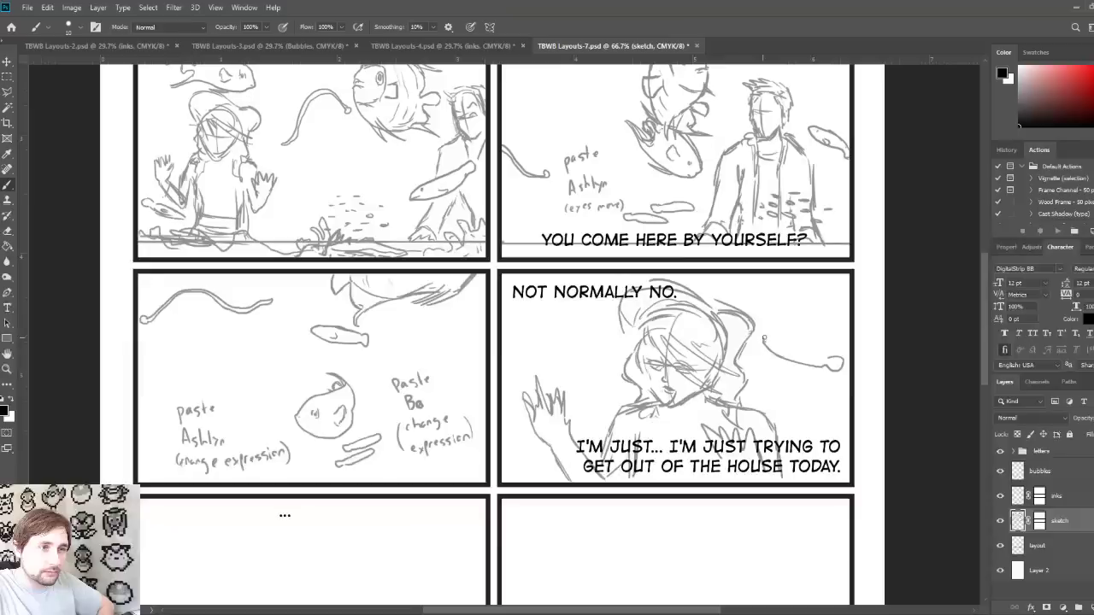
mouse_move(763, 339)
mouse_down()
mouse_move(826, 359)
mouse_move(809, 347)
mouse_up()
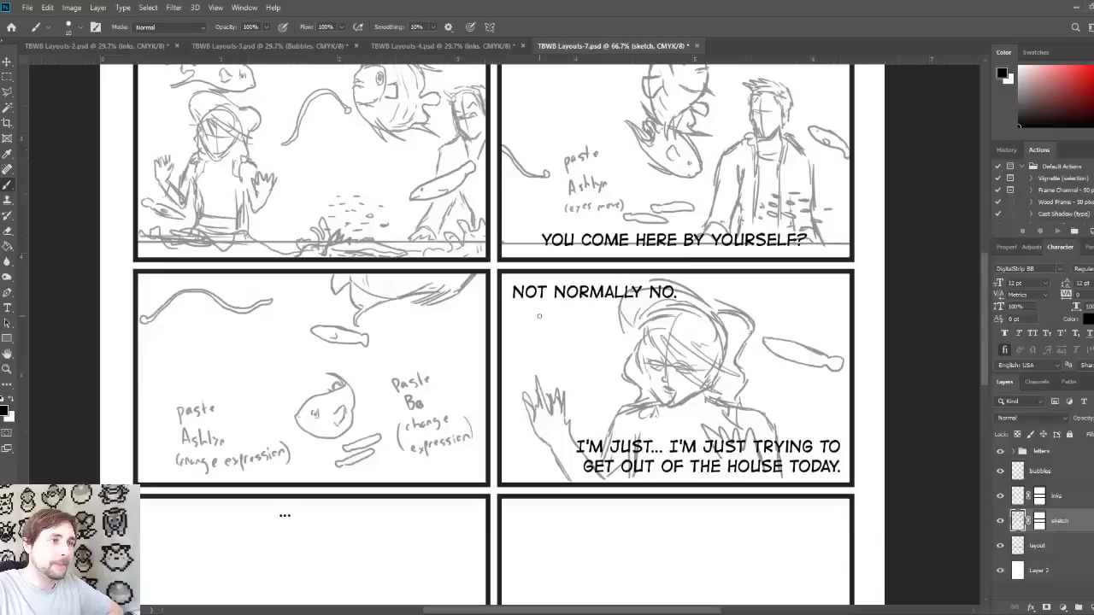
mouse_move(540, 318)
mouse_down()
mouse_move(568, 301)
mouse_move(591, 324)
mouse_up()
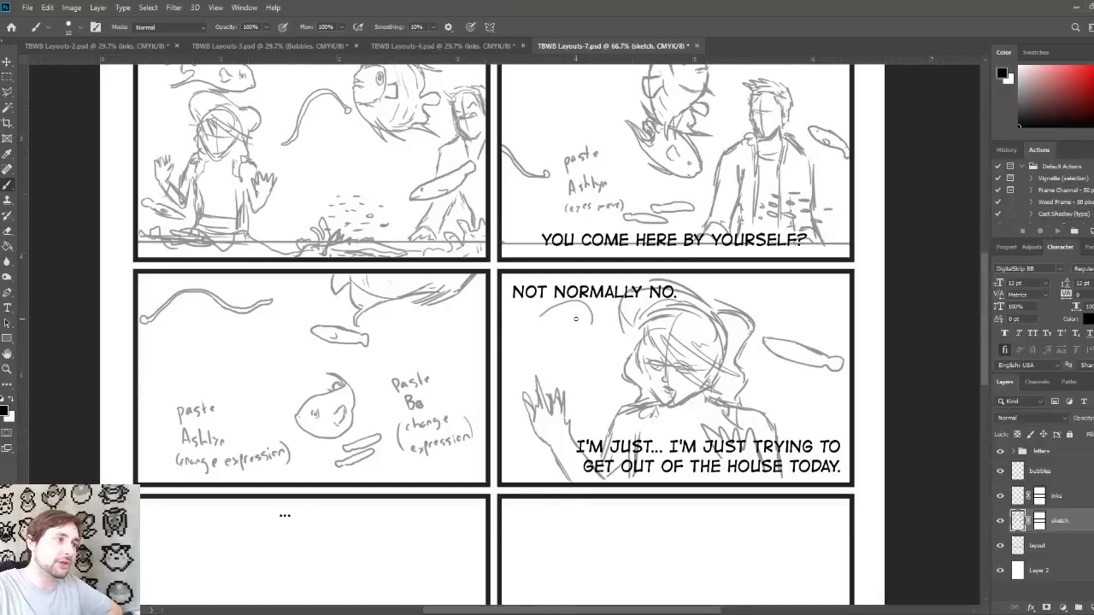
key(ctrl+z)
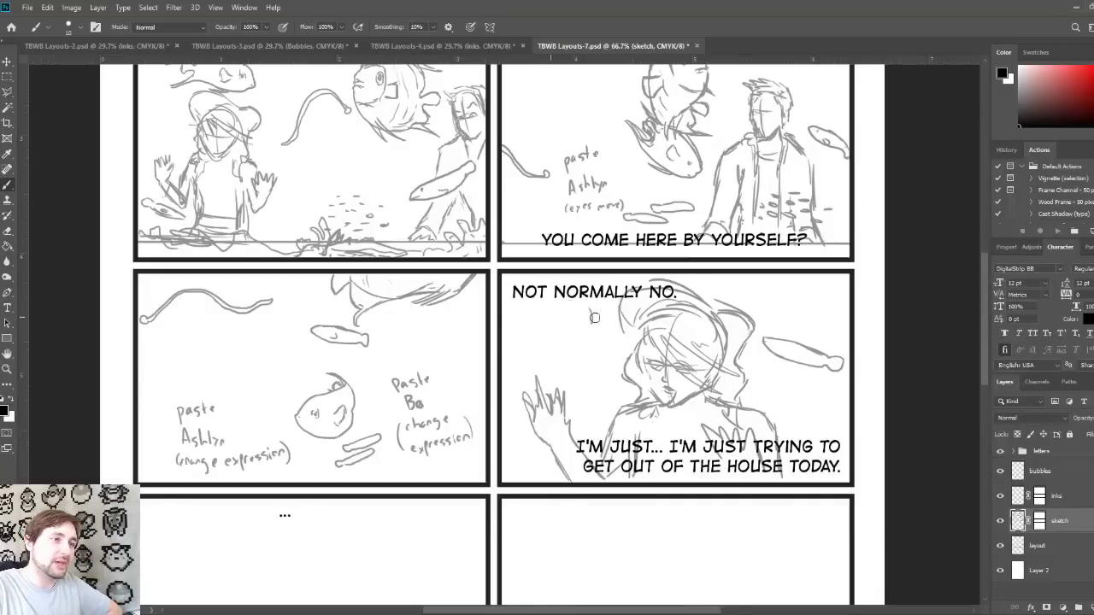
key([)
key([)
key([)
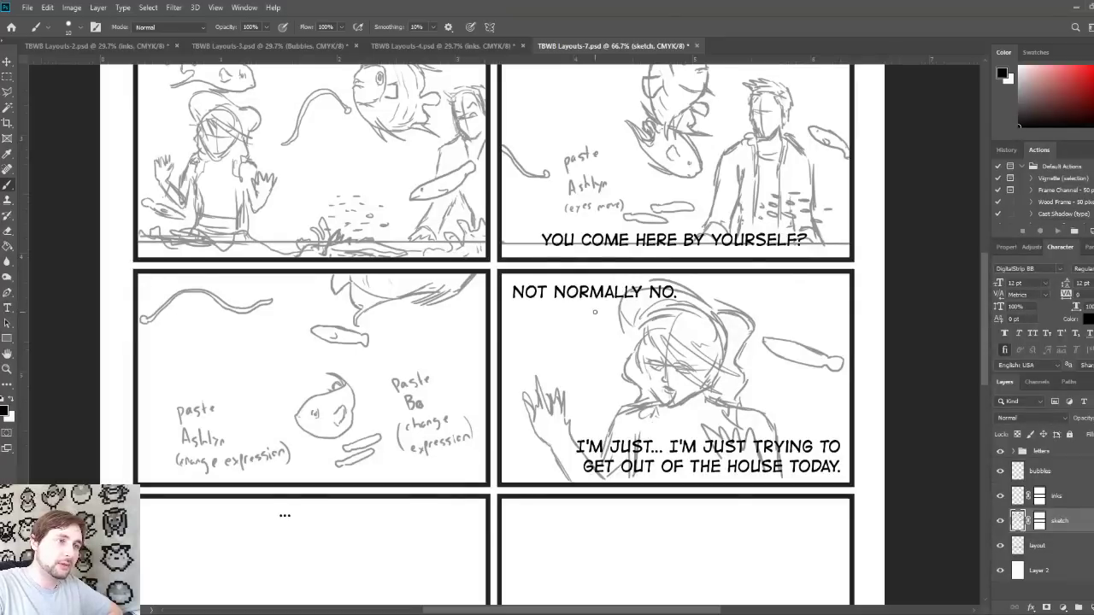
mouse_move(595, 312)
mouse_down()
mouse_move(578, 333)
mouse_move(554, 338)
mouse_move(550, 369)
mouse_move(574, 381)
mouse_move(620, 373)
mouse_move(577, 377)
mouse_move(558, 364)
mouse_move(556, 348)
mouse_move(596, 331)
mouse_move(597, 316)
mouse_up()
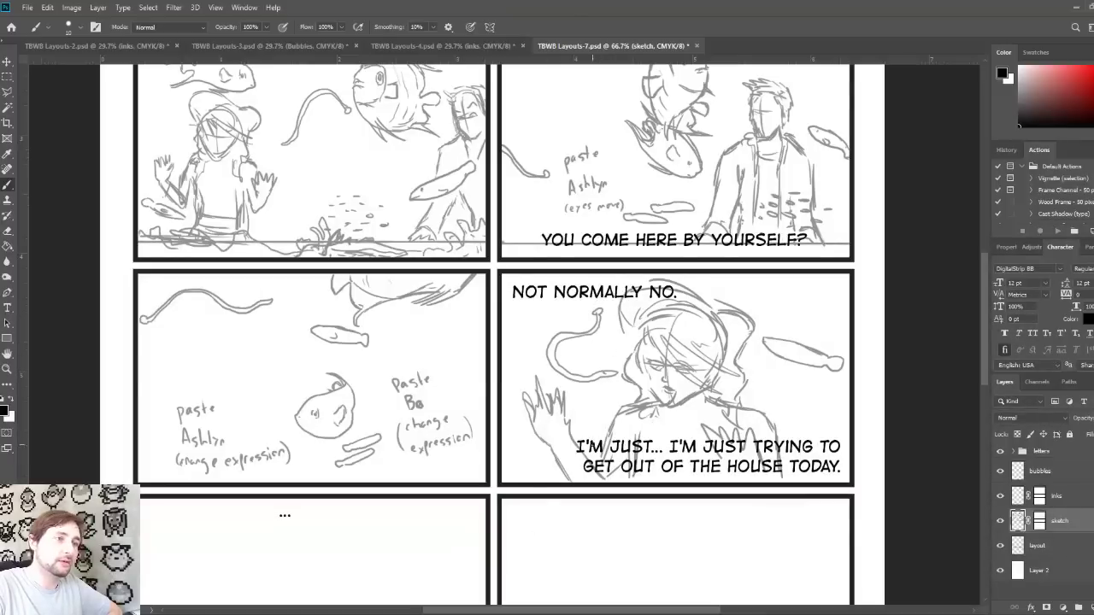
drag(622, 373, 604, 374)
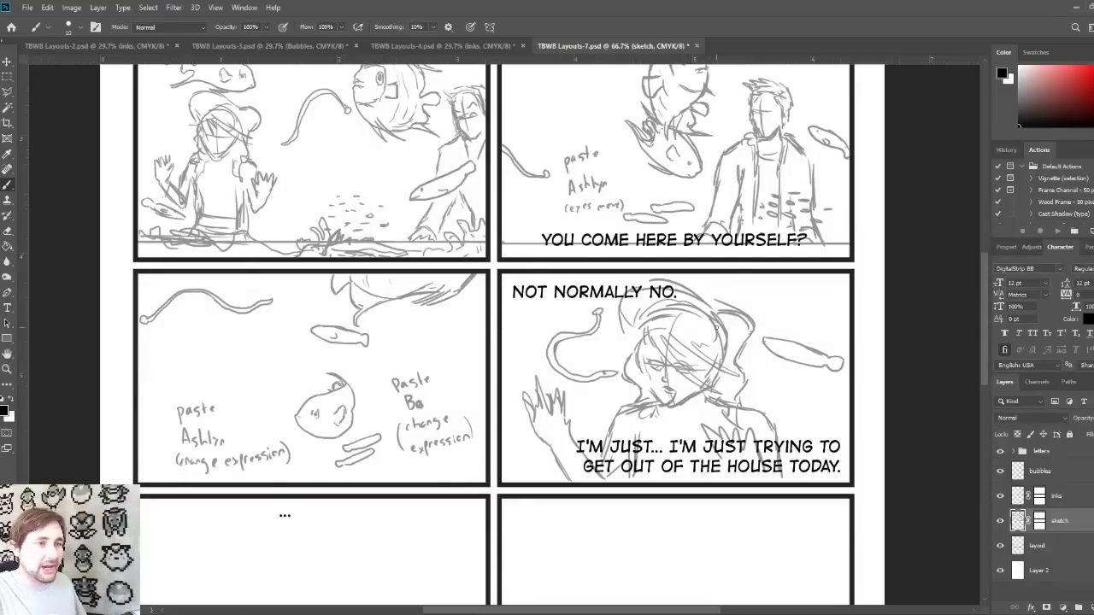
Step: Review the inked pages TBWB Layouts-3, TBWB Layouts-4 and TBWB Layouts-2, and return to the empty lower panels of TBWB Layouts-7
scroll(710, 342, up, 2)
scroll(692, 393, down, 3)
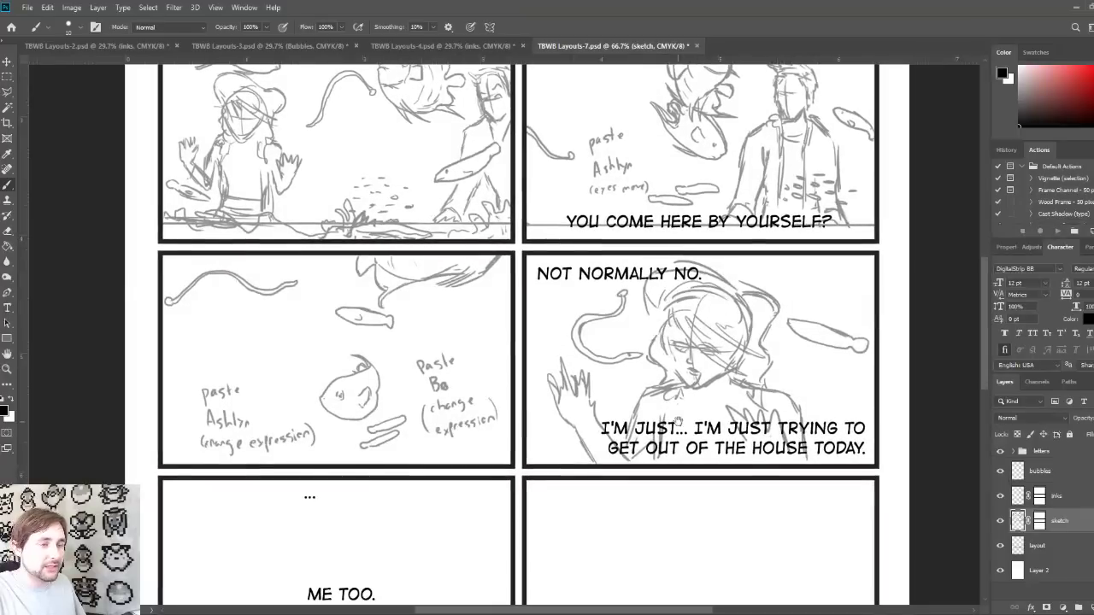
scroll(677, 421, down, 5)
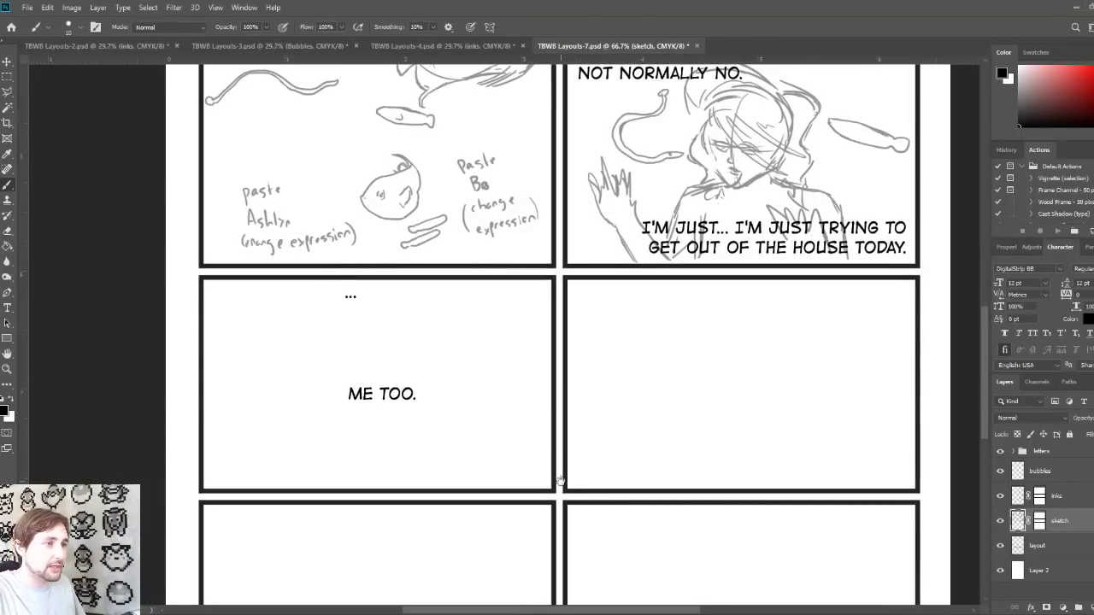
scroll(578, 340, down, 4)
drag(593, 308, 587, 320)
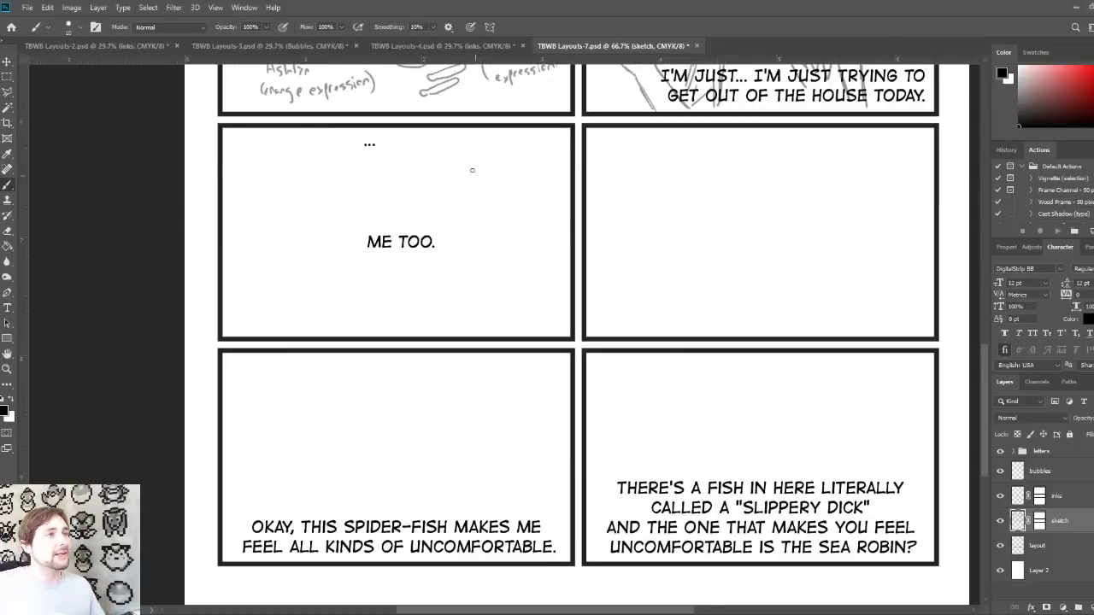
click(247, 46)
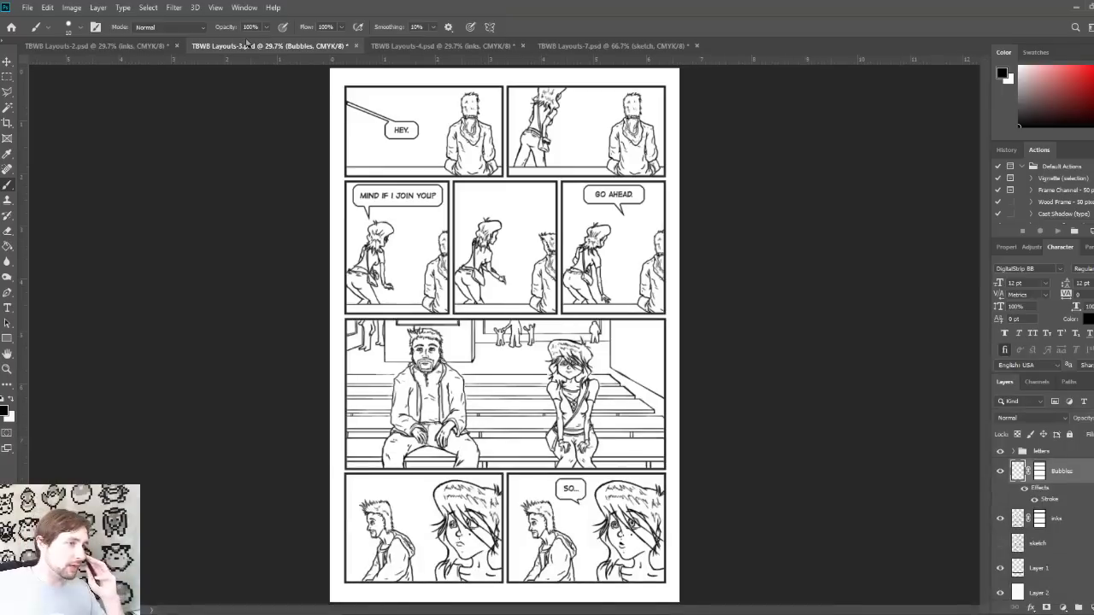
click(444, 46)
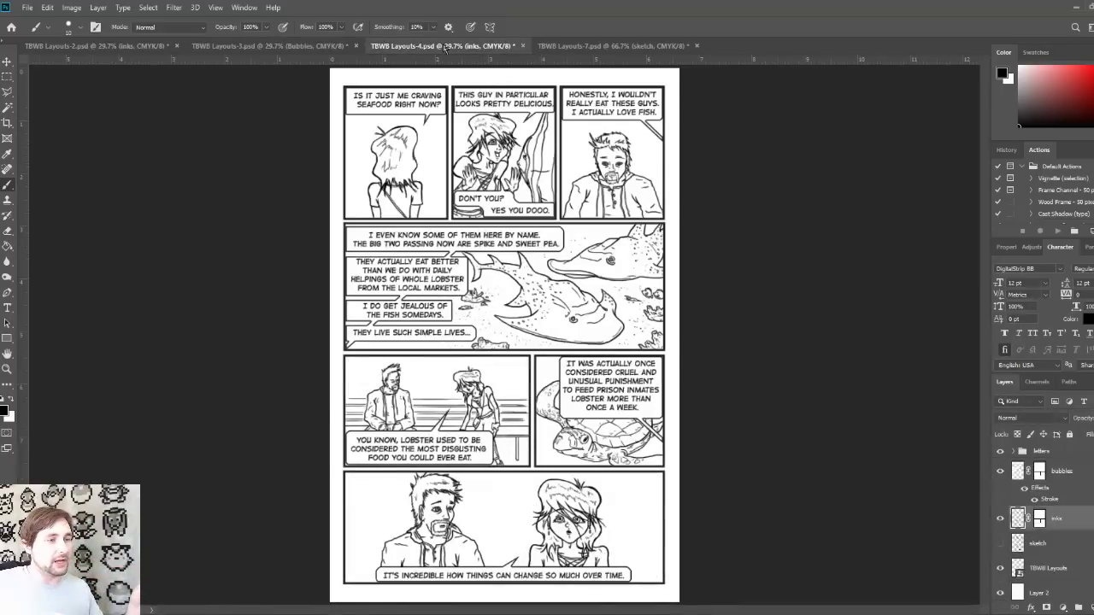
click(98, 50)
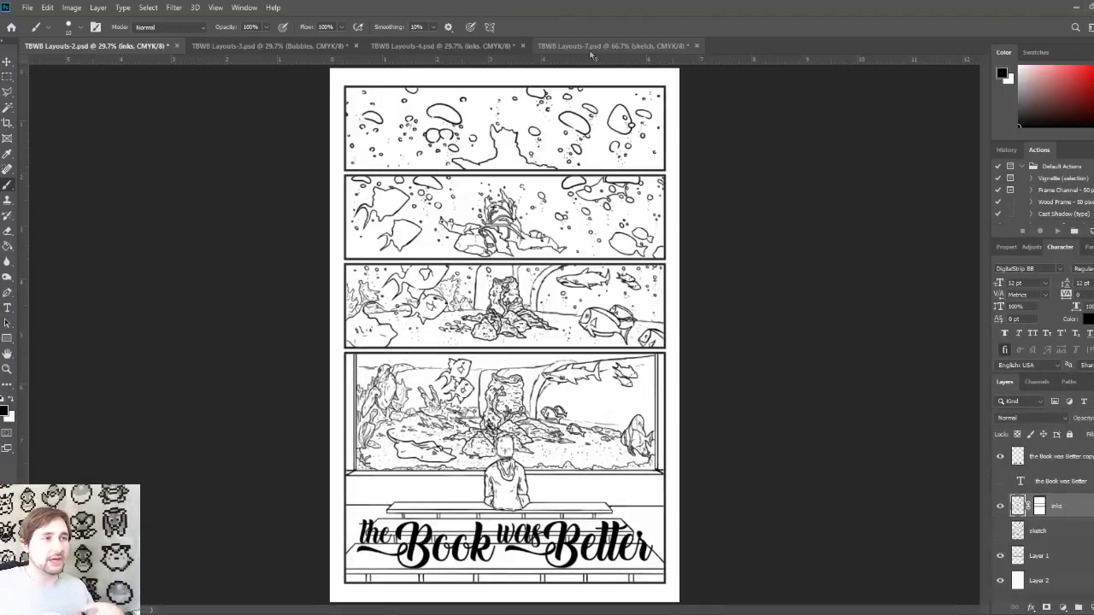
click(590, 49)
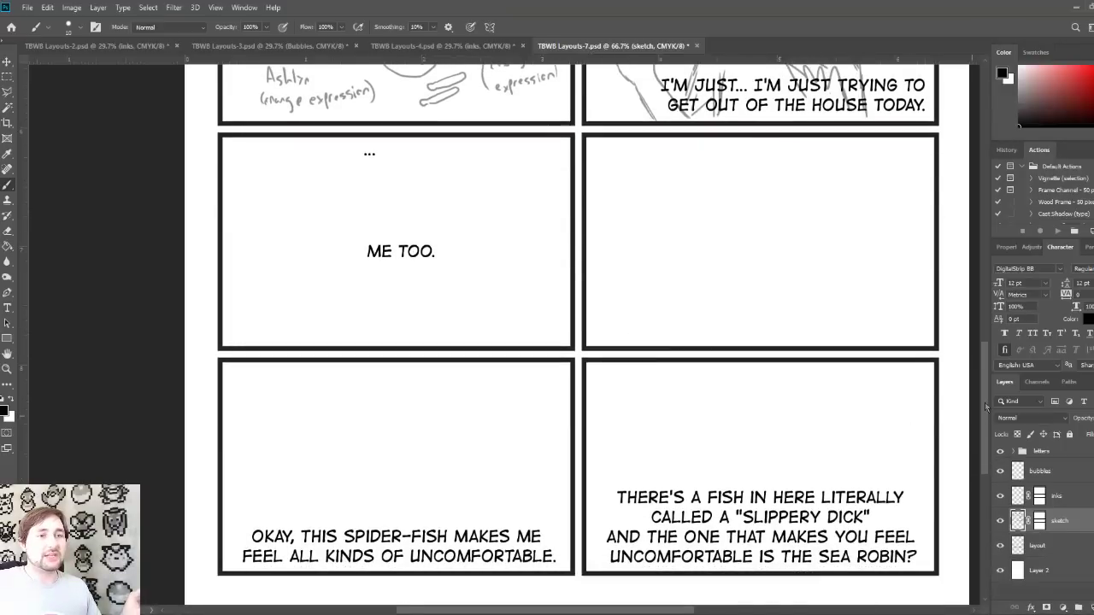
mouse_move(987, 406)
mouse_down()
mouse_move(975, 263)
mouse_move(983, 407)
mouse_up()
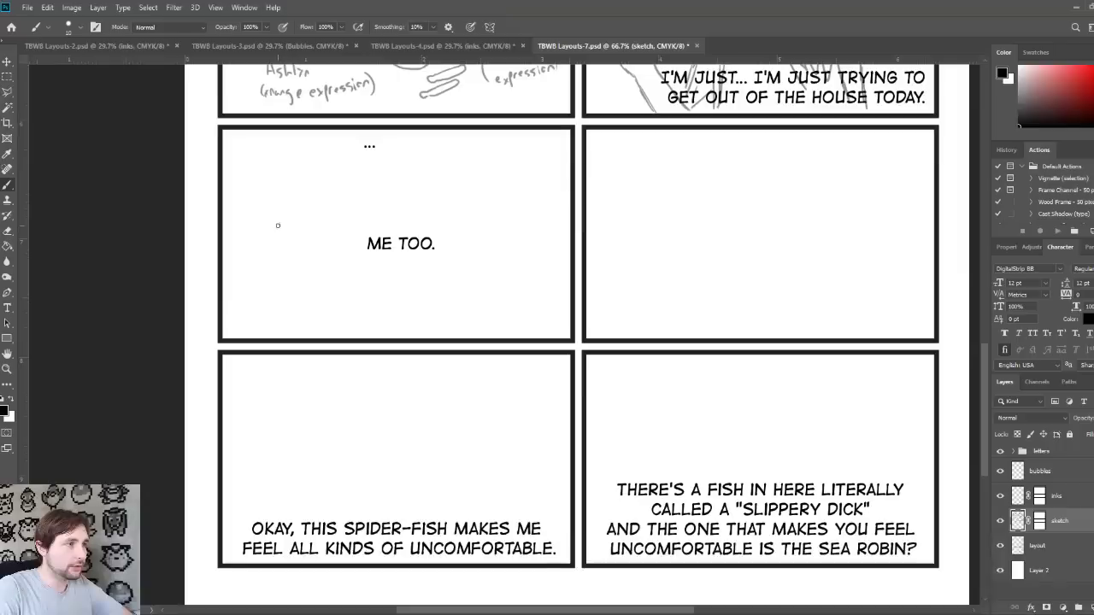
Step: Sketch a man's hooded back and hanging arms in the "Me too." panel, enlarge it to 126.49% and shift it to the panel's lower edge
mouse_move(276, 223)
mouse_down()
mouse_move(284, 255)
mouse_move(308, 260)
mouse_move(310, 227)
mouse_move(285, 227)
mouse_move(308, 237)
mouse_move(292, 228)
mouse_move(299, 244)
mouse_move(280, 223)
mouse_move(251, 242)
mouse_move(248, 326)
mouse_move(264, 281)
mouse_move(257, 327)
mouse_up()
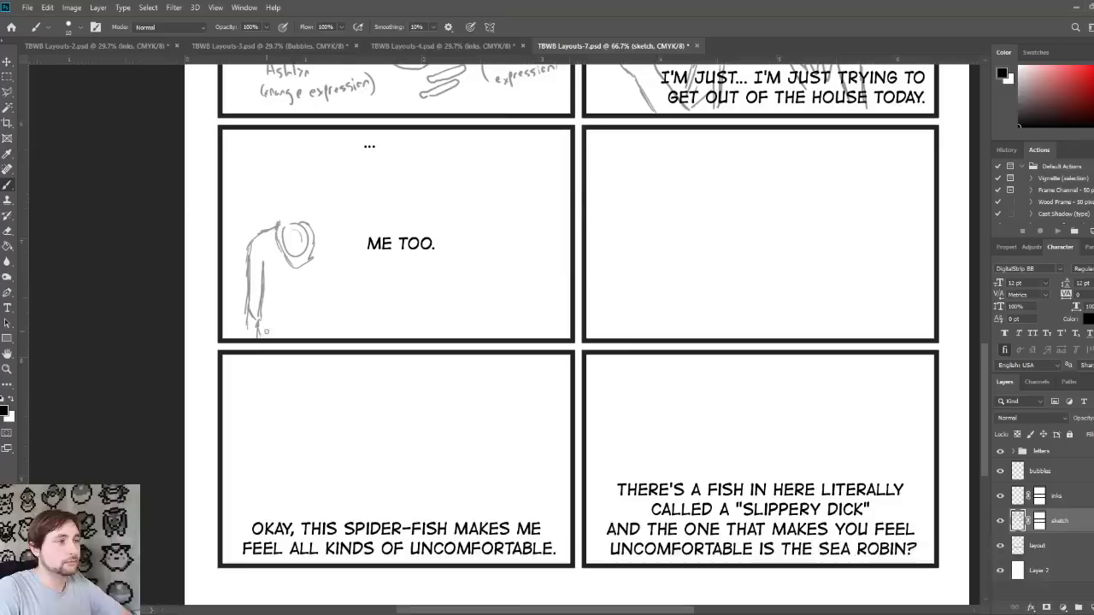
mouse_move(329, 332)
mouse_down()
mouse_move(335, 266)
mouse_move(315, 233)
mouse_move(340, 249)
mouse_move(329, 333)
mouse_move(345, 293)
mouse_up()
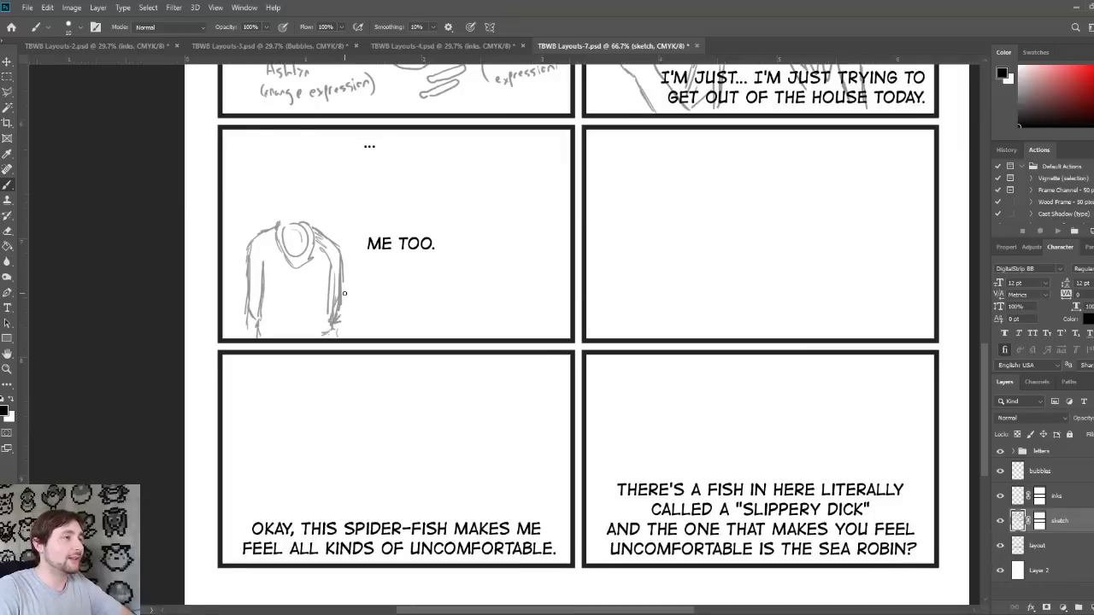
click(7, 77)
drag(225, 200, 368, 346)
click(7, 63)
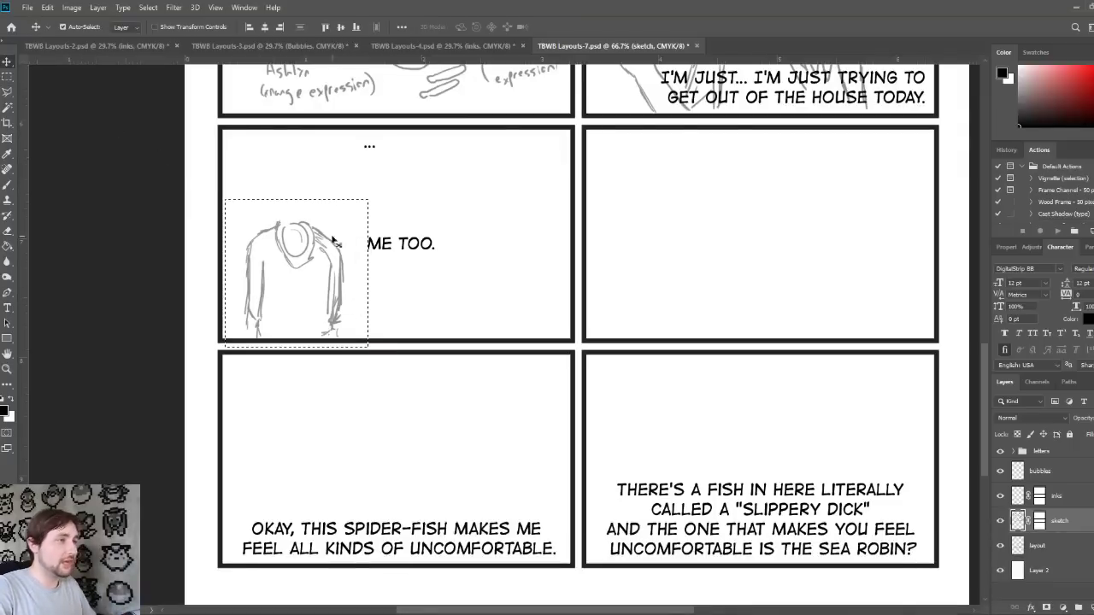
key(ctrl+t)
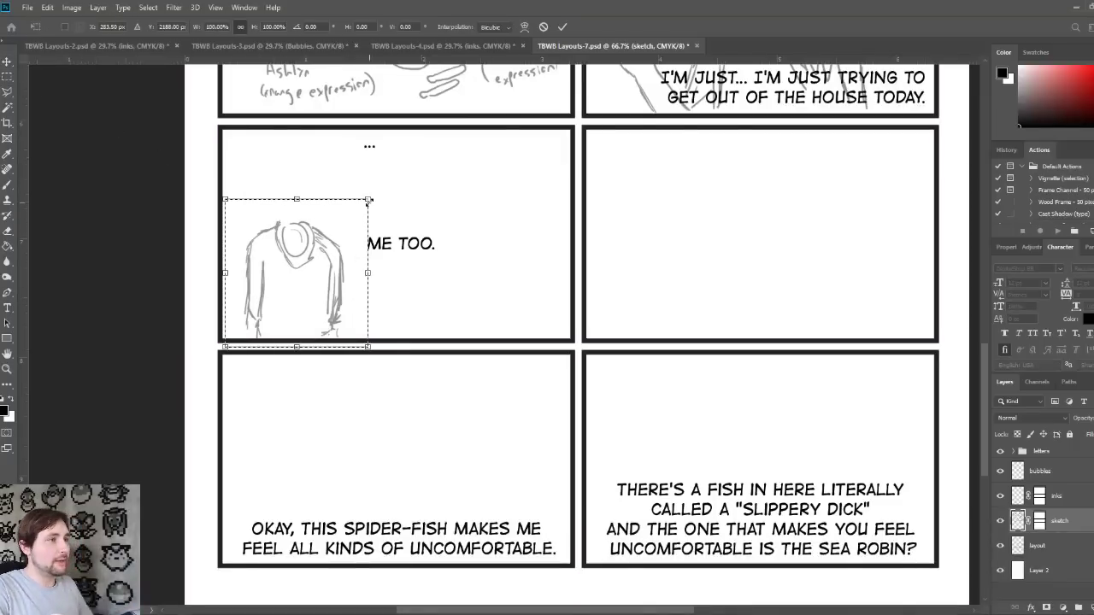
drag(369, 200, 407, 159)
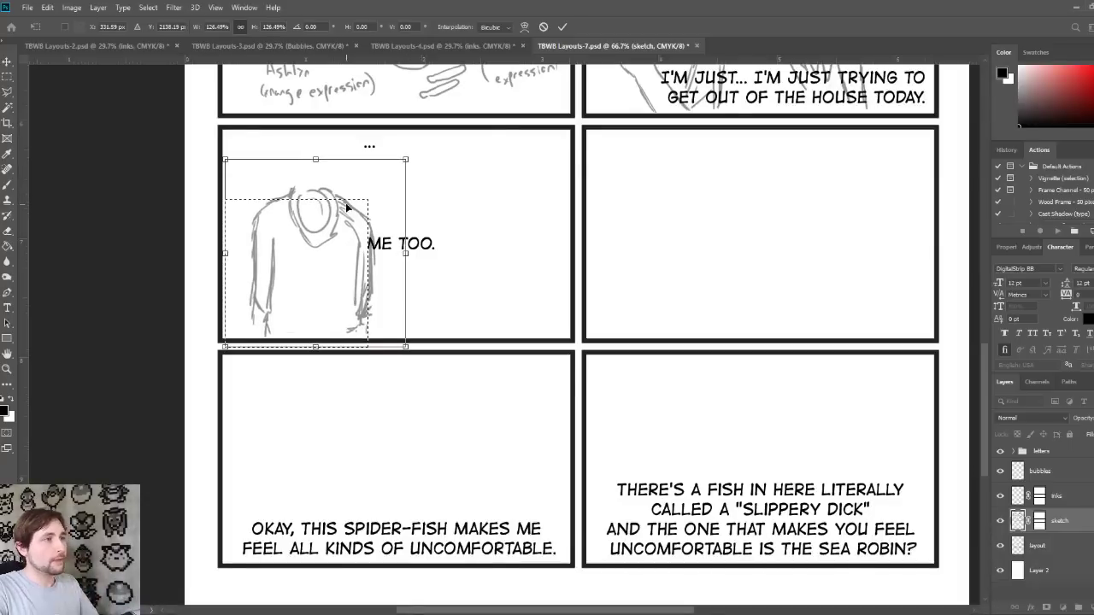
drag(371, 290, 355, 300)
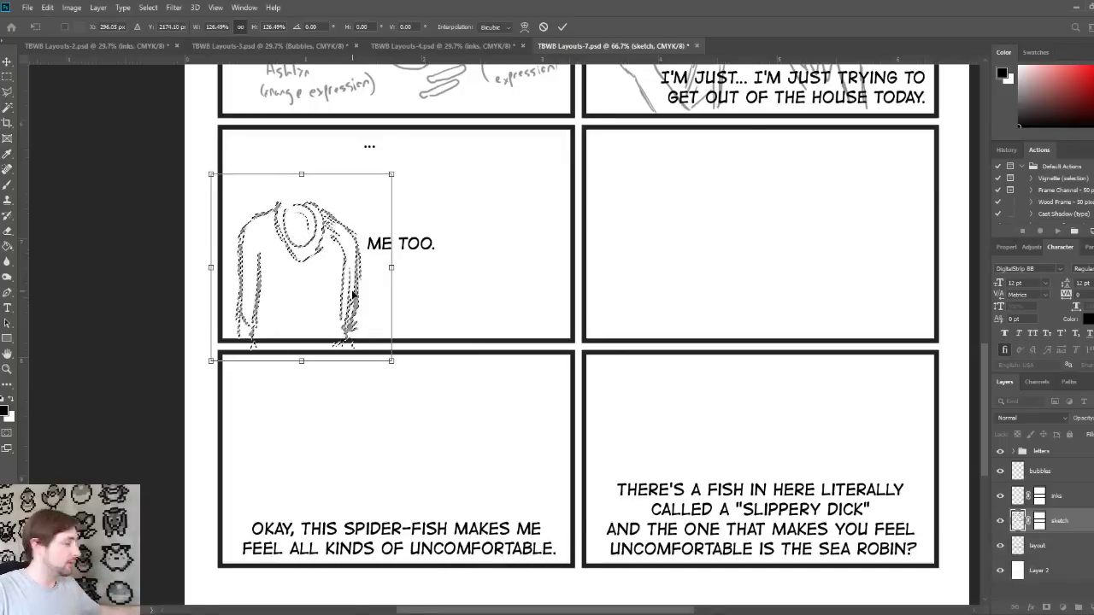
key(Return)
key(ctrl+d)
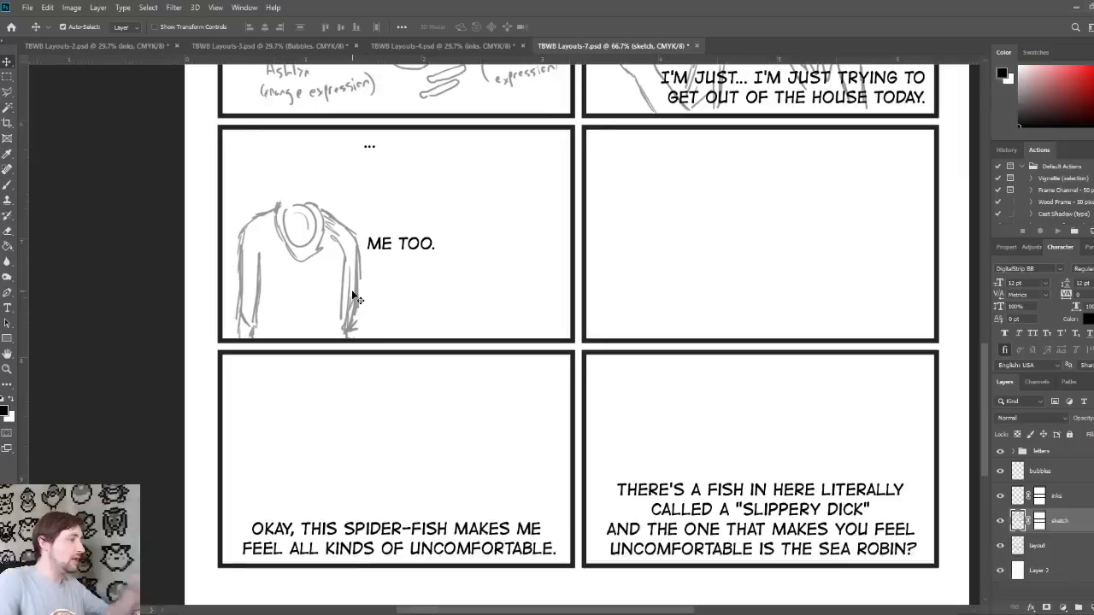
Step: Sketch the back of the man's head with short spiky hair above the hood
click(8, 185)
mouse_move(278, 205)
mouse_down()
mouse_move(279, 158)
mouse_move(280, 198)
mouse_move(315, 205)
mouse_move(320, 159)
mouse_move(282, 145)
mouse_move(305, 142)
mouse_move(319, 159)
mouse_up()
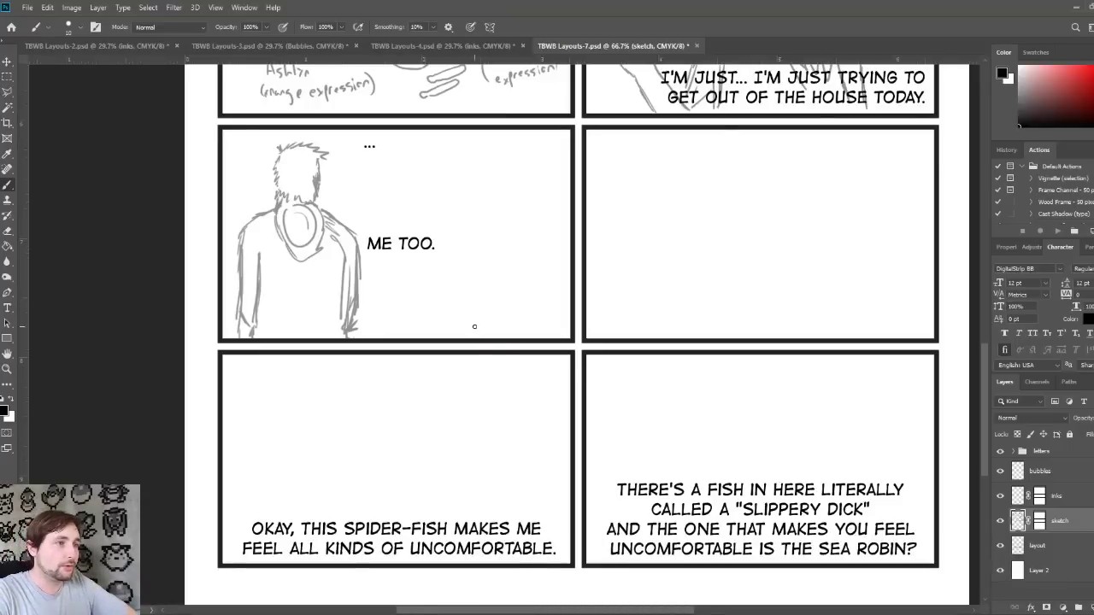
Step: Sketch the hips, narrow waist and shoulders of a second, smaller figure seen from behind across from the man
drag(476, 333, 556, 334)
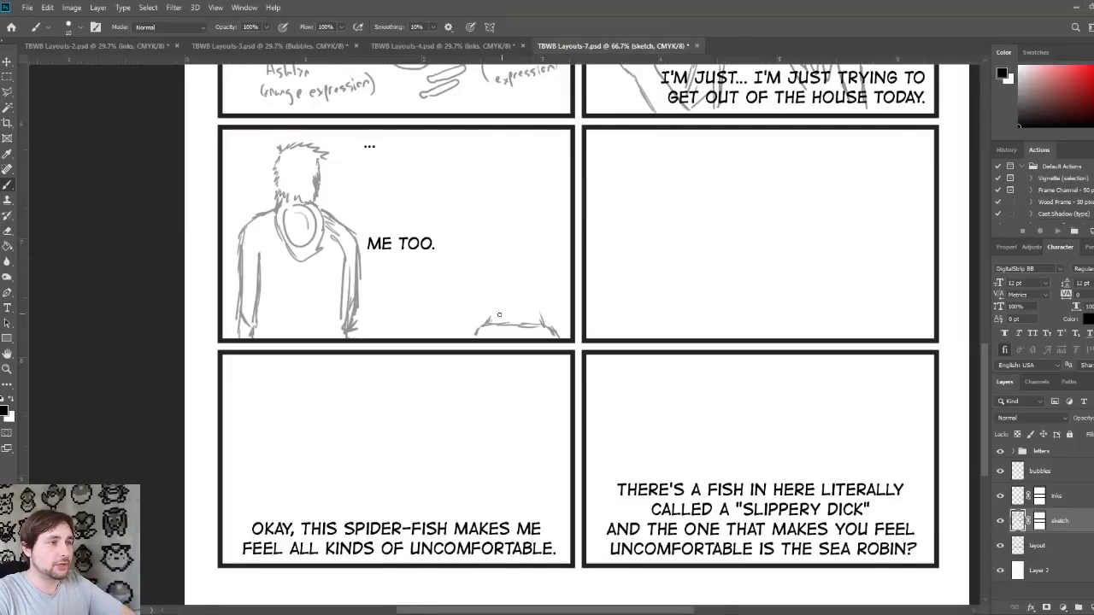
mouse_move(480, 318)
mouse_down()
mouse_move(488, 242)
mouse_move(536, 225)
mouse_move(533, 238)
mouse_move(556, 254)
mouse_move(547, 281)
mouse_move(556, 250)
mouse_move(543, 320)
mouse_move(552, 260)
mouse_up()
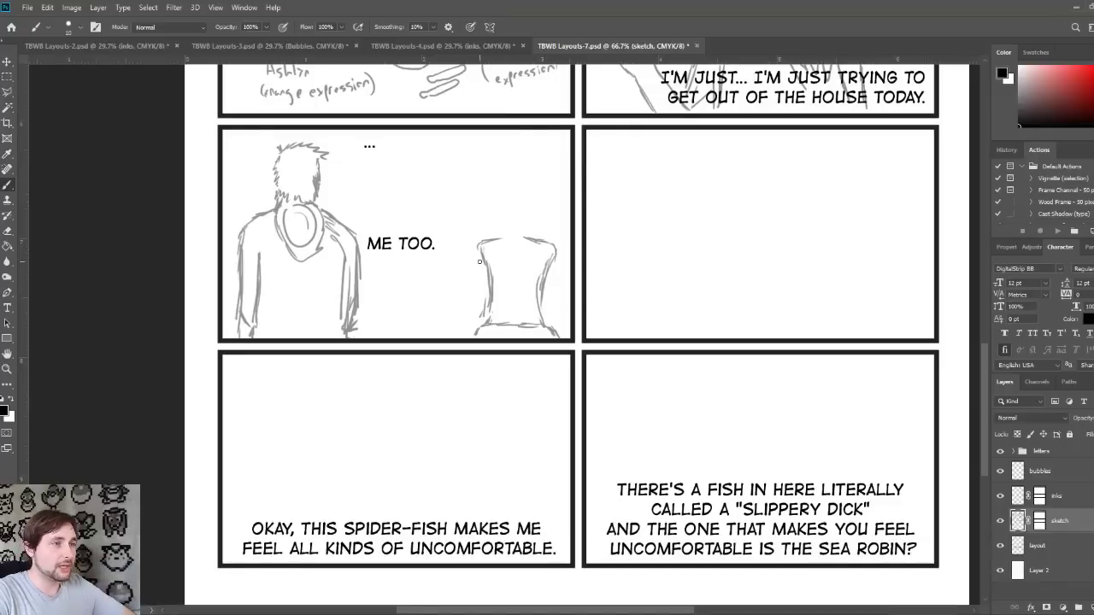
mouse_move(481, 250)
mouse_down()
mouse_move(479, 285)
mouse_move(488, 275)
mouse_move(476, 291)
mouse_move(475, 238)
mouse_up()
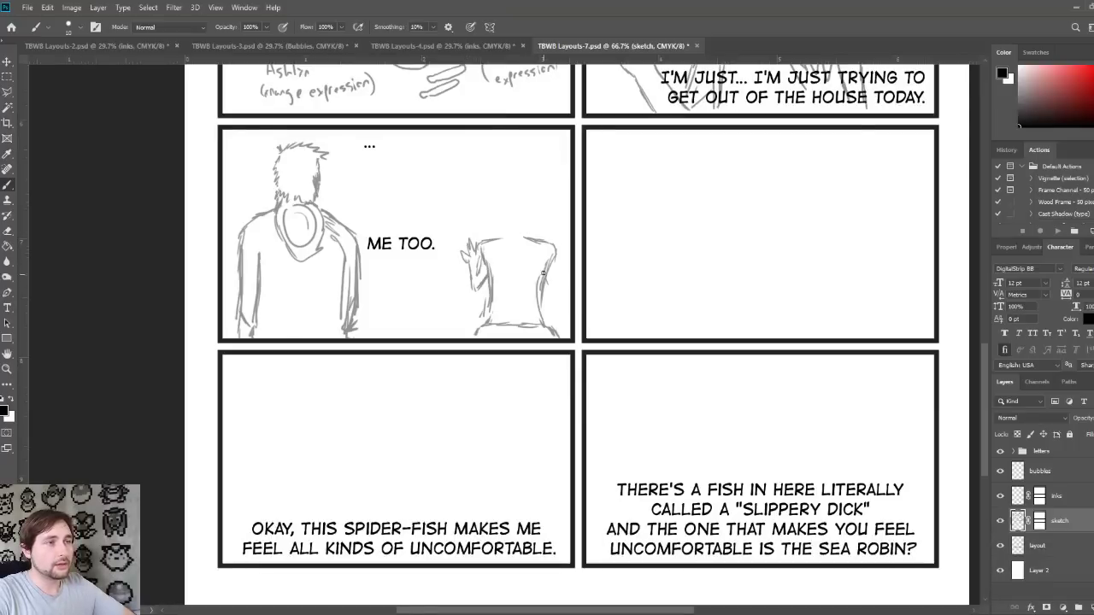
mouse_move(543, 272)
mouse_down()
mouse_move(564, 290)
mouse_move(560, 259)
mouse_up()
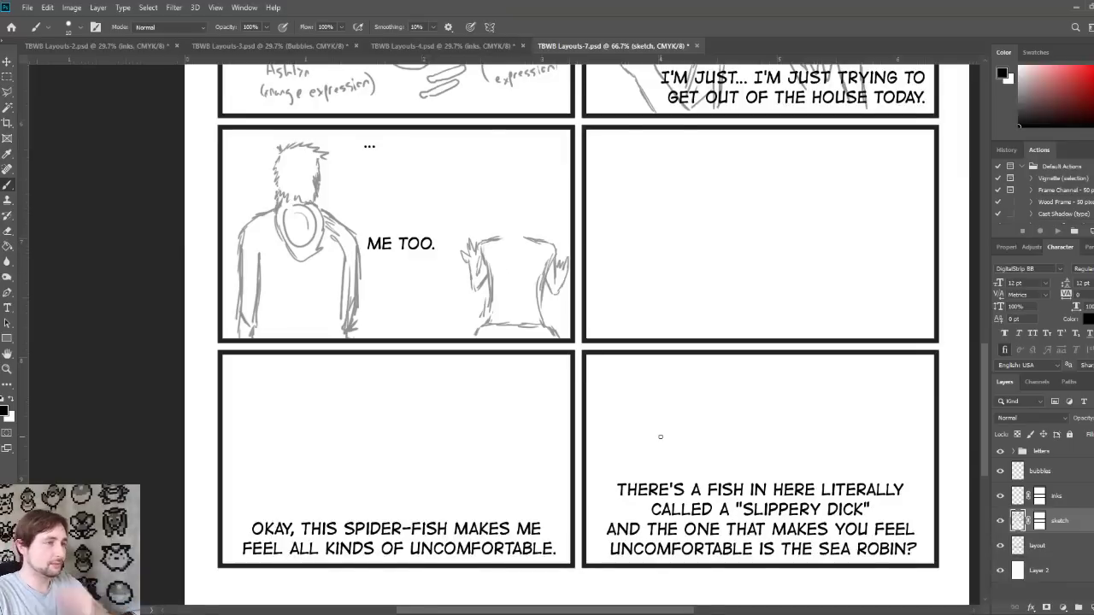
mouse_move(464, 264)
mouse_down()
mouse_move(454, 276)
mouse_move(473, 248)
mouse_move(476, 260)
mouse_up()
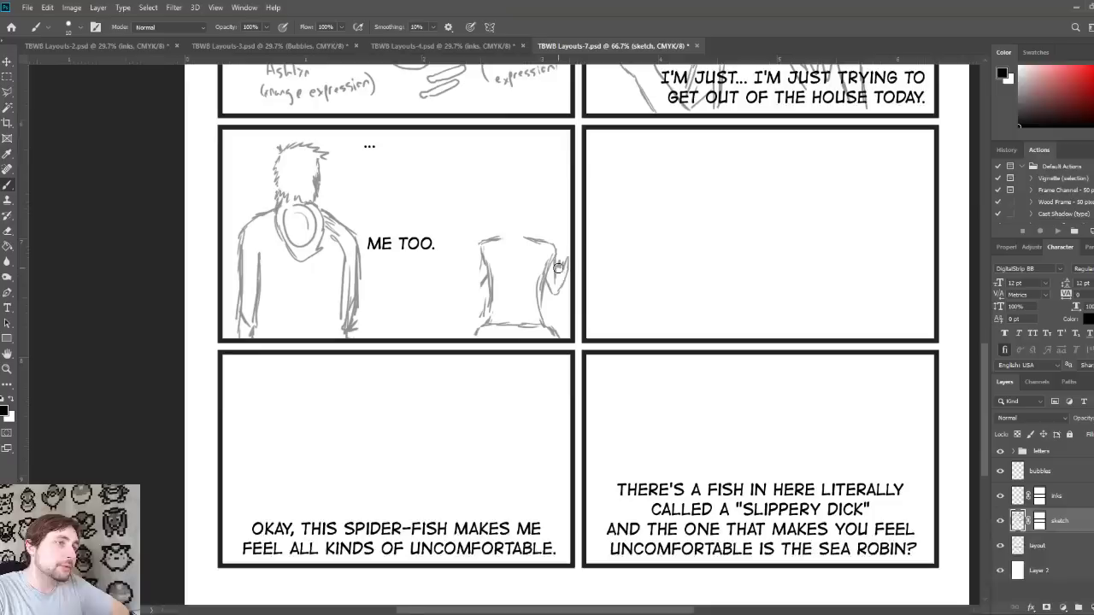
drag(559, 267, 565, 275)
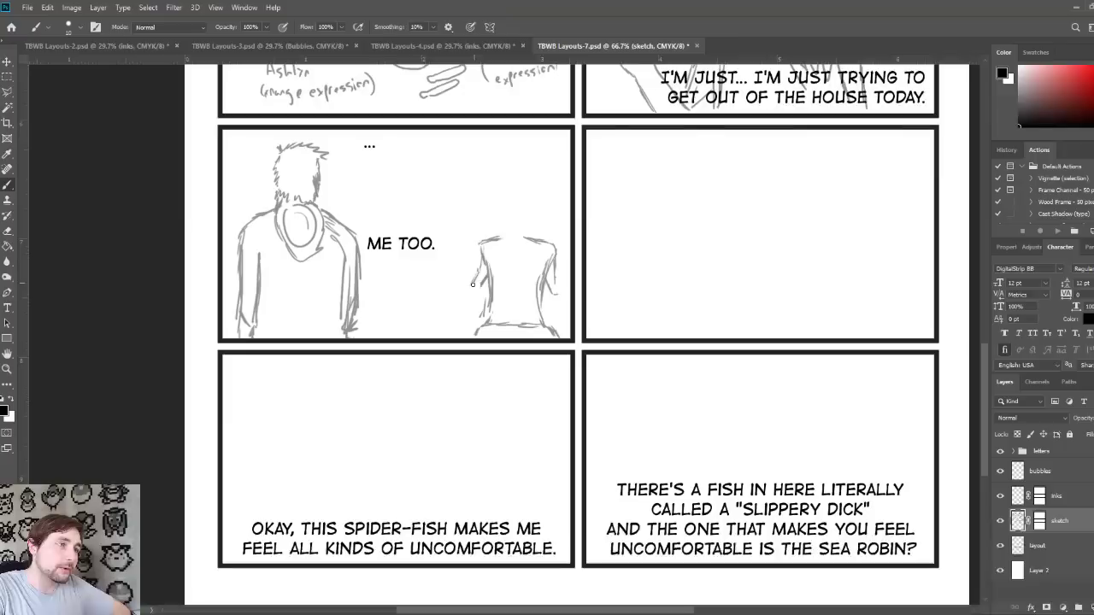
Step: Sketch the smaller figure's arms angled down and outward from the body, and clean up the torso and shoulder lines
mouse_move(472, 285)
mouse_down()
mouse_move(436, 323)
mouse_move(462, 322)
mouse_move(489, 270)
mouse_up()
drag(550, 286, 569, 318)
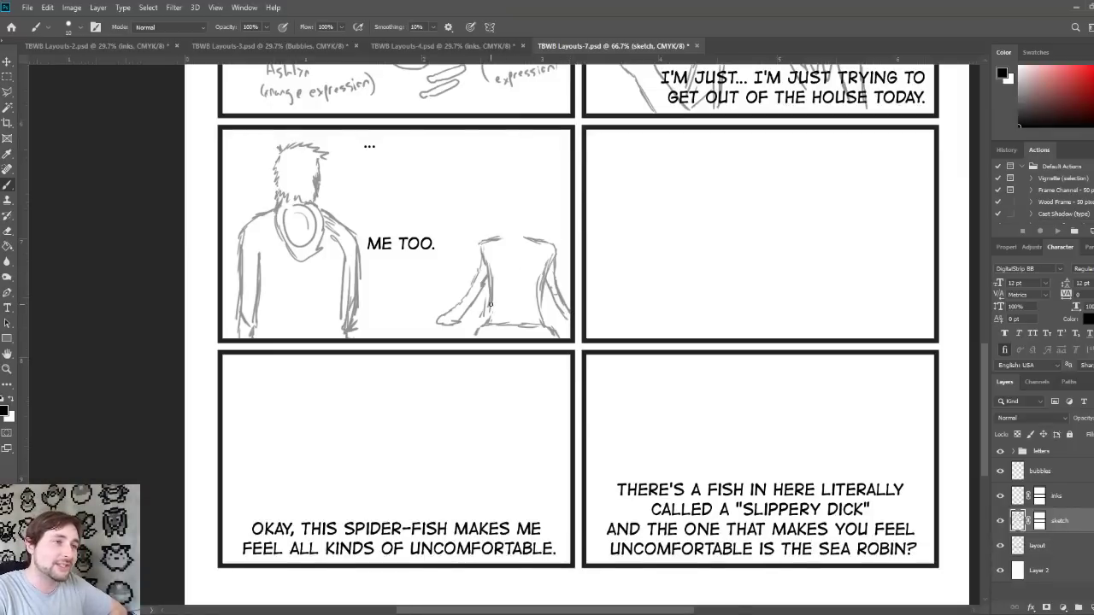
mouse_move(483, 261)
mouse_down()
mouse_move(494, 301)
mouse_move(553, 303)
mouse_move(545, 319)
mouse_move(541, 266)
mouse_up()
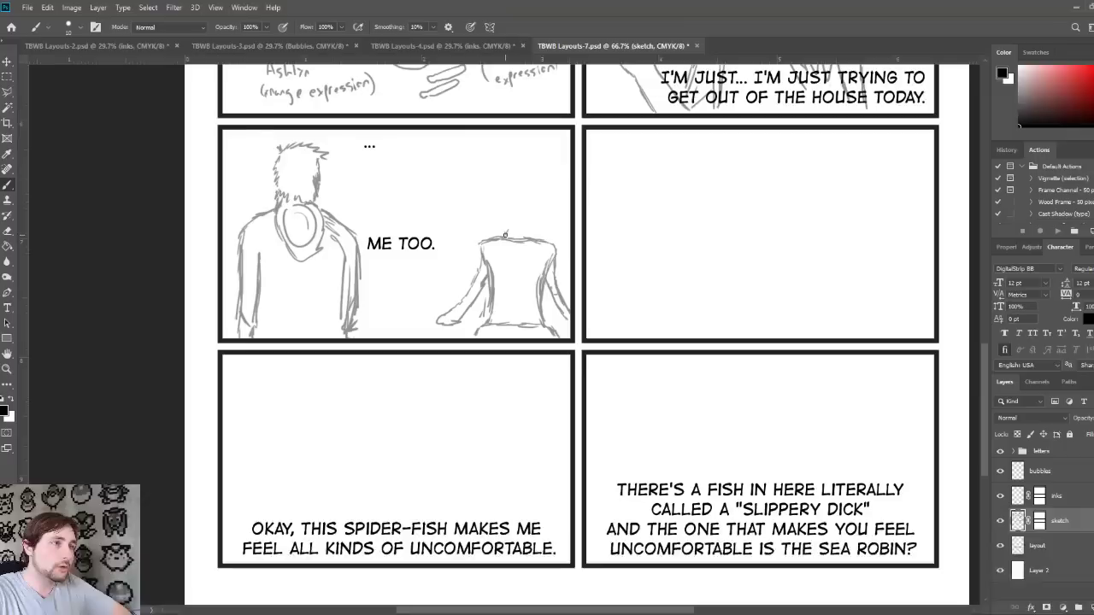
Step: Sketch the smaller figure's neck, round head, slouched hat and wavy hair falling to the shoulders
mouse_move(507, 229)
mouse_down()
mouse_move(515, 188)
mouse_move(528, 192)
mouse_move(525, 223)
mouse_move(536, 223)
mouse_move(532, 194)
mouse_up()
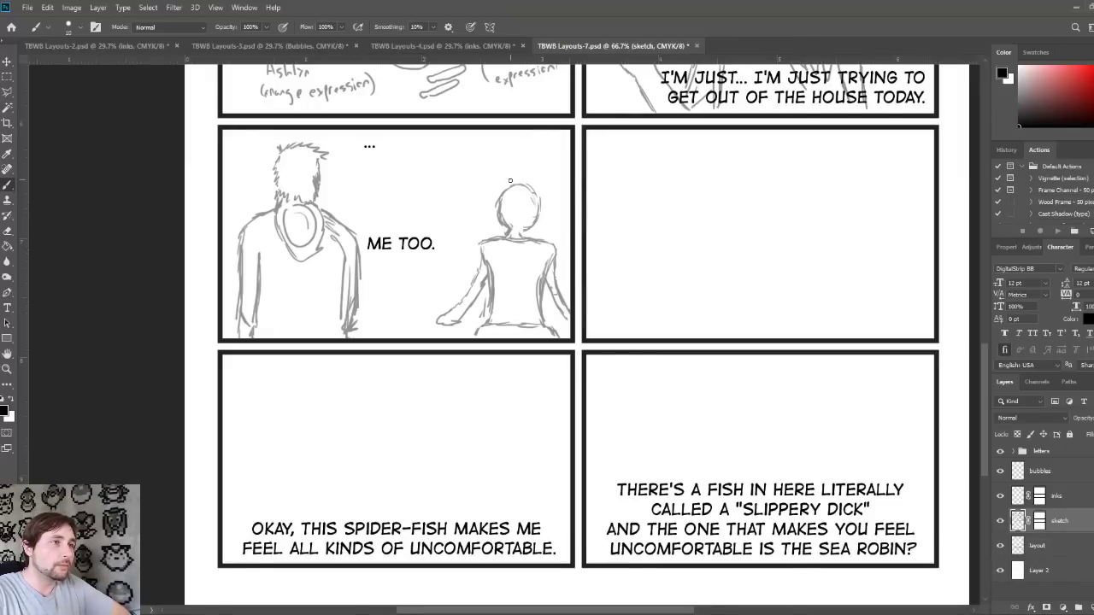
mouse_move(508, 182)
mouse_down()
mouse_move(536, 171)
mouse_move(552, 180)
mouse_move(537, 239)
mouse_move(511, 252)
mouse_move(489, 243)
mouse_move(490, 193)
mouse_move(510, 184)
mouse_move(503, 178)
mouse_up()
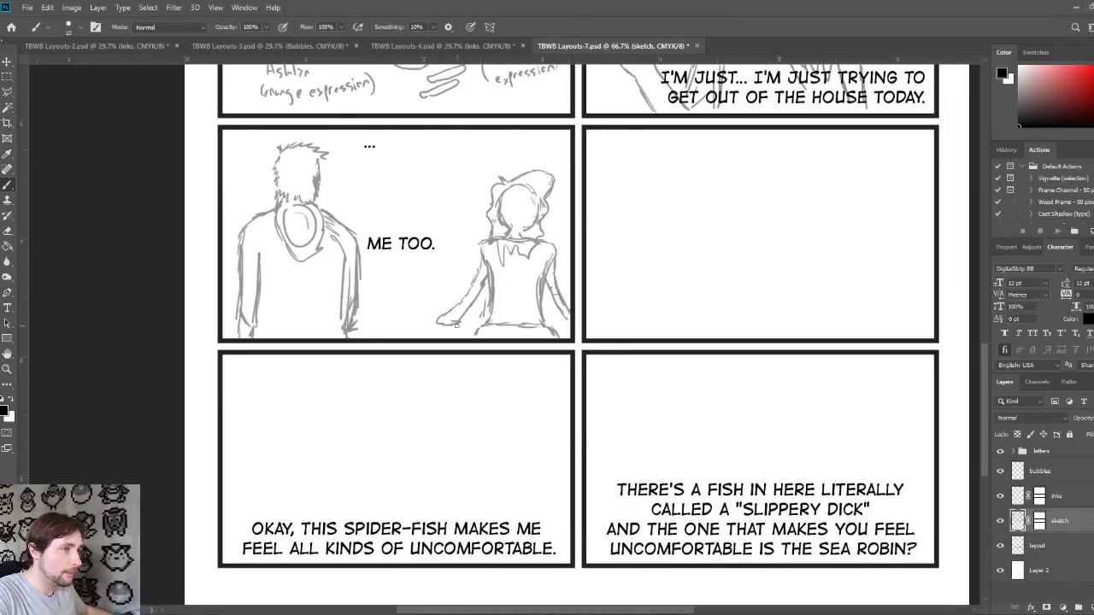
Step: Sketch a straight double-lined ledge running across the "Me too." panel at the height of the two figures' hands
drag(463, 321, 478, 319)
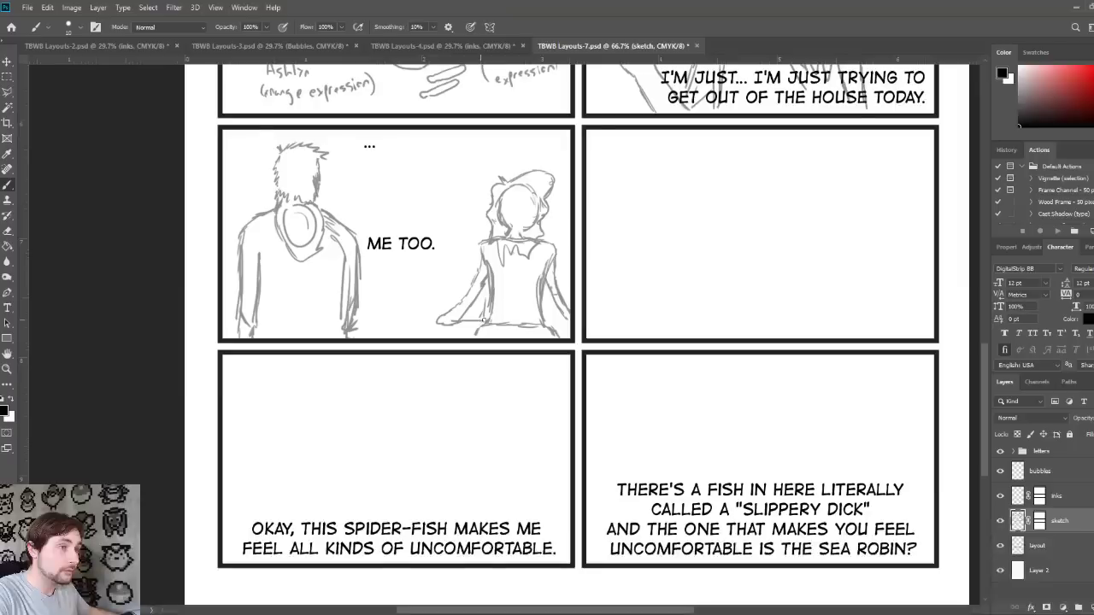
shift+click(562, 321)
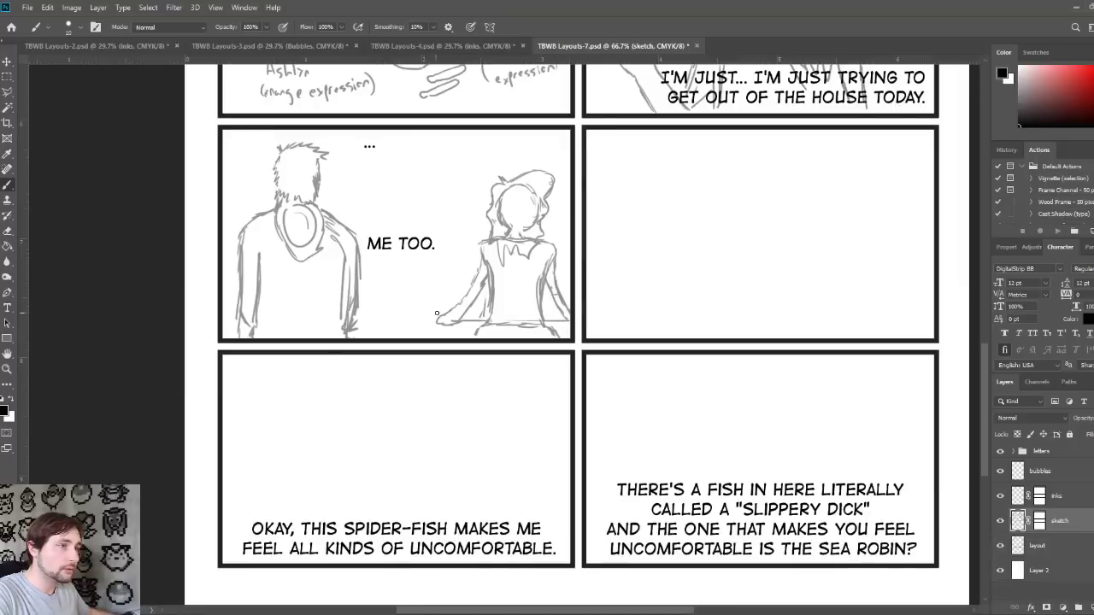
drag(437, 313, 363, 318)
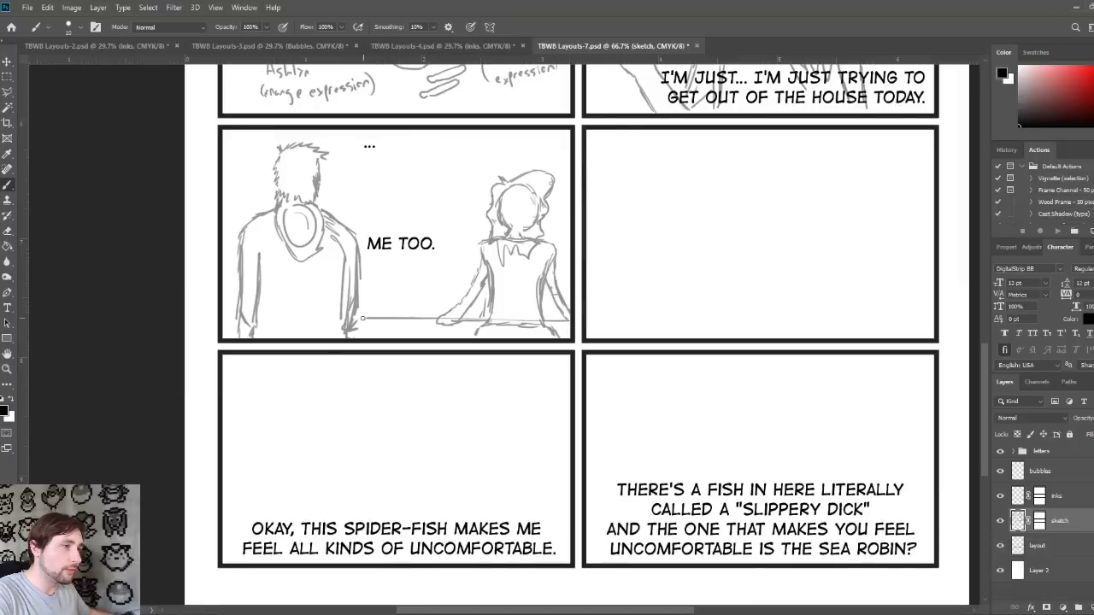
shift+click(224, 318)
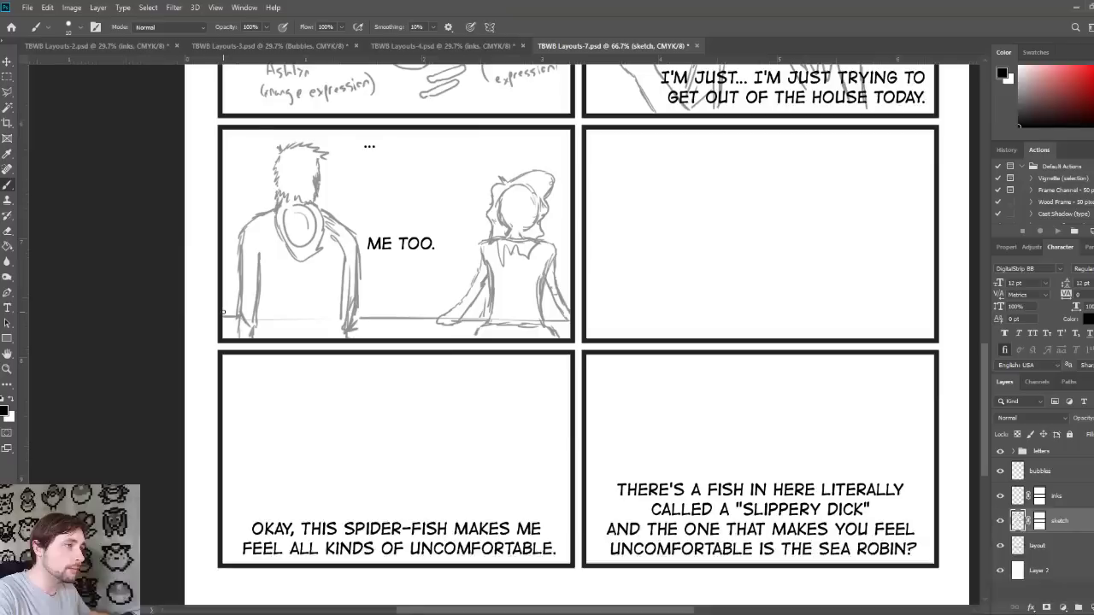
drag(360, 311, 496, 312)
shift+click(552, 315)
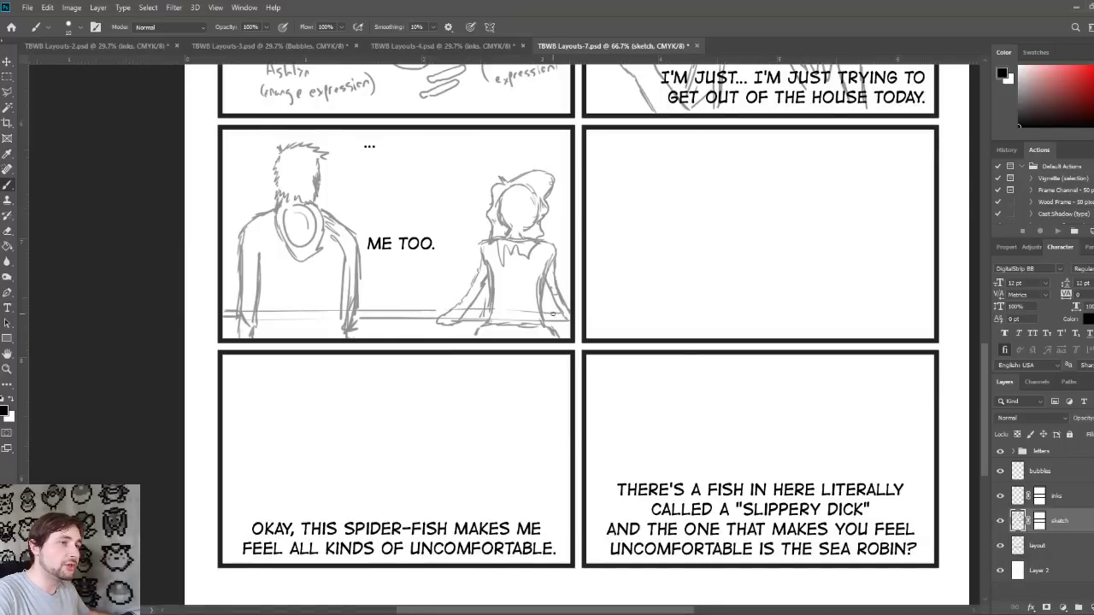
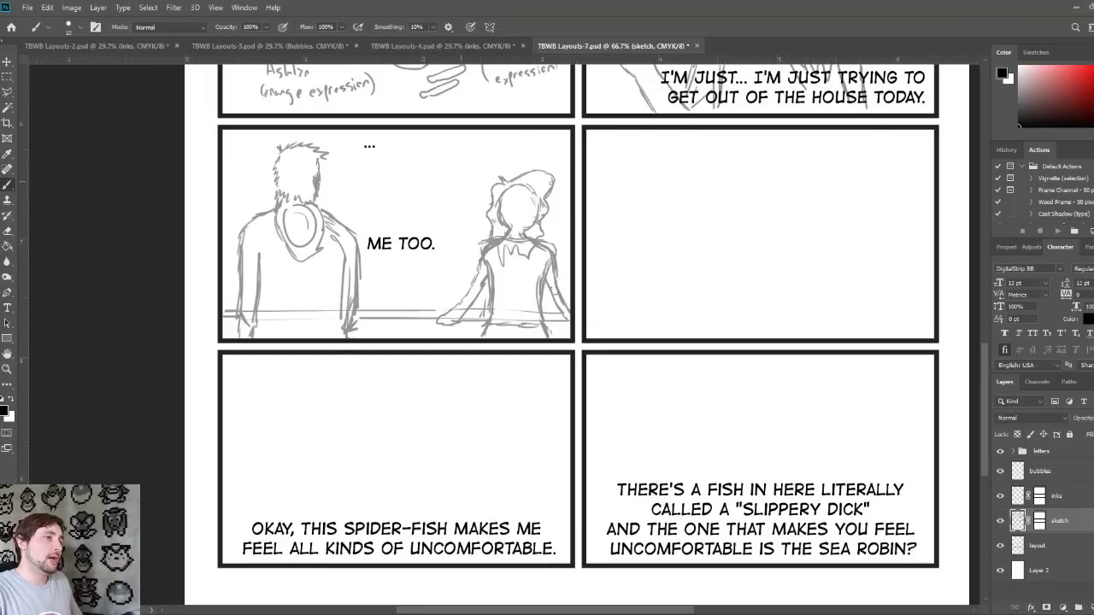
Step: Sketch two straight, closely spaced horizontal lines across the lower part of the empty fourth-row panel beside "Me too."
mouse_move(534, 199)
mouse_down()
mouse_move(537, 444)
mouse_move(540, 339)
mouse_move(555, 330)
mouse_move(510, 511)
mouse_move(556, 234)
mouse_move(553, 267)
mouse_up()
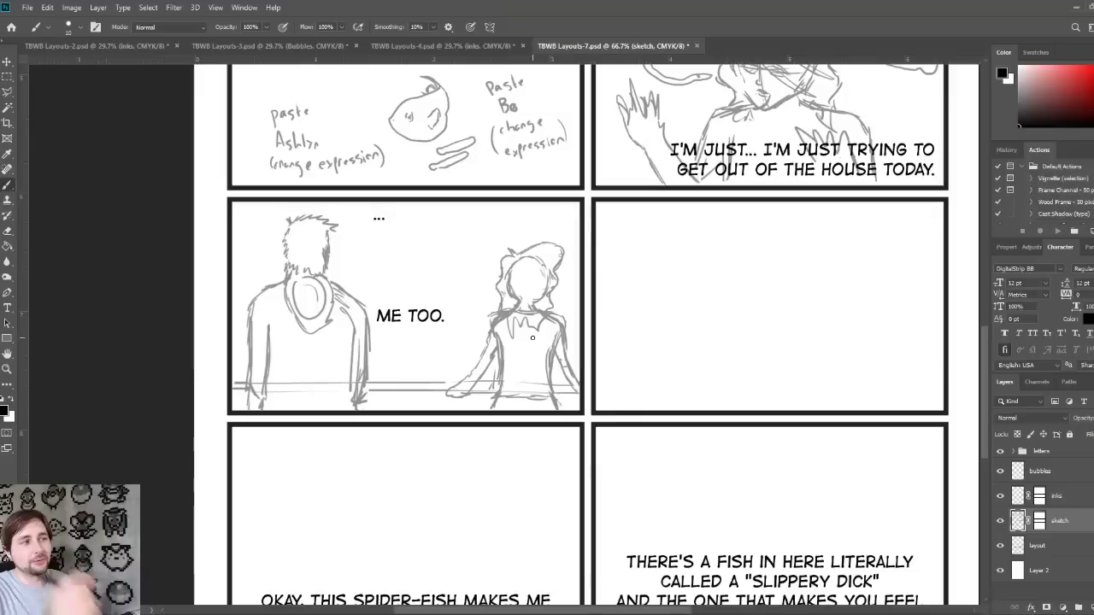
drag(550, 372, 506, 341)
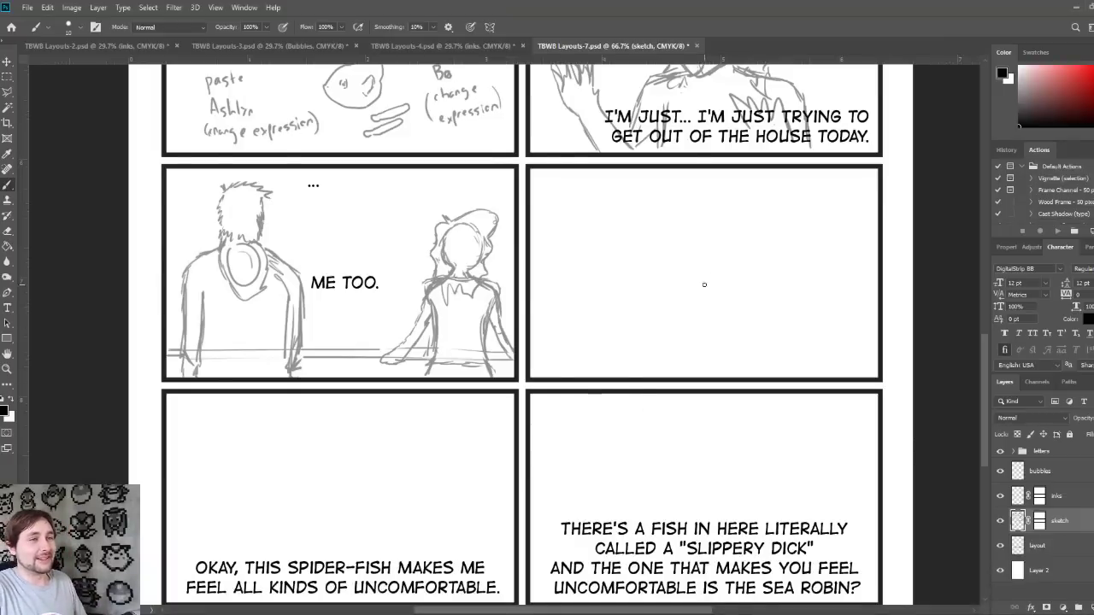
drag(724, 281, 733, 241)
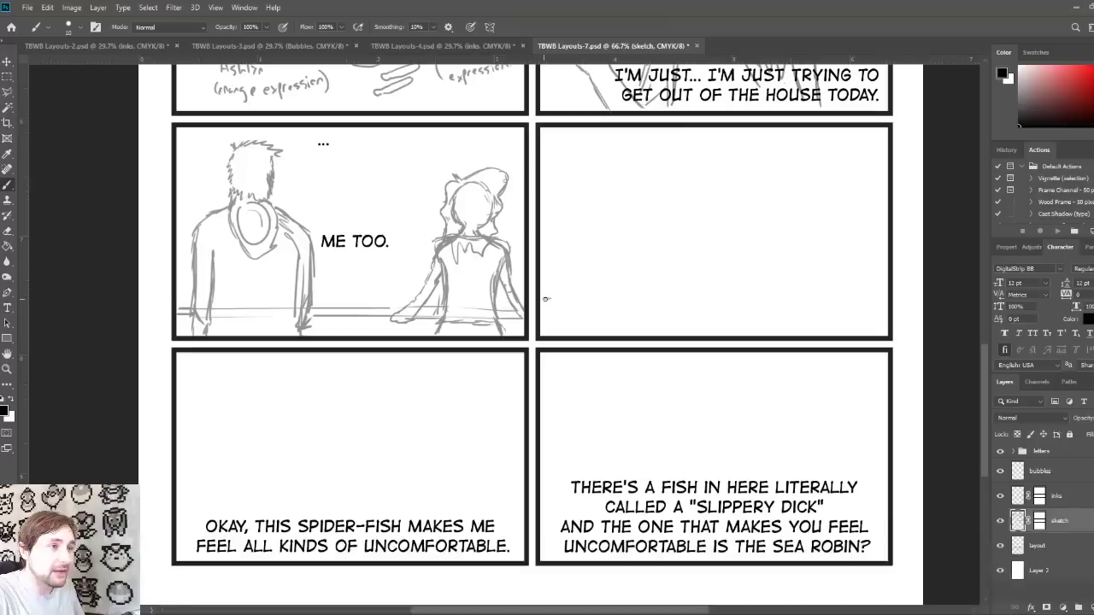
drag(545, 298, 817, 308)
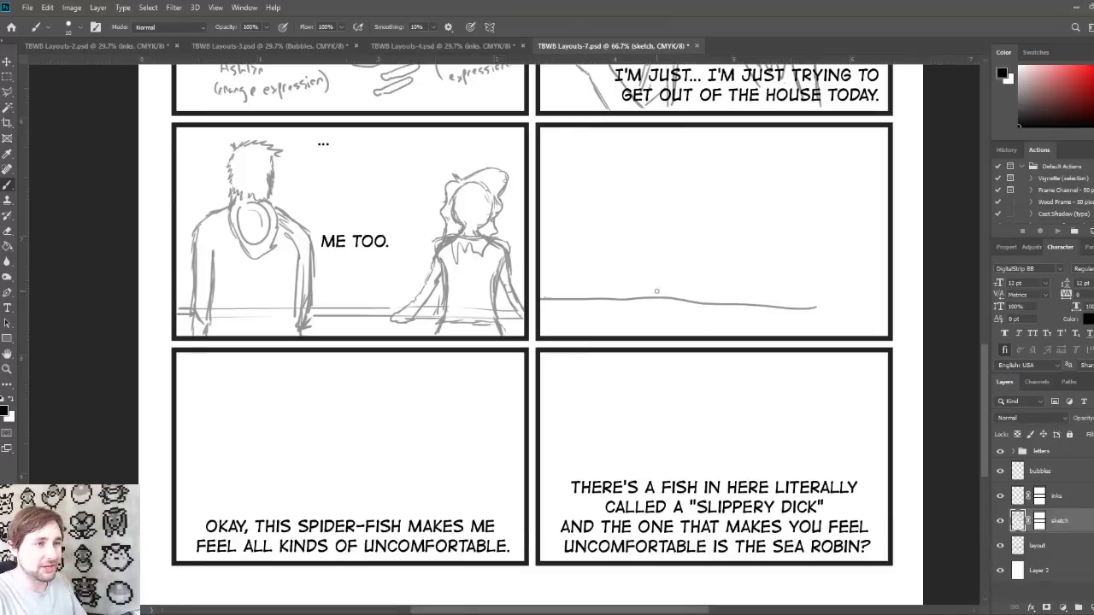
key(ctrl+z)
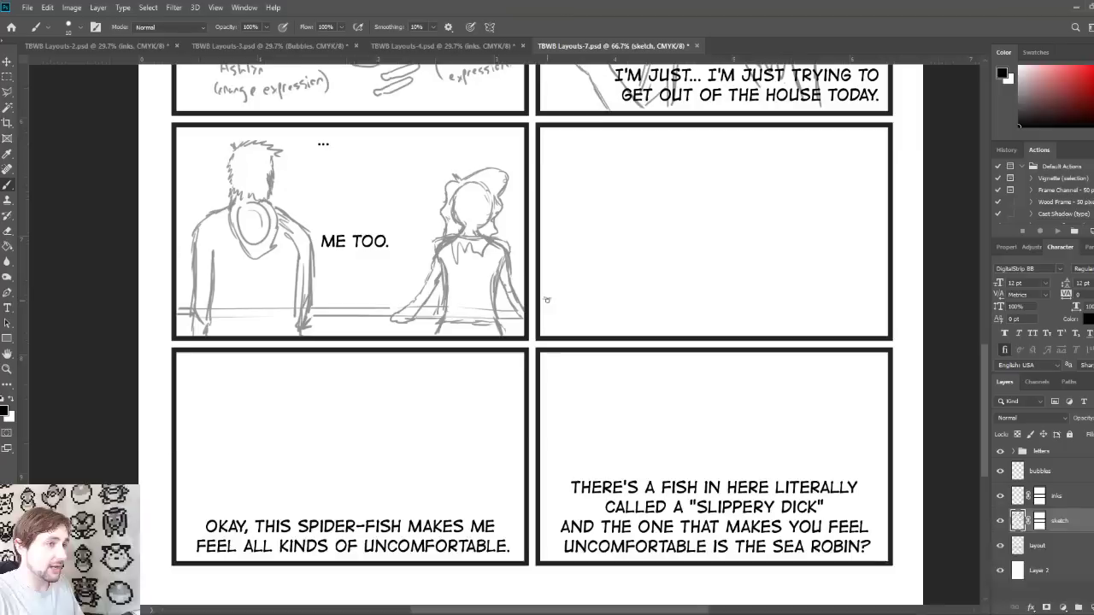
mouse_move(542, 298)
mouse_down()
mouse_move(847, 312)
mouse_move(889, 297)
mouse_up()
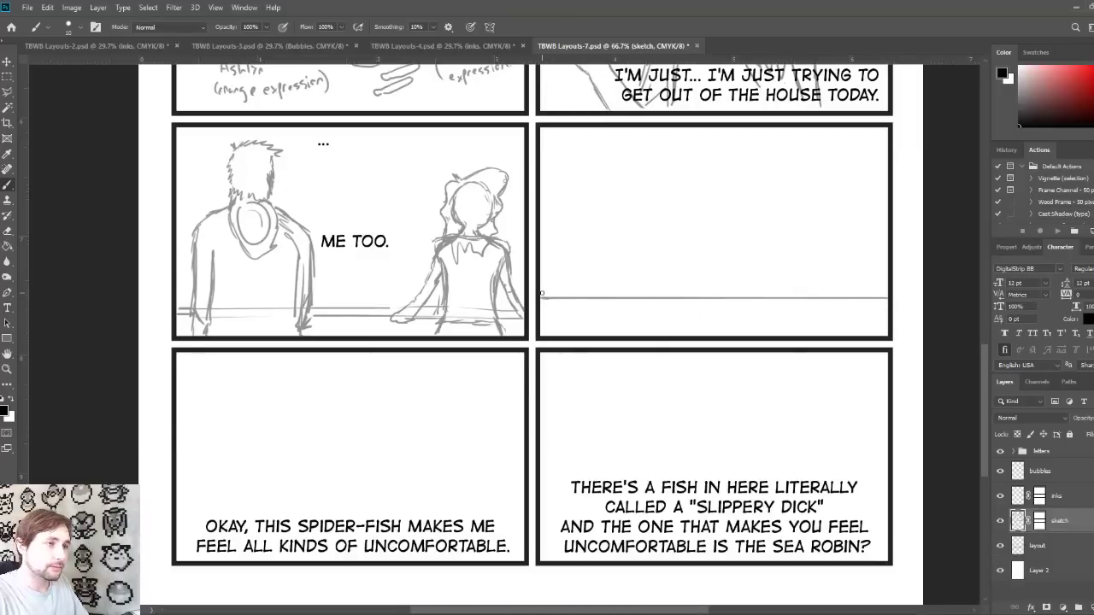
mouse_move(542, 293)
mouse_down()
mouse_move(822, 310)
mouse_move(889, 294)
mouse_up()
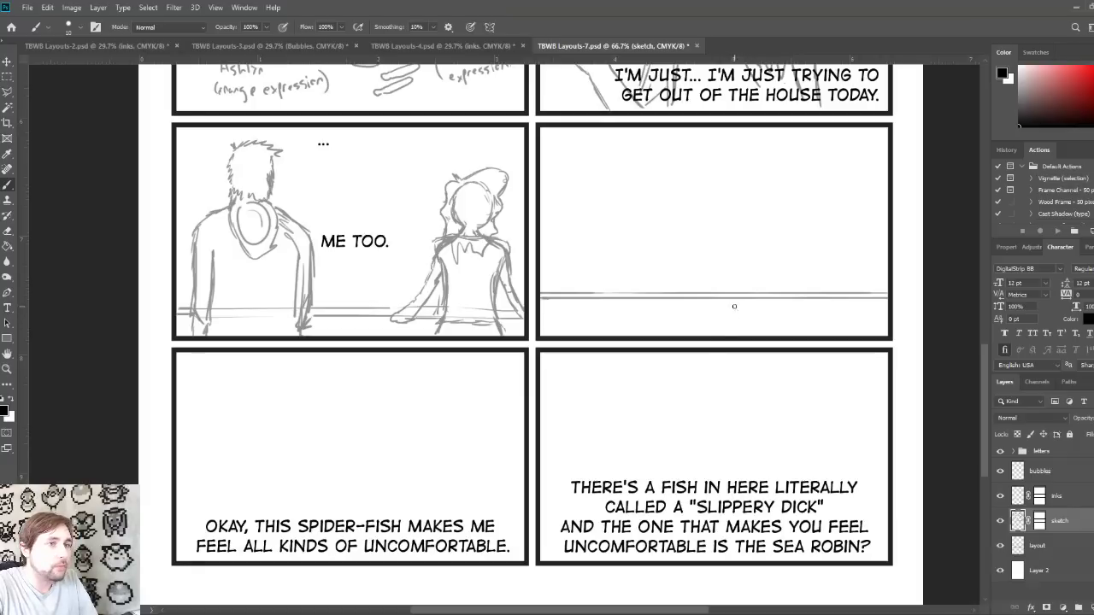
Step: Sketch a fish with spread, spiky fins, an eye and a tail resting low over the horizontal lines
drag(724, 315, 700, 583)
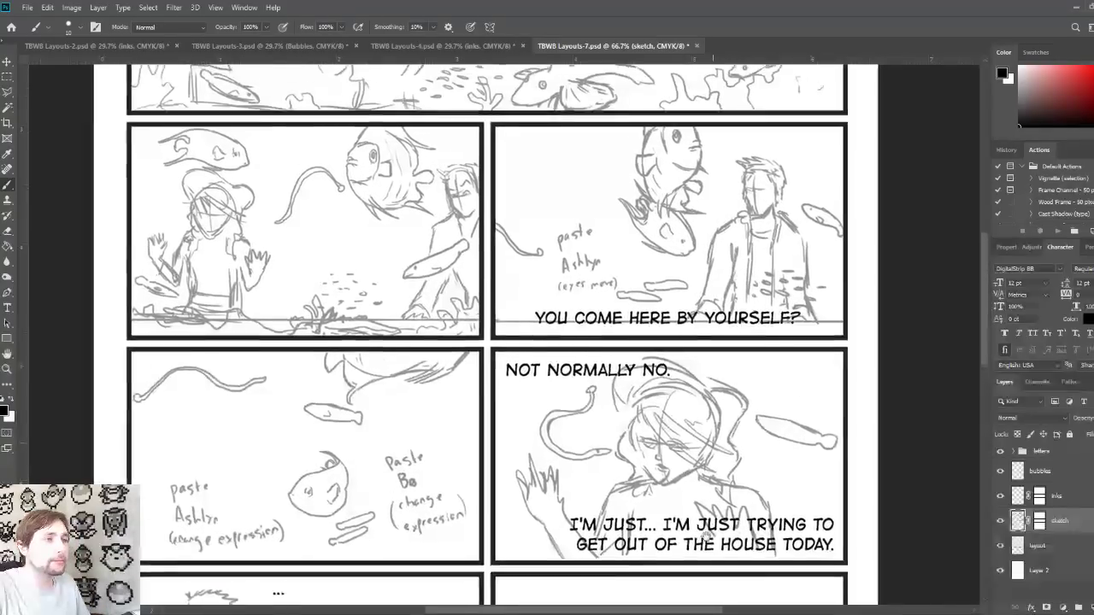
scroll(714, 466, down, 5)
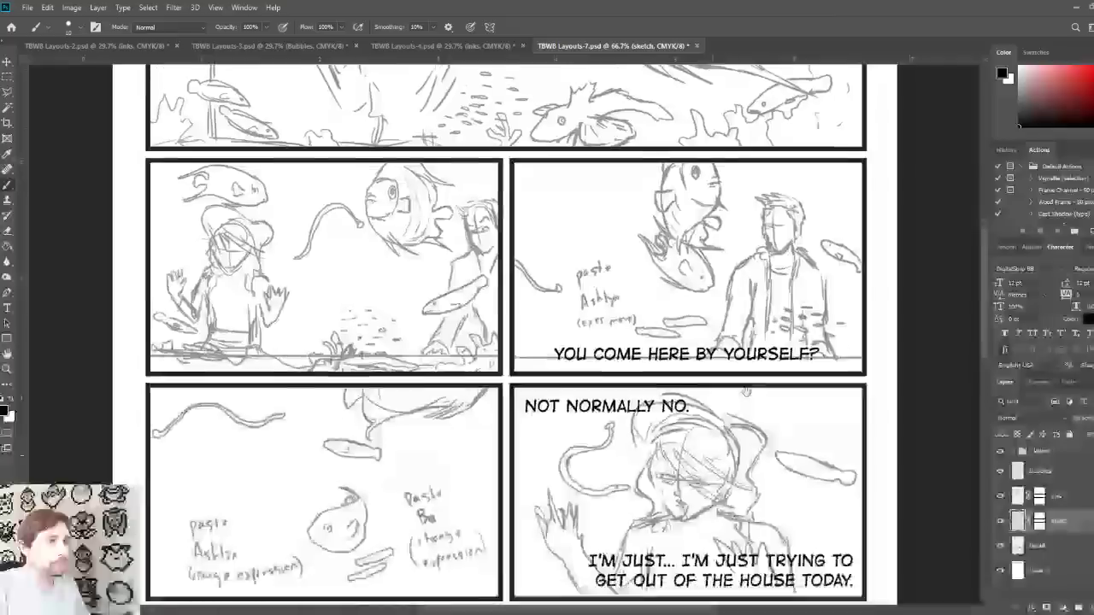
scroll(710, 448, down, 5)
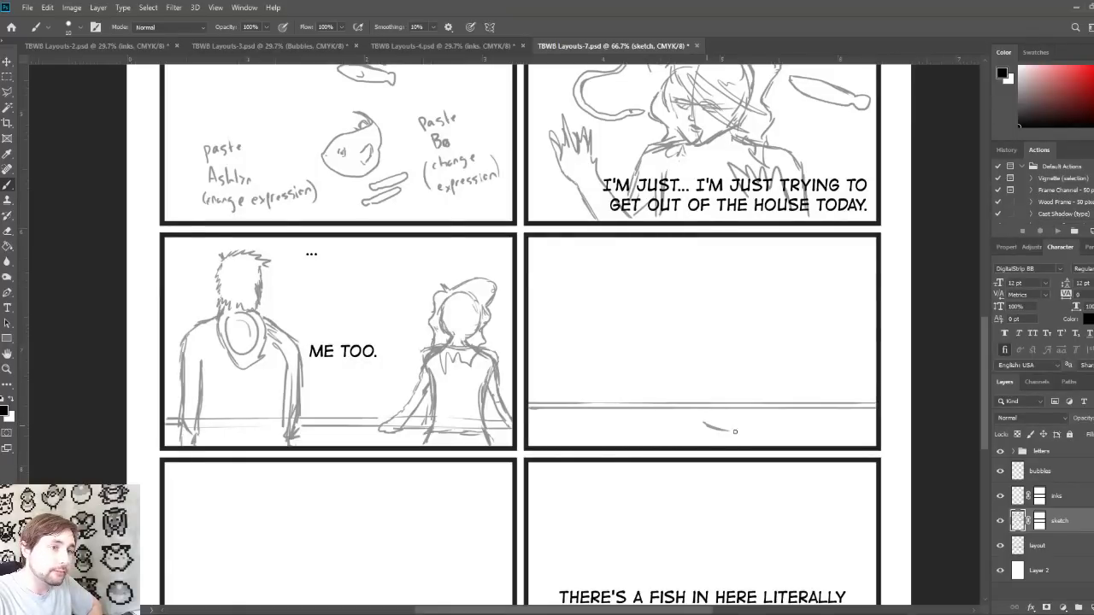
mouse_move(704, 423)
mouse_down()
mouse_move(772, 416)
mouse_move(801, 424)
mouse_move(765, 415)
mouse_move(757, 423)
mouse_move(805, 429)
mouse_move(785, 428)
mouse_move(805, 428)
mouse_move(786, 417)
mouse_move(800, 418)
mouse_move(771, 419)
mouse_move(804, 426)
mouse_up()
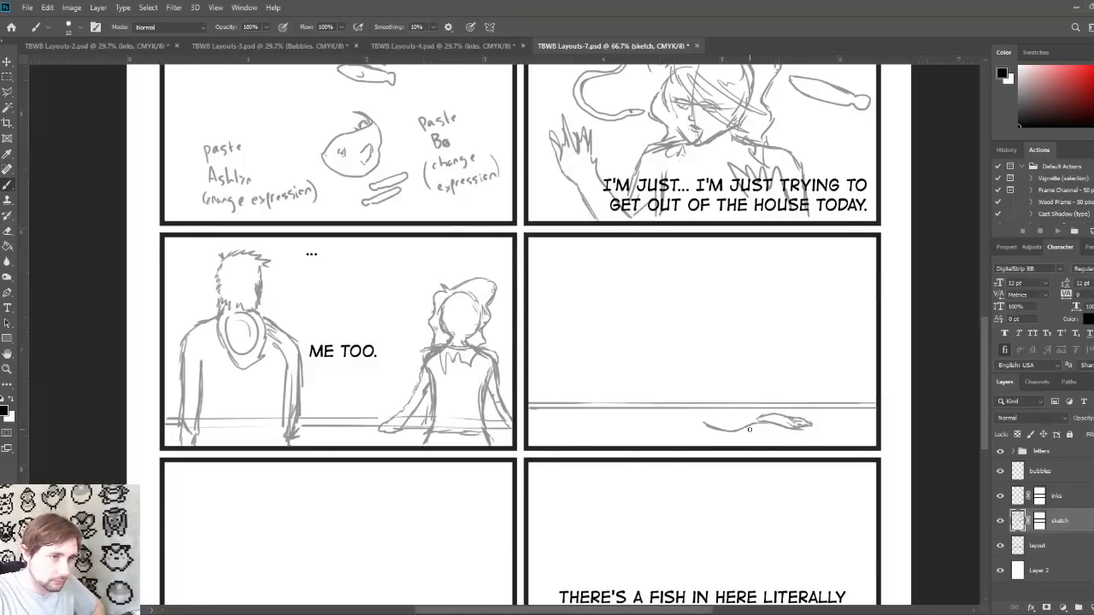
mouse_move(746, 425)
mouse_down()
mouse_move(740, 443)
mouse_move(783, 438)
mouse_up()
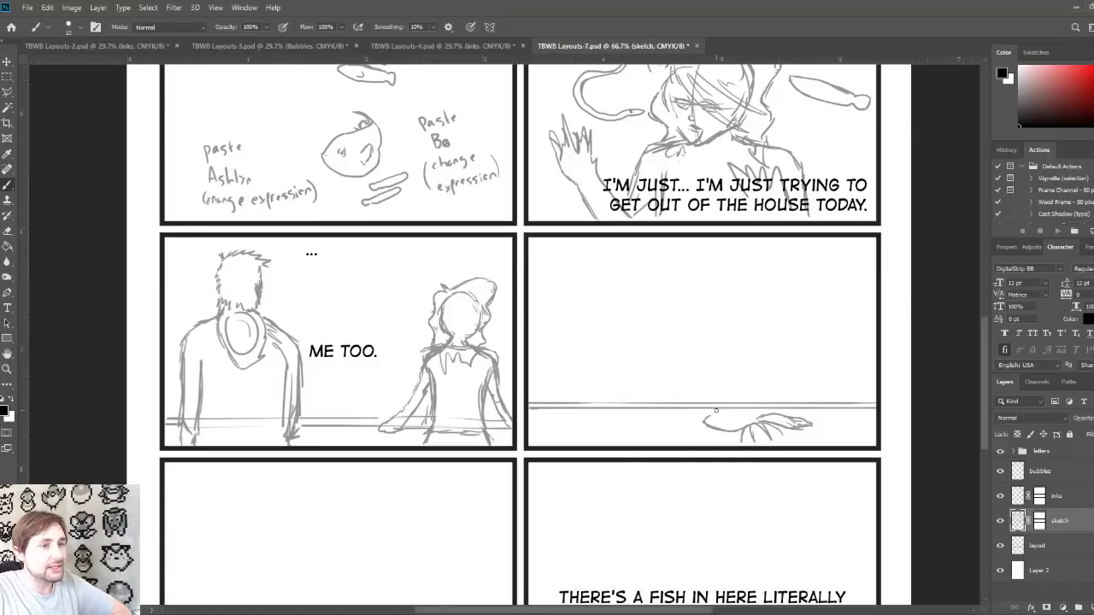
drag(714, 412, 706, 419)
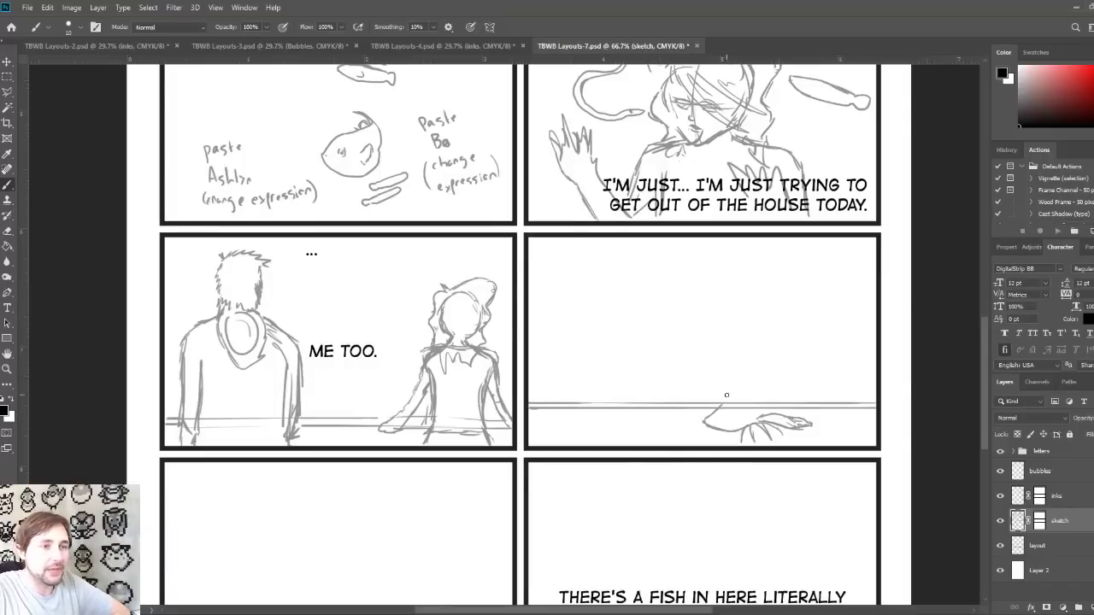
drag(732, 401, 724, 405)
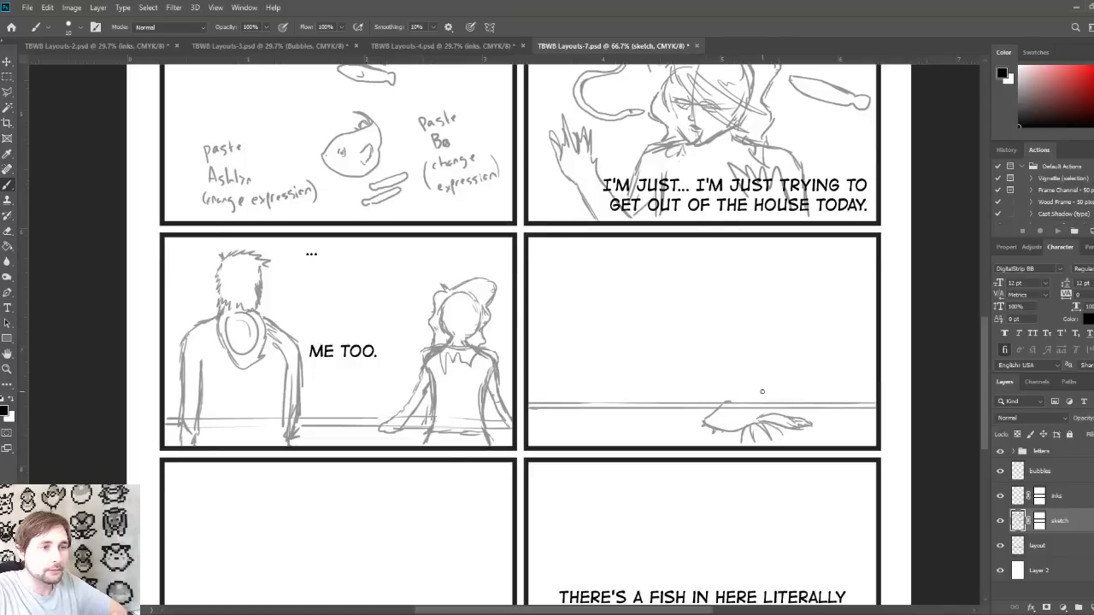
mouse_move(727, 400)
mouse_down()
mouse_move(785, 389)
mouse_move(751, 402)
mouse_move(785, 389)
mouse_up()
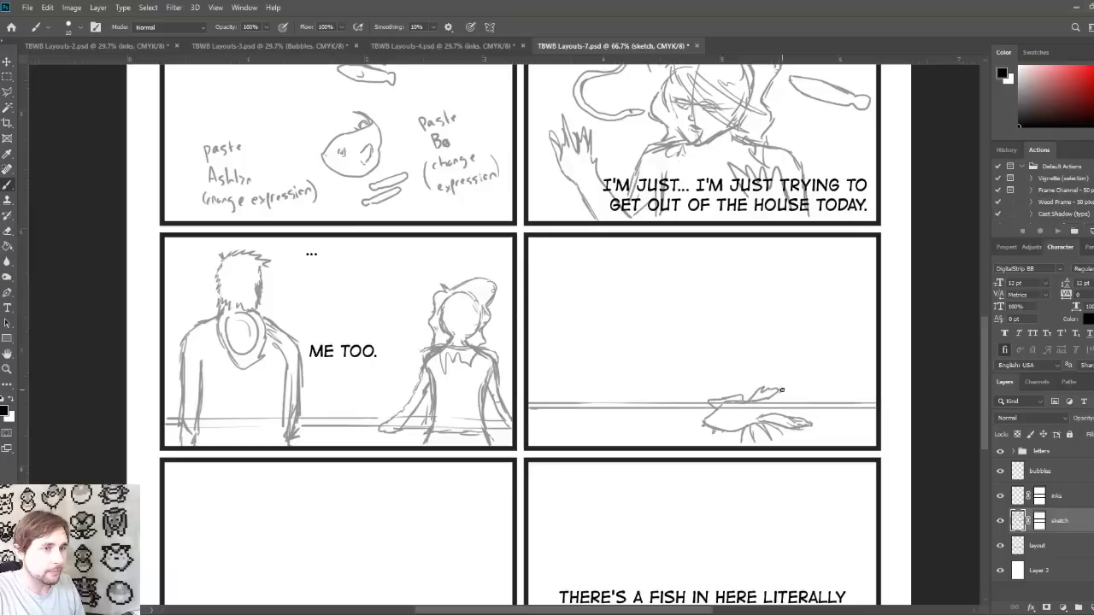
mouse_move(786, 399)
mouse_down()
mouse_move(809, 396)
mouse_move(806, 414)
mouse_move(824, 416)
mouse_move(834, 415)
mouse_move(831, 402)
mouse_up()
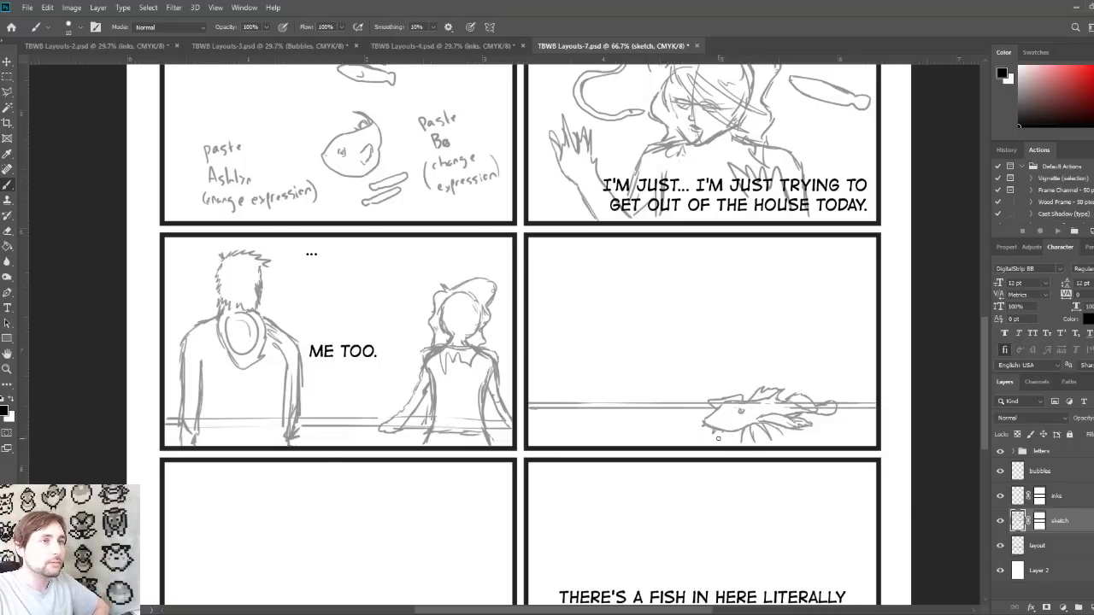
Step: Sketch a branching coral in front of the fish and low, bumpy rocks along the horizontal lines on both sides
drag(717, 364, 697, 549)
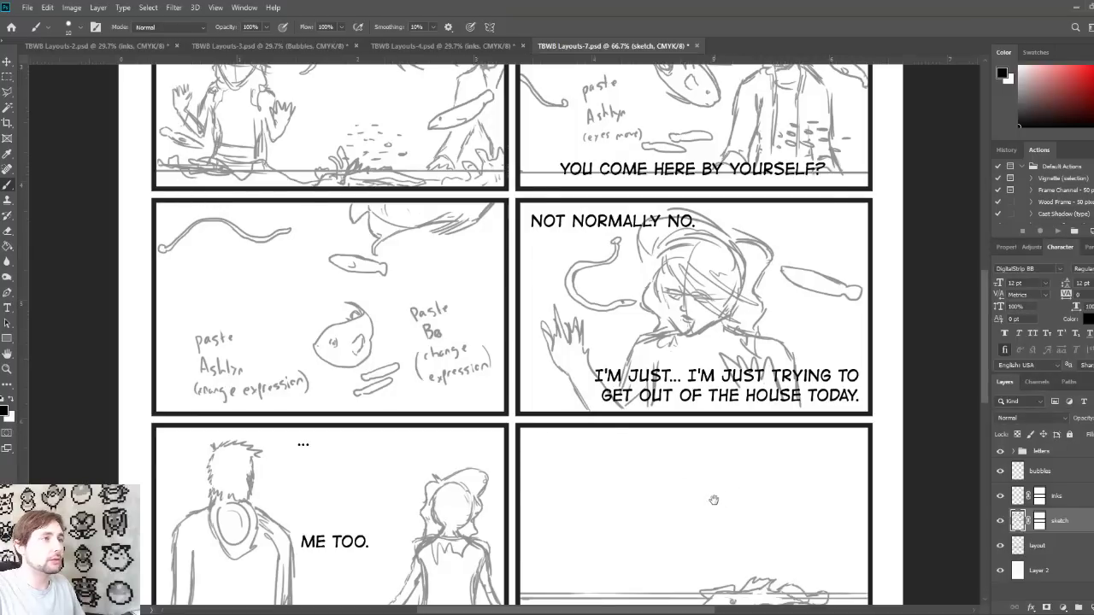
drag(681, 387, 707, 267)
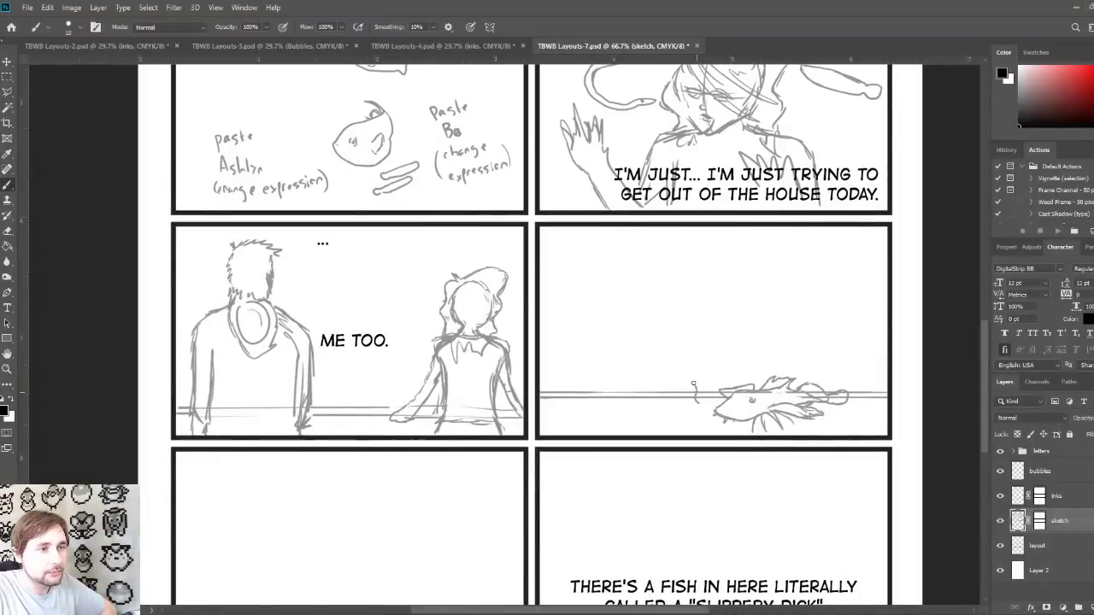
mouse_move(684, 370)
mouse_down()
mouse_move(707, 389)
mouse_move(720, 379)
mouse_move(714, 397)
mouse_move(698, 401)
mouse_move(688, 371)
mouse_move(703, 377)
mouse_move(710, 361)
mouse_move(703, 404)
mouse_move(718, 386)
mouse_move(710, 401)
mouse_move(729, 403)
mouse_move(727, 378)
mouse_move(759, 383)
mouse_up()
mouse_move(696, 401)
mouse_down()
mouse_move(653, 393)
mouse_move(684, 386)
mouse_up()
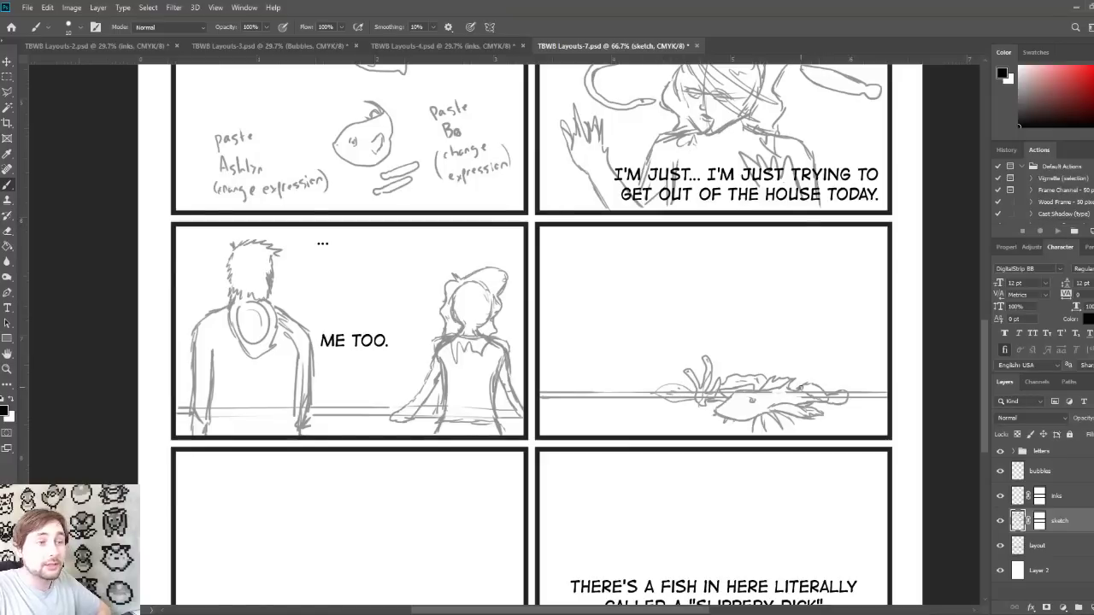
mouse_move(633, 141)
mouse_down()
mouse_move(672, 371)
mouse_move(606, 189)
mouse_move(602, 384)
mouse_move(557, 364)
mouse_move(490, 360)
mouse_move(501, 373)
mouse_move(609, 374)
mouse_up()
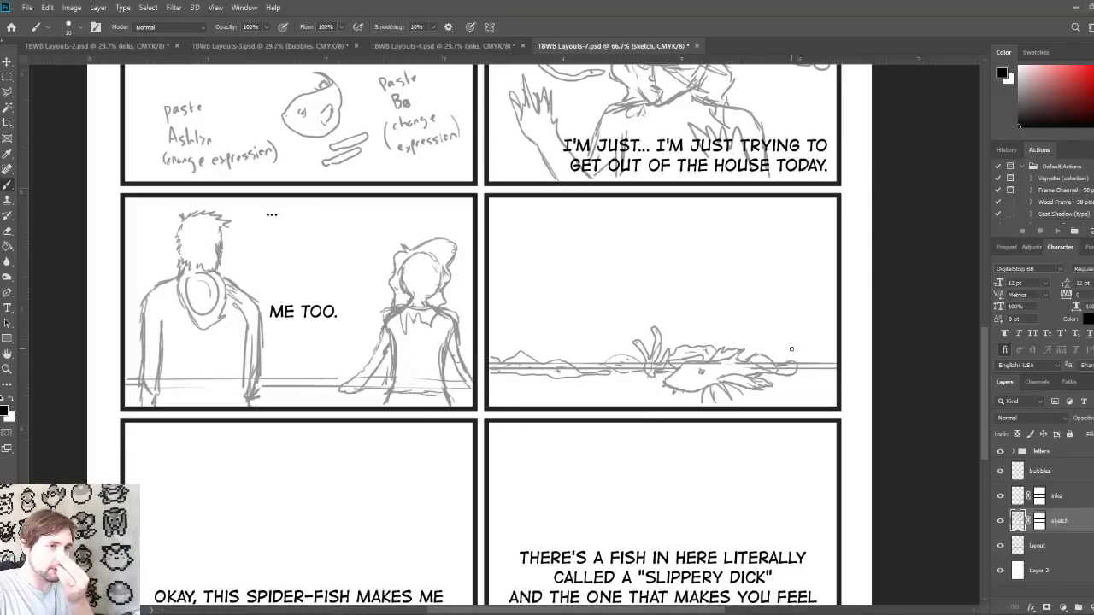
drag(799, 369, 830, 360)
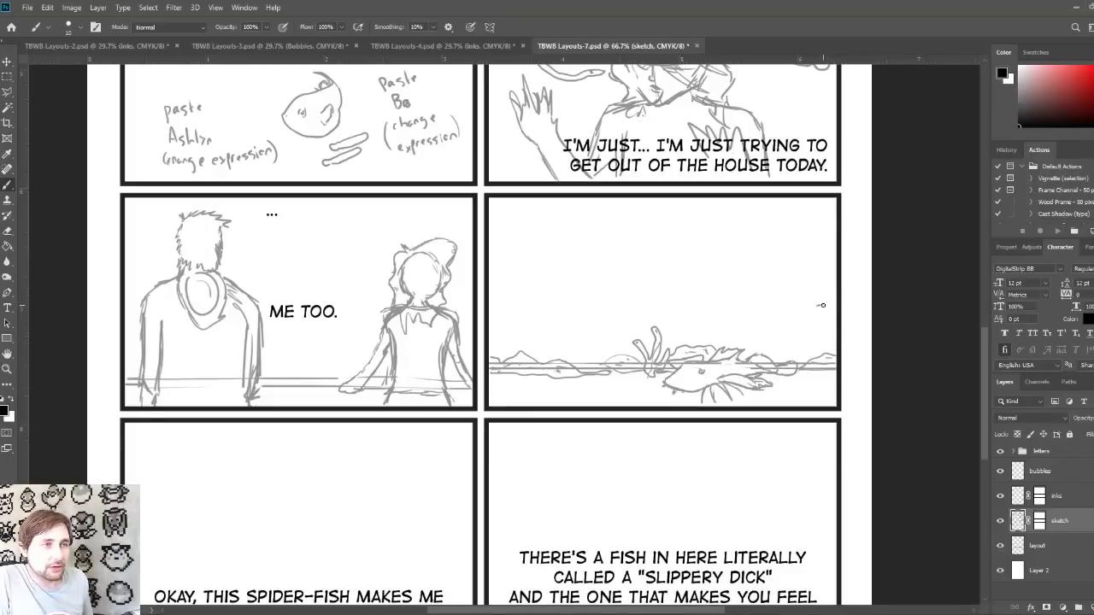
Step: Sketch a pair of small slender fish near the panel's edge, plus a wavy eel and another slender fish mid-panel
mouse_move(821, 305)
mouse_down()
mouse_move(788, 326)
mouse_move(827, 306)
mouse_move(799, 330)
mouse_move(822, 323)
mouse_move(814, 335)
mouse_move(778, 345)
mouse_up()
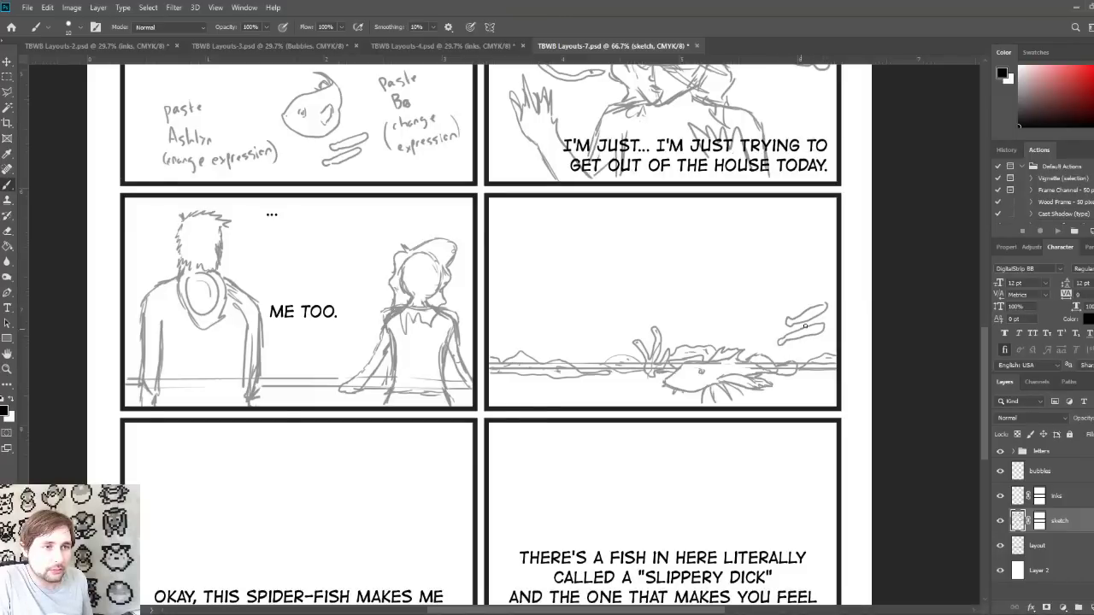
drag(599, 255, 602, 361)
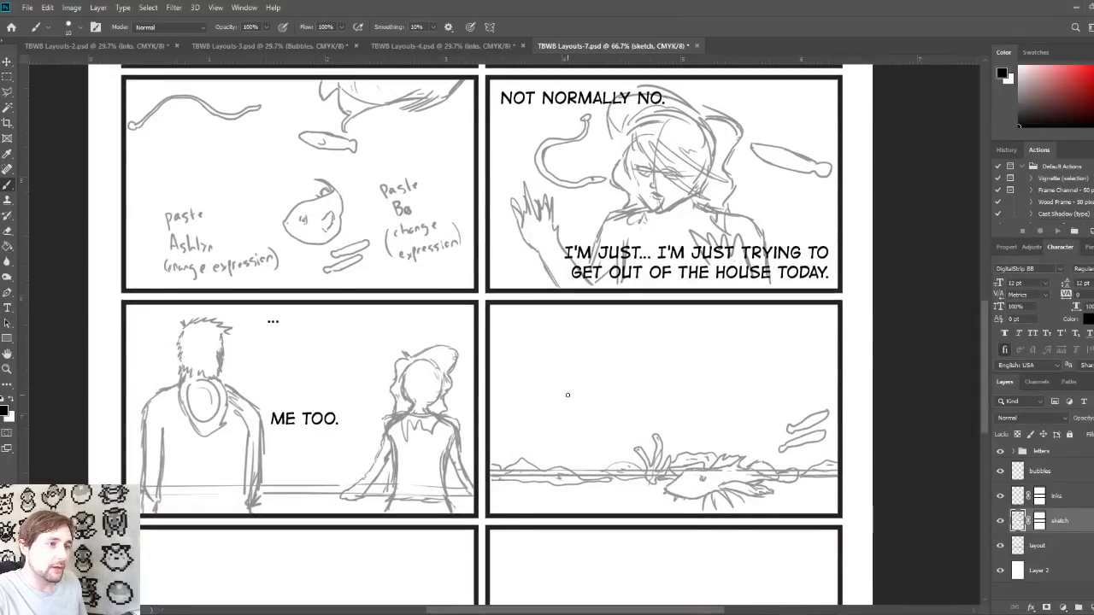
mouse_move(576, 396)
mouse_down()
mouse_move(651, 355)
mouse_move(573, 396)
mouse_move(606, 386)
mouse_up()
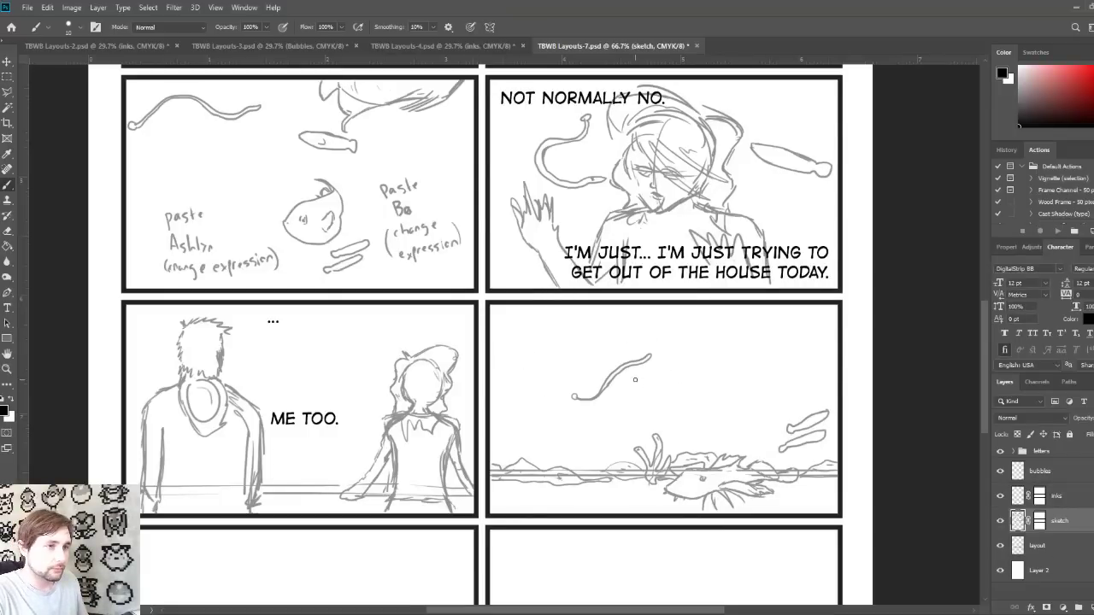
mouse_move(635, 379)
mouse_down()
mouse_move(665, 393)
mouse_move(689, 387)
mouse_move(673, 386)
mouse_up()
key(ctrl+z)
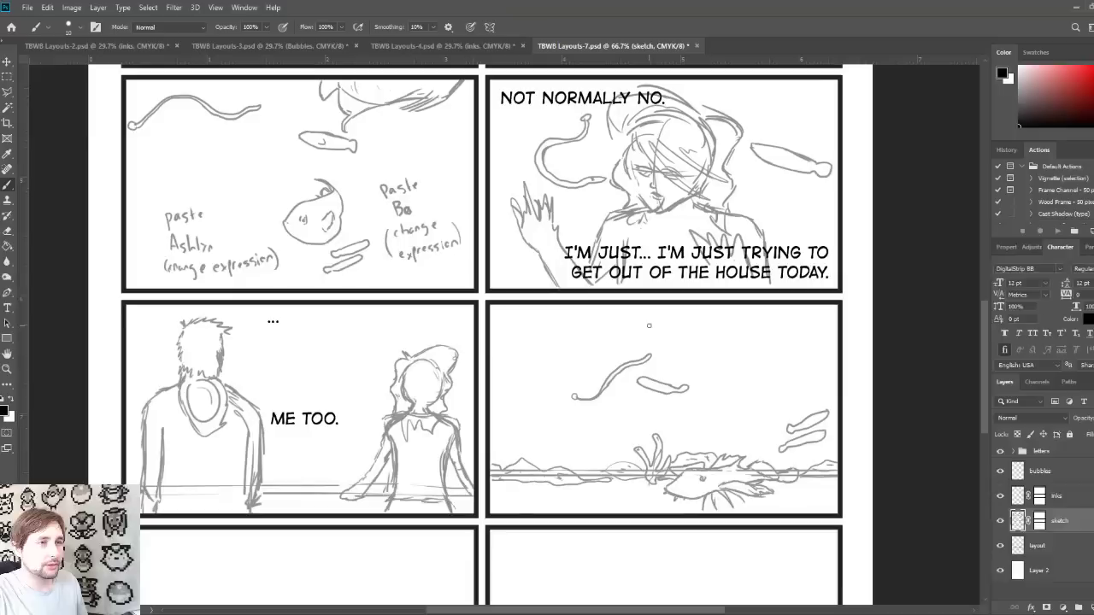
Step: Sketch a larger fish cropped by the panel's upper border, with its rounded belly, fin, eye and gill
mouse_move(648, 326)
mouse_down()
mouse_move(702, 347)
mouse_move(672, 339)
mouse_move(753, 304)
mouse_up()
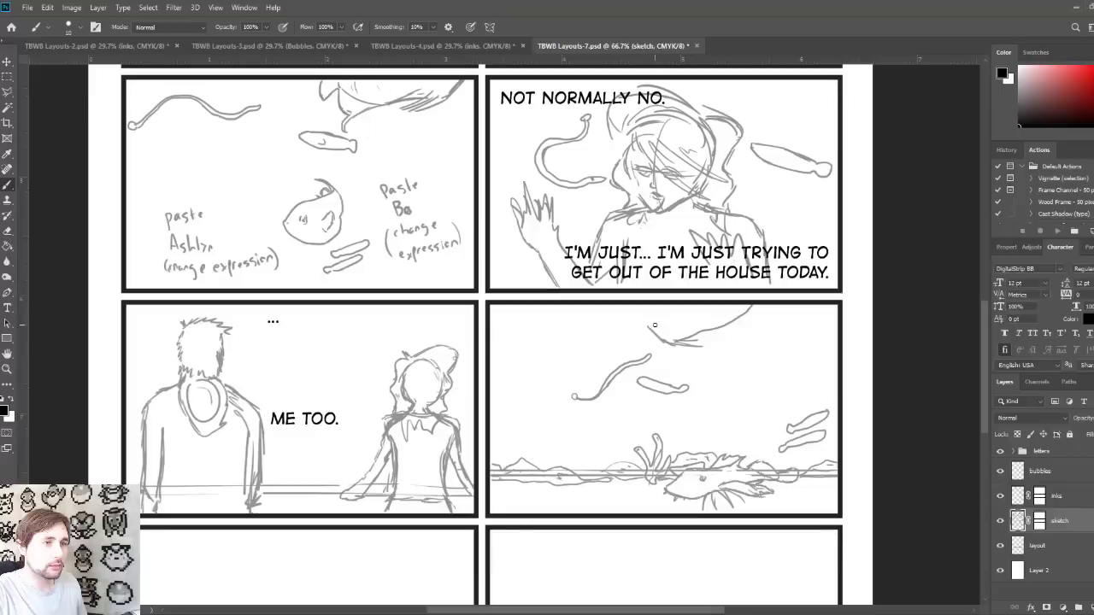
drag(649, 326, 654, 309)
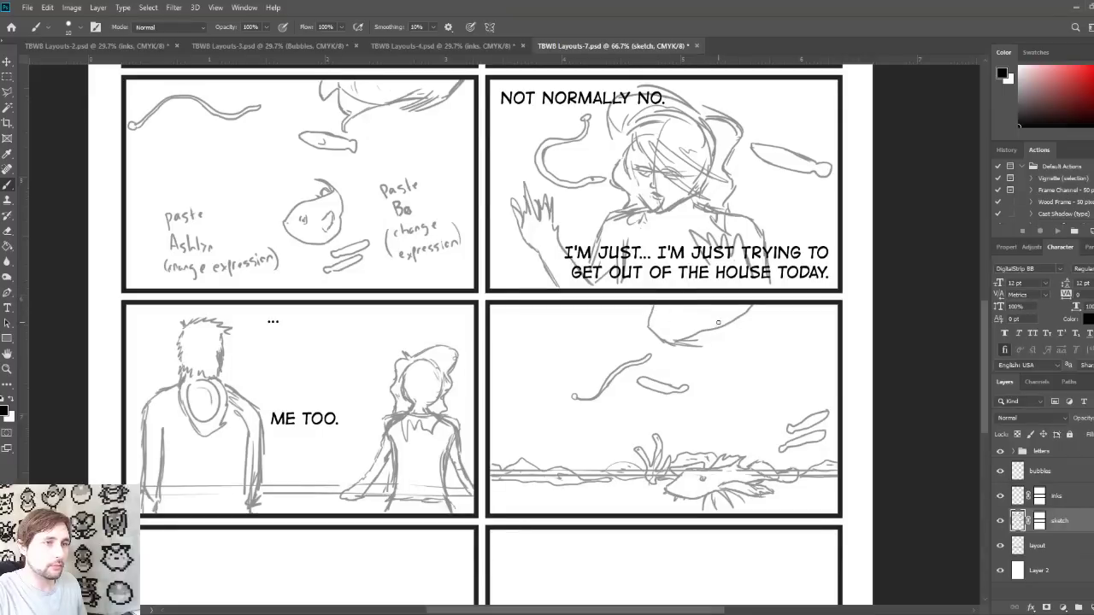
drag(716, 324, 753, 304)
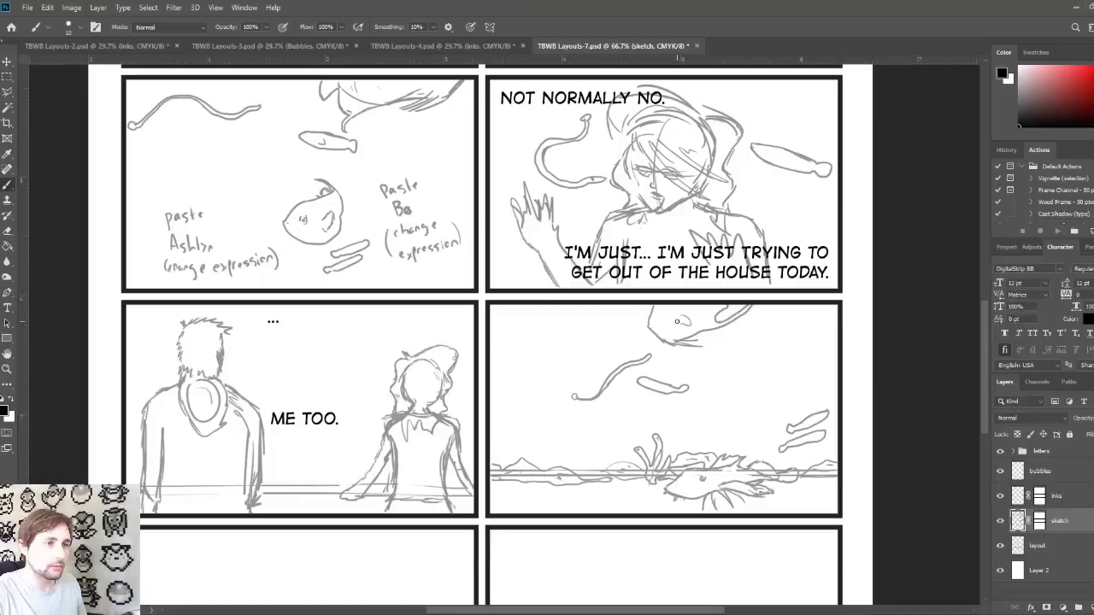
mouse_move(681, 313)
mouse_down()
mouse_move(682, 327)
mouse_move(665, 322)
mouse_up()
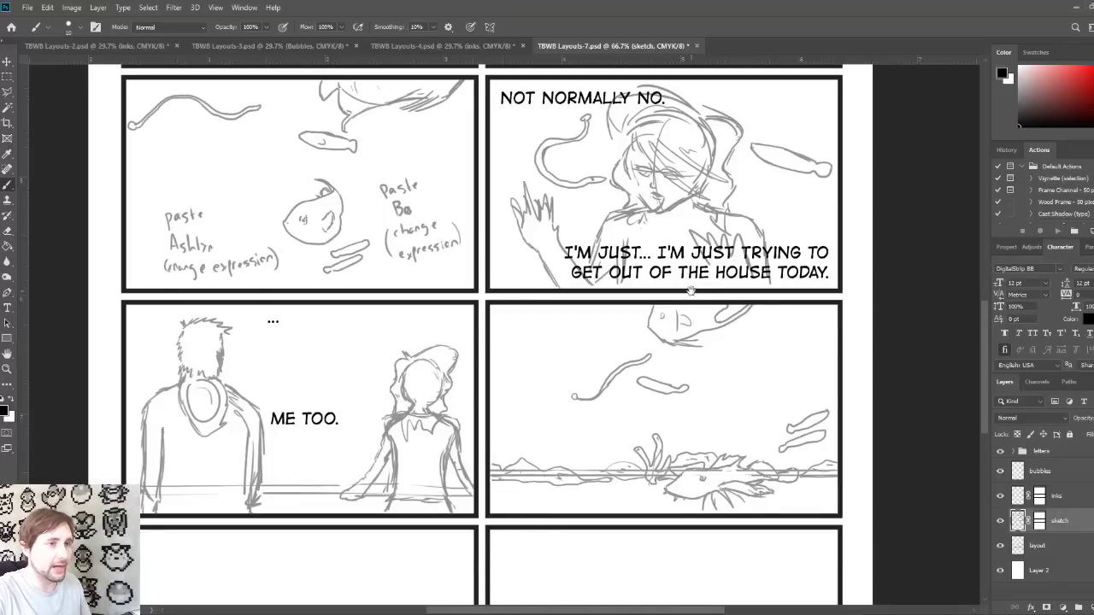
Step: Sketch a small torso with shoulders and folded arms resting just above the seabed line in the fourth-row aquarium panel beside "Me too."
mouse_move(688, 278)
mouse_down()
mouse_move(672, 522)
mouse_move(683, 267)
mouse_up()
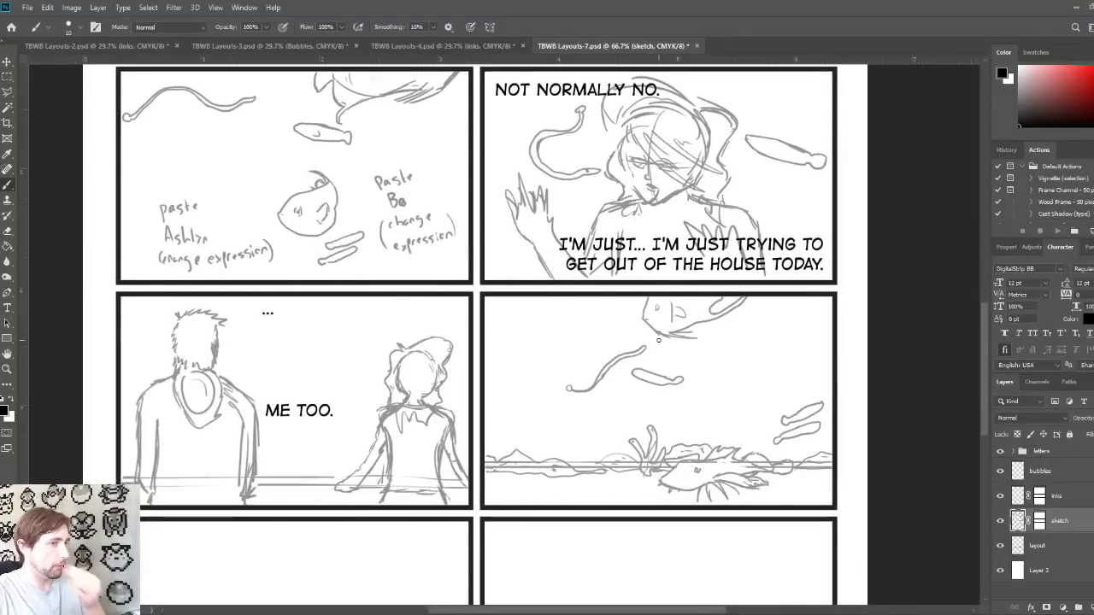
drag(641, 371, 666, 339)
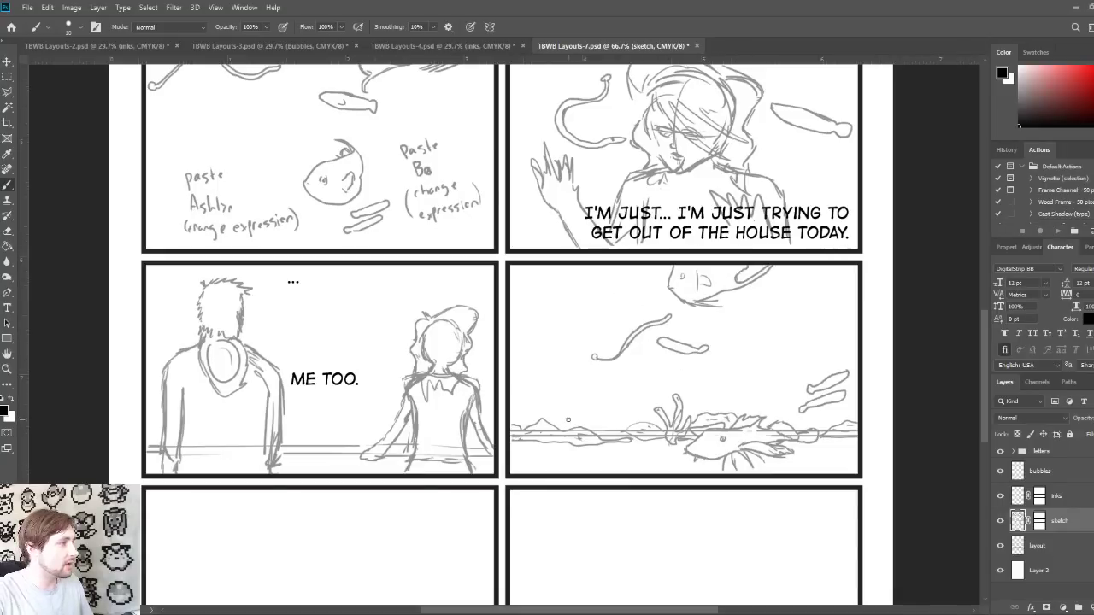
drag(654, 289, 644, 250)
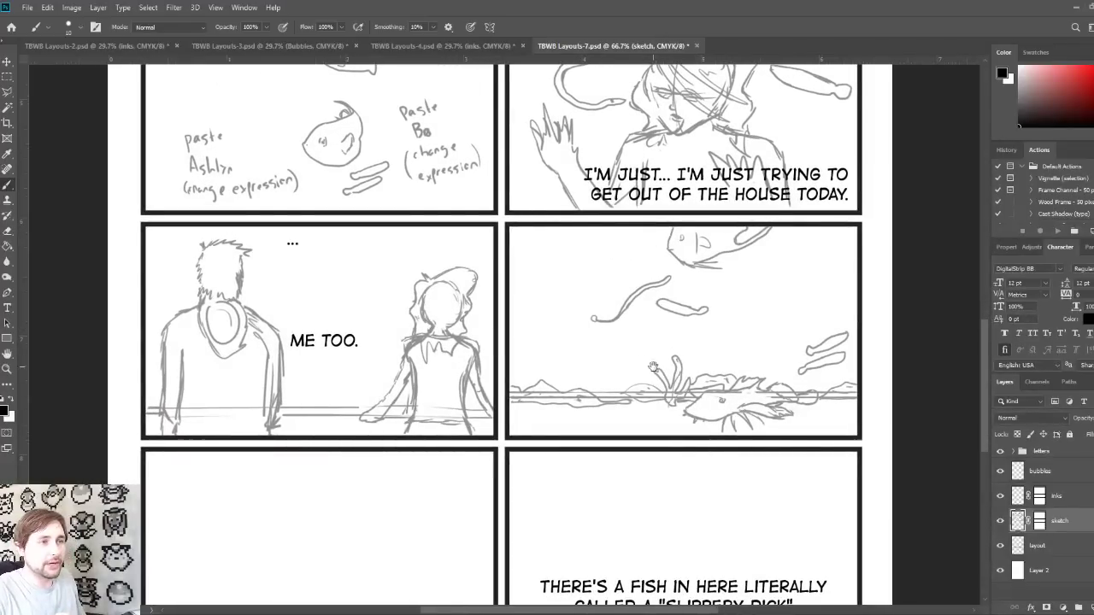
drag(675, 366, 681, 354)
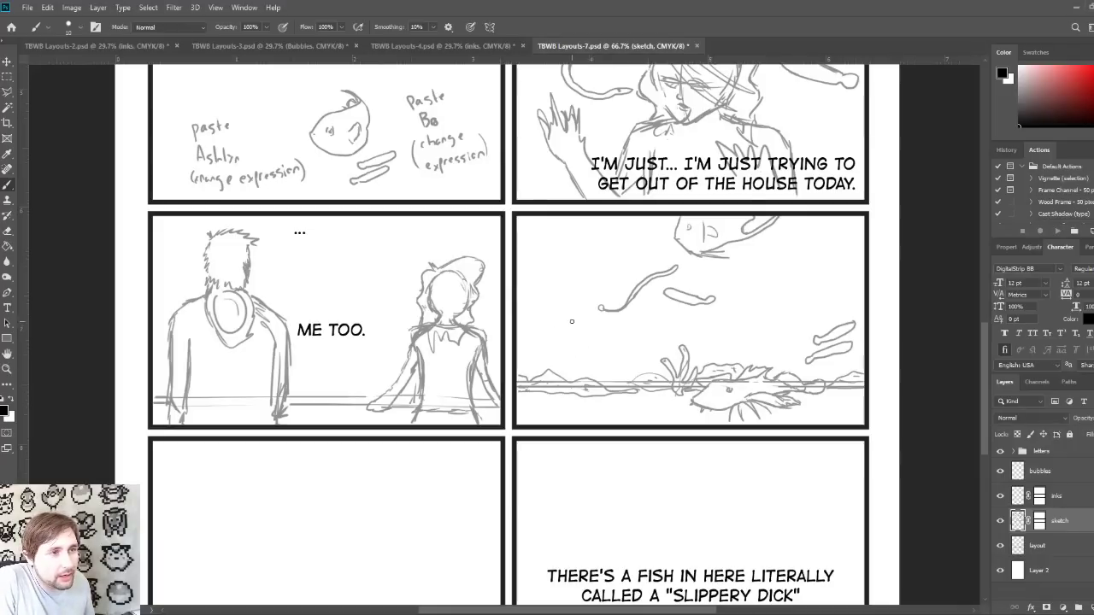
mouse_move(560, 330)
mouse_down()
mouse_move(568, 325)
mouse_move(540, 360)
mouse_move(616, 378)
mouse_move(596, 367)
mouse_up()
mouse_move(593, 326)
mouse_down()
mouse_move(617, 337)
mouse_move(626, 378)
mouse_up()
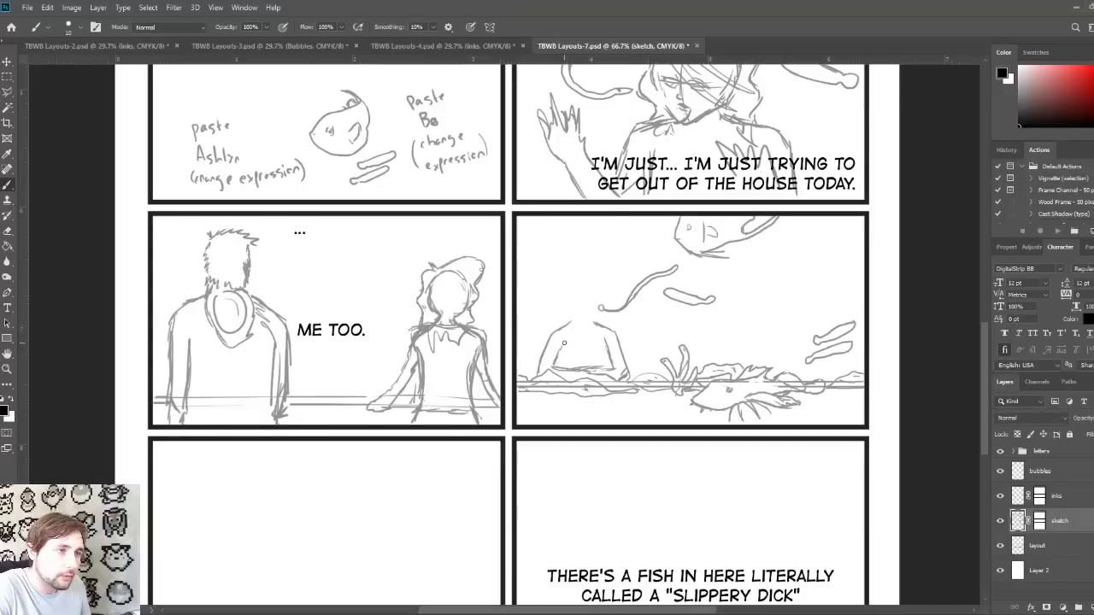
mouse_move(561, 357)
mouse_down()
mouse_move(562, 347)
mouse_move(588, 366)
mouse_move(568, 366)
mouse_move(609, 370)
mouse_move(592, 364)
mouse_move(607, 349)
mouse_move(564, 342)
mouse_move(569, 327)
mouse_up()
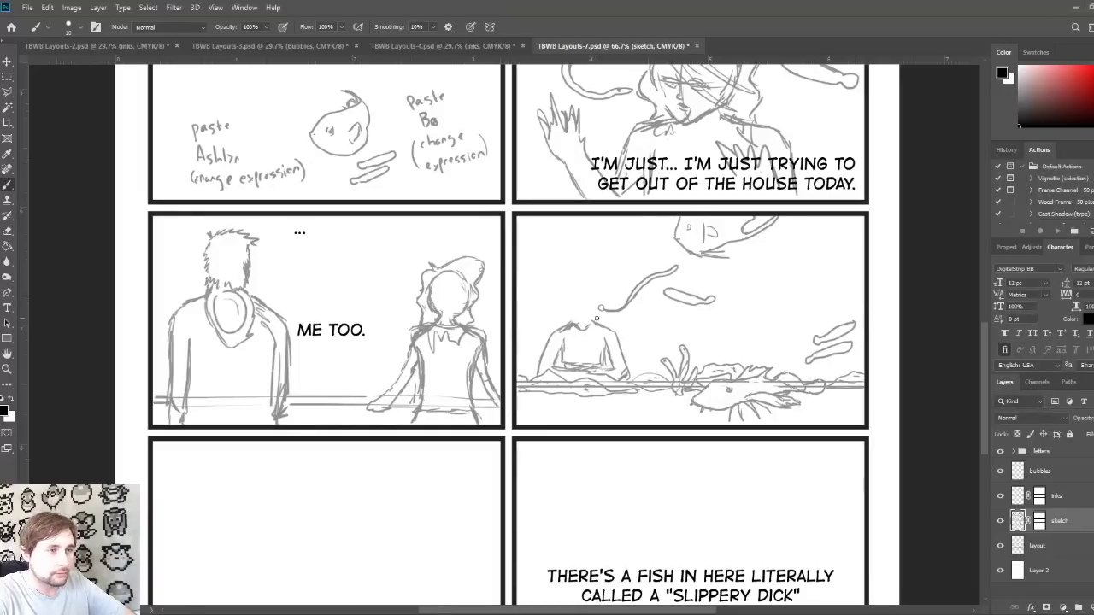
Step: Sketch the leaning figure's head with a floppy hat, loose hair, face guidelines and collar, and save the page
mouse_move(566, 313)
mouse_down()
mouse_move(563, 299)
mouse_move(596, 284)
mouse_up()
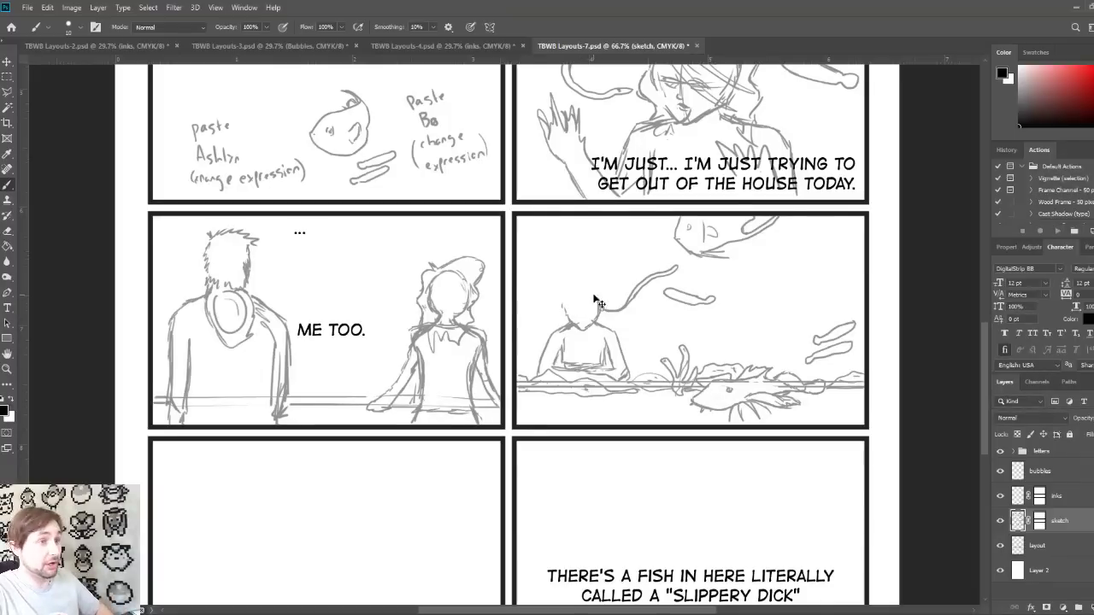
key(ctrl+s)
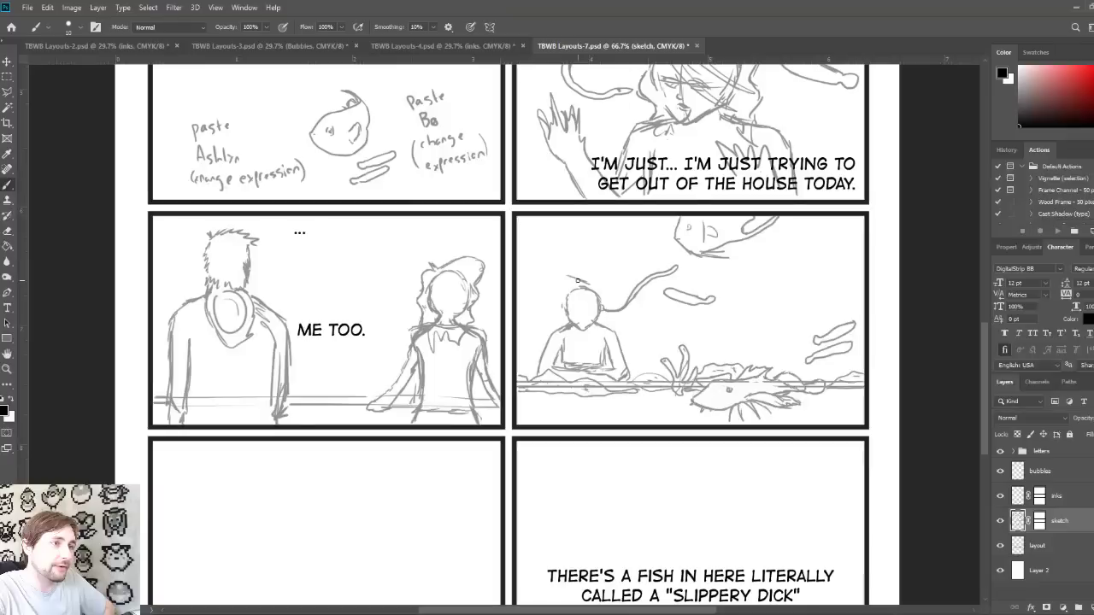
drag(589, 285, 554, 282)
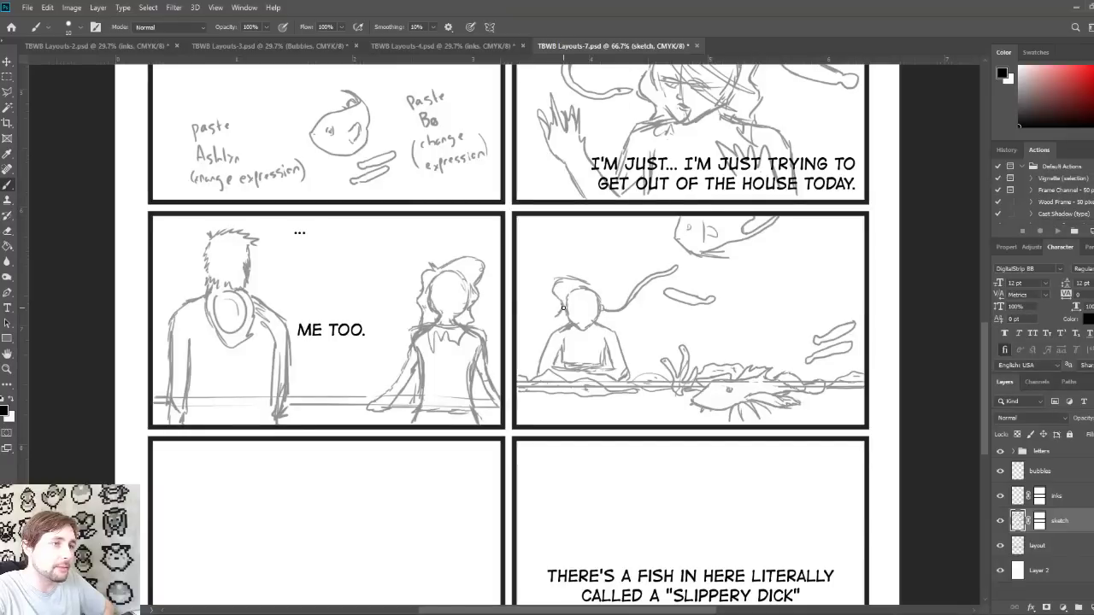
drag(558, 328, 591, 306)
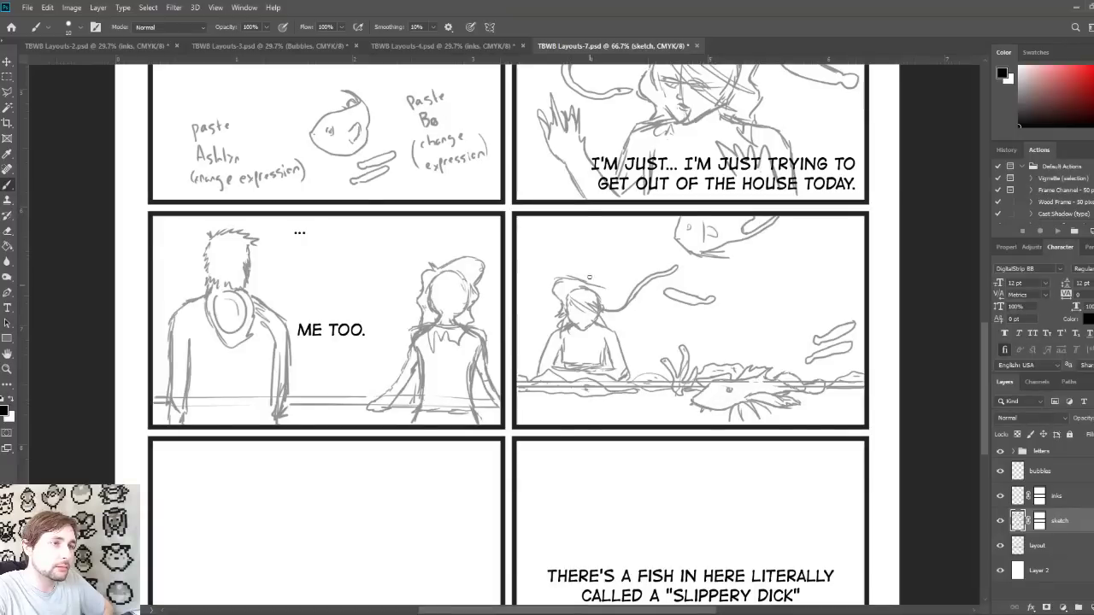
mouse_move(602, 288)
mouse_down()
mouse_move(610, 329)
mouse_move(600, 335)
mouse_move(598, 313)
mouse_move(579, 336)
mouse_up()
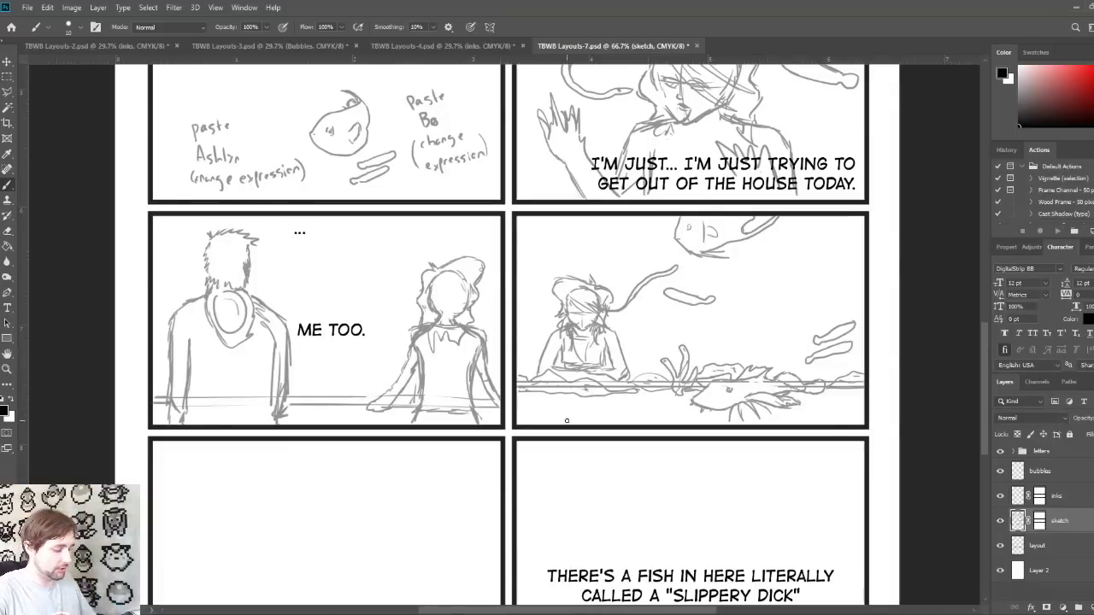
Step: Sketch a standing man behind the pair of slender fish, with an open jacket, neck, spiky-haired head and face guidelines
scroll(566, 421, down, 5)
scroll(624, 420, up, 4)
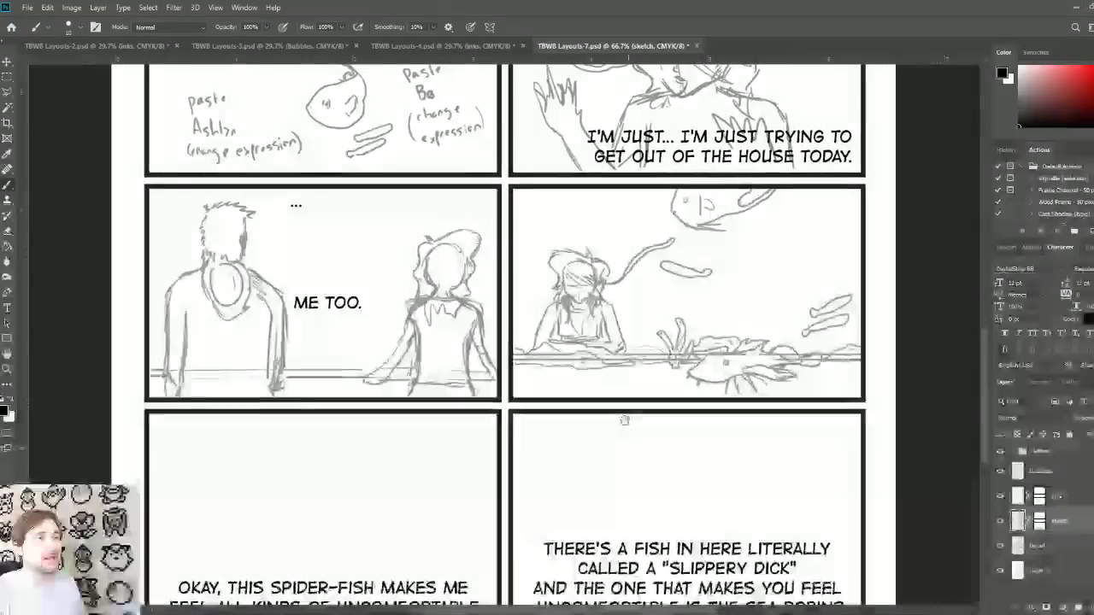
scroll(625, 419, up, 1)
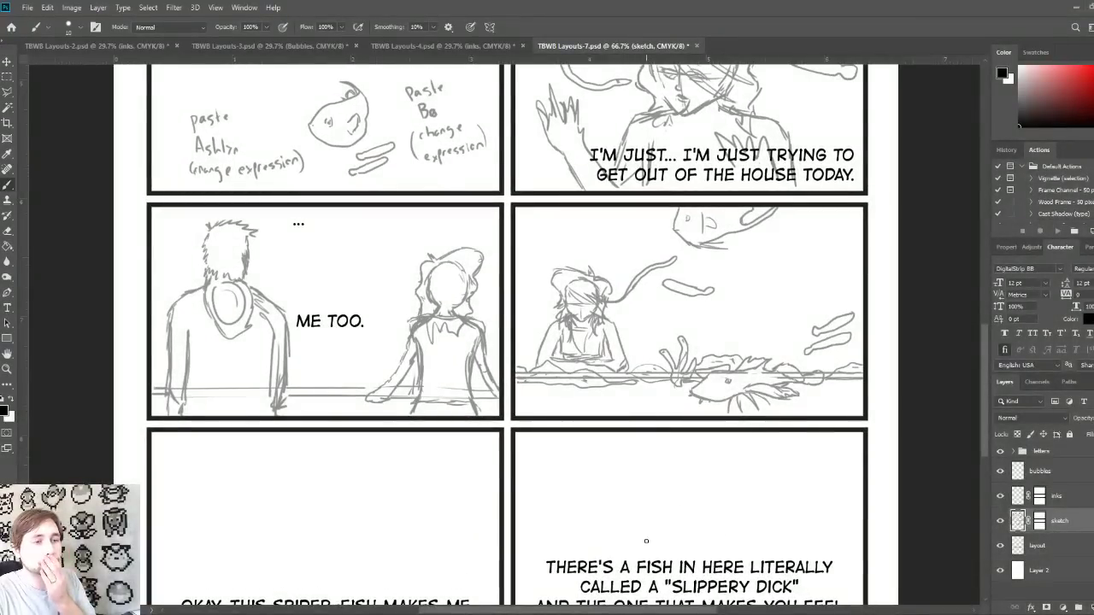
drag(645, 484, 684, 374)
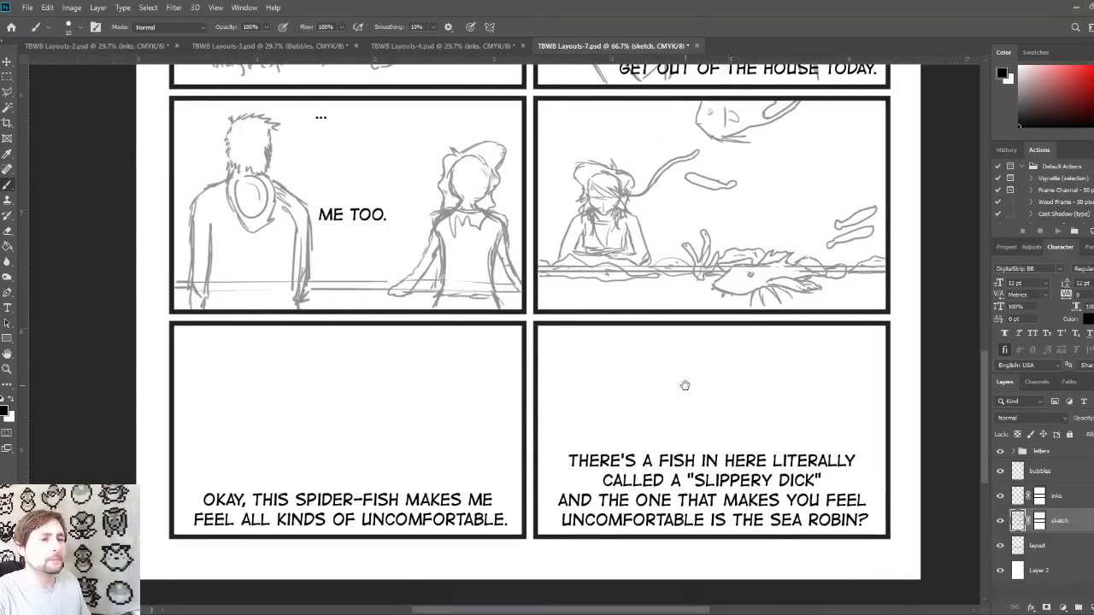
drag(689, 390, 690, 534)
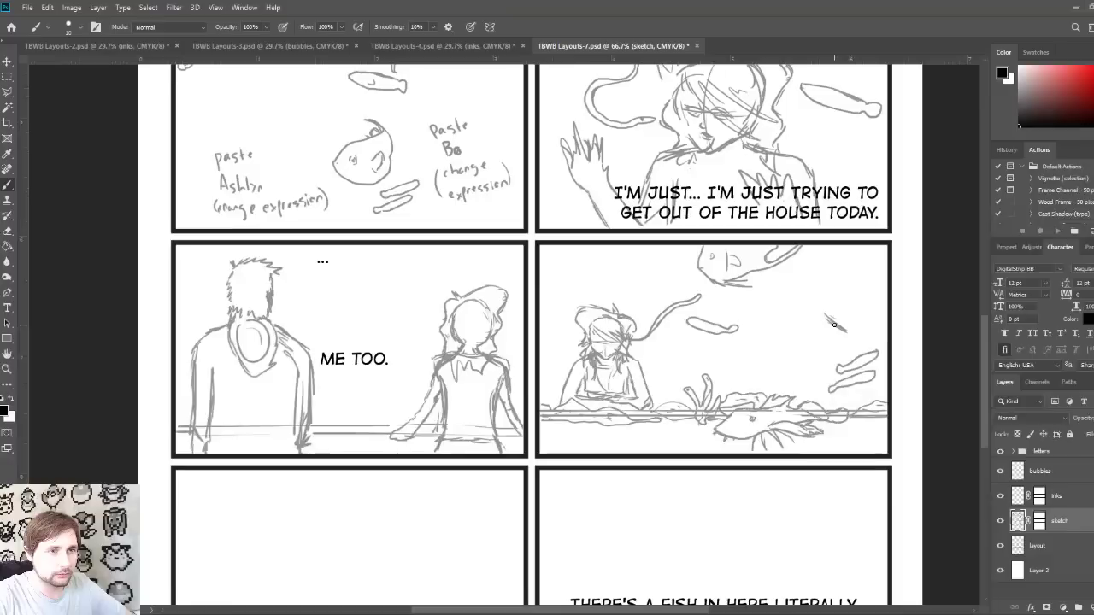
drag(851, 352, 852, 342)
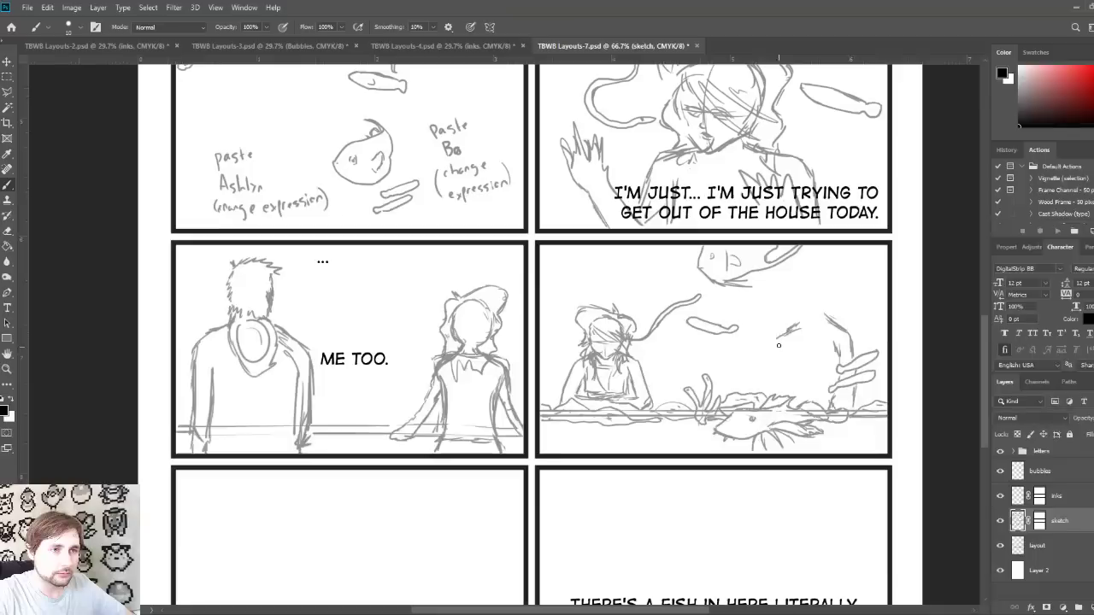
drag(781, 360, 777, 386)
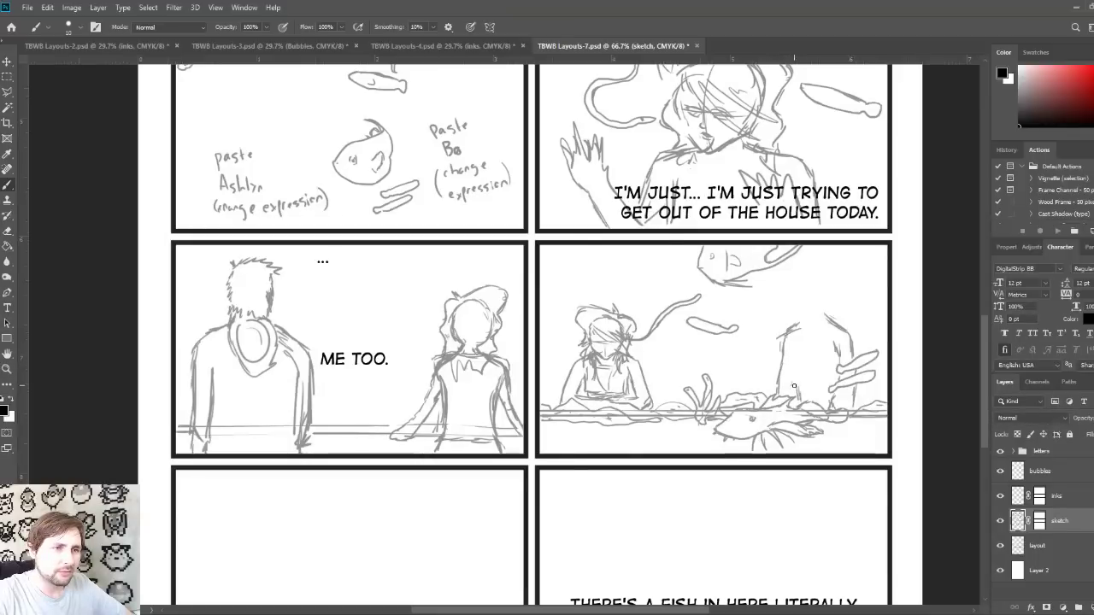
mouse_move(795, 378)
mouse_down()
mouse_move(801, 322)
mouse_move(826, 318)
mouse_move(817, 341)
mouse_move(831, 316)
mouse_up()
mouse_move(816, 357)
mouse_down()
mouse_move(817, 386)
mouse_move(819, 354)
mouse_up()
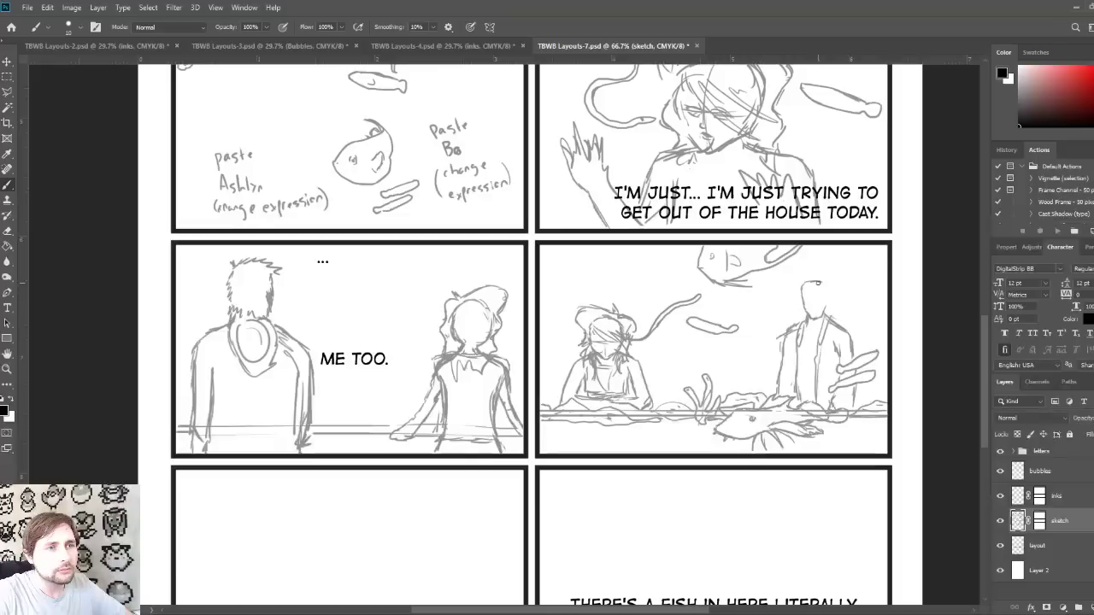
drag(803, 282, 829, 310)
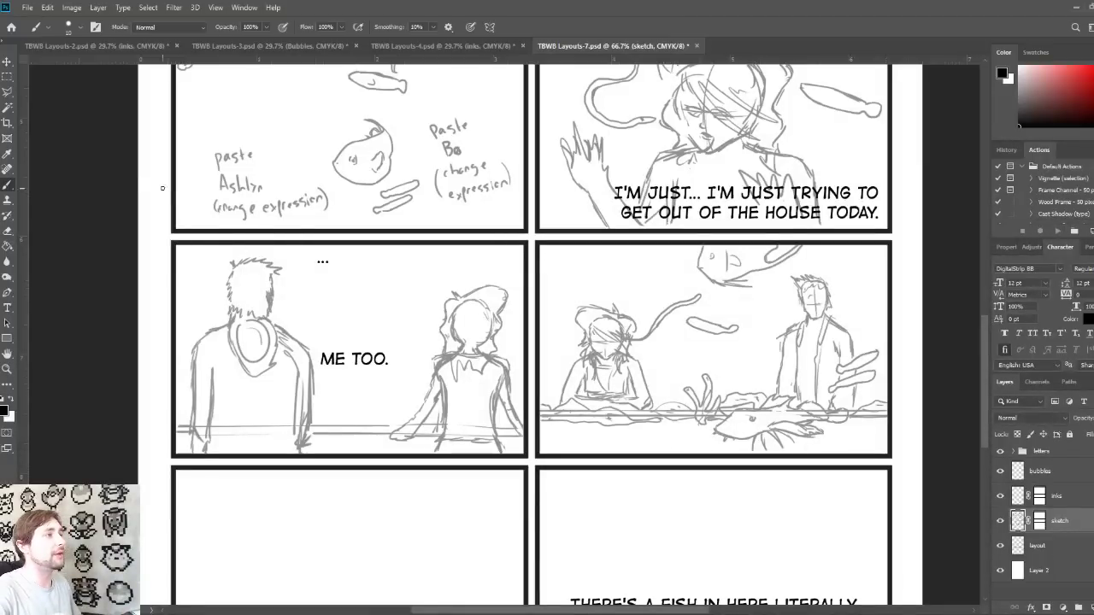
Step: Lasso the standing man, scale him up to about 116%, shift him slightly down and toward the panel's edge, and deselect
click(8, 91)
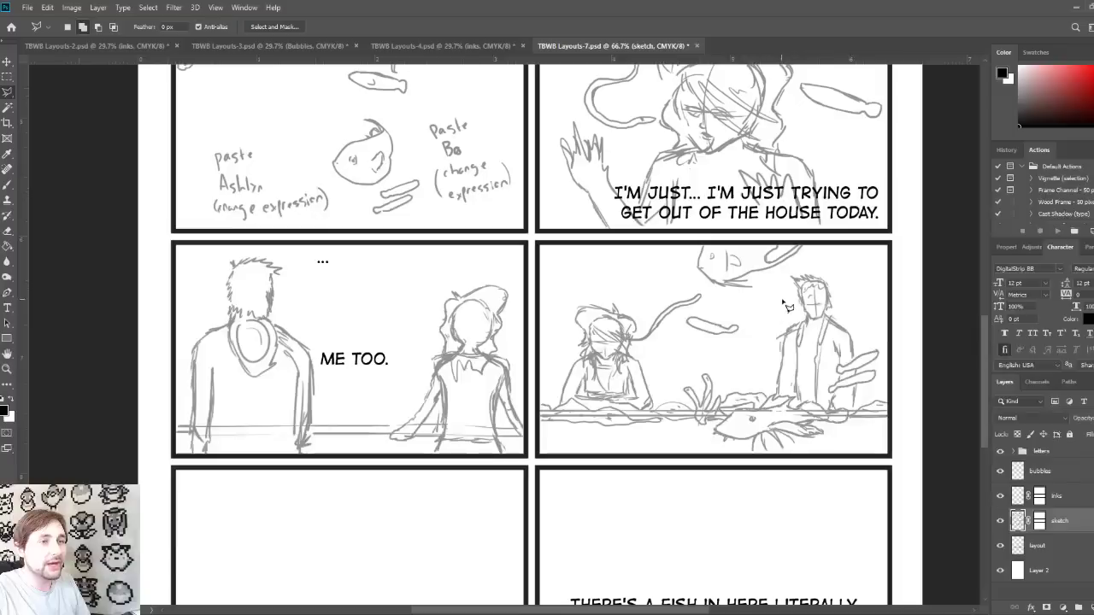
mouse_move(785, 274)
mouse_down()
mouse_move(771, 398)
mouse_move(862, 412)
mouse_move(887, 381)
mouse_move(883, 336)
mouse_move(842, 267)
mouse_move(787, 277)
mouse_up()
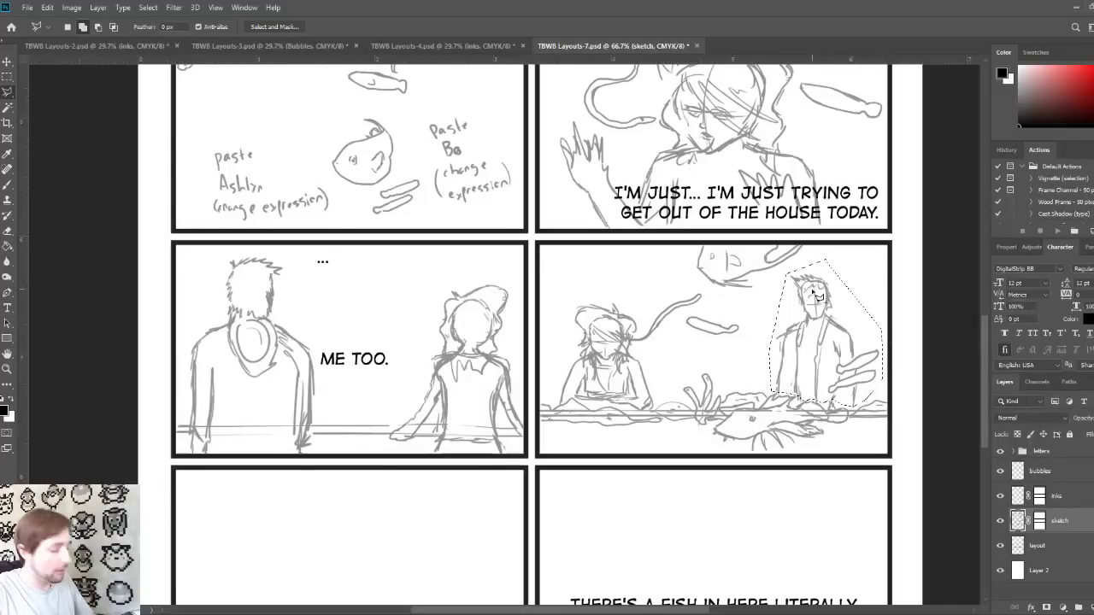
key(ctrl+t)
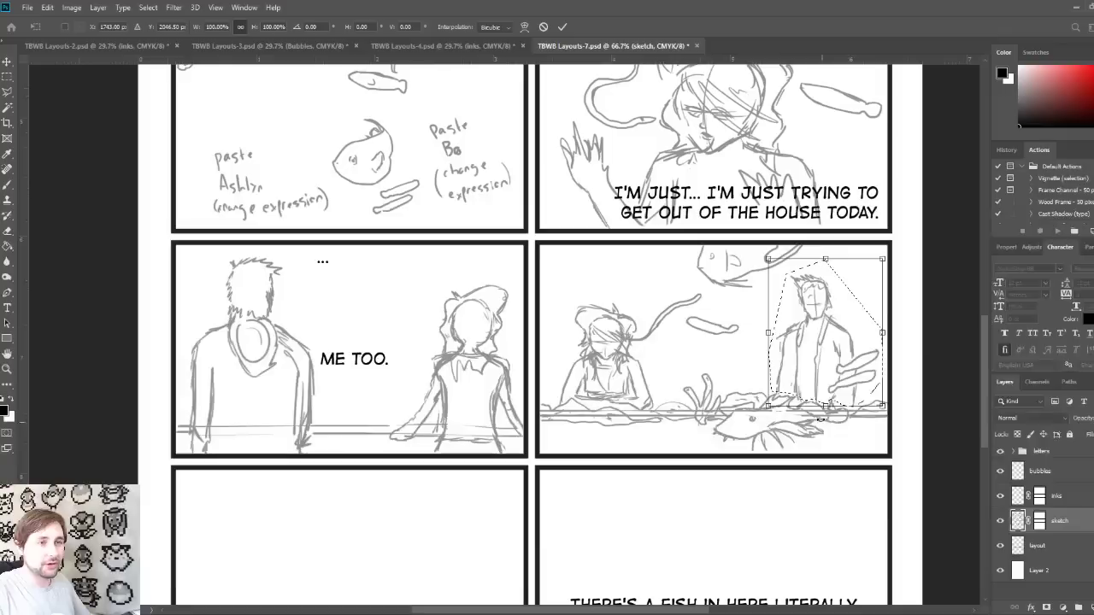
drag(755, 251, 740, 240)
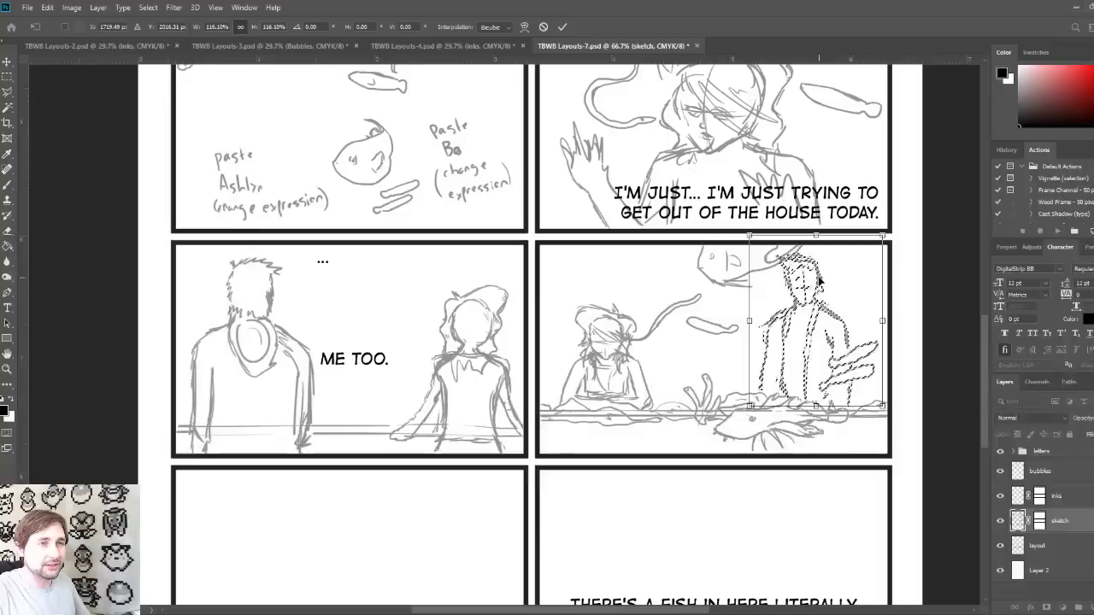
key(Return)
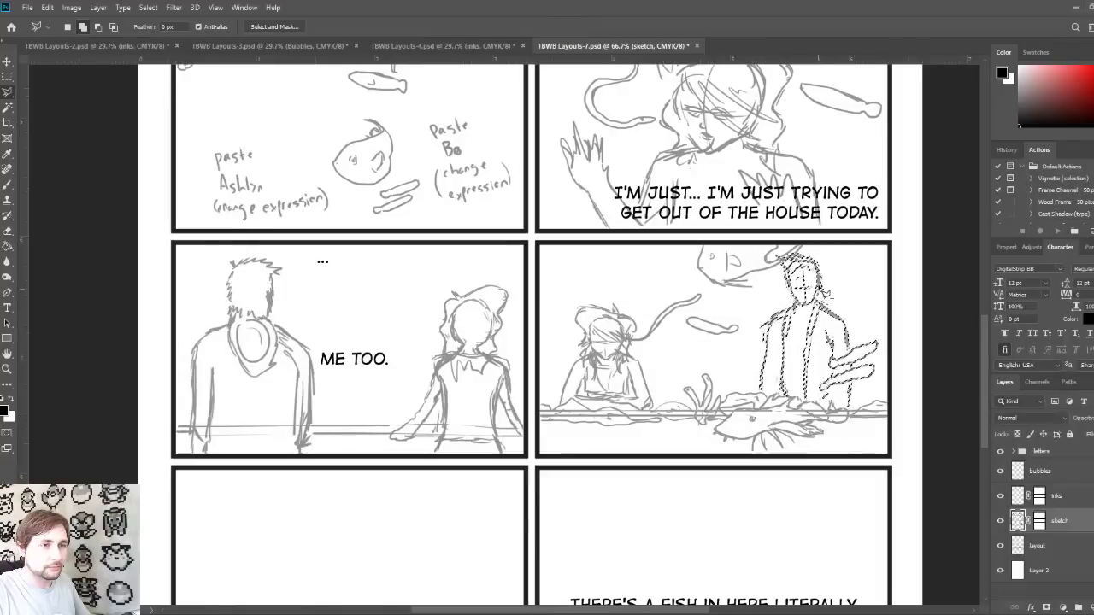
click(7, 63)
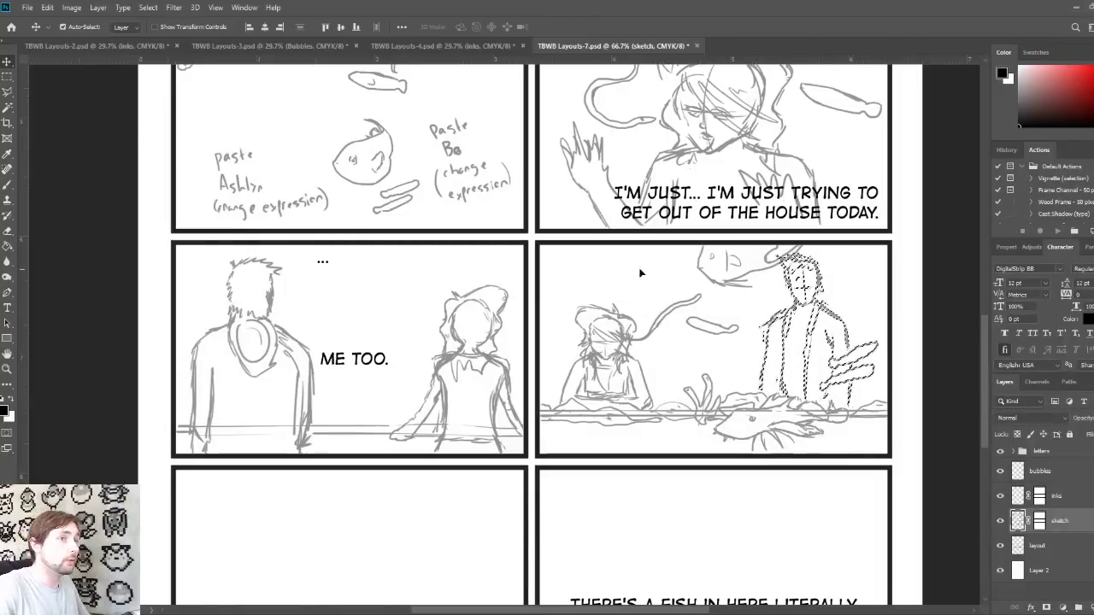
drag(819, 277, 827, 285)
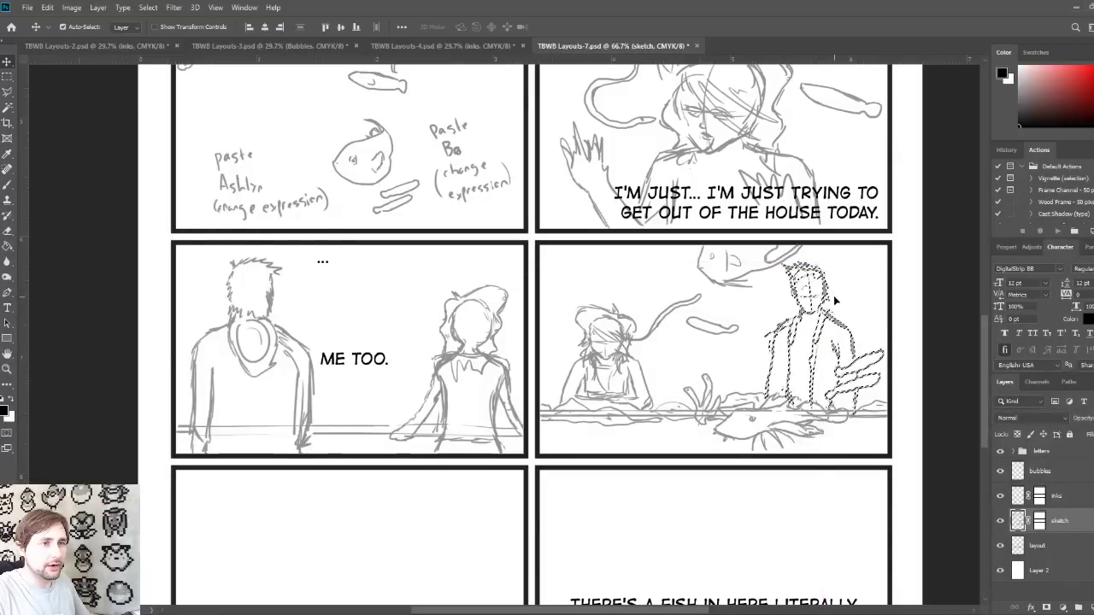
key(ctrl+d)
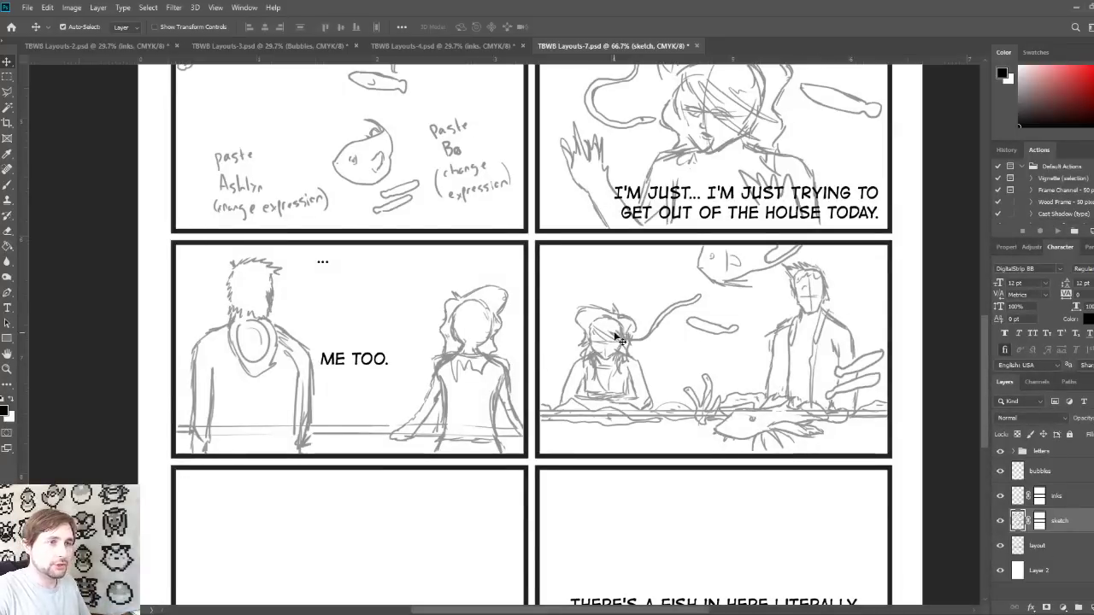
Step: Lasso the hatted figure leaning on the ledge in the same aquarium panel
click(7, 91)
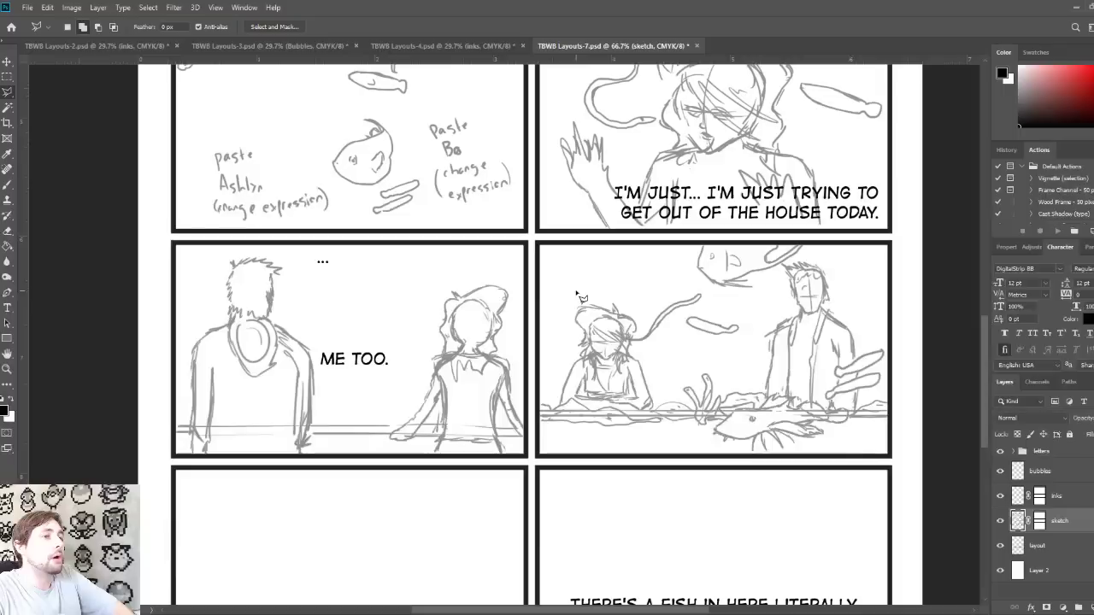
mouse_move(575, 291)
mouse_down()
mouse_move(558, 406)
mouse_move(661, 414)
mouse_move(668, 399)
mouse_move(637, 346)
mouse_move(646, 318)
mouse_move(626, 298)
mouse_move(609, 306)
mouse_move(568, 285)
mouse_move(578, 292)
mouse_up()
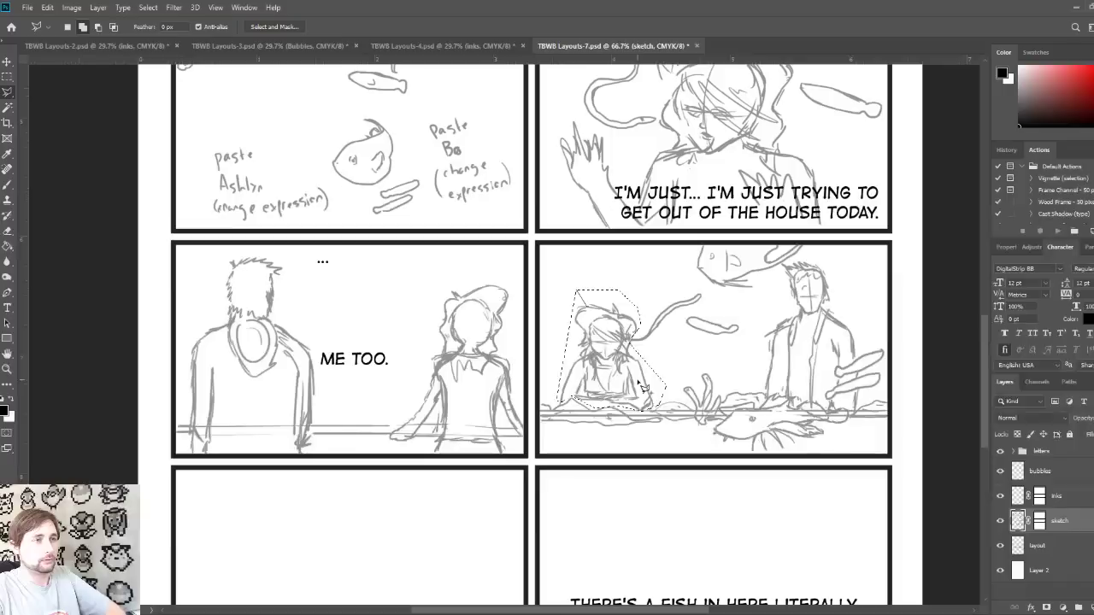
click(577, 295)
click(29, 72)
click(29, 82)
click(475, 473)
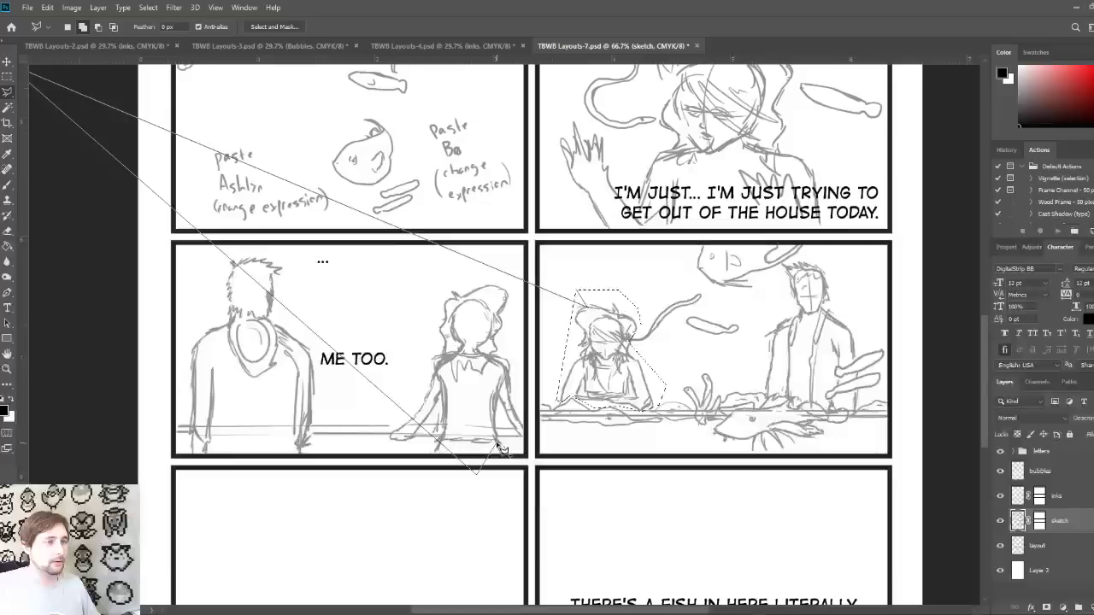
double_click(505, 433)
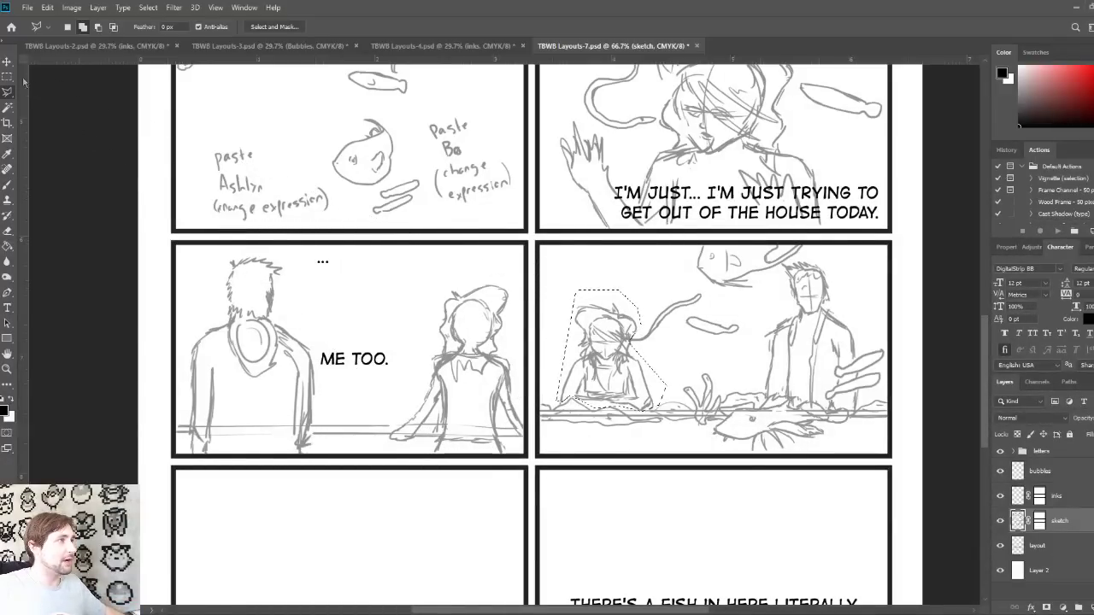
Step: Scale the selected hatted figure up to about 113%, keeping its lower outer corner in place, and deselect
key(ctrl+t)
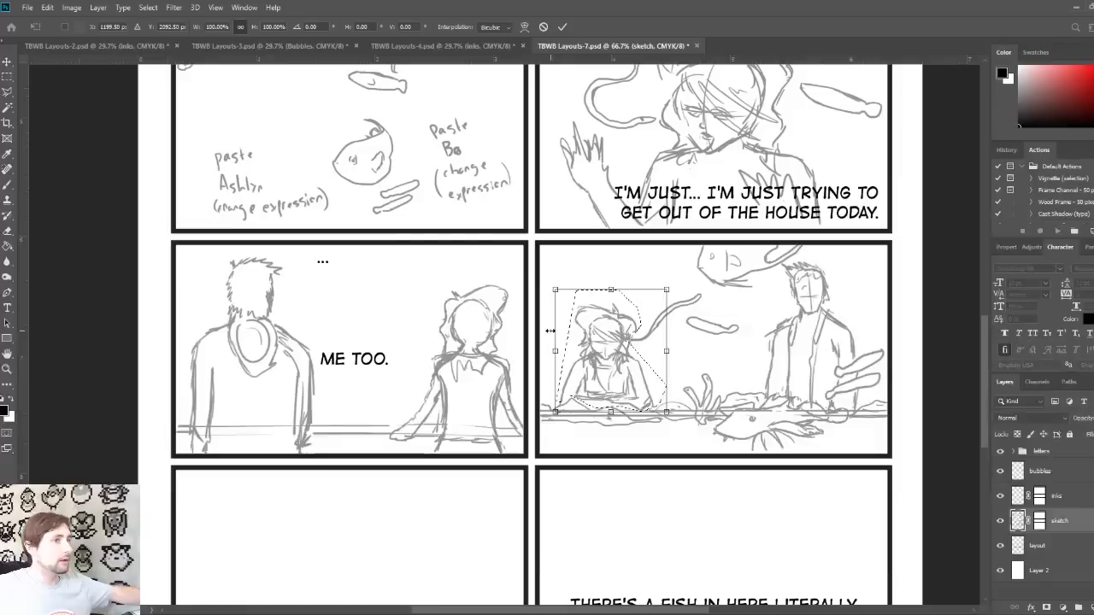
drag(668, 290, 686, 274)
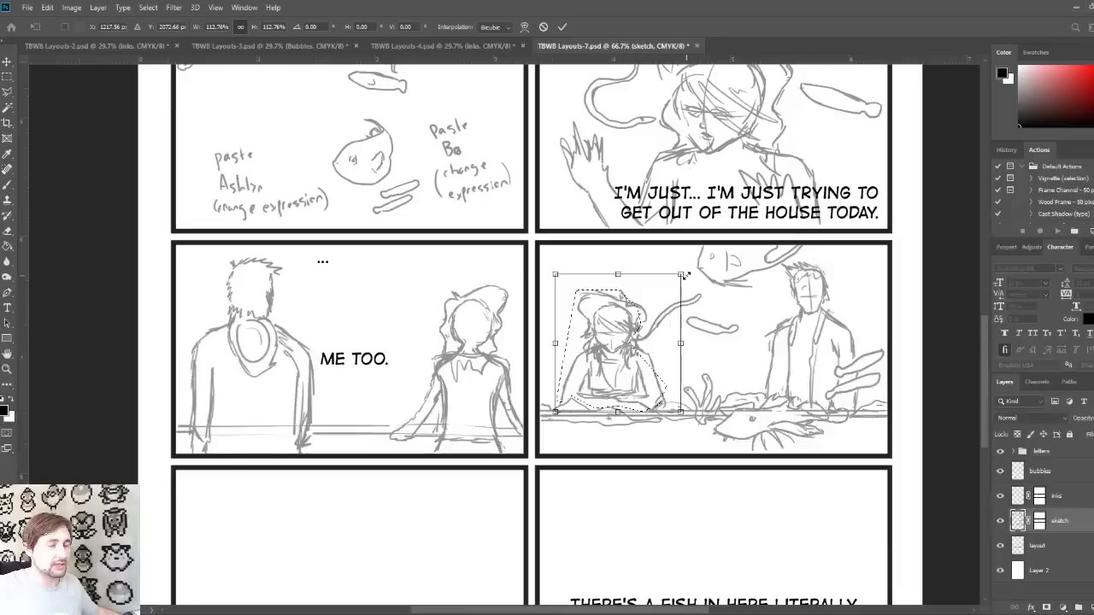
mouse_move(685, 275)
mouse_down()
mouse_move(692, 268)
mouse_move(686, 276)
mouse_up()
key(Return)
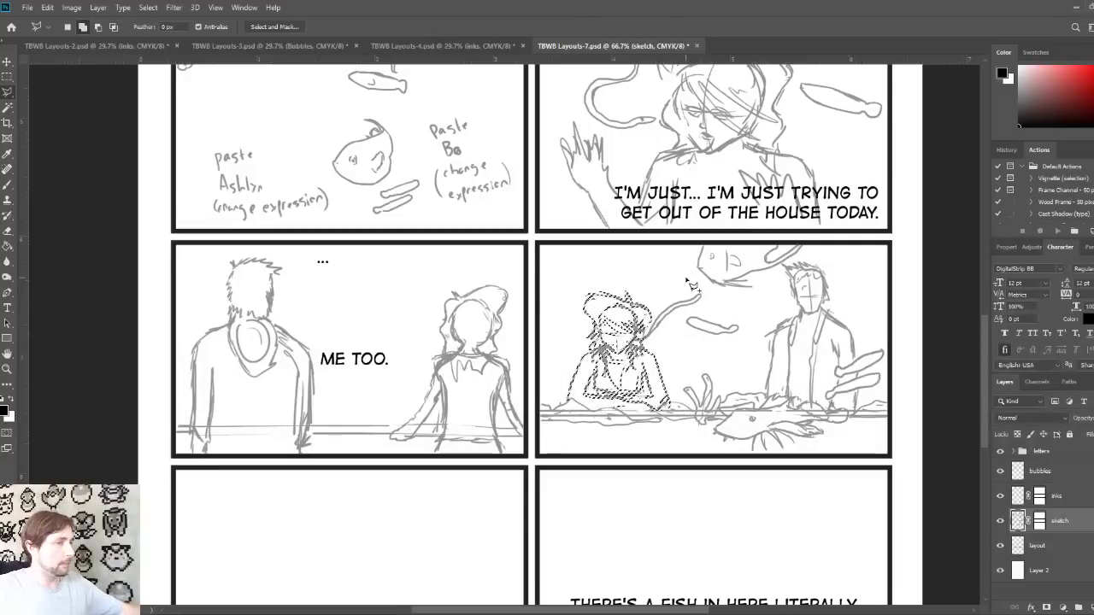
key(ctrl+d)
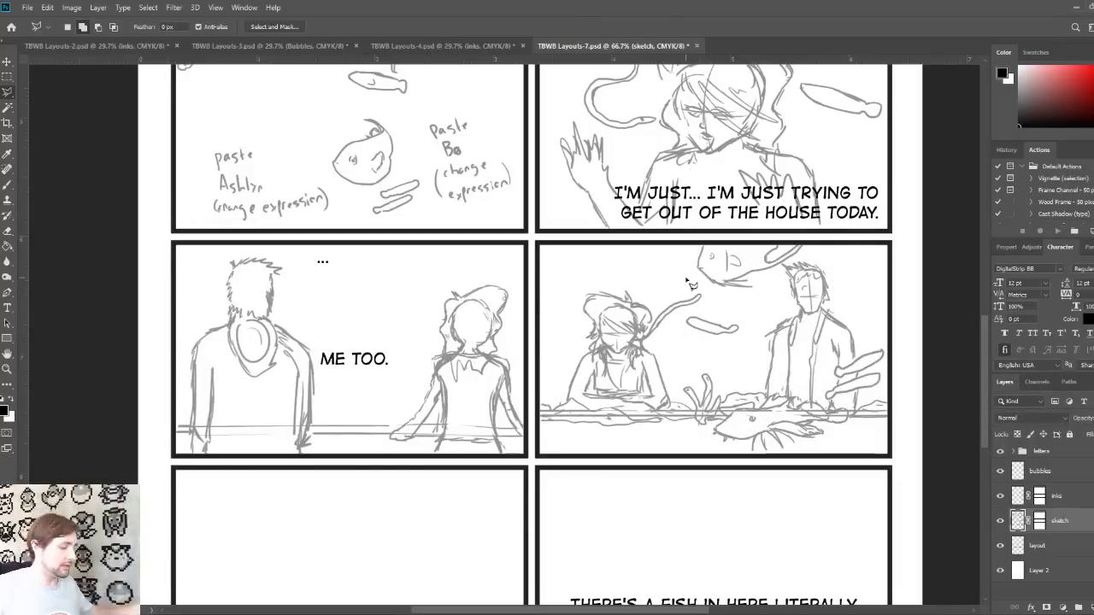
Step: Save the TBWB Layouts-7 page and switch to the TBWB Layouts-2.psd document
key(ctrl+minus)
key(ctrl+minus)
key(ctrl+minus)
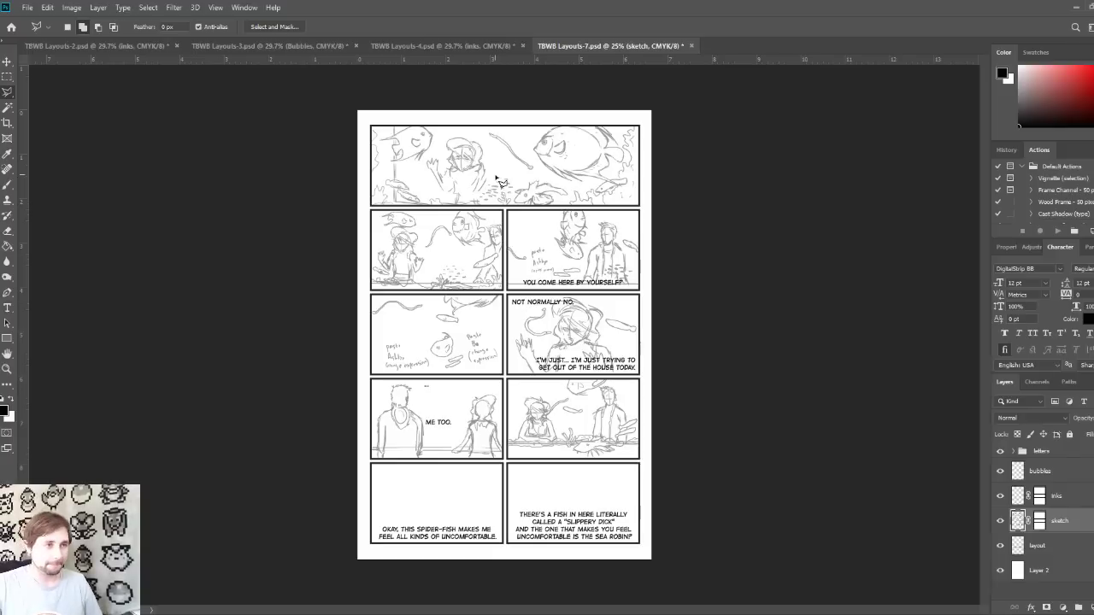
click(7, 62)
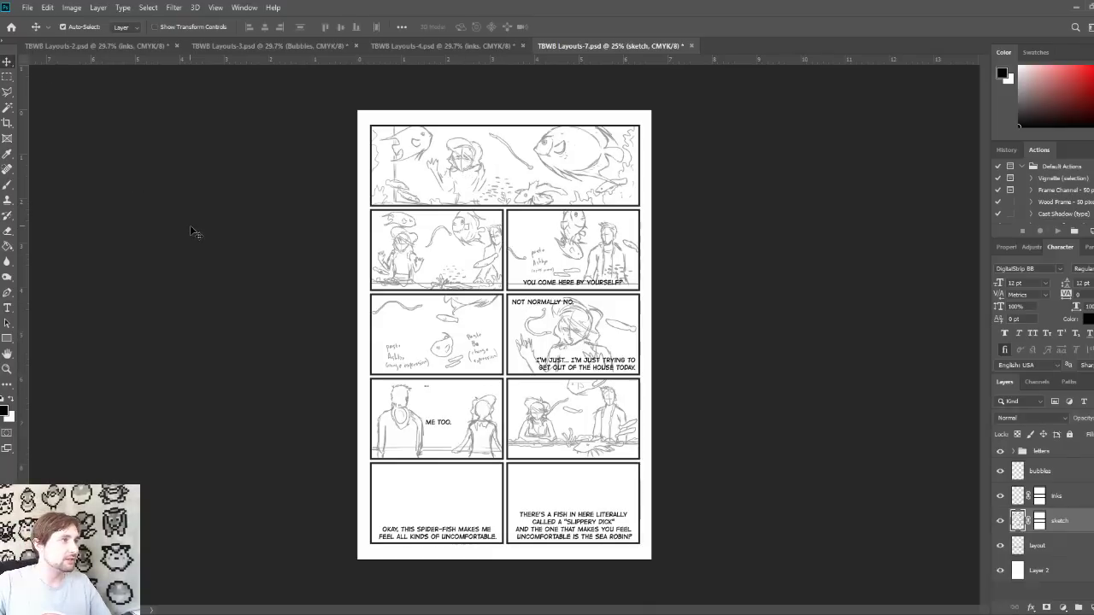
key(ctrl+s)
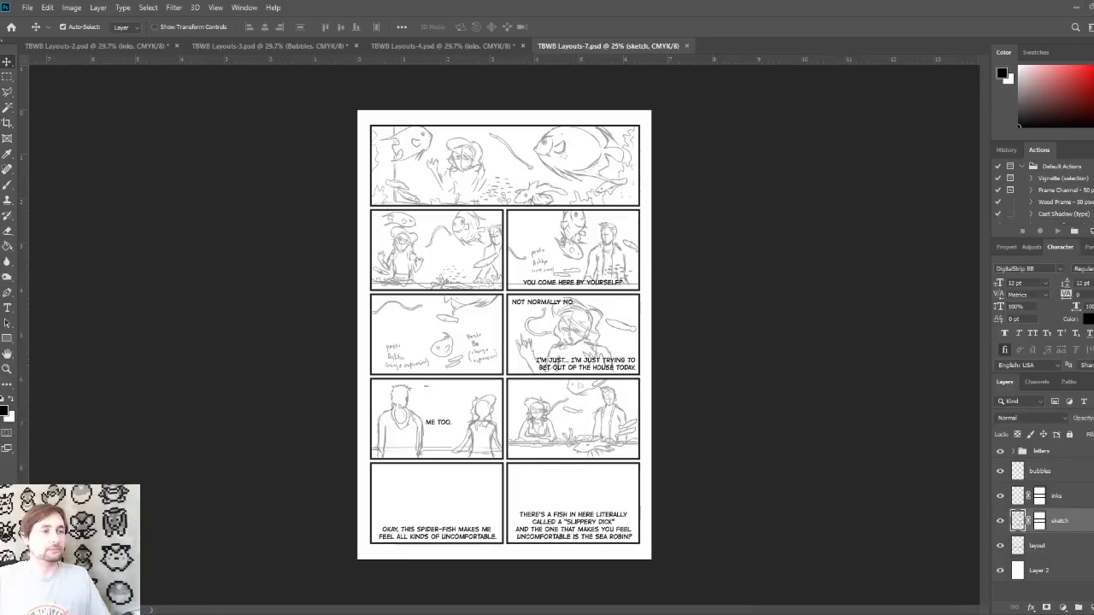
click(133, 46)
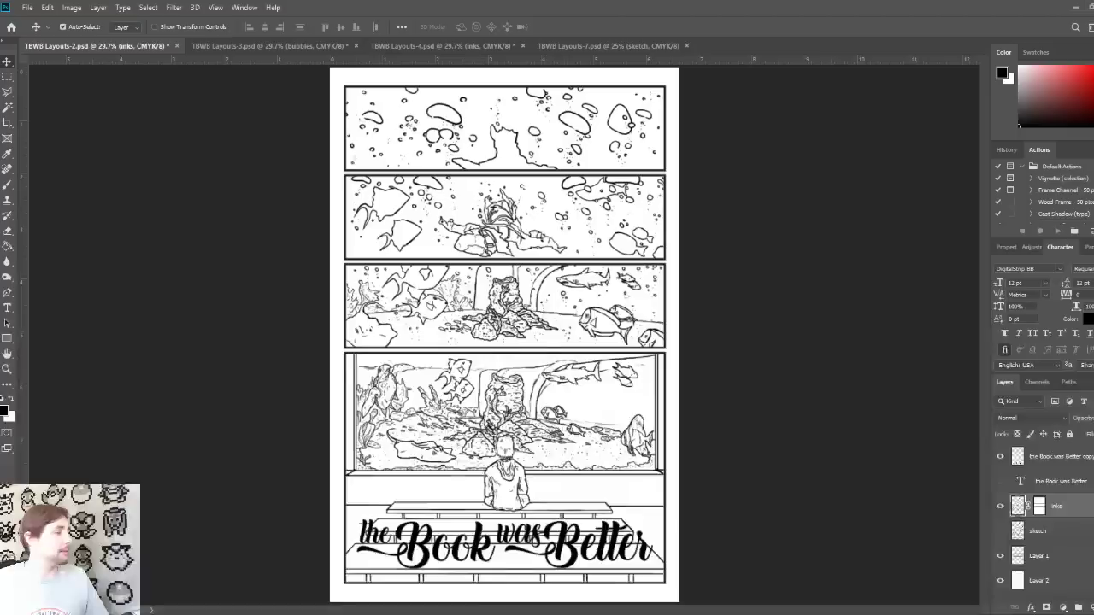